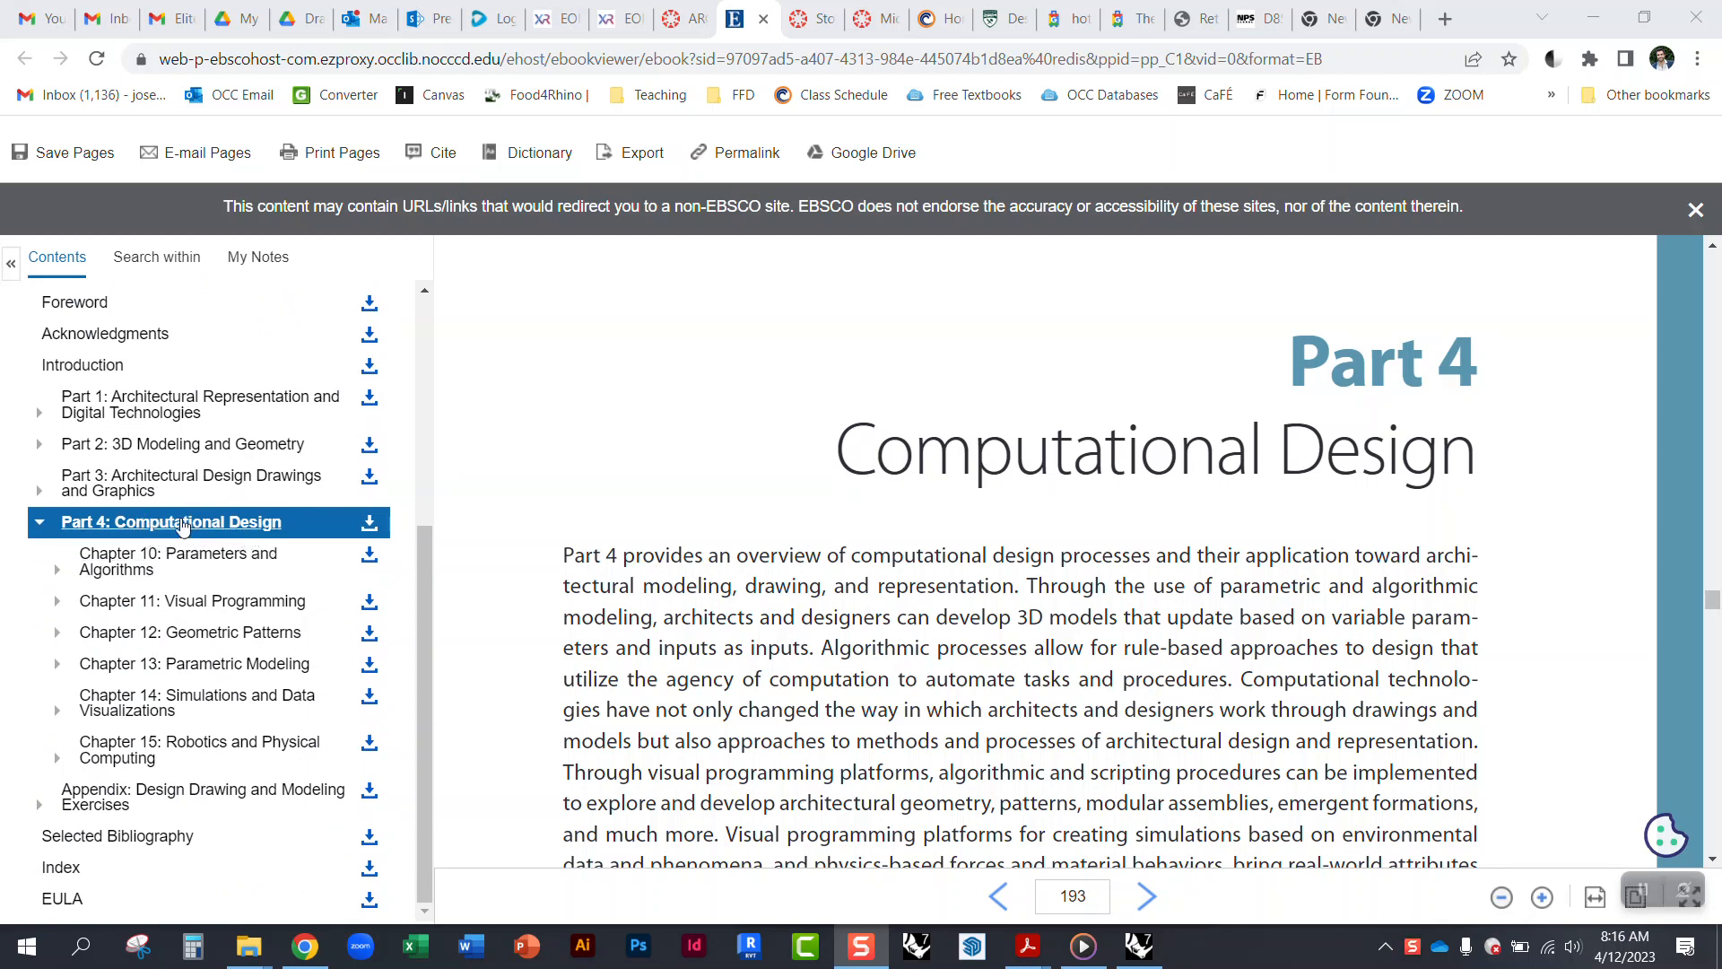
Step: Review the Part 4 introduction and Chapter 10 on parameters and algorithms, including the parametric curve and lofted surface figures
scroll(811, 576, down, 2)
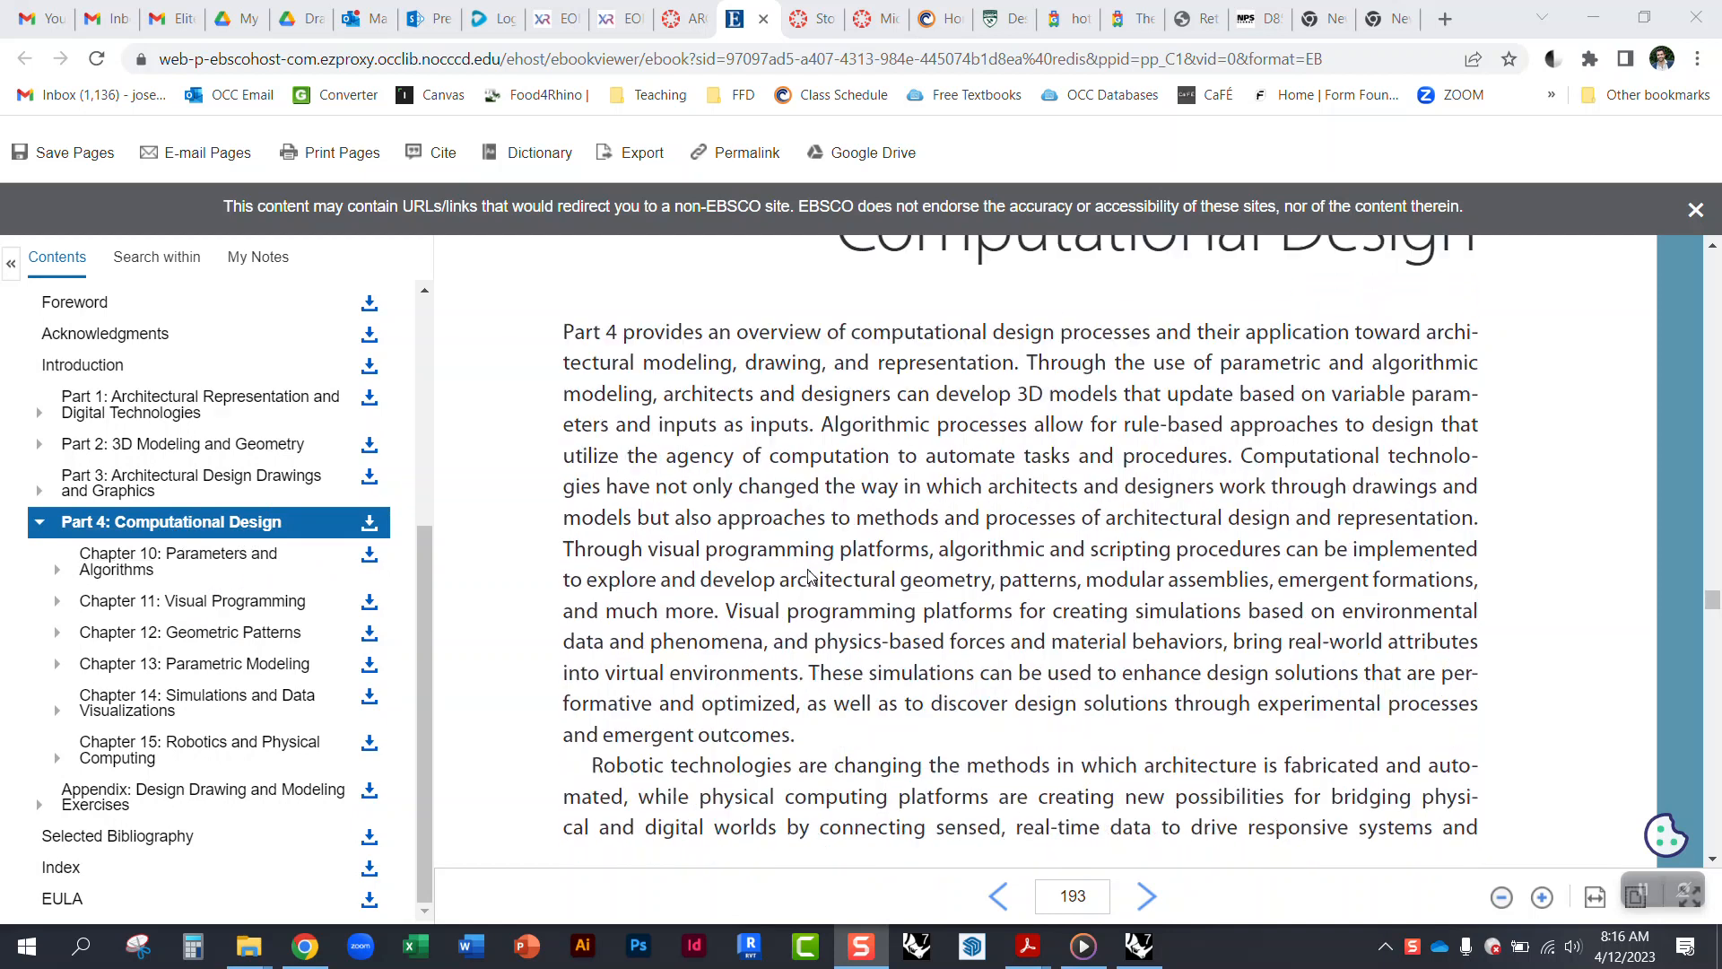
scroll(810, 577, down, 5)
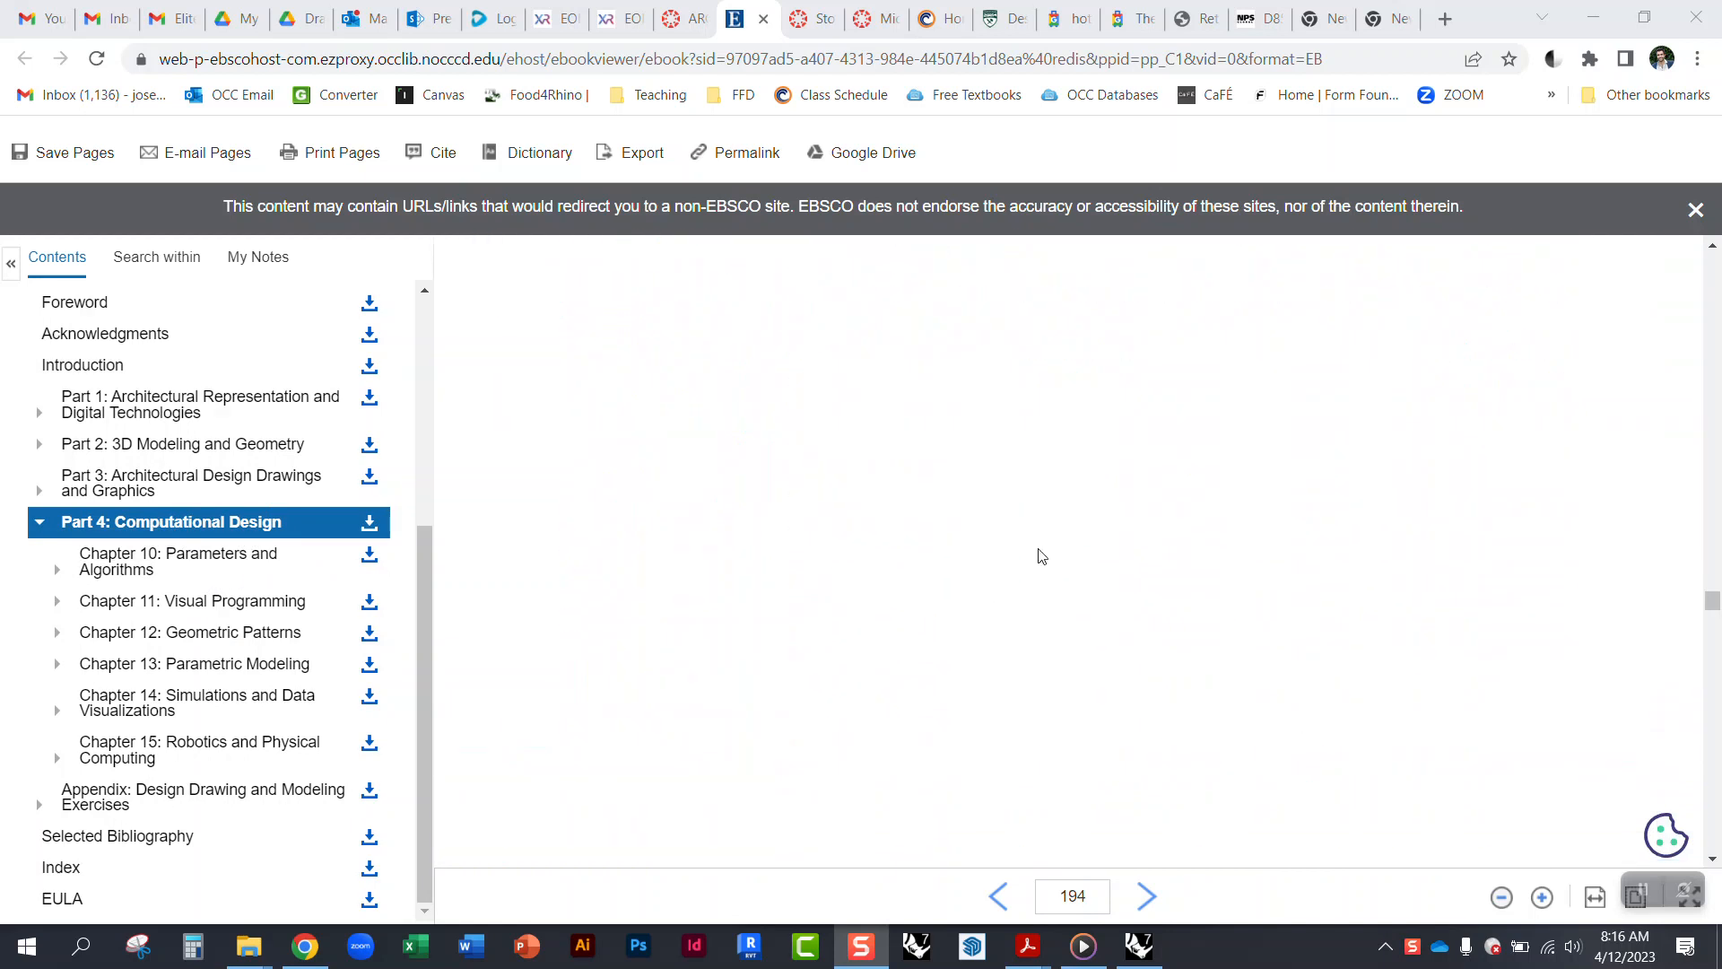
scroll(1106, 529, down, 6)
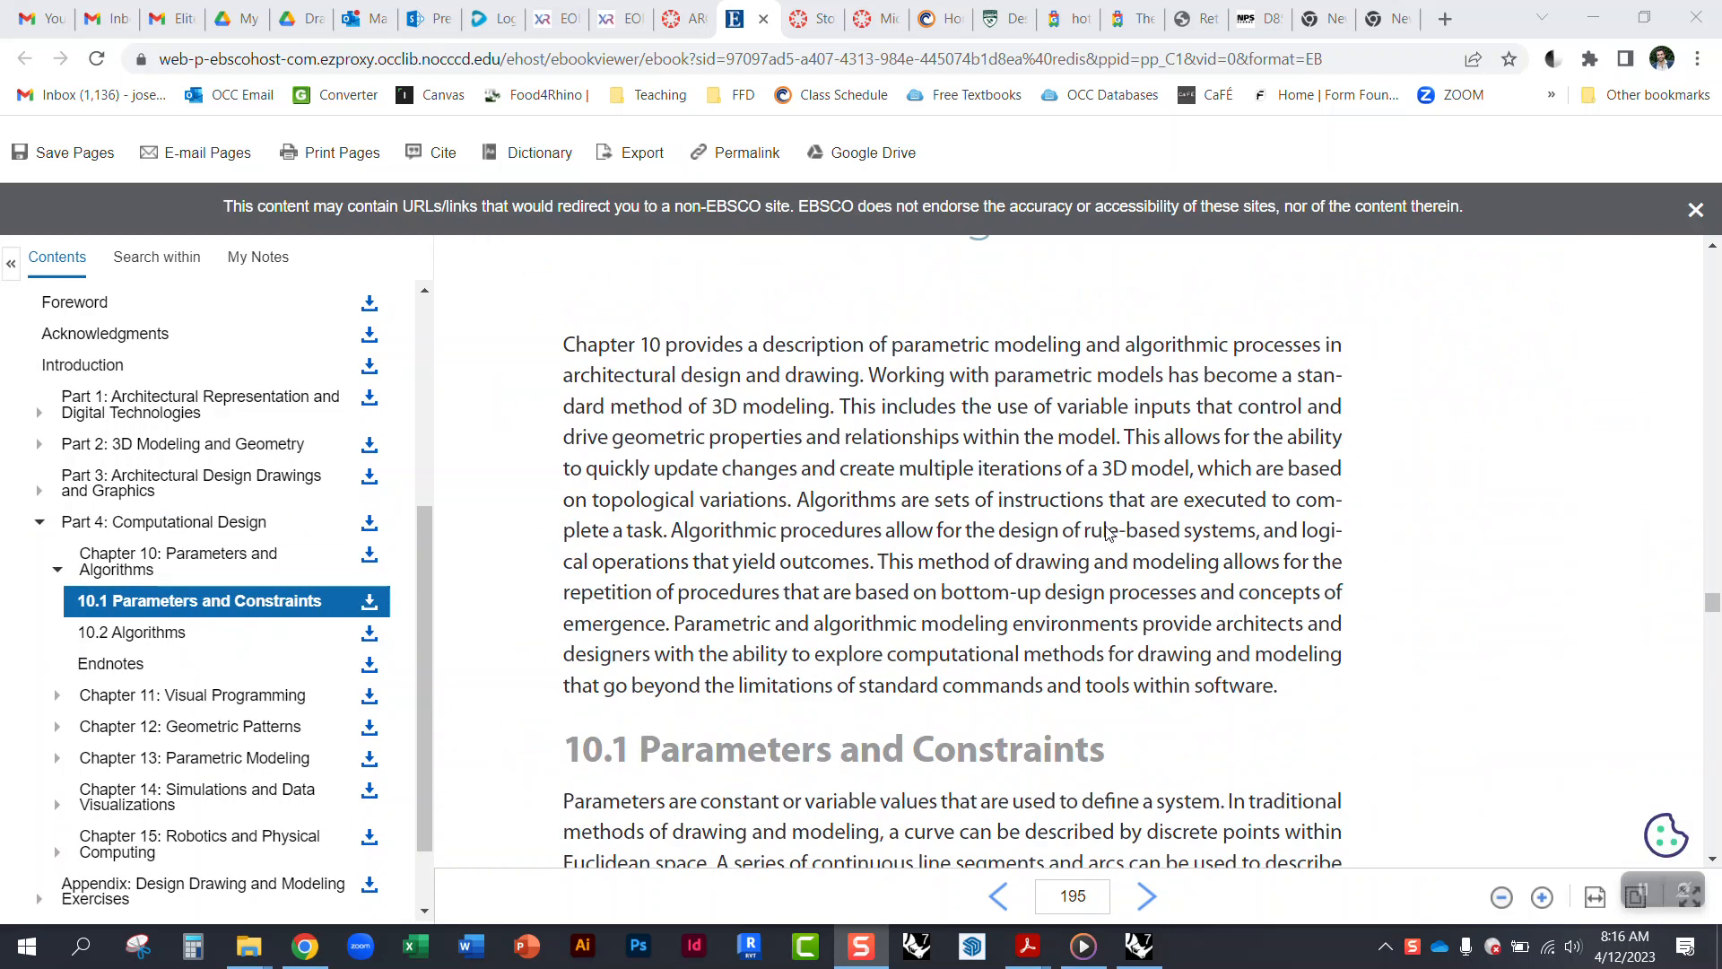
scroll(1107, 530, up, 3)
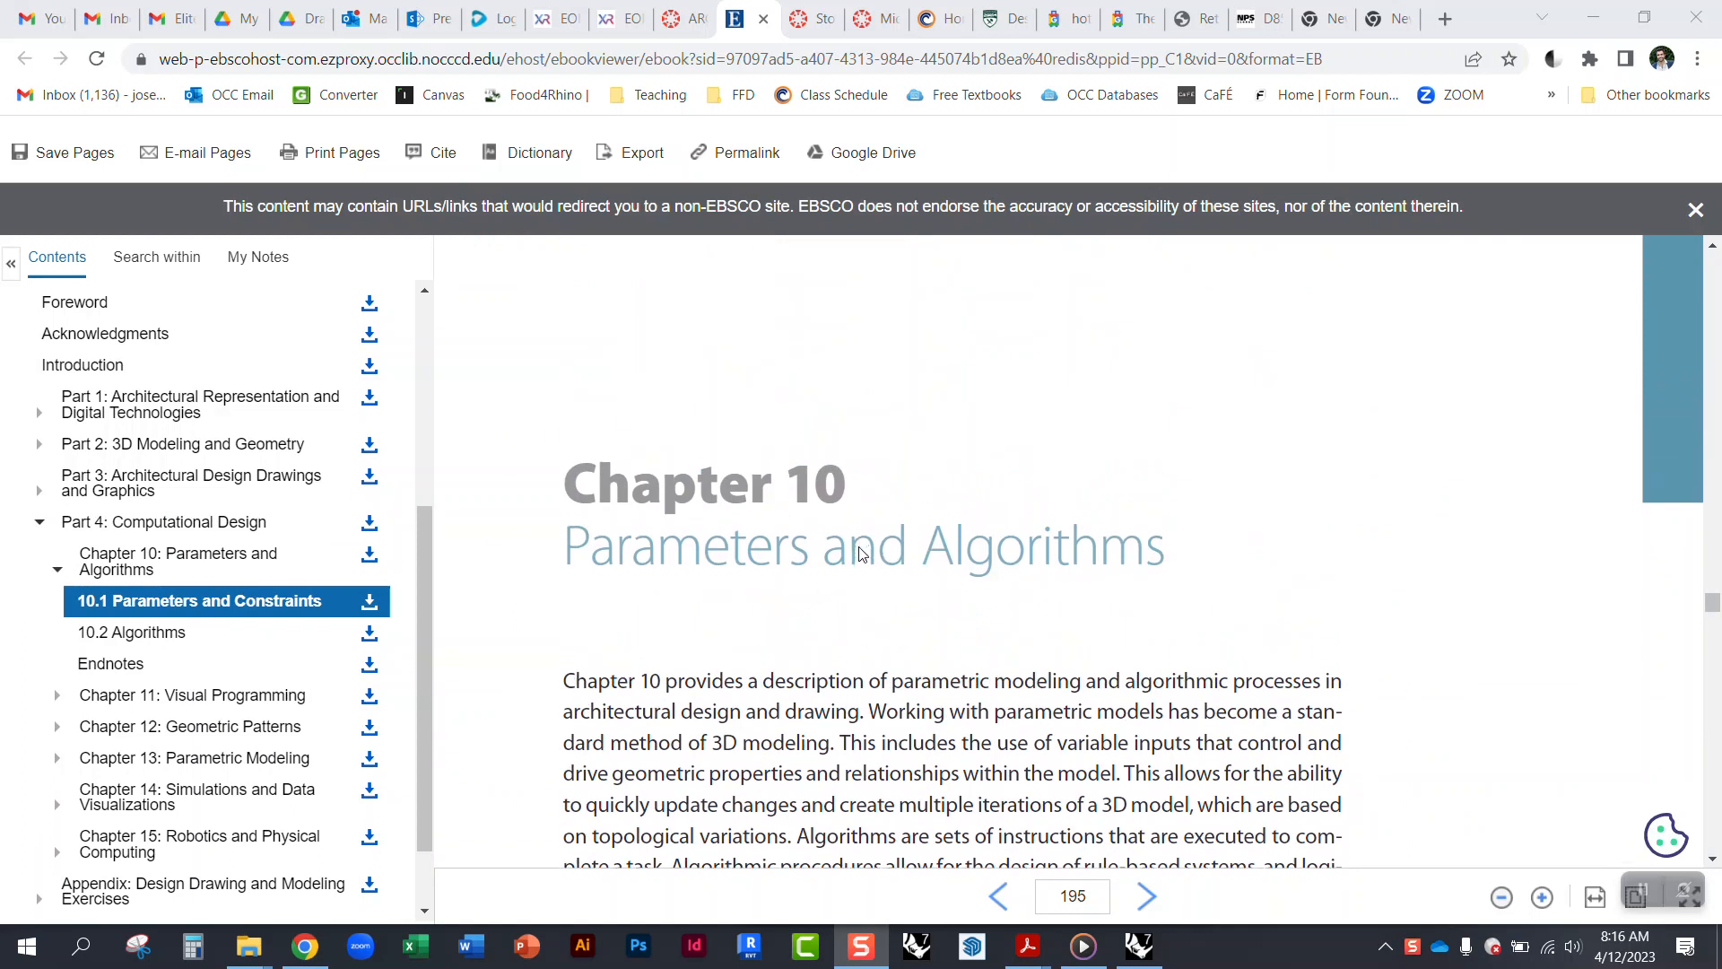
scroll(860, 553, down, 9)
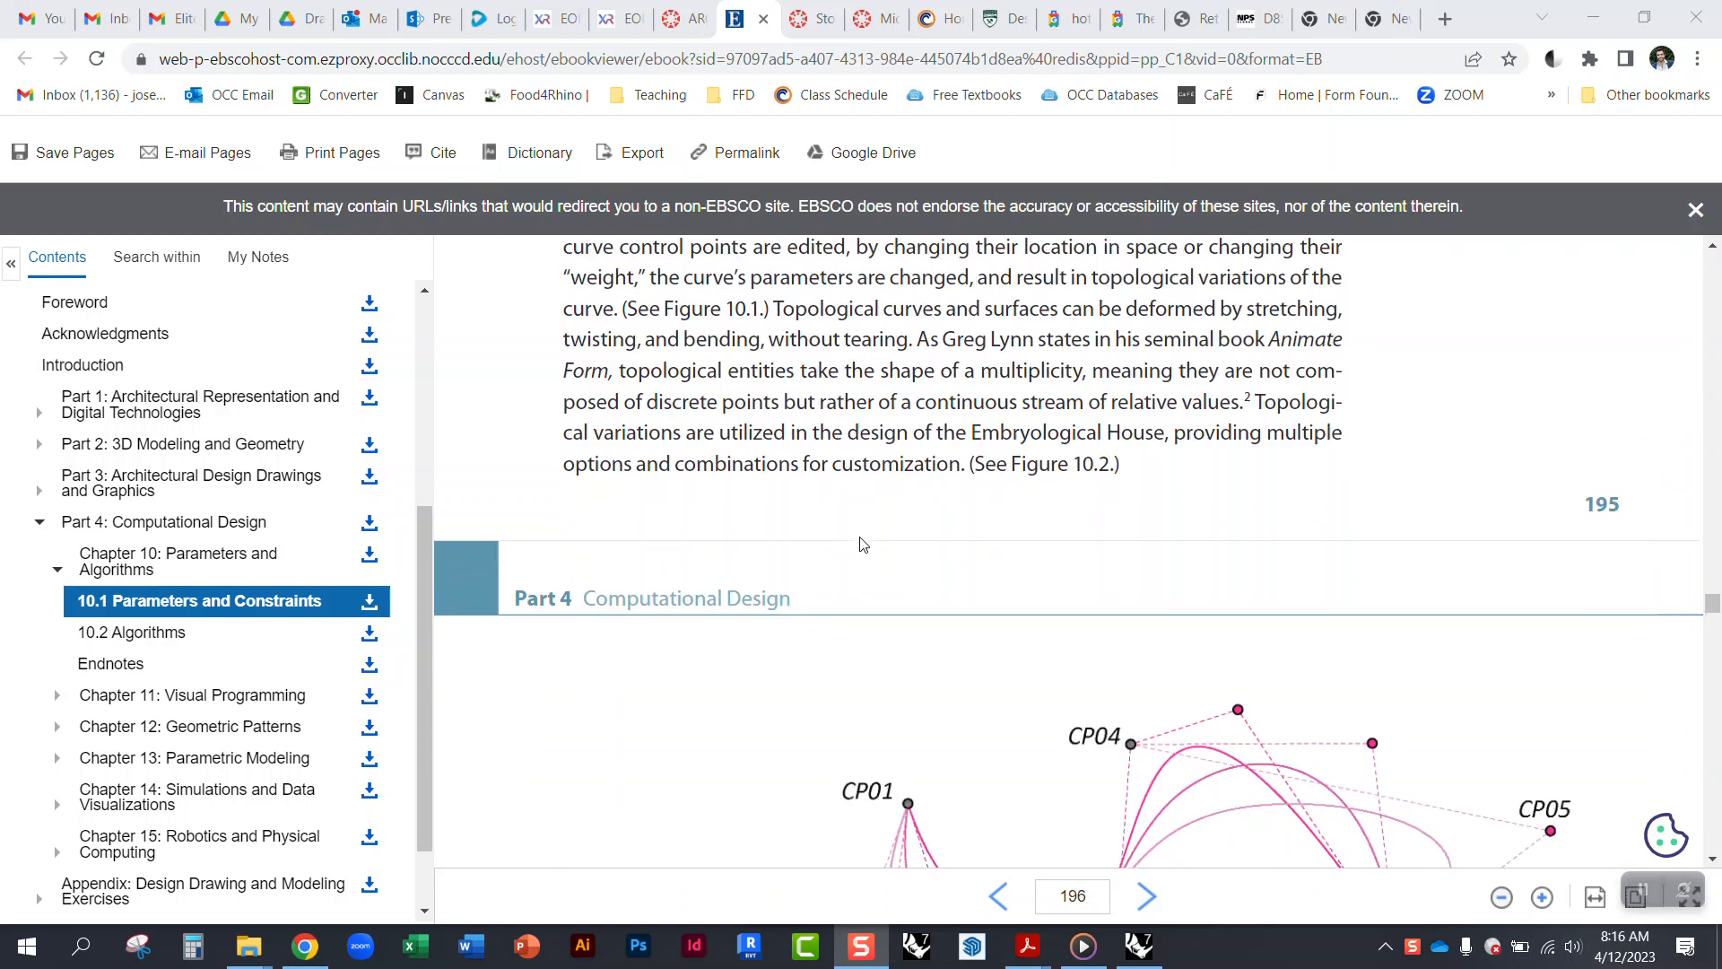
scroll(859, 545, down, 4)
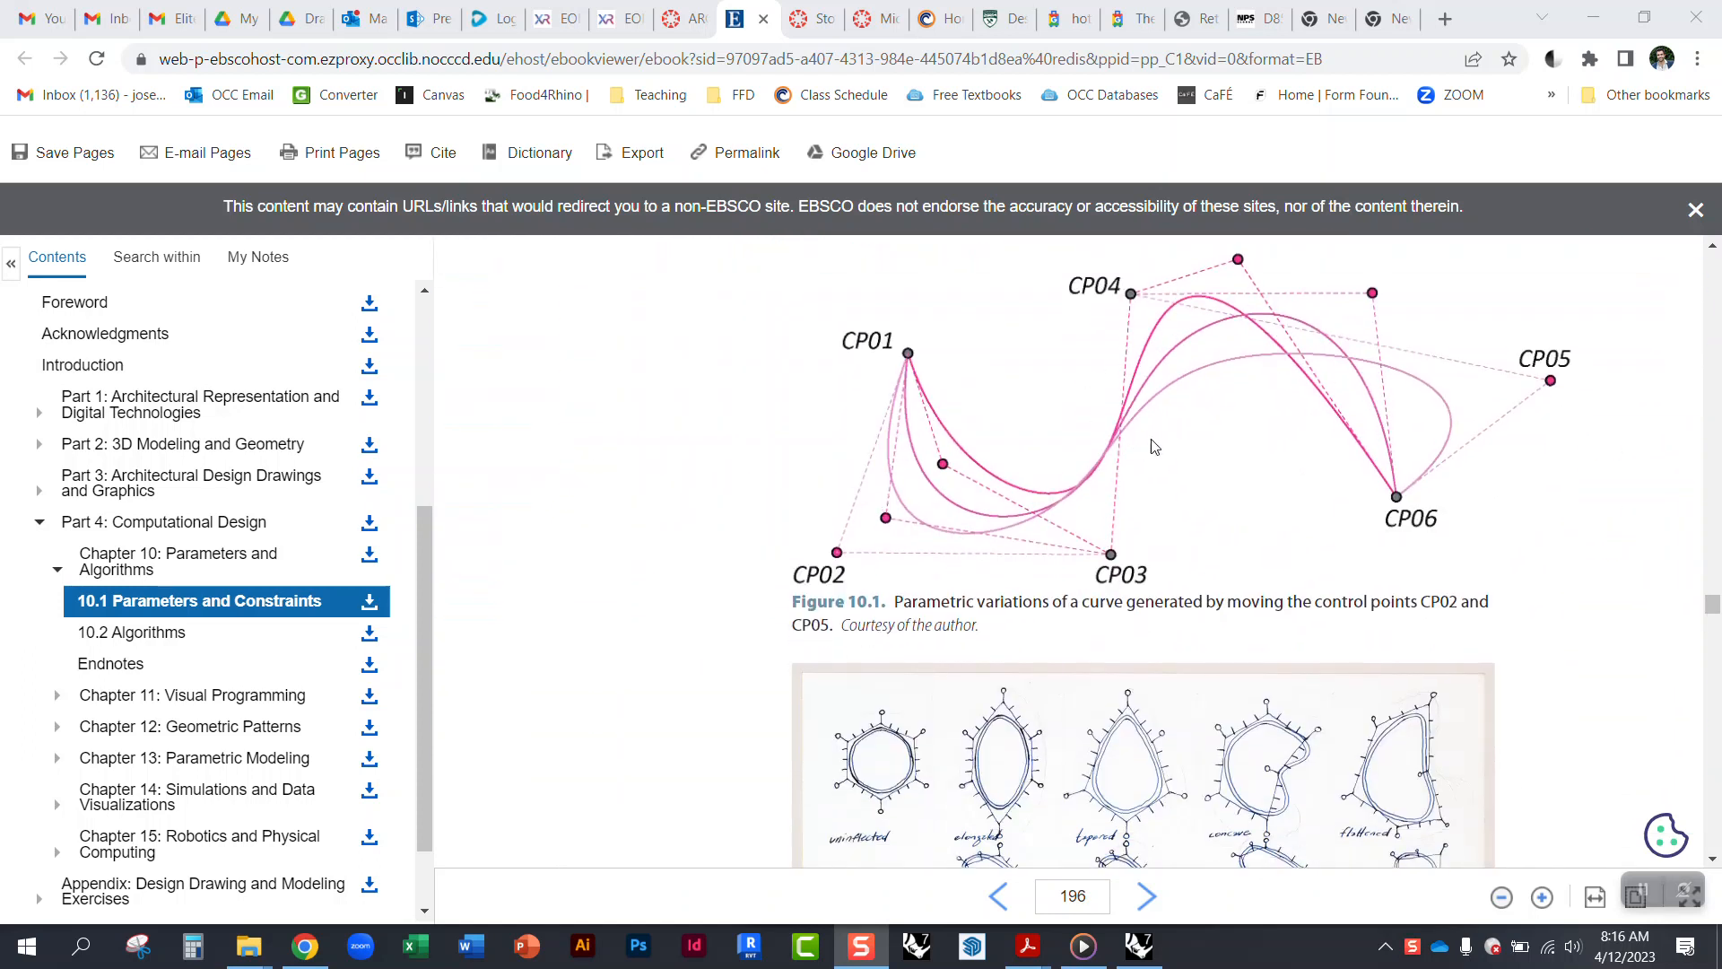
scroll(919, 492, down, 2)
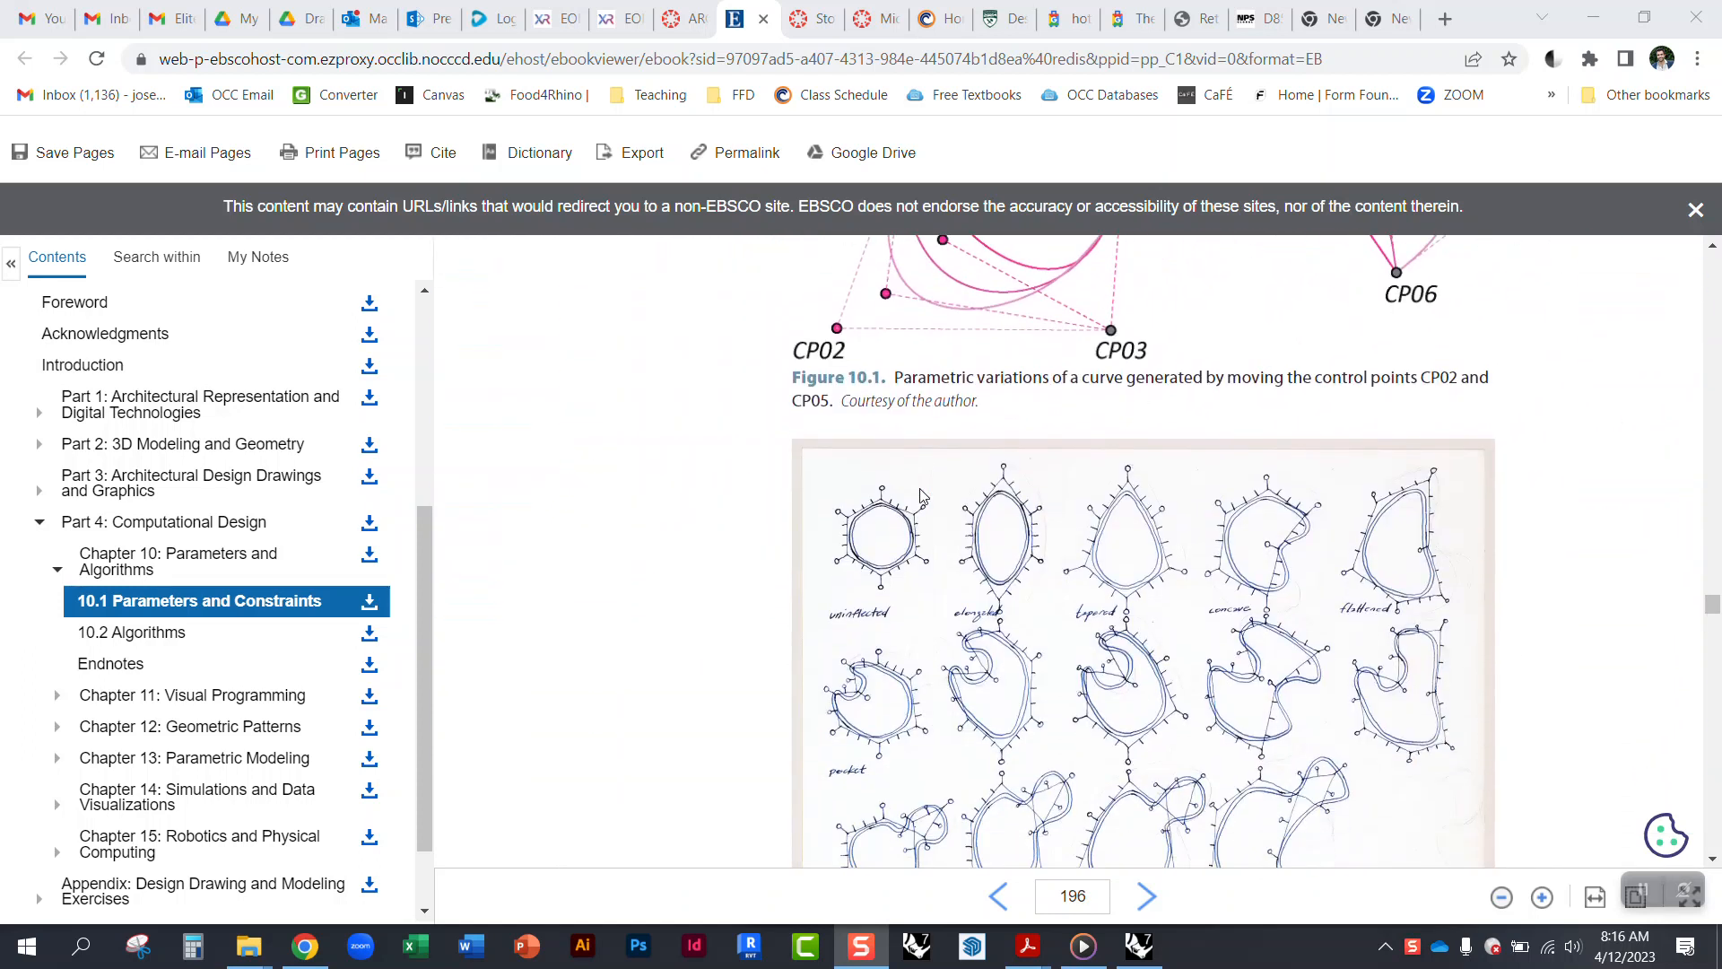
scroll(919, 492, down, 2)
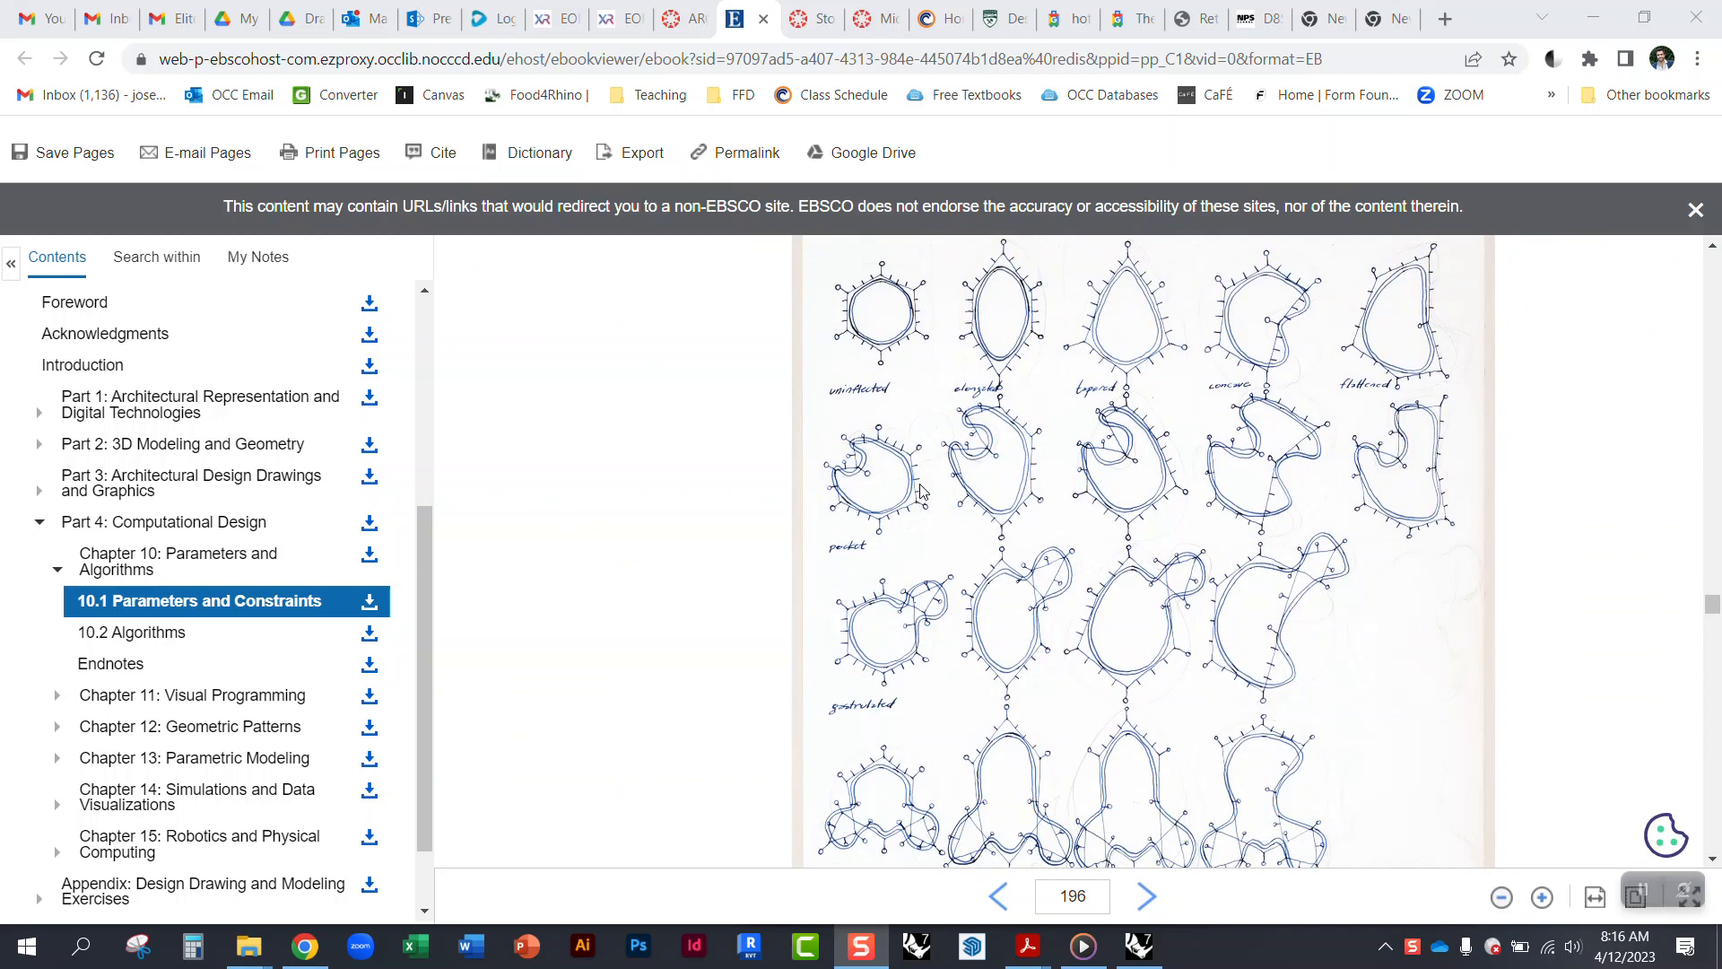
scroll(920, 493, down, 5)
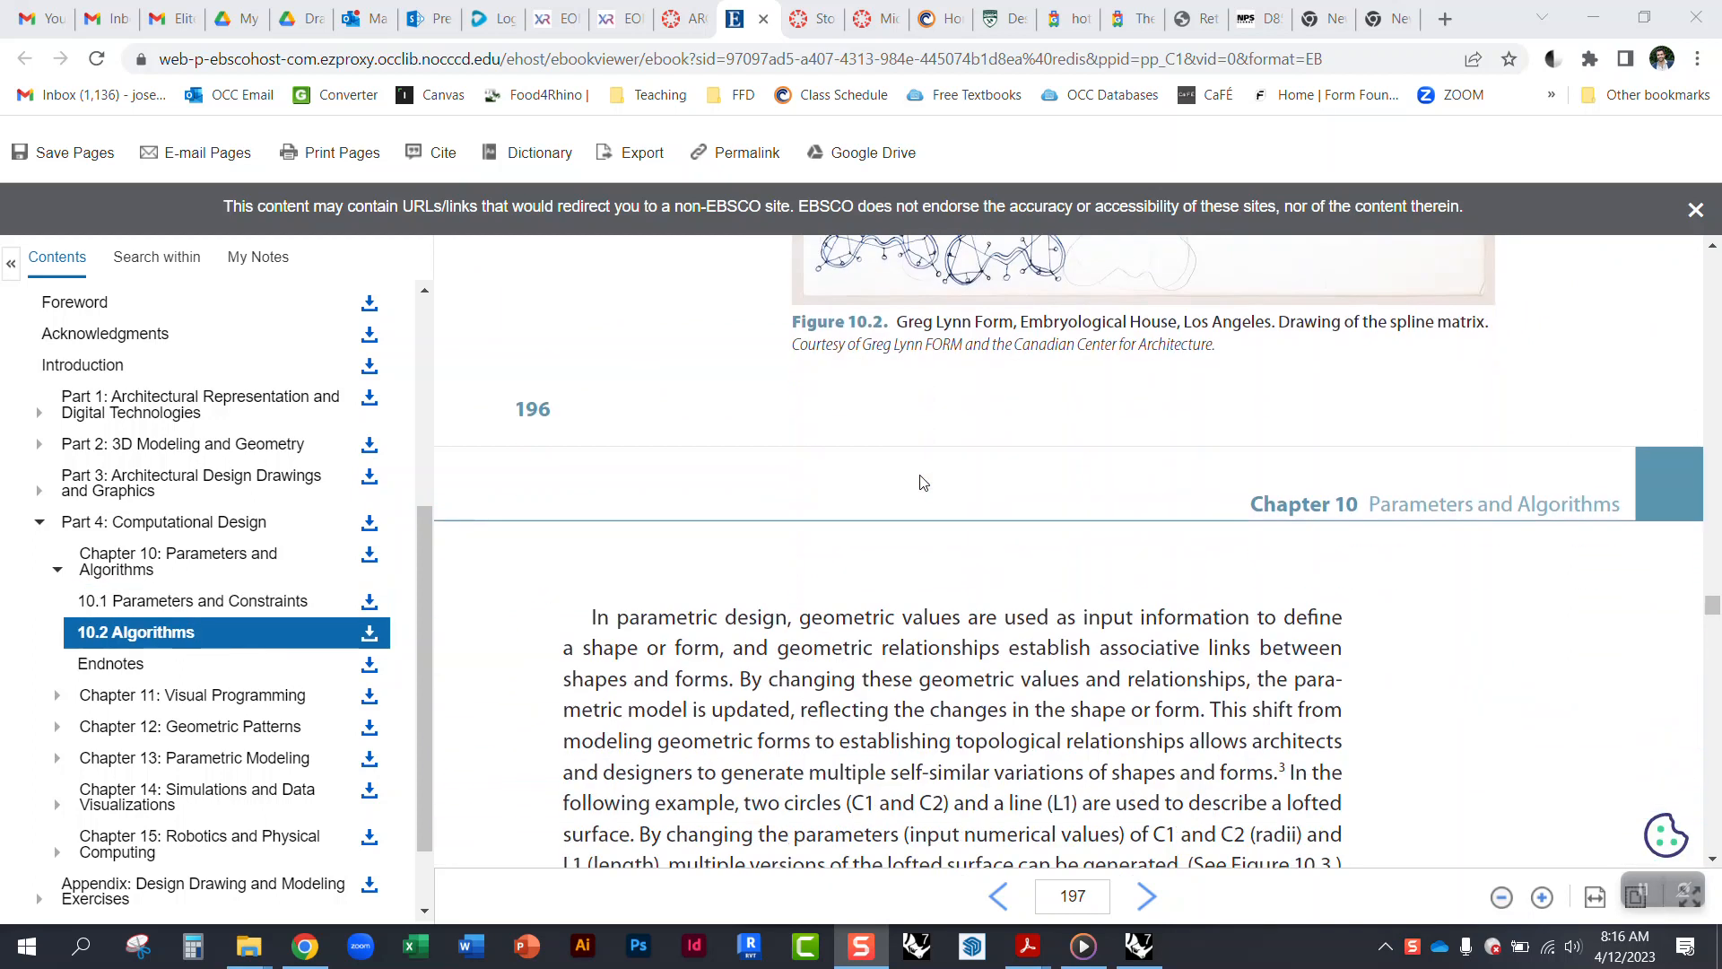
scroll(920, 482, down, 5)
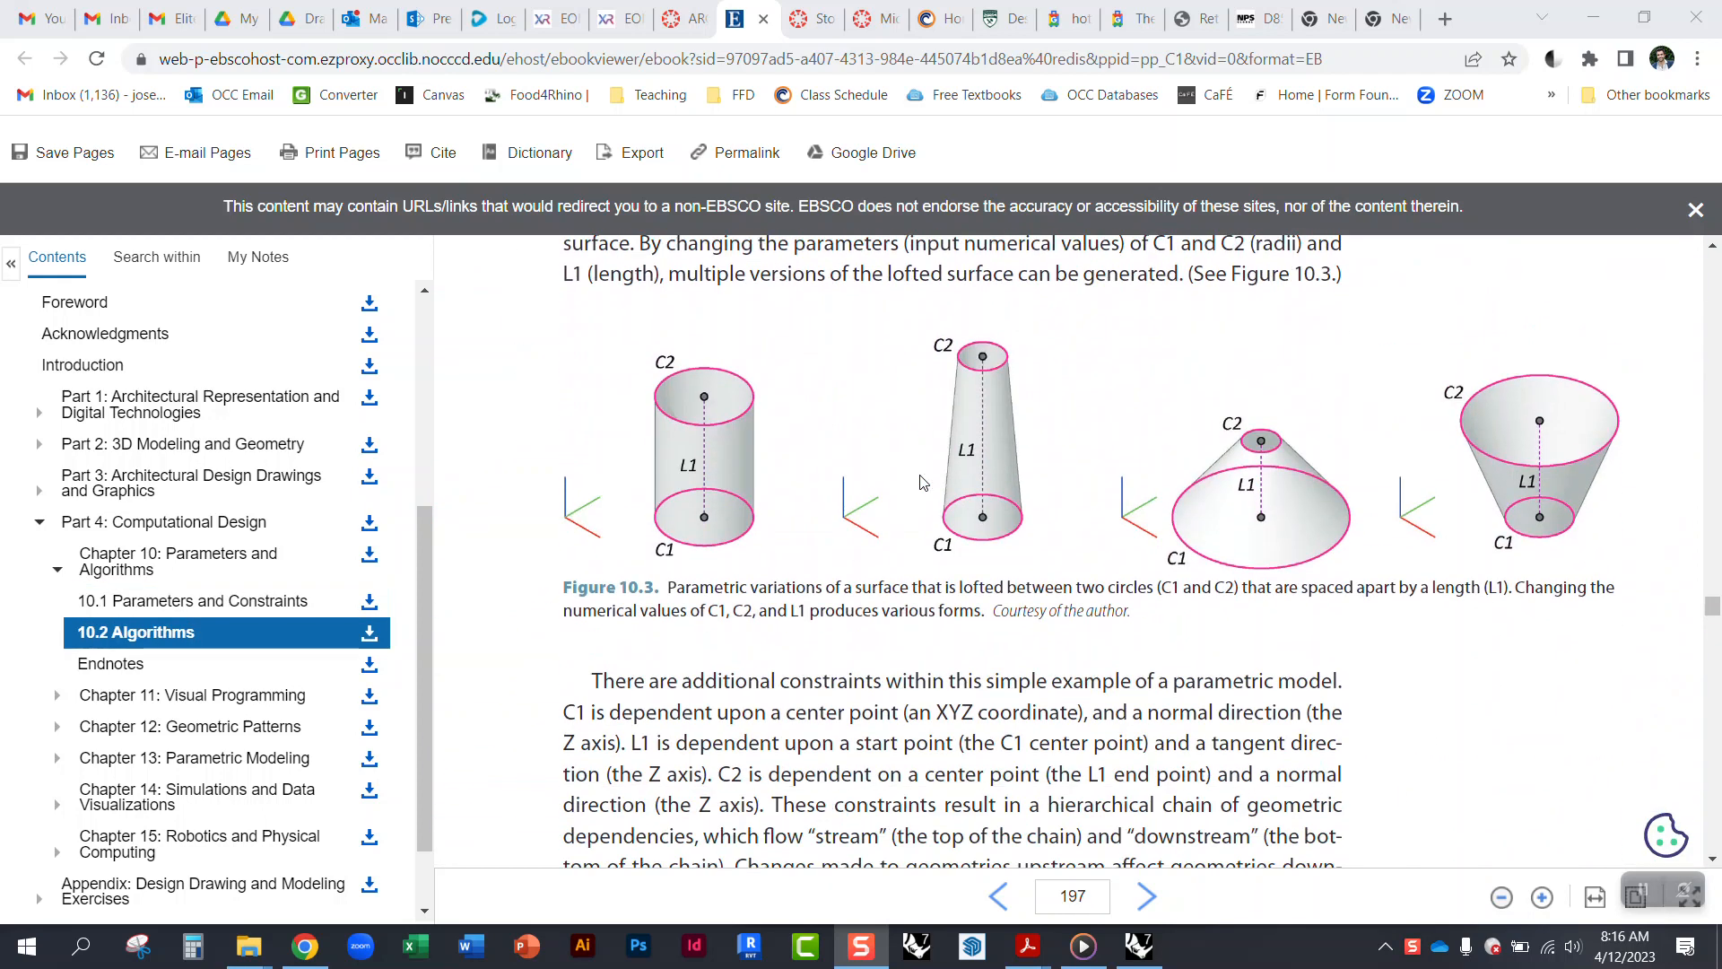
scroll(919, 483, down, 8)
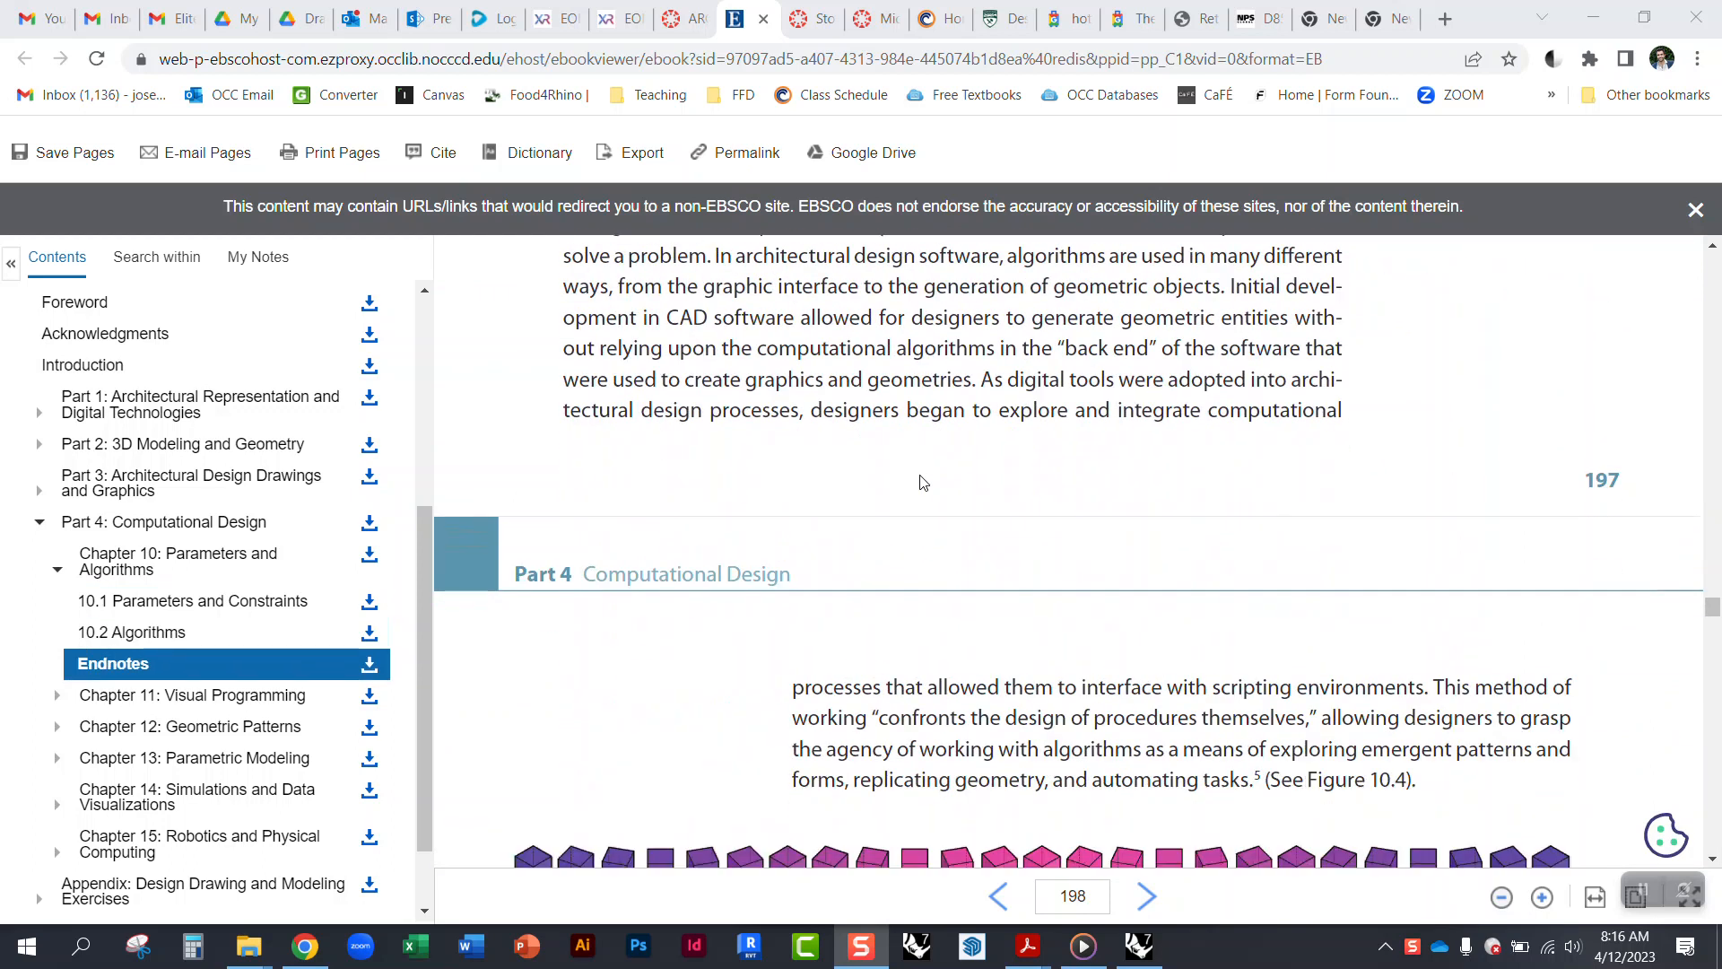
Step: Read section 11.1 on the Grasshopper interface, covering main menus, component tabs and panels, canvas toolbar and navigation
scroll(923, 485, down, 5)
scroll(942, 529, down, 15)
scroll(957, 529, down, 15)
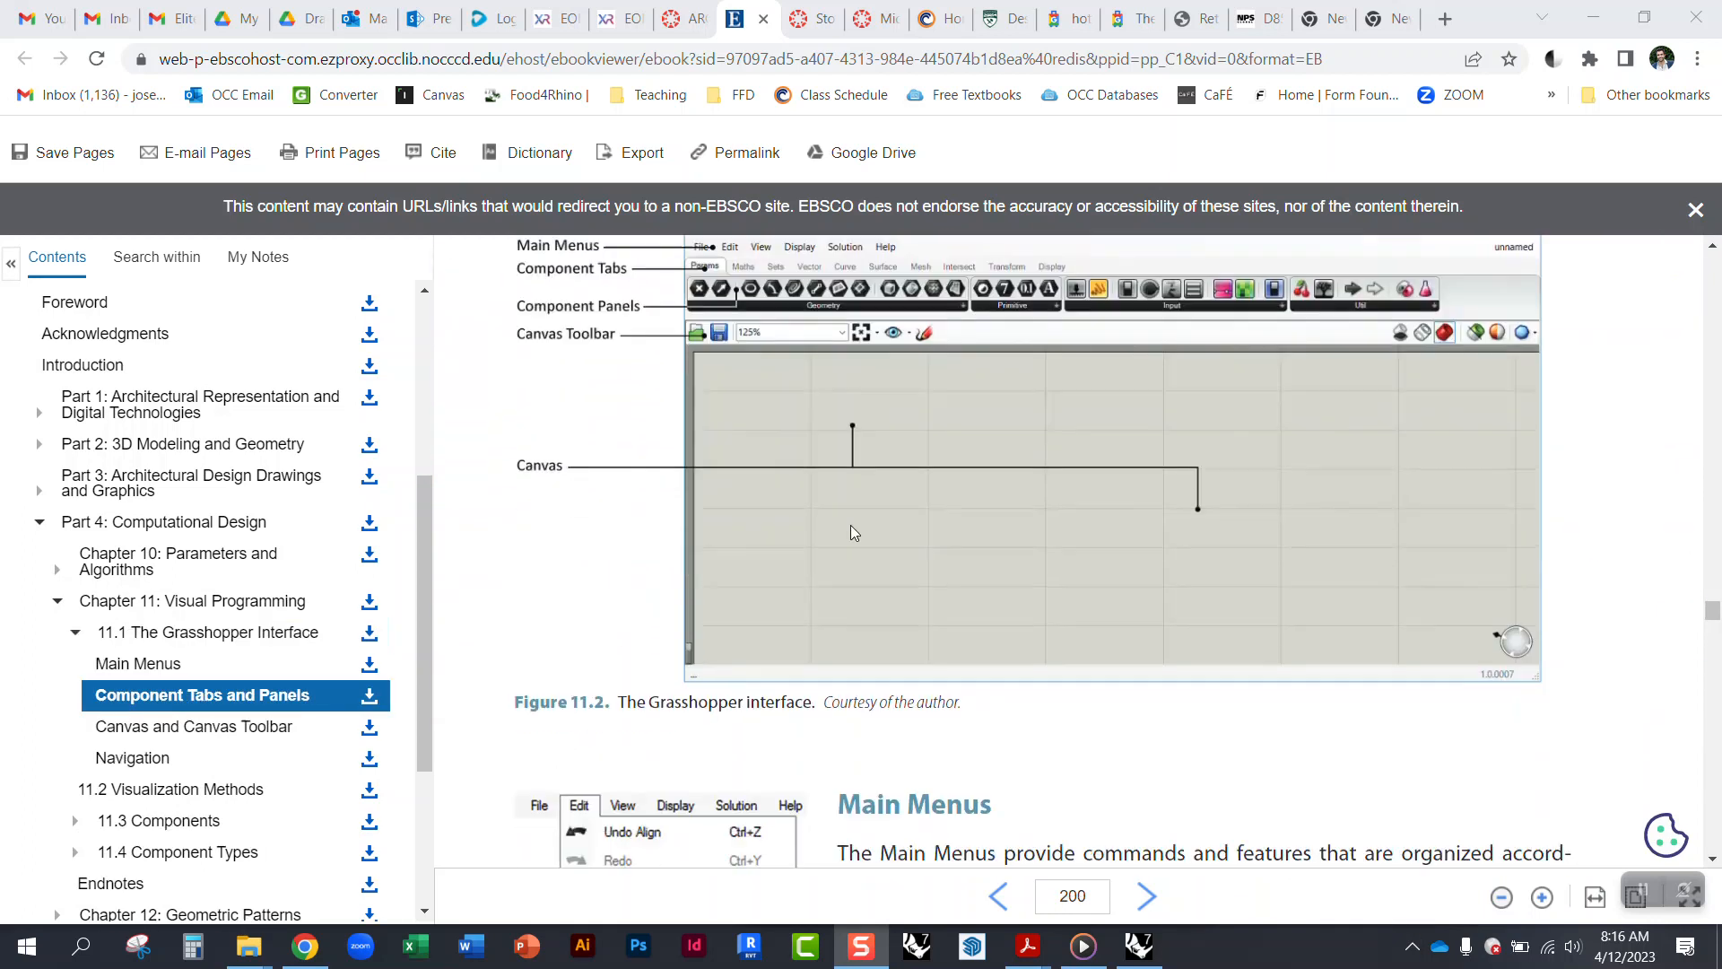
scroll(934, 411, up, 1)
scroll(893, 614, down, 5)
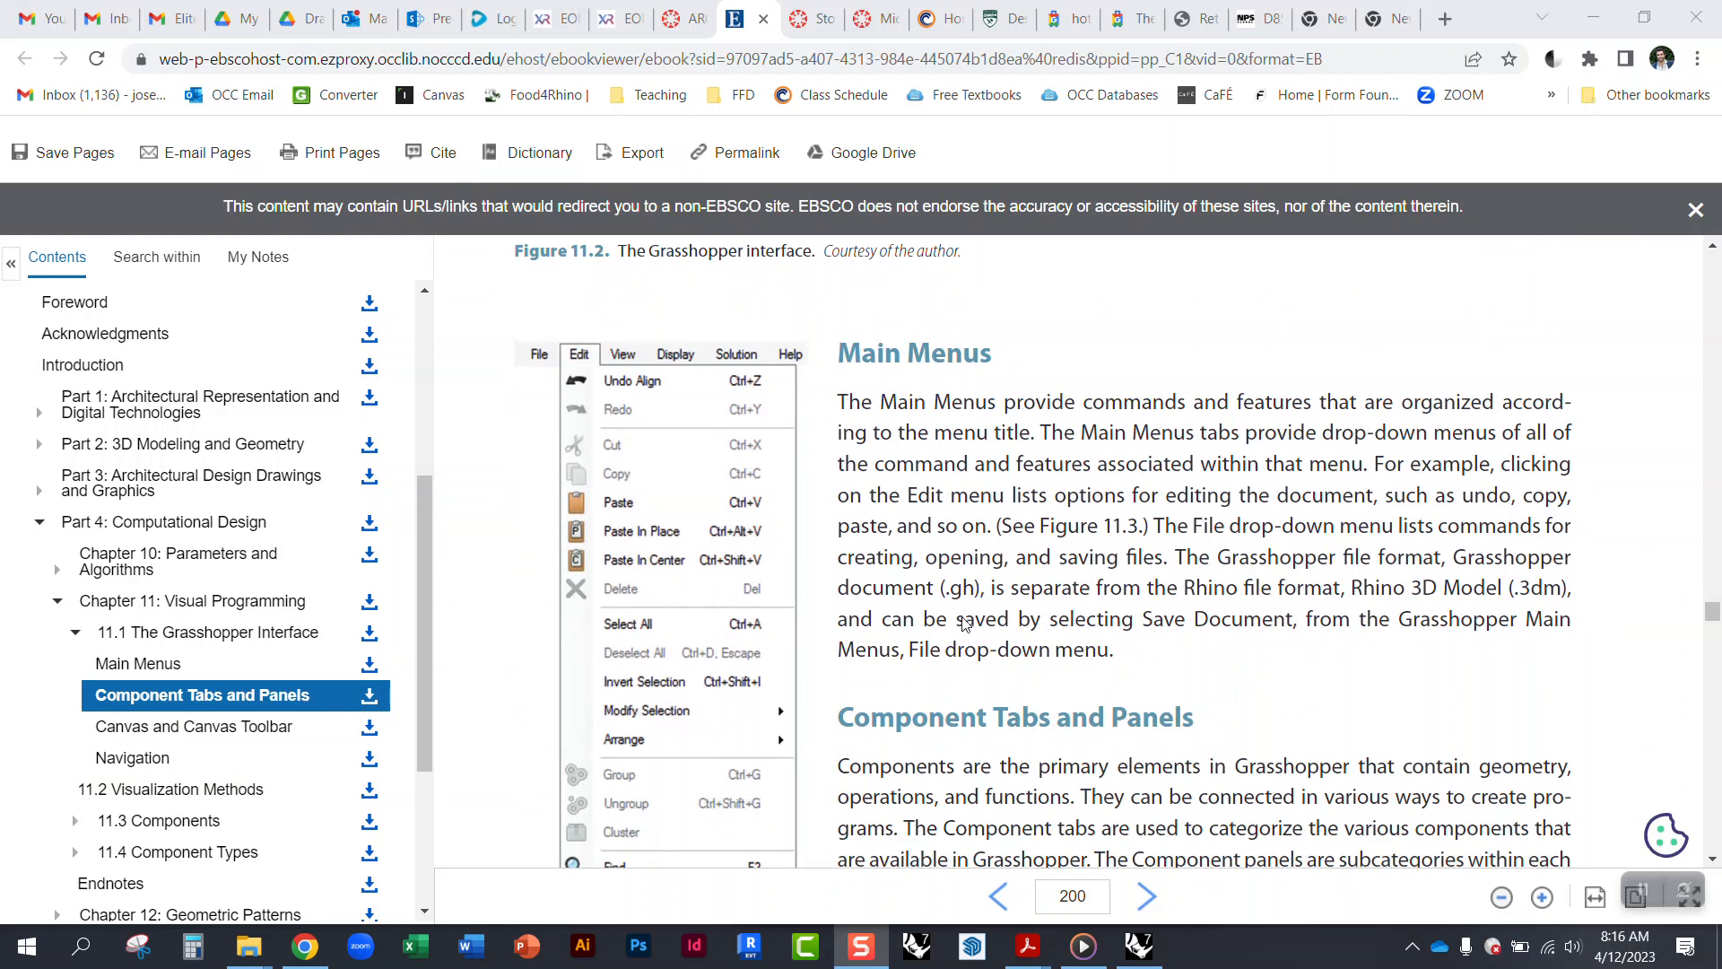
scroll(967, 584, down, 3)
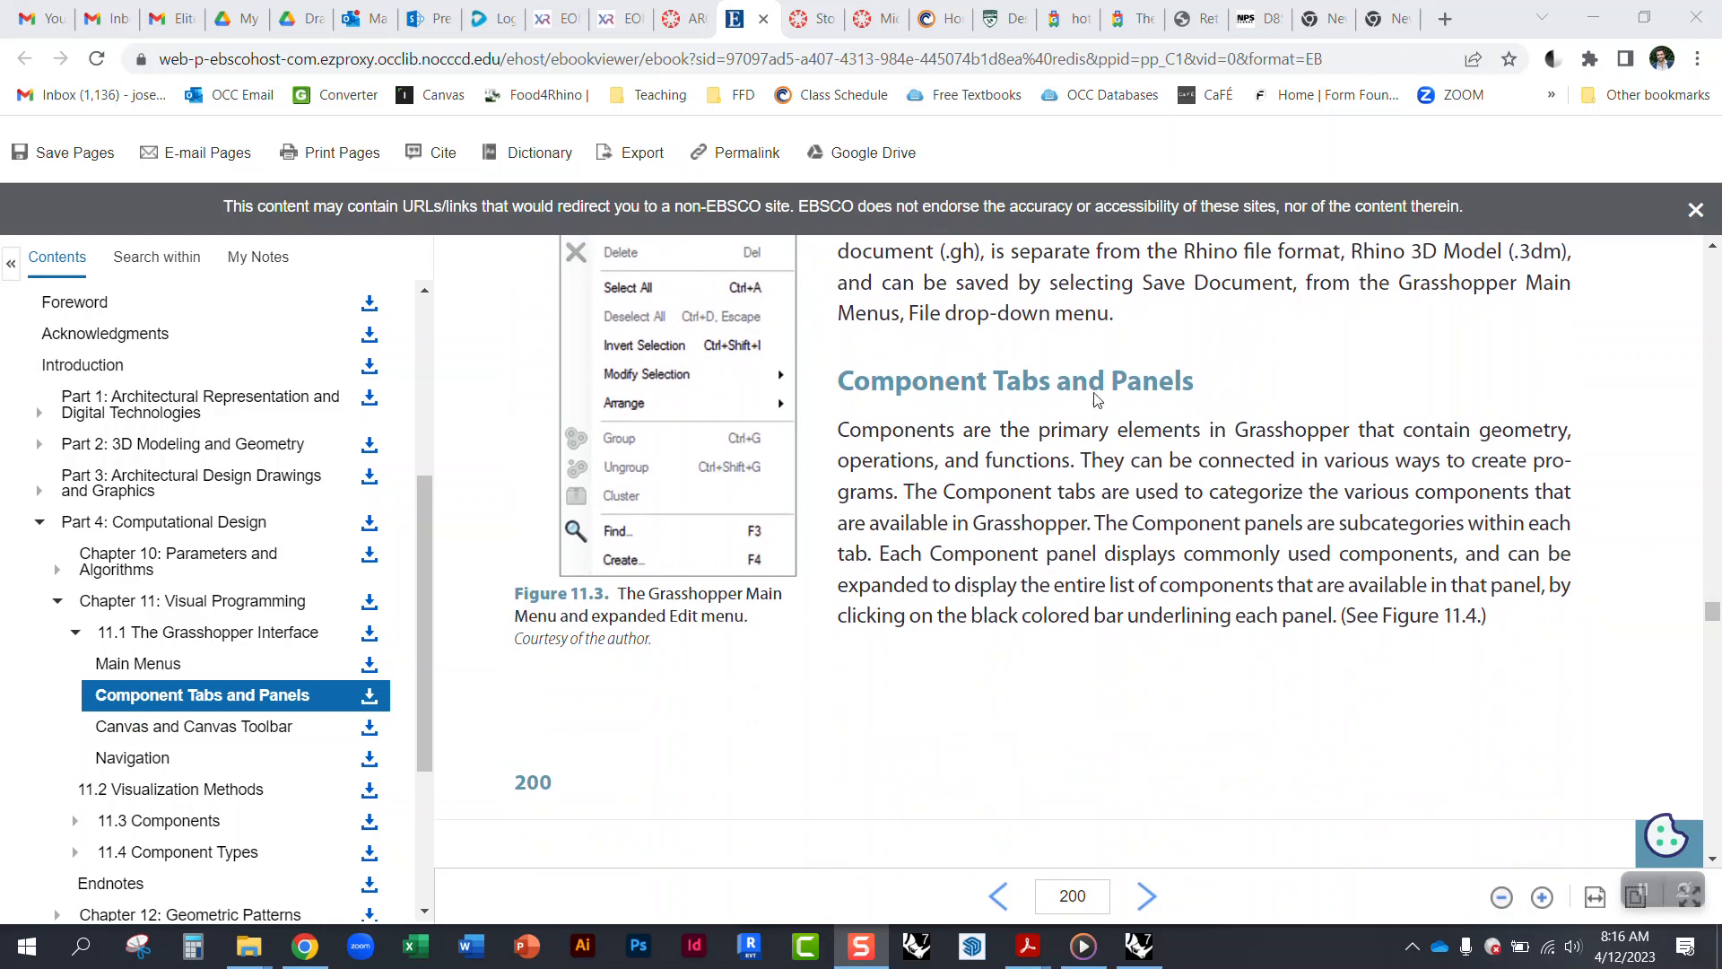
scroll(1005, 567, down, 10)
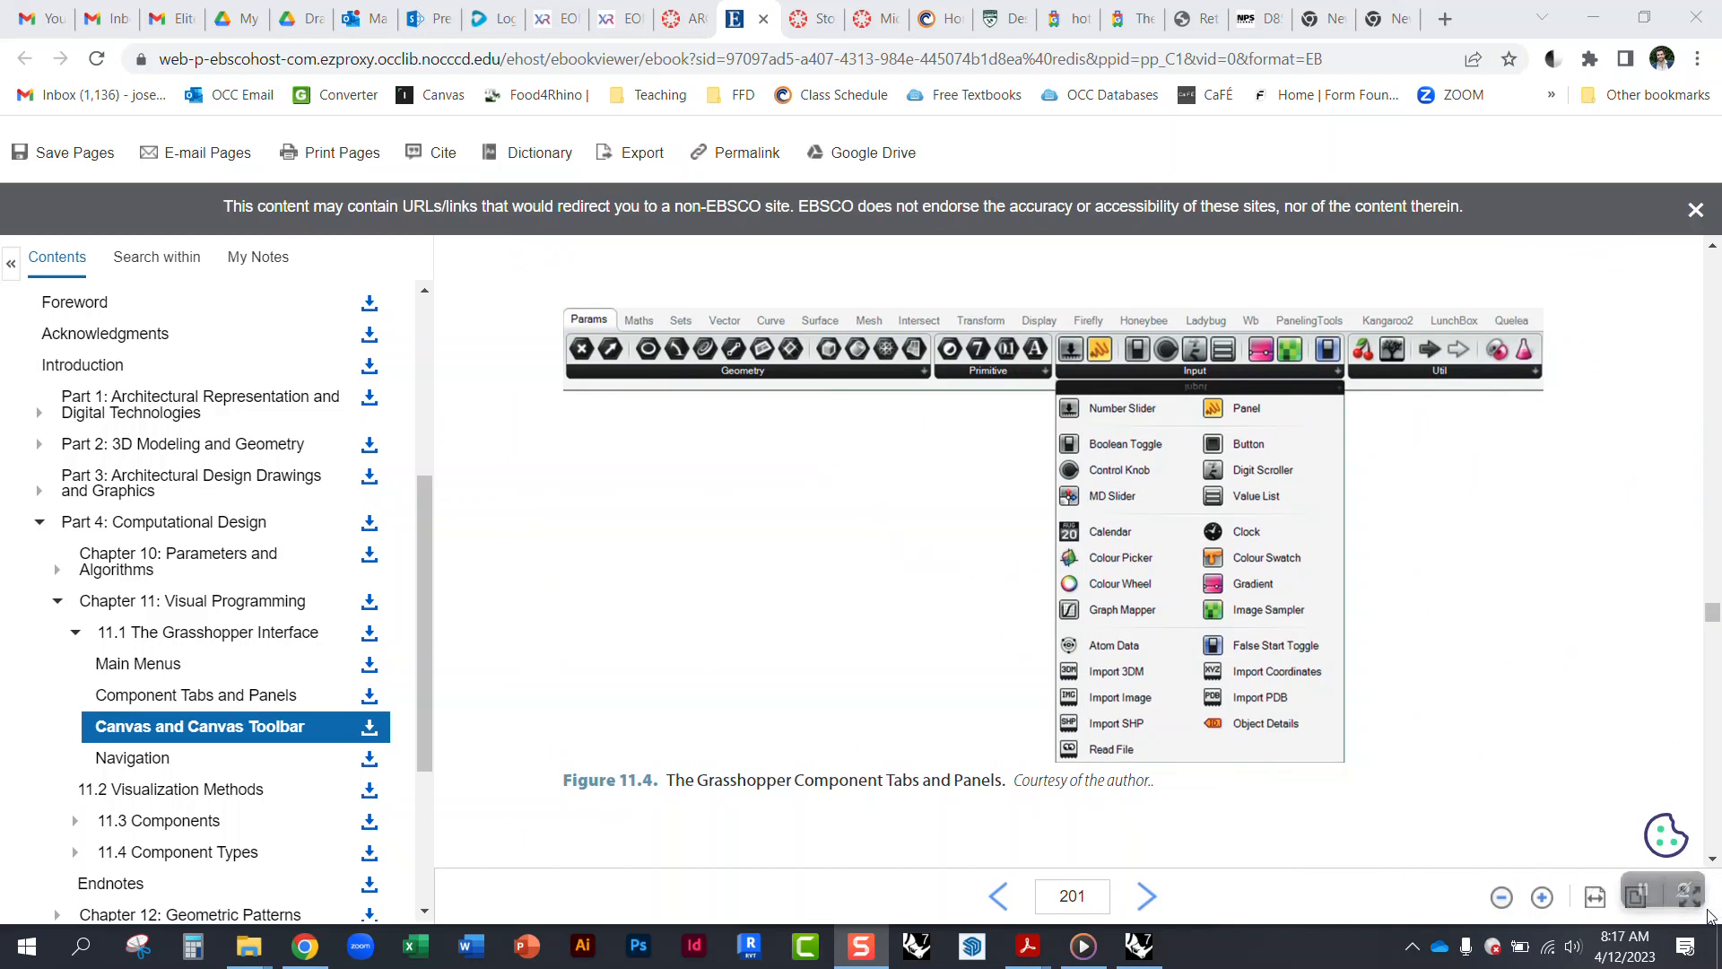
scroll(1242, 592, down, 5)
scroll(1242, 592, up, 3)
scroll(1243, 592, up, 2)
scroll(1175, 565, down, 10)
scroll(1161, 578, up, 2)
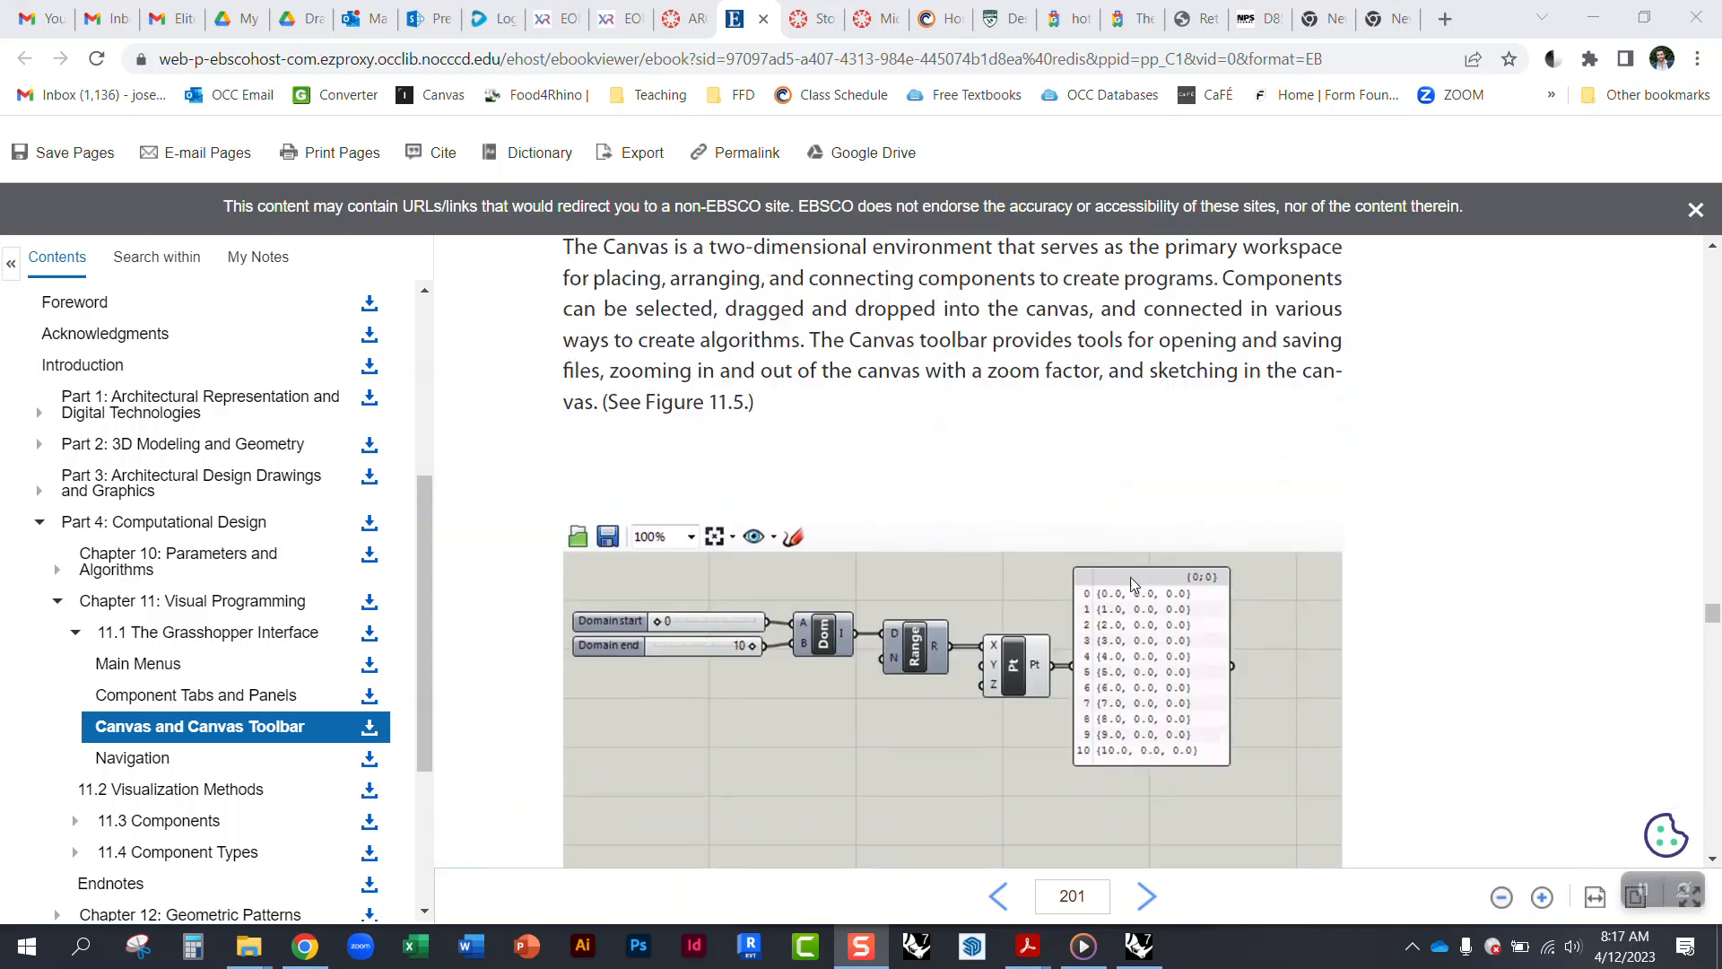
scroll(1131, 582, up, 2)
scroll(863, 428, down, 3)
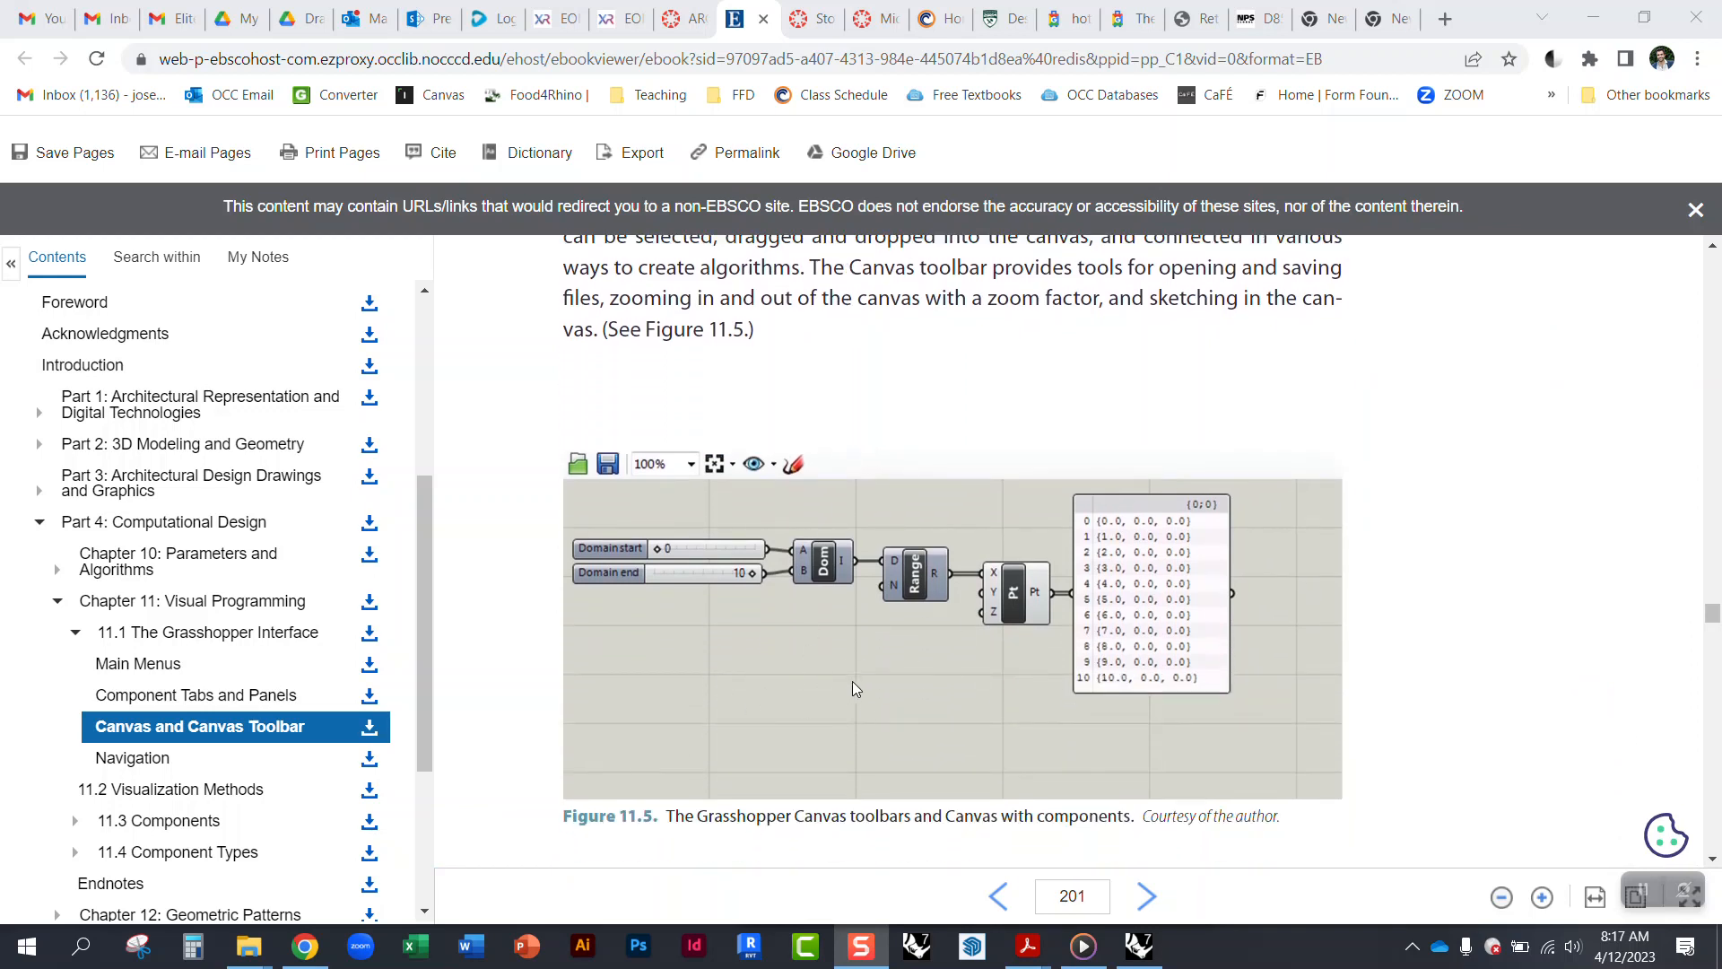
scroll(893, 709, down, 7)
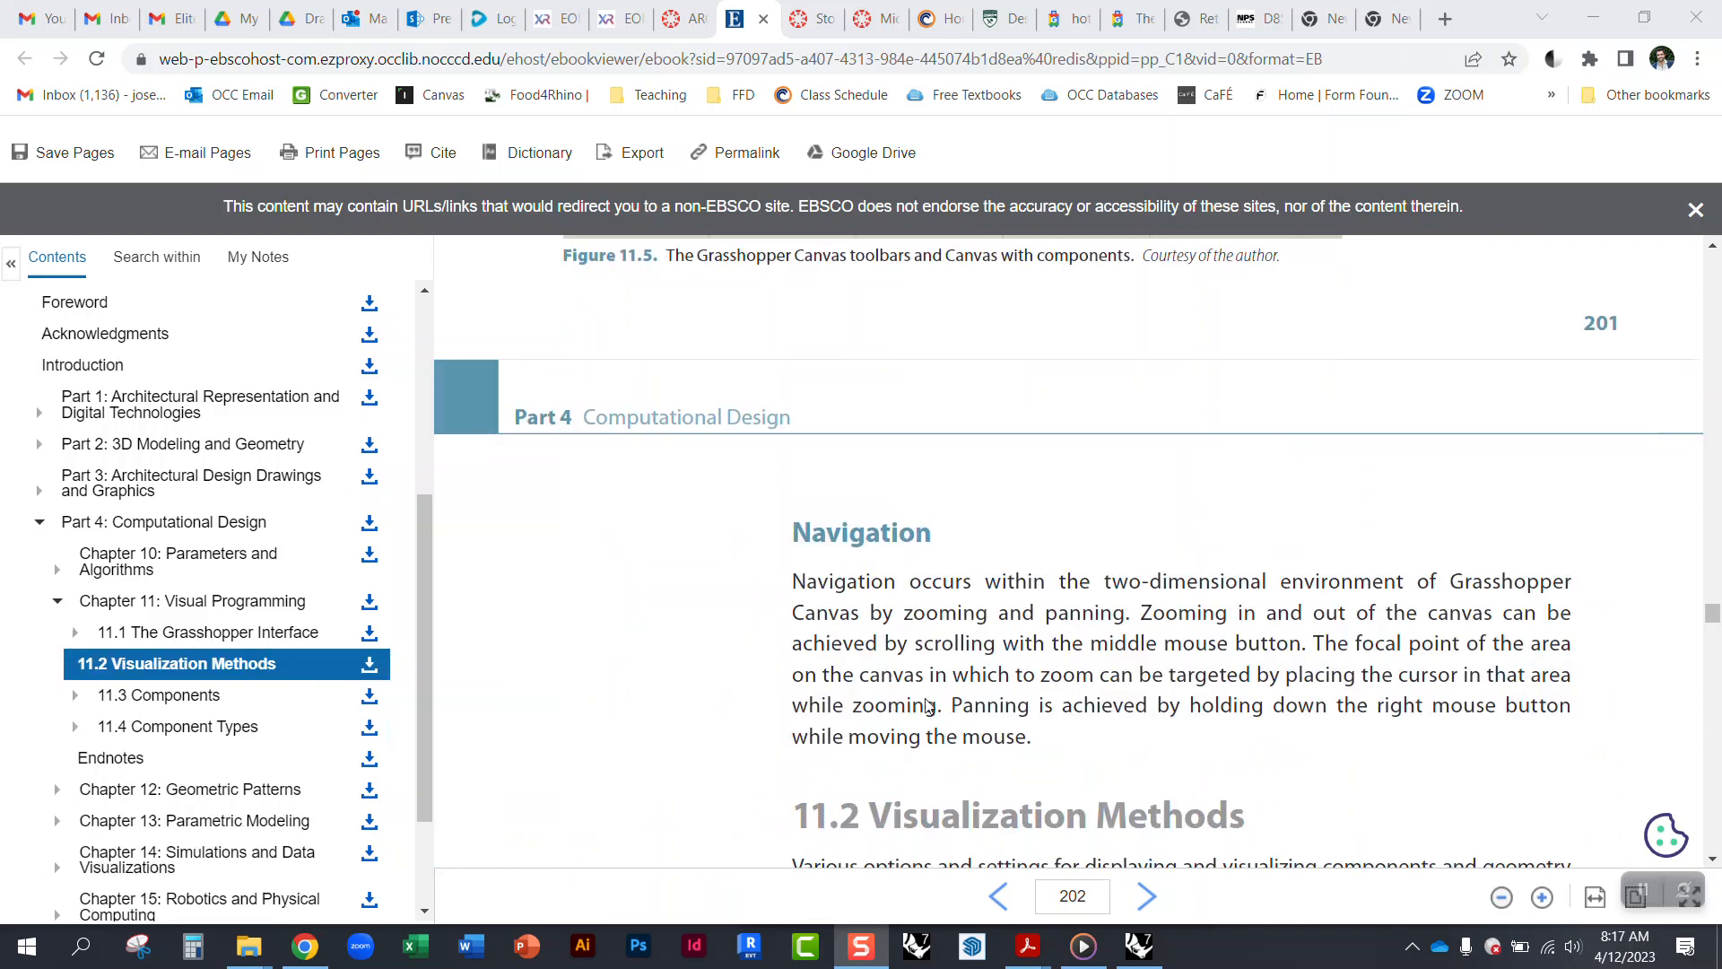
Step: Read sections 11.2 and 11.3 on visualization methods, component structure, component colors and connecting components
scroll(929, 706, down, 10)
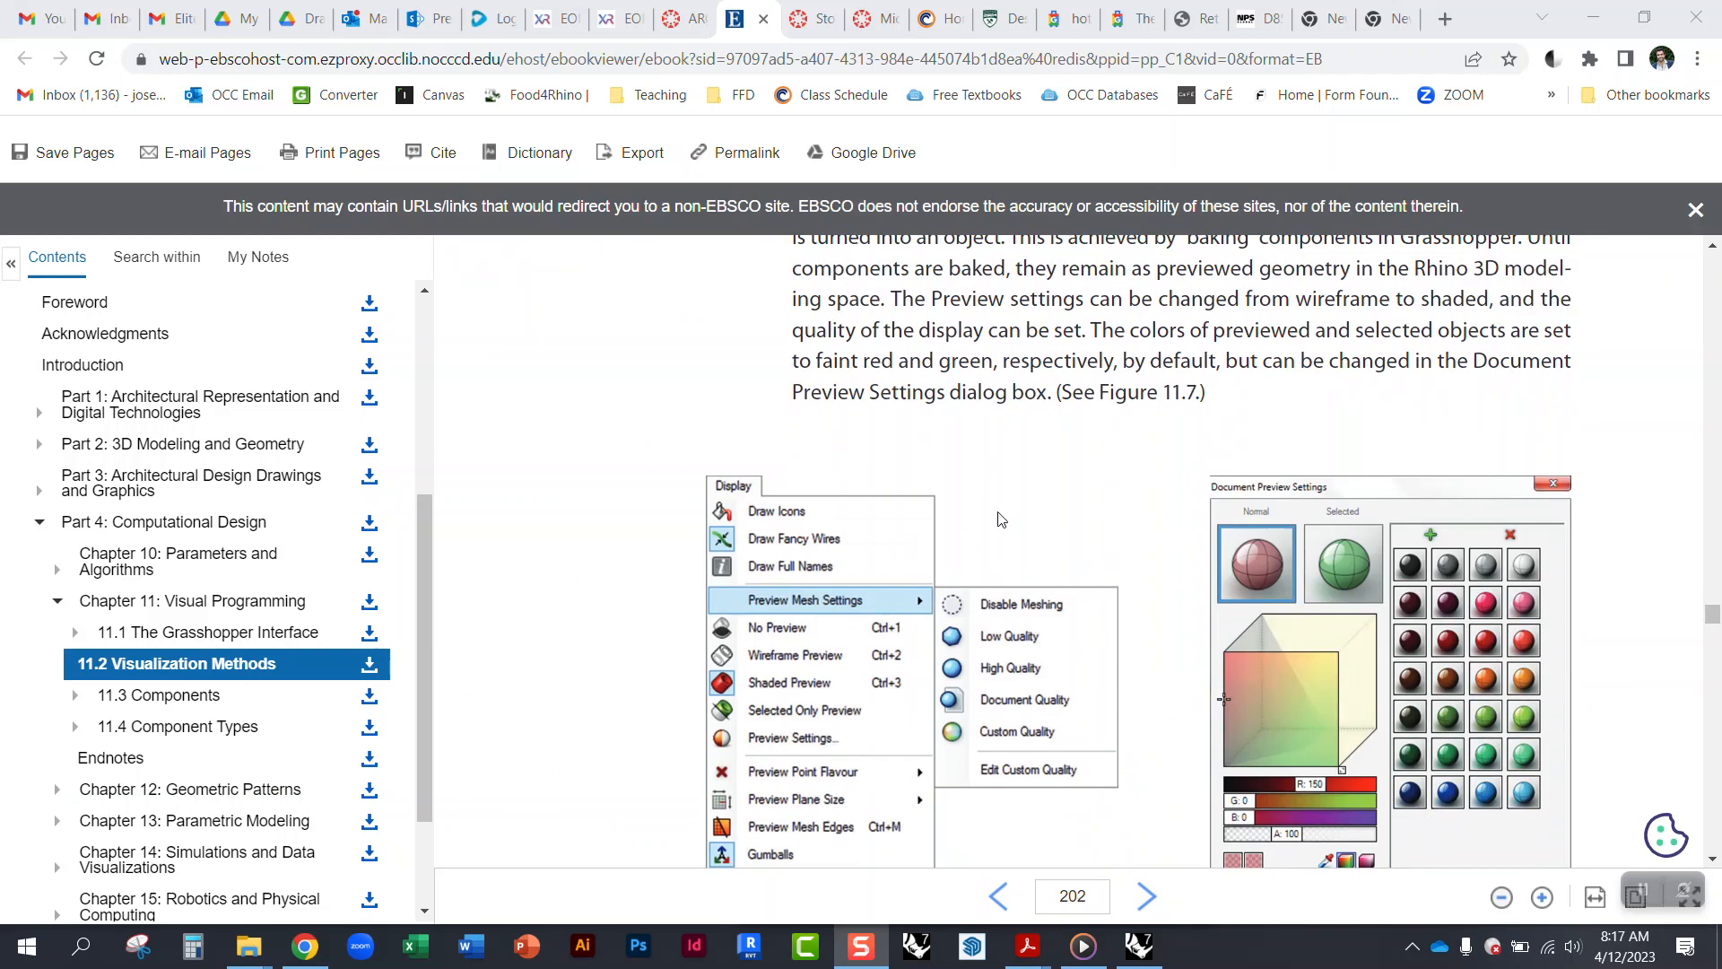
scroll(1002, 521, down, 3)
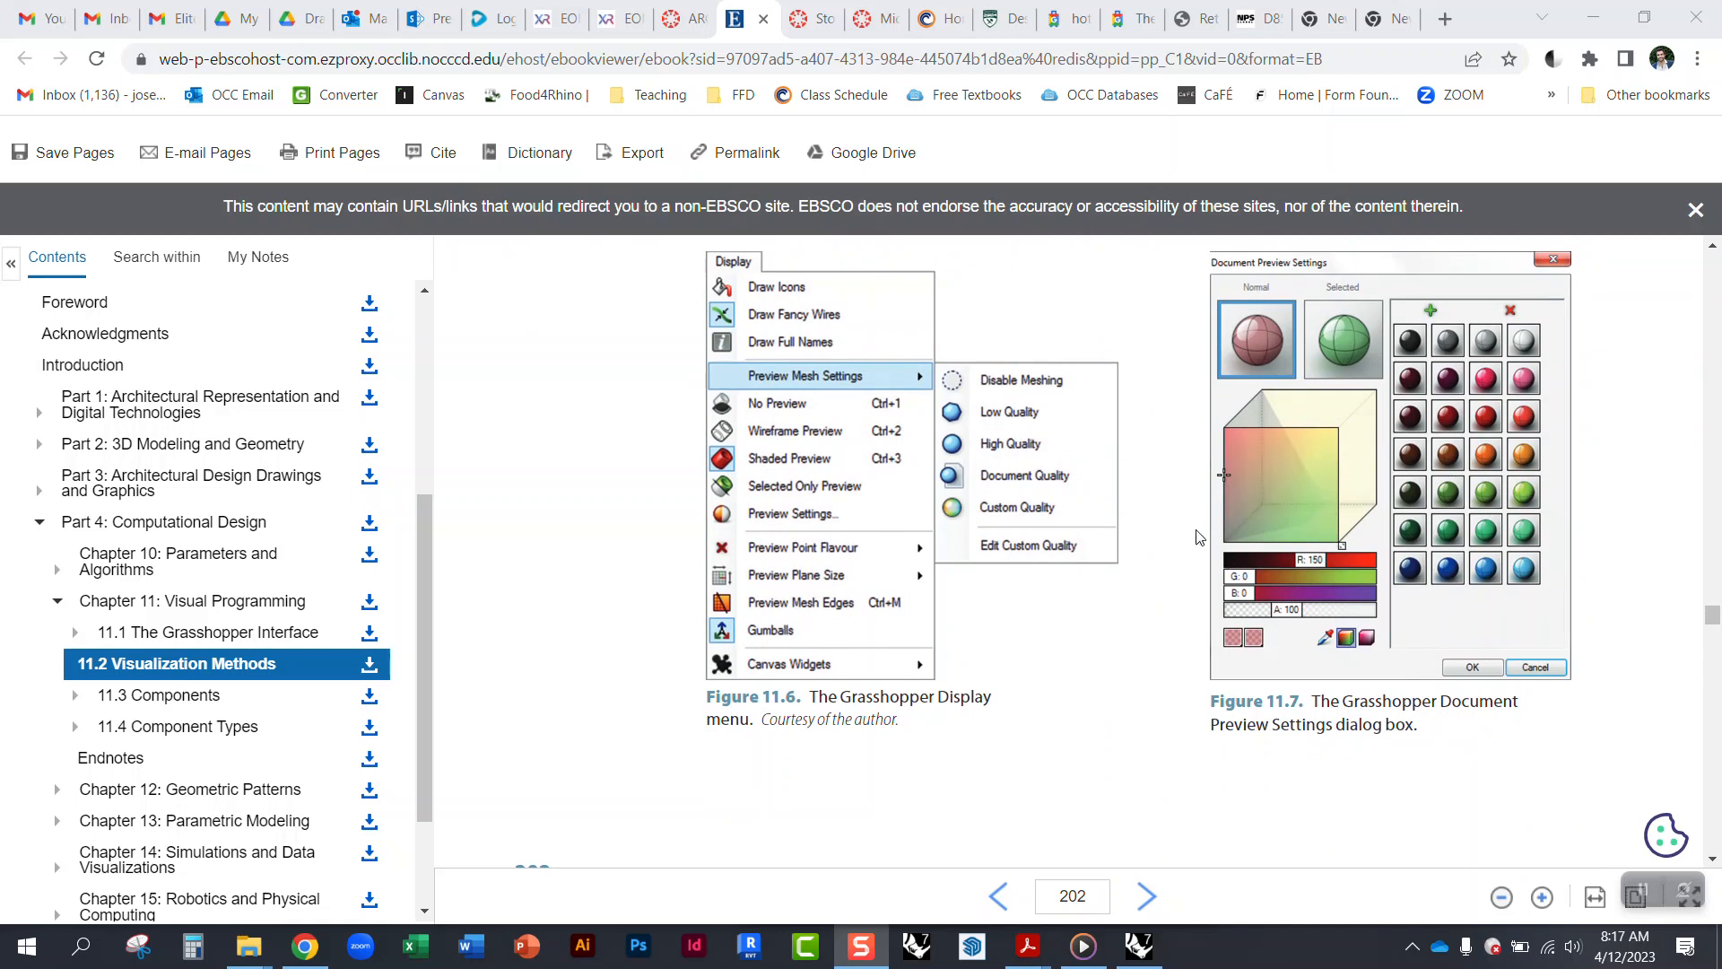
scroll(1199, 537, down, 8)
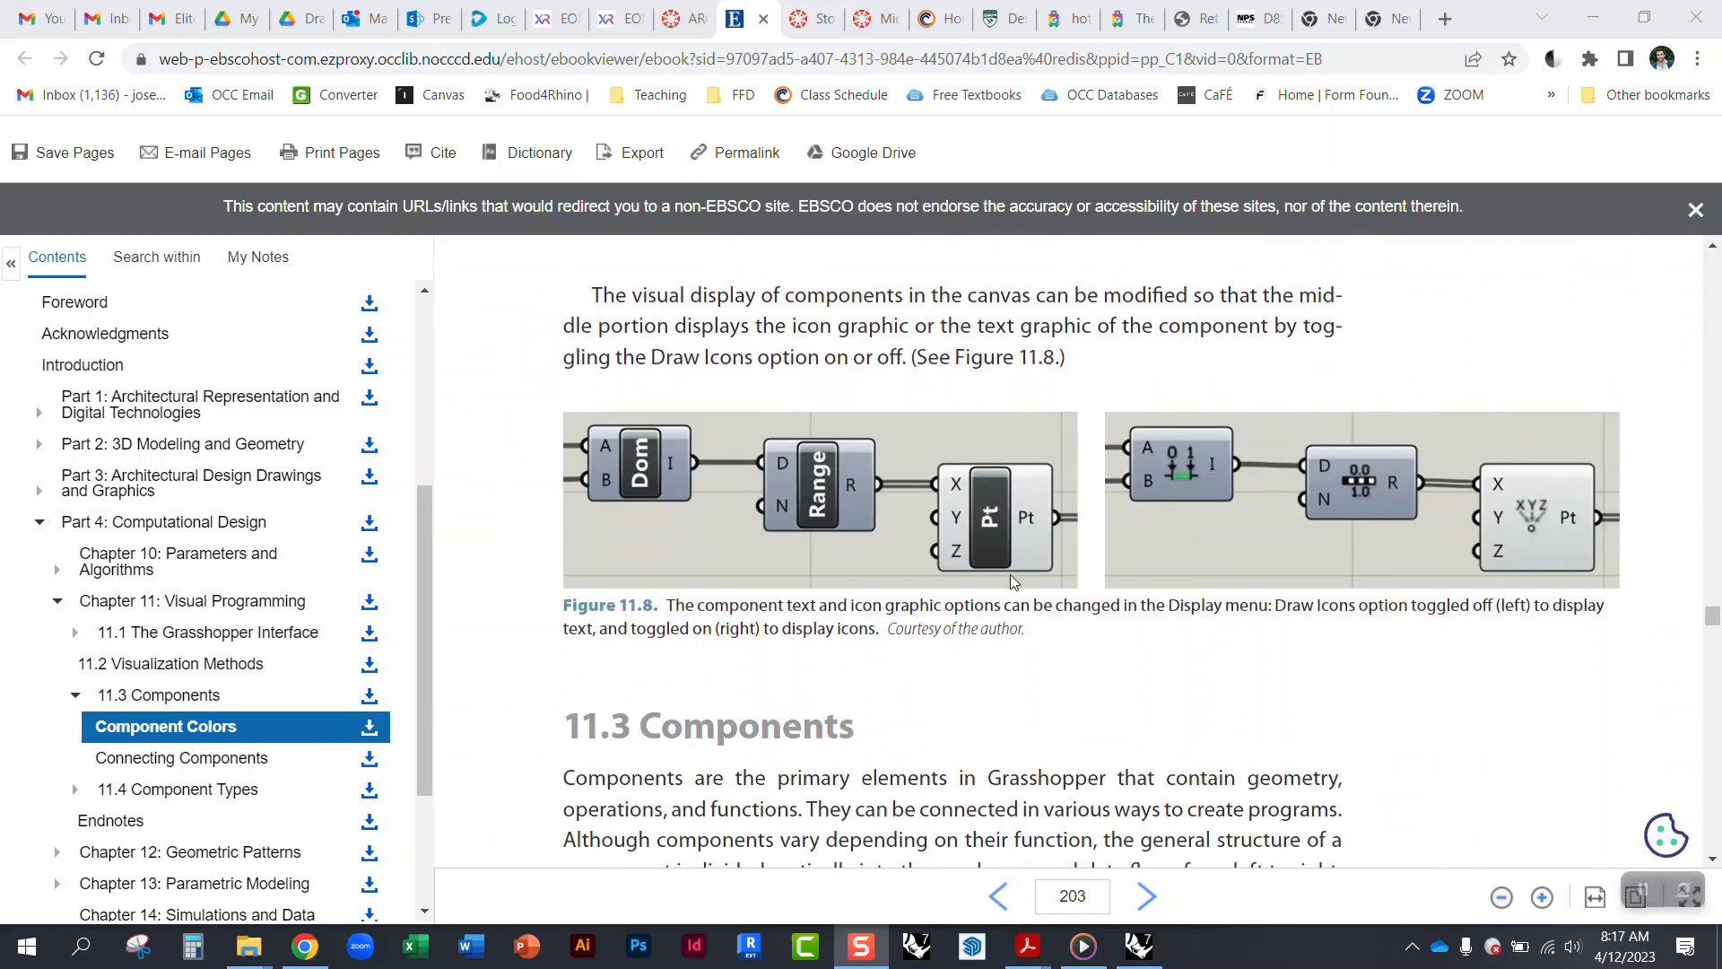
scroll(840, 487, down, 5)
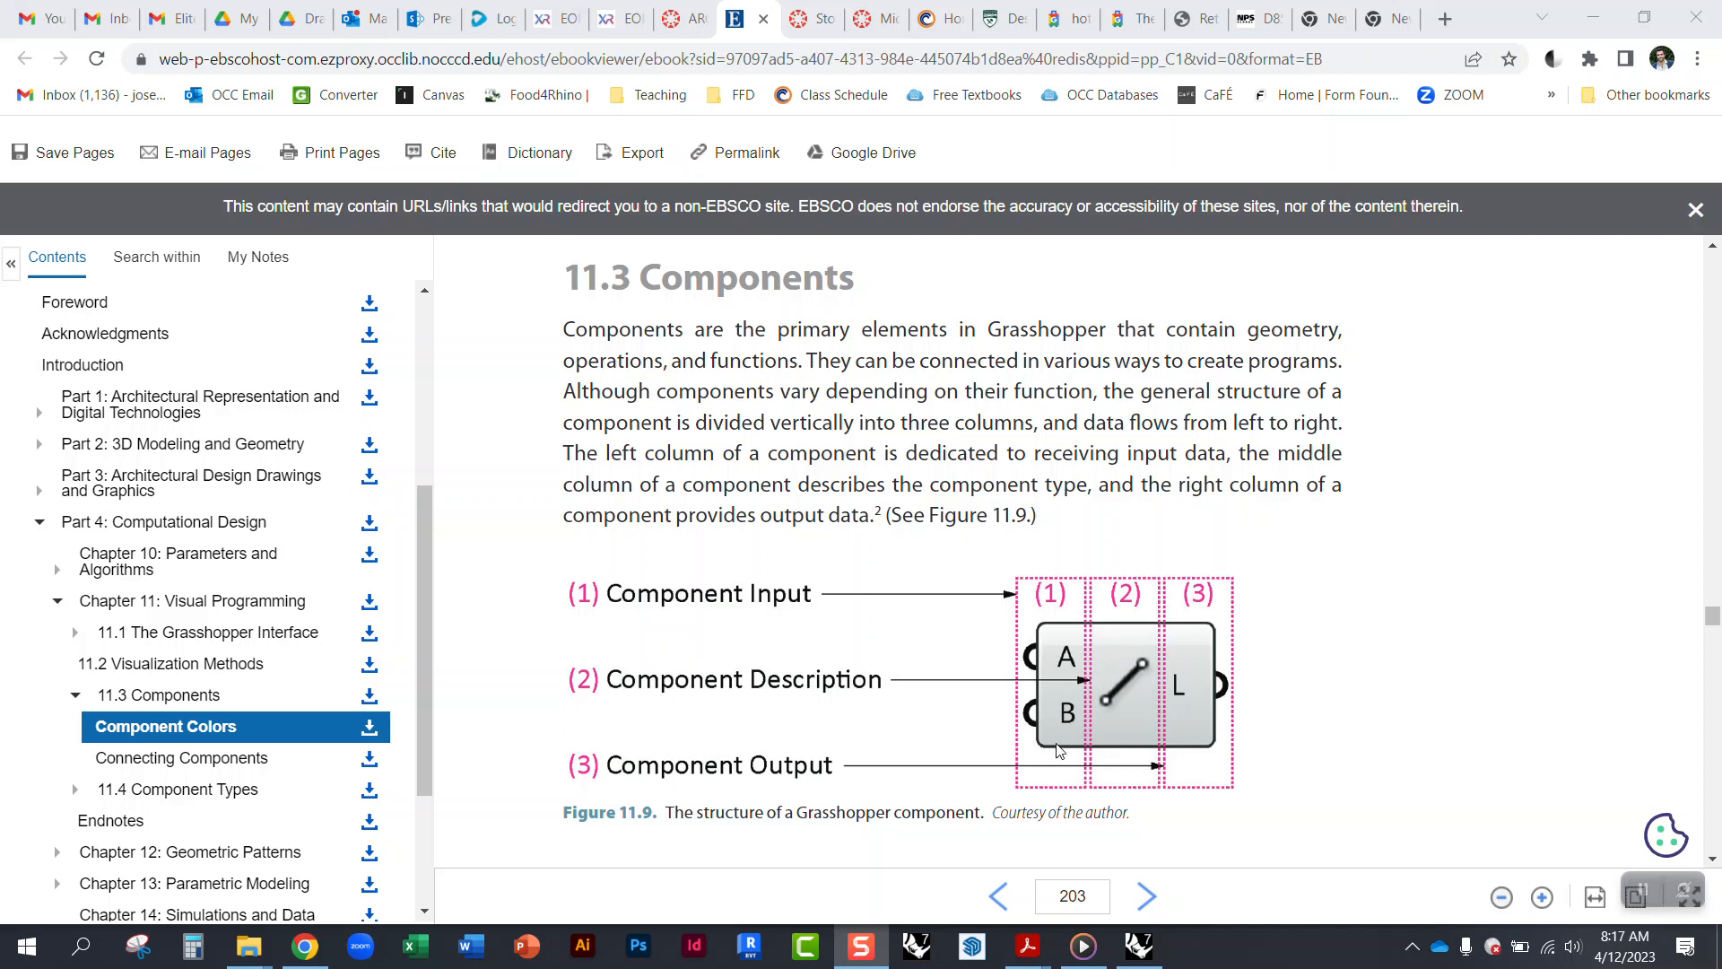
scroll(883, 734, down, 7)
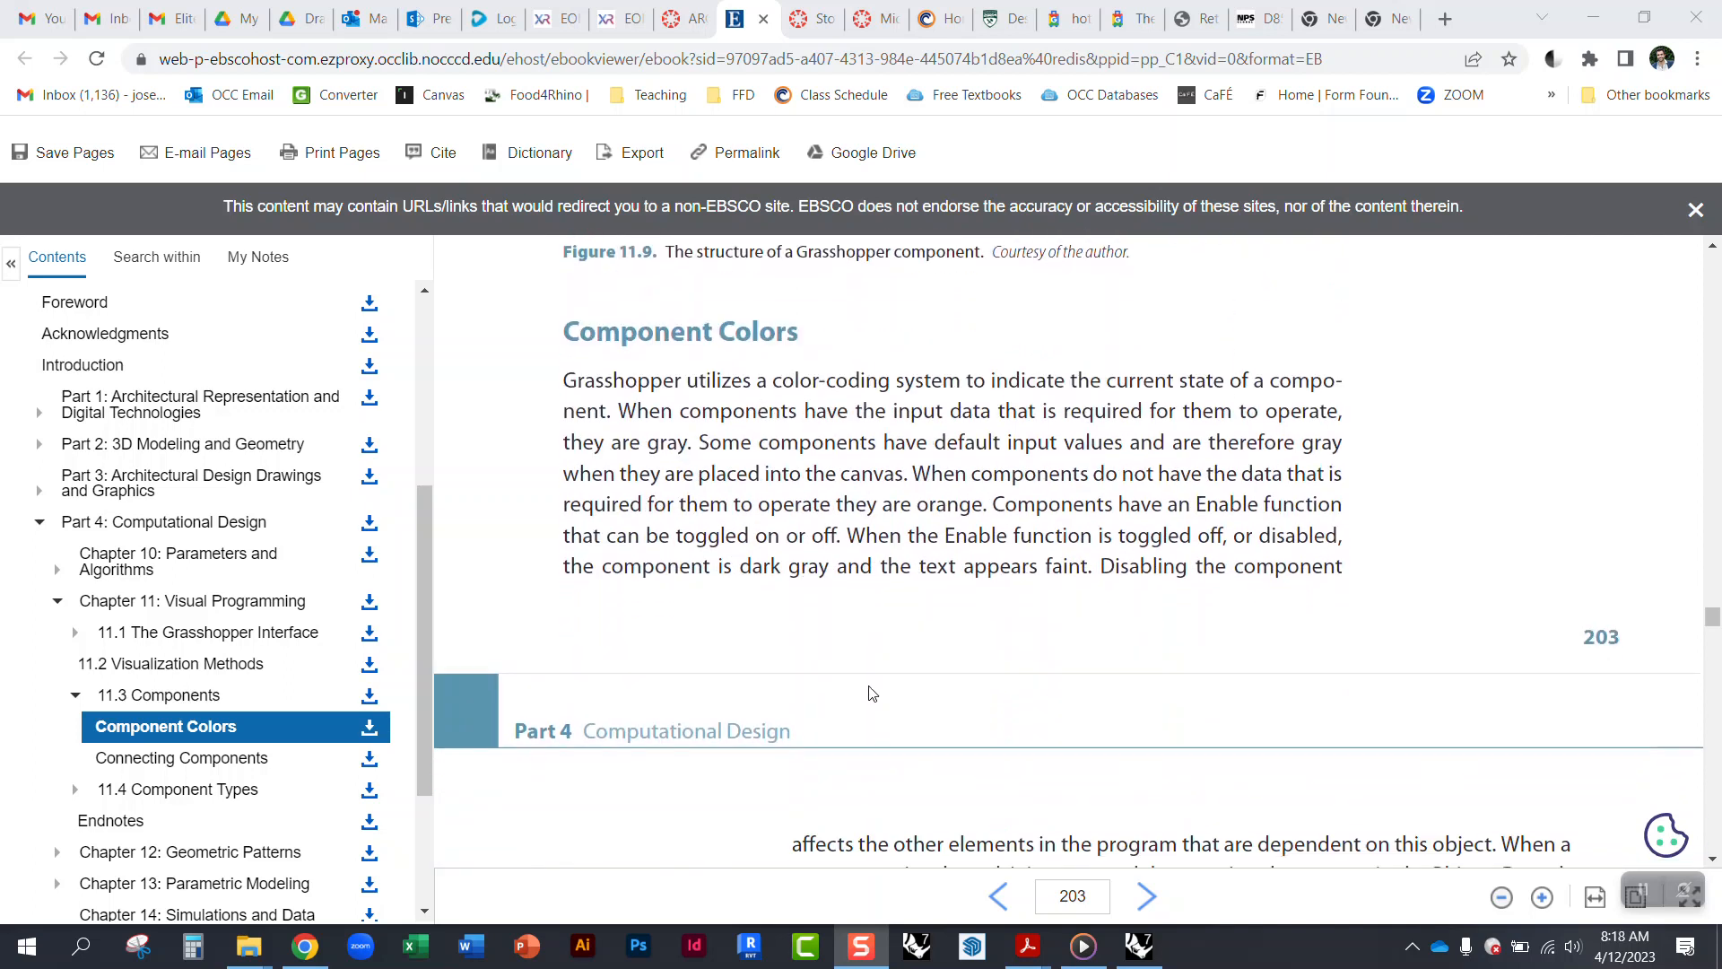
scroll(799, 500, down, 7)
scroll(1319, 466, up, 1)
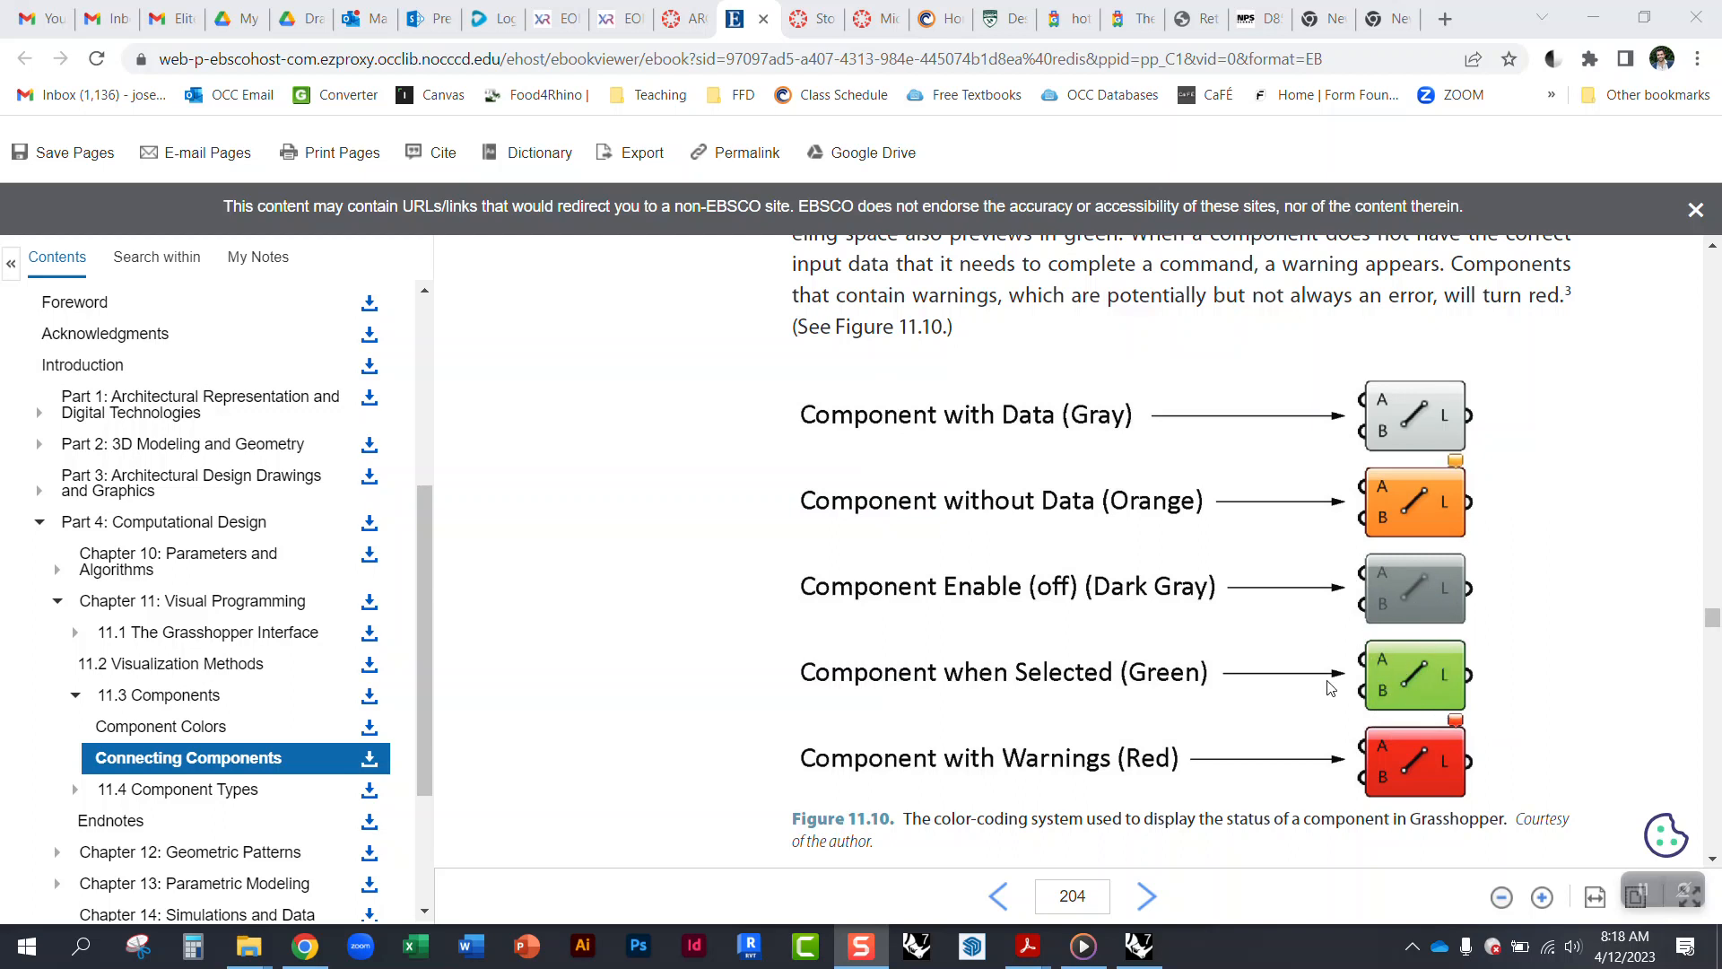
scroll(1301, 673, down, 1)
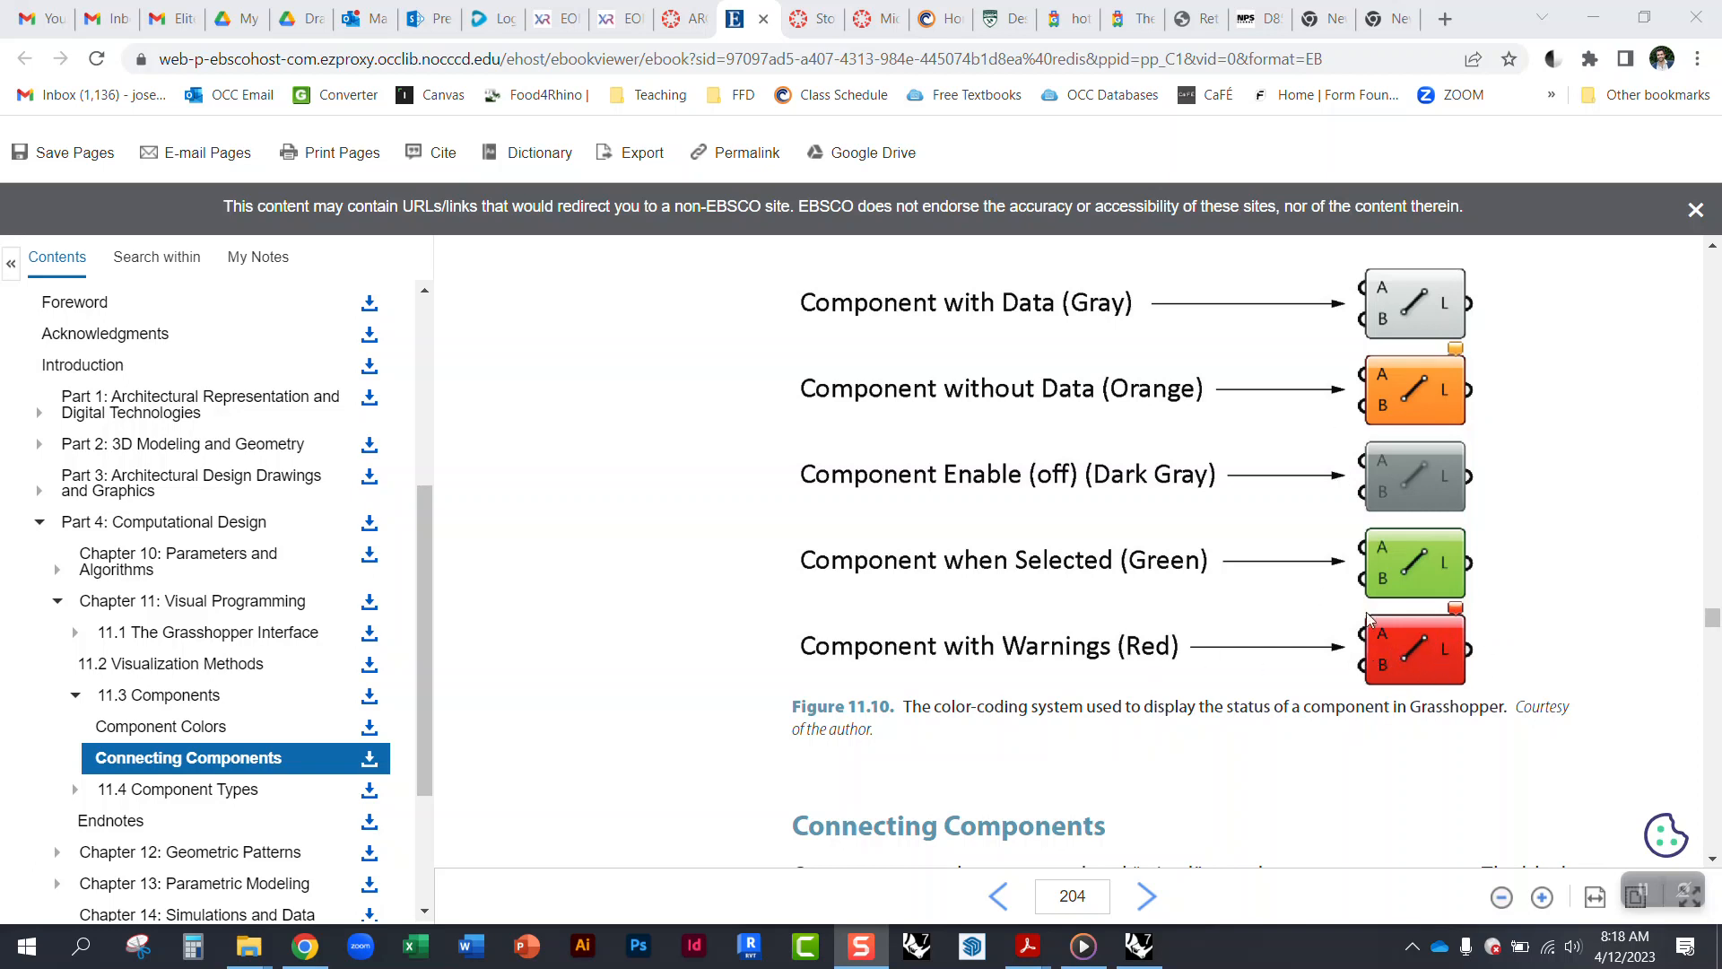
scroll(1196, 577, down, 6)
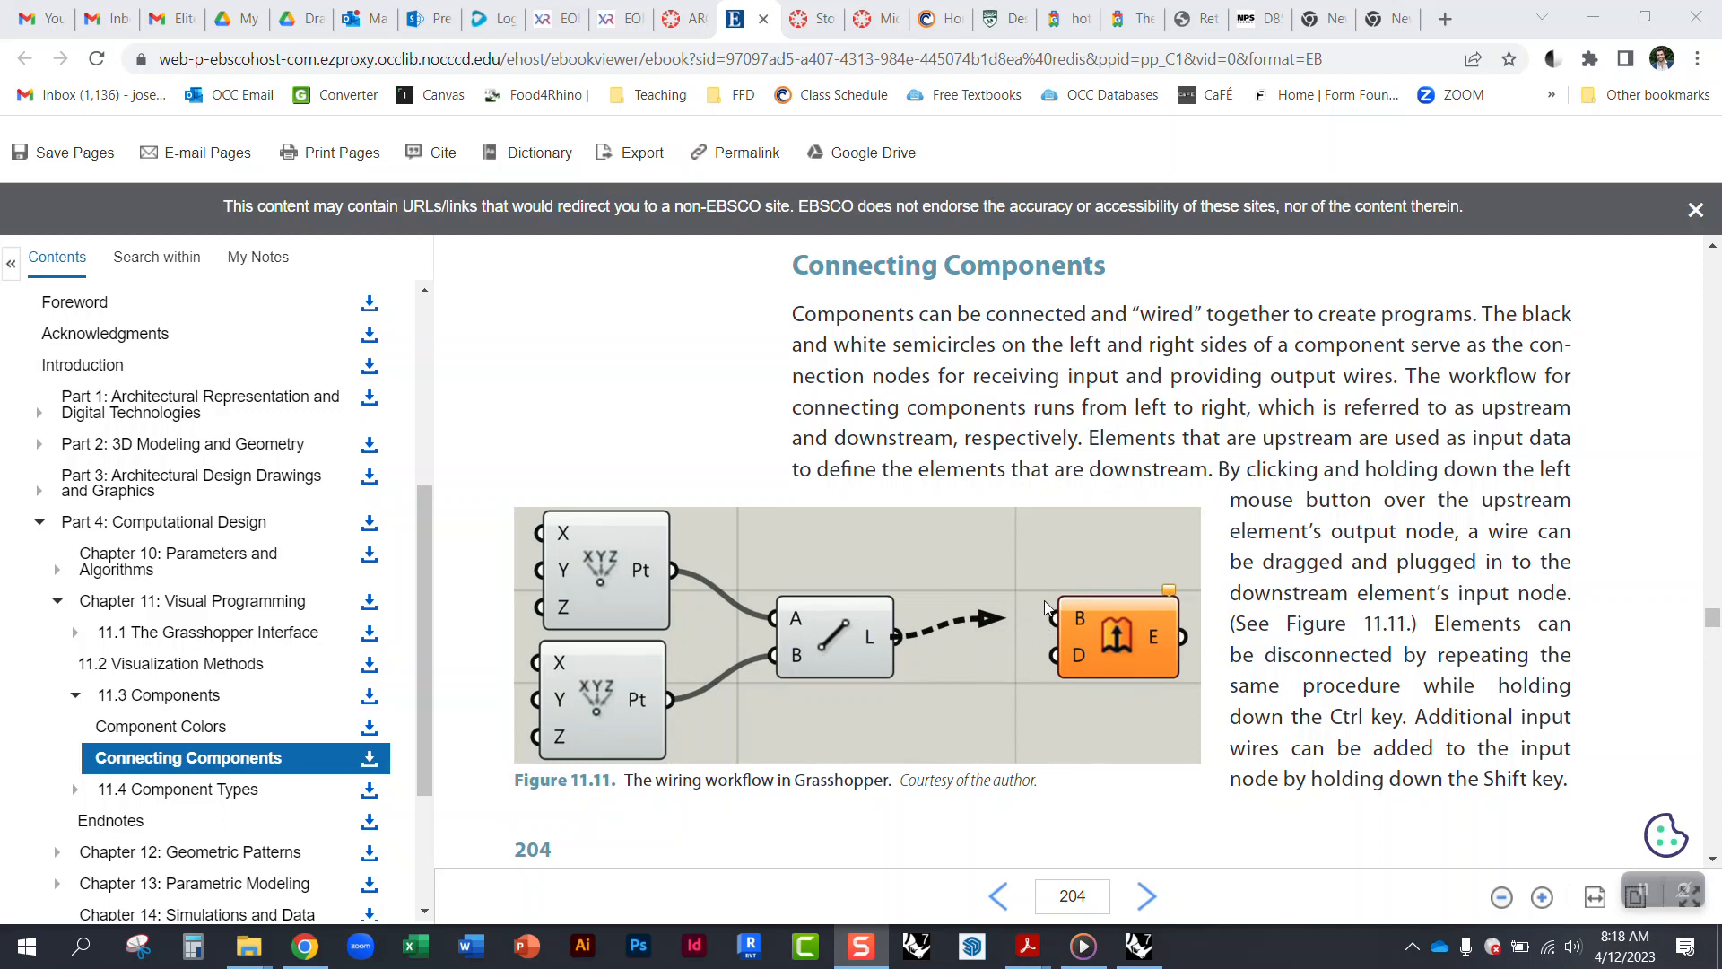
Step: Switch to Rhino with Grasshopper and place a two-point Line component on the canvas
click(1139, 946)
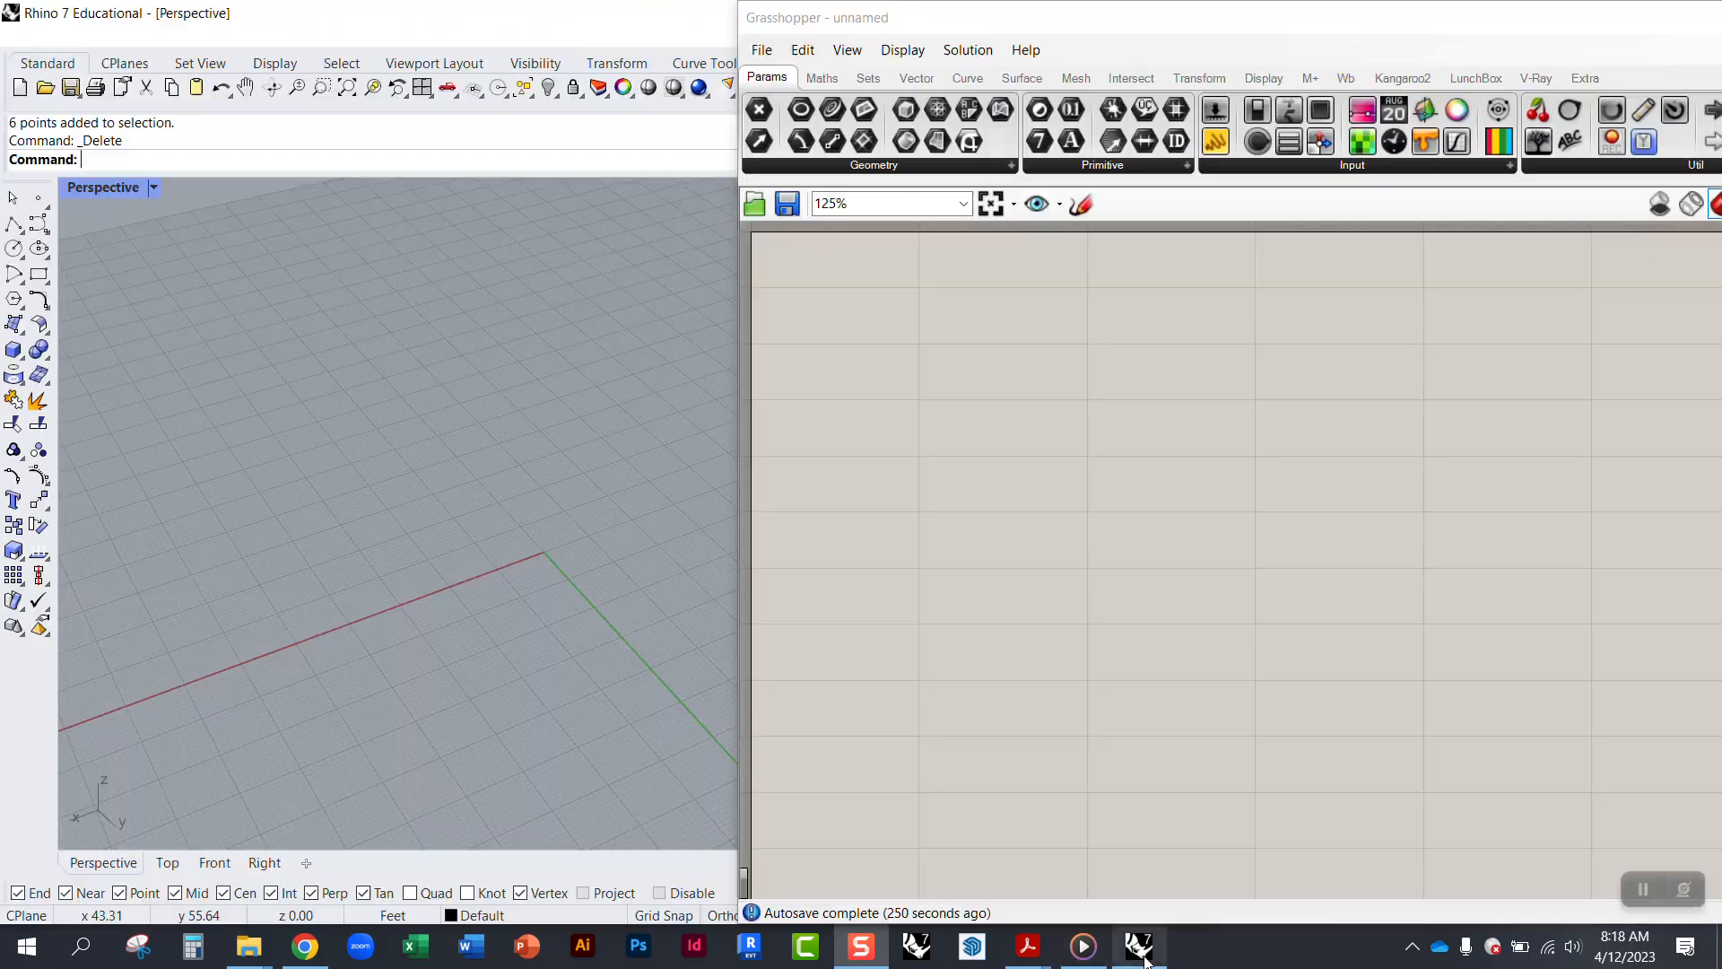
click(1076, 78)
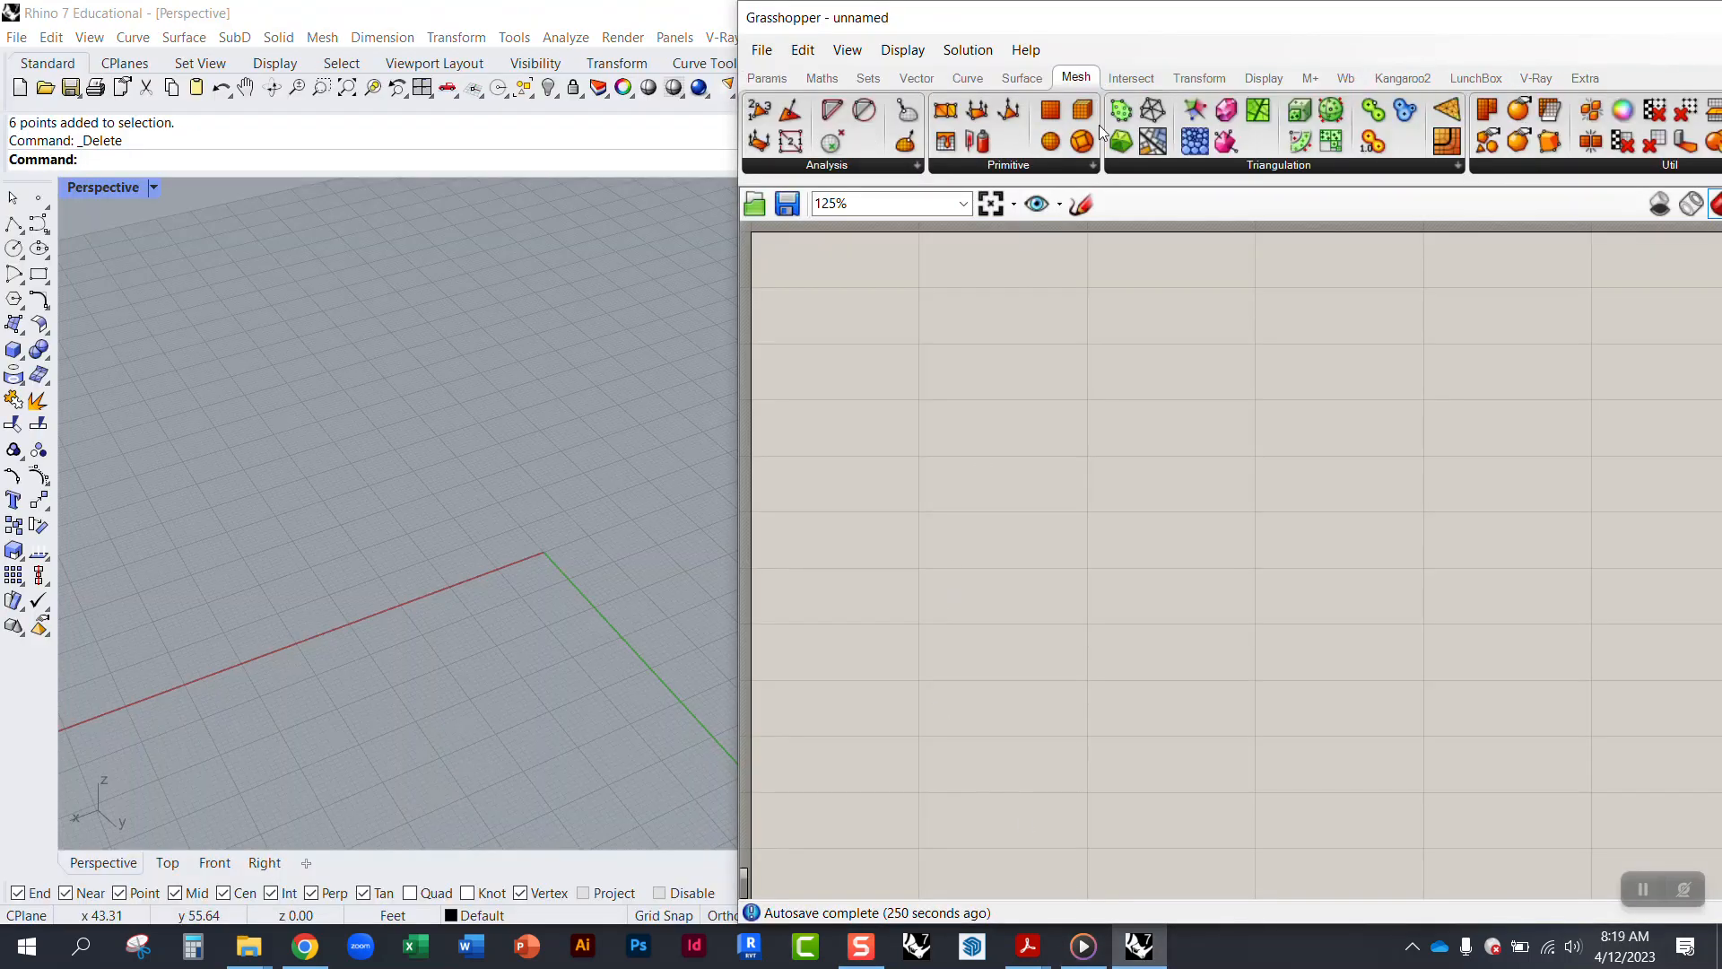
double_click(1027, 432)
text(line)
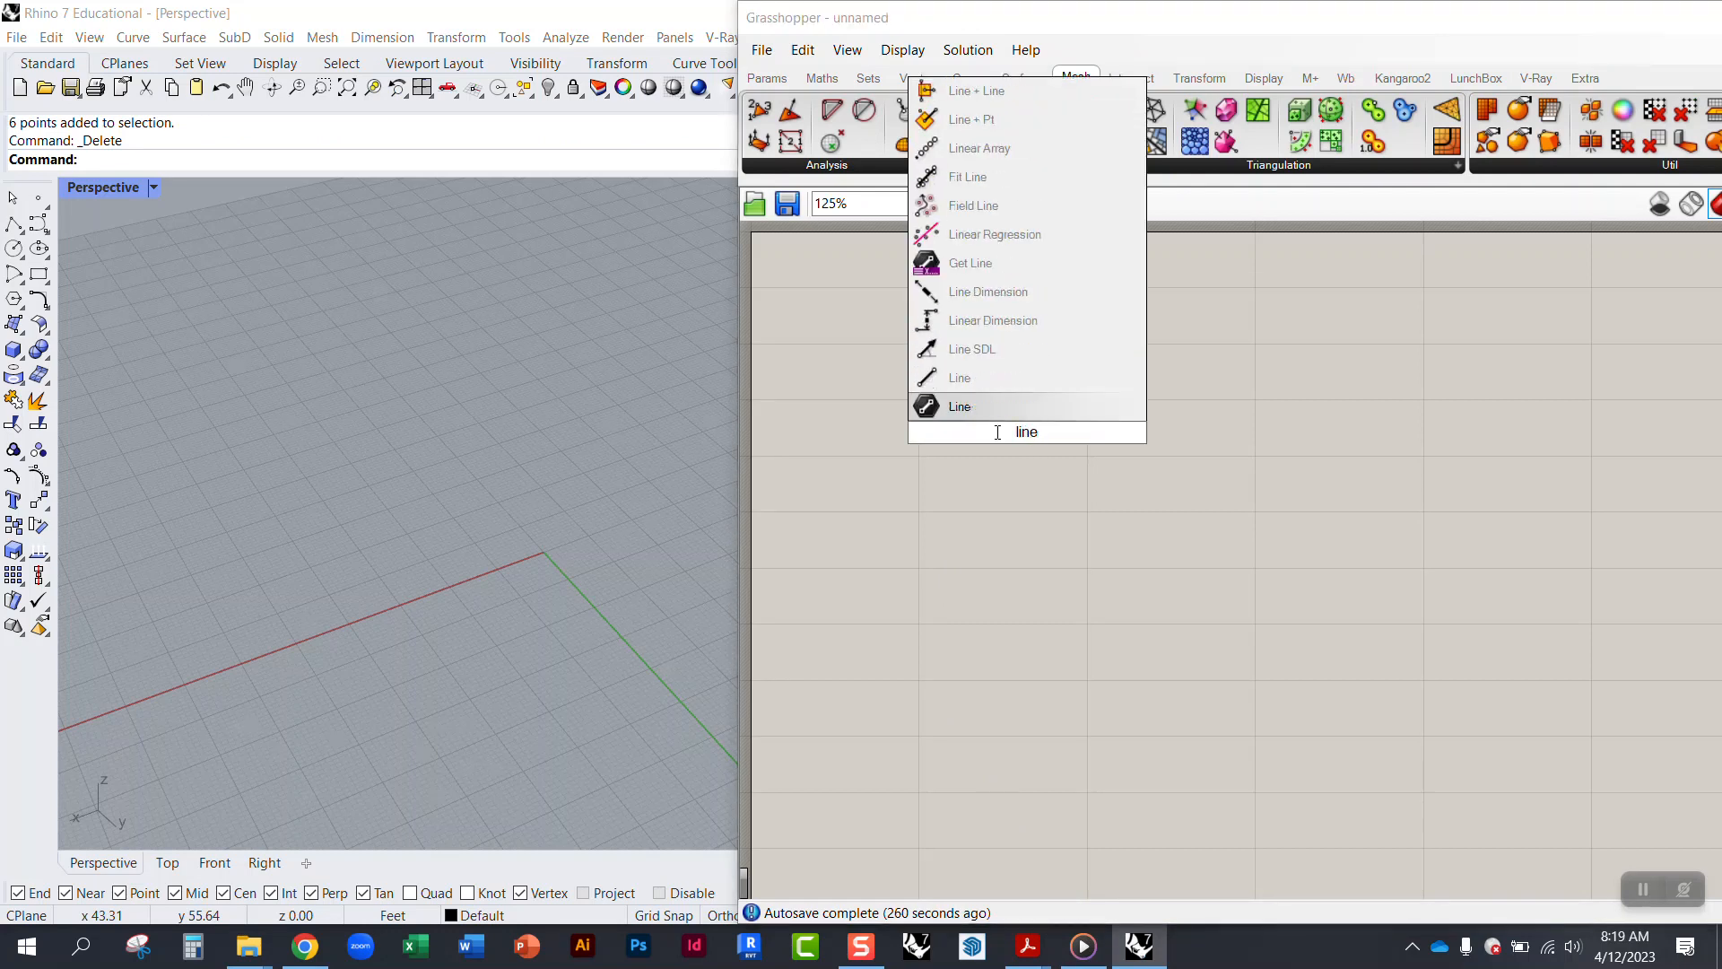
click(987, 384)
drag(1037, 440, 1239, 511)
Step: Place two Point parameters, one above the other, upstream of the Line component
double_click(1014, 475)
text(poi)
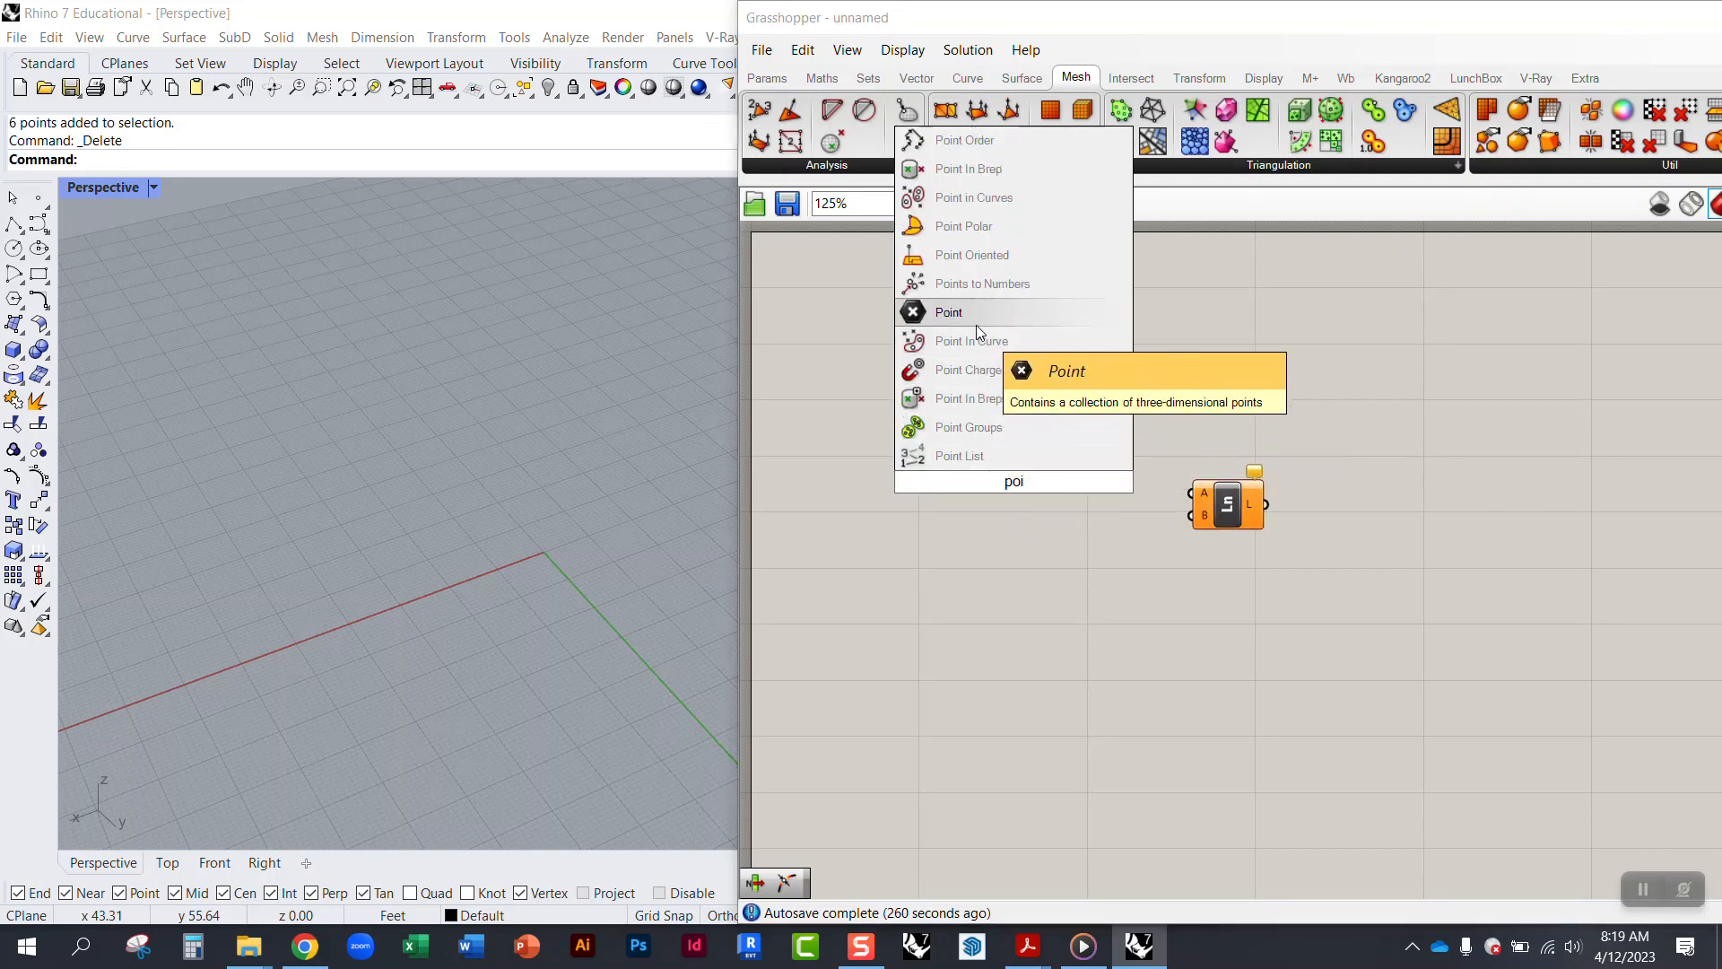
click(976, 325)
mouse_move(1019, 494)
mouse_down()
mouse_move(1020, 472)
mouse_move(1020, 522)
mouse_up()
Step: Wire both Point parameters into the A input of the Line component and move that component closer to them
scroll(1033, 480, up, 3)
drag(1042, 446, 1290, 500)
drag(1046, 530, 1289, 501)
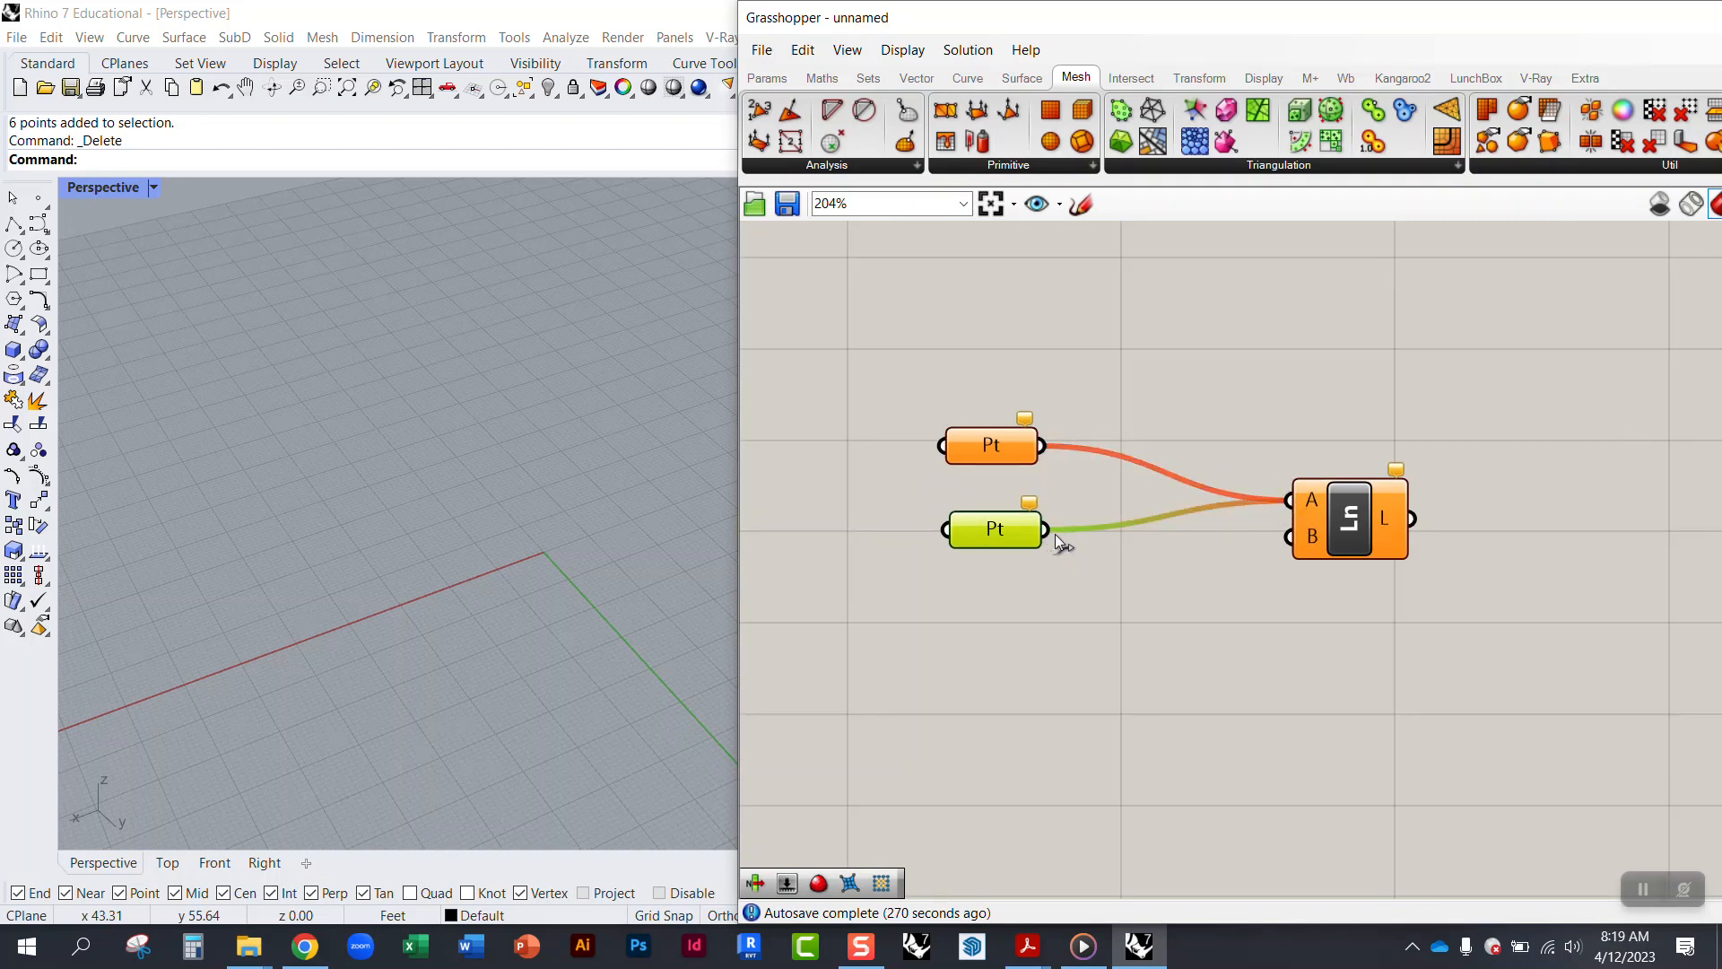
drag(1333, 525, 1249, 469)
click(1148, 575)
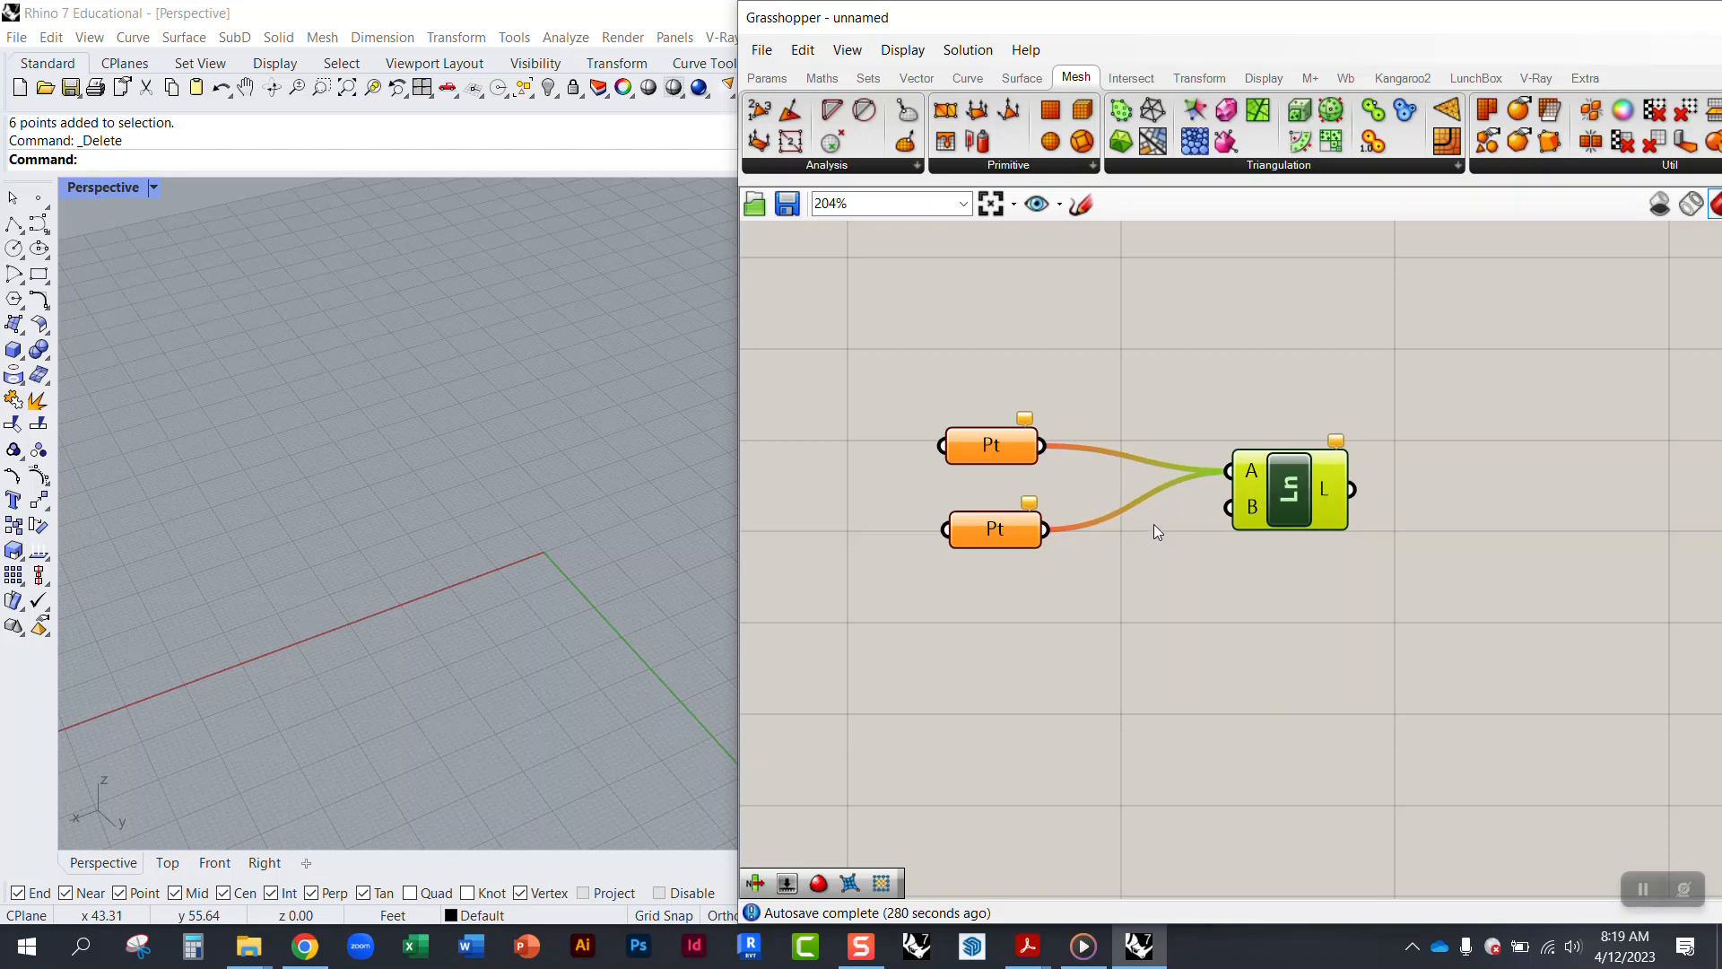
Step: Rewire the lower Point parameter from the Line component's A input to its B input and space the two Point parameters apart
ctrl+drag(1050, 538, 1229, 471)
drag(1054, 536, 1202, 493)
drag(1031, 529, 1031, 550)
drag(991, 446, 1008, 424)
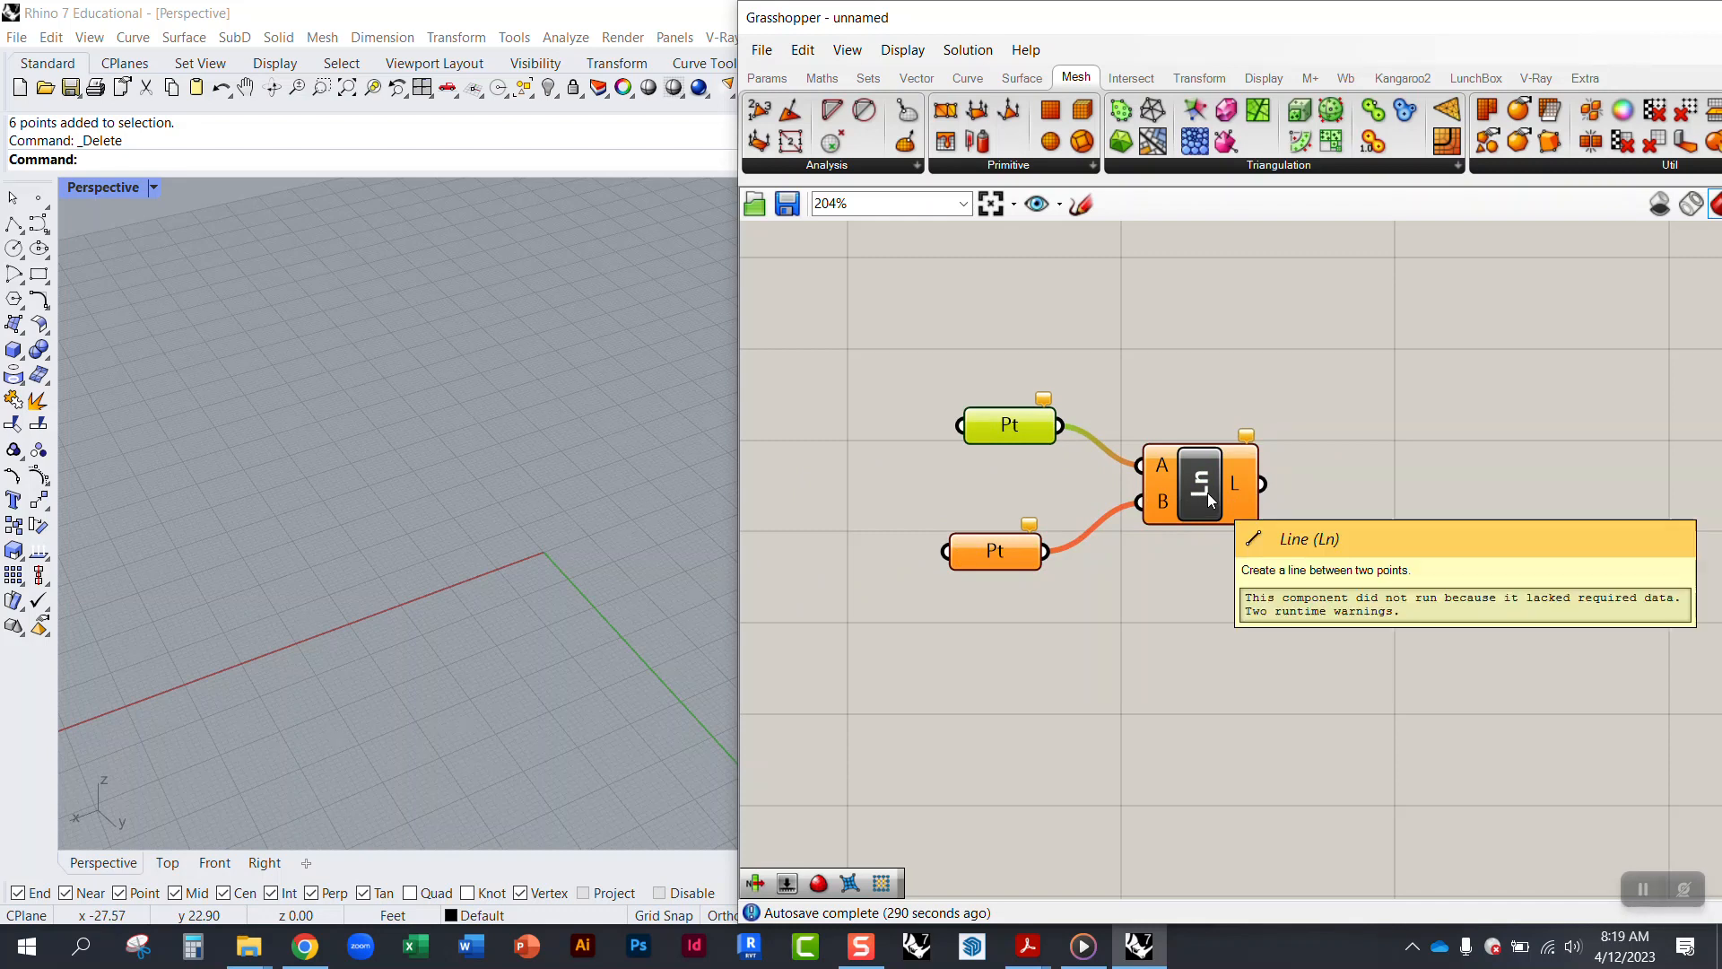
drag(1008, 427, 940, 404)
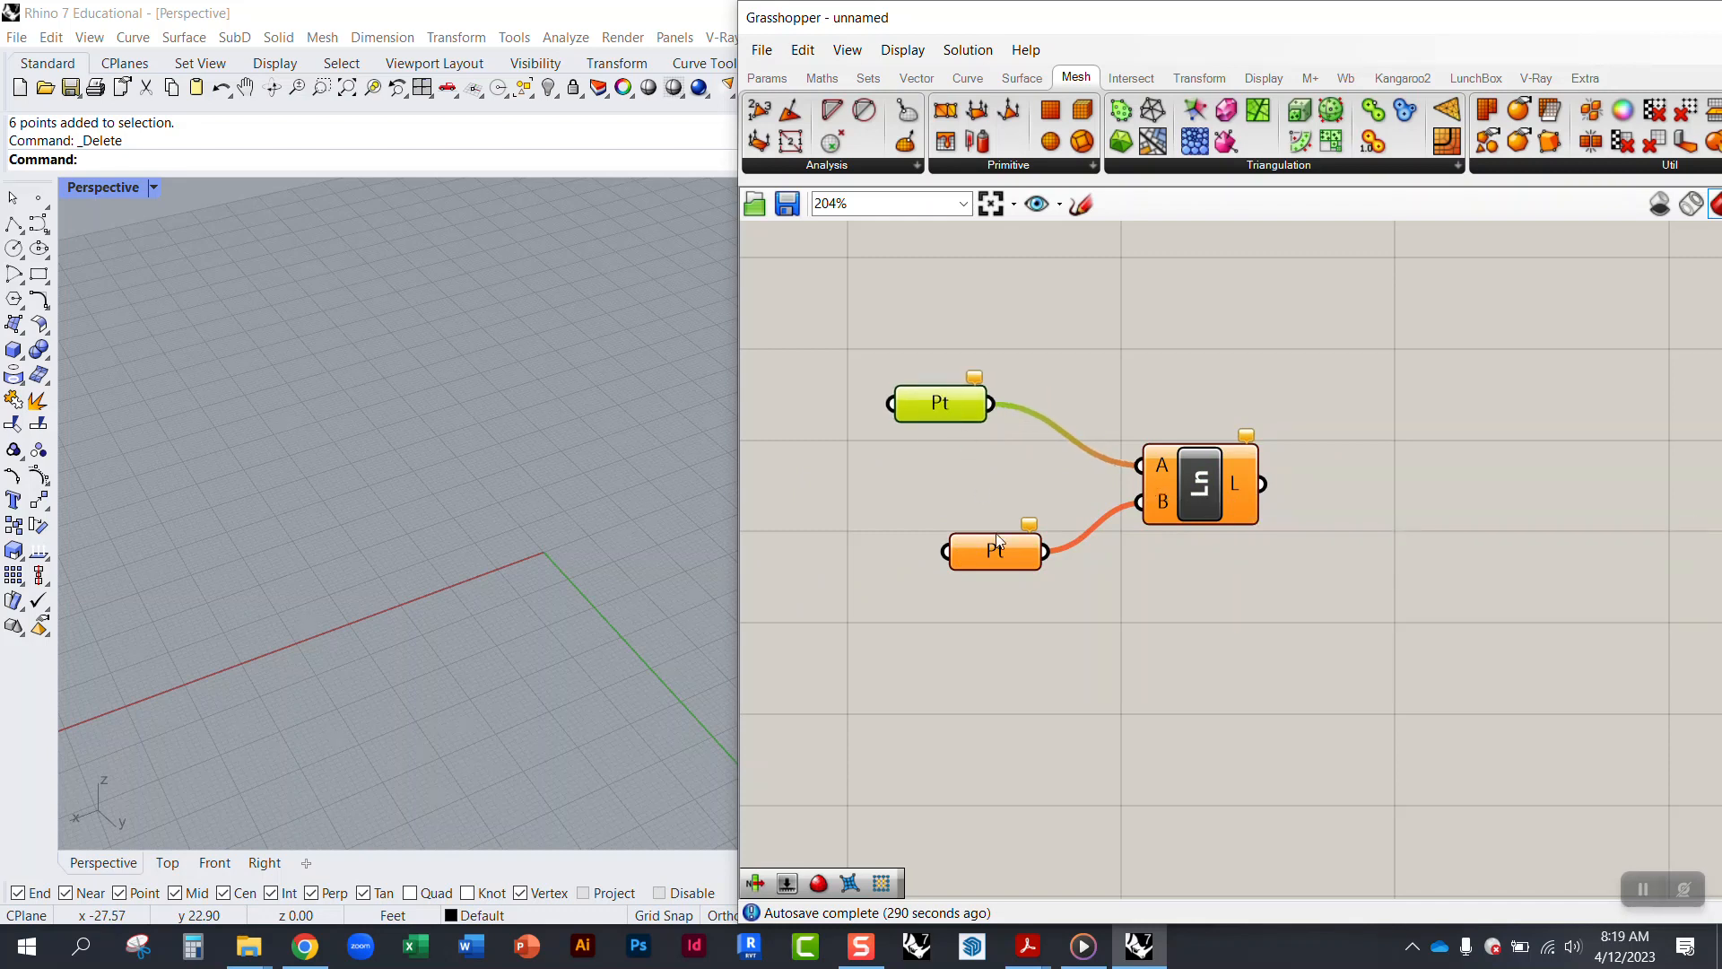
drag(995, 555, 940, 560)
Step: Place two point objects in Rhino's Perspective viewport using the Point command, spaced apart along a diagonal
right_drag(523, 572, 389, 590)
text(Point)
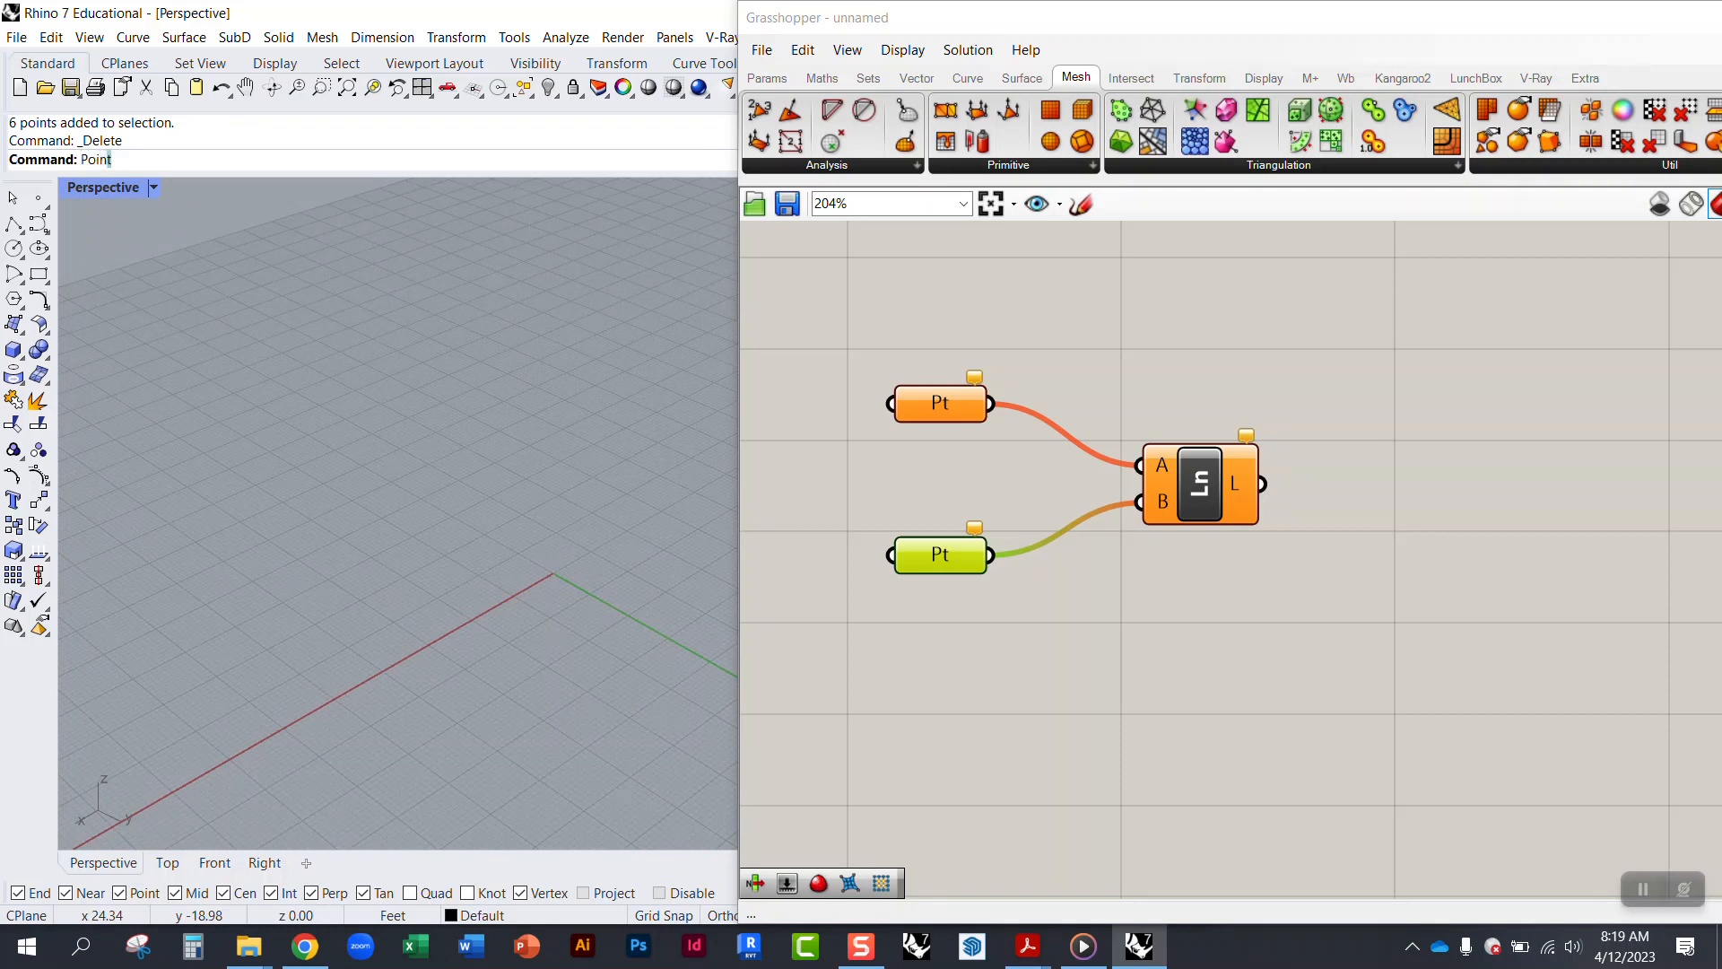
key(Return)
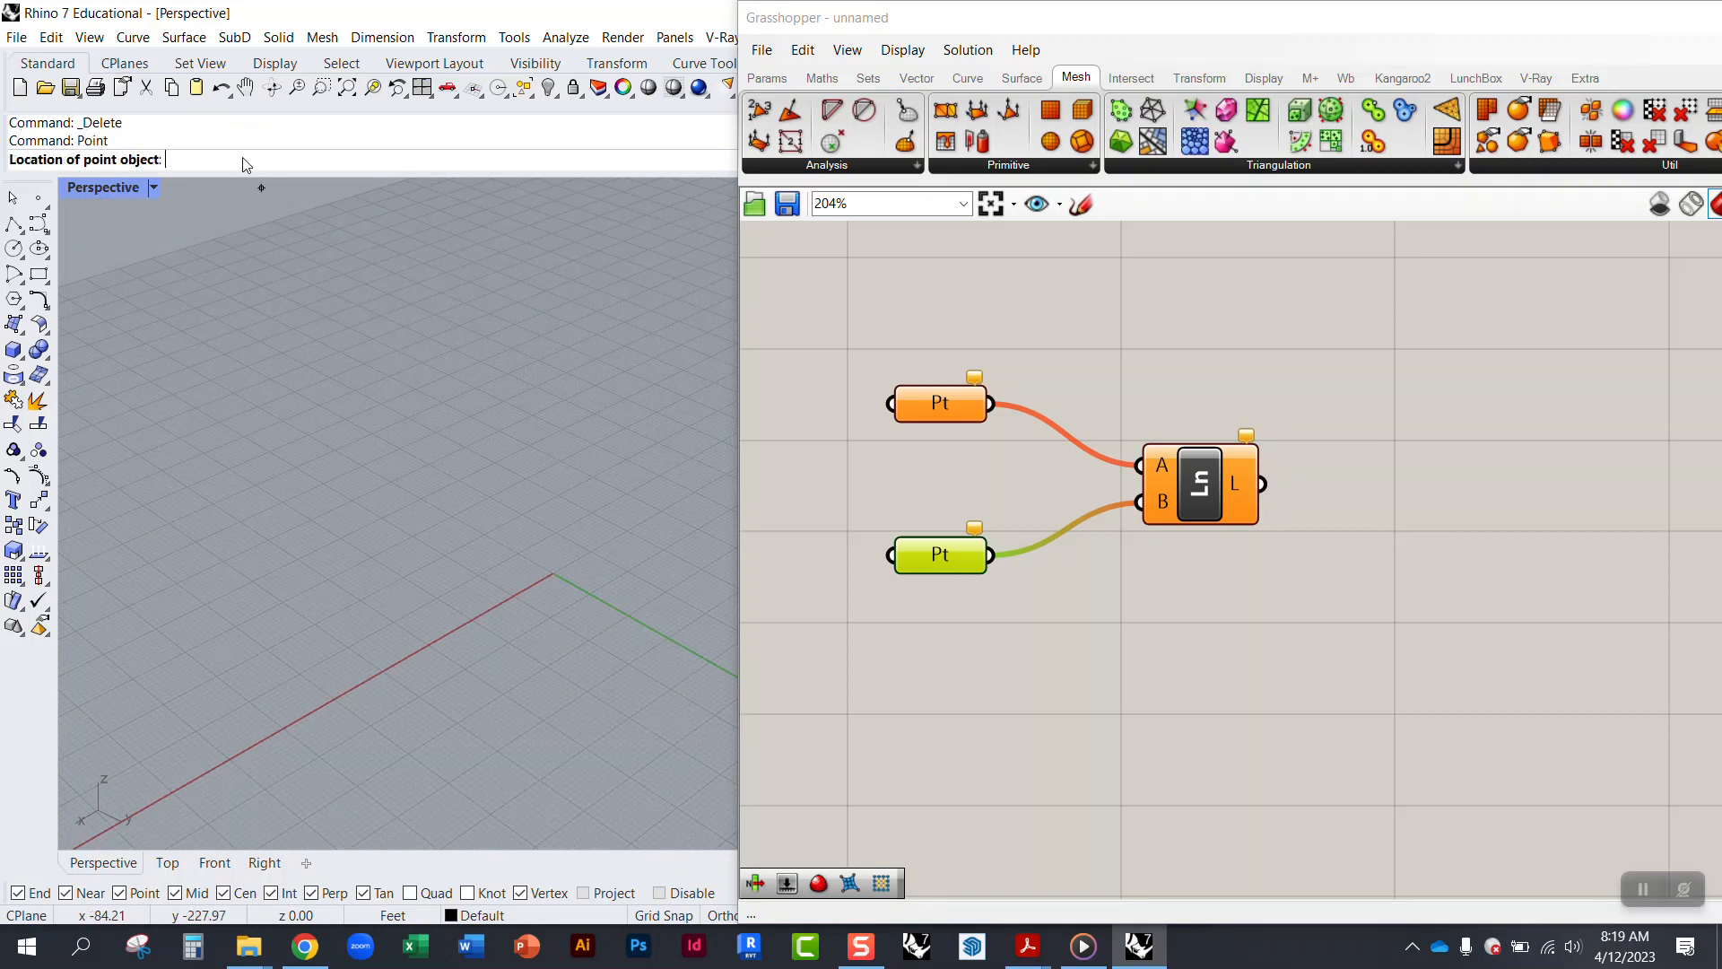
click(282, 620)
key(Return)
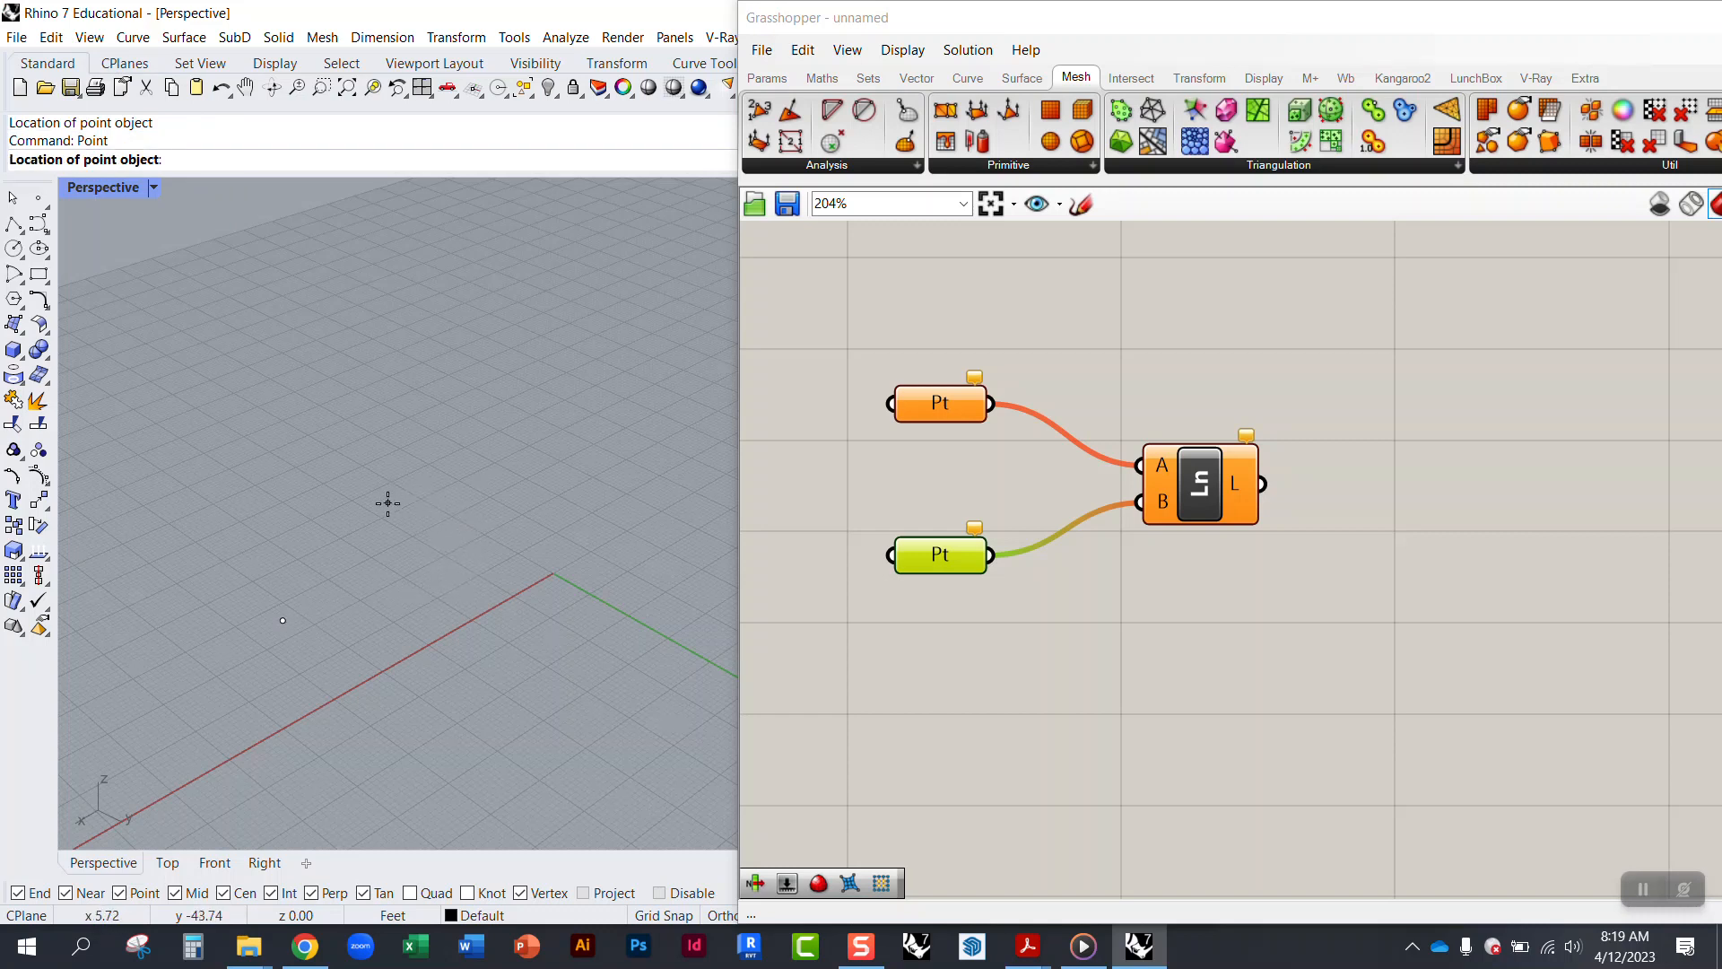
click(461, 532)
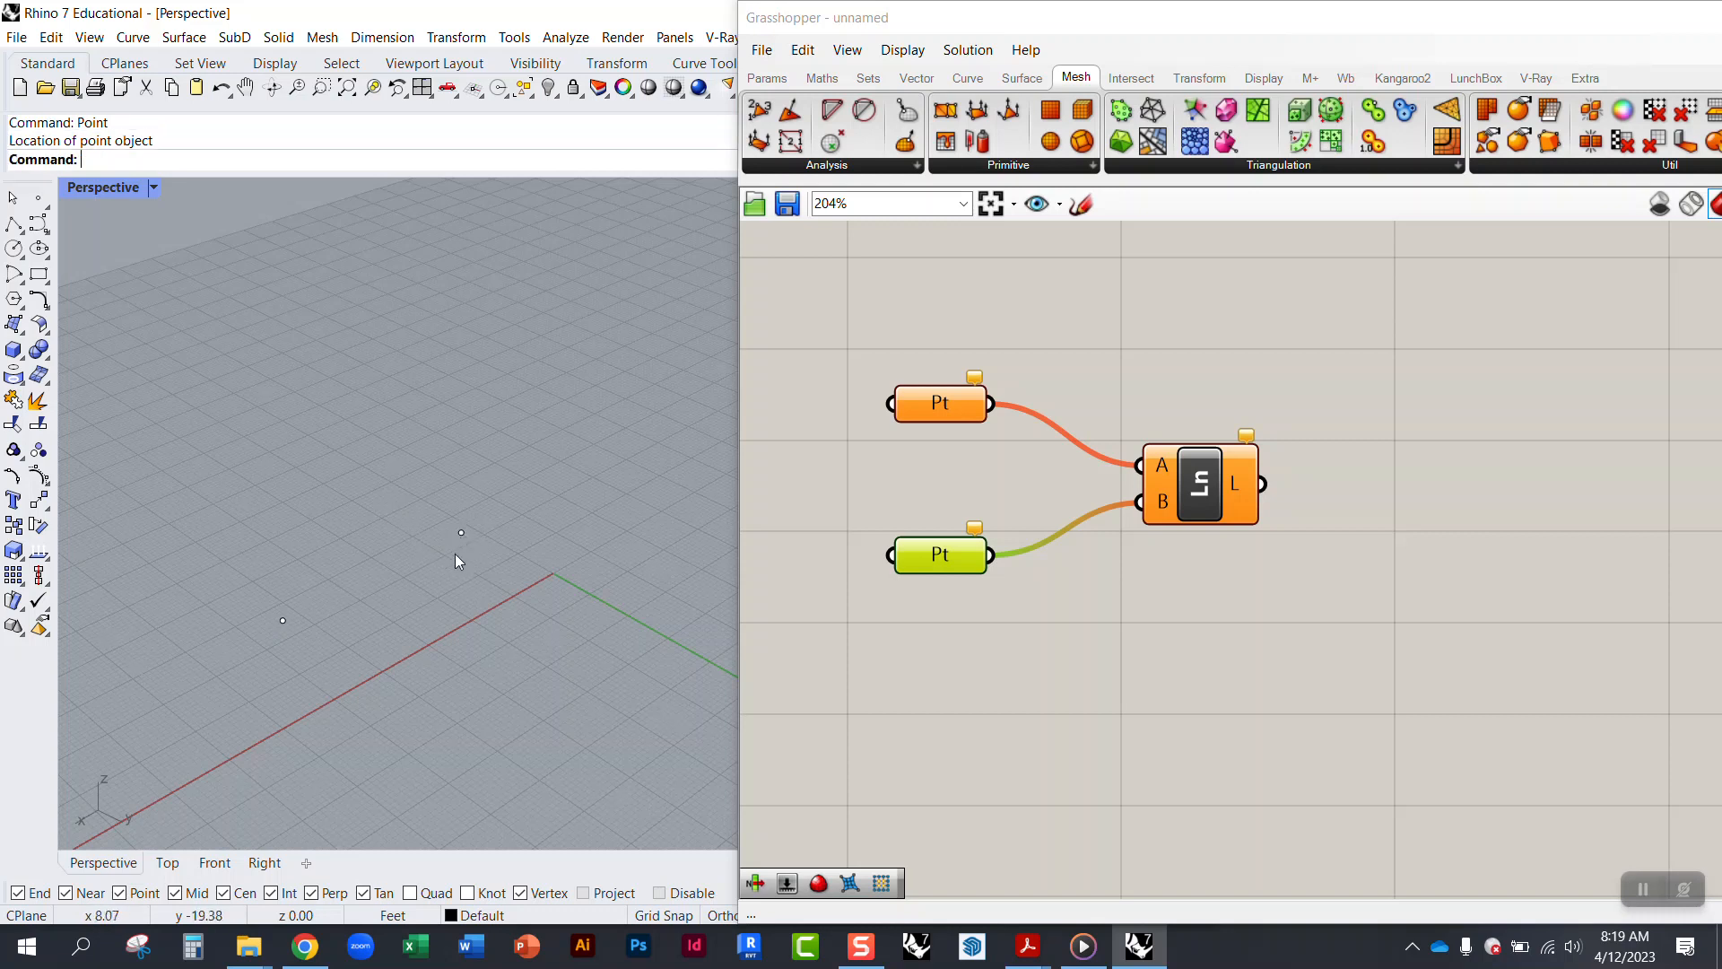
scroll(346, 565, up, 5)
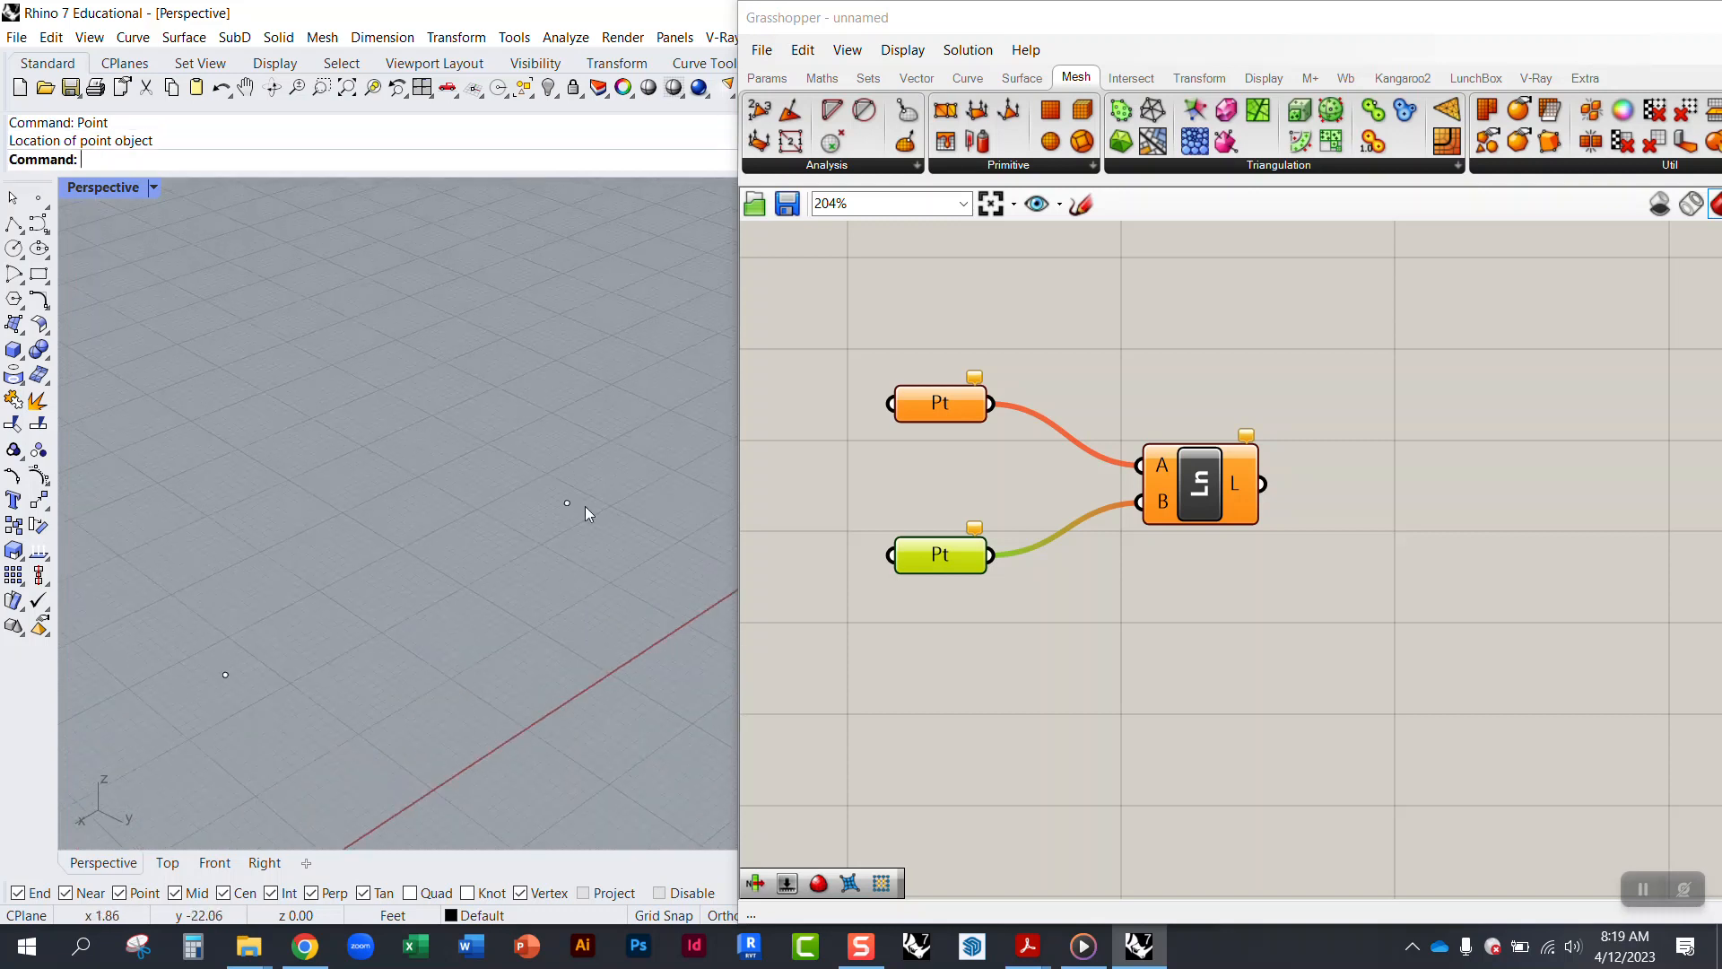
Step: Set the upper Point parameter to reference the Rhino point nearer to the viewer
click(971, 347)
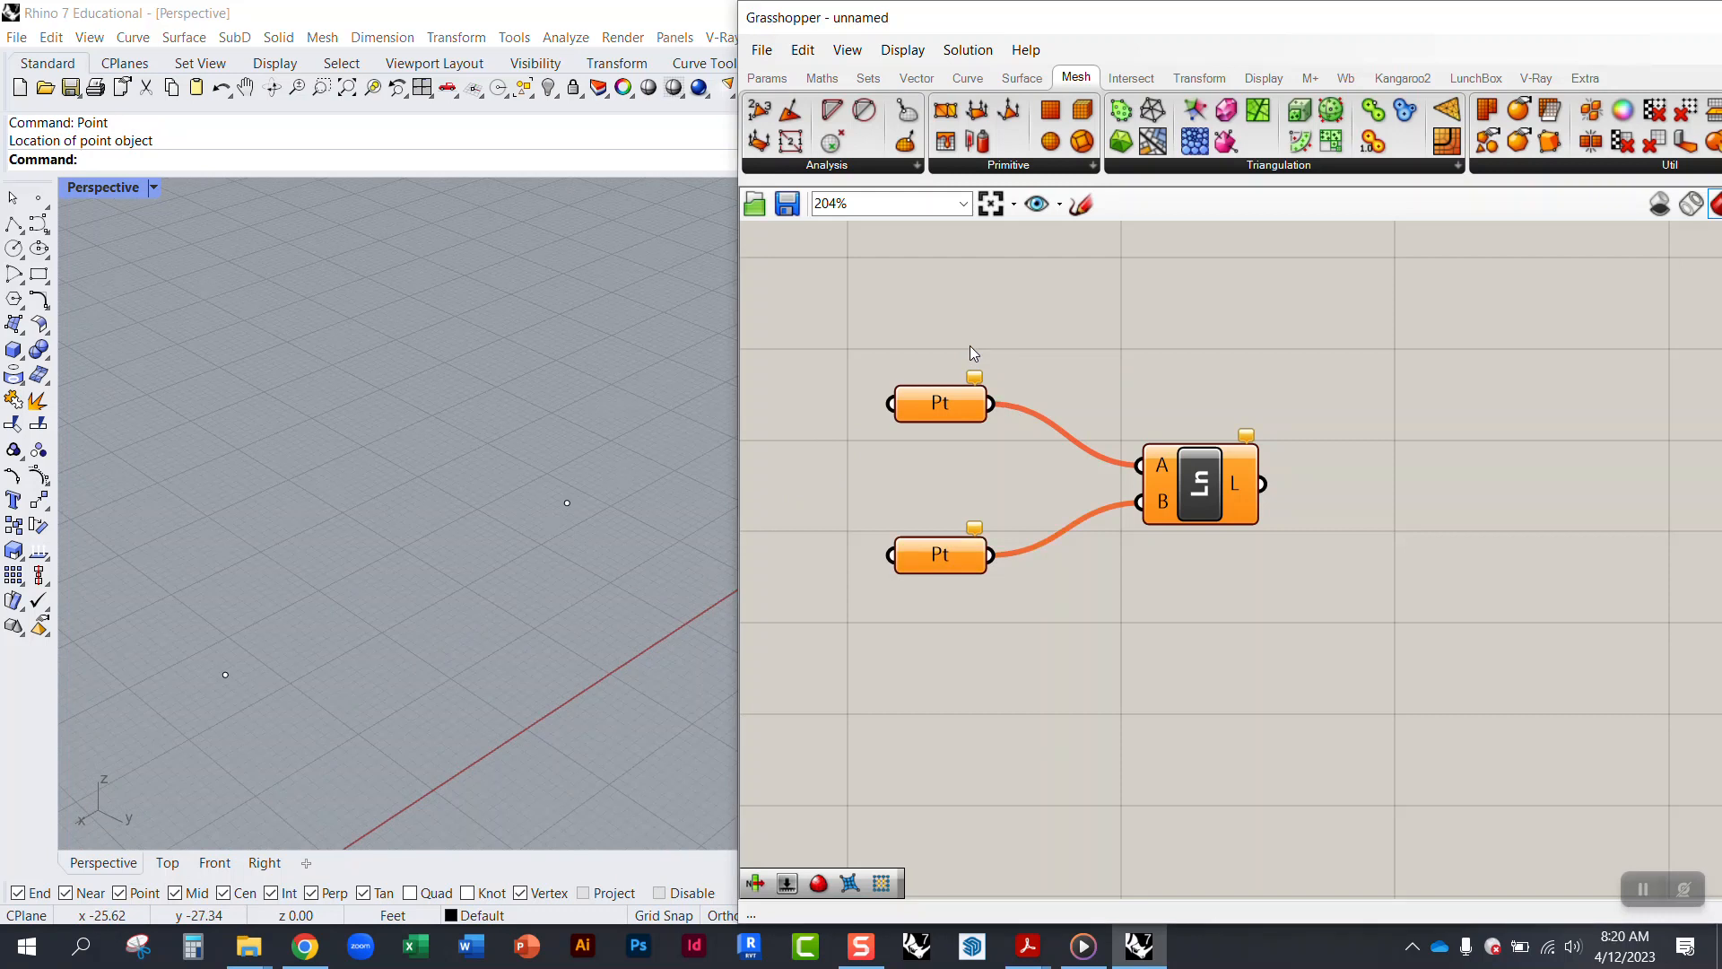
mouse_move(937, 407)
mouse_down()
mouse_move(935, 386)
mouse_move(937, 413)
mouse_up()
right_click(939, 413)
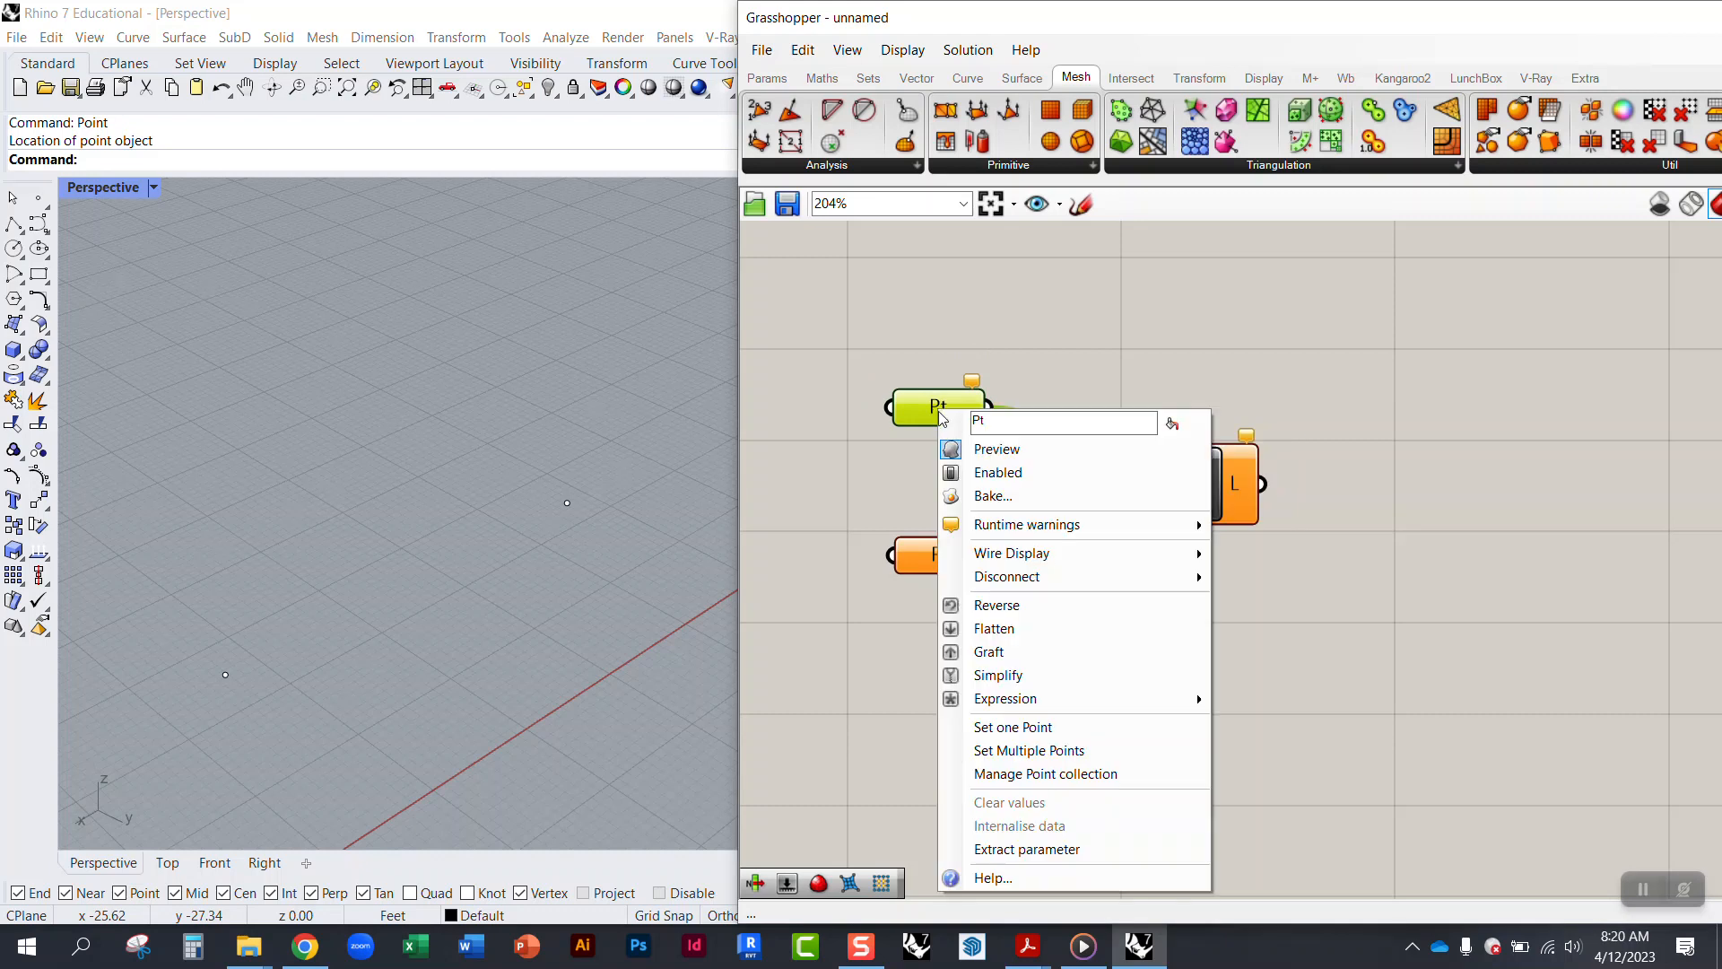
click(1023, 731)
drag(188, 632, 276, 708)
Step: Set the lower Point parameter to reference the other Rhino point and move that parameter slightly down the canvas
click(929, 558)
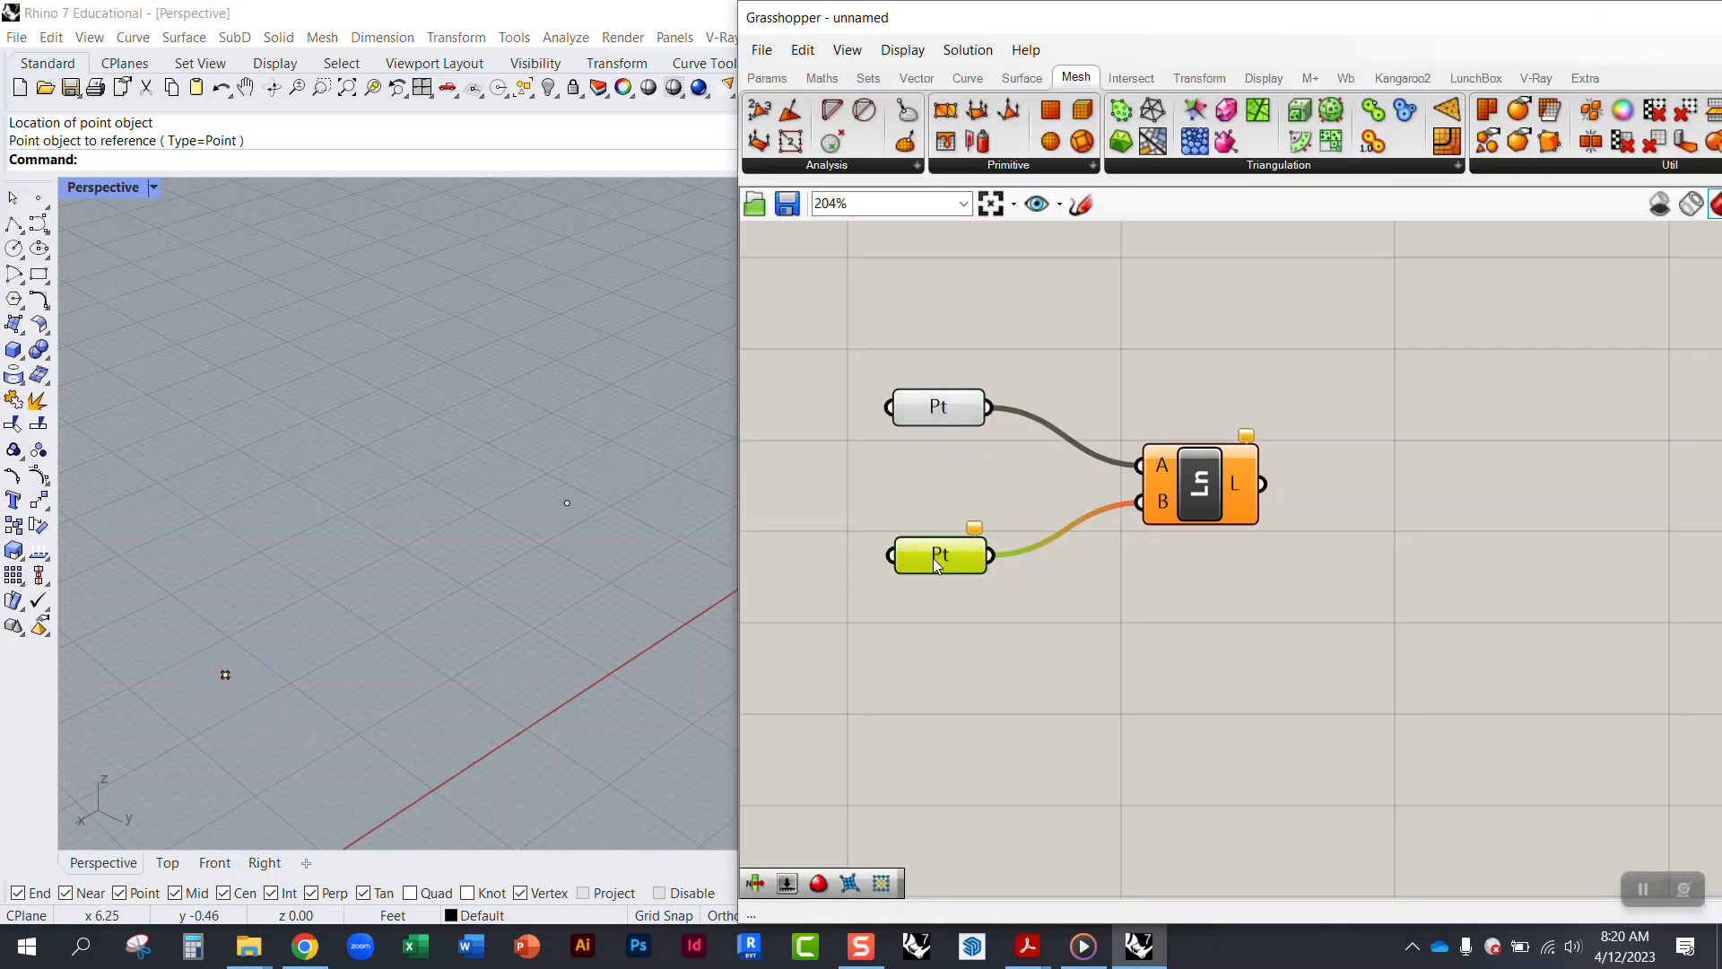
right_click(928, 558)
click(1039, 758)
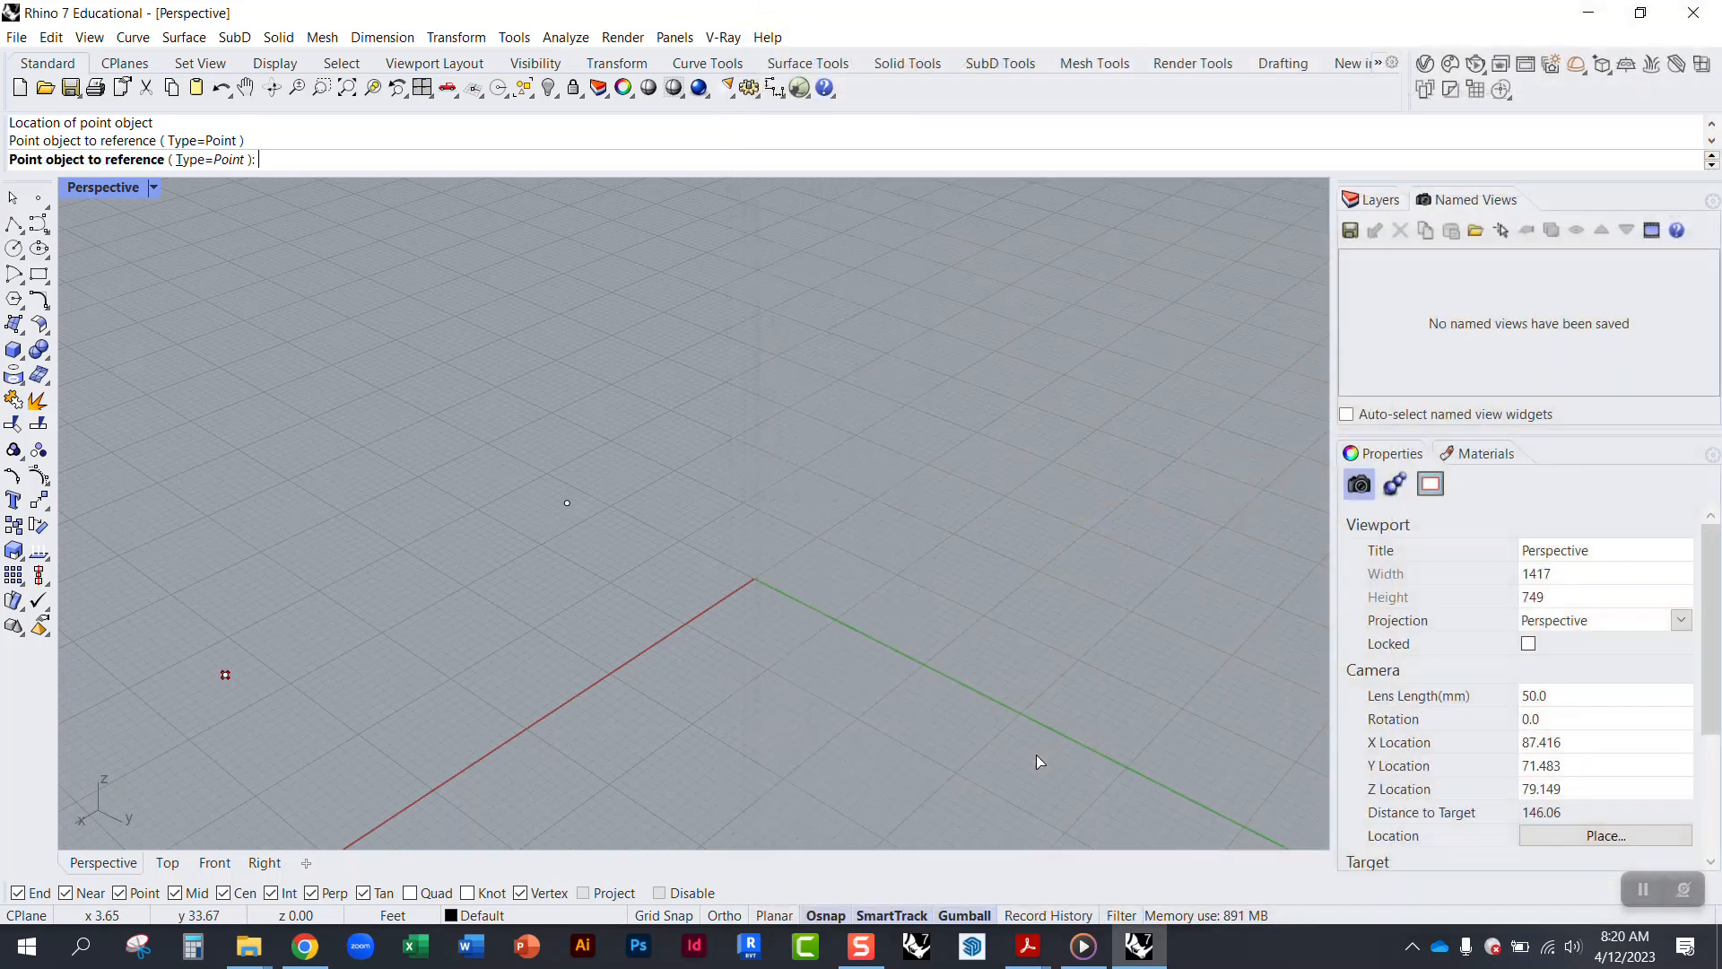
drag(525, 466, 626, 542)
drag(921, 556, 912, 579)
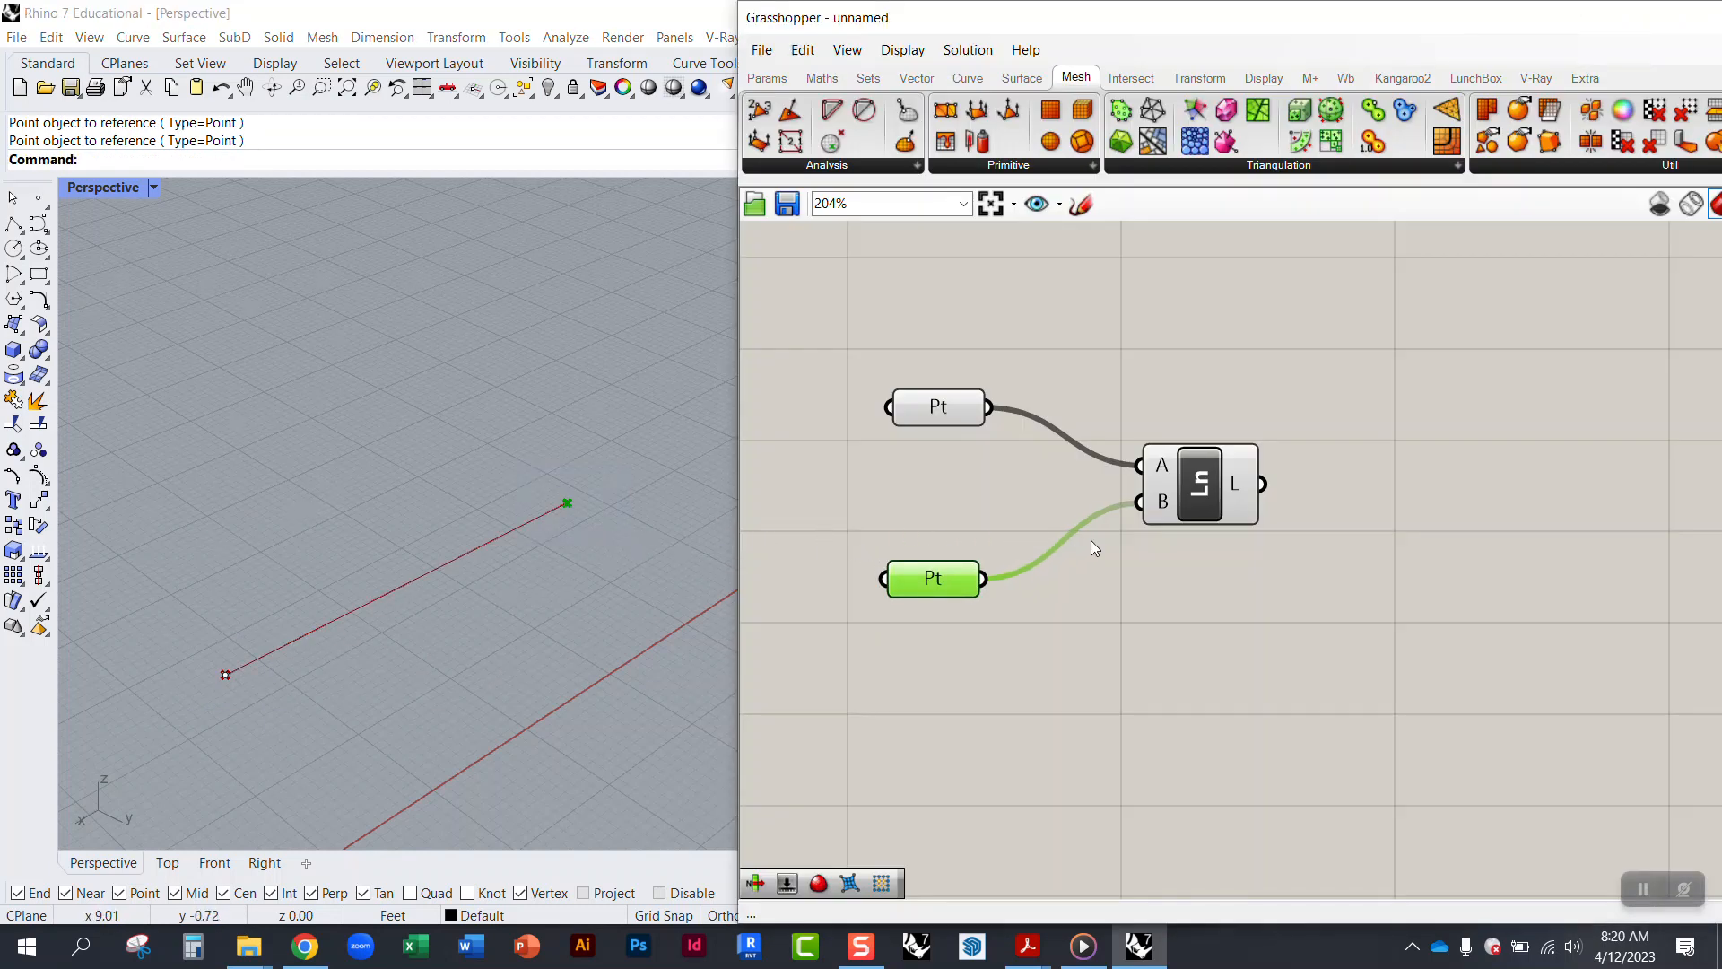
click(1046, 496)
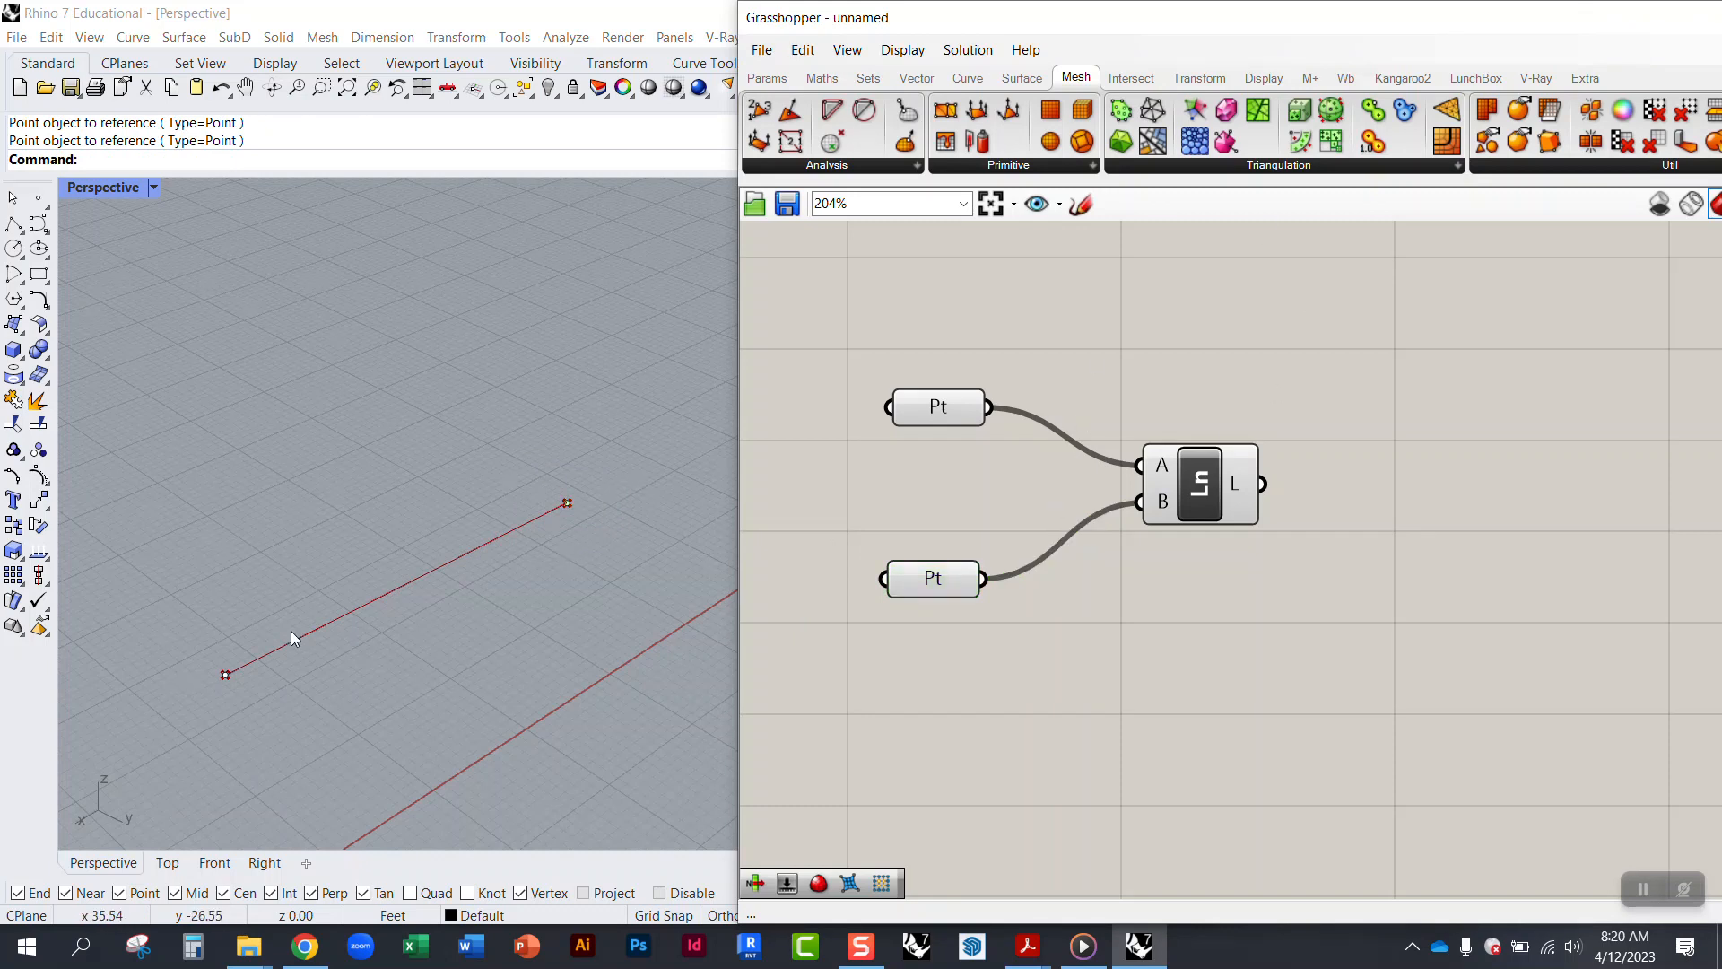
Step: Move the Line component slightly up the canvas relative to its two Point parameters
mouse_move(504, 603)
right_down()
mouse_move(558, 541)
mouse_move(596, 596)
mouse_move(514, 608)
right_up()
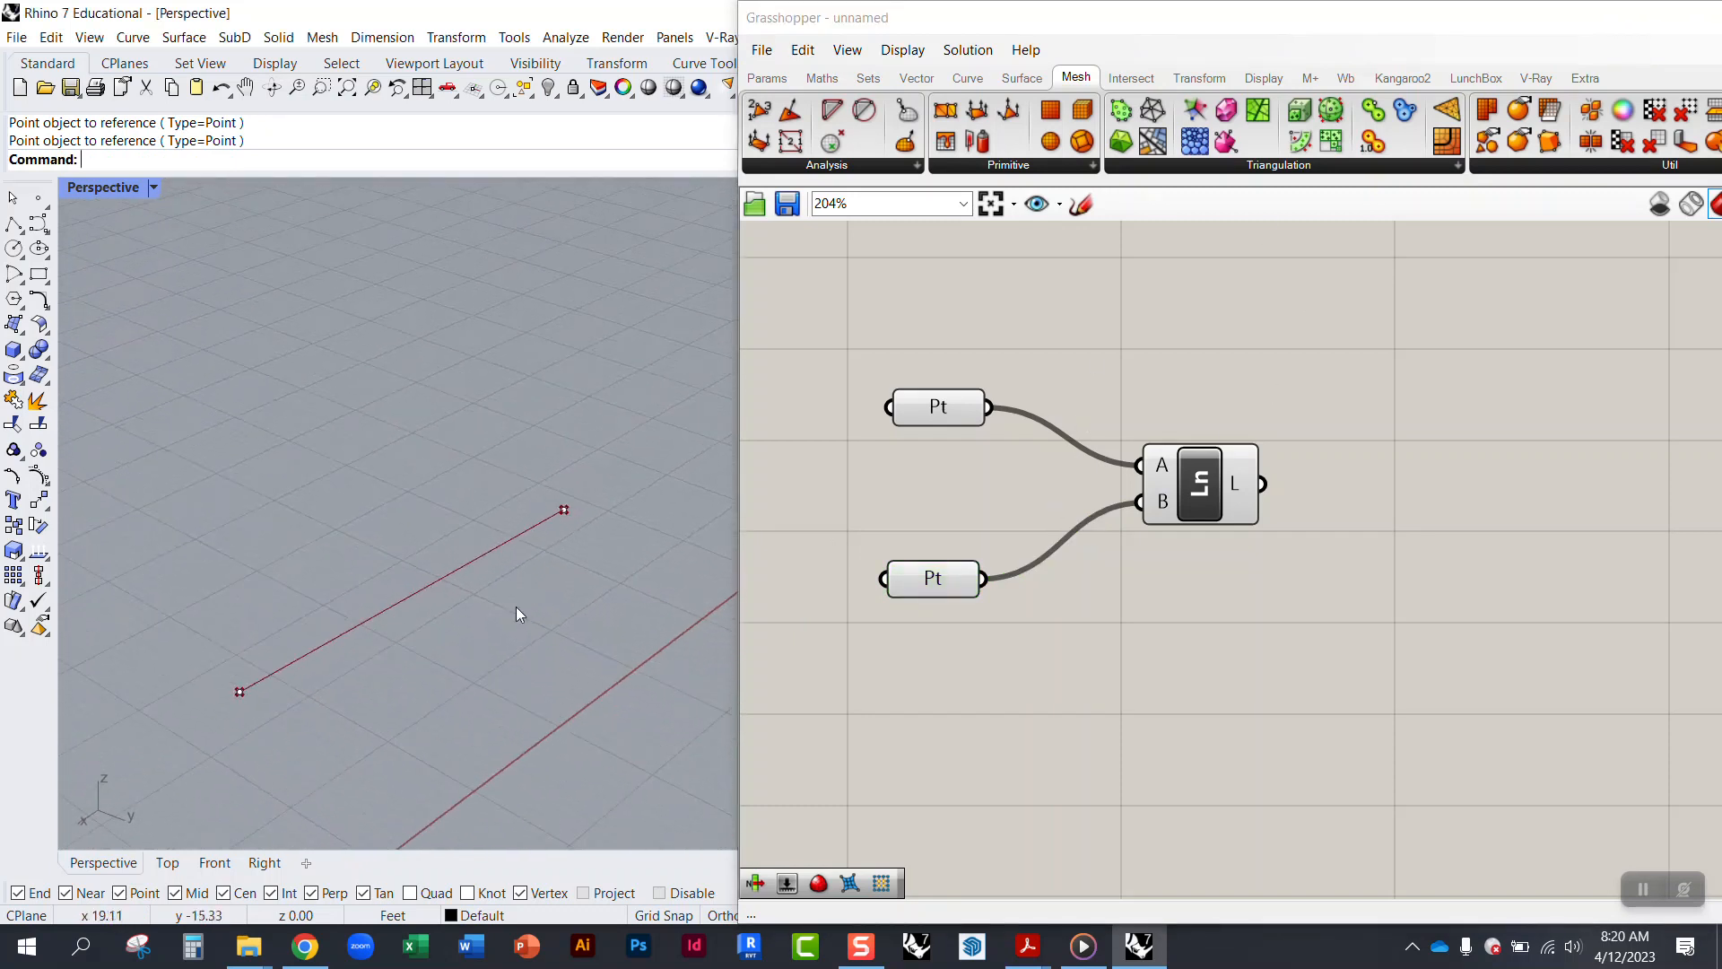
drag(1210, 491, 1218, 453)
click(1097, 326)
right_drag(440, 411, 490, 411)
Step: Close the Grasshopper window and draw a Rhino line snapped from the farther point to the nearer point
drag(1440, 35, 1134, 169)
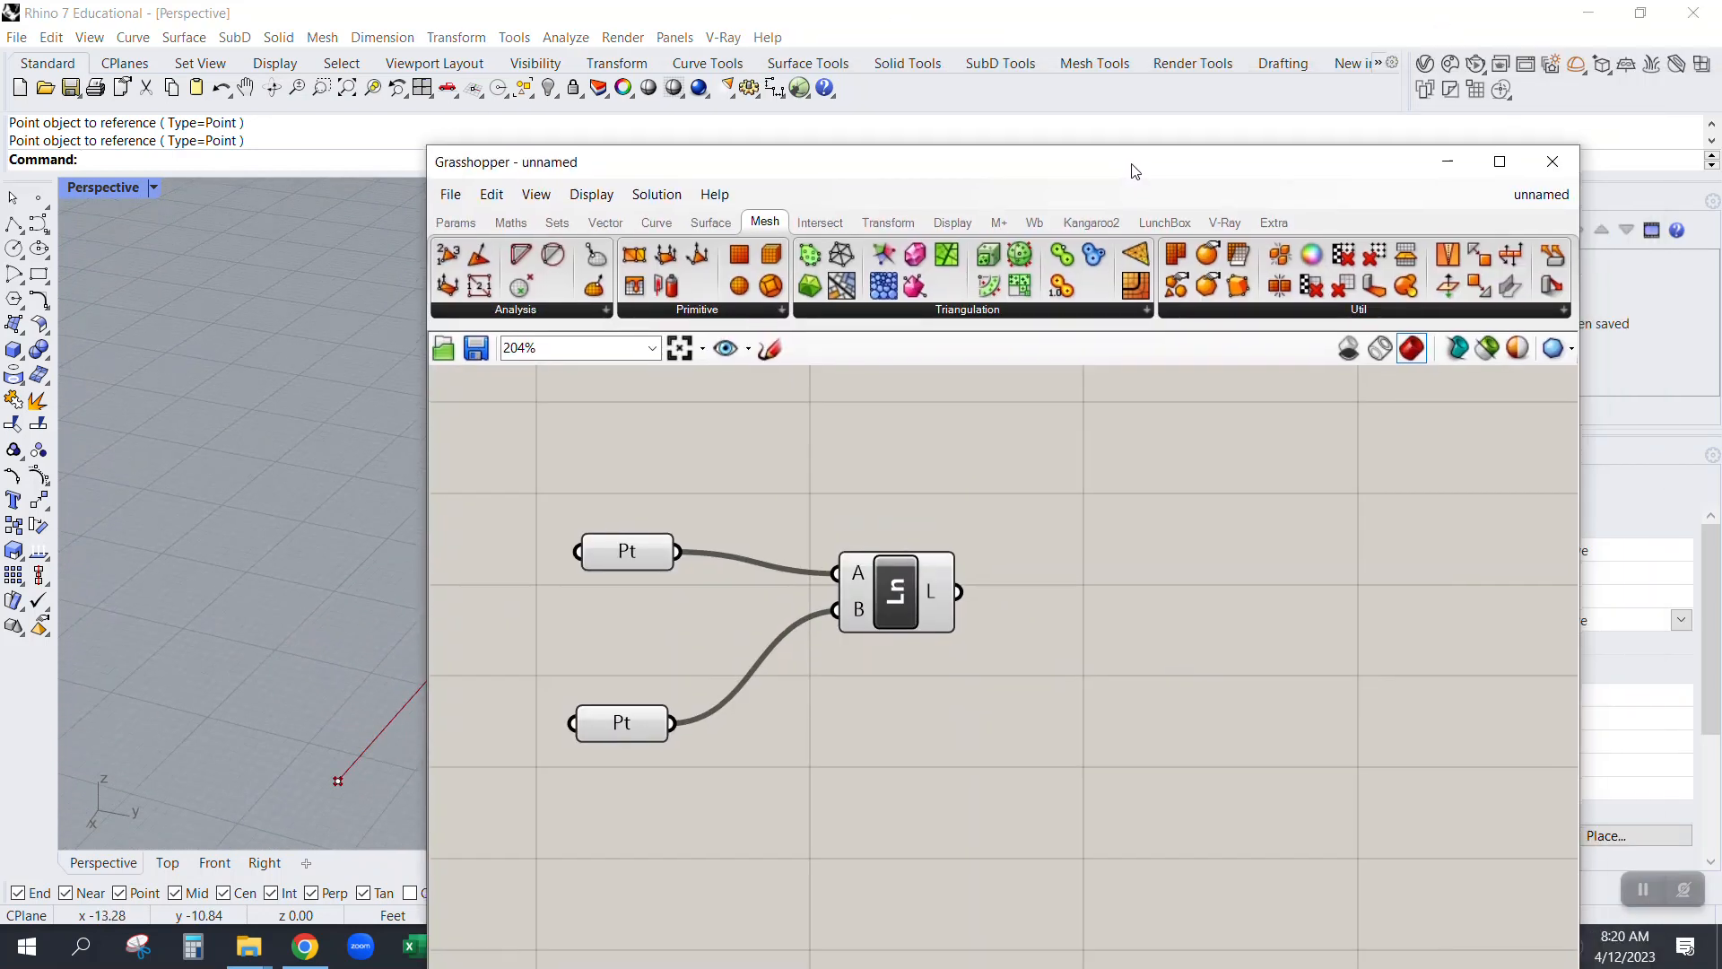
click(1537, 162)
right_drag(697, 491, 969, 484)
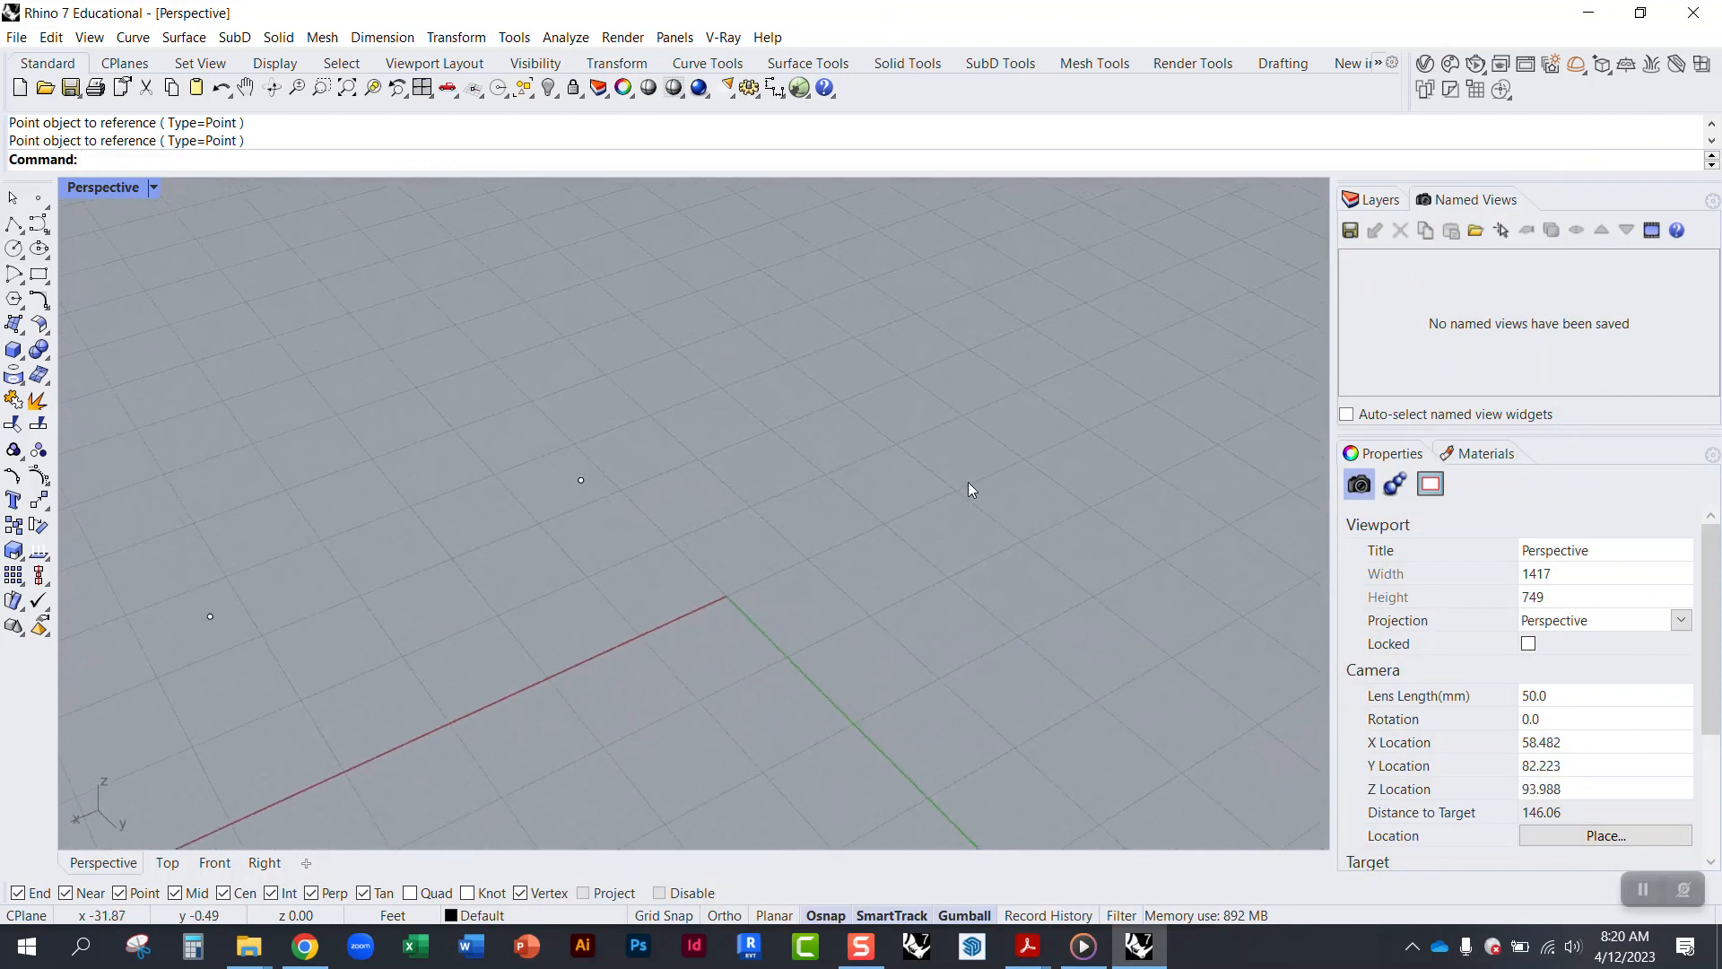
mouse_move(596, 577)
right_down()
mouse_move(584, 550)
mouse_move(609, 570)
right_up()
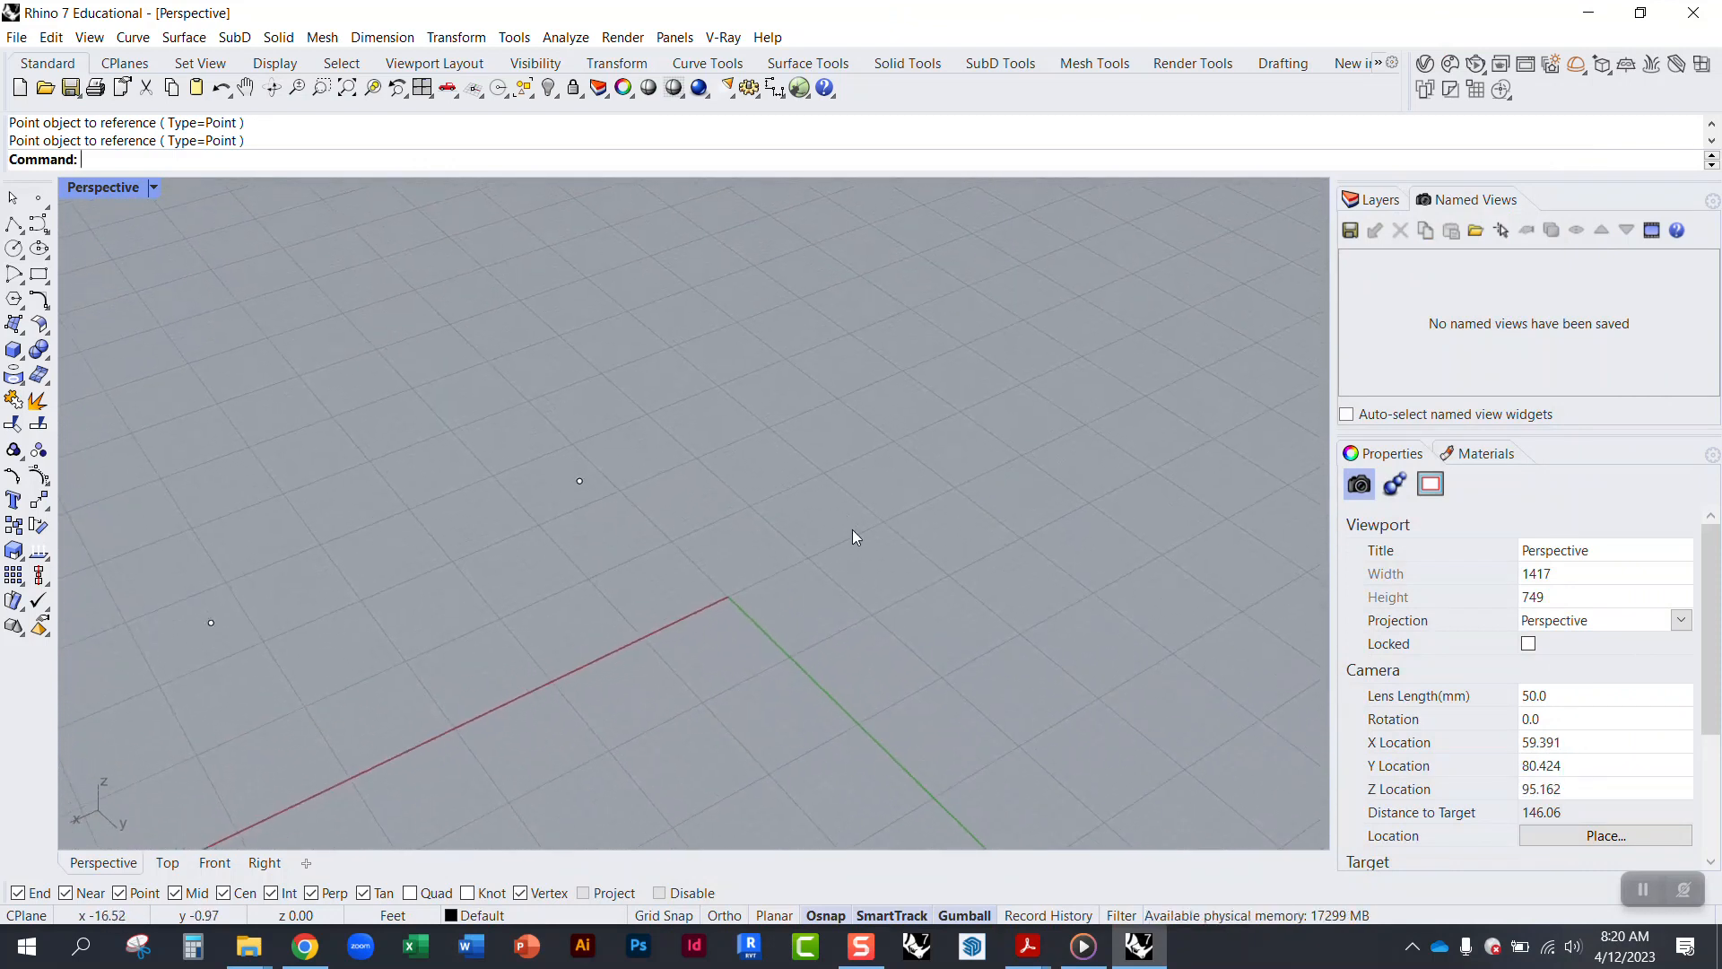
text(line)
key(Return)
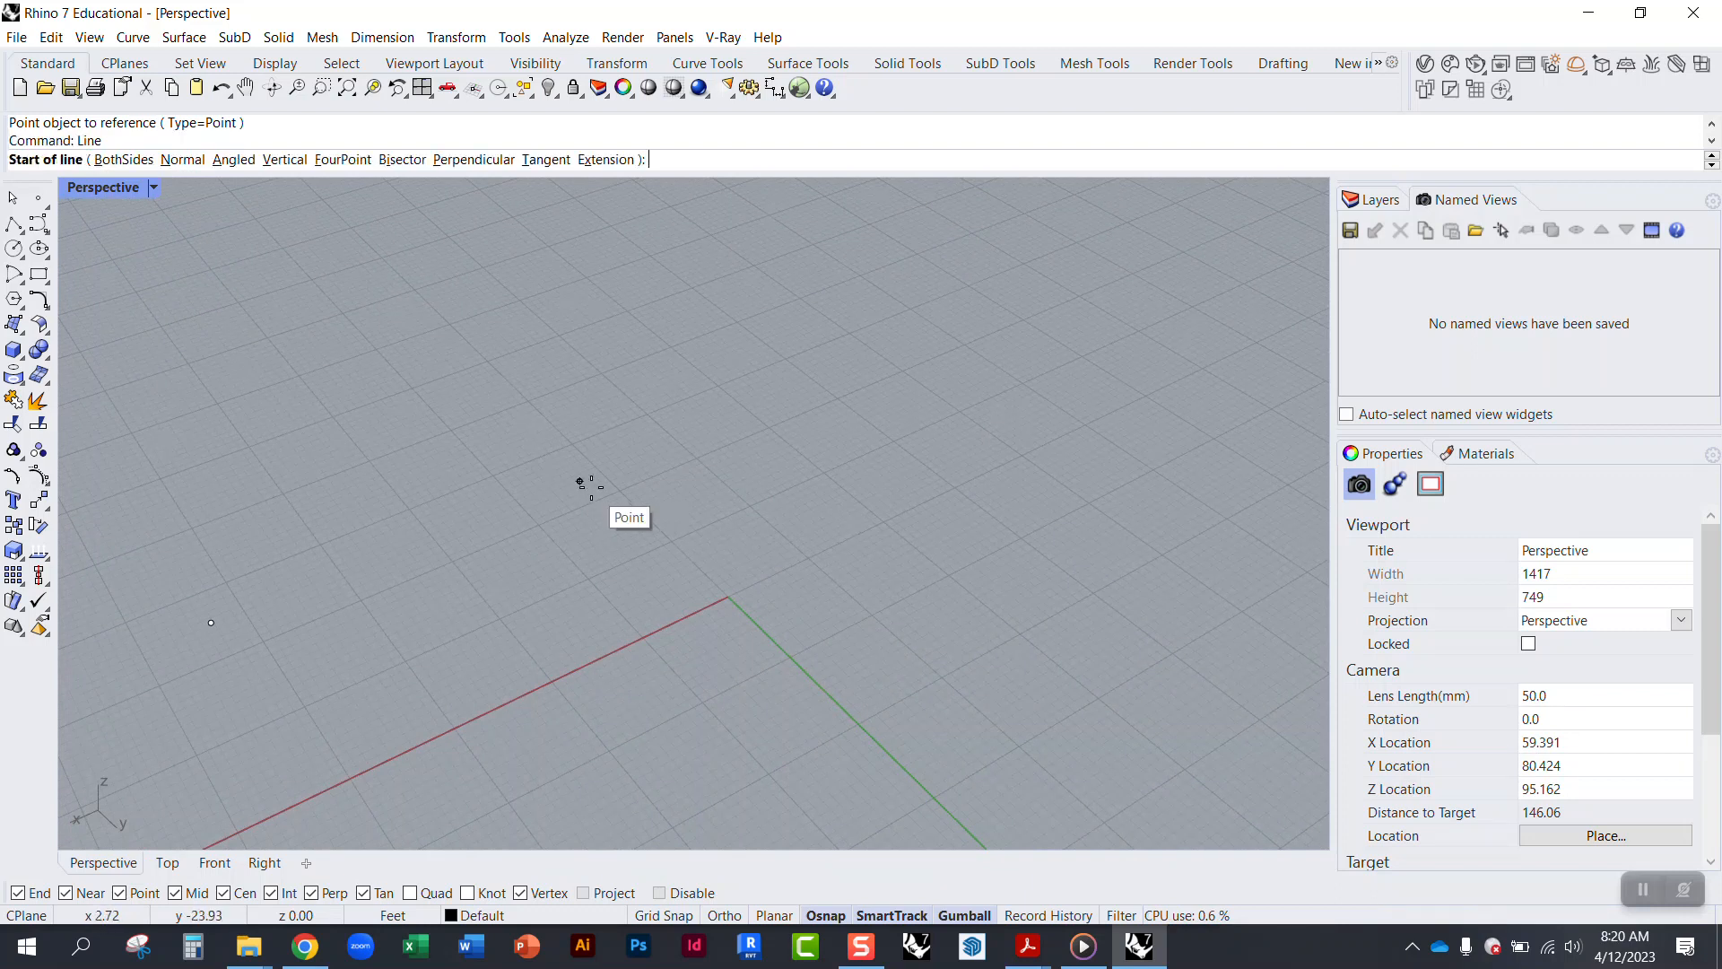
click(581, 481)
click(210, 622)
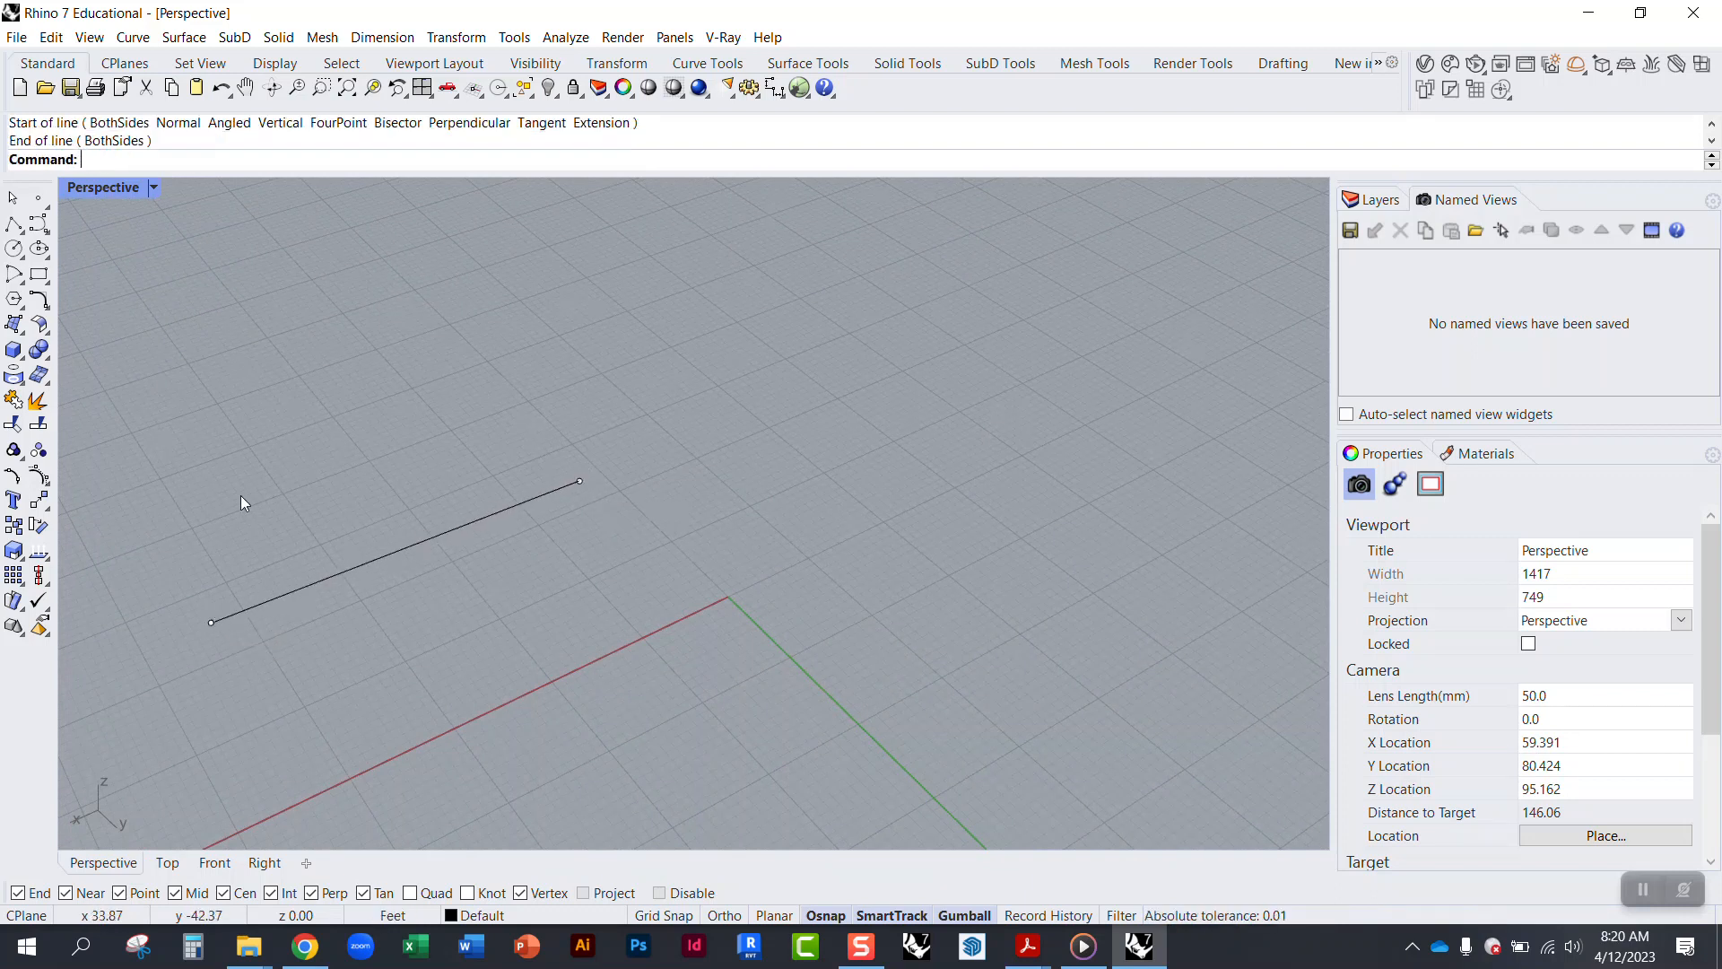
Step: Move the farther Rhino point away from the end of the manually drawn line
click(580, 481)
drag(561, 517, 525, 460)
click(613, 520)
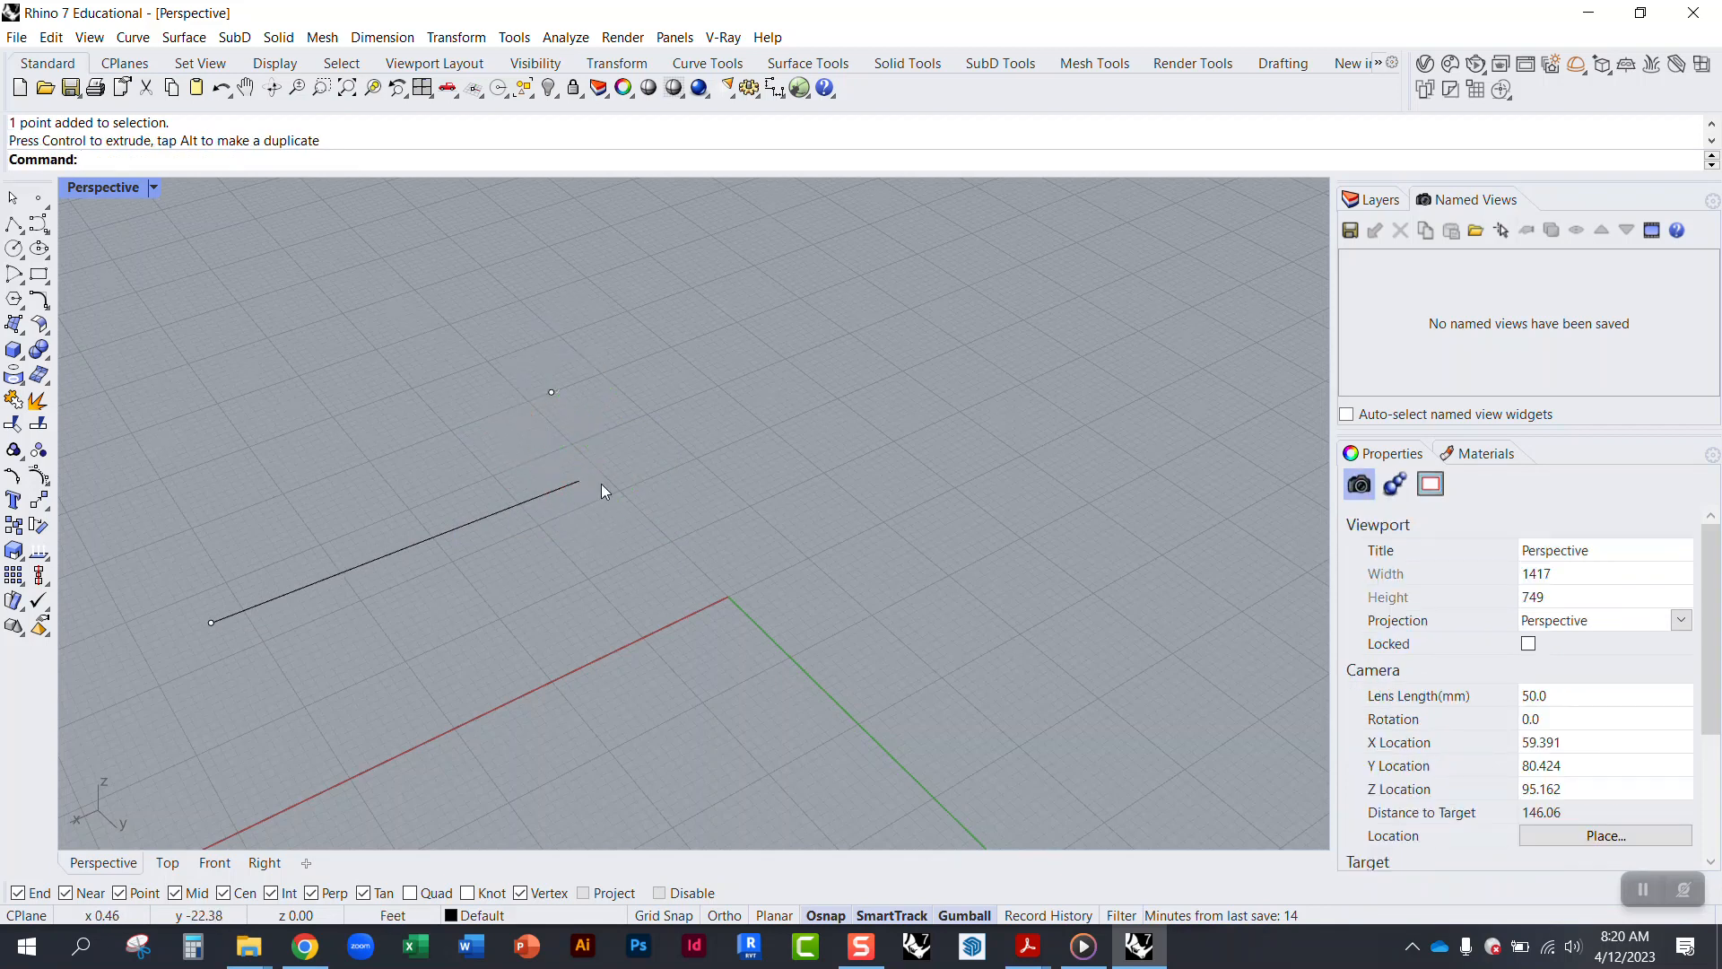
right_drag(582, 561, 546, 508)
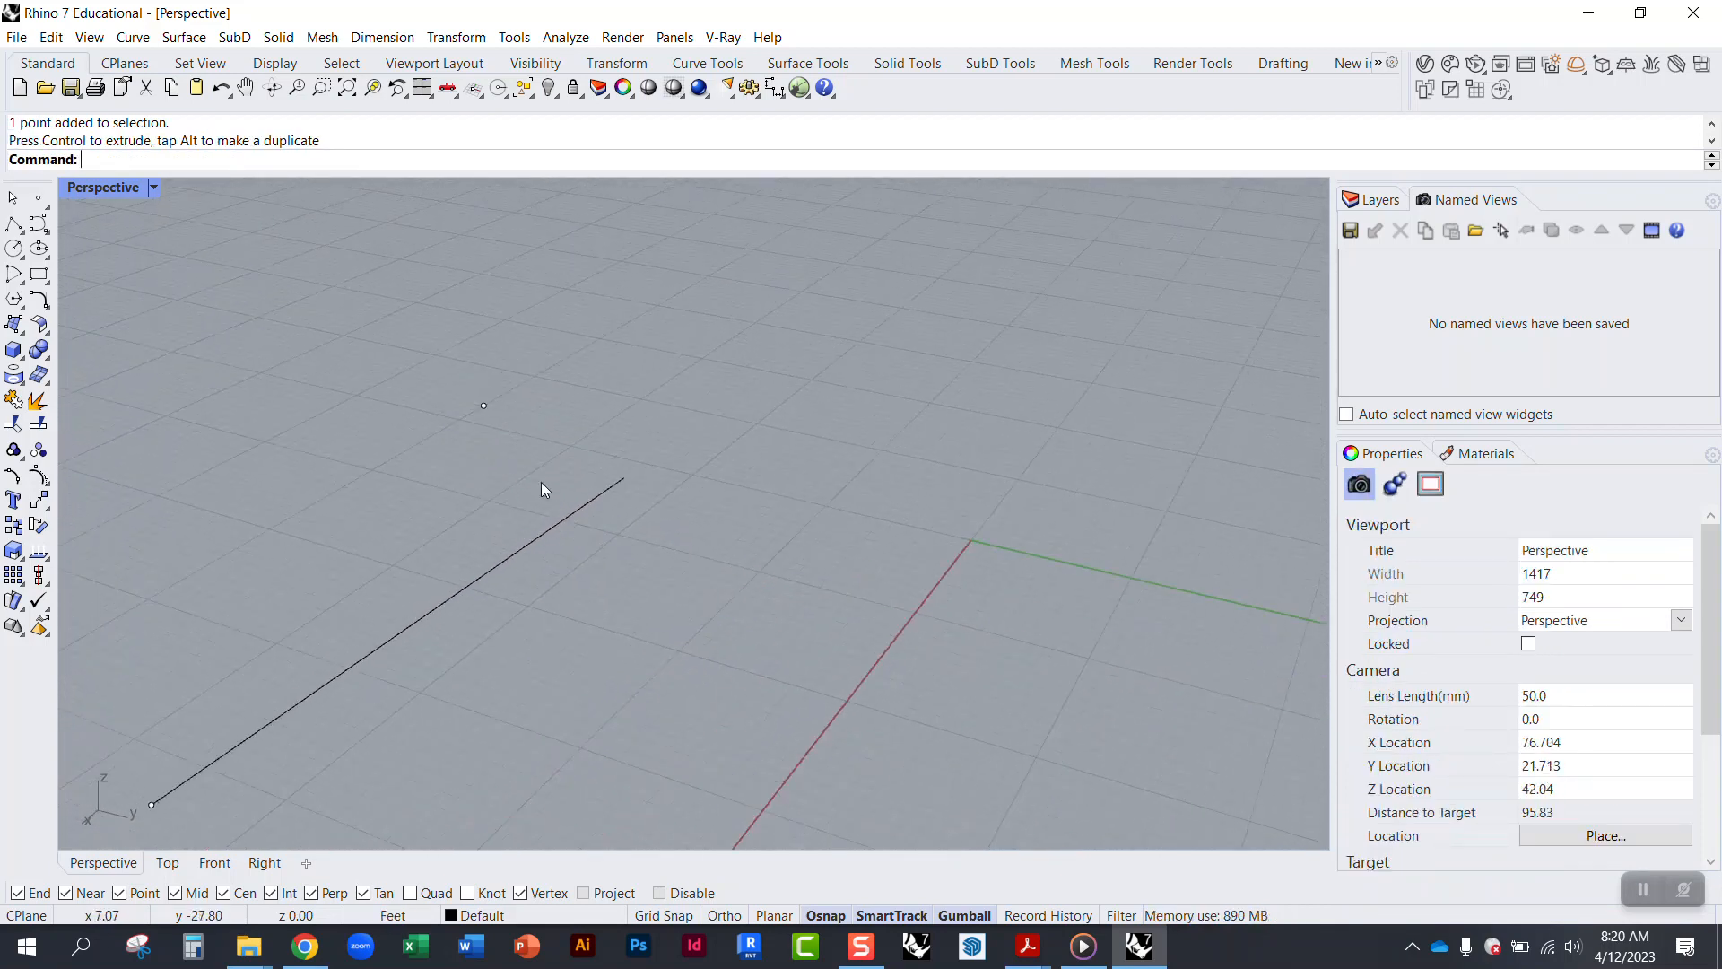
Step: Delete the manually drawn Rhino line and reopen Grasshopper, placing its window beside the Perspective view
click(513, 560)
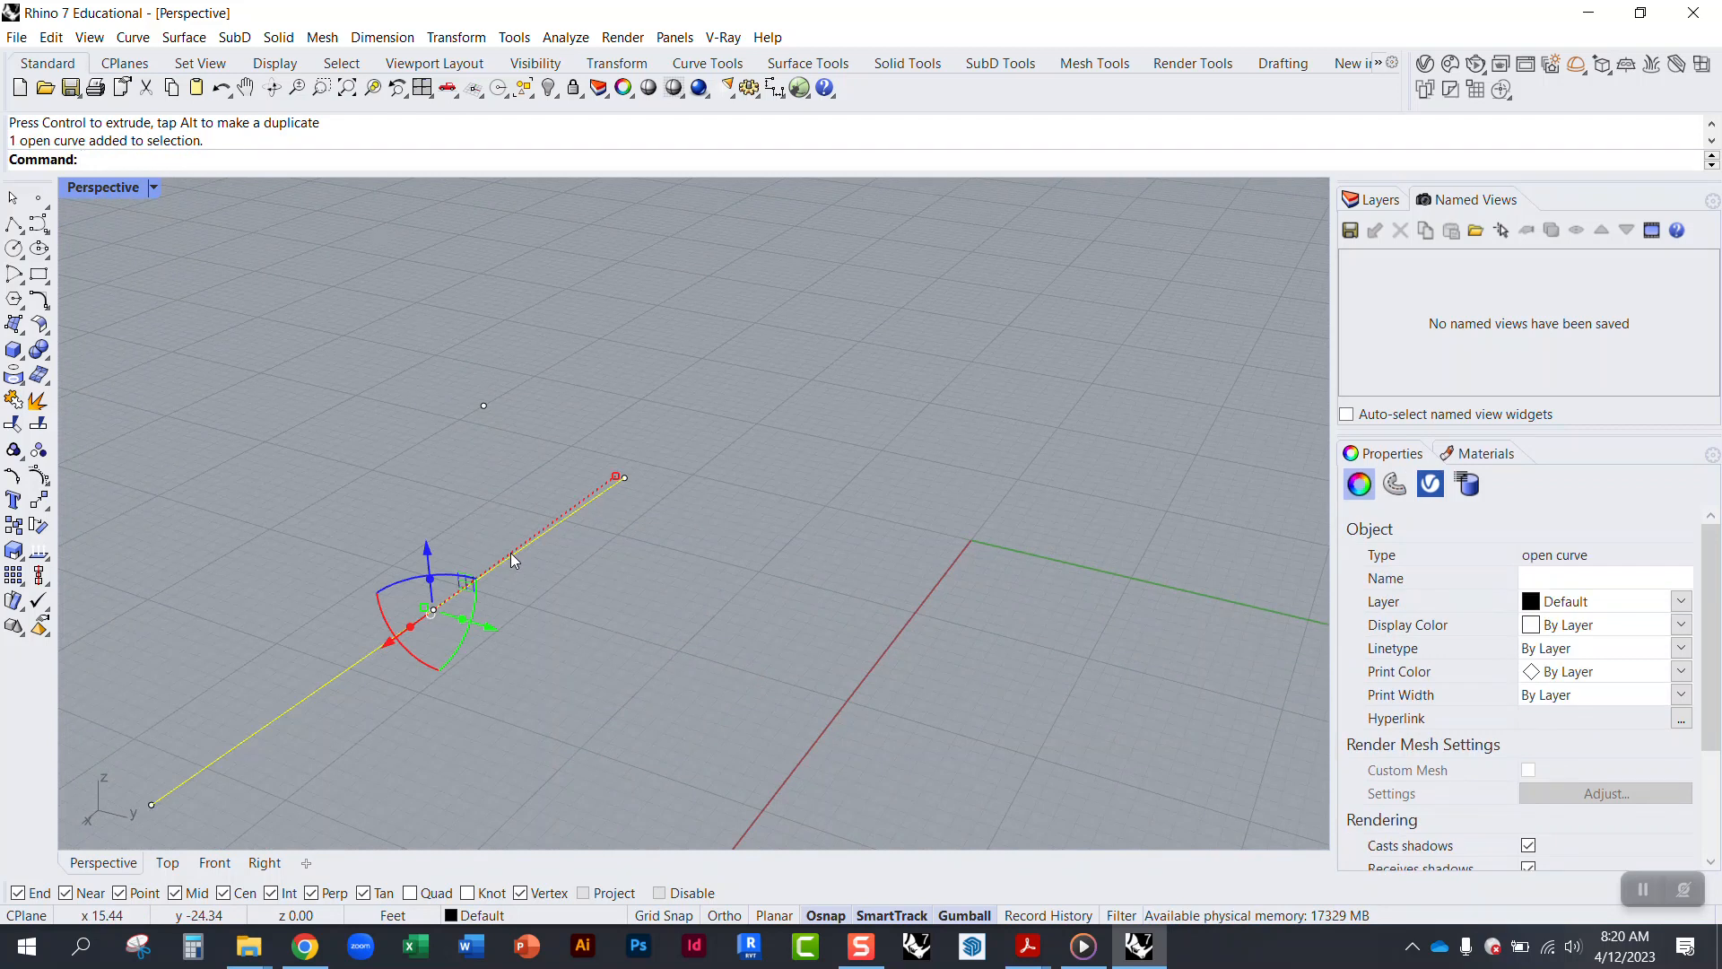
key(Delete)
text(Grasshopper)
key(Return)
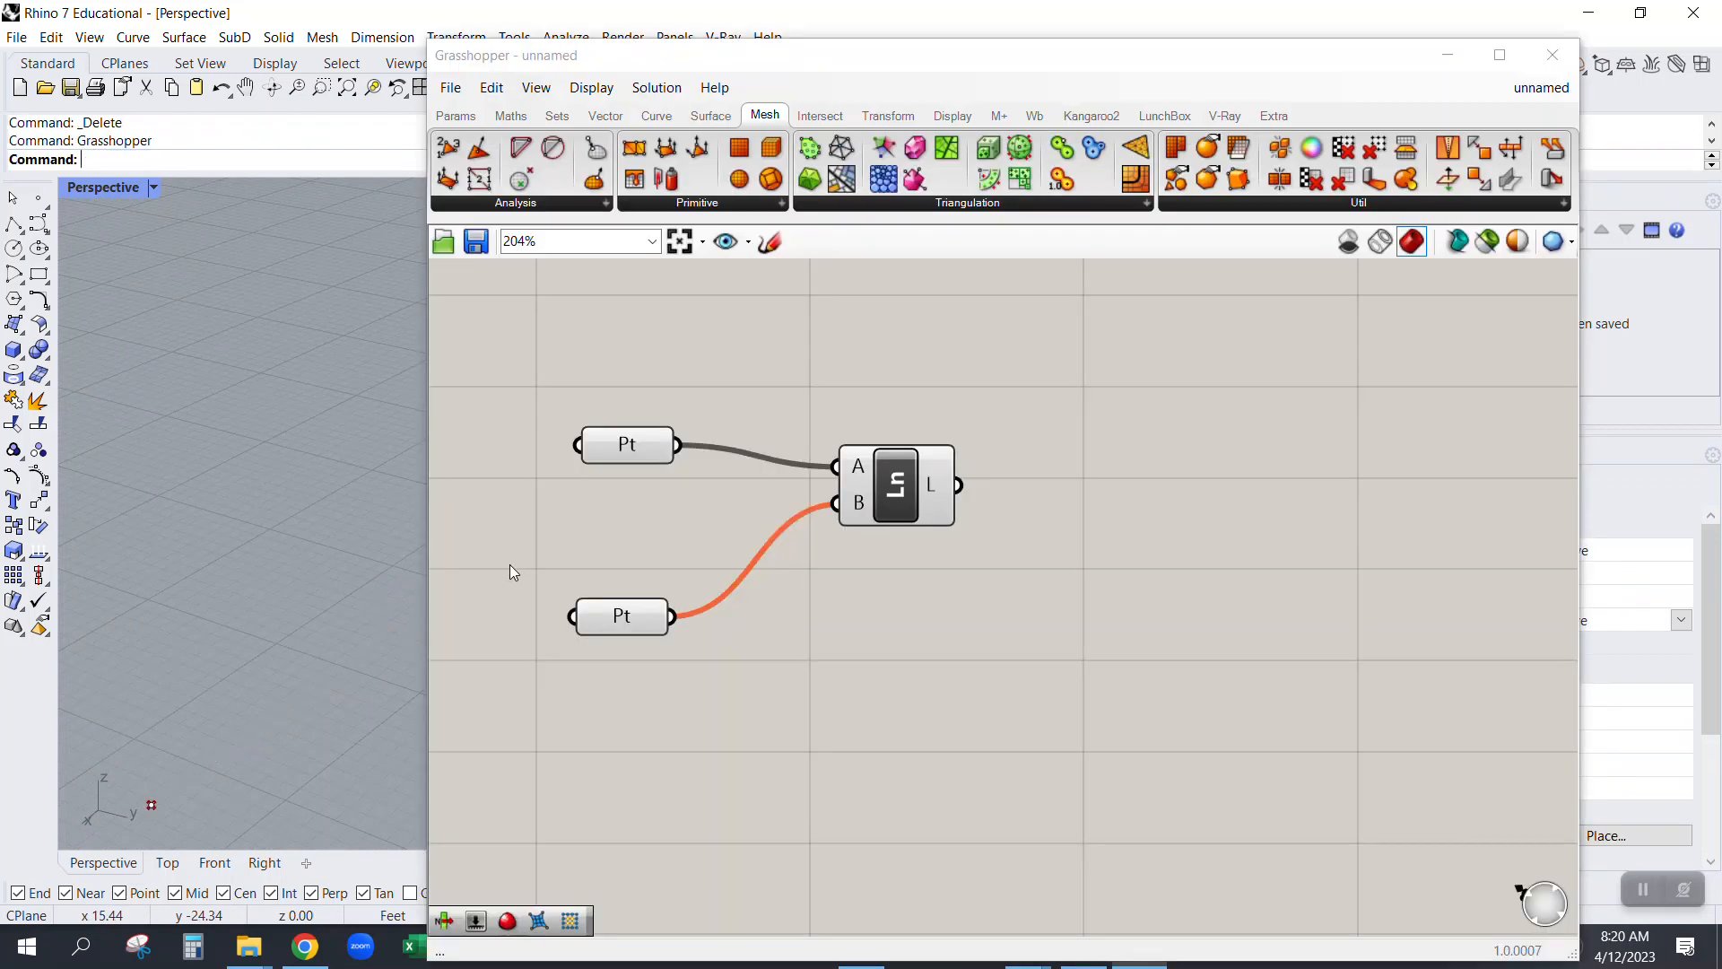
drag(589, 55, 888, 56)
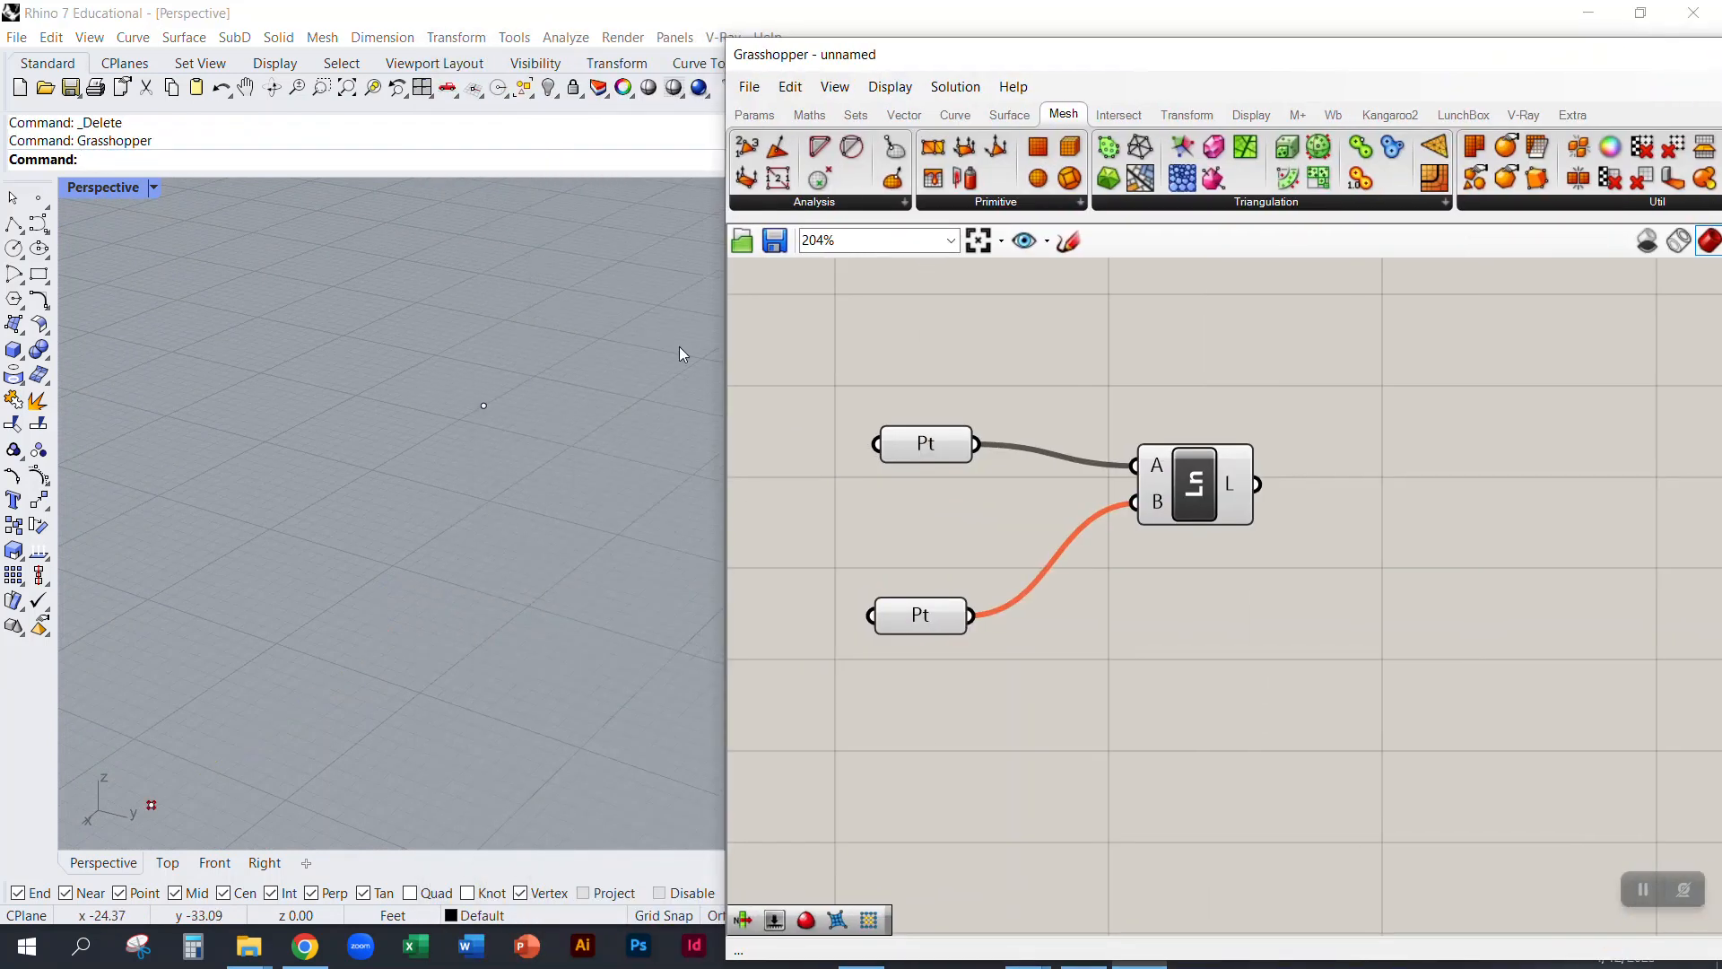
Step: Reassign the lower Point parameter to the relocated Rhino point
right_click(924, 616)
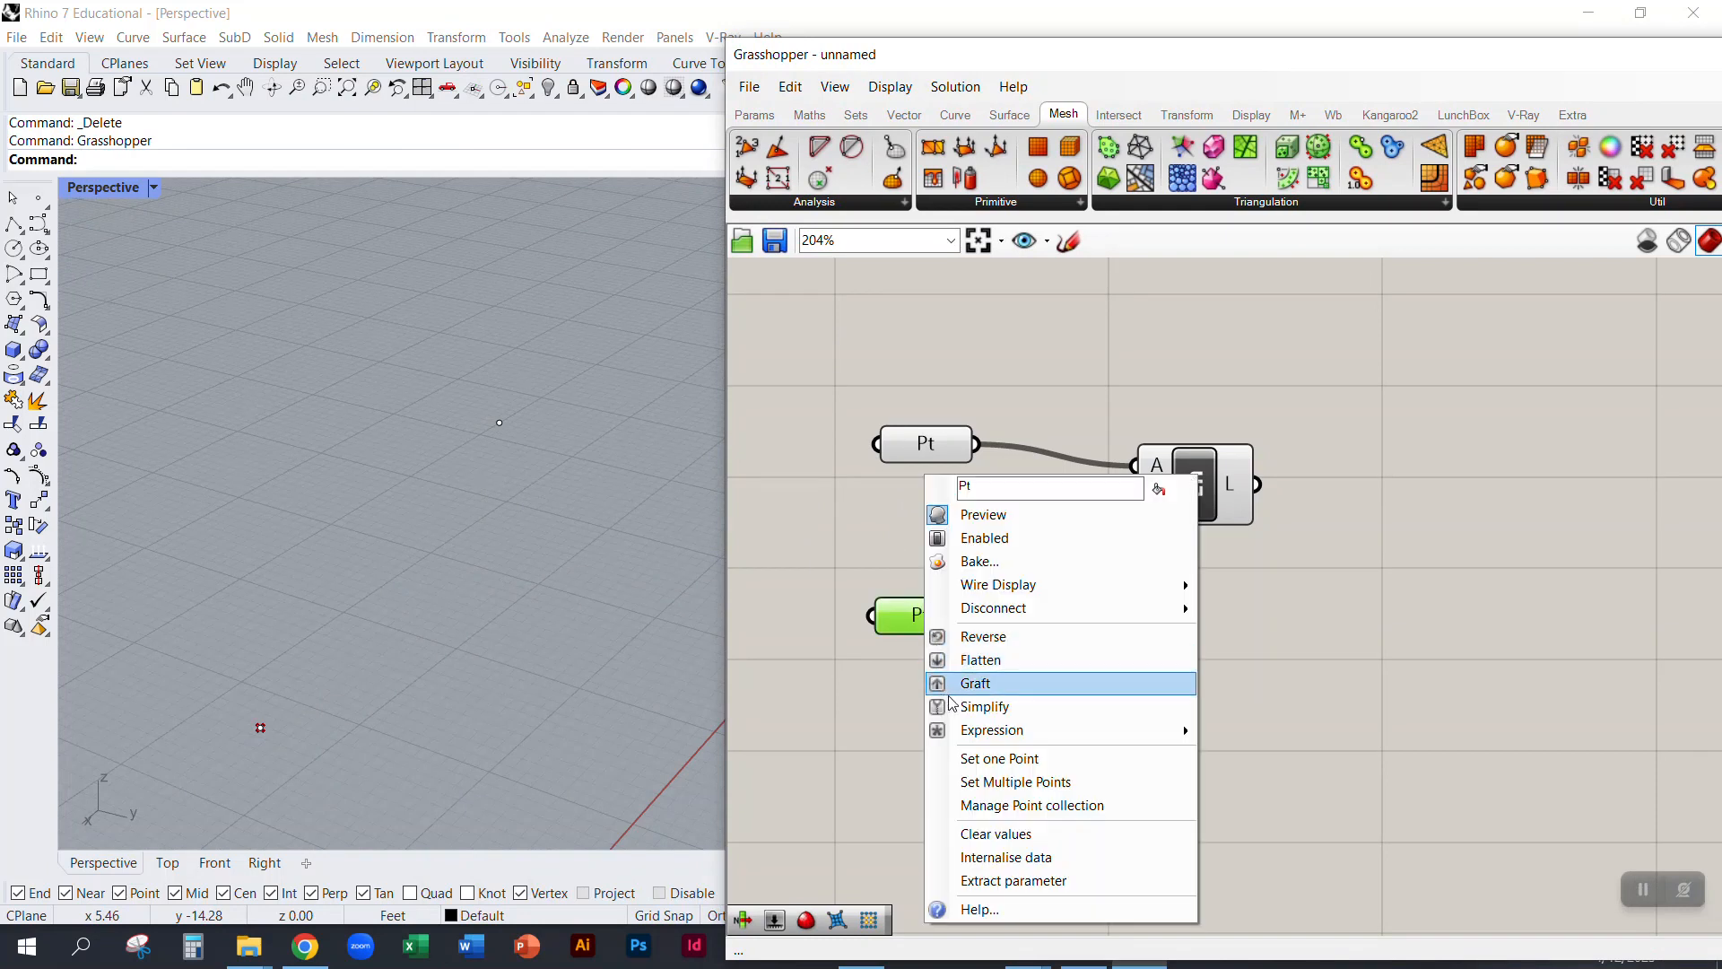
click(954, 758)
click(500, 423)
Step: Move the relocated Rhino point several times with the gumball to reshape the Grasshopper line
click(494, 419)
drag(550, 439, 503, 547)
drag(612, 517, 418, 492)
drag(384, 402, 359, 274)
right_drag(309, 456, 366, 354)
drag(429, 291, 193, 337)
click(229, 445)
right_drag(284, 437, 433, 356)
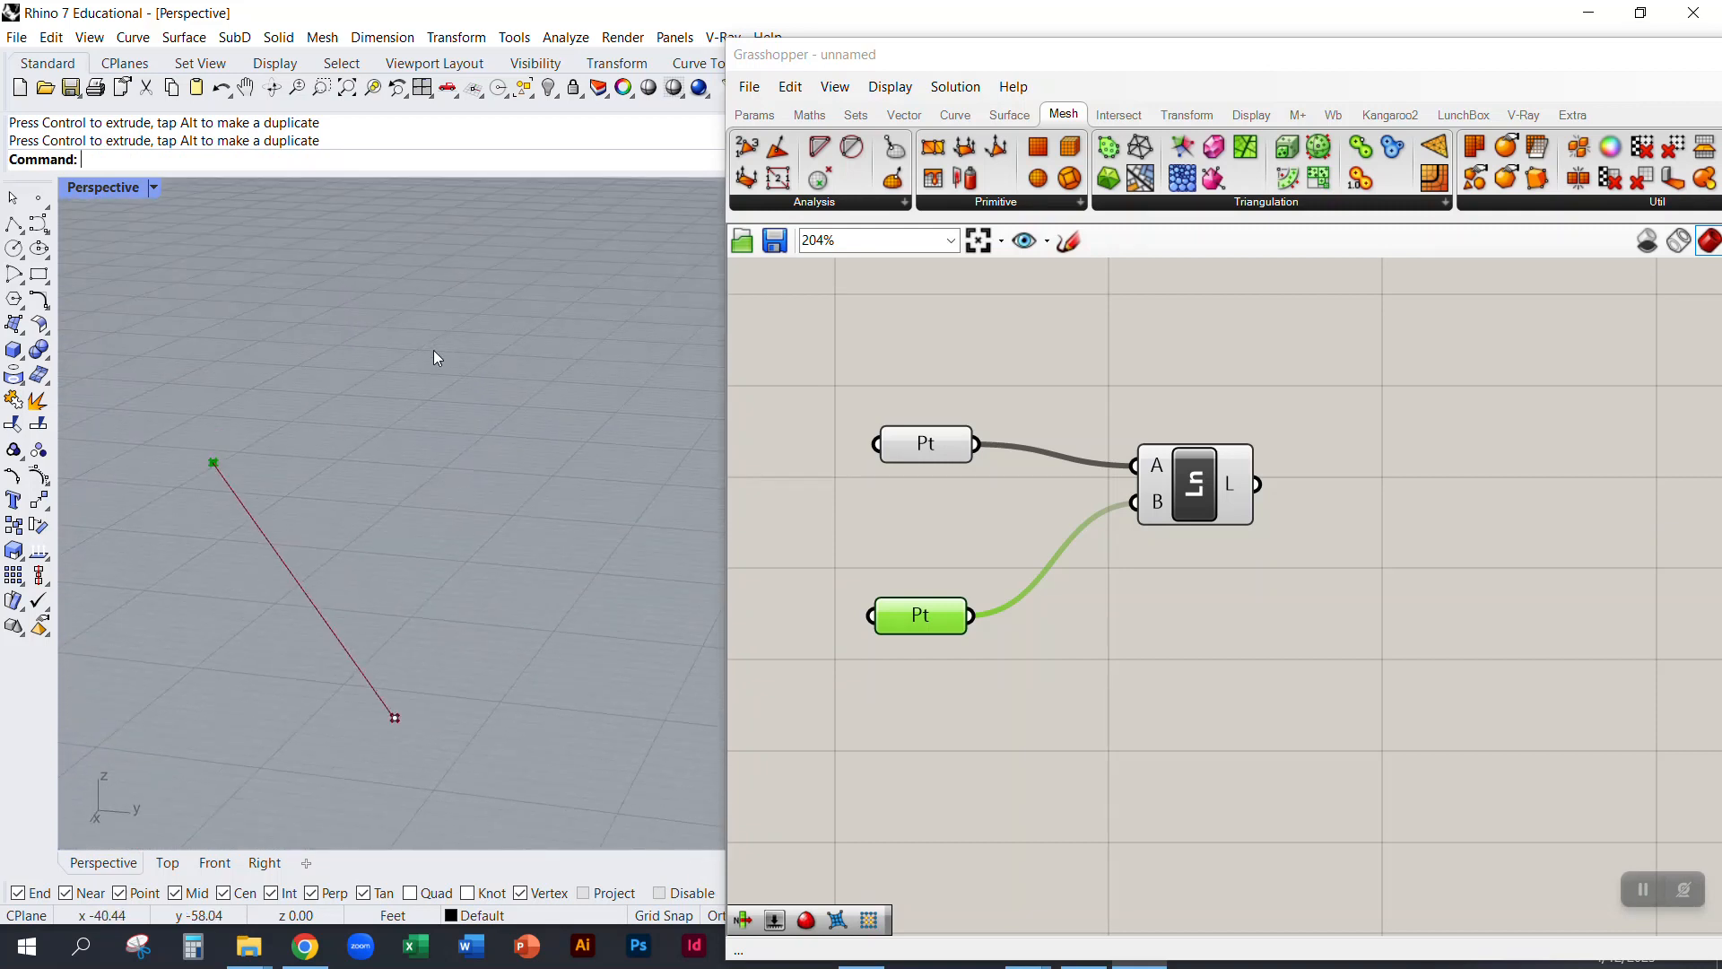
Step: Move the Line component closer to its Point parameters and select it to highlight its line in Rhino
right_drag(1244, 418, 1089, 399)
drag(1034, 466, 1007, 493)
click(967, 382)
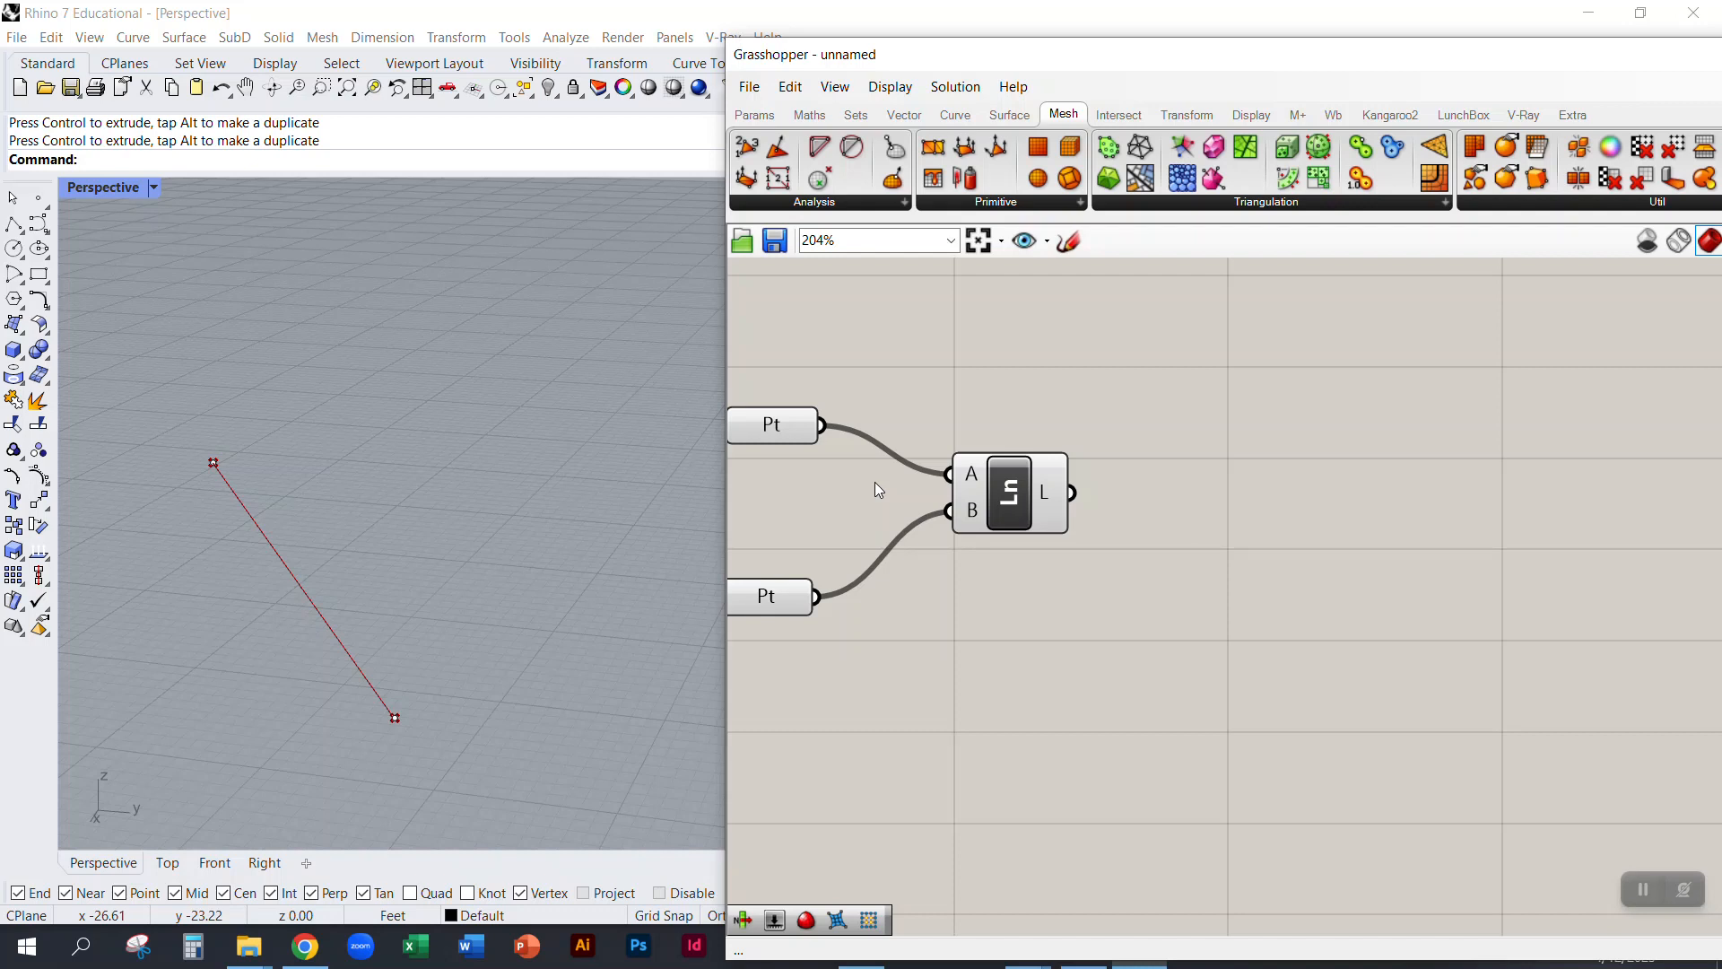
drag(1054, 507, 1061, 503)
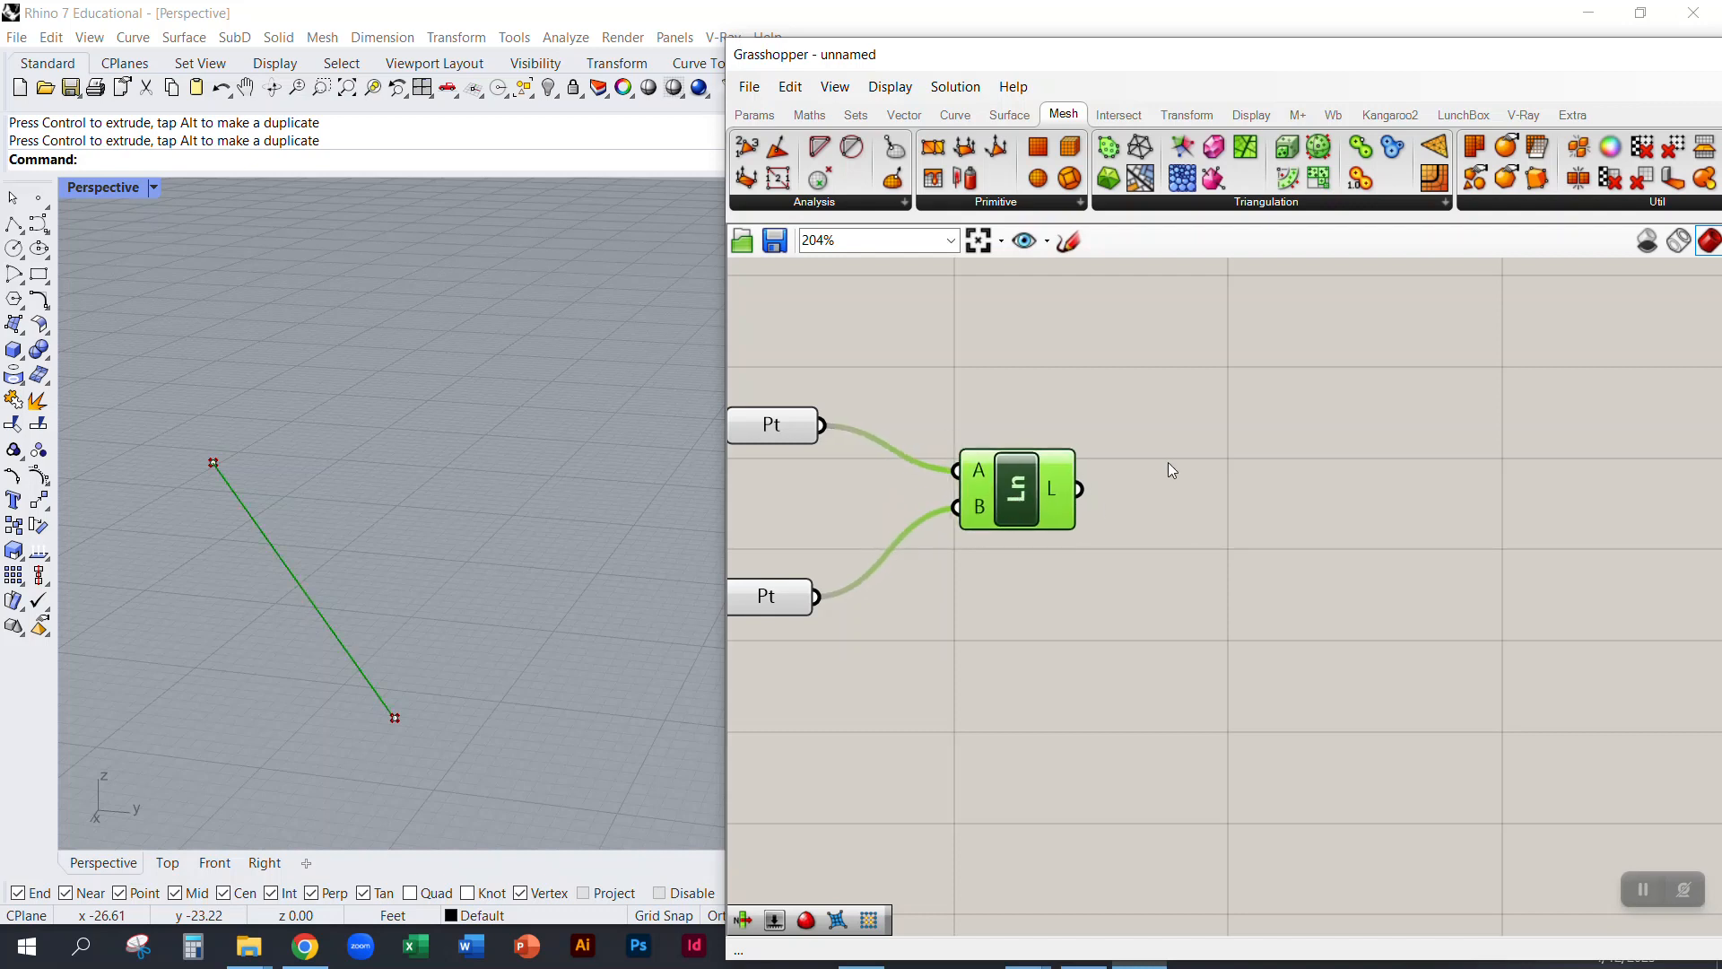
click(1246, 441)
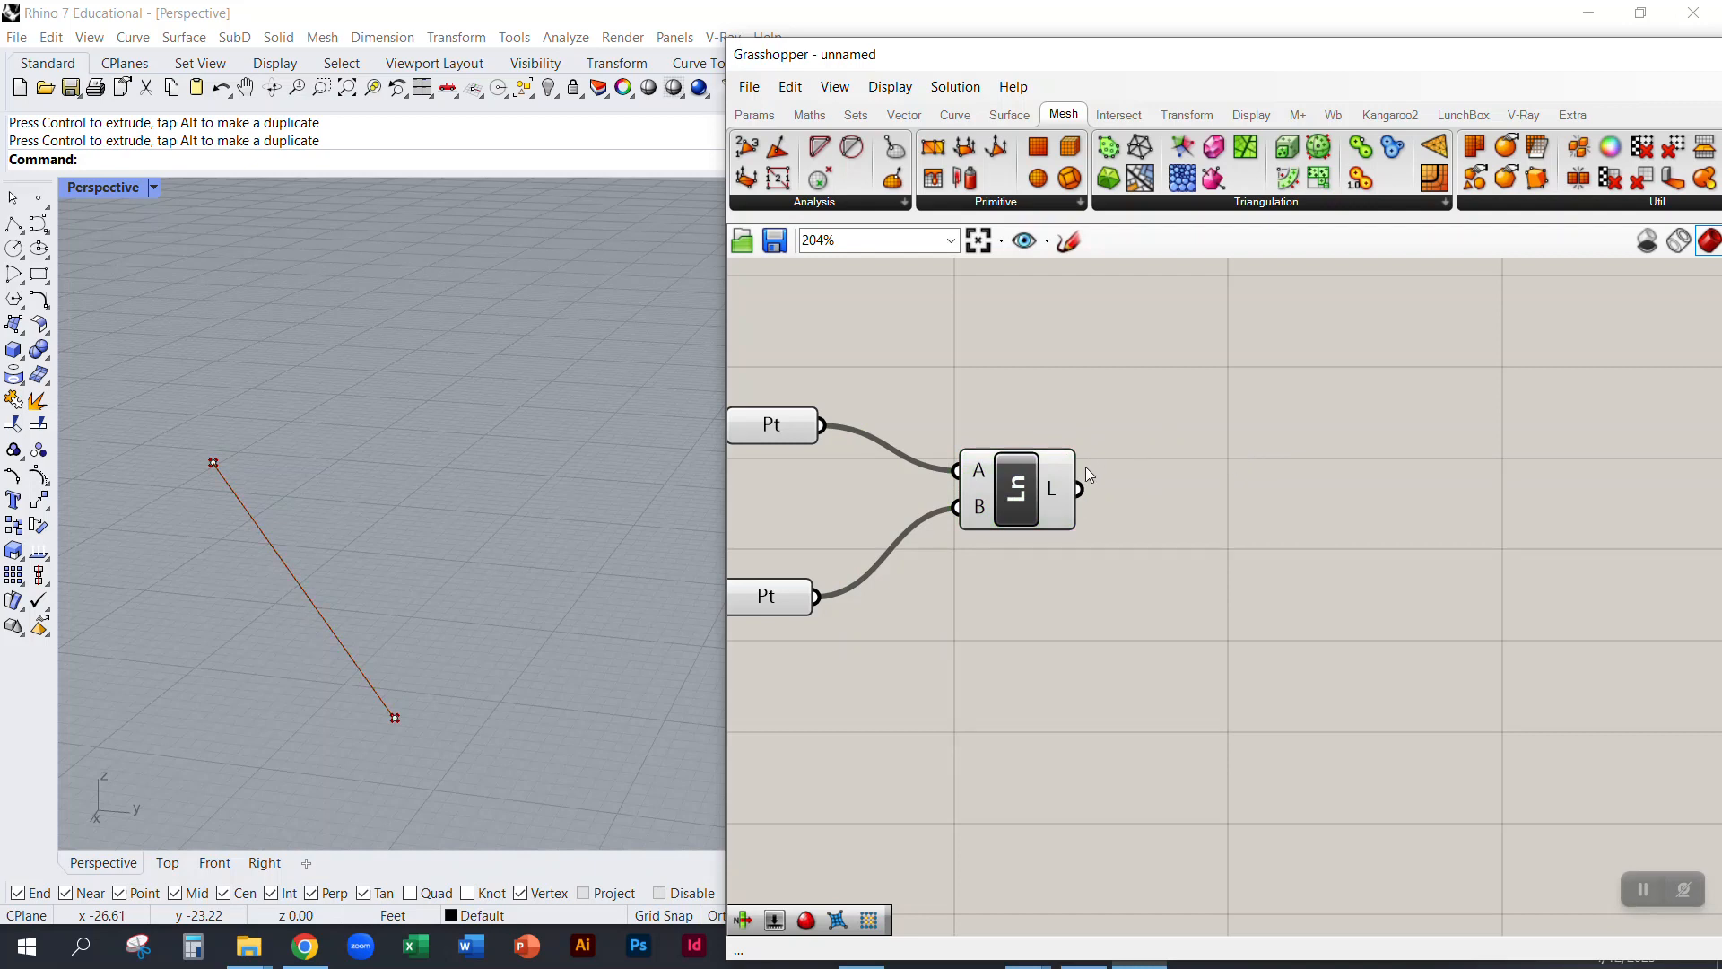
mouse_move(1049, 489)
Step: Switch to the textbook in Chrome and review the geometric component and geometric parameter sections up to Figure 11.18
click(305, 943)
scroll(952, 600, down, 5)
scroll(951, 600, down, 10)
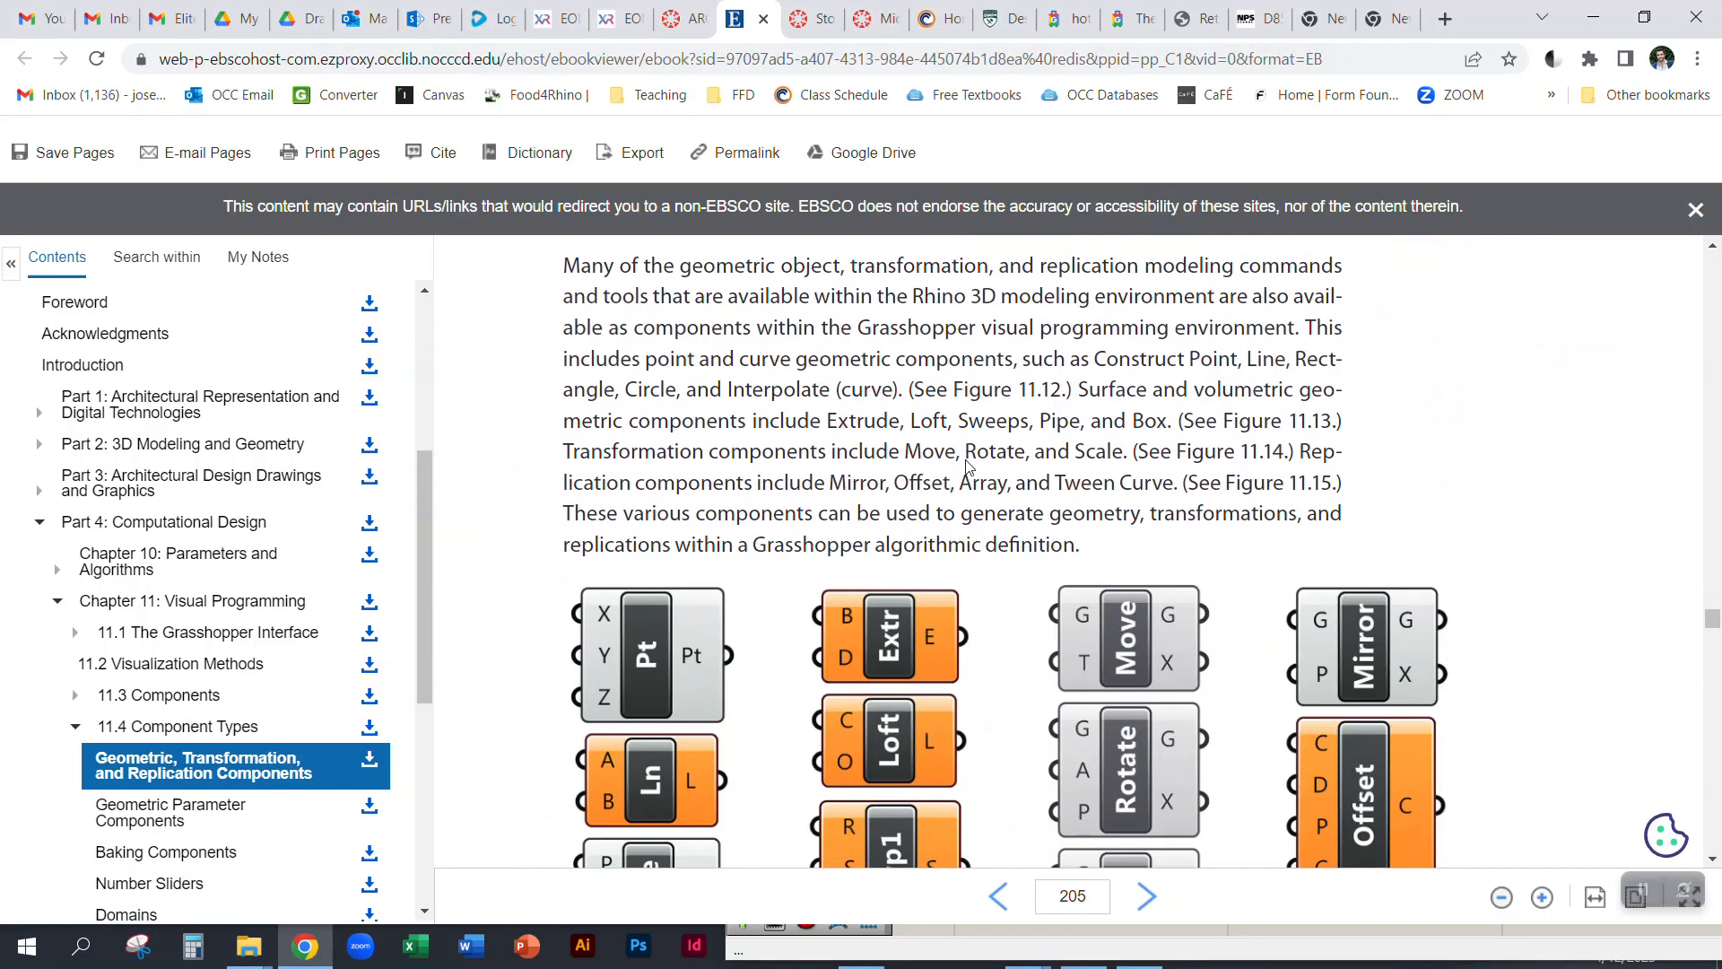
scroll(933, 563, down, 10)
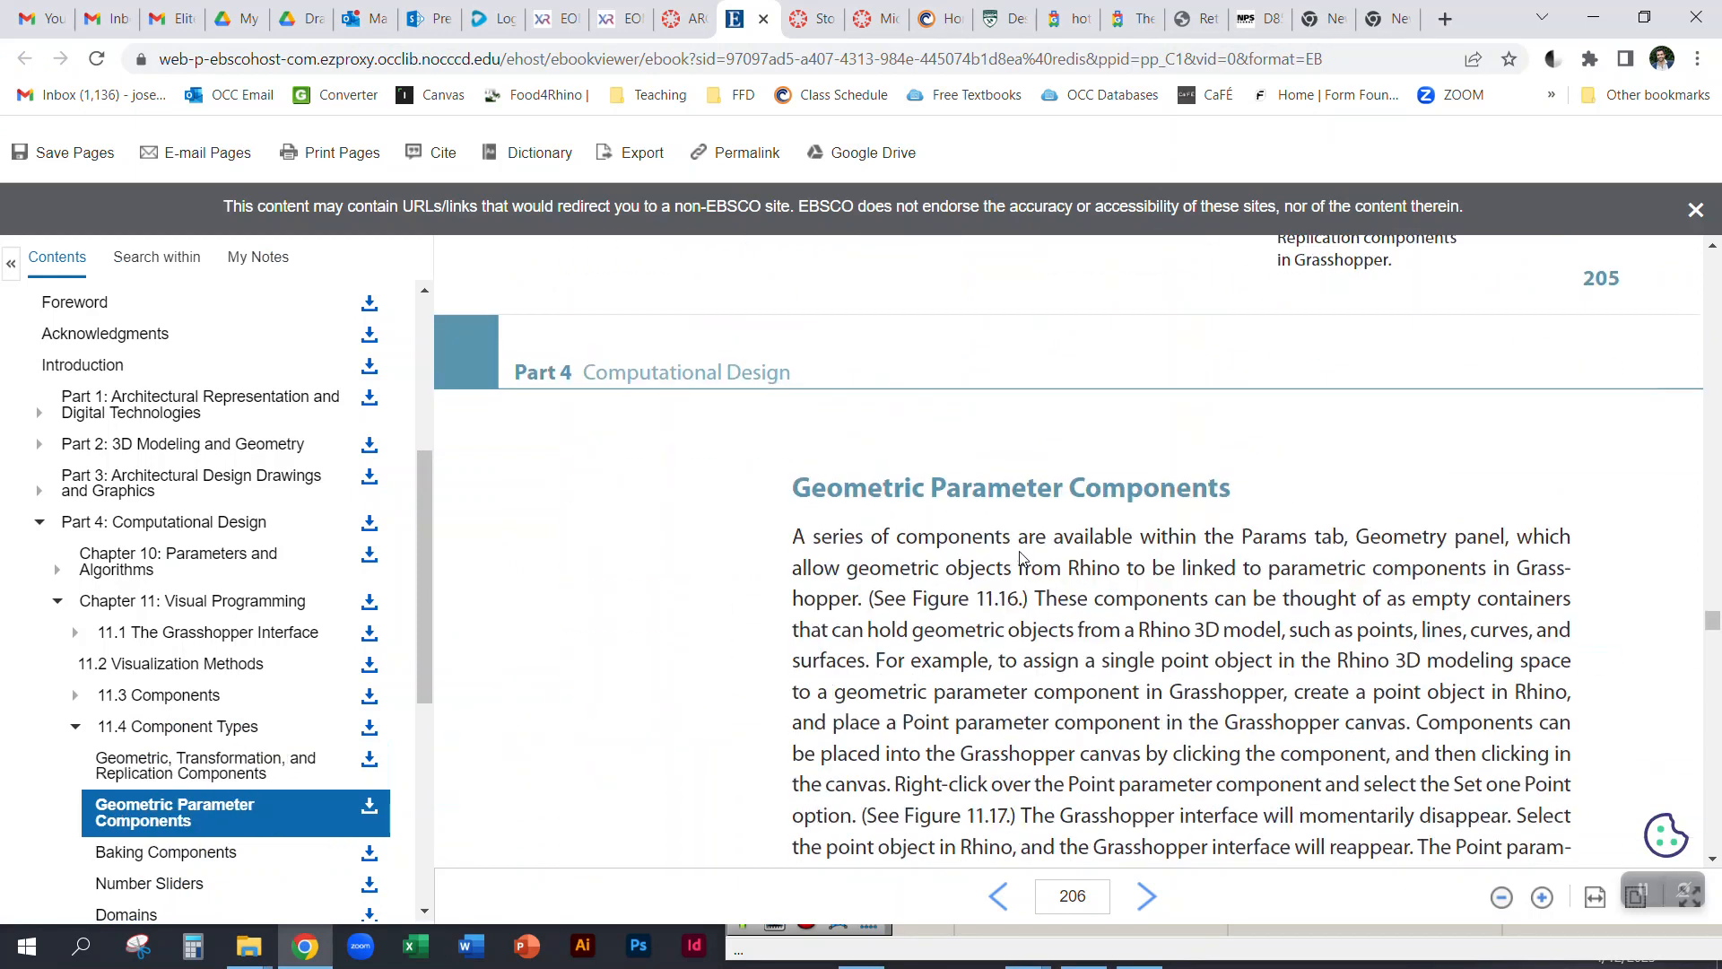
scroll(1089, 638, down, 10)
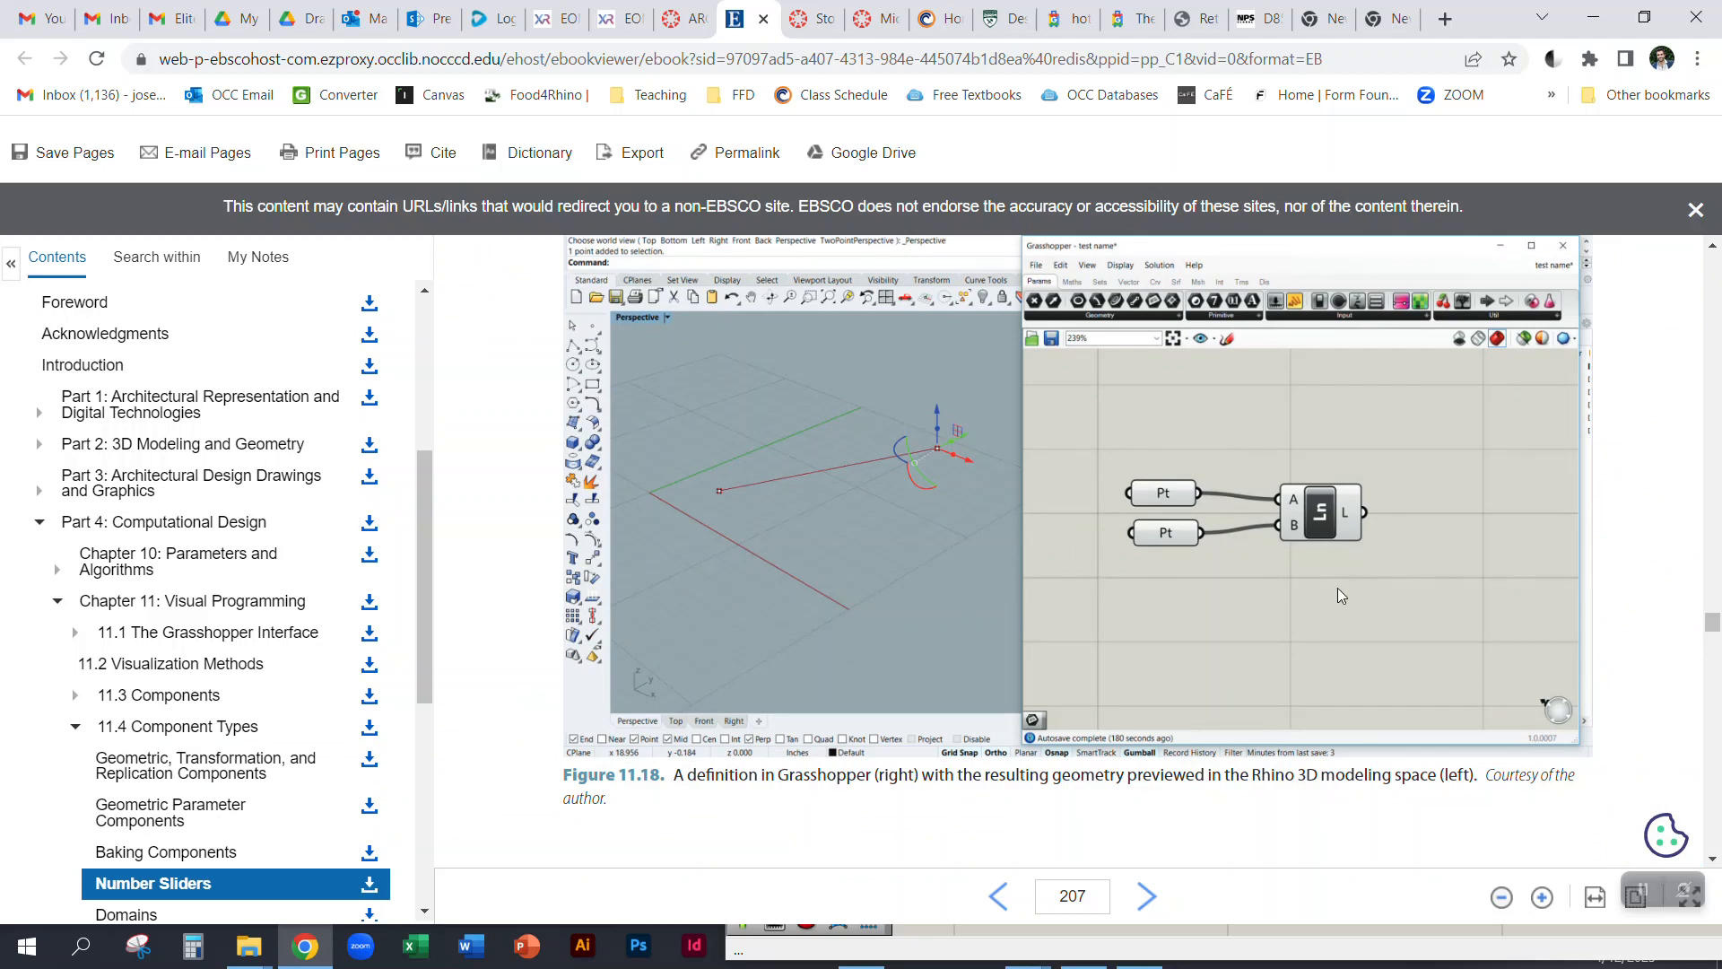
Step: Read the textbook's Domains and Series and Range sections, including the Series-driven Construct Point examples through Figure 11.28
scroll(1272, 633, down, 15)
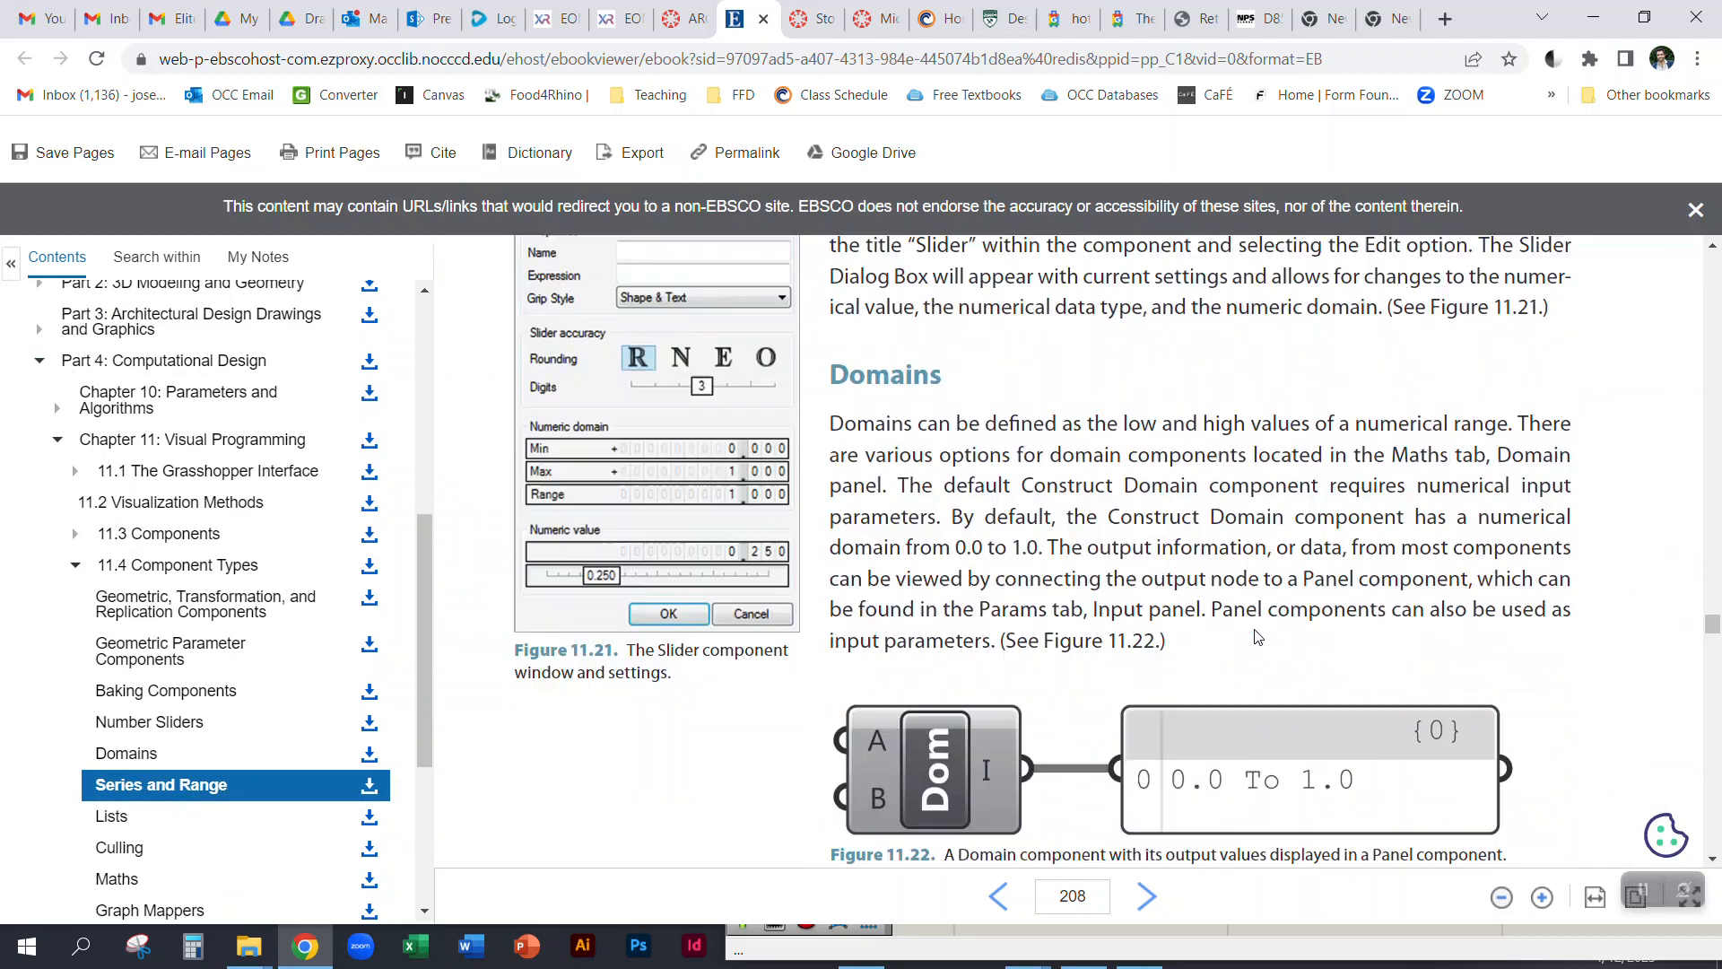
scroll(1255, 638, down, 5)
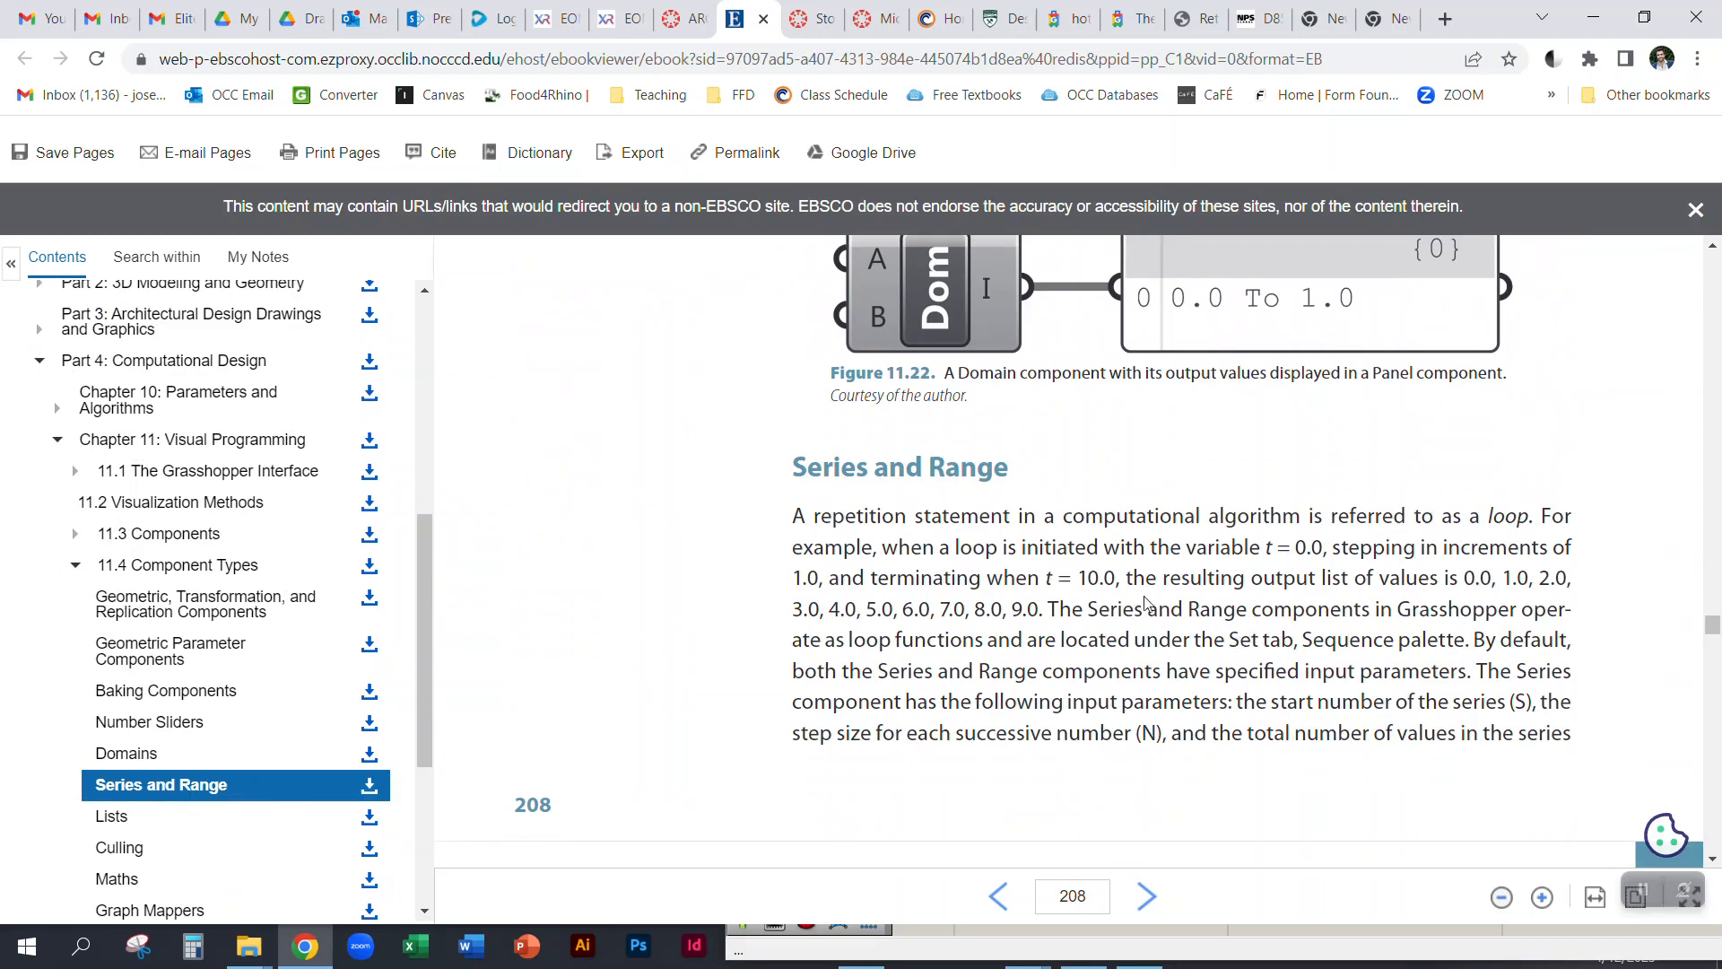
scroll(1152, 601, down, 8)
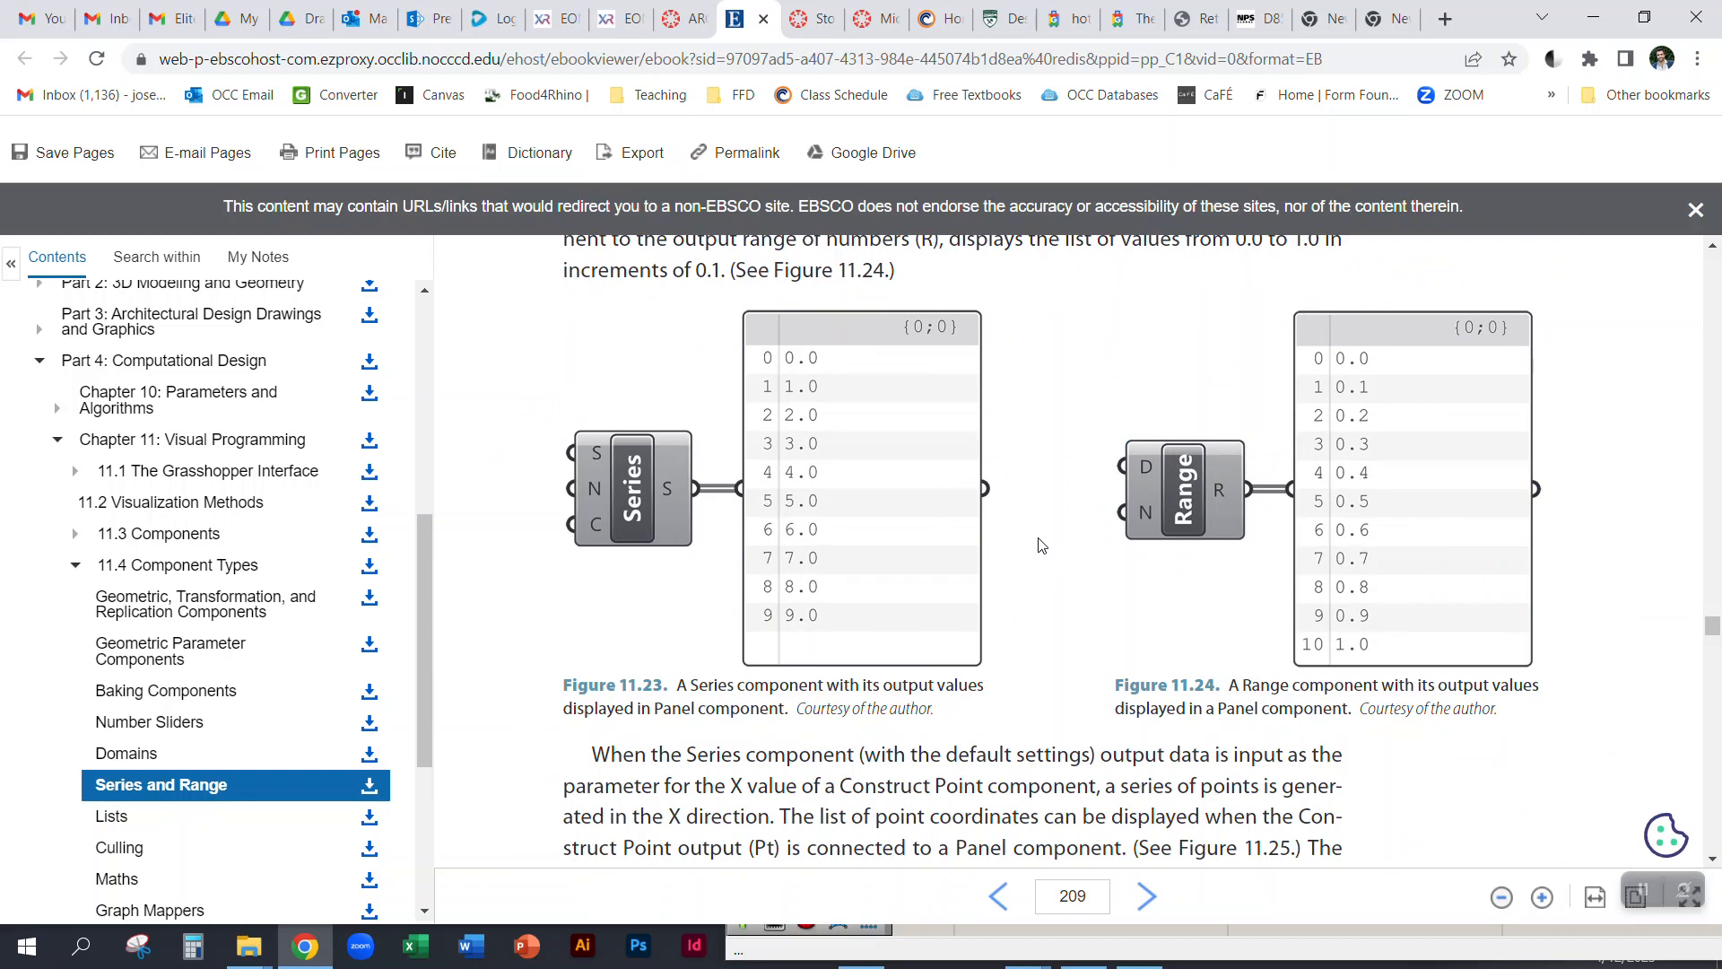
scroll(1041, 545, down, 10)
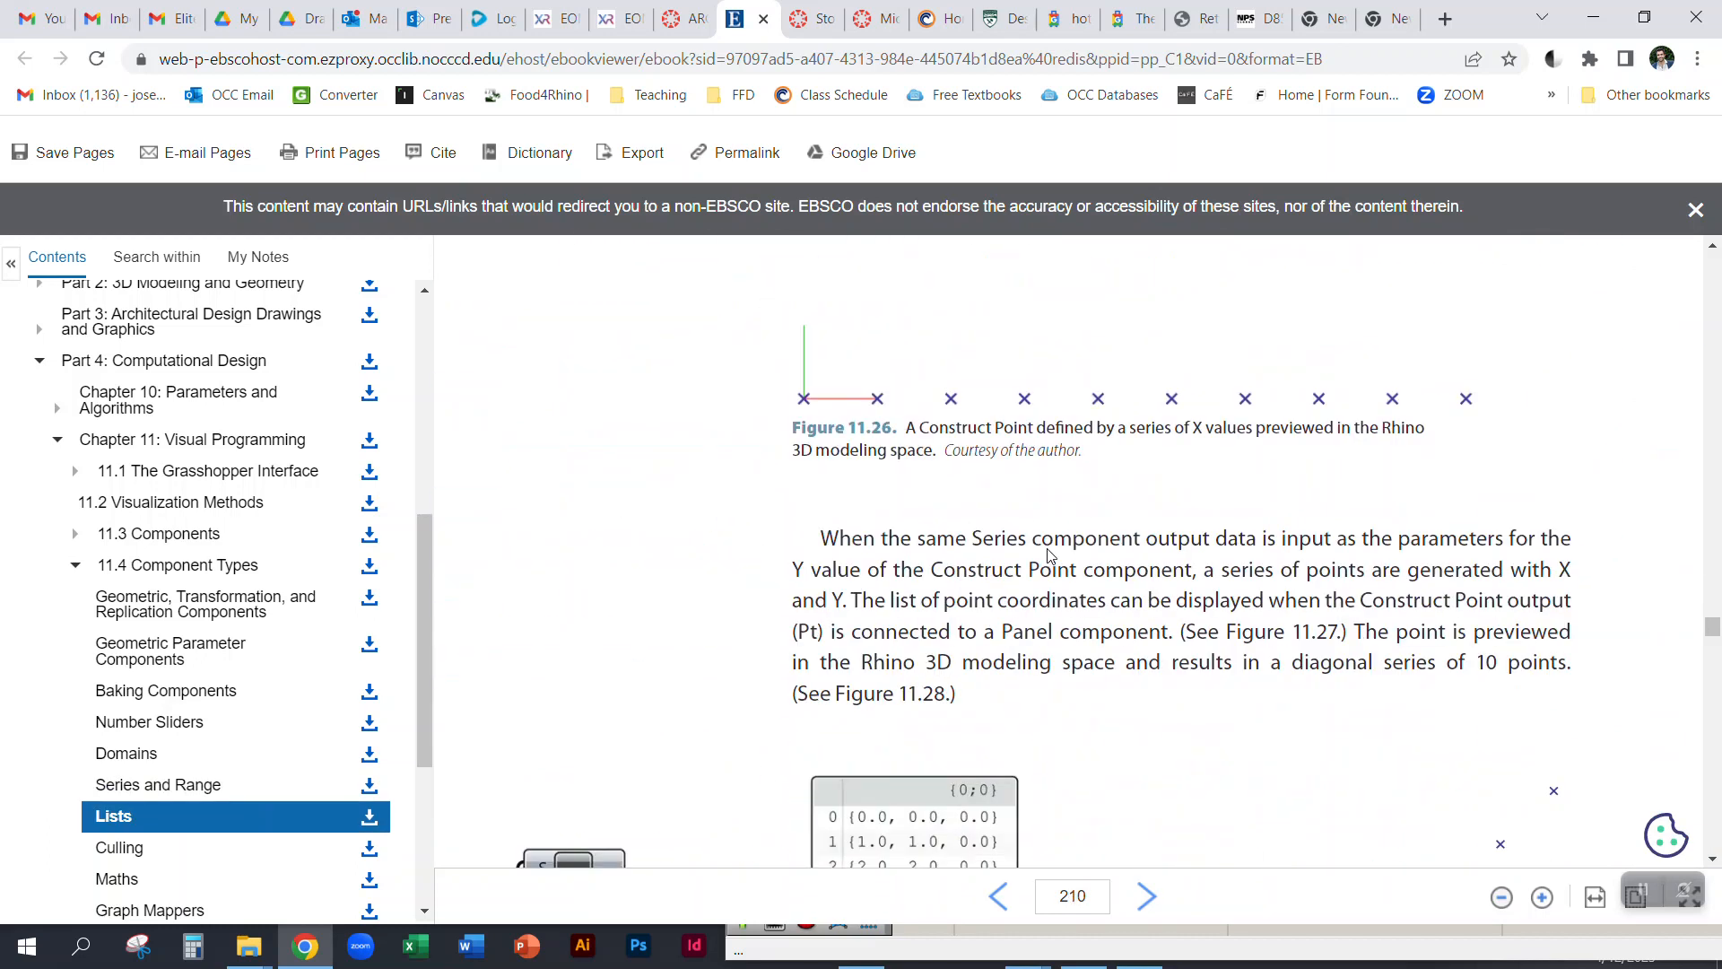
scroll(1052, 553, down, 5)
scroll(1081, 527, down, 3)
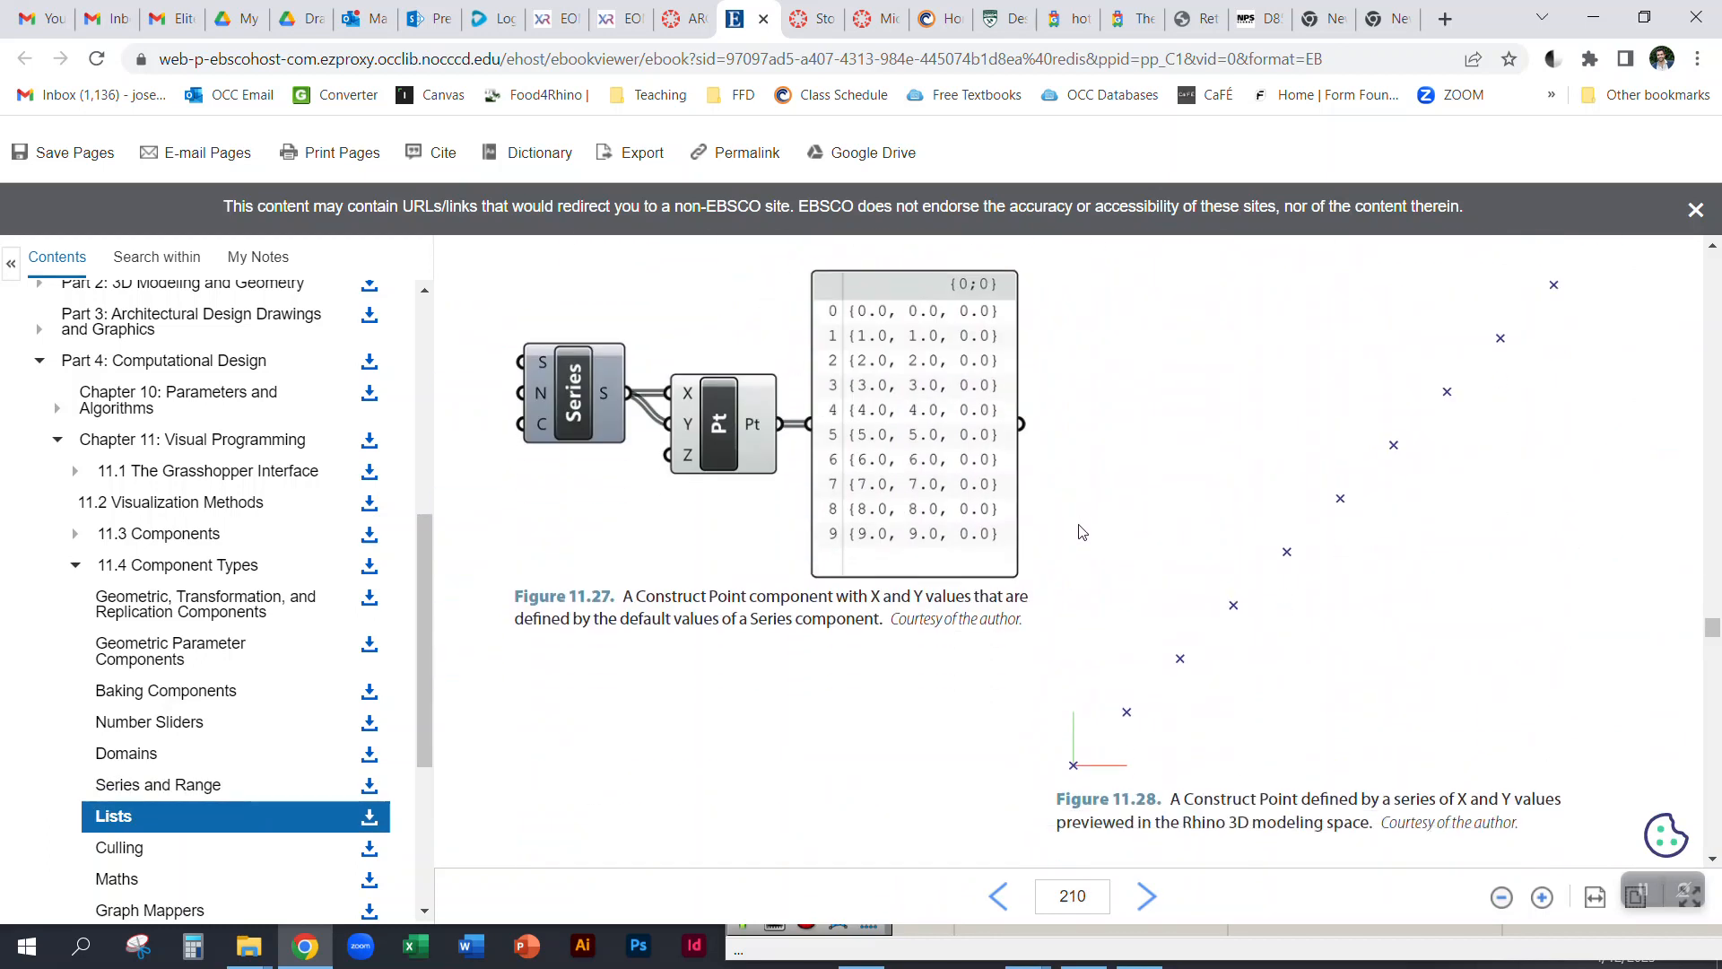
Step: Switch from the textbook back to Grasshopper and delete both Point parameters and the Line component from the canvas
click(1594, 17)
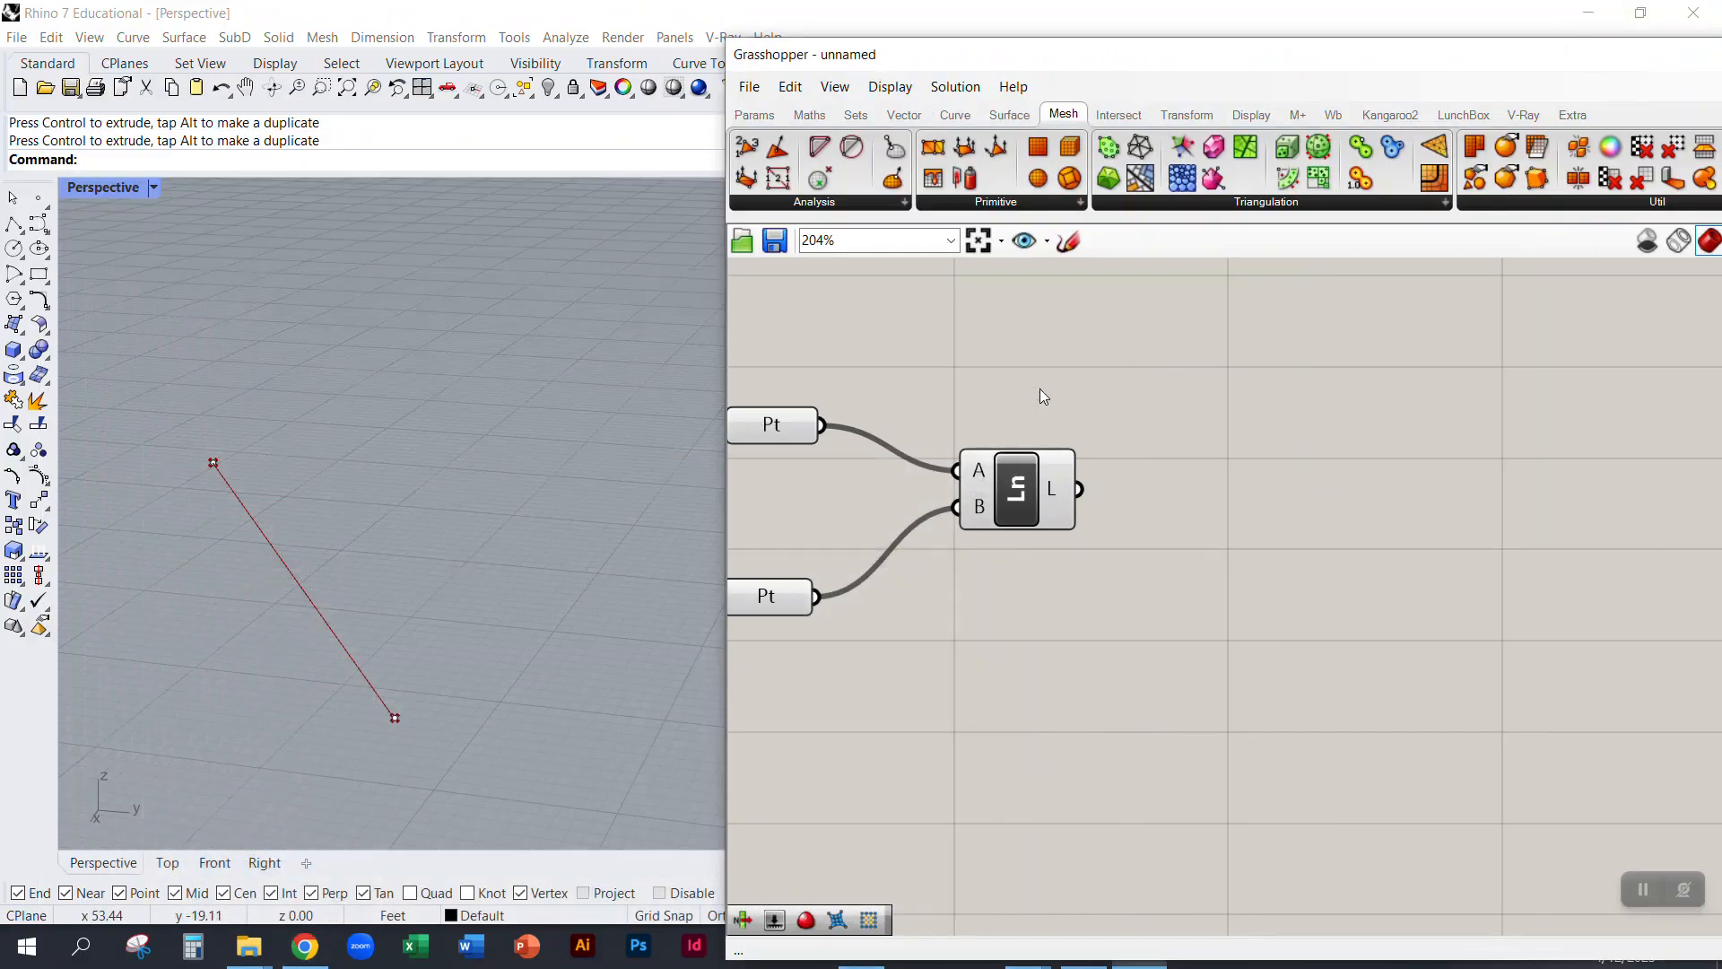
mouse_move(454, 485)
right_down()
mouse_move(500, 442)
mouse_move(485, 472)
right_up()
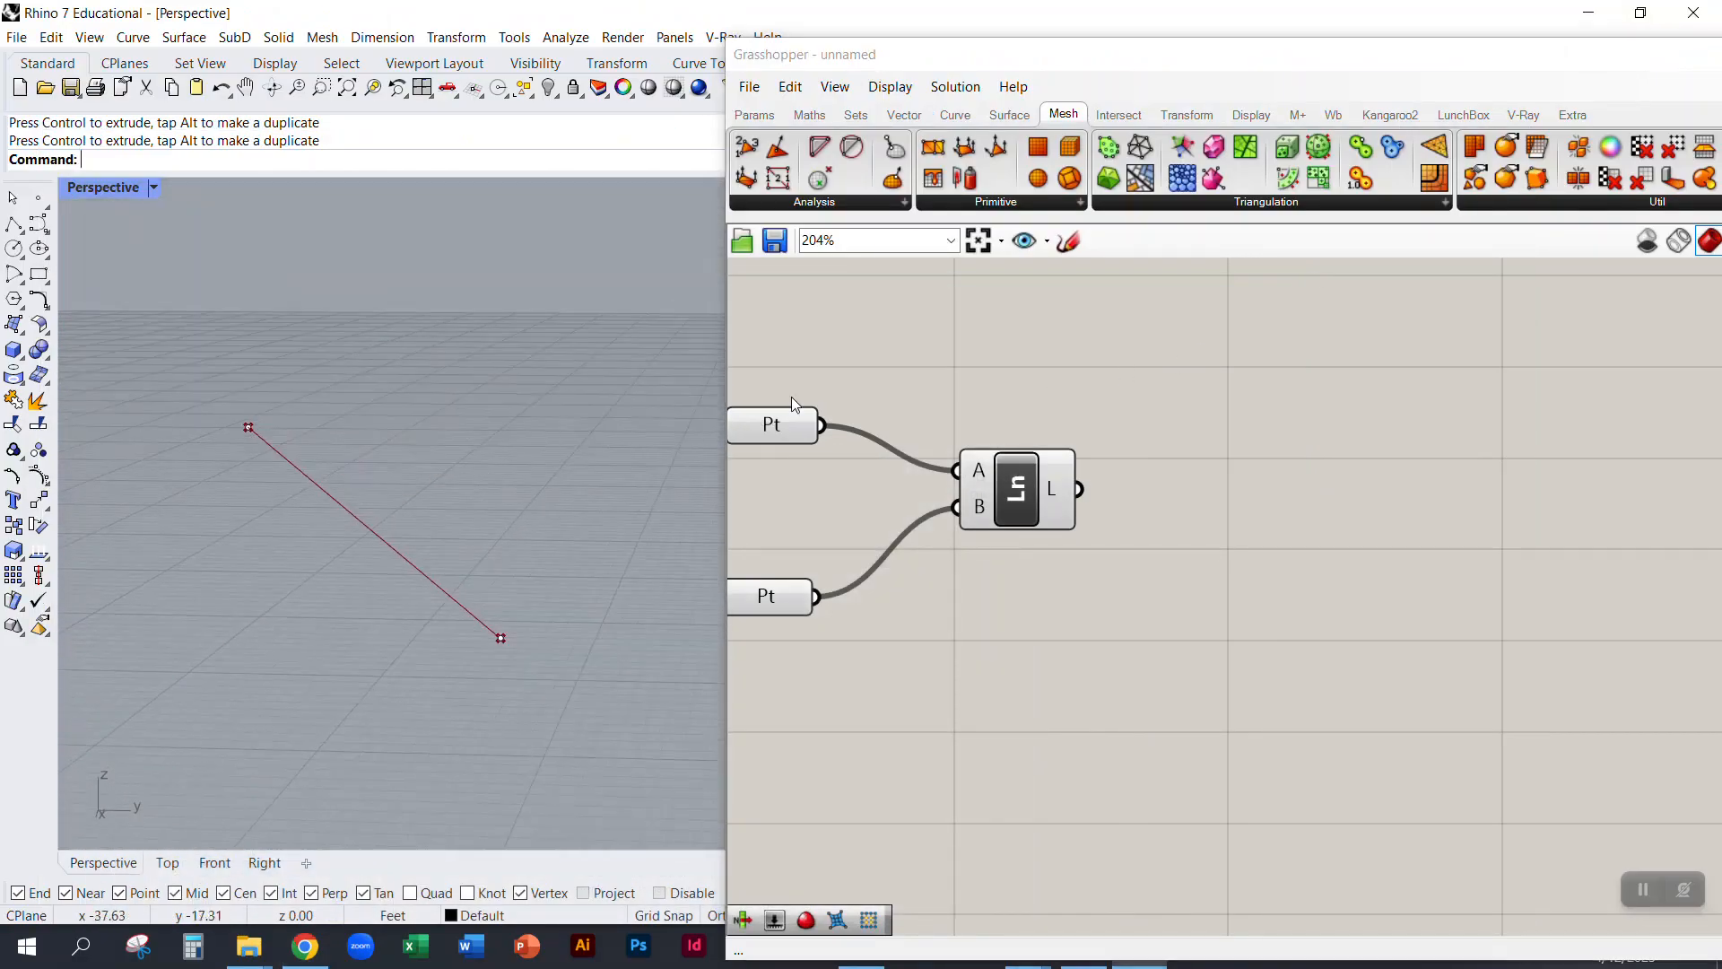
right_drag(904, 348, 1106, 403)
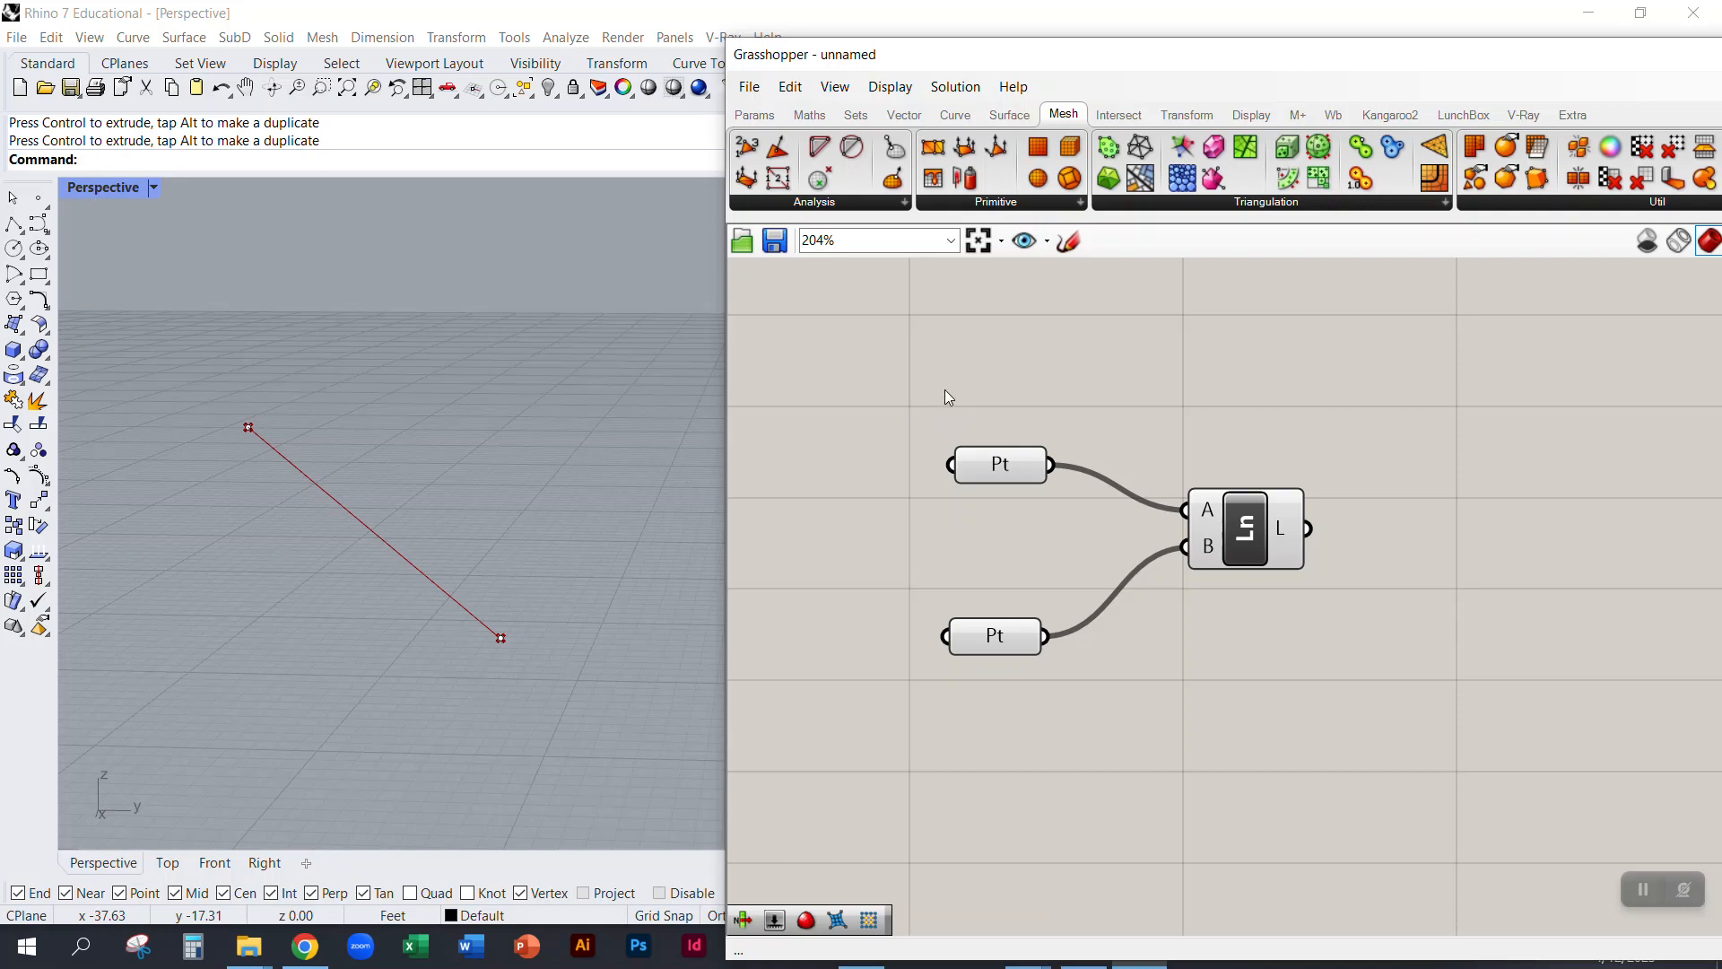
drag(894, 396, 1362, 713)
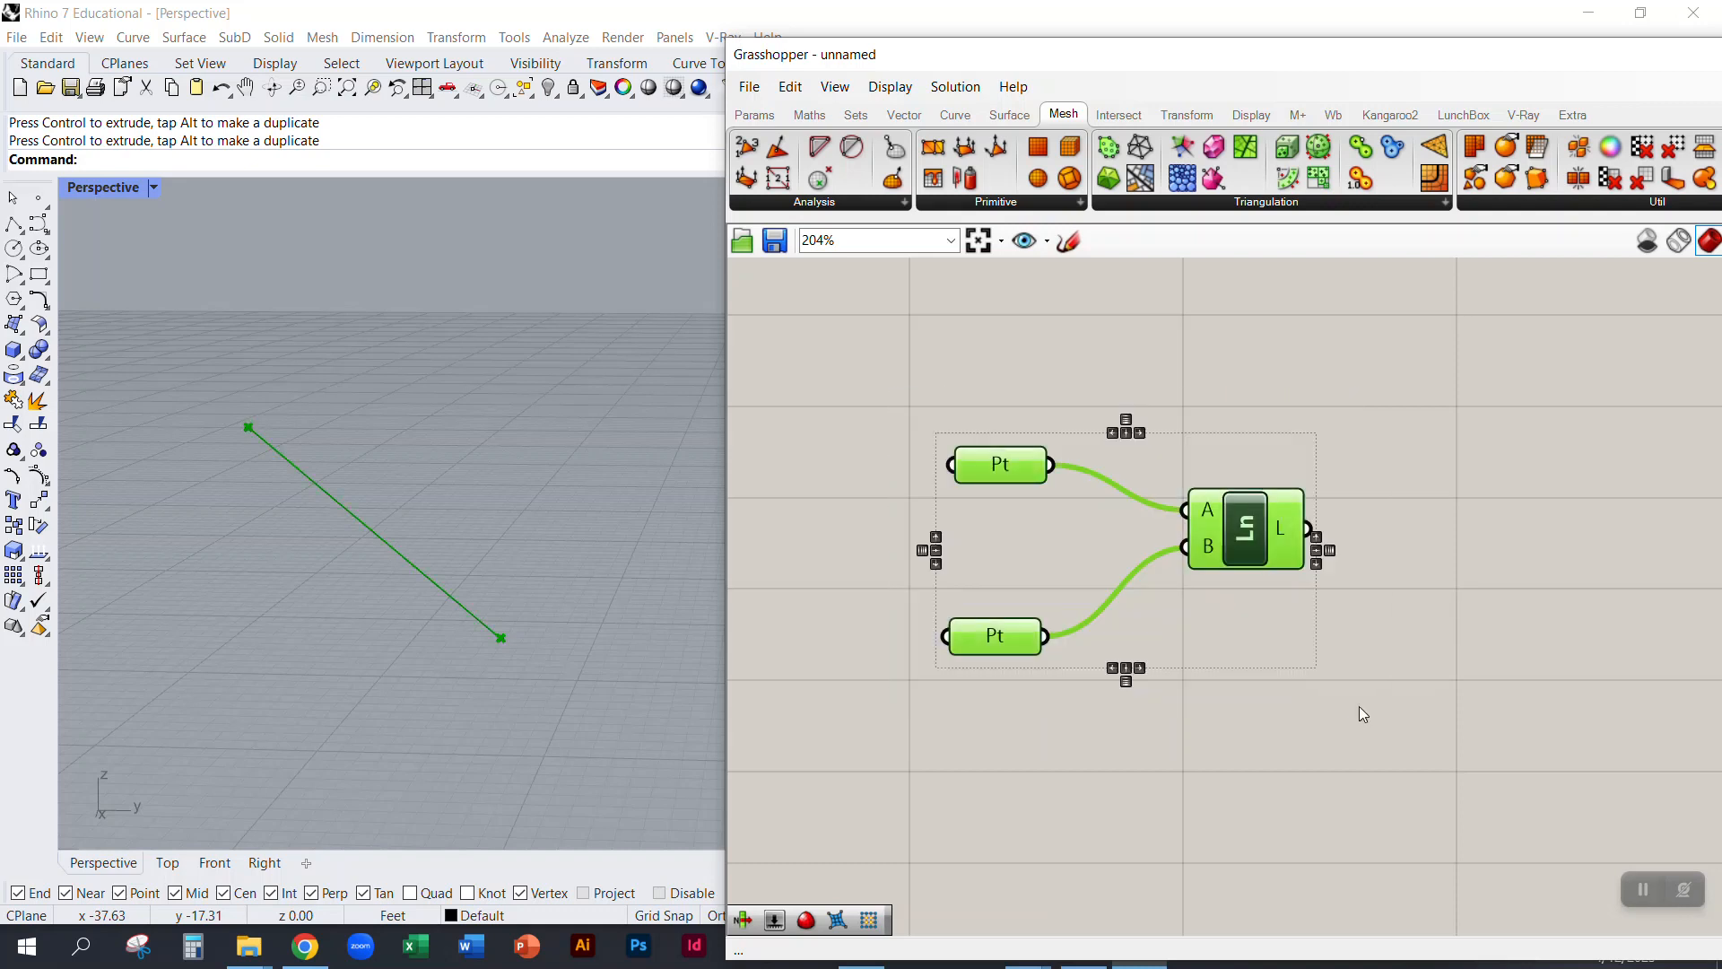
key(Delete)
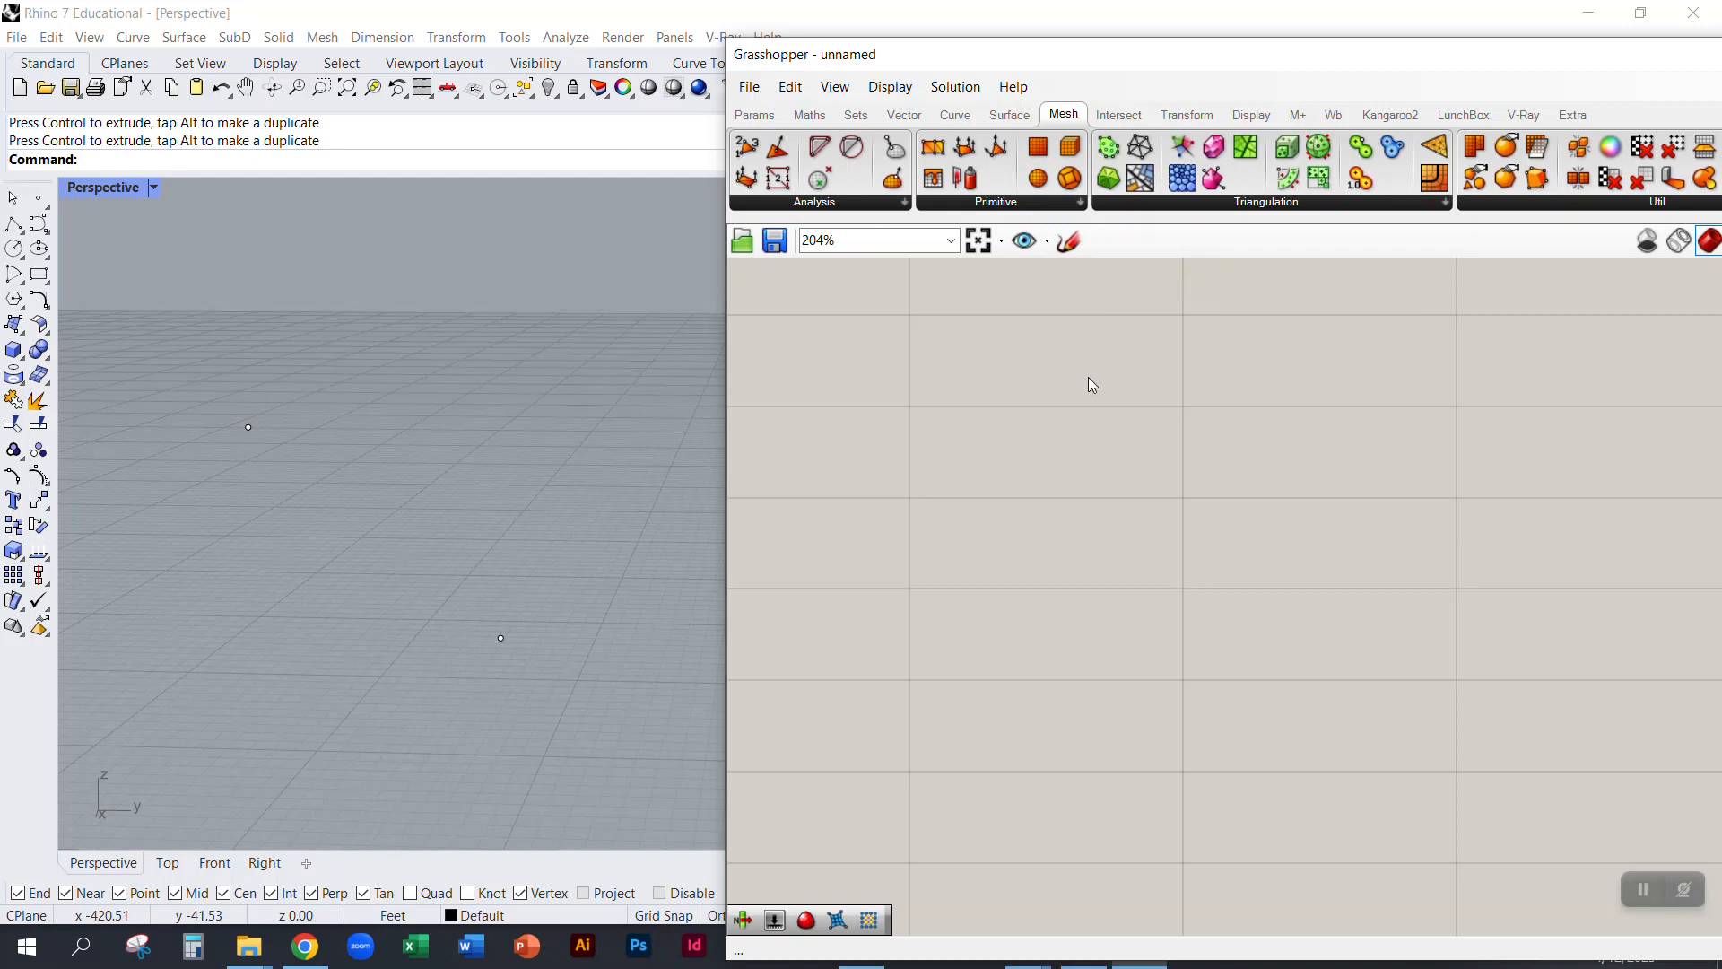
right_drag(999, 454, 1047, 586)
right_drag(1233, 574, 1349, 579)
right_drag(1465, 631, 1350, 604)
scroll(1049, 400, down, 4)
scroll(1044, 450, down, 3)
scroll(1113, 487, up, 4)
scroll(1047, 451, down, 2)
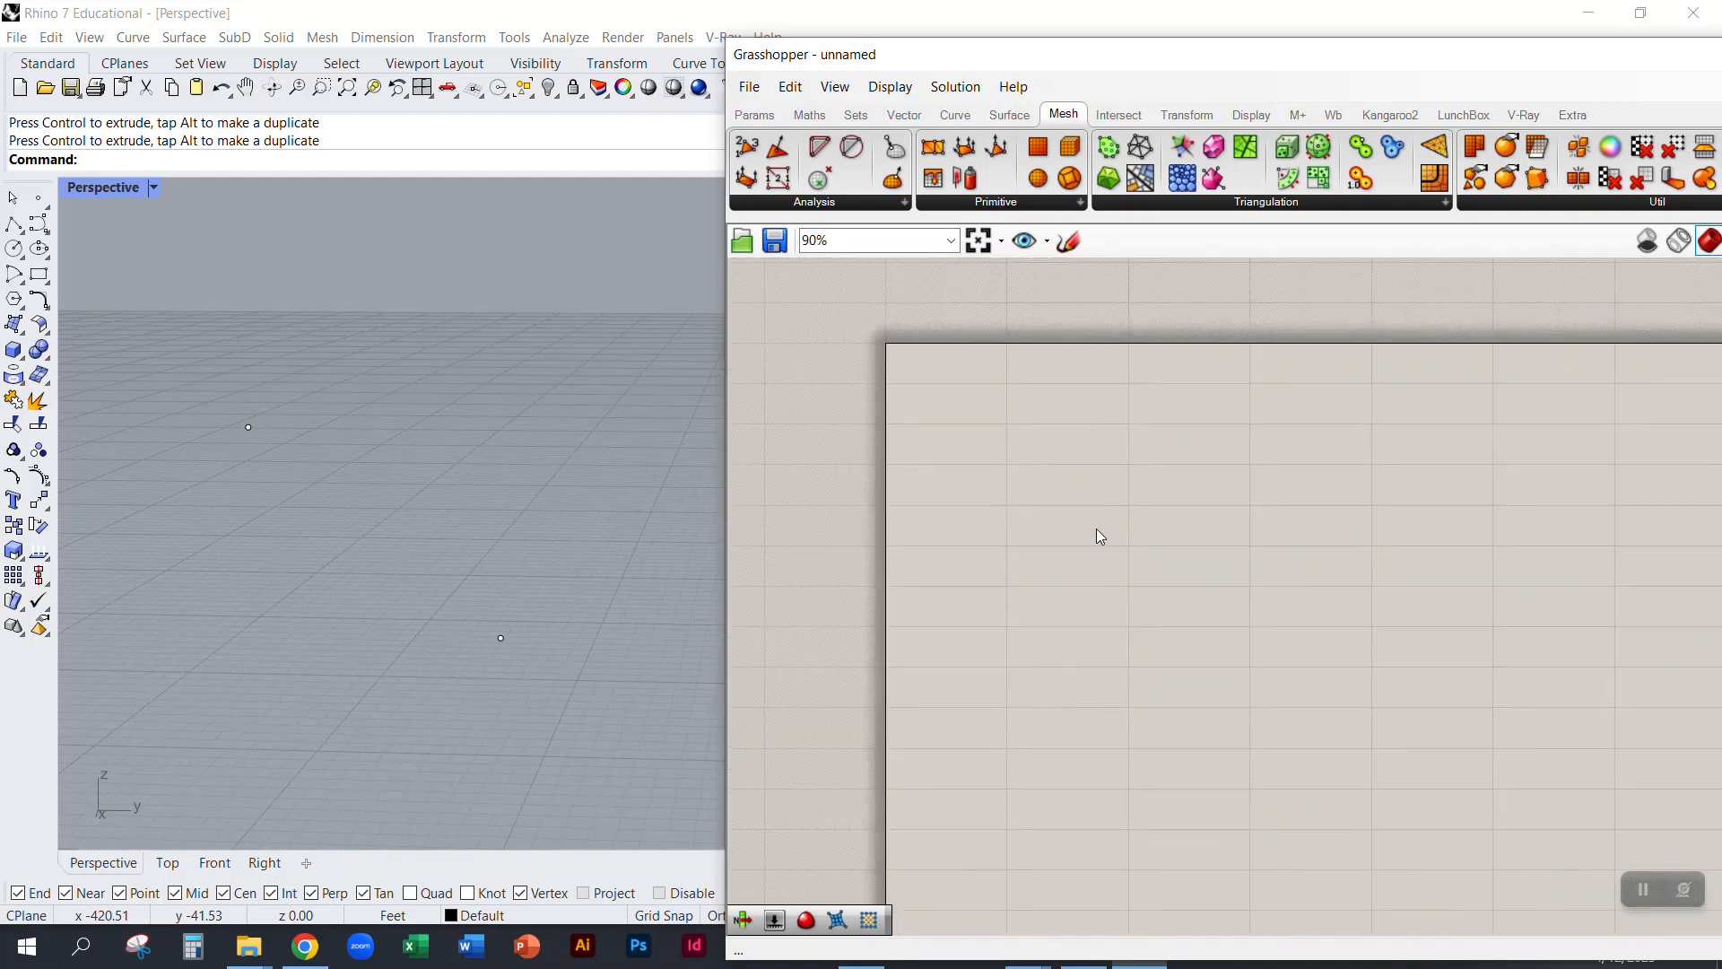
right_drag(1100, 536, 977, 466)
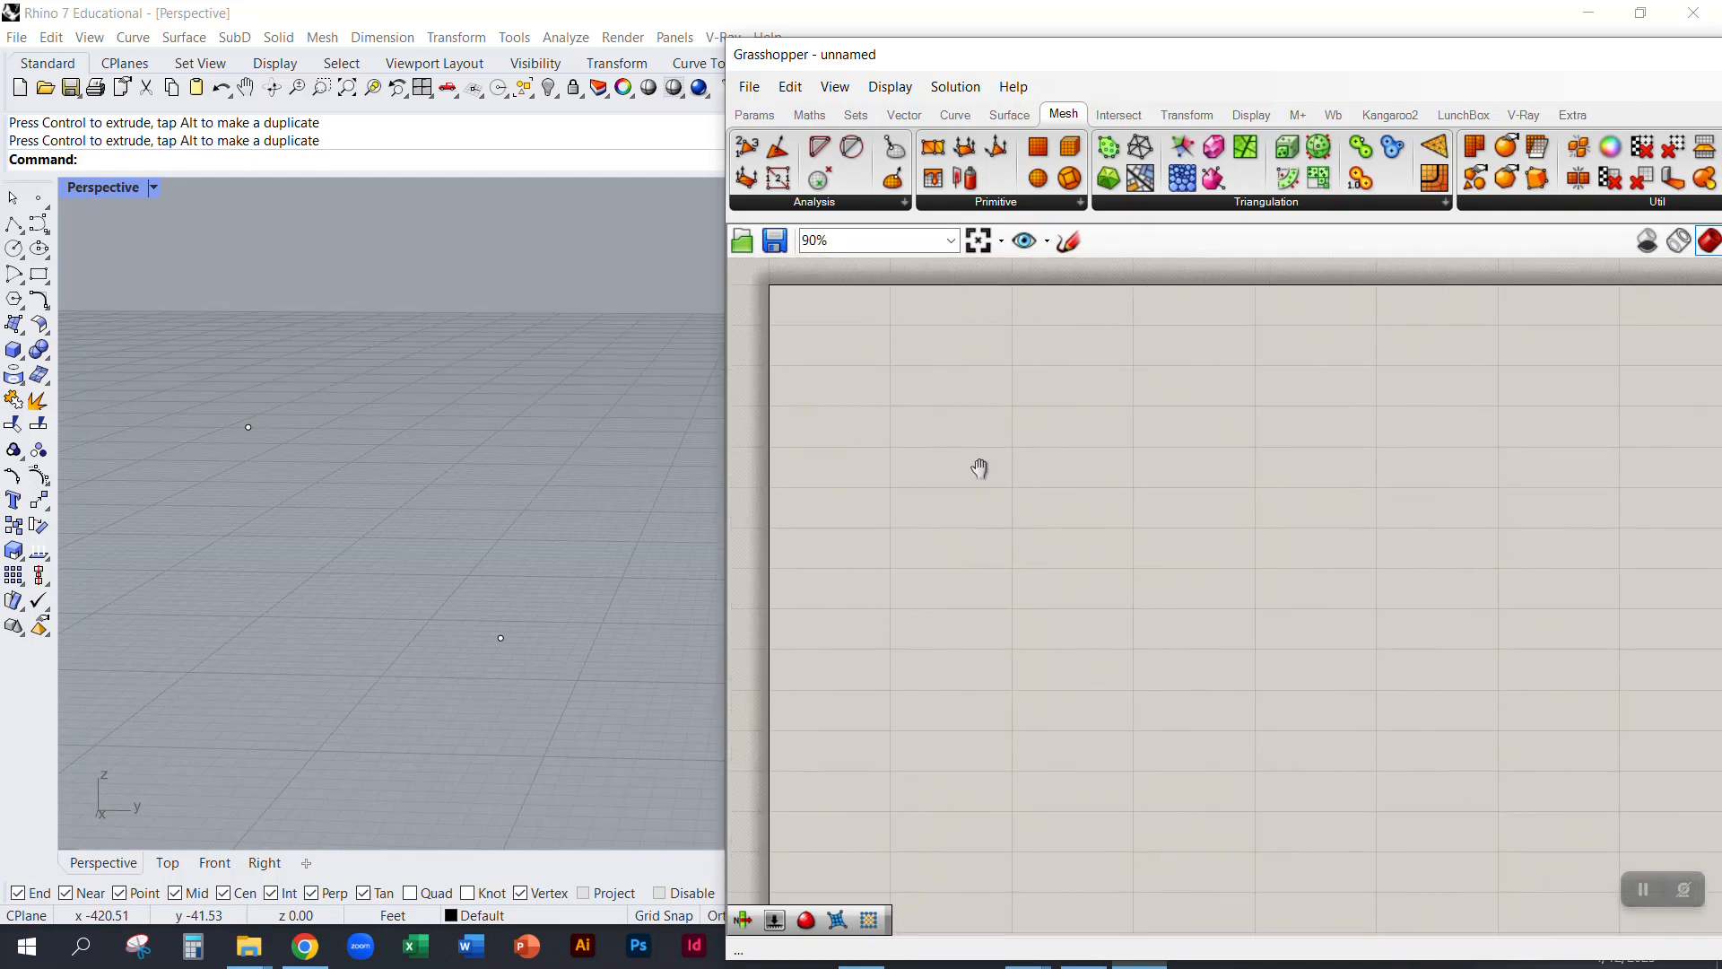
Step: Review the Curve category's Analysis and Primitive components and maximize the Grasshopper window
click(756, 119)
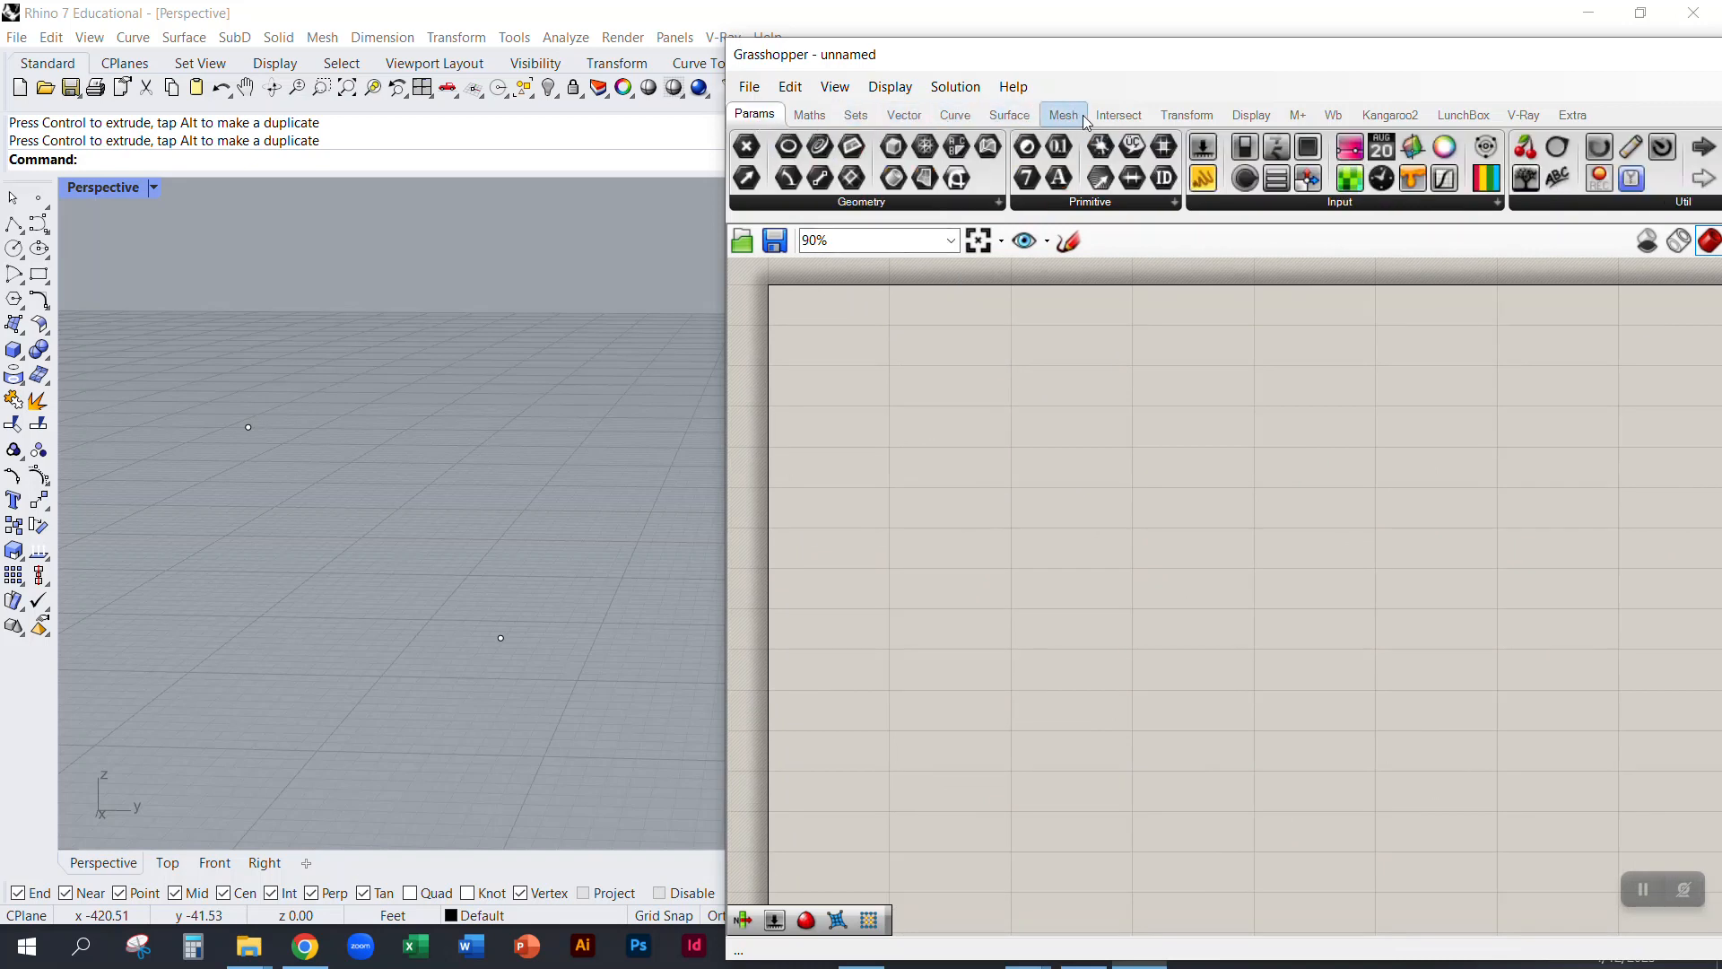
click(938, 120)
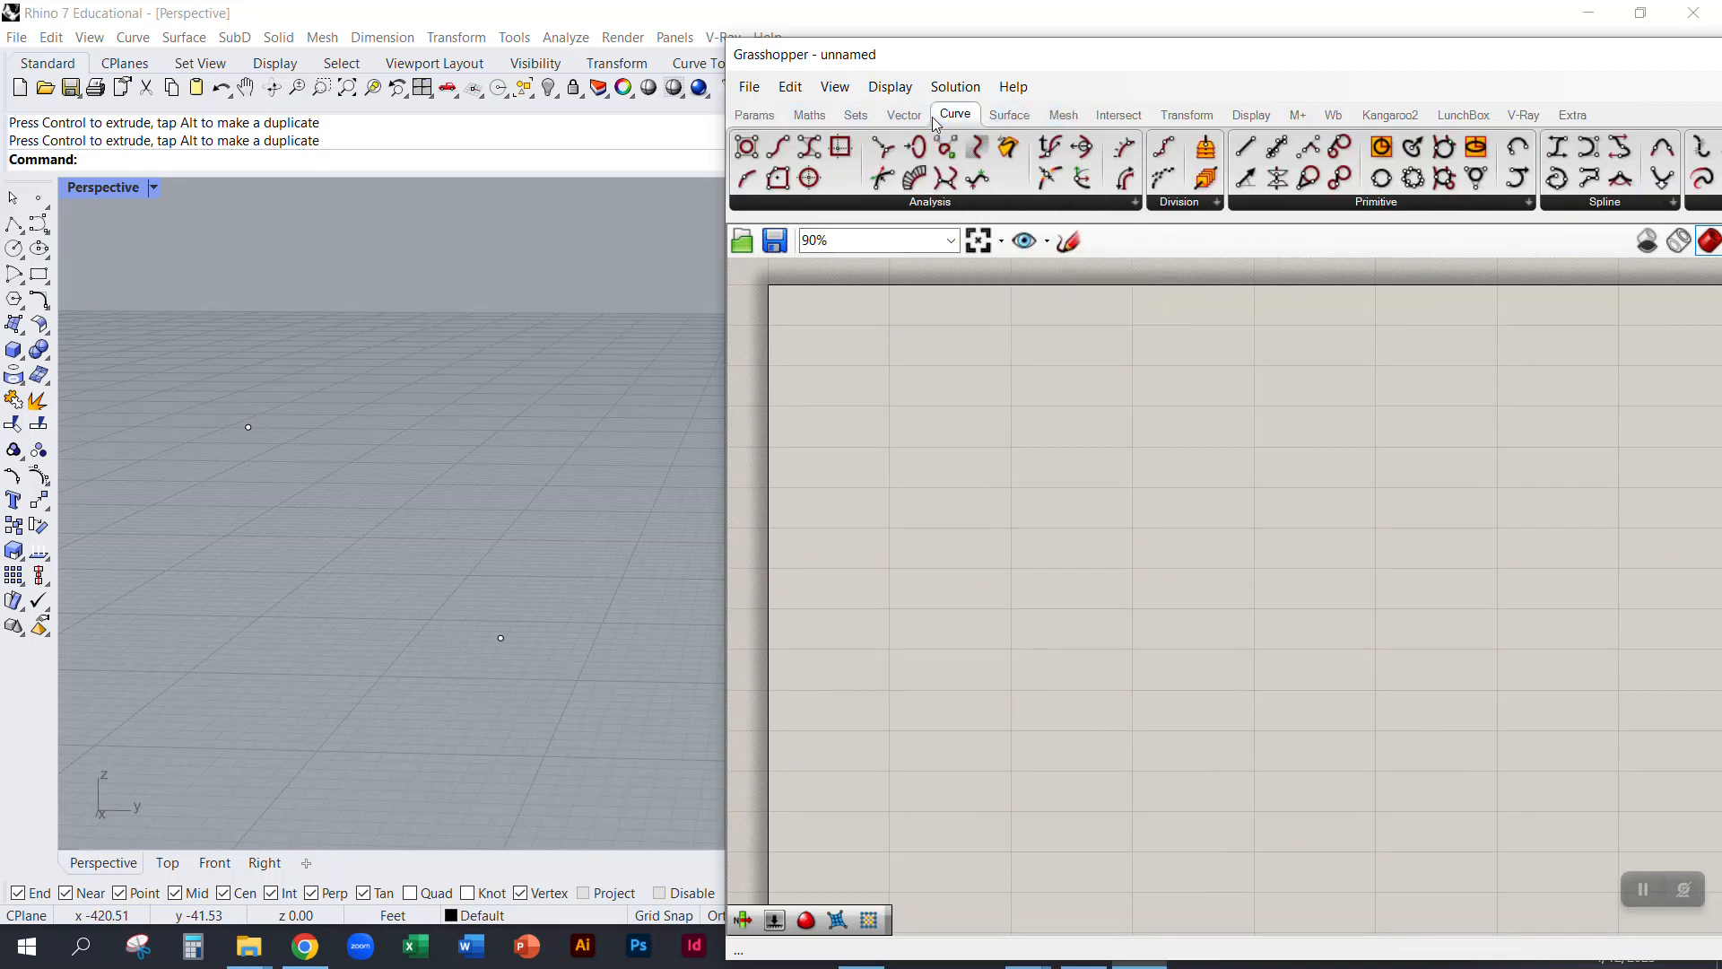
click(1087, 202)
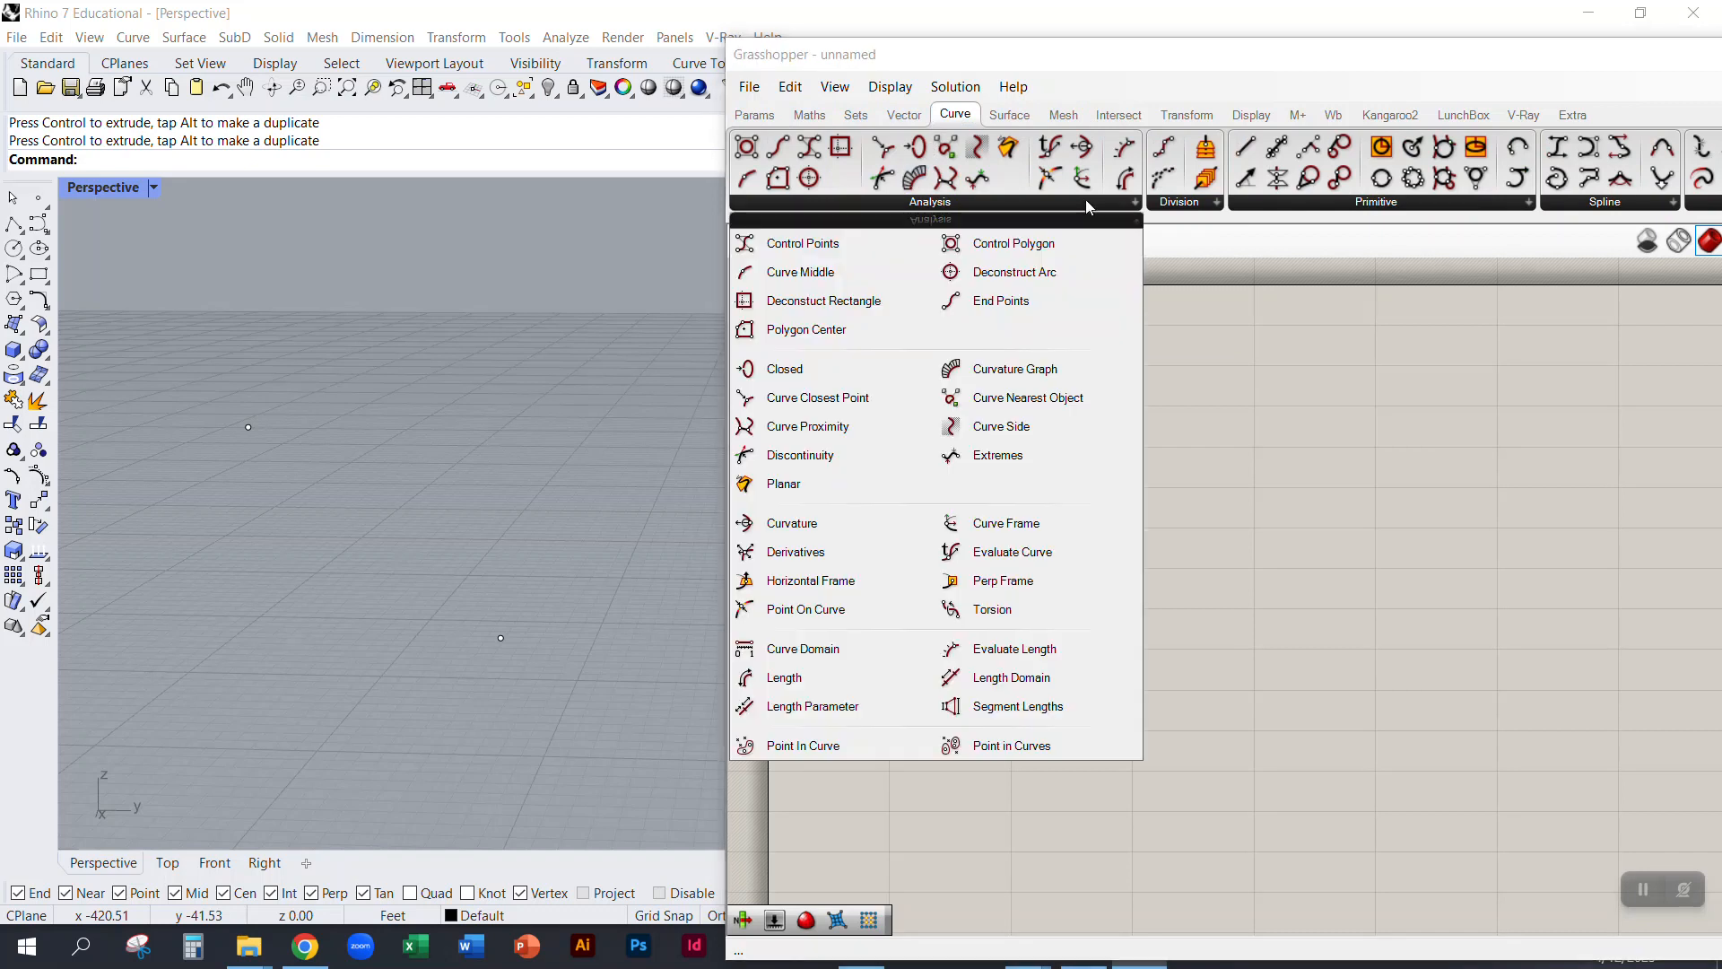
click(1185, 208)
click(1275, 201)
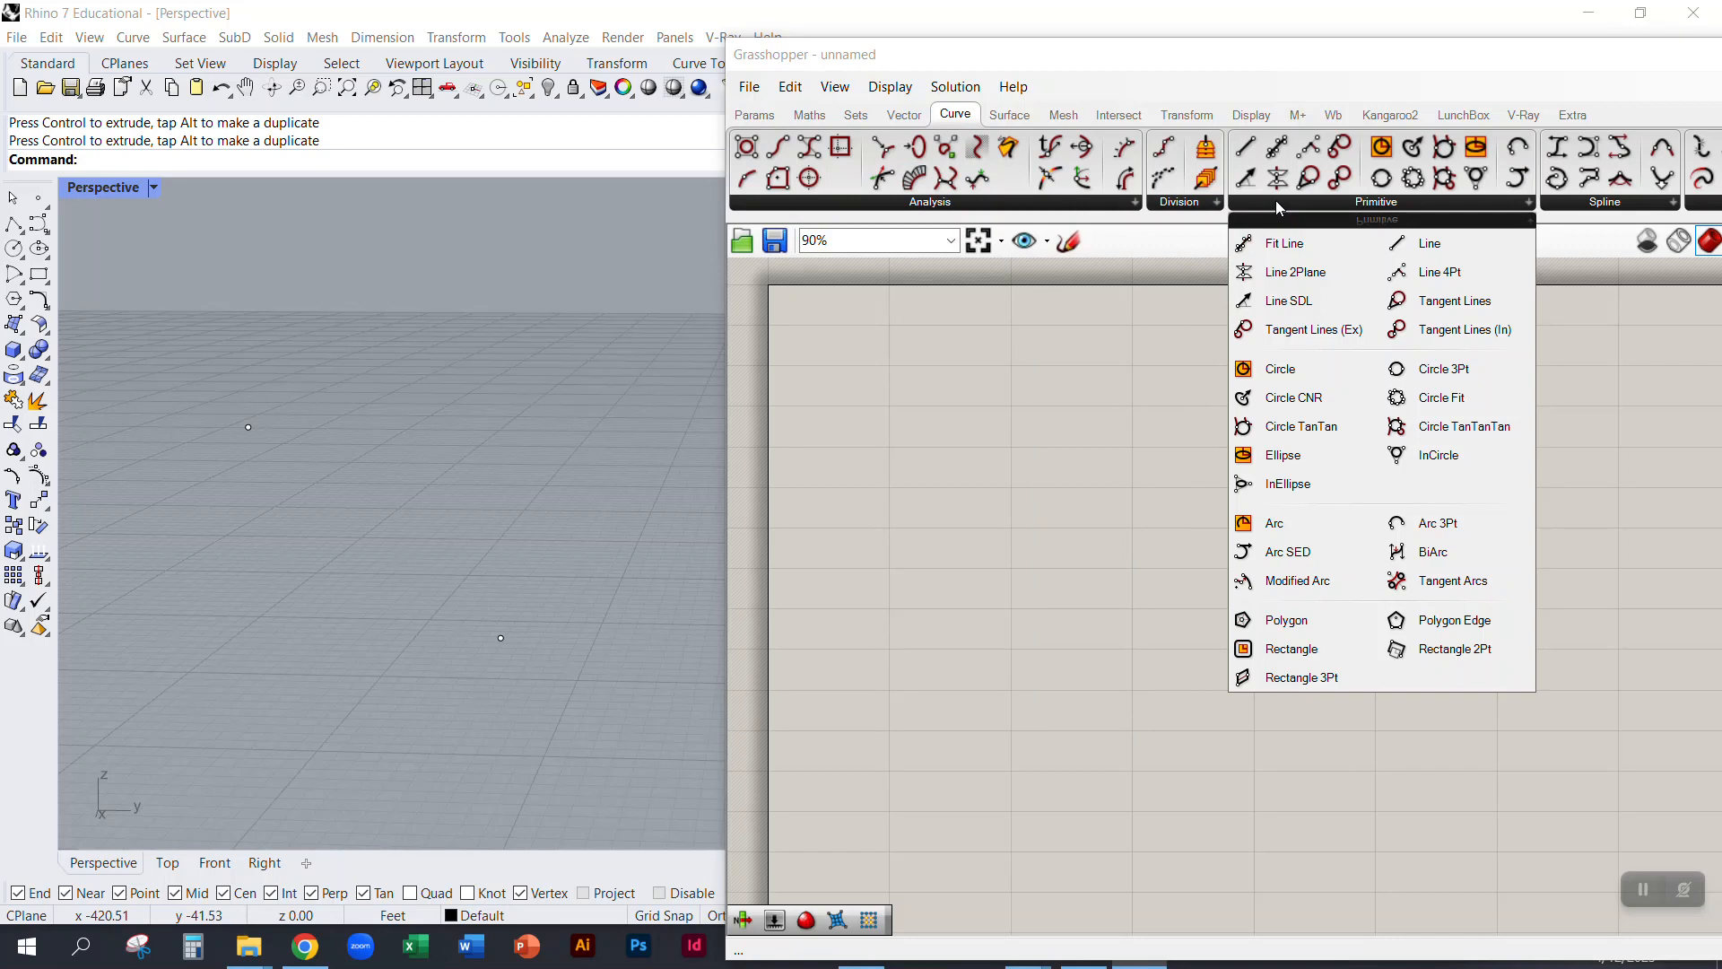
drag(1176, 68, 1068, 245)
double_click(1068, 245)
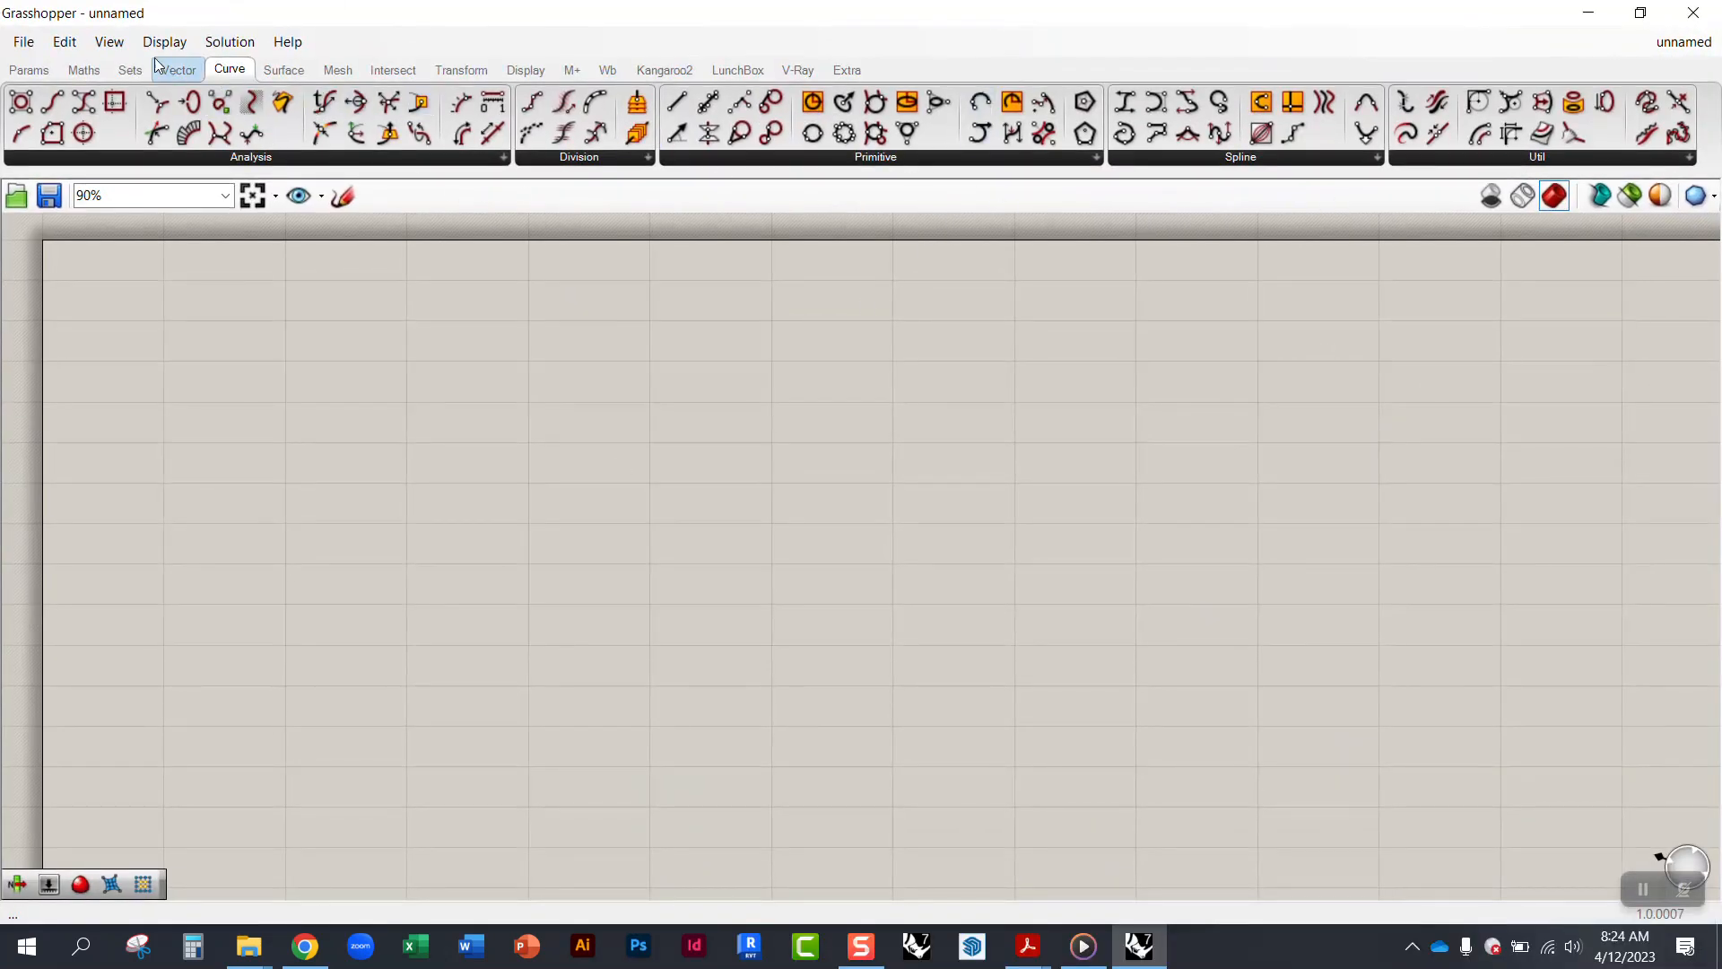
Step: Review Grasshopper's view options and the Surface, Maths and Sets component categories, including the Sequence components
click(111, 42)
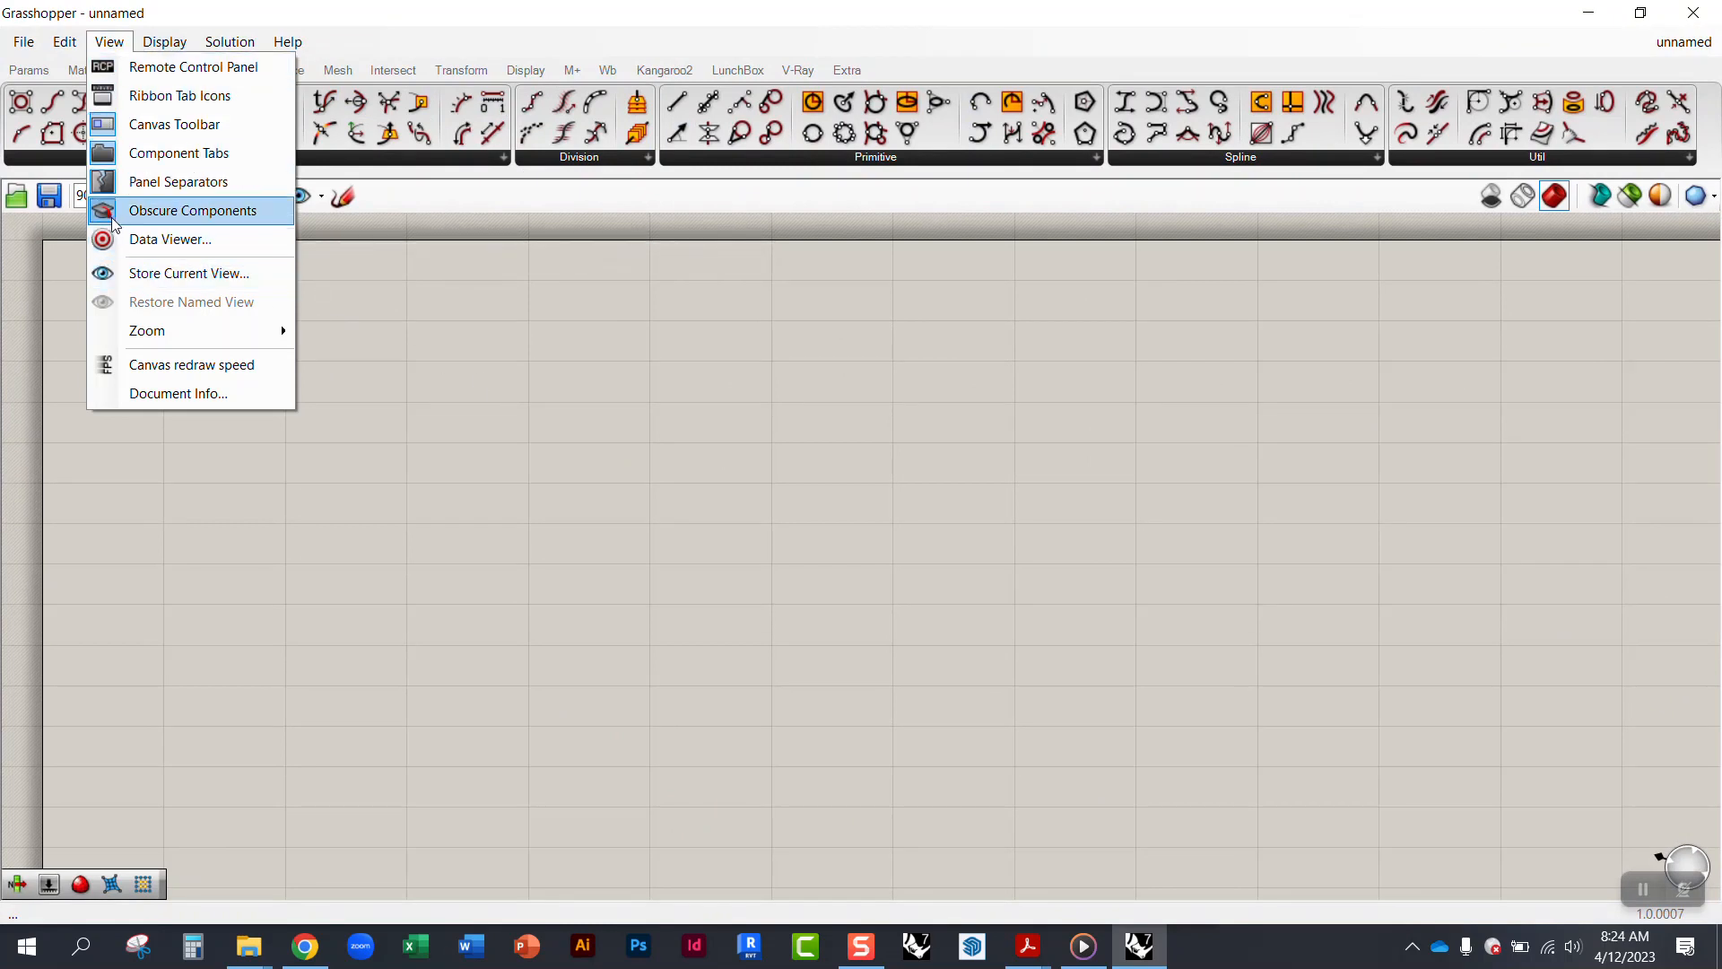
click(646, 416)
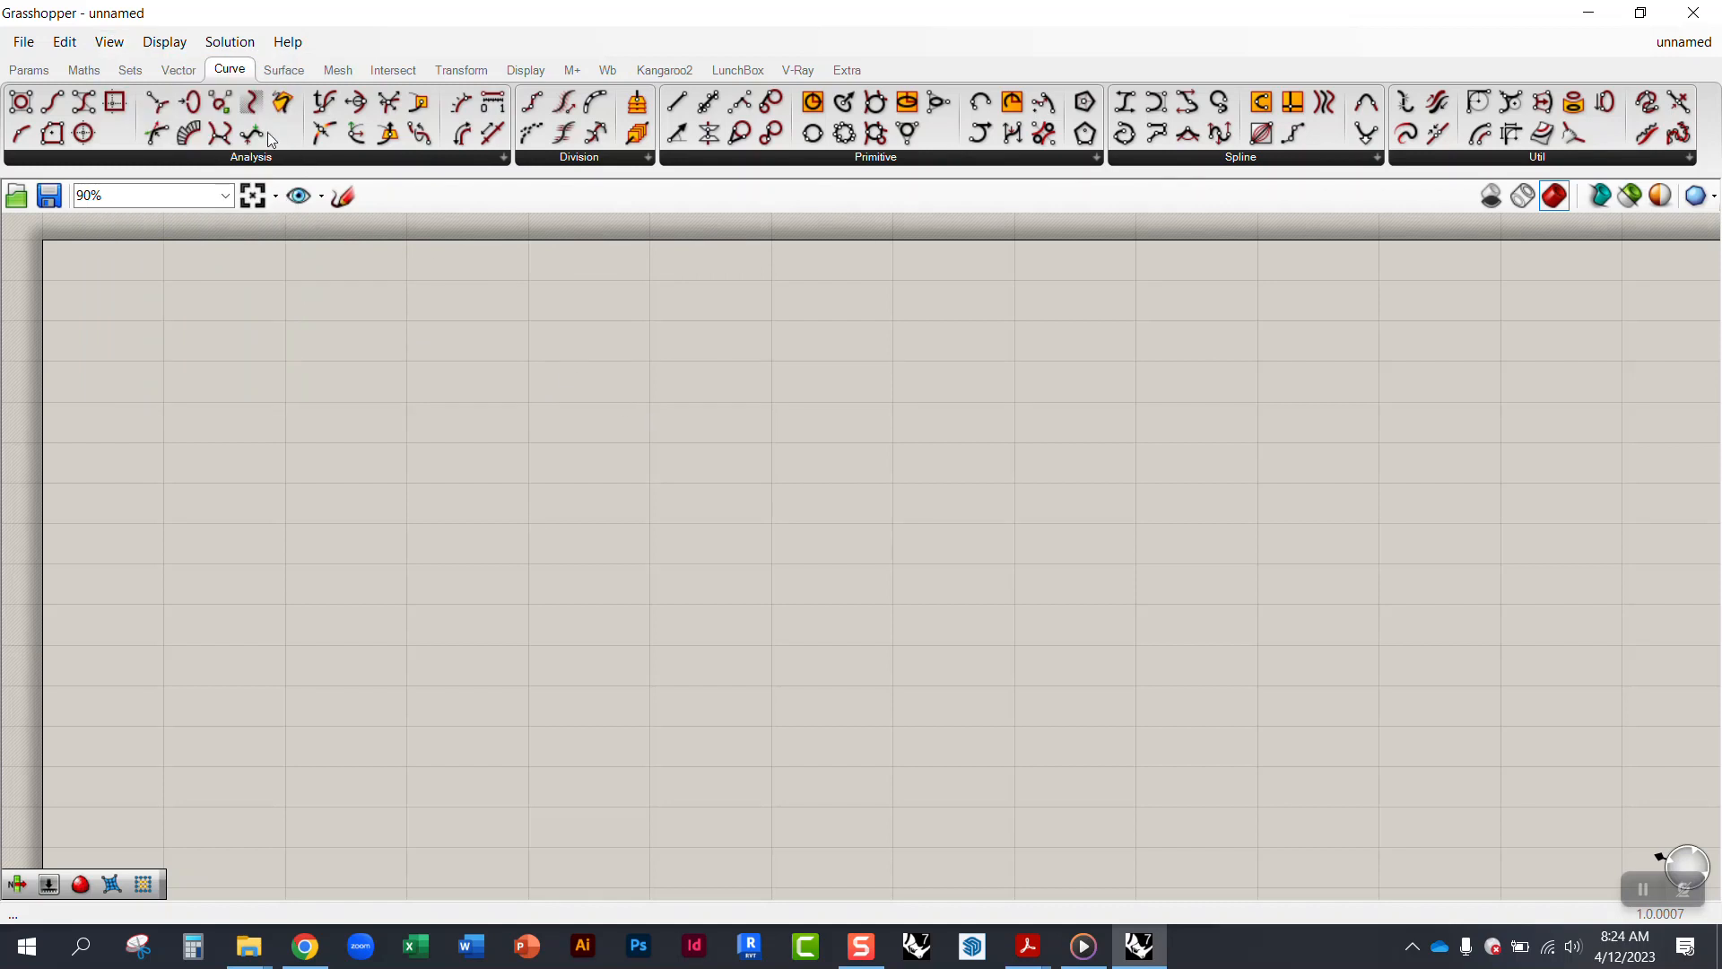
click(336, 71)
click(285, 71)
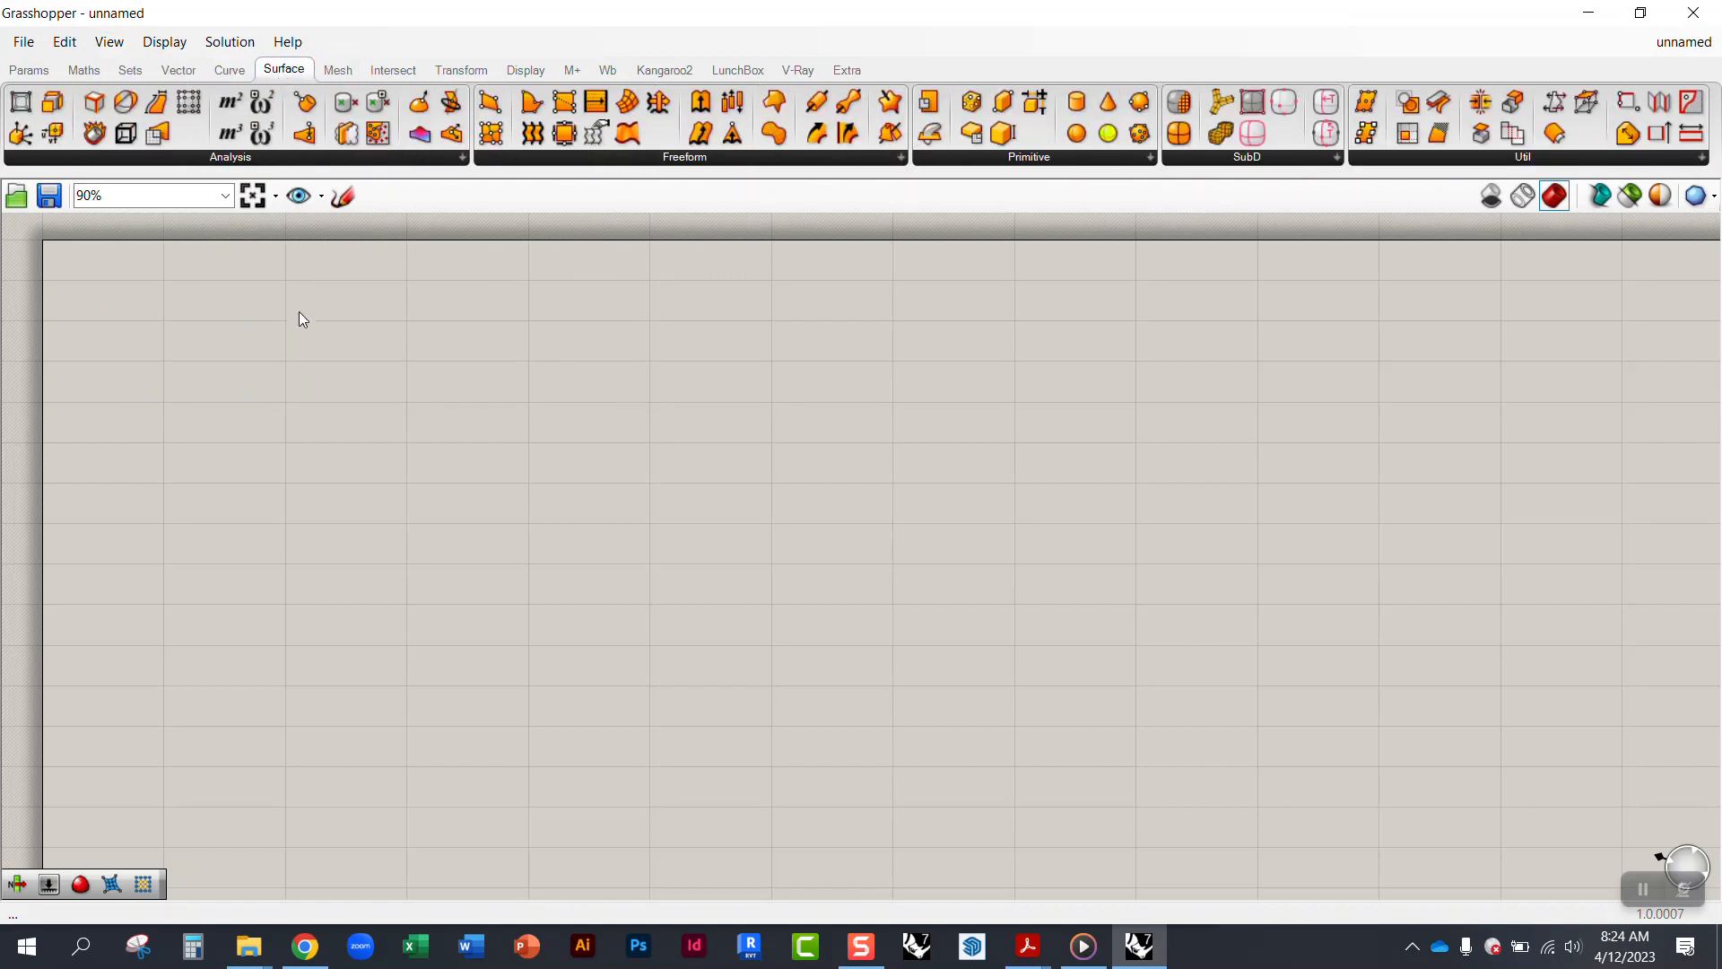
click(90, 75)
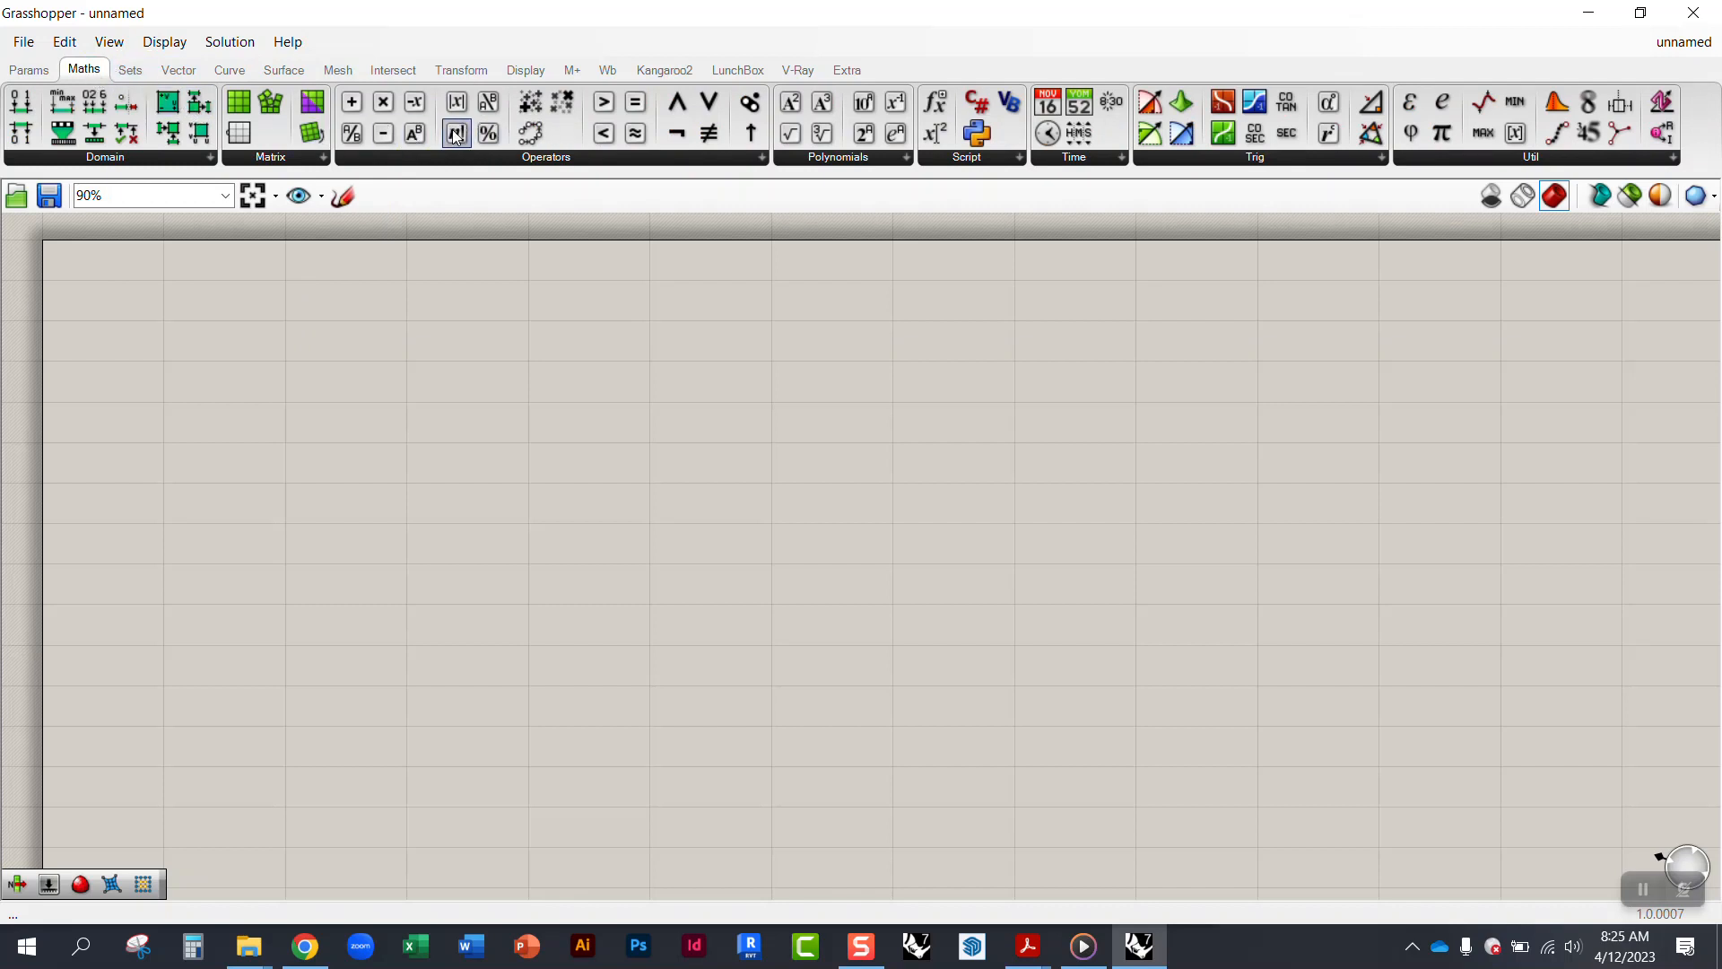
click(130, 70)
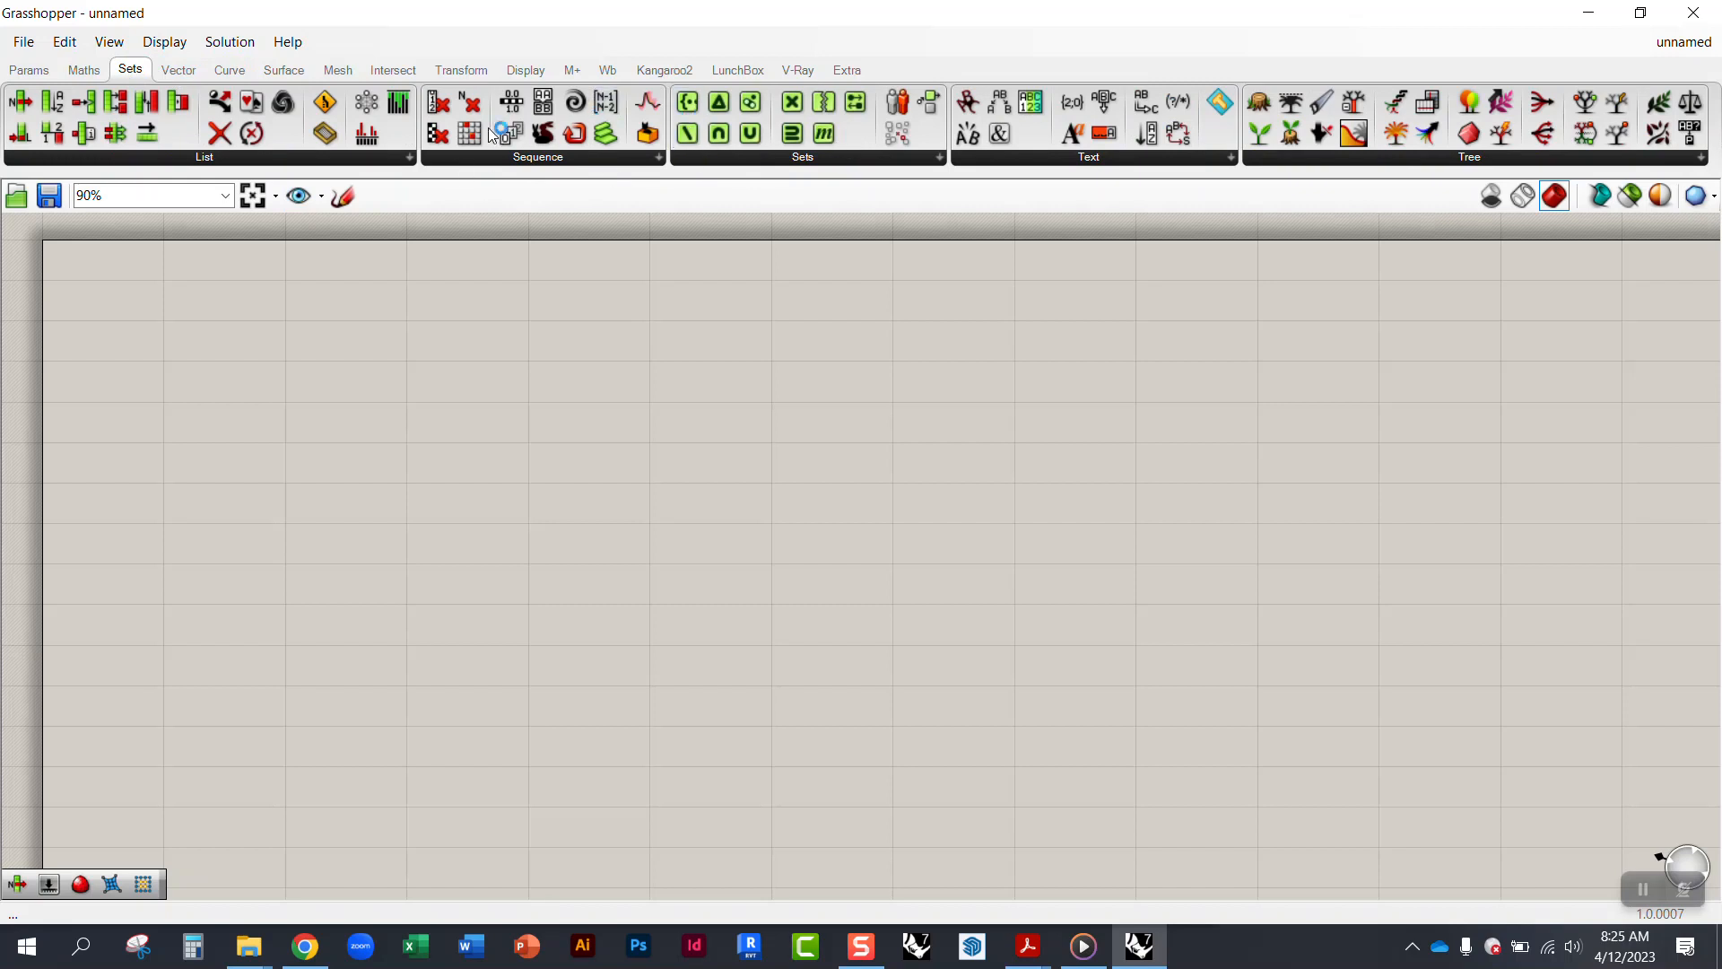
click(468, 159)
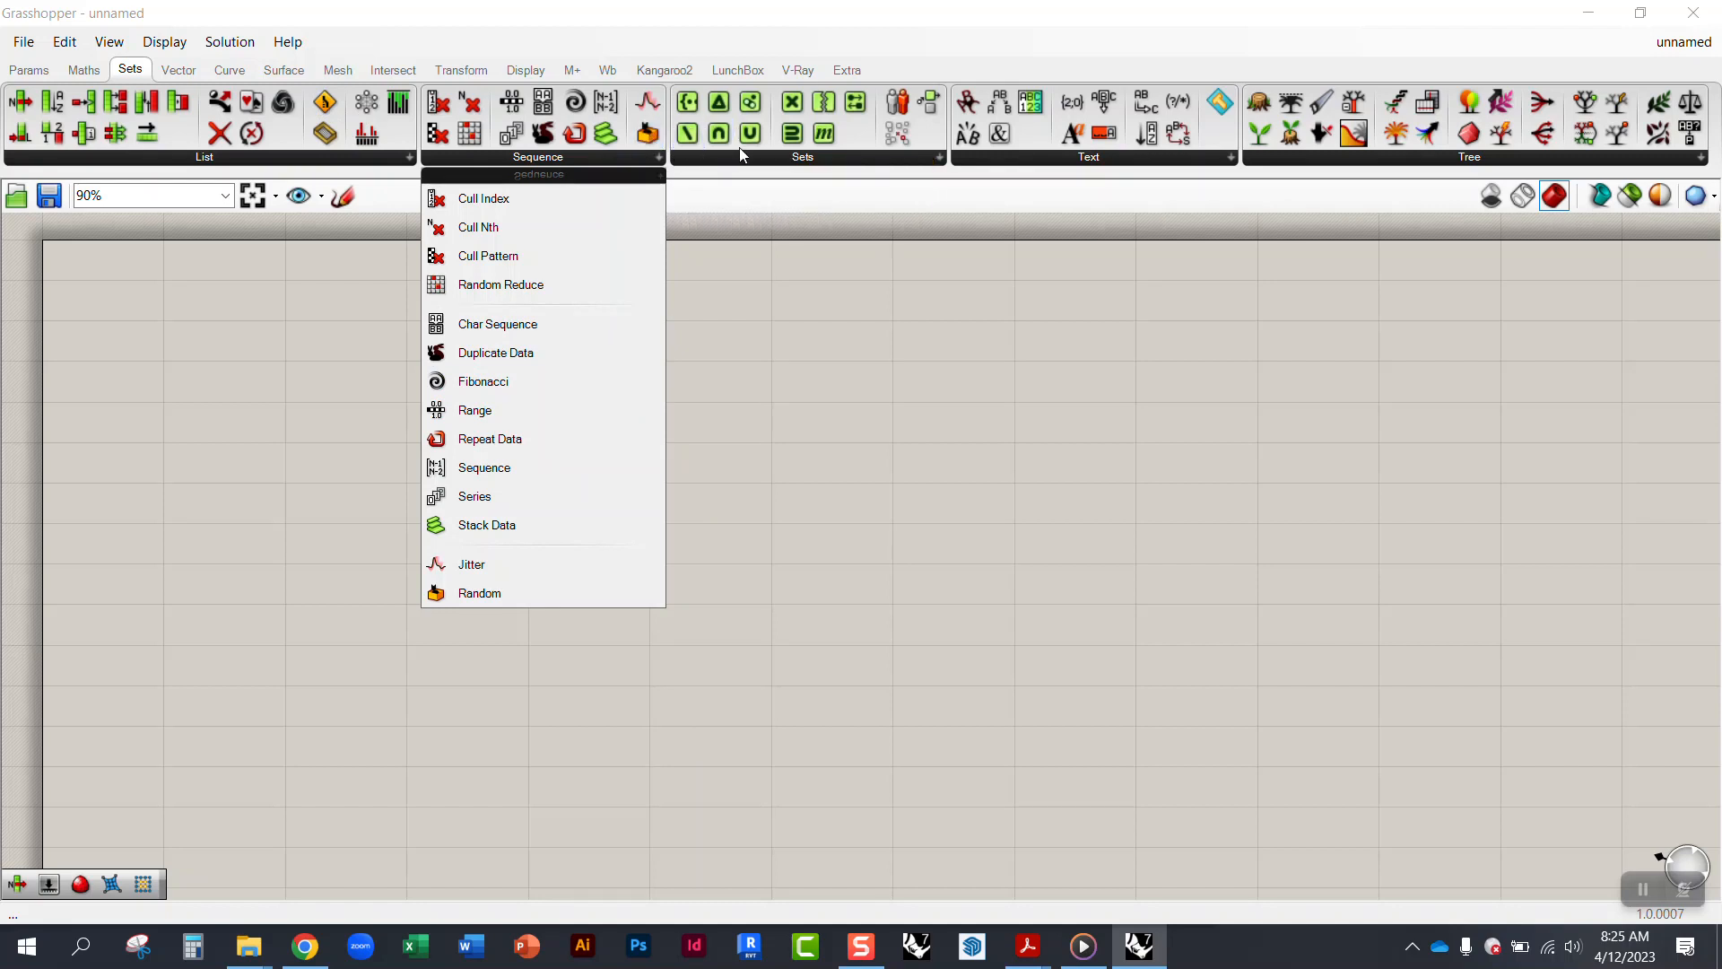
Step: Review the Vector category's Plane and Grid components and place a Triangular grid component on the empty canvas
click(230, 74)
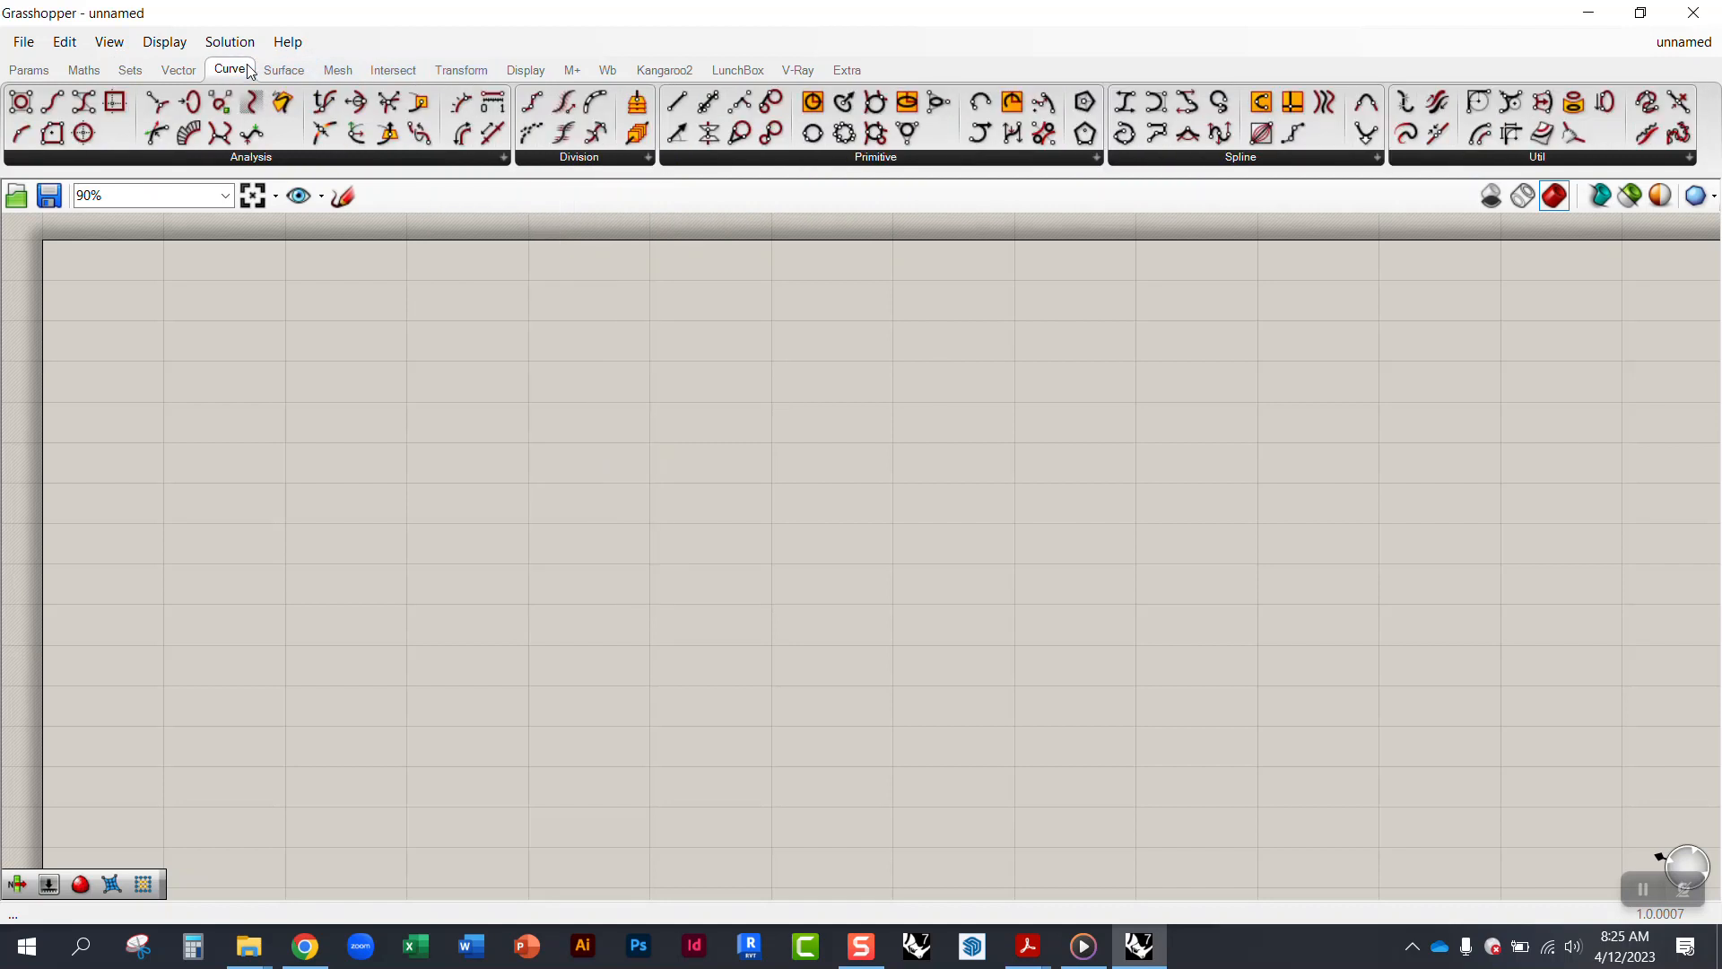
click(195, 76)
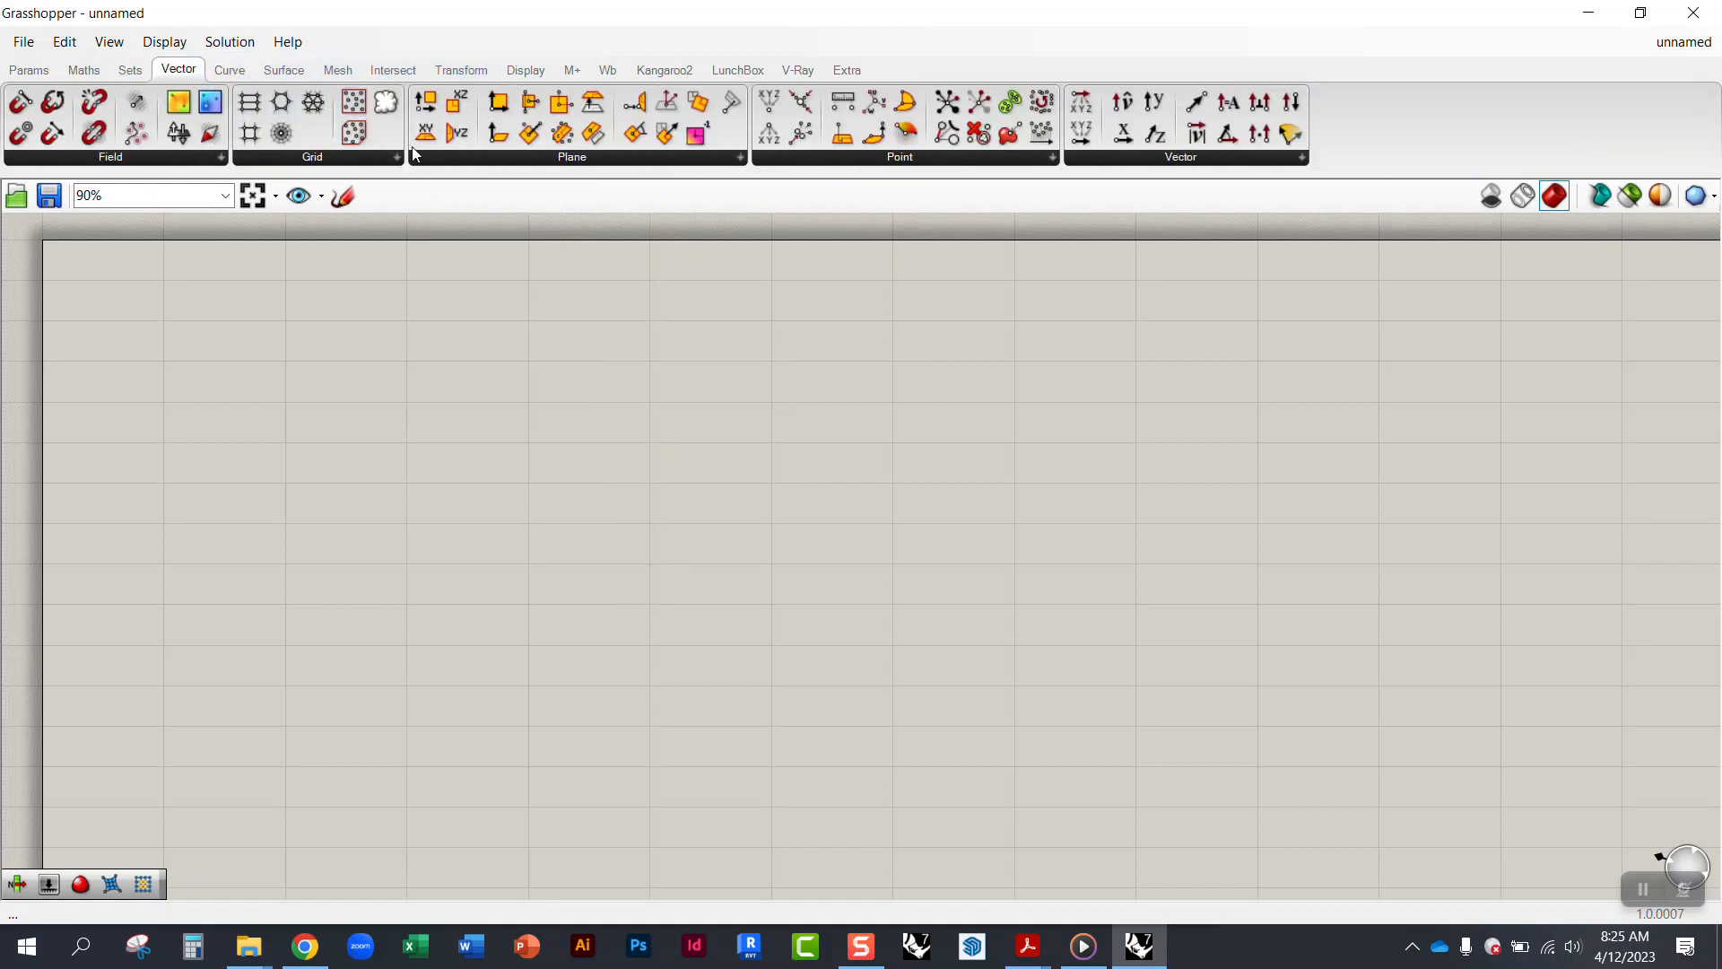
click(484, 159)
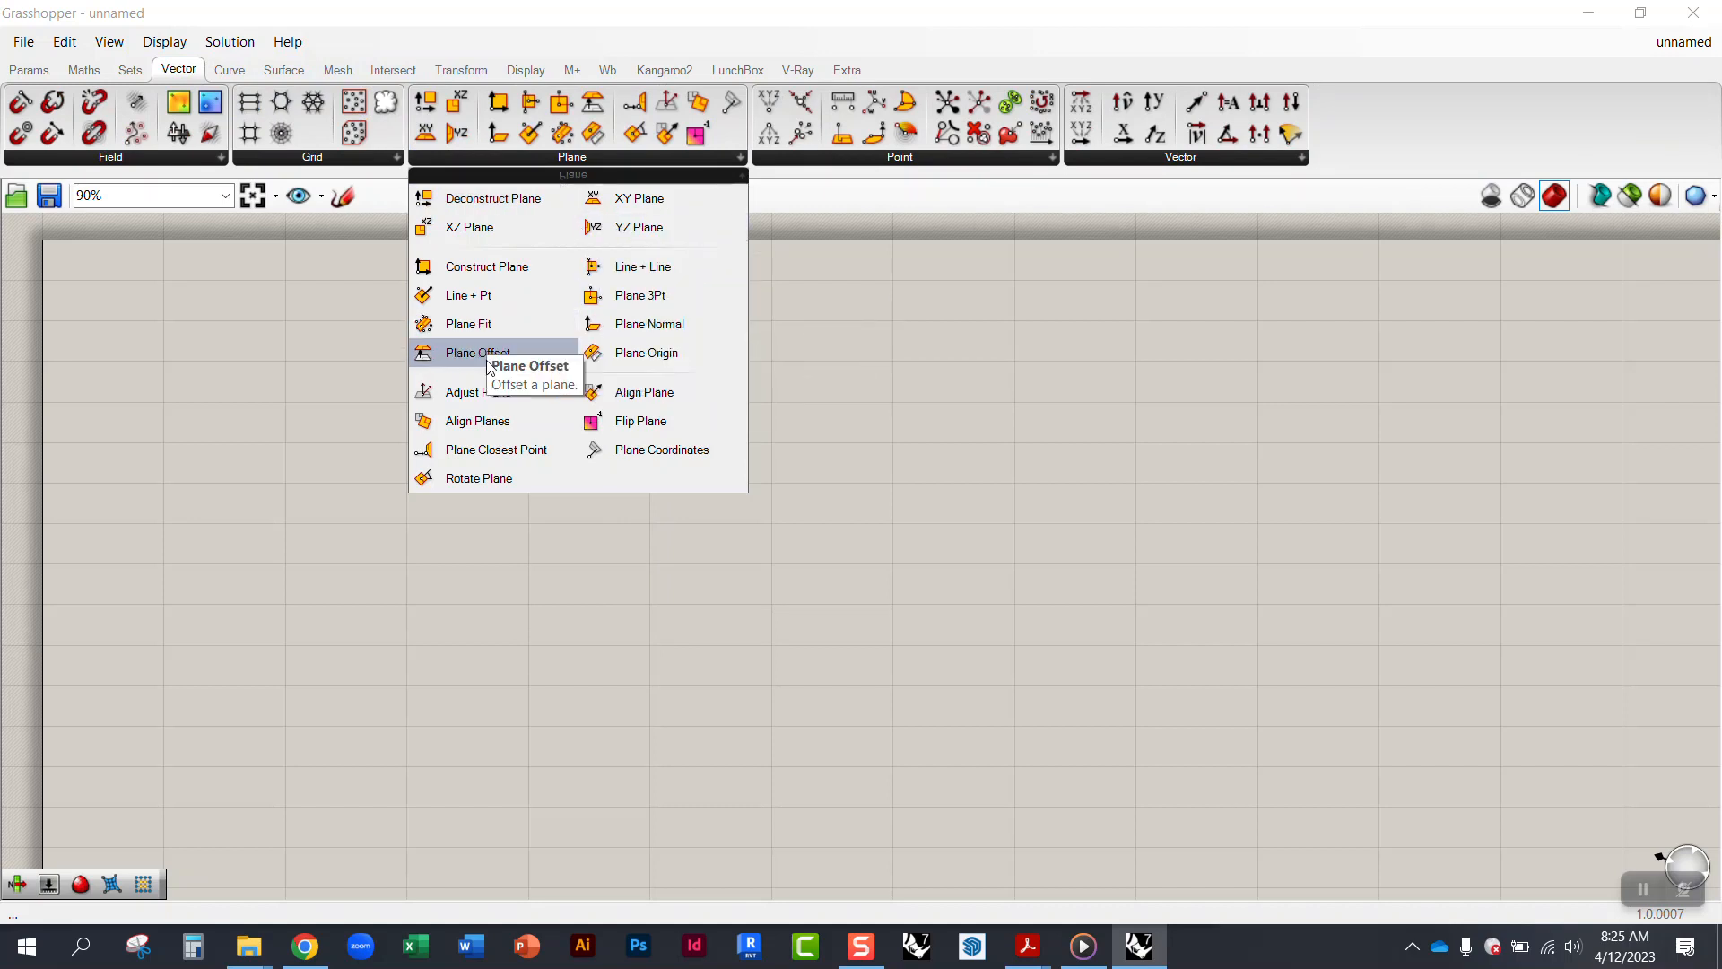
click(325, 158)
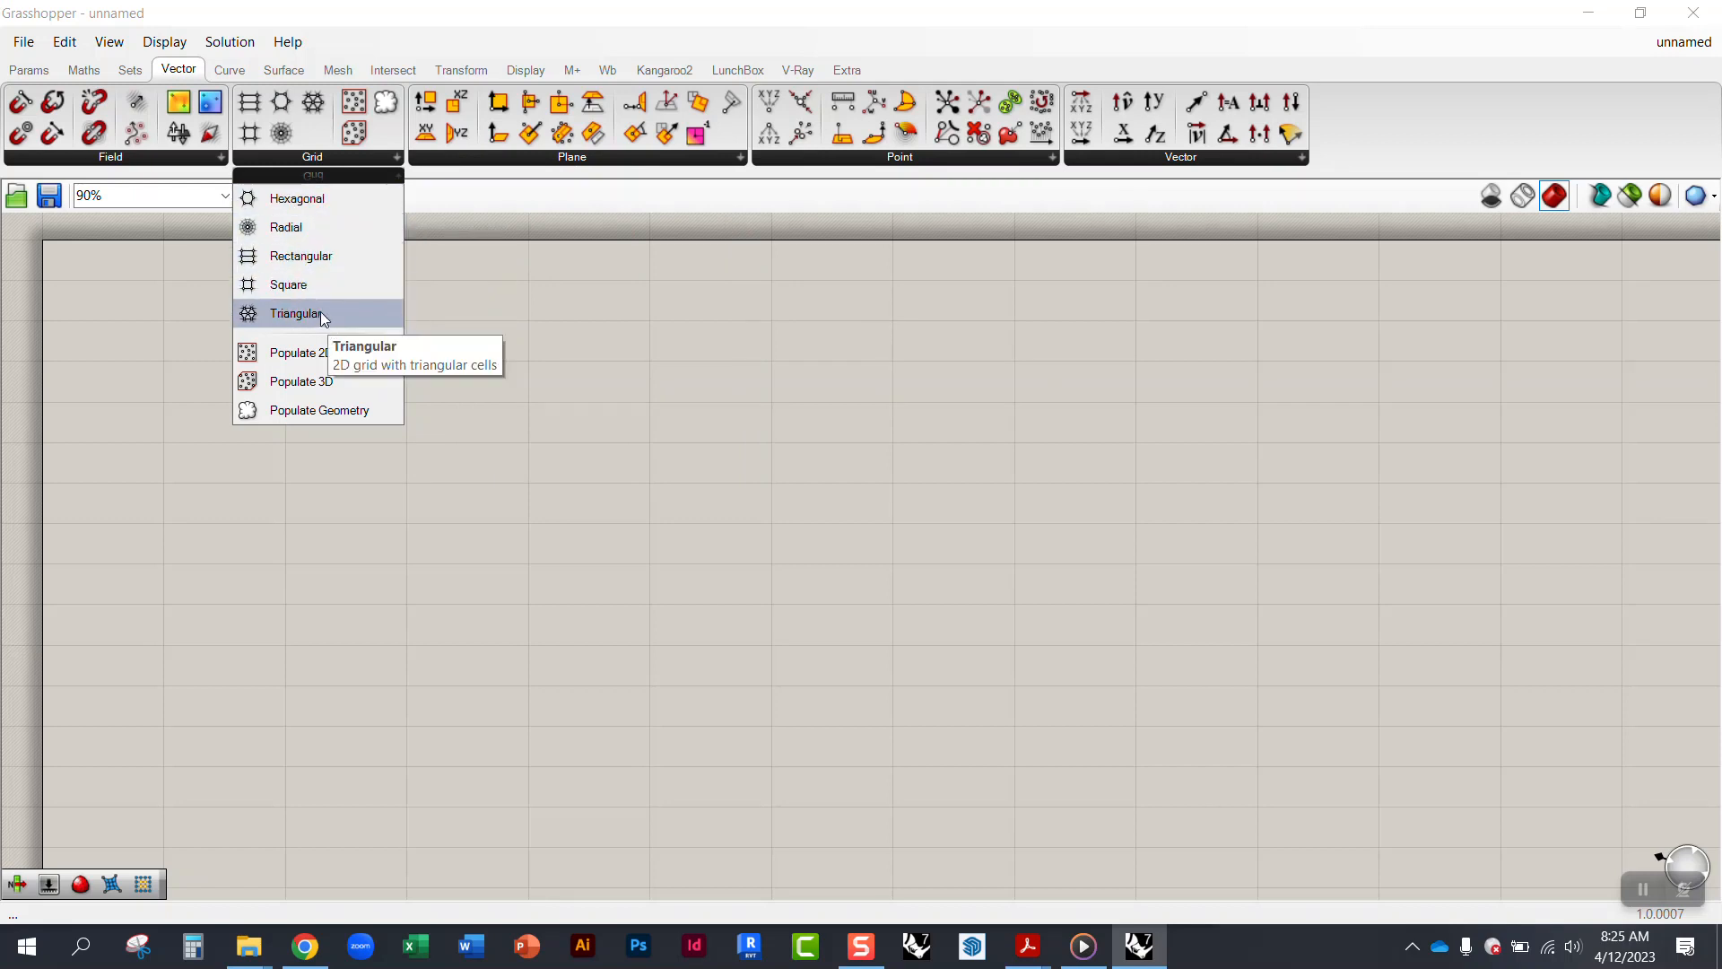
drag(296, 313, 490, 445)
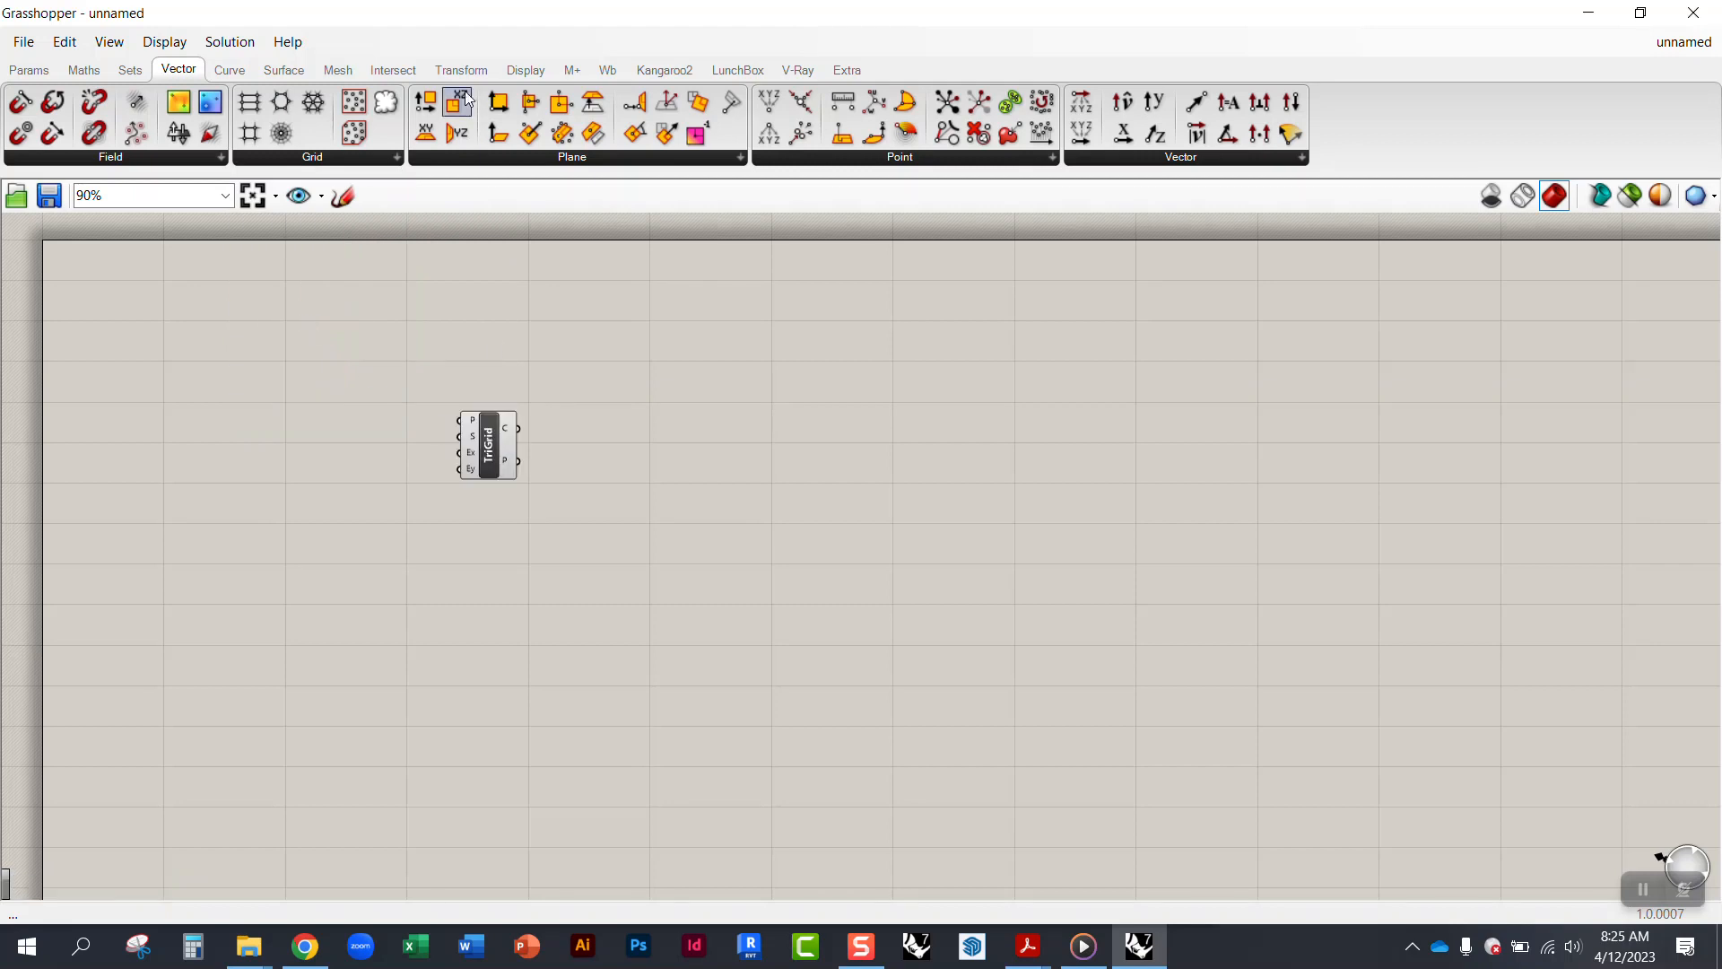
Step: Restore Grasshopper to a floating window beside the Rhino viewport and reposition the Triangular grid component on the canvas
drag(463, 17, 1118, 81)
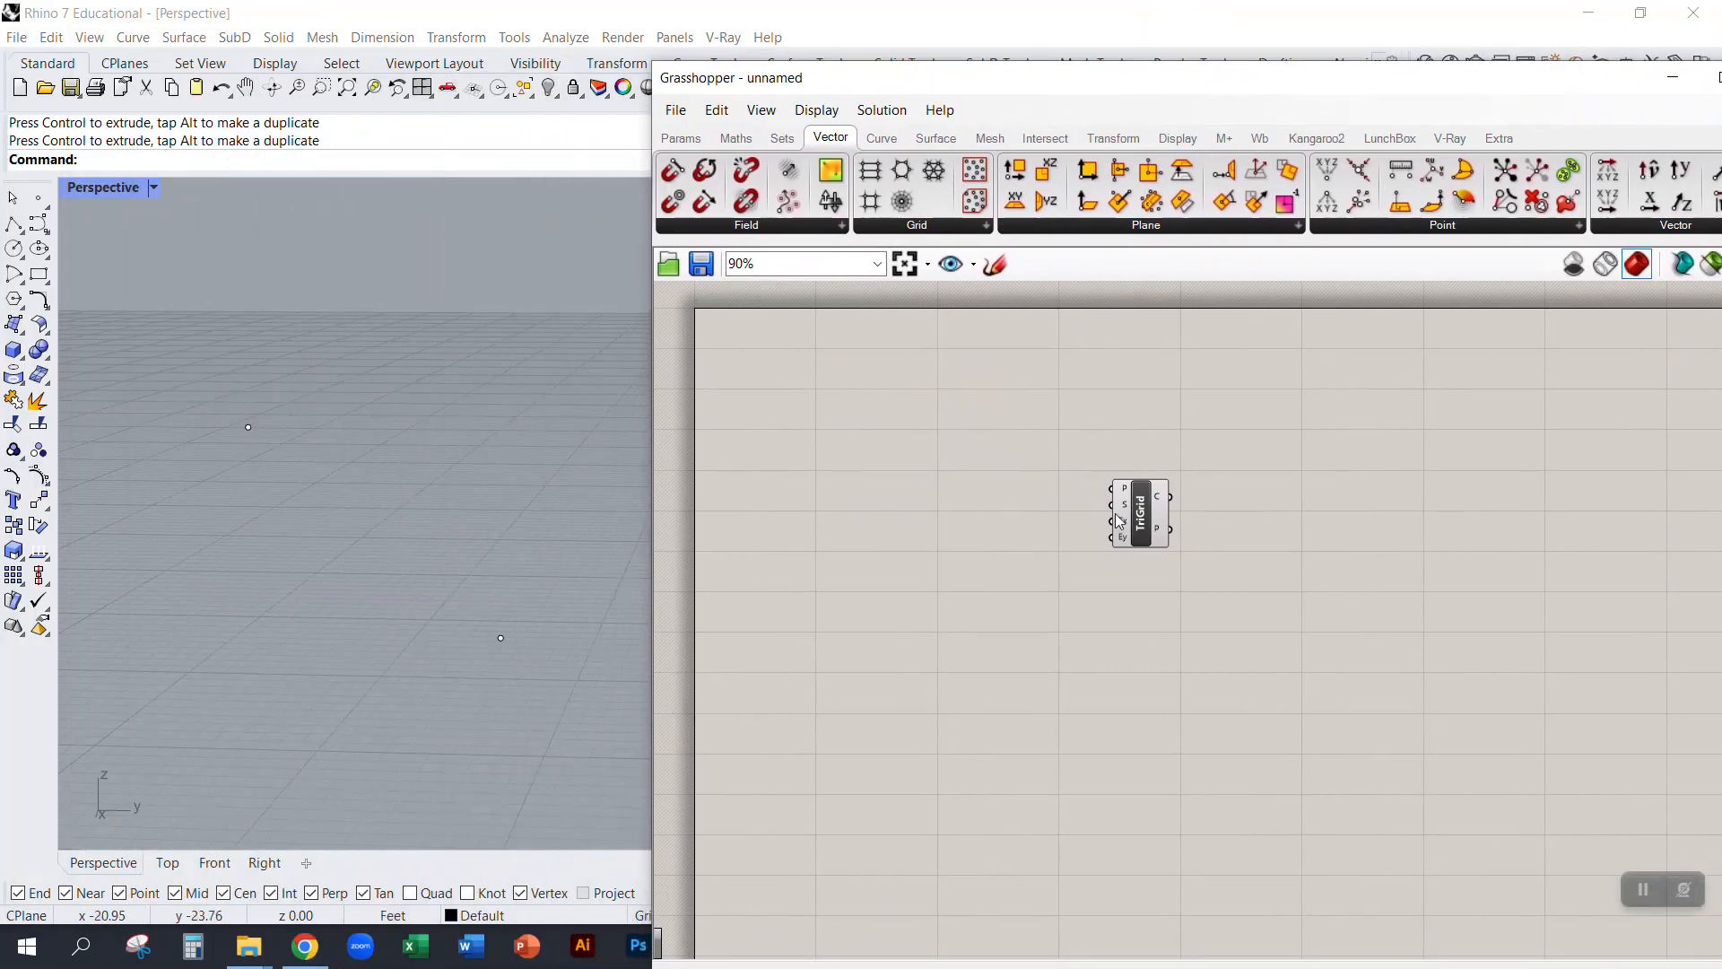
drag(1141, 523, 1062, 537)
scroll(1064, 542, up, 3)
click(953, 521)
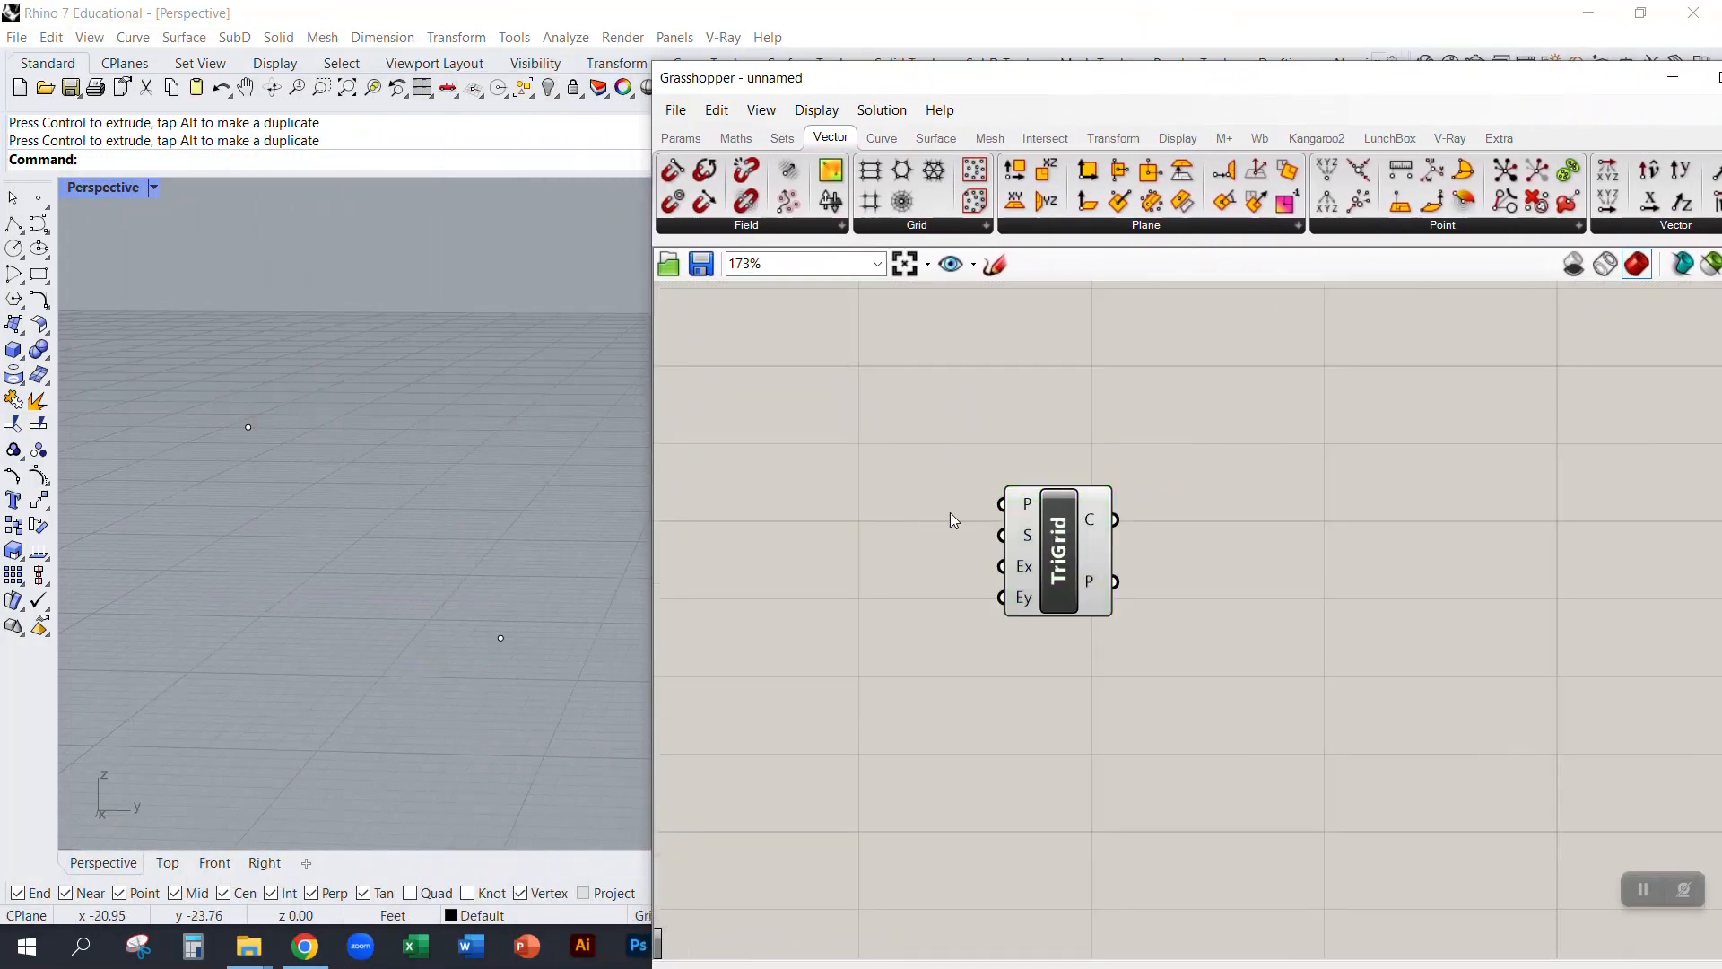
Step: Examine the triangular grid preview at the origin of Rhino's Perspective viewport, selecting its component to highlight the cells
right_drag(625, 509, 445, 599)
scroll(416, 500, down, 10)
scroll(509, 536, up, 10)
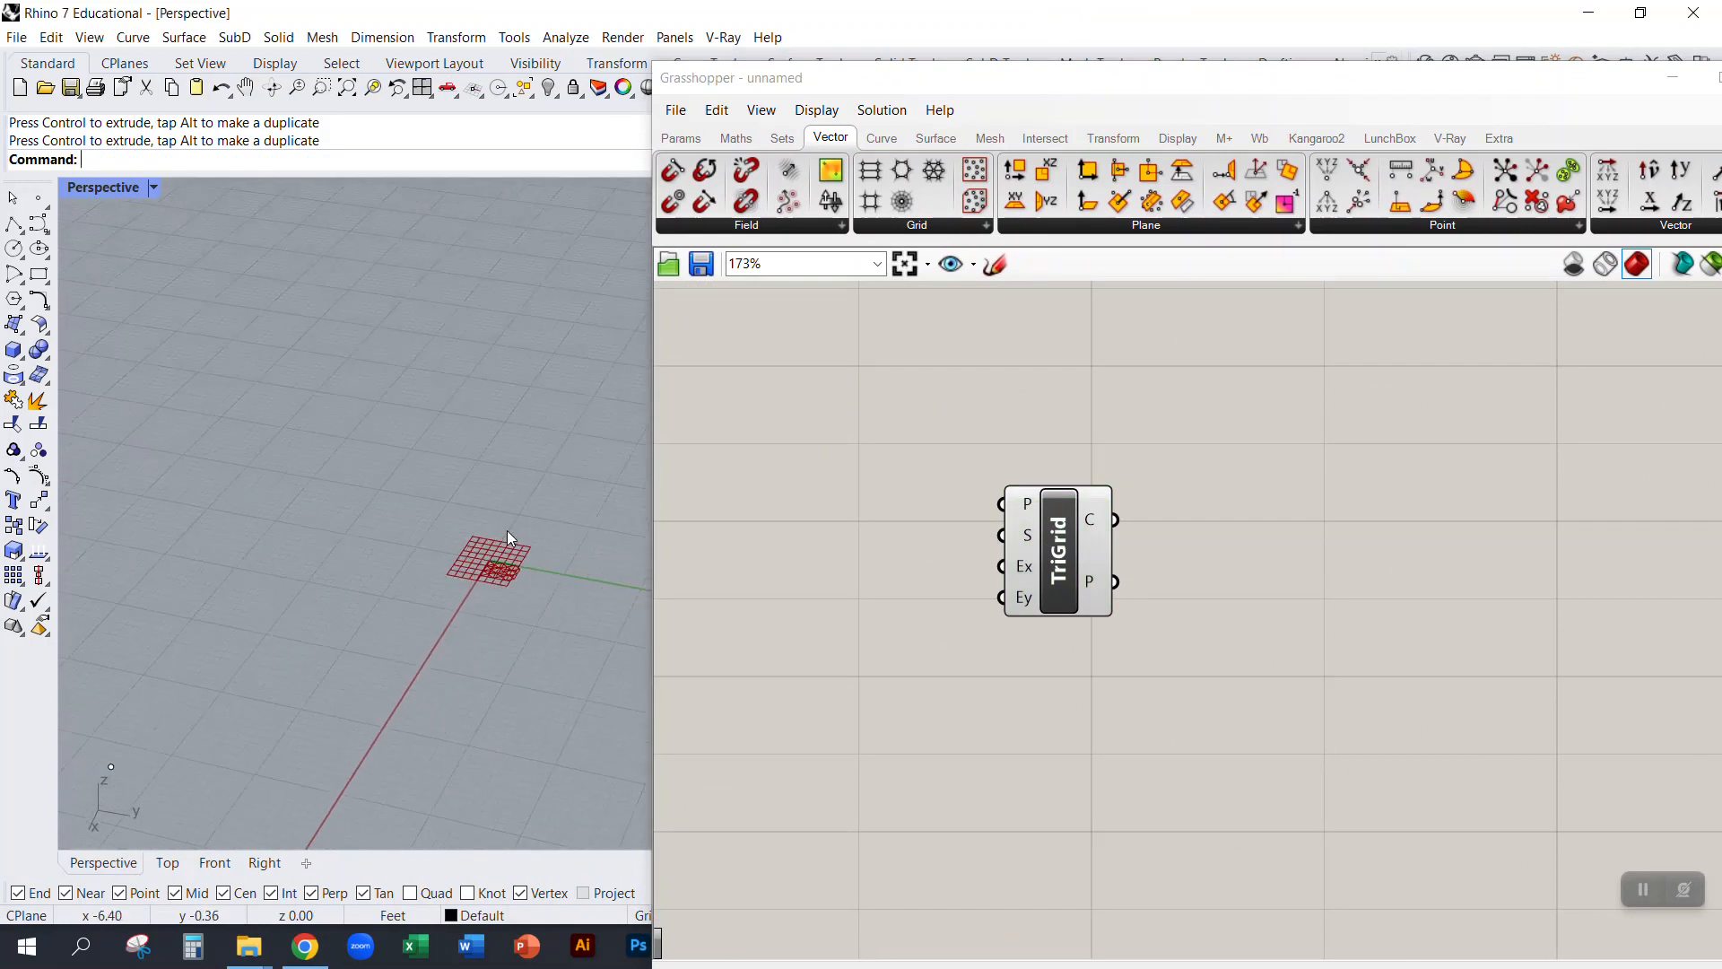
scroll(514, 565, up, 5)
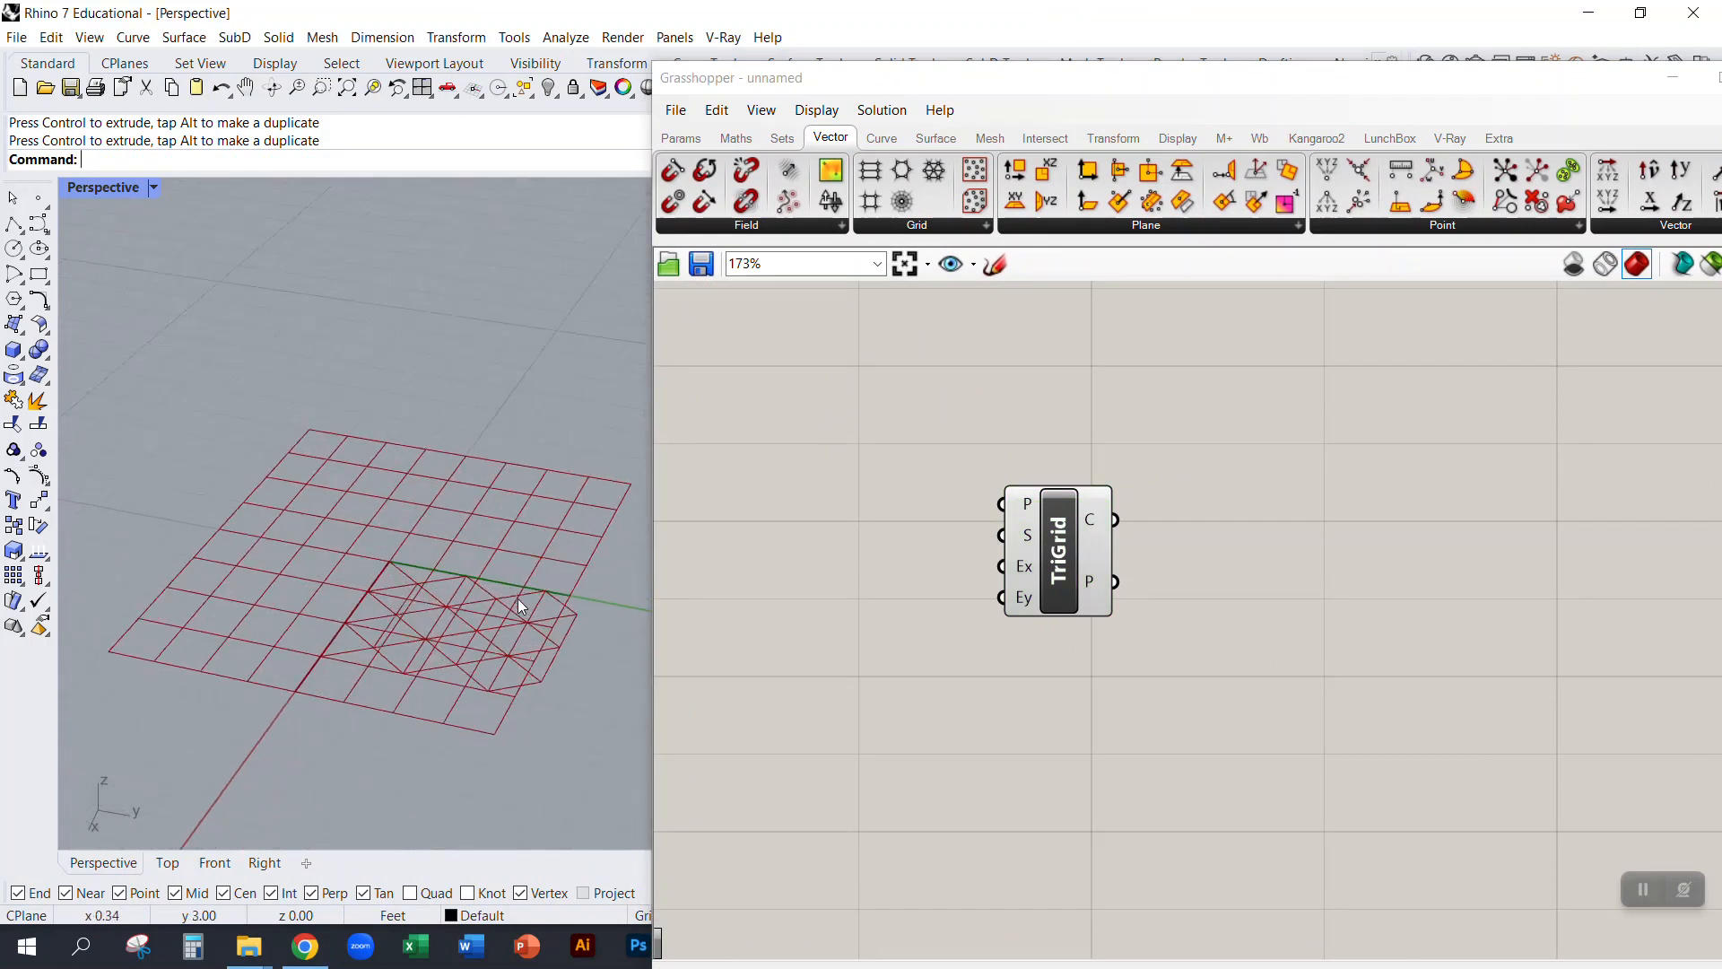
click(1070, 574)
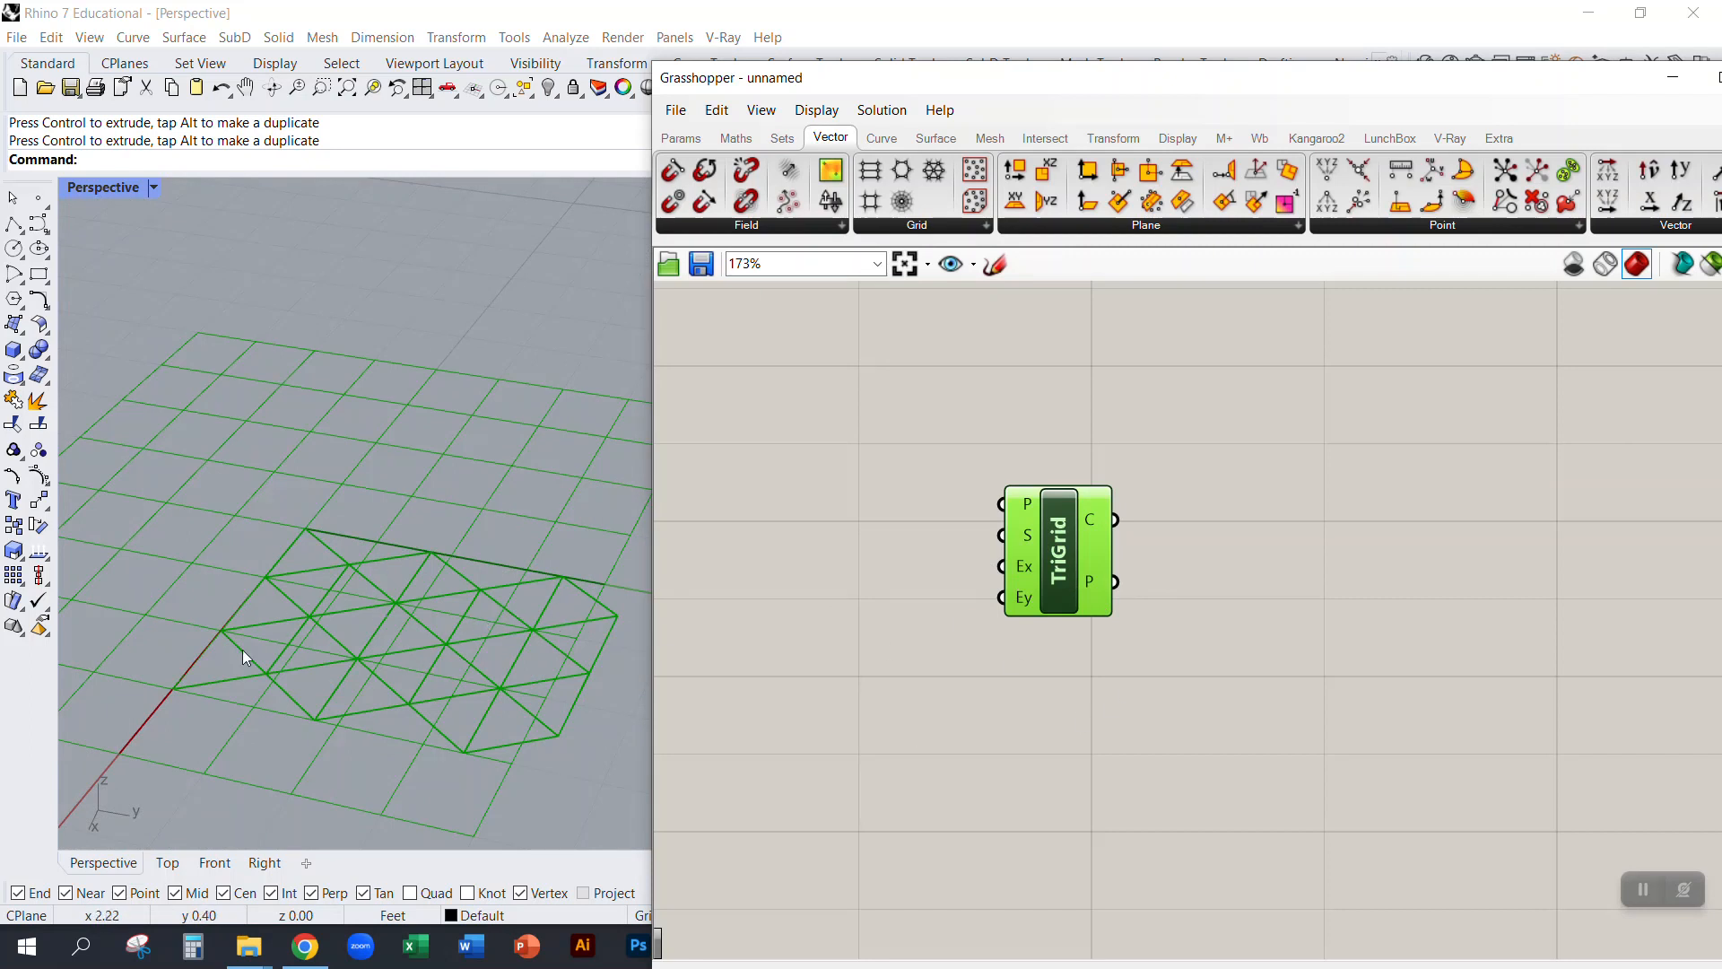
scroll(546, 673, up, 3)
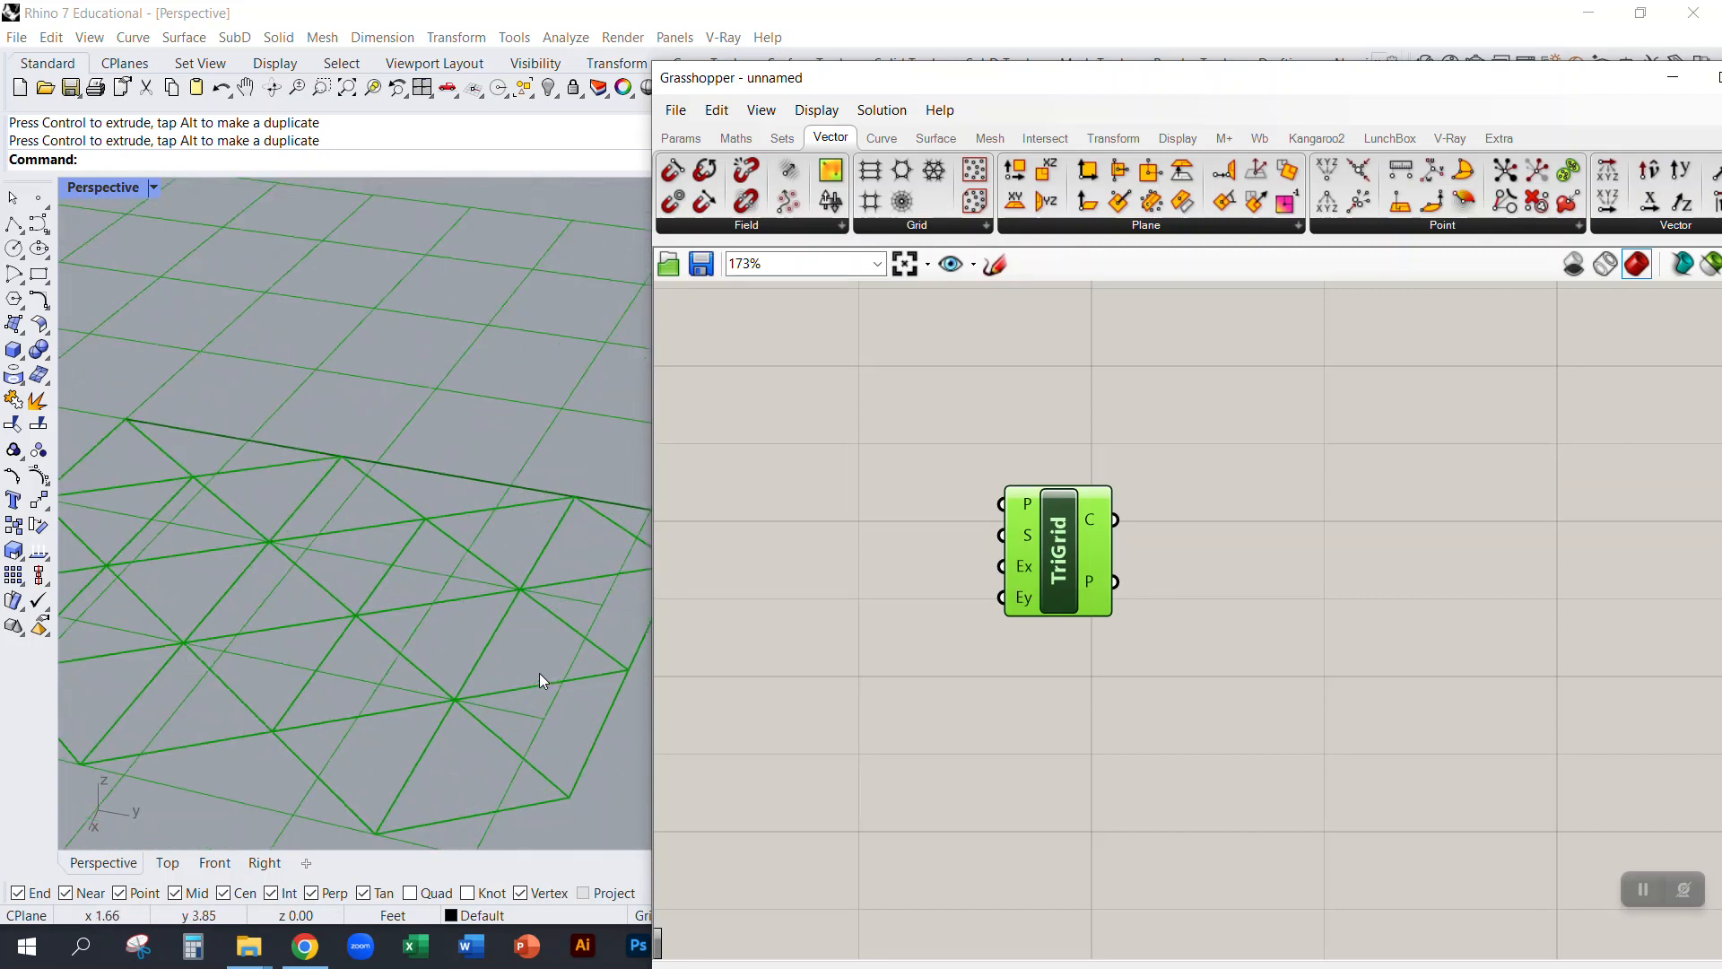
scroll(429, 675, down, 5)
scroll(538, 680, up, 1)
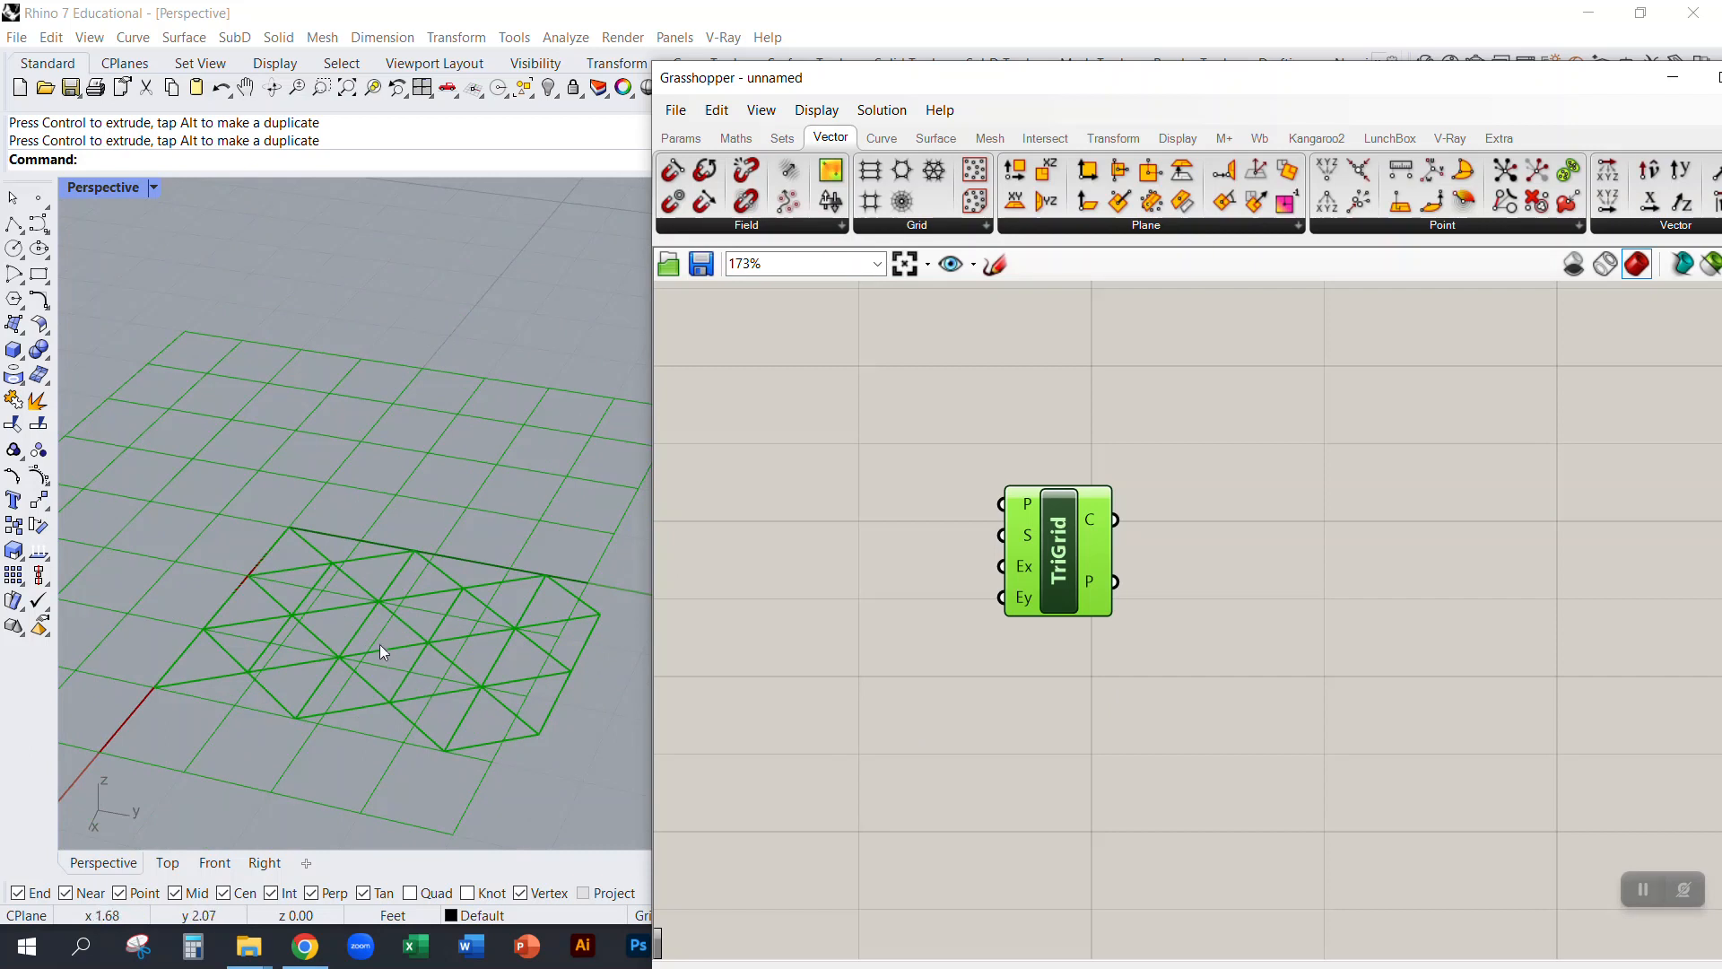
scroll(379, 664, up, 2)
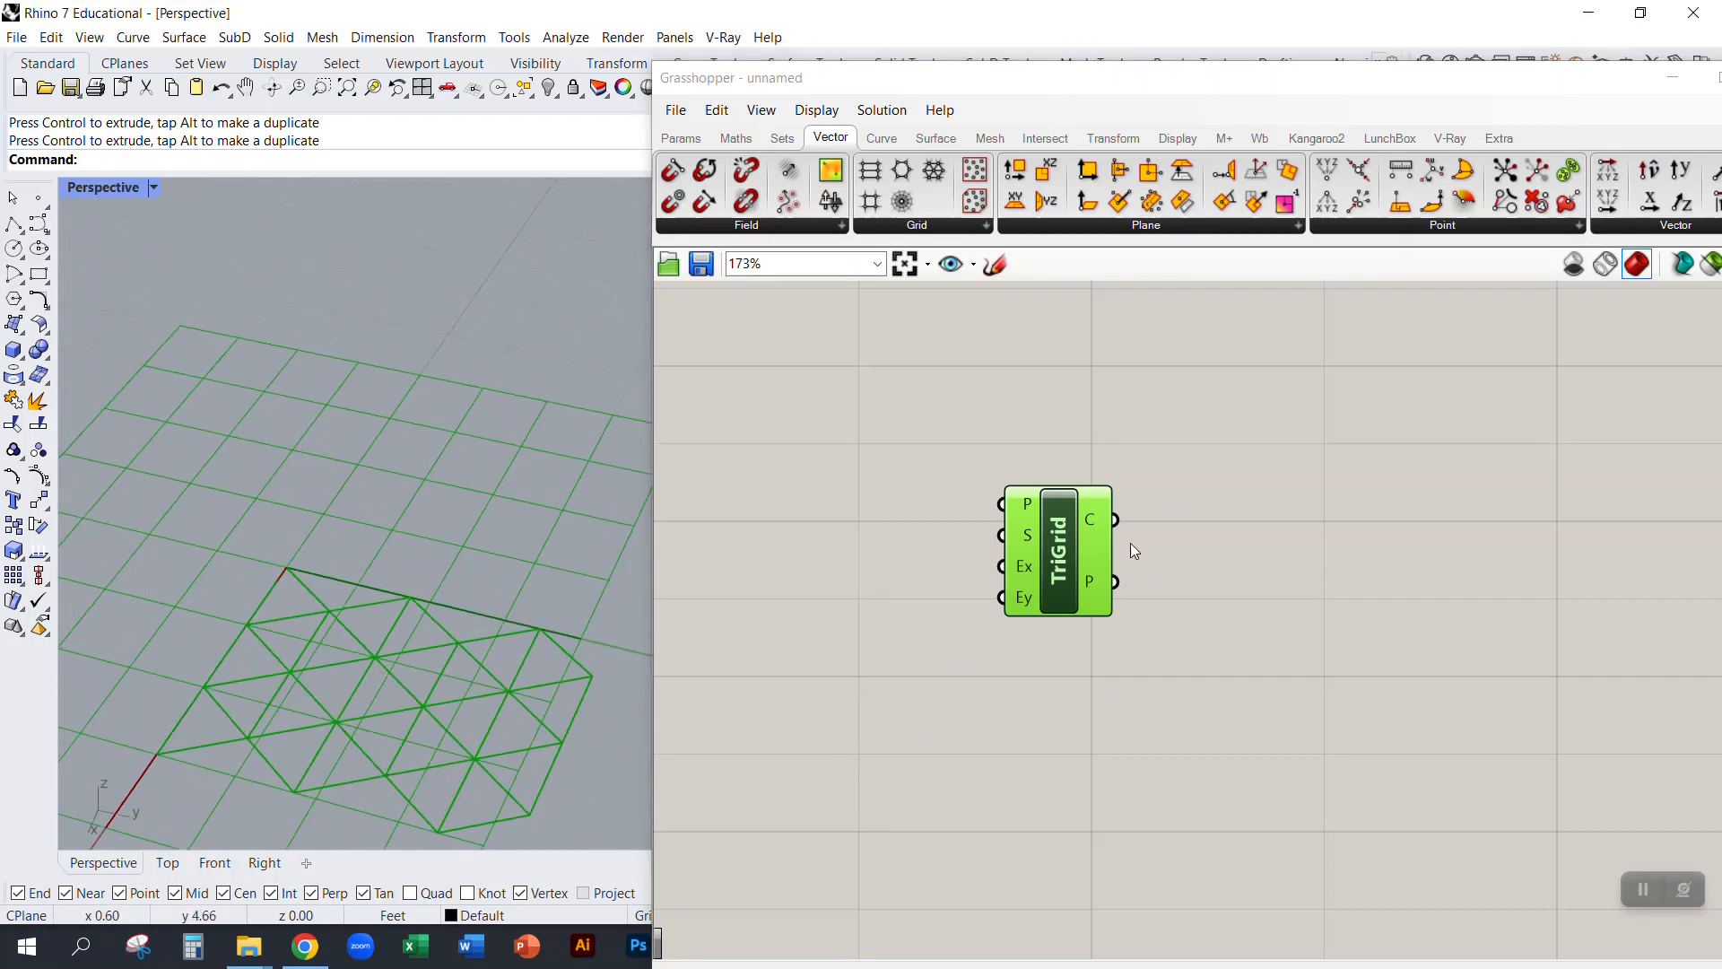
Step: Add a second Triangular grid component below the first one and remove it from the canvas
click(858, 602)
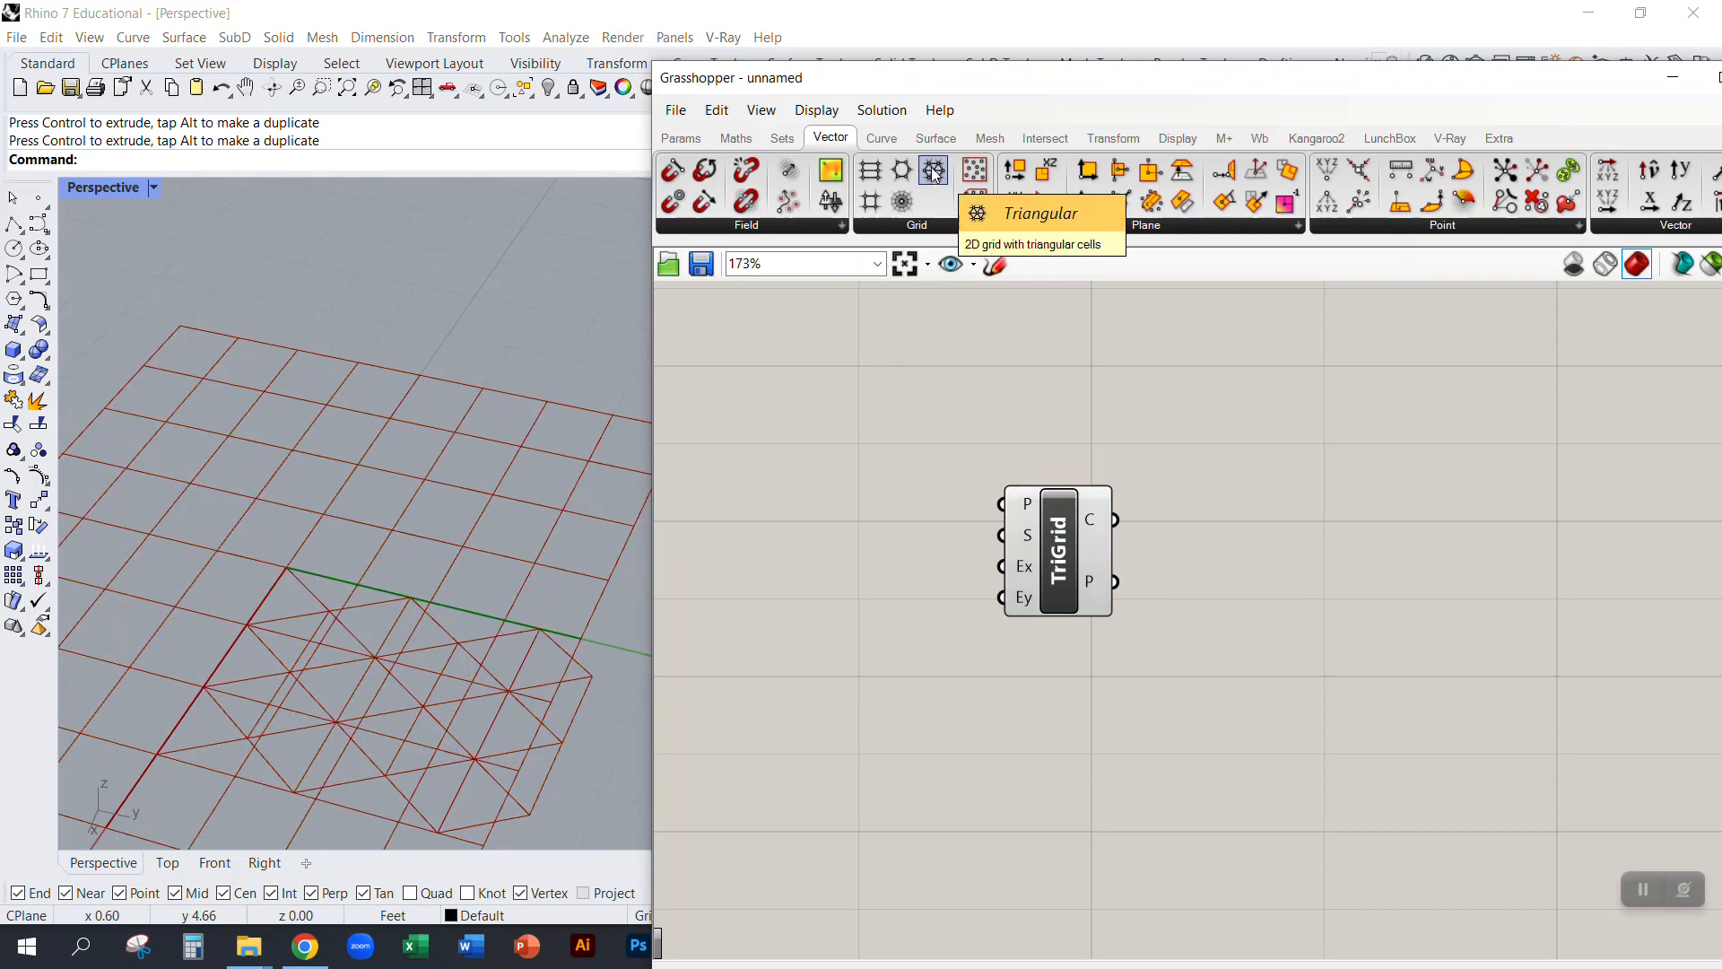
drag(934, 173, 1043, 761)
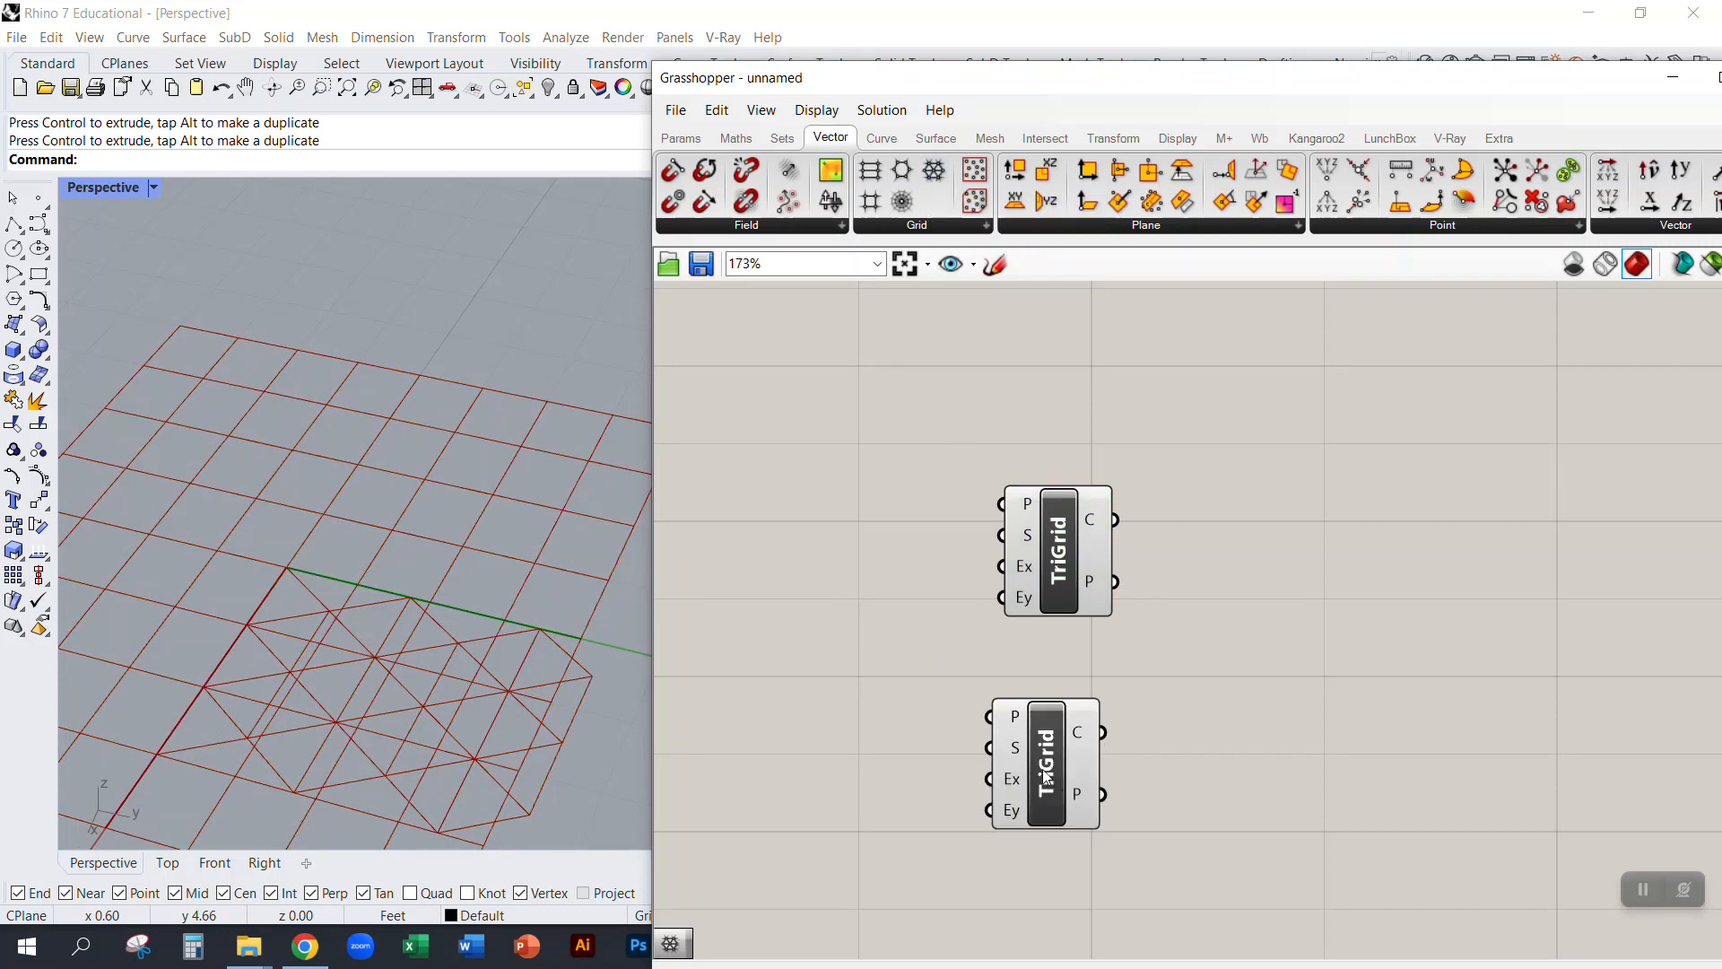
click(1050, 769)
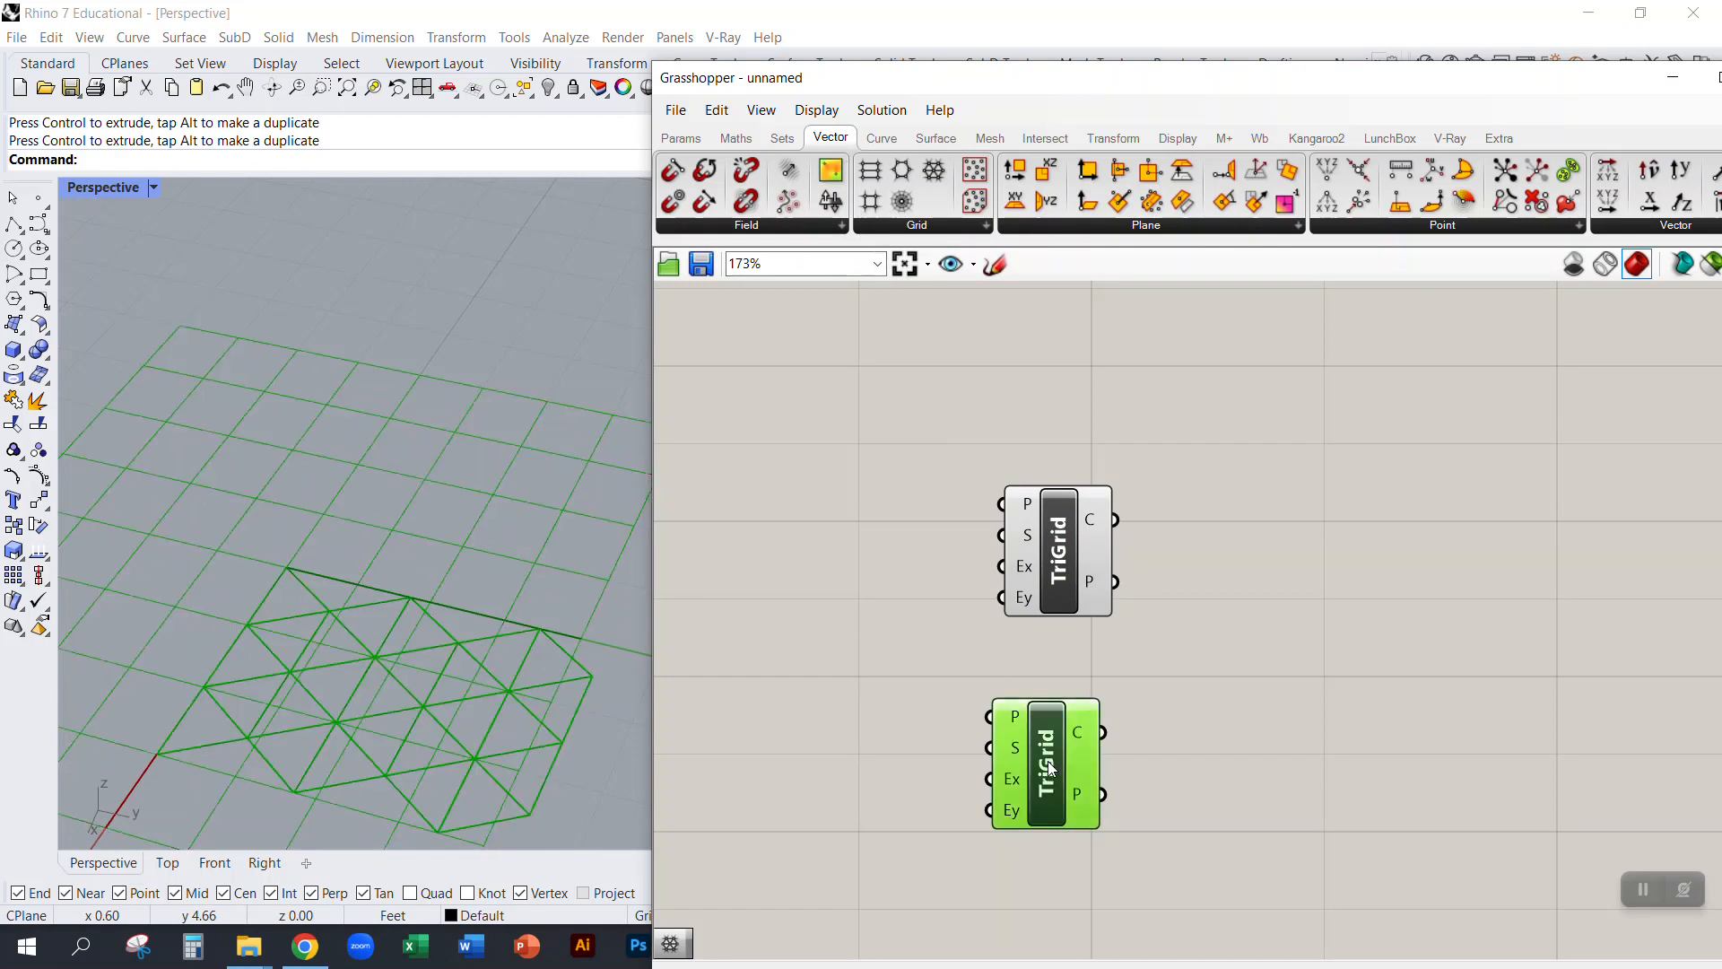
drag(1051, 769, 1066, 765)
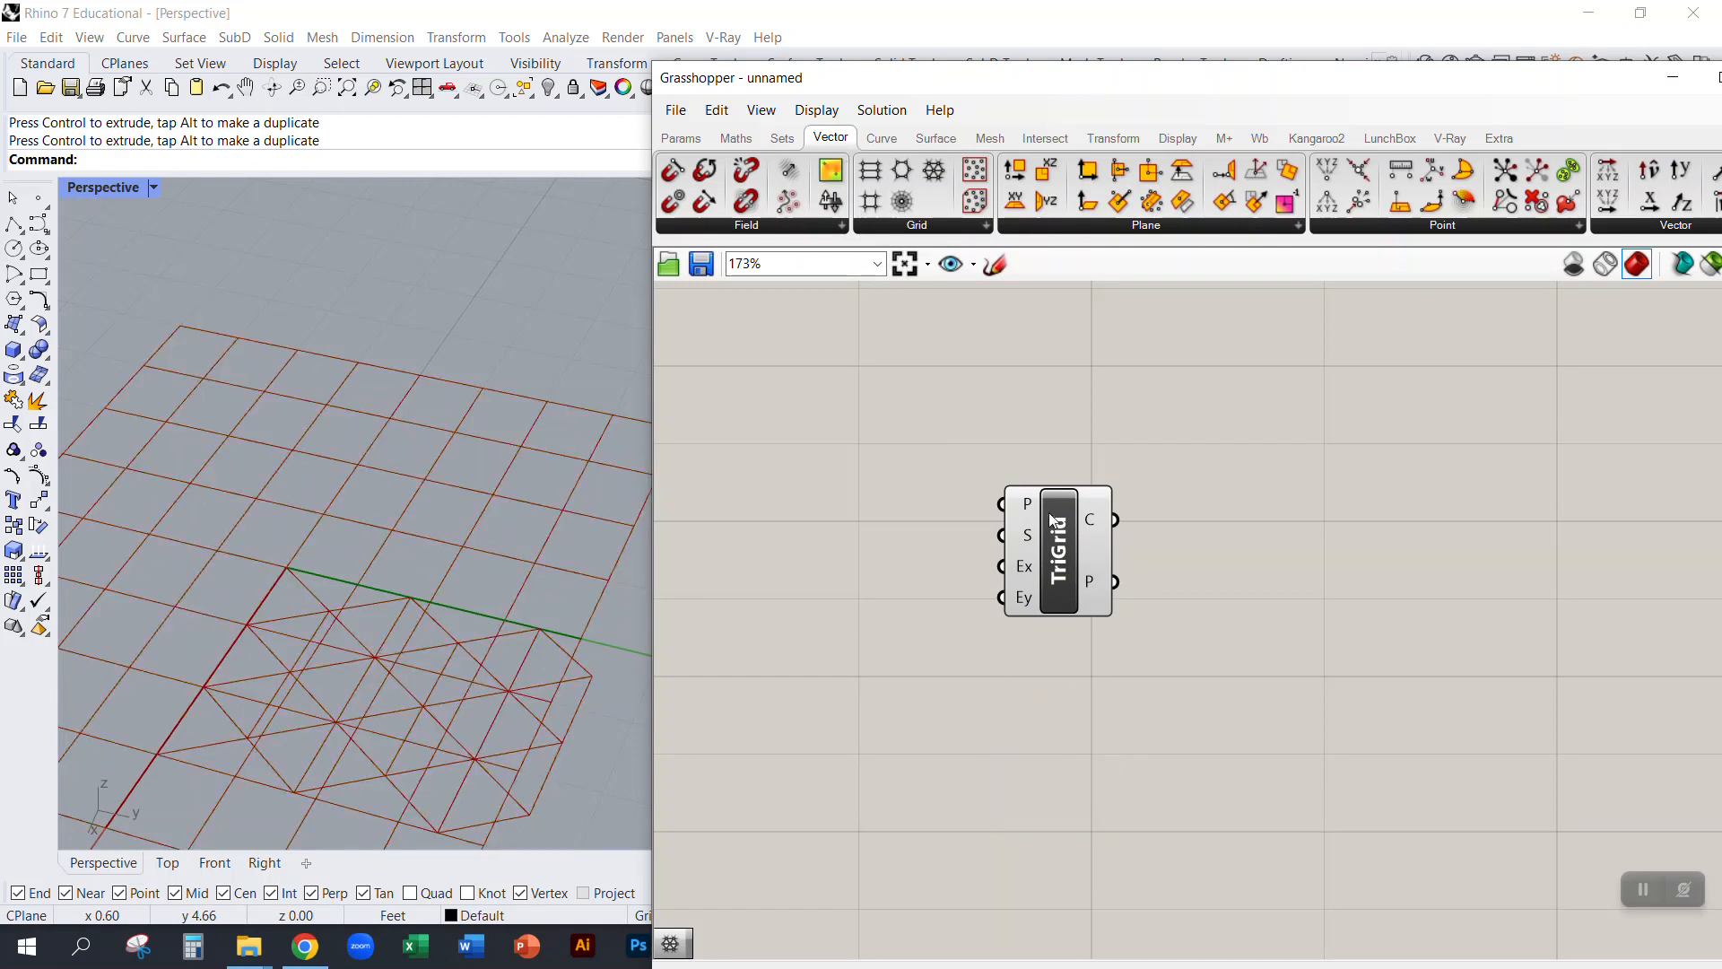
Step: Narrow the Grasshopper window from its side so more of Rhino's Perspective viewport with the grid preview is exposed
mouse_move(1032, 509)
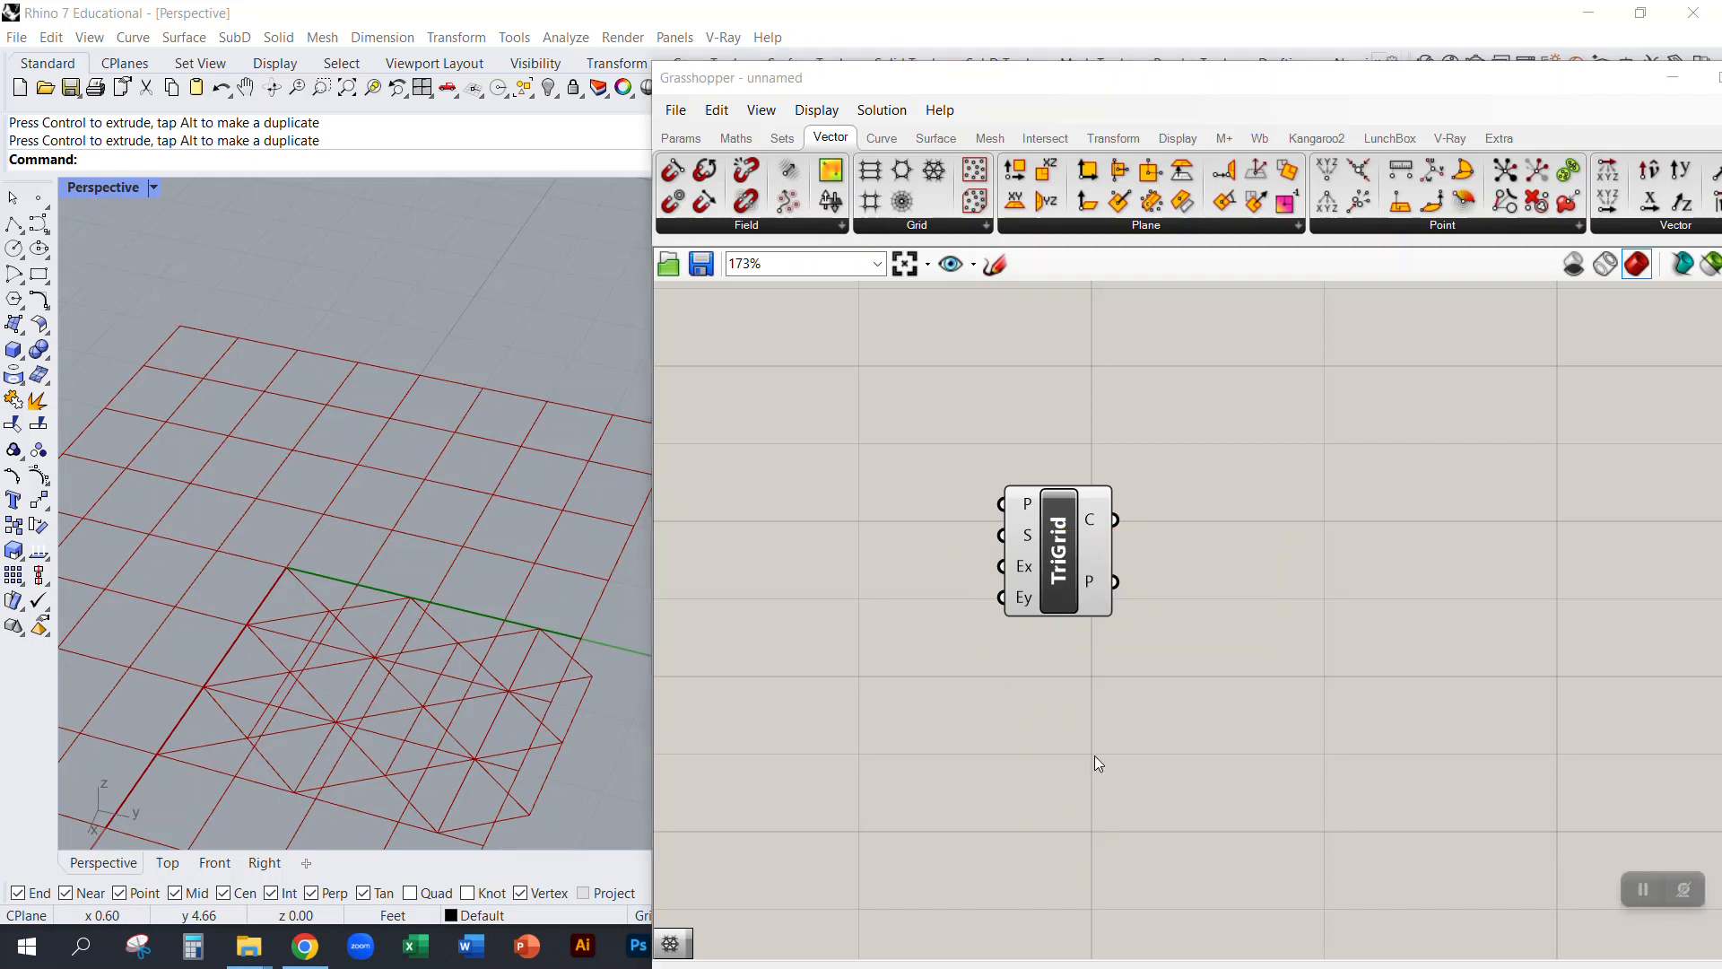
mouse_move(427, 569)
right_down()
mouse_move(425, 524)
mouse_move(427, 550)
right_up()
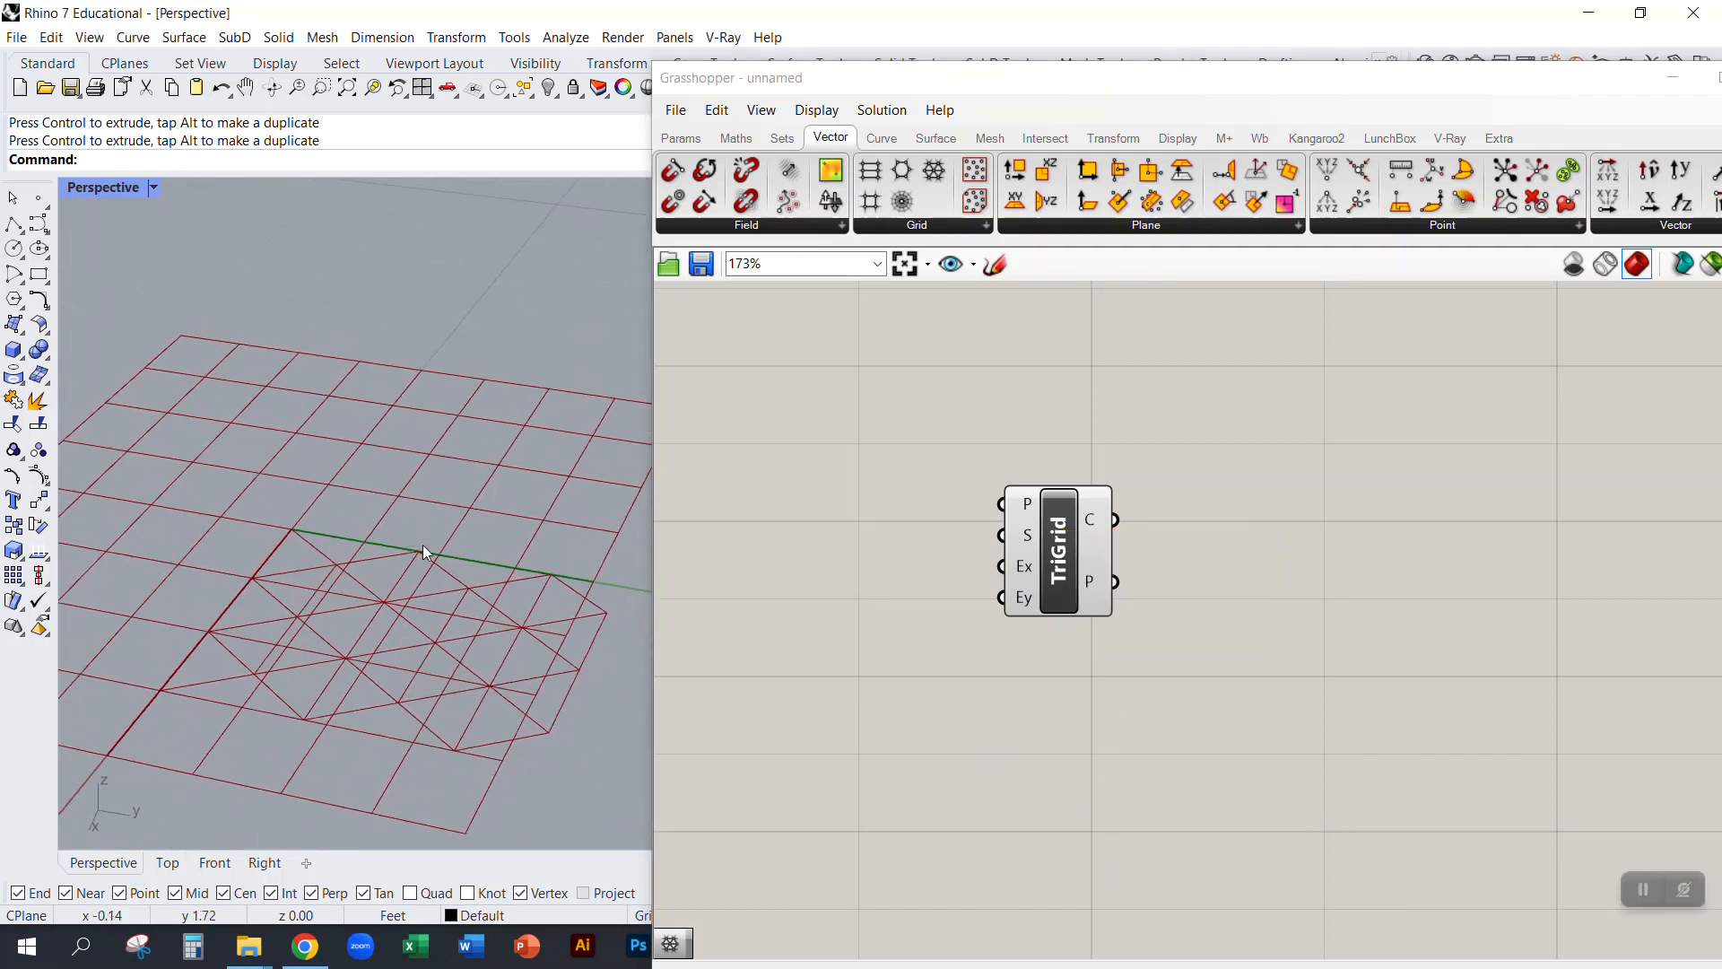
drag(653, 411, 902, 421)
right_drag(639, 538, 654, 477)
Step: Set Rhino's model units to Inches with Feet & Inches distance display, and decline scaling the model
text(Units)
key(Return)
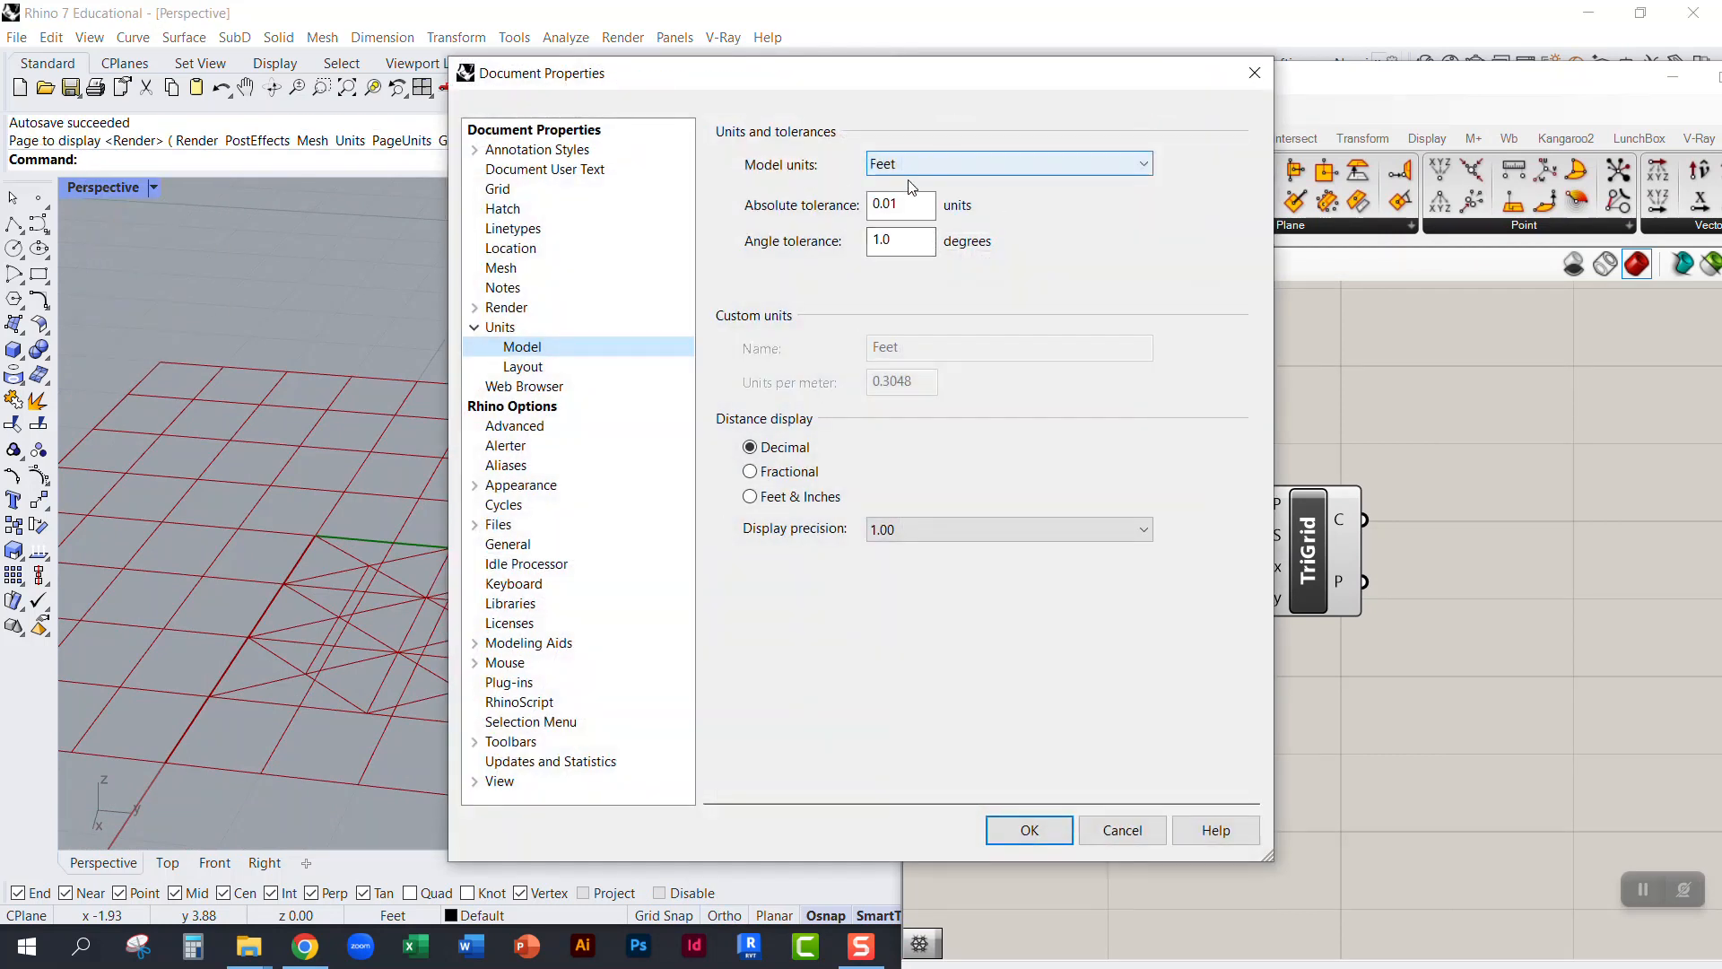
click(965, 168)
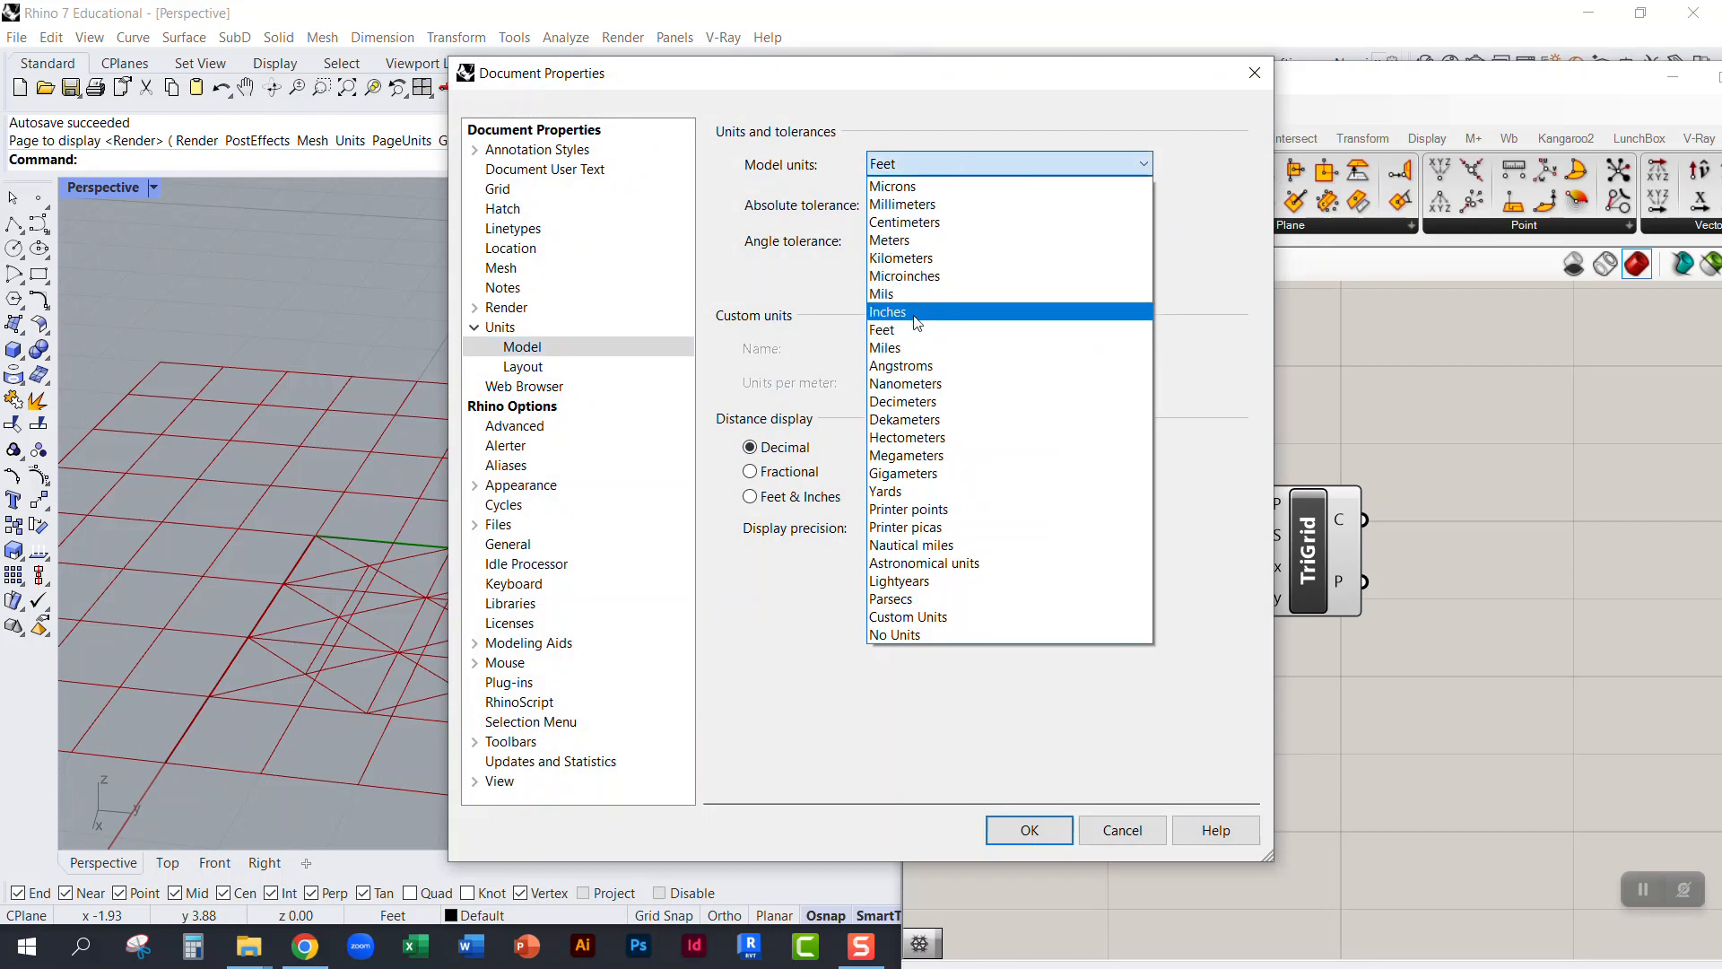
click(917, 314)
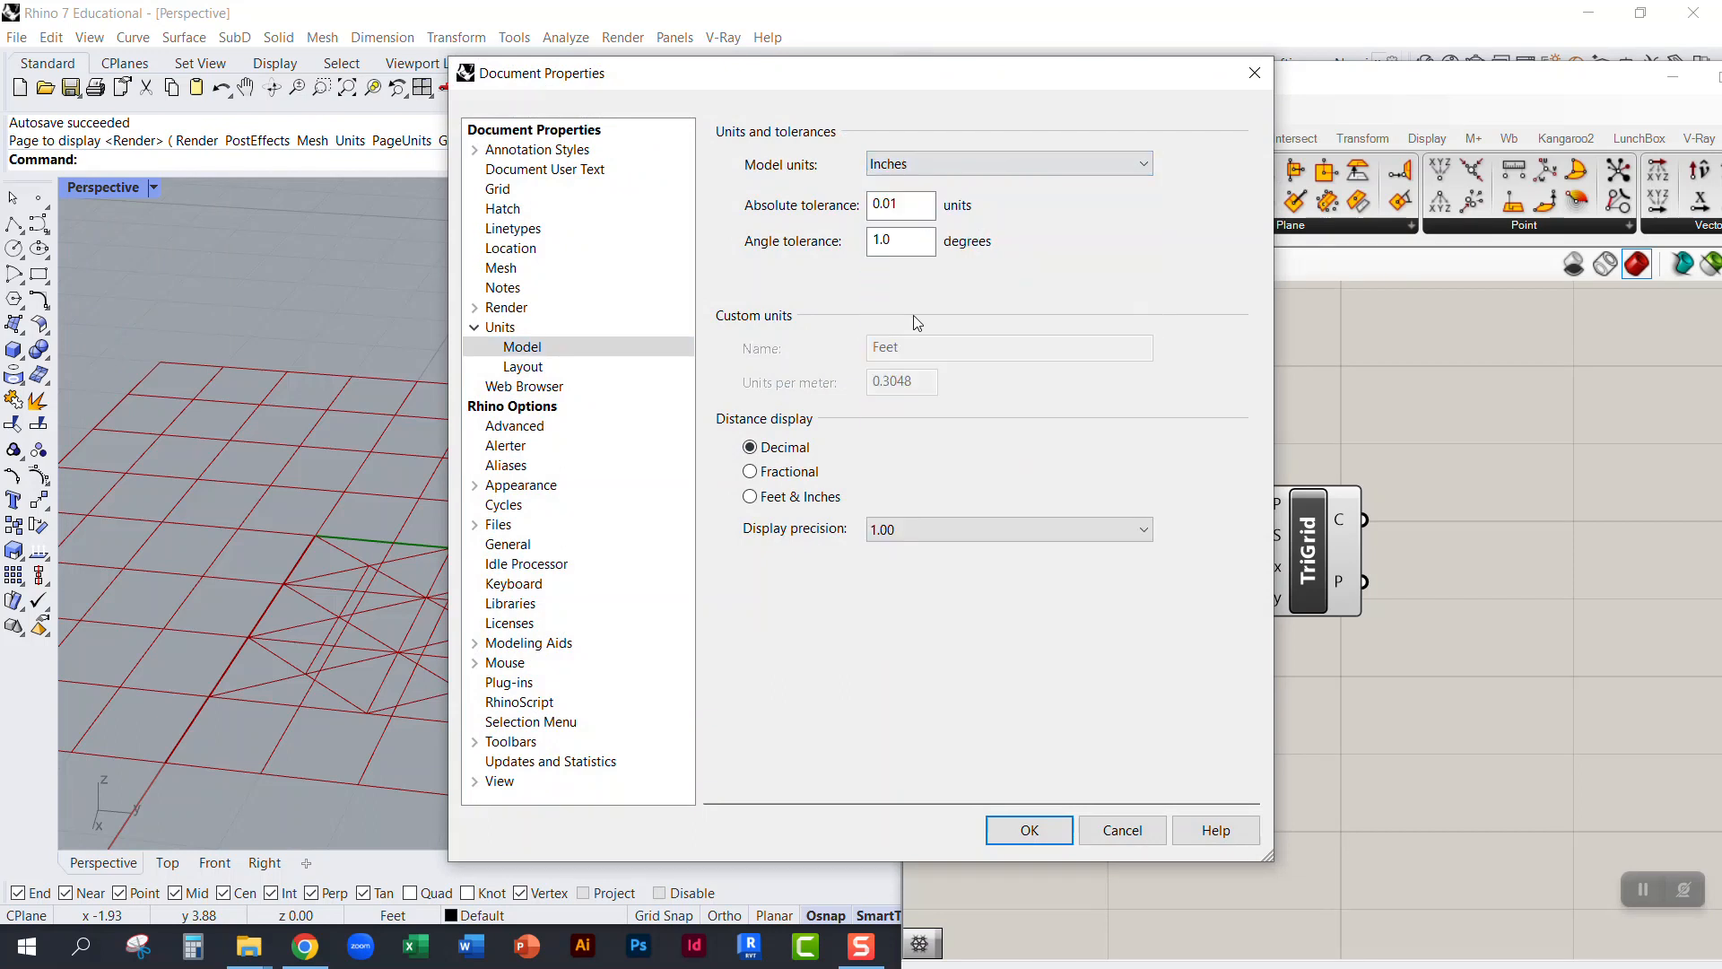
click(750, 496)
click(1037, 831)
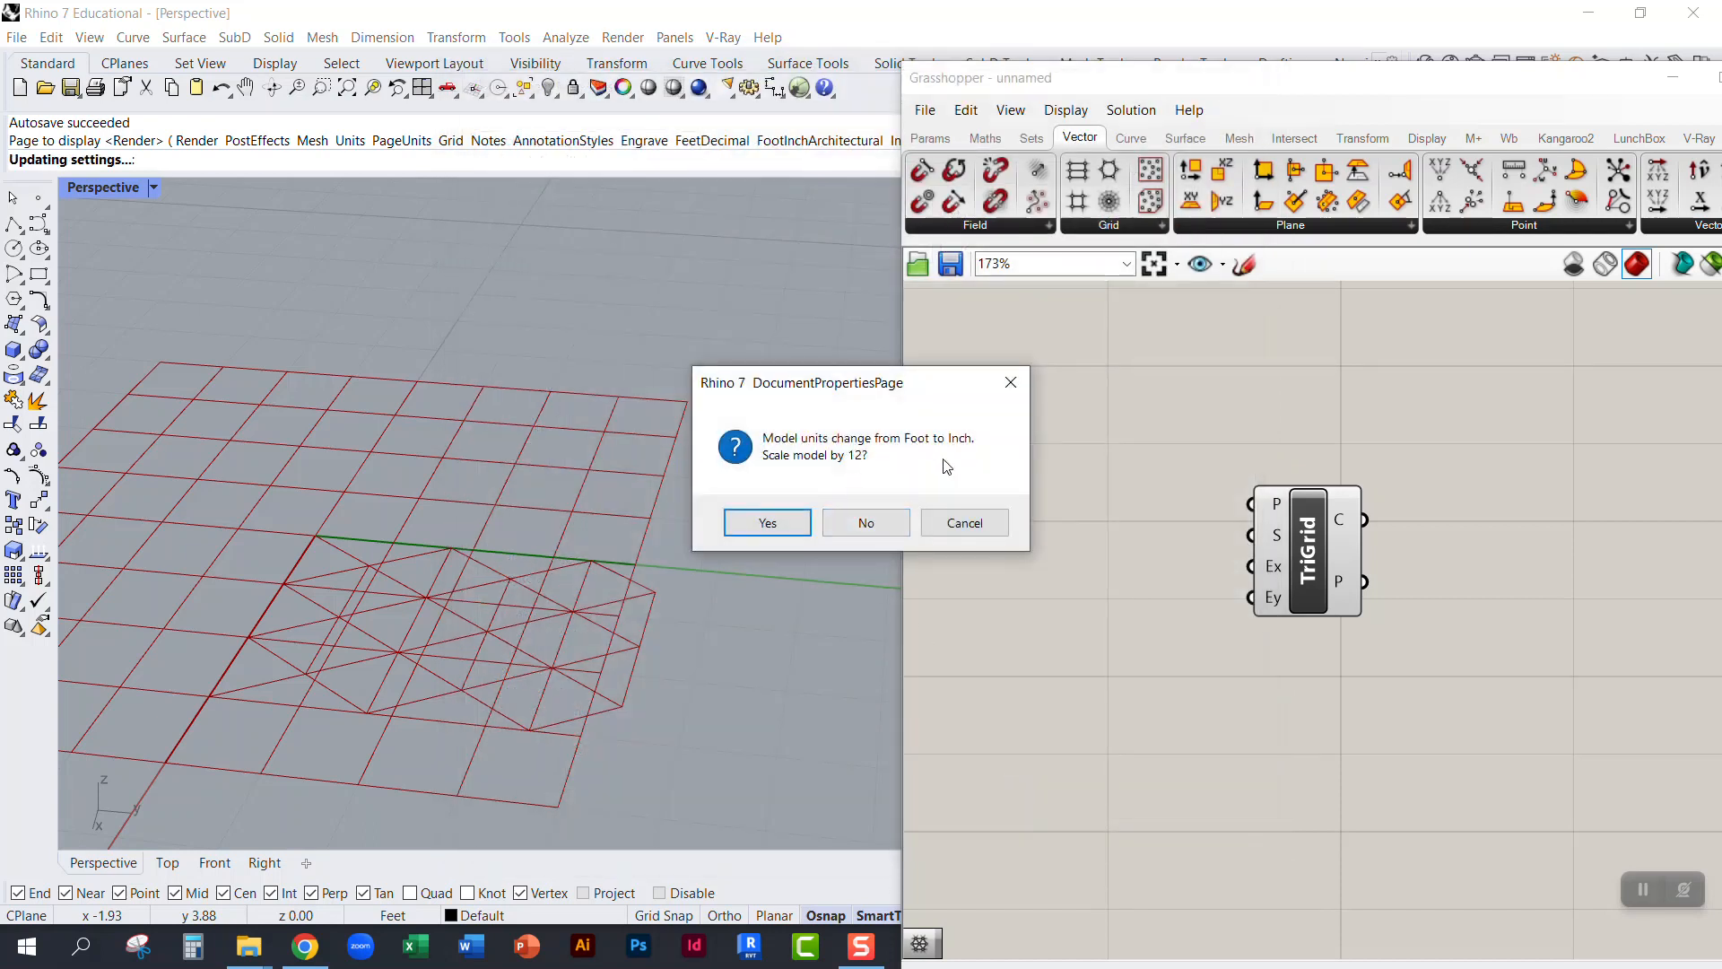
click(833, 519)
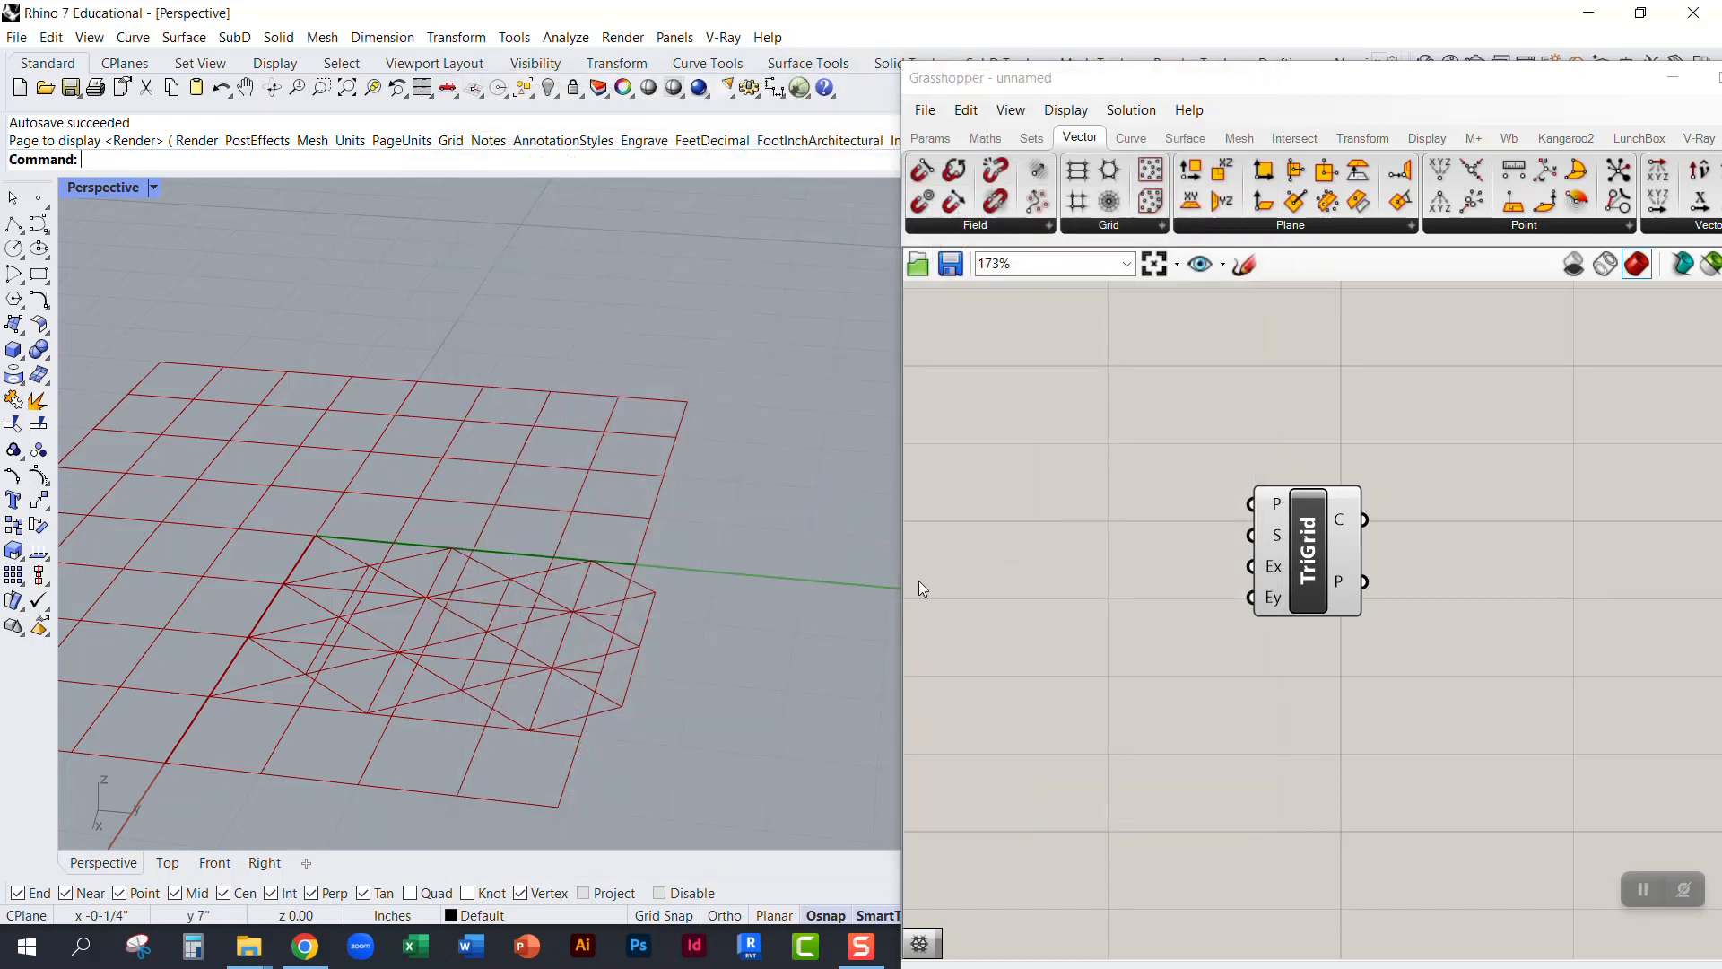
Step: Add a number slider with the value 3 and connect it to the Triangular grid component's Size input
right_drag(1119, 573, 1121, 495)
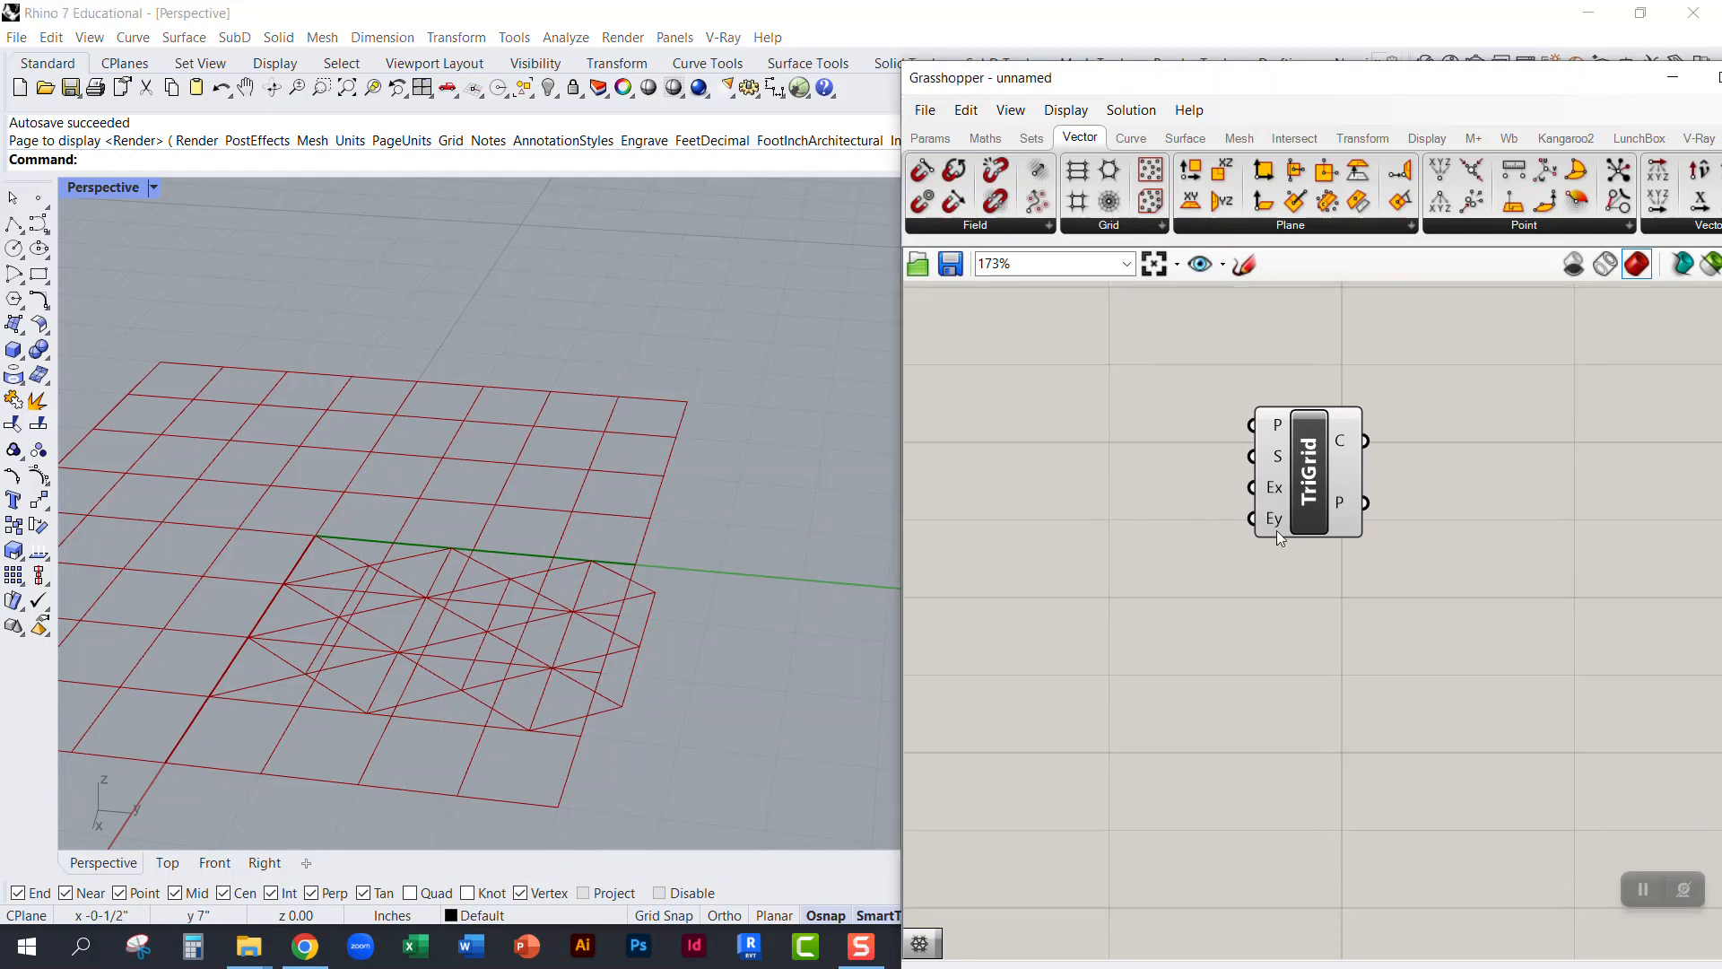
drag(1276, 464, 1296, 508)
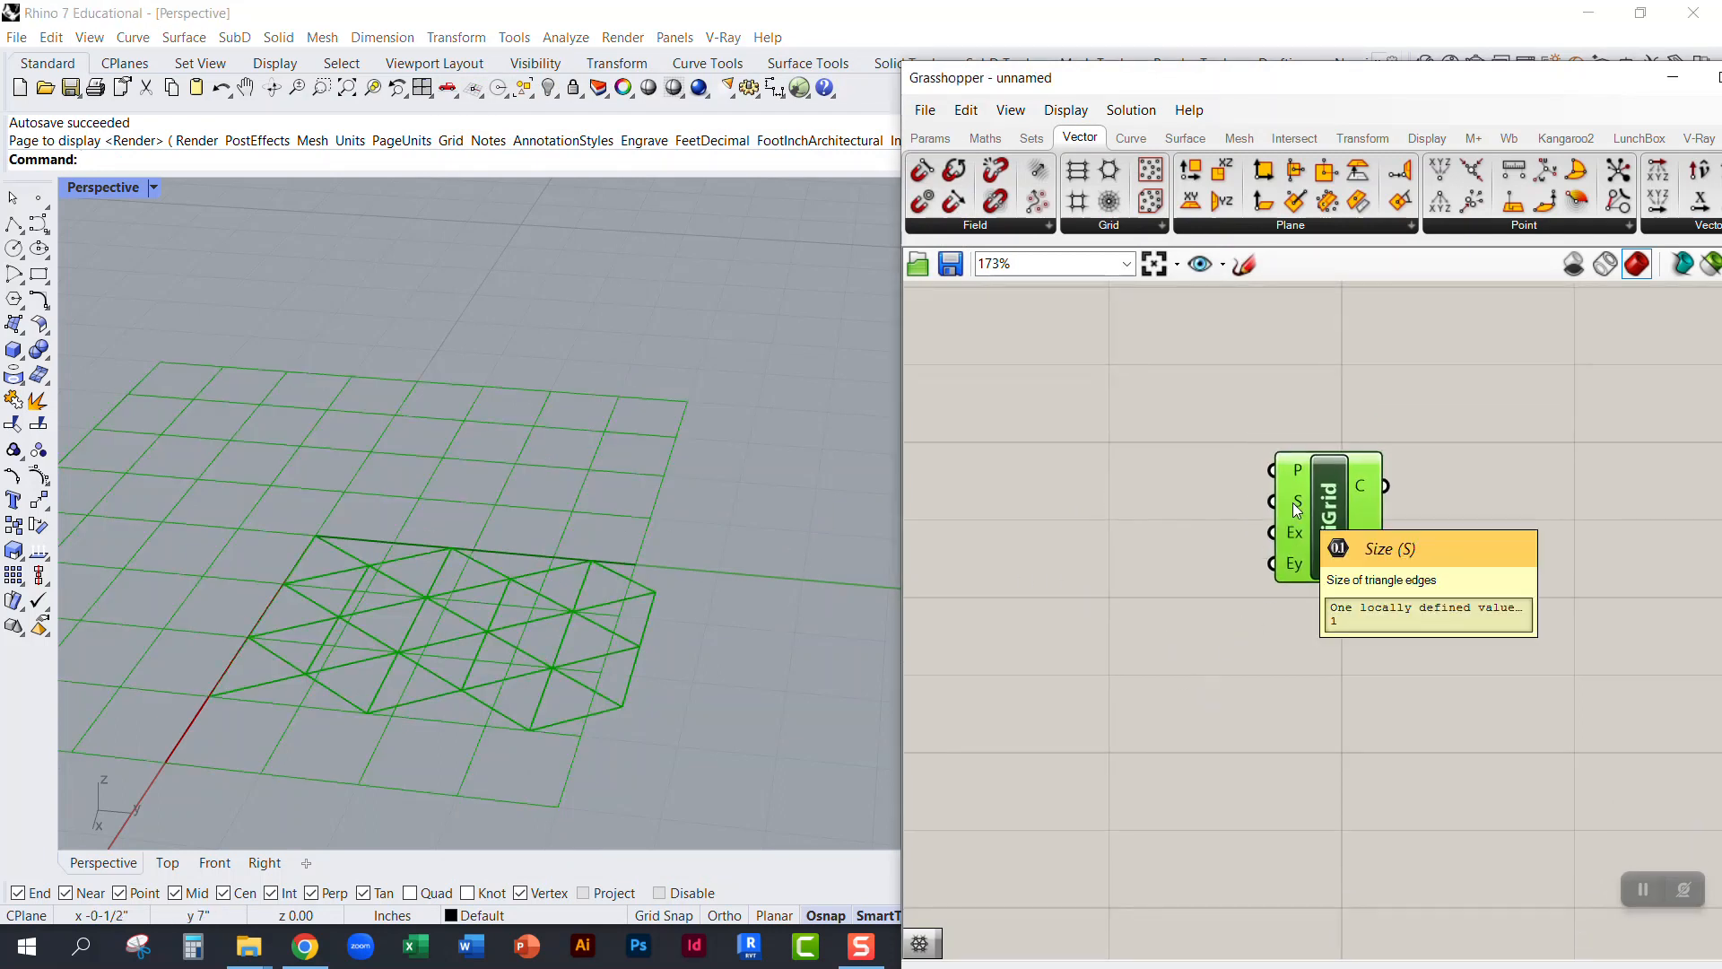
double_click(1059, 524)
text(3)
key(Return)
drag(1182, 523, 1357, 548)
scroll(711, 434, down, 2)
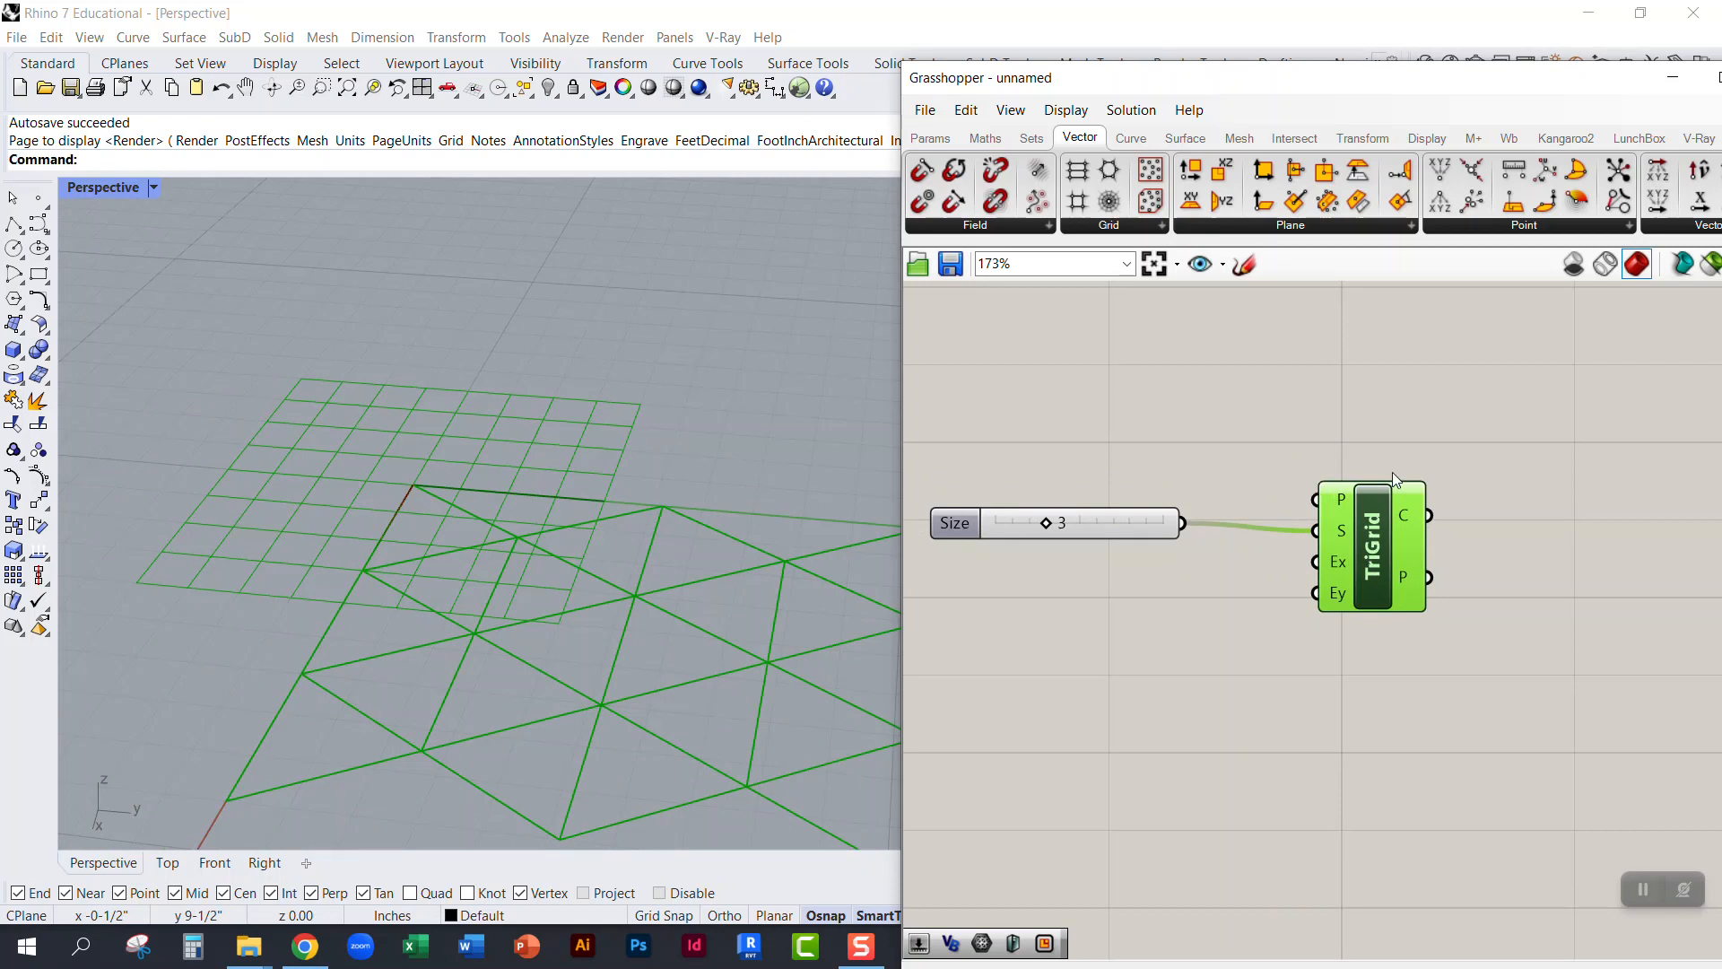
scroll(663, 544, down, 2)
scroll(590, 427, down, 2)
scroll(717, 514, up, 3)
right_drag(1055, 524, 1067, 574)
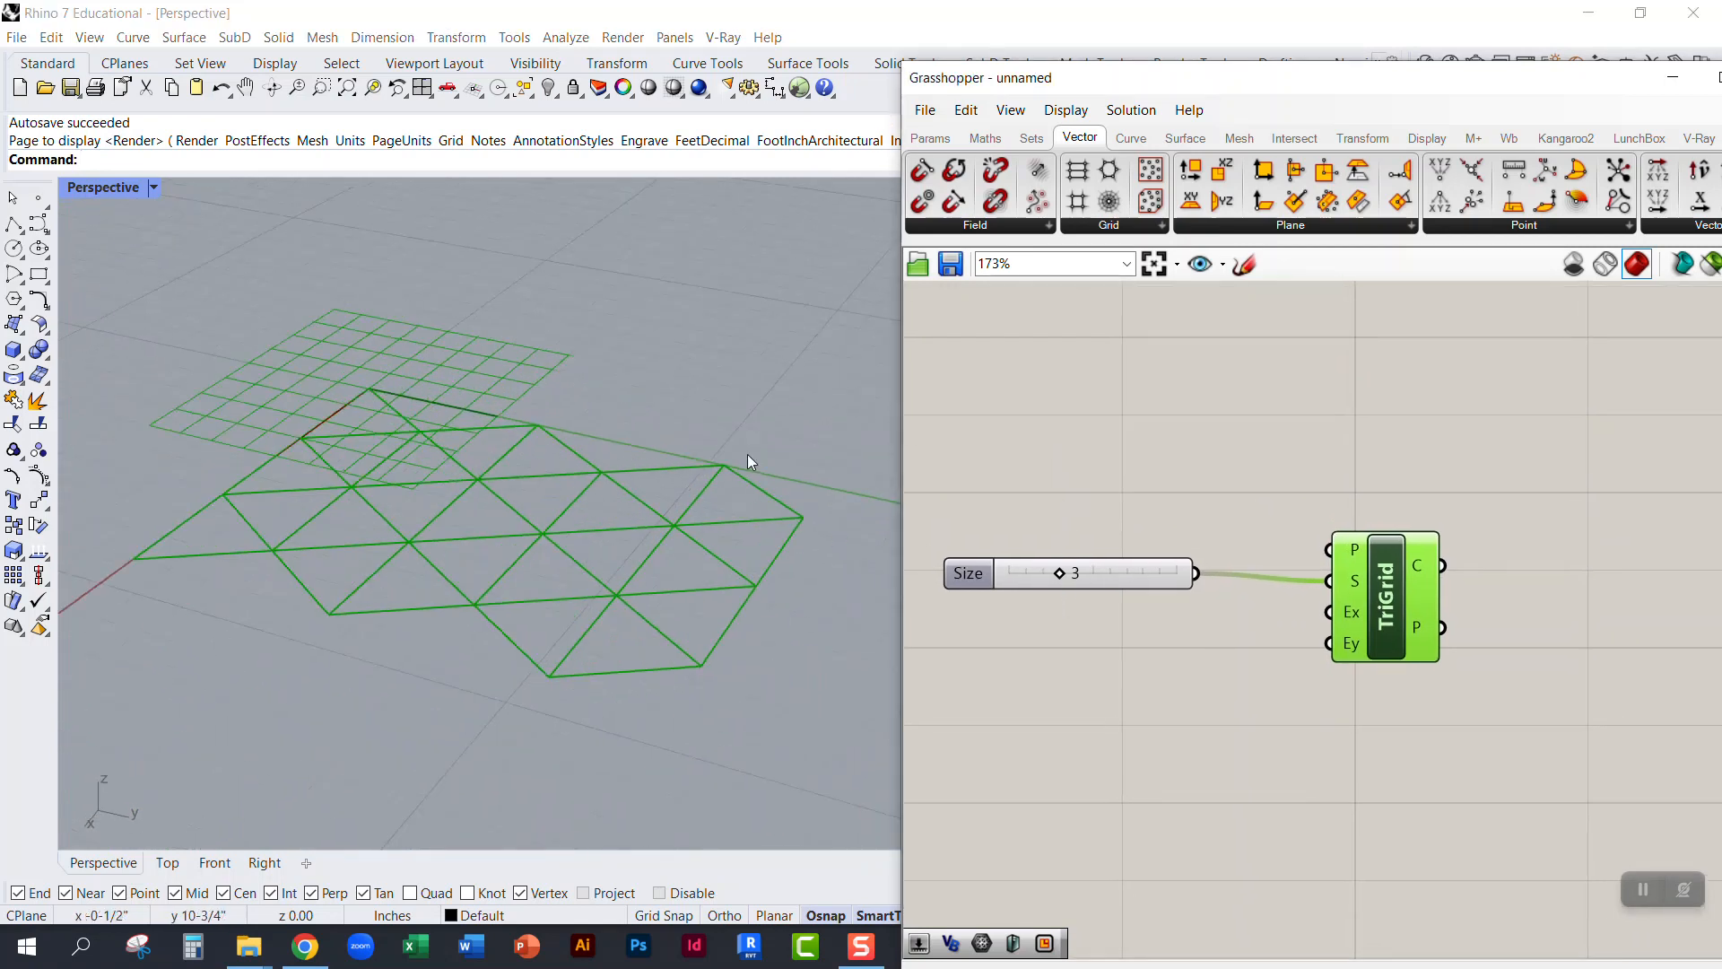
scroll(723, 436, up, 1)
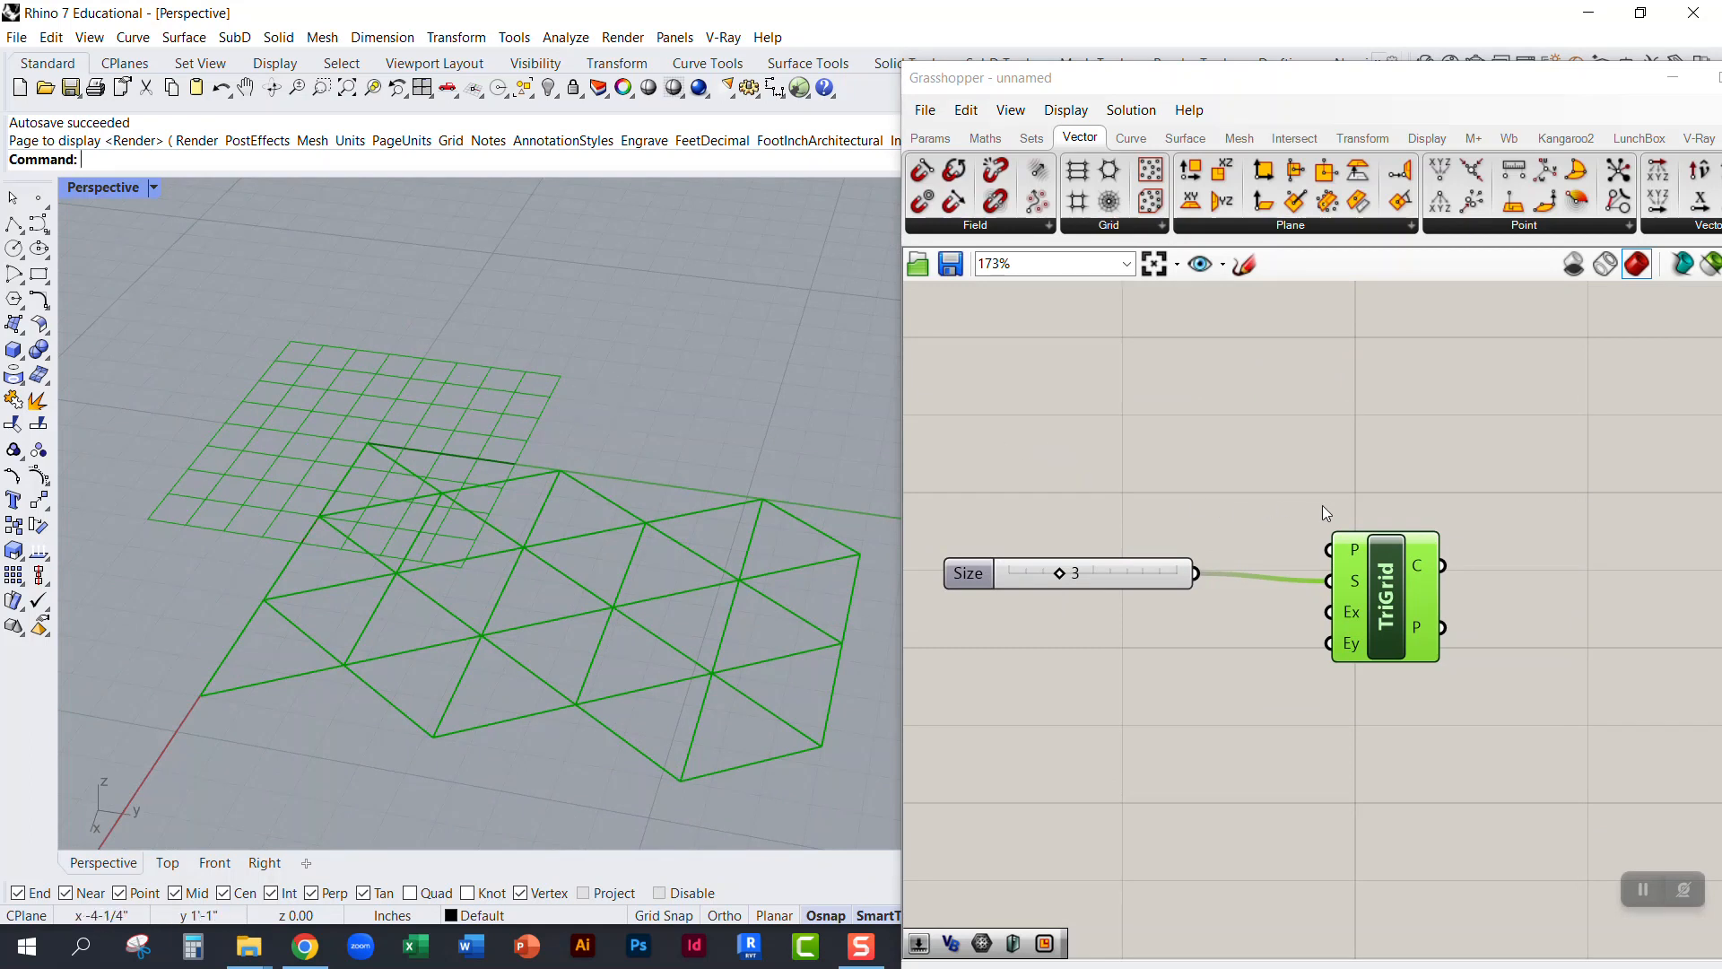
Step: Reposition the Size slider and the Triangular grid component so the wire between them runs straight
right_drag(1337, 476, 1284, 444)
drag(1343, 563, 1283, 556)
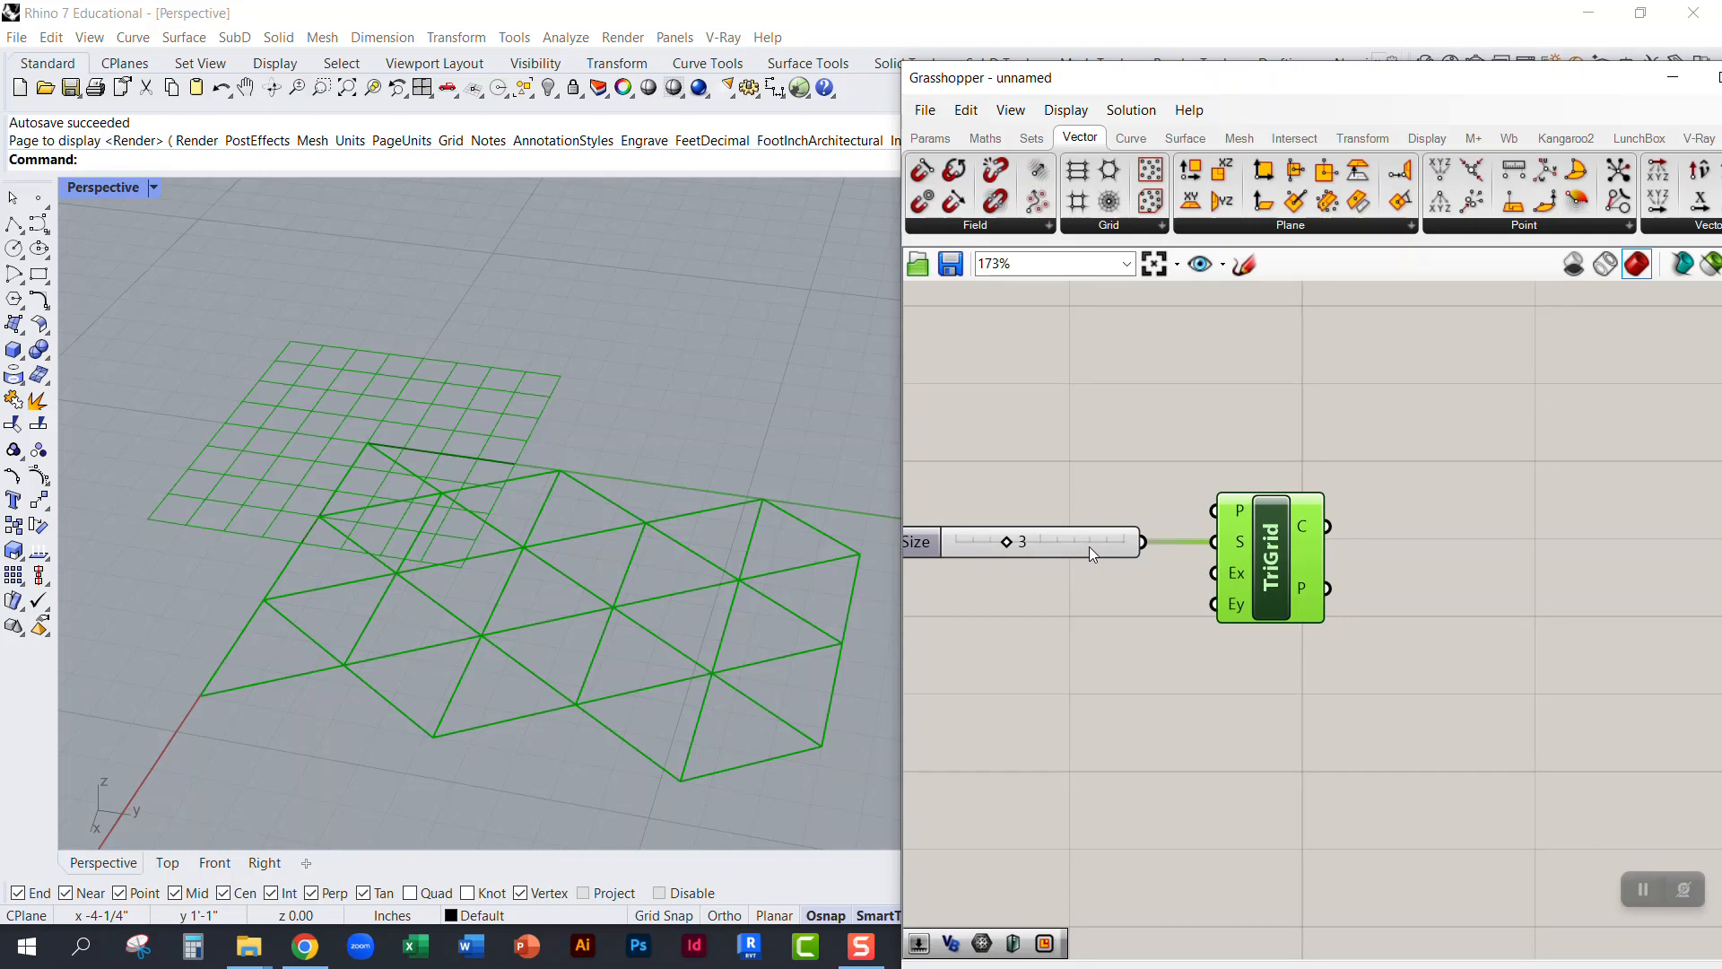
drag(1089, 547, 1093, 558)
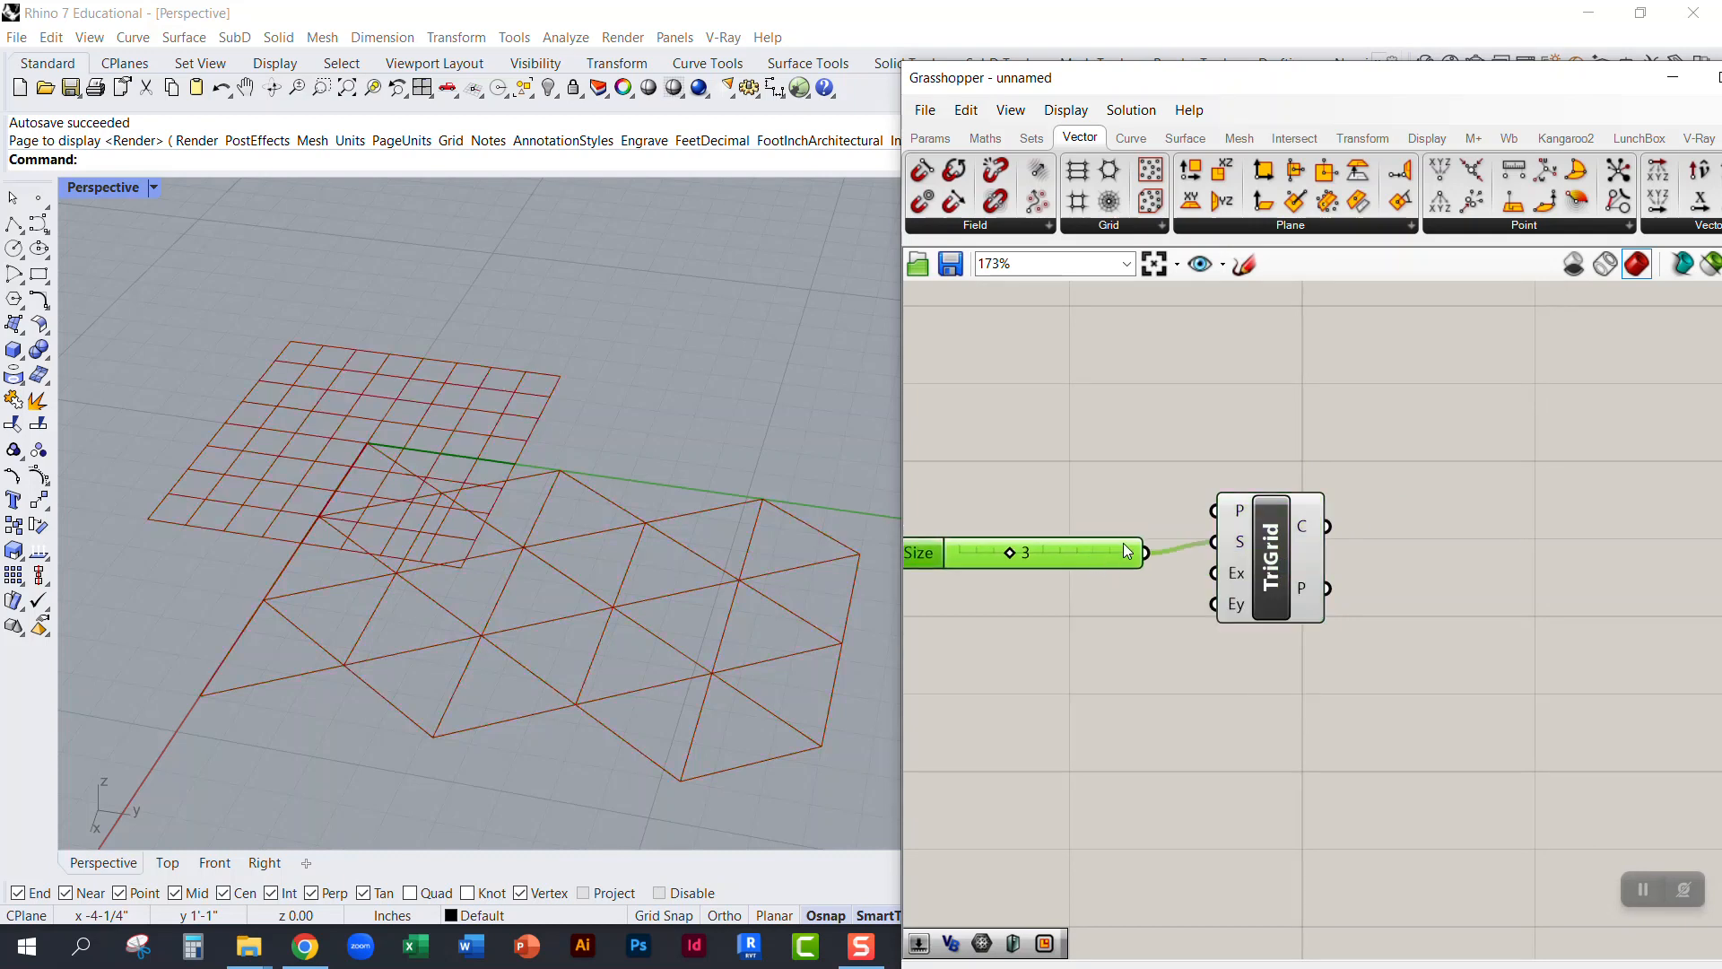
click(1101, 466)
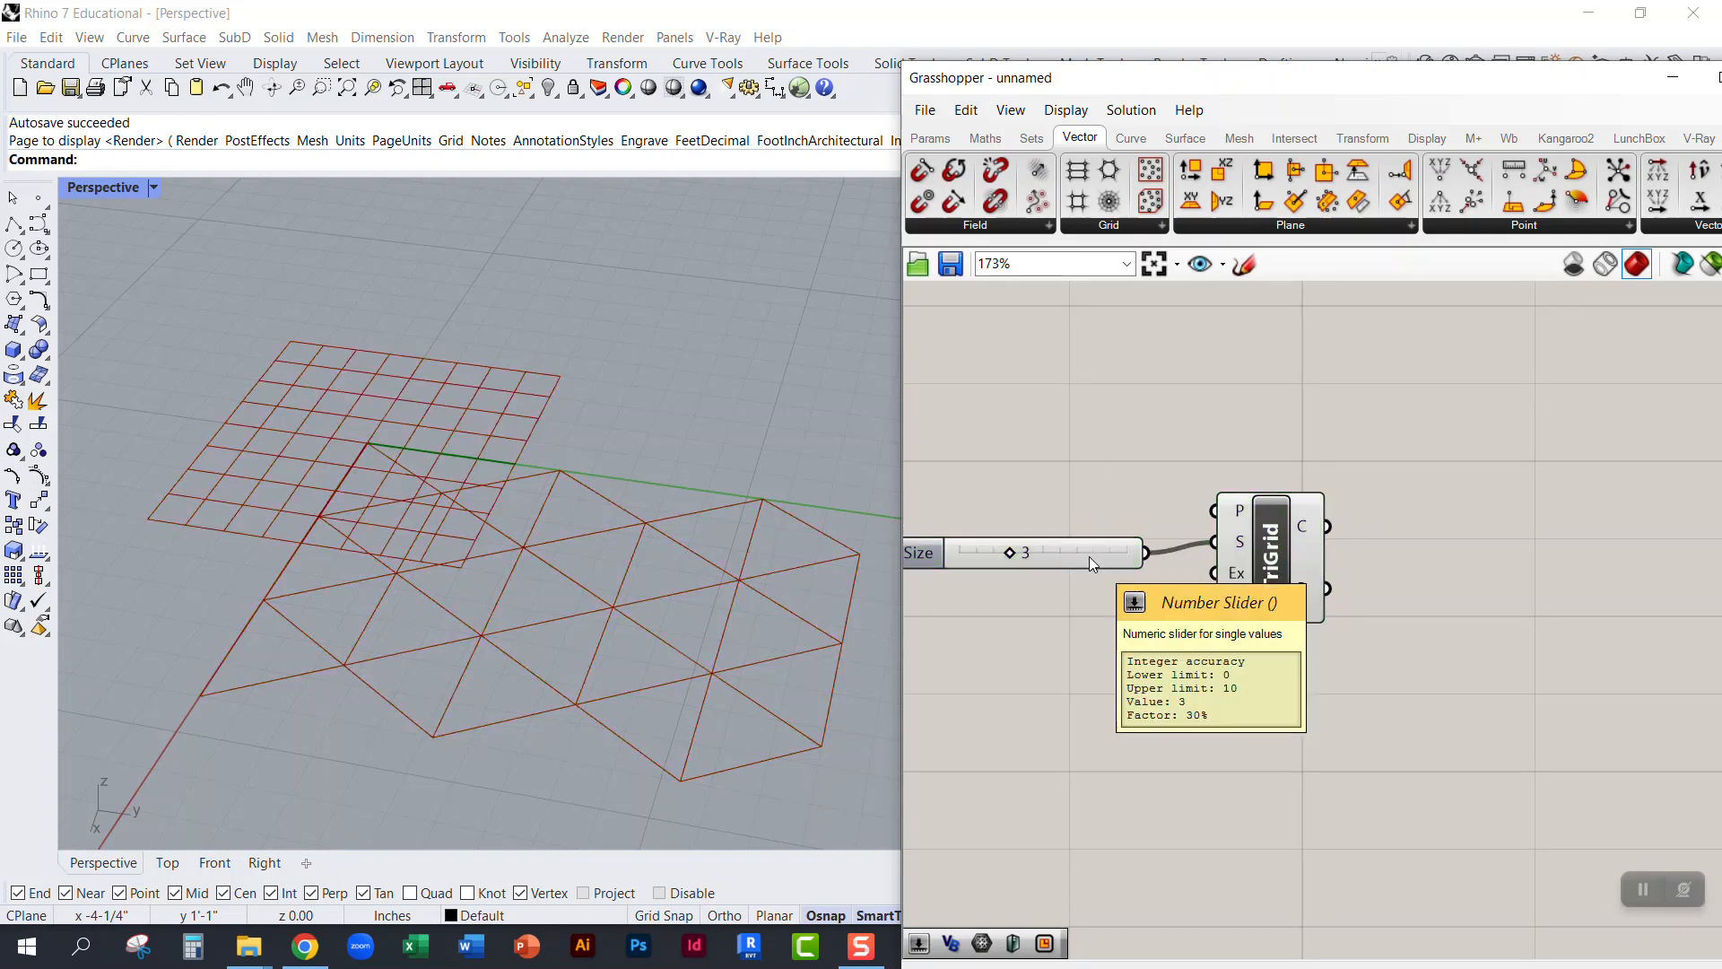
click(1270, 563)
drag(1271, 562, 1250, 573)
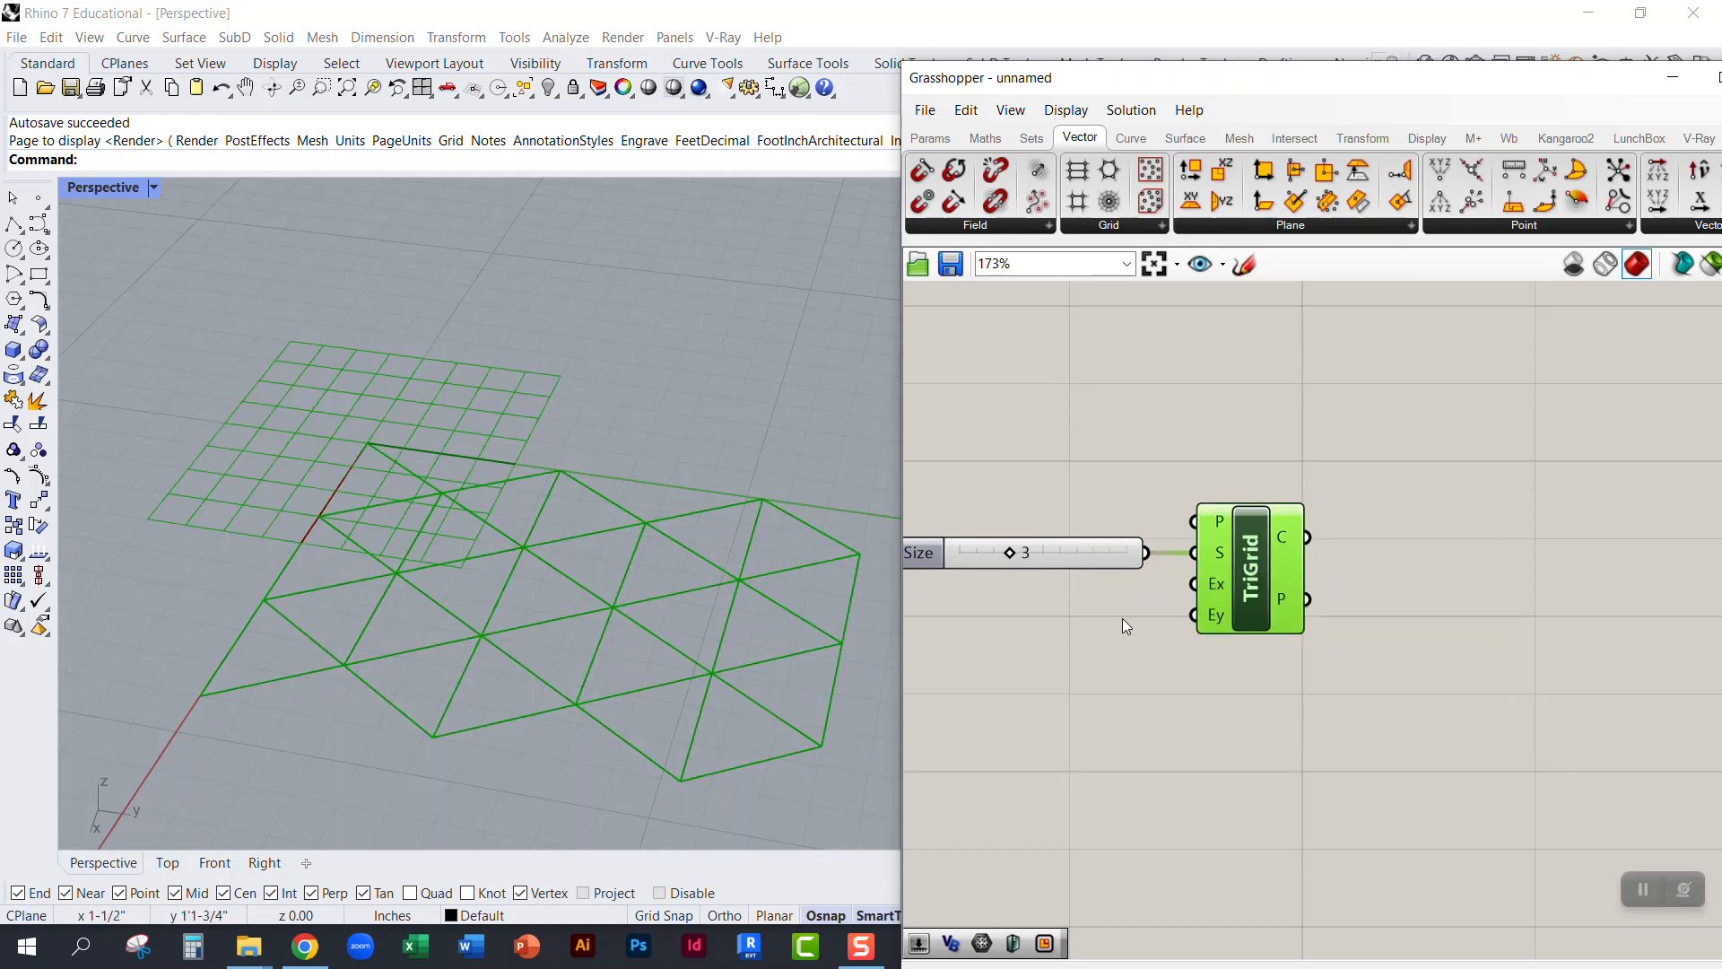
right_drag(1126, 618, 1230, 550)
scroll(1412, 499, up, 3)
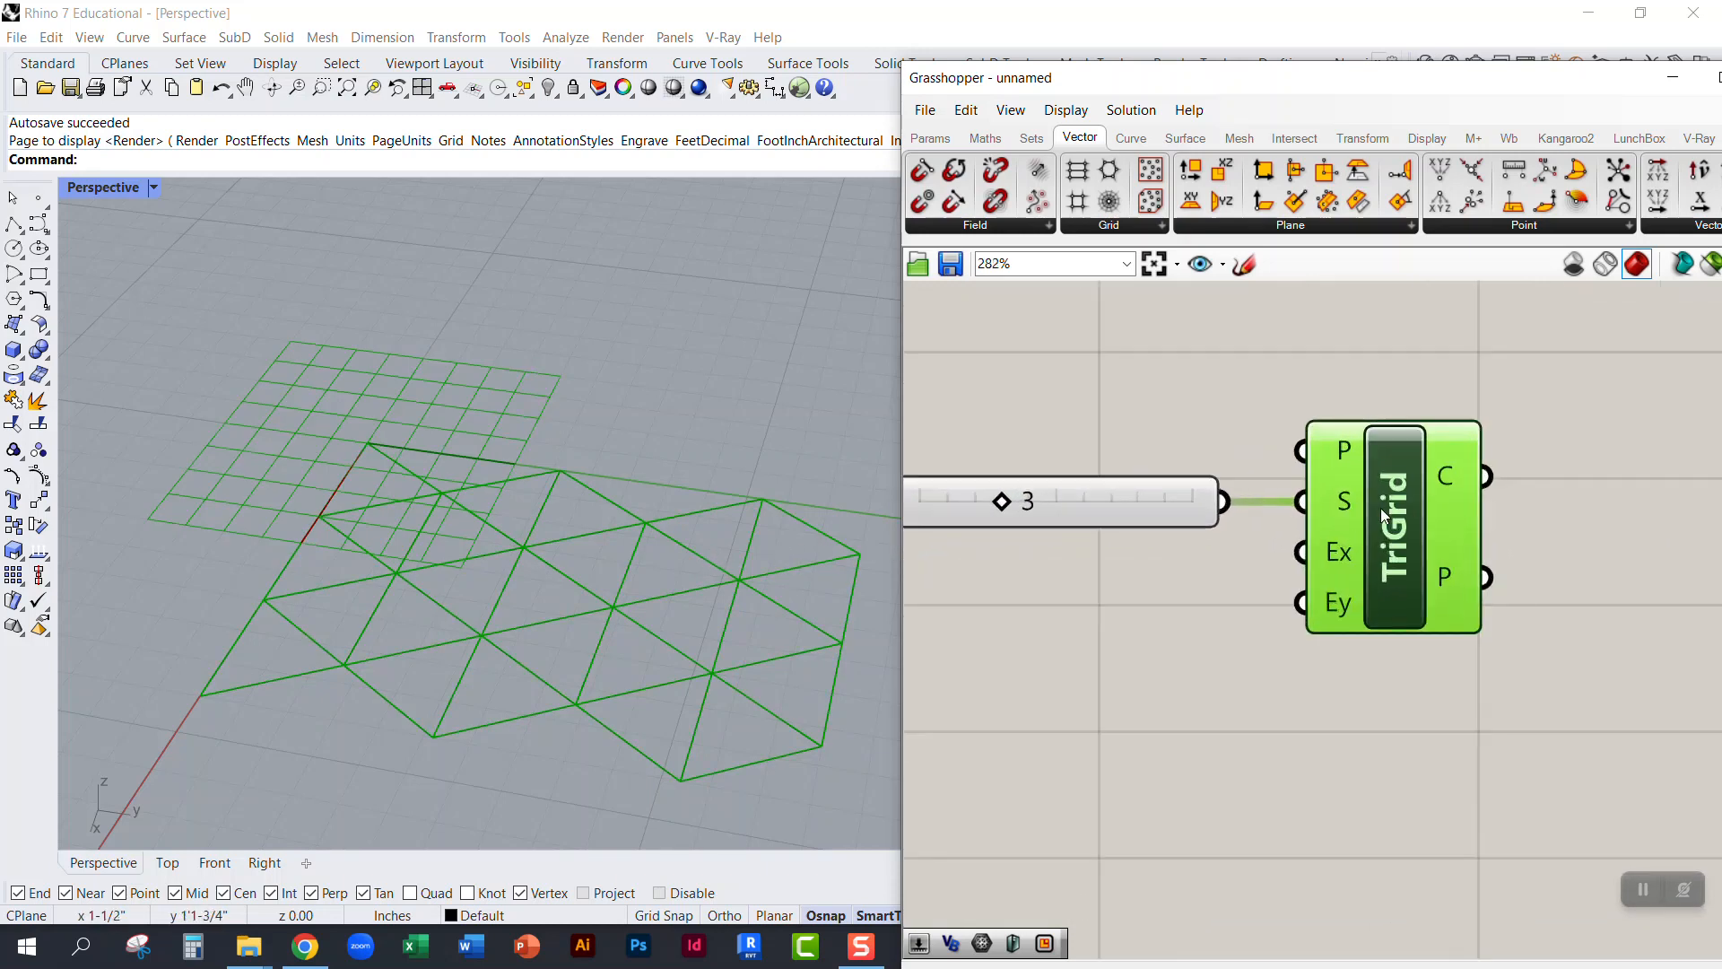
click(1426, 666)
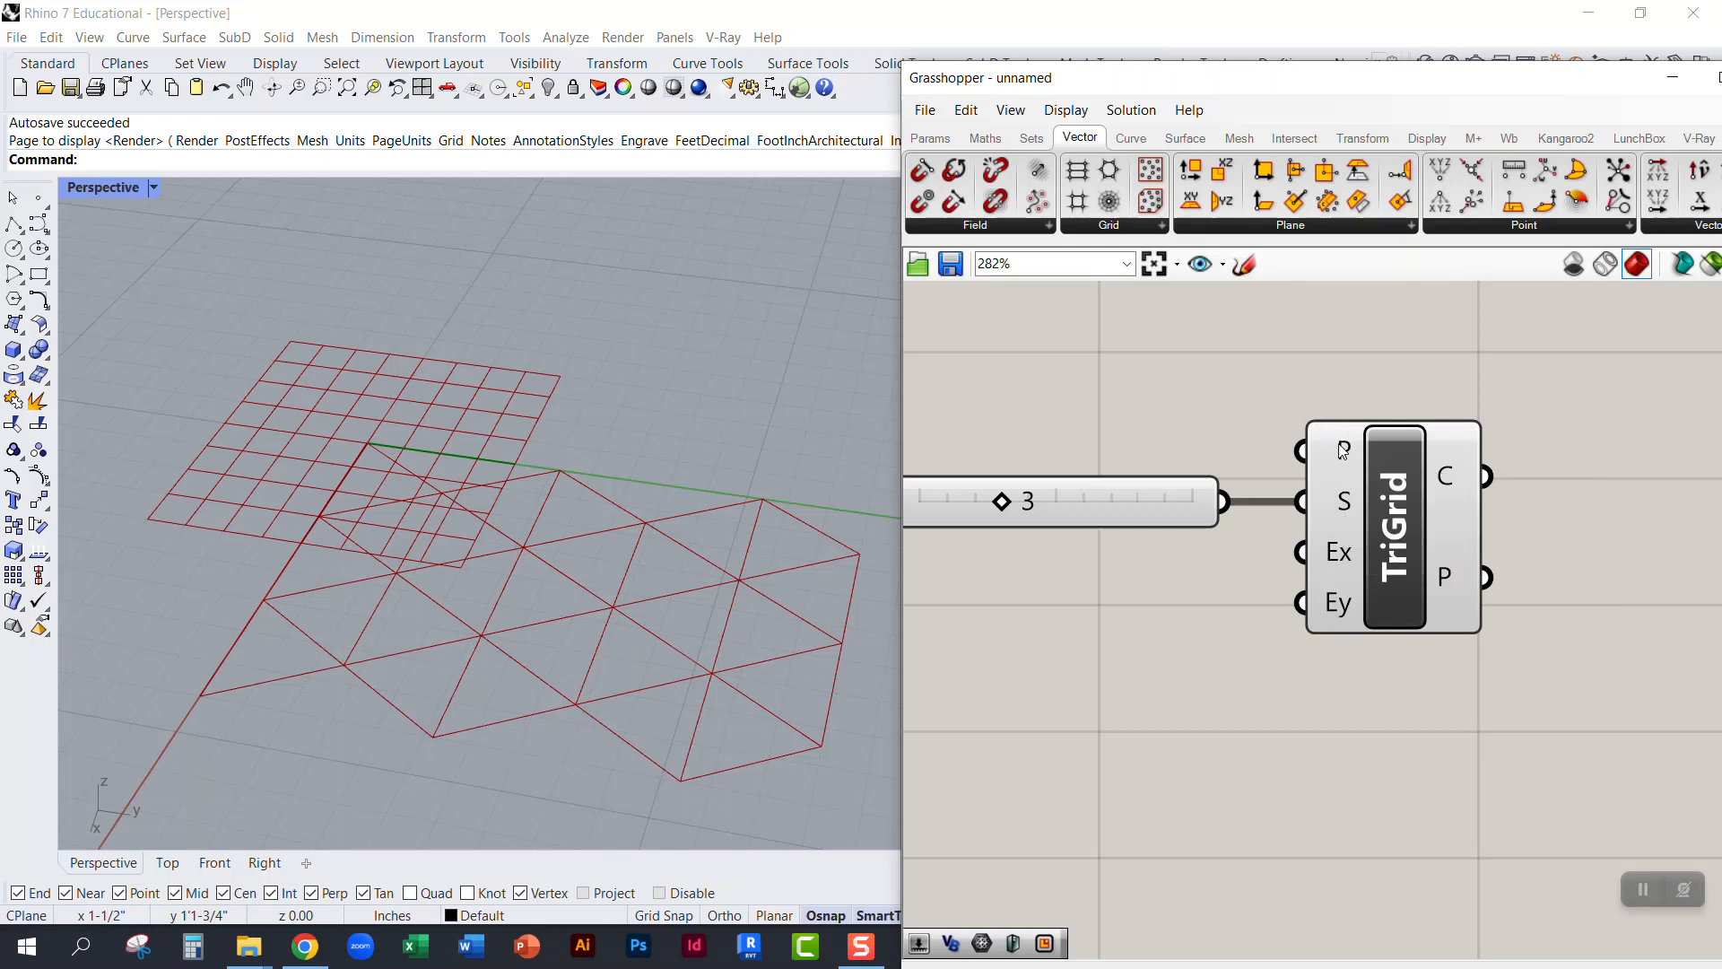
Step: Try feeding a Mesh parameter into the Triangular grid's Plane input, disconnect its wire and delete the parameter
mouse_move(1343, 450)
mouse_move(1351, 505)
mouse_move(1338, 562)
click(930, 137)
drag(1103, 171, 1302, 450)
drag(1365, 505, 1395, 489)
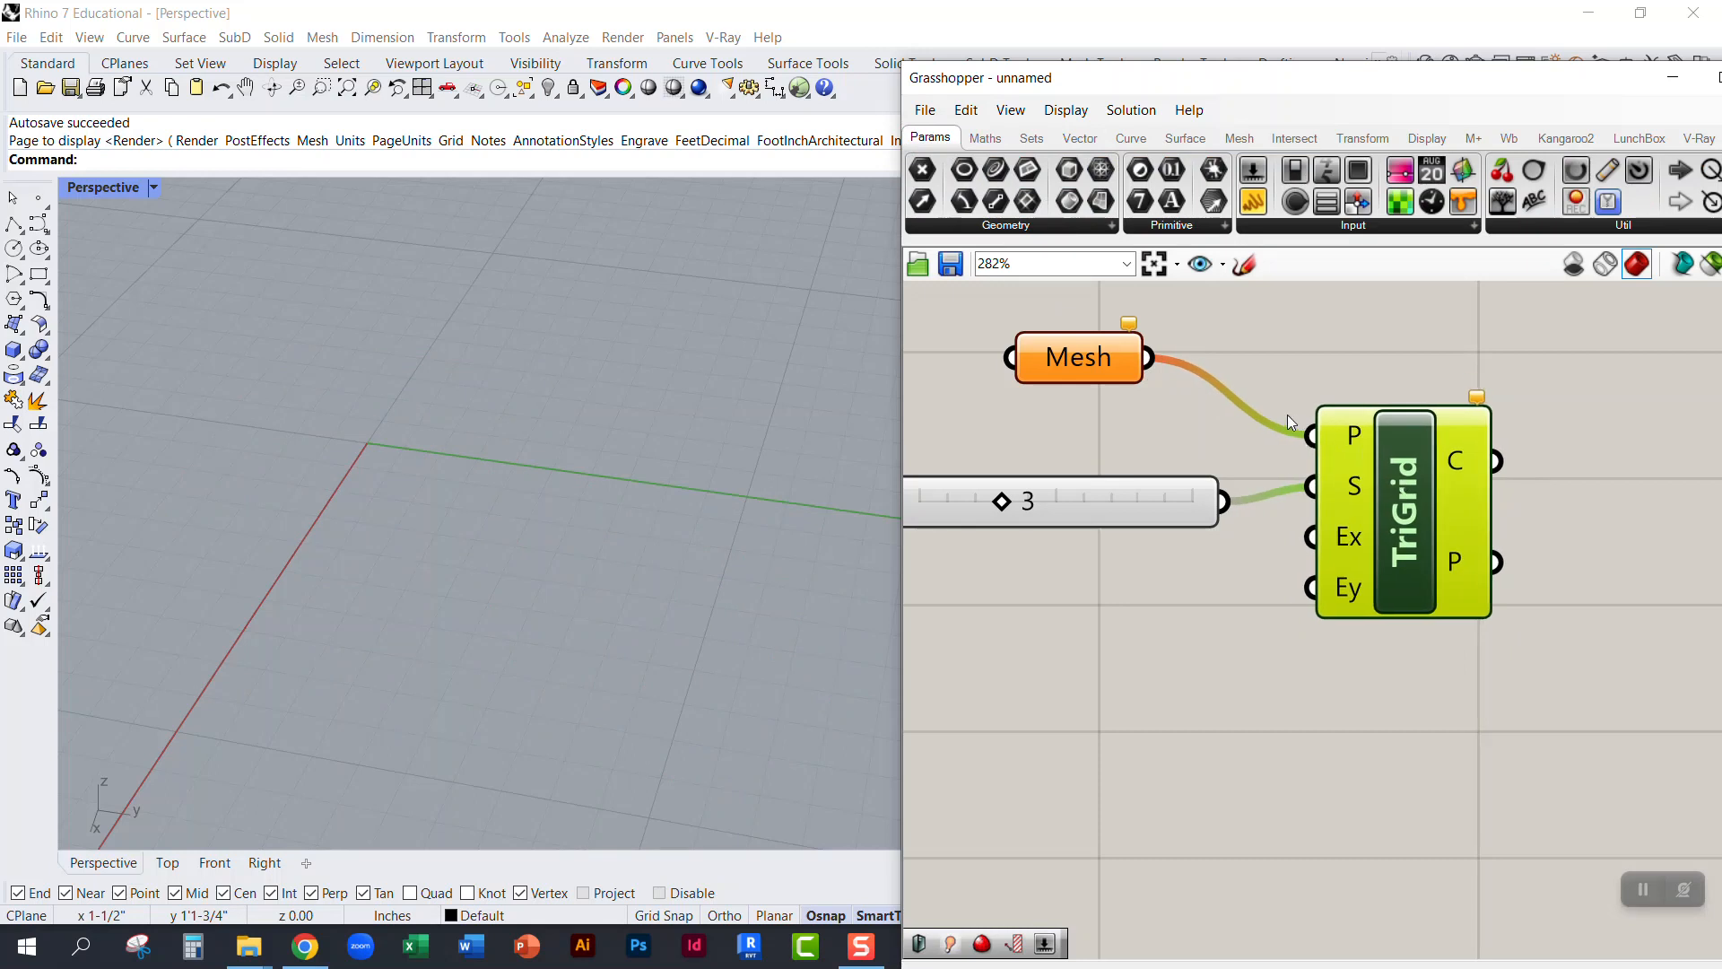
ctrl+drag(1302, 434, 1193, 377)
click(1095, 359)
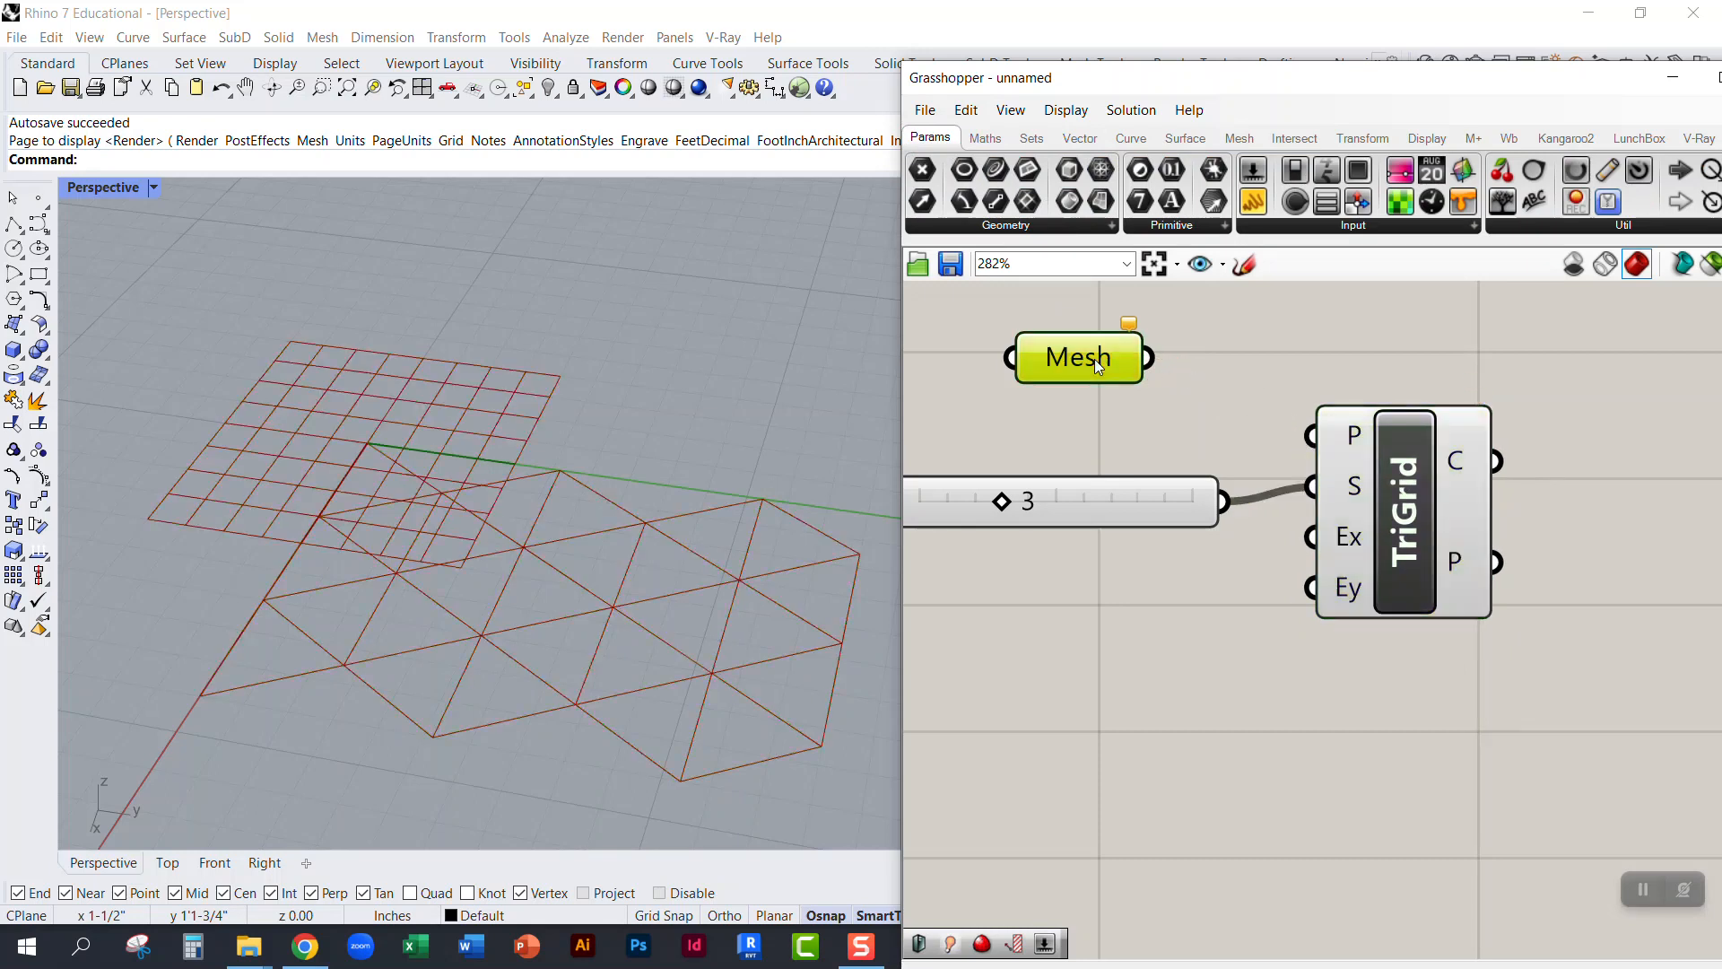
key(Delete)
Step: Place an XZ Plane component above the Size slider and connect it to the Triangular grid's Plane input
double_click(1117, 393)
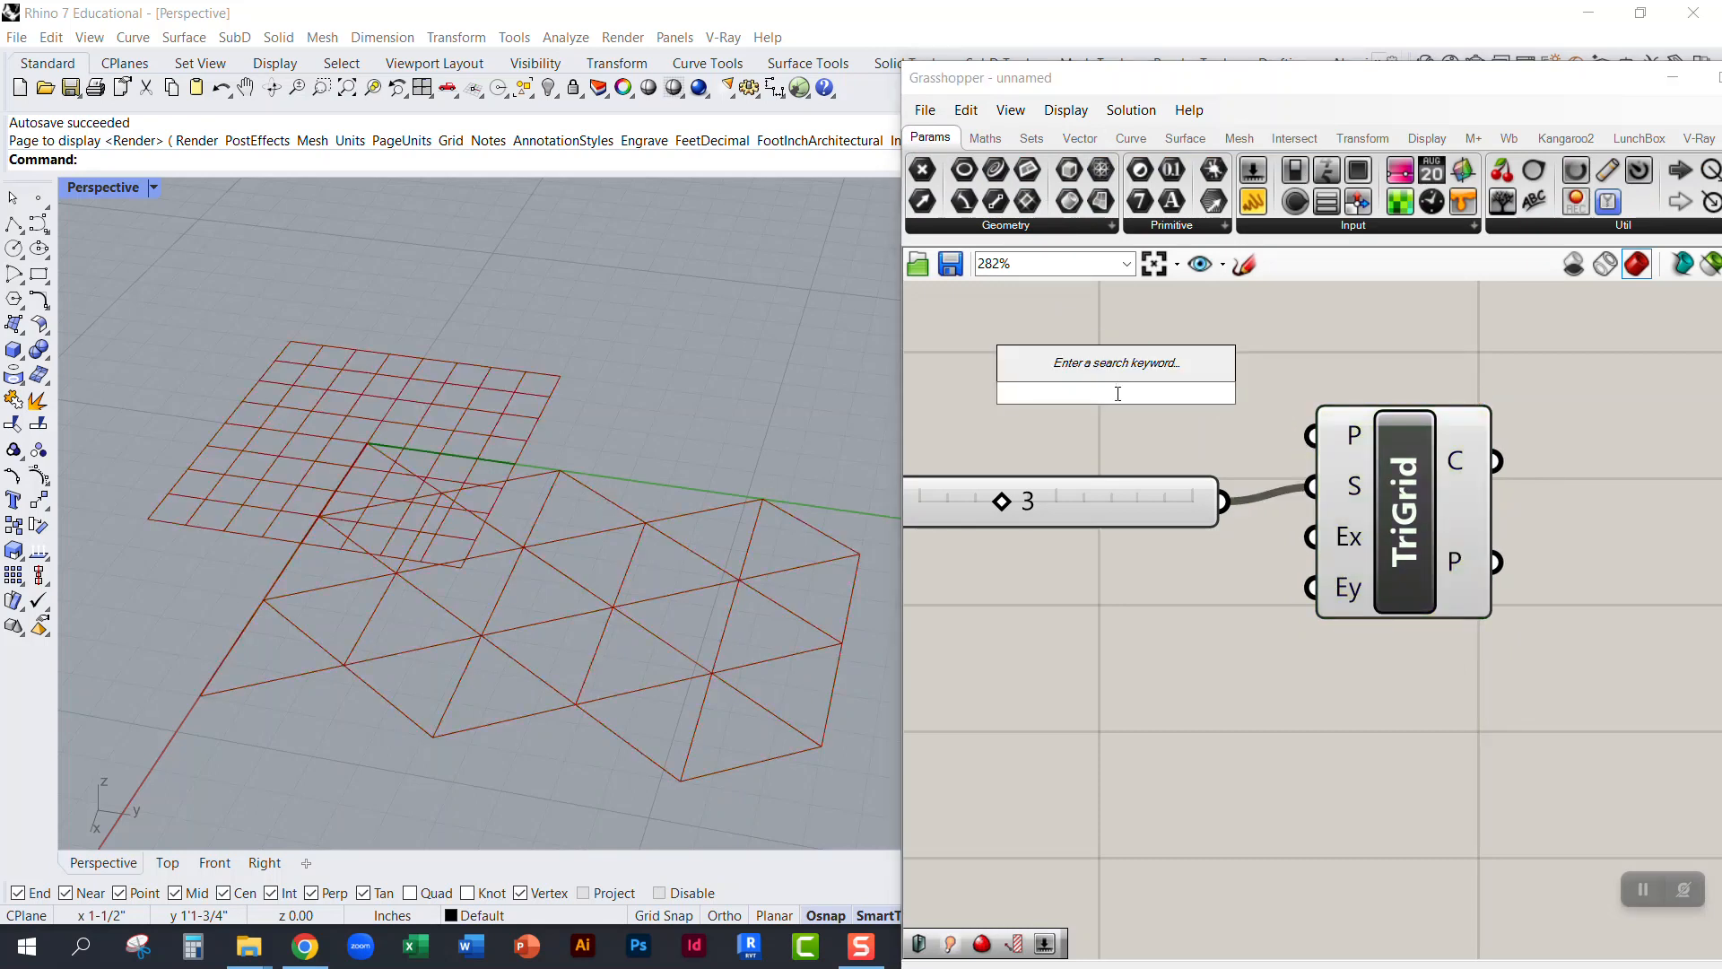
text(xz)
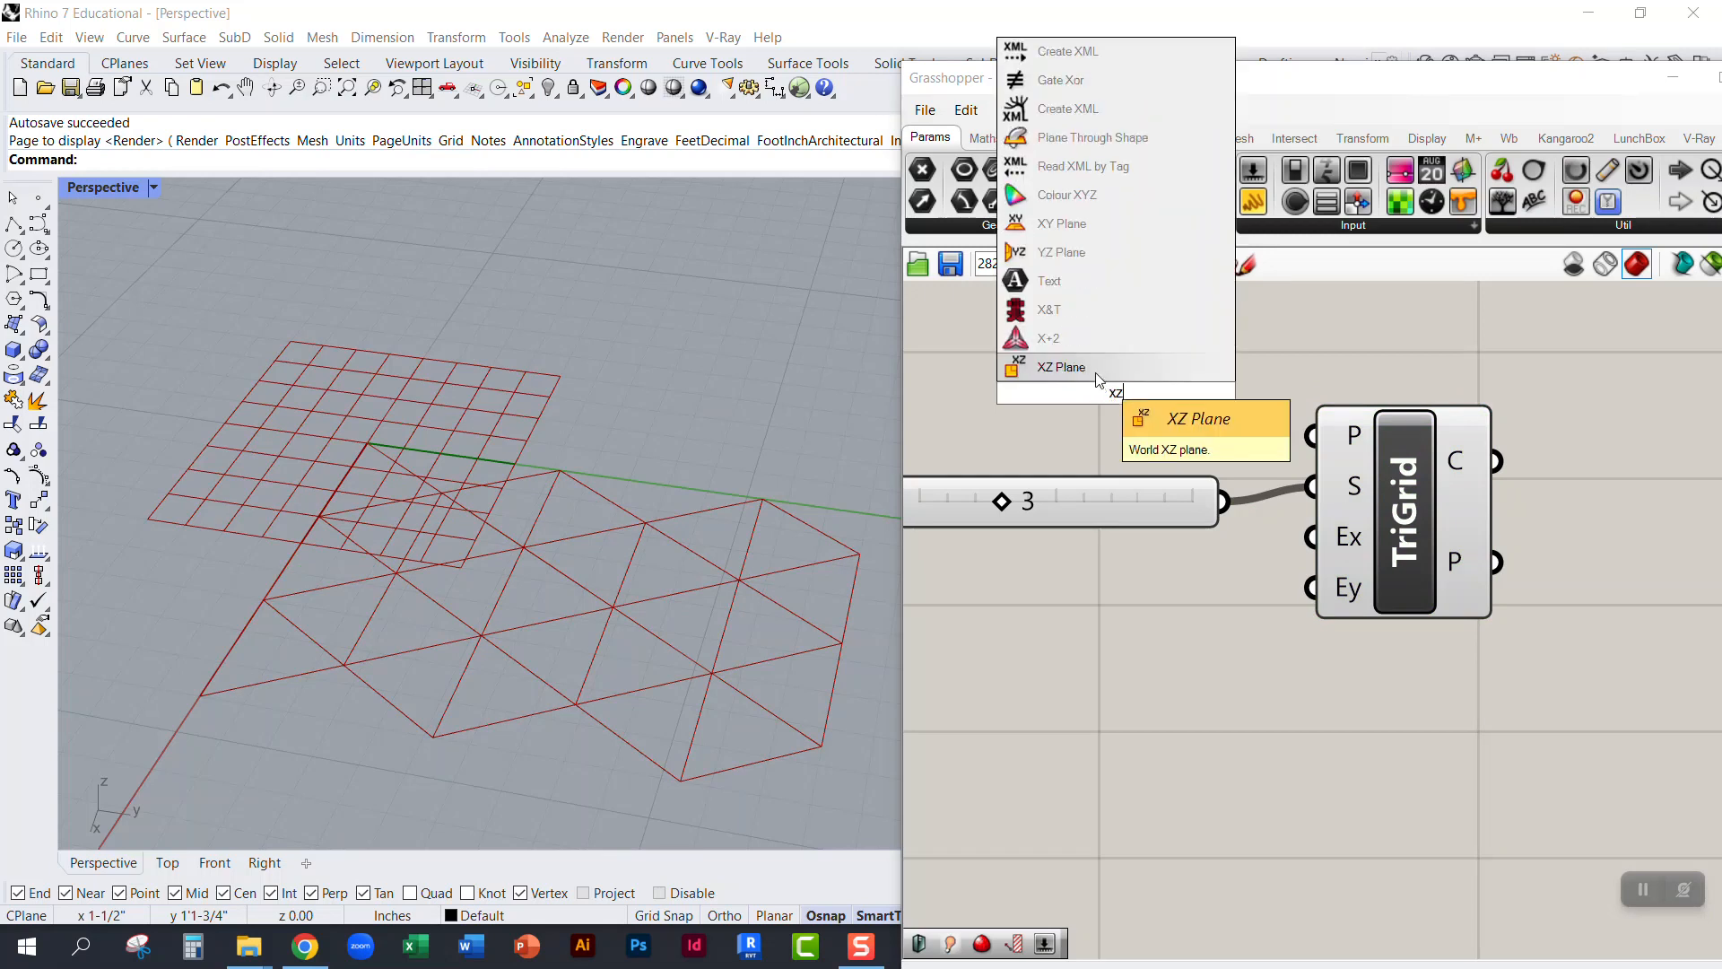
key(Return)
drag(1203, 391, 1298, 440)
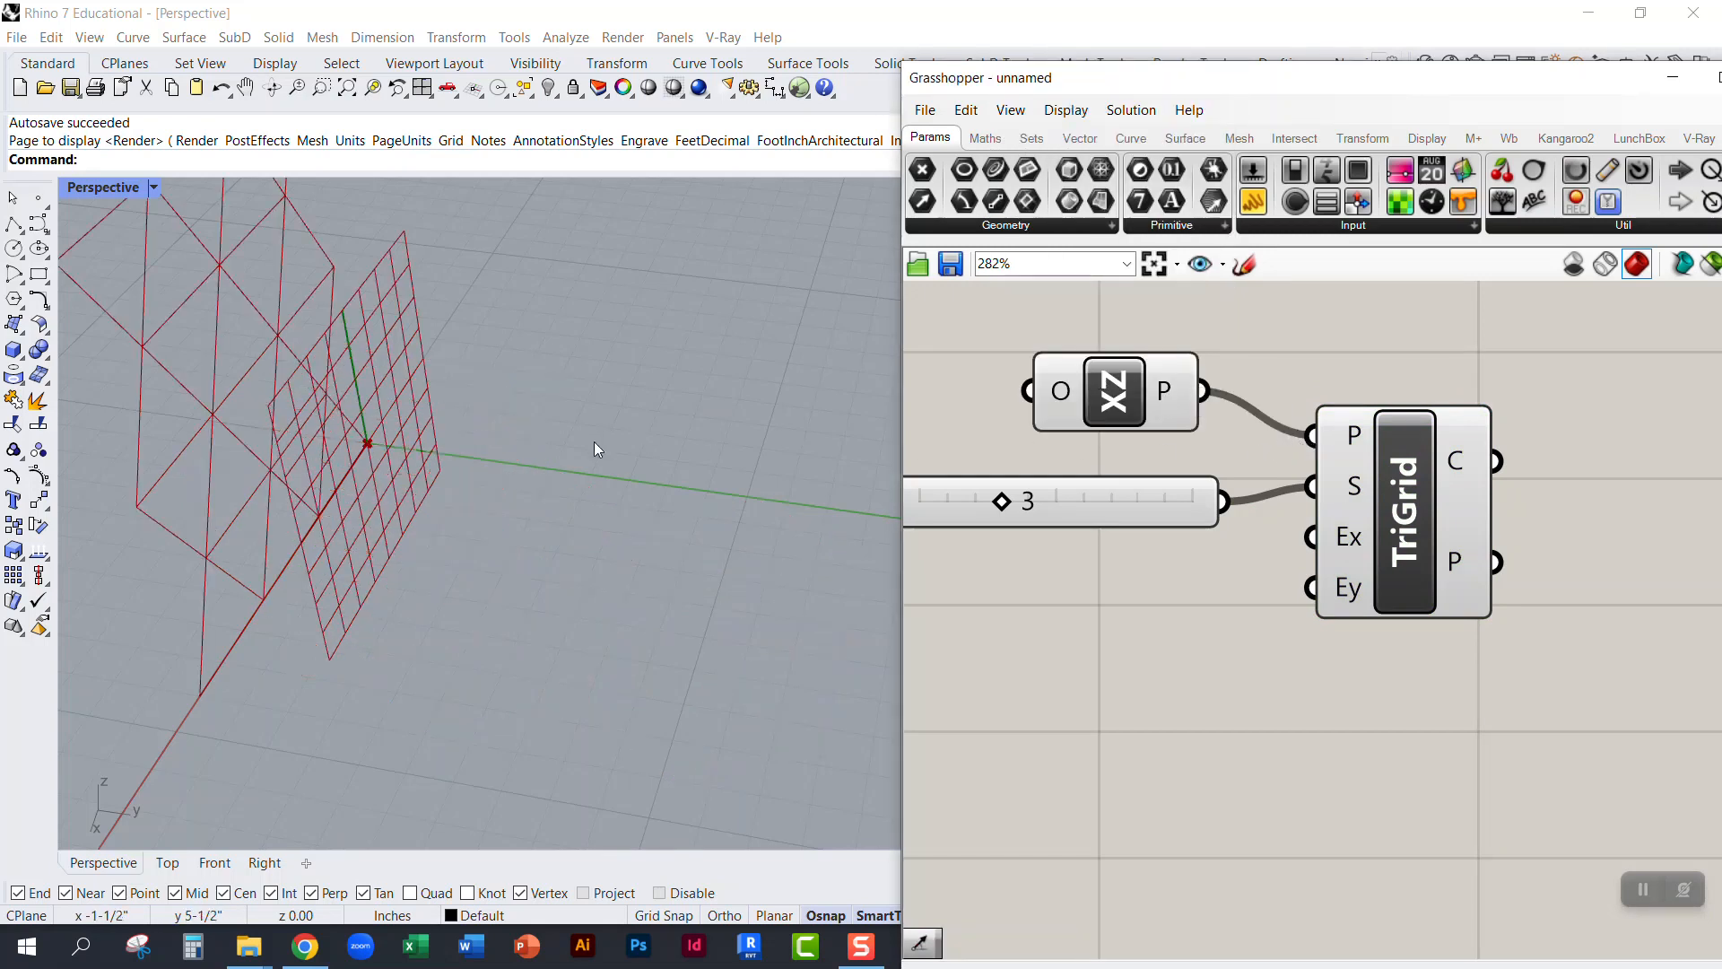
Step: Examine the vertical grid in the Perspective viewport, selecting the Triangular grid component to distinguish its cells from the plane preview
right_drag(590, 466, 539, 439)
scroll(515, 470, down, 5)
scroll(448, 399, up, 6)
right_drag(451, 407, 622, 369)
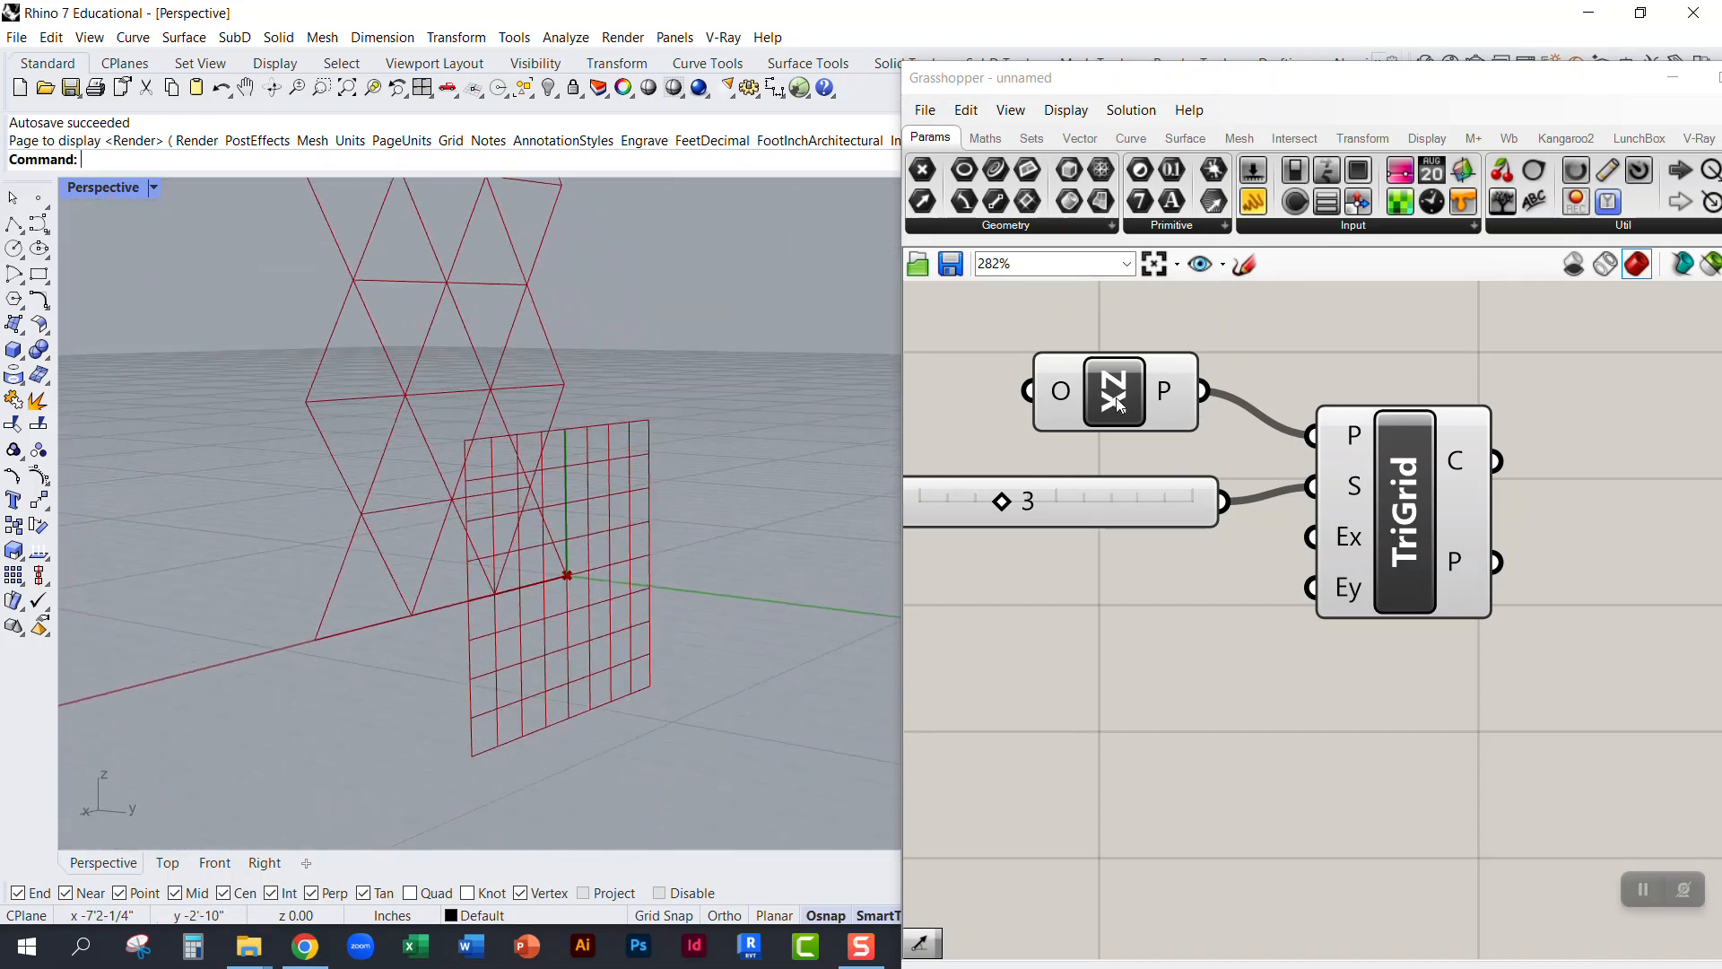
click(1392, 528)
drag(1391, 528, 1421, 512)
right_drag(546, 484, 776, 477)
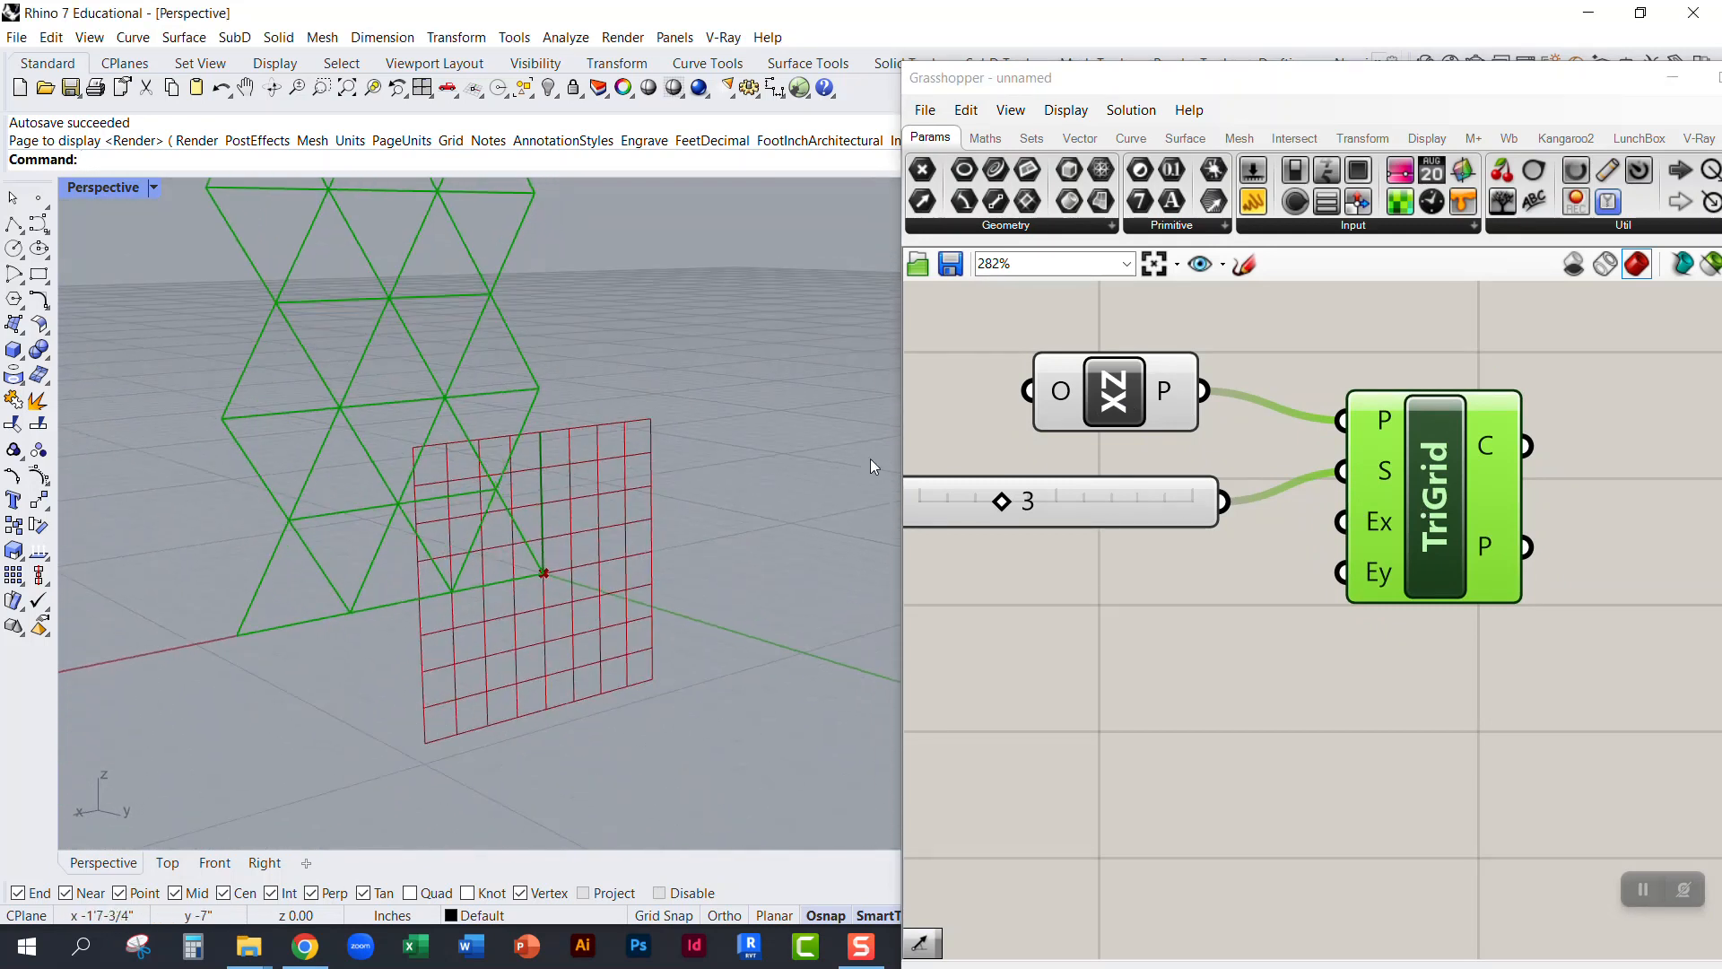
Step: Turn off the XZ Plane component's preview and reposition the component above the Size slider
click(1108, 408)
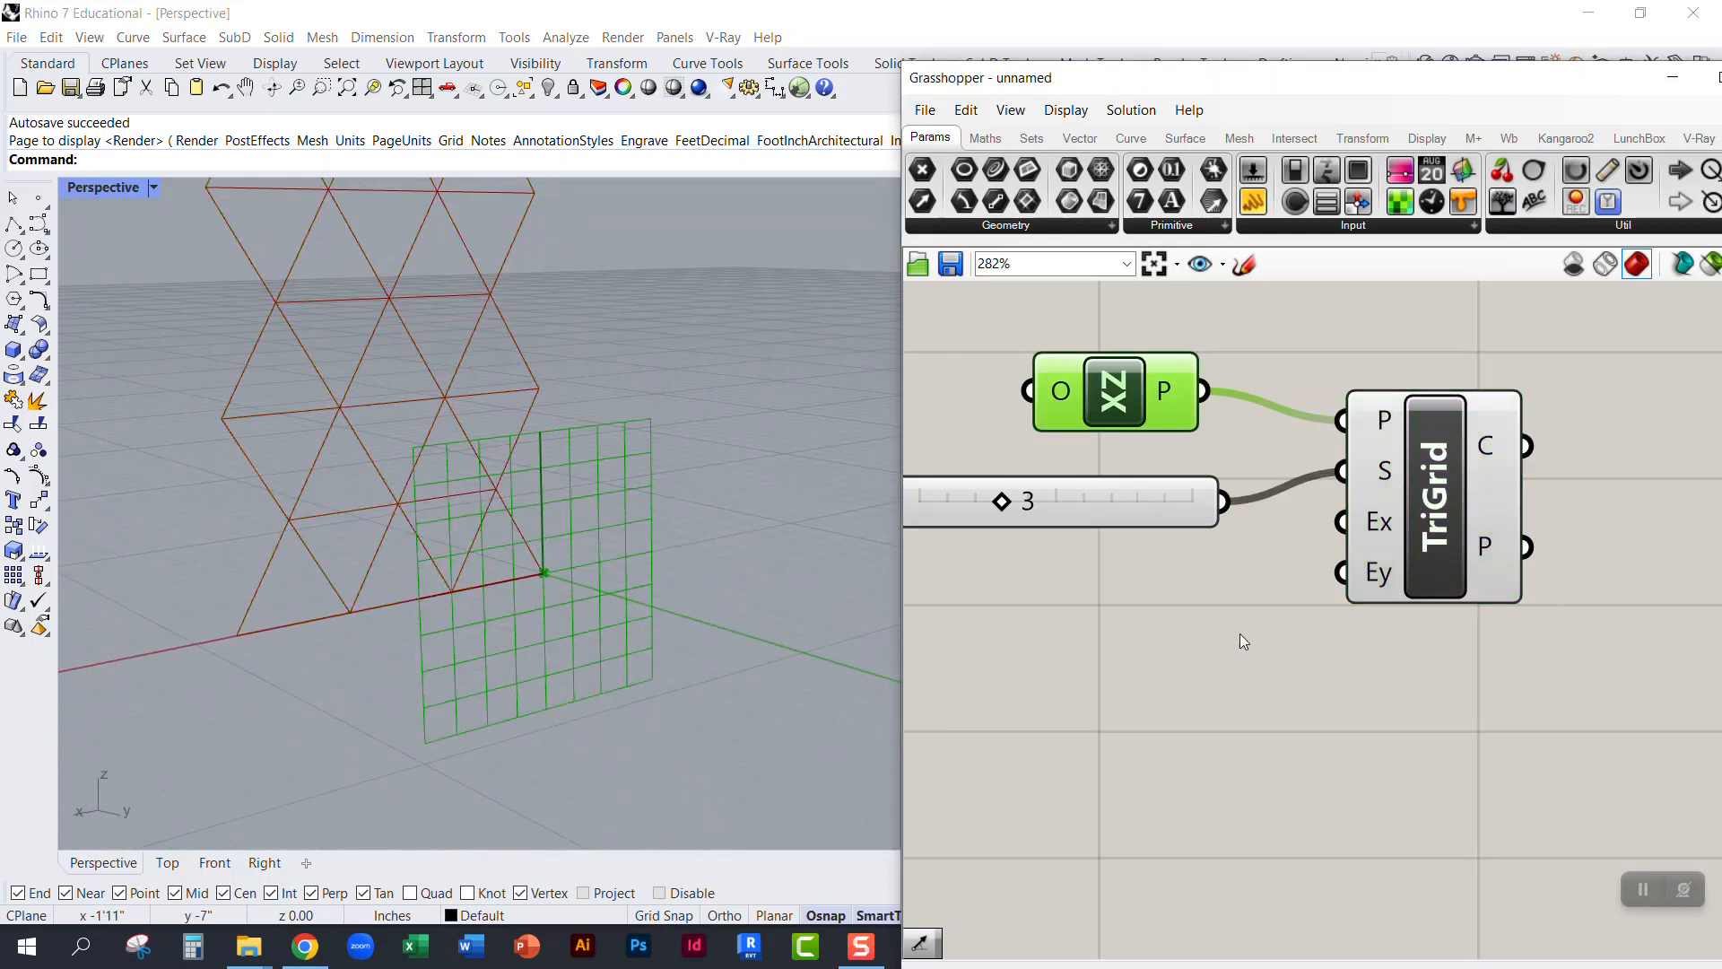
scroll(1238, 637, down, 2)
right_click(1148, 370)
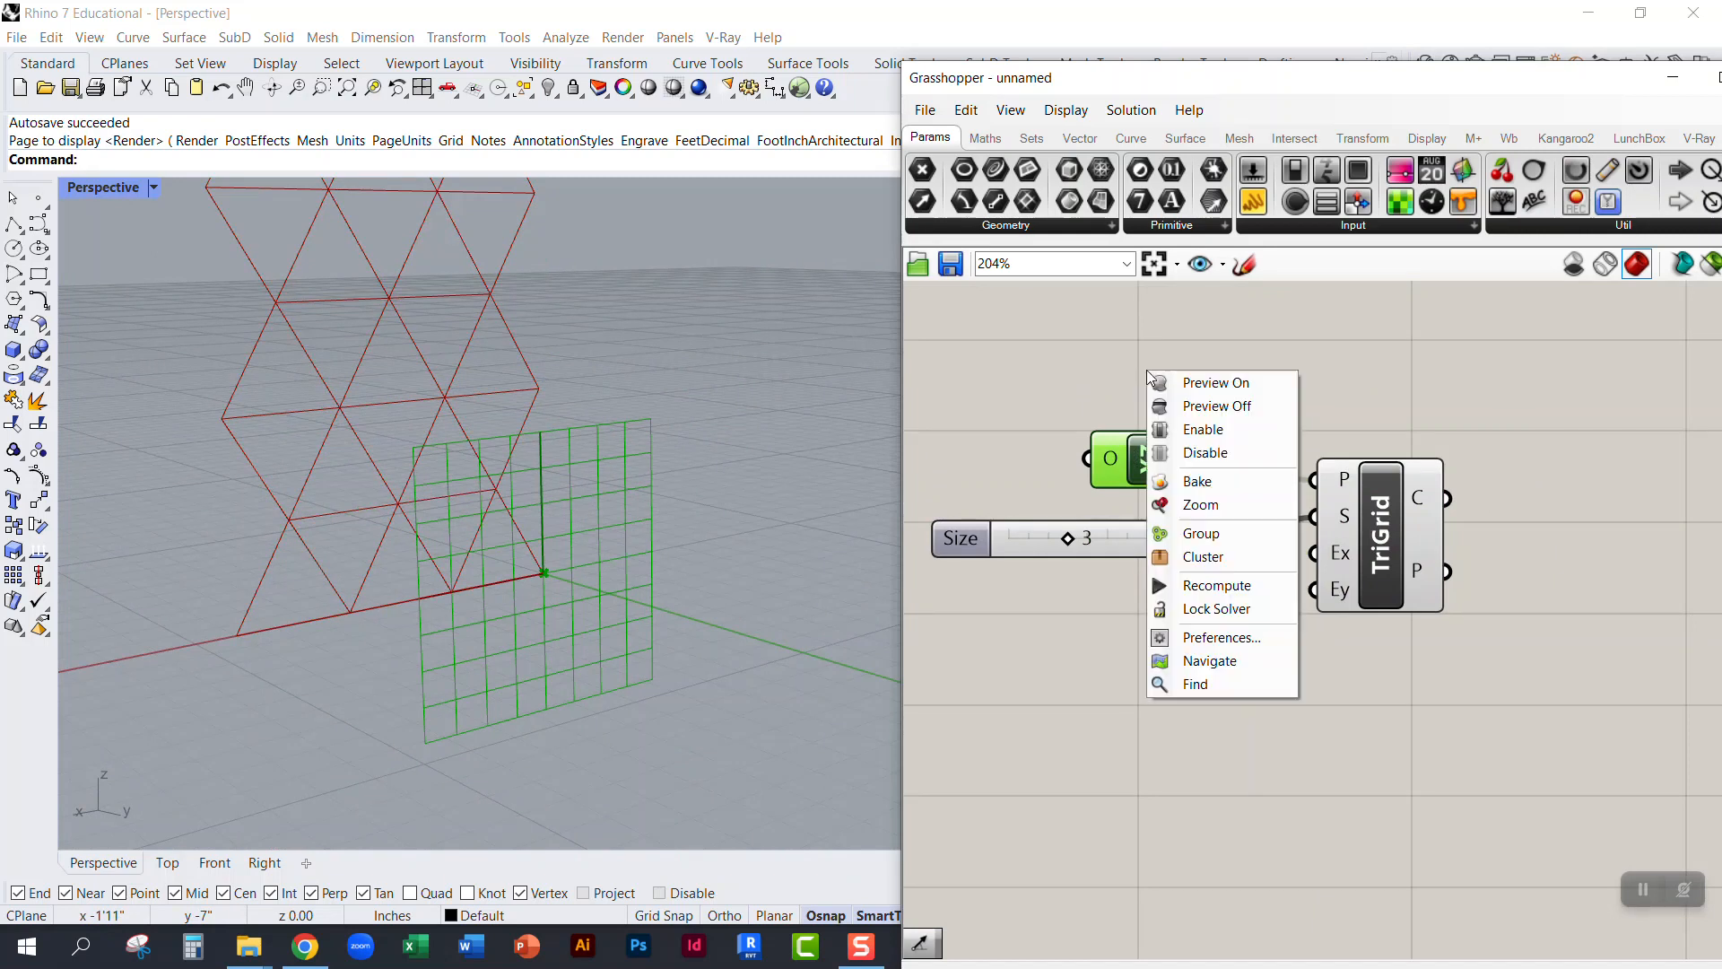
click(1193, 406)
click(1147, 379)
drag(1121, 457, 1101, 407)
right_drag(556, 494, 709, 500)
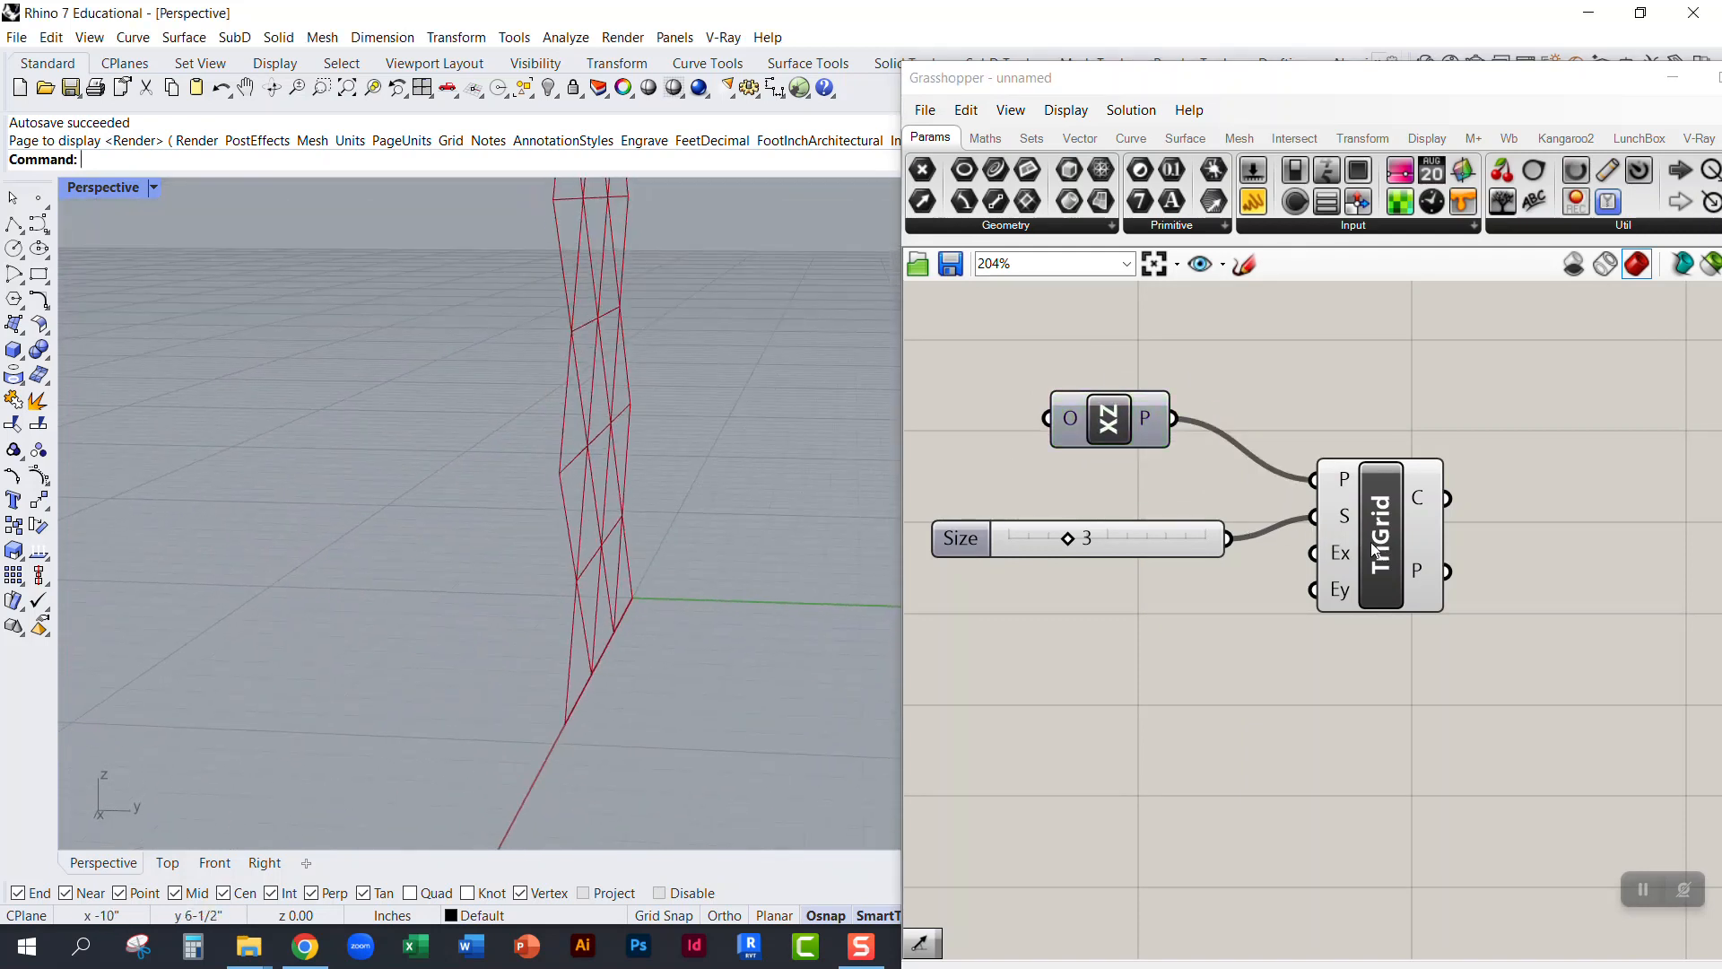
drag(1110, 418, 1140, 436)
right_drag(708, 466, 584, 519)
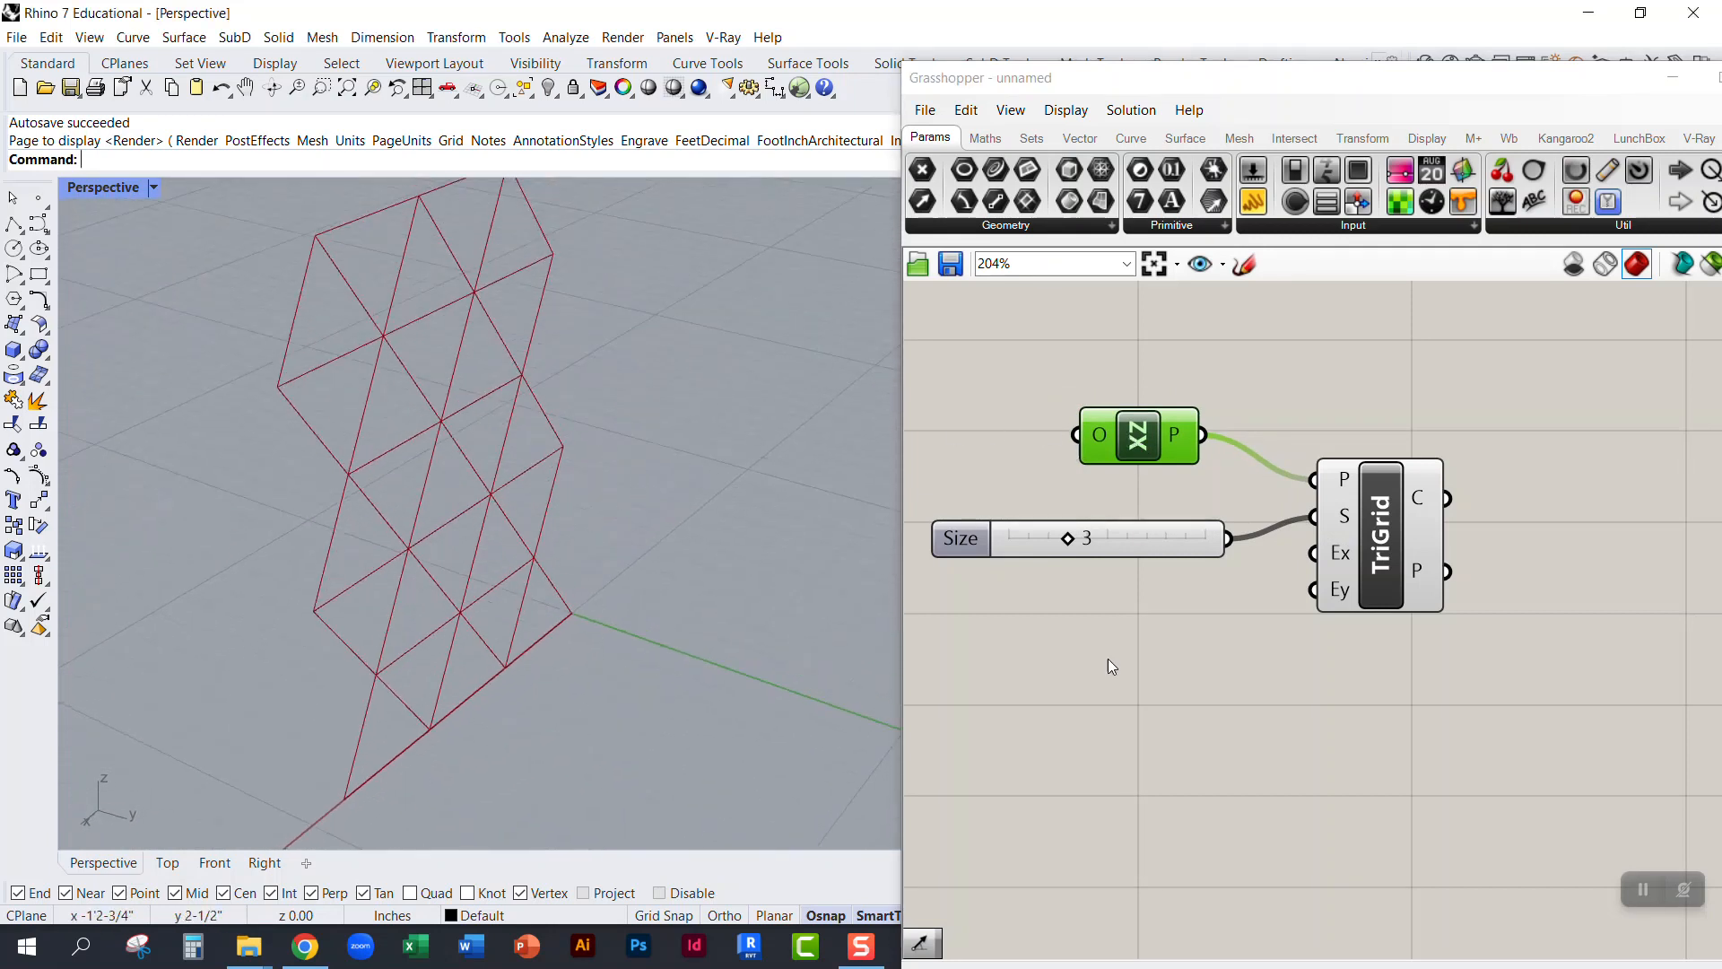
Step: Add a Line parameter below the Size slider and remove it from the canvas
double_click(1134, 680)
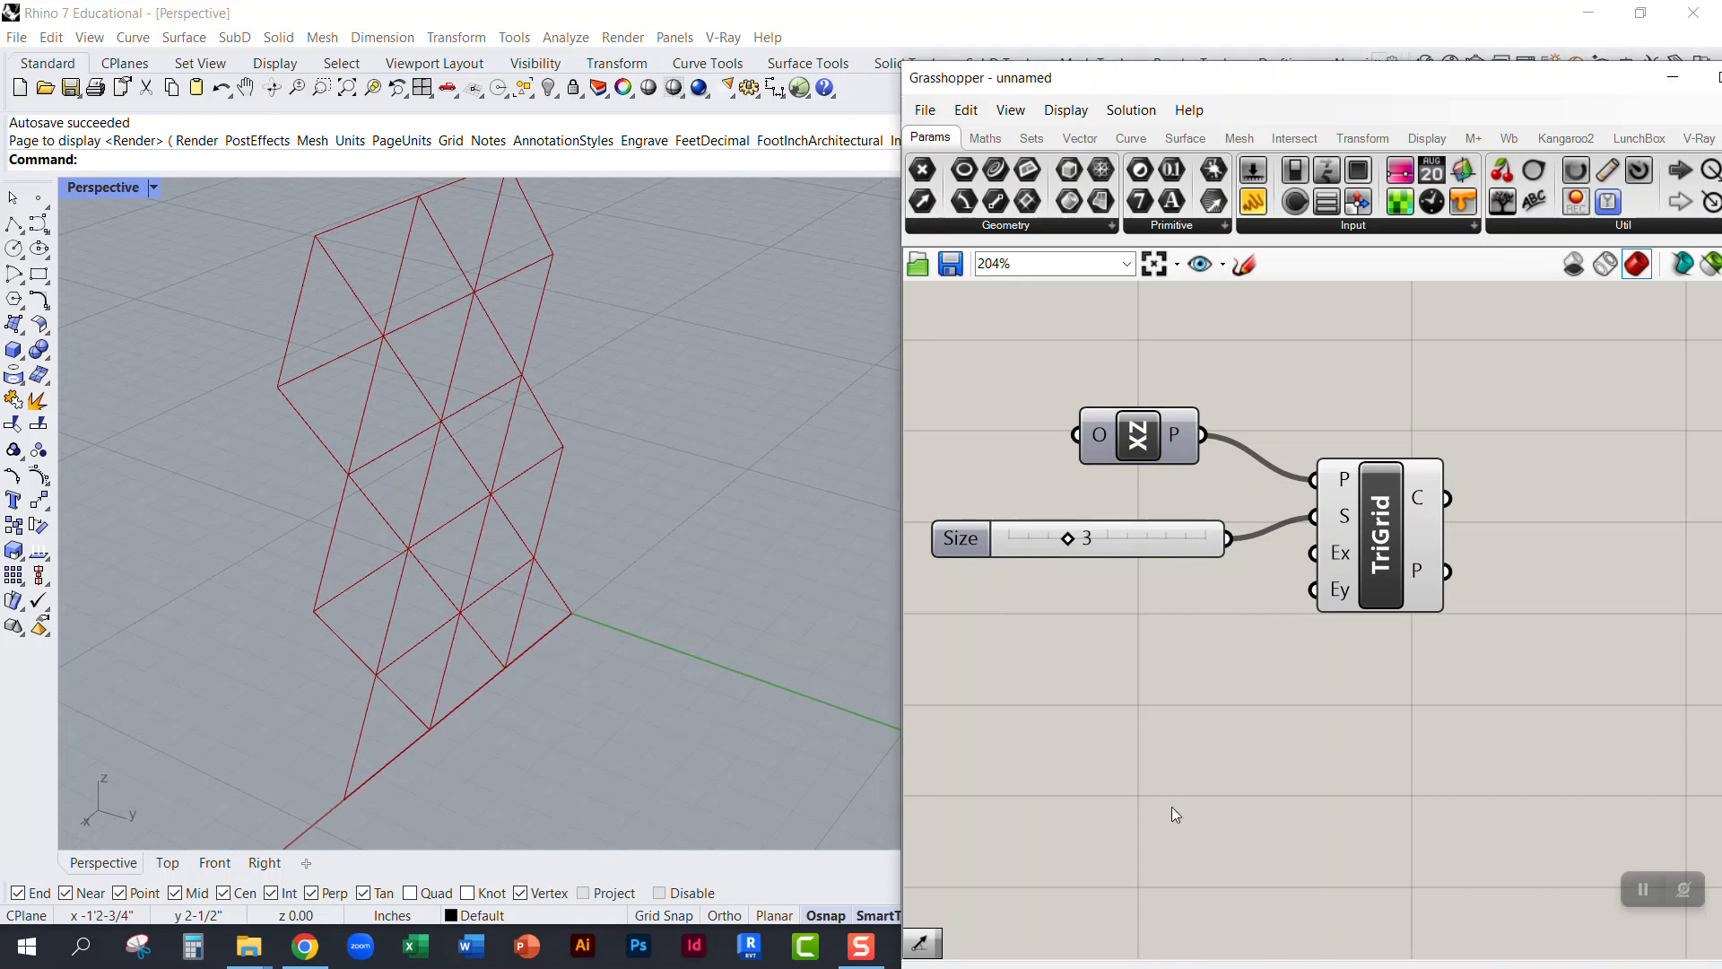
double_click(1134, 666)
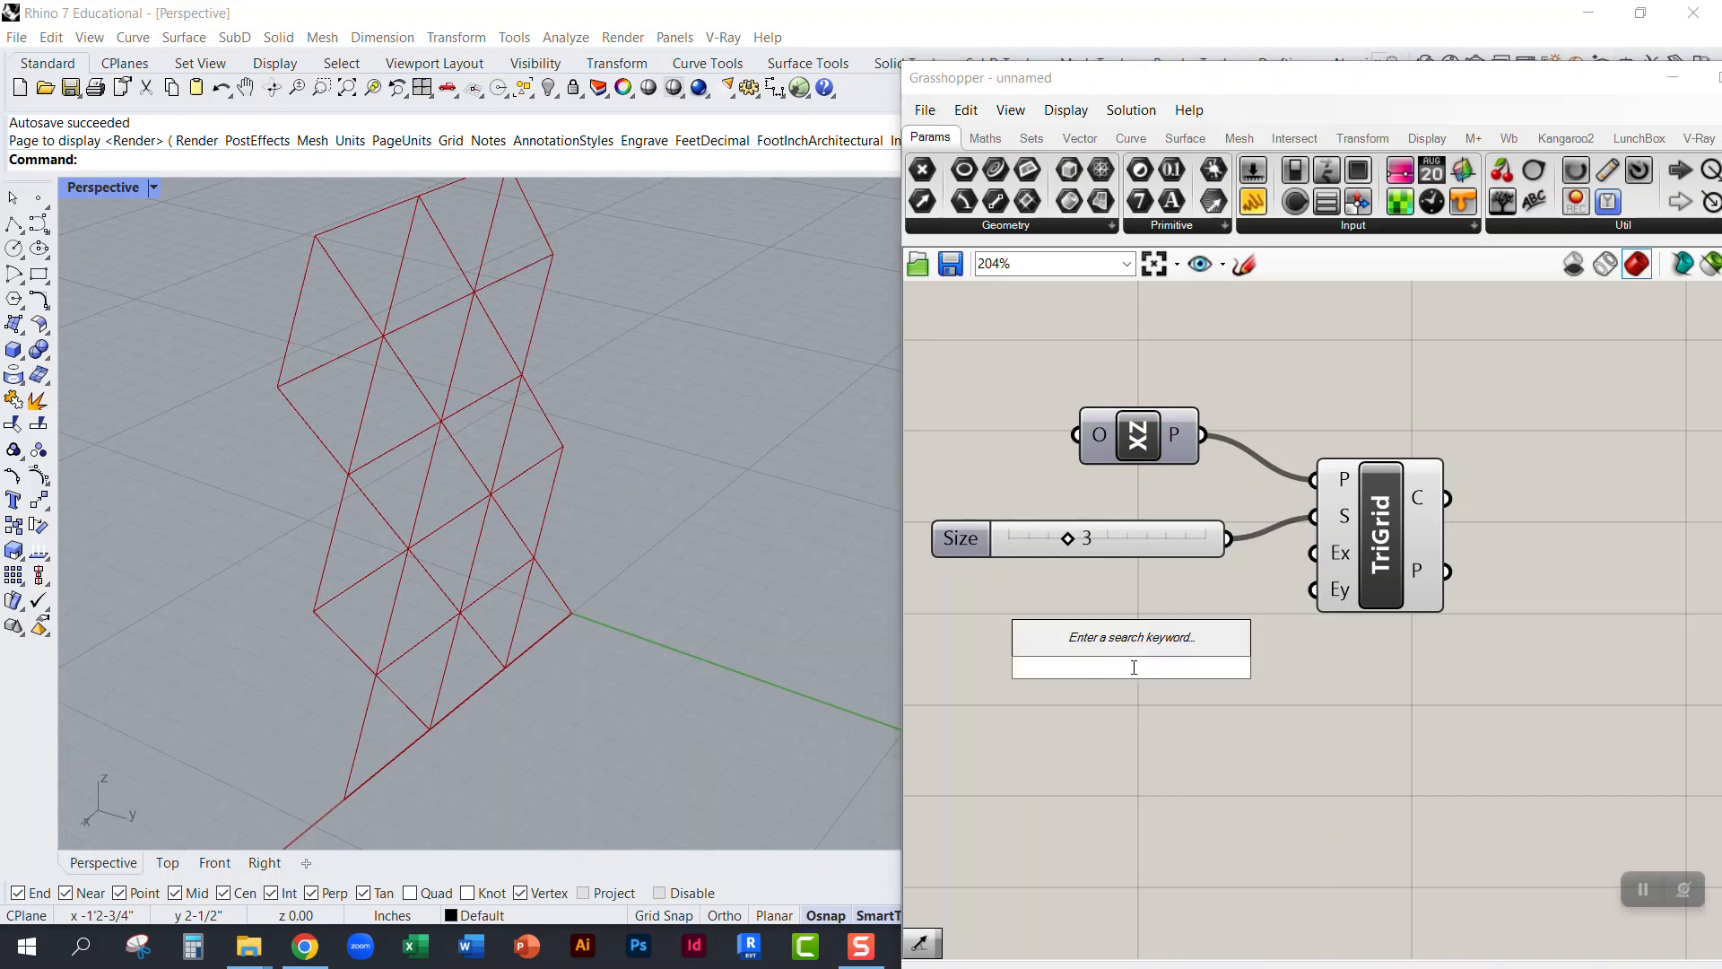
text(line)
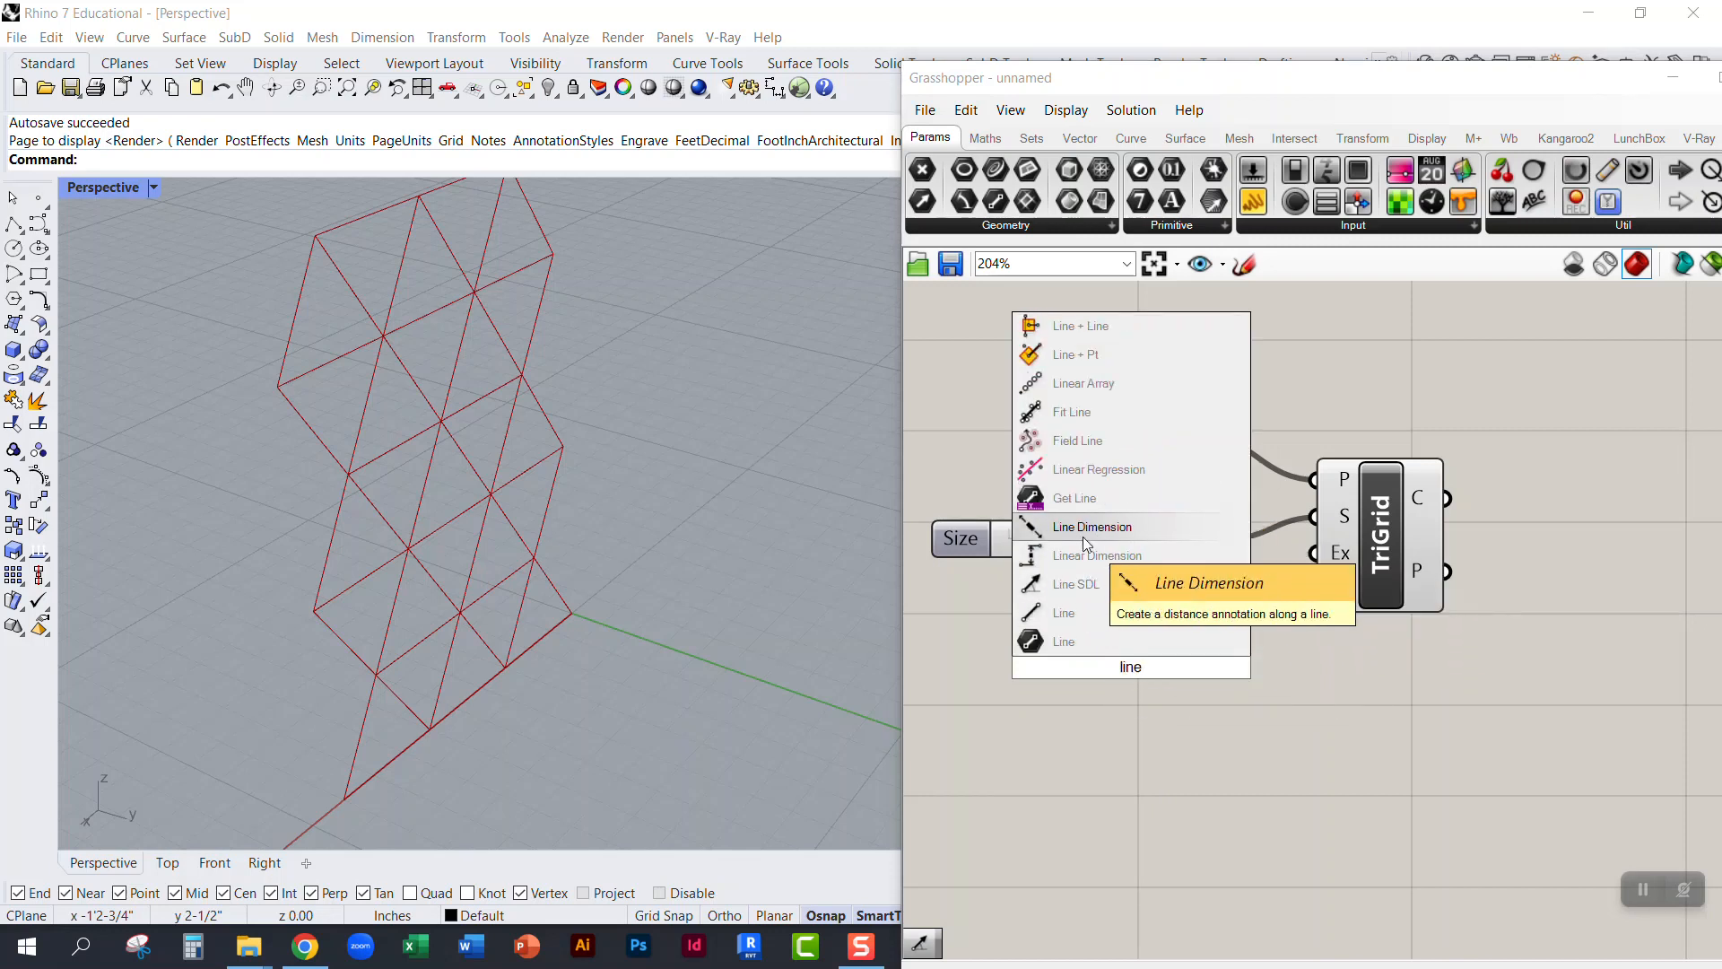
click(1066, 643)
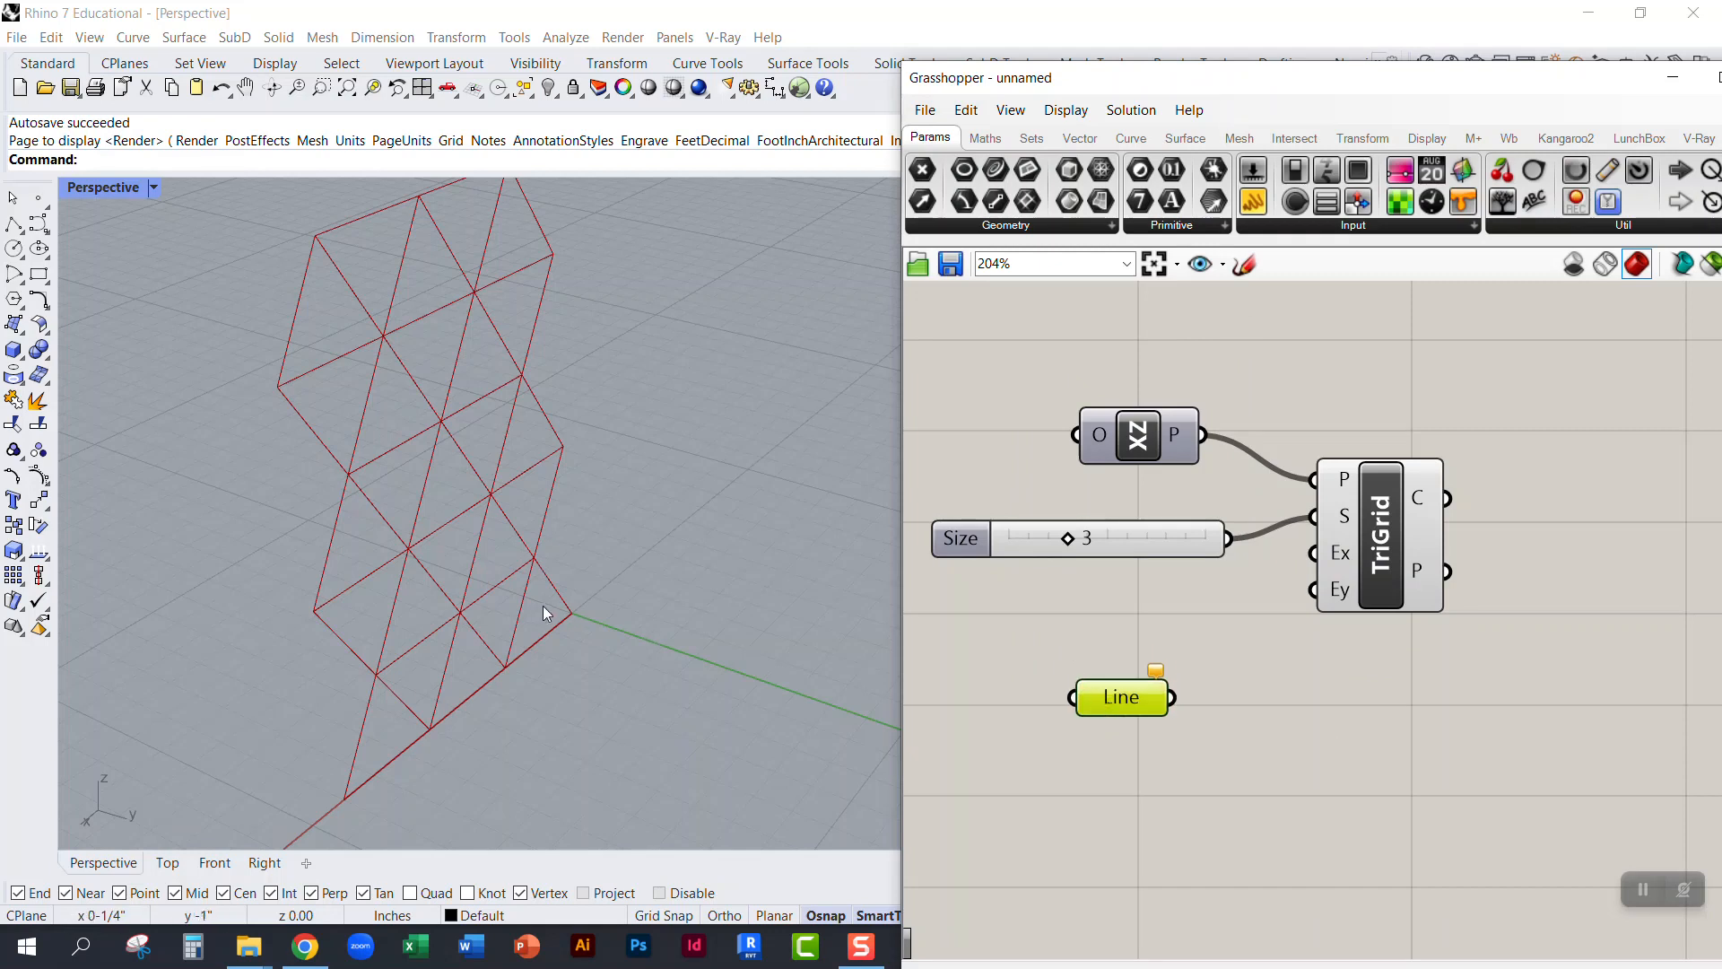
right_drag(615, 619, 827, 626)
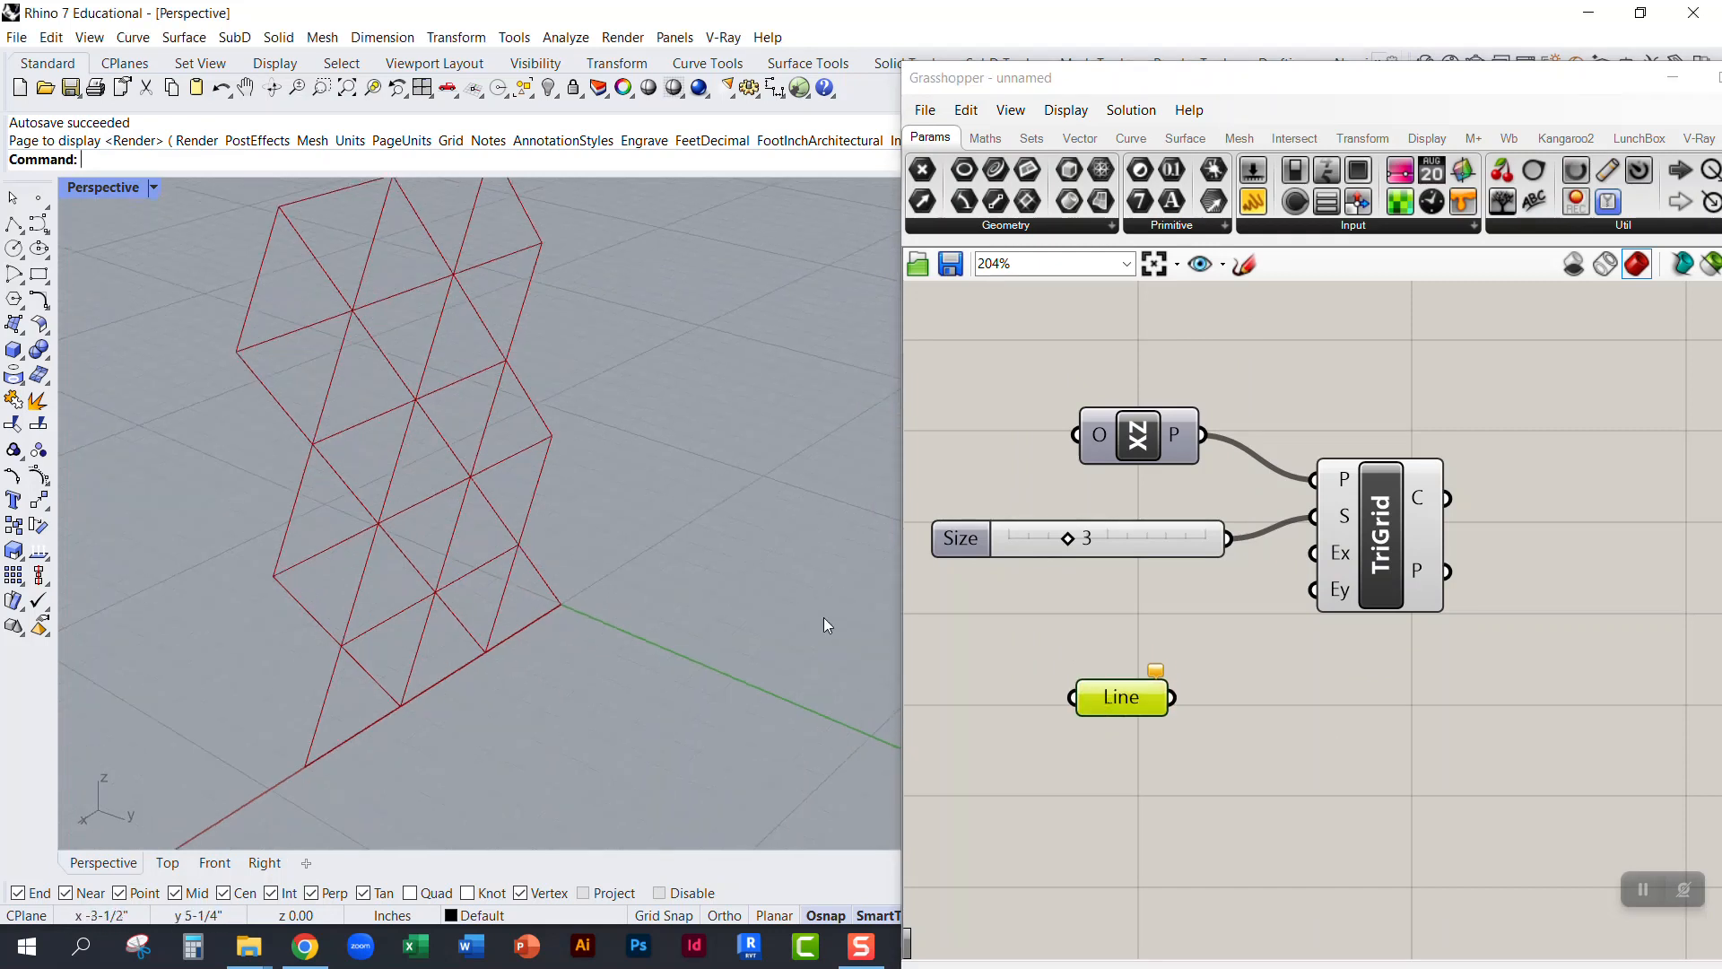
click(1108, 700)
key(Delete)
Step: Add a two-point Line component below the Size slider and remove it from the canvas
double_click(1111, 721)
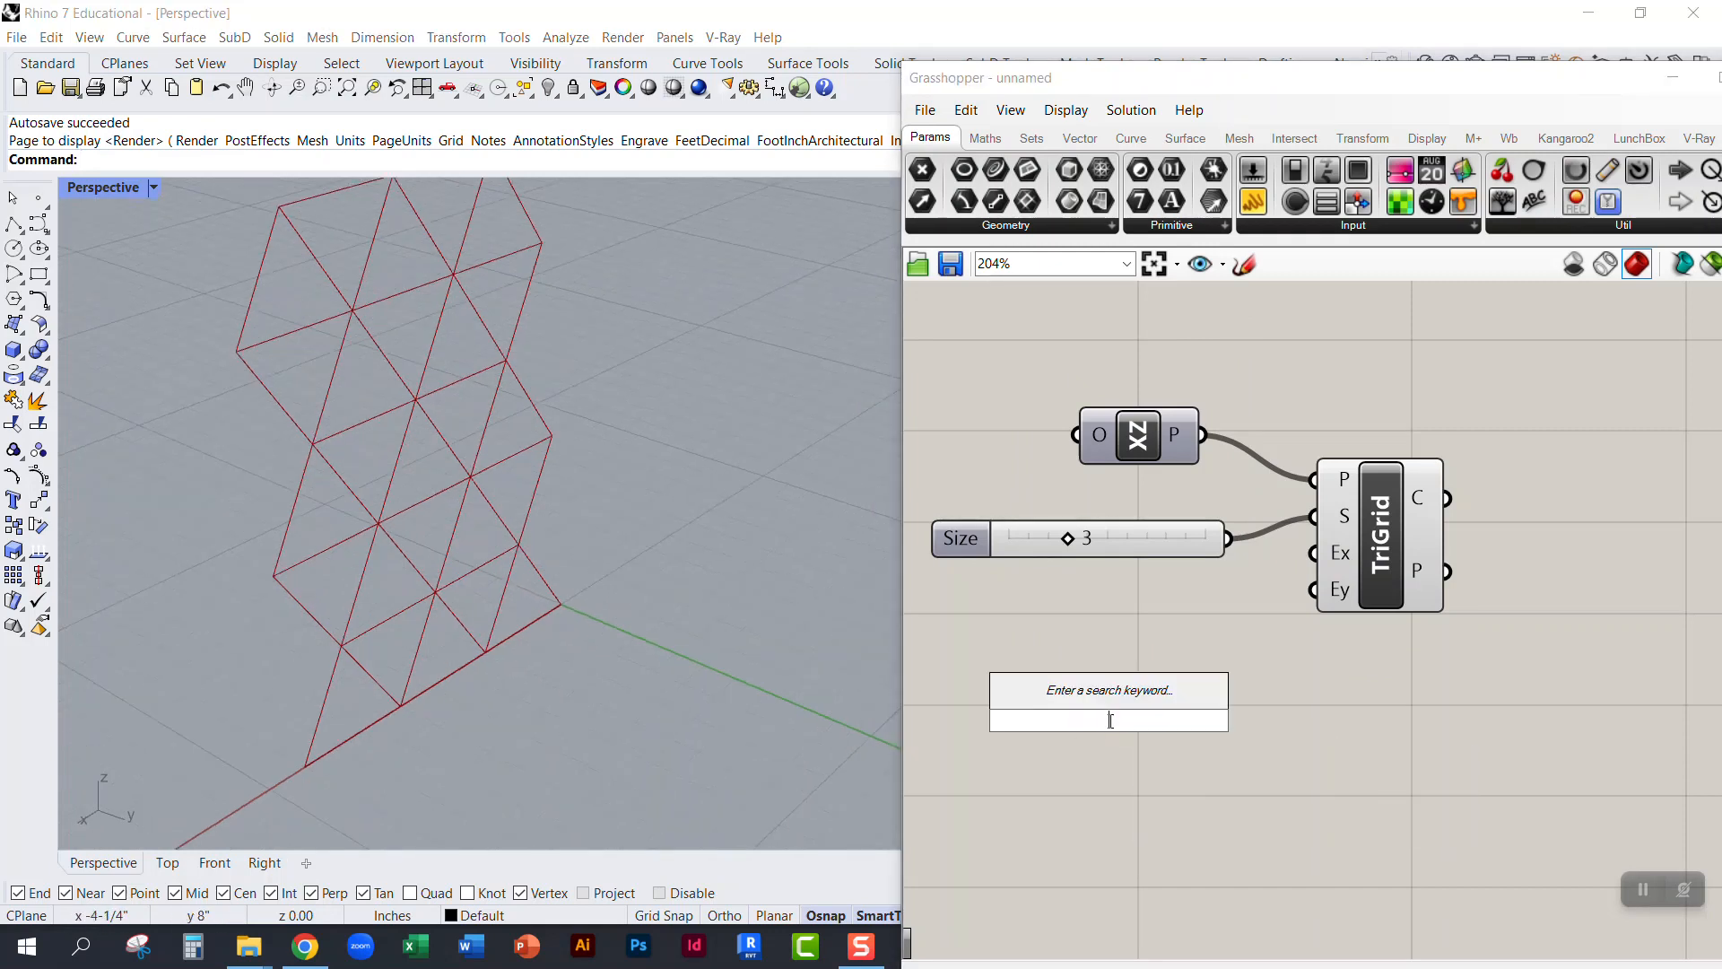
text(line)
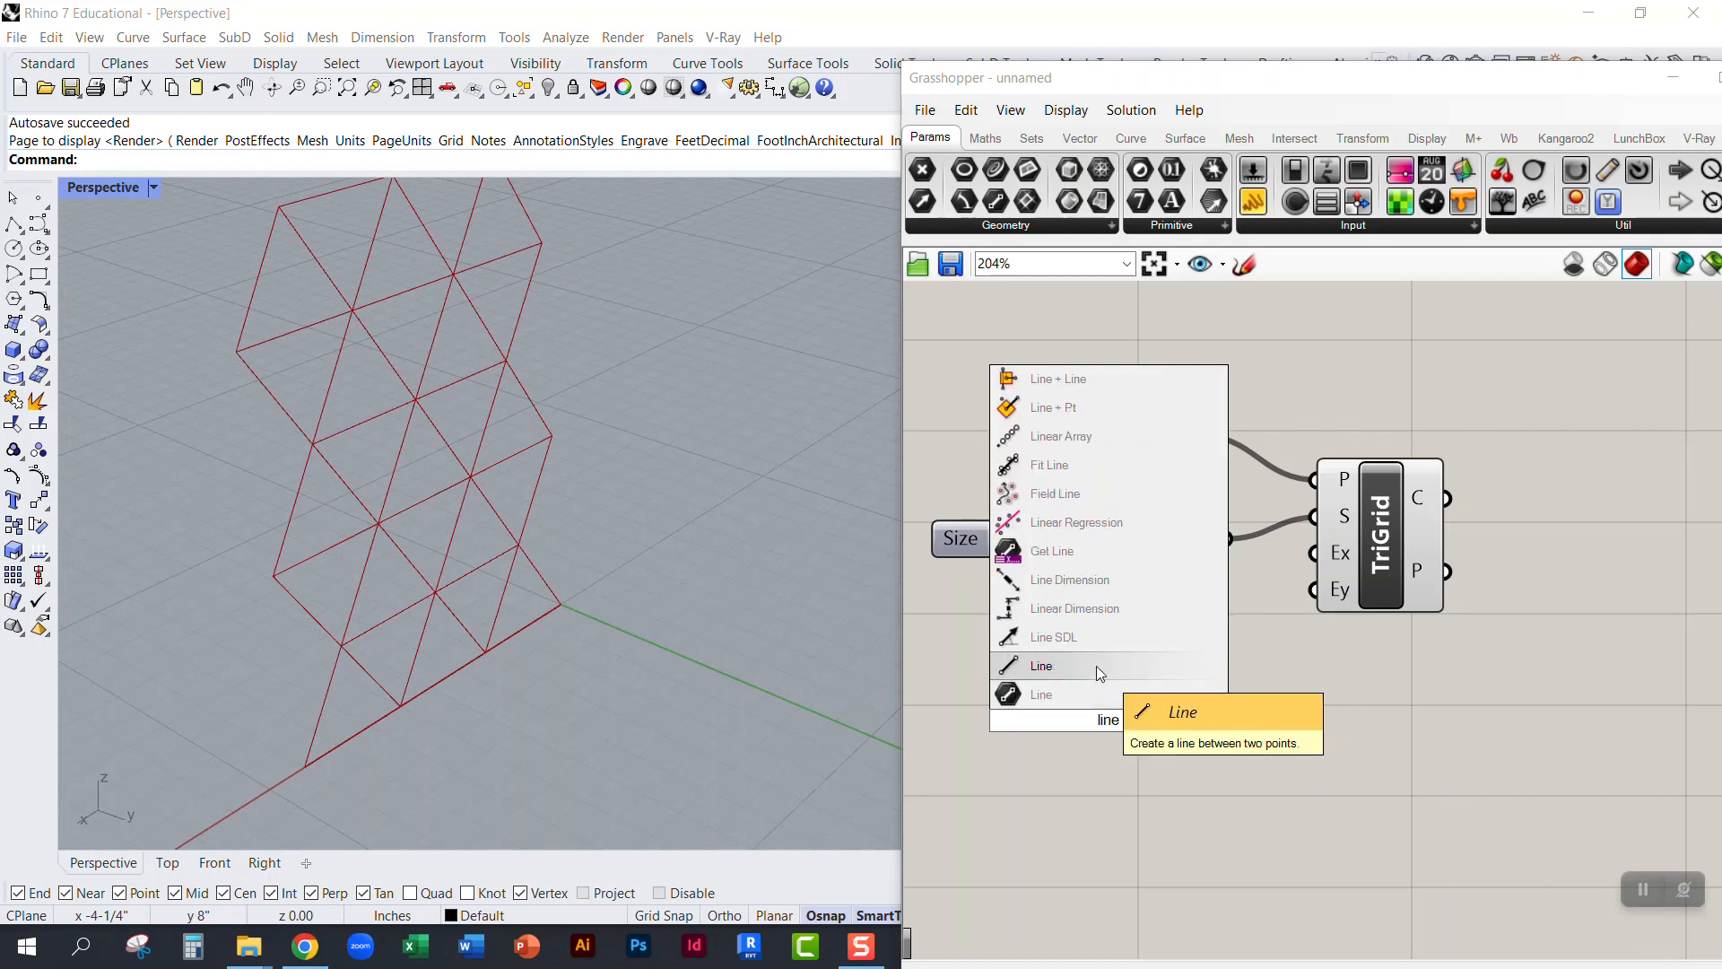
click(1041, 694)
drag(1122, 718, 1172, 718)
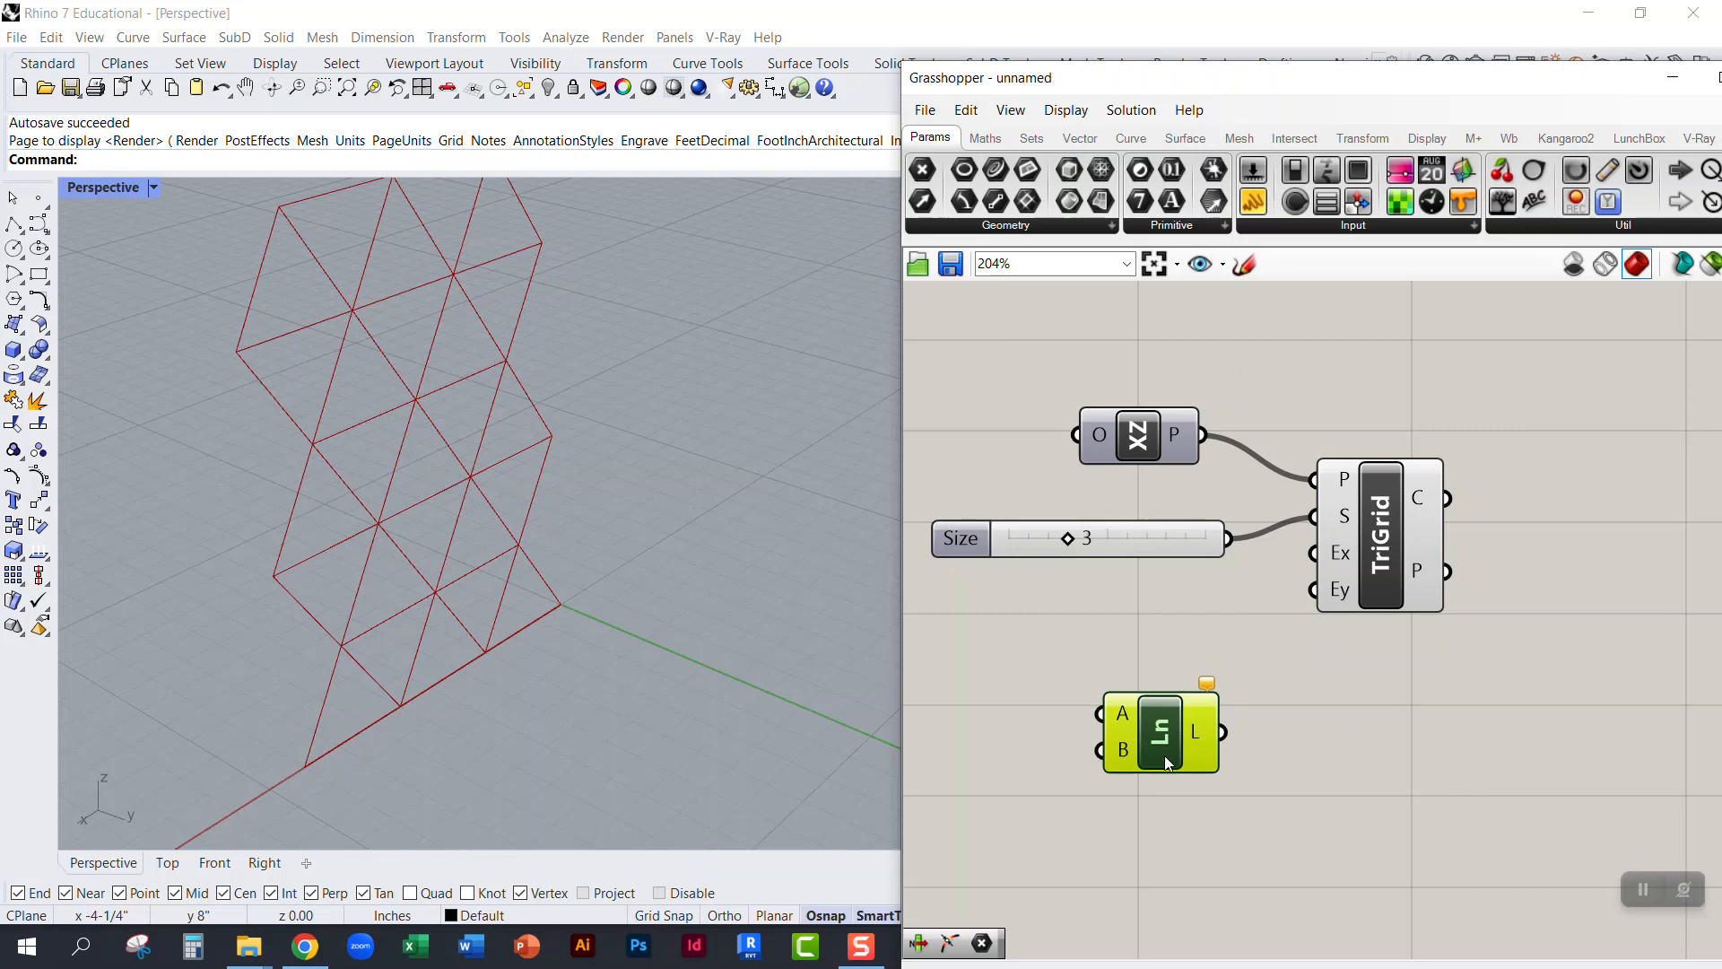
key(Delete)
Step: Search the component library for "sphere" to compare the available options, and close the search without placing one
double_click(1144, 700)
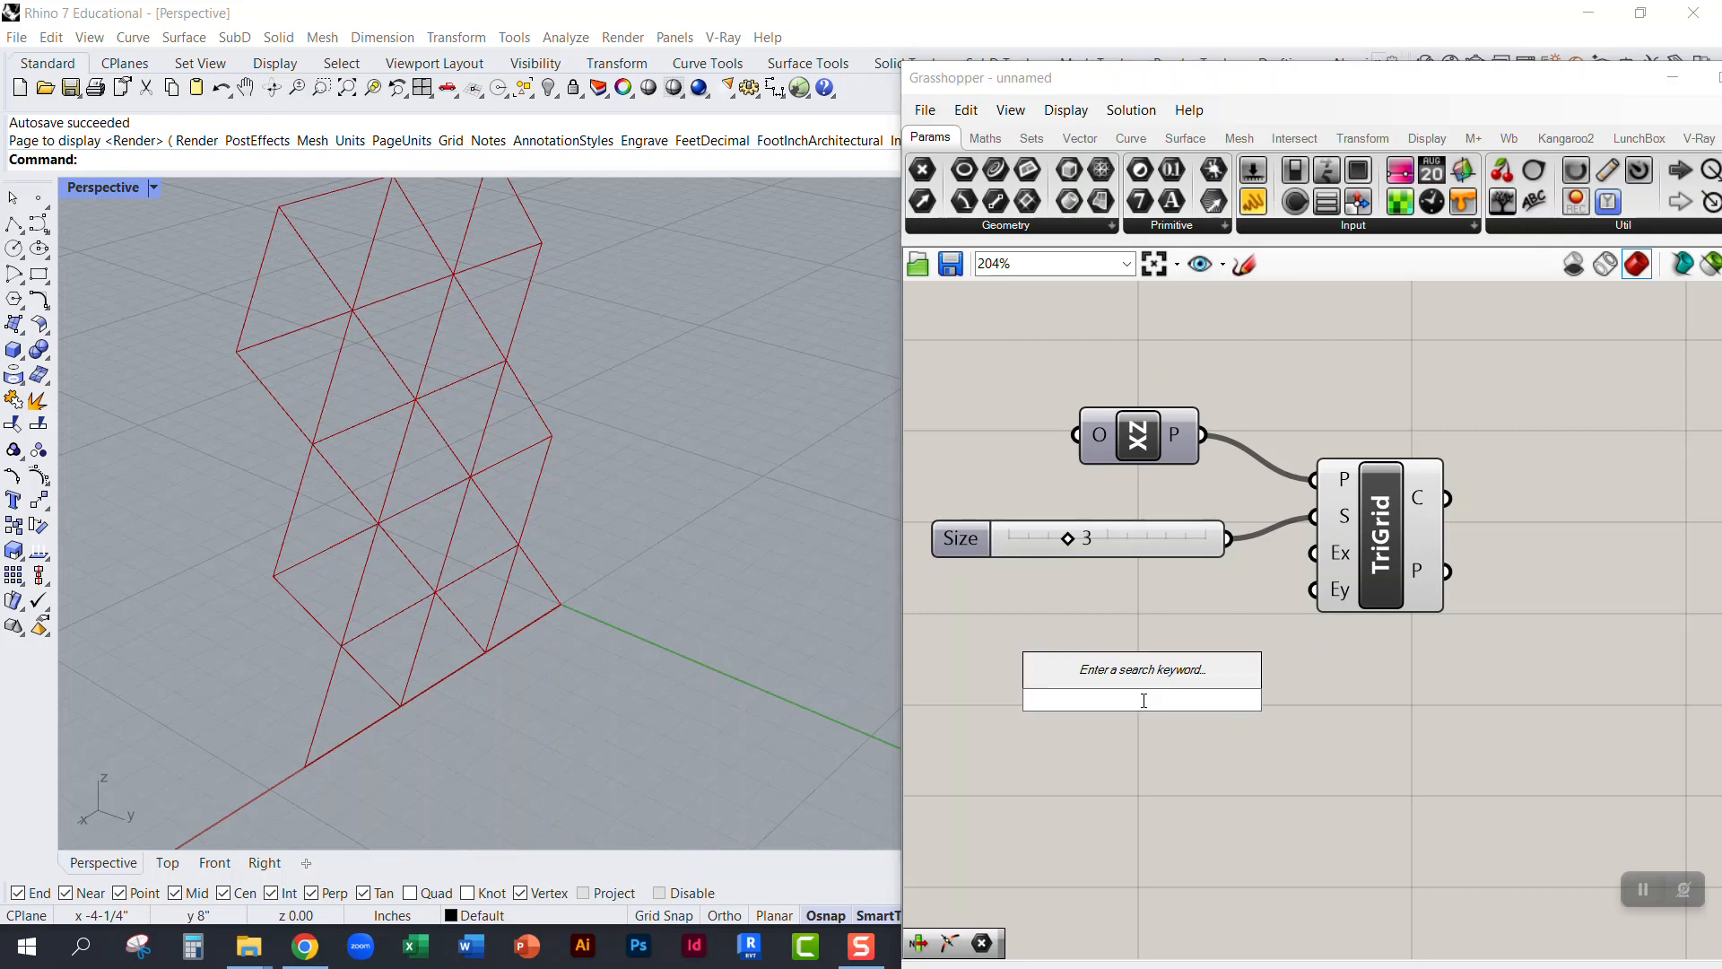
text(sphere)
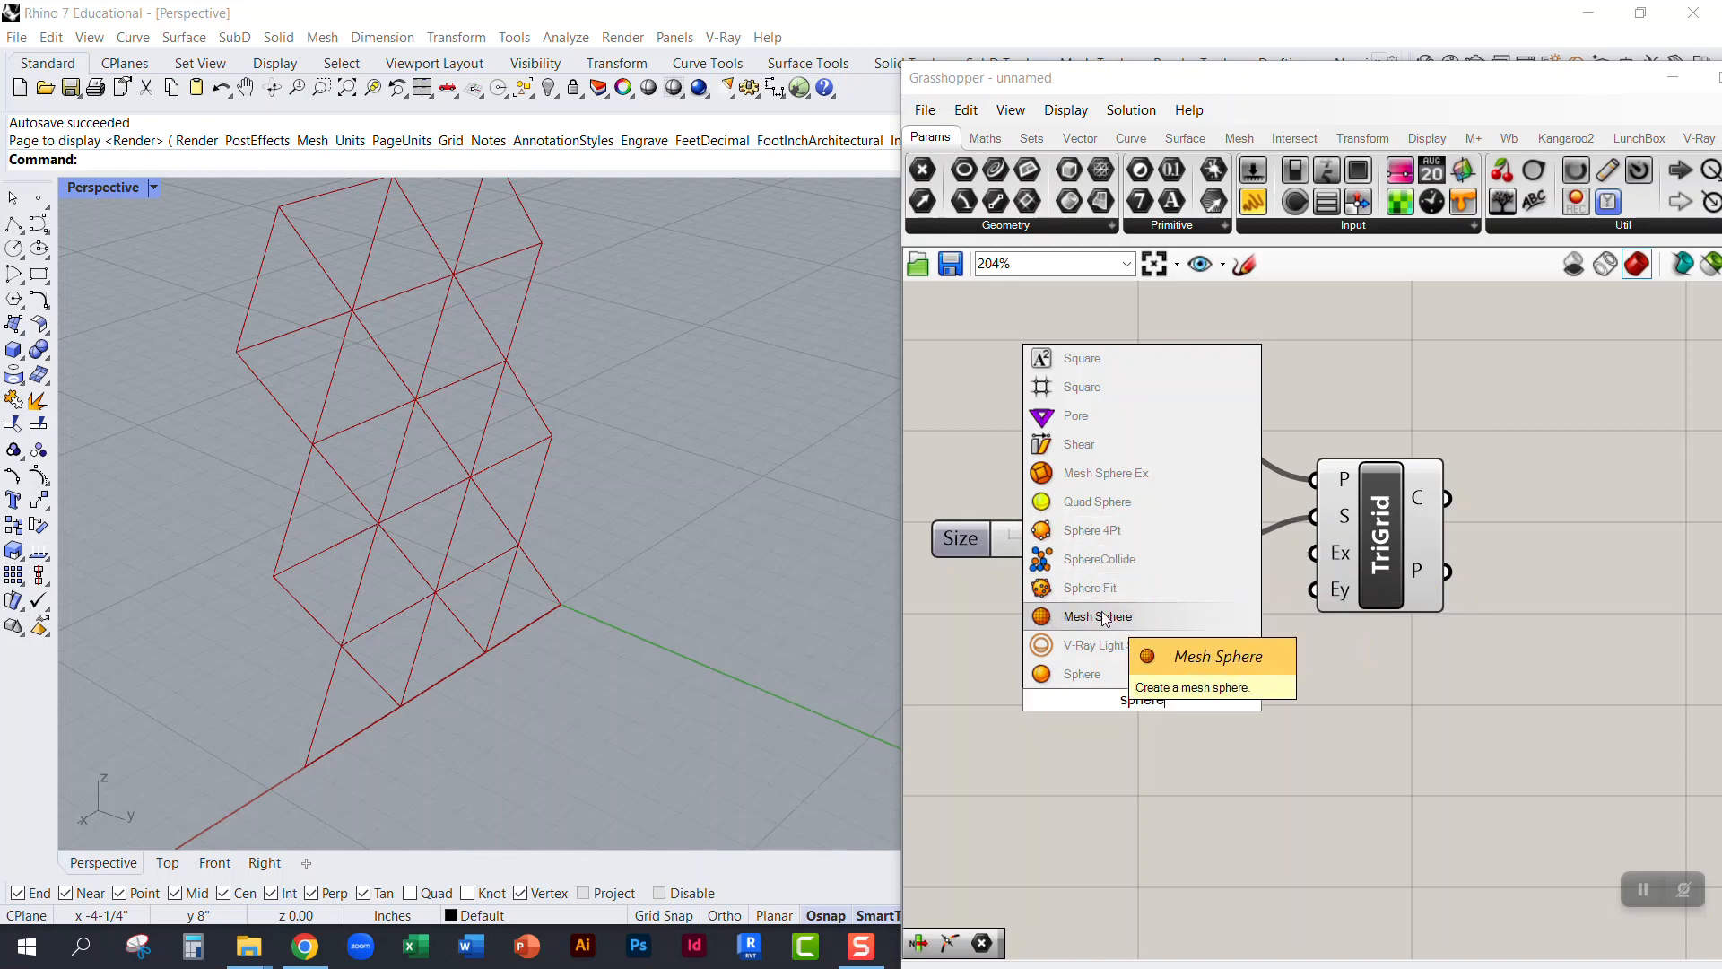
key(Escape)
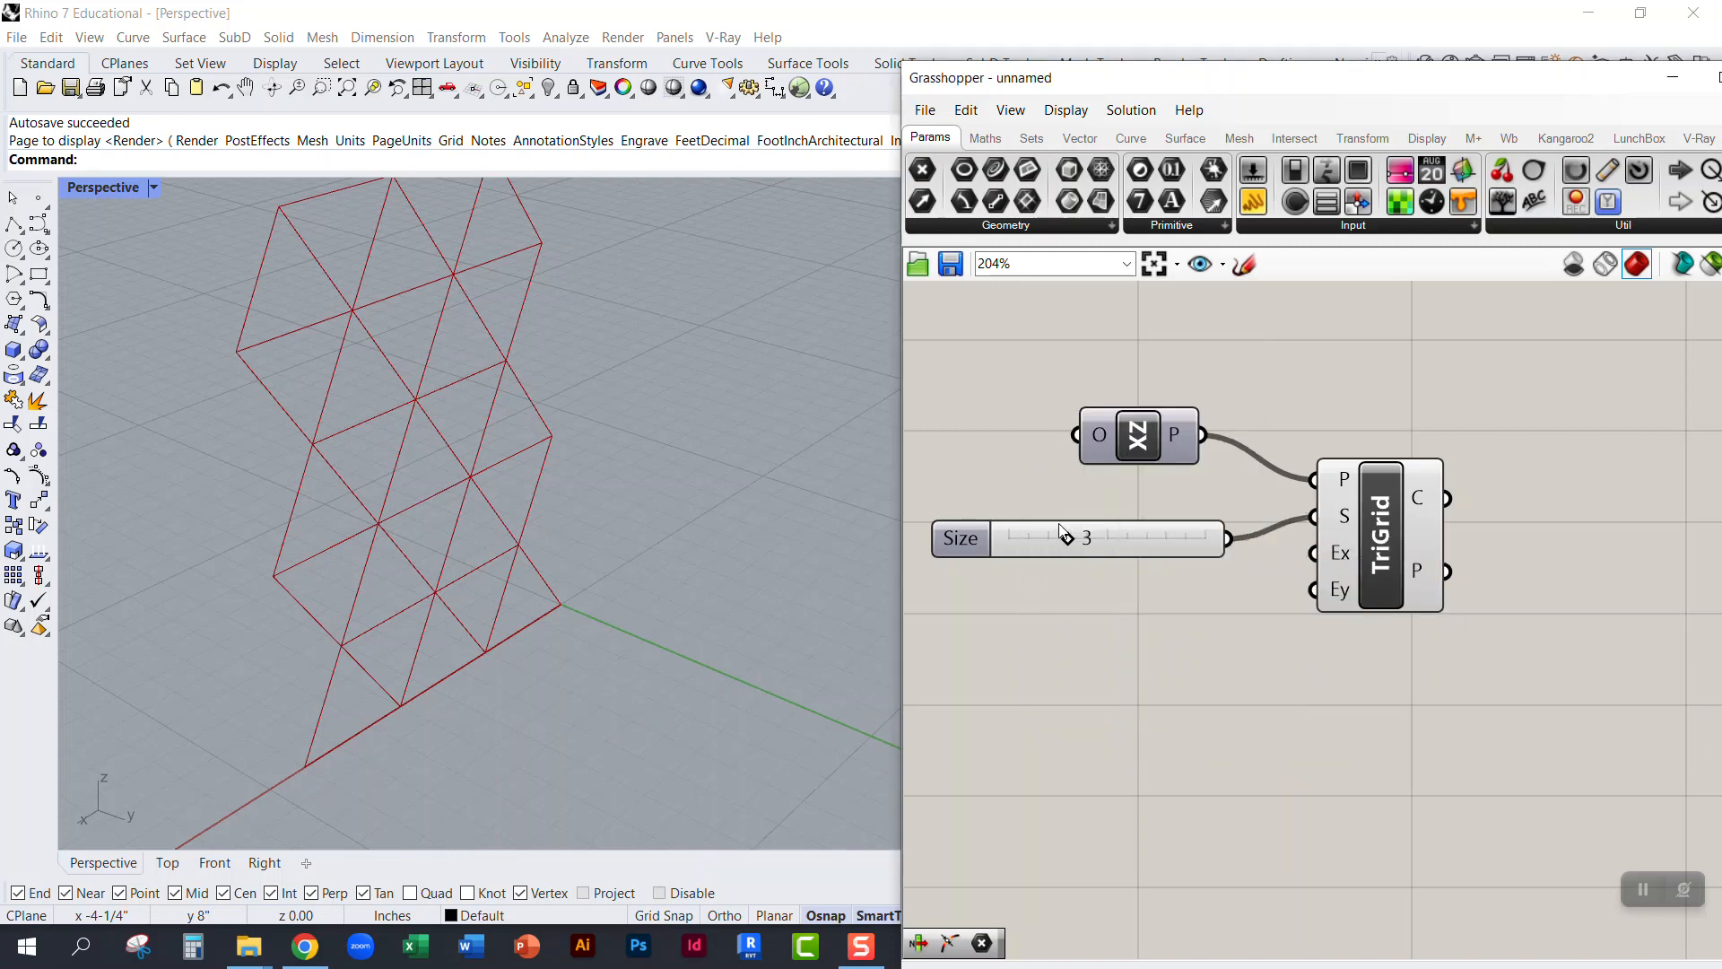
double_click(1139, 682)
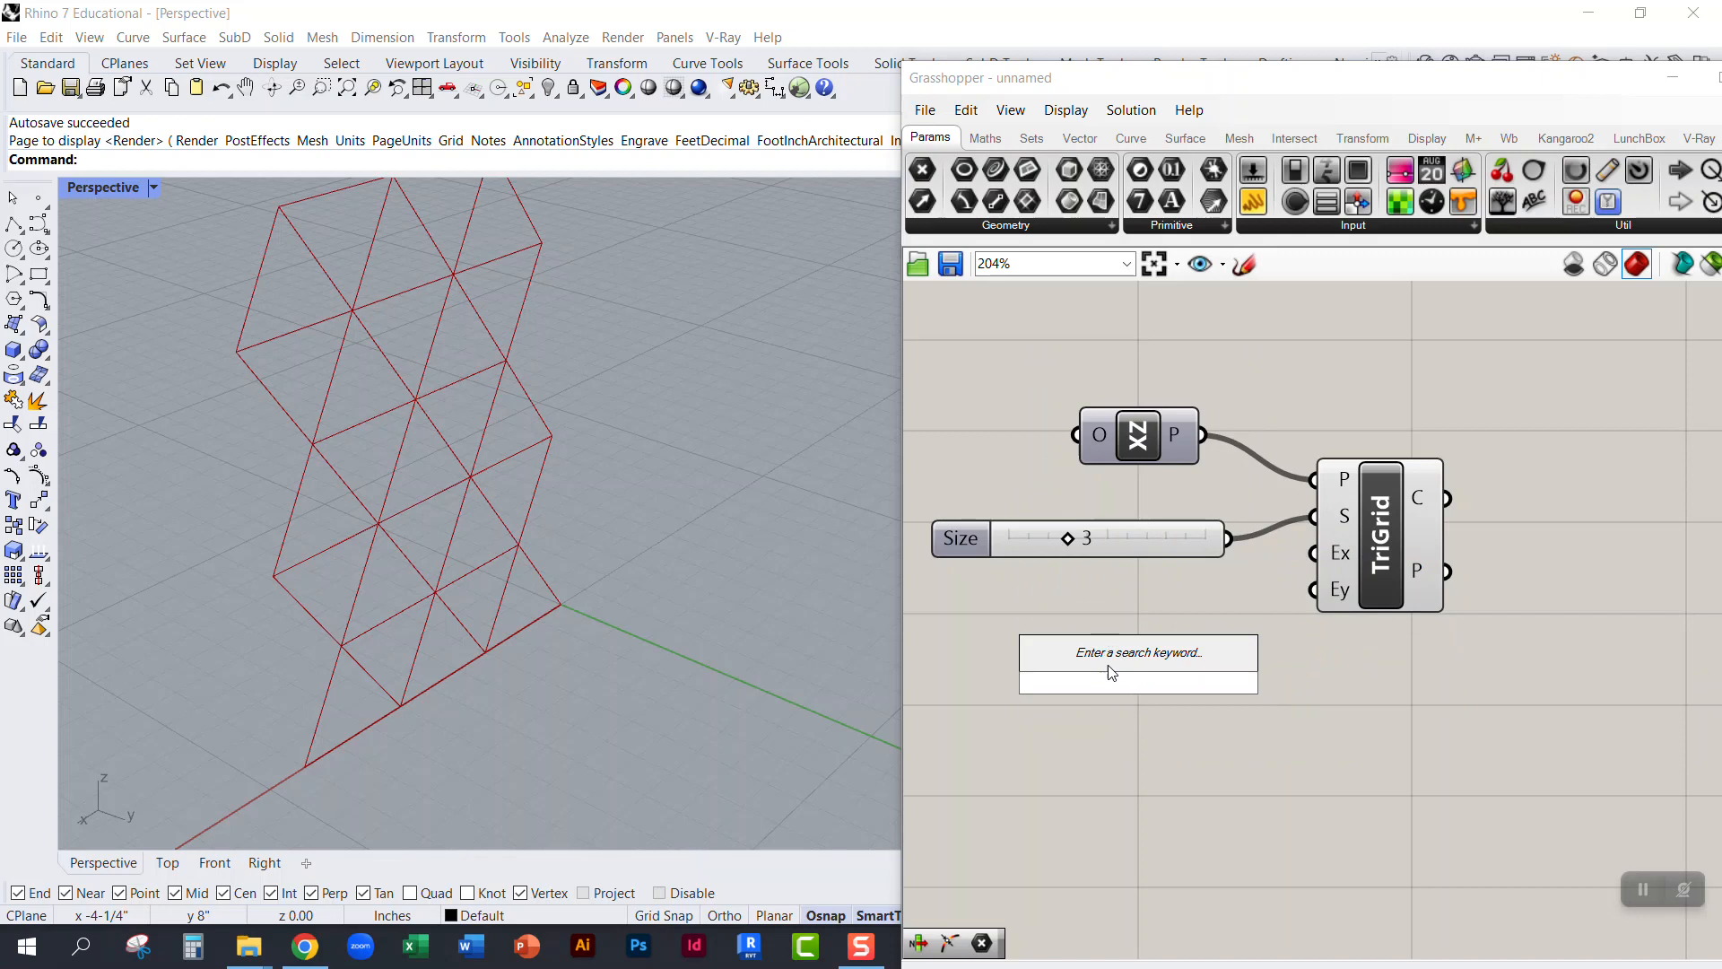
key(Escape)
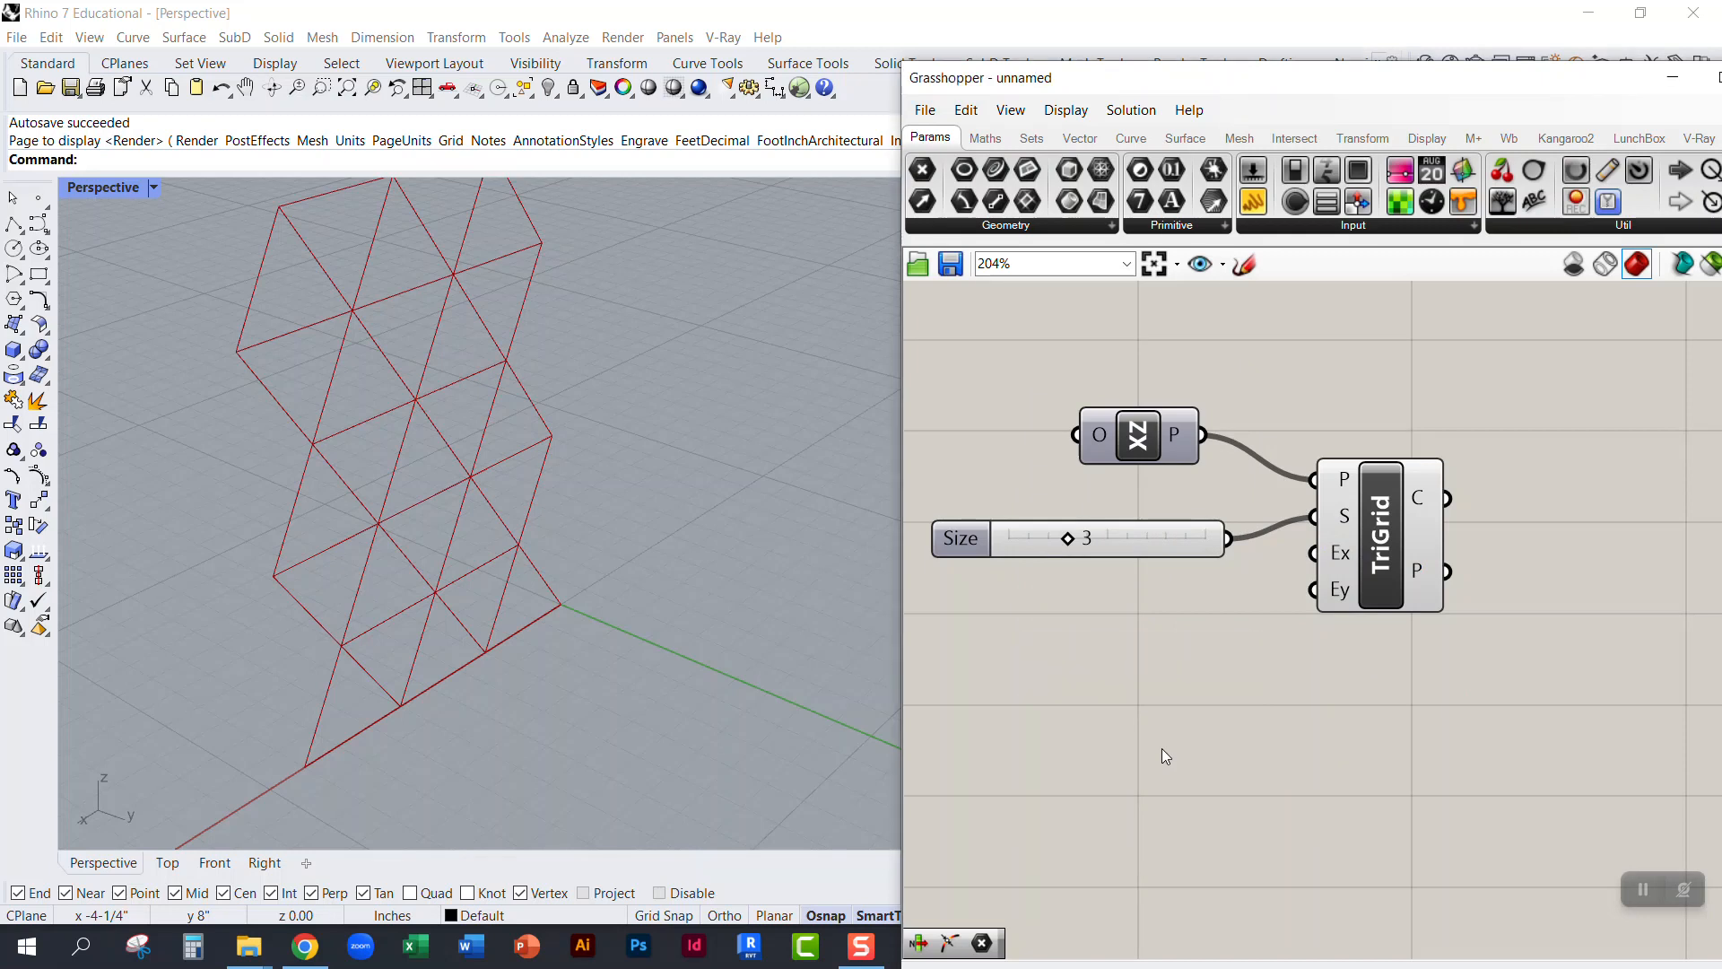
Step: Reposition the Triangular grid, Size slider and XZ Plane components closer together on the canvas
click(1382, 563)
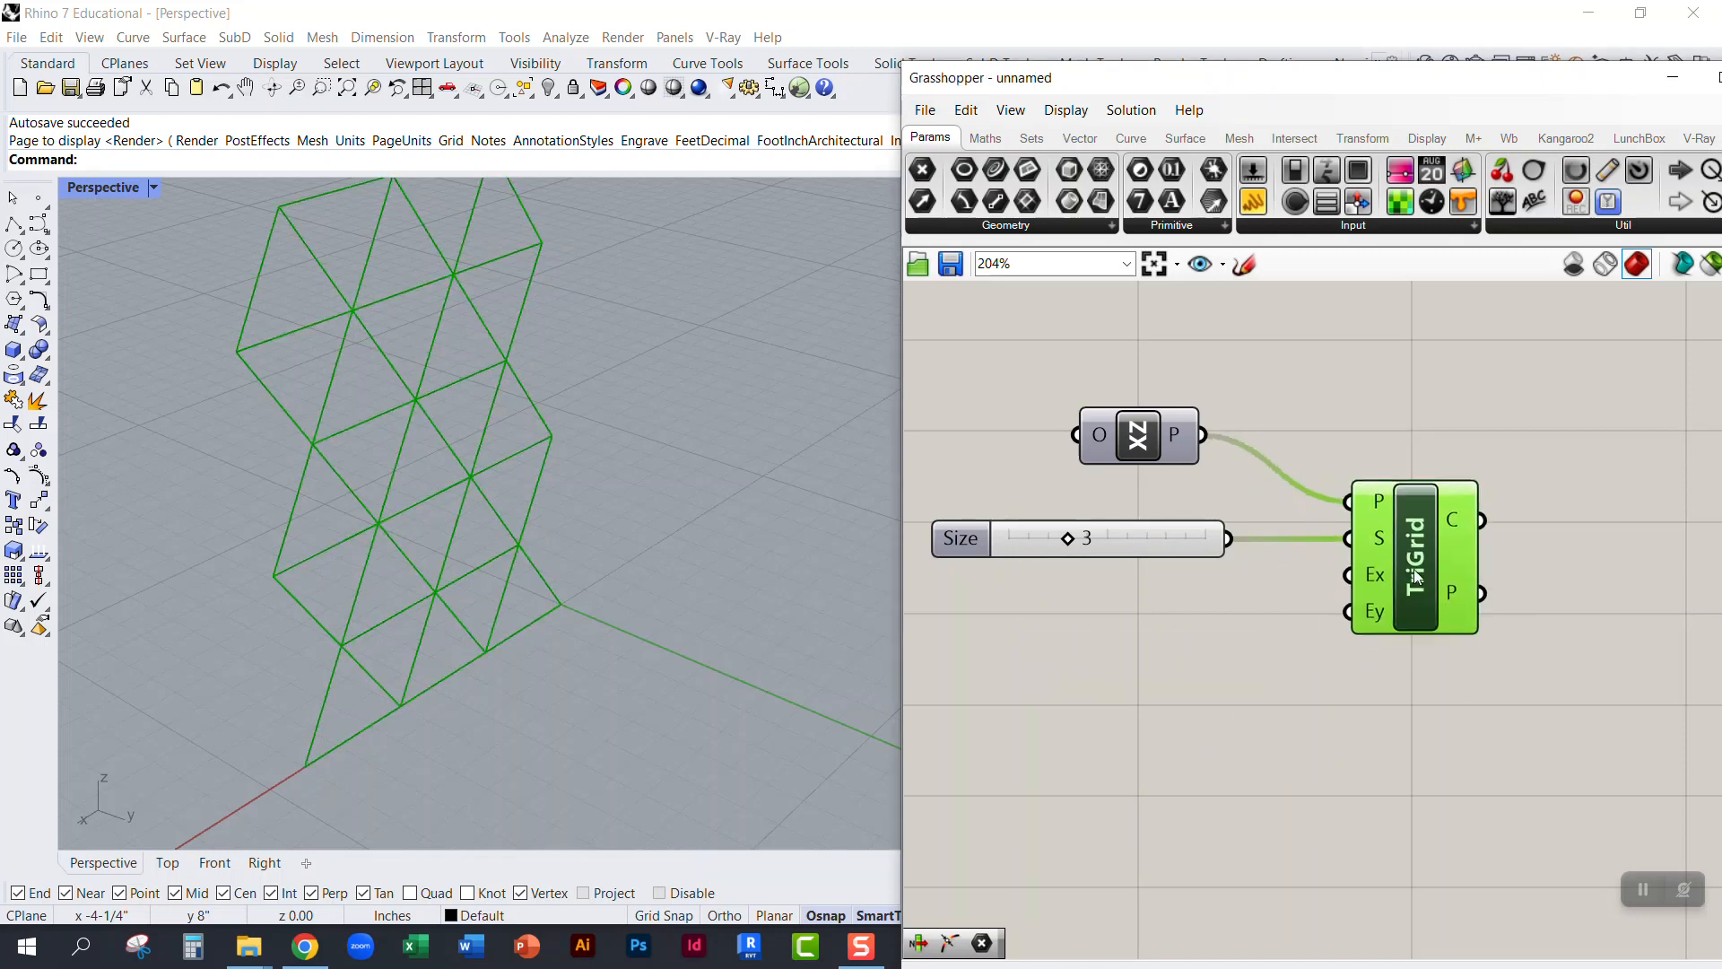
mouse_move(1382, 563)
mouse_down()
mouse_move(1363, 573)
mouse_move(1379, 543)
mouse_up()
click(1281, 408)
drag(1208, 549, 1222, 536)
click(1208, 492)
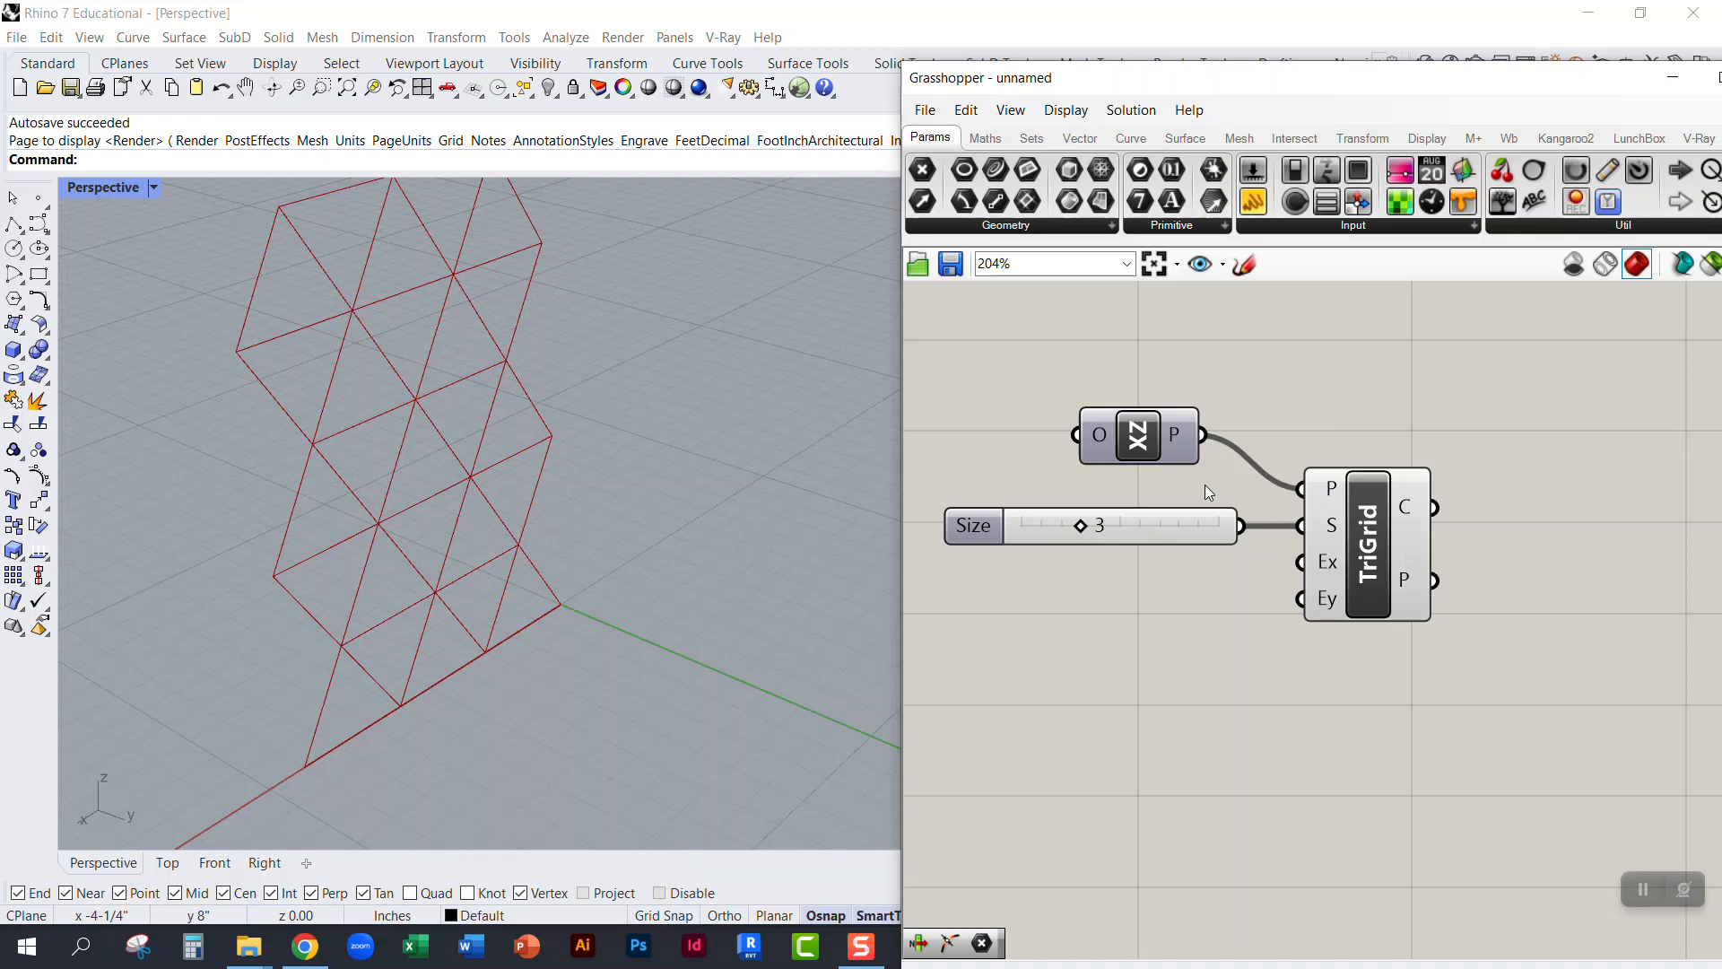
drag(1149, 442, 1186, 460)
click(1189, 379)
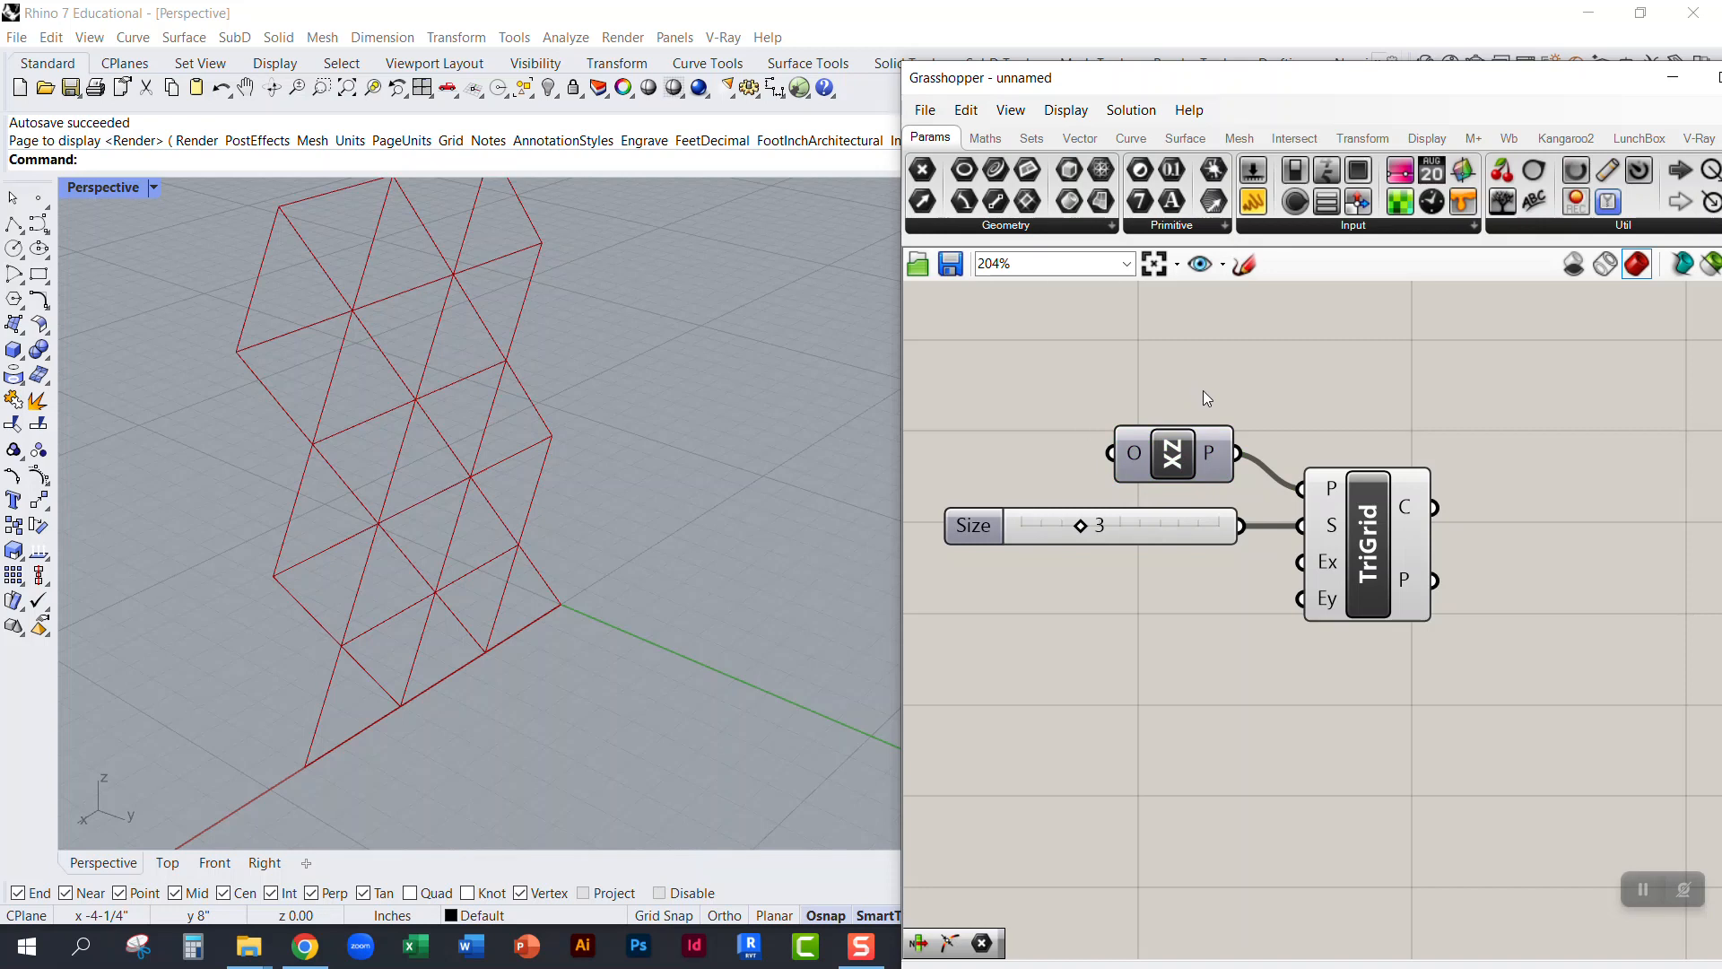
drag(1201, 464, 1171, 459)
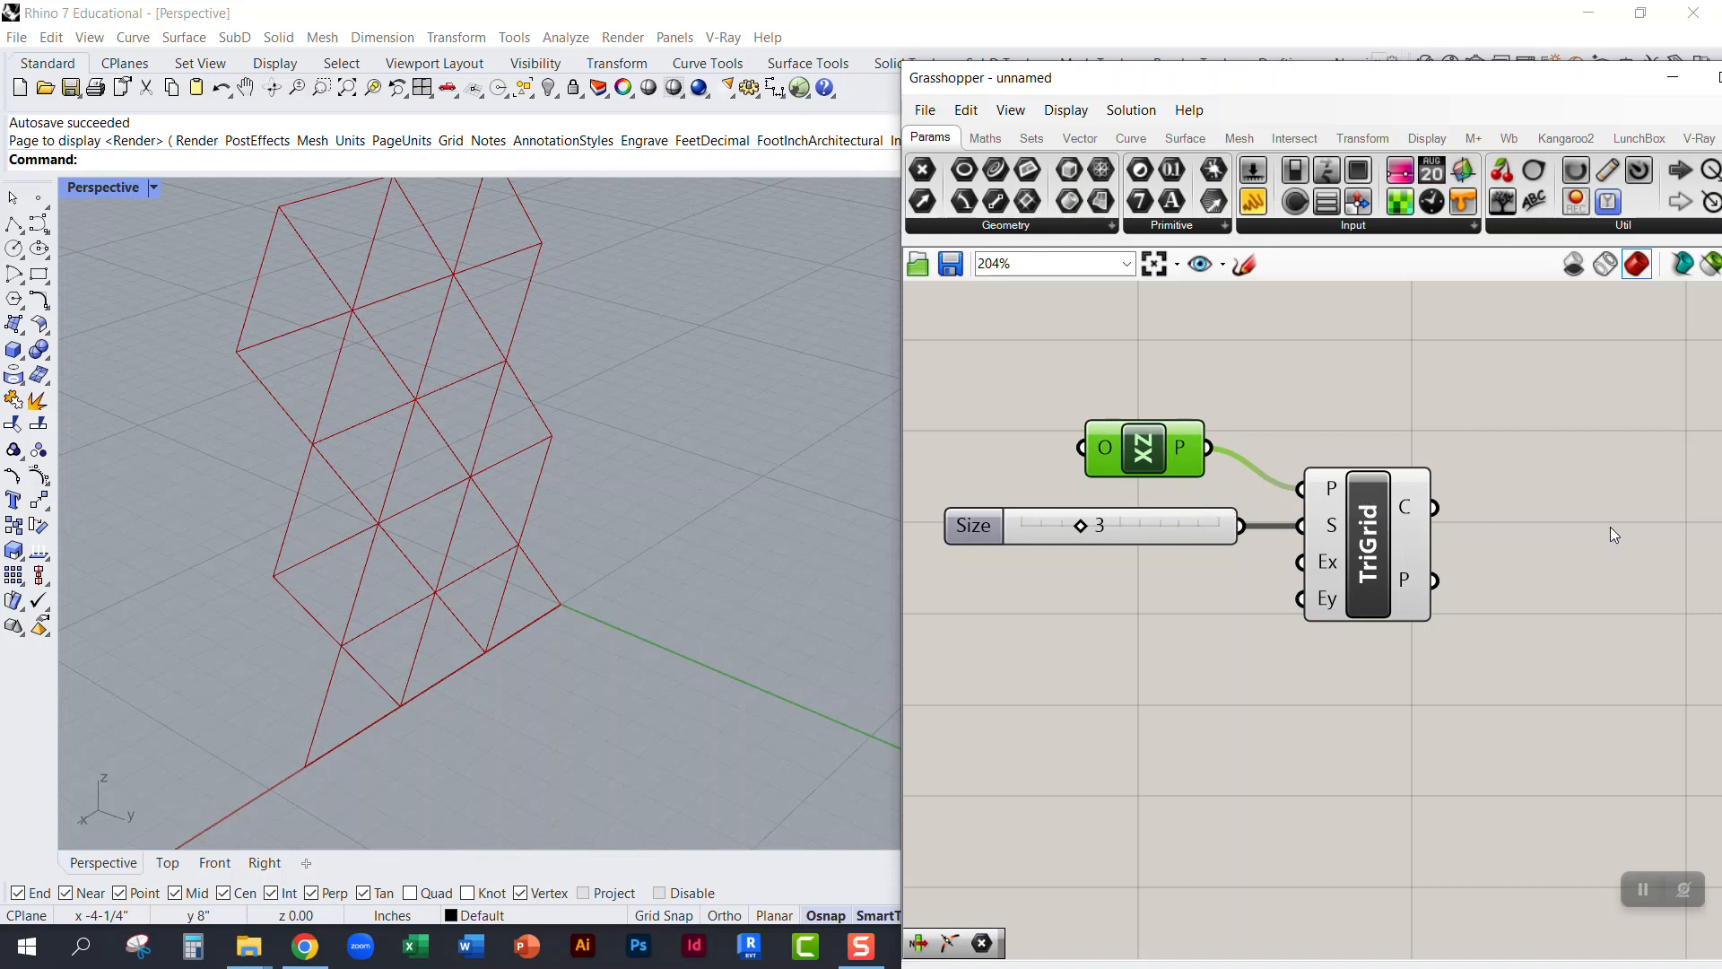
Step: Space the Triangular grid away from its inputs and realign the XZ Plane and Size slider beside it
drag(1377, 511, 1398, 486)
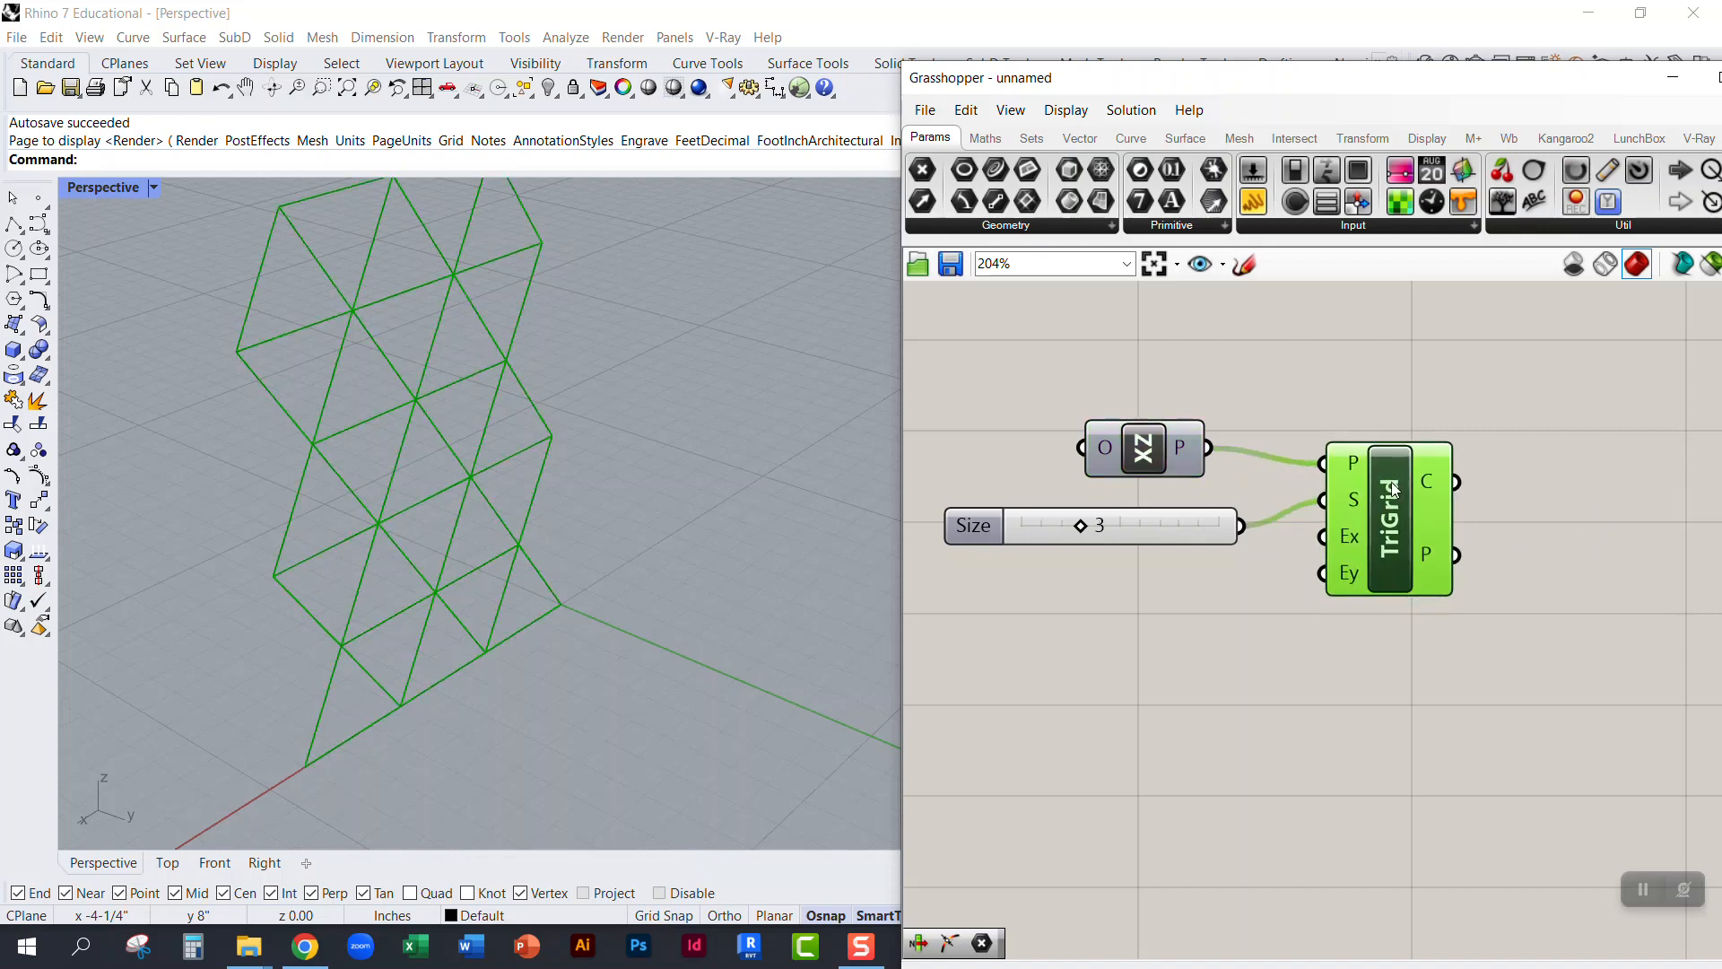
click(1344, 410)
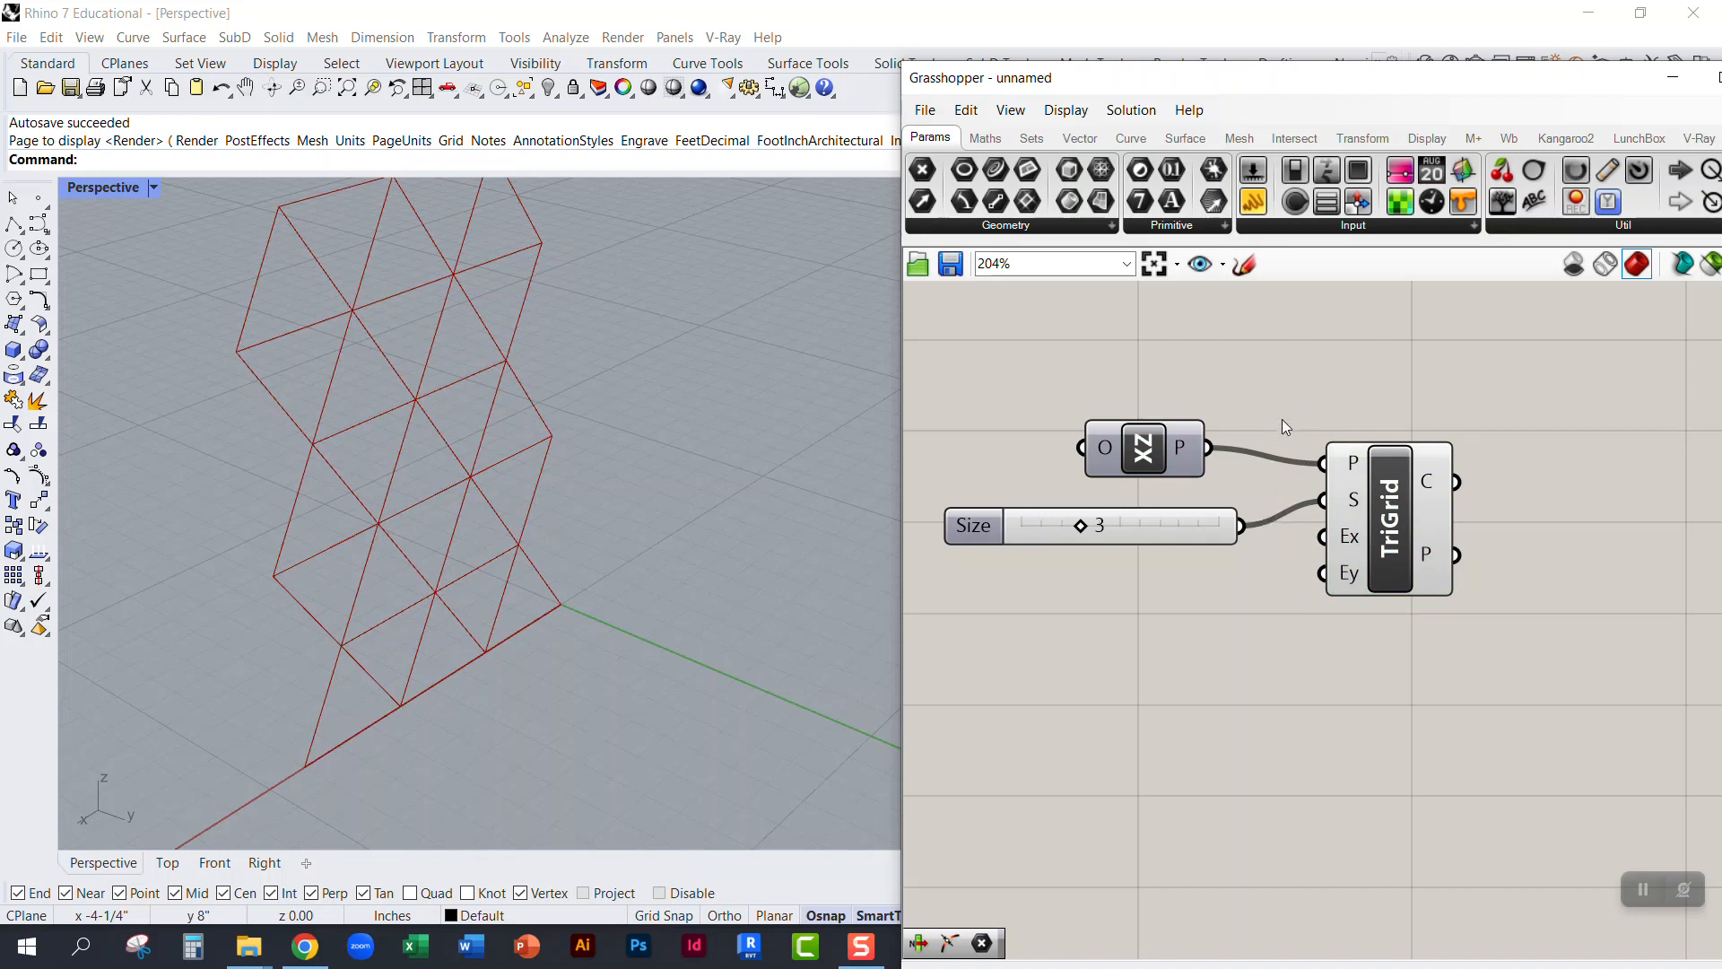
drag(1186, 521, 1193, 531)
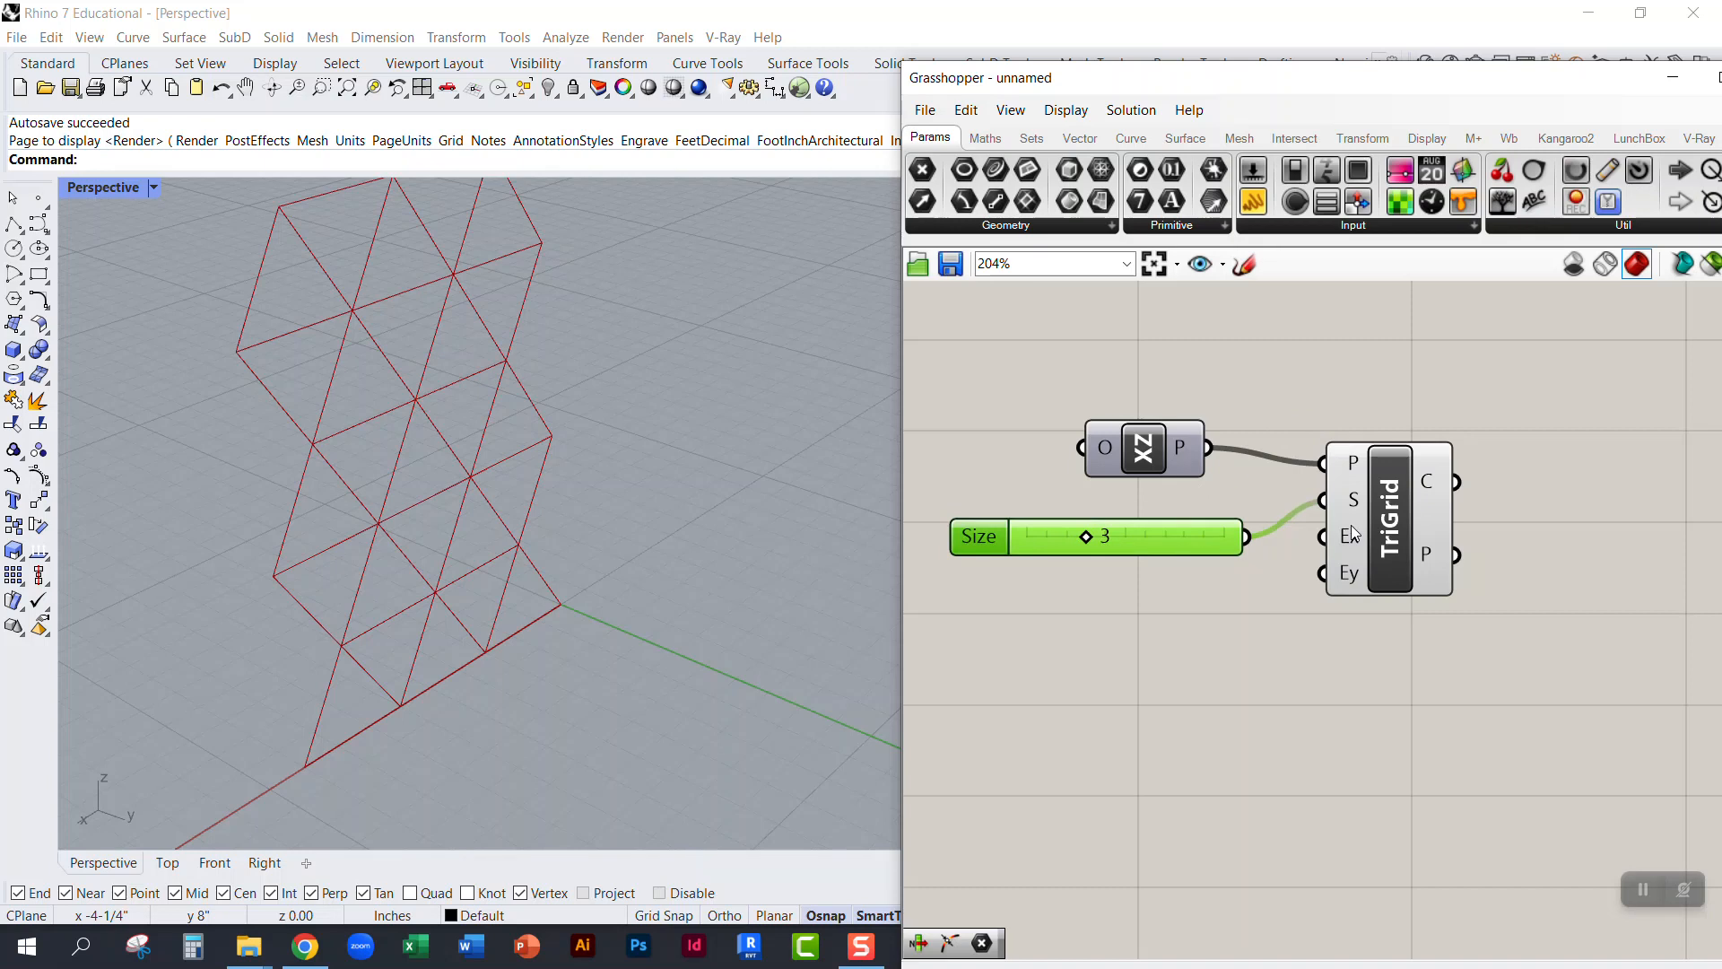
drag(1390, 552, 1392, 564)
click(1289, 428)
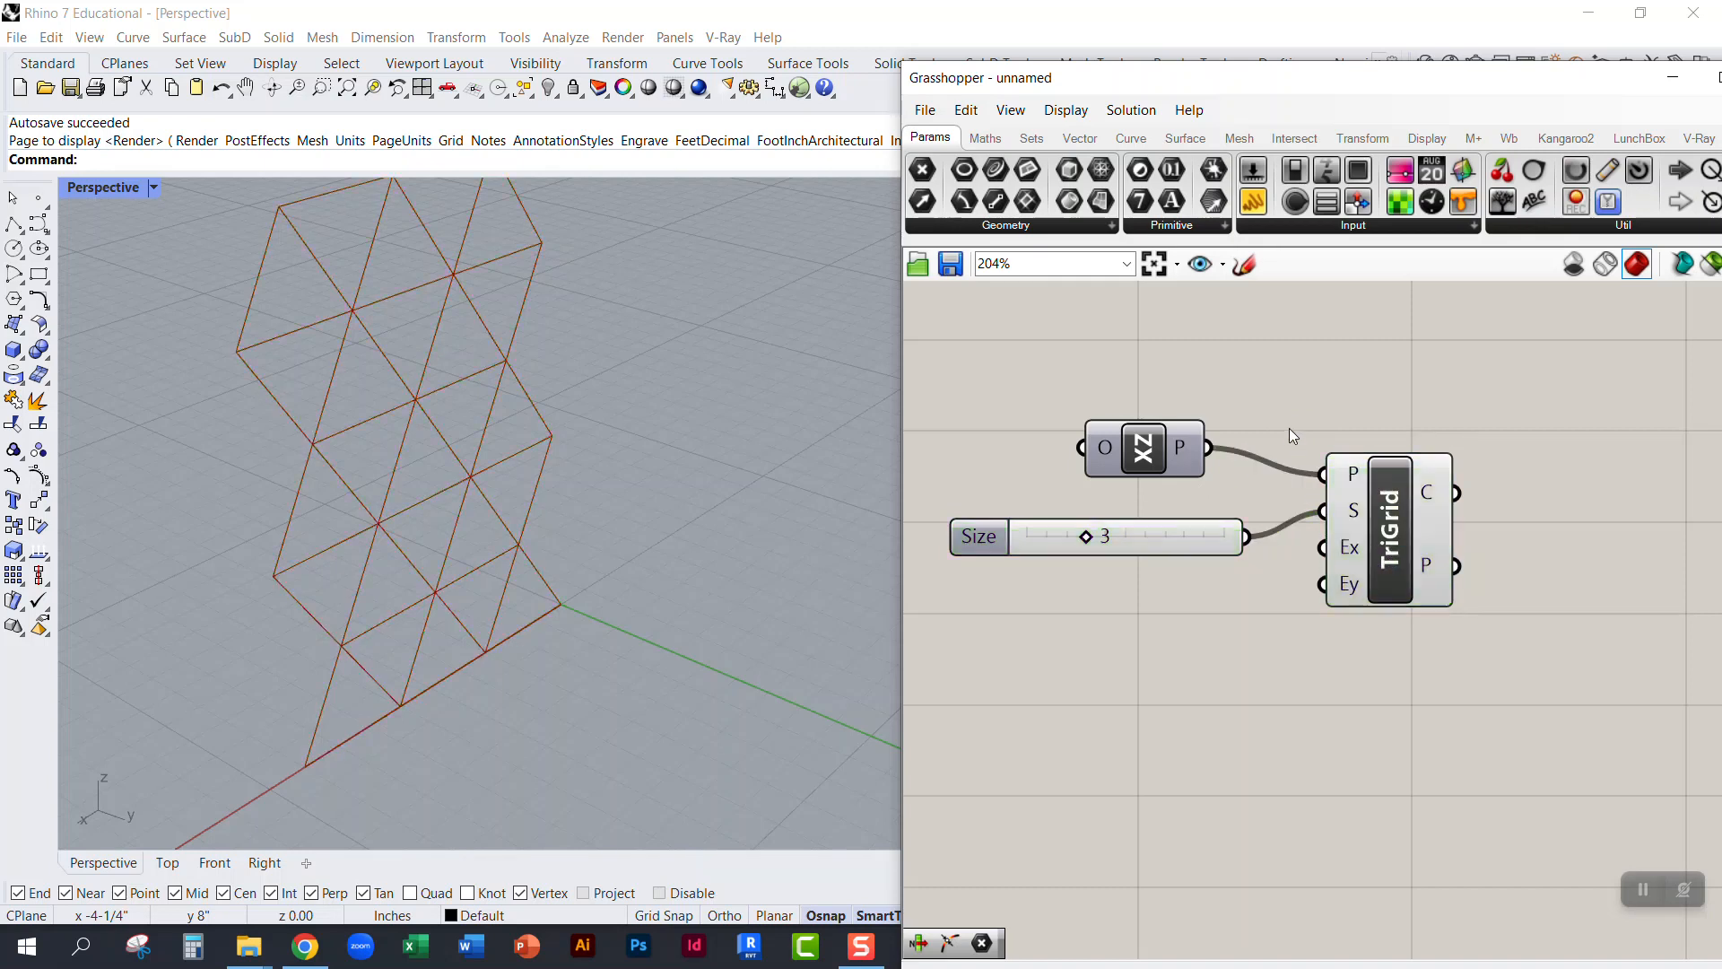
drag(1127, 465, 1156, 450)
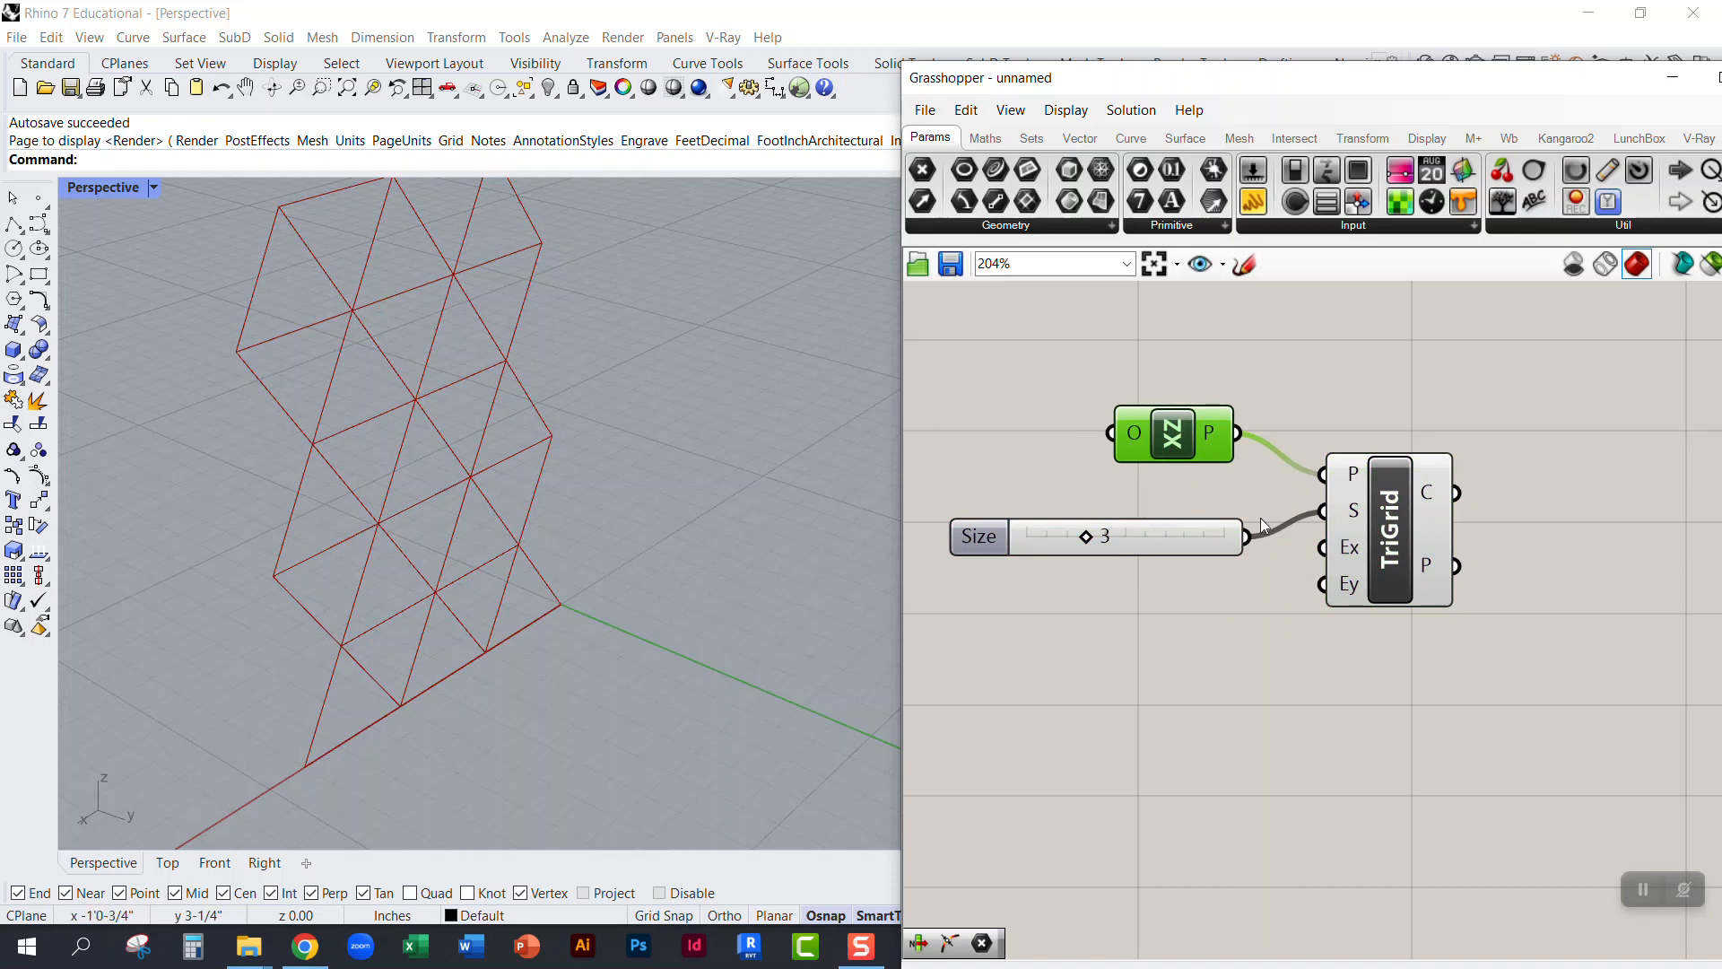
drag(1202, 536, 1196, 503)
Step: Add a number slider with value 4 below the Size slider and connect it to the Triangular grid's Extent X input
mouse_move(1356, 554)
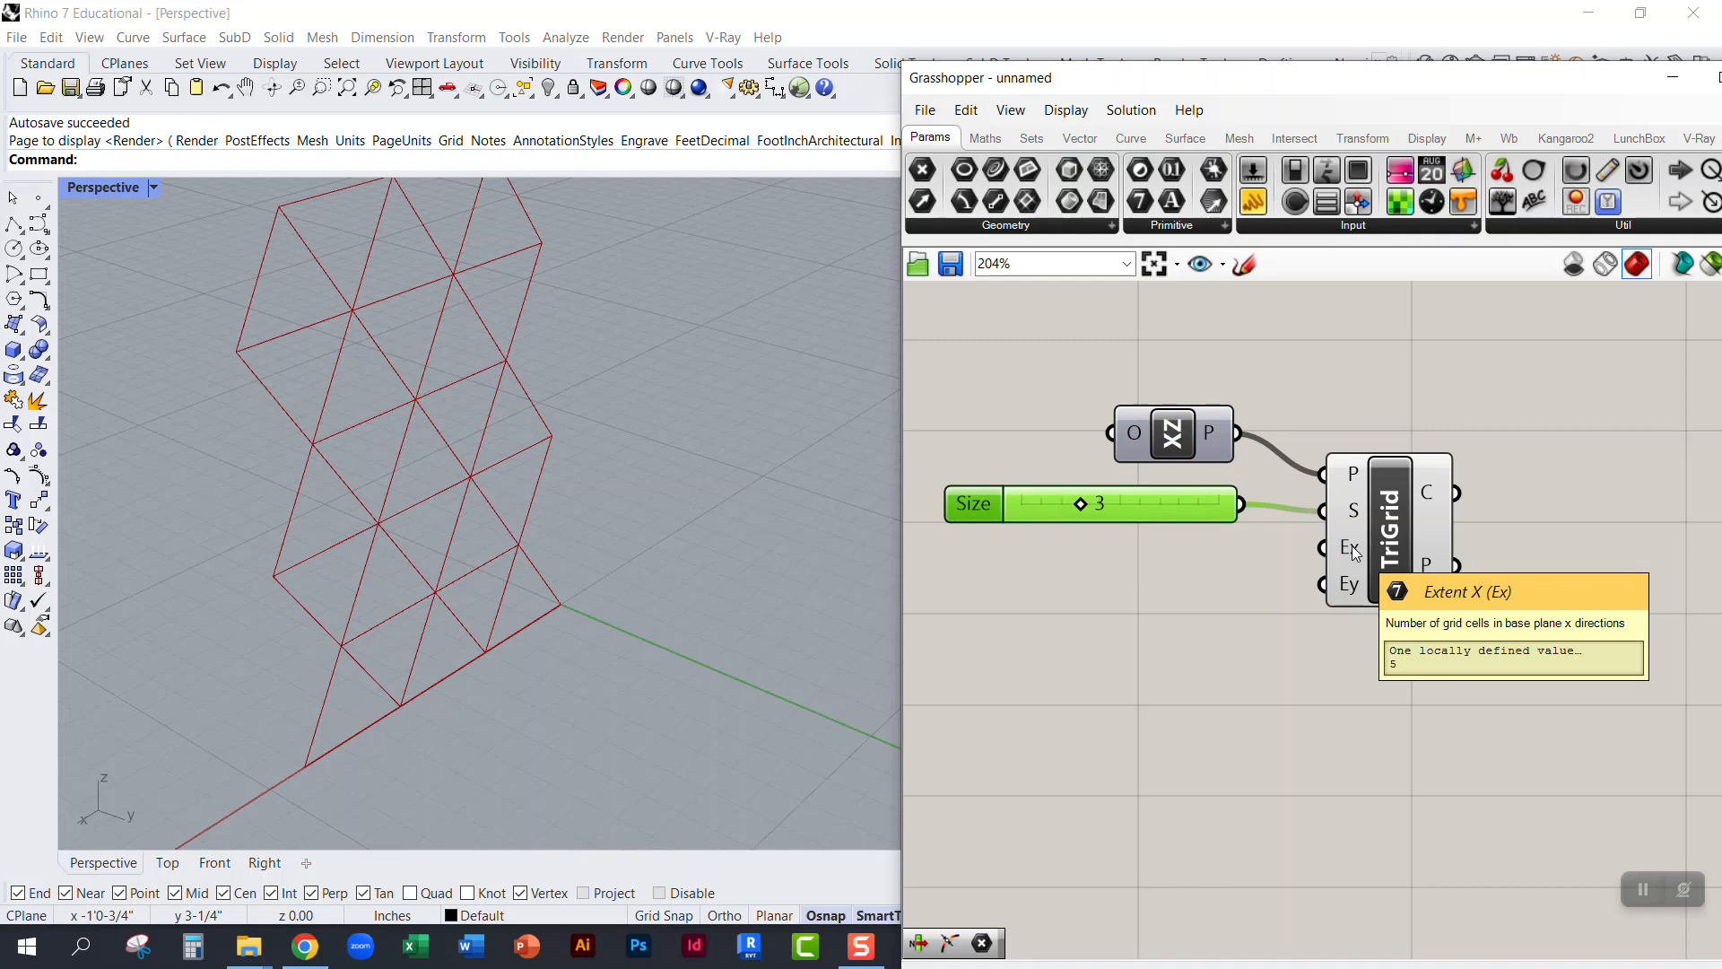
scroll(601, 557, down, 5)
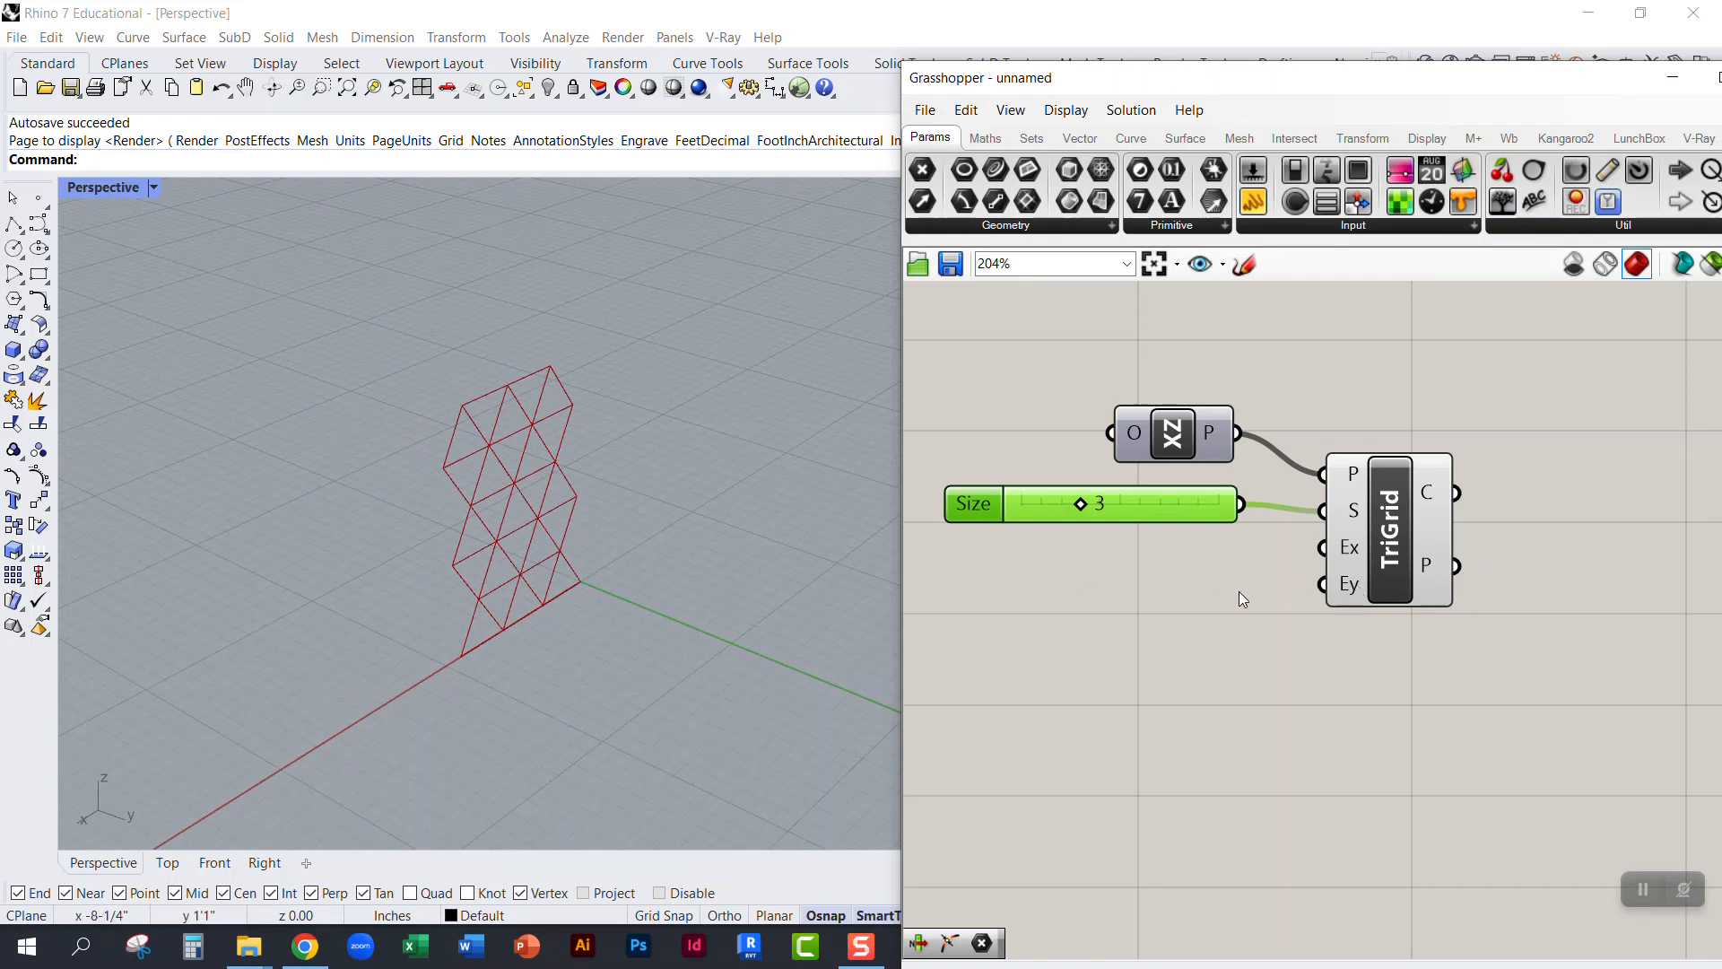
mouse_move(1350, 590)
right_drag(1082, 622, 1131, 618)
double_click(1122, 574)
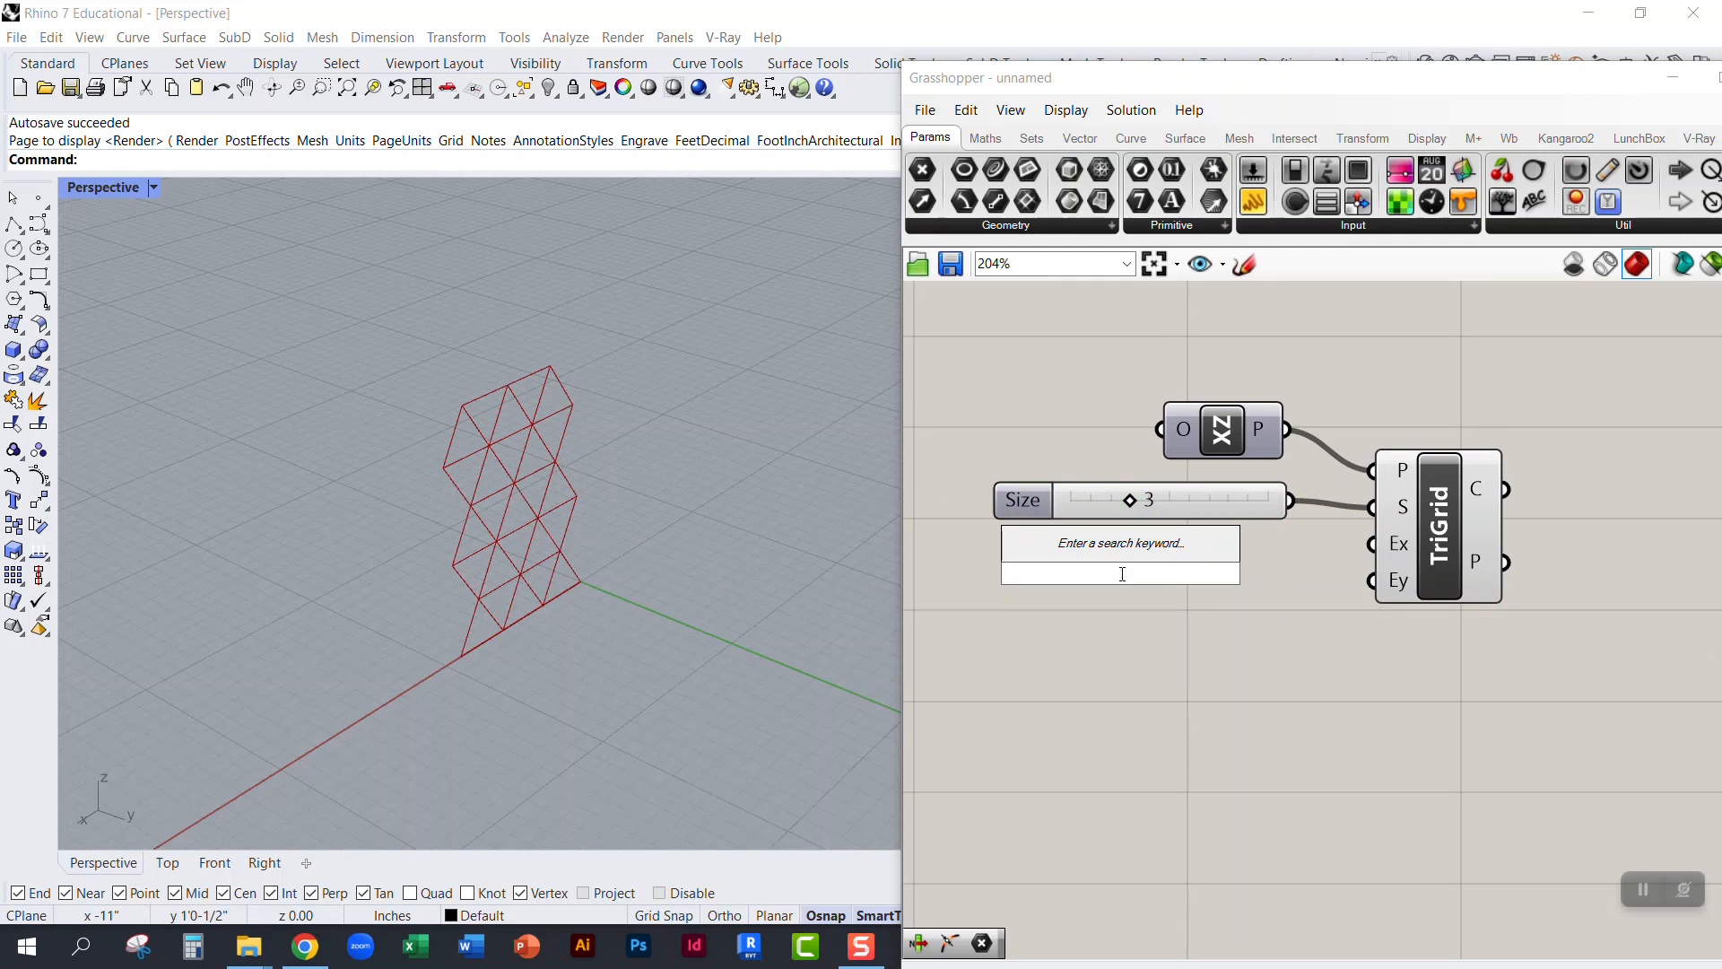
text(4)
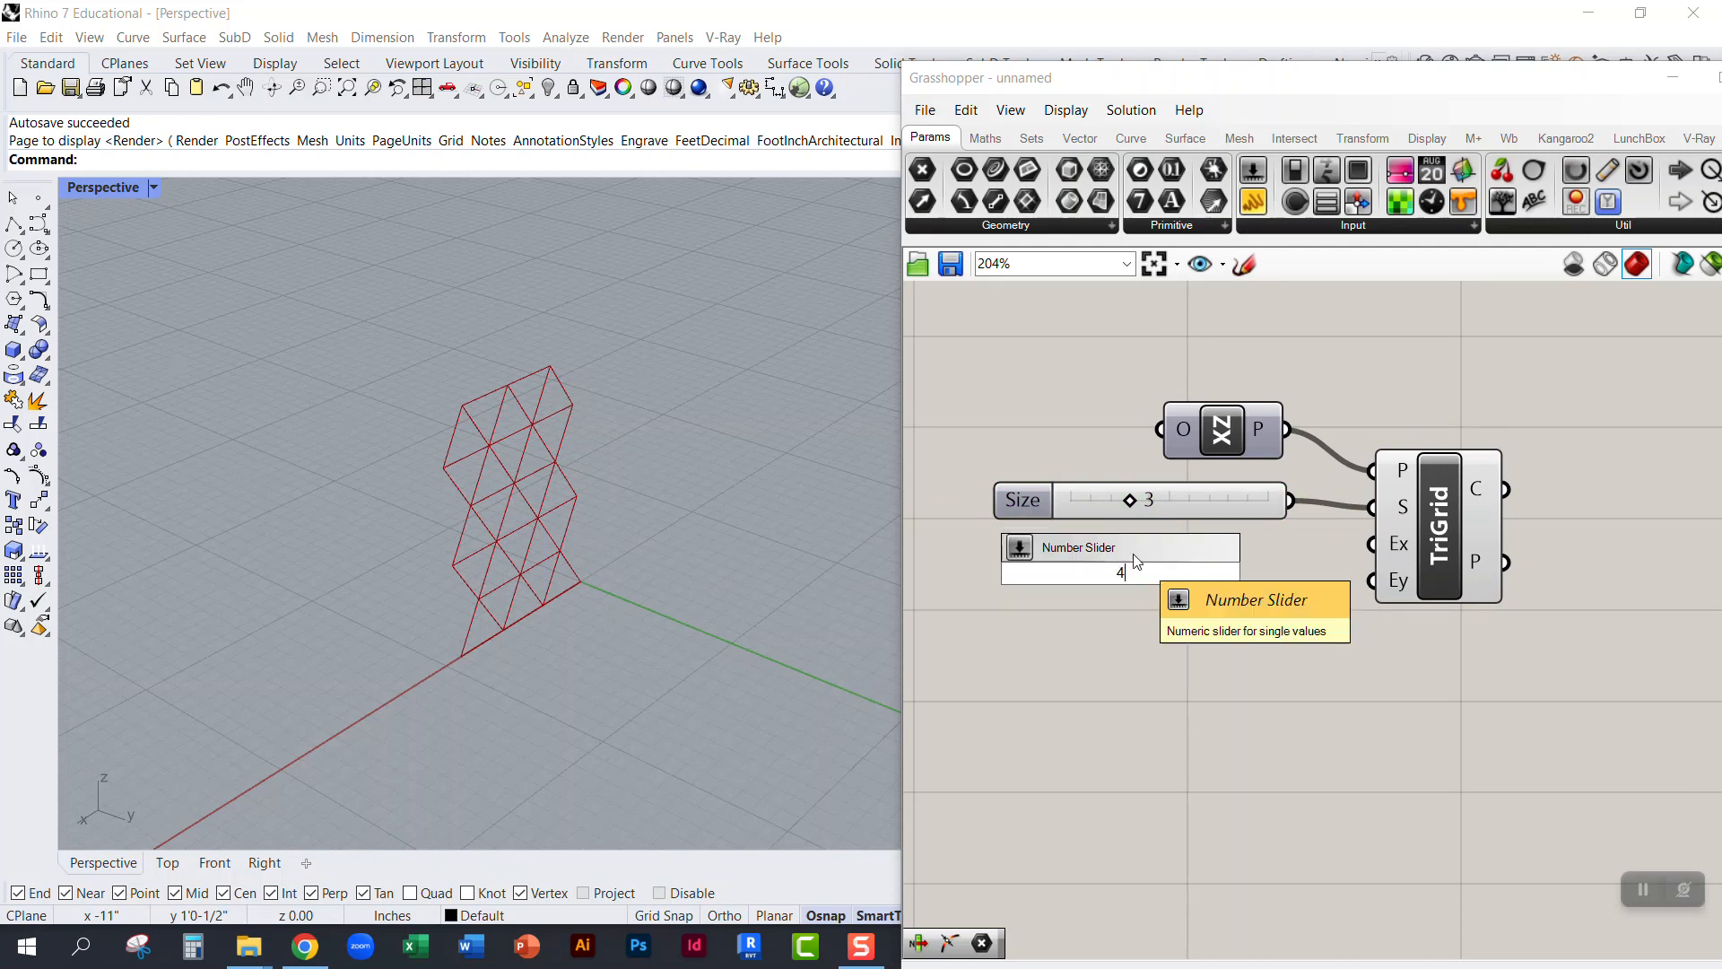
key(Return)
drag(1250, 576, 1371, 544)
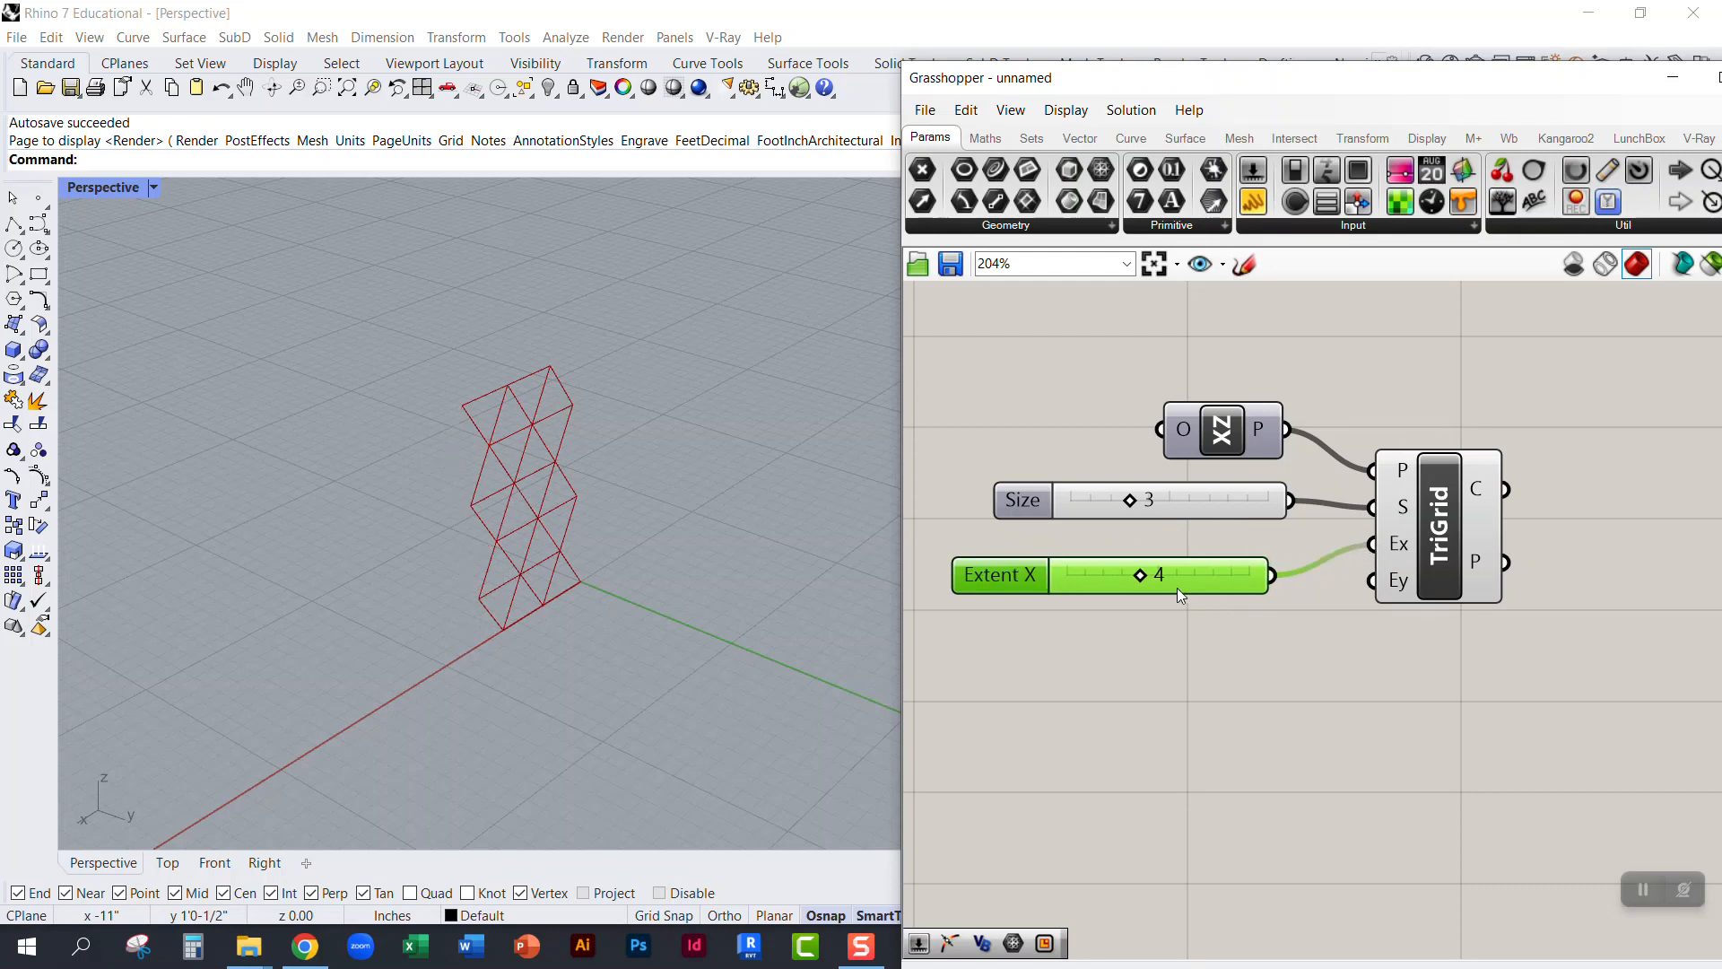
Step: Raise the Extent X slider to 5 and then to 8 cells
mouse_move(1141, 577)
mouse_down()
mouse_move(1230, 577)
mouse_move(1091, 582)
mouse_move(1223, 581)
mouse_move(1159, 578)
mouse_up()
scroll(519, 454, up, 5)
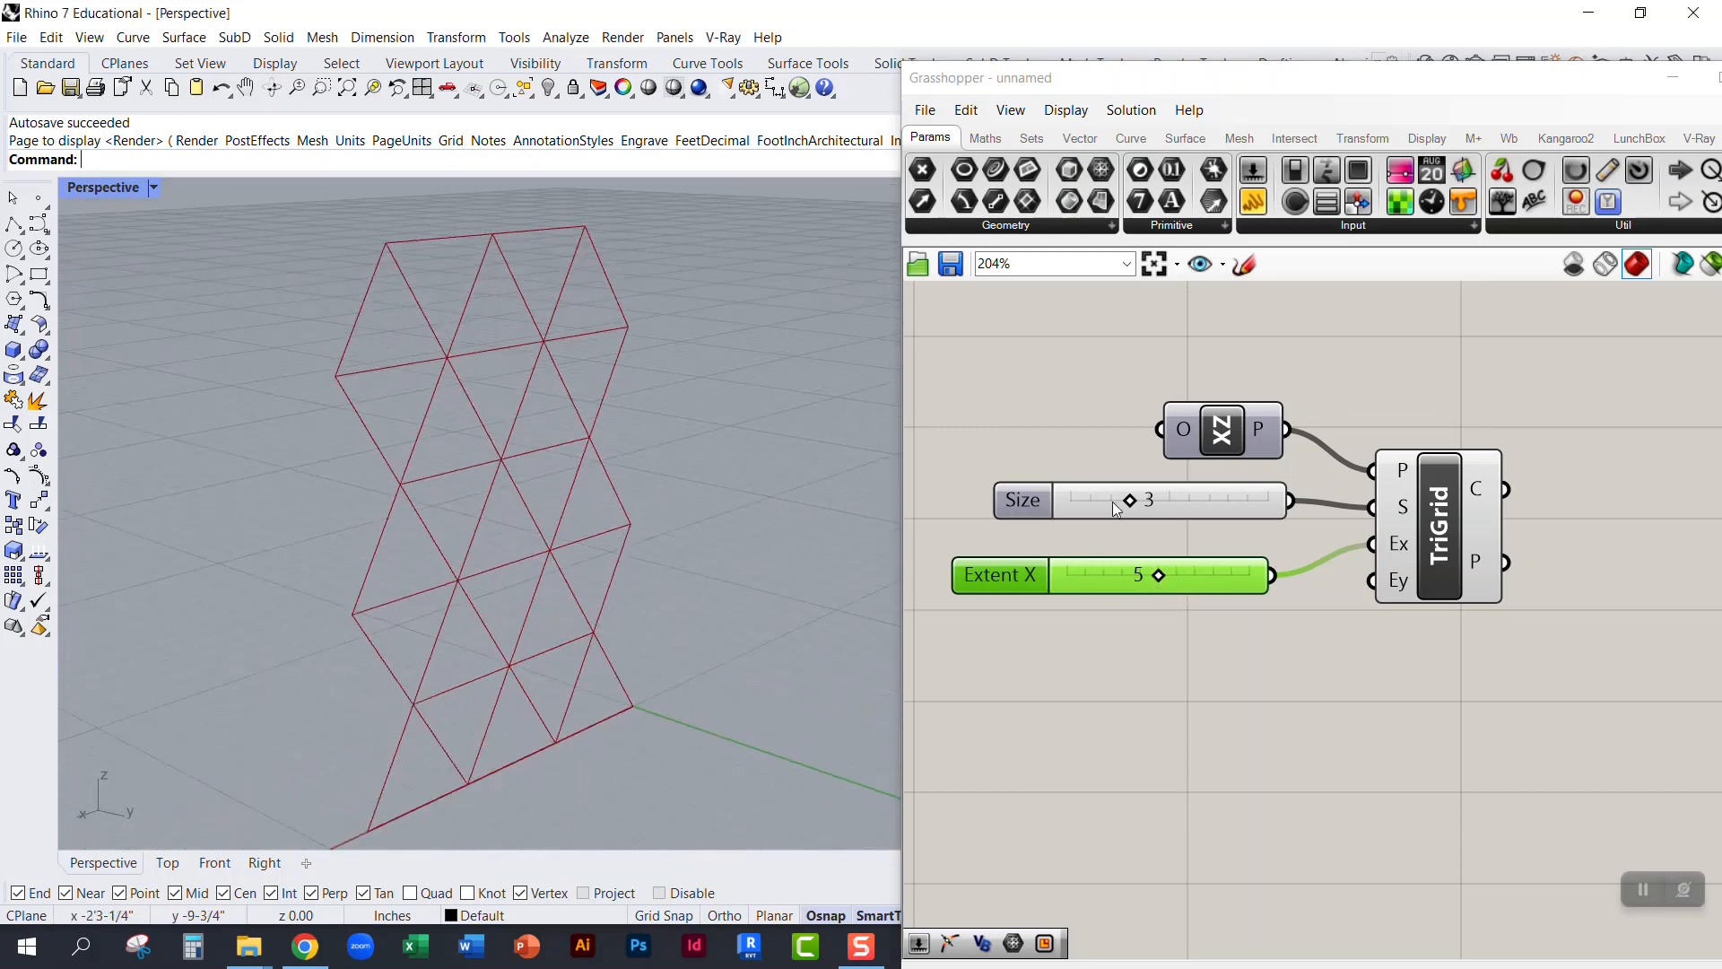
drag(1159, 577, 1212, 585)
Step: Place a default Number Slider from the Params components in the empty area below the Extent X slider
right_drag(1230, 657, 1203, 557)
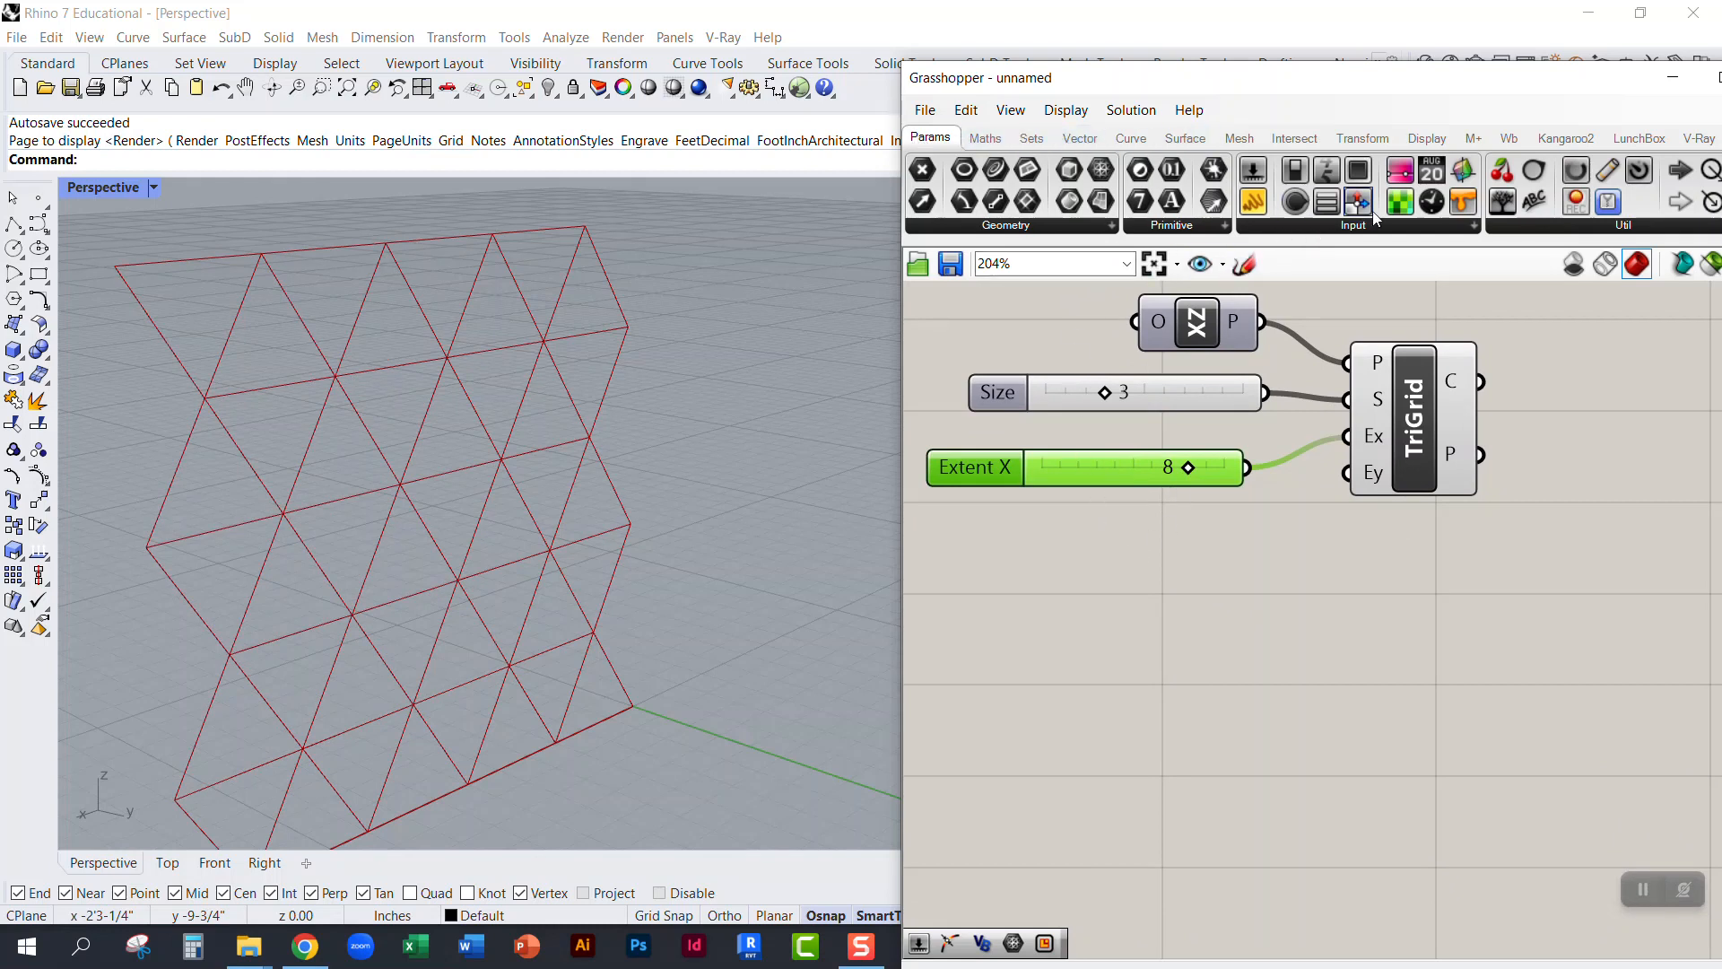
drag(1256, 175, 1139, 631)
click(1046, 663)
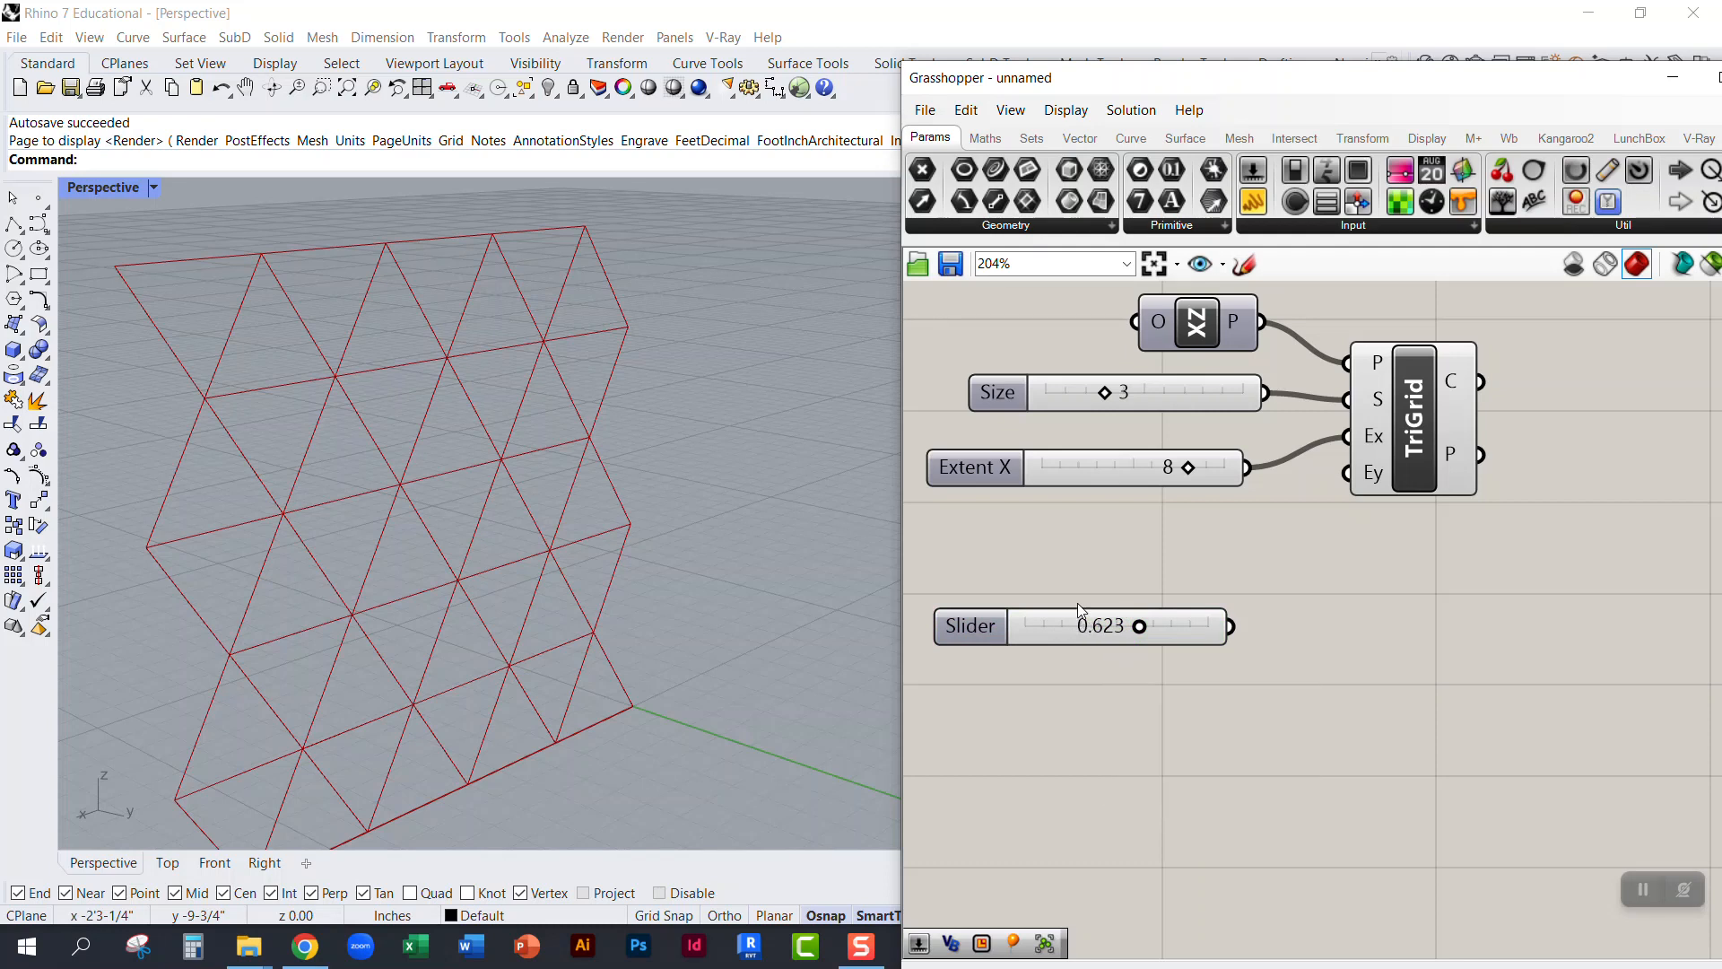
Step: Examine the new slider's accuracy and numeric domain options in its settings dialog
right_click(969, 630)
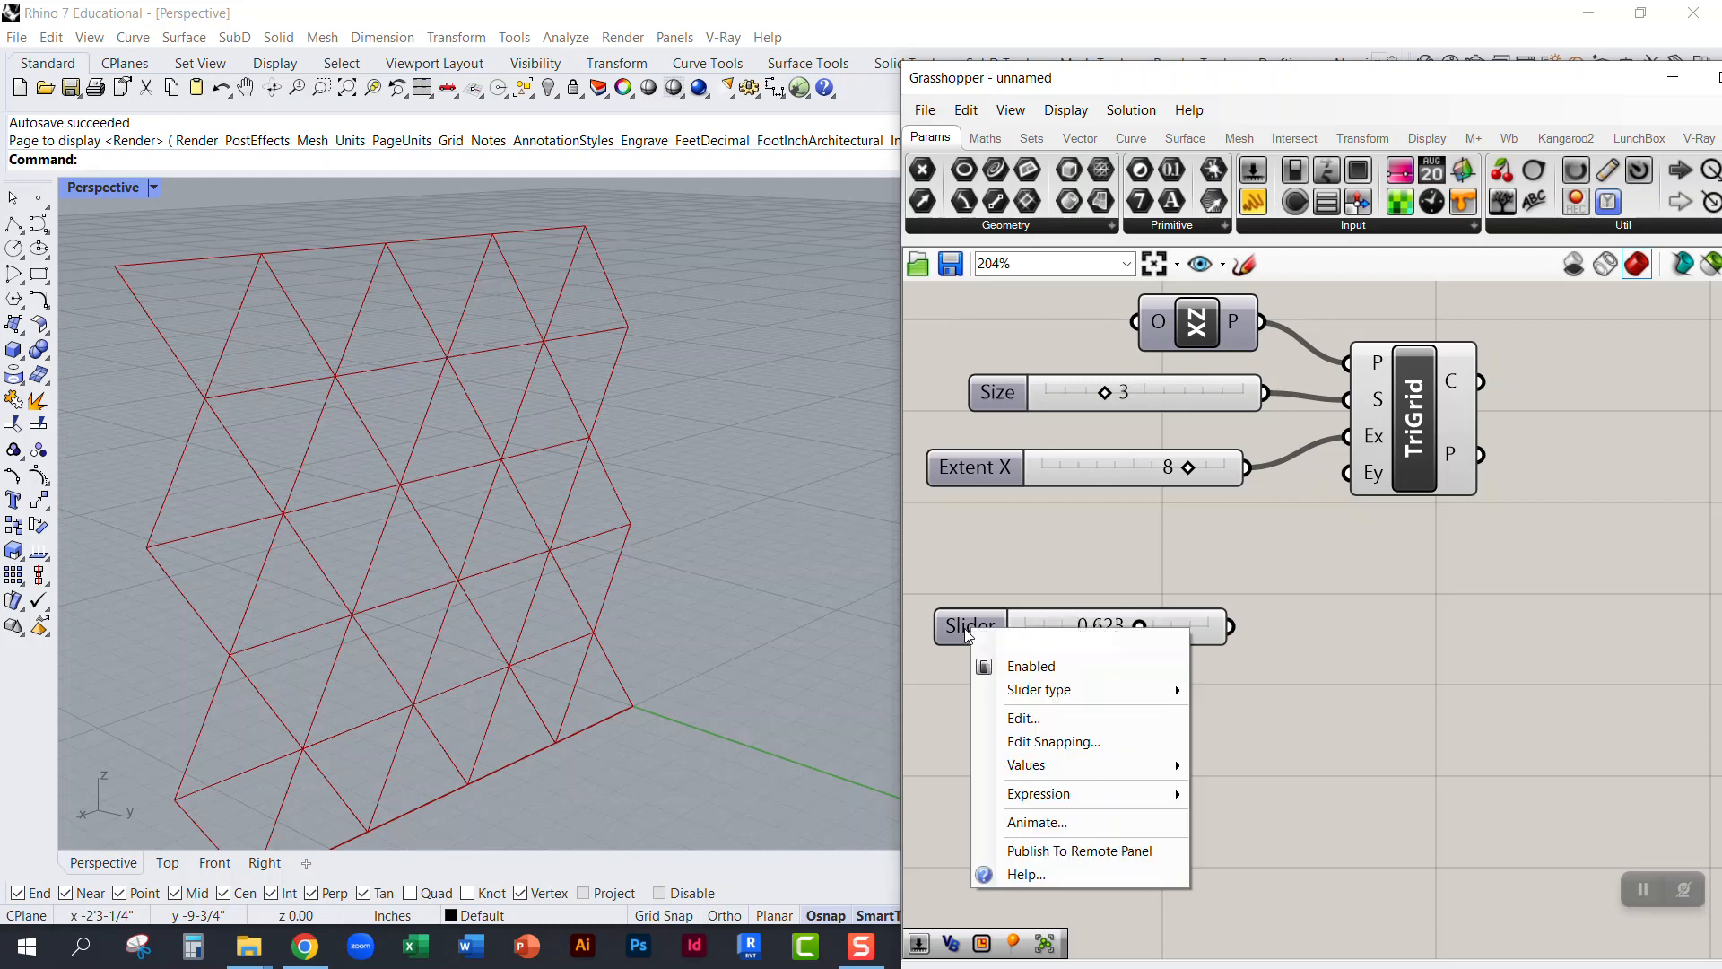
click(956, 567)
double_click(972, 627)
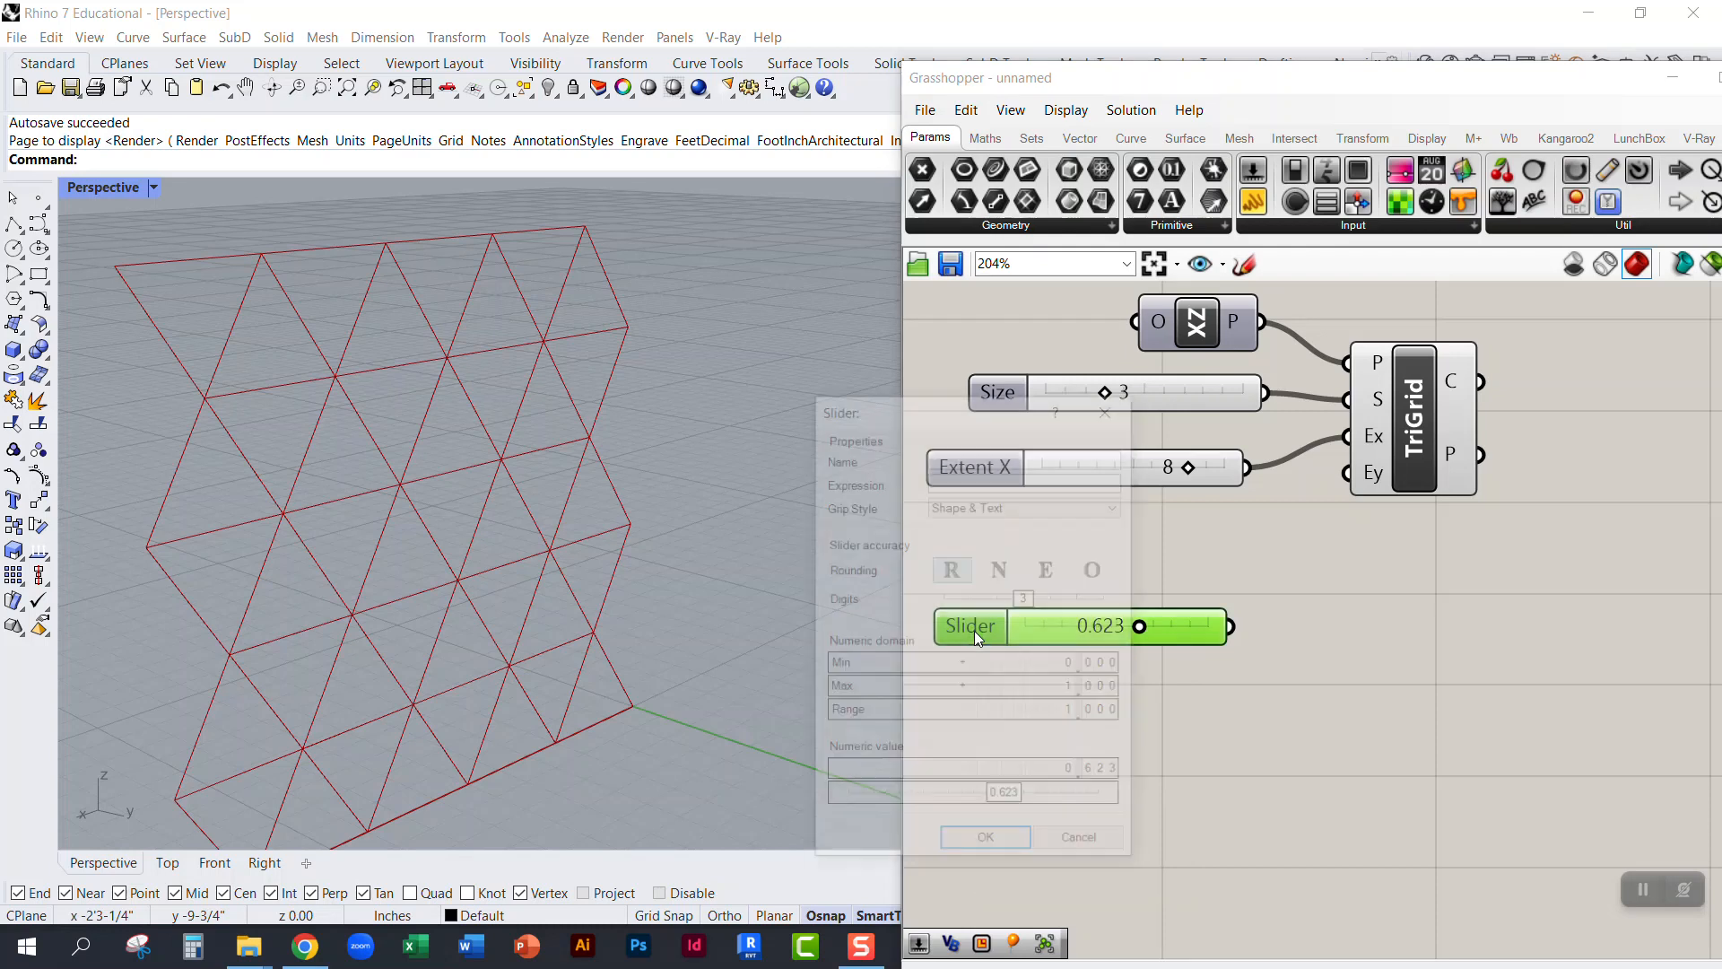
drag(969, 410, 805, 326)
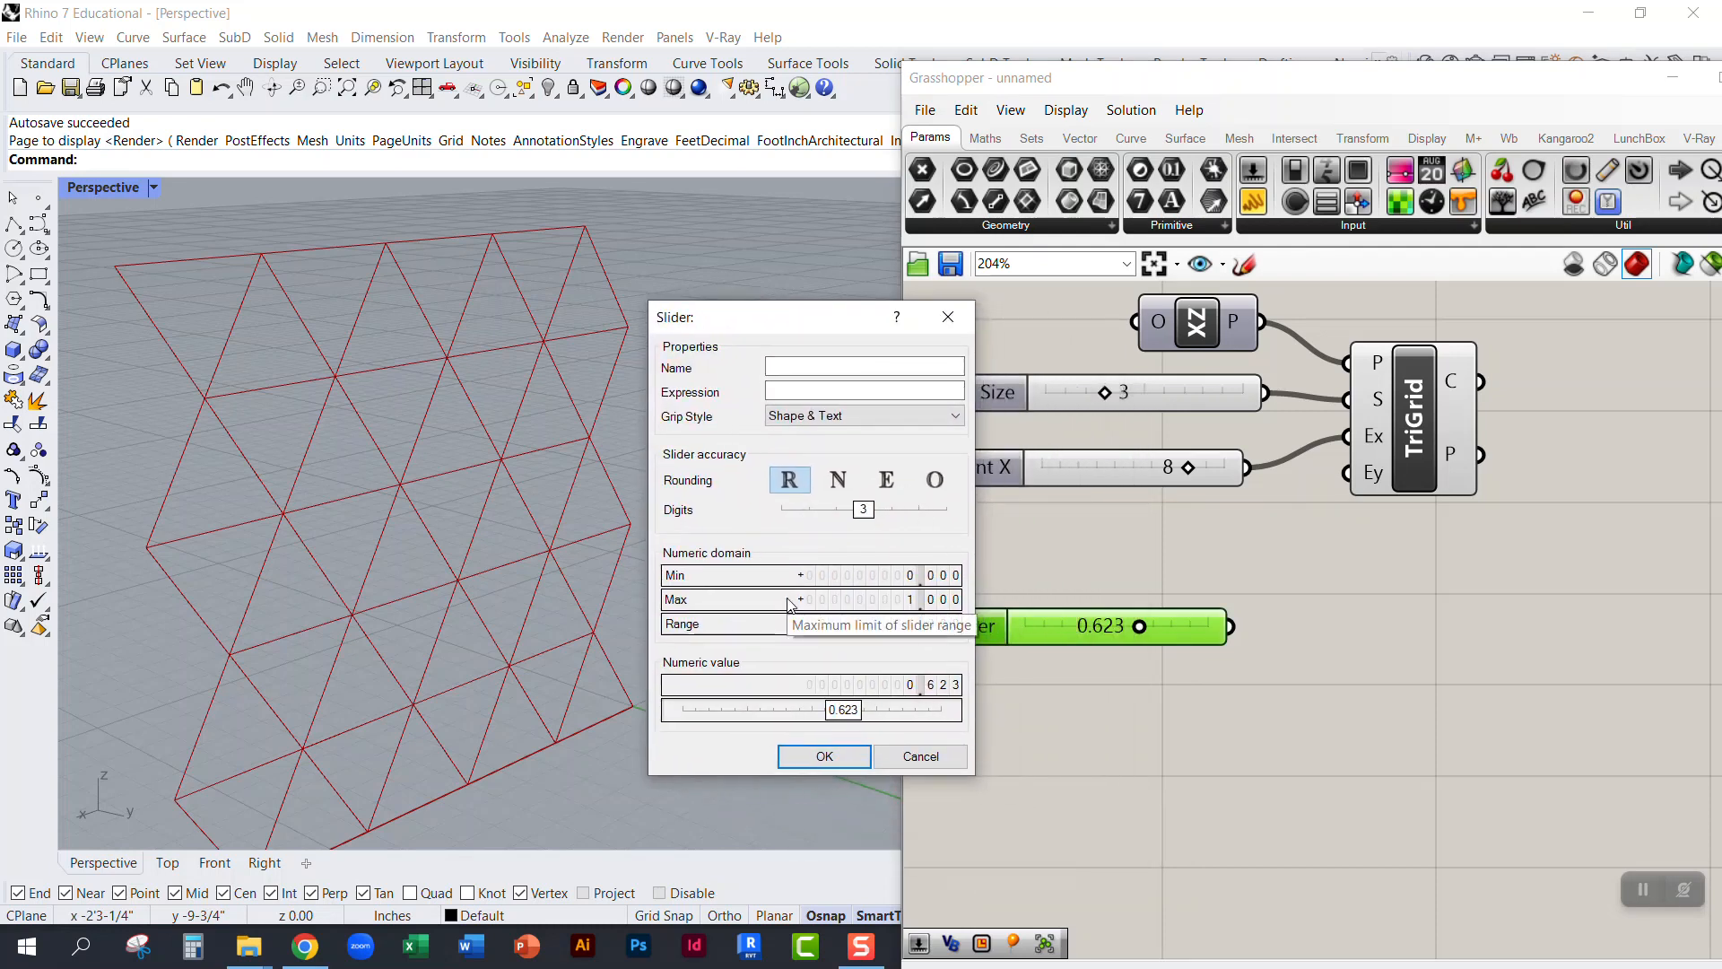
click(948, 316)
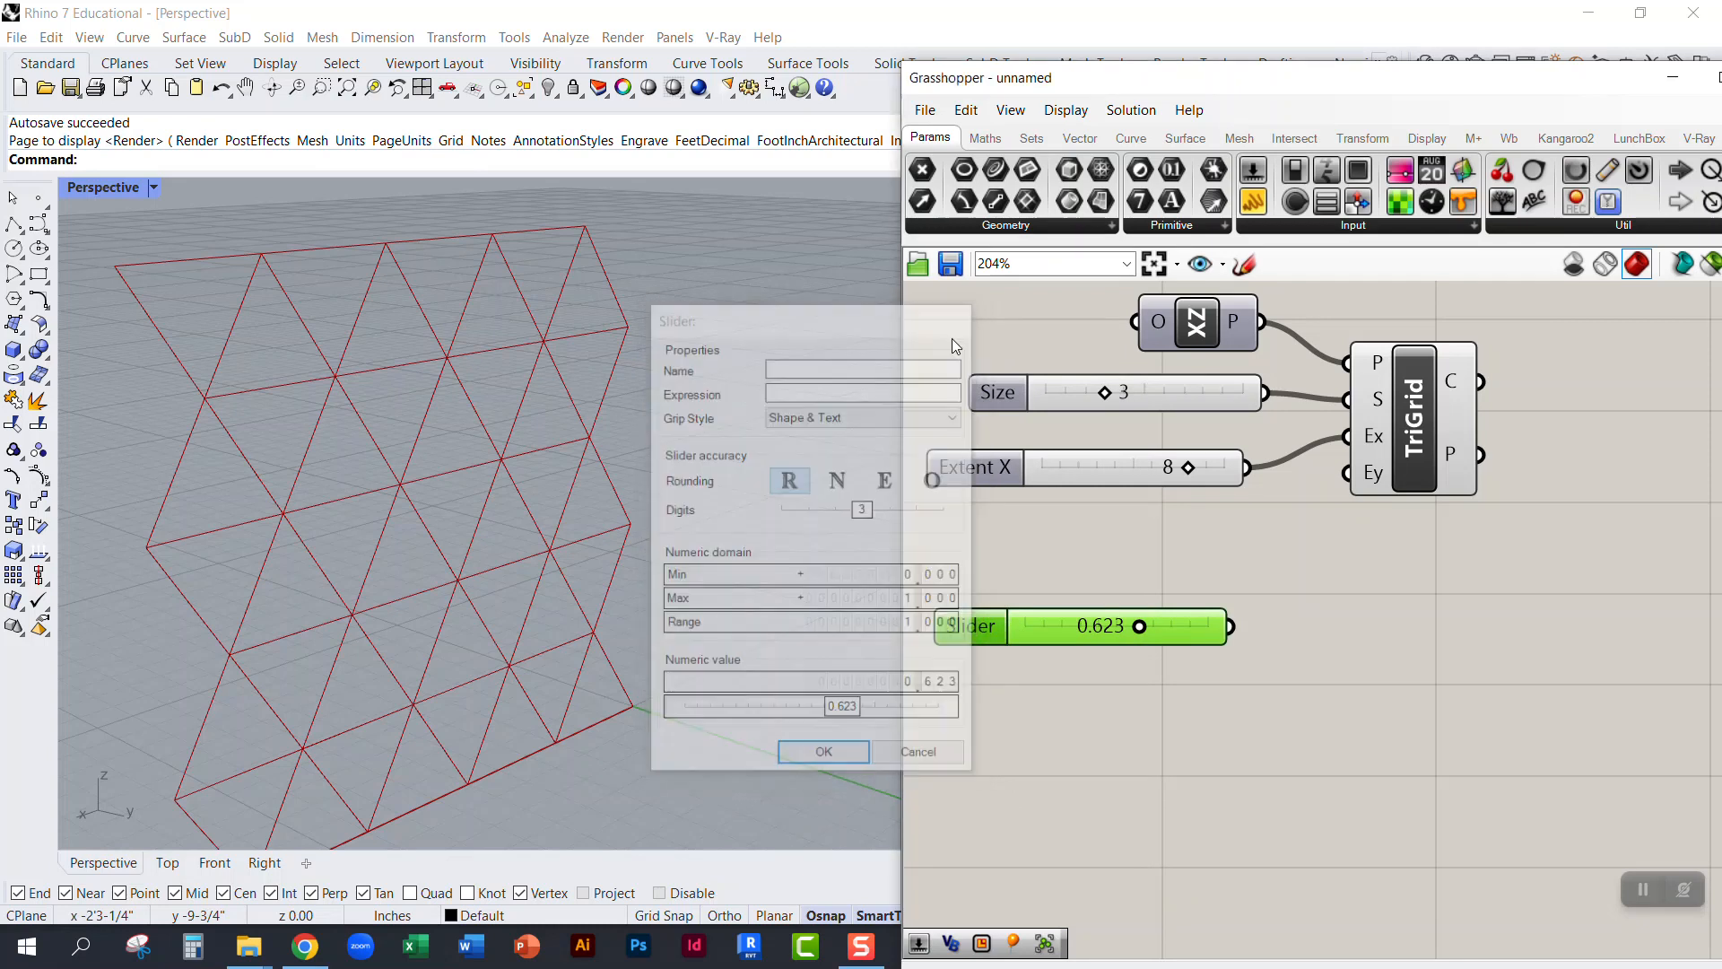
Step: Set the new slider's maximum to 20 and move its value to about 6.715
right_click(968, 622)
click(1020, 713)
drag(963, 458, 725, 326)
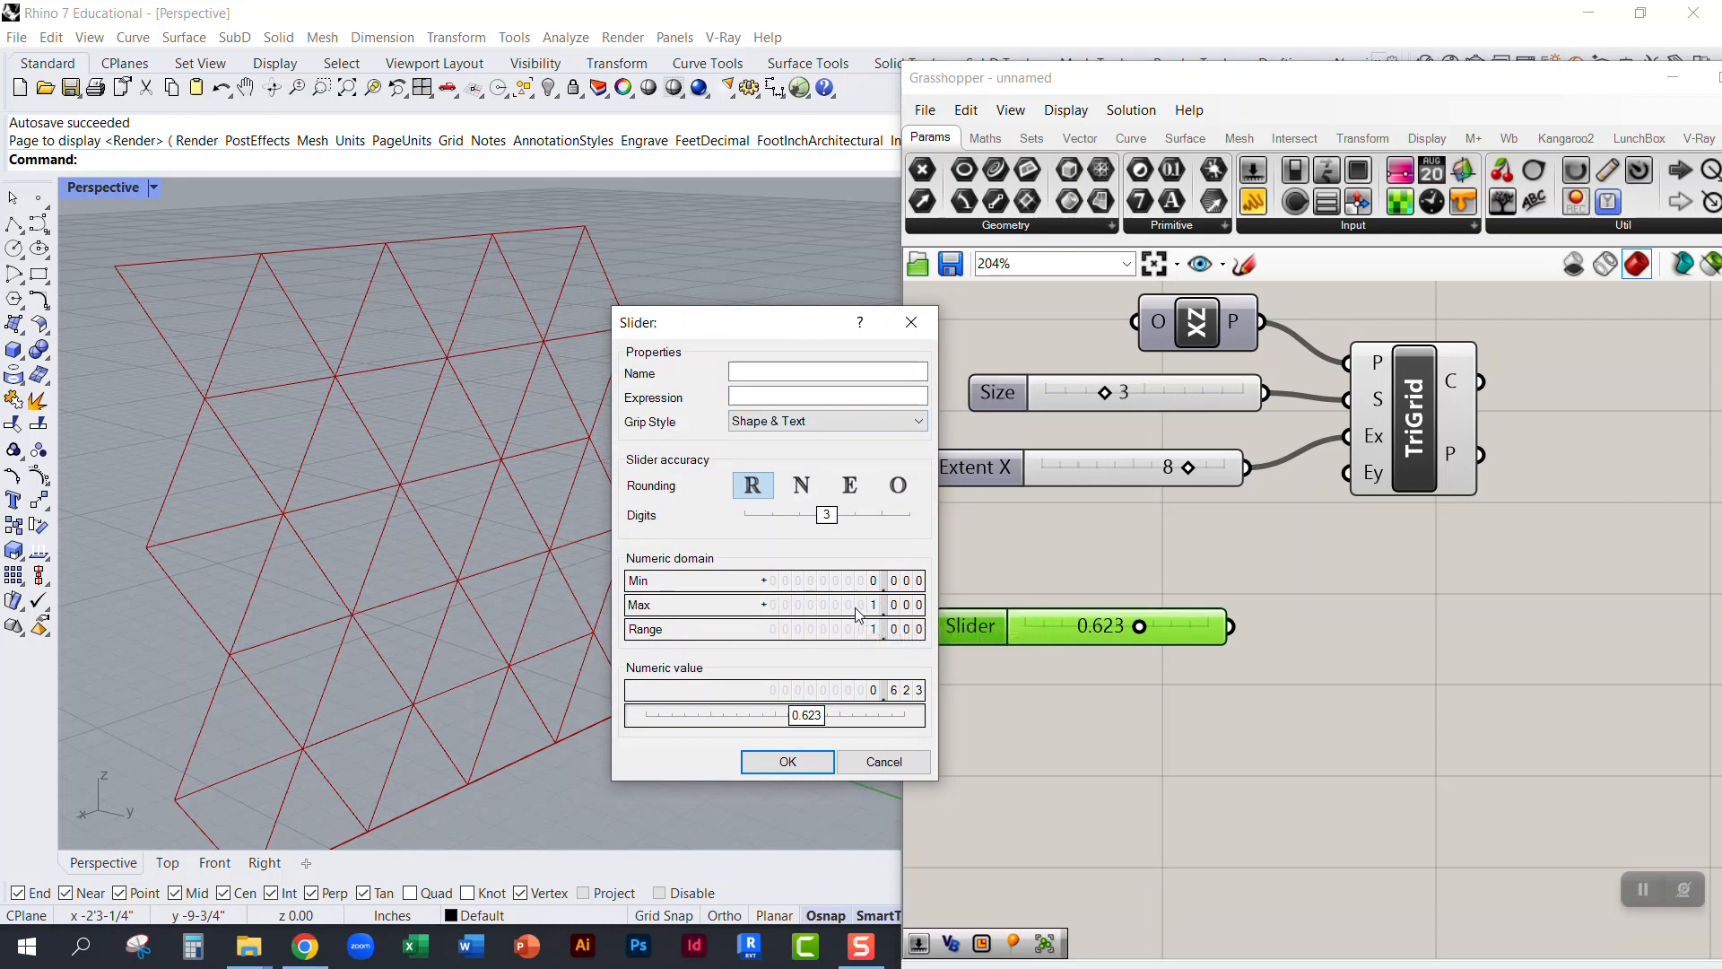
double_click(741, 608)
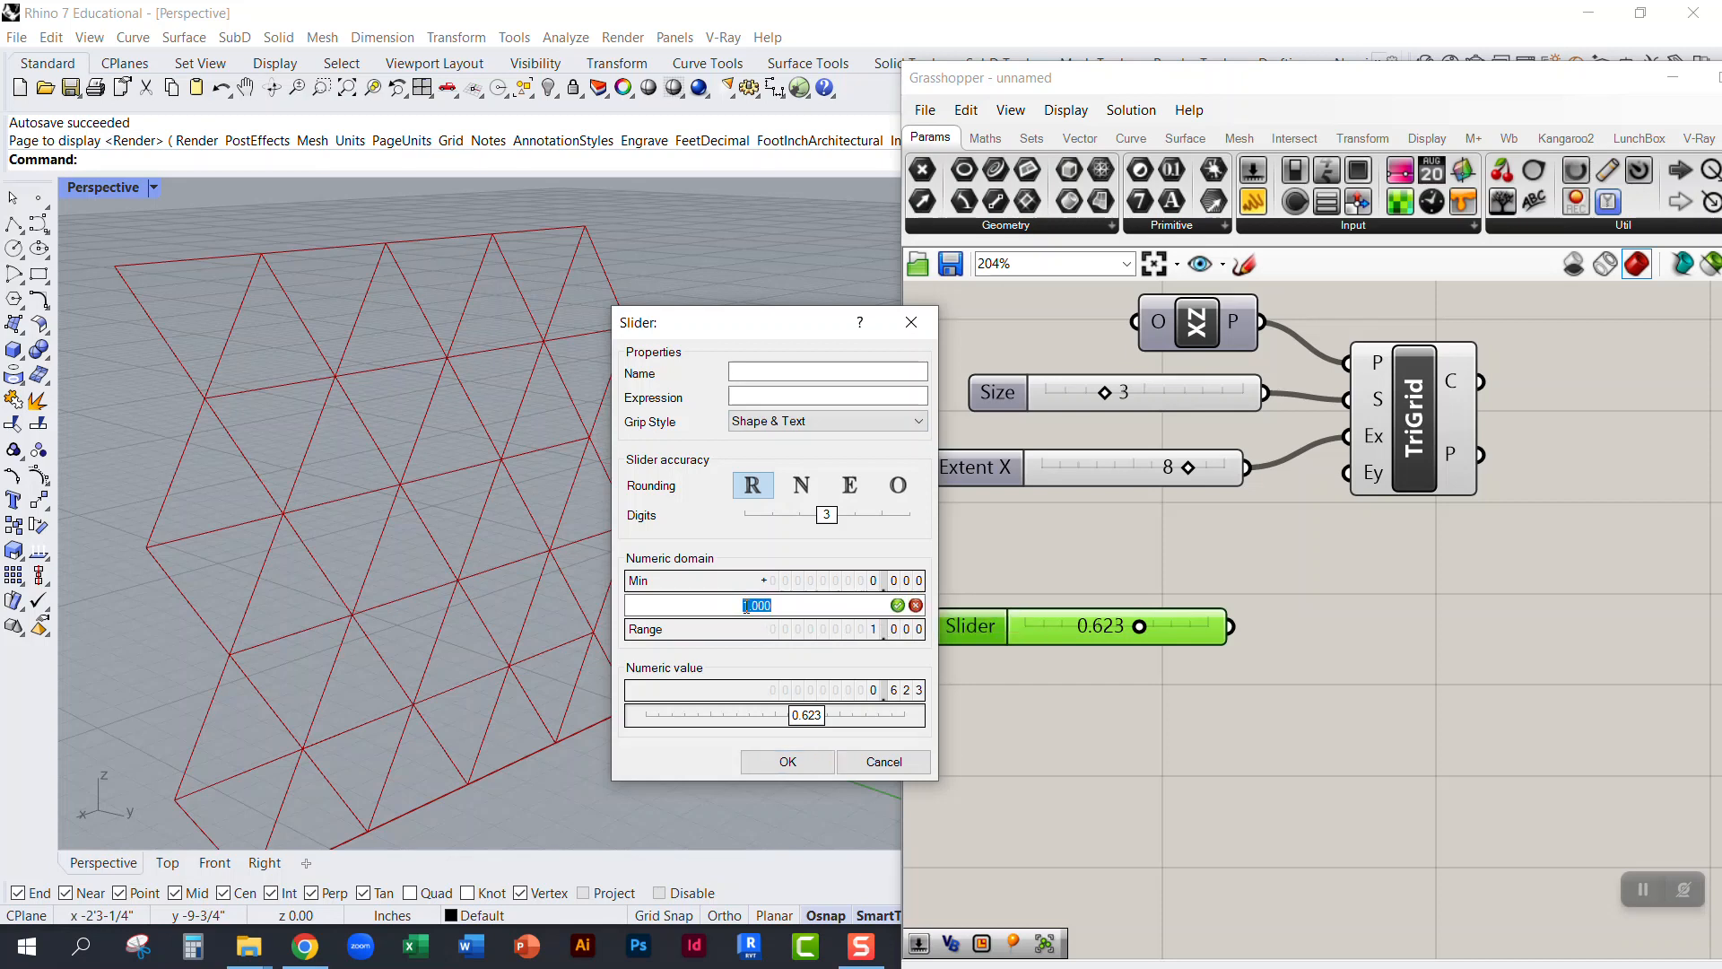
text(20)
key(Return)
click(787, 762)
drag(1032, 626, 1087, 631)
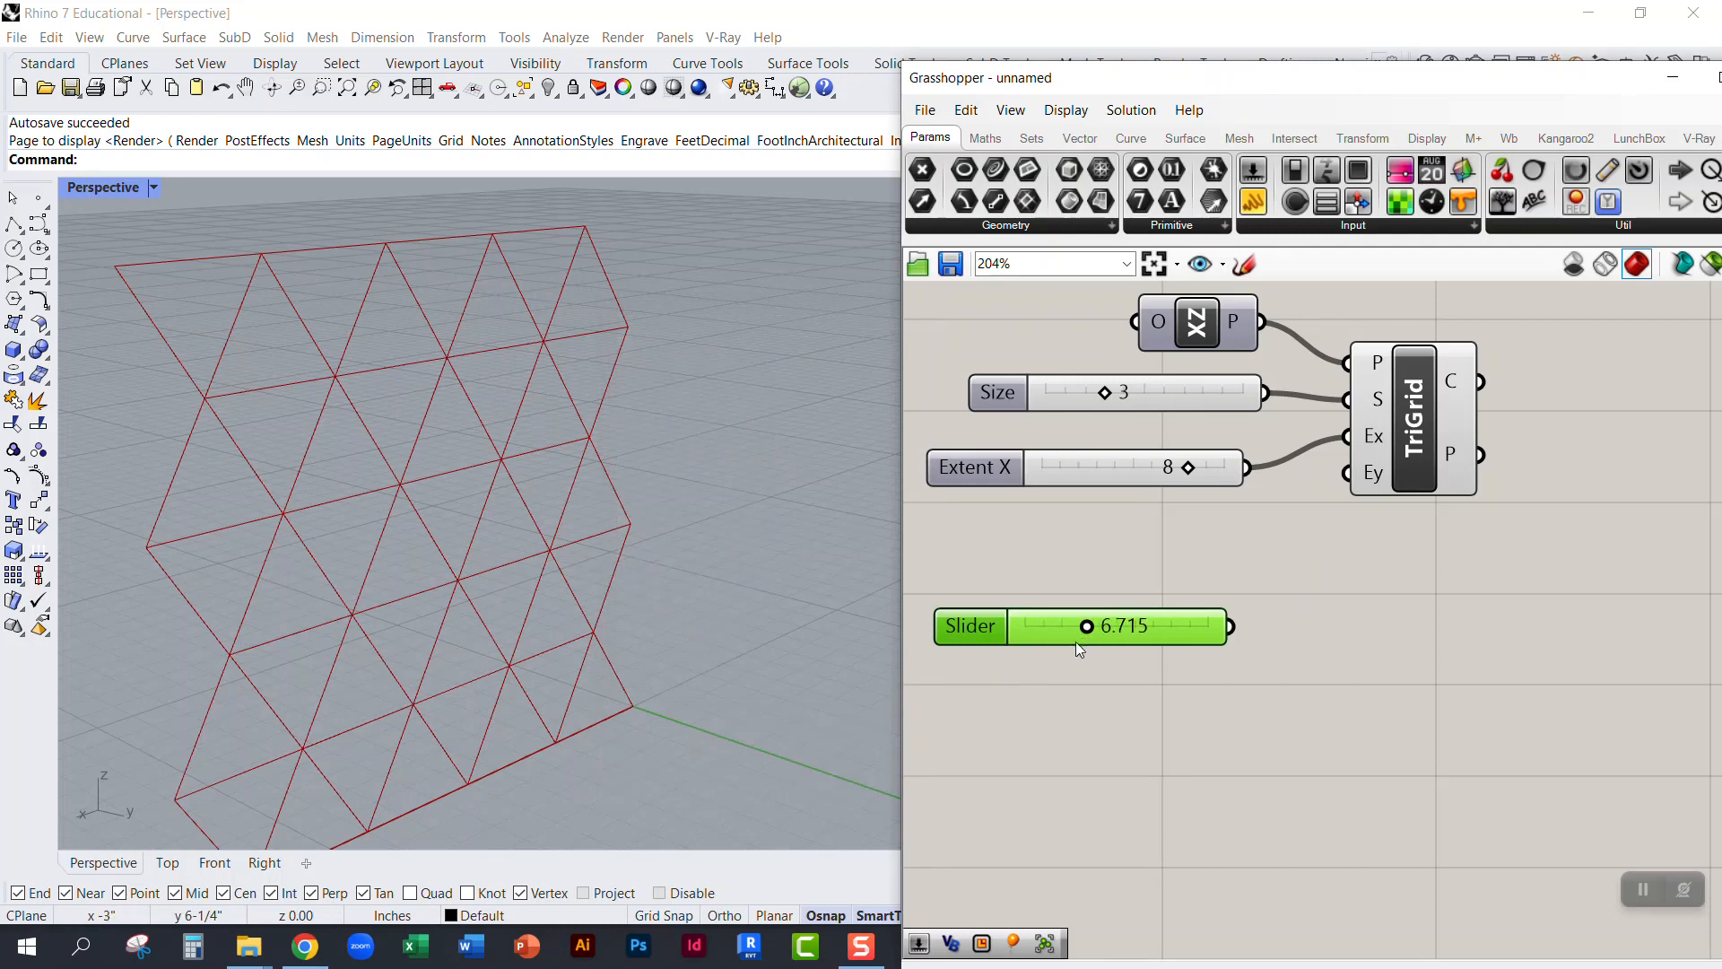
Step: Change the rounding of the unconnected slider to integer numbers in its settings
mouse_move(977, 628)
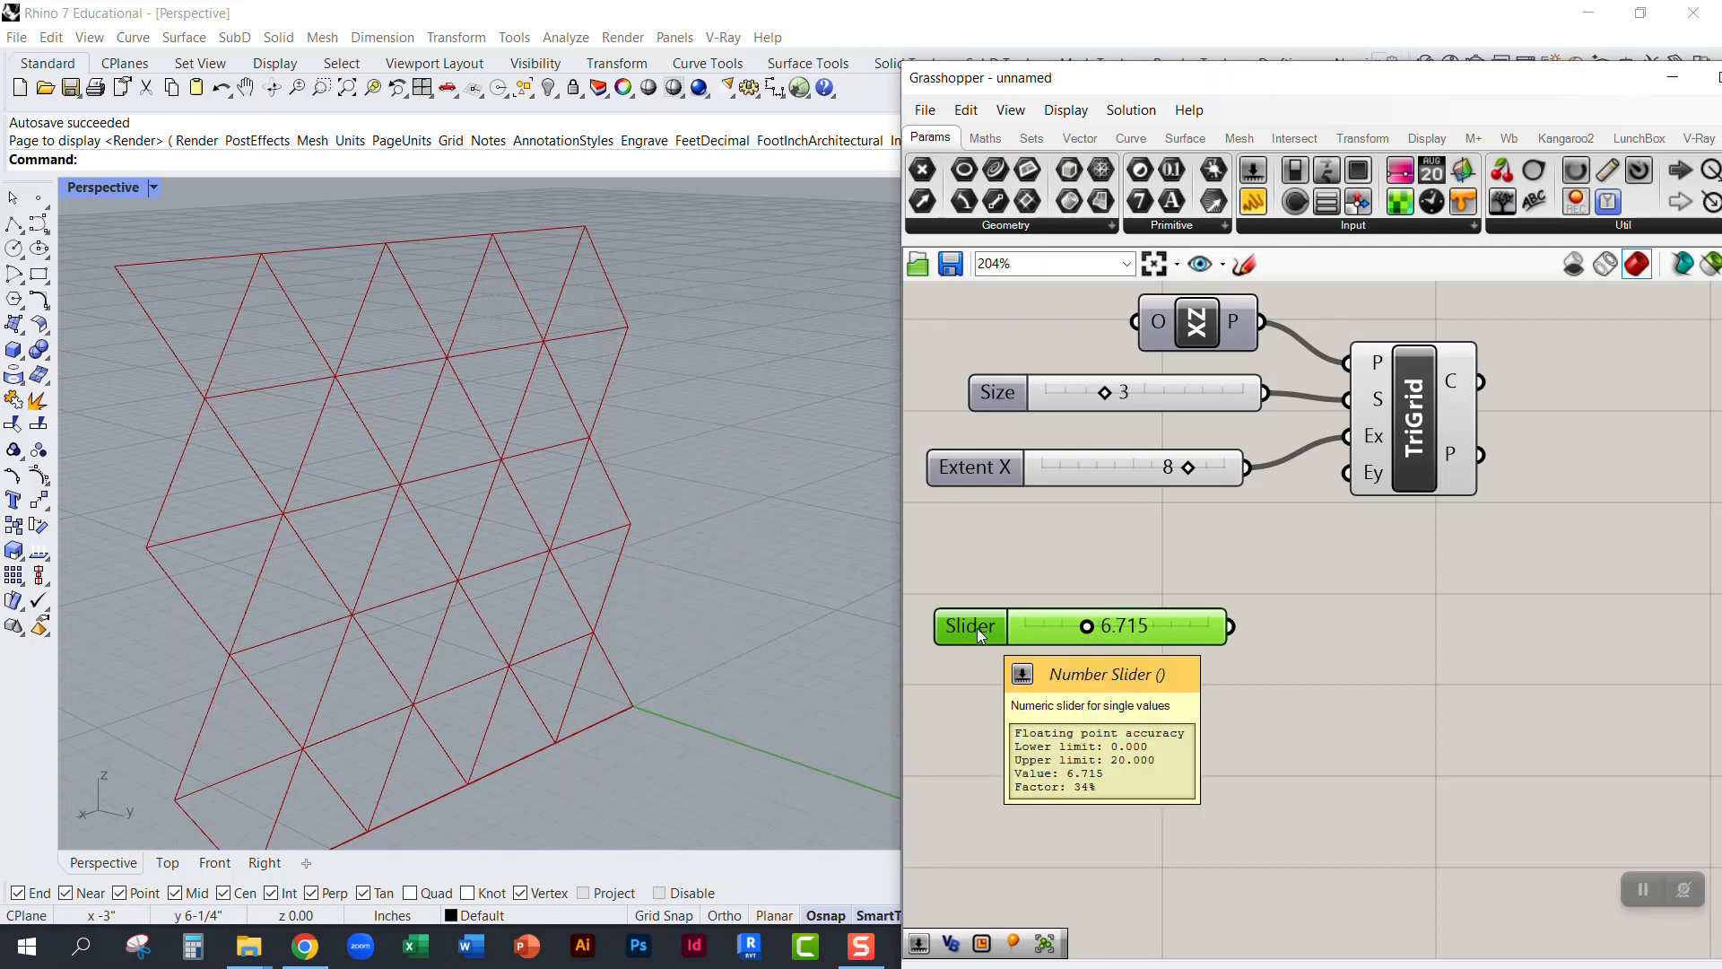
right_click(977, 628)
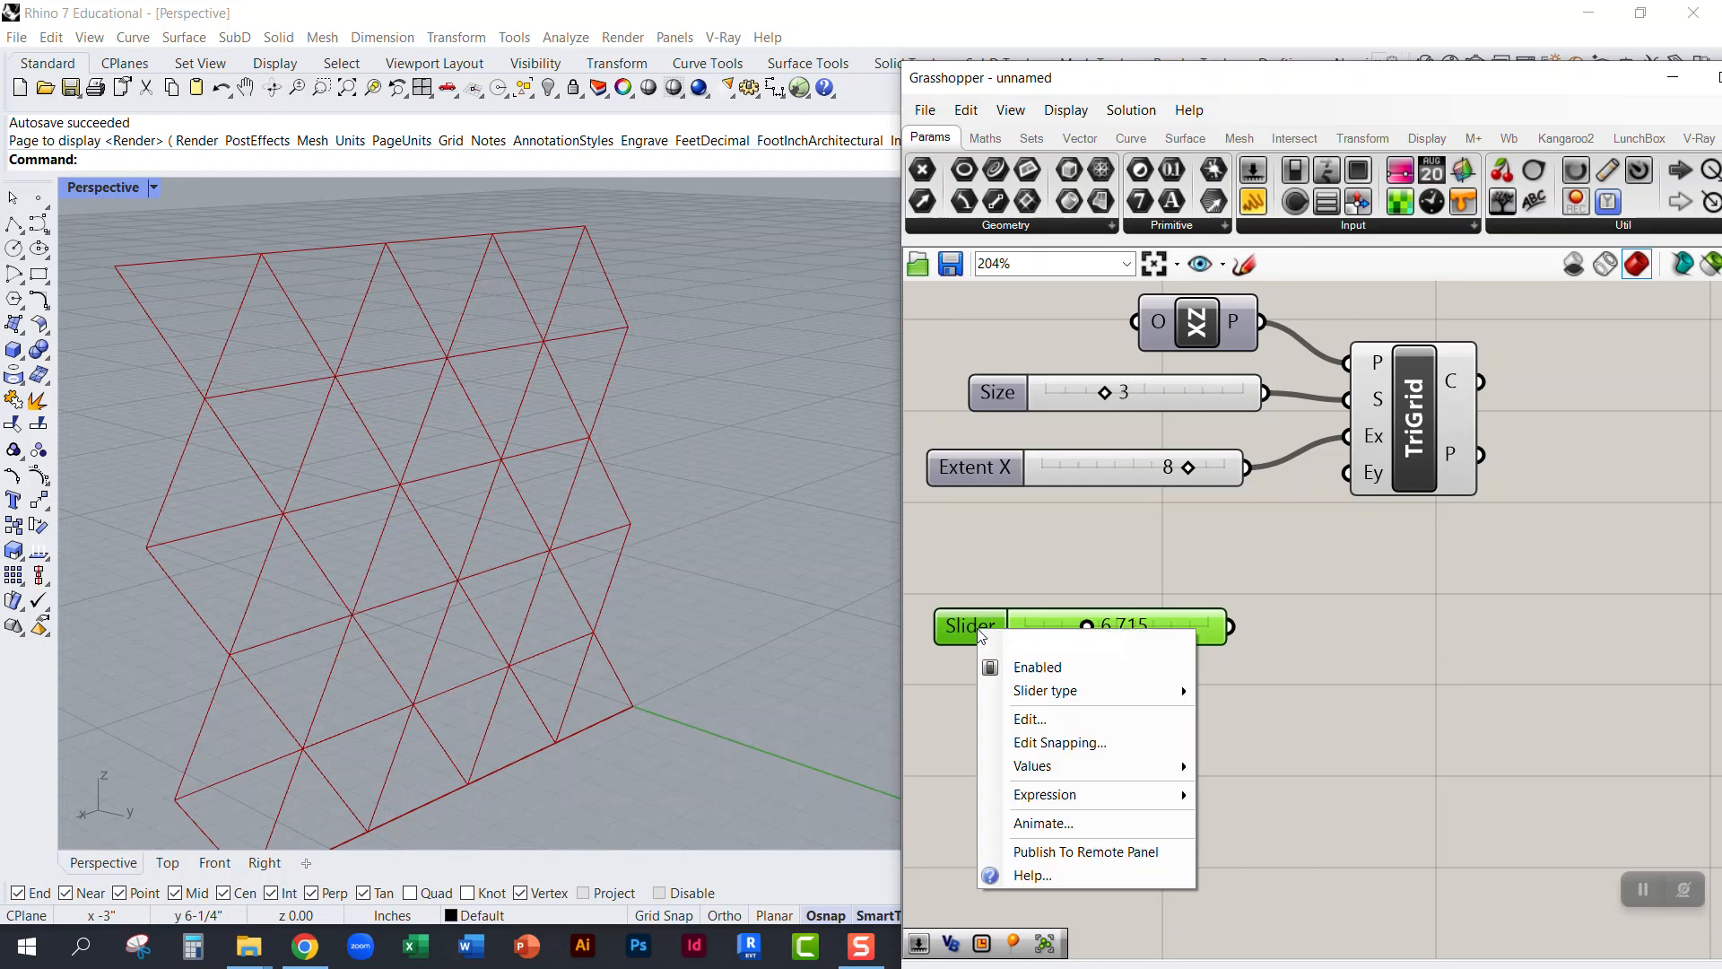
click(1023, 715)
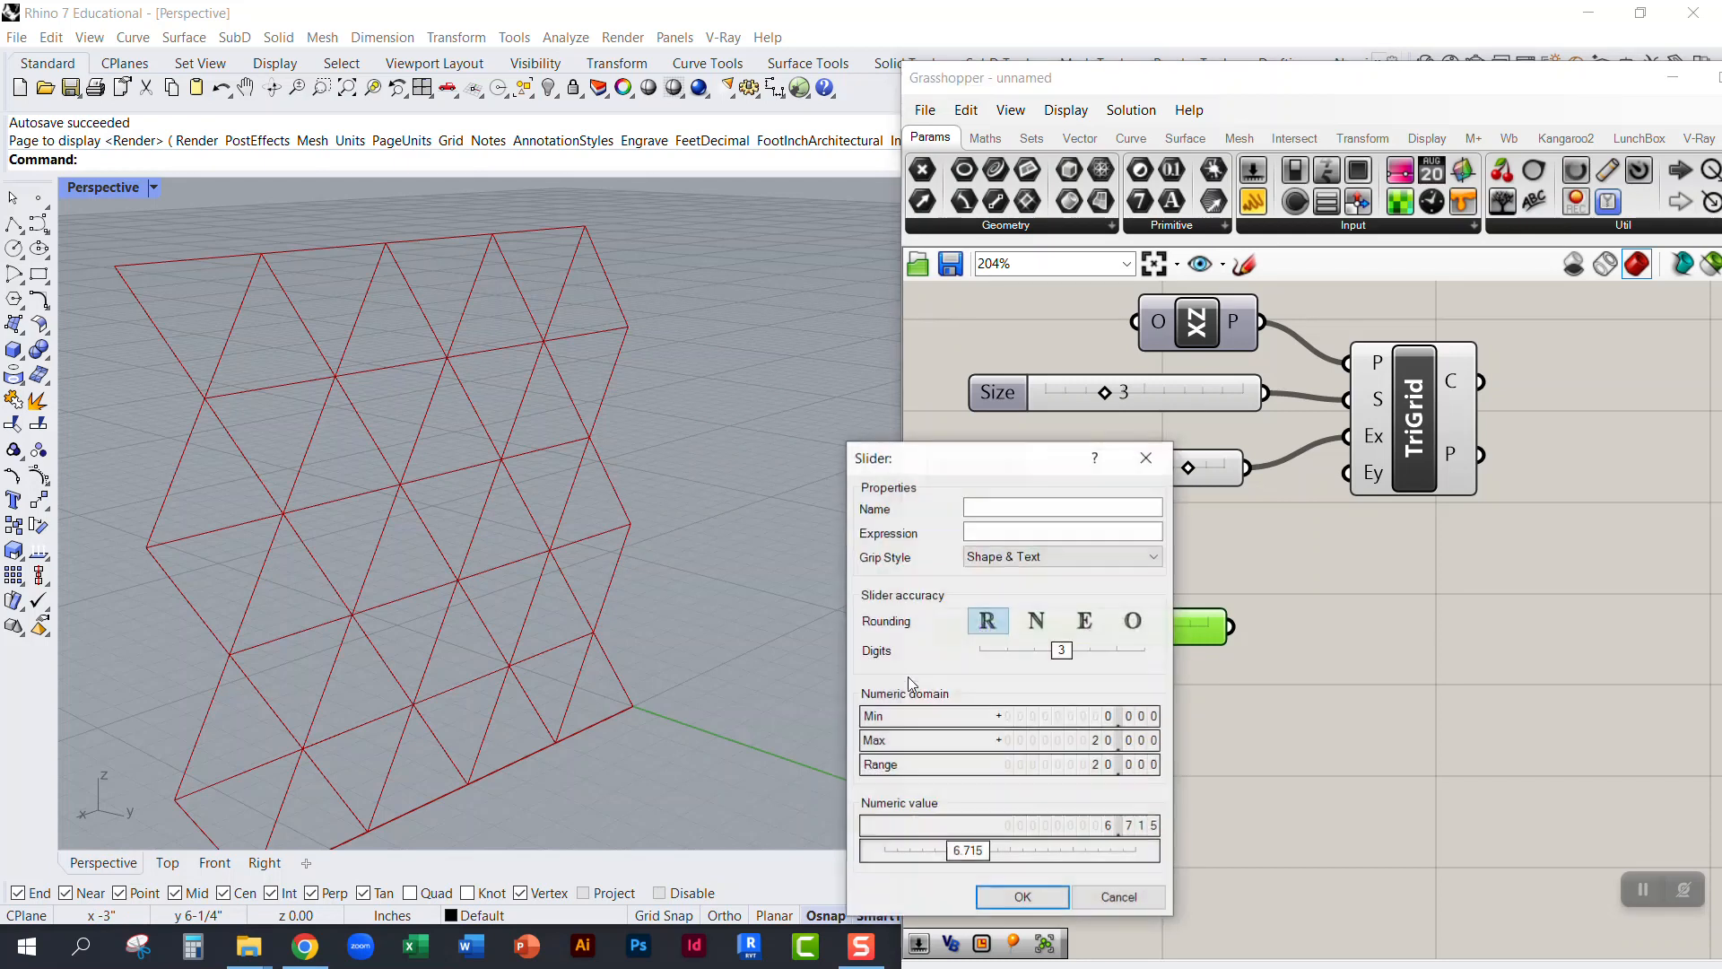
click(1036, 622)
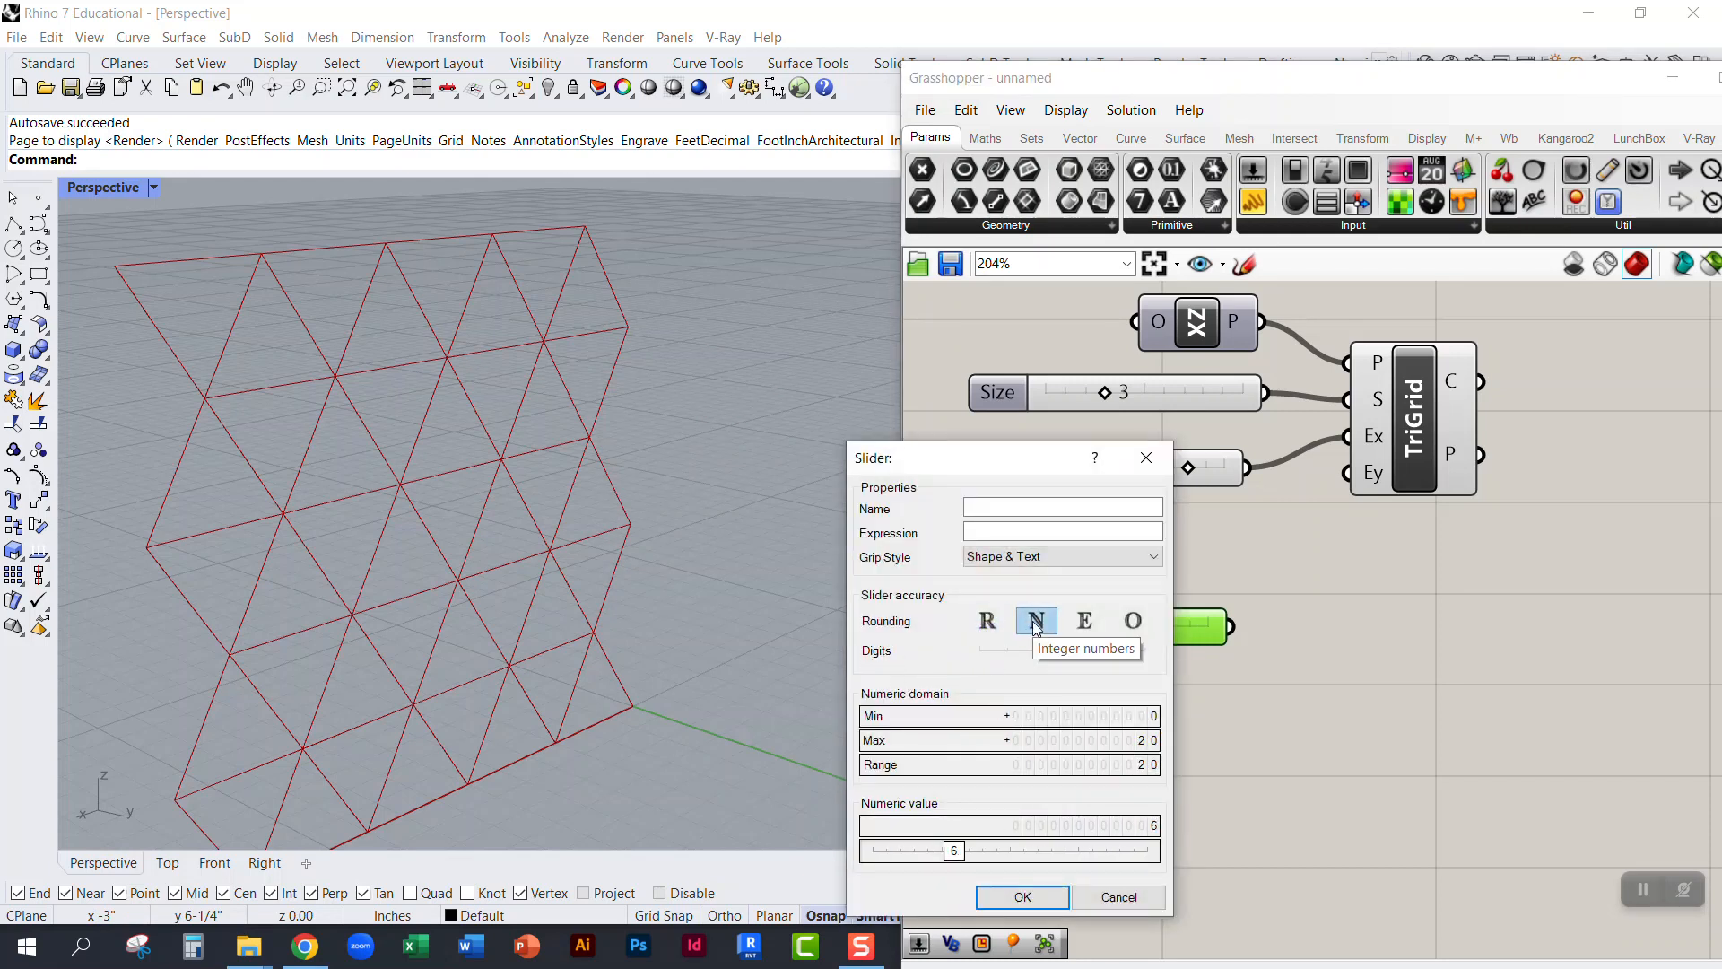
click(1020, 897)
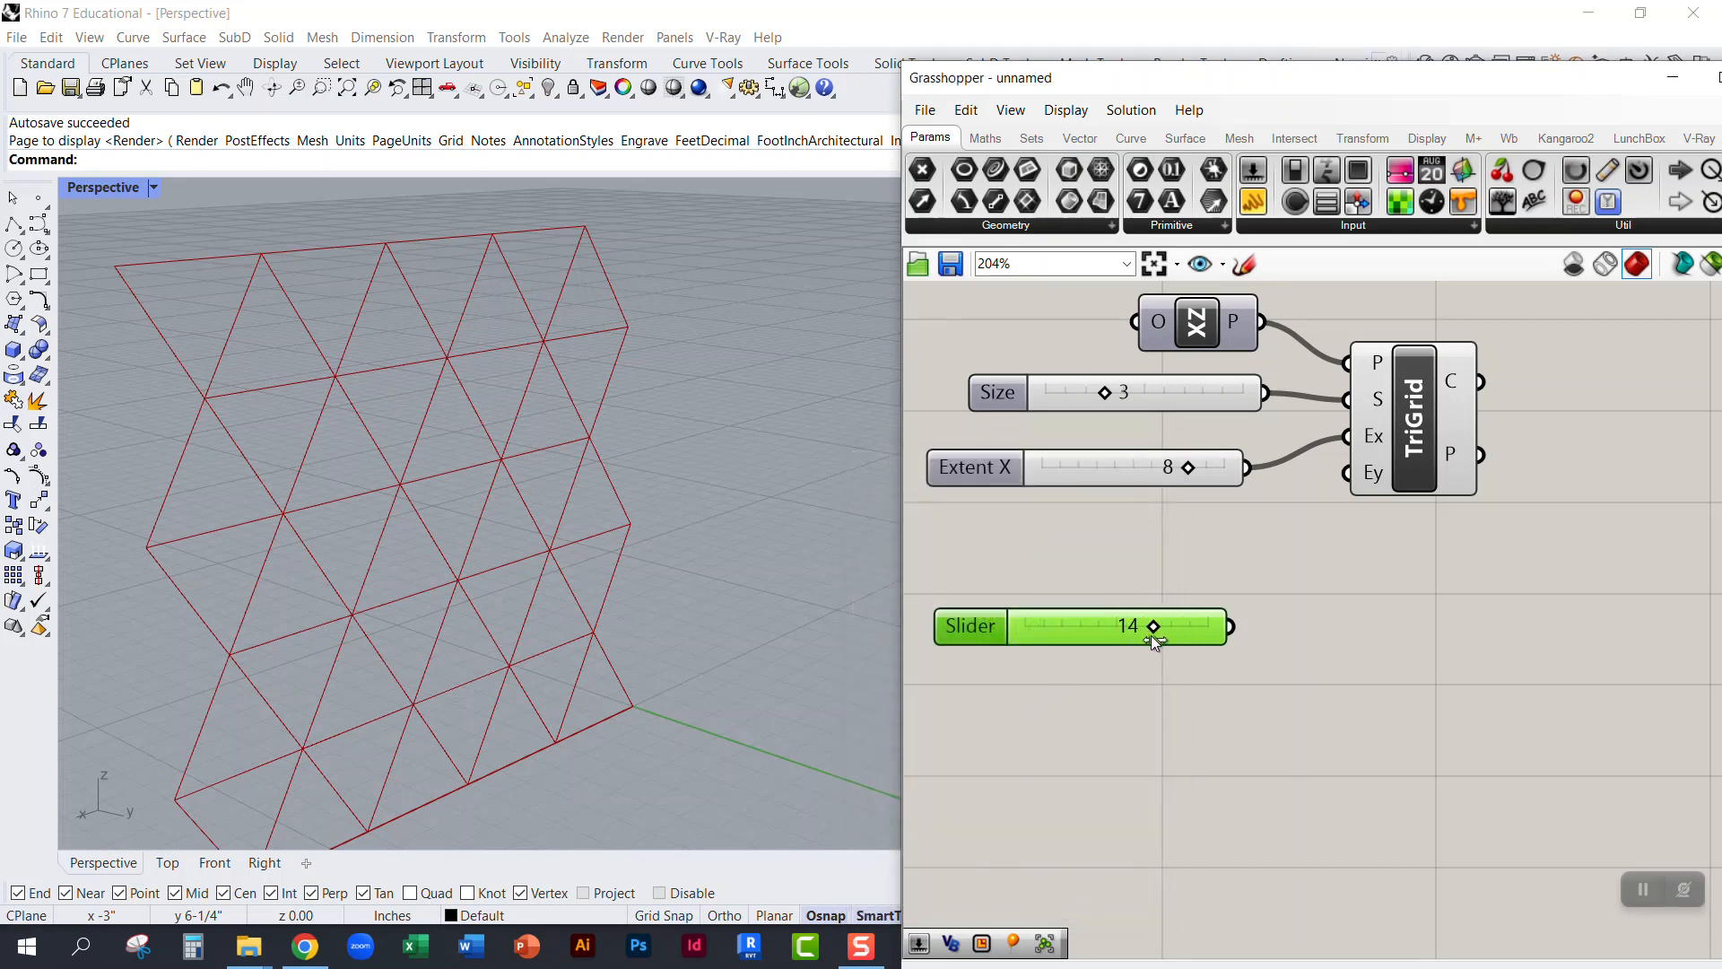
Step: Connect the integer slider to the TriGrid's Ey input and set its value to 9
drag(1234, 627, 1347, 473)
scroll(632, 648, down, 4)
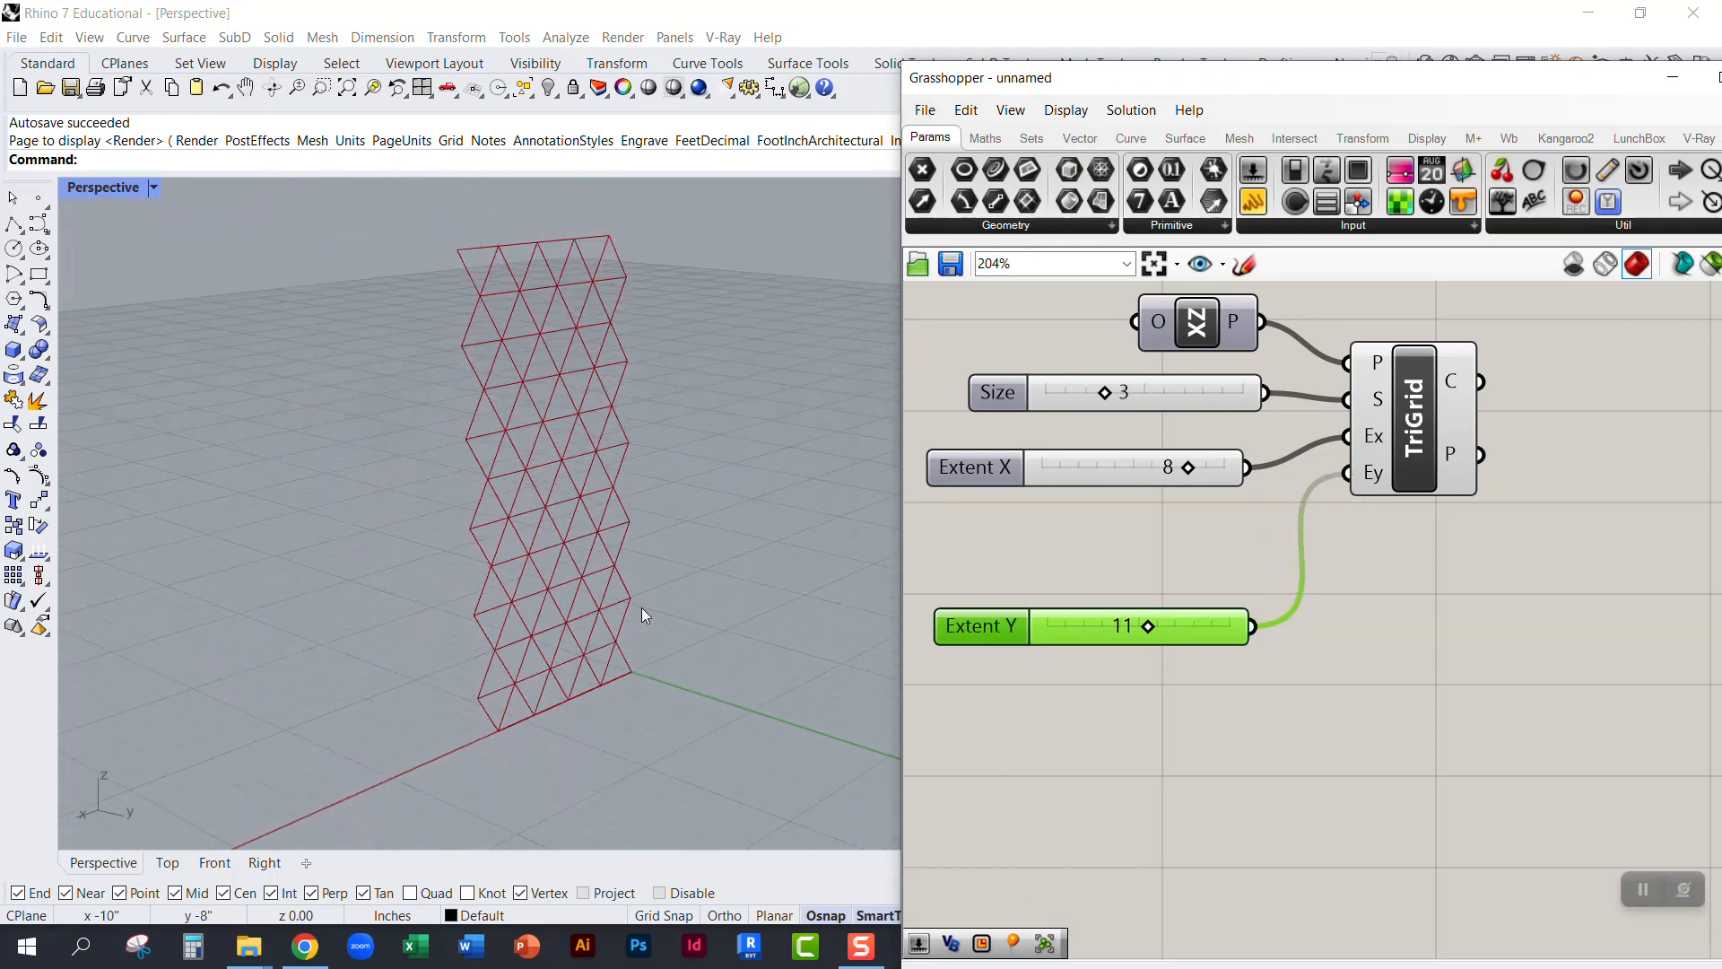
mouse_move(1149, 627)
mouse_down()
mouse_move(1086, 625)
mouse_move(1169, 632)
mouse_move(1070, 632)
mouse_move(1122, 628)
mouse_up()
scroll(639, 543, up, 5)
Step: Place the Extent Y slider directly beneath the Extent X slider and shift the TriGrid component slightly away from the sliders
drag(1118, 625, 1082, 540)
scroll(596, 587, down, 3)
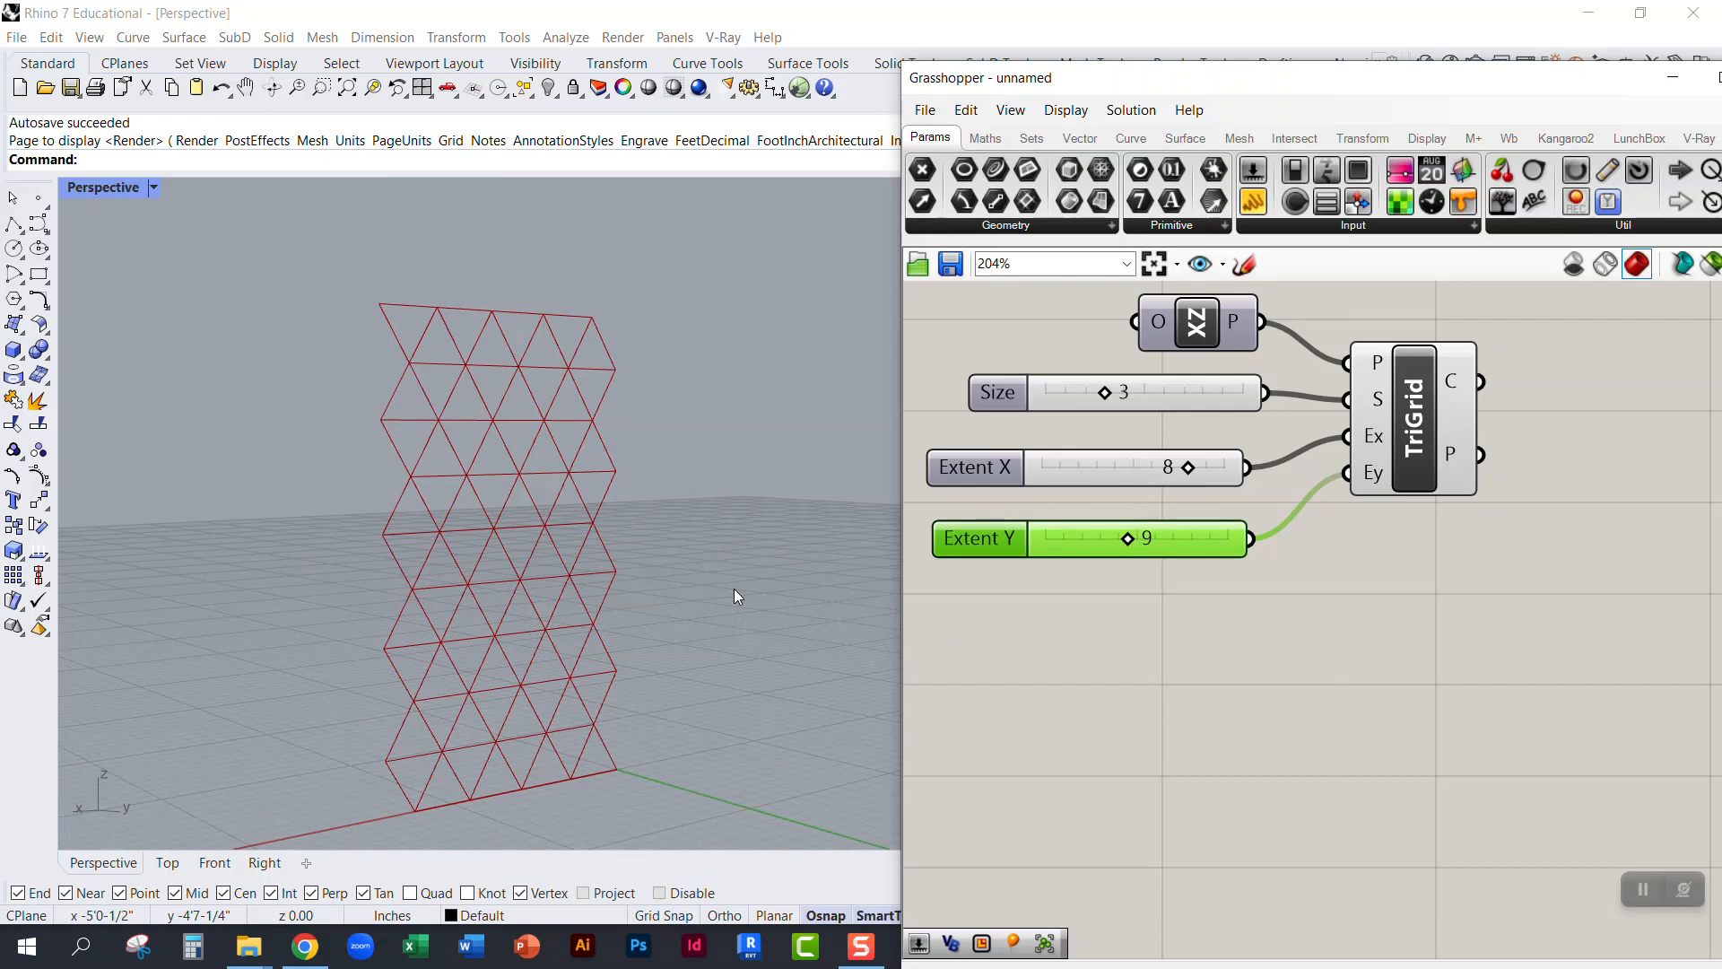
mouse_move(734, 590)
right_down()
mouse_move(703, 562)
mouse_move(723, 569)
right_up()
right_drag(1278, 535, 1310, 644)
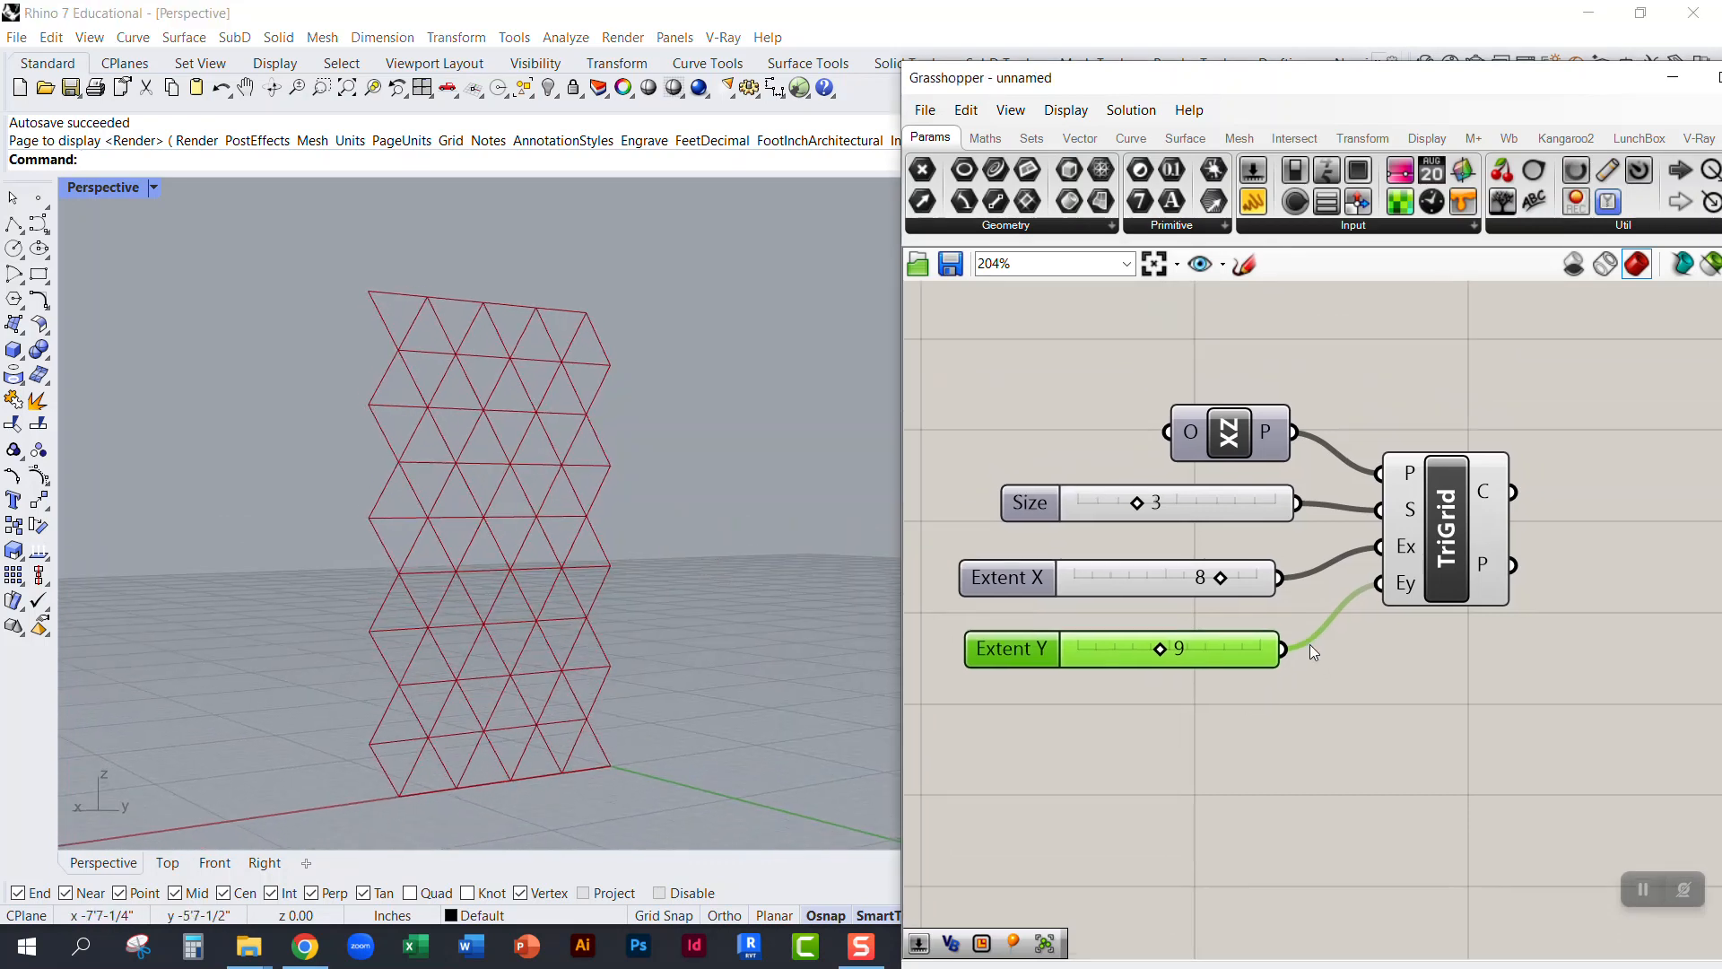
drag(1439, 553, 1455, 560)
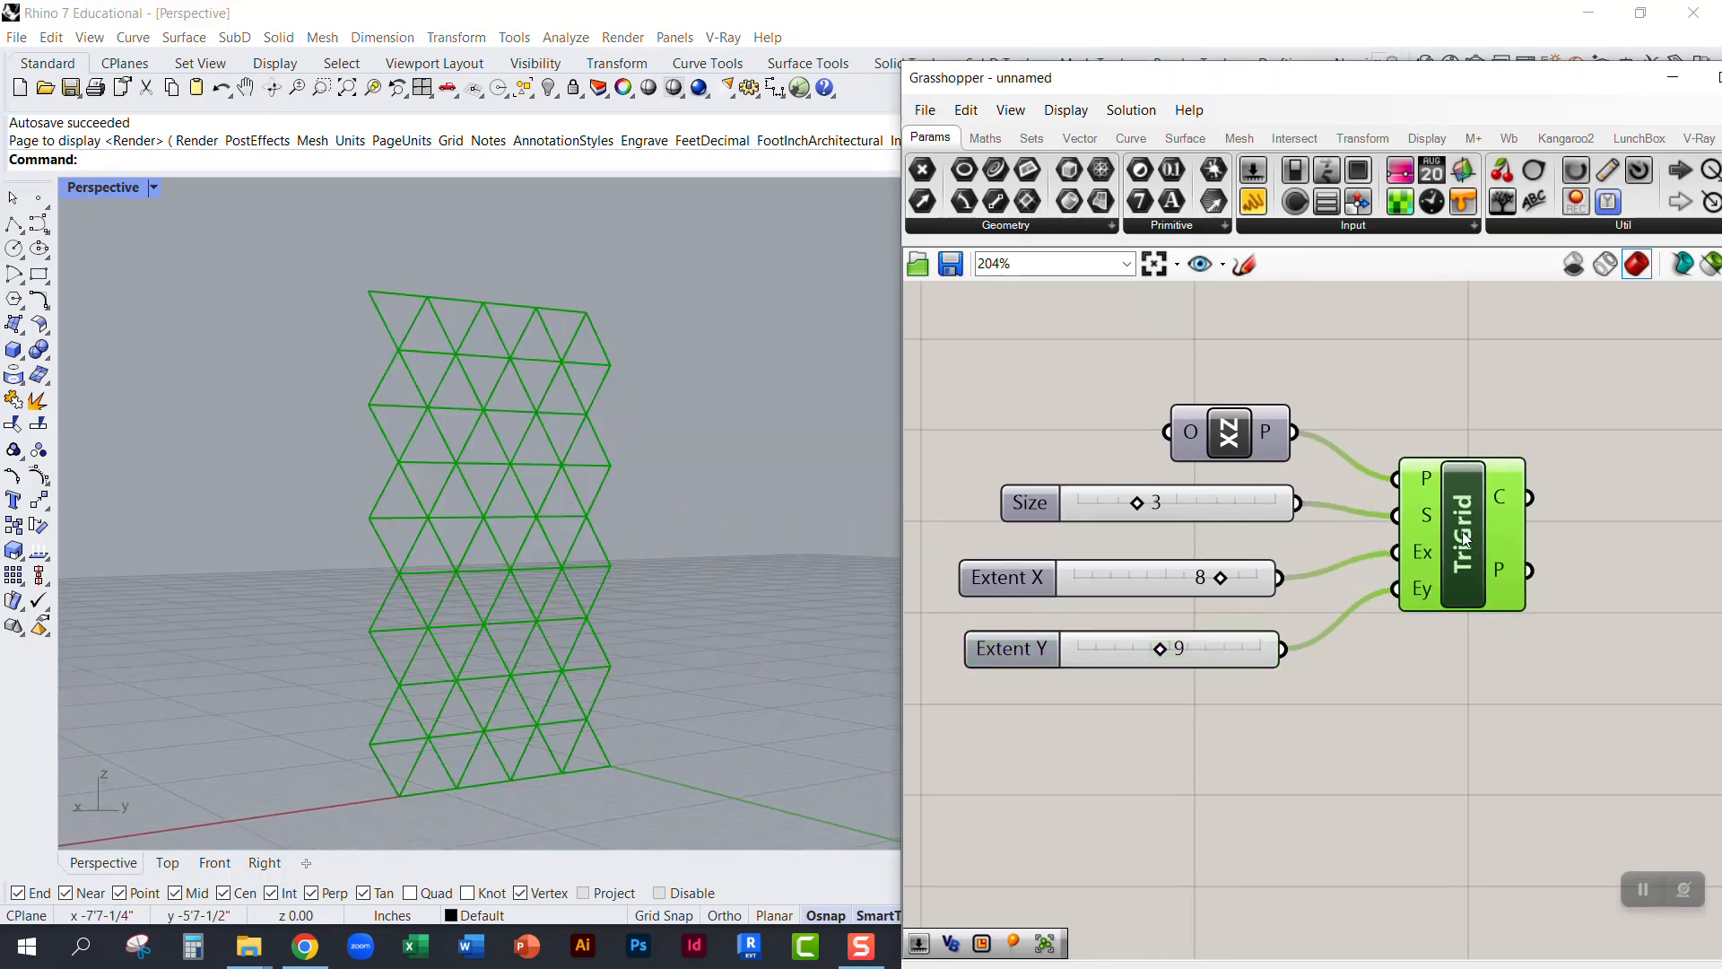
click(1450, 391)
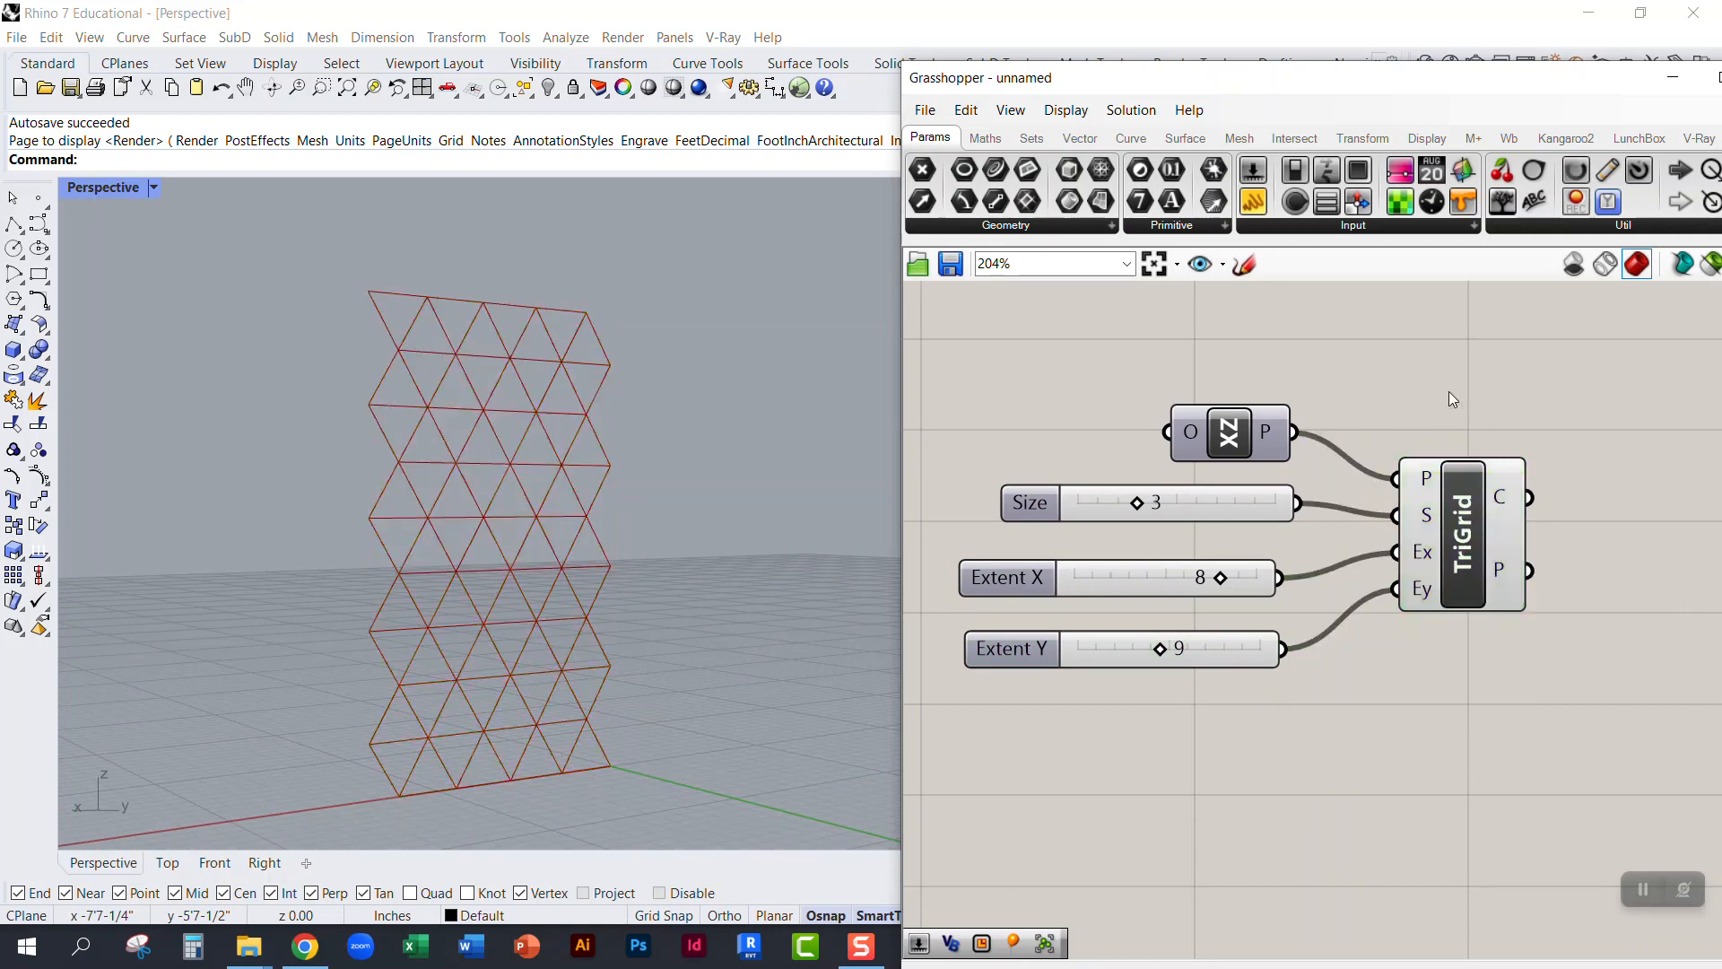
Step: Place a second Triangular grid from the Vector Grid components below the existing TriGrid and delete it
click(1081, 138)
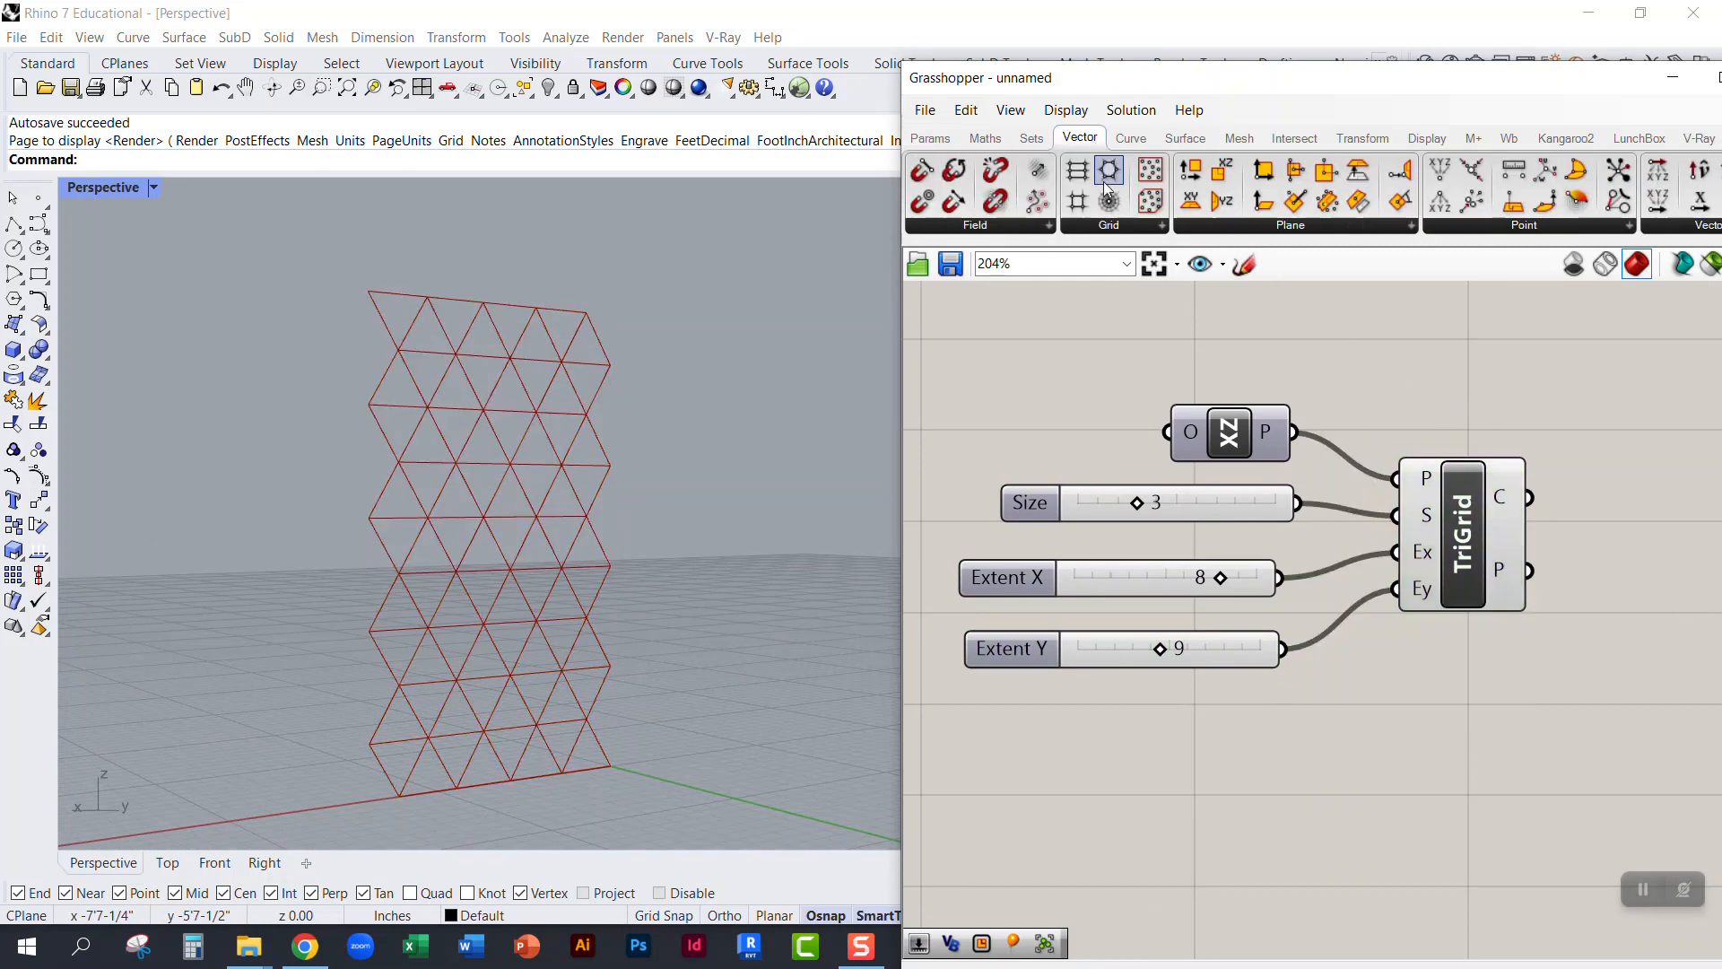
click(1121, 231)
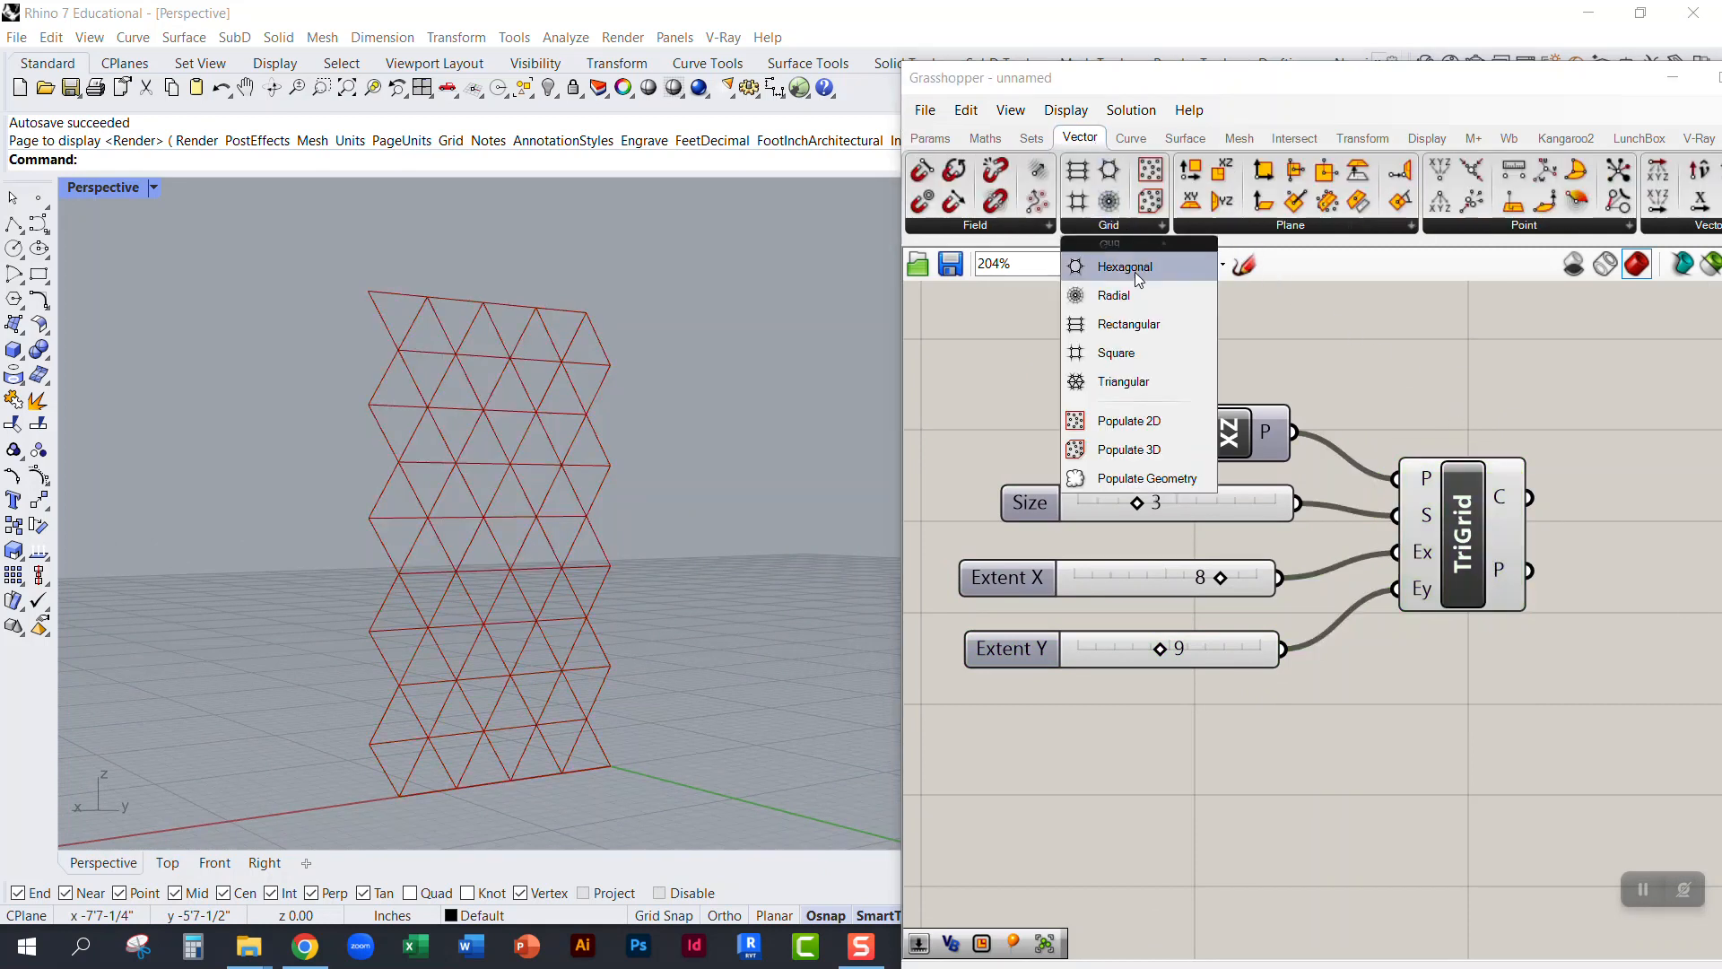
click(1123, 382)
click(1429, 748)
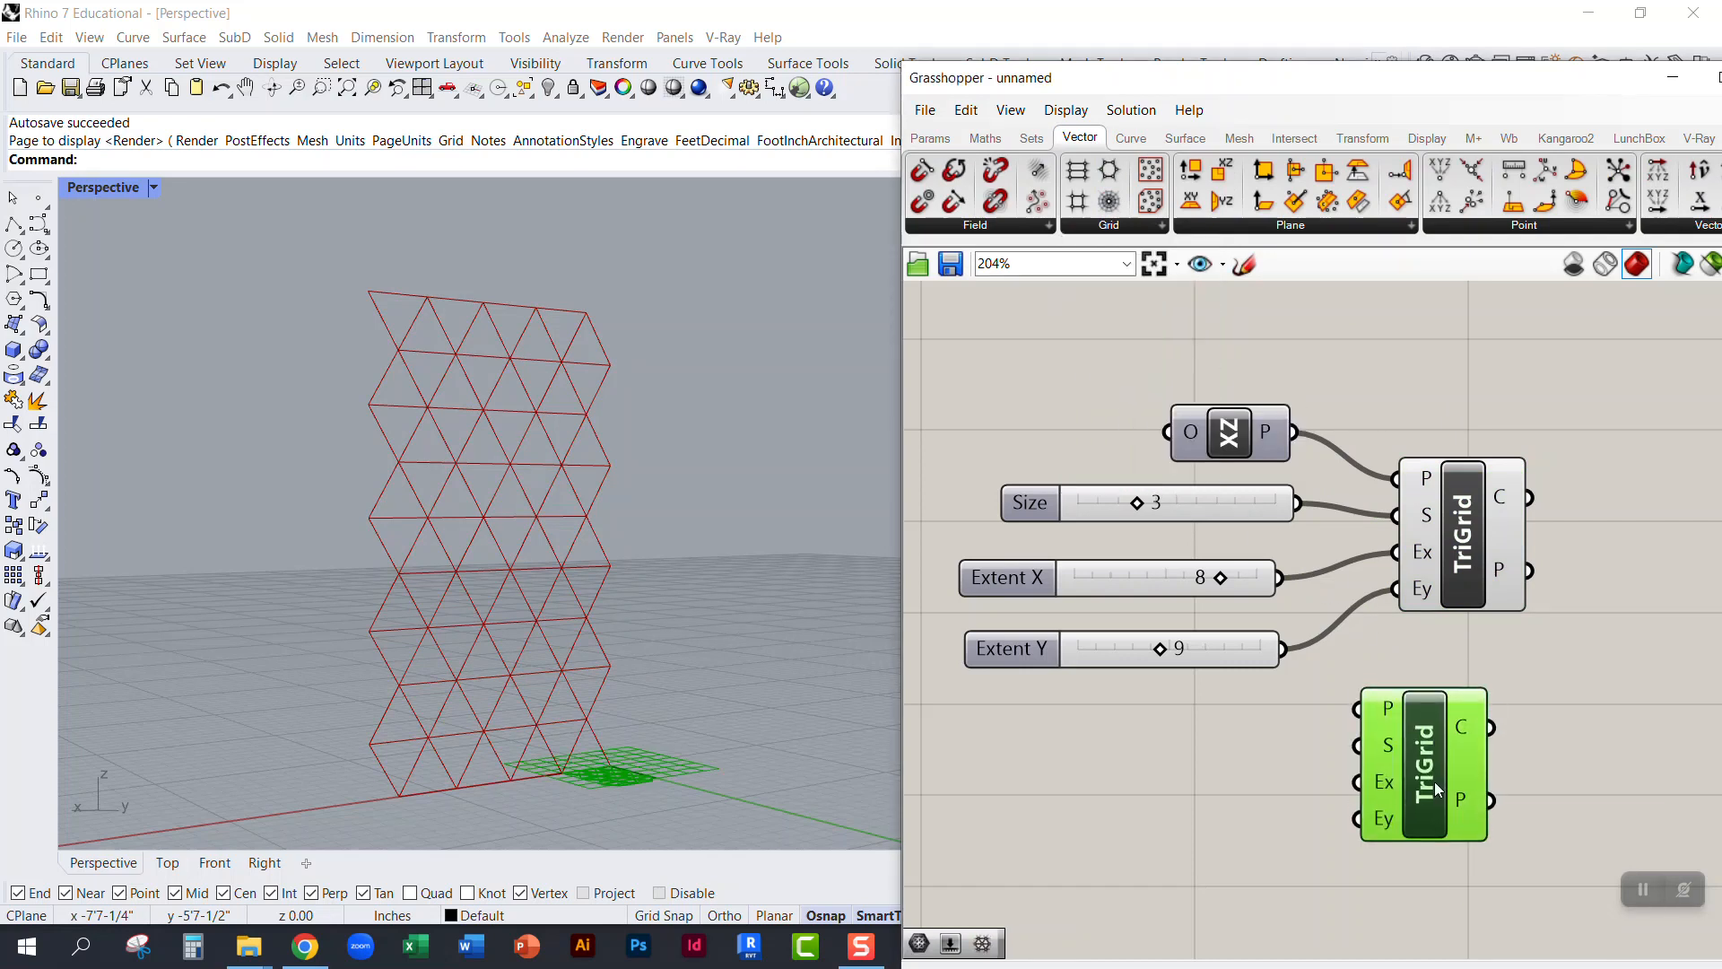
key(Delete)
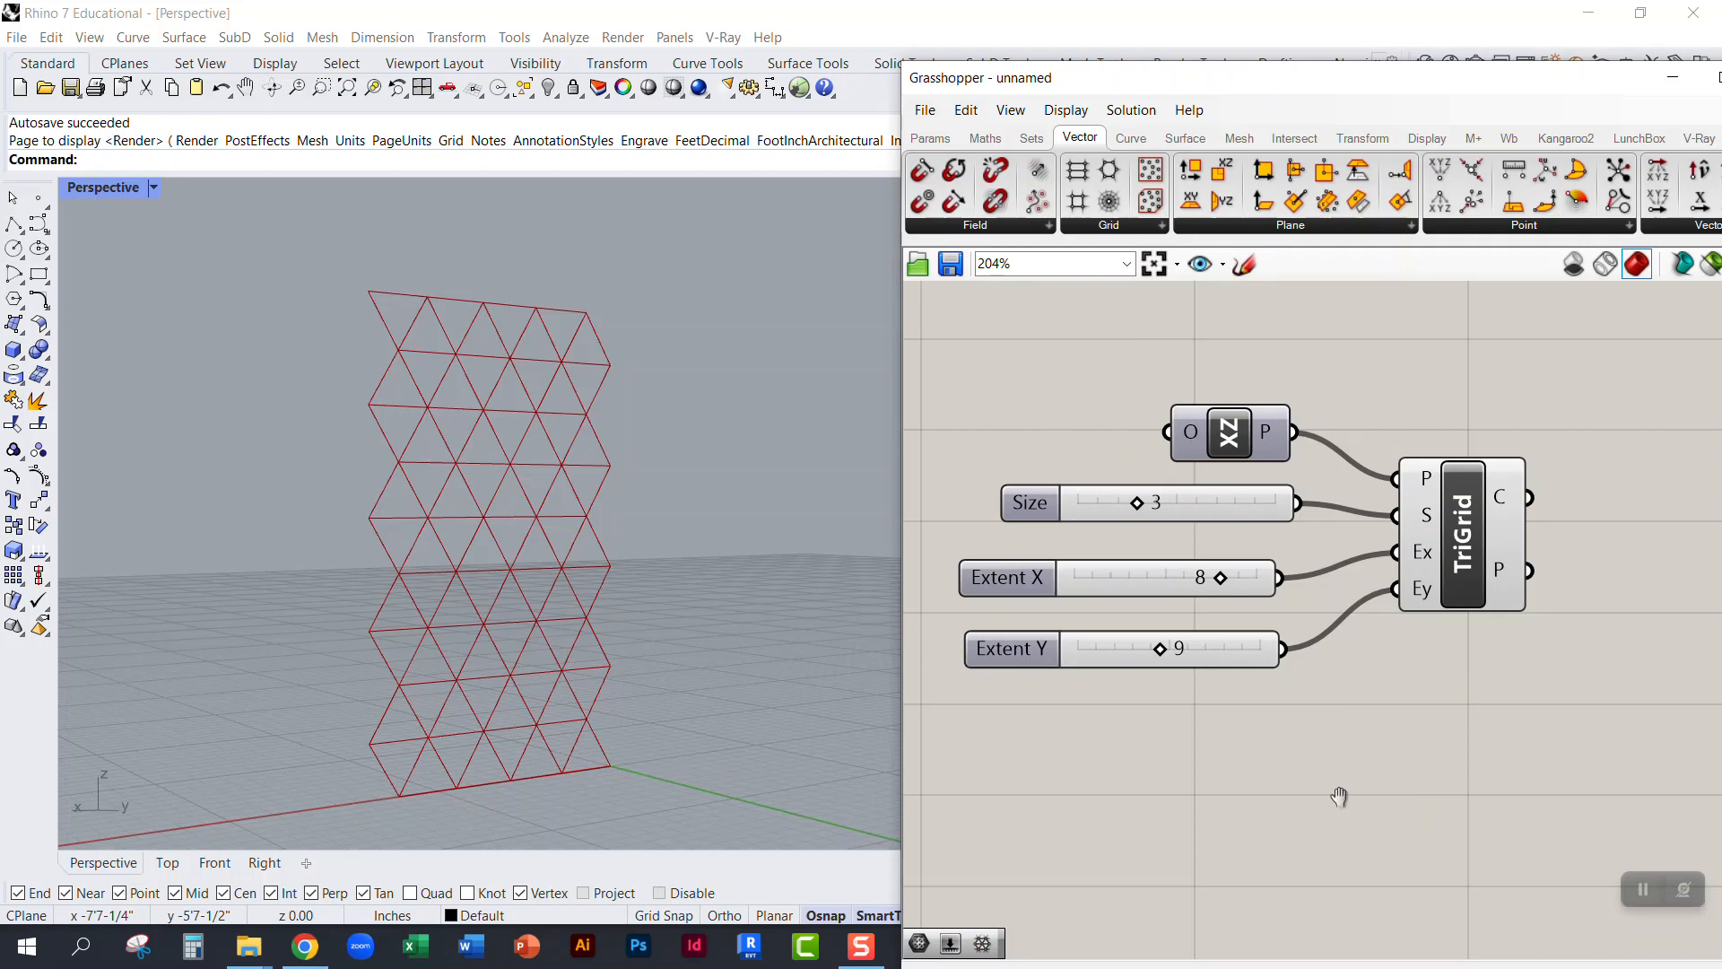
Step: Add a Triangular grid by searching the canvas for "triangular", and delete that duplicate component
right_drag(1343, 802, 1272, 739)
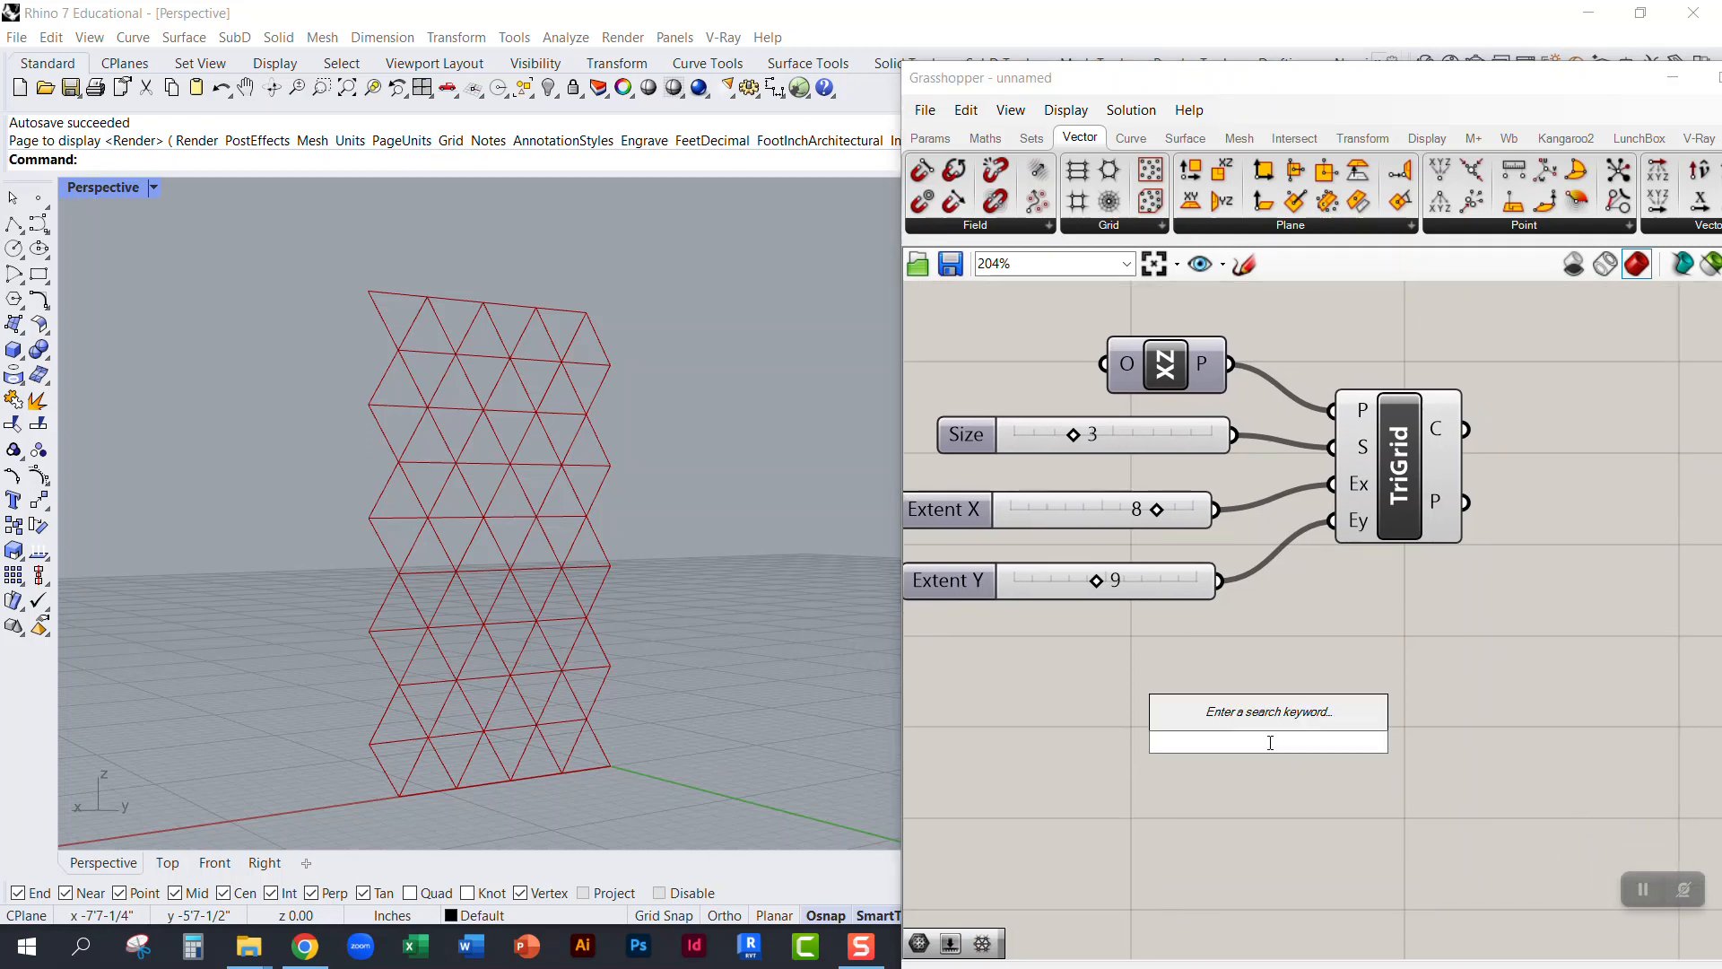
text(triangul)
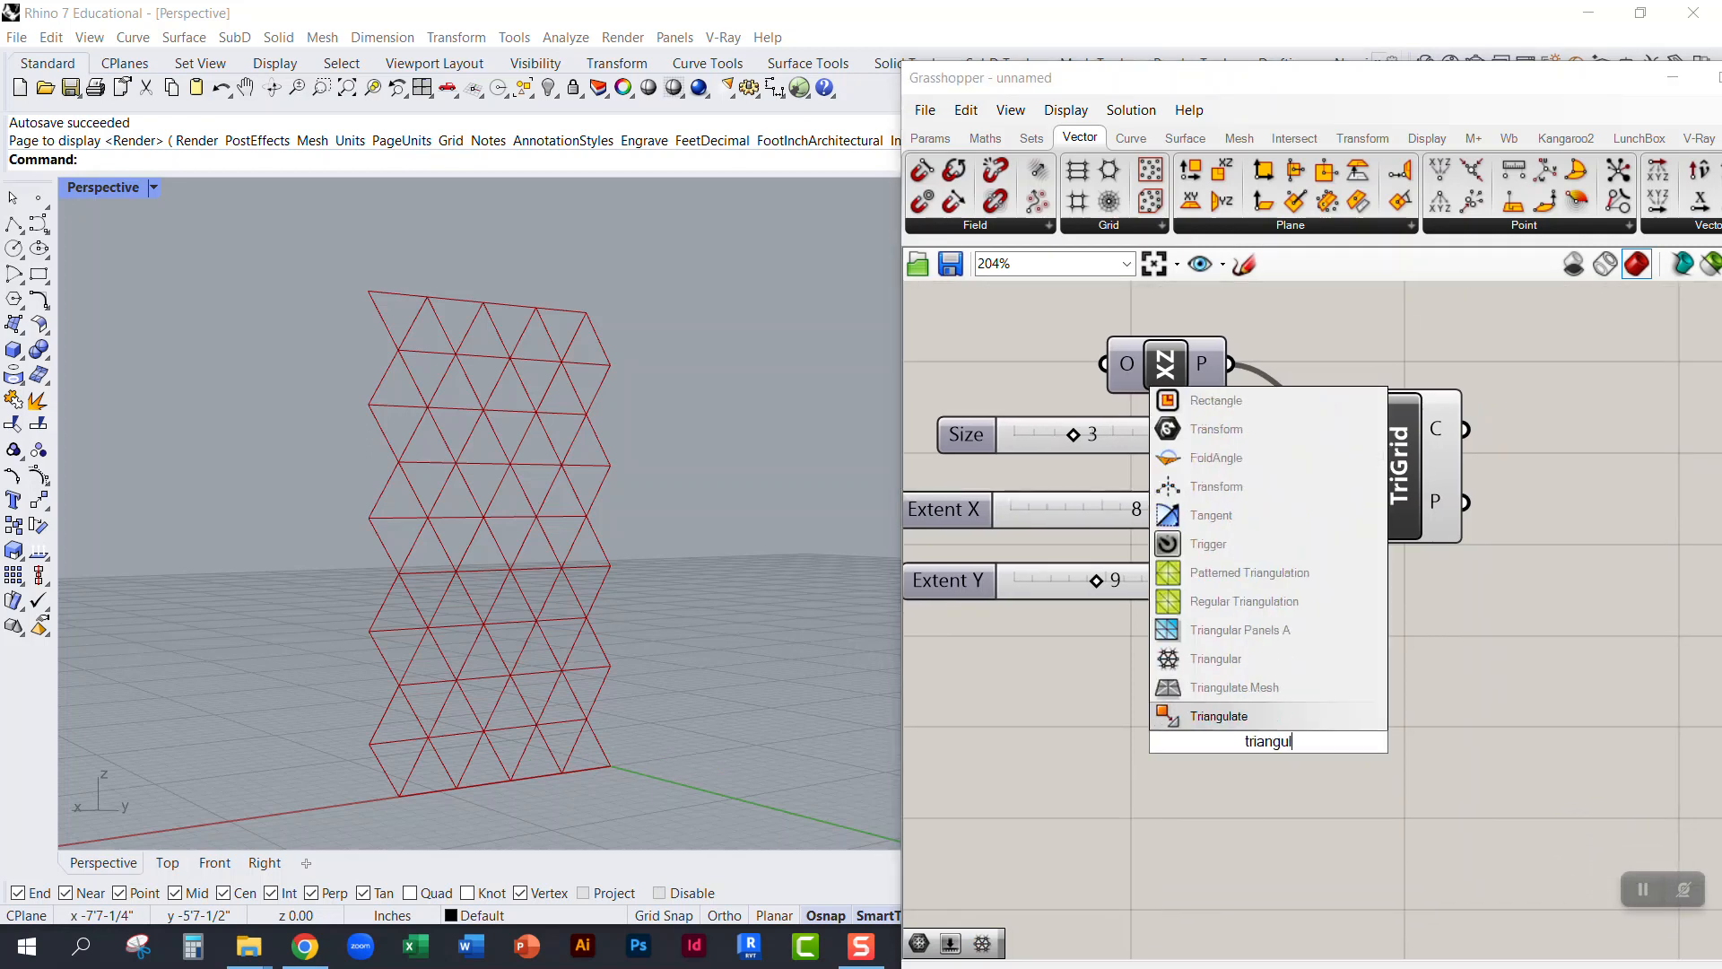
text(ar)
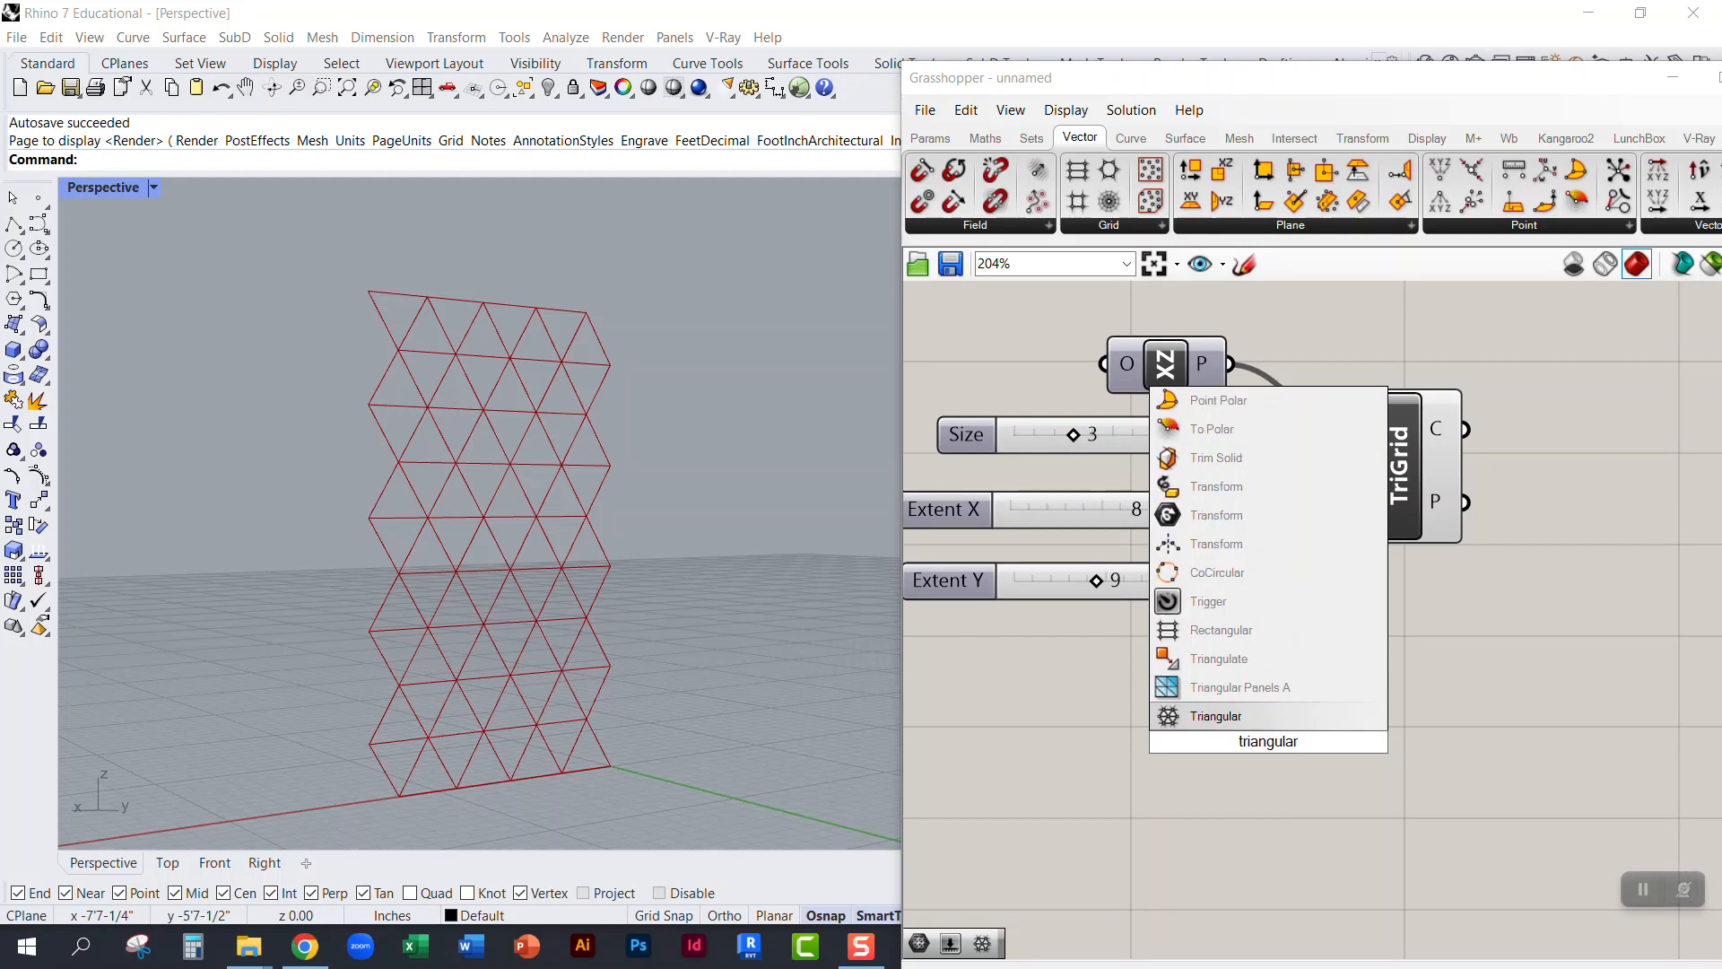
click(1264, 726)
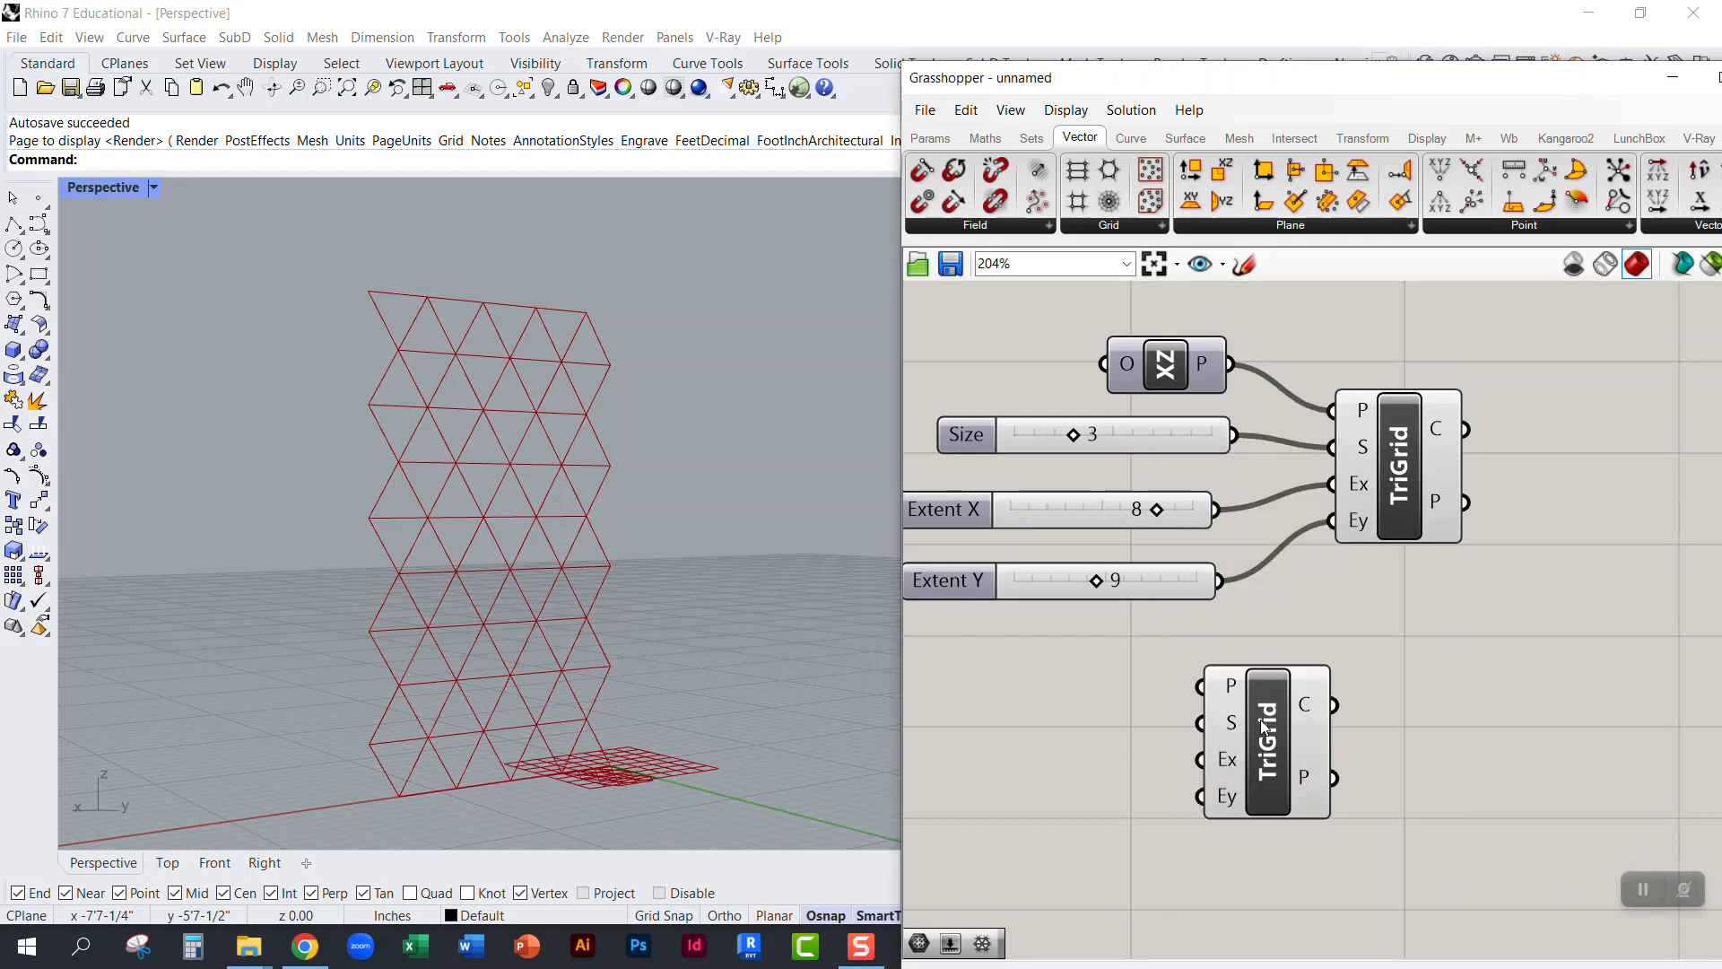
click(1273, 746)
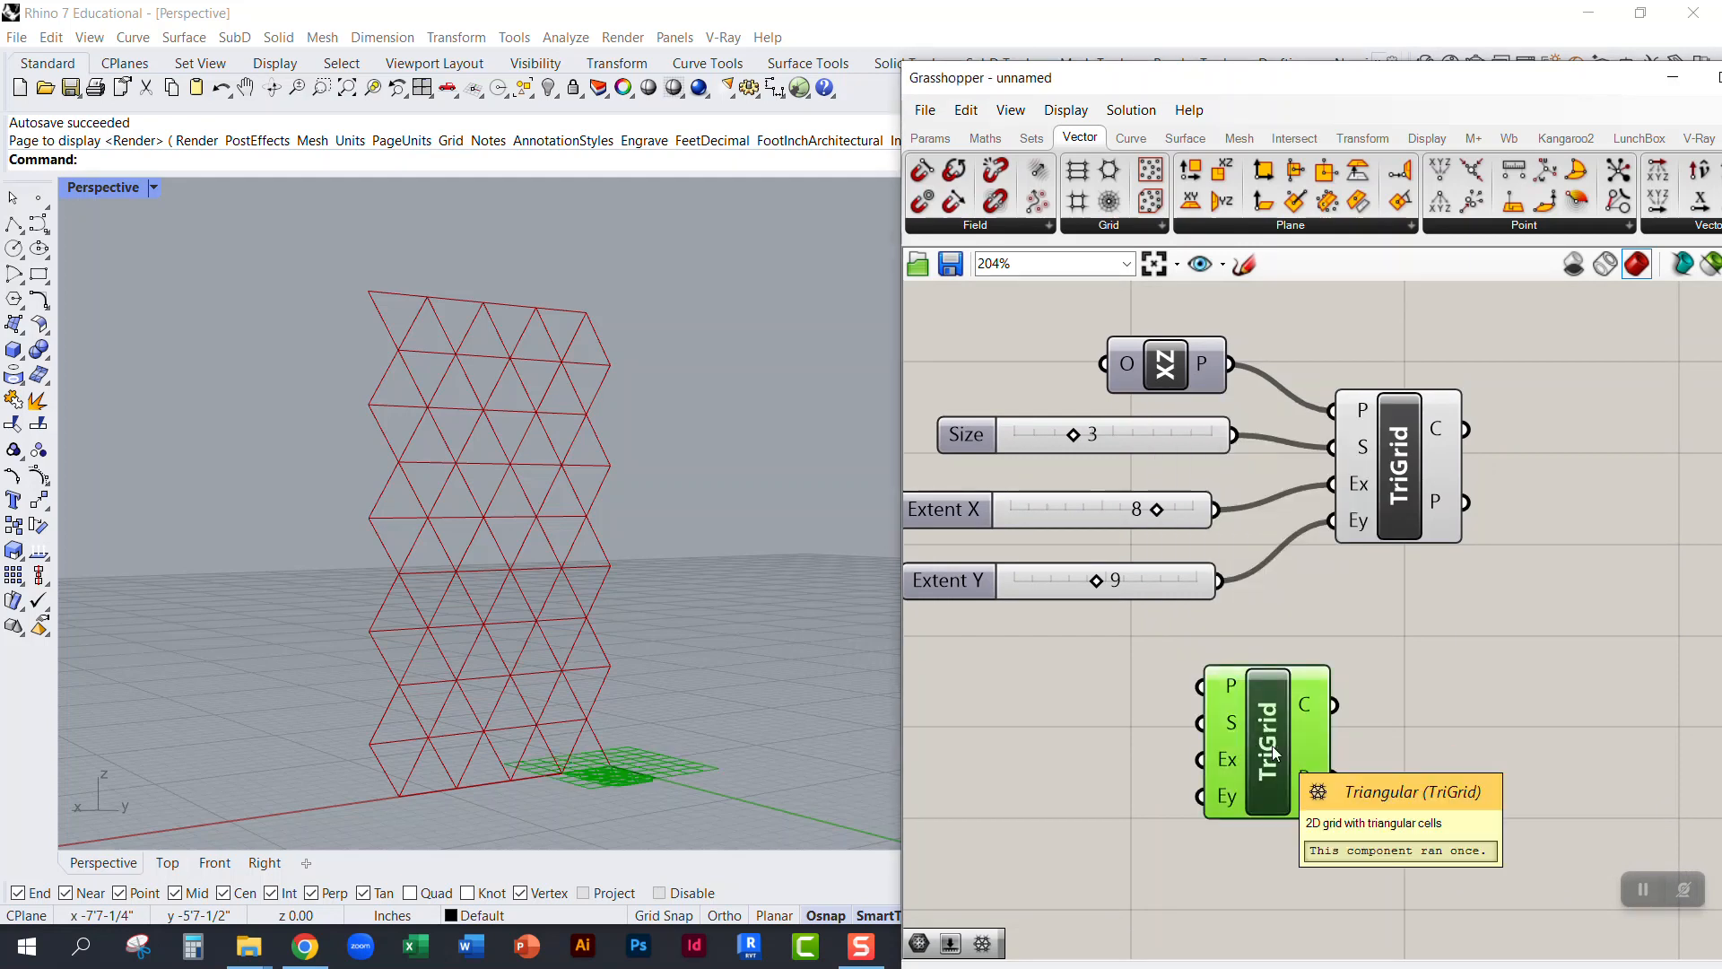
key(Delete)
Step: Disconnect the Extent Y slider from the TriGrid's Ey input and move the slider away from the component
right_drag(687, 596, 716, 642)
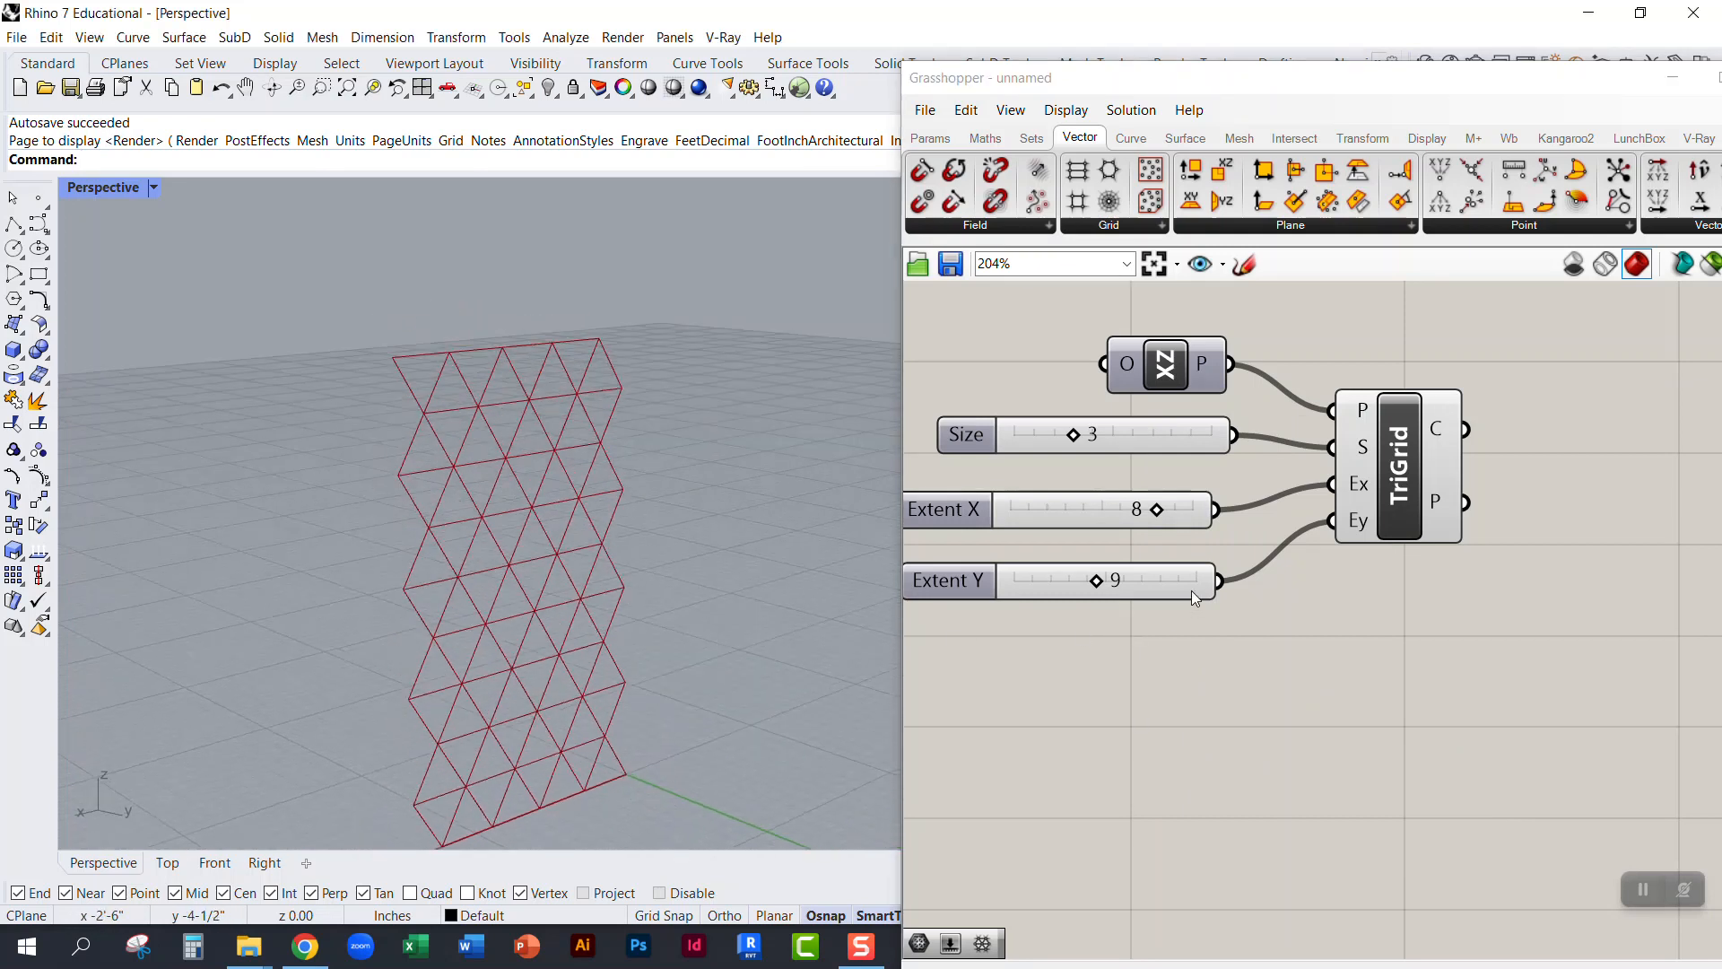
drag(1160, 581, 1165, 562)
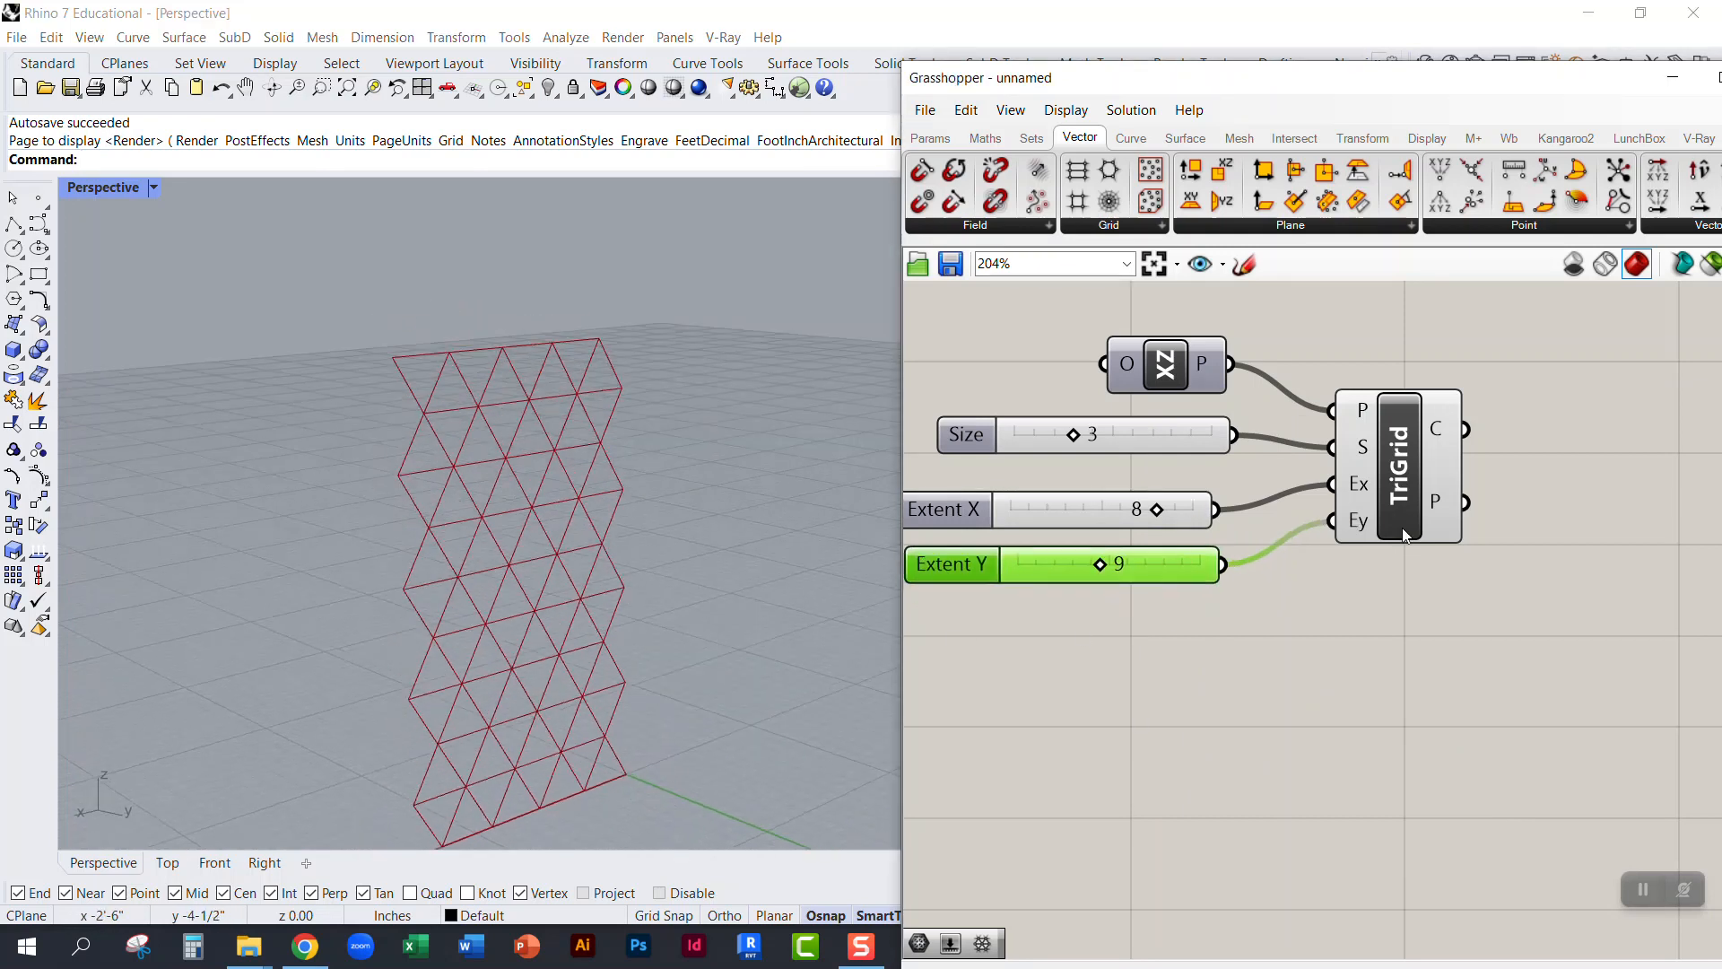
ctrl+drag(1358, 521, 1107, 573)
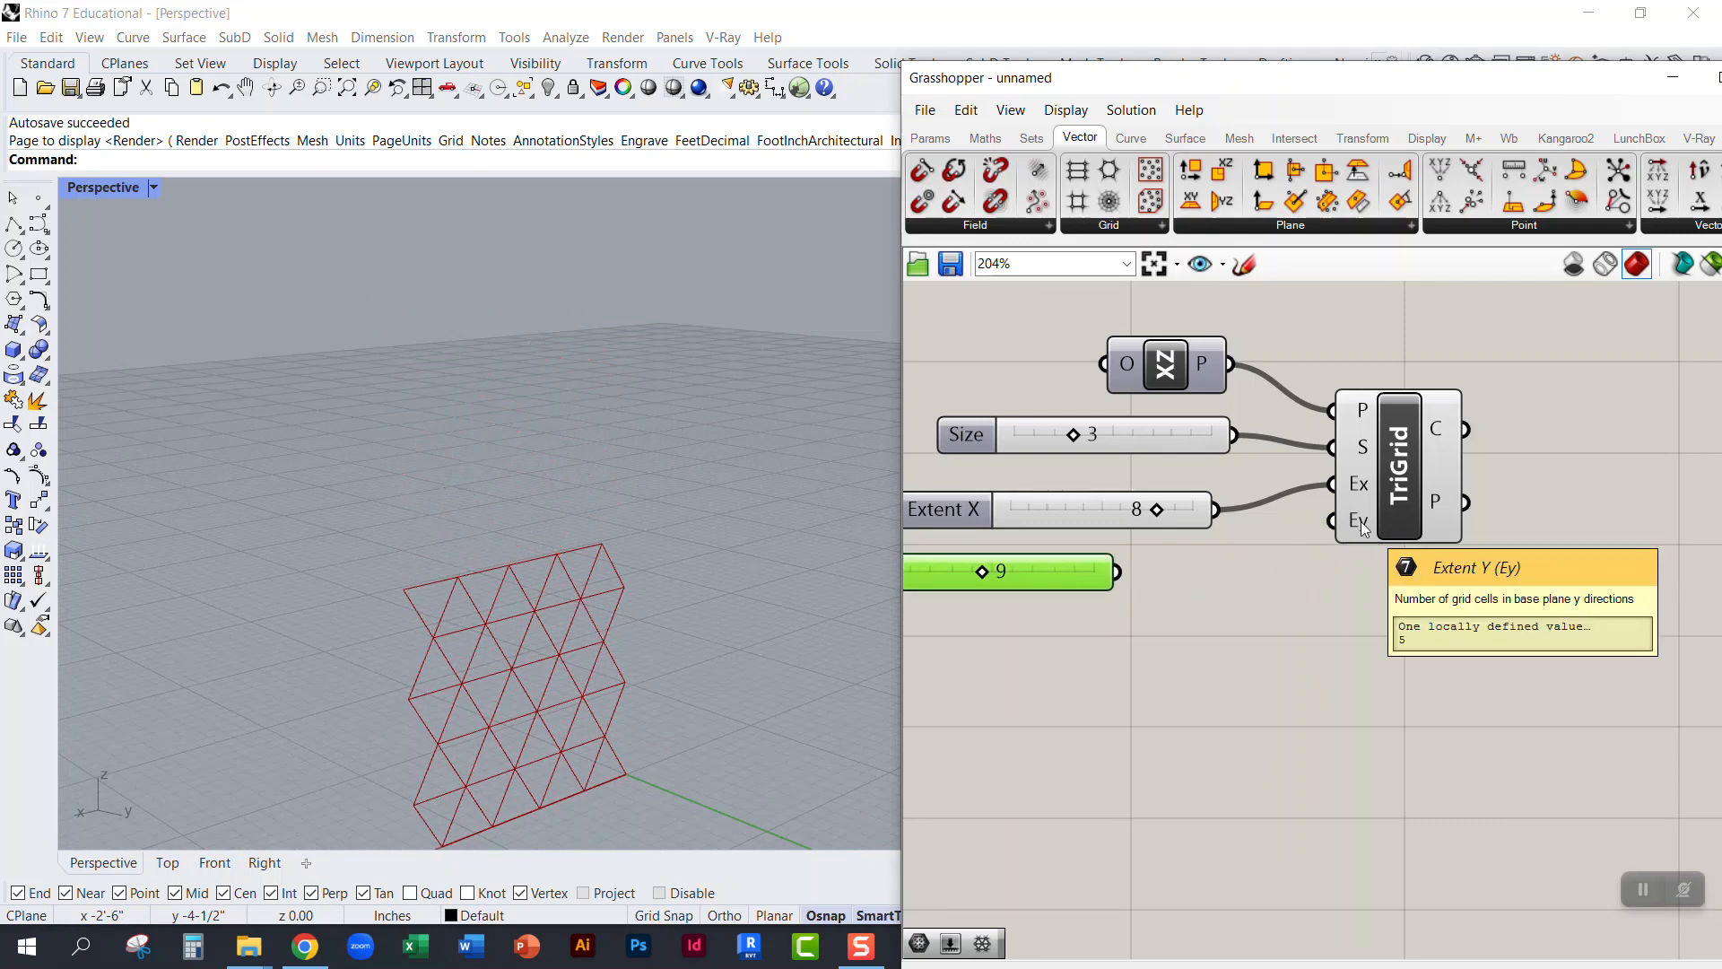
Step: Set the TriGrid's Ey input to a local integer value of 20 and compare the value sources of Ey and Ex
scroll(1382, 516, up, 3)
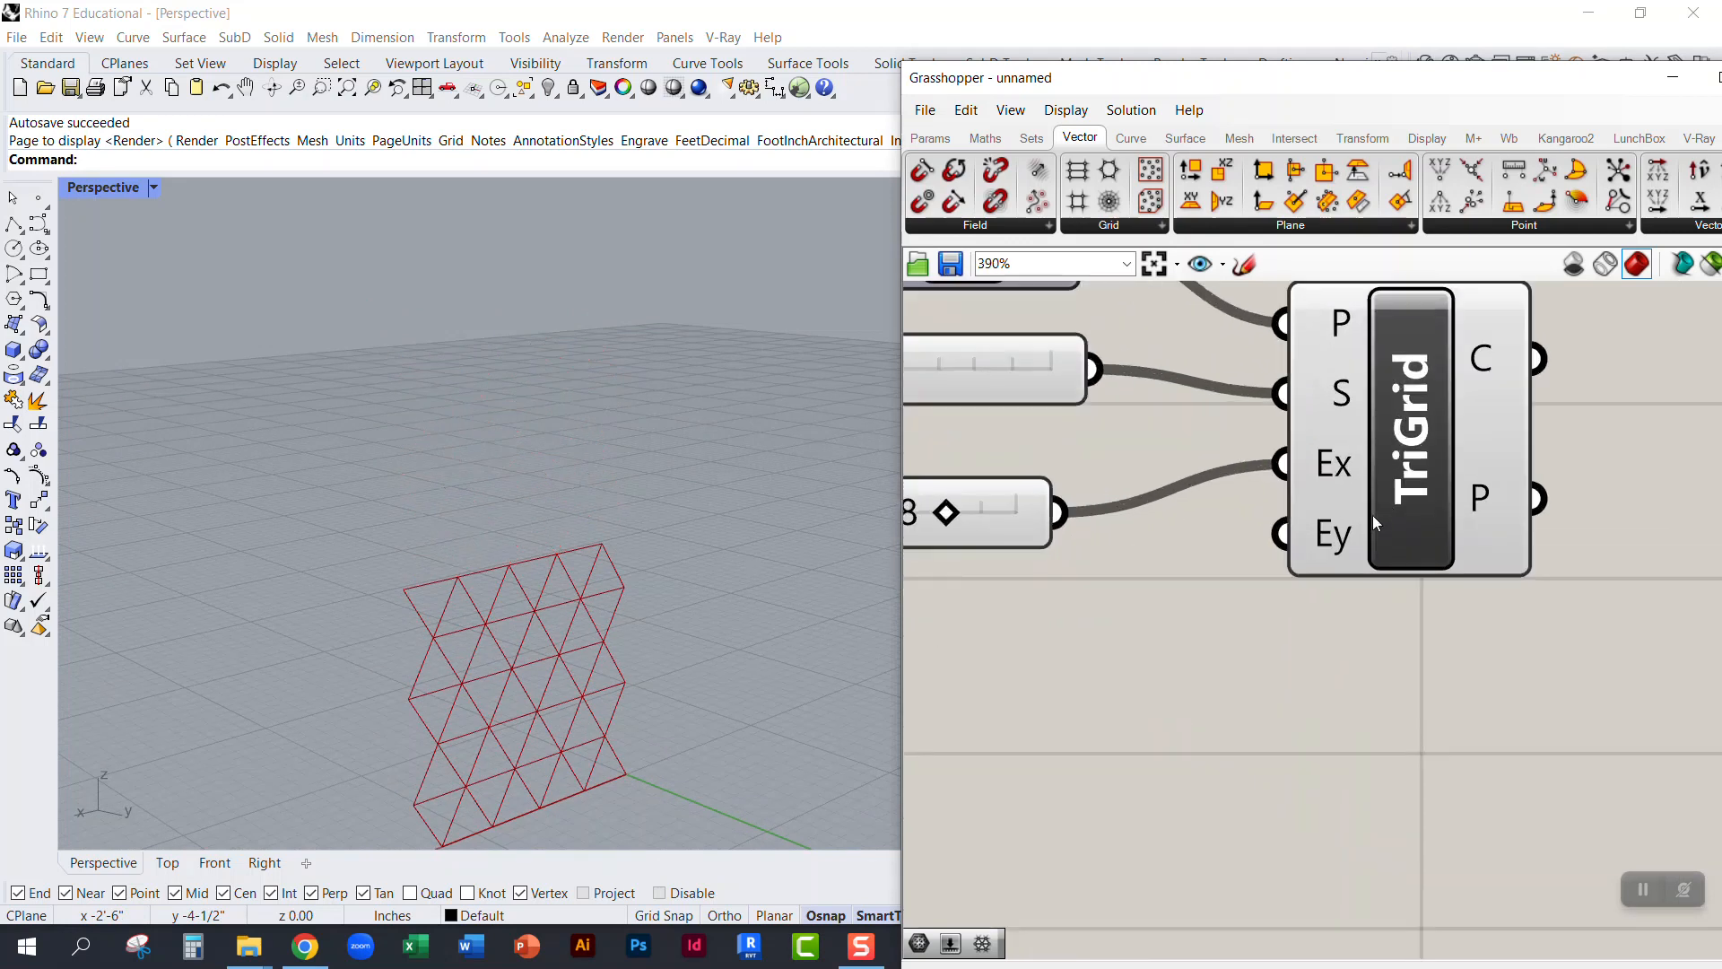
right_click(1328, 538)
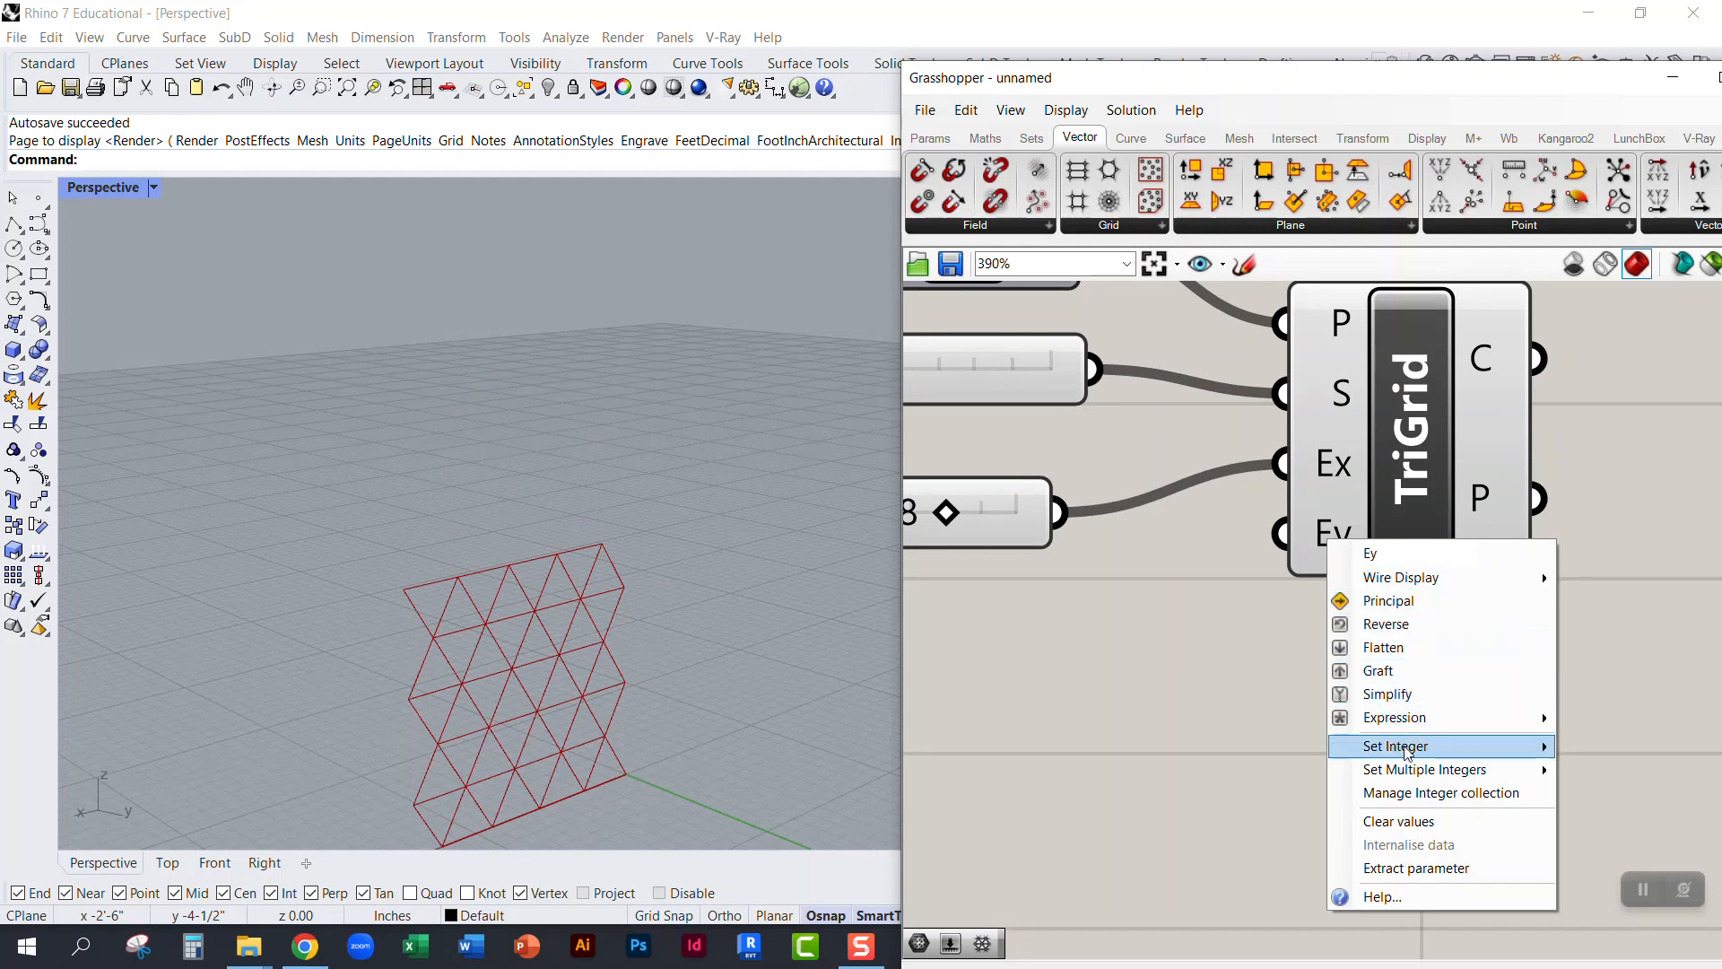
mouse_move(1405, 752)
text(5)
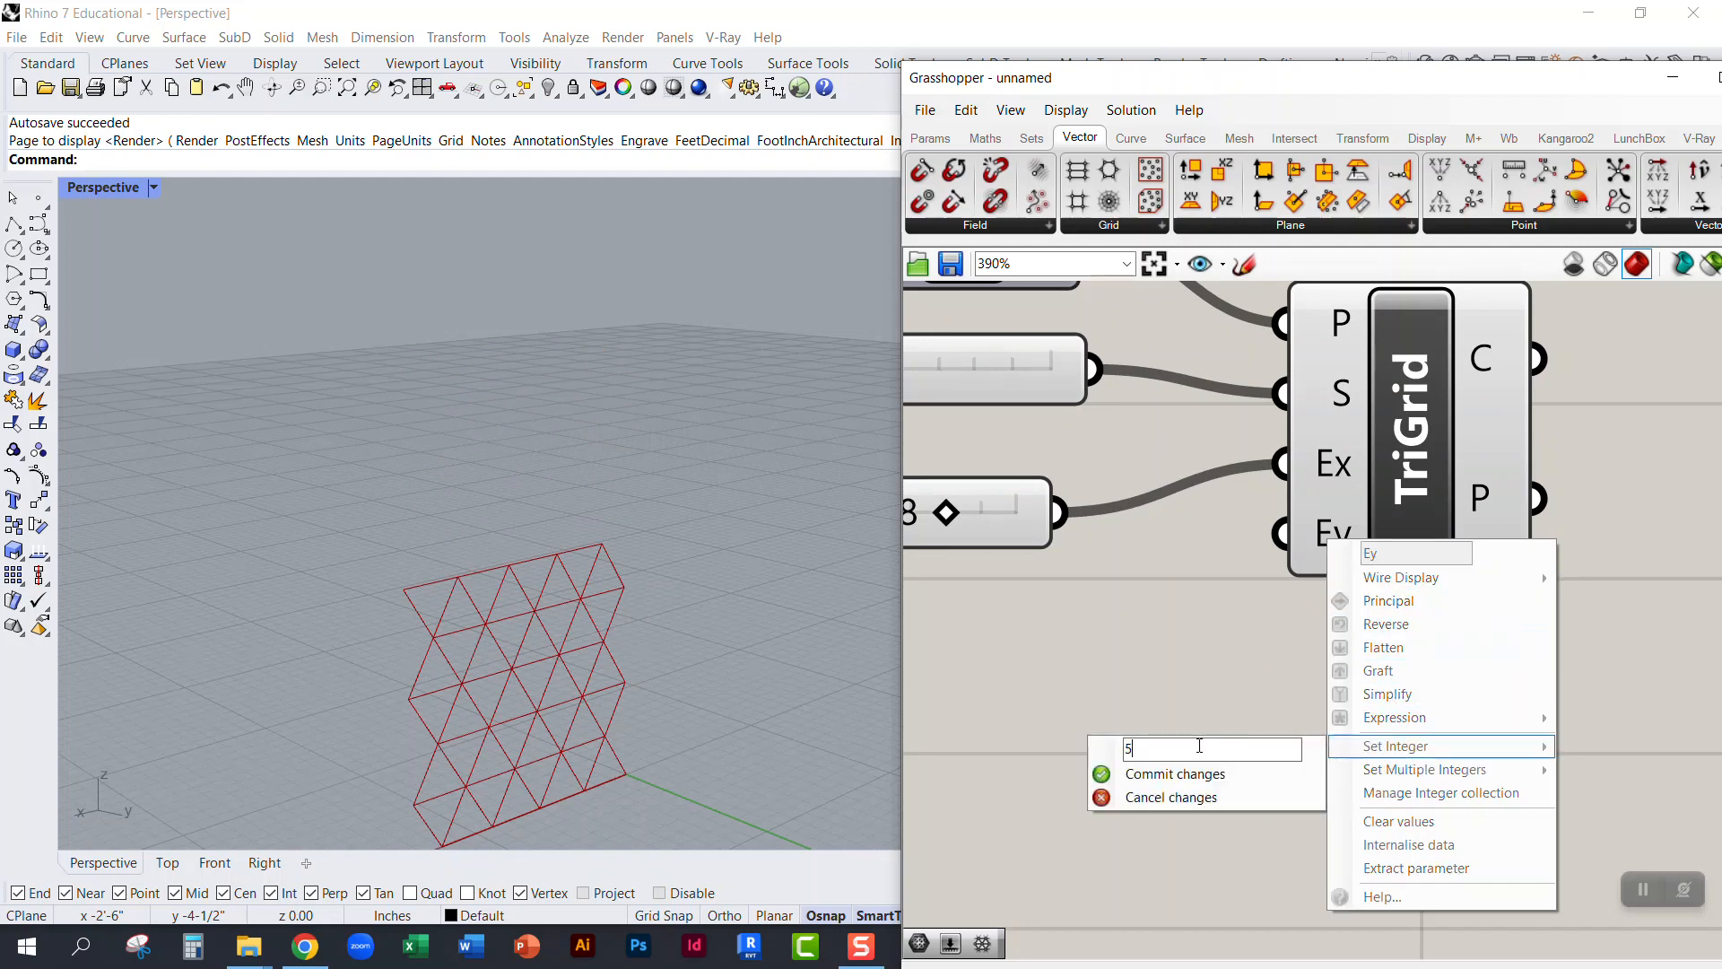
text(20)
click(1202, 778)
scroll(641, 691, down, 5)
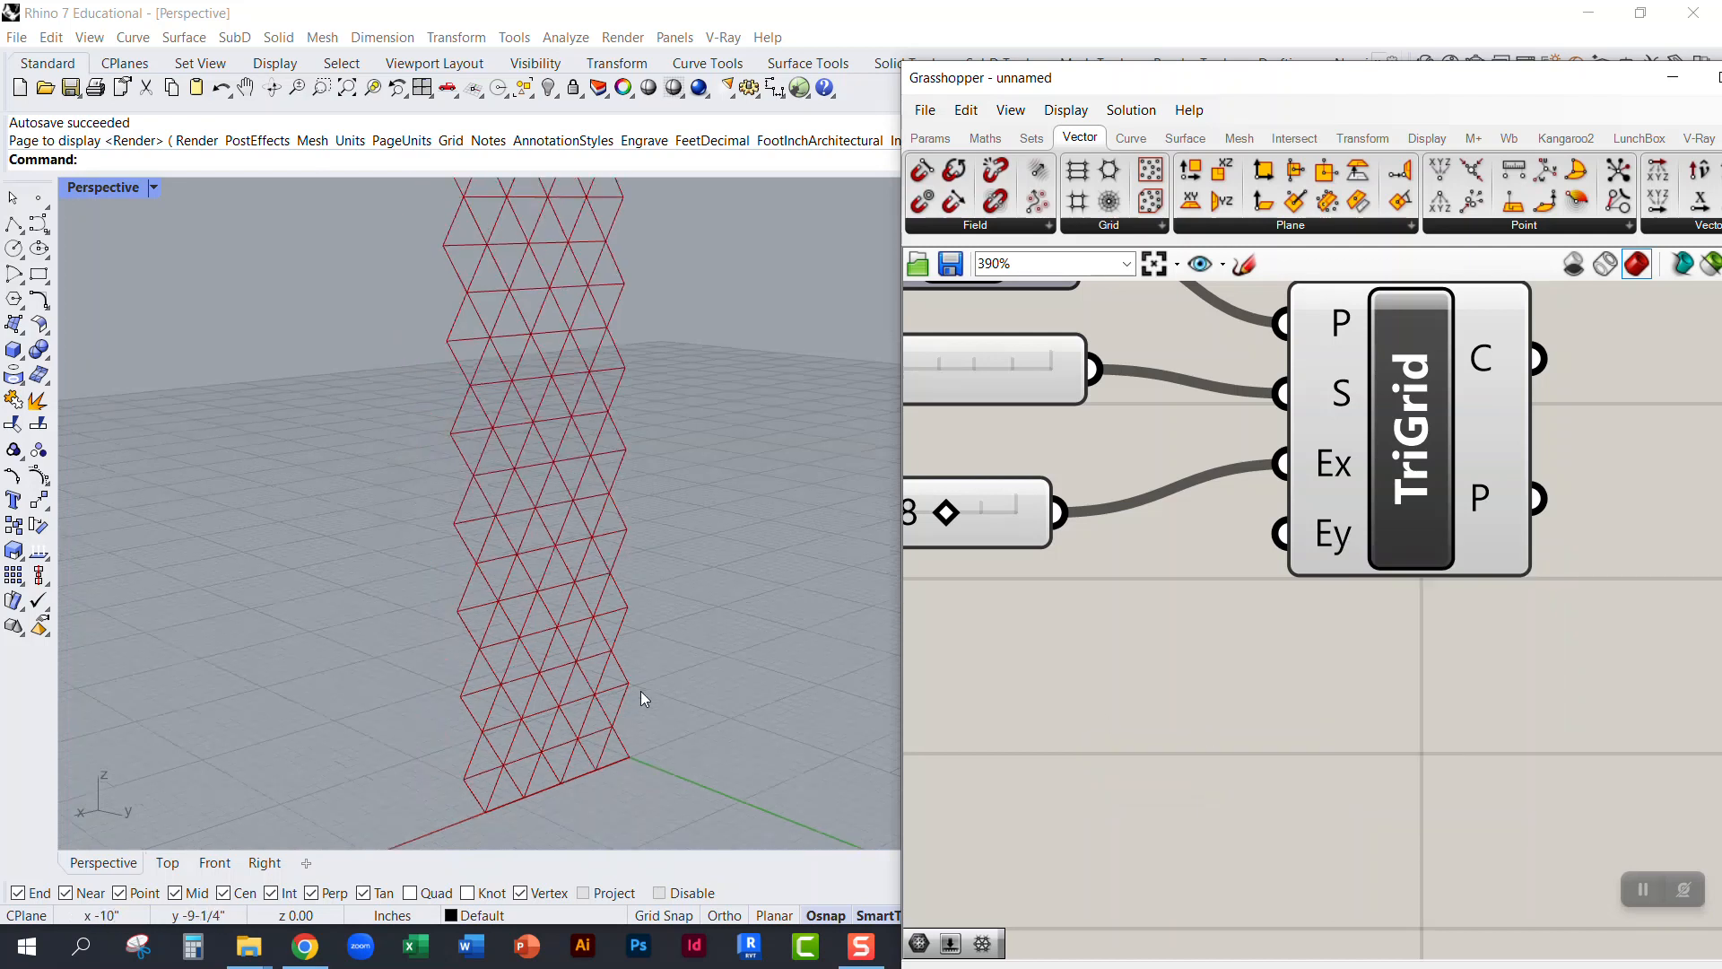
right_drag(771, 458, 655, 484)
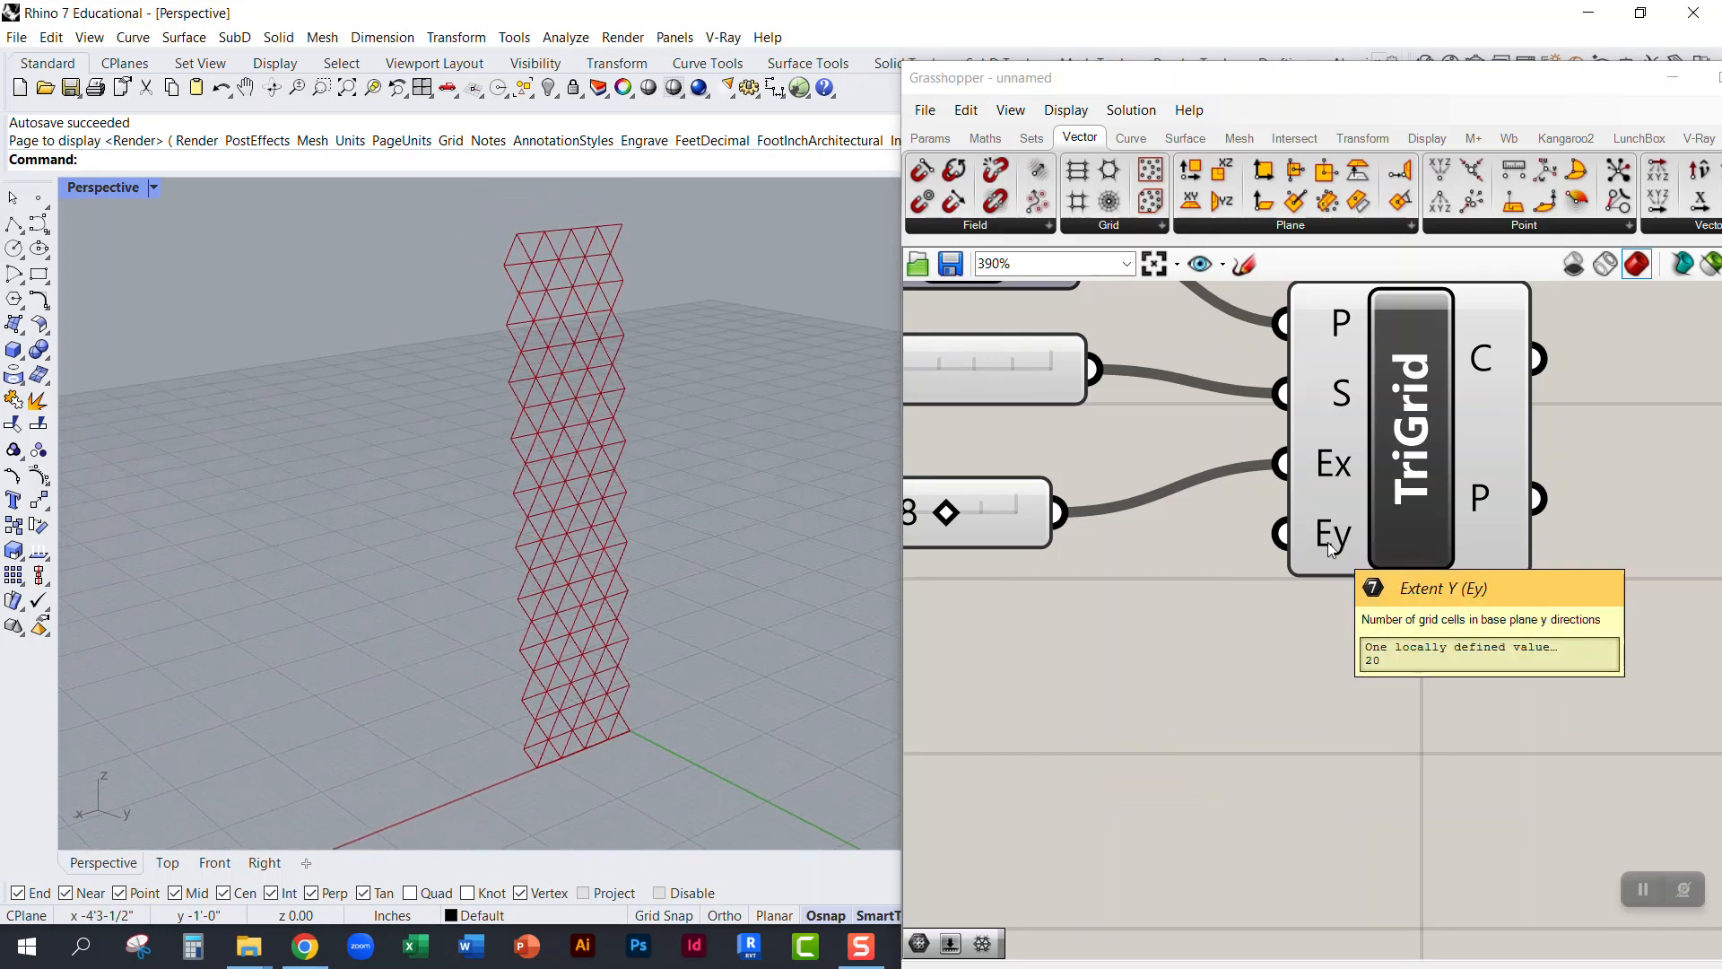
mouse_move(1333, 522)
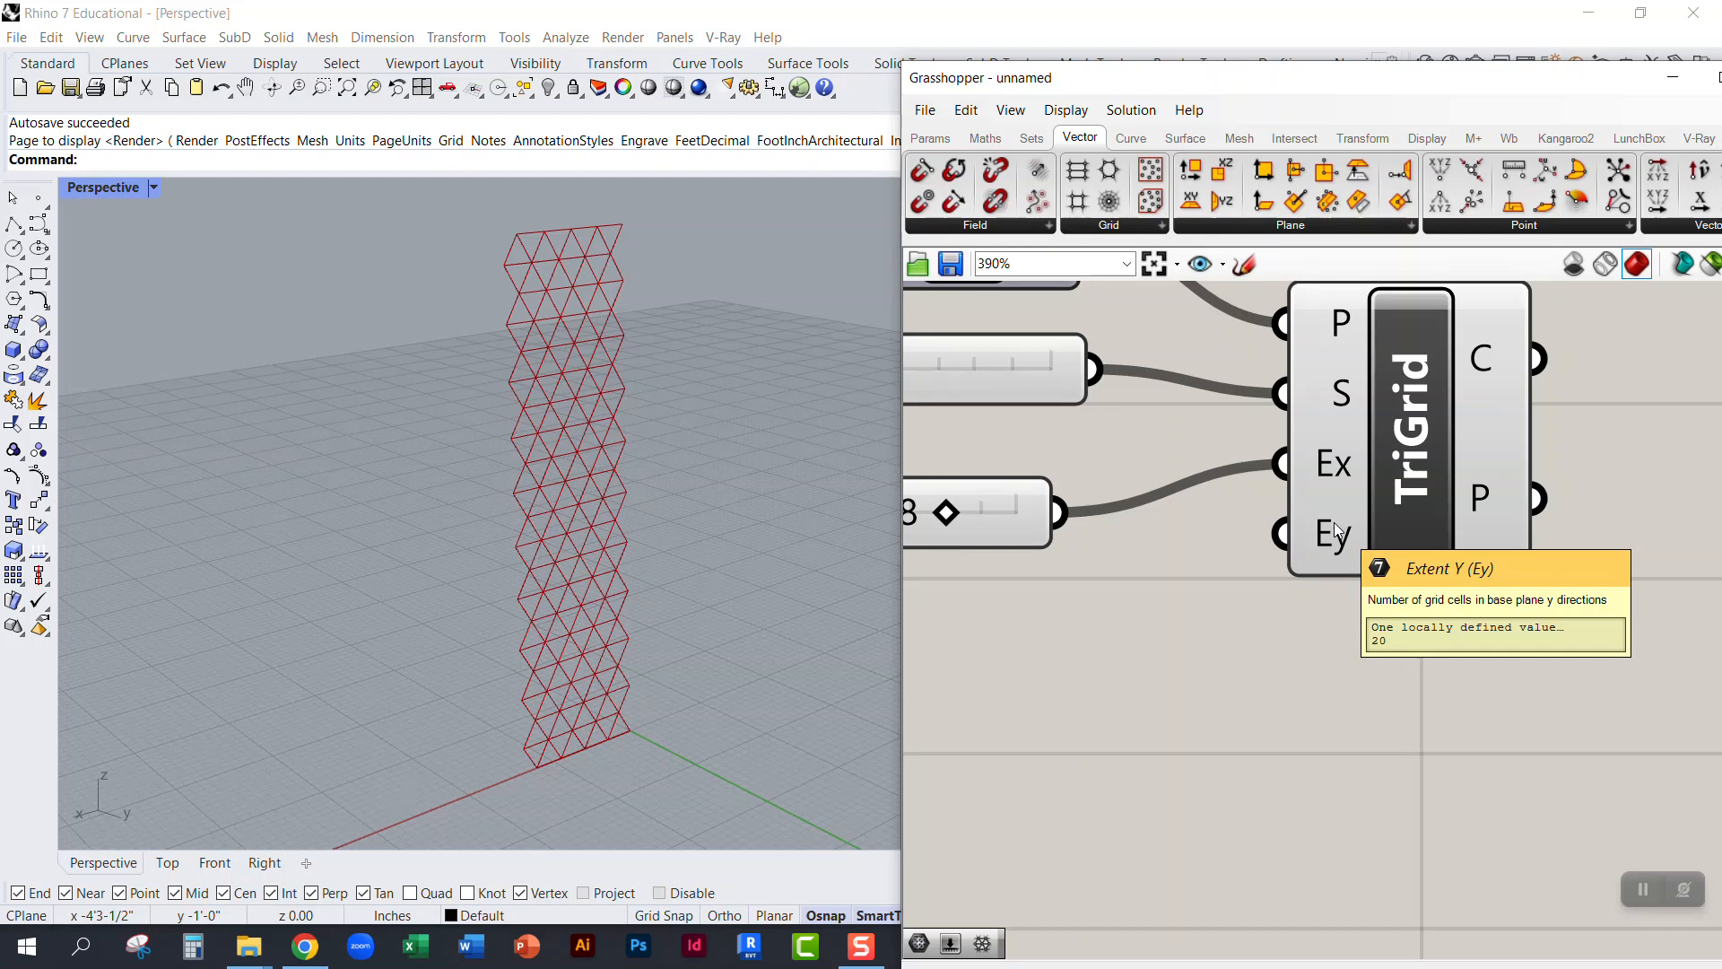
right_drag(1246, 562, 1357, 614)
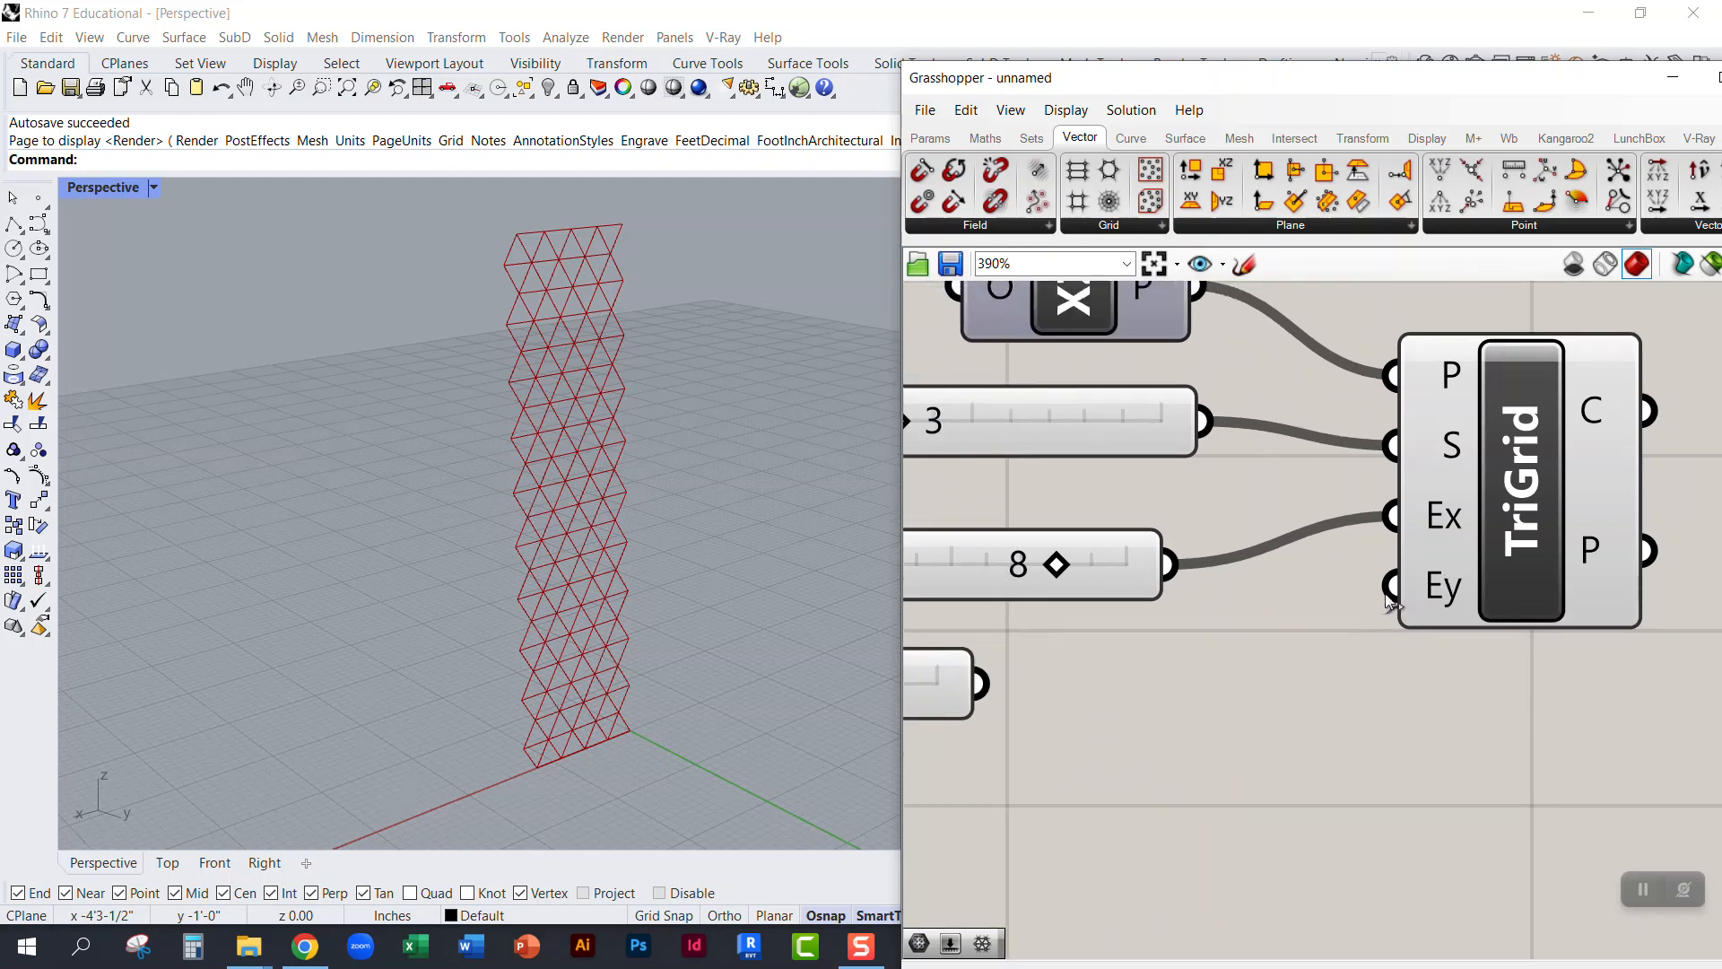
mouse_move(1443, 531)
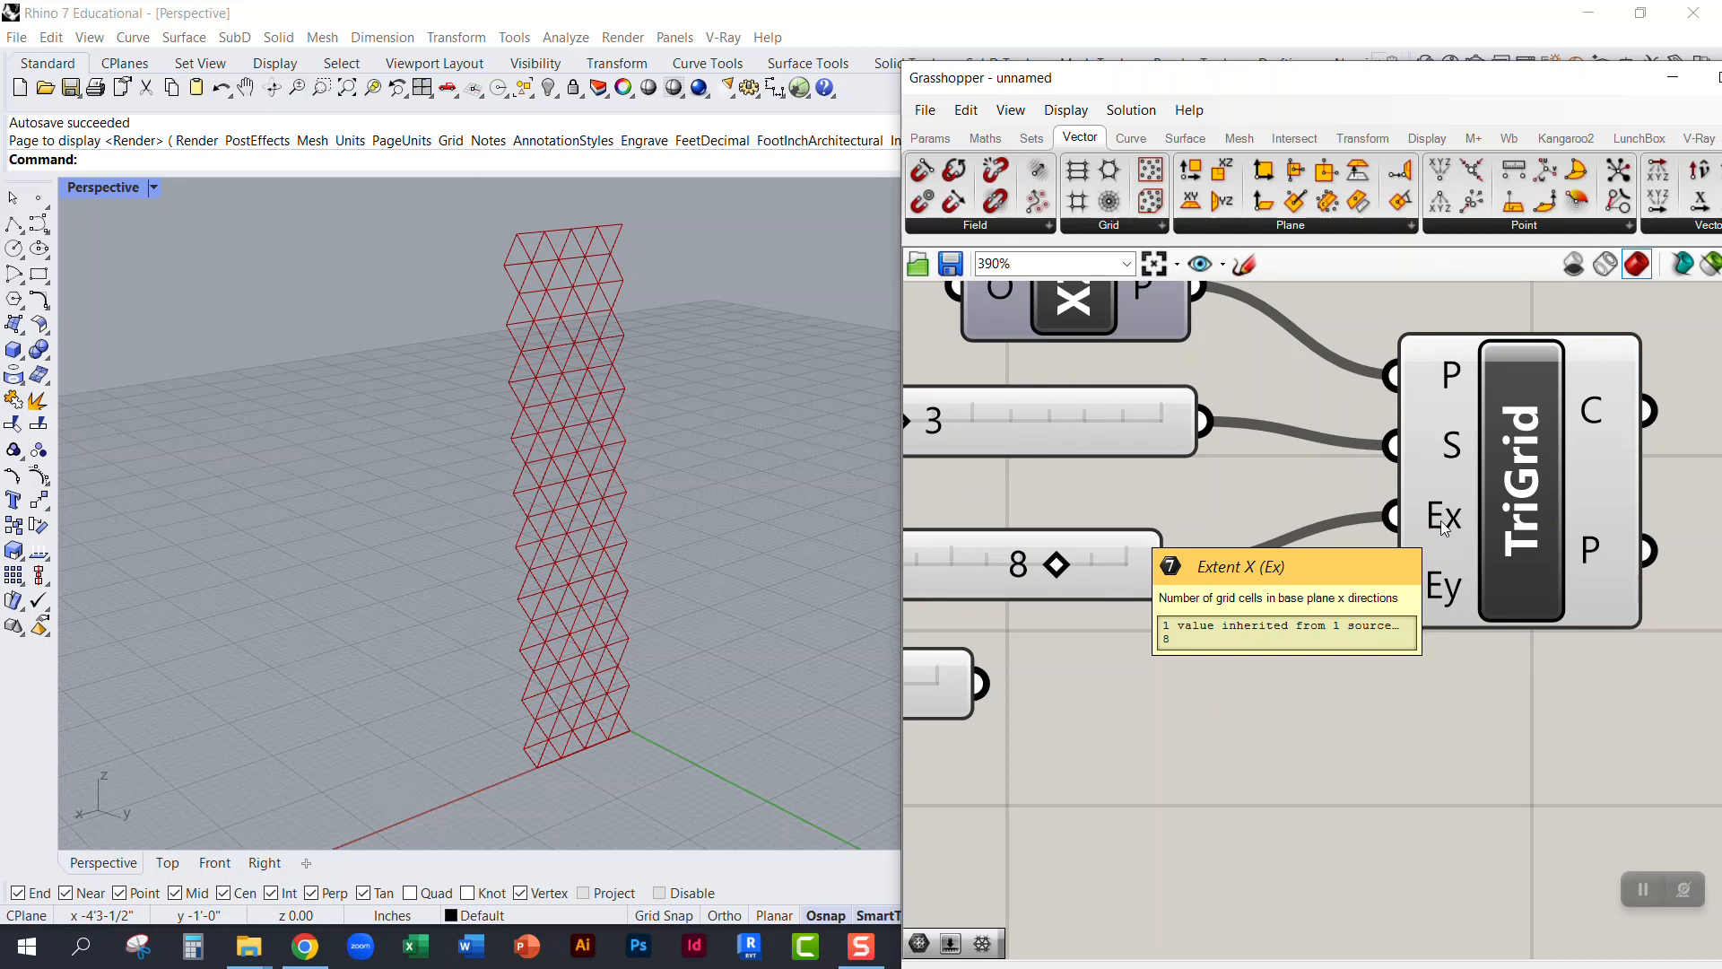
Step: Reconnect the Extent Y slider to the TriGrid's Ey input and raise its value to 14
scroll(1288, 582, down, 1)
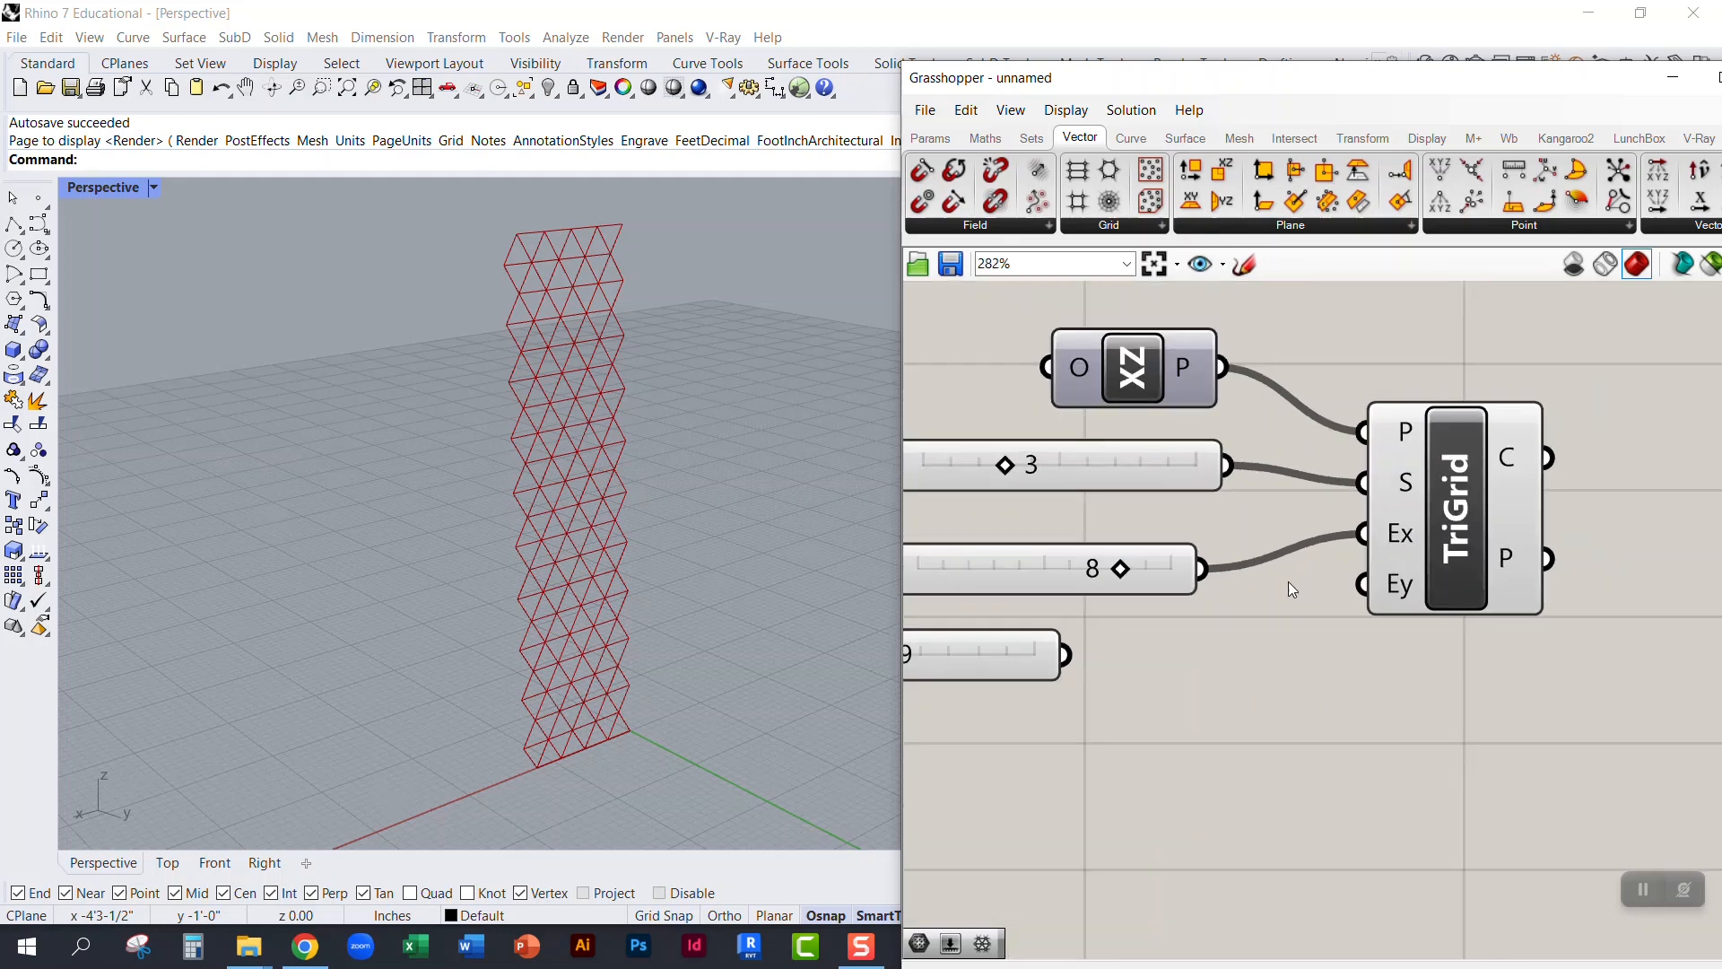
scroll(1132, 655, down, 3)
click(1071, 661)
drag(1071, 660, 1278, 617)
scroll(1127, 675, up, 2)
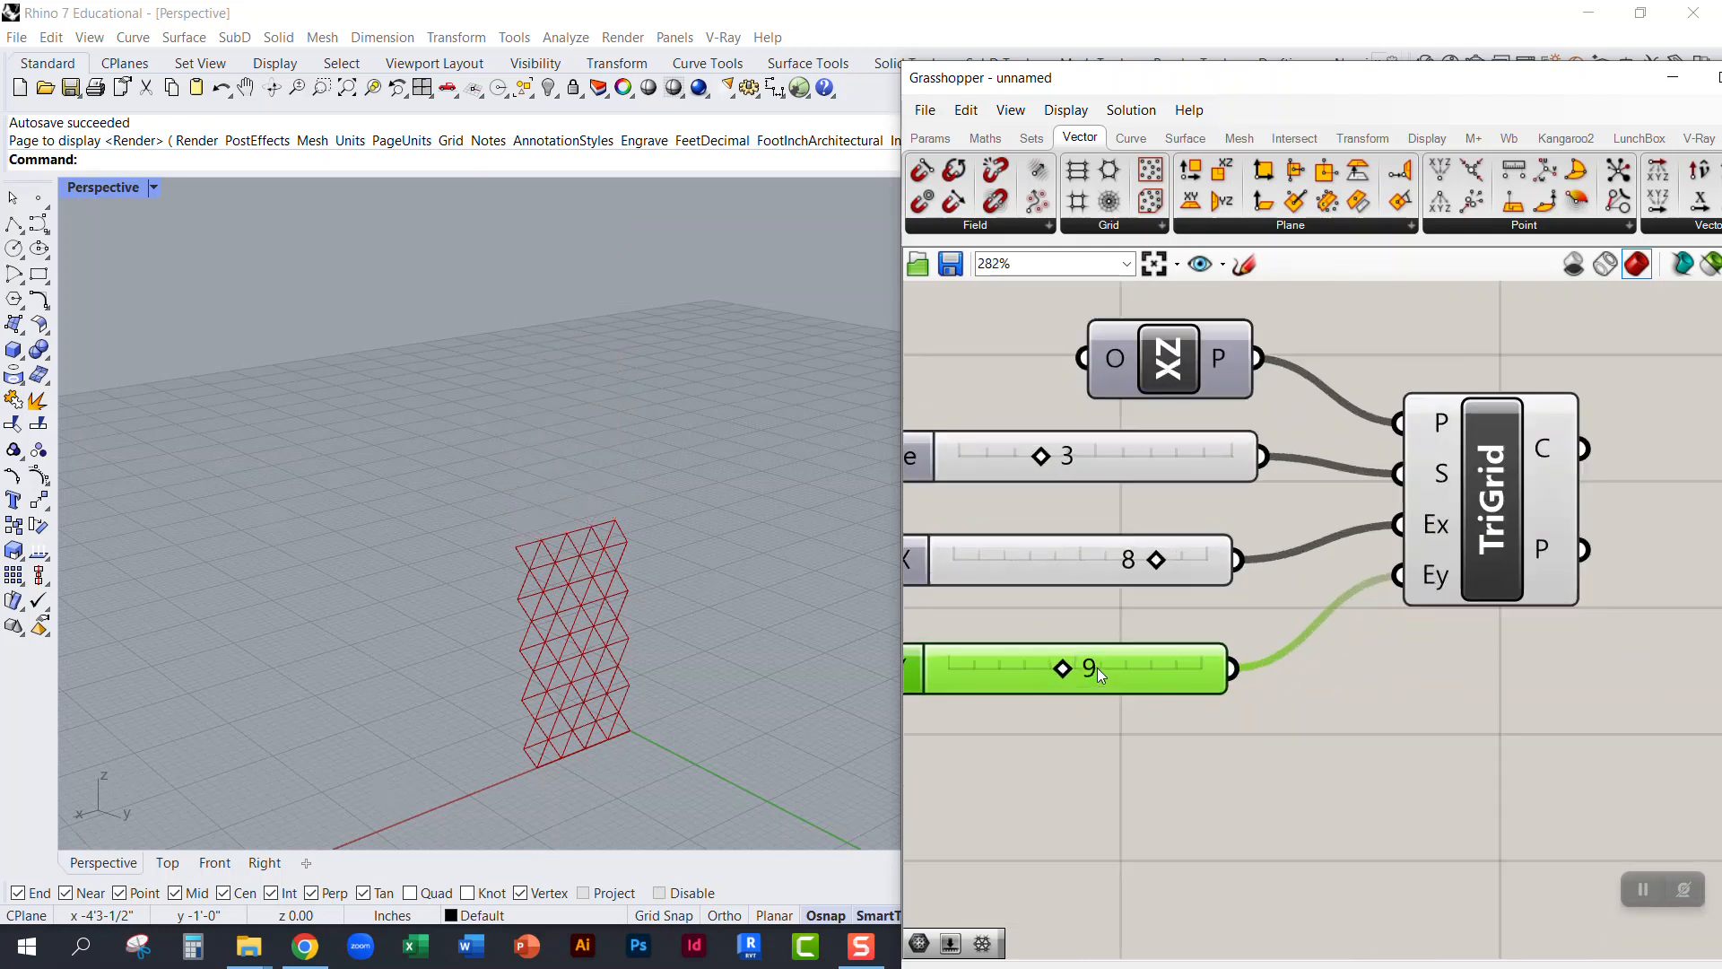
drag(1064, 669, 1136, 693)
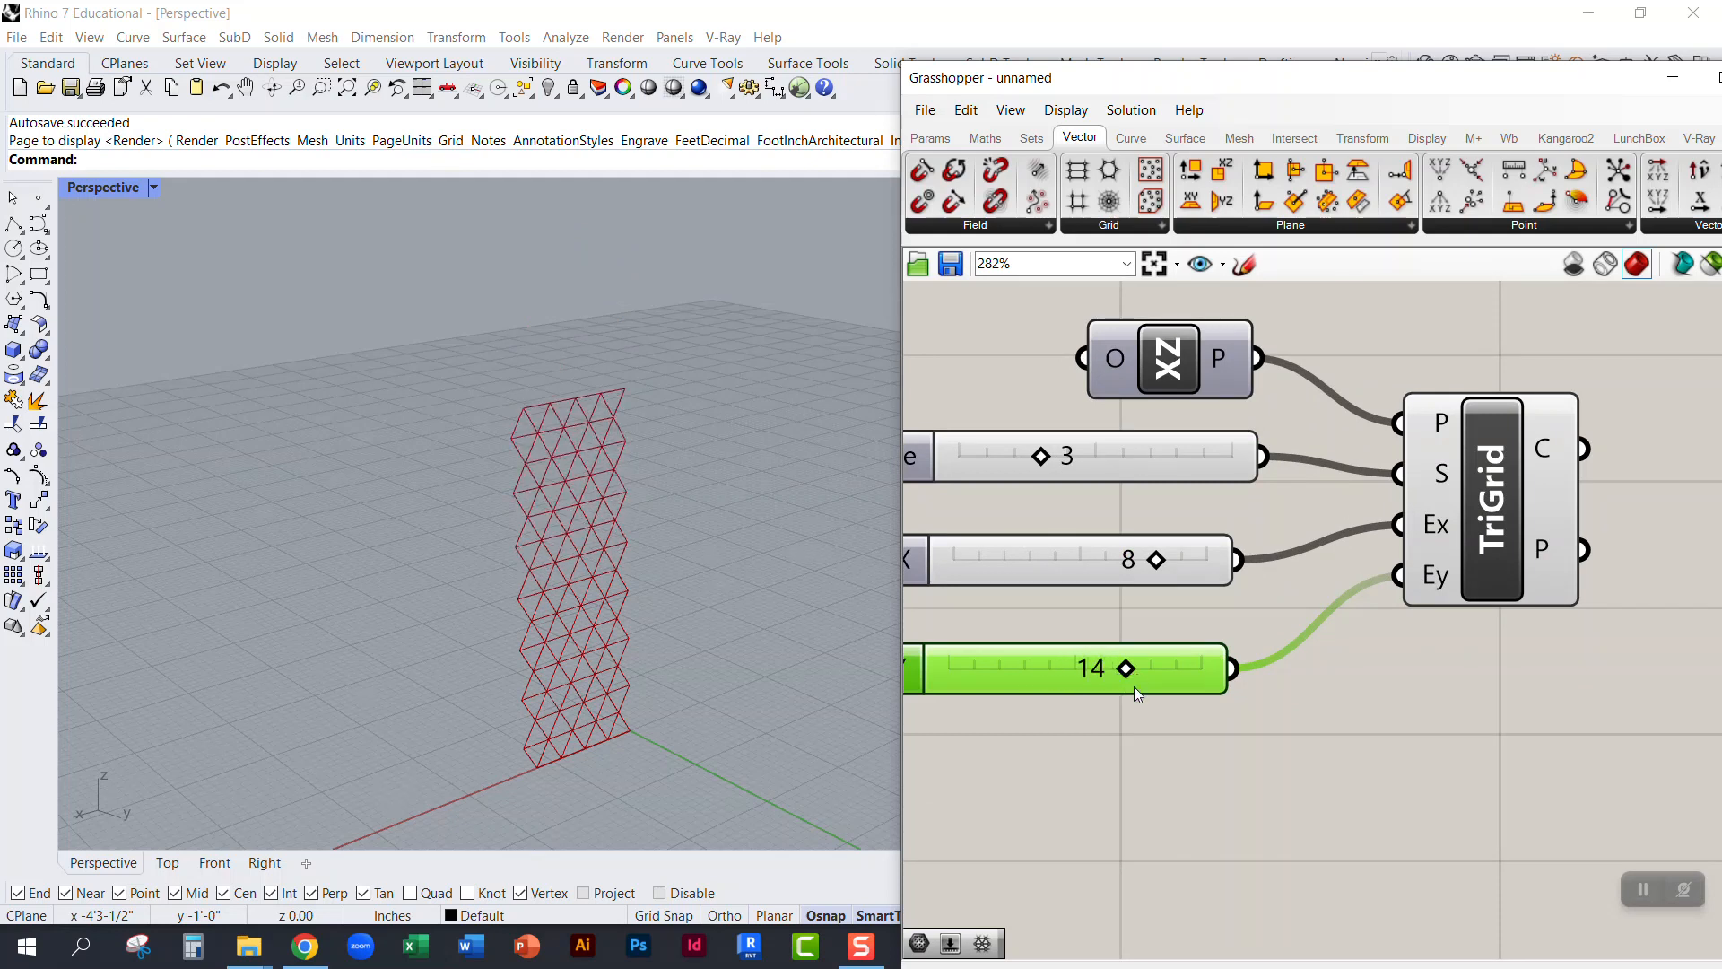
Step: Delete the Extent Y slider connected to the TriGrid's Ey input
key(Delete)
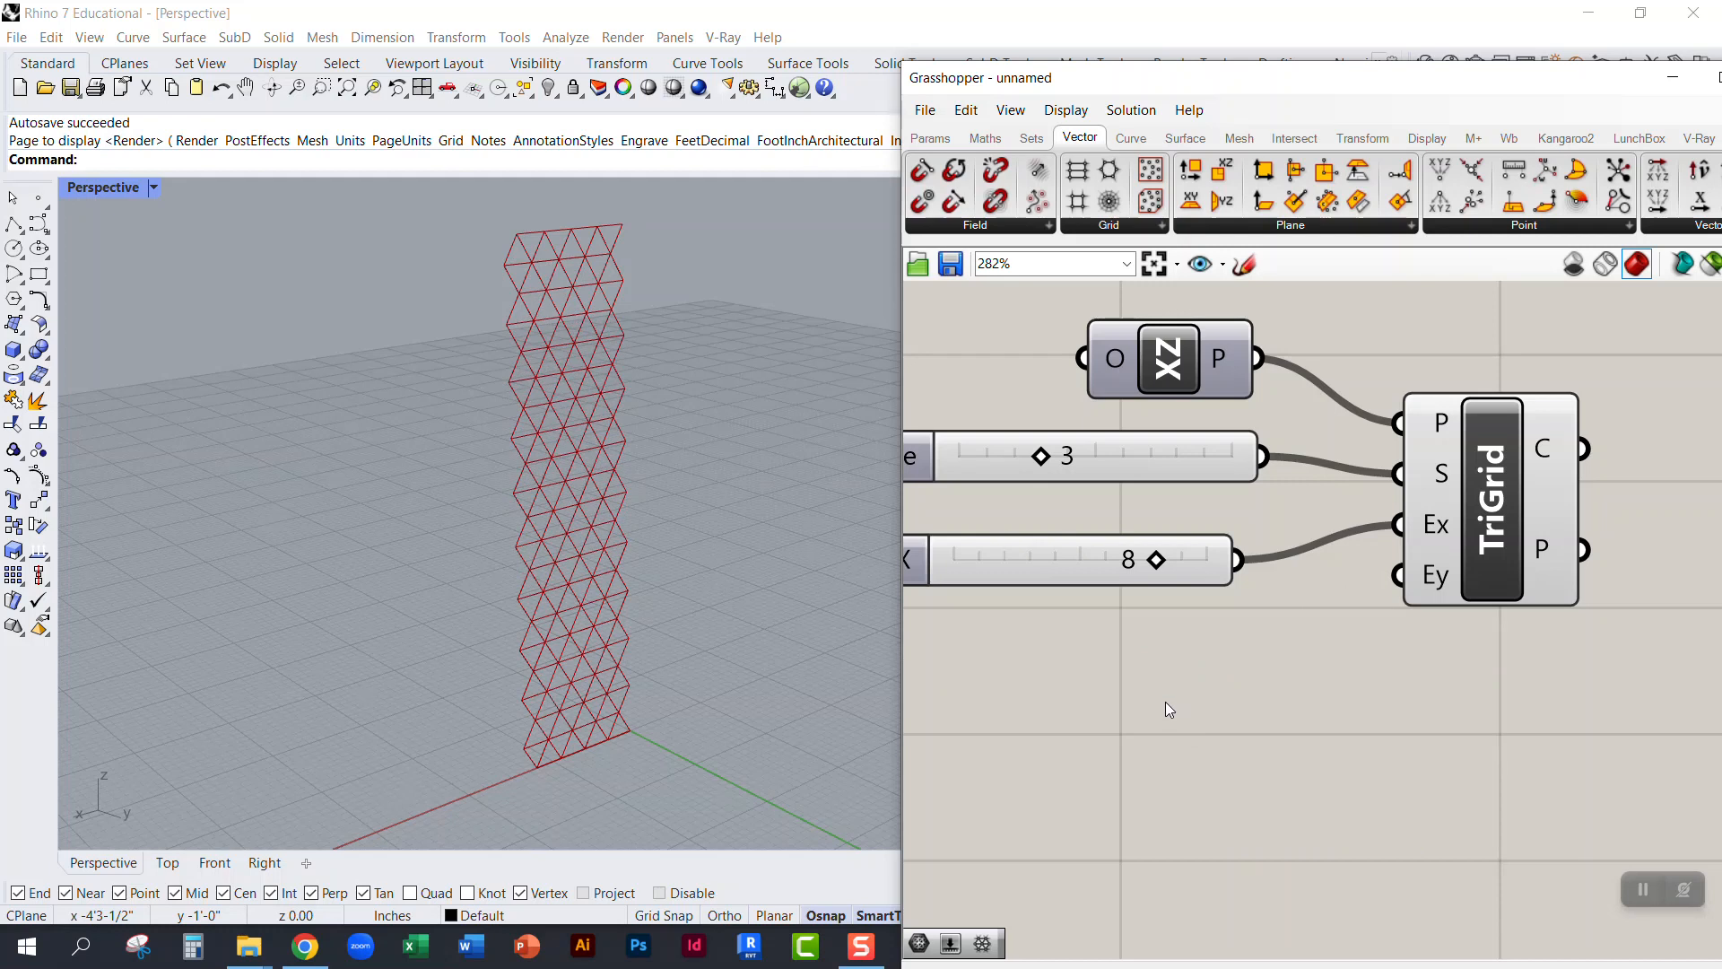
right_drag(1152, 712, 1102, 599)
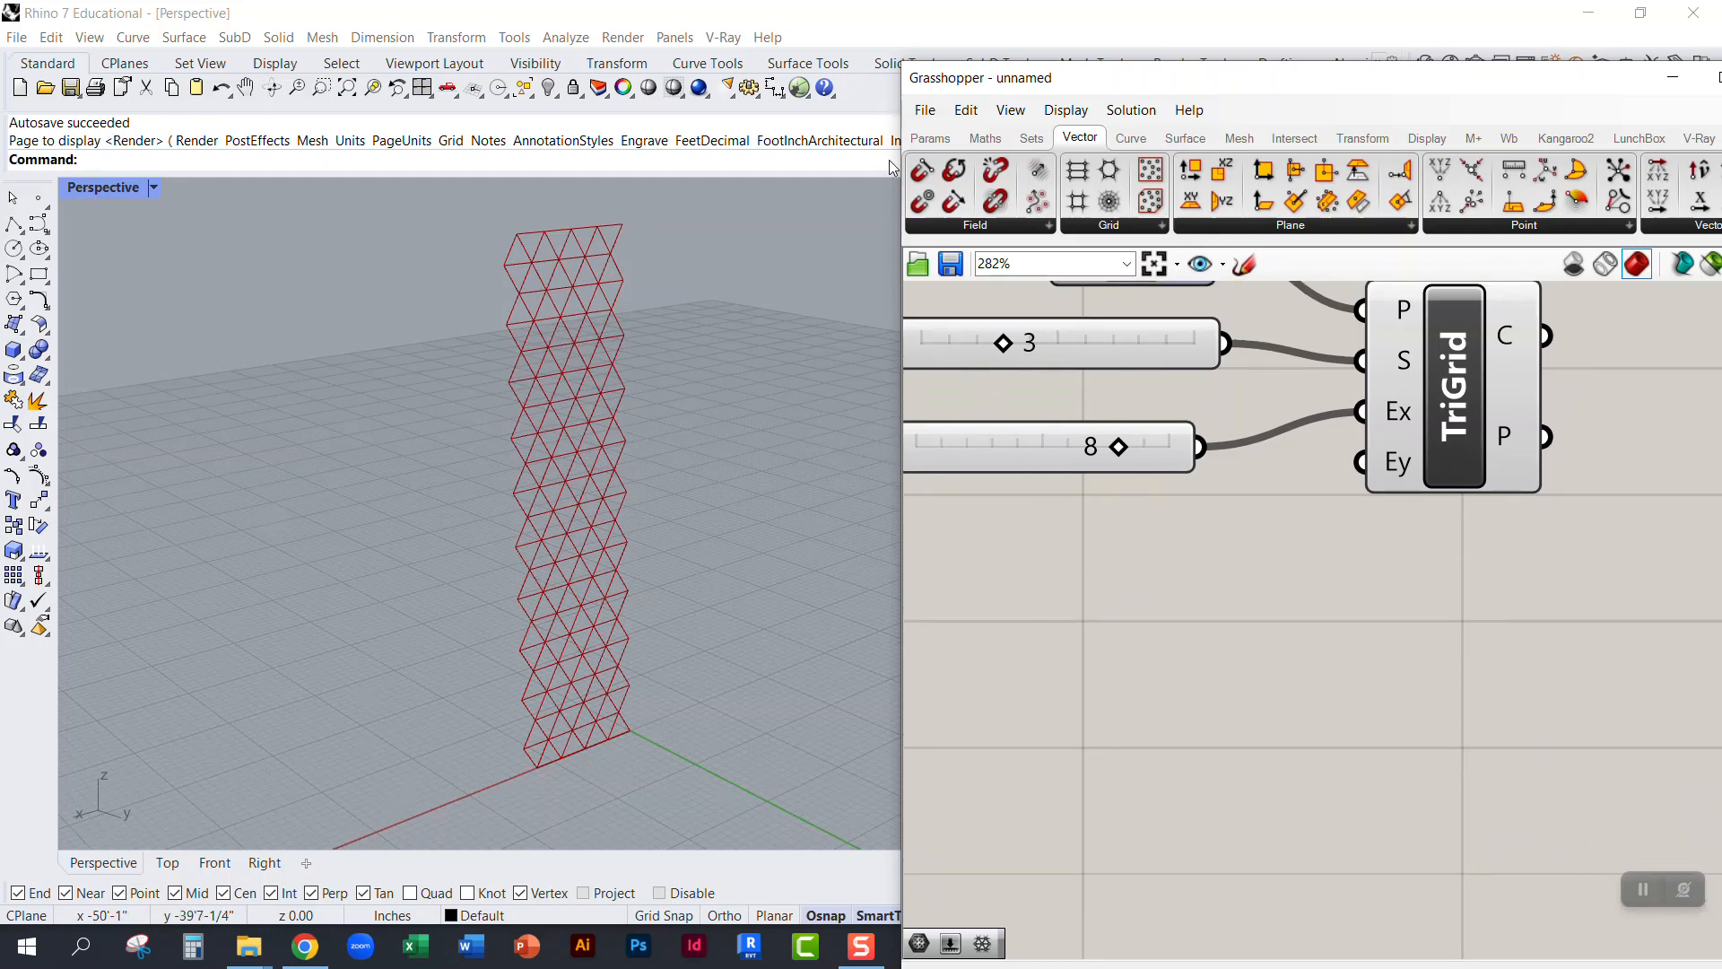
Step: Add a Number parameter below the sliders and connect it to the TriGrid's Ey input
click(929, 139)
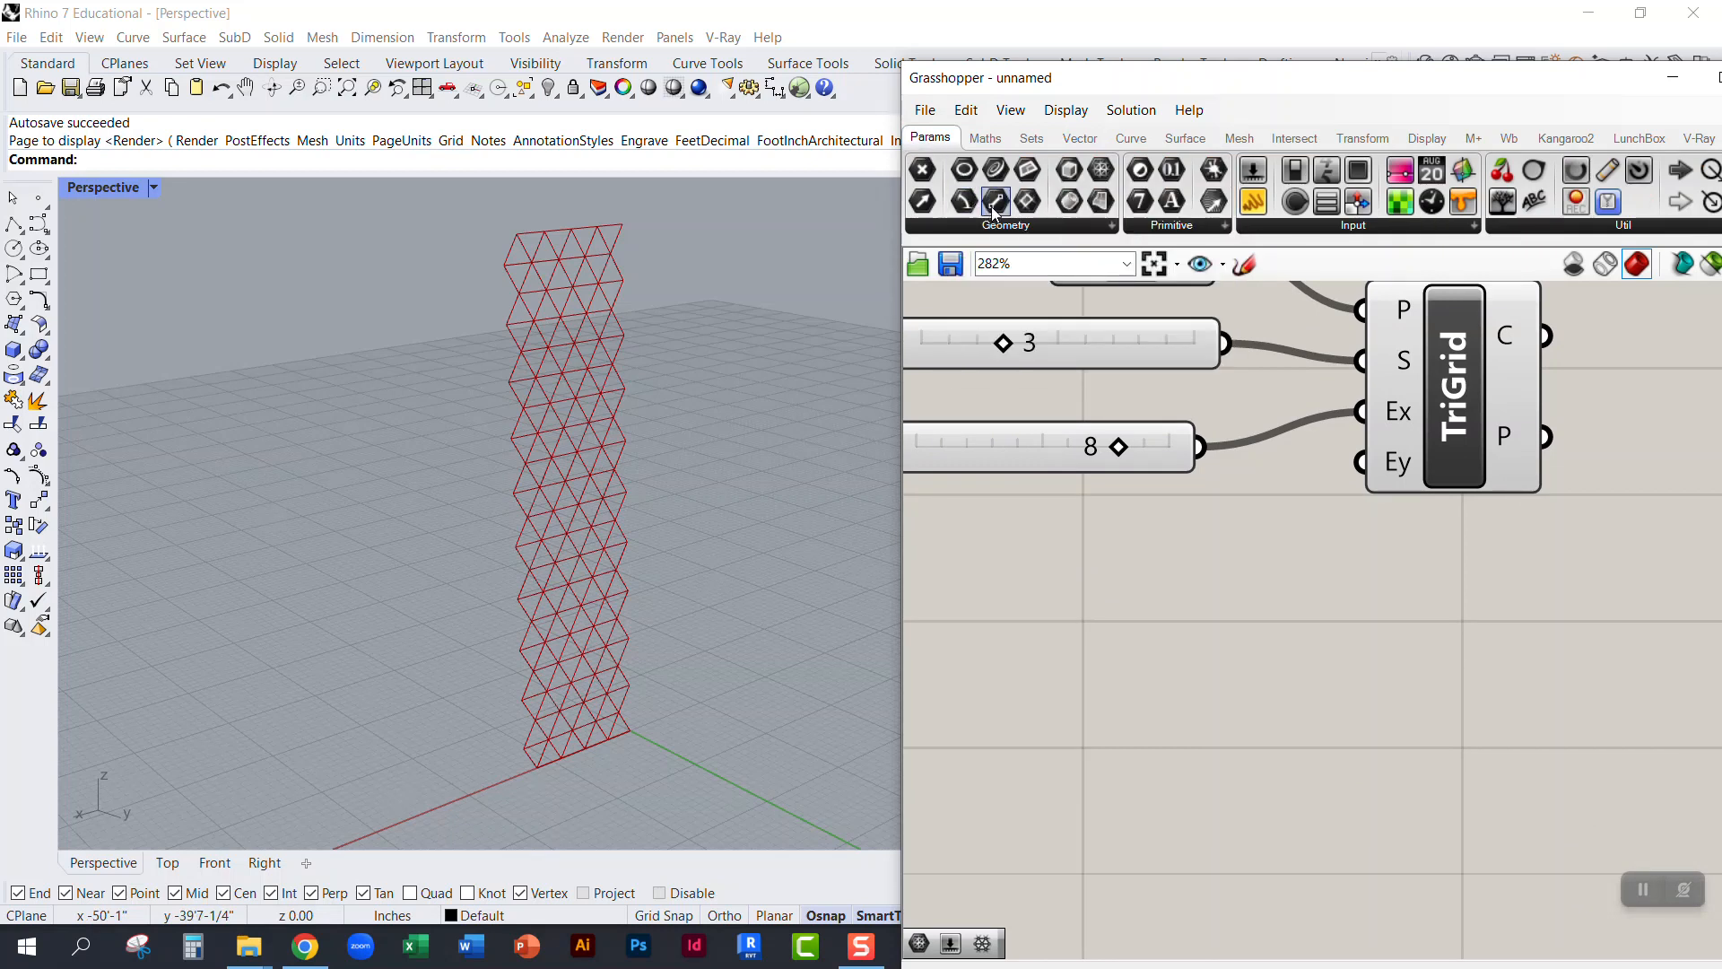
drag(1172, 170, 1349, 484)
drag(1136, 628, 1023, 604)
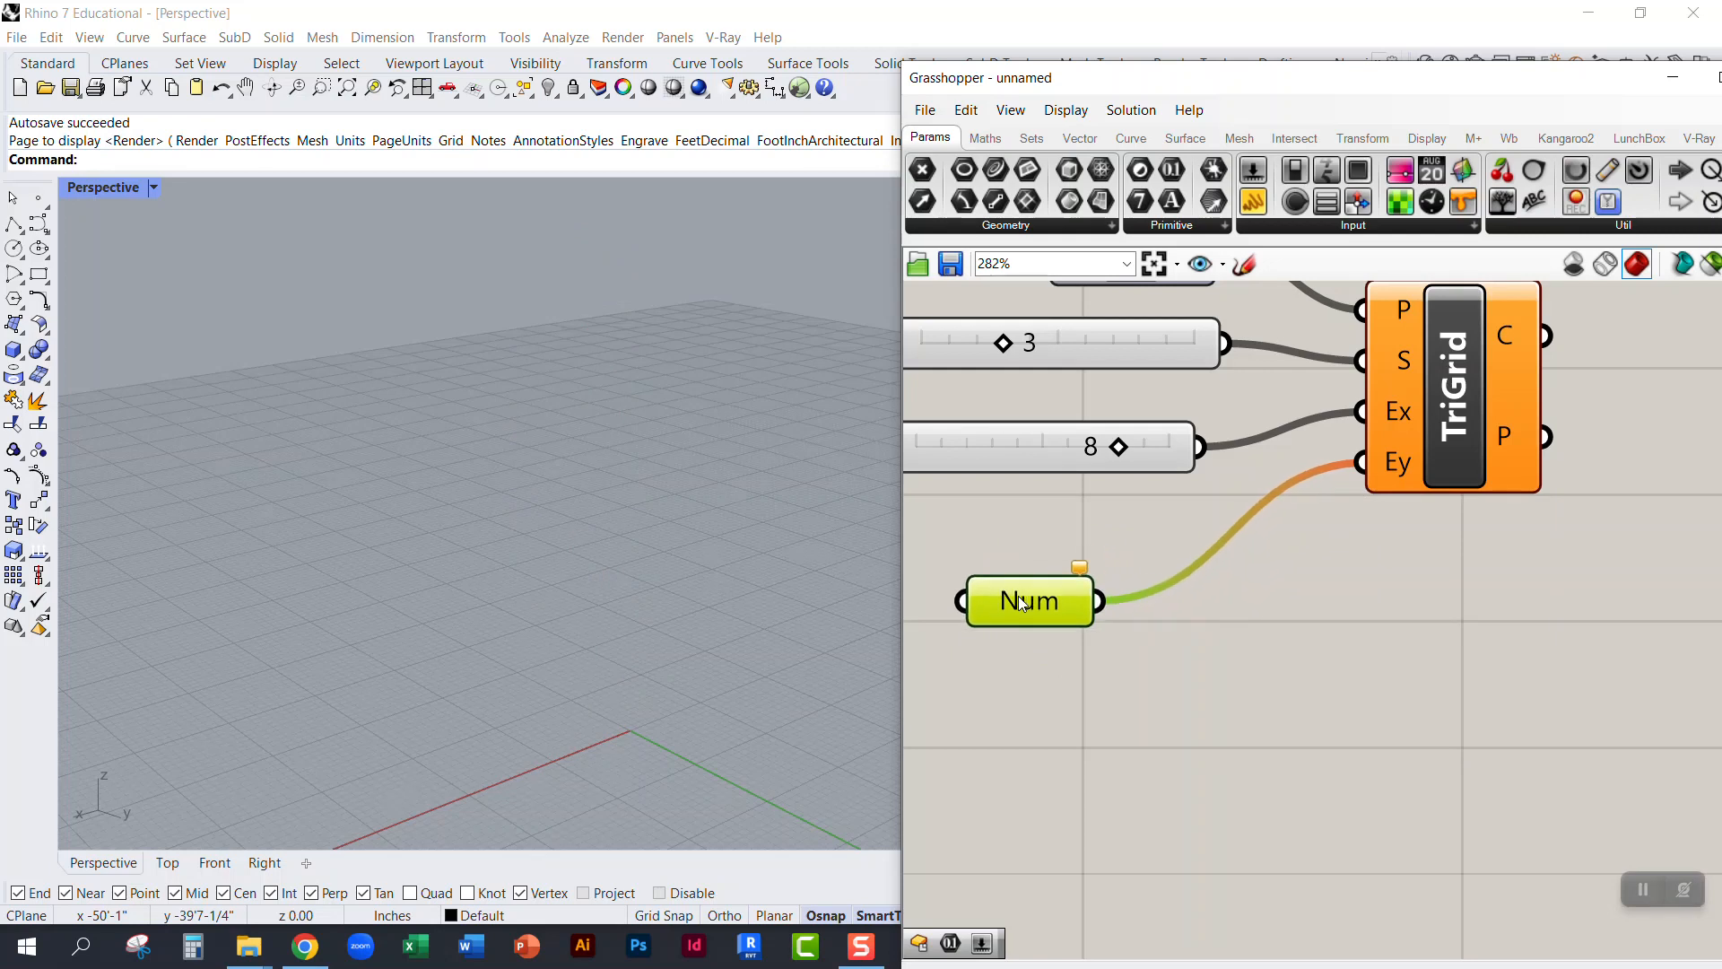
Step: Set the Number parameter's local value to 15 and view the resulting grid
right_click(1037, 609)
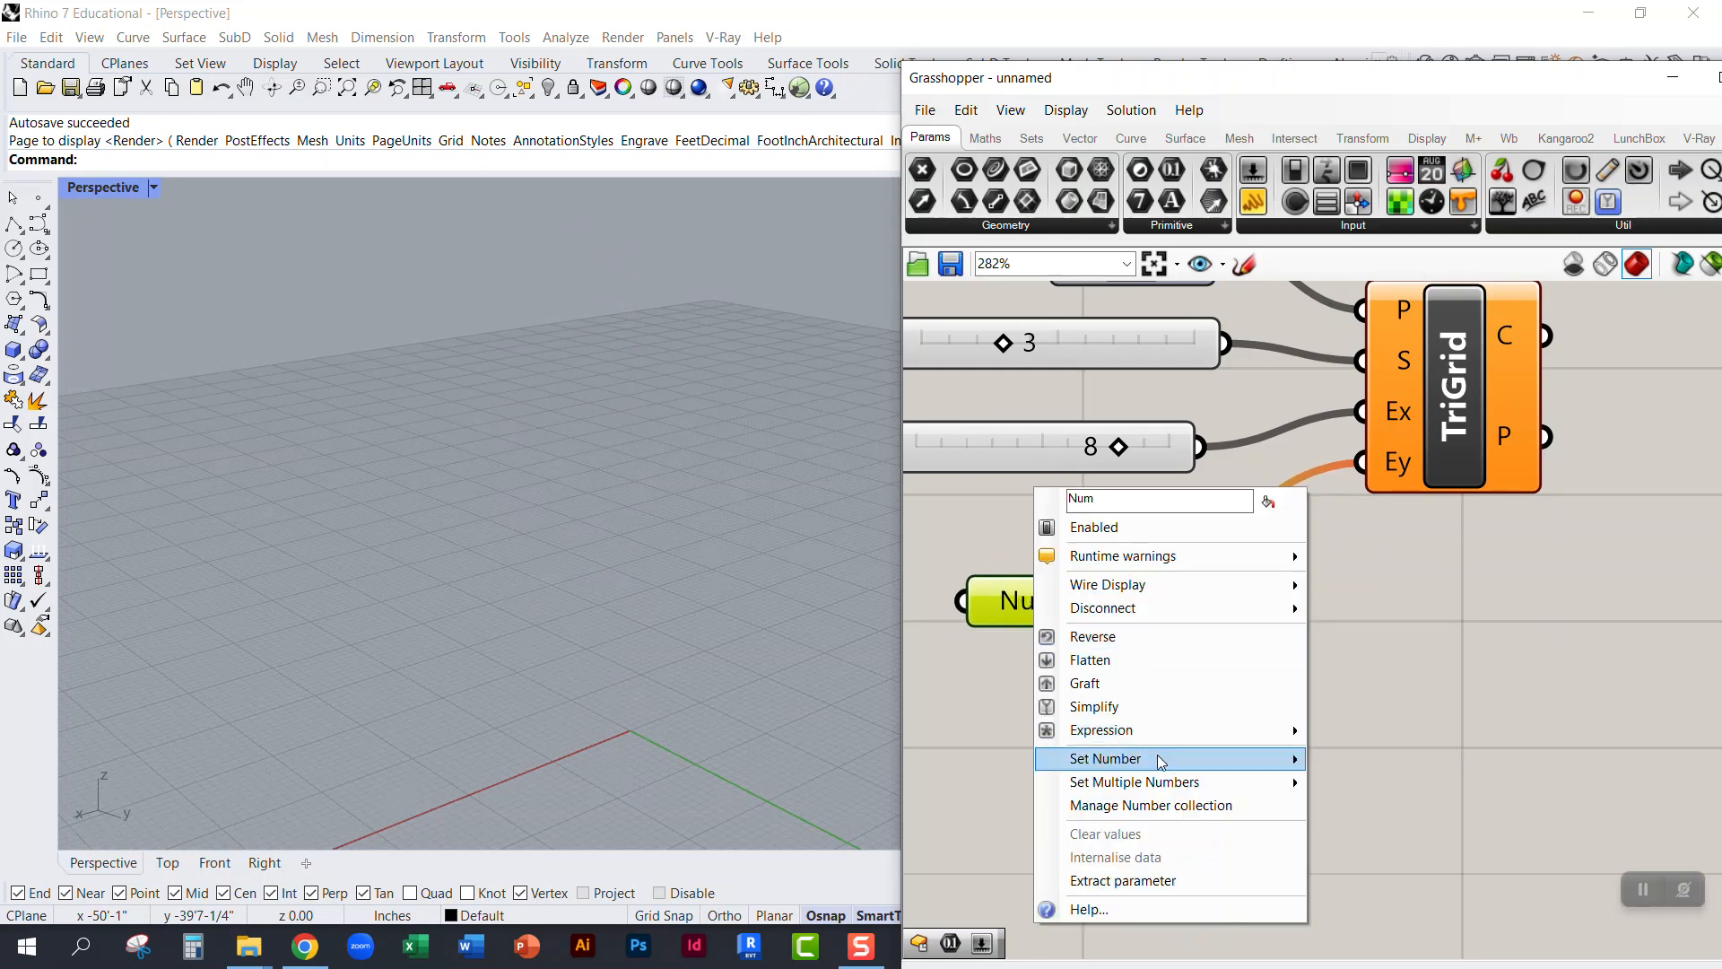
mouse_move(1186, 763)
click(1363, 763)
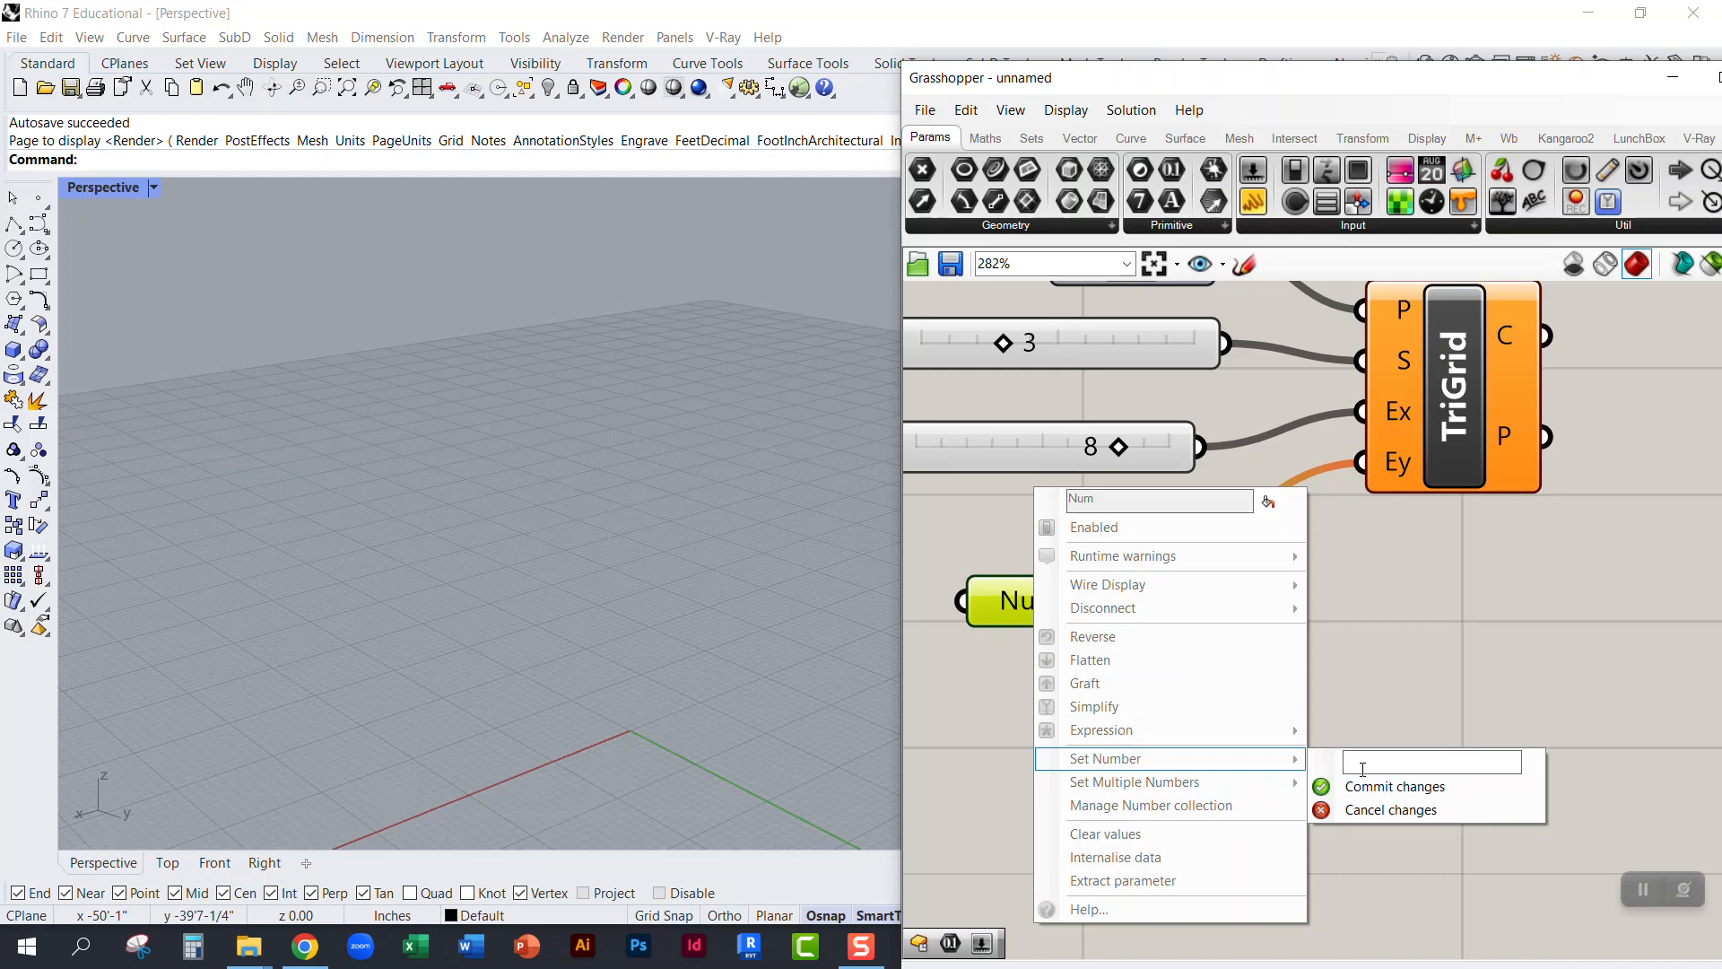
text(15)
click(1390, 787)
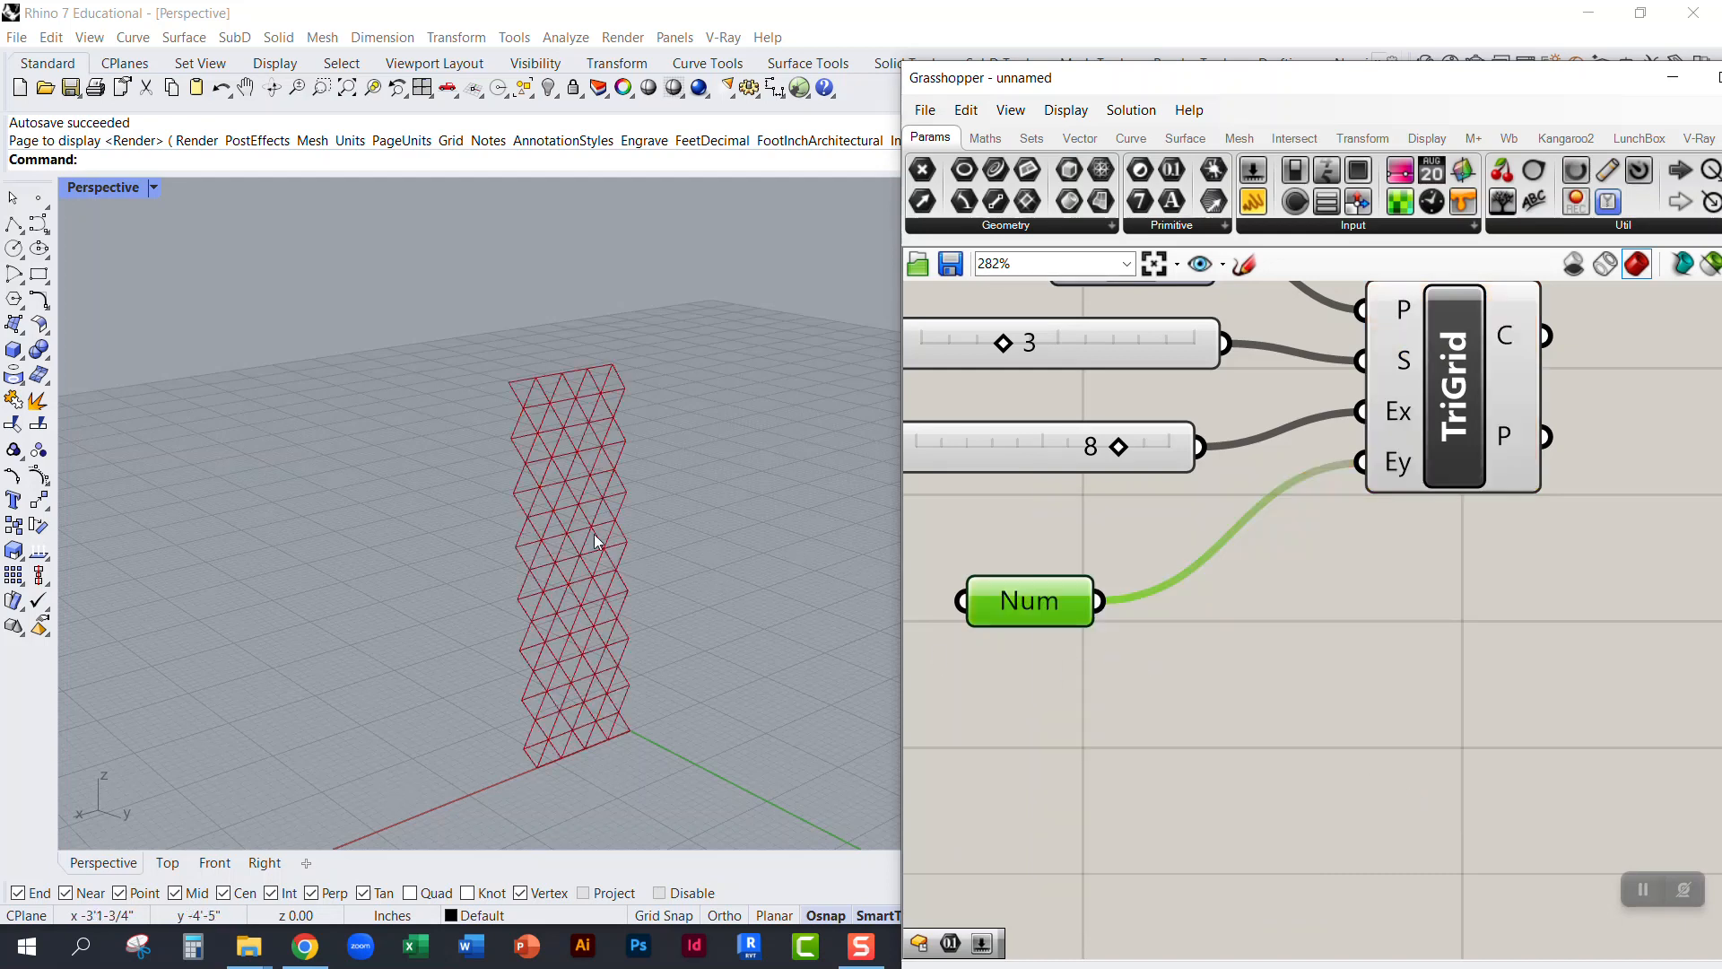
right_drag(559, 468, 539, 479)
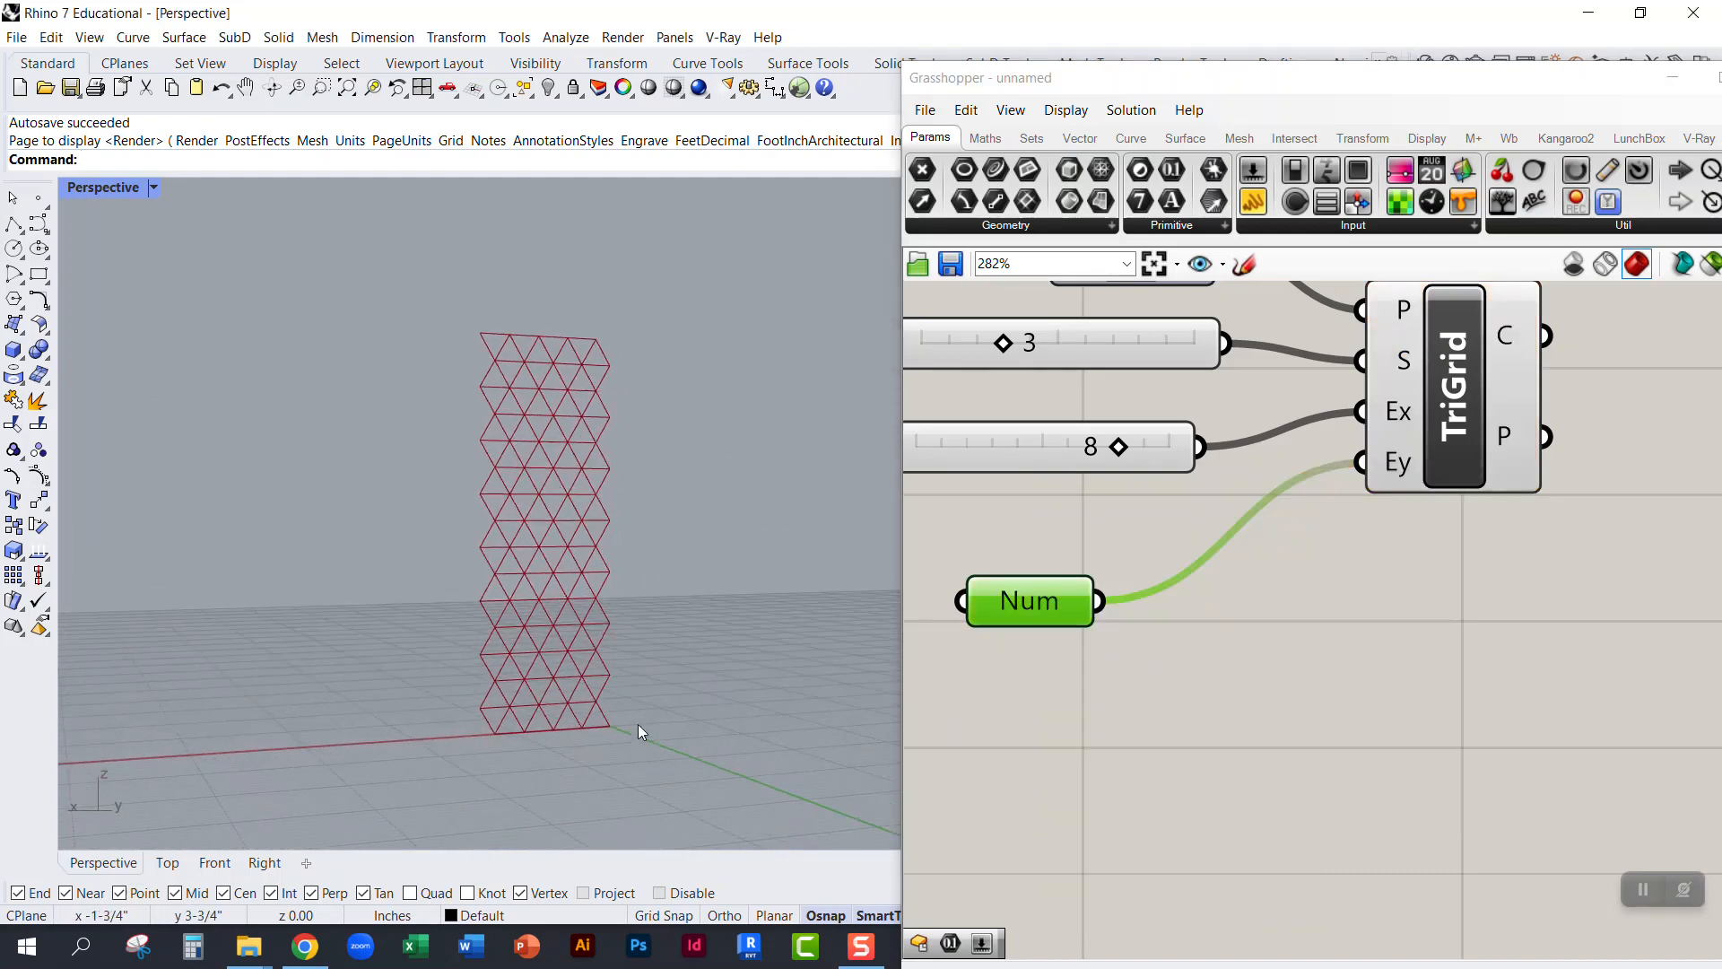
Step: Raise the Size slider to 4 and the Extent X slider to 10
right_drag(1102, 564, 1218, 726)
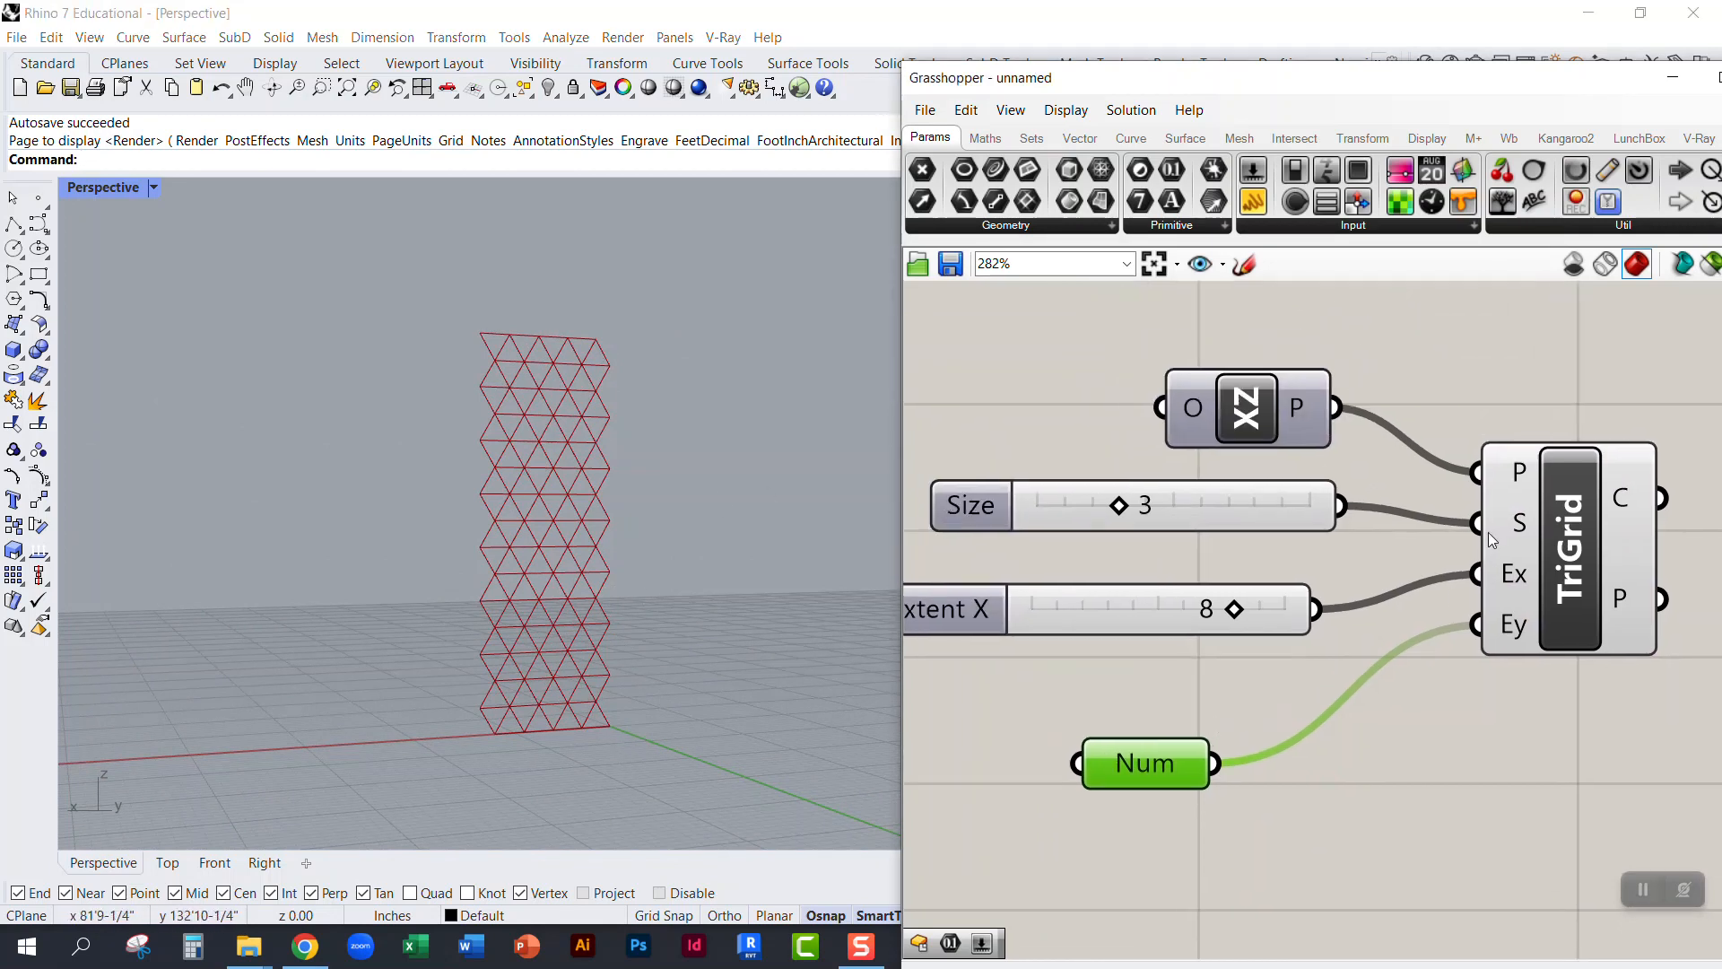
drag(1118, 505, 1146, 508)
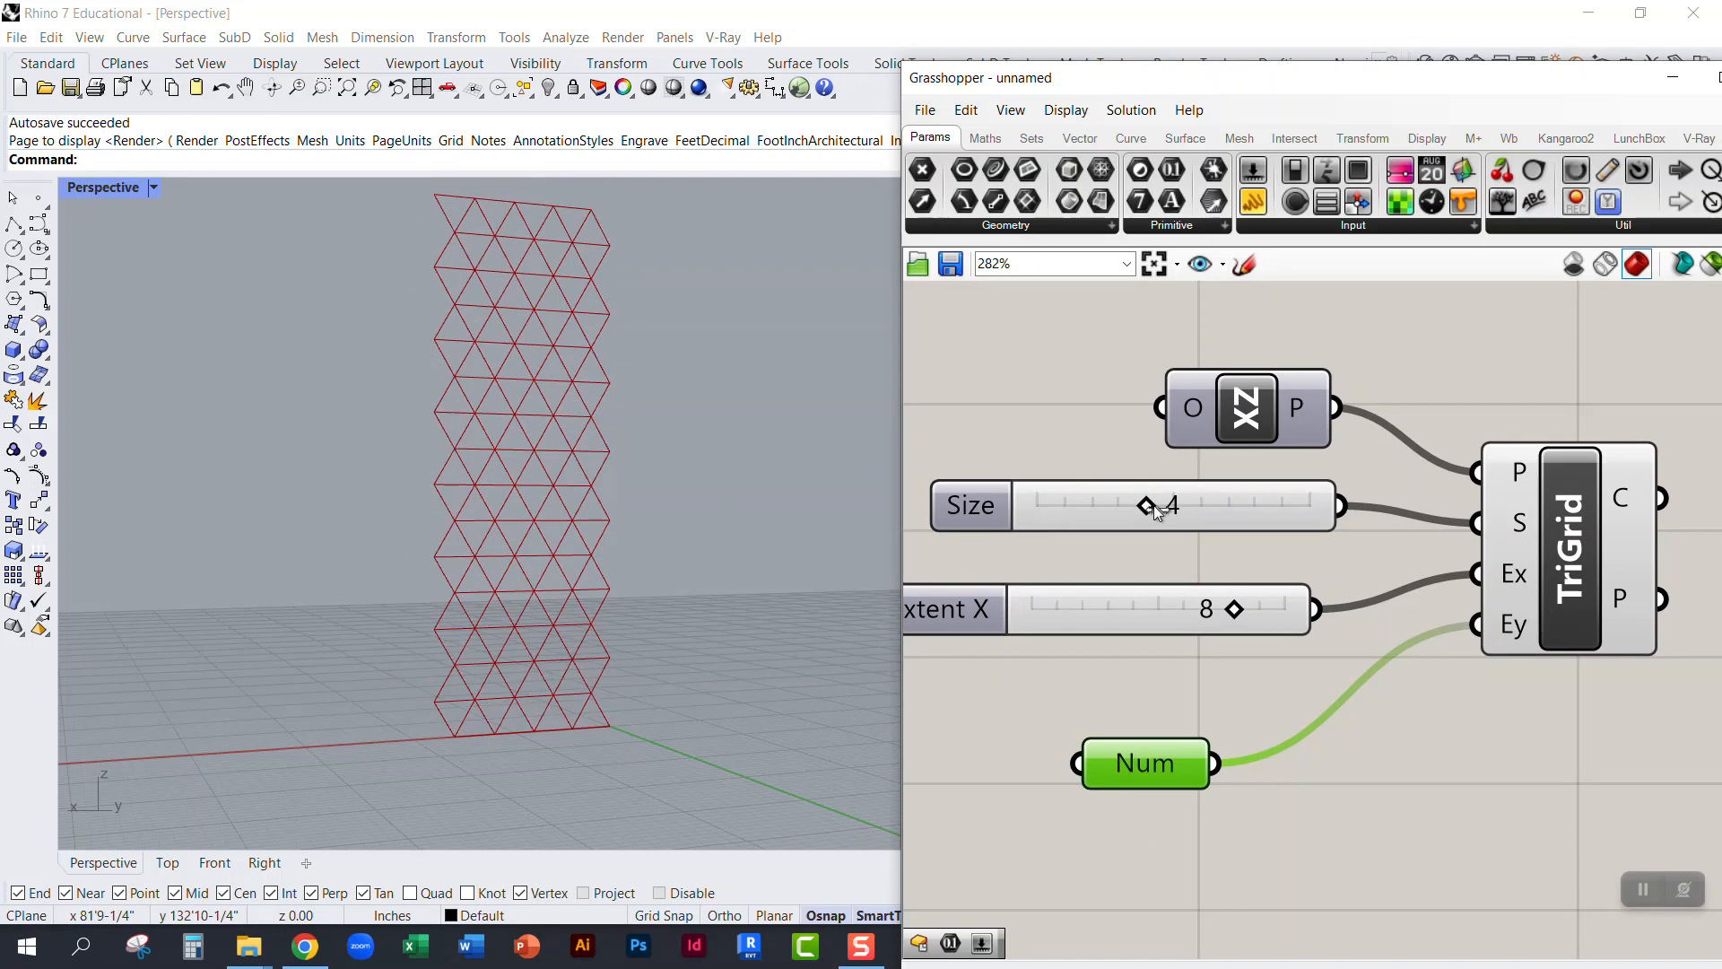
drag(1234, 611, 1292, 610)
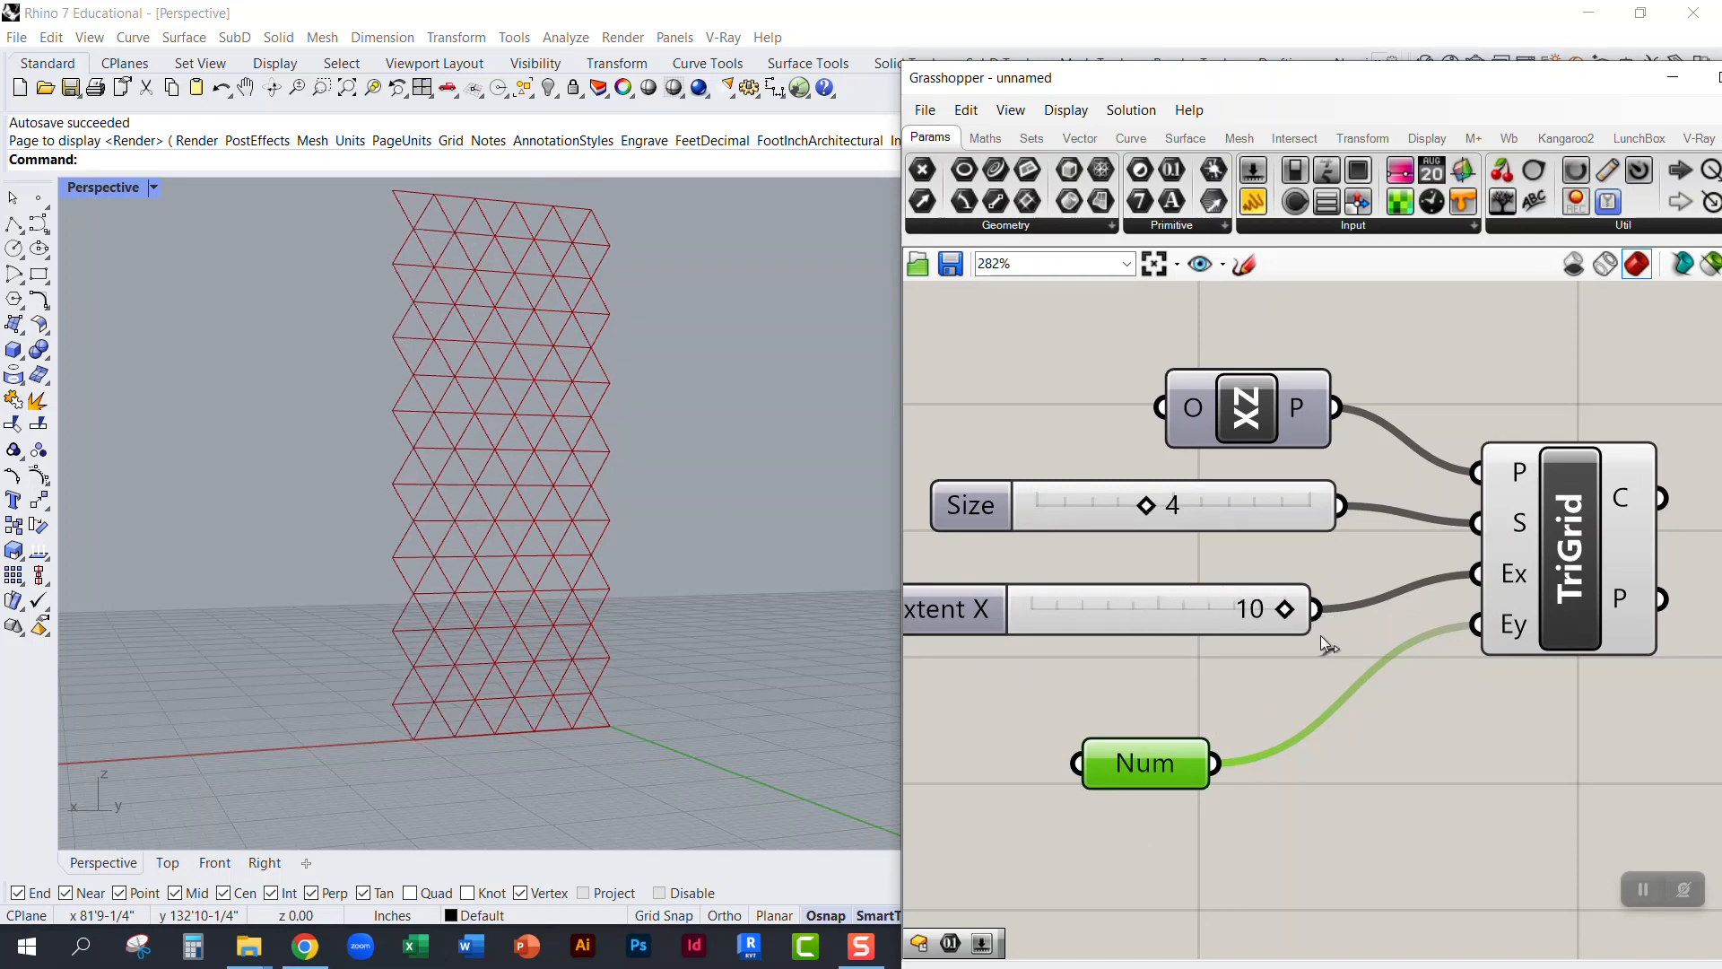
click(1416, 723)
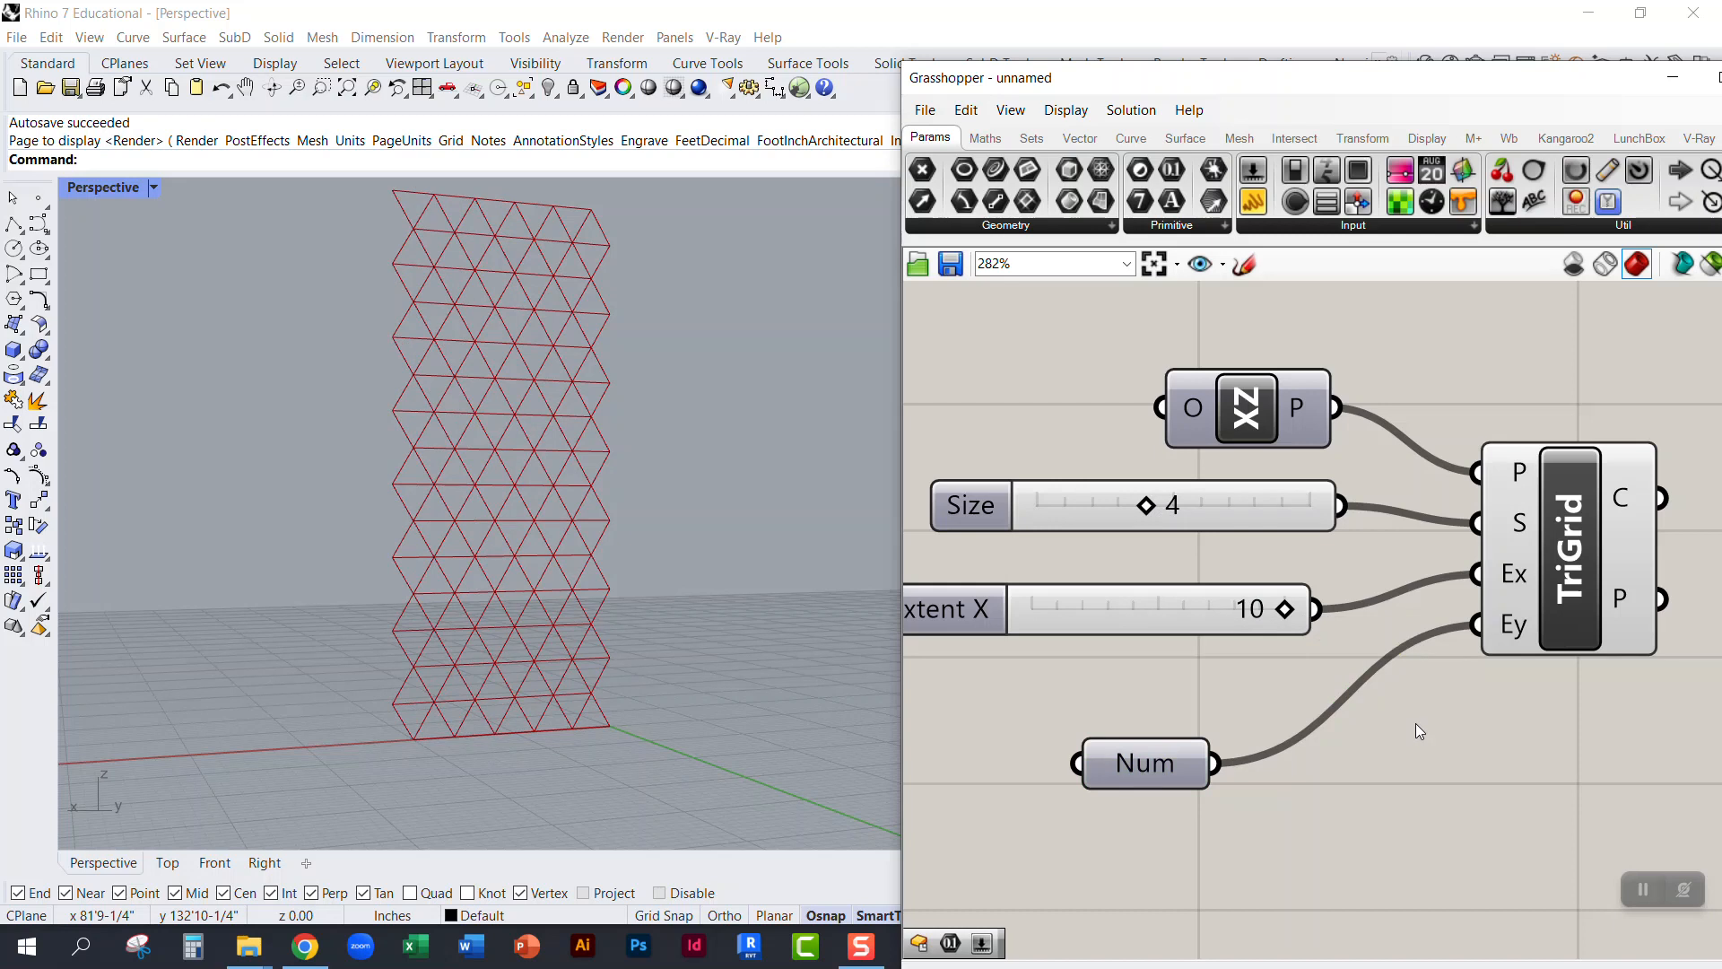
scroll(1115, 660, down, 3)
double_click(1110, 659)
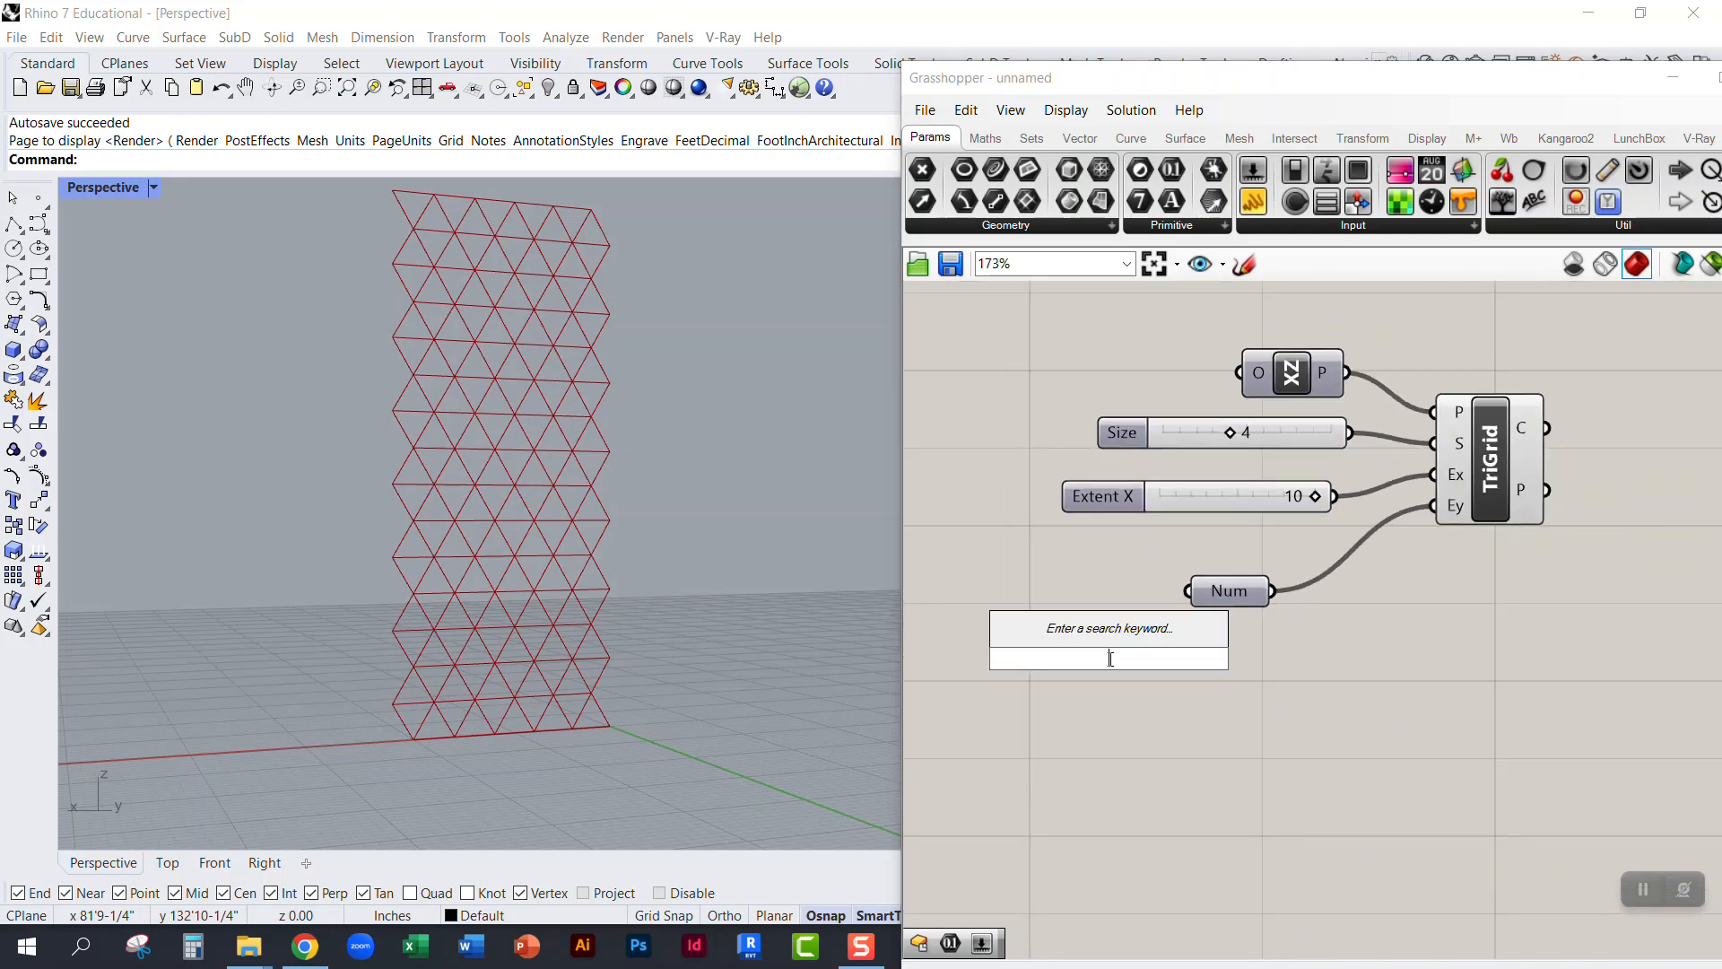
text(45)
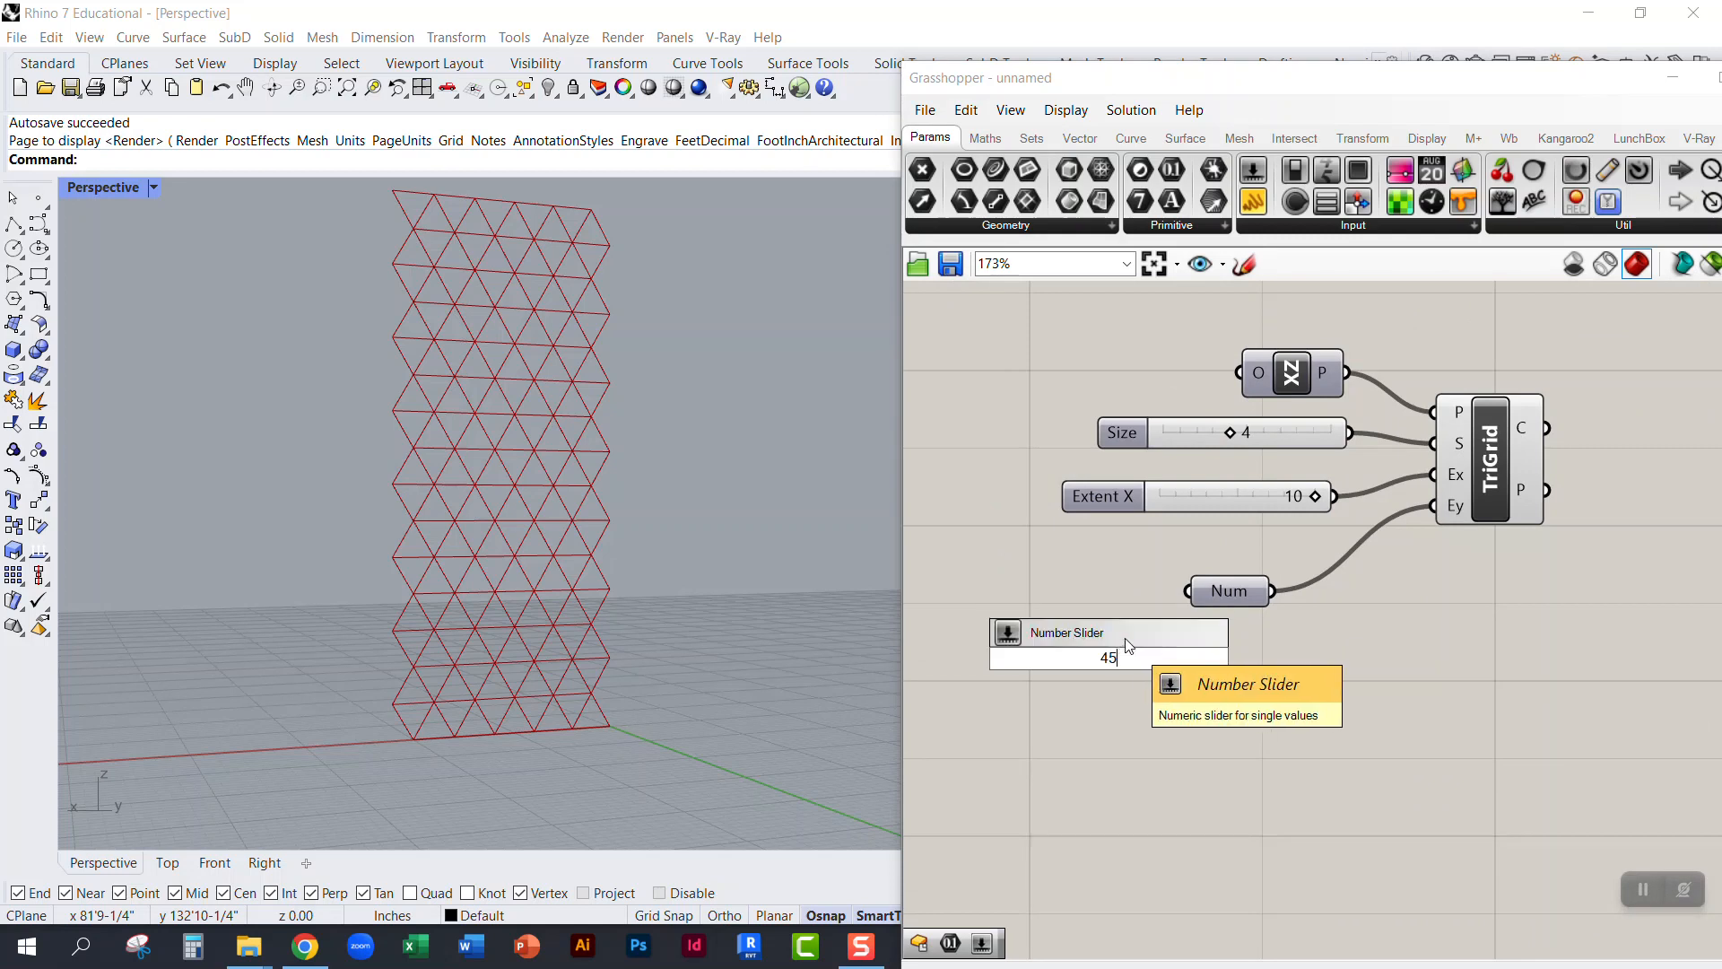
key(Return)
click(1202, 687)
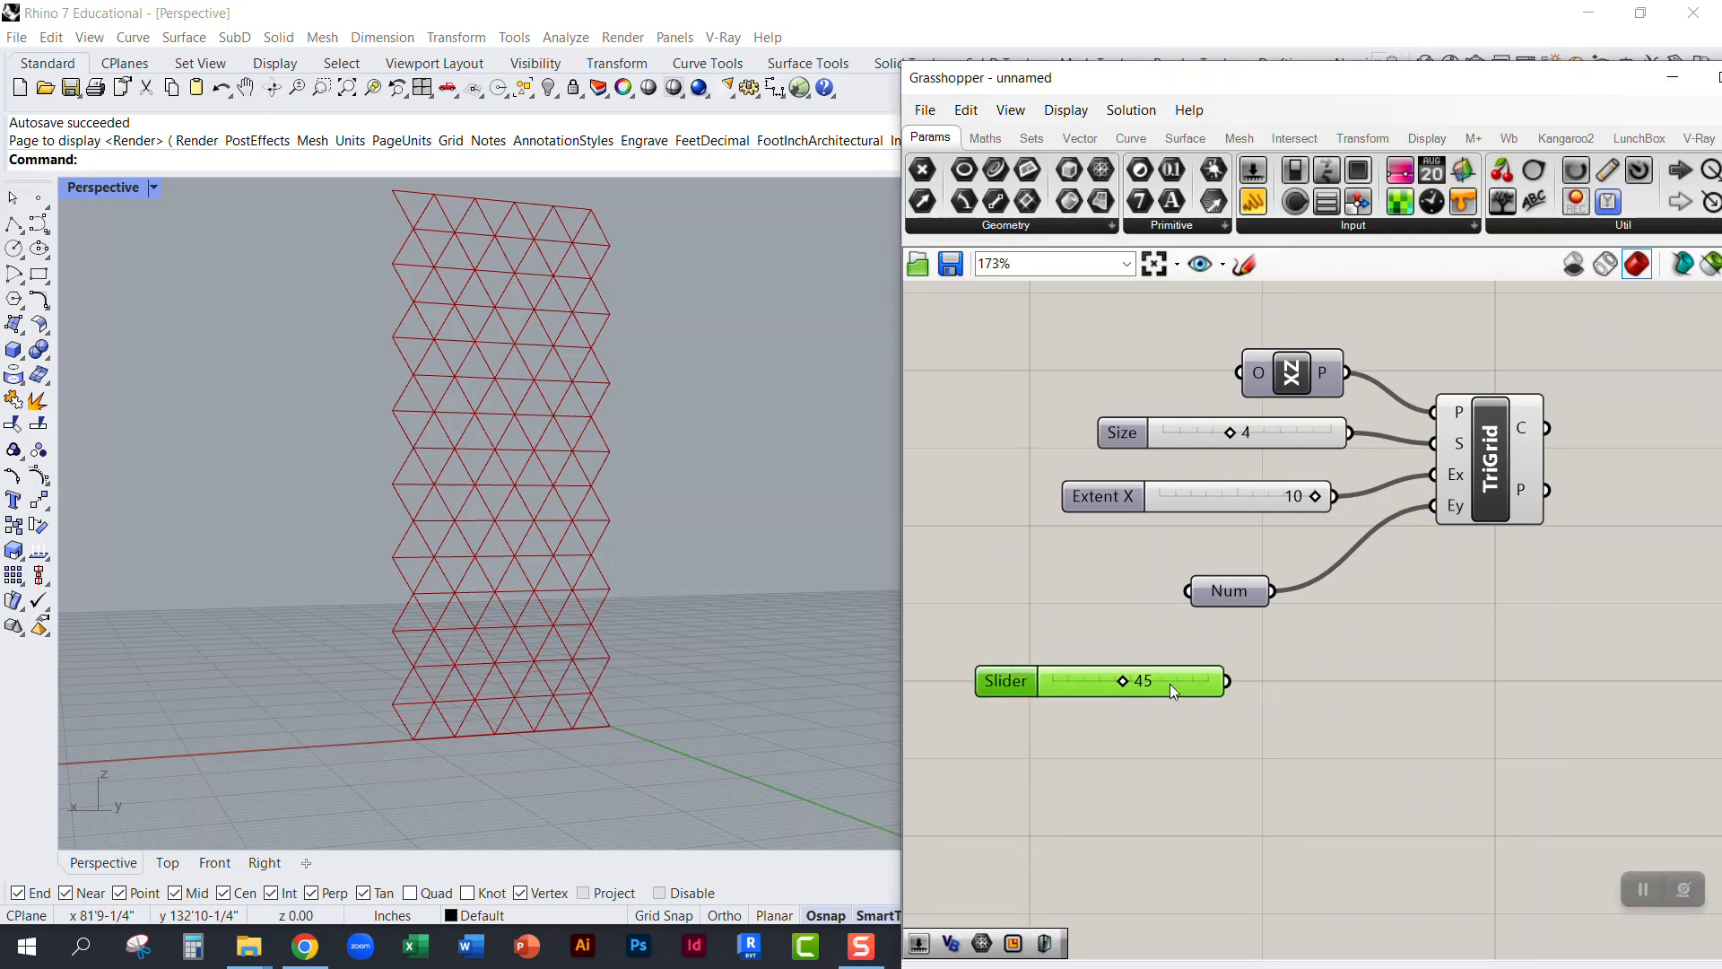
key(Delete)
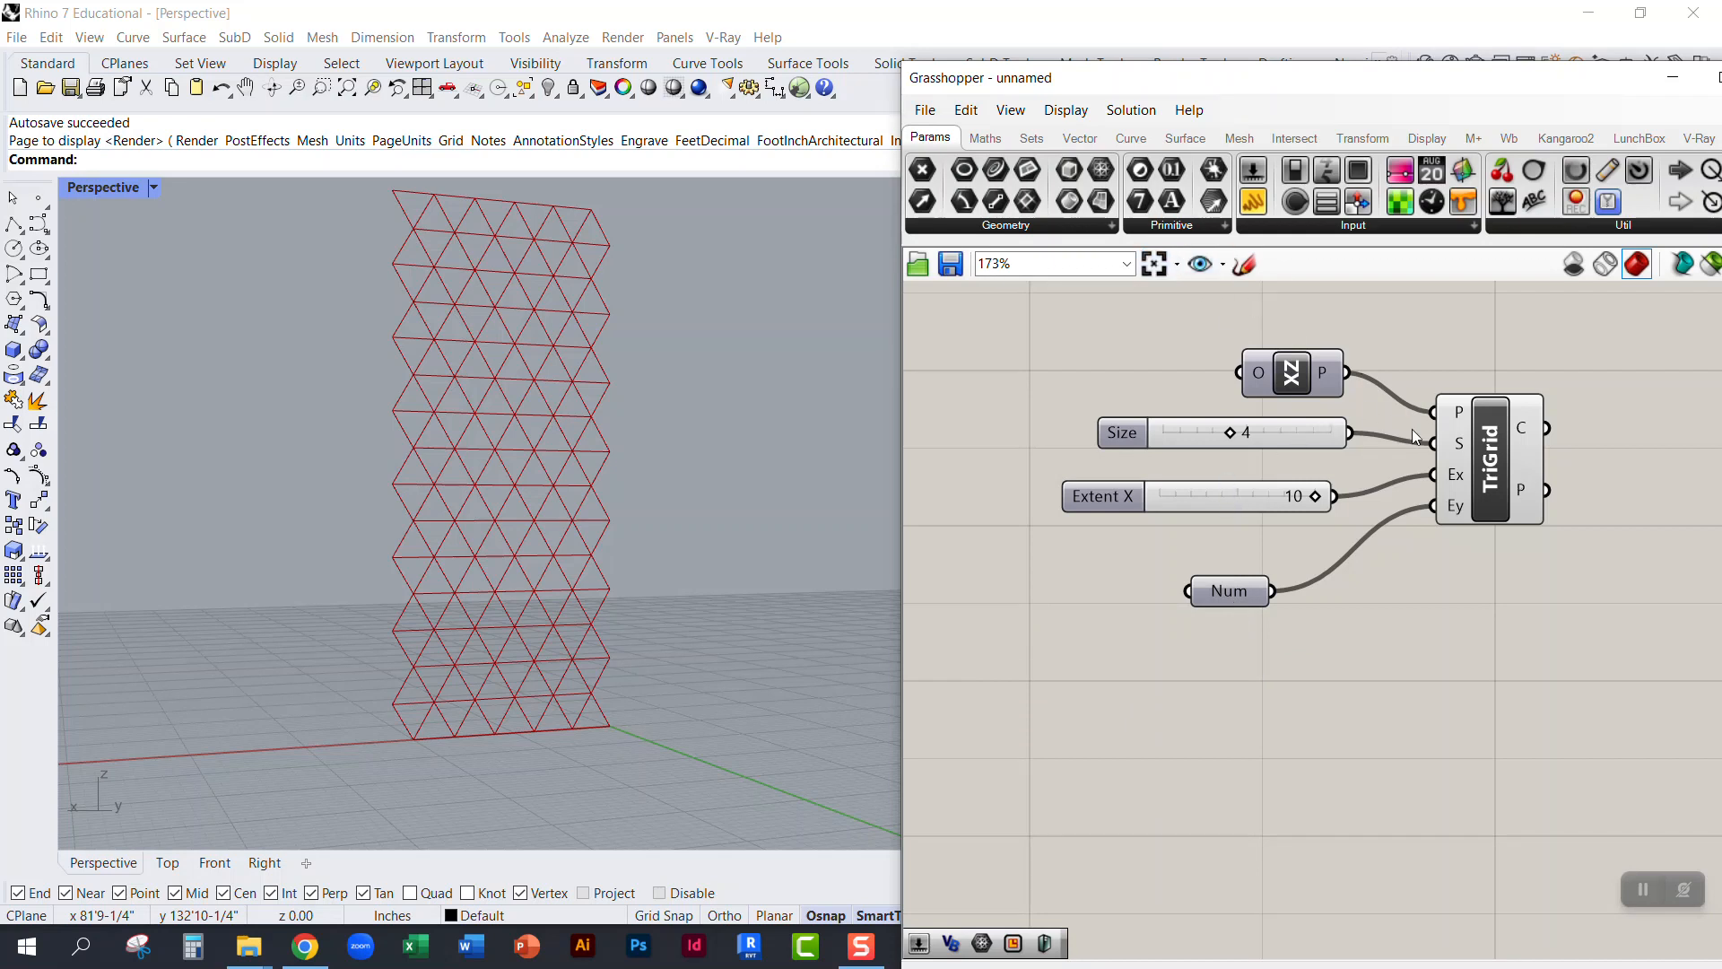
Step: Add a Hexagonal grid component to the canvas below the TriGrid component
click(1081, 139)
click(1125, 225)
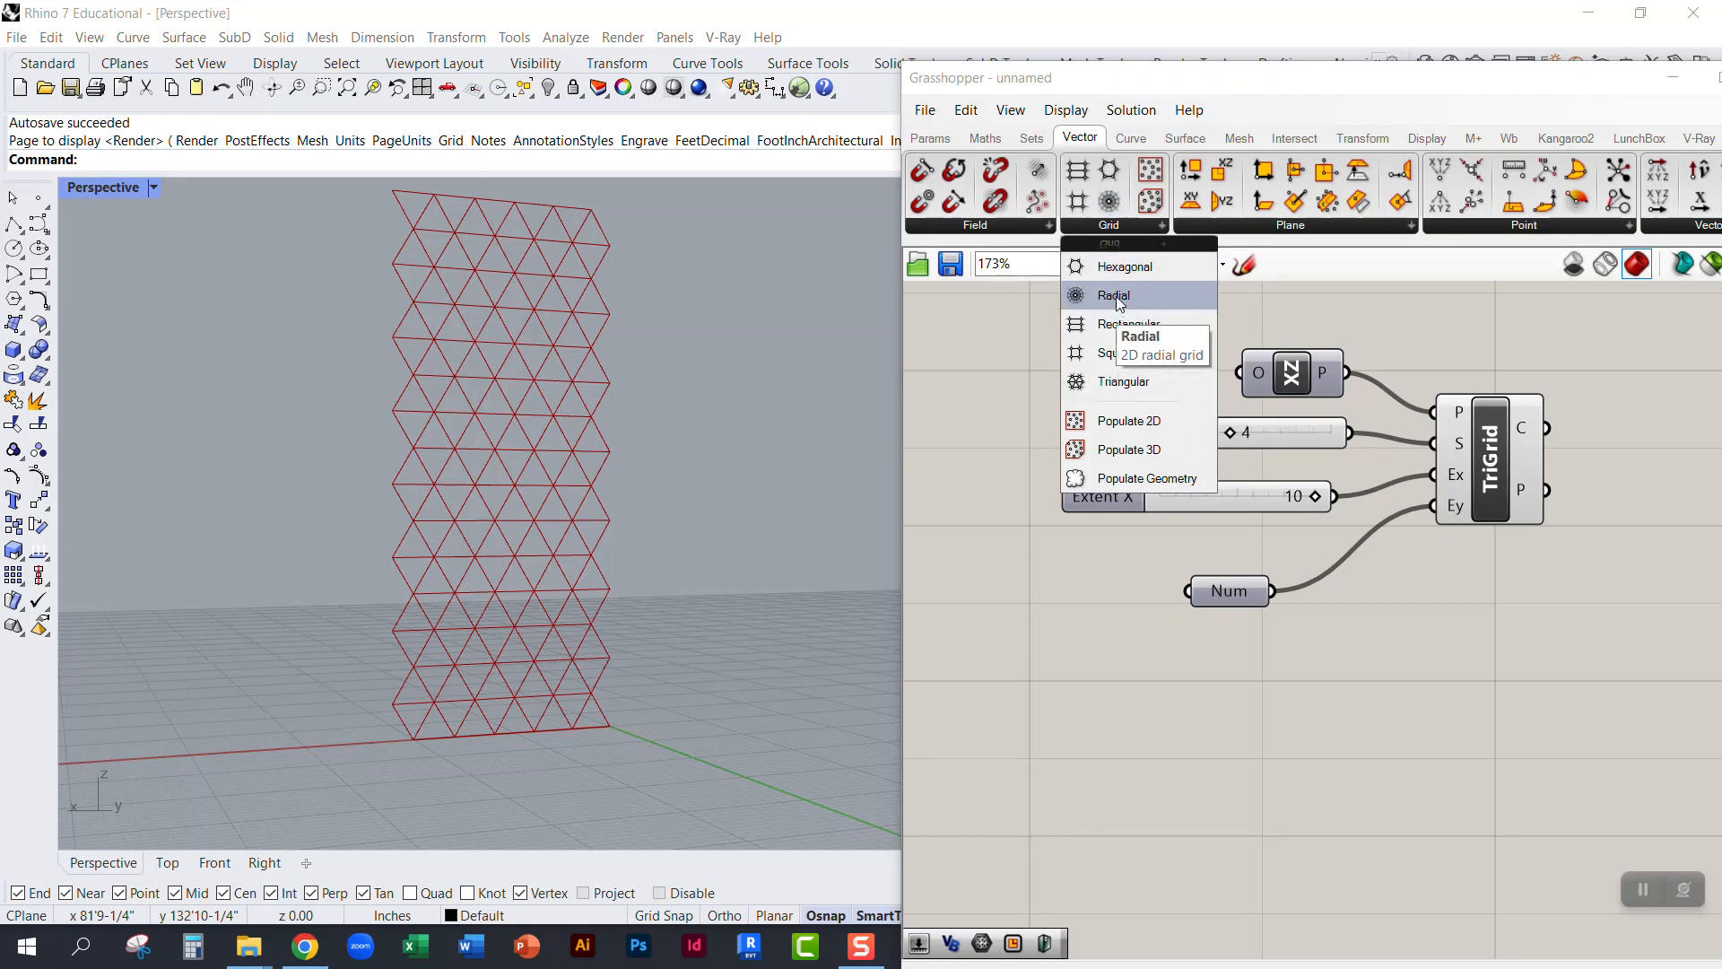
click(1123, 266)
click(1500, 668)
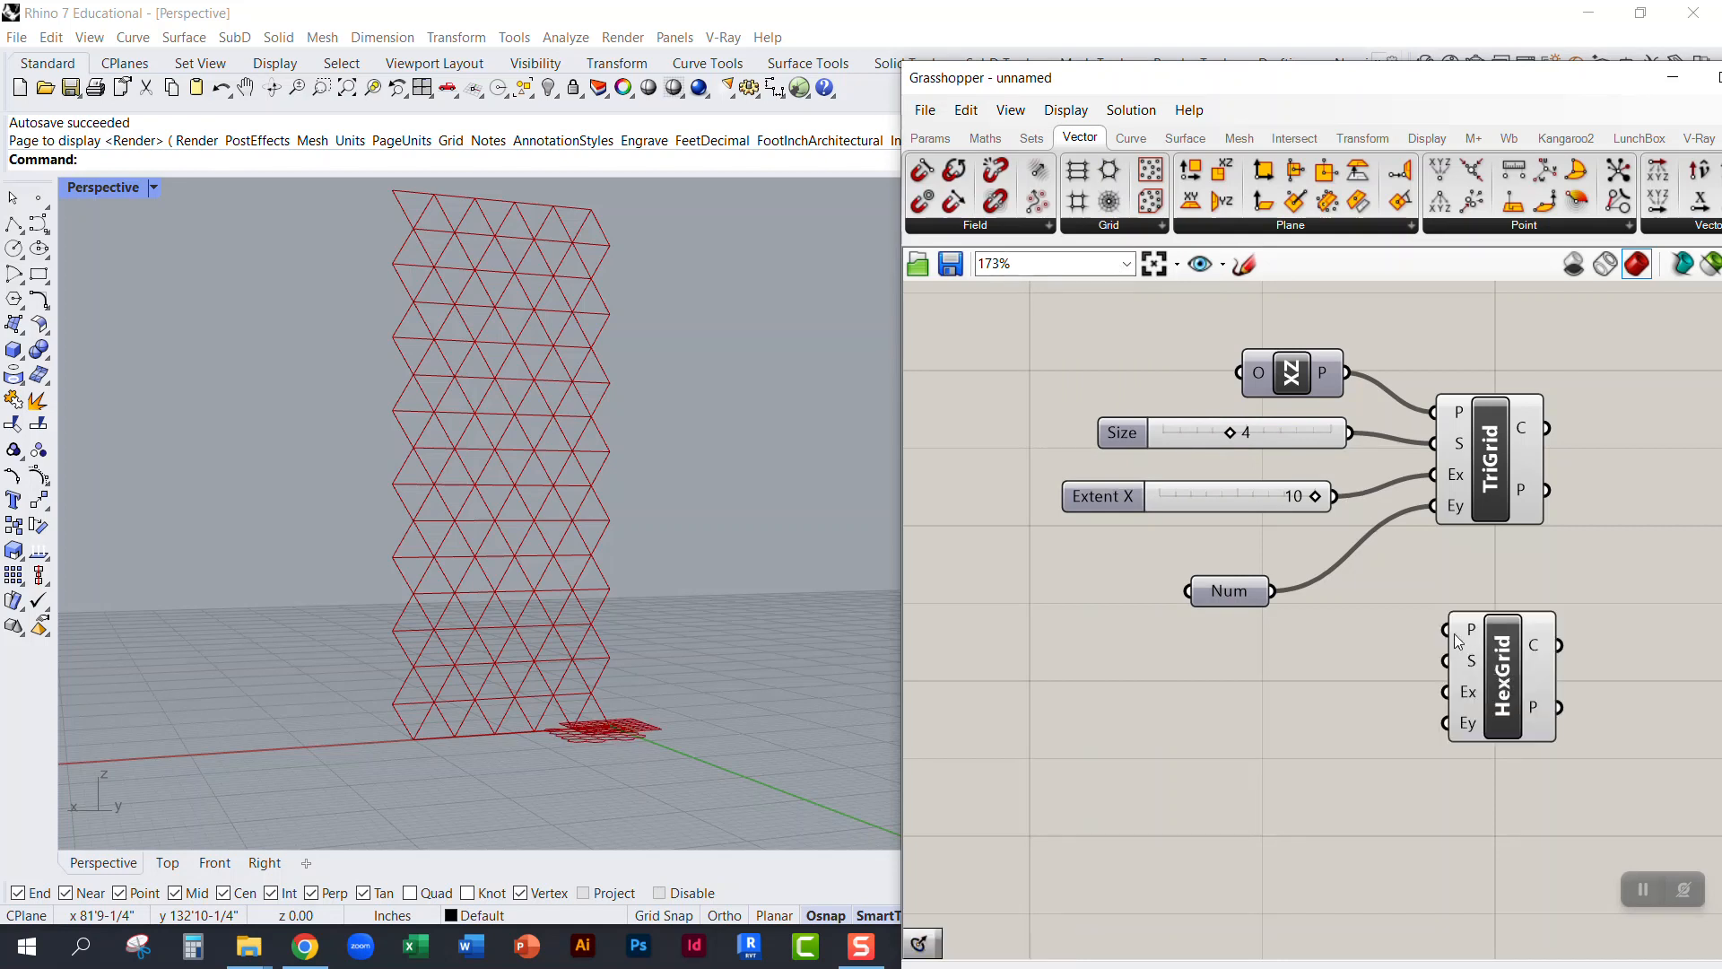
drag(1464, 636, 1393, 643)
drag(1506, 679, 1503, 738)
Step: Add a YZ Plane component beside the HexGrid and inspect its preview in the viewport
double_click(1233, 729)
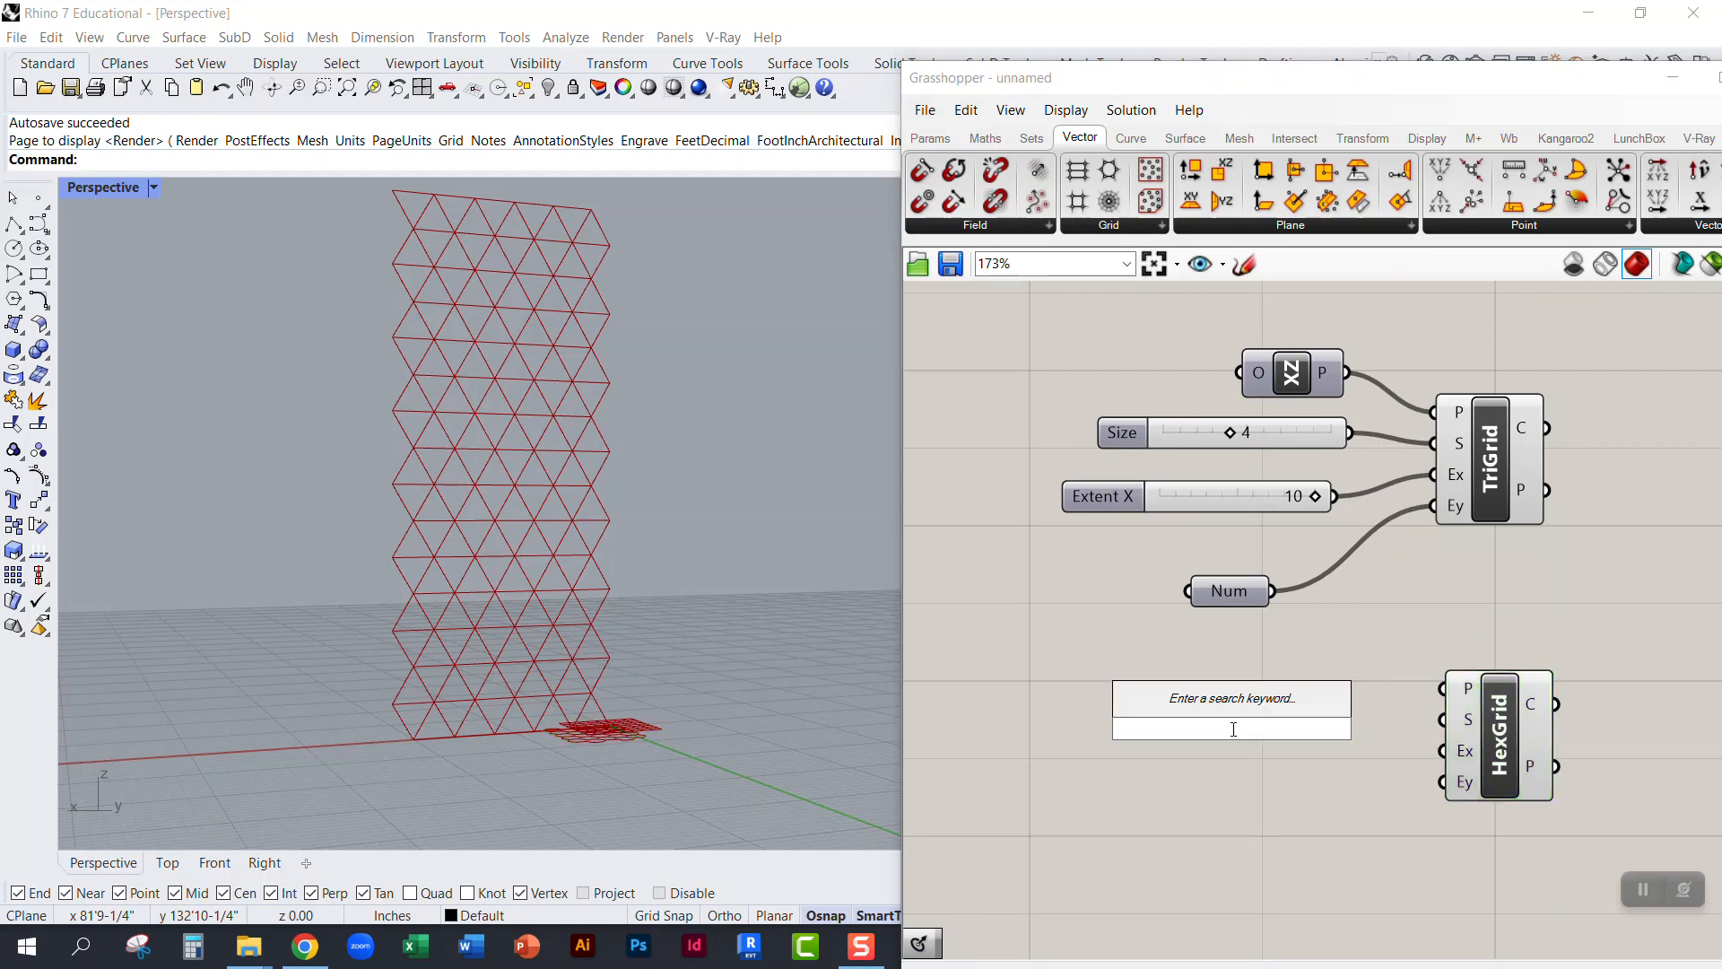
text(yz)
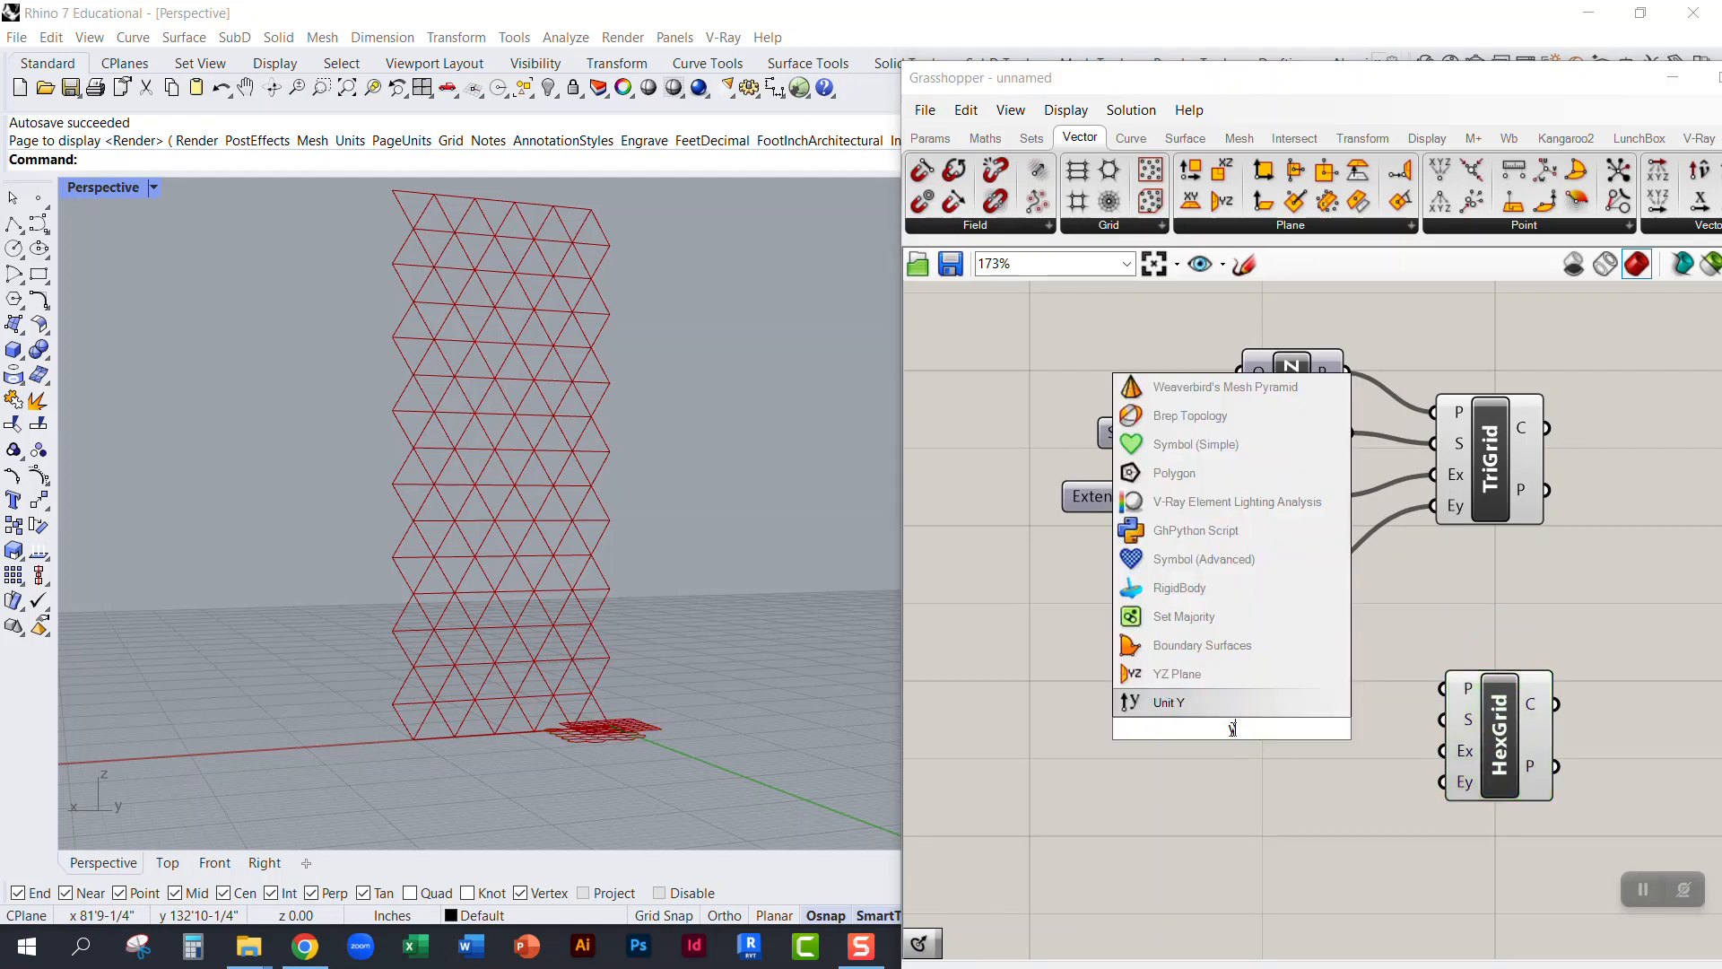
key(Return)
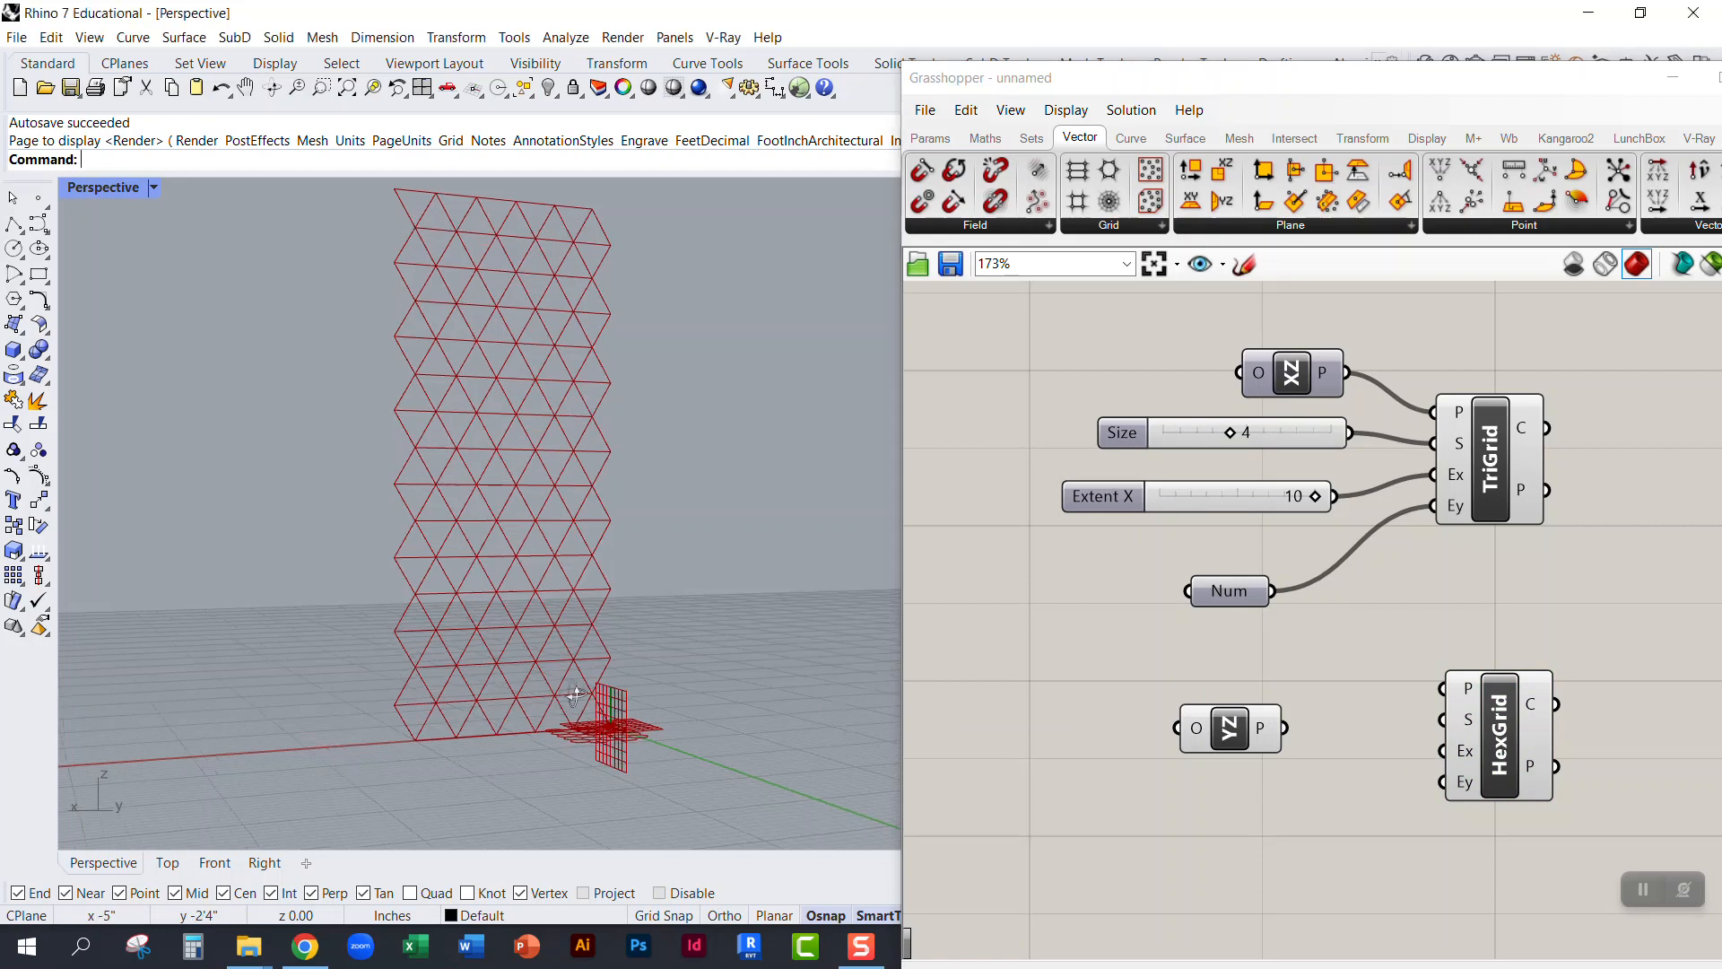
scroll(654, 745, up, 5)
scroll(597, 576, down, 4)
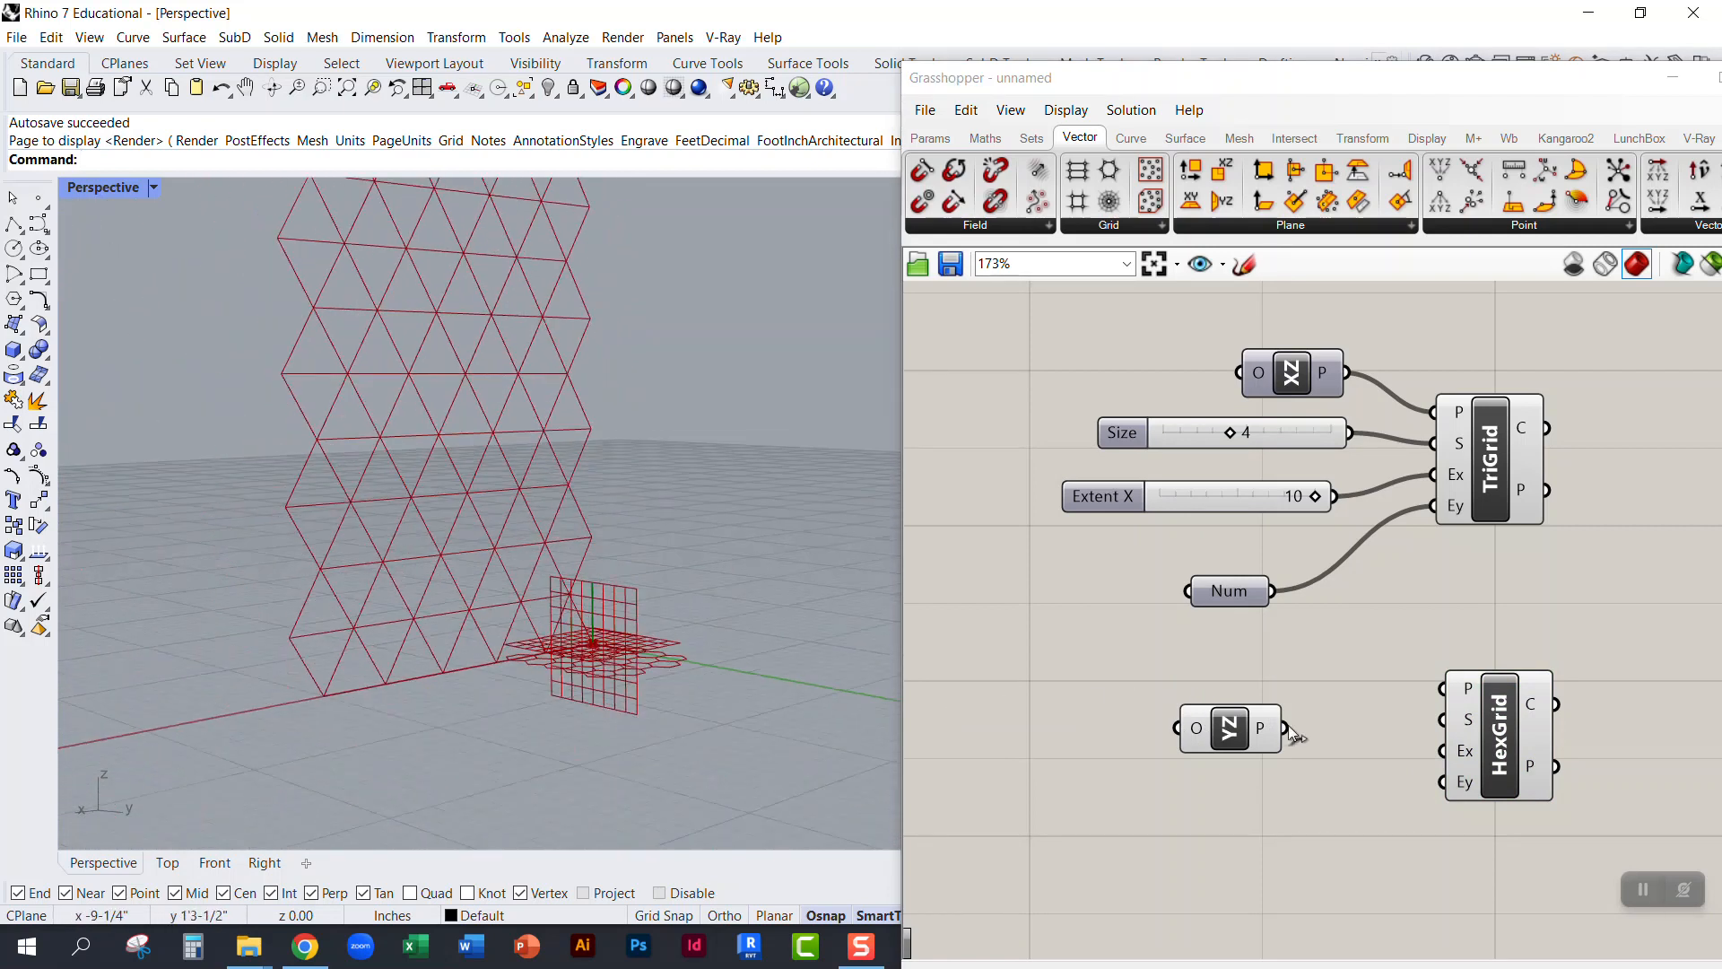
Step: Turn off the preview of the whole TriGrid definition, including its XZ plane
drag(1541, 628, 1093, 353)
right_click(1004, 341)
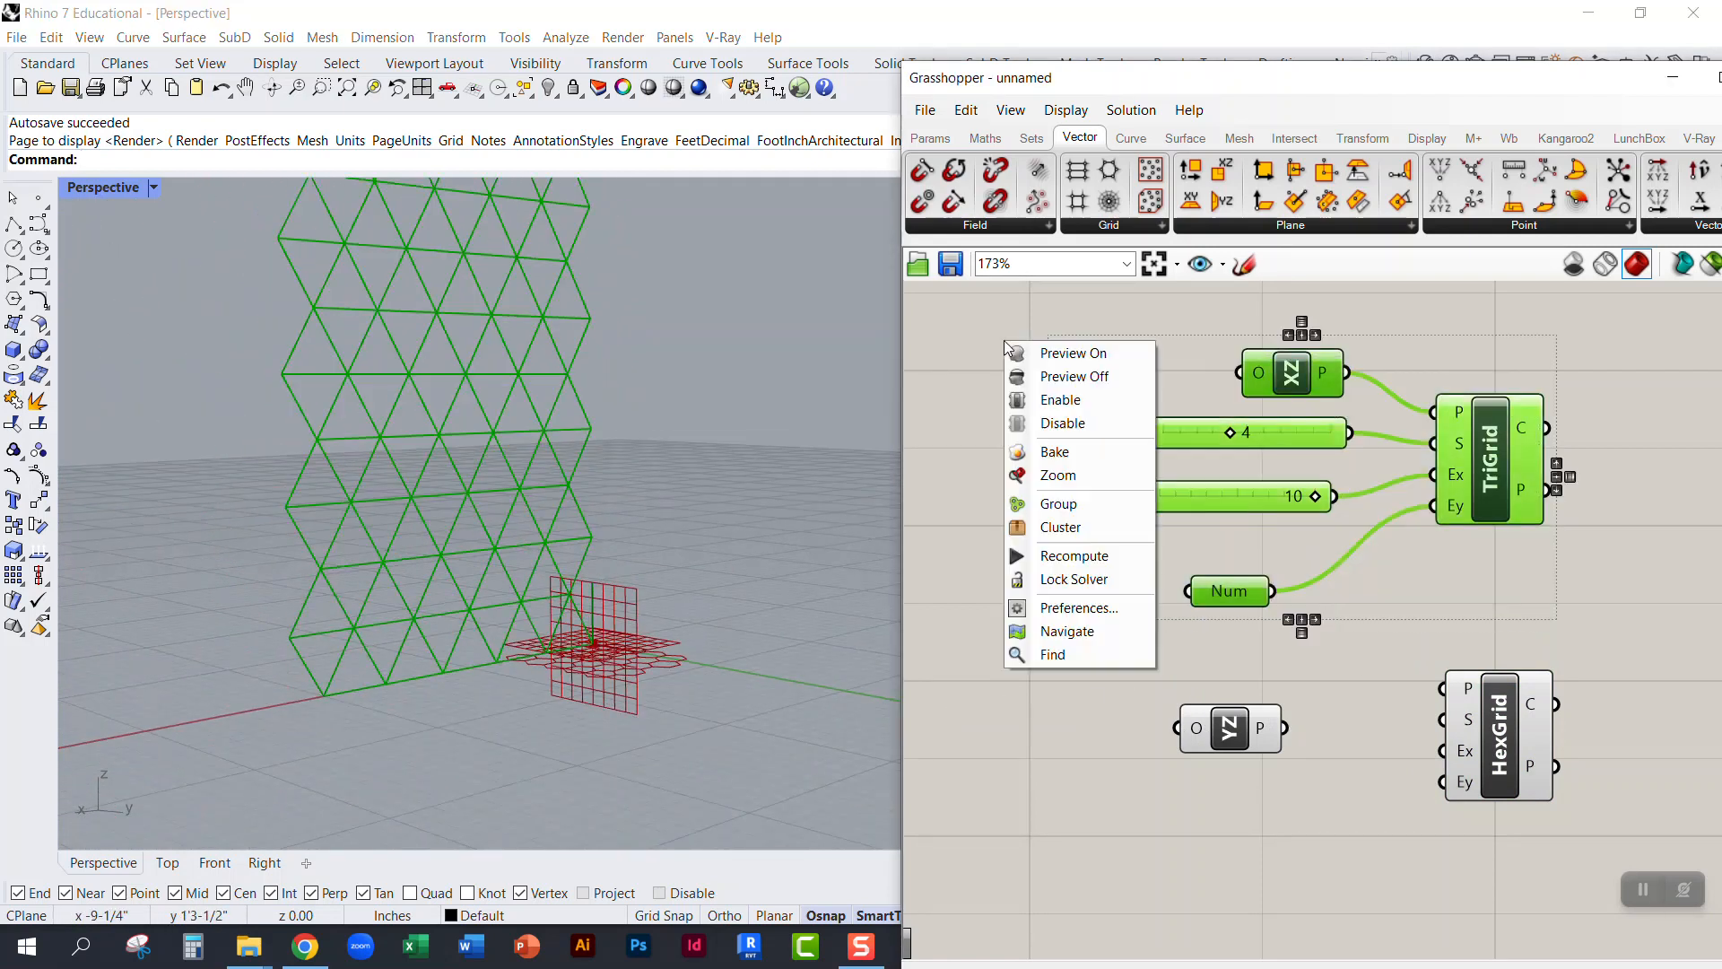
click(1068, 378)
click(1007, 391)
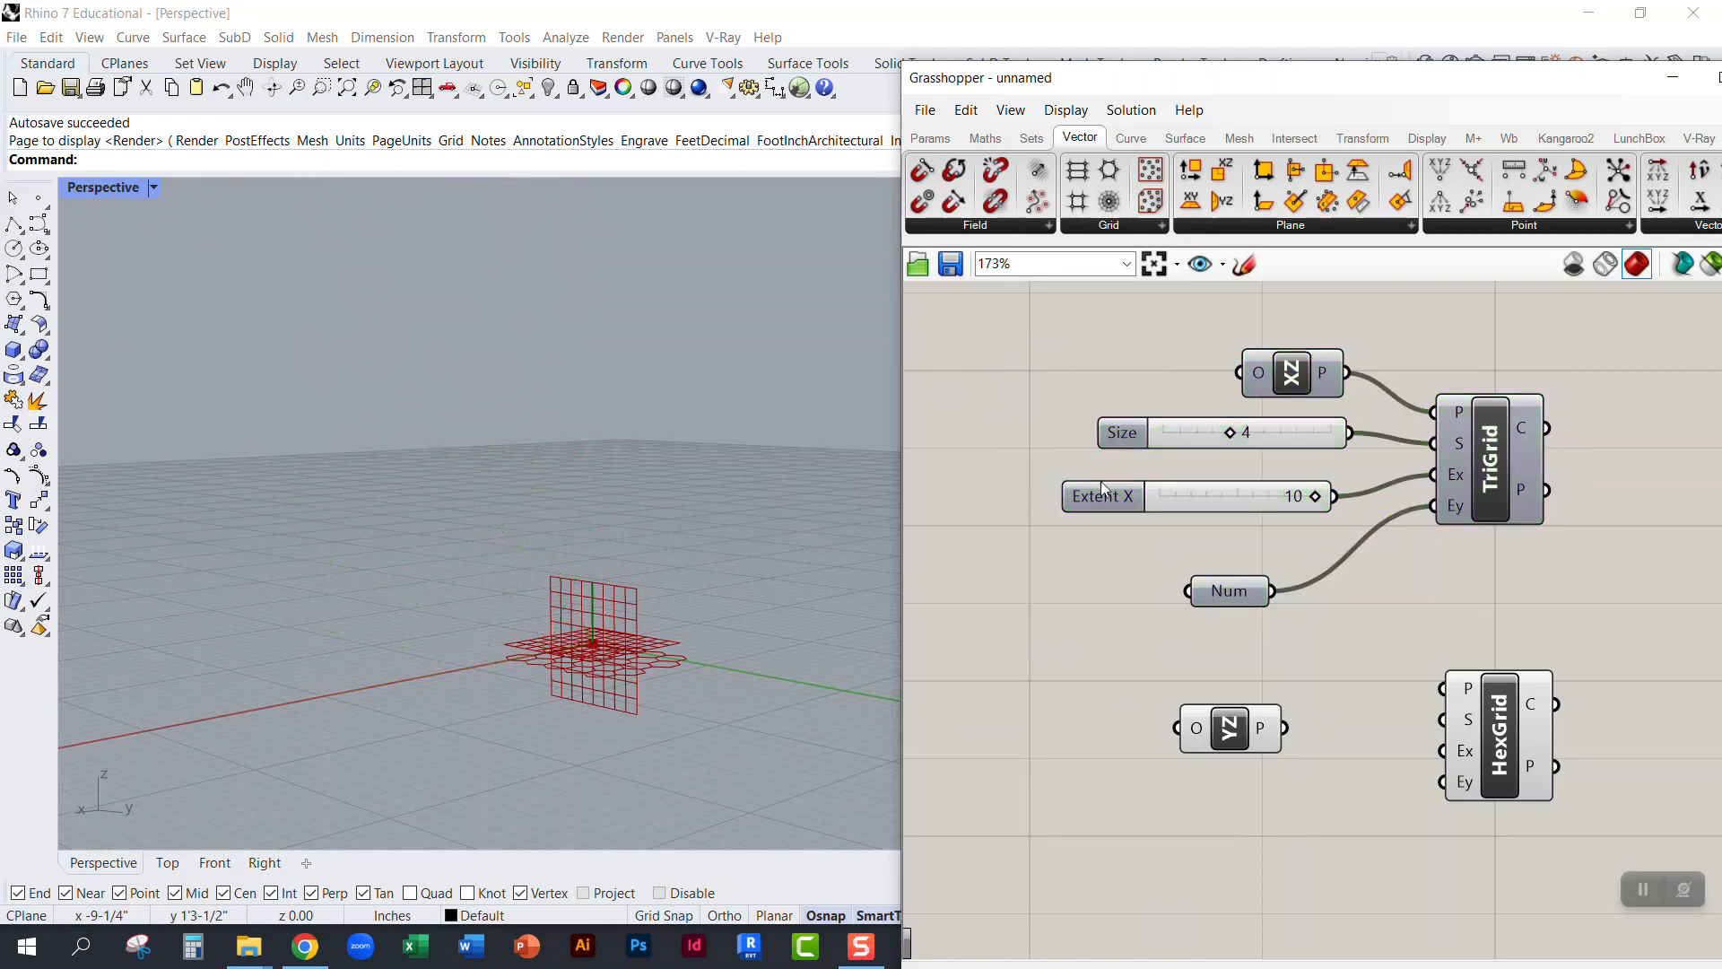
Step: Connect the YZ plane's output to the HexGrid's P input and move the HexGrid component slightly lower
scroll(1263, 632, down, 3)
scroll(1354, 637, up, 2)
click(1353, 725)
drag(1142, 646, 1285, 645)
scroll(1175, 709, up, 3)
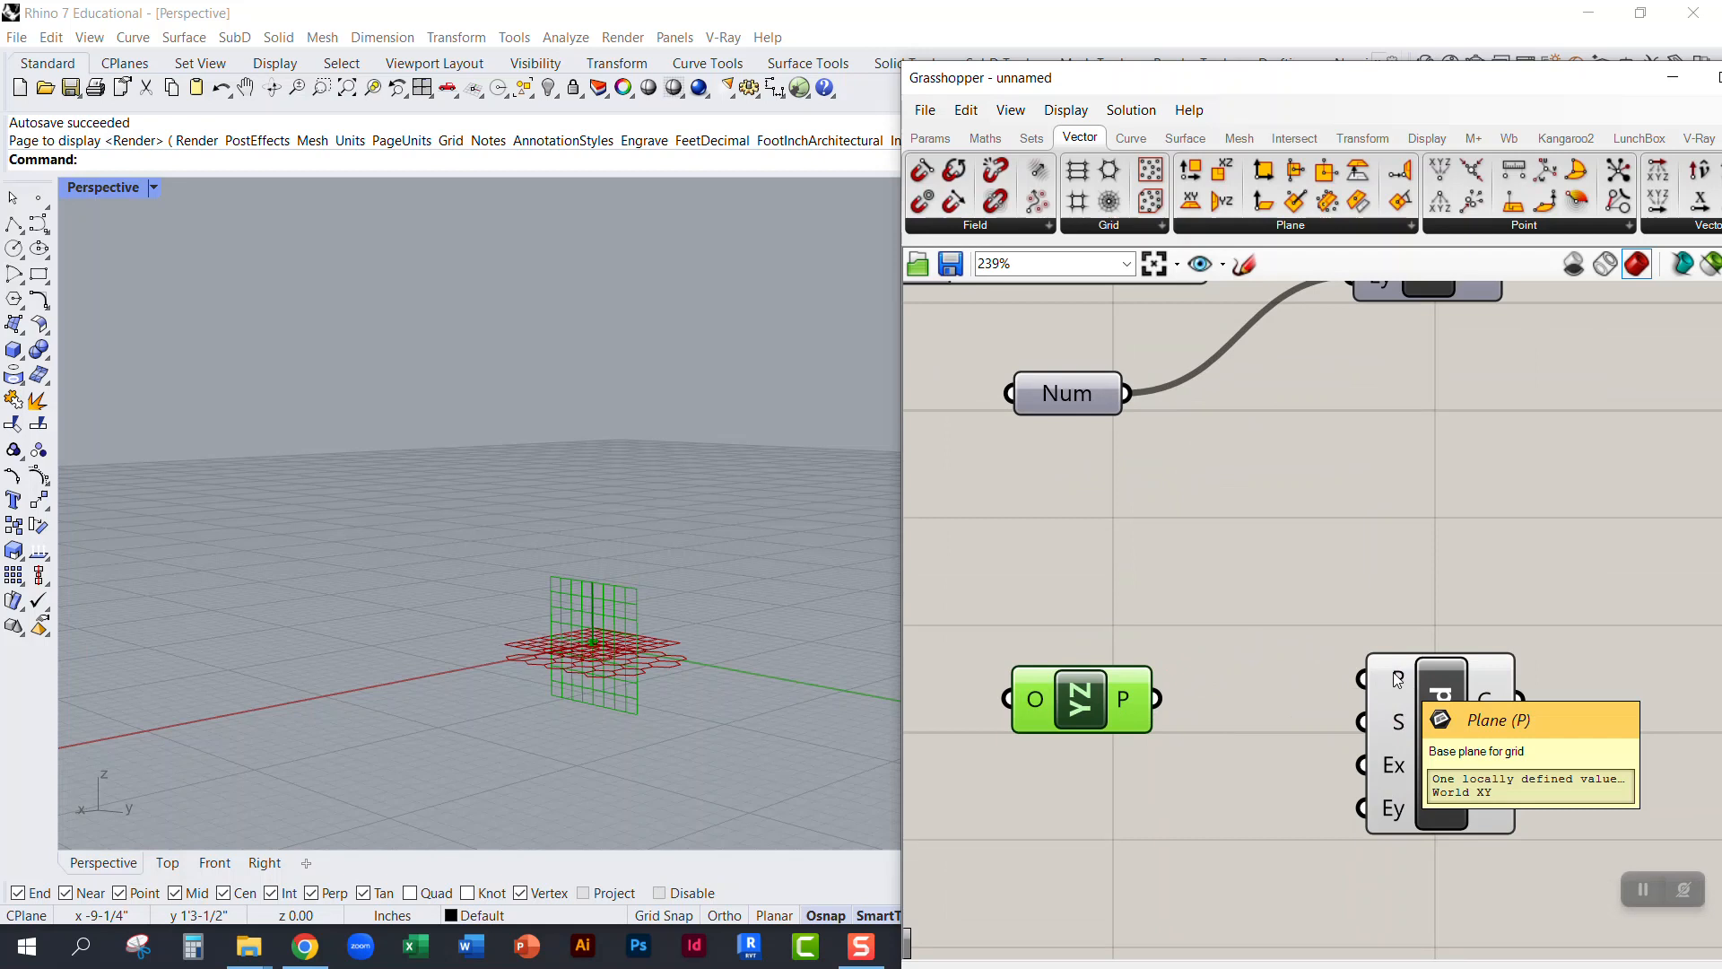
click(1220, 707)
drag(1156, 699, 1362, 679)
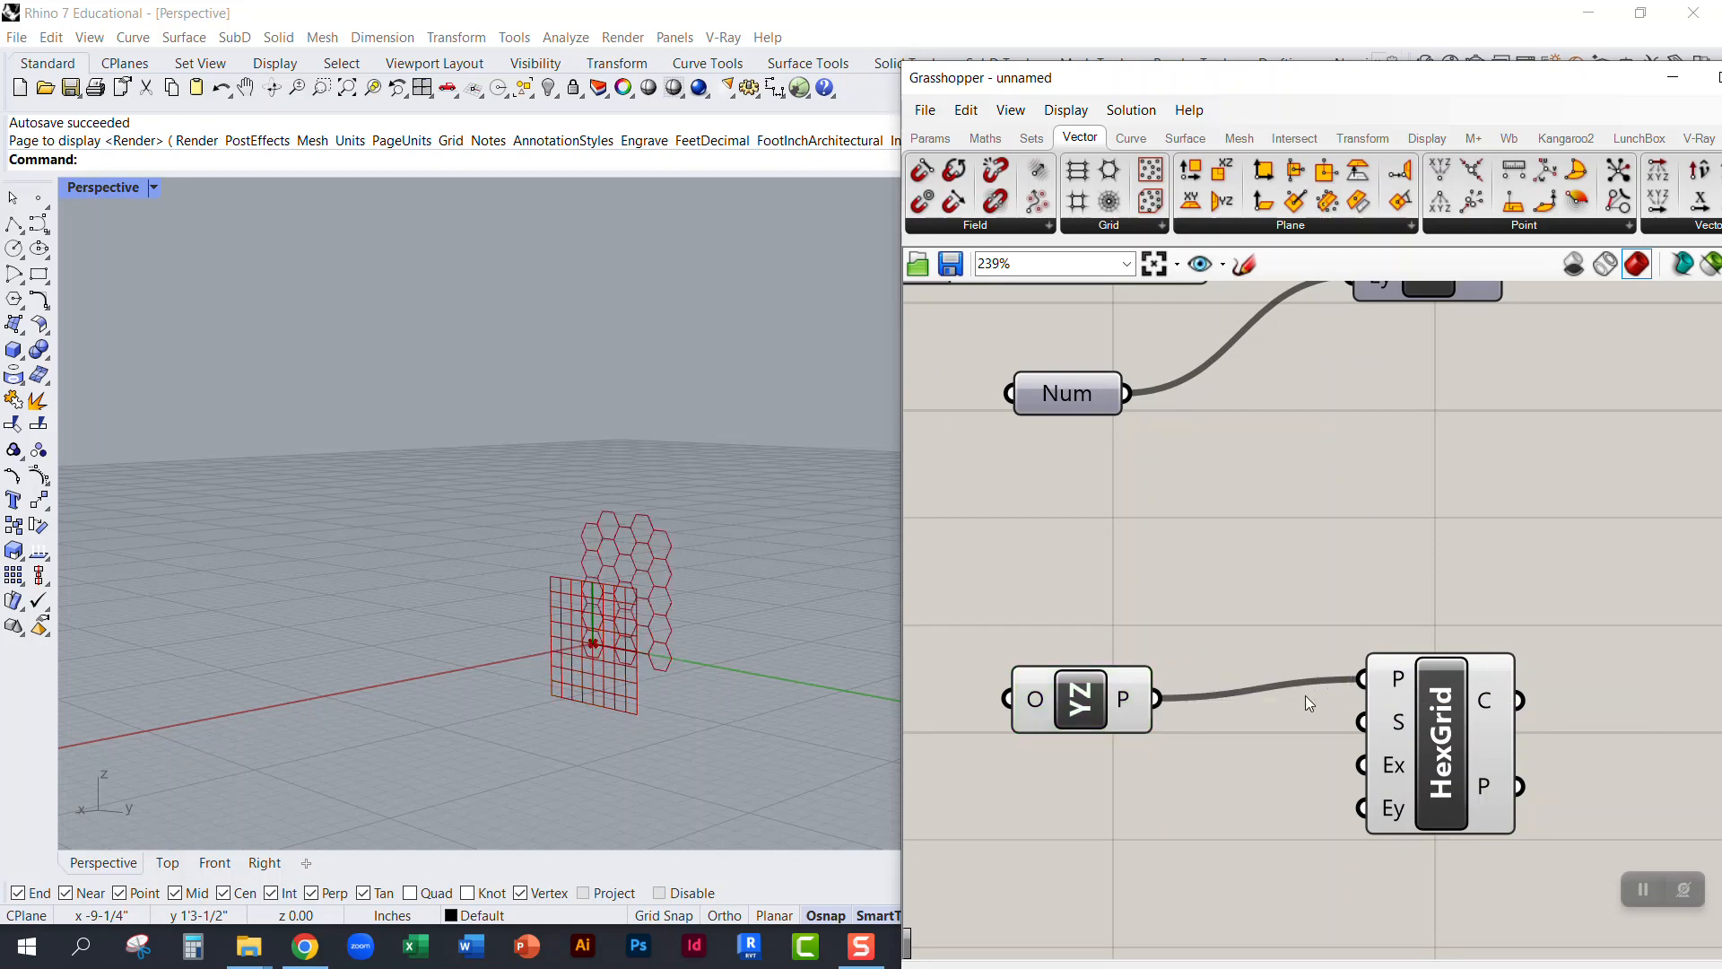
mouse_move(649, 610)
right_down()
mouse_move(588, 593)
mouse_move(628, 546)
mouse_move(627, 594)
right_up()
scroll(642, 620, up, 8)
right_drag(1448, 752, 1410, 561)
drag(1410, 561, 1423, 638)
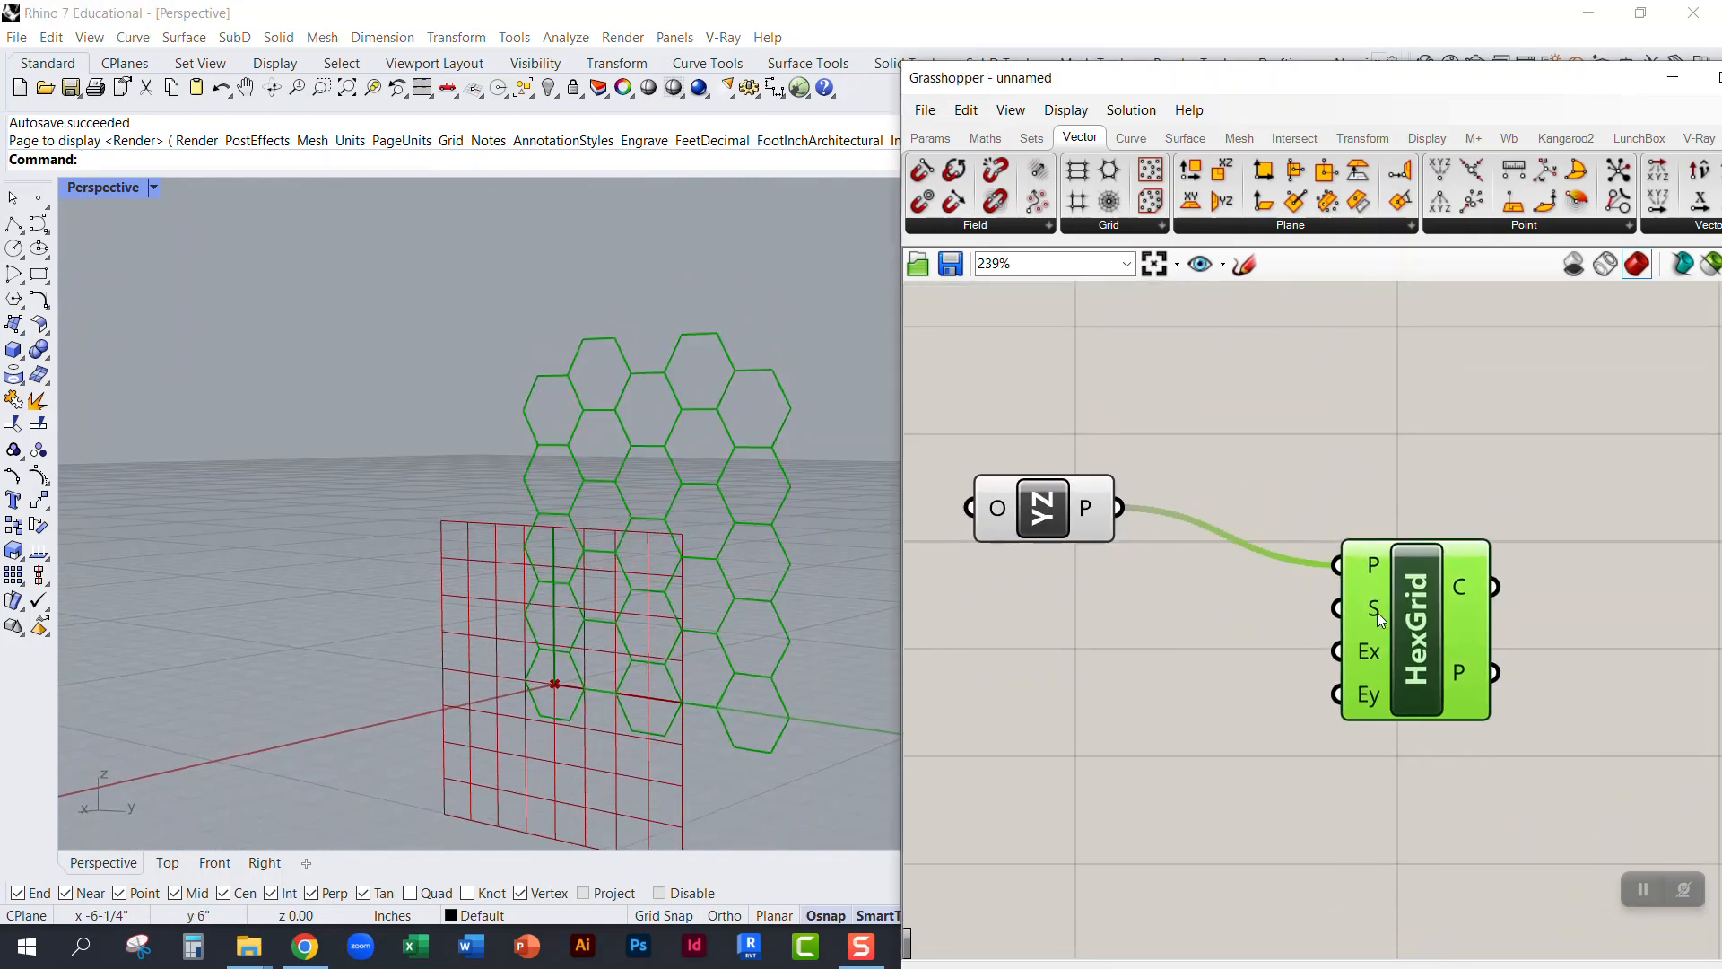
Step: Add a number slider with the value 12, connect it to the HexGrid's S input and lower it to 2
scroll(1233, 604, down, 3)
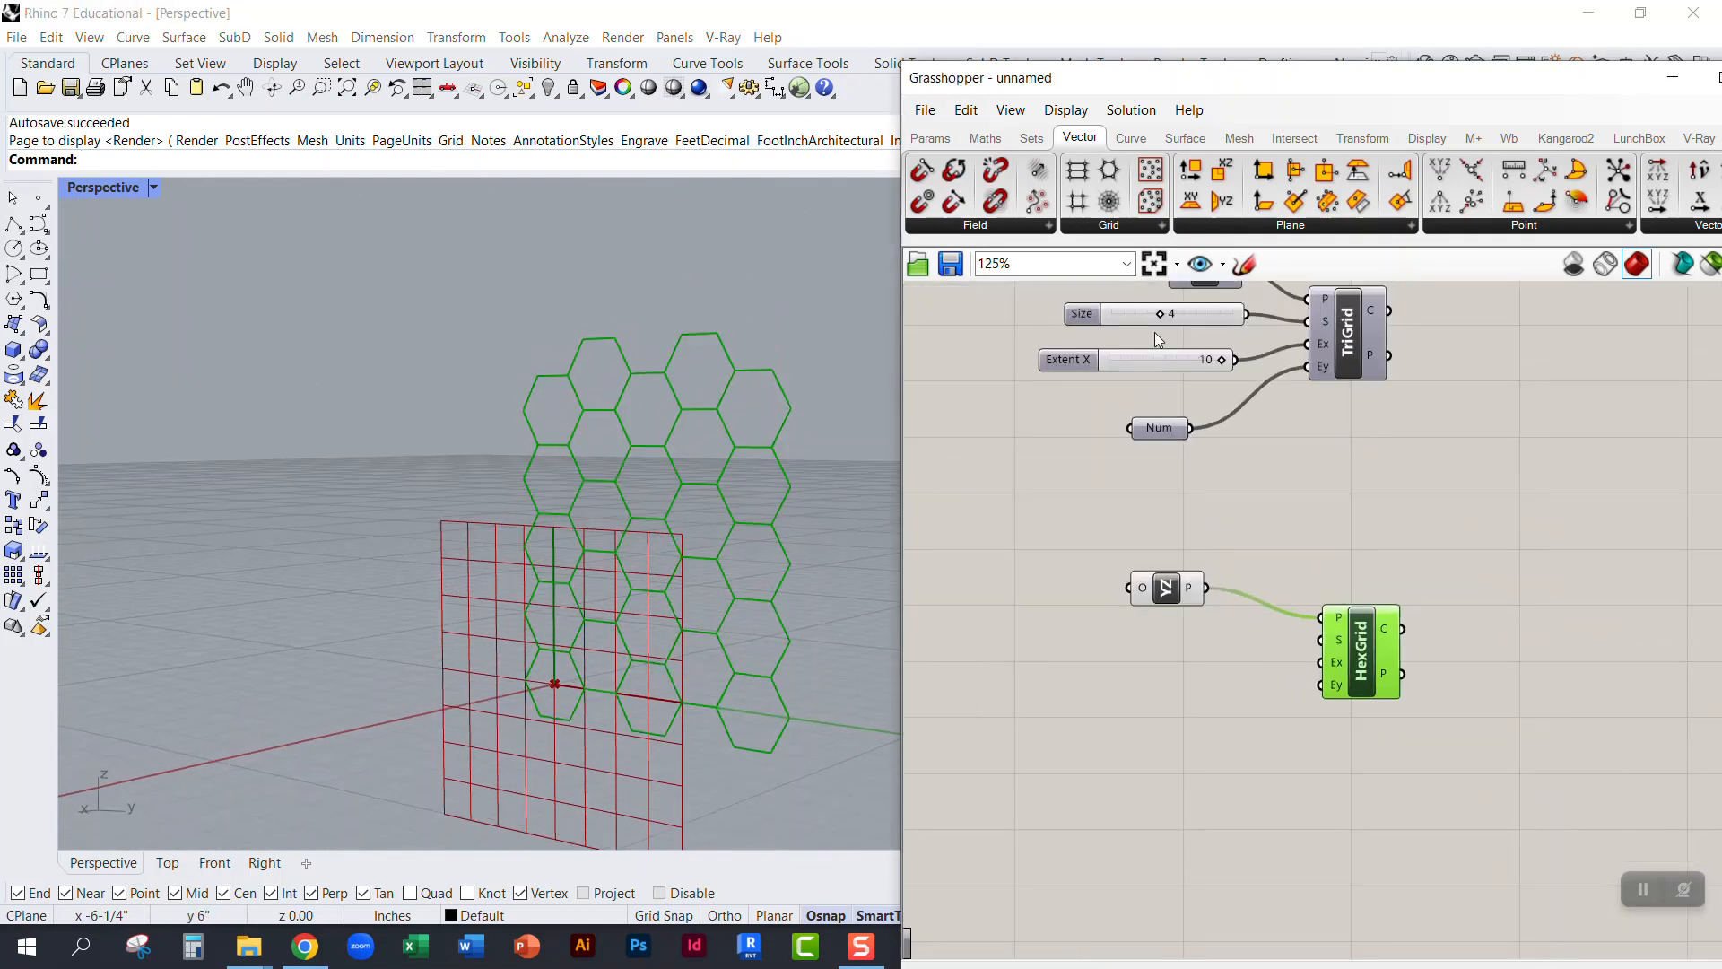
right_drag(1151, 346, 1153, 449)
right_drag(1183, 738, 1143, 605)
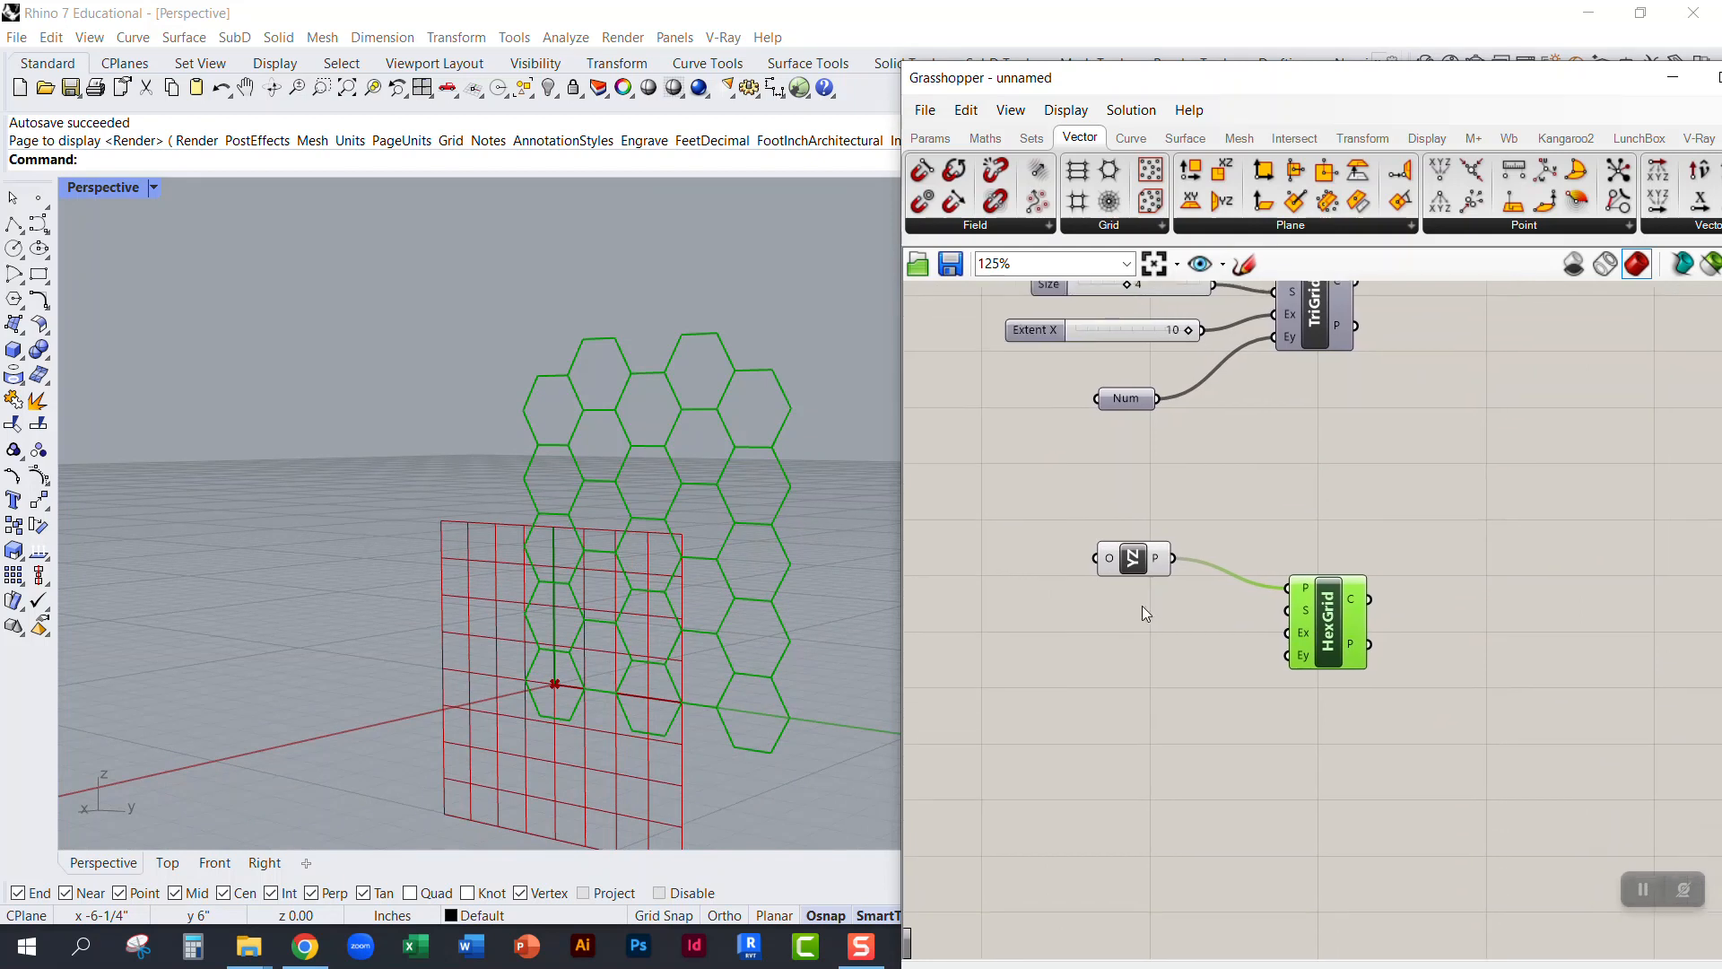
scroll(1143, 605, up, 3)
double_click(1141, 660)
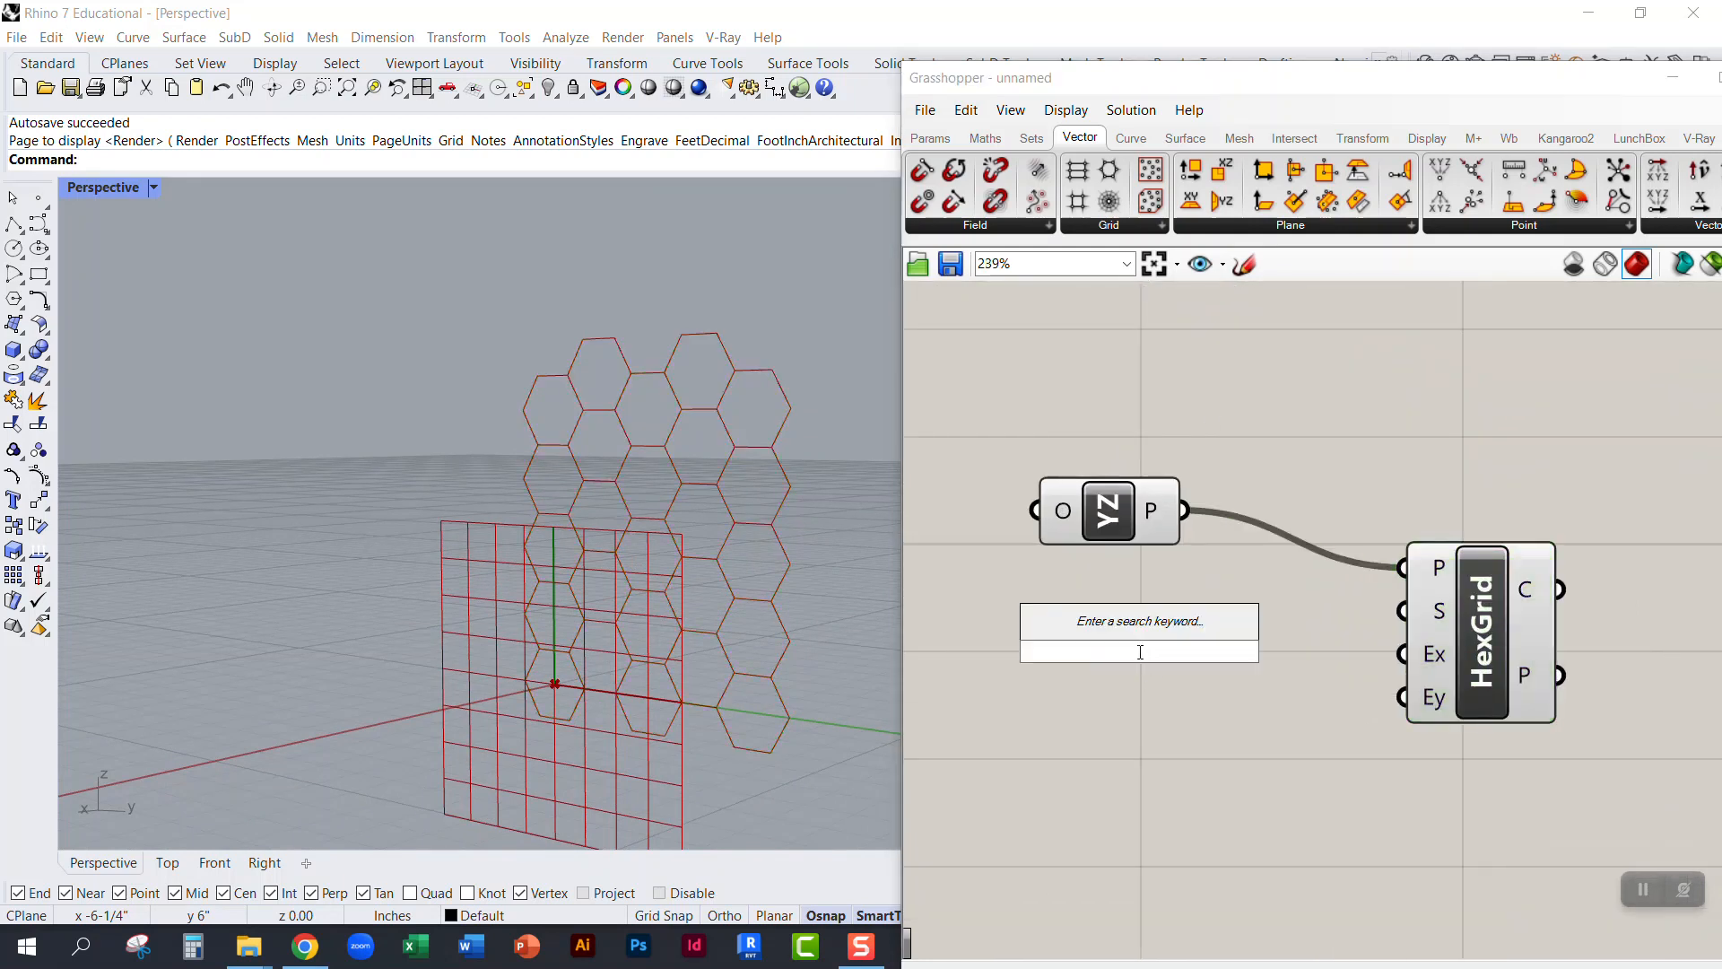
text(12)
key(Return)
drag(1315, 652, 1402, 611)
drag(1086, 651, 1062, 652)
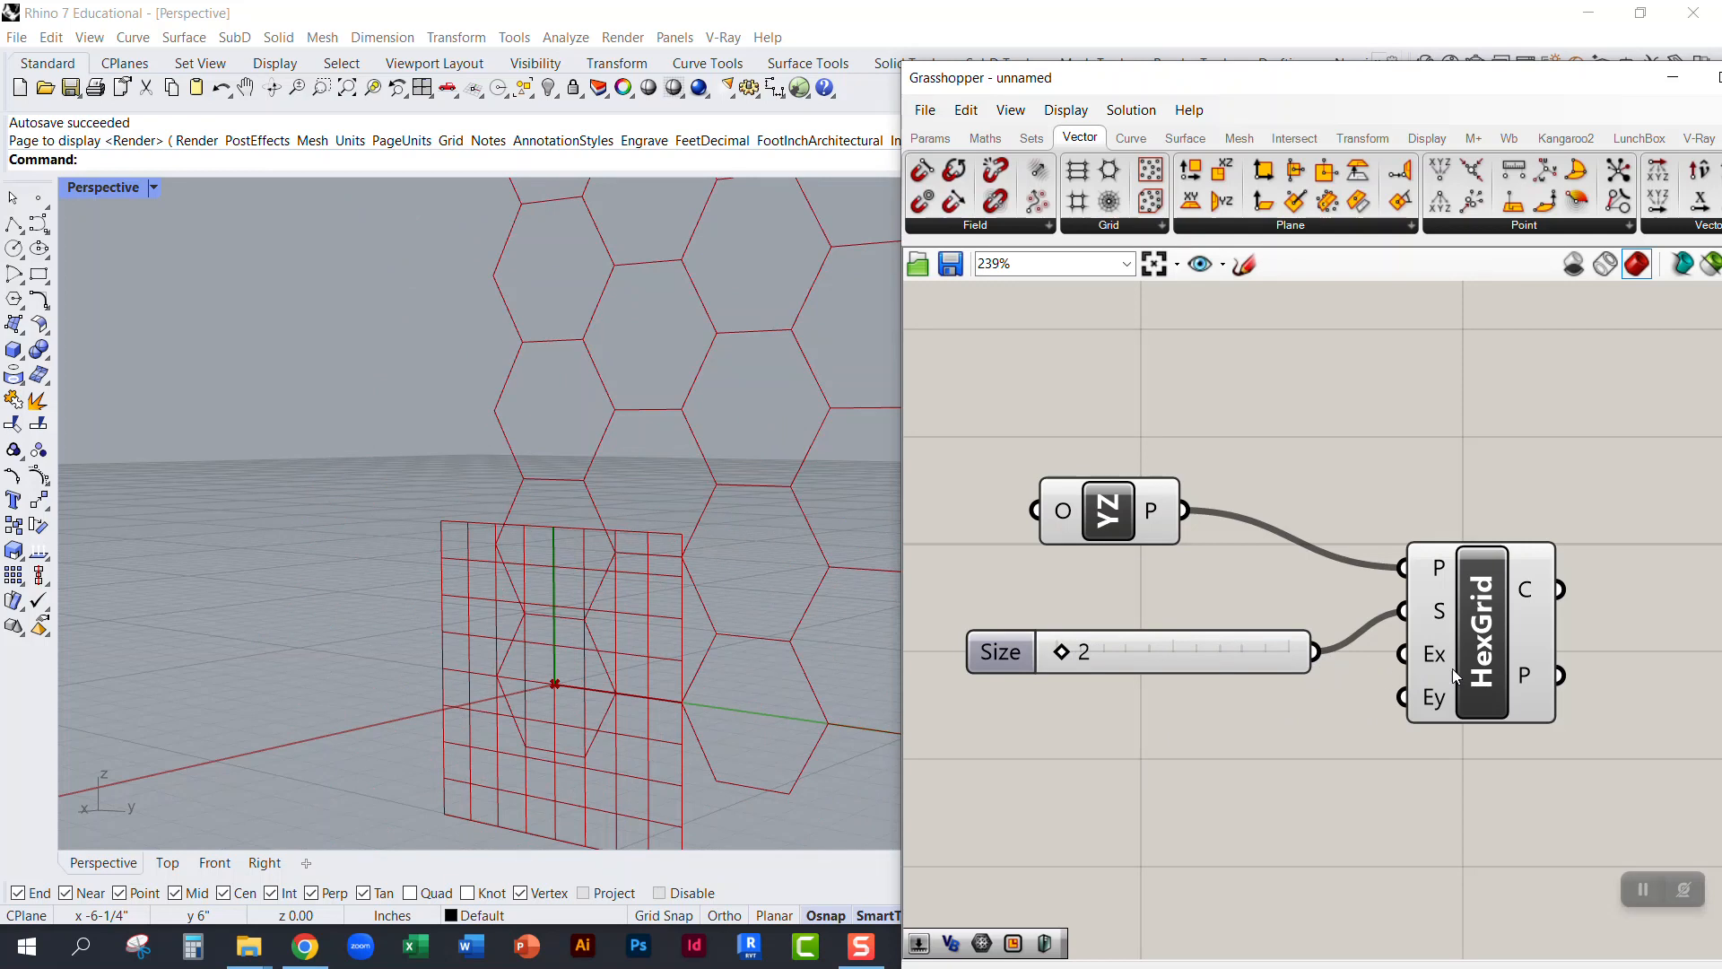
Step: Add a number slider with the value 24 and connect it to the HexGrid's Ex input
mouse_move(1432, 658)
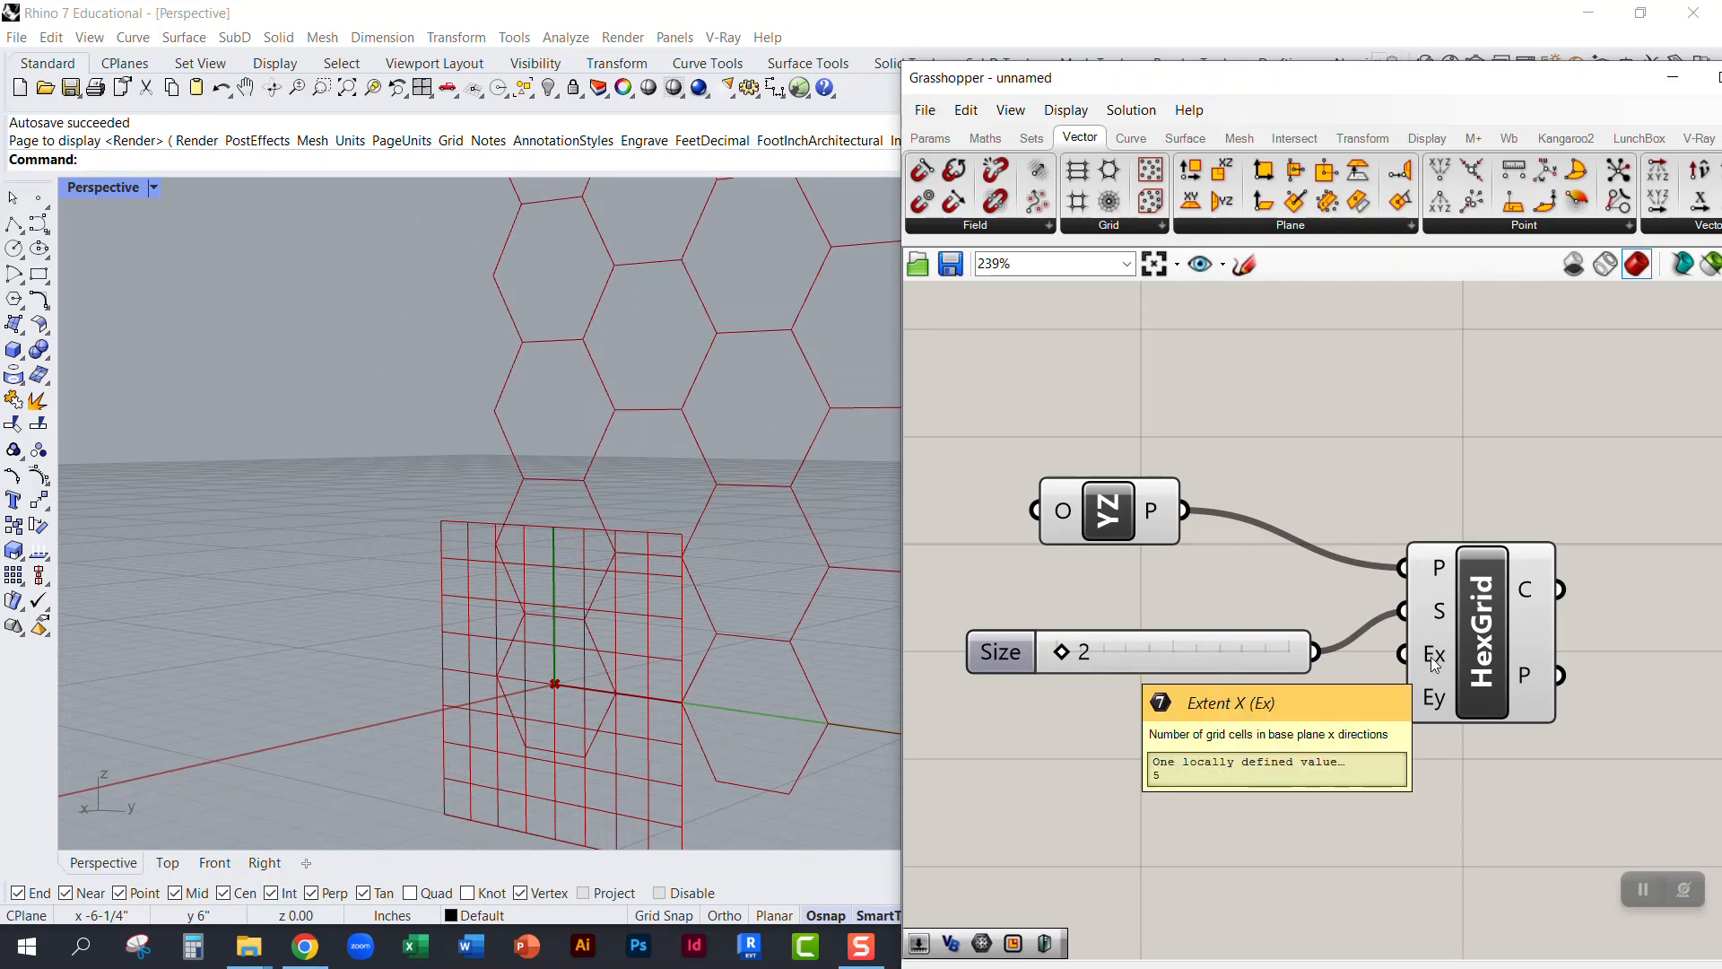
double_click(1215, 777)
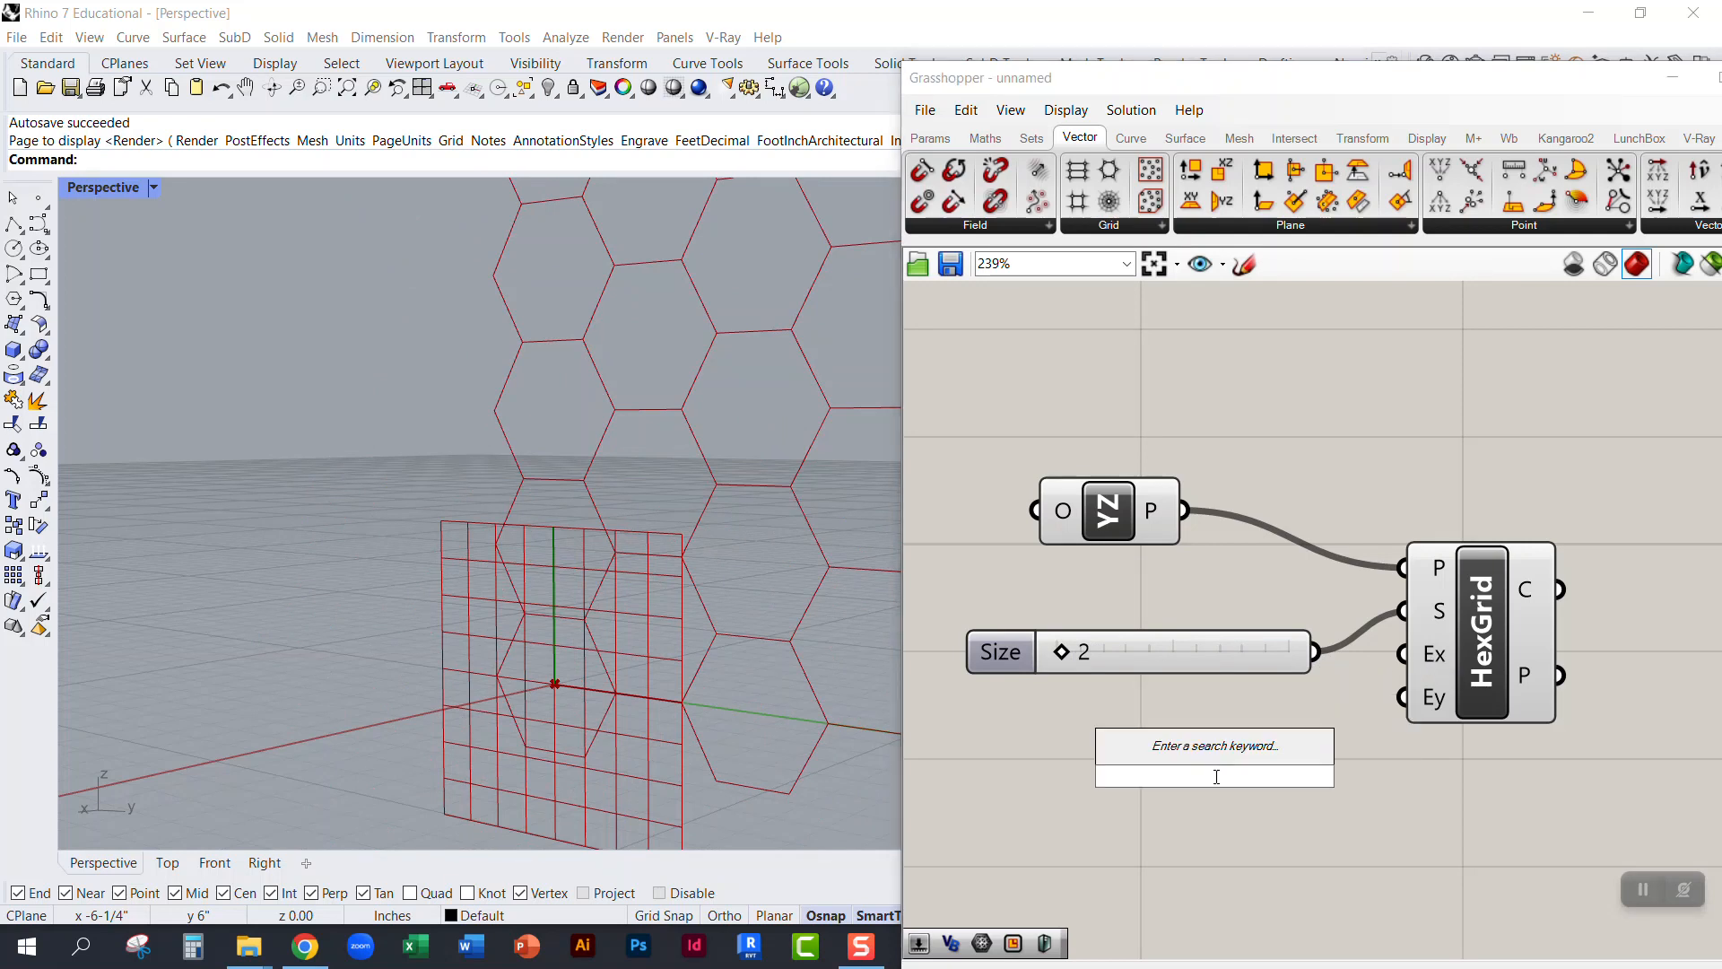
text(24)
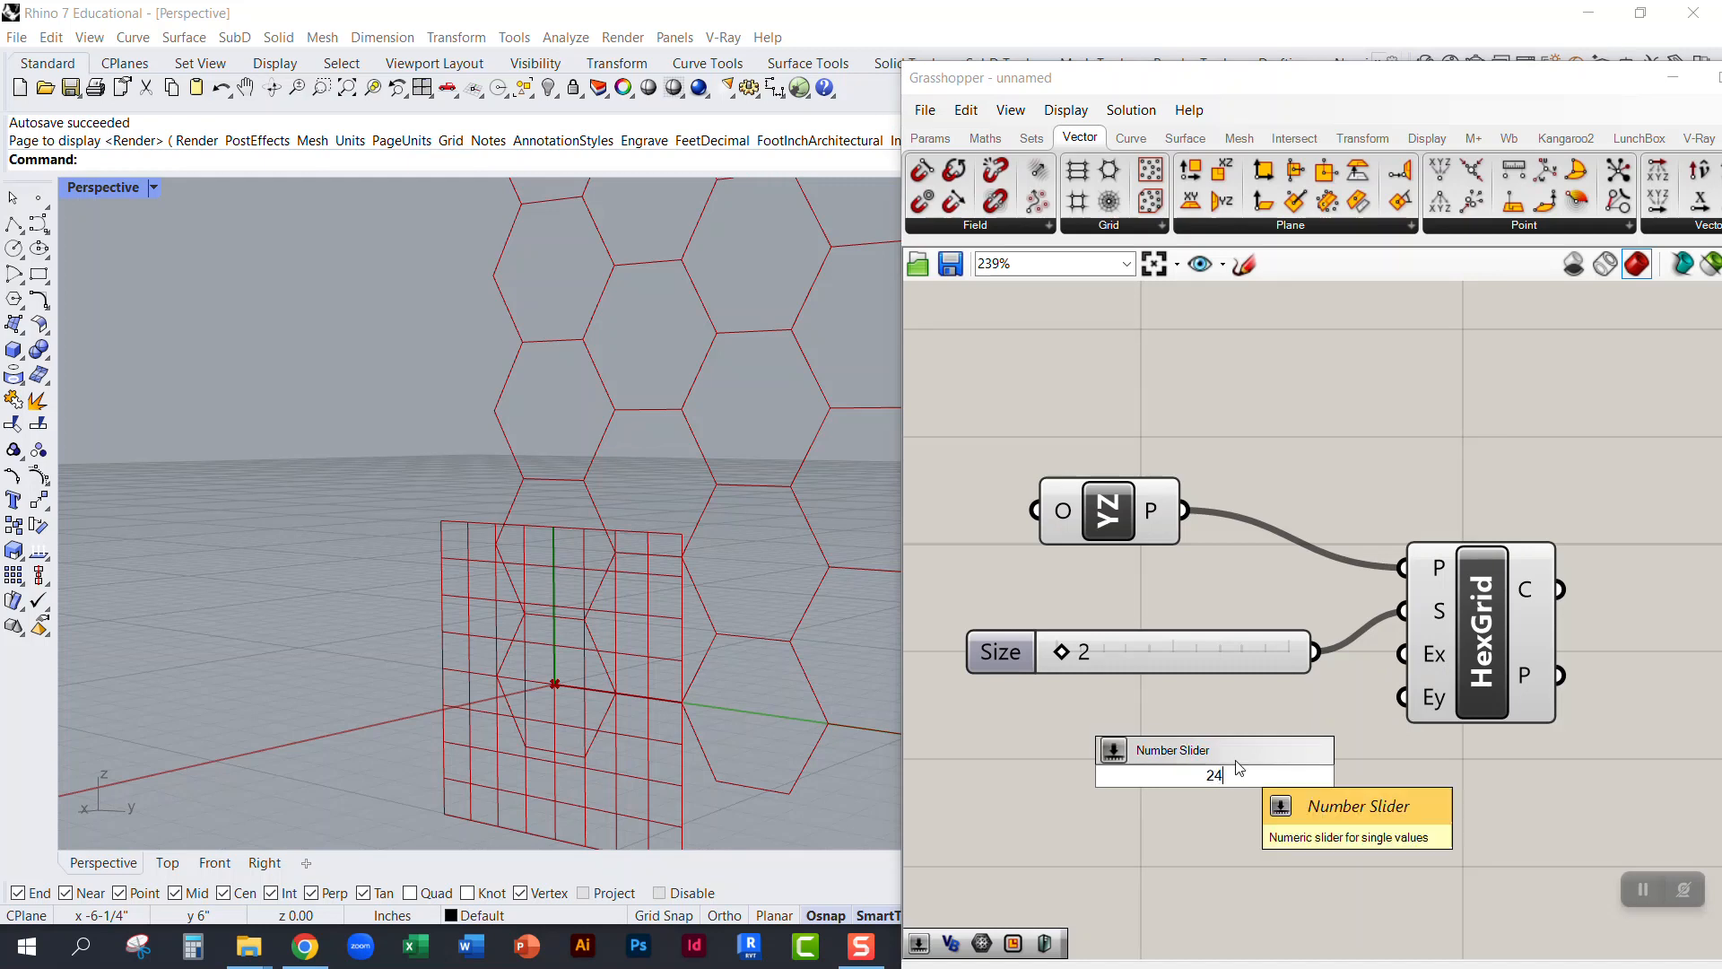
key(Return)
drag(1391, 776, 1554, 723)
Step: Duplicate the Extent X slider, connect the copy to the HexGrid's Ey input and lower it to 15
right_drag(1333, 802, 1152, 666)
drag(1137, 649, 1062, 721)
right_drag(1062, 721, 1191, 650)
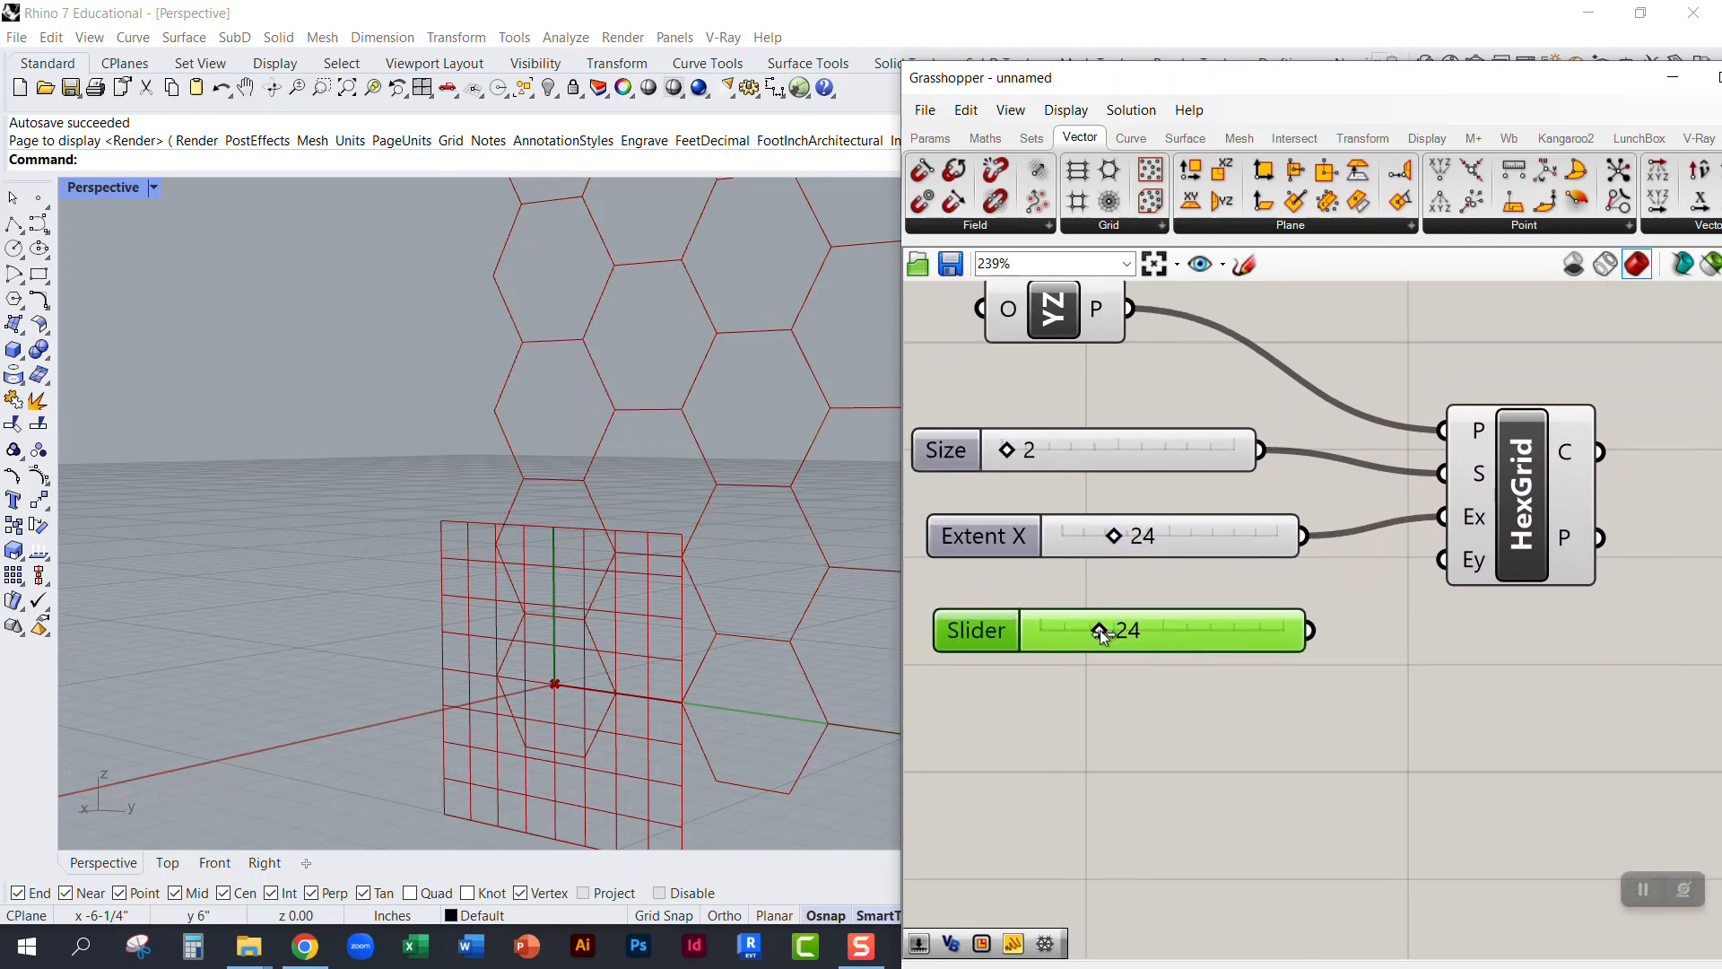
drag(1312, 632, 1455, 585)
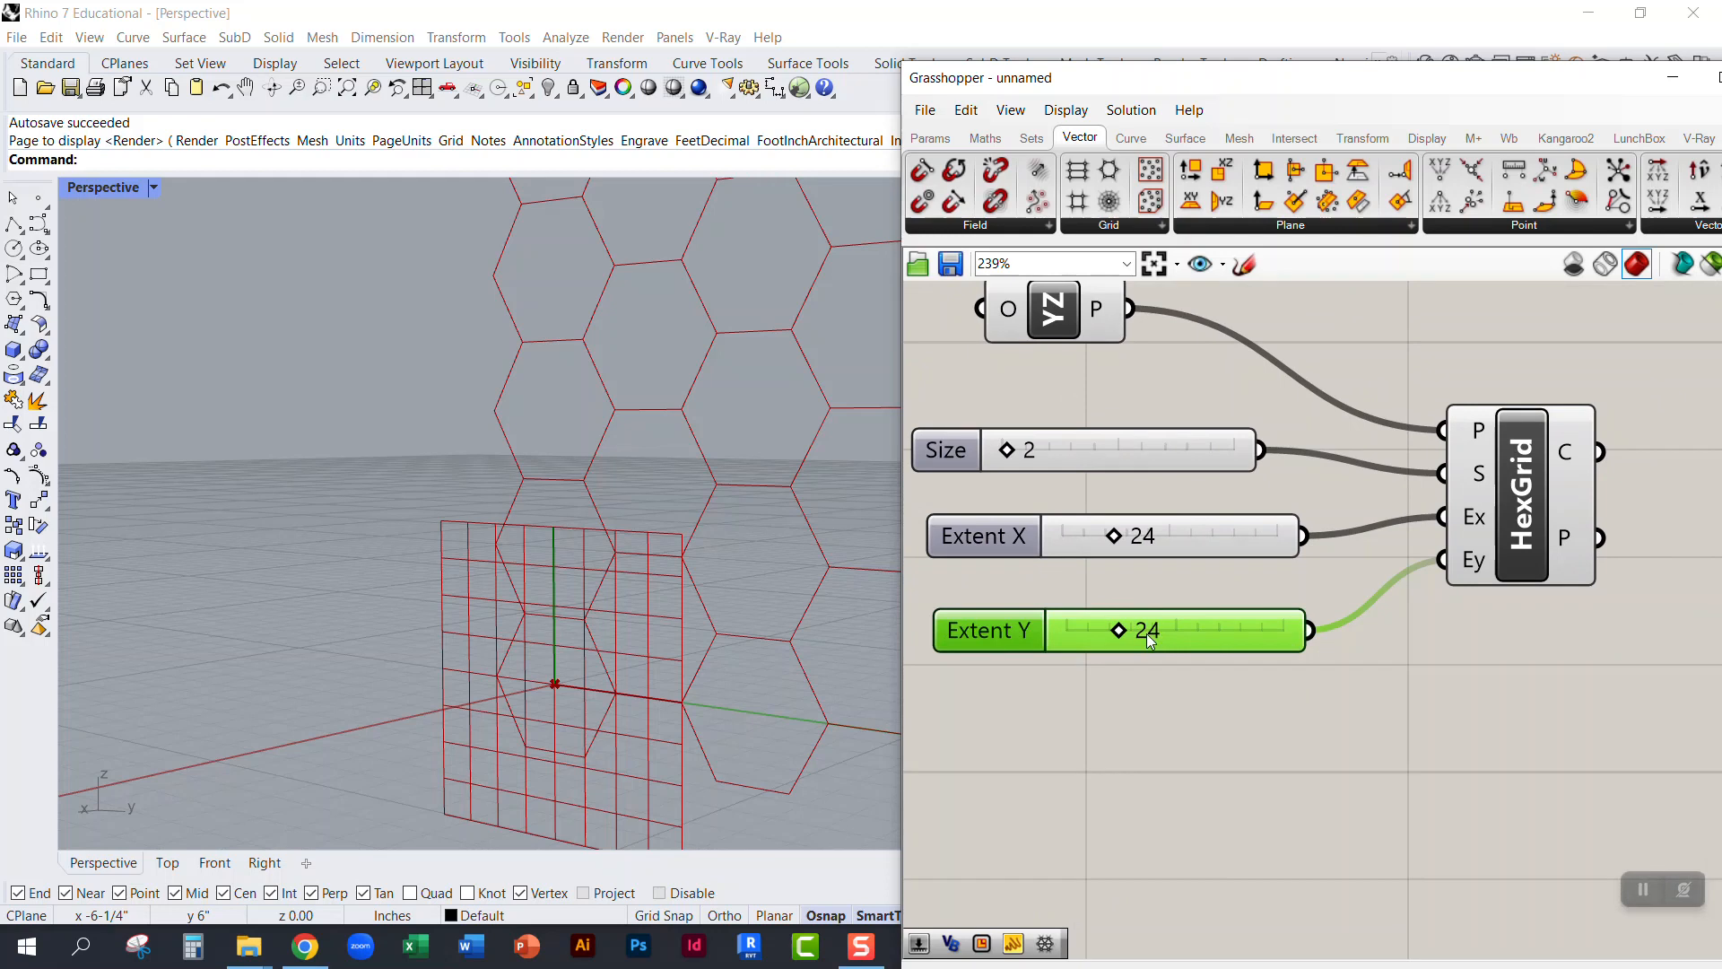
drag(1119, 631, 1096, 632)
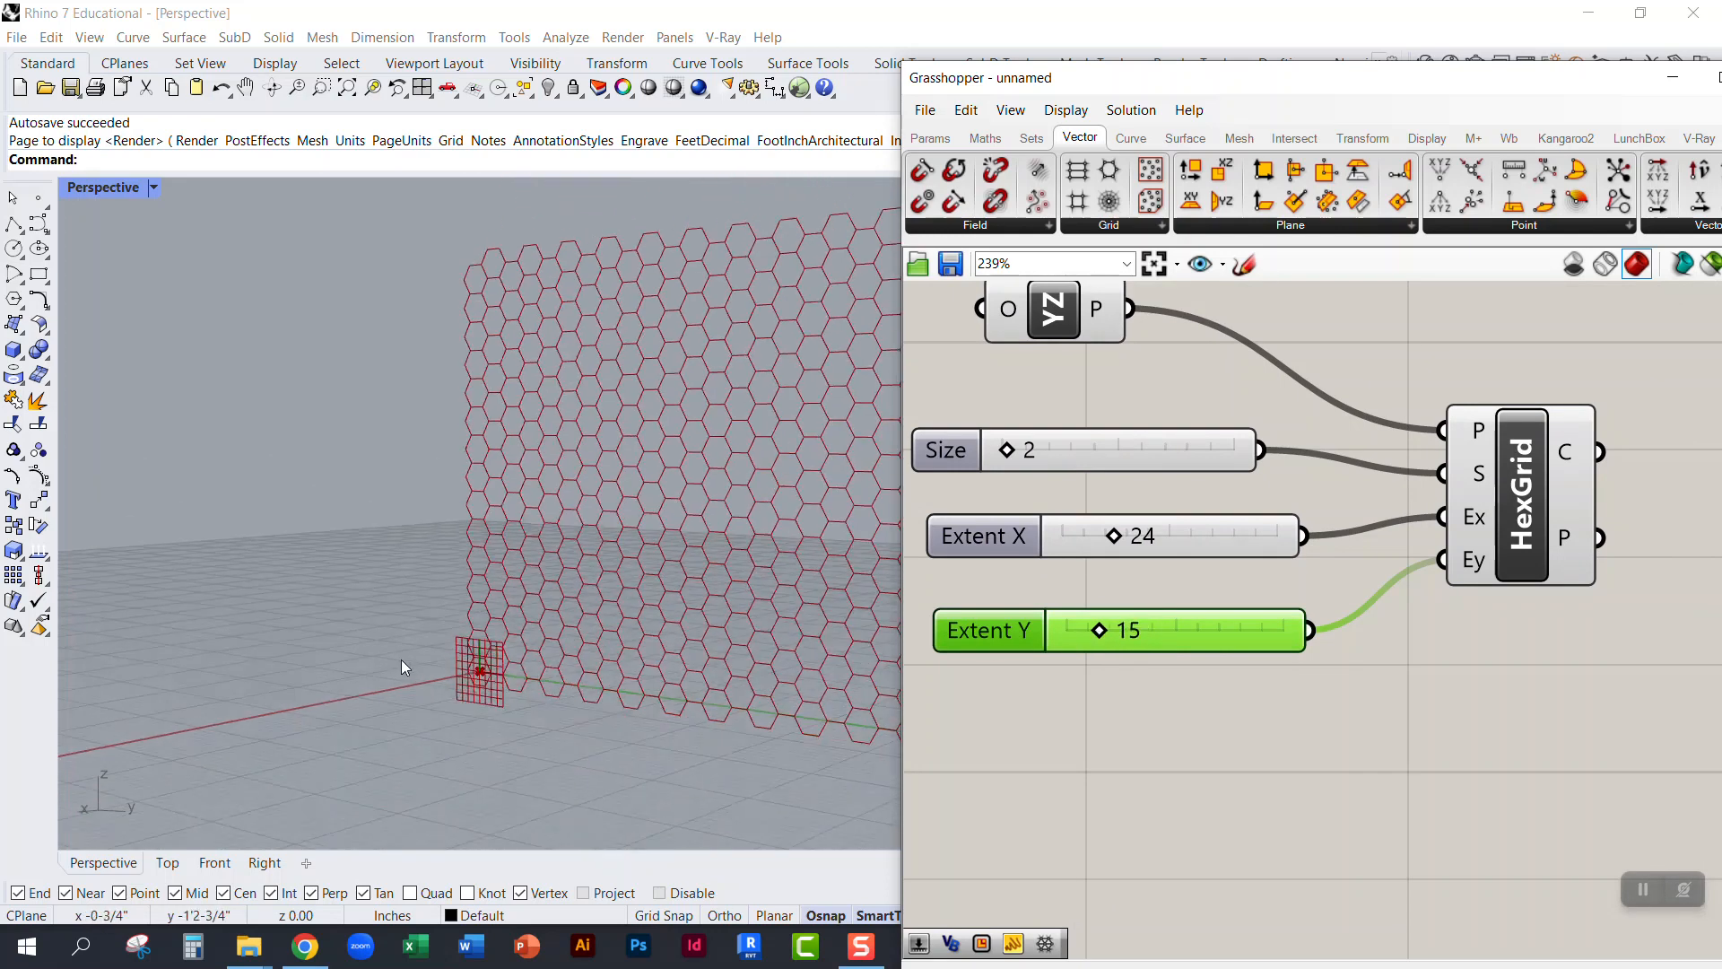
Step: Set the HexGrid's Extent X slider to 20 and its Extent Y slider to 12
scroll(402, 660, down, 8)
scroll(549, 608, up, 6)
right_drag(569, 656, 571, 600)
scroll(571, 600, up, 2)
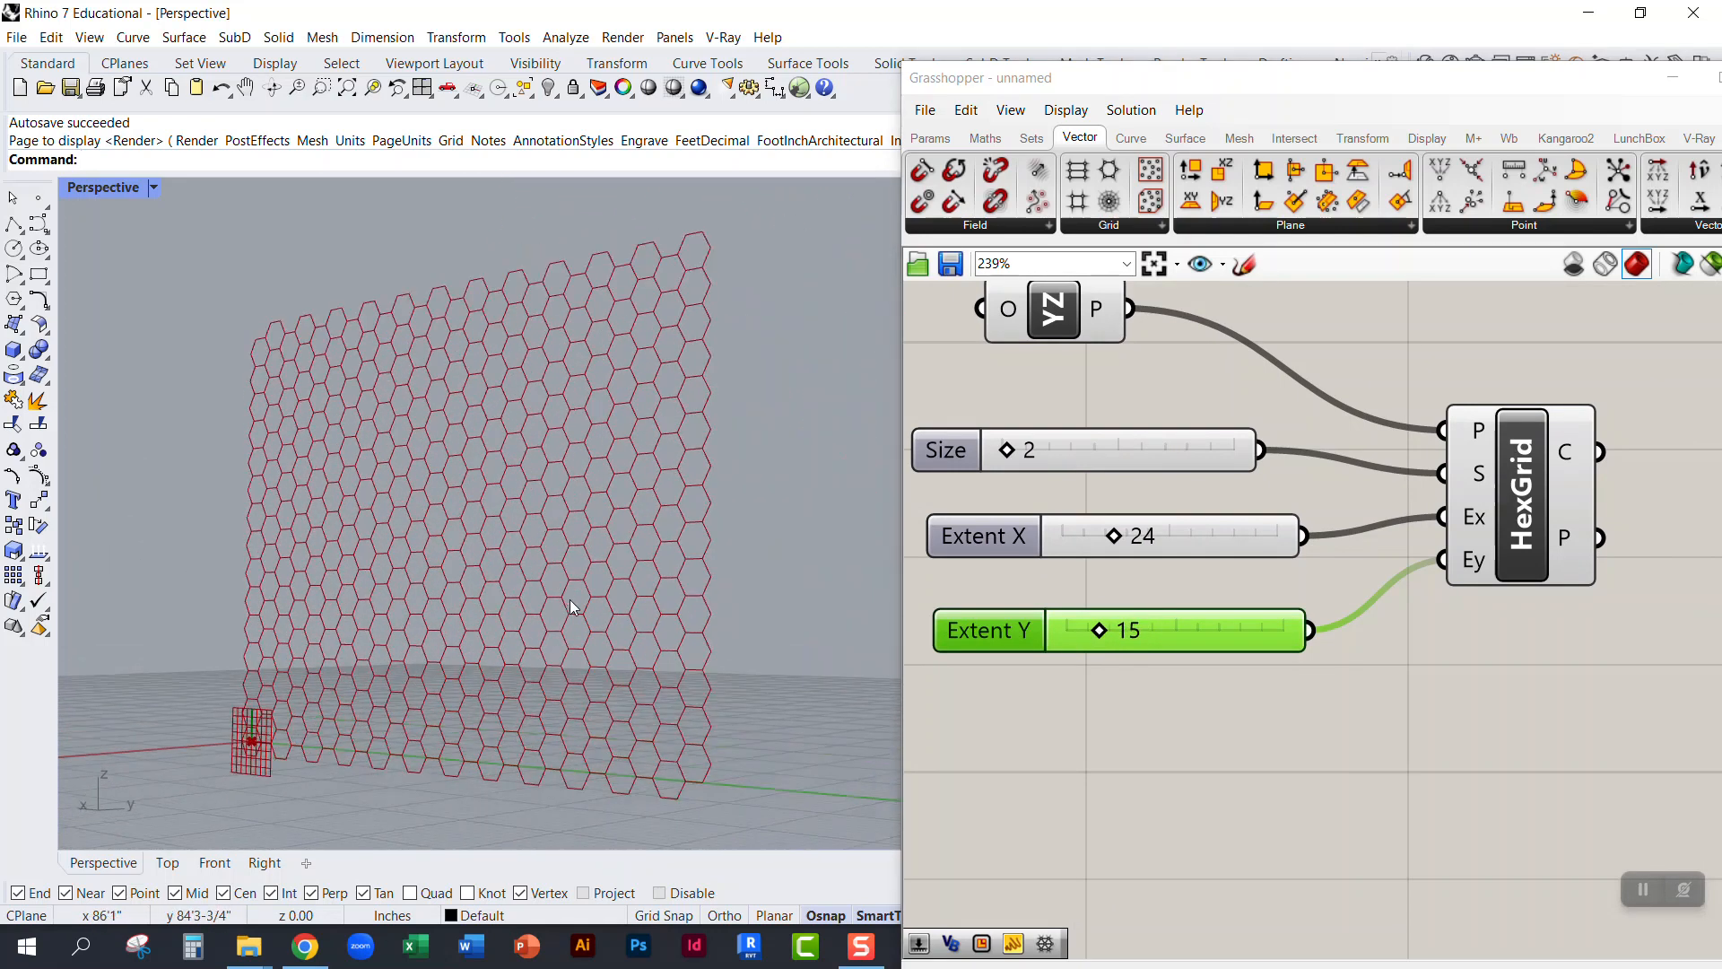
drag(1093, 633, 1085, 630)
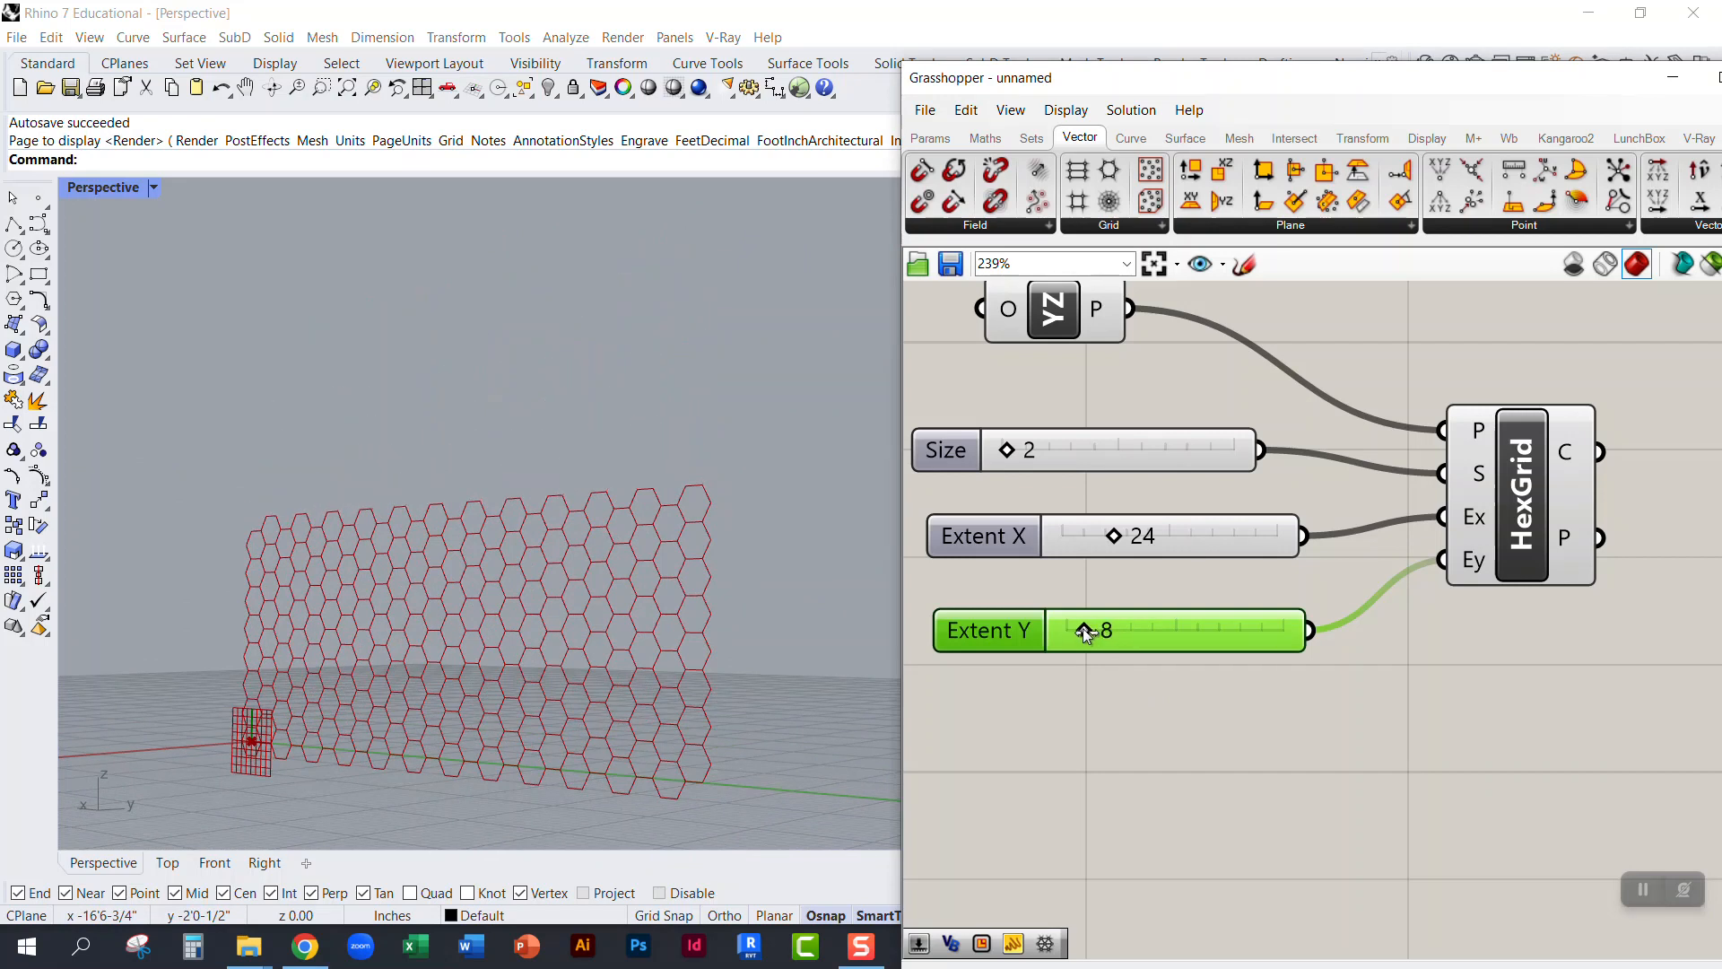
drag(1115, 536, 1107, 538)
drag(1088, 633, 1092, 632)
Step: Move the YZ plane component slightly and disconnect it from the HexGrid's P input
right_drag(574, 619, 492, 654)
right_drag(1012, 336, 1132, 494)
drag(1144, 471, 1177, 487)
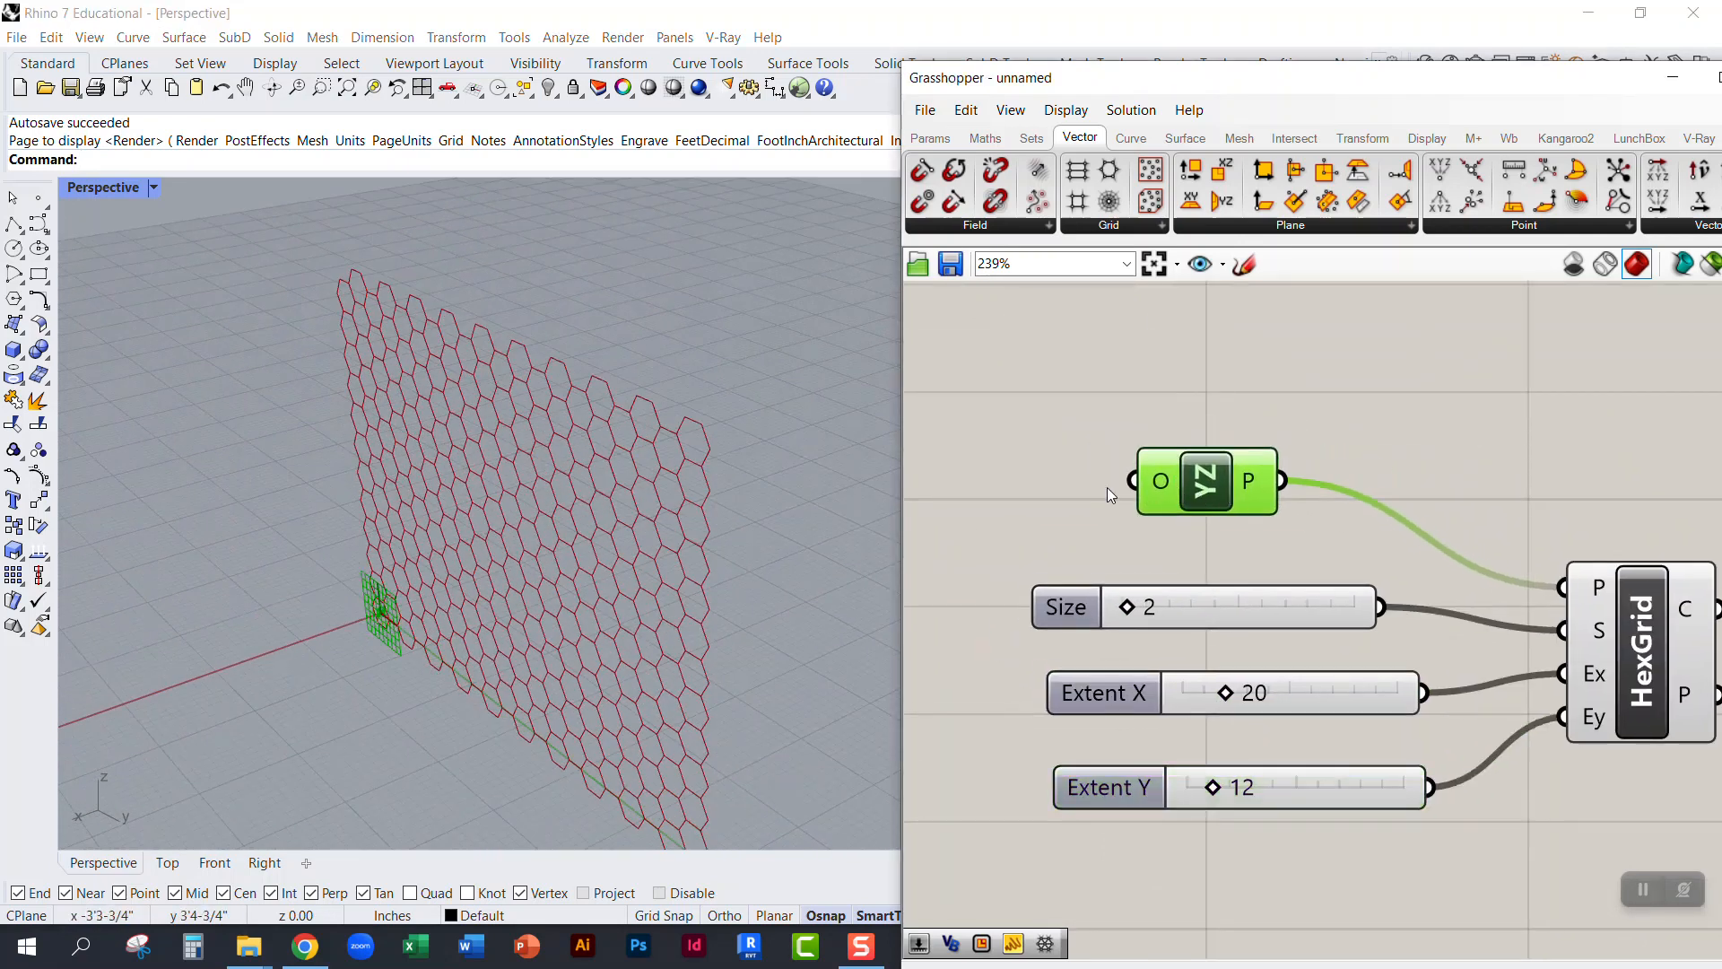
right_drag(844, 547, 591, 536)
right_drag(564, 543, 558, 543)
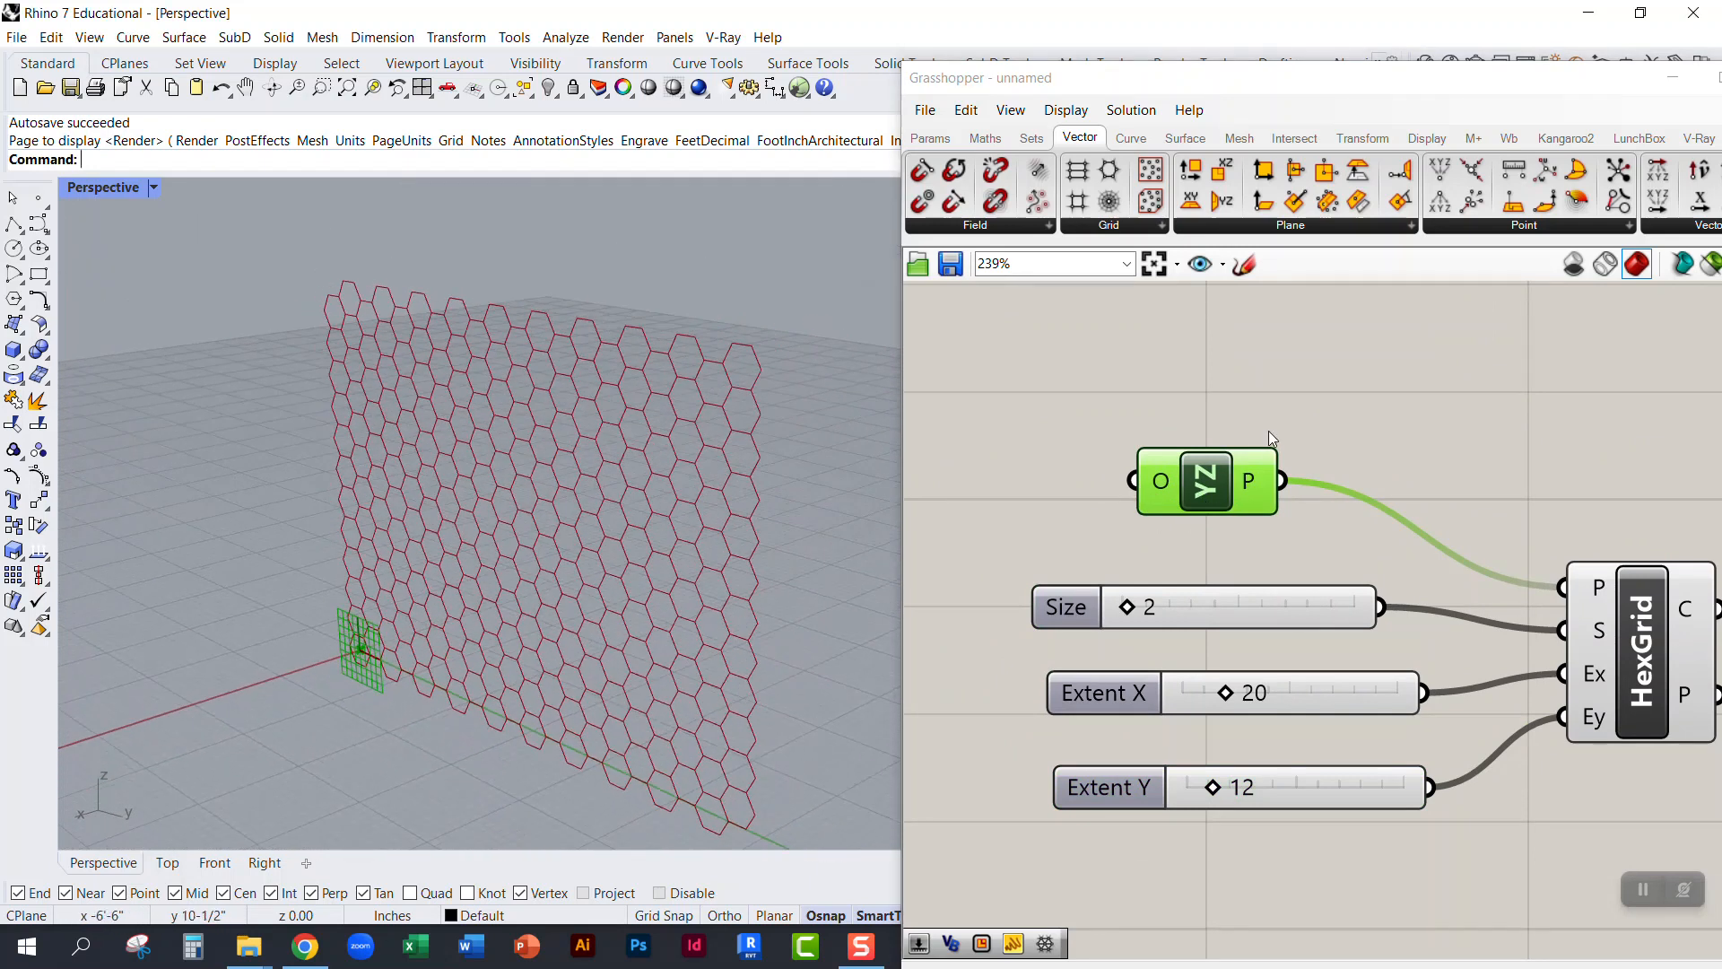
ctrl+drag(1563, 592, 1191, 446)
right_drag(1483, 556, 1244, 484)
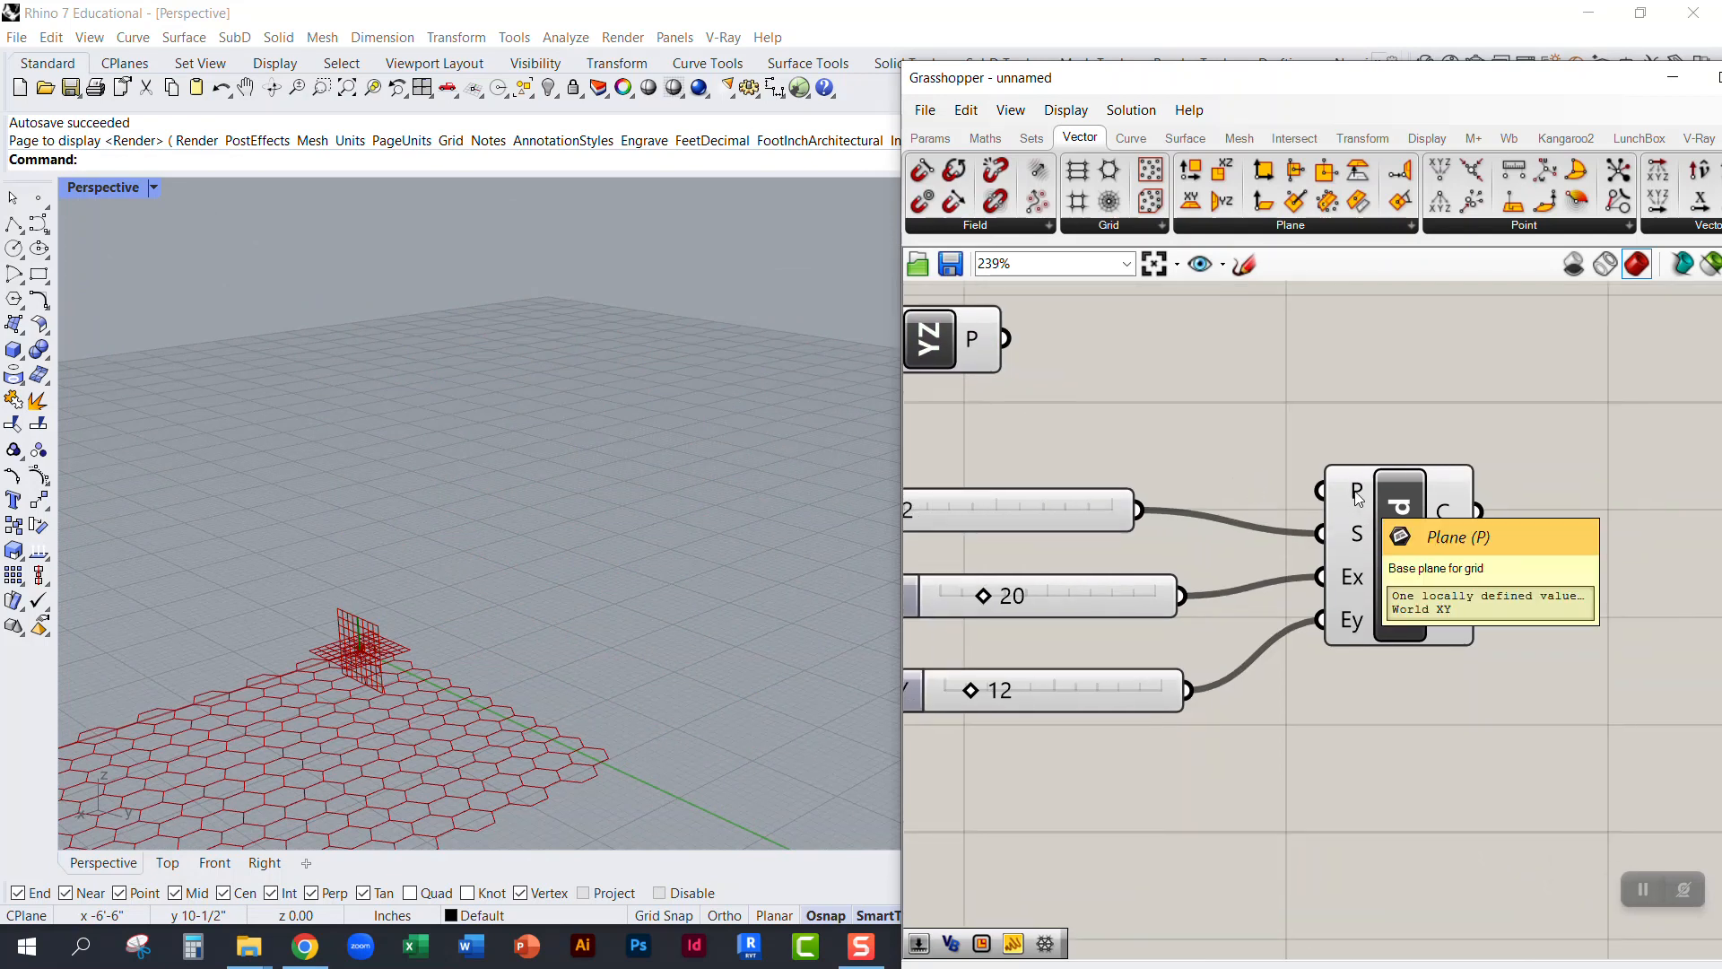
scroll(1359, 498, up, 4)
mouse_move(1352, 499)
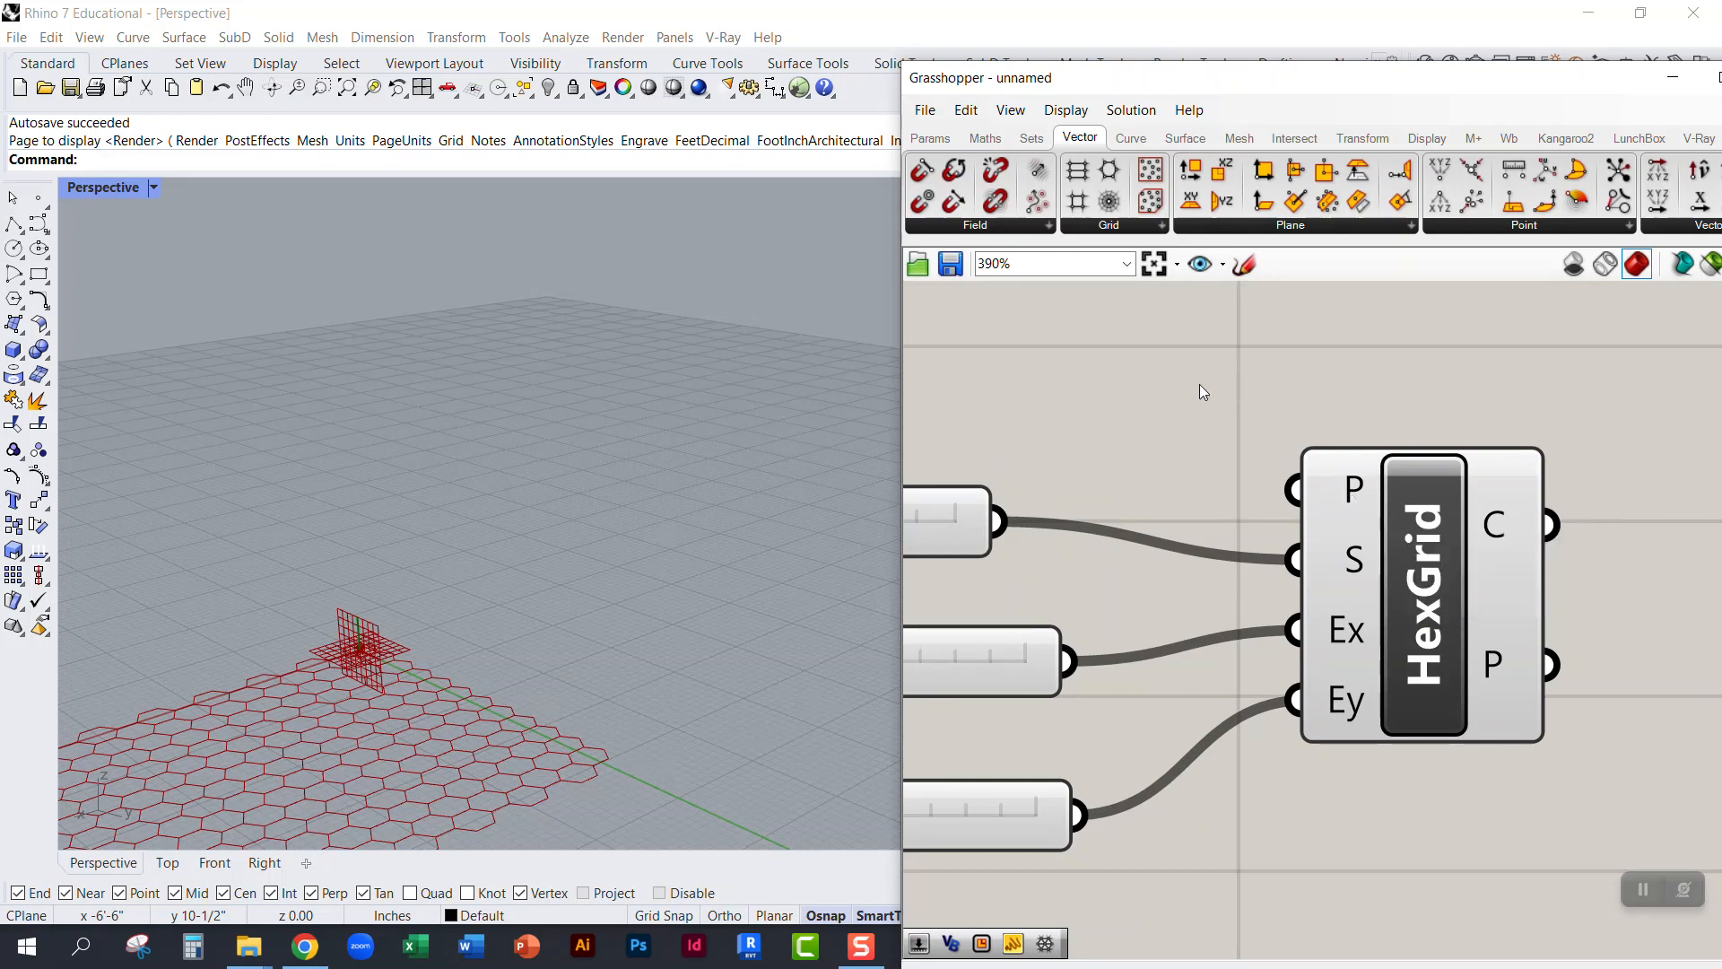
Step: Shift the HexGrid component slightly and set its Extent Y slider to 19
scroll(1352, 413, down, 3)
right_drag(513, 560, 502, 690)
scroll(385, 633, up, 4)
right_drag(385, 632, 355, 659)
drag(1374, 515, 1338, 490)
right_drag(1005, 618, 1150, 648)
drag(1115, 689, 1133, 698)
scroll(761, 527, down, 5)
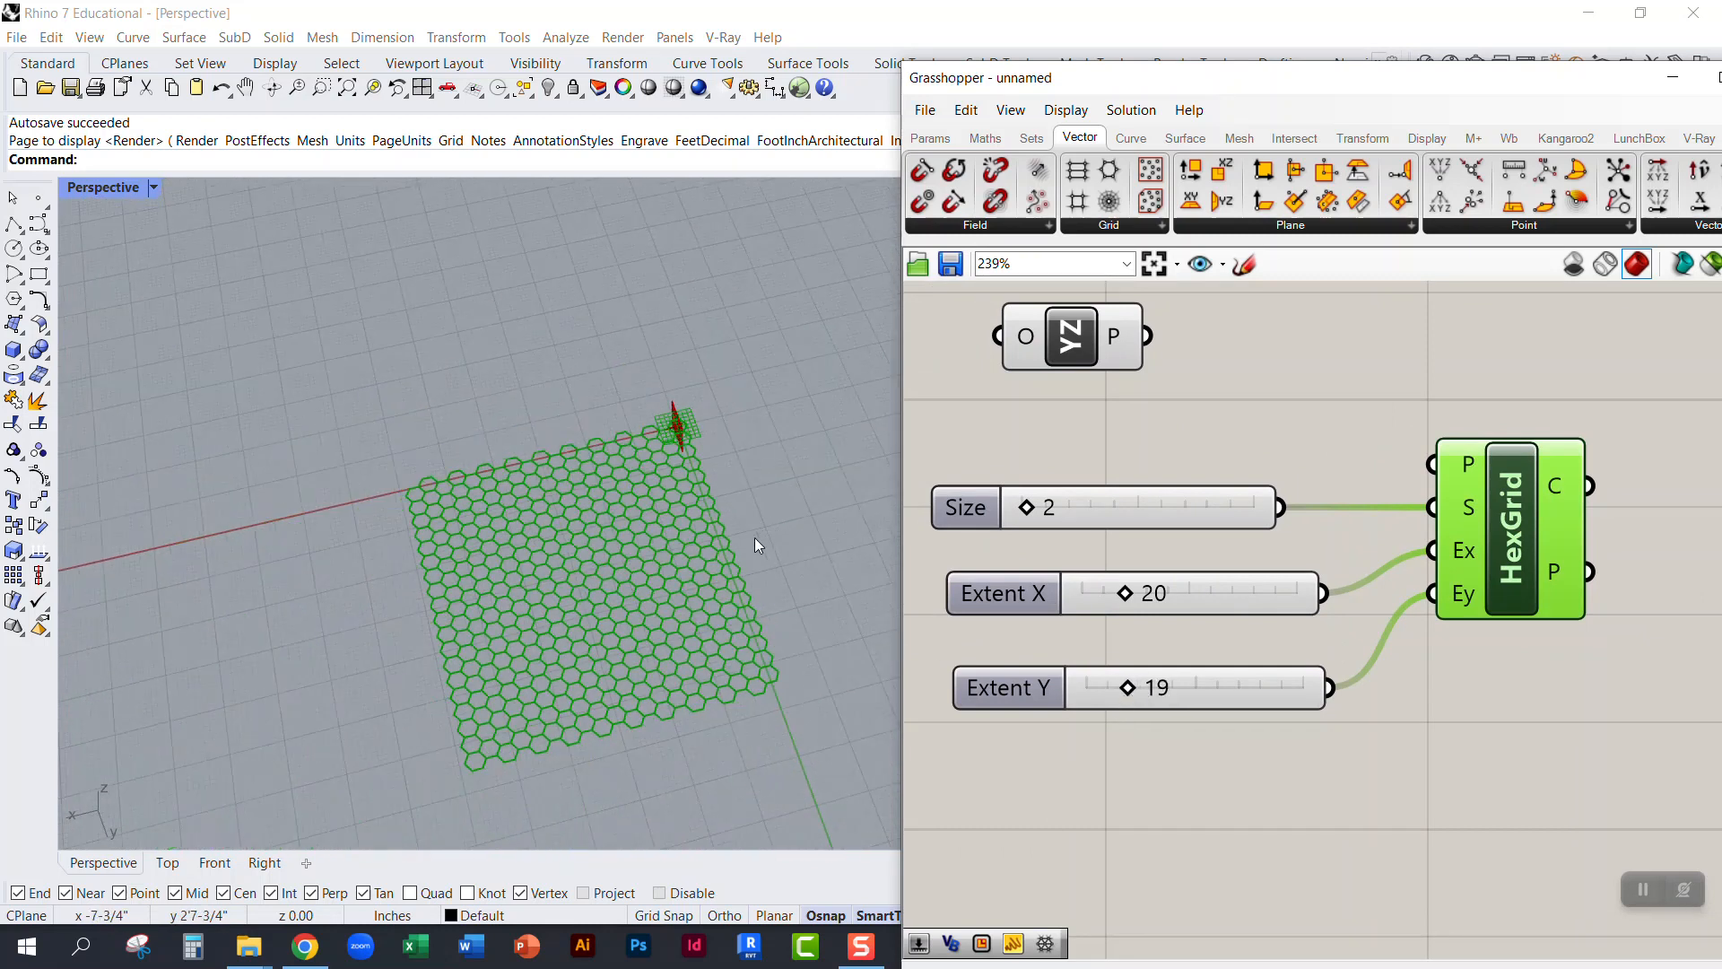
scroll(657, 610, up, 5)
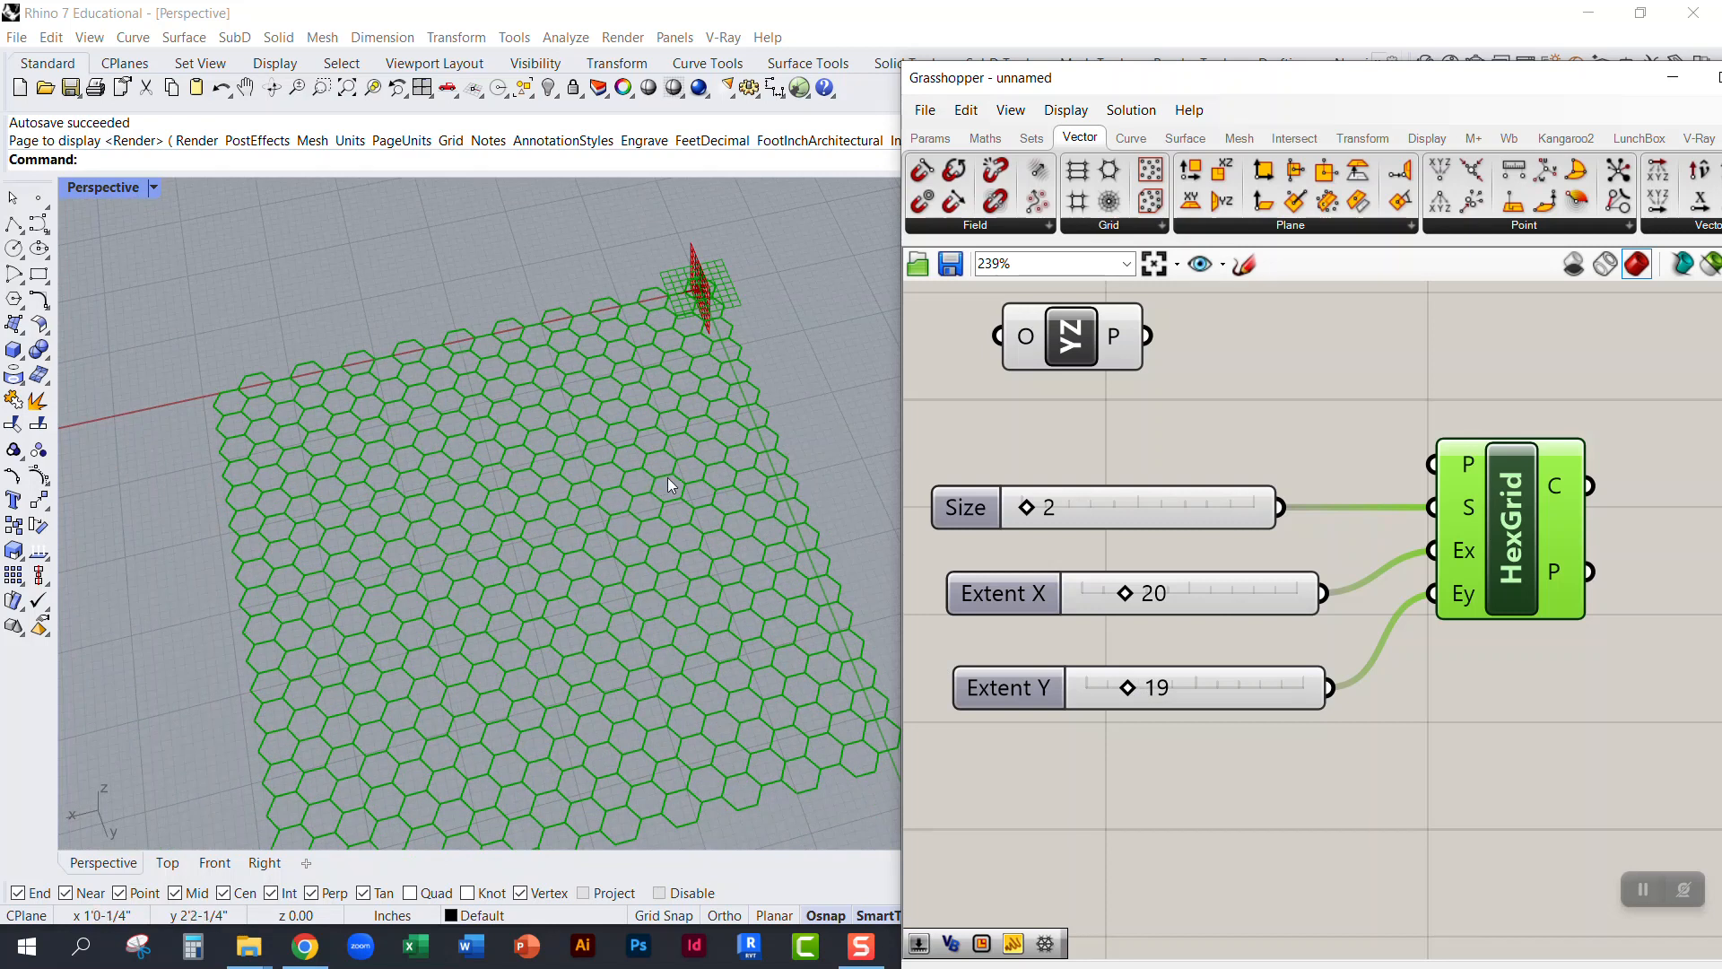
Step: Set the HexGrid's Extent X slider to 12, leaving nothing selected
mouse_move(1125, 594)
mouse_down()
mouse_move(1142, 595)
mouse_move(1111, 601)
mouse_up()
drag(1028, 512, 1030, 518)
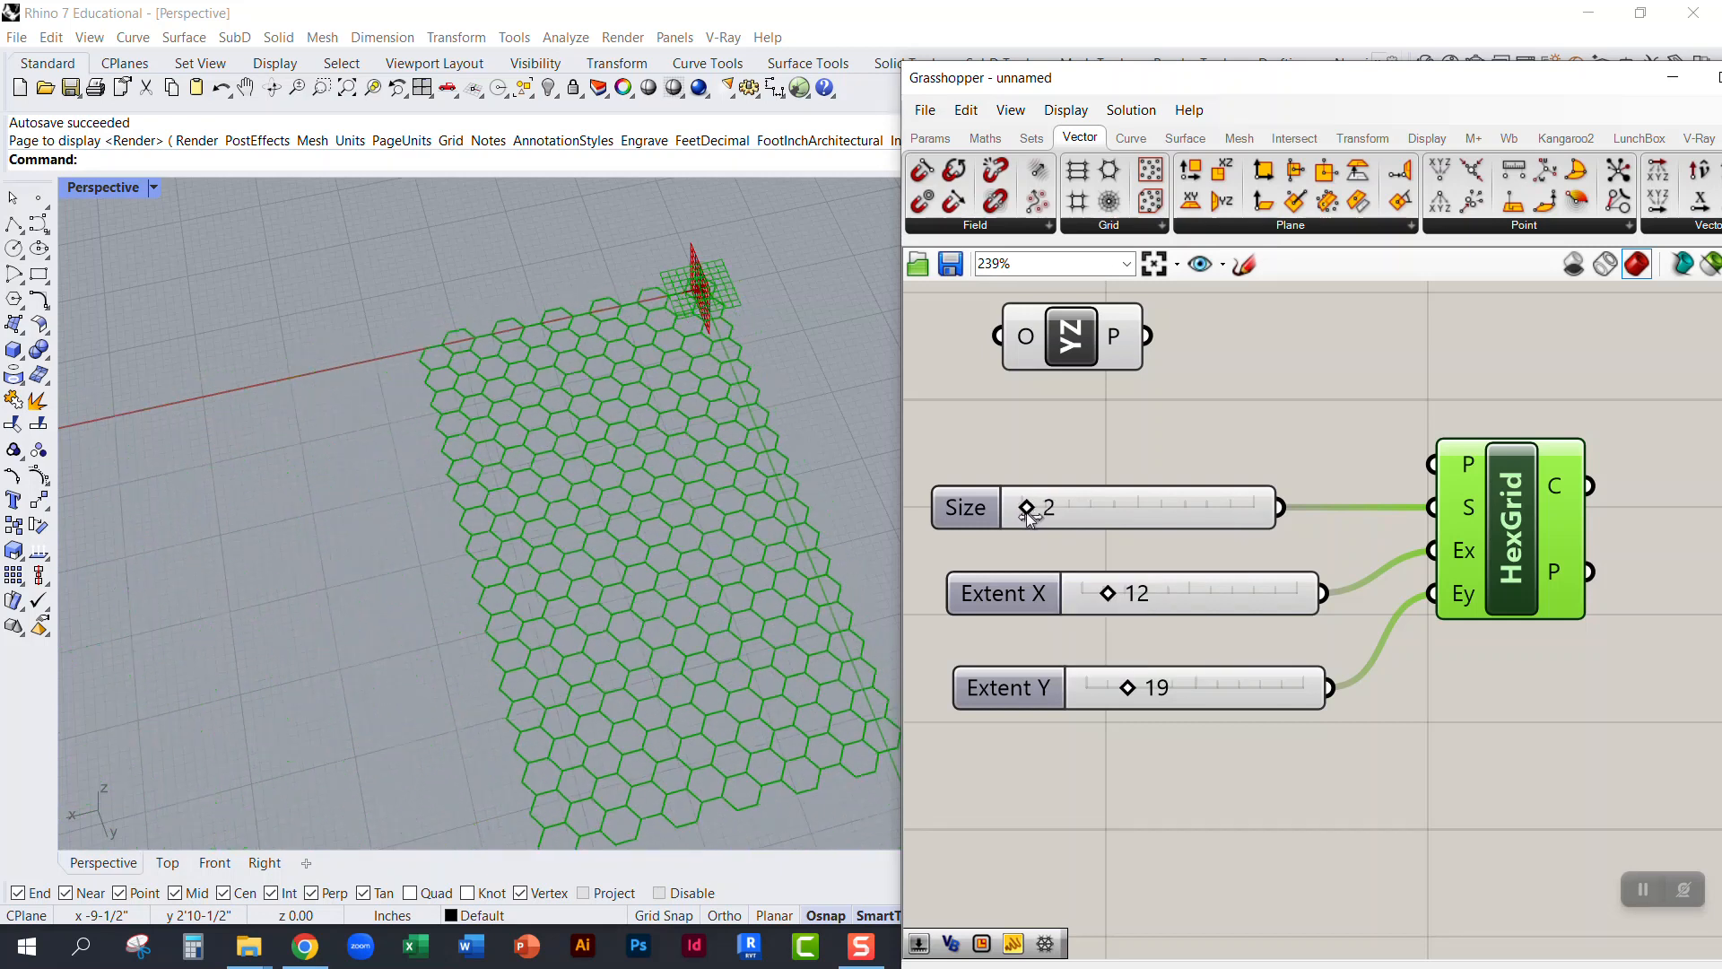
click(1036, 462)
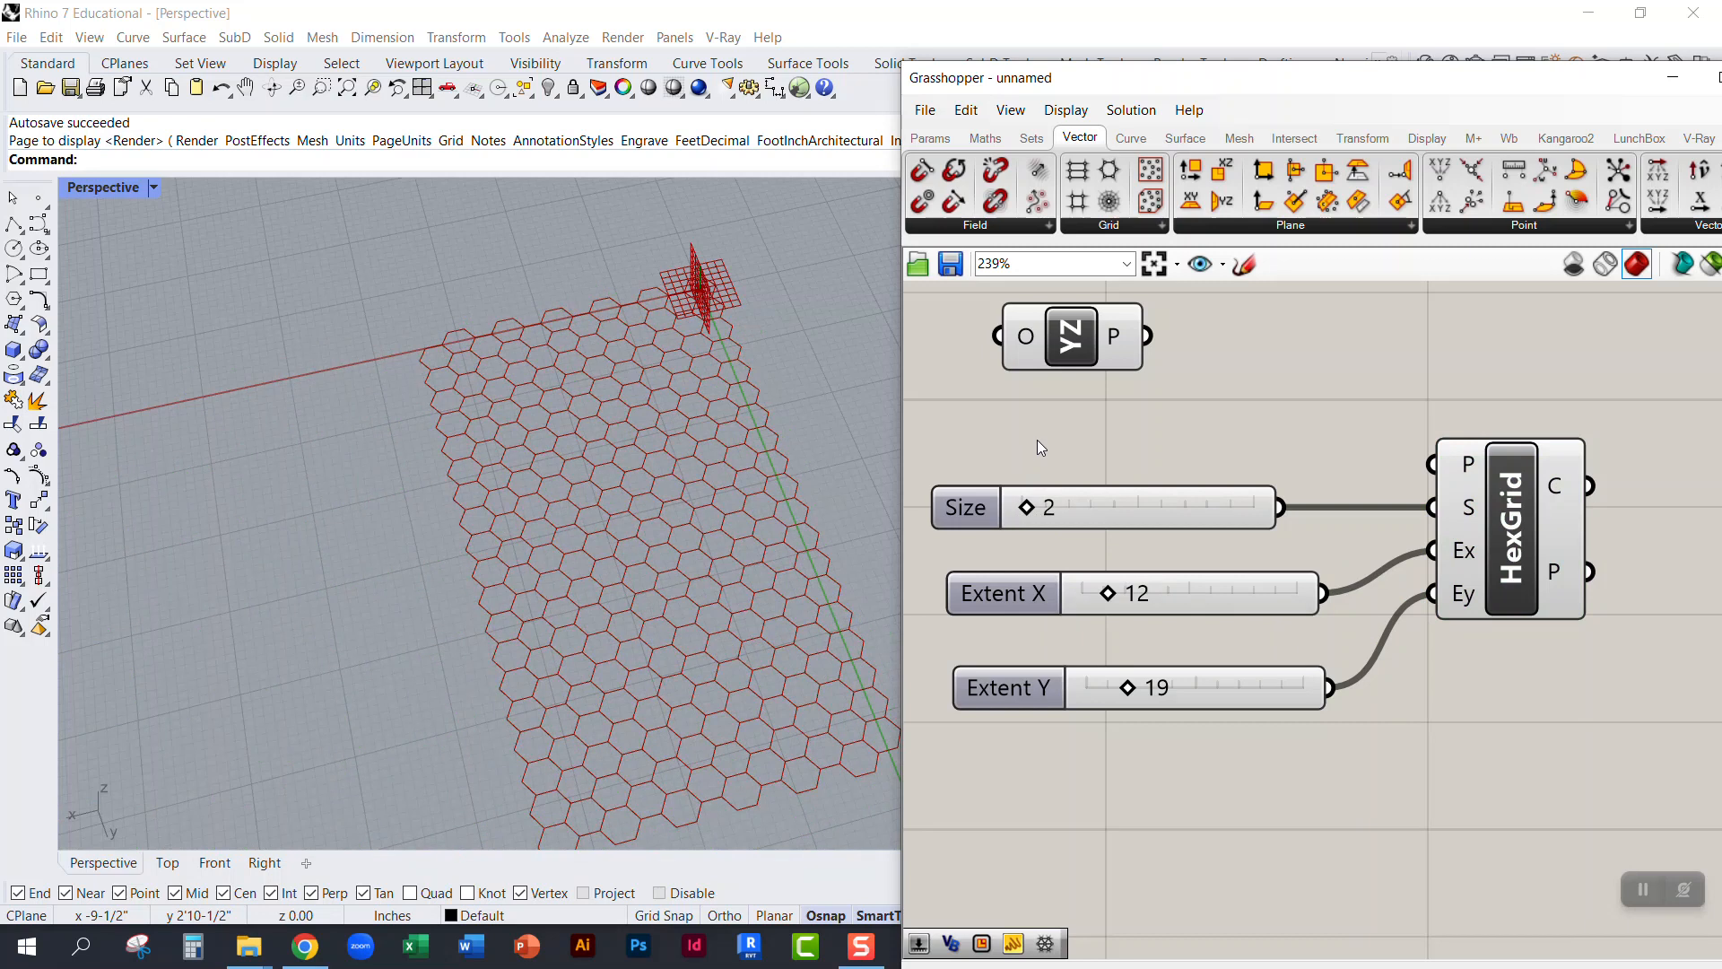
Step: Move the HexGrid component slightly away from its input sliders
right_drag(769, 461, 808, 404)
scroll(1134, 565, down, 4)
drag(1394, 853, 1308, 818)
scroll(1309, 772, up, 3)
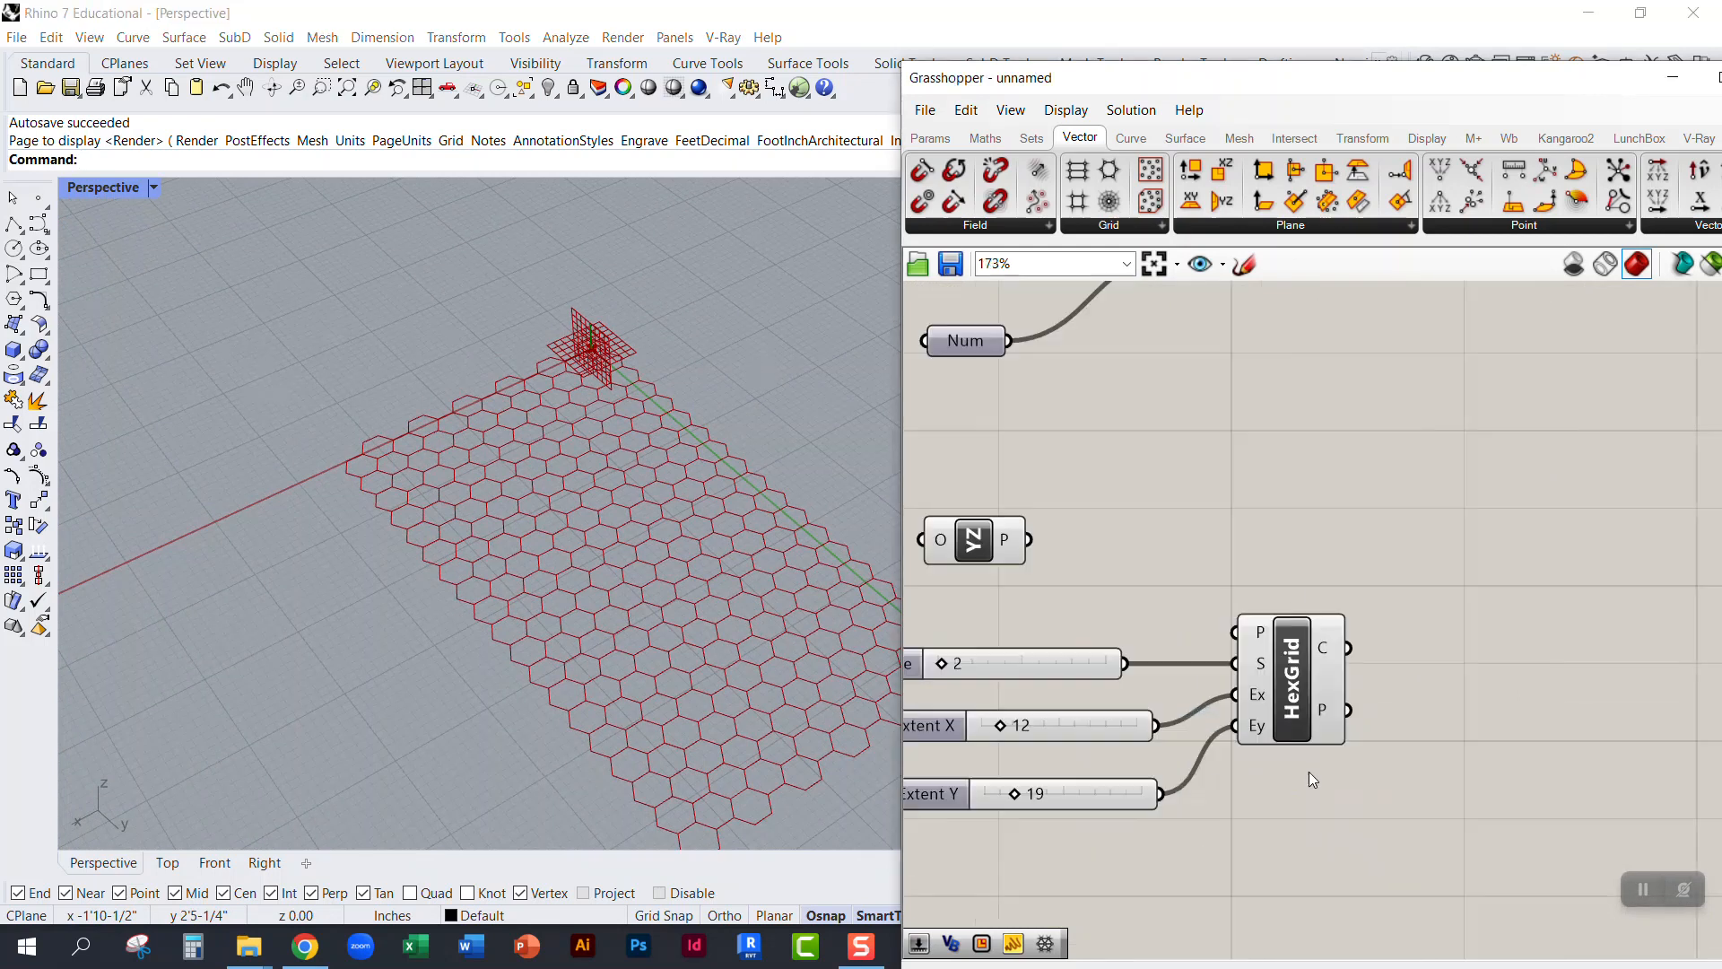
scroll(1310, 772, up, 1)
mouse_move(1304, 693)
mouse_down()
mouse_move(1356, 703)
mouse_move(1306, 677)
mouse_move(1325, 712)
mouse_up()
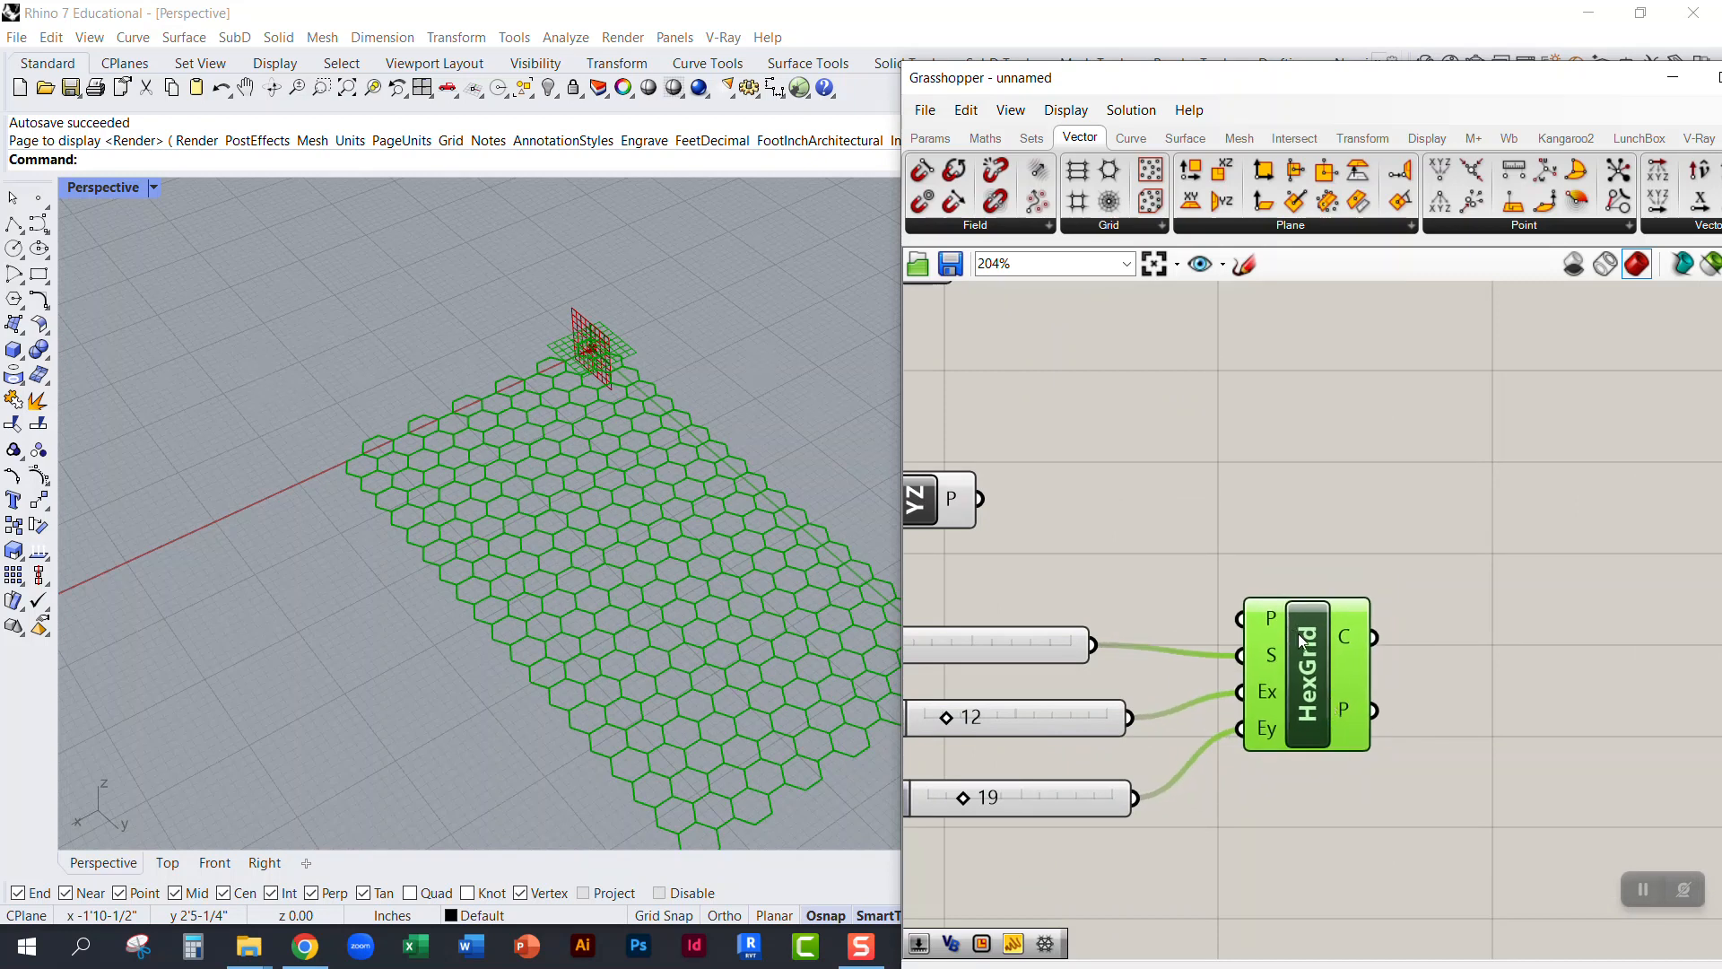
mouse_move(1269, 688)
click(1303, 772)
Step: Disable the YZ plane, the Size, Extent X and Extent Y sliders and the HexGrid component together
scroll(1424, 467, down, 3)
drag(1472, 750, 1032, 445)
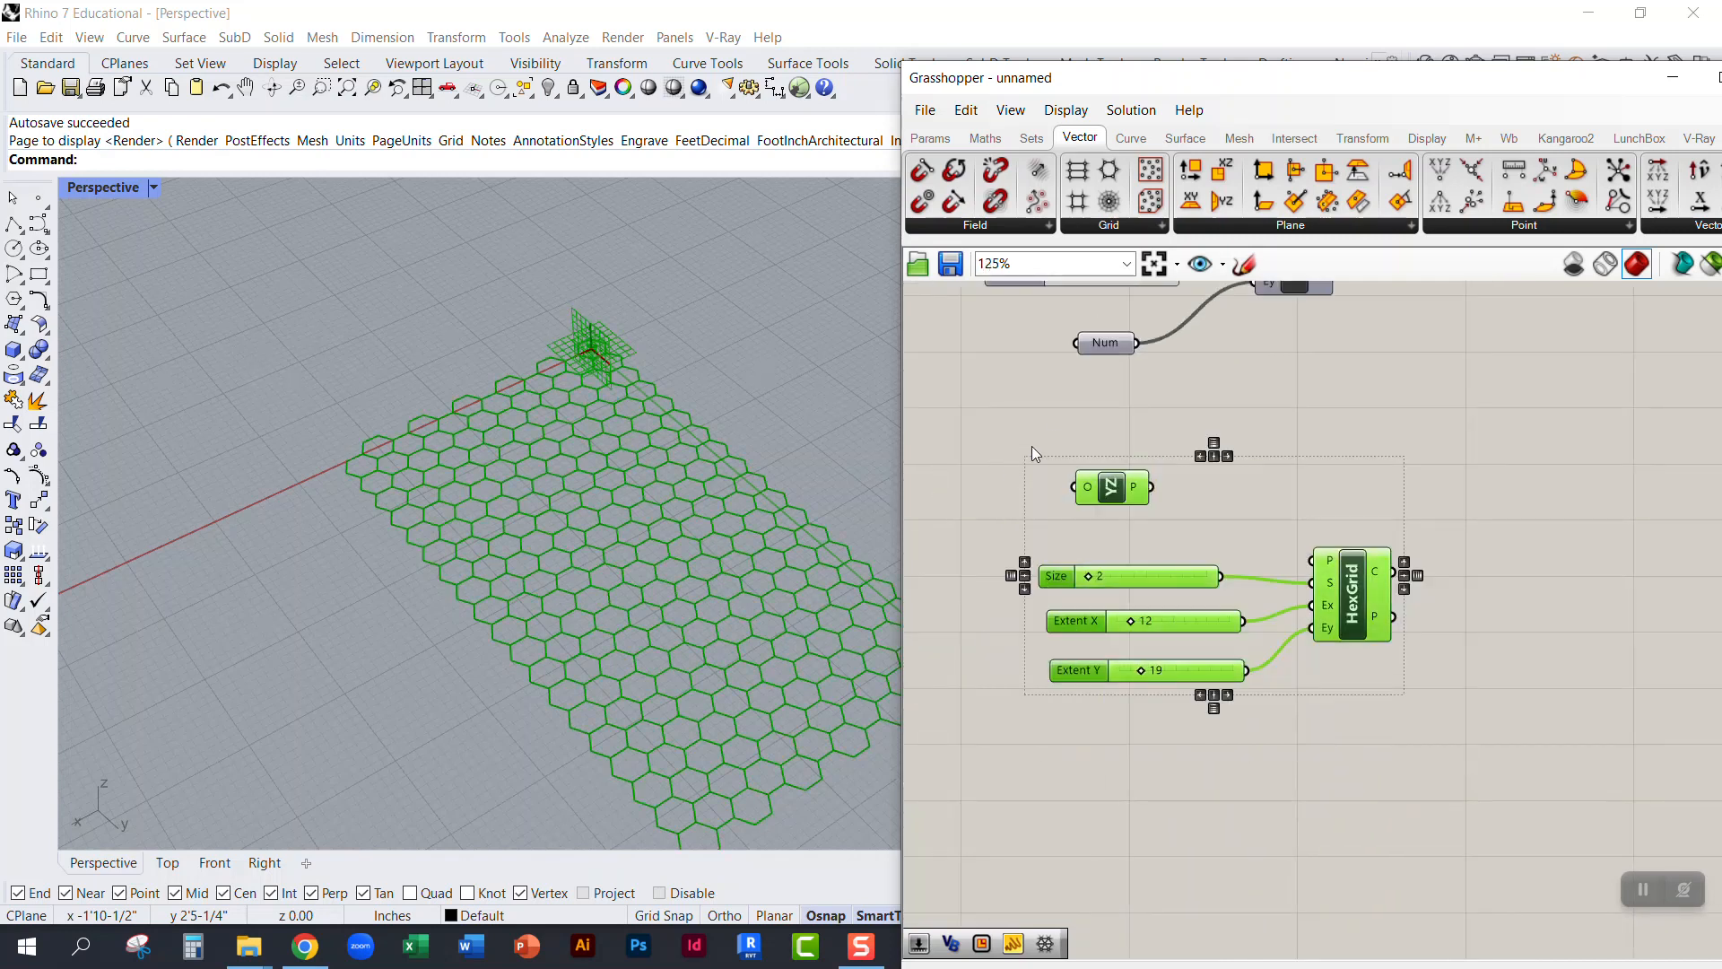
middle_click(1275, 527)
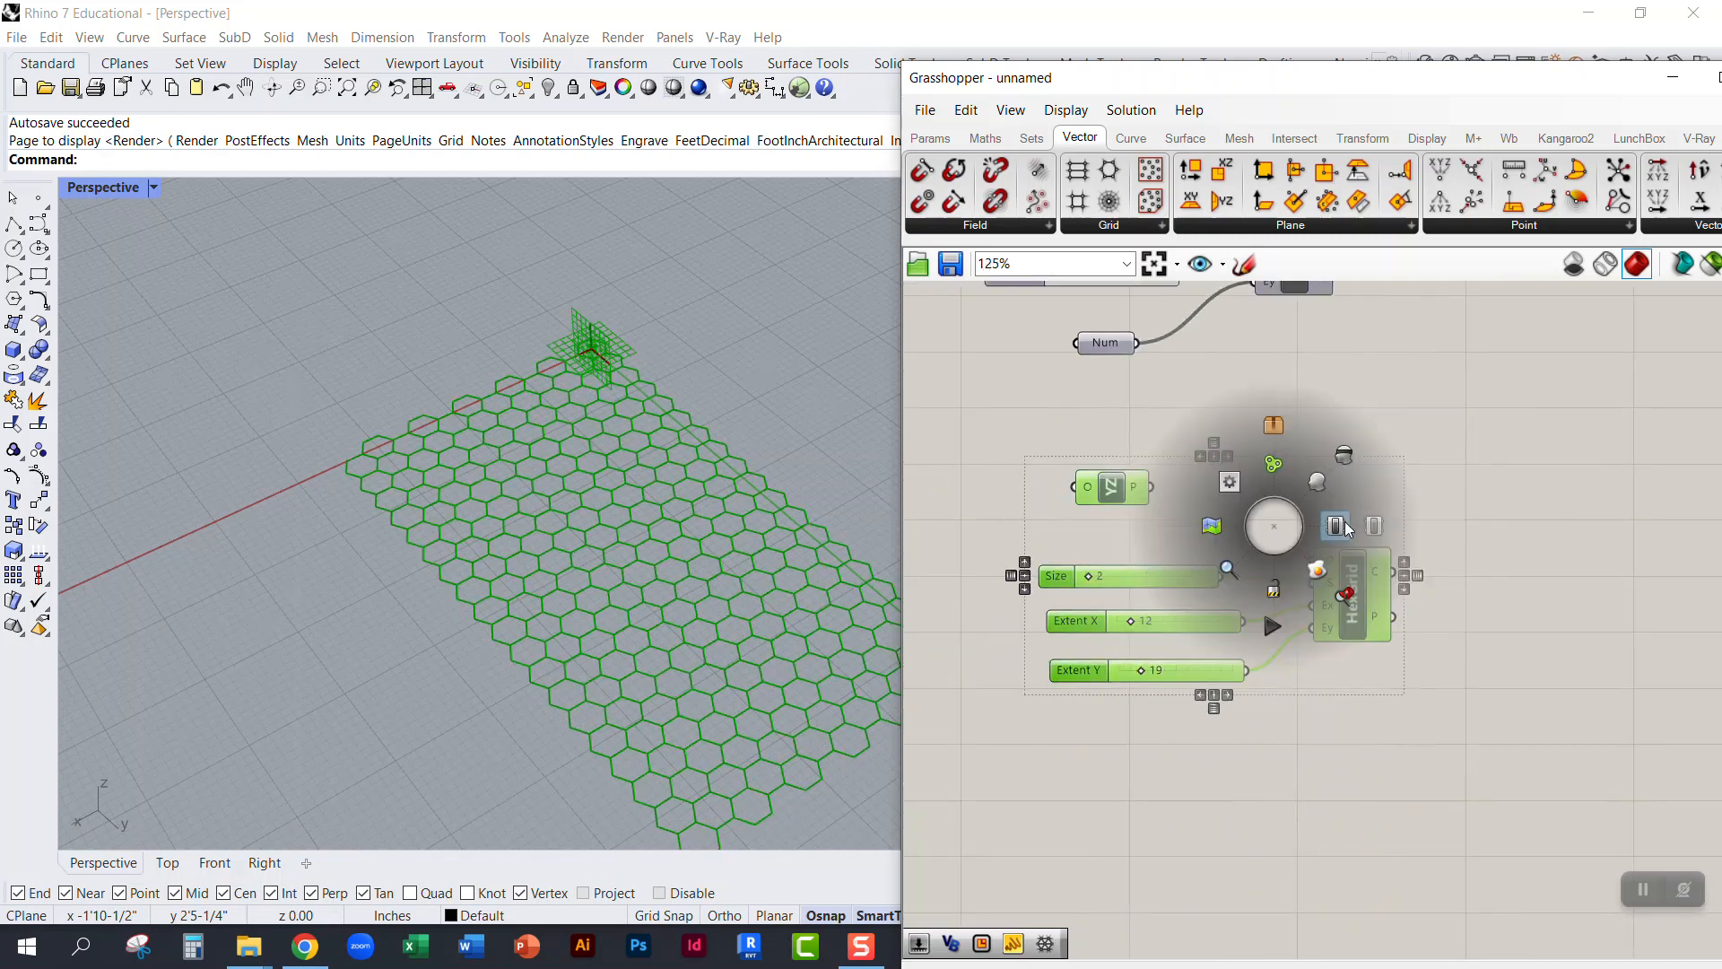
click(1373, 529)
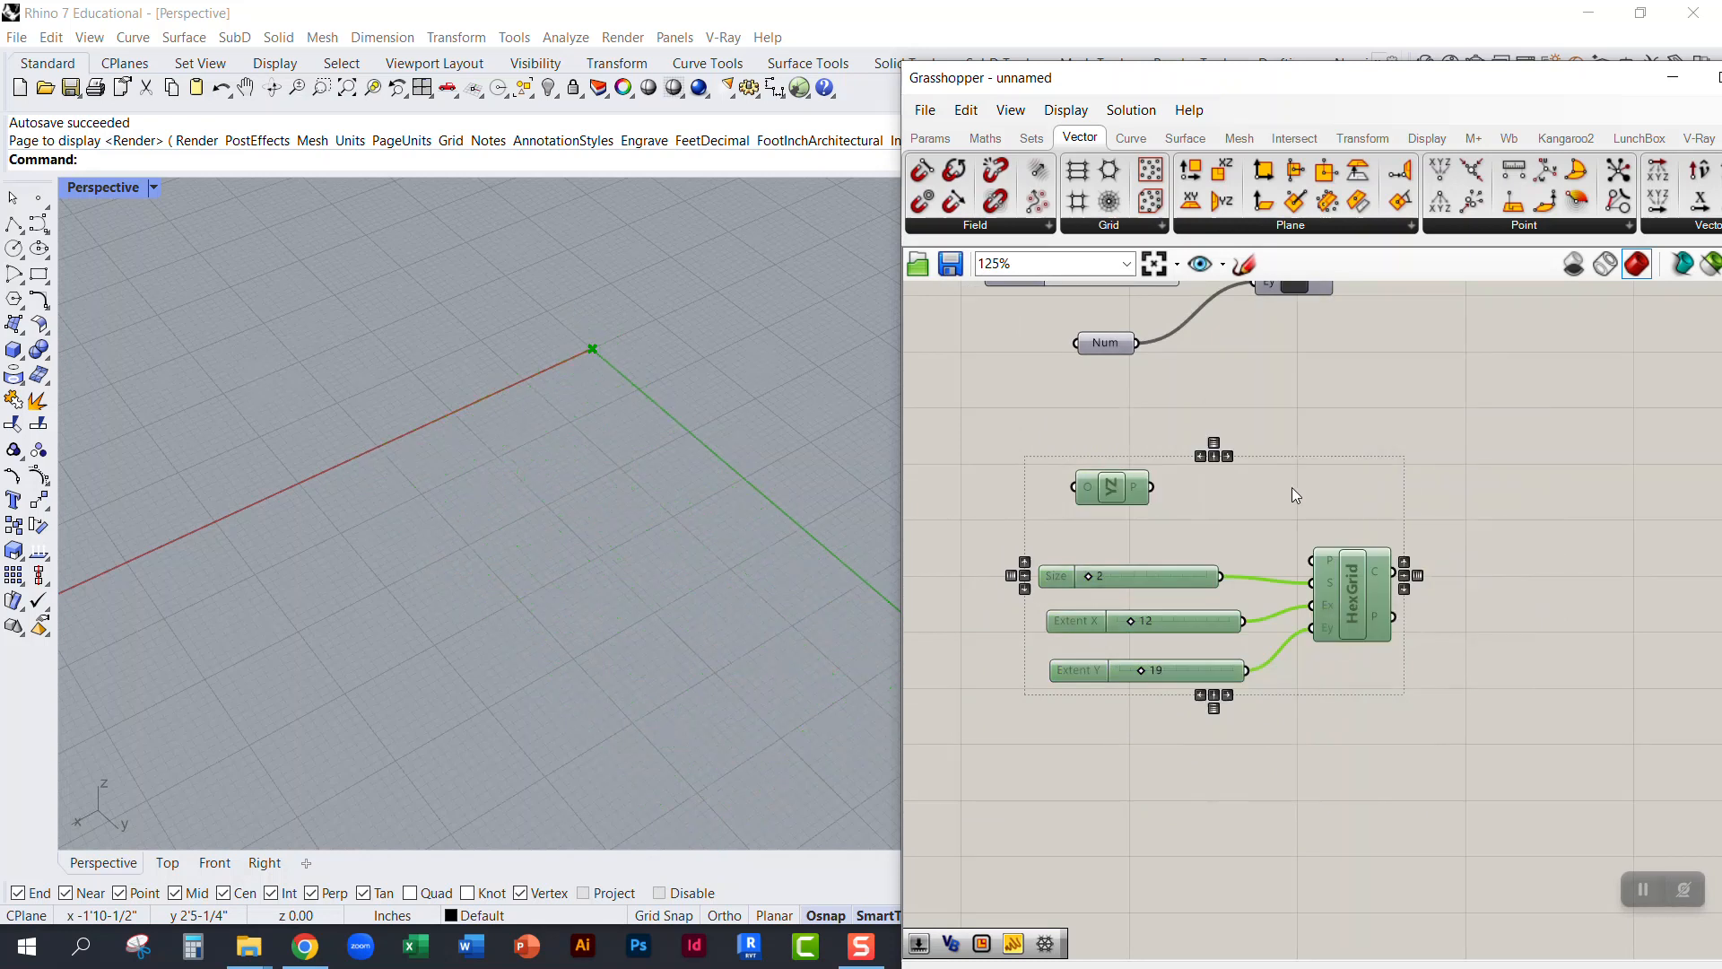
drag(1419, 733, 1069, 481)
scroll(1105, 590, down, 3)
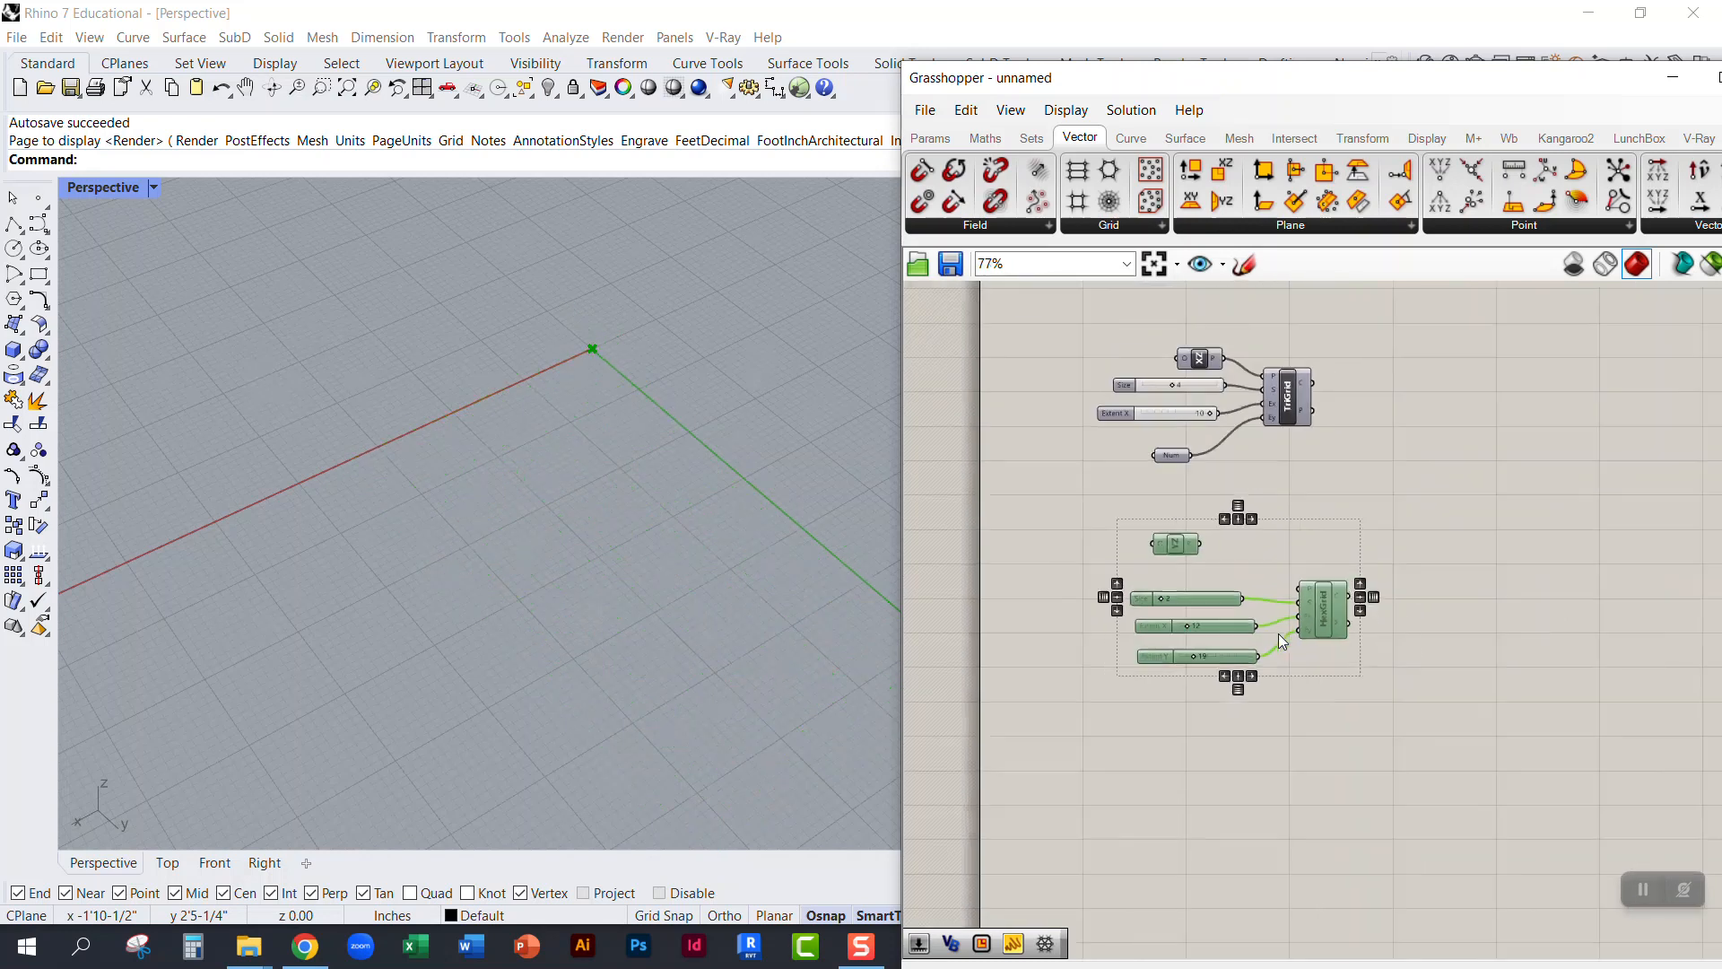
click(1050, 472)
scroll(1188, 598, up, 5)
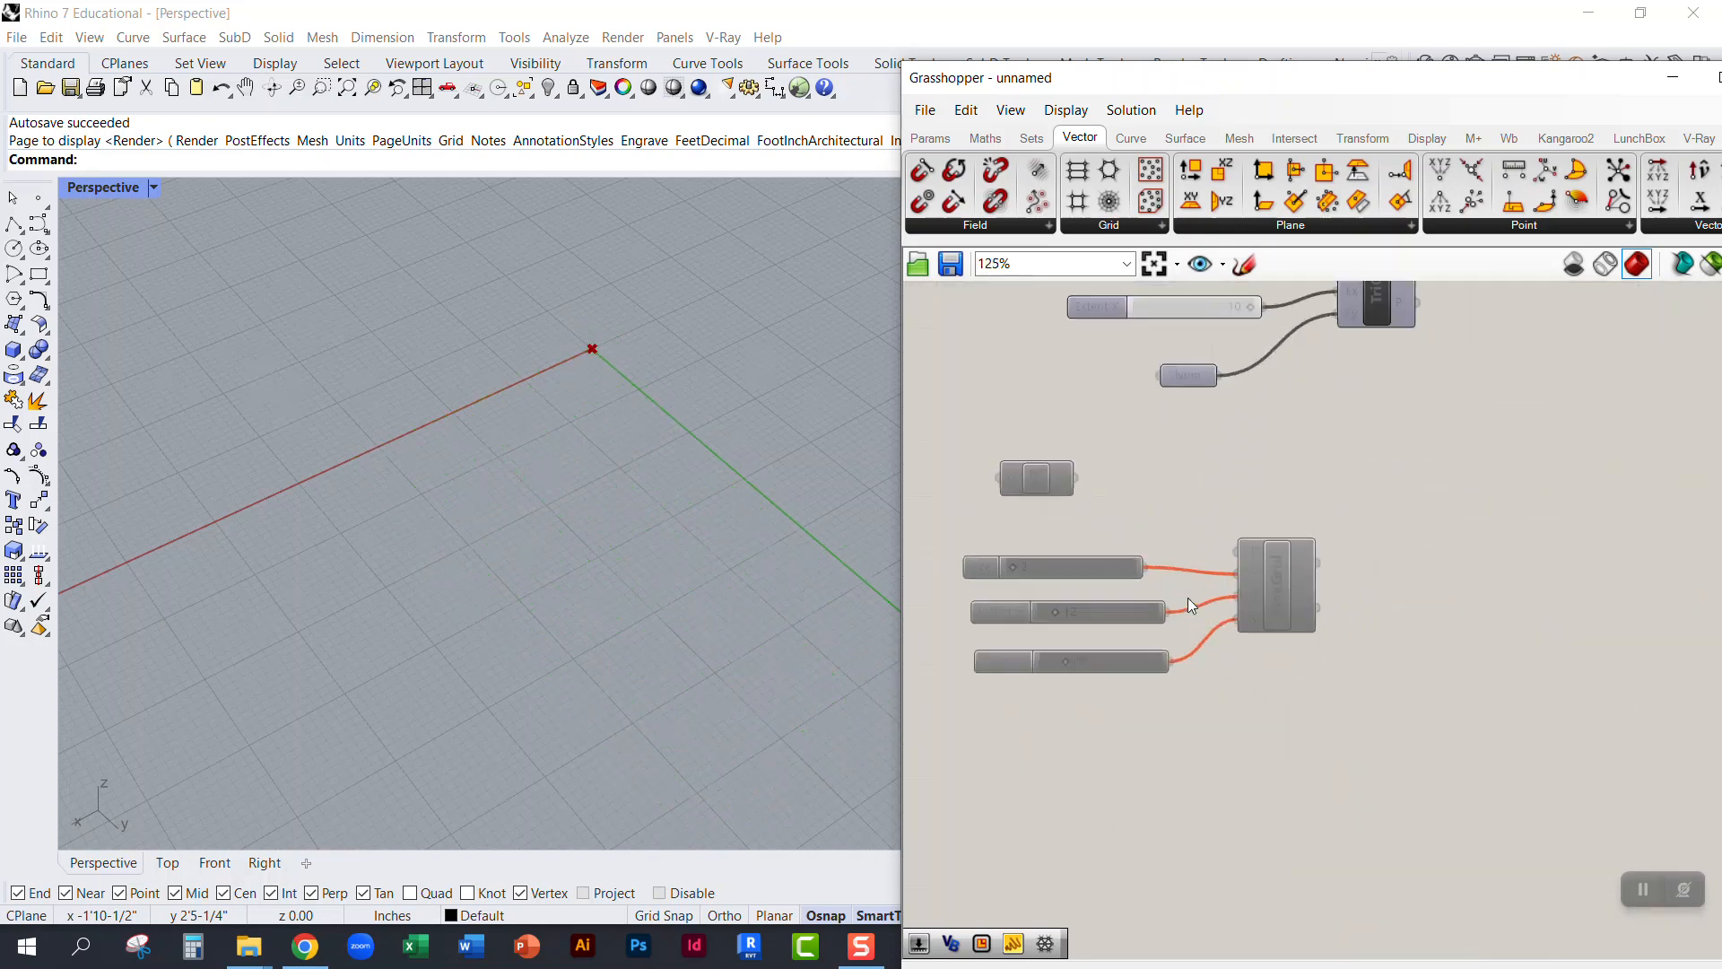
Step: Move the TriGrid component slightly away from its inputs and turn its preview on
right_drag(1246, 448, 1194, 744)
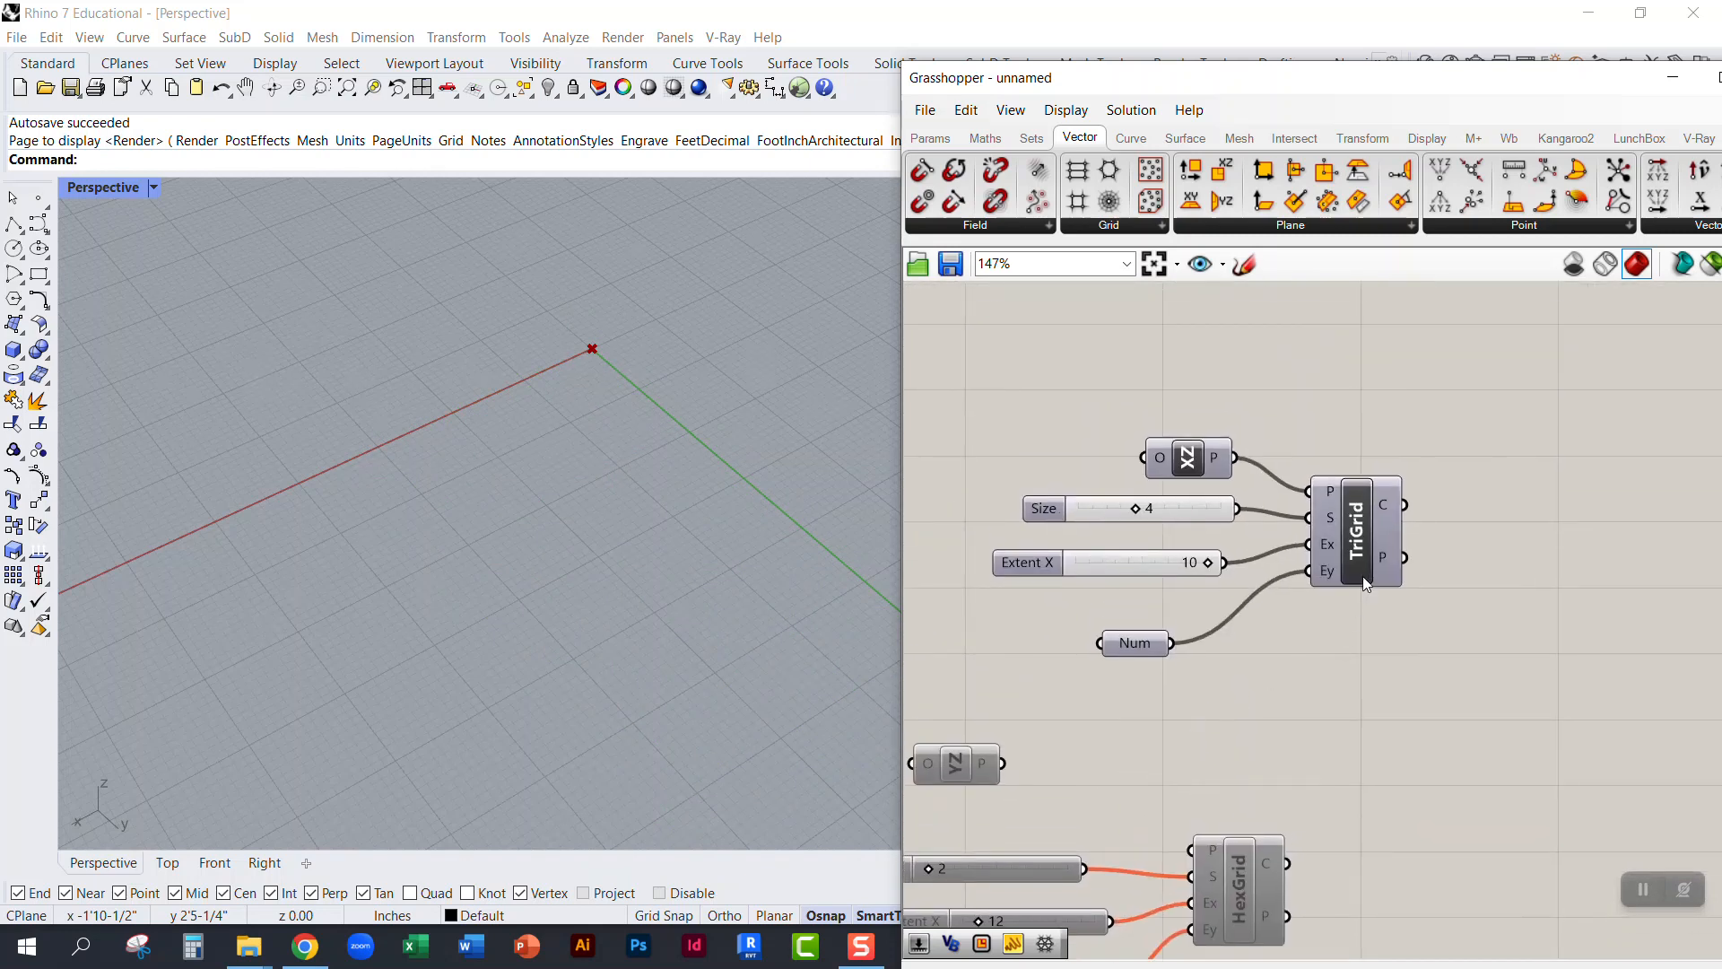
drag(1467, 709, 1048, 387)
scroll(1310, 527, up, 4)
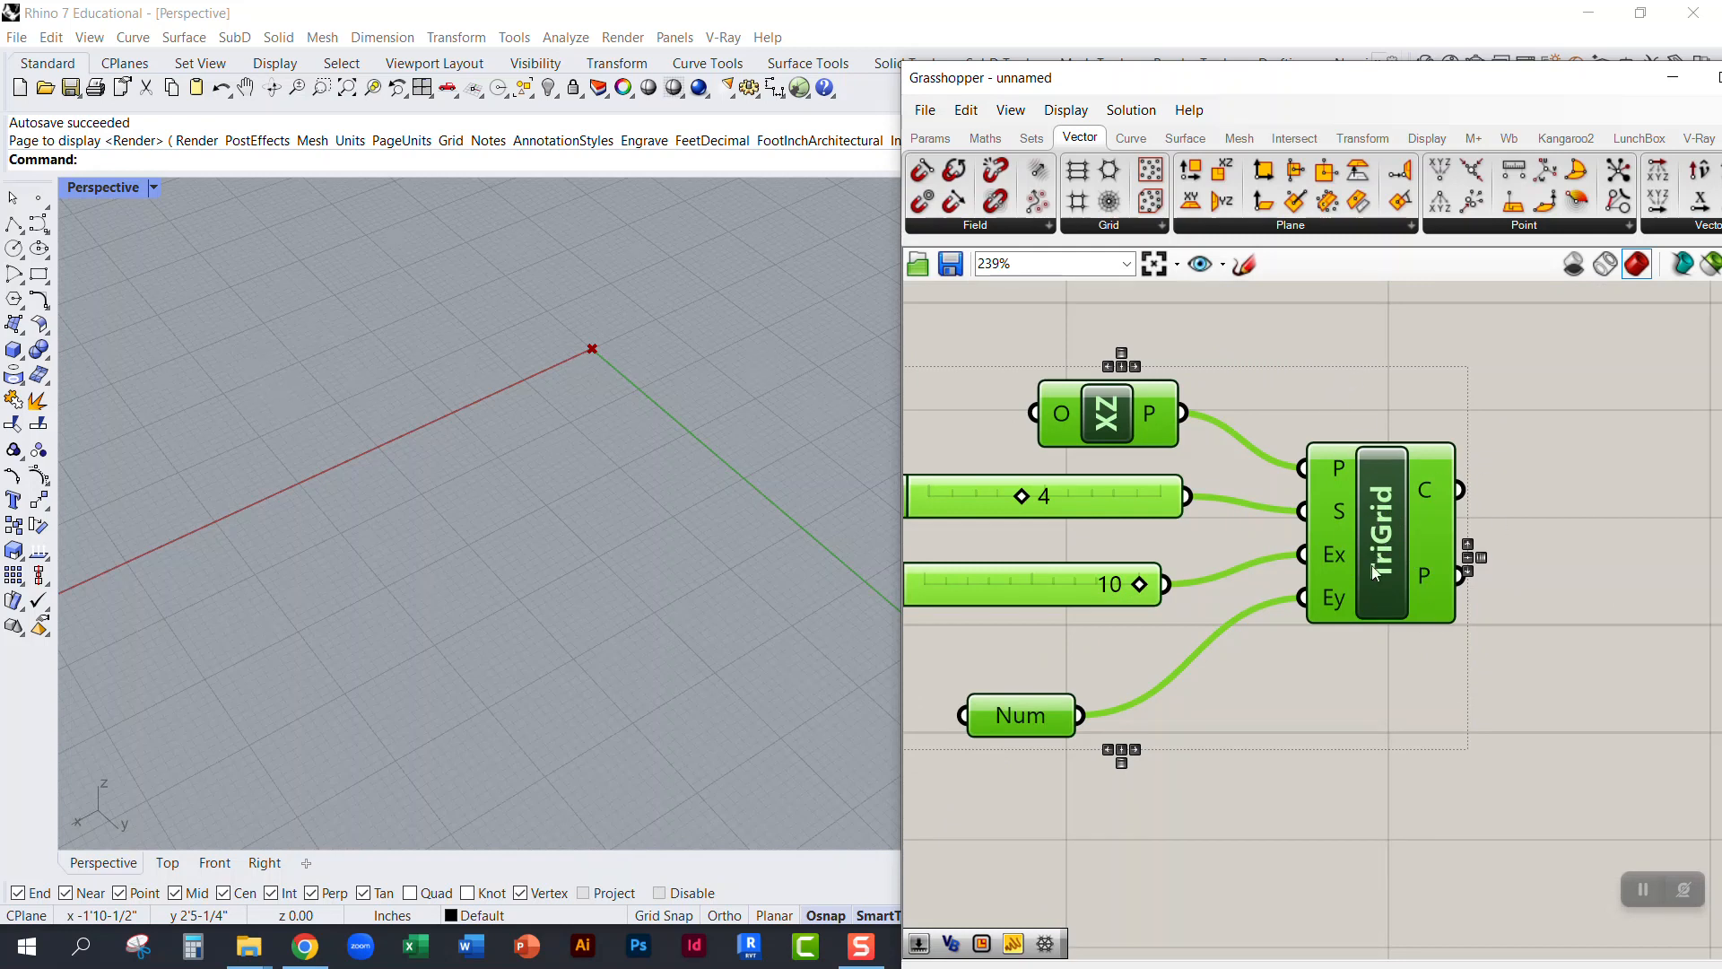
click(1370, 677)
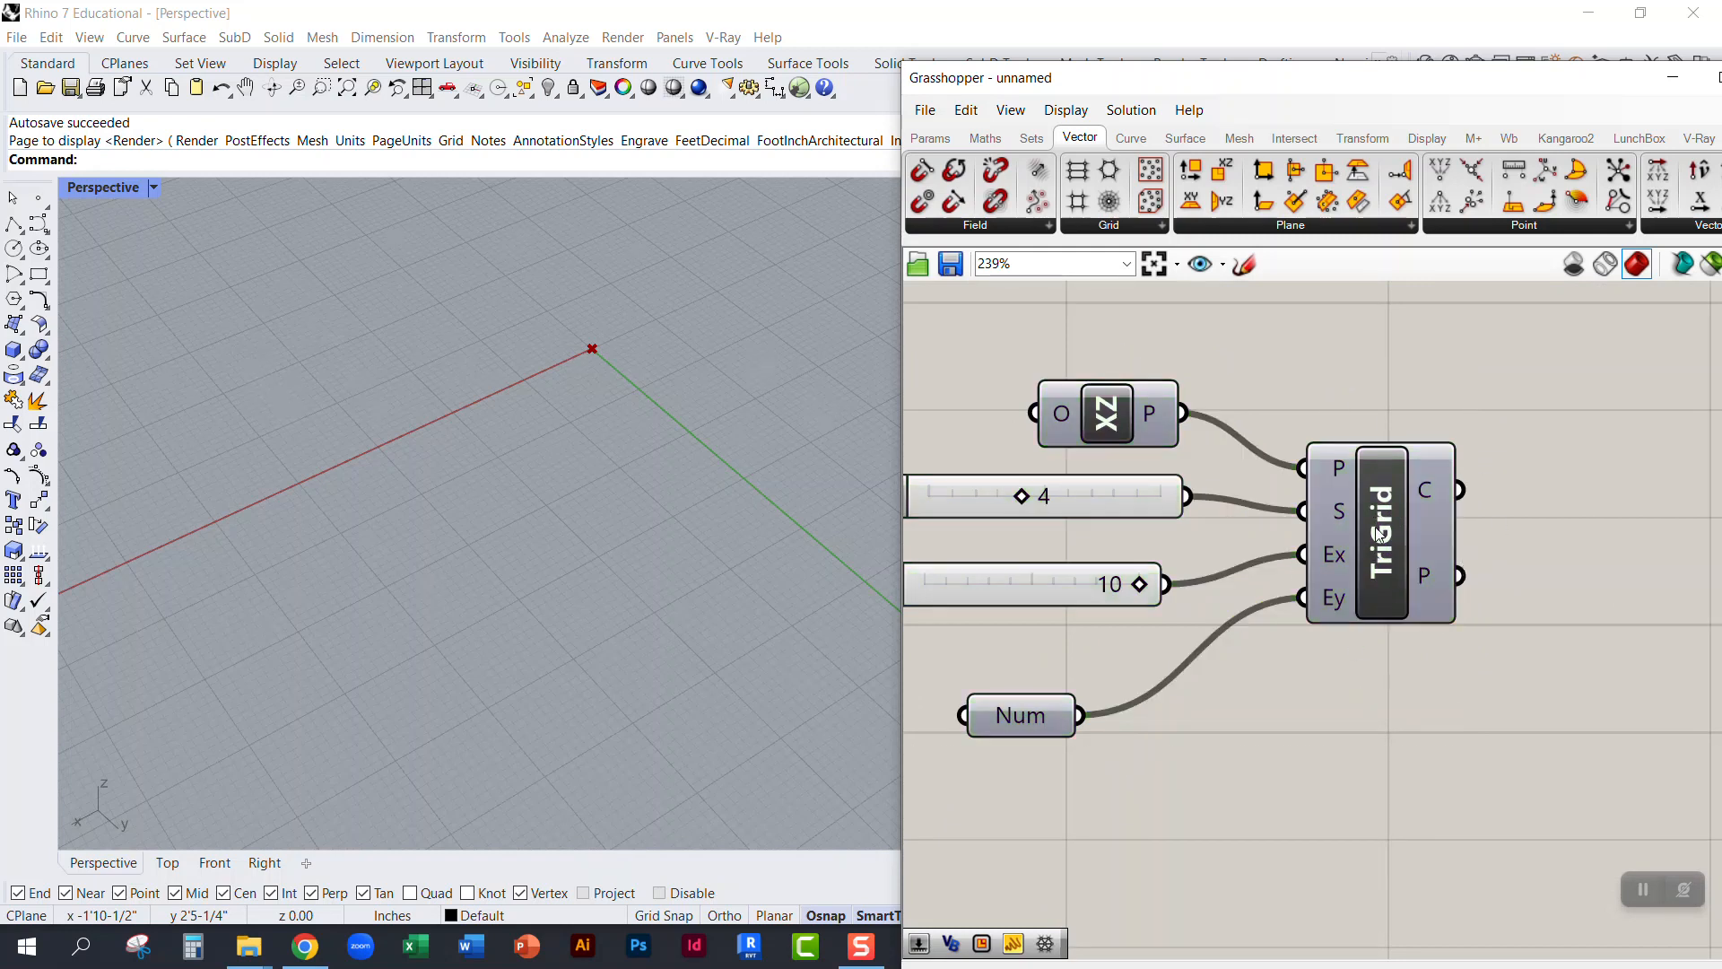
drag(1397, 564, 1430, 557)
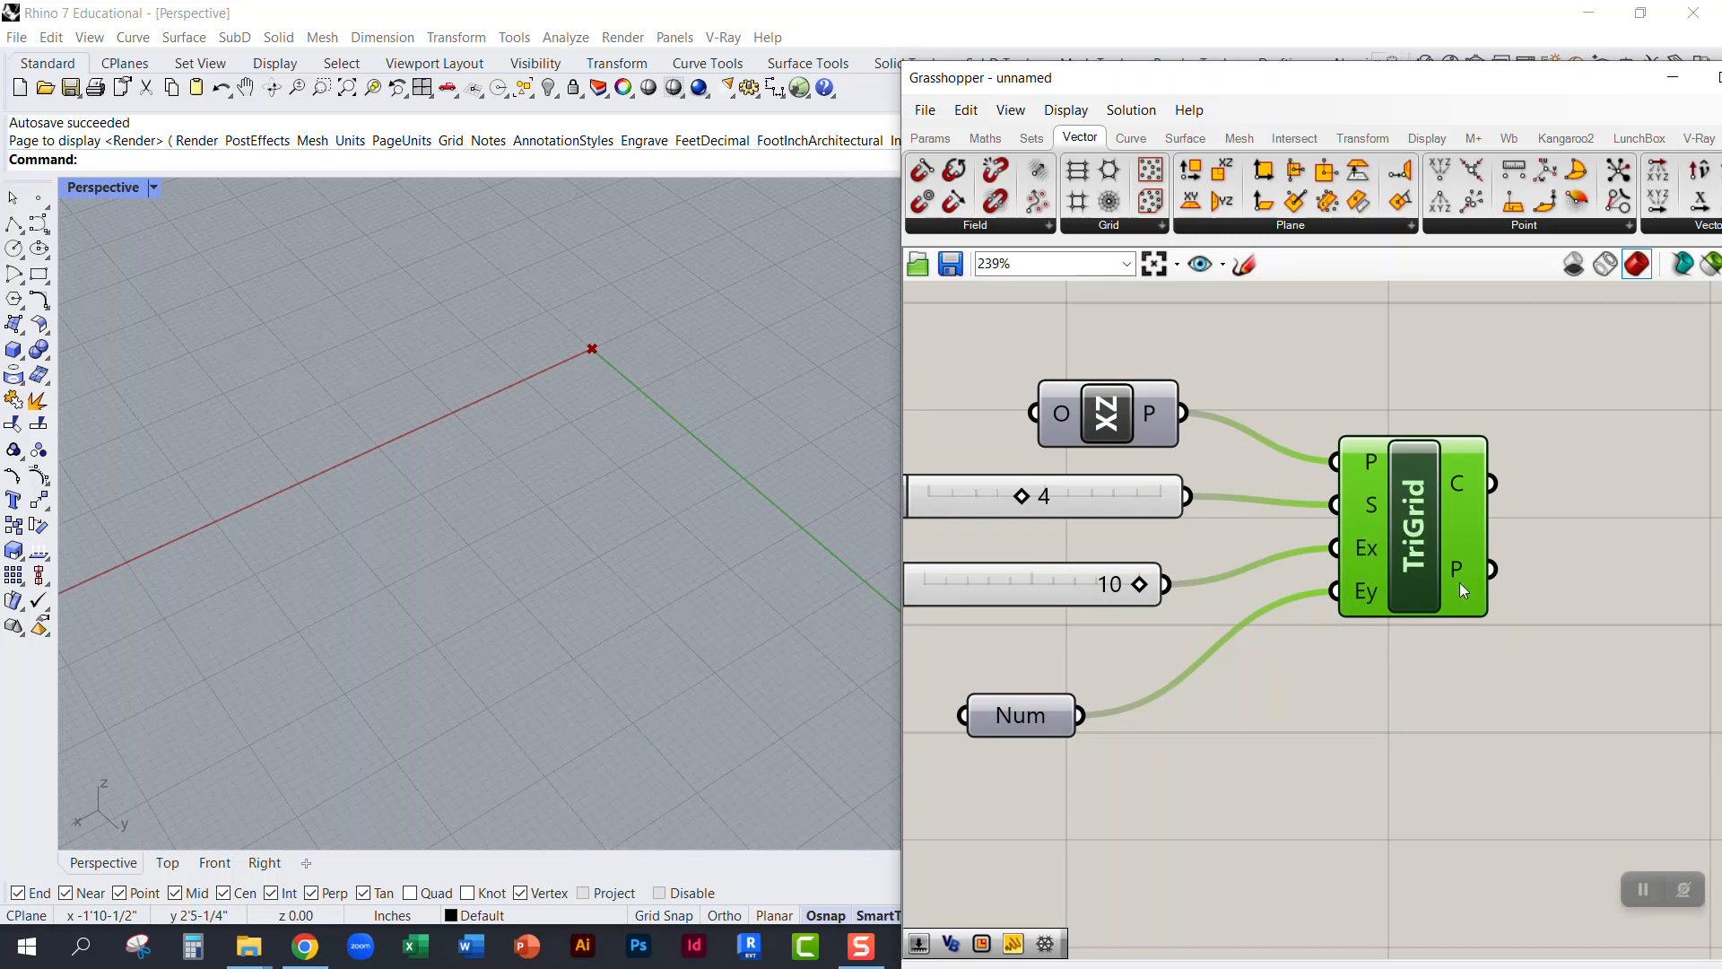
right_click(1419, 597)
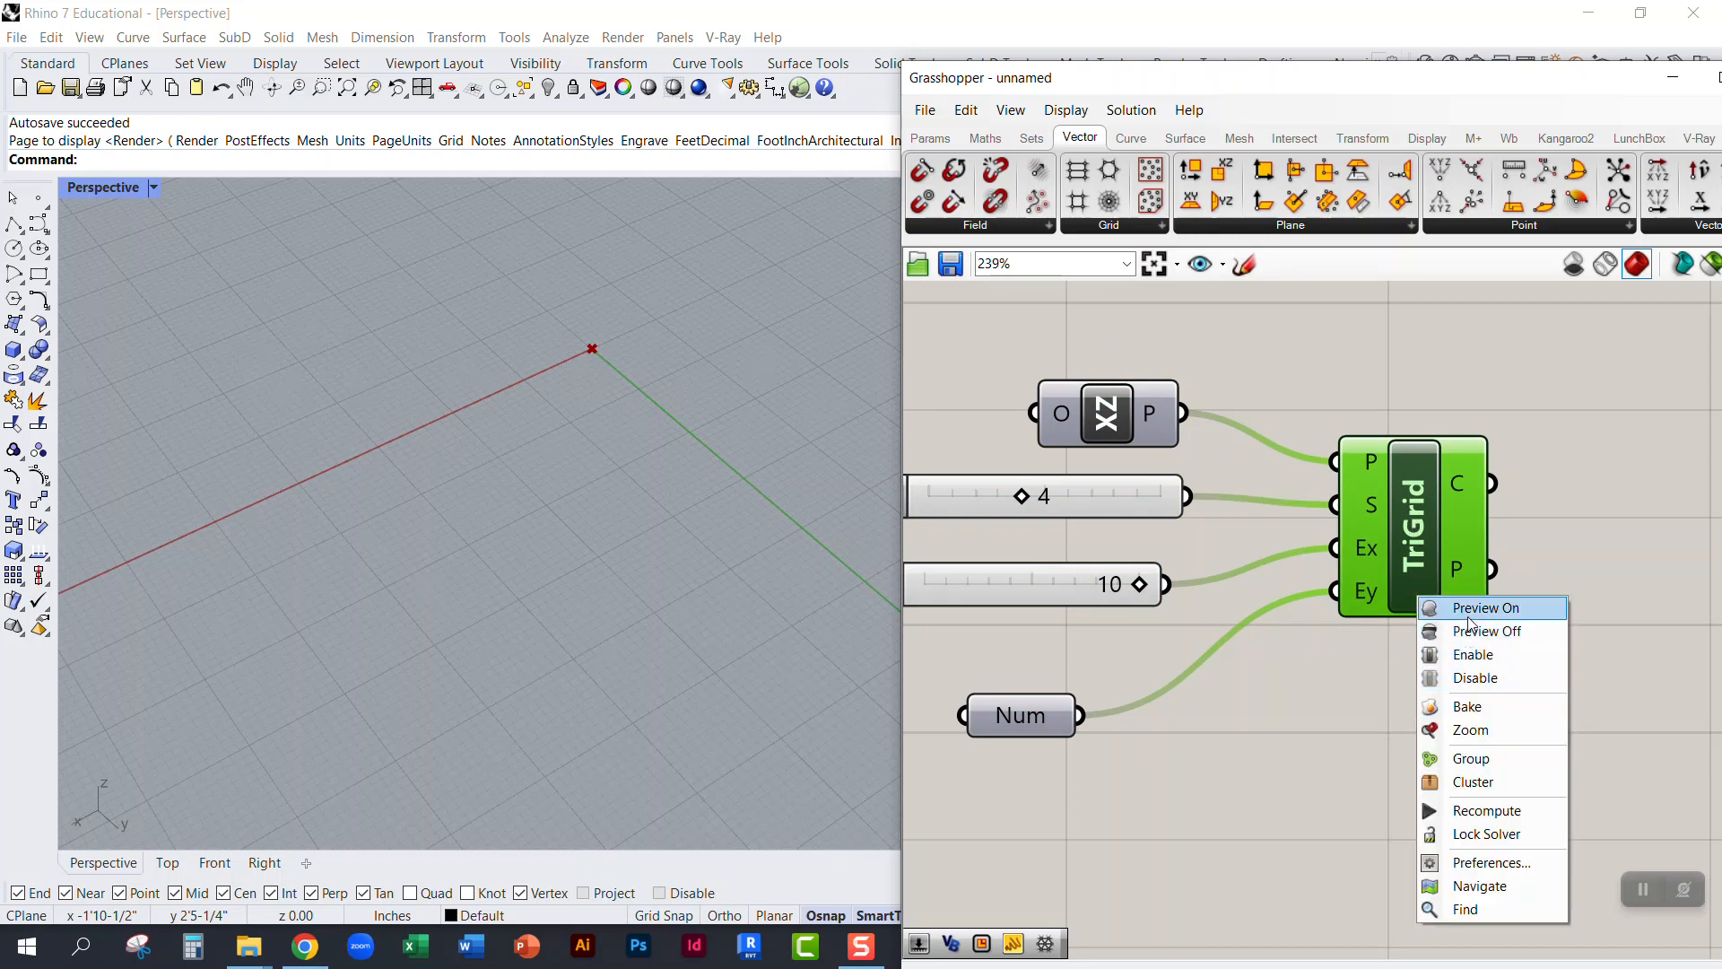
click(1469, 610)
click(1401, 710)
scroll(1313, 705, down, 3)
right_drag(611, 447, 574, 500)
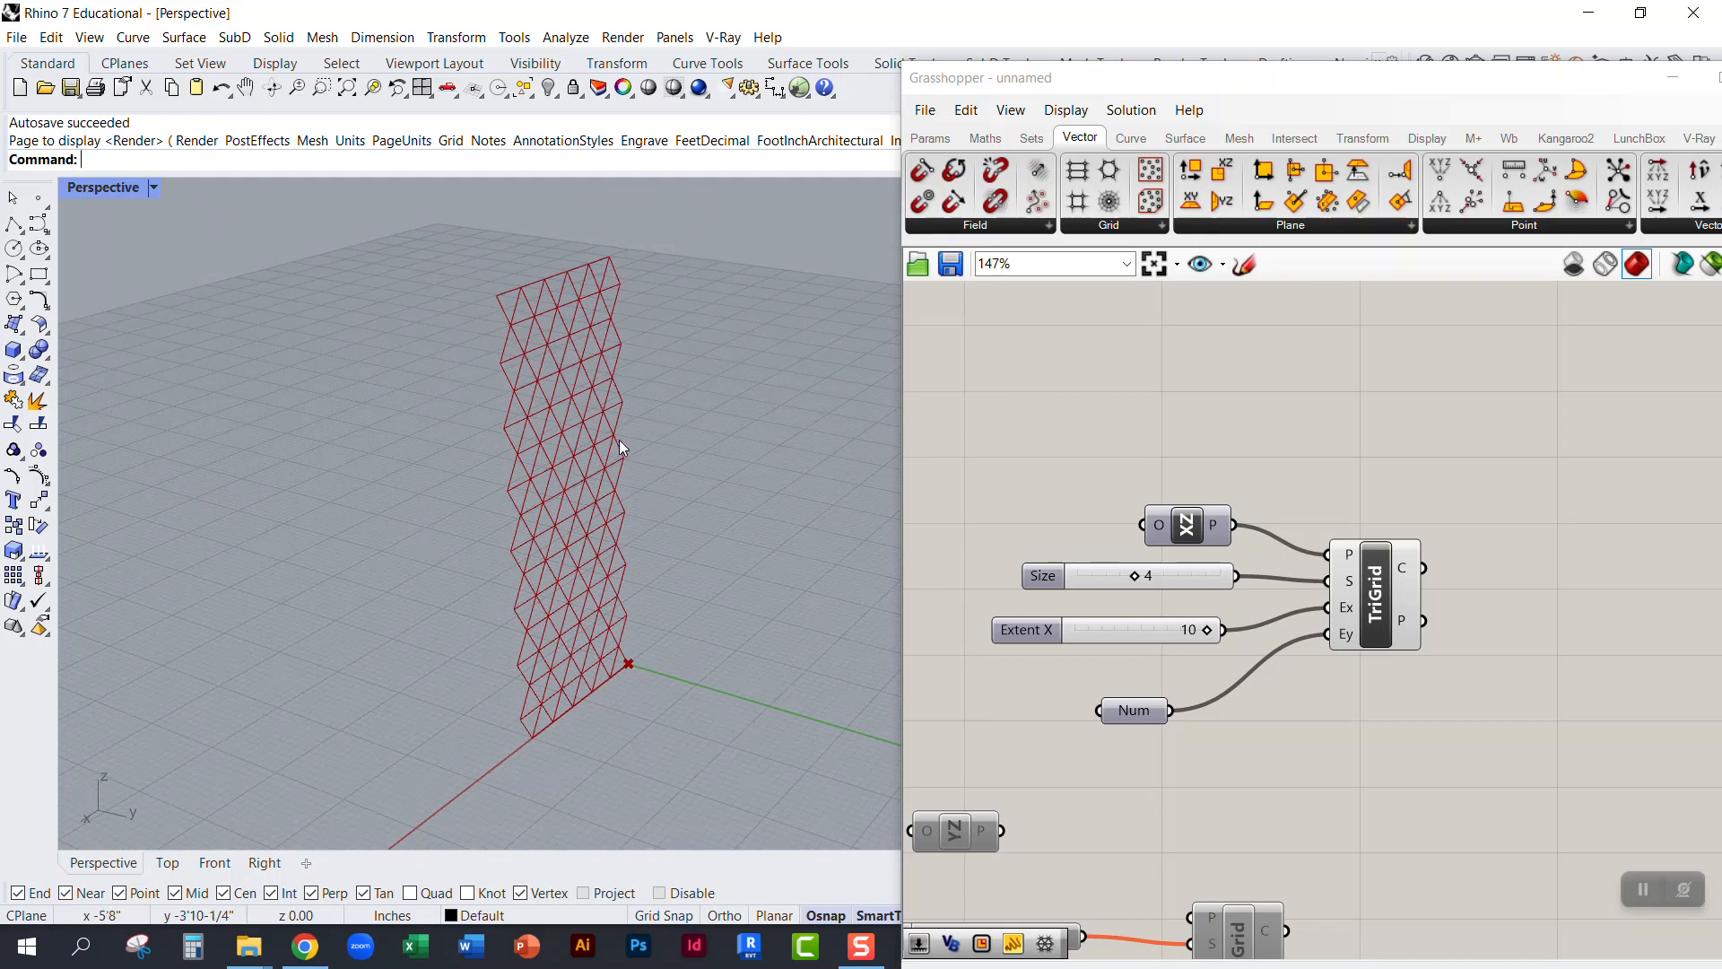
Step: Bake the TriGrid component into the Rhino model and close the Grasshopper window
click(1378, 615)
scroll(1403, 665, up, 3)
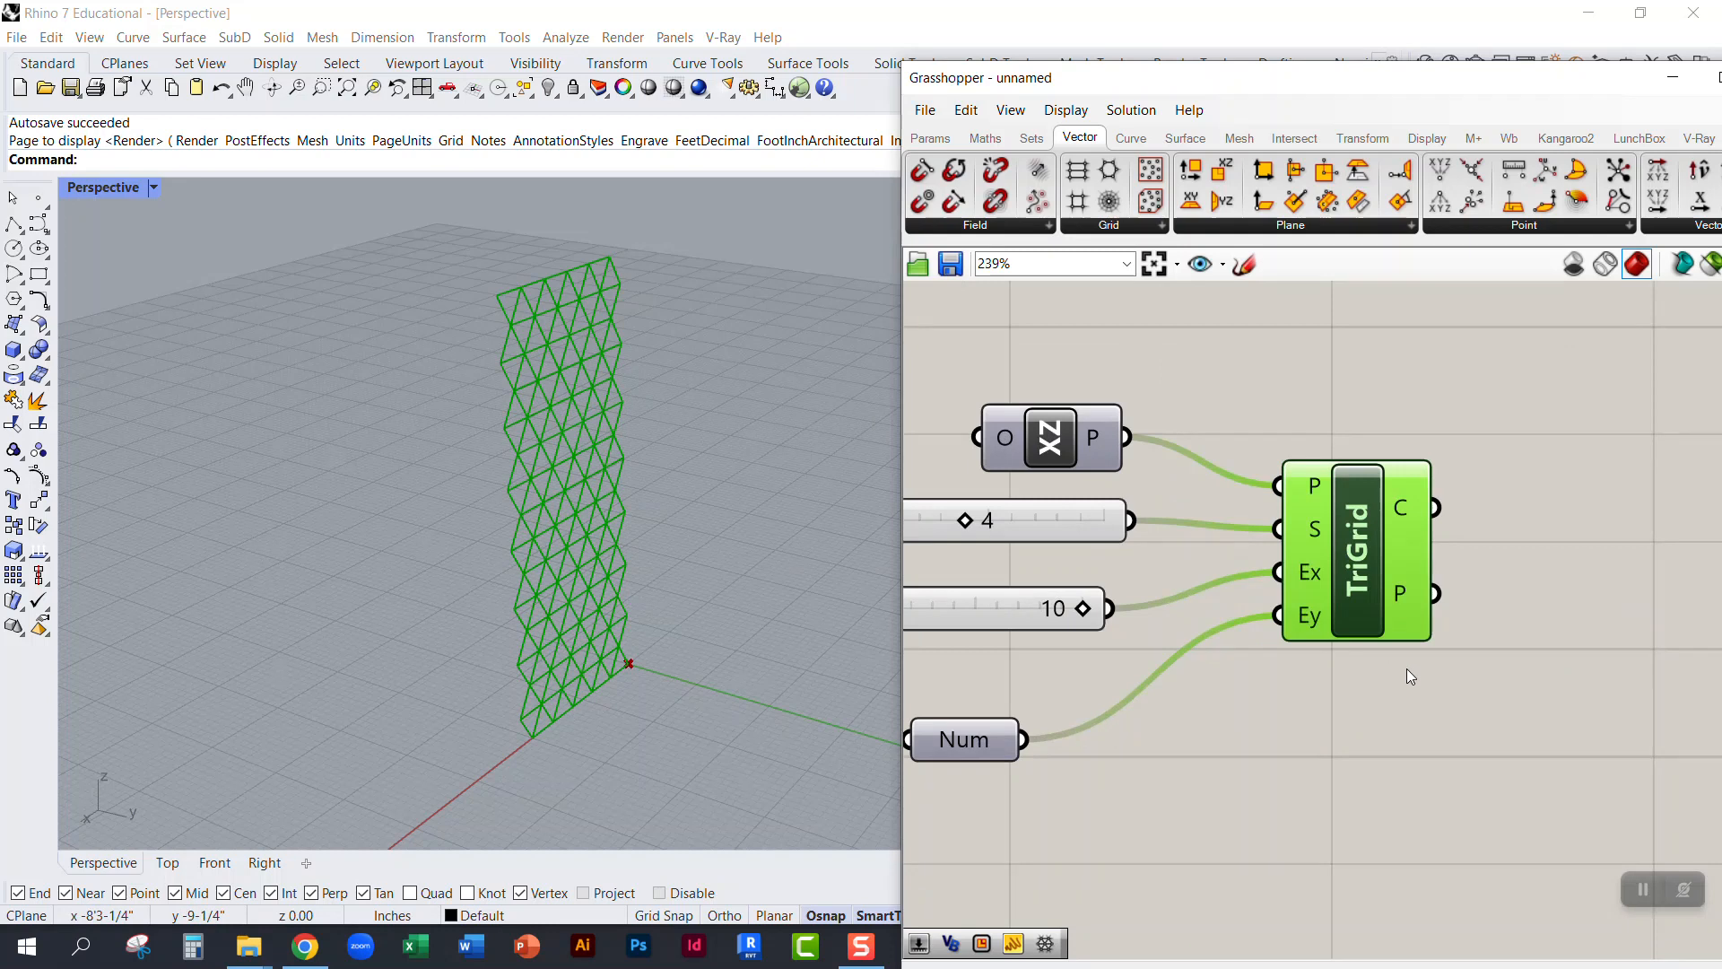
middle_click(1408, 697)
drag(1497, 78, 1108, 105)
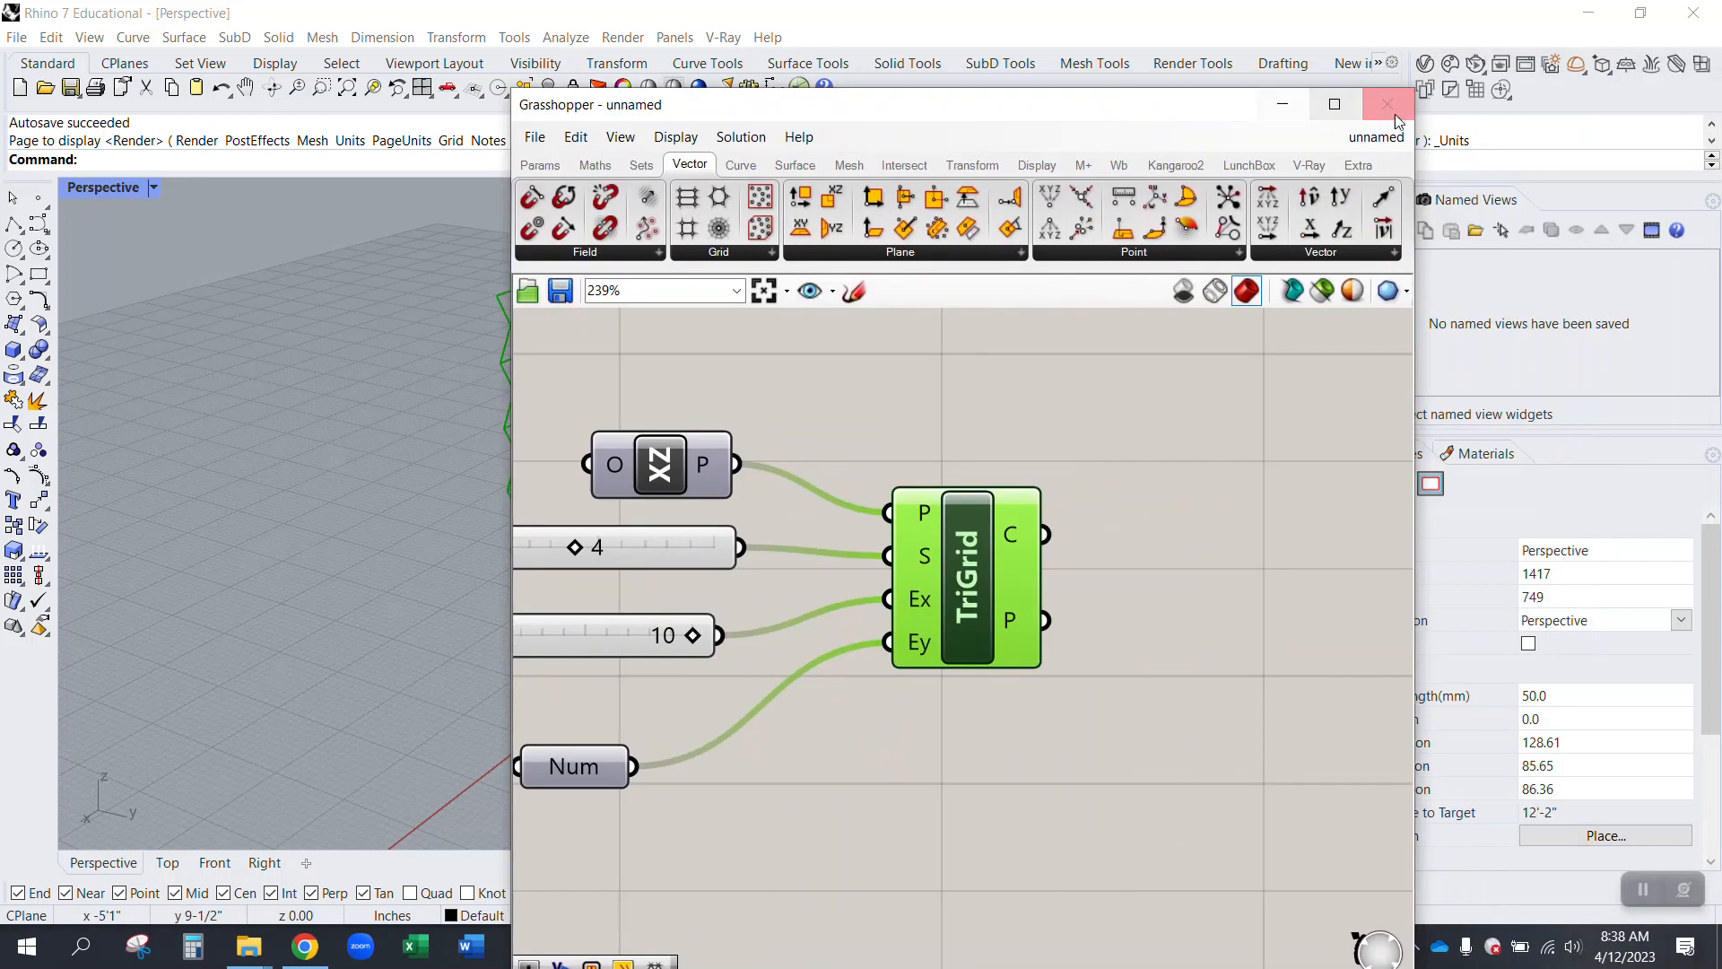
click(1395, 111)
Step: Extrude the triangle at the baked grid's upper corner outward as an open surface with ExtrudeCrv
scroll(610, 294, up, 4)
click(571, 295)
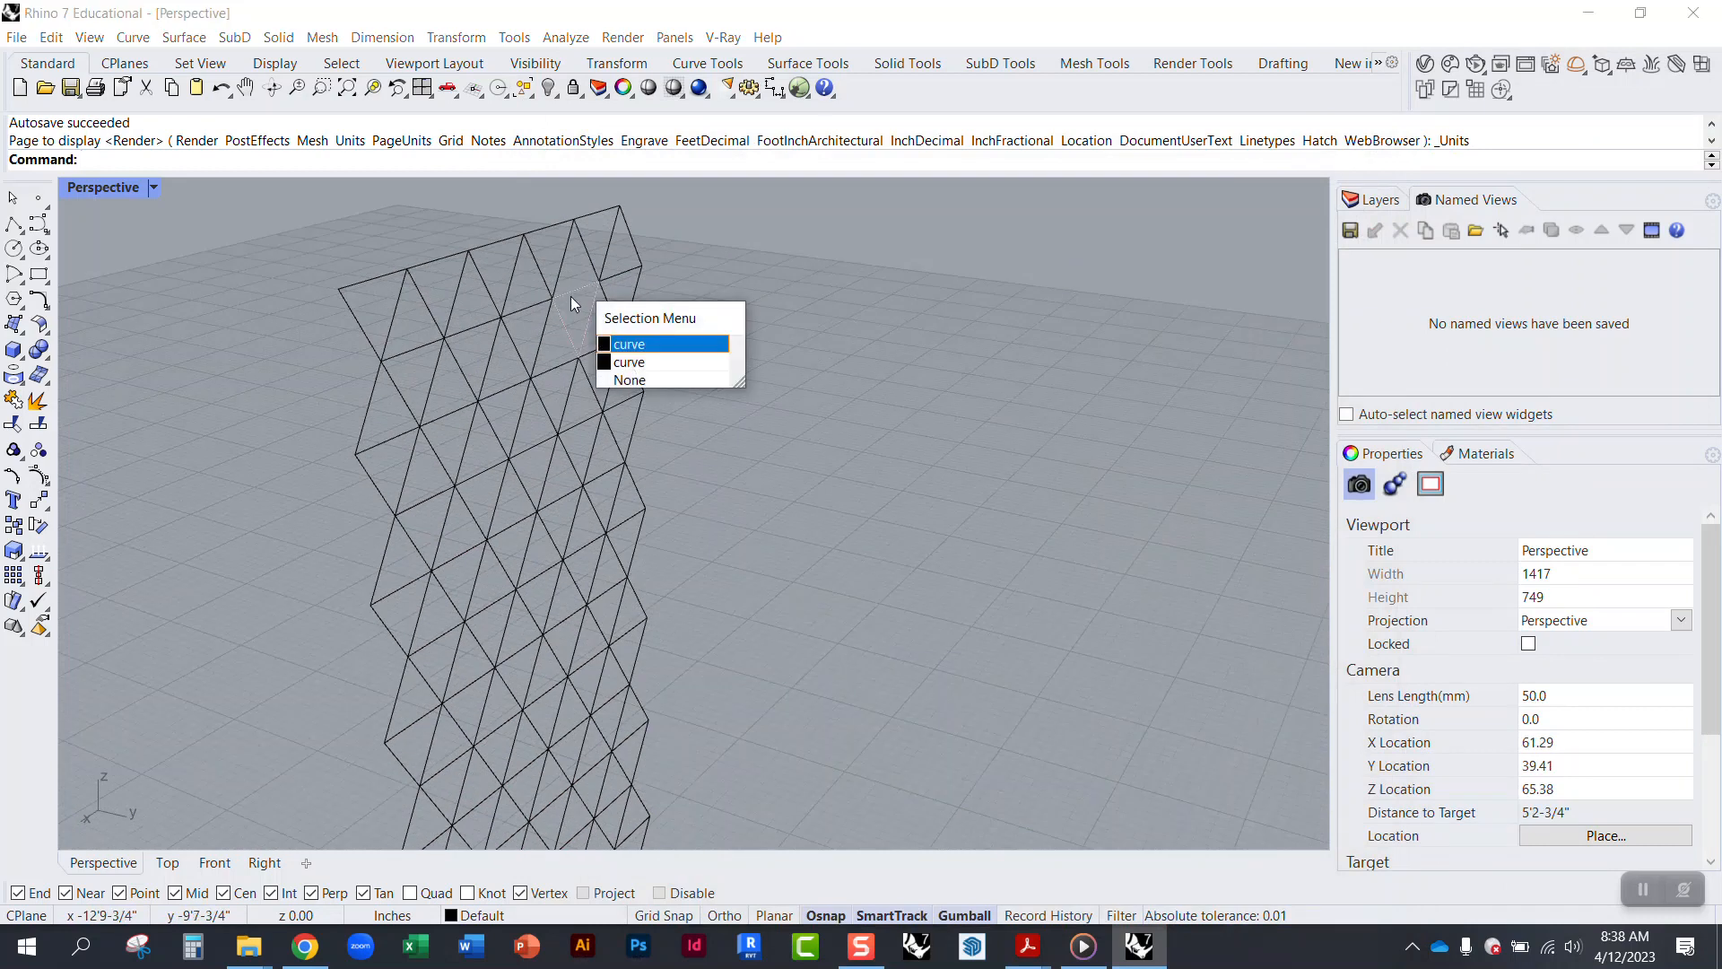
click(626, 364)
scroll(655, 242, up, 3)
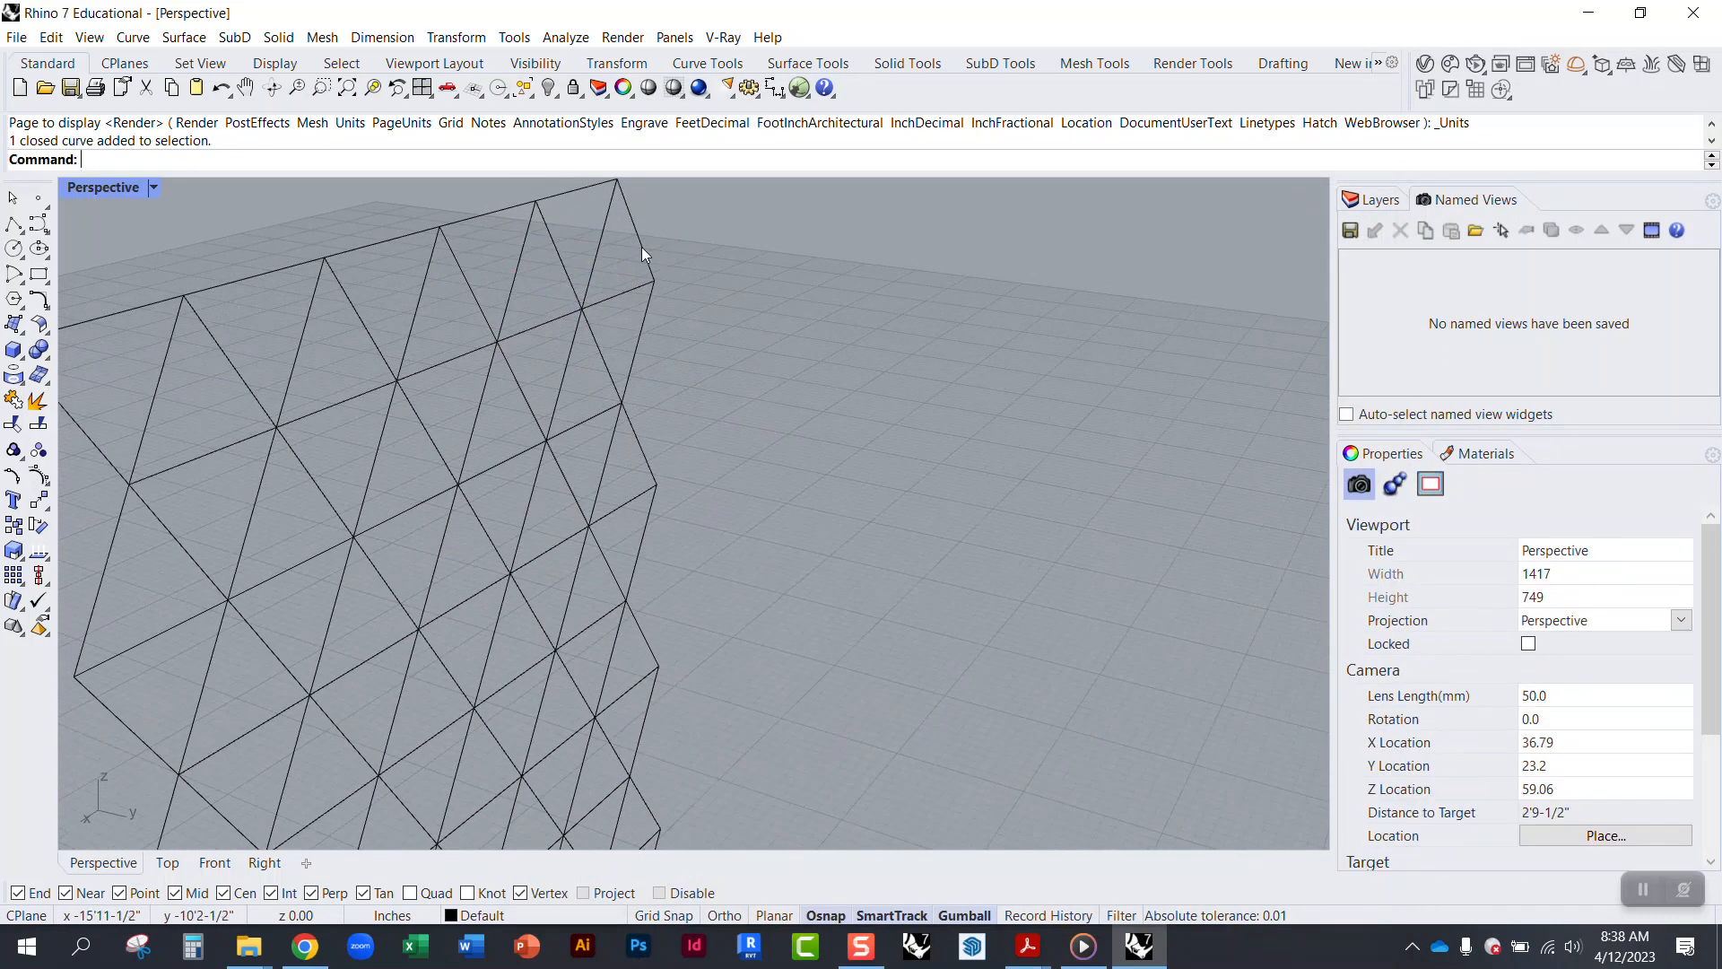
scroll(646, 359, down, 3)
scroll(660, 323, up, 3)
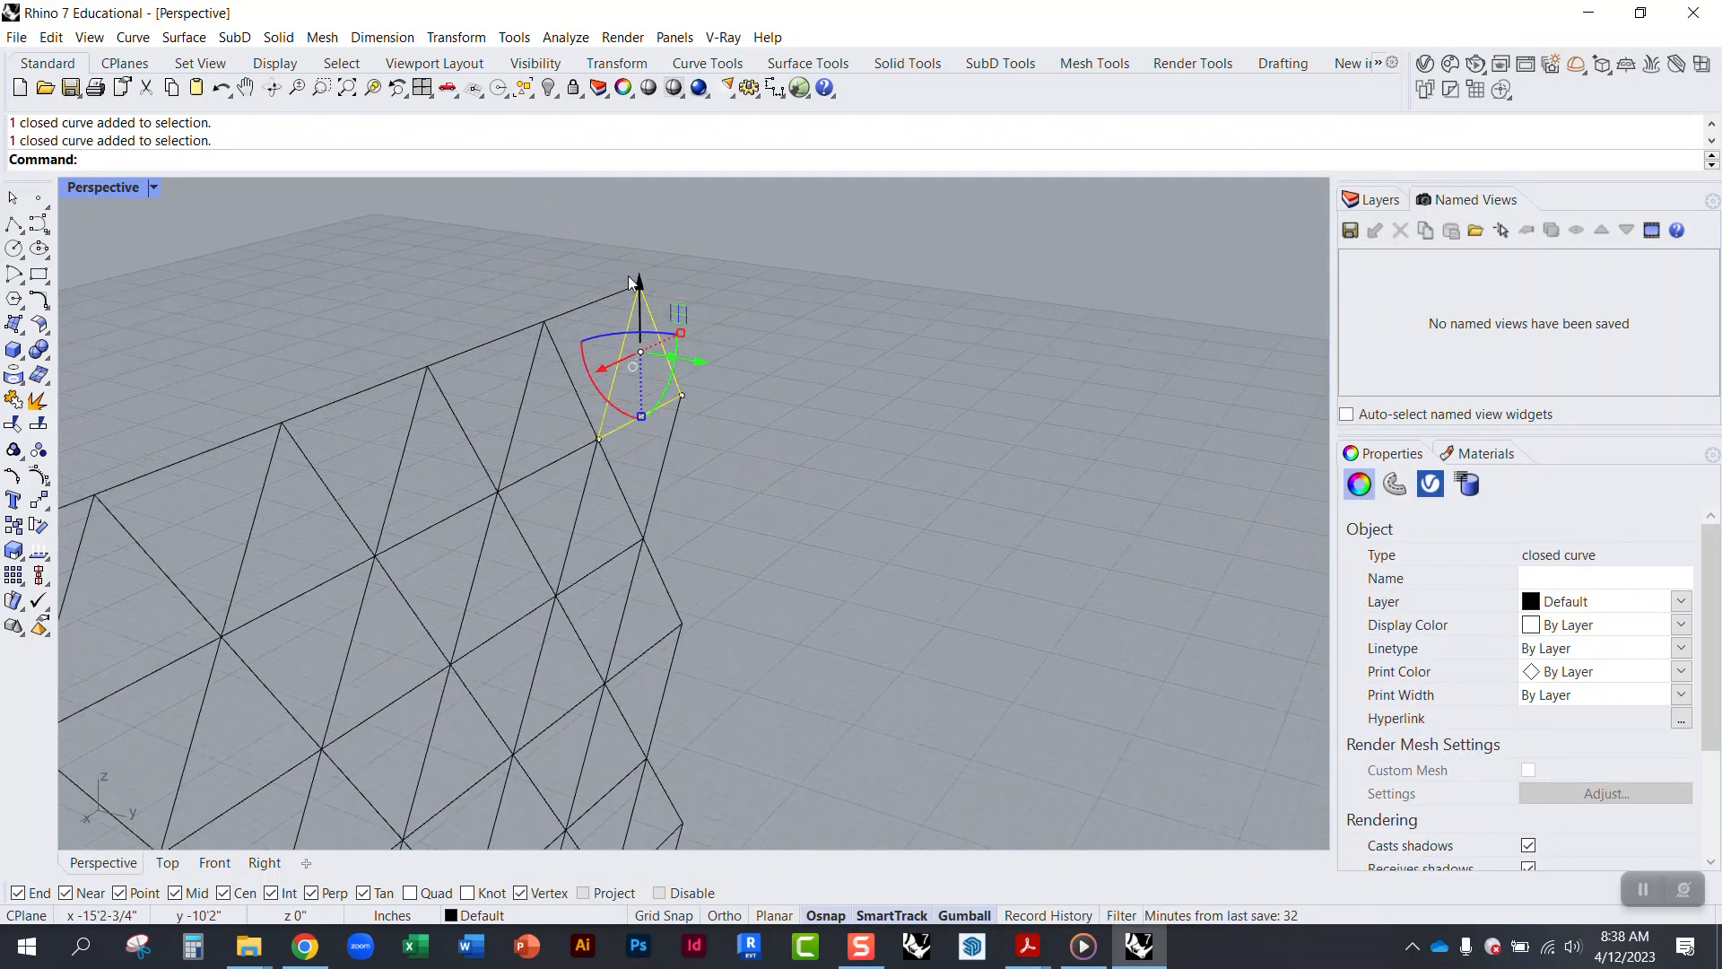
text(Extrud)
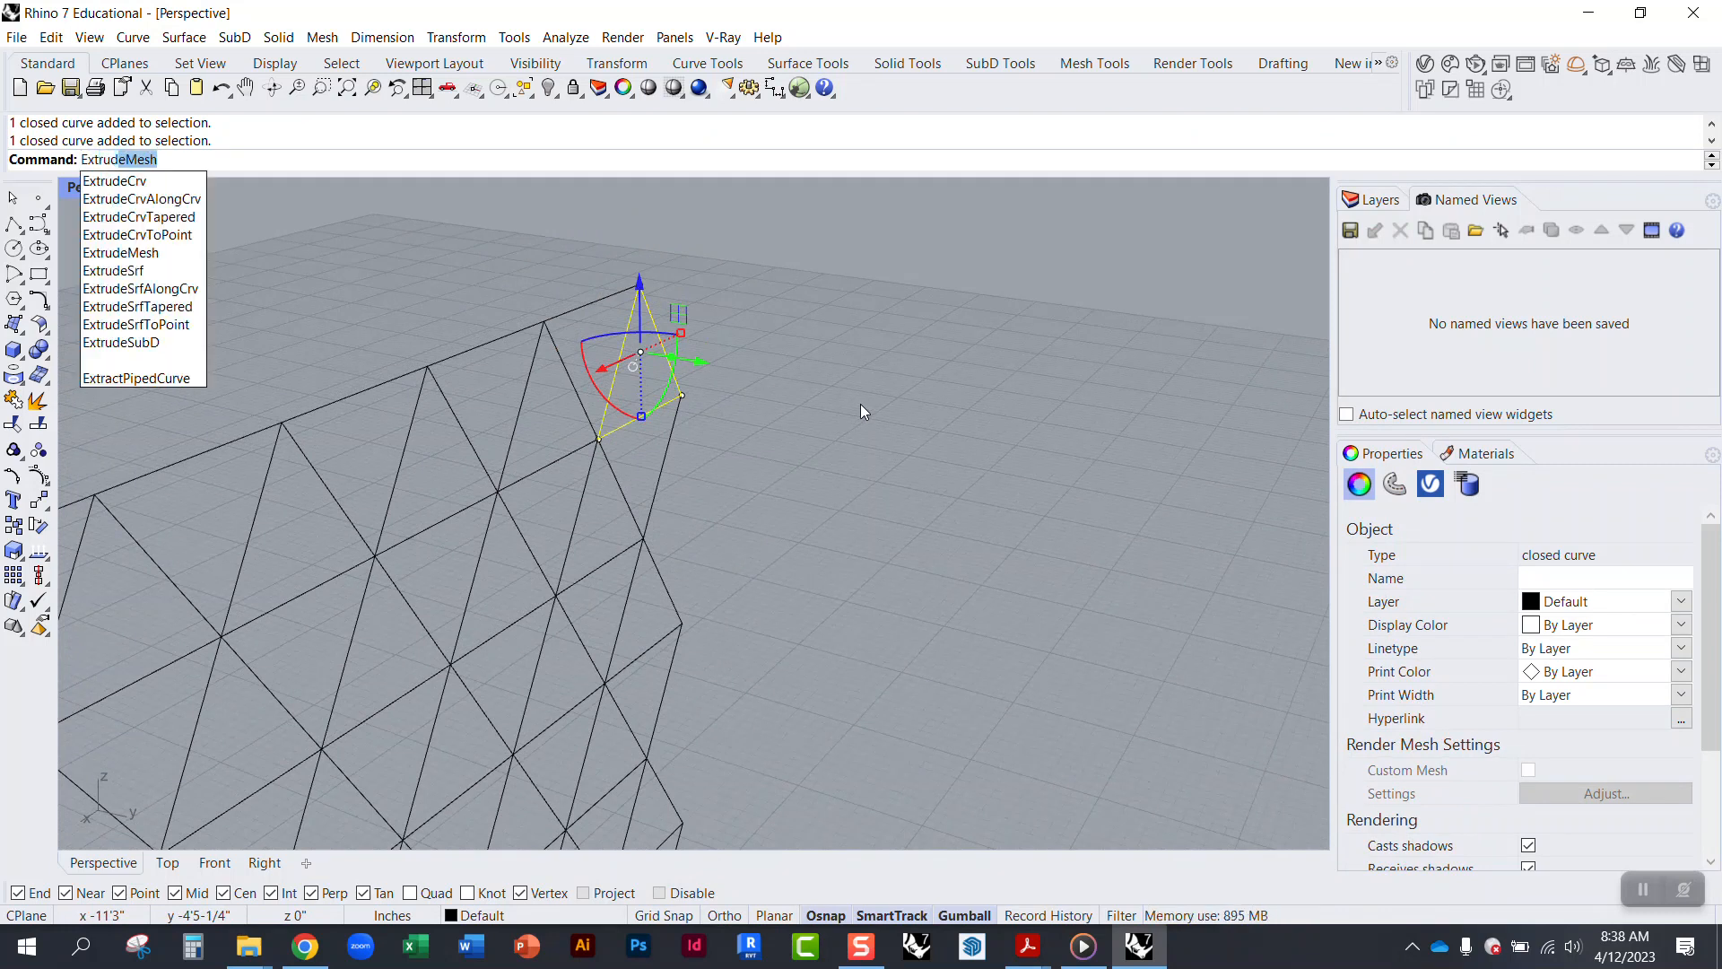
text(ed)
key(BackSpace)
text(Crv)
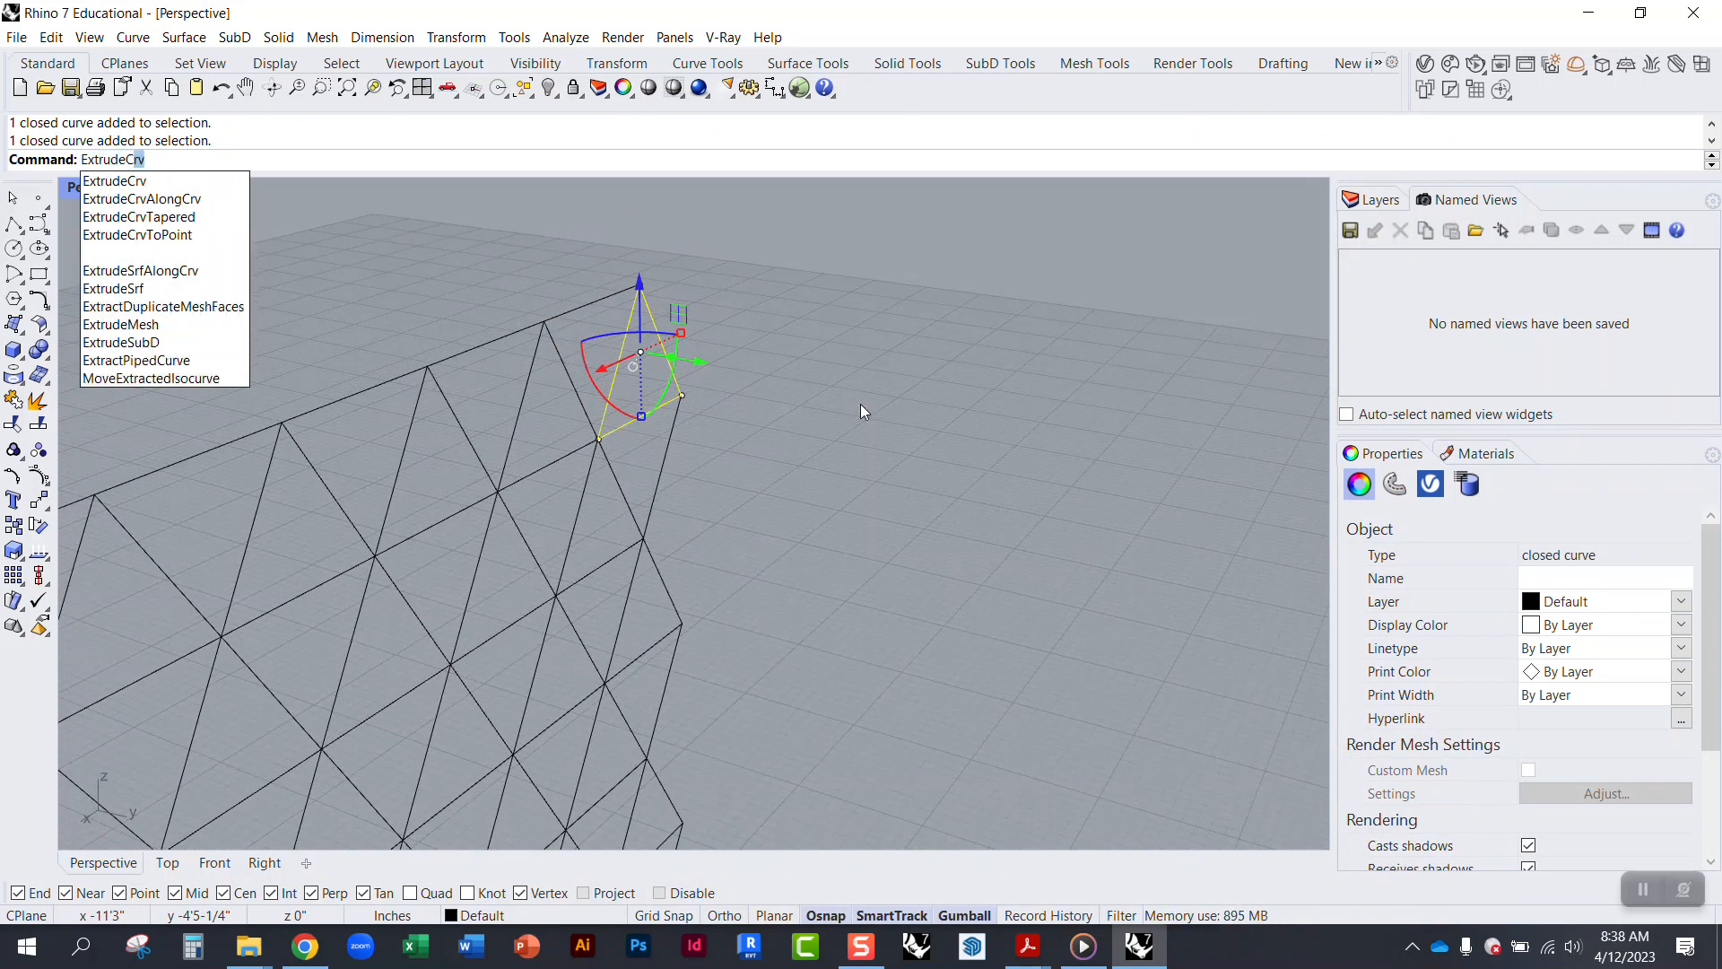
key(Return)
click(899, 494)
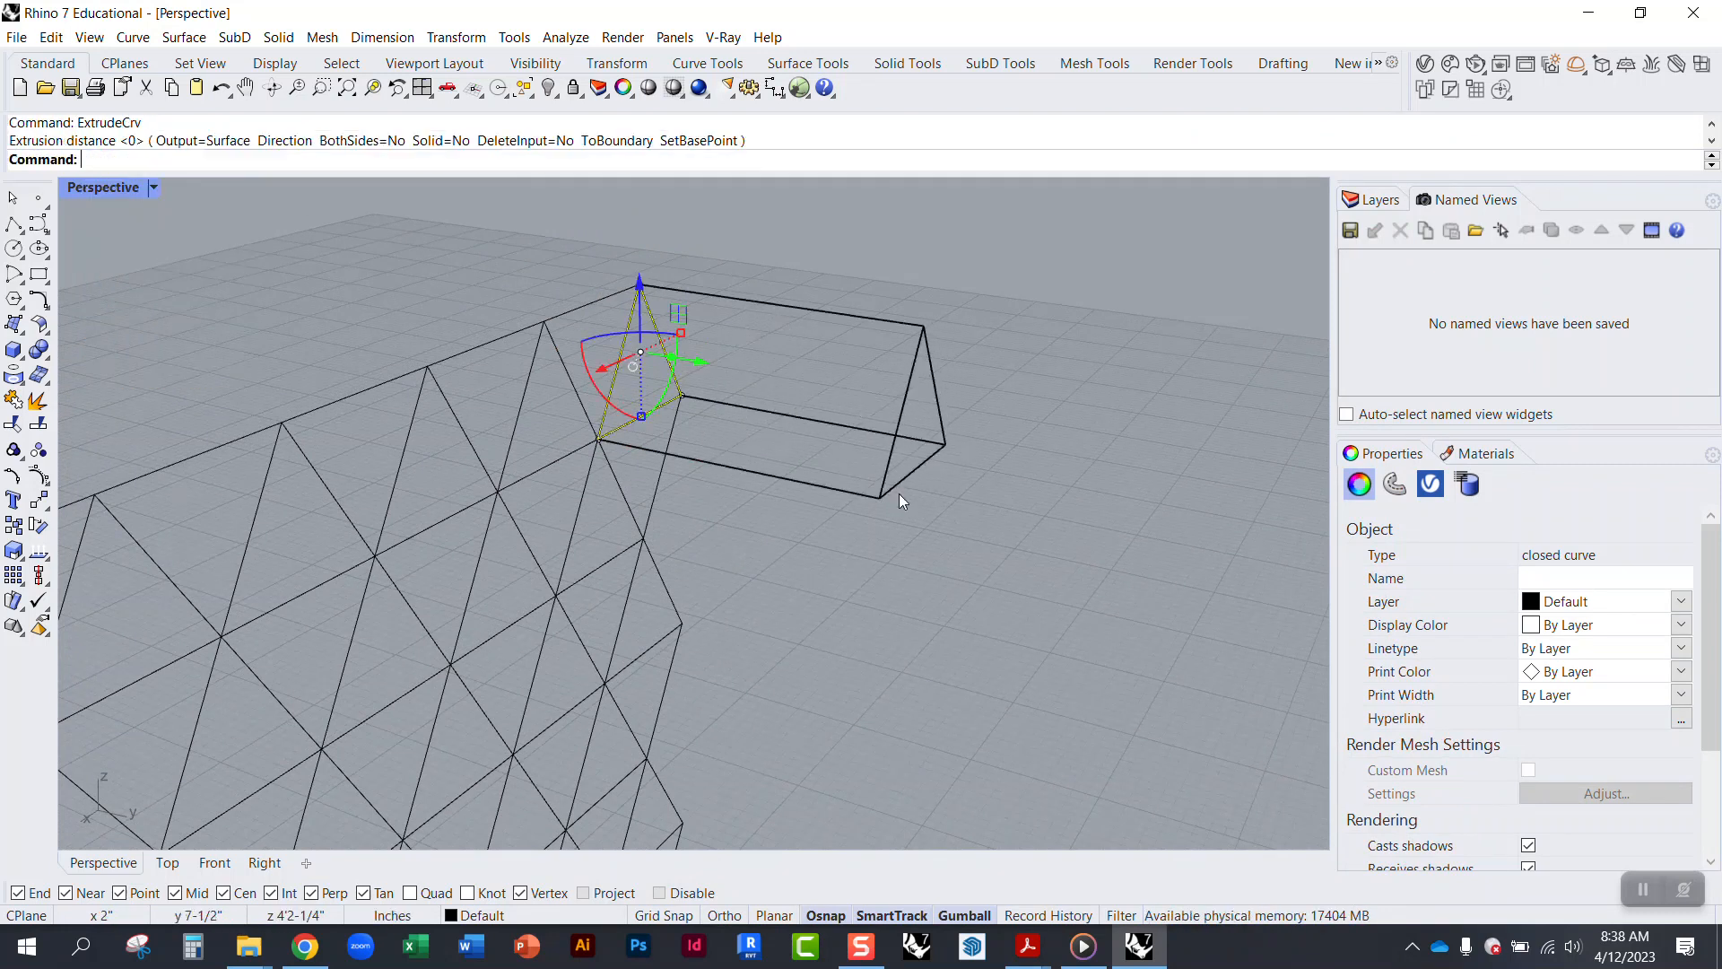
Step: Switch the Perspective viewport to the Shaded display mode
click(113, 192)
click(201, 254)
click(276, 267)
scroll(628, 424, down, 2)
Step: Move the triangle just below the extruded one out of the grid's plane
right_drag(627, 423, 682, 509)
click(677, 511)
click(734, 568)
right_drag(736, 574, 774, 592)
drag(640, 479, 820, 574)
click(783, 585)
right_drag(782, 585, 523, 523)
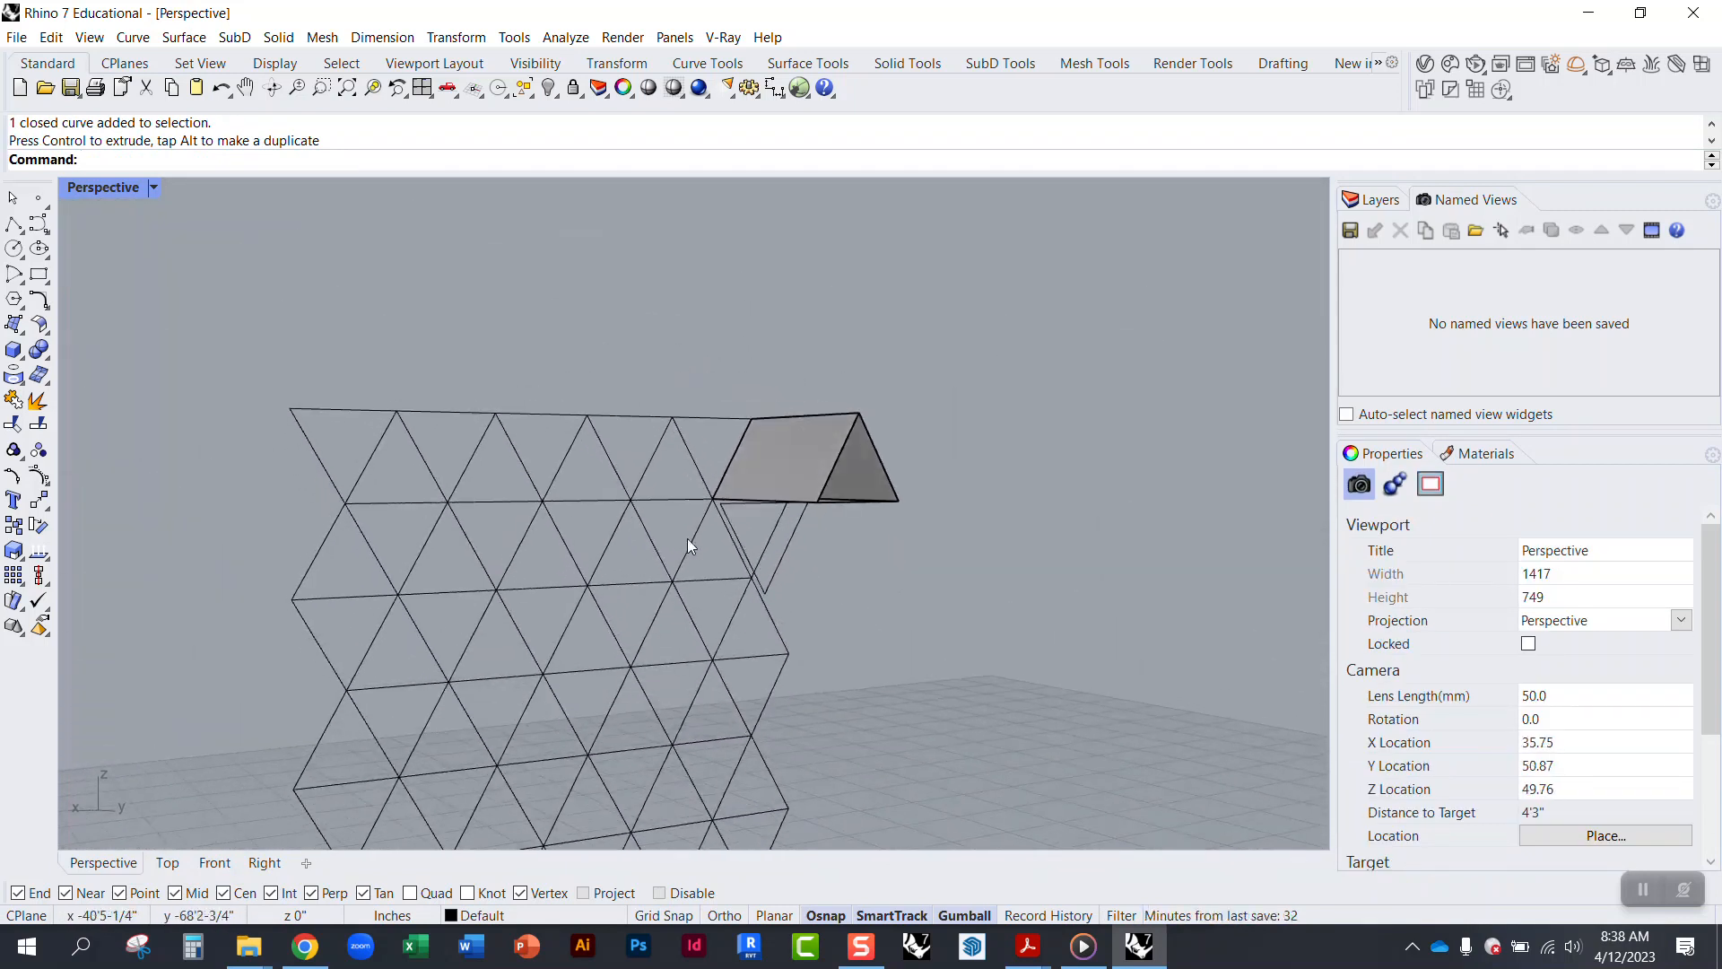
scroll(687, 538, up, 6)
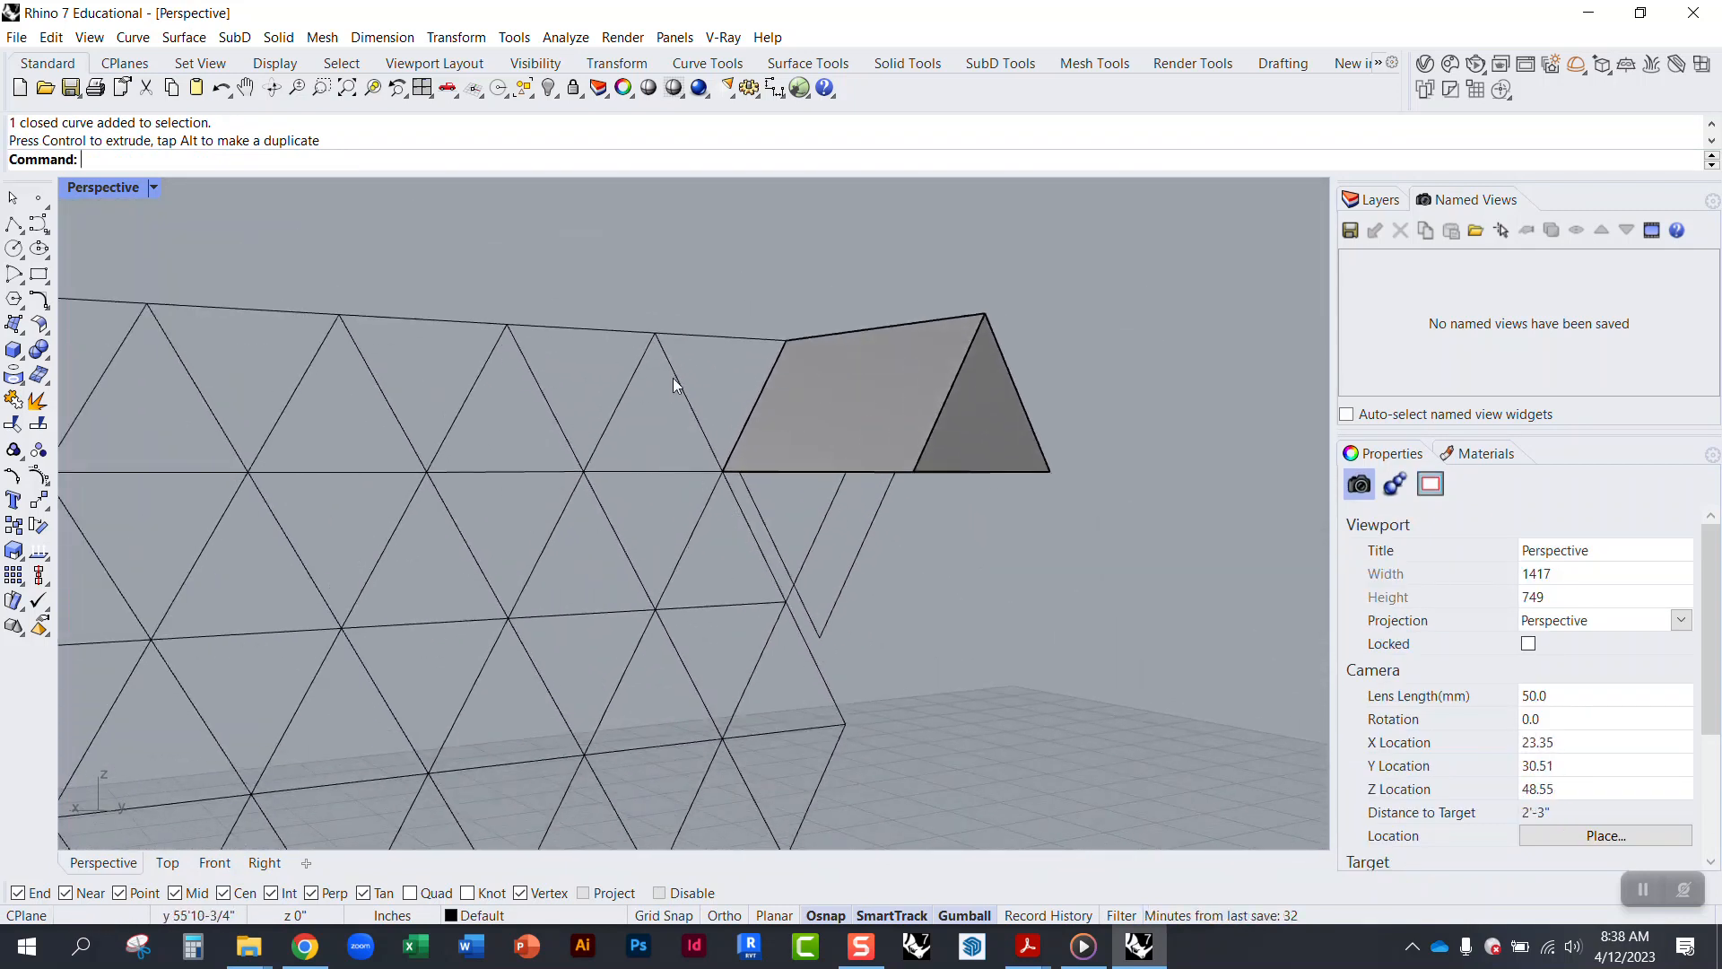
right_drag(611, 364, 837, 519)
scroll(837, 519, down, 4)
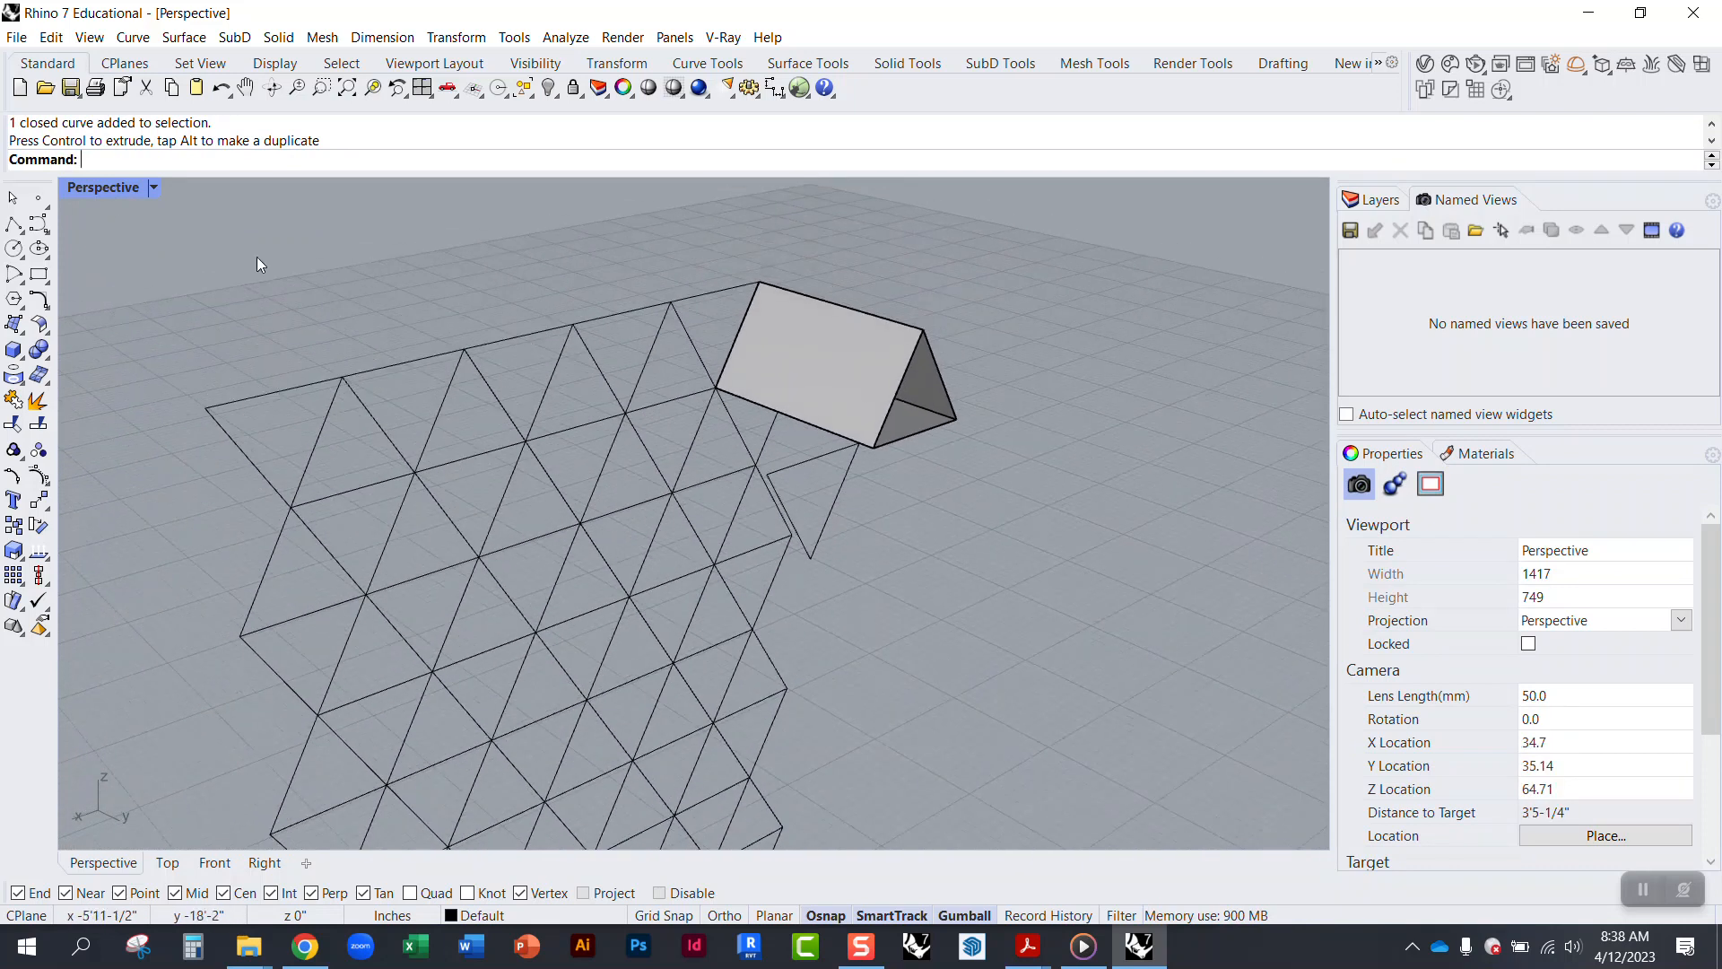
Step: Save the Rhino model on the Desktop as test 2
click(70, 87)
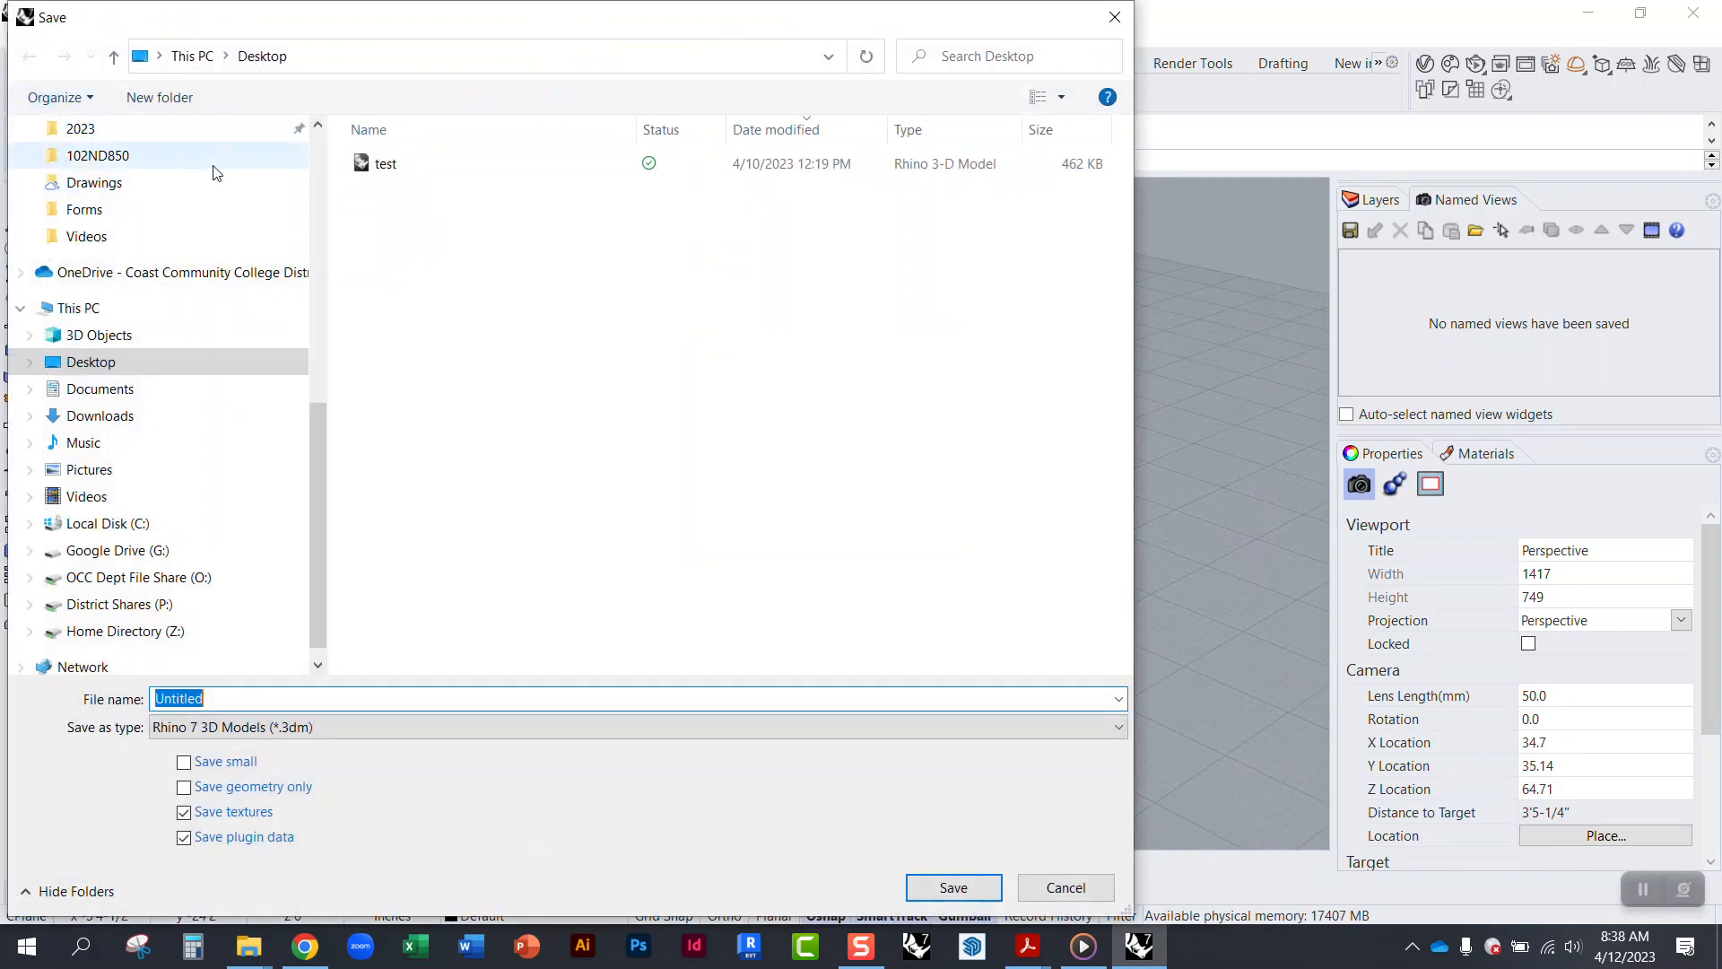
text(test 2)
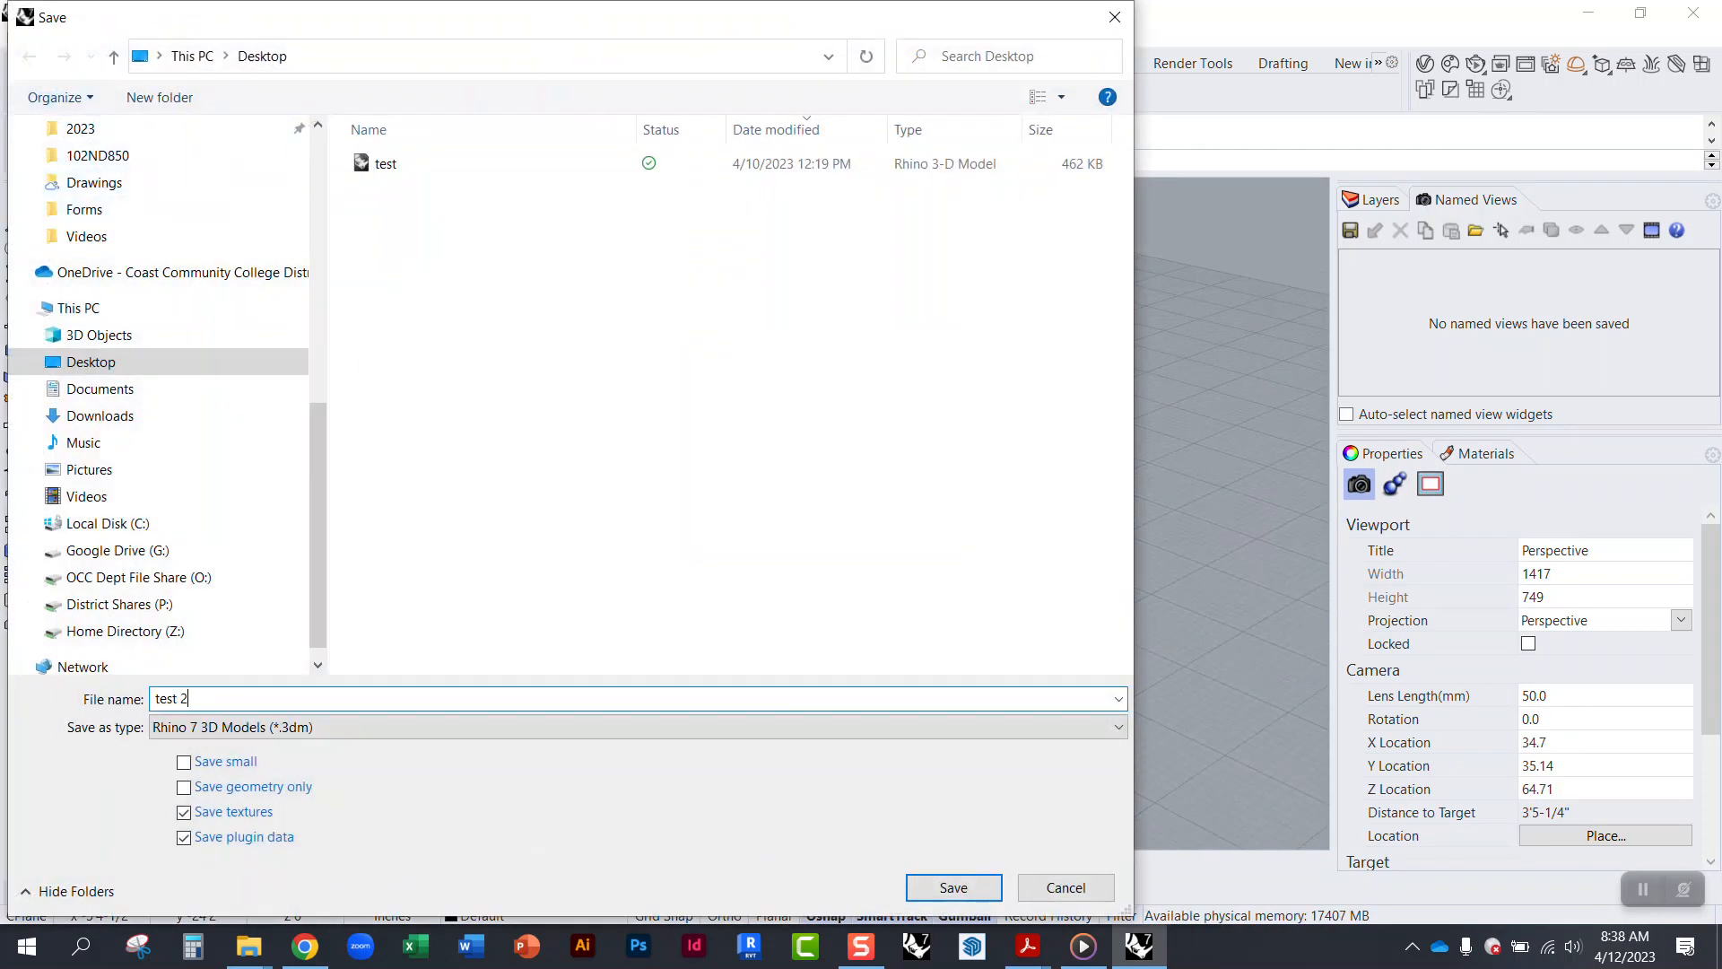
click(920, 887)
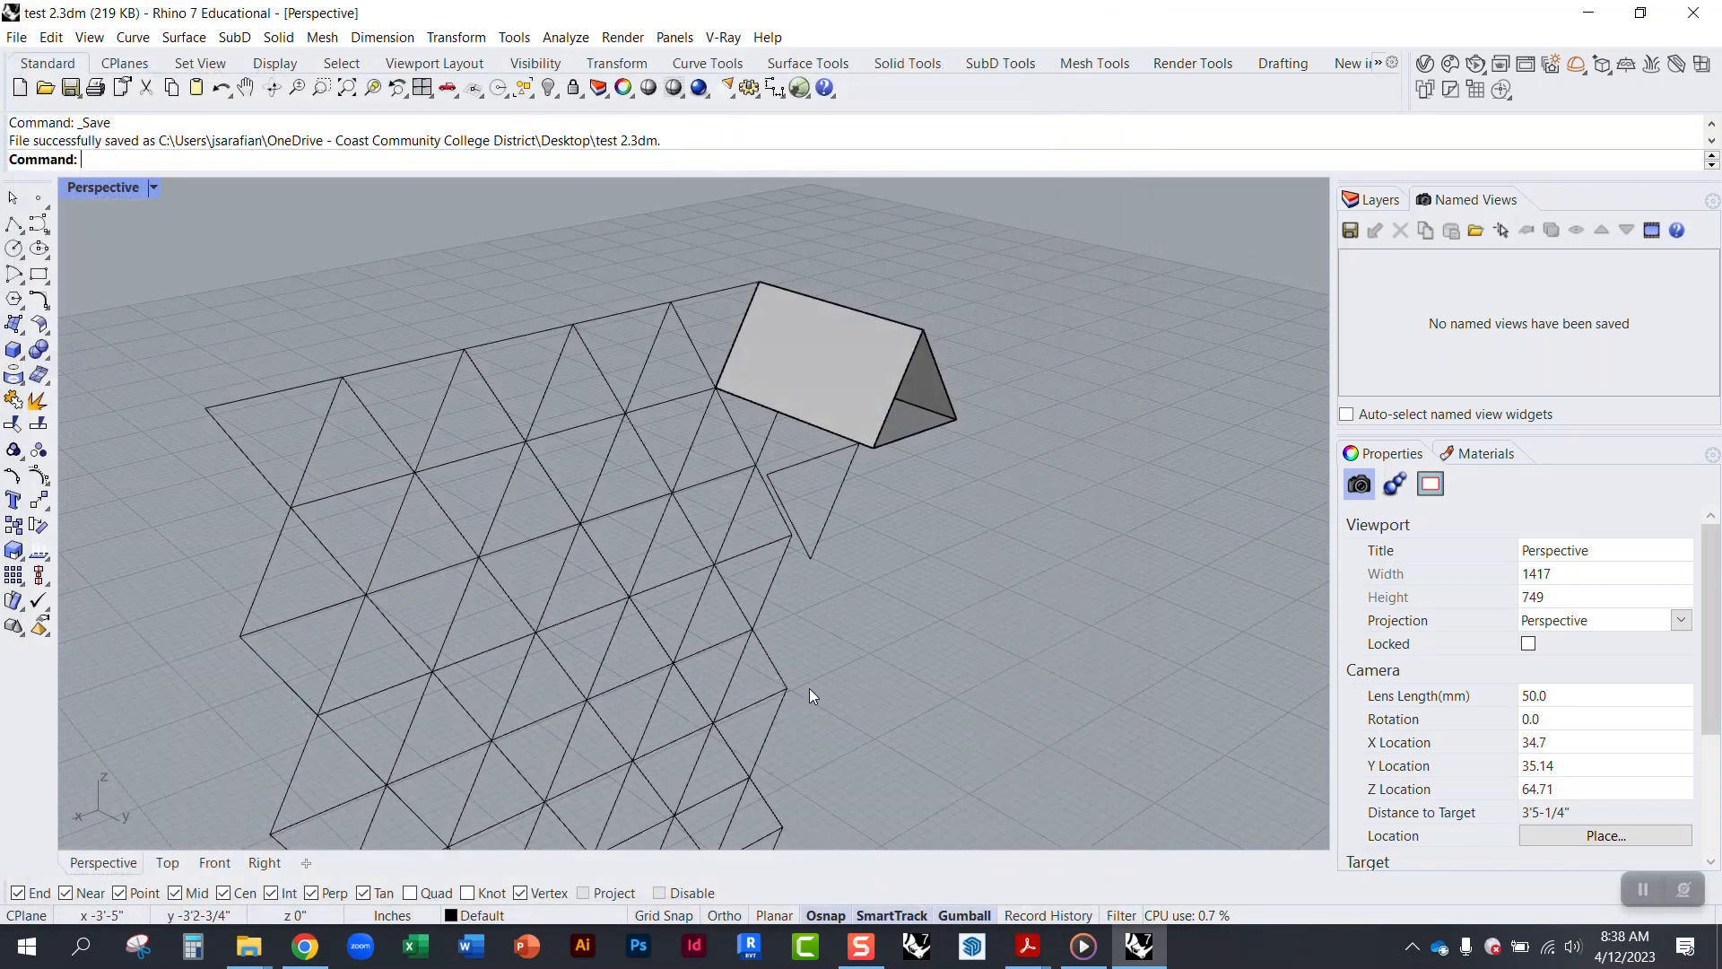
Step: Reopen Grasshopper and save its definition on the Desktop as test 2
text(Grasshopper)
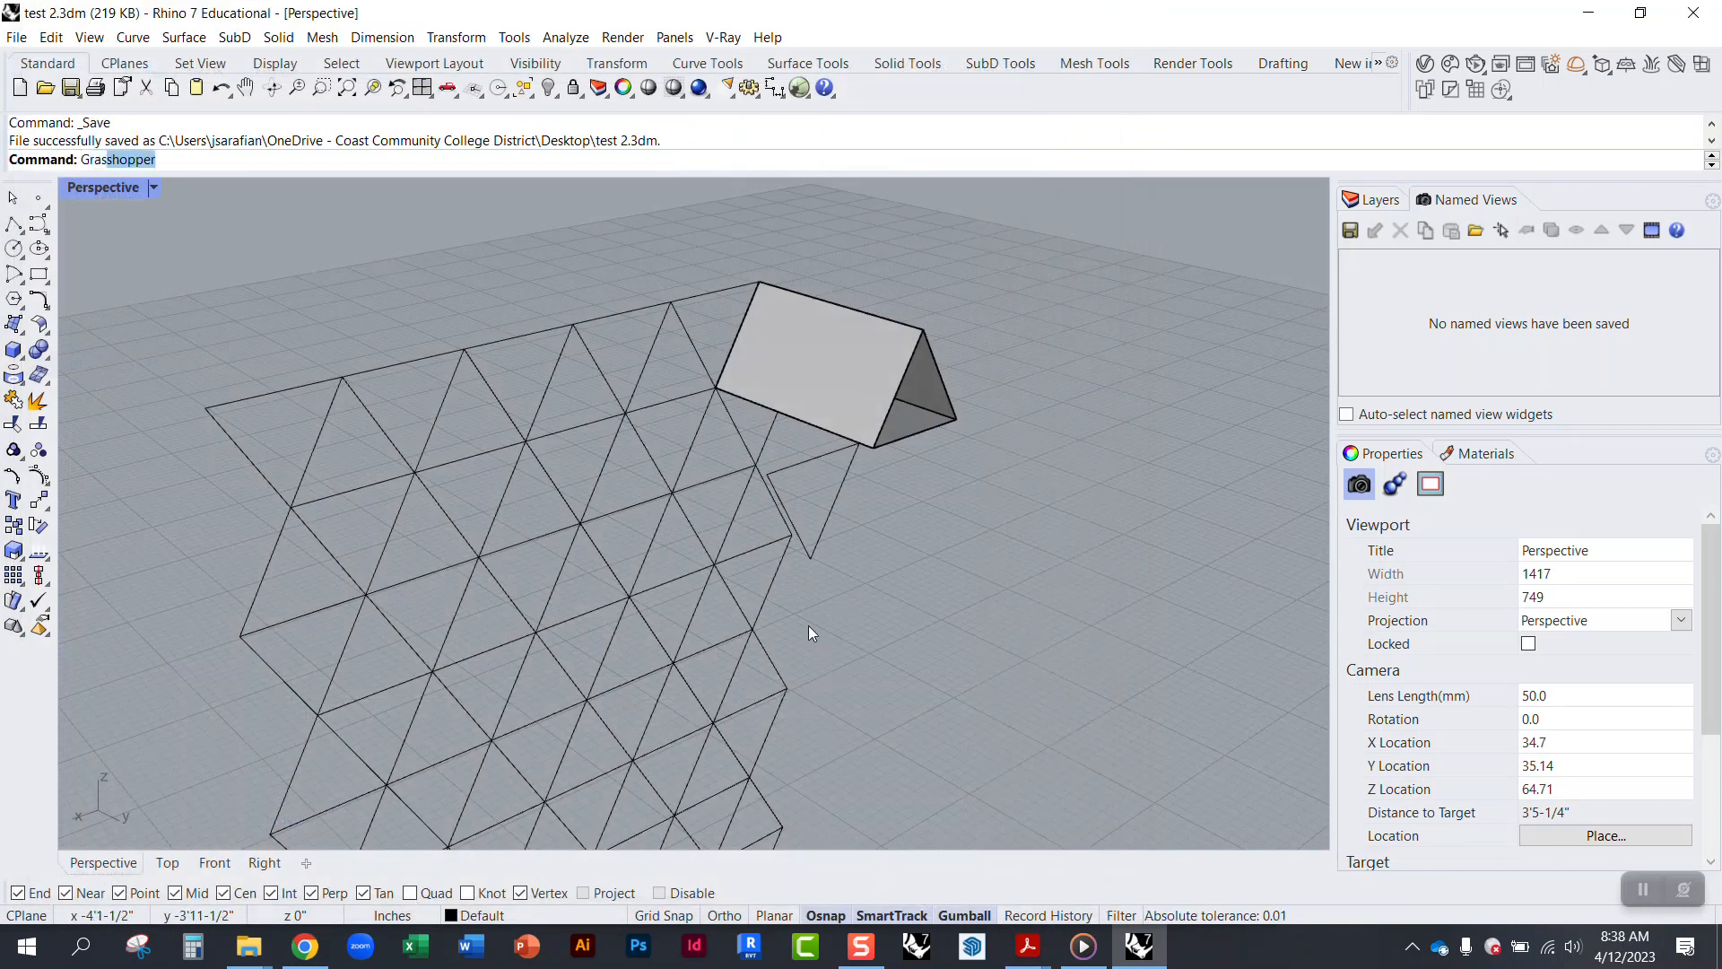
key(Return)
right_drag(878, 362, 1013, 422)
click(560, 241)
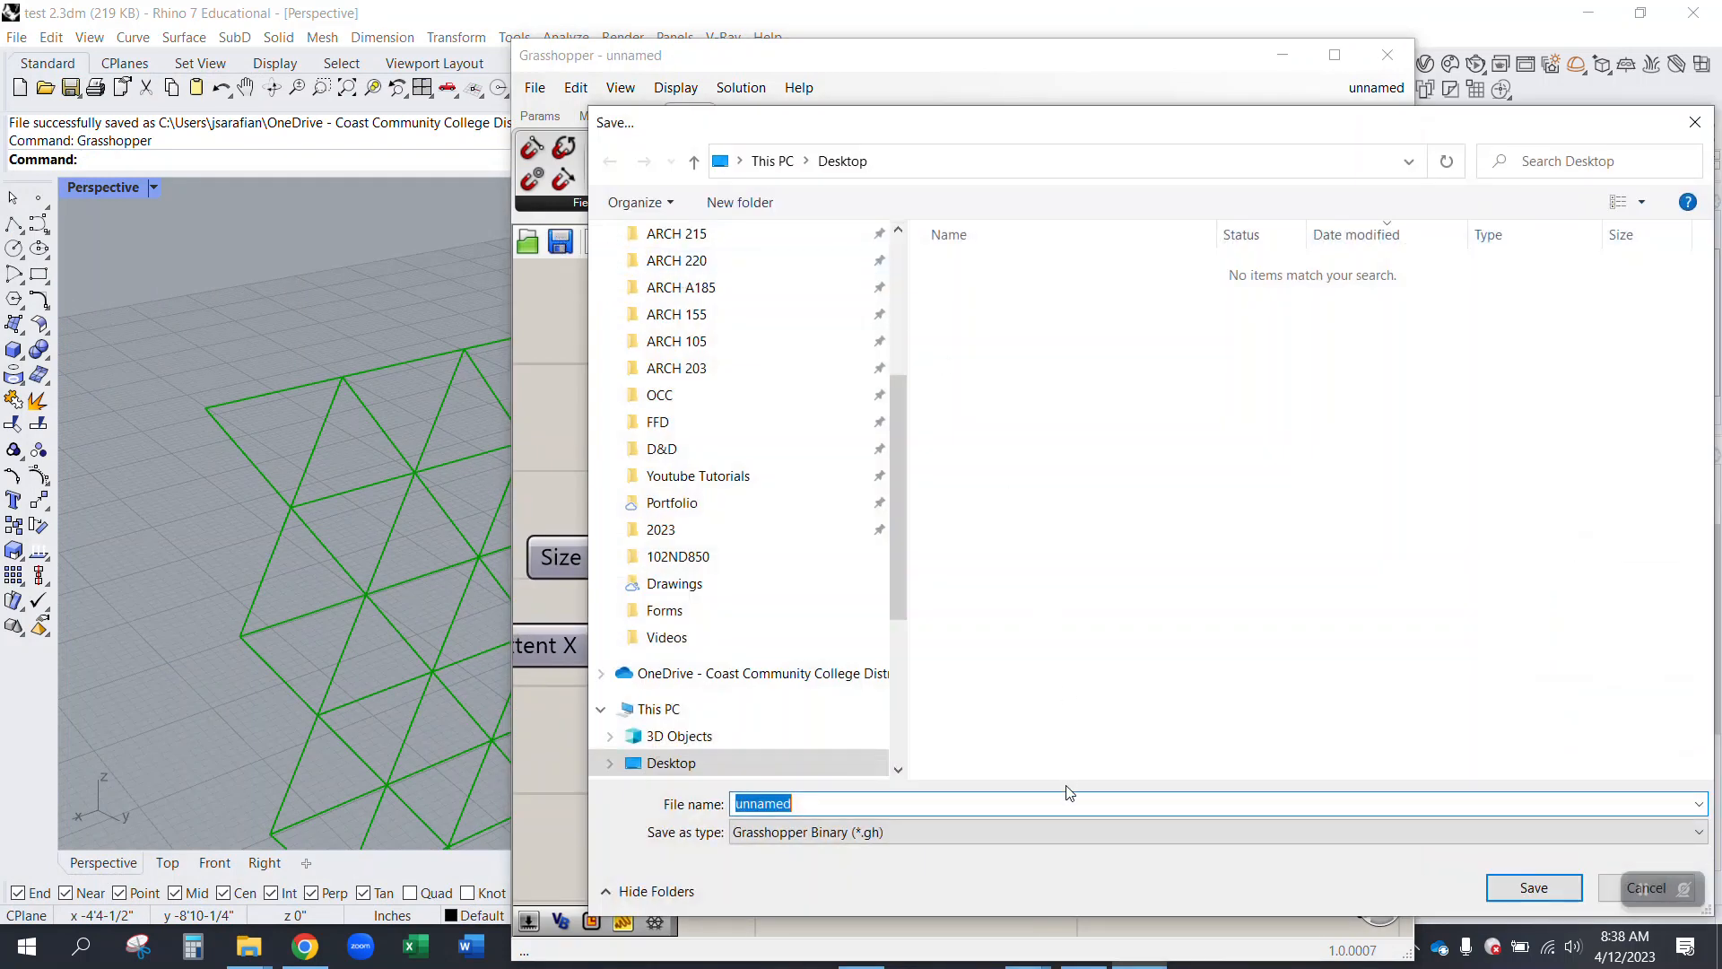
text(test 2)
click(1510, 890)
click(941, 443)
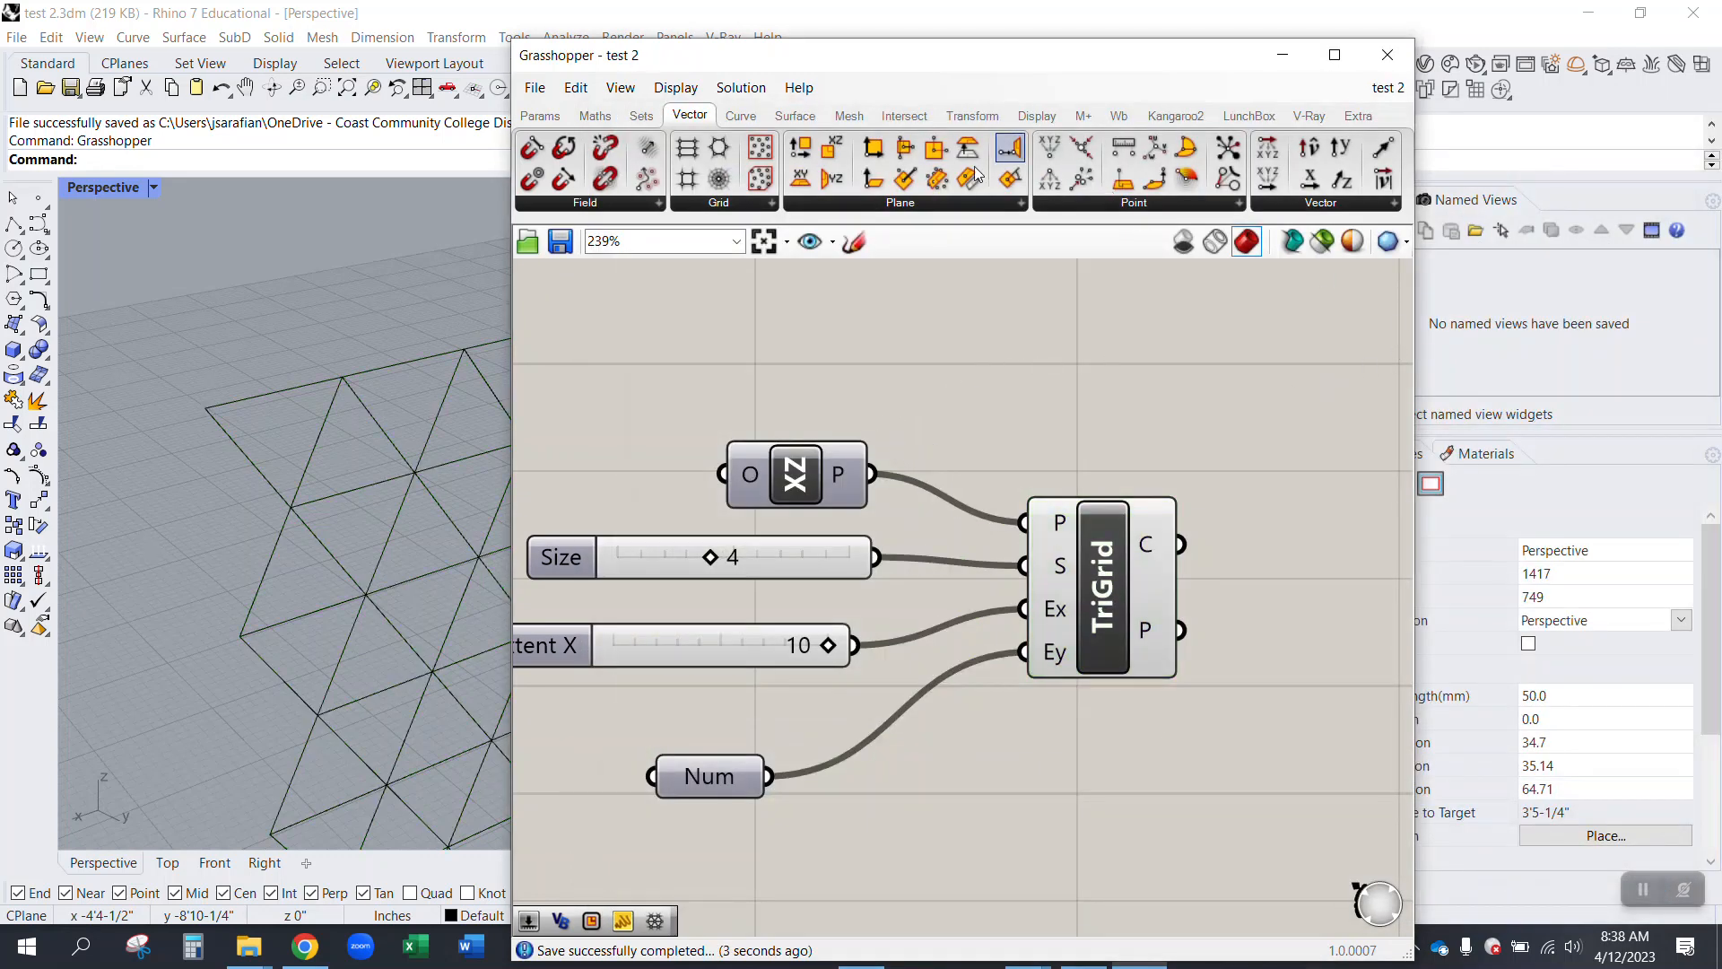
Step: Move the Grasshopper window aside to uncover the whole baked grid and save the definition again
right_drag(1020, 434, 1112, 423)
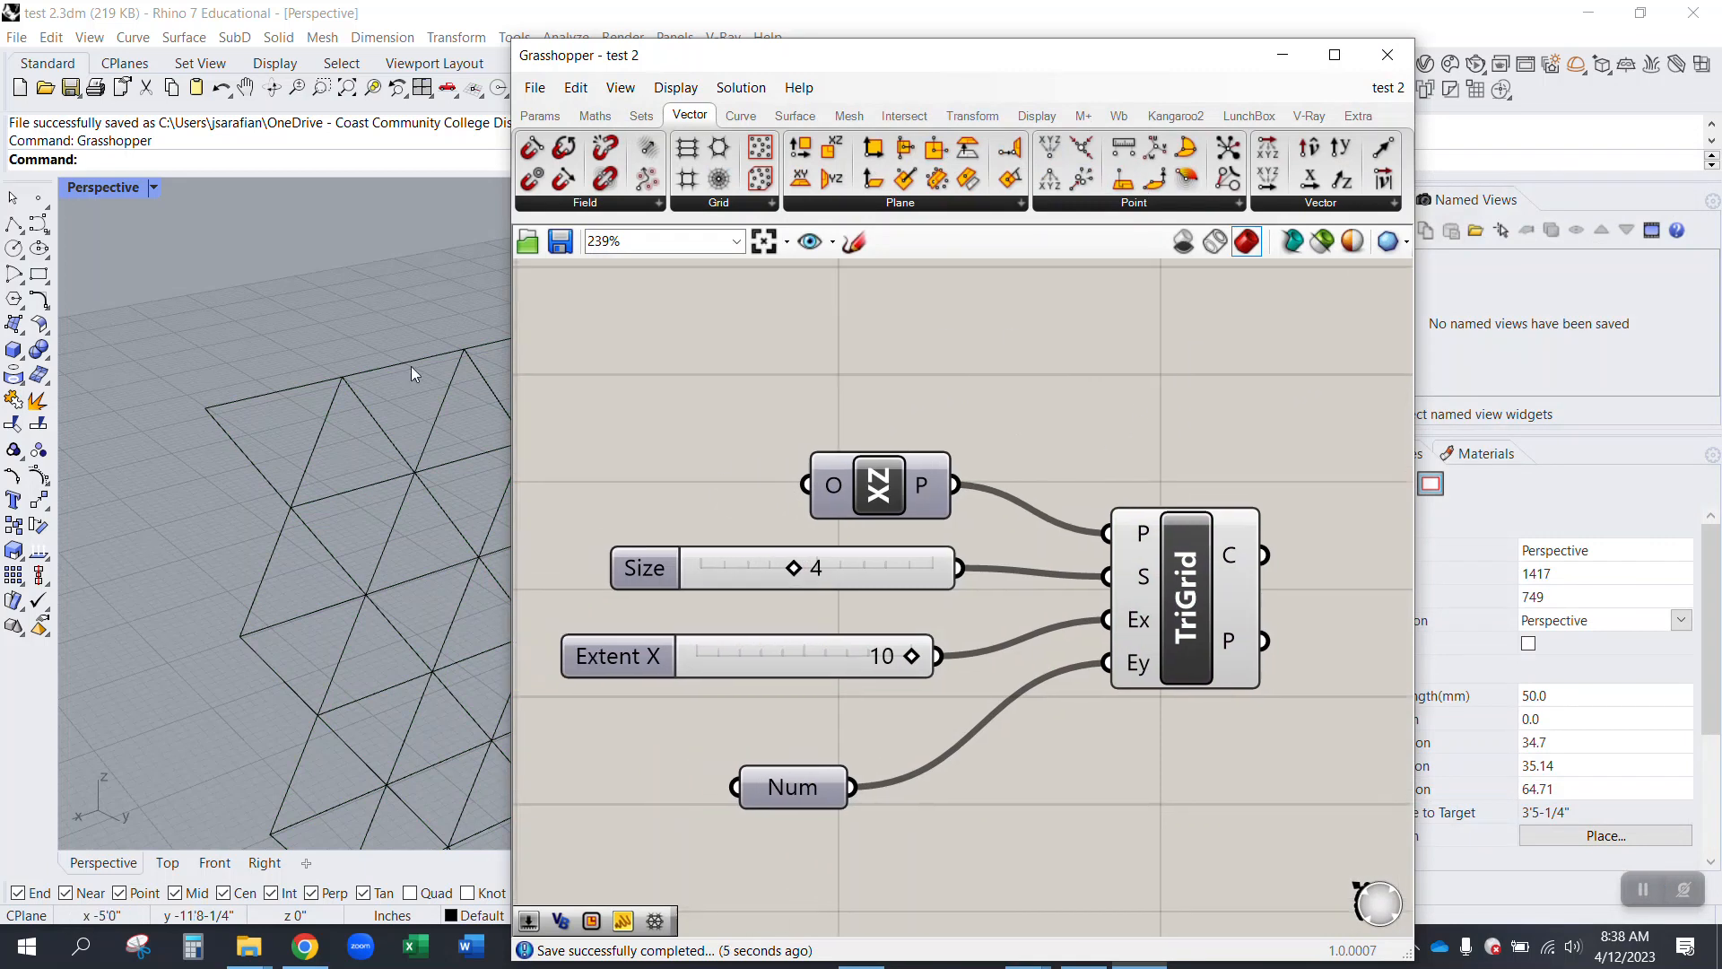
drag(788, 57, 1073, 53)
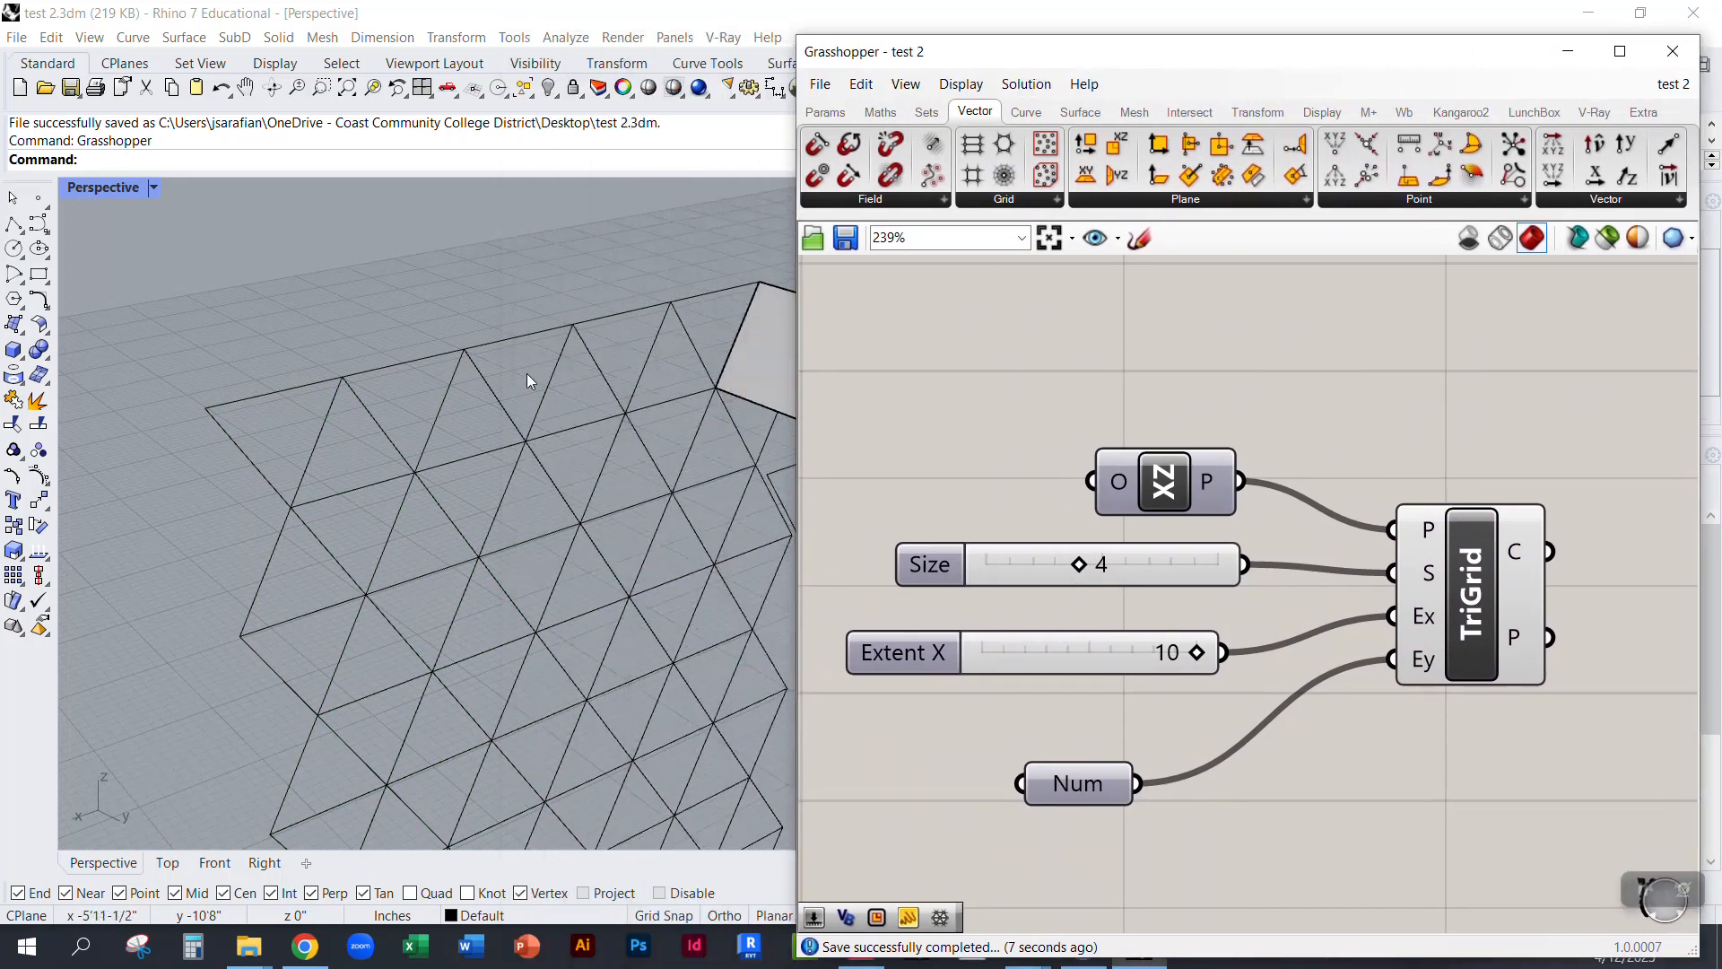
right_drag(530, 367, 307, 337)
scroll(307, 337, down, 5)
scroll(537, 353, down, 5)
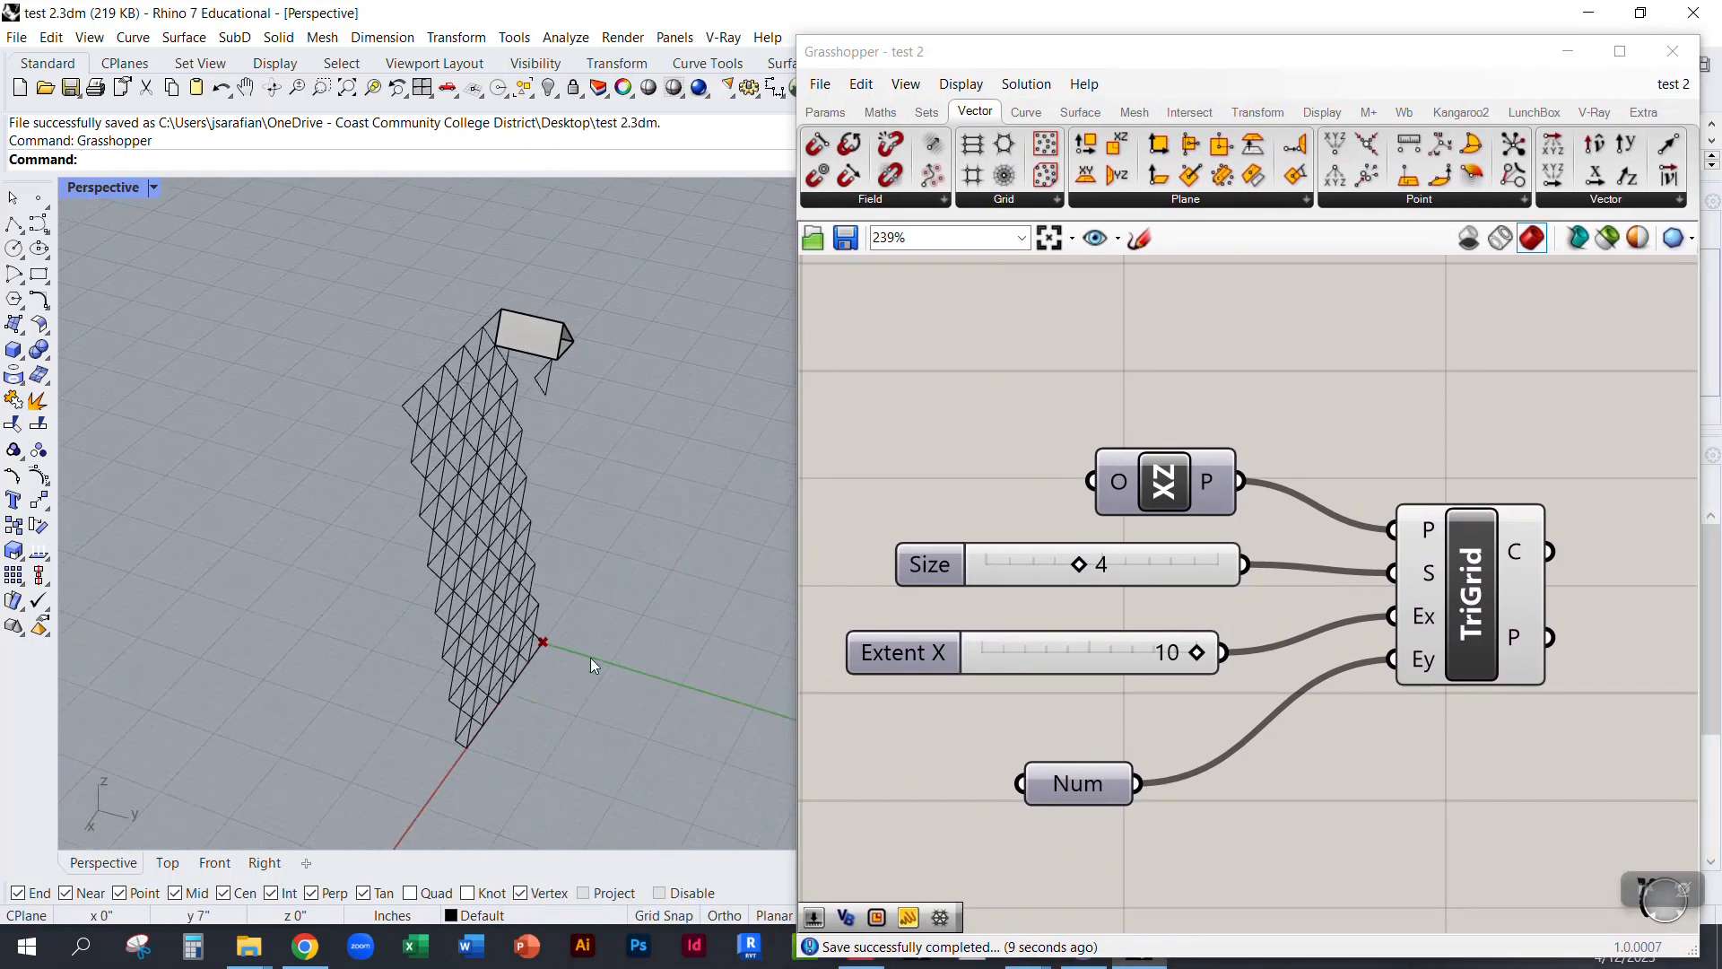
drag(1092, 368, 1054, 382)
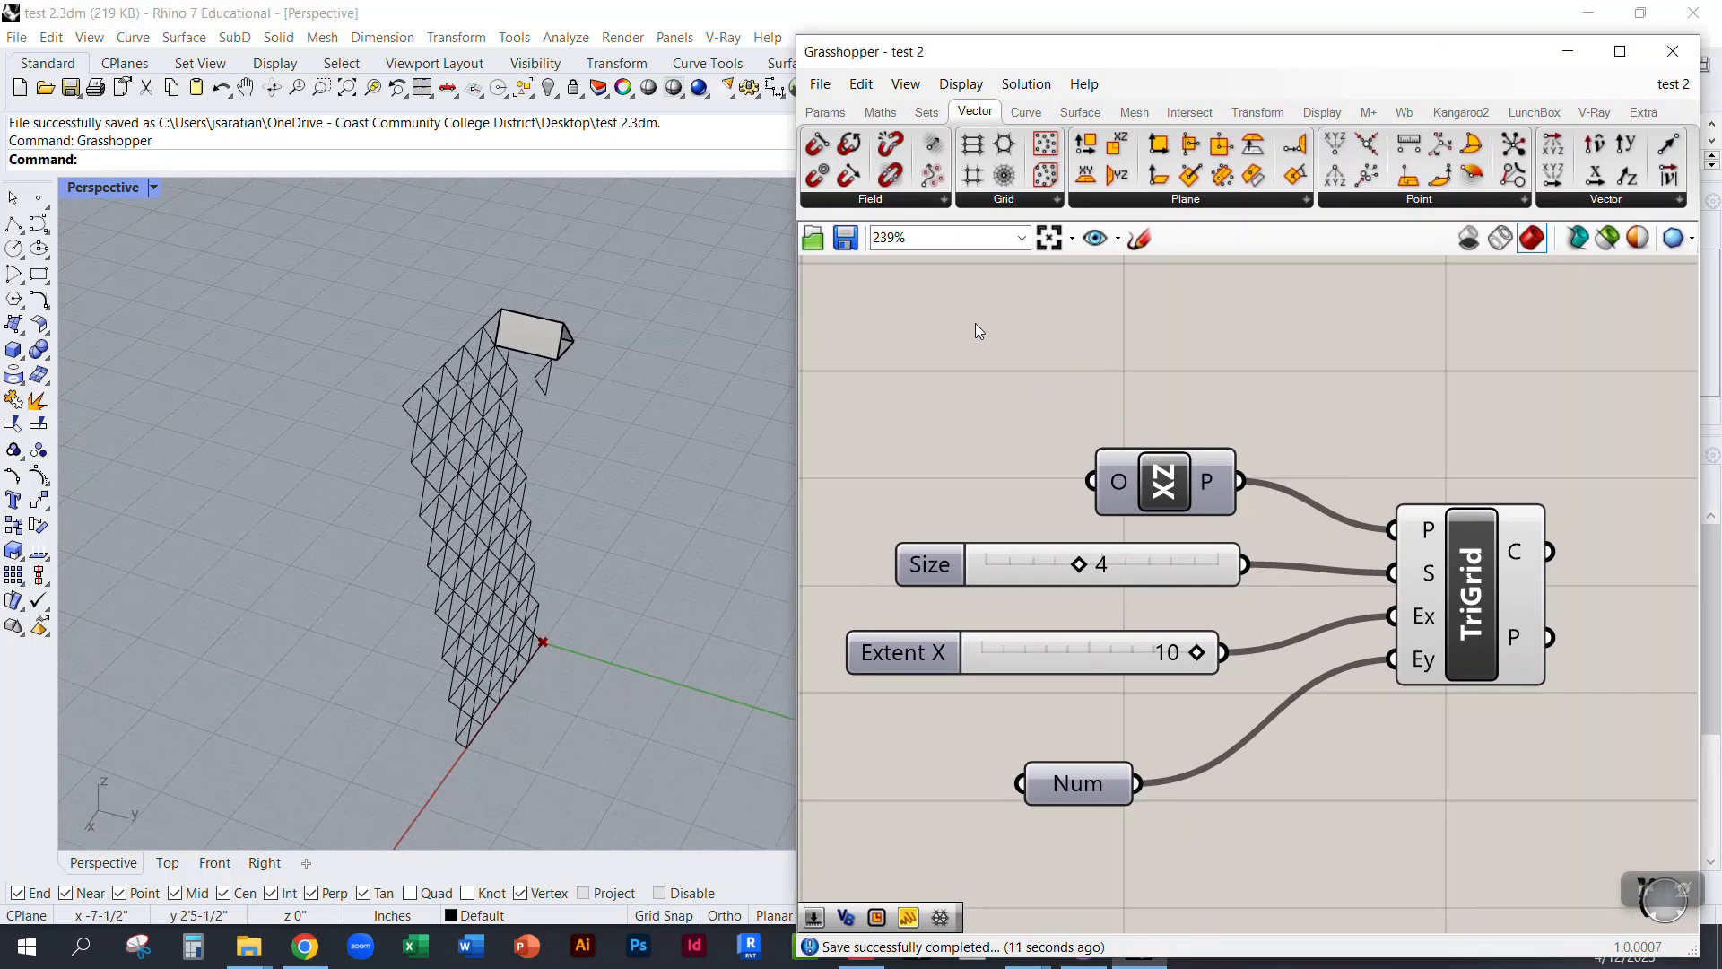
click(845, 238)
Step: Delete all the grid components from the Grasshopper canvas and all the baked geometry from the Rhino model
scroll(1054, 471, down, 3)
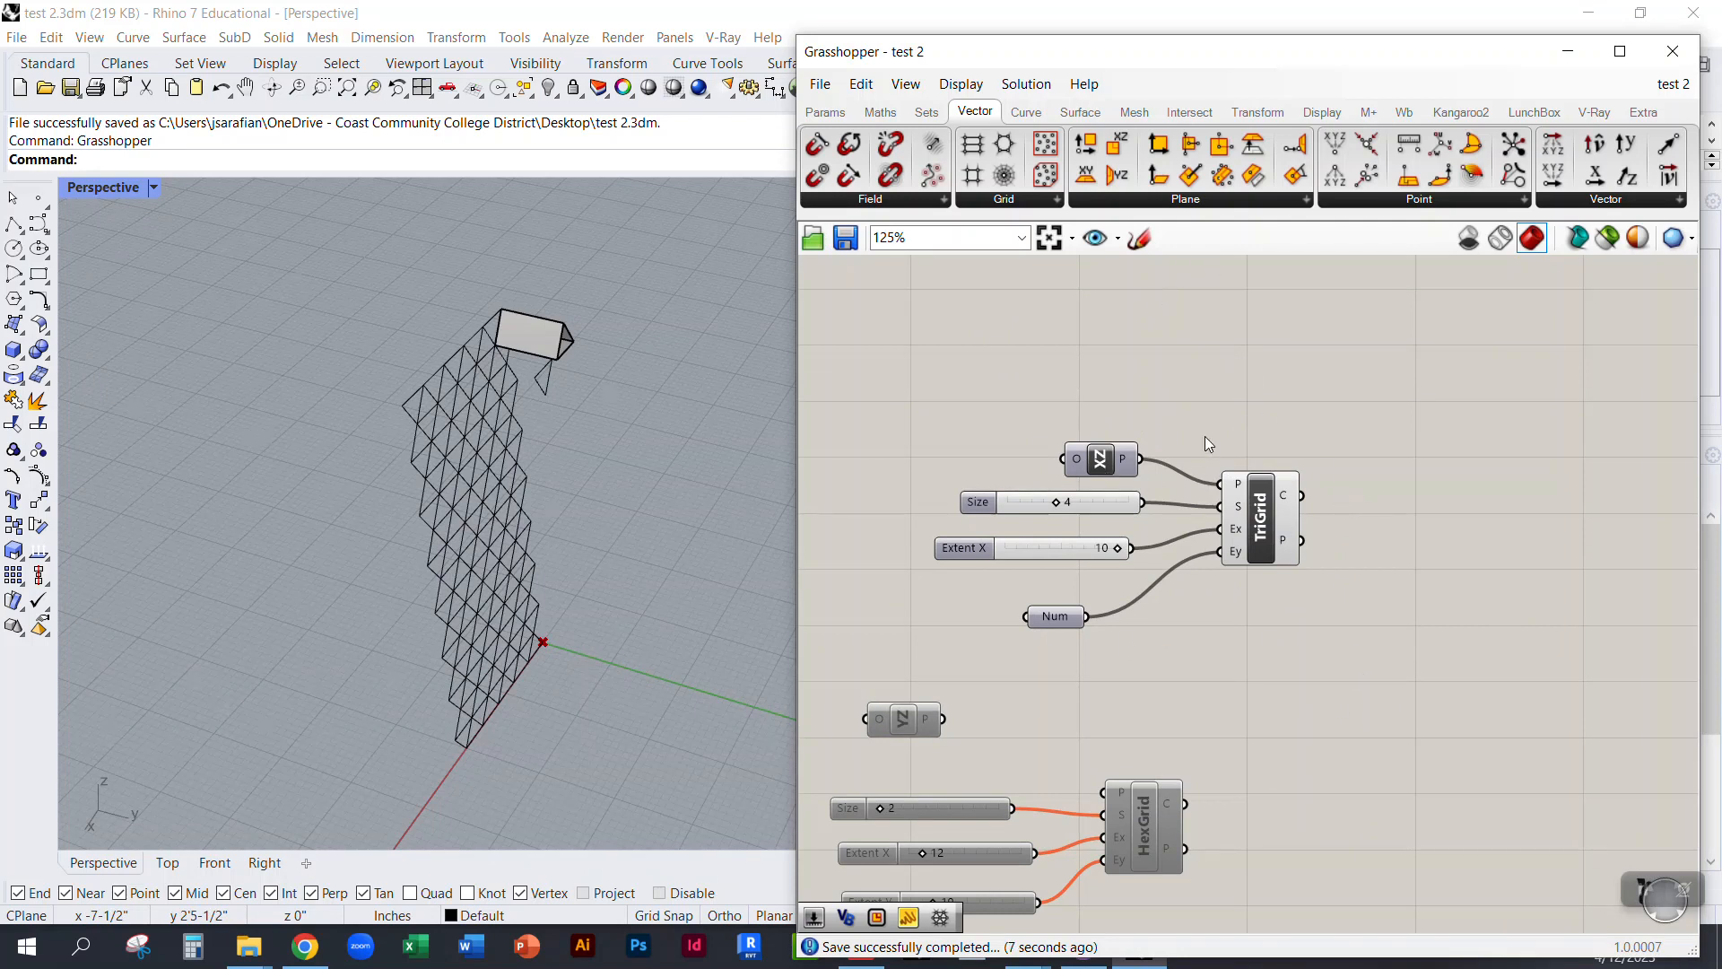
scroll(1205, 438, down, 2)
drag(918, 362, 1378, 770)
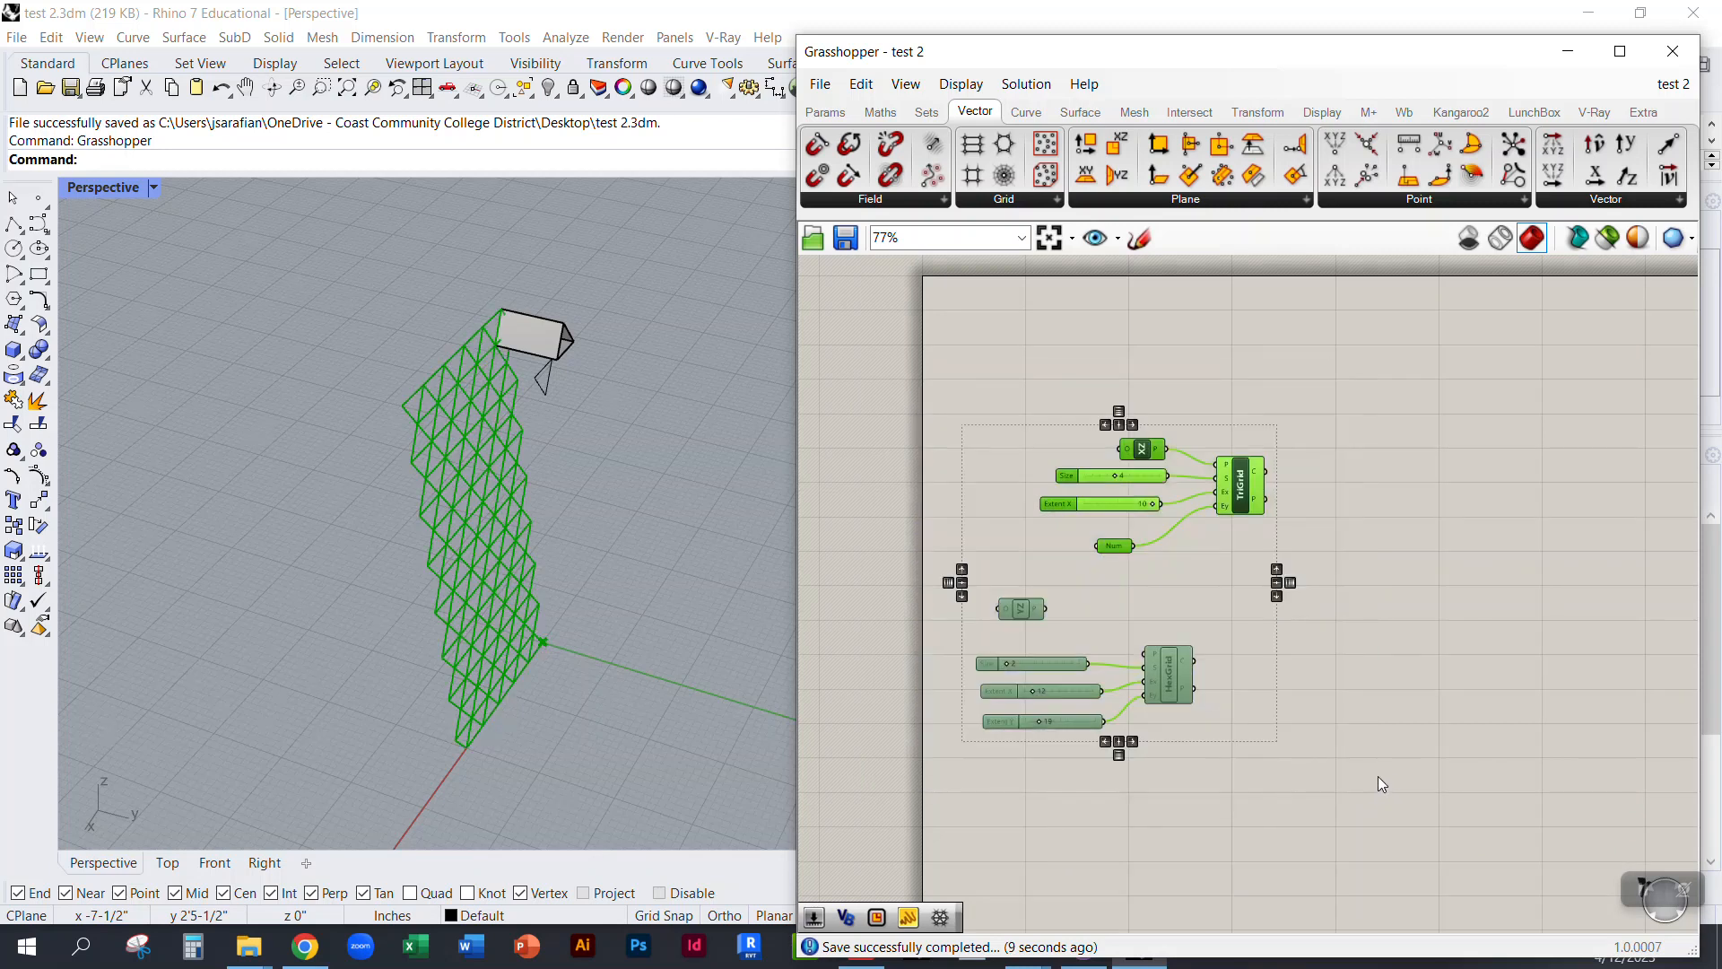
key(Delete)
drag(303, 274, 734, 788)
key(Delete)
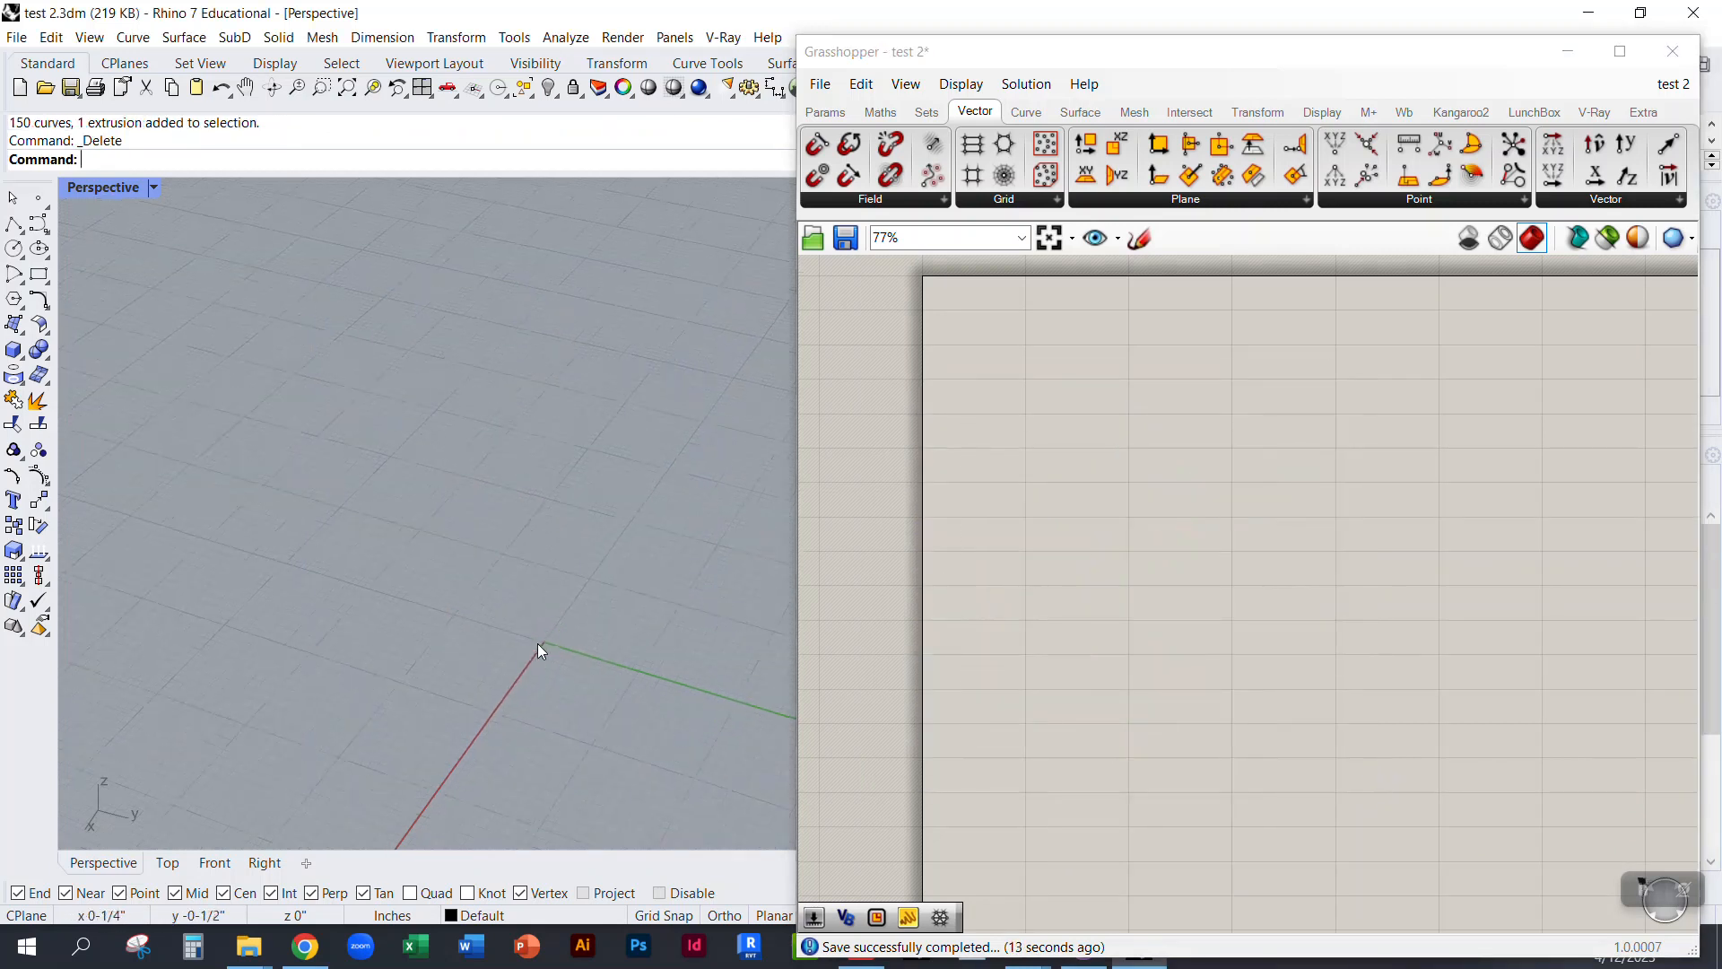
right_drag(510, 701, 475, 627)
scroll(443, 513, down, 3)
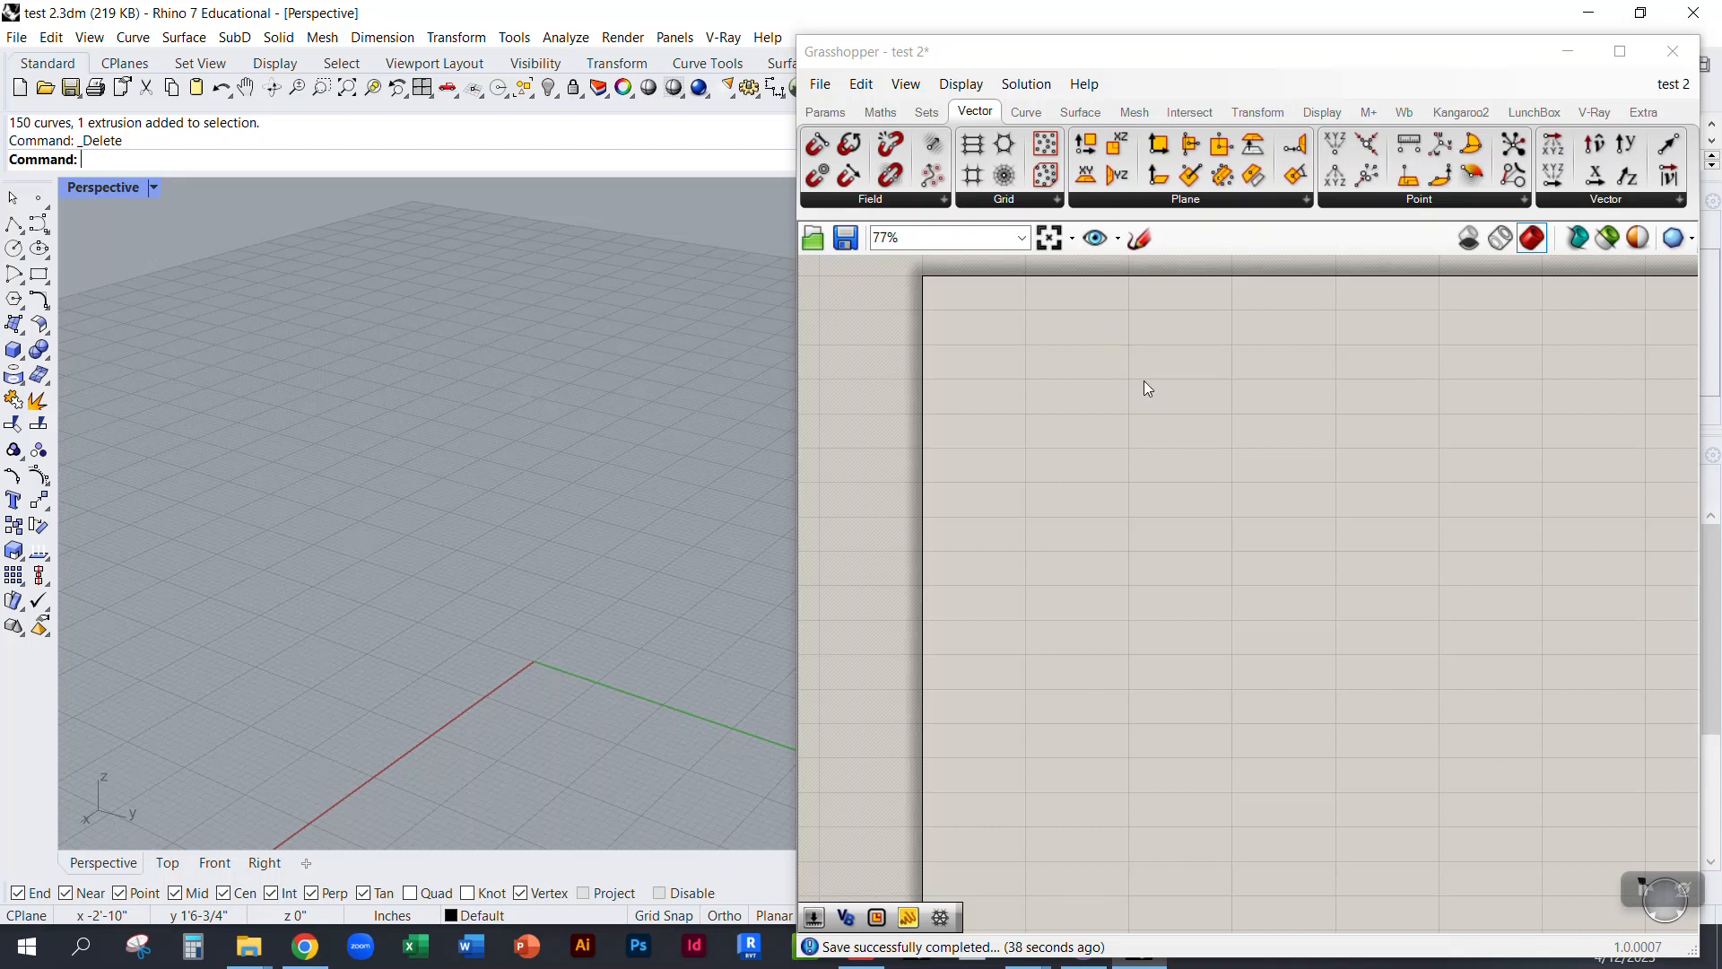
right_drag(1078, 500, 862, 488)
right_drag(562, 635, 485, 628)
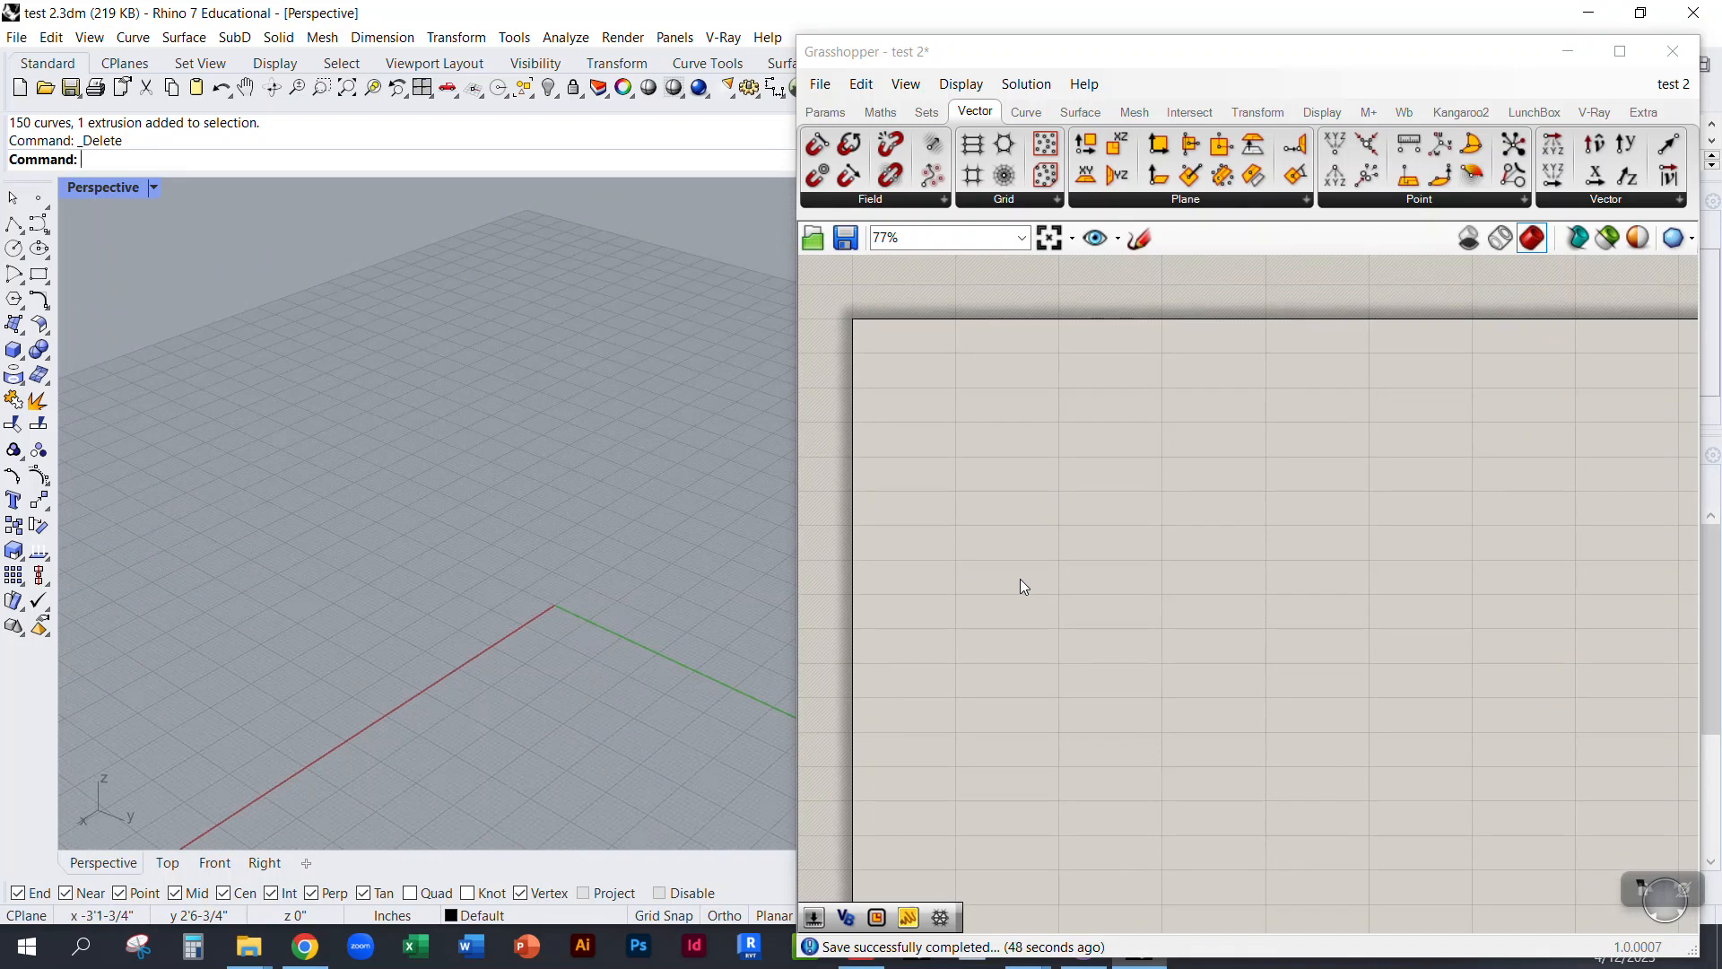
right_drag(542, 589, 515, 681)
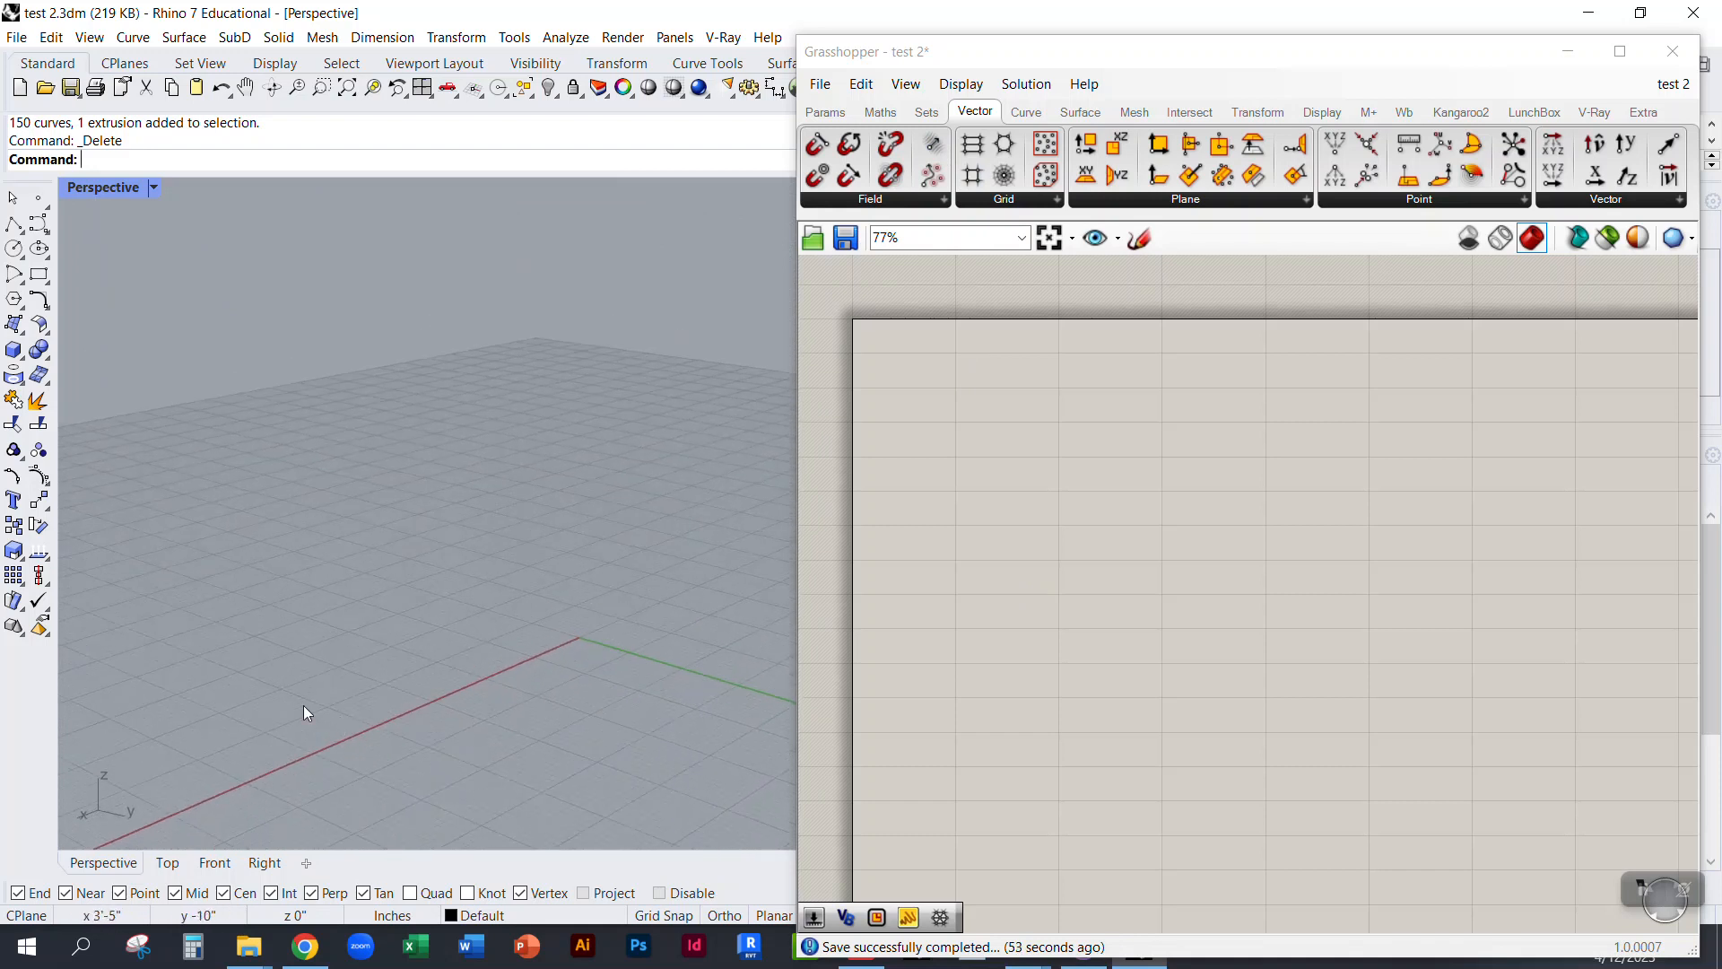
right_drag(400, 558, 651, 595)
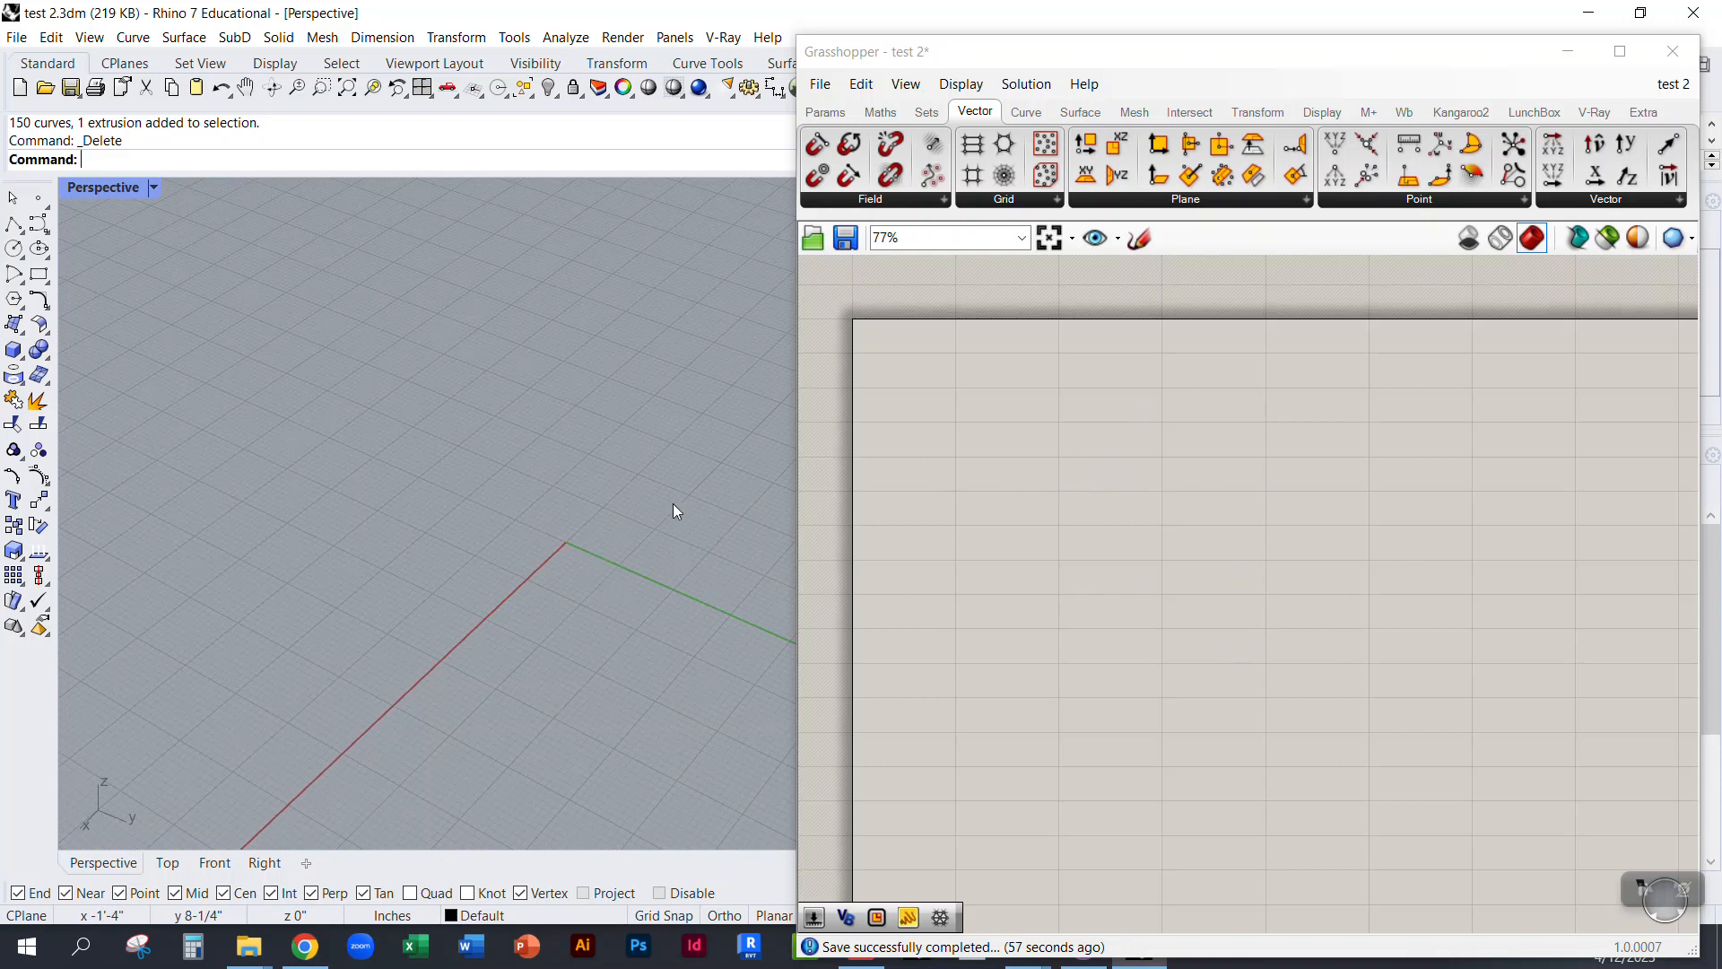
right_drag(557, 573, 355, 562)
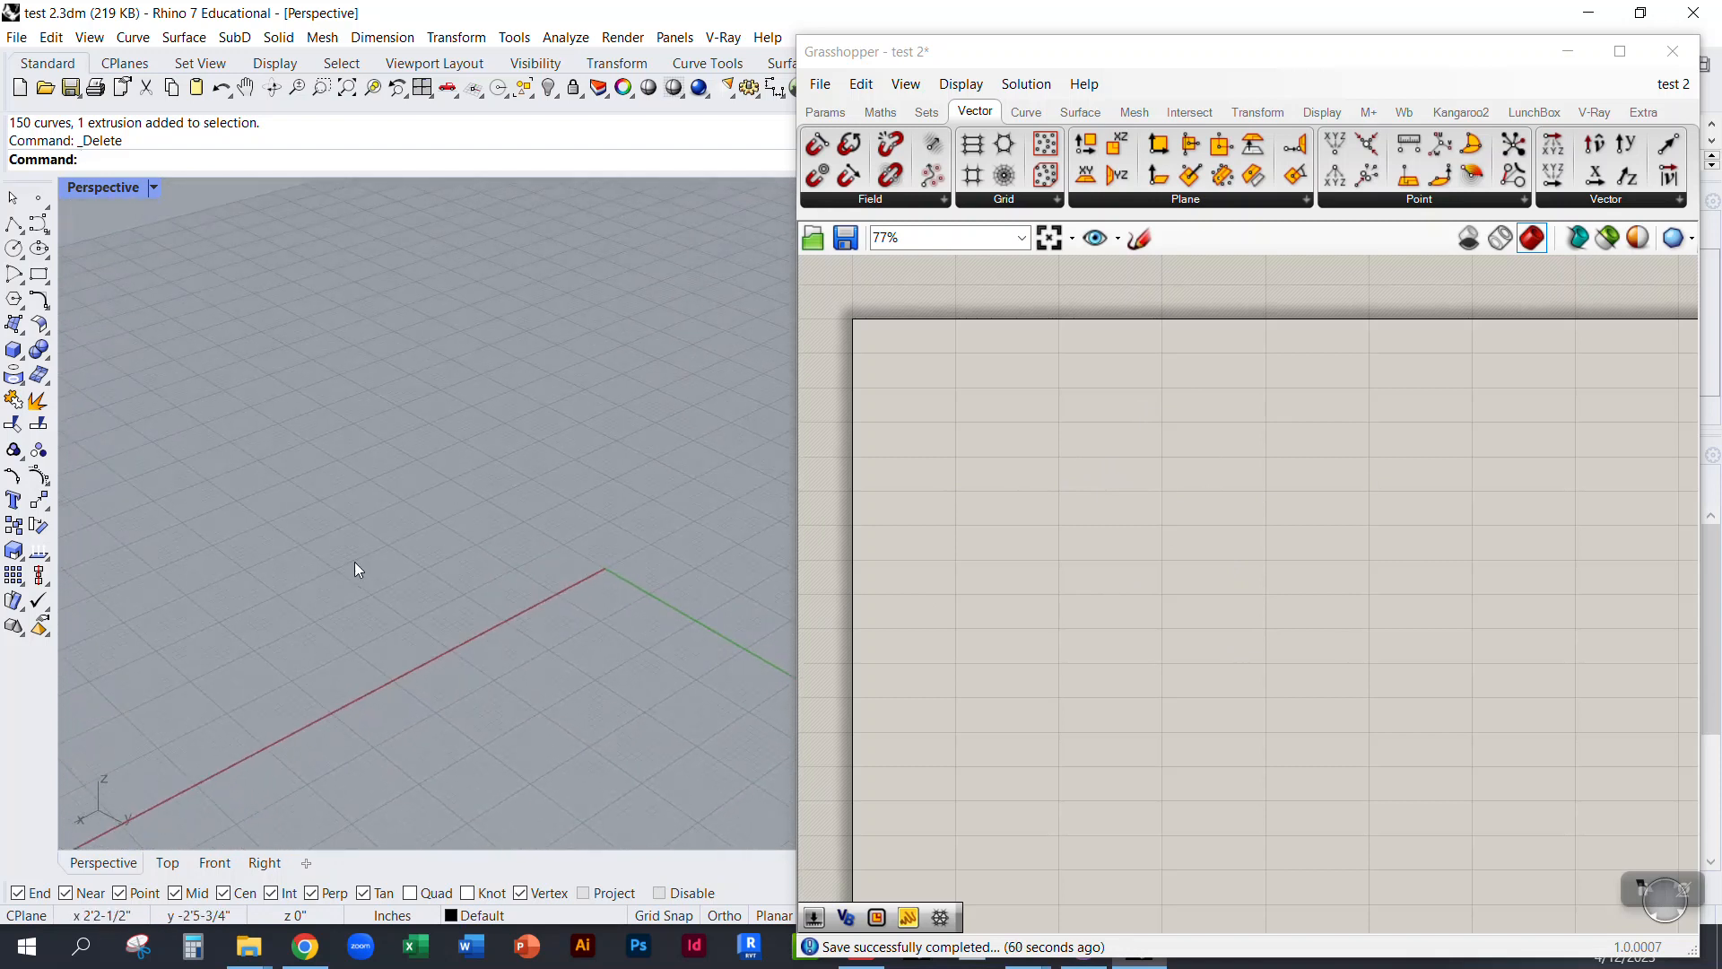
Step: Place a first row of four freehand points behind the red X axis with the Points command
text(oints)
key(Return)
click(256, 622)
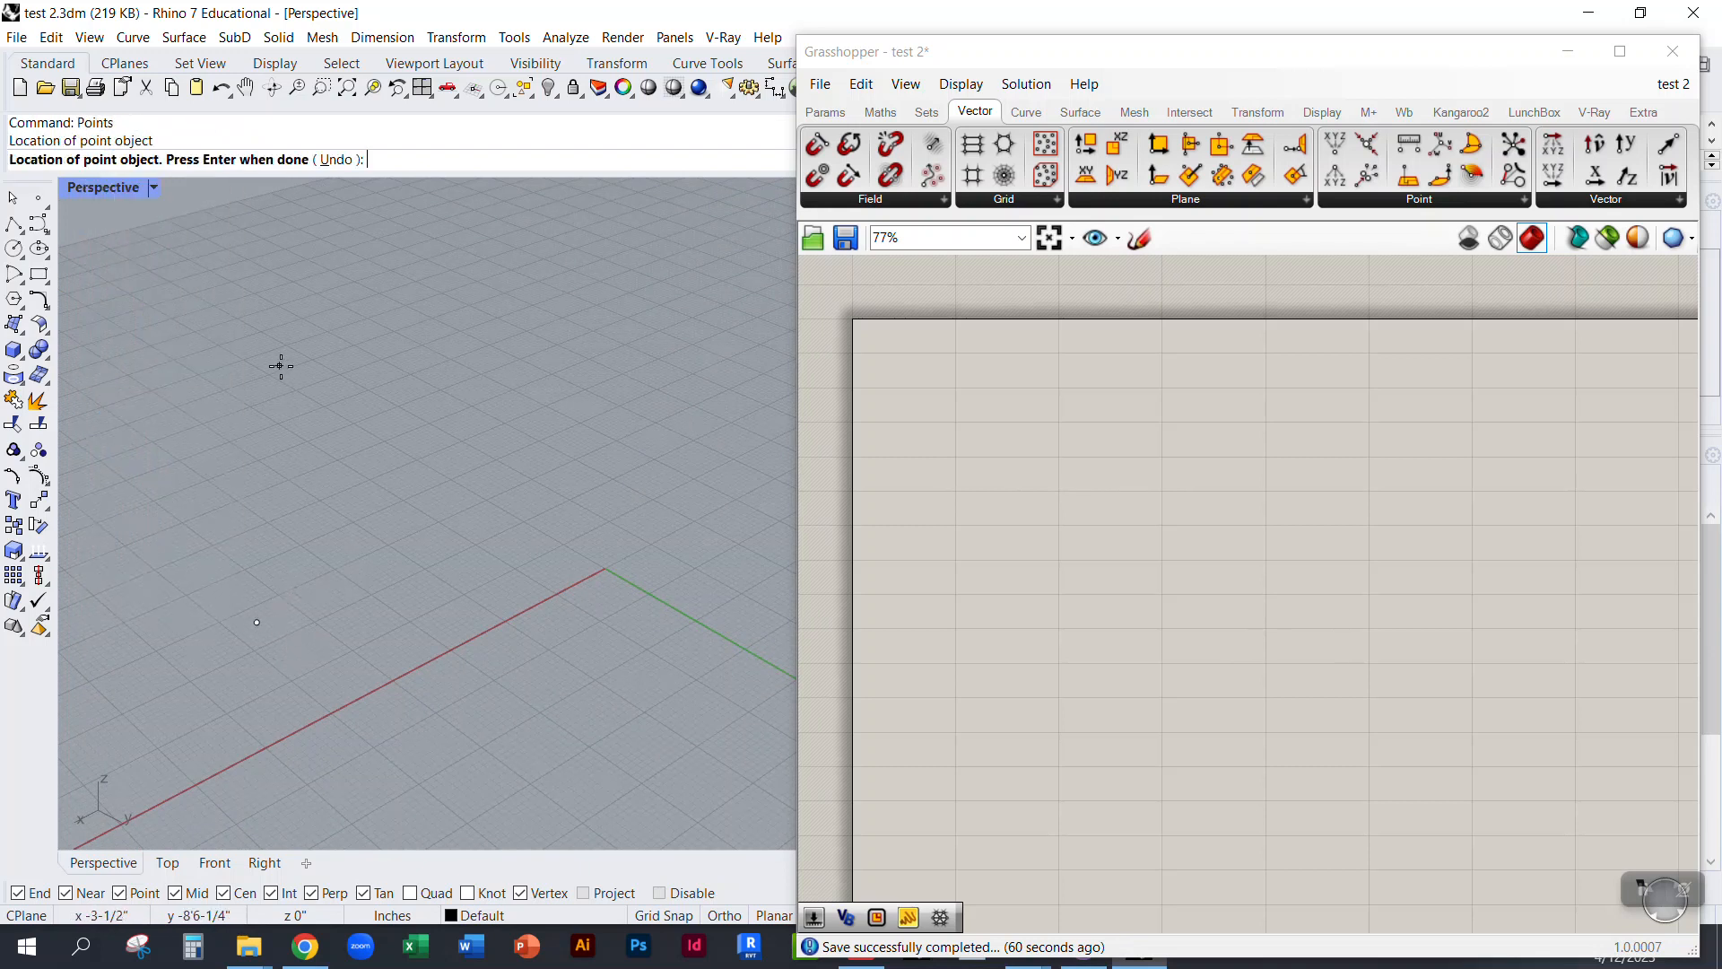
click(423, 480)
click(644, 419)
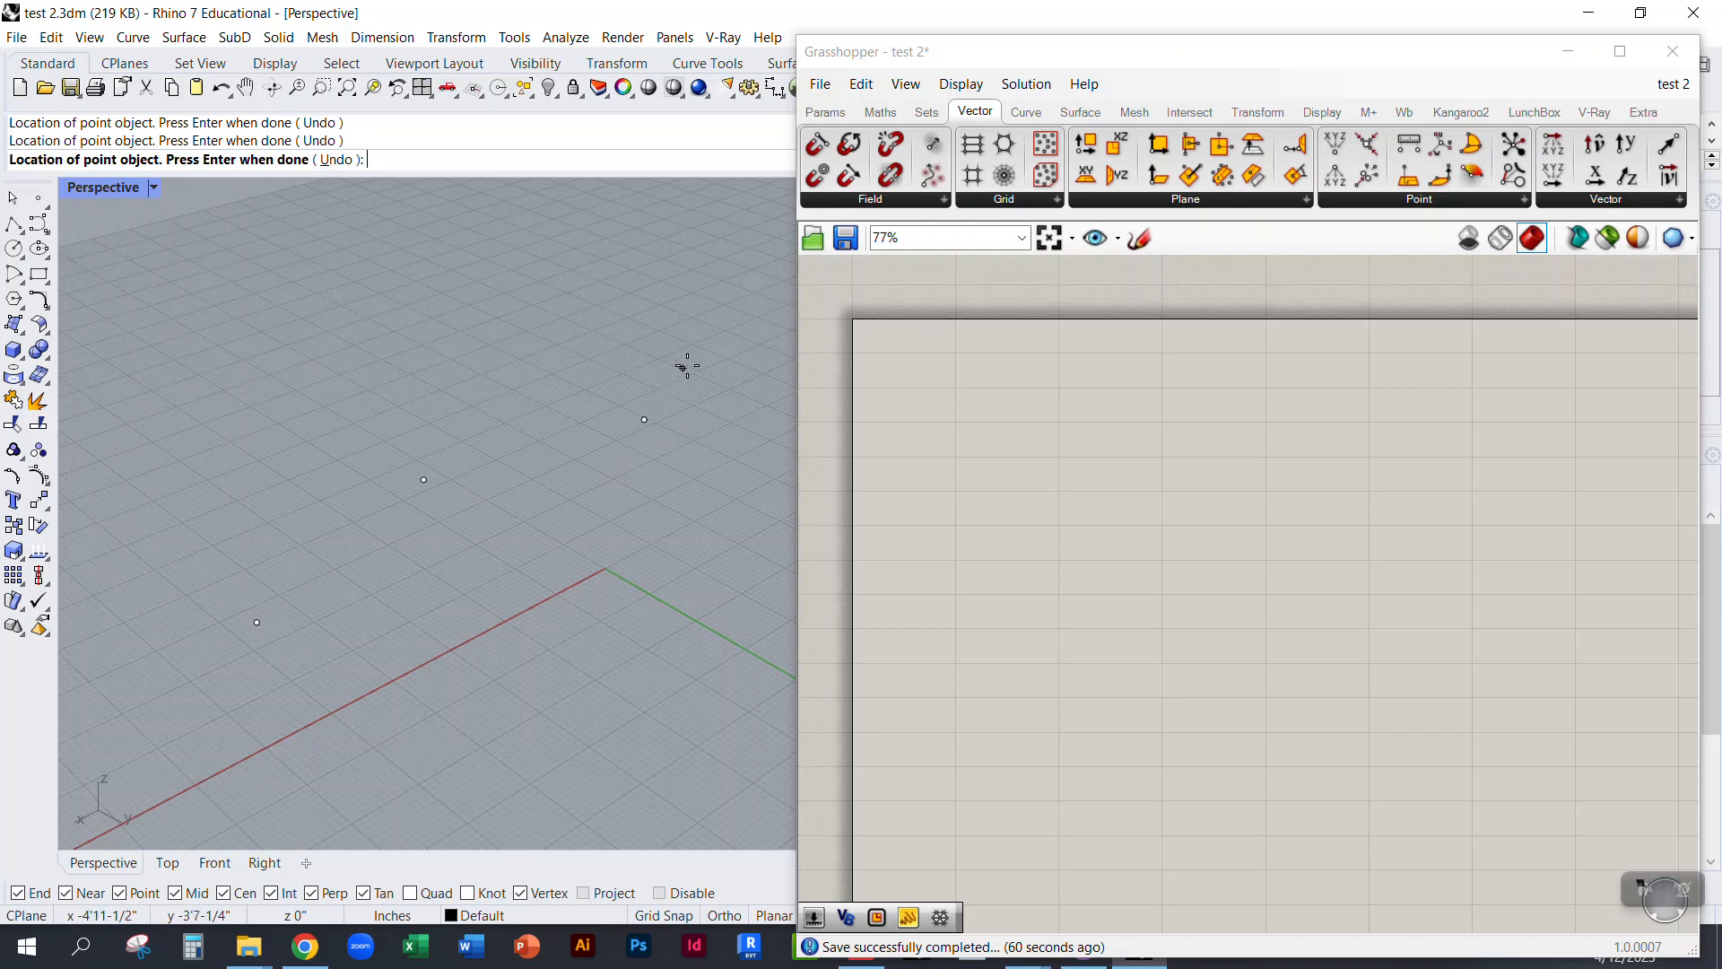
click(722, 348)
Step: Place a second row of four points across from the first row and finish the Points command
right_drag(481, 656, 335, 500)
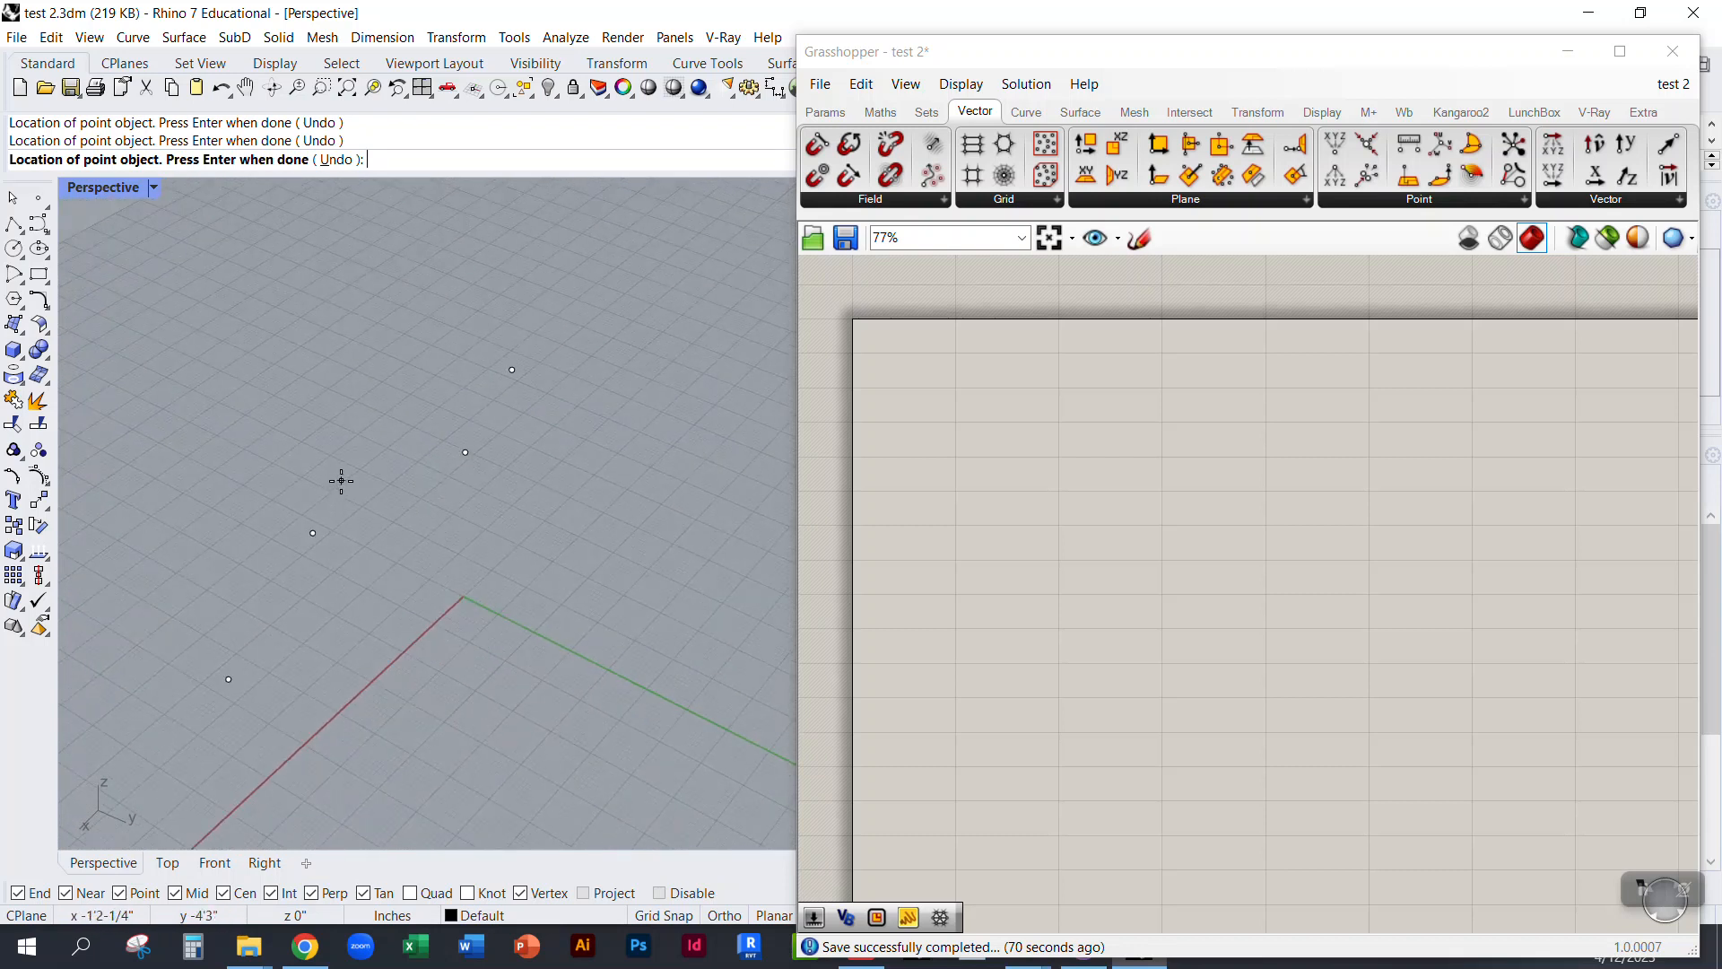
scroll(341, 481, down, 3)
click(546, 773)
click(670, 717)
click(698, 586)
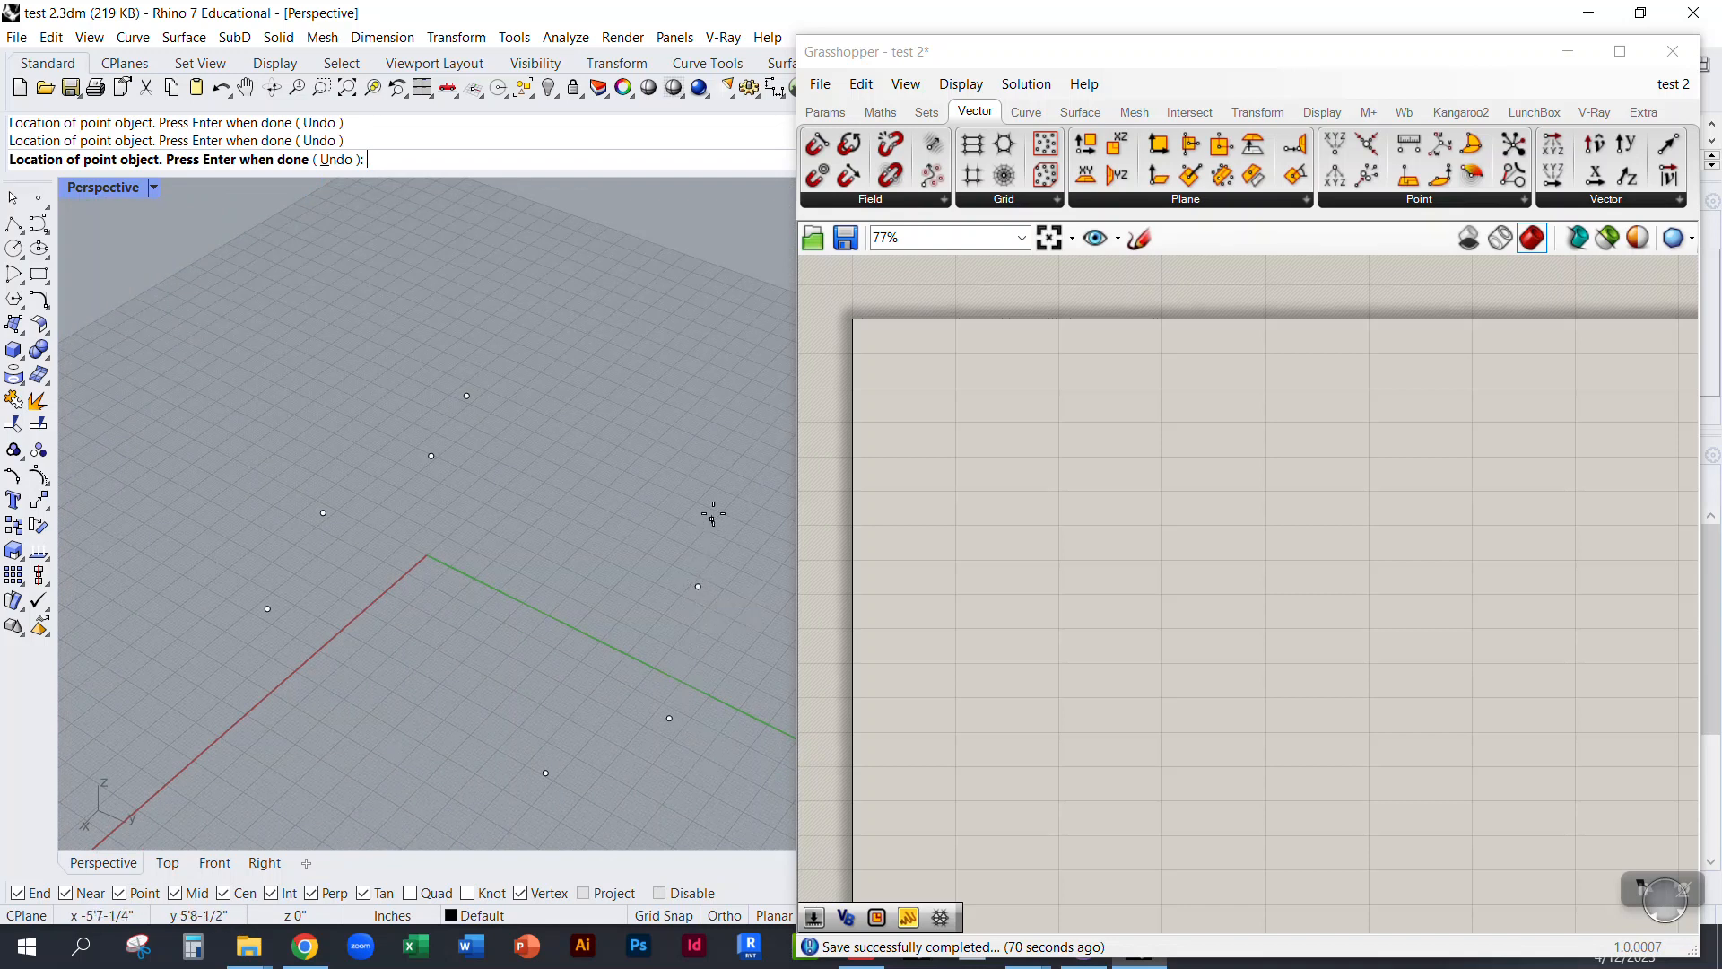
click(759, 471)
key(Return)
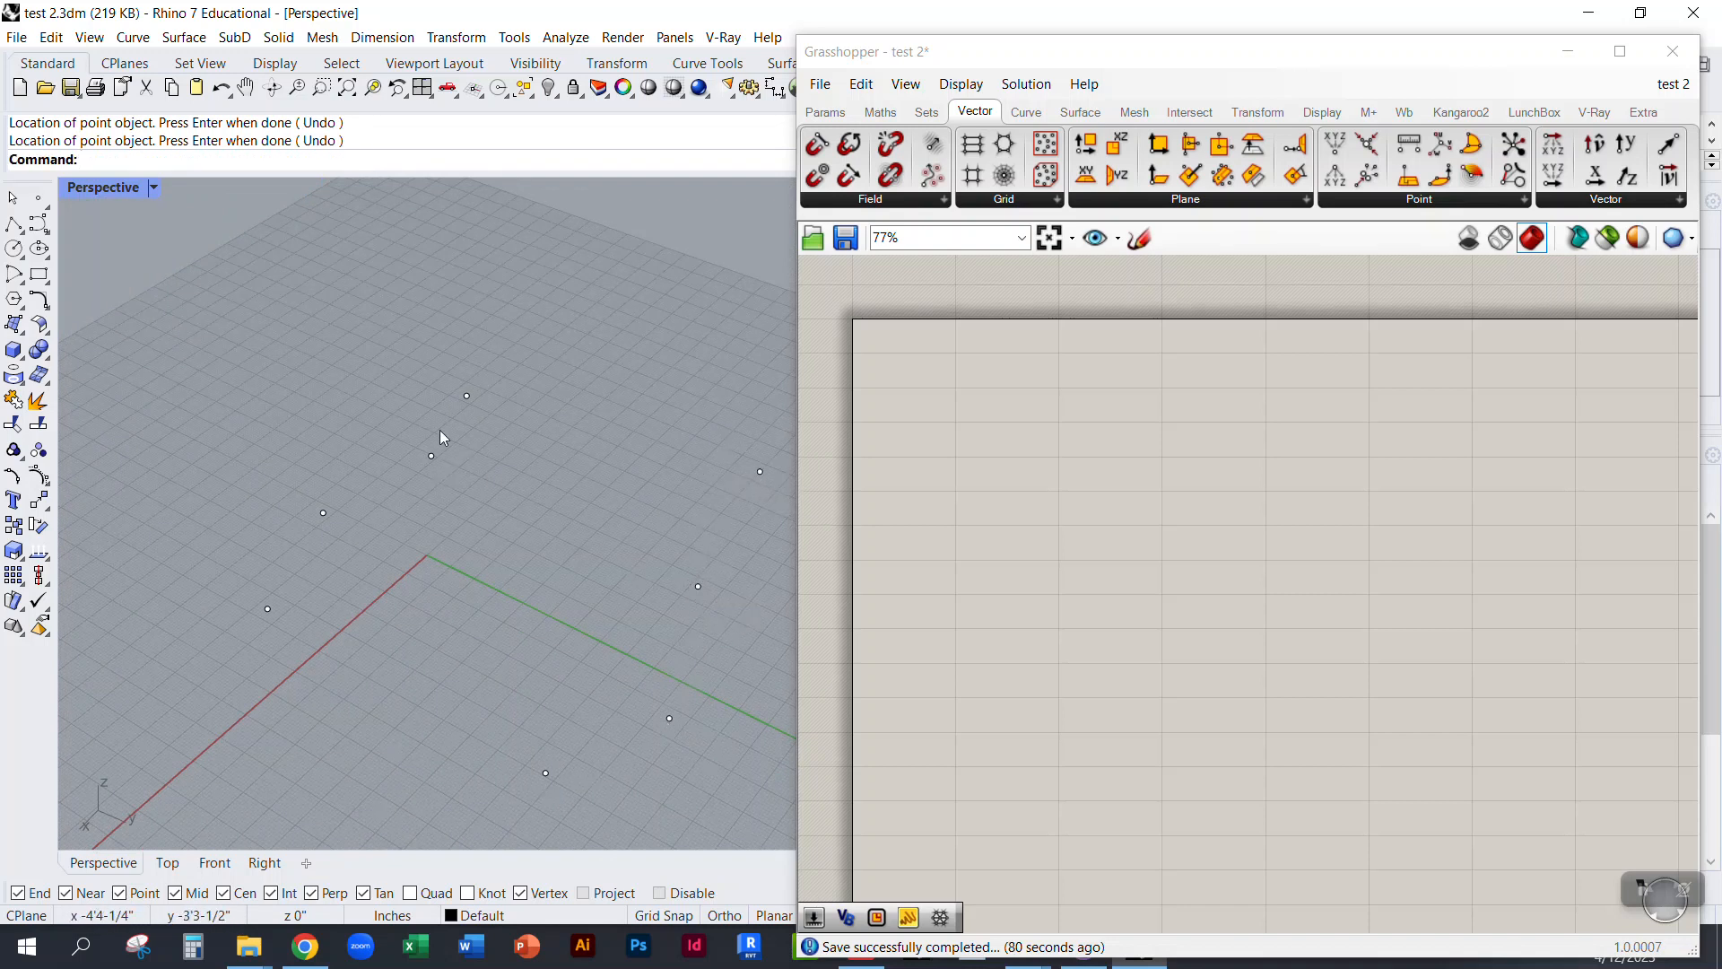
Step: Add a Point parameter to the empty Grasshopper canvas and reposition it there
right_drag(422, 547, 484, 615)
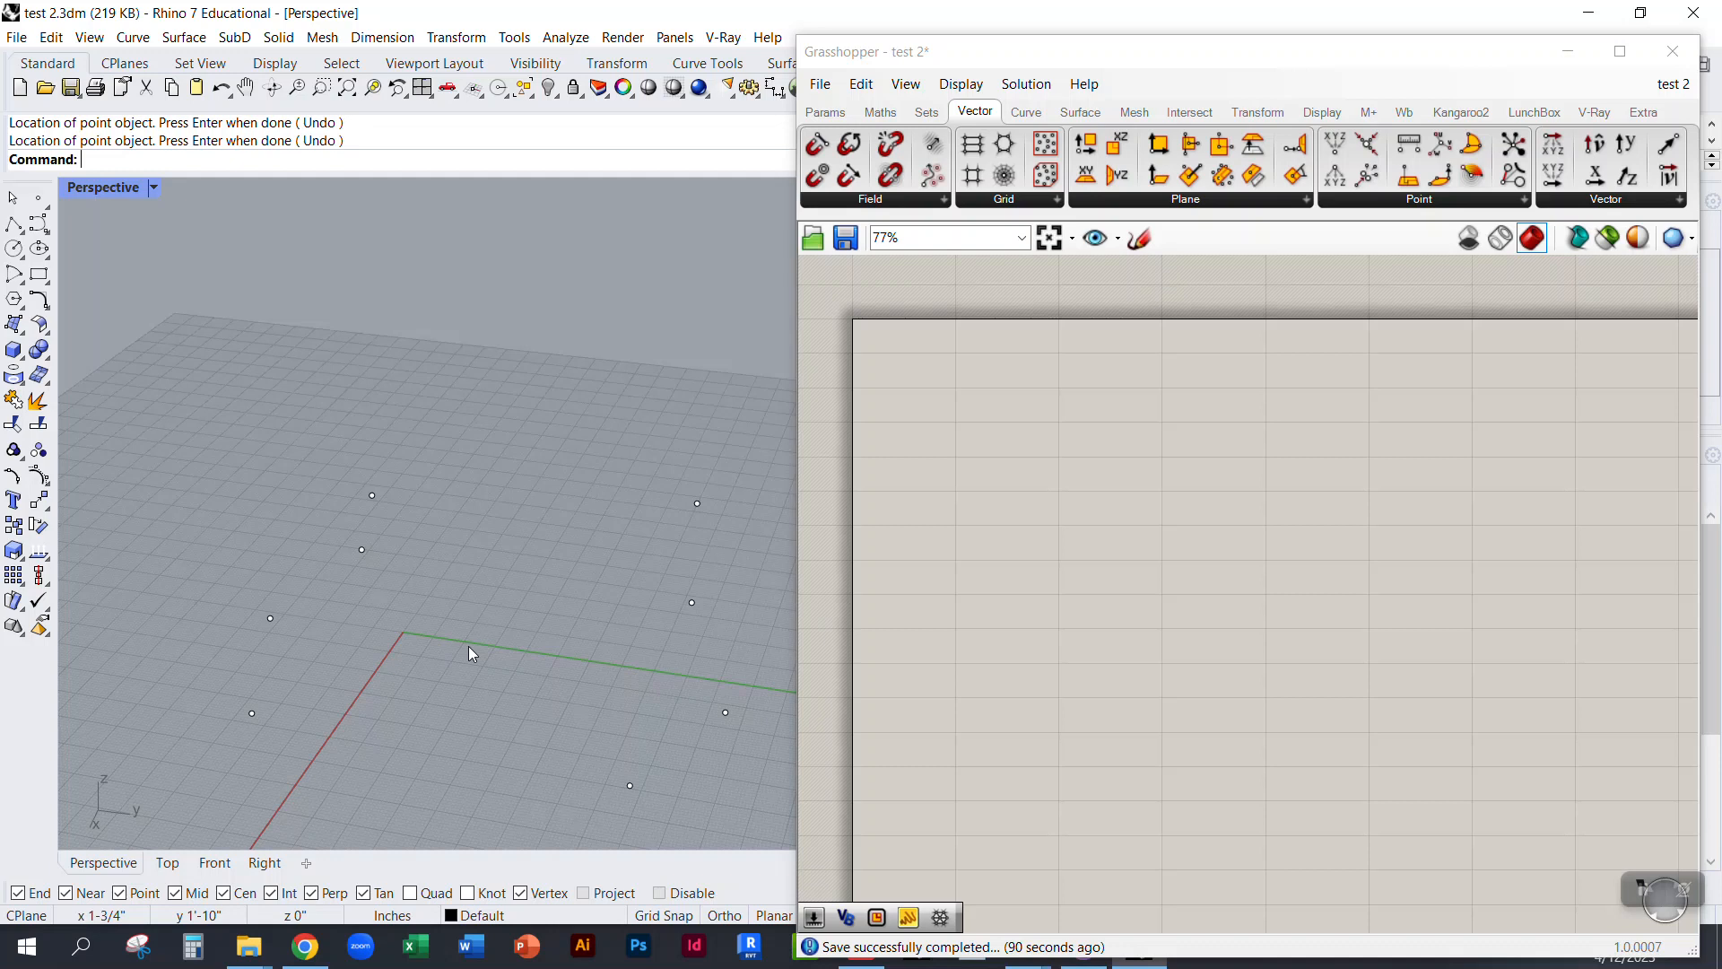
right_drag(526, 628, 475, 628)
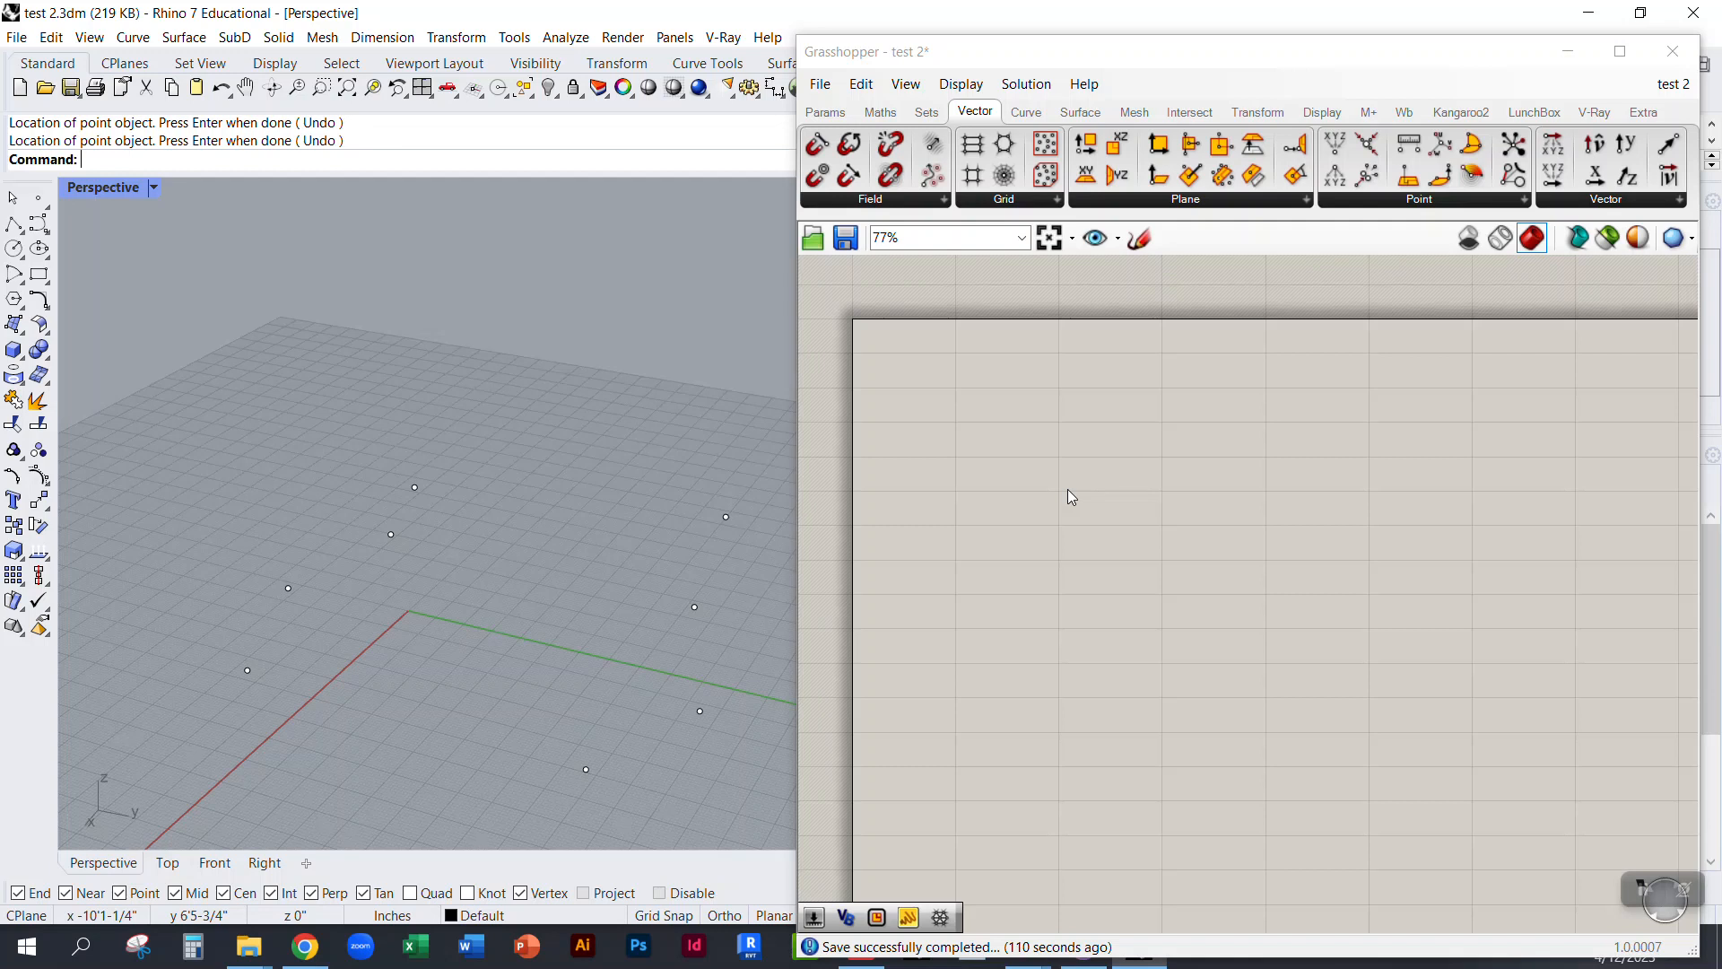
click(825, 112)
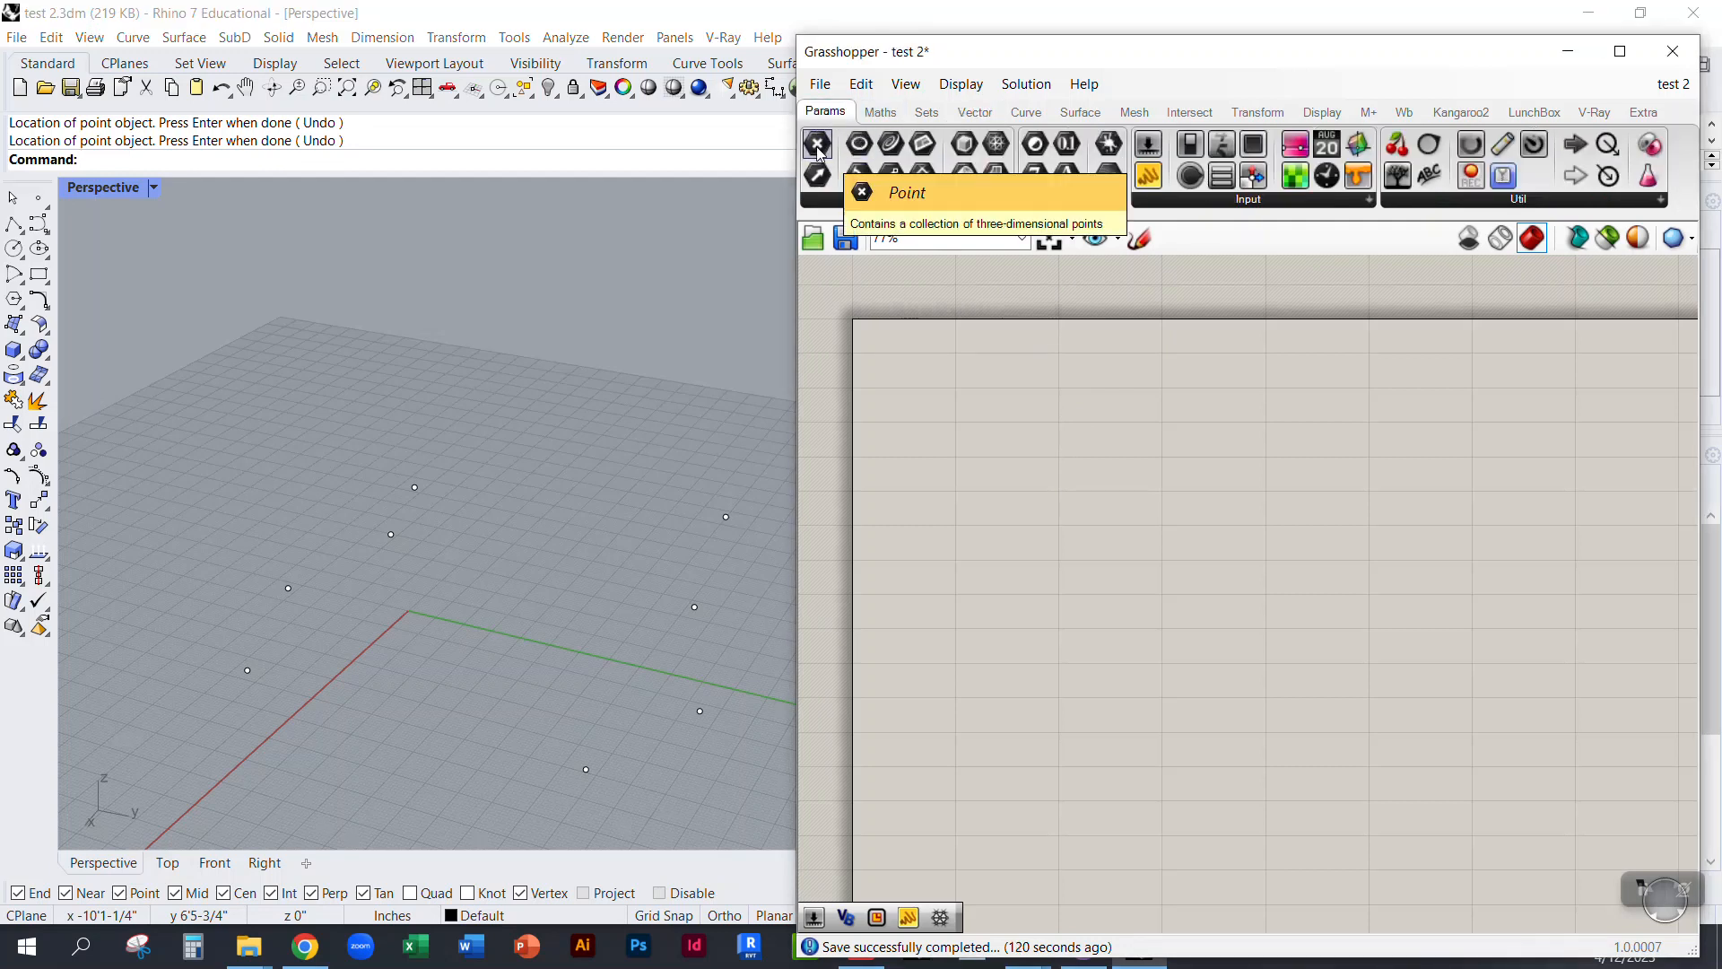
drag(818, 152, 1109, 528)
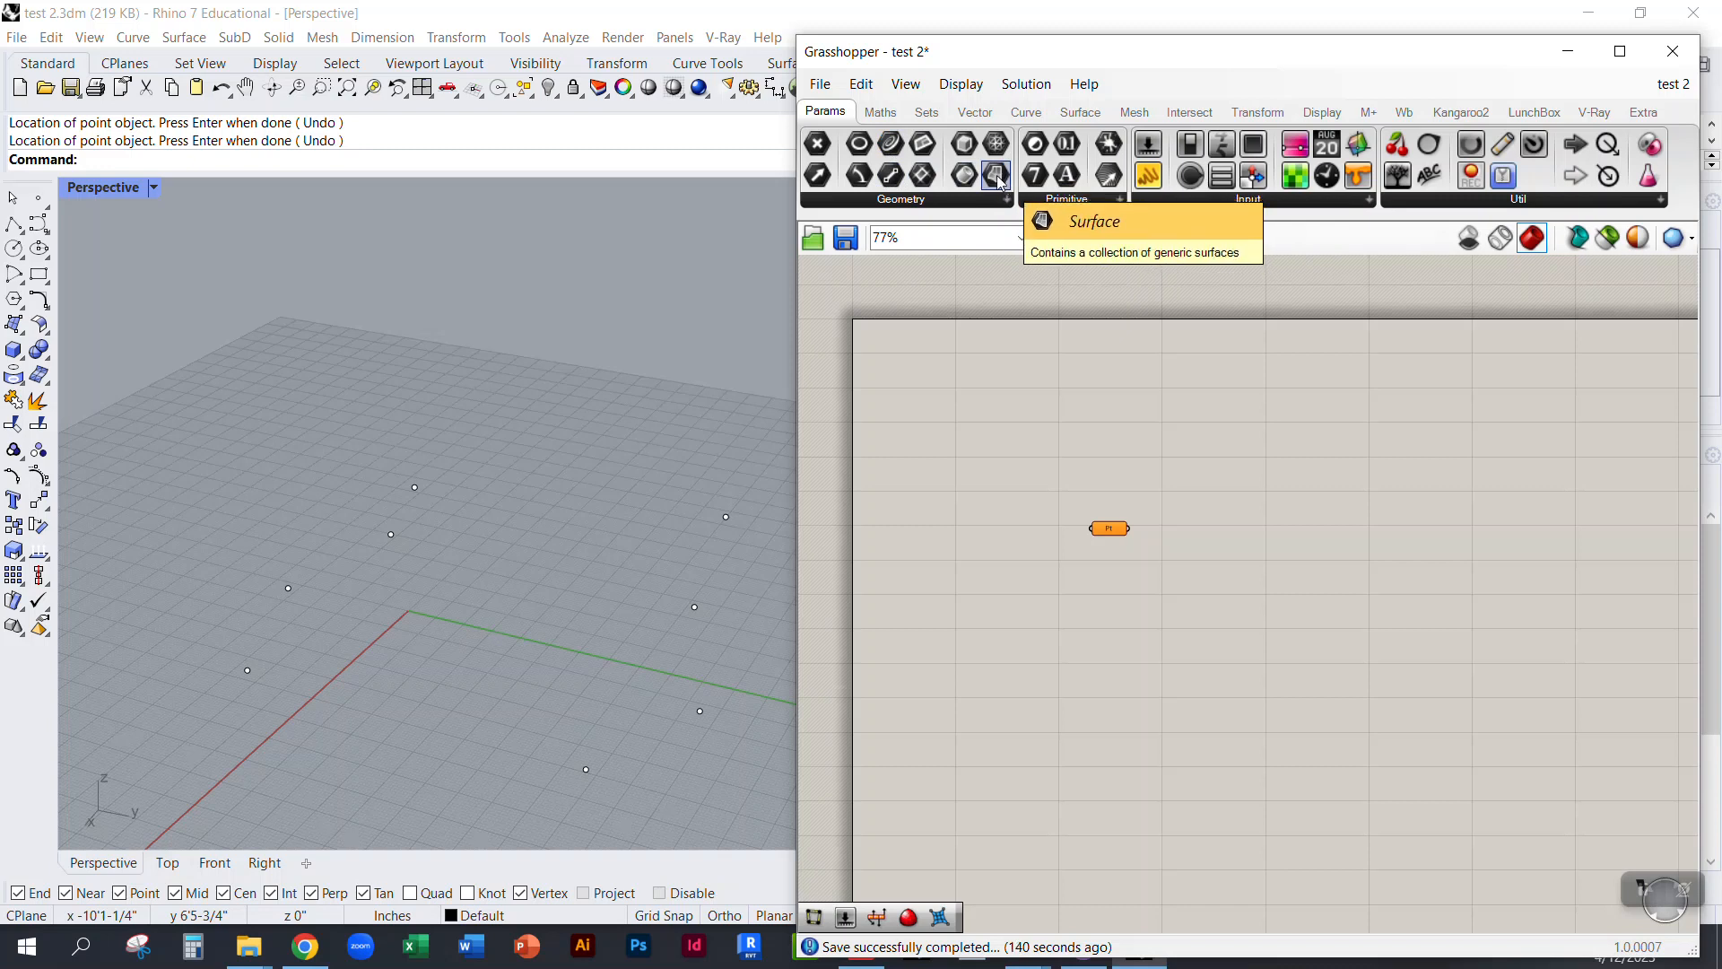
scroll(1109, 533, up, 5)
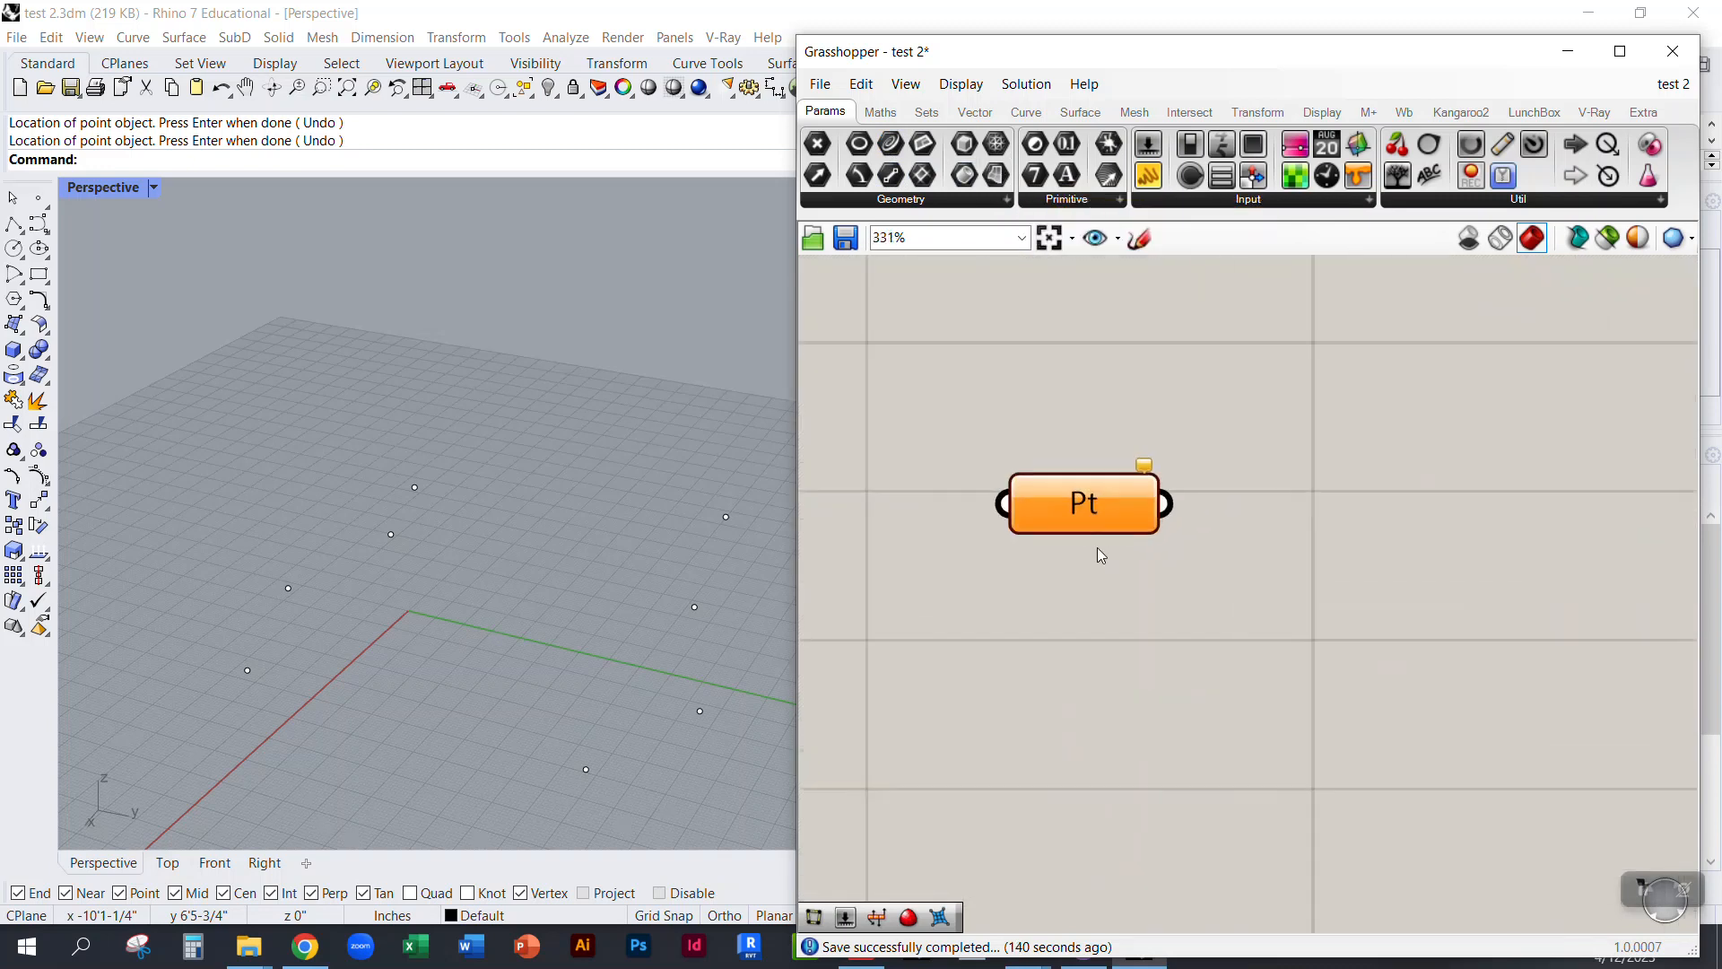
right_drag(1157, 632, 1246, 584)
drag(1247, 487, 1188, 444)
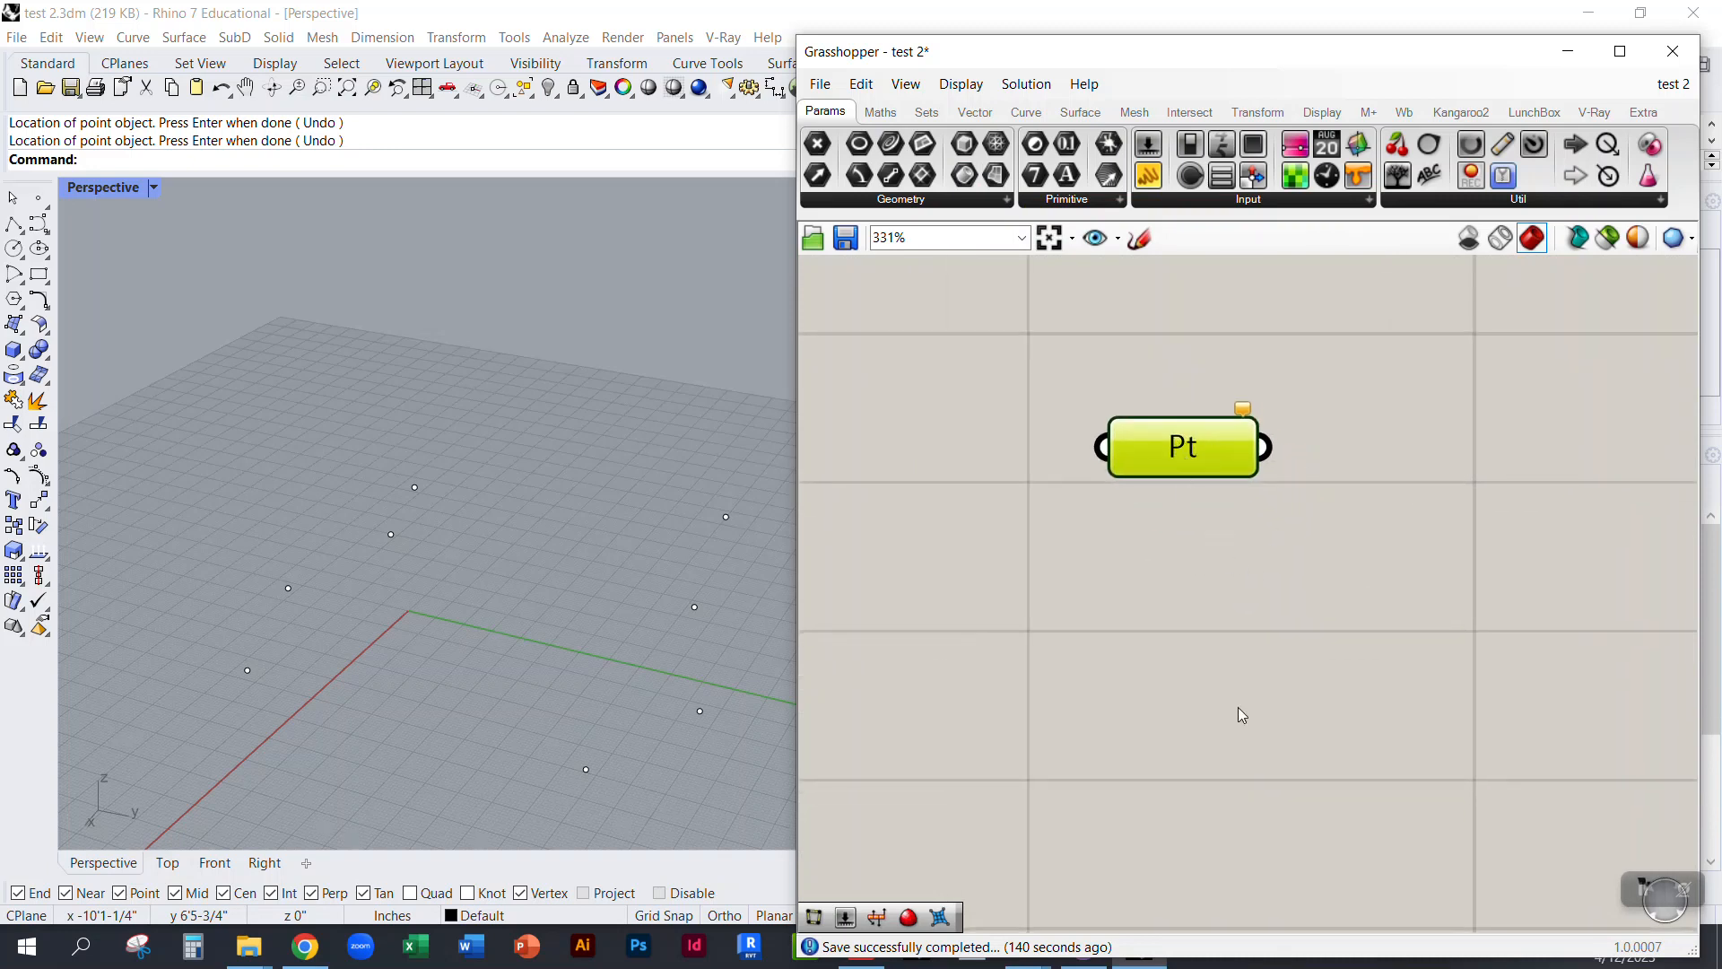
click(1193, 551)
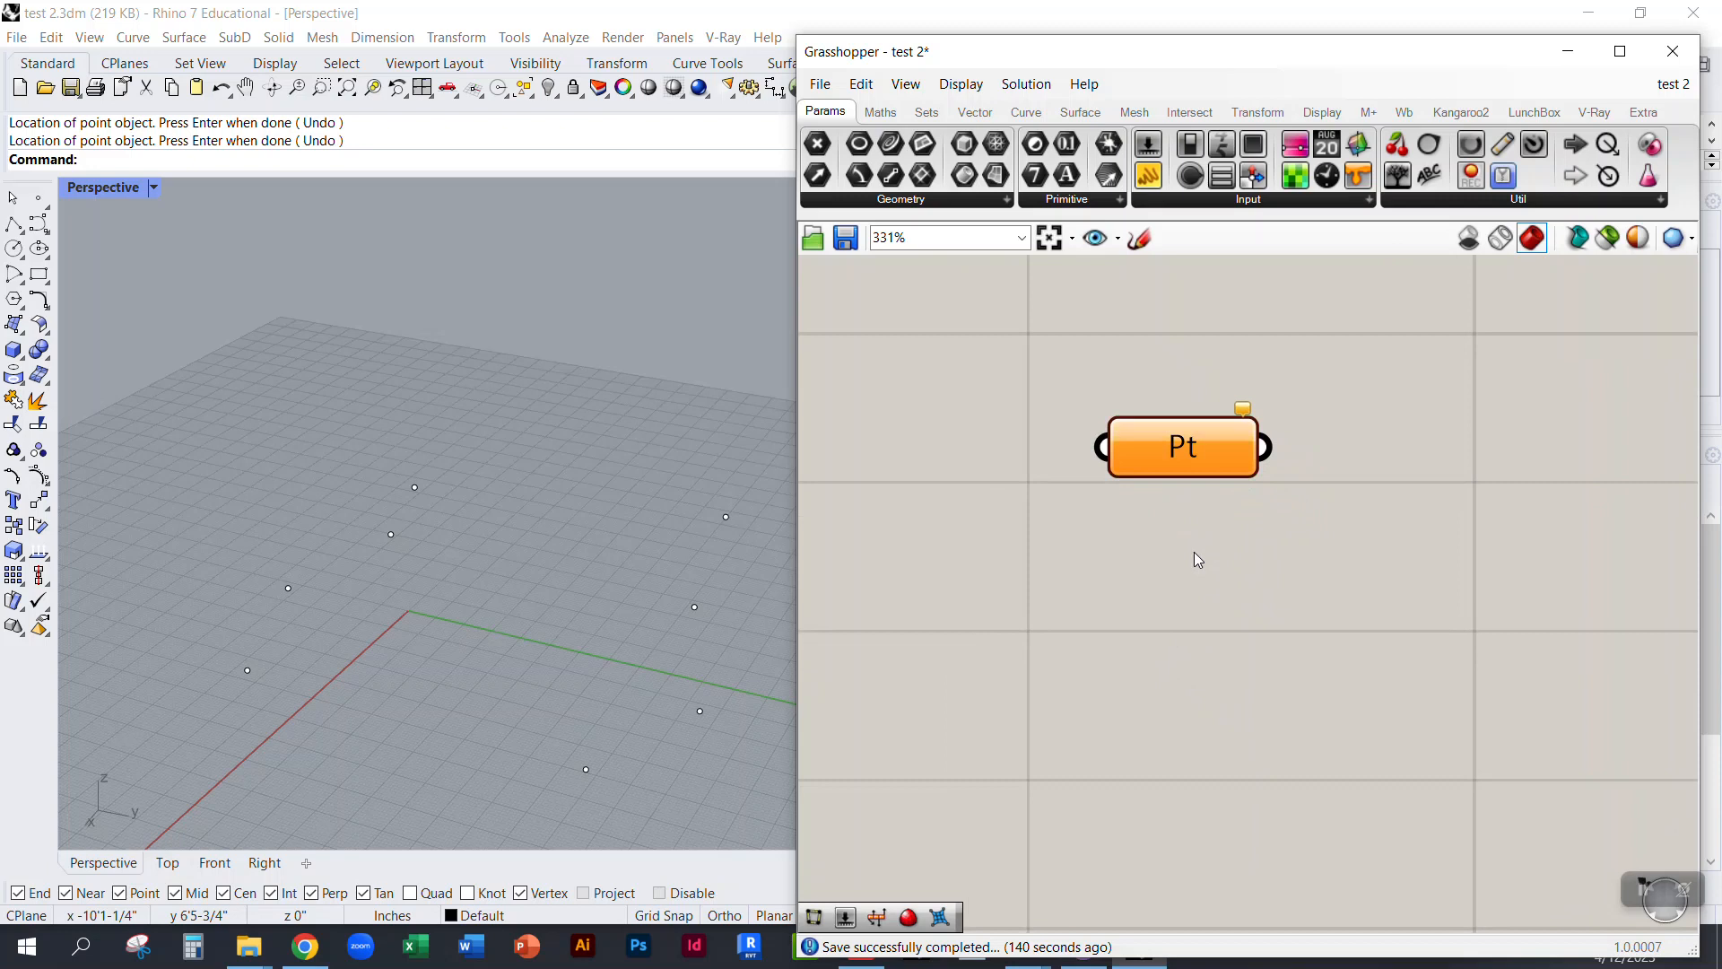
drag(1177, 452, 1124, 463)
drag(164, 420, 492, 740)
click(490, 653)
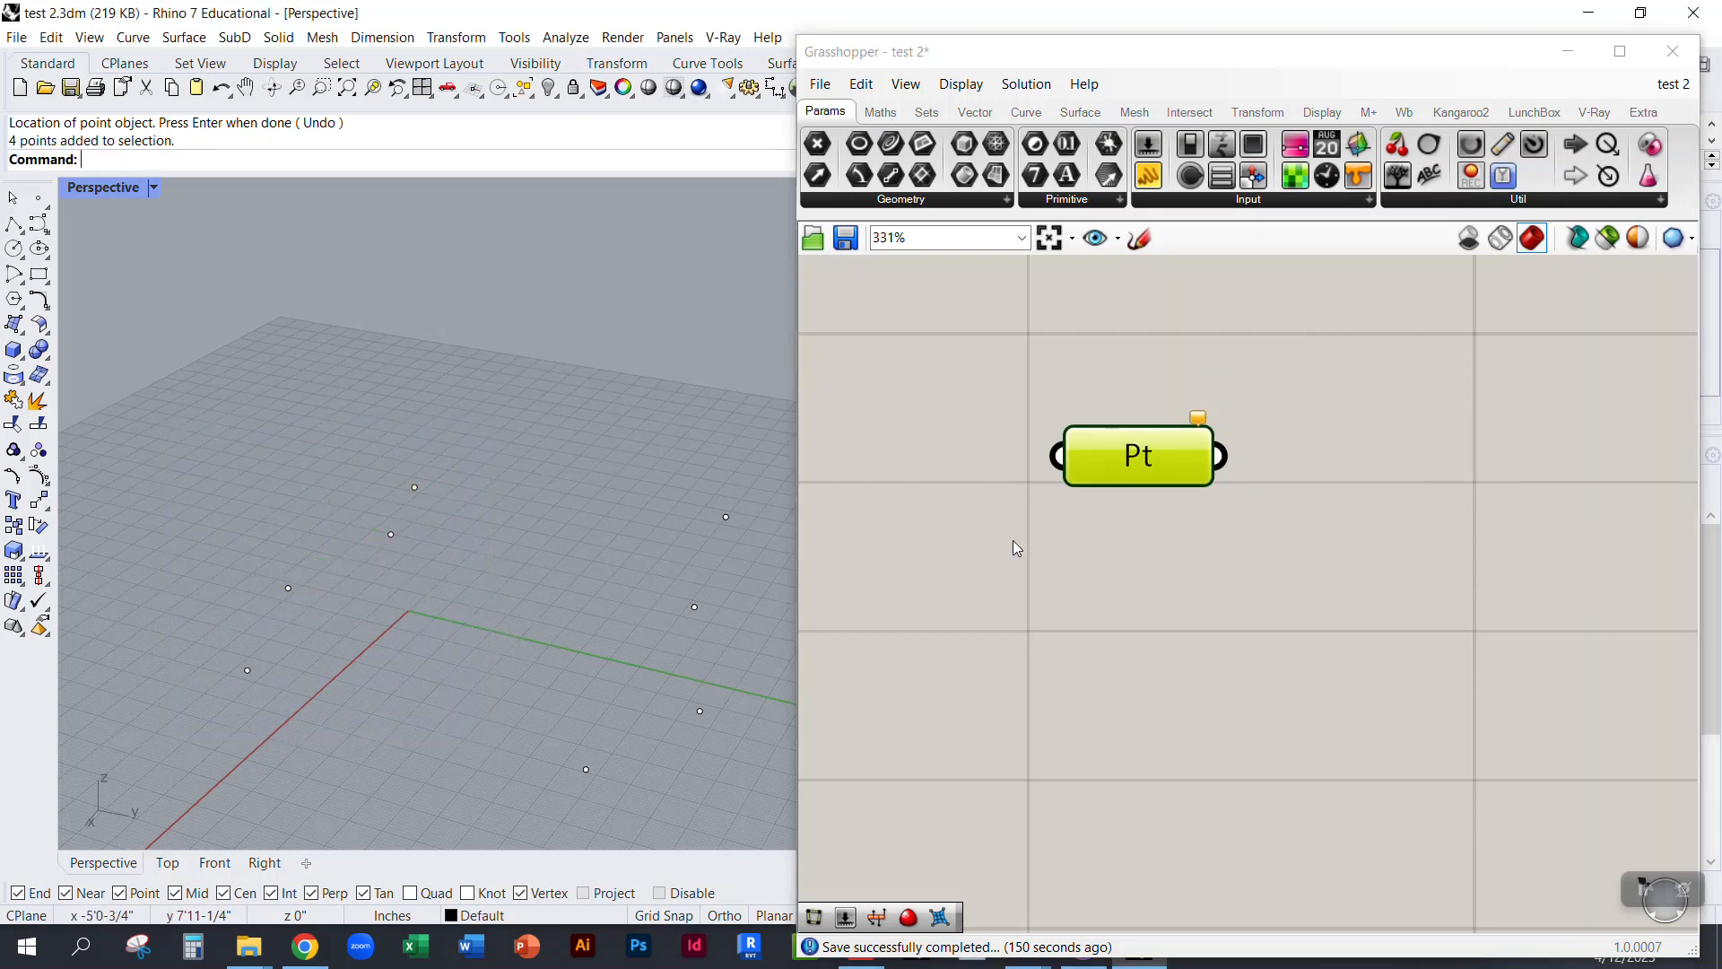
mouse_move(1126, 455)
mouse_down()
mouse_move(1134, 477)
mouse_move(1154, 432)
mouse_move(1142, 442)
mouse_up()
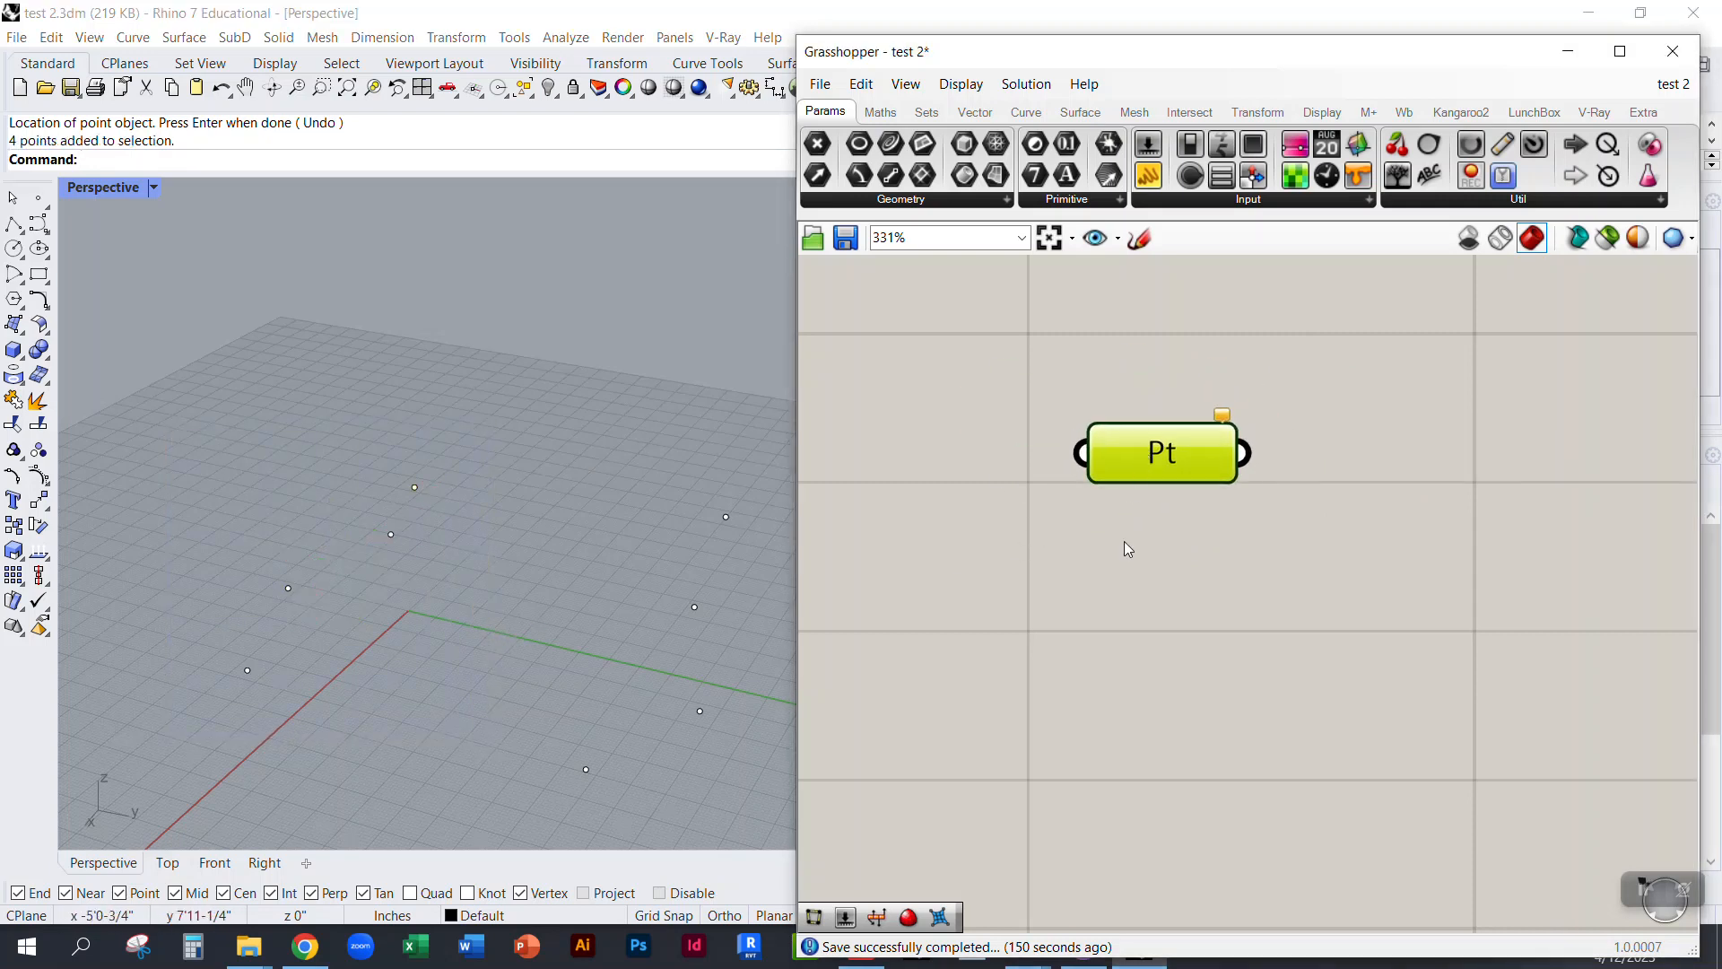
click(1138, 533)
Step: Reference the four Rhino points of the first row, in order from front to back, in the Point parameter using Set Multiple Points
click(1160, 456)
right_click(1170, 455)
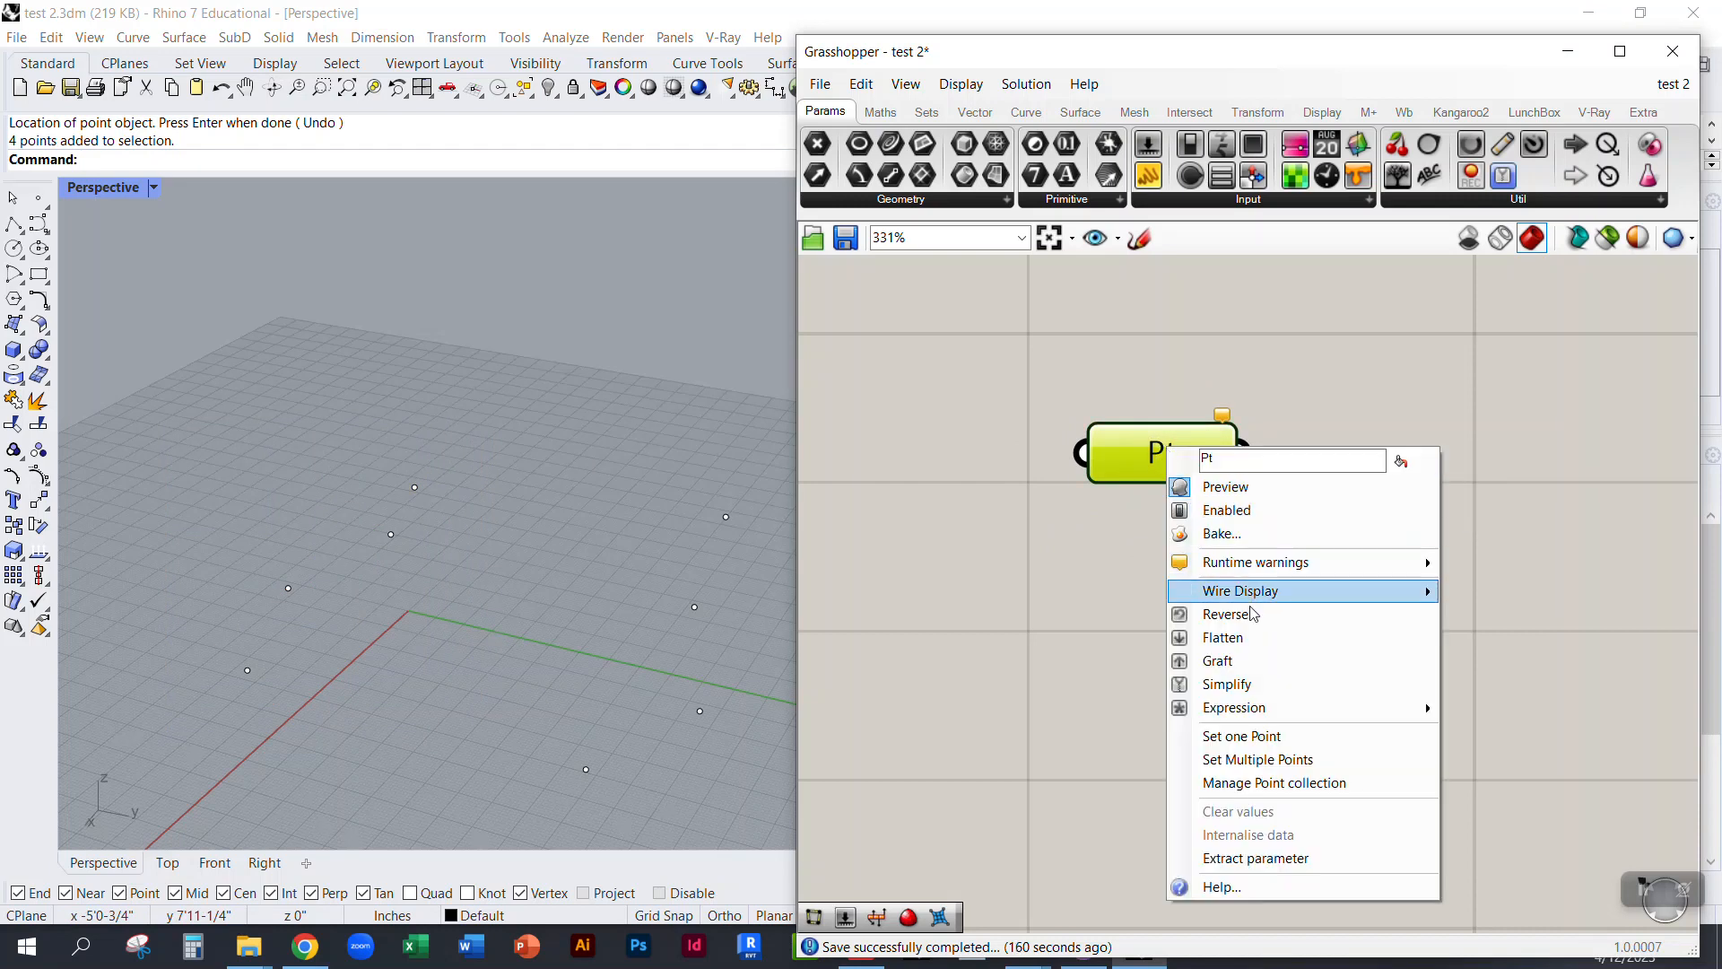
click(1299, 766)
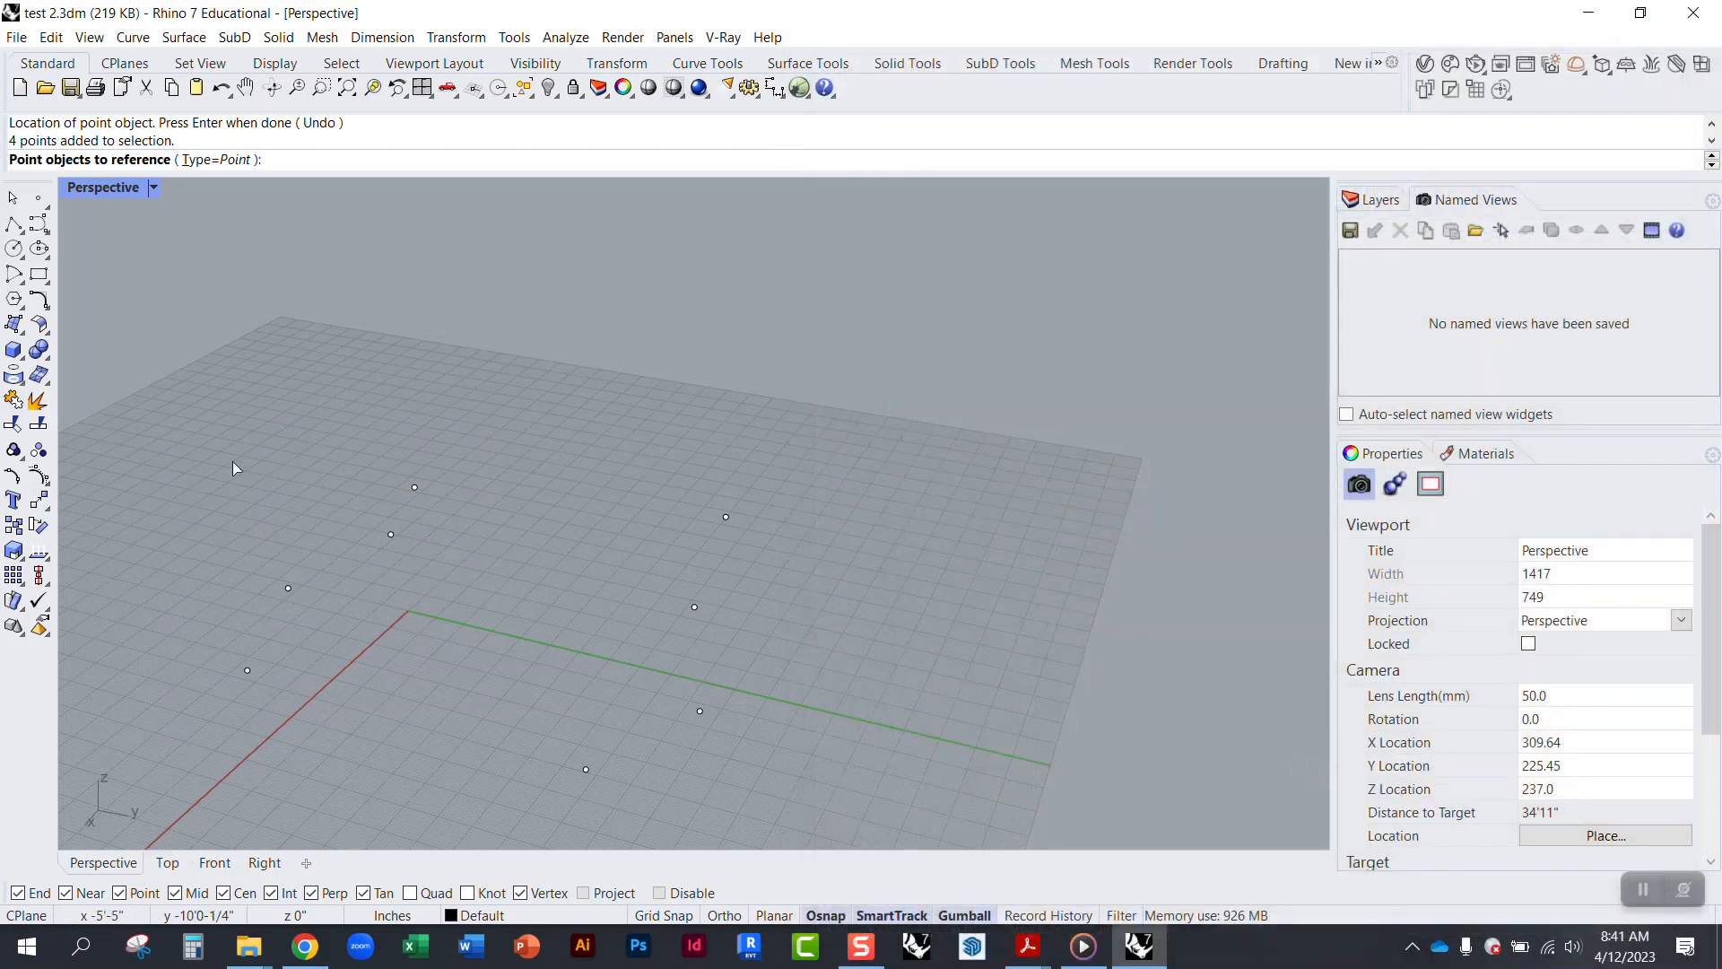
drag(156, 409, 296, 511)
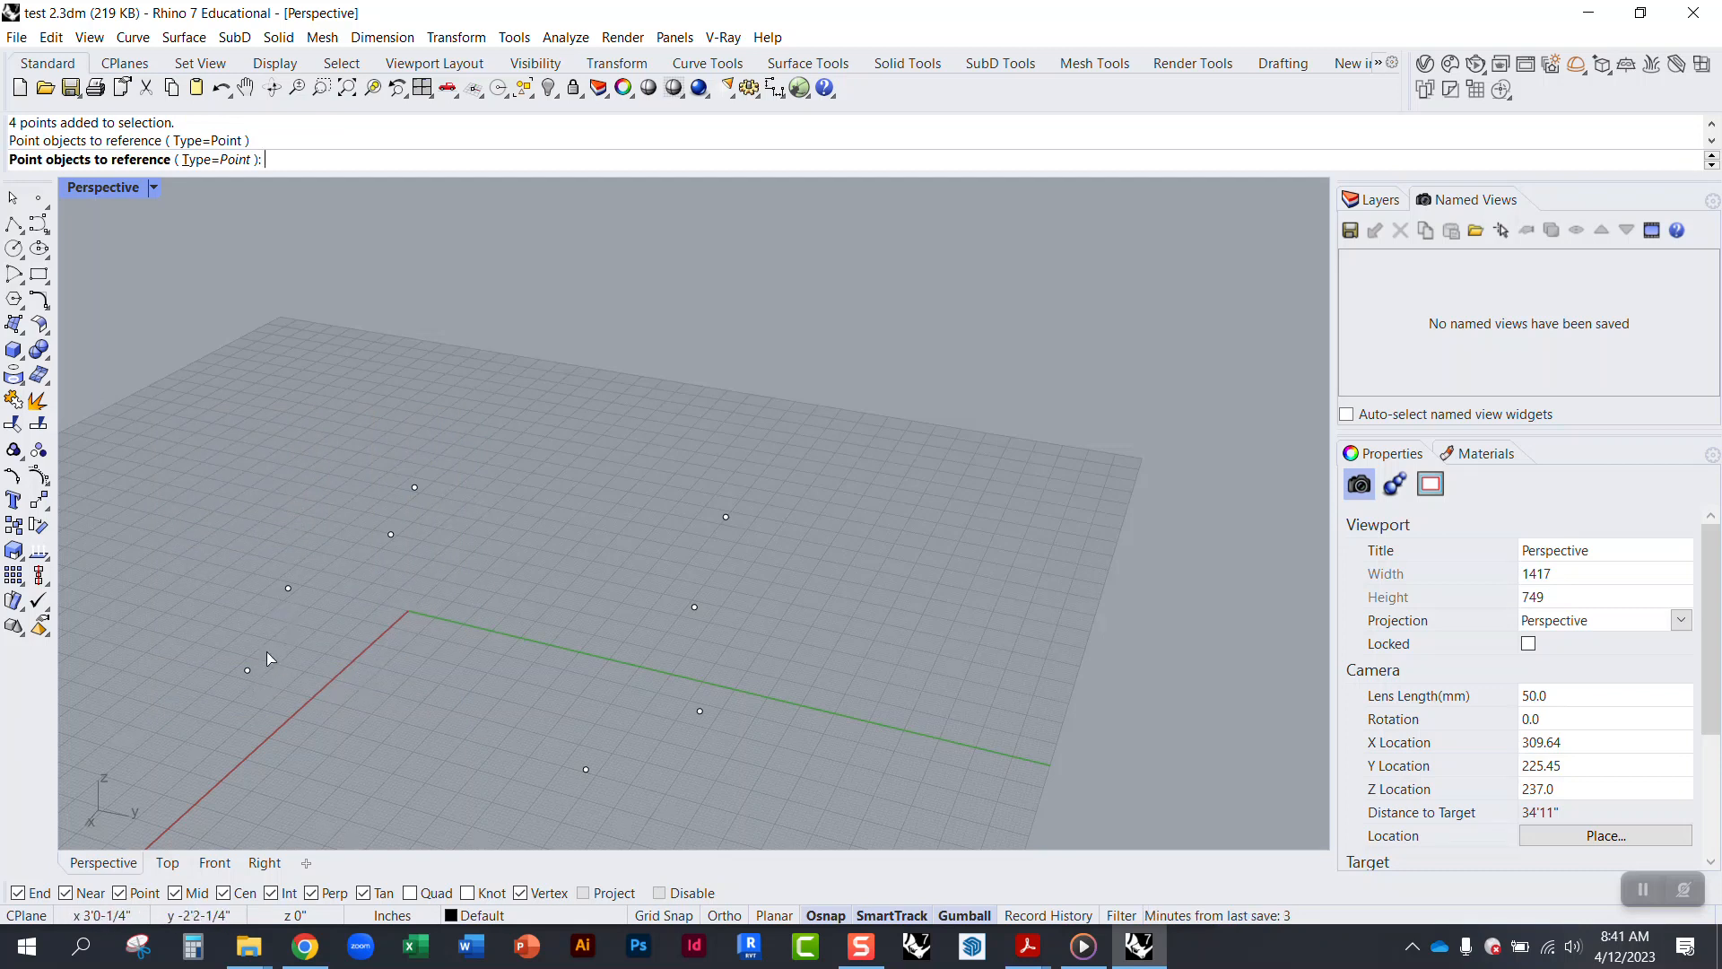
click(247, 670)
click(285, 589)
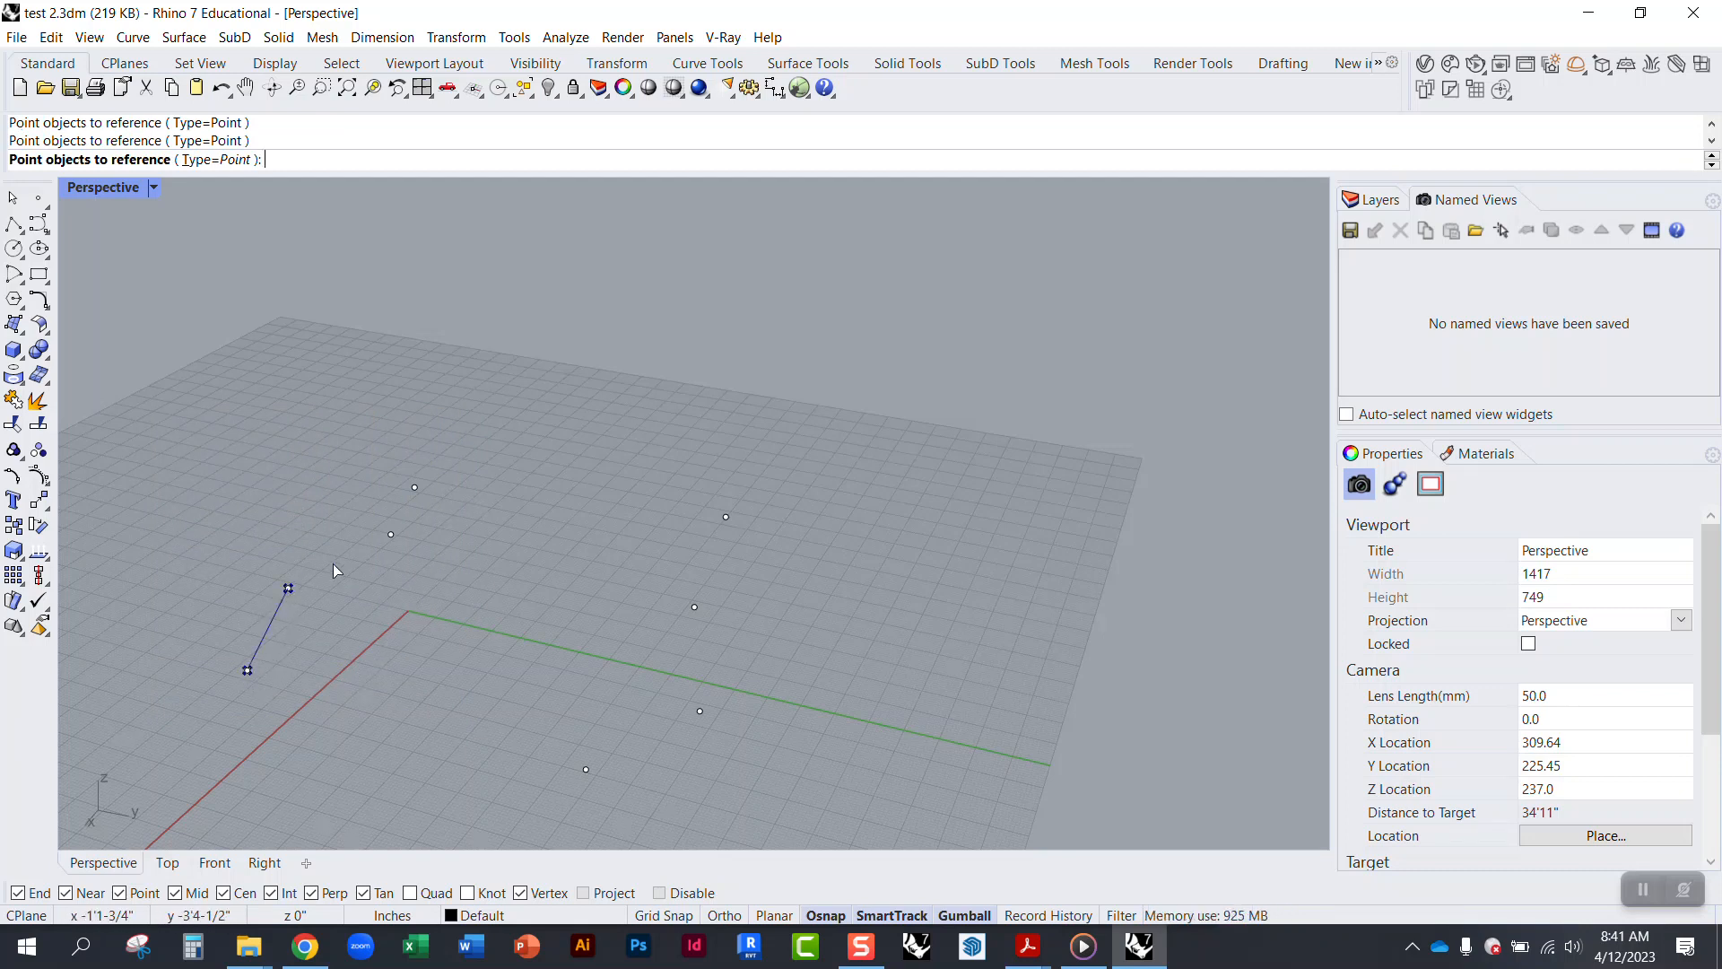
click(391, 534)
click(414, 487)
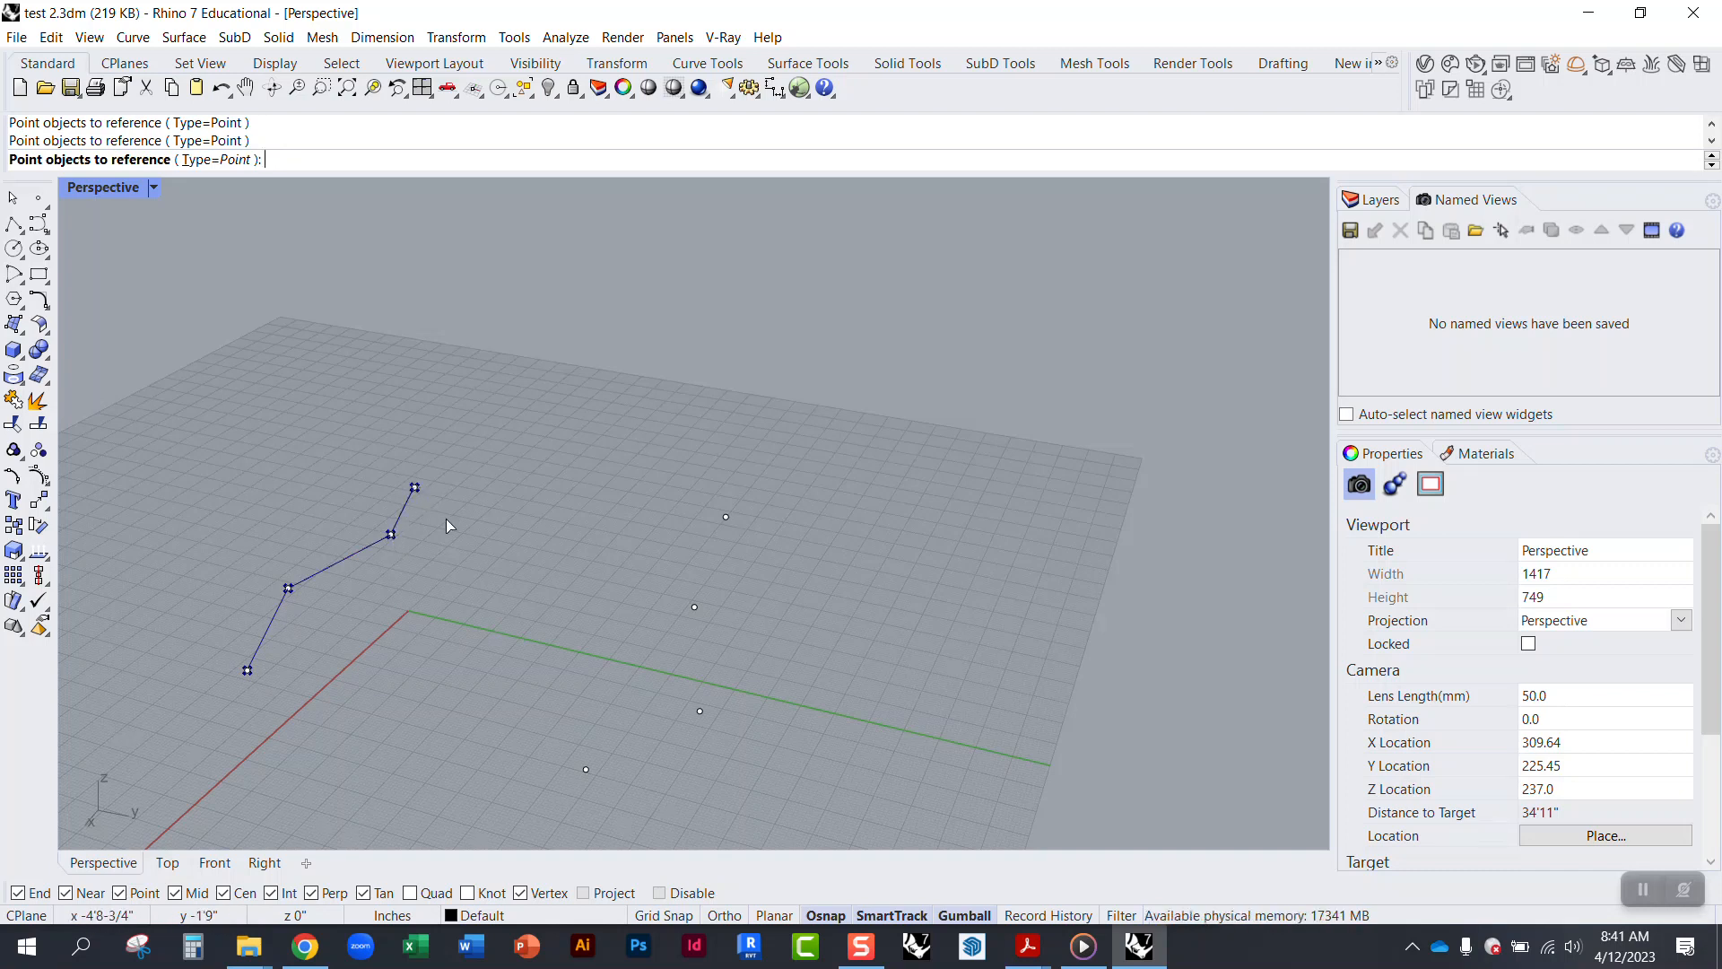
key(Return)
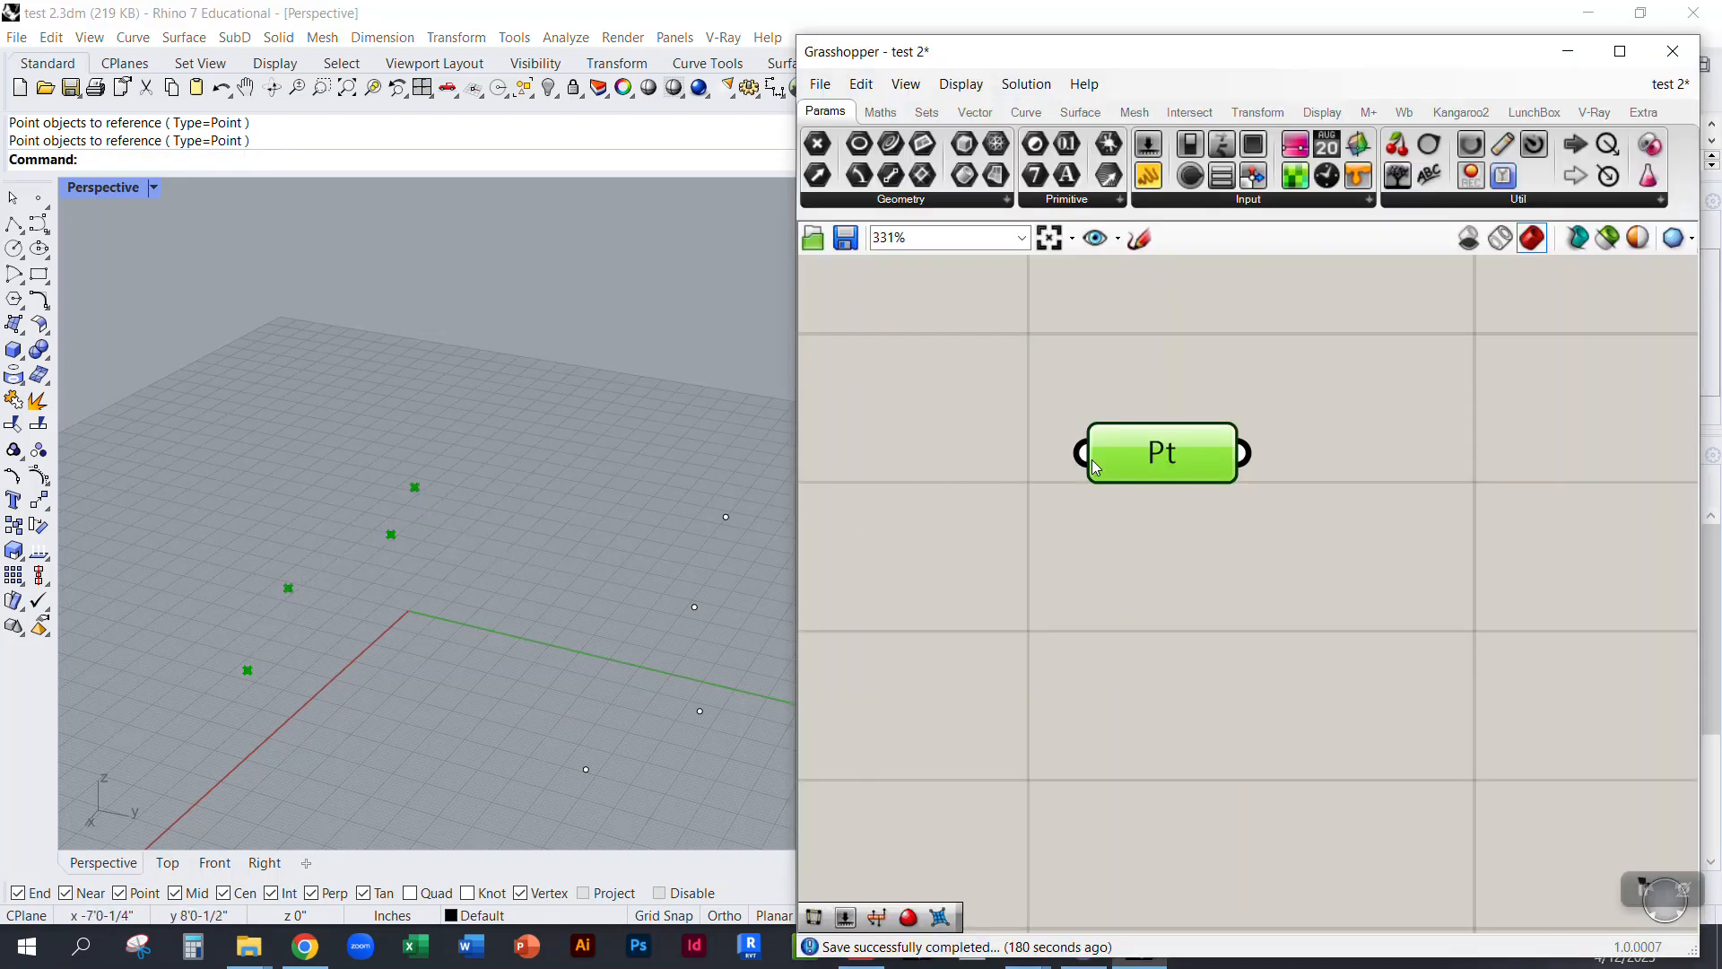
Step: Add a second Point parameter to the canvas below the first one
drag(1145, 459, 1200, 444)
click(1020, 461)
click(1119, 384)
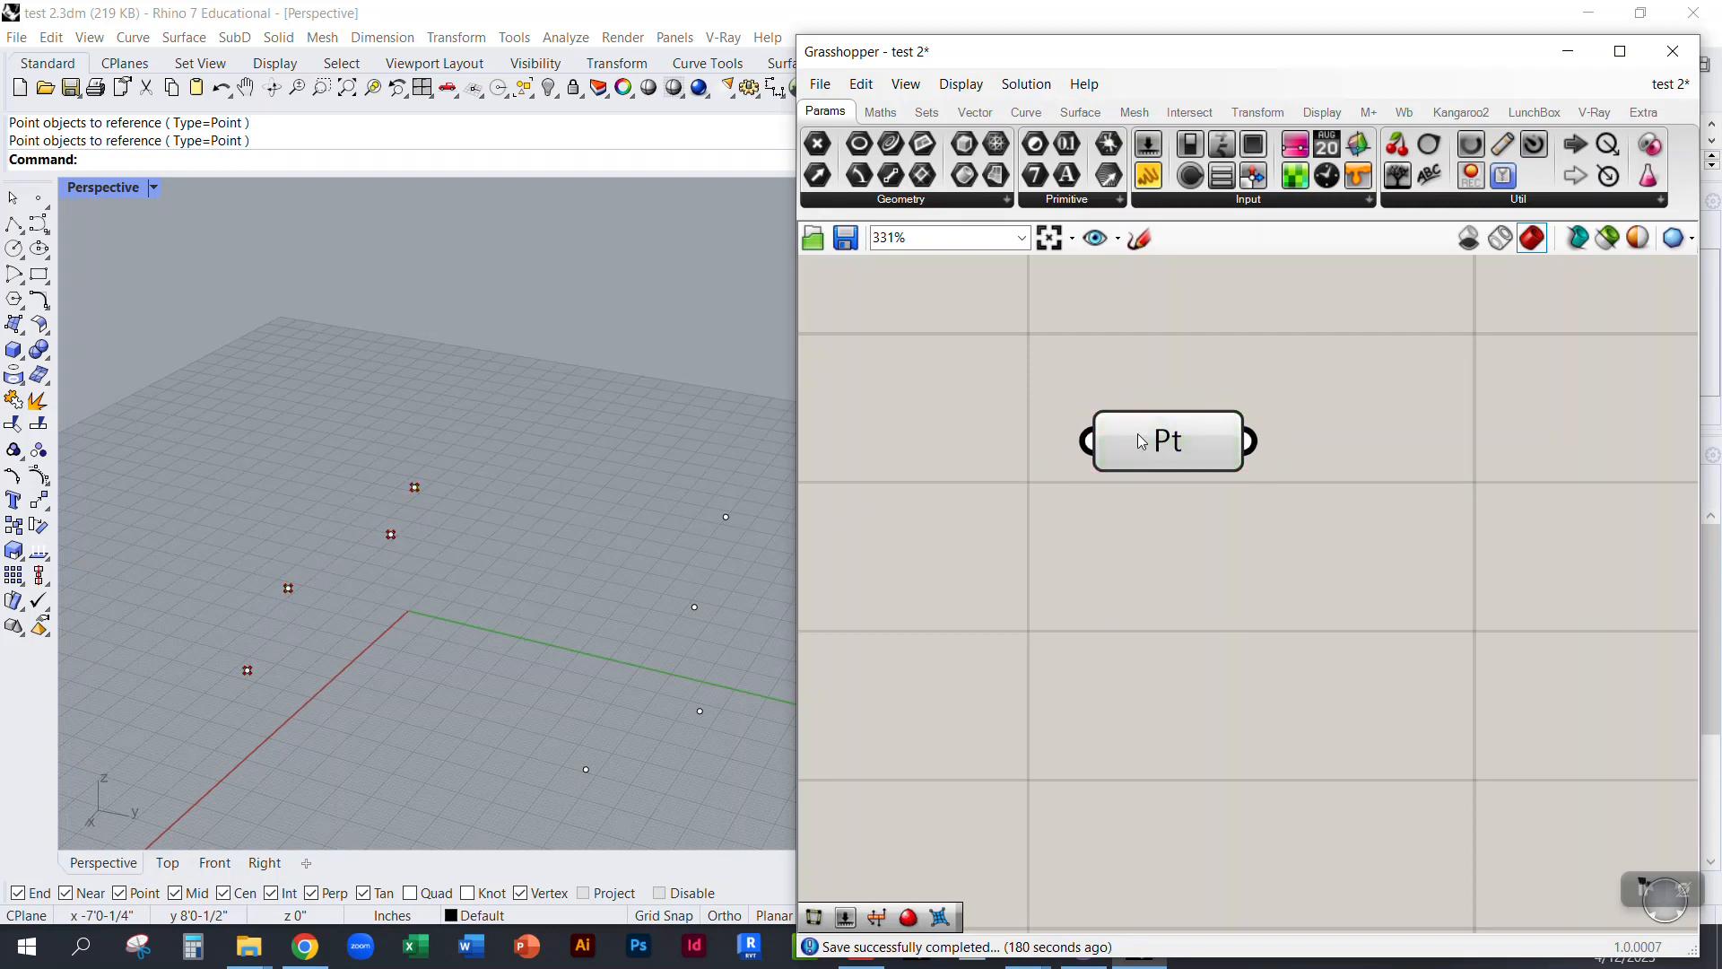
double_click(1161, 683)
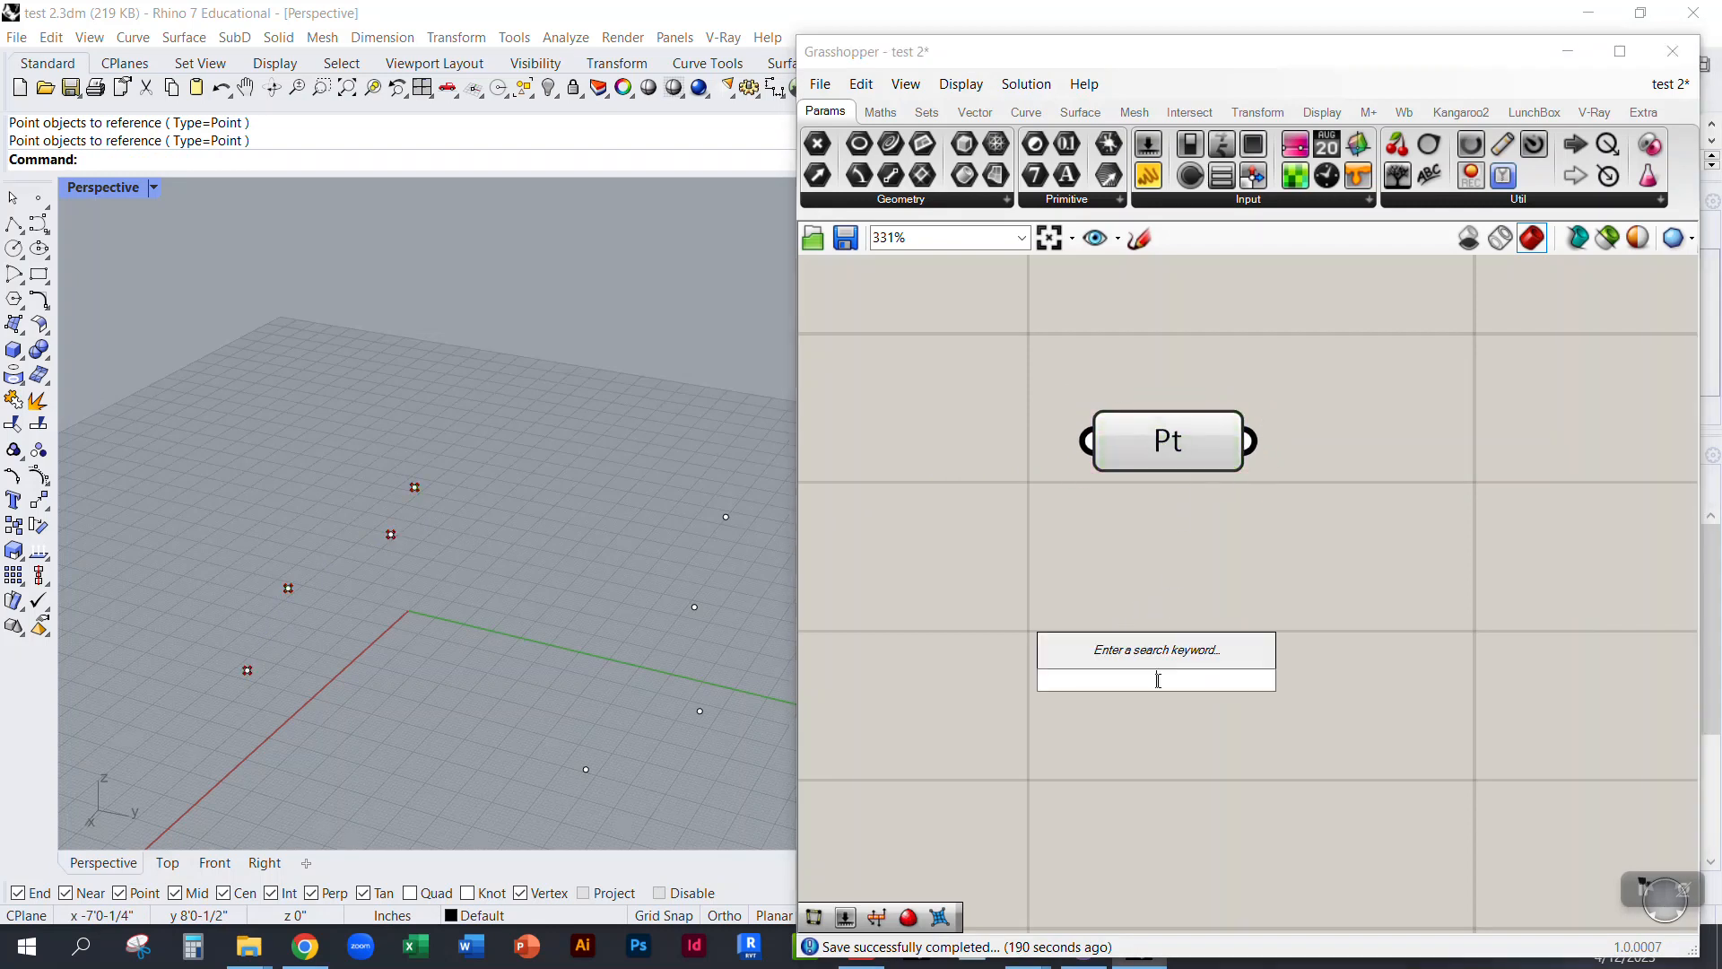
text(point)
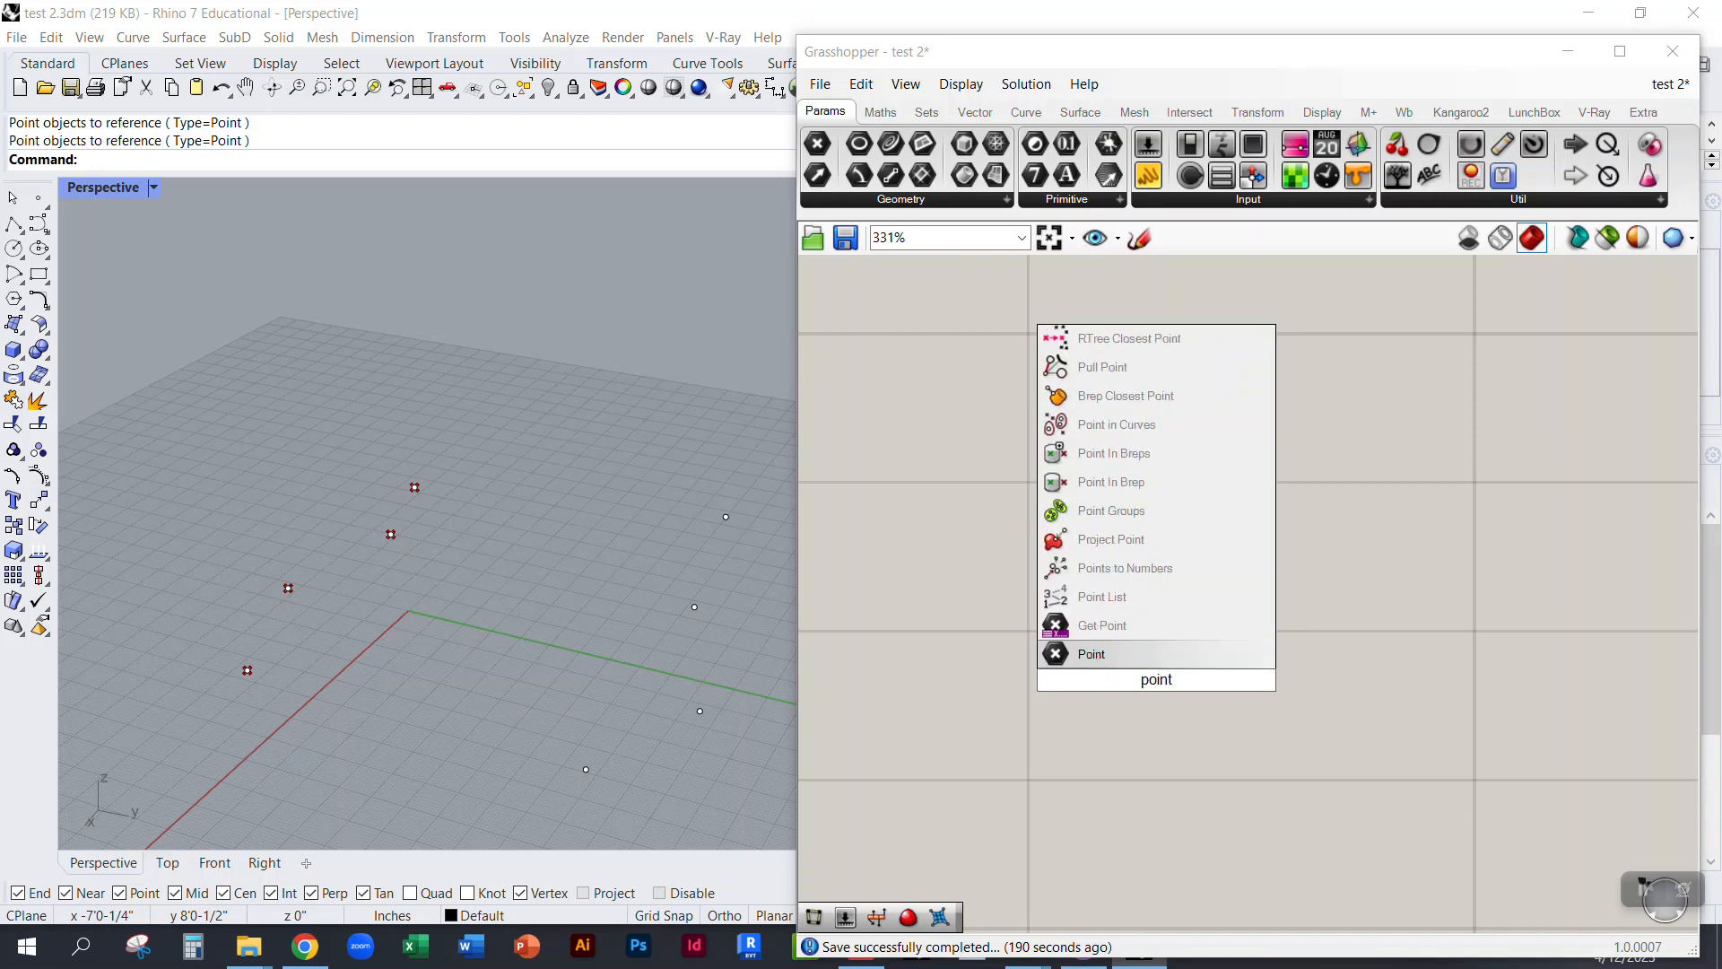
click(1094, 654)
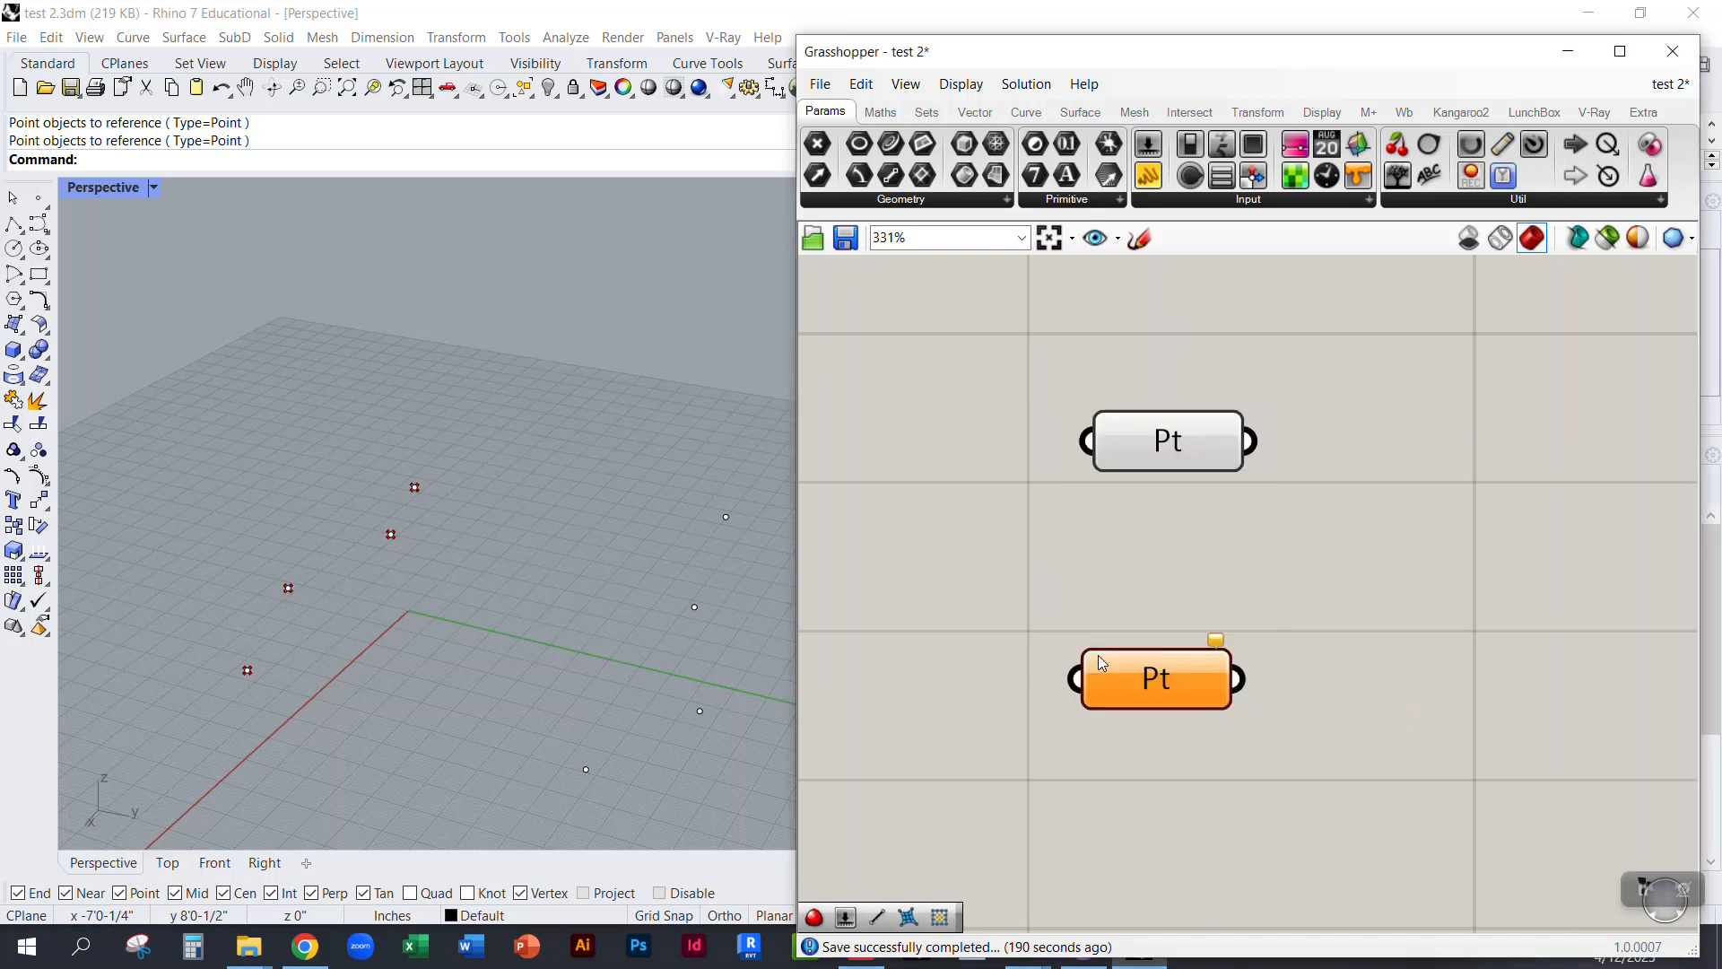
mouse_move(1183, 711)
mouse_down()
mouse_move(1186, 729)
mouse_move(1175, 709)
mouse_up()
click(1102, 622)
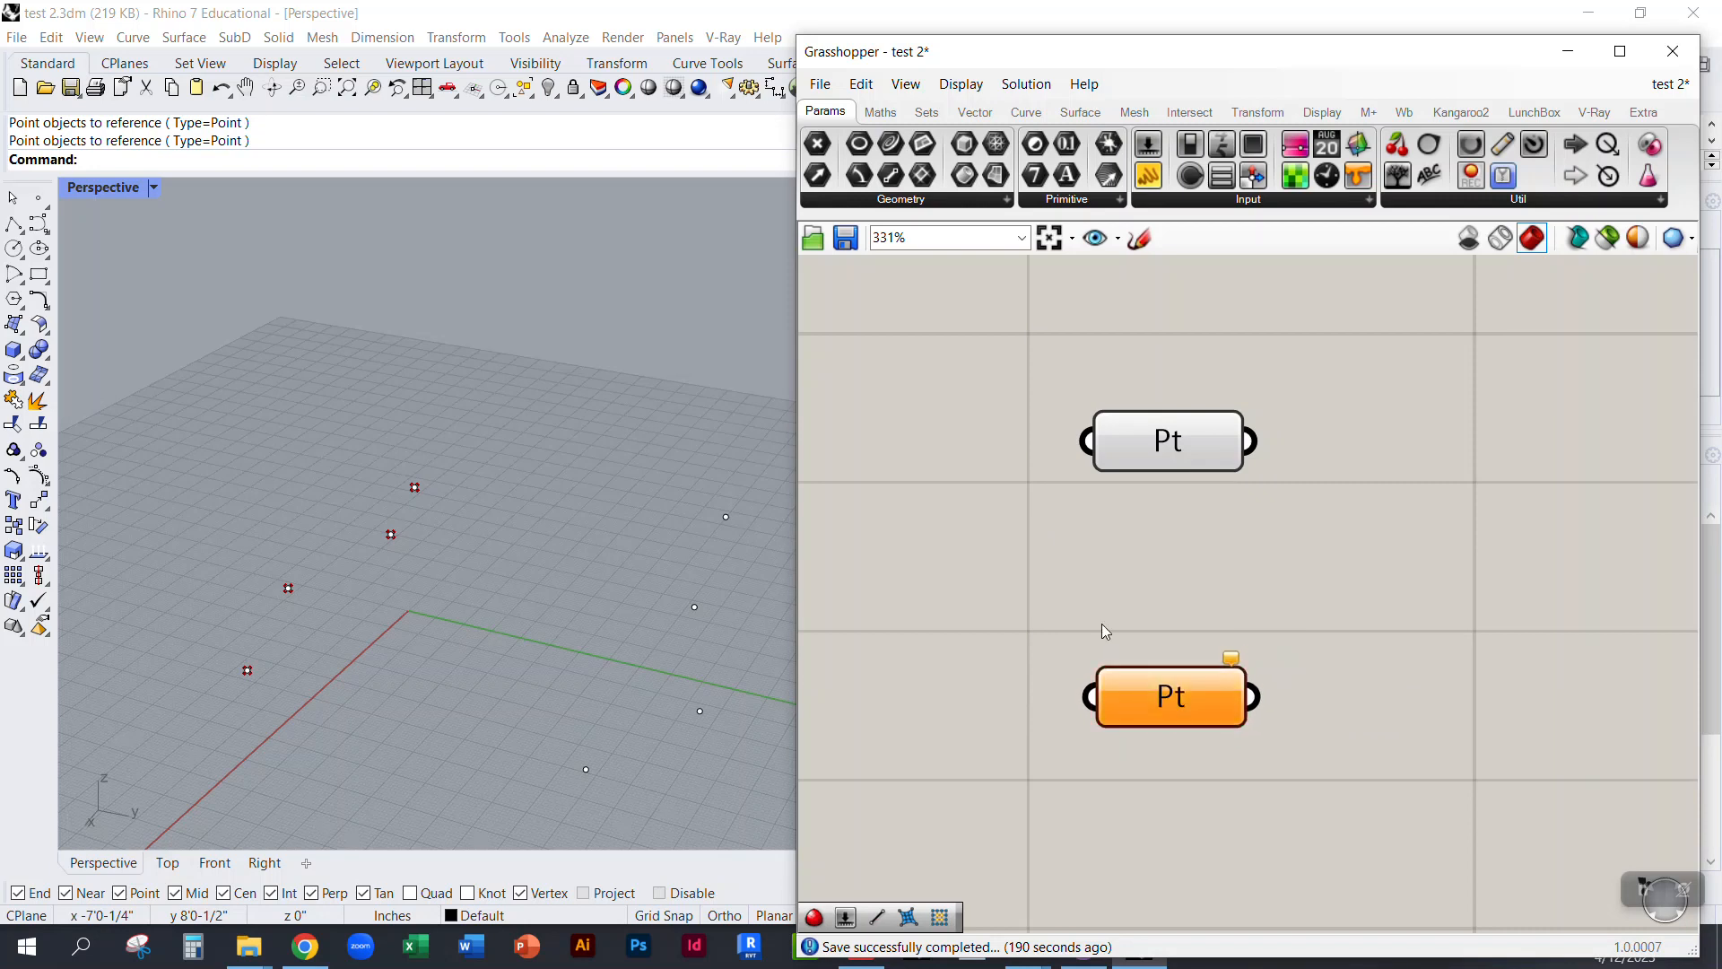
Step: Select the first Point parameter to check which Rhino points it references, and reposition it slightly on the canvas
drag(1170, 447, 1235, 423)
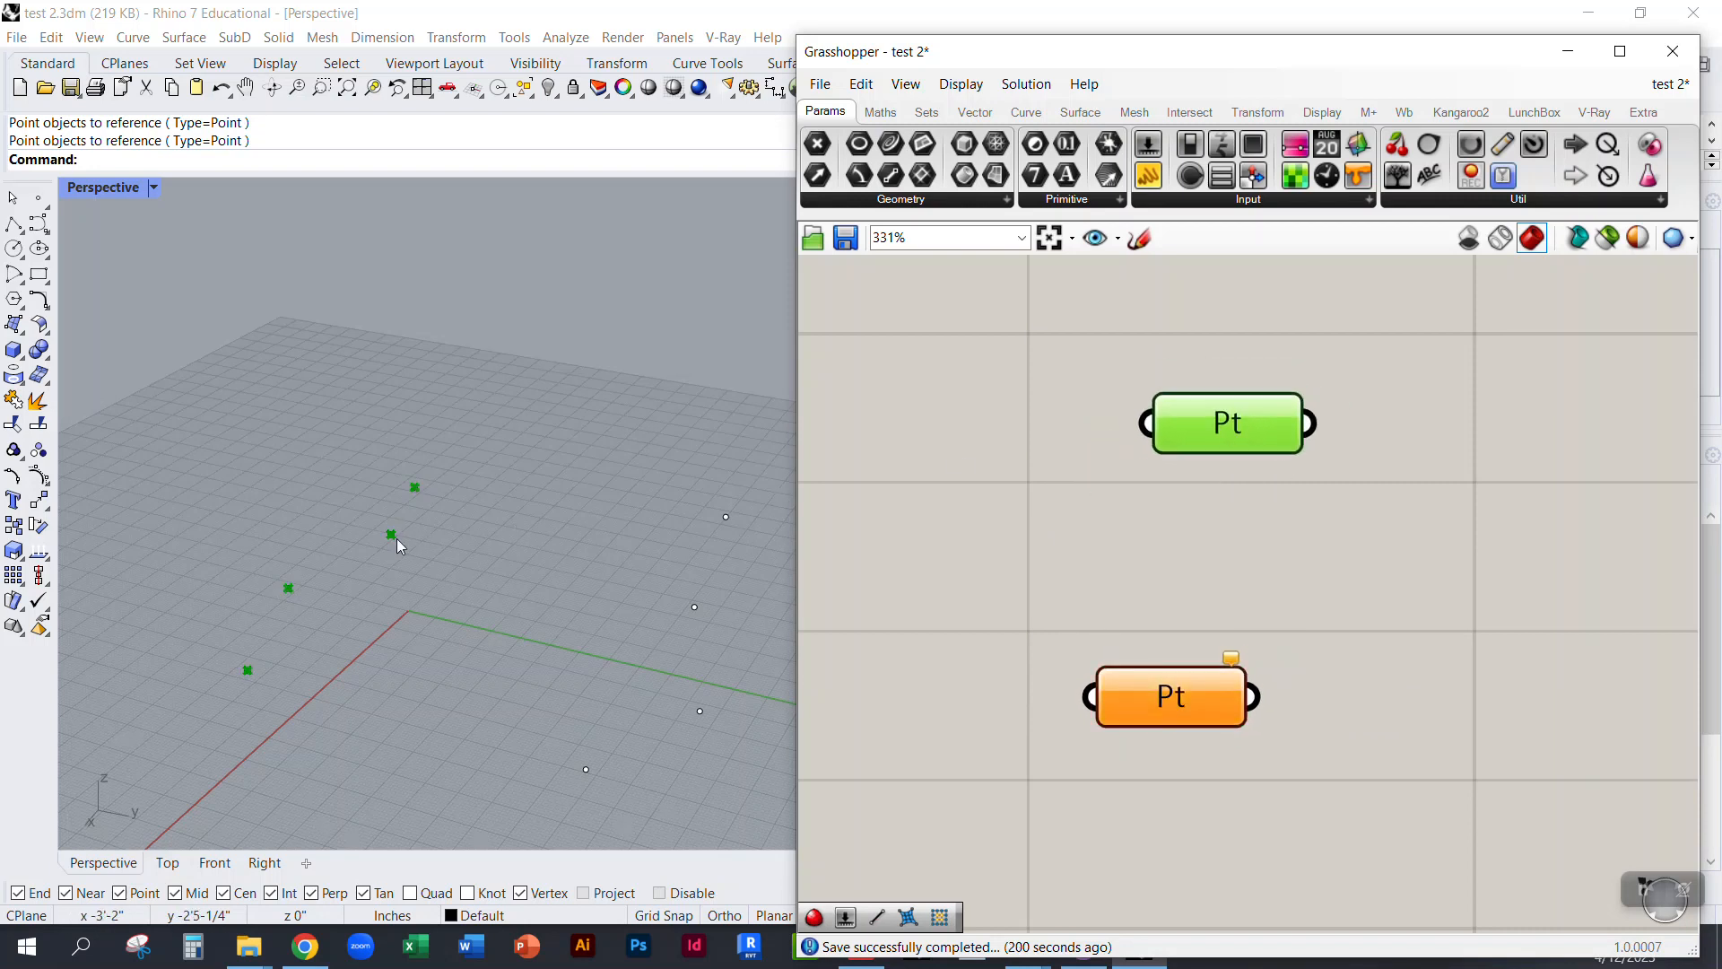
click(1273, 466)
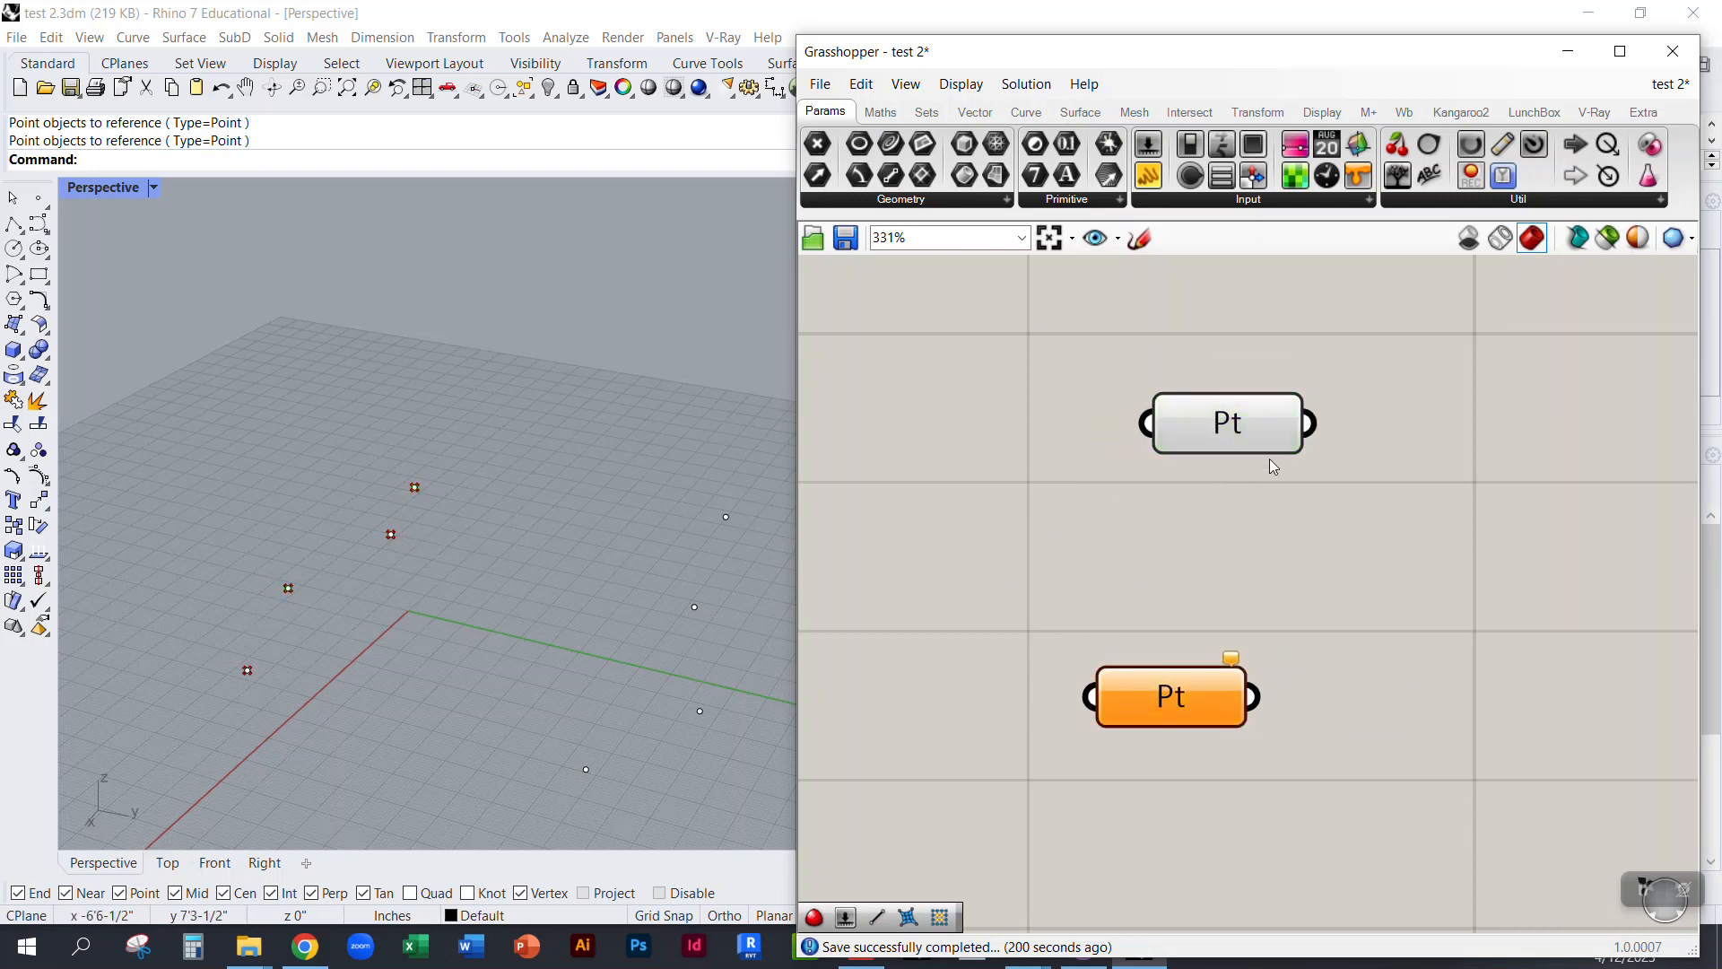
drag(1207, 425, 1176, 445)
click(1144, 404)
click(1192, 460)
click(1128, 548)
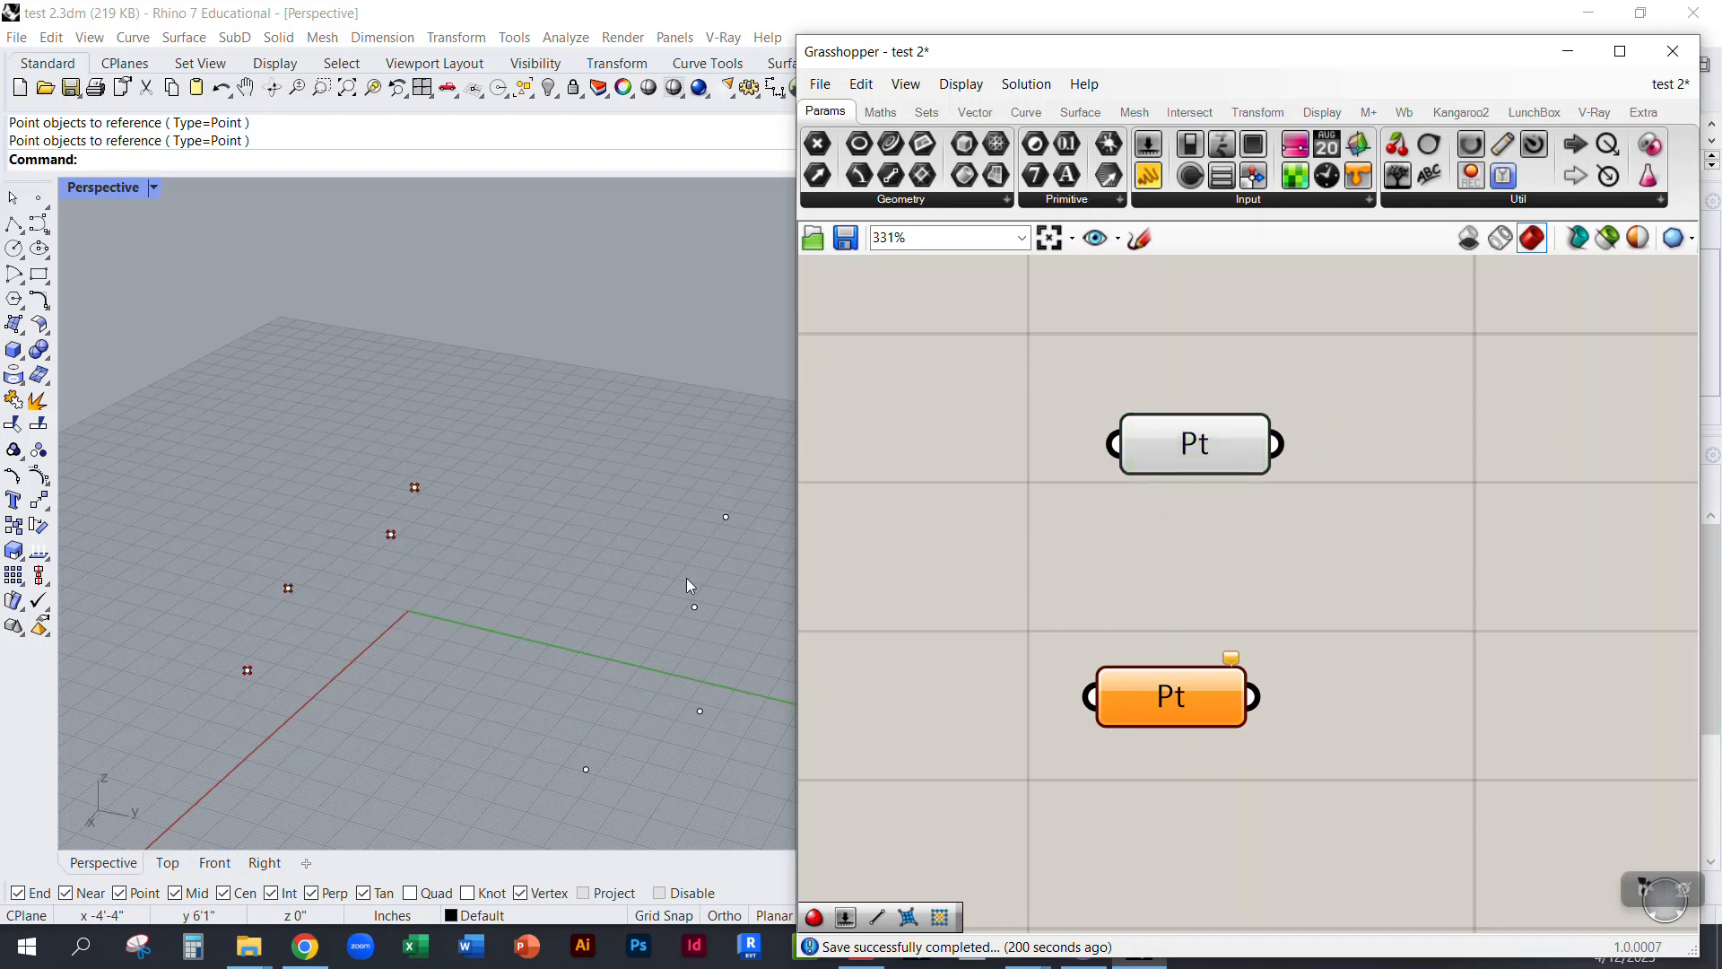
Step: Align the second, still empty Point parameter beneath the first one on the canvas
right_drag(626, 573, 506, 567)
scroll(506, 567, down, 3)
drag(1171, 711, 1206, 699)
drag(476, 493, 742, 761)
click(726, 752)
mouse_move(1213, 677)
mouse_down()
mouse_move(1231, 686)
mouse_move(1202, 689)
mouse_move(1201, 669)
mouse_move(1166, 693)
mouse_move(1208, 704)
mouse_up()
click(1134, 616)
Step: Reference the four Rhino points of the second row, in order from front to back, in the second Point parameter using Set Multiple Points
click(1190, 712)
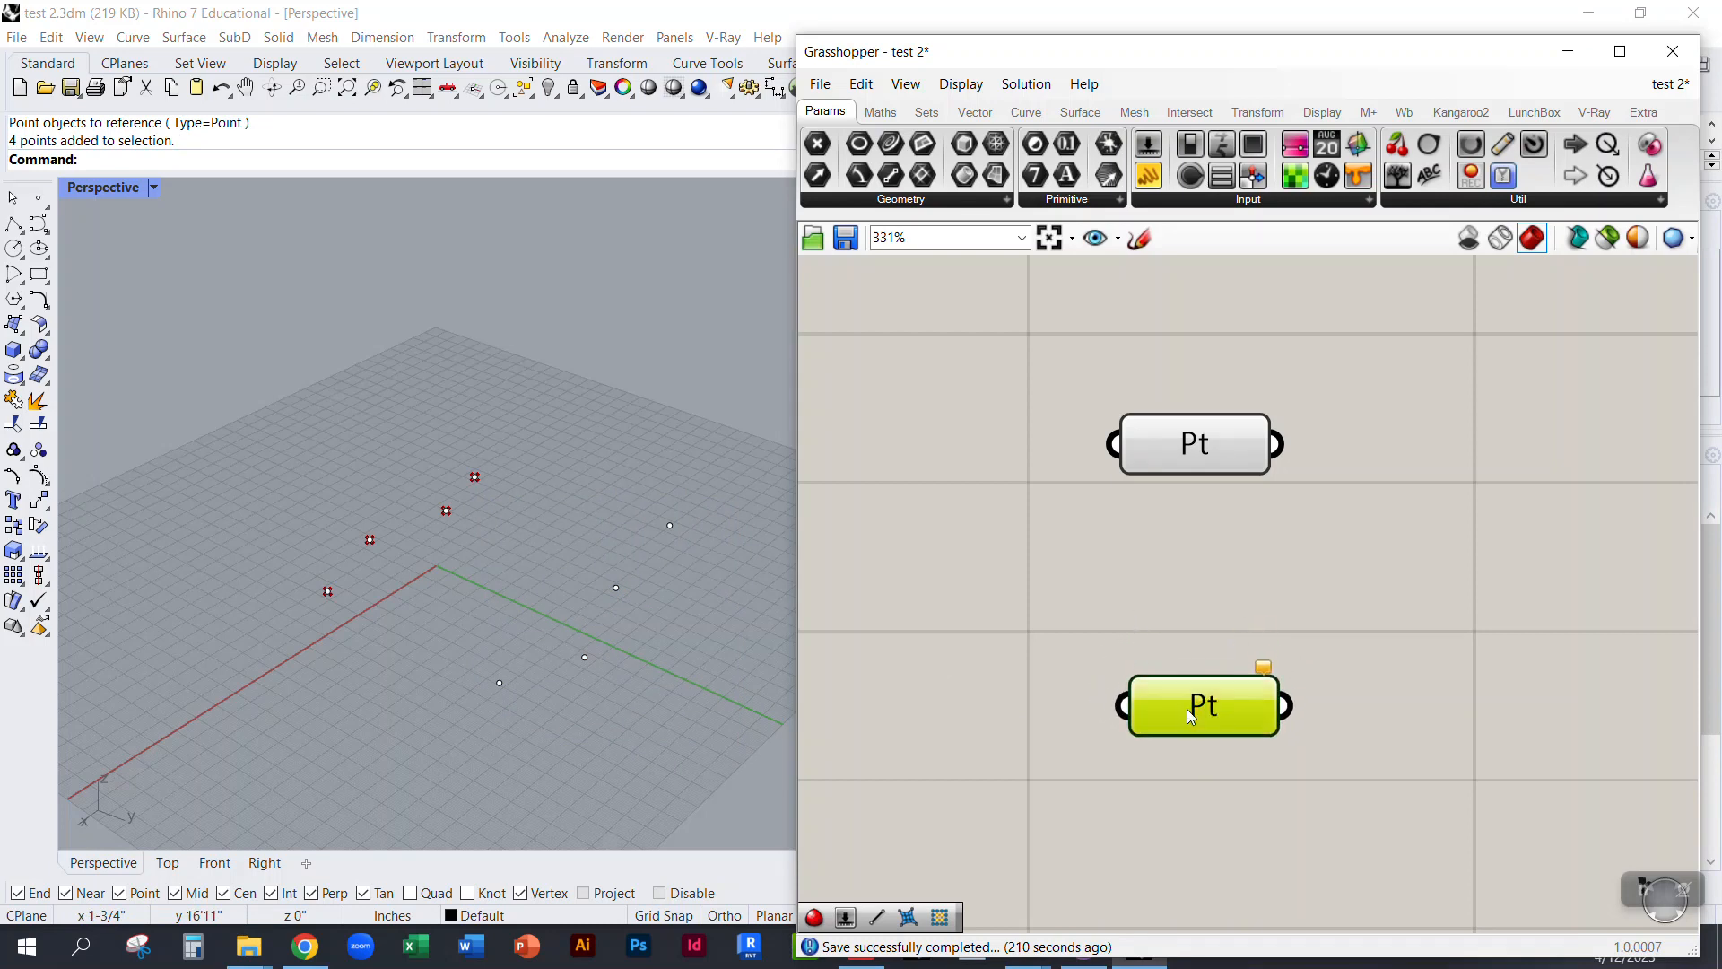
right_click(1175, 704)
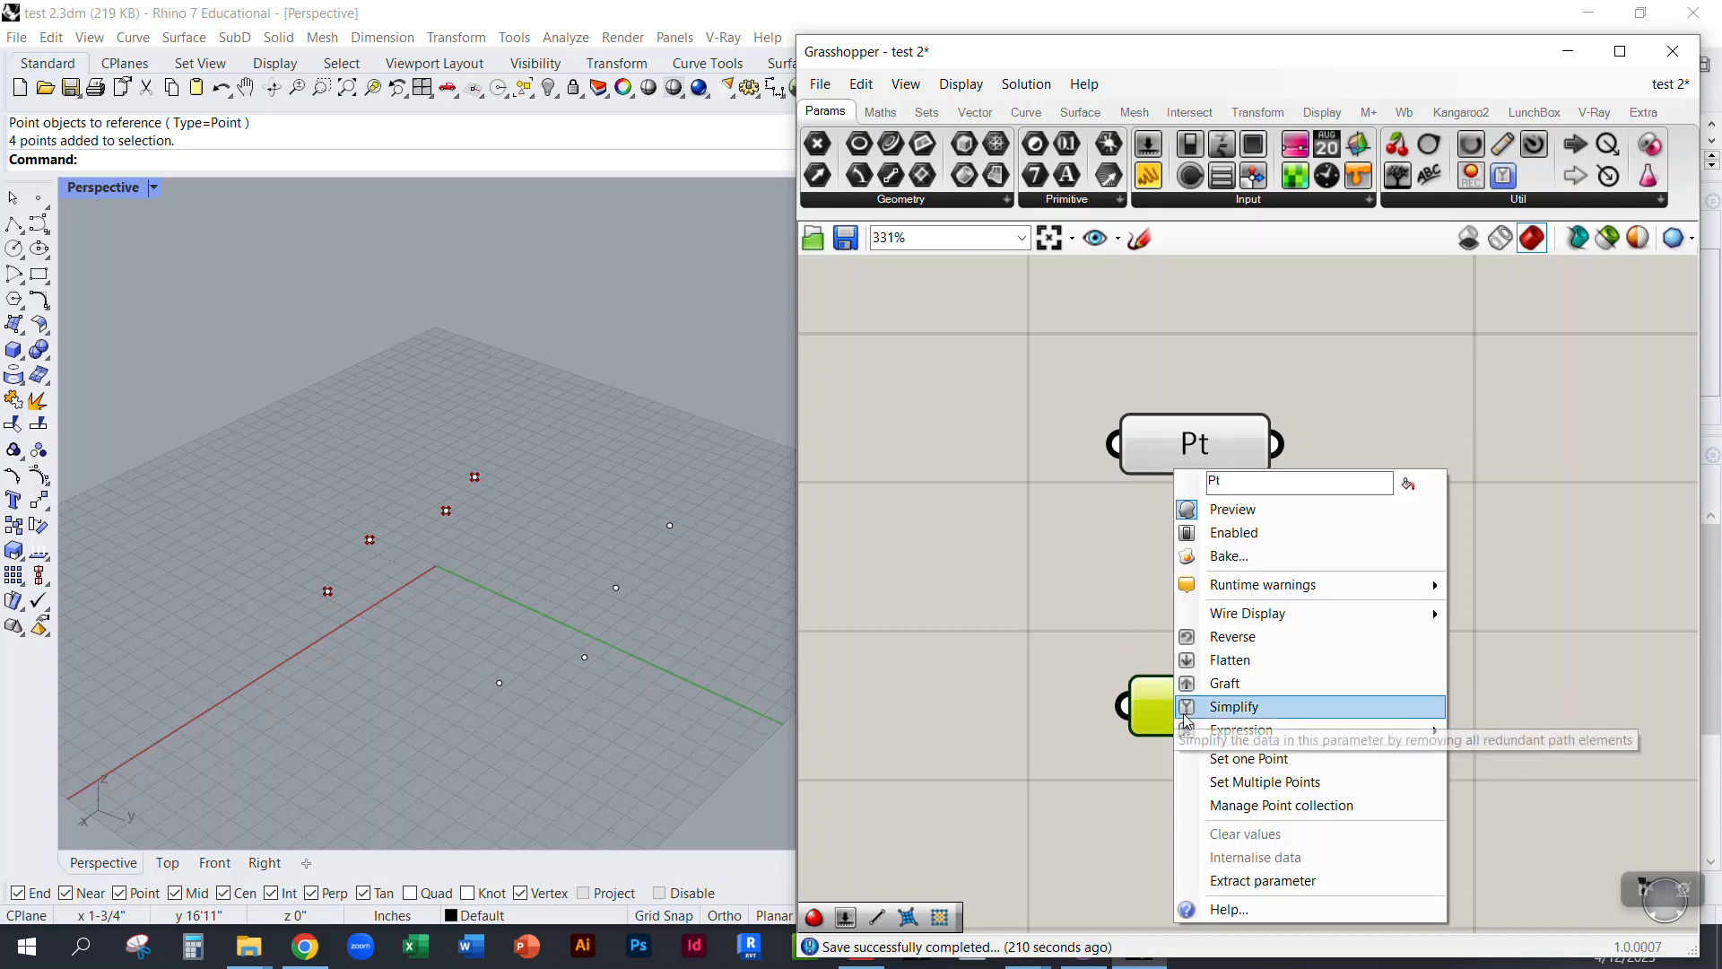
click(1273, 783)
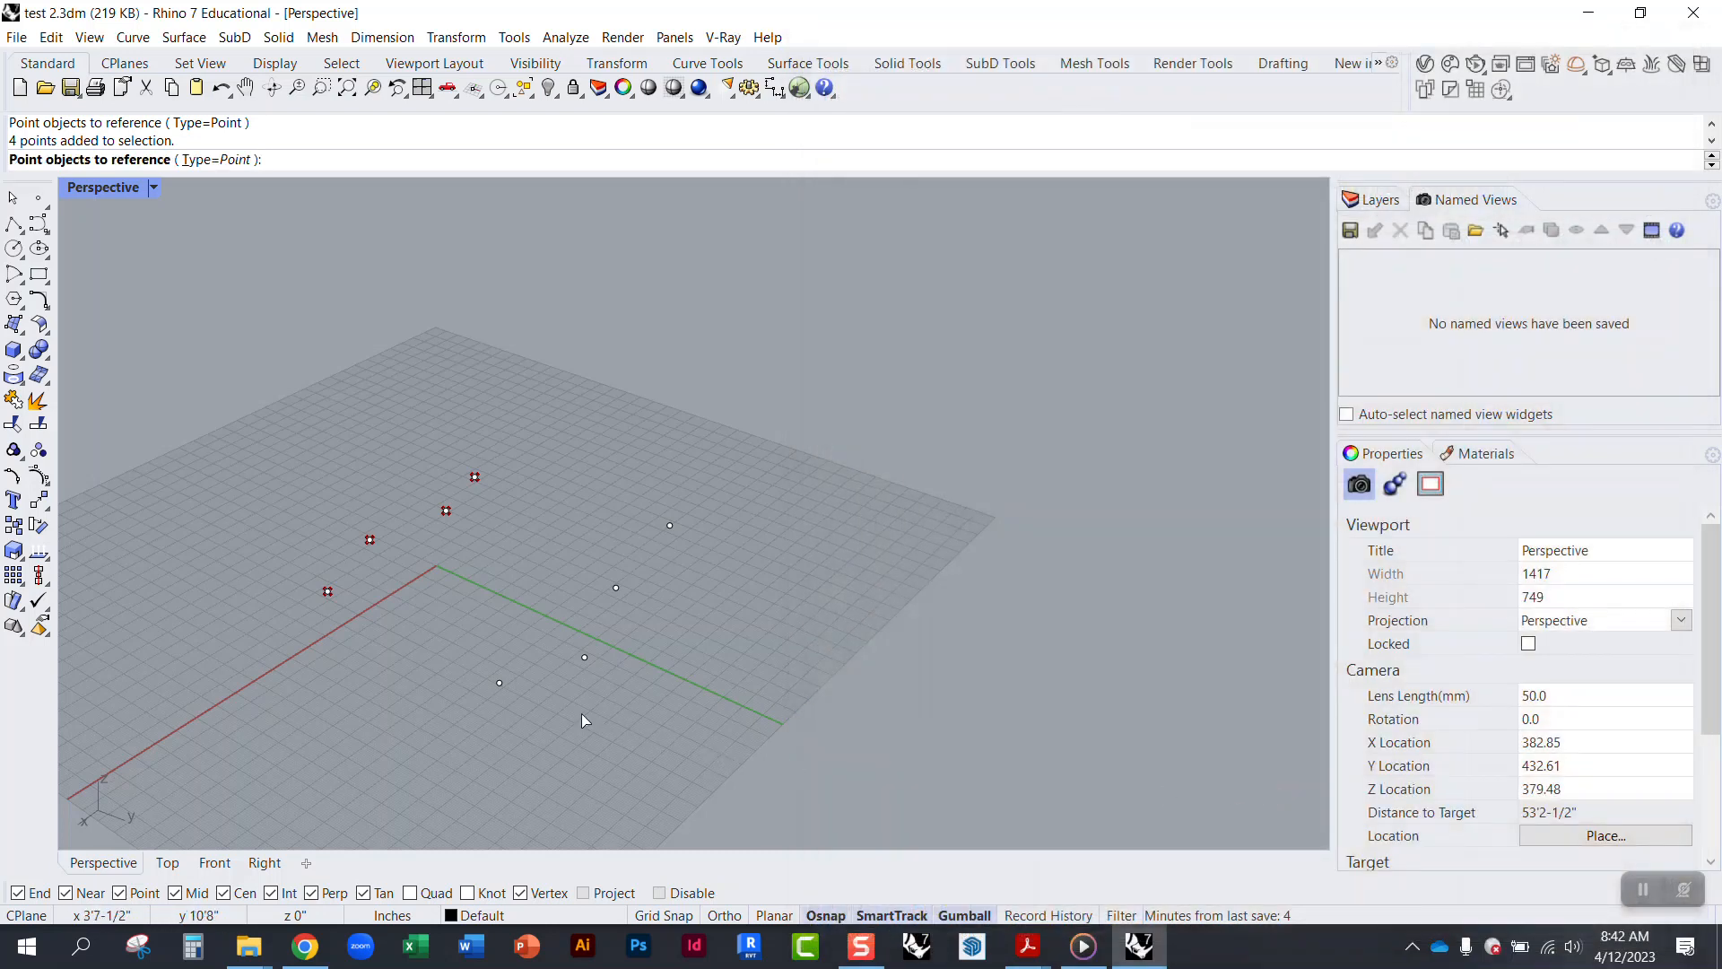
click(500, 685)
click(584, 659)
click(615, 587)
click(670, 527)
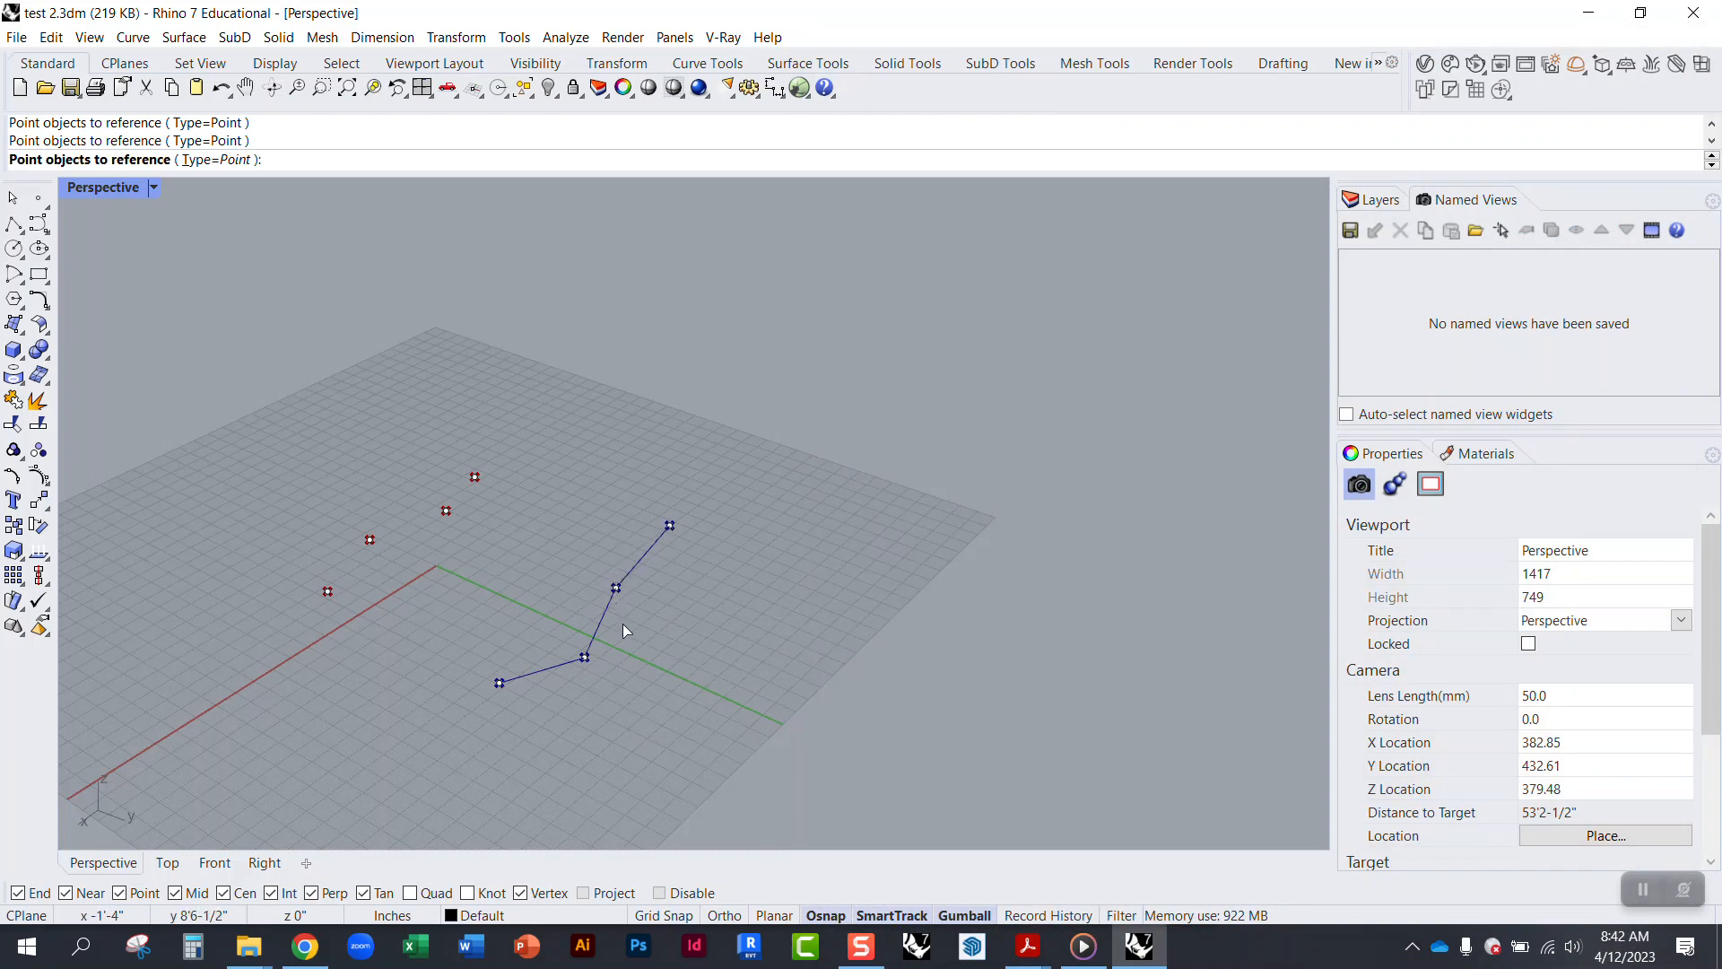
scroll(519, 639, up, 4)
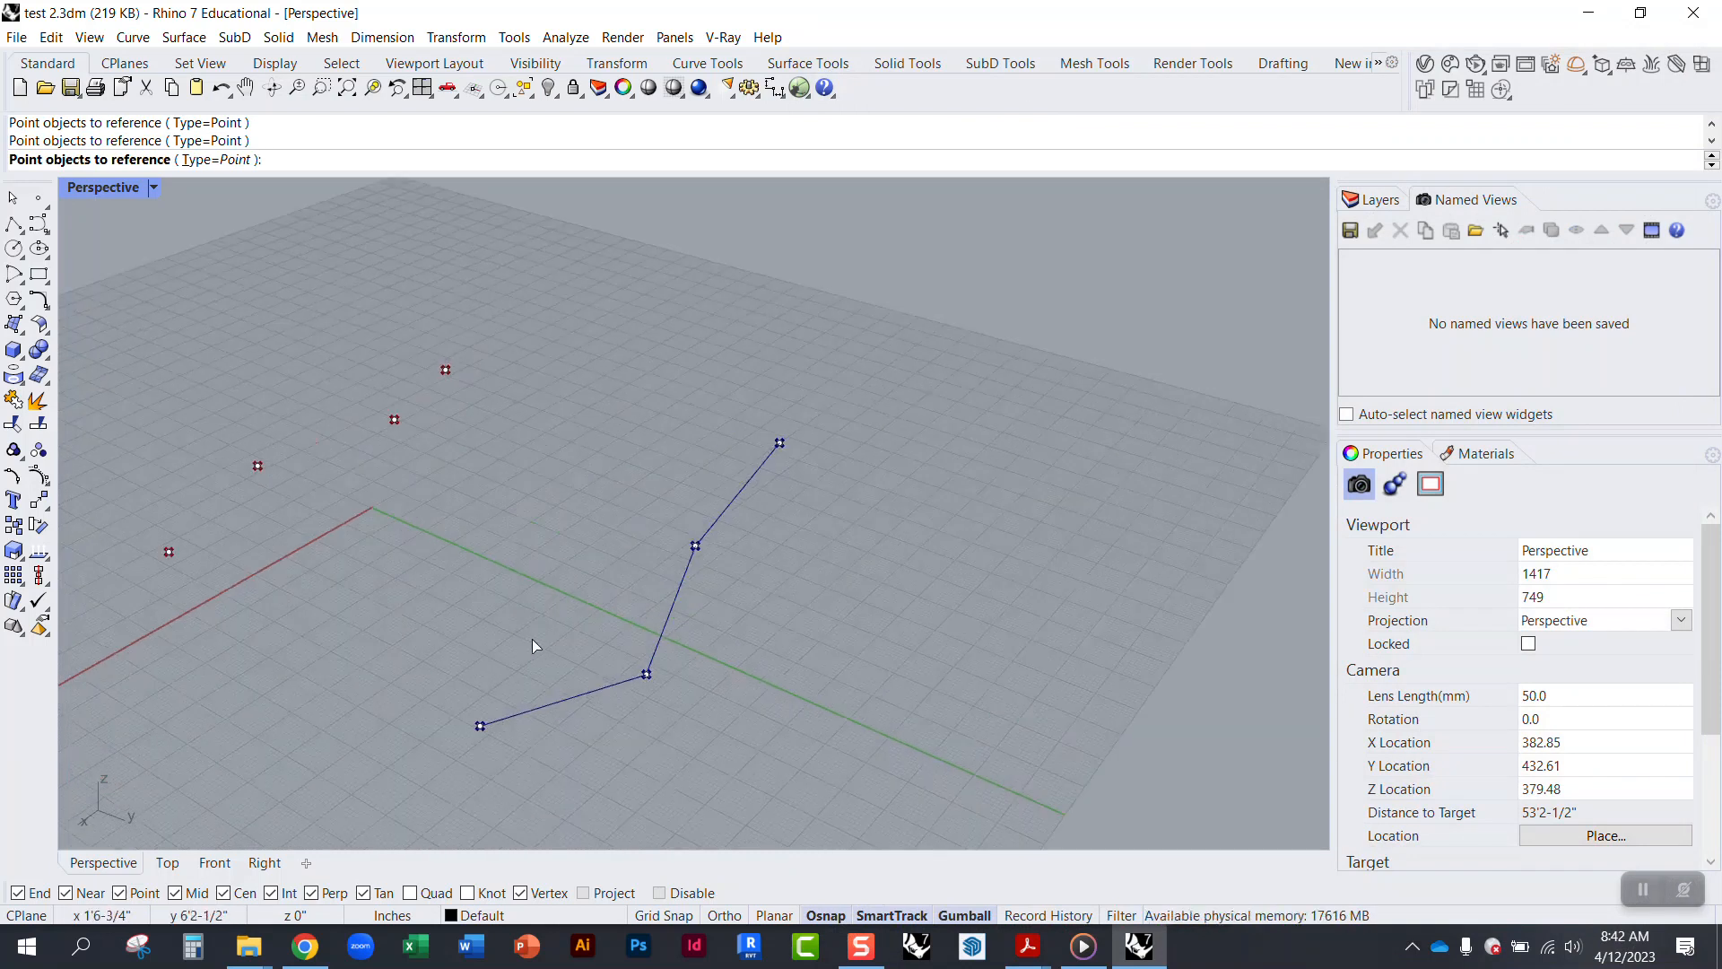
key(Return)
scroll(383, 614, down, 2)
right_drag(380, 617, 466, 580)
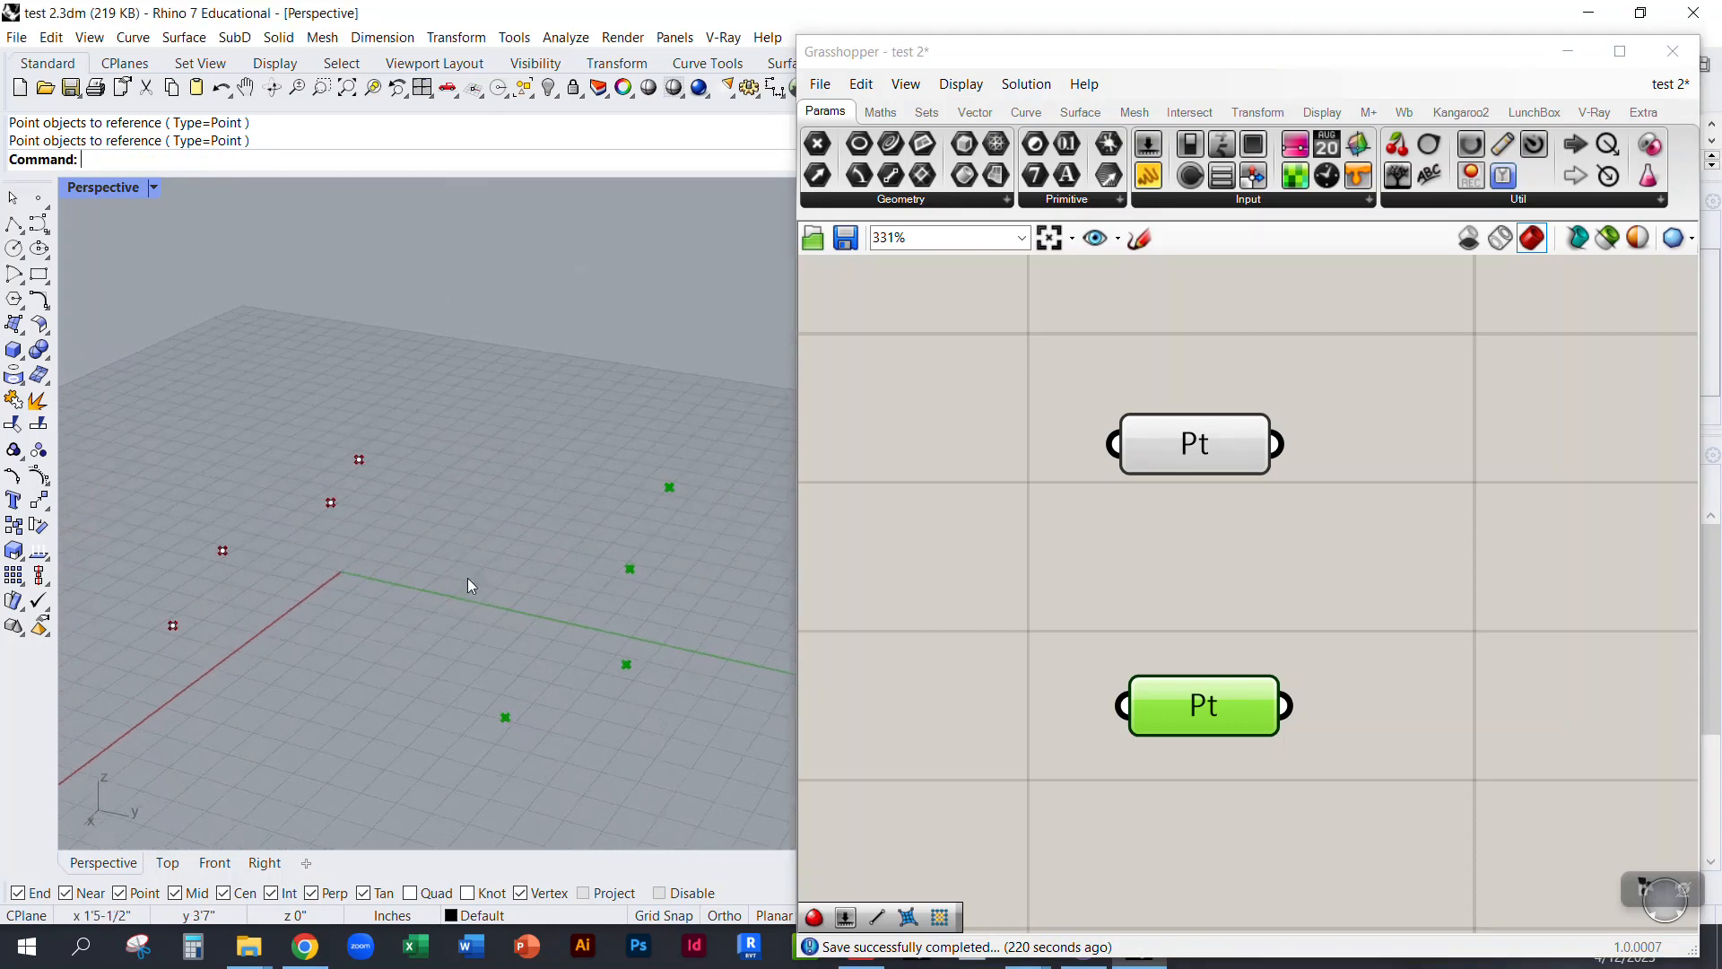
Step: Move the two Point parameters further apart vertically on the canvas and leave both deselected
click(1070, 545)
right_drag(788, 588, 709, 659)
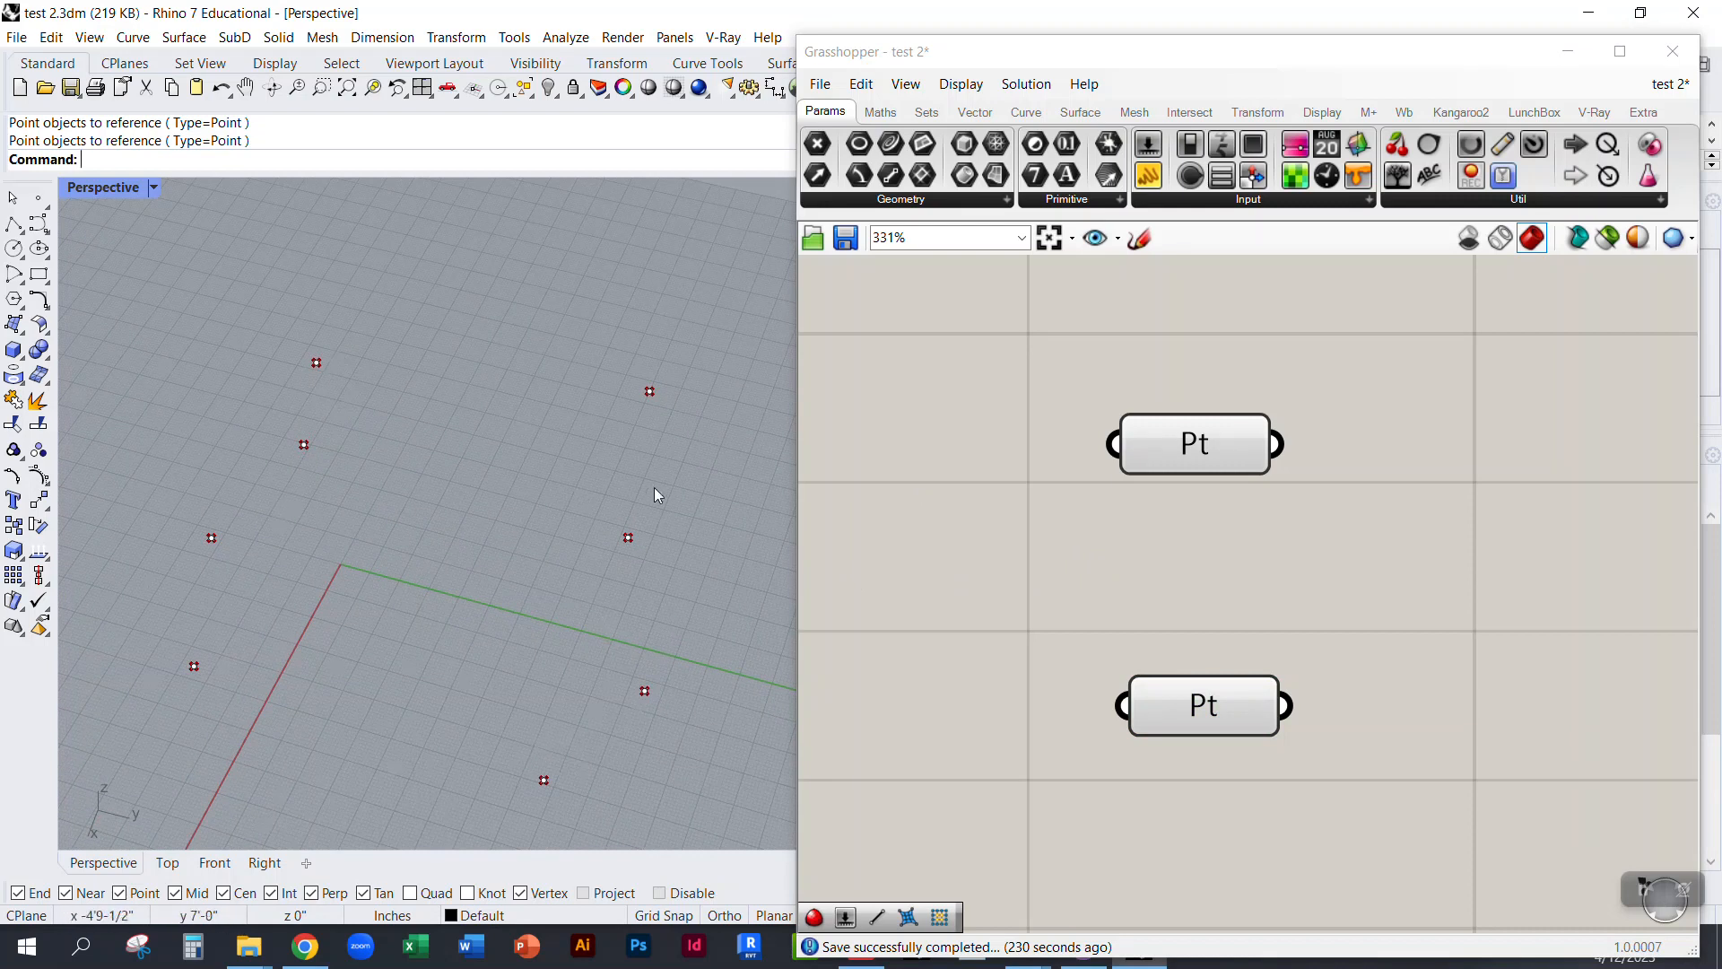
mouse_move(1186, 446)
mouse_down()
mouse_move(1175, 426)
mouse_move(1231, 475)
mouse_move(1173, 503)
mouse_move(1198, 453)
mouse_up()
drag(1207, 715, 1197, 758)
click(1193, 585)
right_drag(1212, 530, 1143, 545)
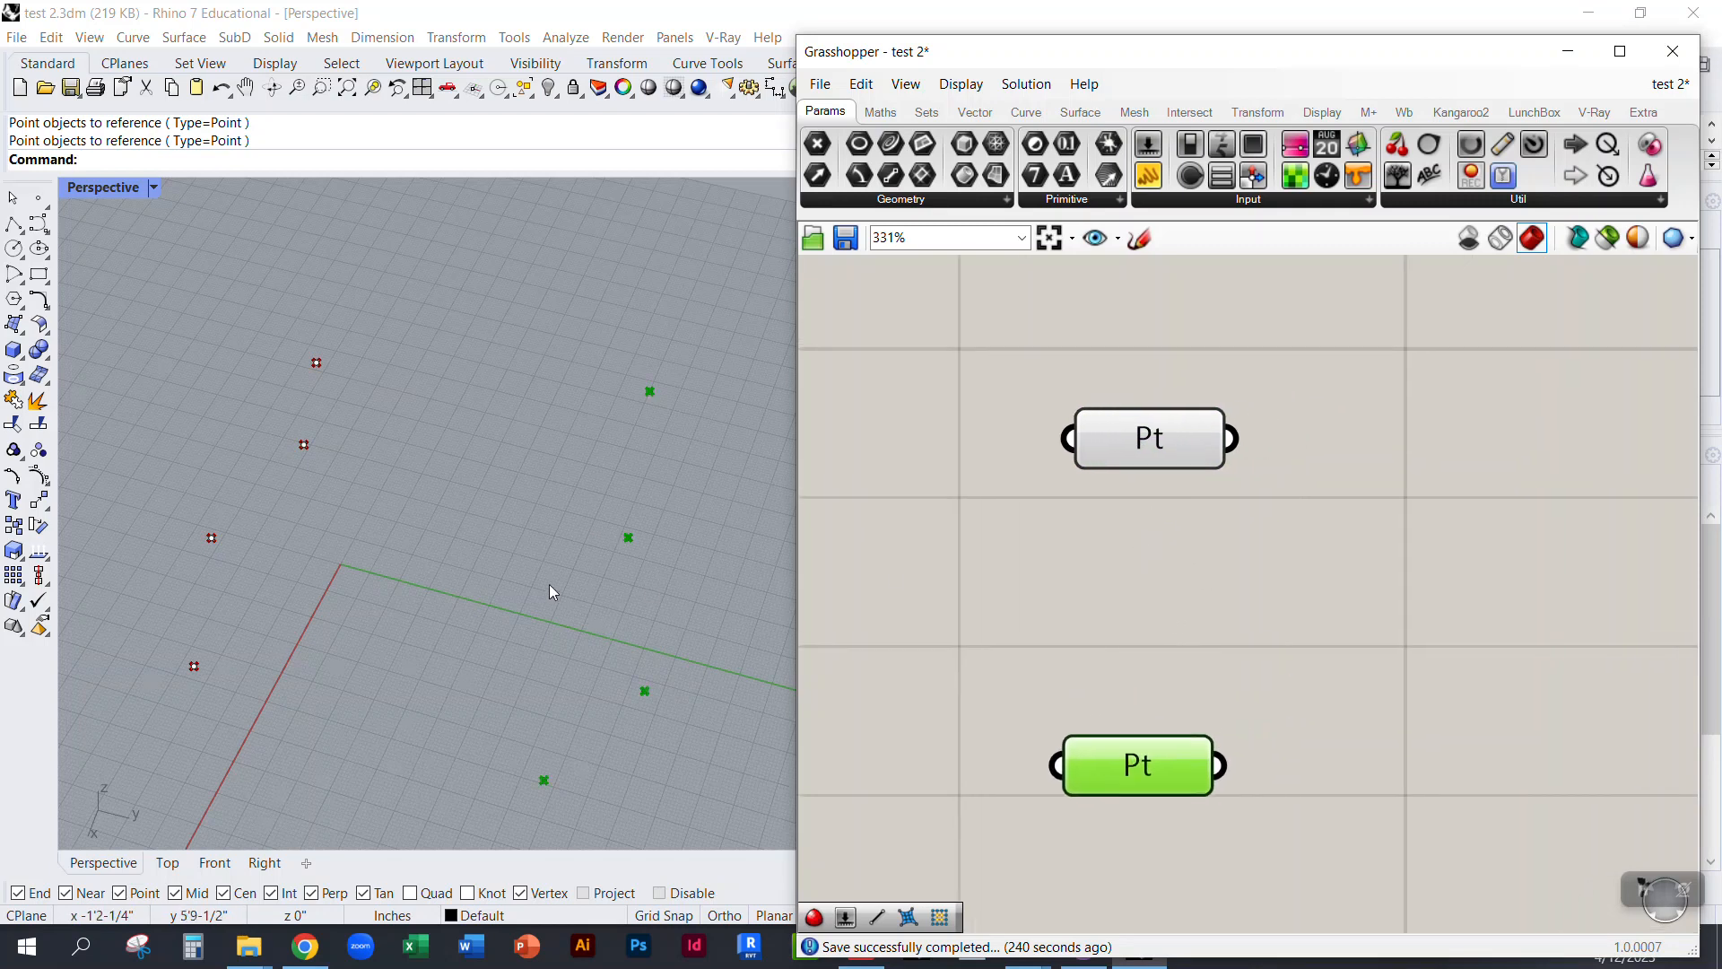
click(226, 639)
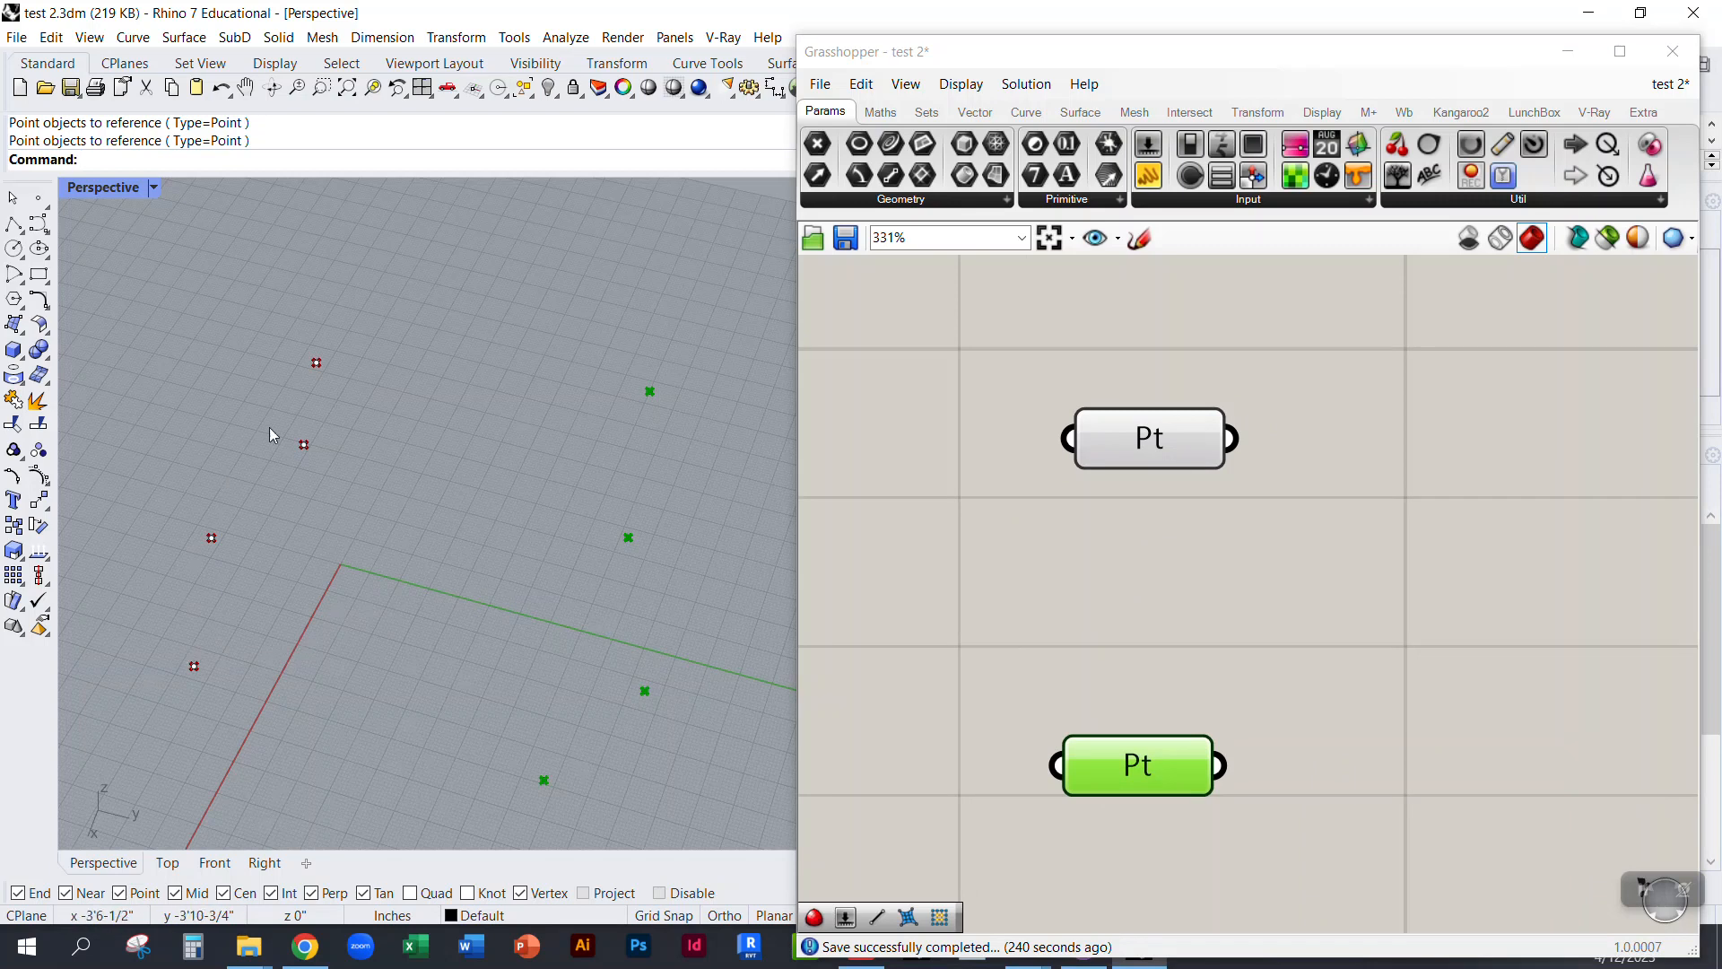
right_drag(1222, 591, 1127, 676)
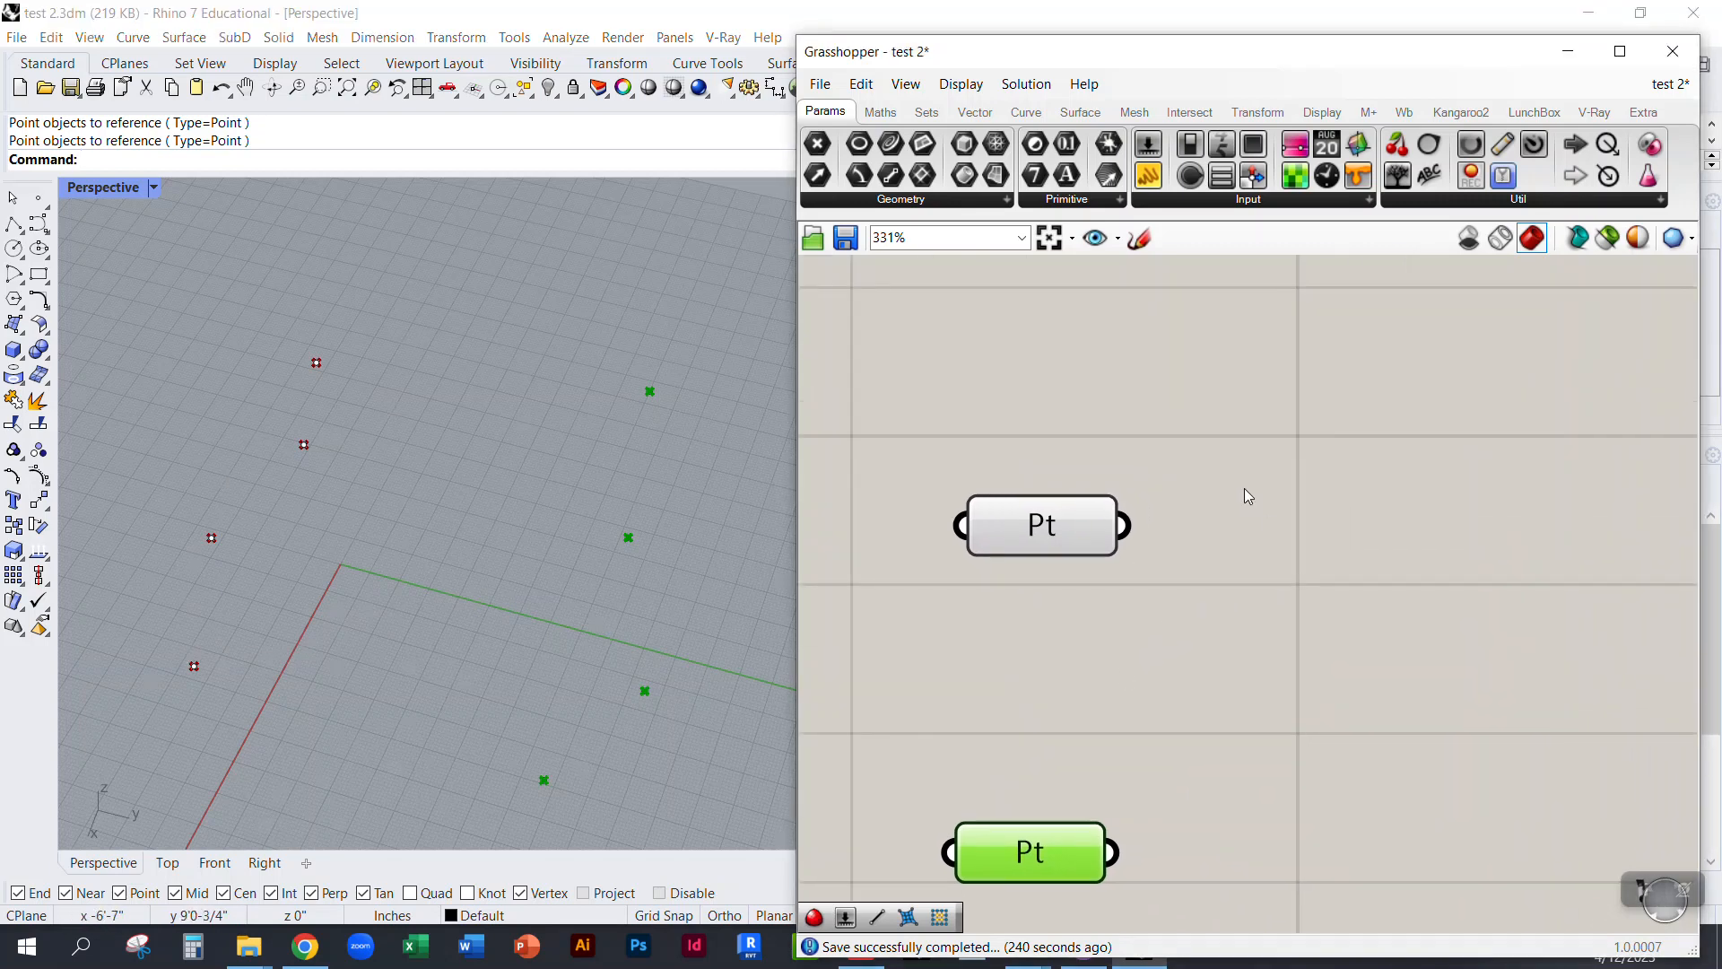
click(1128, 400)
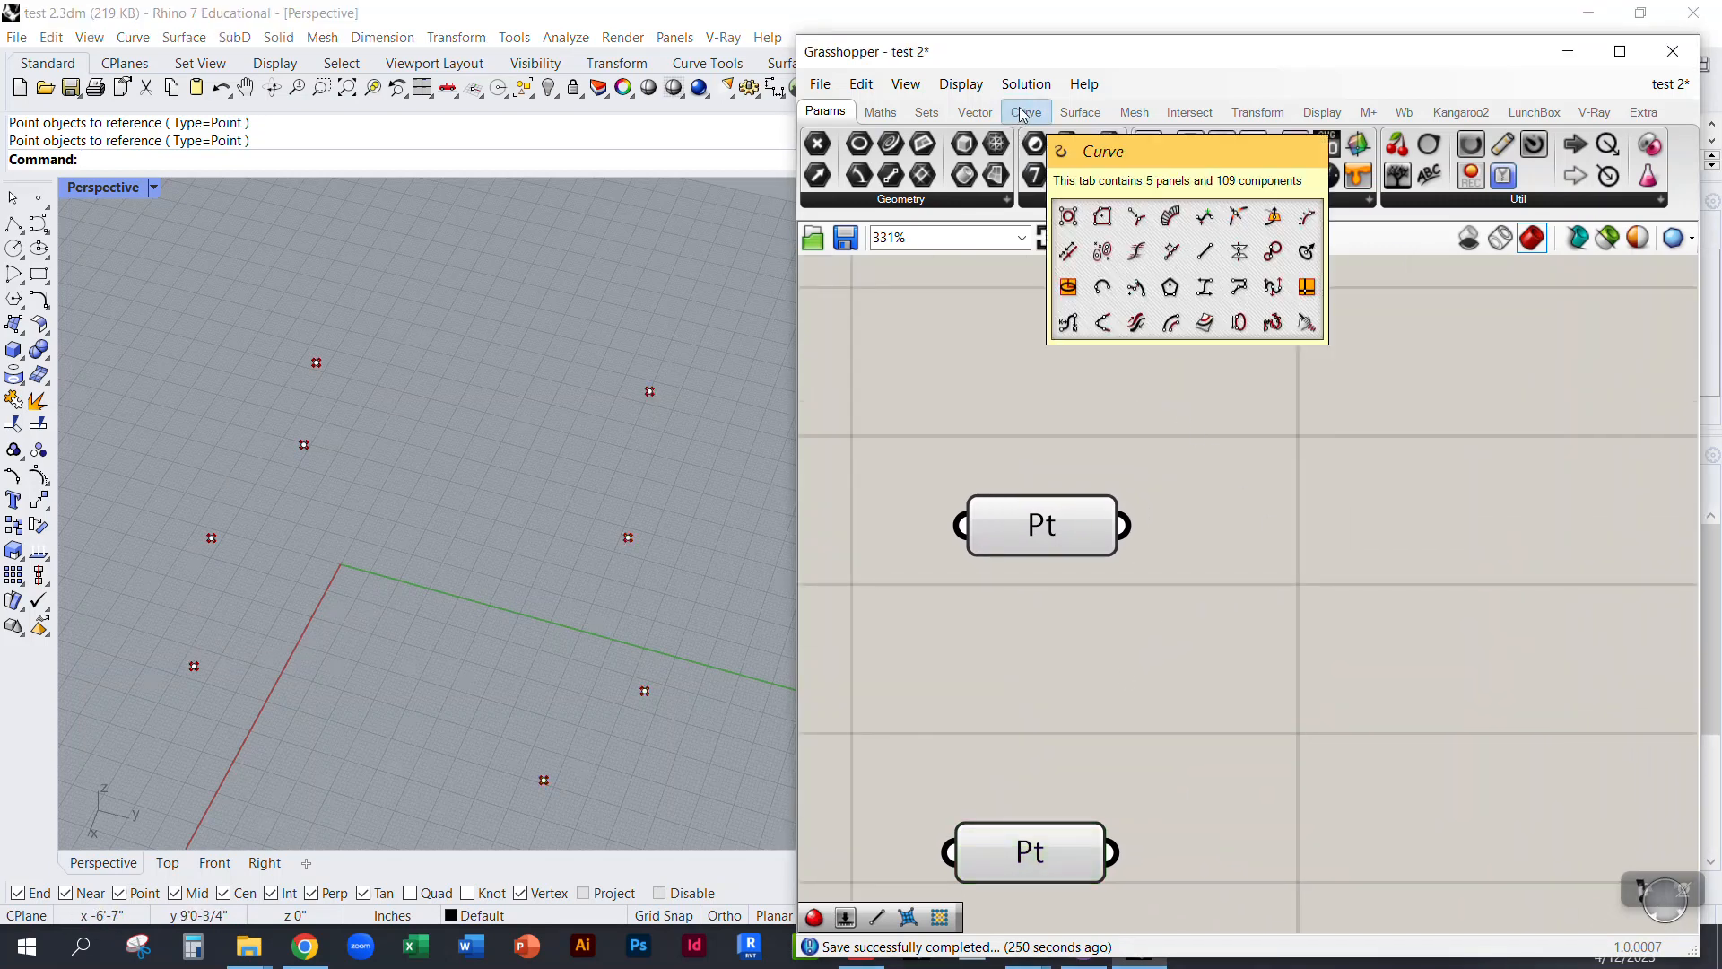
Step: Maximize the Grasshopper window and browse the primitive line, circle and arc components of the Curve category
click(1025, 111)
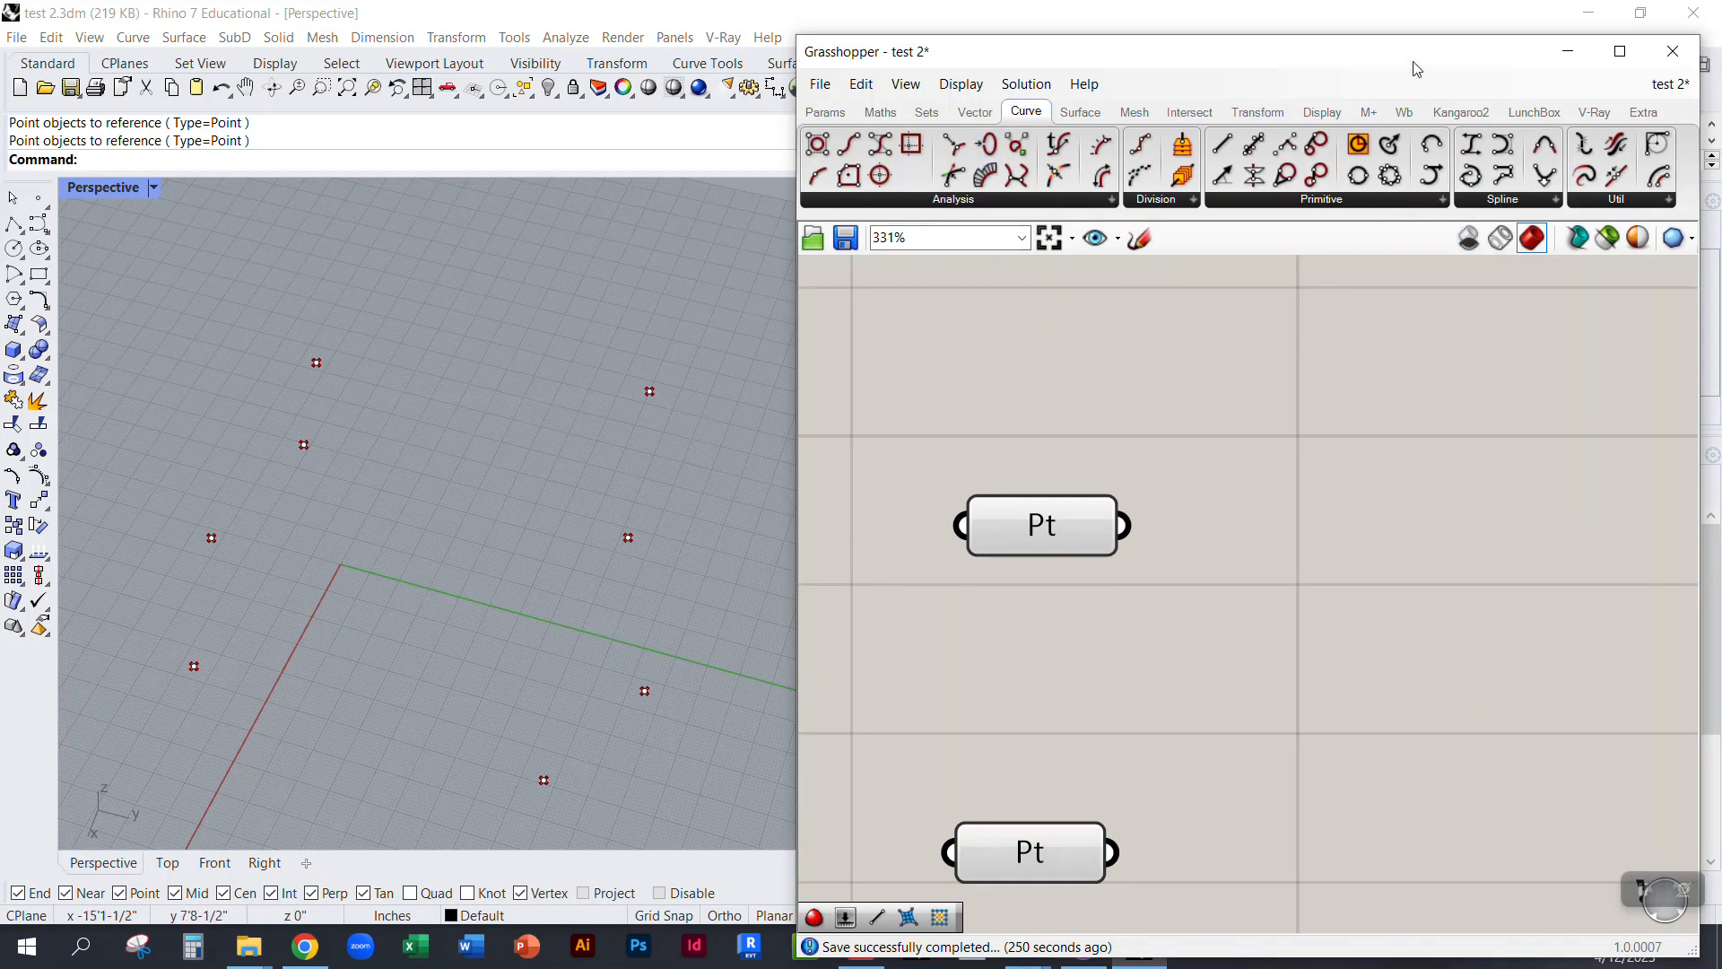
drag(1416, 56, 1365, 14)
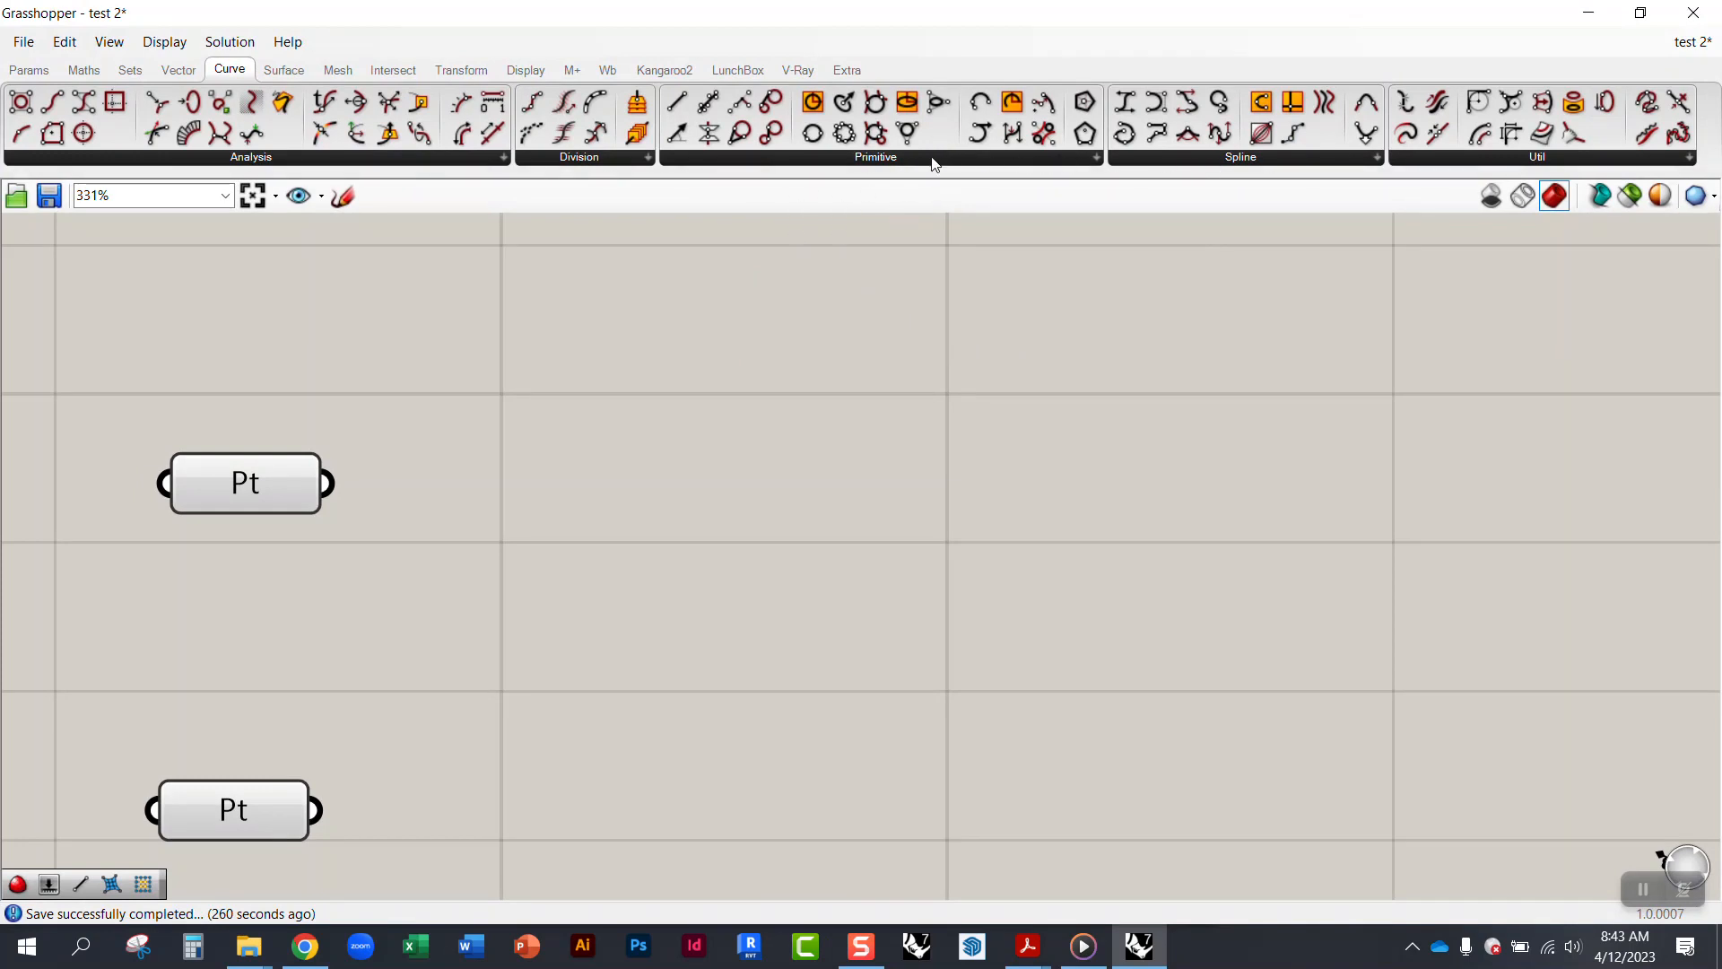
click(961, 161)
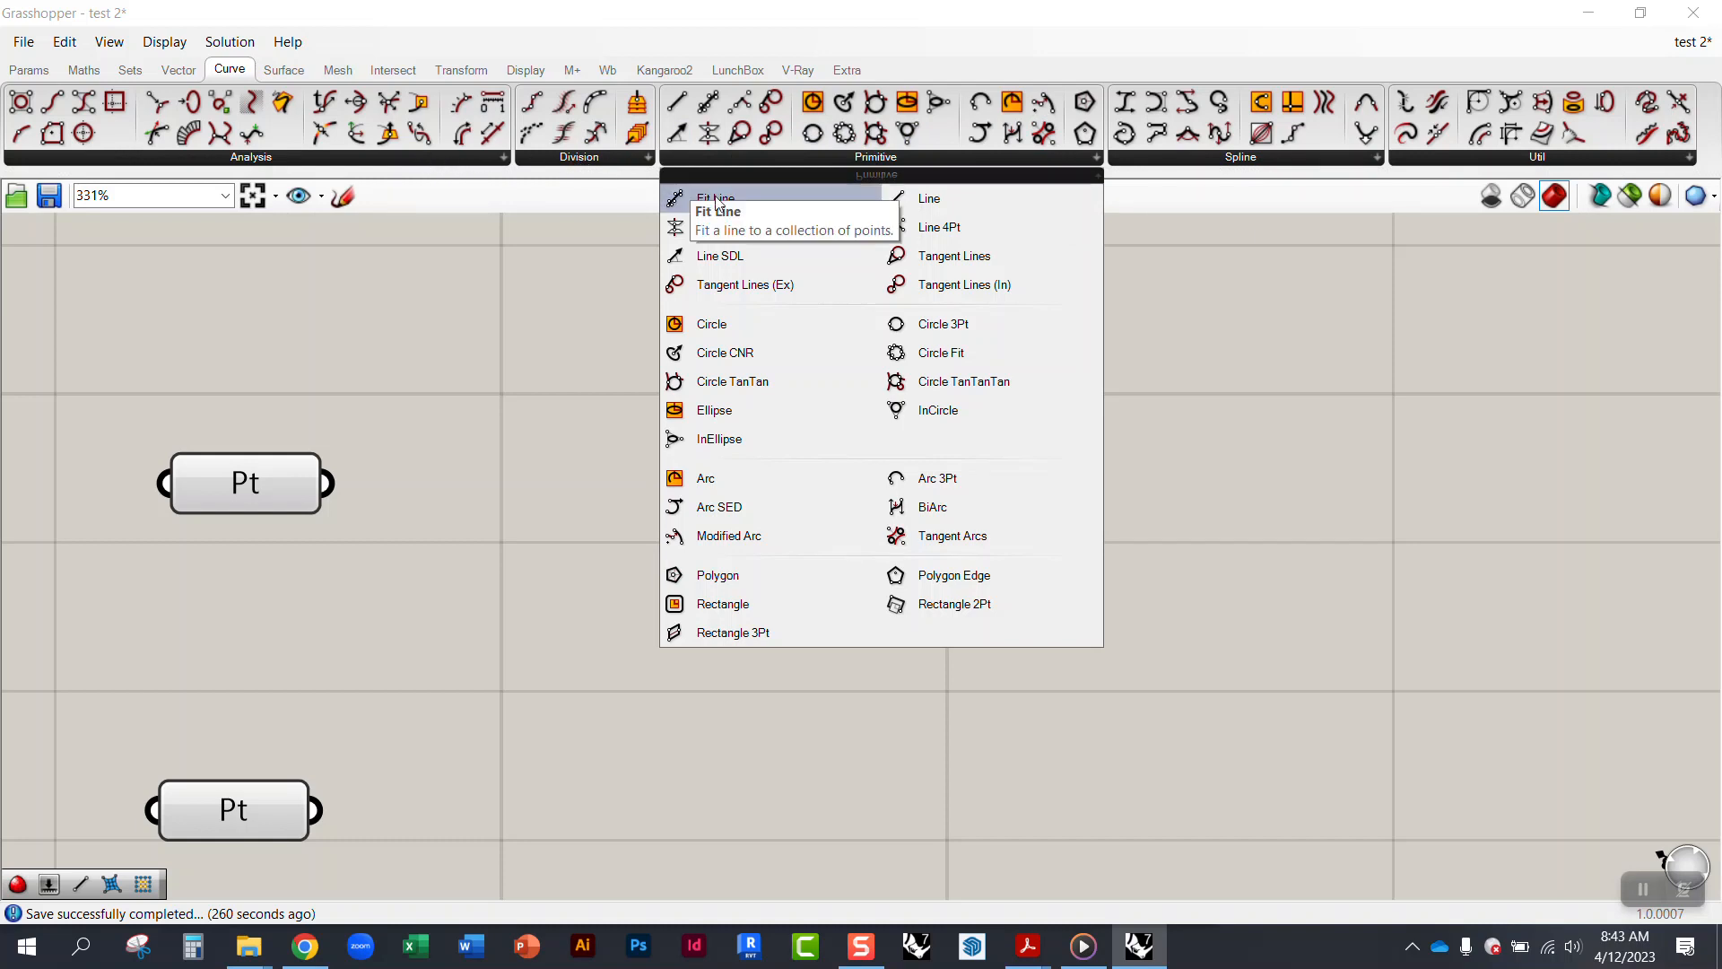
Step: Add a PolyLine component from the Spline group to the canvas beside the first Point parameter
click(1171, 158)
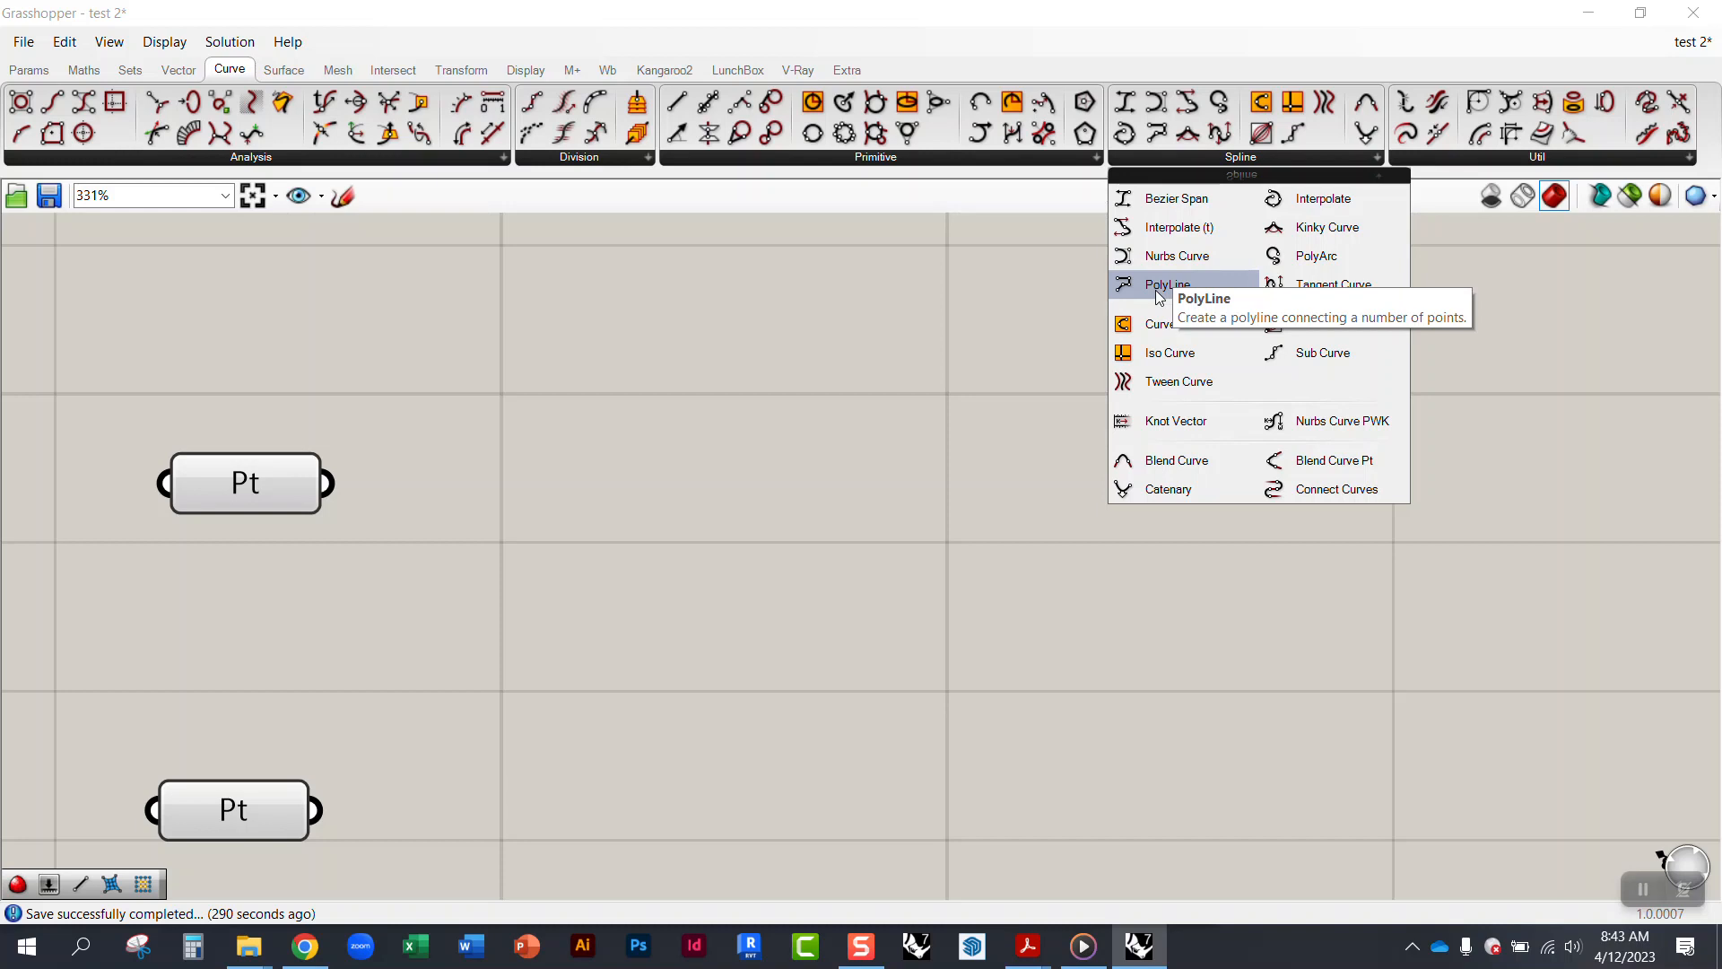
click(1157, 294)
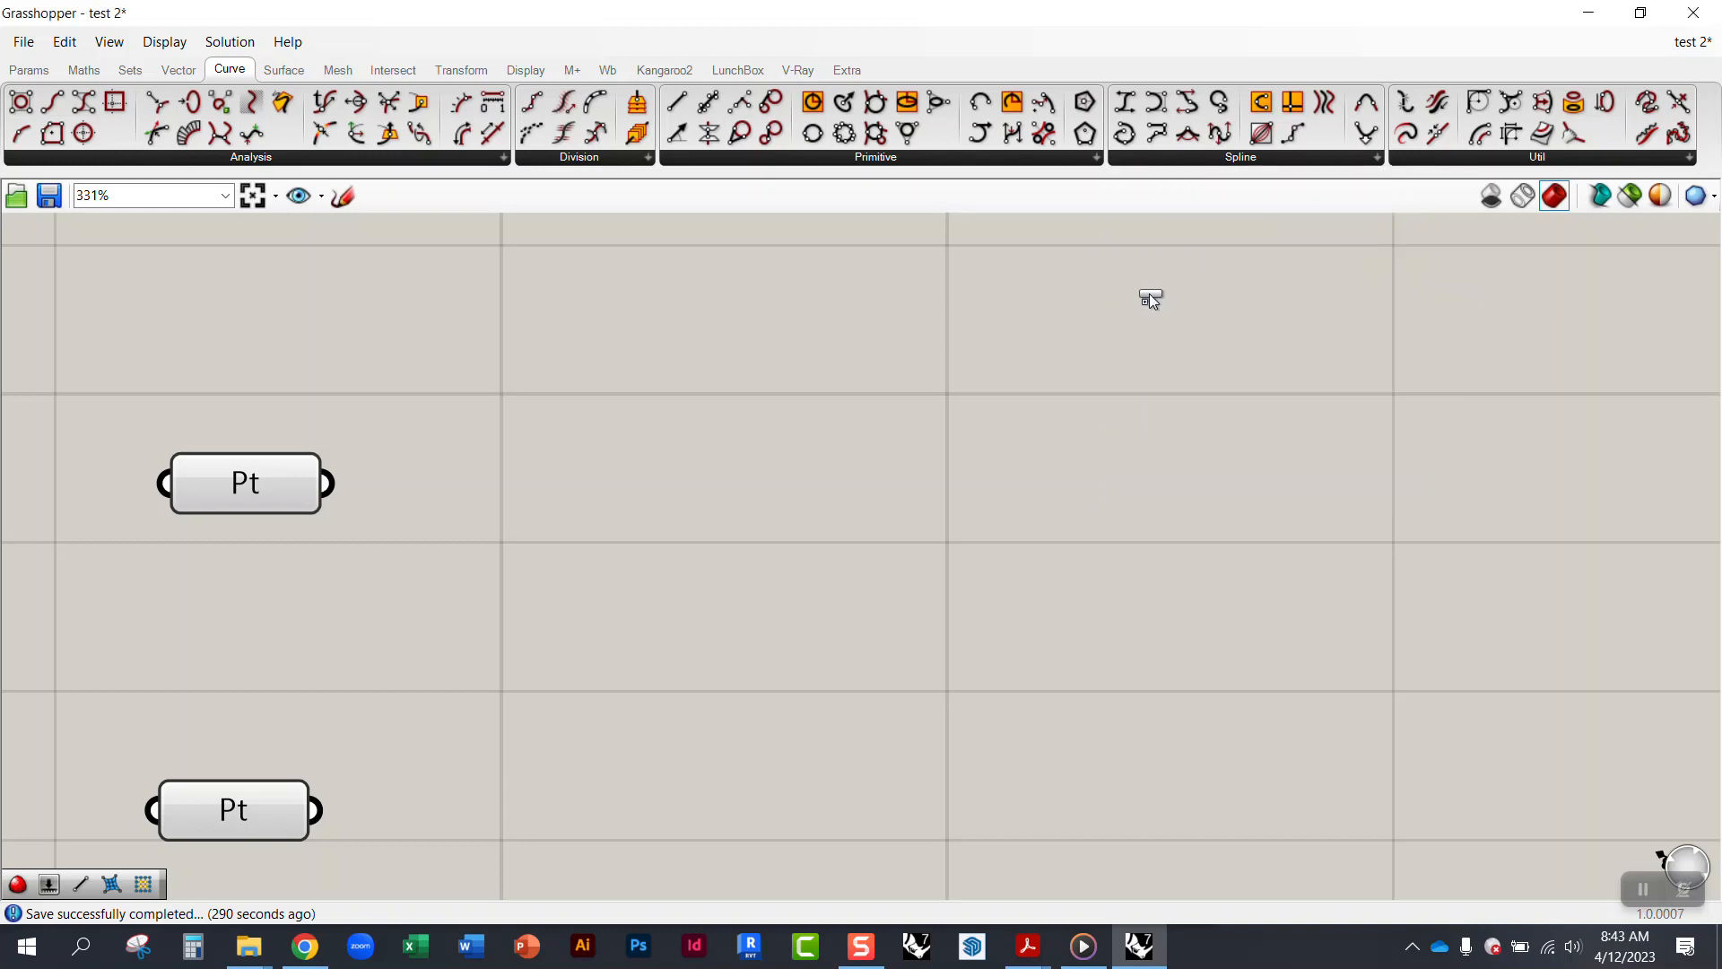
click(517, 474)
drag(526, 470, 621, 497)
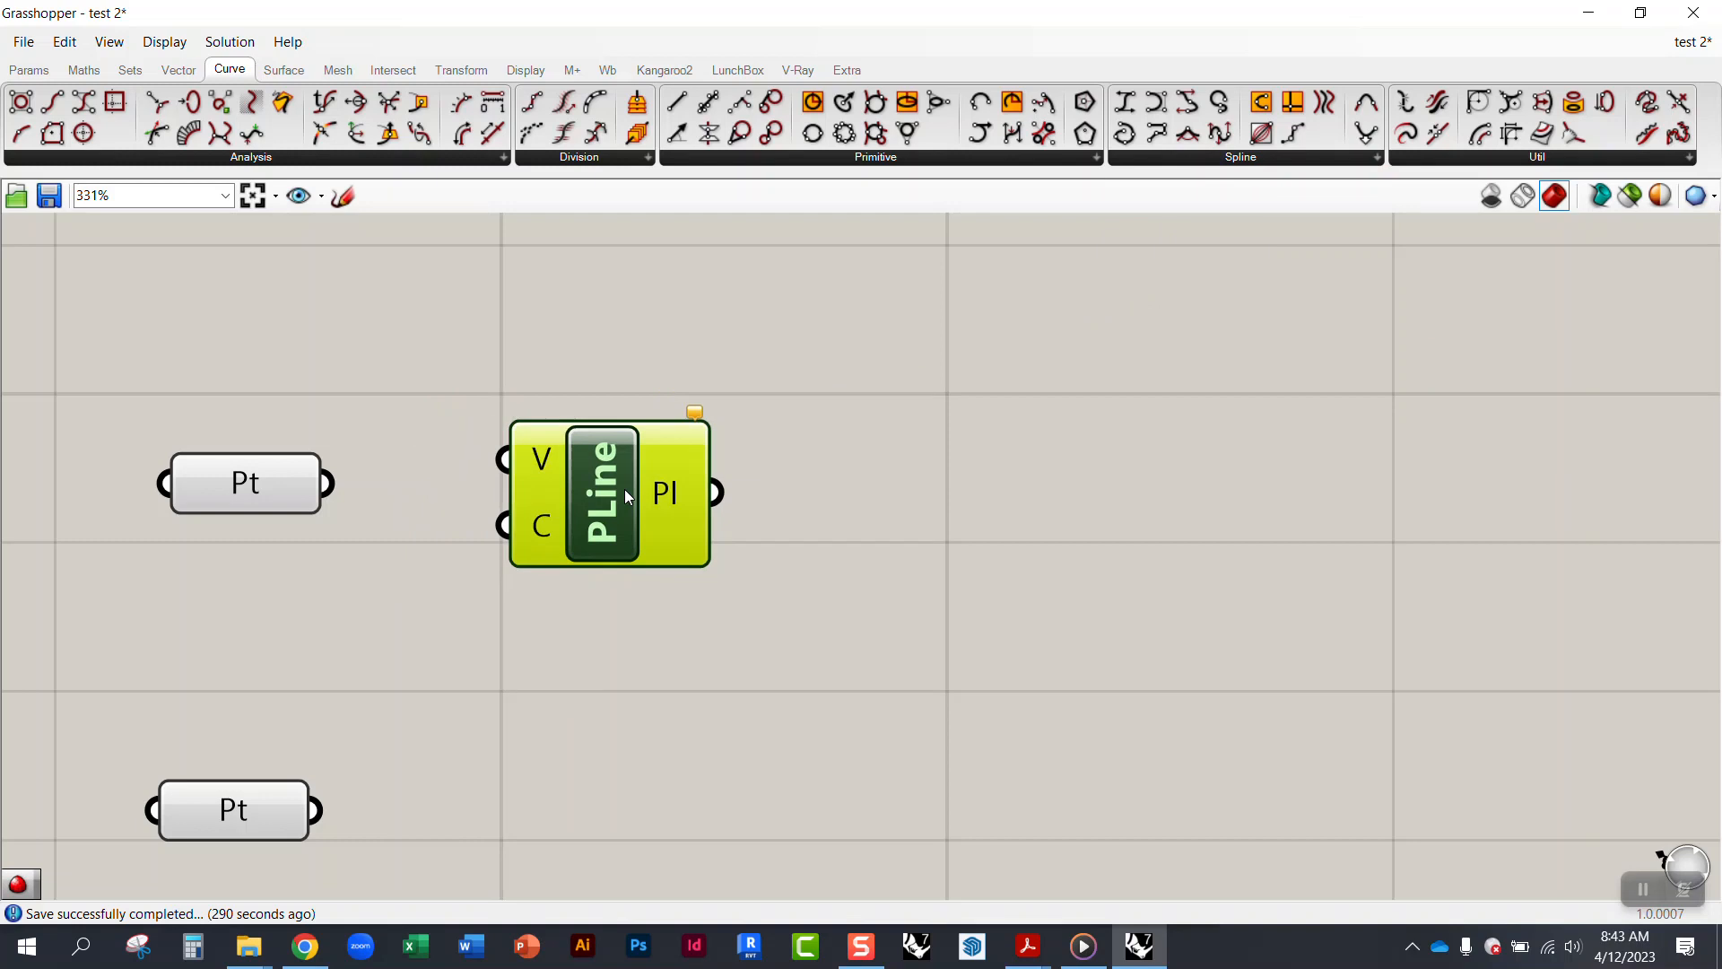
click(595, 342)
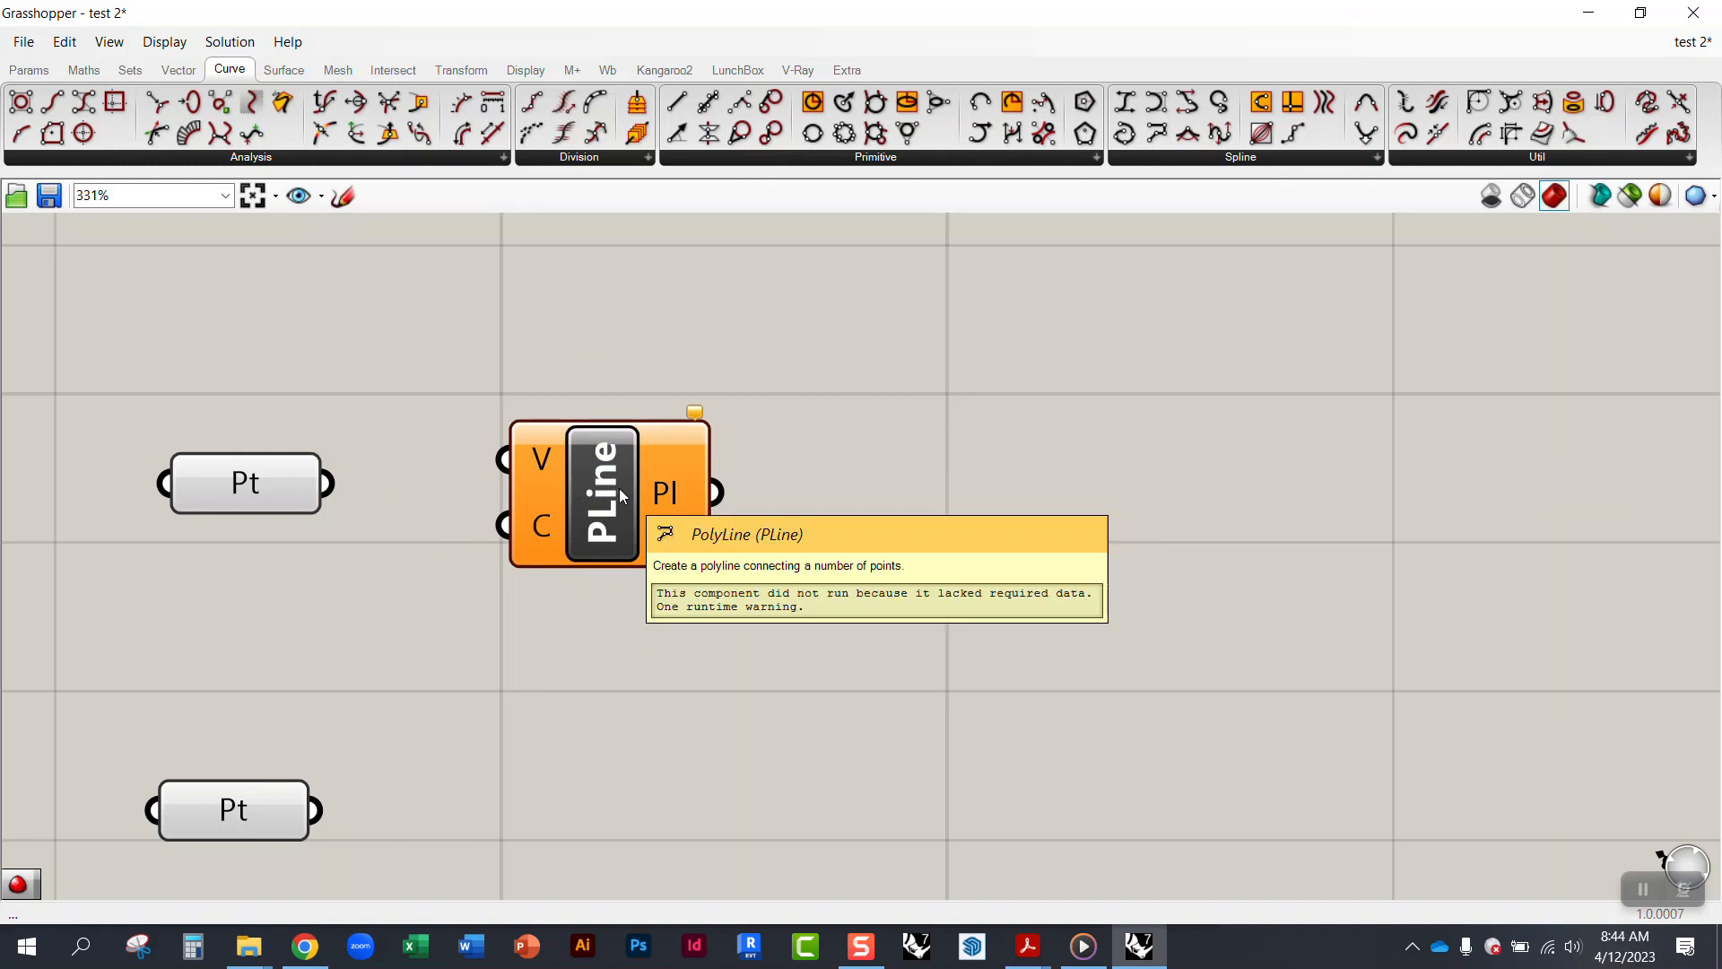
scroll(572, 466, up, 3)
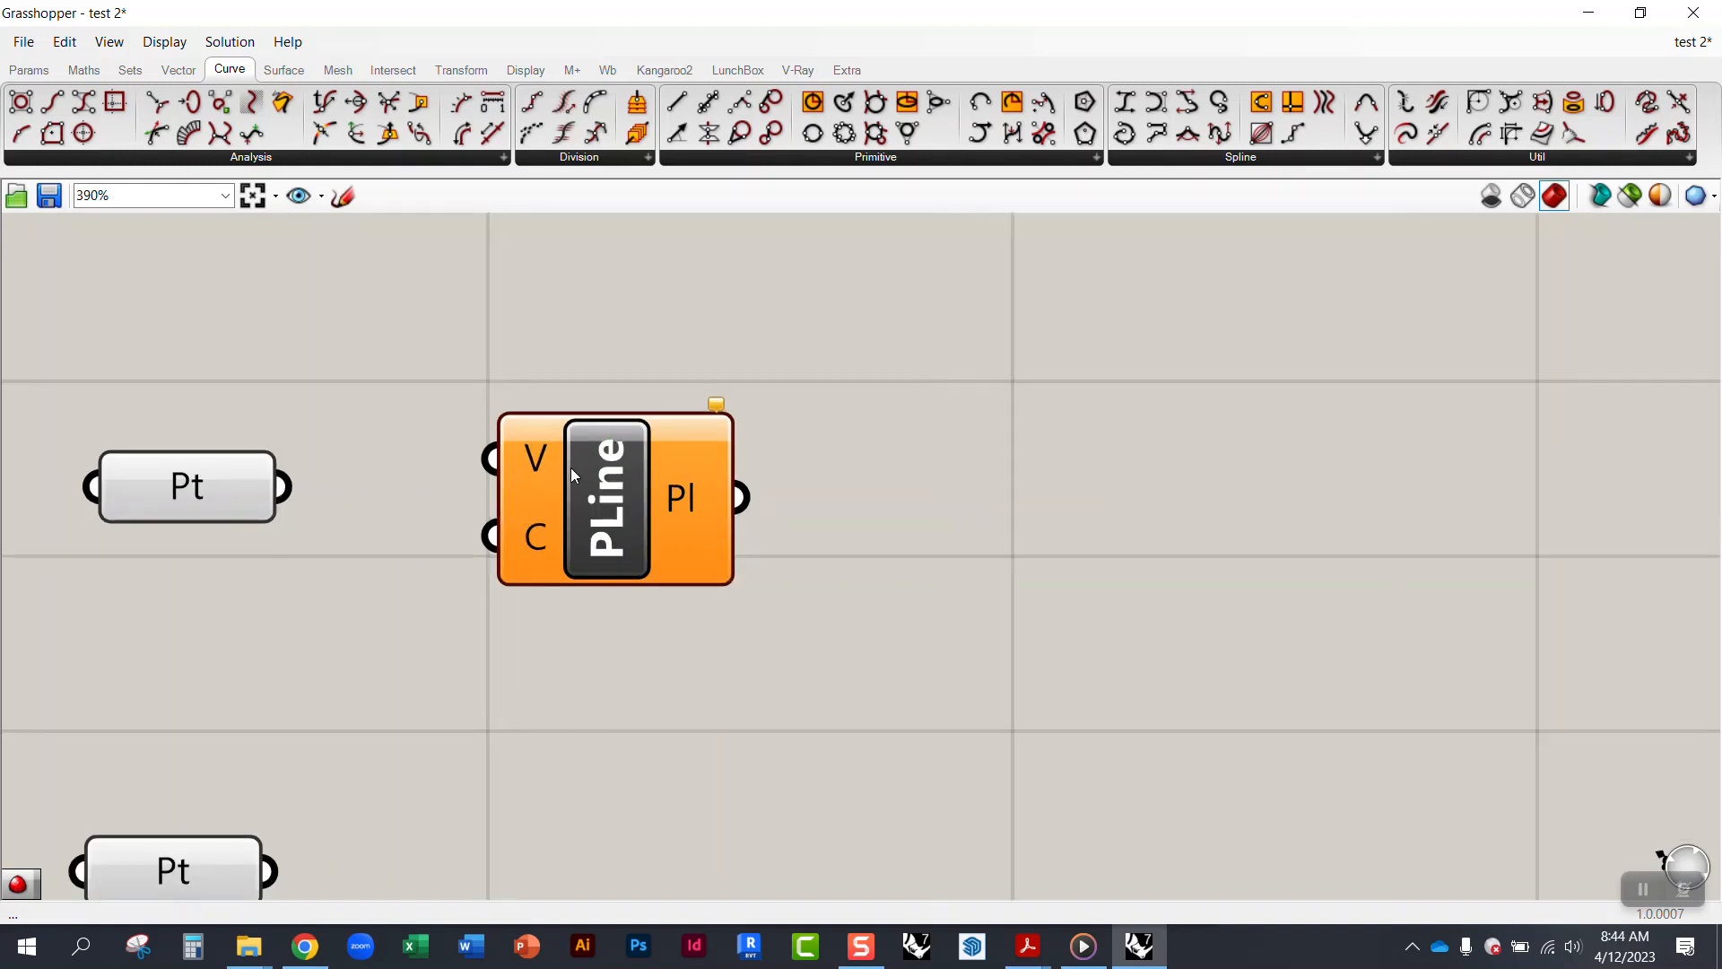
Step: Connect the first Point parameter to the Vertices input of the PolyLine component and align the component with it
right_drag(538, 323, 809, 309)
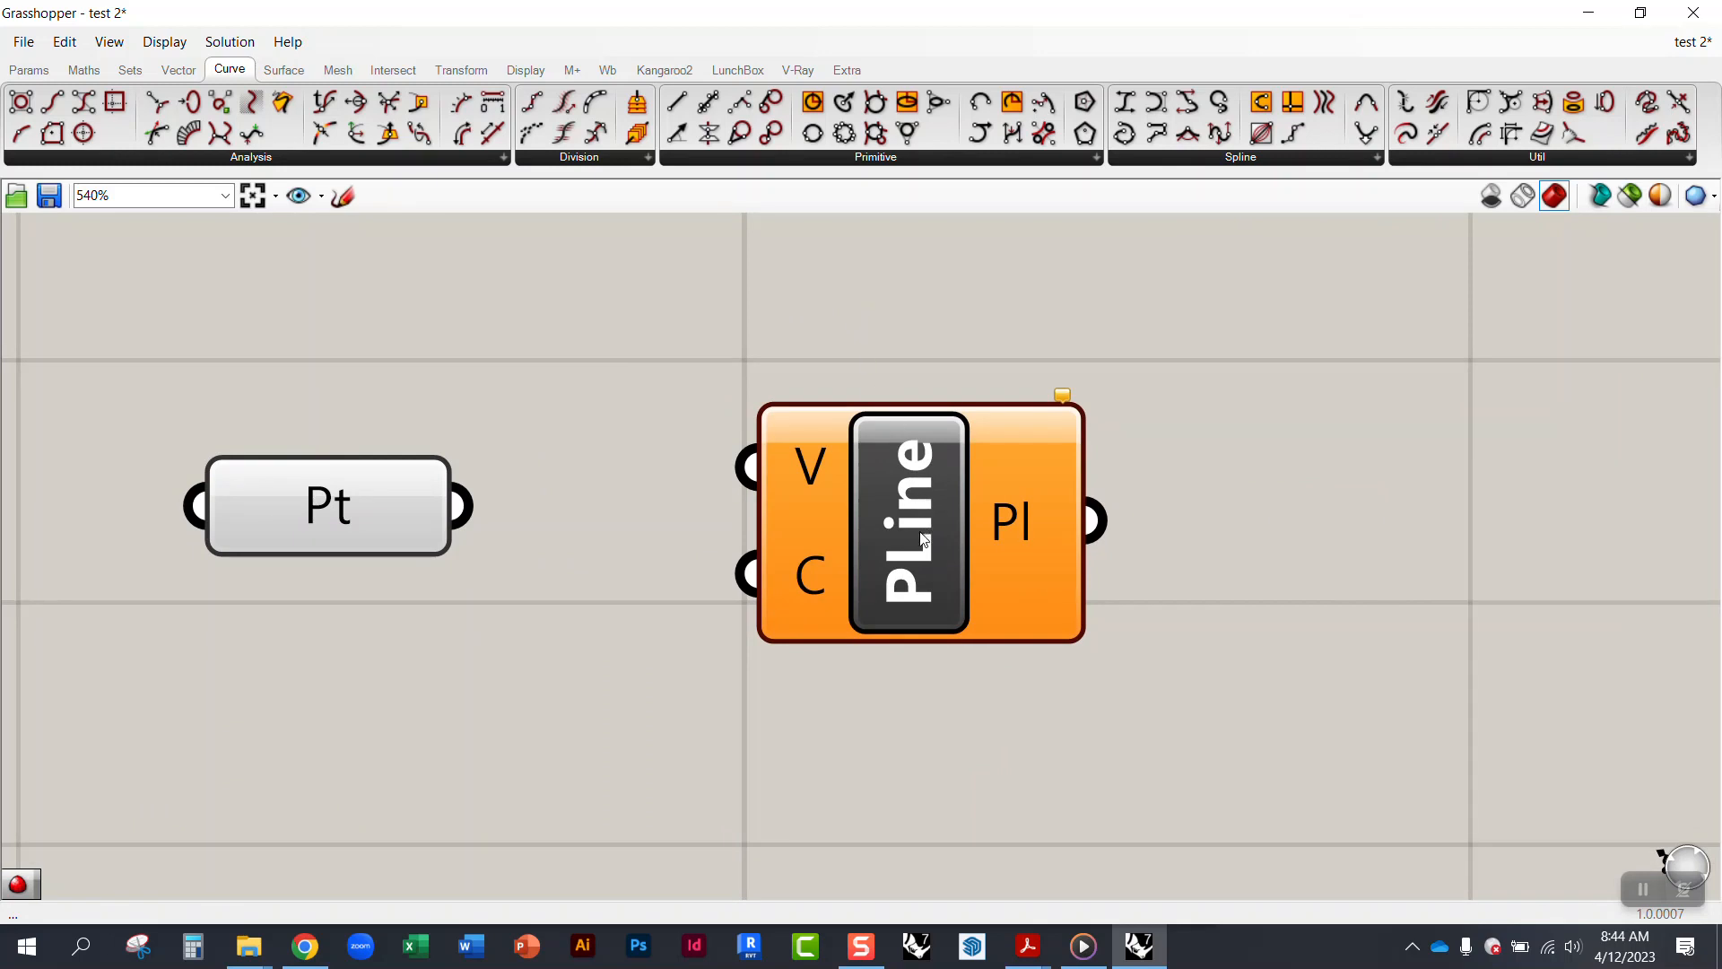
mouse_move(907, 498)
mouse_move(800, 456)
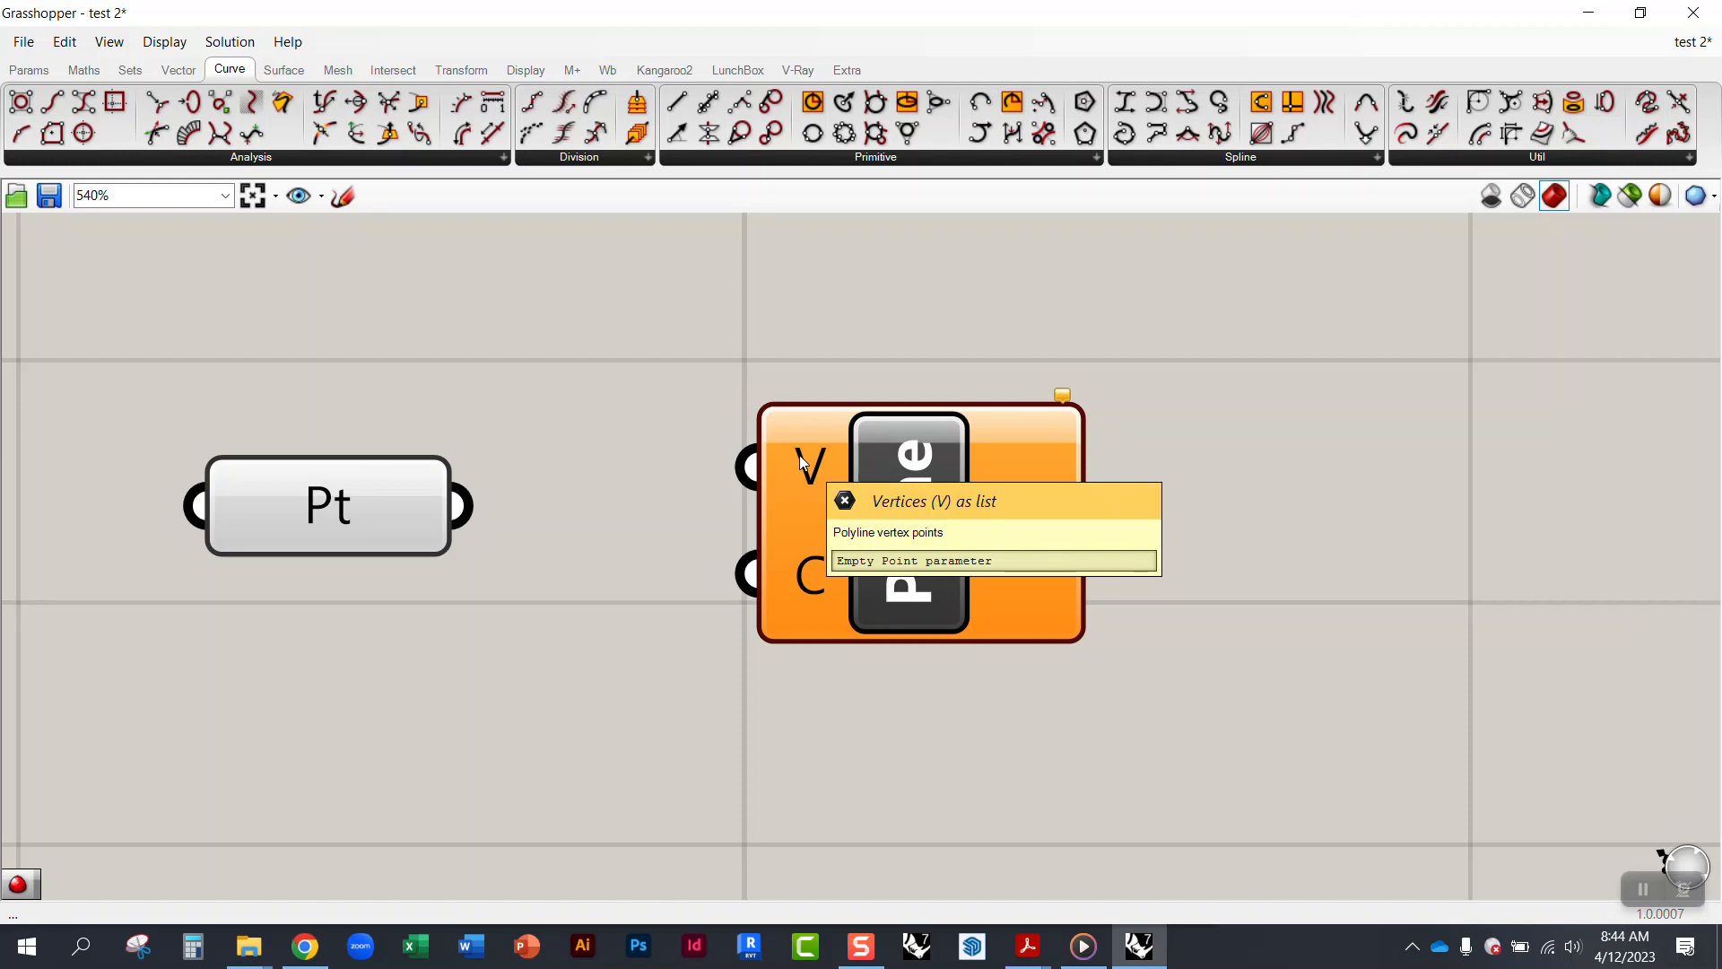
drag(459, 511, 752, 467)
drag(841, 508, 874, 545)
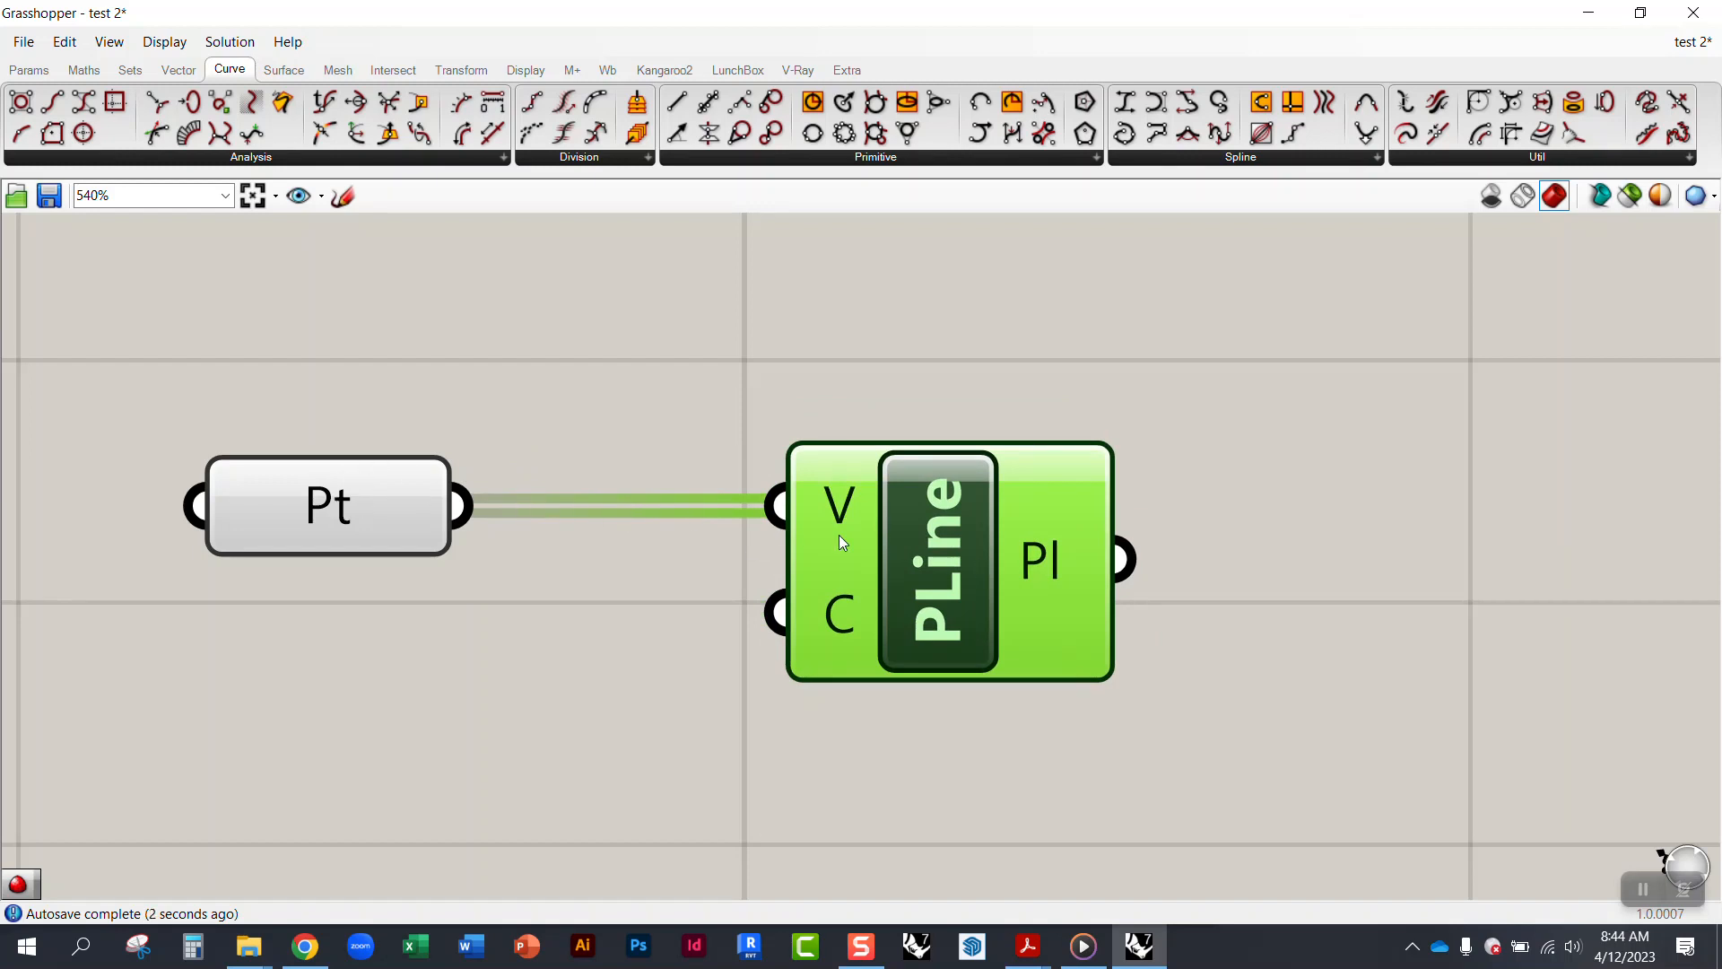
Step: Restore the Grasshopper window beside the Rhino viewport and move the third point of the first row to test the polyline link
drag(676, 12, 1142, 69)
right_drag(418, 433, 319, 545)
click(477, 435)
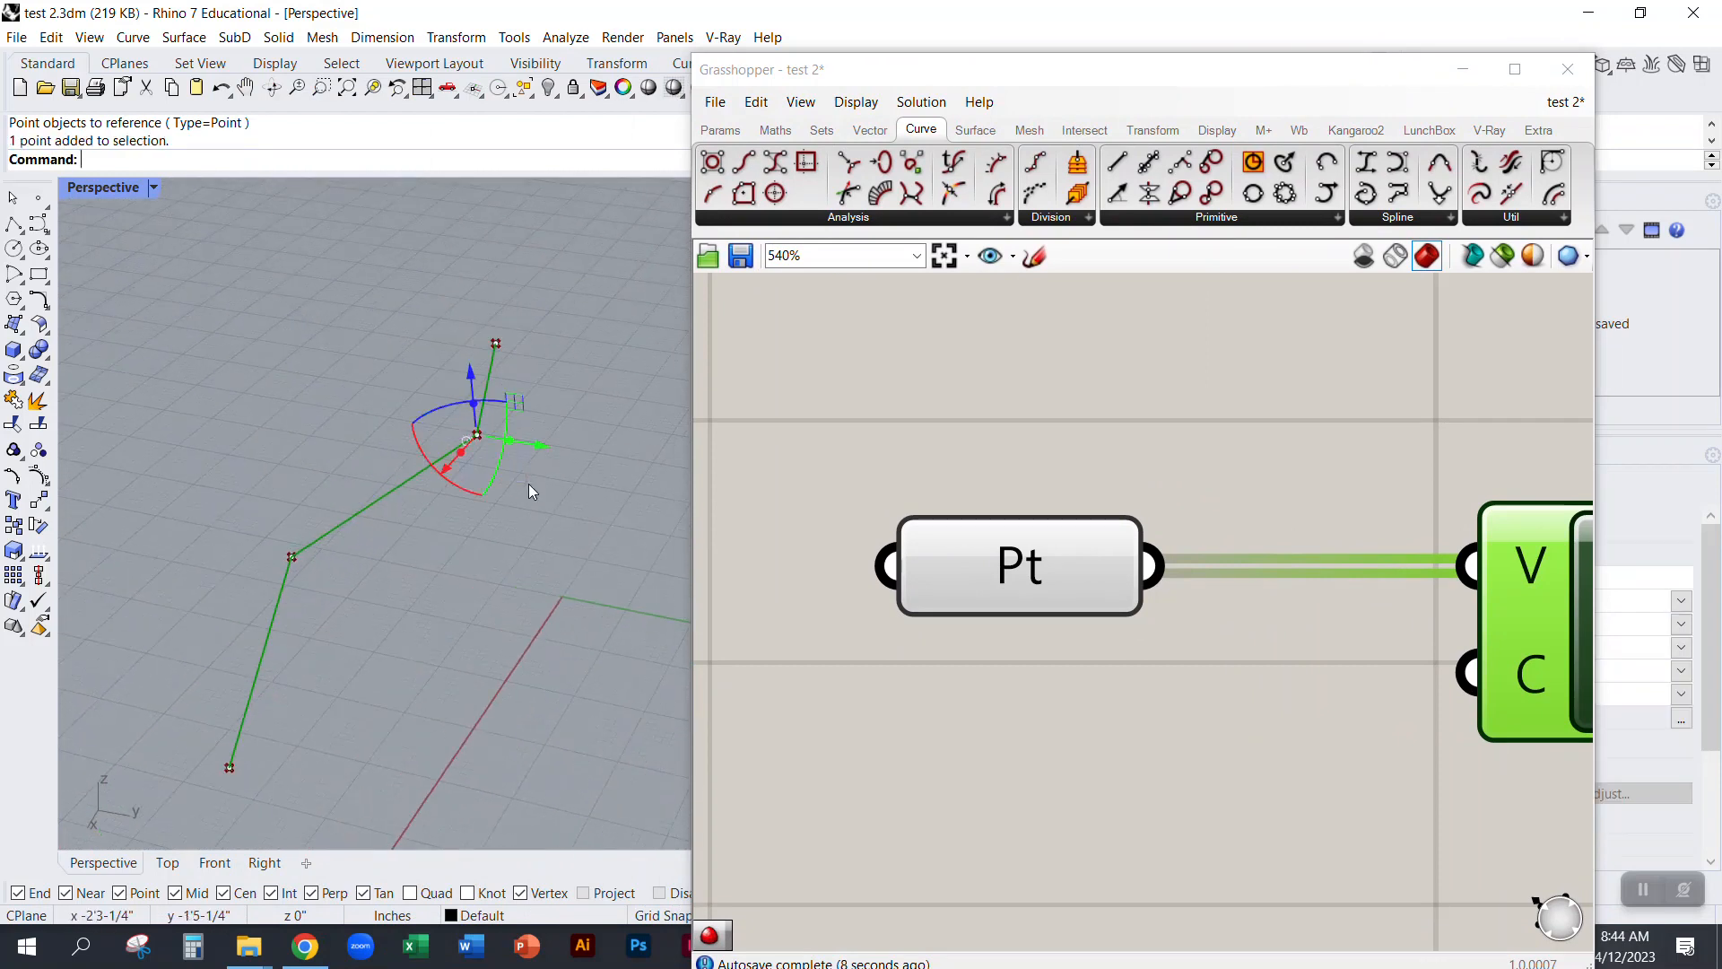
right_drag(483, 460, 488, 516)
mouse_move(521, 349)
mouse_down()
mouse_move(502, 433)
mouse_move(472, 382)
mouse_move(380, 316)
mouse_move(546, 364)
mouse_up()
right_drag(543, 414, 403, 371)
click(404, 370)
Step: Select the PolyLine component and the first Point parameter in turn to examine which preview geometry each one highlights
right_drag(1132, 589, 911, 490)
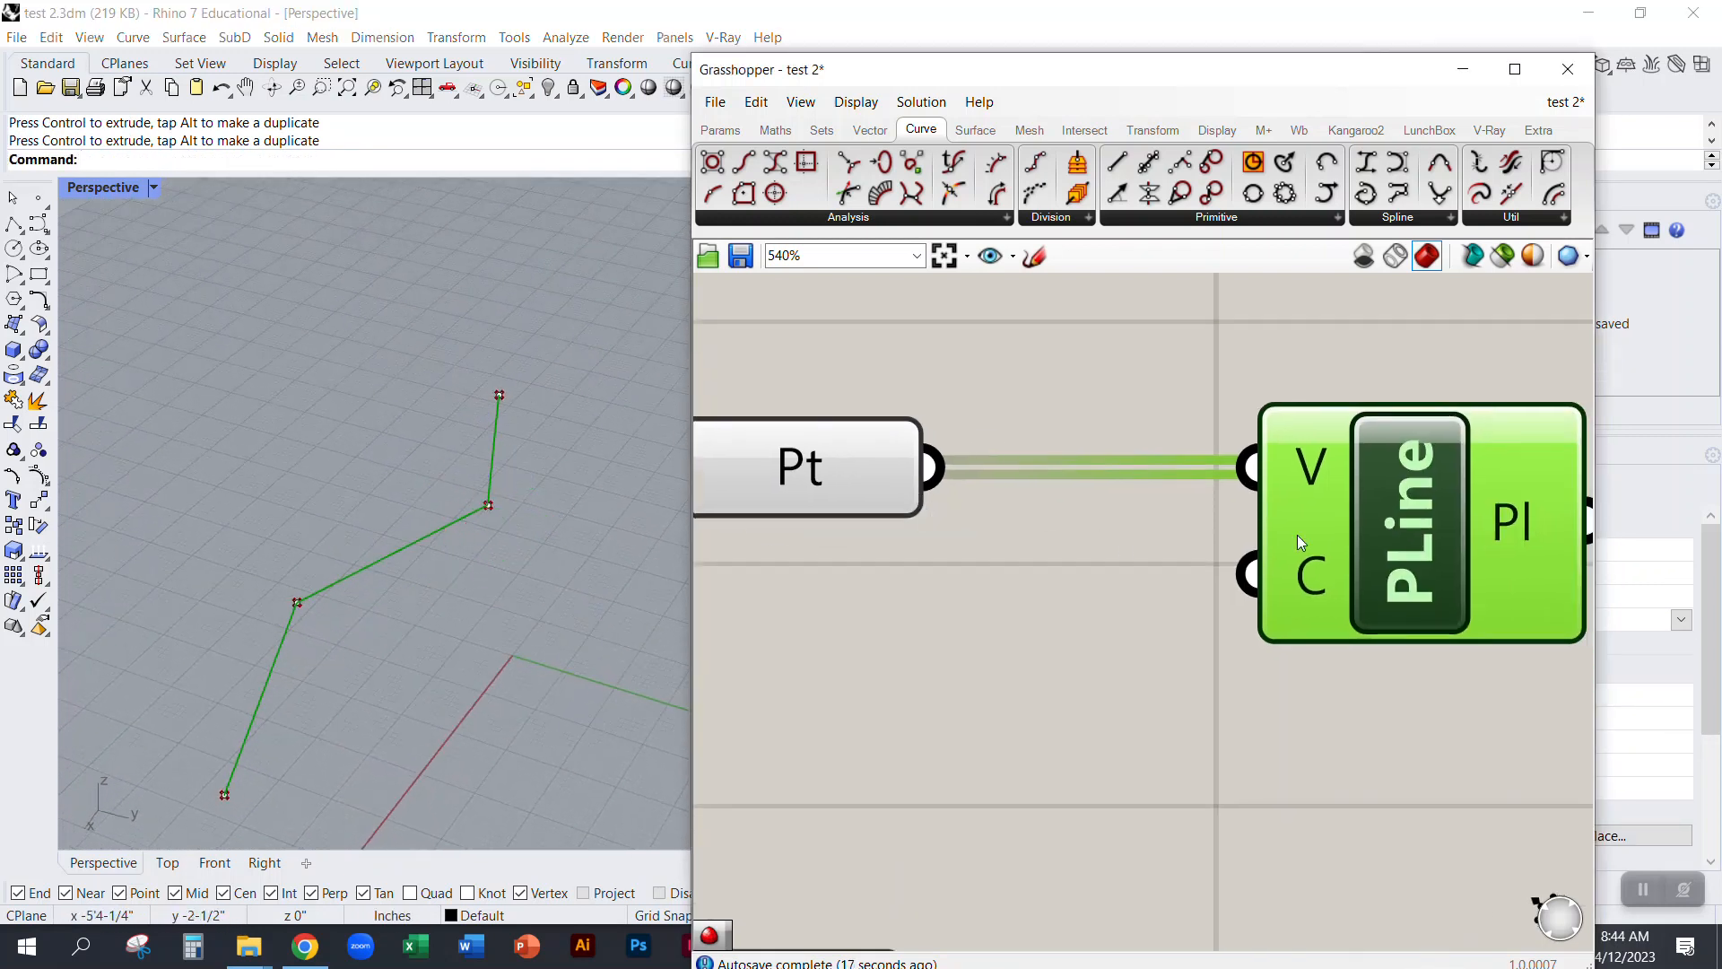
click(1166, 662)
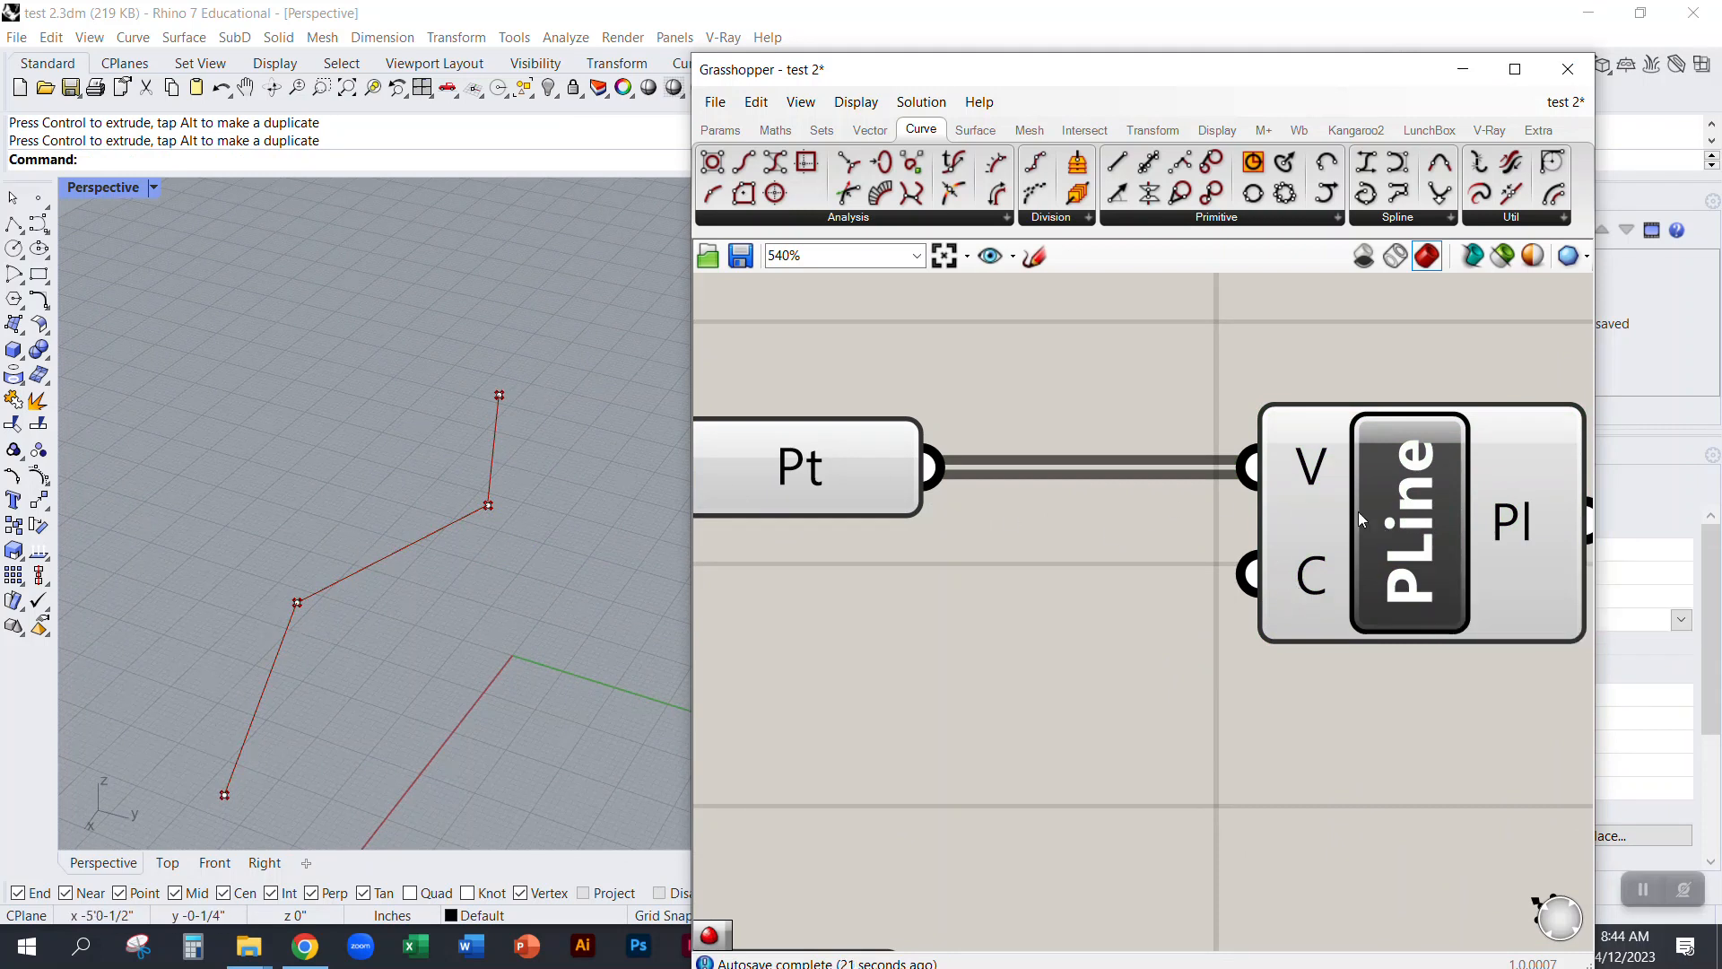
click(1415, 512)
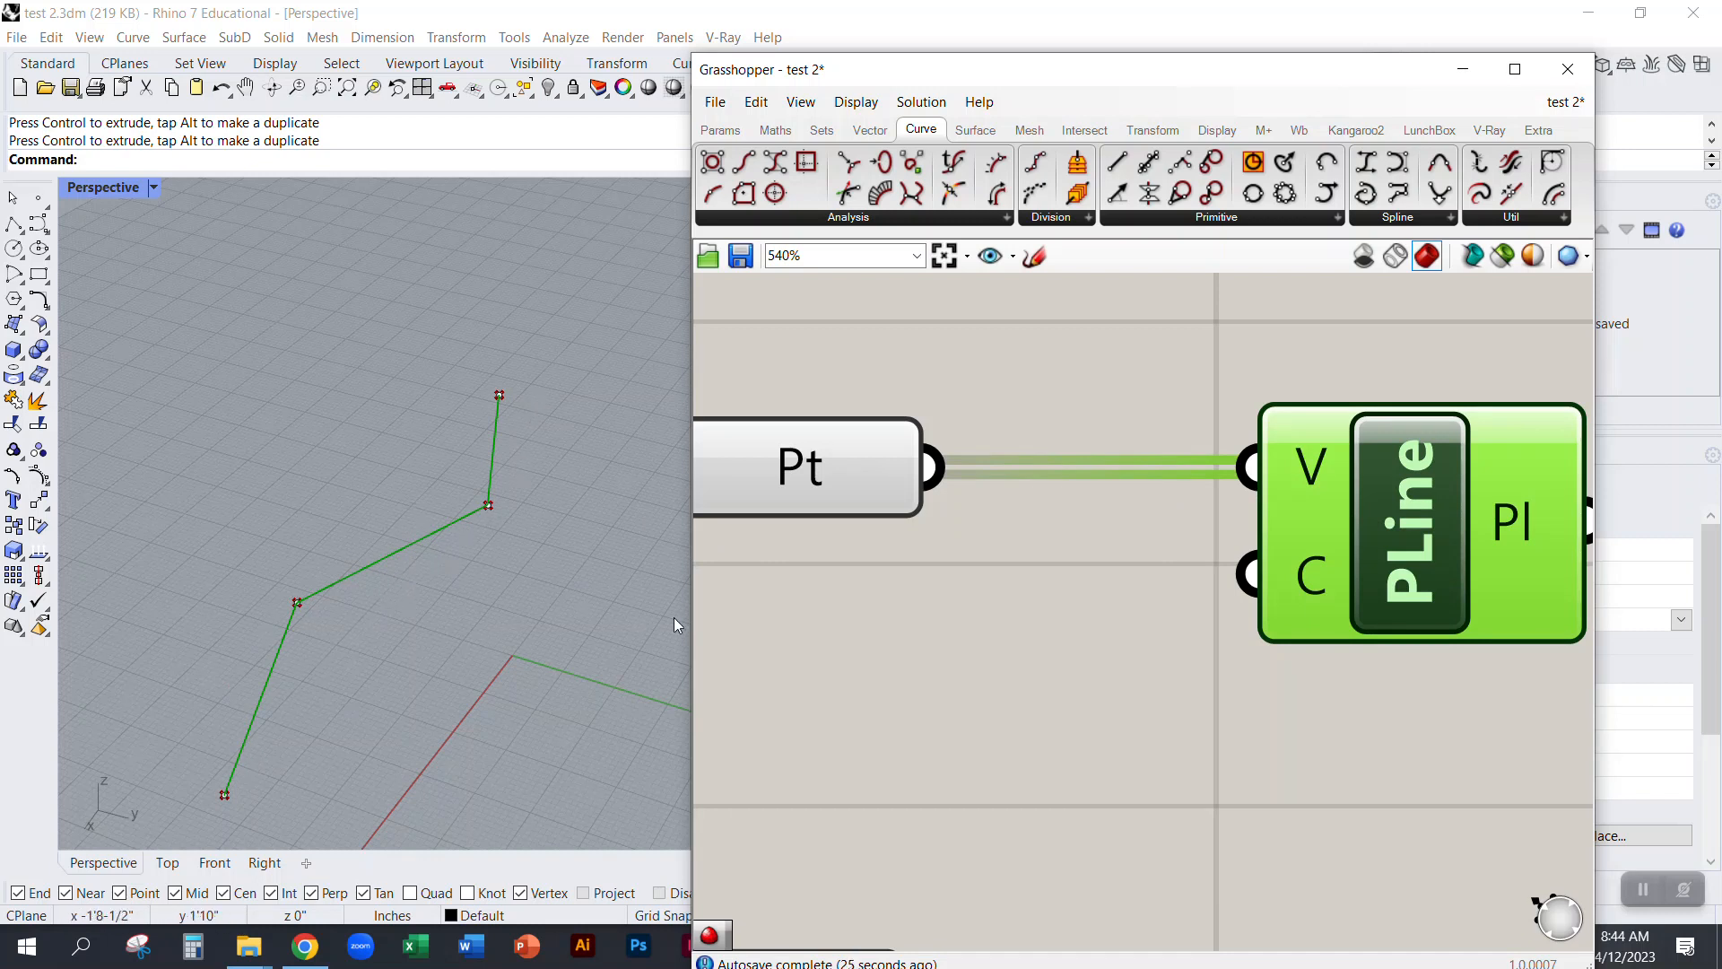
click(1006, 664)
right_drag(569, 529, 408, 512)
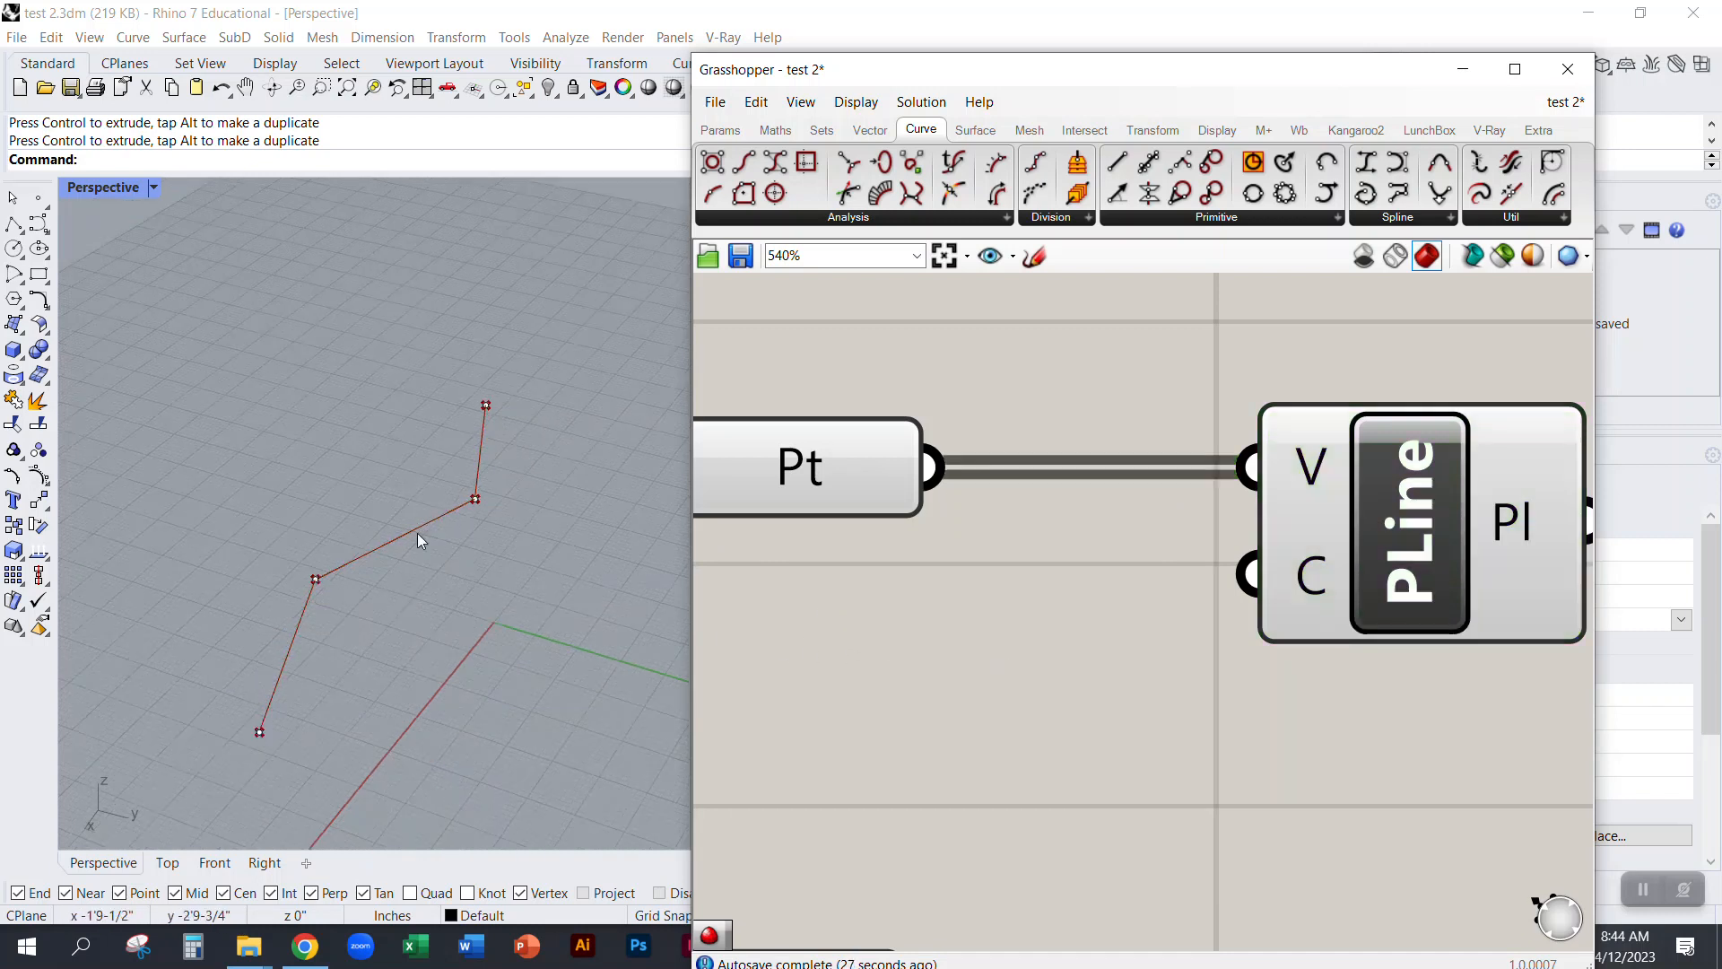
scroll(1060, 530, down, 4)
click(897, 516)
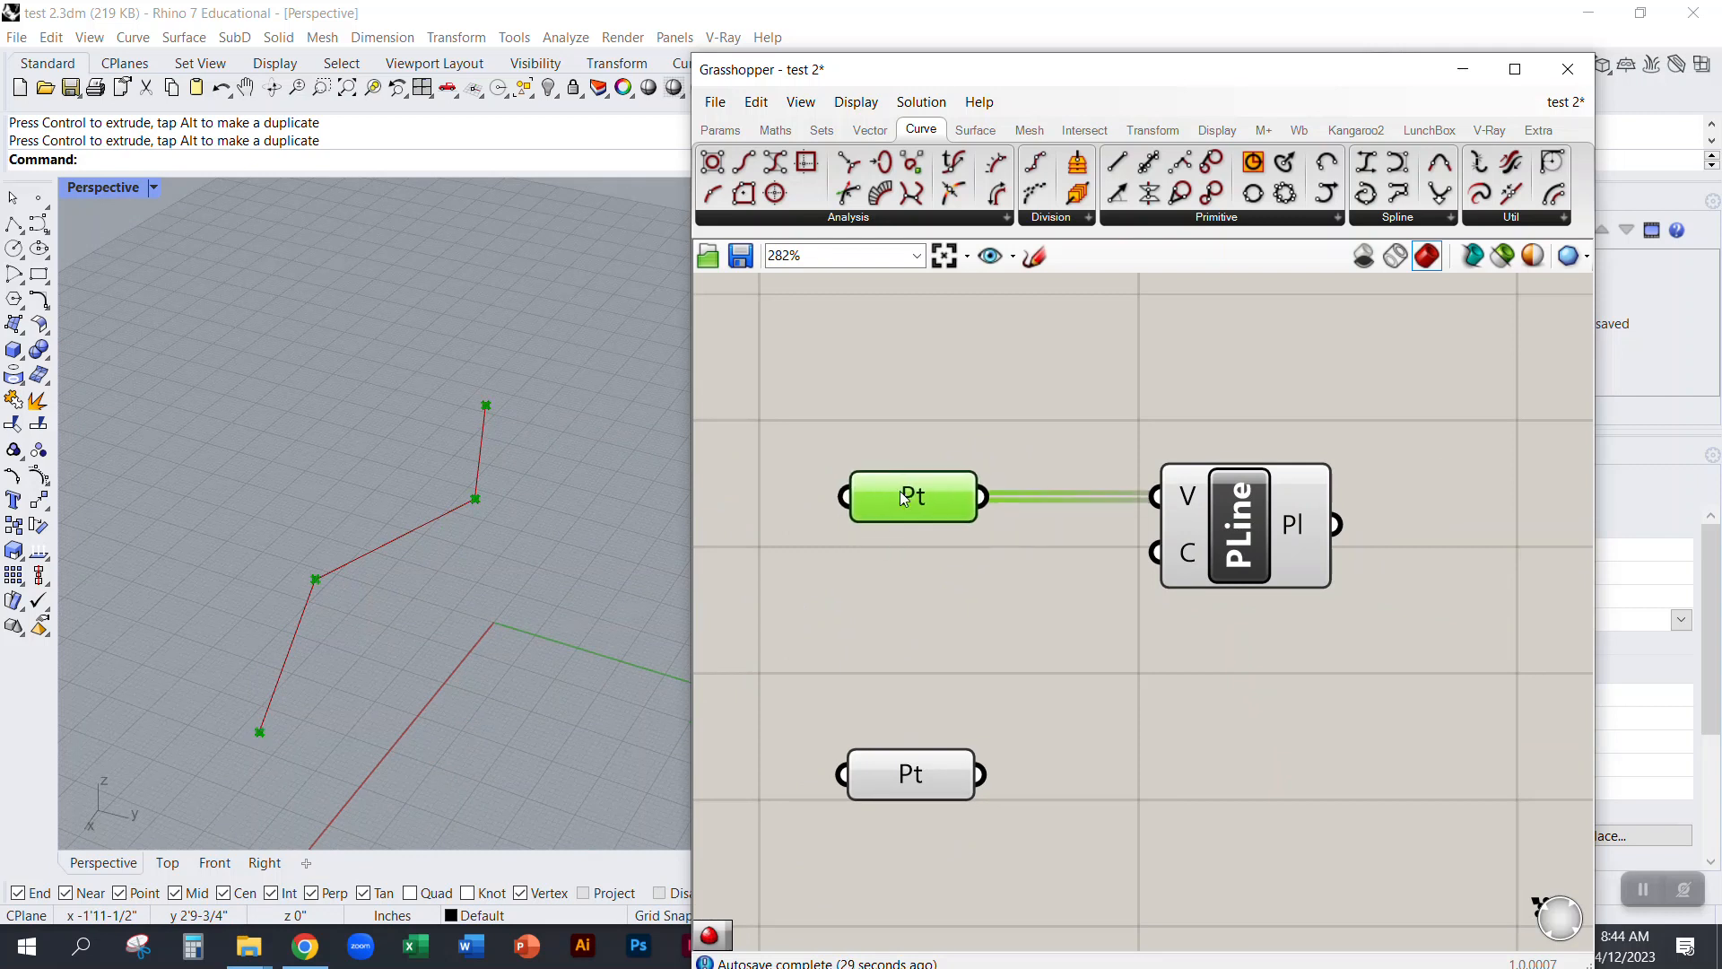
drag(1245, 545, 1236, 541)
click(1168, 420)
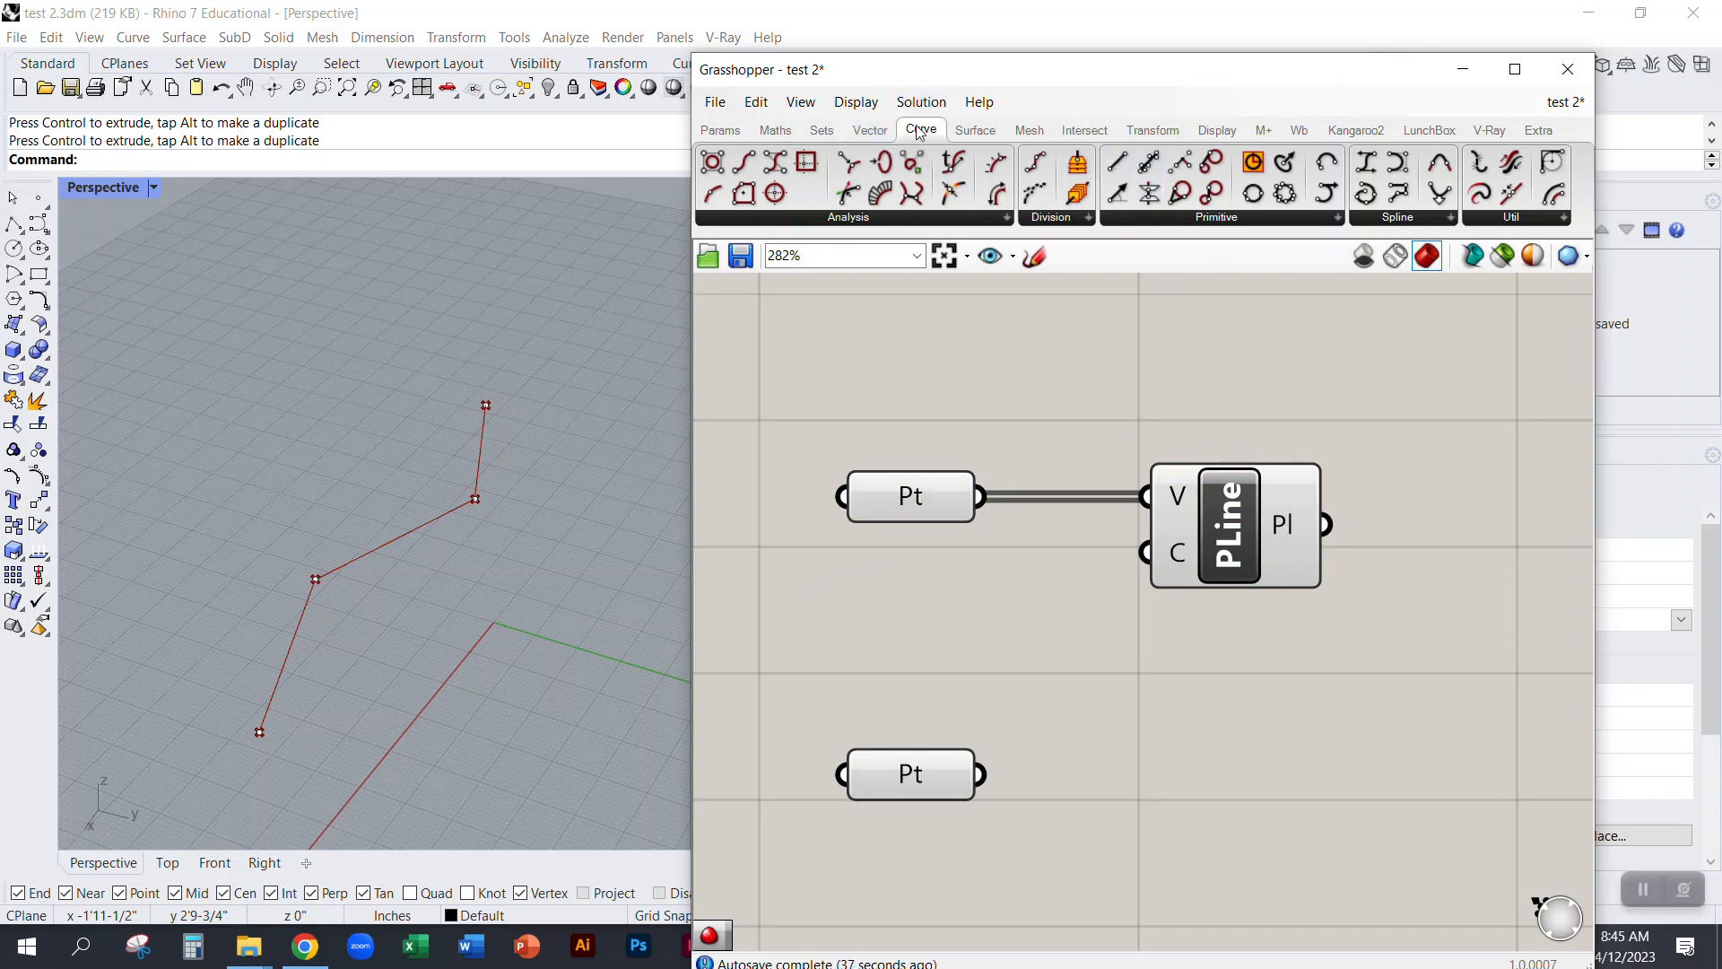
Step: Duplicate the PolyLine component below the original, beside the second Point parameter
click(1382, 222)
scroll(353, 621, down, 7)
scroll(558, 664, up, 4)
right_drag(1164, 598, 1021, 480)
click(1252, 482)
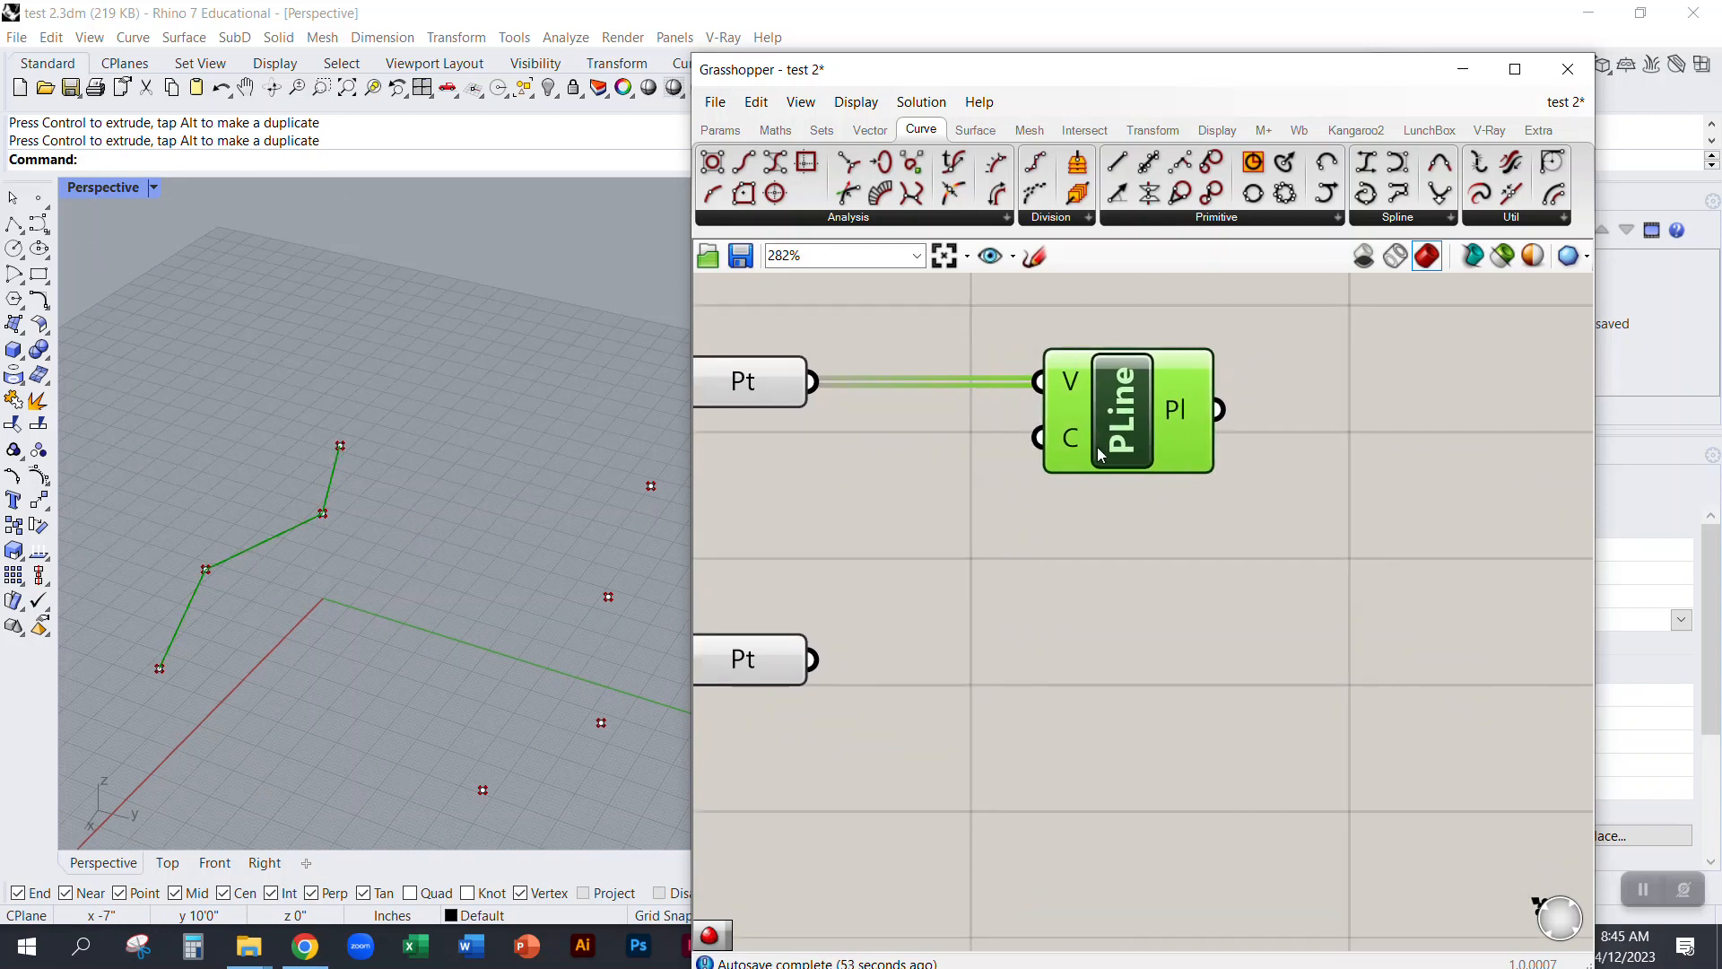
alt+drag(1089, 435, 1089, 658)
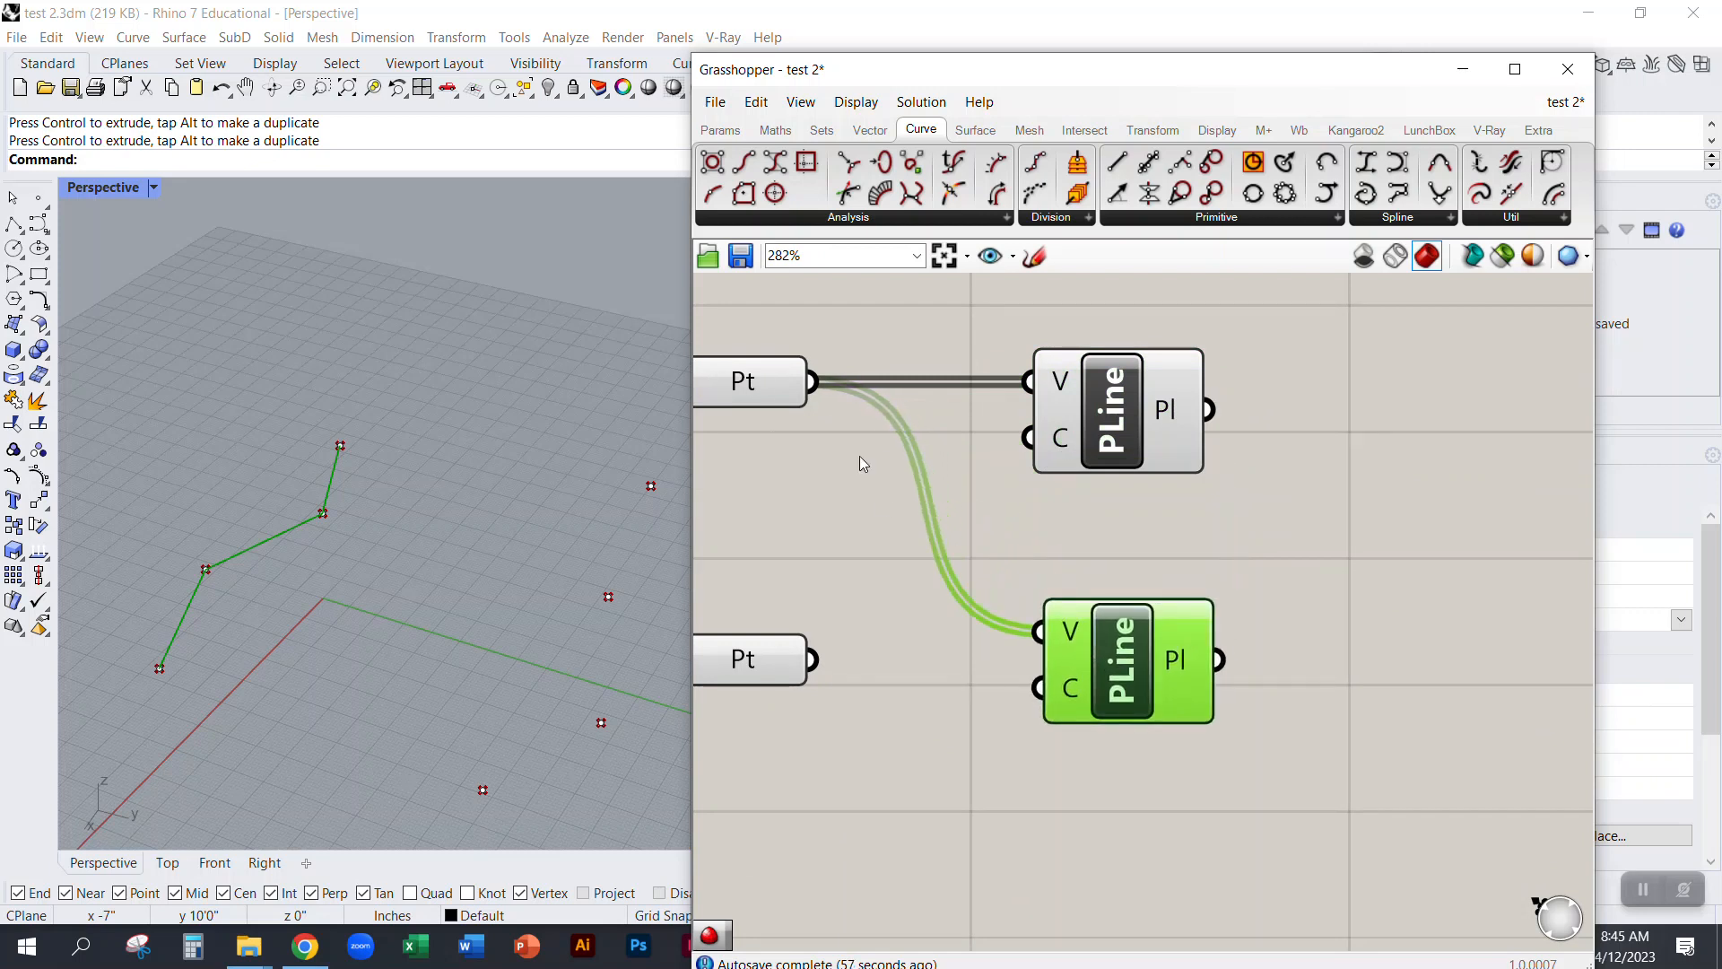
Step: Disconnect the first Point parameter from the copied PolyLine and wire the second Point parameter to its Vertices input
right_drag(896, 545, 1052, 583)
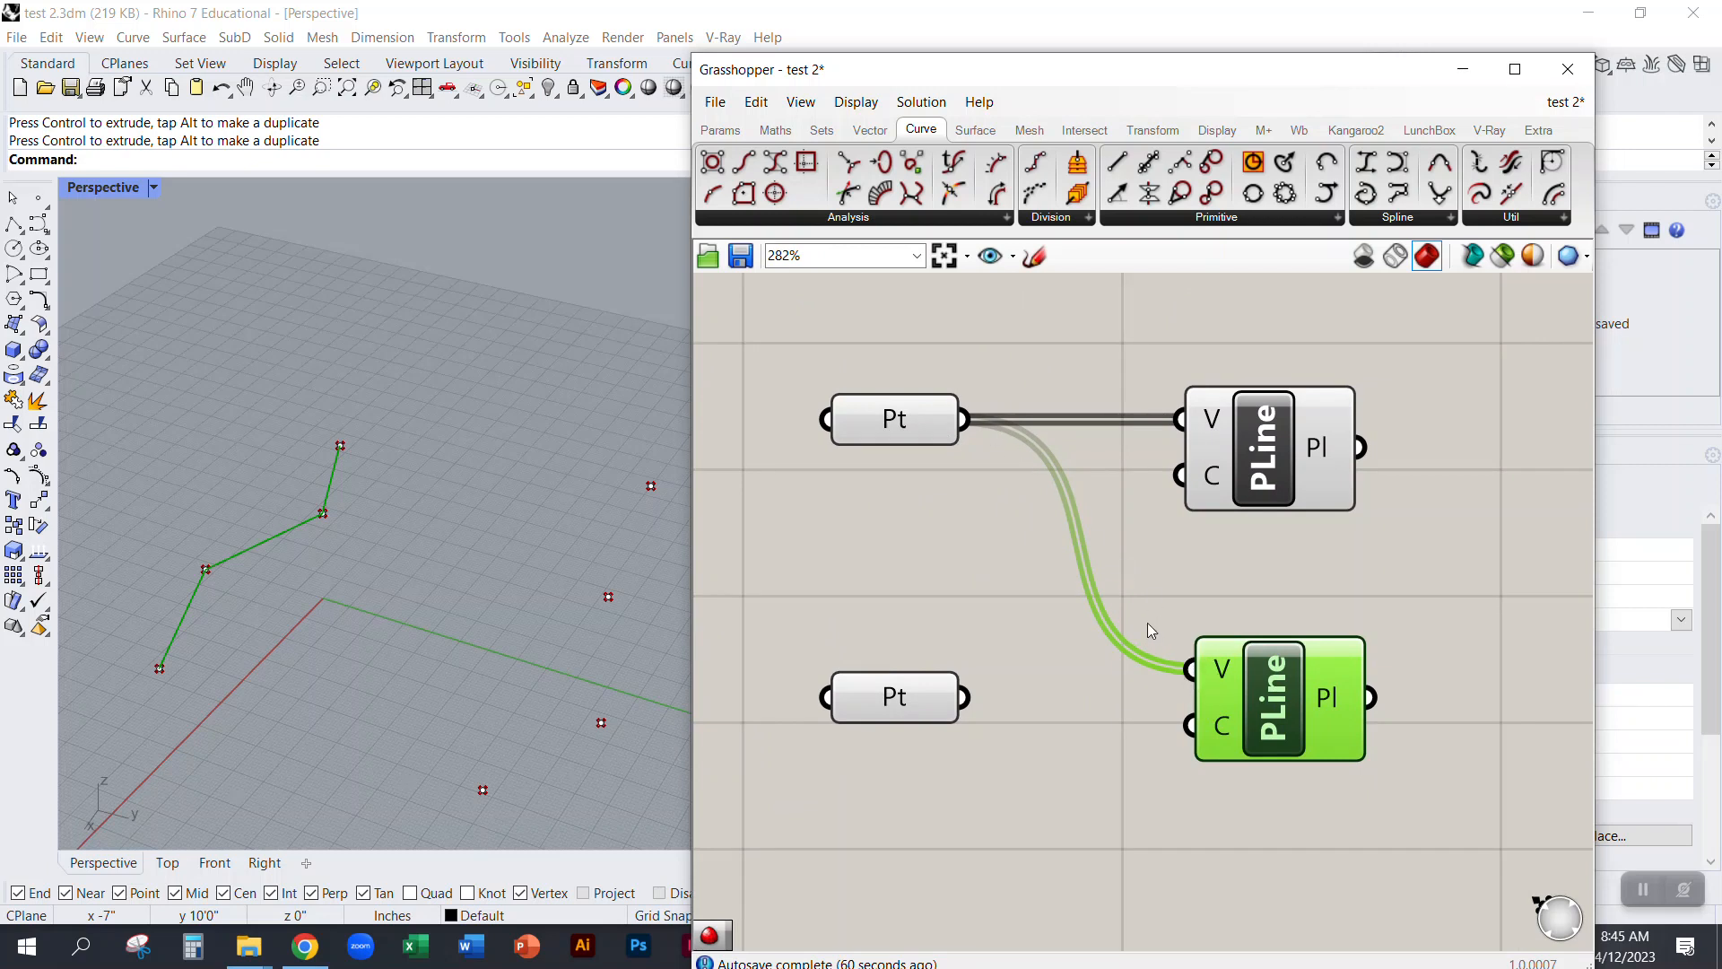
drag(1193, 682, 978, 453)
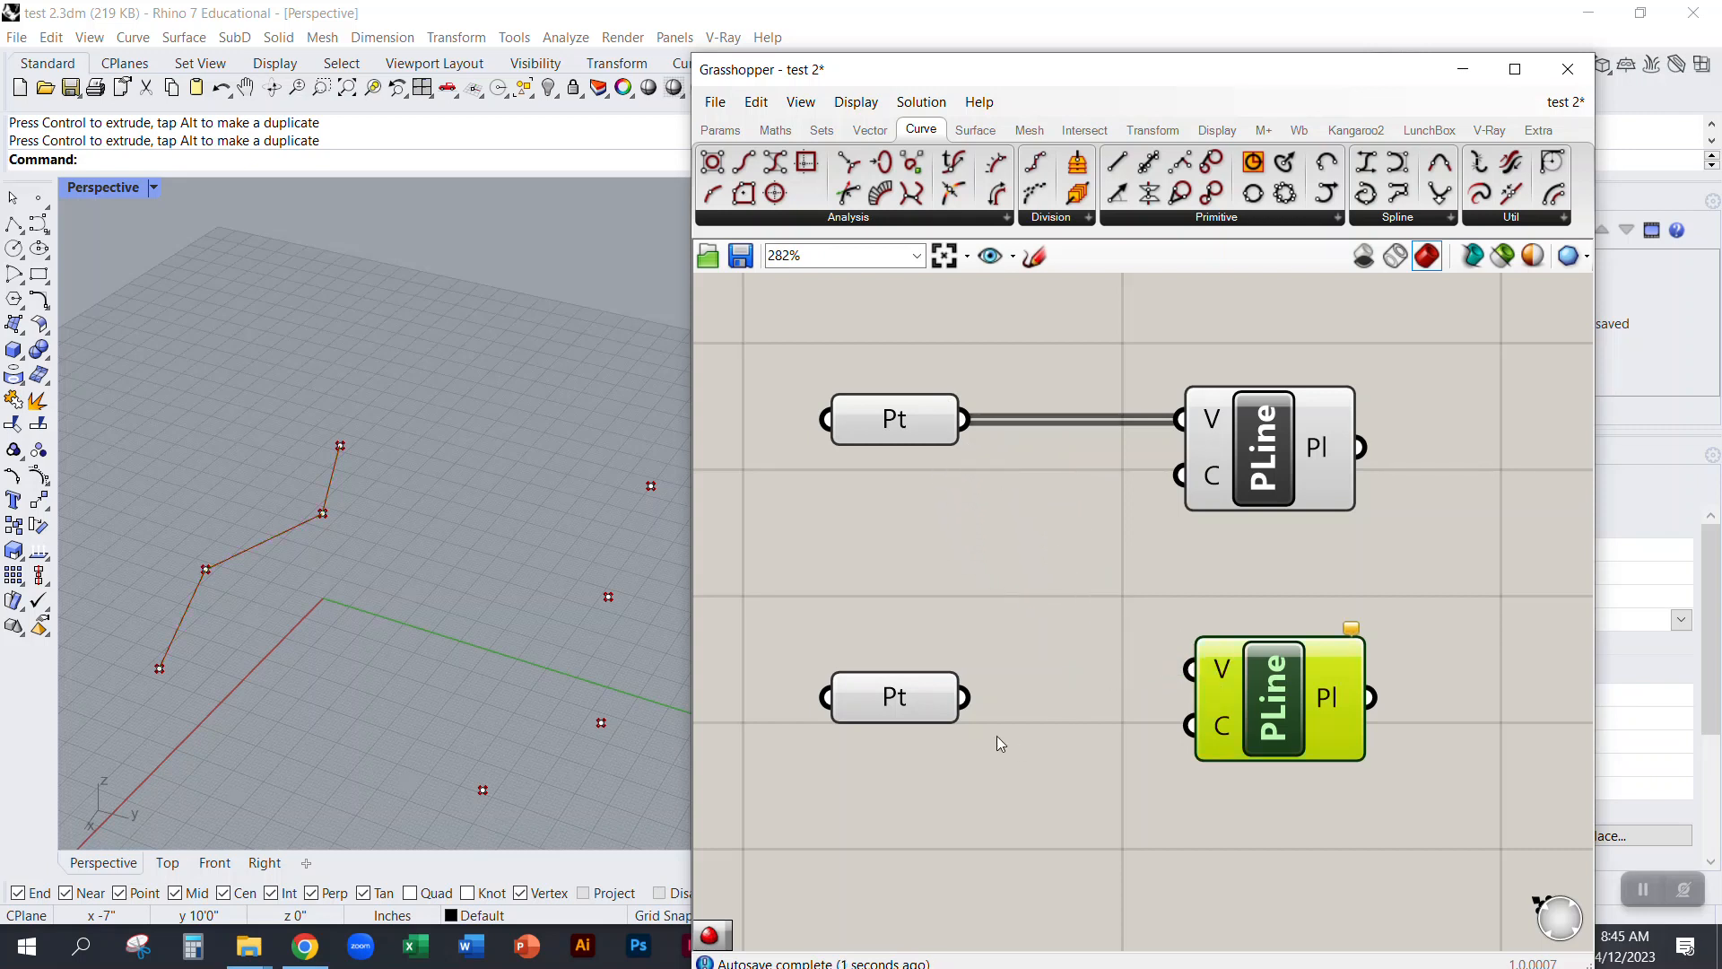
drag(964, 704, 1281, 756)
scroll(476, 680, down, 2)
drag(901, 706, 956, 704)
drag(524, 600, 637, 659)
right_drag(585, 635, 605, 723)
drag(589, 653, 664, 636)
click(487, 631)
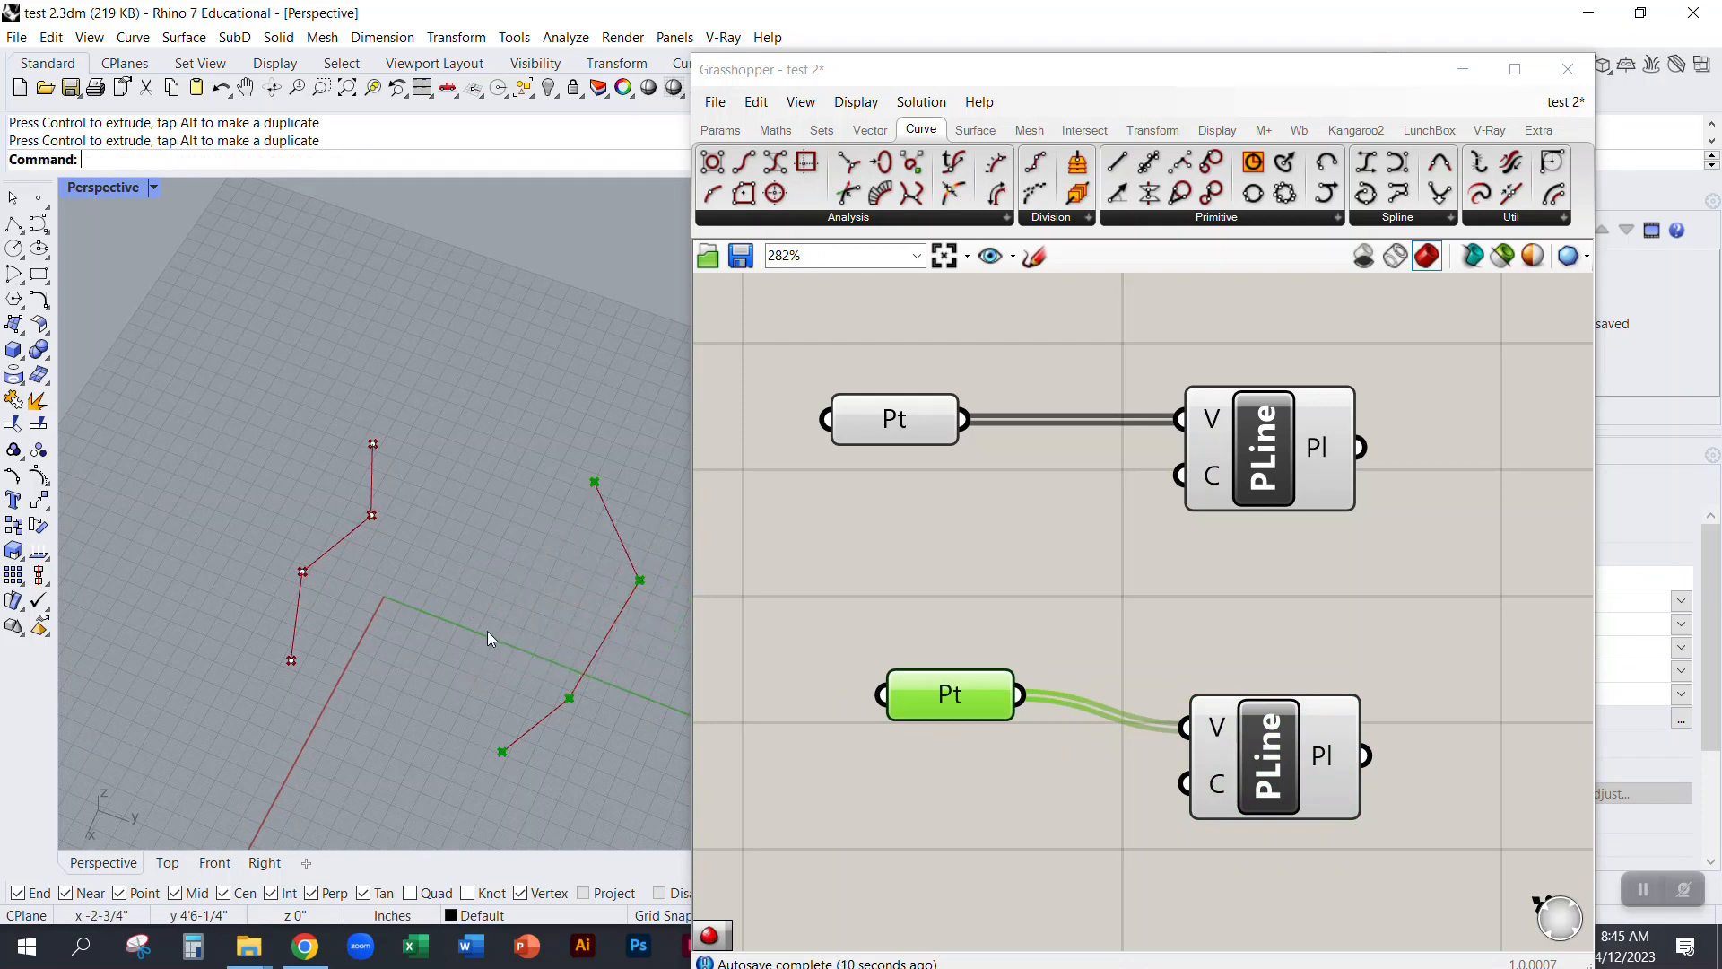
click(960, 598)
right_drag(628, 619, 677, 619)
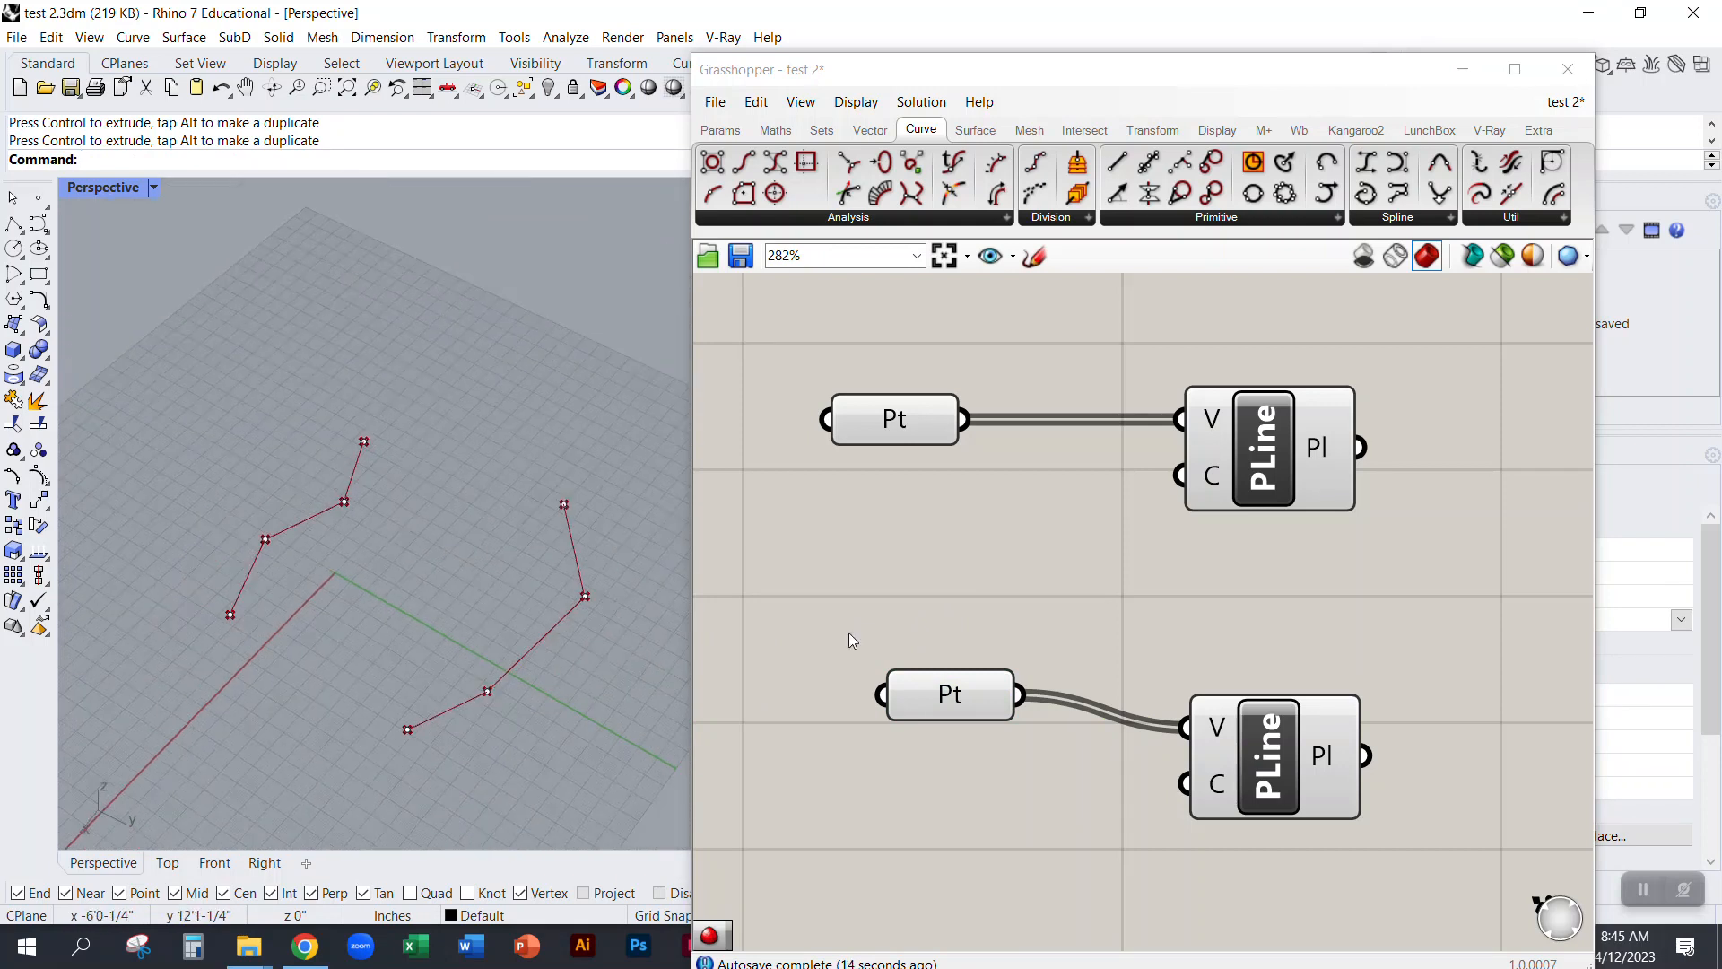
Step: Bake the second PolyLine component's curve into Rhino
right_drag(1278, 763, 1158, 668)
click(1157, 669)
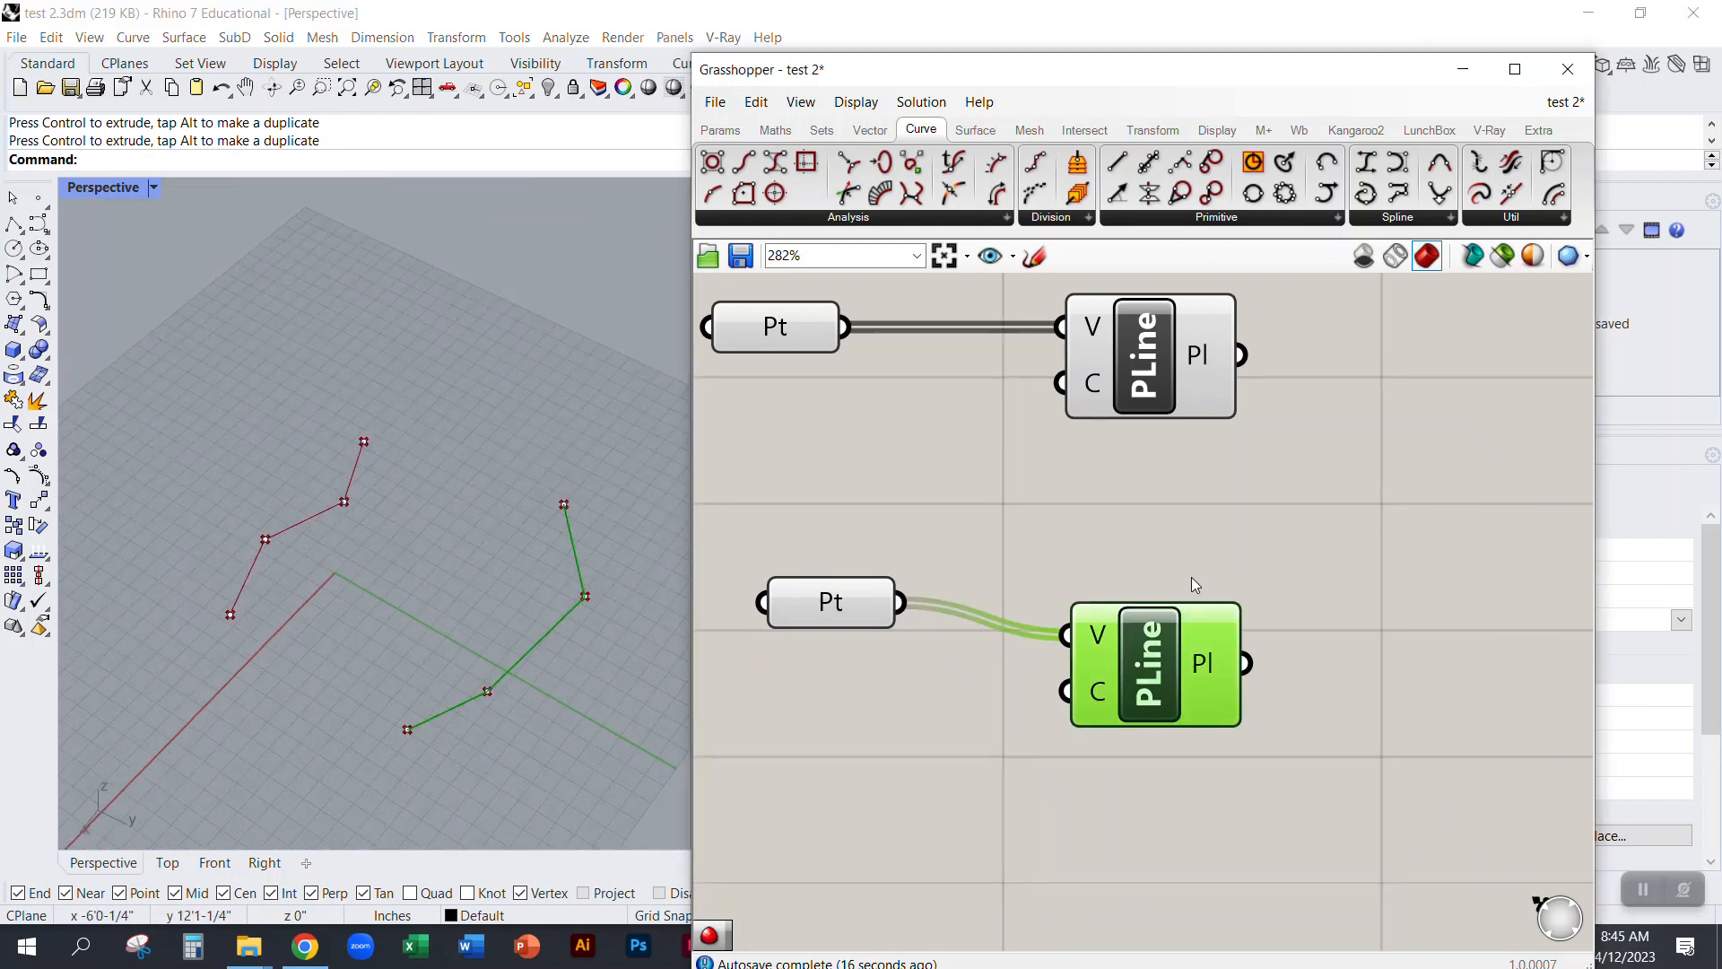
middle_click(1265, 534)
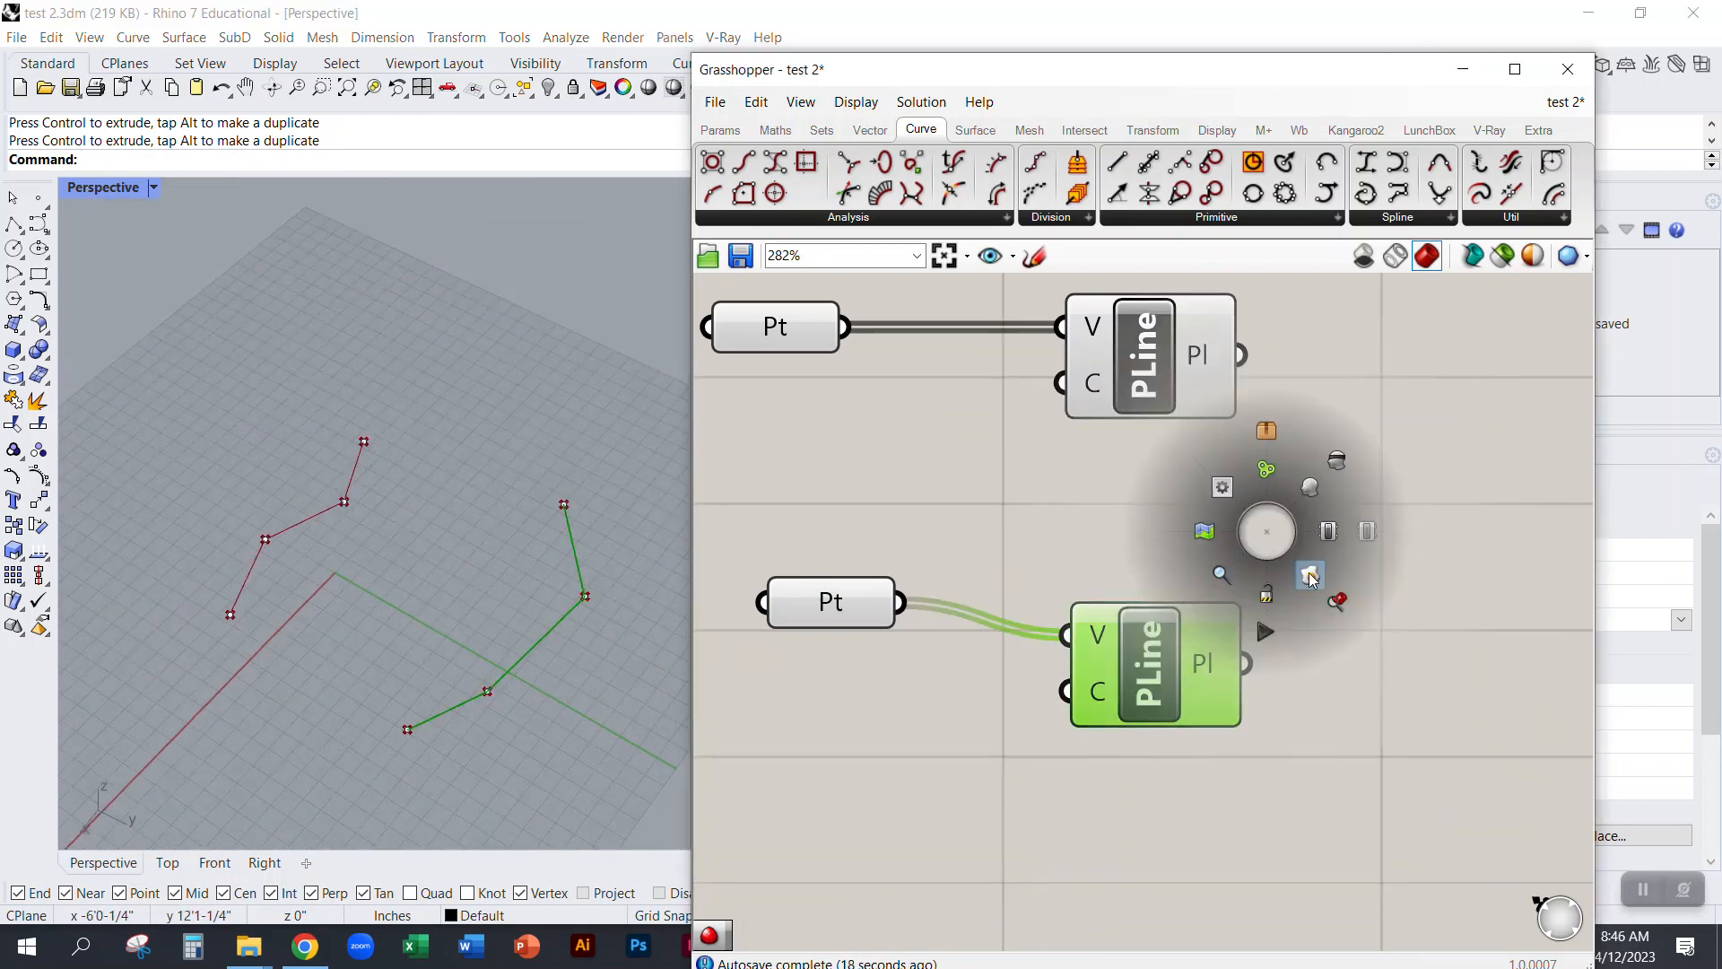
click(1256, 563)
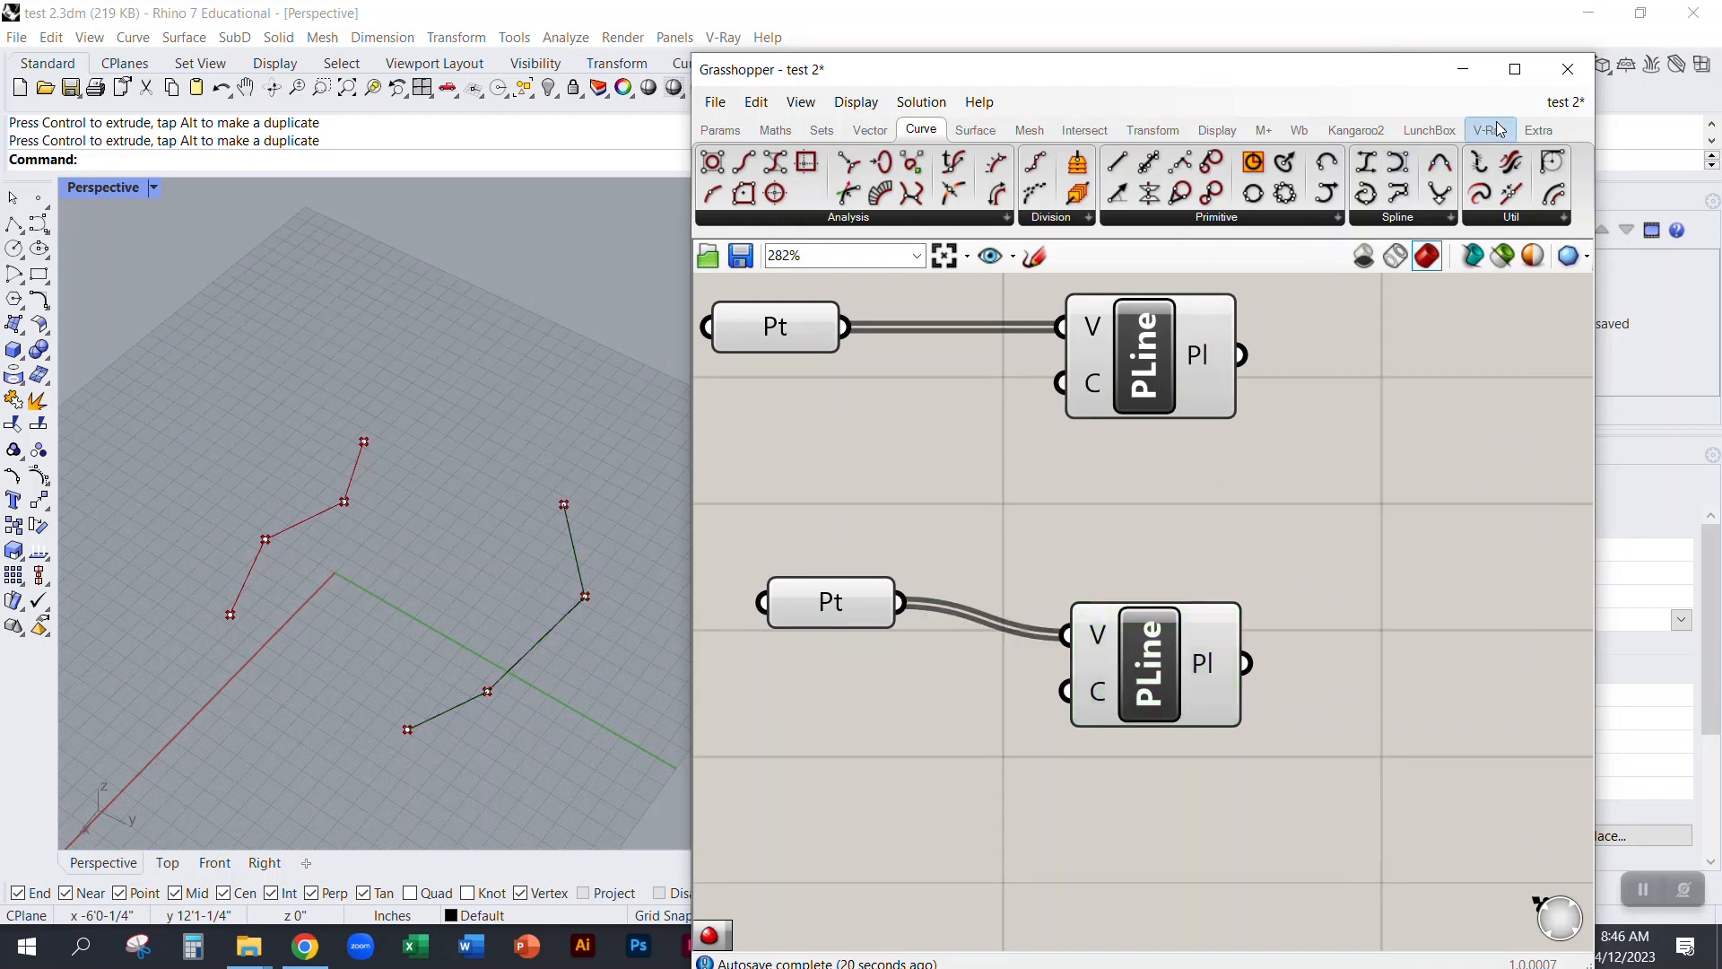
Step: Close the Grasshopper window and move the baked polyline about 11 ft 8 in away from its points in Rhino
click(1568, 69)
scroll(486, 671, up, 6)
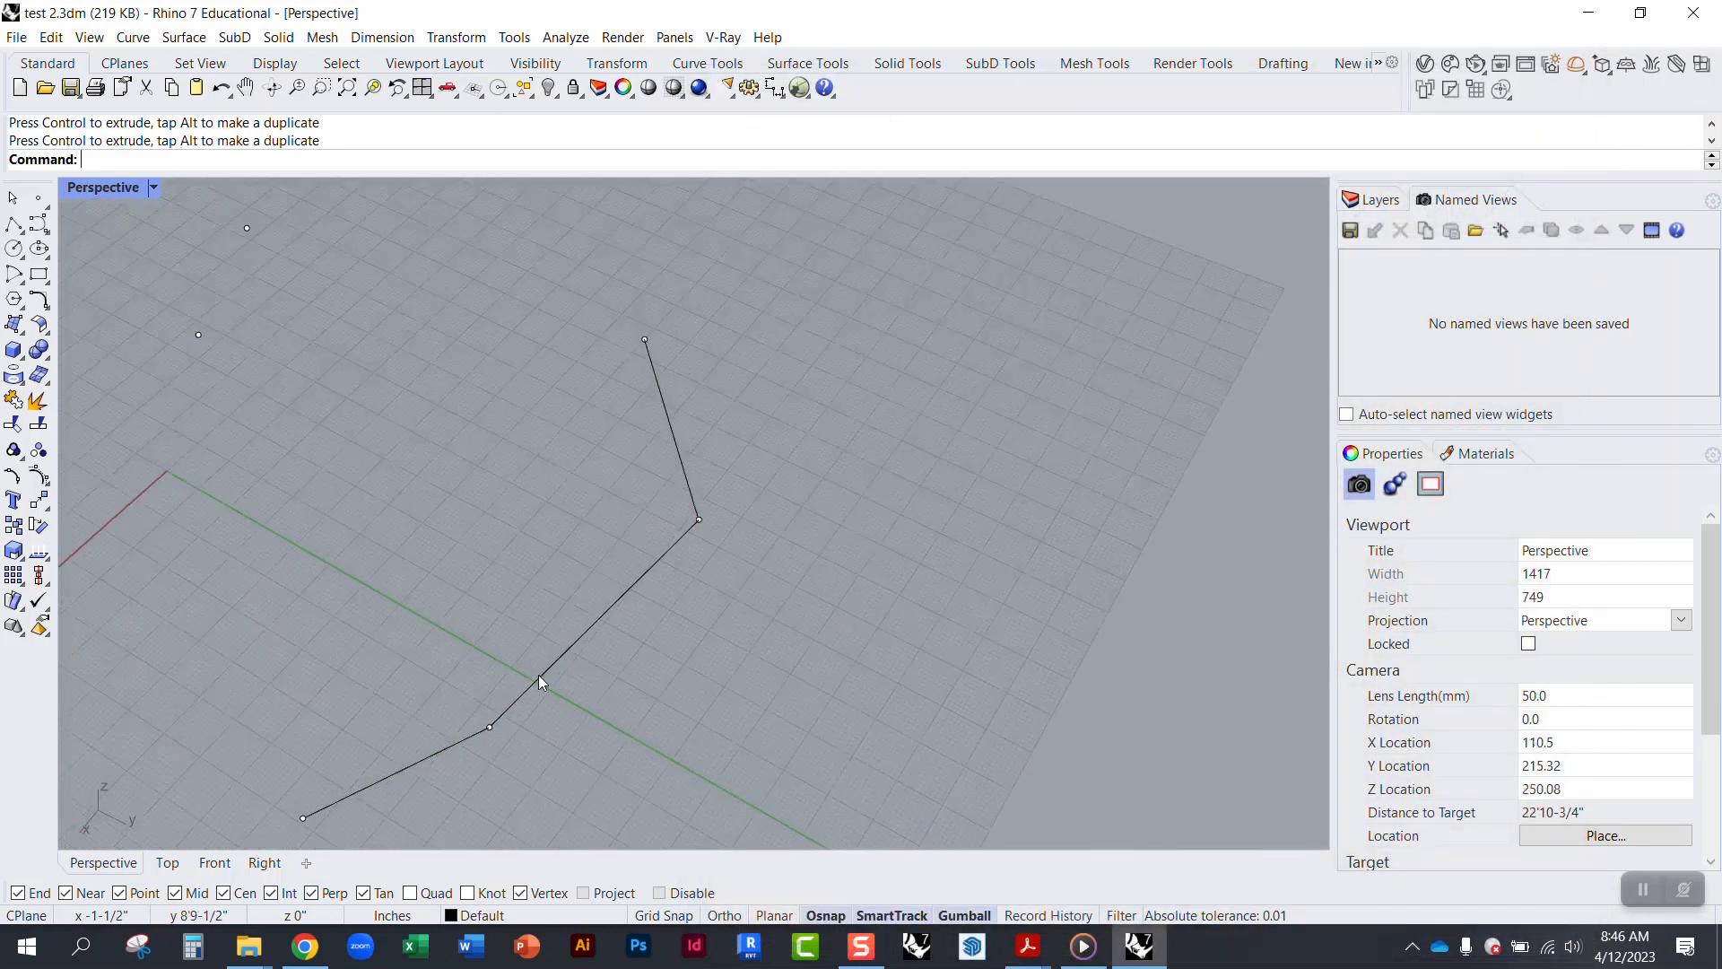
click(540, 677)
scroll(485, 593, down, 5)
drag(486, 594, 880, 627)
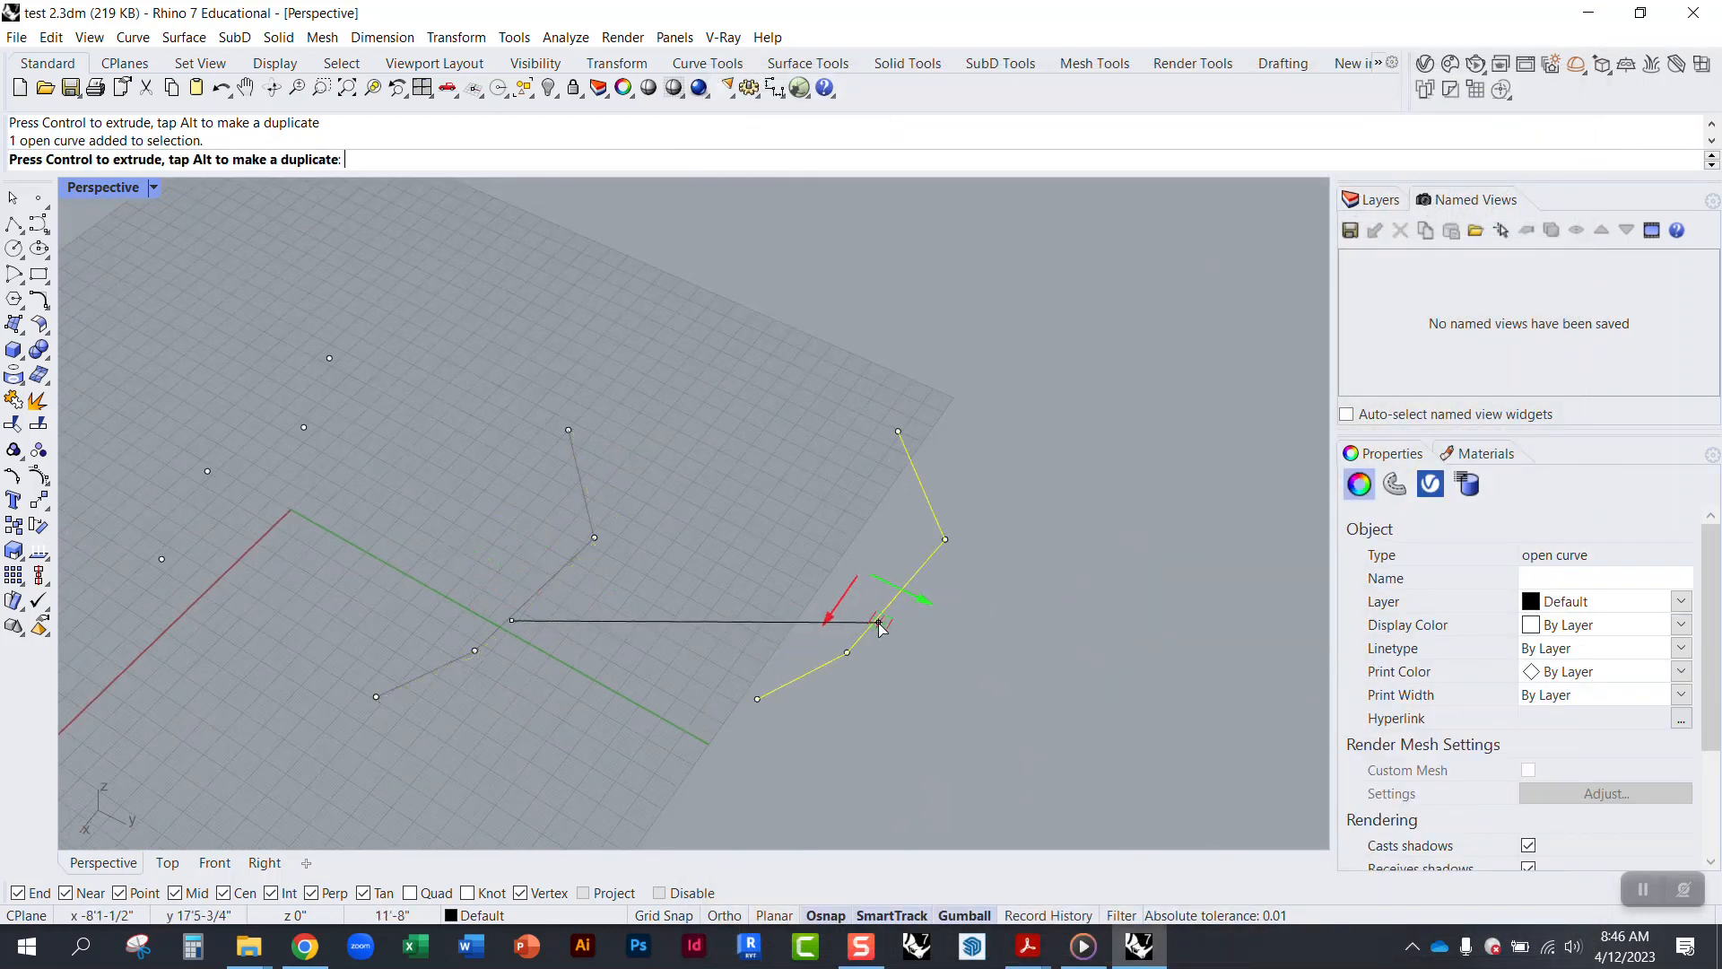
Step: Move the baked polyline's second vertex from the back outward to reshape the curve
click(965, 700)
click(913, 578)
click(945, 540)
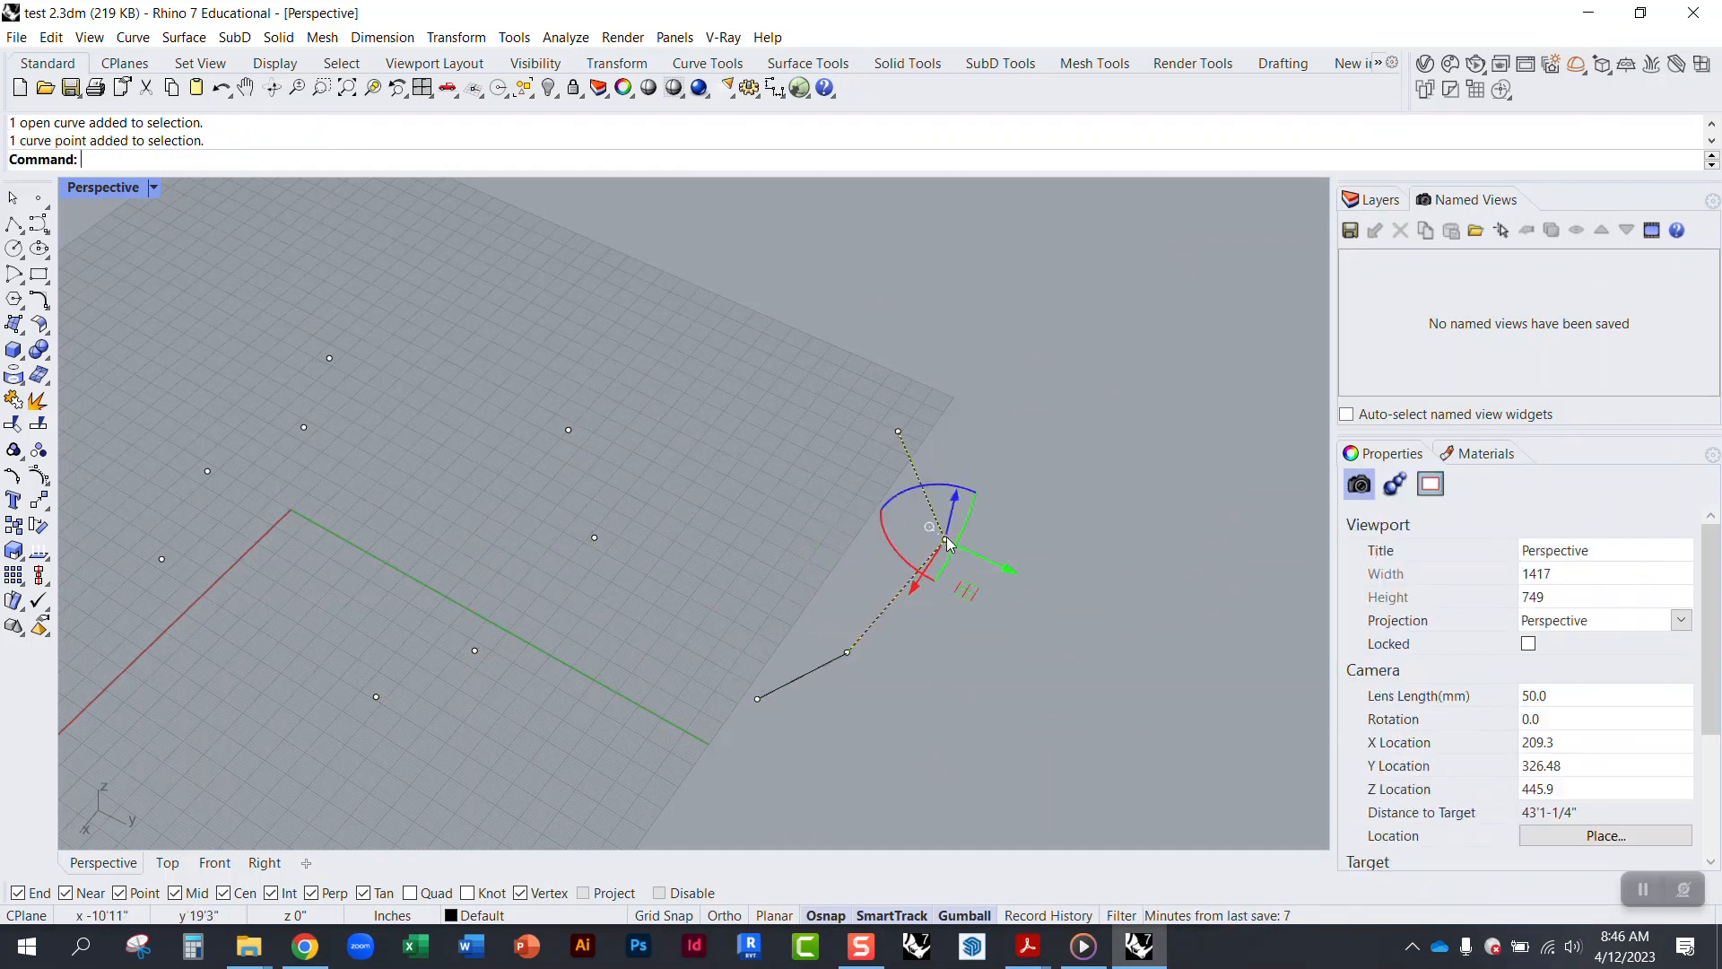
drag(964, 594, 1023, 600)
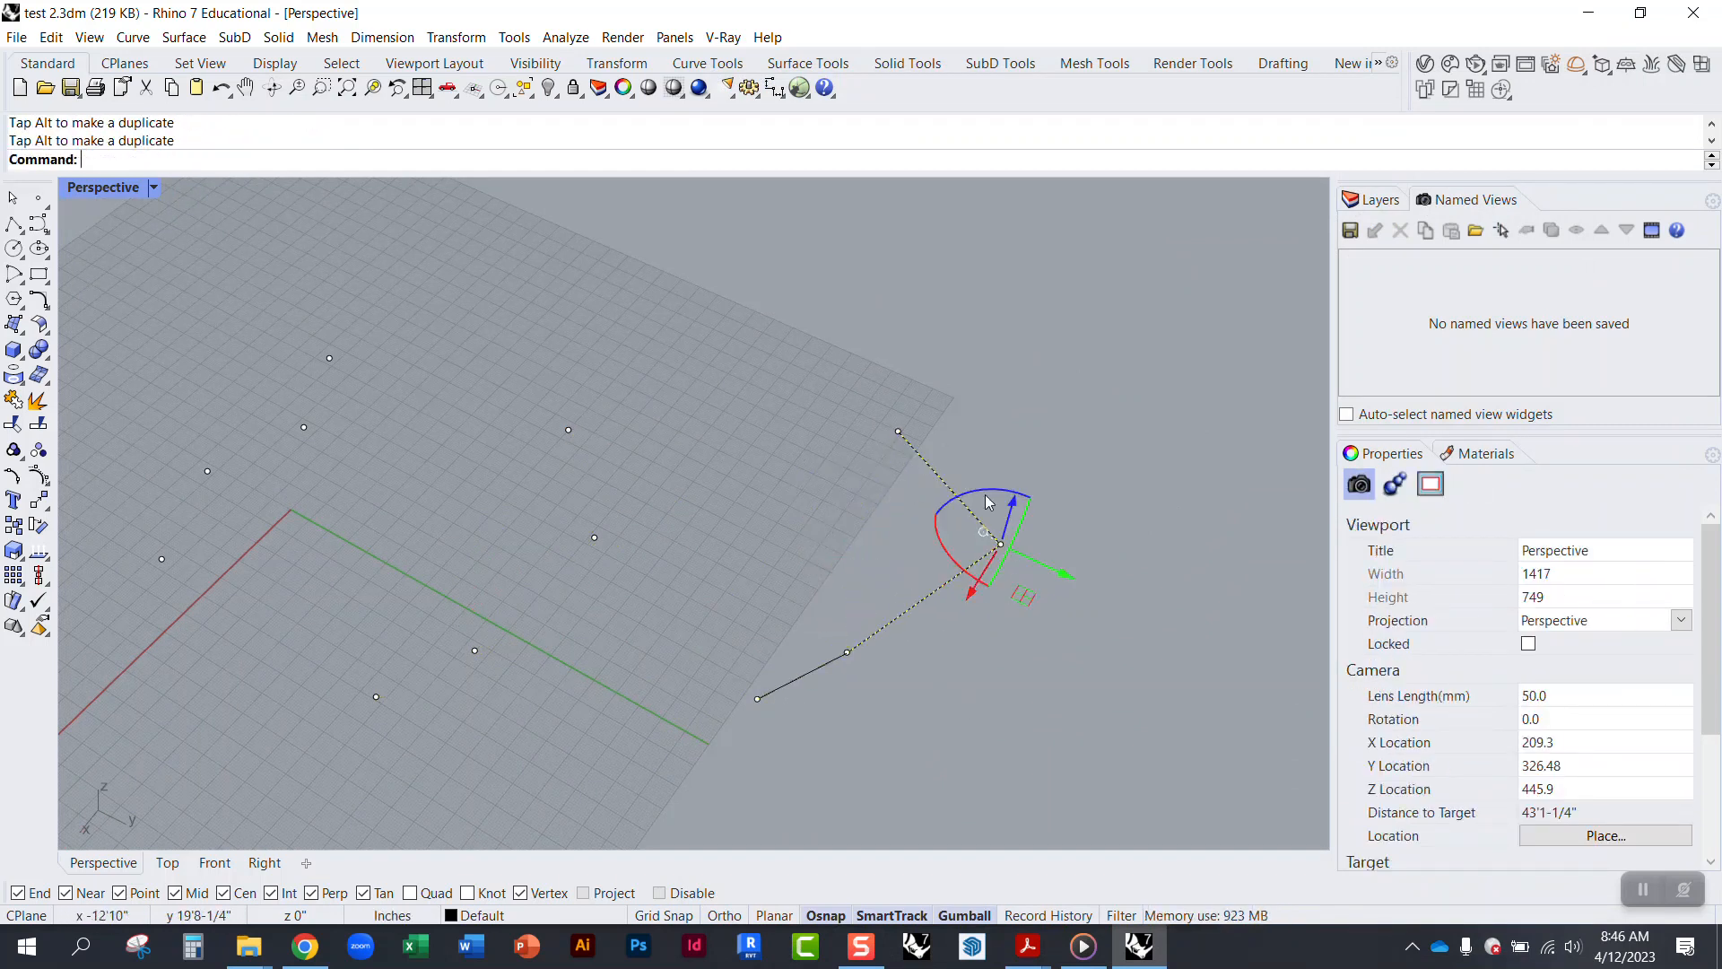
key(Escape)
Step: Delete the baked polyline from the Rhino model
scroll(945, 578, up, 6)
right_drag(945, 578, 507, 627)
click(921, 535)
key(Delete)
scroll(486, 631, down, 4)
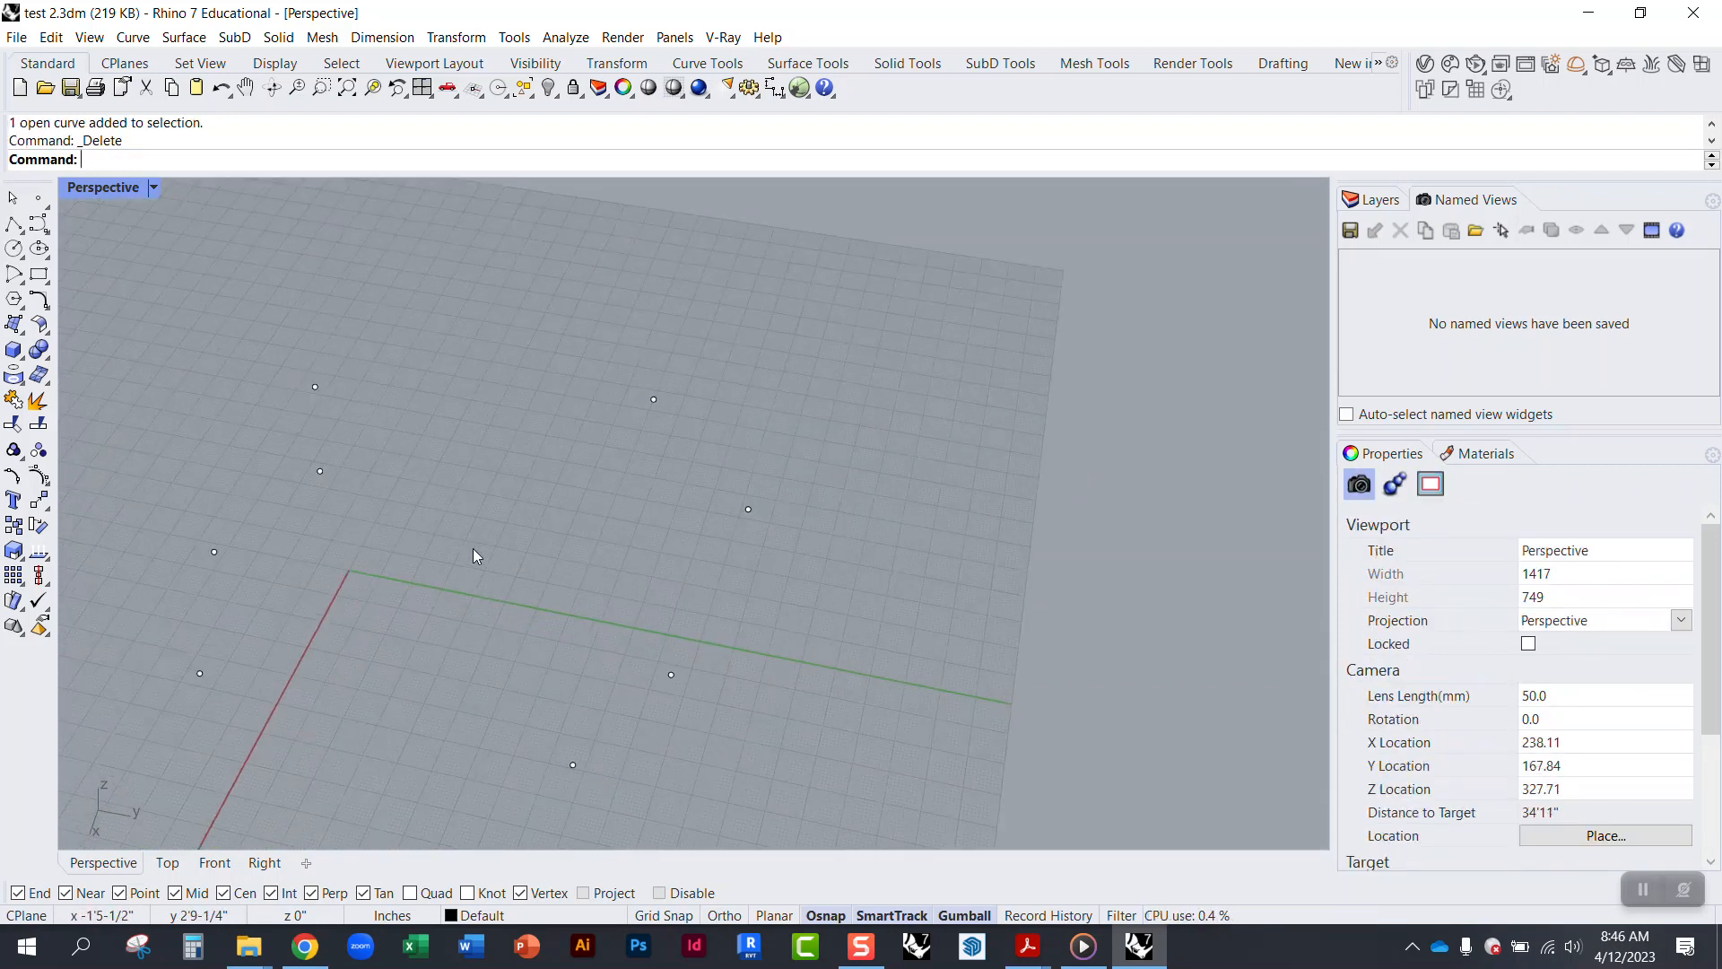
Step: Reopen Grasshopper with the Grasshopper command and tidy the positions of both PolyLine components and the second Point parameter
text(Grasshopper)
key(Return)
right_drag(454, 526, 628, 520)
right_drag(1075, 547, 1073, 547)
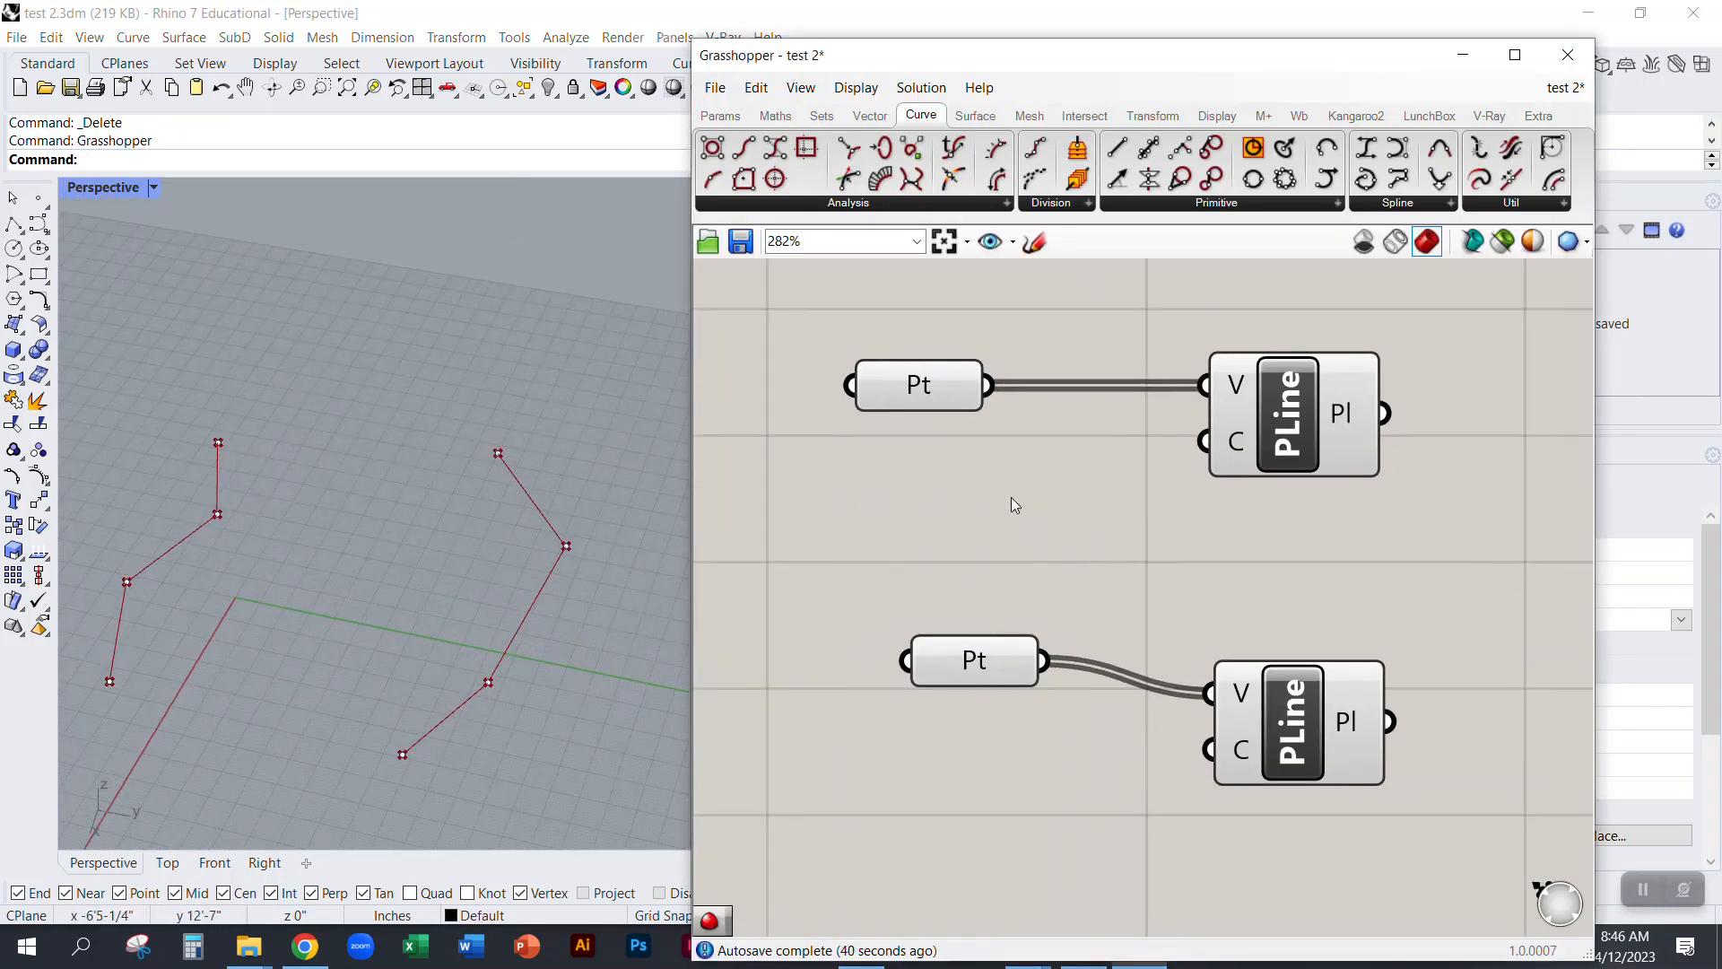
drag(1284, 432, 1277, 409)
mouse_move(1299, 726)
mouse_down()
mouse_move(1275, 696)
mouse_move(1294, 697)
mouse_up()
click(982, 579)
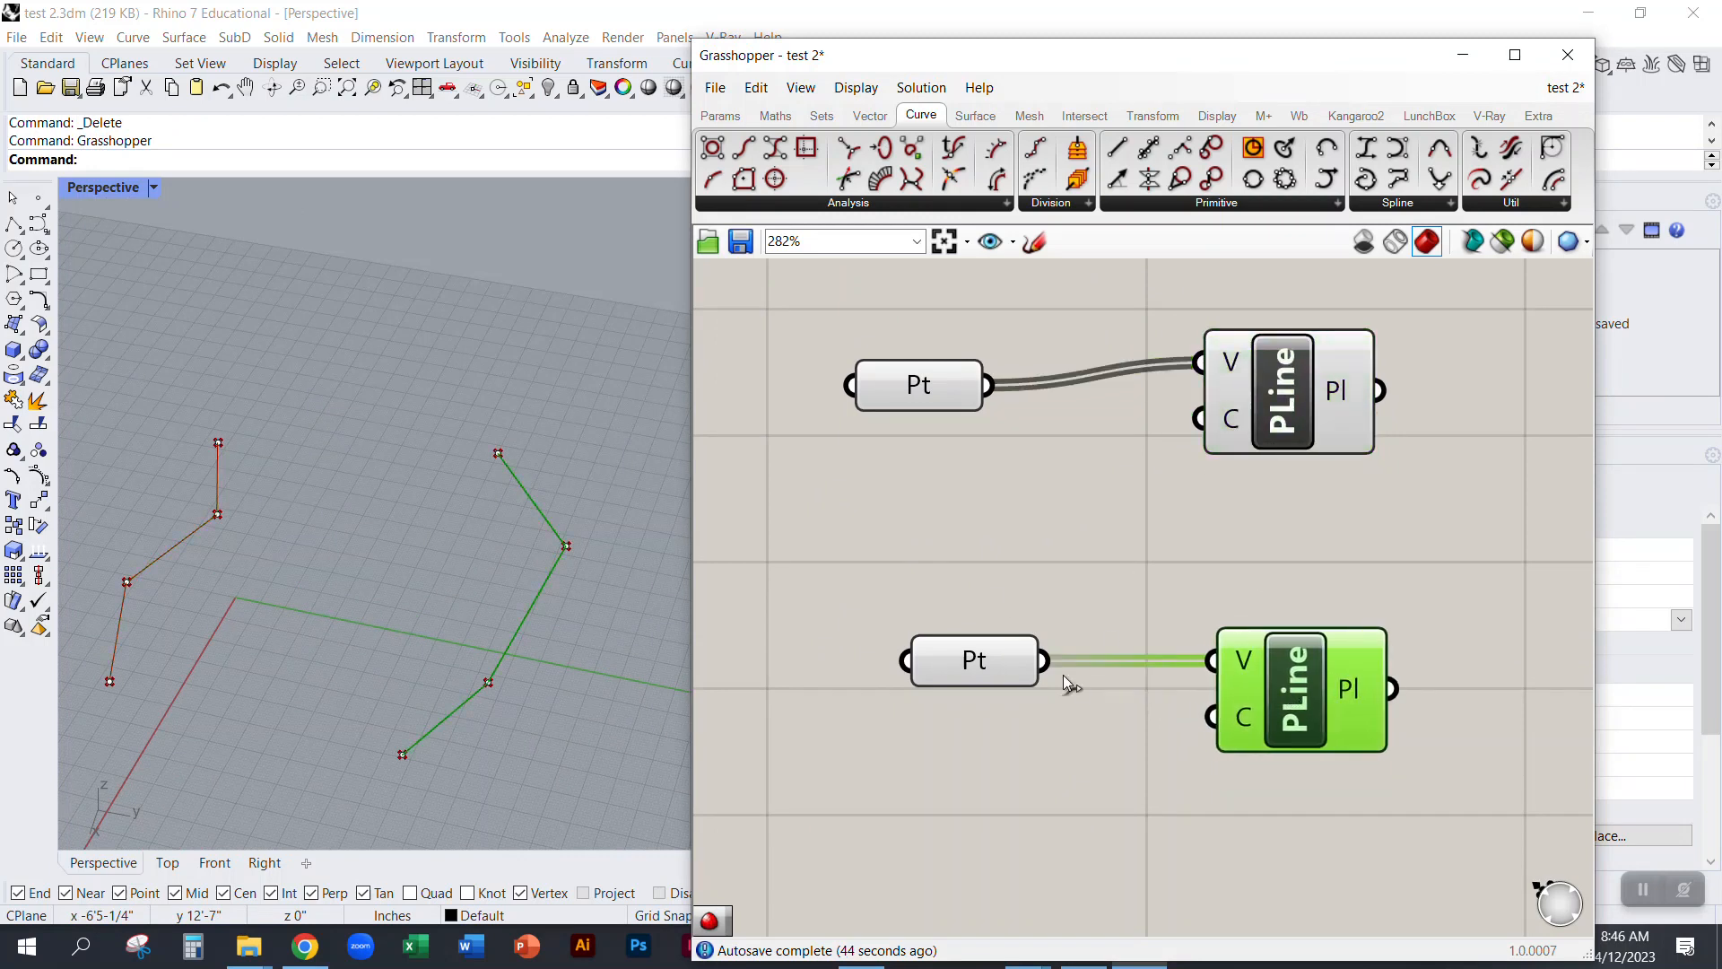
drag(980, 647, 966, 647)
click(933, 563)
Step: Brighten the normal preview colour in the Document Preview Settings by setting the red's Val to 100
right_drag(1222, 608, 919, 612)
scroll(547, 526, up, 3)
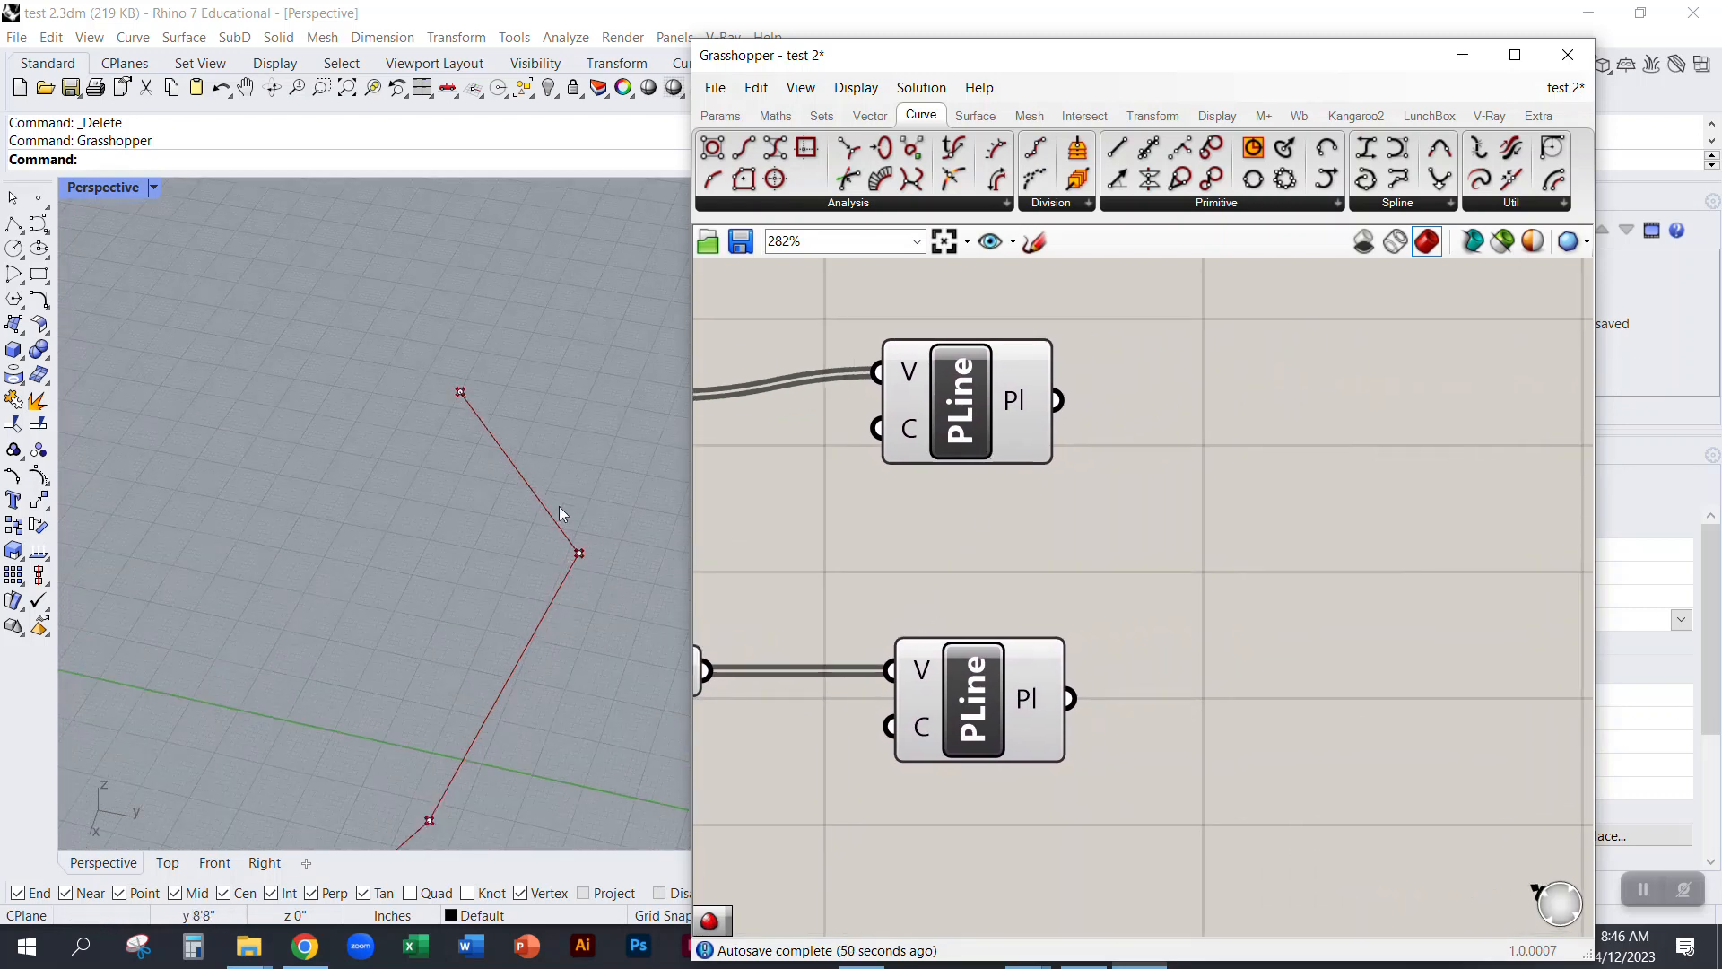
scroll(585, 560, up, 2)
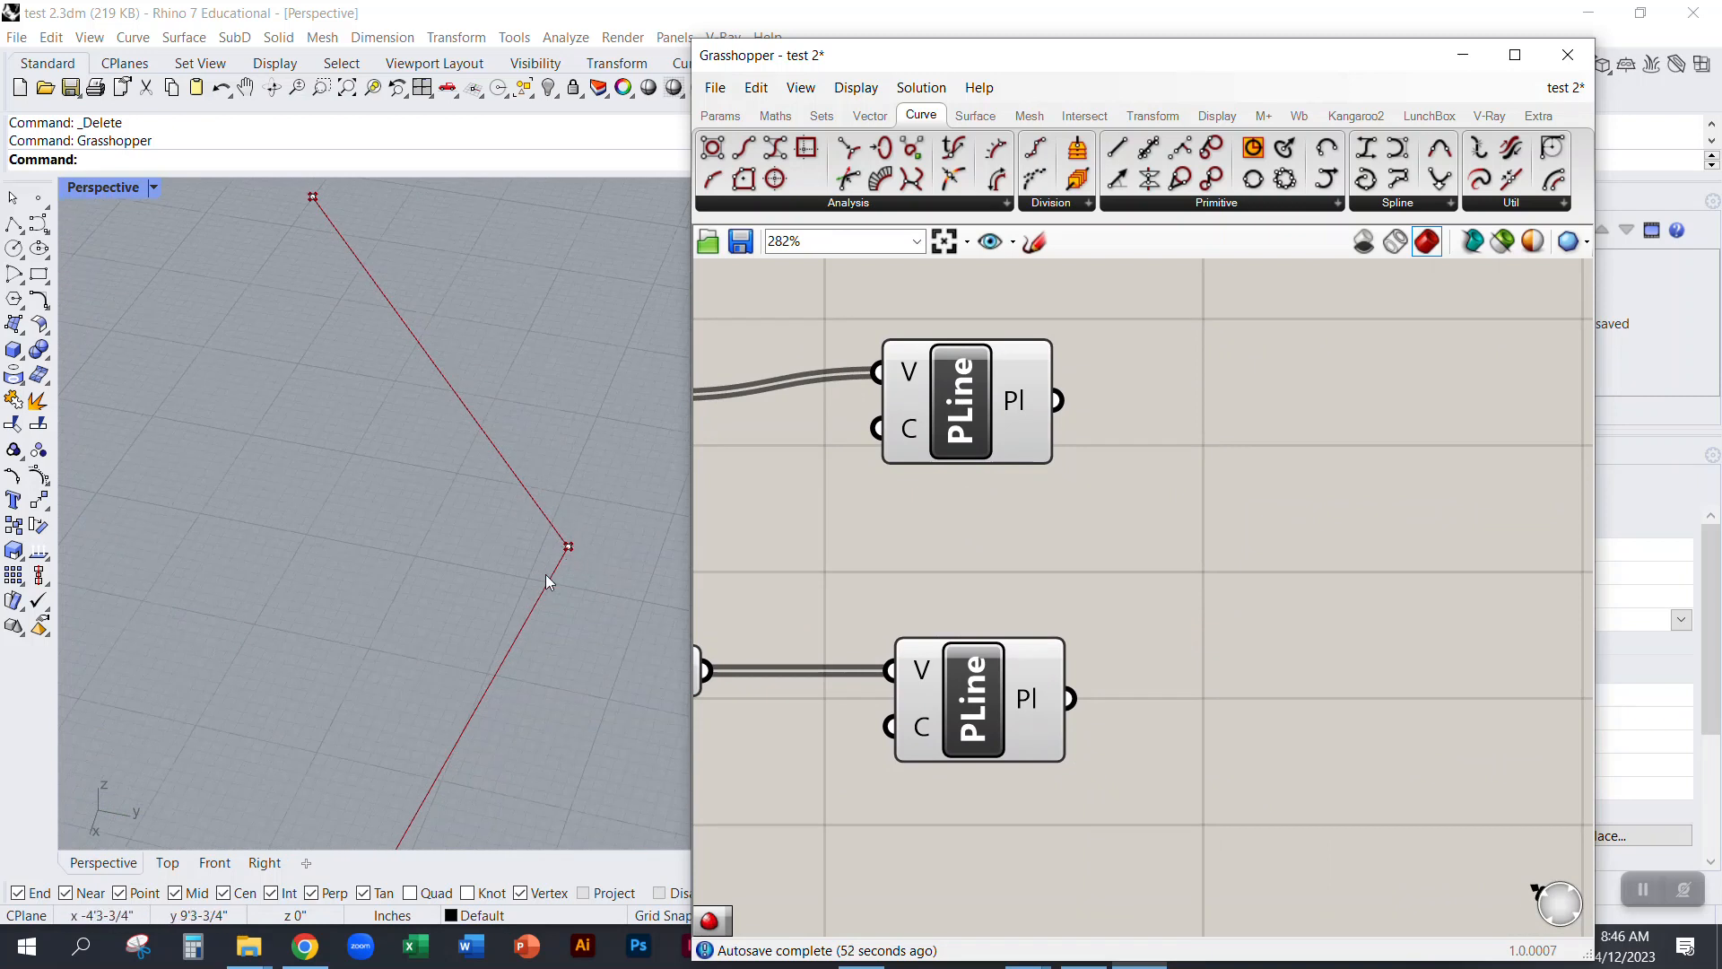
scroll(546, 475, down, 4)
scroll(582, 572, down, 2)
scroll(541, 573, up, 2)
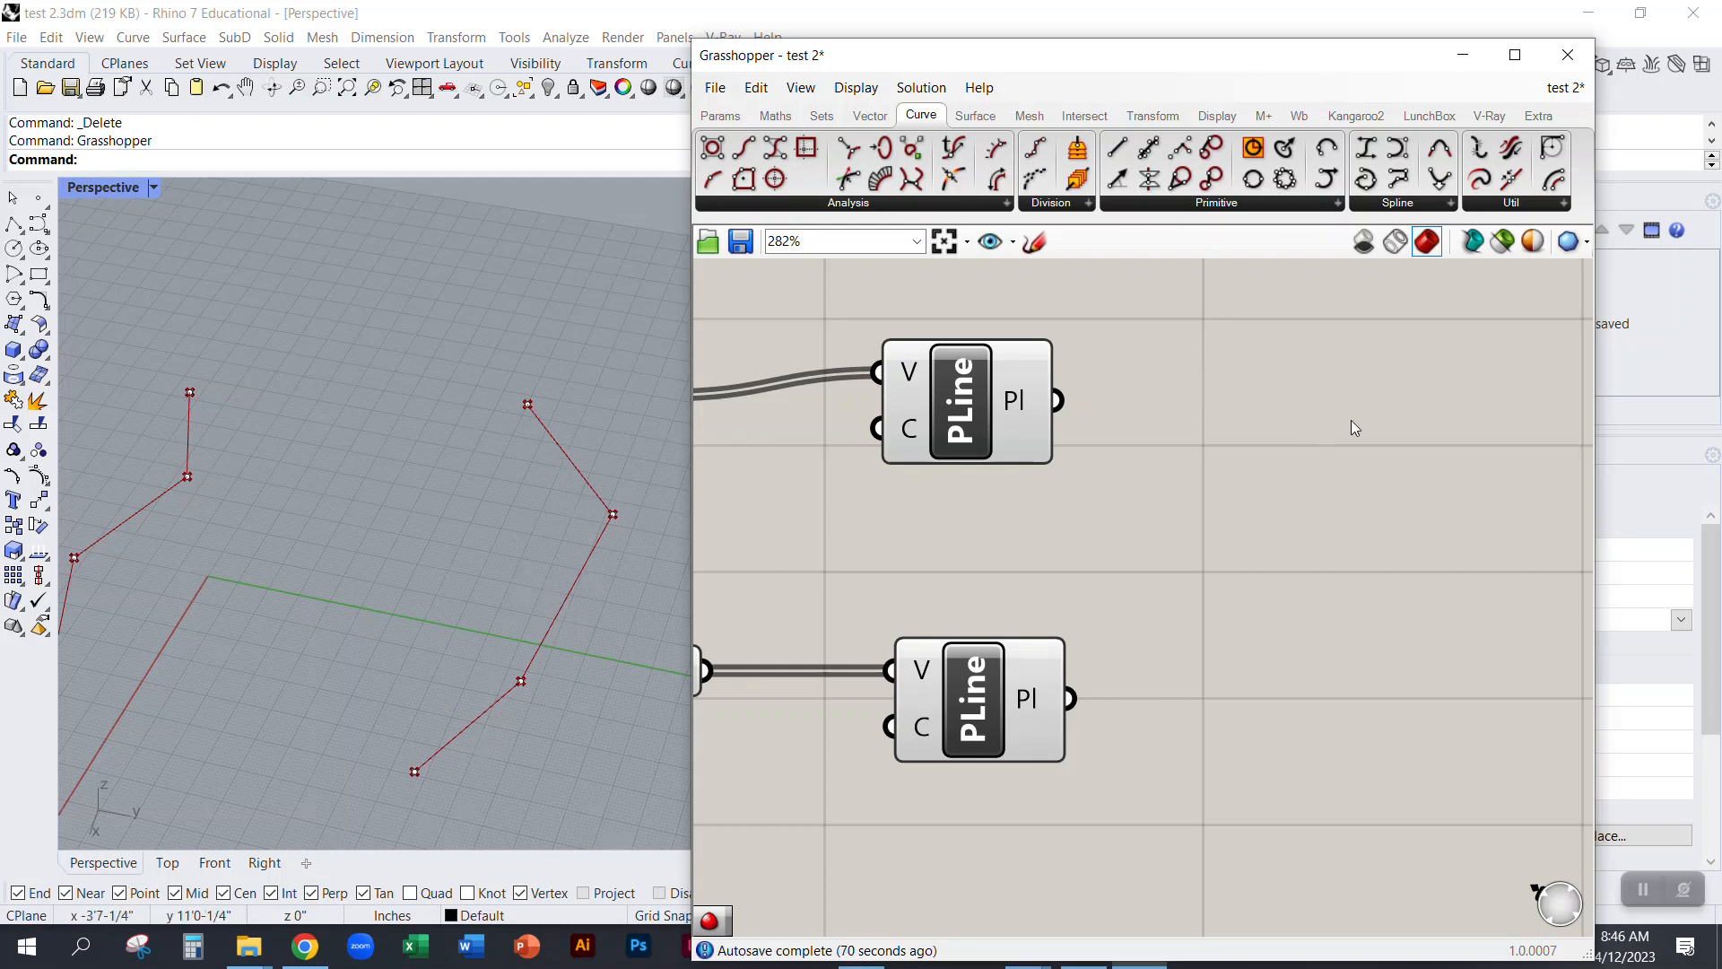
click(1534, 242)
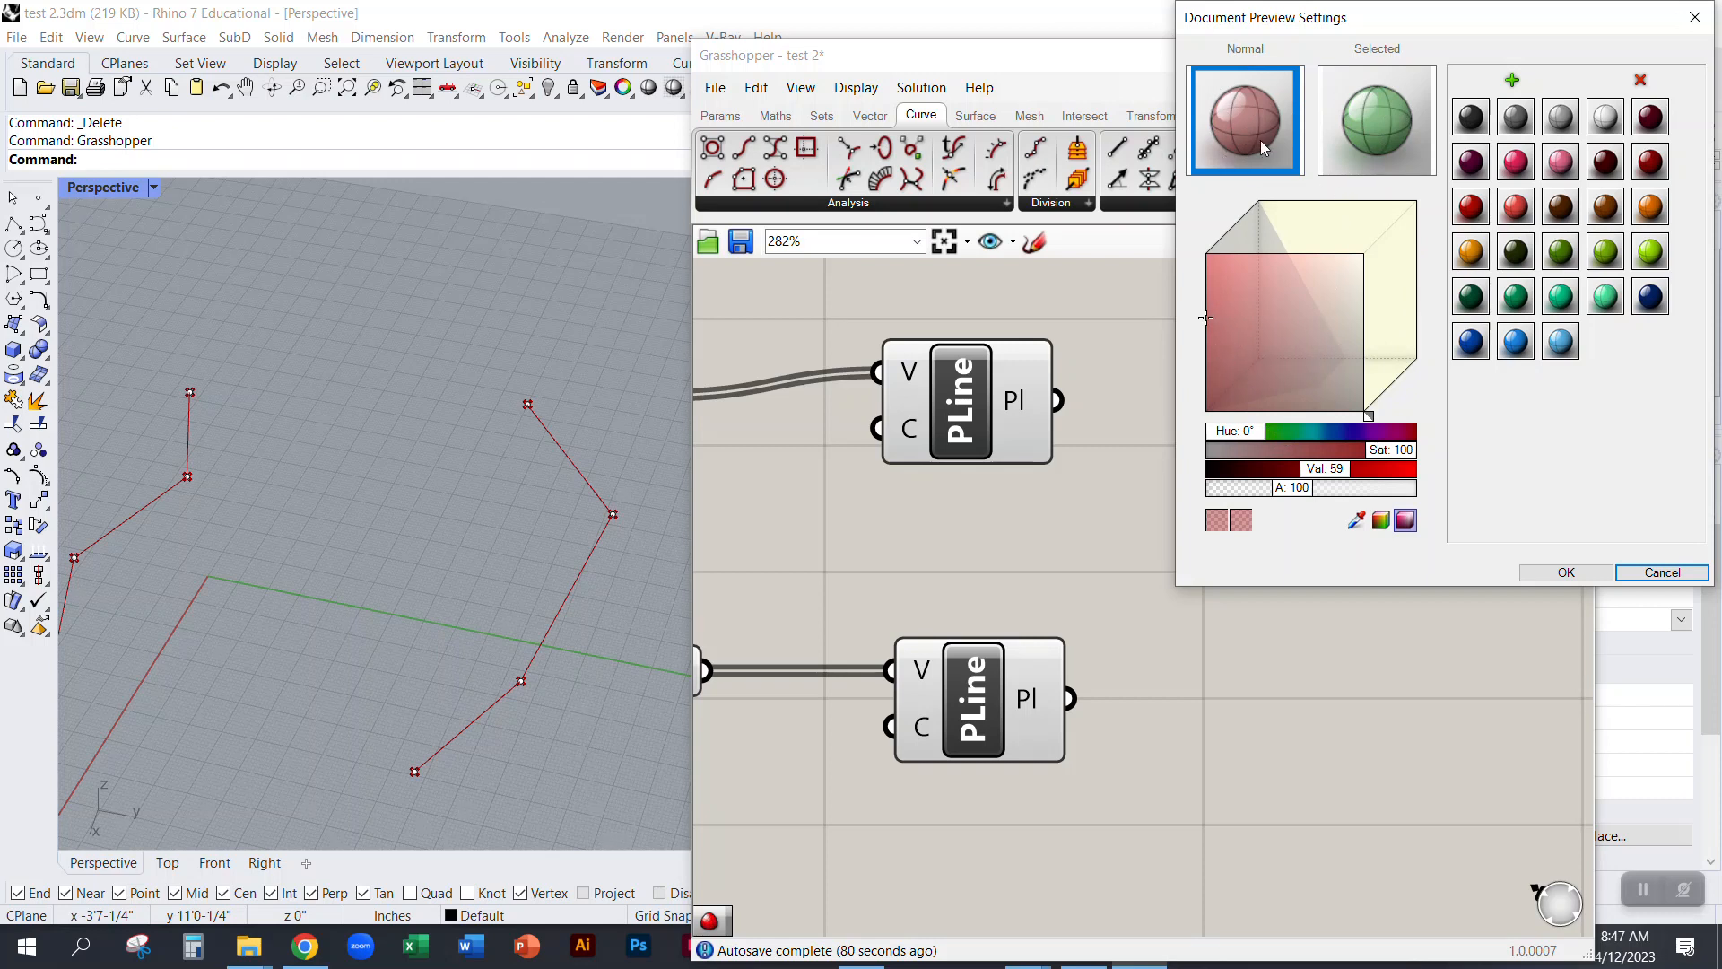
drag(1337, 468, 1381, 474)
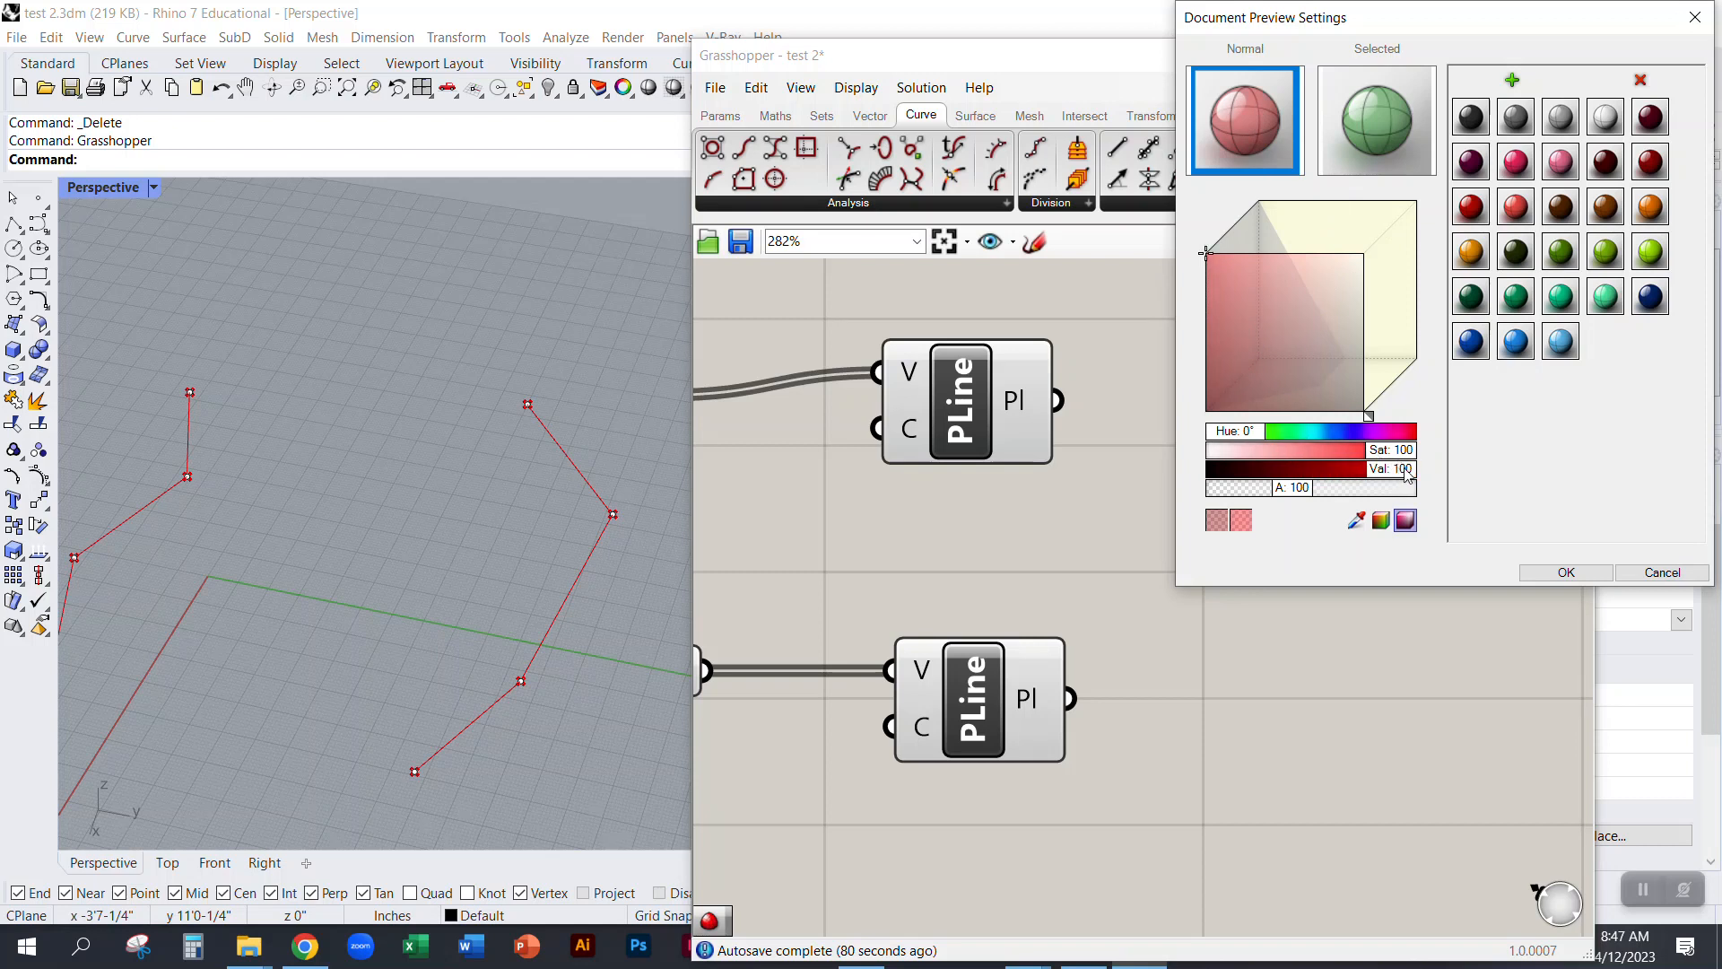
drag(1229, 341, 1203, 267)
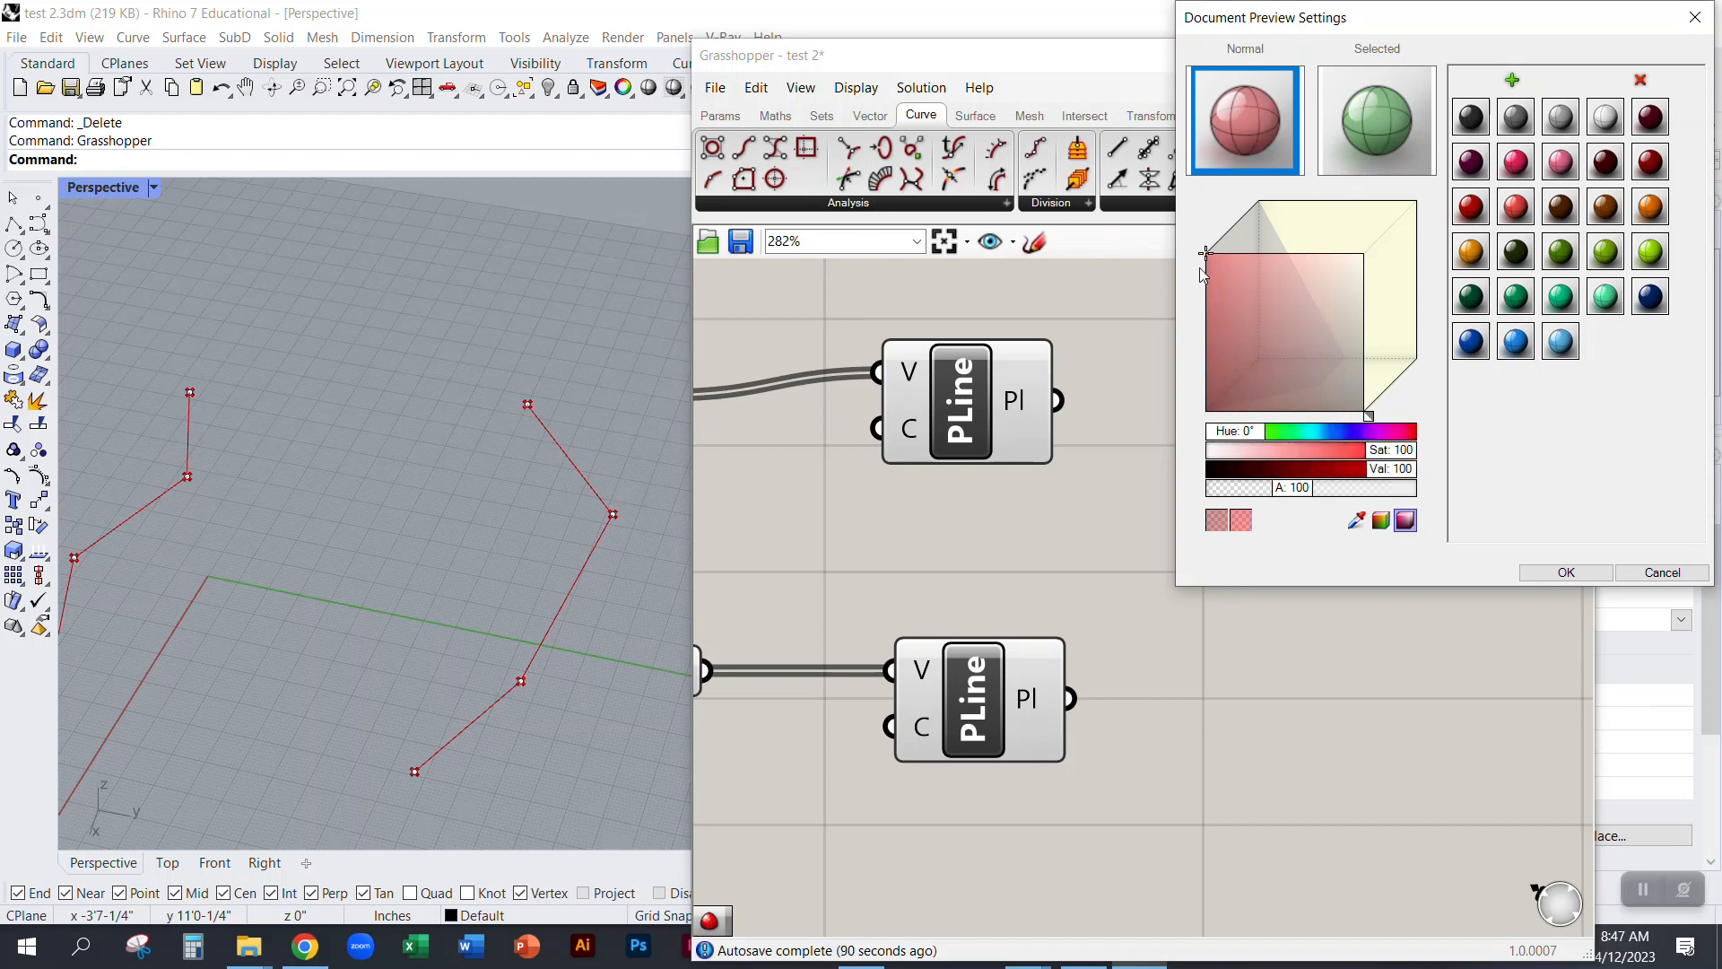
Step: Change the selected-object preview colour to blue with Hue 196° and apply the preview settings
click(1349, 147)
click(1523, 345)
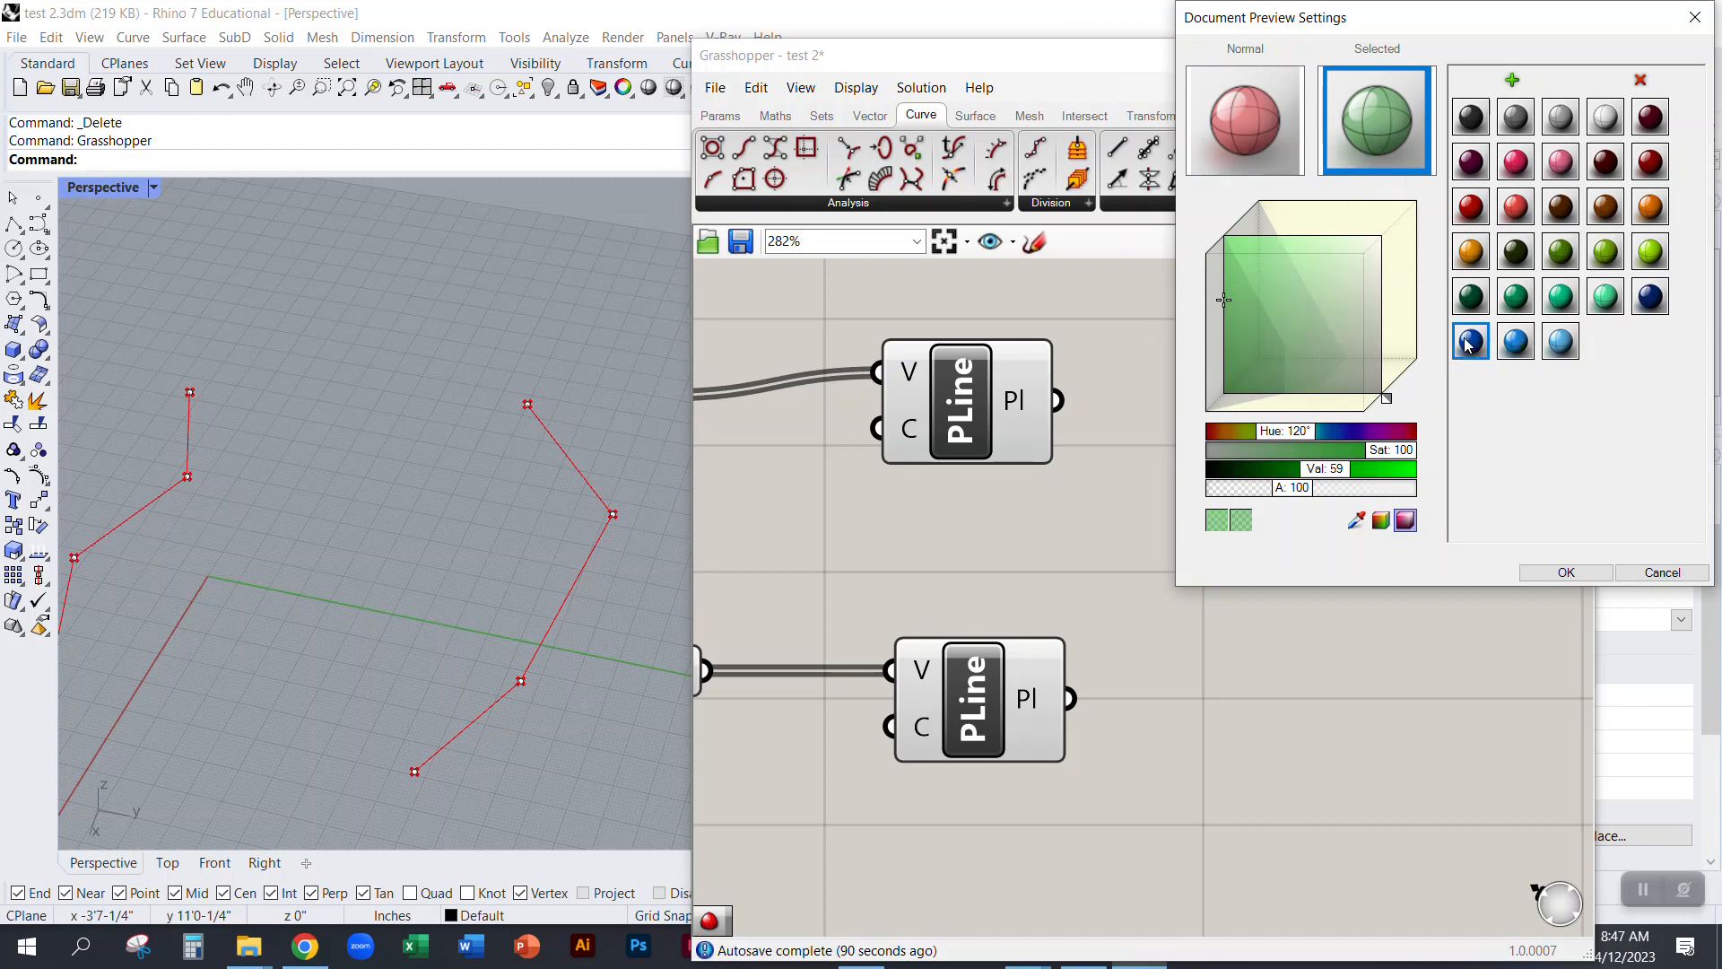
drag(1283, 431, 1322, 432)
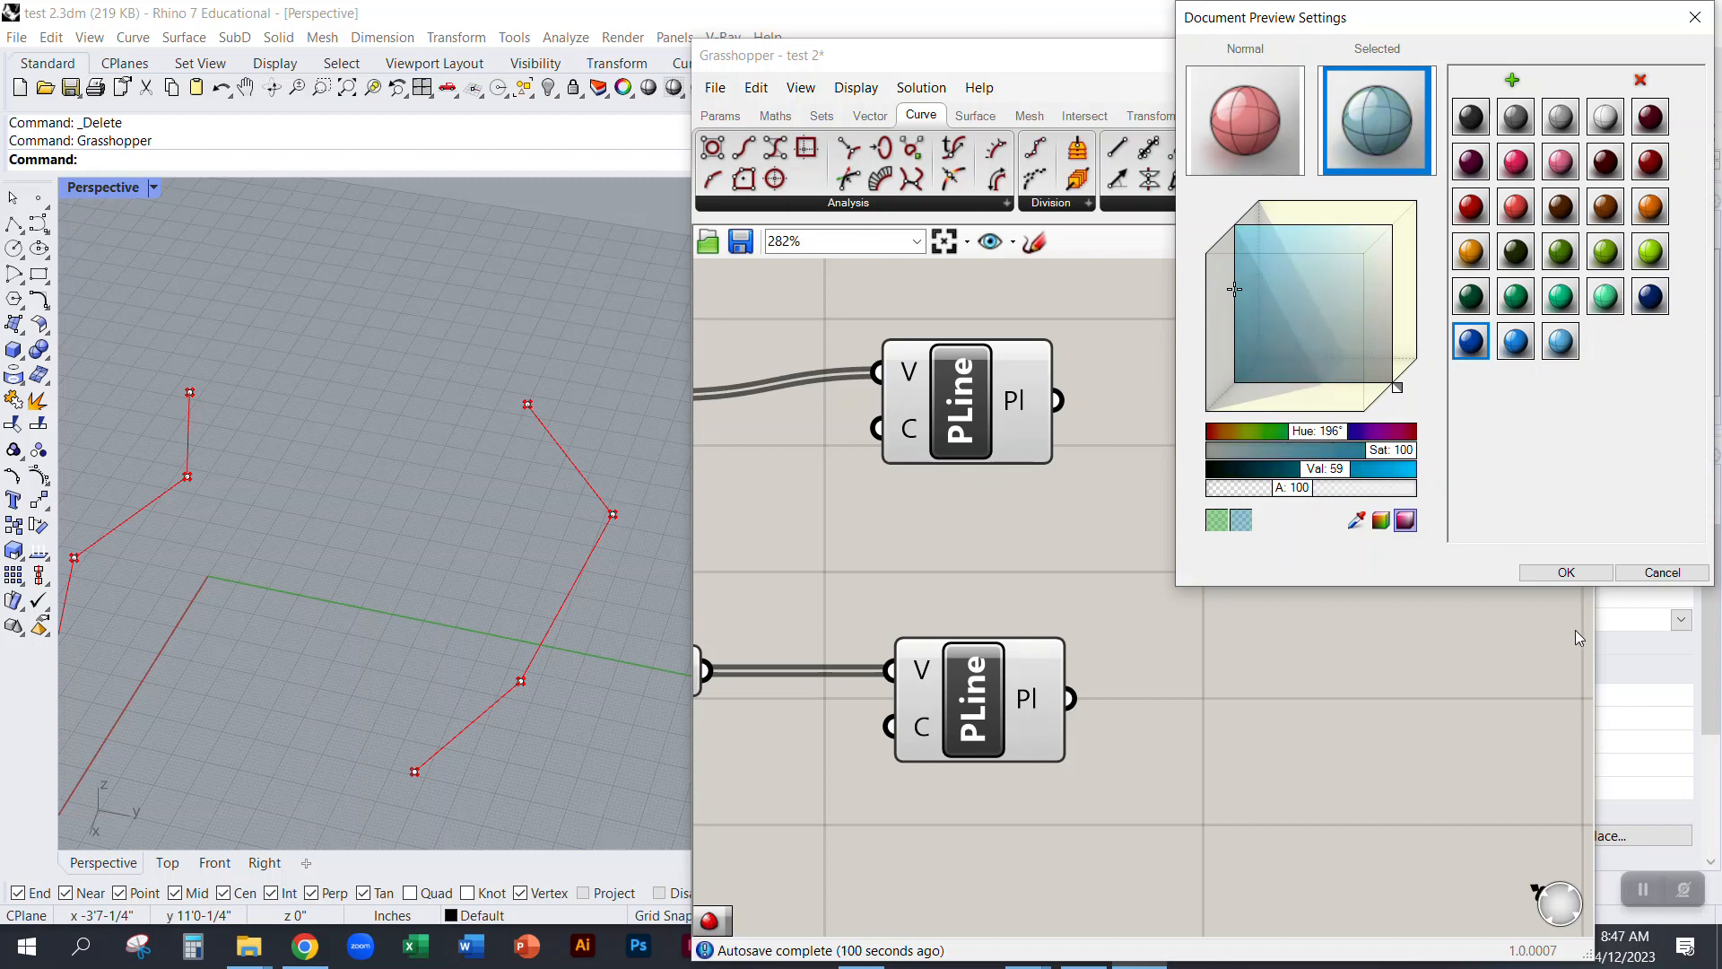
click(1566, 574)
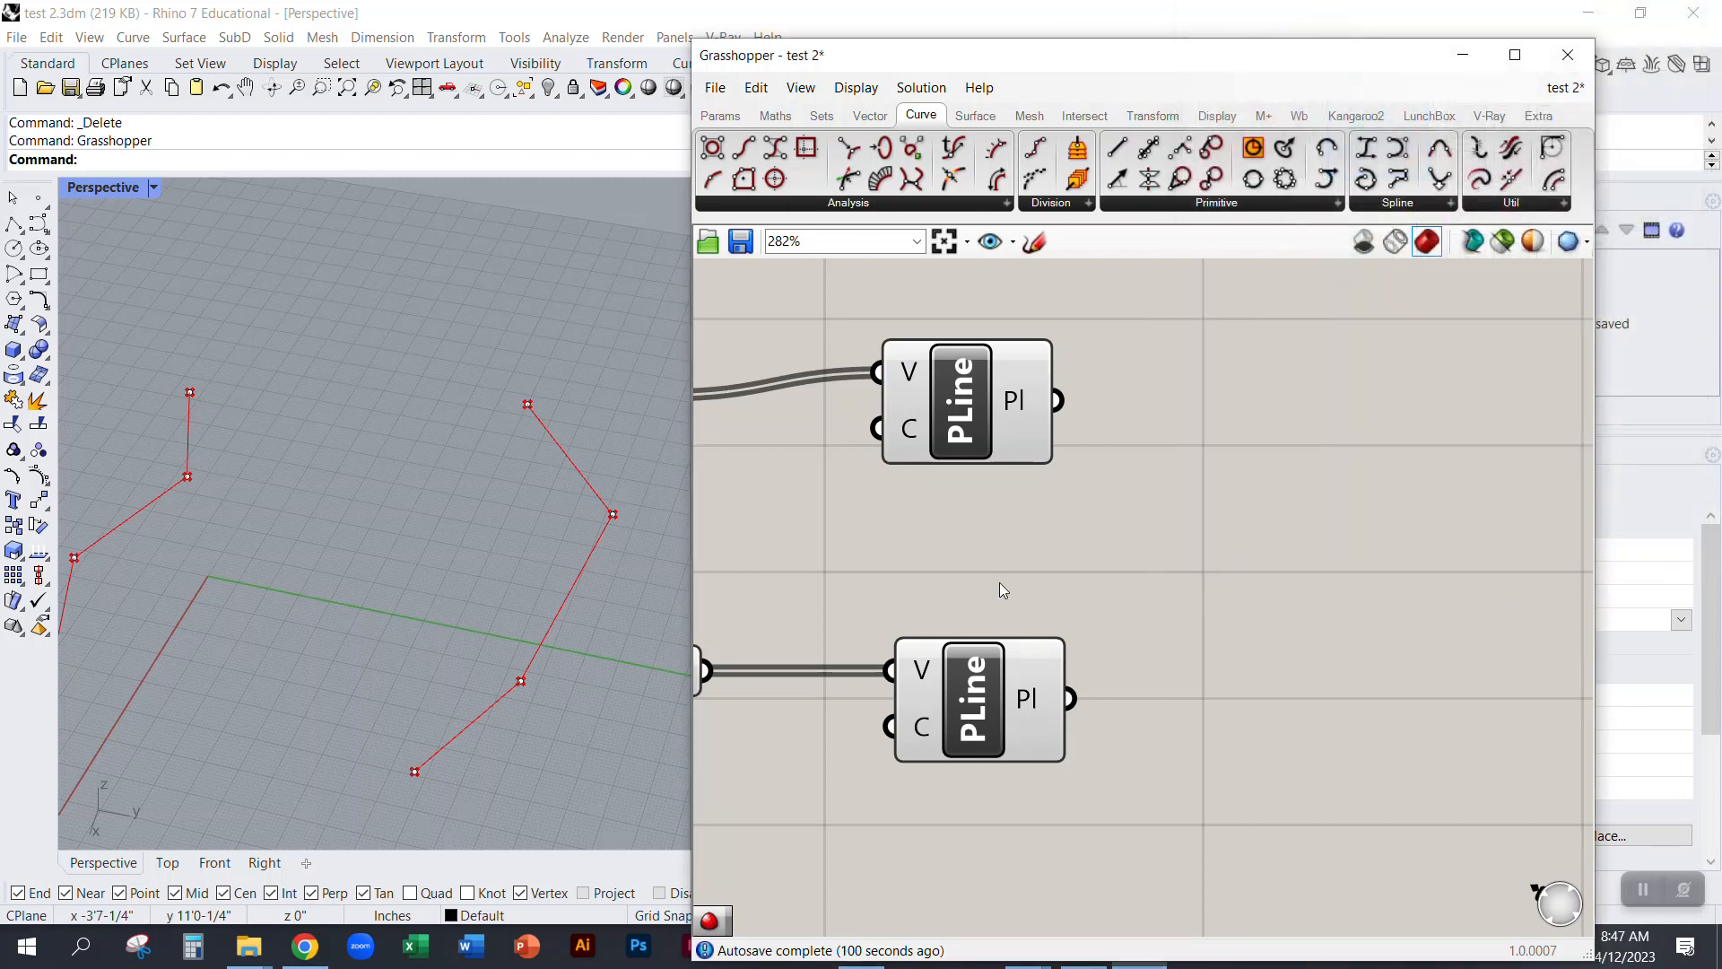
Step: Select each PolyLine component in turn and examine its selected and normal preview colours in the Rhino viewport
scroll(548, 502, up, 5)
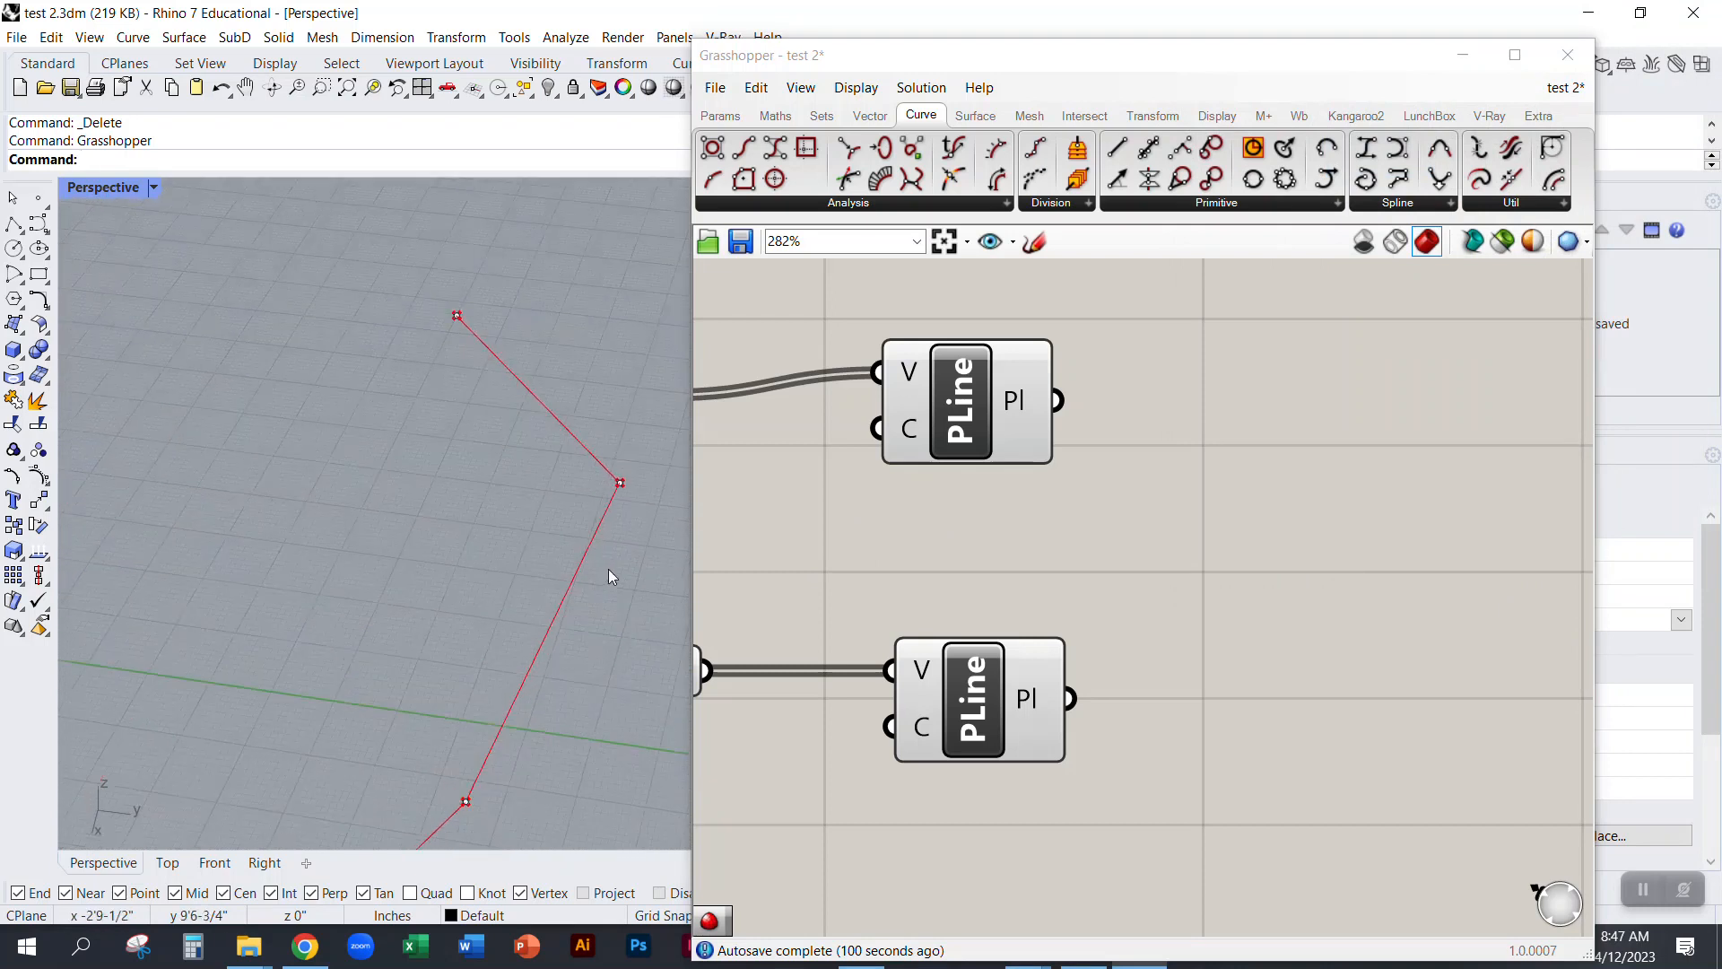
click(967, 414)
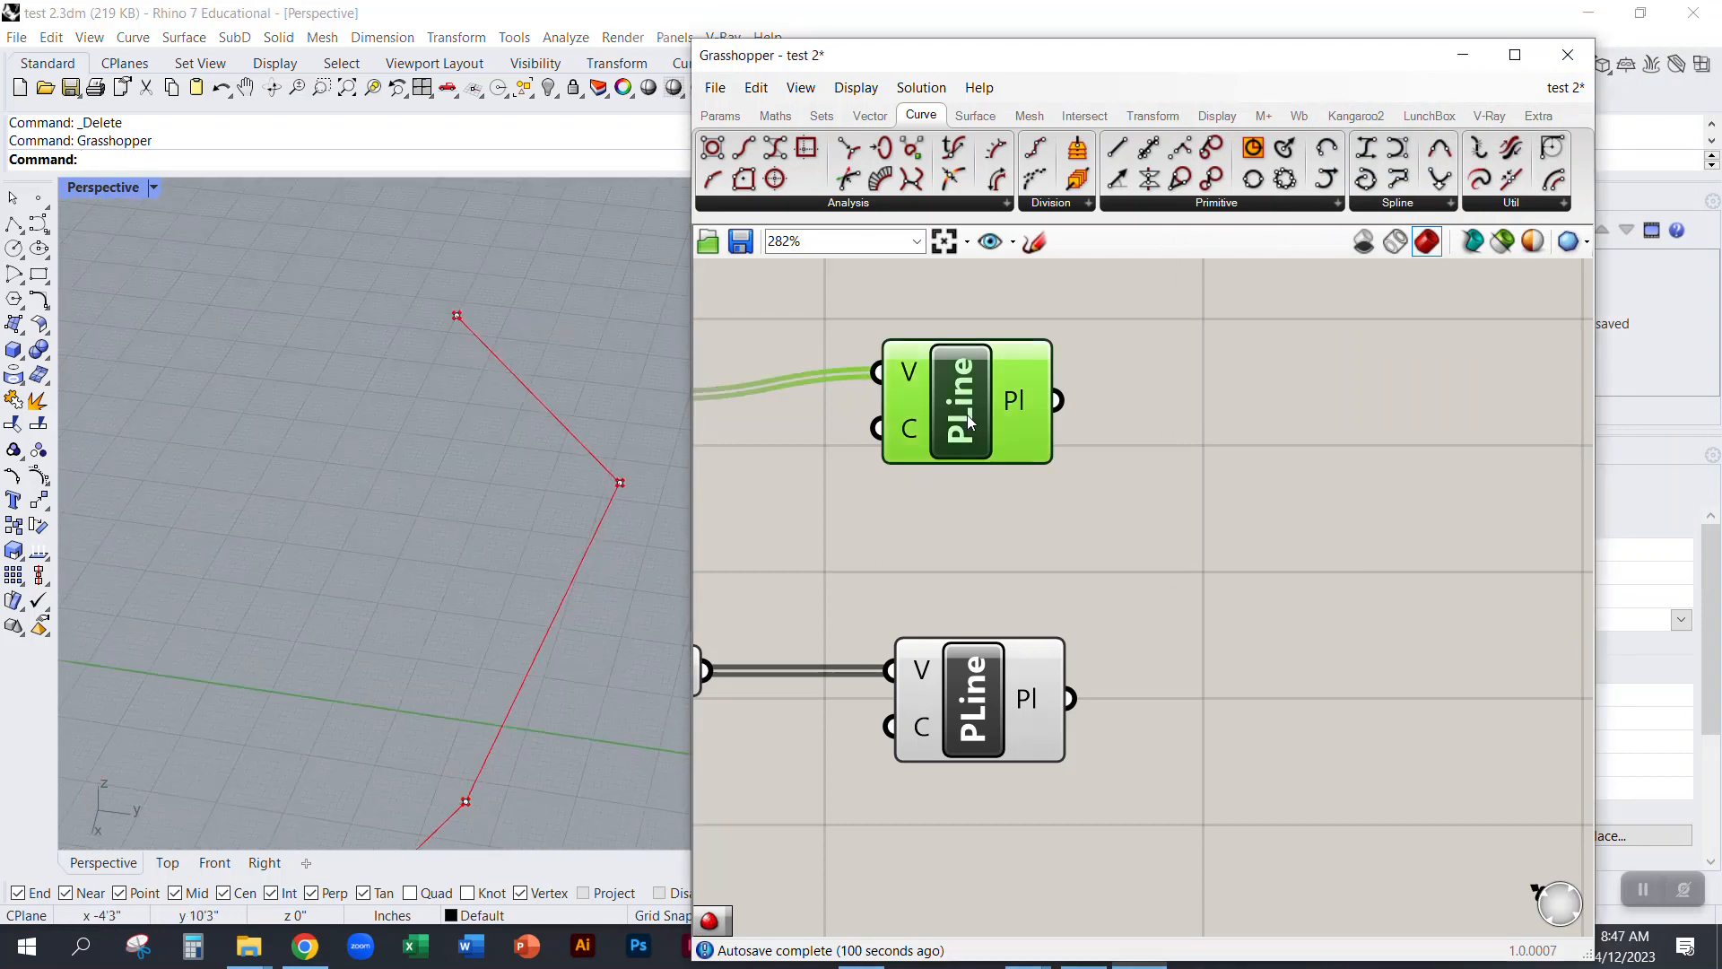
click(1034, 669)
scroll(595, 480, up, 3)
scroll(561, 470, down, 1)
scroll(562, 470, down, 3)
click(881, 543)
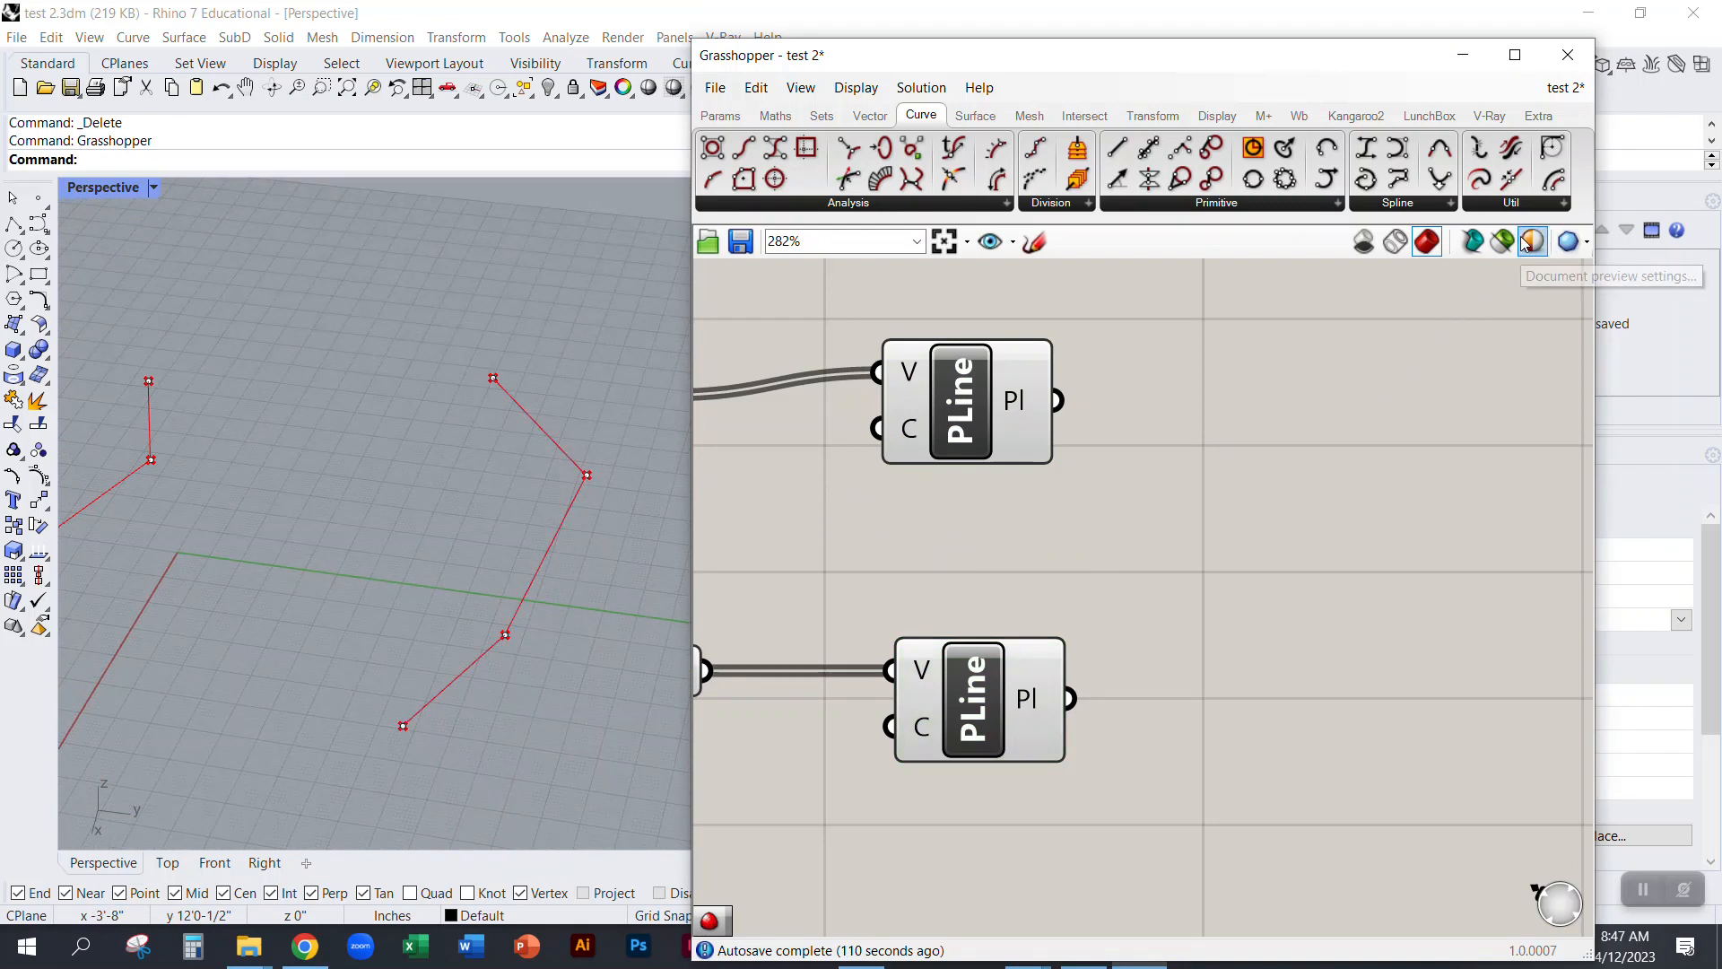
scroll(1094, 551, down, 2)
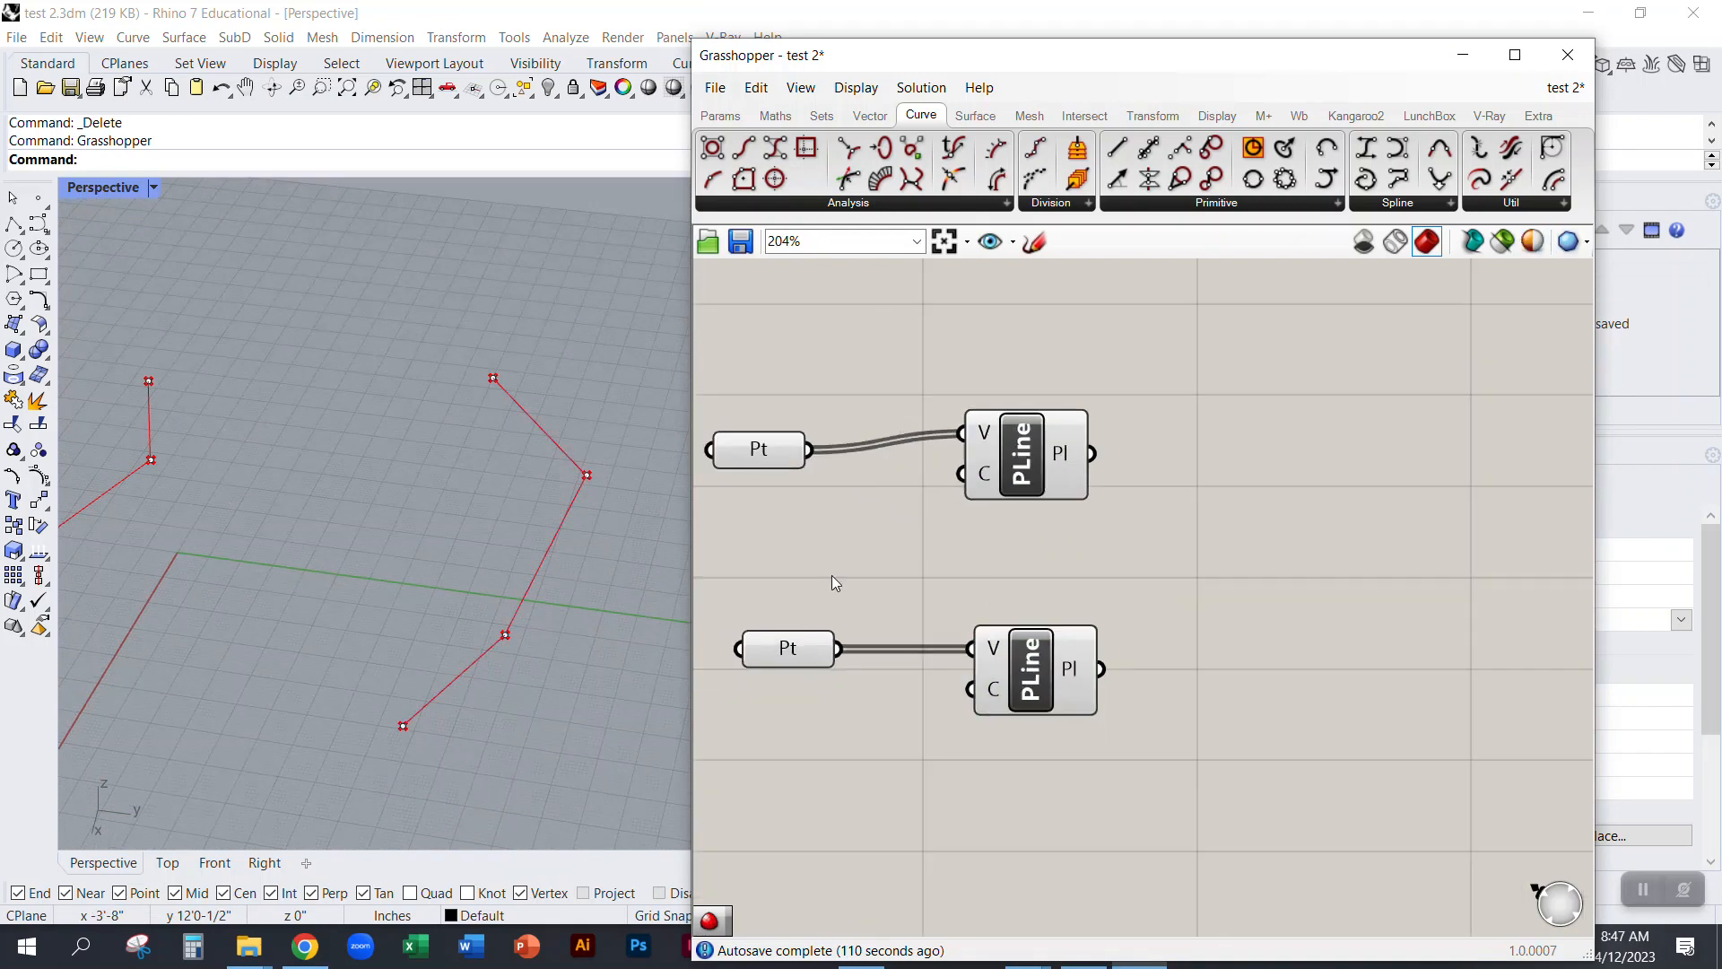
Step: Reposition both PolyLine components closer to their Point parameters, with their wires running straight and level
right_drag(472, 543, 422, 456)
drag(1043, 682, 1052, 694)
click(1013, 560)
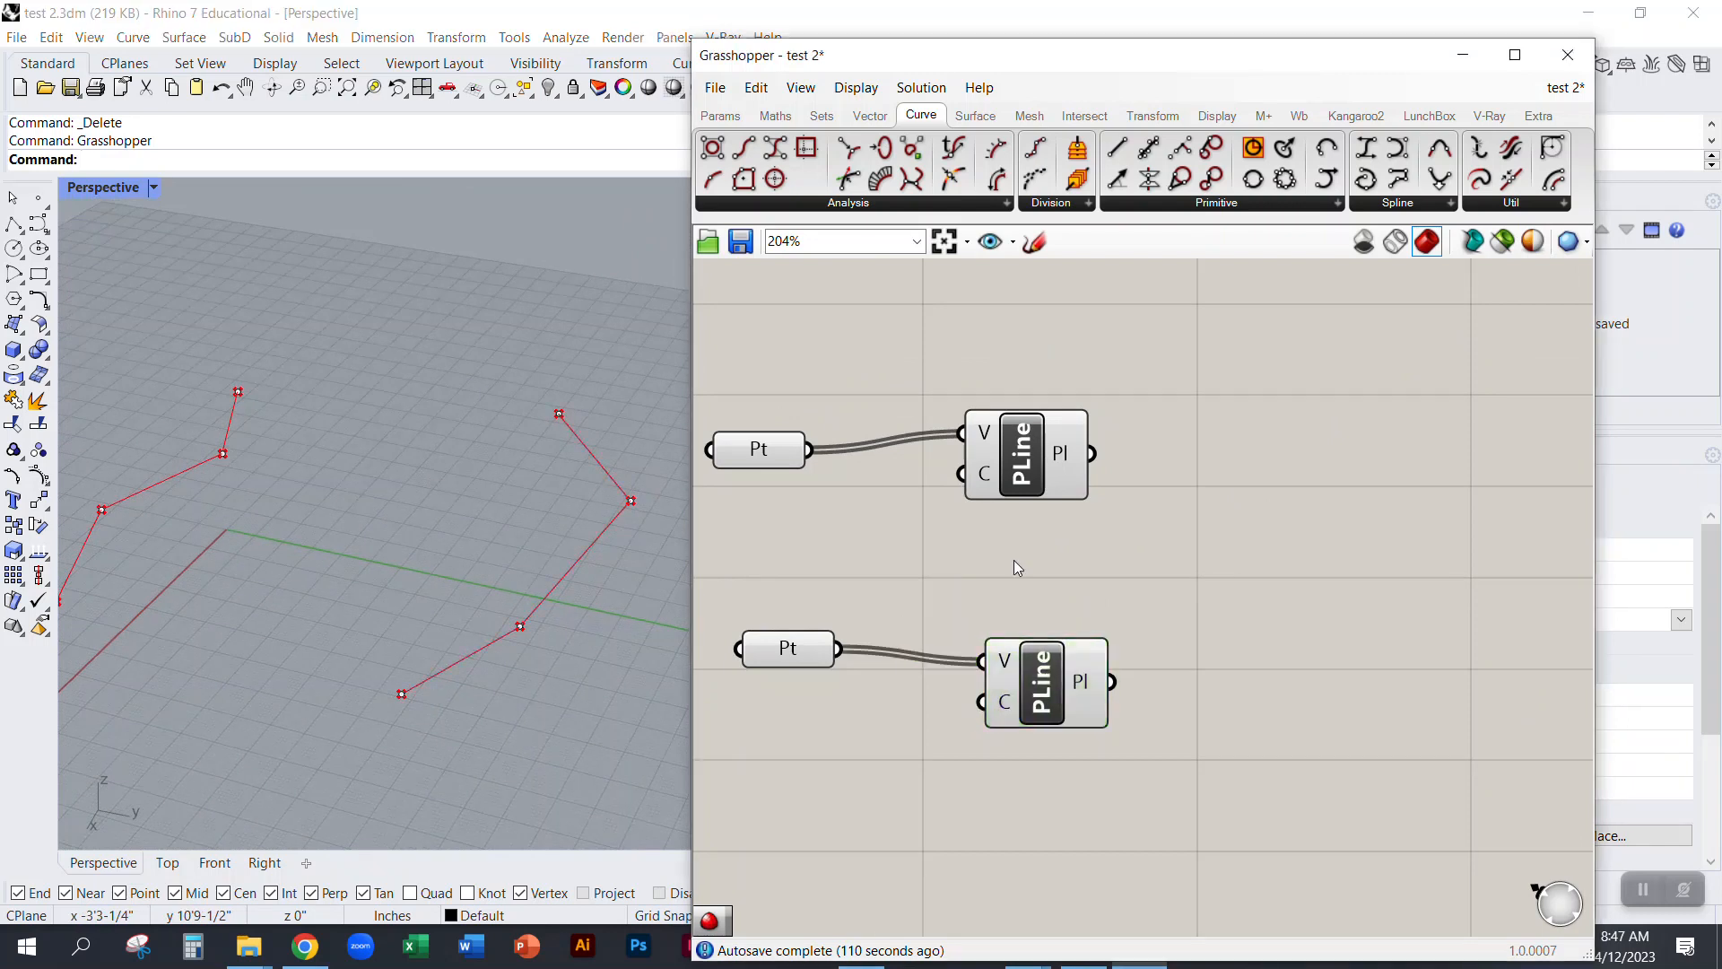
drag(1033, 478, 1048, 479)
right_drag(515, 547, 191, 553)
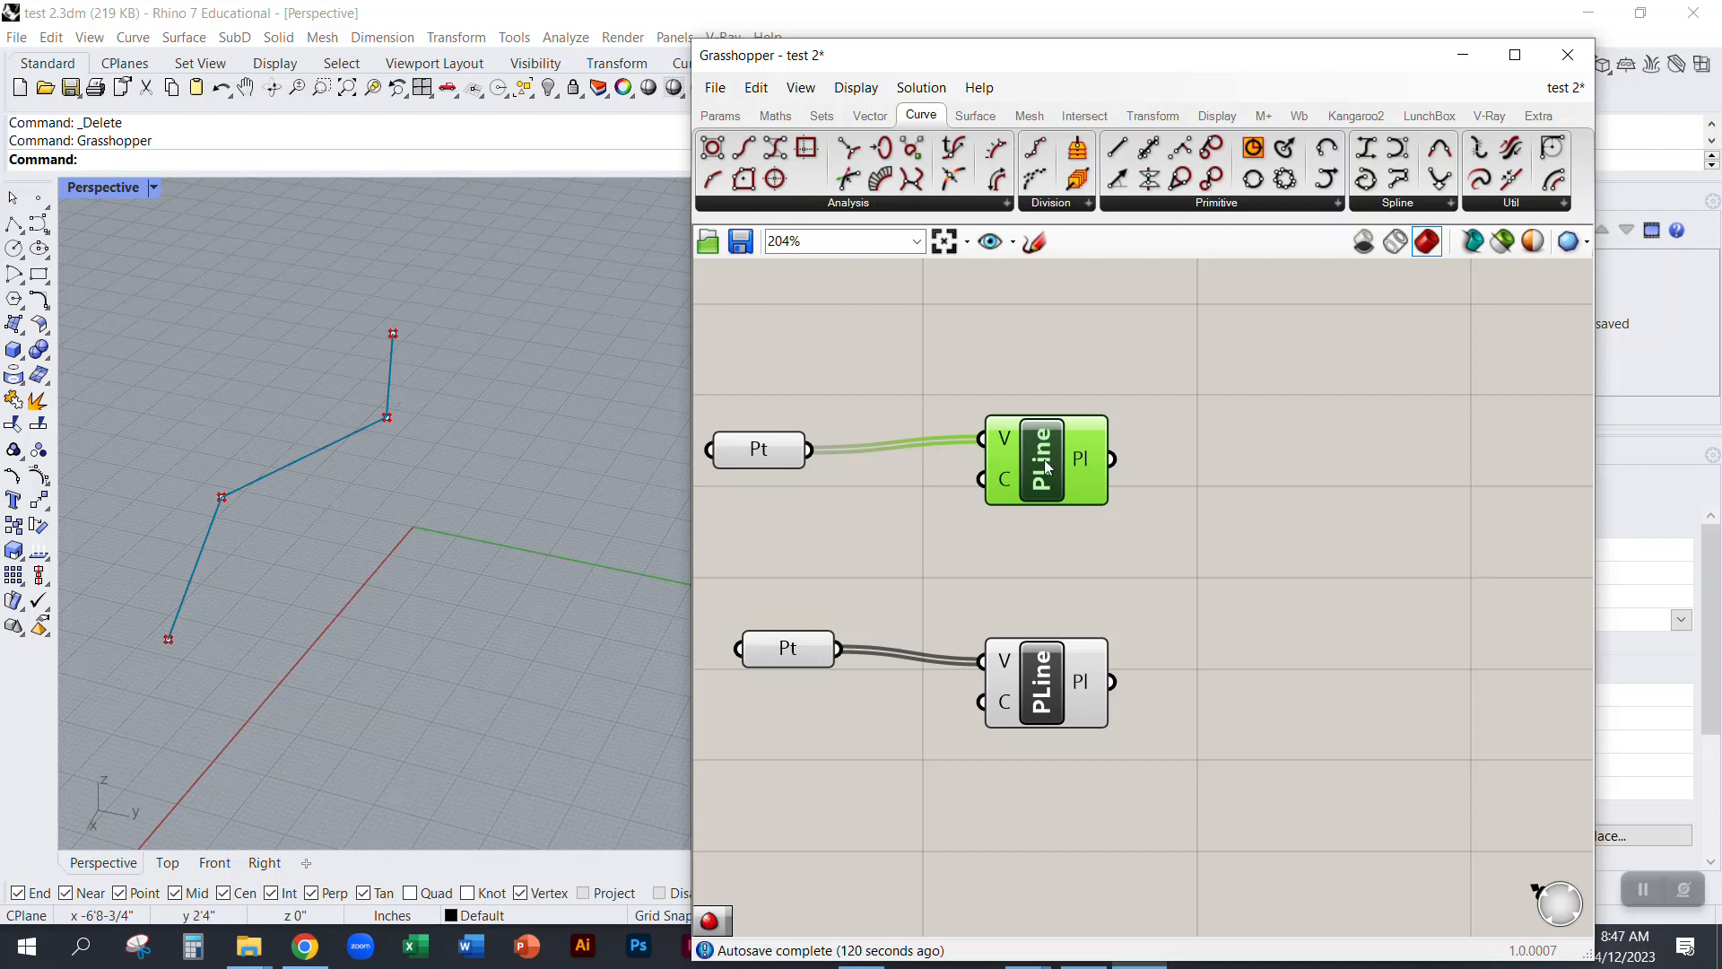
drag(1091, 502, 1048, 513)
drag(1044, 676, 997, 667)
click(1089, 564)
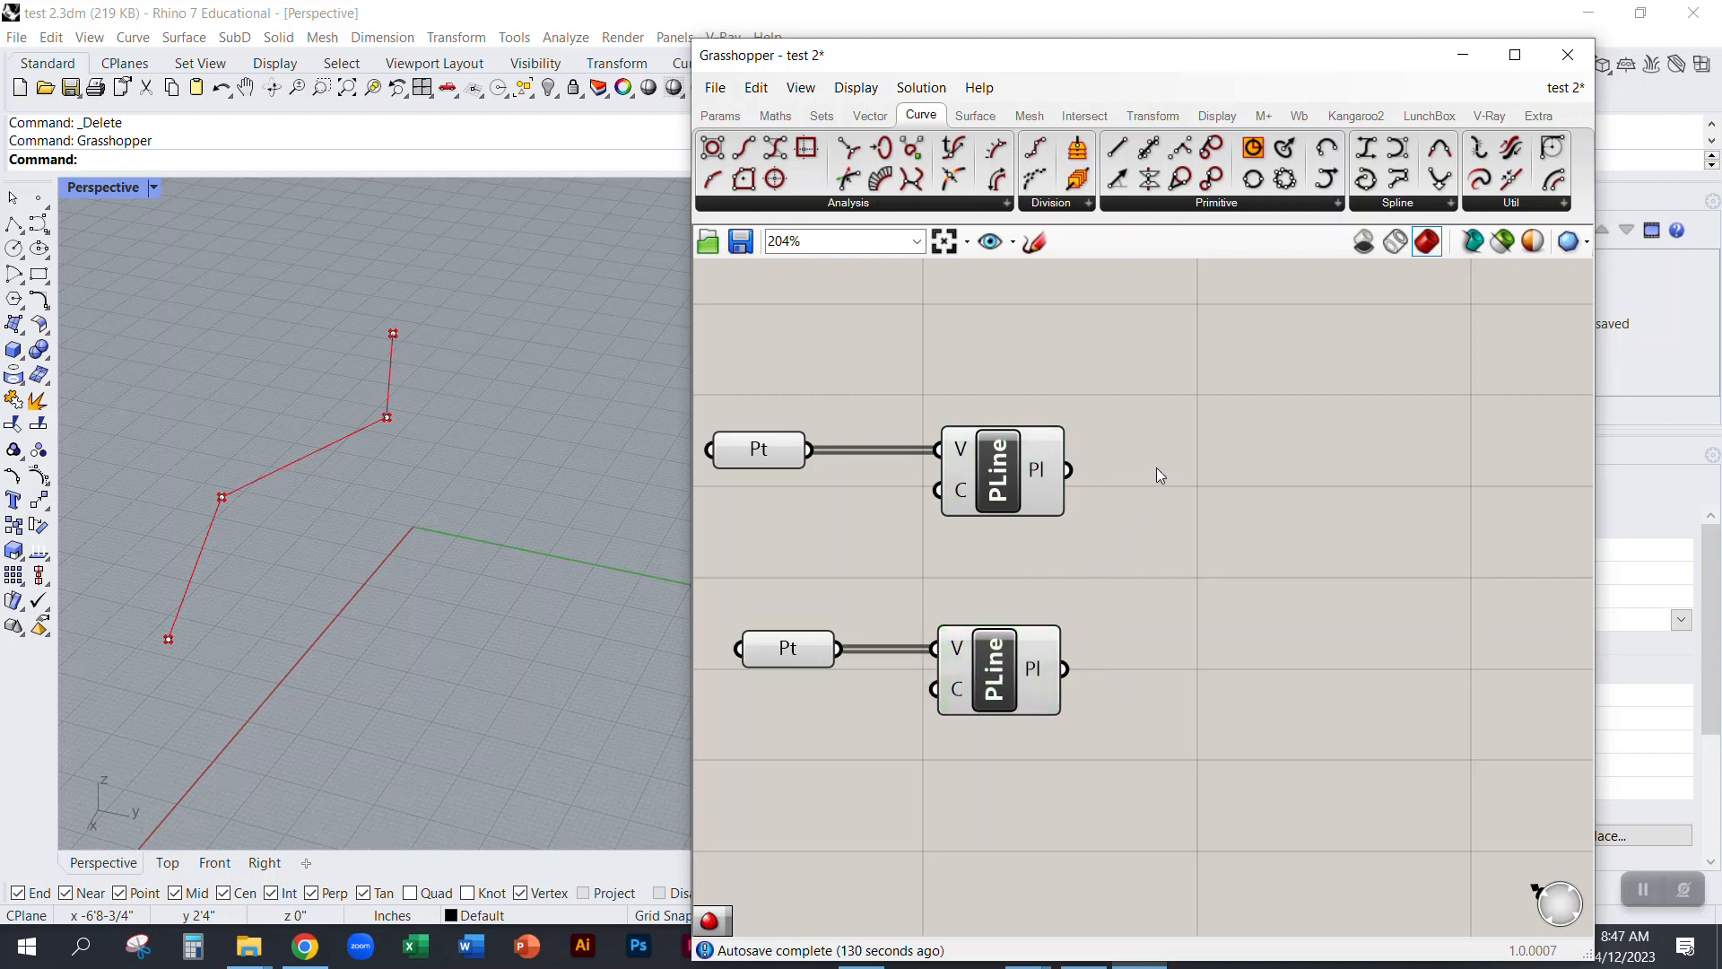
Step: Add the Fillet component for a curve's sharp corners to the canvas beside the PolyLine components
double_click(1187, 364)
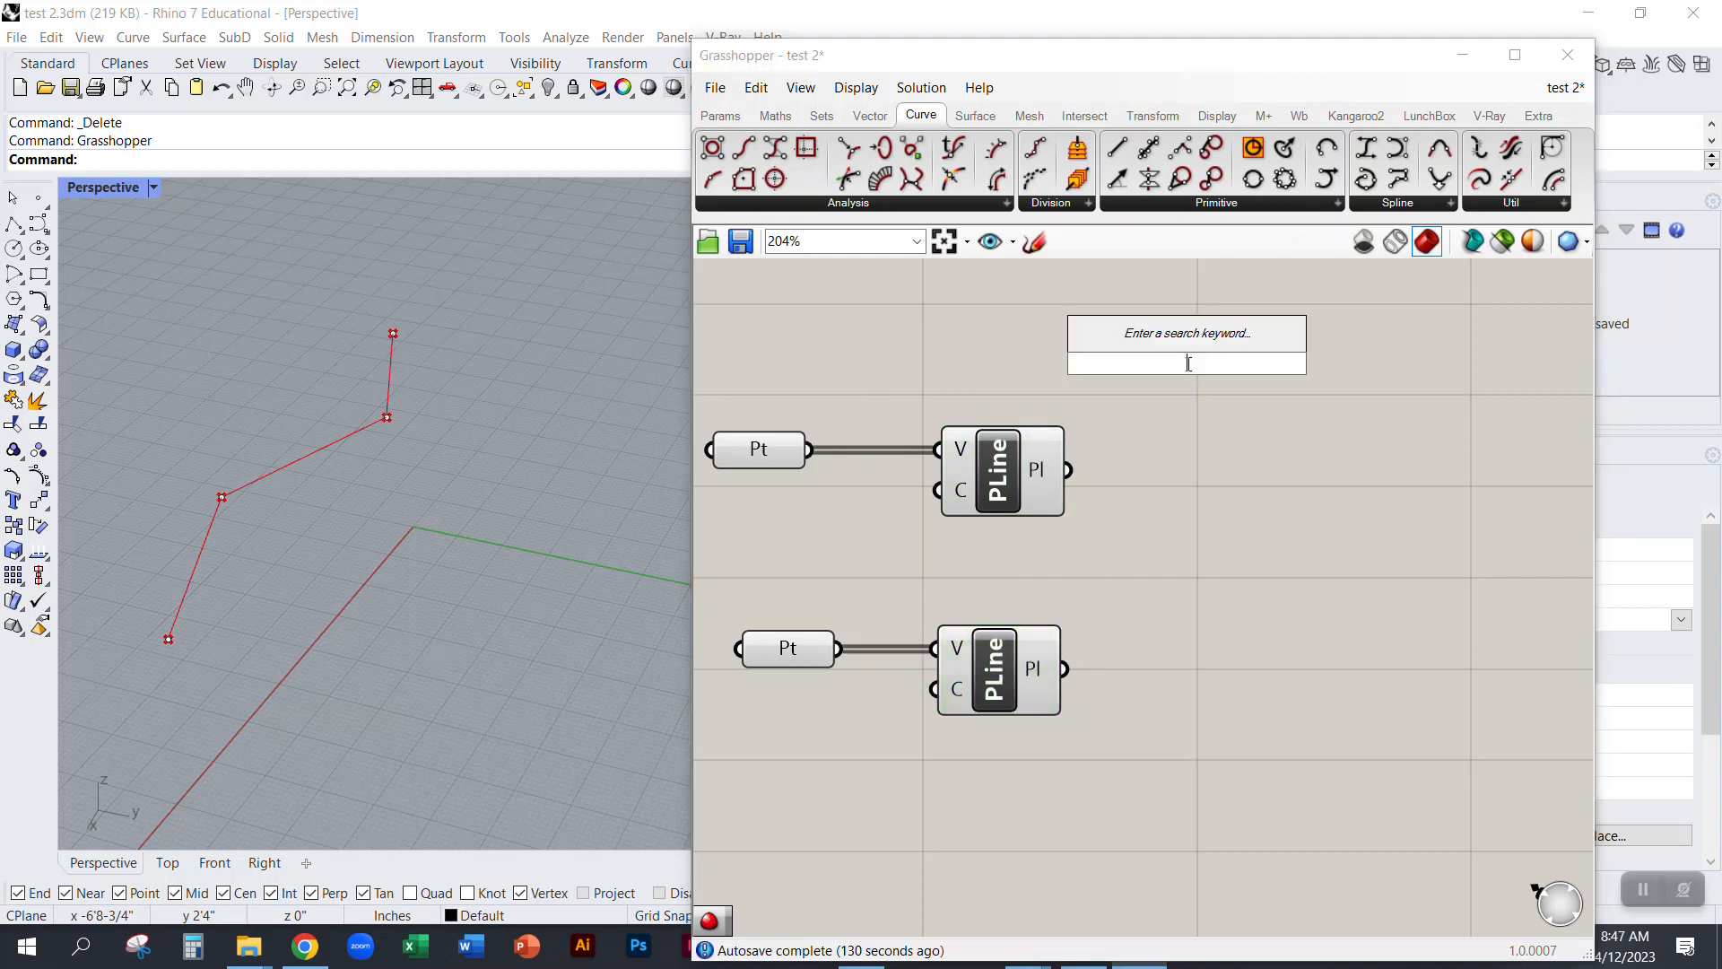
text(fille)
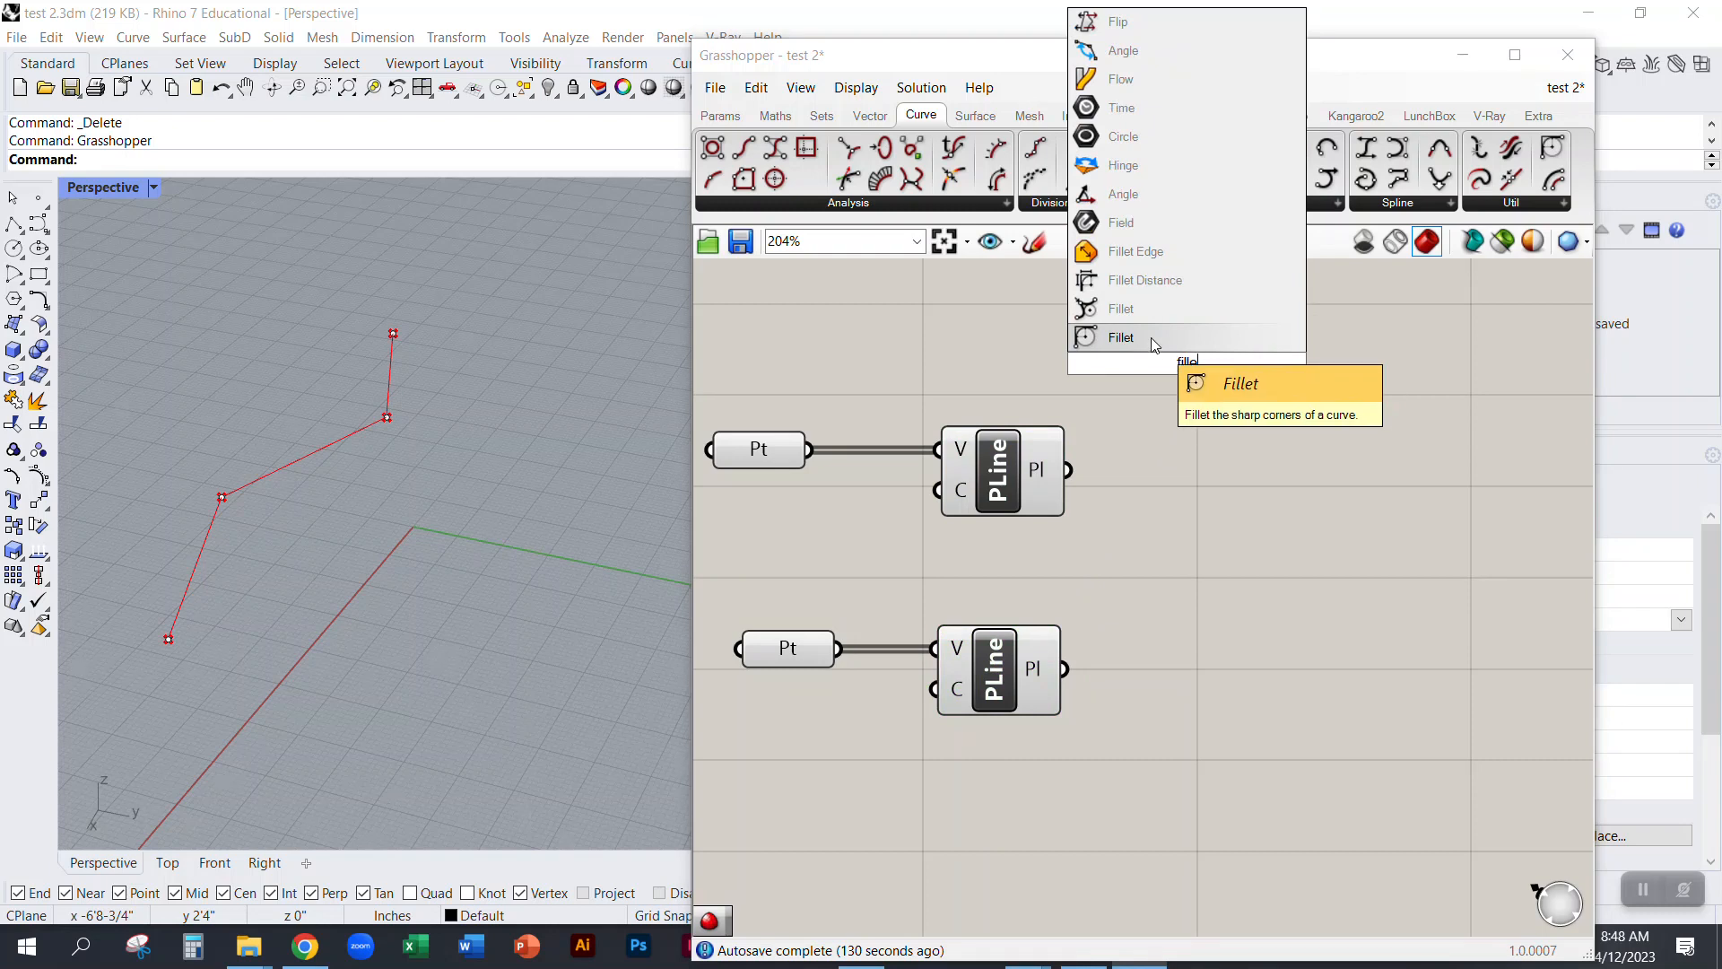
click(1150, 337)
click(1189, 373)
click(1435, 402)
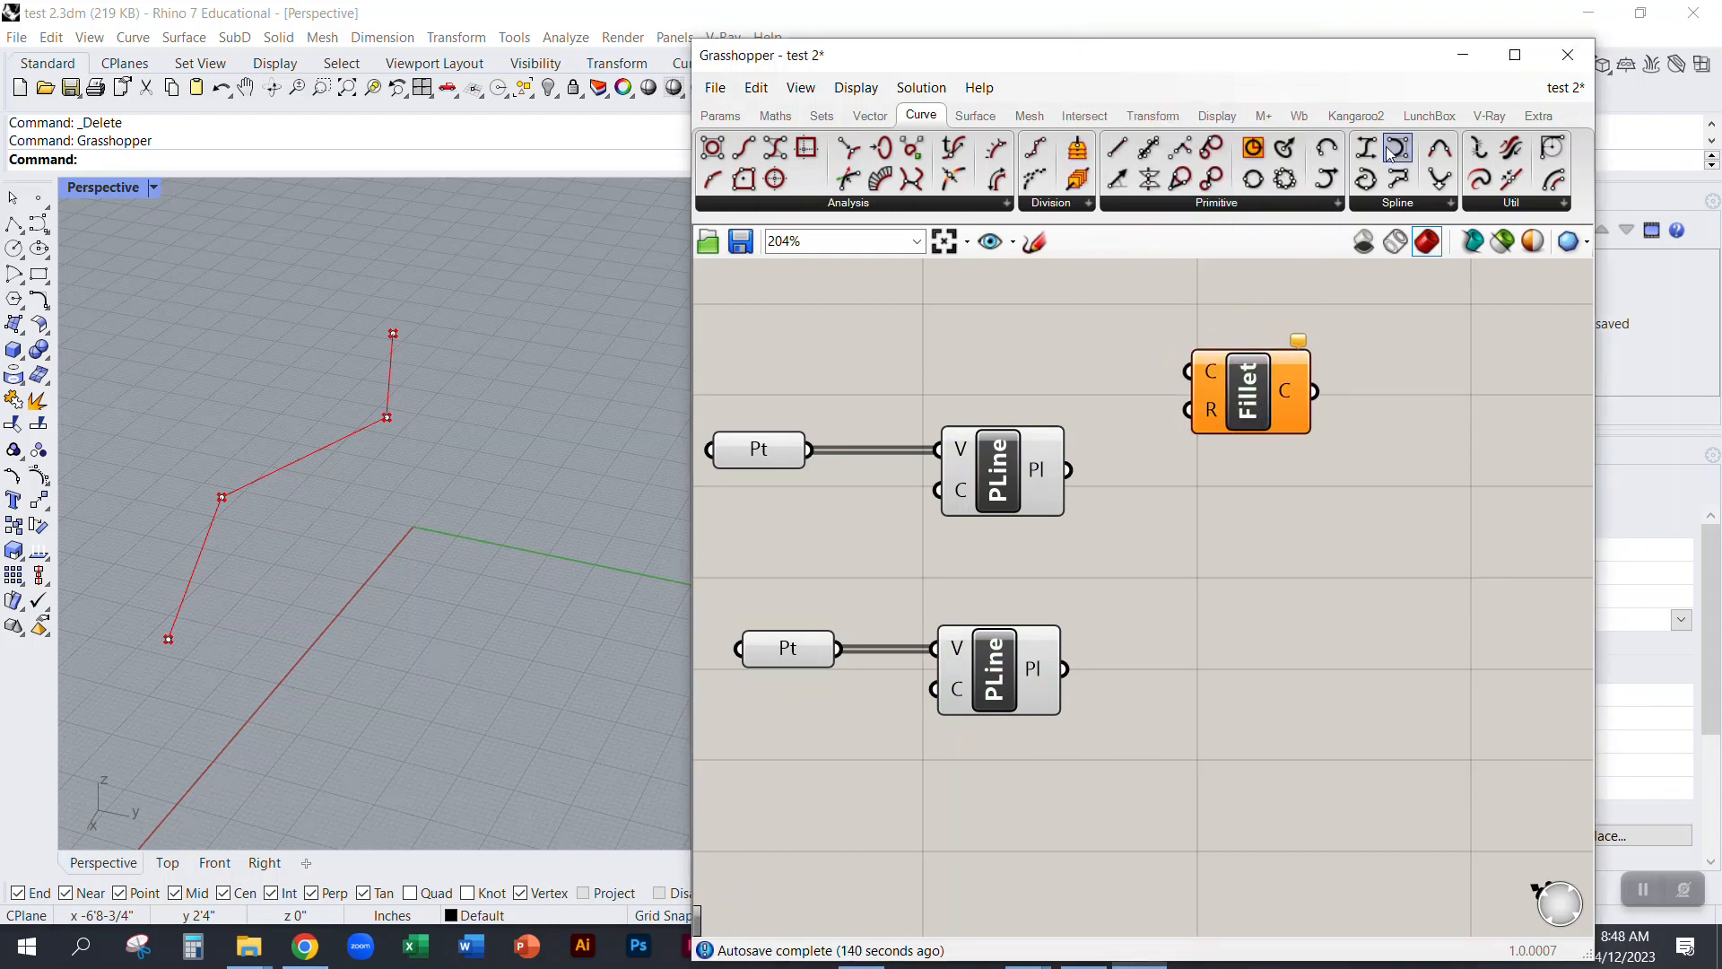
Step: Connect the upper PolyLine's Pl output to the Fillet component's Curve (C) input
drag(1328, 66, 1298, 4)
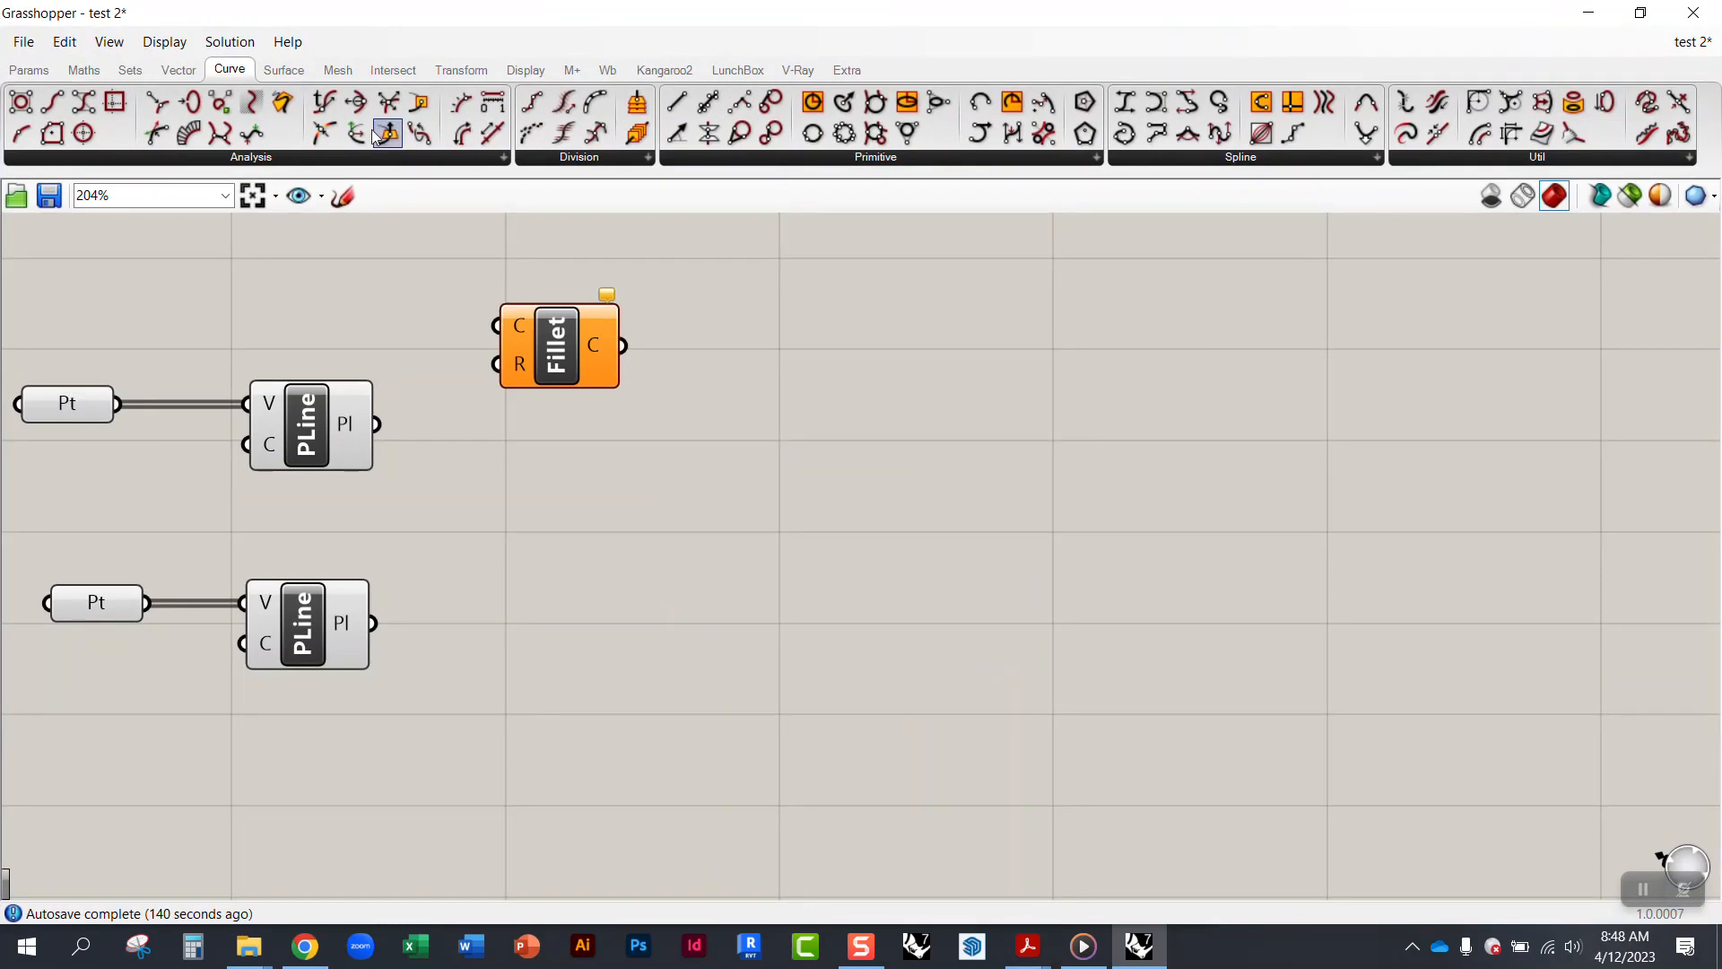
click(1462, 158)
scroll(459, 287, up, 3)
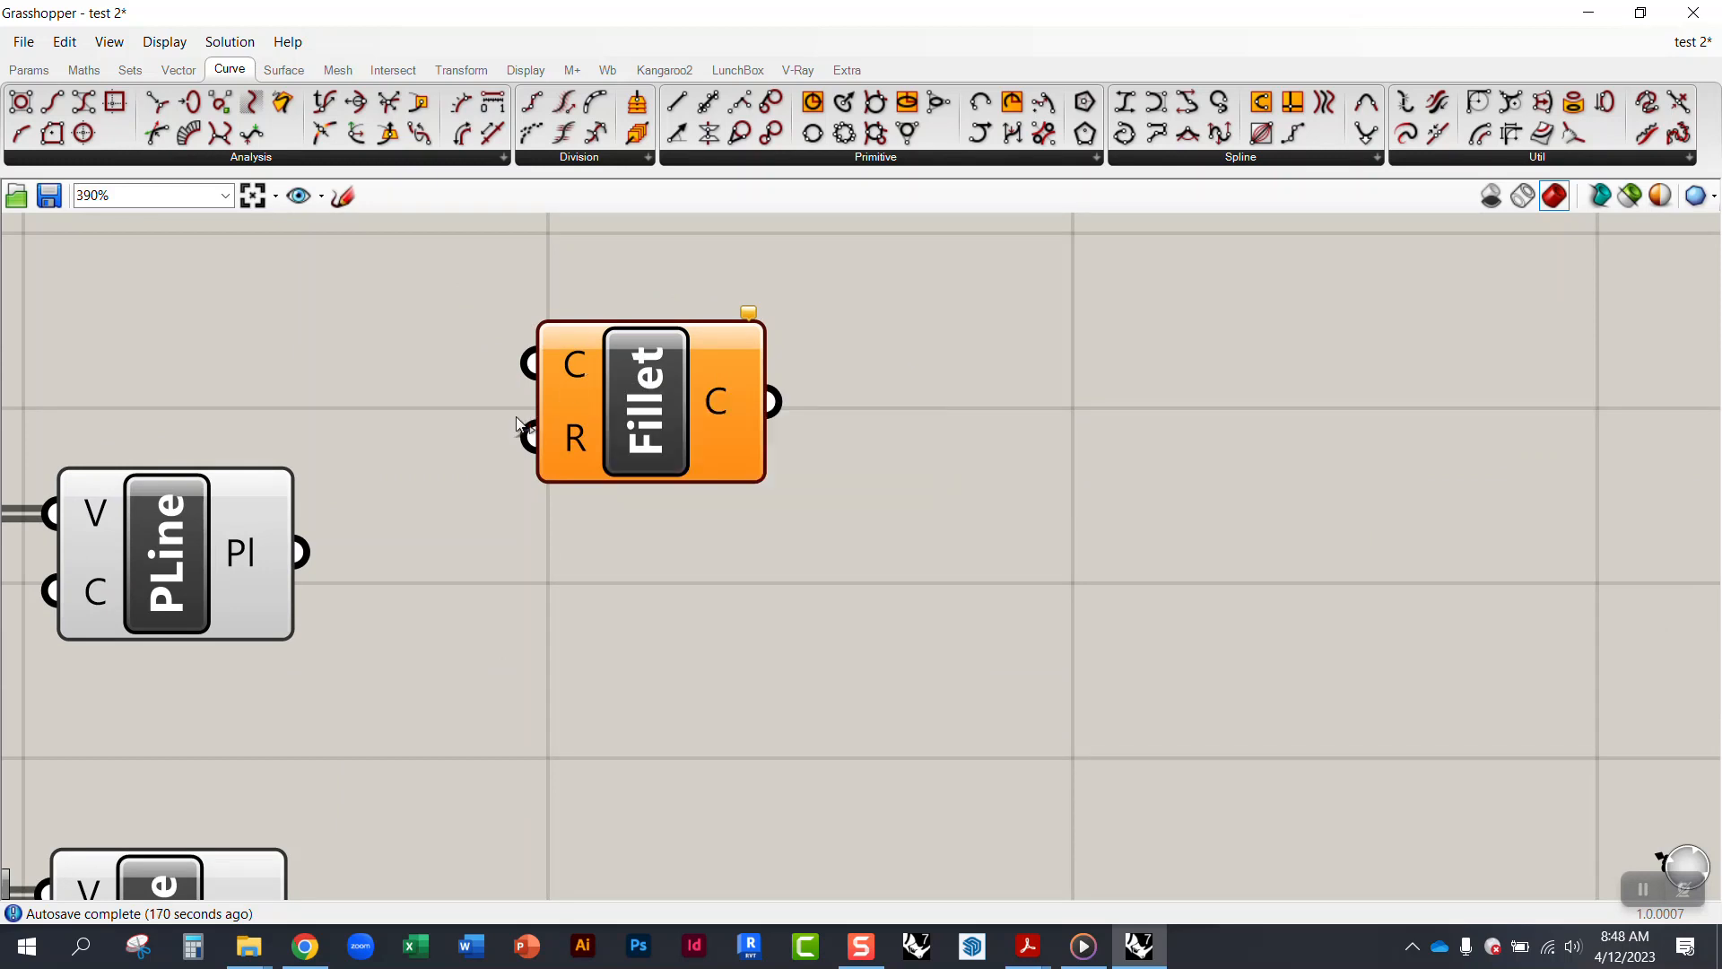
click(238, 564)
drag(534, 13, 1087, 42)
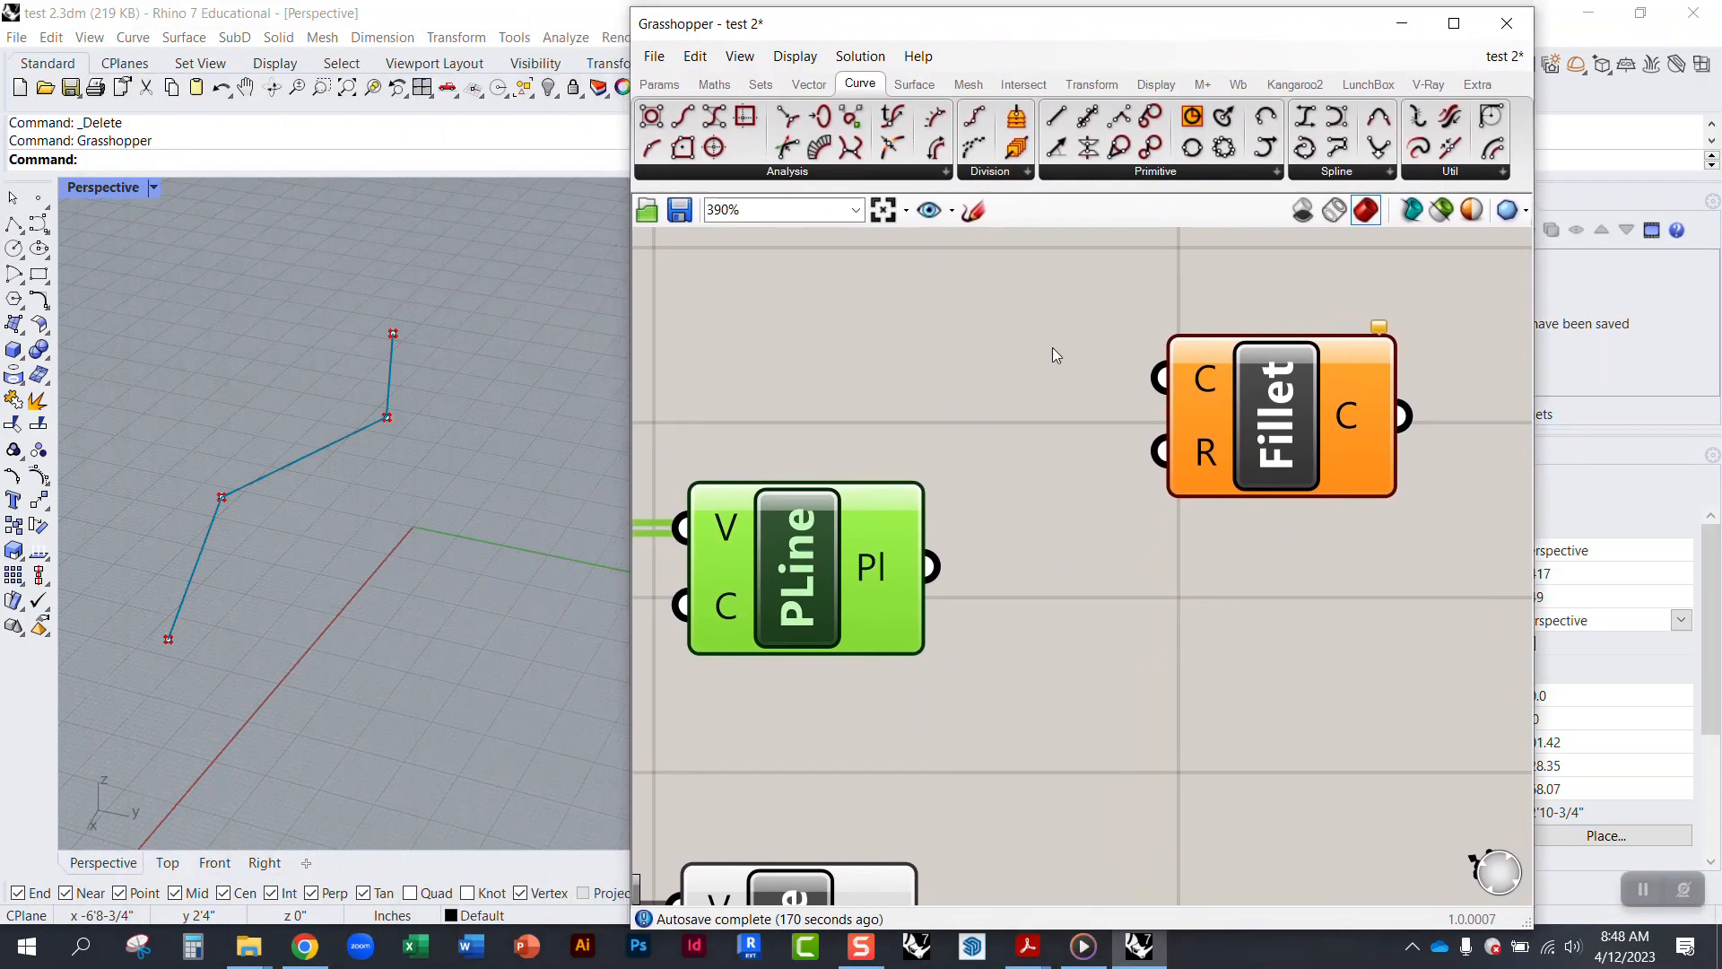
drag(929, 566, 1164, 384)
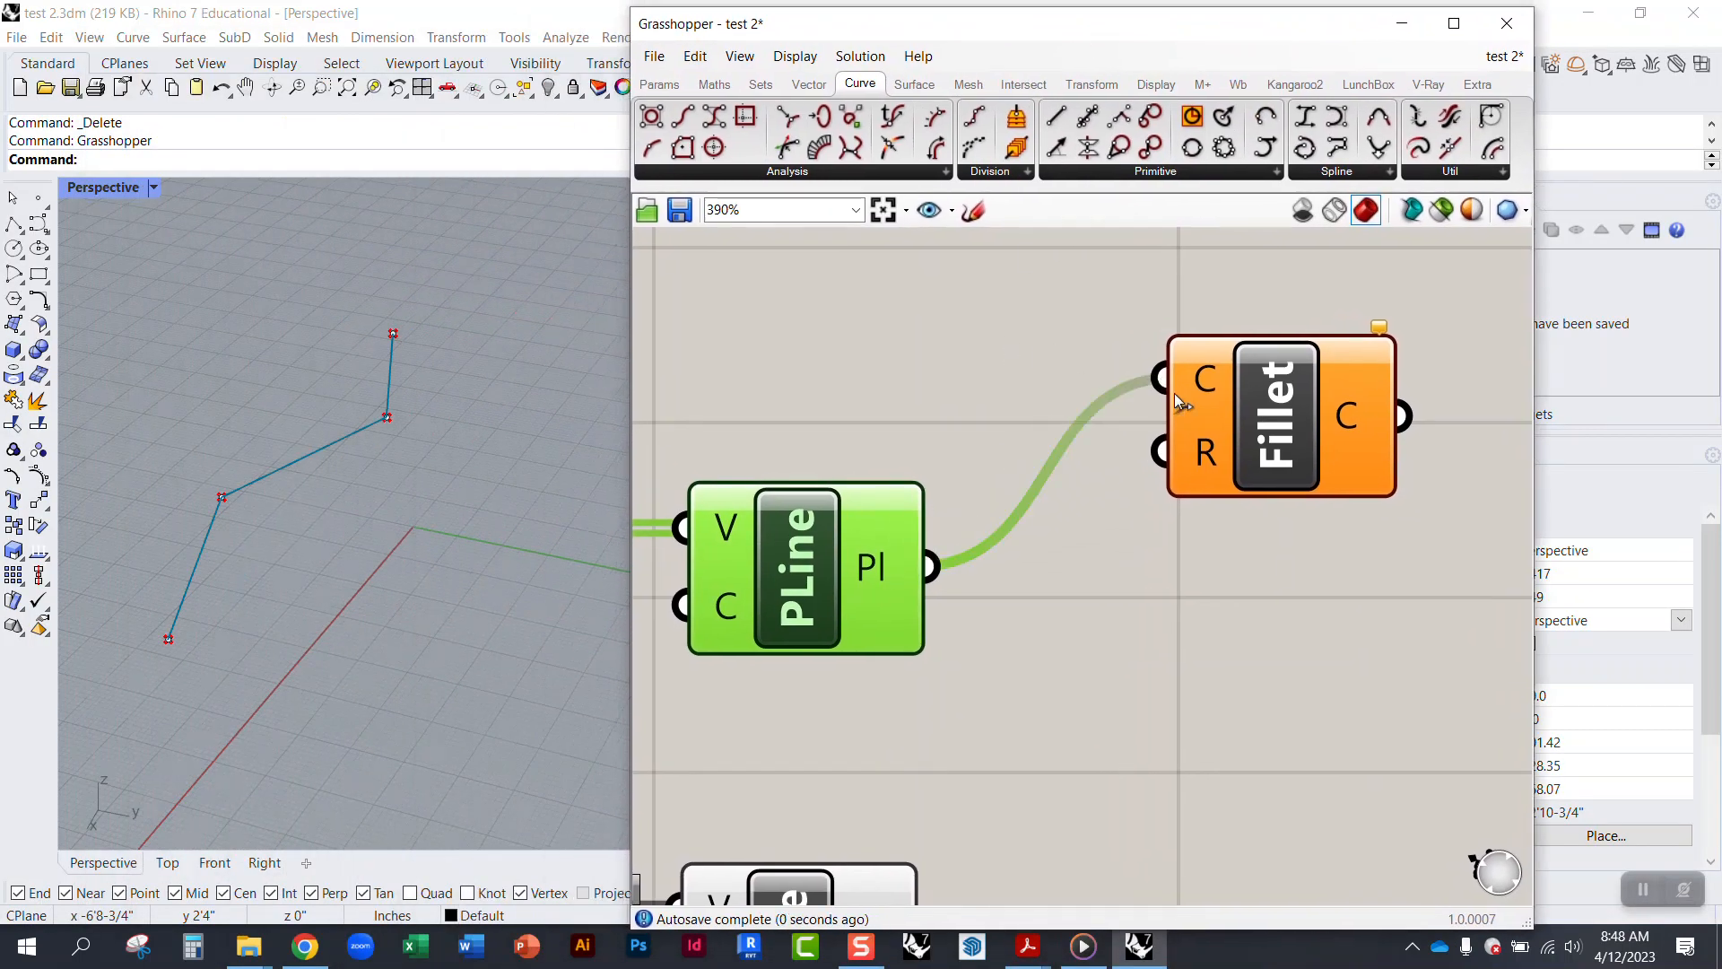
Step: Align the Fillet component level with the upper PolyLine and inspect its Radius (R) input
drag(1281, 441, 1386, 535)
right_drag(1165, 549, 978, 526)
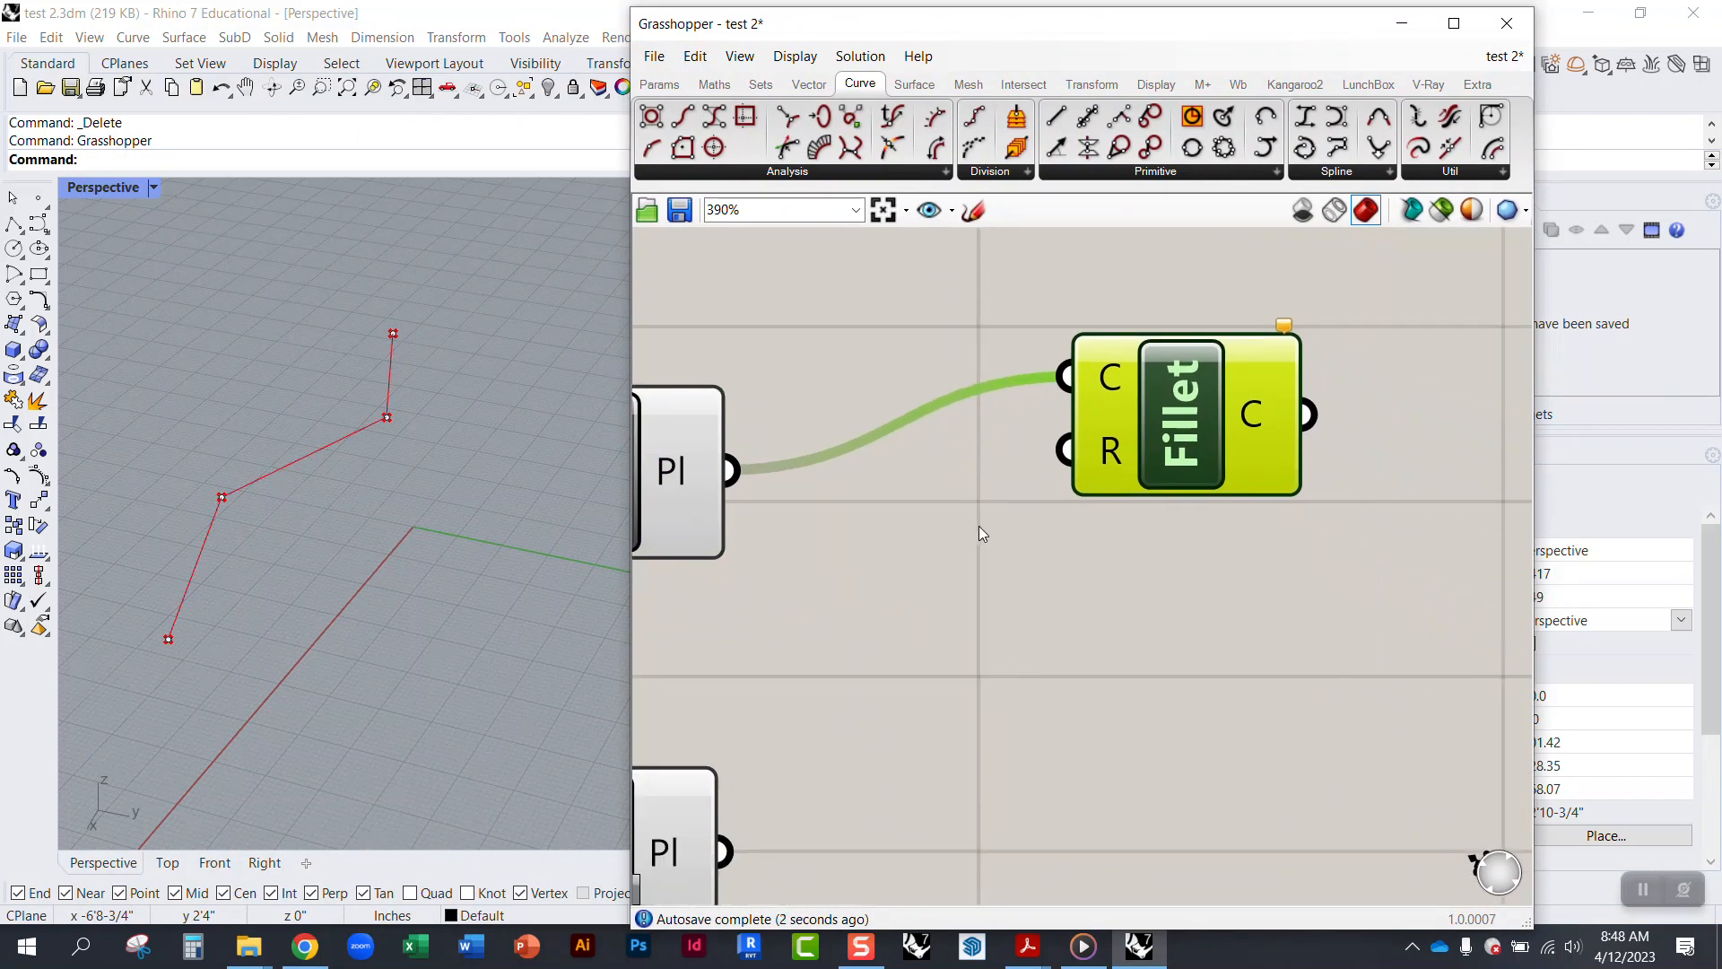
click(1223, 498)
drag(1187, 436, 1267, 529)
click(1127, 392)
right_drag(1024, 433, 914, 377)
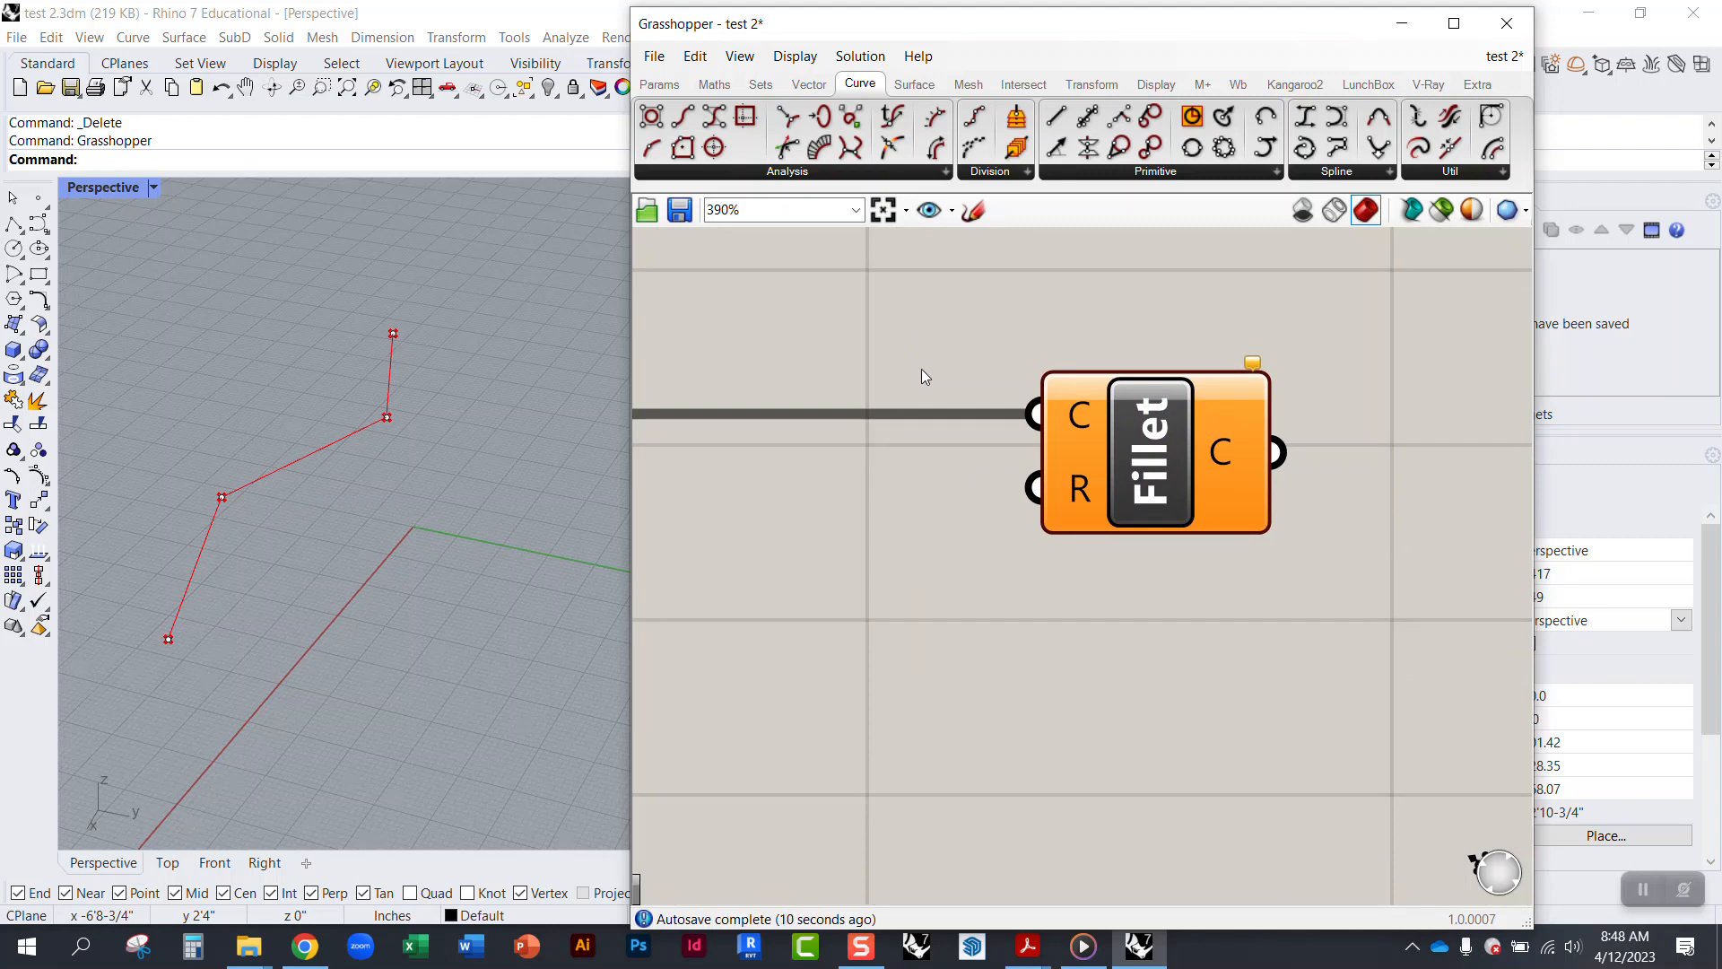
mouse_move(1074, 481)
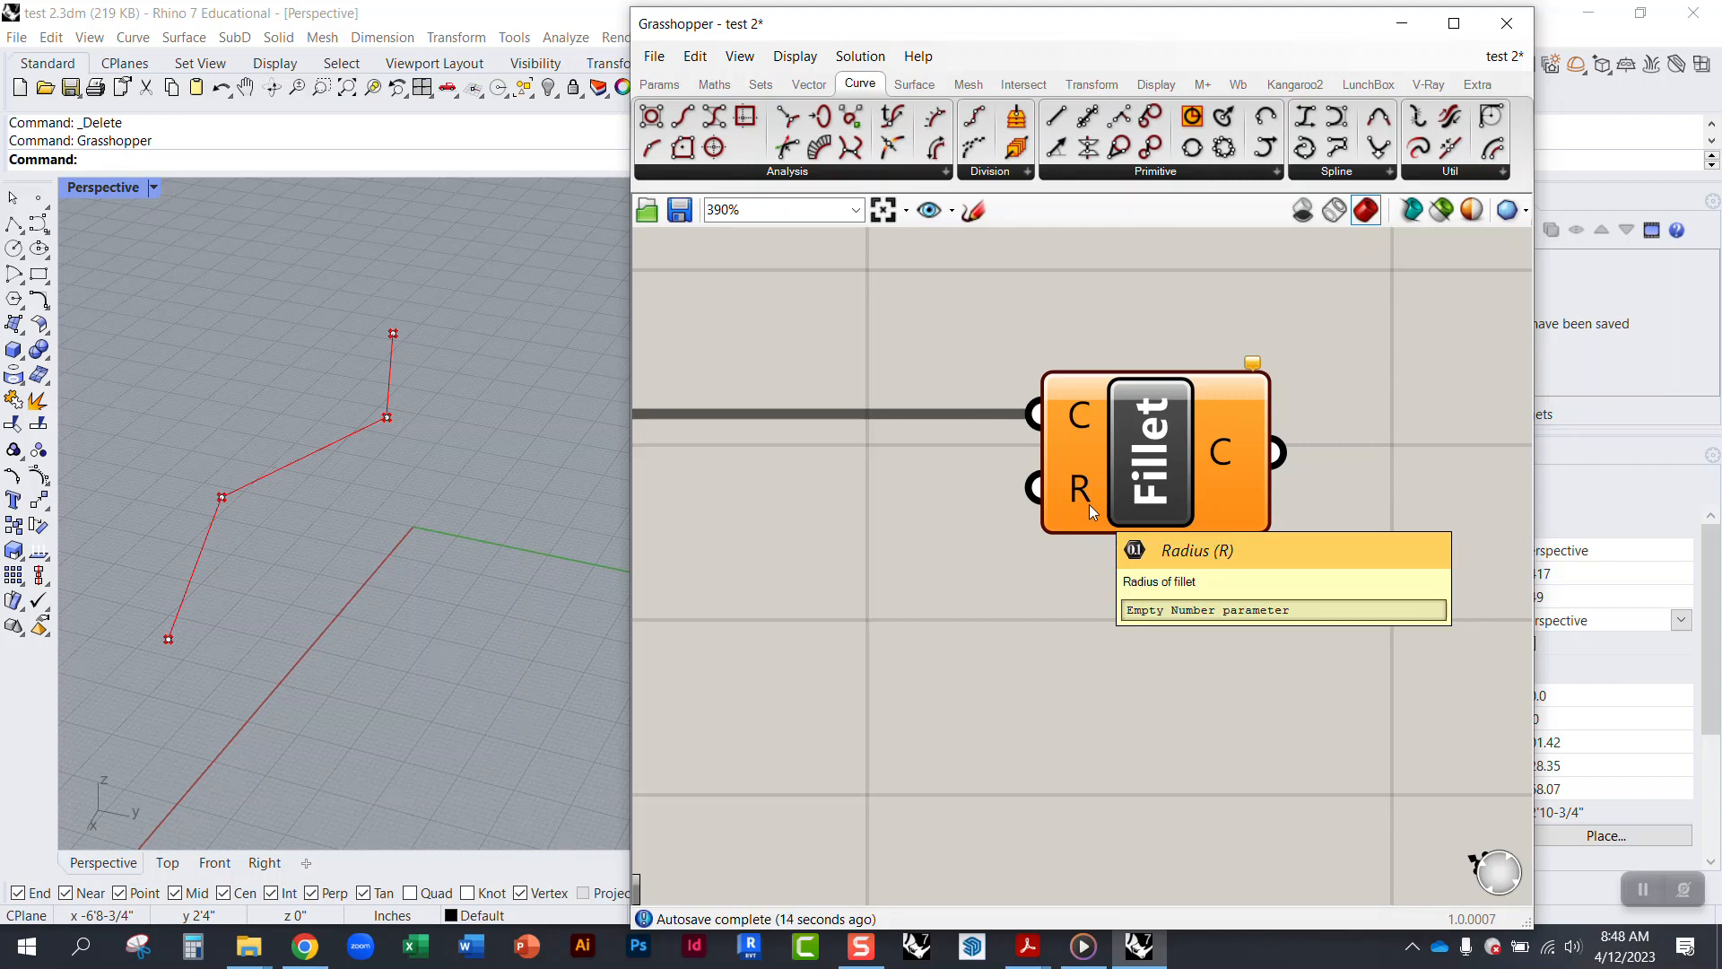
Step: Move the Fillet component farther from the PolyLine components to make room for a radius input
right_drag(961, 627, 1214, 583)
scroll(928, 530, down, 2)
scroll(928, 530, down, 1)
drag(1187, 470, 1402, 480)
right_drag(1150, 571, 961, 568)
click(957, 561)
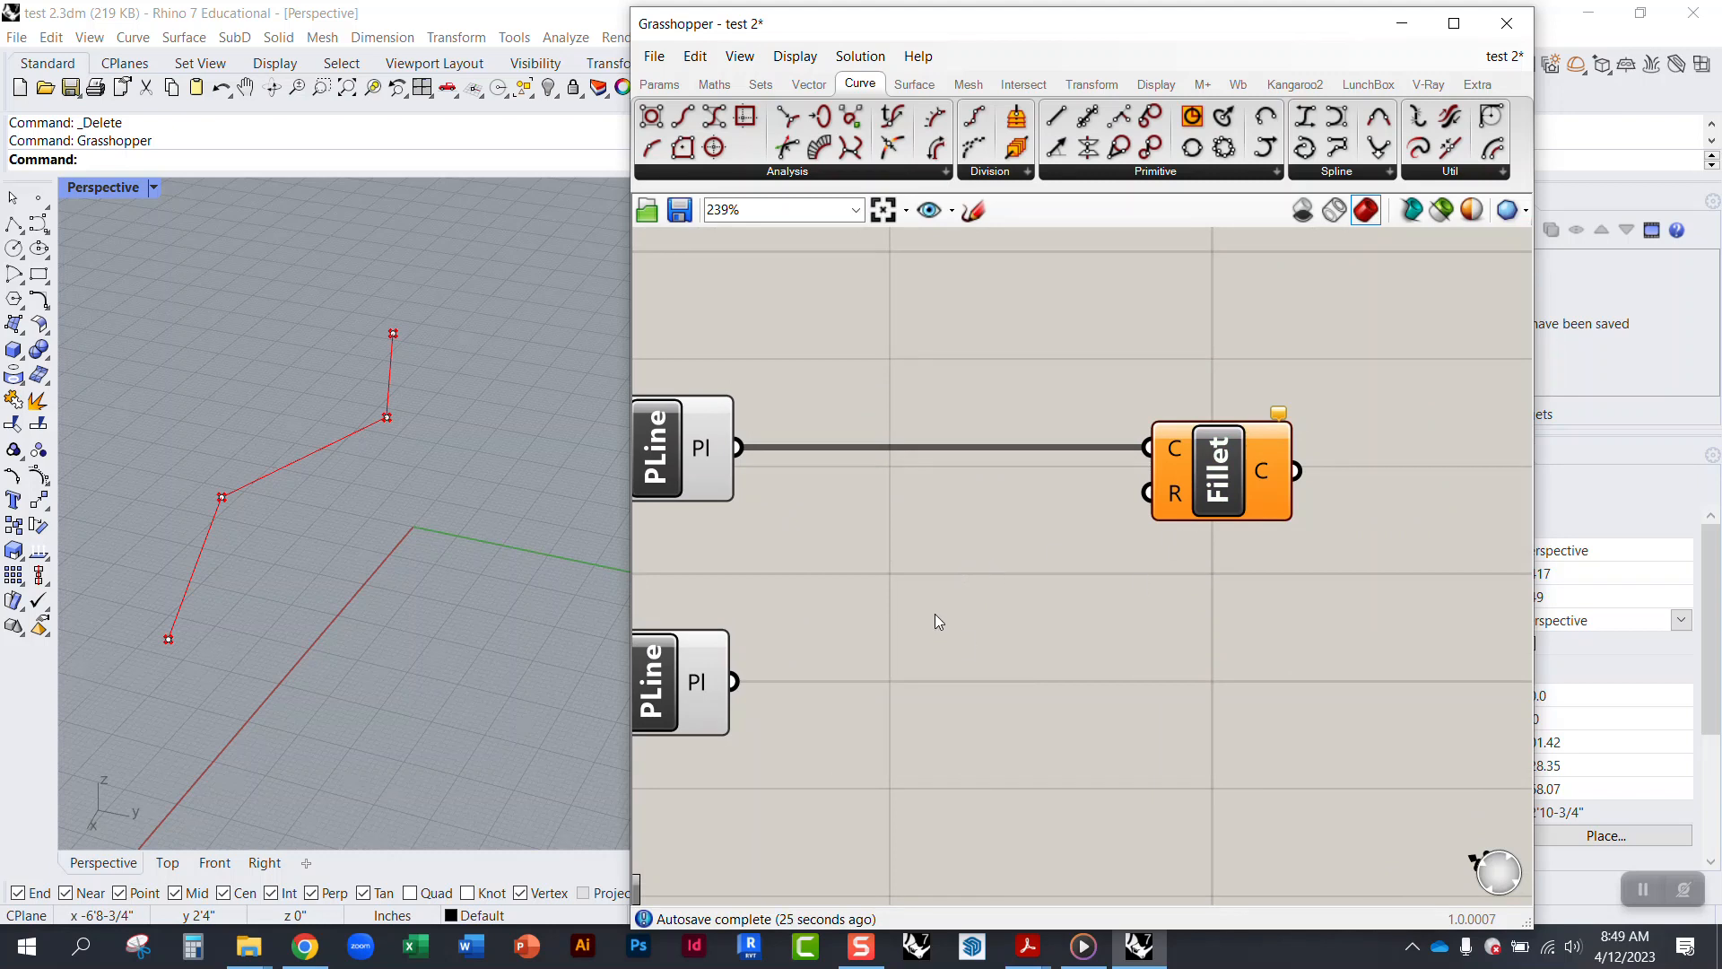
Step: Open the component search on the empty canvas between the PolyLine components and Fillet
double_click(943, 593)
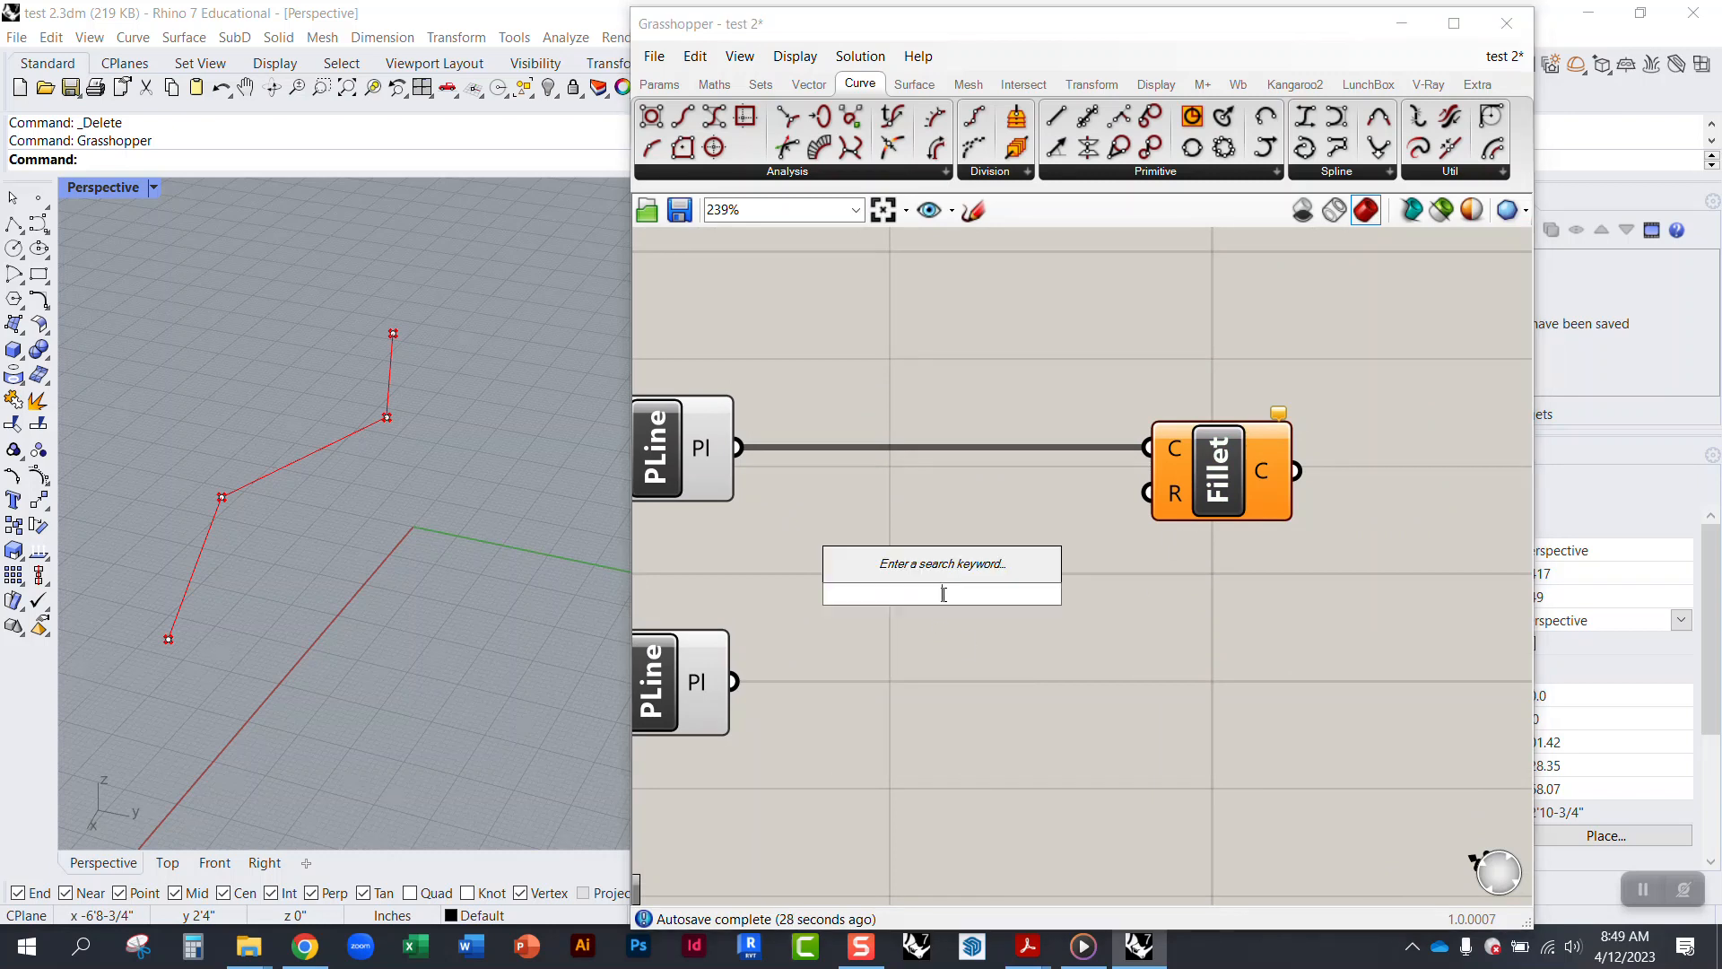
Step: Add a Number parameter below the wire to the Fillet component and connect it to the Fillet's radius input
text(numb)
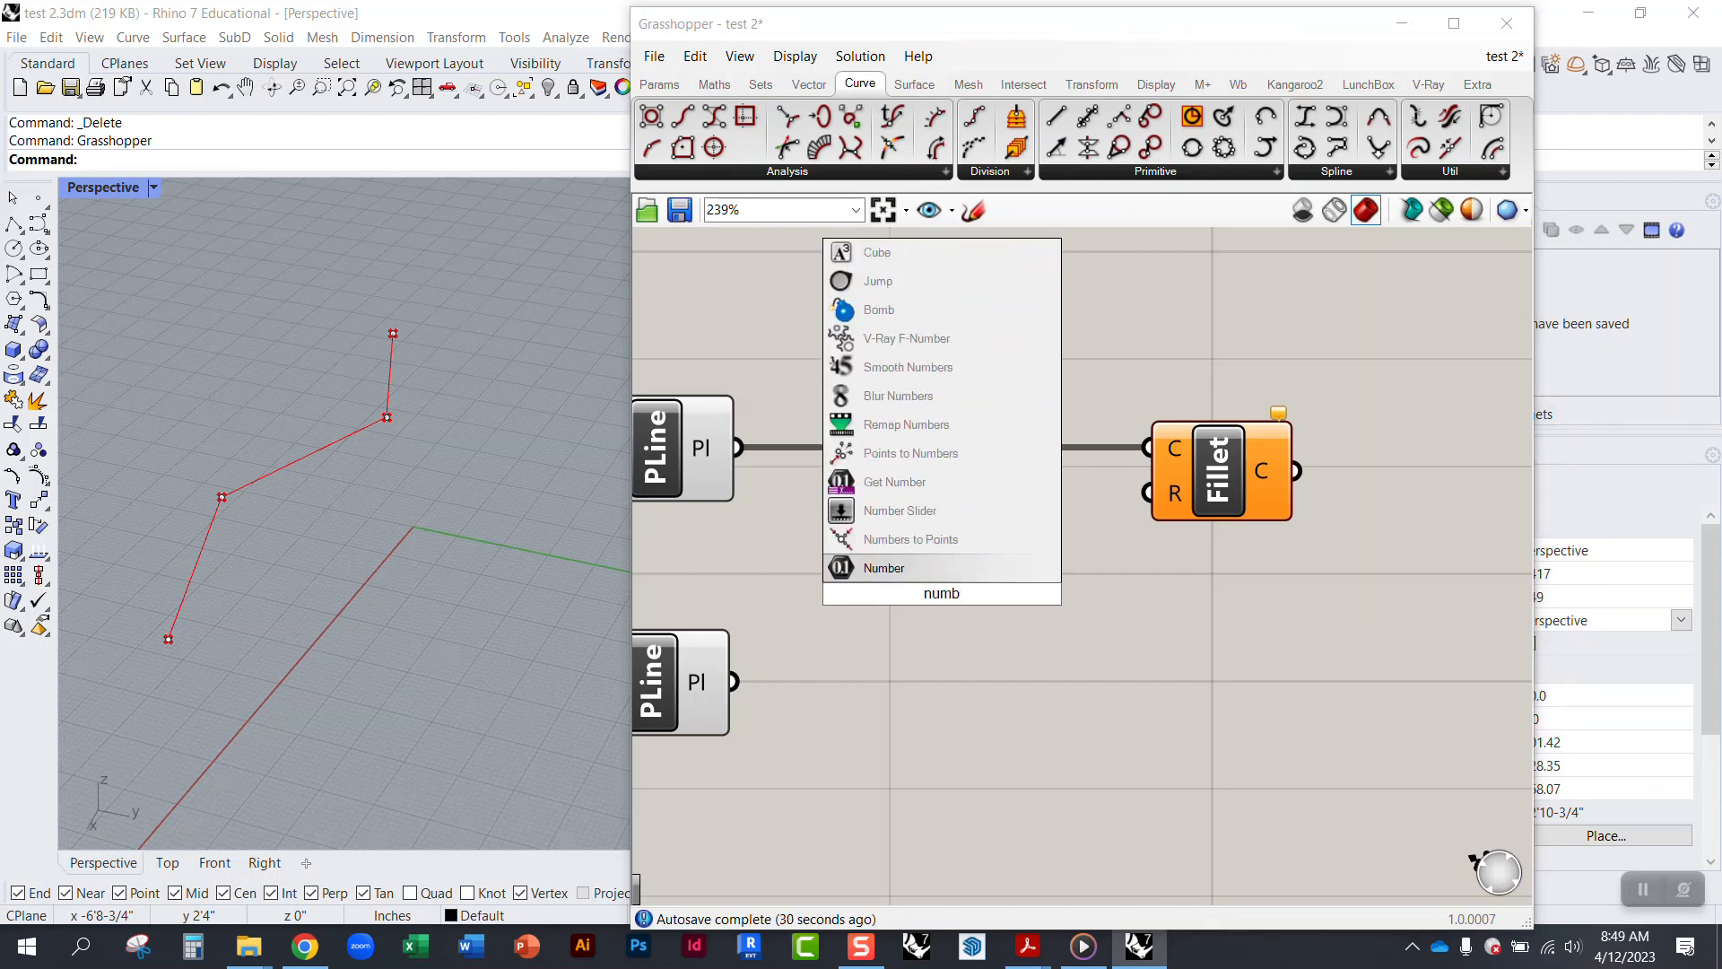
click(918, 571)
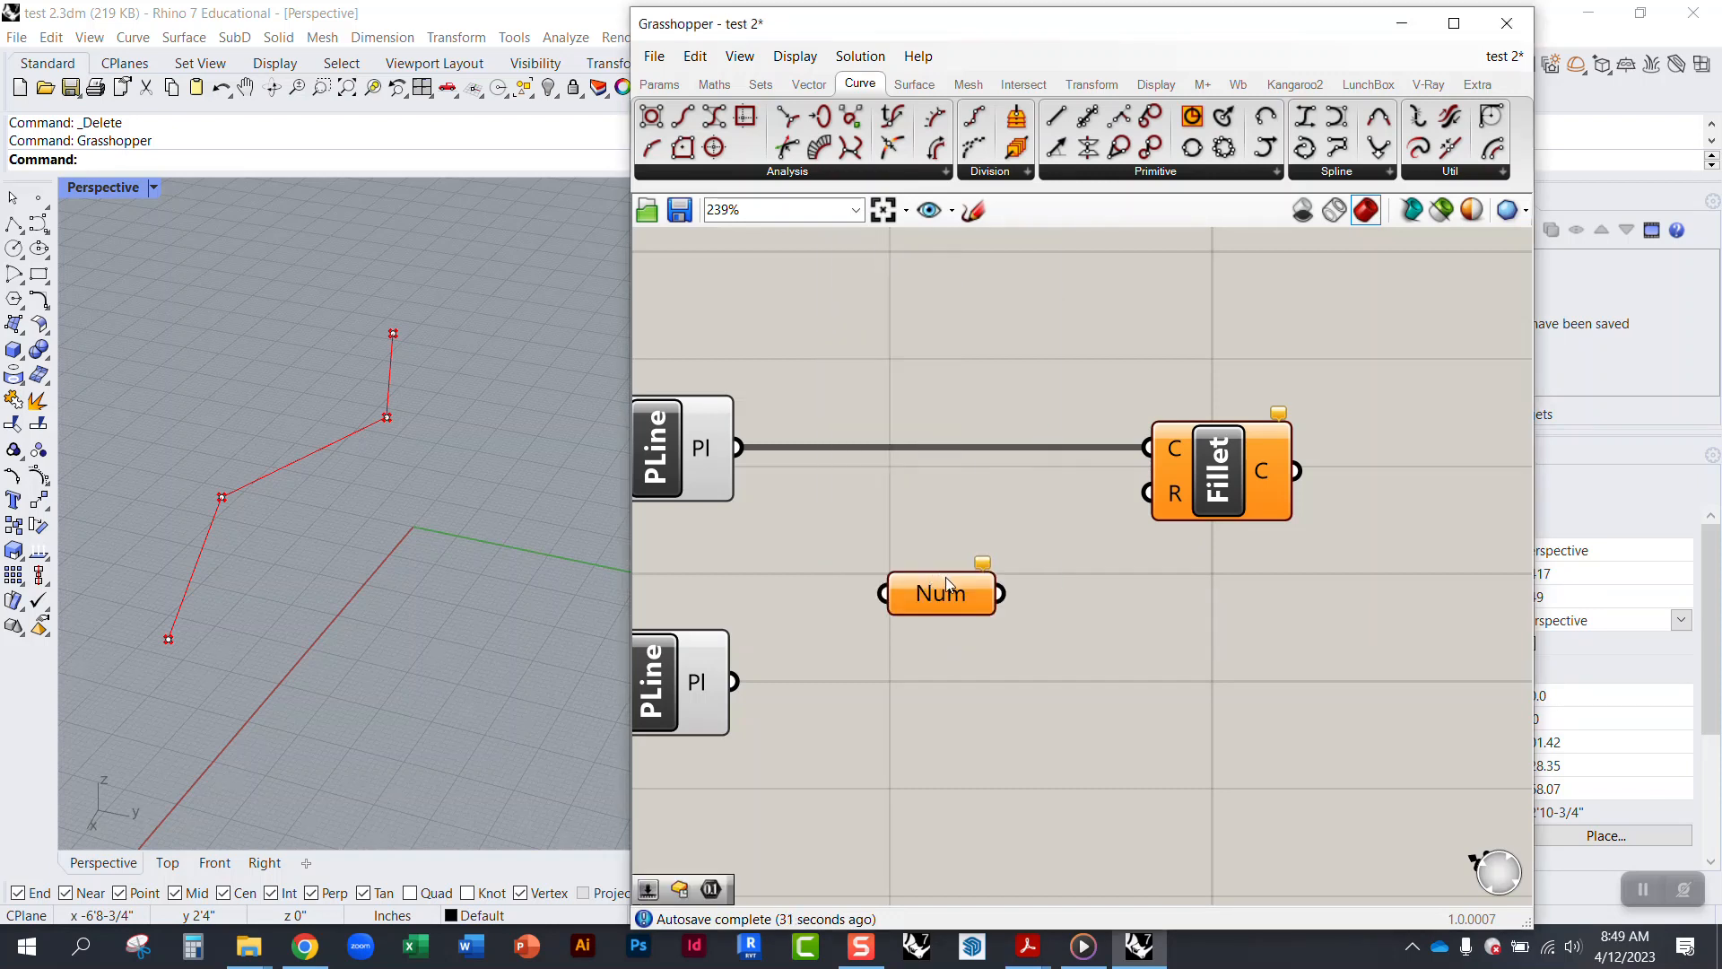
drag(1010, 583, 1148, 492)
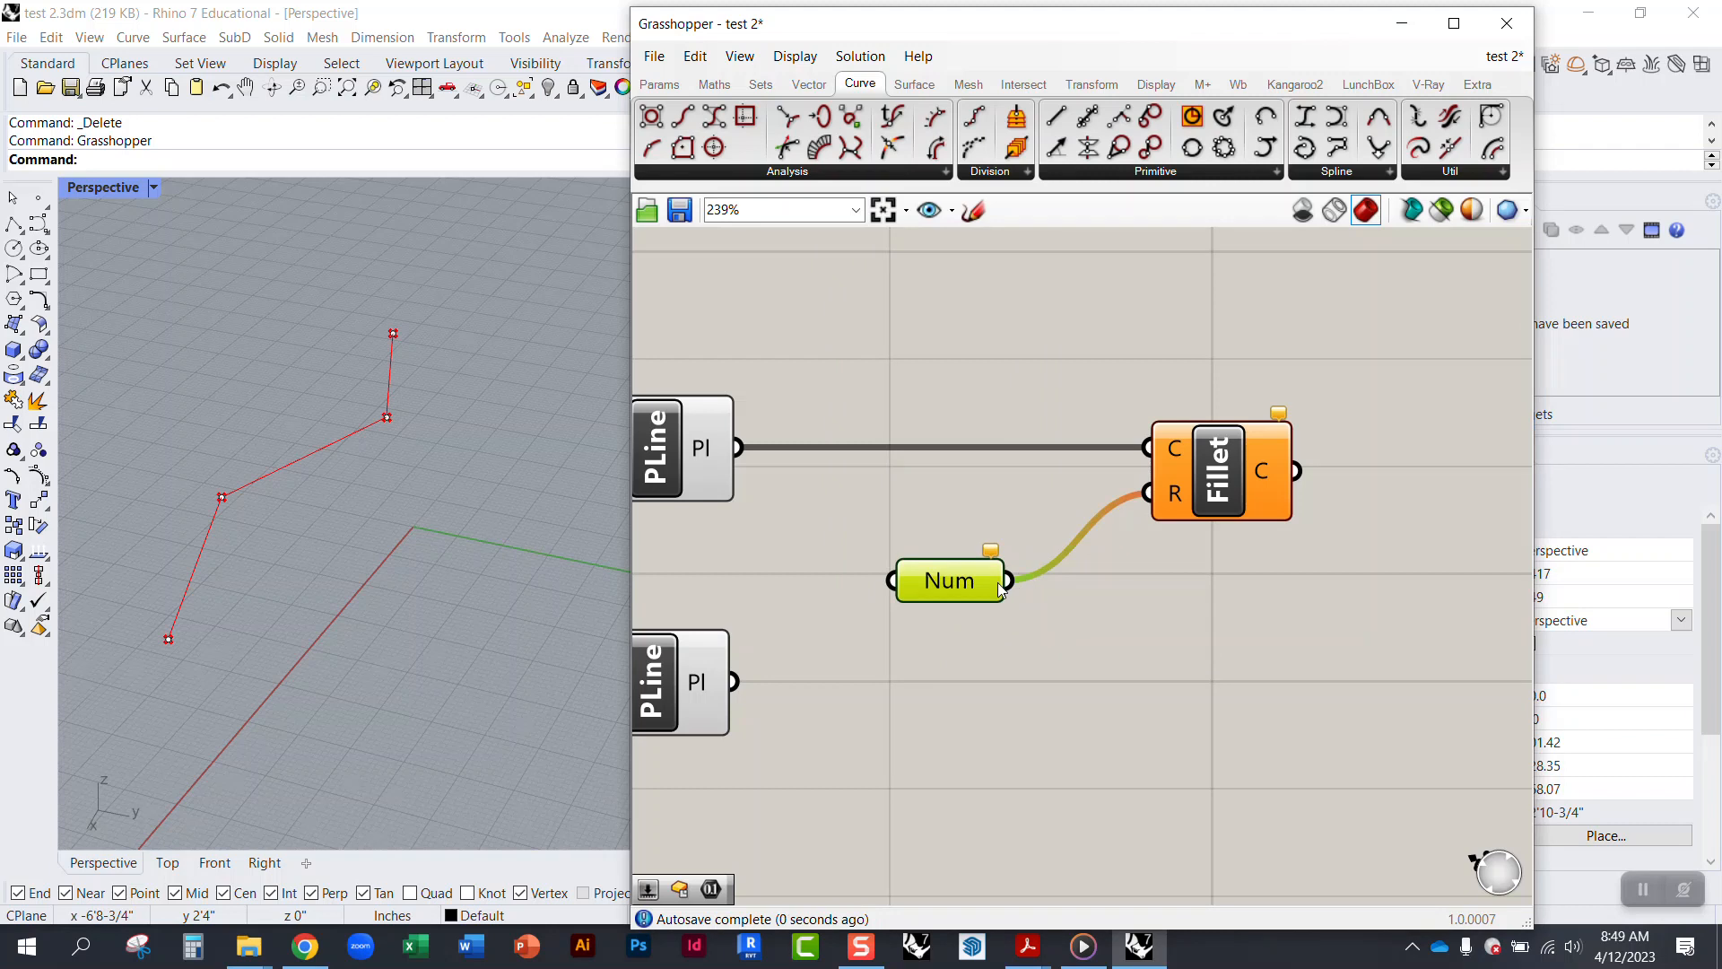
drag(951, 590, 946, 571)
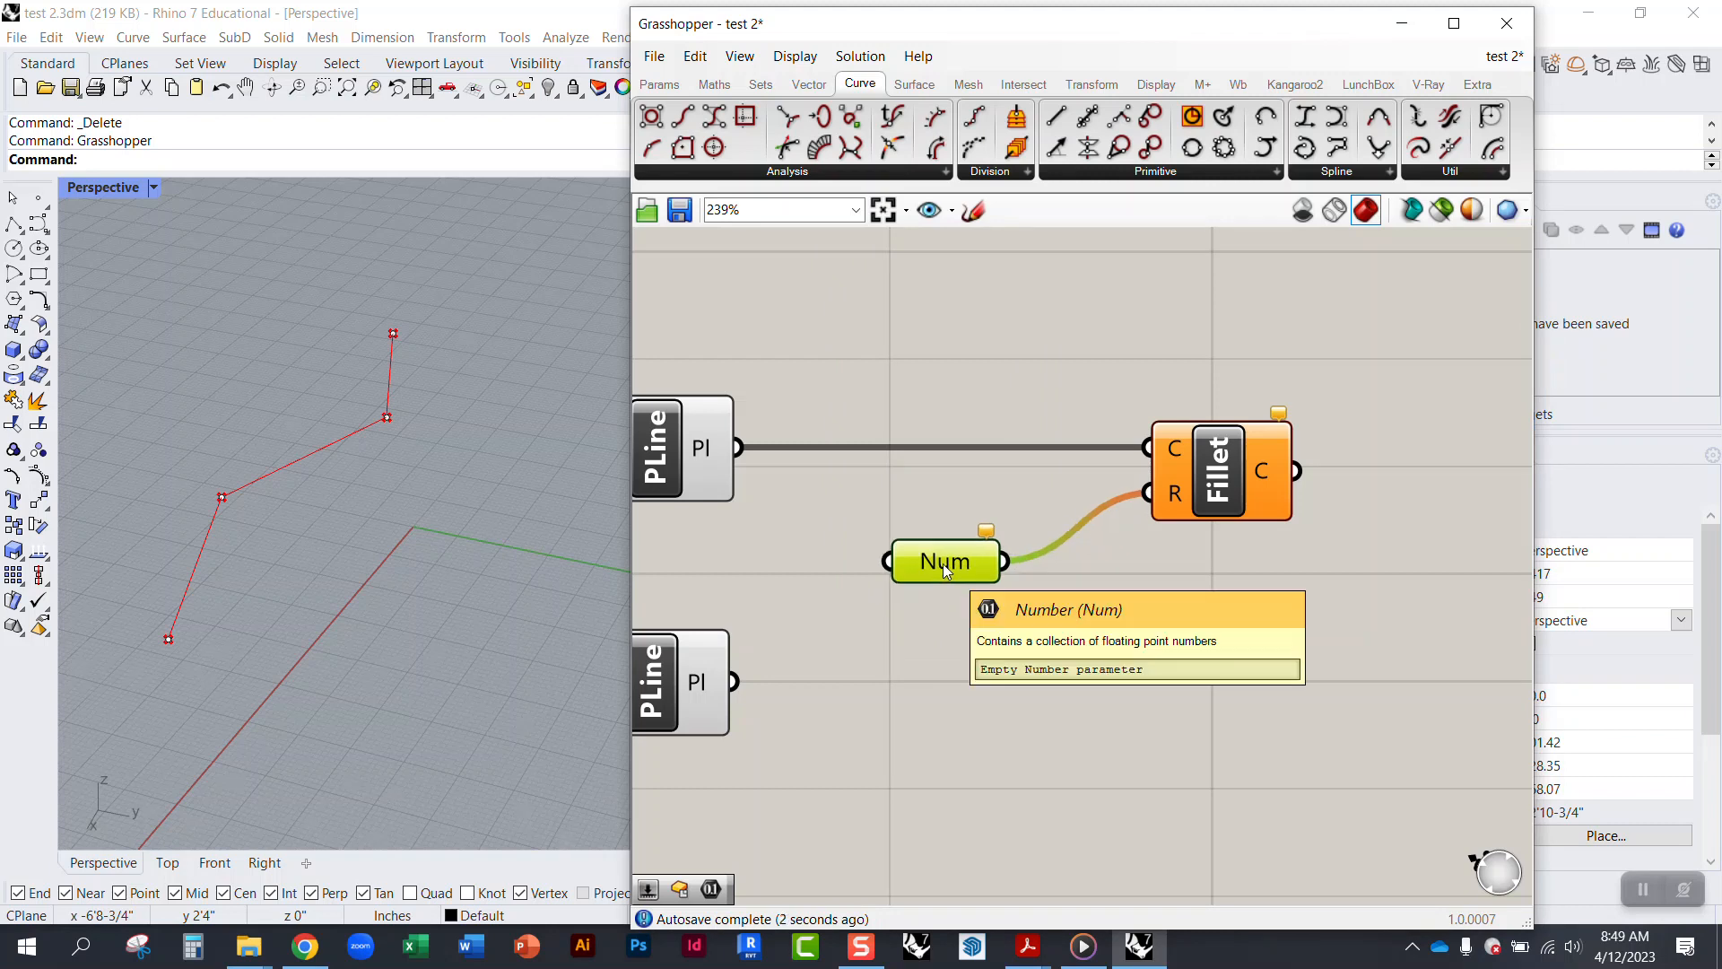
Step: Set the Number parameter's value to 2.5 and examine the resulting fillet at the polyline's corner
right_click(946, 571)
mouse_move(1094, 759)
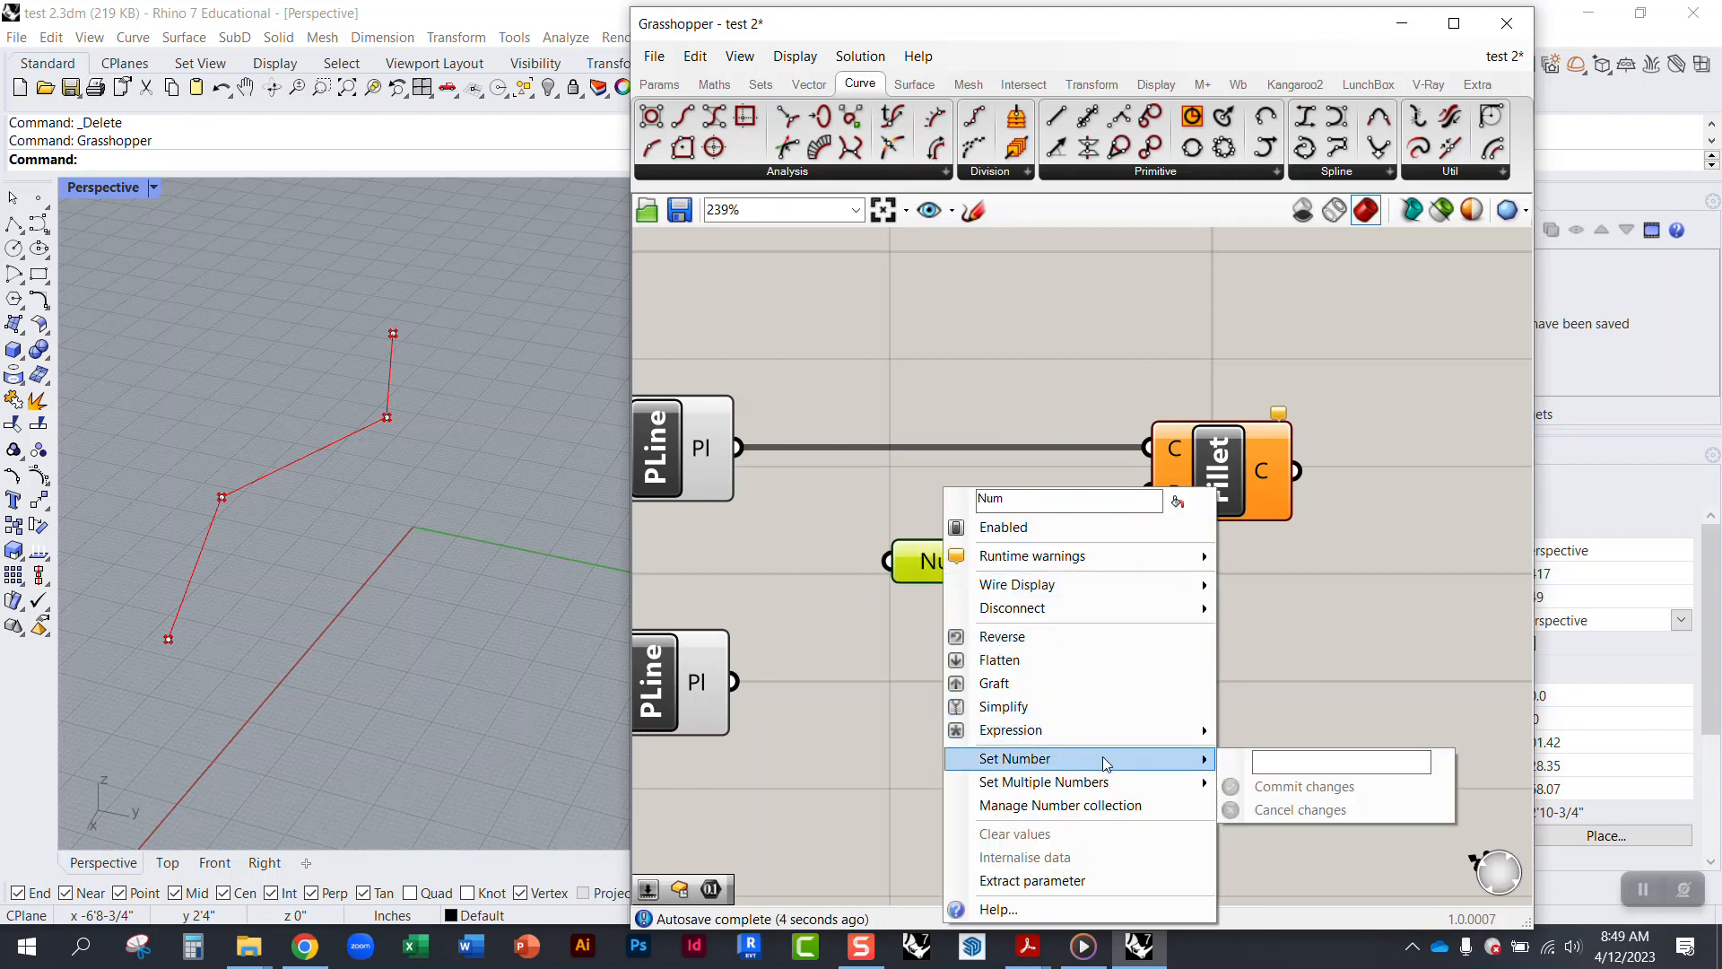
click(1280, 759)
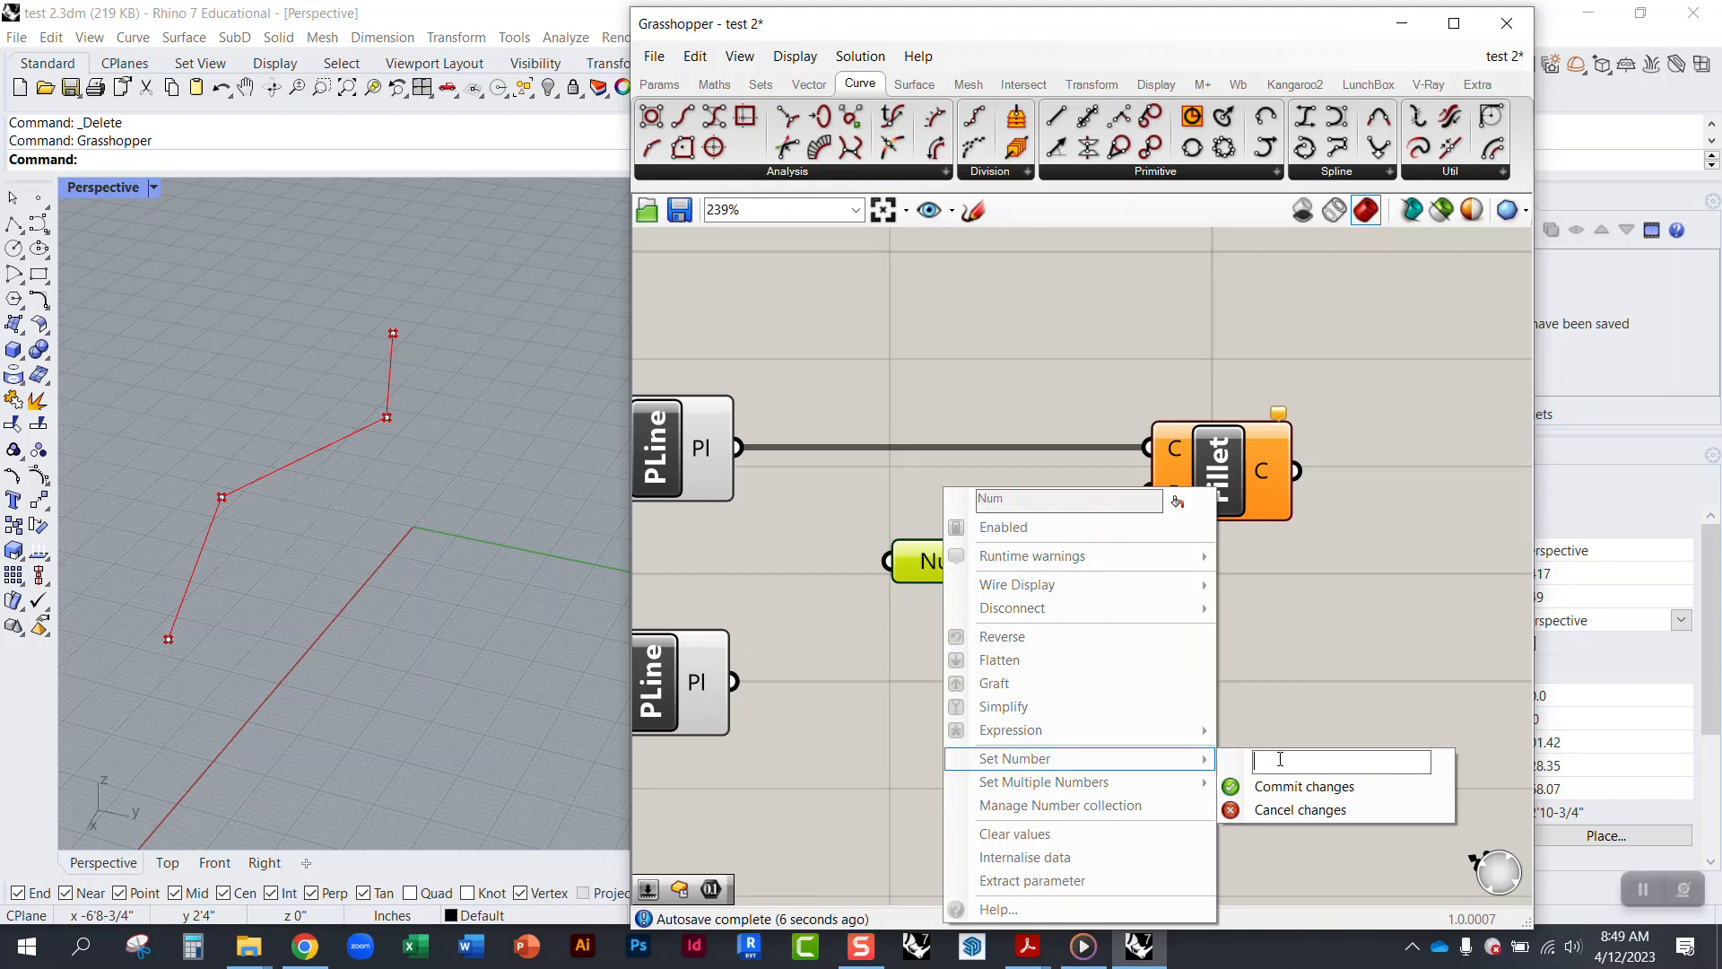
text(2.5)
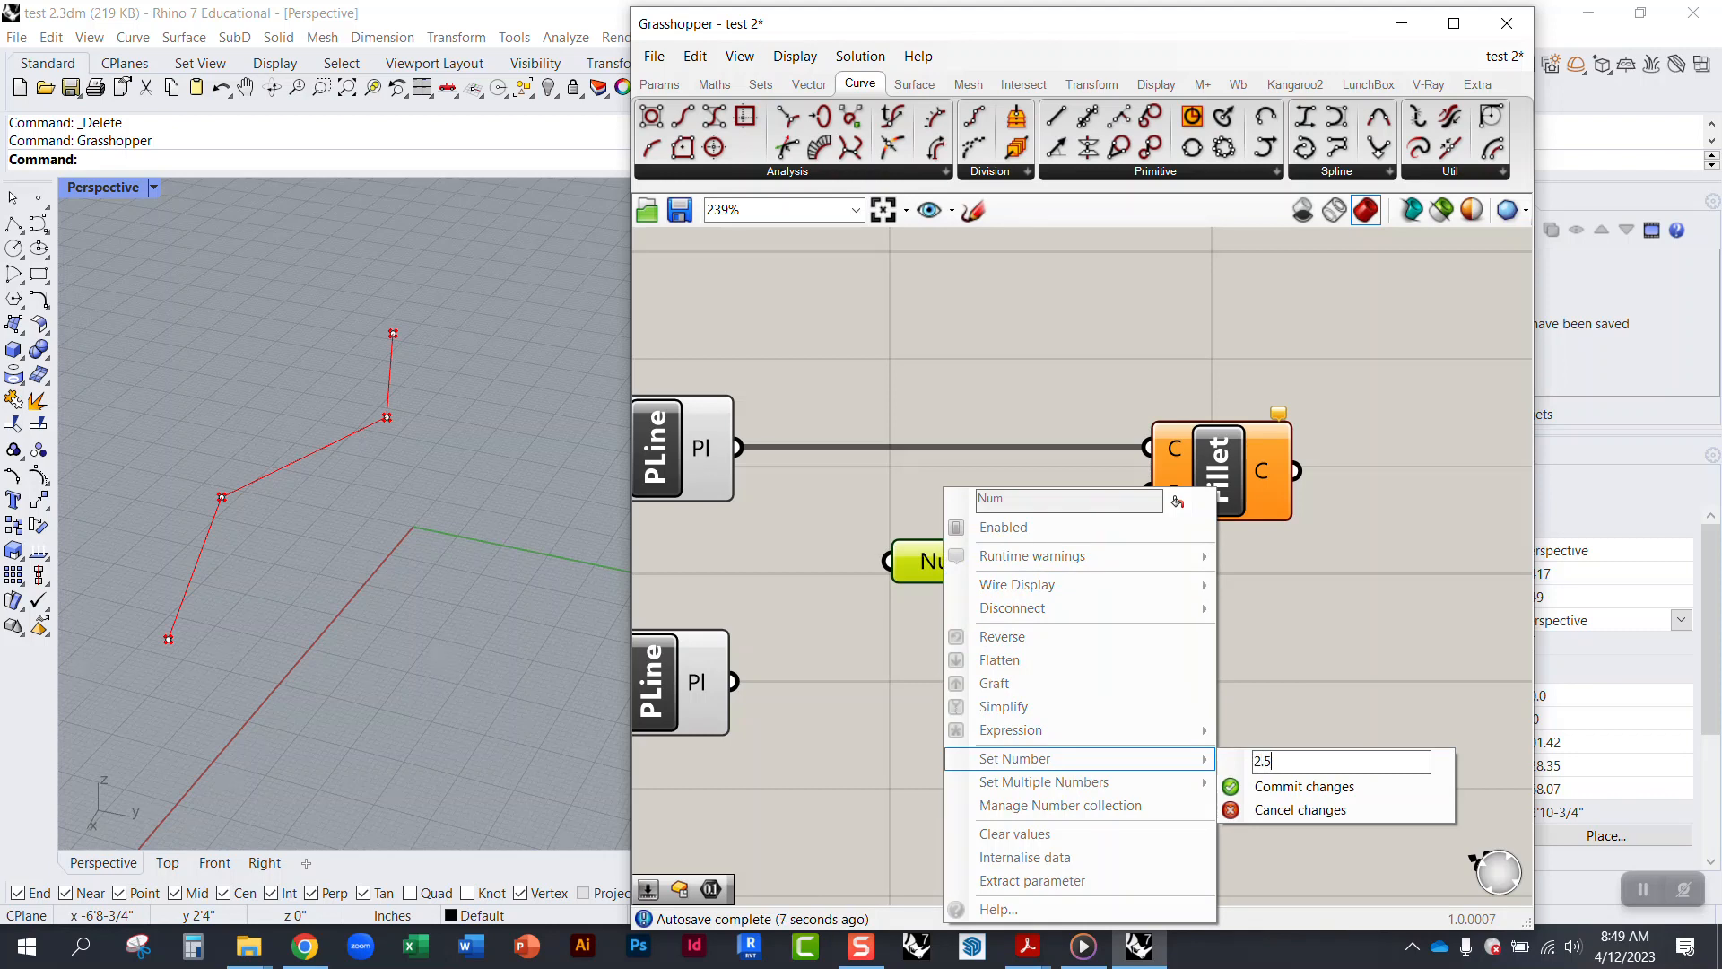
click(1315, 788)
drag(1236, 502, 1243, 502)
scroll(375, 415, up, 5)
scroll(359, 411, up, 2)
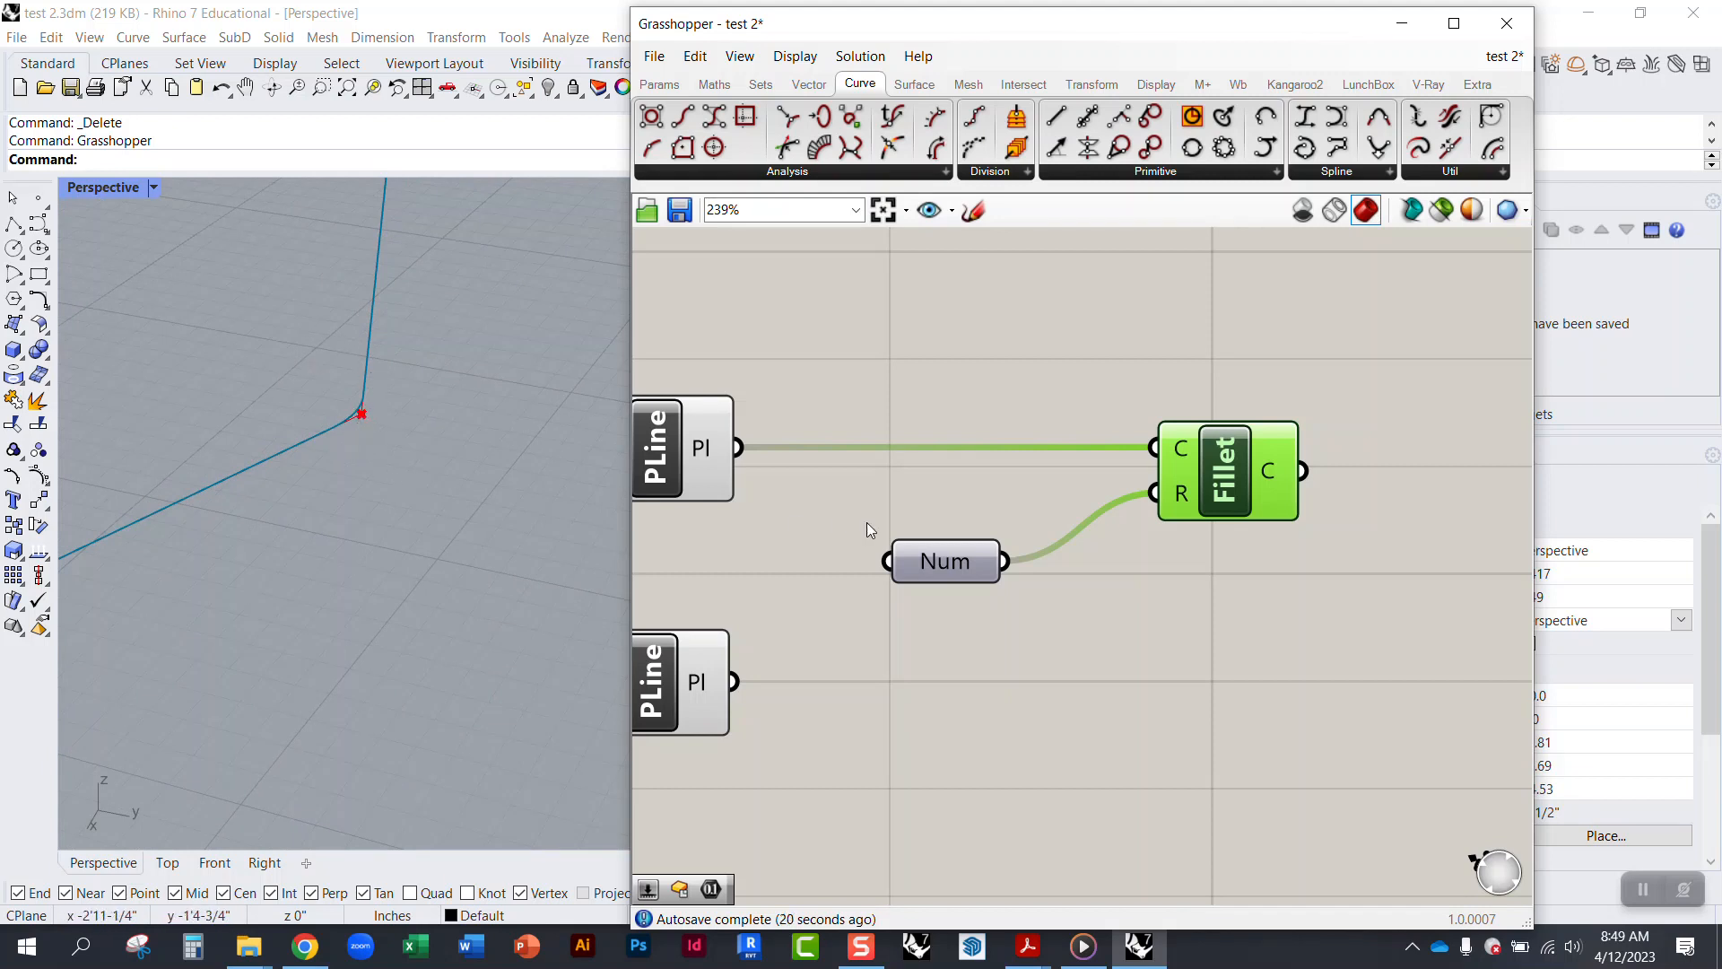
Step: Create a number slider with the value 13.6 and connect it to the Fillet component's radius input
click(975, 671)
double_click(983, 672)
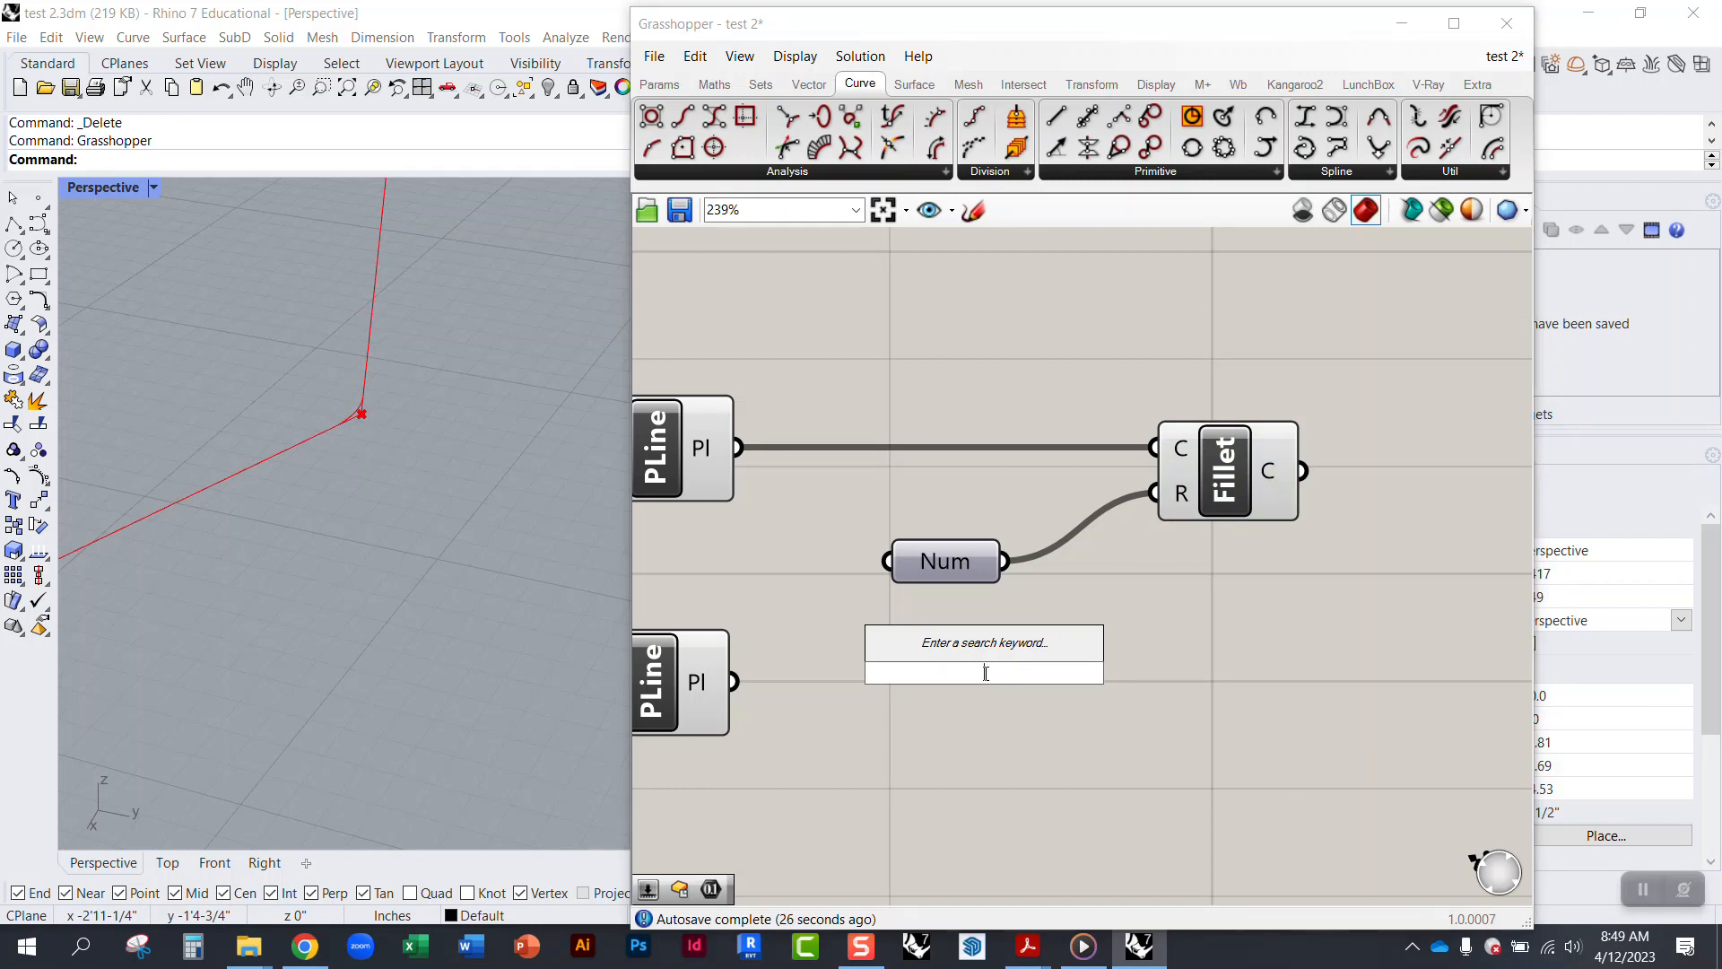
text(13.6)
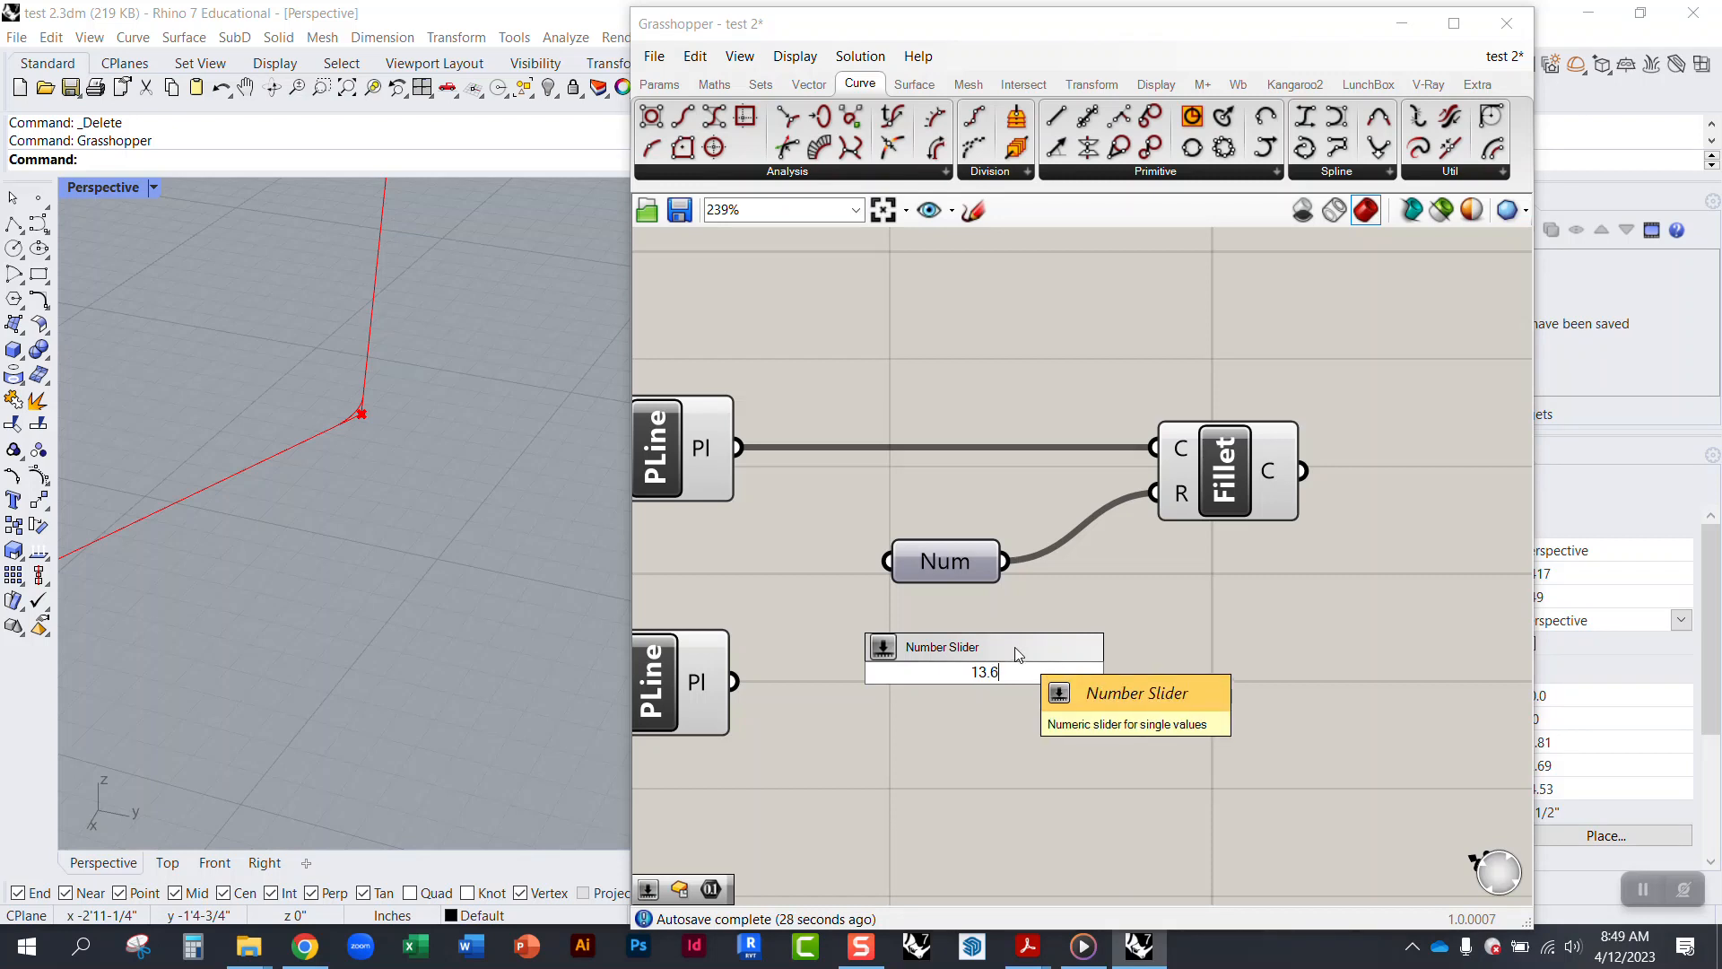
key(Return)
drag(1170, 672, 1278, 499)
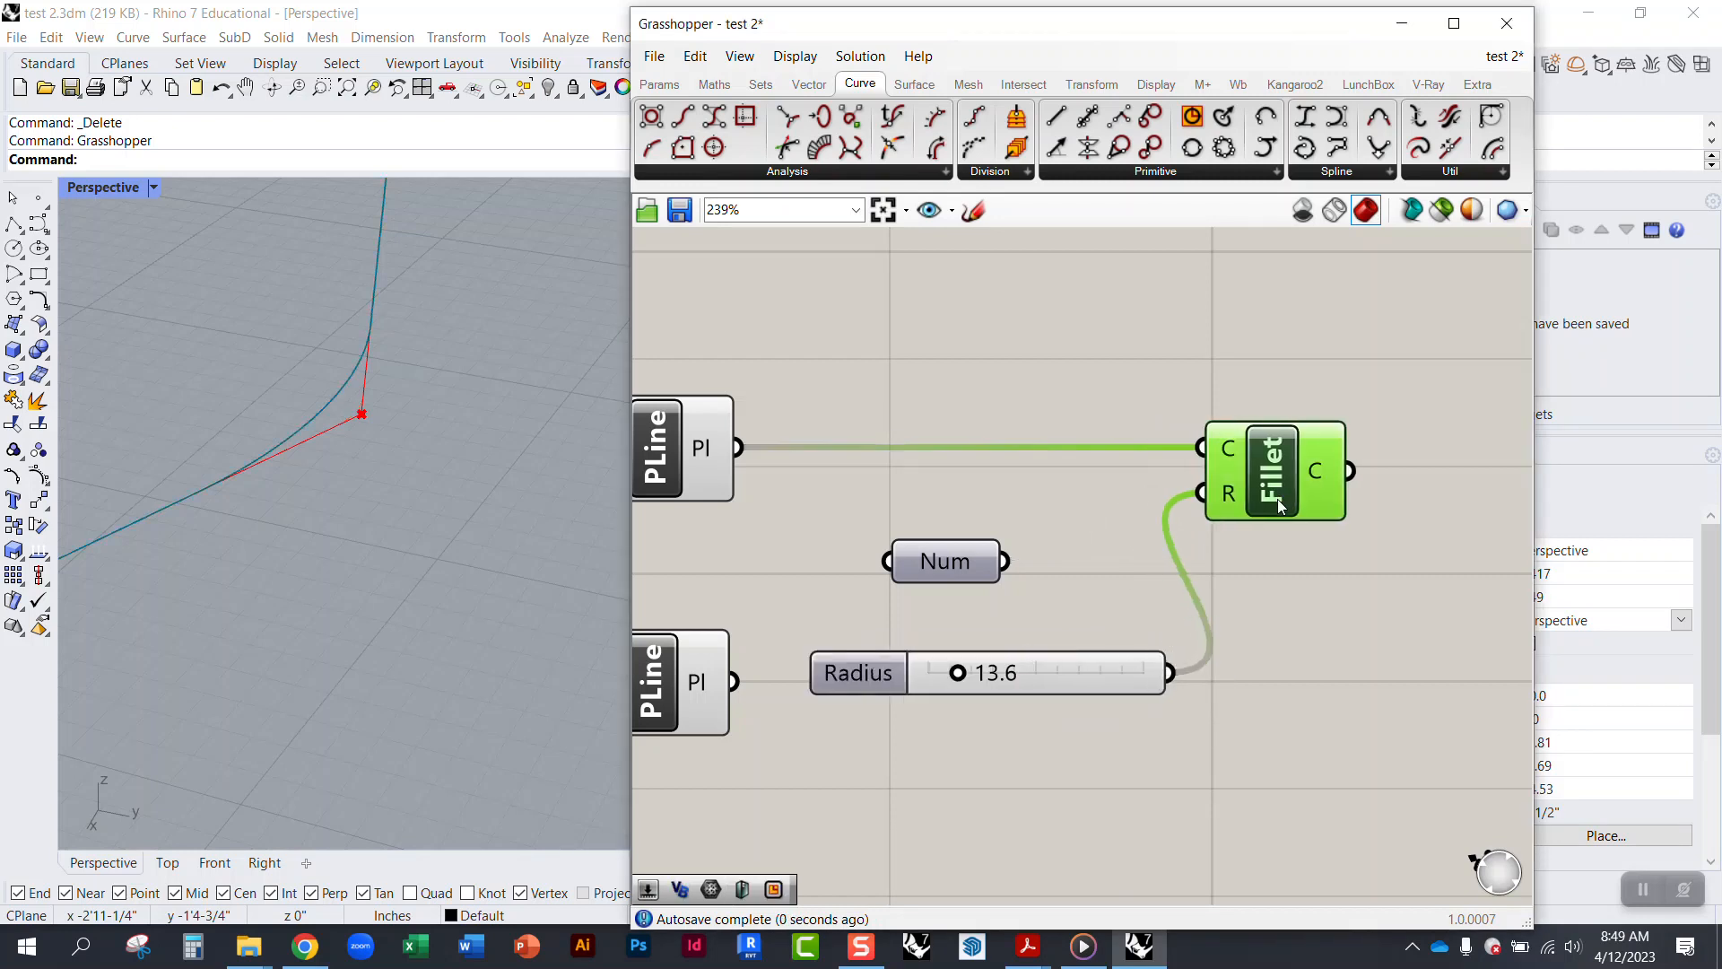
Step: Delete the Number parameter and move the Radius slider into its place
click(950, 567)
key(Delete)
drag(1045, 673, 1011, 568)
Step: Increase the Radius slider first to 19.0 and then to 34.9, checking the rounding of the polyline's corners
right_drag(515, 524, 520, 526)
right_drag(837, 496, 1060, 524)
mouse_move(1145, 595)
mouse_down()
mouse_move(1249, 595)
mouse_move(1089, 605)
mouse_move(1158, 610)
mouse_up()
right_drag(472, 461, 481, 546)
right_drag(550, 494, 406, 601)
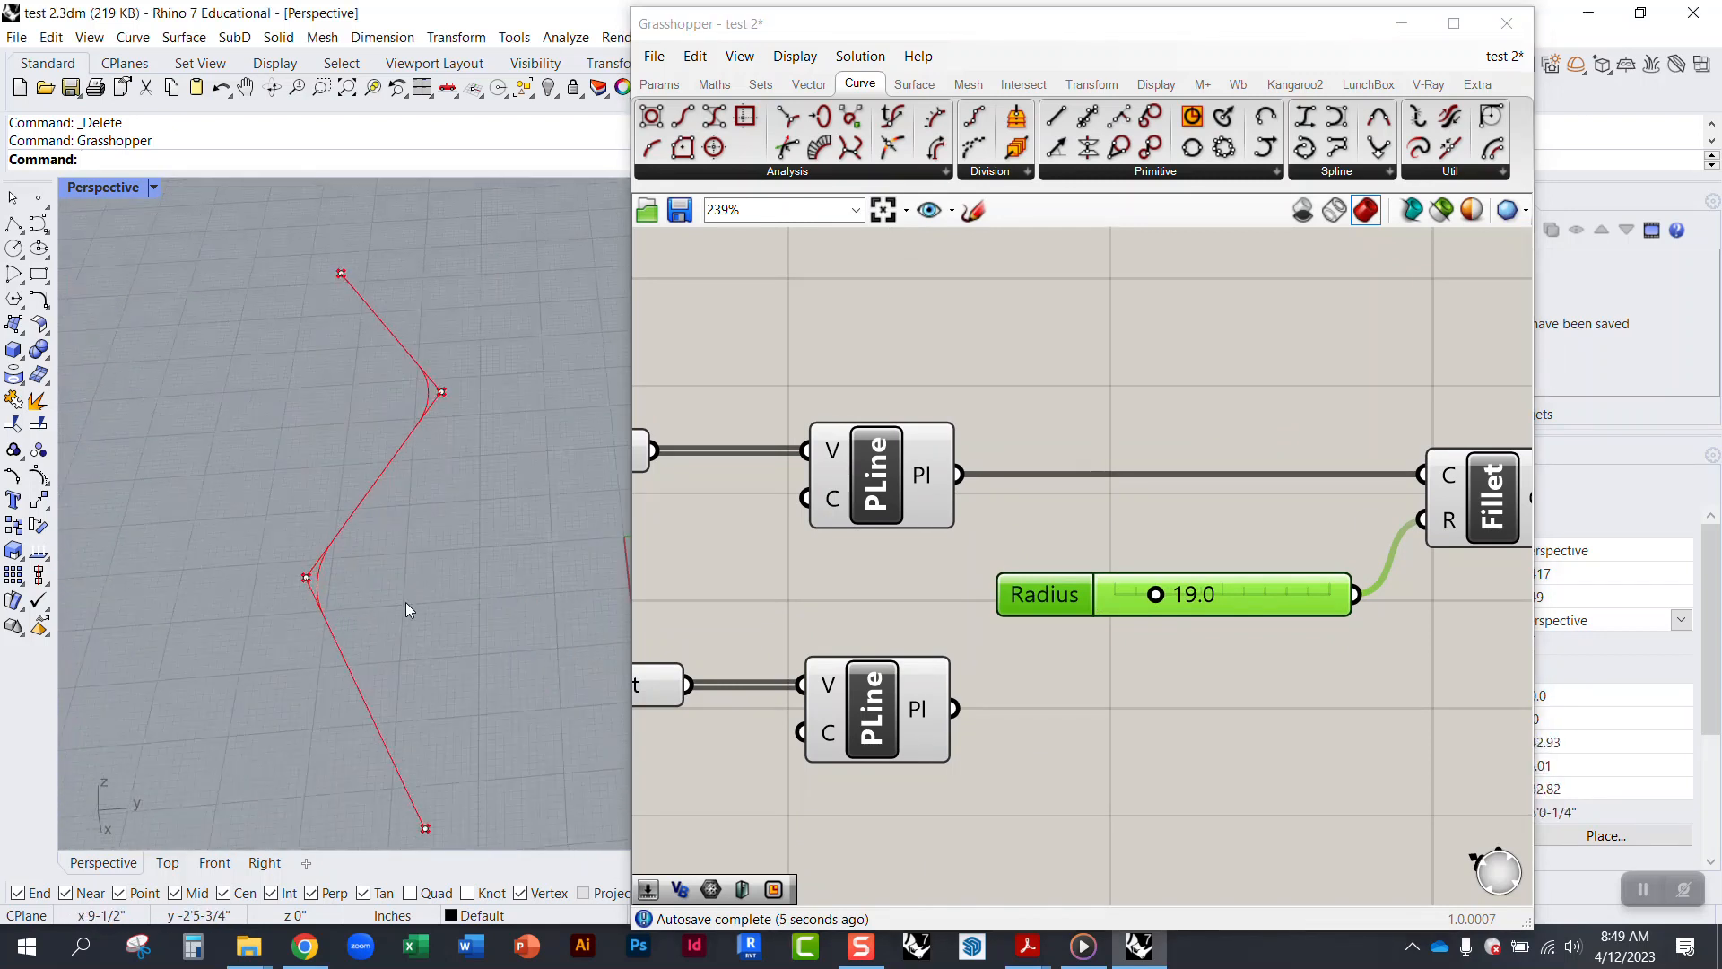
drag(1152, 600, 1188, 616)
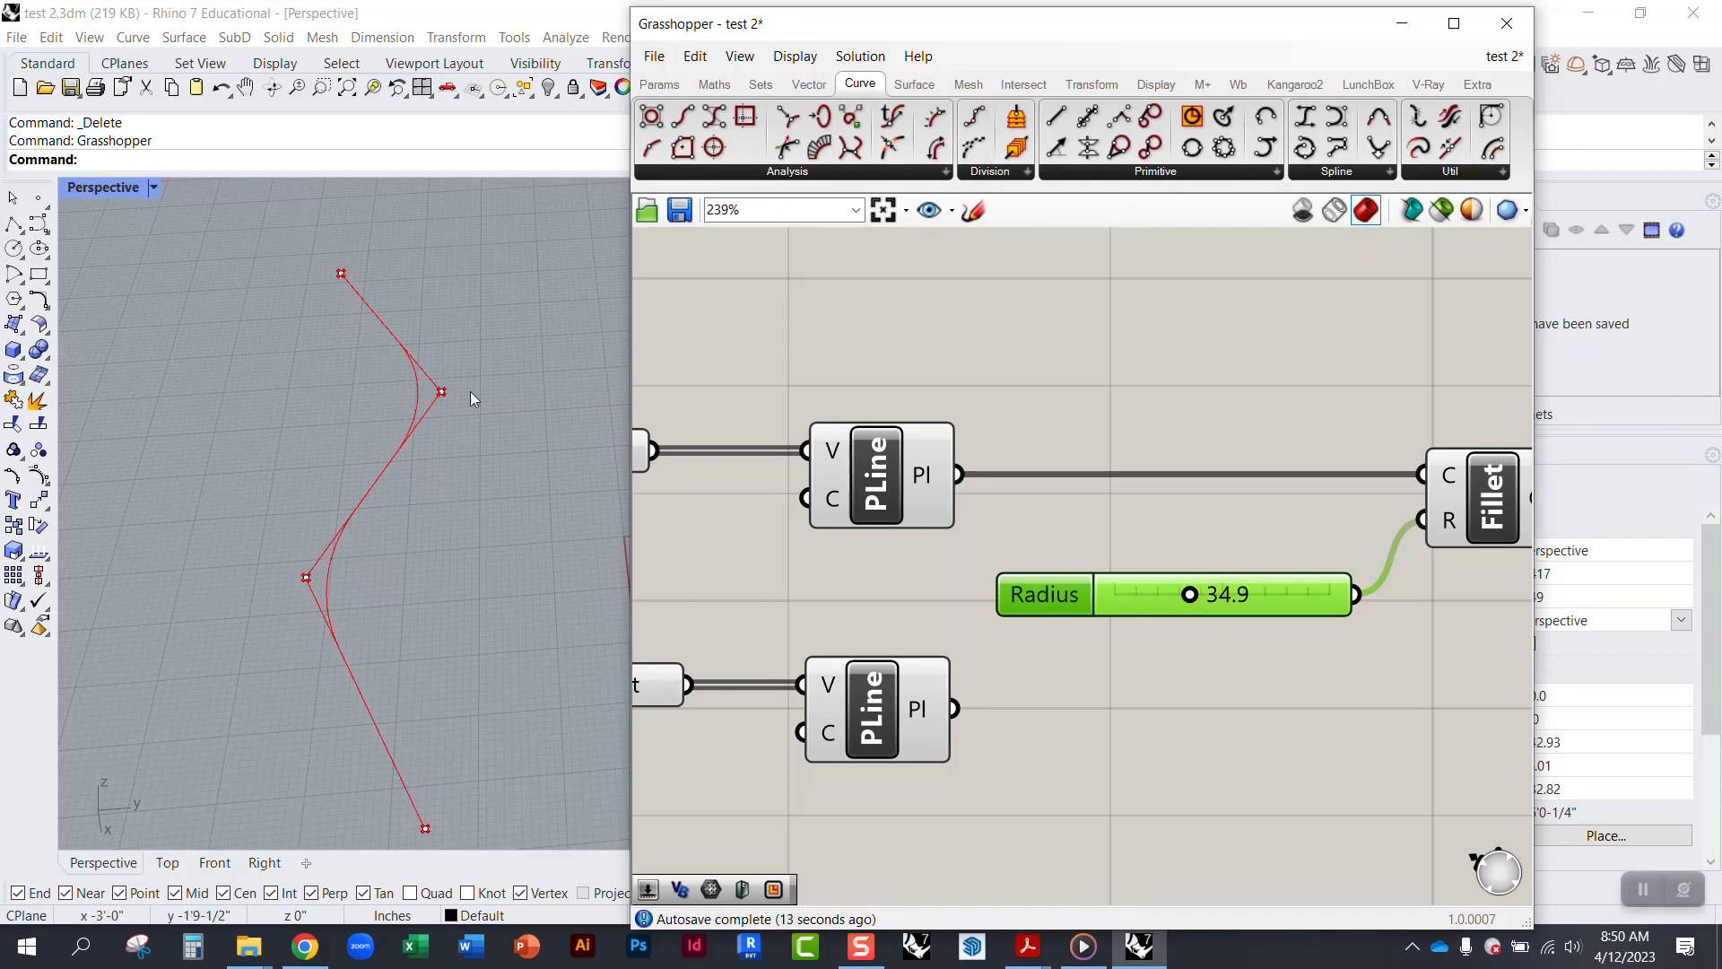
Step: Turn off the preview of the upper point parameter and its PLine component so only the filleted curve is displayed
right_drag(849, 496, 984, 538)
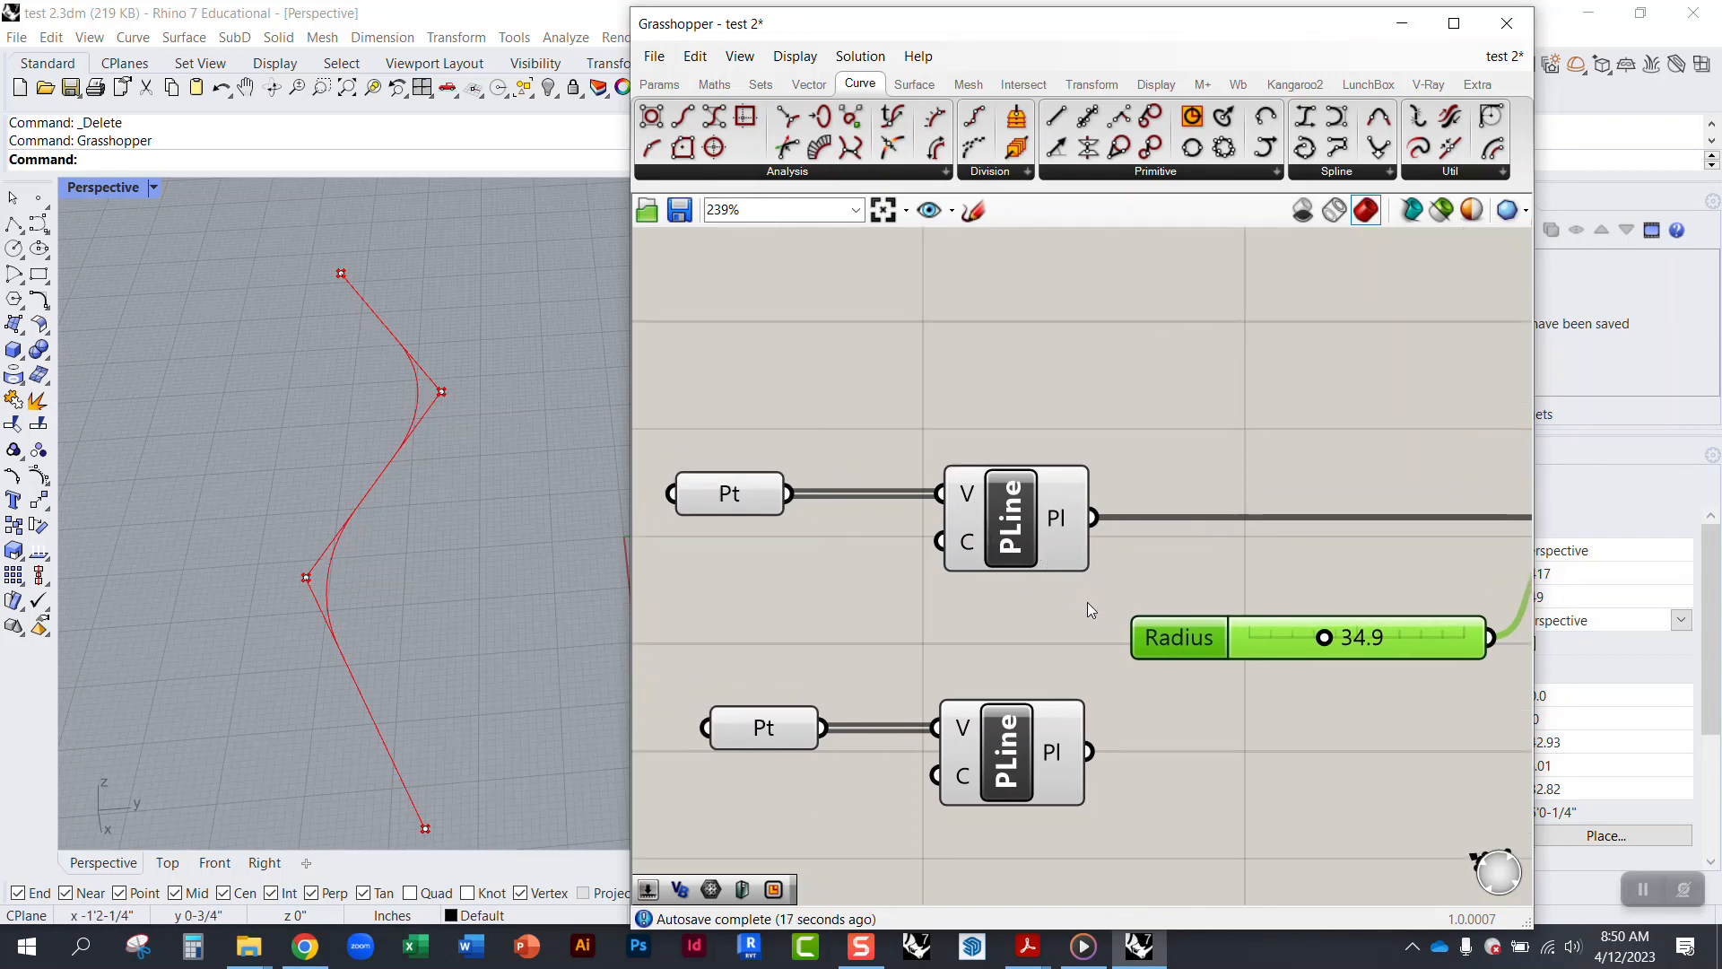
drag(1087, 607, 709, 372)
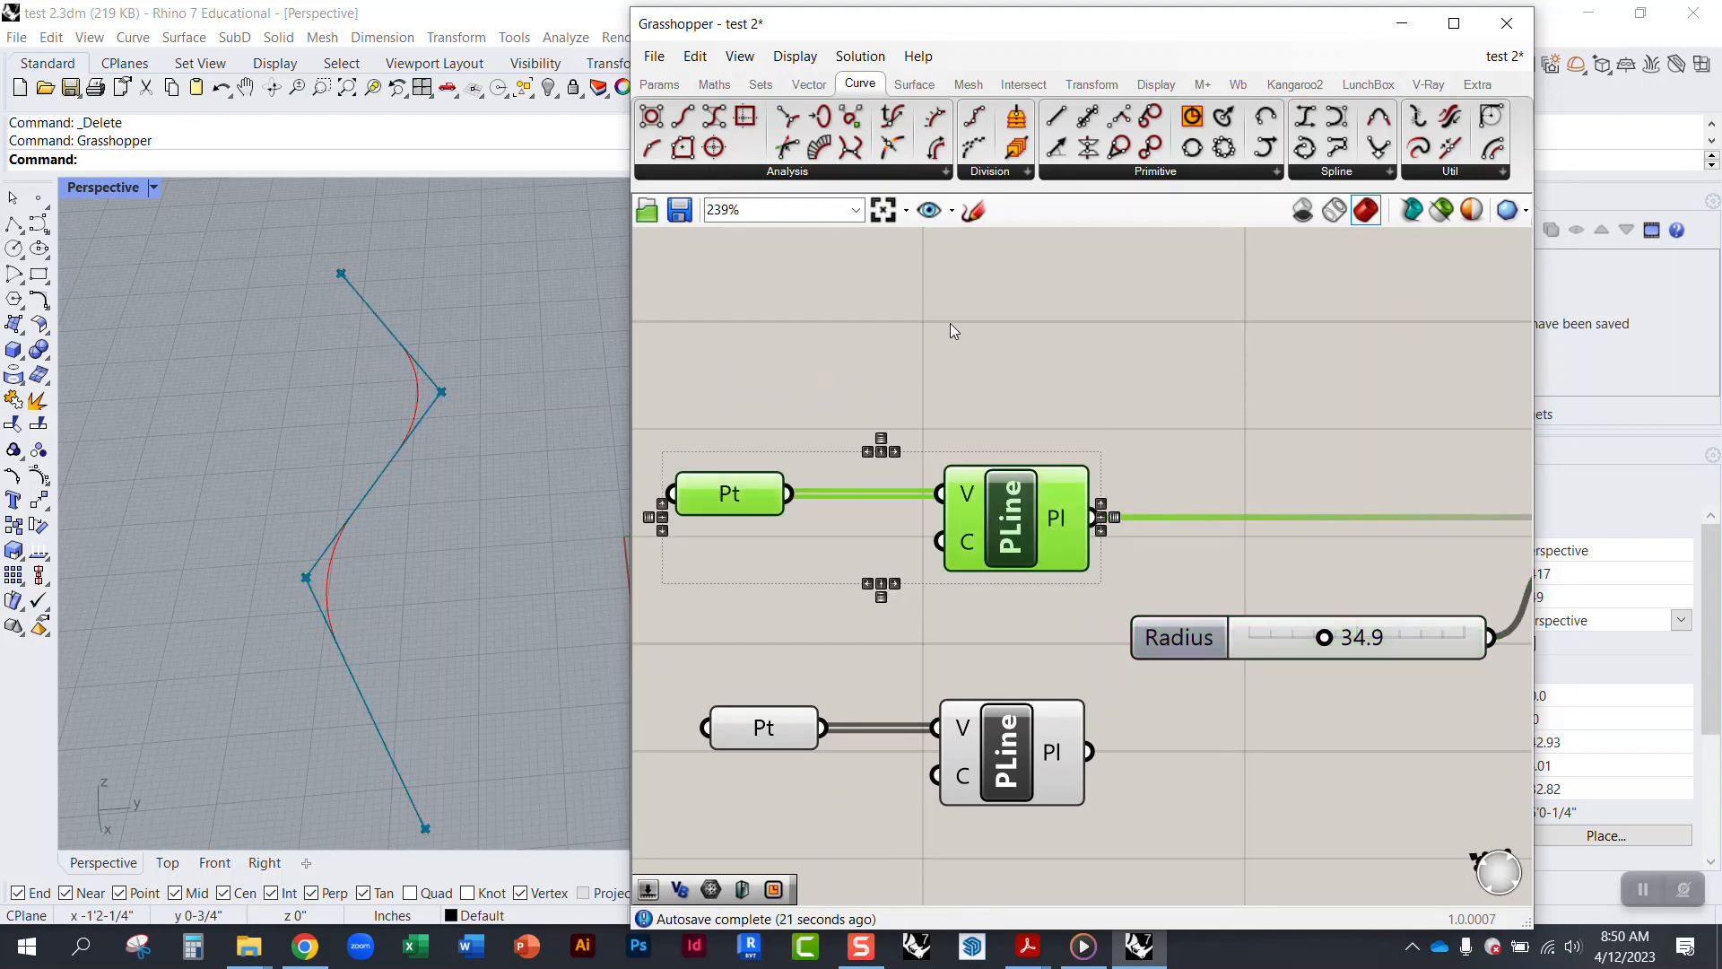
right_click(1014, 363)
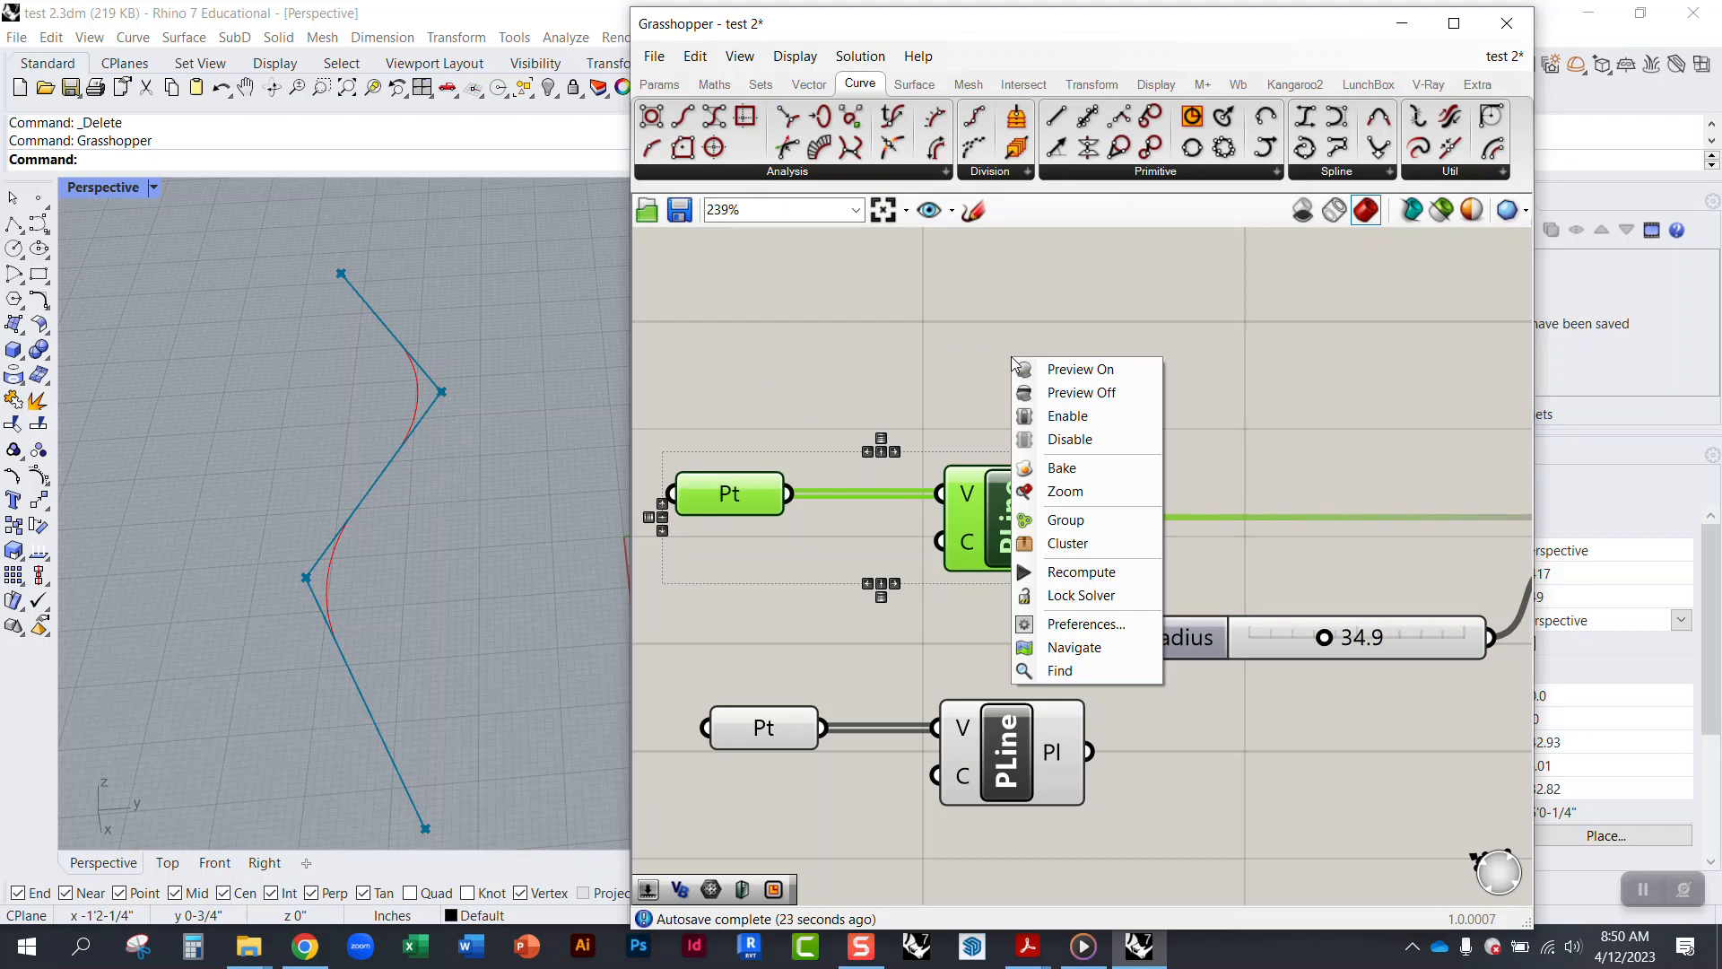
click(1077, 392)
click(948, 325)
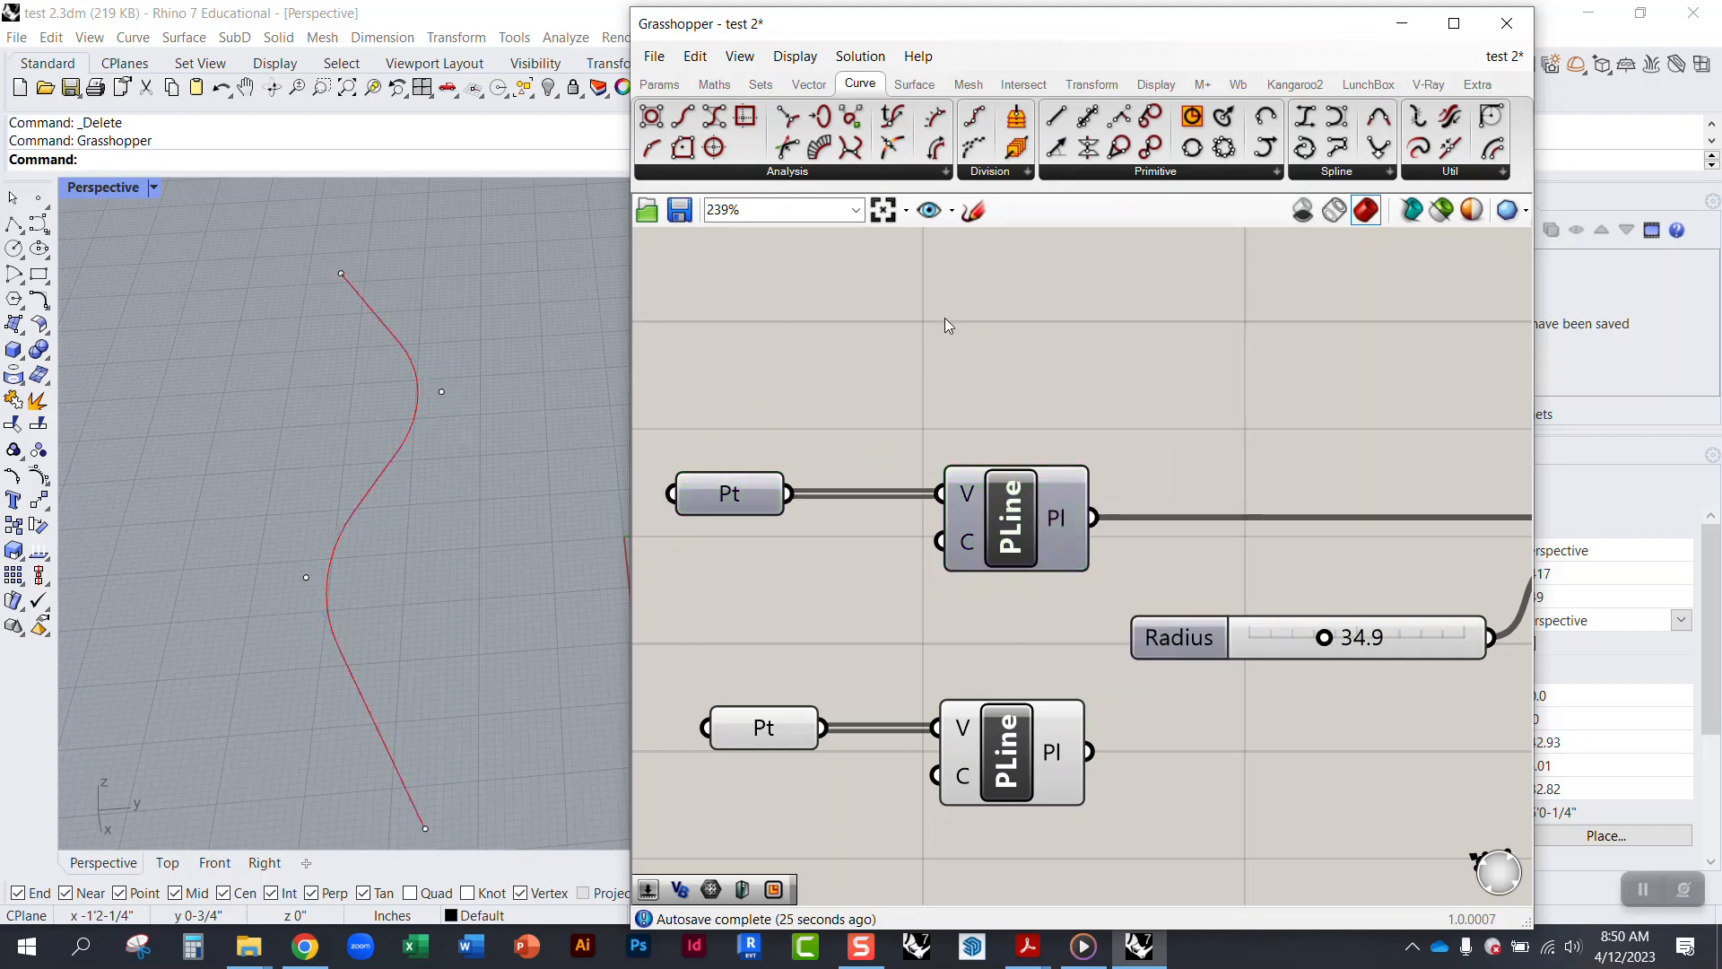
Step: Shift the Fillet component up slightly and set the Radius slider to 24.5
right_drag(564, 497, 475, 434)
right_drag(1198, 500, 795, 500)
click(1233, 536)
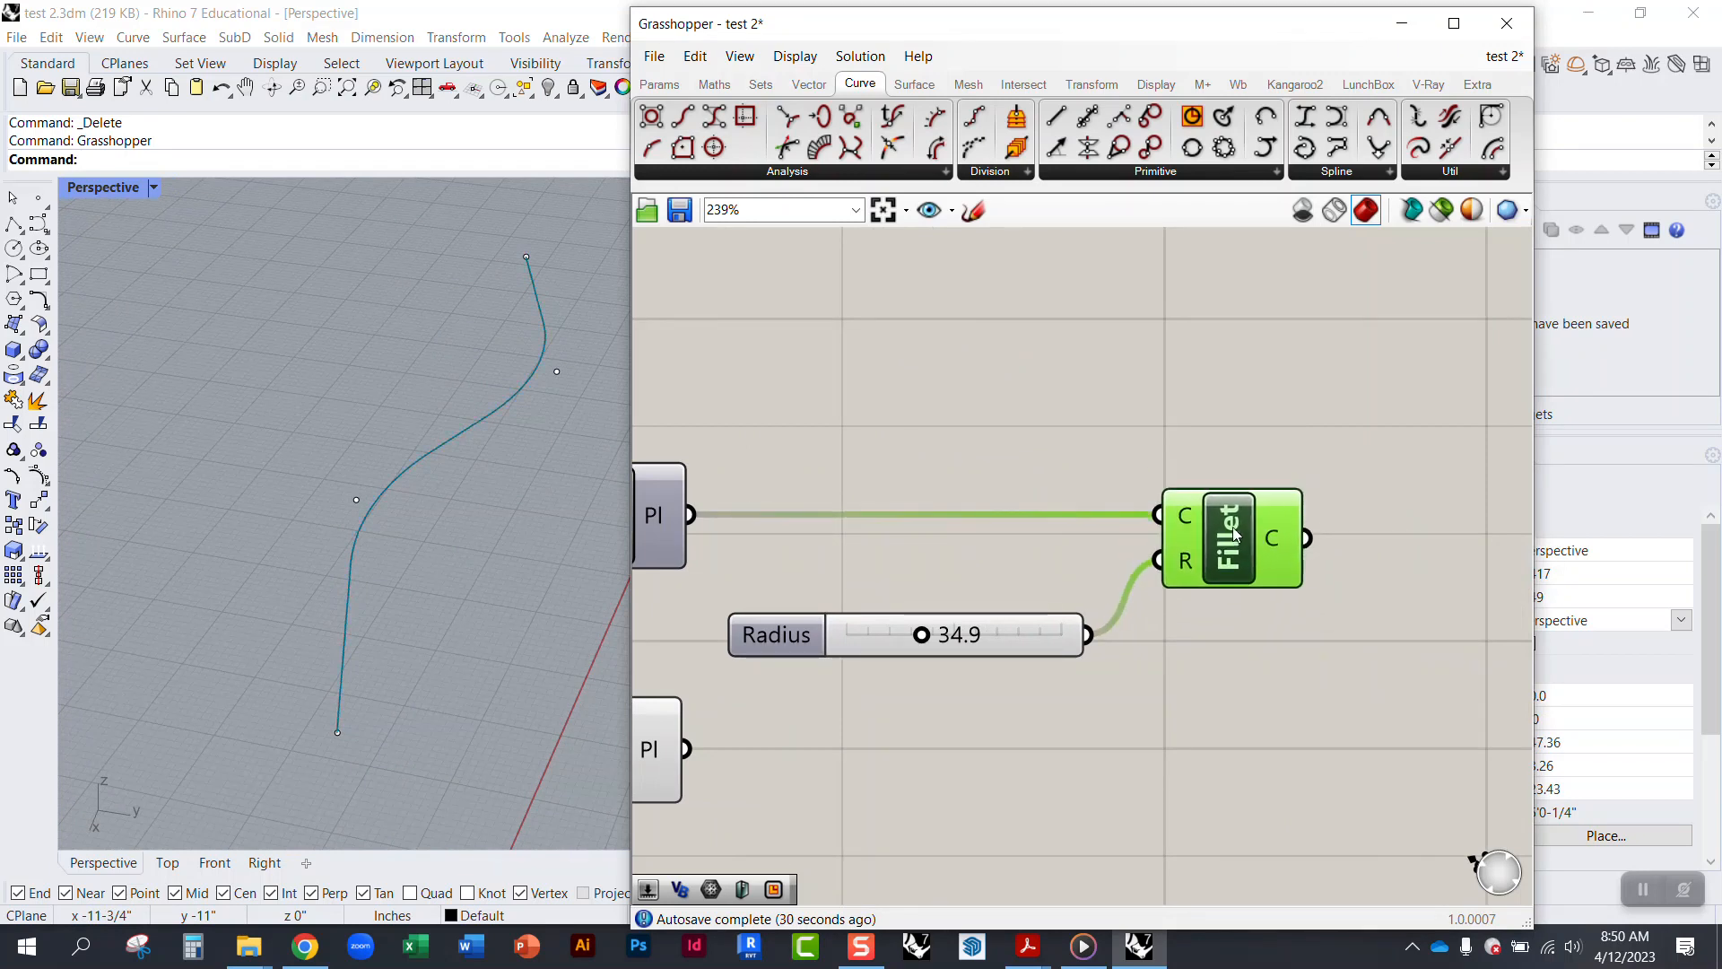
drag(1233, 537, 1236, 519)
mouse_move(931, 634)
mouse_down()
mouse_move(848, 635)
mouse_move(940, 639)
mouse_move(881, 638)
mouse_move(932, 646)
mouse_move(899, 642)
mouse_up()
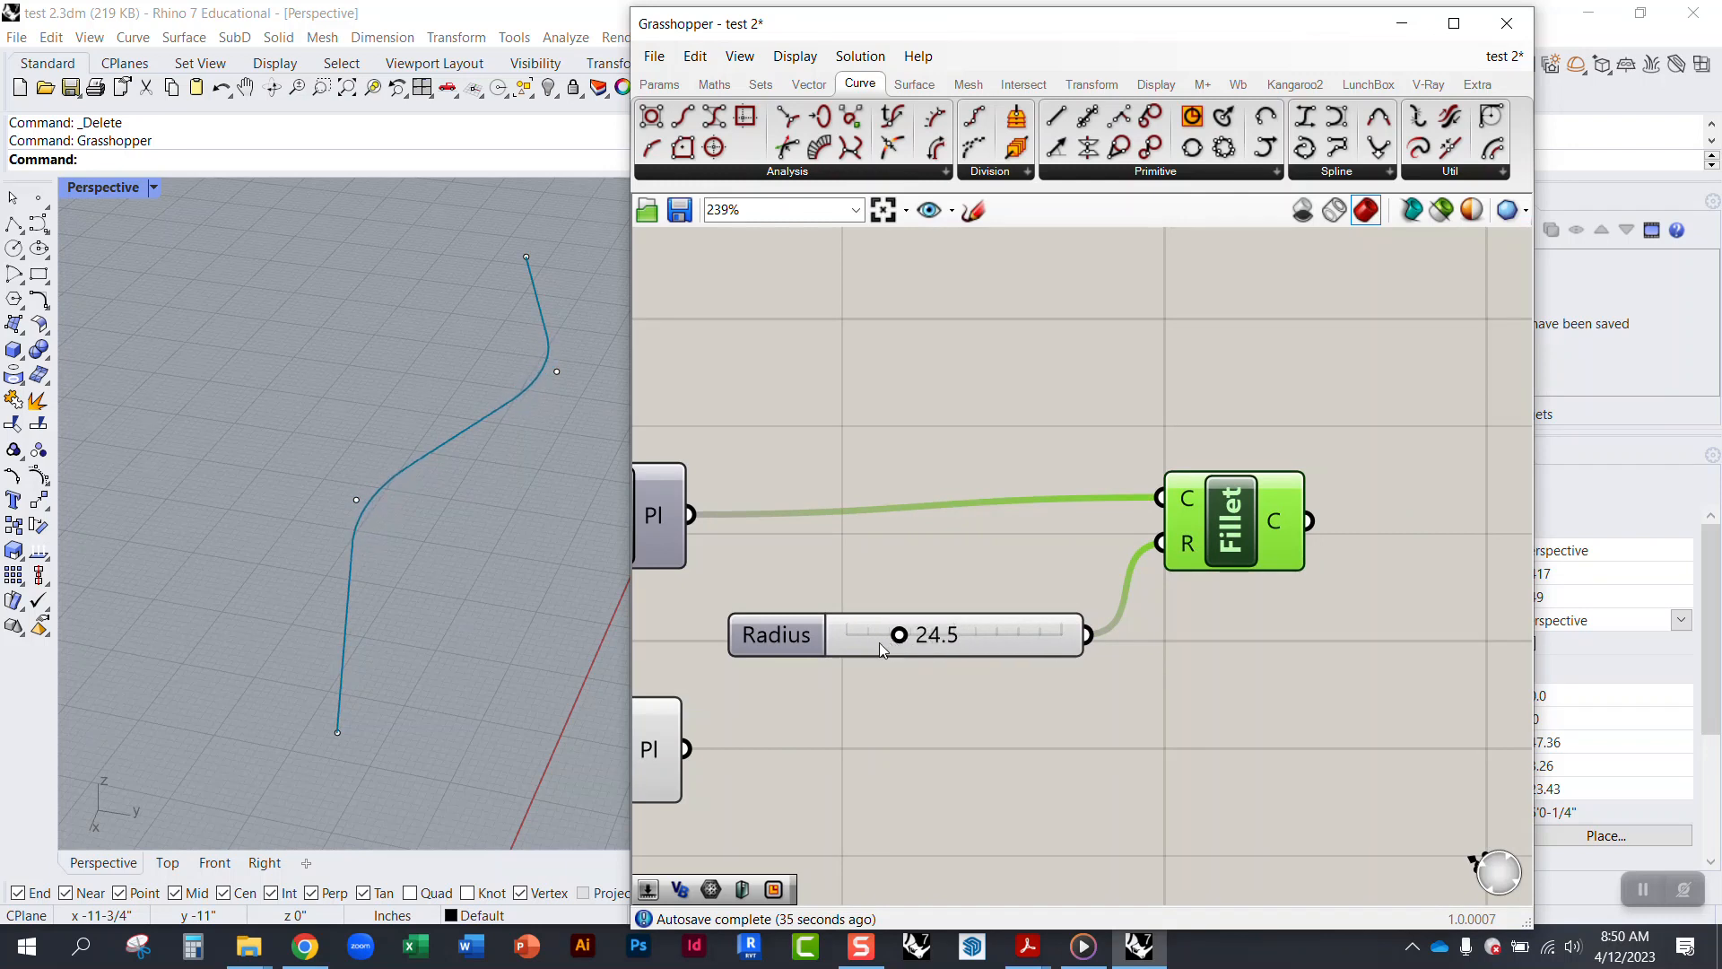
Step: Reshape the filleted curve by moving its two middle Rhino points to opposite sides, making the bends sharper
right_drag(411, 571, 436, 569)
scroll(476, 428, up, 5)
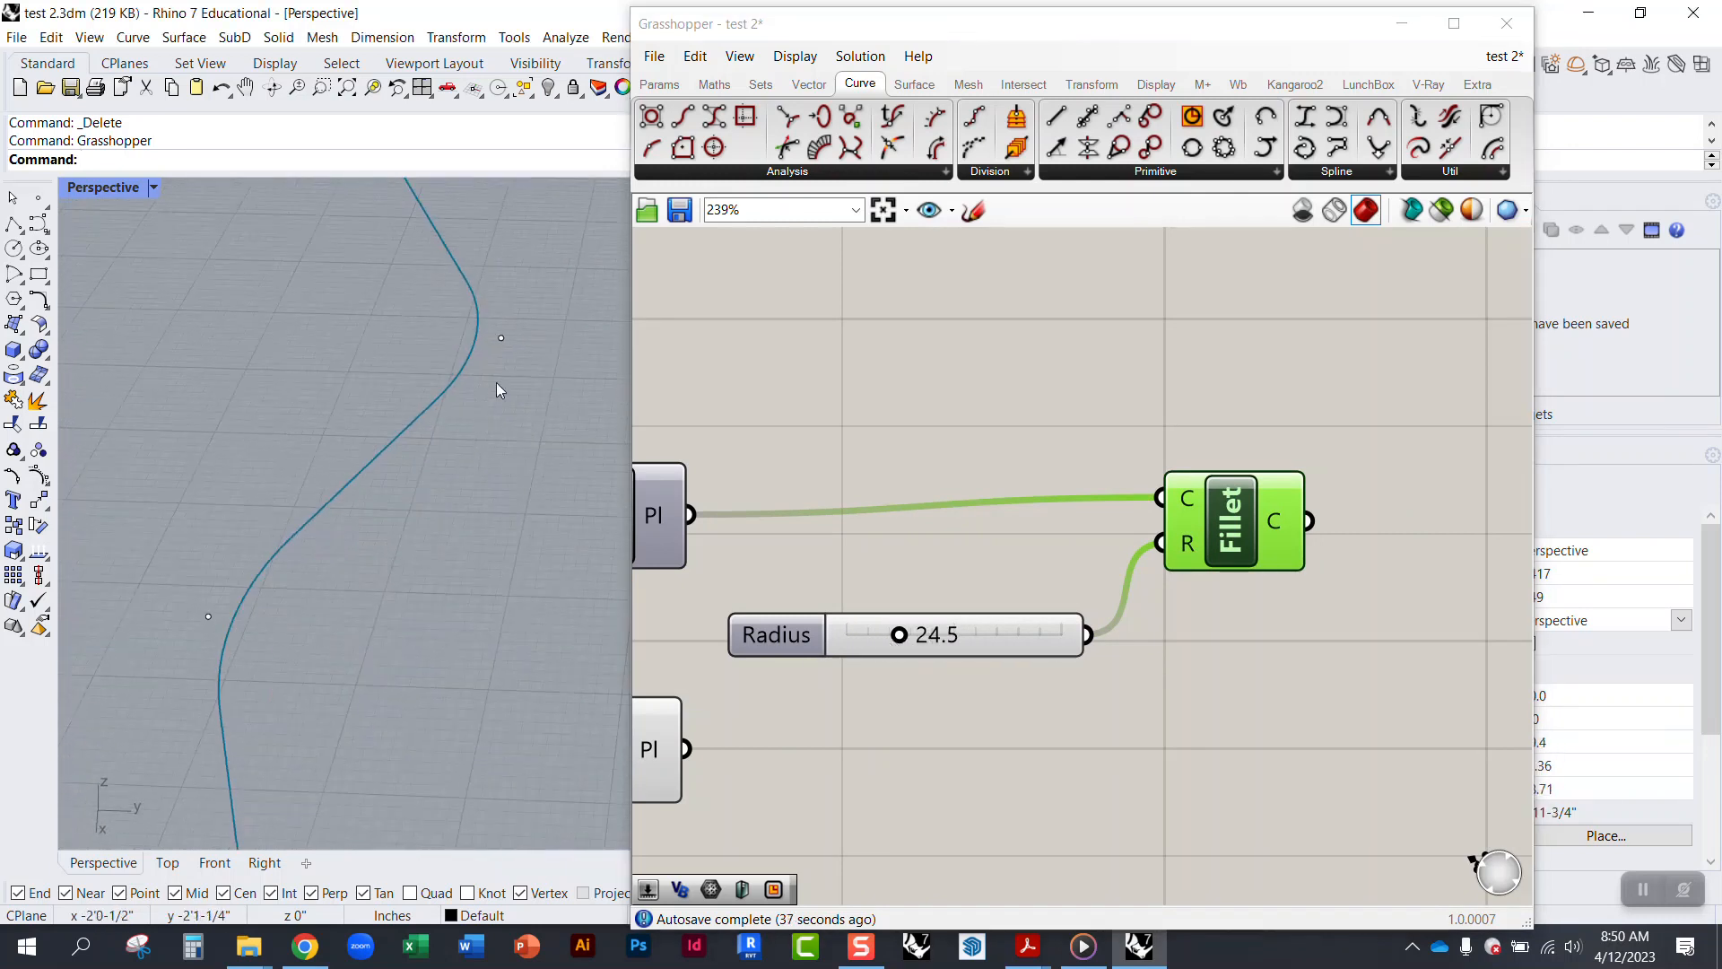
click(501, 337)
drag(547, 381, 311, 372)
scroll(450, 481, down, 5)
drag(375, 427, 265, 345)
key(Escape)
click(314, 557)
drag(358, 569, 483, 556)
key(Escape)
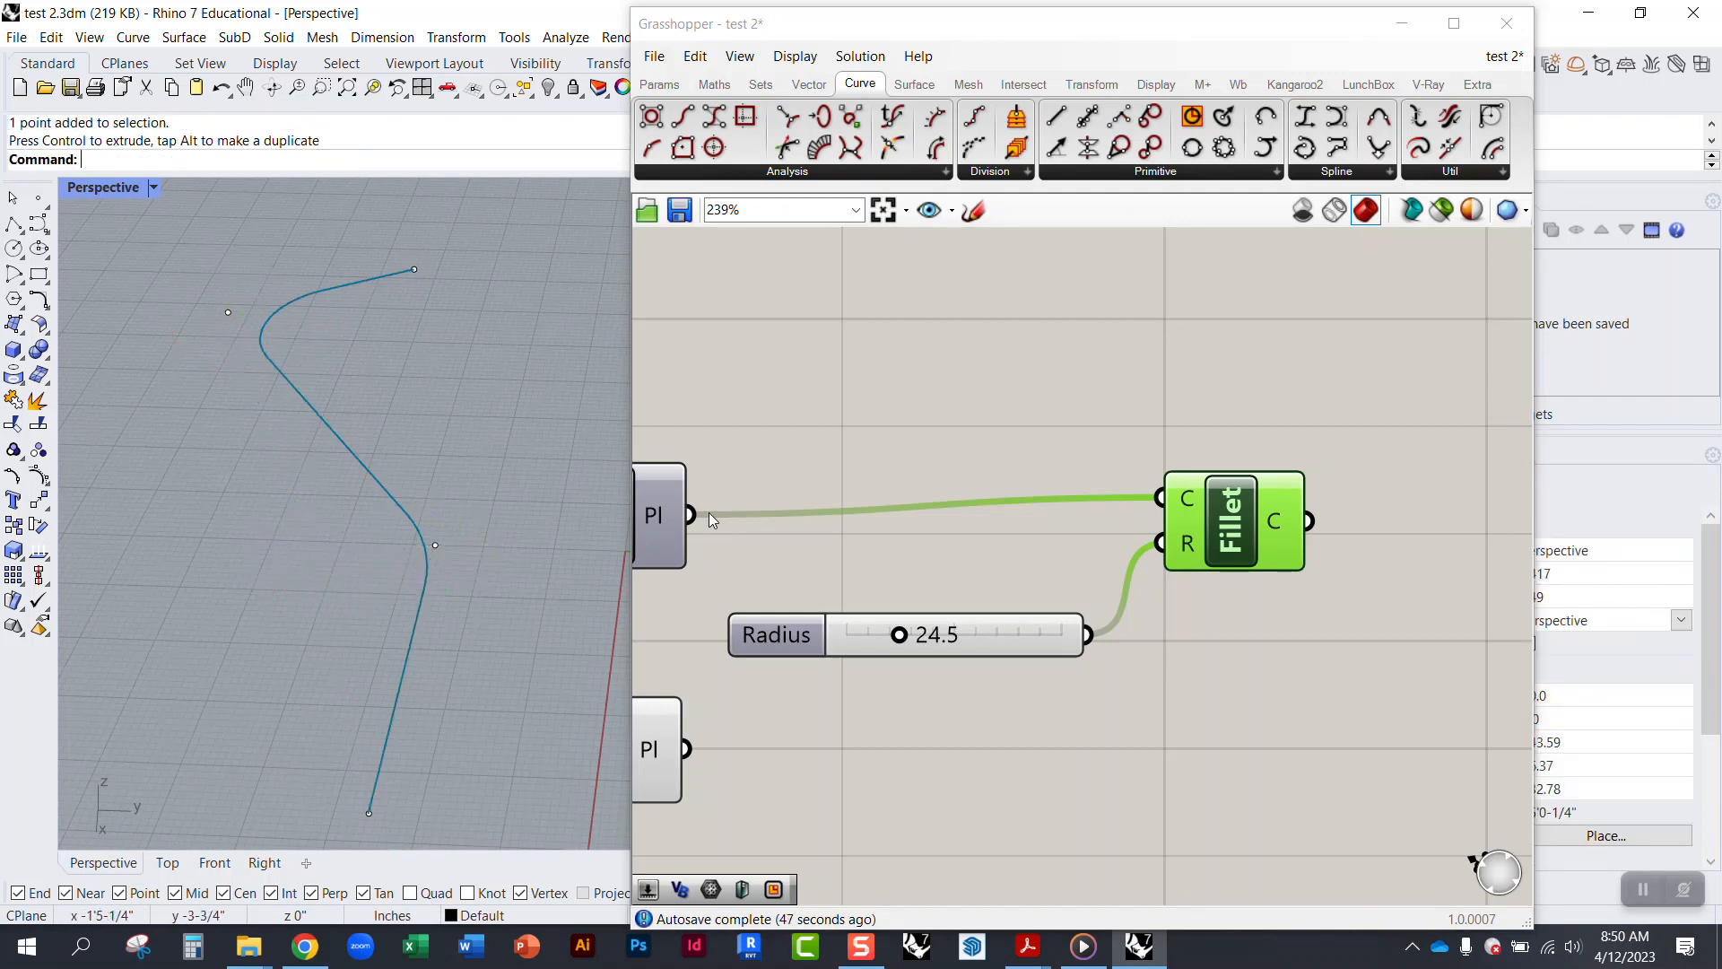
Step: Tidy the definition by nudging the upper PLine component and the Fillet component on the canvas
scroll(1195, 500, down, 4)
click(962, 496)
drag(962, 496, 946, 510)
click(1012, 427)
drag(1343, 498, 1339, 513)
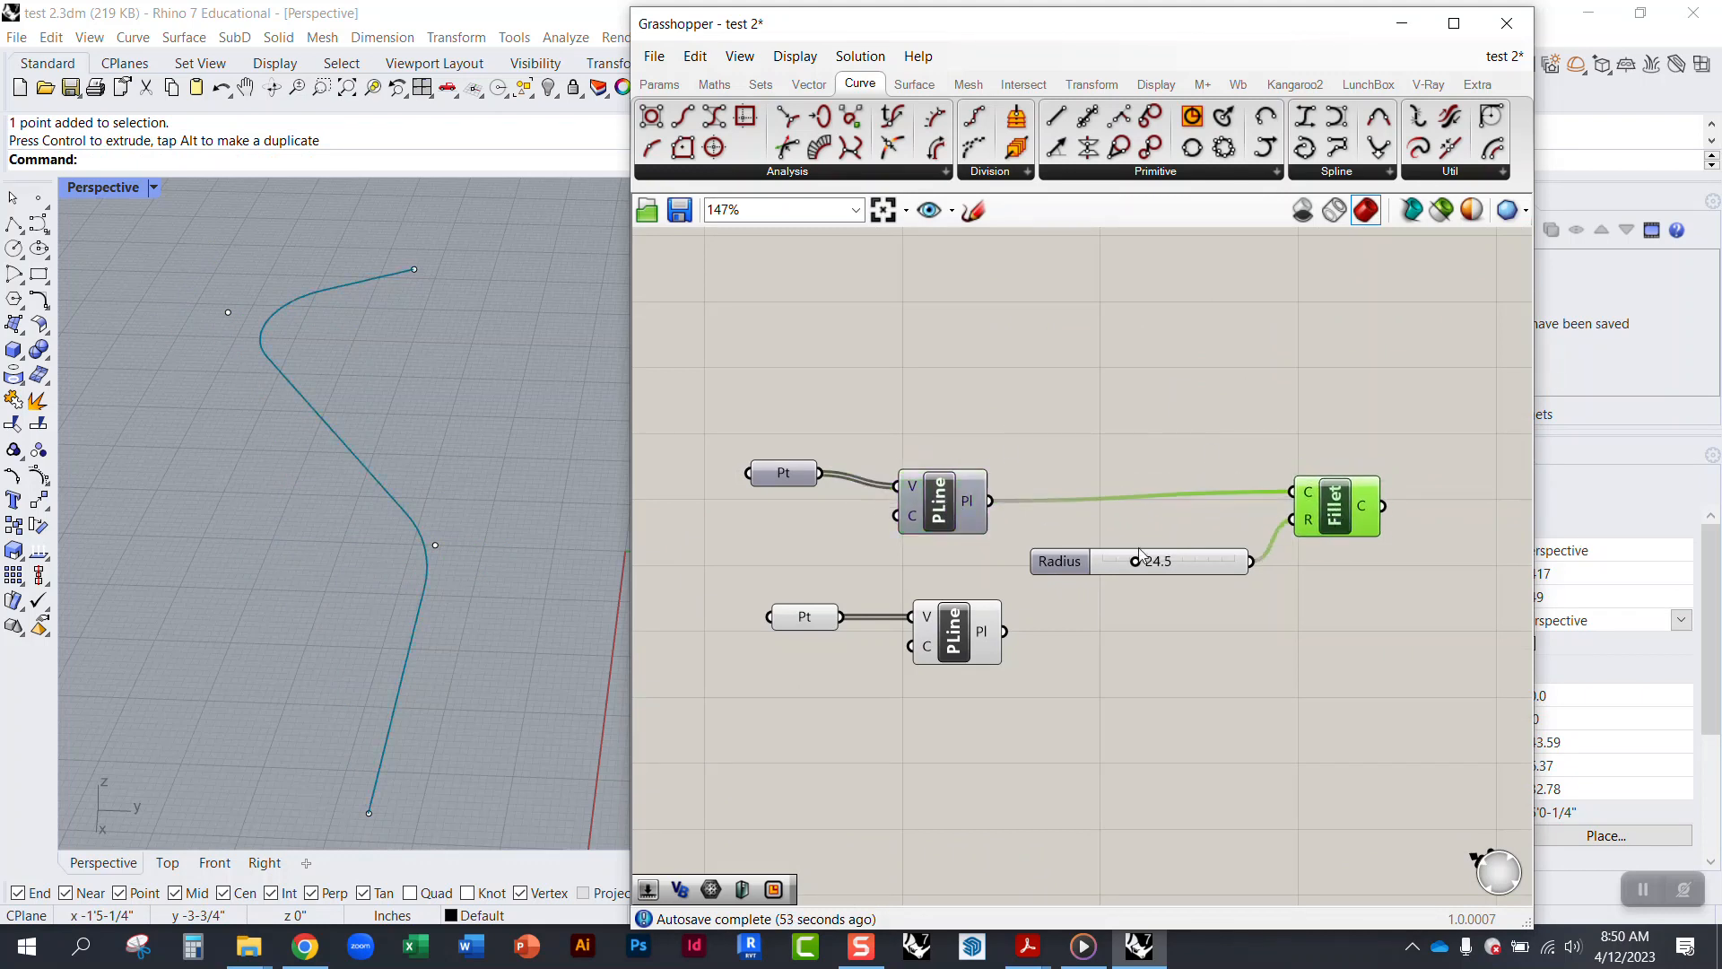
Step: Bake the filleted curve into Rhino and move the baked curve away from its Grasshopper preview
scroll(1141, 556, up, 2)
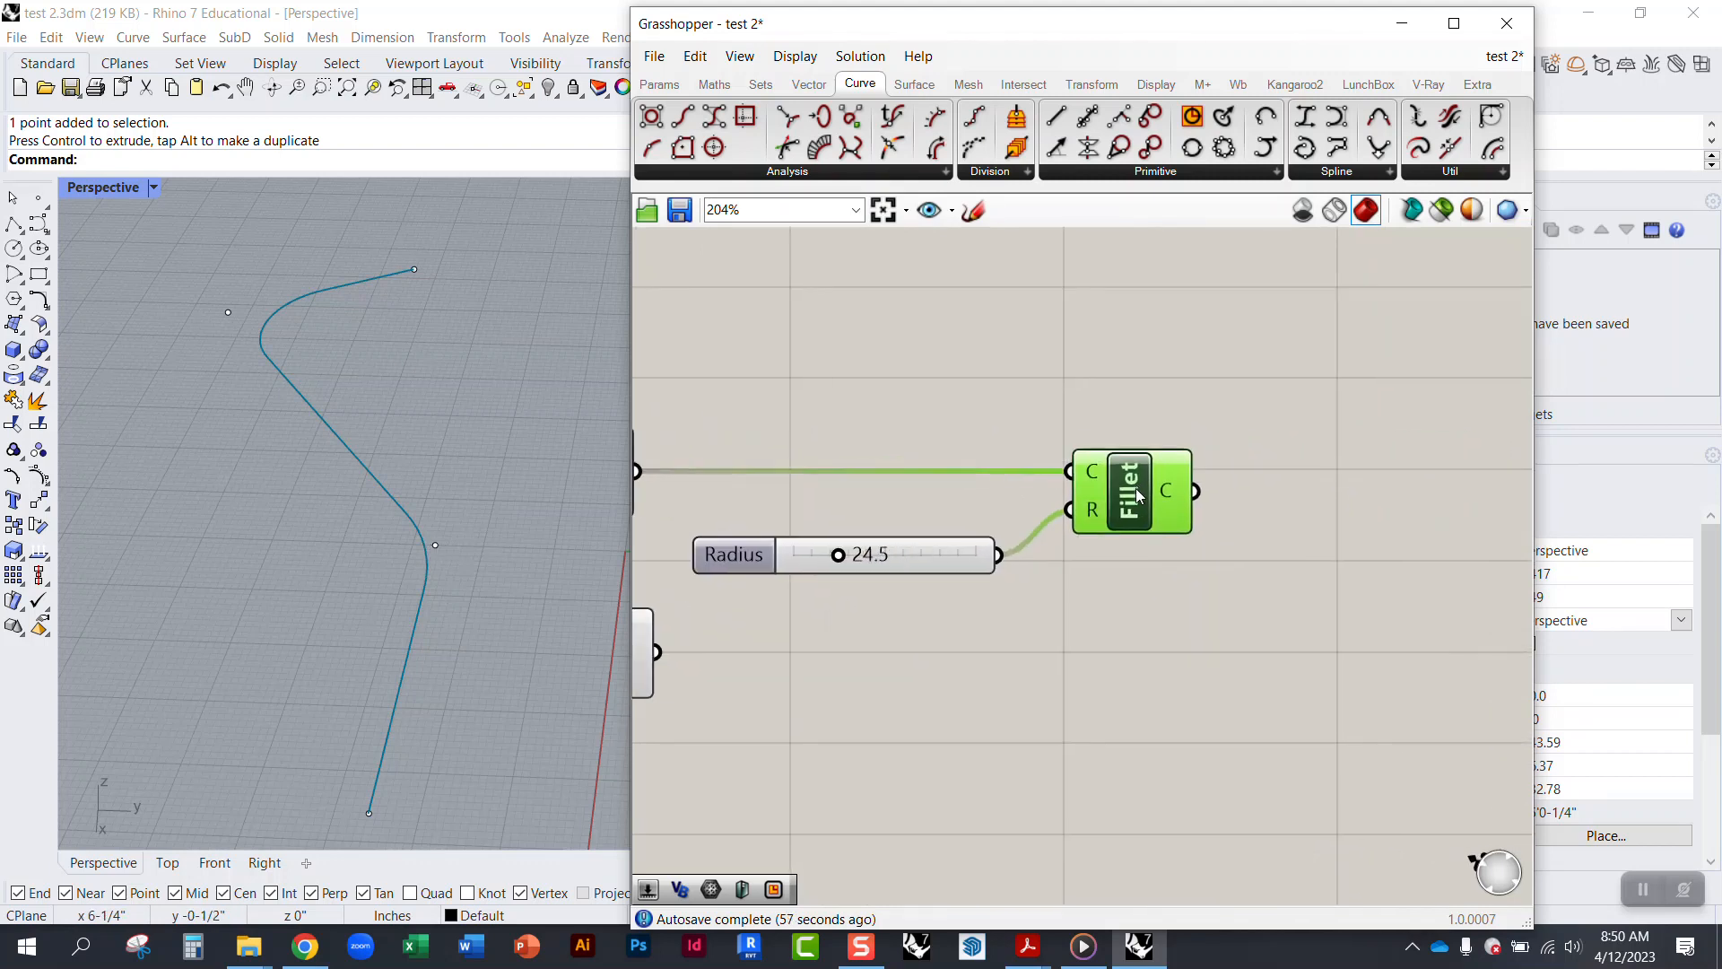
middle_click(1106, 366)
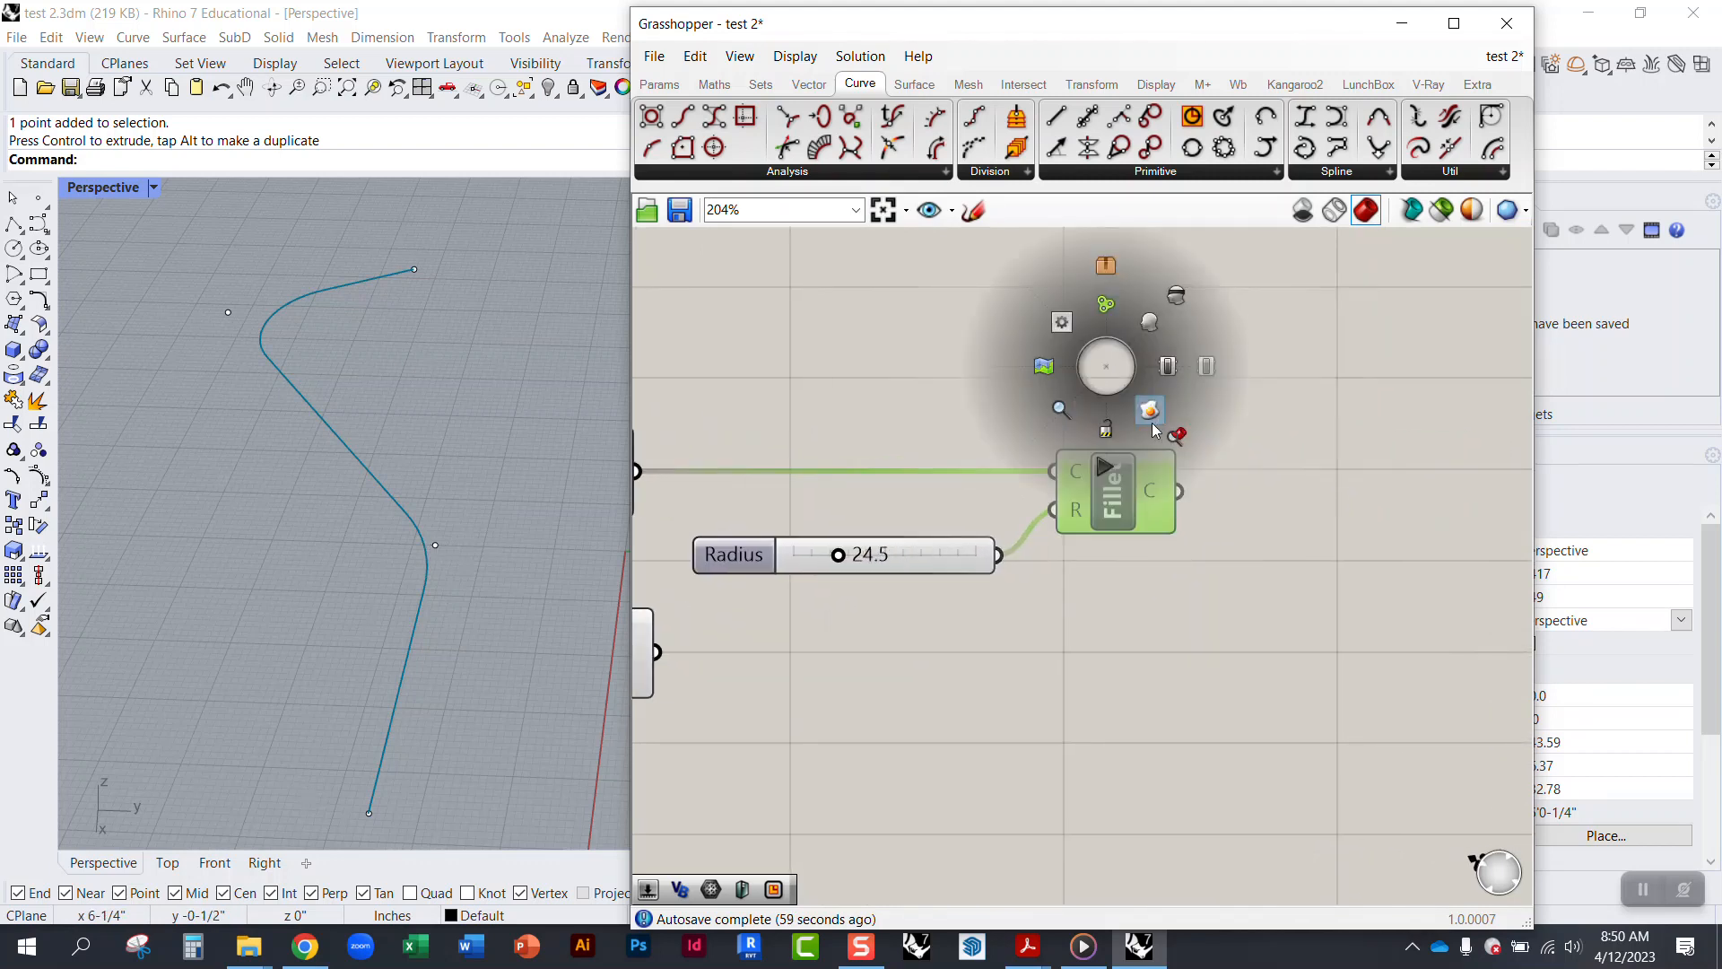
click(349, 446)
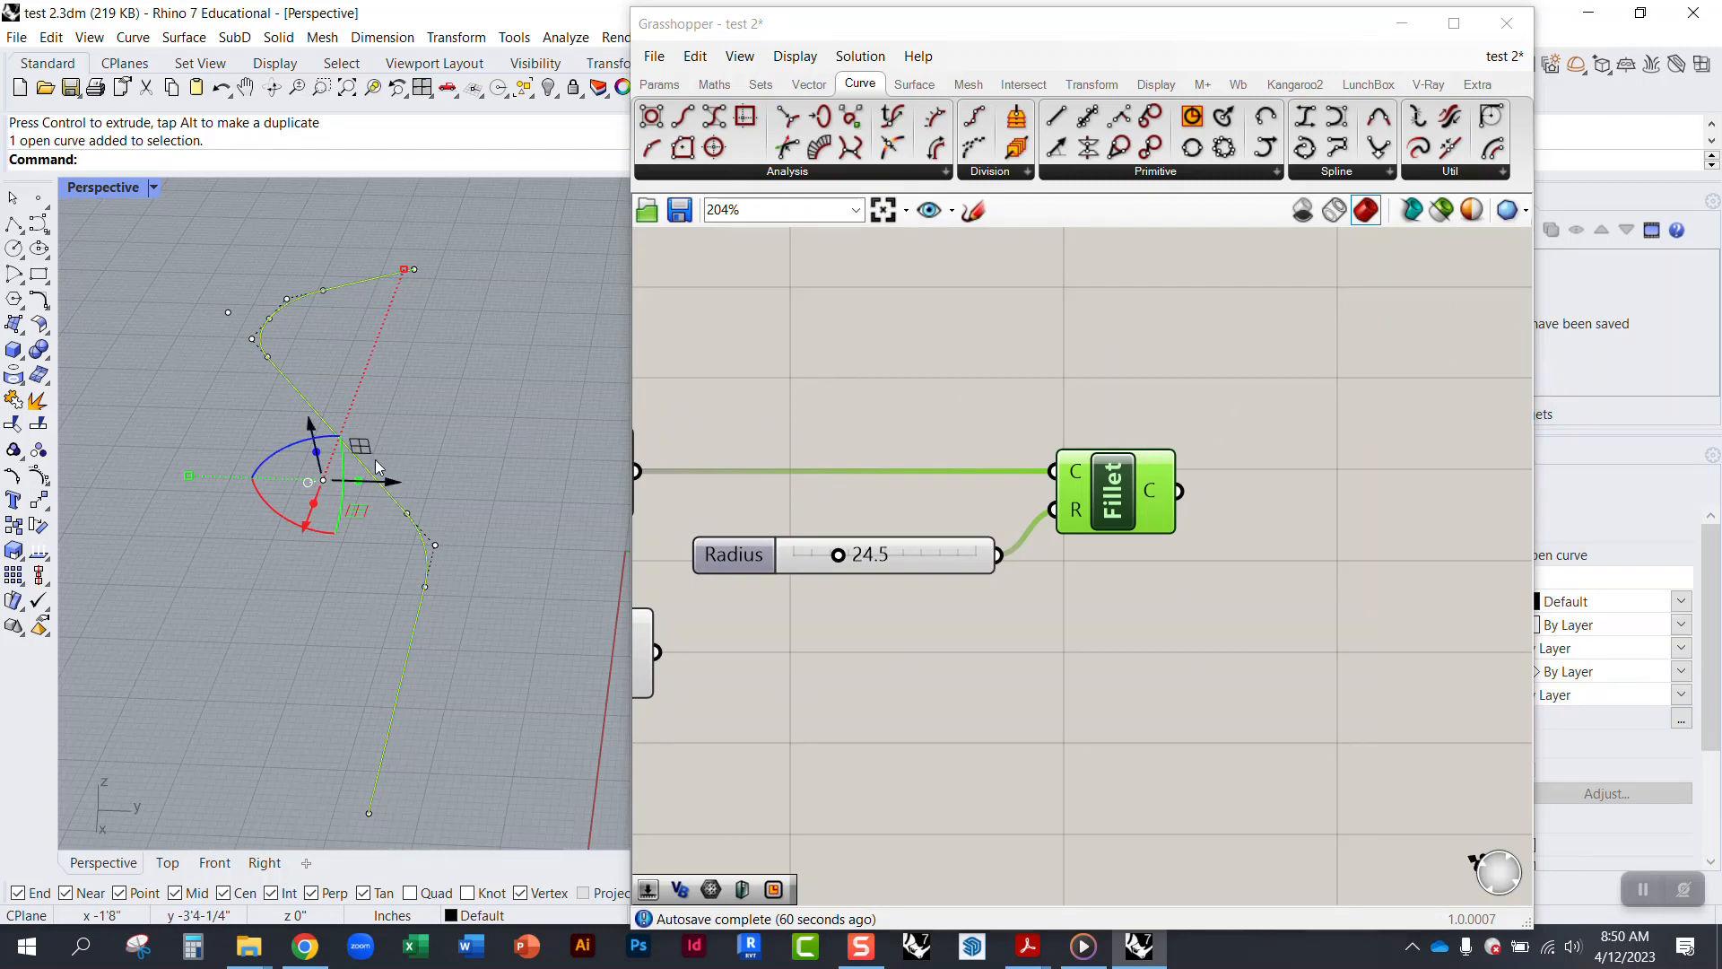
key(alt)
drag(358, 509, 174, 366)
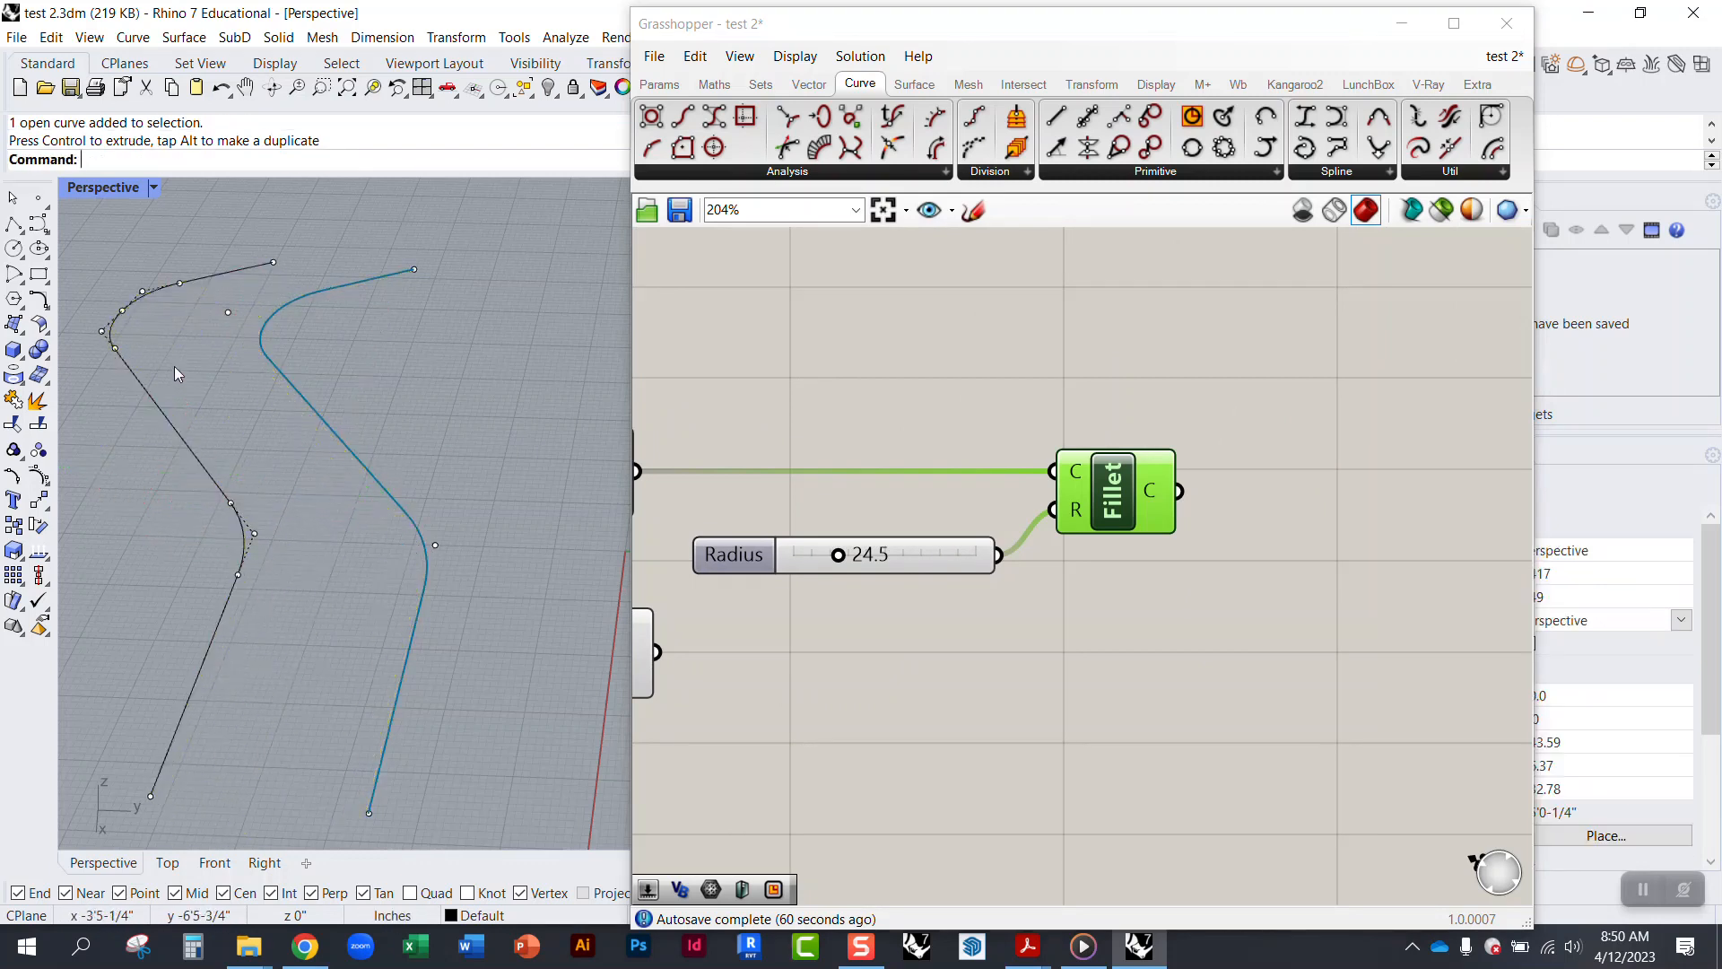
Step: Select the baked curve and rotate a duplicate of it out of the original's plane
mouse_move(262, 484)
right_down()
mouse_move(296, 493)
mouse_move(230, 457)
mouse_move(254, 584)
mouse_move(339, 579)
mouse_move(234, 466)
right_up()
click(234, 465)
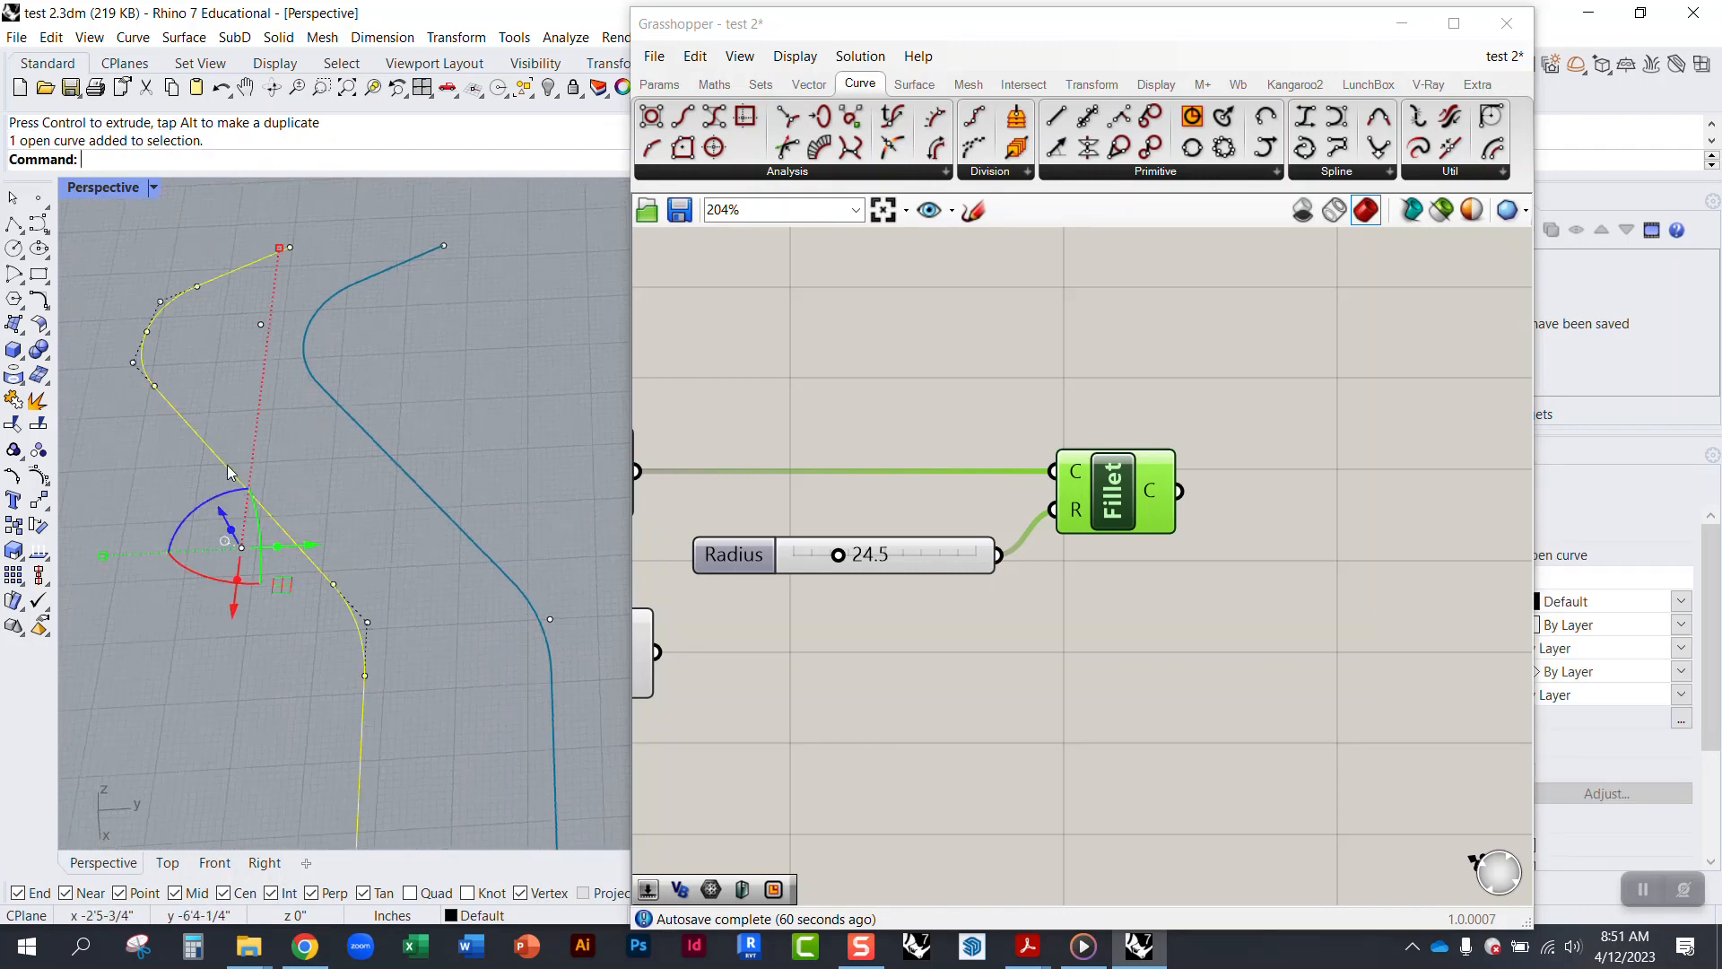
click(333, 480)
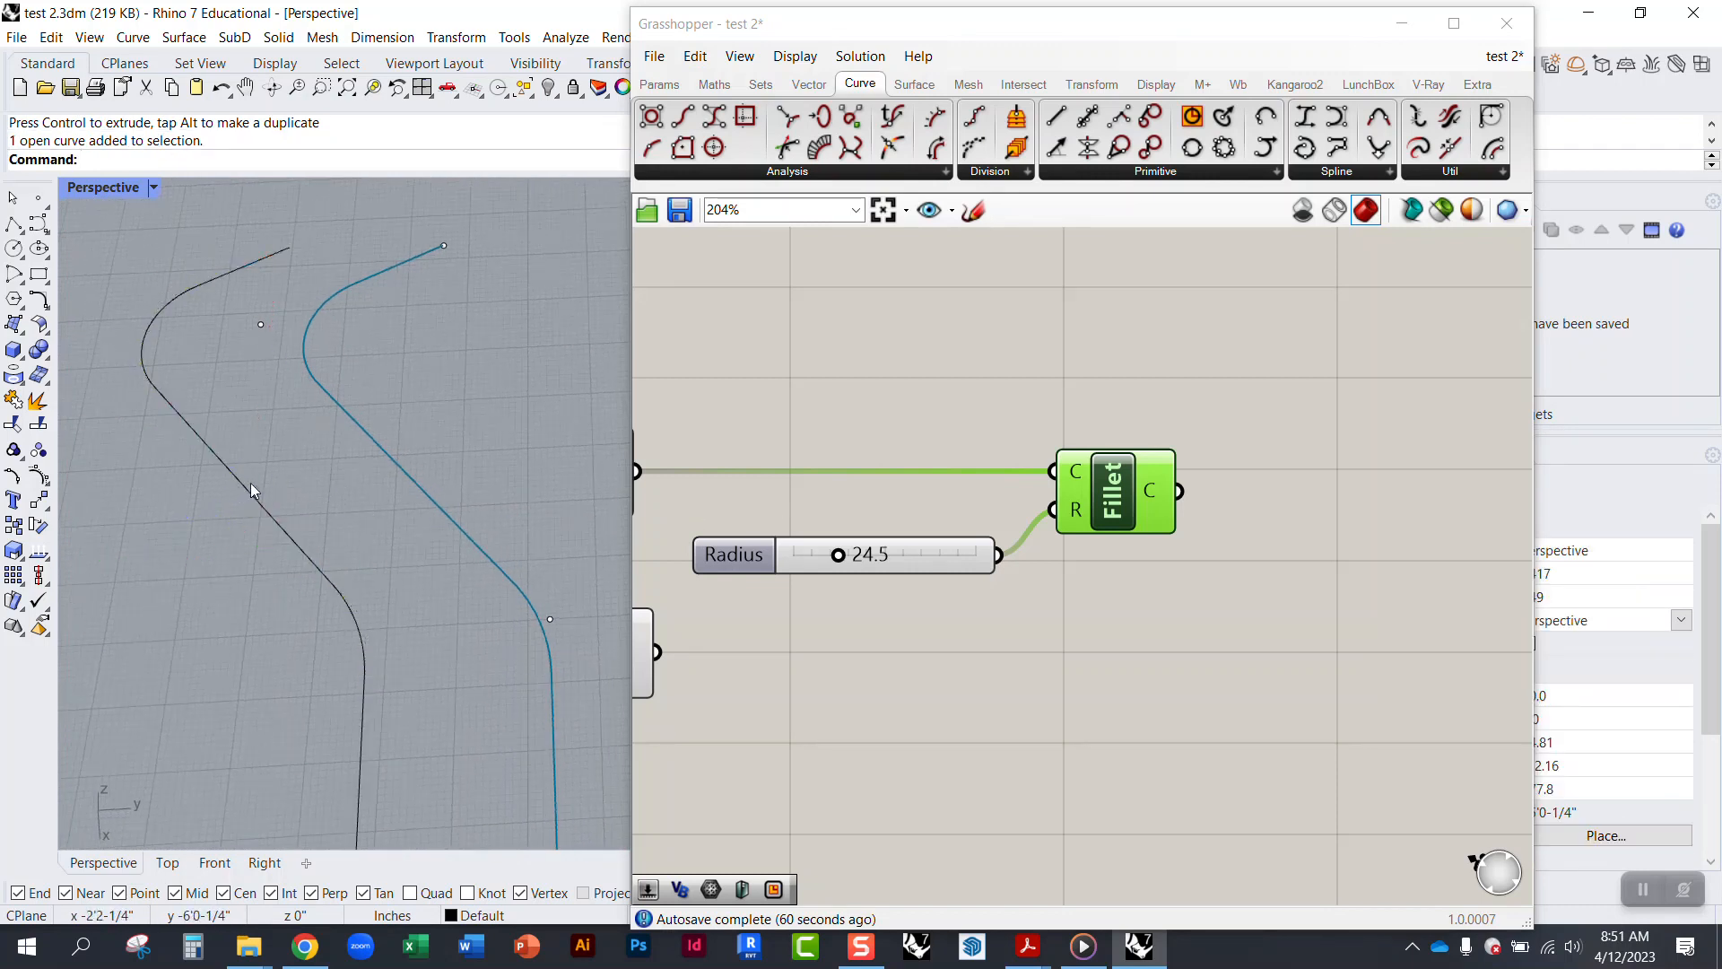
click(251, 488)
right_drag(293, 493, 363, 500)
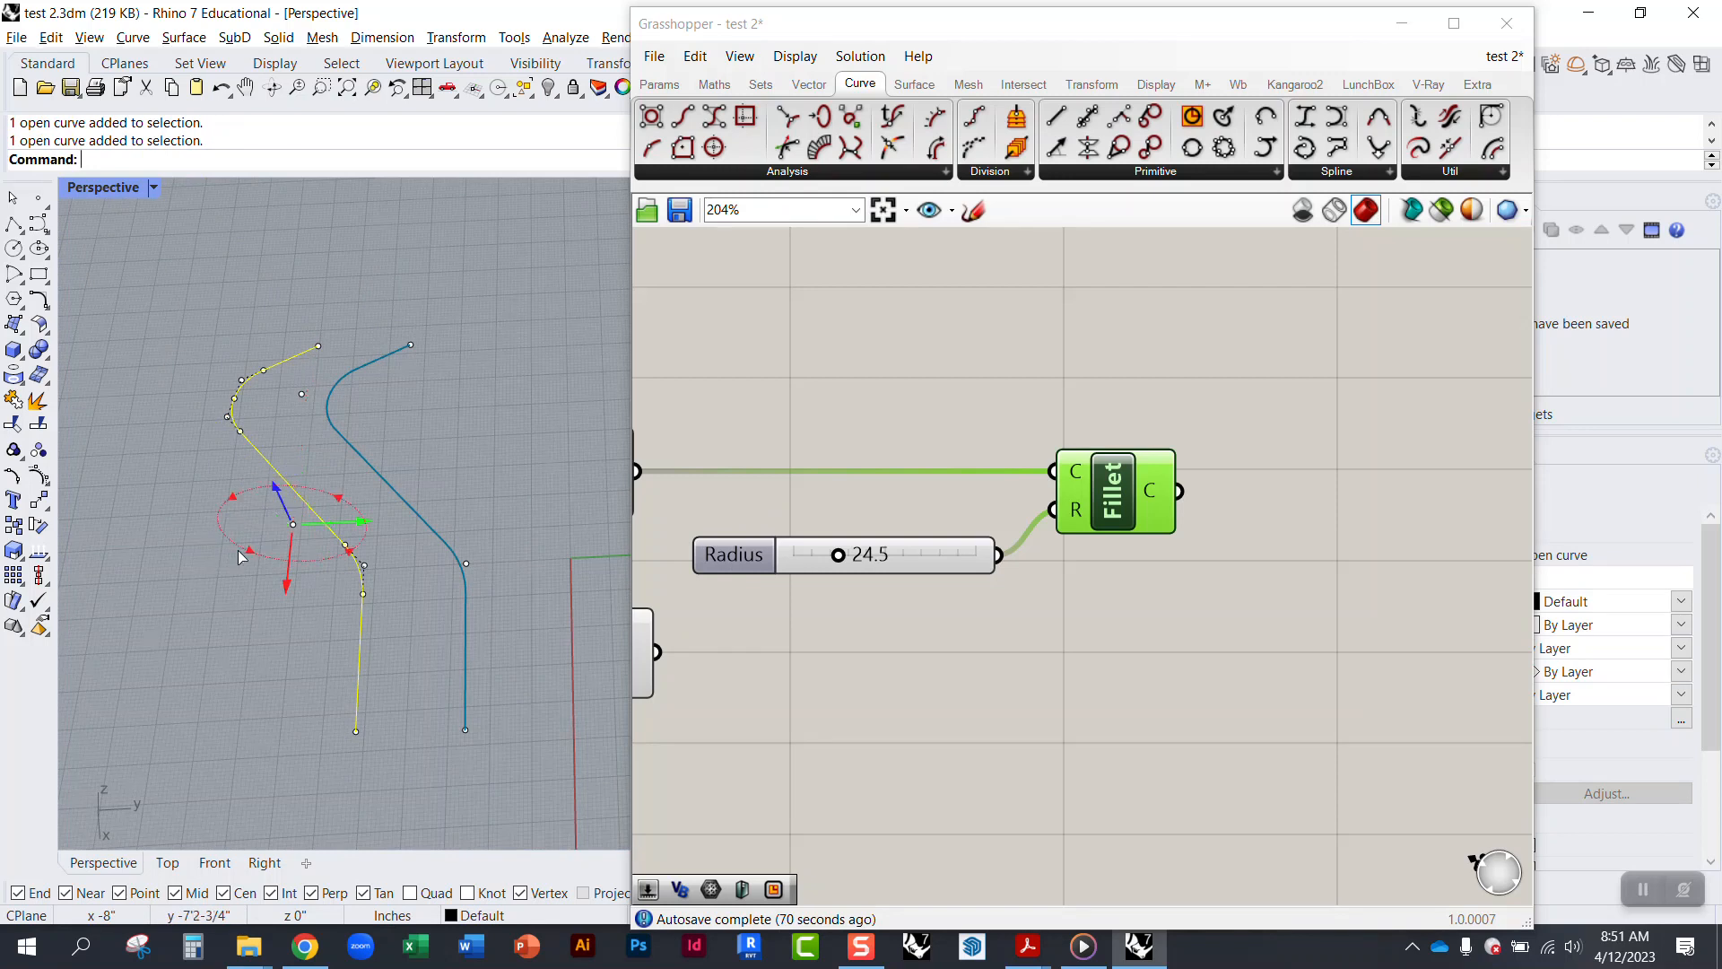
drag(234, 551, 334, 592)
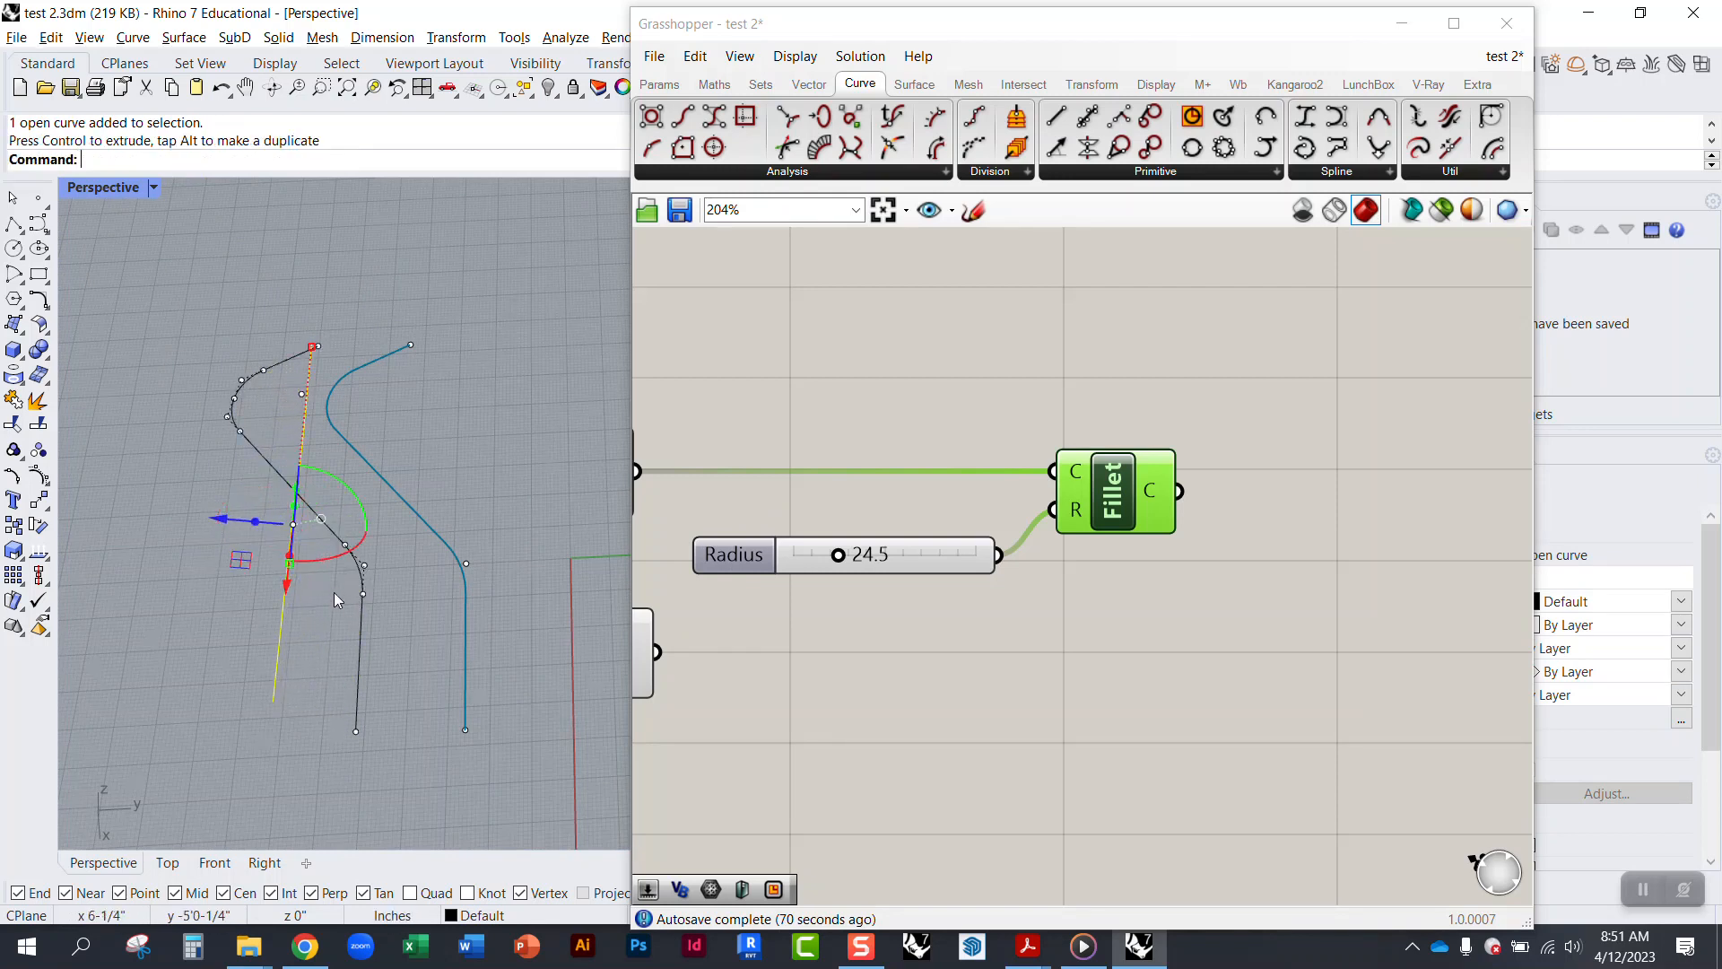
Step: Move the rotated curve away from the baked one and place a parallel duplicate beside it
drag(233, 557, 83, 501)
click(248, 557)
click(293, 494)
drag(251, 546, 178, 499)
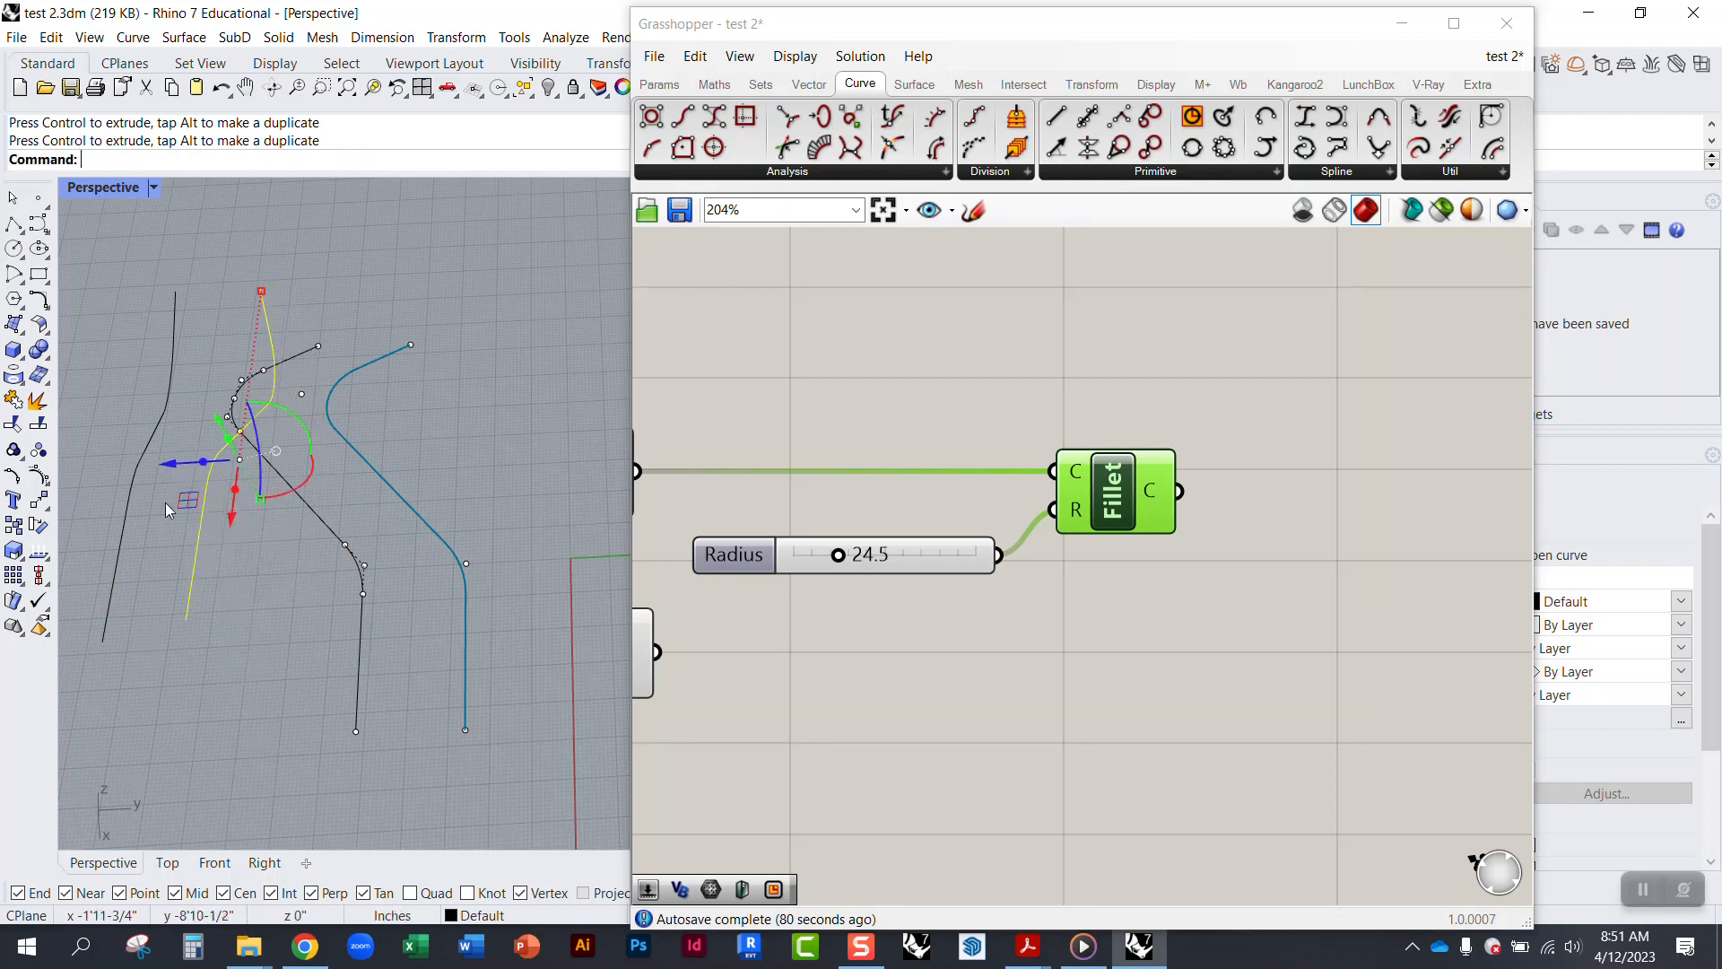
click(111, 359)
Step: Loft a surface between the two parallel rotated curves and inspect its rounded bends
right_drag(175, 485, 246, 608)
text(loft)
key(Return)
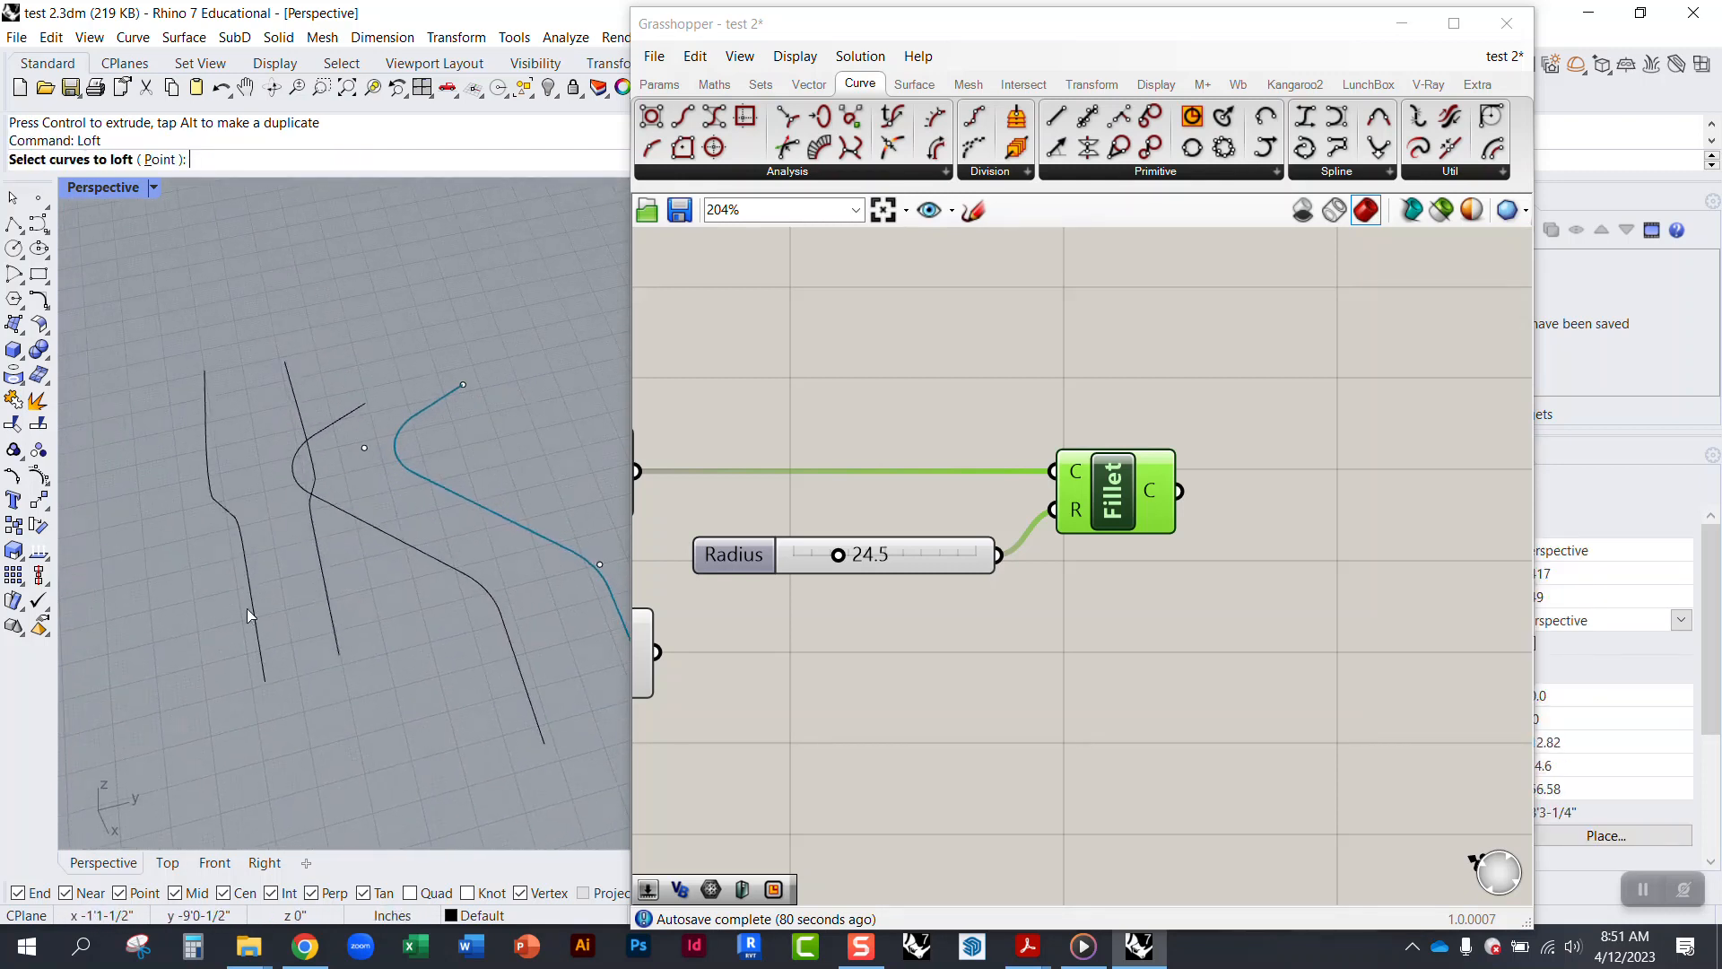
click(247, 607)
click(327, 590)
key(Return)
key(Return)
right_drag(354, 626, 222, 542)
click(223, 542)
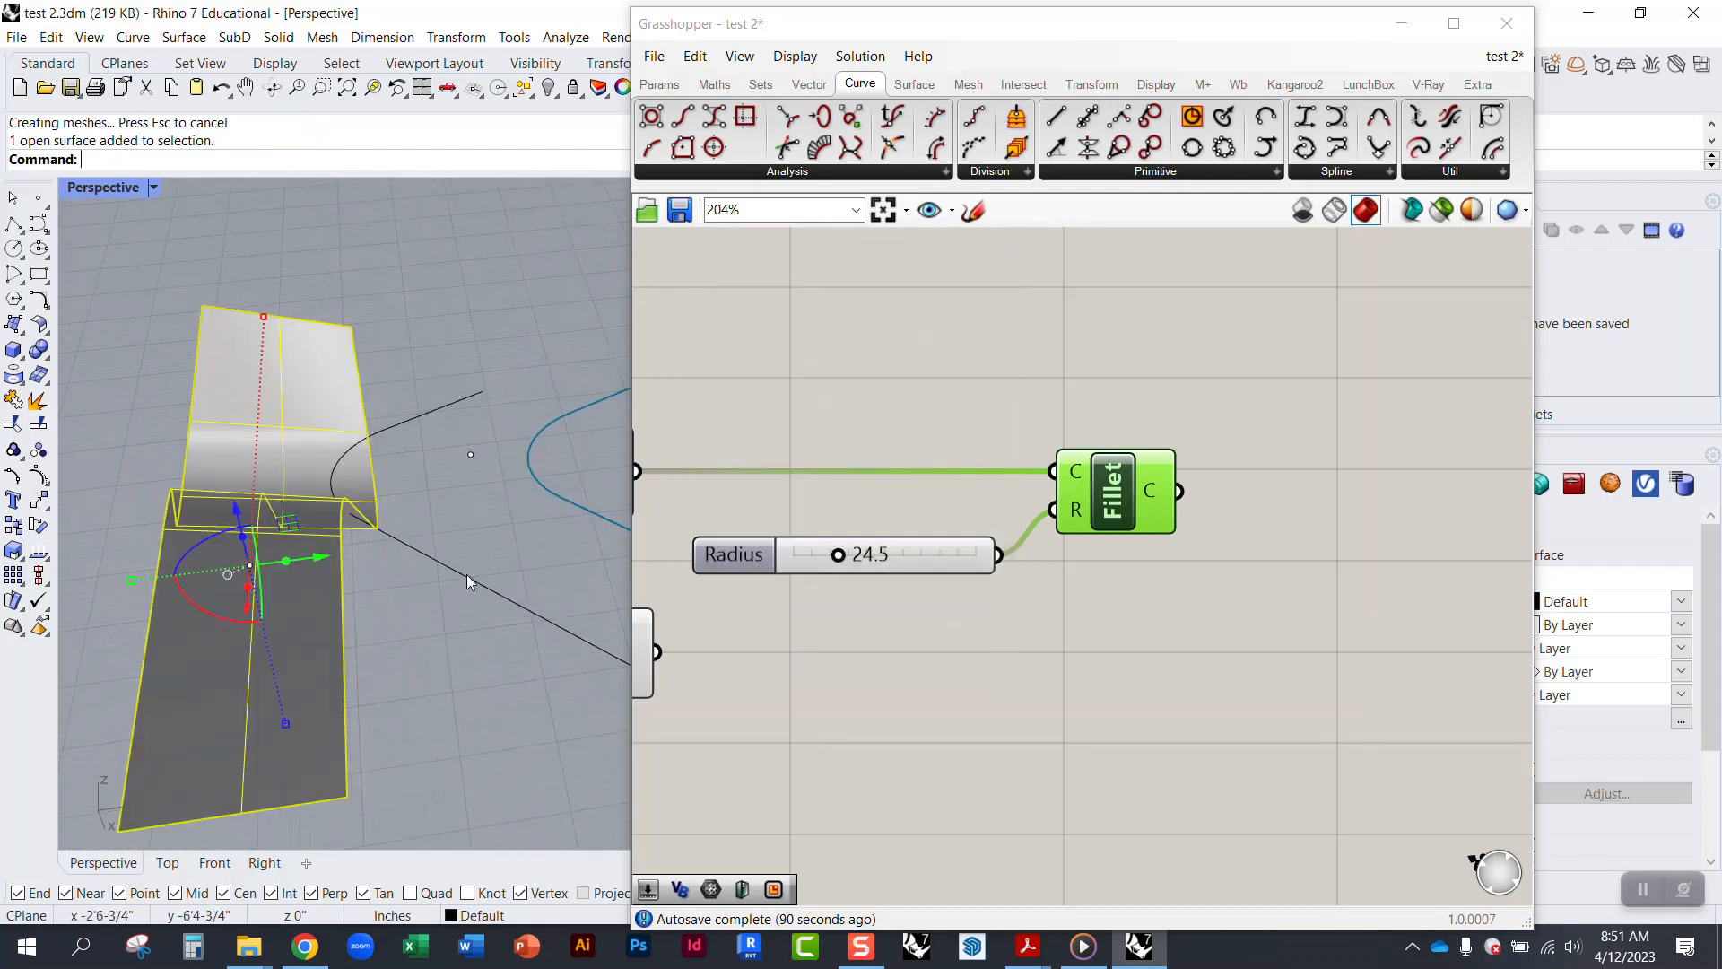
right_drag(494, 653, 151, 418)
key(Escape)
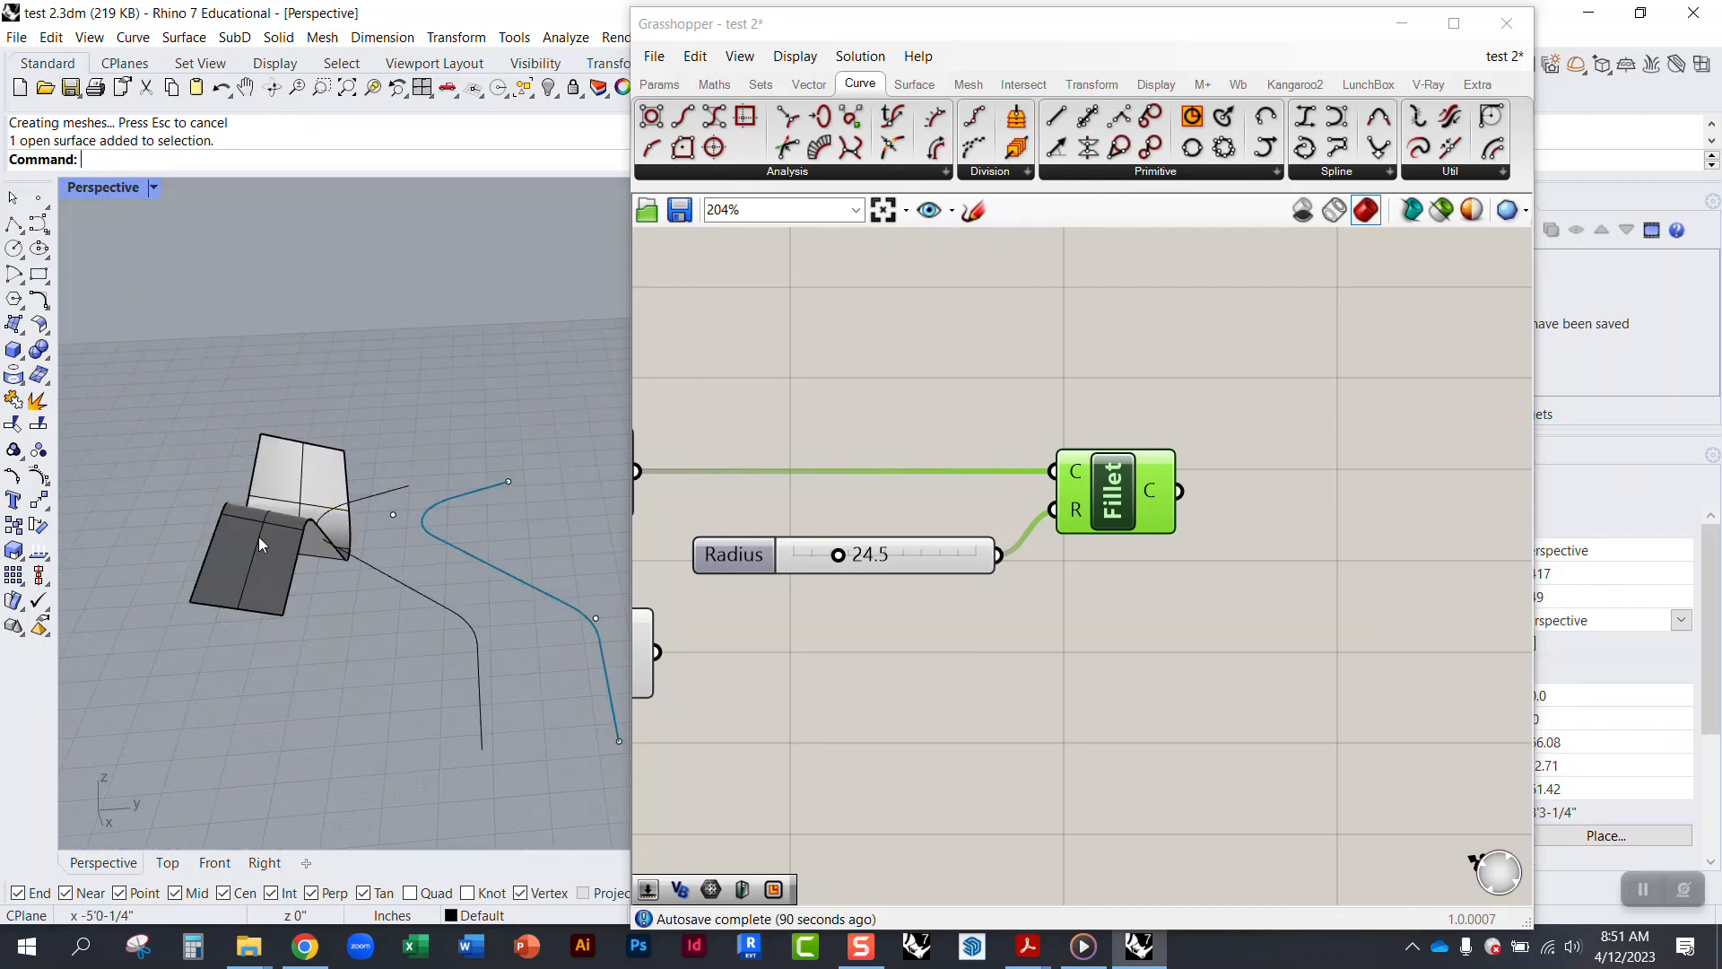
scroll(276, 564, up, 10)
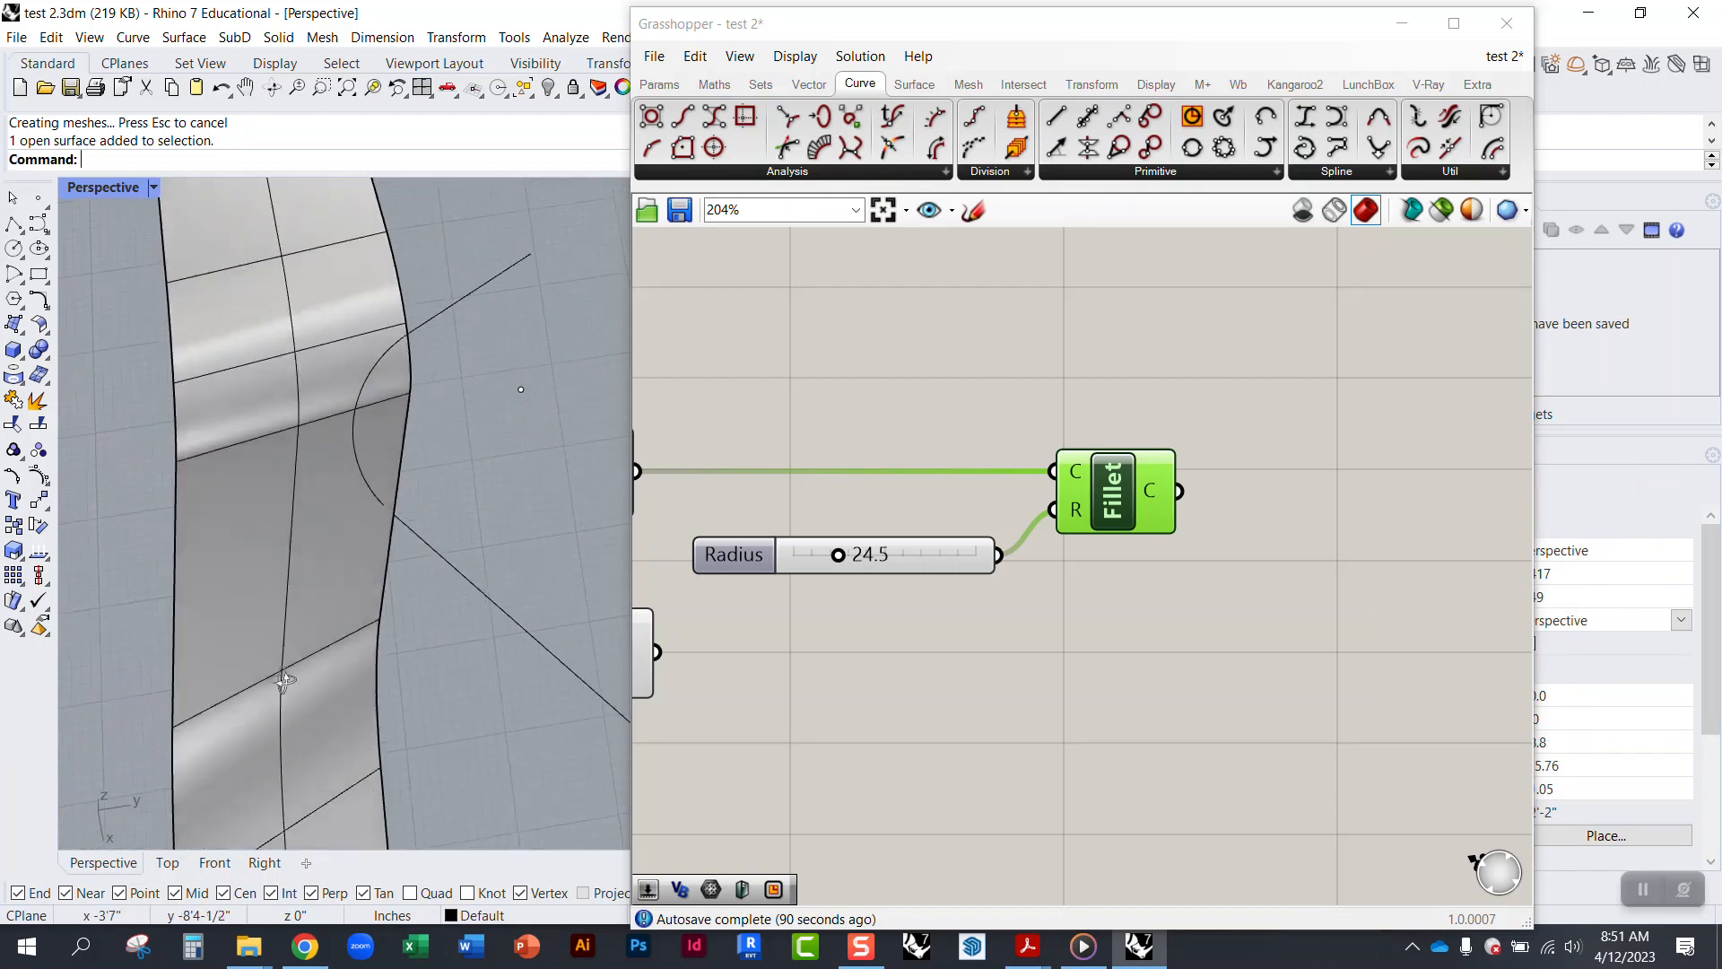
Step: Select one edge curve of the lofted surface and move it away from the surface
click(272, 579)
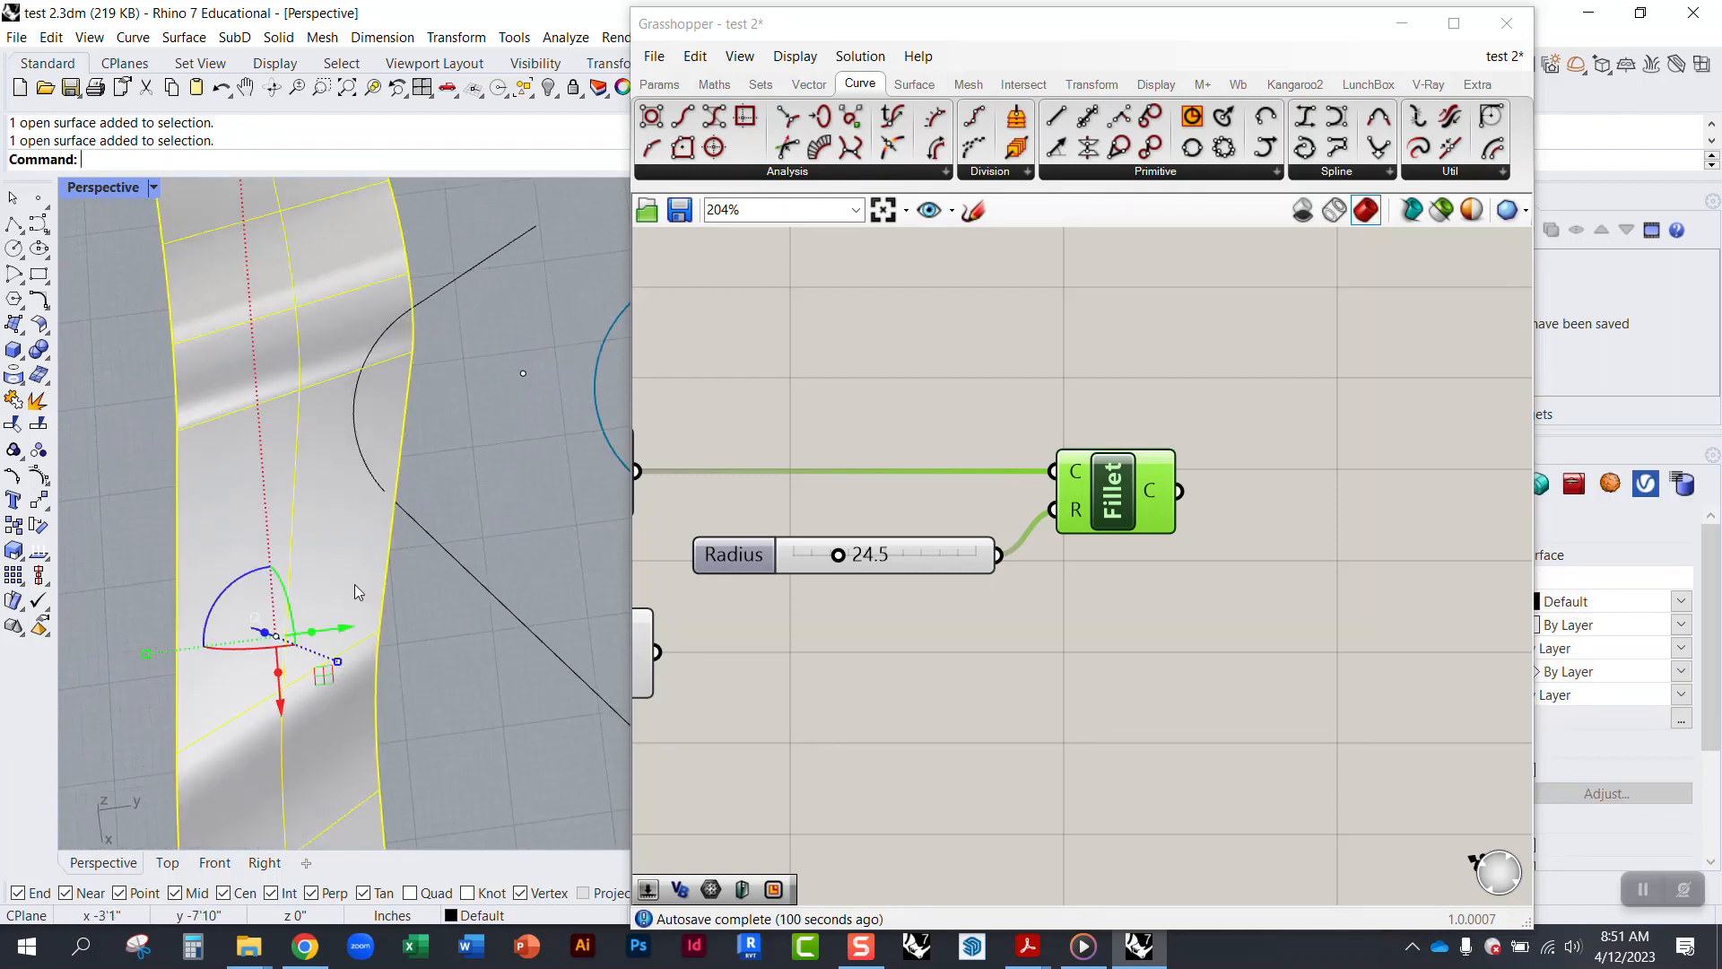
scroll(359, 583, down, 8)
key(Escape)
click(339, 492)
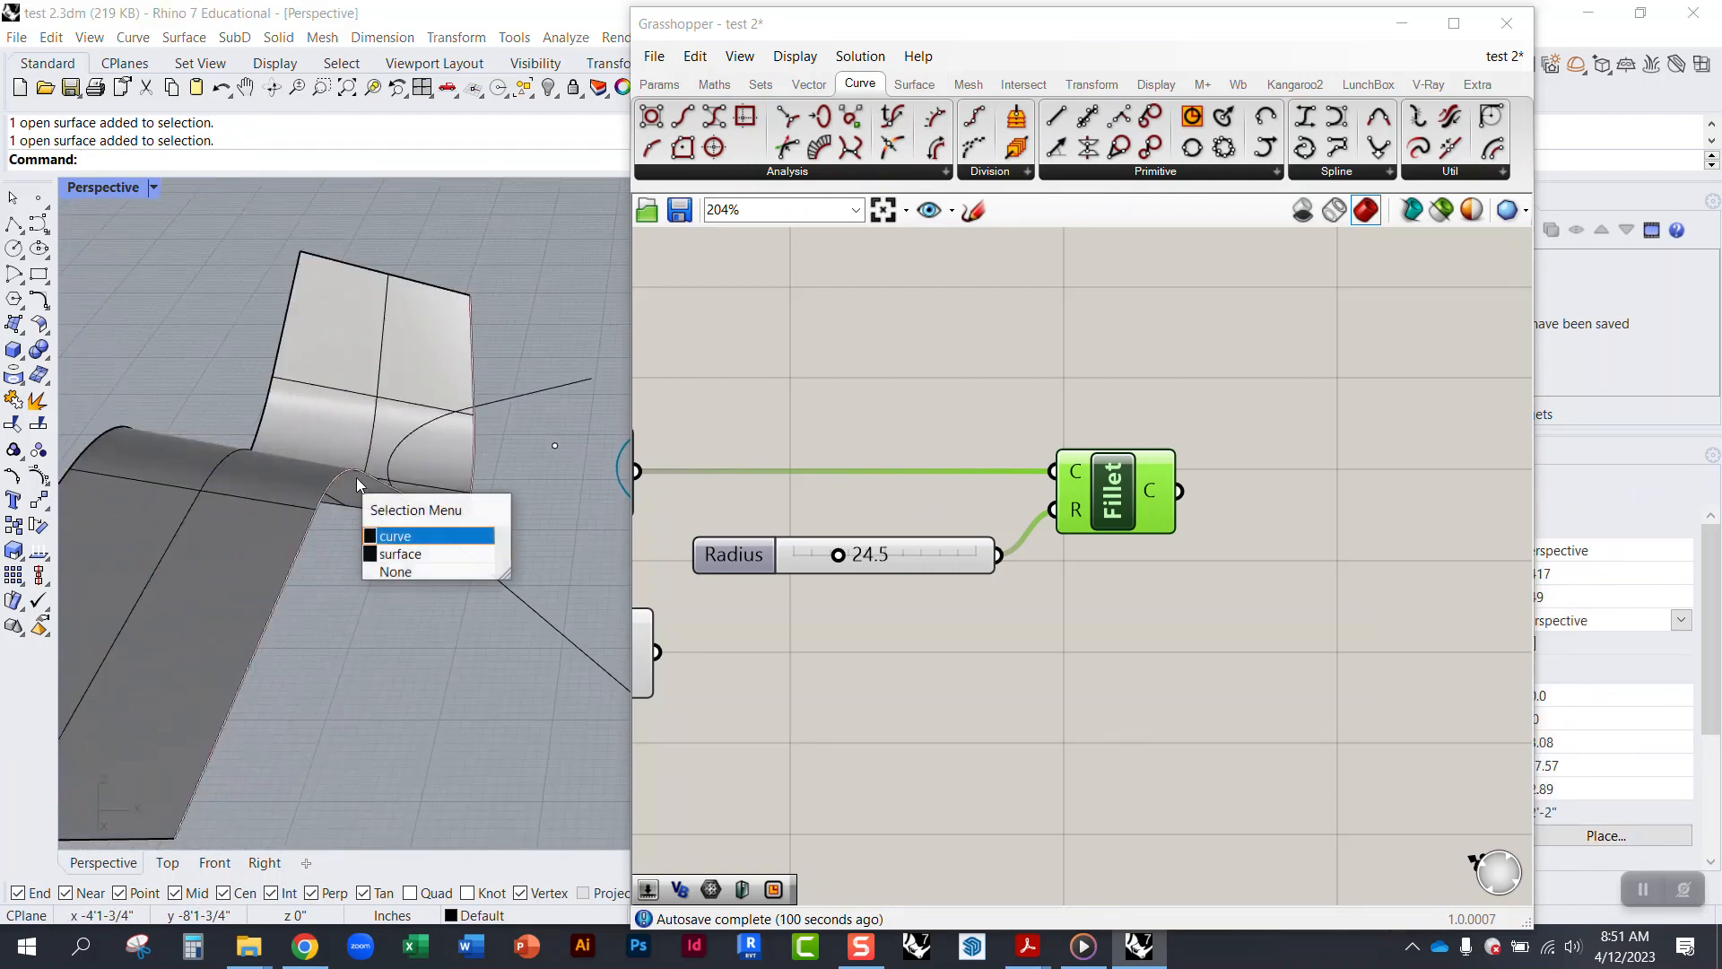
click(425, 537)
drag(453, 557, 578, 601)
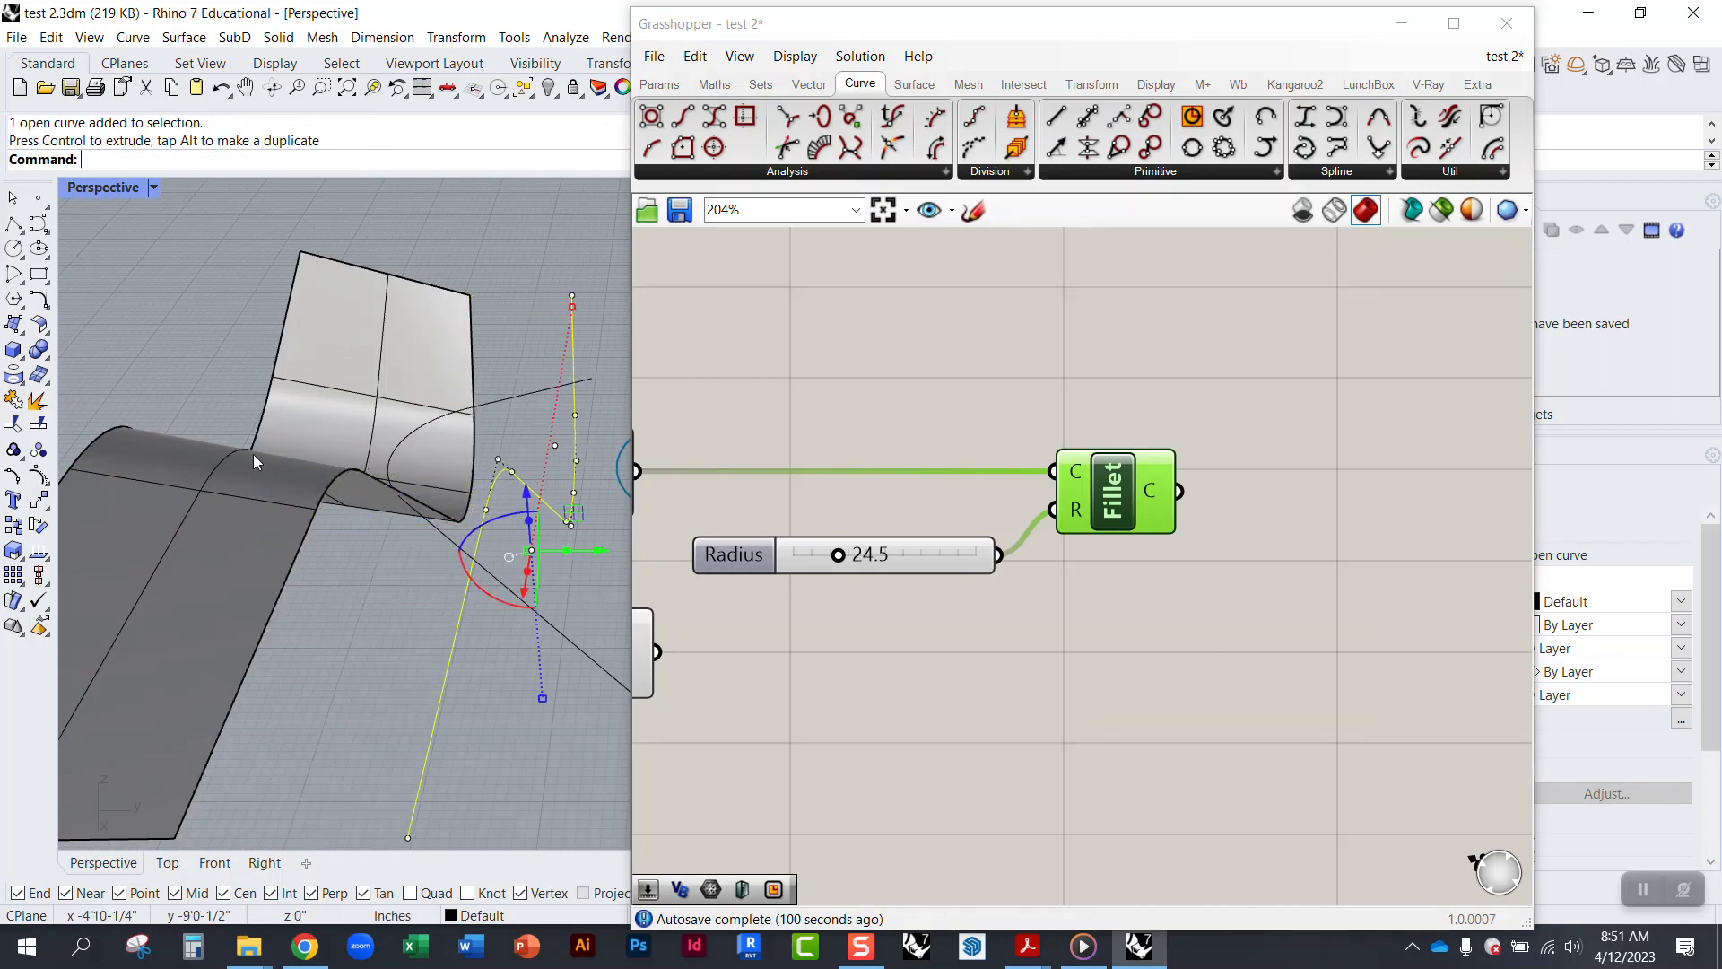
scroll(323, 467, down, 2)
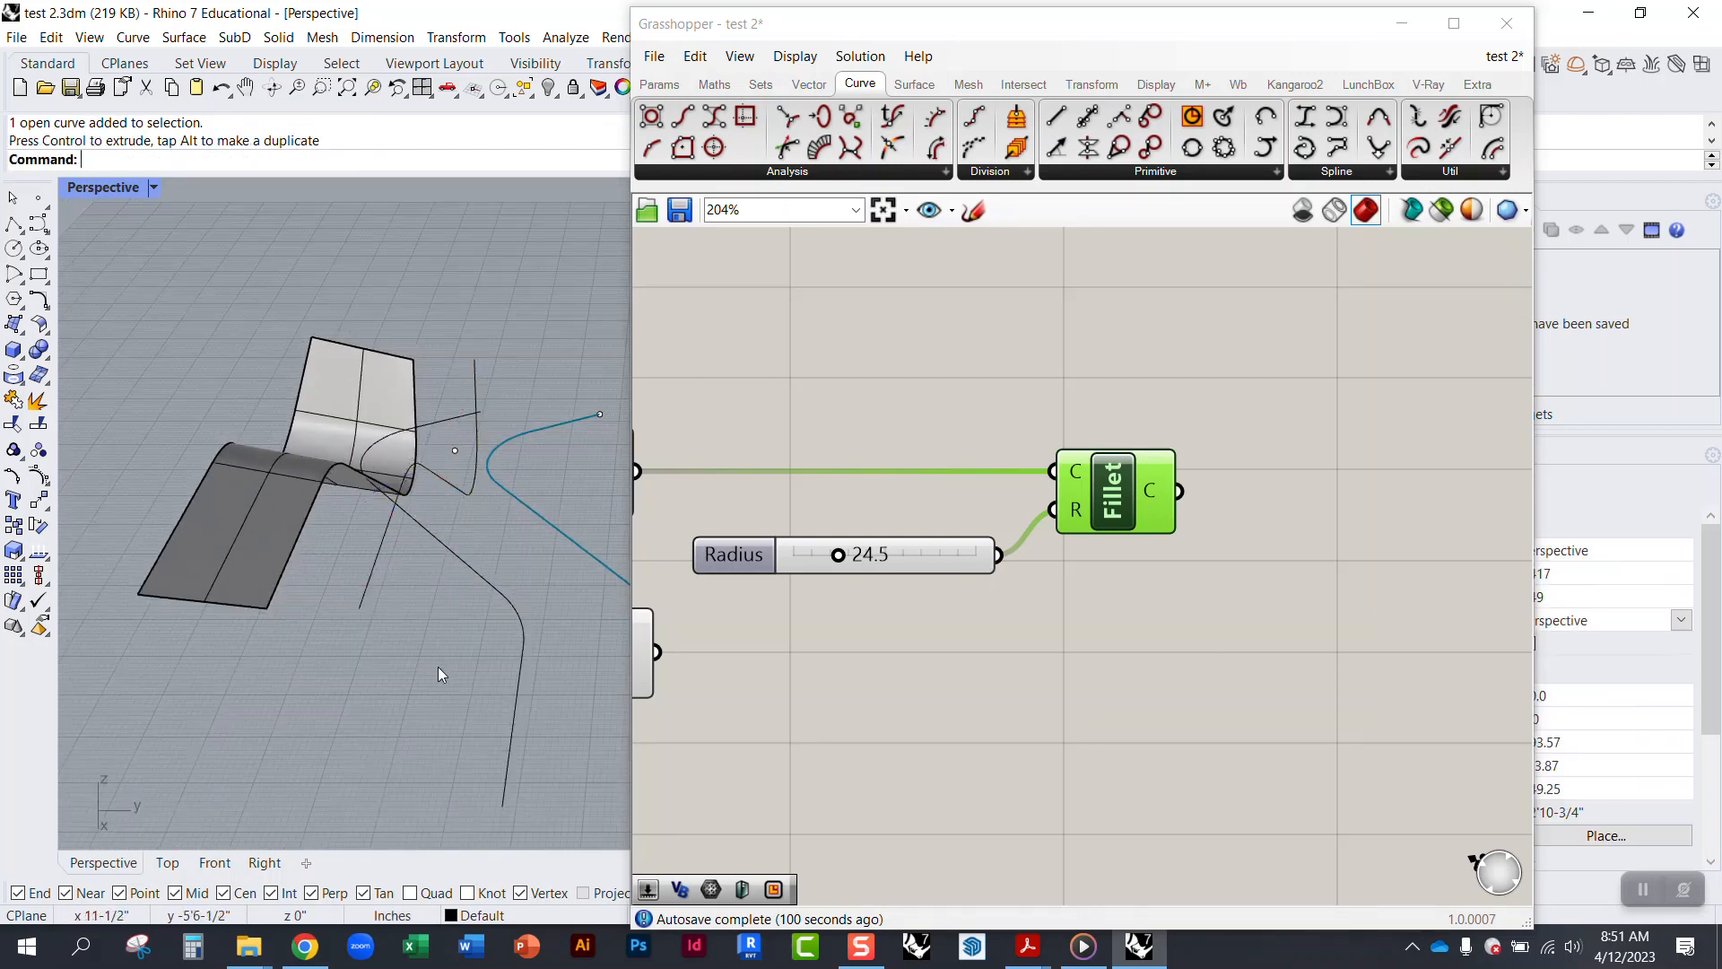
Step: Undo the loft and delete the baked curve and its duplicates, leaving only the Grasshopper preview and its points
key(ctrl+z)
drag(438, 666, 160, 379)
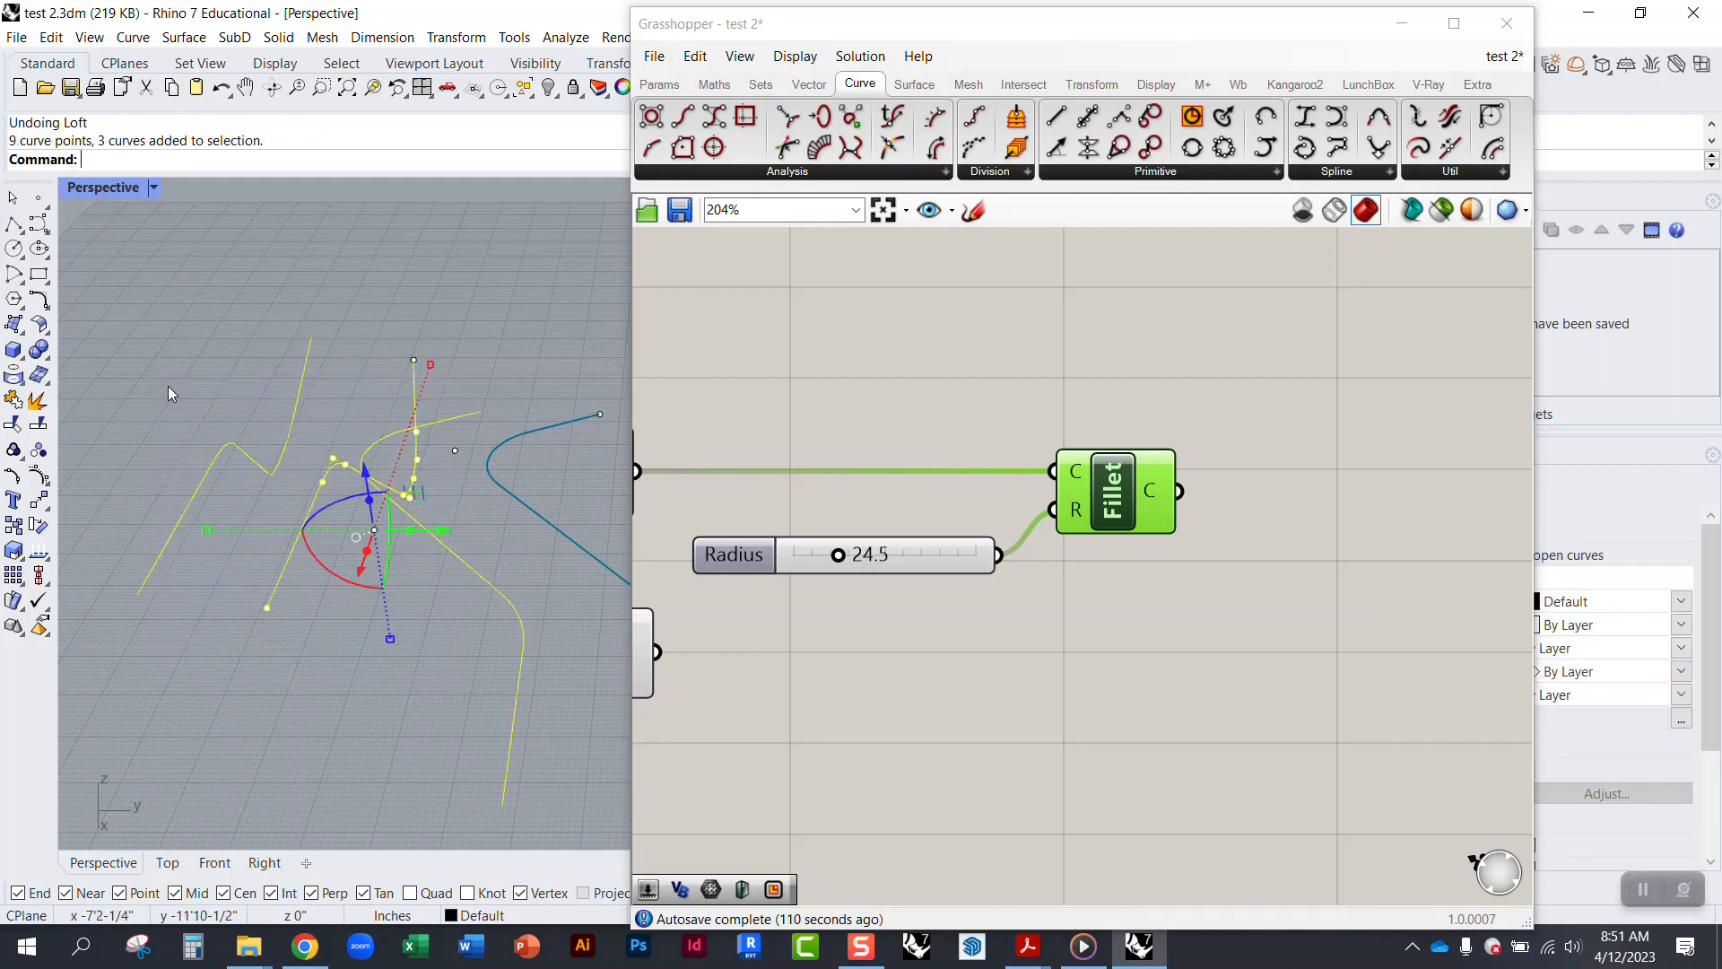
key(Delete)
key(Delete)
drag(183, 332, 443, 676)
key(Delete)
scroll(88, 519, down, 5)
scroll(425, 538, up, 5)
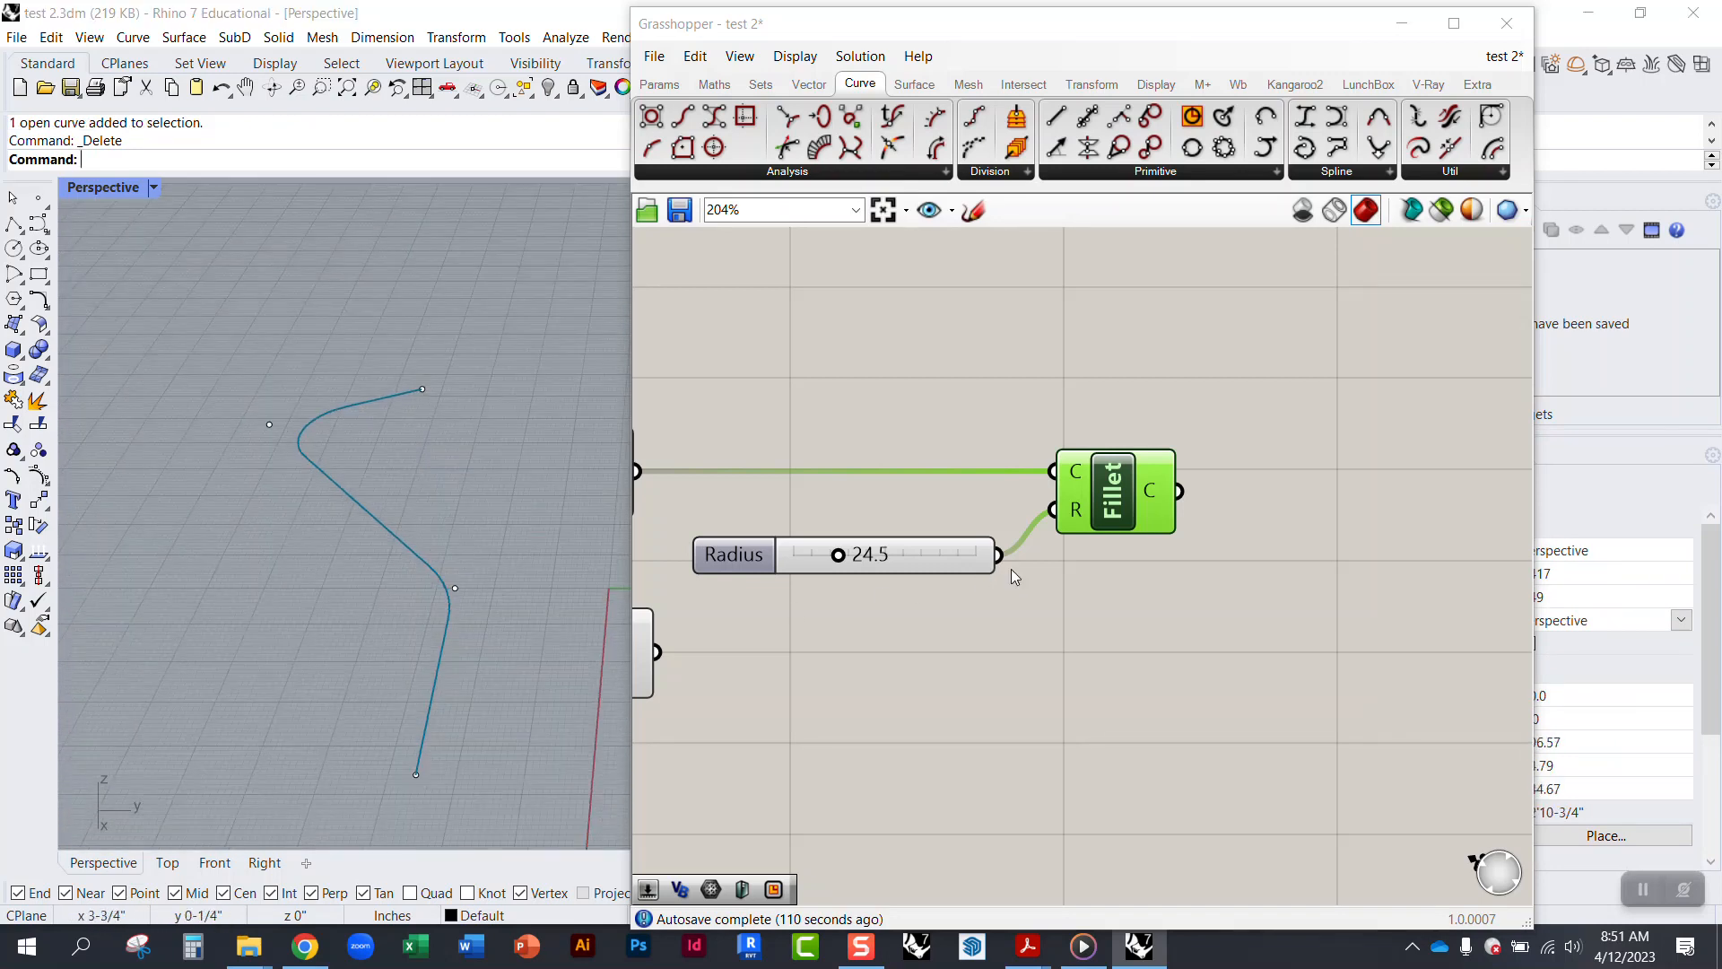
Step: Tighten the placement of the Radius slider and Fillet, and move the second Pt and PLine pair further below the first
right_drag(1011, 568, 1311, 476)
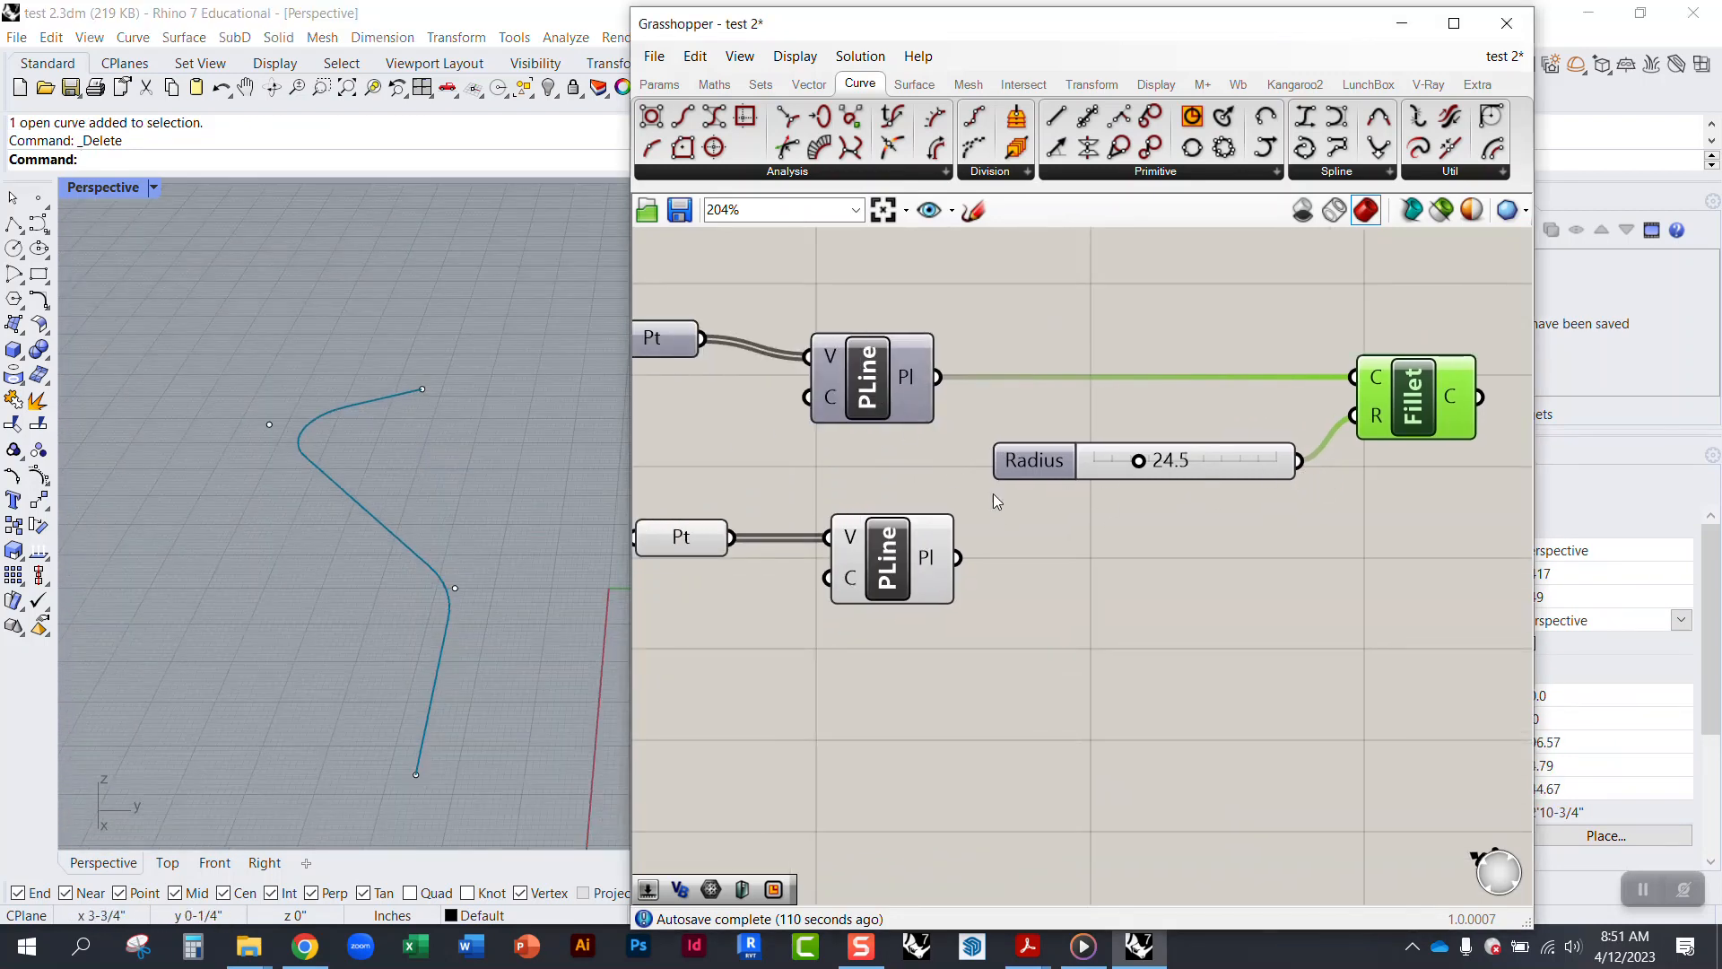
drag(1227, 466, 1212, 450)
drag(1414, 406, 1392, 424)
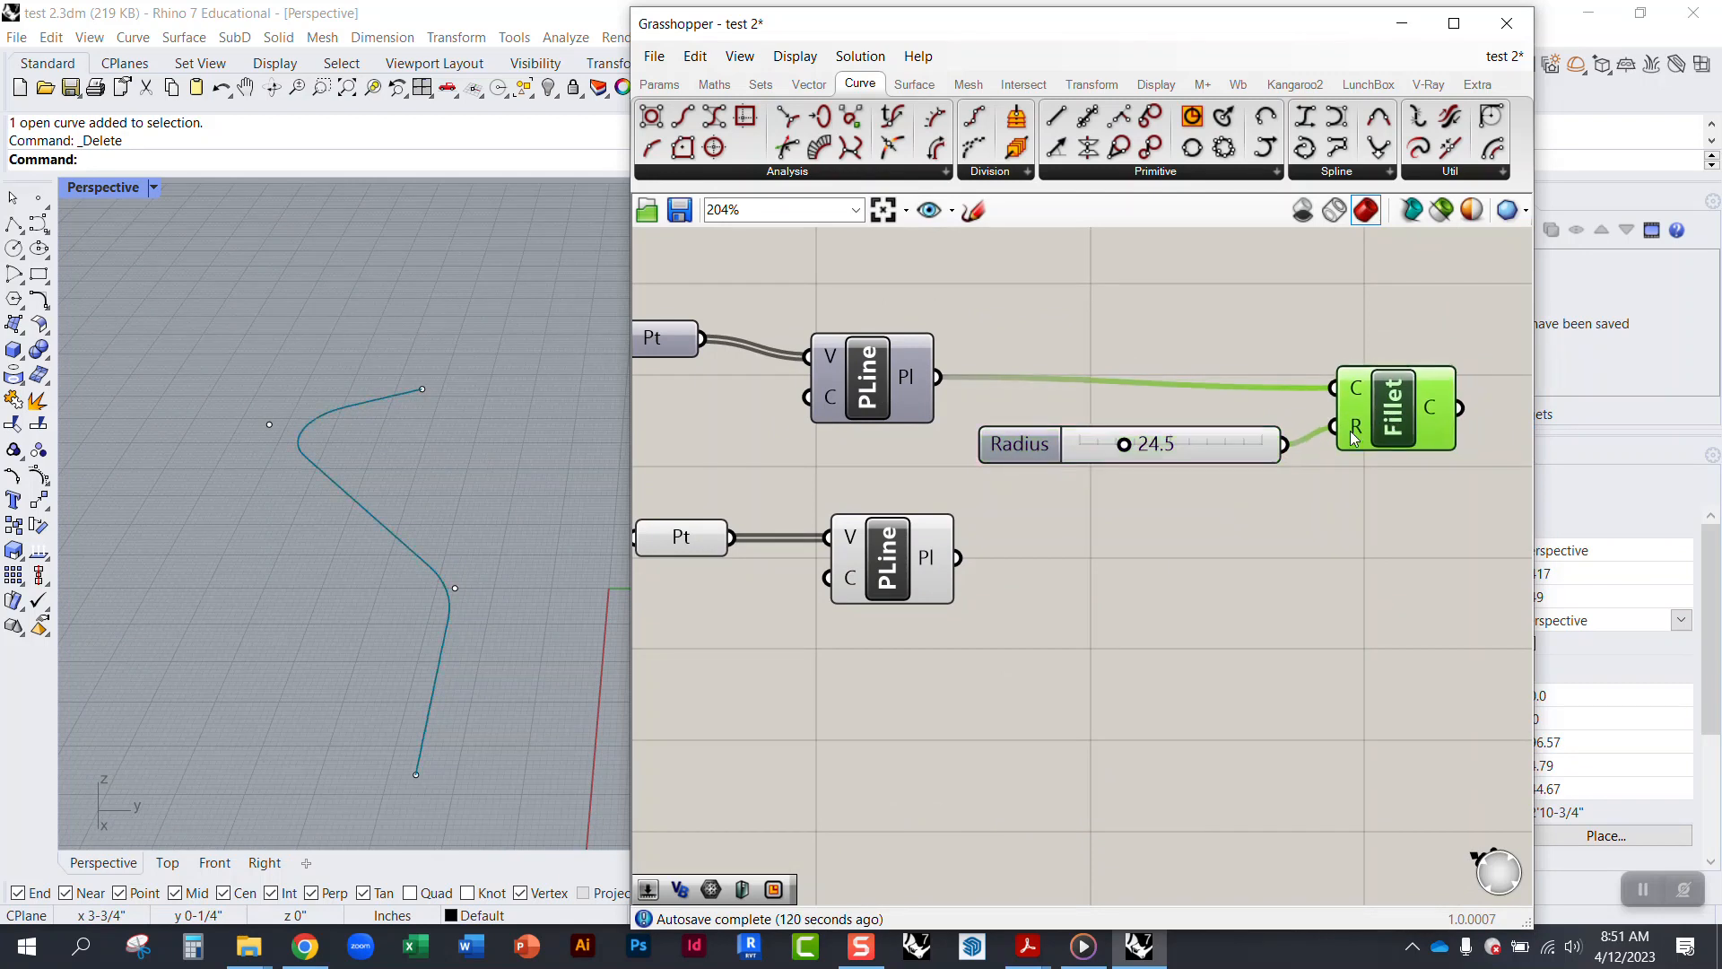
scroll(795, 515, down, 3)
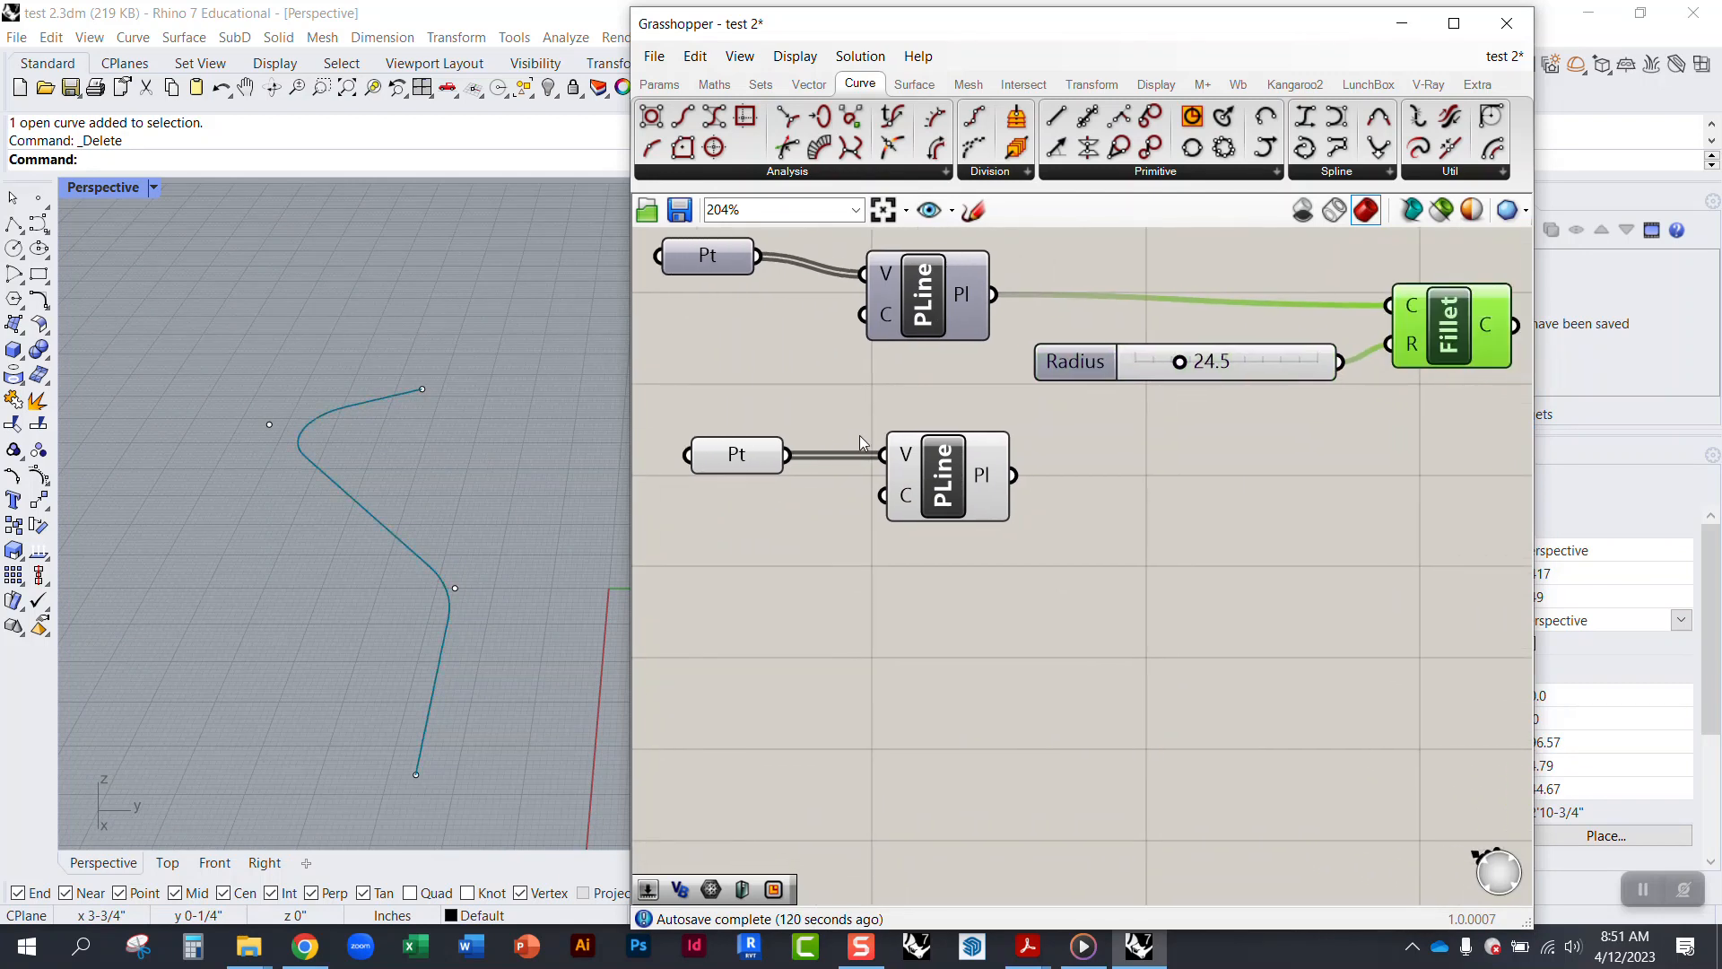
drag(982, 548, 763, 433)
drag(925, 463, 897, 589)
click(836, 487)
scroll(369, 557, down, 6)
scroll(354, 610, down, 5)
scroll(596, 579, up, 5)
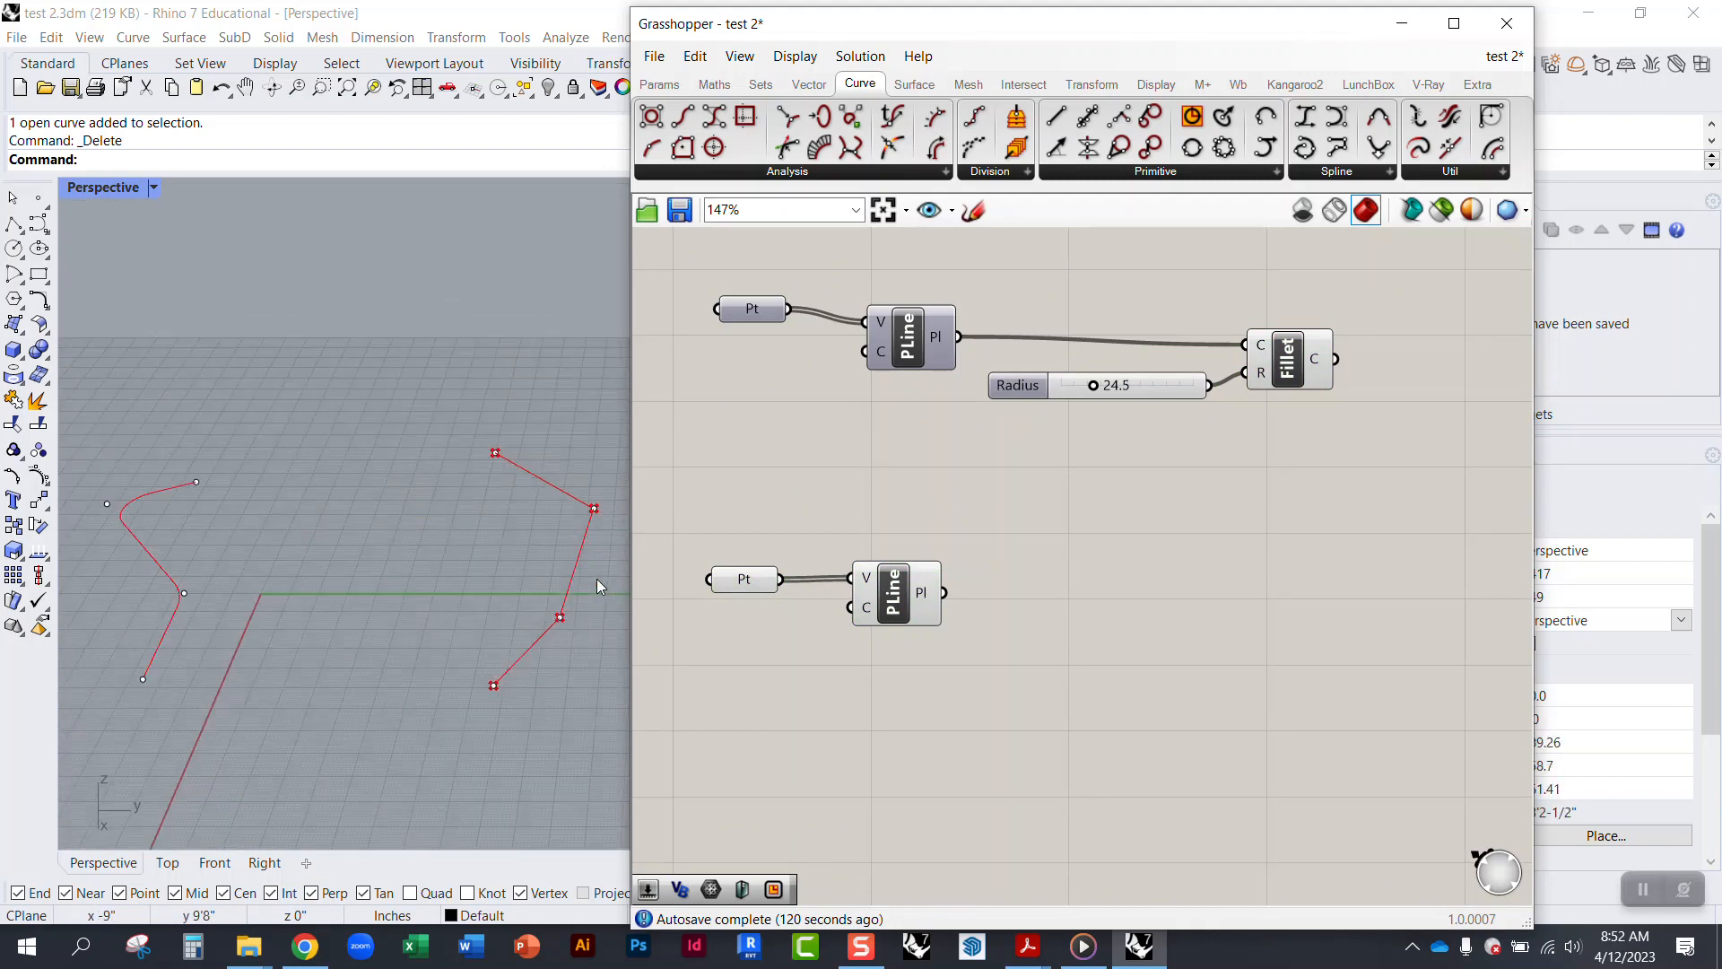
right_drag(596, 579, 557, 584)
Step: Duplicate the Radius slider and Fillet component together and place the copies beside the second PLine
drag(1332, 447, 1129, 321)
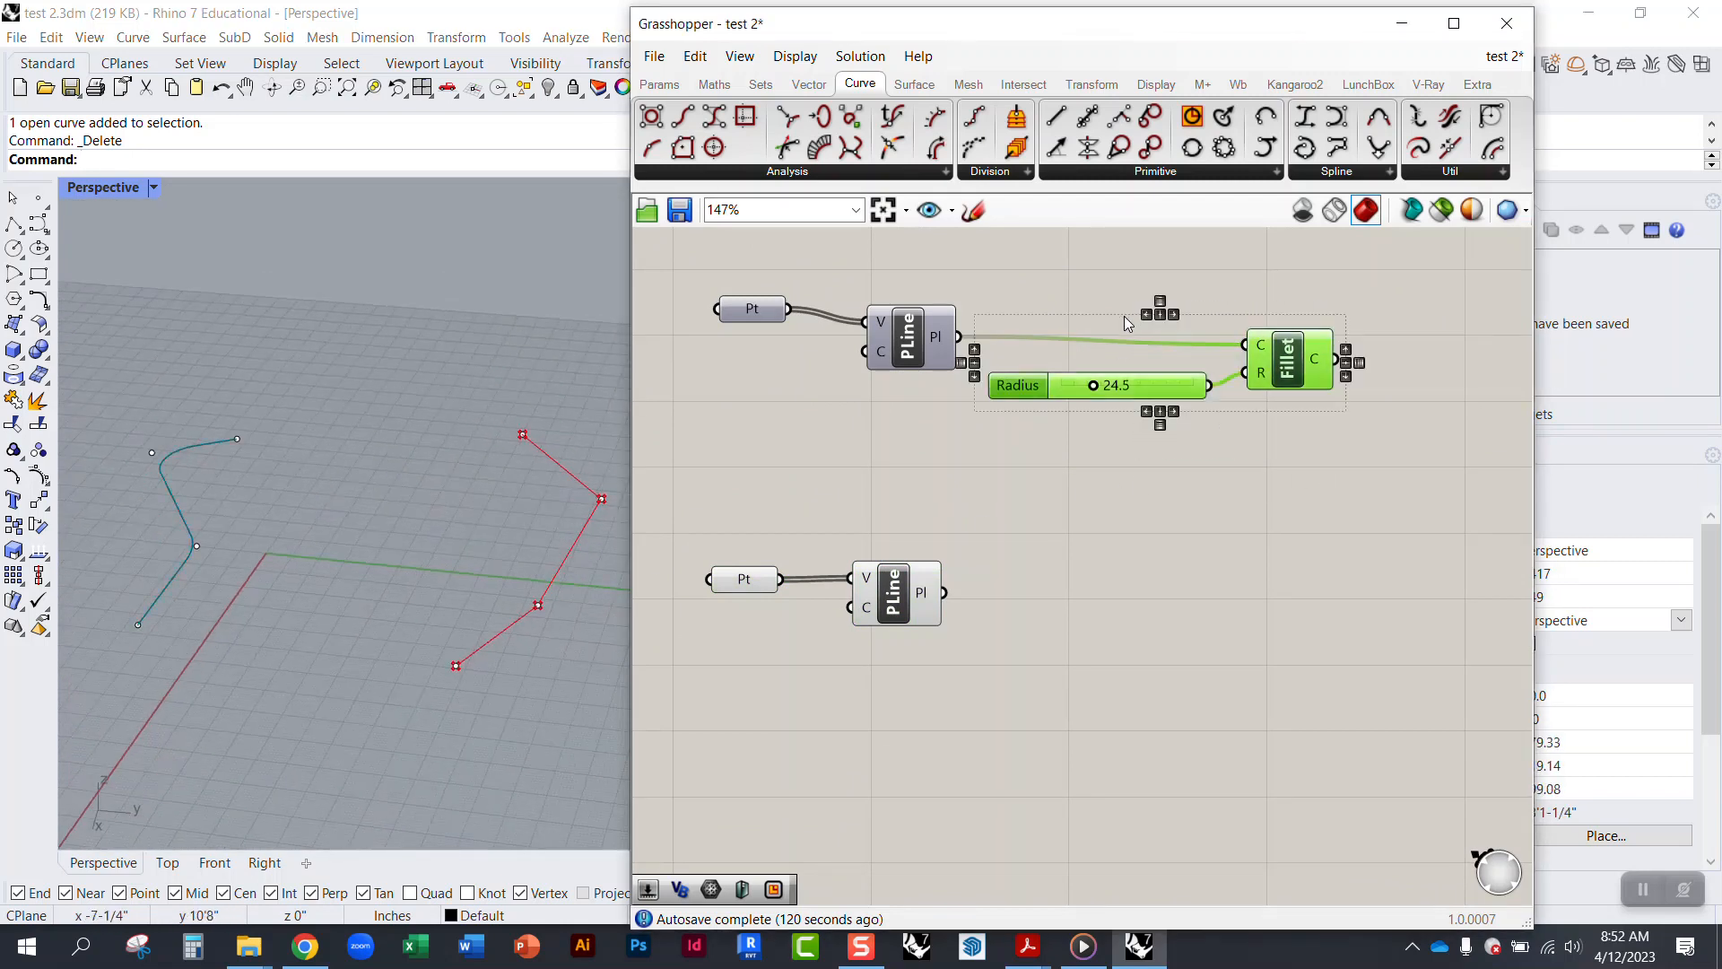
alt+drag(1281, 366, 1213, 675)
click(1026, 587)
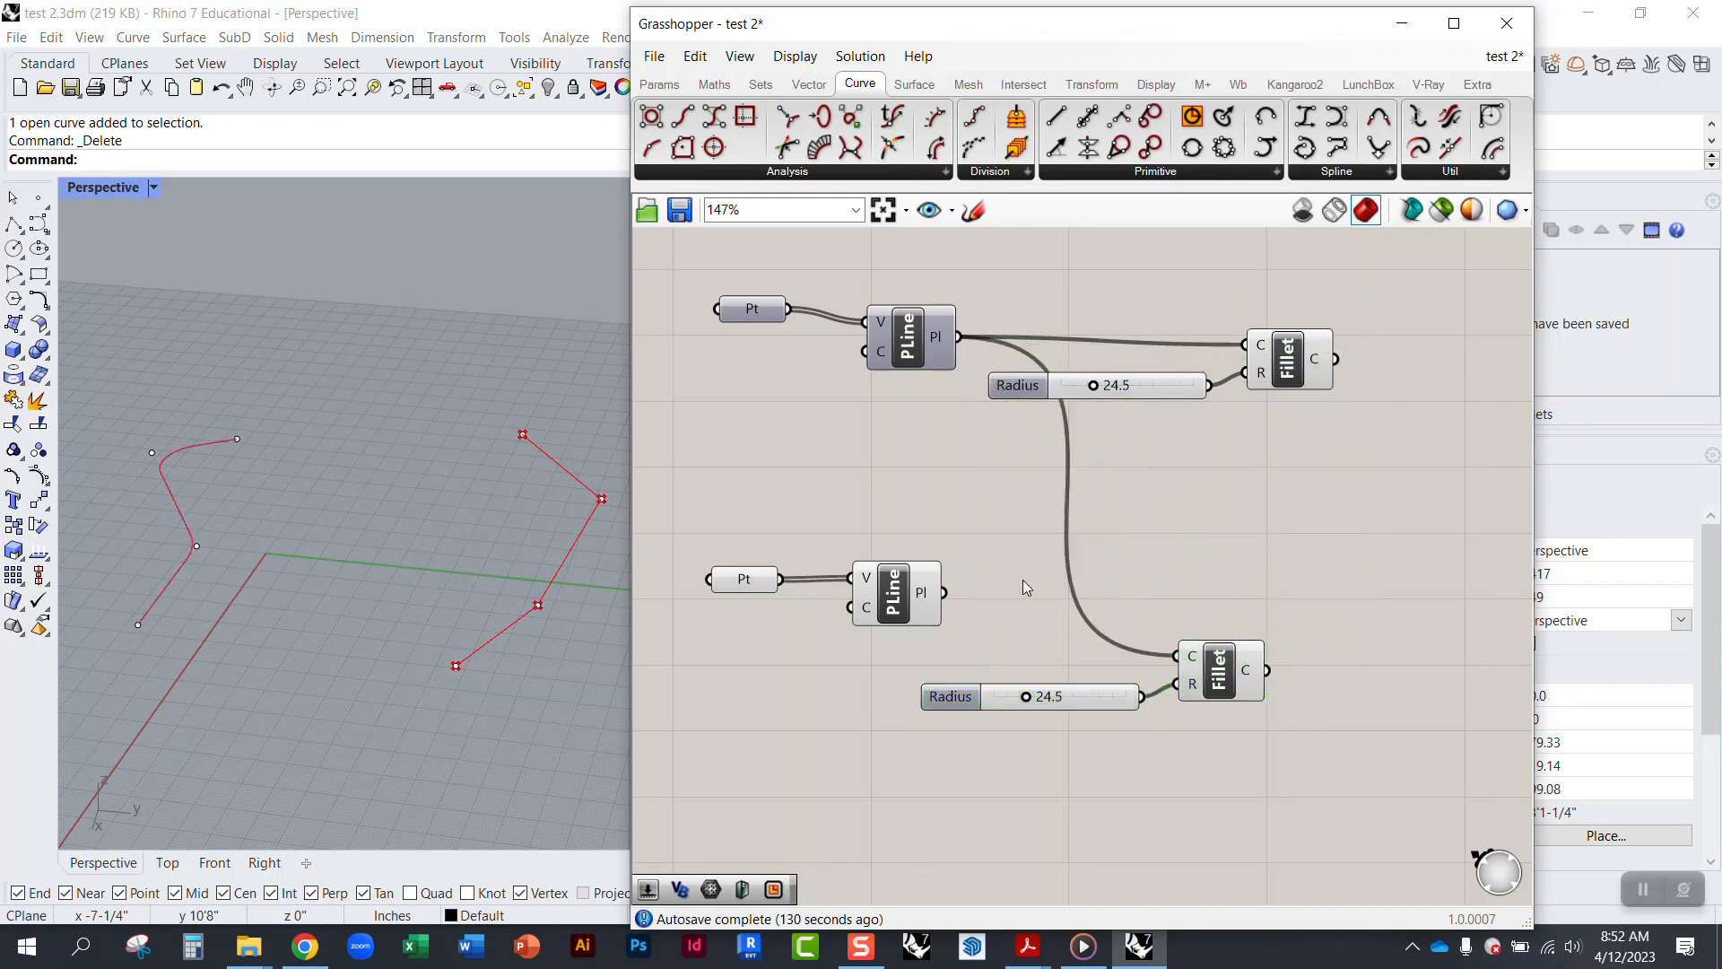
Step: Connect the second PLine's output to the duplicated Fillet's curve input, replacing the existing wire, and undo the connection
scroll(1076, 619, up, 2)
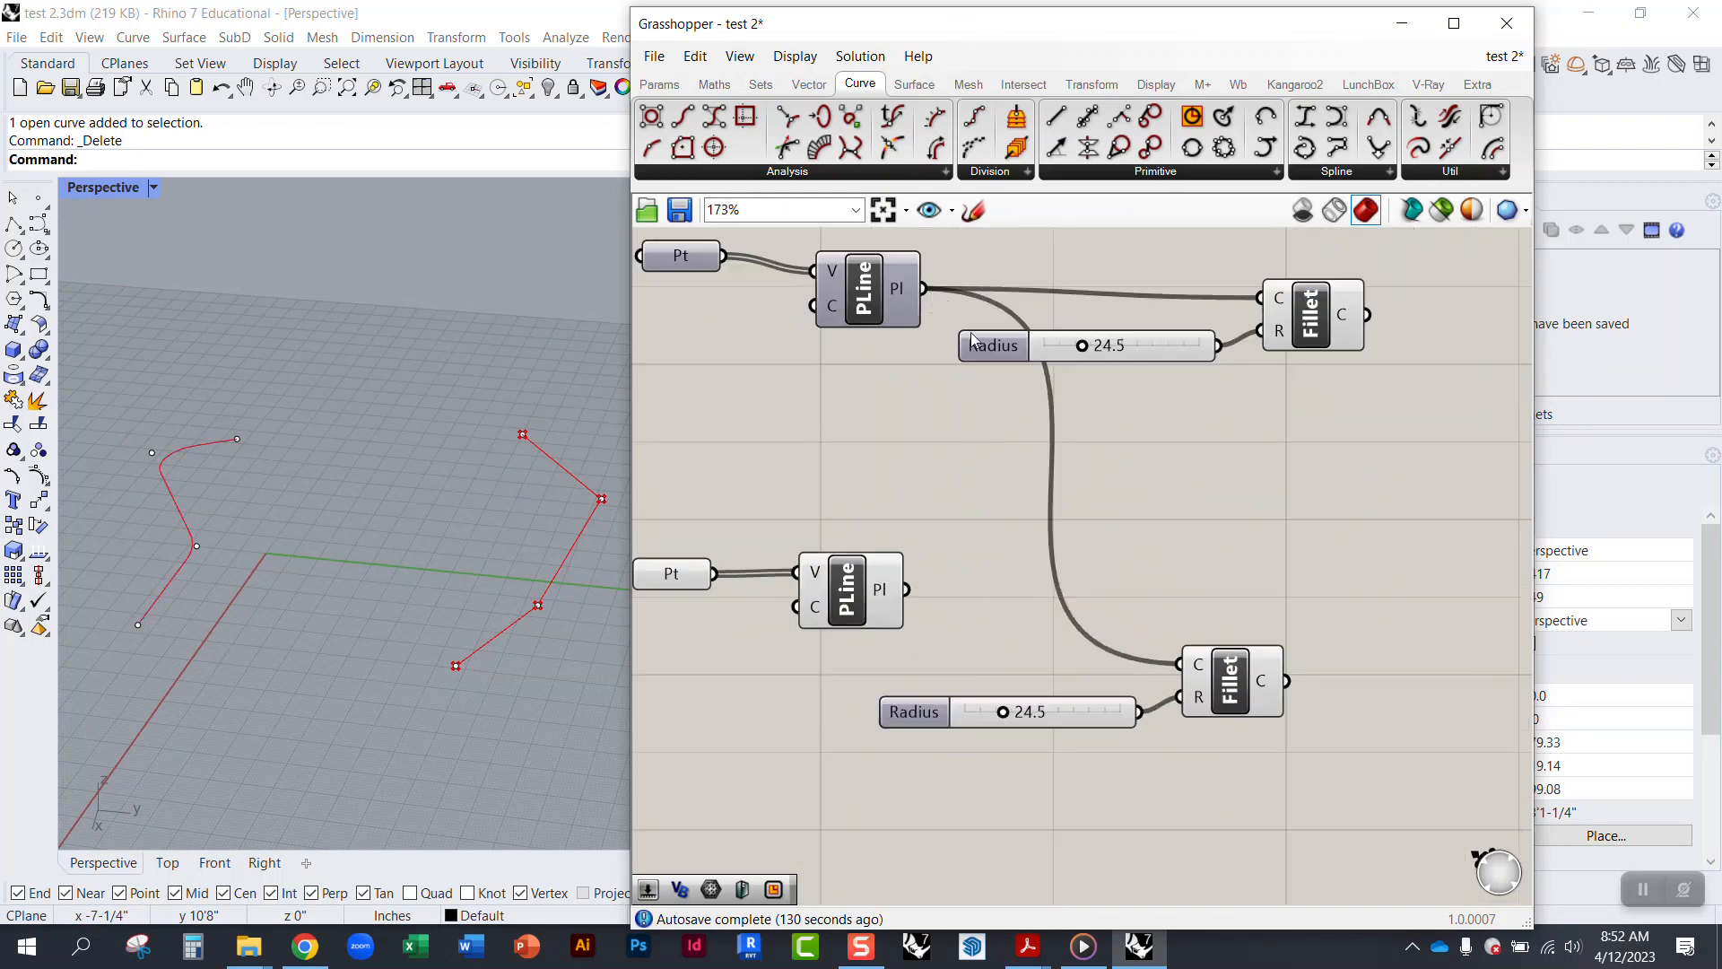
drag(906, 590, 1194, 663)
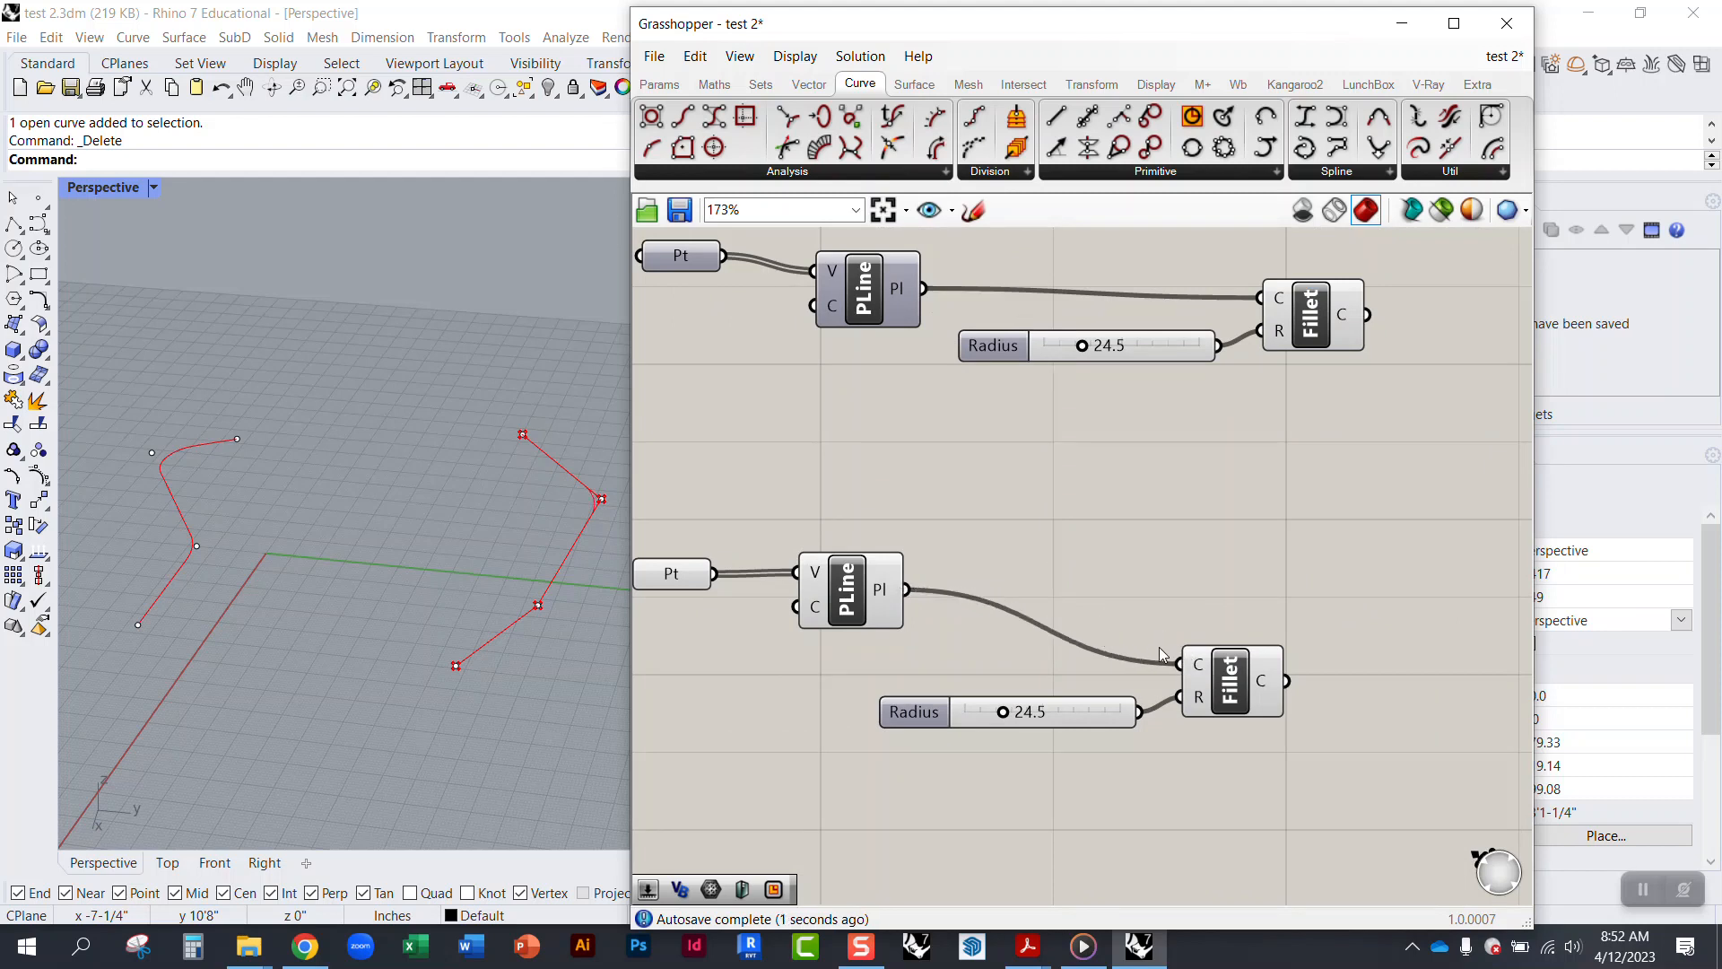
key(ctrl+z)
Step: Add the second PLine as an extra source for the duplicated Fillet's curve input and reposition the PLine and Fillet components
scroll(1033, 341, up, 2)
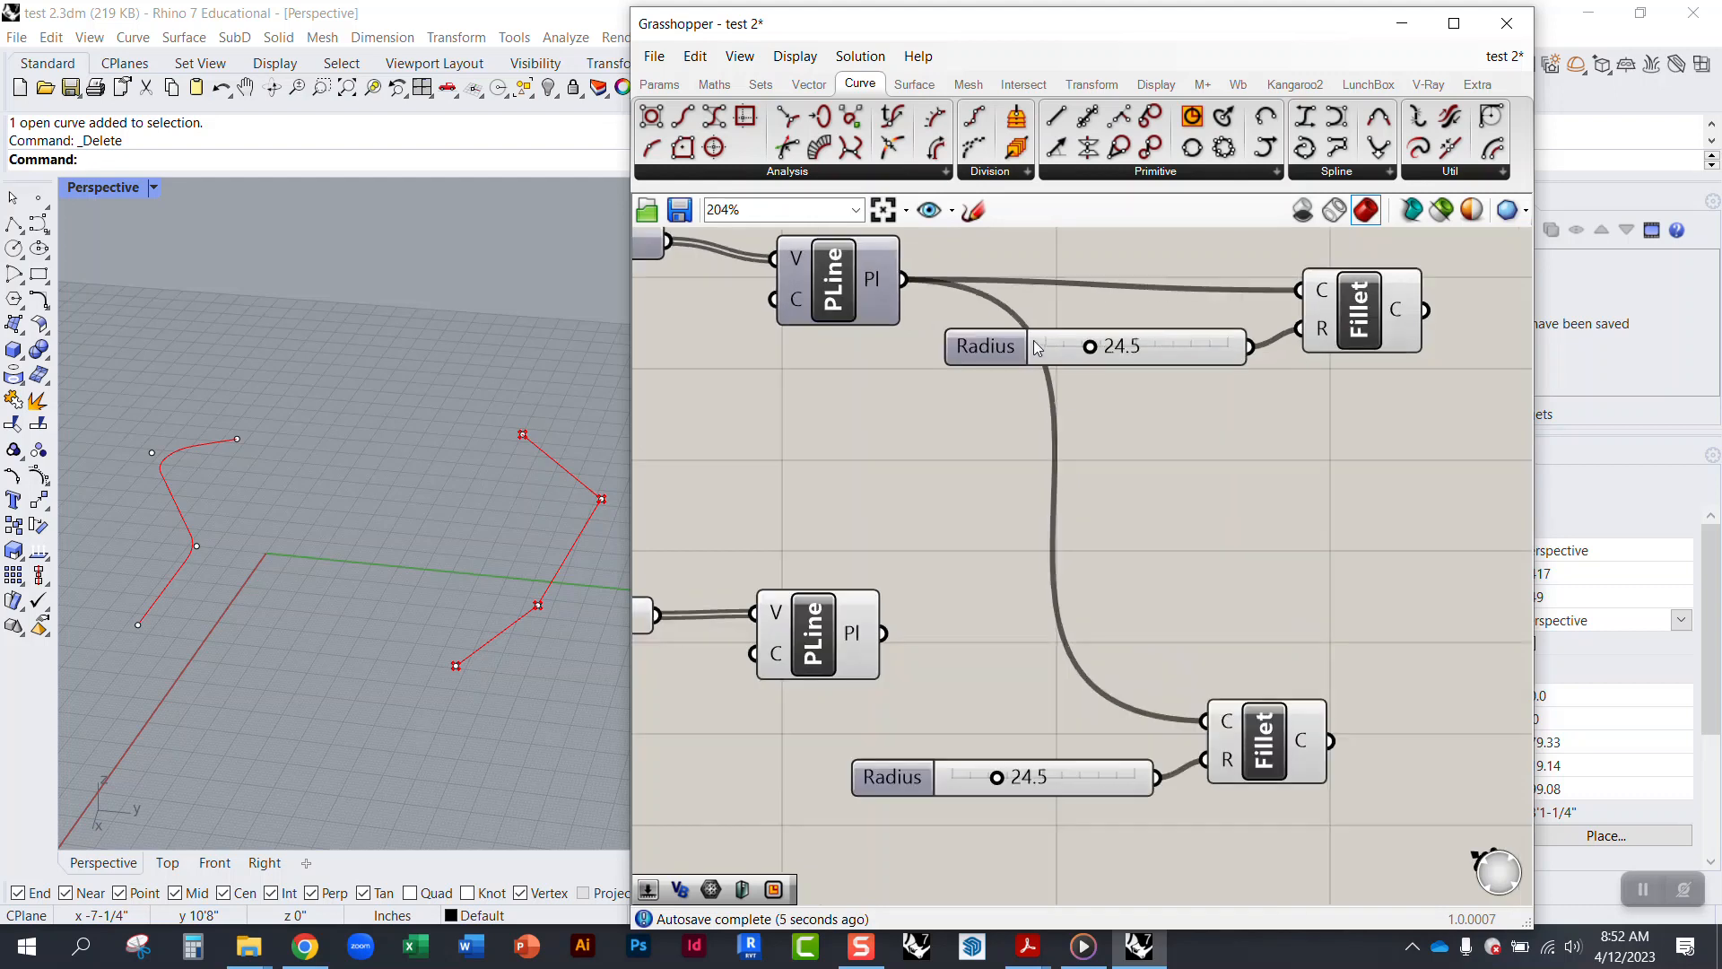
shift+drag(886, 639, 1204, 719)
drag(835, 638, 822, 642)
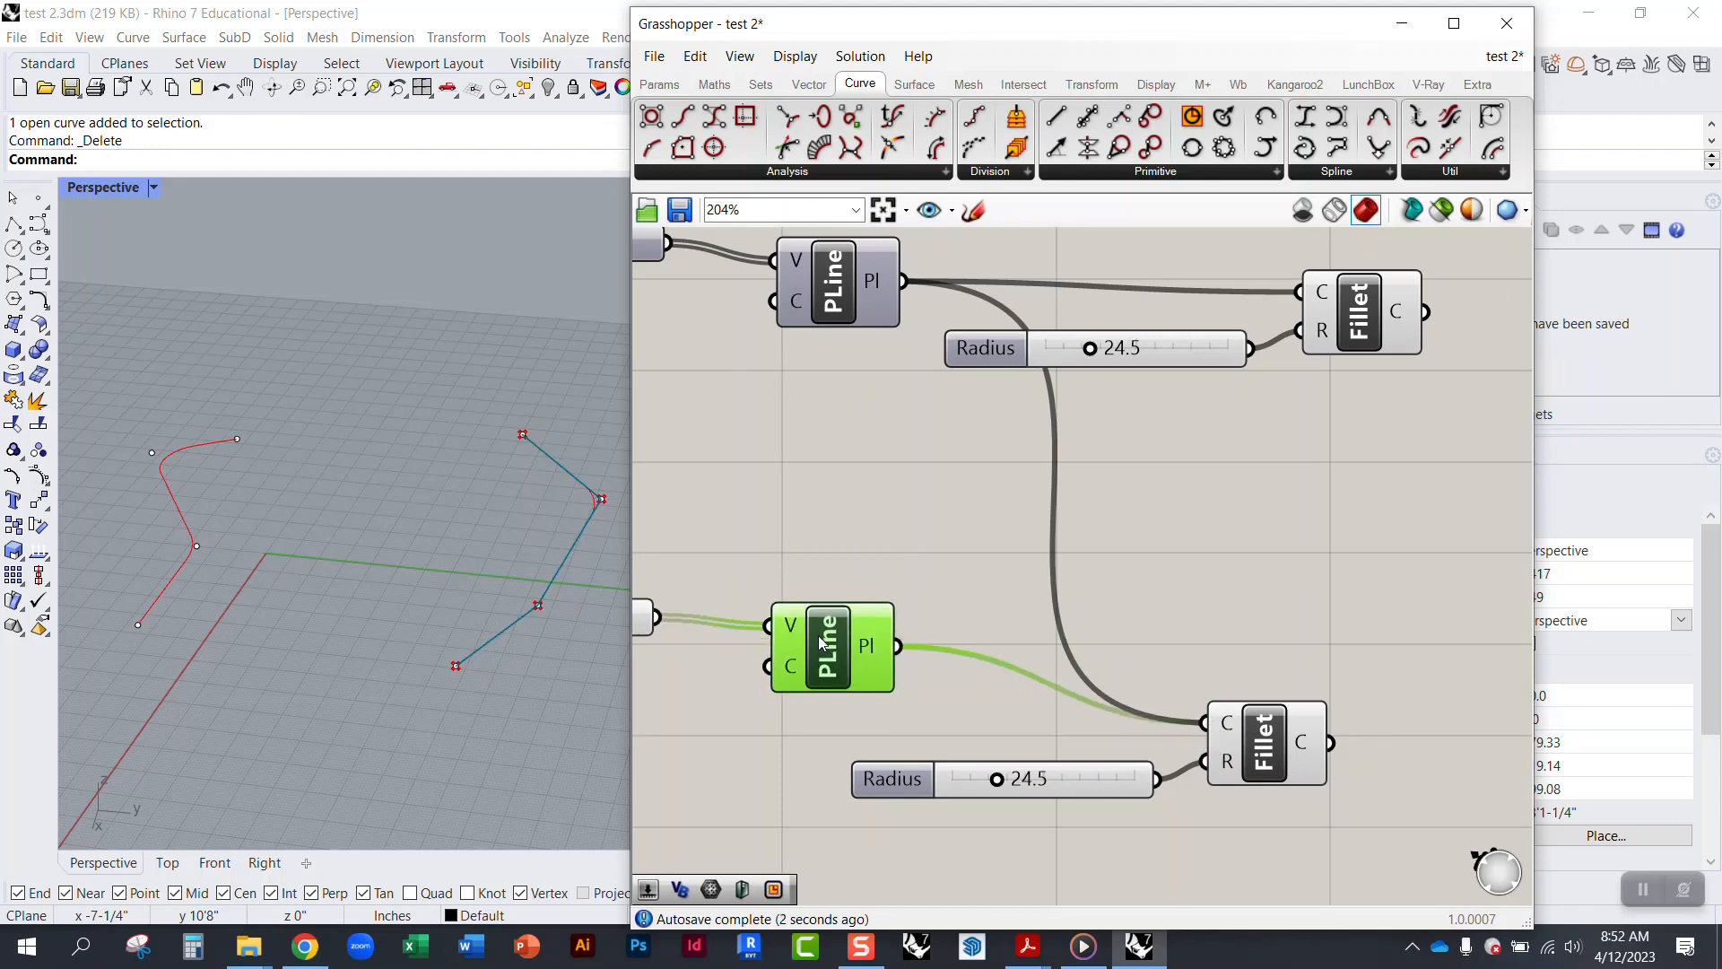
drag(835, 267, 833, 313)
drag(1248, 747, 1261, 698)
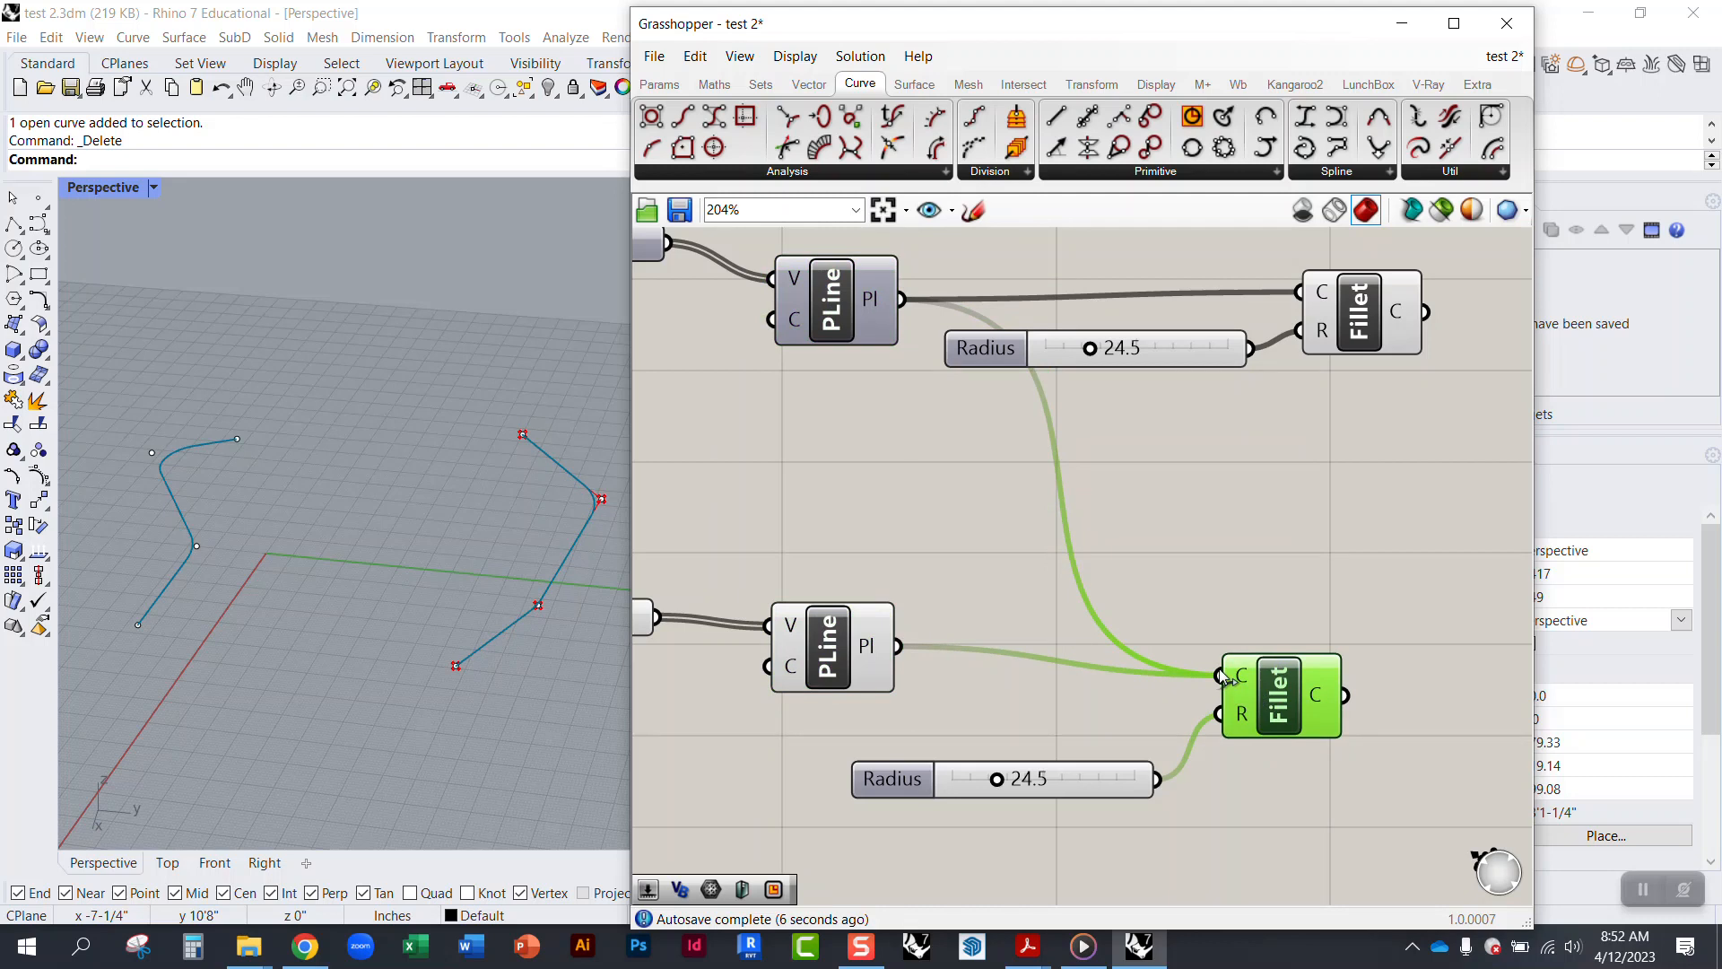
Step: Leave only the second PLine wired to the duplicated Fillet's curve input and shift that Fillet away from it
drag(1218, 683, 839, 674)
click(816, 519)
drag(1282, 706, 1380, 714)
Step: Turn off the preview of the second Pt and PLine components
right_drag(998, 719, 1224, 730)
drag(1223, 730, 788, 565)
right_click(820, 489)
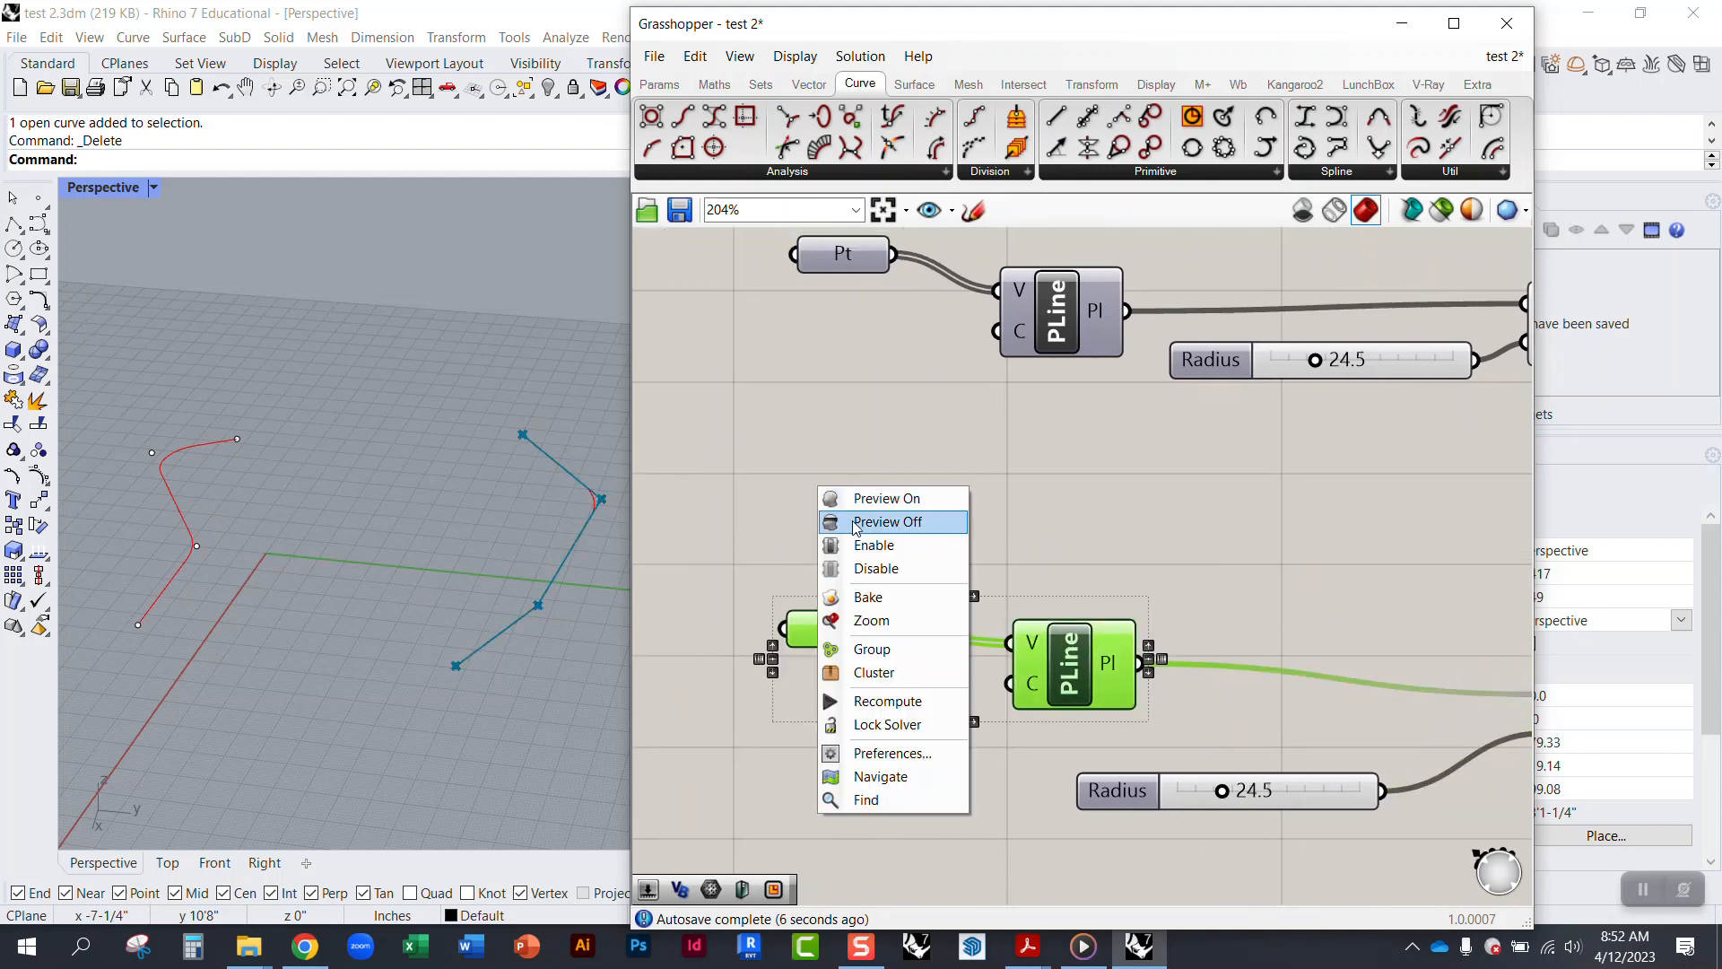
click(862, 525)
click(820, 498)
Step: Move an inner point of the second polyline toward the first curve to deepen its bend
right_drag(441, 543, 472, 644)
scroll(472, 644, down, 2)
click(523, 644)
drag(561, 692, 461, 639)
click(602, 642)
scroll(523, 588, up, 6)
scroll(400, 594, down, 6)
Step: Move the duplicated Fillet closer and set its Radius slider to 11.2
right_drag(1081, 759, 915, 677)
drag(1436, 633, 1356, 610)
mouse_move(1057, 708)
mouse_down()
mouse_move(1100, 710)
mouse_move(1035, 714)
mouse_up()
drag(1145, 709, 1095, 716)
scroll(1084, 680, up, 5)
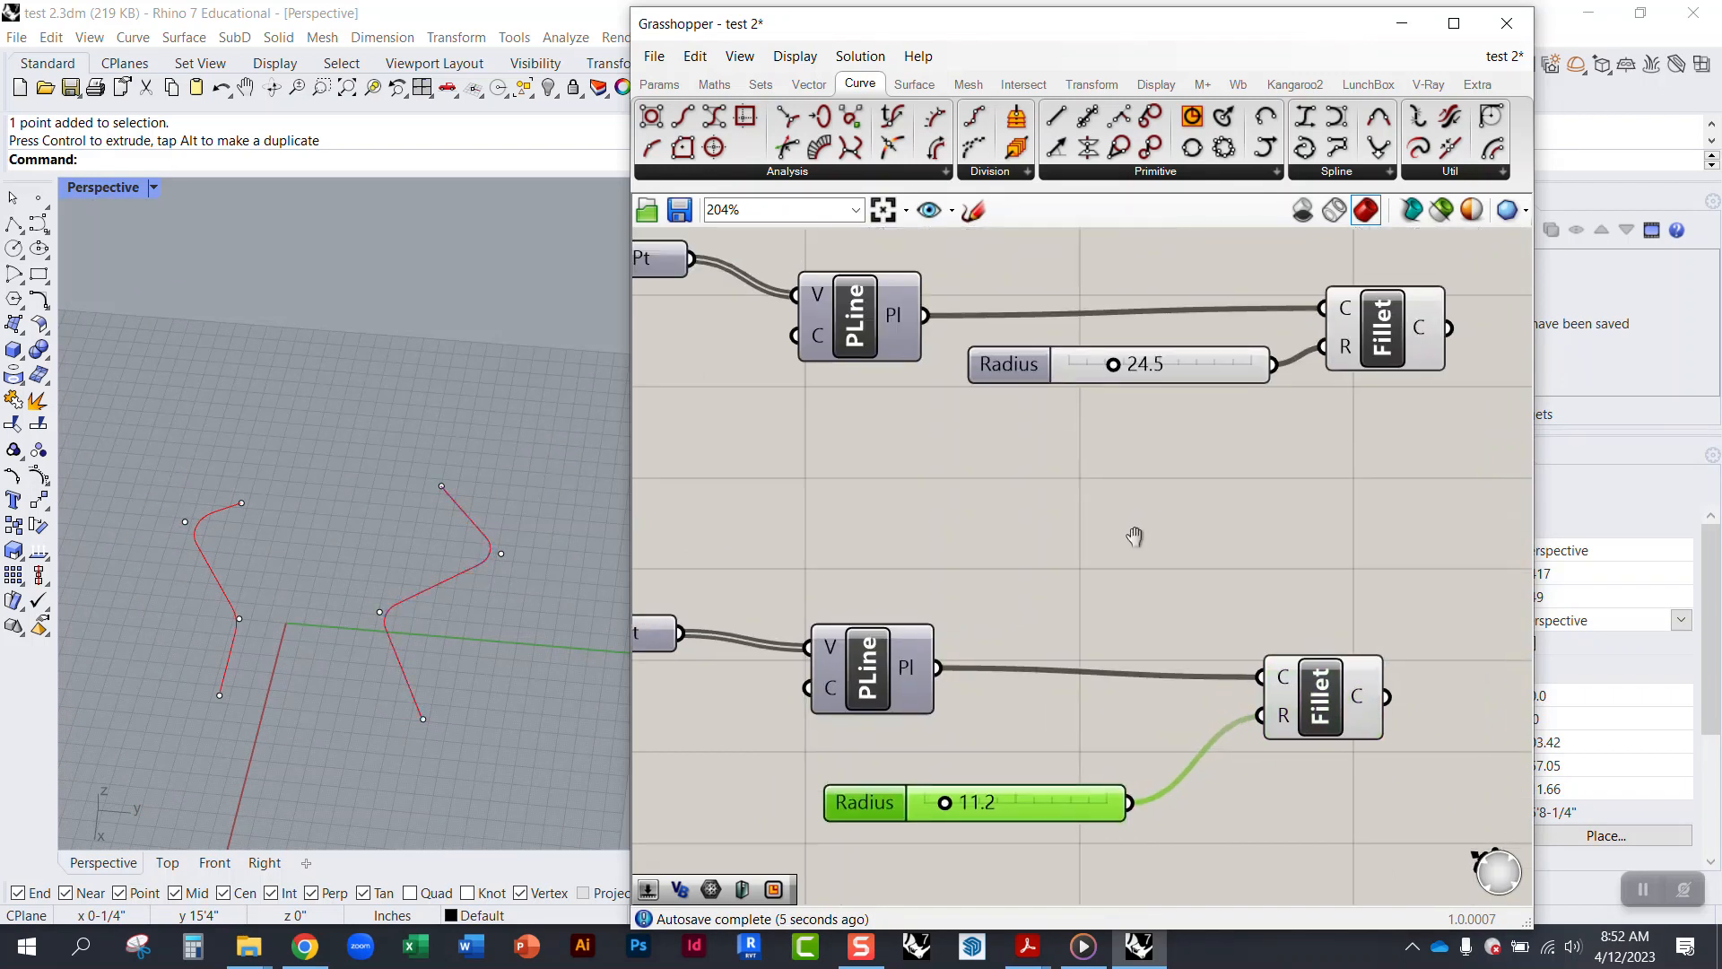
Step: Place the original Radius slider between the PLines, connect it to the second Fillet's radius input, and delete the duplicate slider
drag(1177, 371, 1019, 511)
drag(824, 494, 833, 488)
right_drag(1112, 547, 1046, 497)
drag(1043, 439, 1336, 691)
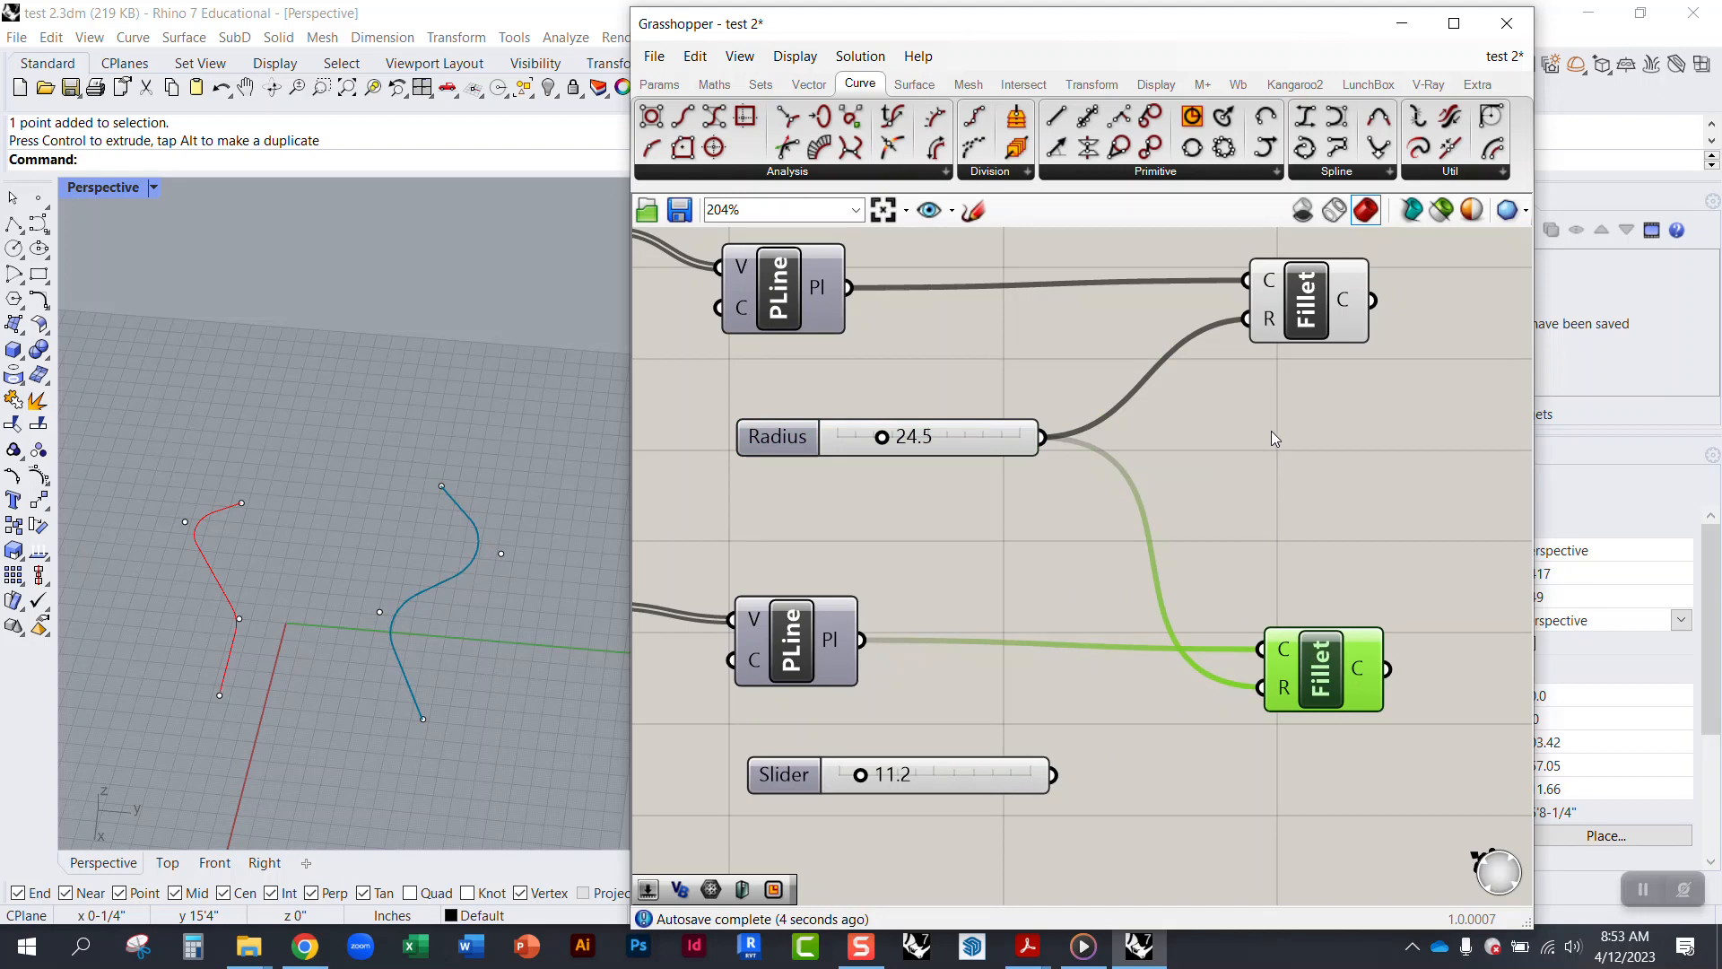
click(944, 773)
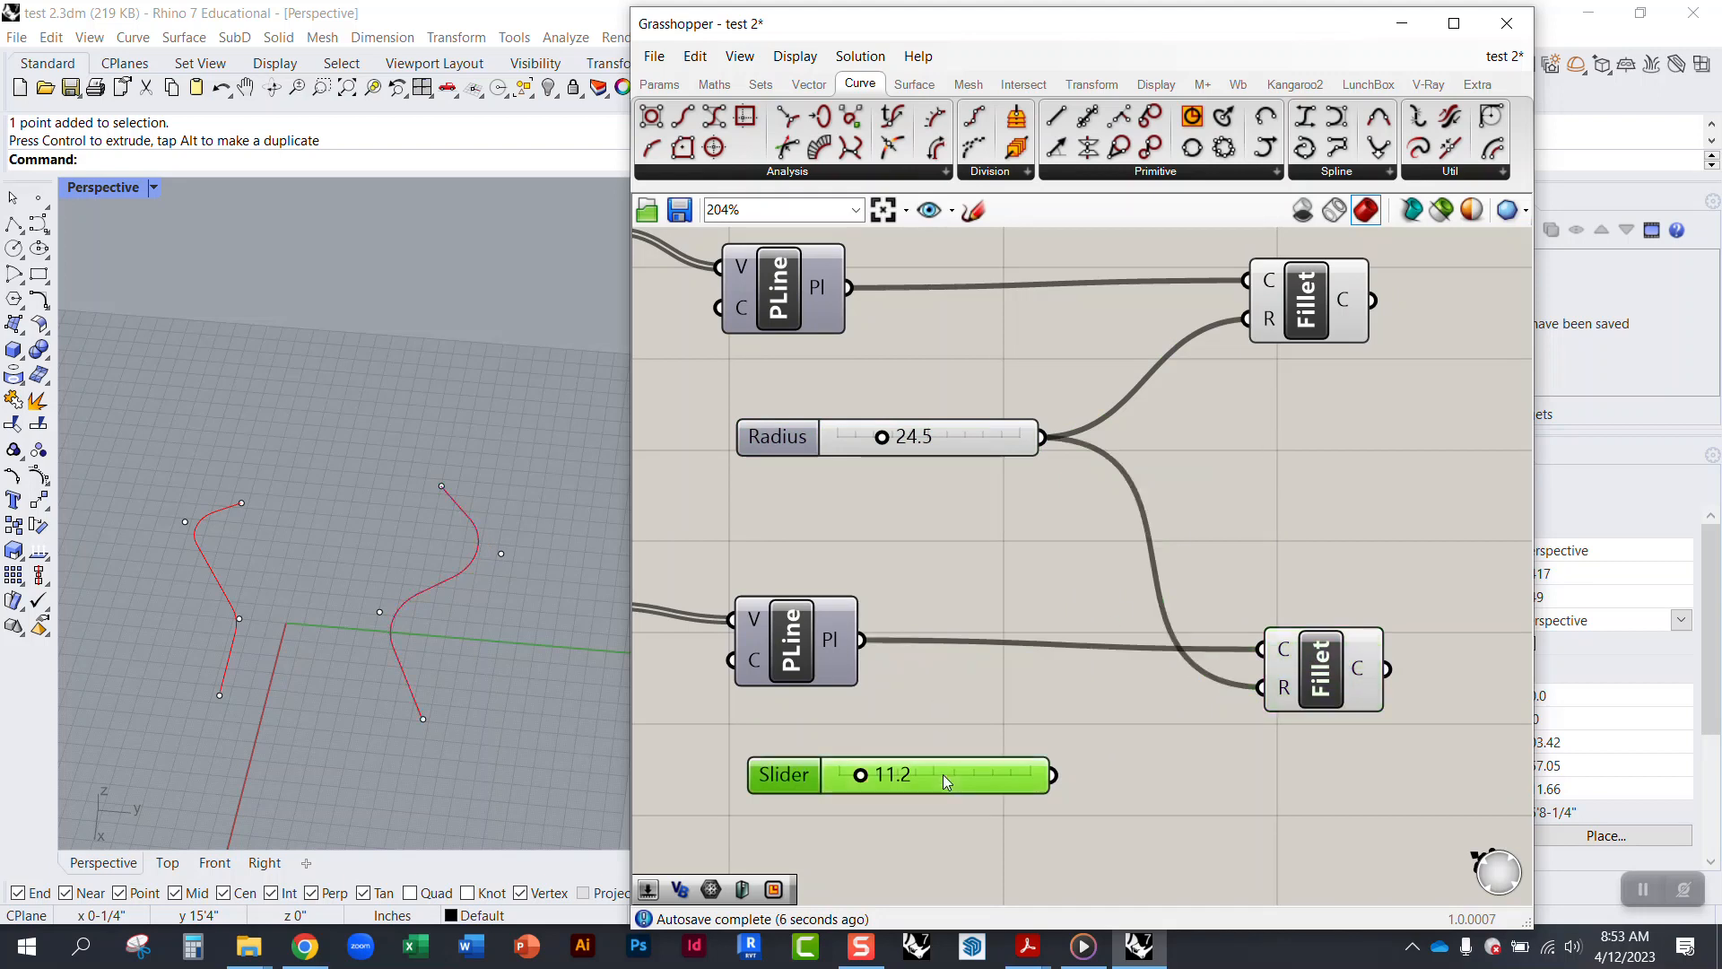
key(Delete)
Step: Set the shared Radius slider to 7.3 and check the bends on both curves
mouse_move(882, 438)
mouse_down()
mouse_move(936, 438)
mouse_move(837, 441)
mouse_move(888, 436)
mouse_move(841, 440)
mouse_move(860, 449)
mouse_up()
scroll(273, 584, up, 3)
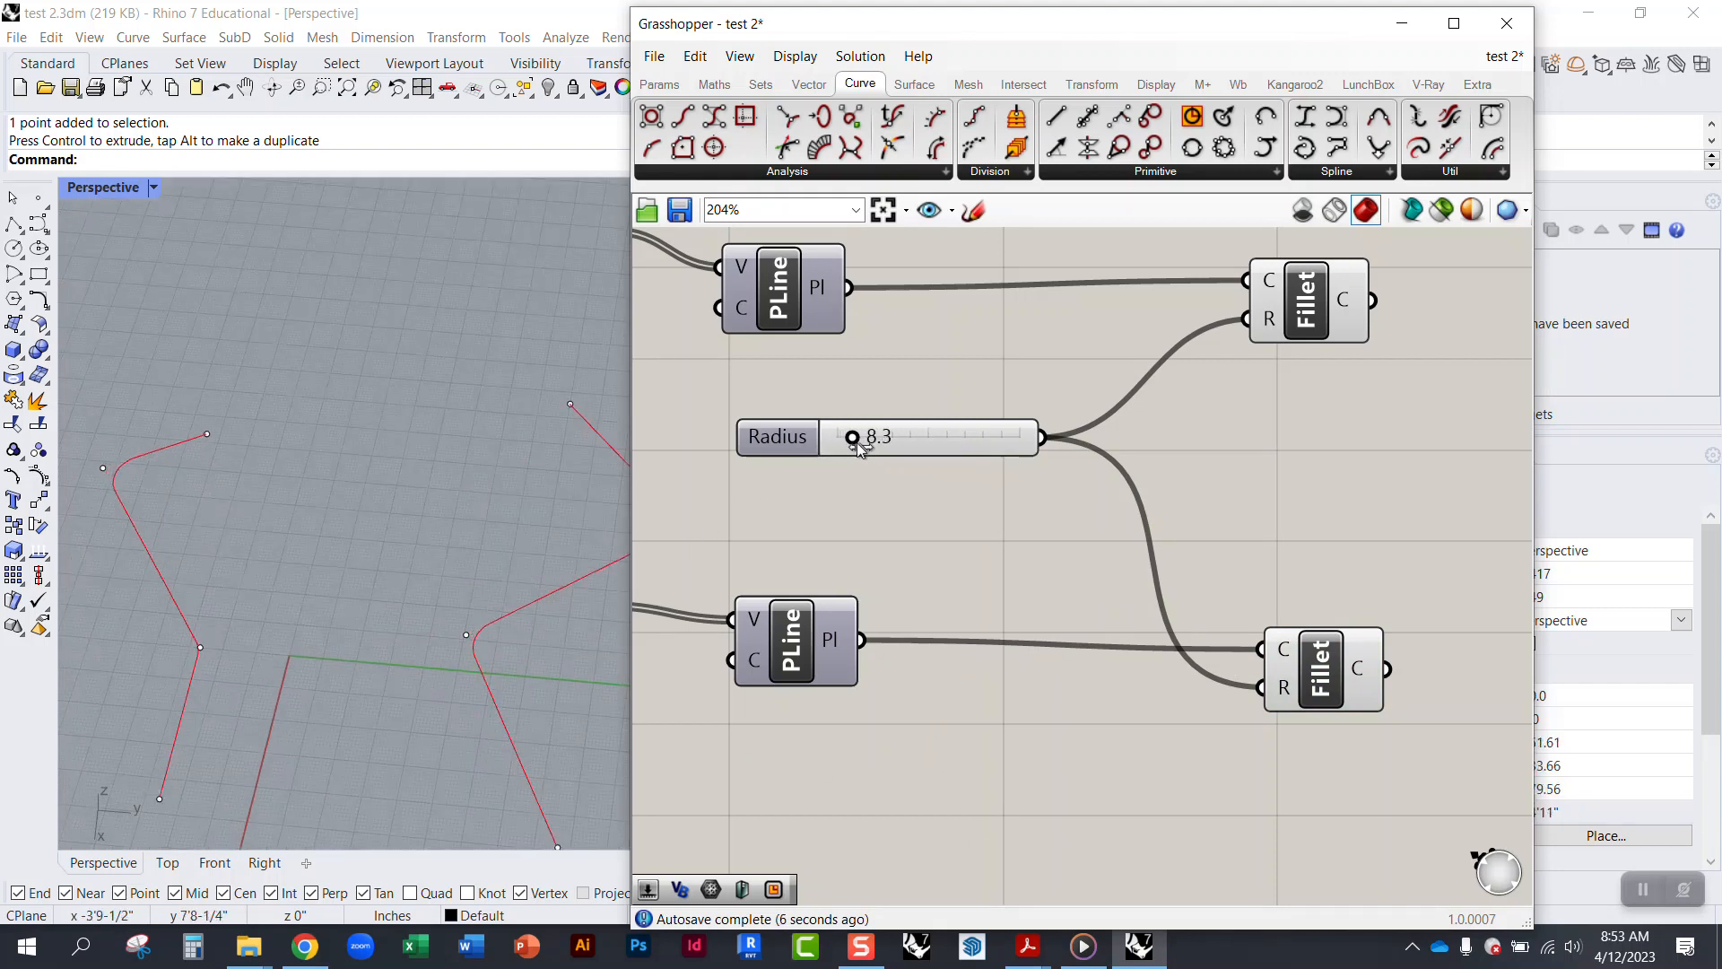
scroll(331, 583, down, 4)
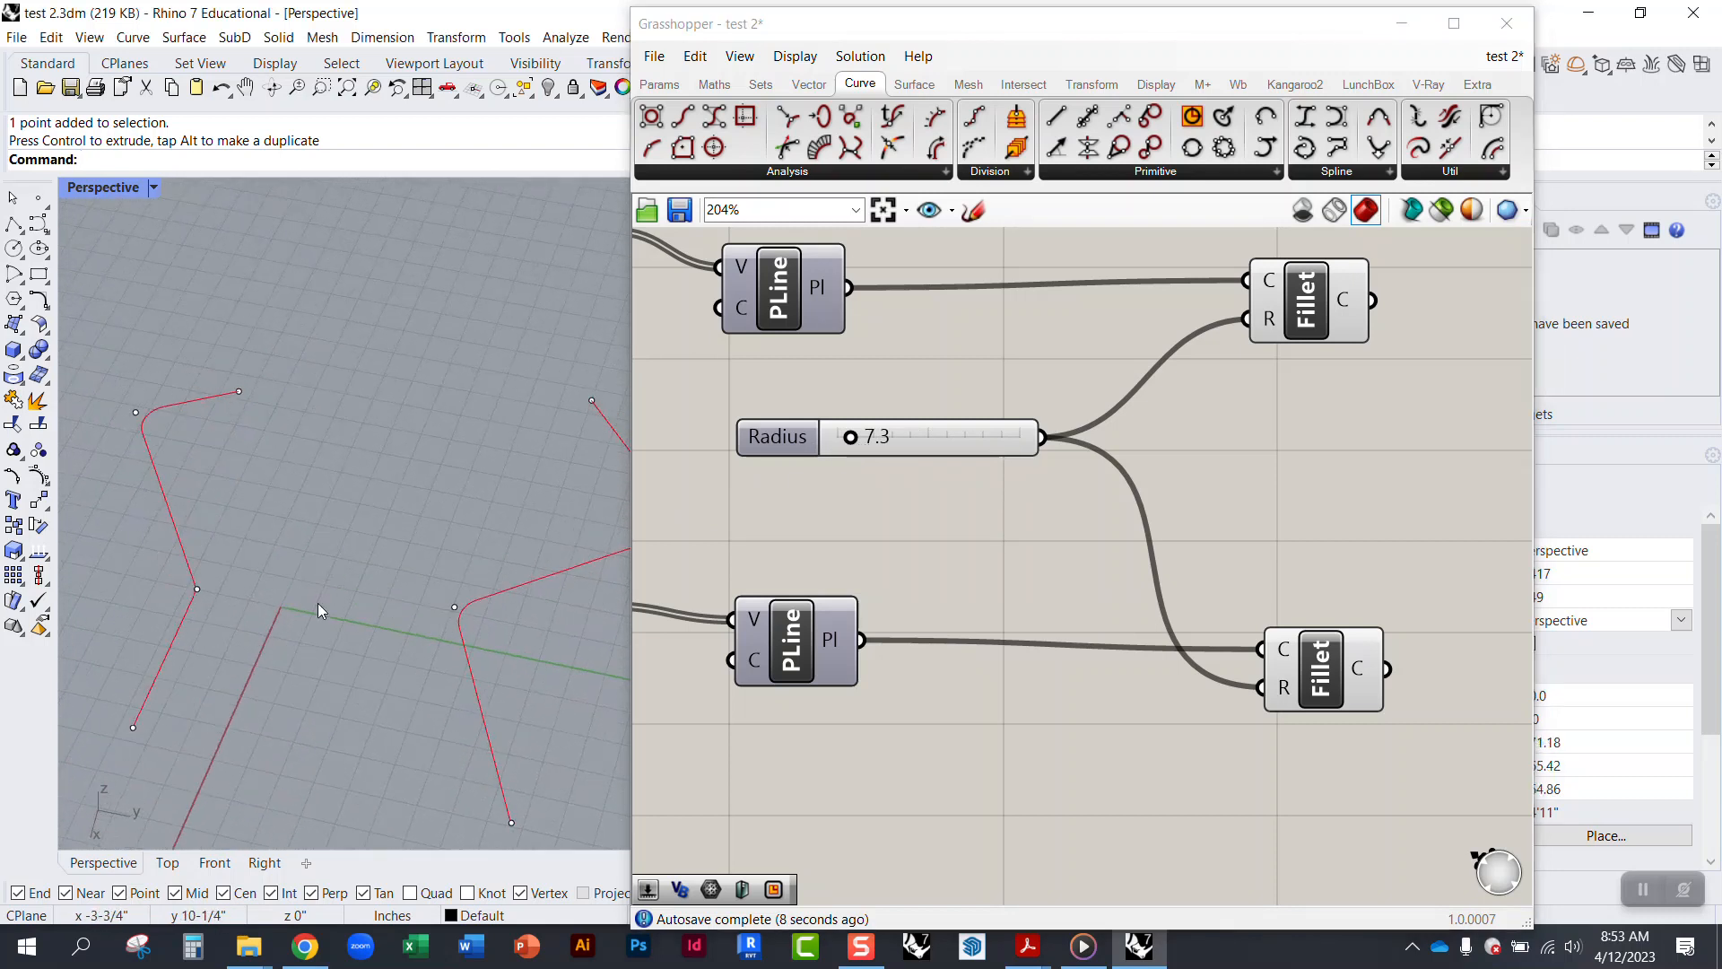
Step: Move the second curve's upper inner control point sideways and raise it above the ground plane
click(564, 557)
drag(593, 602, 554, 583)
drag(516, 506, 506, 446)
right_drag(431, 580, 358, 558)
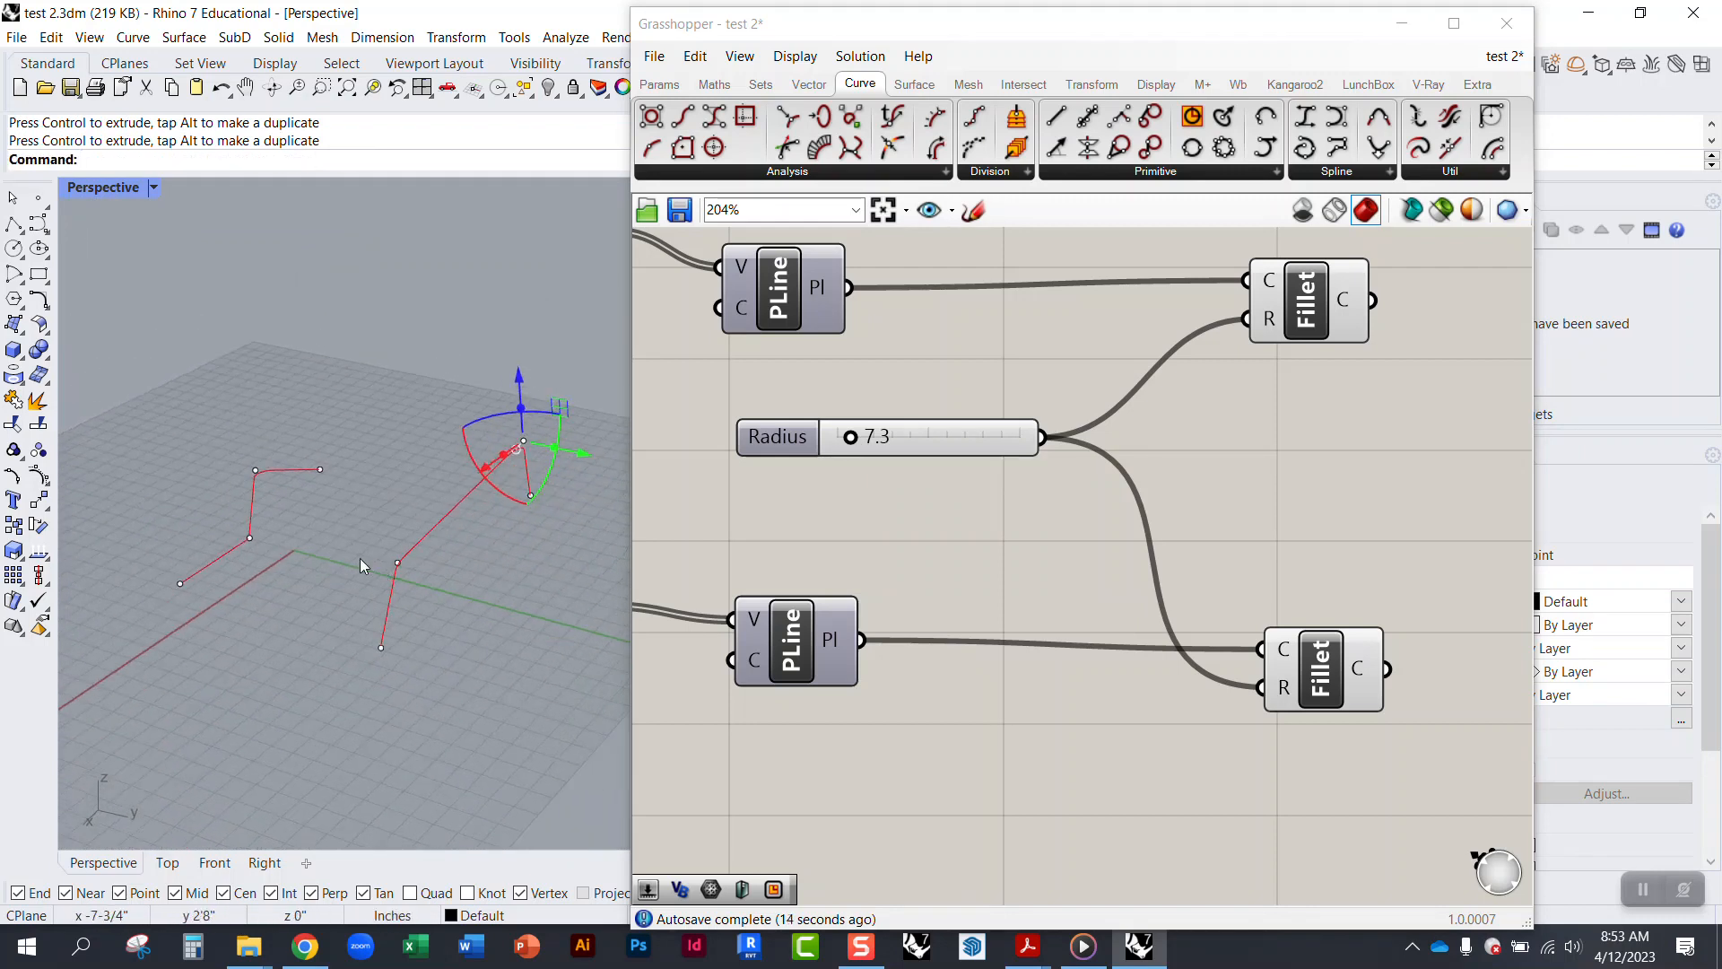
Step: Shift the second curve's other inner control point in plan and raise it above the ground plane
click(397, 565)
drag(354, 600, 334, 619)
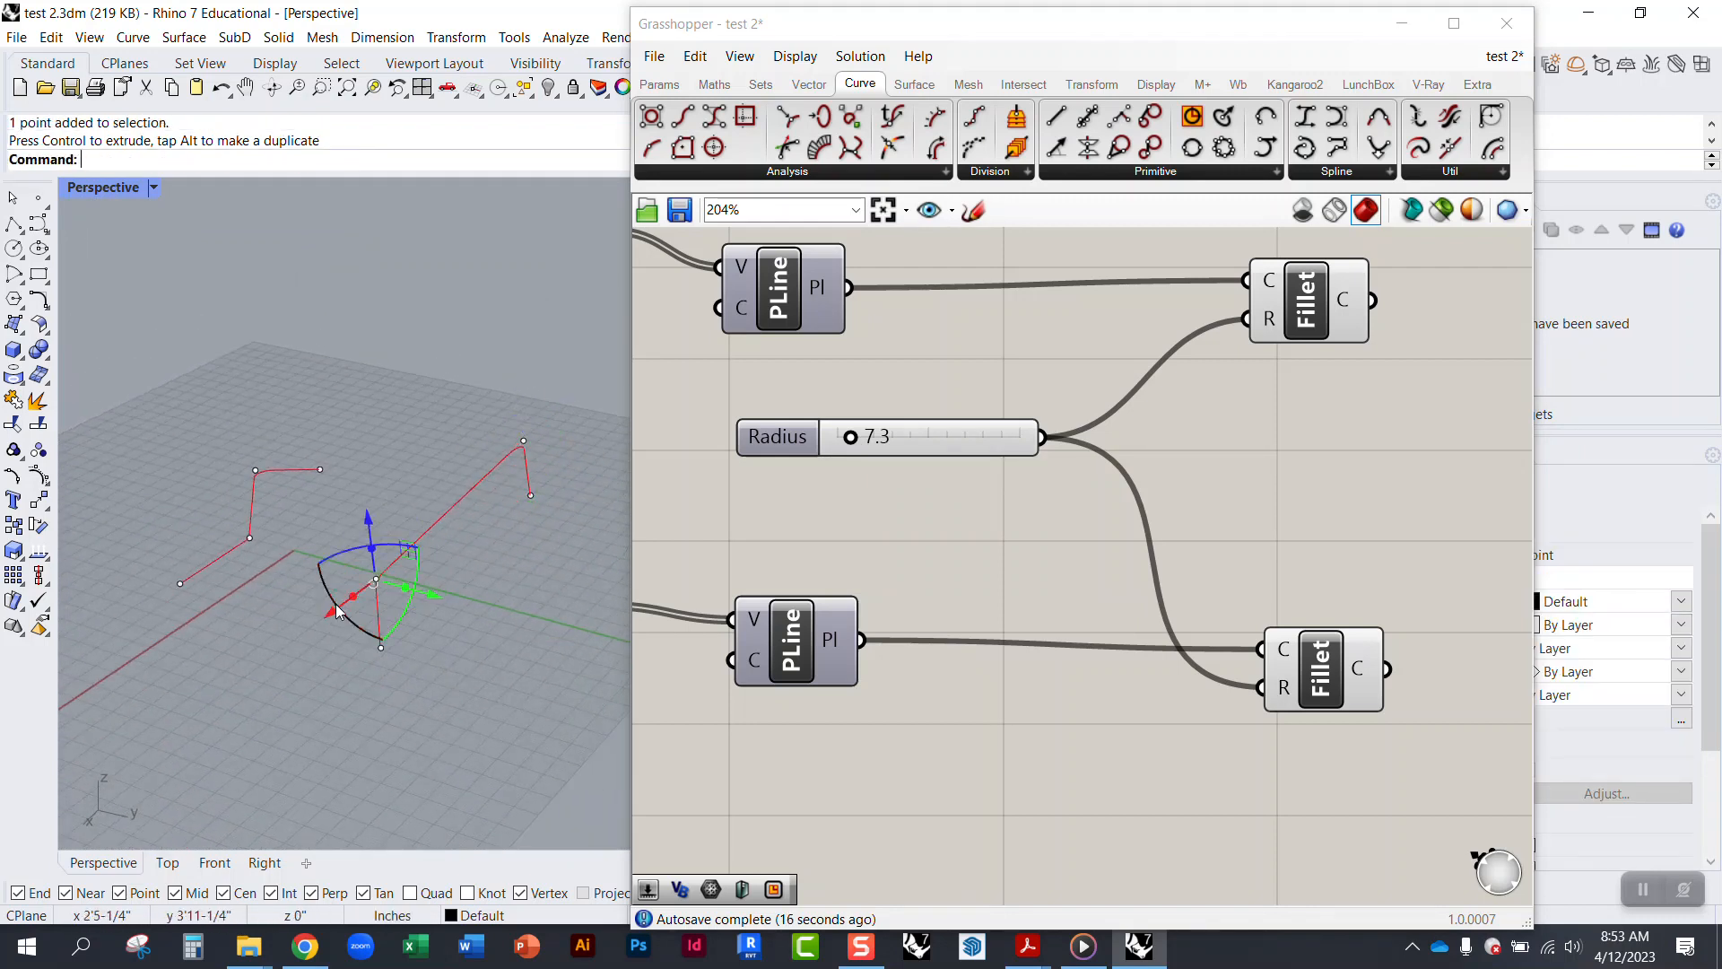
drag(365, 518, 361, 491)
drag(423, 564, 475, 635)
right_drag(475, 635, 386, 395)
key(Escape)
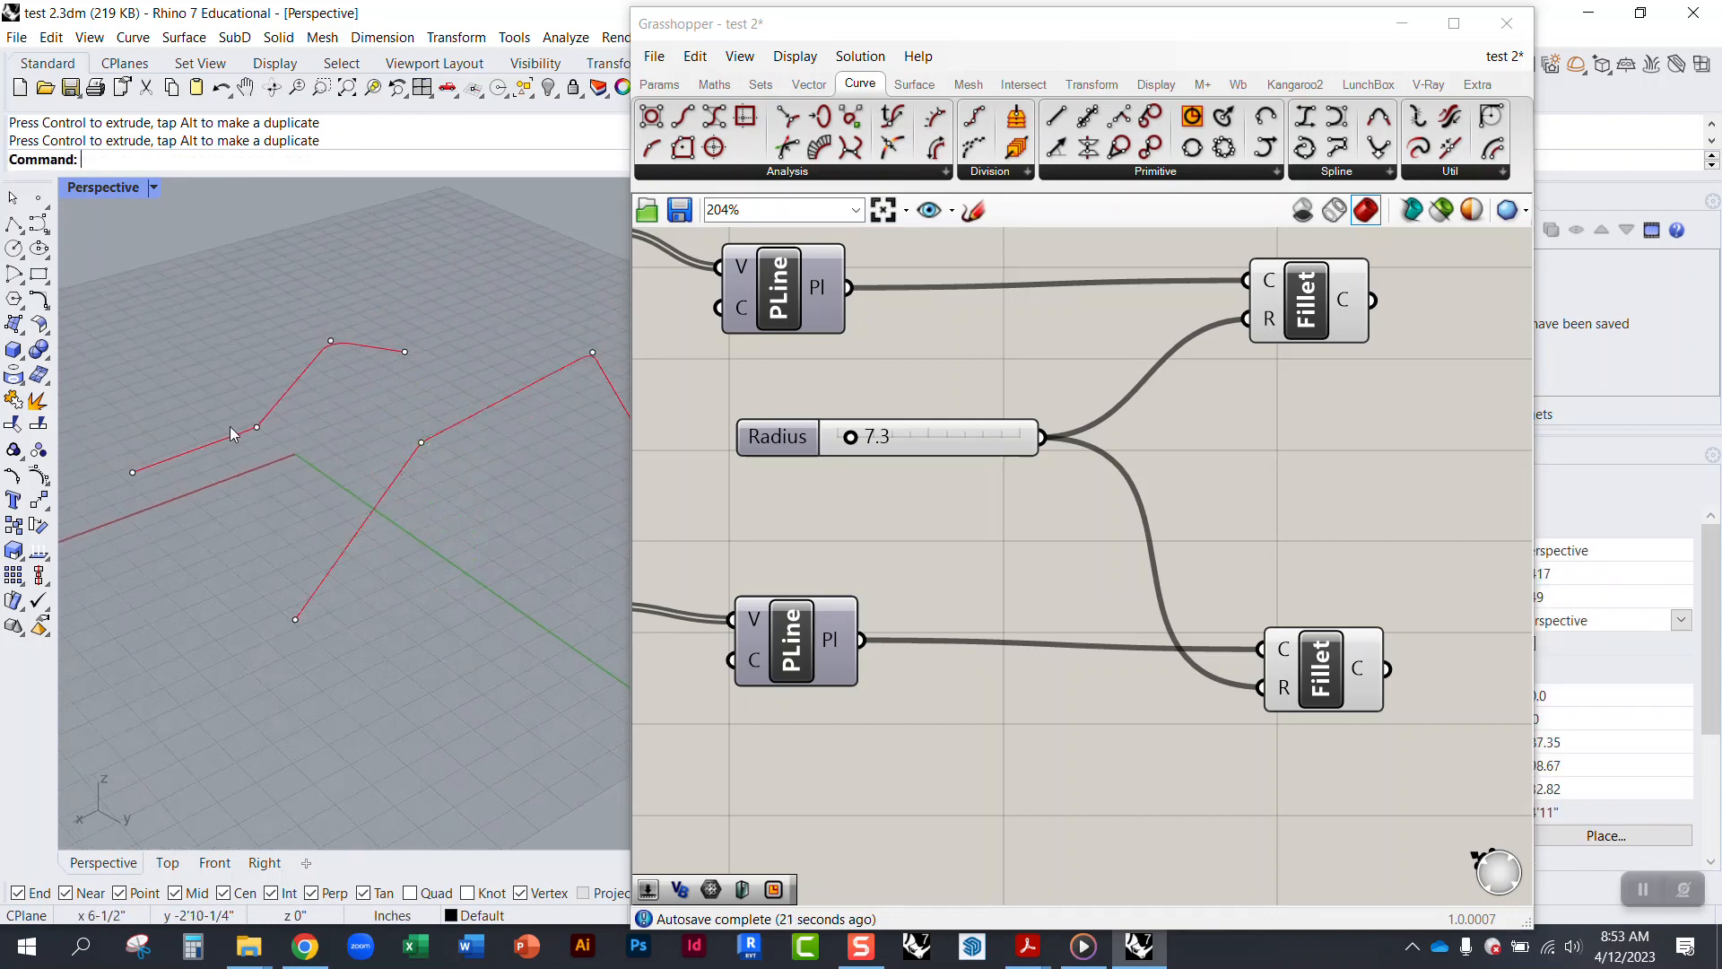
Step: Raise the two inner control points of the first curve above the ground plane
click(256, 427)
drag(256, 427, 240, 341)
shift+click(403, 353)
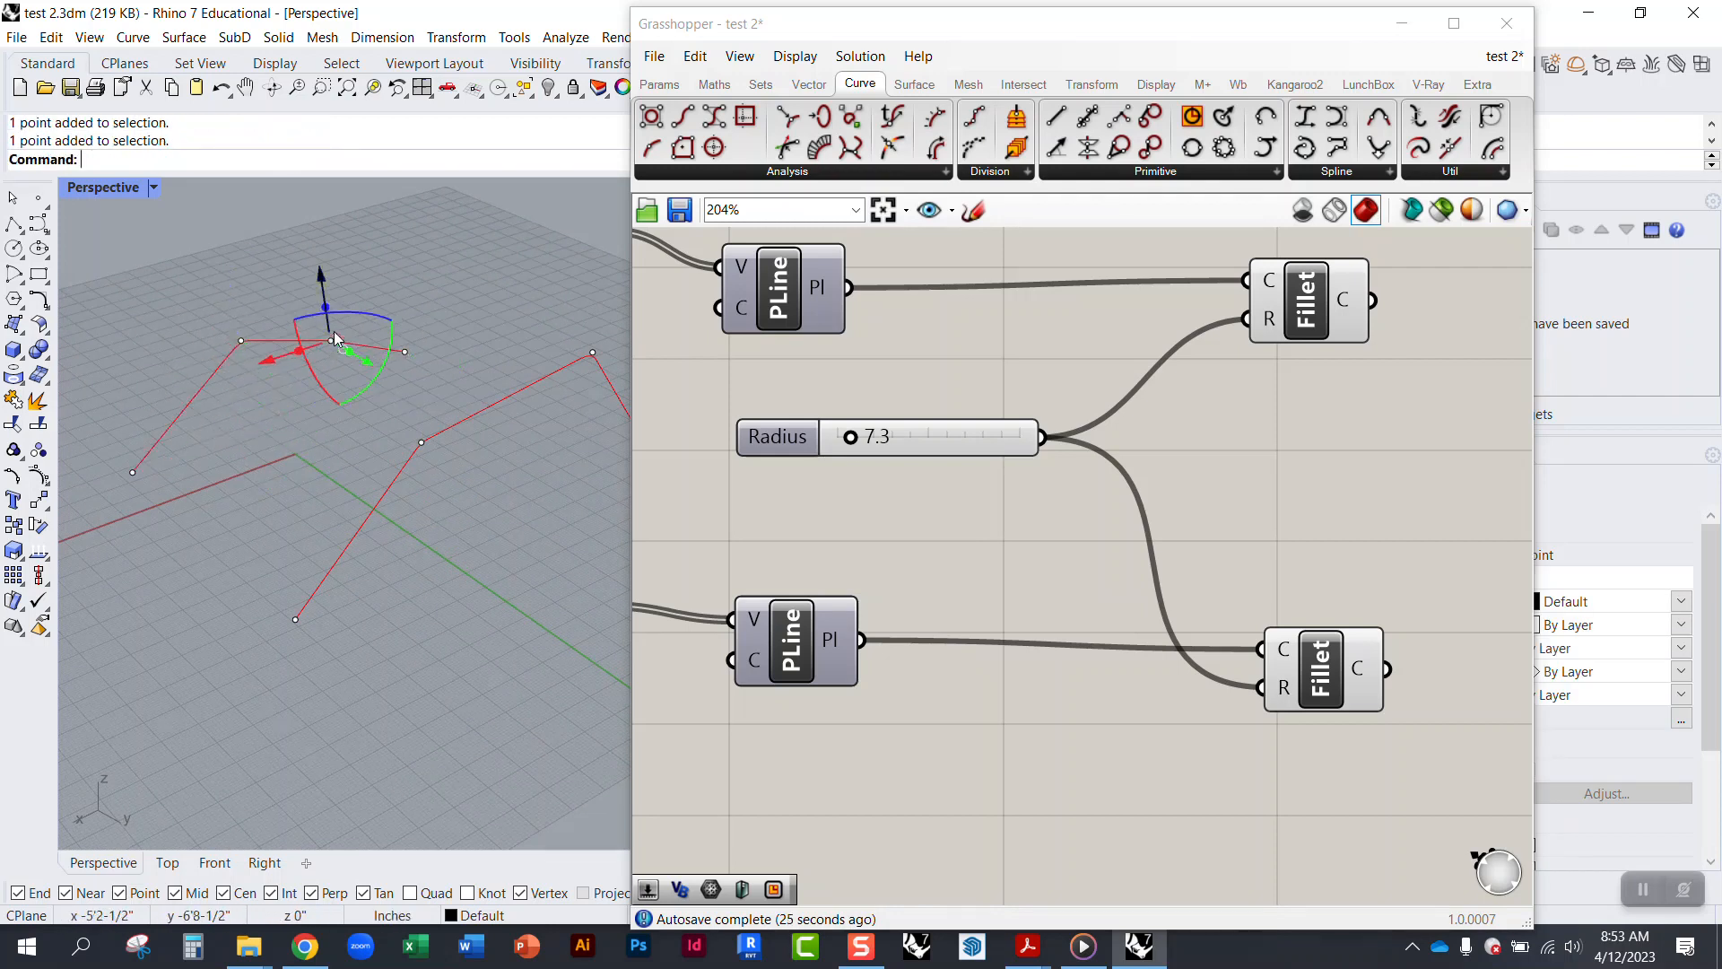
drag(325, 288, 321, 242)
key(Escape)
right_drag(292, 373, 444, 617)
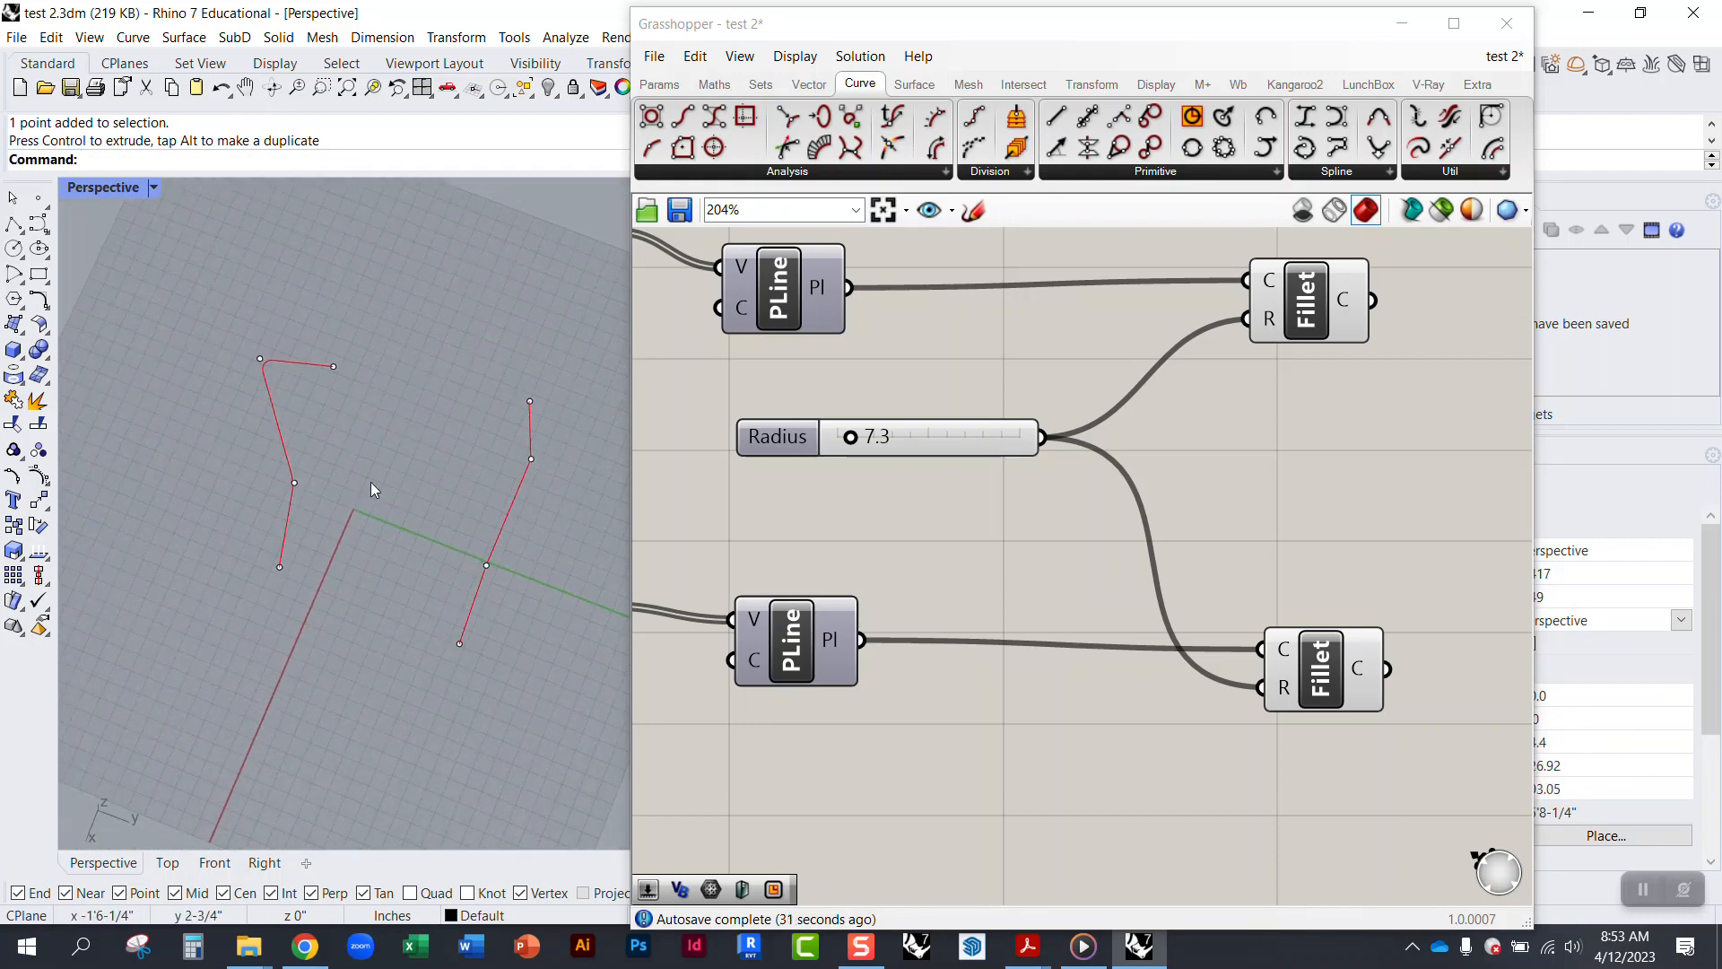
Step: Select two control points at the far end of the second curve and move them together
drag(410, 399, 558, 432)
drag(454, 434, 434, 471)
click(434, 471)
right_drag(444, 405, 482, 344)
right_drag(520, 534, 427, 512)
Step: Reposition the first Pt, PLine and Fillet components so that both curve chains line up
right_drag(1068, 508, 742, 606)
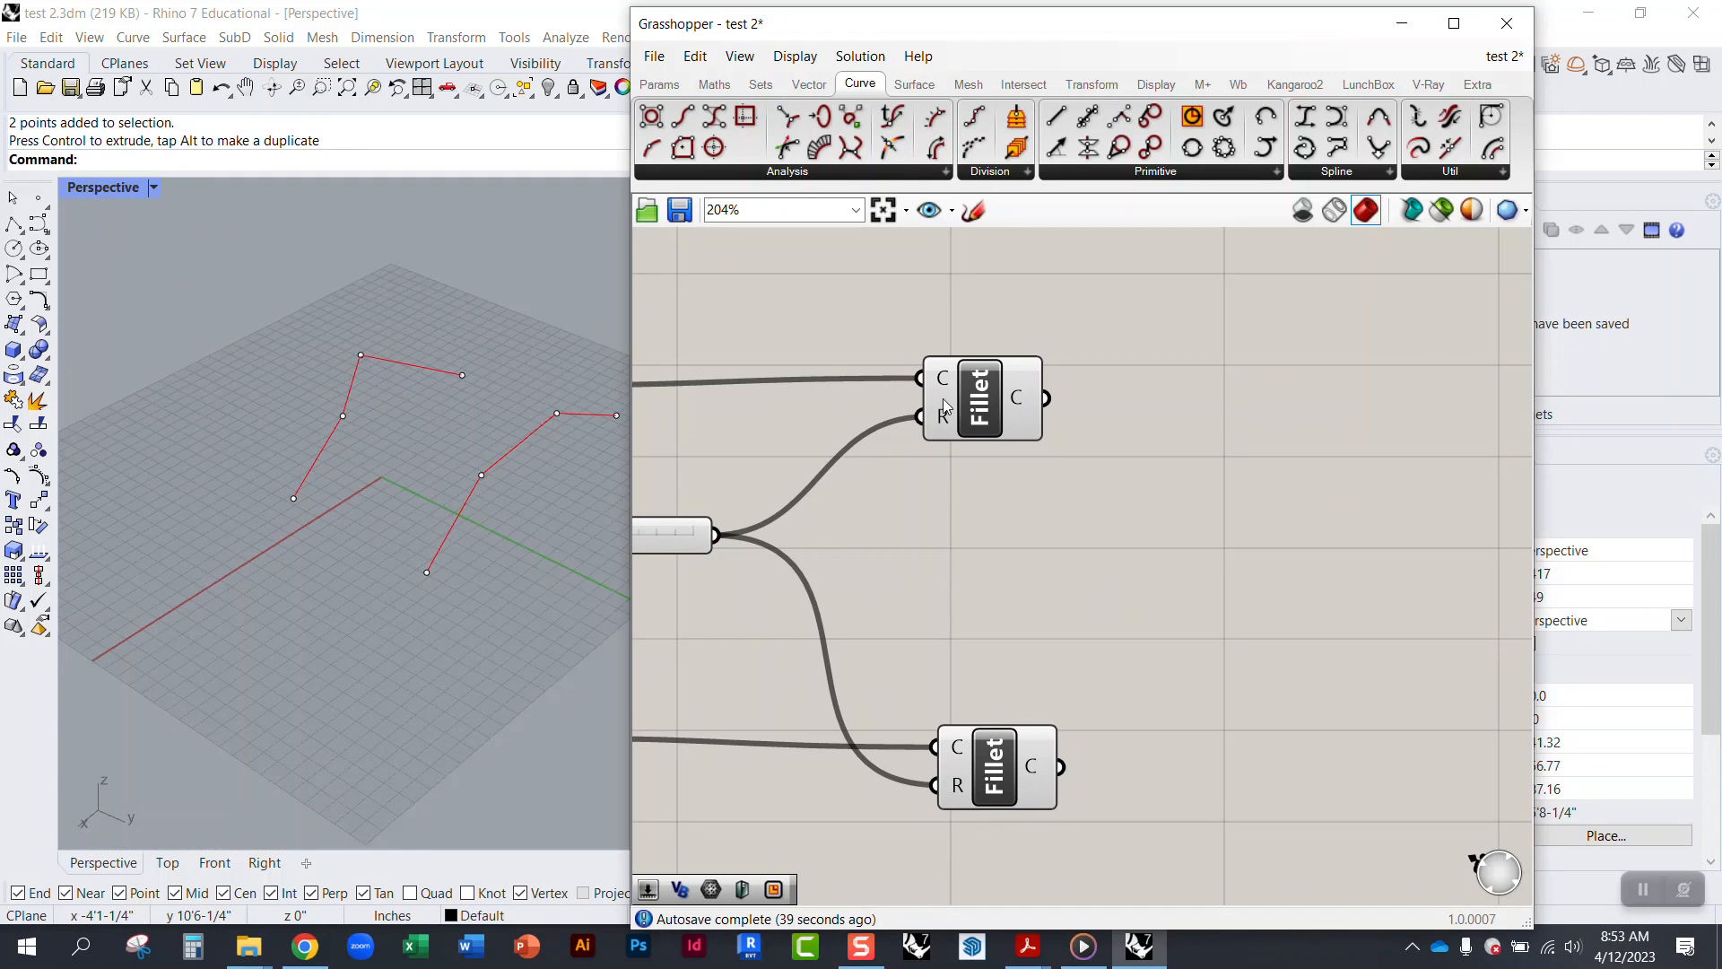
click(915, 84)
right_drag(929, 411, 1417, 391)
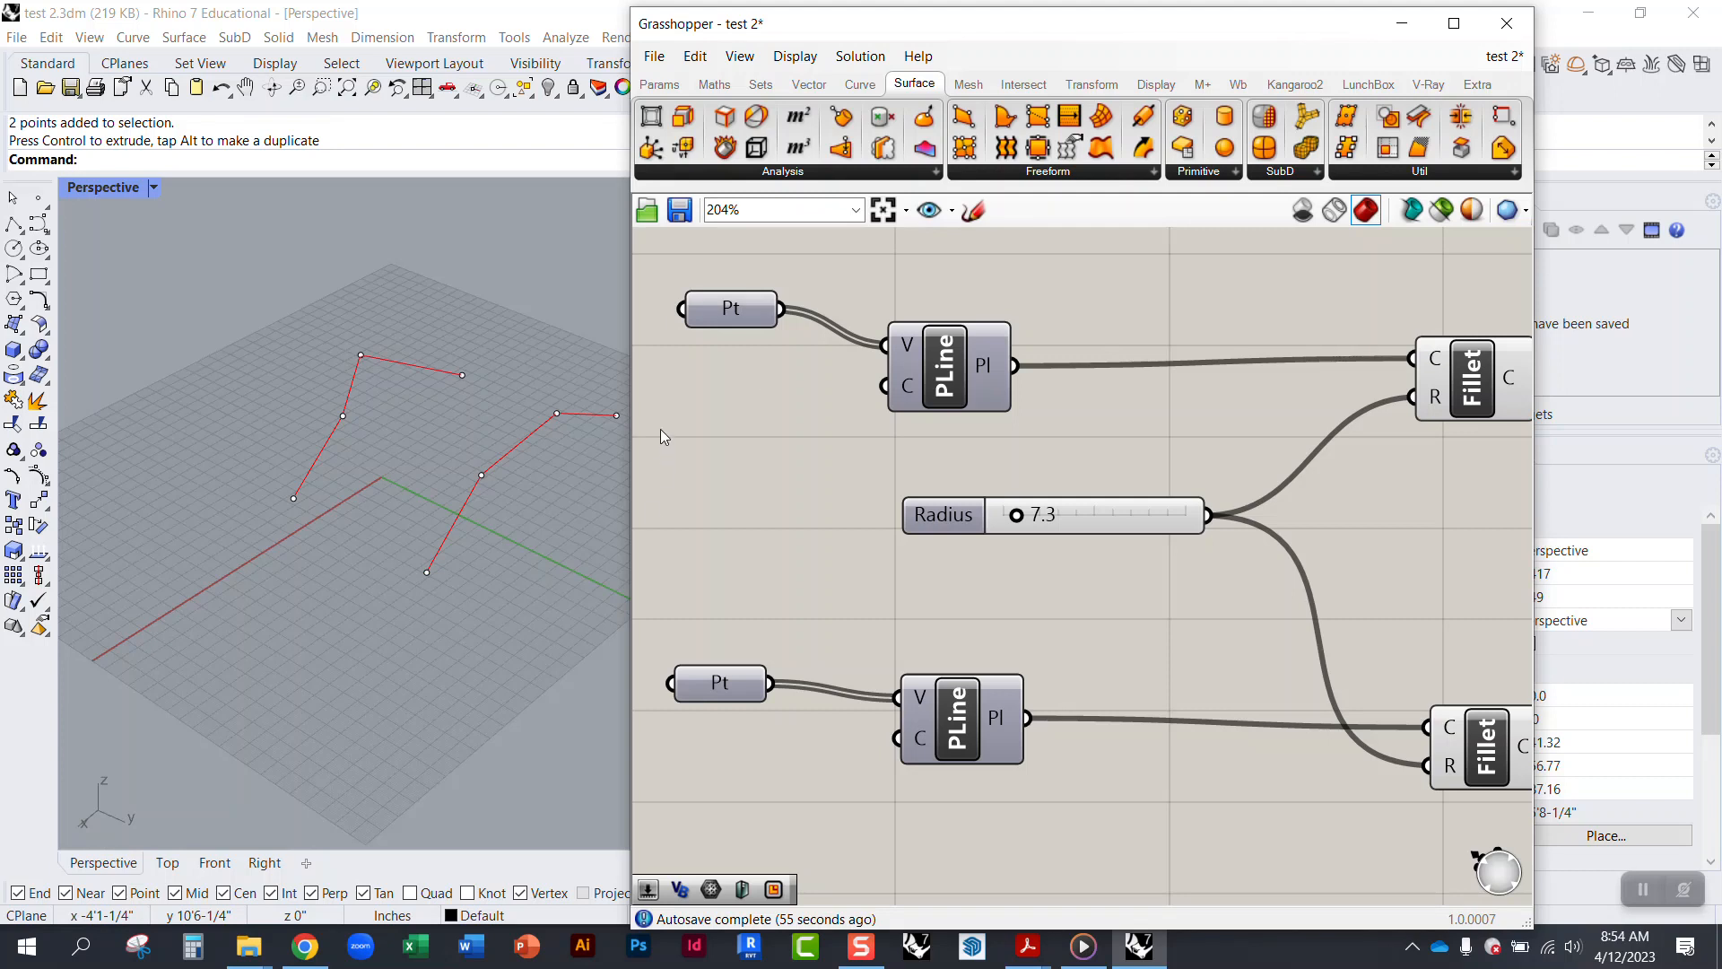
drag(734, 309, 761, 339)
drag(941, 387, 975, 380)
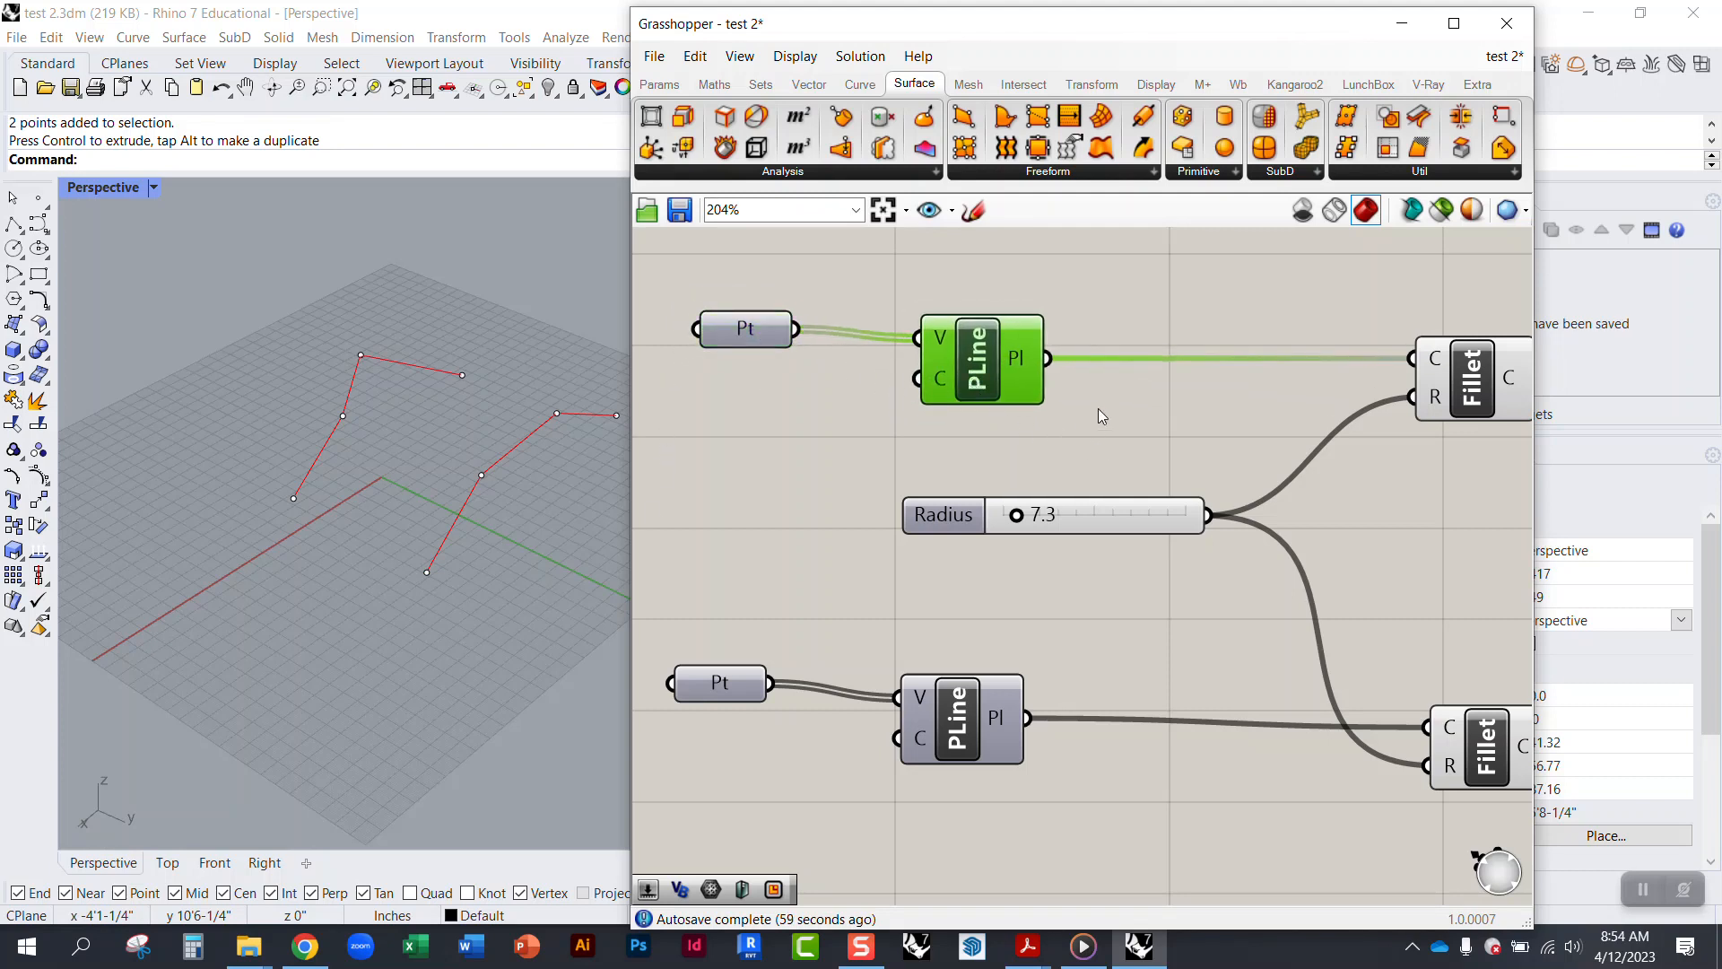
right_drag(1101, 415, 891, 404)
drag(1184, 394, 1200, 405)
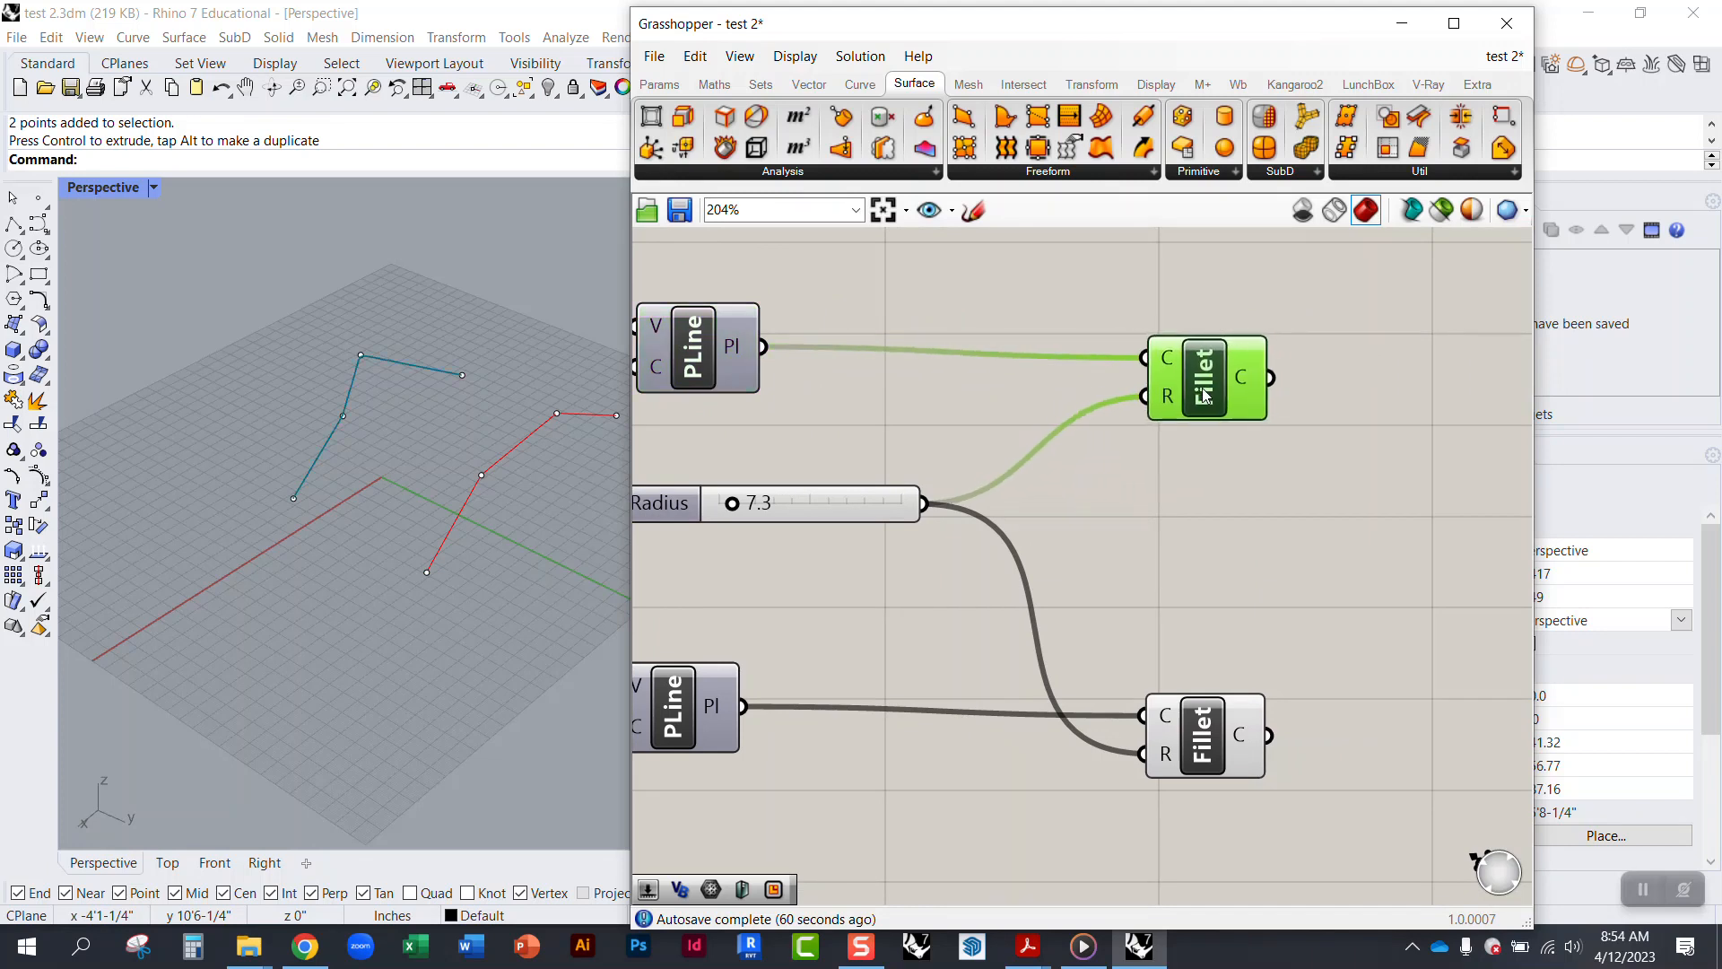
click(1175, 492)
Step: Add a Loft component beyond the two Fillet components and feed both filleted curves into its Curves input
right_drag(1183, 511, 934, 472)
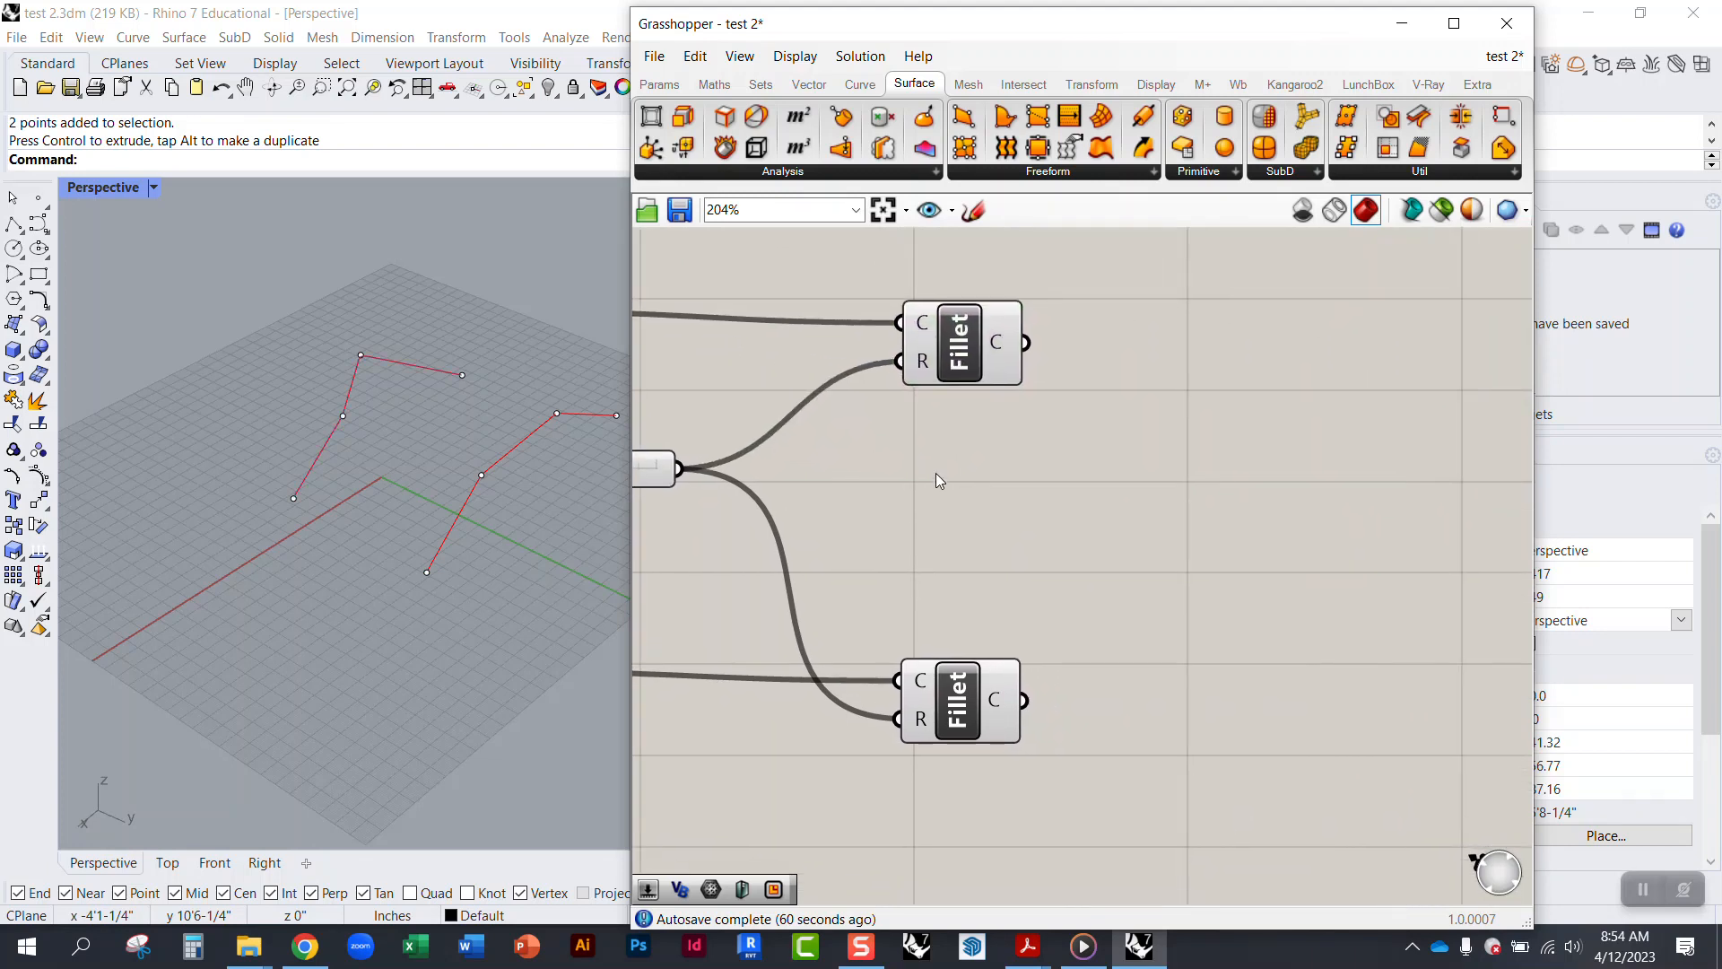
right_drag(1114, 545, 1057, 555)
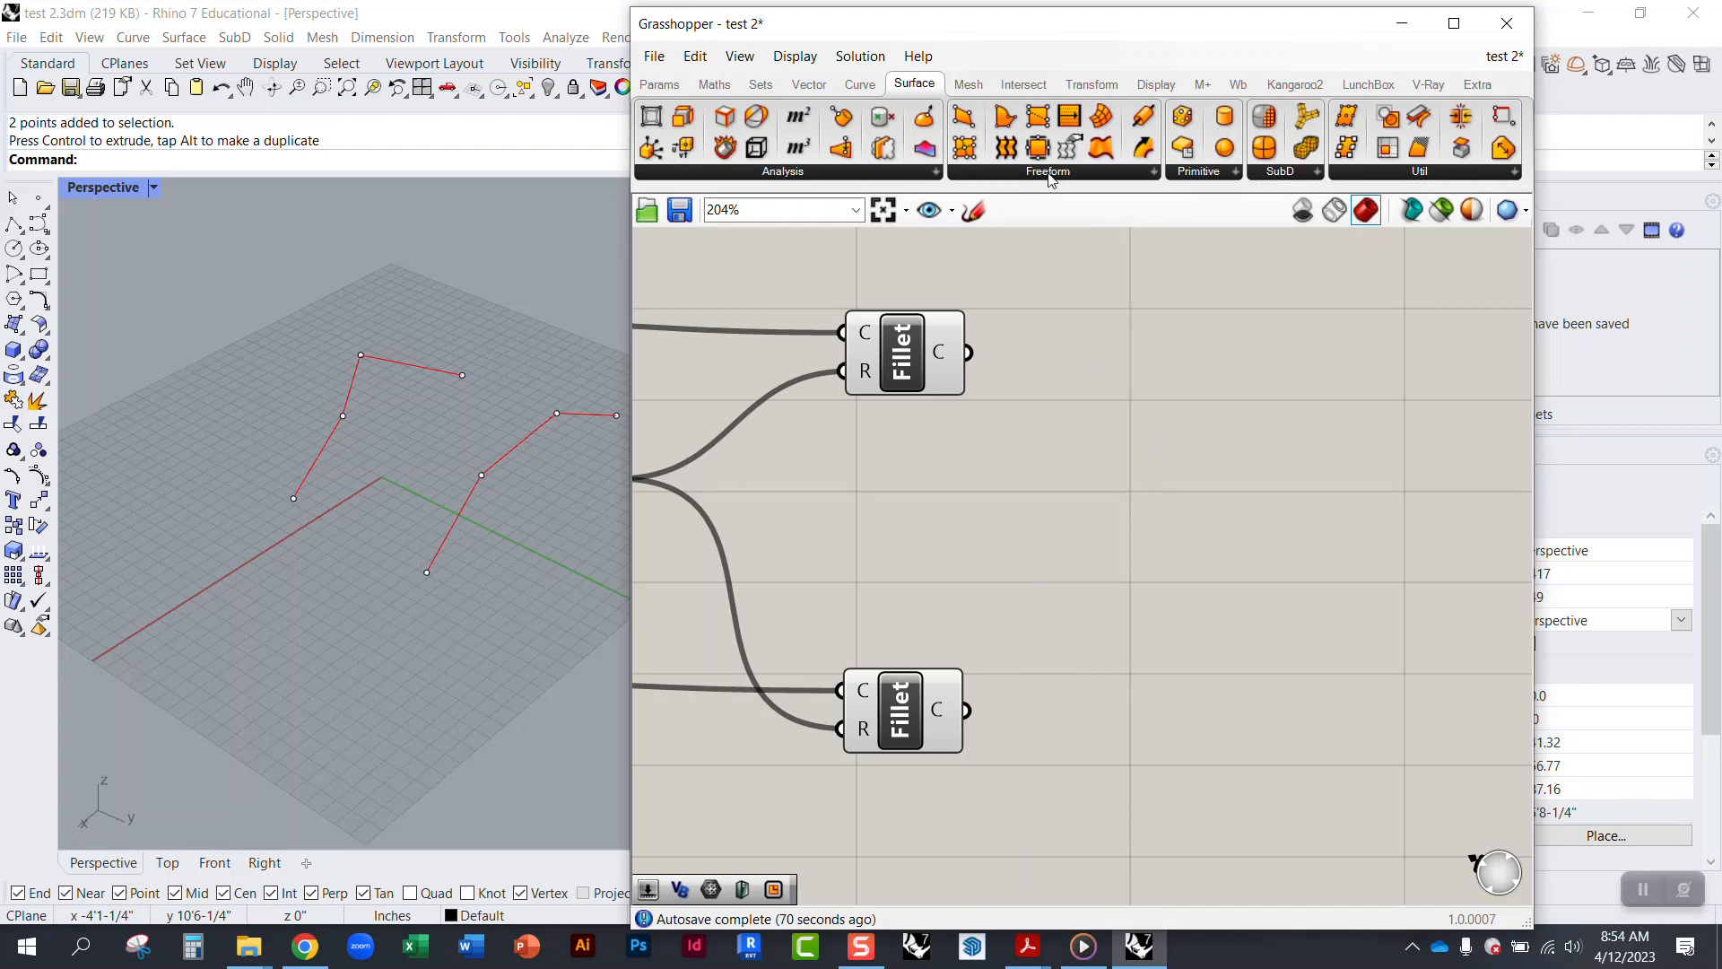
click(1084, 179)
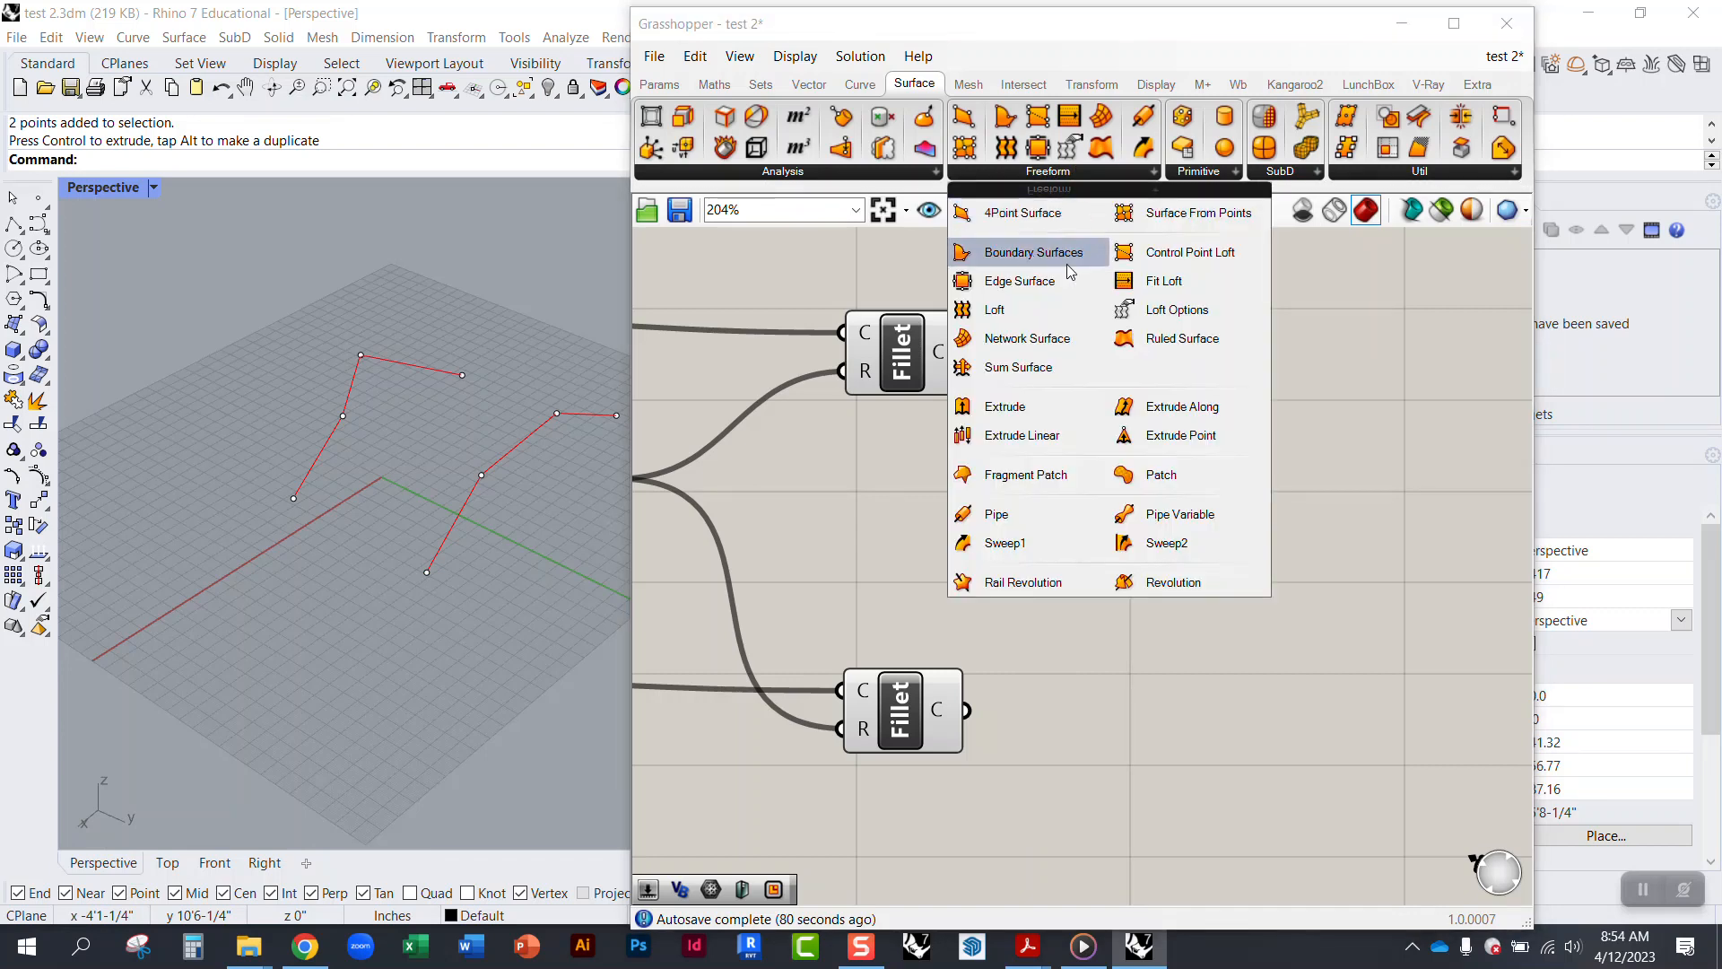
drag(1048, 320, 1204, 466)
scroll(1167, 453, up, 3)
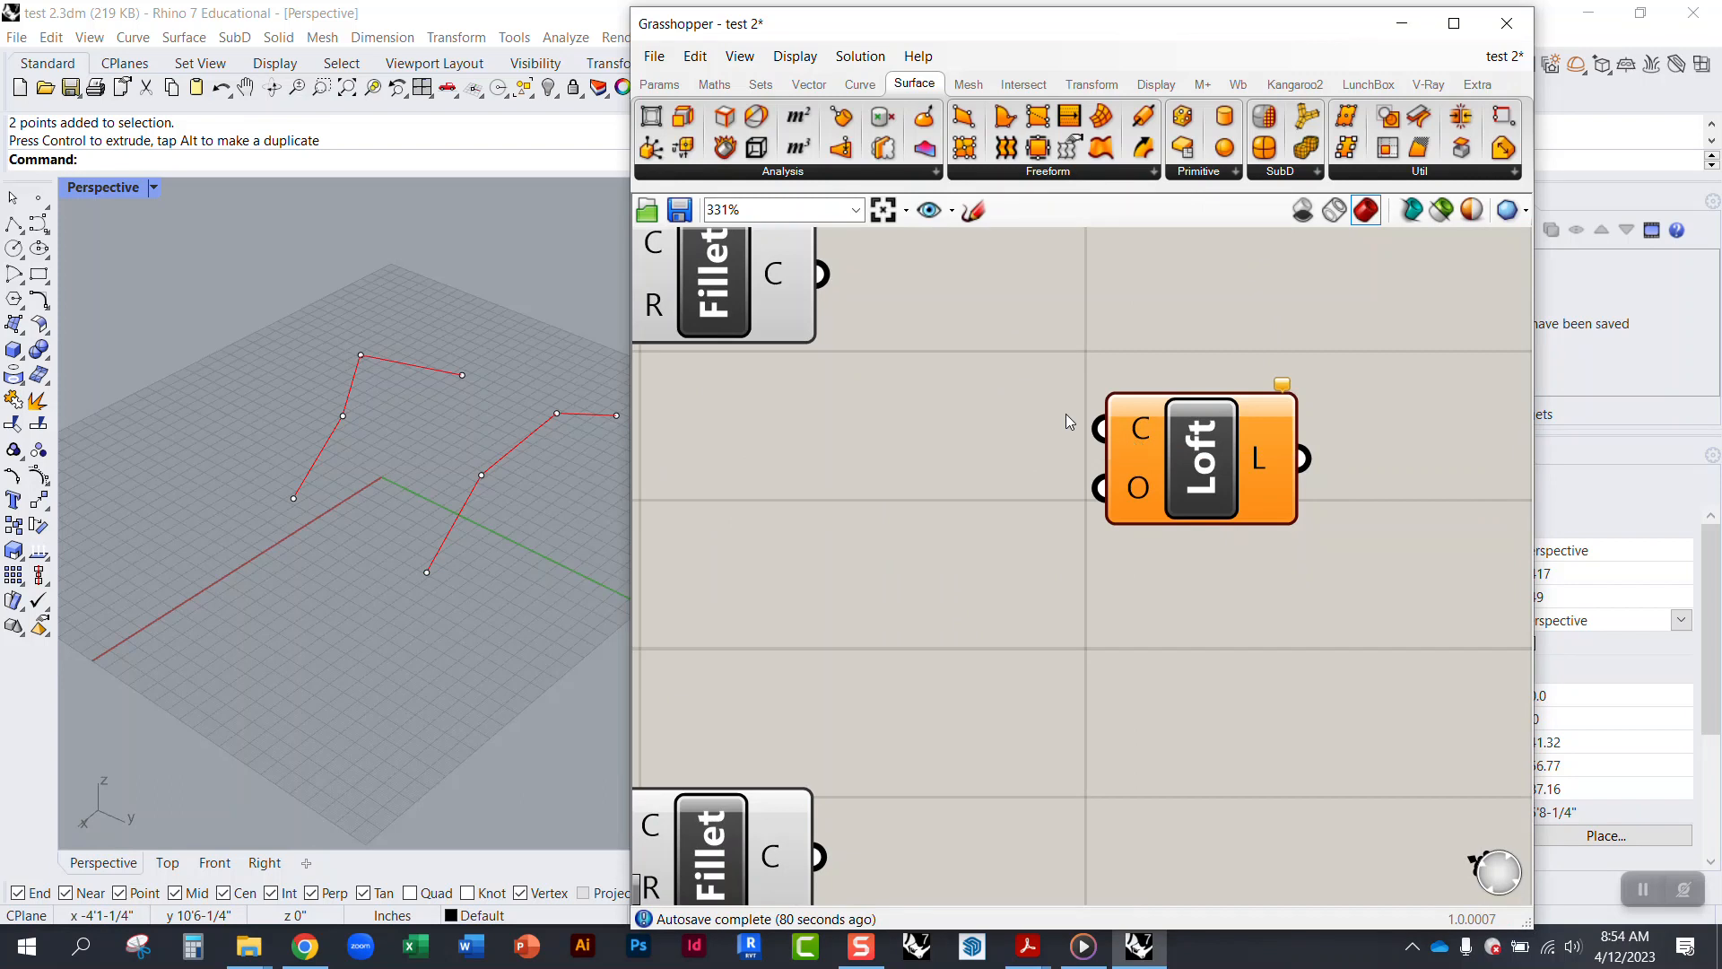
drag(821, 274, 949, 653)
scroll(1097, 421, down, 3)
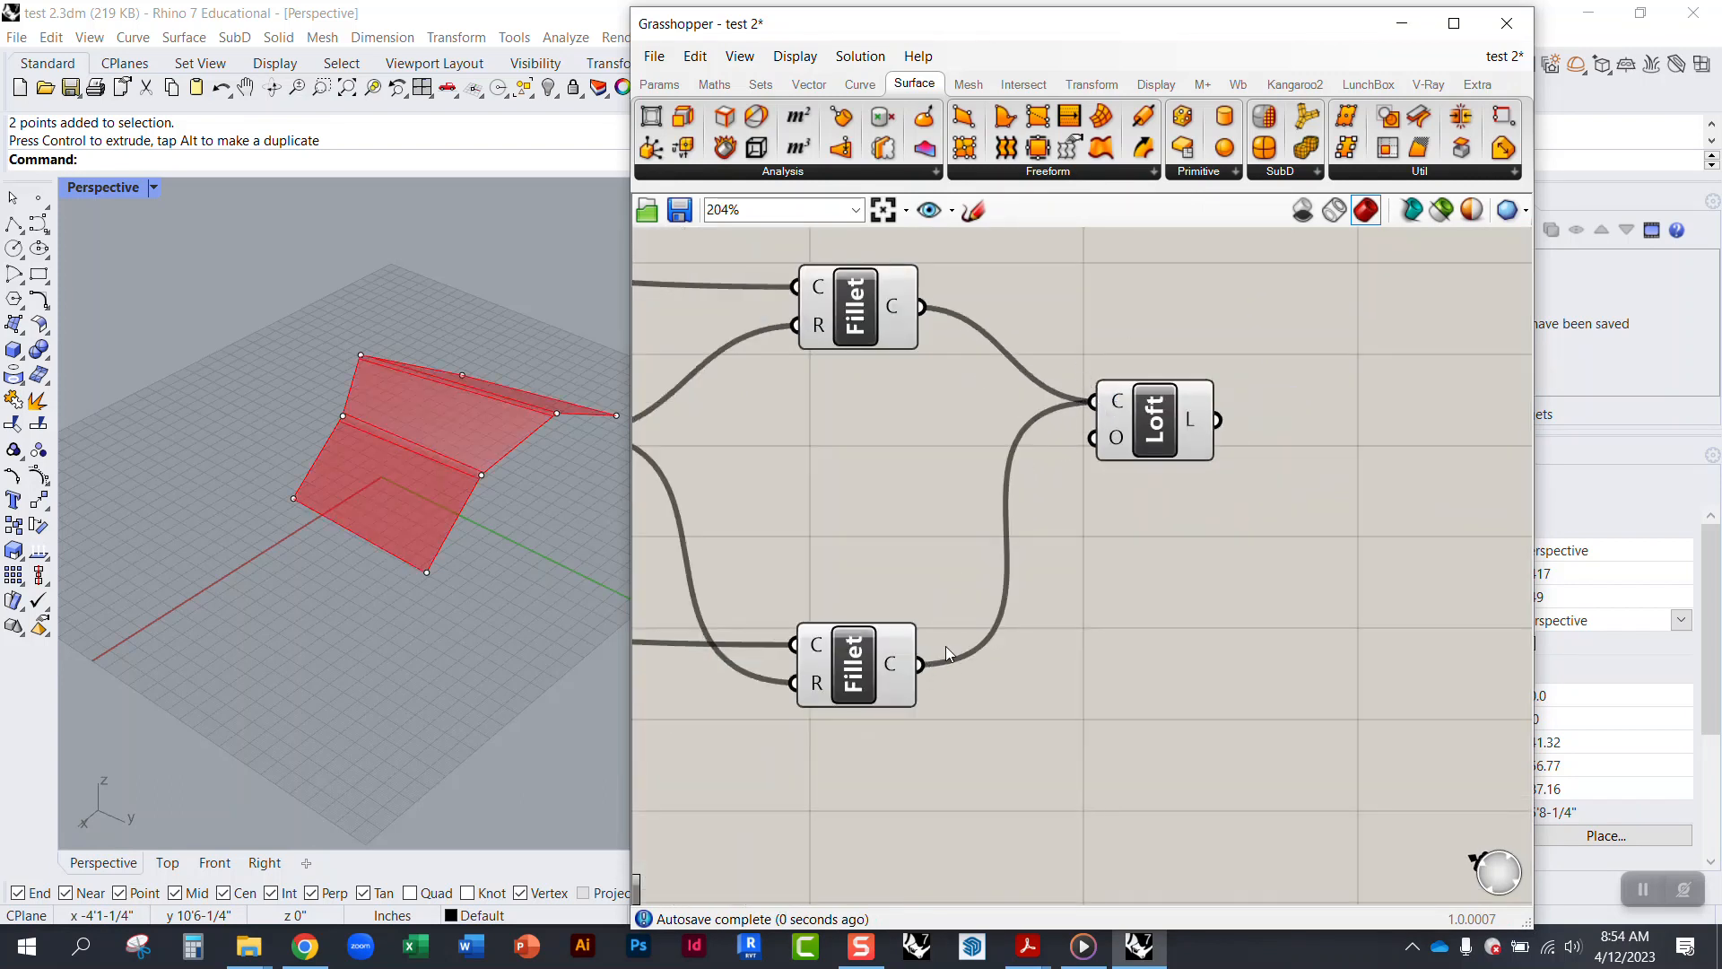
Step: Examine the lofted surface and the Loft's Options input, and shift the Loft component slightly away from the Fillets
click(1132, 453)
scroll(1181, 476, up, 3)
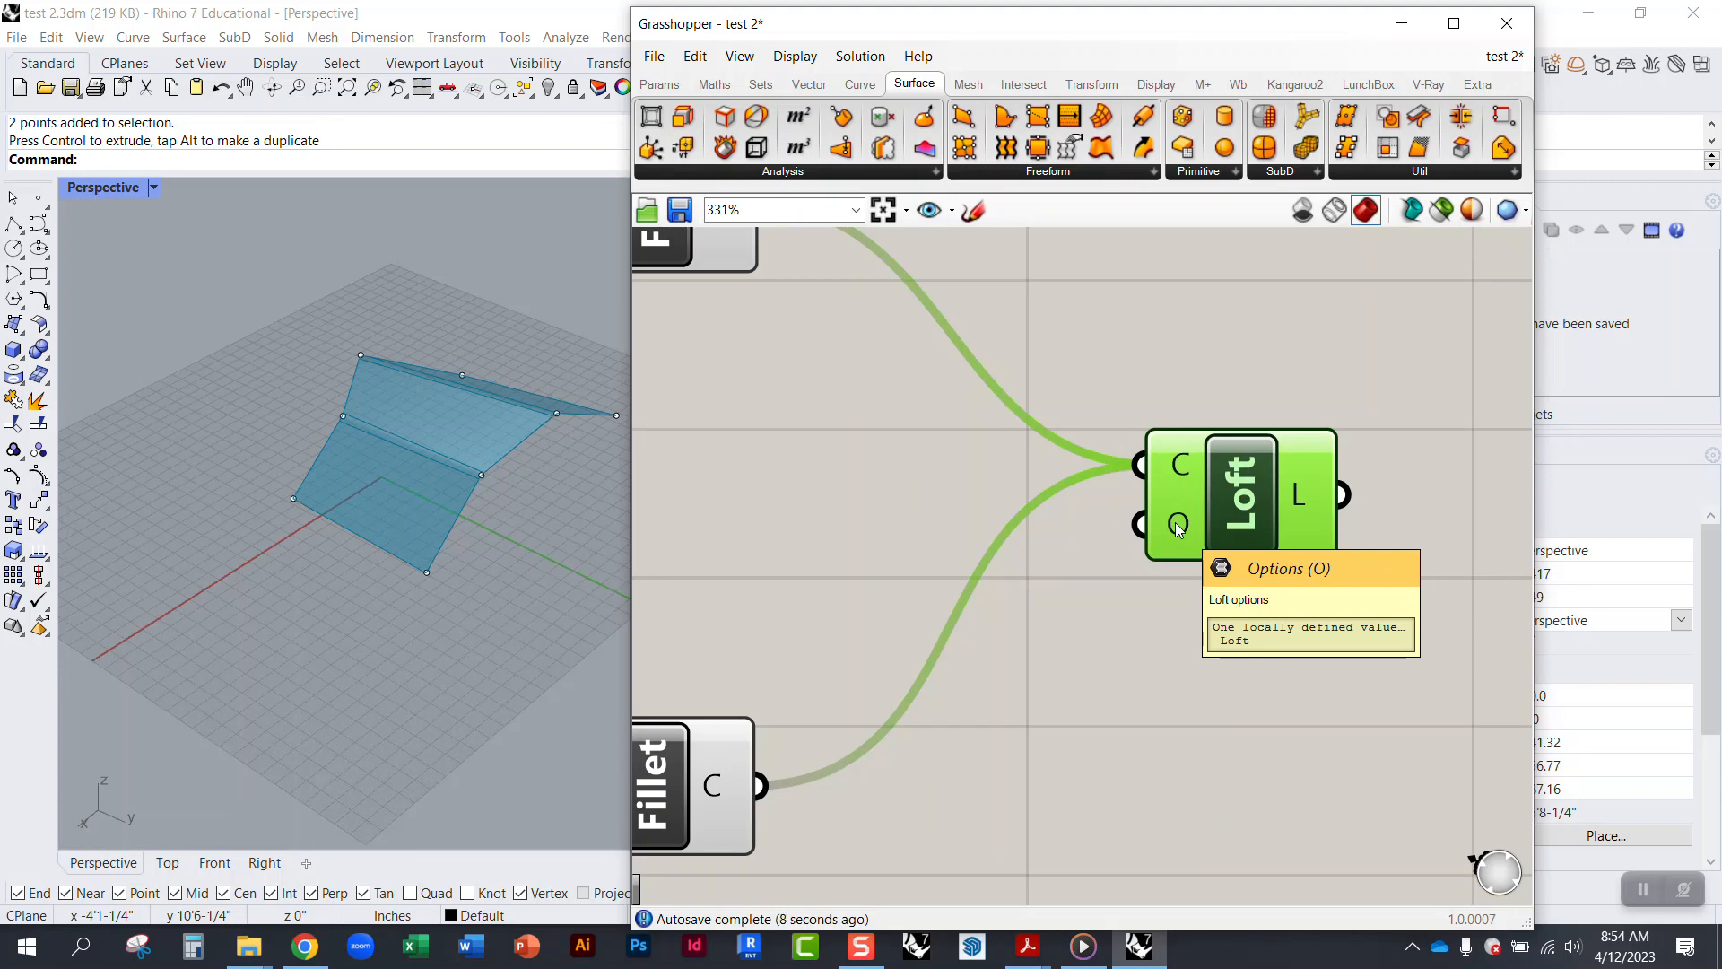
click(1143, 600)
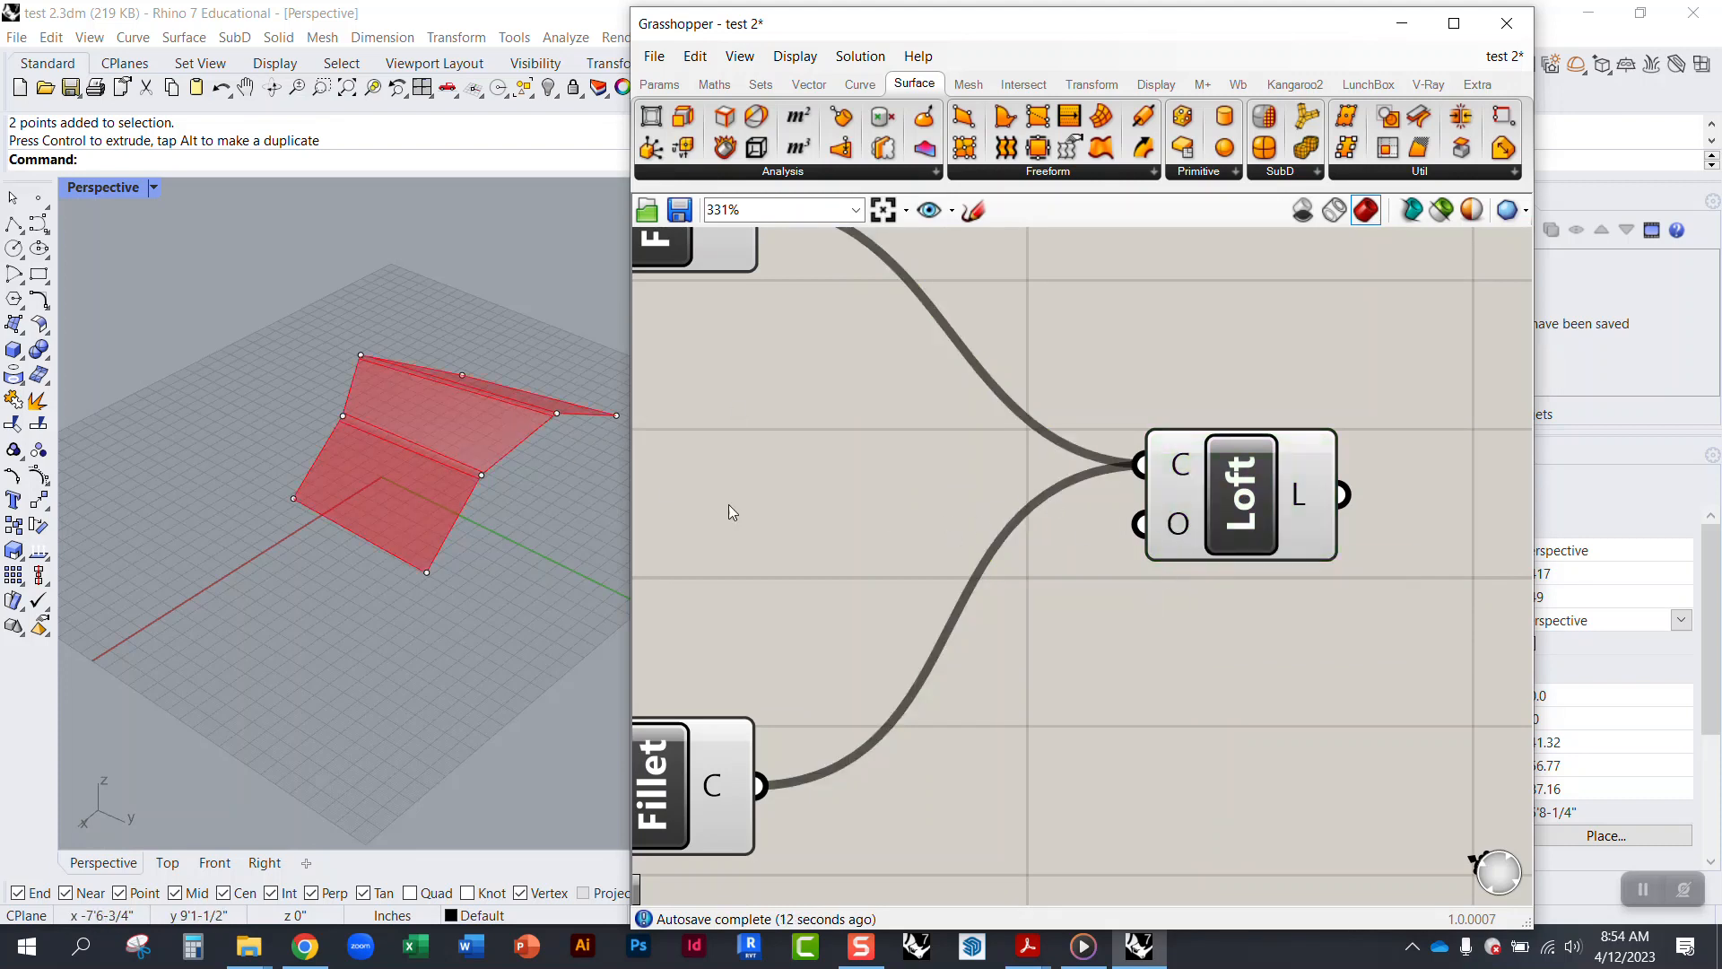
right_drag(499, 493, 481, 604)
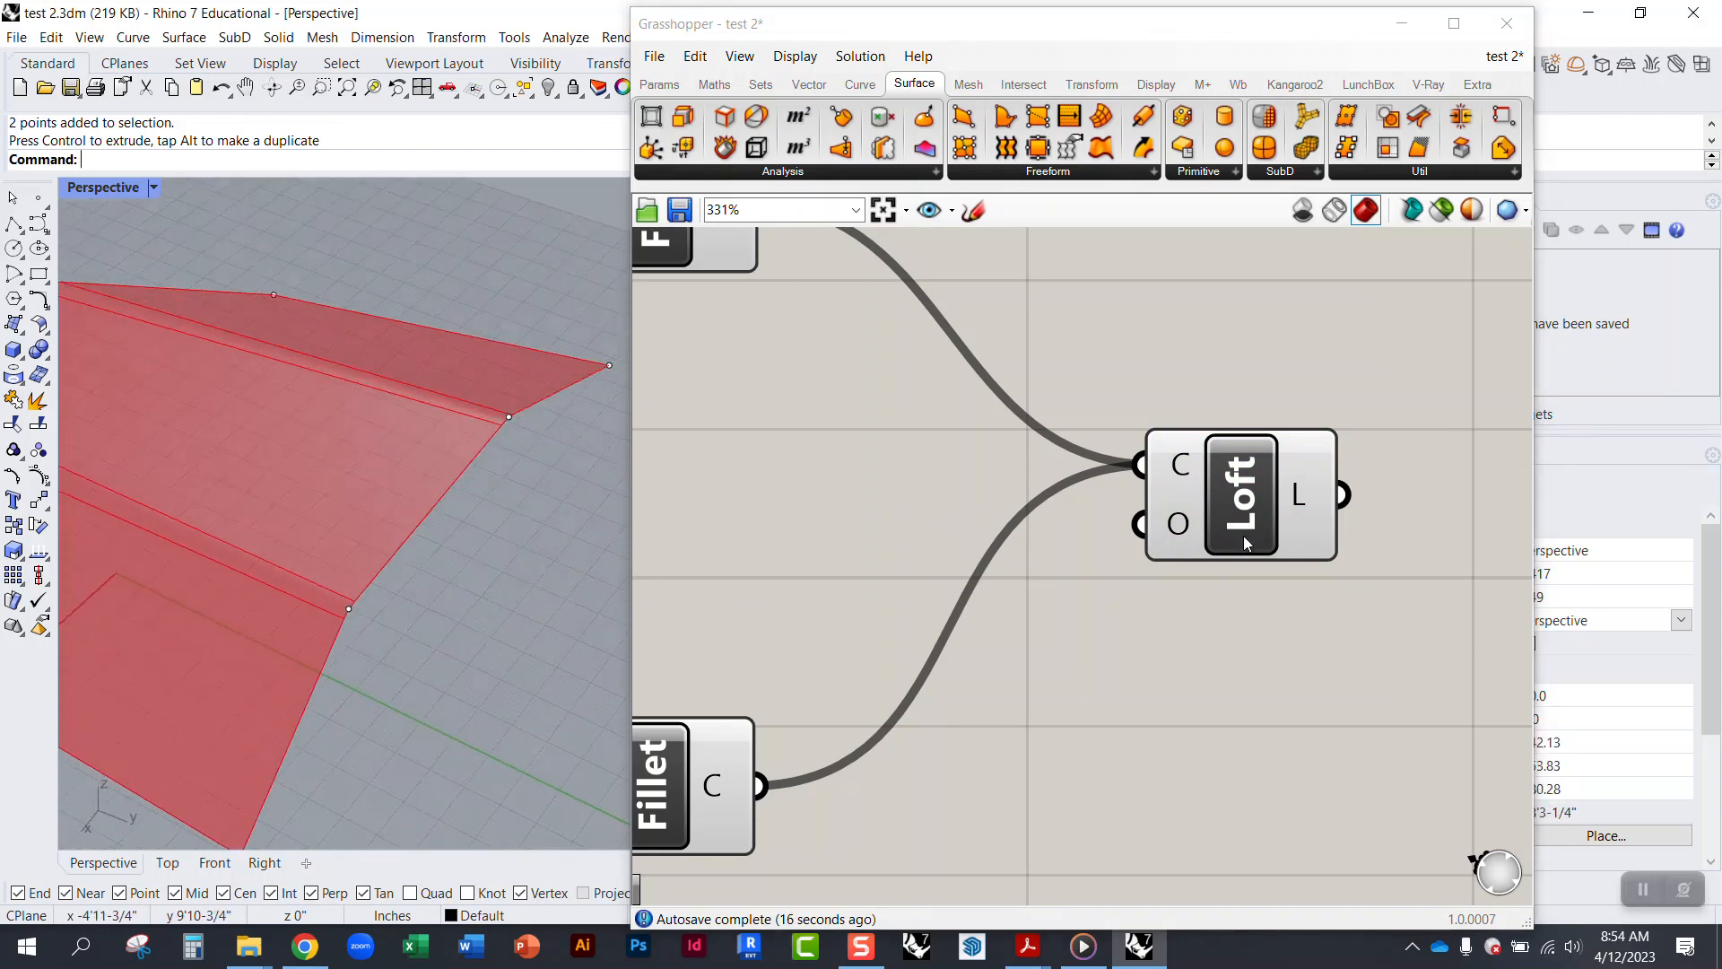
click(1213, 539)
drag(1250, 506, 1301, 502)
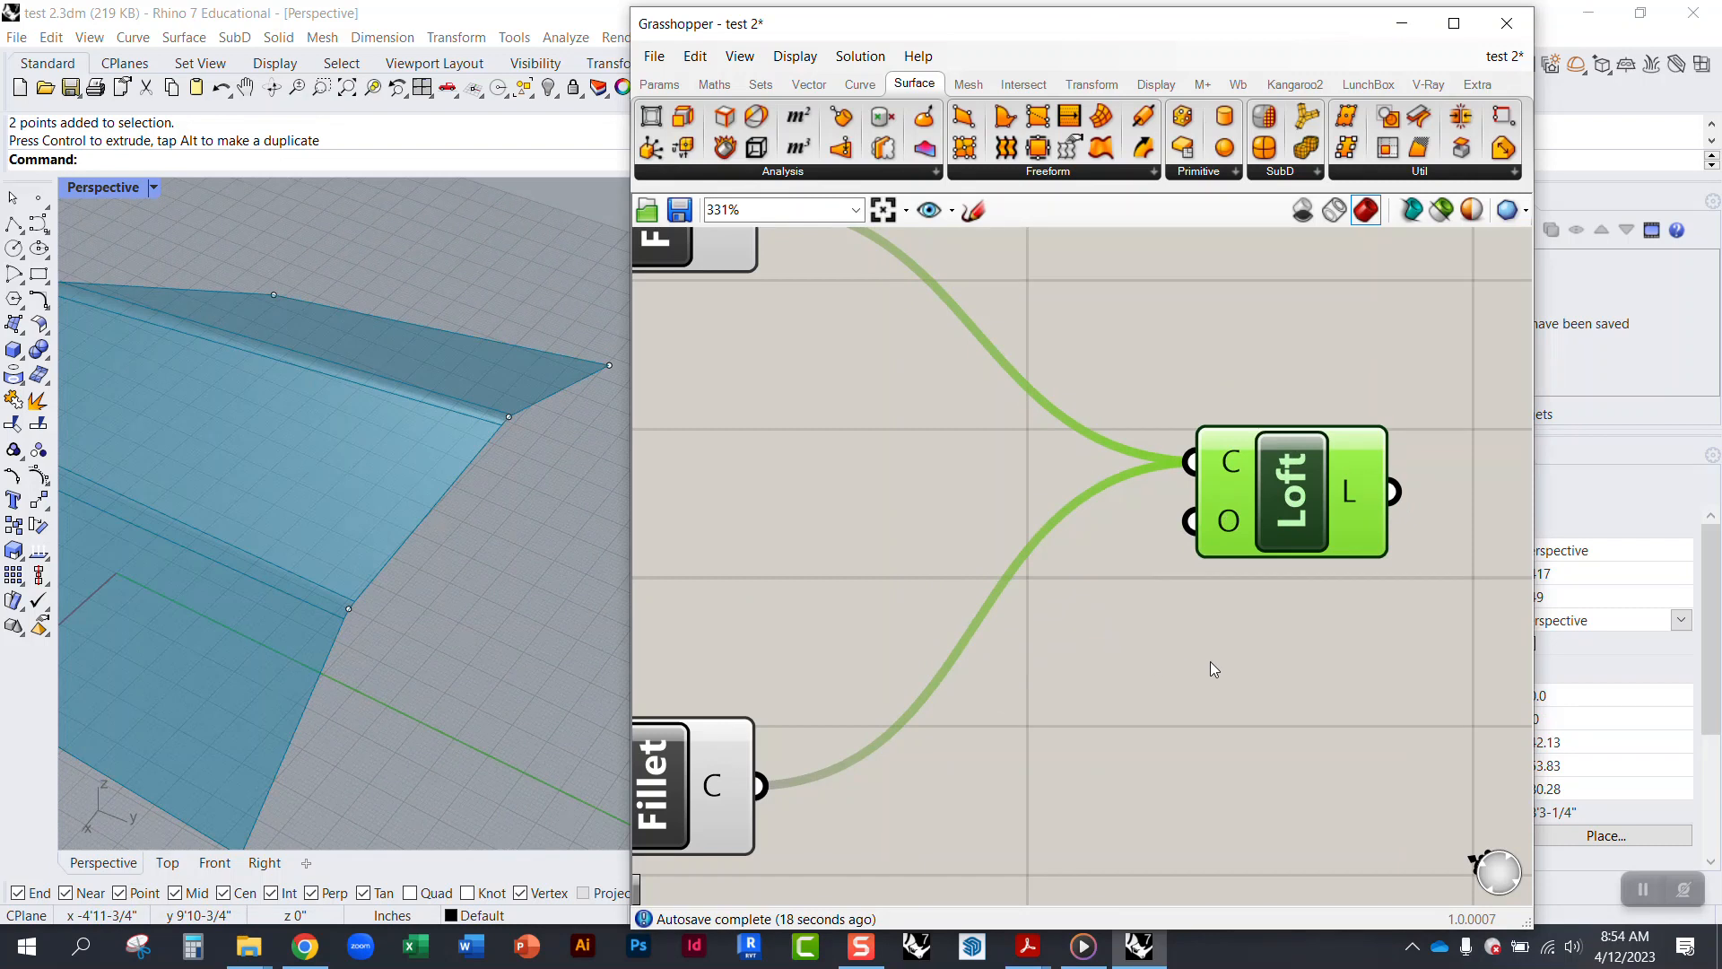
click(1177, 631)
Step: Adjust the heights of the upper inner control points on both curves to twist the lofted surface
right_drag(461, 535, 487, 444)
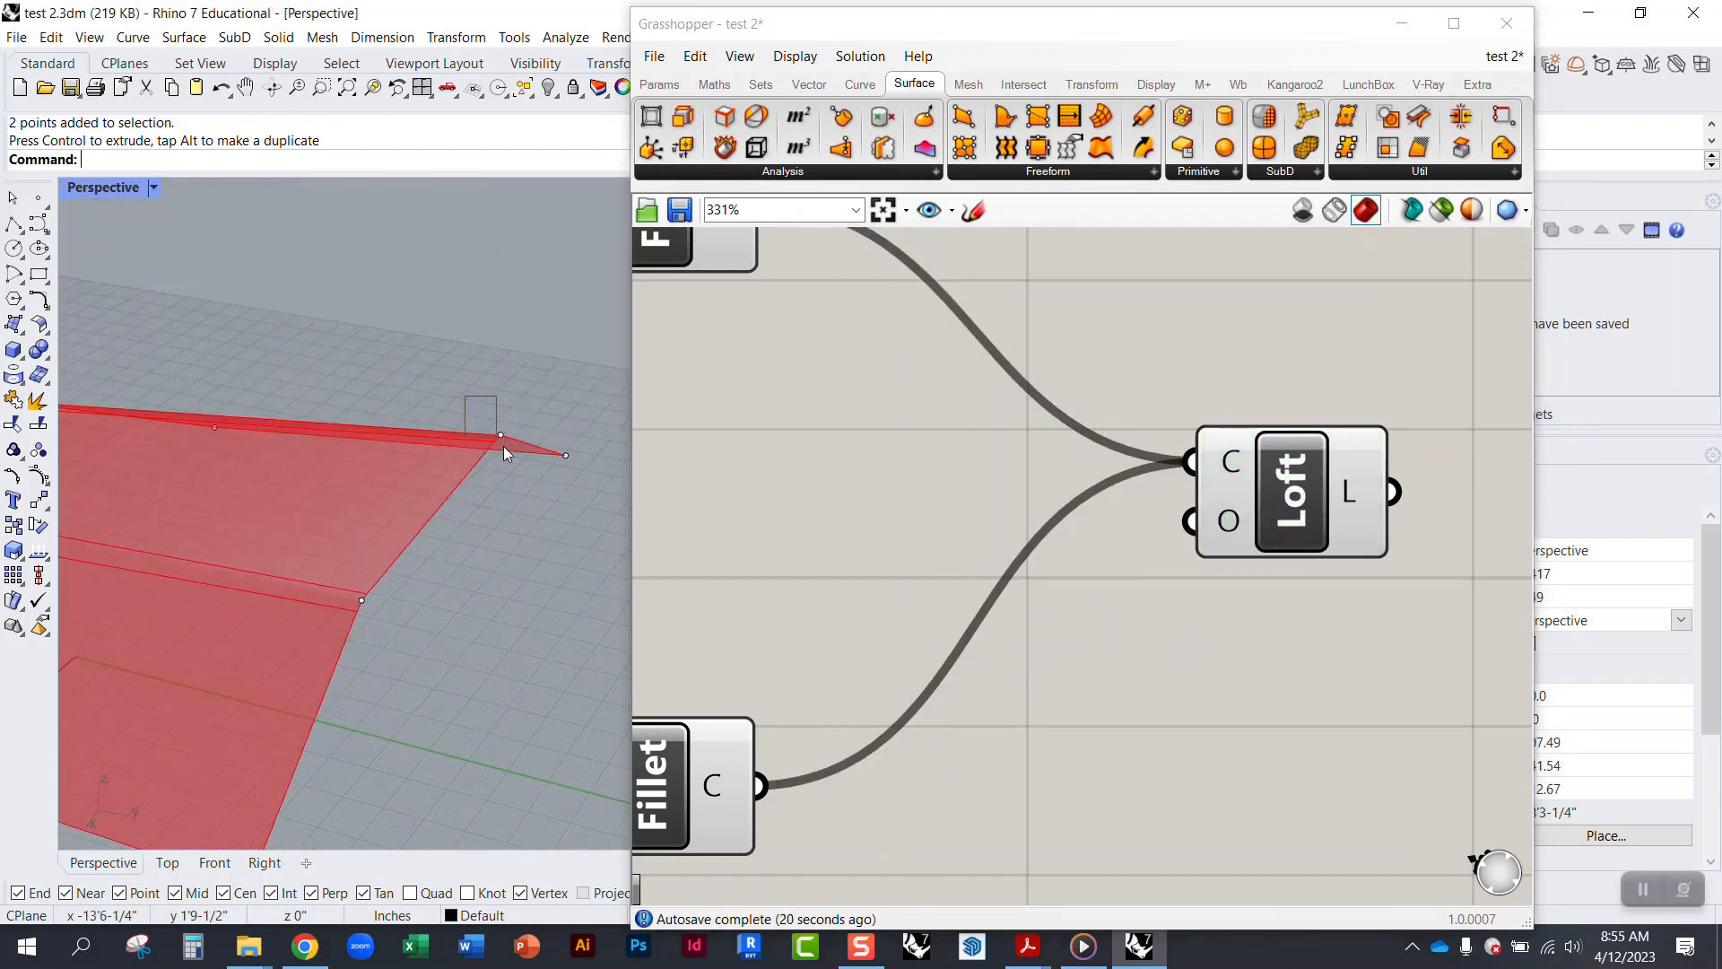
drag(497, 437, 513, 452)
drag(498, 367, 484, 219)
right_drag(470, 298, 454, 439)
scroll(457, 380, down, 6)
drag(459, 274, 460, 418)
right_drag(450, 465, 404, 477)
scroll(368, 484, down, 4)
scroll(305, 461, up, 6)
drag(178, 369, 386, 403)
right_drag(404, 499, 569, 531)
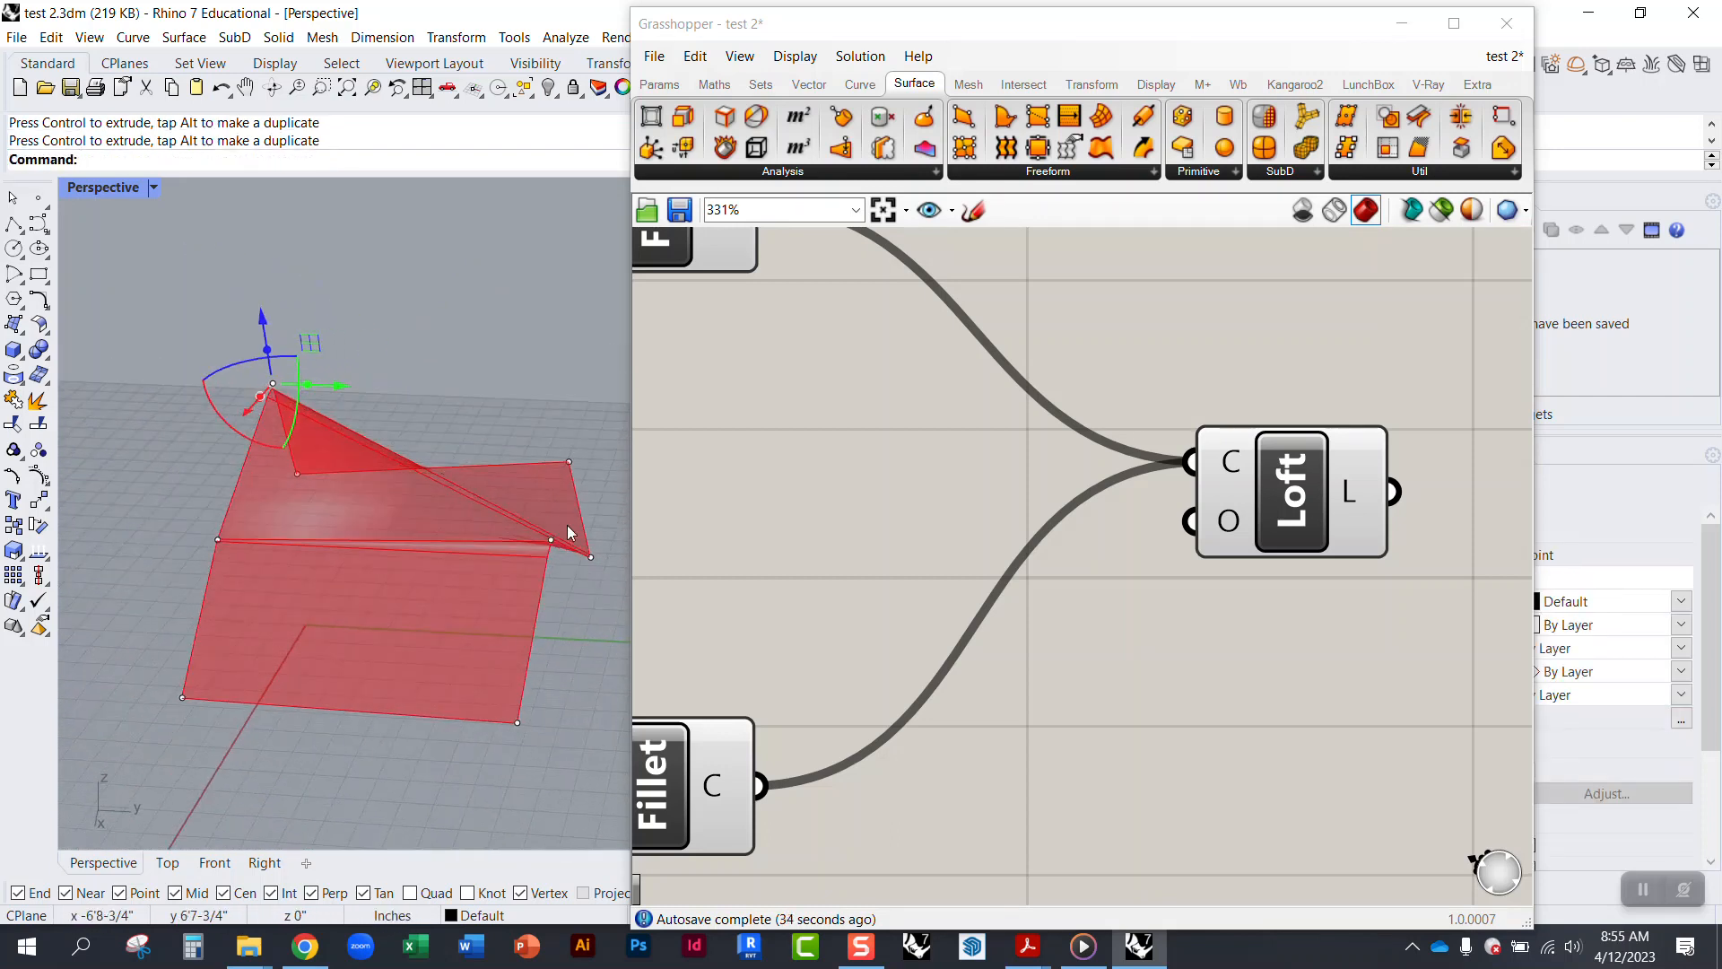
Step: Deselect the control point and narrow the Grasshopper window to enlarge the view of the loft
click(1293, 553)
click(903, 424)
right_drag(521, 460, 484, 525)
click(496, 415)
right_drag(497, 415, 455, 311)
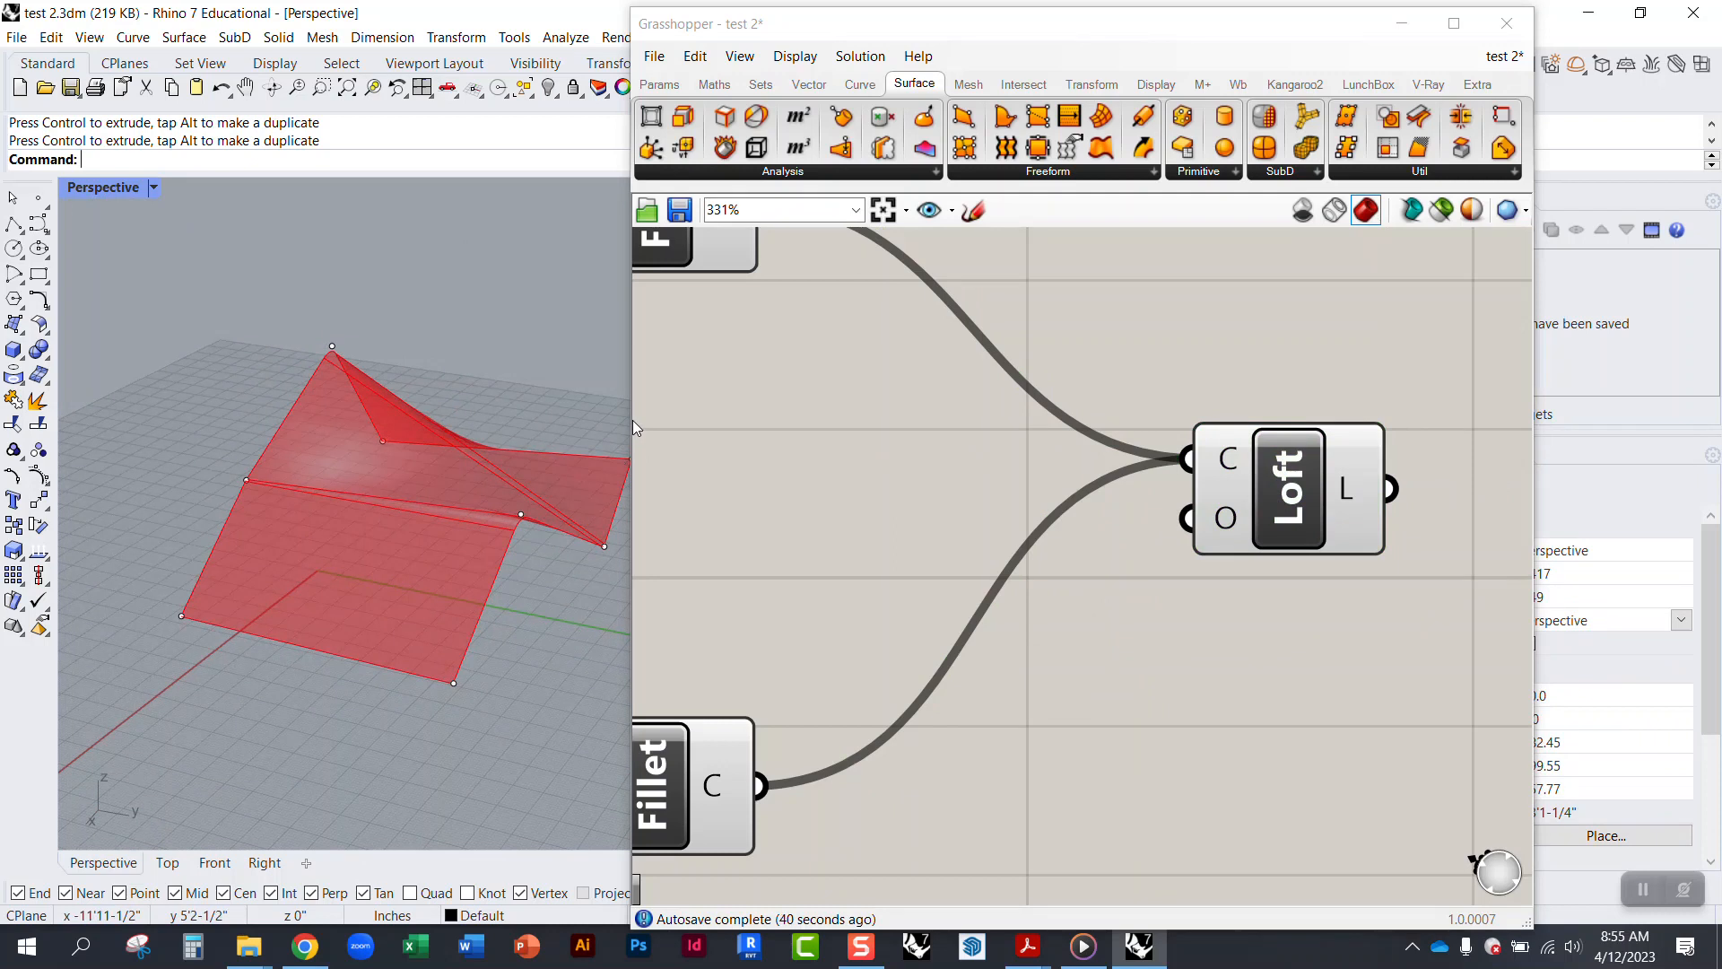
drag(633, 422, 733, 425)
scroll(511, 486, up, 3)
right_drag(511, 485, 363, 511)
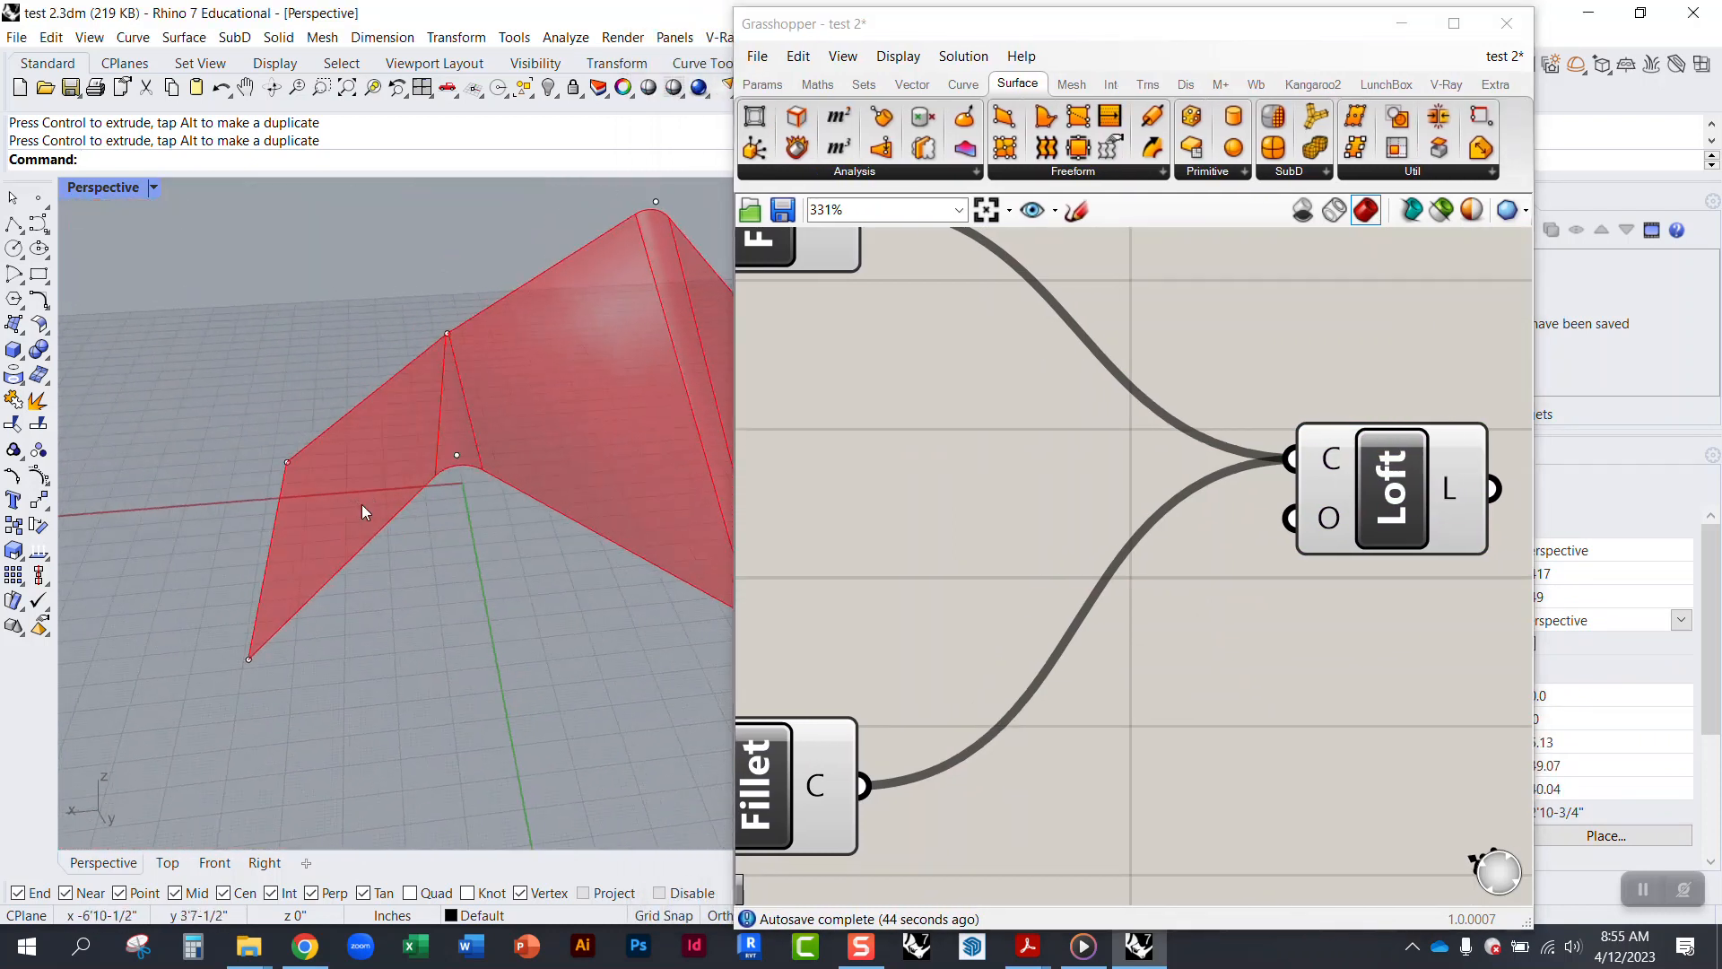
Step: Reposition the lower inner control point of the second curve and inspect the reshaped loft
click(457, 454)
right_drag(457, 462, 269, 473)
drag(377, 480, 310, 437)
right_drag(350, 549, 415, 600)
key(Escape)
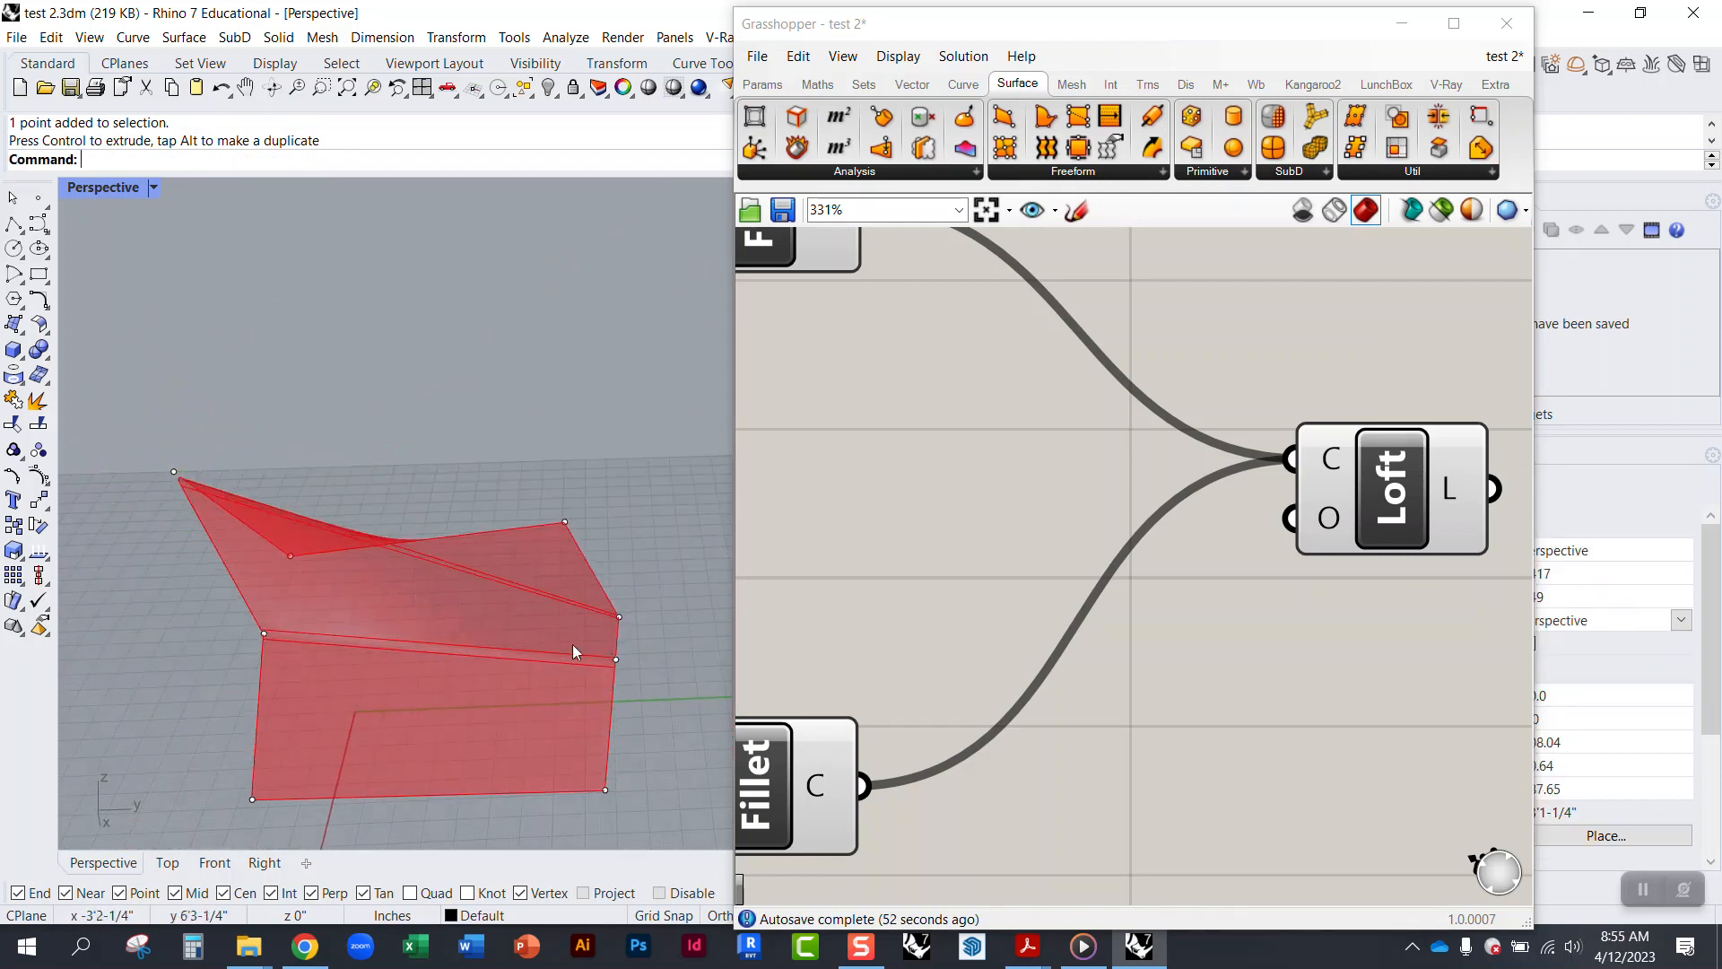
scroll(296, 616, up, 4)
scroll(1230, 616, down, 4)
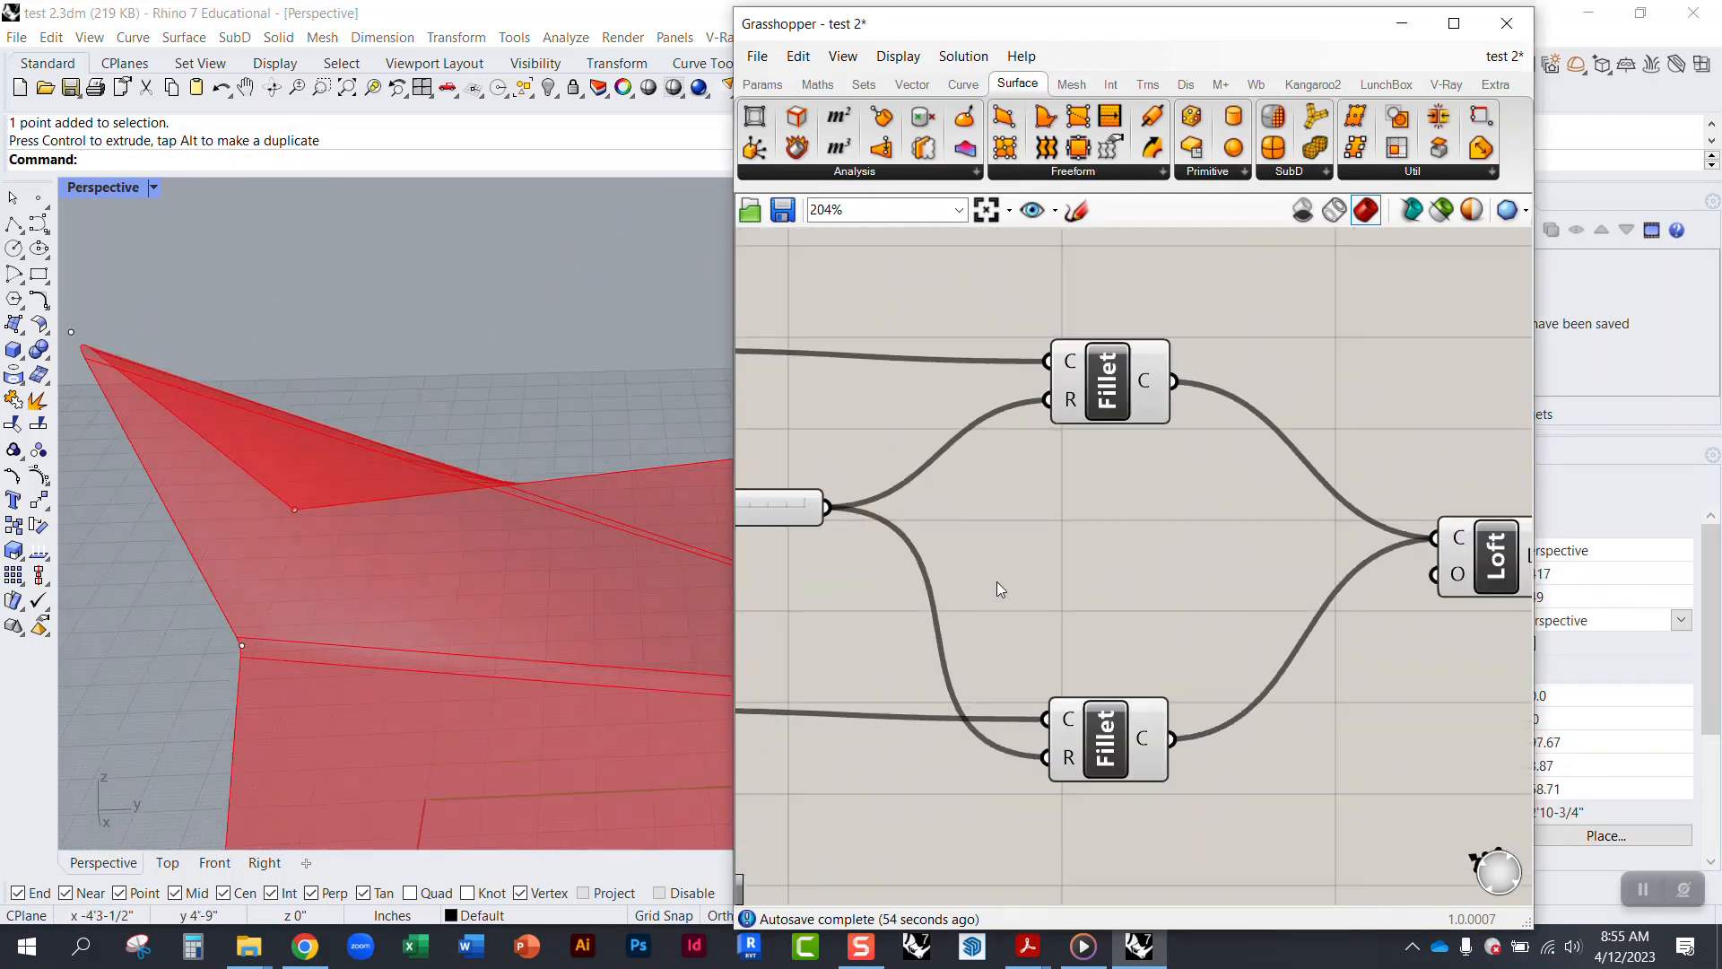
right_drag(423, 547, 269, 604)
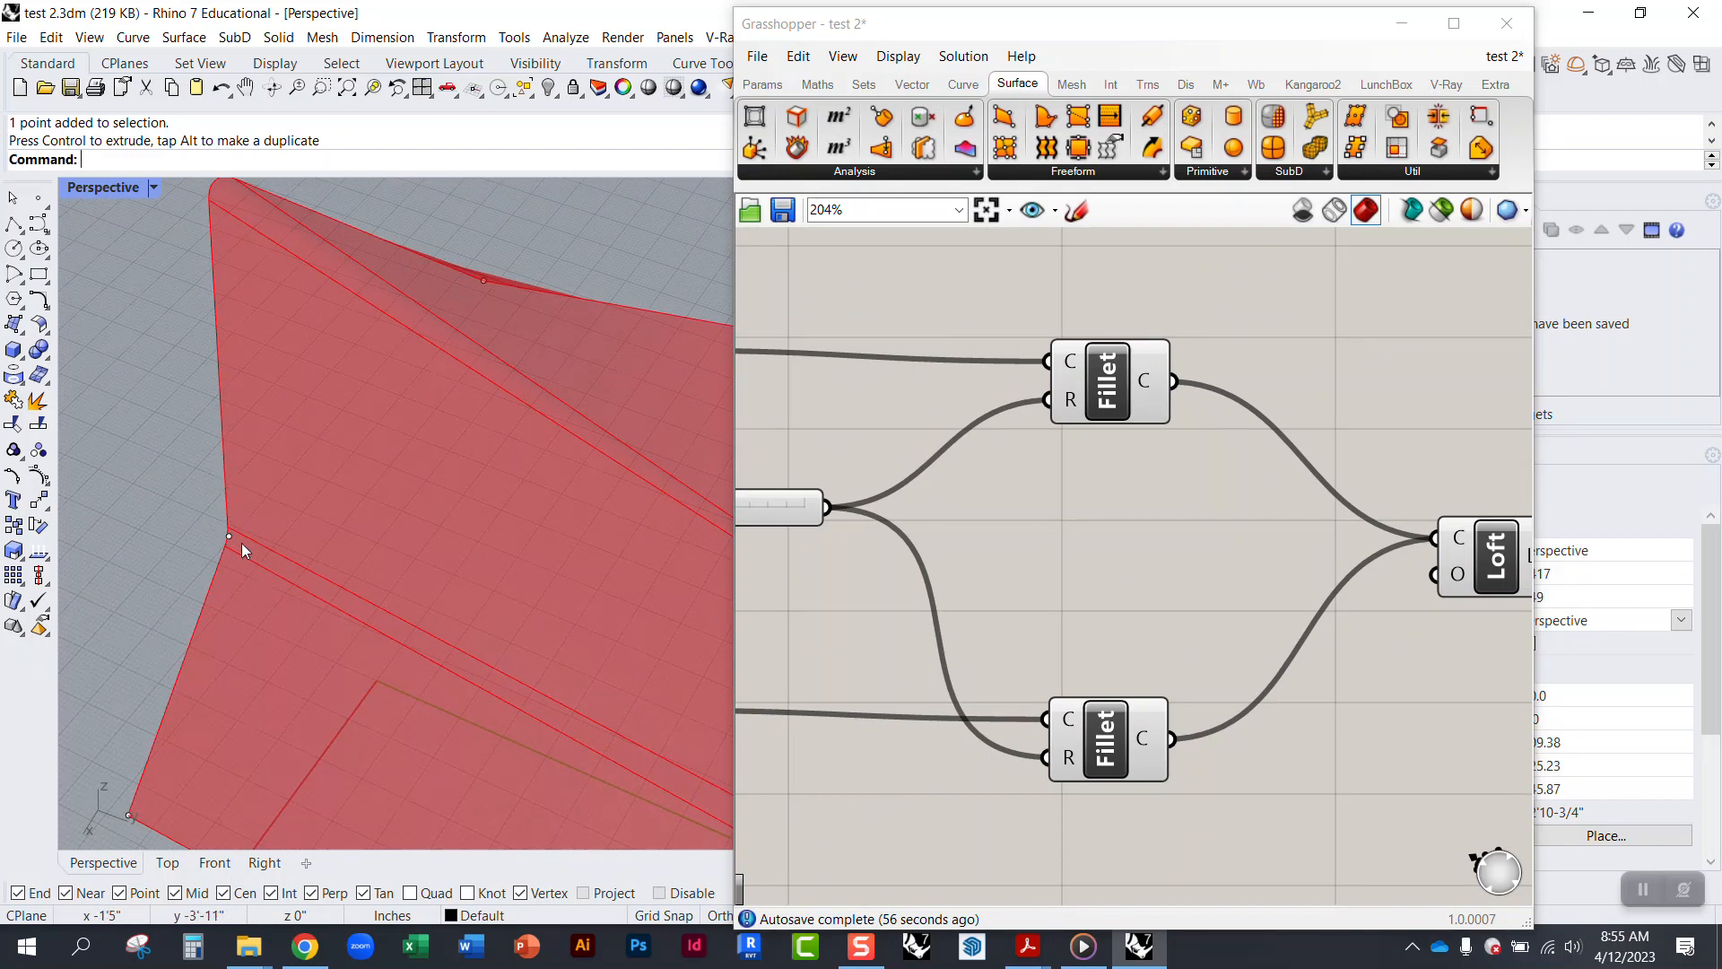
Step: Increase the shared fillet Radius to 25.5, check the loft, and reduce the Radius to 23.5
right_drag(745, 538, 1019, 498)
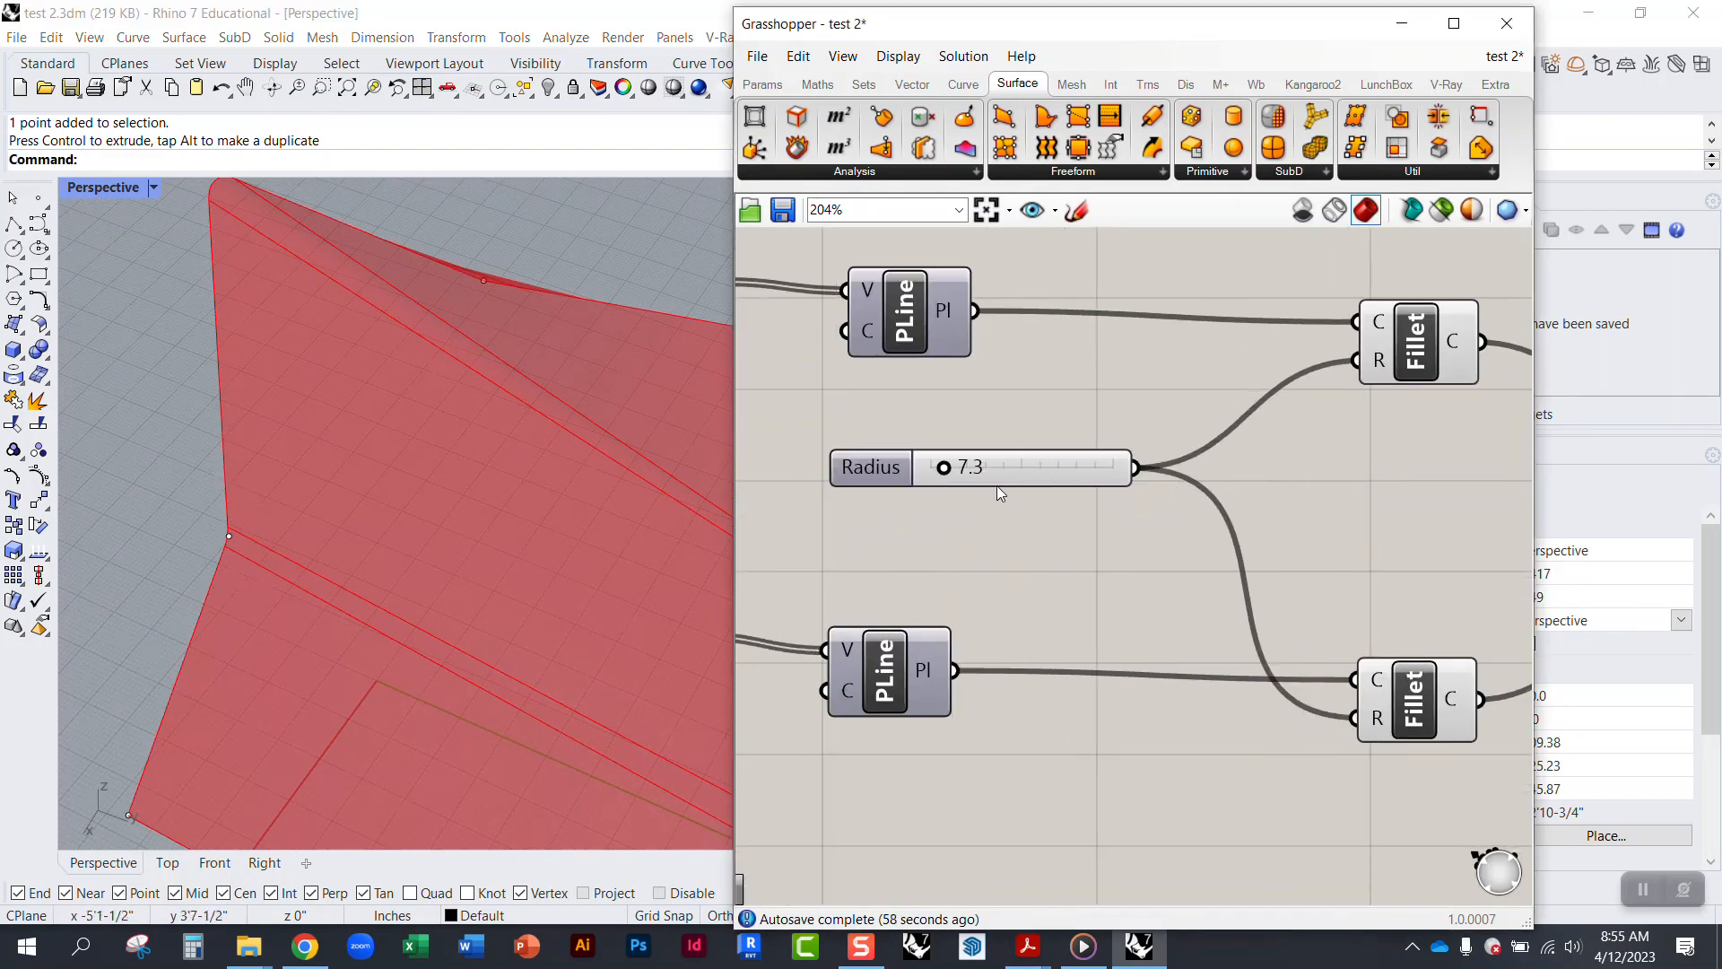
mouse_move(944, 470)
mouse_down()
mouse_move(1007, 469)
mouse_move(959, 471)
mouse_move(977, 469)
mouse_up()
right_drag(520, 502, 546, 538)
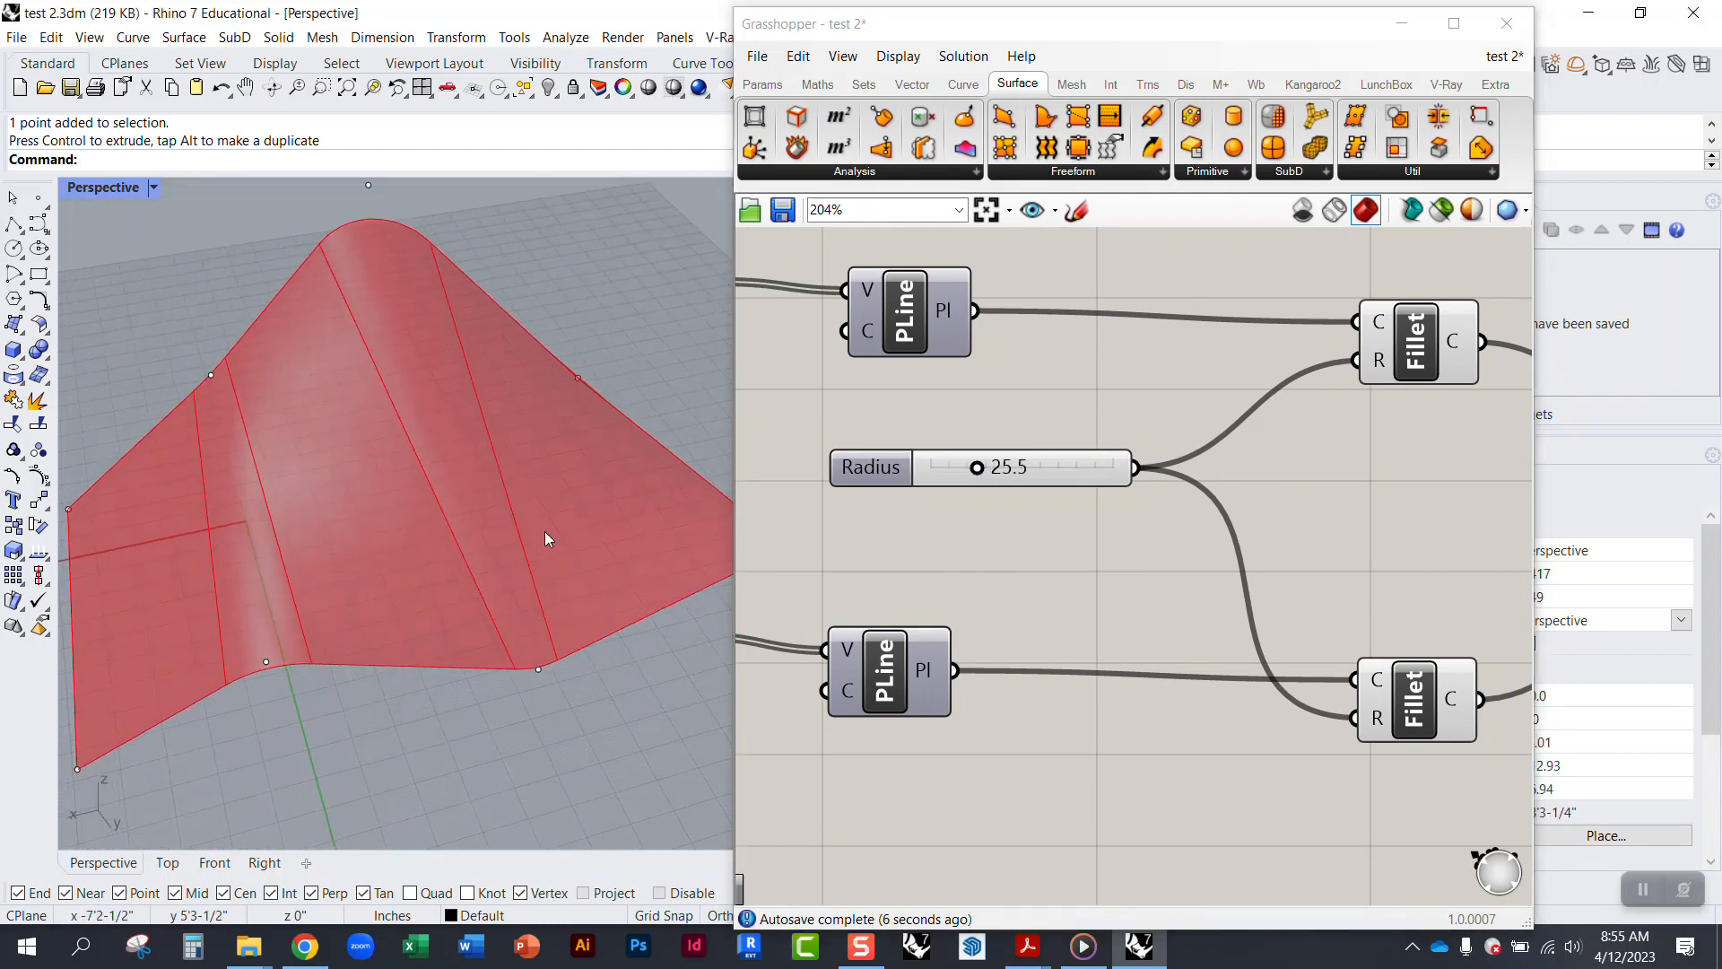
mouse_move(978, 471)
mouse_down()
mouse_move(1019, 465)
mouse_move(972, 467)
mouse_up()
Step: Raise the first curve's lower inner control point and deselect it to review the surface
right_drag(592, 484, 308, 450)
click(206, 545)
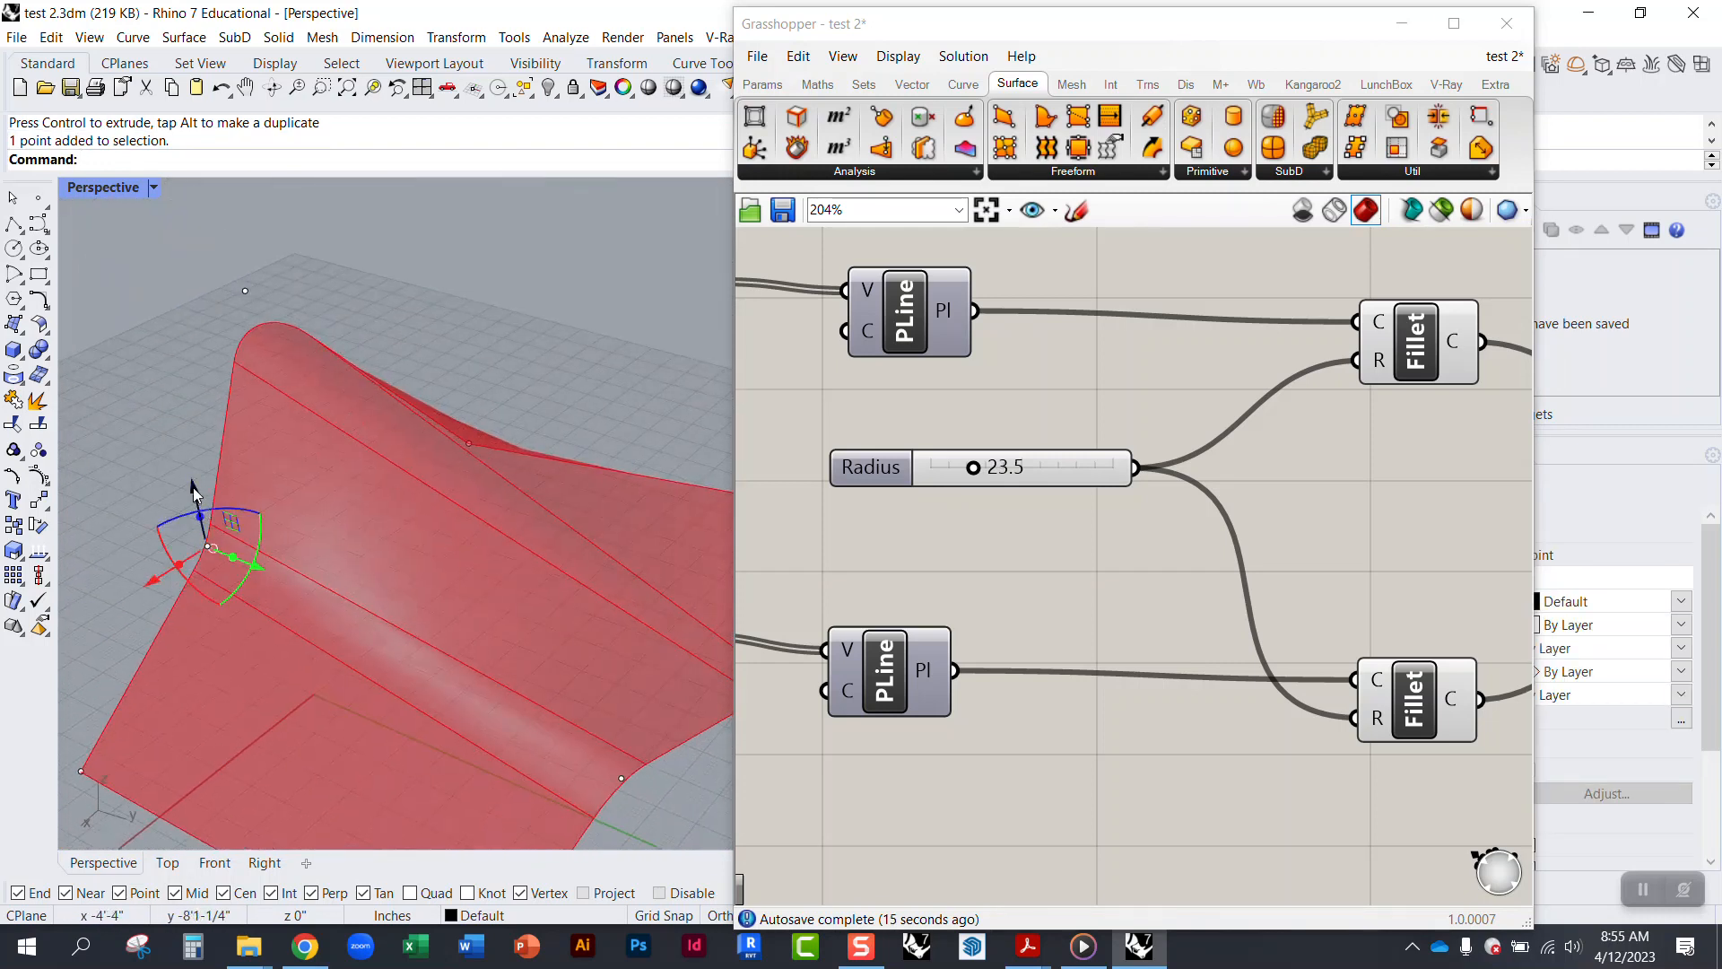
drag(197, 490, 183, 433)
right_drag(188, 498, 489, 500)
click(489, 499)
right_drag(459, 588, 525, 692)
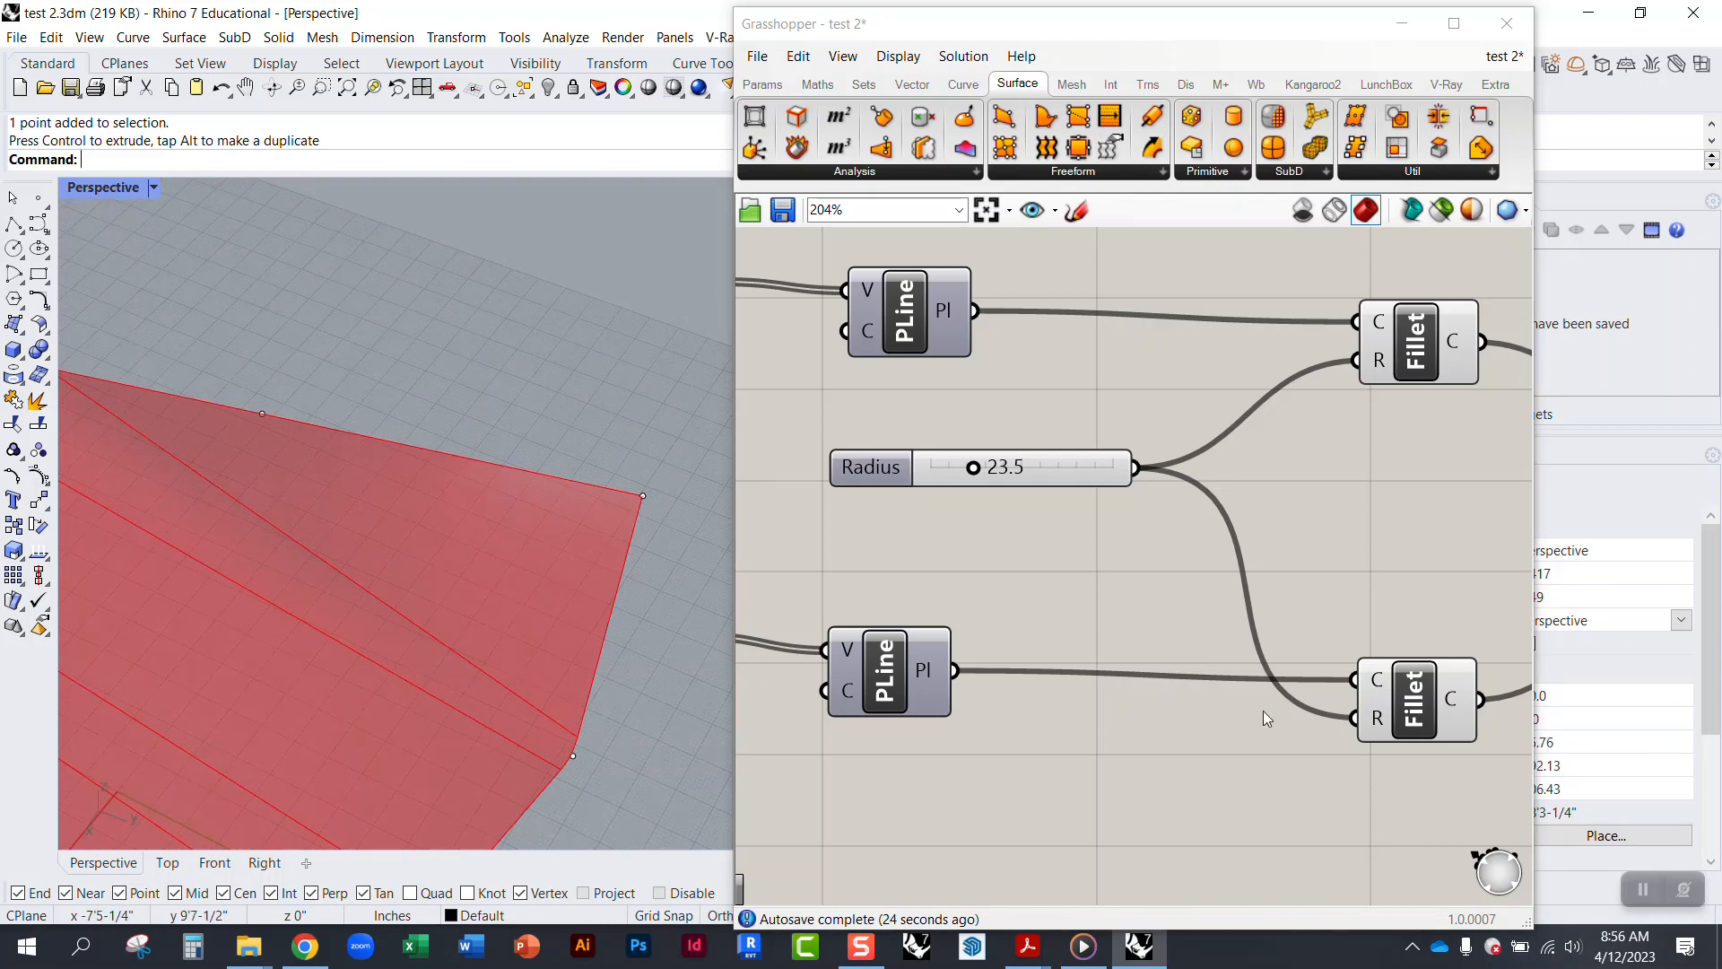
Step: Reposition the Loft component closer to the outputs of the two Fillet components
right_drag(1289, 562, 911, 567)
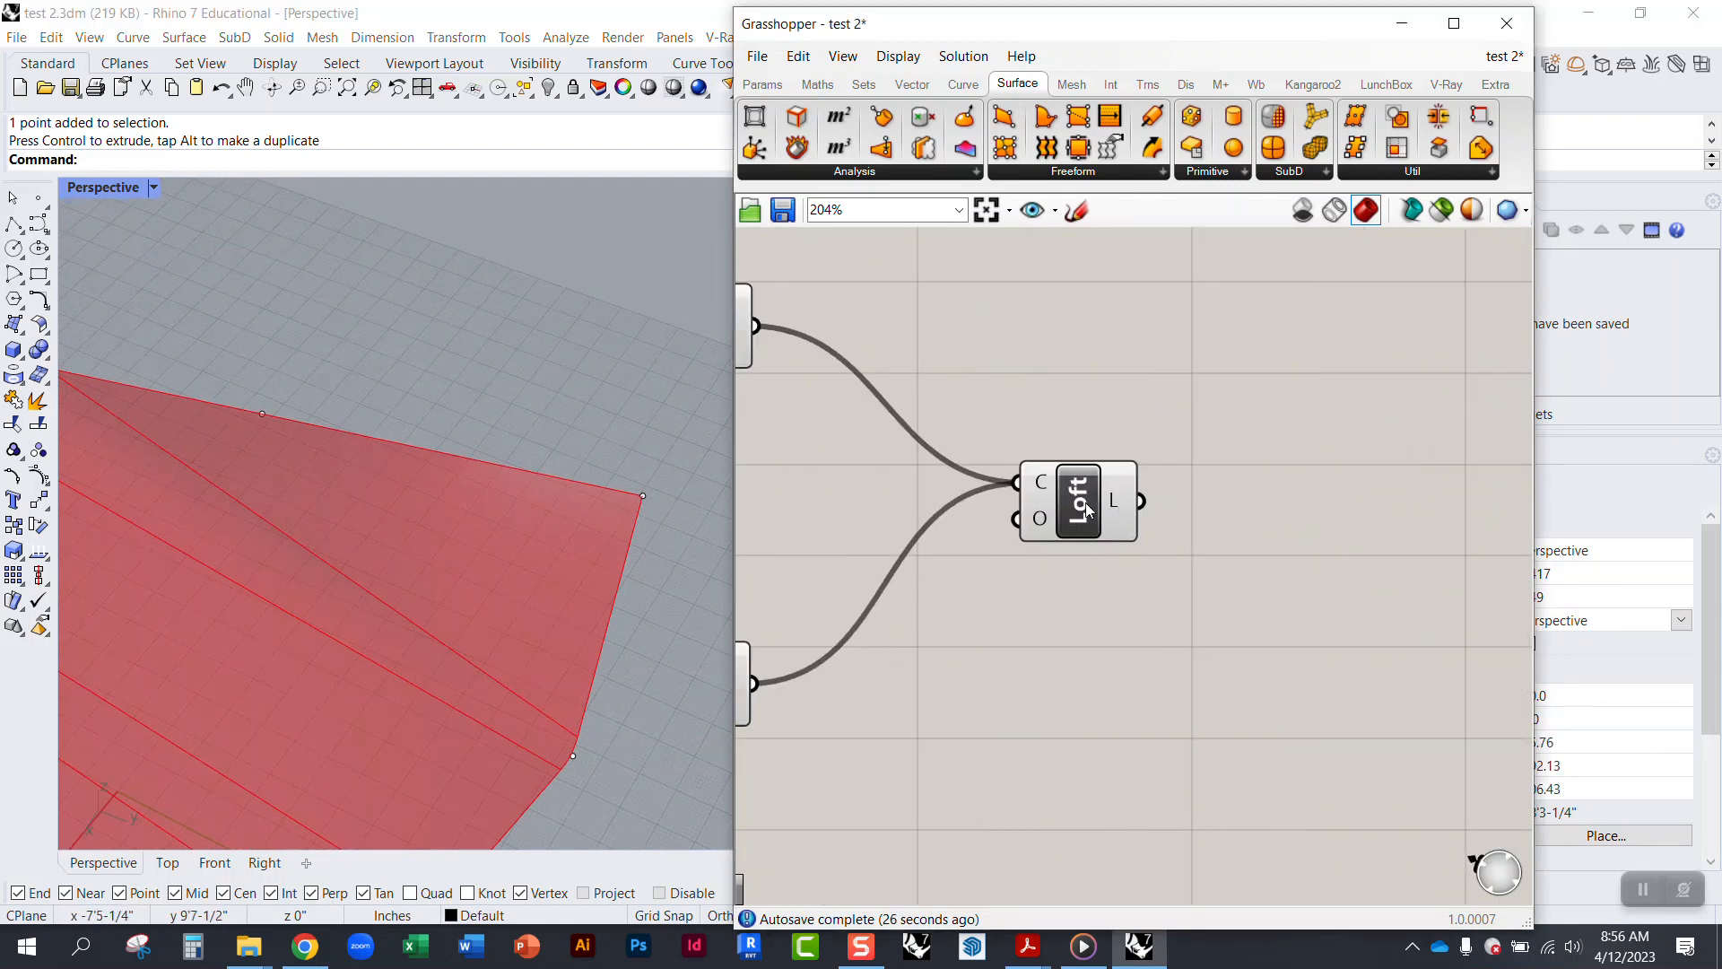
drag(1087, 510, 1044, 497)
click(1042, 415)
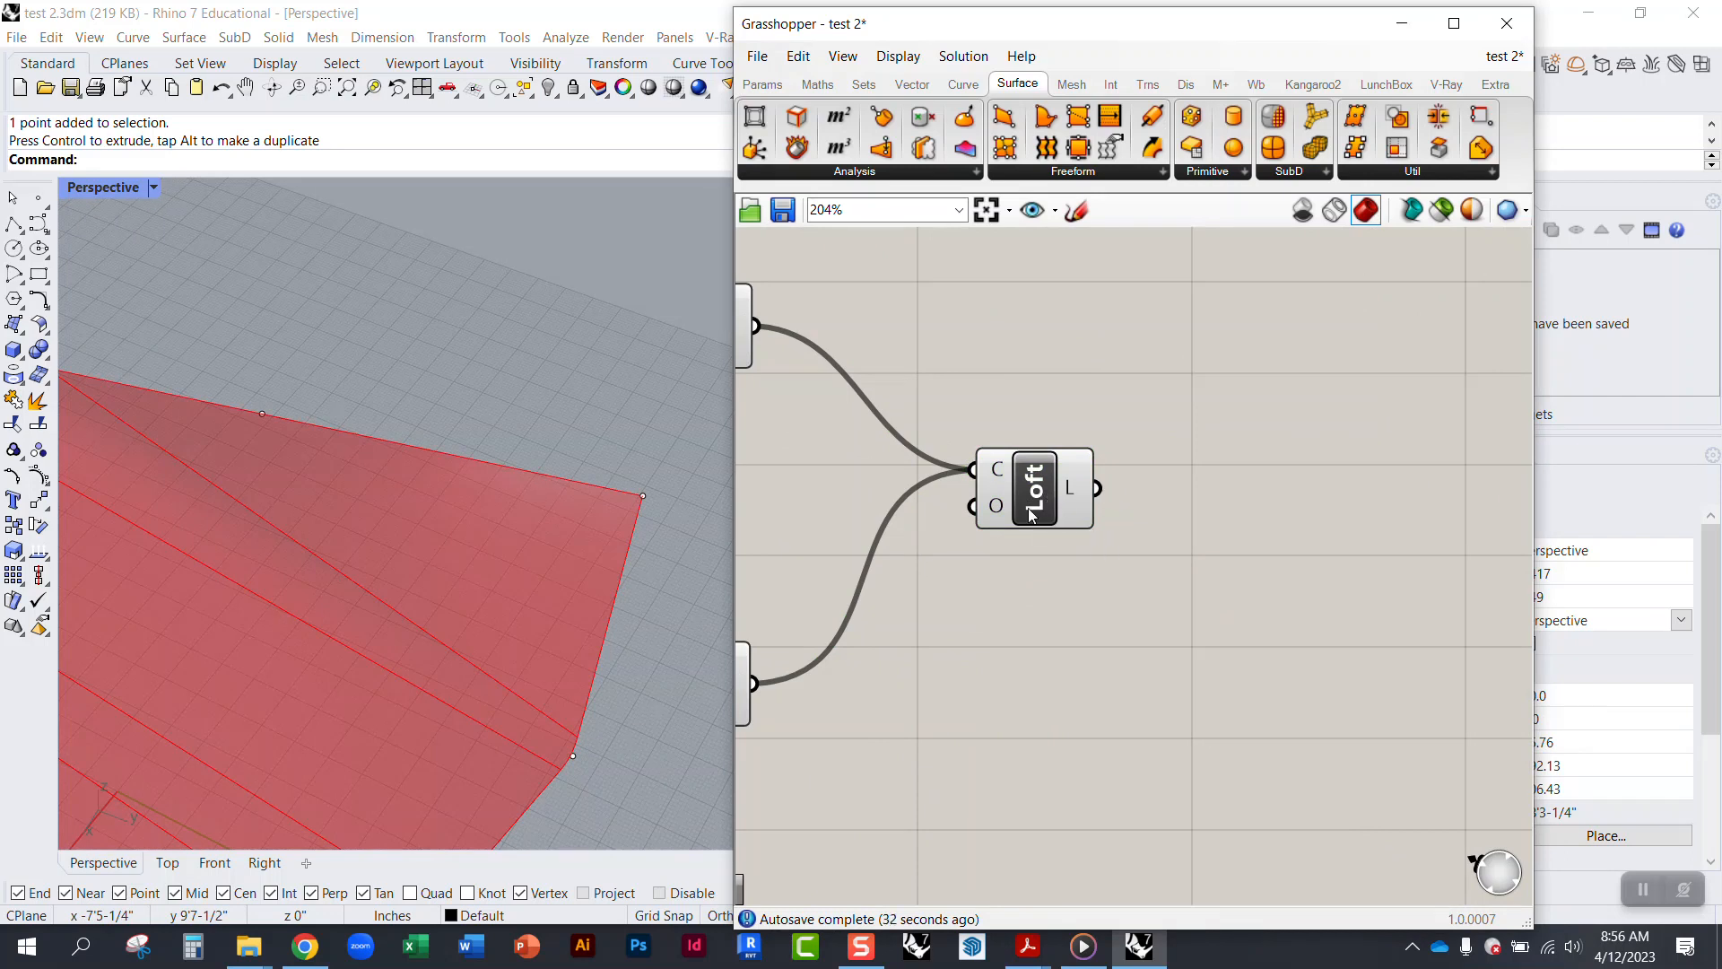
drag(1032, 514, 1043, 505)
click(1033, 397)
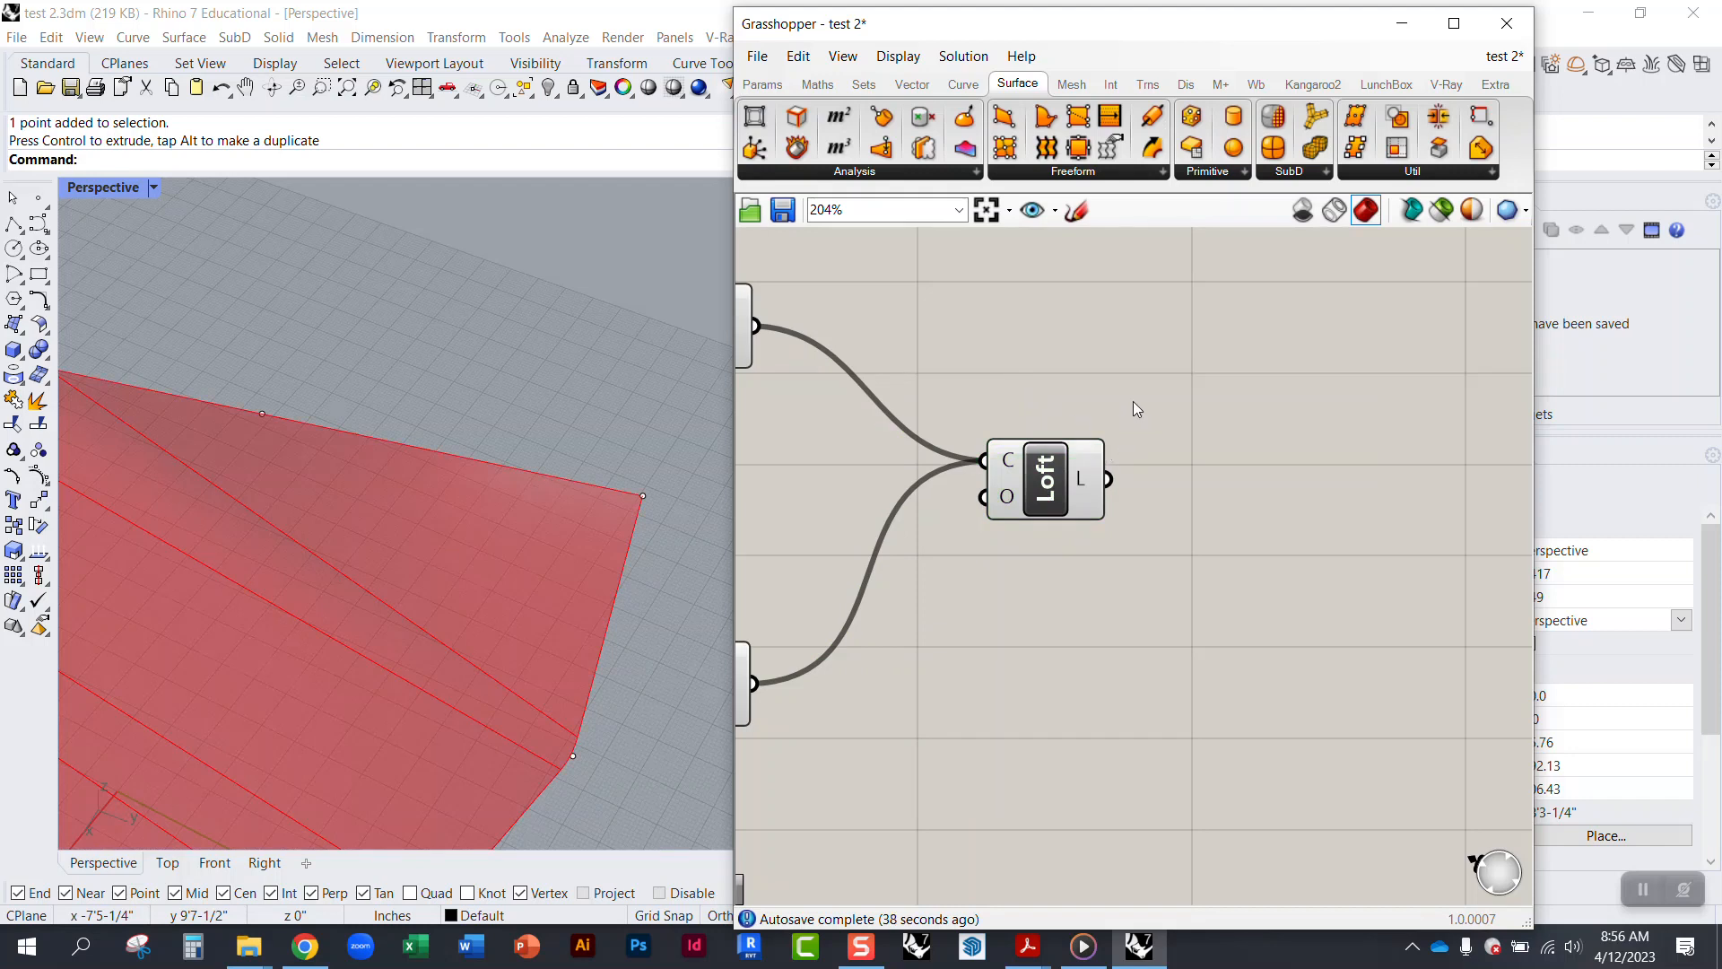
Step: Widen the Grasshopper window across the screen and show the Mesh components
scroll(1291, 491, down, 3)
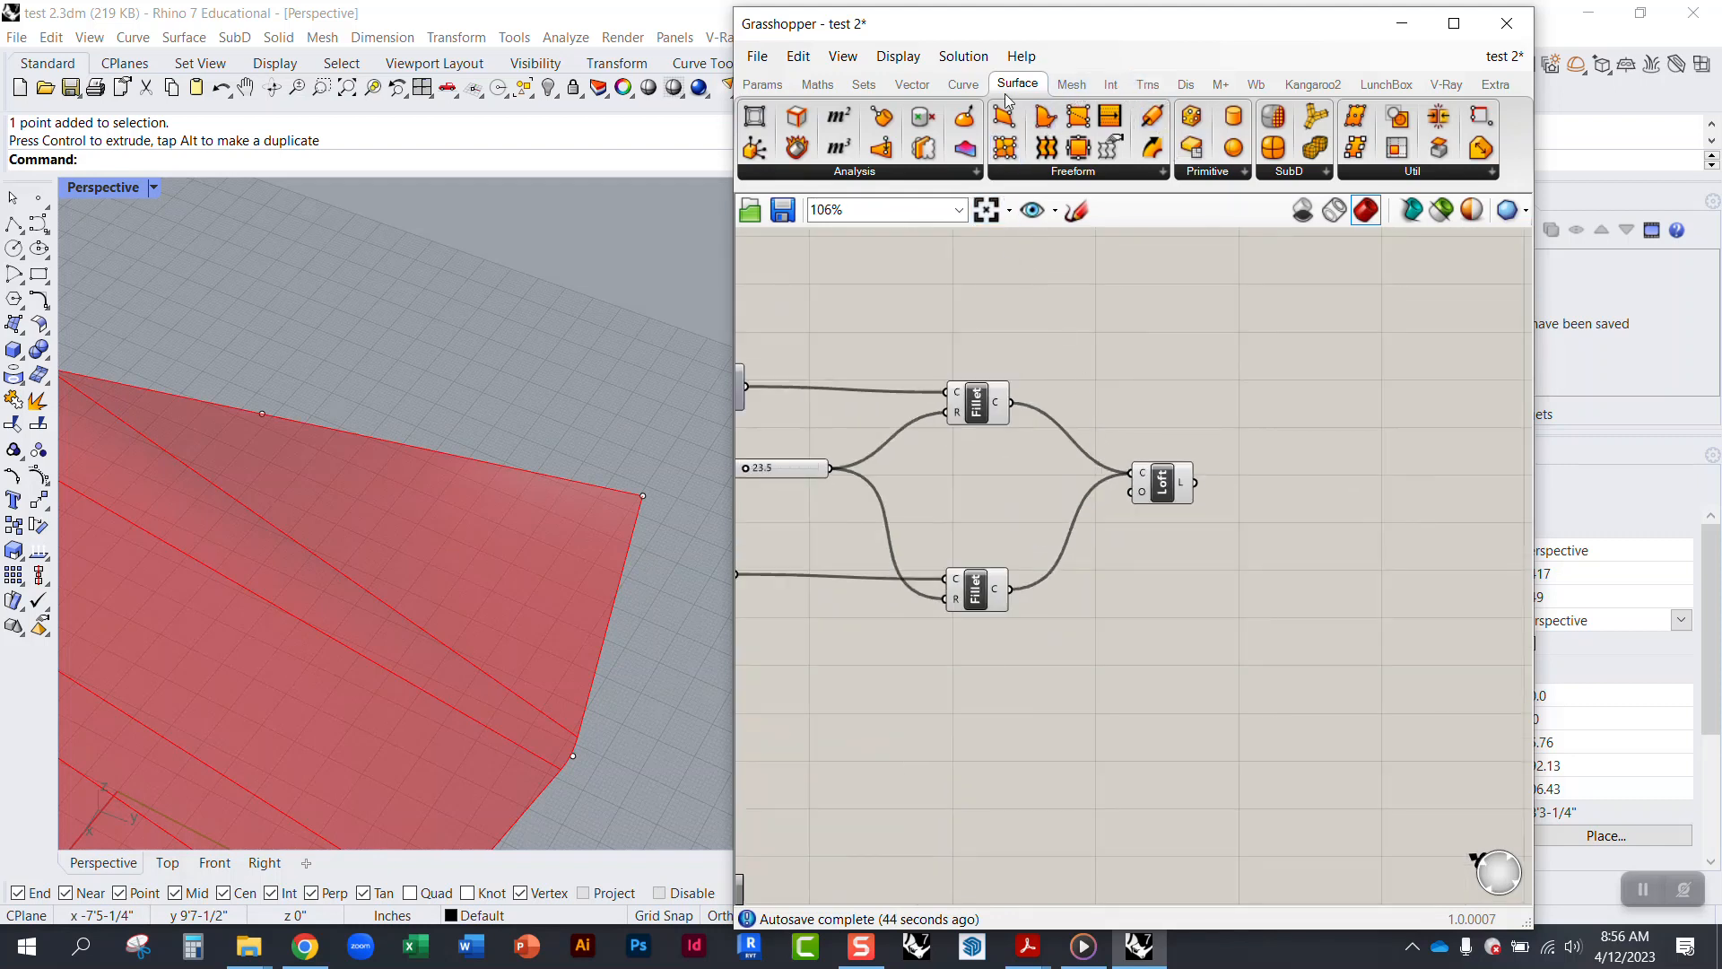
drag(732, 157, 321, 157)
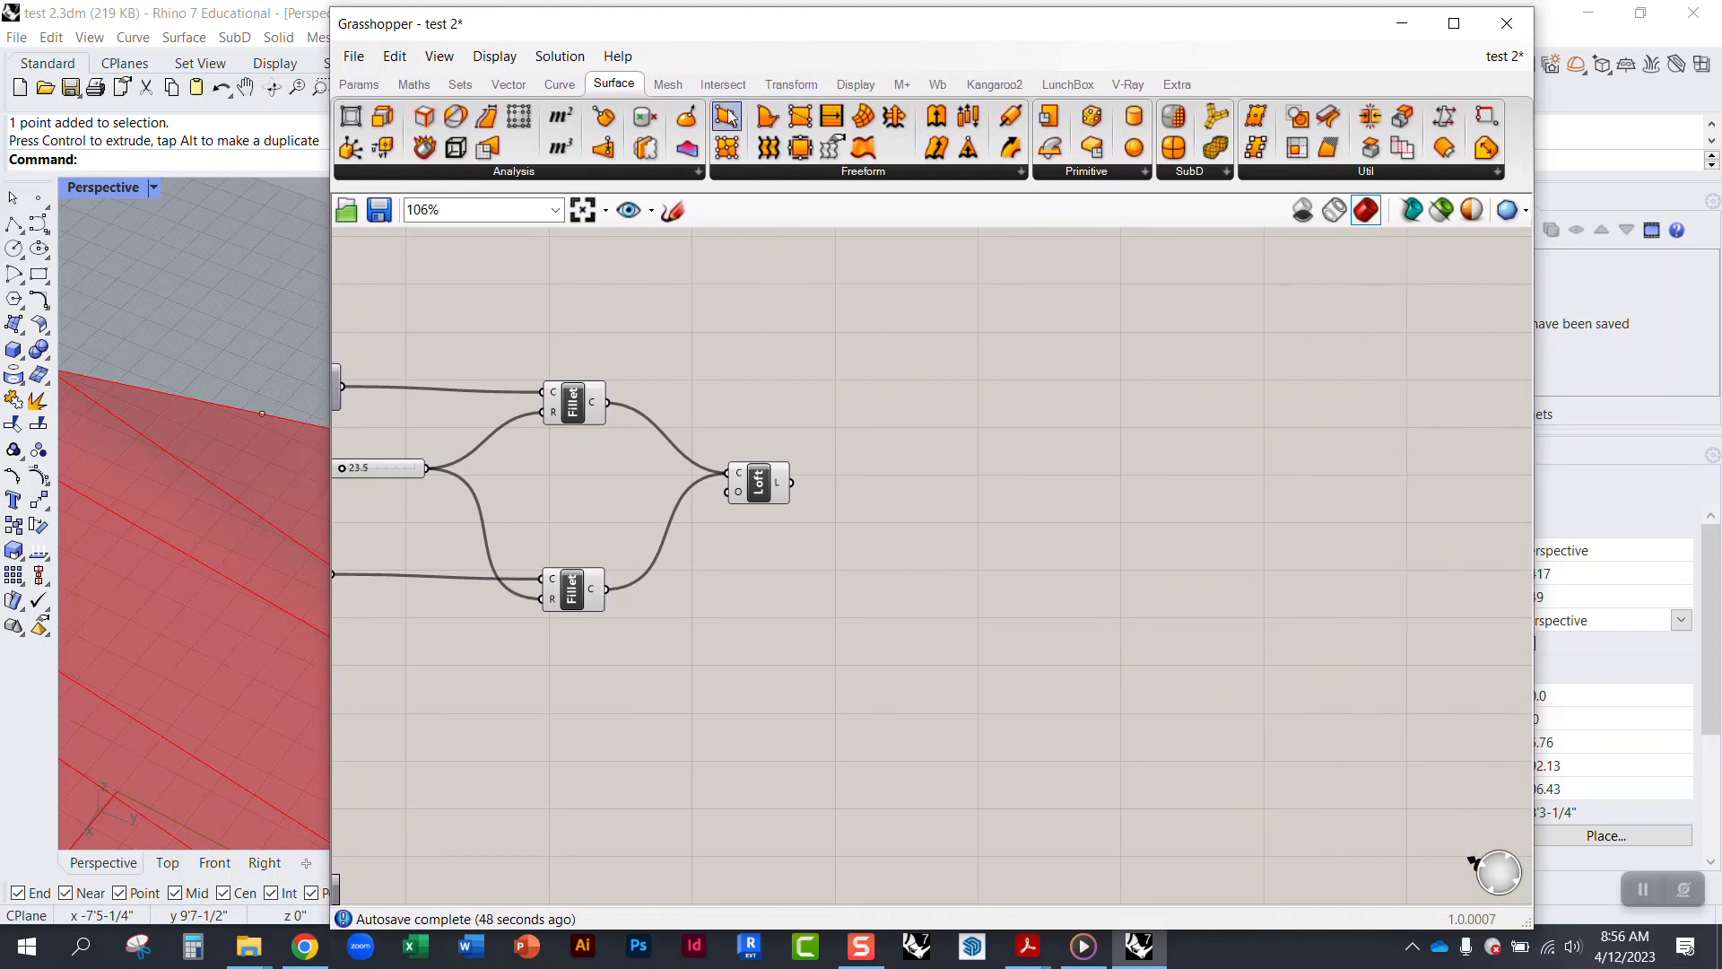
click(673, 88)
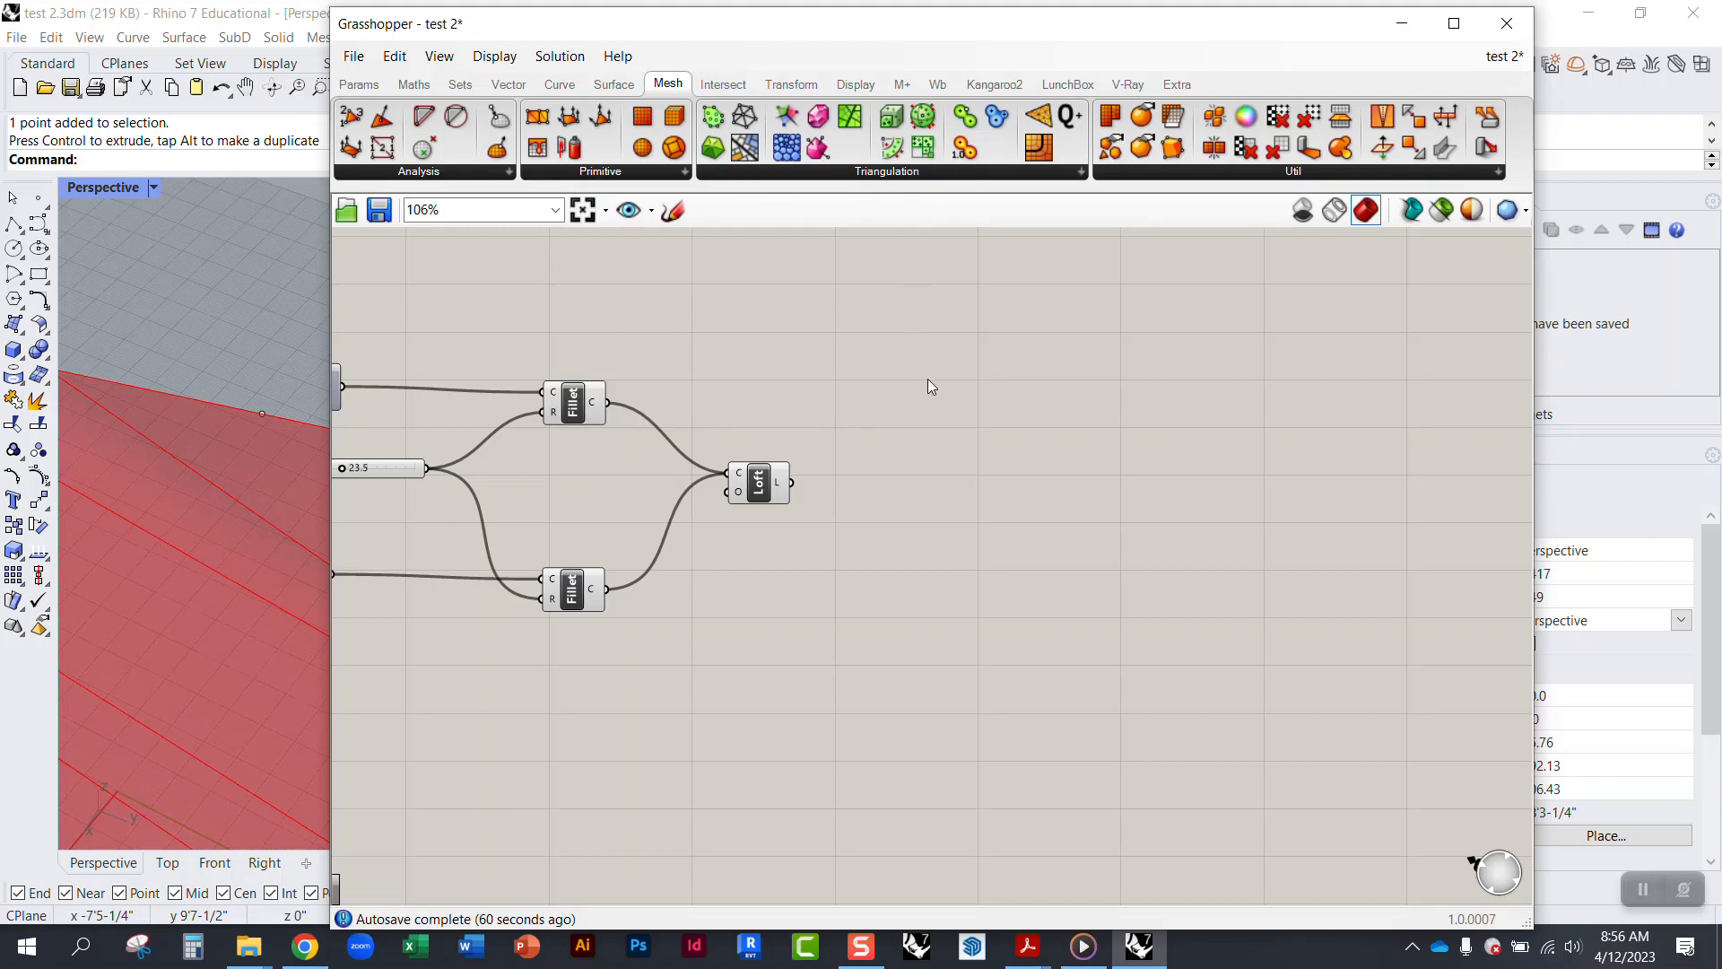
Step: Sketch a curved four-sided surface beside the Loft with lengthwise division lines, and label that direction U
click(672, 210)
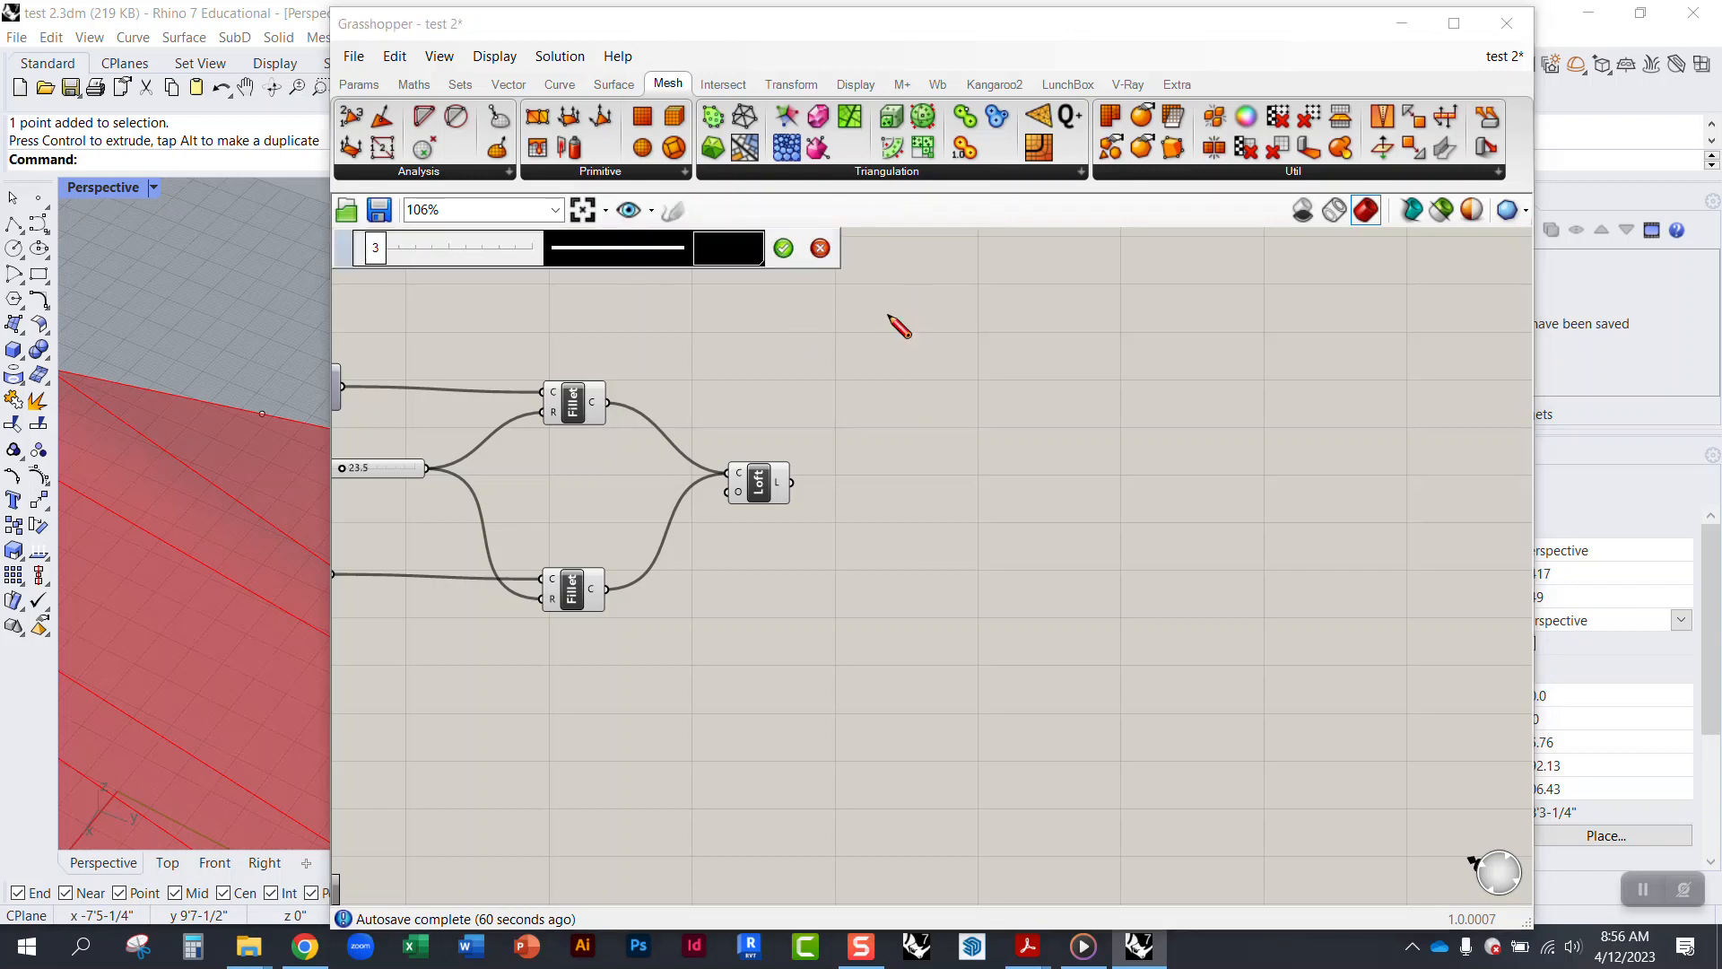
mouse_move(980, 371)
mouse_down()
mouse_move(1068, 499)
mouse_move(1054, 671)
mouse_move(1317, 591)
mouse_move(1324, 503)
mouse_move(1177, 339)
mouse_move(1127, 334)
mouse_move(992, 378)
mouse_move(1126, 637)
mouse_up()
mouse_move(1074, 356)
mouse_down()
mouse_move(1111, 394)
mouse_move(1201, 612)
mouse_up()
mouse_move(1117, 339)
mouse_down()
mouse_move(1167, 364)
mouse_move(1269, 589)
mouse_up()
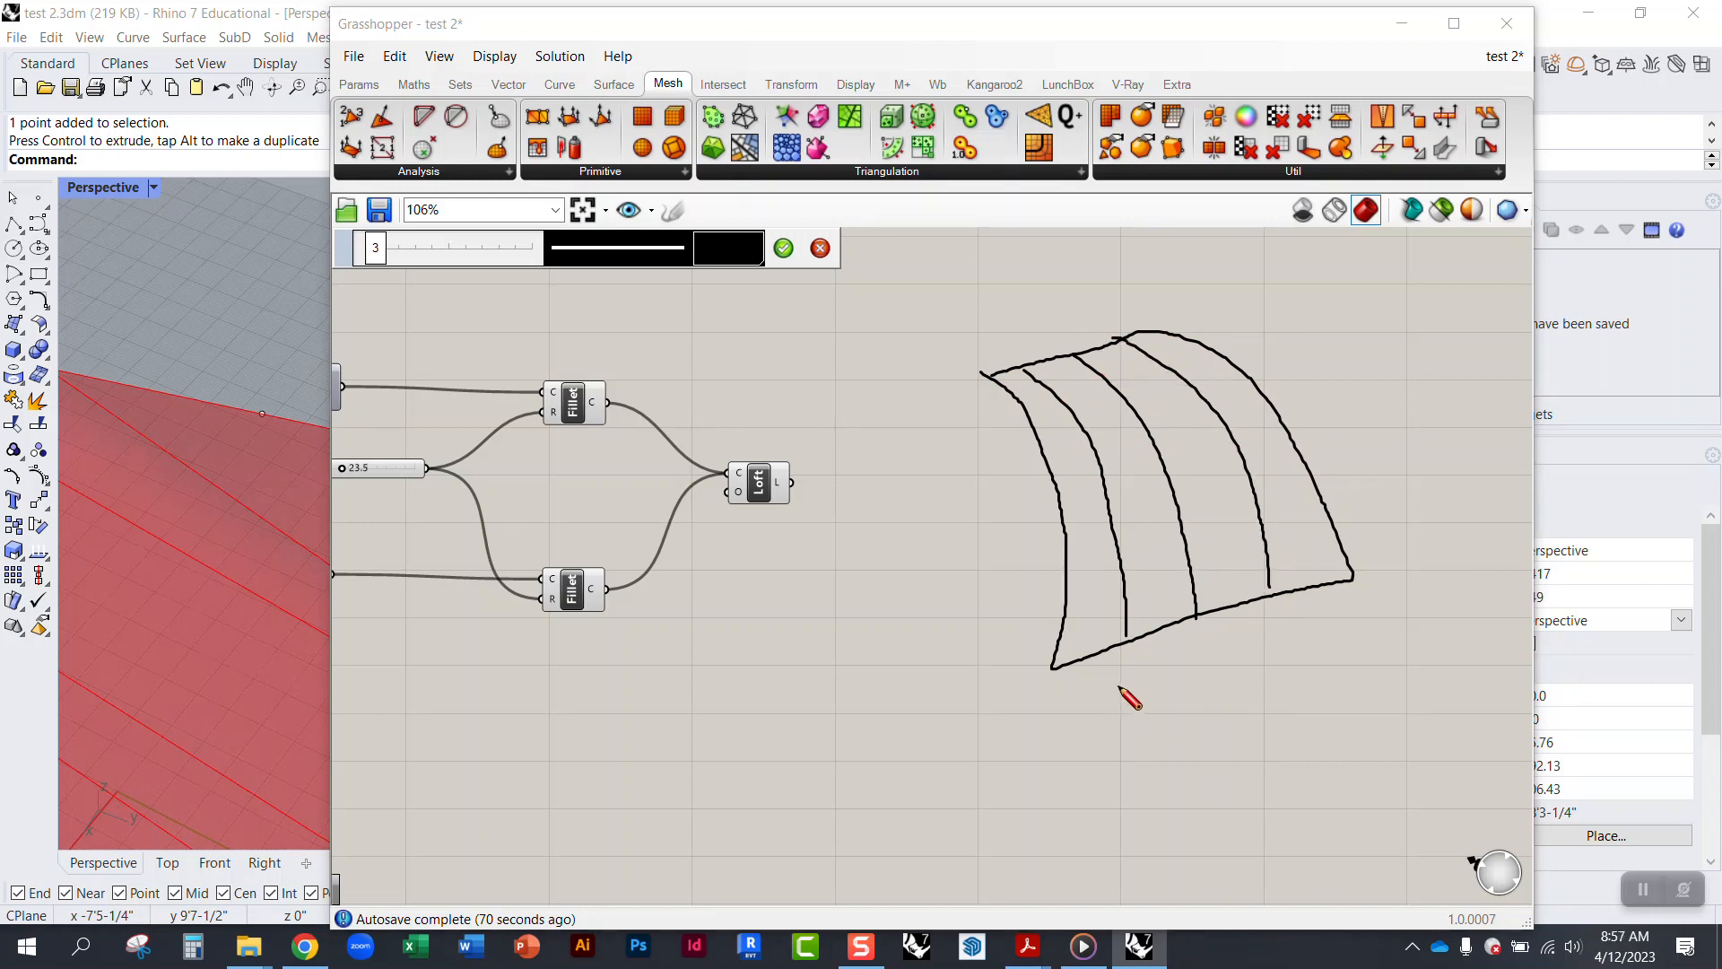
drag(1118, 681, 1134, 668)
Step: Sketch four cross lines over the surface drawing, label that direction V, and finish the sketch
drag(1065, 603, 1326, 501)
drag(1068, 531, 1287, 451)
drag(1055, 467, 1251, 393)
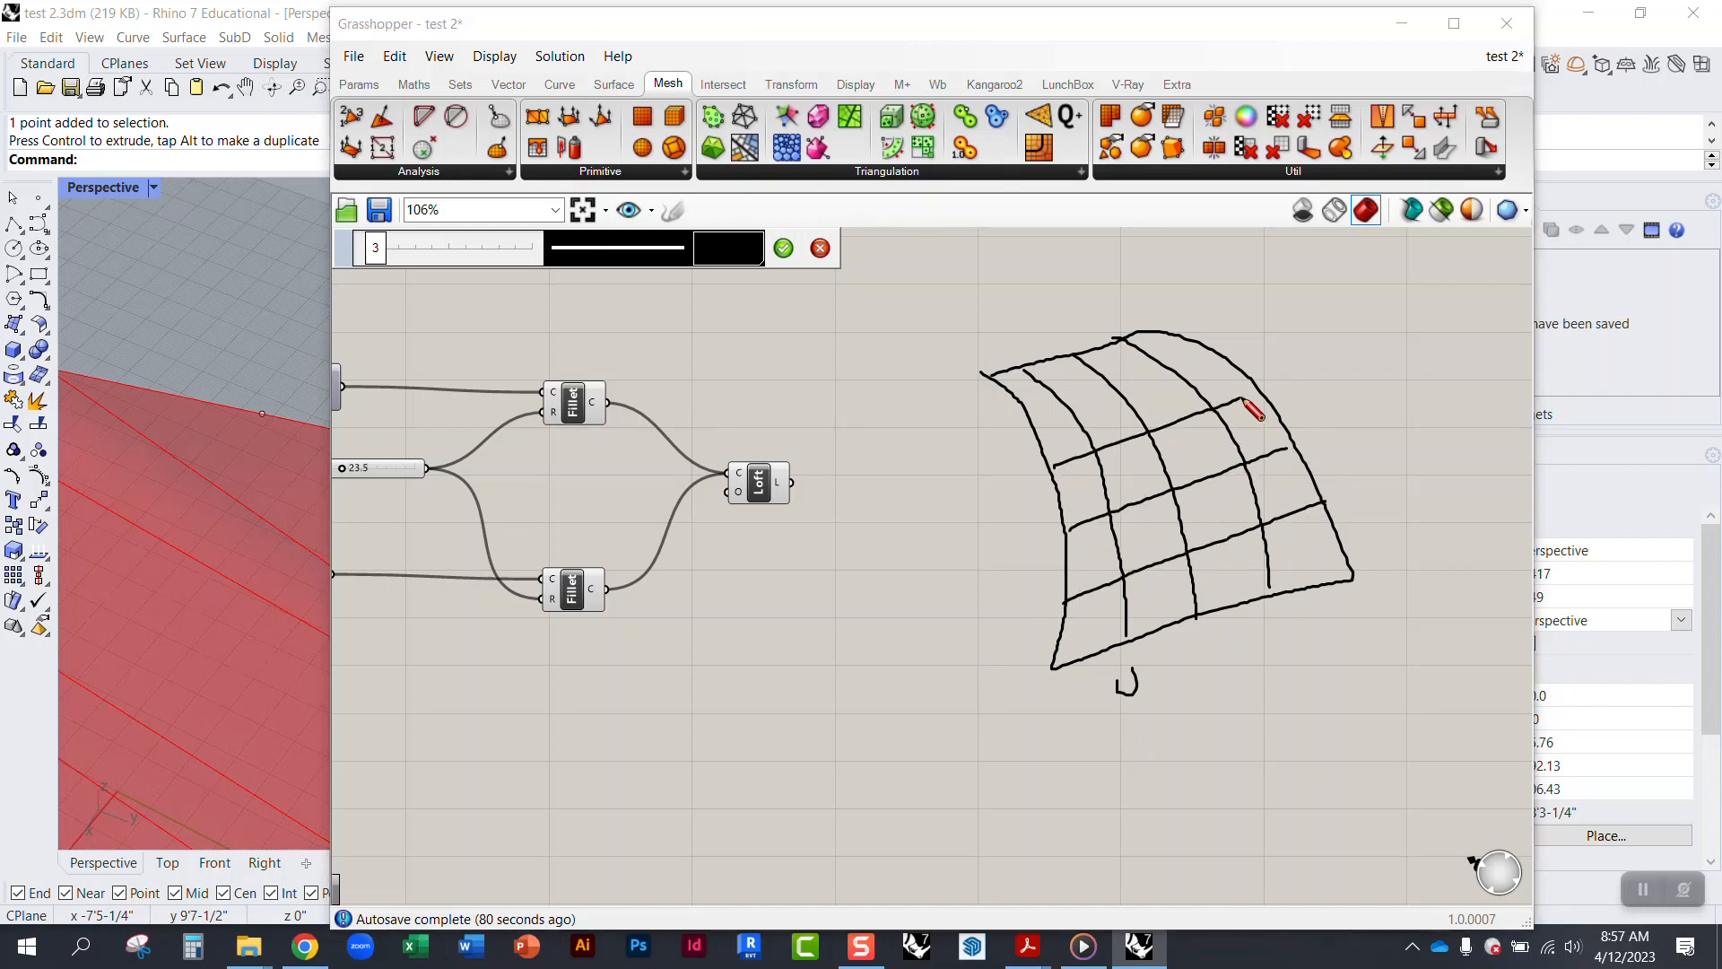
drag(1028, 416, 1200, 348)
mouse_move(951, 492)
mouse_down()
mouse_move(964, 530)
mouse_move(984, 488)
mouse_up()
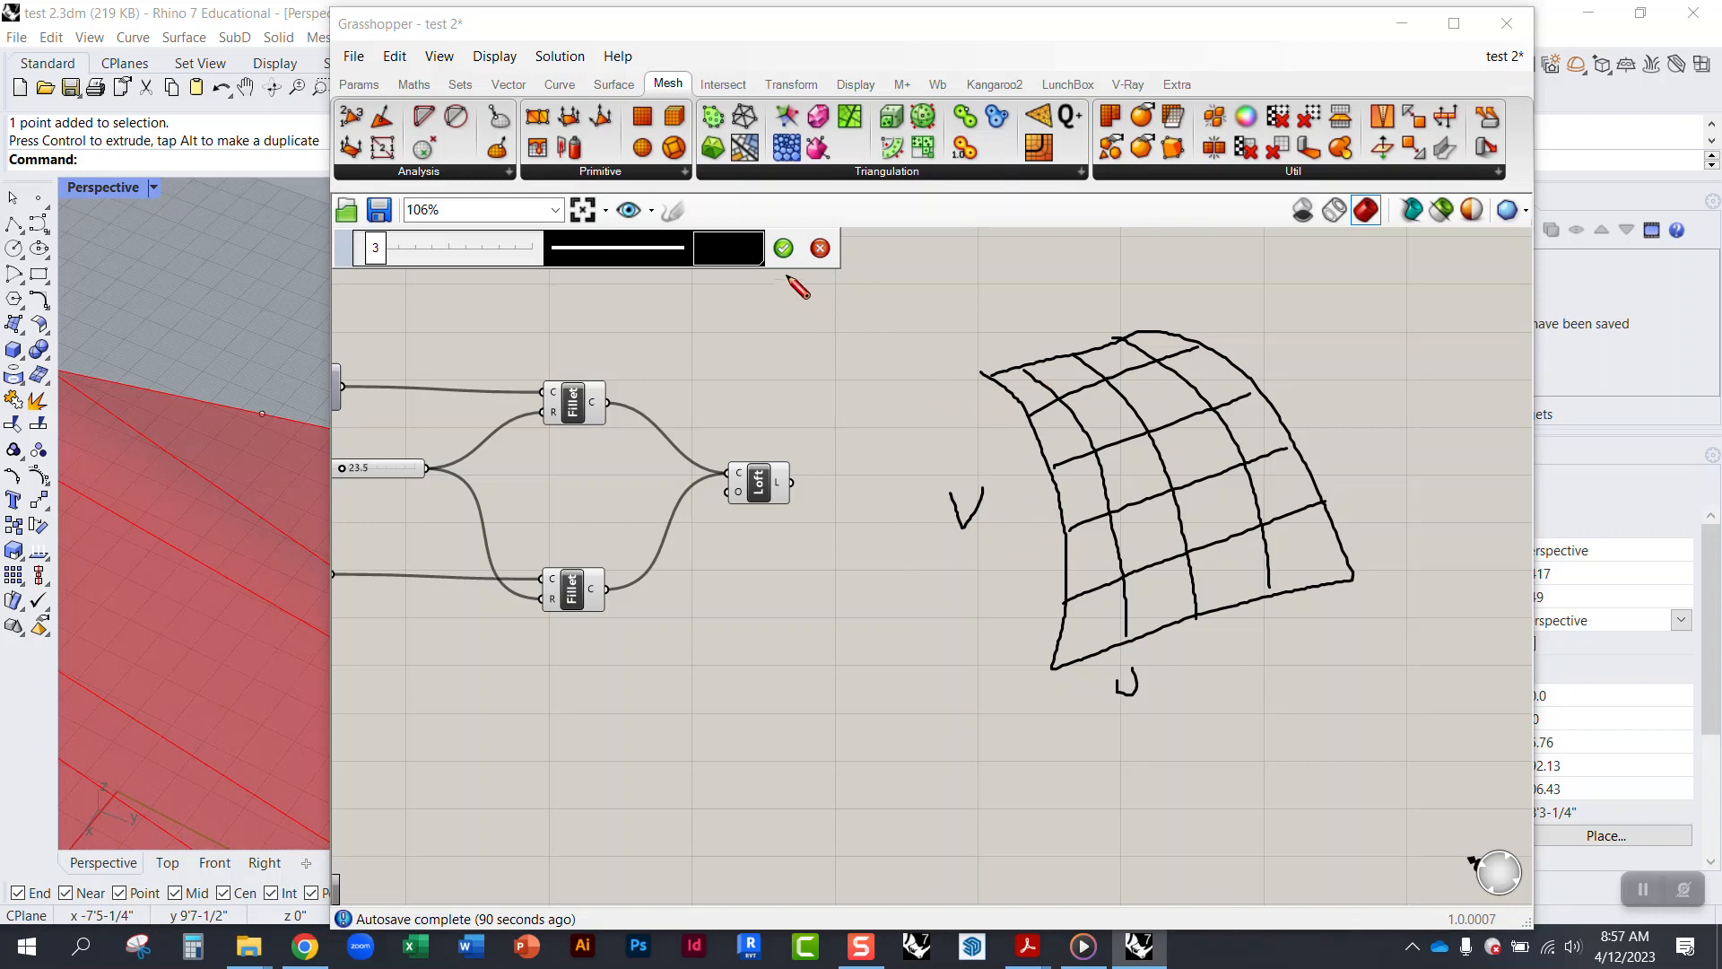
click(783, 248)
Step: Start a second sketch beside the UV grid and mark seven scattered vertices for a mesh
right_drag(966, 433, 421, 453)
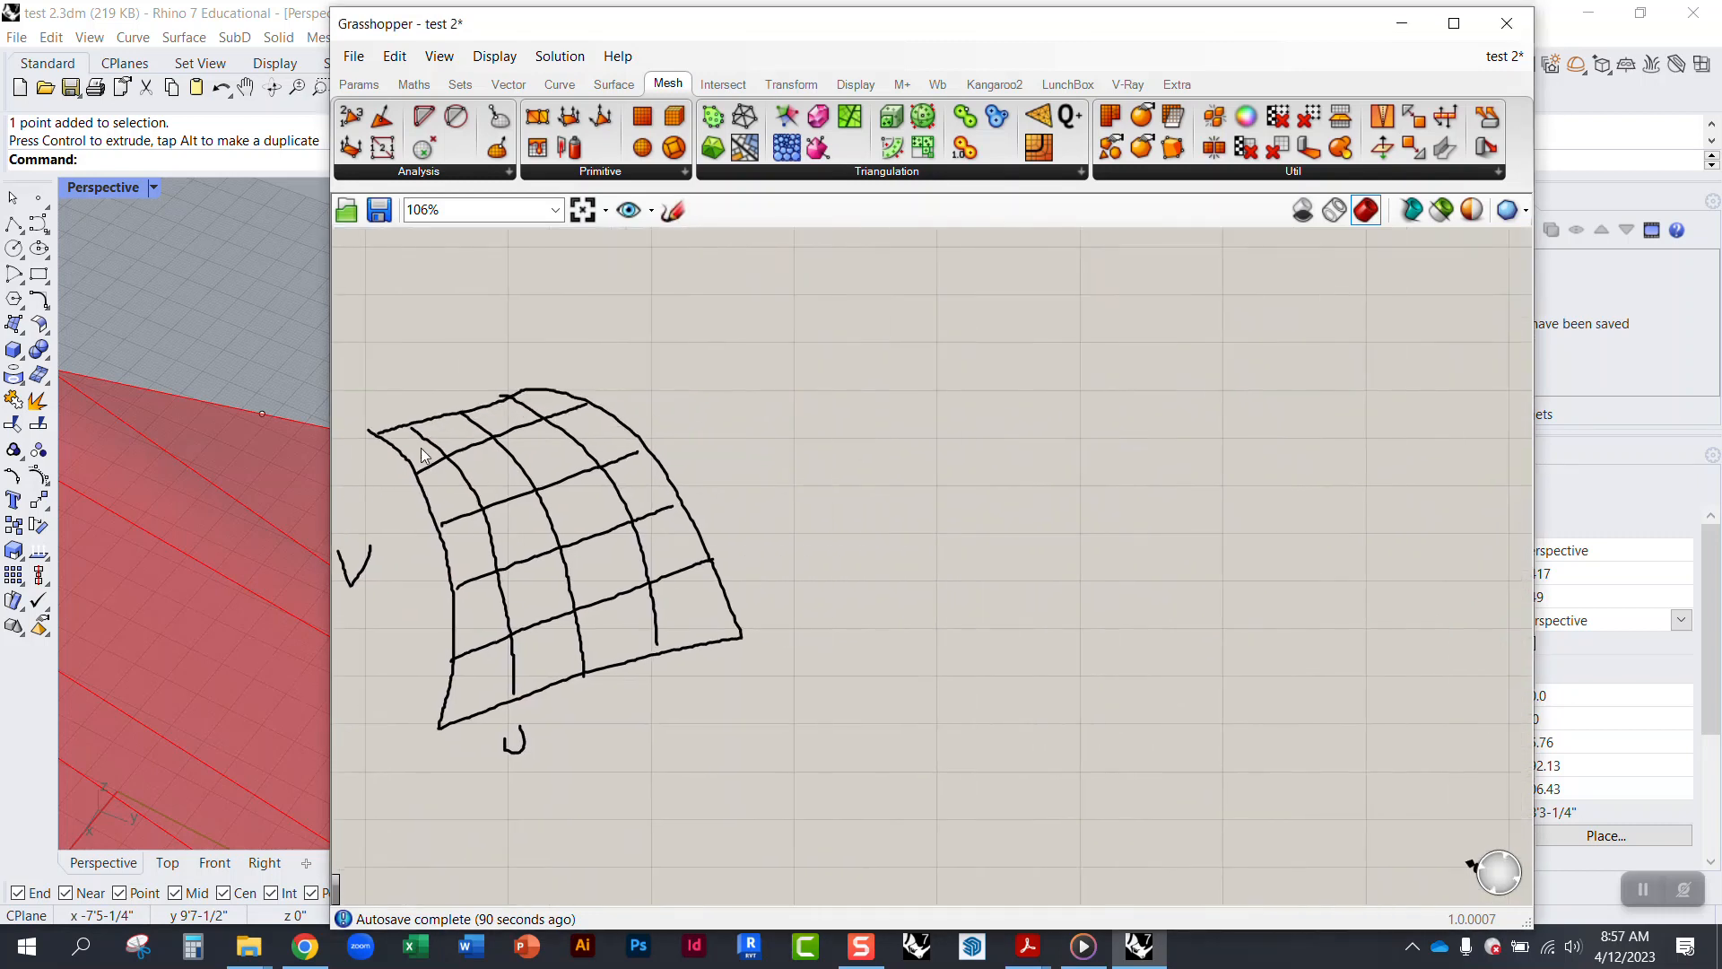
click(673, 210)
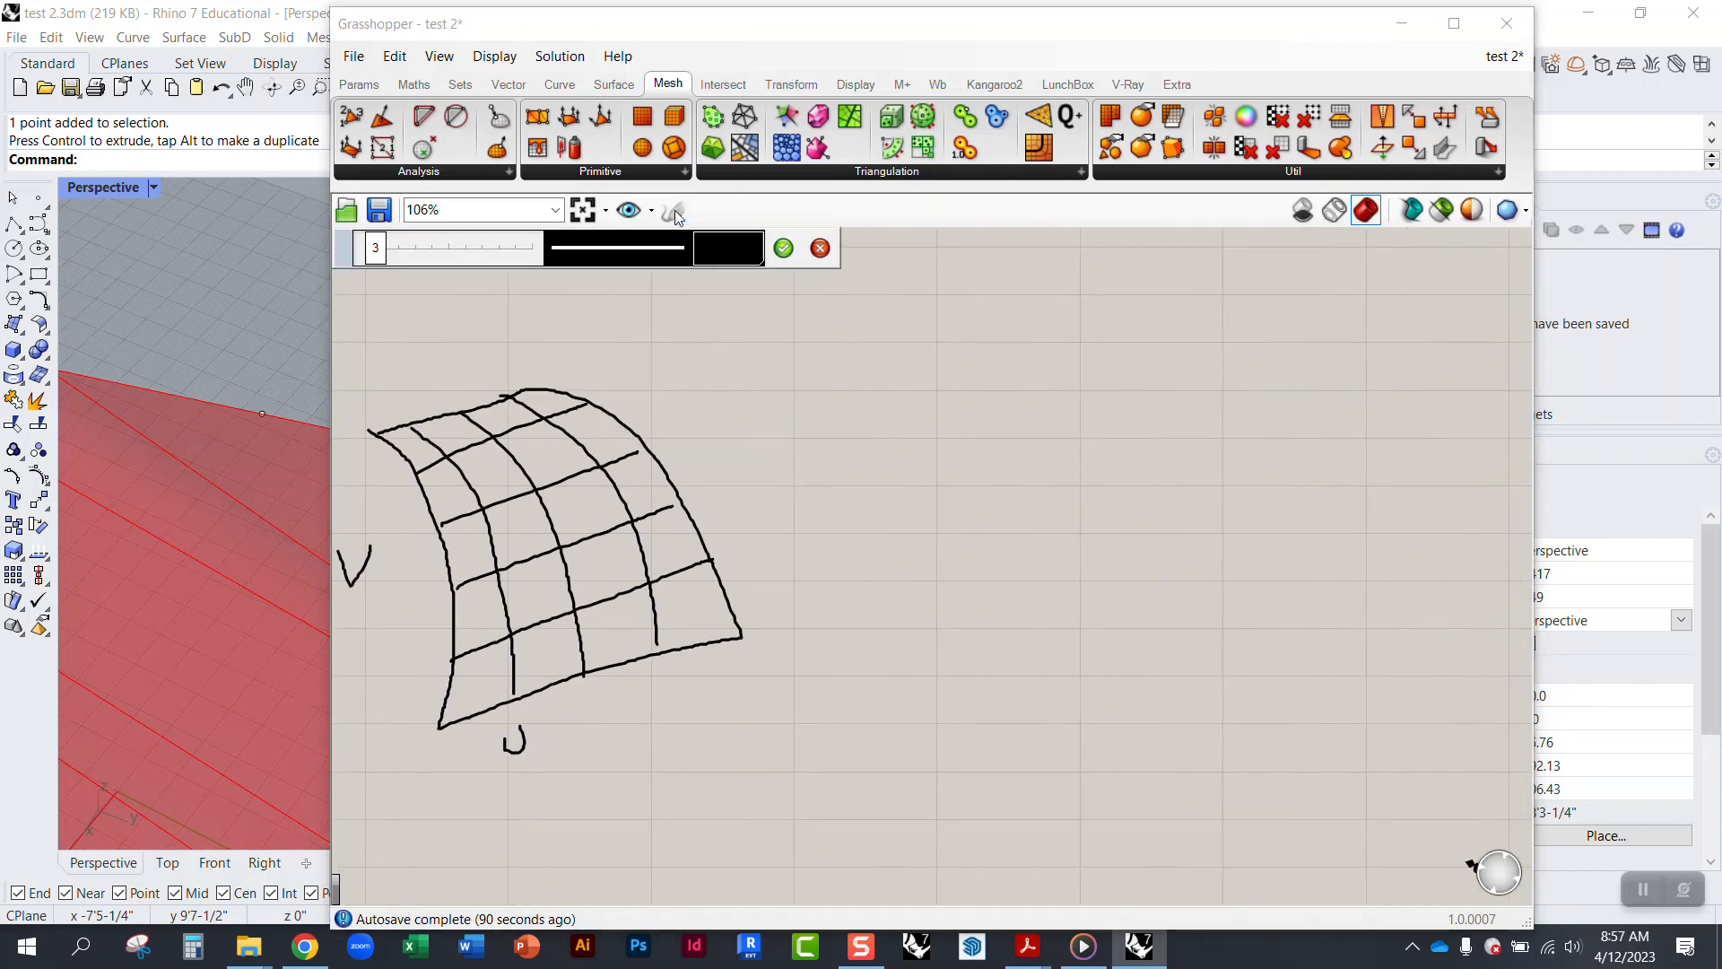
click(1014, 383)
click(1034, 491)
click(1148, 432)
click(1144, 567)
click(1264, 492)
click(1173, 332)
click(1288, 378)
Step: Connect the sketched vertices with edges into triangular faces, adding two more vertices below them
mouse_move(1015, 384)
mouse_down()
mouse_move(1151, 436)
mouse_move(1044, 489)
mouse_move(1011, 383)
mouse_up()
mouse_move(1042, 493)
mouse_down()
mouse_move(1143, 573)
mouse_move(1129, 485)
mouse_move(1146, 431)
mouse_up()
drag(1174, 333, 1157, 438)
mouse_move(1031, 386)
mouse_down()
mouse_move(1176, 333)
mouse_move(1282, 377)
mouse_move(1144, 440)
mouse_move(1265, 492)
mouse_move(1135, 572)
mouse_move(1067, 729)
mouse_move(1200, 681)
mouse_move(1122, 551)
mouse_up()
click(1201, 679)
click(1054, 732)
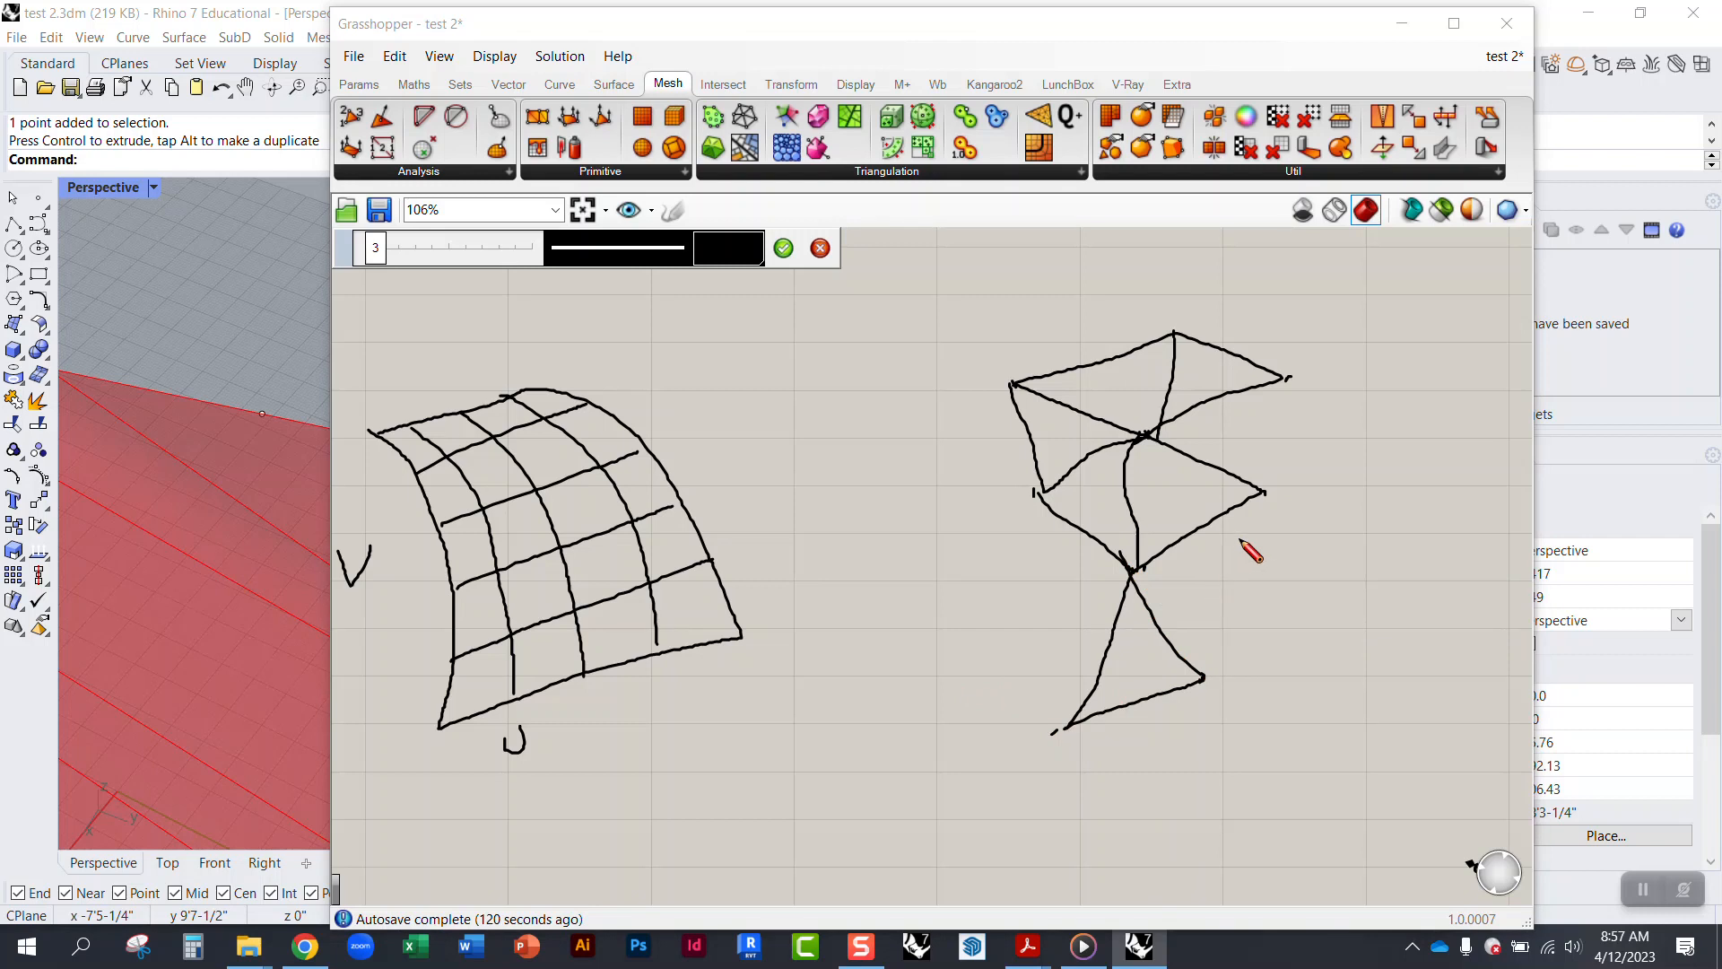
Step: Draw the remaining outer edges to close the triangulated mesh drawing and finish the sketch
drag(1265, 492, 1203, 679)
drag(1060, 723, 1040, 495)
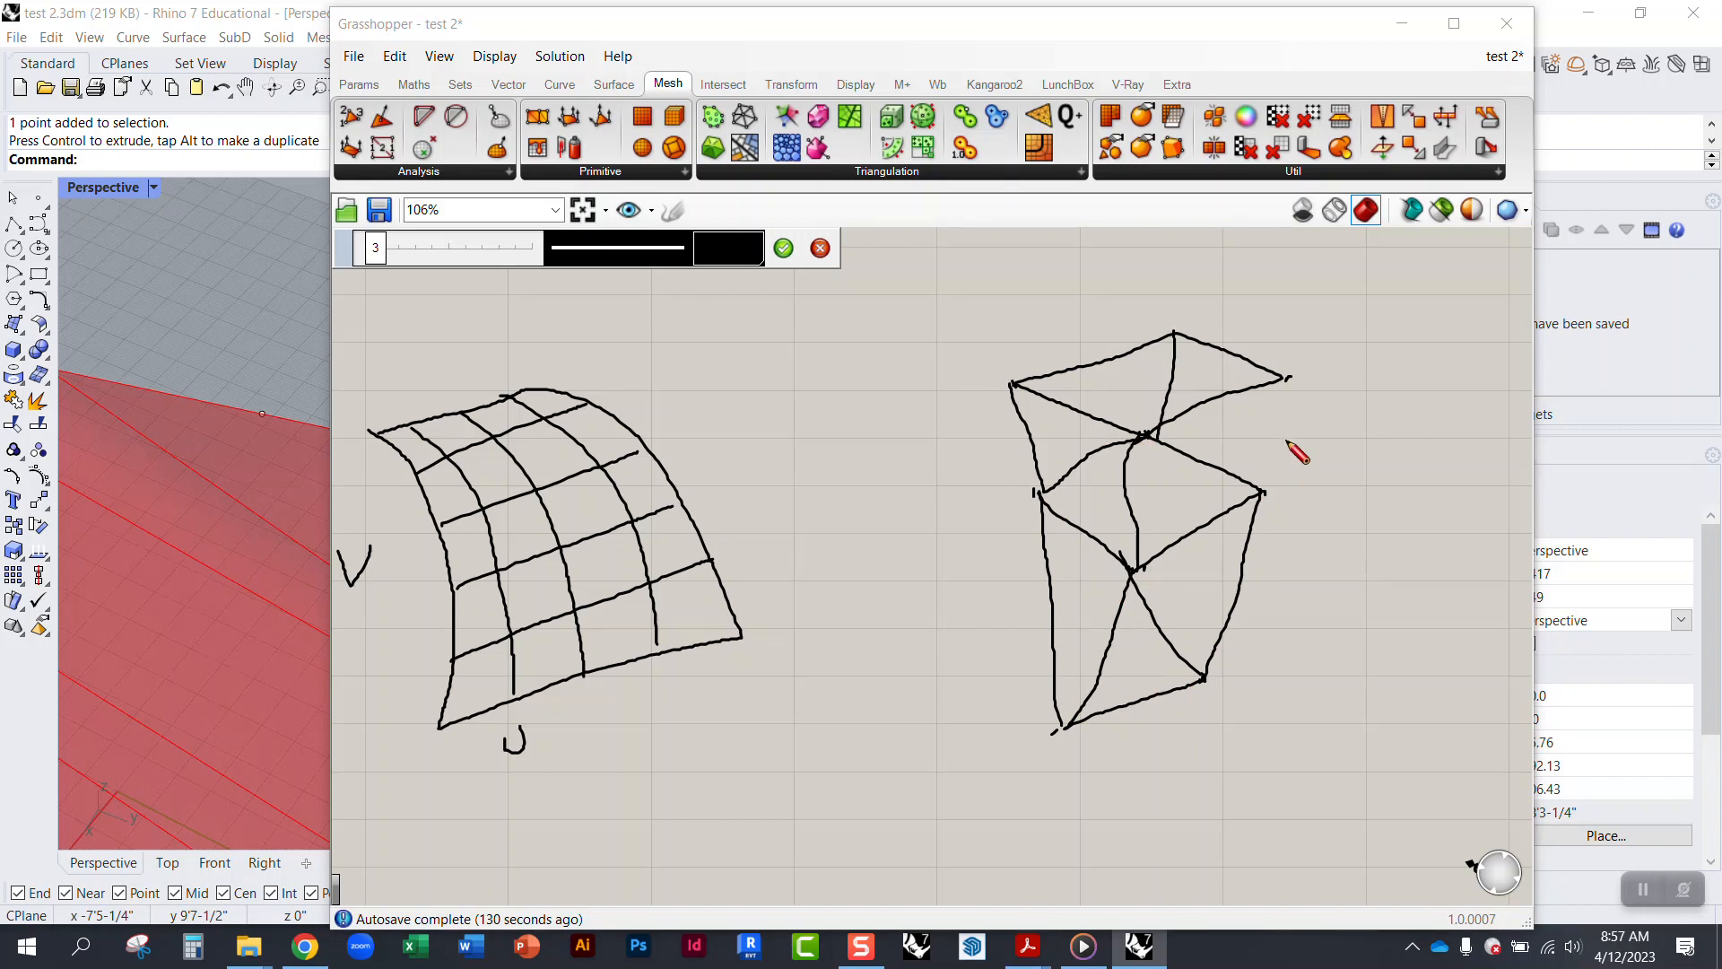
drag(1290, 378, 1267, 504)
click(793, 255)
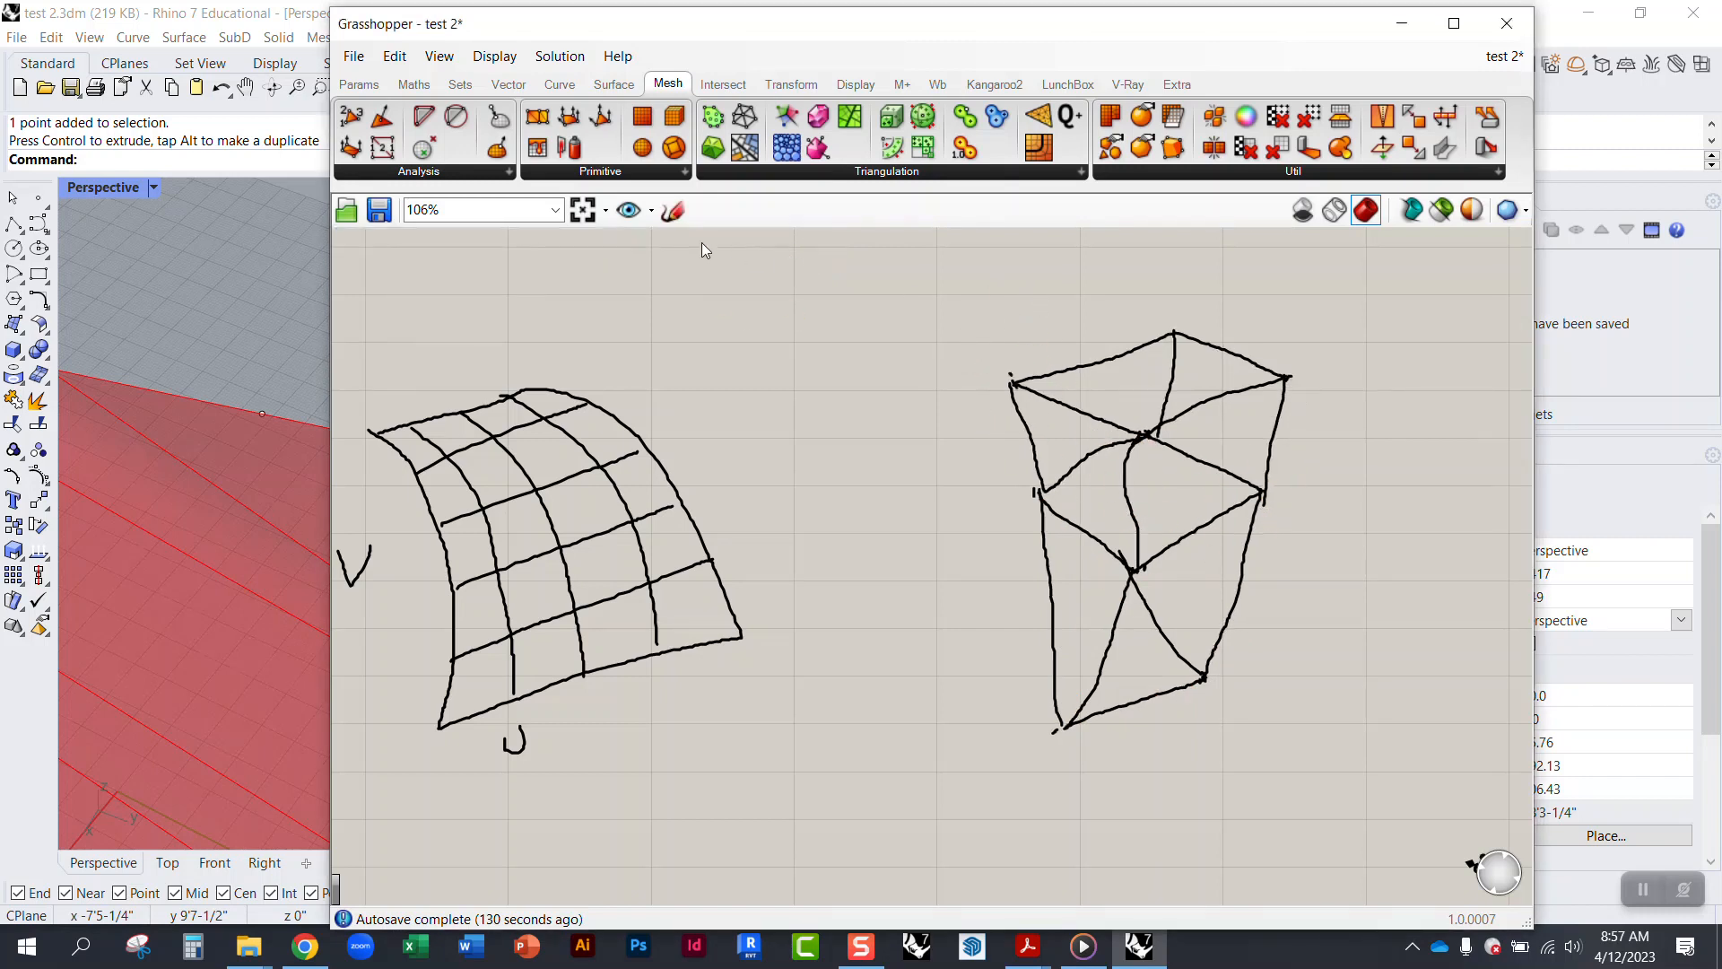
Step: Add a Scribble label reading "Mesh" above the triangulated drawing
double_click(1044, 292)
text(scribble)
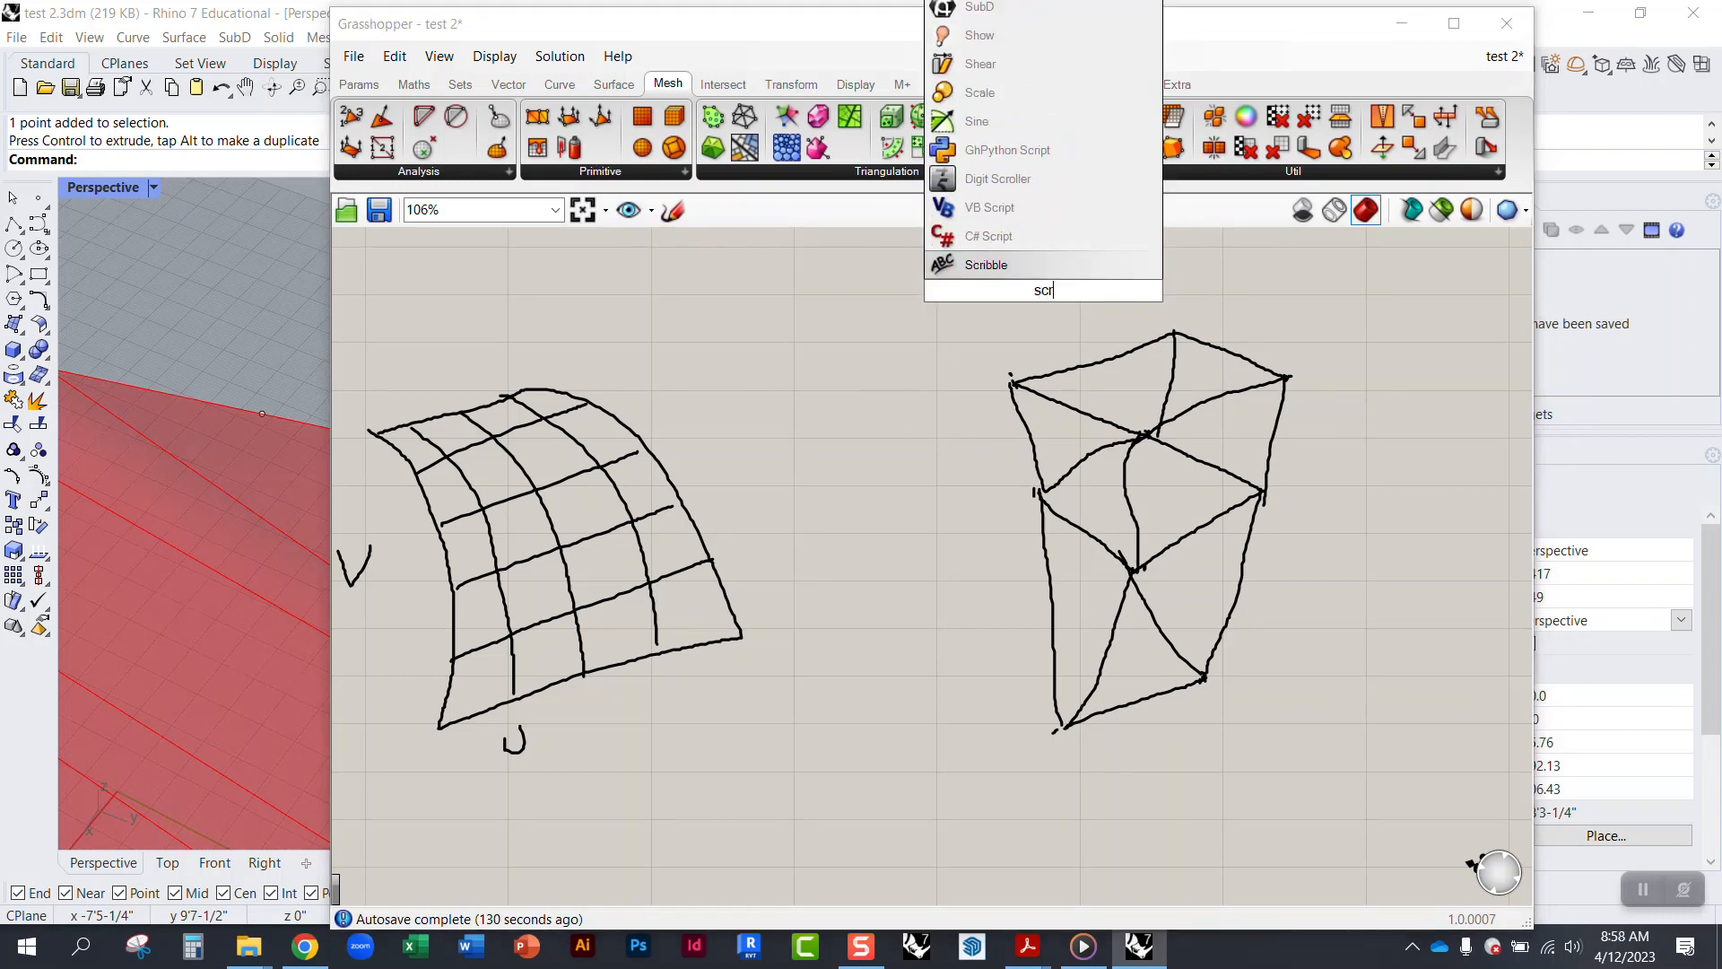
key(Return)
double_click(1055, 293)
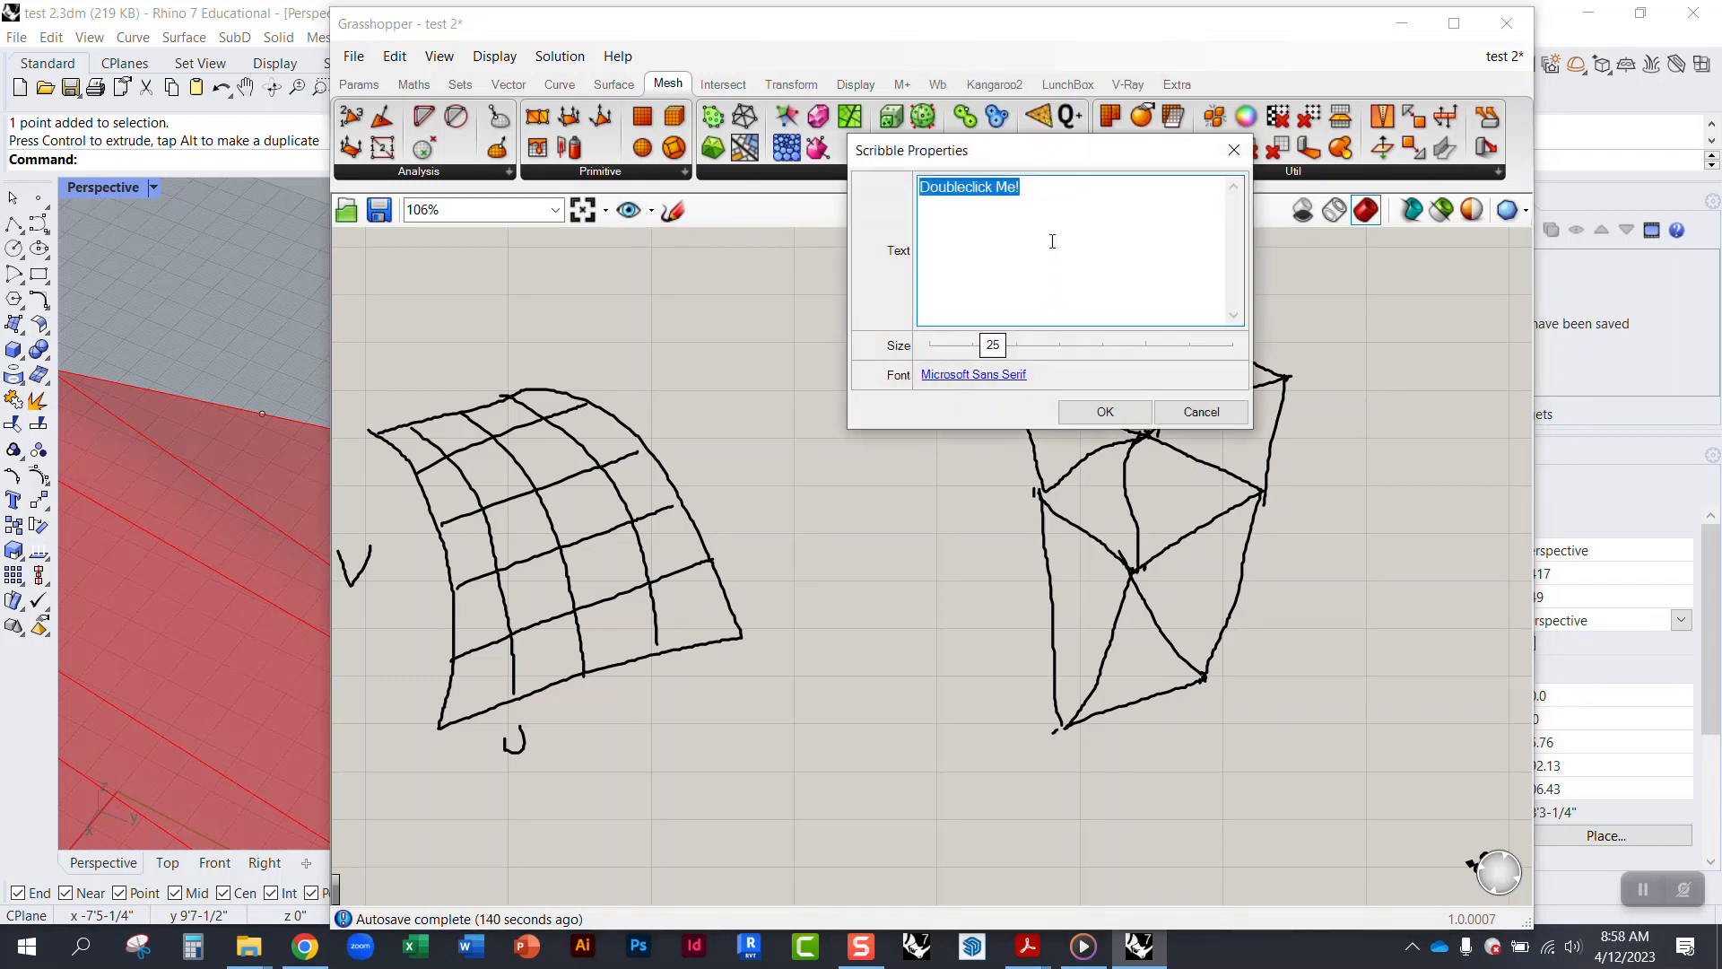
text(Mesh)
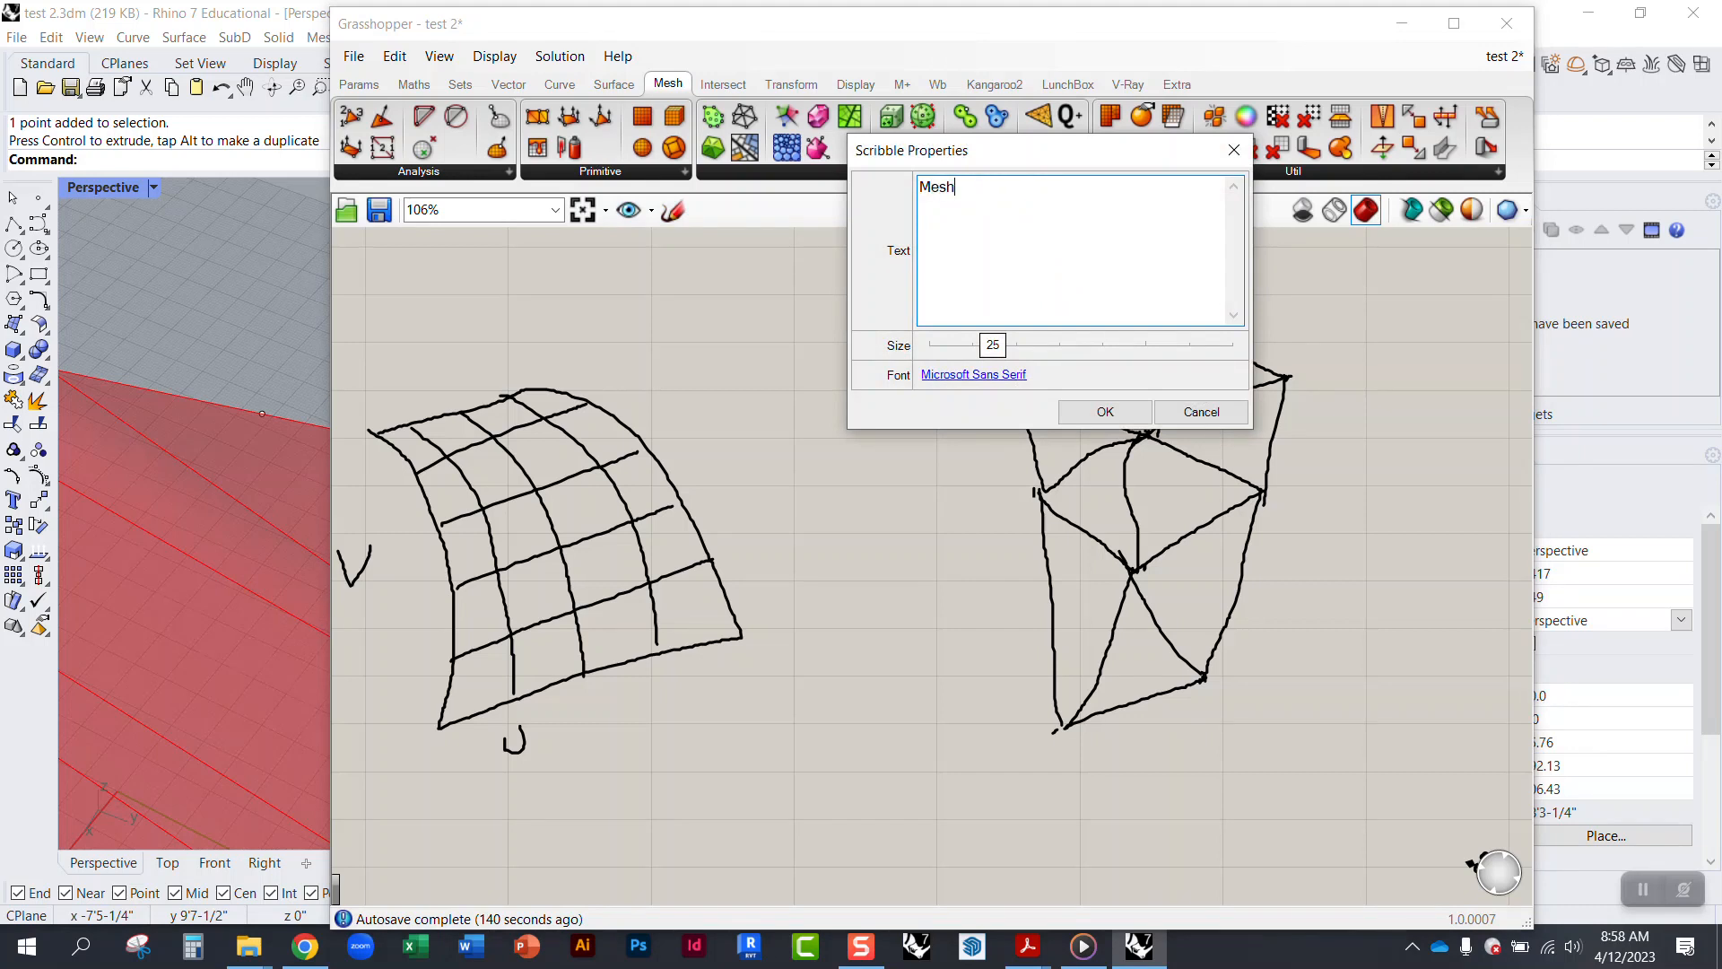
click(1141, 412)
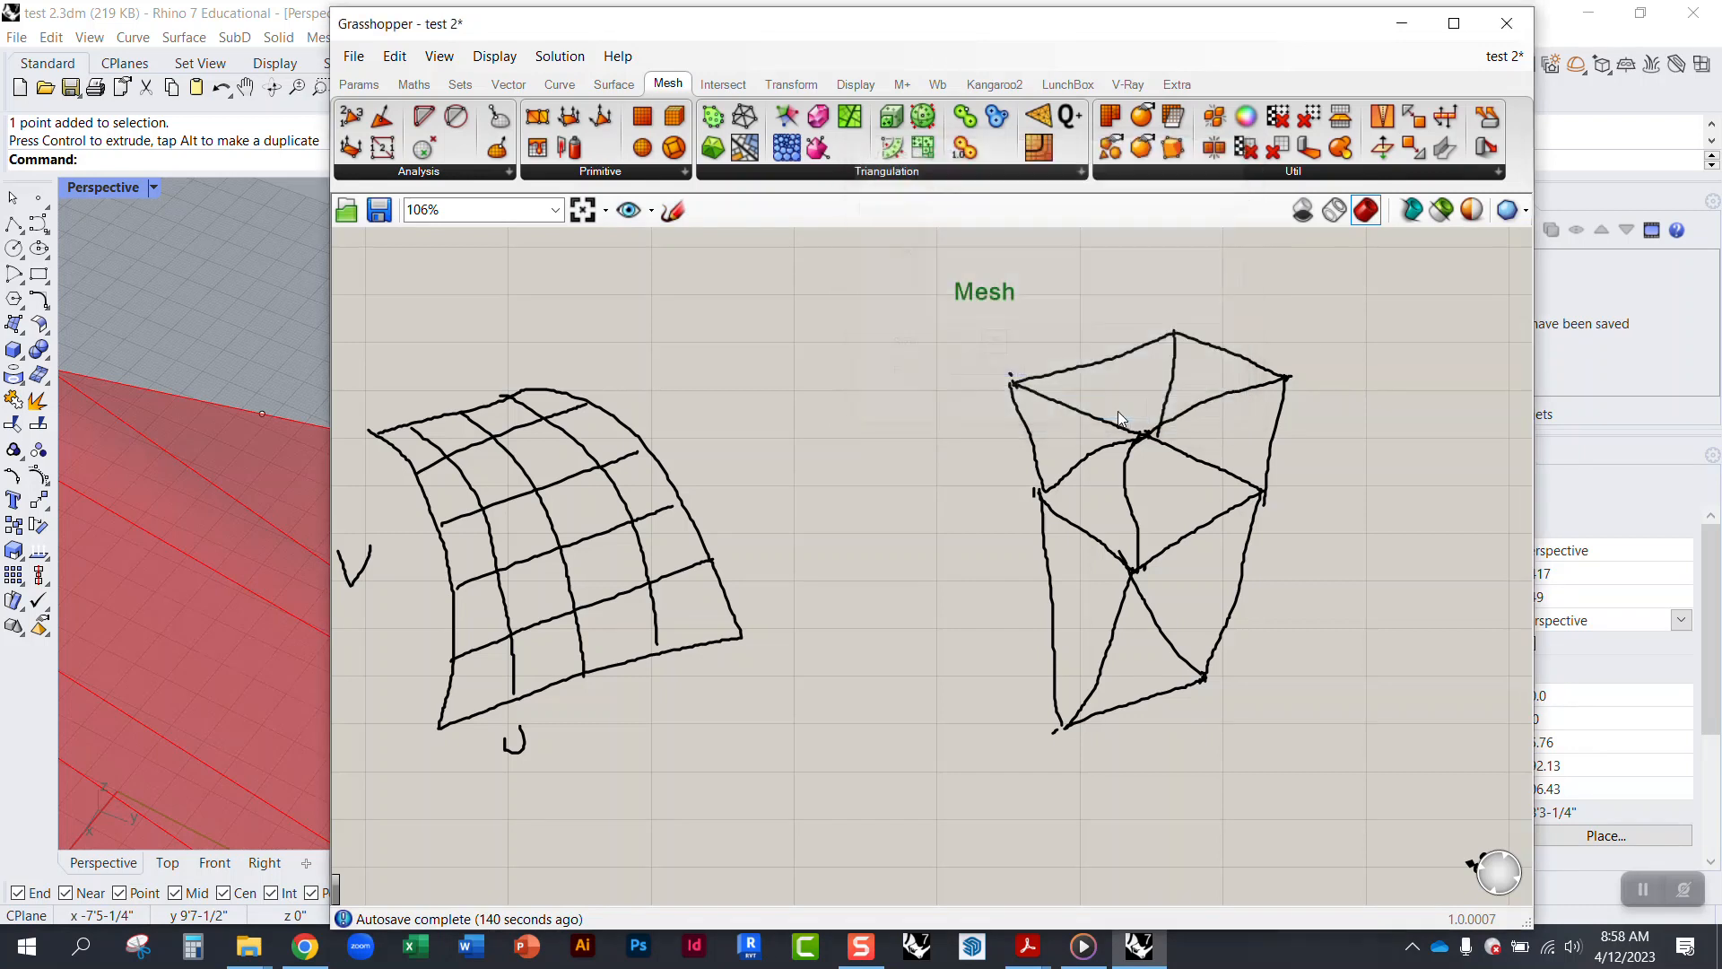
Step: Add a Scribble label reading "Surface" above the UV grid drawing
double_click(525, 349)
text(surfa)
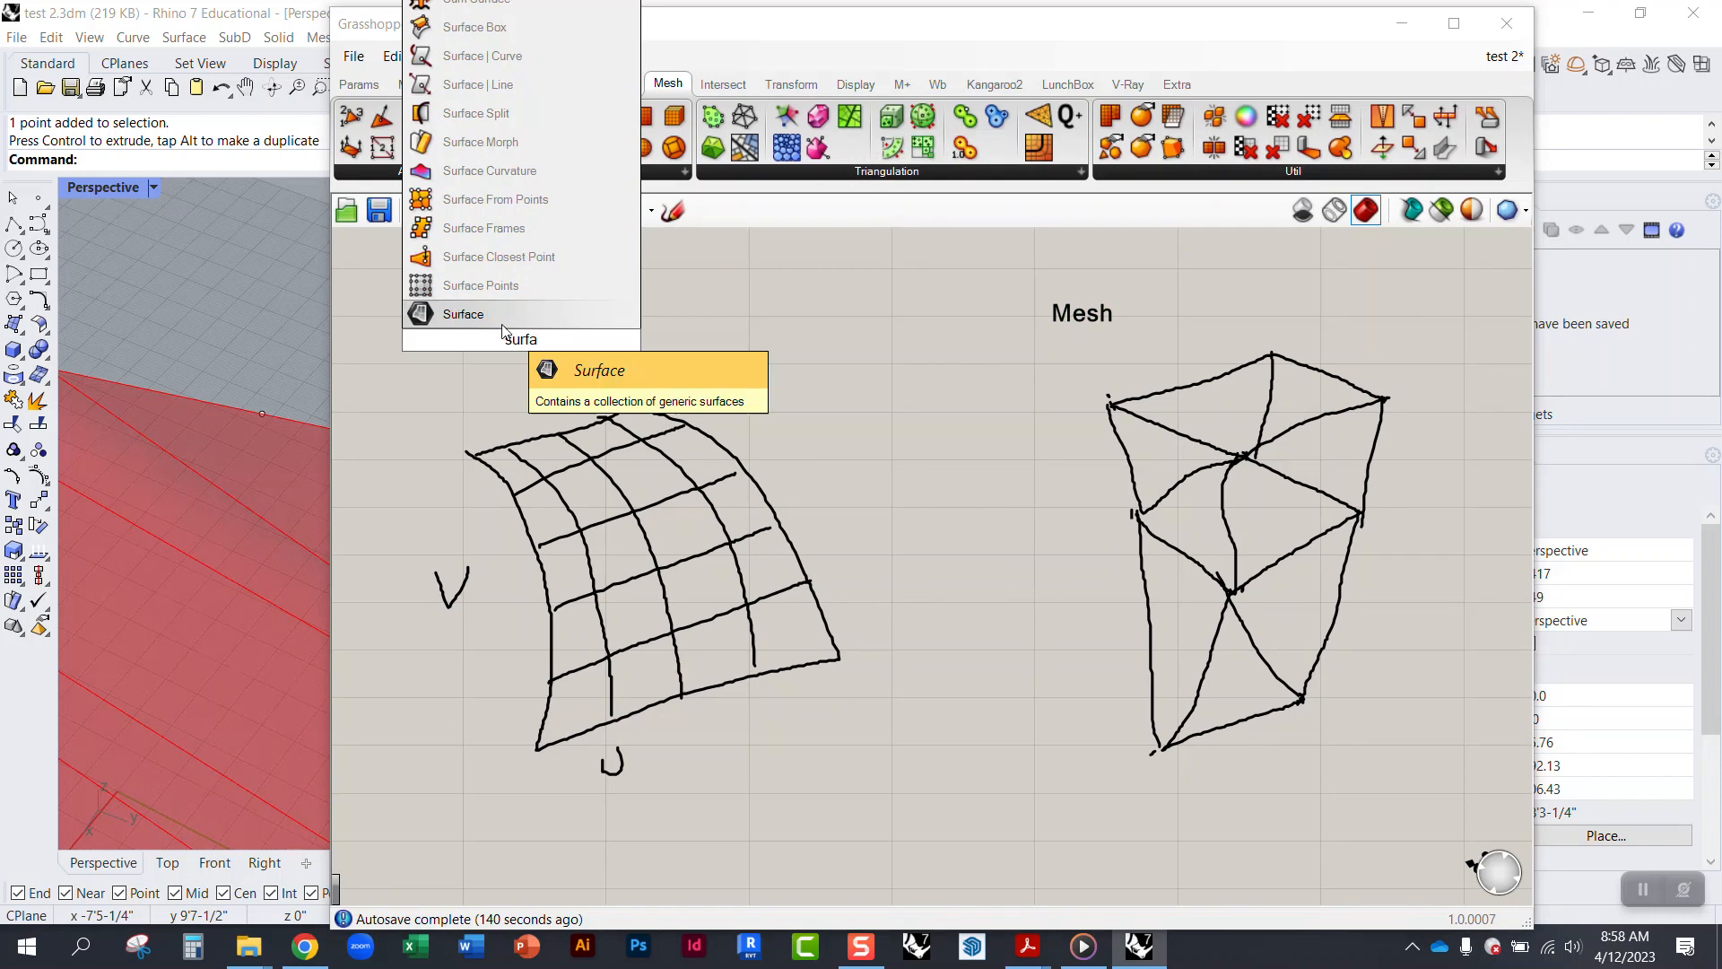
click(574, 395)
double_click(574, 395)
text(scr)
click(547, 373)
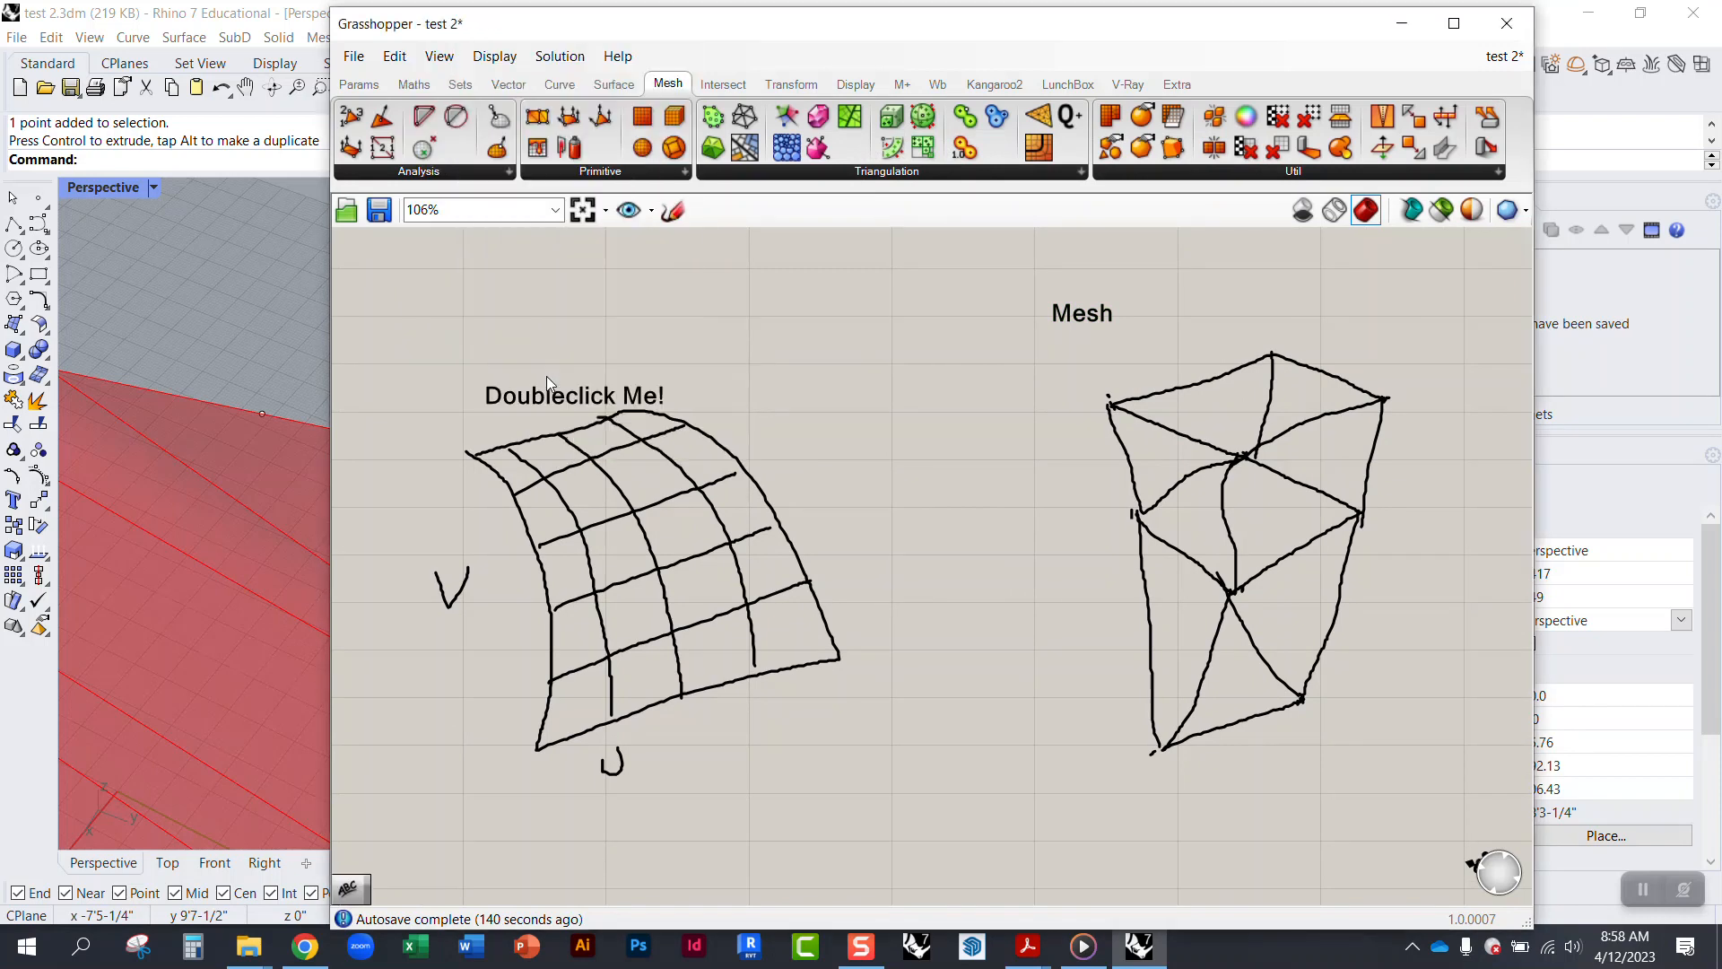
double_click(562, 396)
text(Surface)
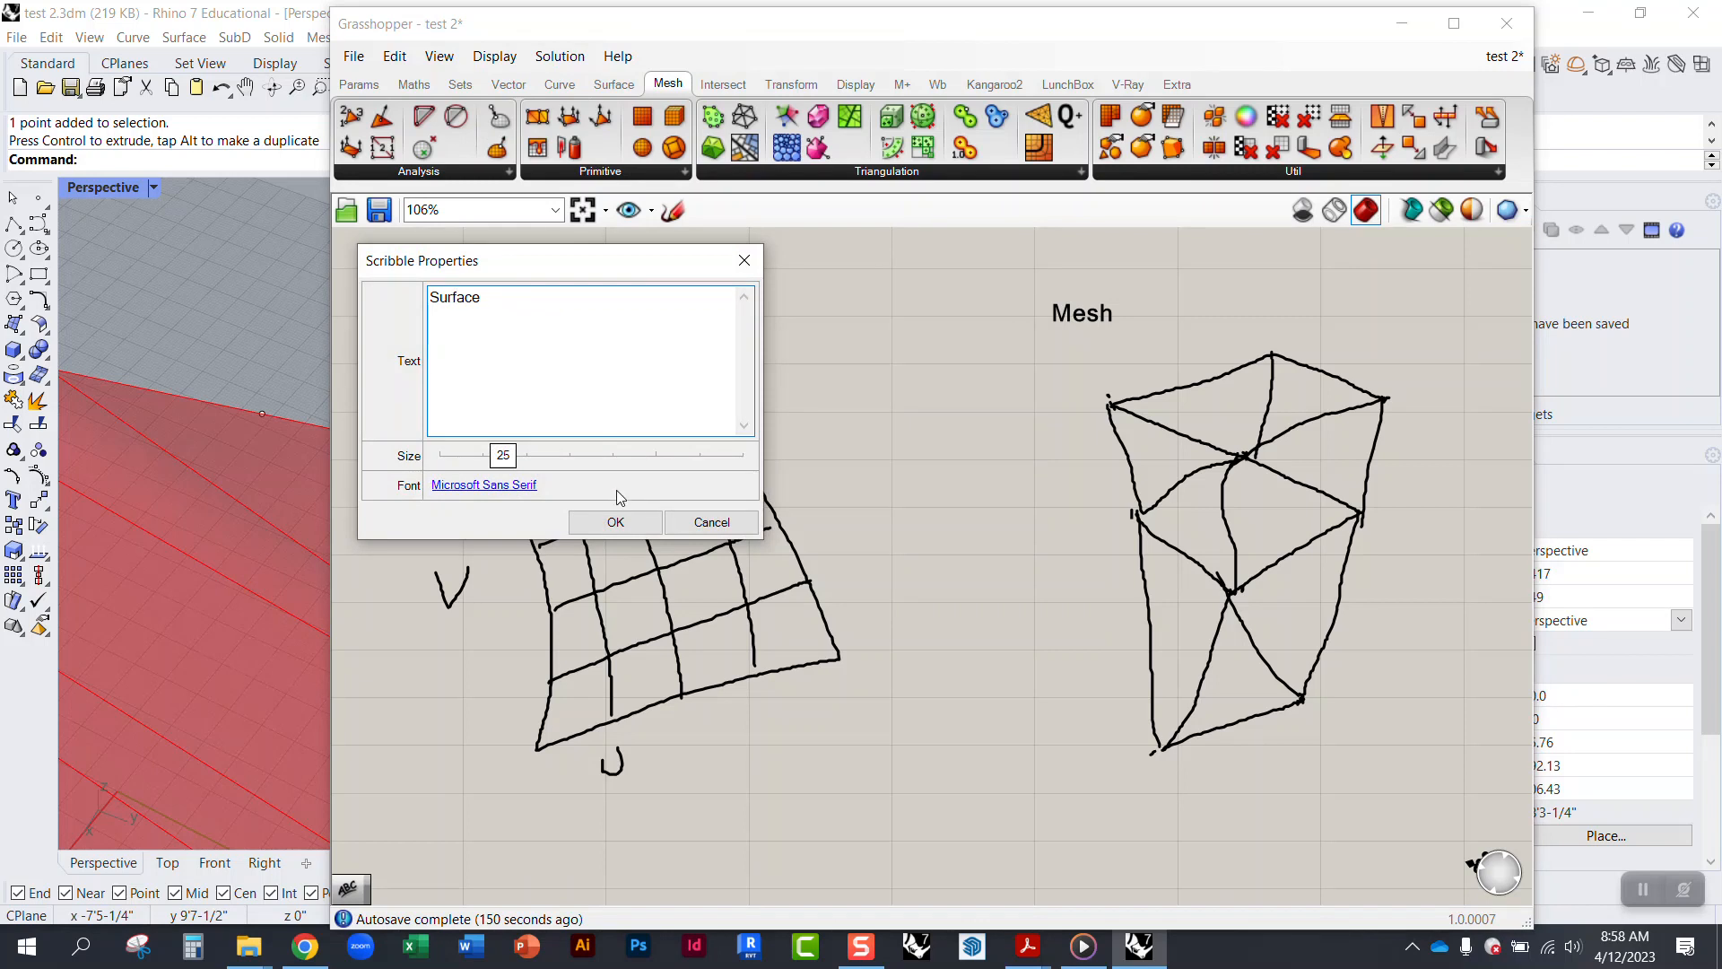
click(615, 522)
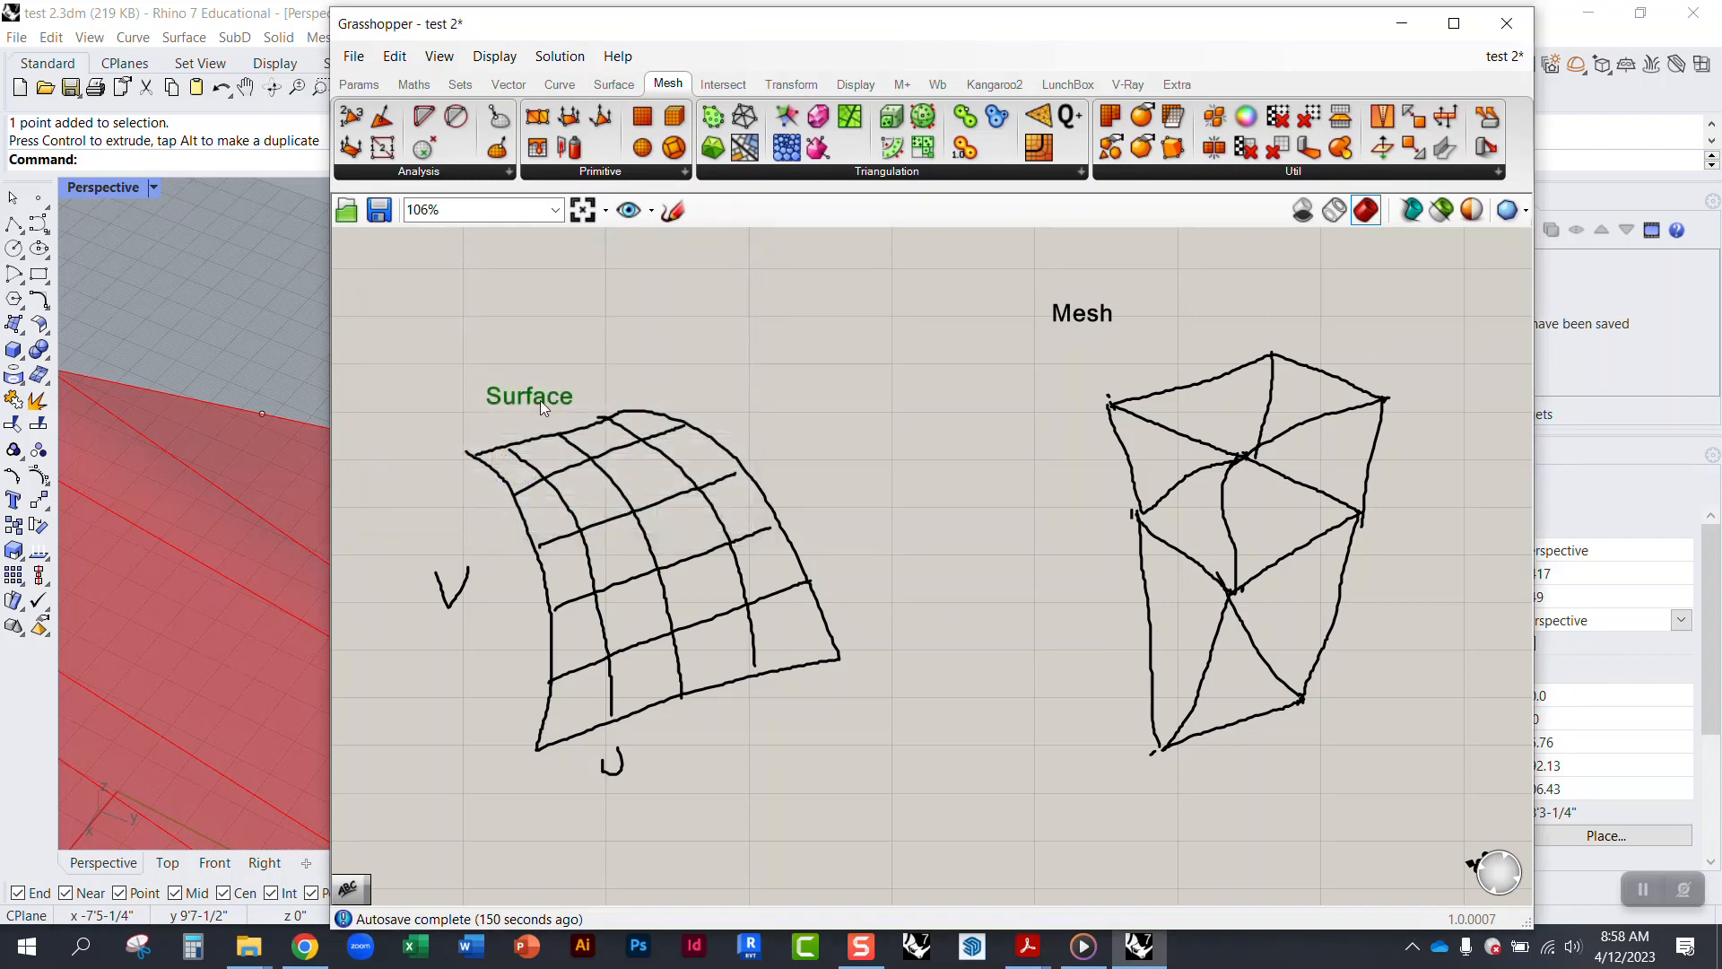
Step: Select both drawings with their labels and move them up, clear of the loft definition
right_drag(671, 594, 836, 619)
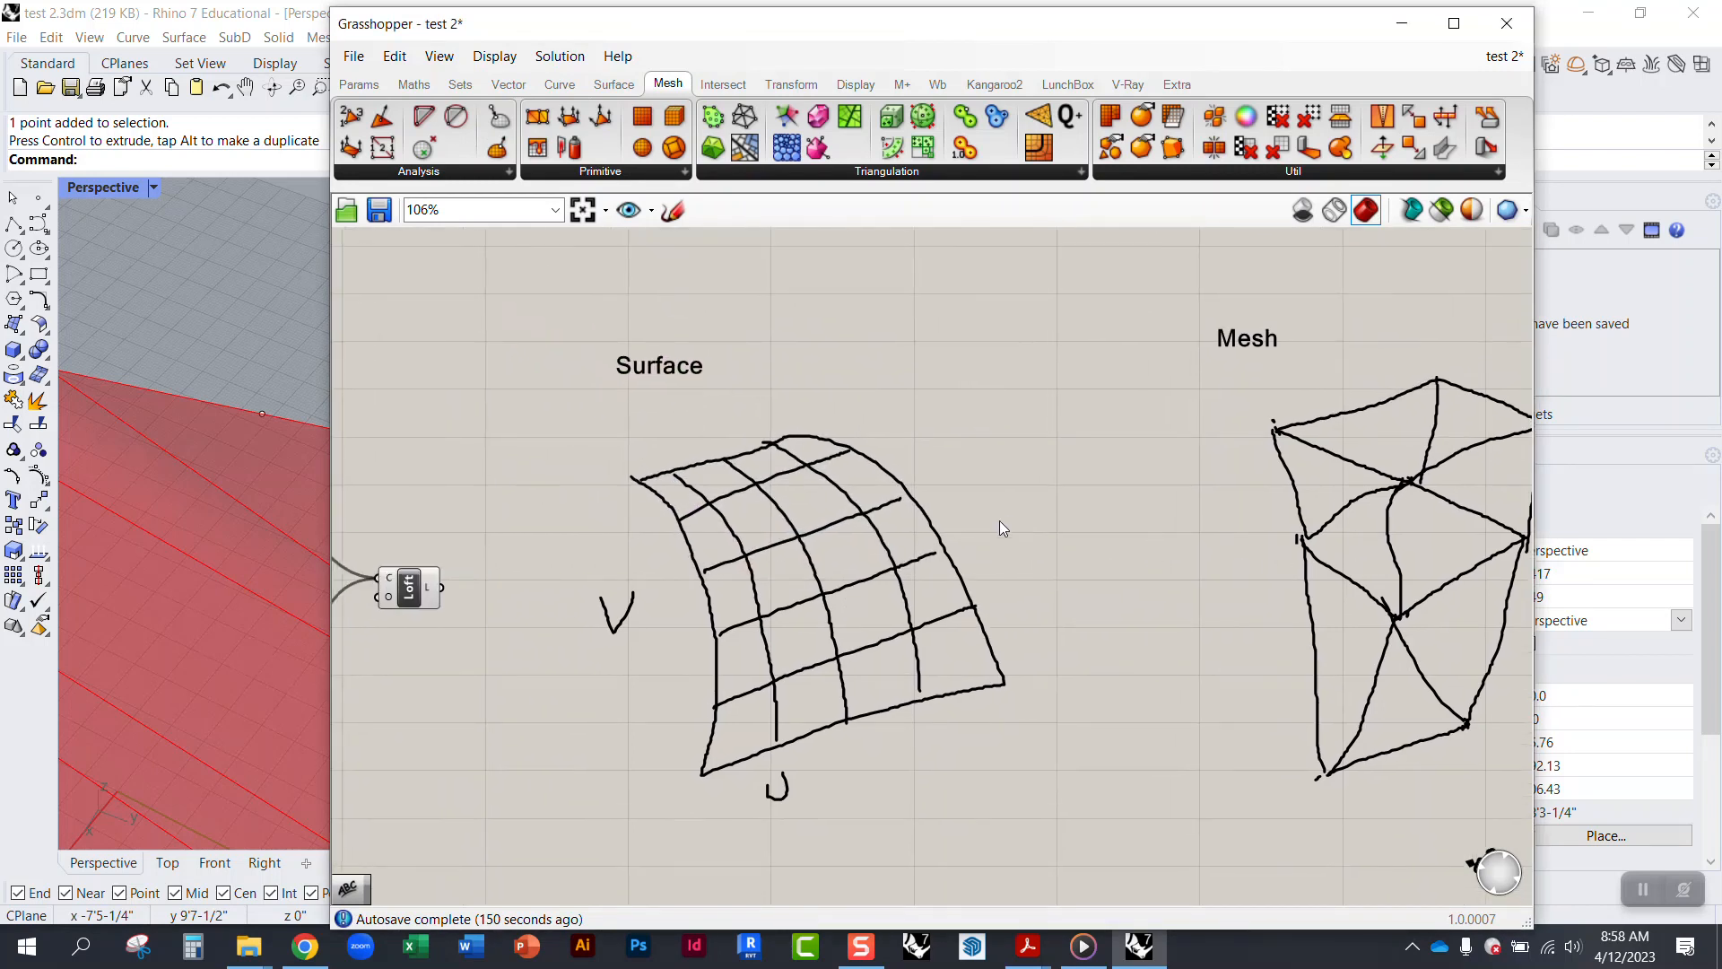
scroll(1000, 520, down, 3)
drag(653, 346, 1305, 768)
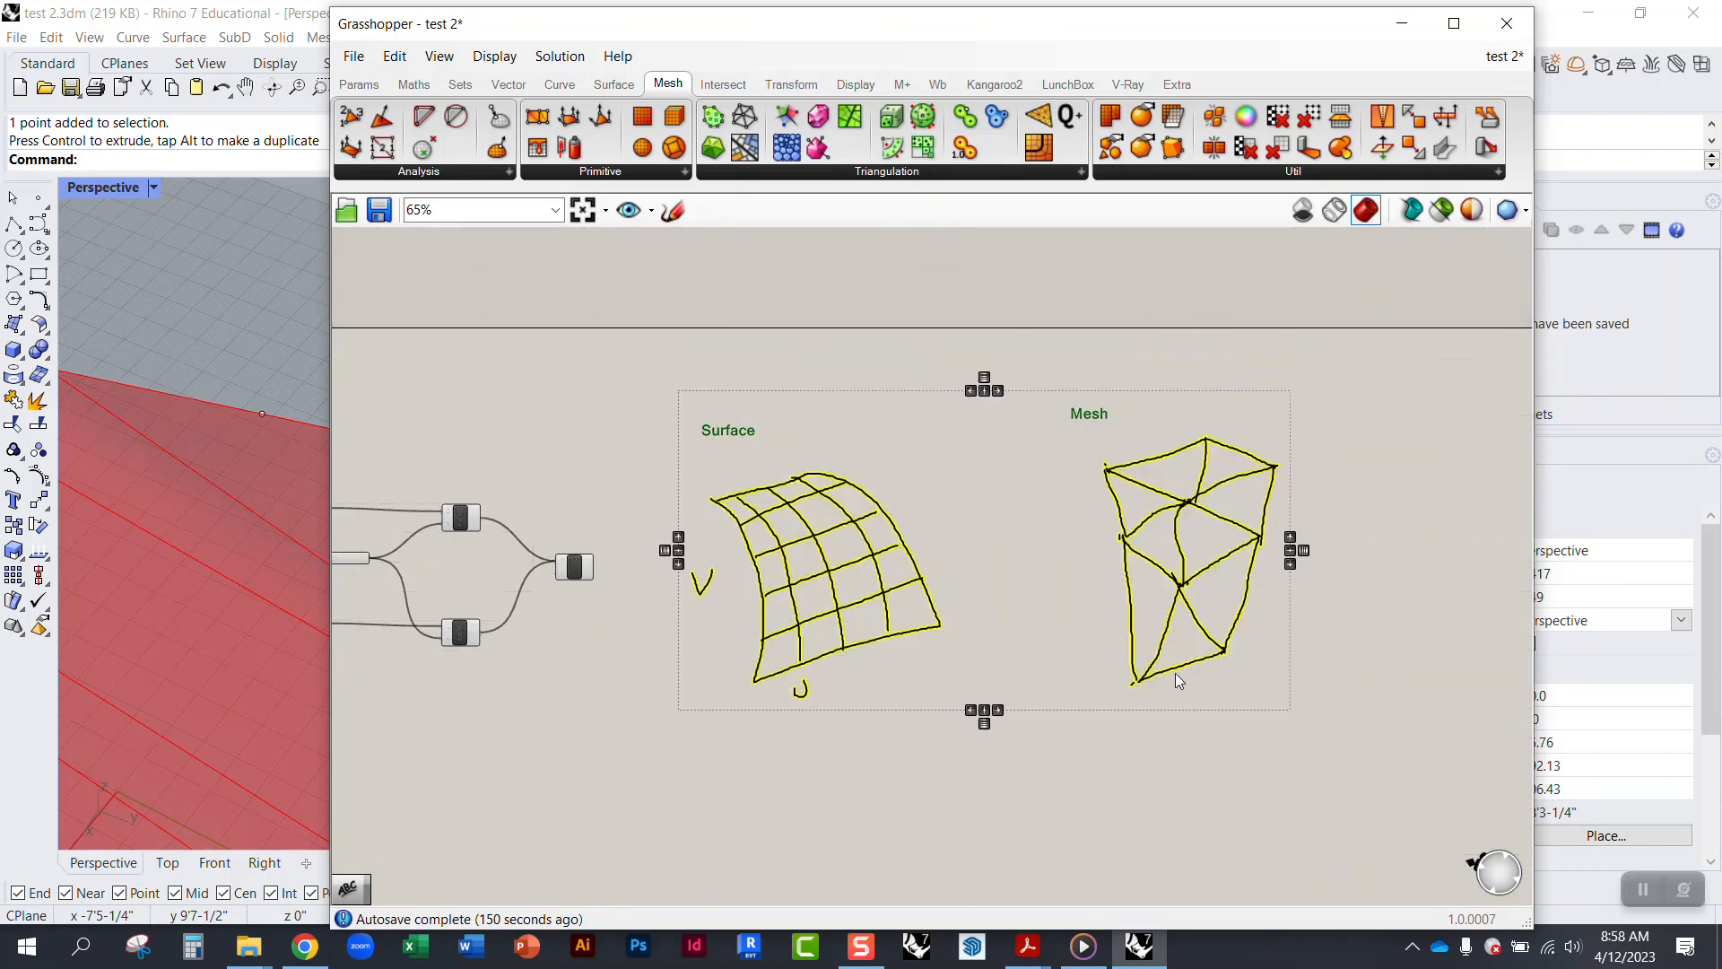
mouse_move(1145, 555)
mouse_down()
mouse_move(1381, 419)
mouse_move(1069, 245)
mouse_up()
right_drag(870, 306, 919, 549)
drag(827, 460, 816, 390)
click(815, 579)
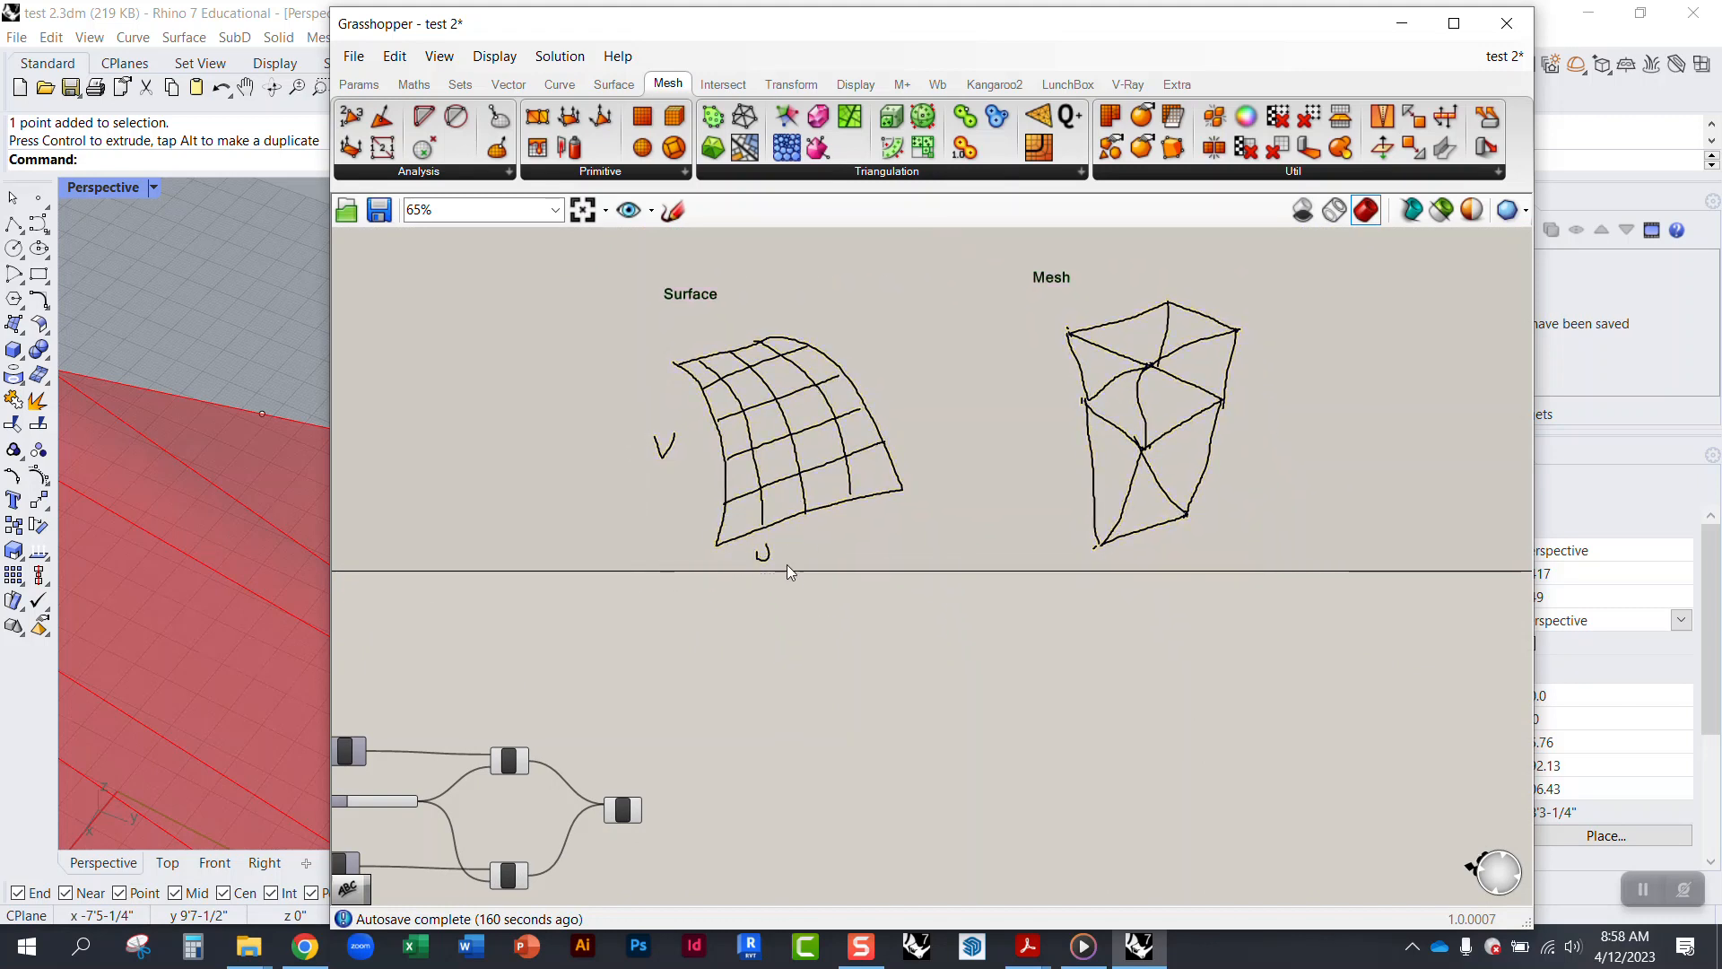
Step: Compare the surface drawing's UV grid with the triangular faces of the mesh drawing
scroll(748, 511, up, 2)
right_drag(736, 518, 736, 634)
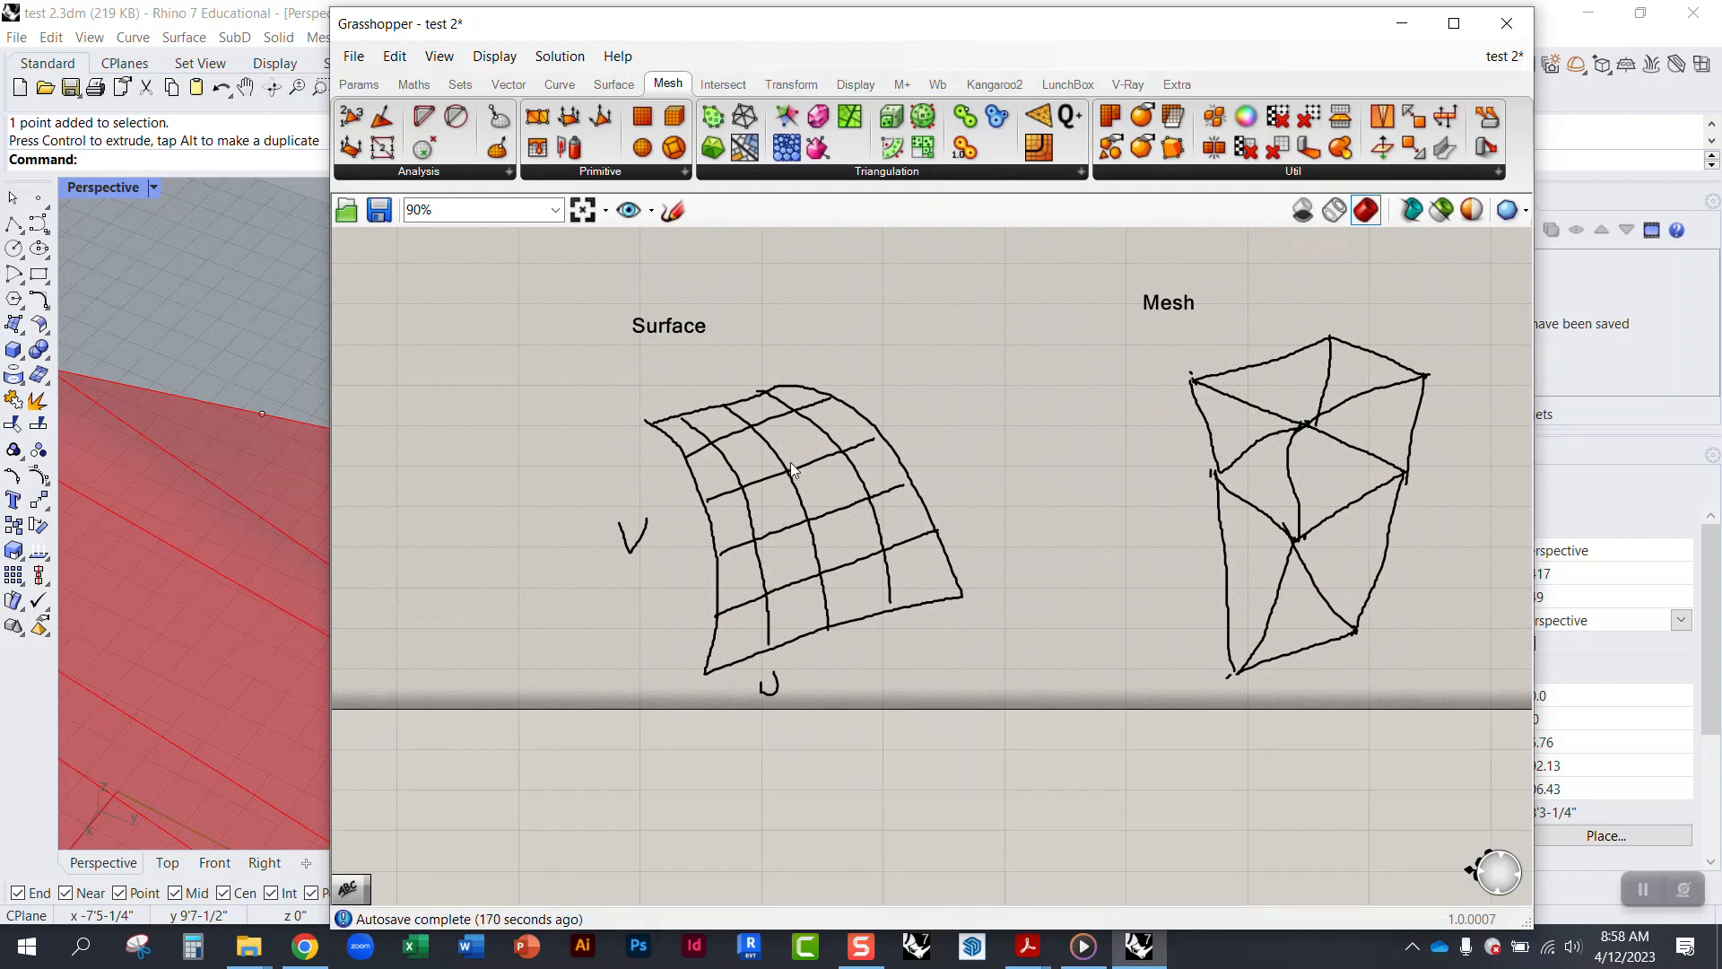
scroll(809, 576, up, 3)
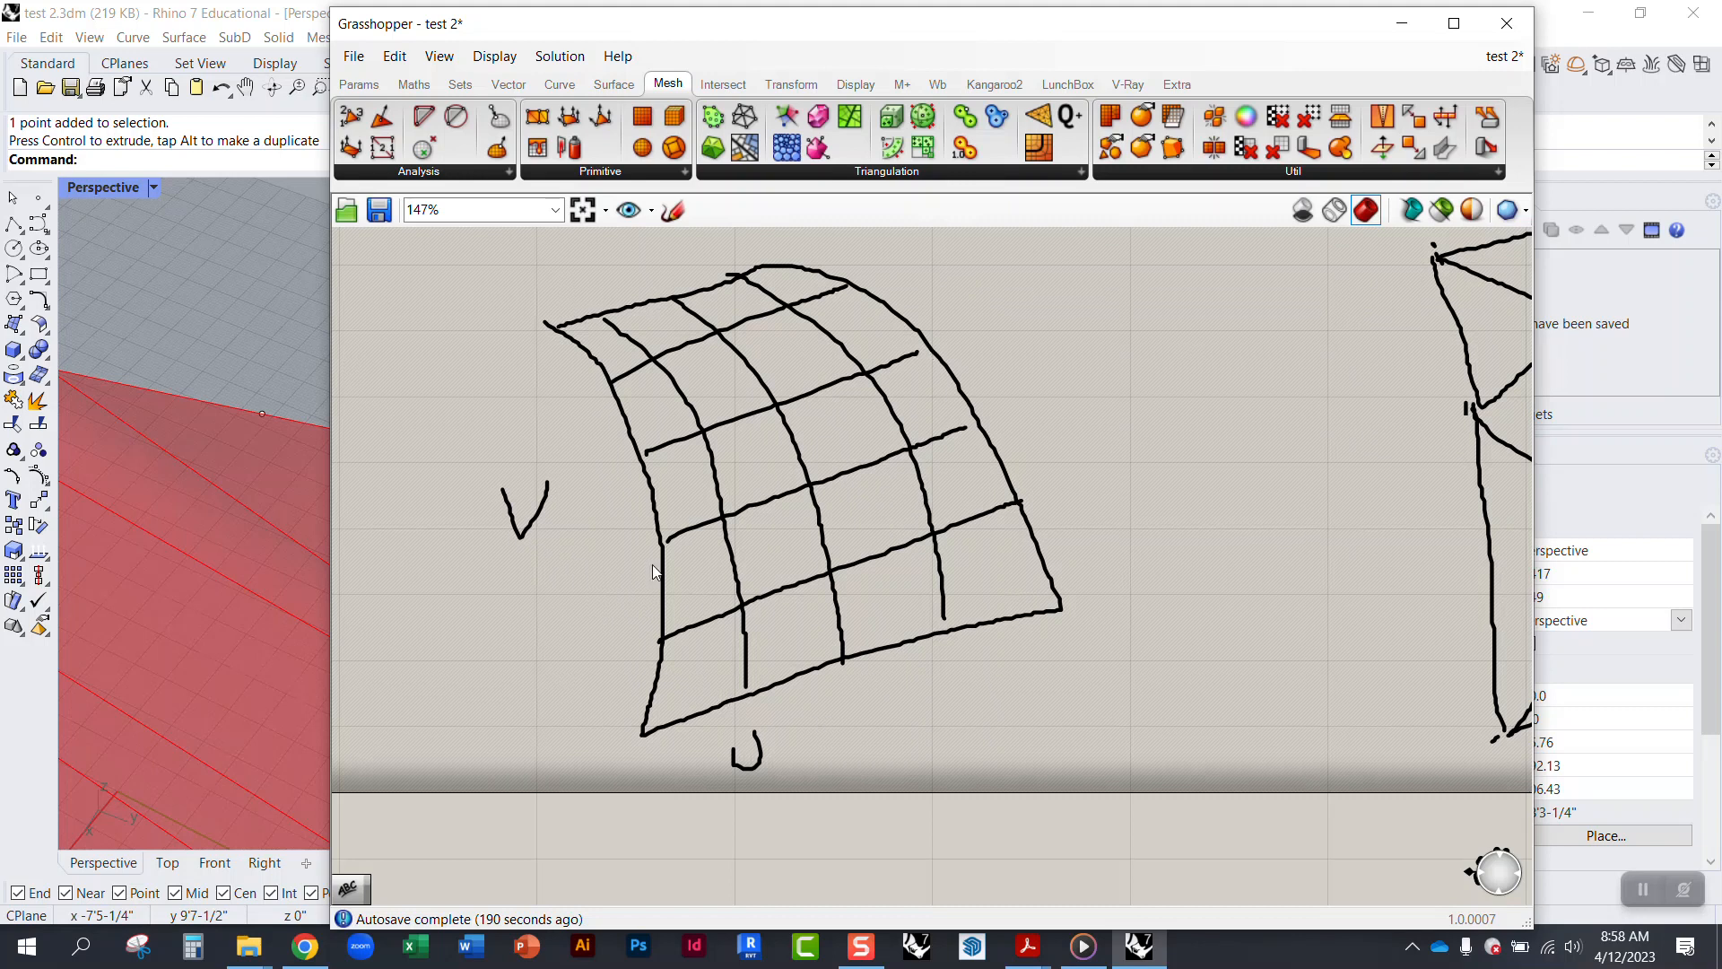
scroll(661, 471, down, 3)
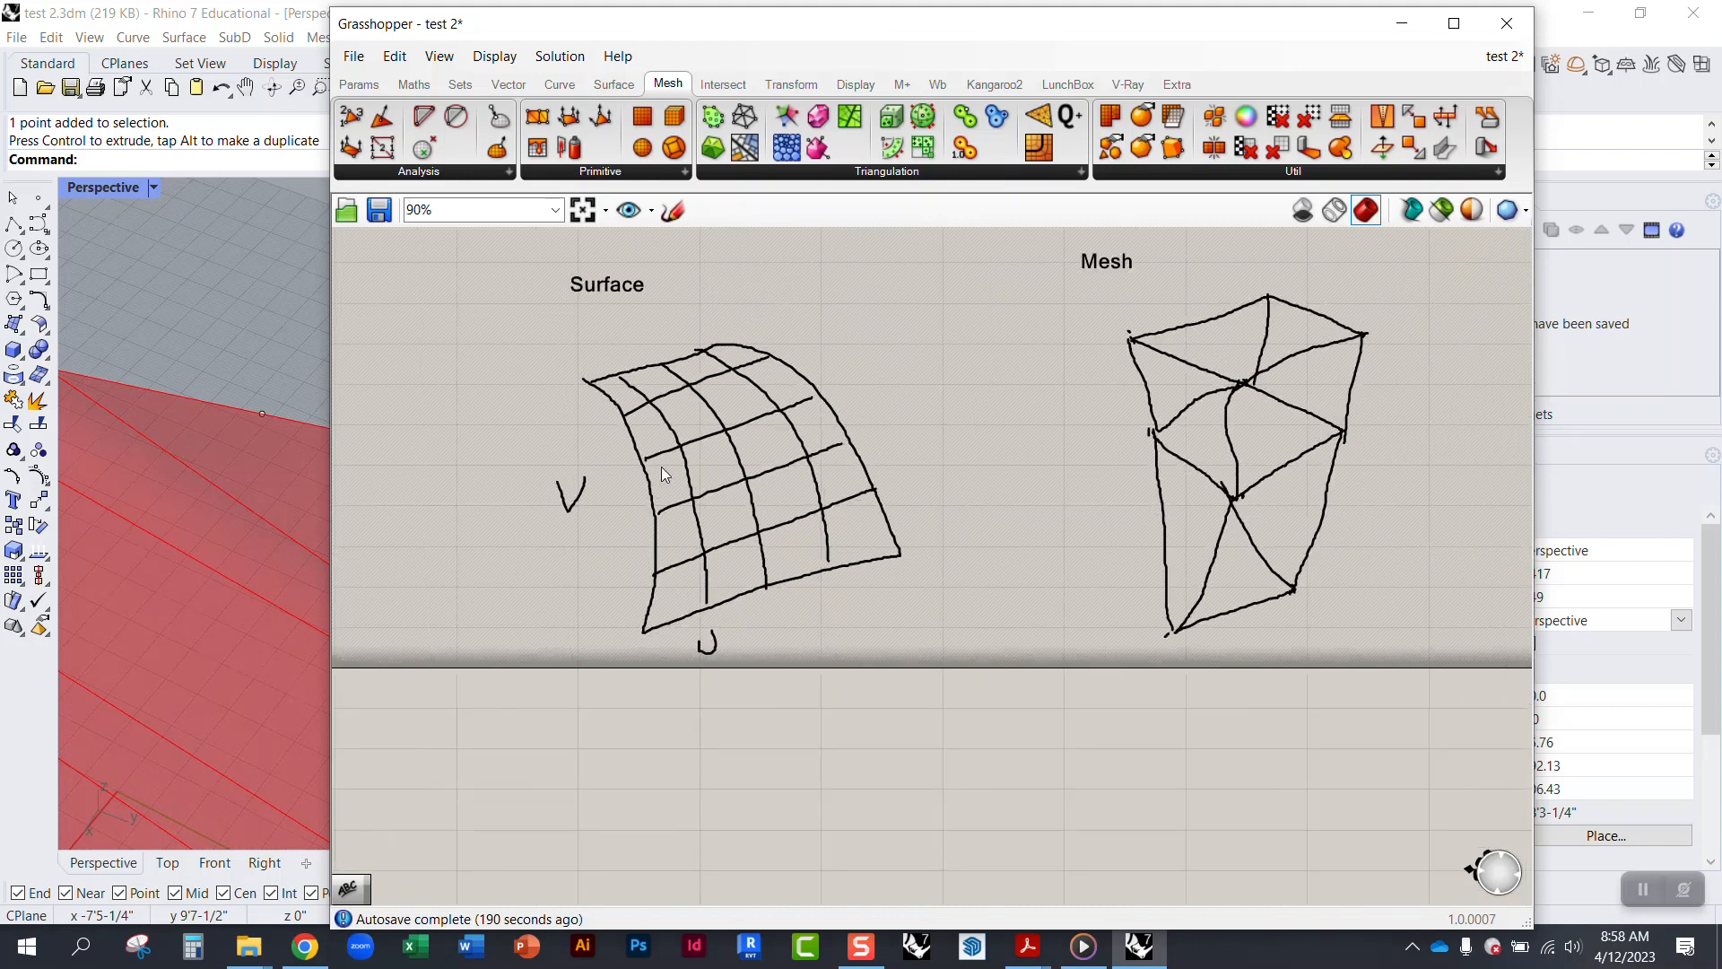
right_drag(1359, 397, 1112, 446)
scroll(1008, 448, up, 3)
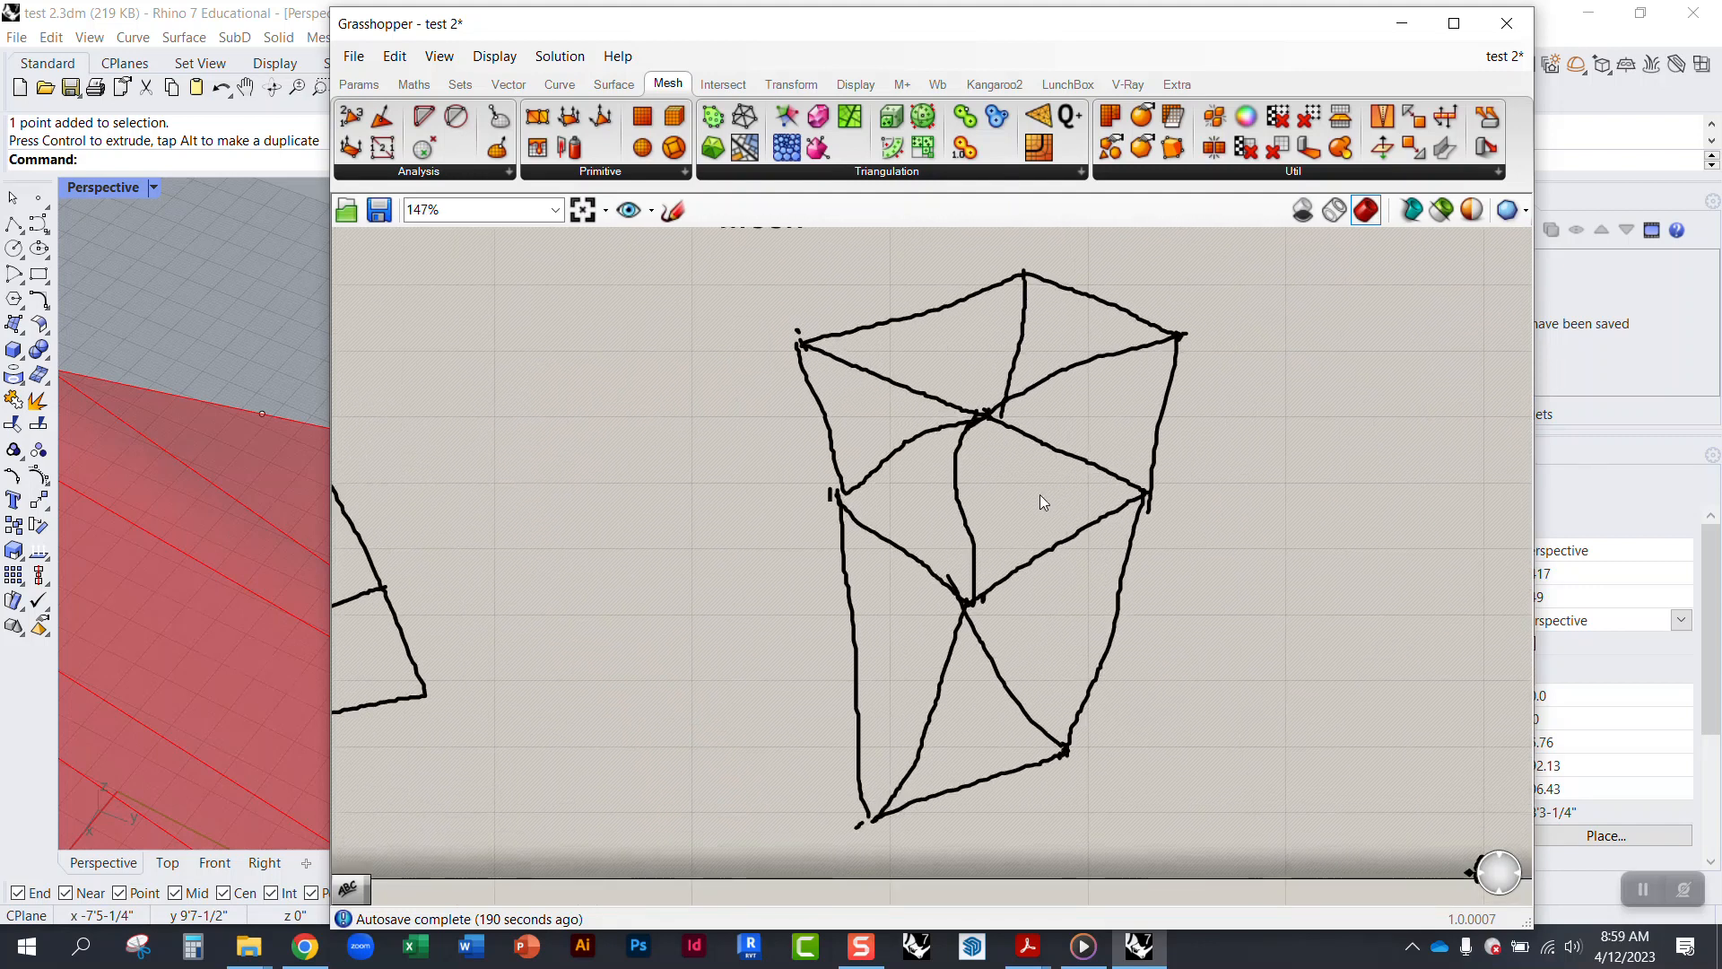
right_drag(745, 563, 1142, 453)
scroll(1142, 444, down, 4)
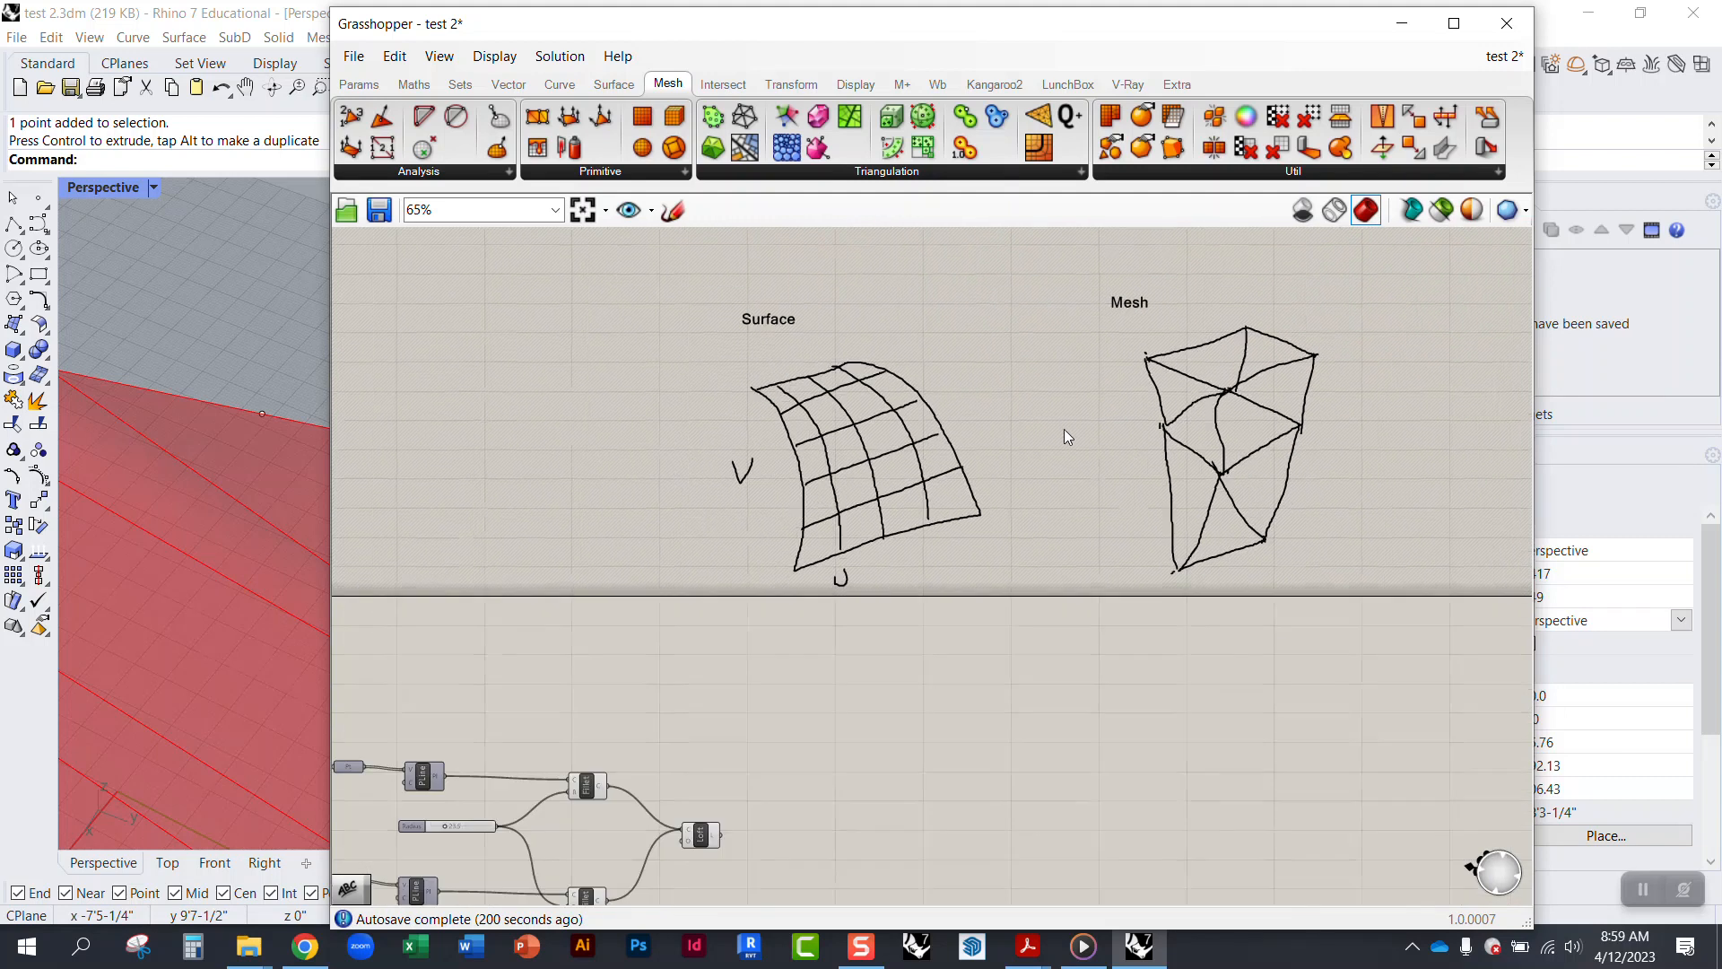
Step: Select the Loft component, narrow the Grasshopper window to expose the Rhino viewport, and bake the lofted surface
right_drag(880, 554, 878, 439)
scroll(700, 686, up, 7)
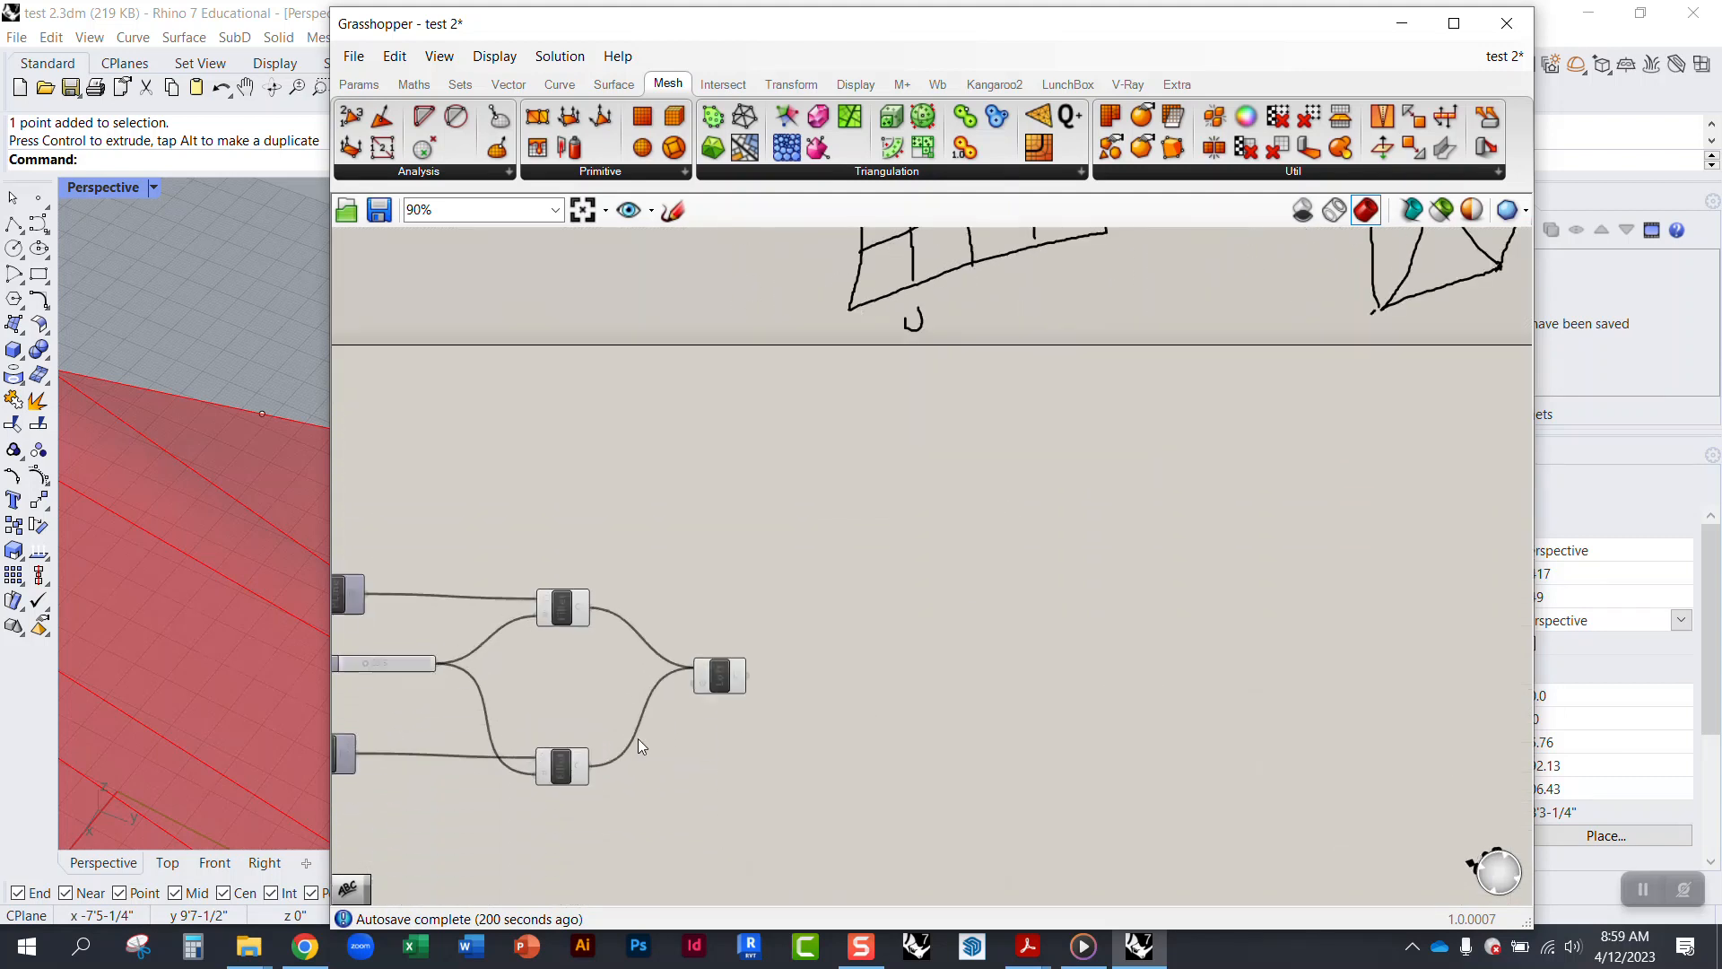
click(713, 662)
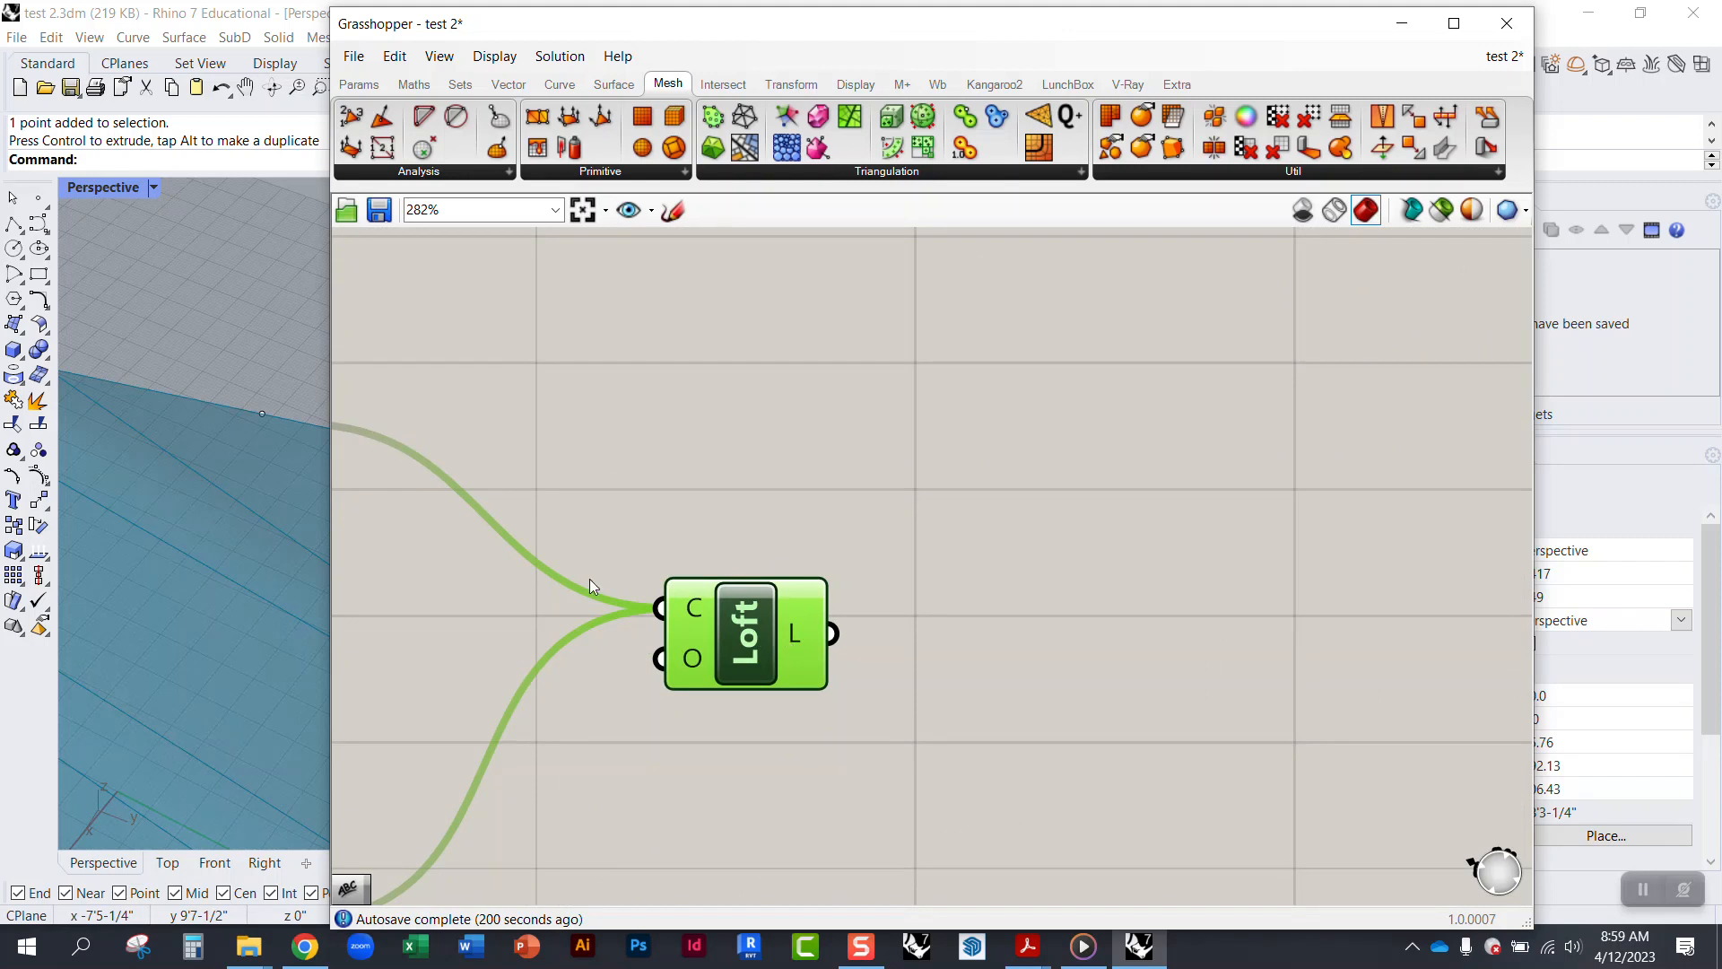
scroll(213, 511, down, 6)
right_drag(265, 643, 179, 695)
scroll(134, 448, up, 4)
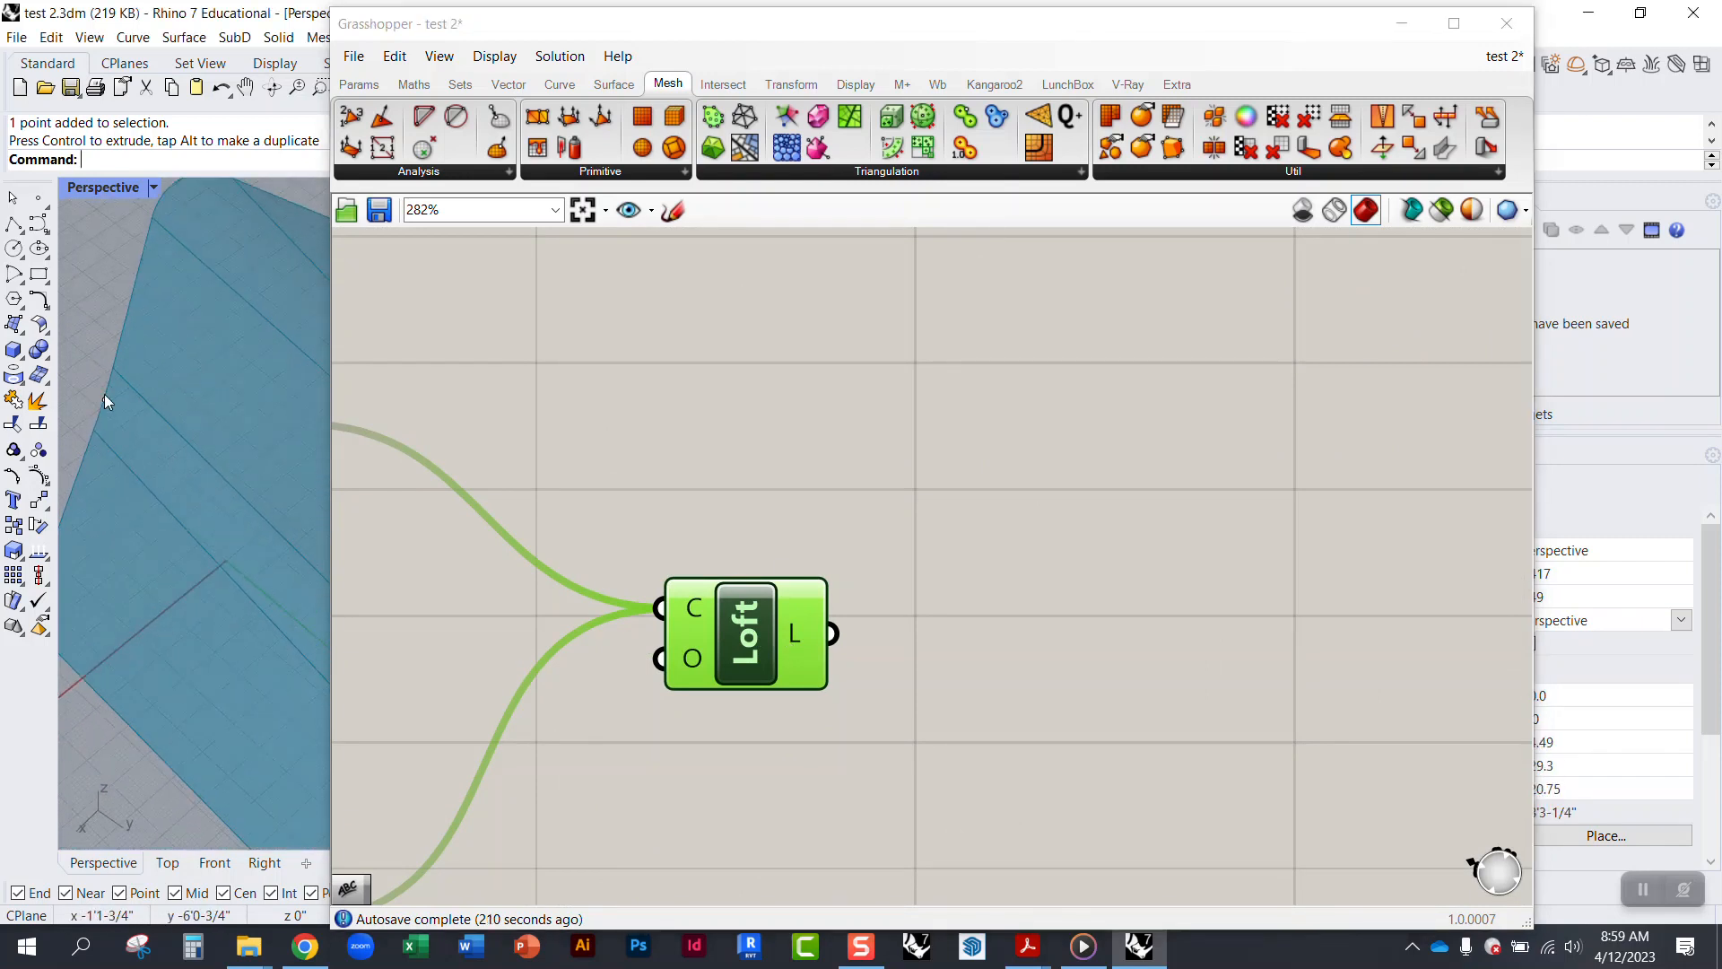
right_drag(100, 434, 133, 358)
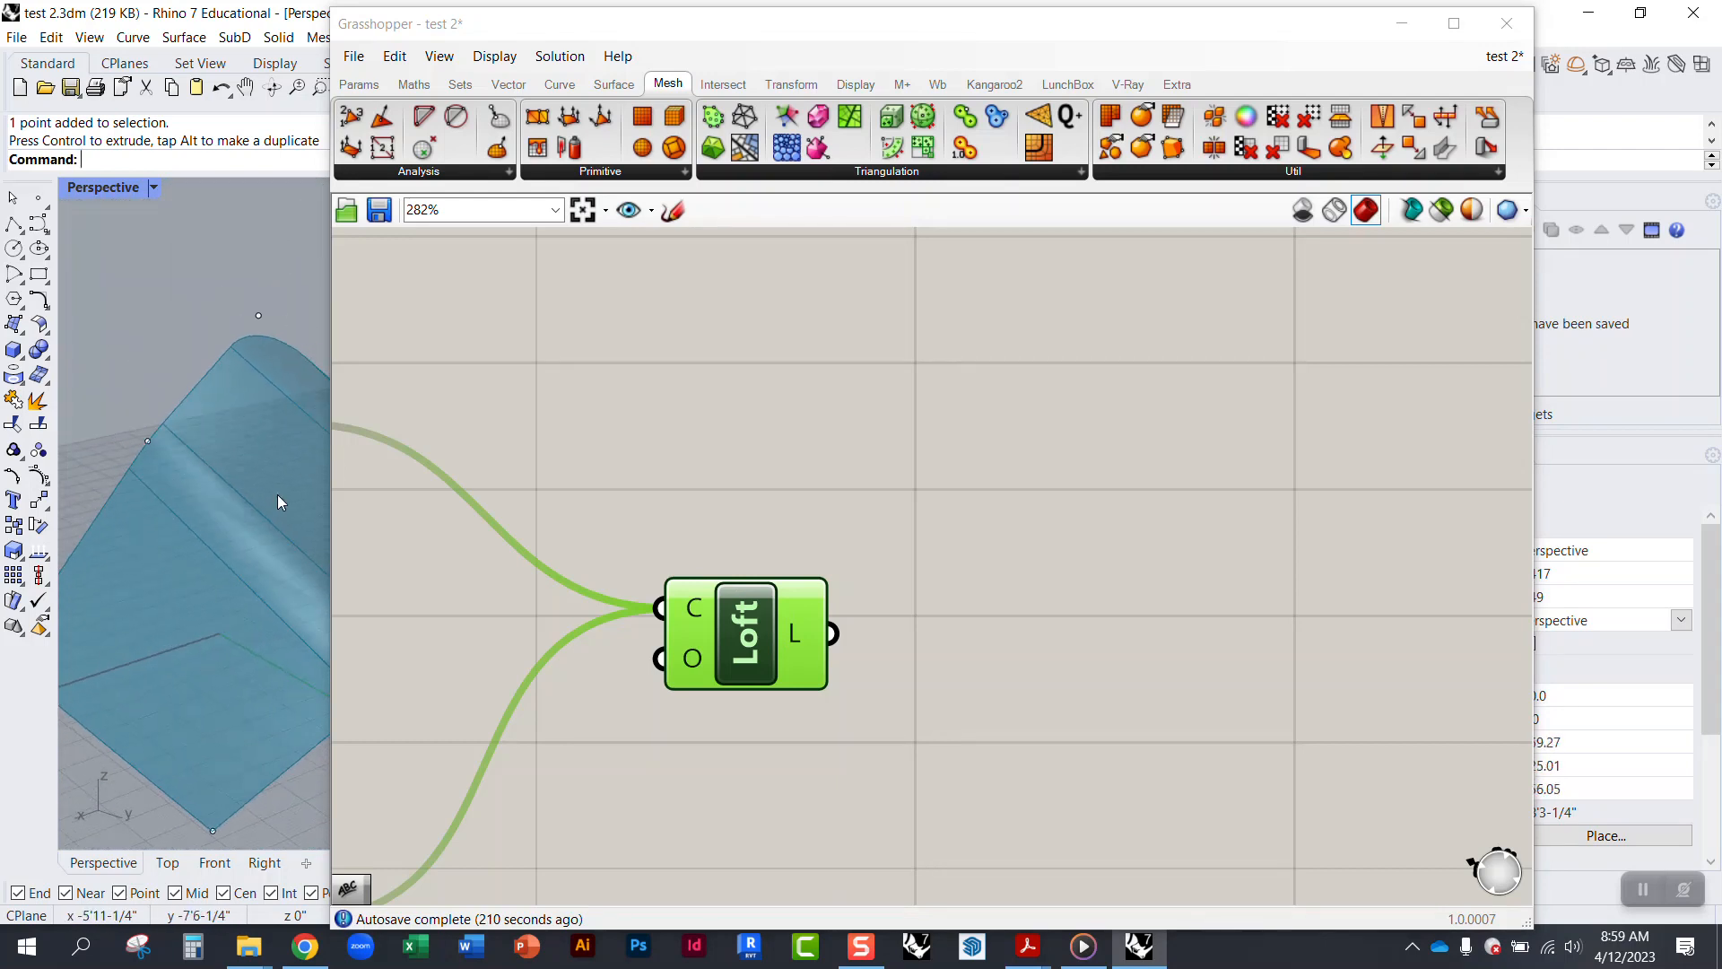
drag(332, 448, 870, 448)
right_drag(241, 558, 442, 603)
middle_click(1223, 509)
click(1258, 547)
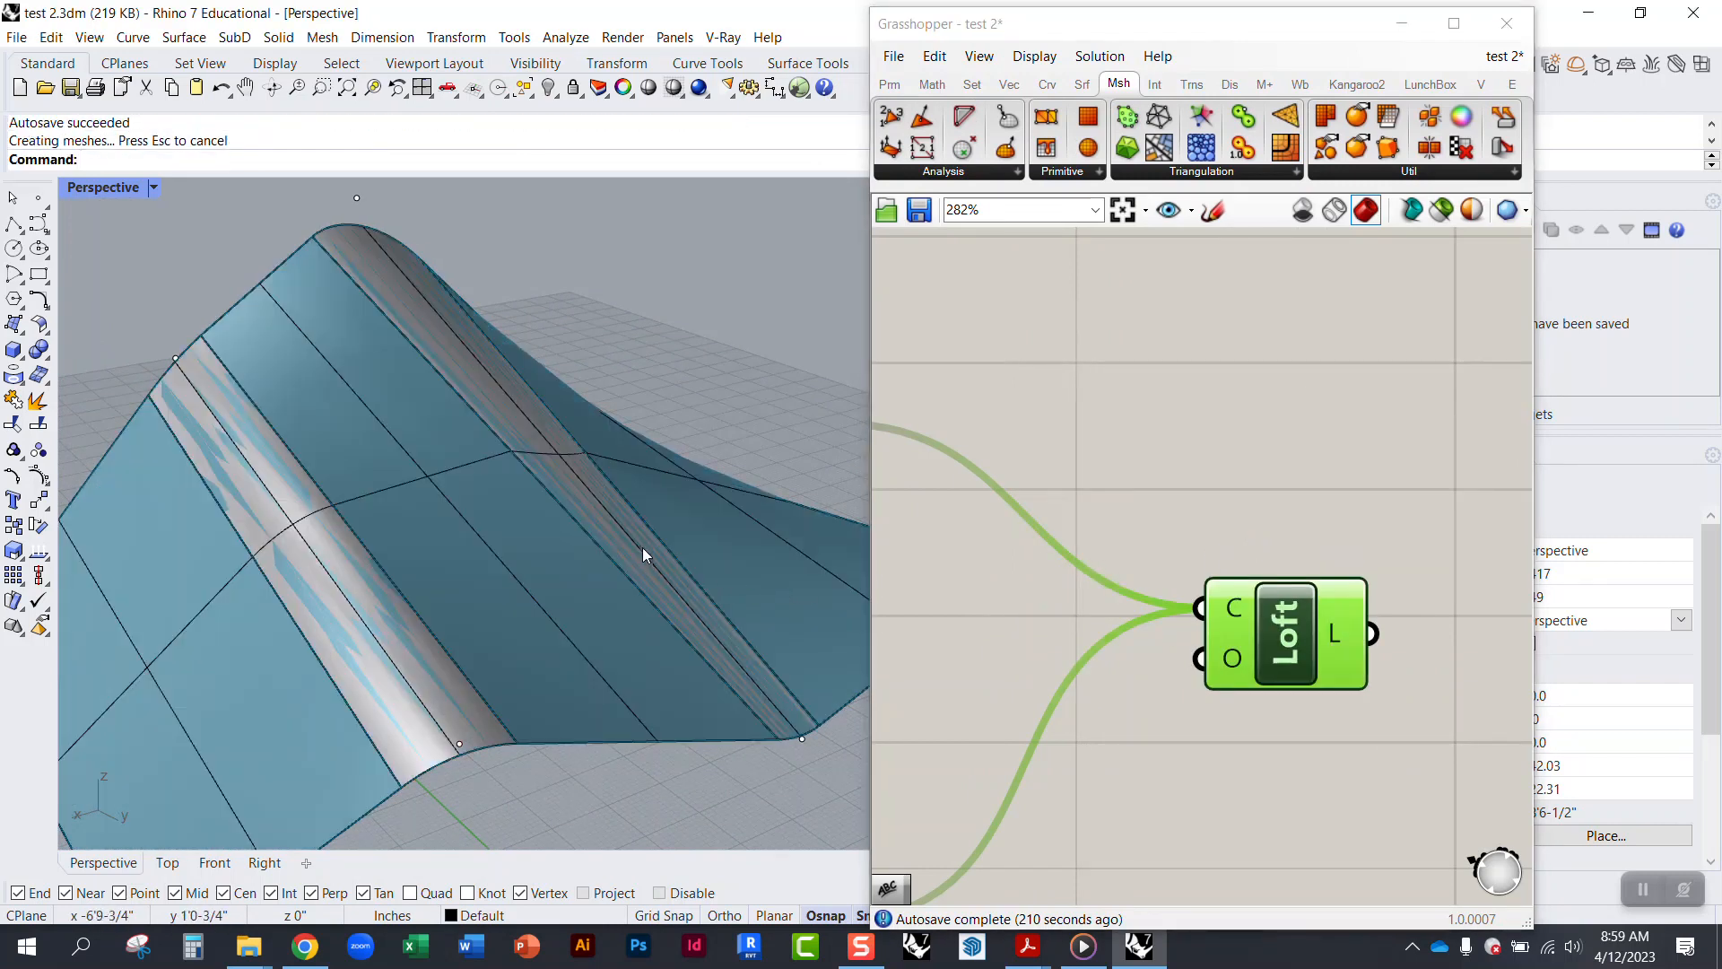
Step: Close the Grasshopper window and explode the baked polysurface into separate surfaces
click(643, 556)
click(1507, 23)
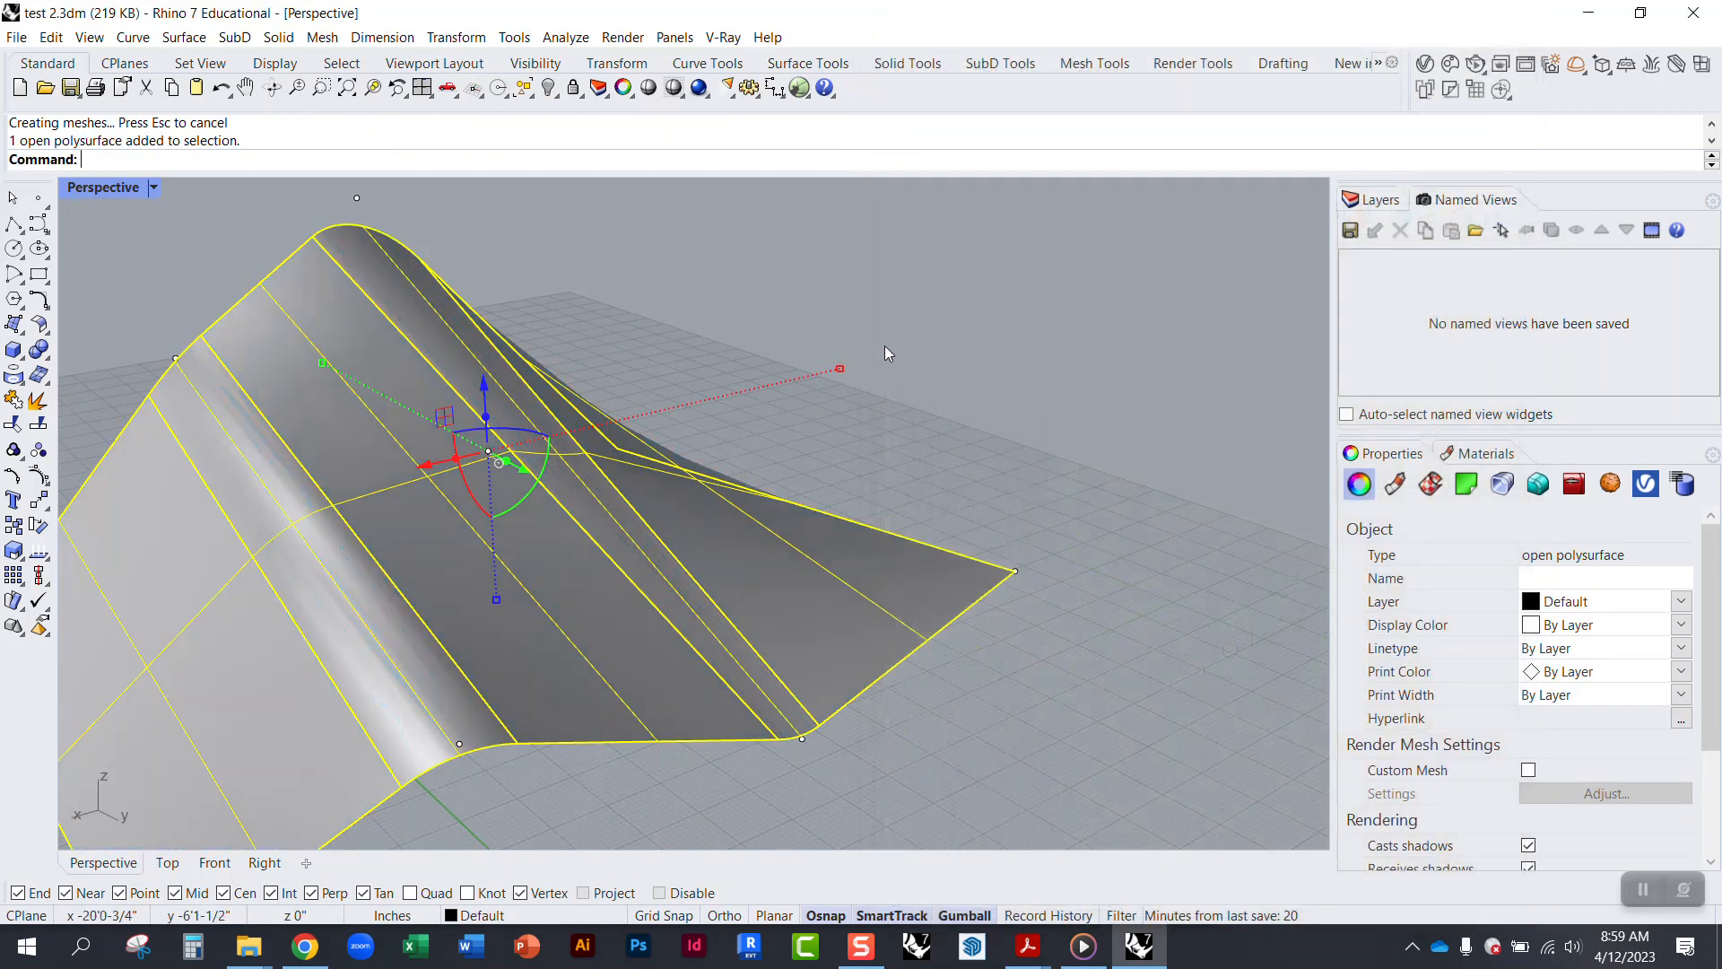
click(886, 354)
right_drag(617, 570, 453, 565)
click(571, 560)
right_drag(538, 619, 591, 645)
text(E)
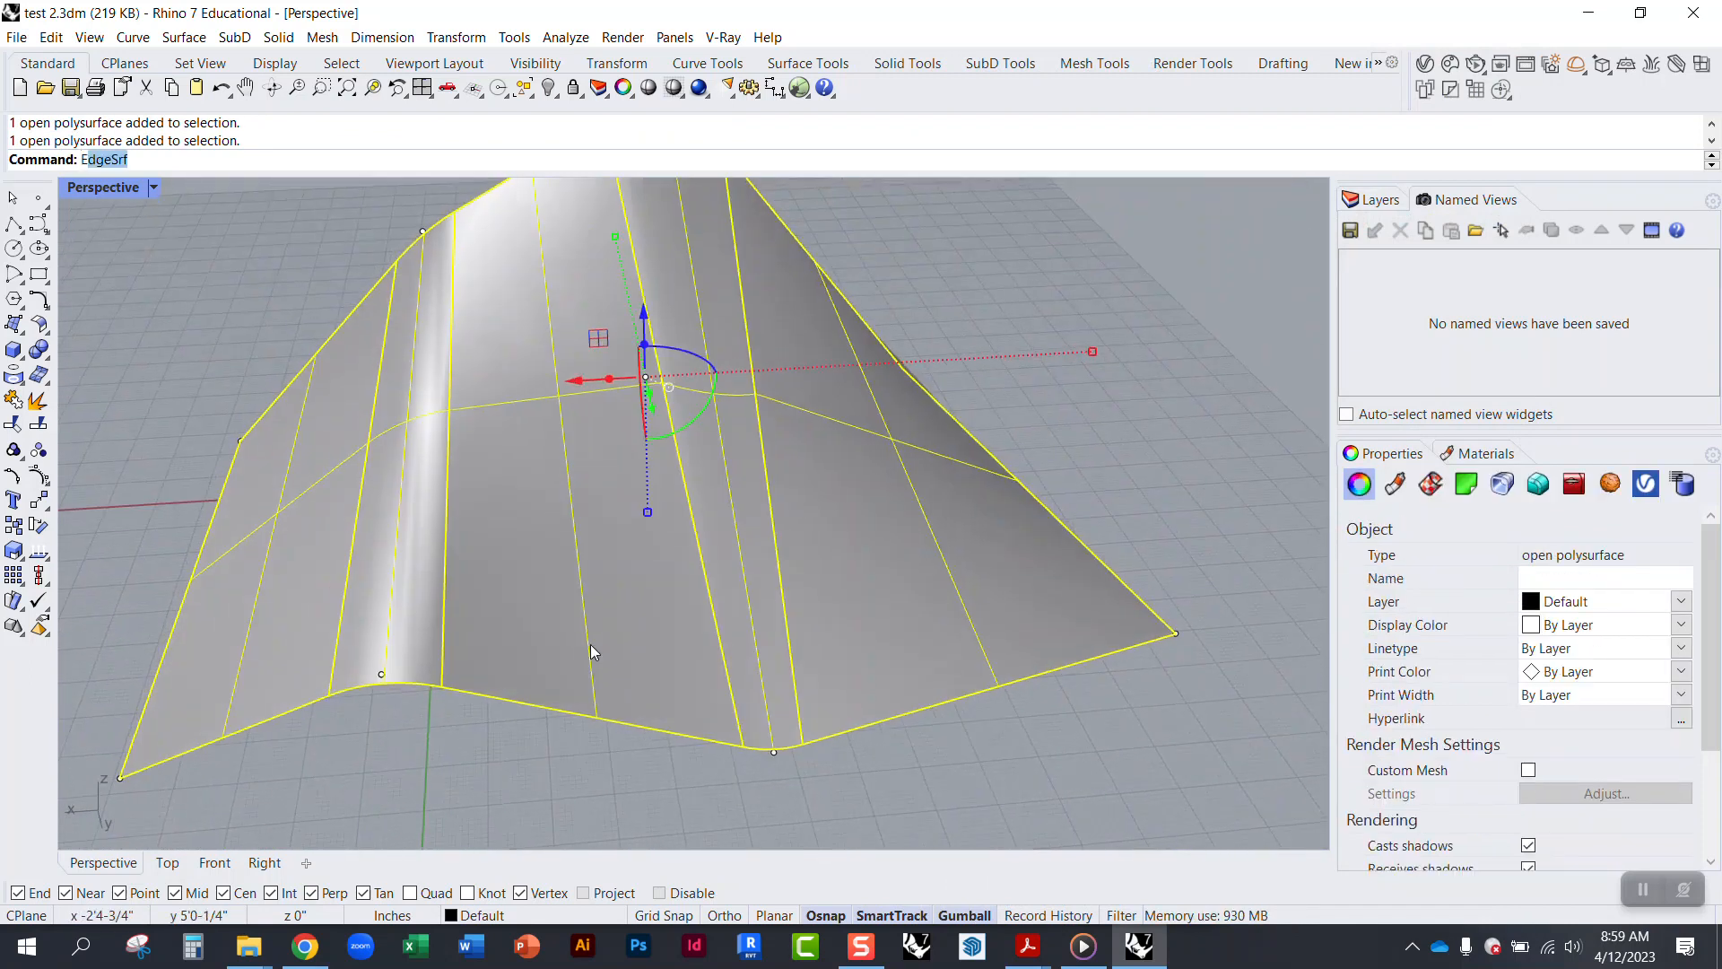
text(x)
key(Return)
Step: Select individual exploded surfaces, including a flat panel and a rounded fillet strip, to examine how the loft is divided
click(418, 623)
click(529, 599)
right_drag(716, 499, 643, 610)
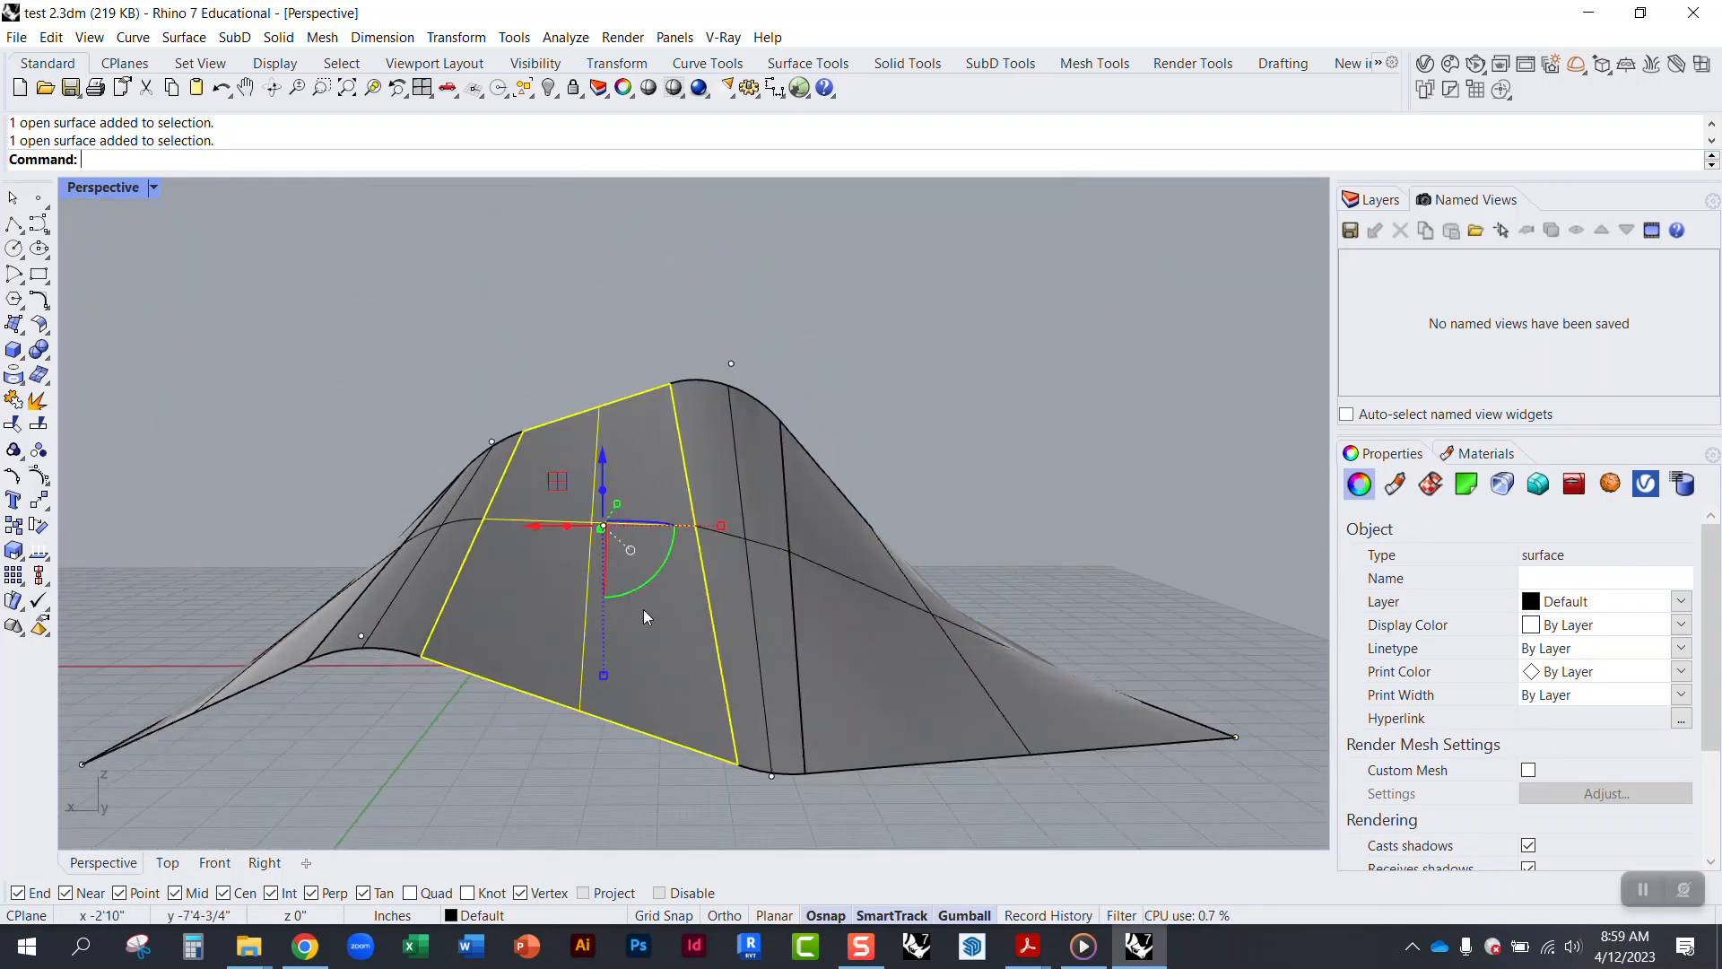
click(727, 589)
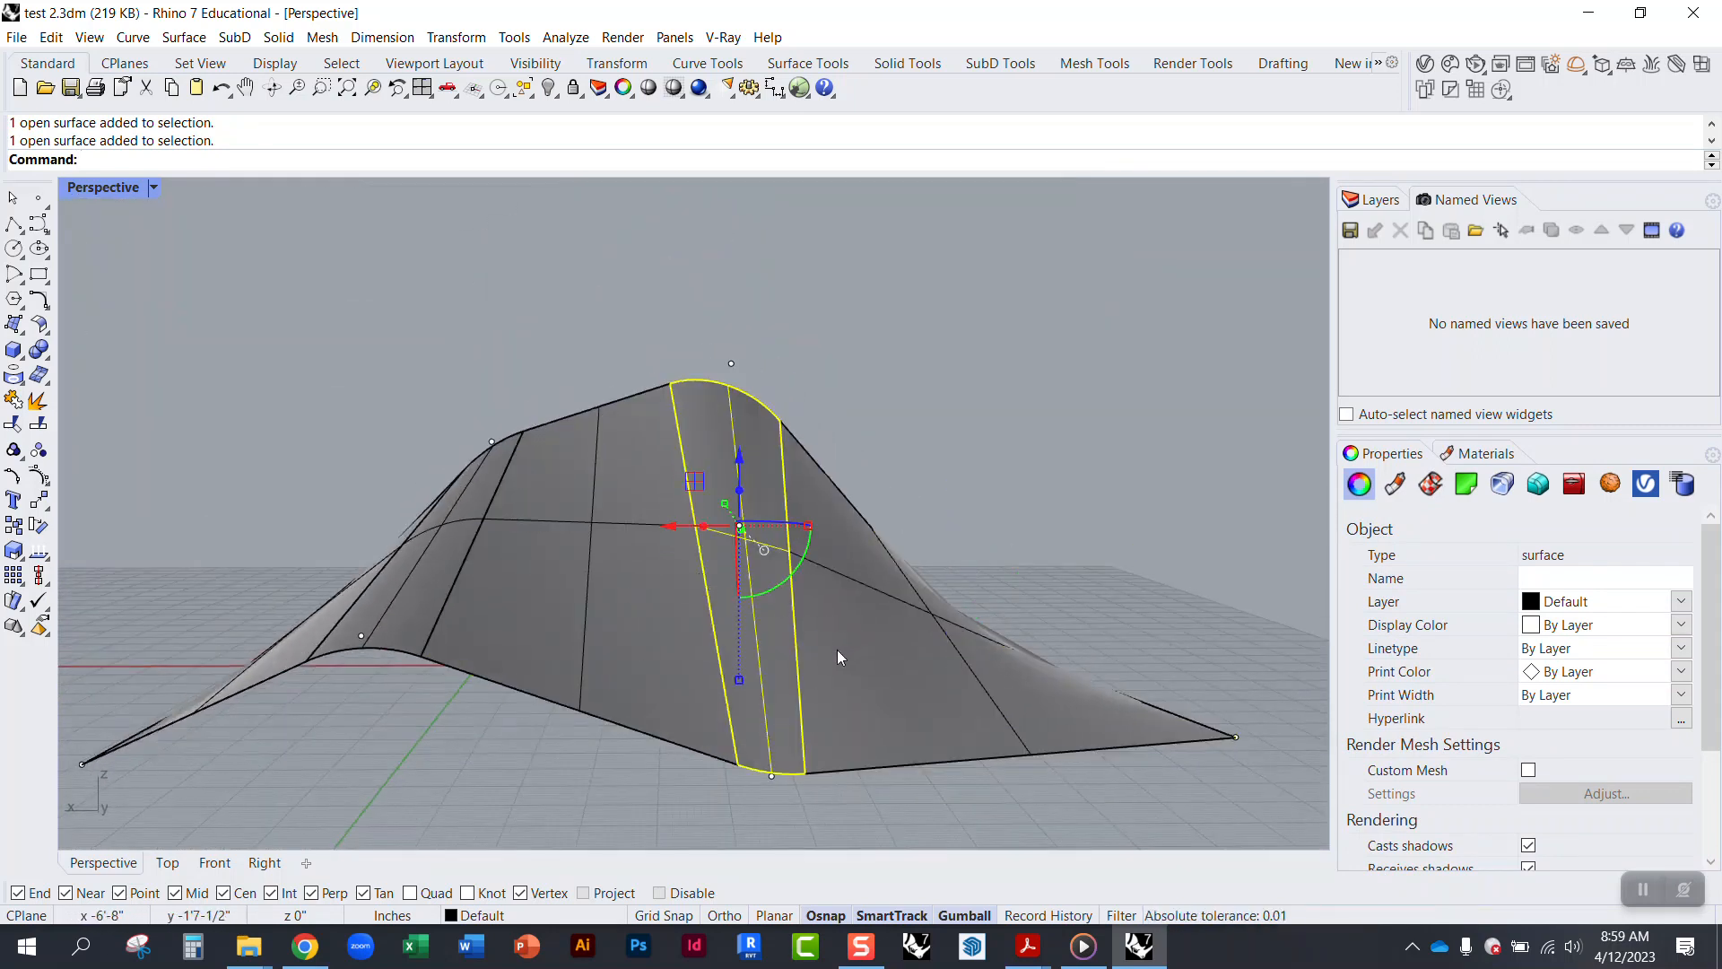
right_drag(755, 647, 795, 709)
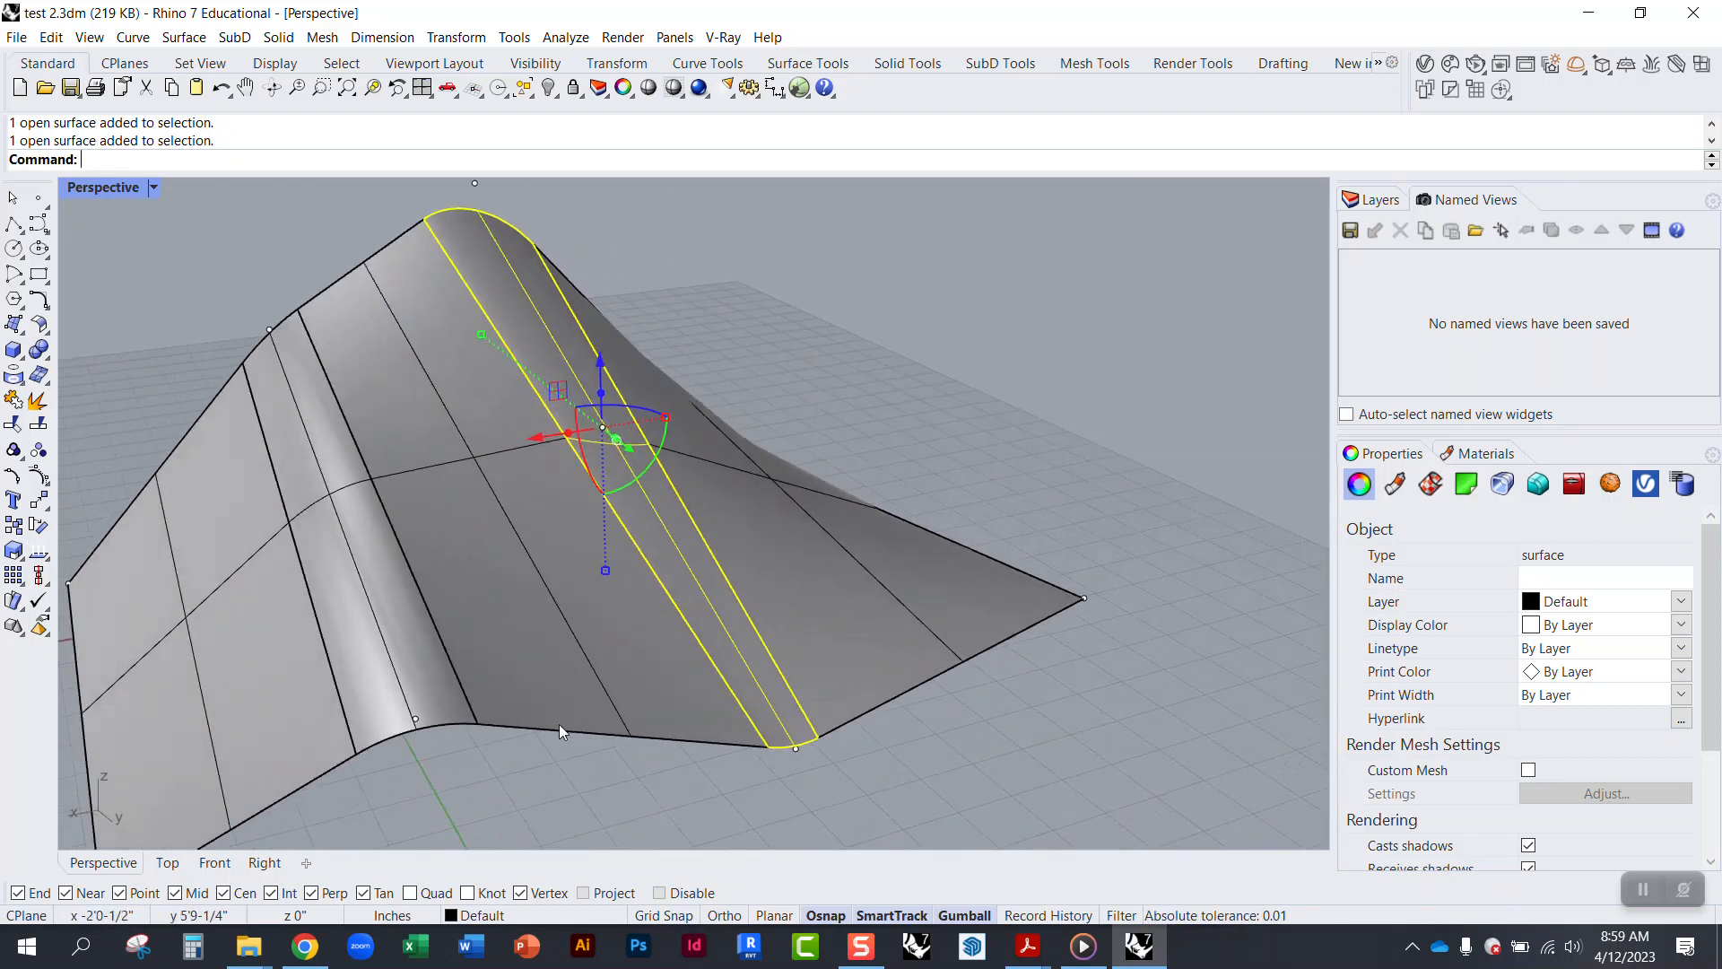
Step: Undo the explode and the bake, and reopen Grasshopper beside the loft preview
key(ctrl+z)
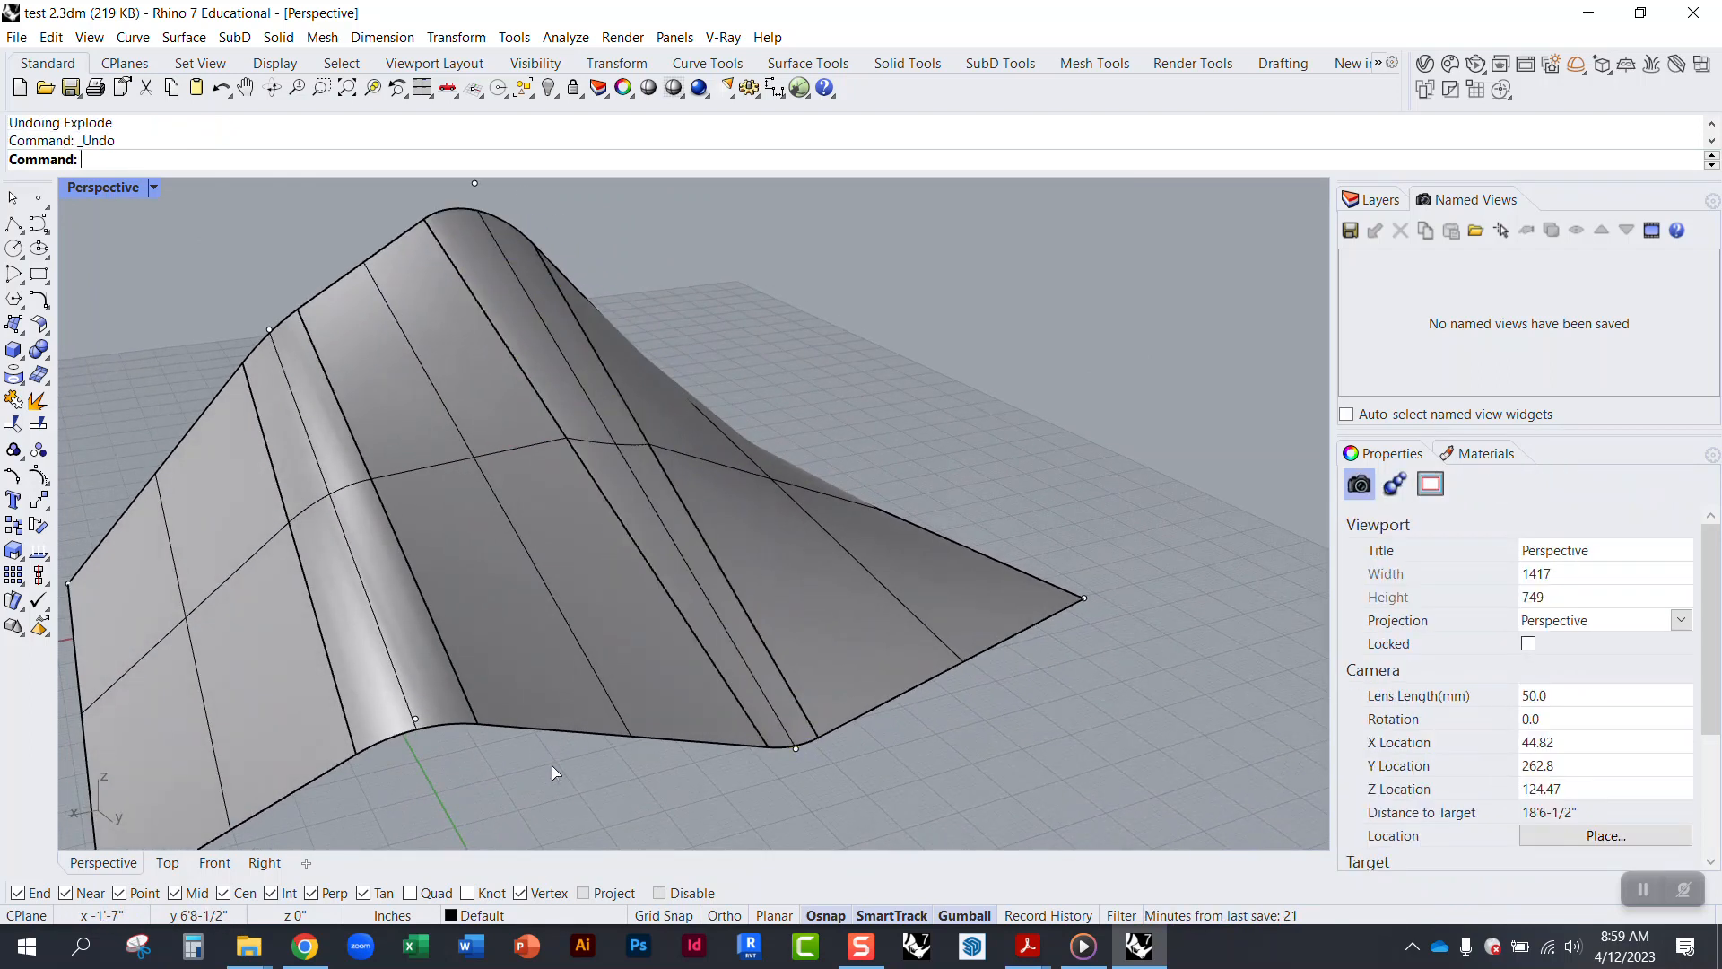
text(gras)
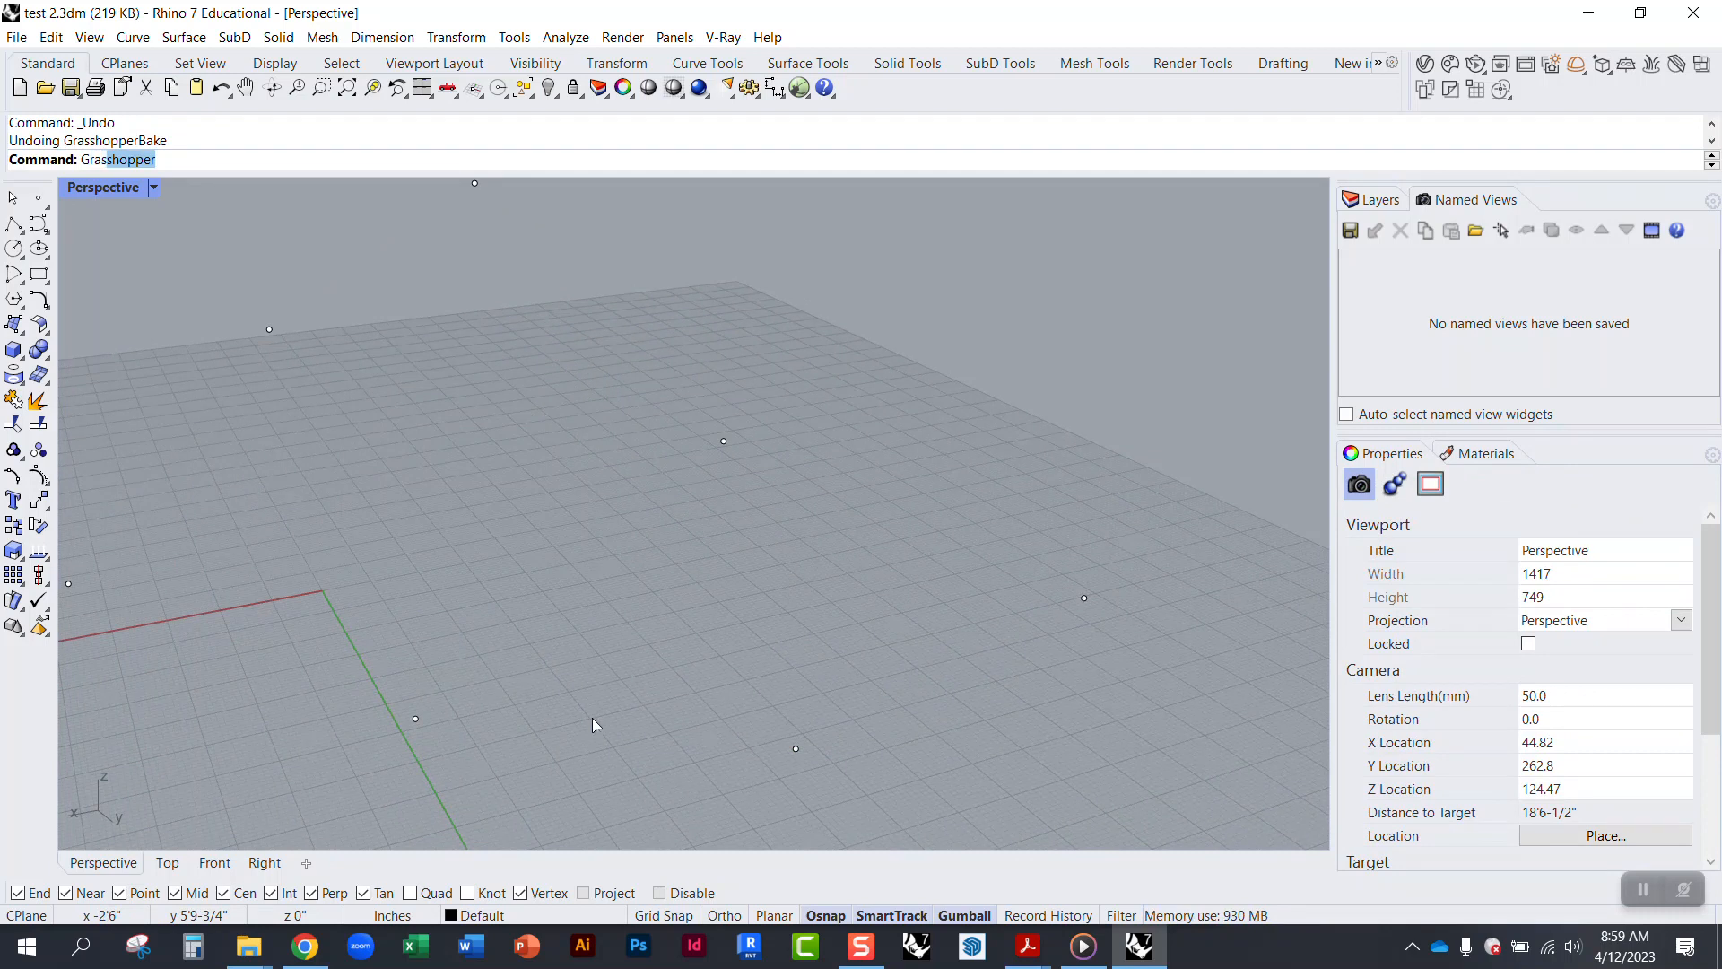
key(Return)
right_drag(622, 567, 719, 565)
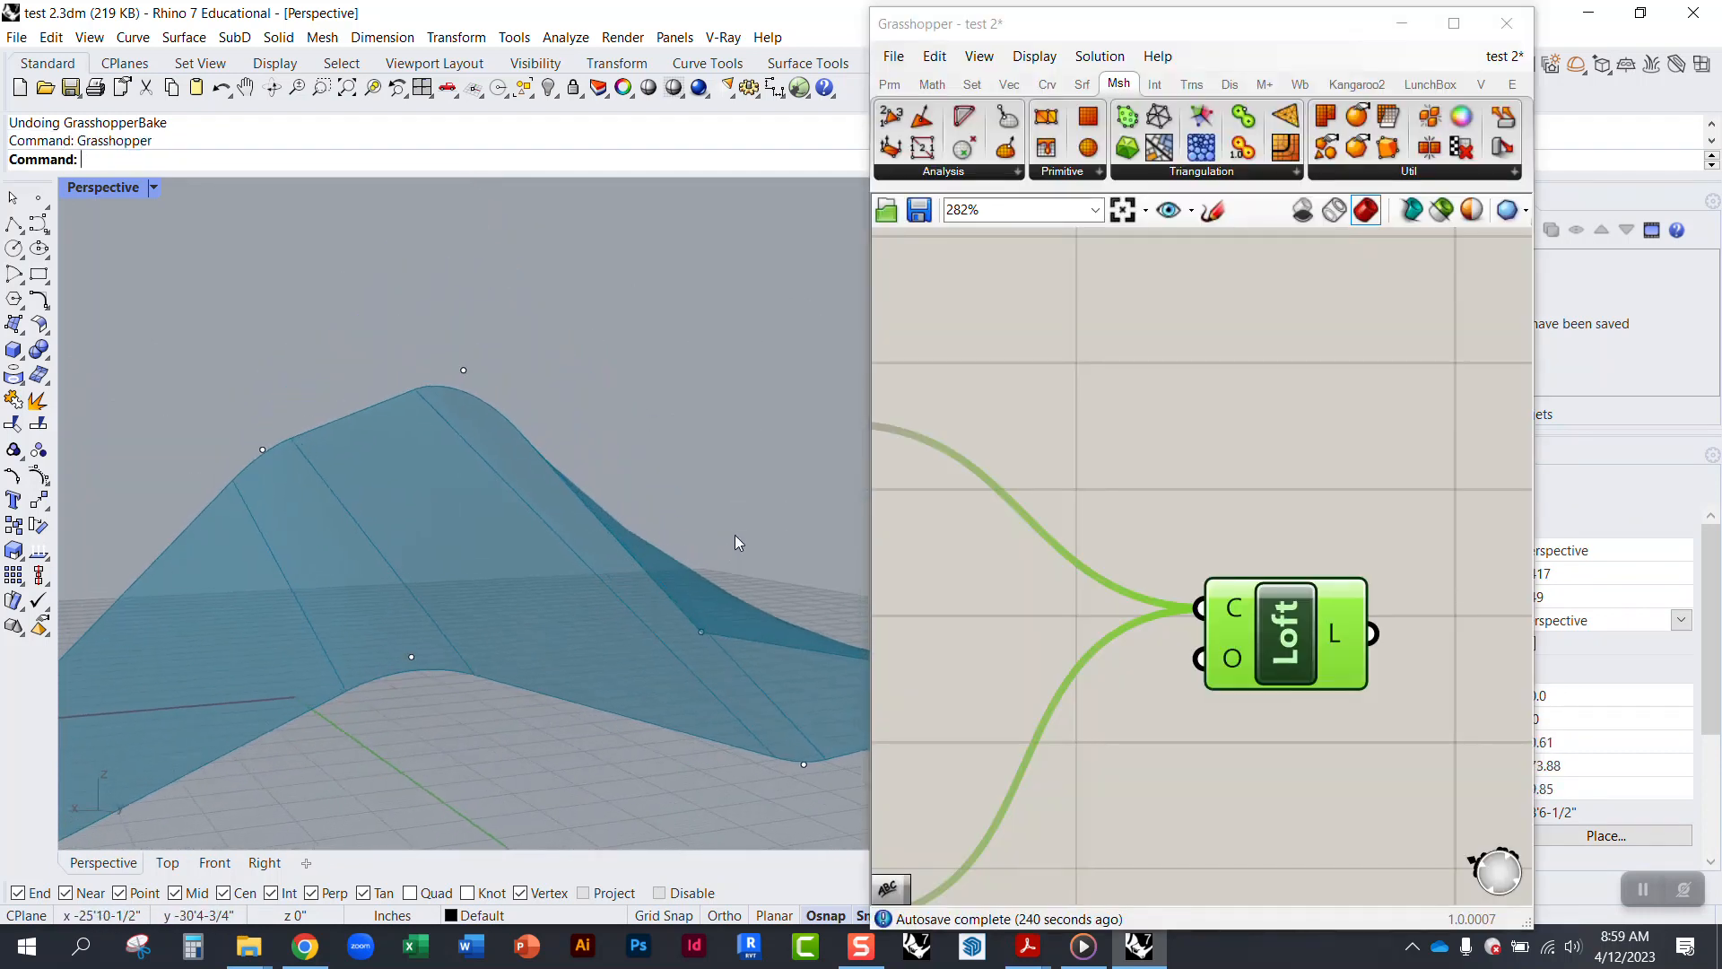
Step: Deselect the Loft component, nudge it slightly, and maximize the Grasshopper window
click(1228, 720)
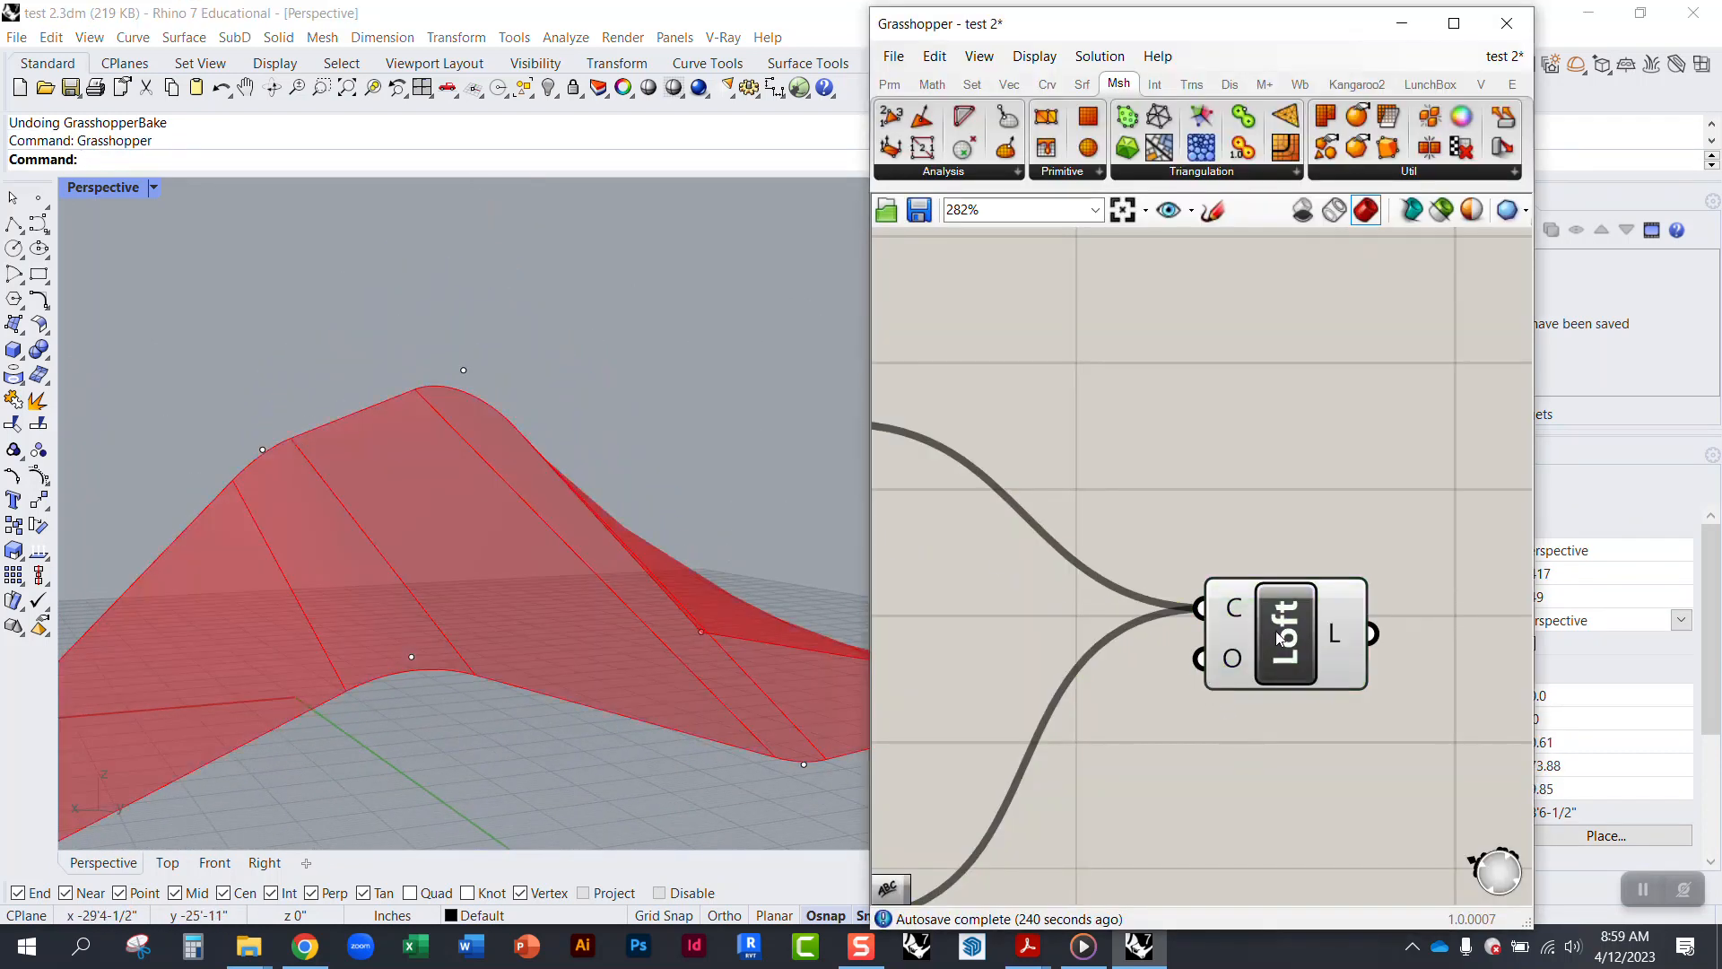
drag(1274, 634, 1255, 616)
click(1146, 499)
right_drag(1220, 685, 1077, 697)
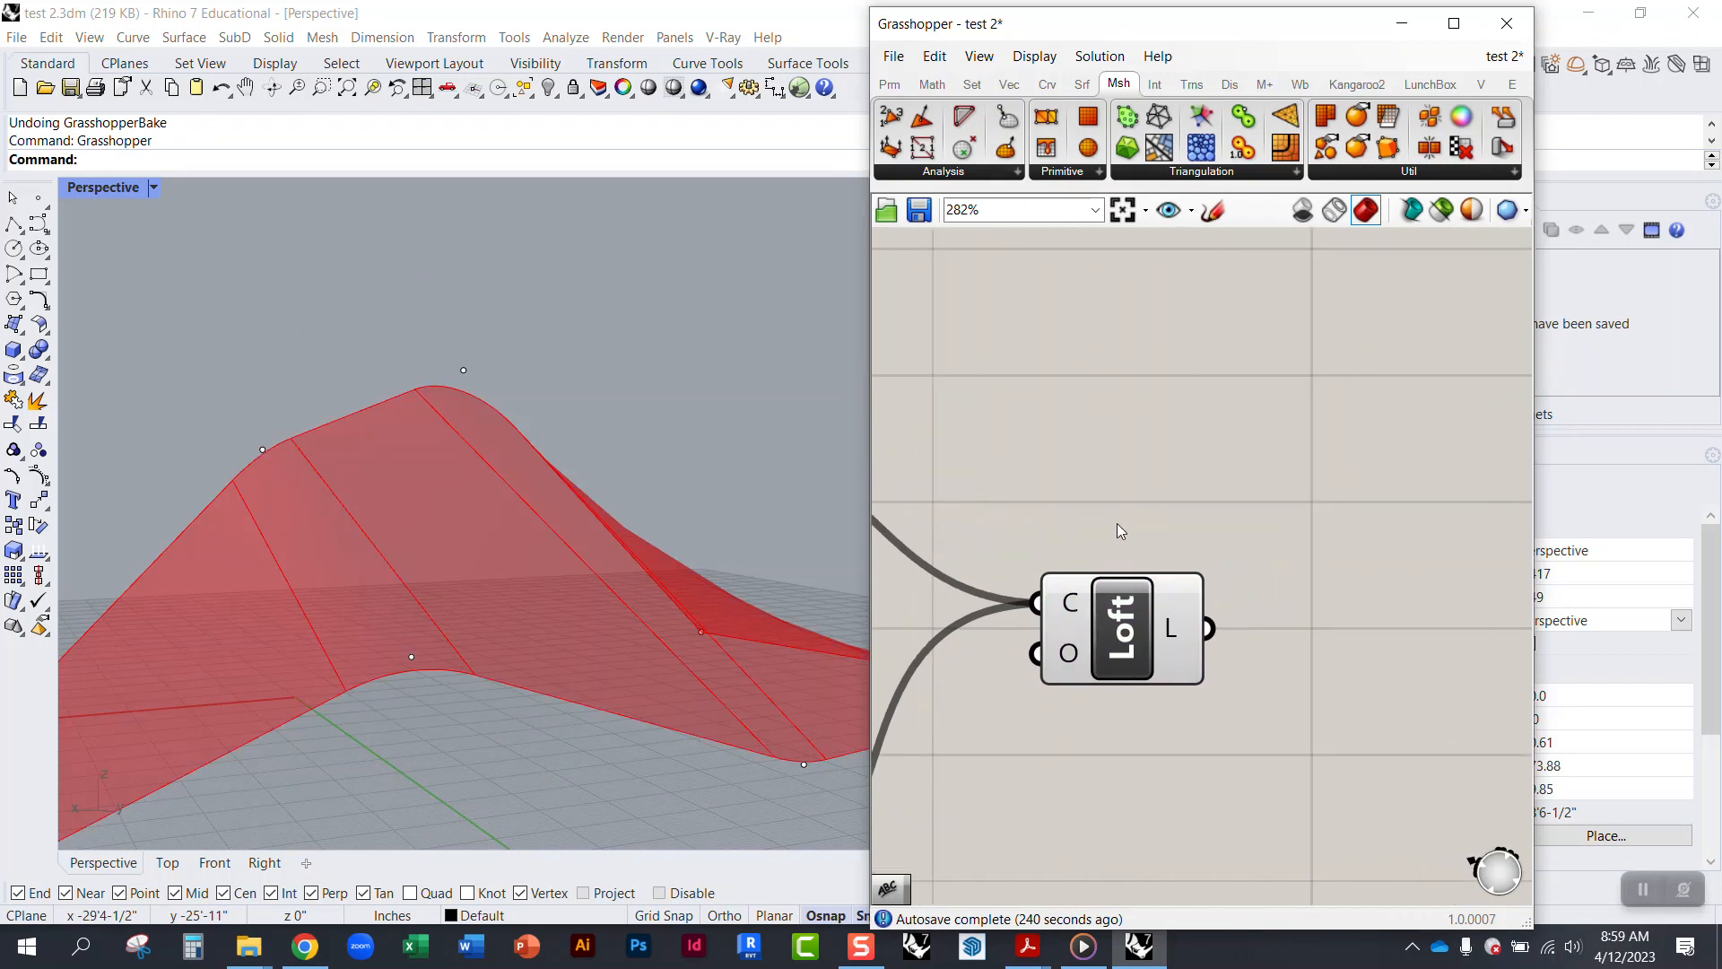
drag(1304, 36, 1300, 112)
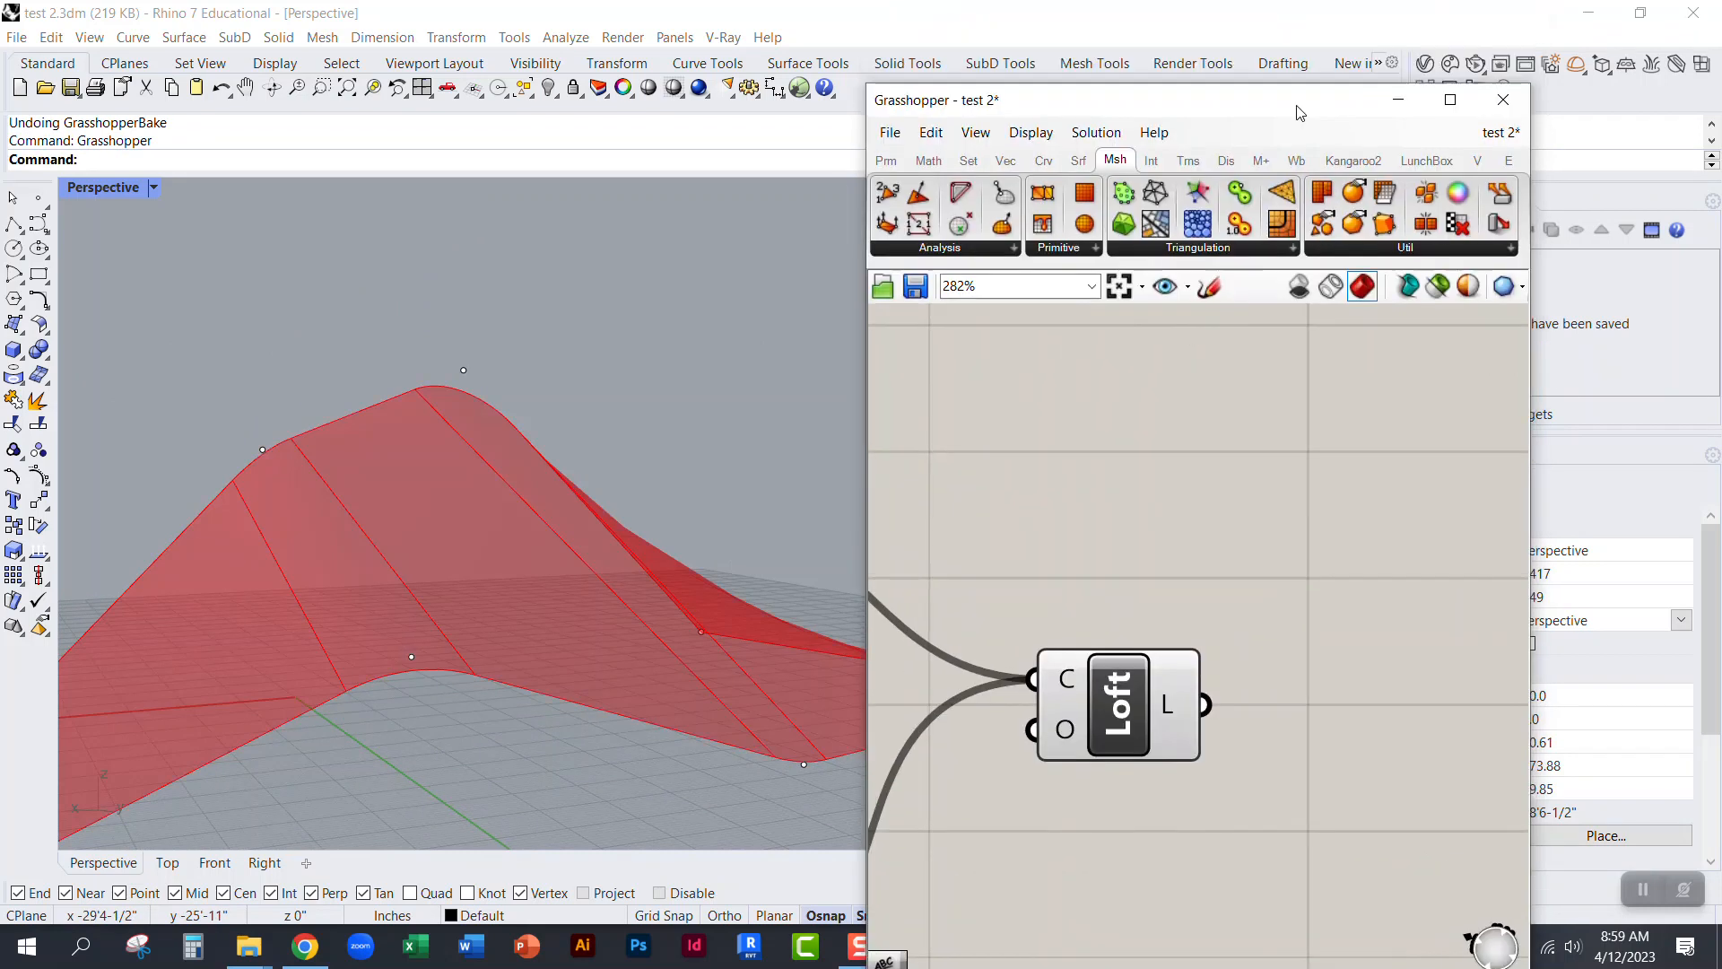
double_click(1299, 112)
Step: Place an Offset Surface component from the surface utilities just after the Loft component
click(284, 70)
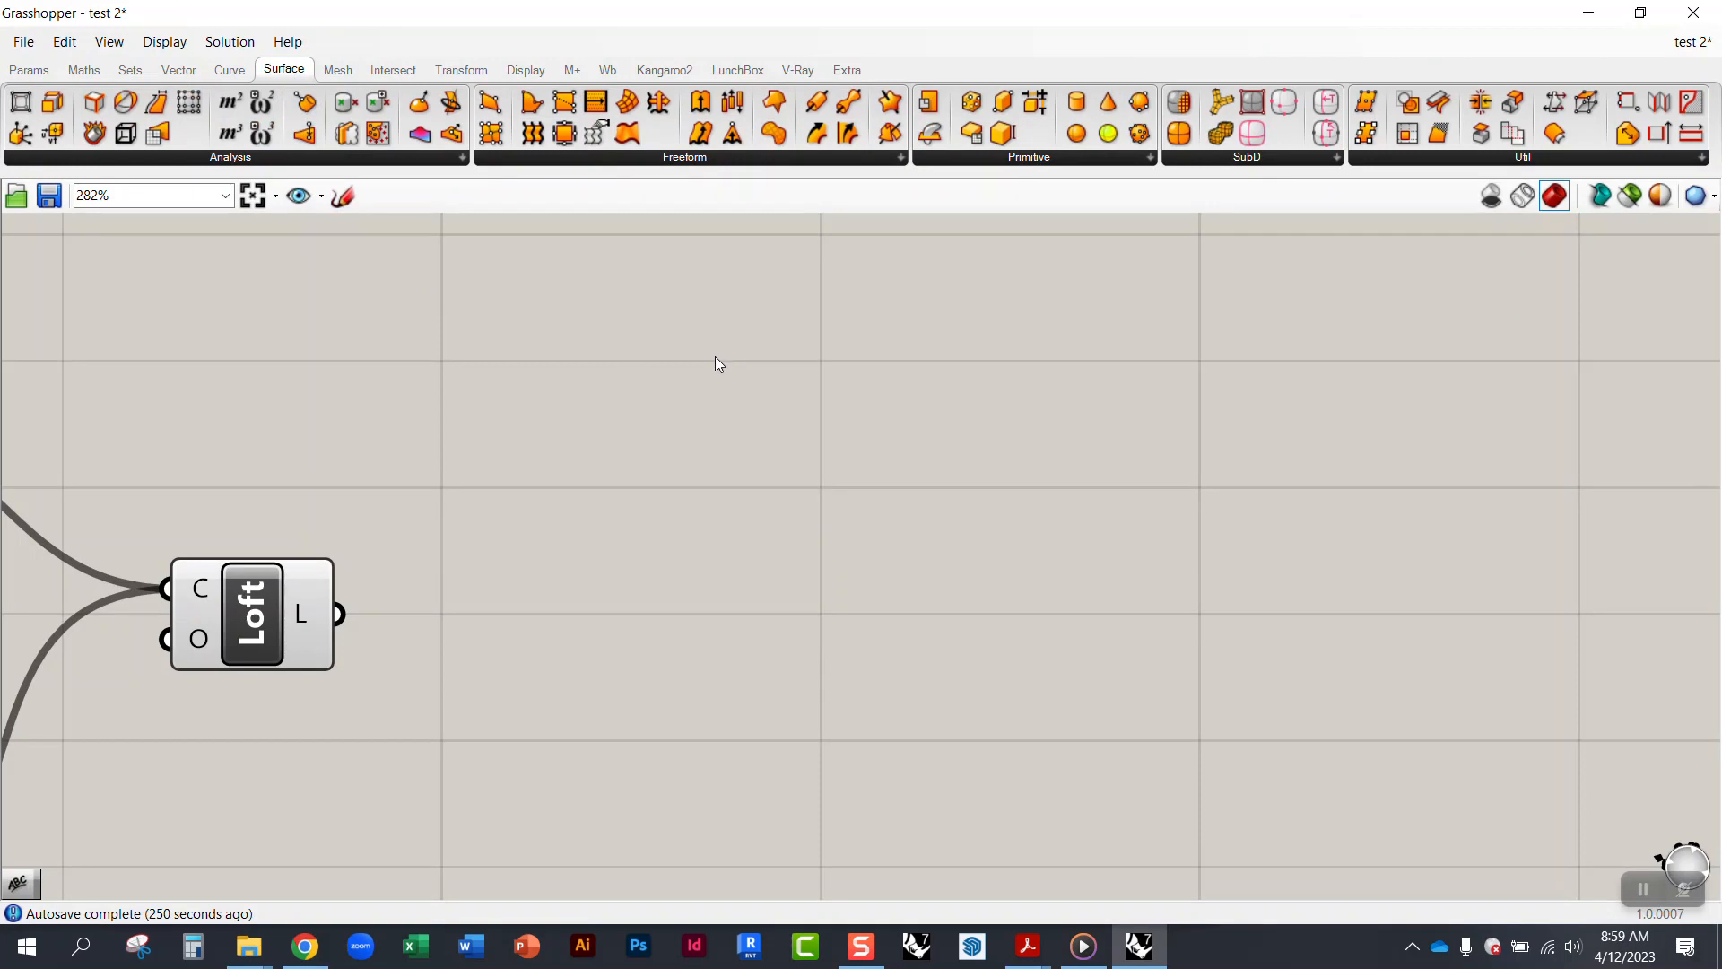
click(1389, 157)
click(1475, 159)
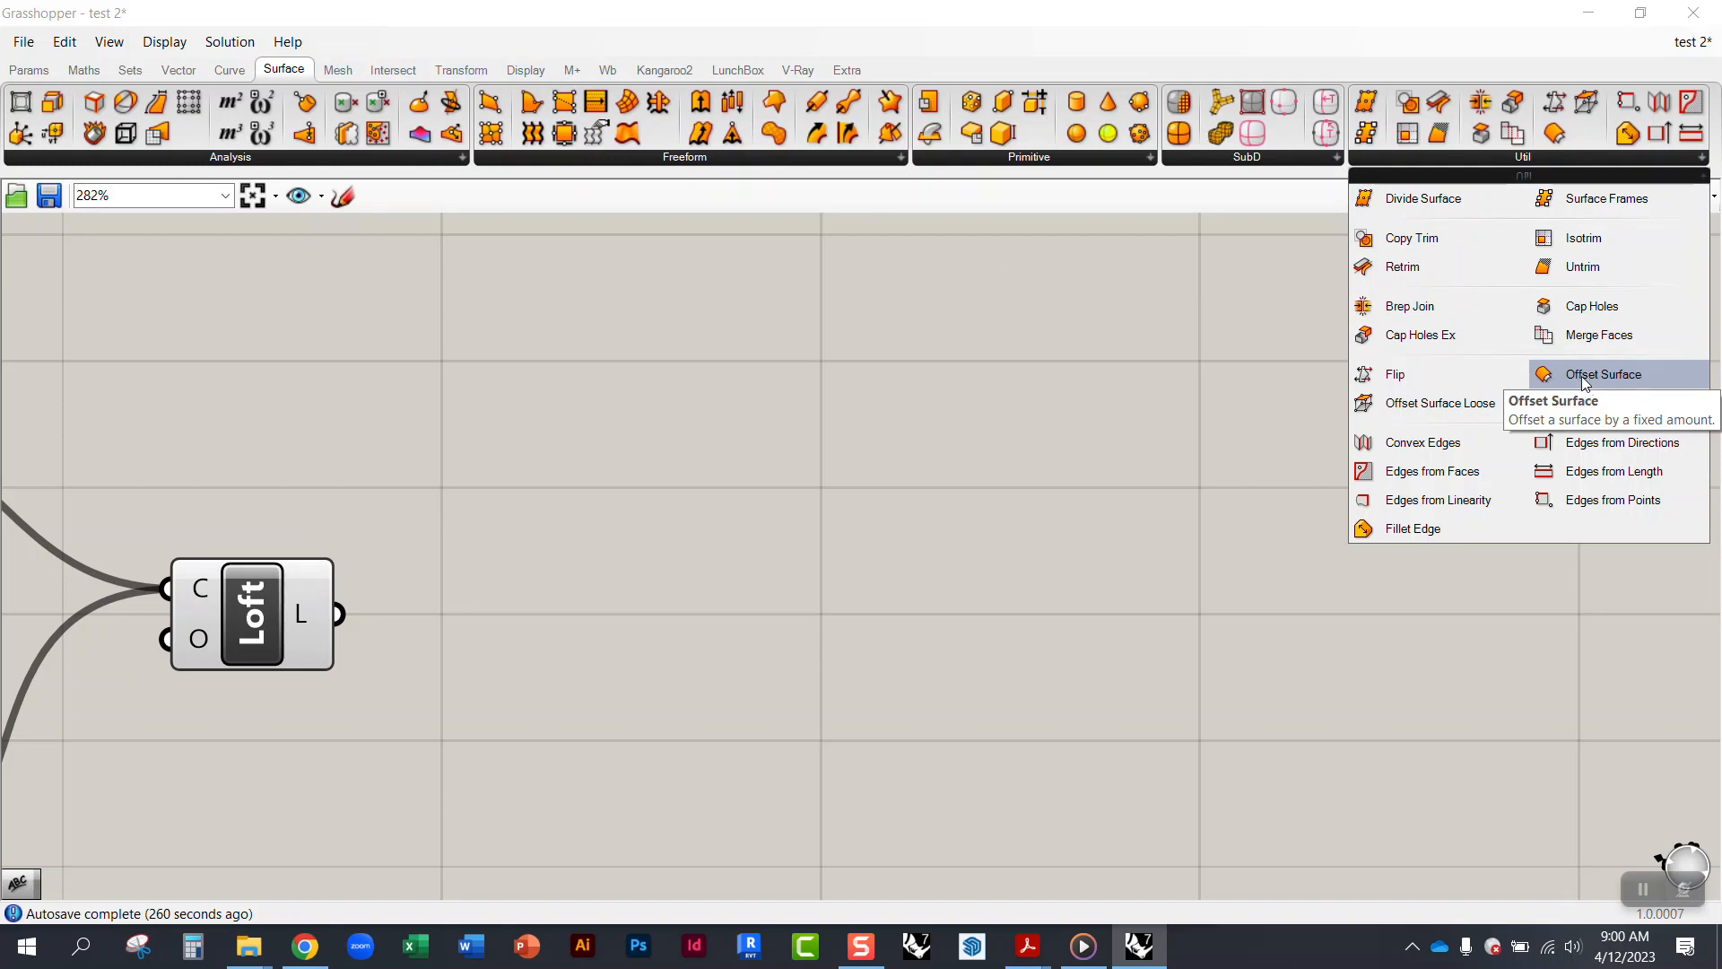
drag(1584, 383, 871, 430)
drag(592, 502, 592, 501)
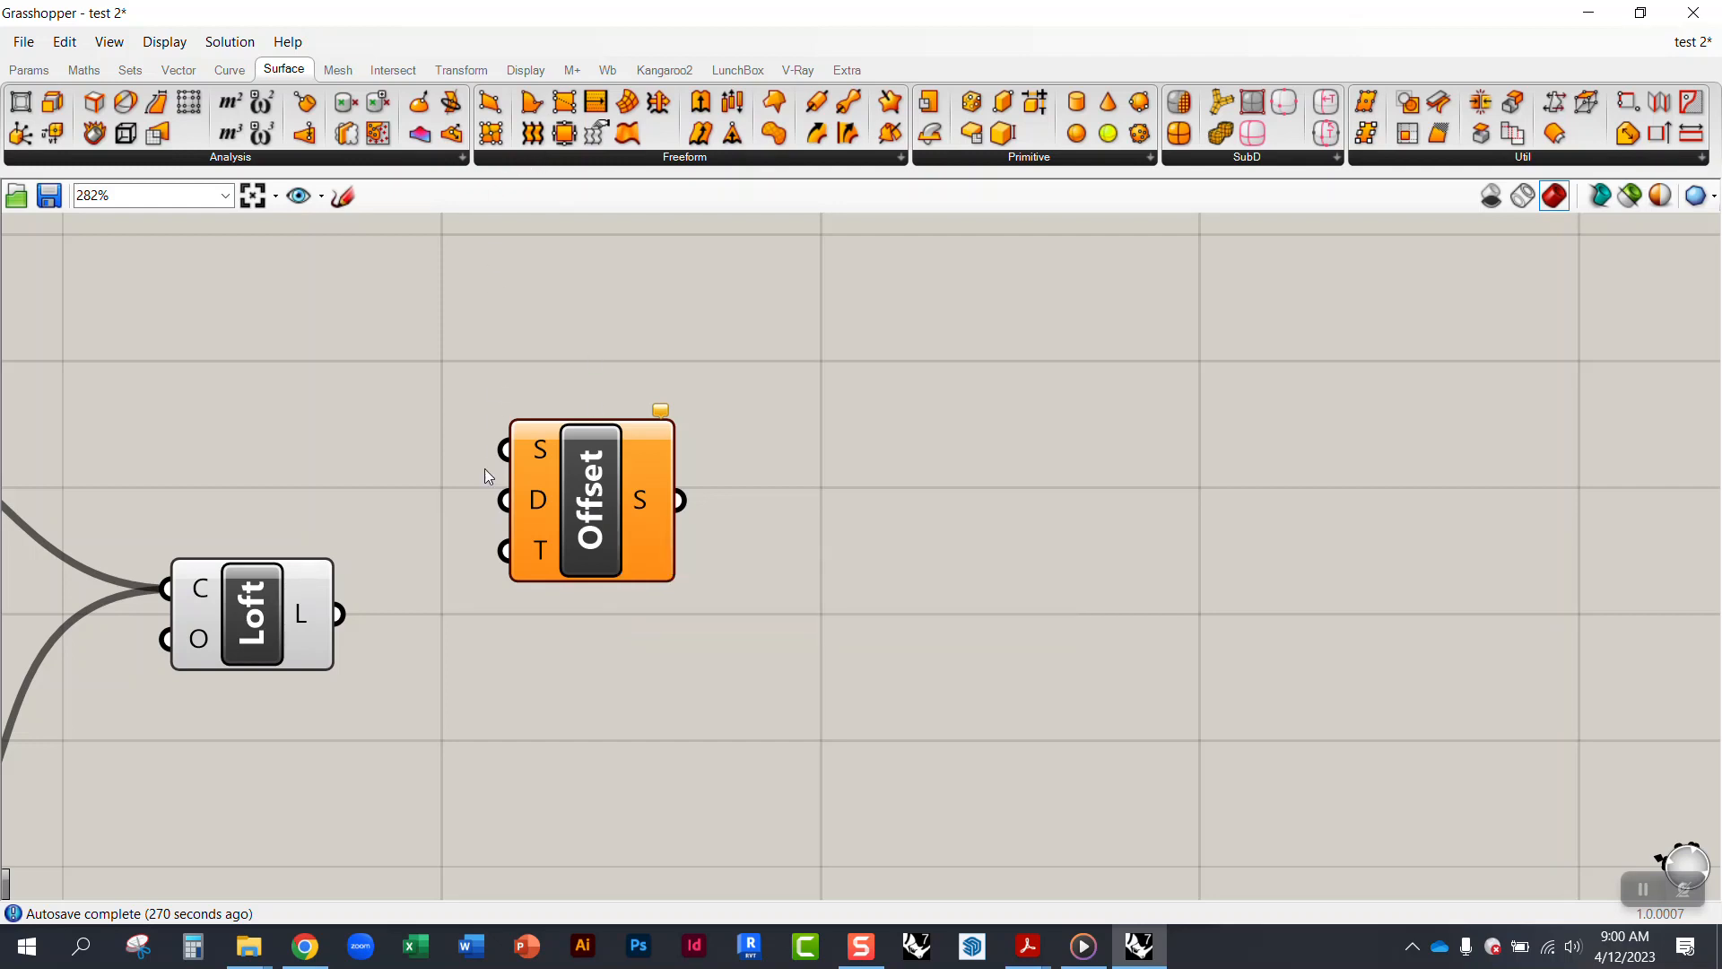
Step: Connect the Loft output to the Offset Surface component's surface input and align the Offset component beside Loft
drag(287, 626, 292, 606)
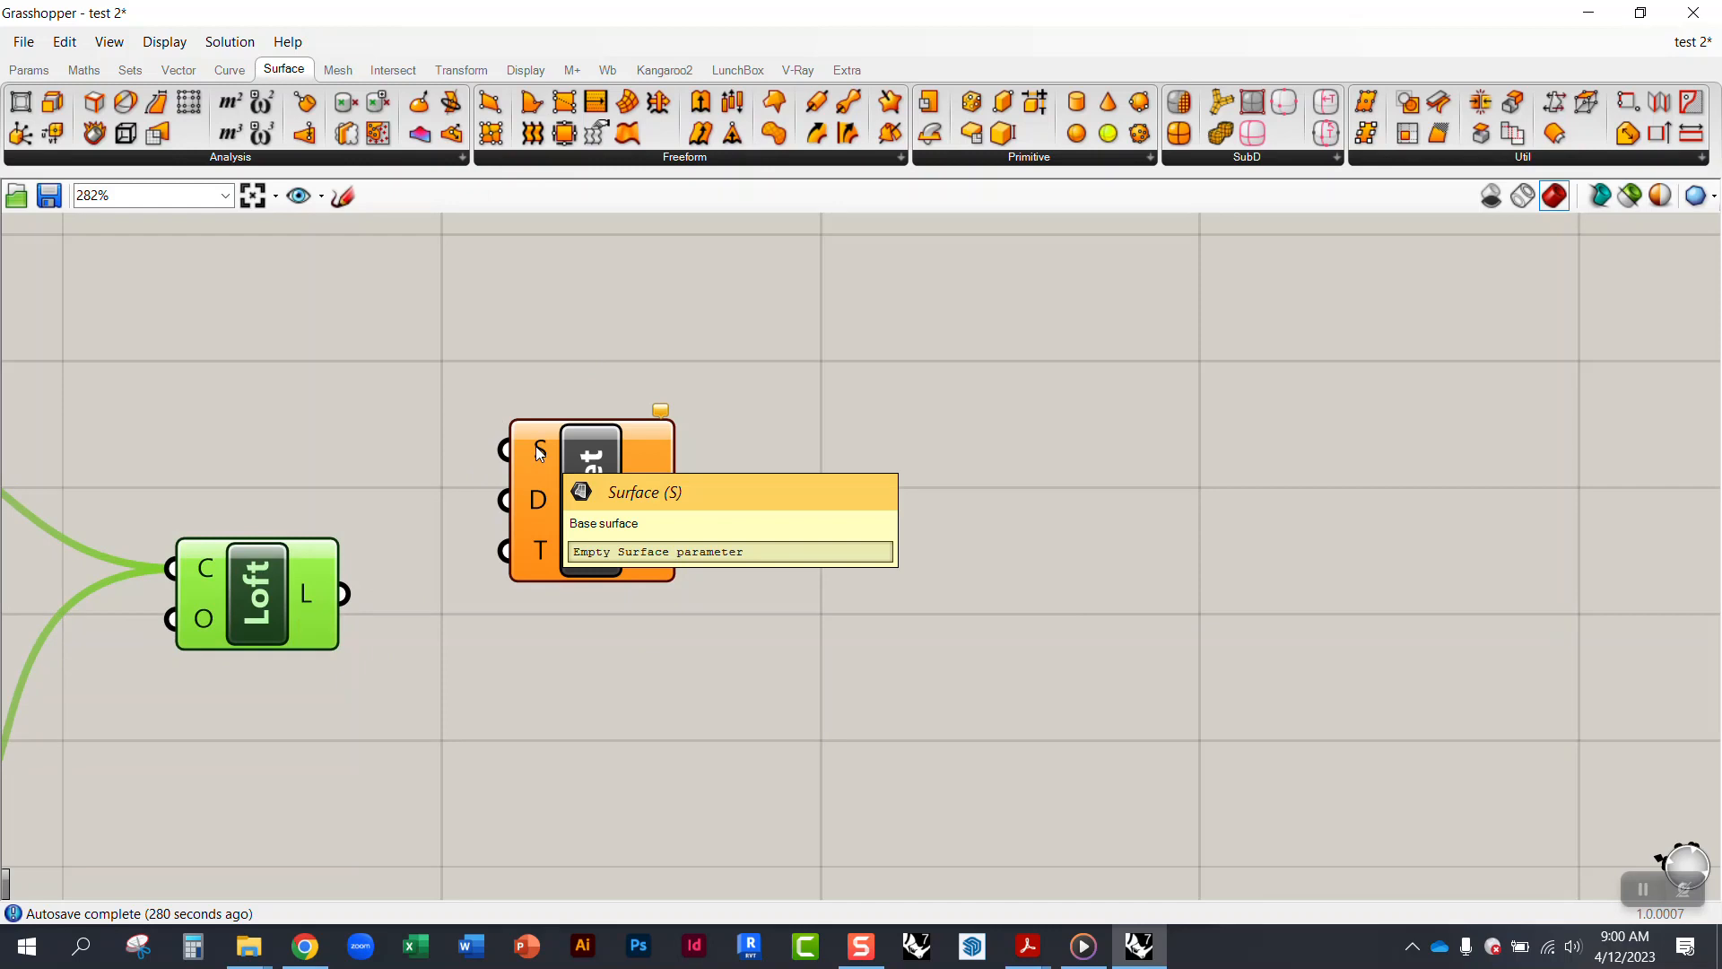
drag(343, 595, 504, 449)
drag(589, 519, 612, 643)
click(419, 686)
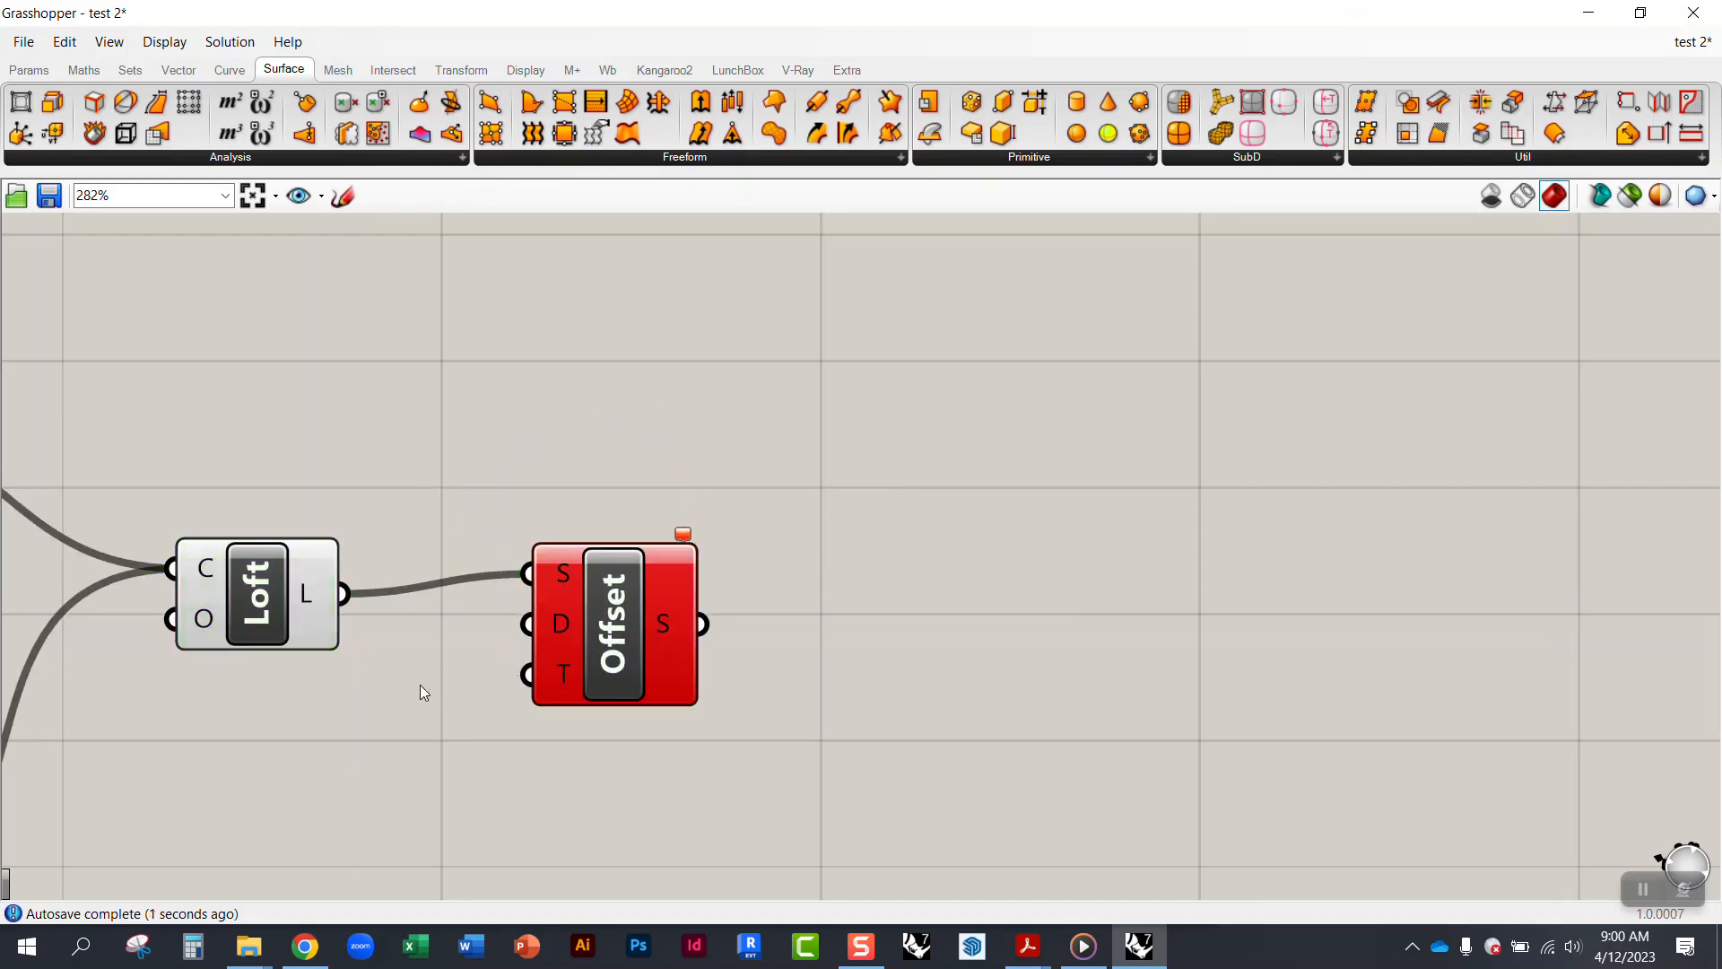
mouse_move(684, 543)
Step: Restore the Grasshopper window beside the loft preview, orbit the model, and select the Loft component
mouse_move(263, 593)
mouse_down()
mouse_move(271, 610)
mouse_move(258, 586)
mouse_up()
double_click(348, 20)
drag(877, 104, 1165, 64)
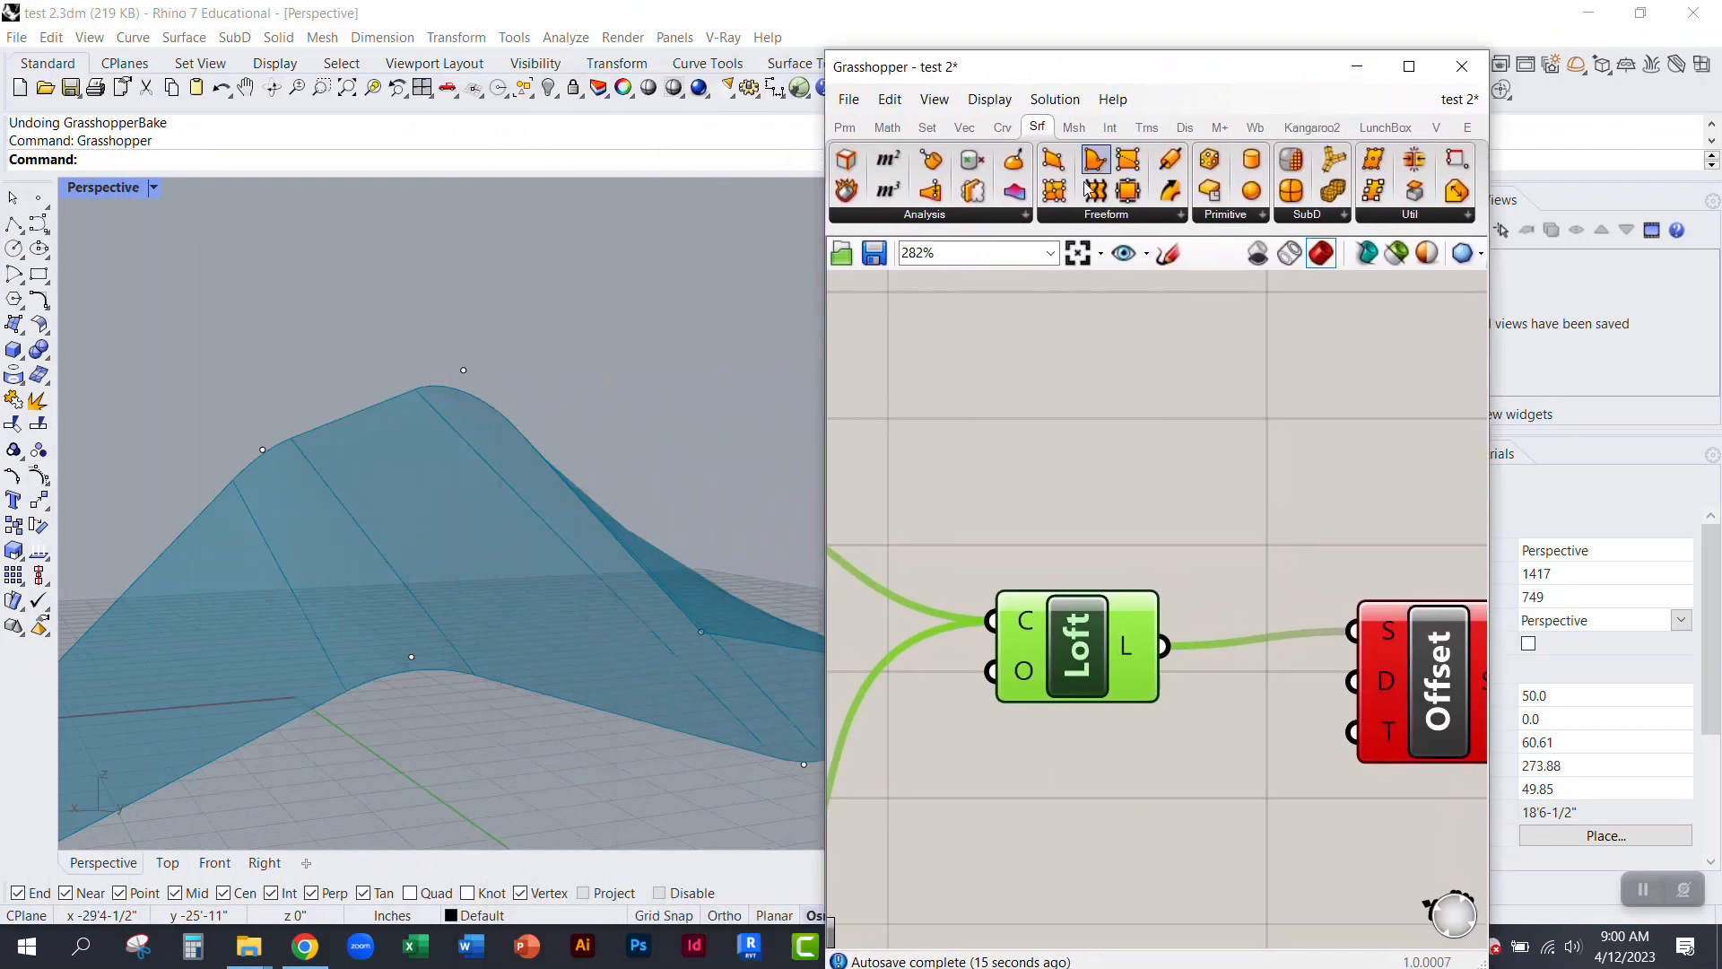
right_drag(585, 517, 575, 565)
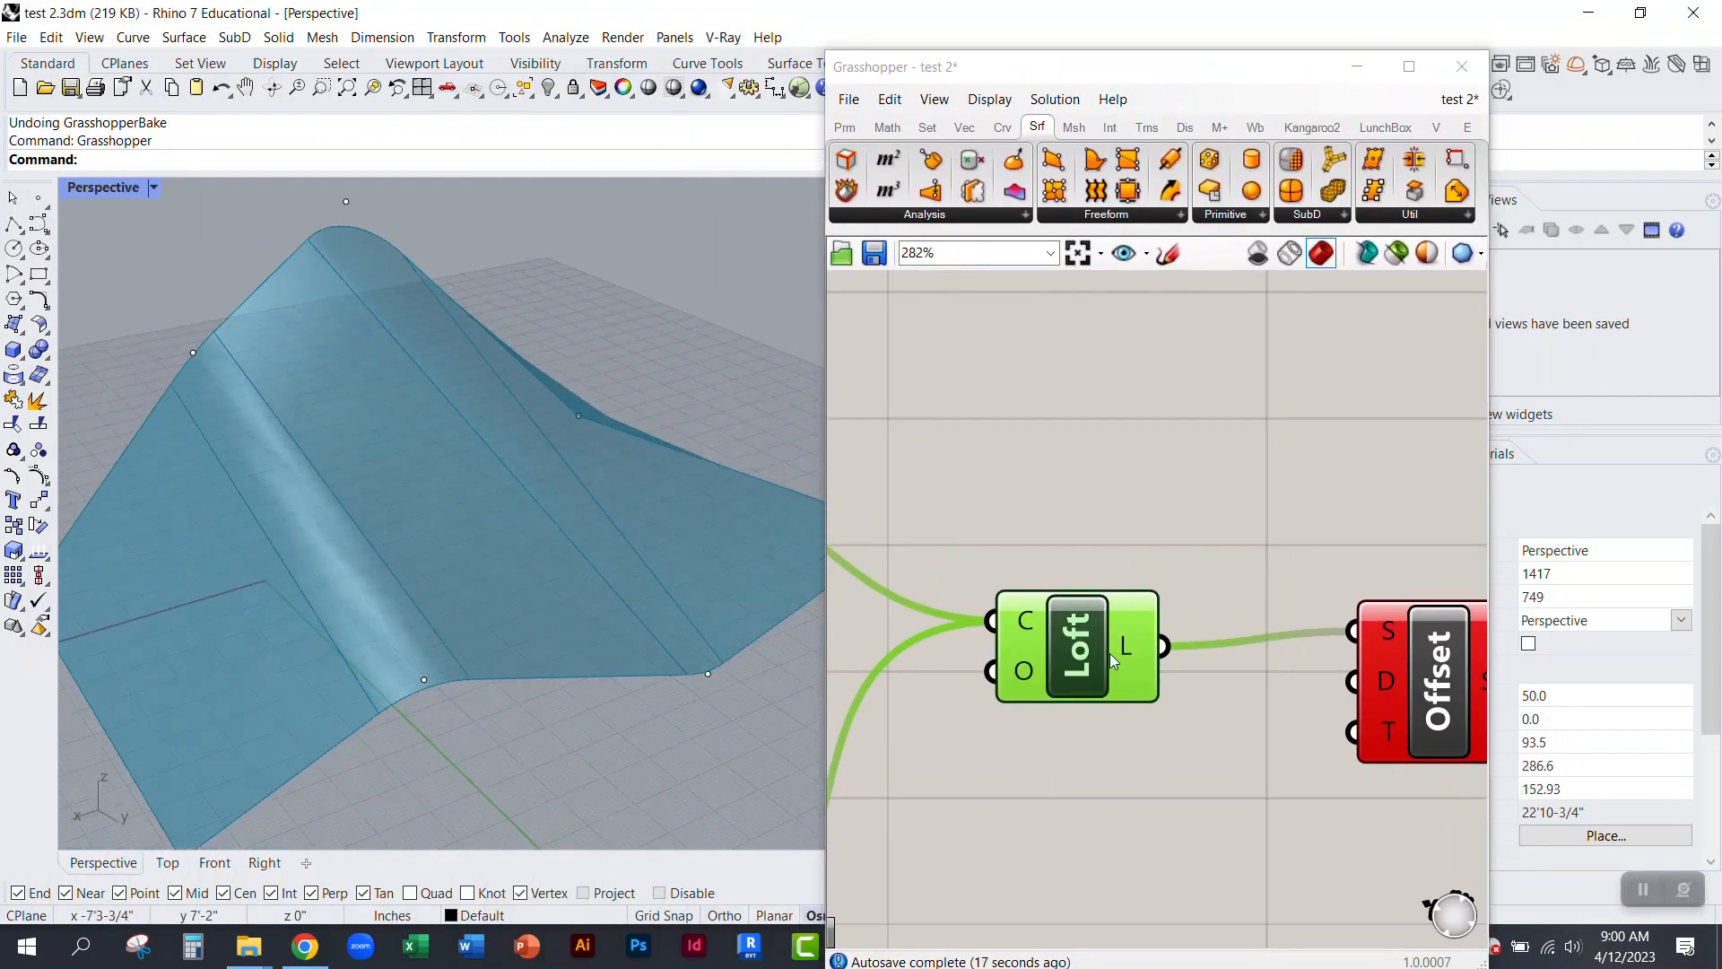
drag(1085, 640, 1080, 661)
Step: Inspect the Loft output and the Offset Surface component, selecting each to compare it with the loft preview
right_drag(1080, 660, 923, 540)
drag(1251, 583, 1317, 611)
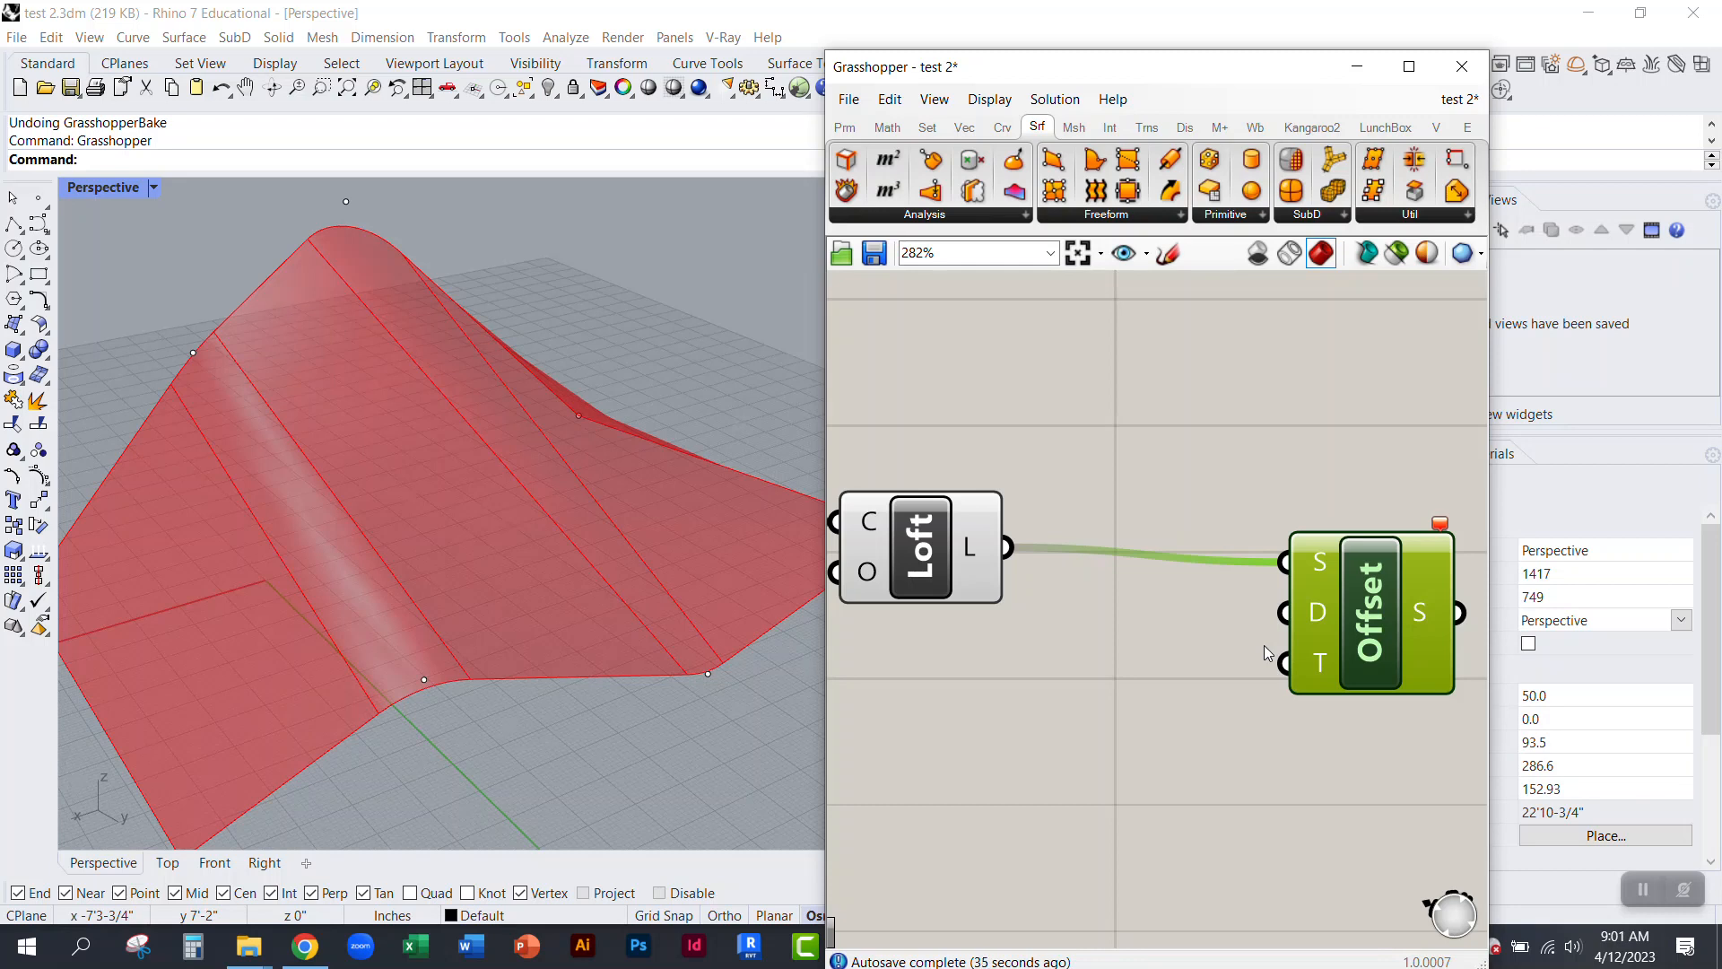
click(1202, 590)
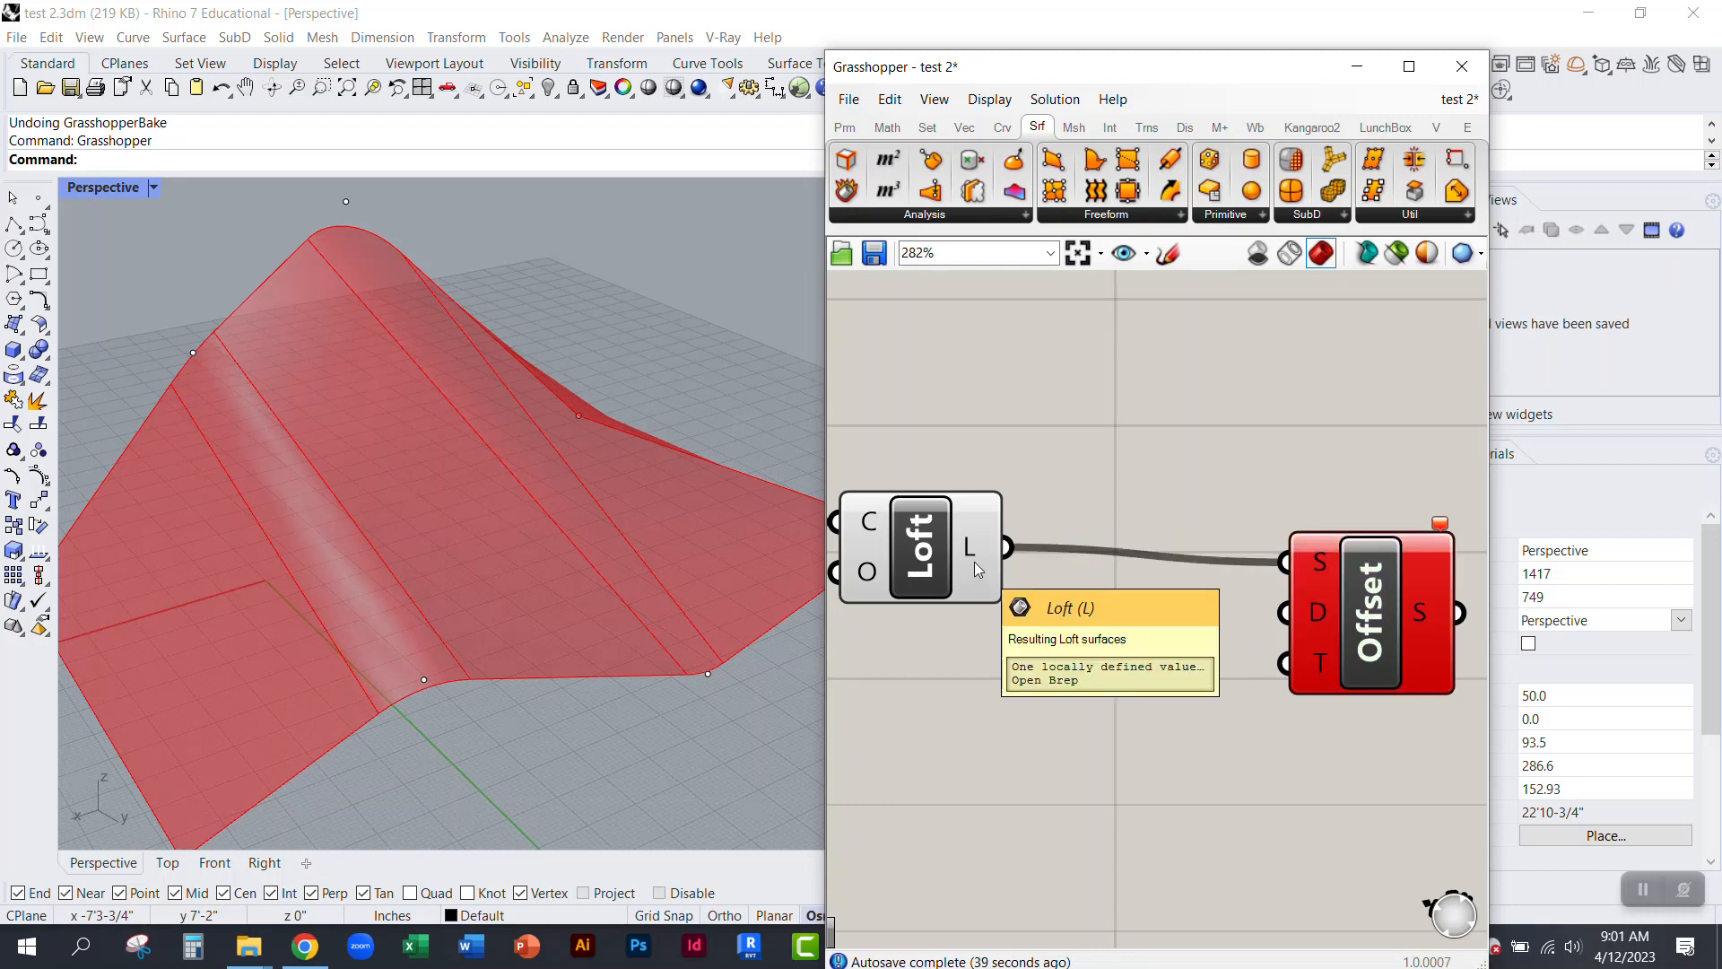
right_drag(980, 572, 982, 481)
drag(1354, 479, 1351, 504)
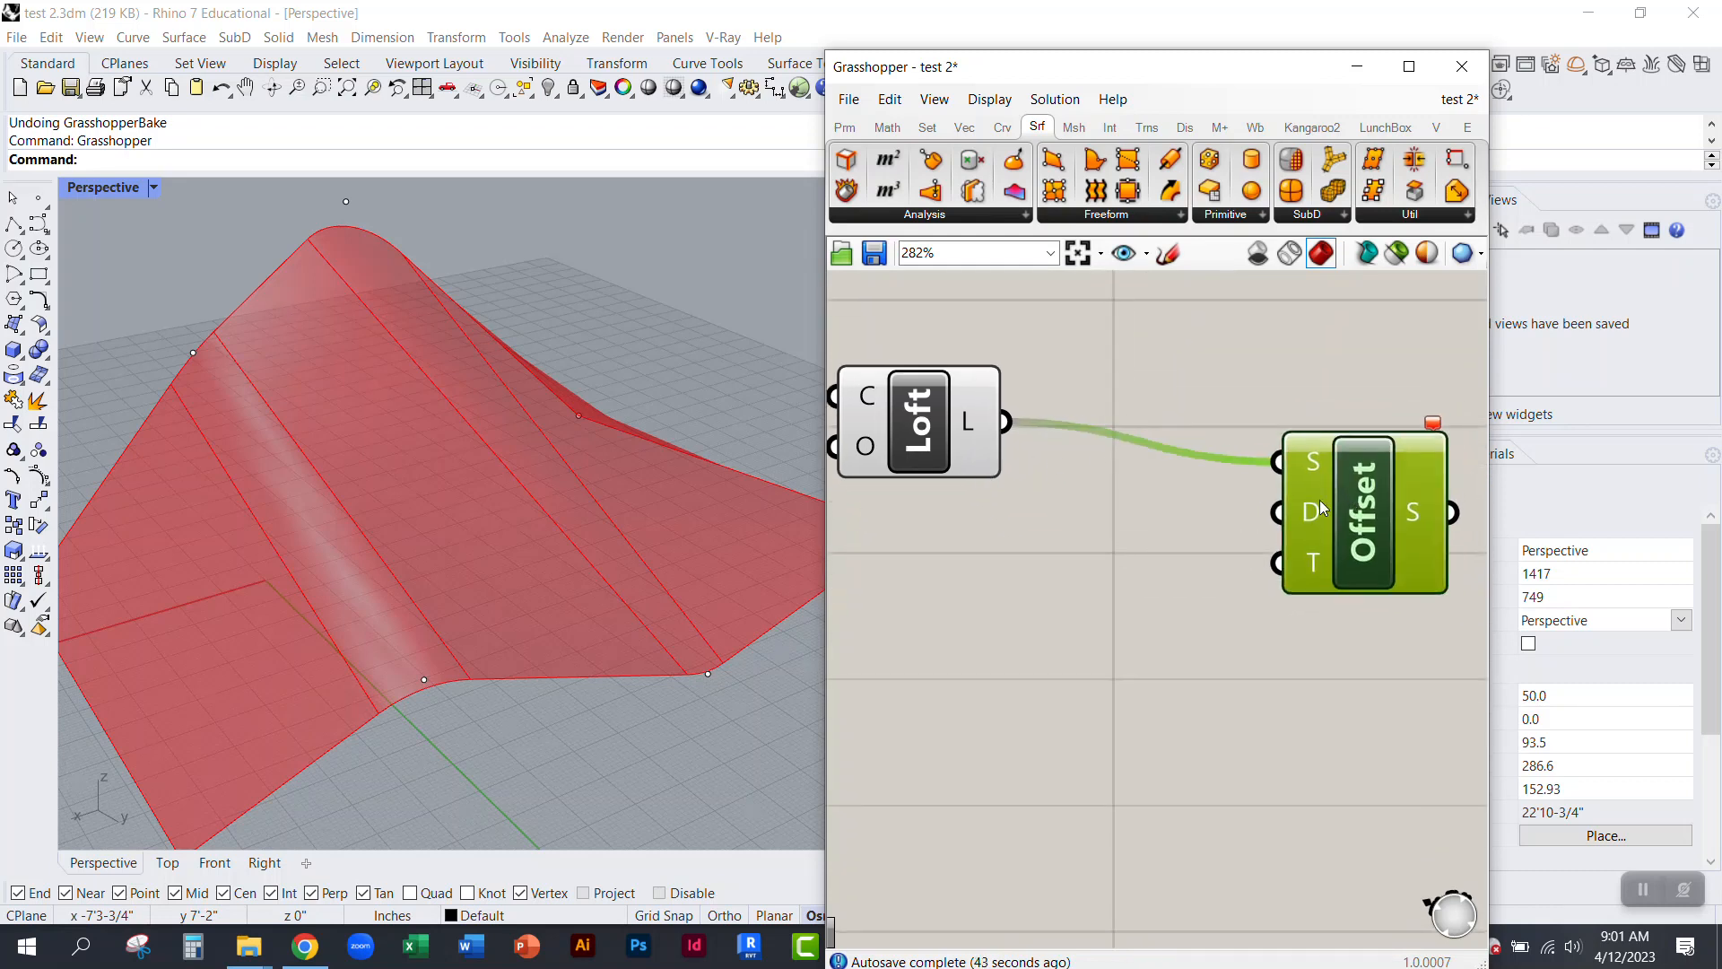
right_drag(912, 440, 1188, 480)
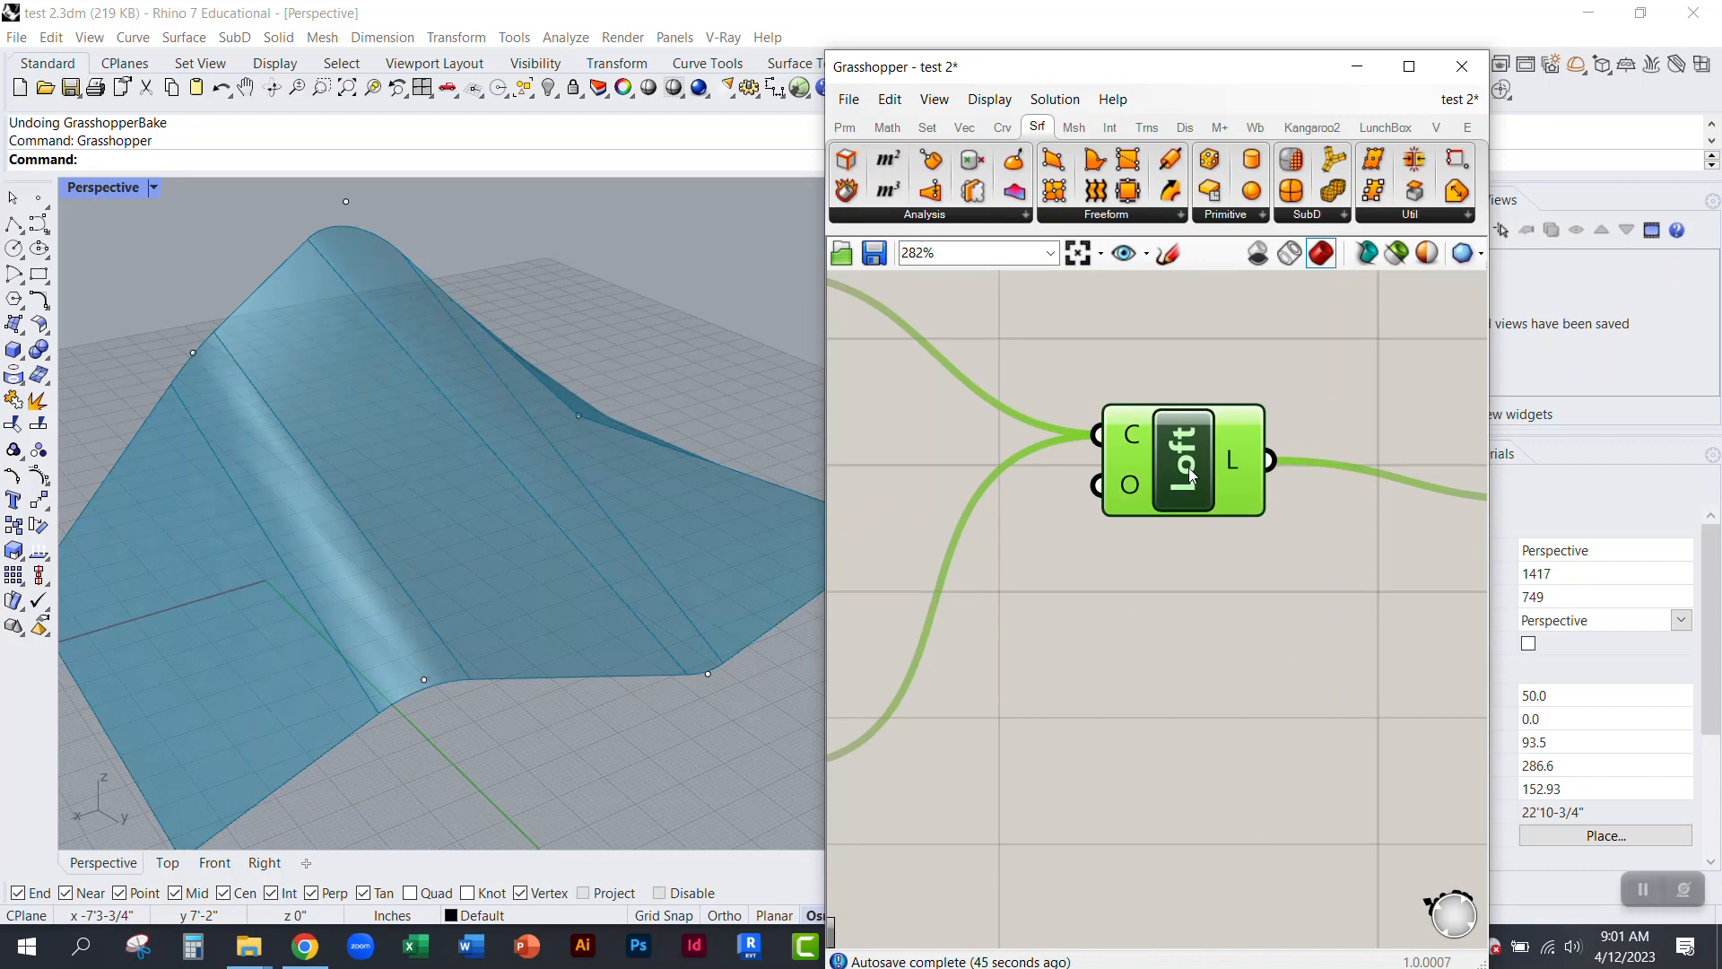
click(1193, 478)
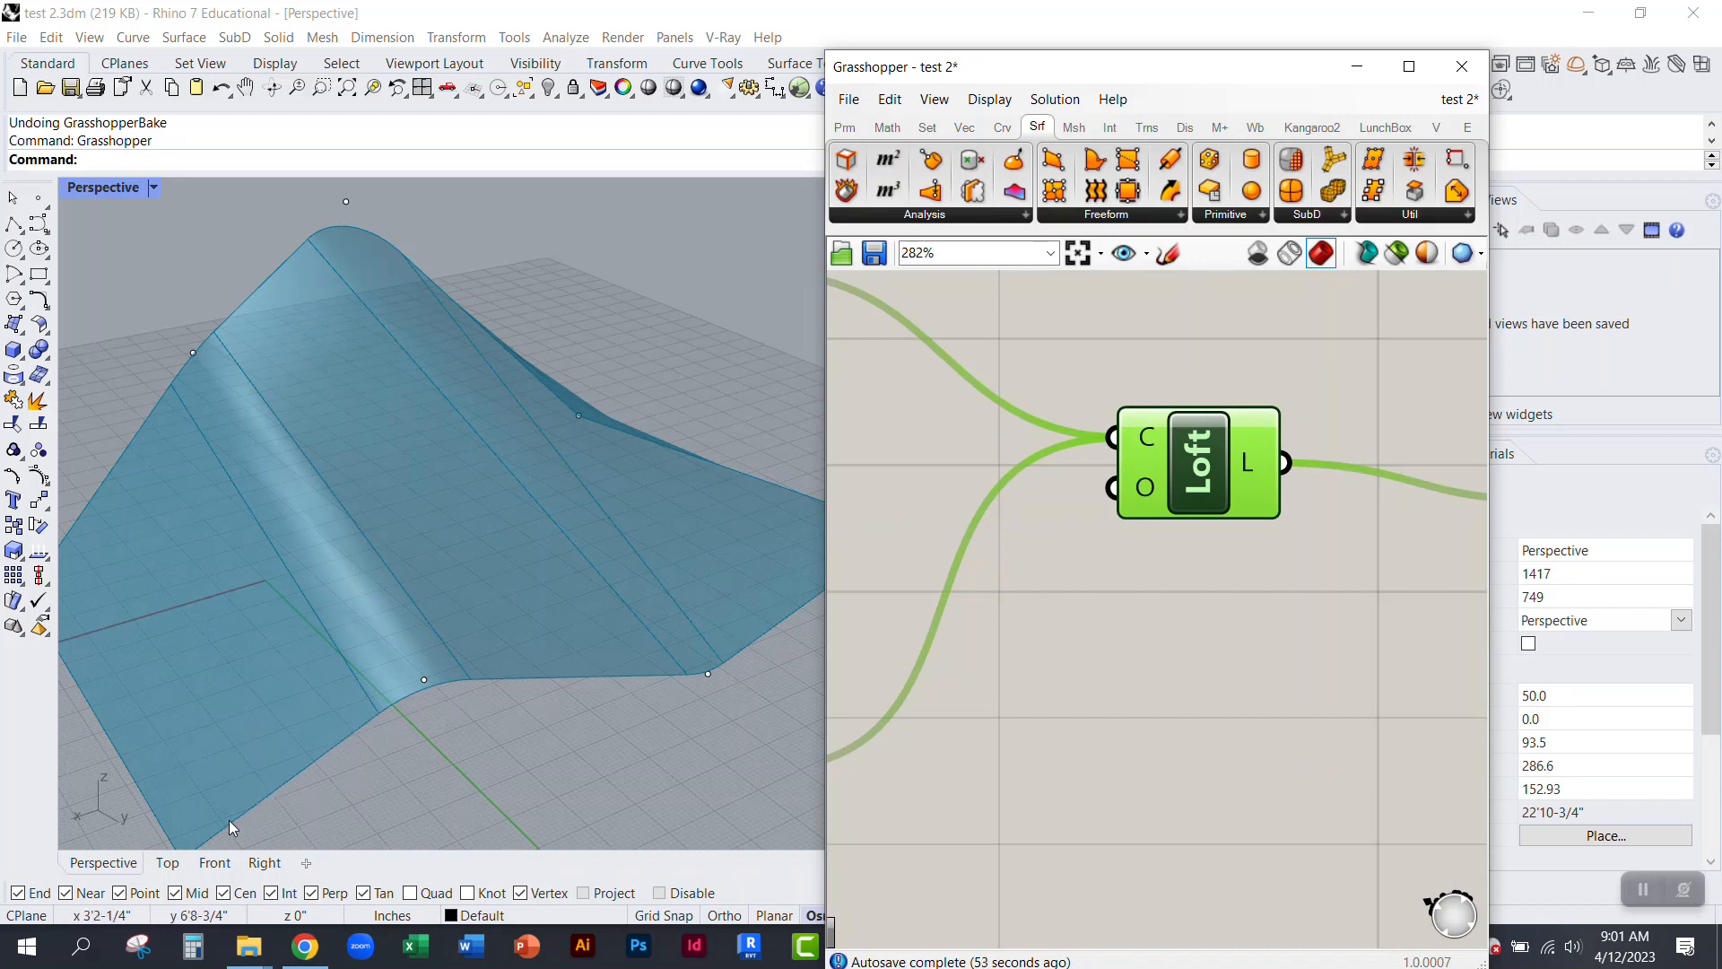
Step: Bake the lower Fillet component's curve and close the Grasshopper window
right_drag(1053, 599, 1476, 601)
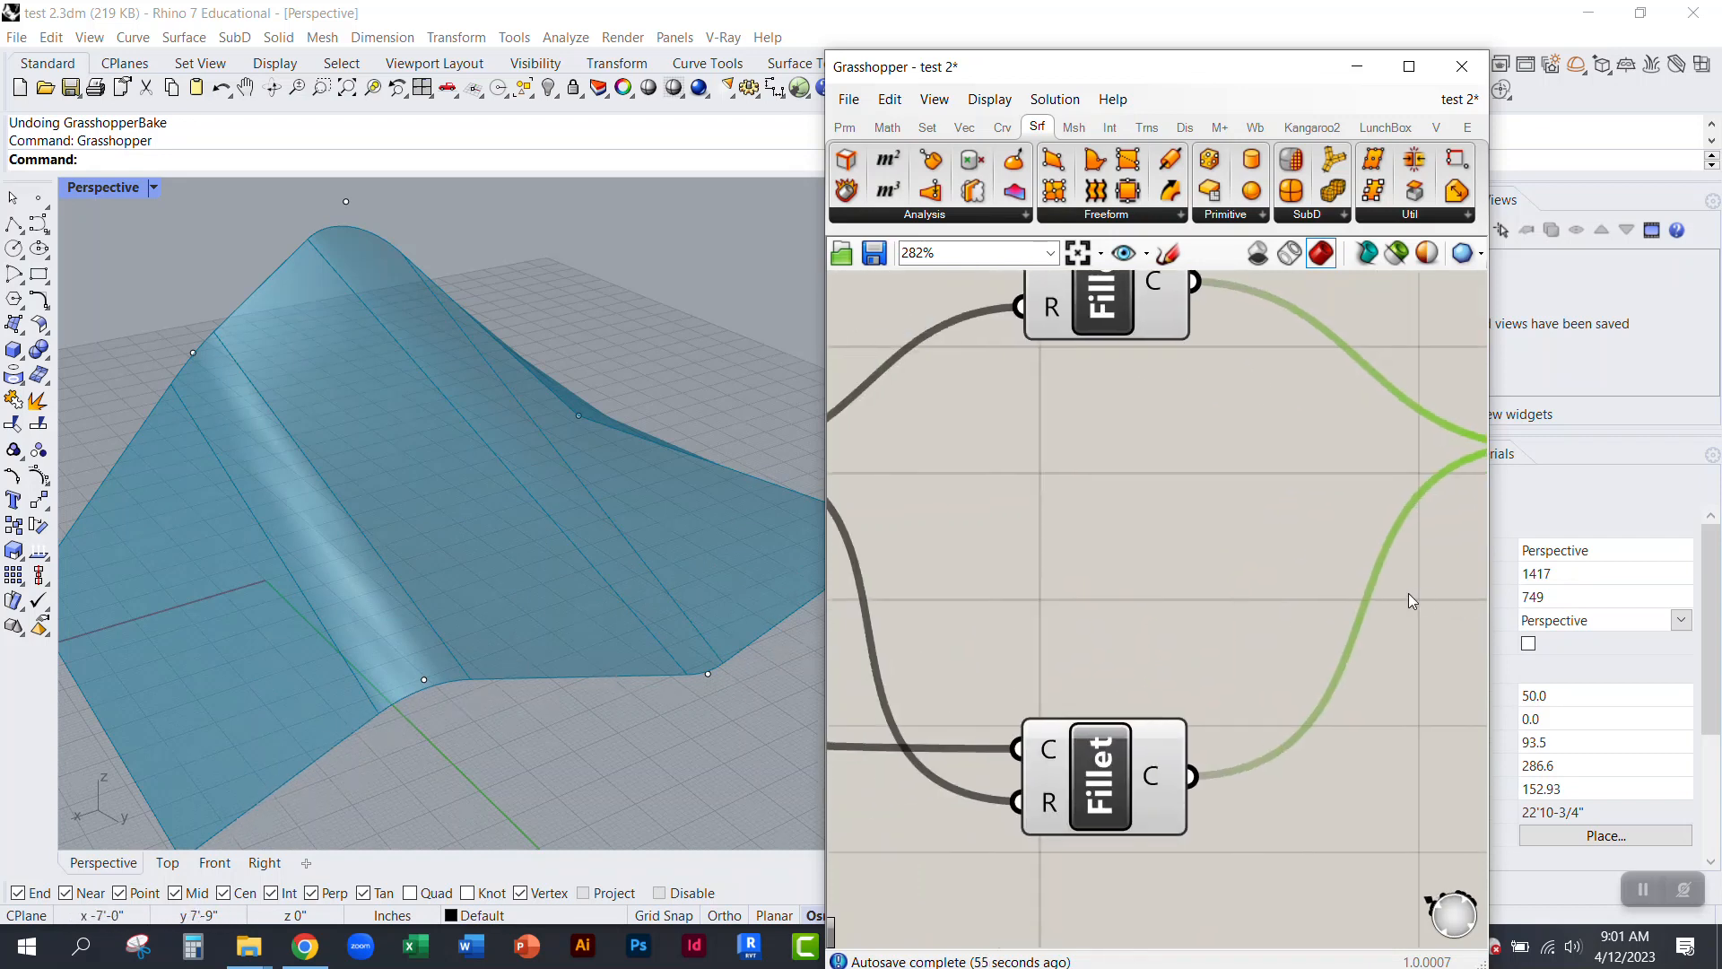
scroll(1372, 599, down, 2)
click(1171, 739)
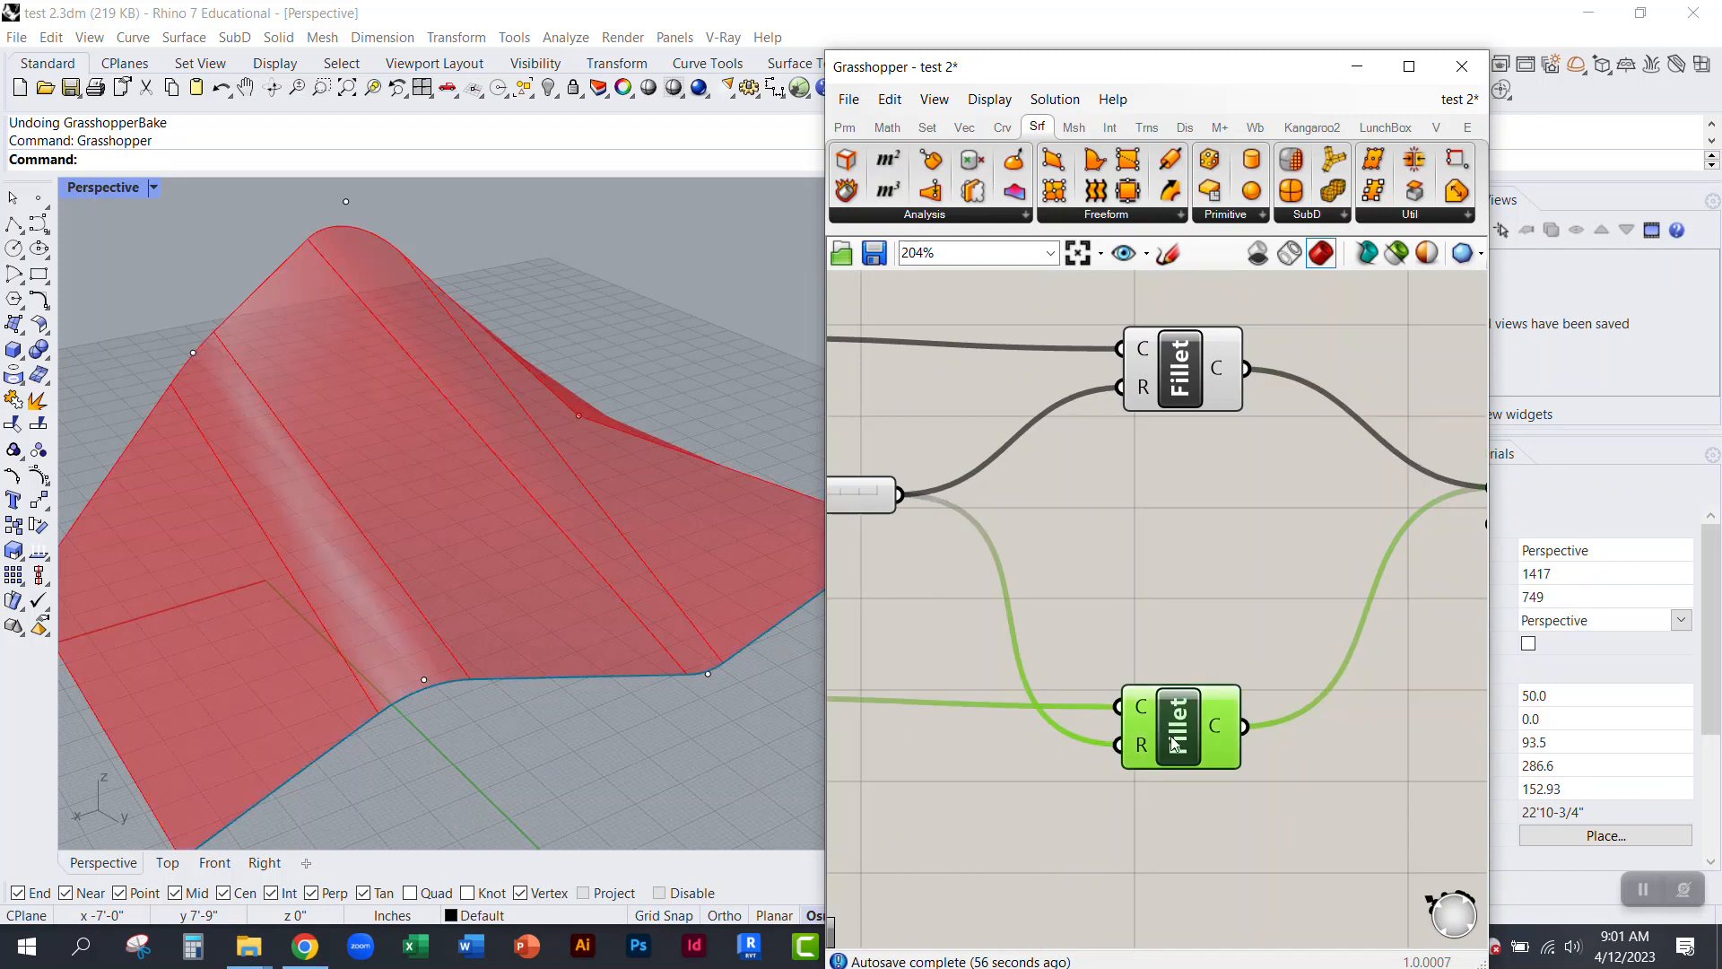
middle_click(1181, 611)
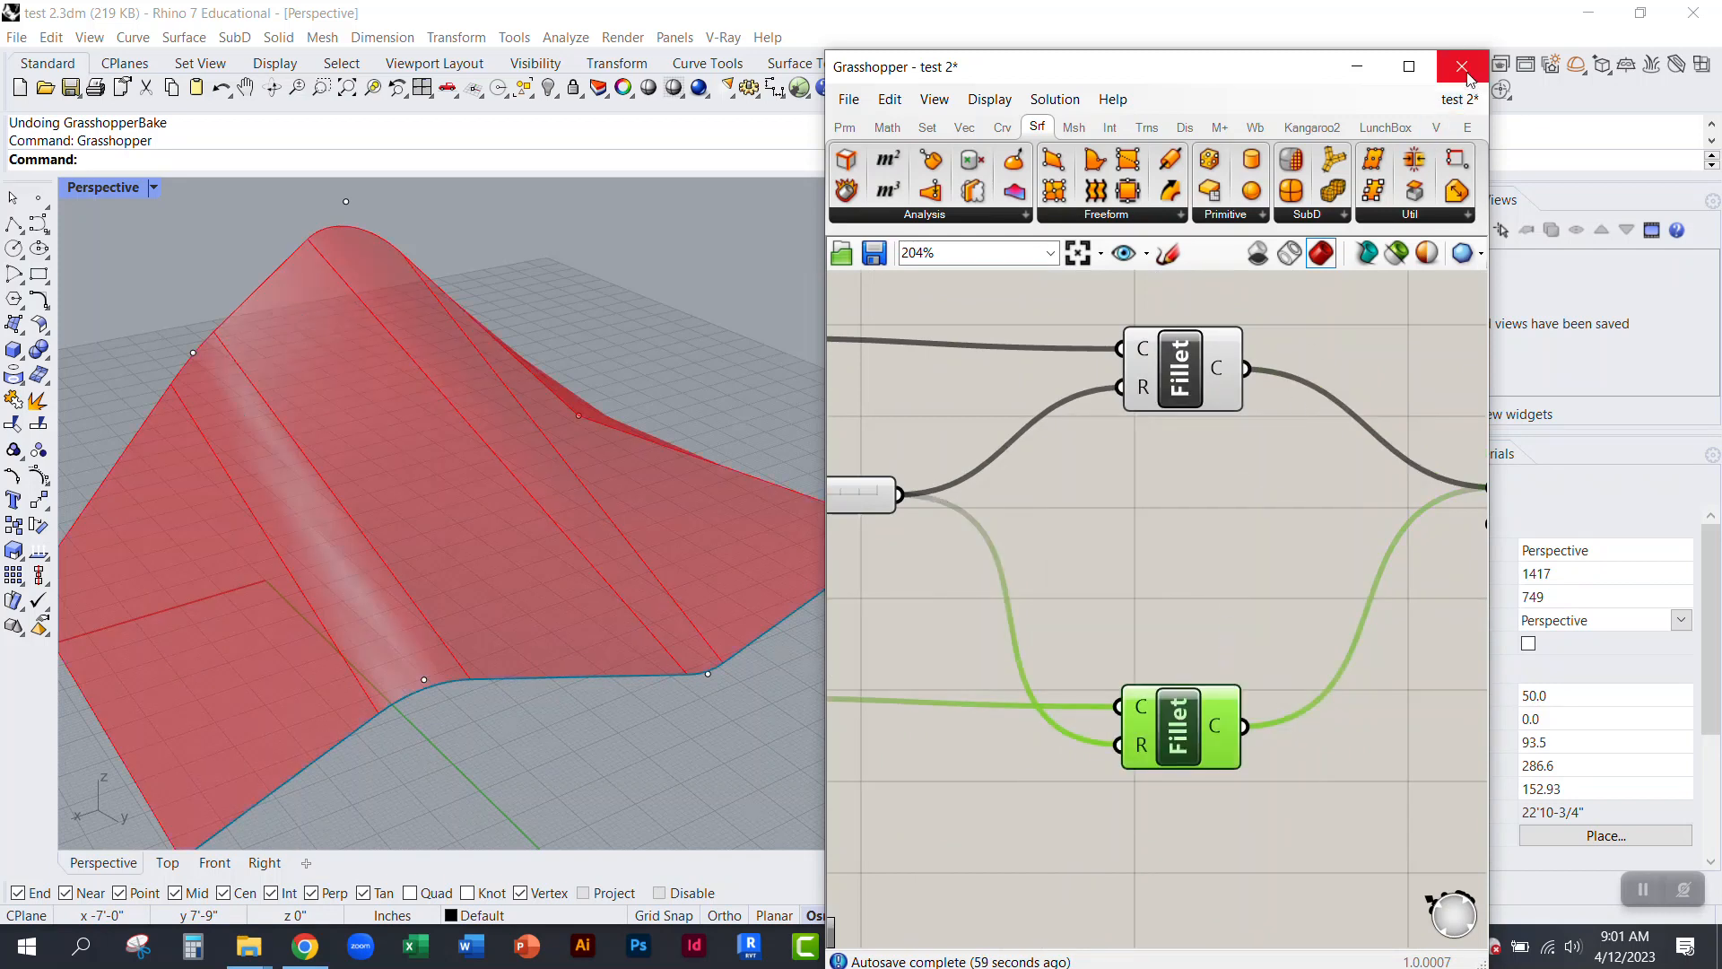
click(1462, 66)
Step: Explode the baked fillet curve and select its individual segments to examine how it is divided
click(644, 678)
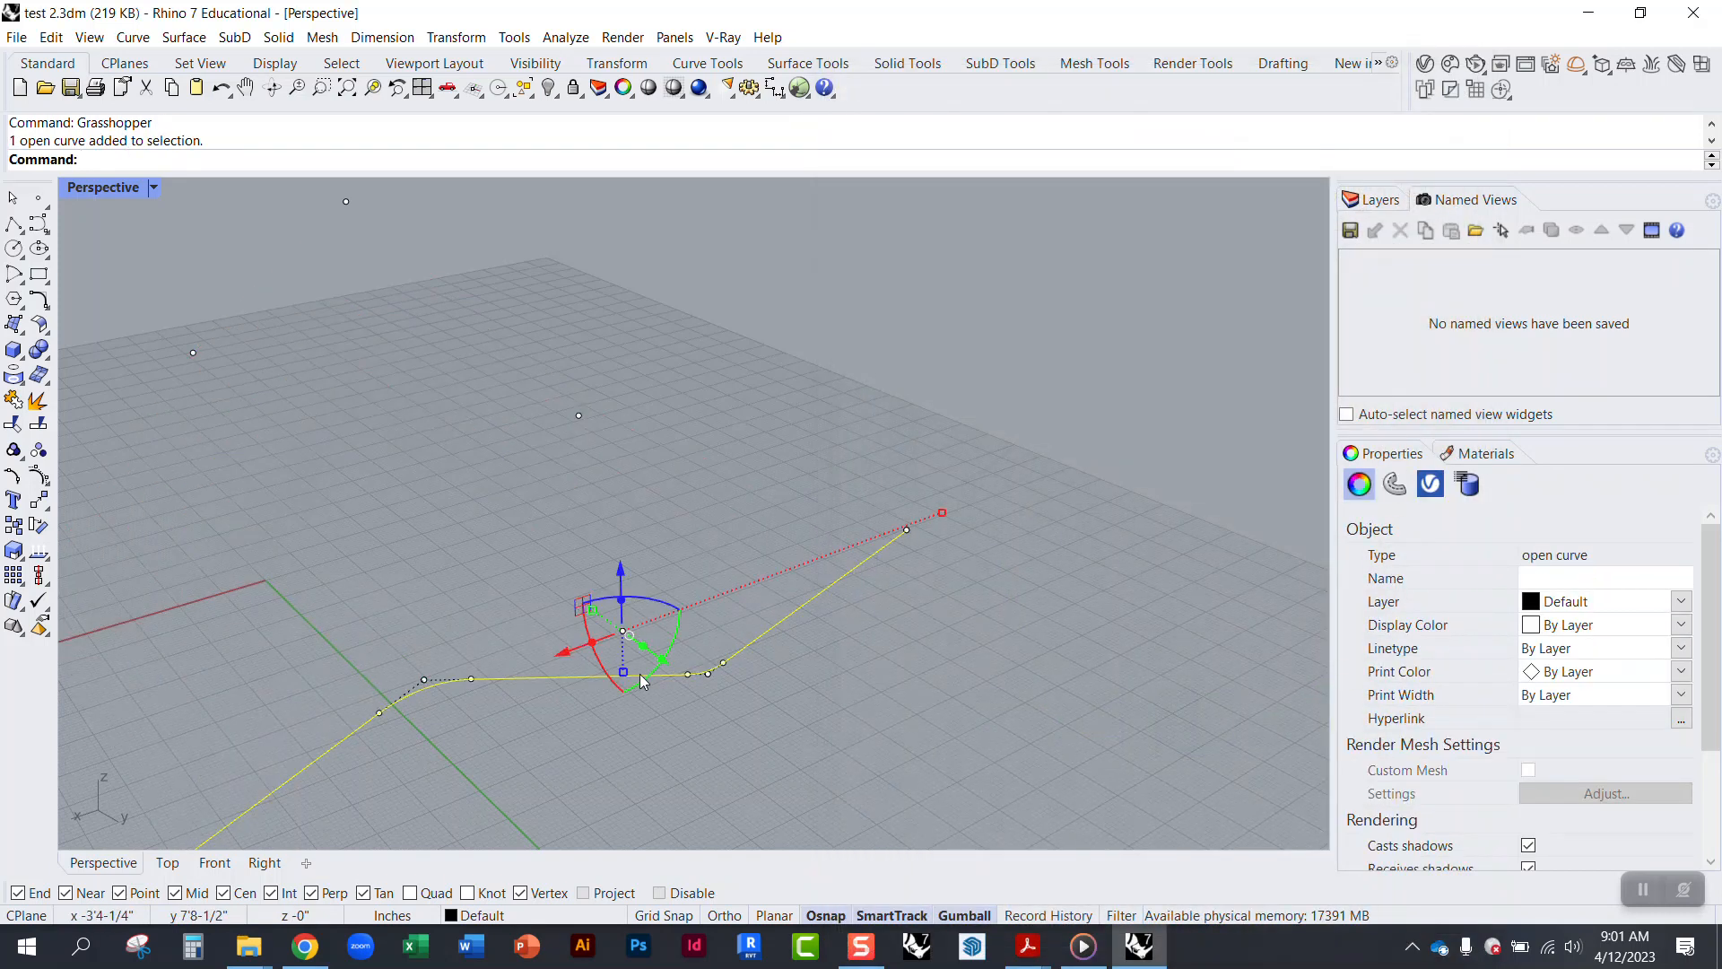
text(explode)
key(Return)
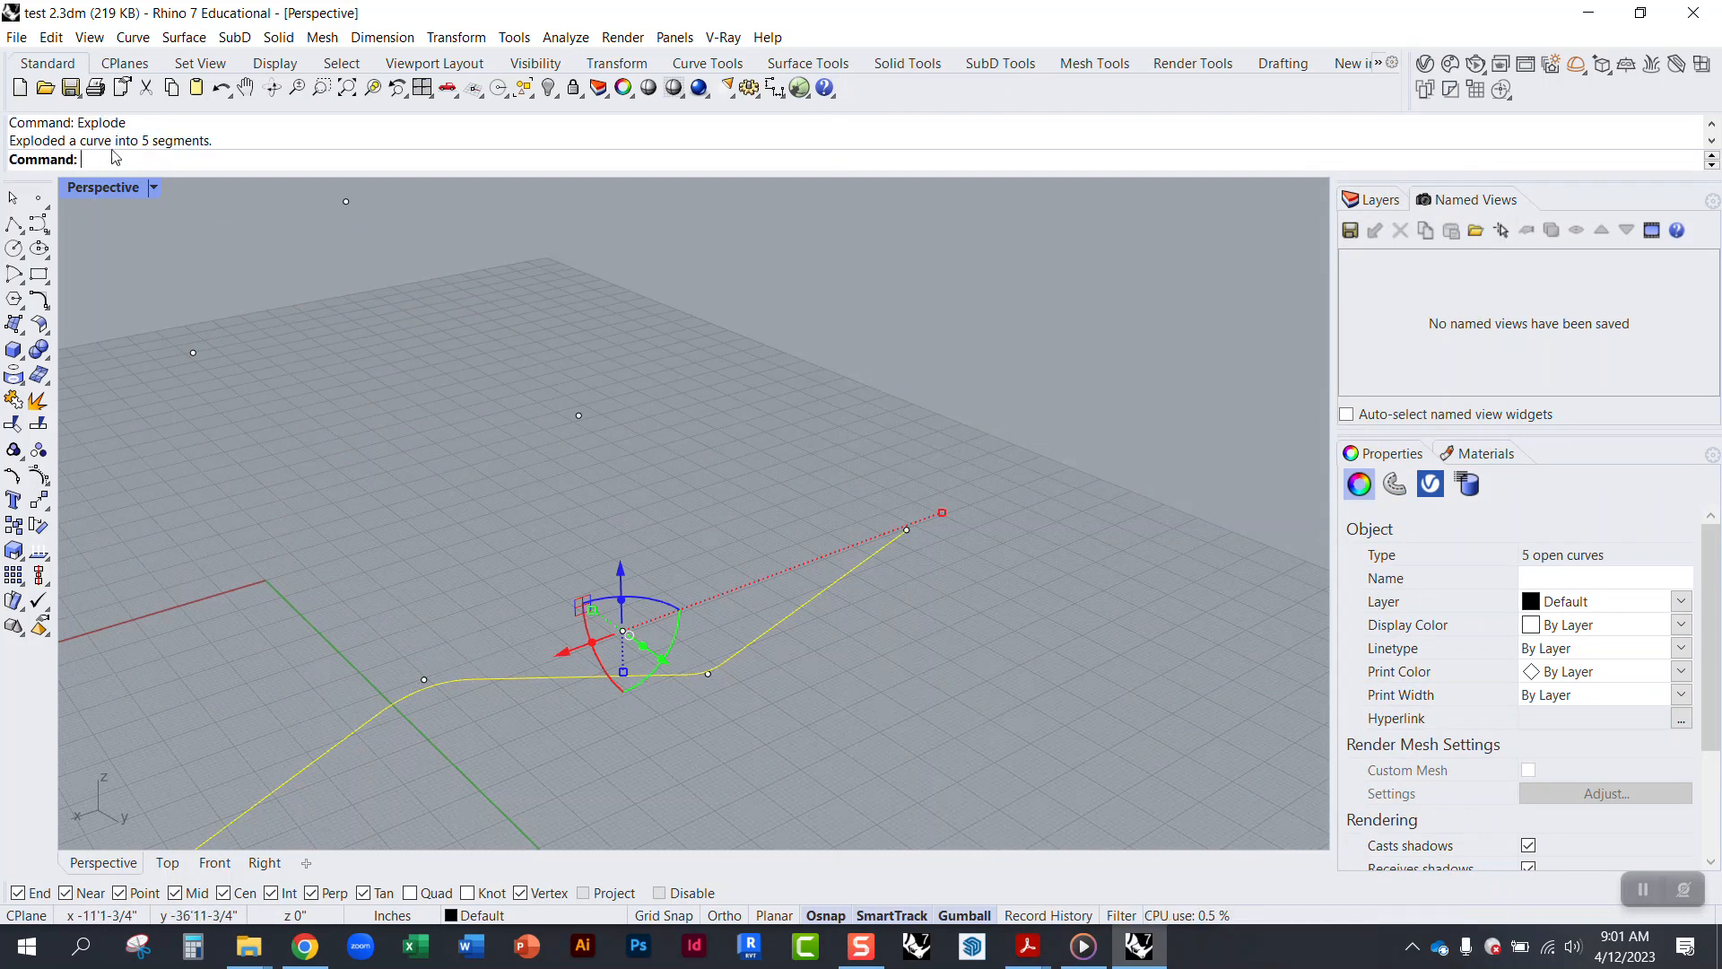
click(387, 497)
click(380, 715)
click(410, 702)
click(696, 677)
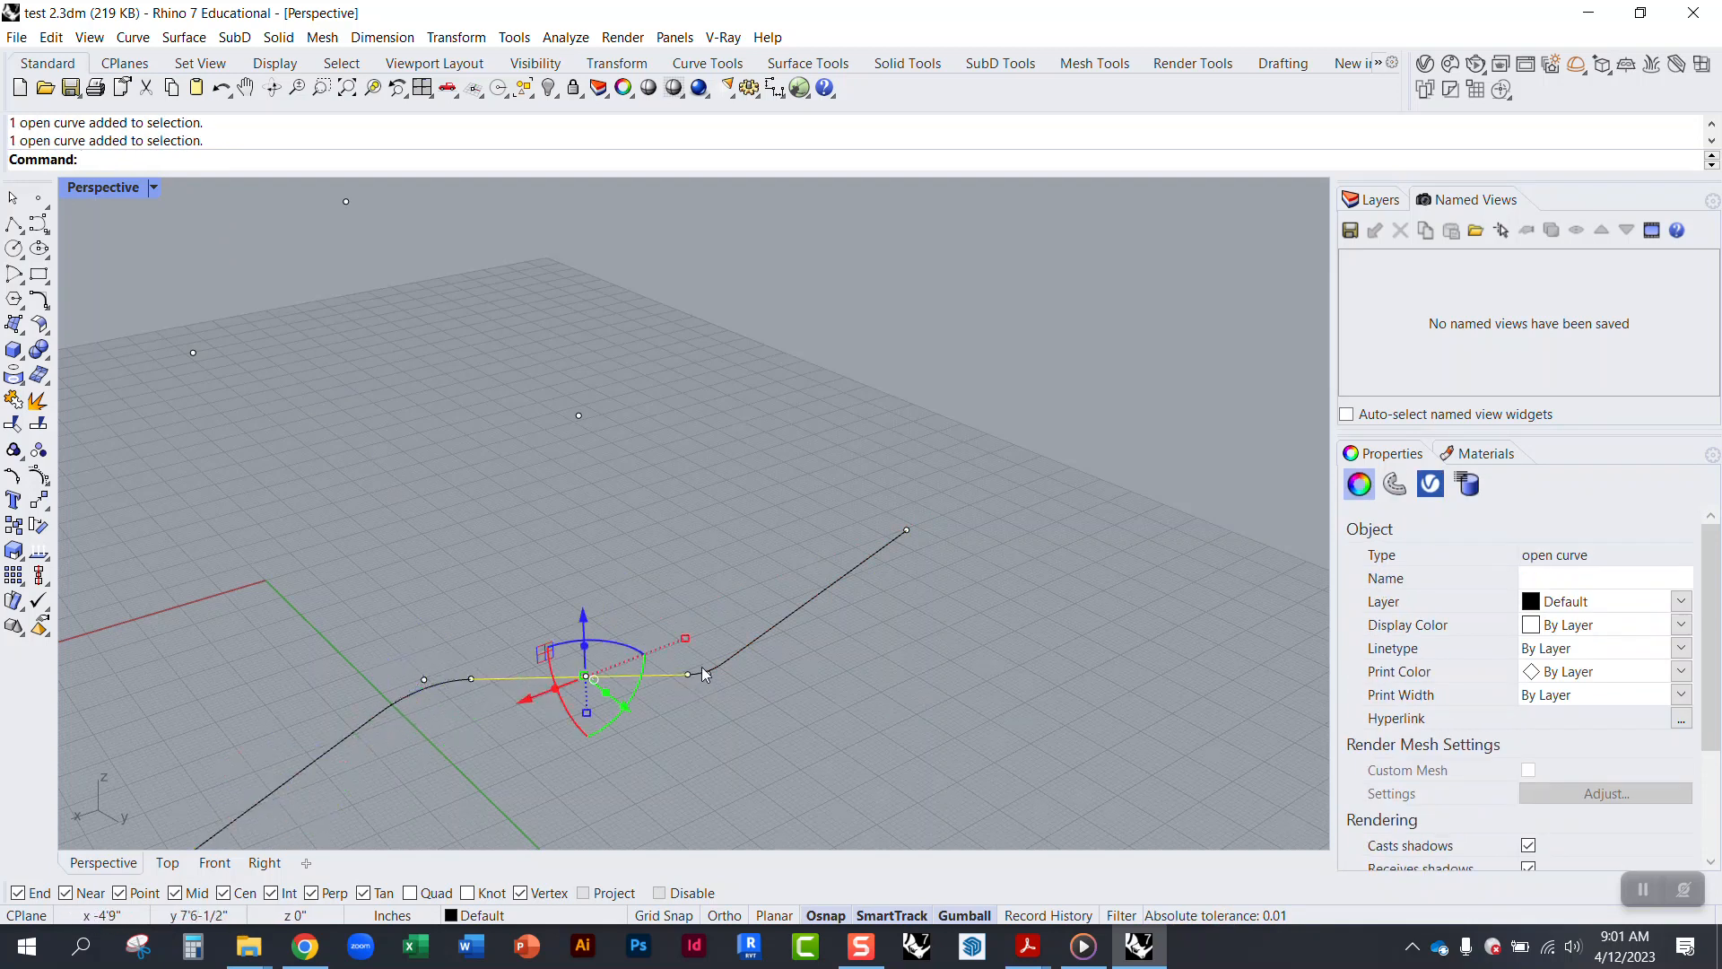
click(700, 670)
click(741, 567)
Step: Undo the curve explode and the bake, and reopen Grasshopper
scroll(795, 519, down, 4)
scroll(671, 652, up, 5)
click(452, 599)
key(ctrl+z)
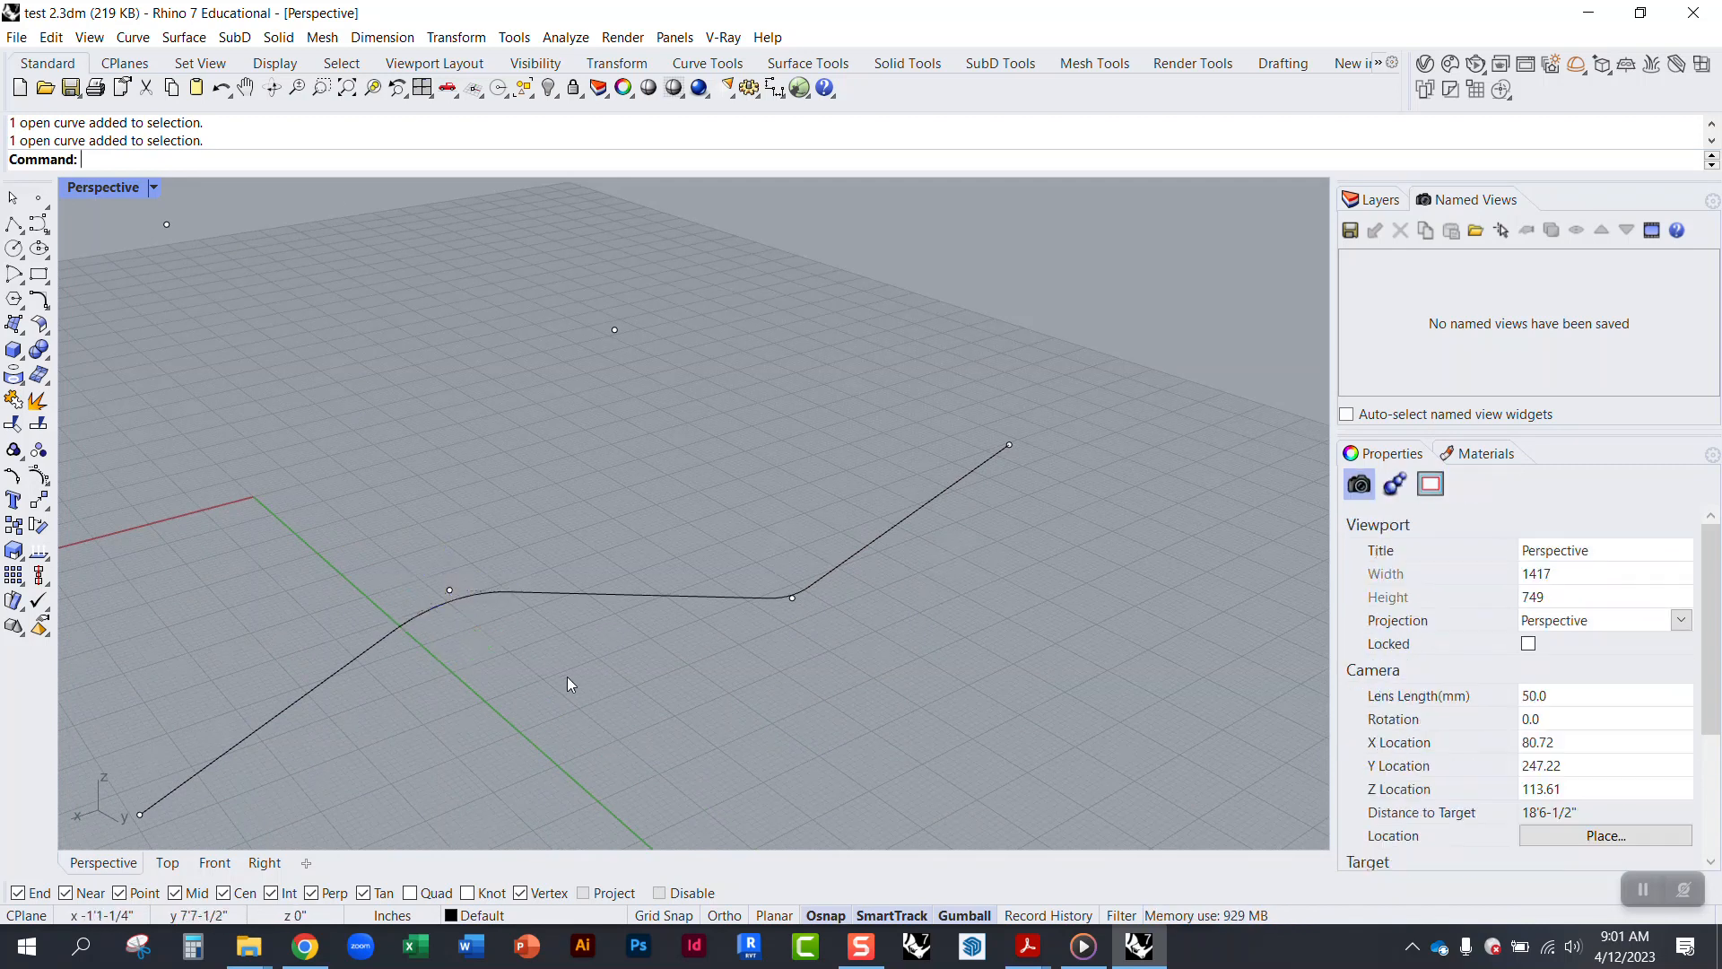
key(ctrl+z)
text(Gra)
key(Return)
Step: Follow the connections between the lower Fillet and Loft components, selecting each to examine its geometry in the preview
right_drag(1011, 642, 1255, 617)
right_drag(973, 684, 1111, 605)
right_drag(1207, 646, 863, 590)
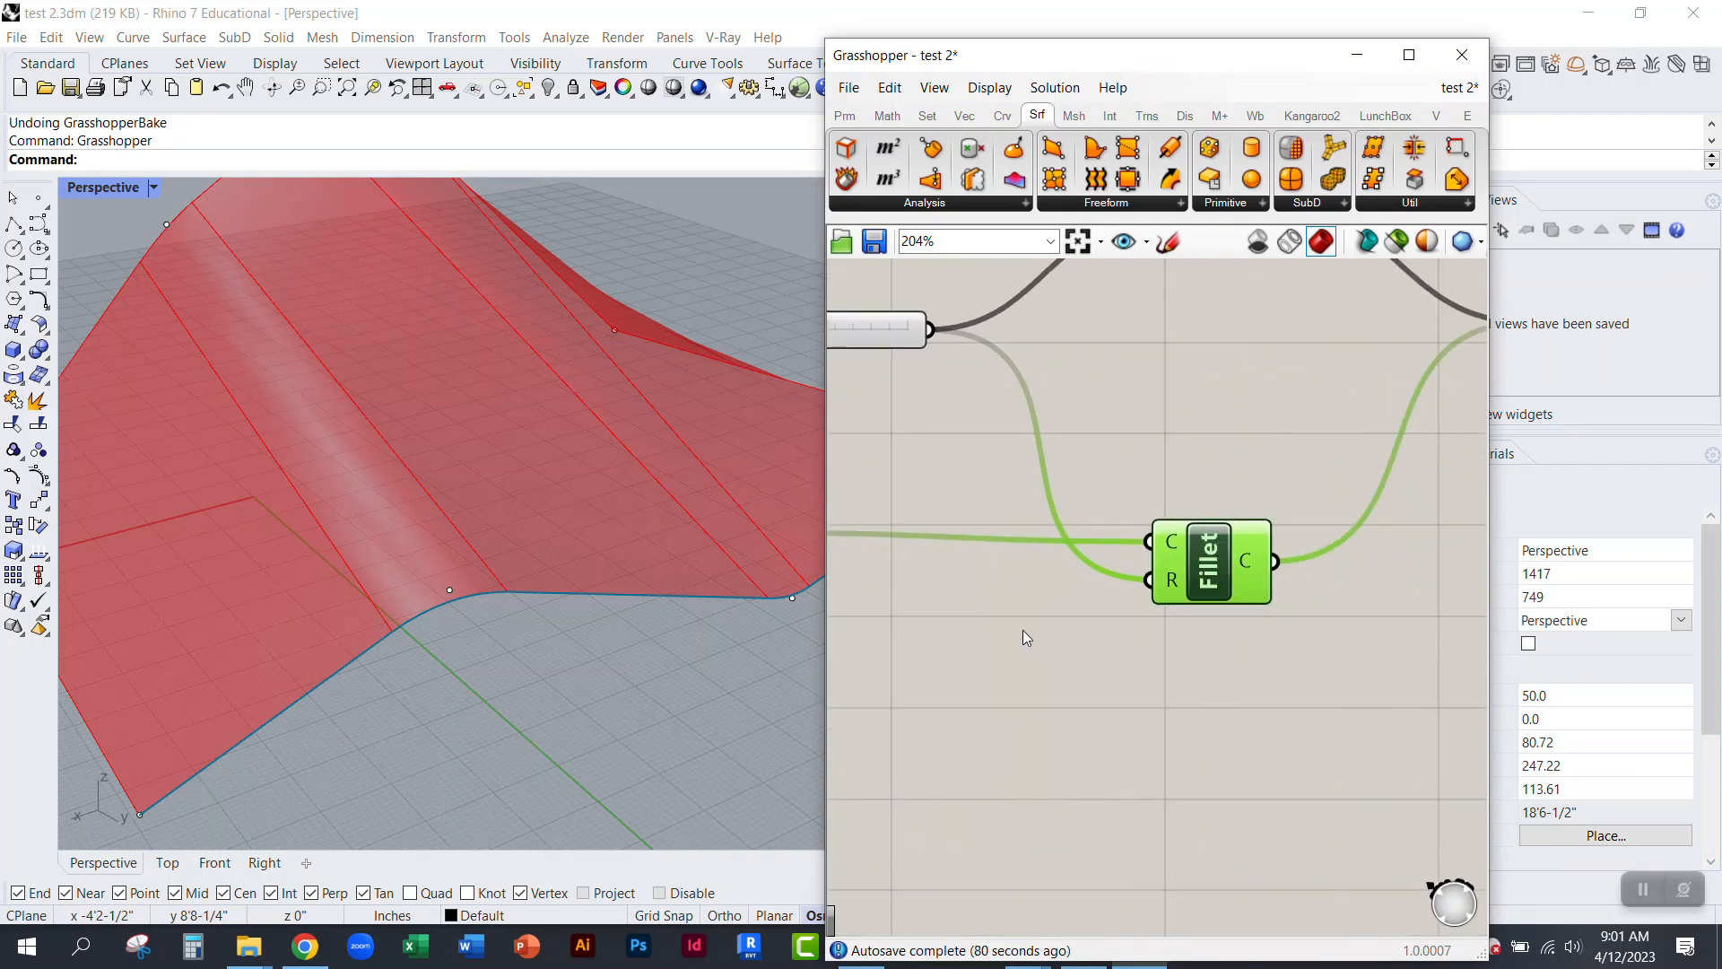
right_drag(1106, 594, 1184, 586)
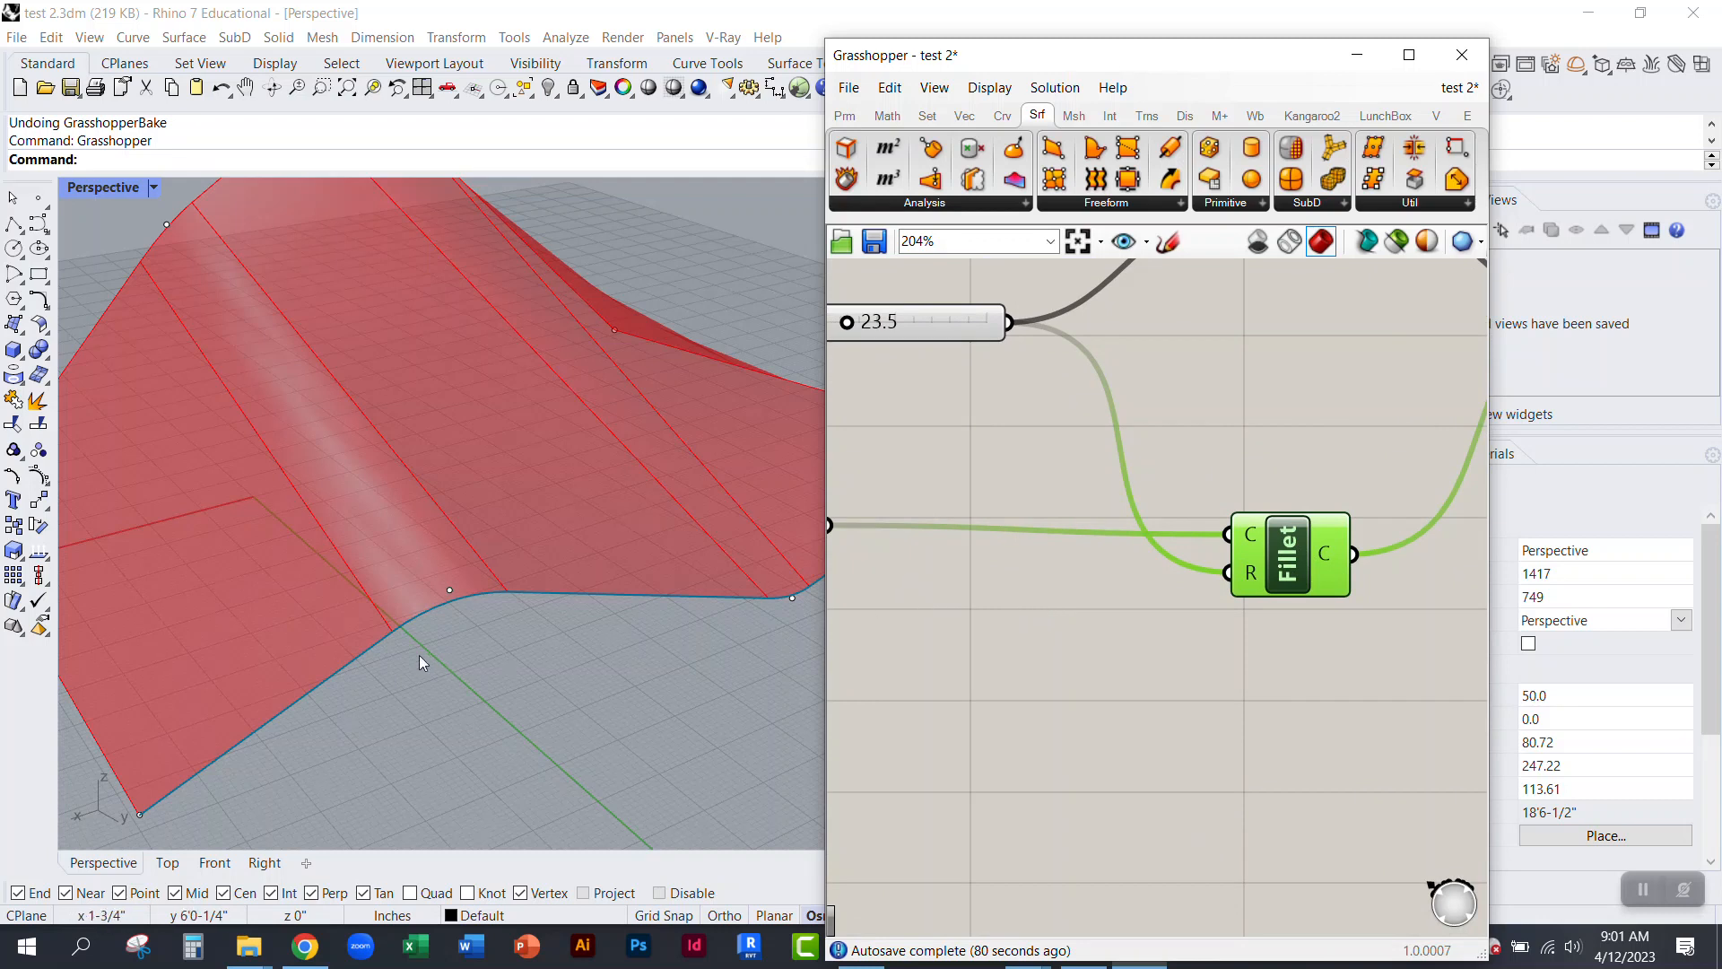
right_drag(1169, 646, 1122, 741)
right_drag(1141, 666, 982, 696)
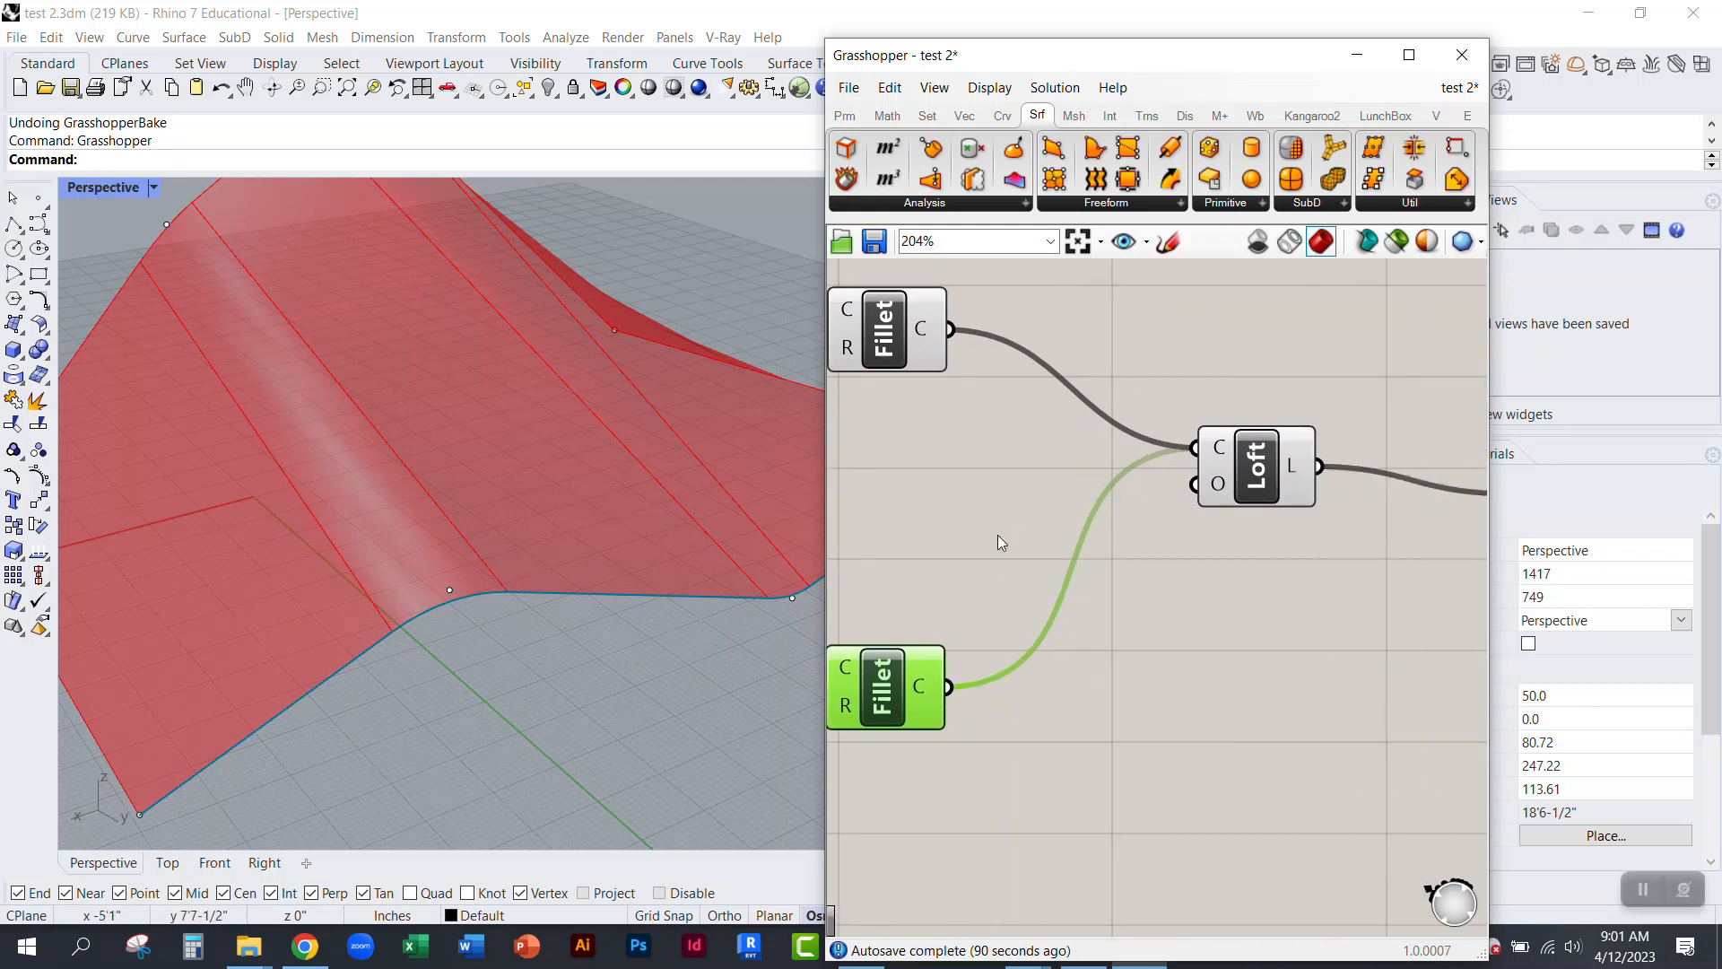
drag(1244, 450, 1251, 456)
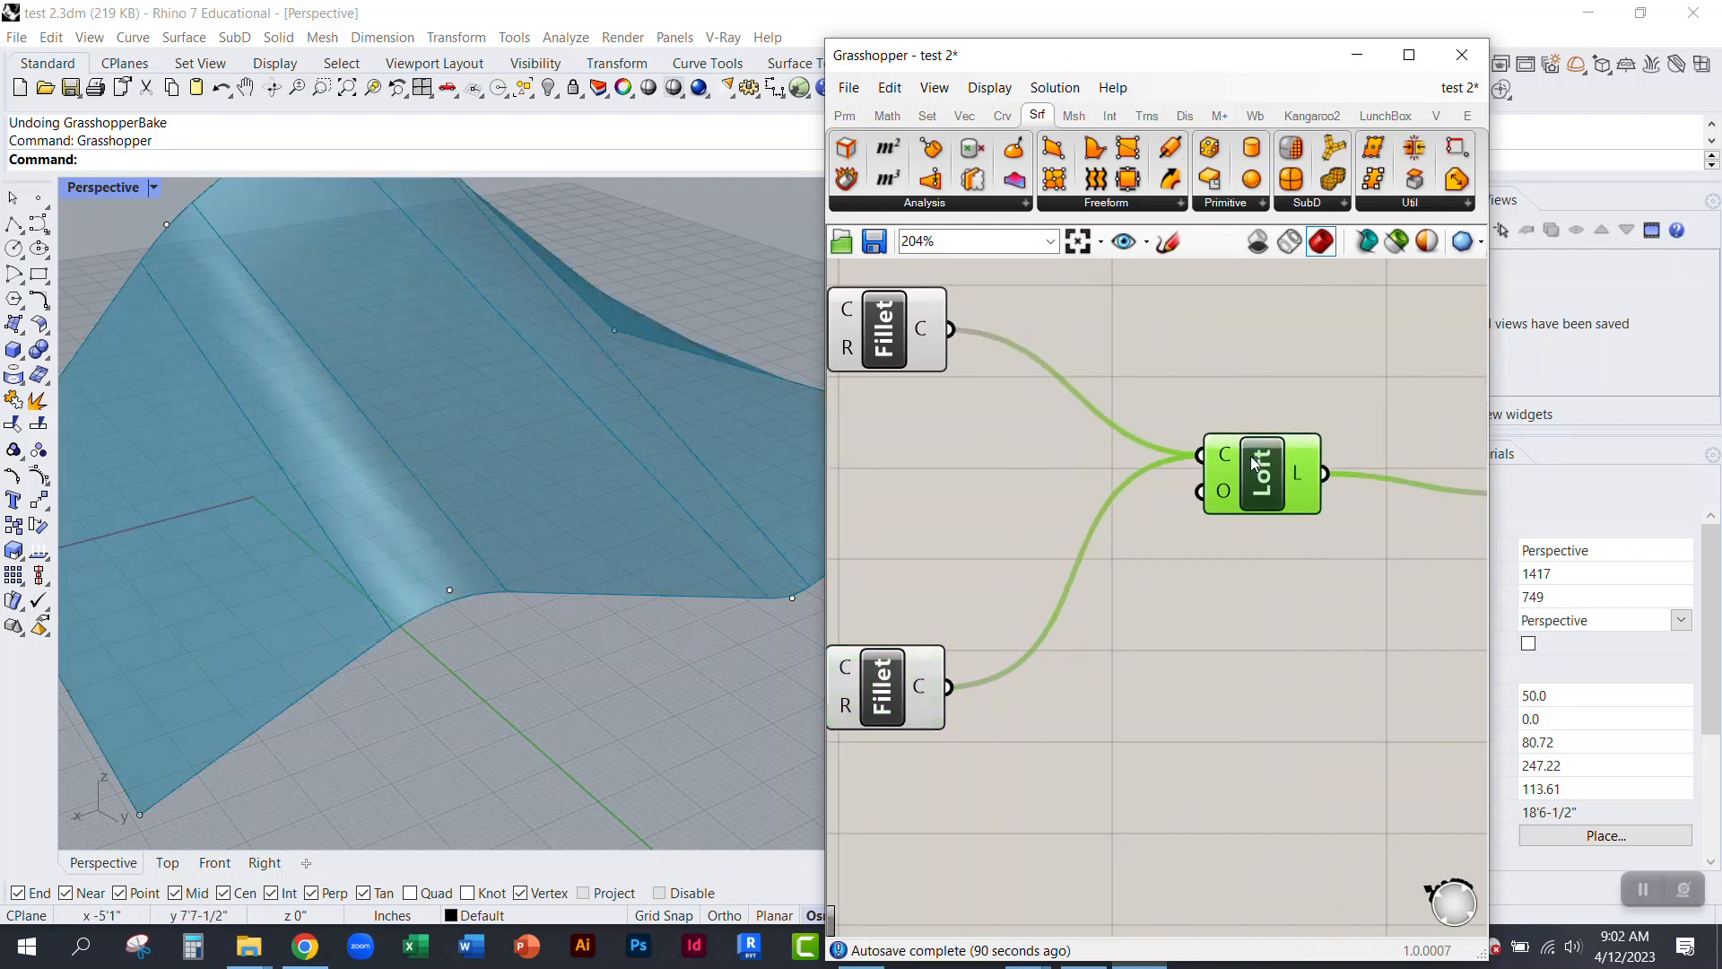
right_drag(1021, 714, 1106, 667)
drag(991, 655, 976, 656)
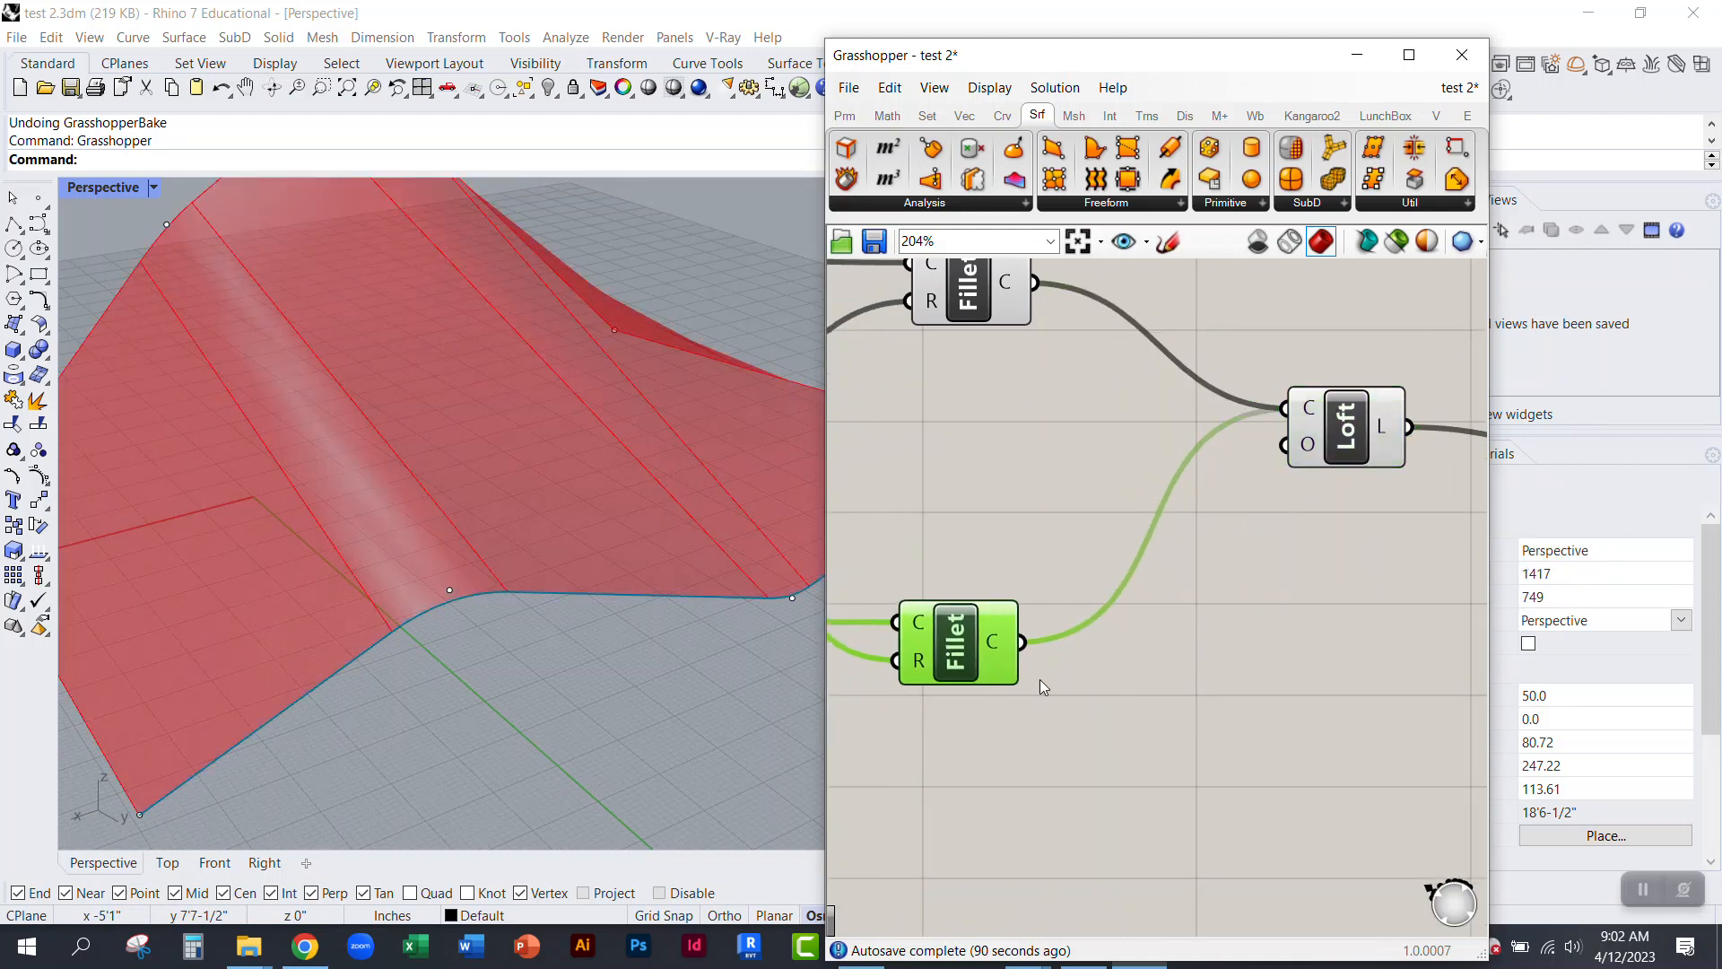
Step: Place a Rebuild Curve component near the lower Fillet component using a component search
double_click(1156, 714)
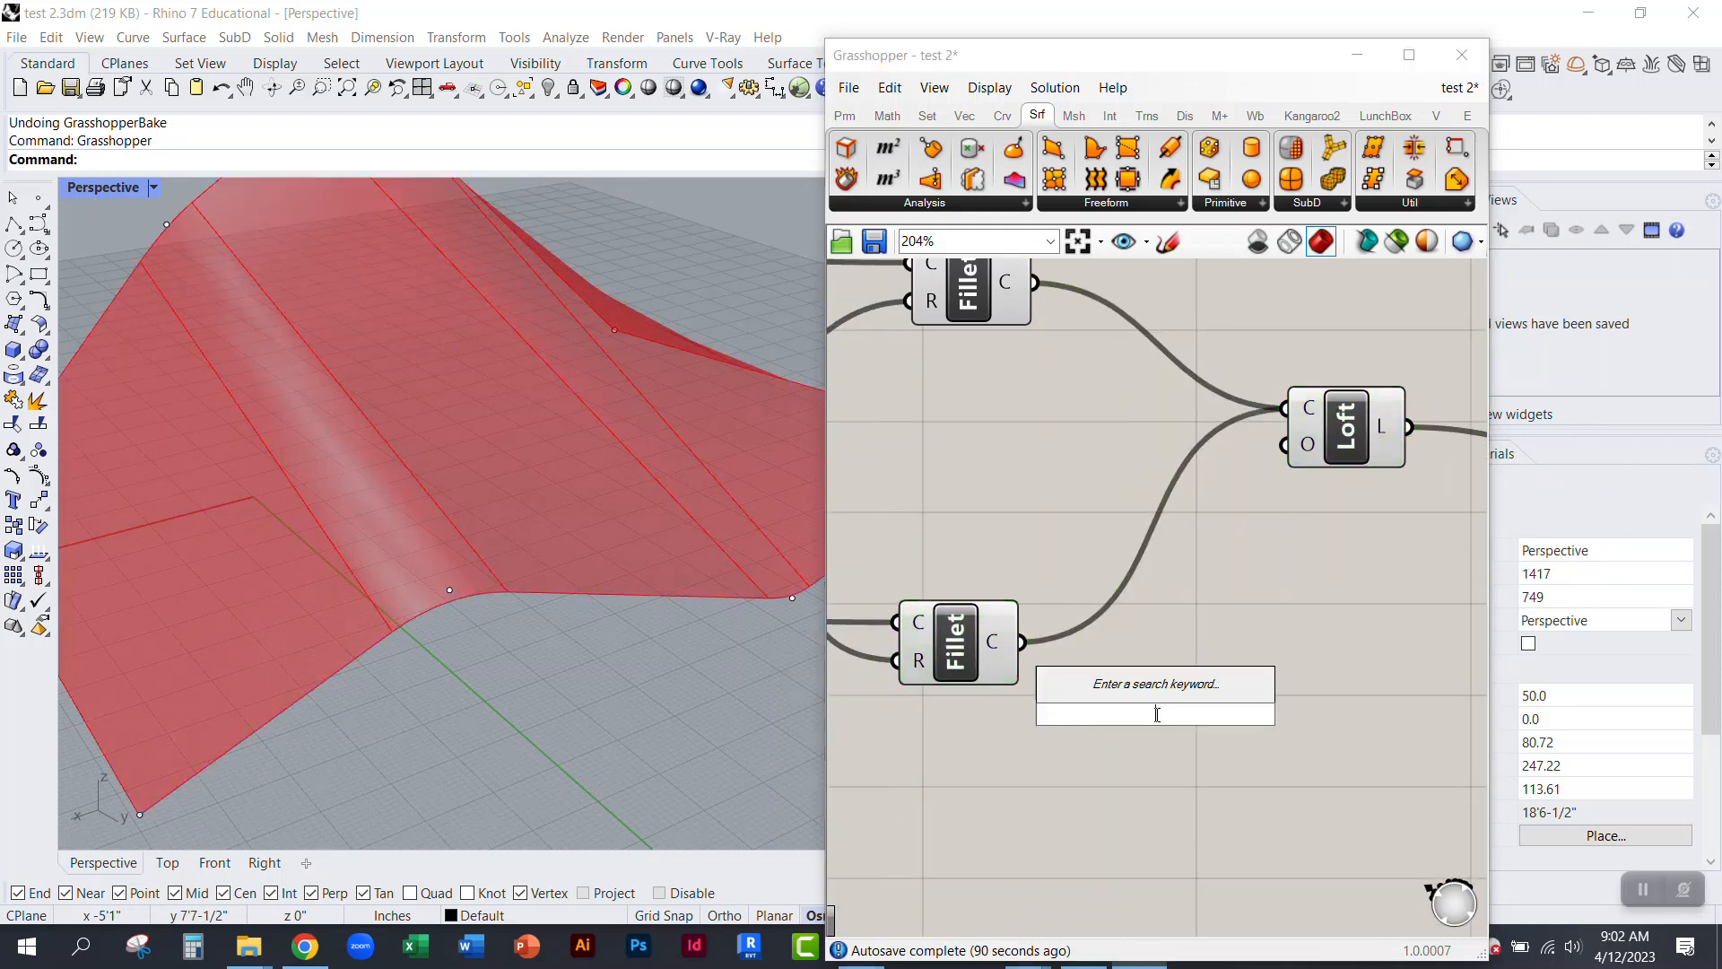
text(reb)
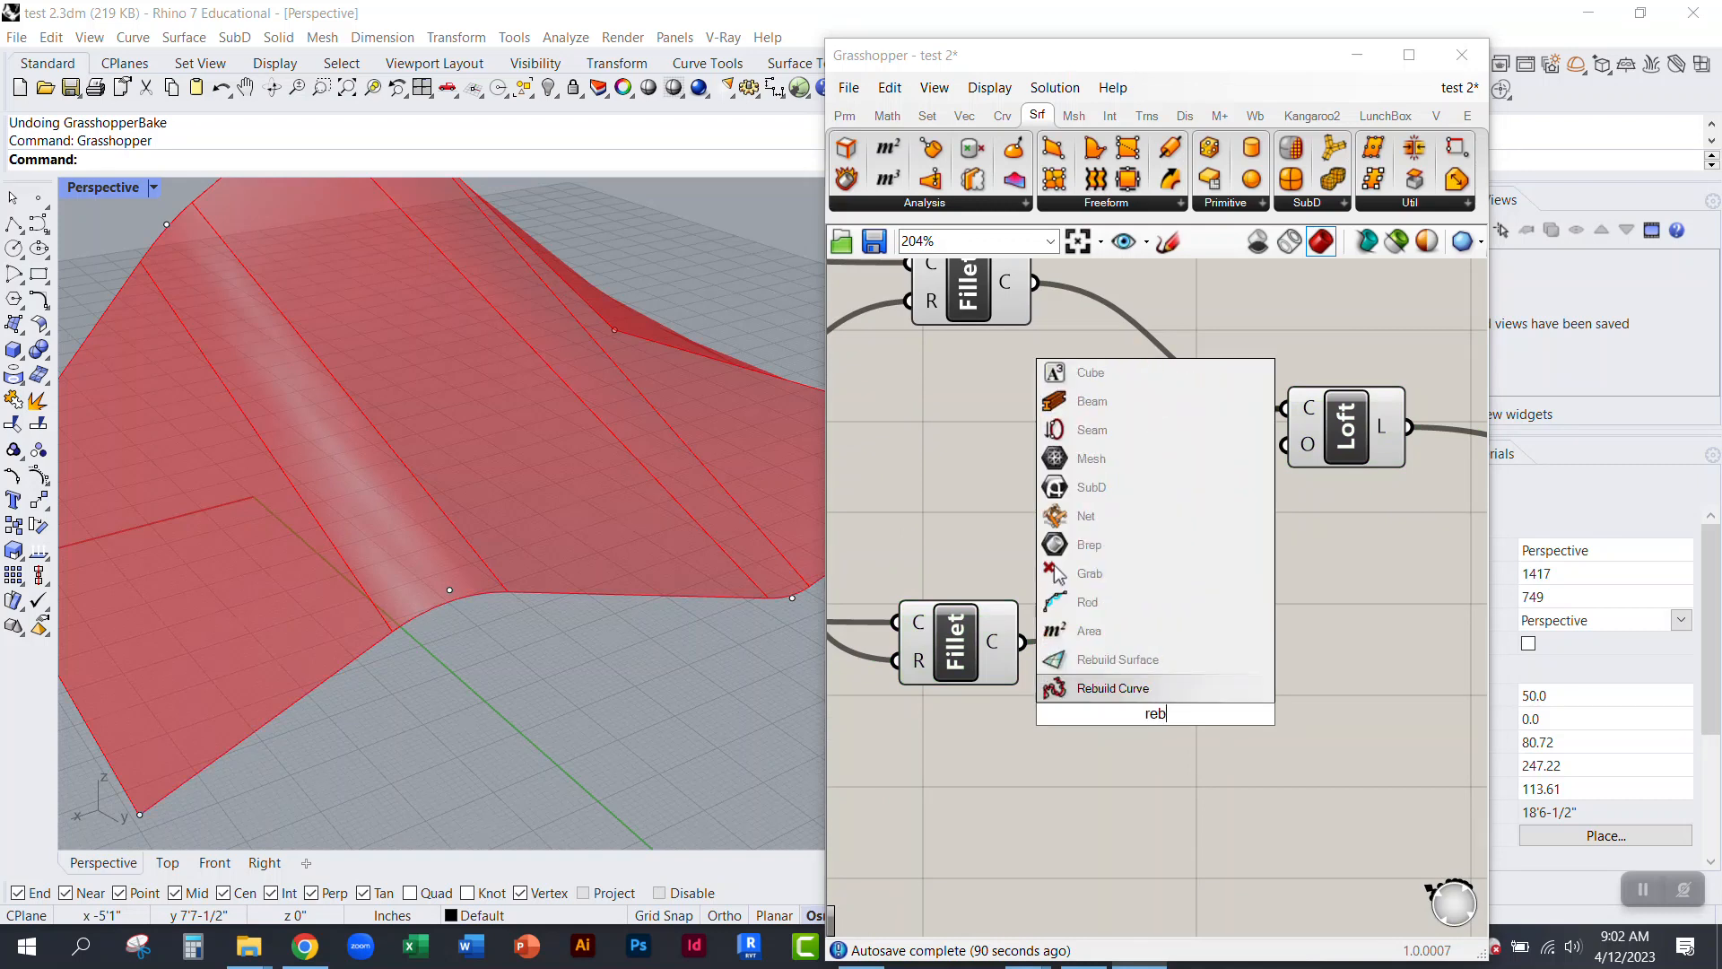
click(1151, 696)
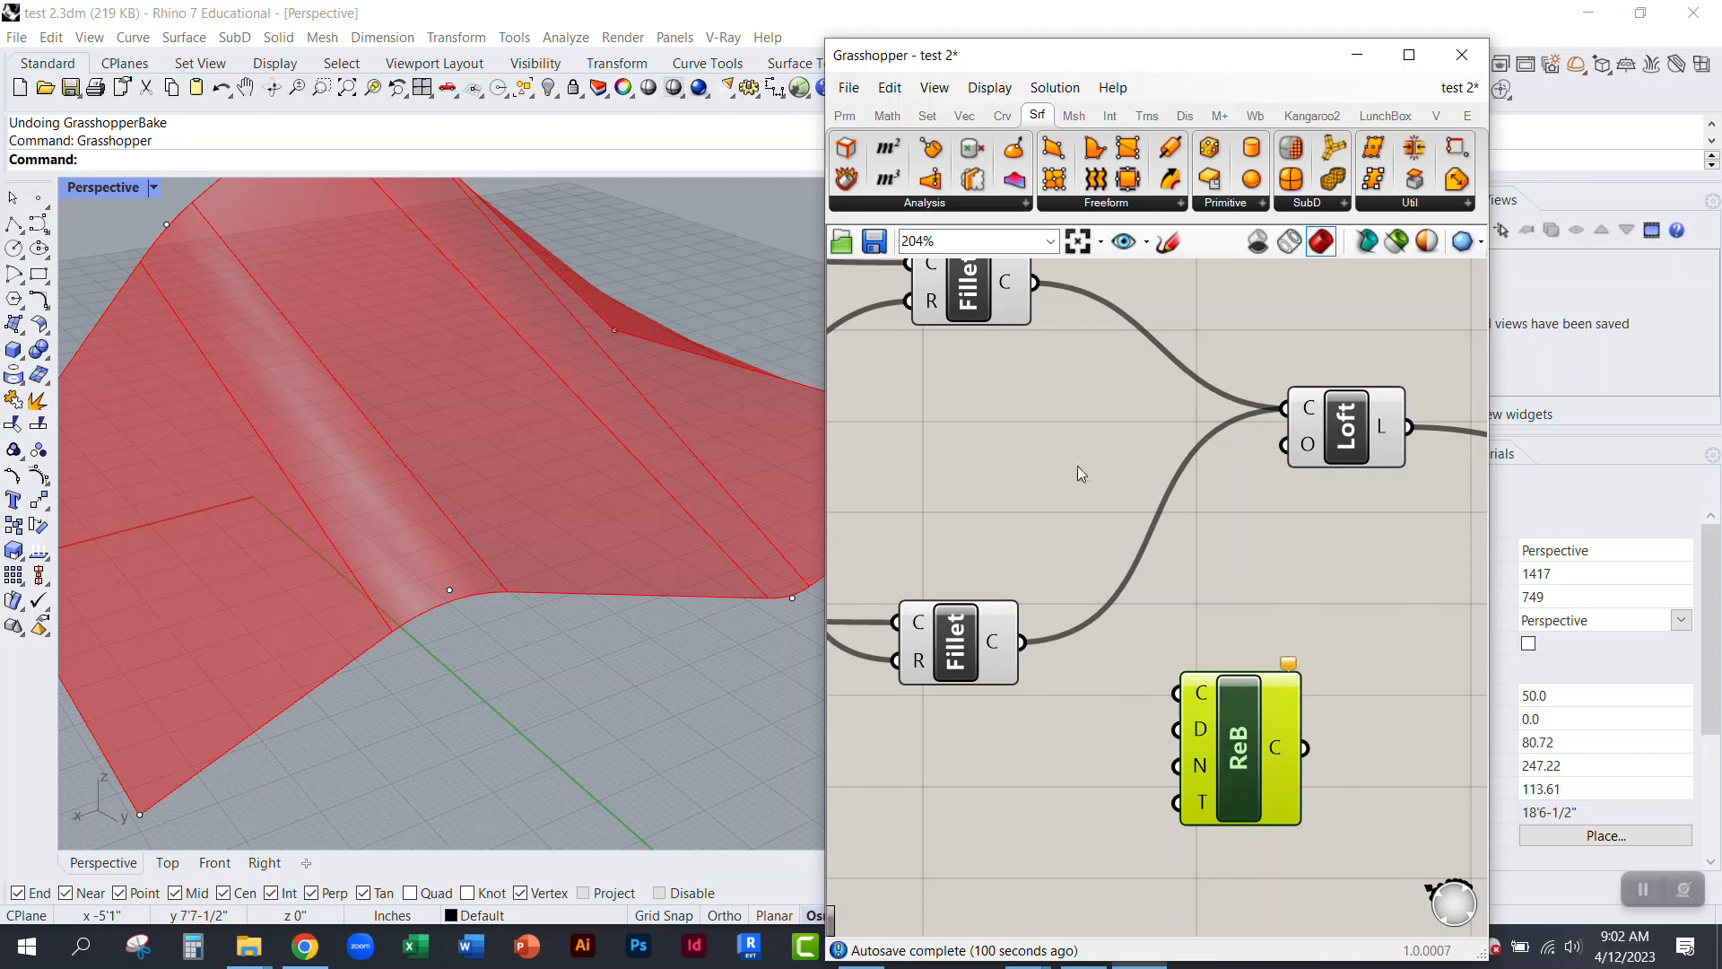
Step: Maximize the Grasshopper window and look through the curve utilities for the Rebuild Curve component
click(1002, 115)
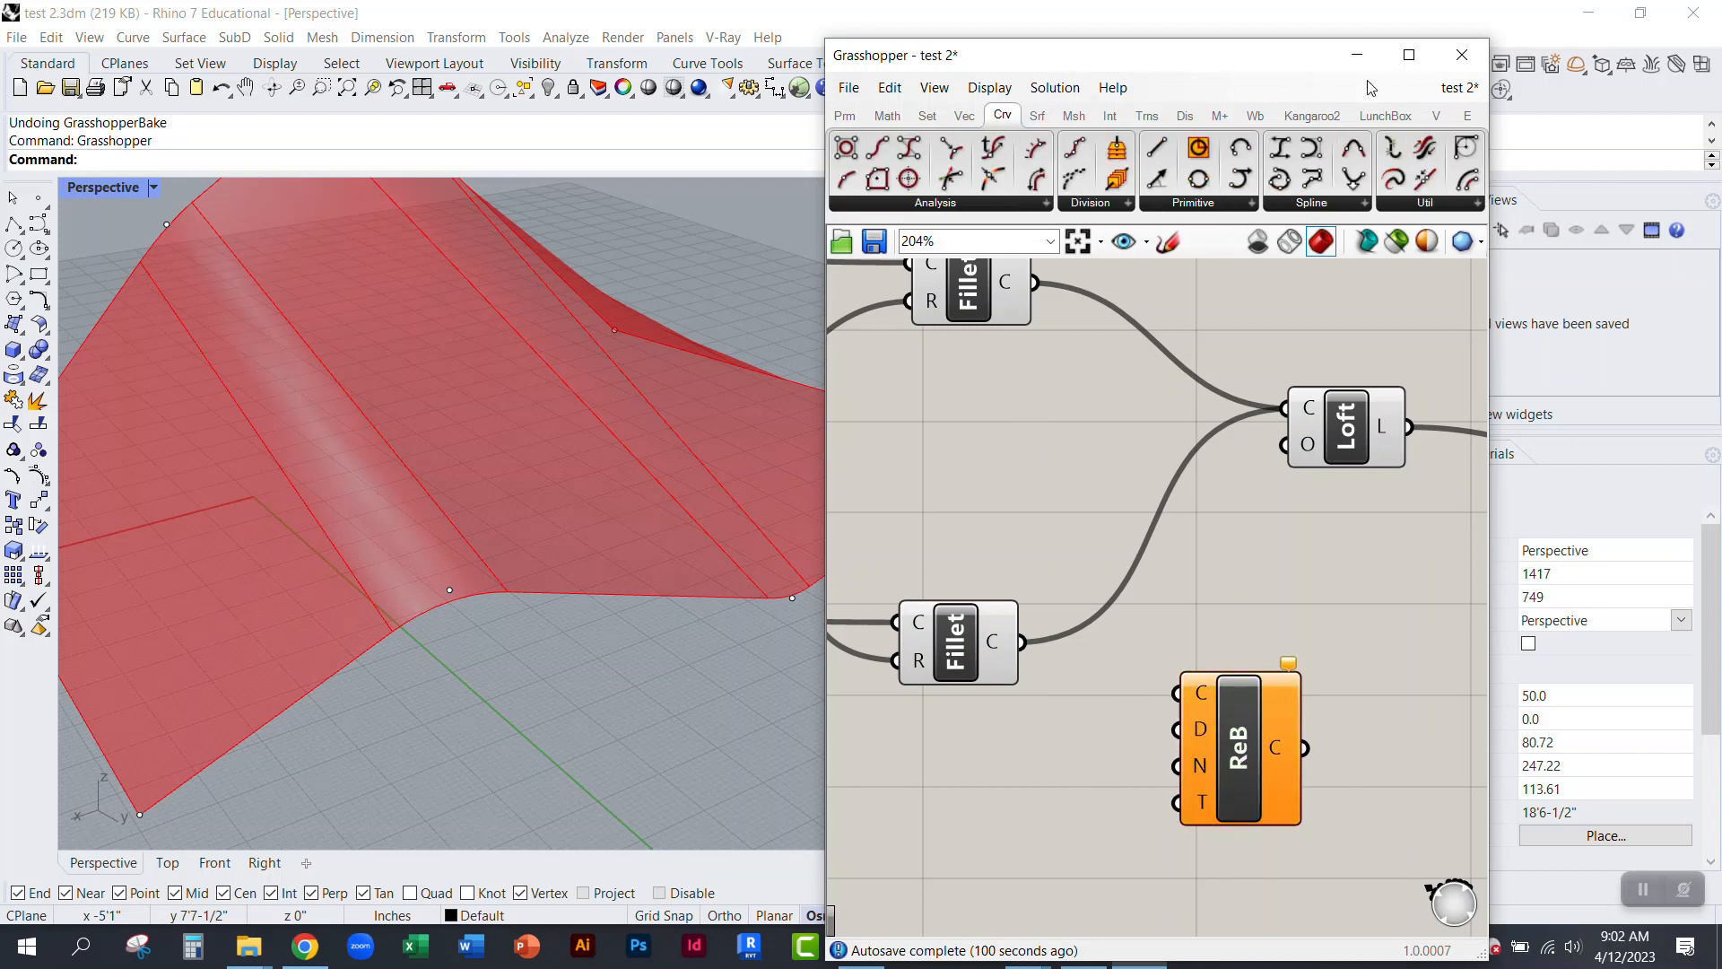
click(1399, 58)
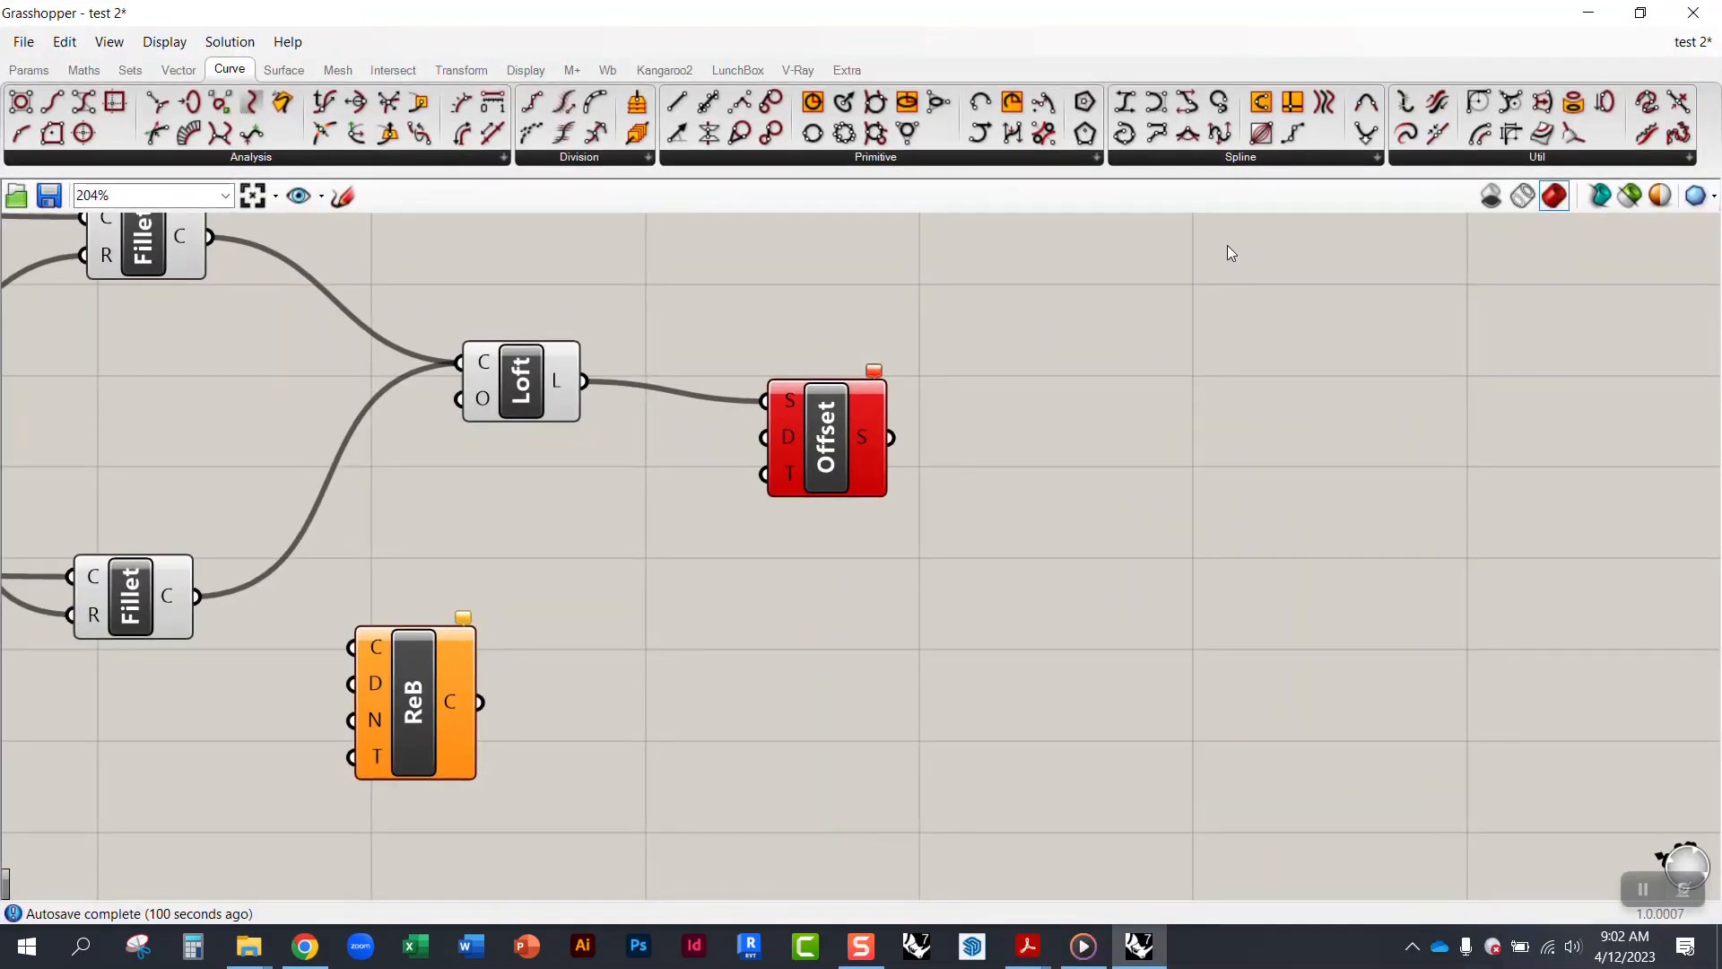
click(1419, 156)
Step: Position Rebuild Curve after the lower Fillet component and connect the Fillet curve to its curve input
right_drag(303, 619, 583, 613)
click(631, 757)
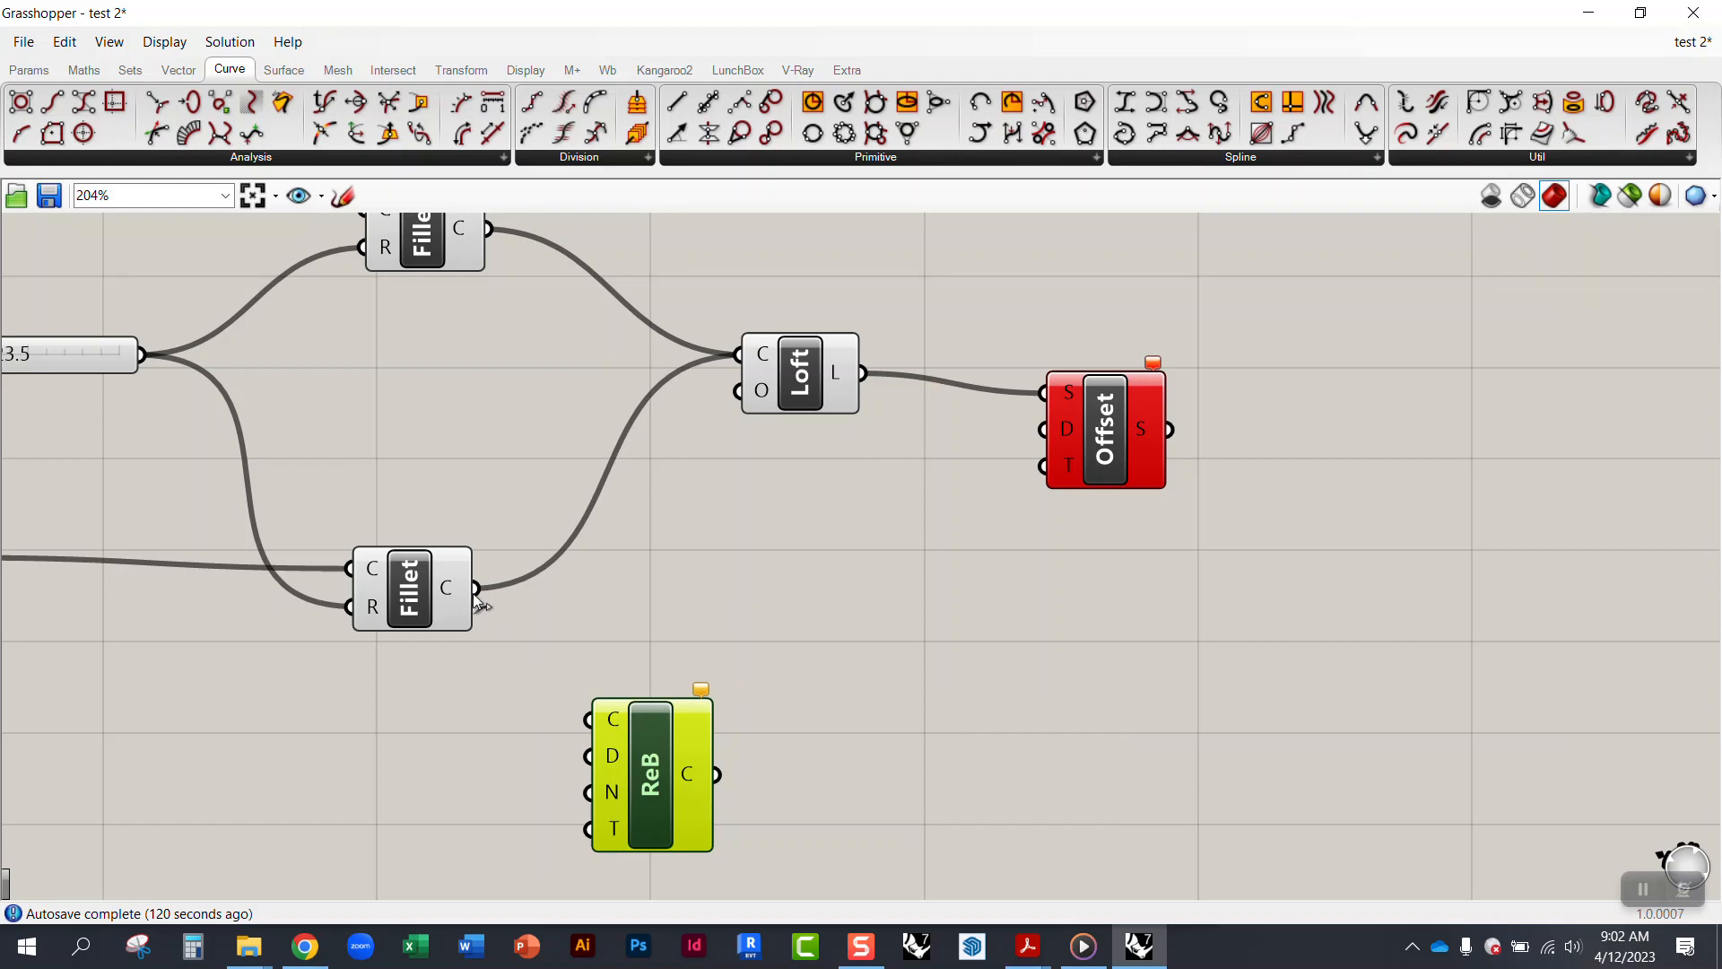
drag(477, 588, 643, 725)
scroll(617, 739, up, 3)
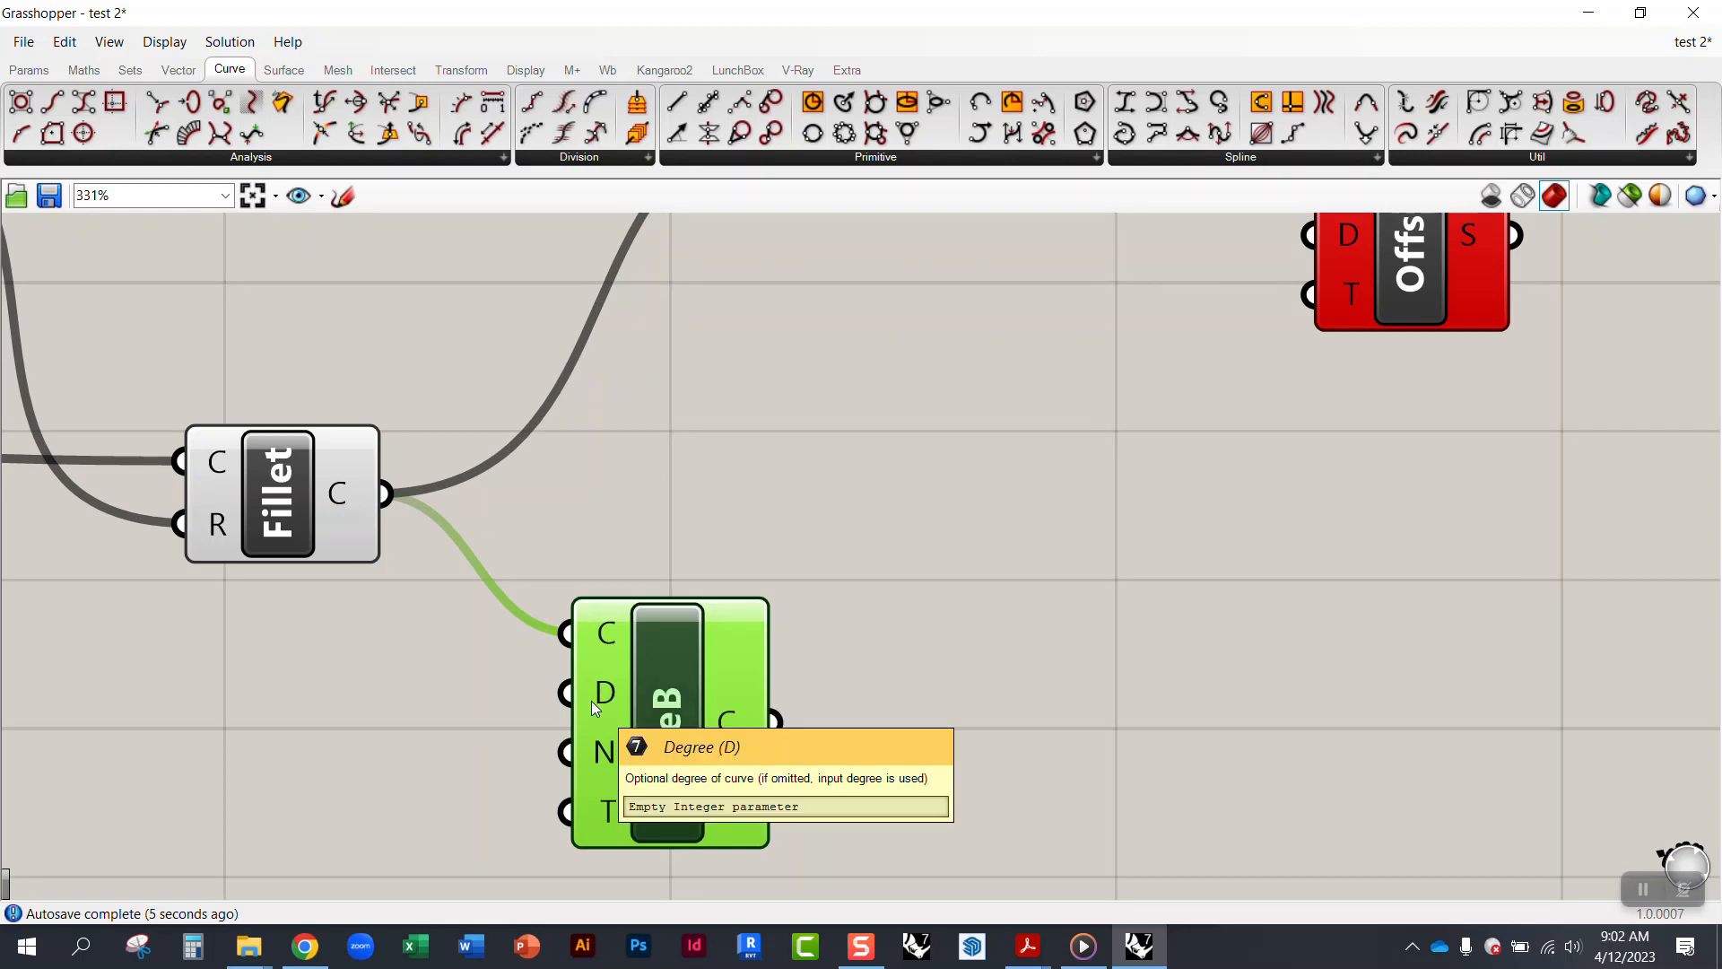
Step: Restore the Grasshopper window beside the preview and compare the rebuilt curve with the loft's lower edge
drag(506, 25, 1238, 28)
right_drag(592, 501, 673, 537)
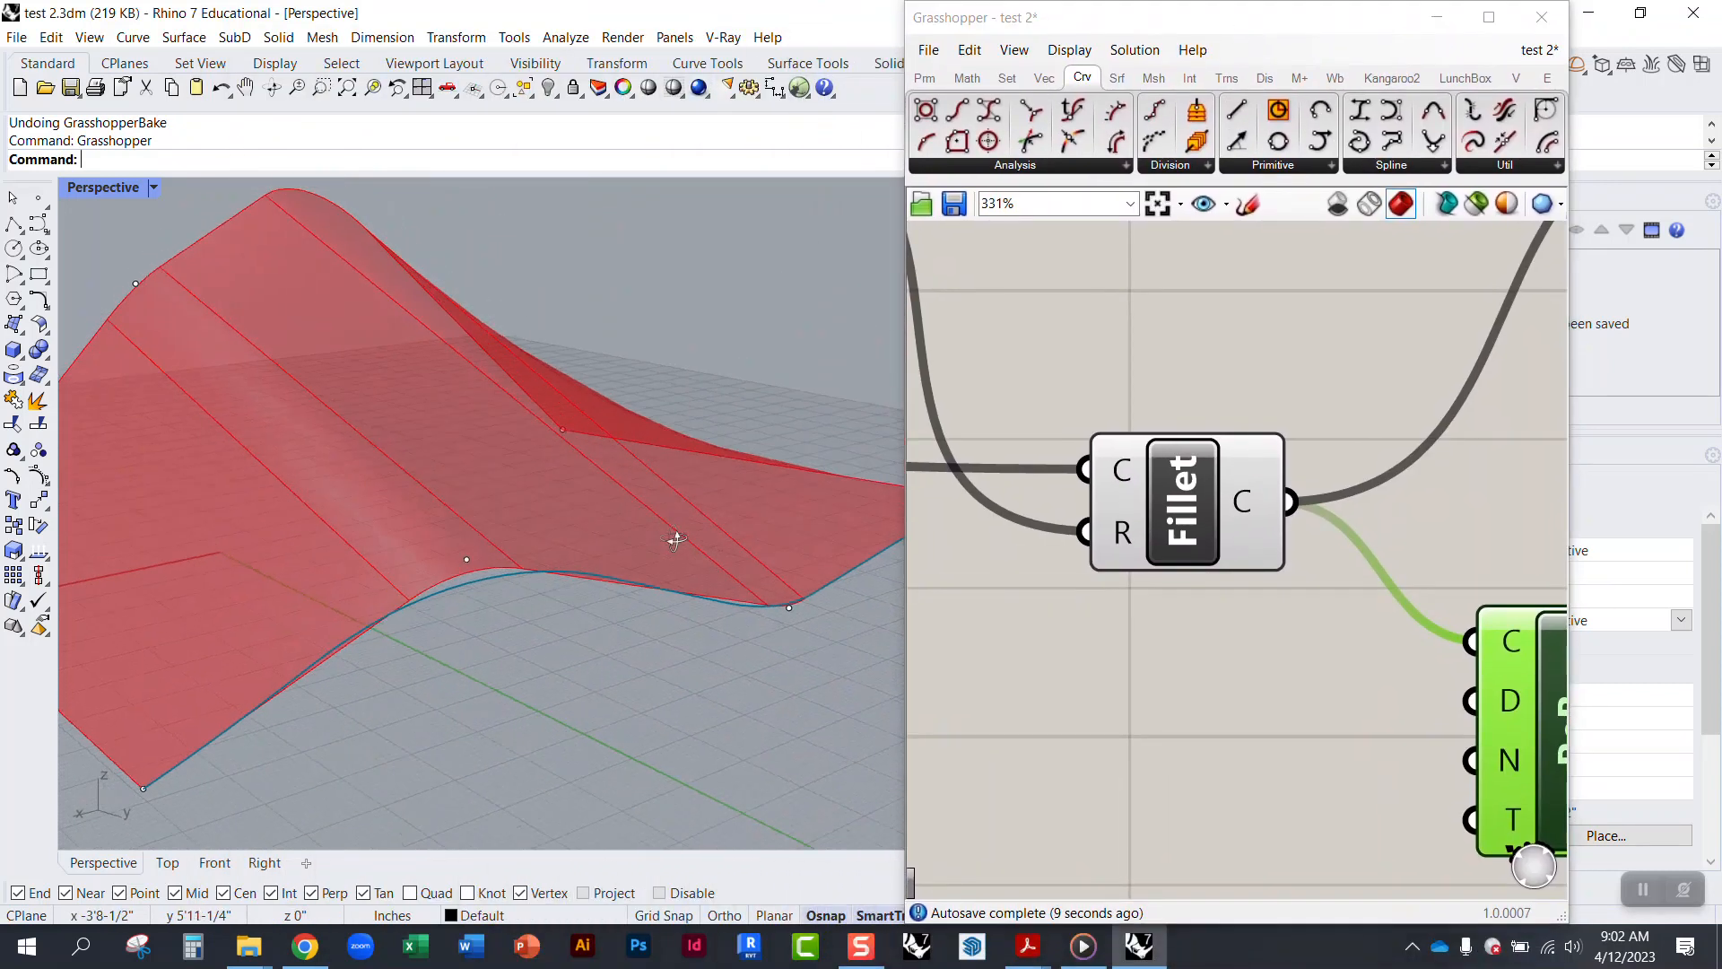
right_drag(1507, 716, 1238, 544)
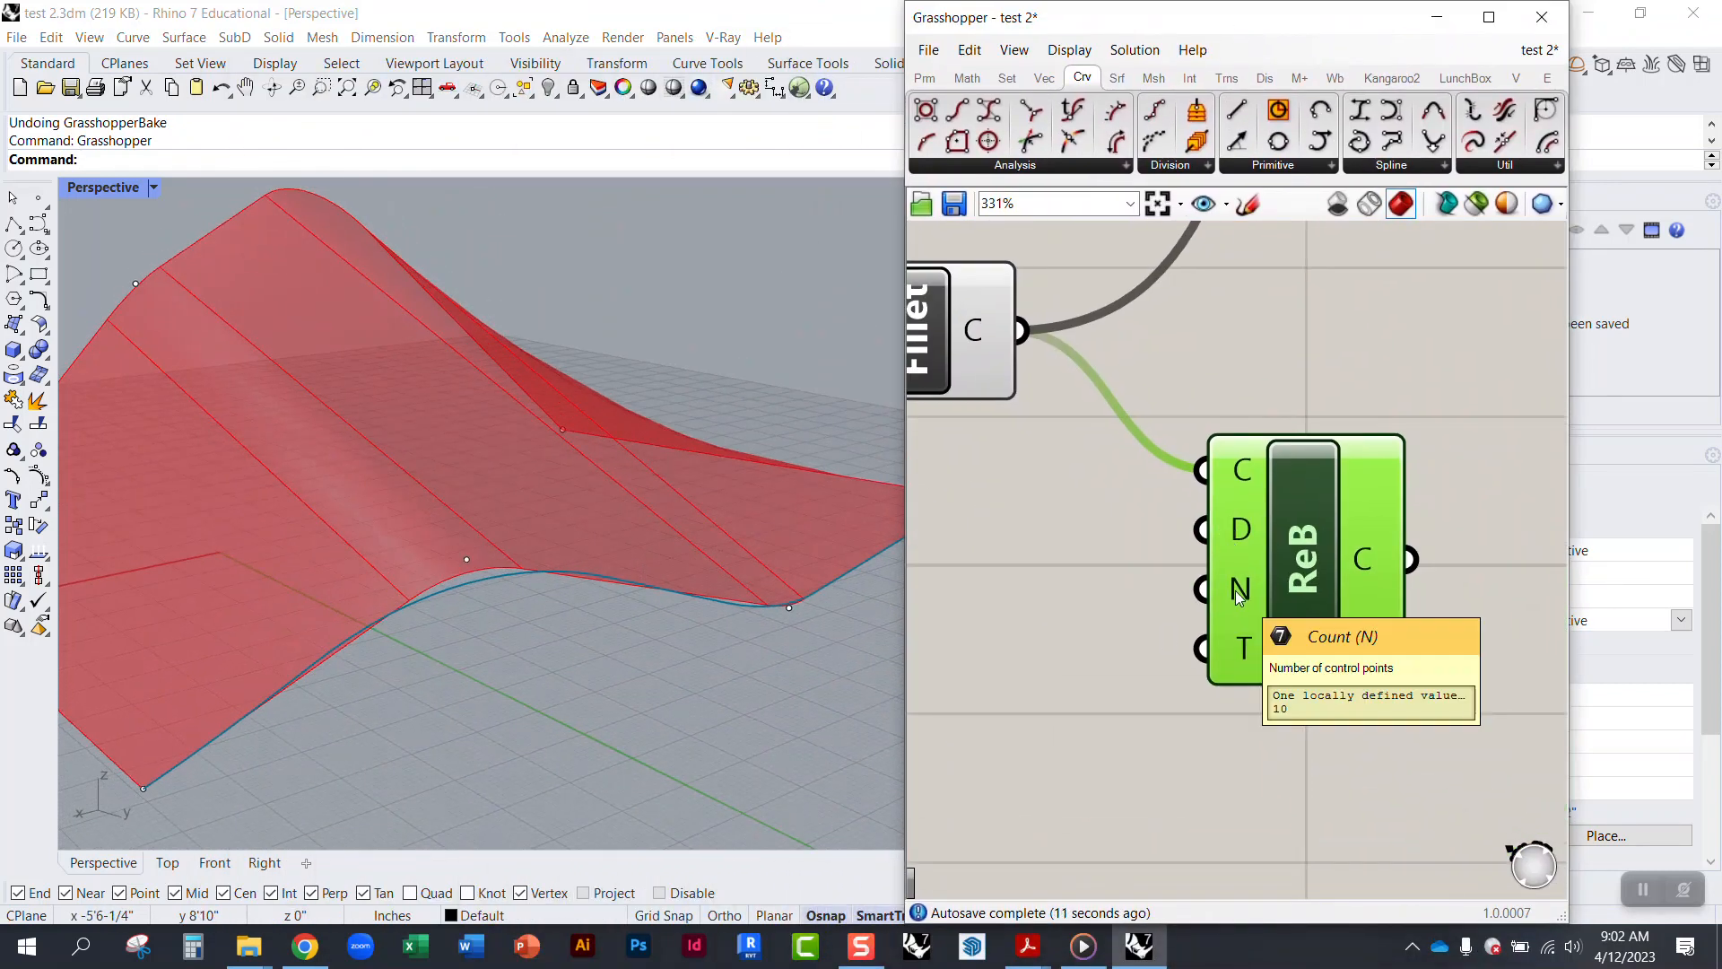
Step: Add a number slider set to 20, connect it to Rebuild Curve's count input, and shift the component aside
double_click(1032, 592)
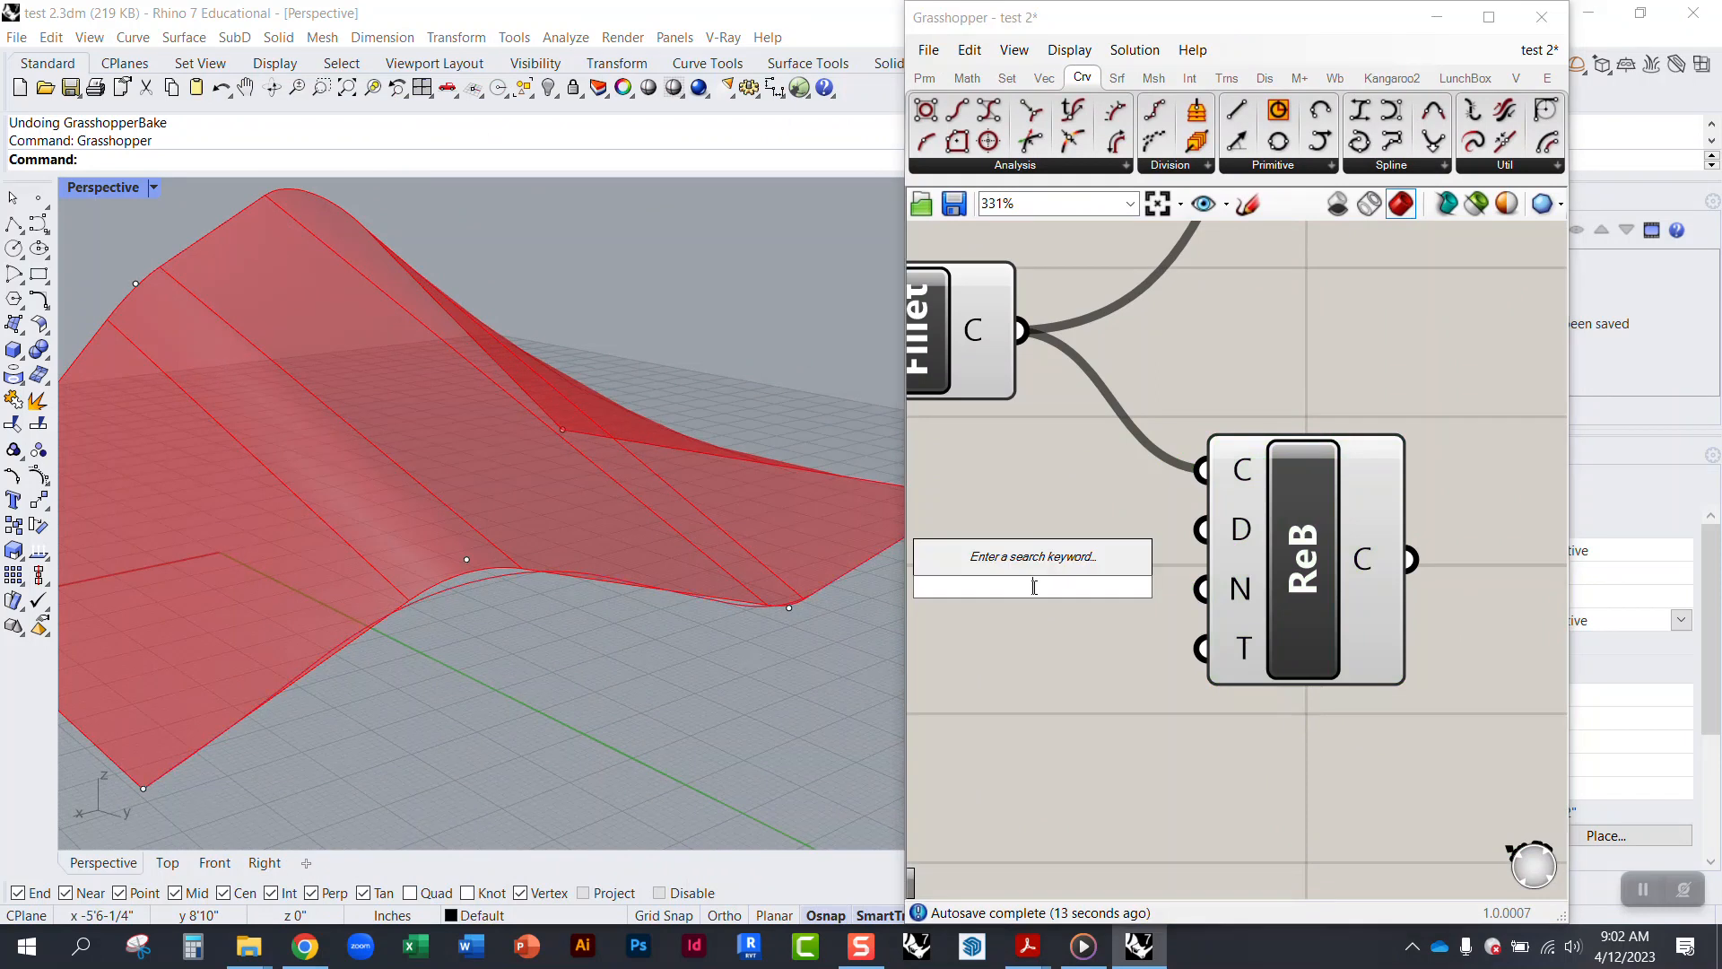
text(20)
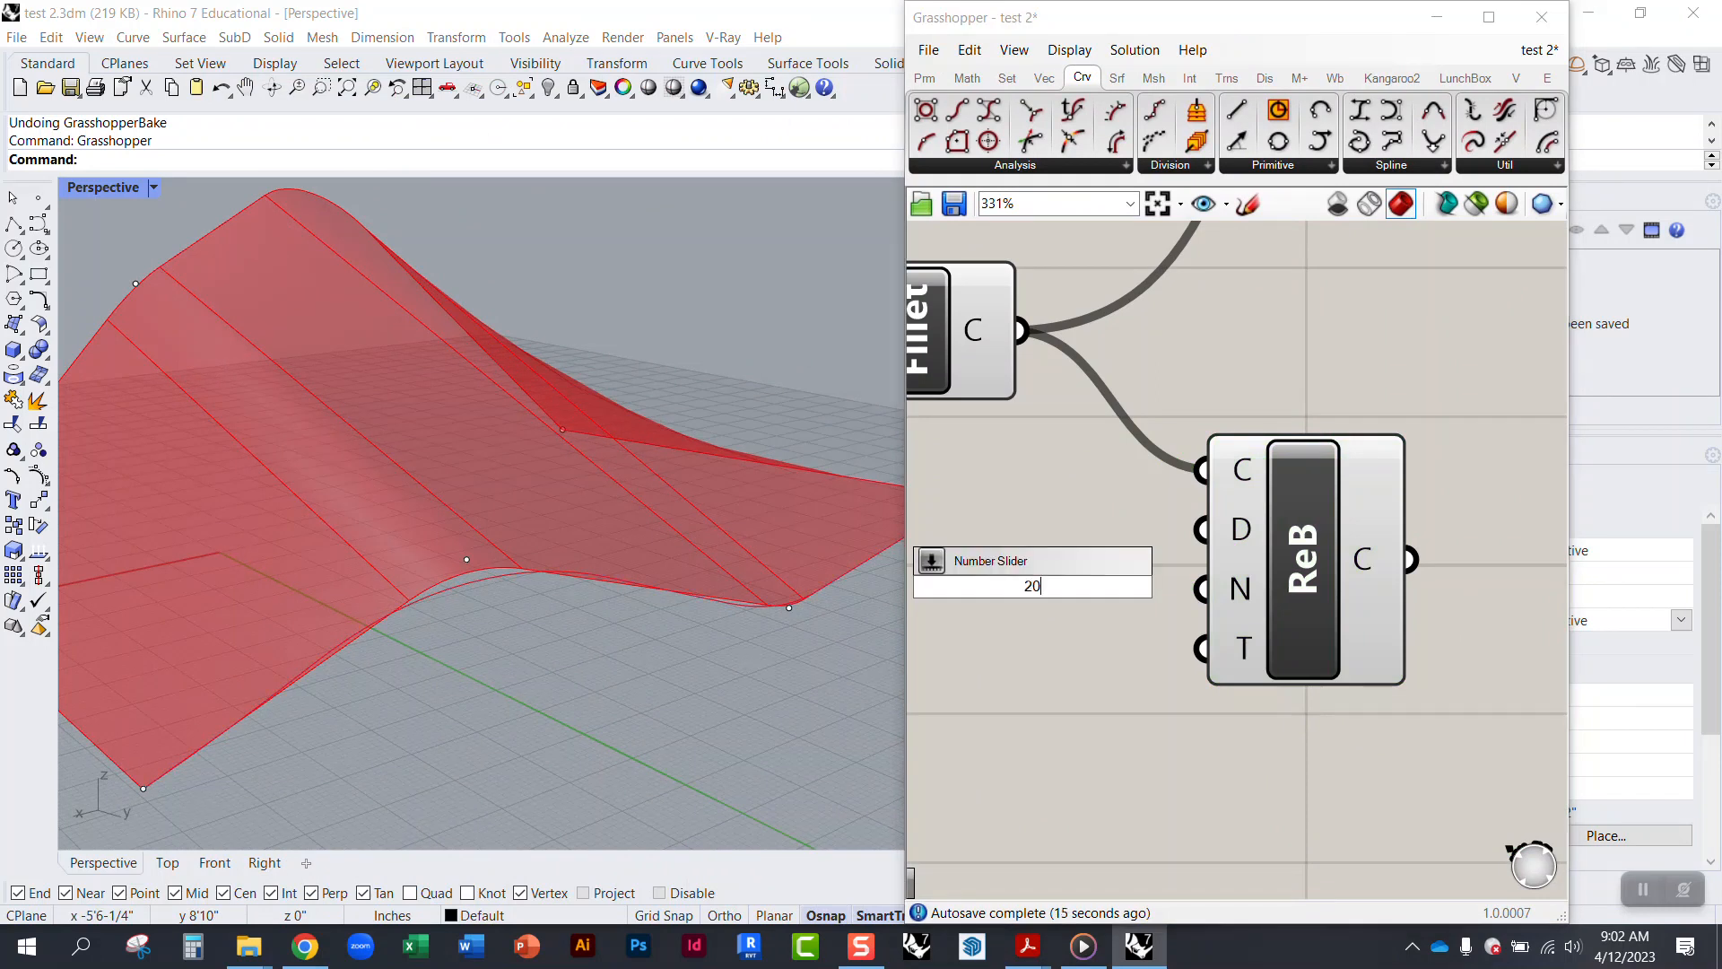
key(Return)
drag(1083, 627, 1204, 590)
drag(1297, 579, 1374, 609)
right_drag(1007, 632, 1029, 625)
scroll(1029, 625, down, 4)
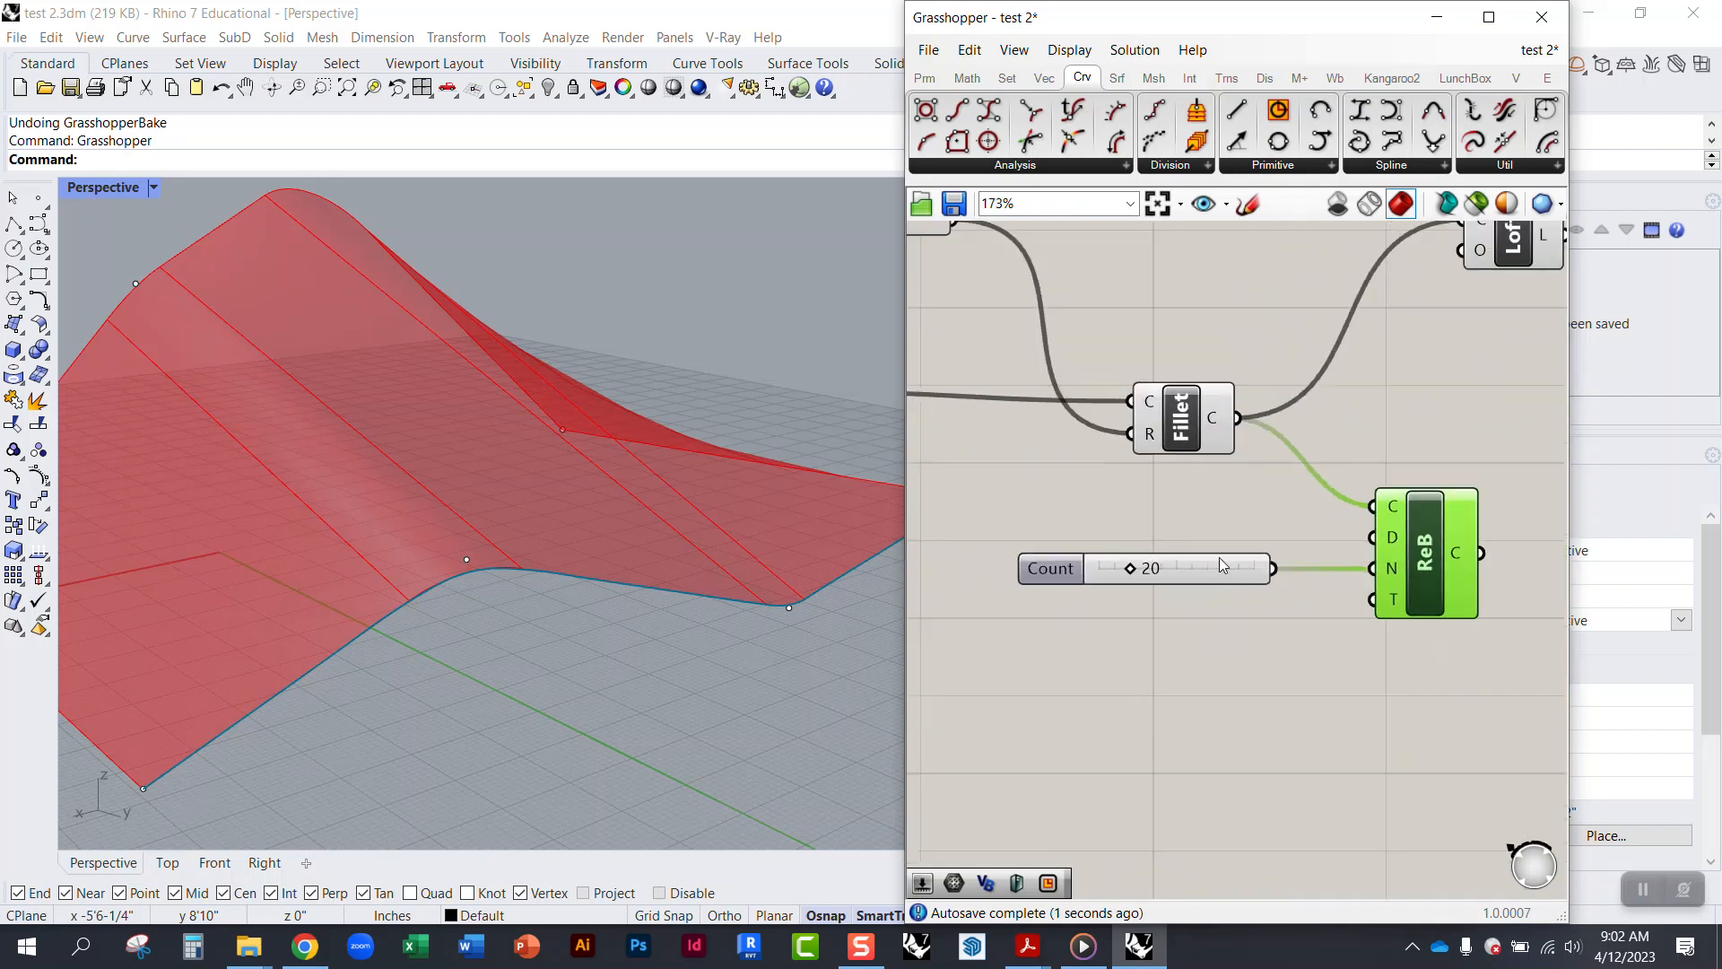
Step: Select the lower Fillet and the Rebuild Curve components in turn to compare their curves
click(1204, 508)
click(1185, 439)
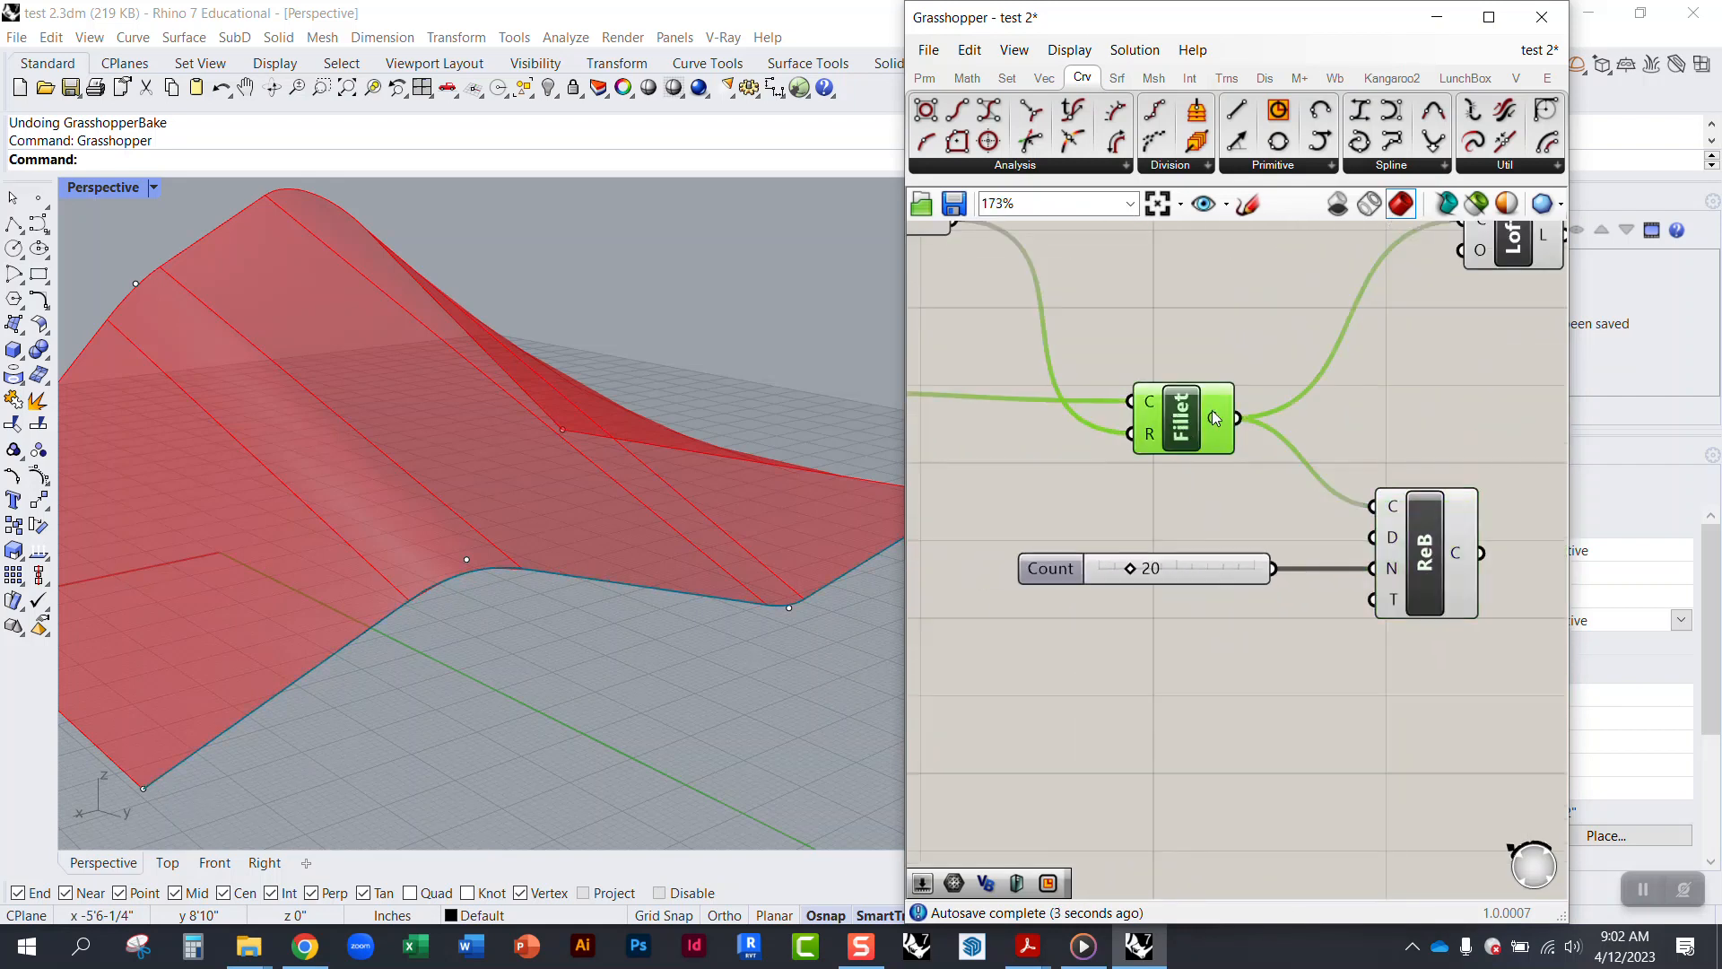
click(1428, 557)
Step: Try different control point counts for the rebuilt curve, settle on 29, and check its fit around the fillets
drag(1134, 568, 1114, 569)
drag(1114, 569, 1105, 569)
right_drag(856, 596, 486, 579)
drag(1105, 568, 1143, 568)
right_drag(538, 582, 344, 611)
right_drag(682, 610, 675, 657)
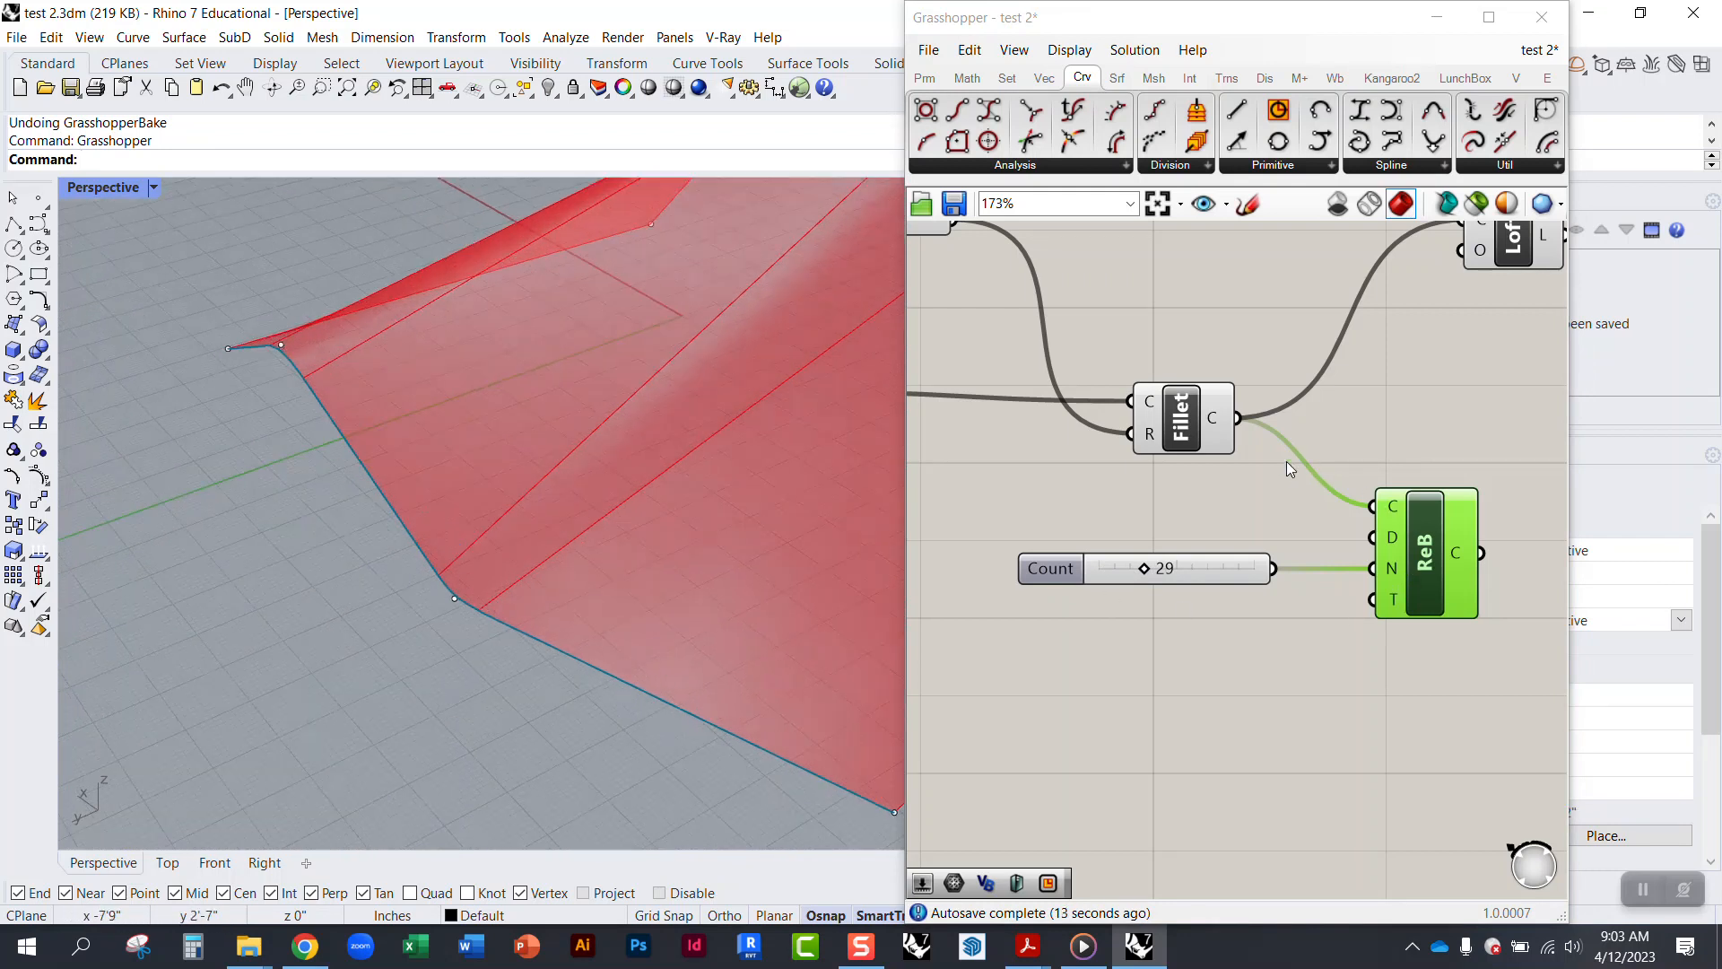
Step: Duplicate the Rebuild Curve component beside the upper Fillet, keeping the copy connected to the same count slider
scroll(1289, 470, down, 3)
drag(1469, 499, 1468, 427)
click(1189, 434)
drag(1294, 711, 1068, 597)
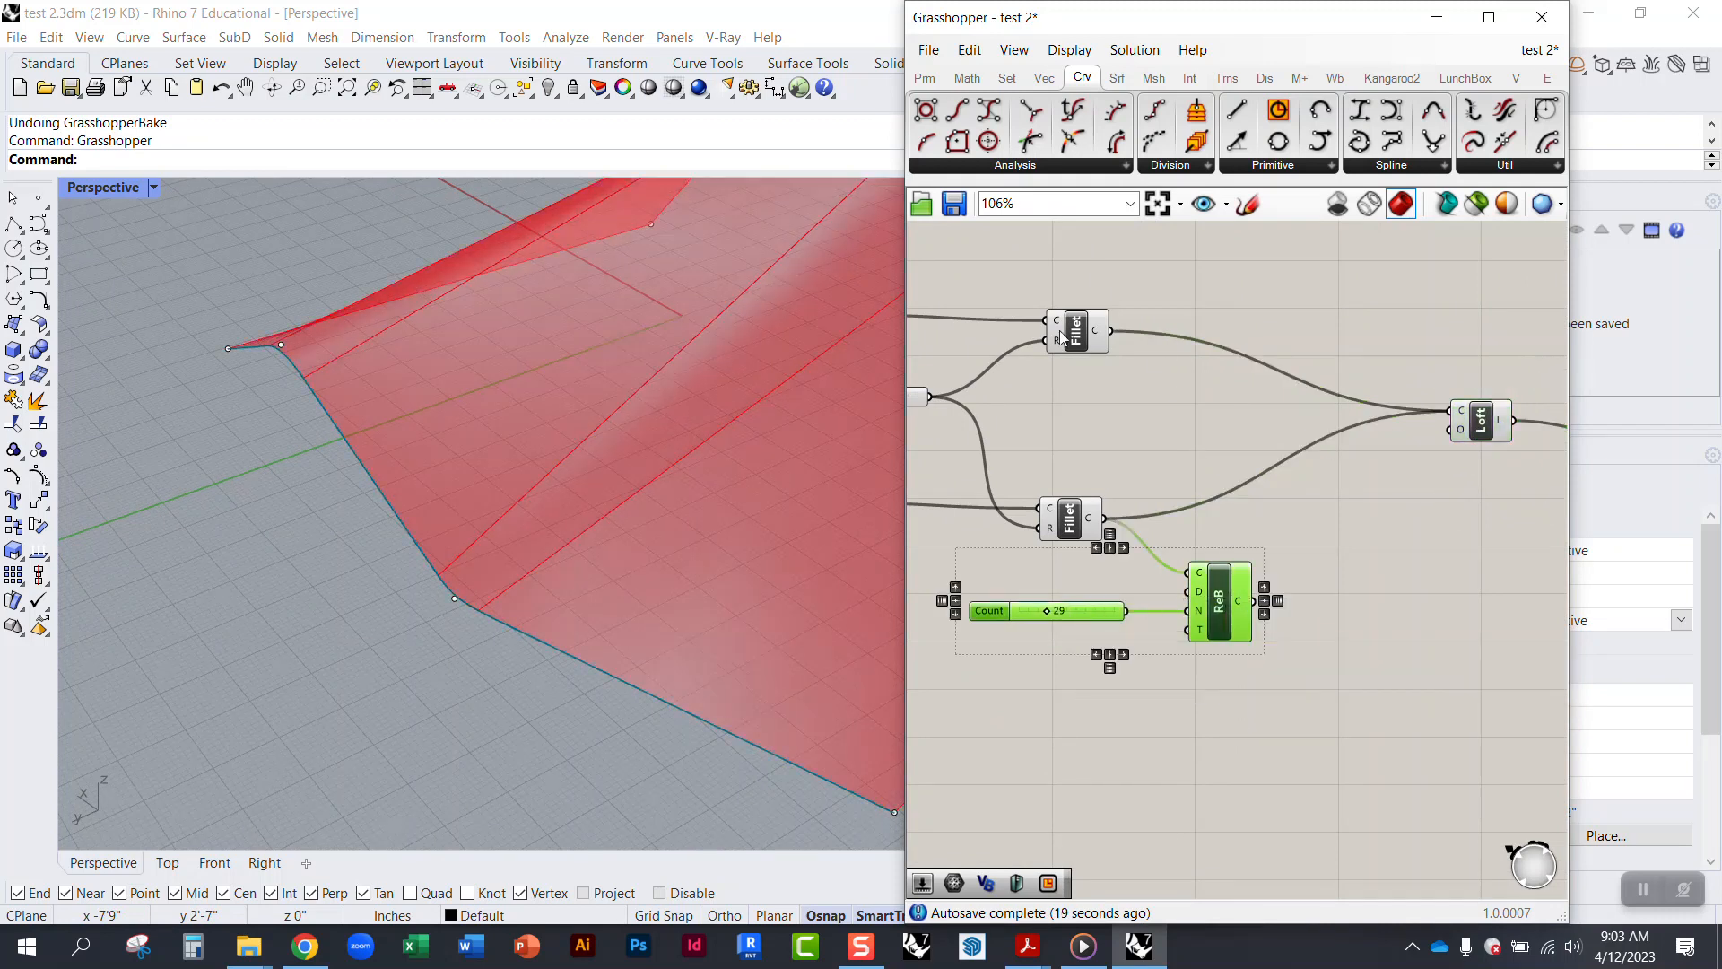
click(1149, 415)
drag(1342, 741, 1011, 573)
click(1246, 646)
click(1230, 639)
alt+drag(1230, 639, 1235, 413)
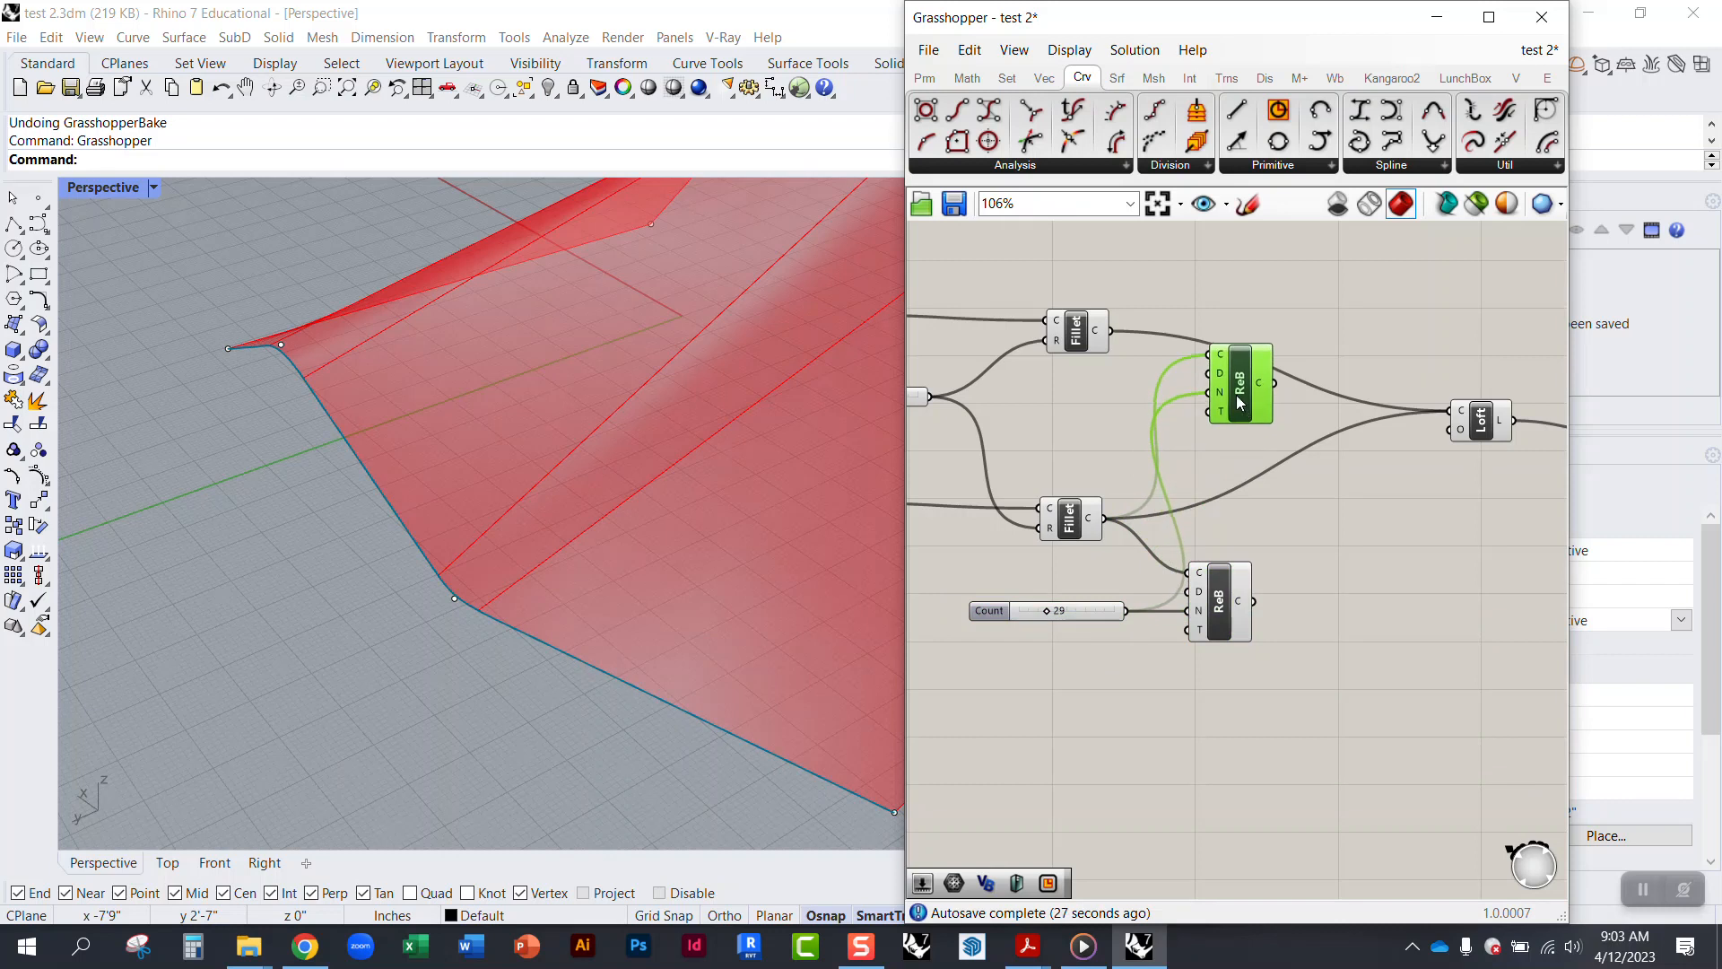
Step: Connect the upper Fillet's curve to the copied Rebuild Curve and space both rebuild components between the Fillets and the Loft
scroll(1240, 401, up, 3)
drag(1046, 317, 1204, 355)
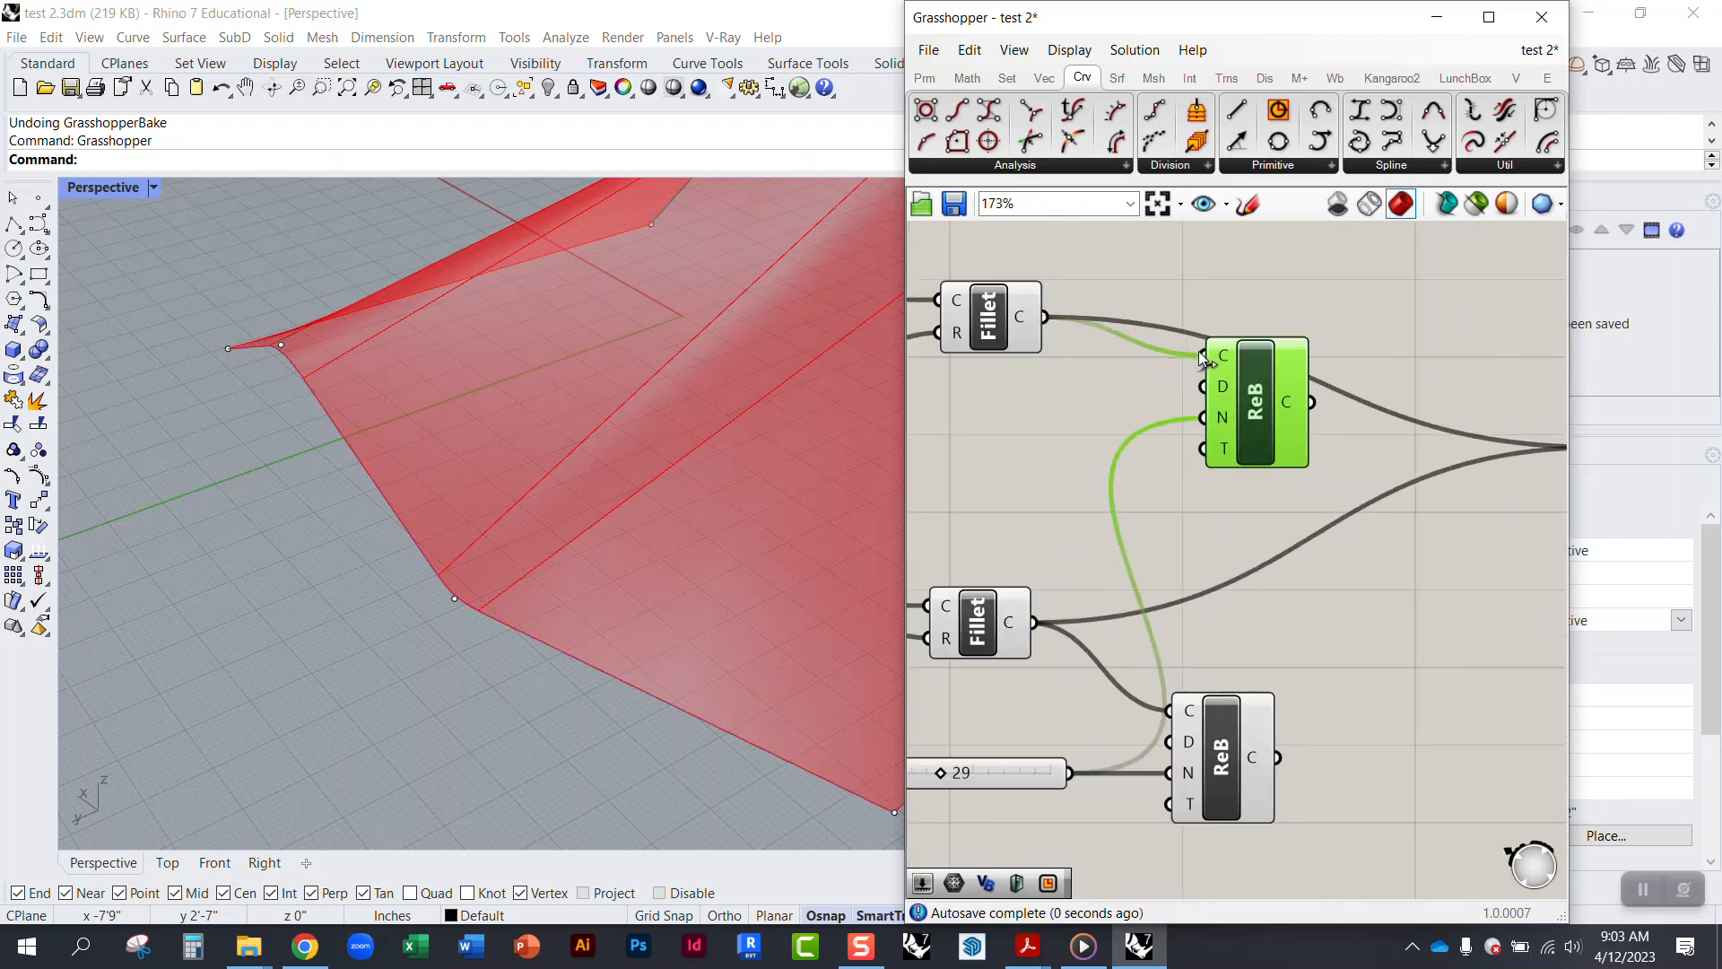
right_drag(377, 669, 740, 348)
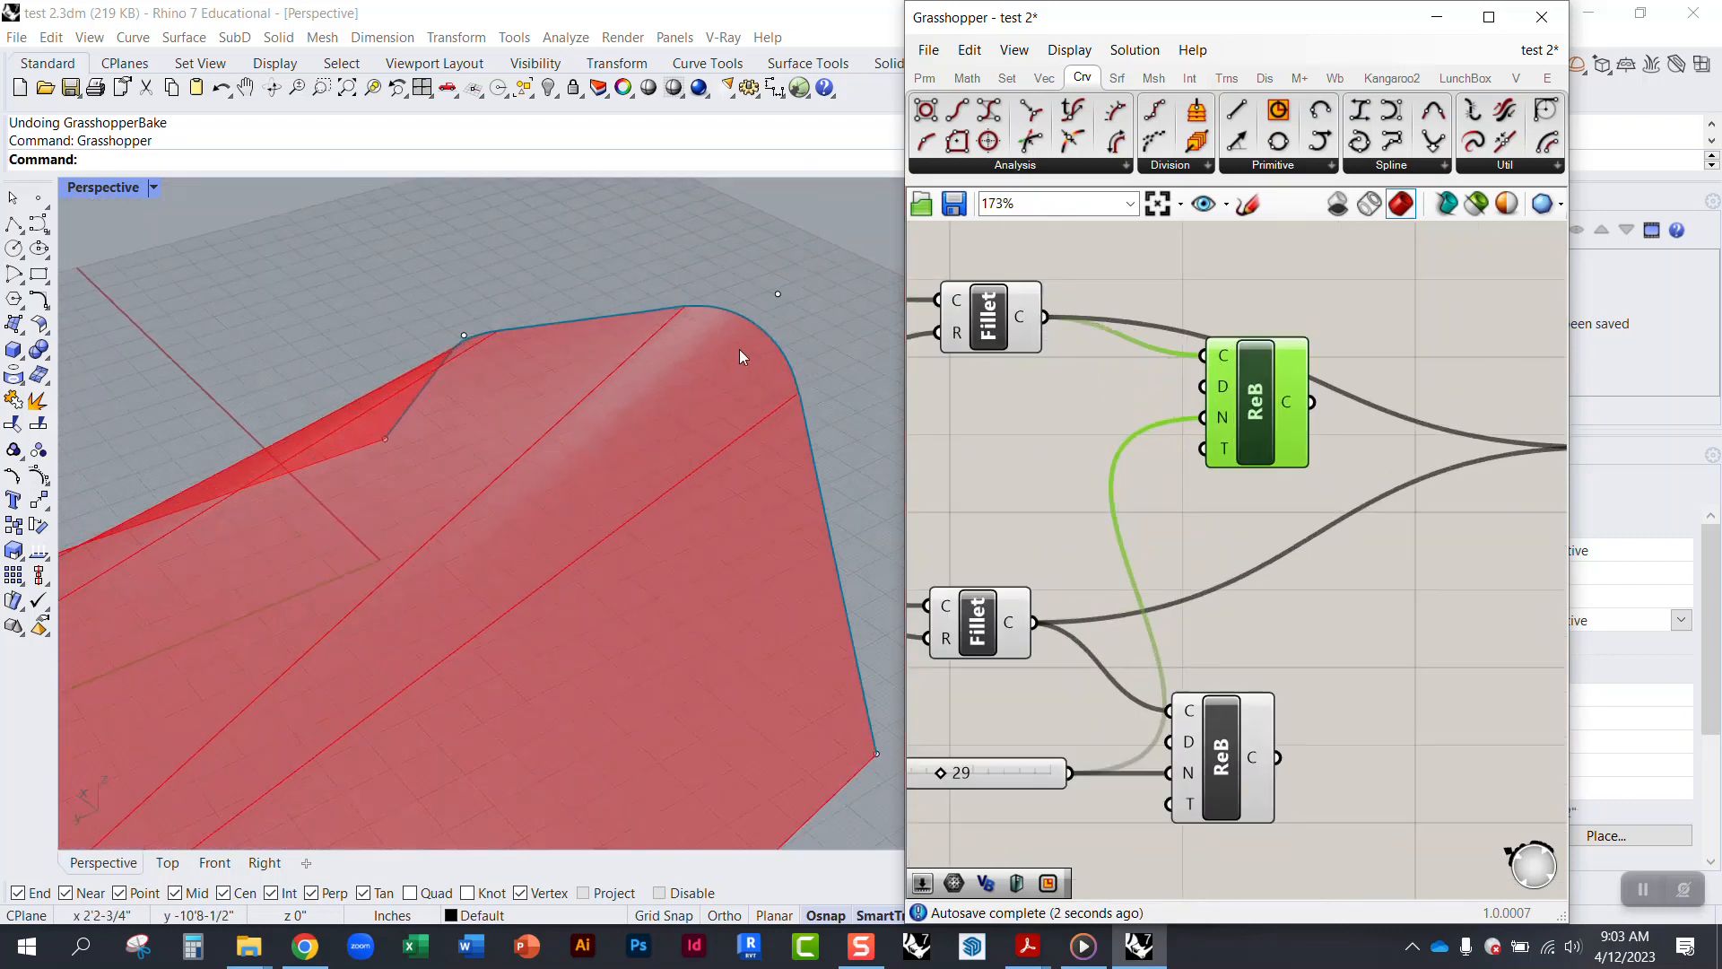
drag(1256, 420, 1313, 285)
drag(1235, 763, 1327, 721)
right_drag(1241, 485, 1140, 550)
drag(1194, 358, 1208, 356)
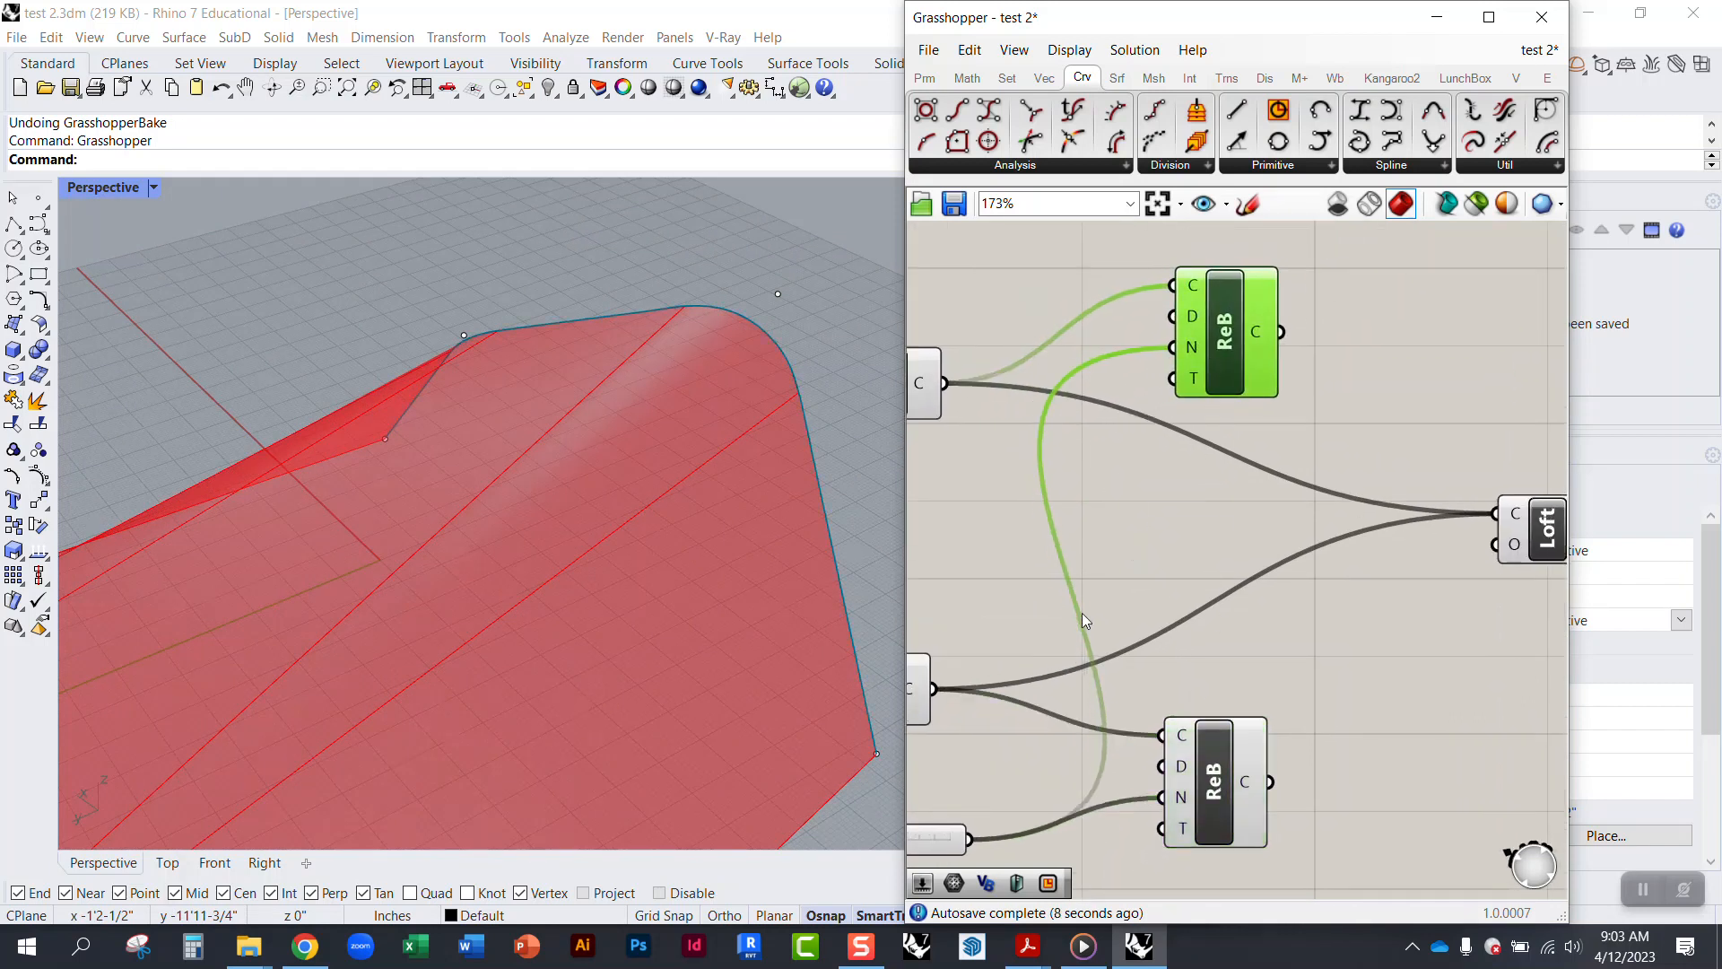
right_drag(1086, 617, 1098, 555)
Step: Widen the Grasshopper window and select the Loft component to highlight its surface in the preview
drag(902, 519, 685, 519)
right_drag(1217, 379, 1065, 499)
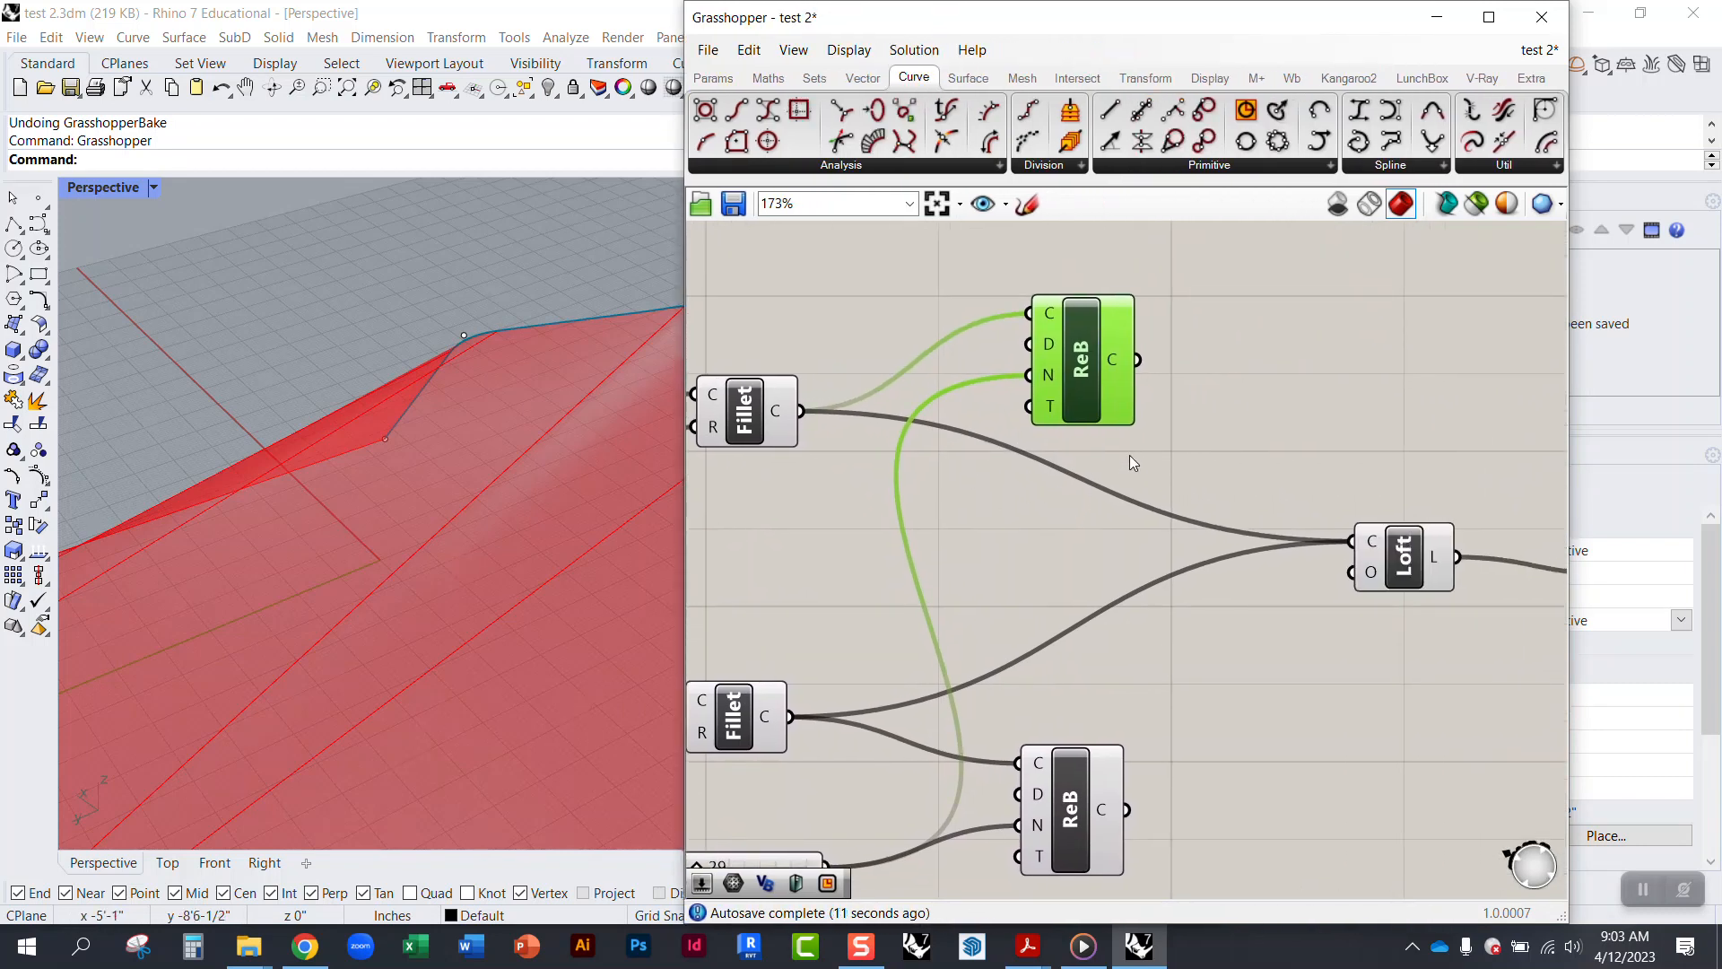
scroll(454, 565, down, 3)
right_drag(417, 529, 416, 569)
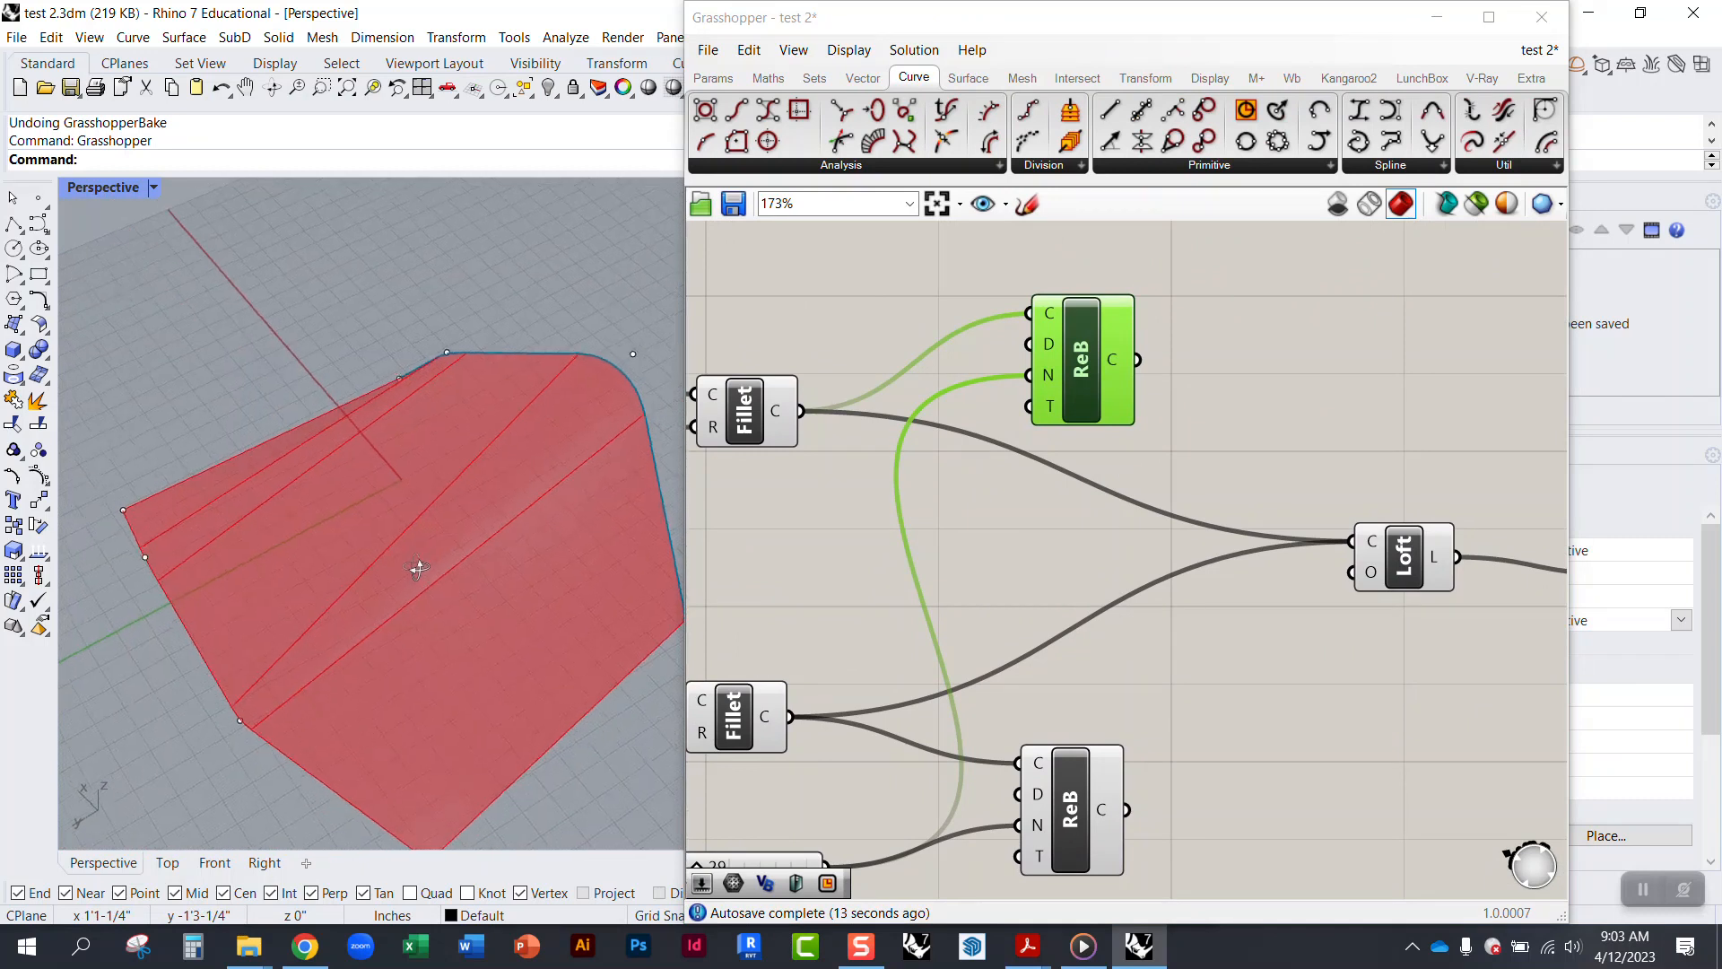
click(1067, 522)
drag(1416, 529, 1404, 534)
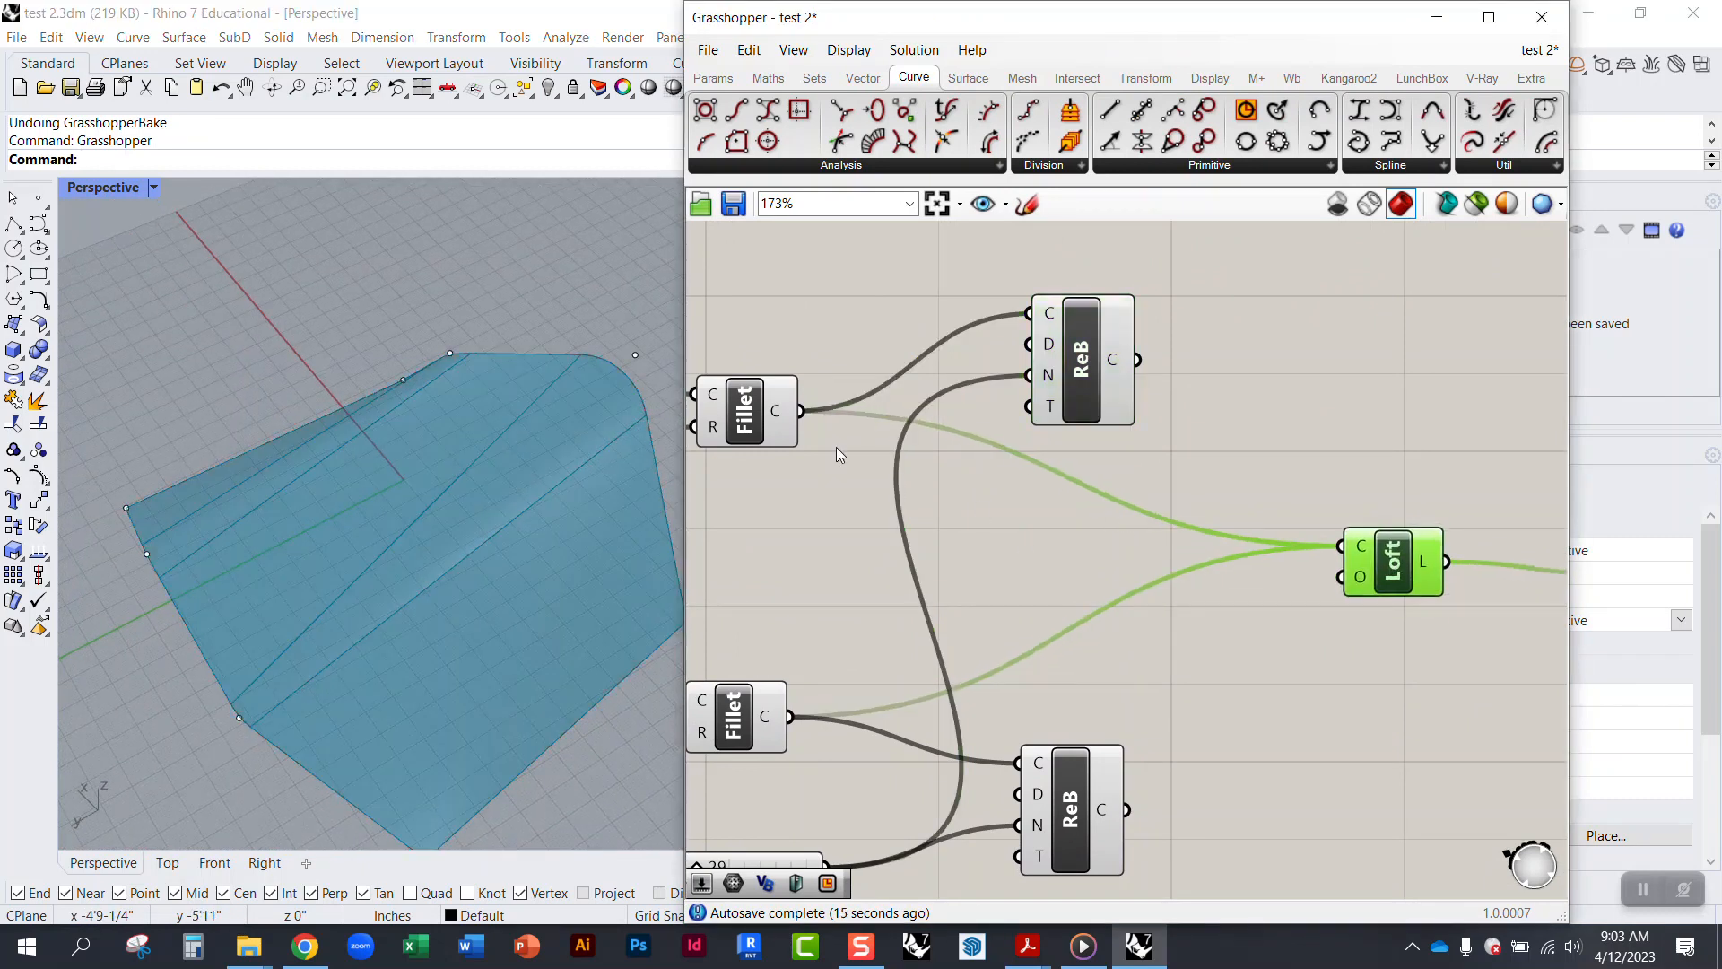
right_drag(953, 509, 1045, 439)
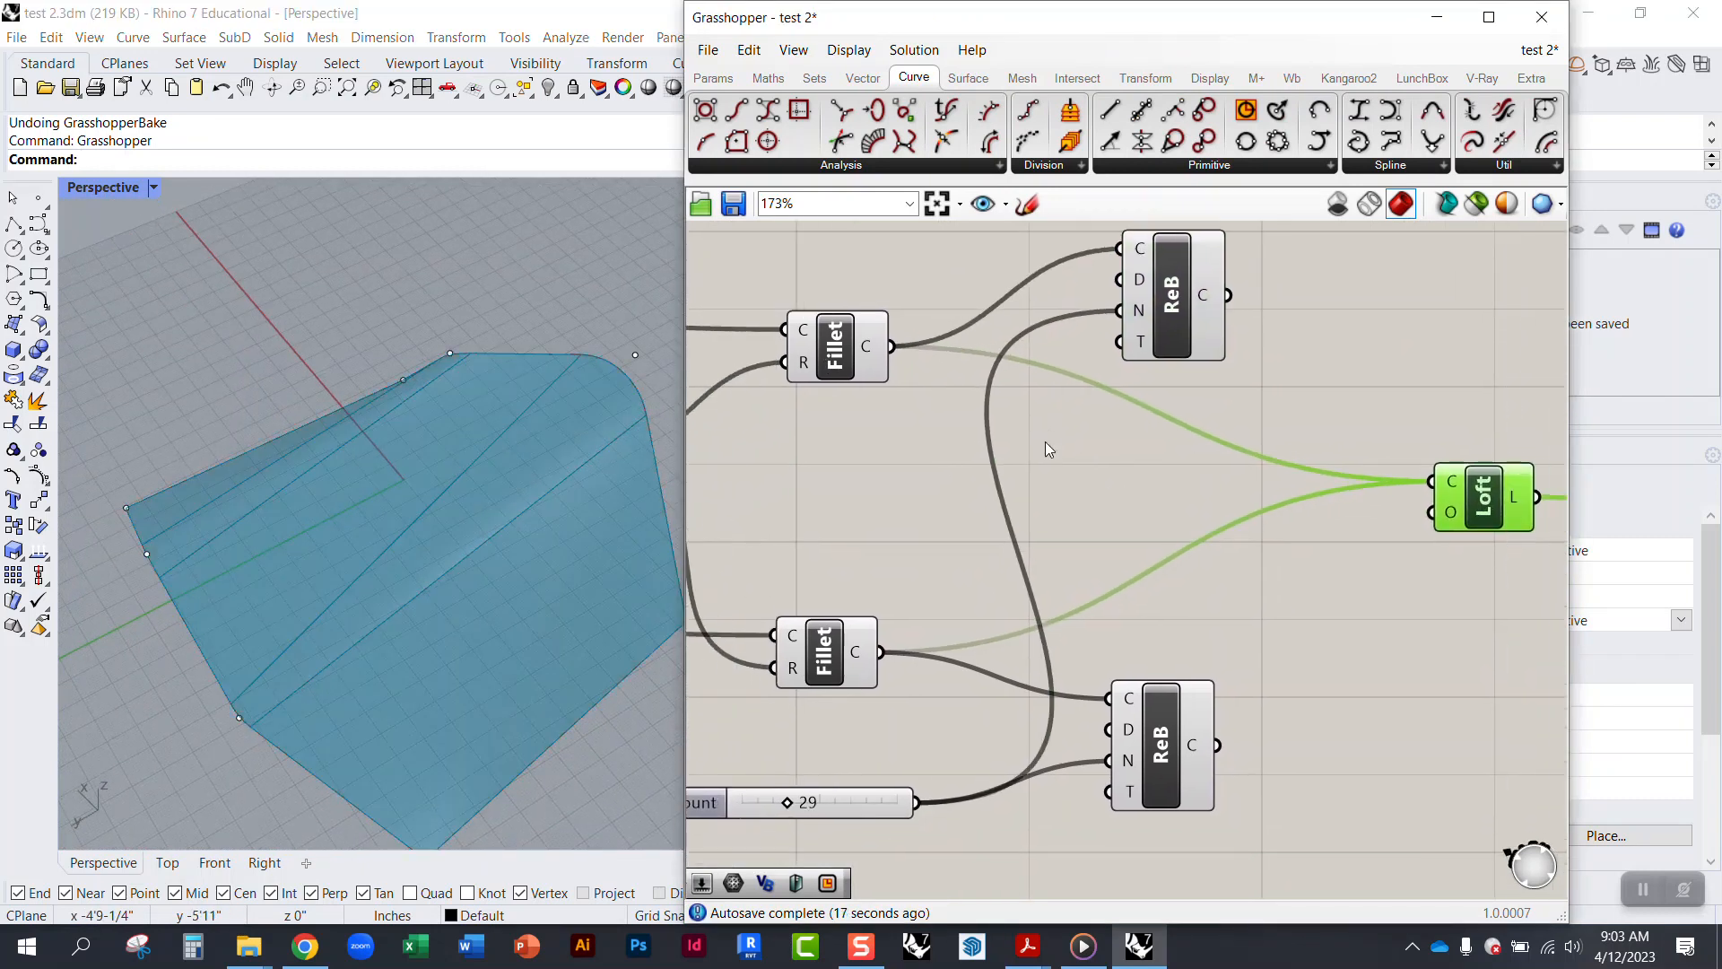
Step: Replace the two Fillet curves feeding the Loft with both Rebuild Curve outputs and adjust the components' placement
drag(1209, 295, 1218, 744)
right_drag(485, 619, 533, 556)
drag(1464, 507, 1447, 510)
drag(1168, 746, 1178, 760)
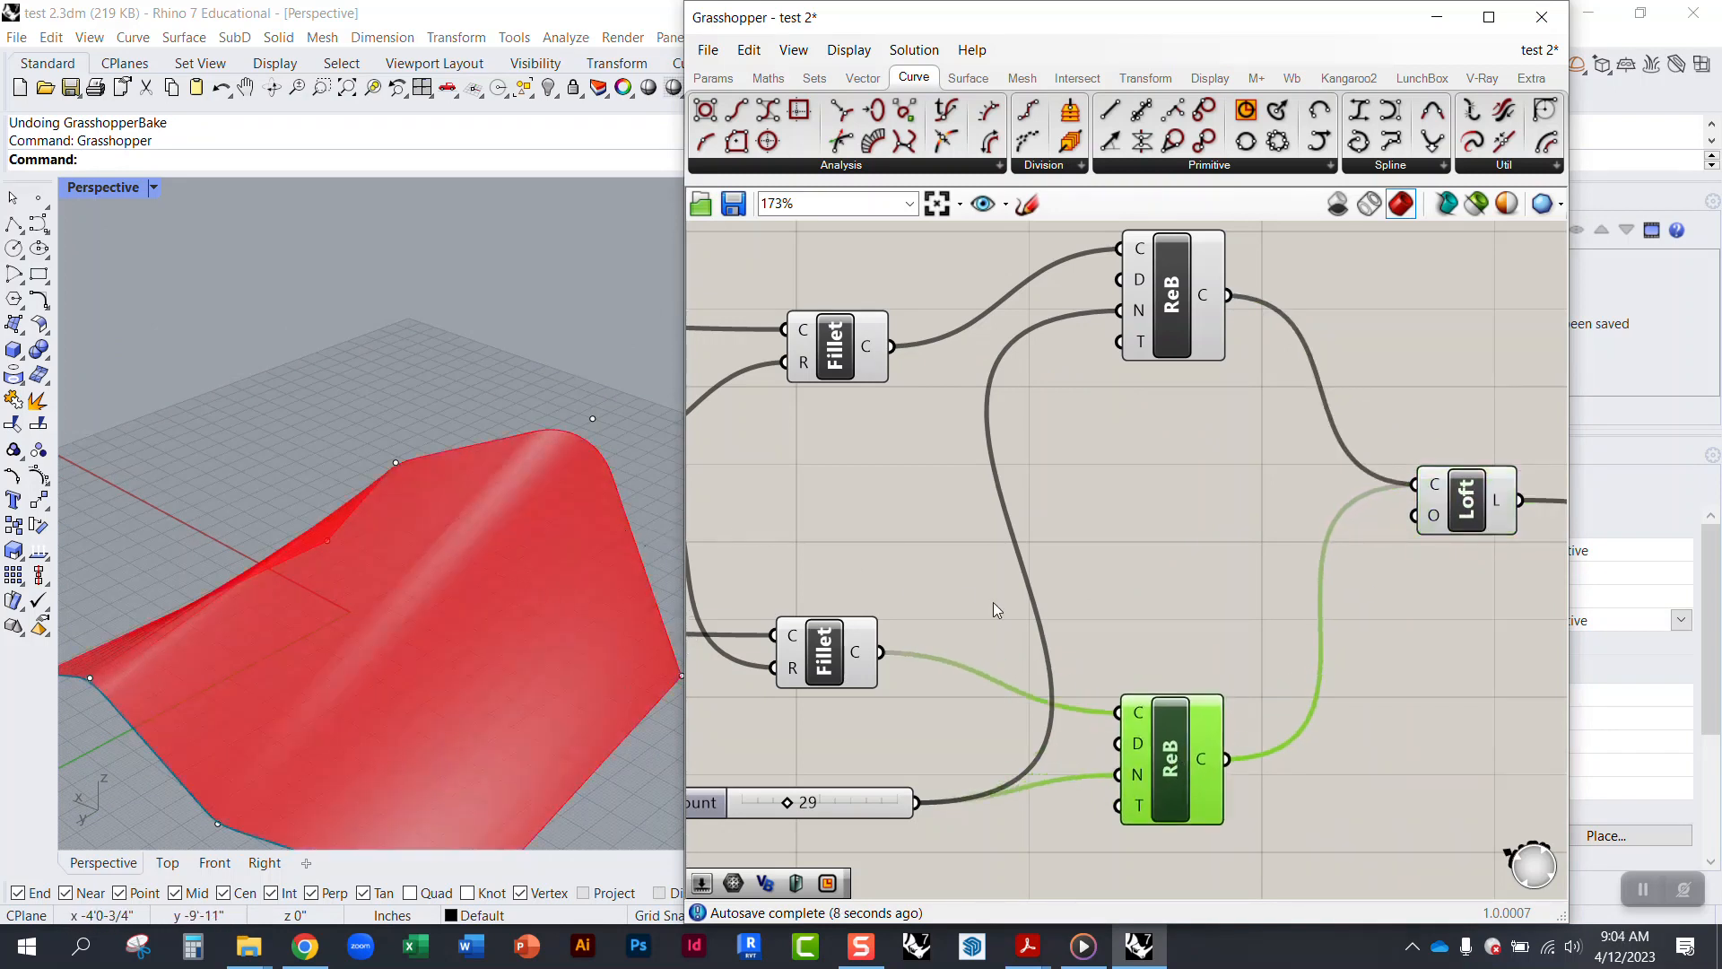
right_drag(1272, 620, 969, 614)
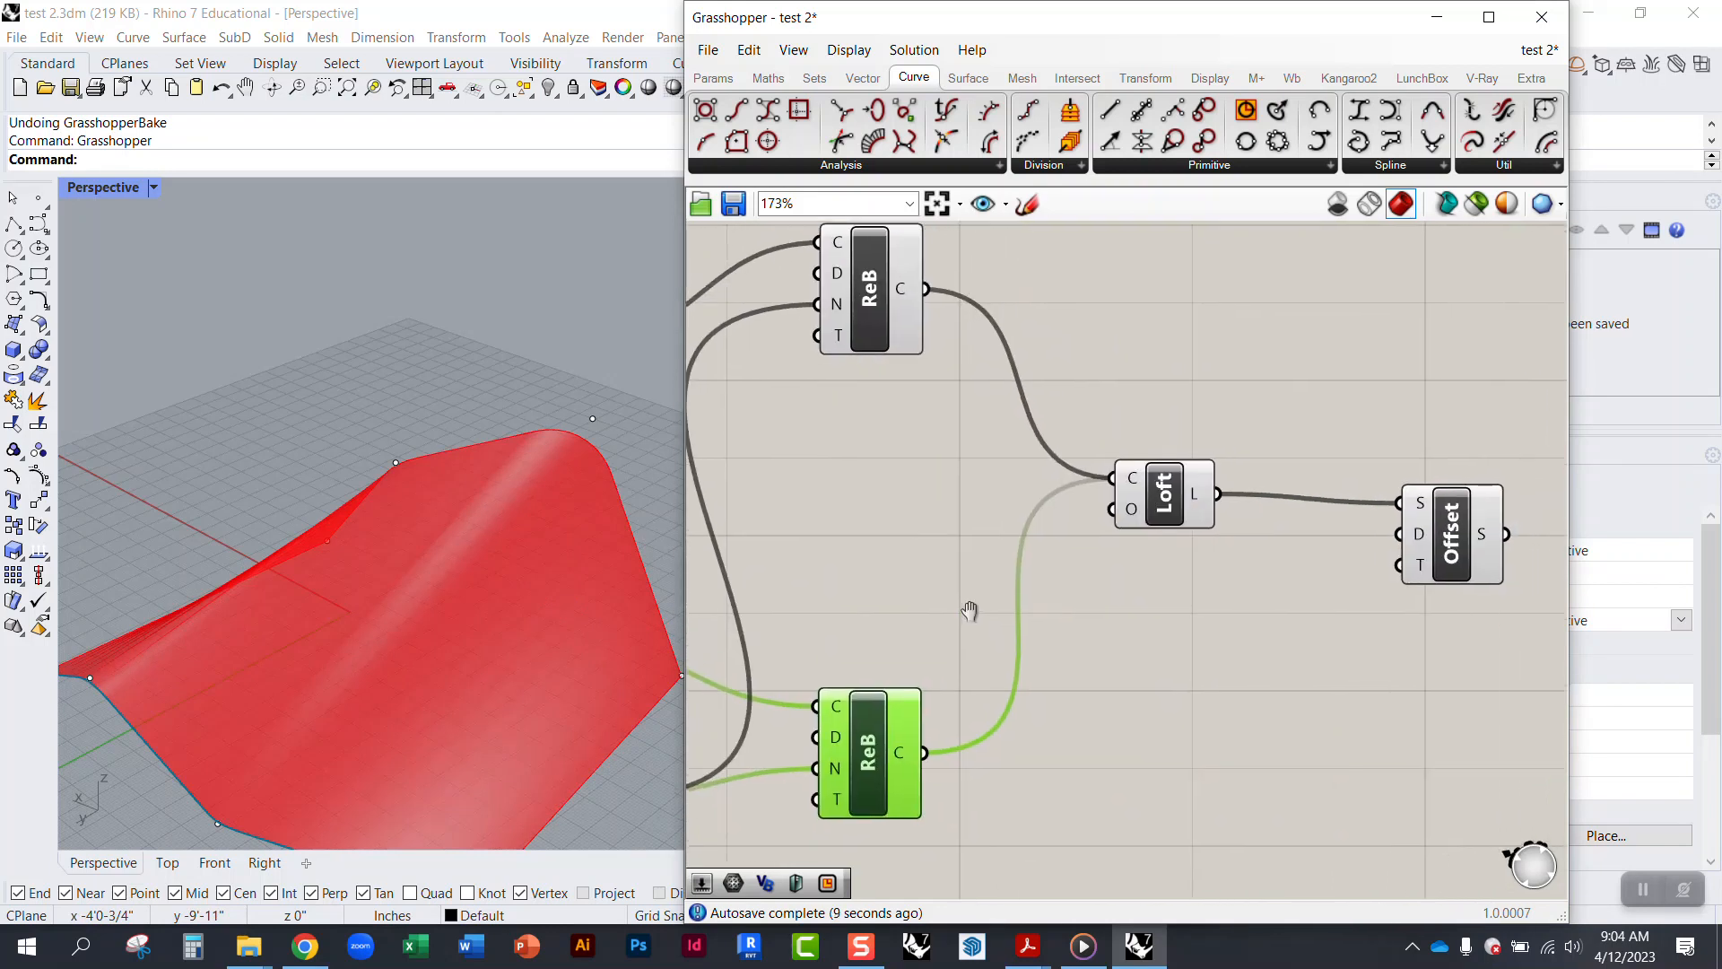
click(1171, 520)
drag(1173, 519, 1162, 507)
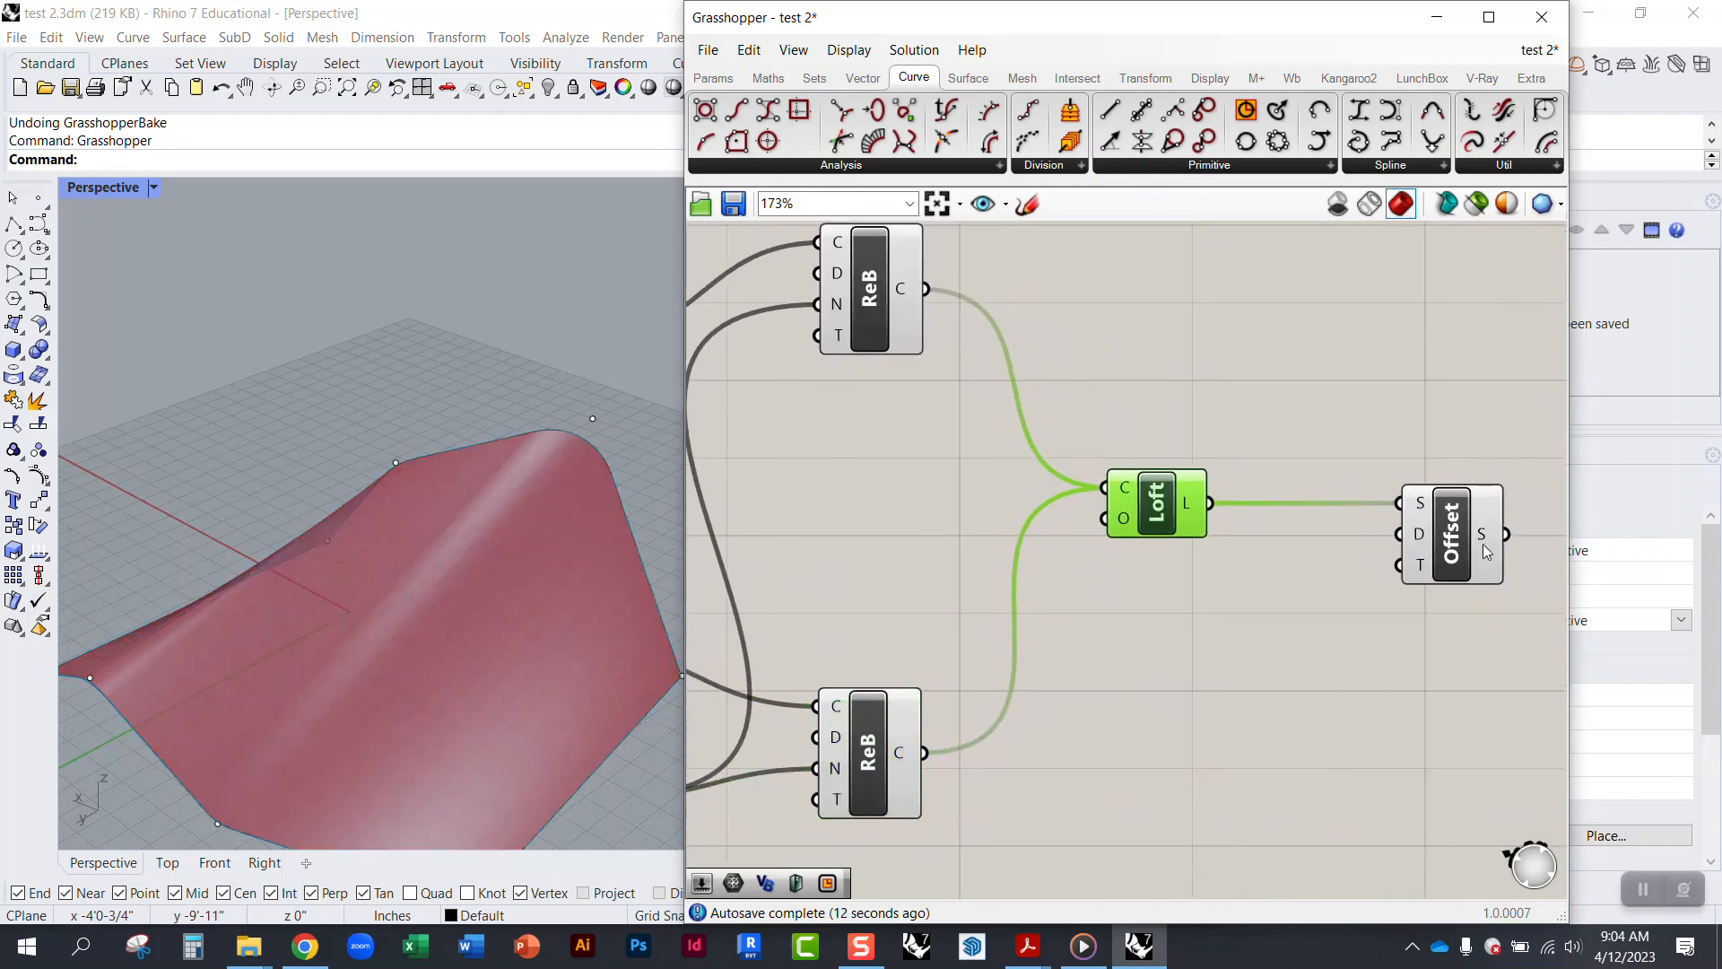
Step: Select the Offset Surface component, examine its result against the loft, and check its distance and retrim inputs
scroll(1486, 551, up, 3)
drag(1415, 551, 1419, 548)
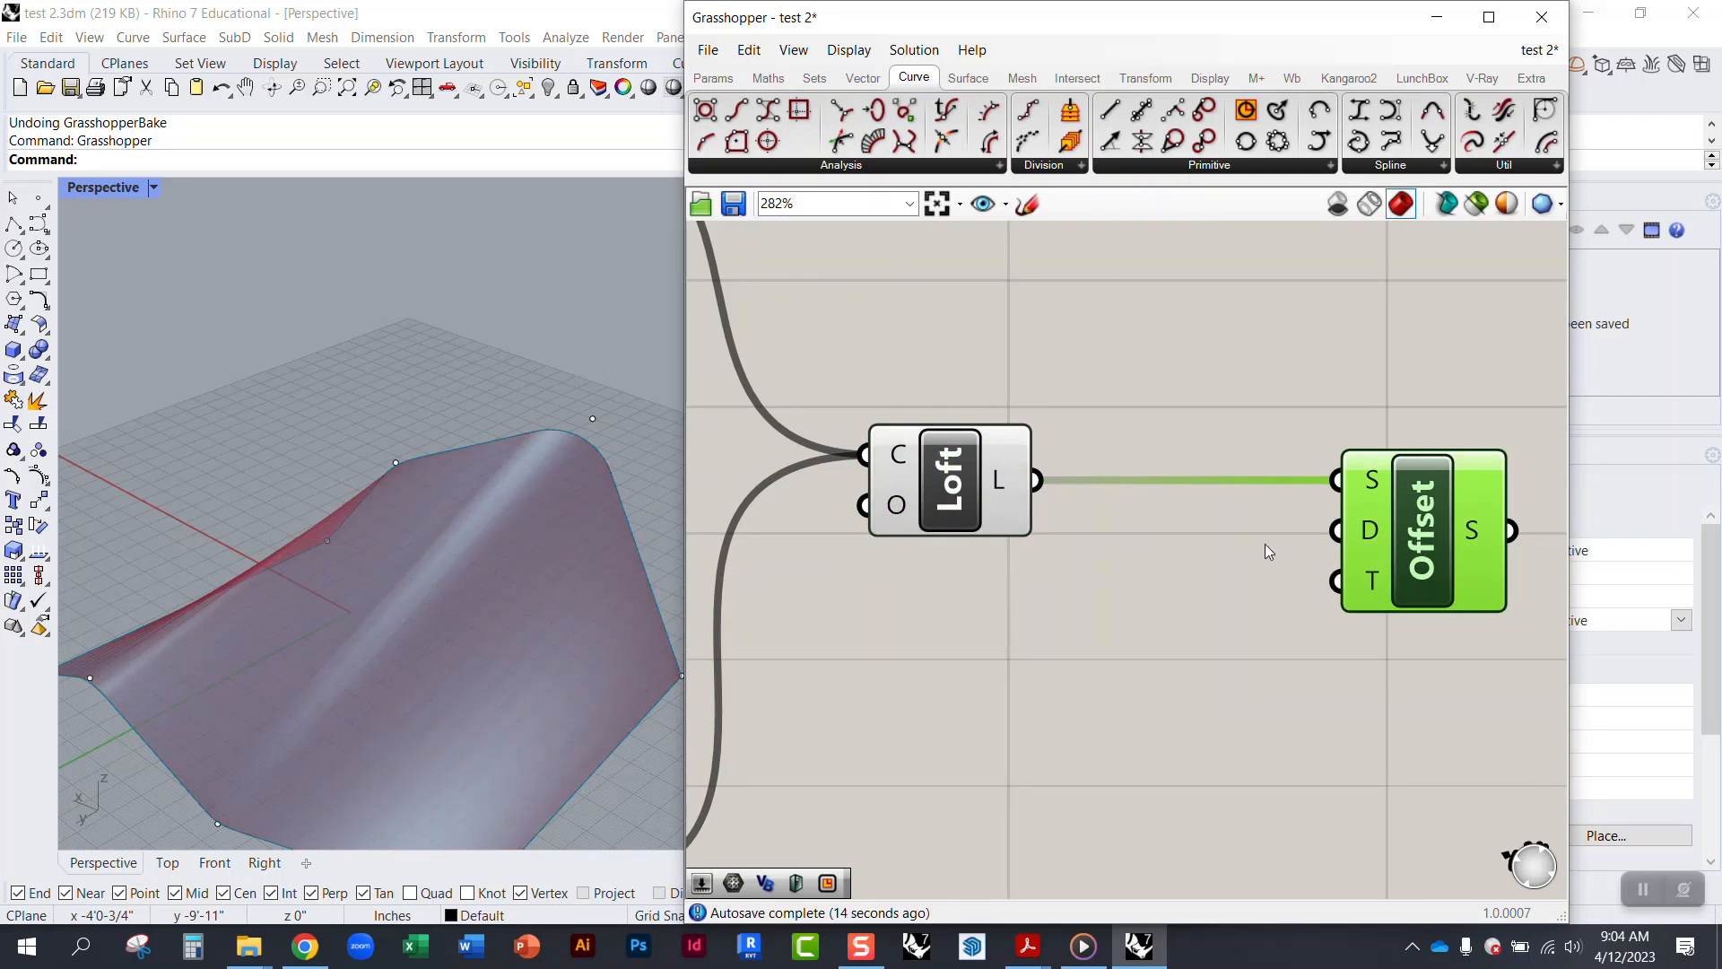
click(1205, 579)
right_drag(404, 602, 427, 492)
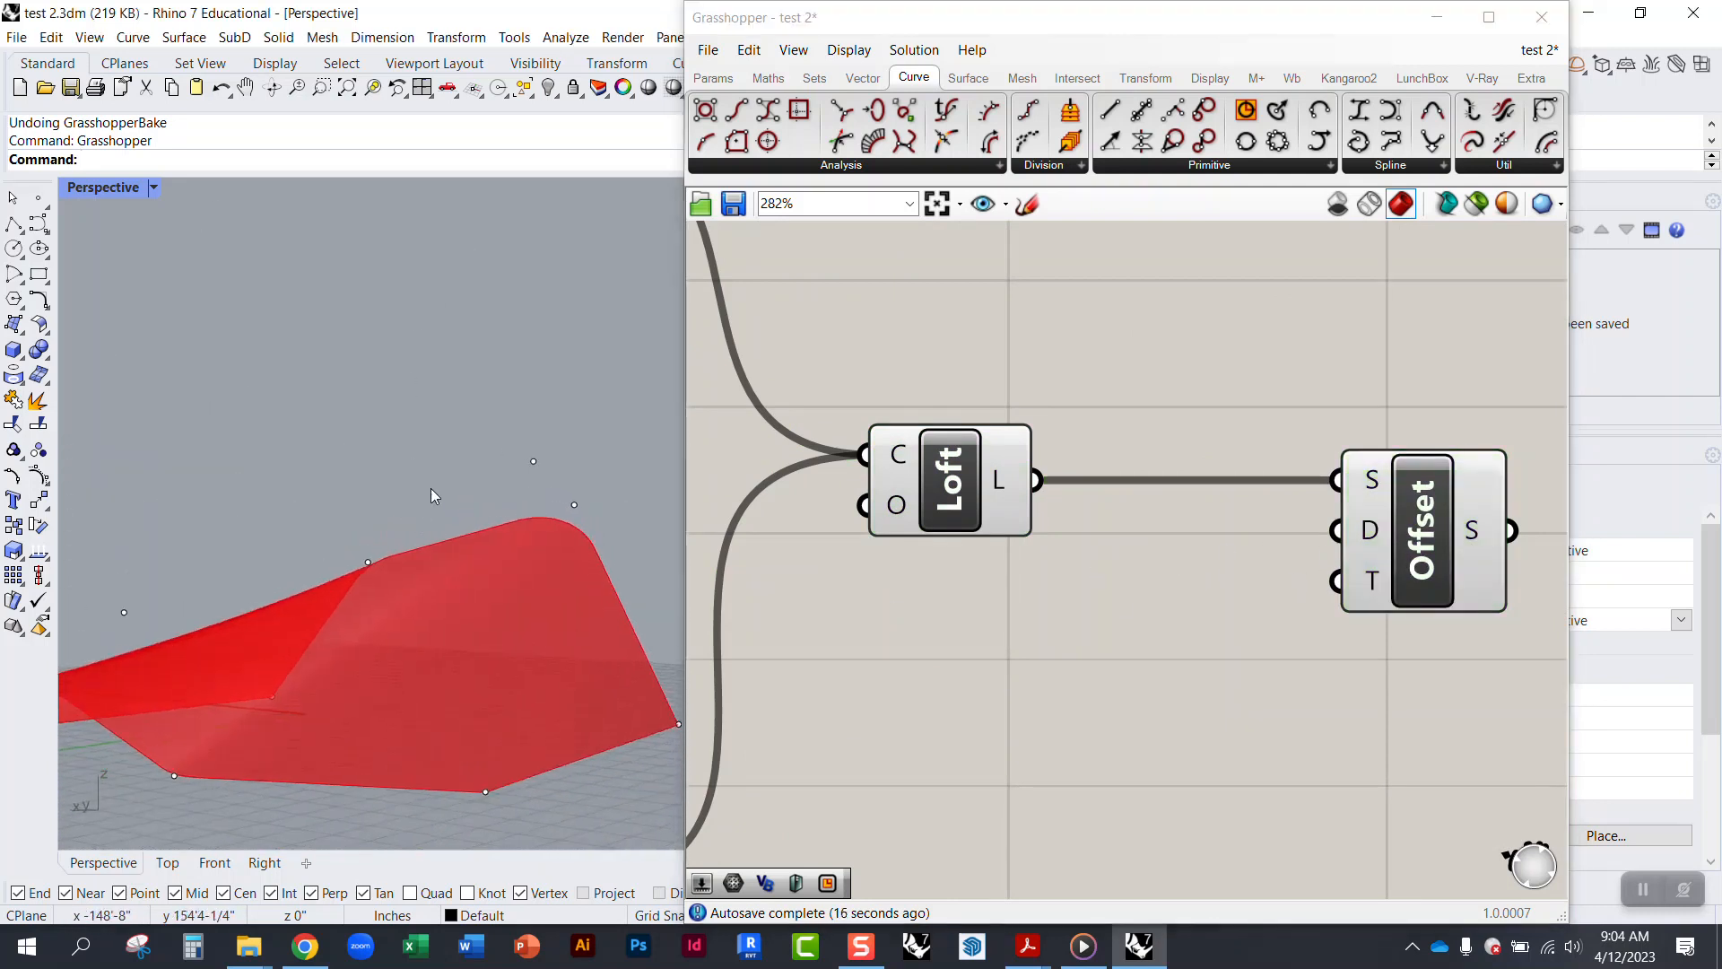
scroll(426, 496, down, 3)
scroll(239, 608, up, 6)
scroll(183, 623, up, 1)
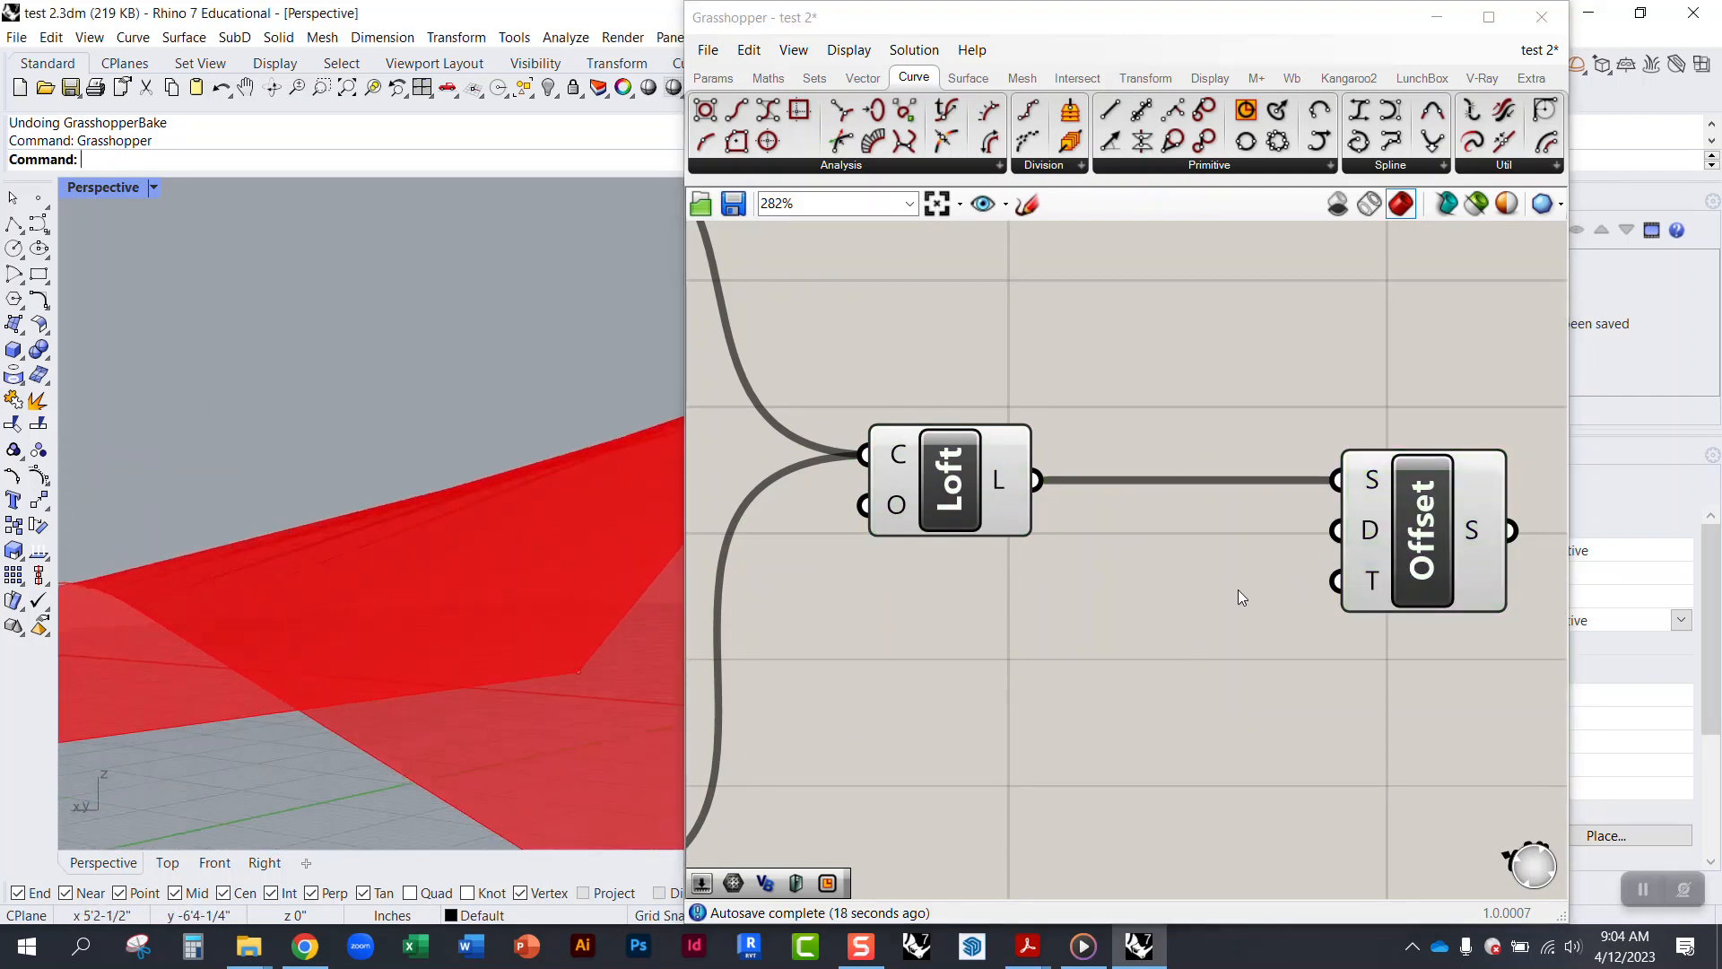
right_drag(1325, 553, 1090, 565)
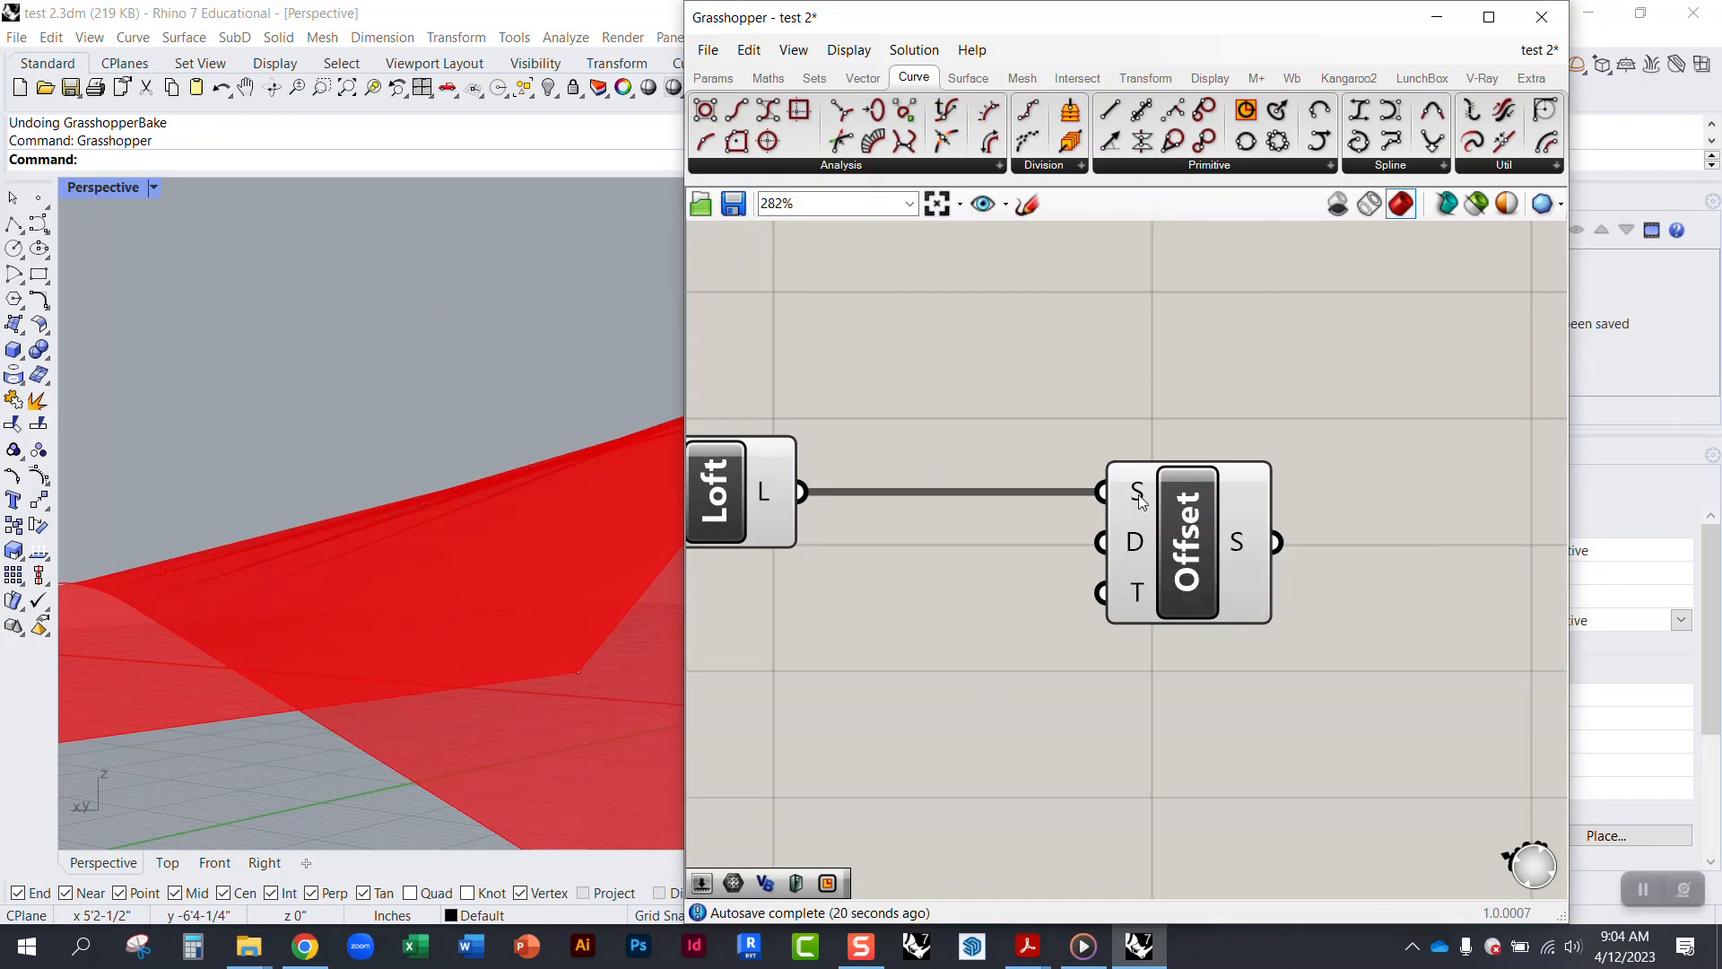
mouse_move(1137, 546)
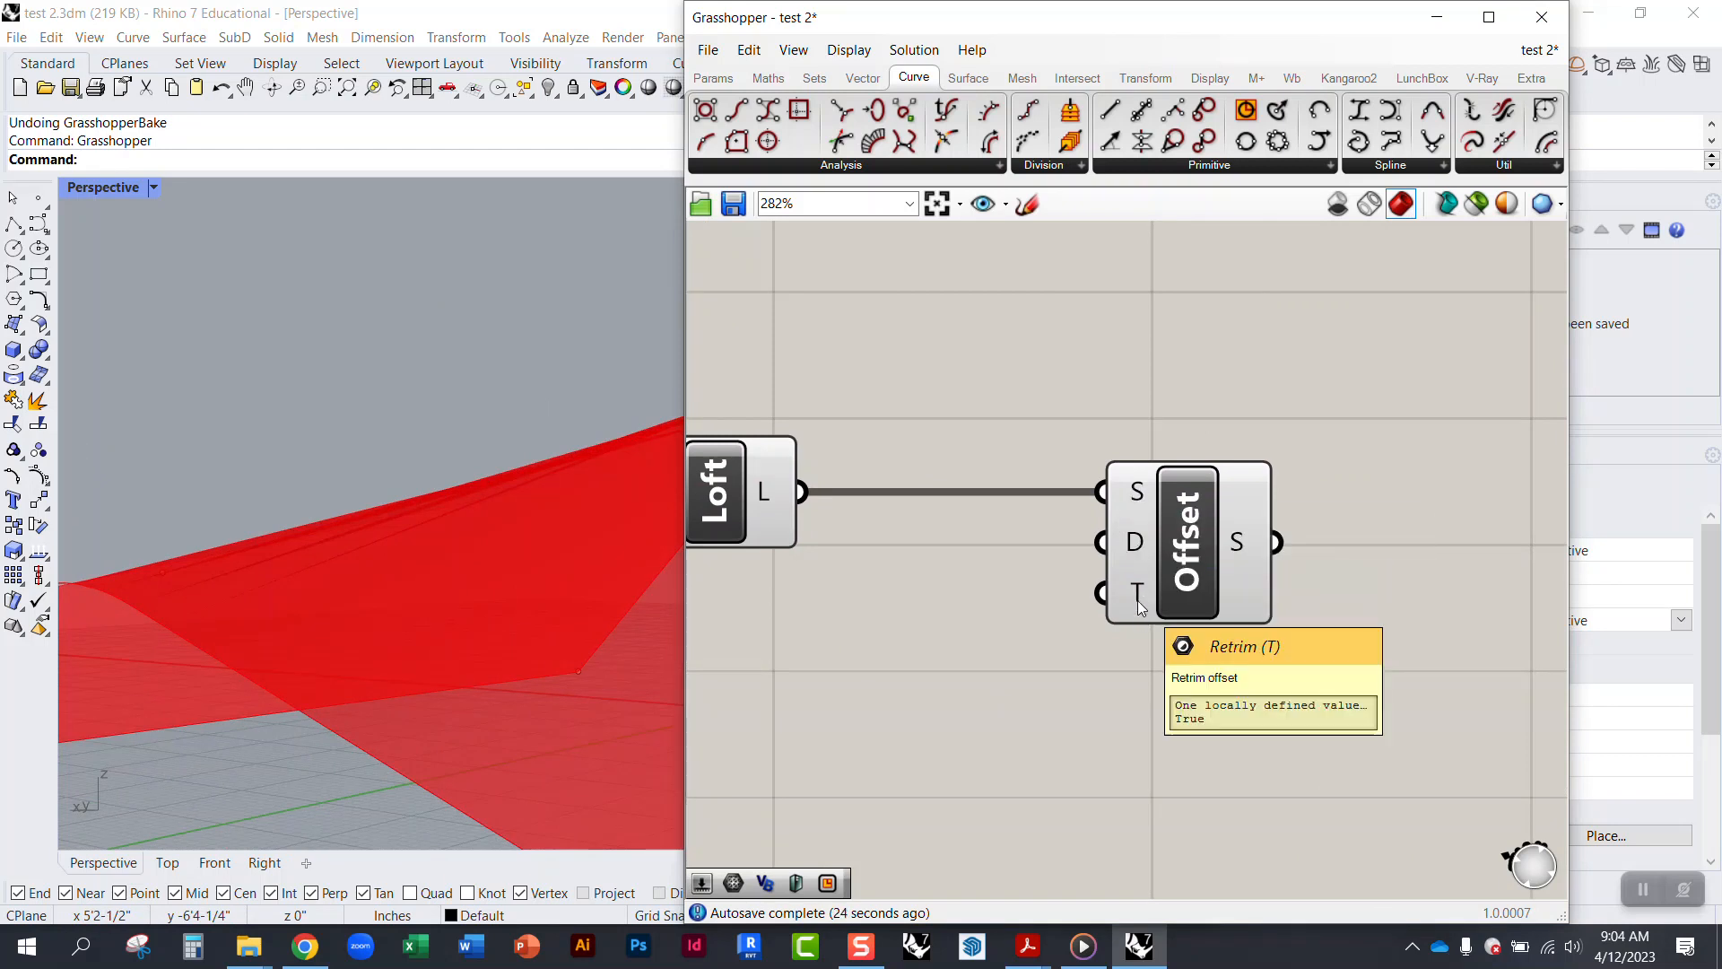
Step: Add a number slider set to 5.65 and connect it to the Offset Surface component's distance input
double_click(933, 635)
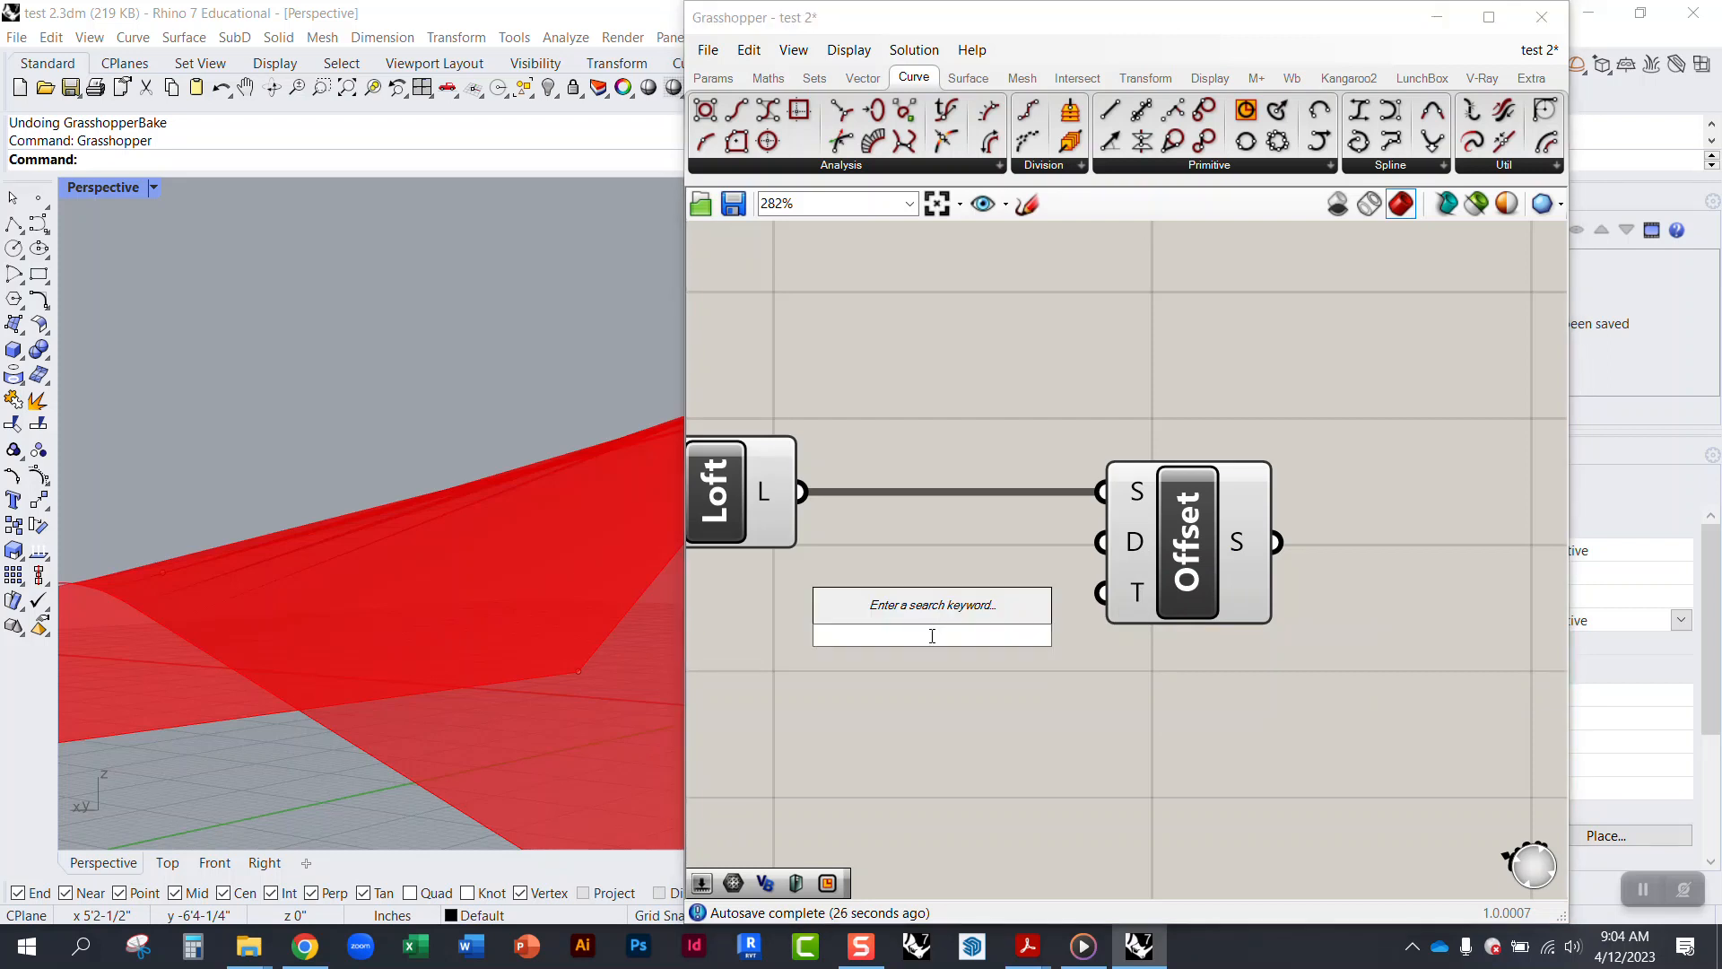
text(5.65)
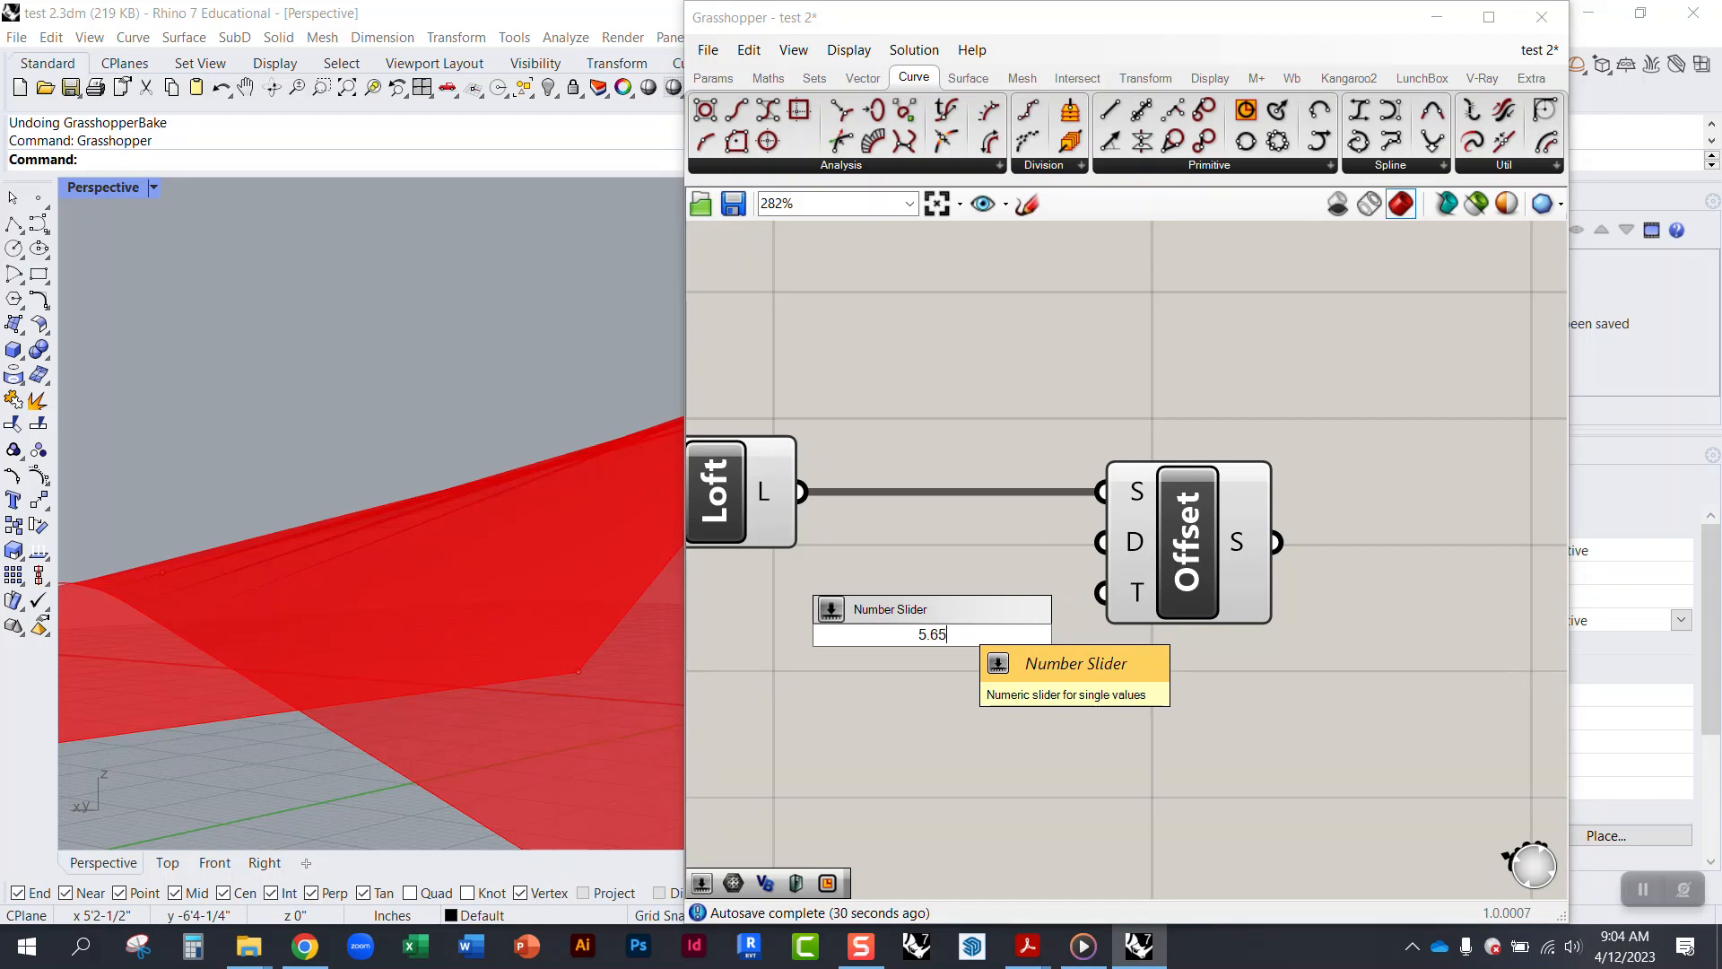
key(Return)
click(1047, 633)
drag(969, 637, 865, 662)
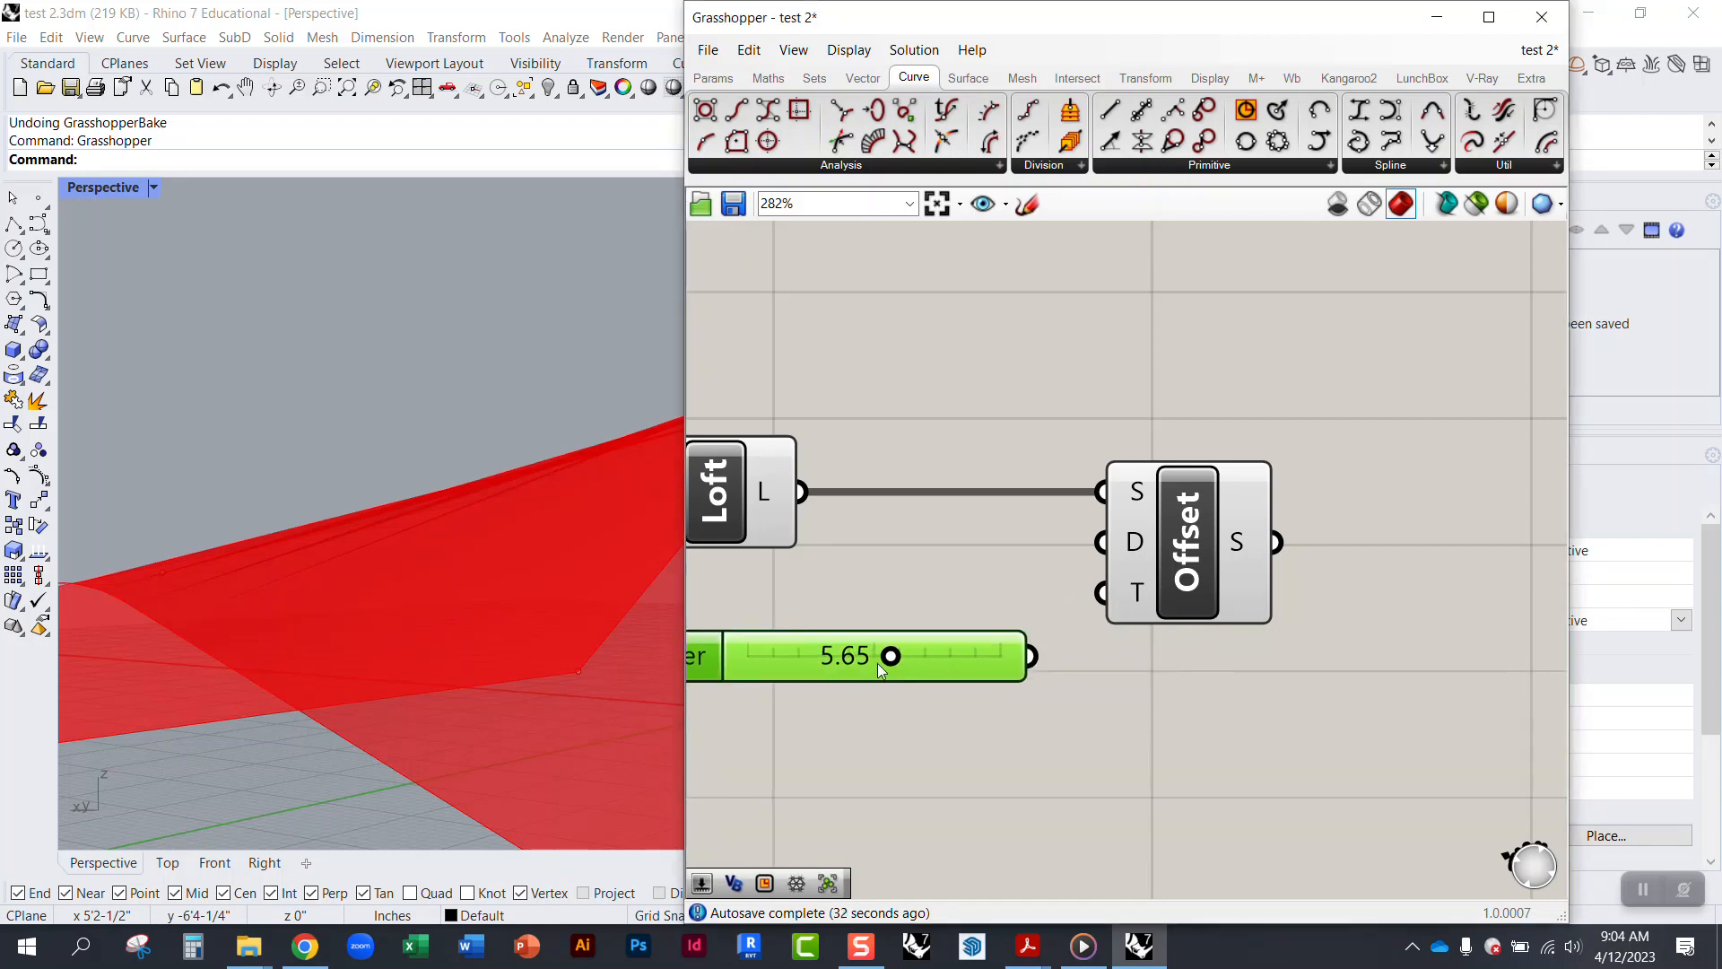
drag(855, 662, 891, 662)
drag(1066, 657, 1103, 542)
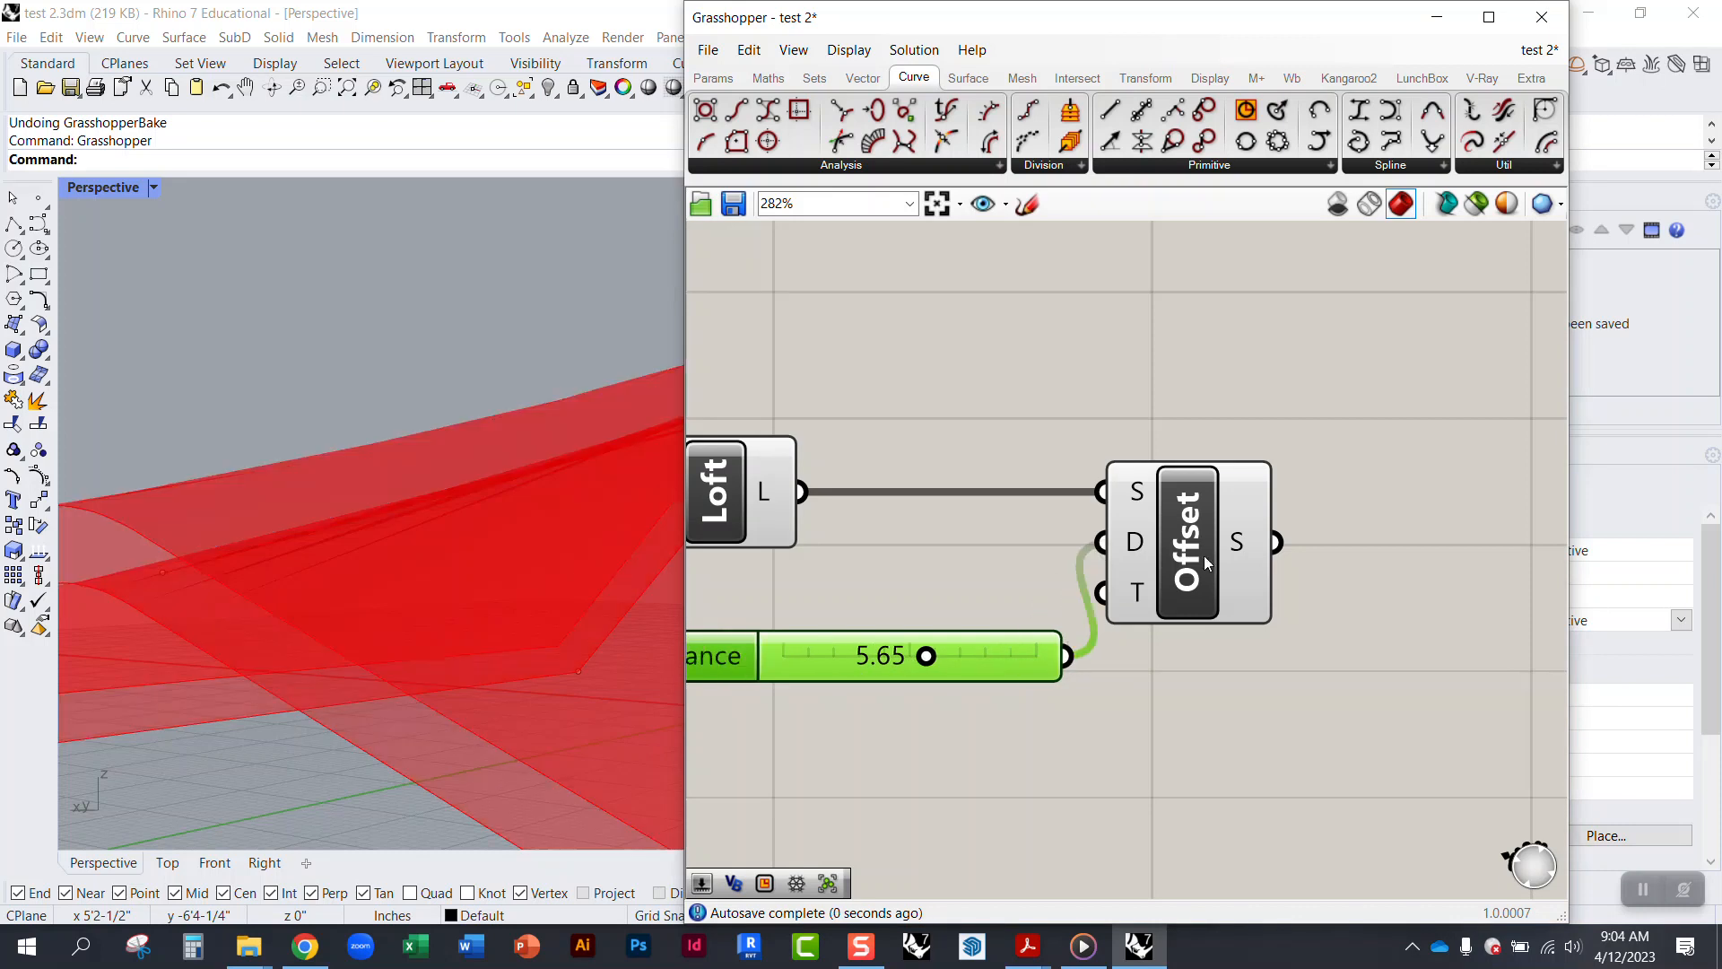
Step: Space out the Offset Surface component and the distance slider, and check the offset surface from several angles
drag(1207, 564, 1322, 604)
click(321, 615)
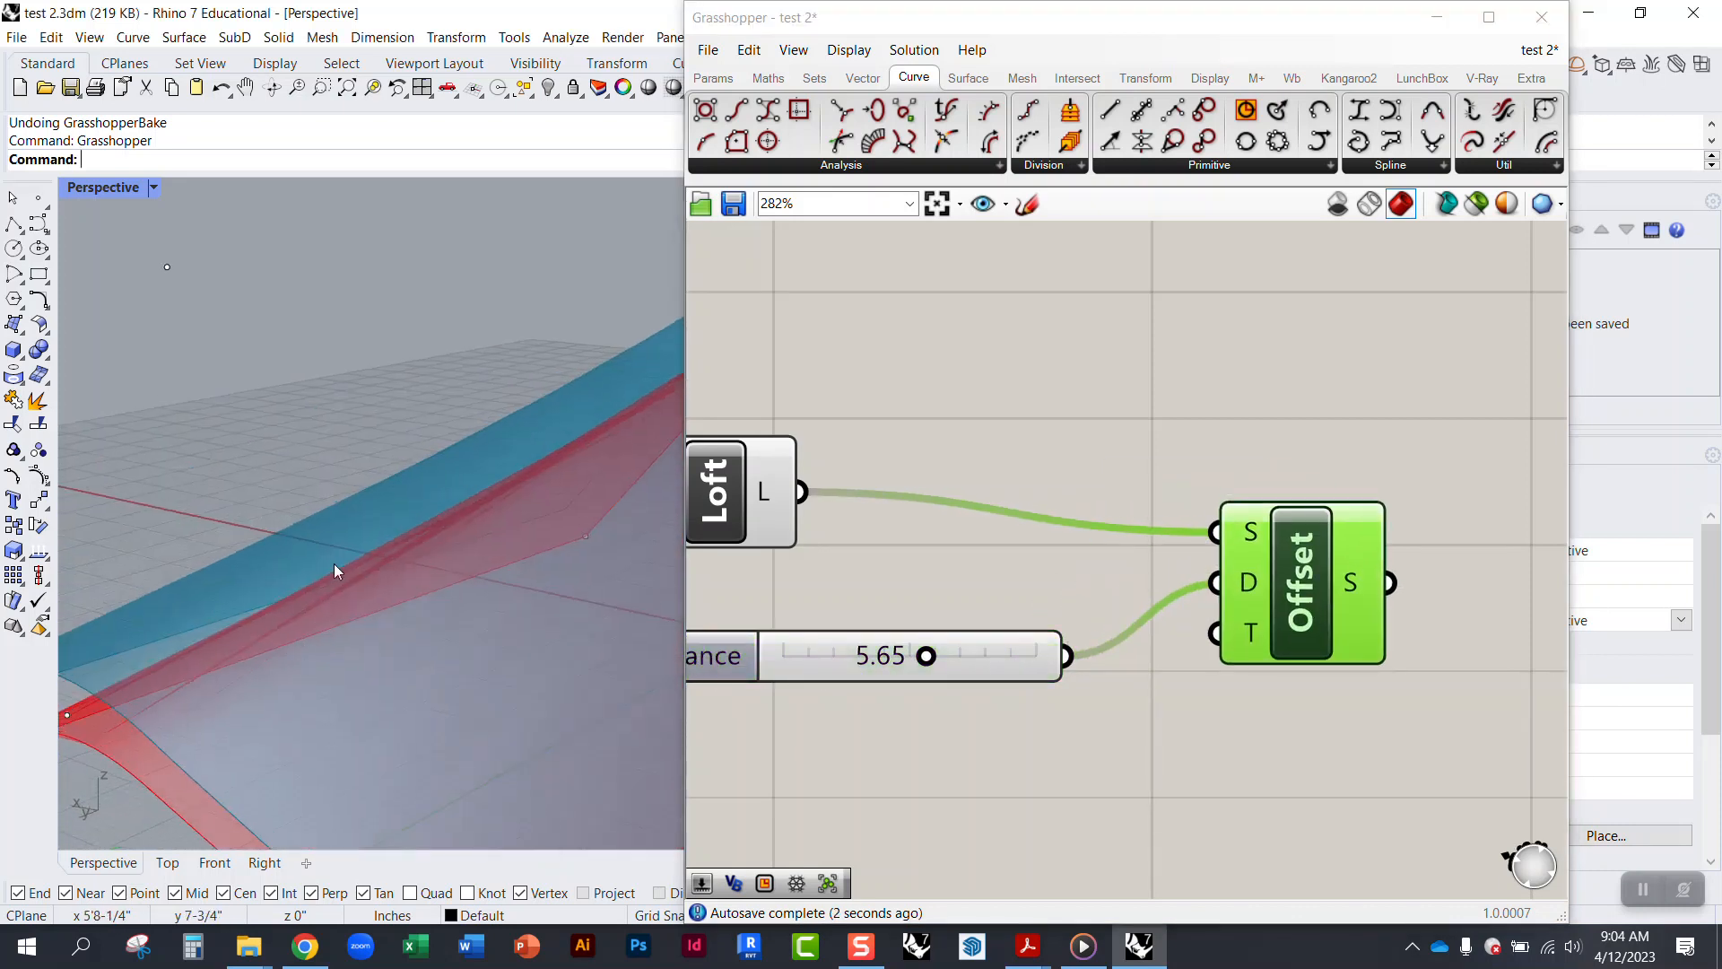
right_drag(321, 615, 427, 635)
drag(1024, 673, 1073, 619)
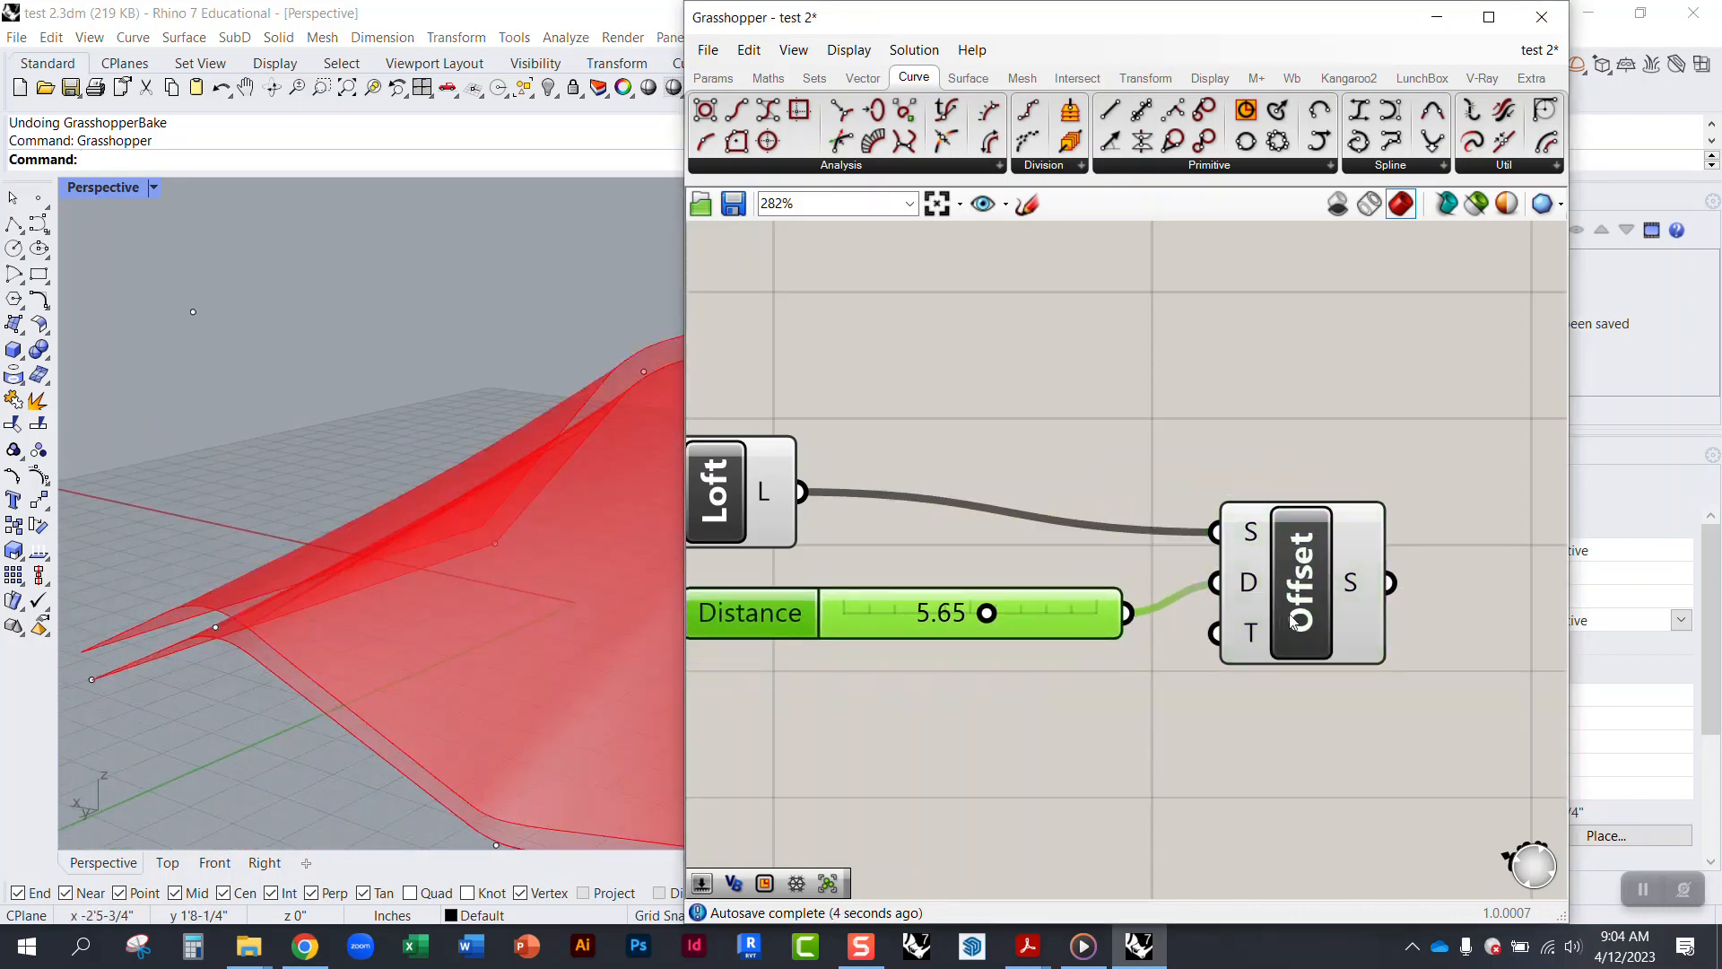
drag(1292, 624, 1358, 624)
drag(1070, 626, 1127, 630)
scroll(281, 711, down, 3)
right_drag(280, 711, 585, 615)
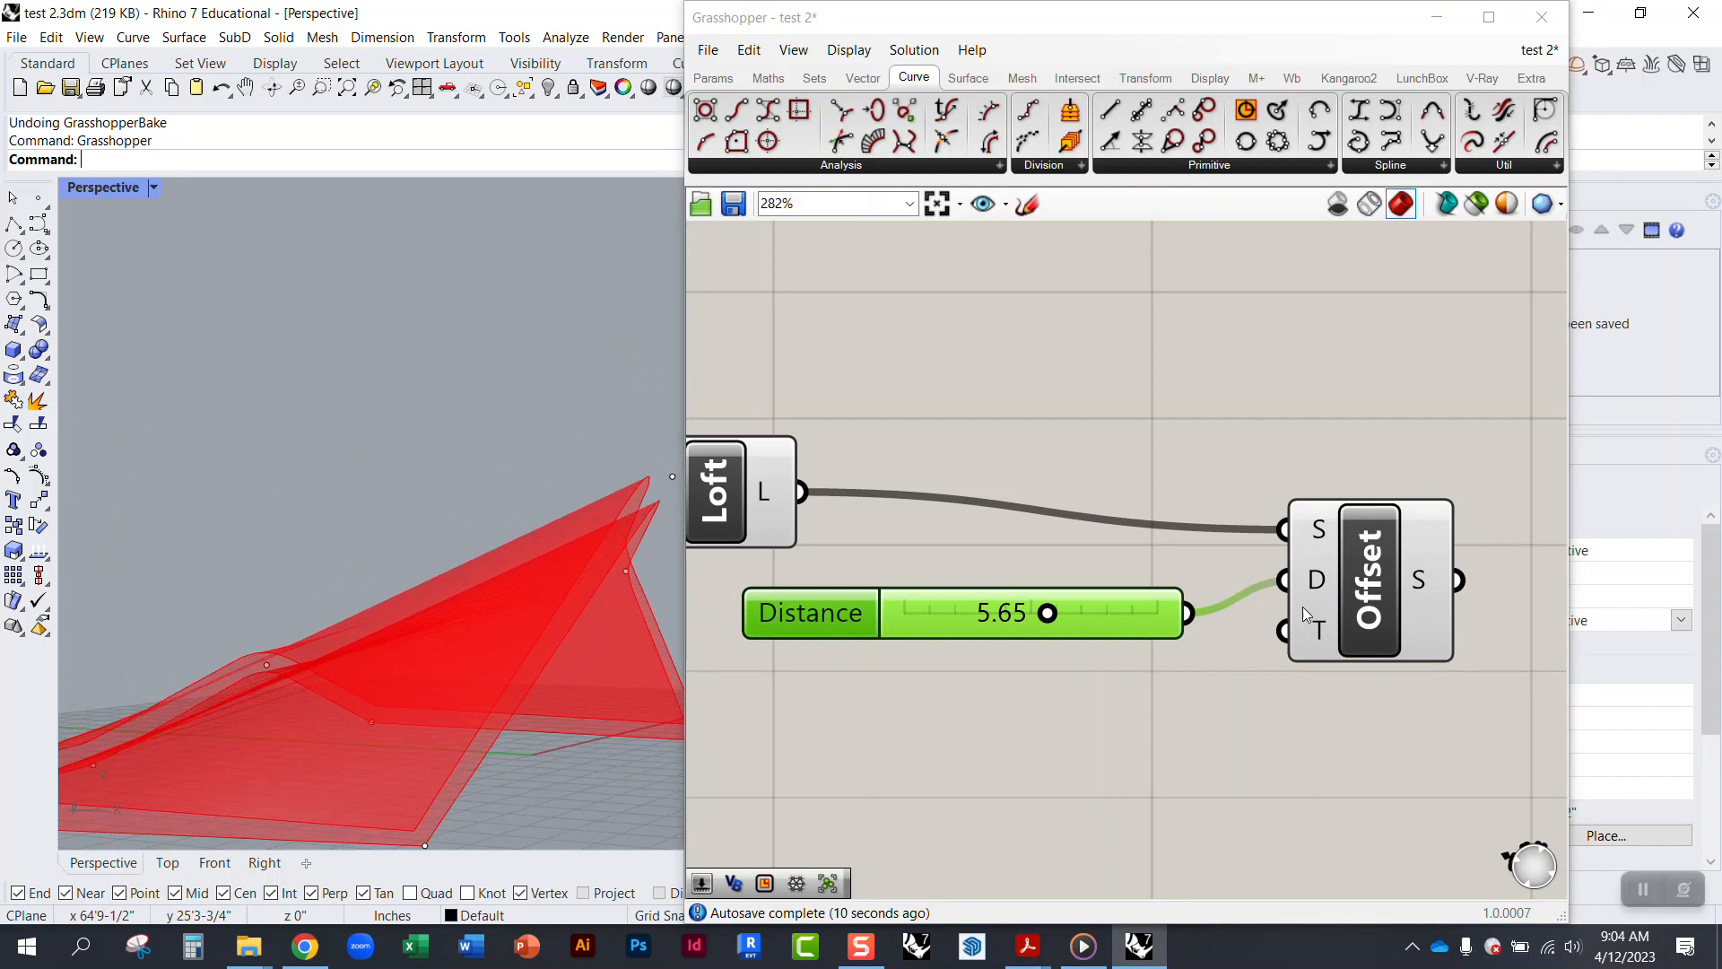
Step: Set the offset distance to 8.74 and reposition the slider and the Offset Surface component
click(1361, 613)
drag(1052, 614, 1125, 613)
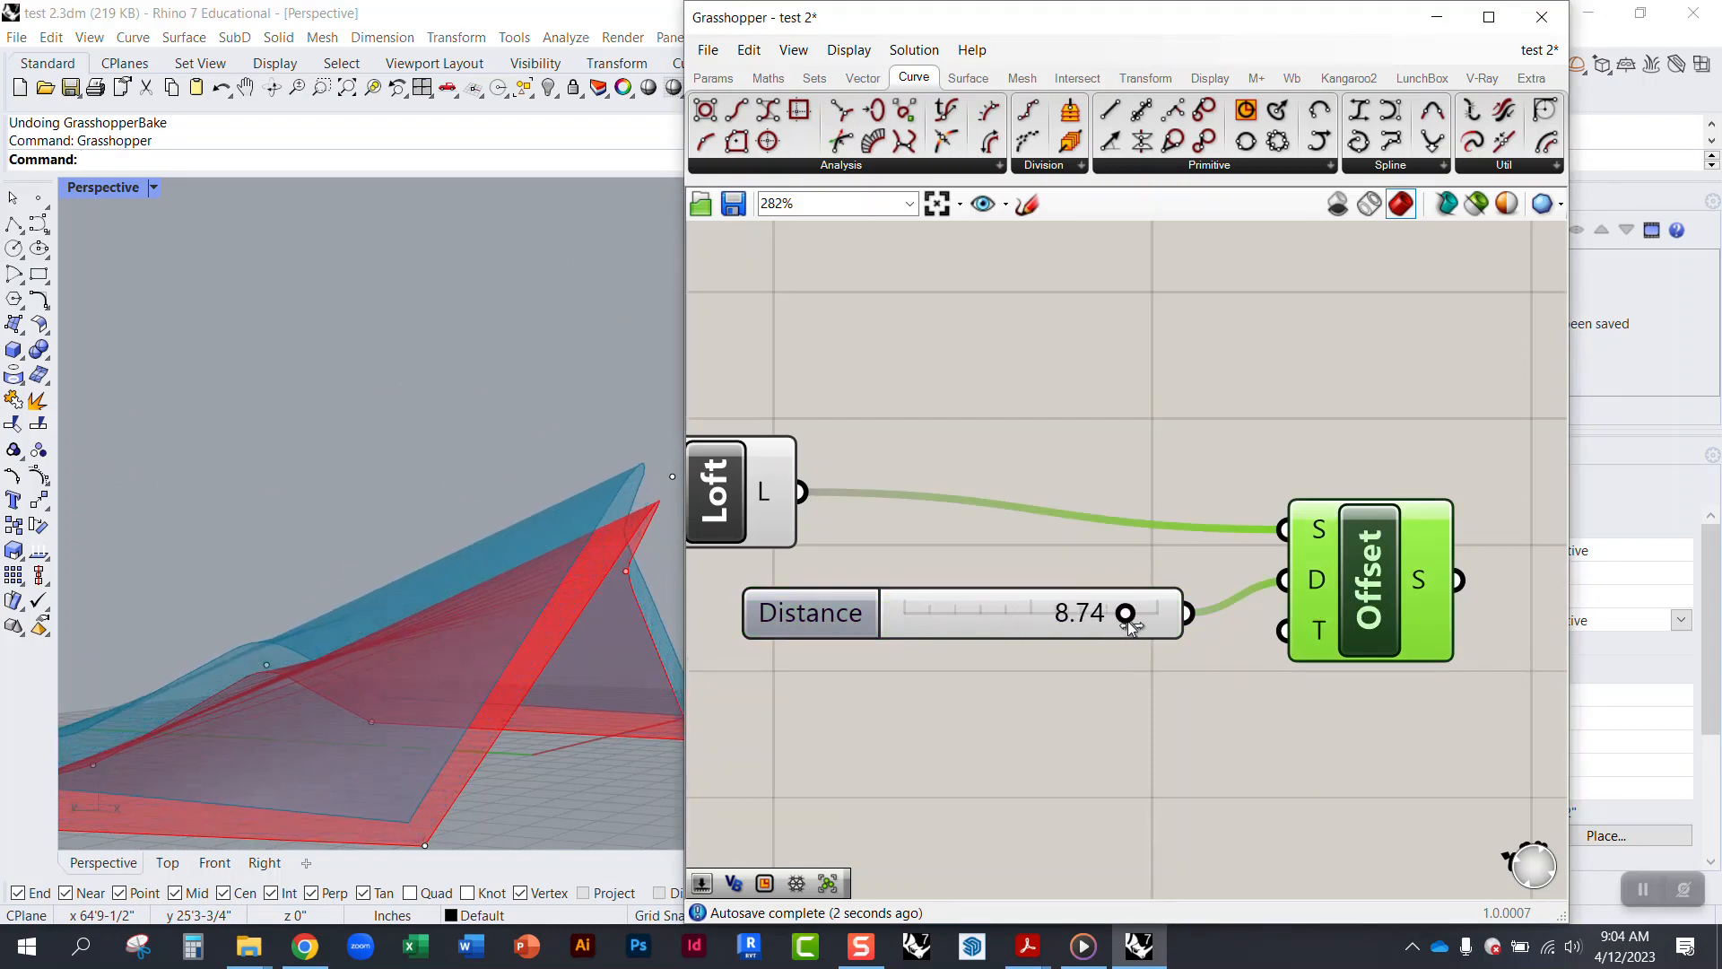
right_drag(404, 646, 426, 555)
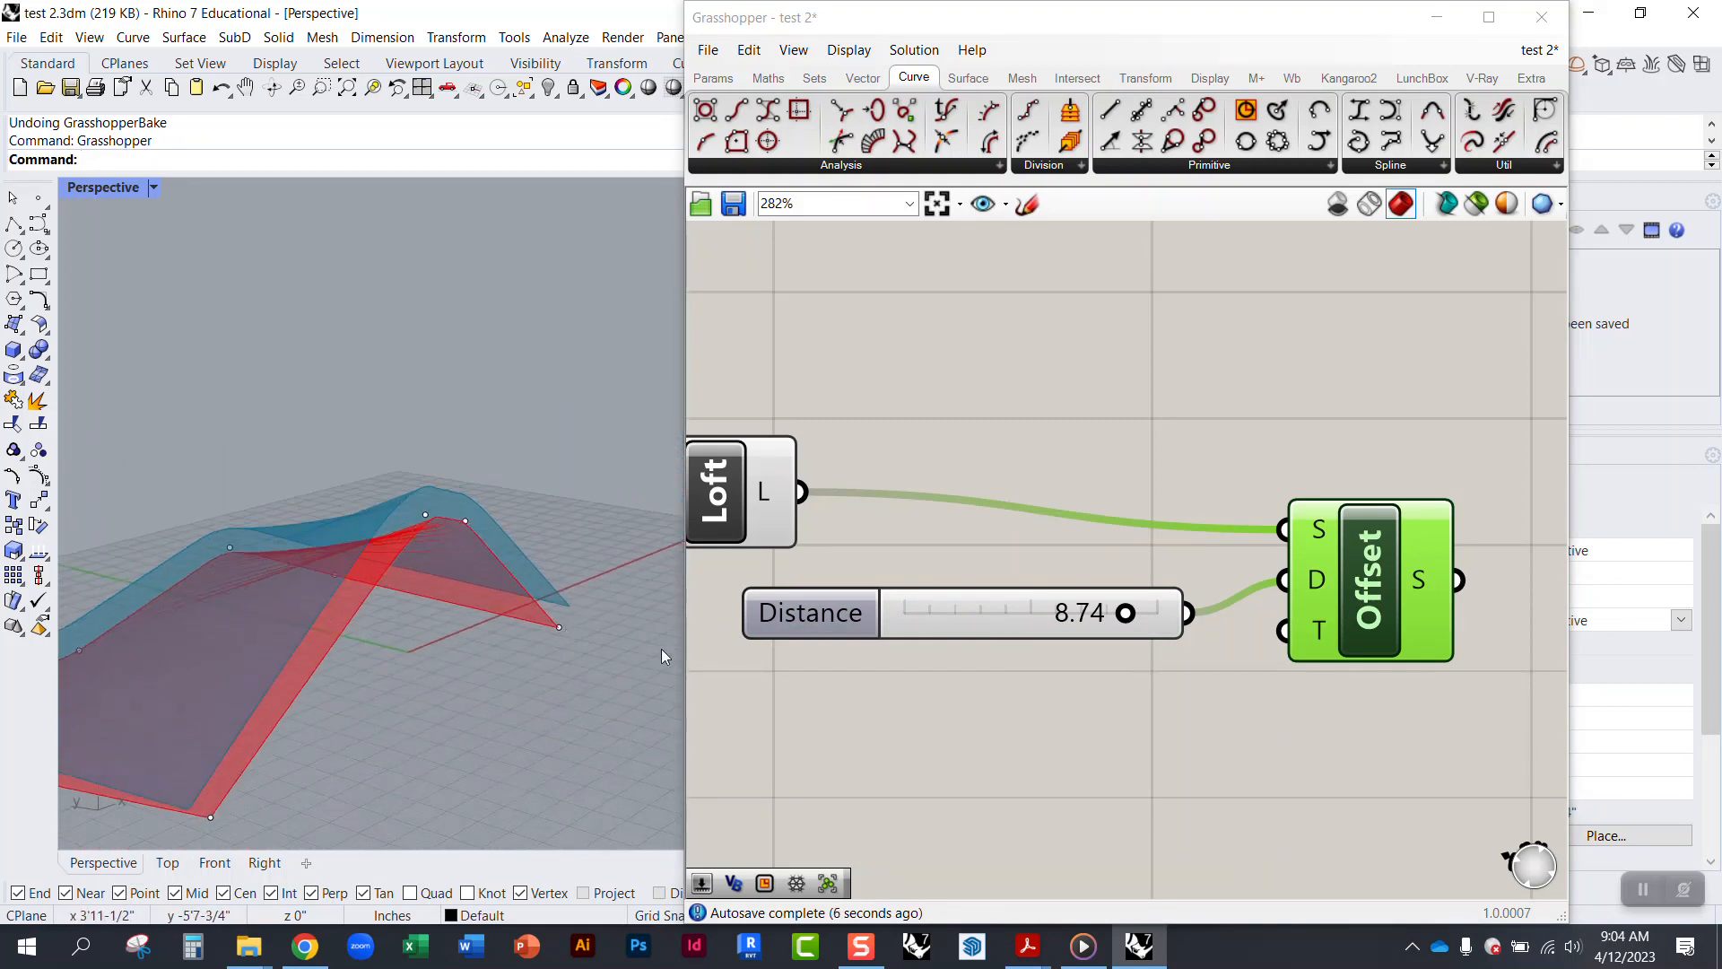
drag(981, 603, 911, 648)
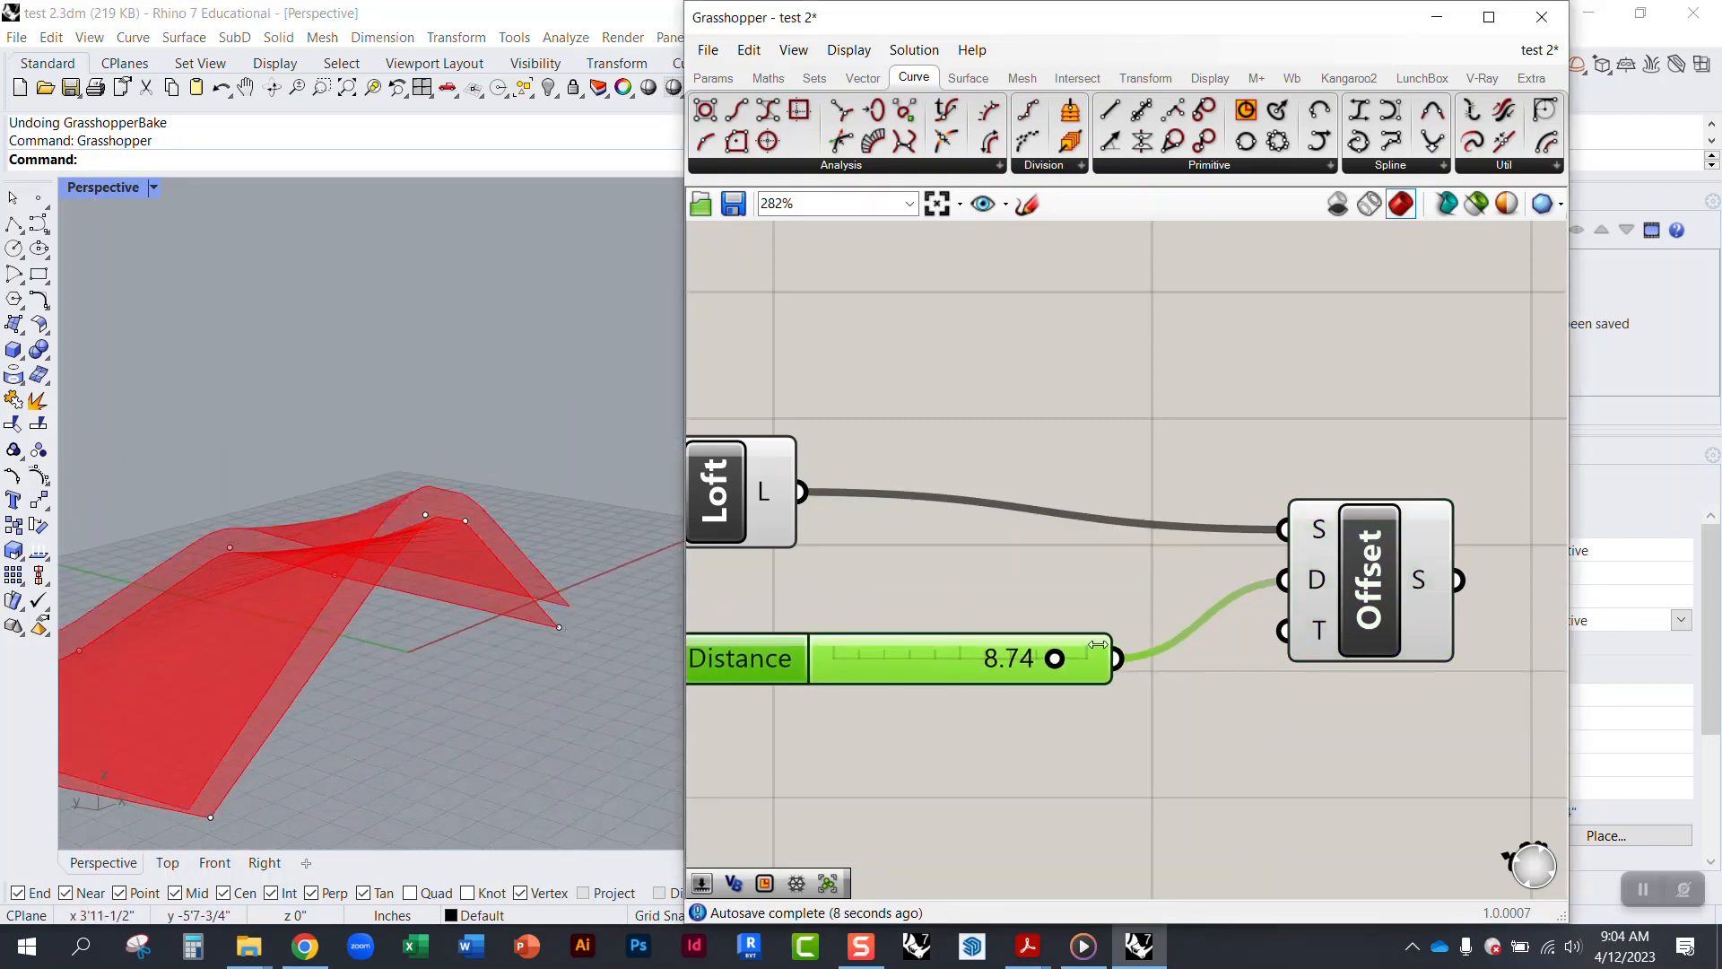
mouse_move(1306, 633)
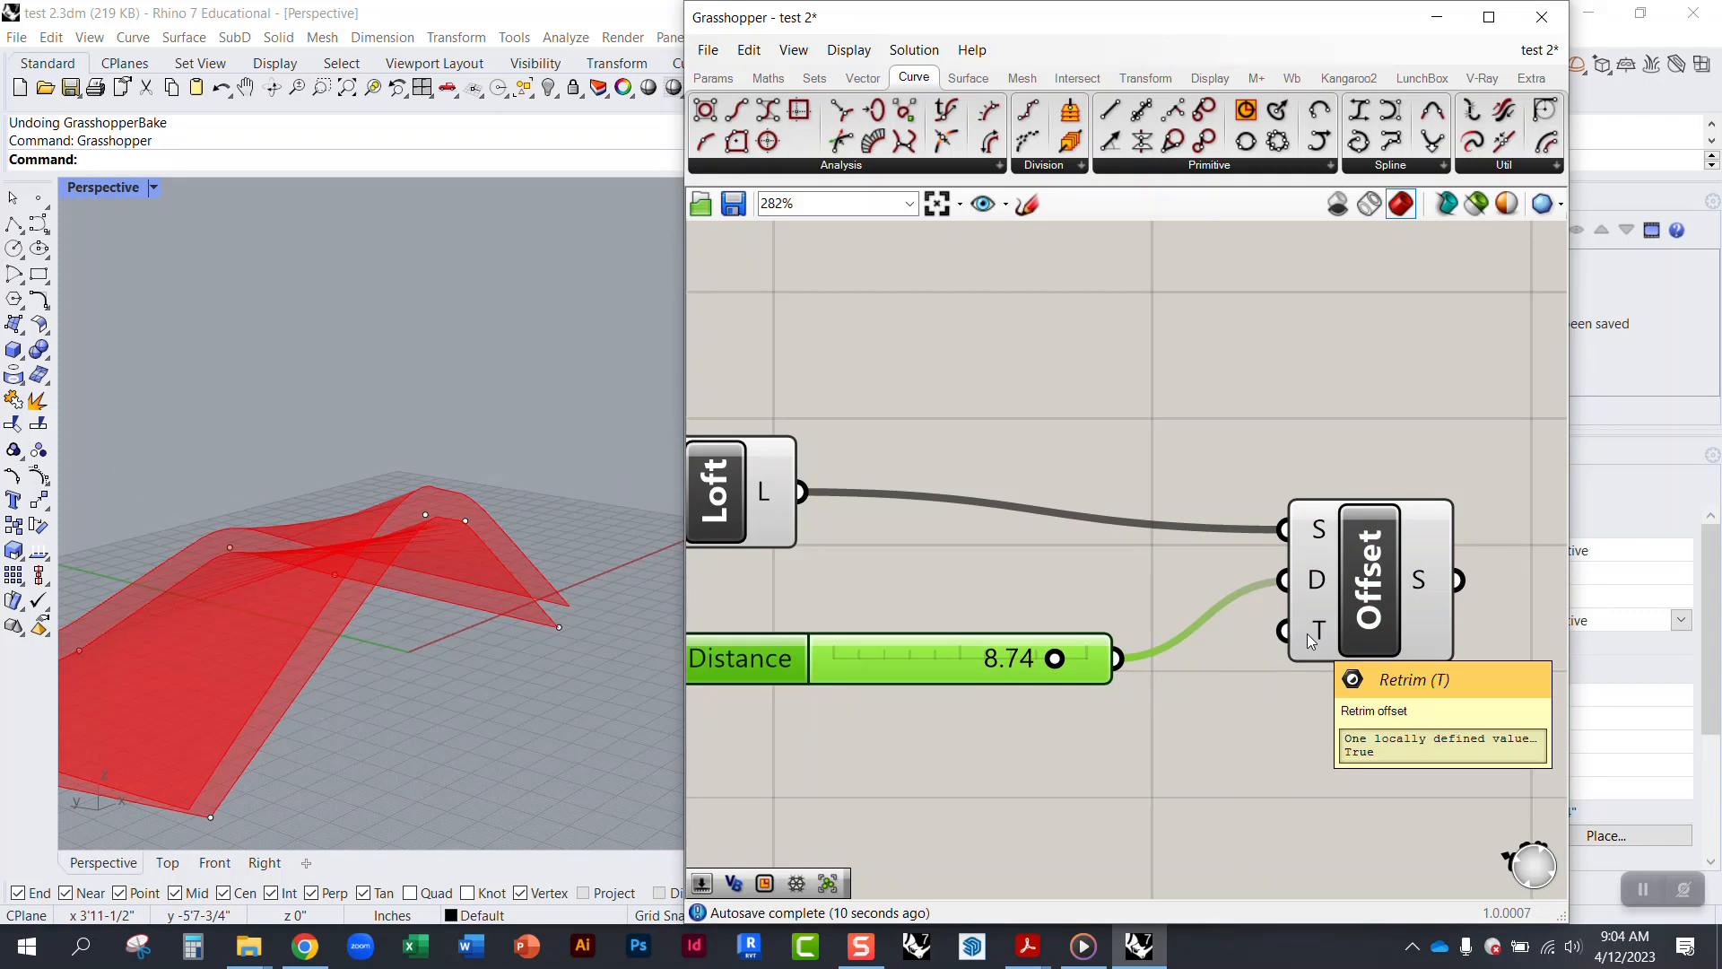
right_drag(1080, 745, 968, 735)
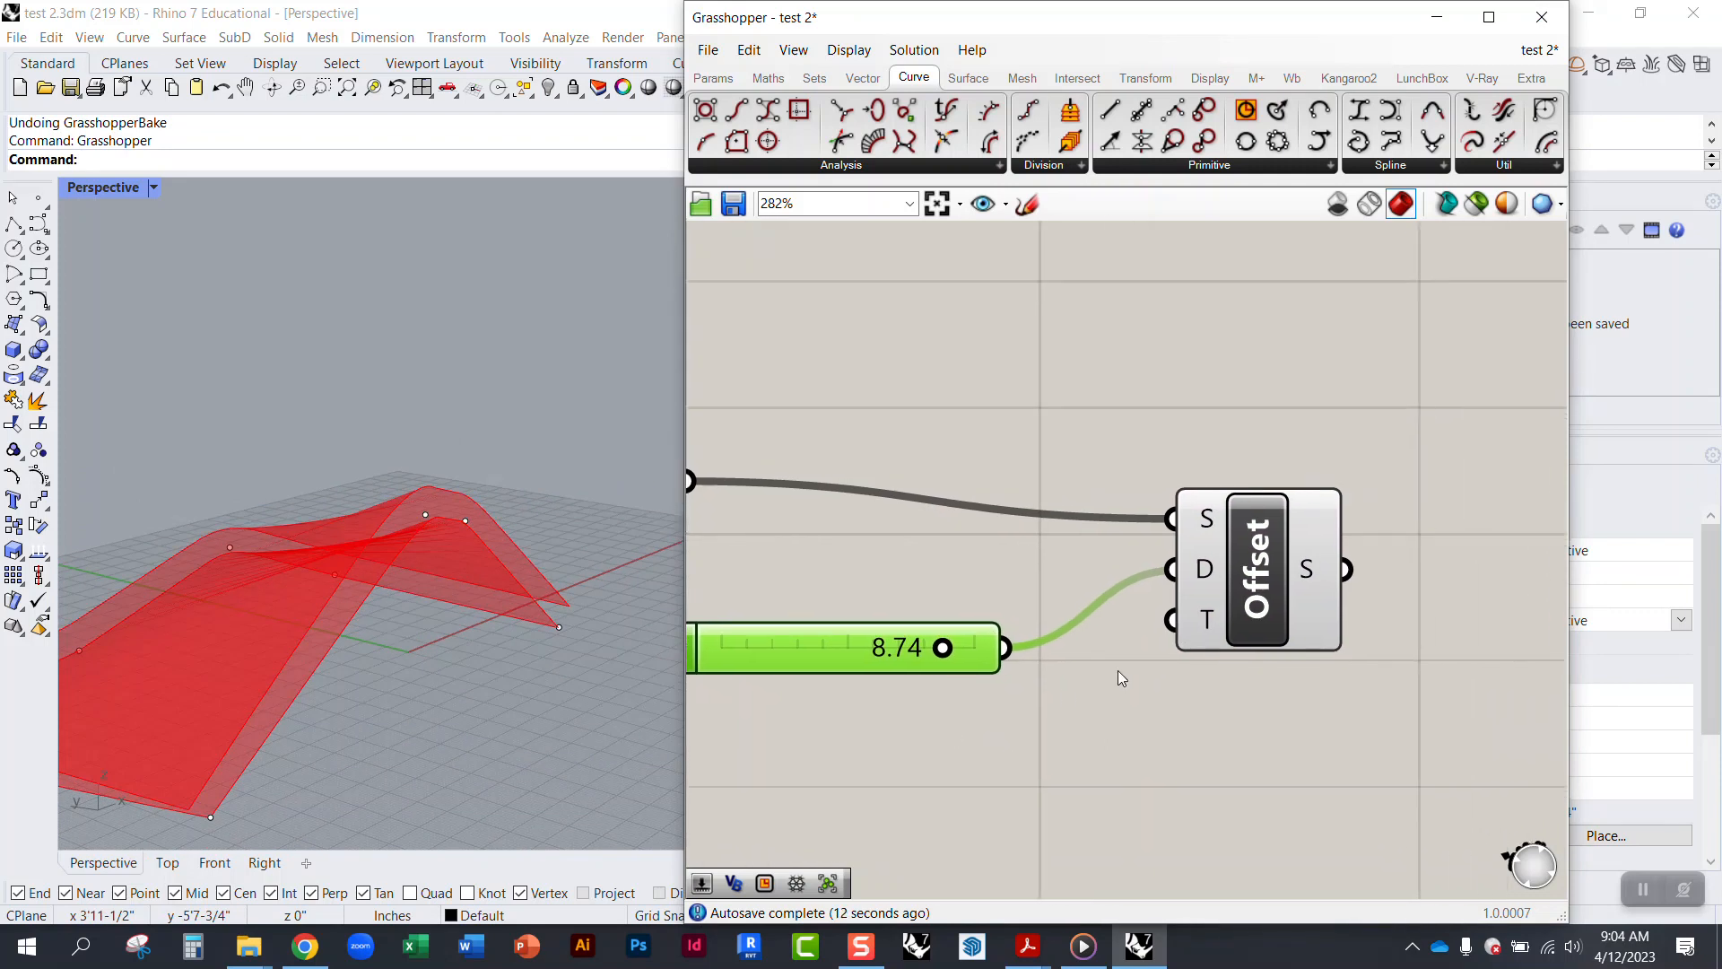
drag(1228, 608, 1206, 641)
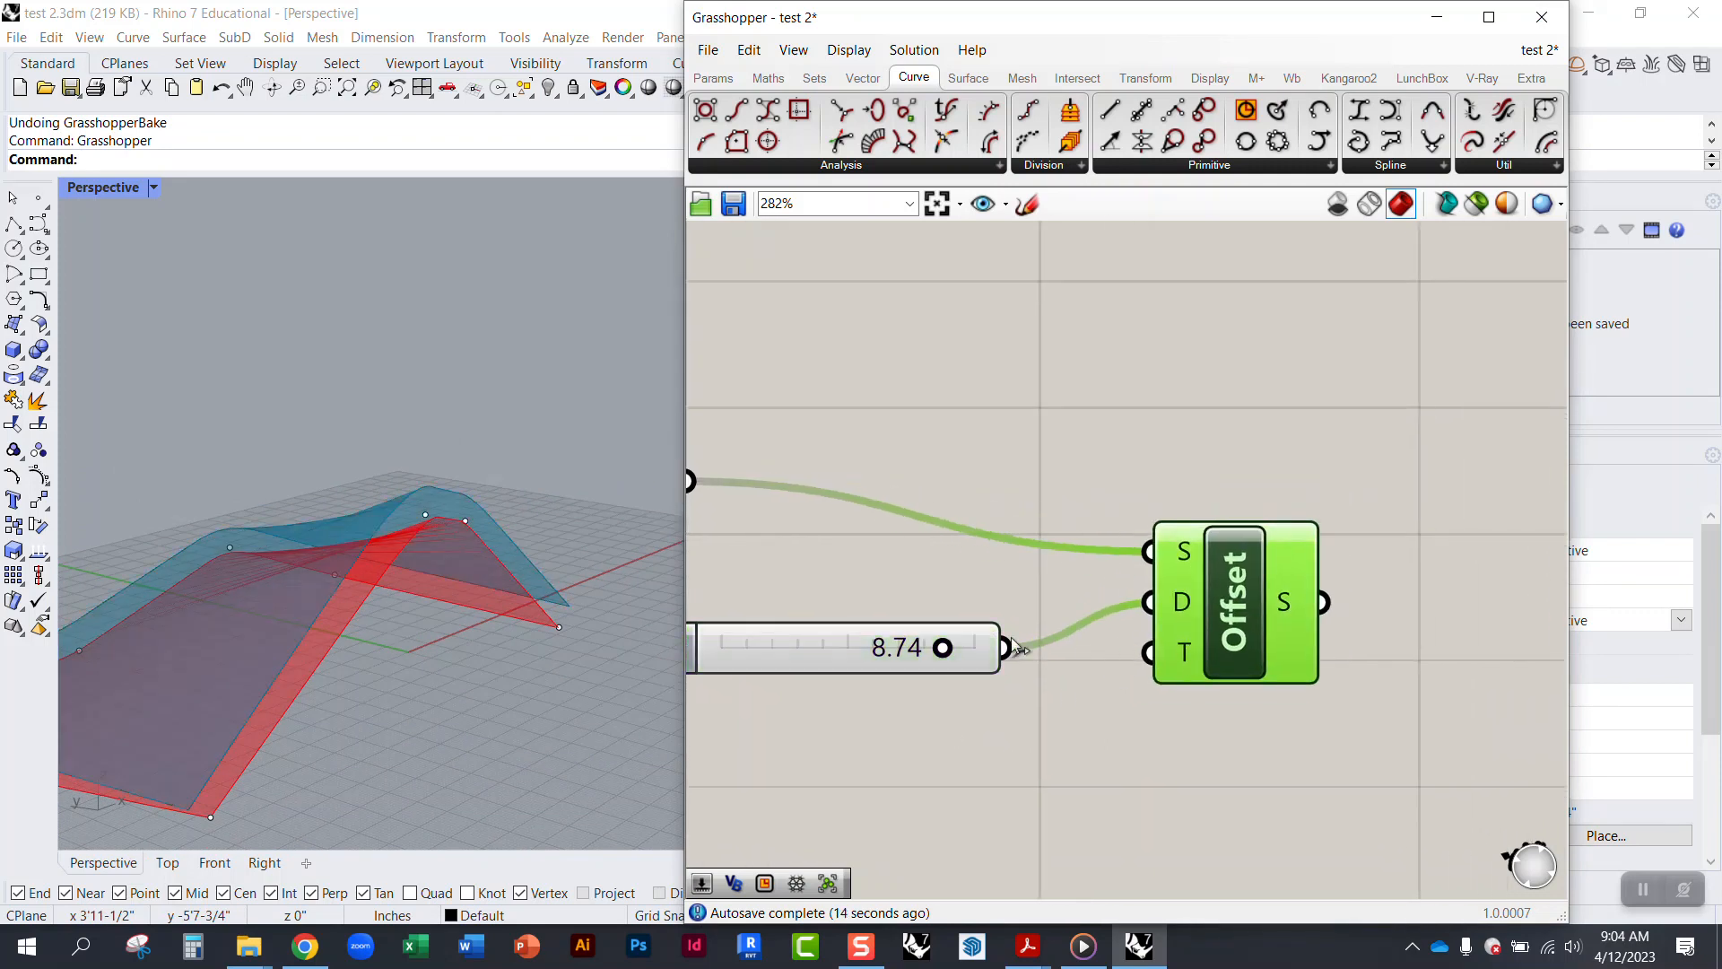
Step: Compare the loft with its offset from several angles and look through the available offset components
right_drag(529, 632, 443, 617)
scroll(444, 617, up, 4)
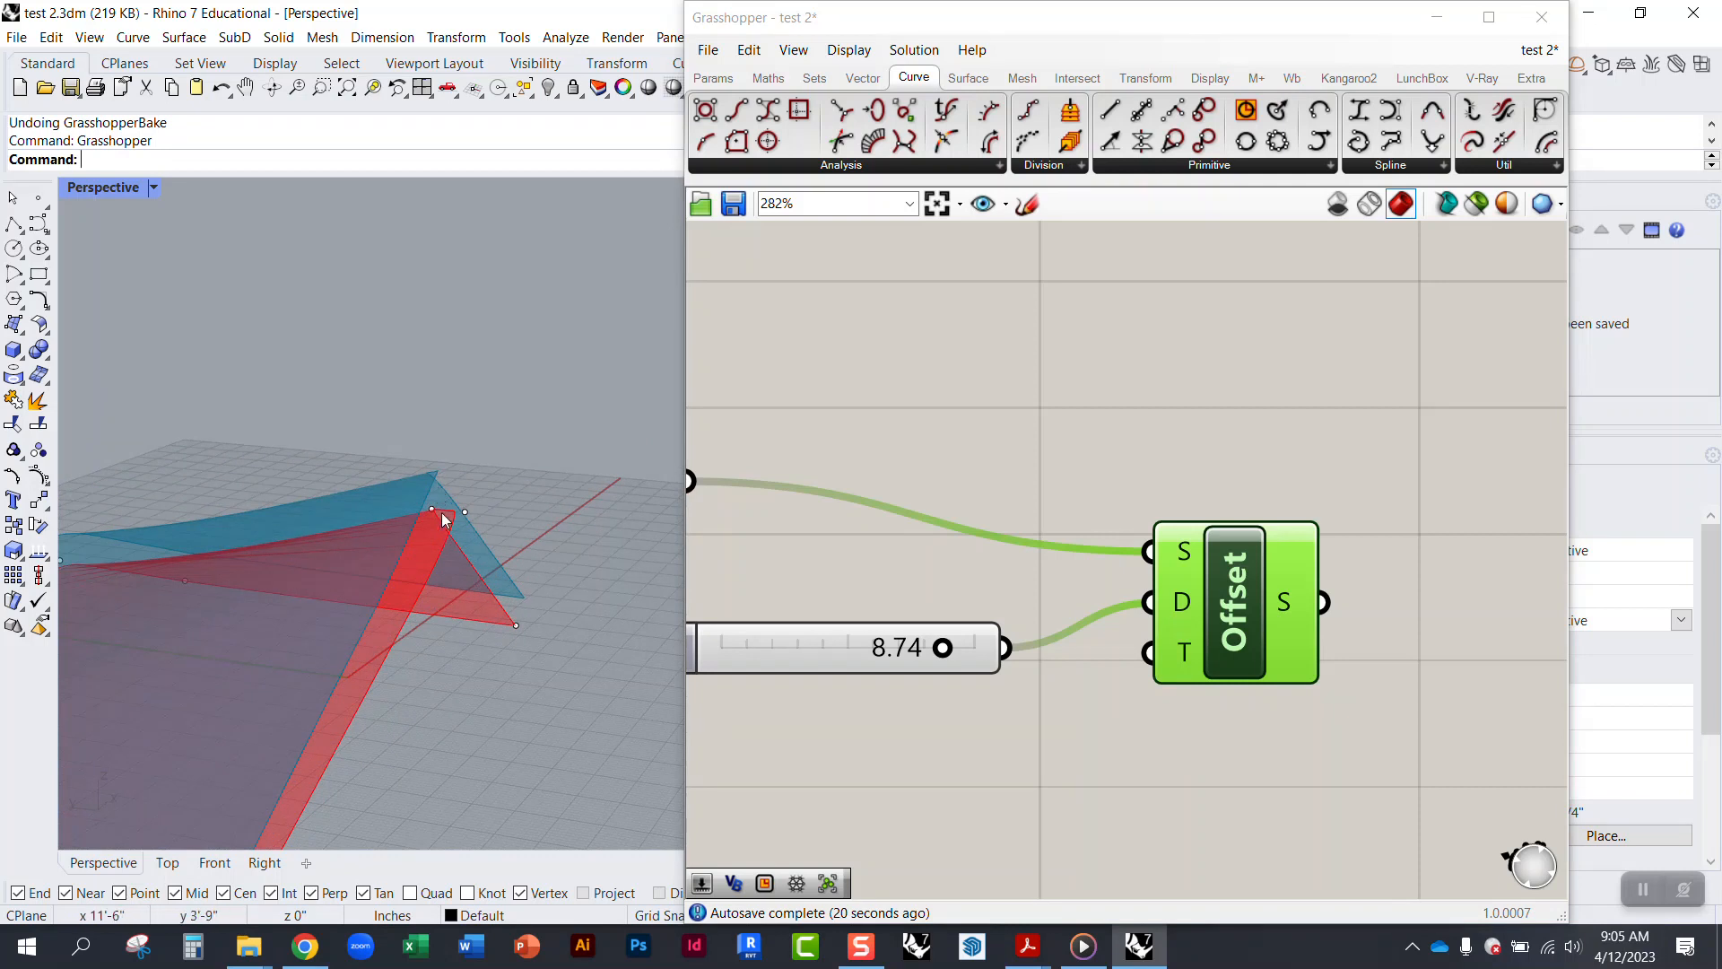
right_drag(437, 554, 373, 566)
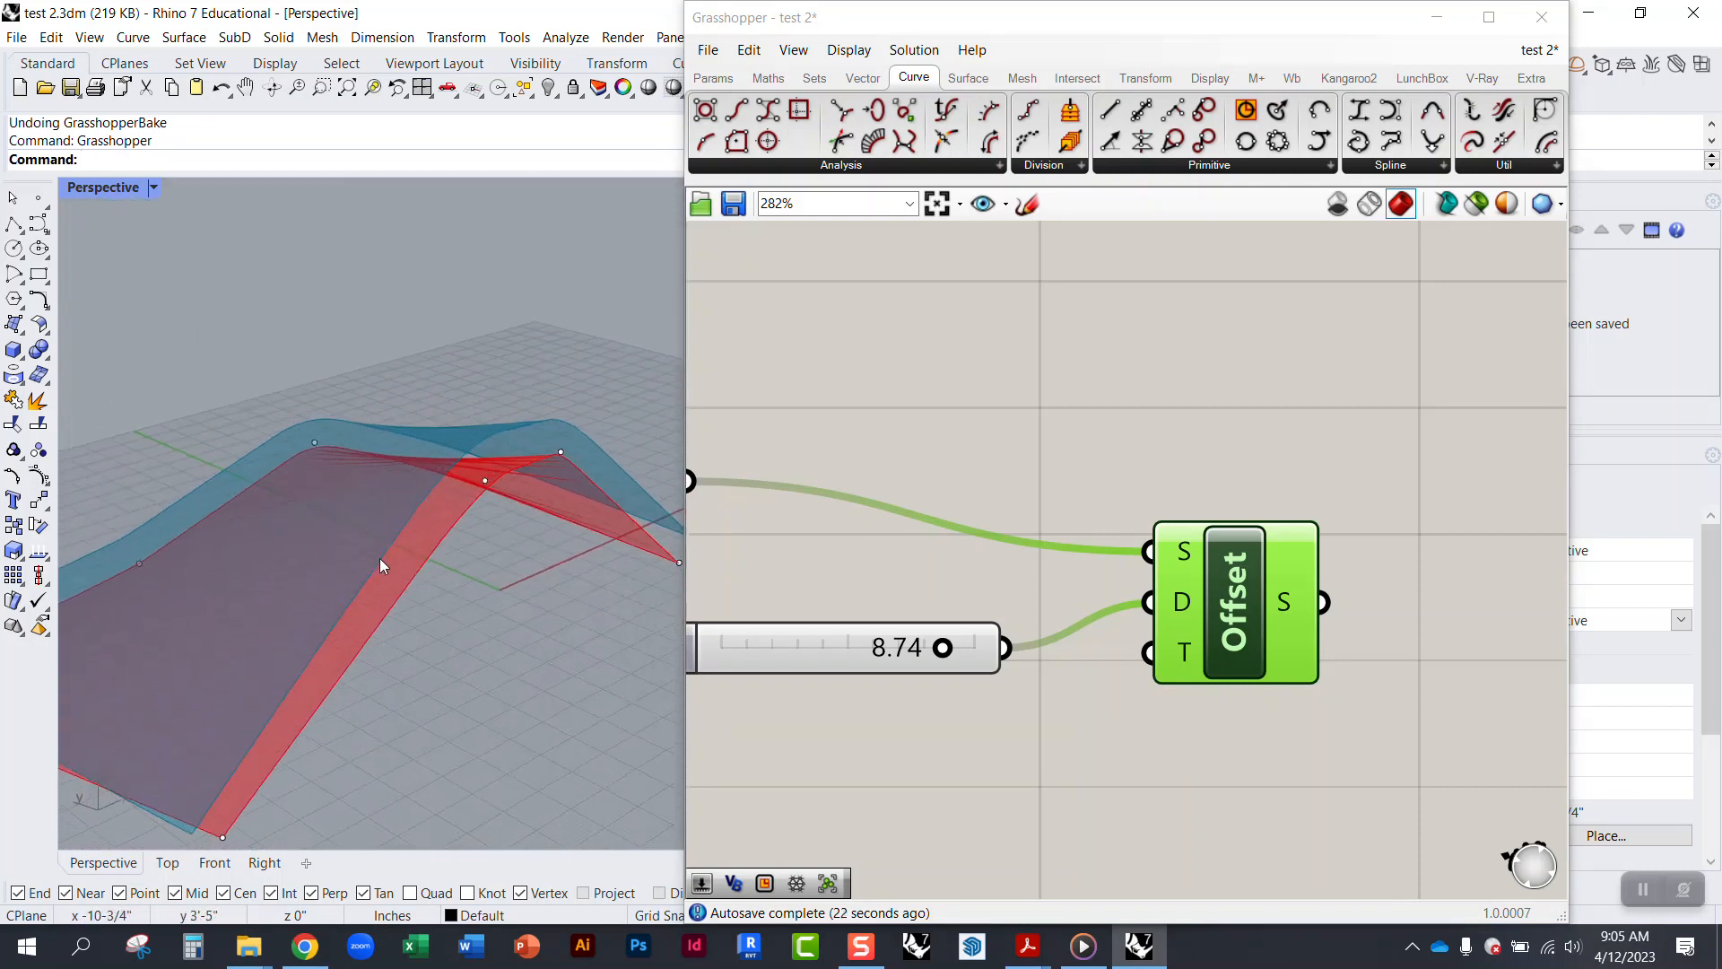
double_click(1089, 427)
text(offse)
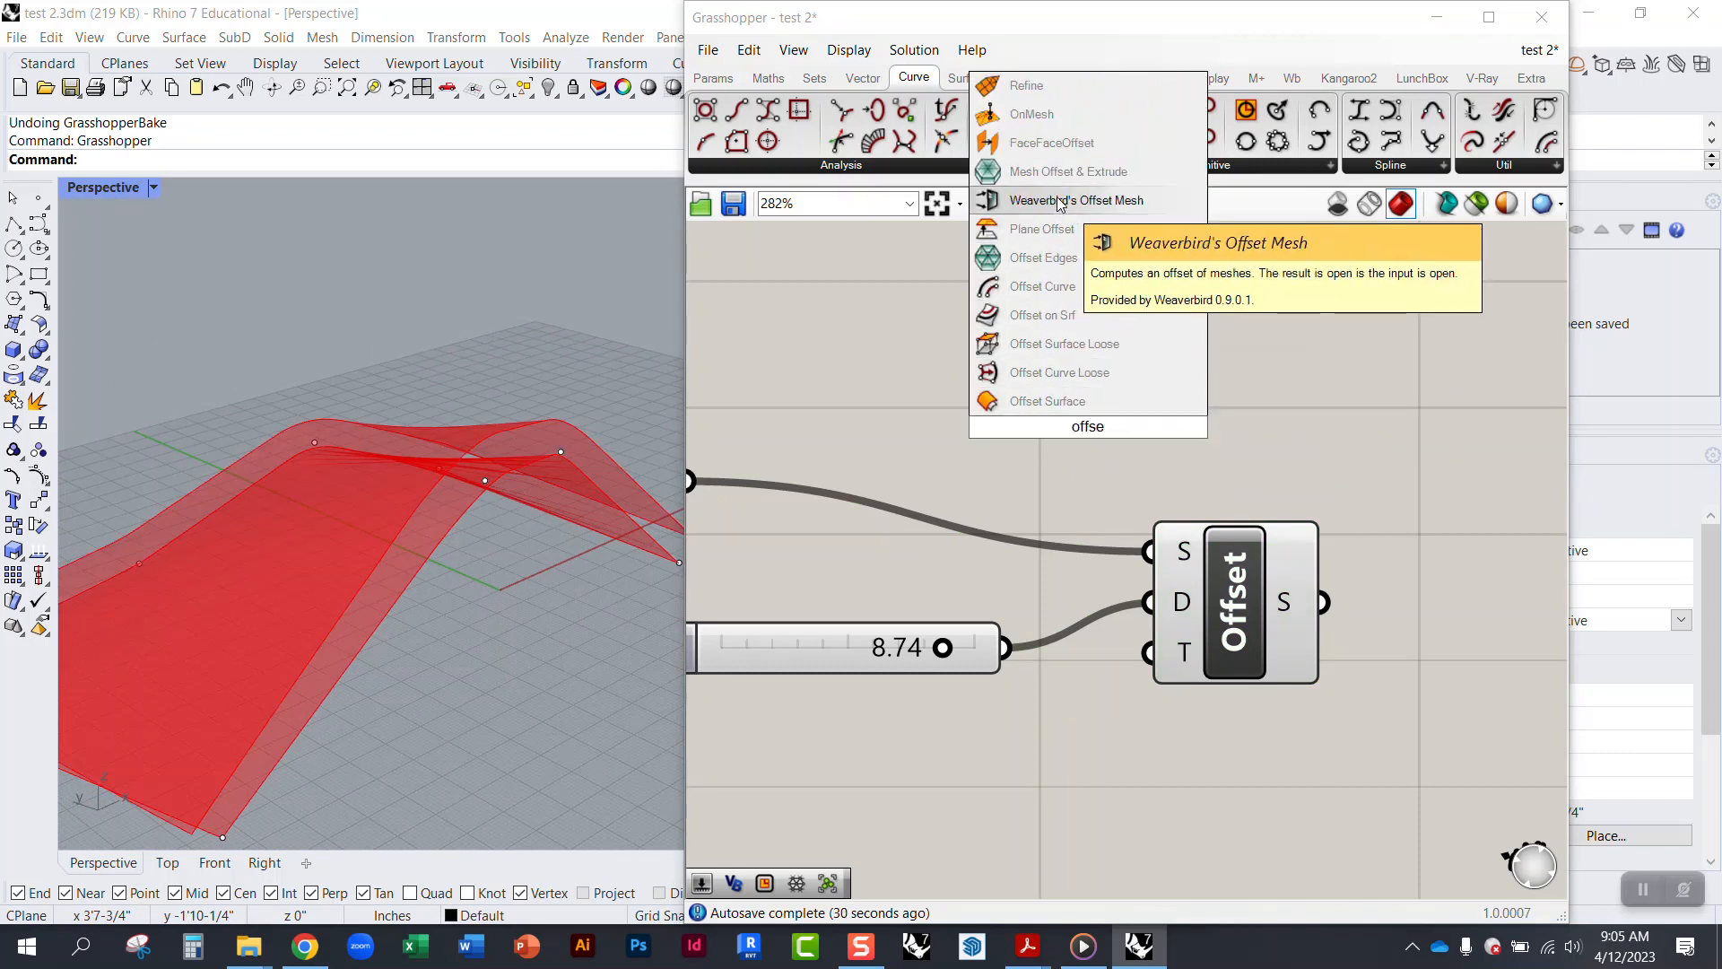
click(1057, 510)
right_drag(462, 593, 475, 395)
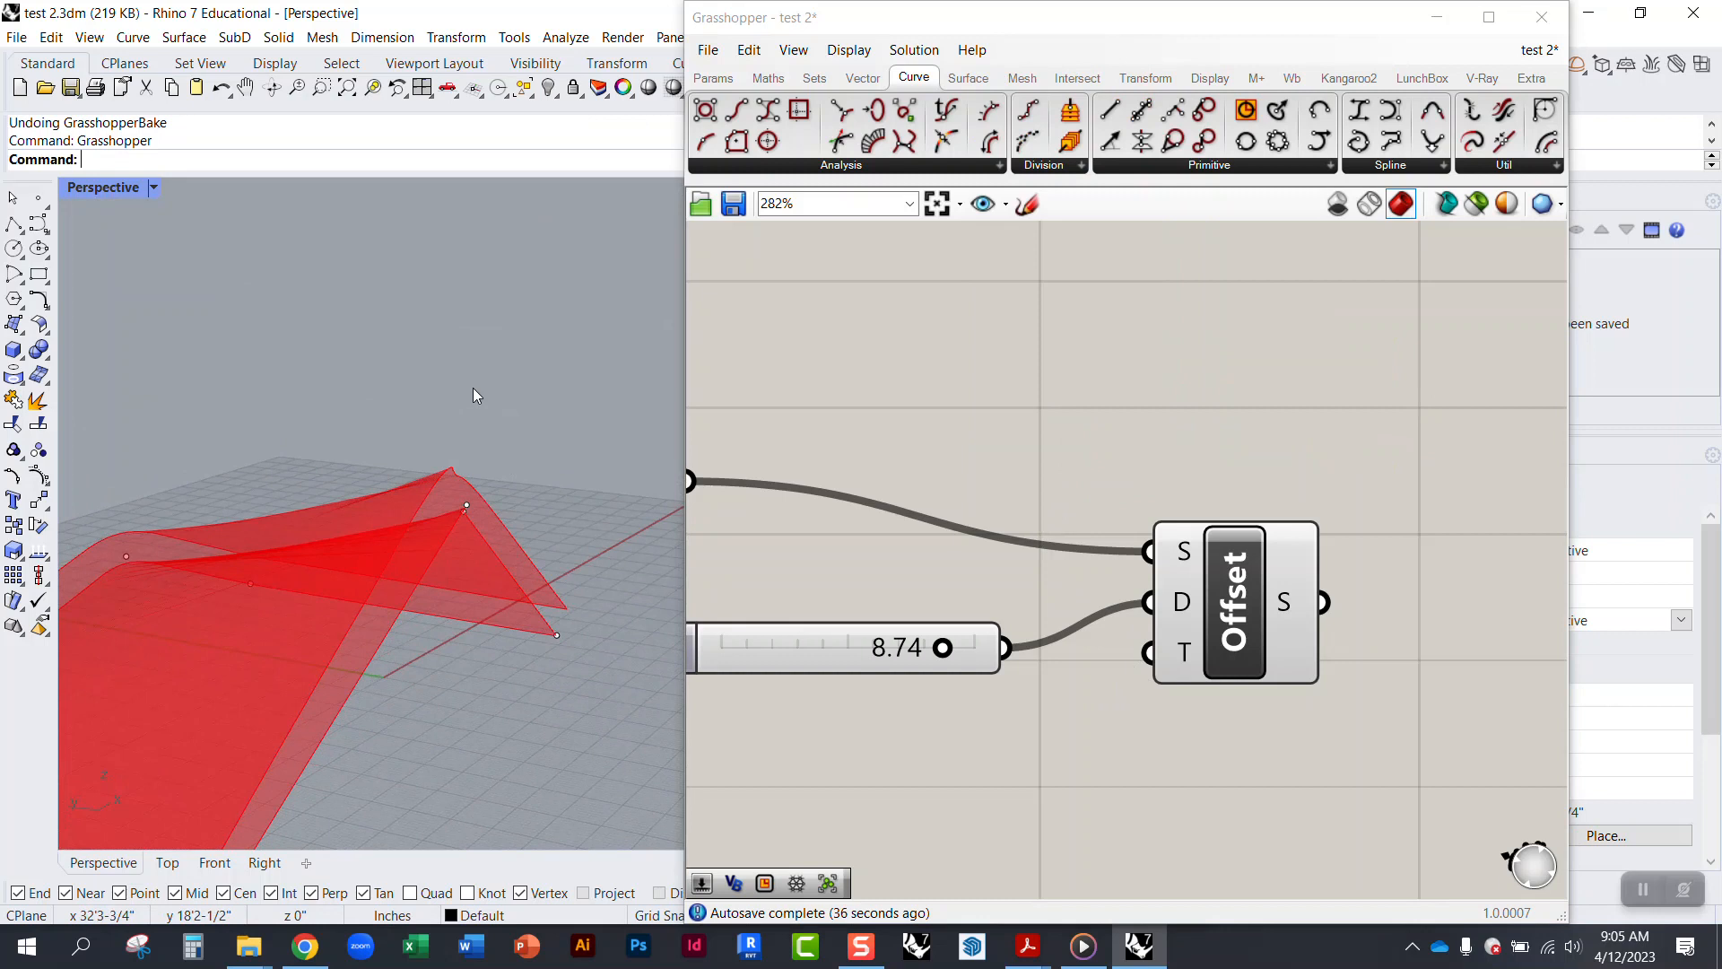
scroll(472, 388, up, 6)
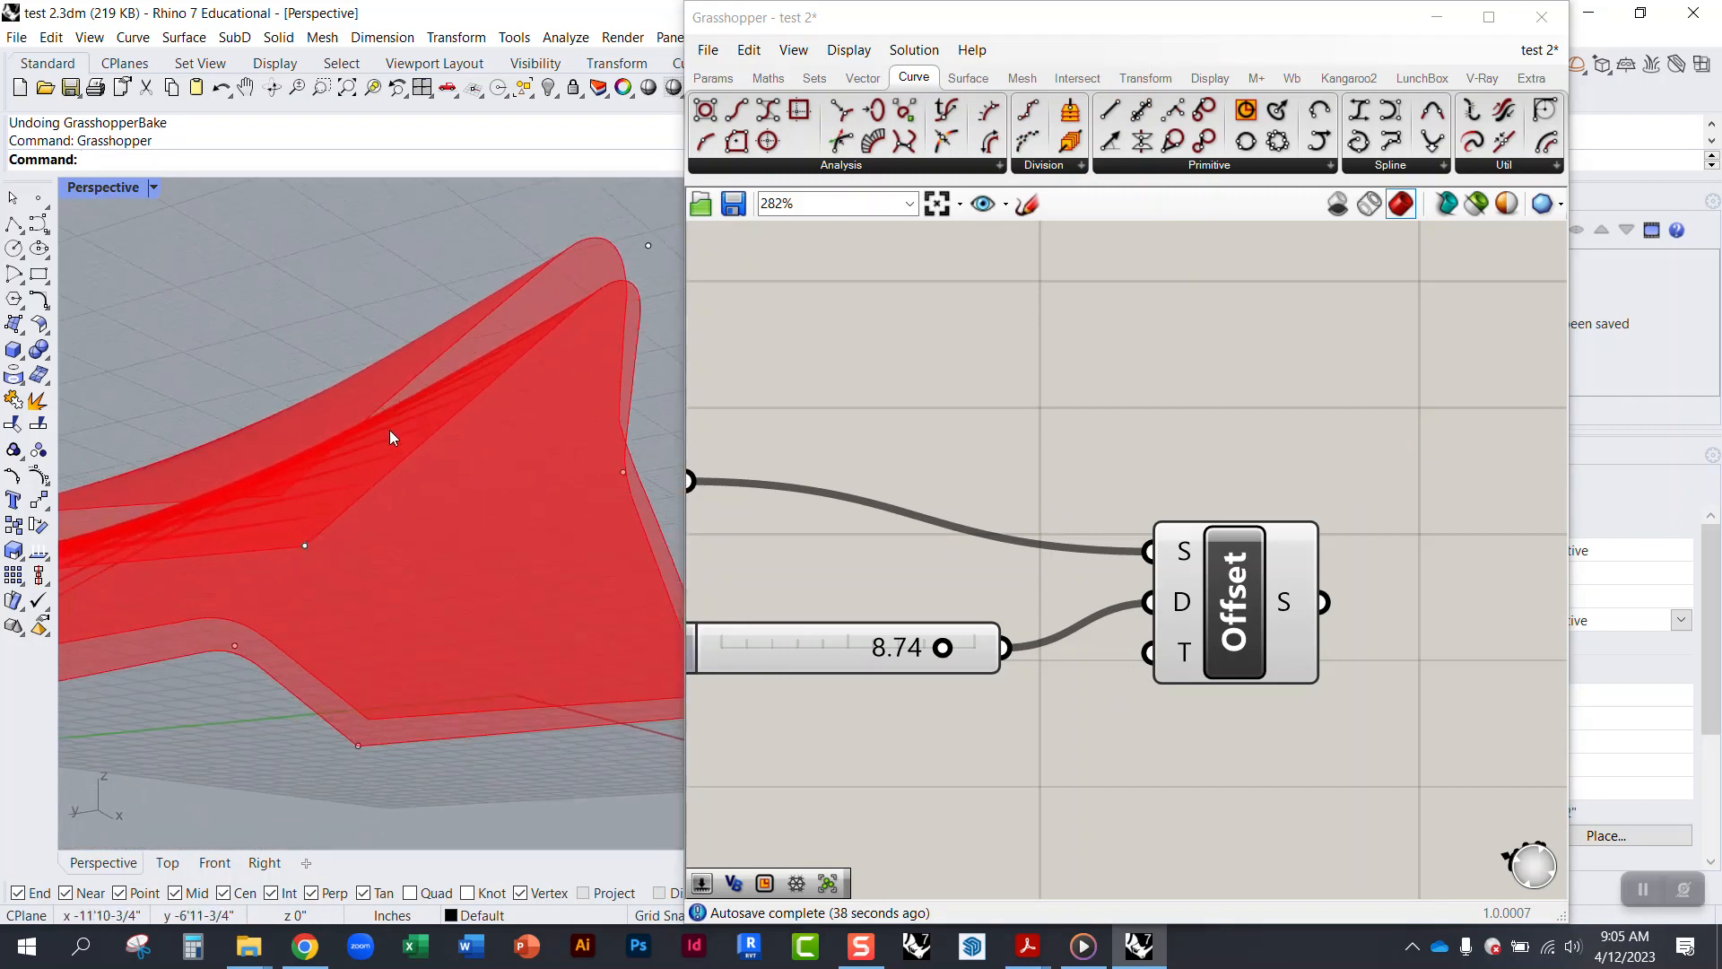
Step: Compare the loft and the offset surface from several angles, highlighting the Loft and Offset Surface components in turn
right_drag(498, 300, 509, 400)
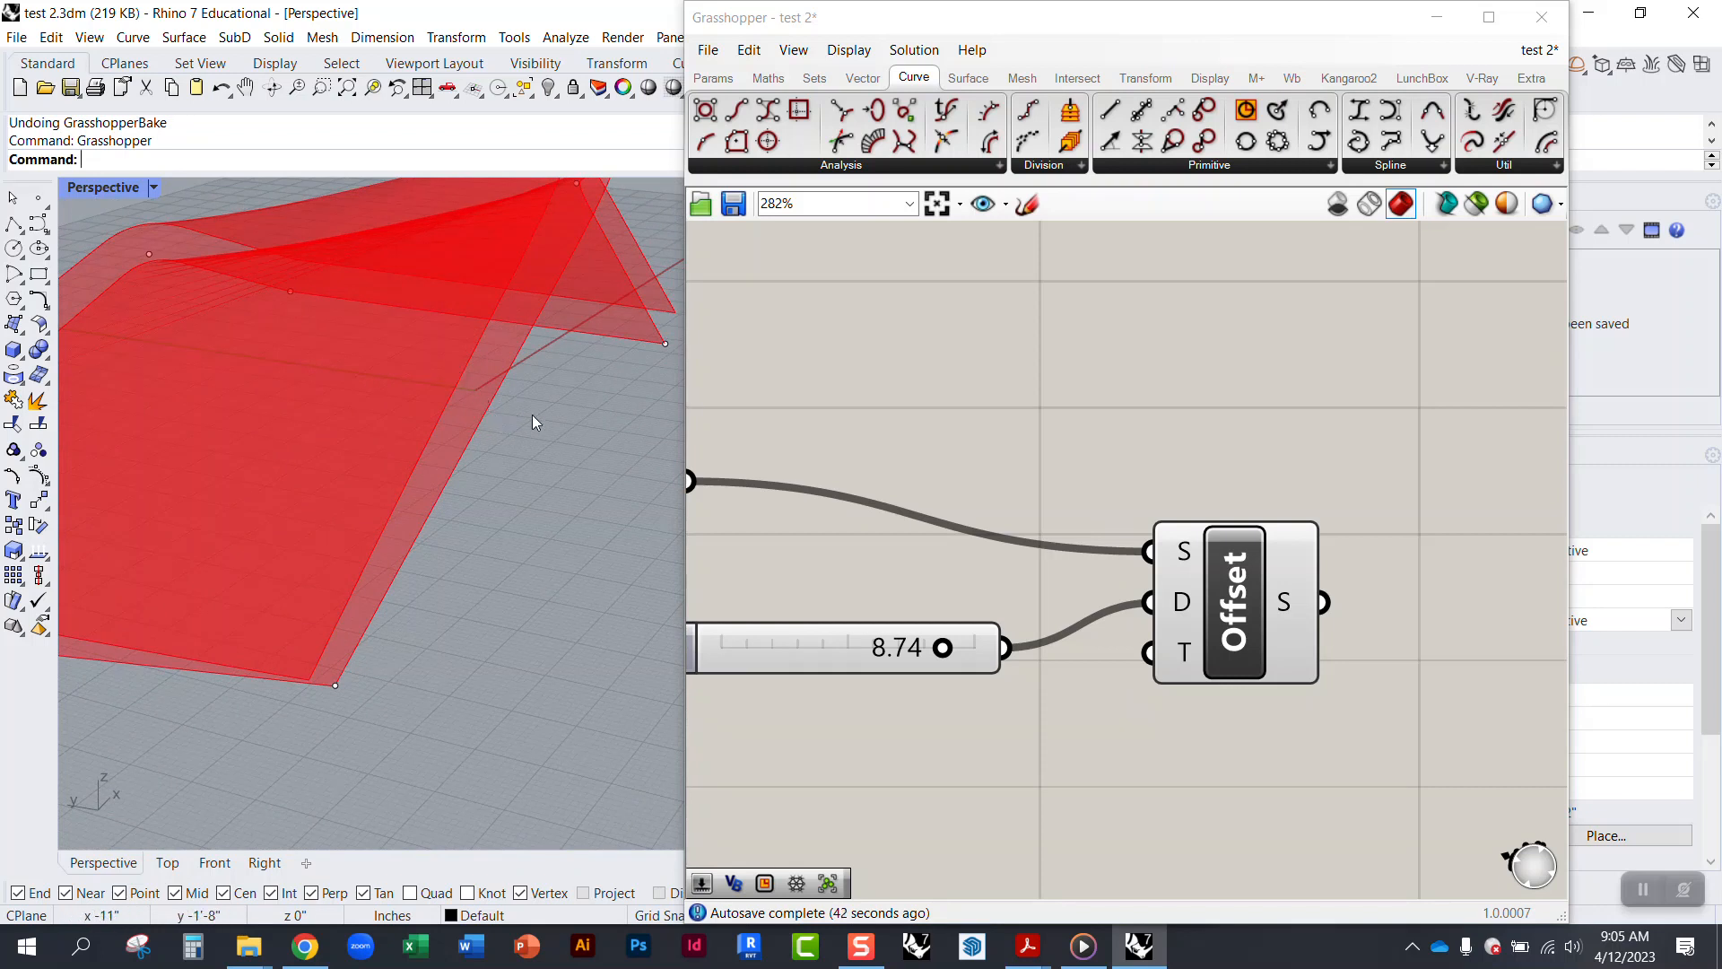
right_drag(497, 391, 536, 456)
click(1256, 600)
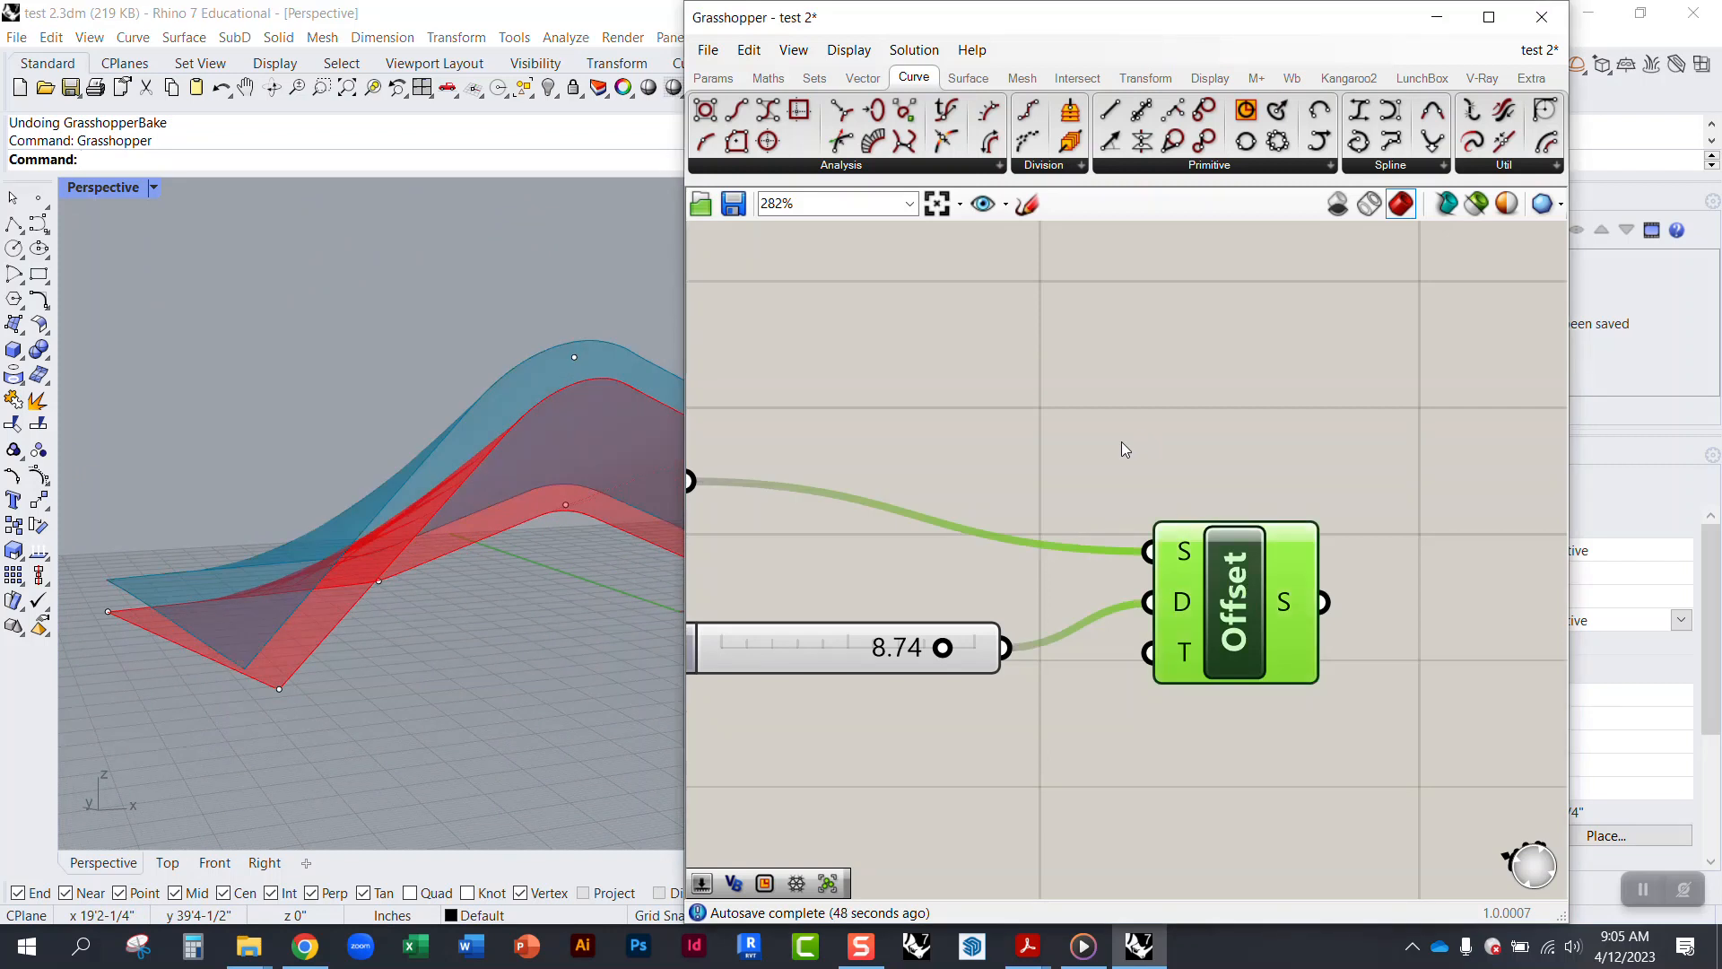
scroll(1241, 617, down, 5)
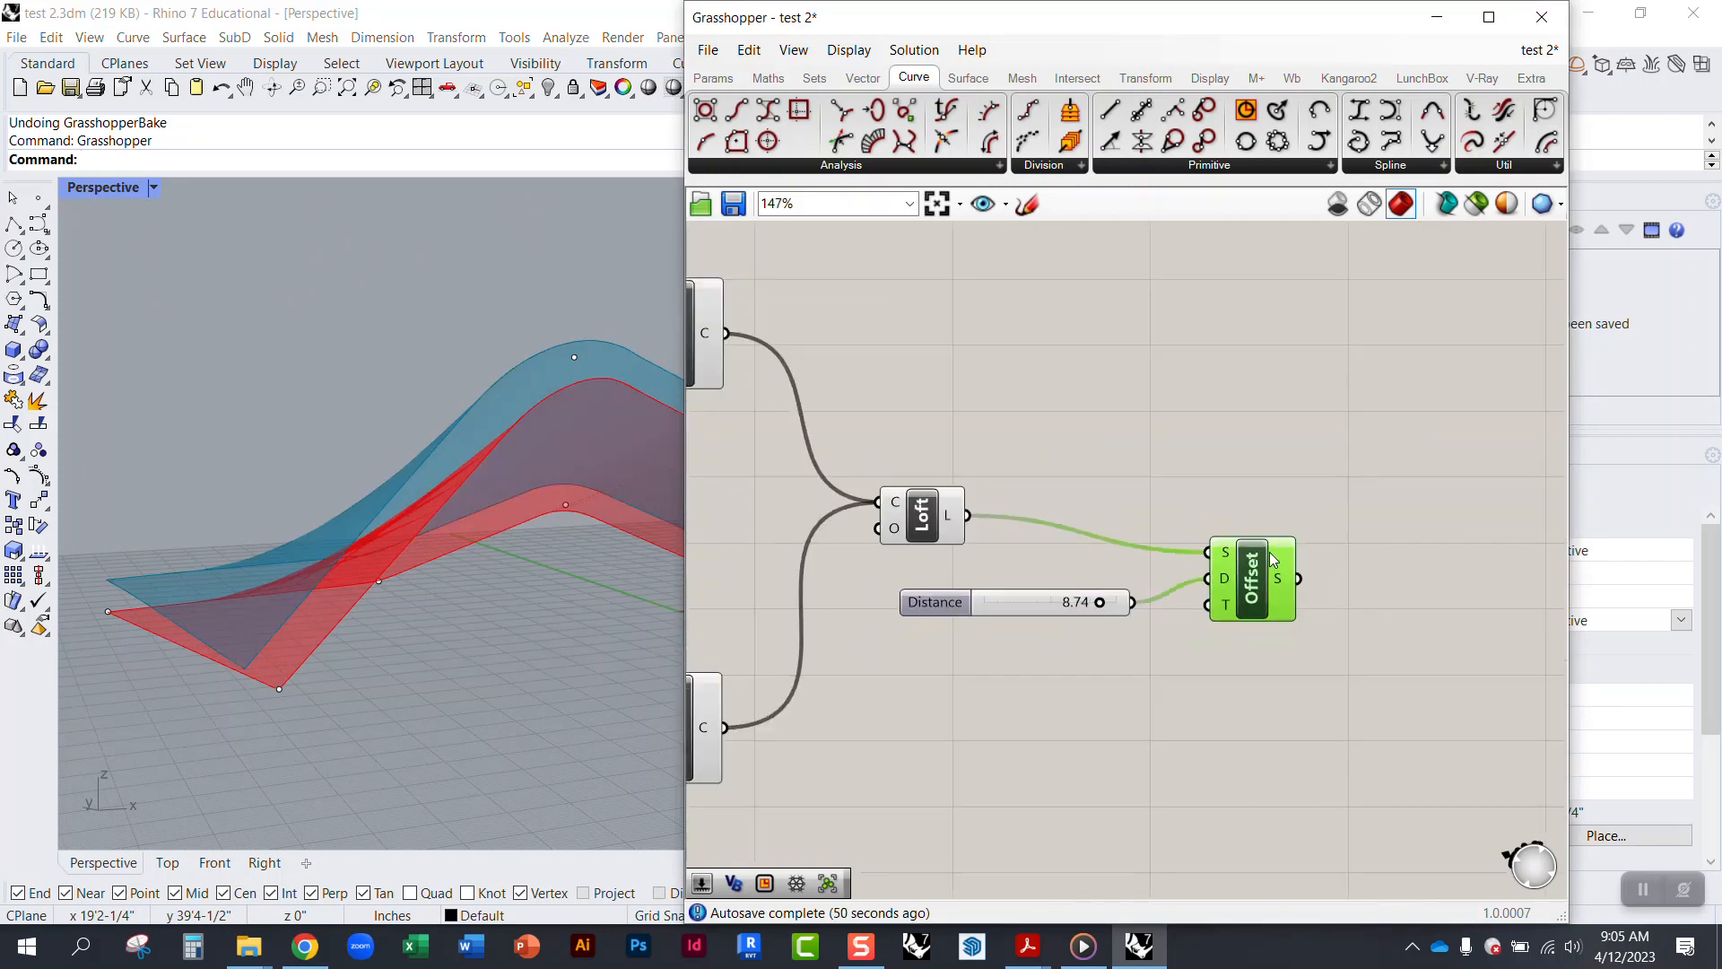
click(1017, 532)
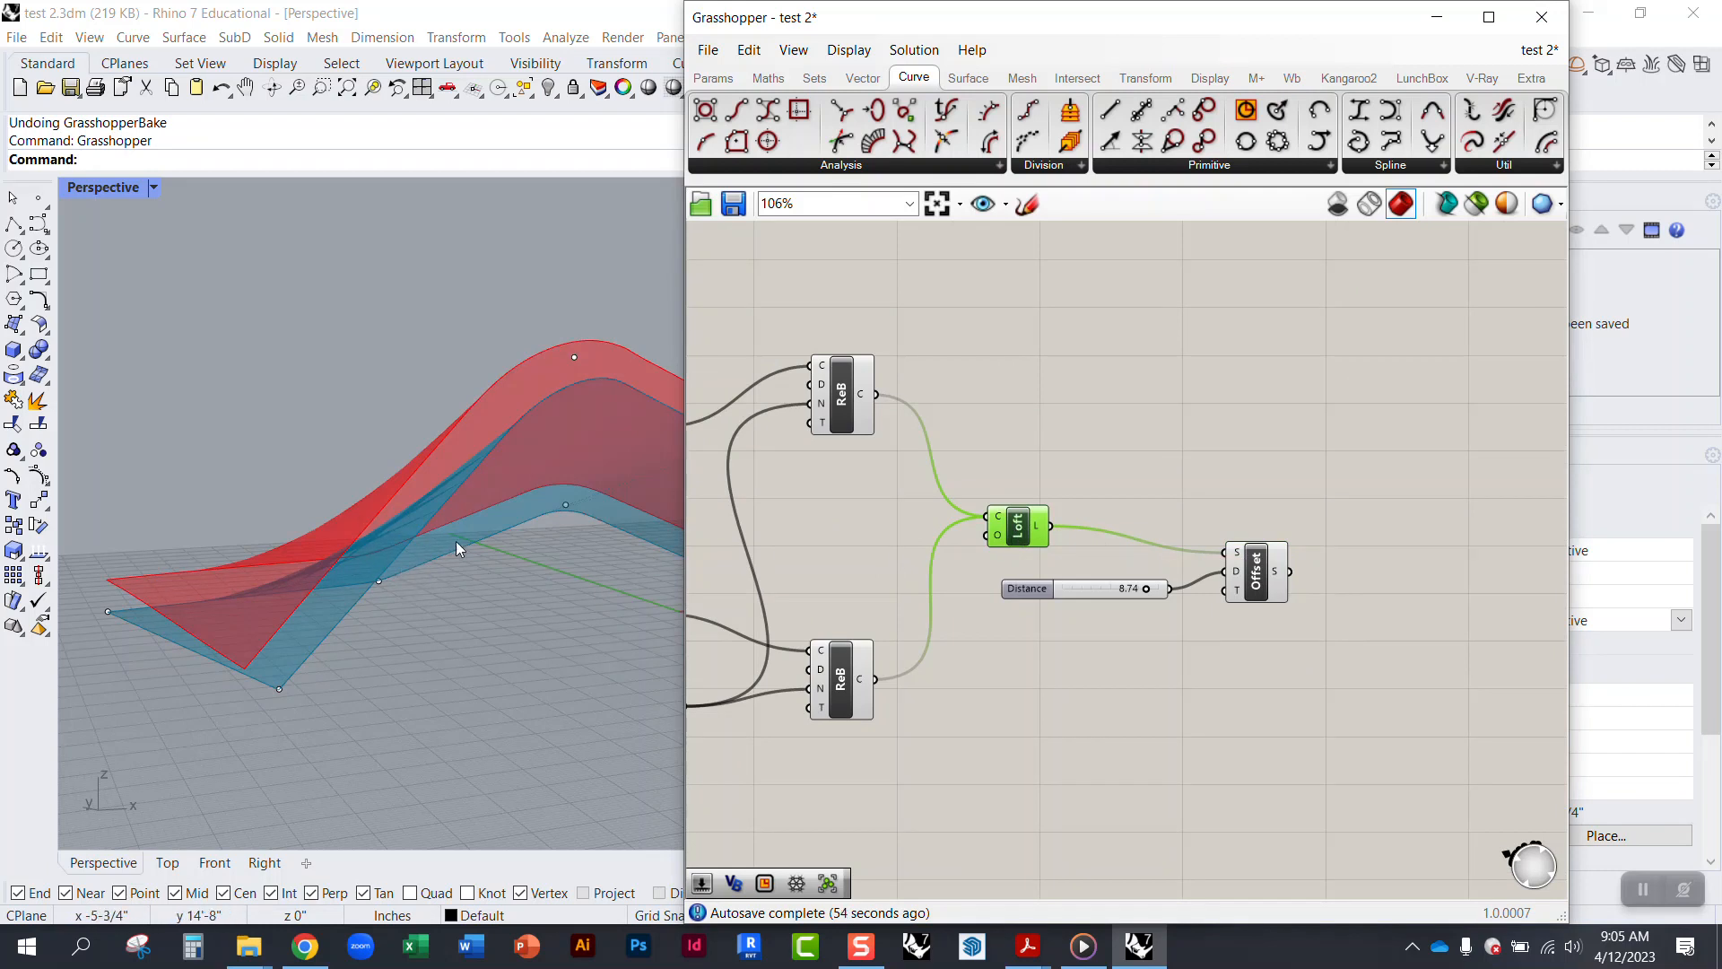
right_drag(454, 544, 533, 475)
right_drag(341, 589, 443, 523)
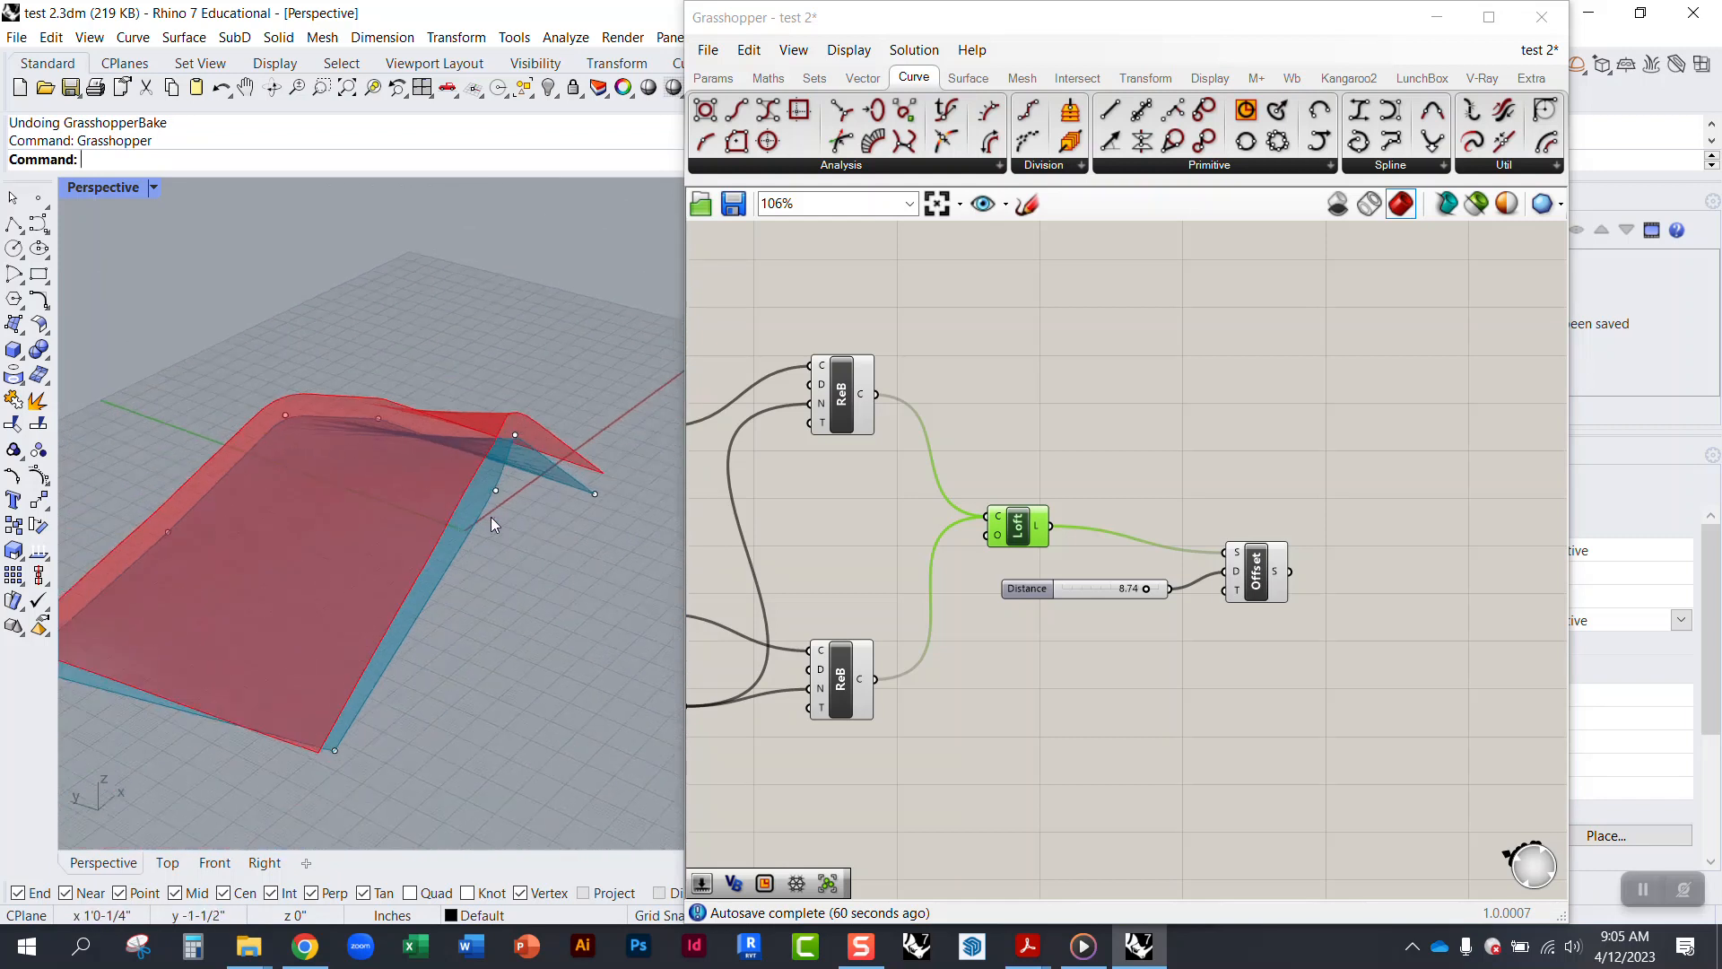
click(1088, 427)
drag(1019, 531, 1028, 516)
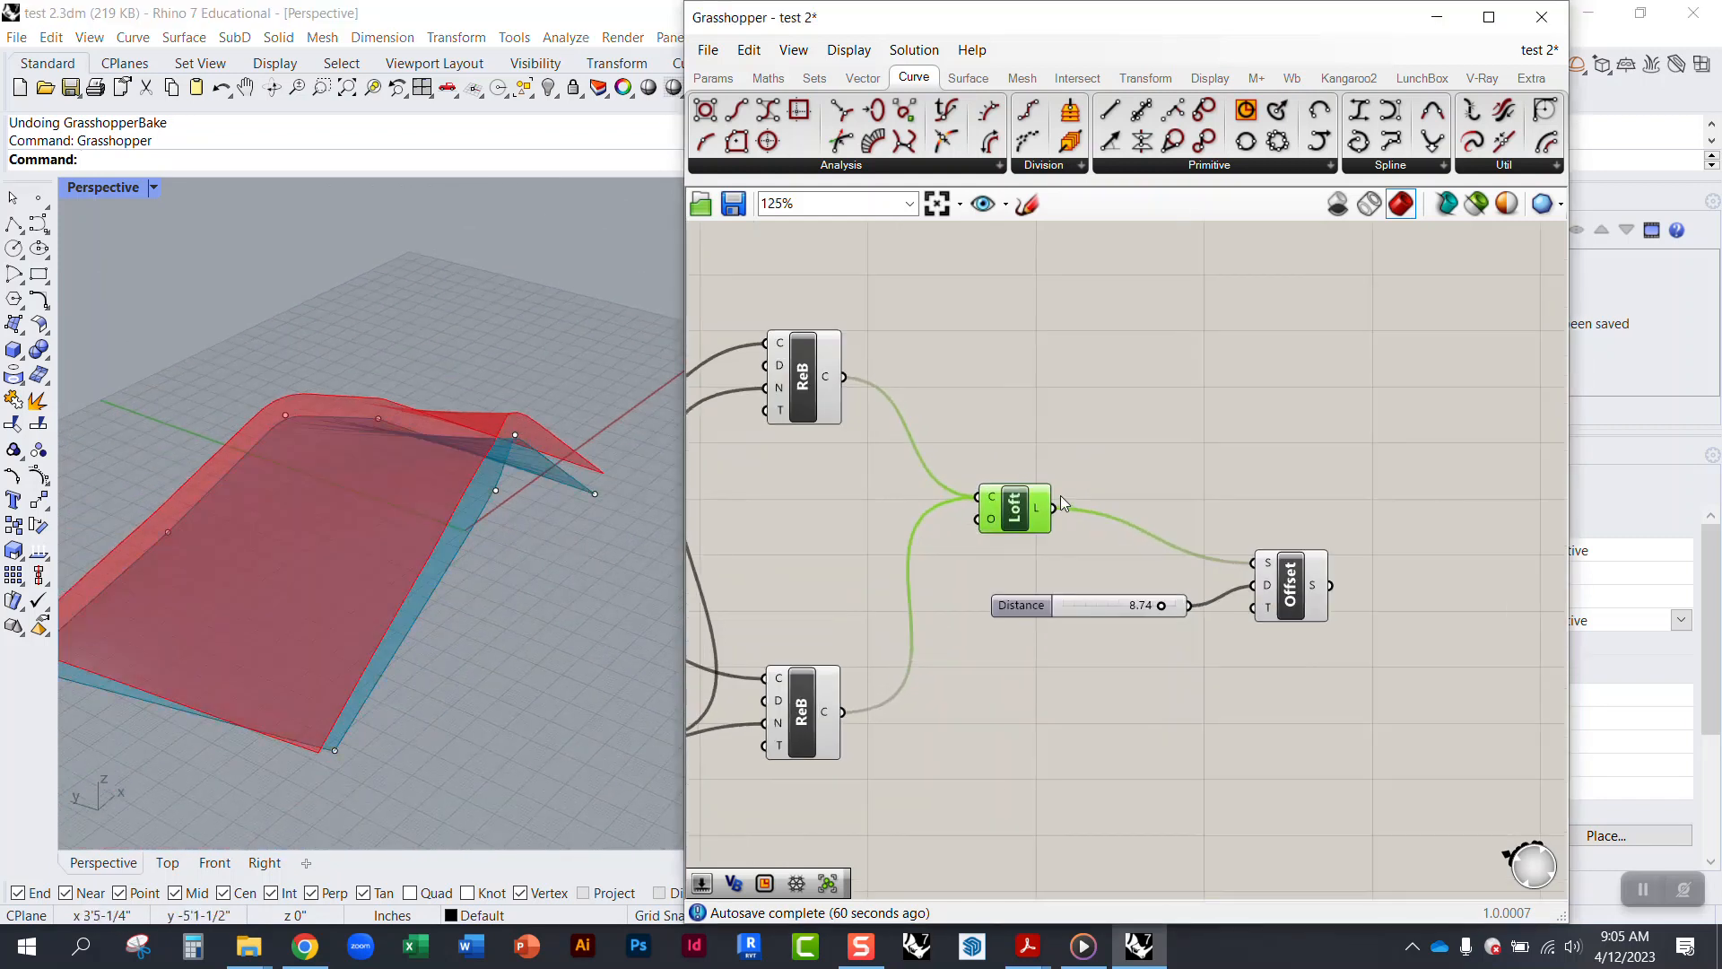
scroll(1061, 495, up, 3)
click(1370, 623)
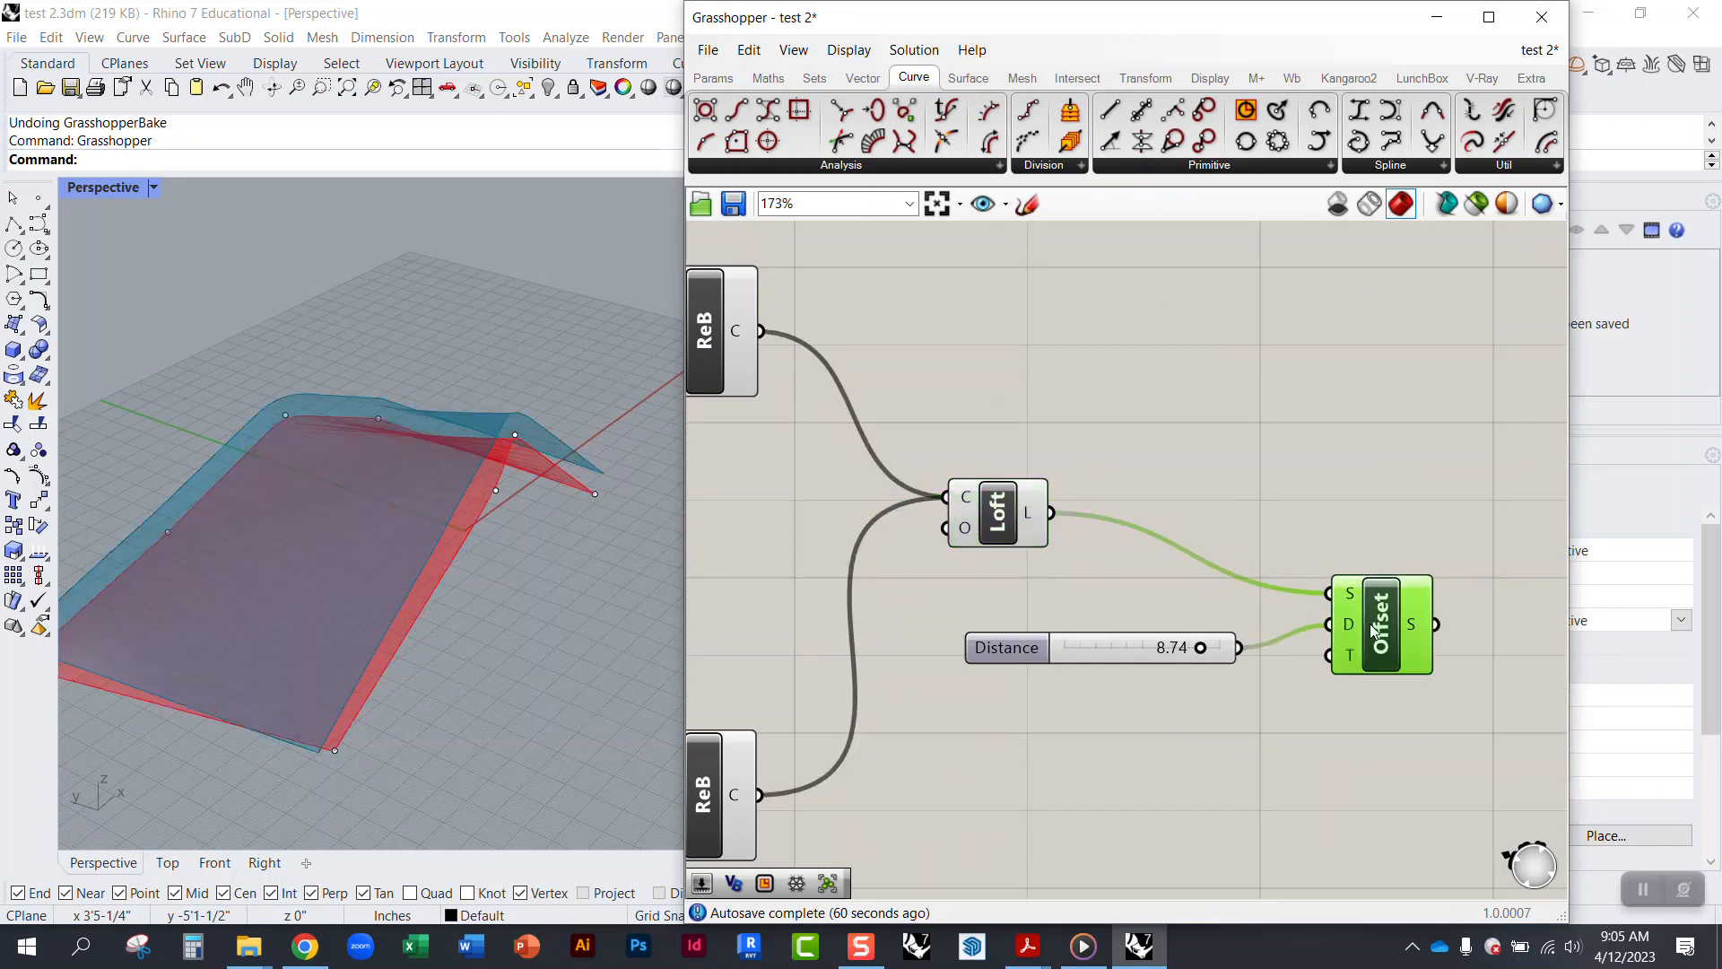
click(1200, 481)
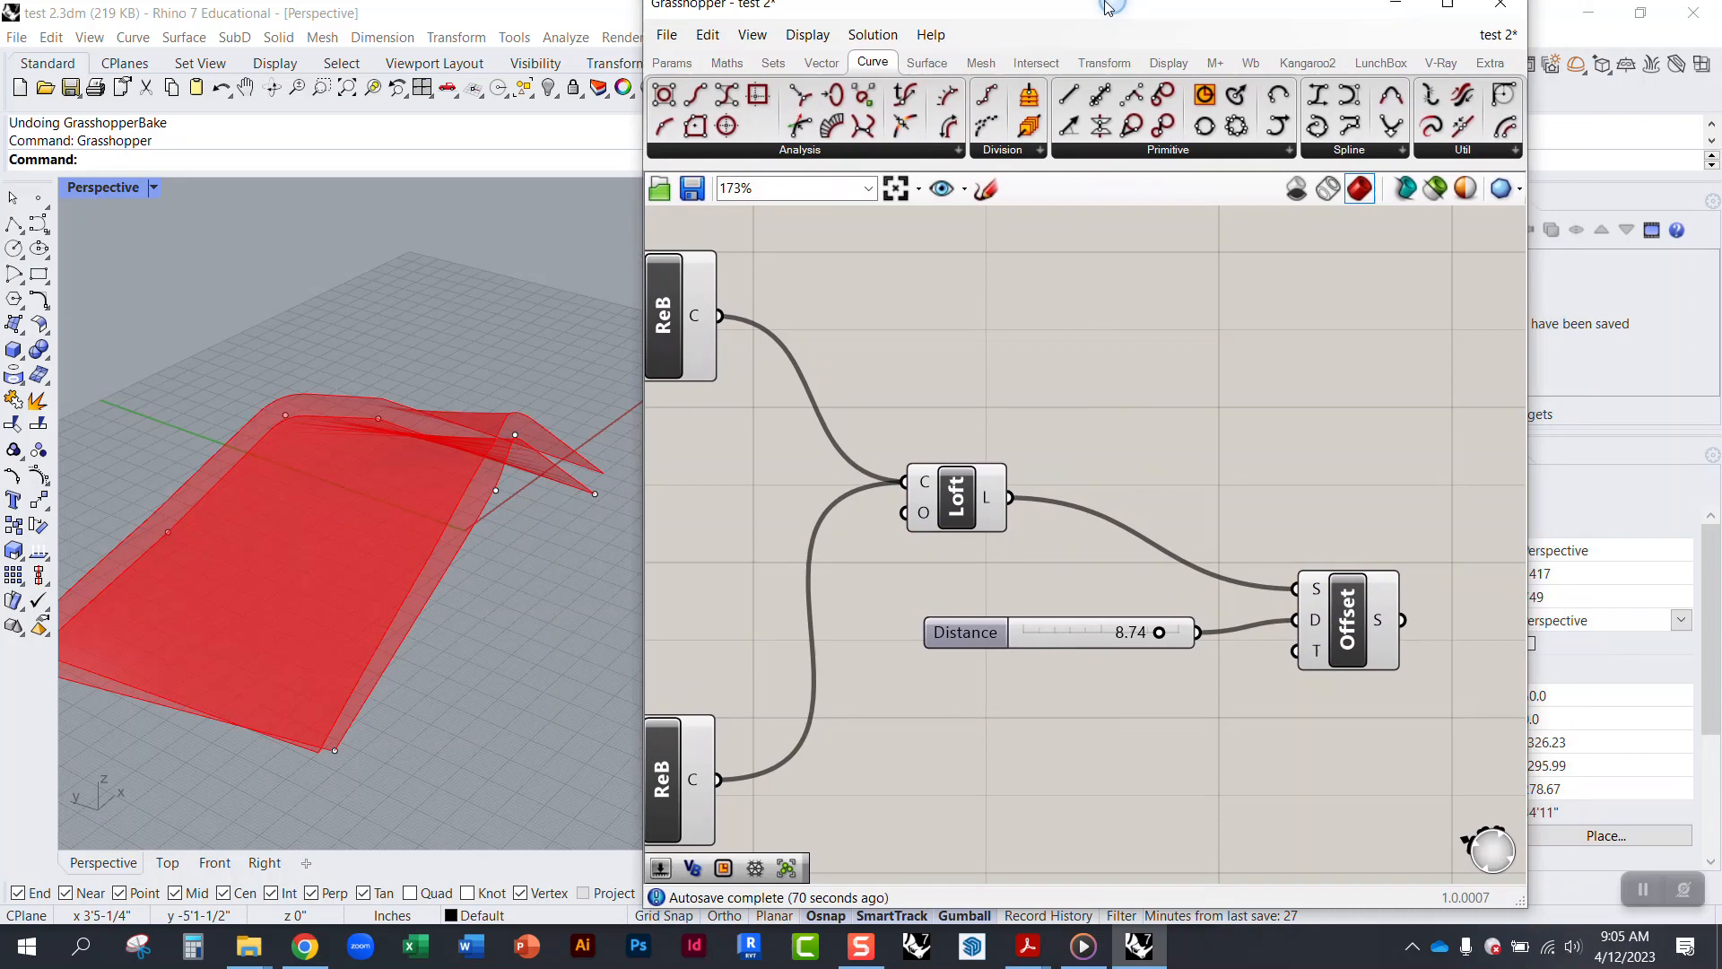
Step: Look through the curve and surface components and place a Brep Edges component on the canvas
double_click(1149, 31)
right_drag(823, 454, 1151, 496)
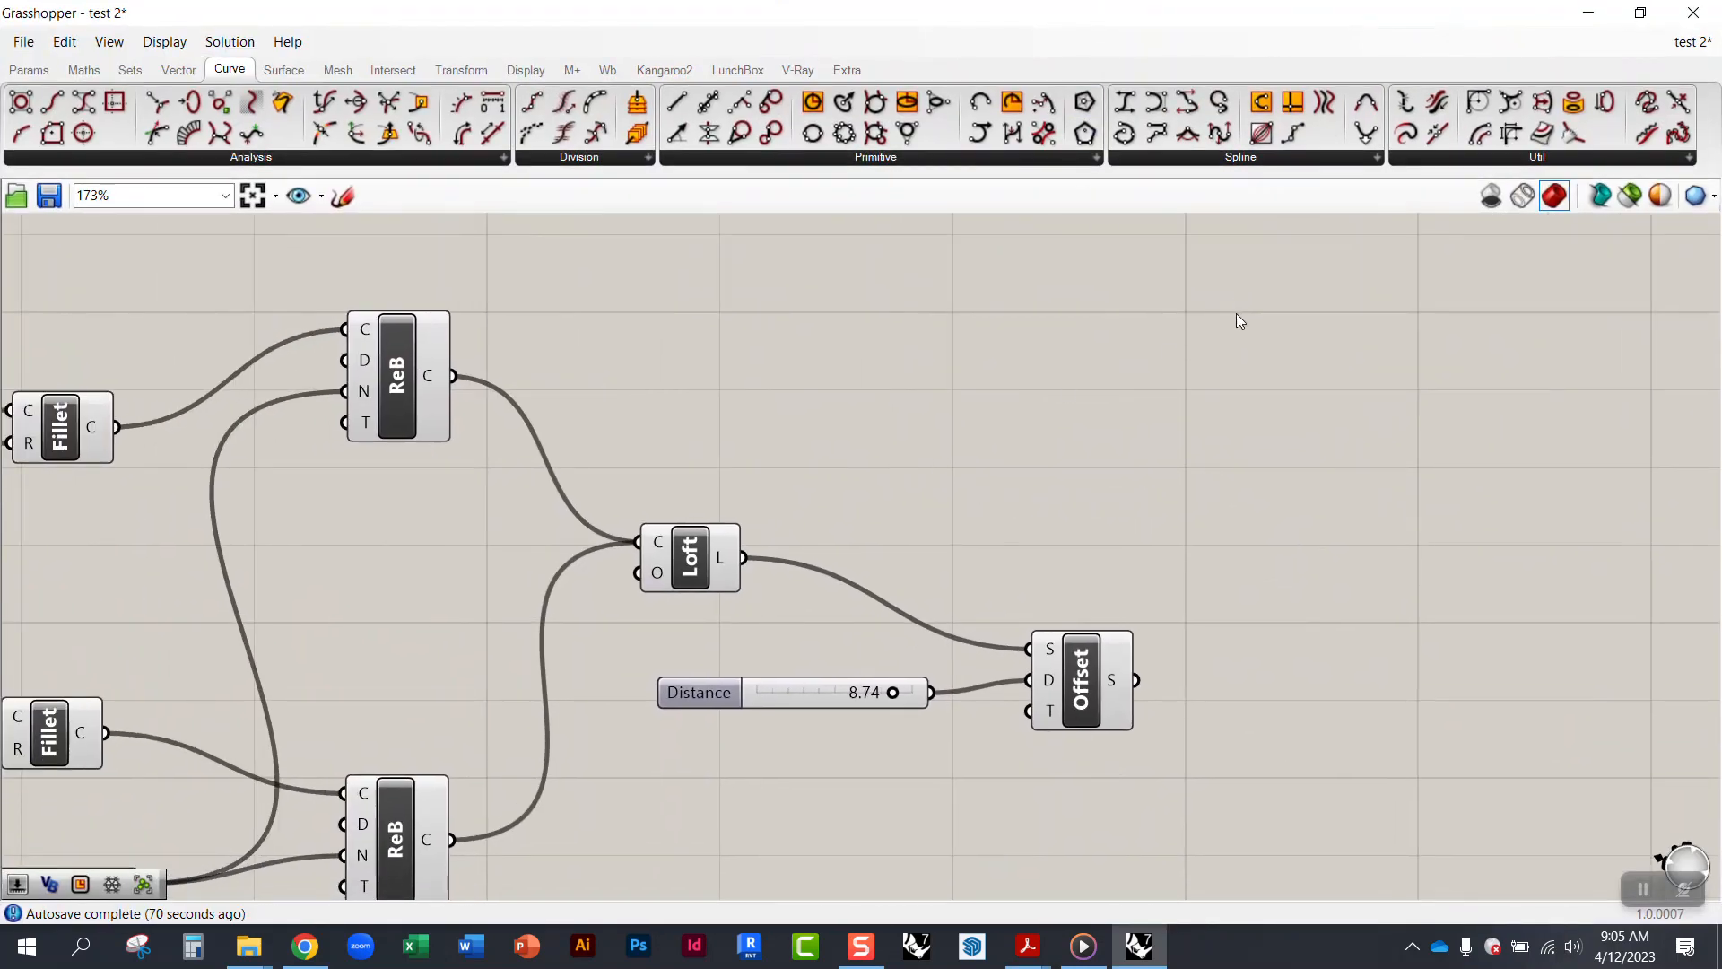
click(1466, 158)
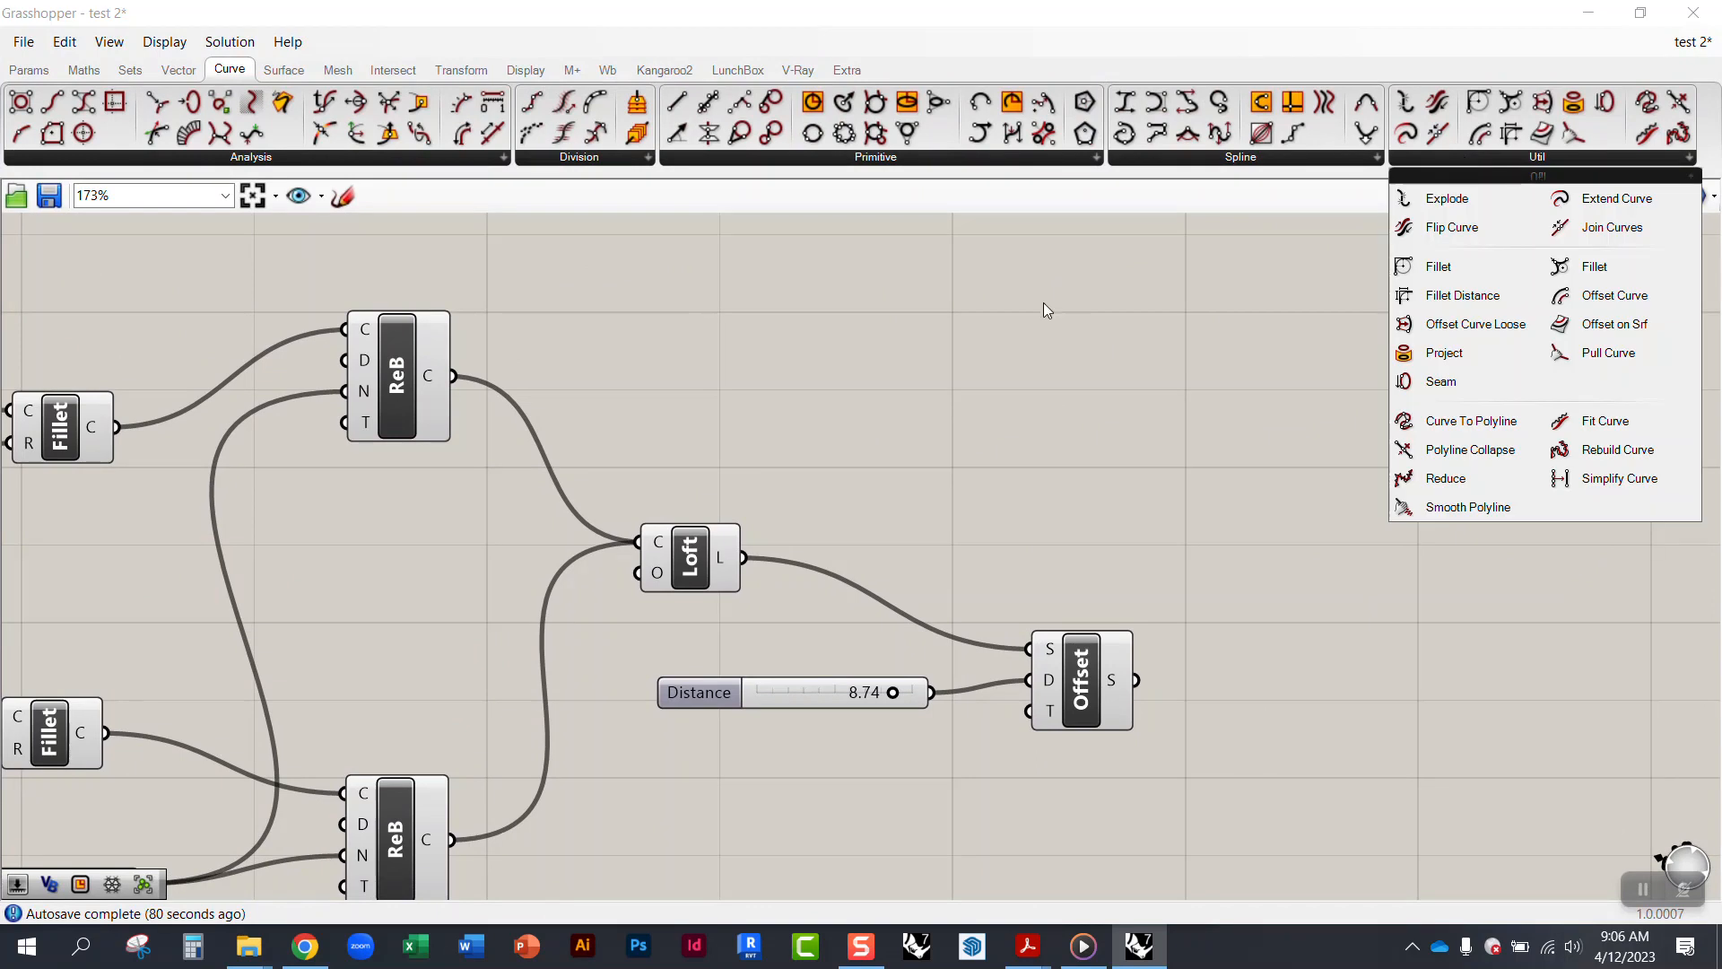
click(280, 70)
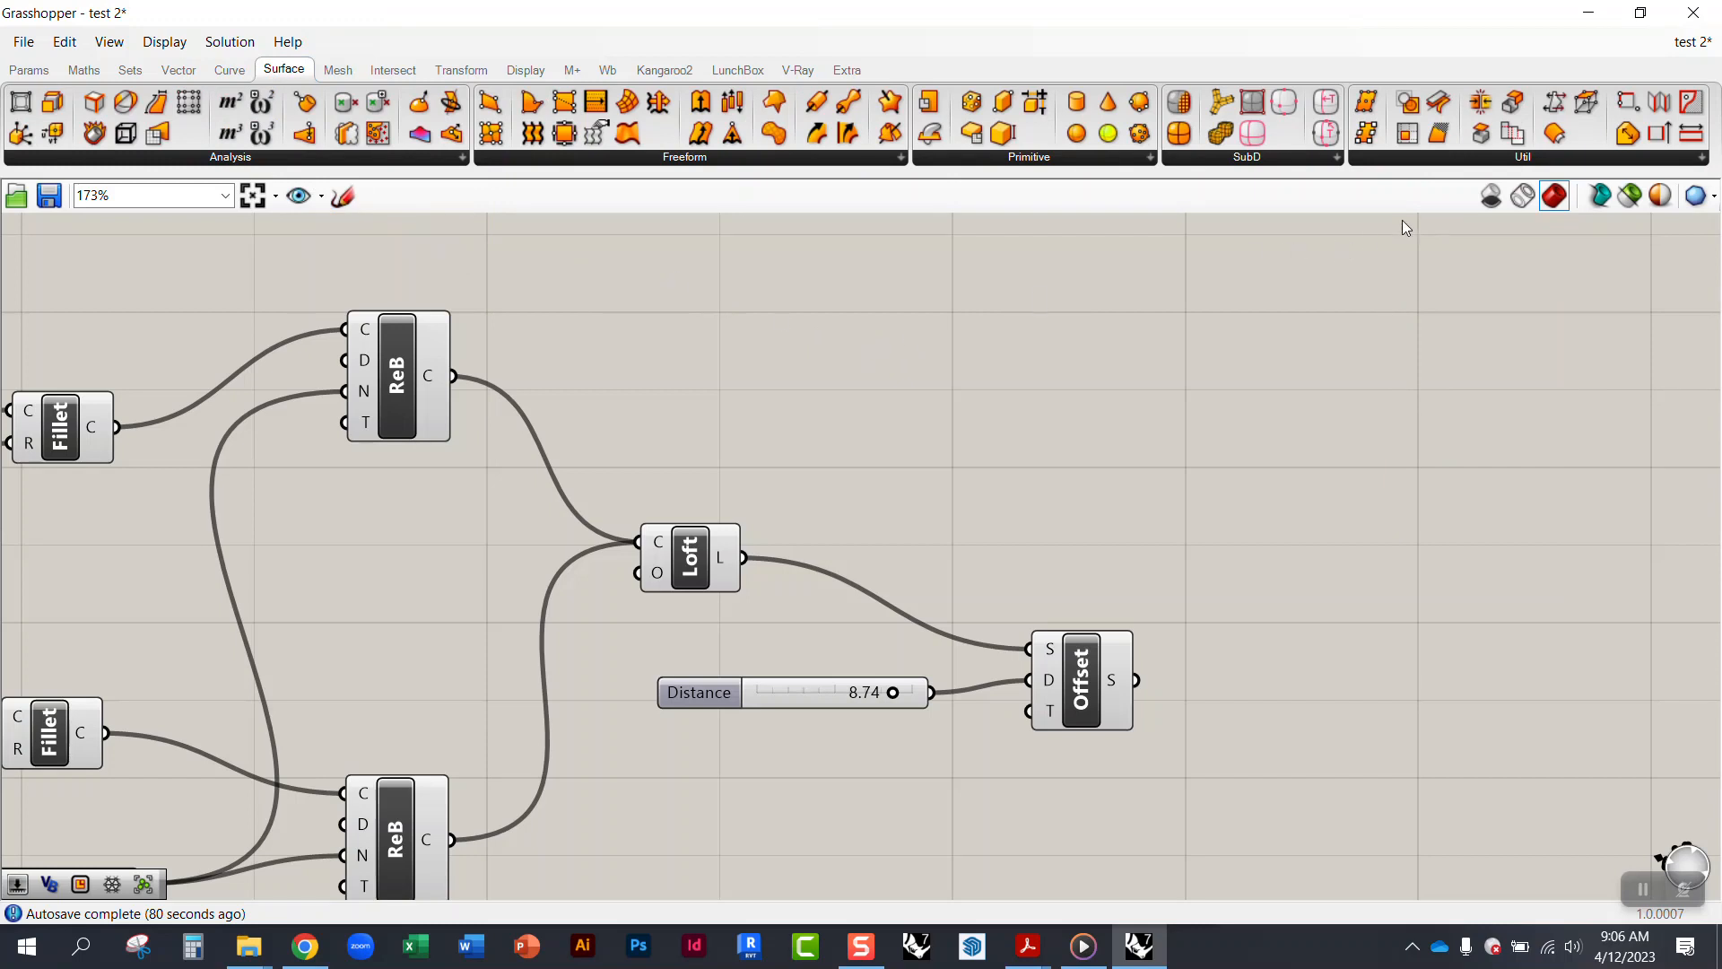
click(1416, 161)
click(597, 162)
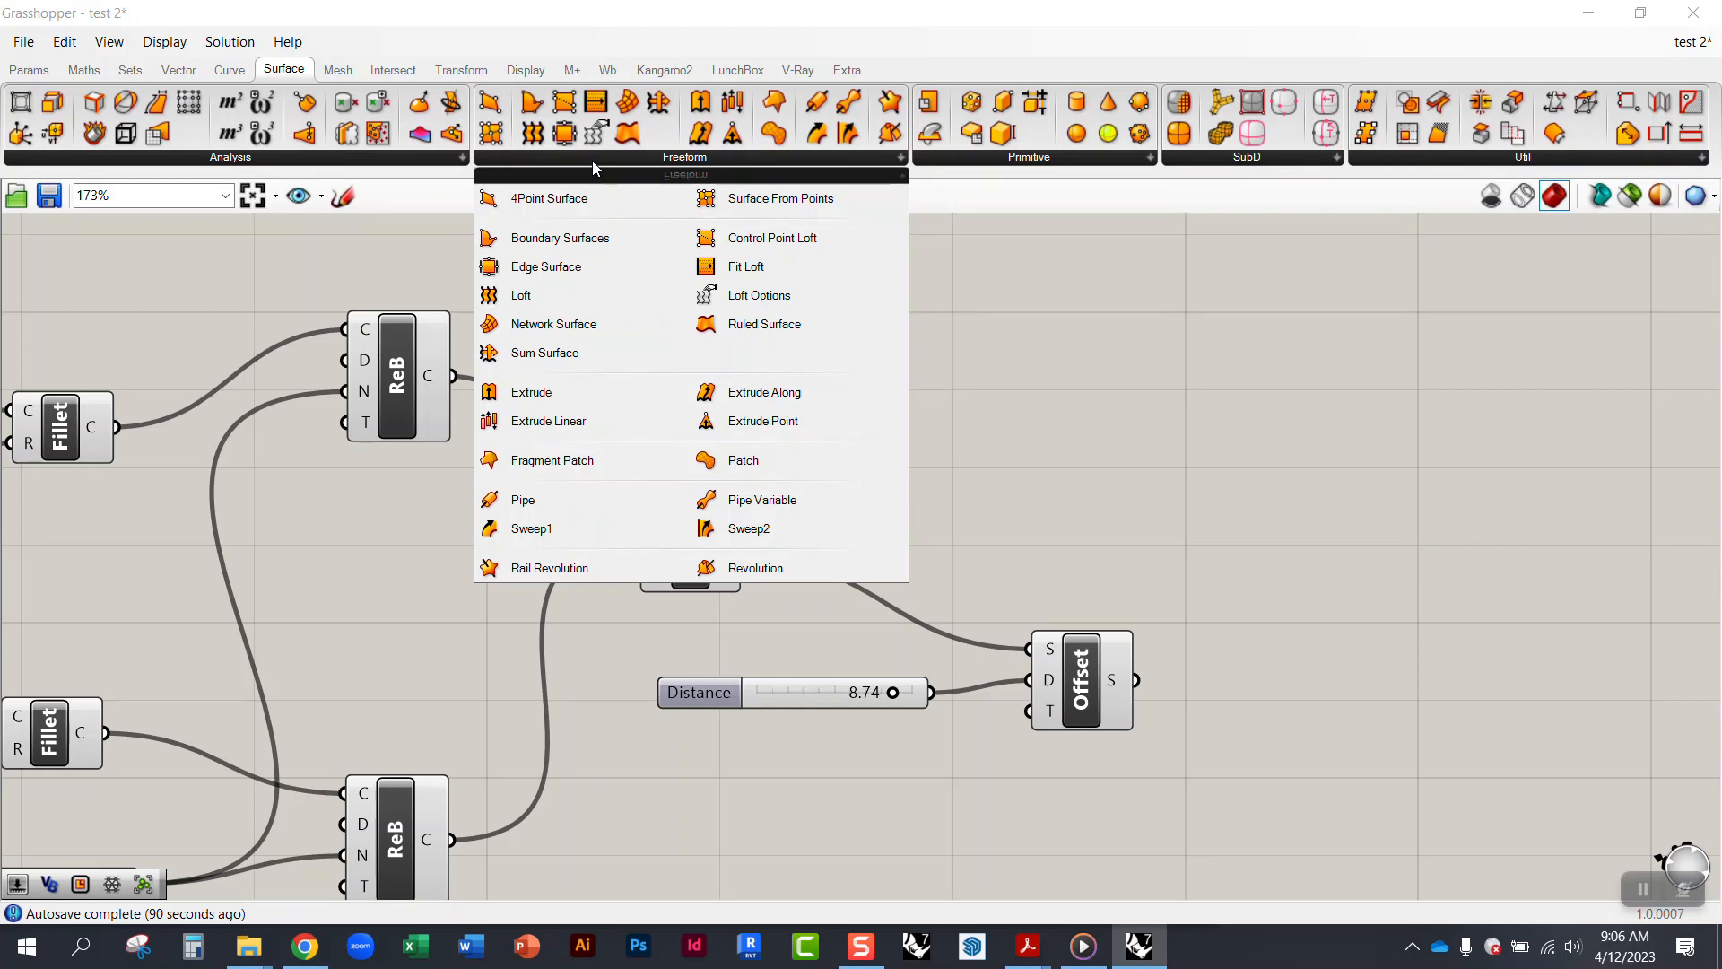
click(444, 165)
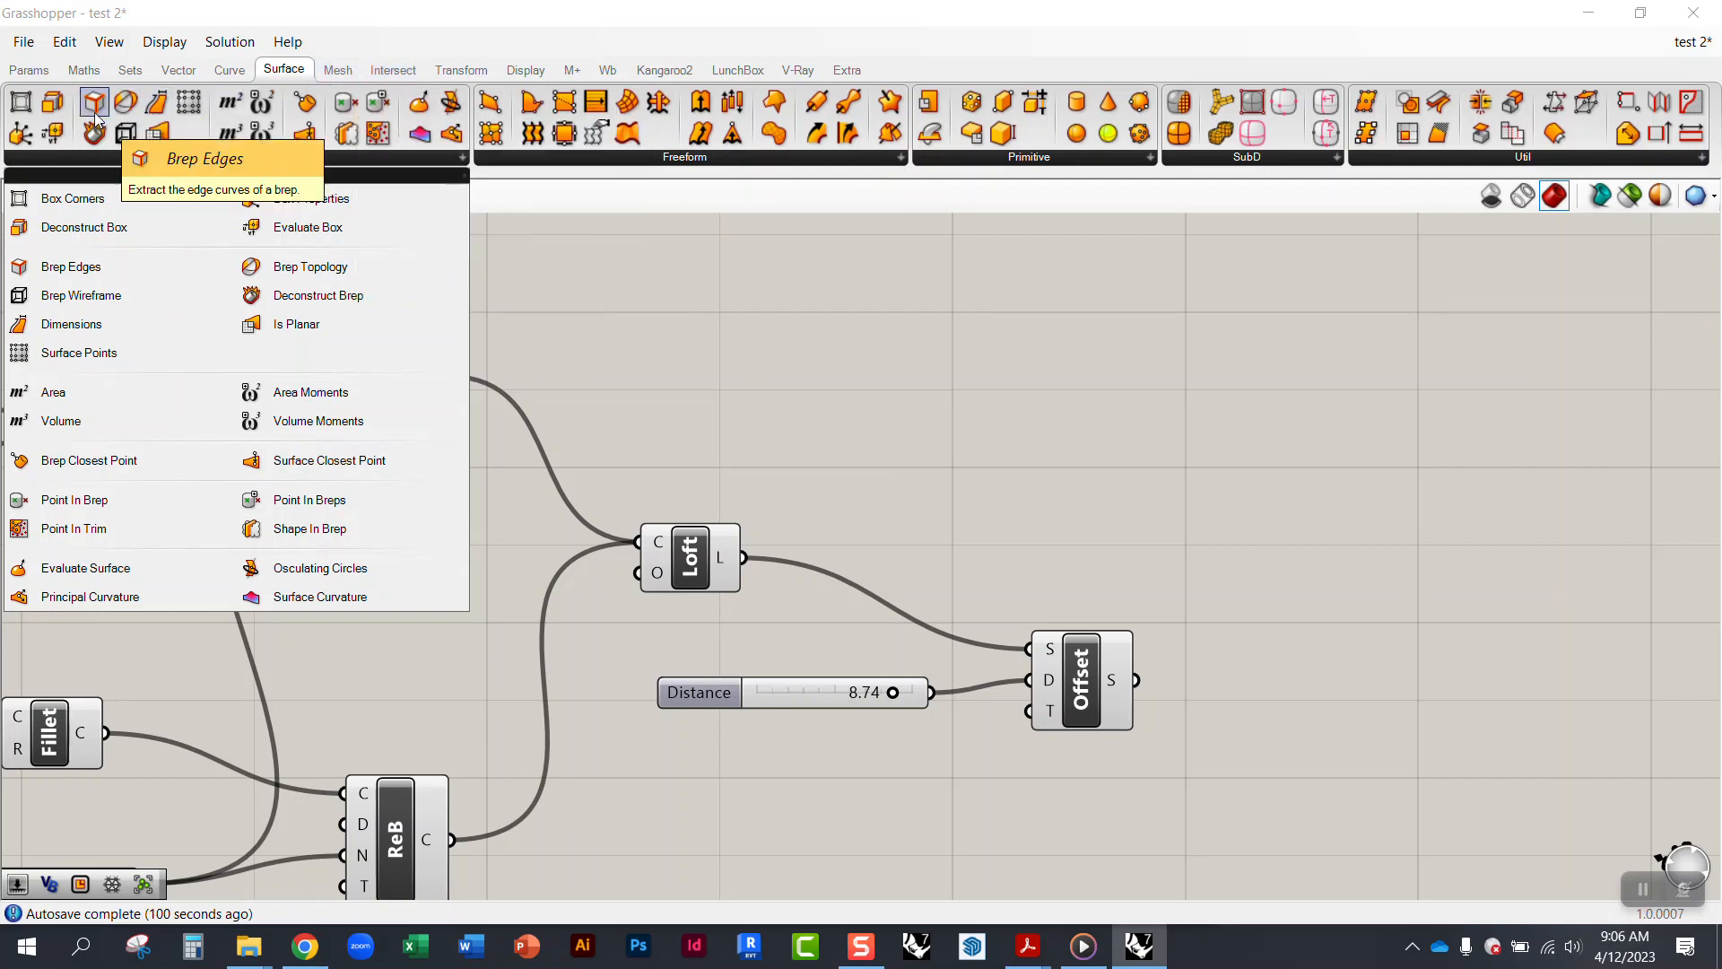
drag(96, 109, 863, 465)
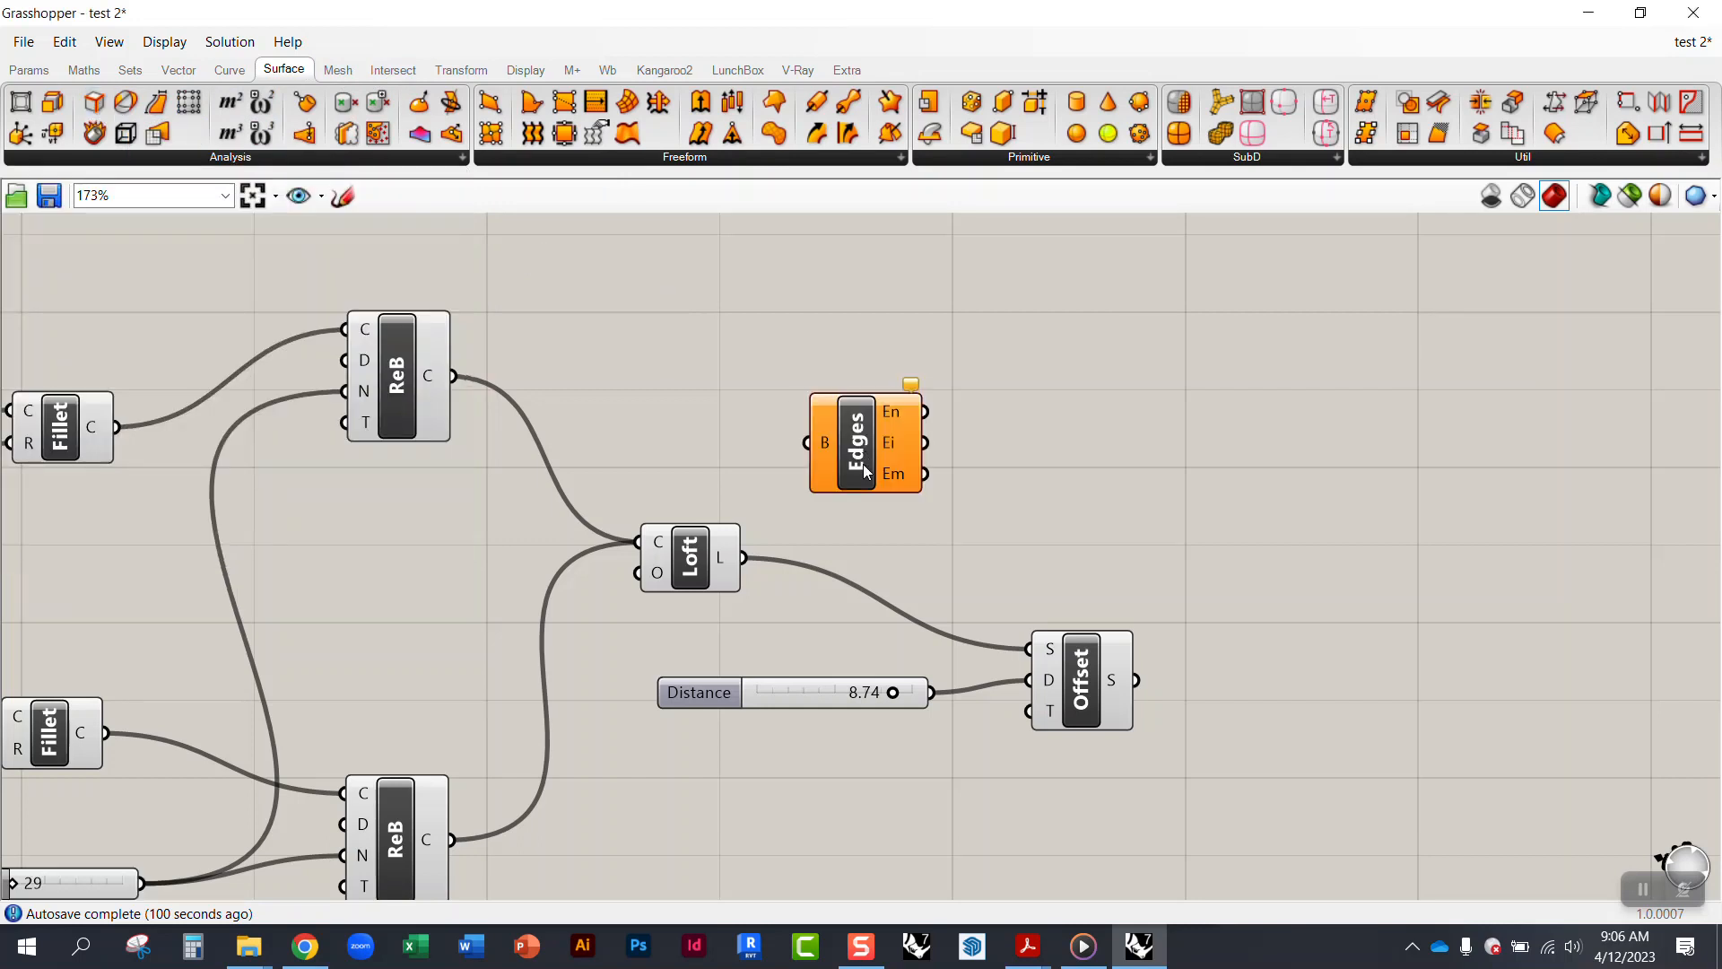
Step: Position the Brep Edges component above the Loft and connect the Loft output to its brep input
double_click(540, 15)
right_drag(1498, 565, 1061, 555)
drag(1081, 520, 1144, 460)
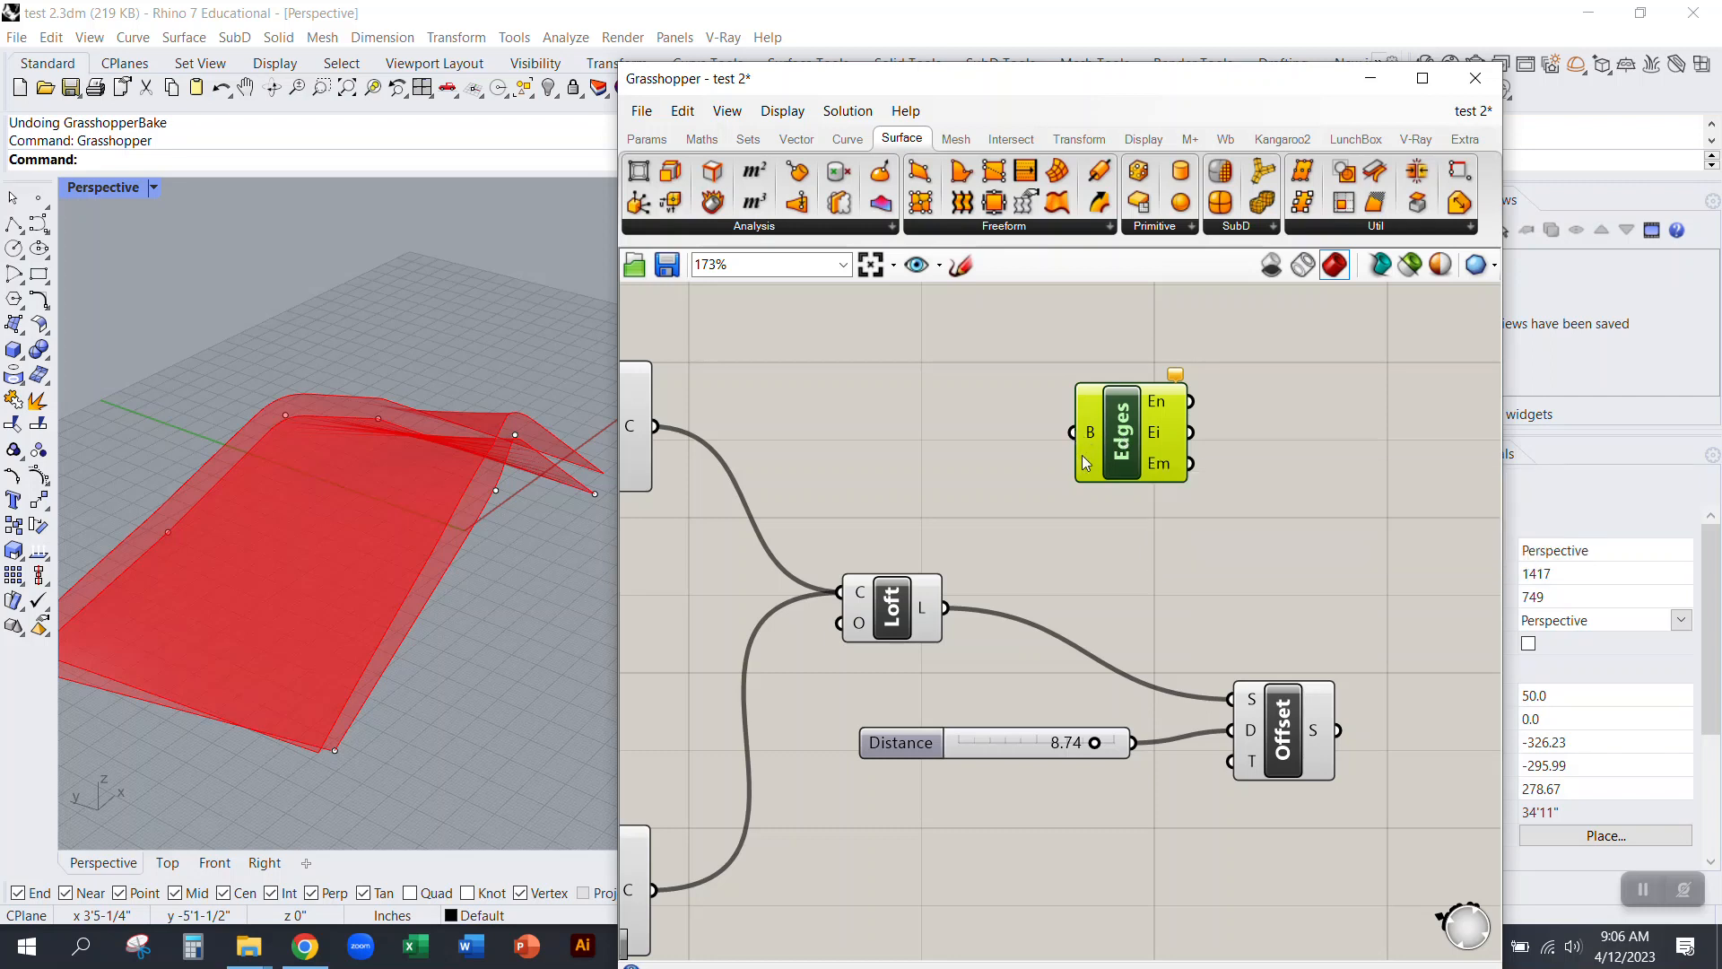
drag(1134, 432, 1136, 403)
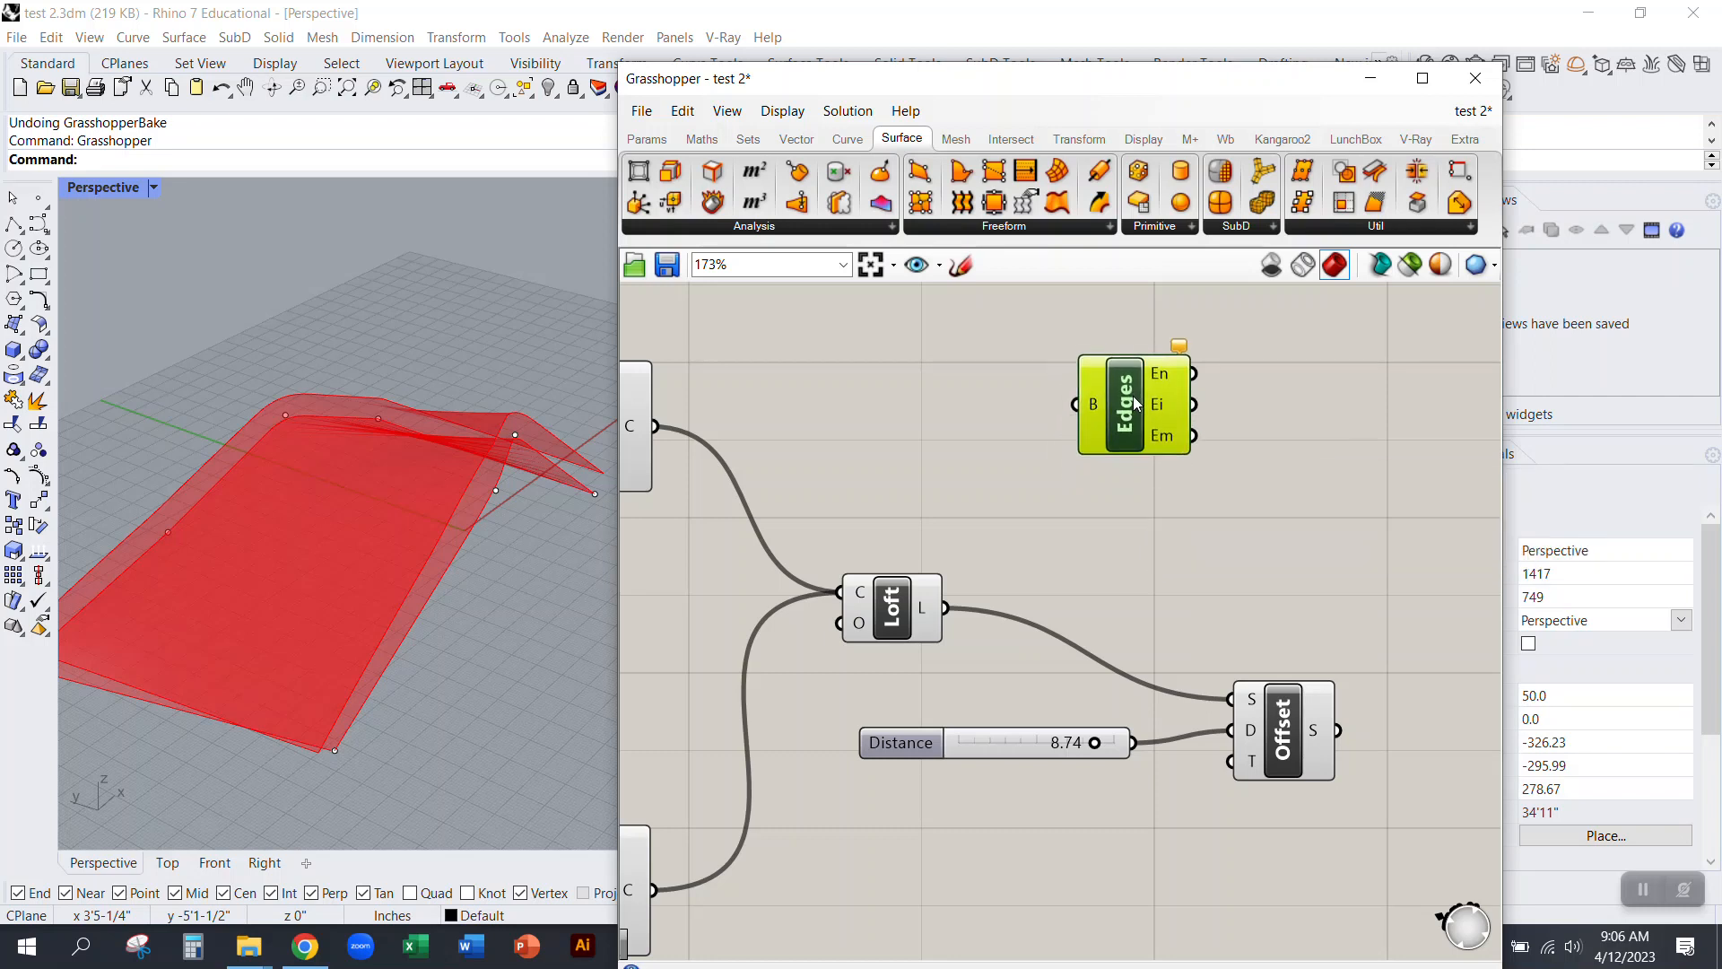
click(901, 610)
drag(944, 608, 1144, 426)
click(1211, 490)
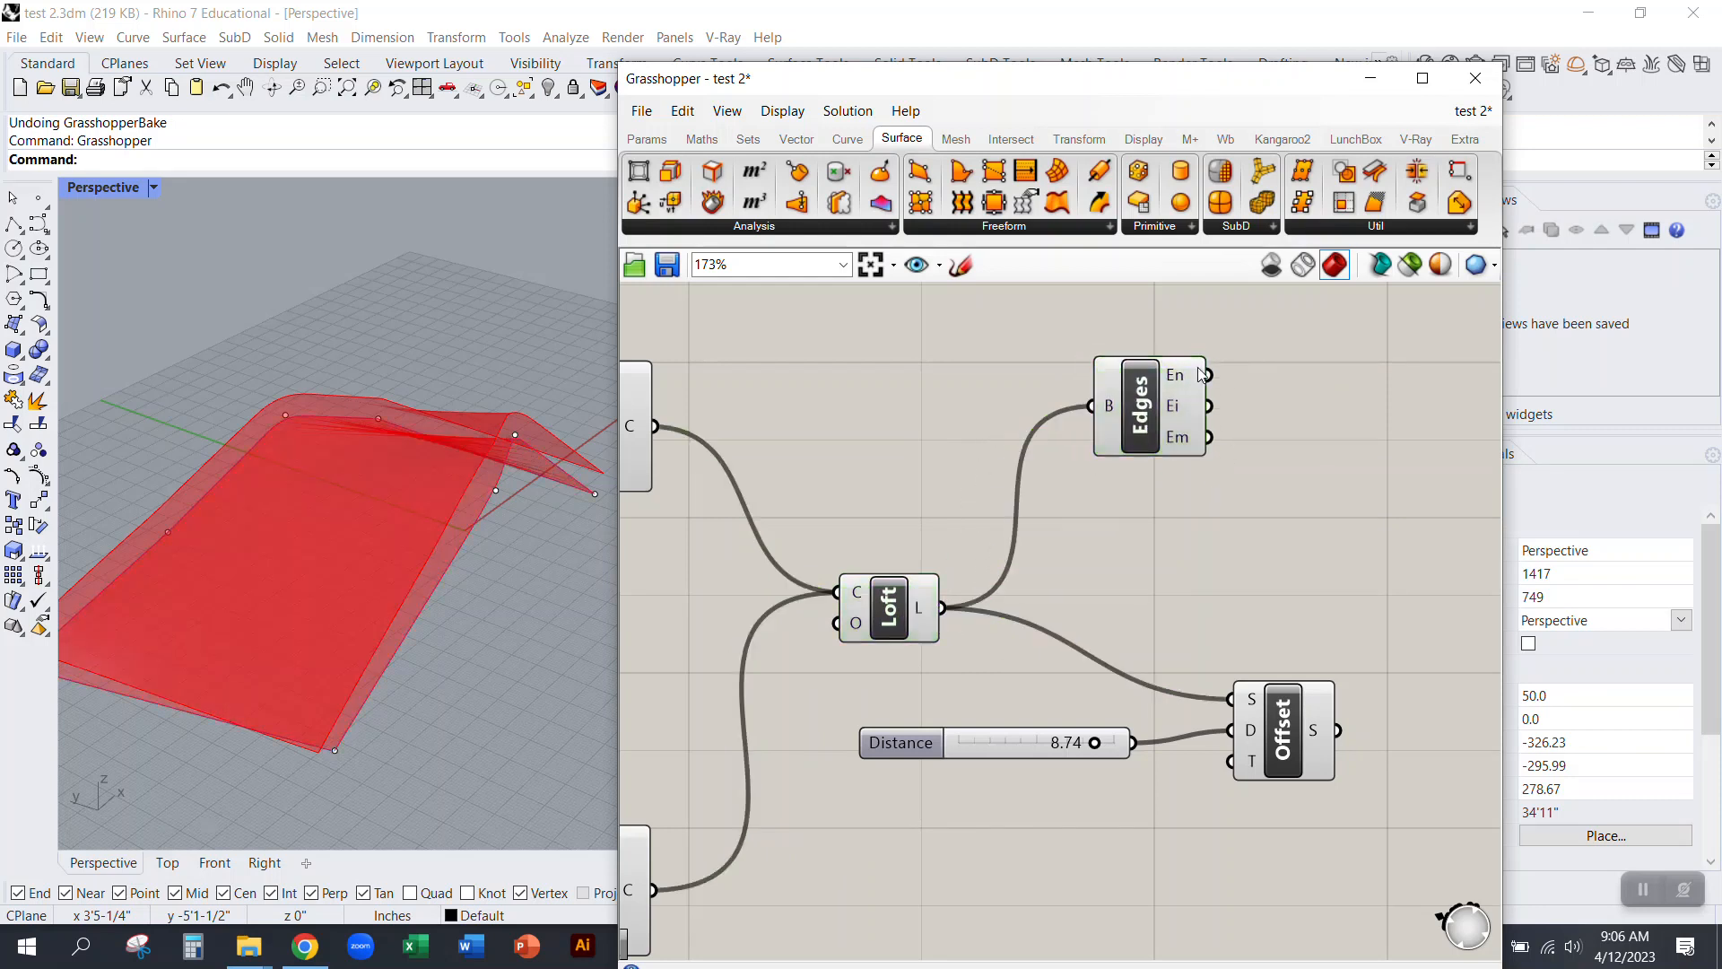
Step: Check the Brep Edges component's naked and interior edge outputs, and move the component farther along, clear of the Offset Surface component
scroll(1185, 390, up, 3)
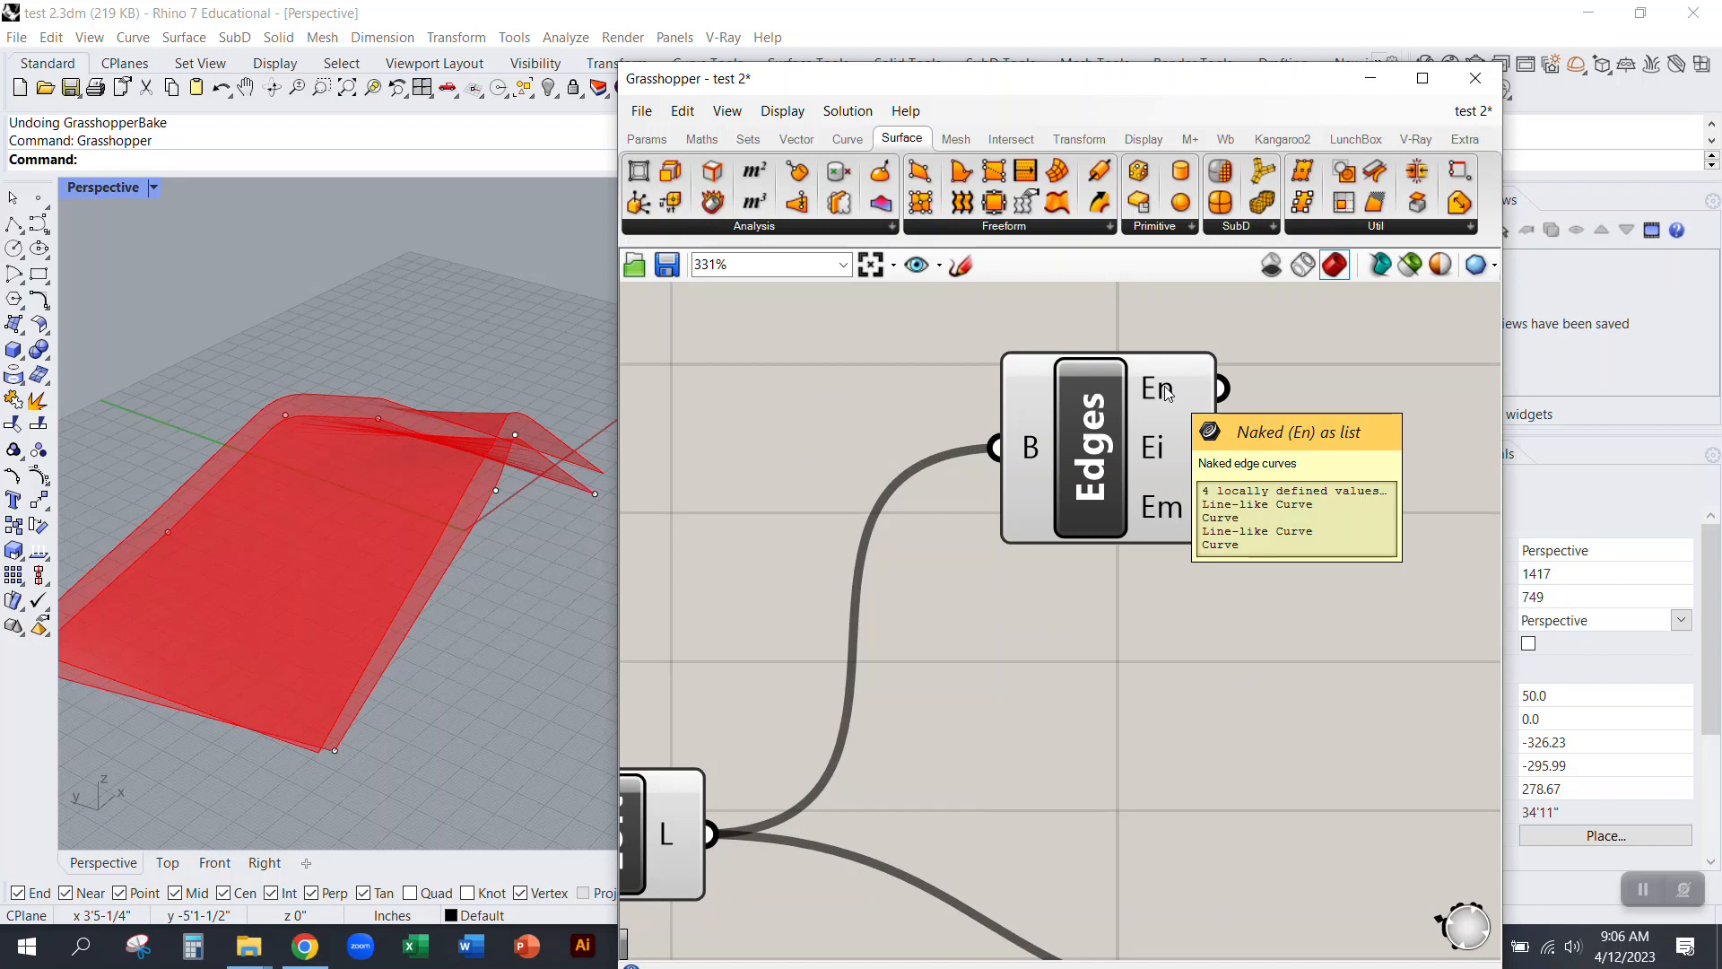
mouse_move(1159, 449)
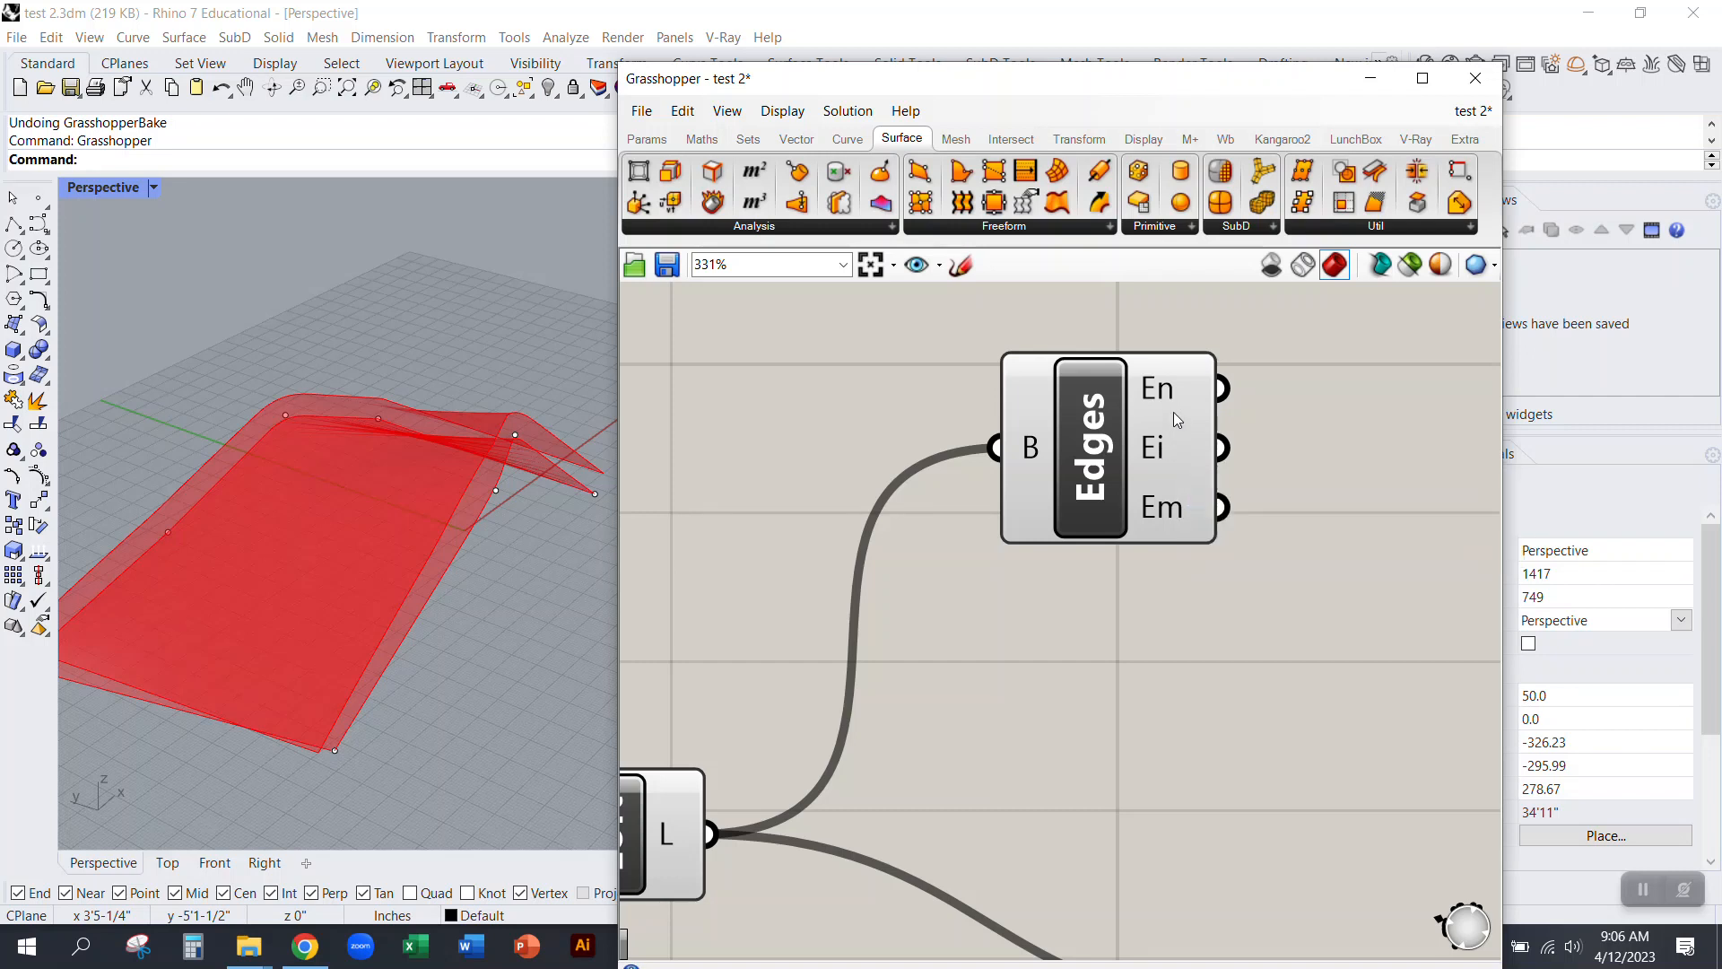
drag(1161, 405, 1176, 368)
mouse_move(1176, 367)
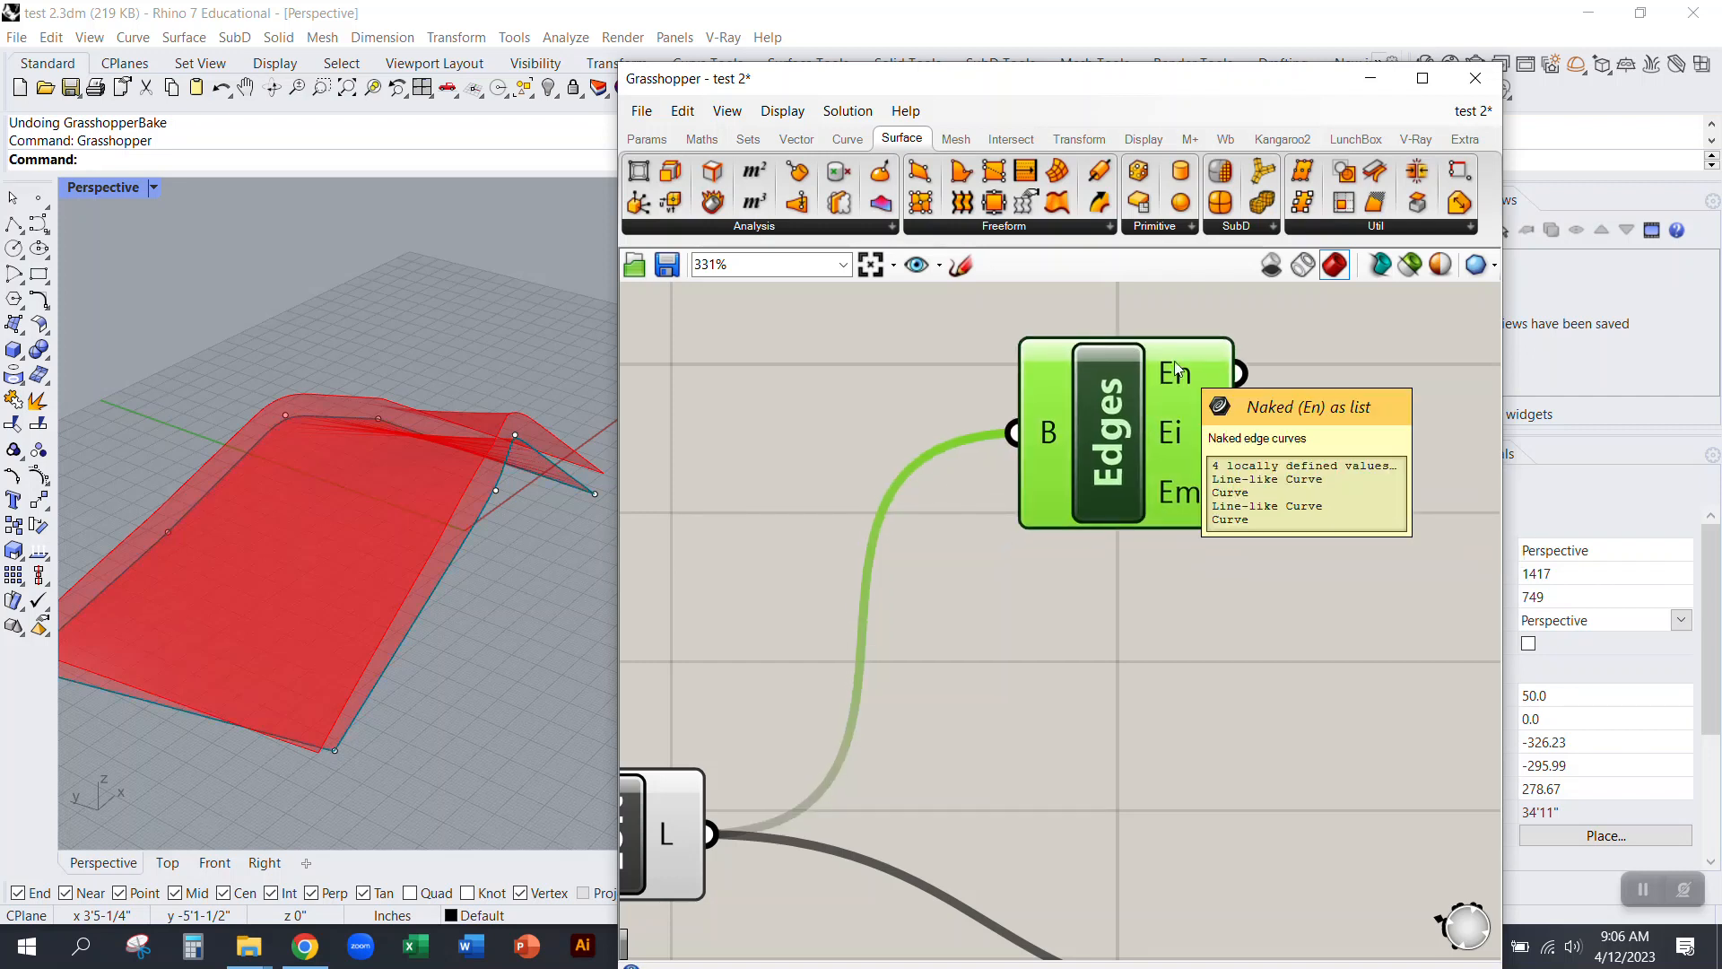
scroll(1176, 369, up, 3)
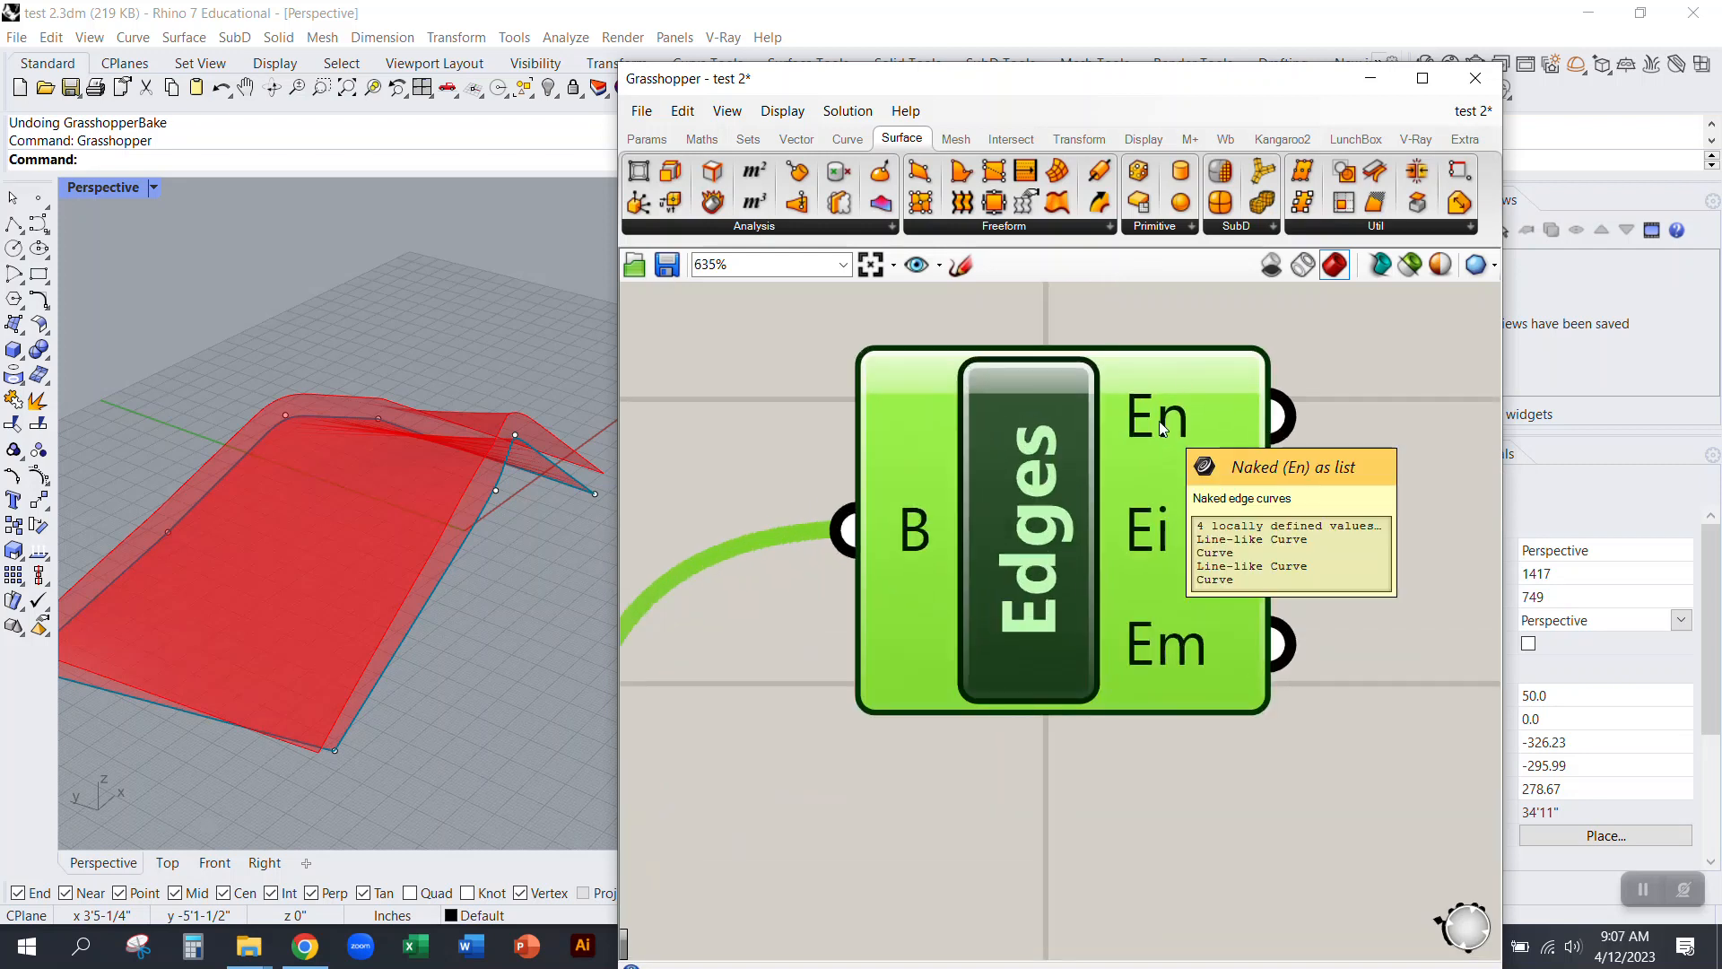
scroll(1162, 428, down, 5)
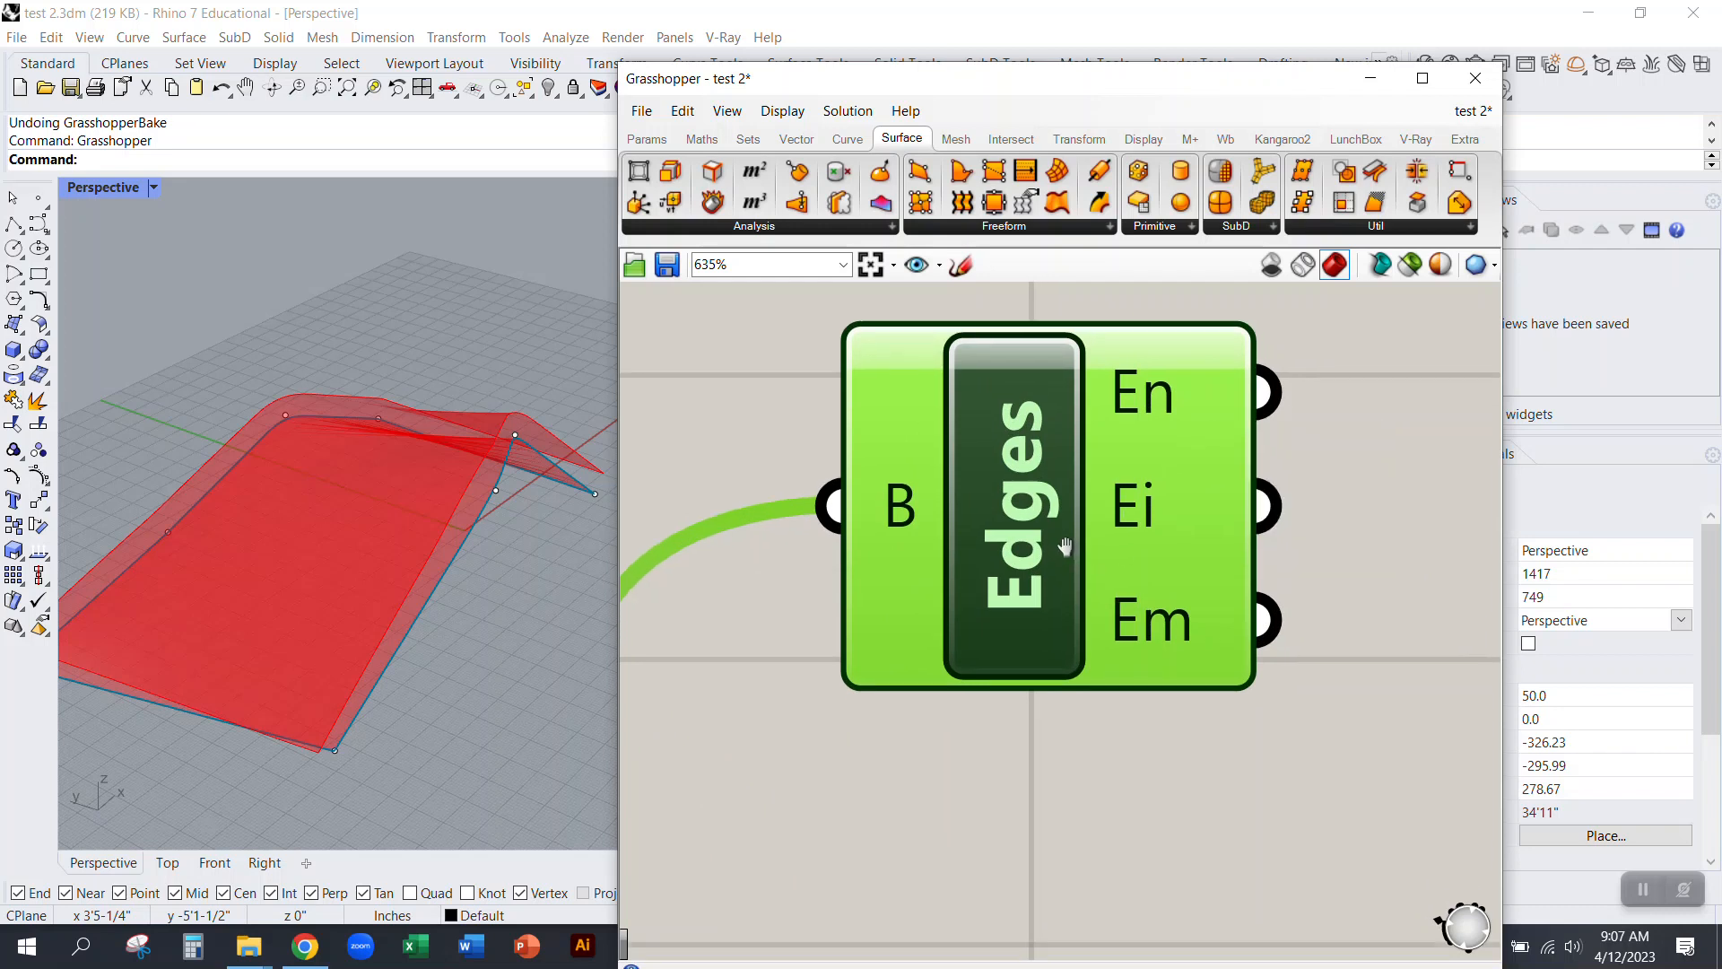
drag(1088, 449, 1360, 427)
right_drag(1196, 524, 1006, 477)
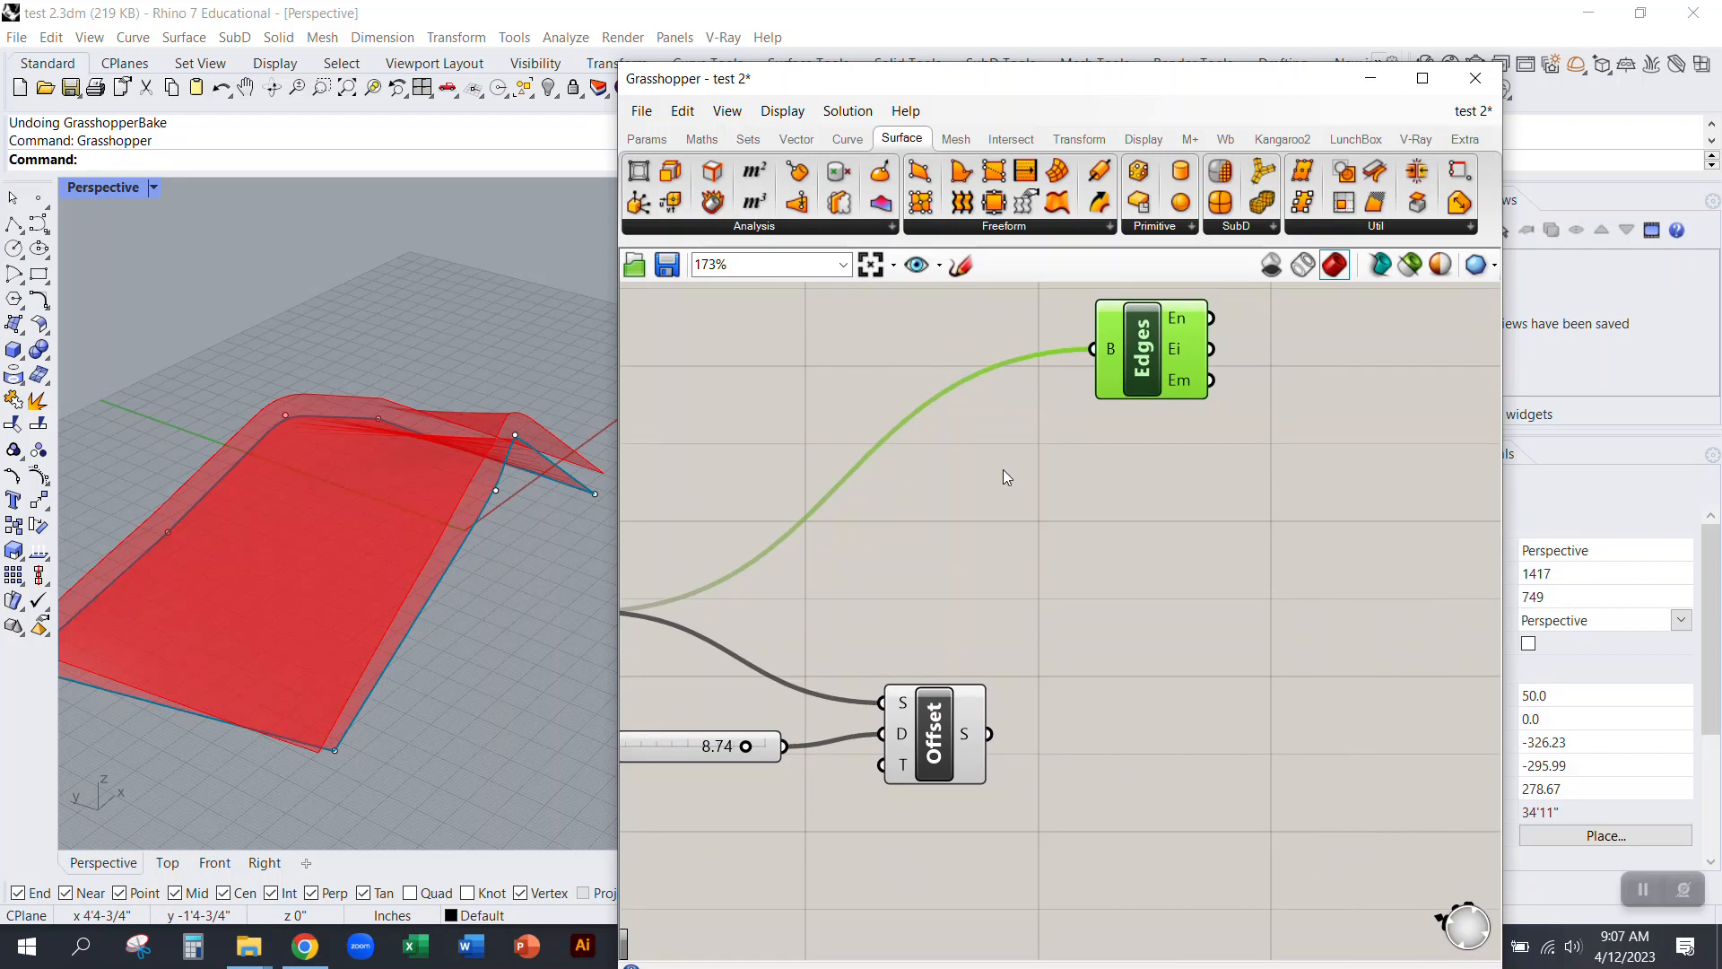
drag(1162, 373, 1169, 381)
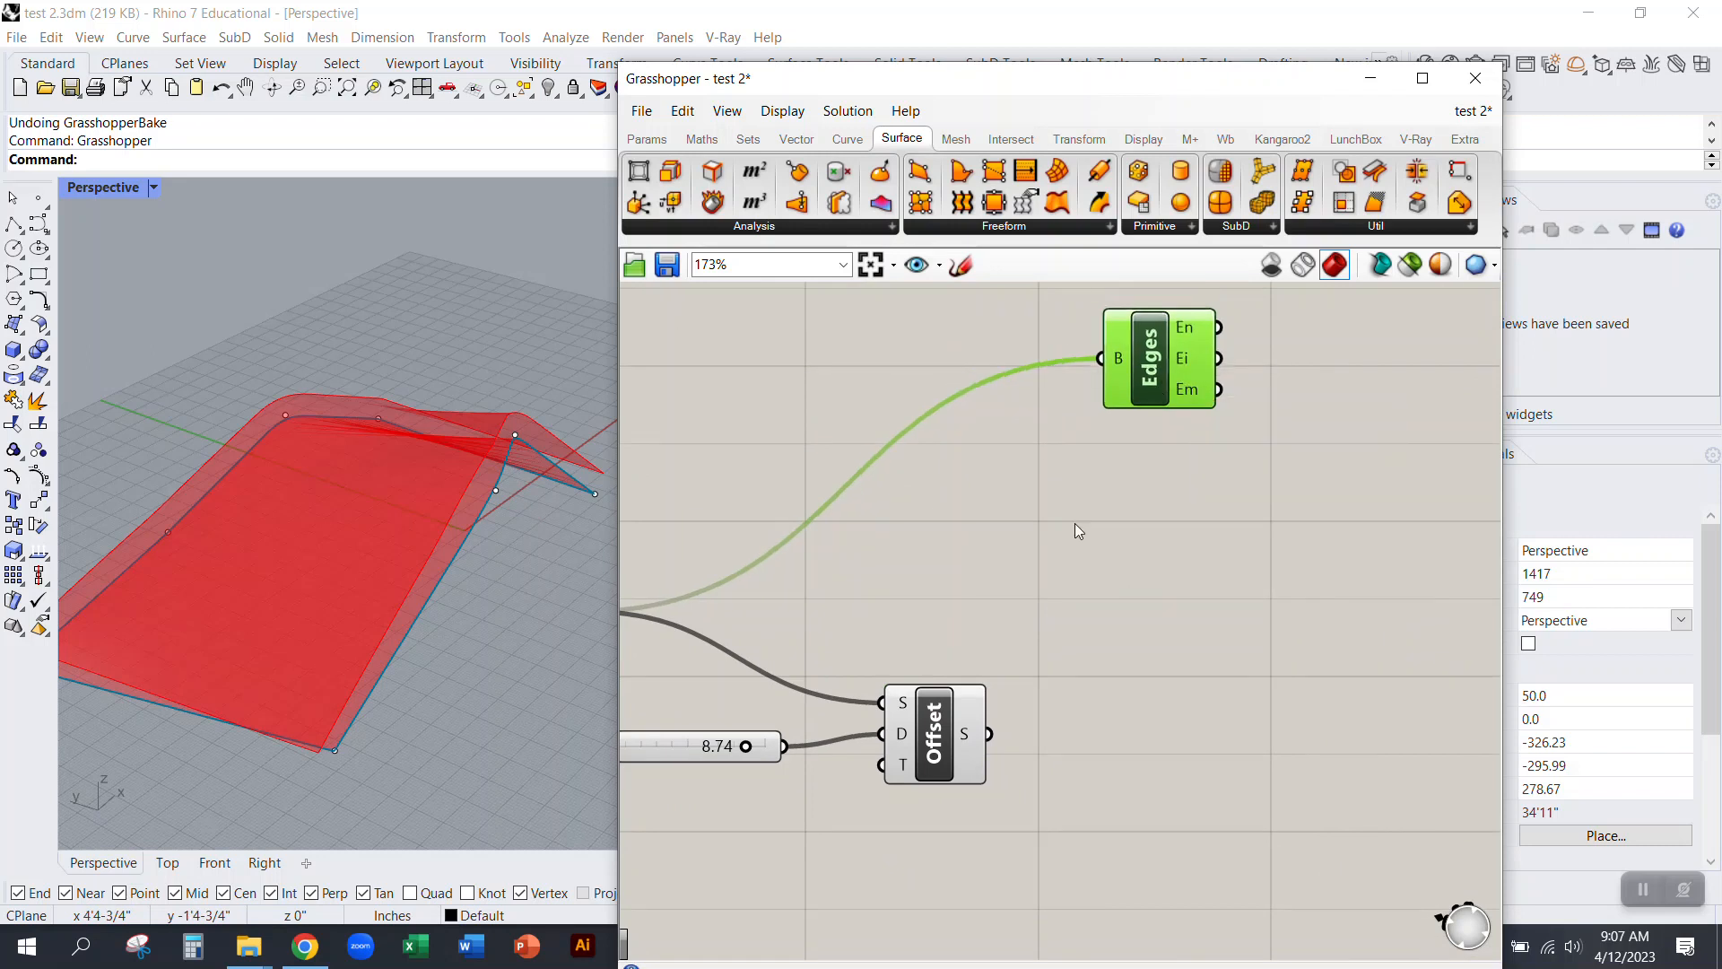
drag(934, 744, 932, 748)
Step: Duplicate the Brep Edges component and connect the Offset Surface output to the copy's brep input
click(1132, 420)
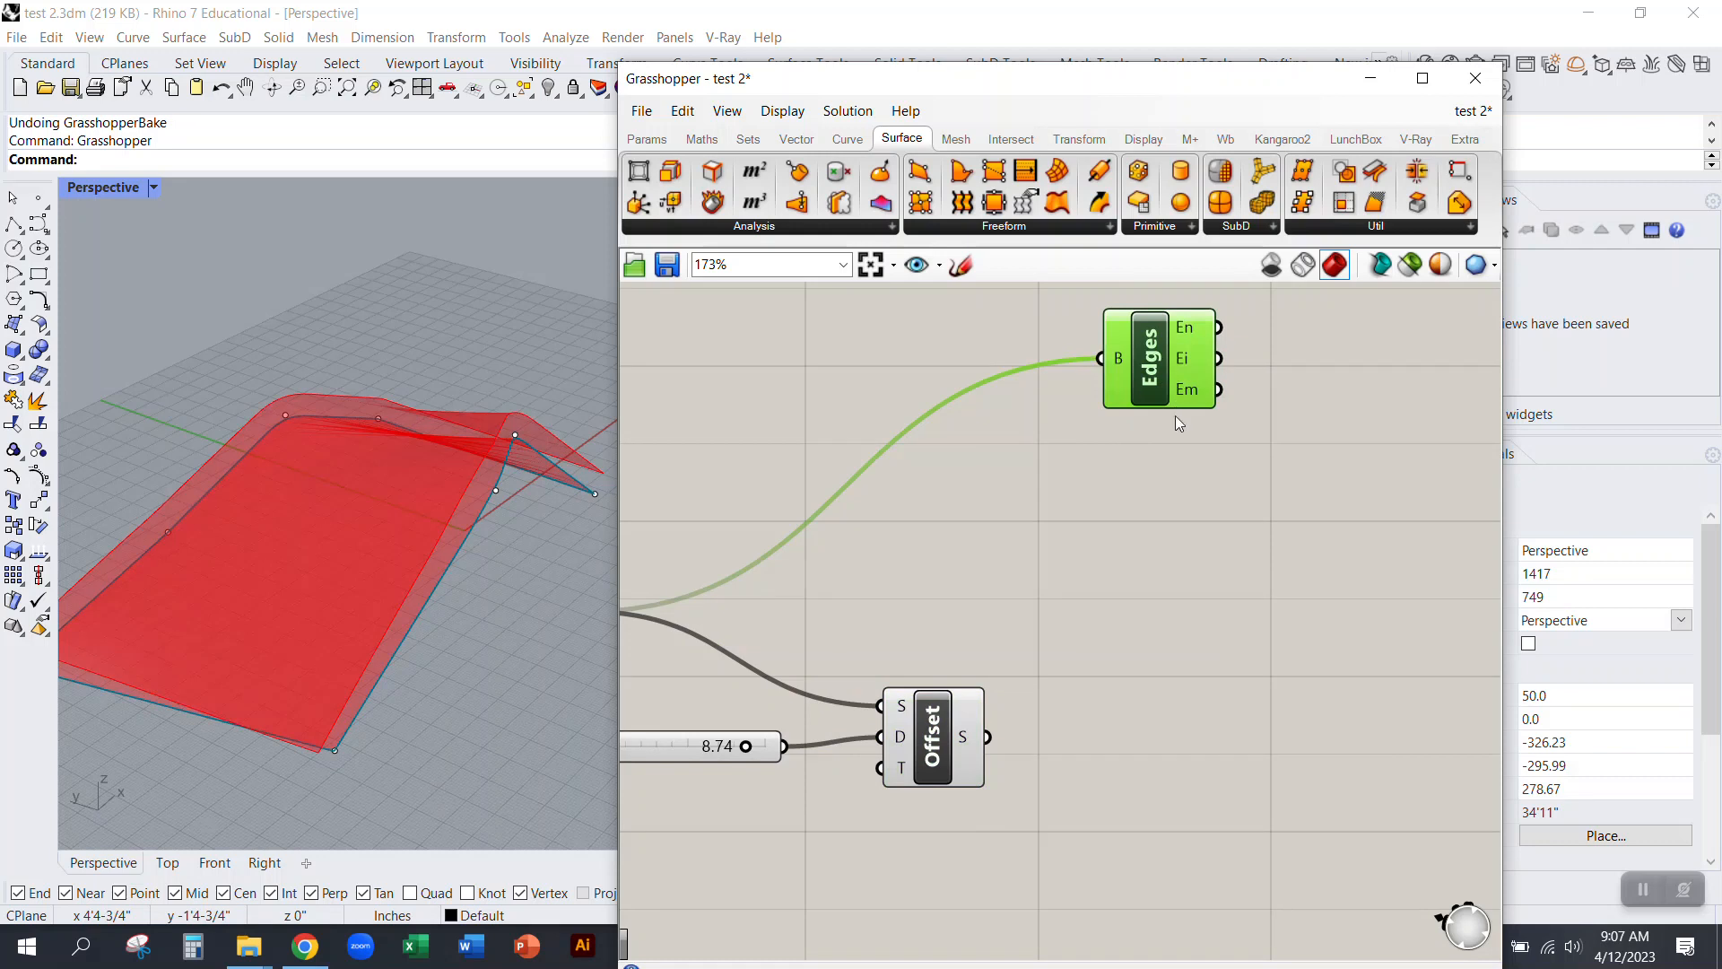
alt+drag(1166, 395, 988, 736)
click(1067, 574)
drag(1154, 695, 1180, 715)
scroll(455, 507, up, 5)
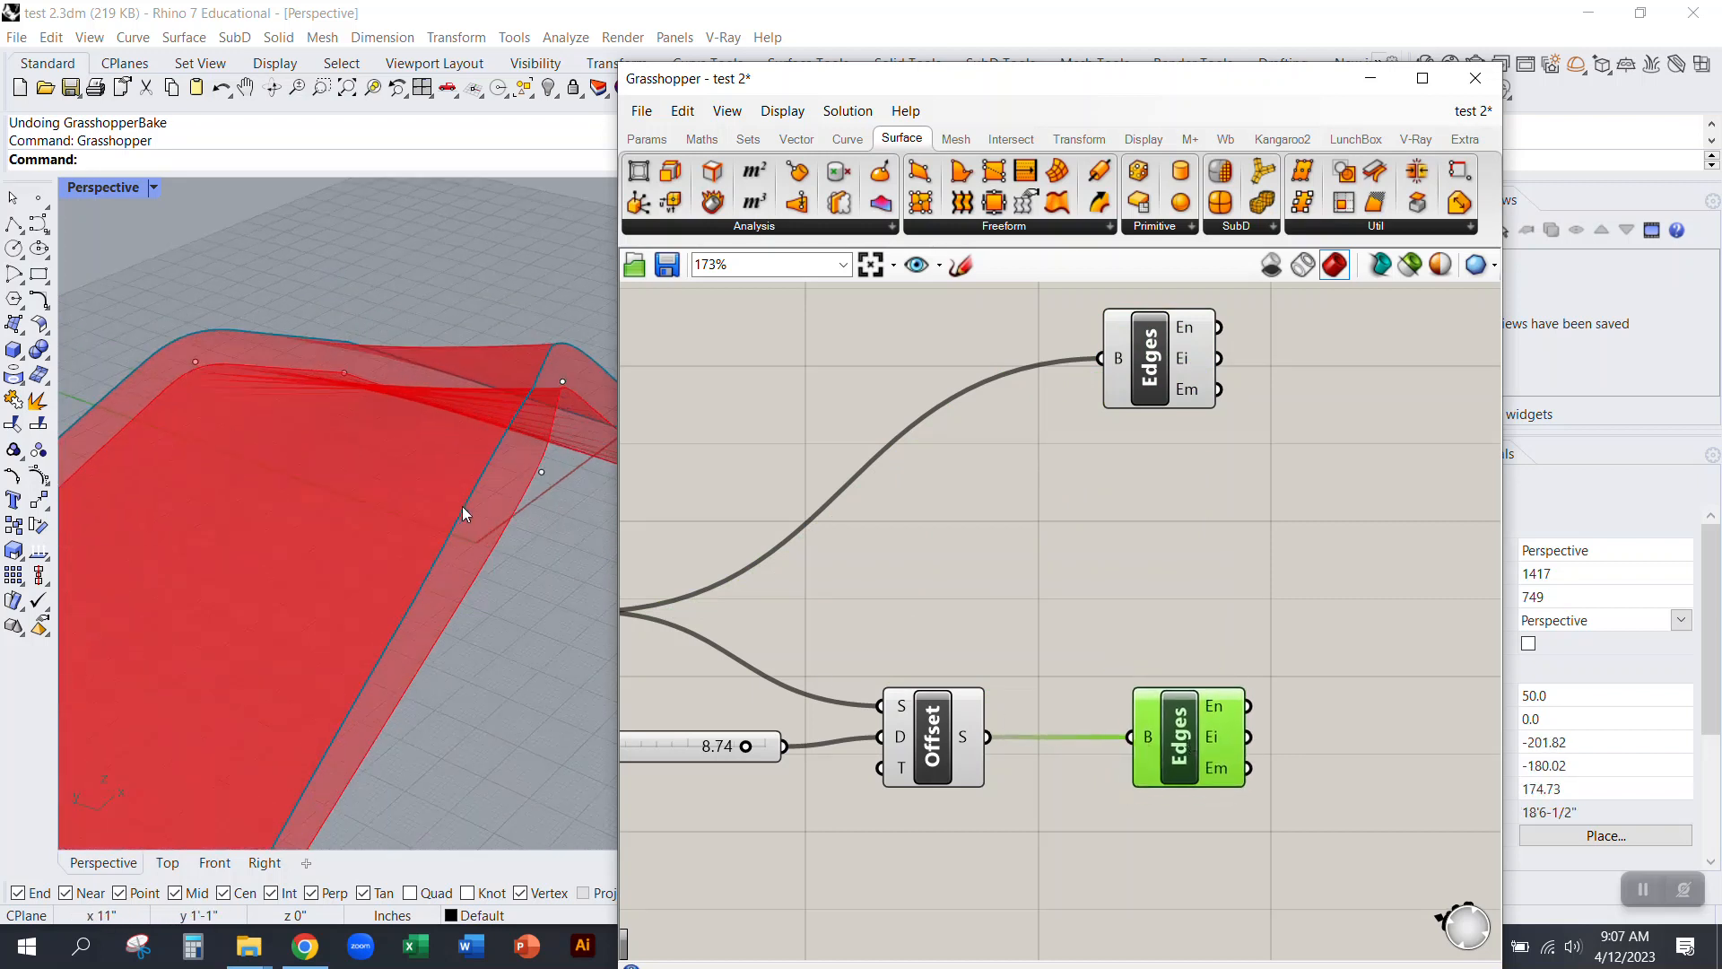
right_drag(506, 384, 562, 434)
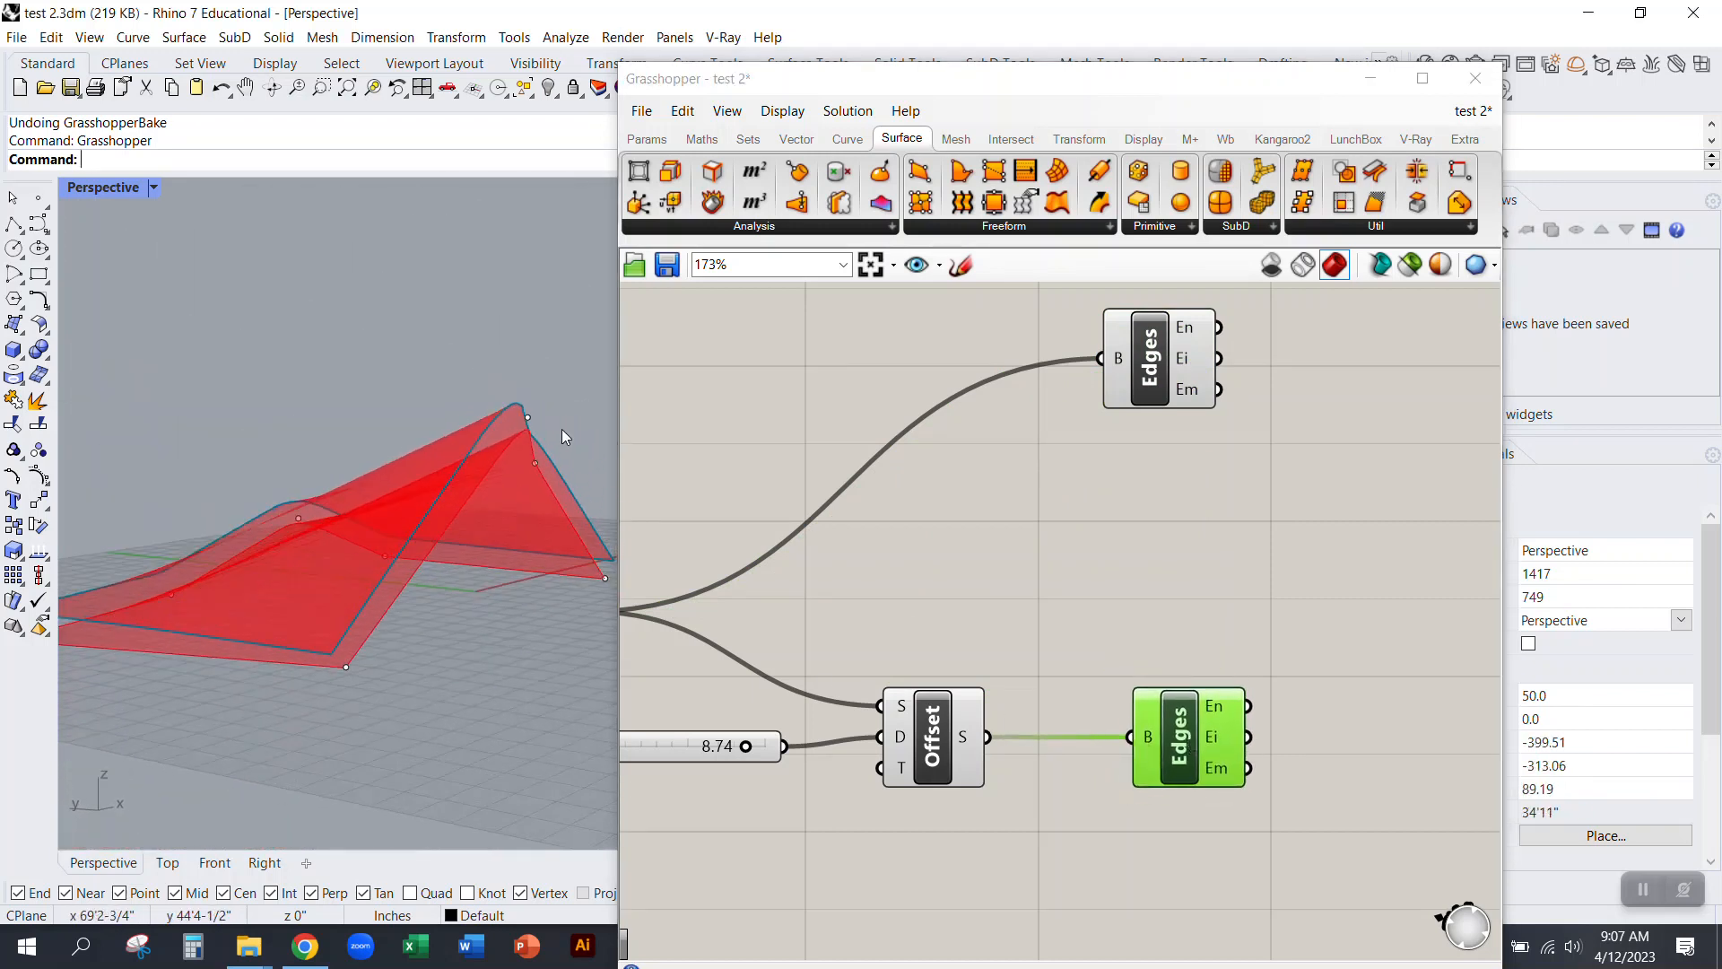
Step: Align the loft's Brep Edges component vertically with the one for the offset surface
drag(1151, 375, 1187, 388)
click(1187, 752)
drag(1187, 752, 1180, 754)
click(1068, 600)
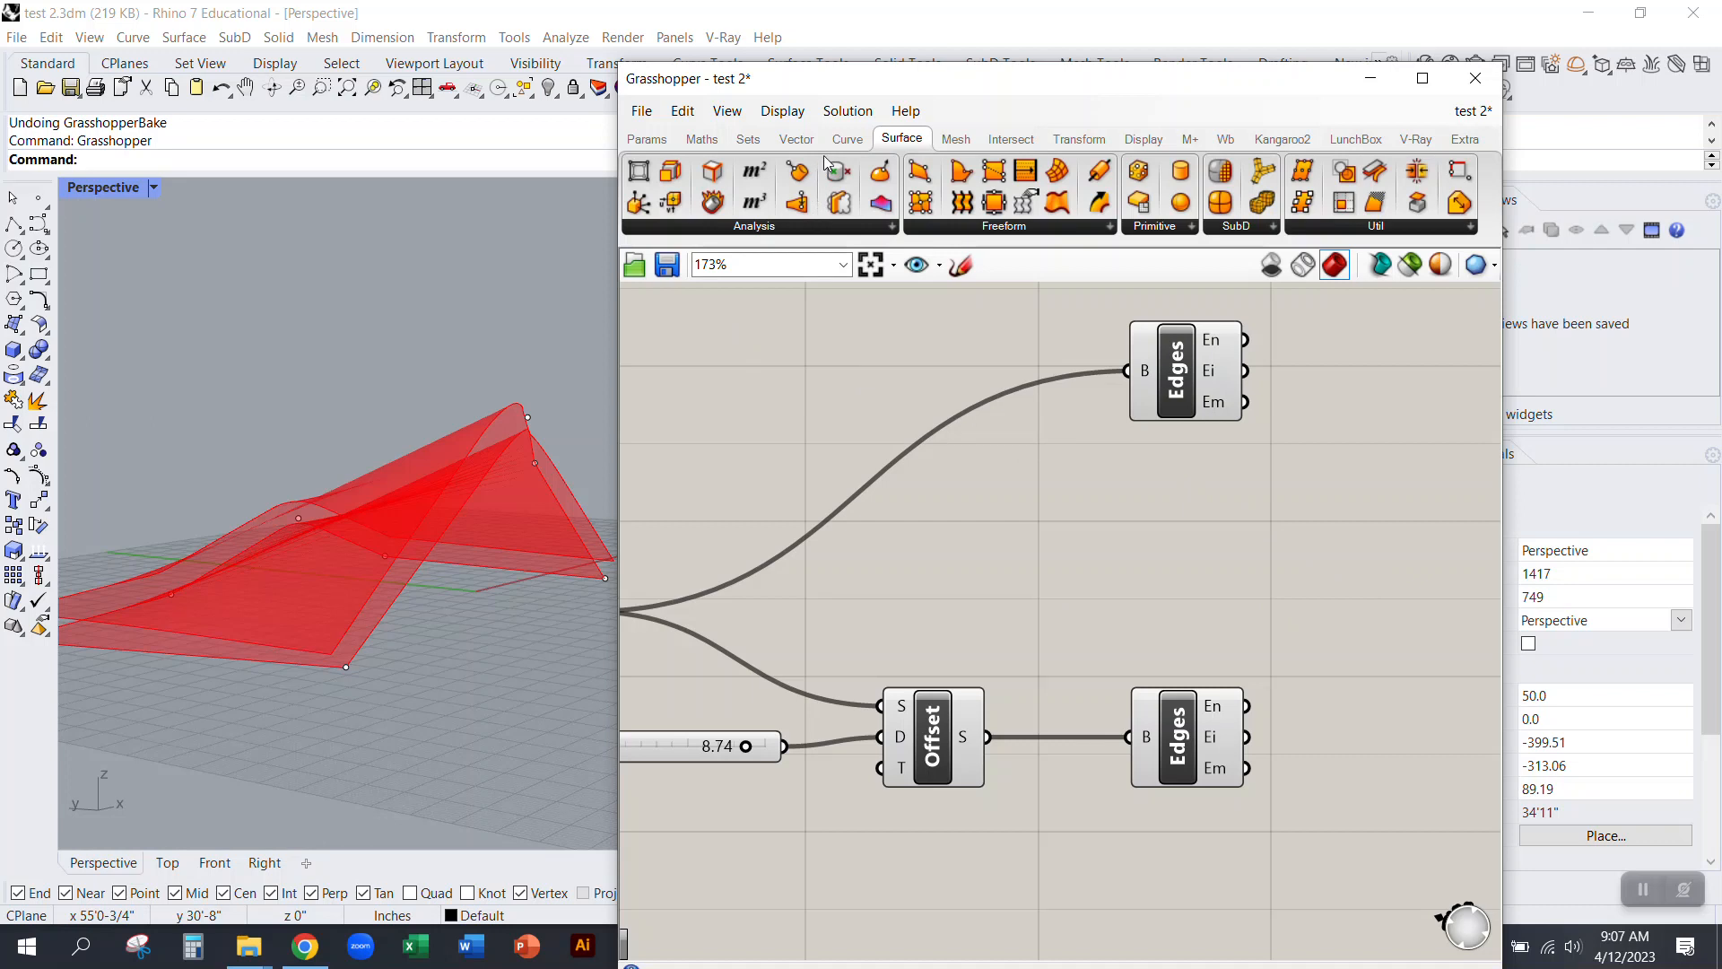
Step: Add a Ruled Surface component and connect the loft's naked edges to input A and the offset's naked edges to input B
click(1056, 206)
click(1376, 542)
right_drag(1155, 543, 929, 528)
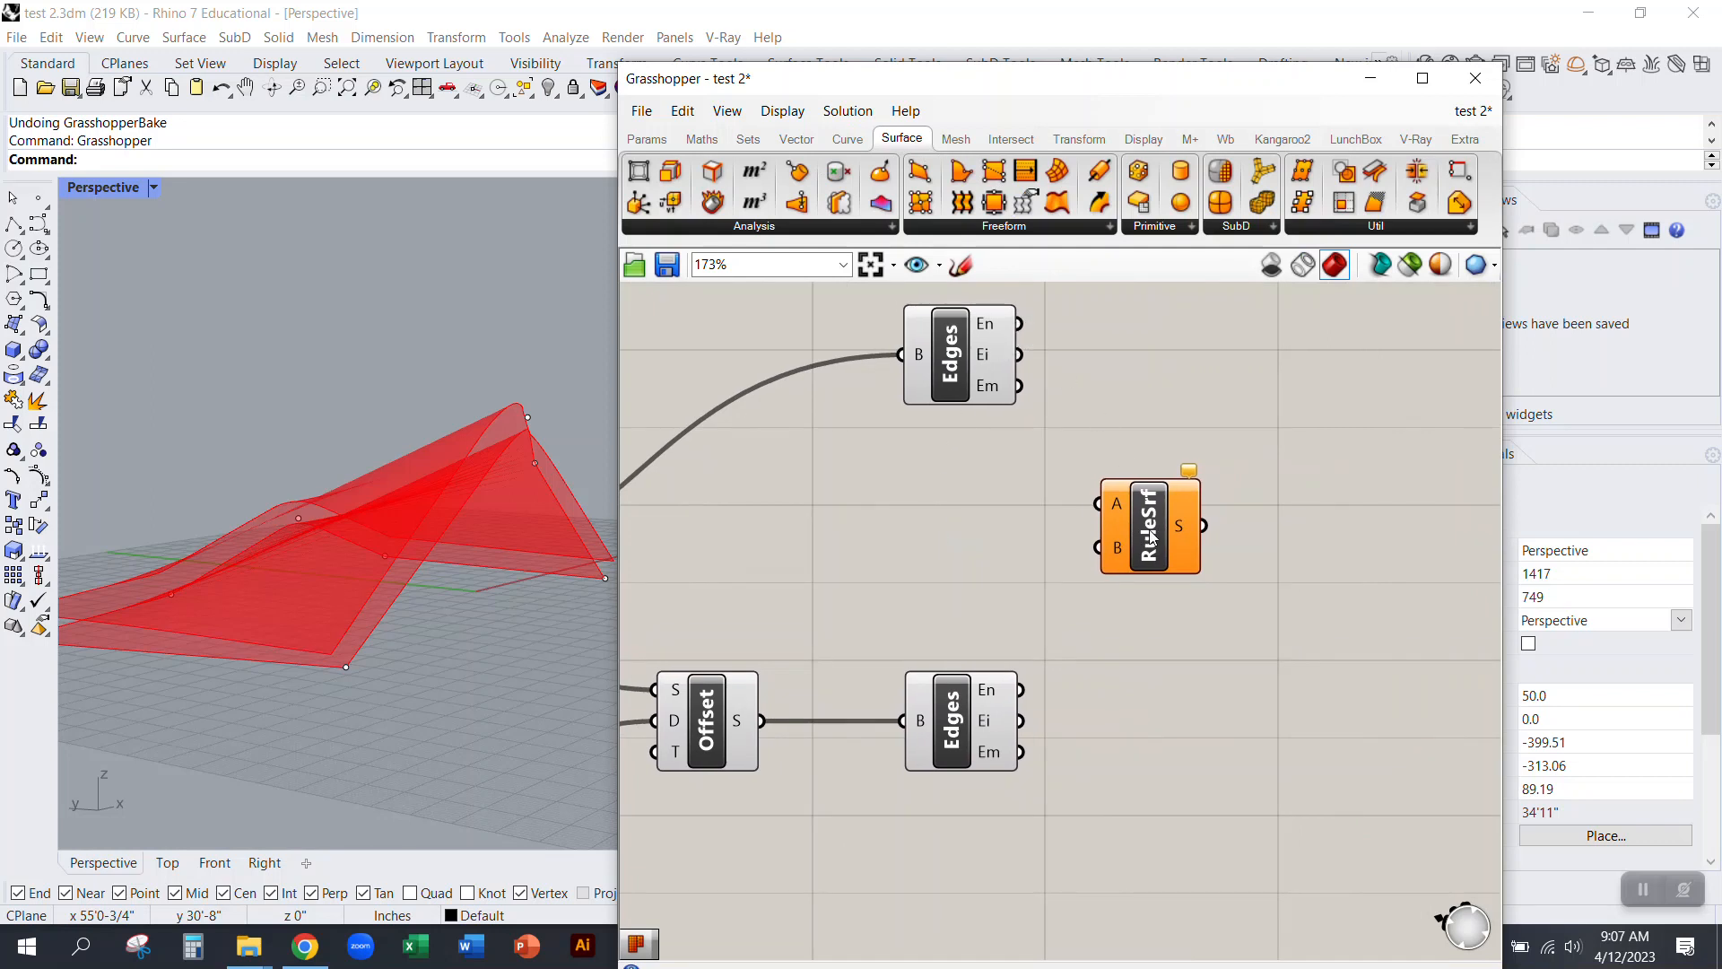
scroll(1152, 539, up, 3)
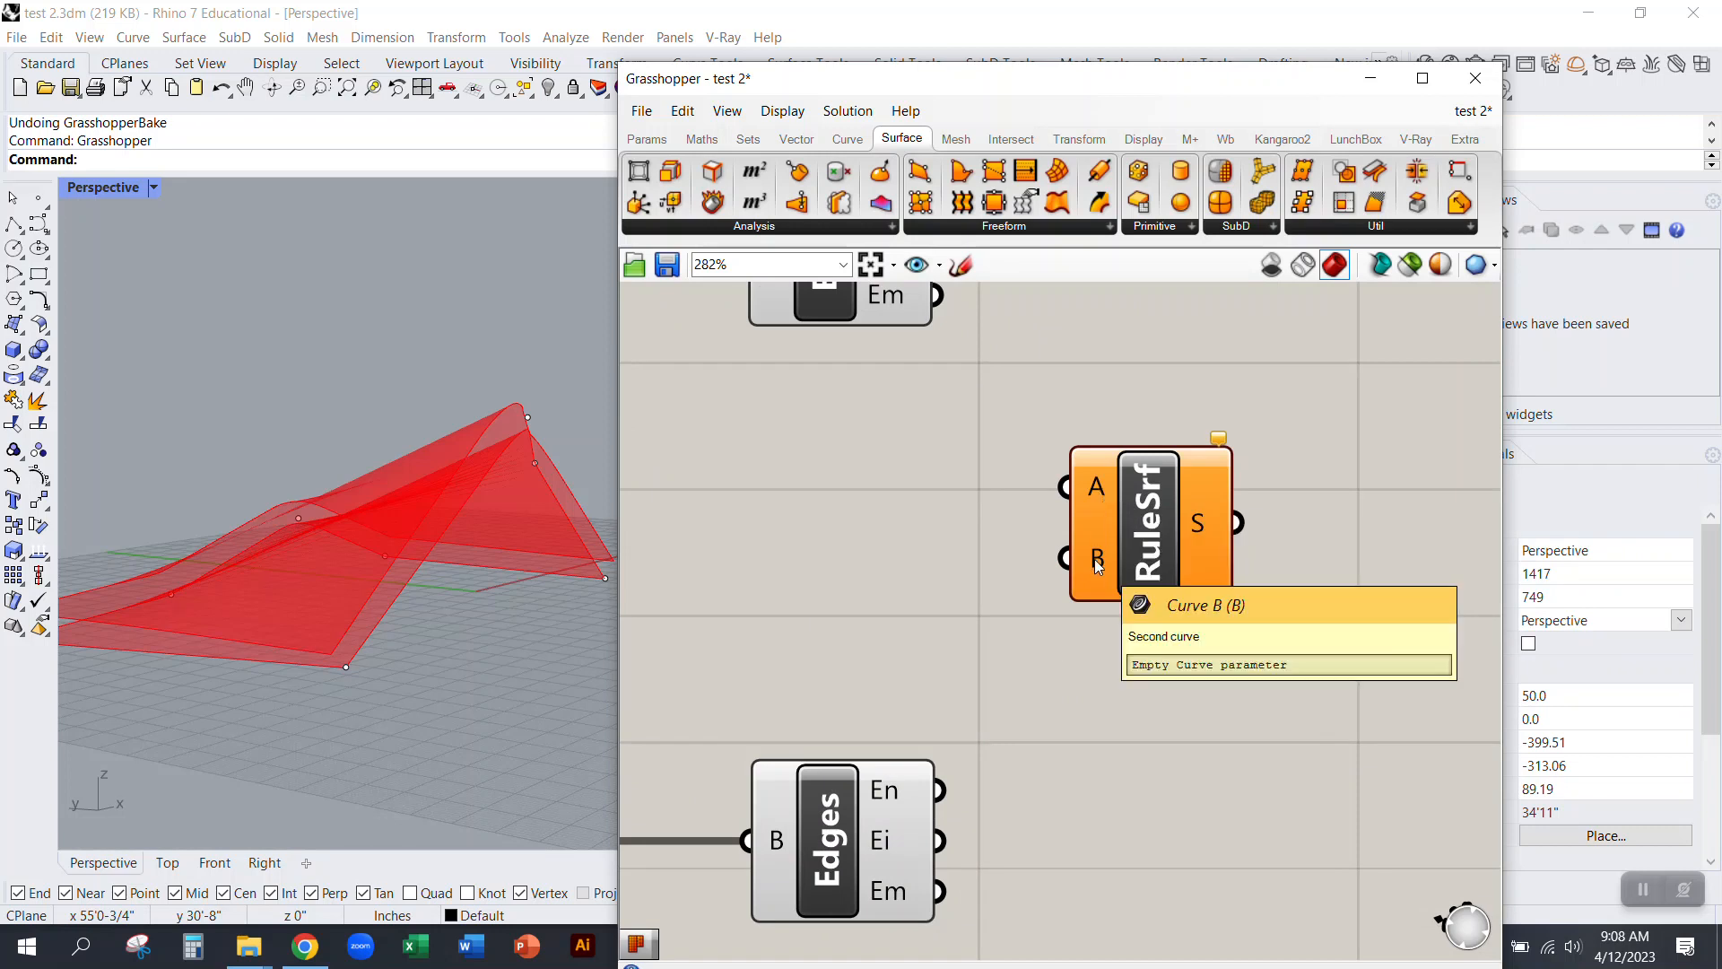
scroll(1059, 628, down, 3)
drag(986, 361, 985, 727)
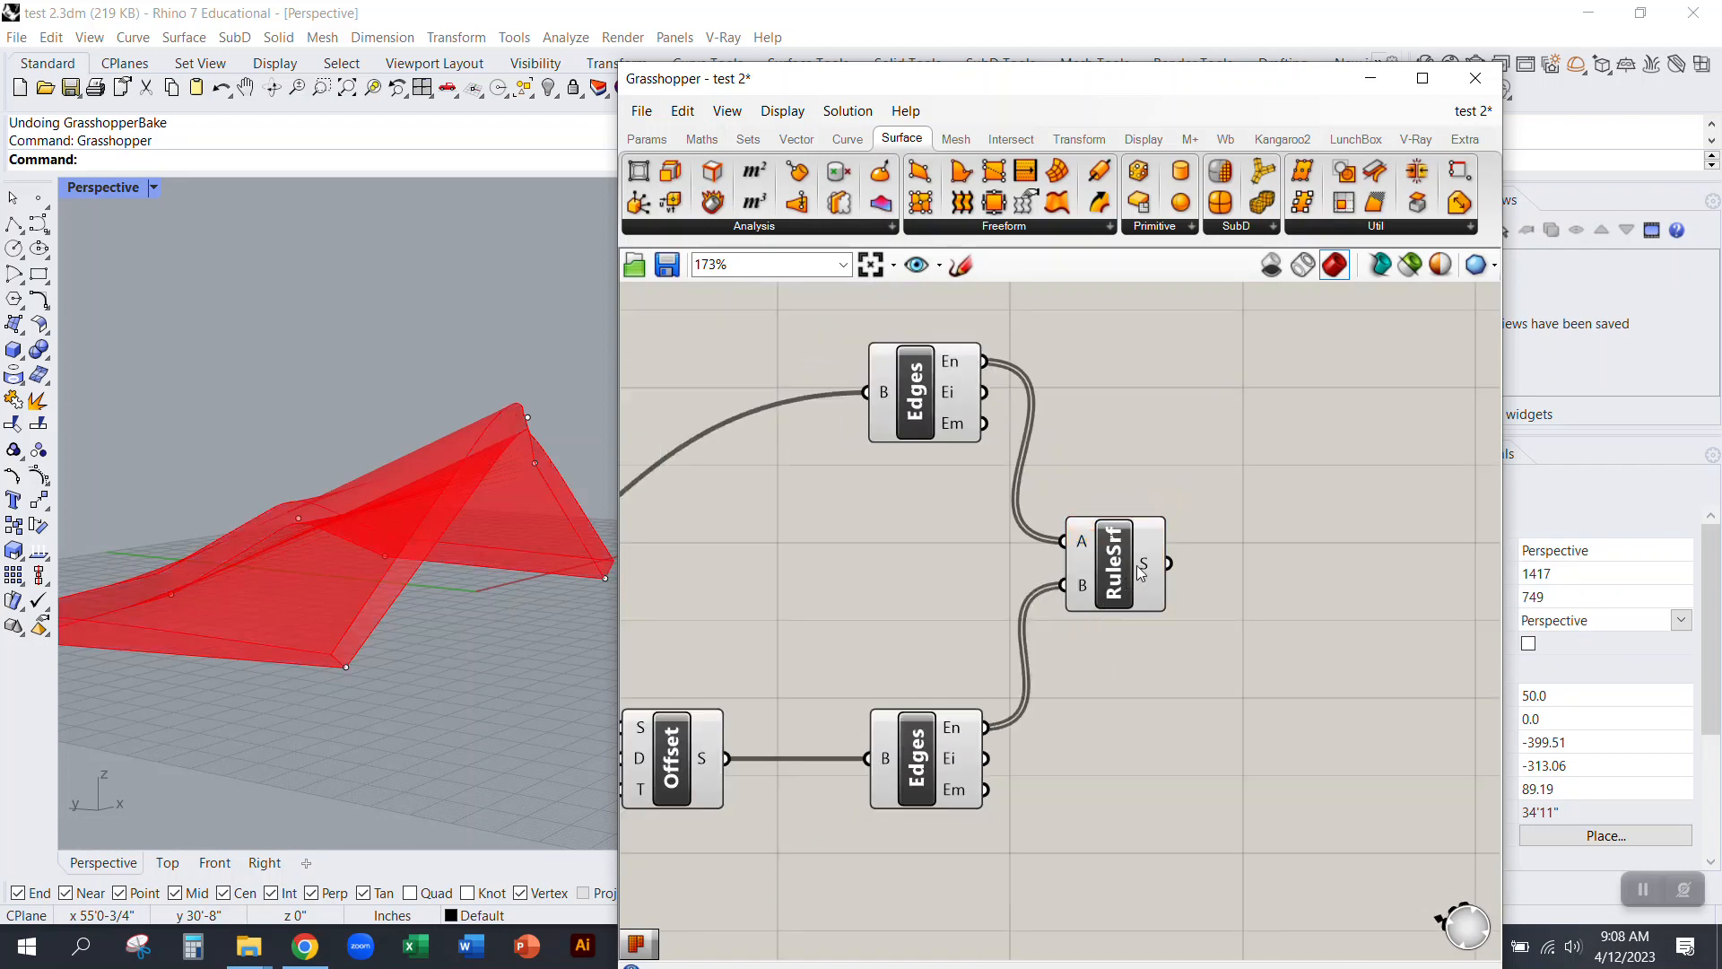
Step: Move the Ruled Surface component away from the Edges components and inspect the ruled sides of the shape from several angles
drag(1138, 577, 1198, 613)
right_drag(499, 511, 615, 561)
scroll(341, 616, up, 2)
right_drag(342, 615, 477, 542)
scroll(450, 635, down, 3)
right_drag(450, 634, 224, 585)
click(1105, 606)
click(1180, 611)
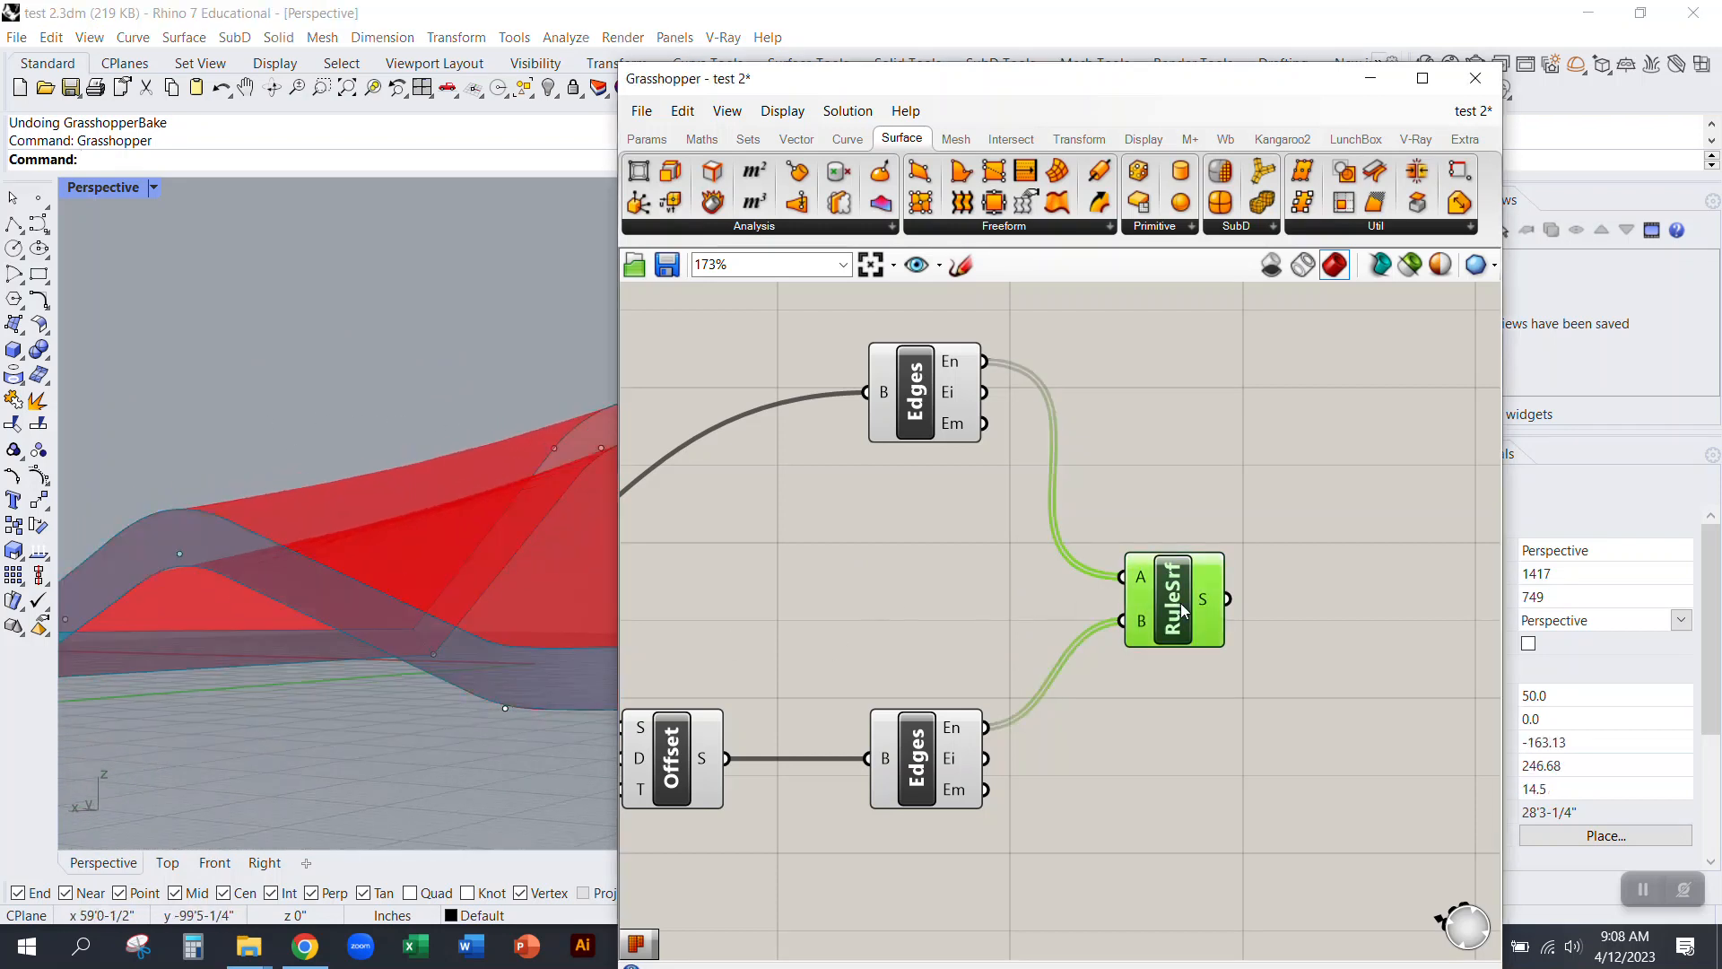
right_drag(502, 574, 467, 576)
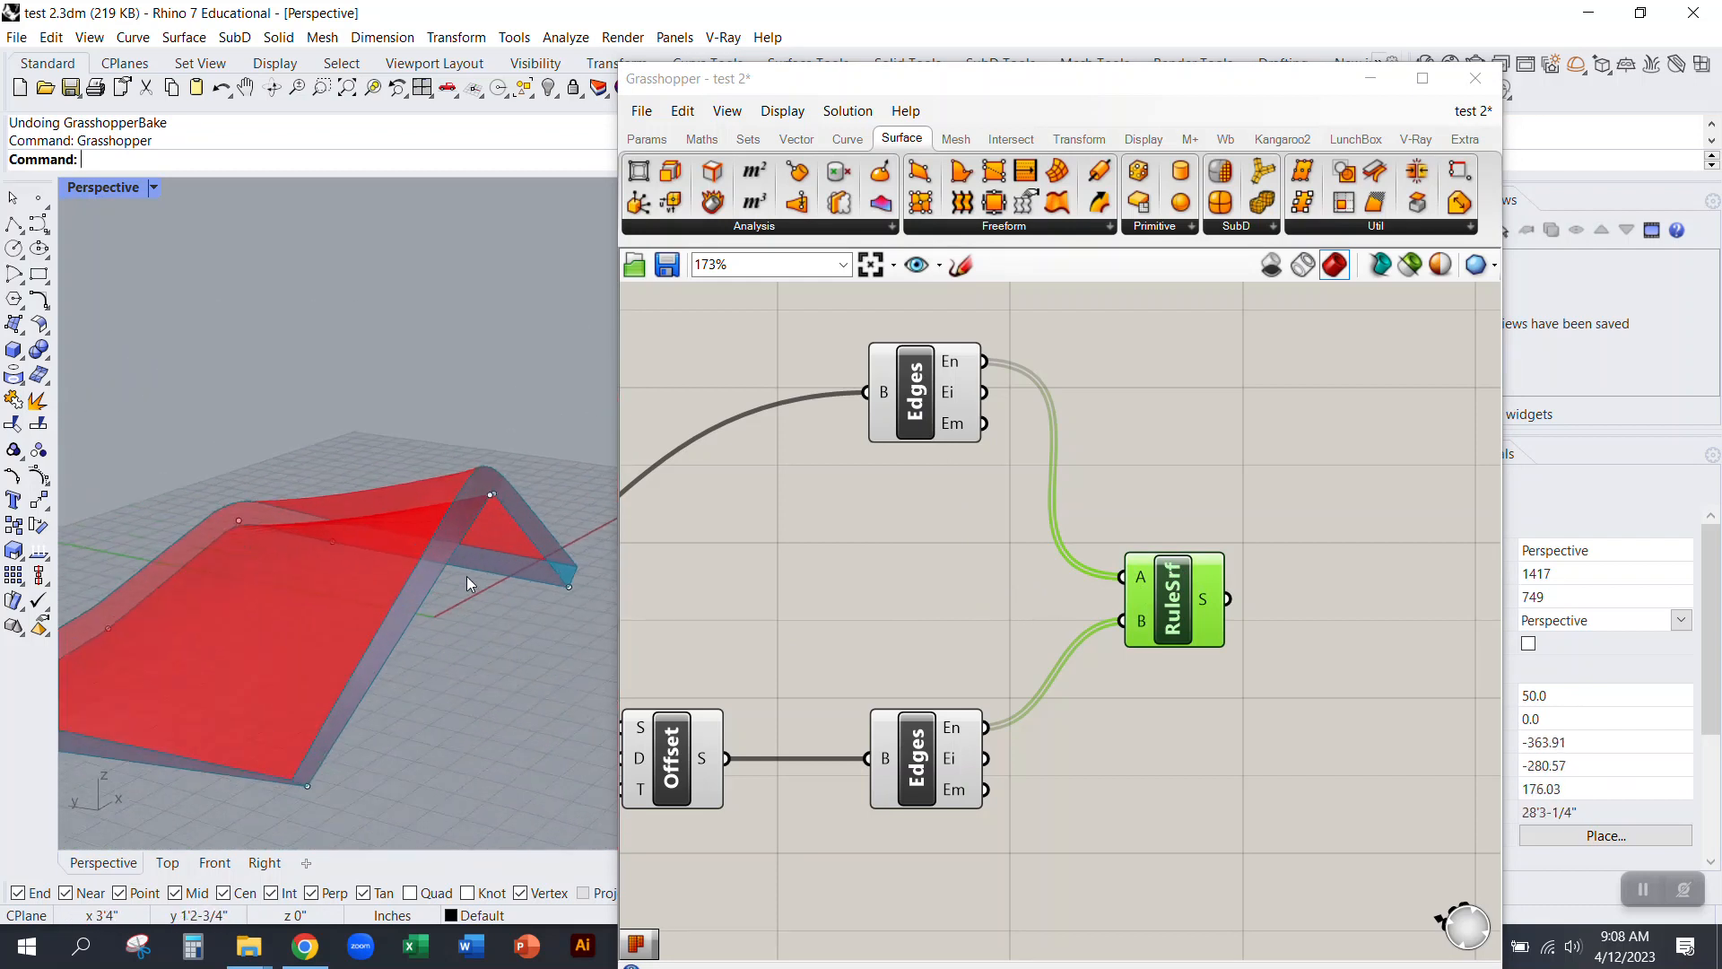
Step: Try a smaller offset distance and highlight the Ruled Surface component to check the thinner sides
click(788, 599)
scroll(1028, 631, down, 3)
right_drag(1028, 630, 1282, 618)
right_drag(1079, 696, 990, 640)
scroll(958, 637, up, 3)
drag(979, 623, 906, 623)
right_drag(1244, 482, 892, 498)
click(1298, 483)
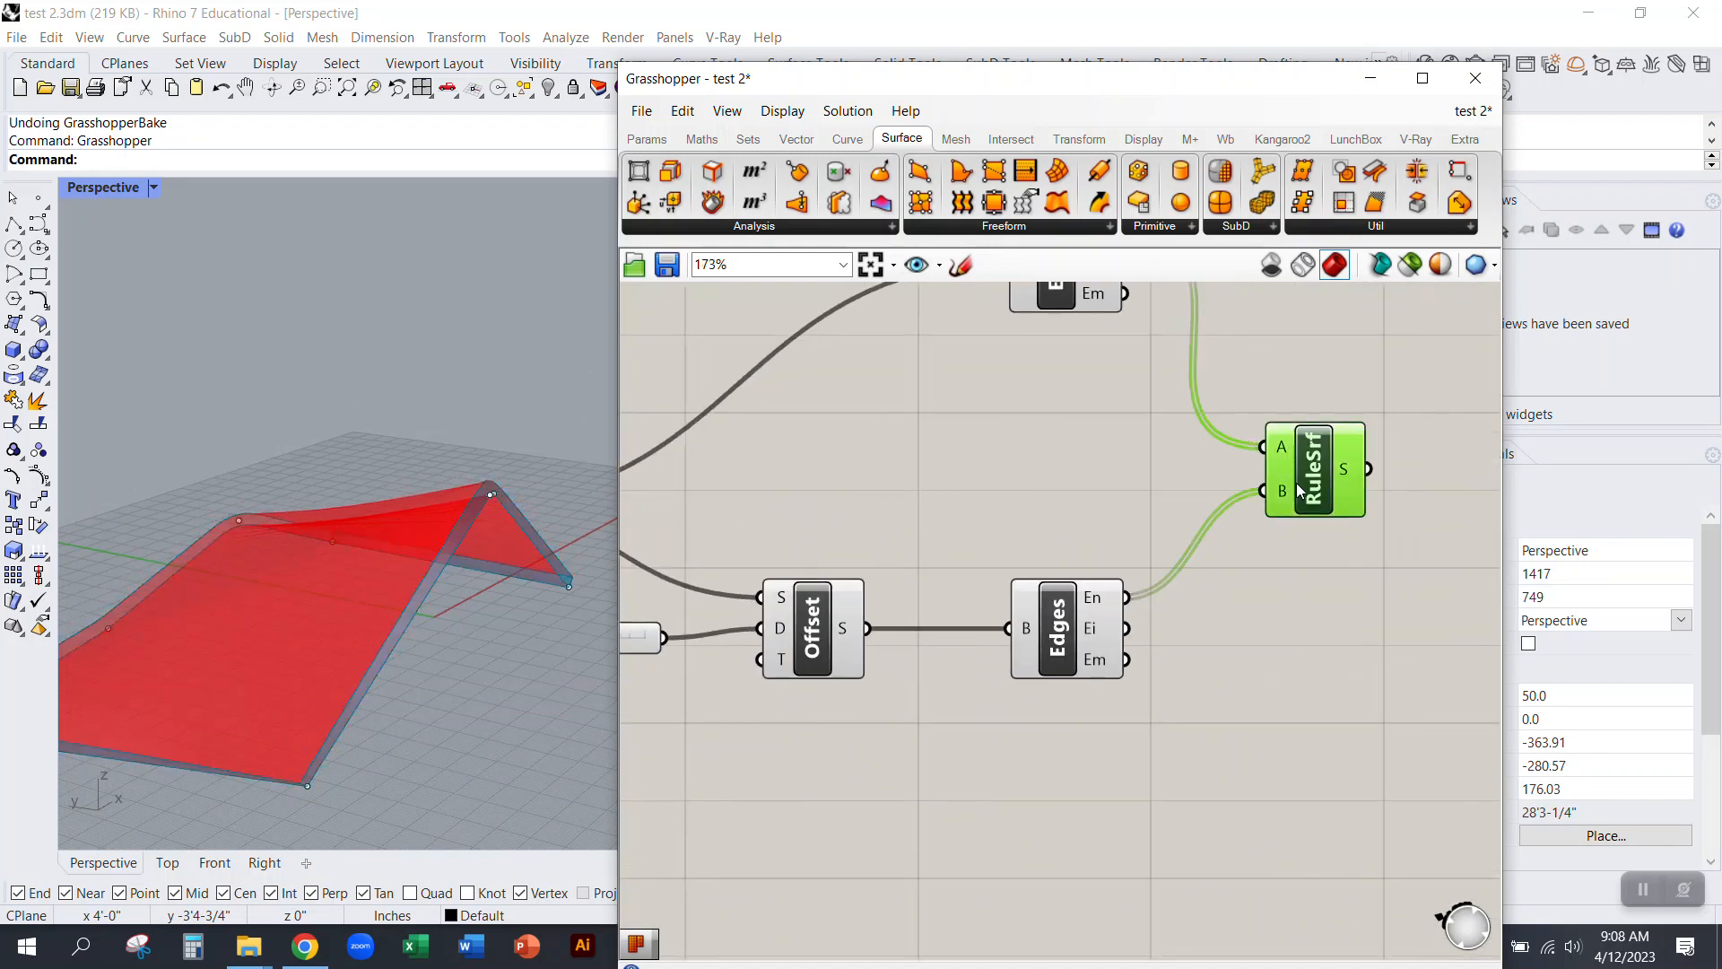
Step: Set the offset distance to 8.10 and inspect the thickened shape up close from several angles
right_drag(445, 547, 530, 608)
right_drag(690, 636, 1023, 582)
drag(901, 594, 953, 589)
right_drag(538, 581, 467, 538)
mouse_move(951, 582)
mouse_down()
mouse_move(876, 580)
mouse_move(962, 585)
mouse_move(949, 592)
mouse_up()
right_drag(390, 572, 446, 538)
scroll(390, 560, up, 8)
click(1062, 707)
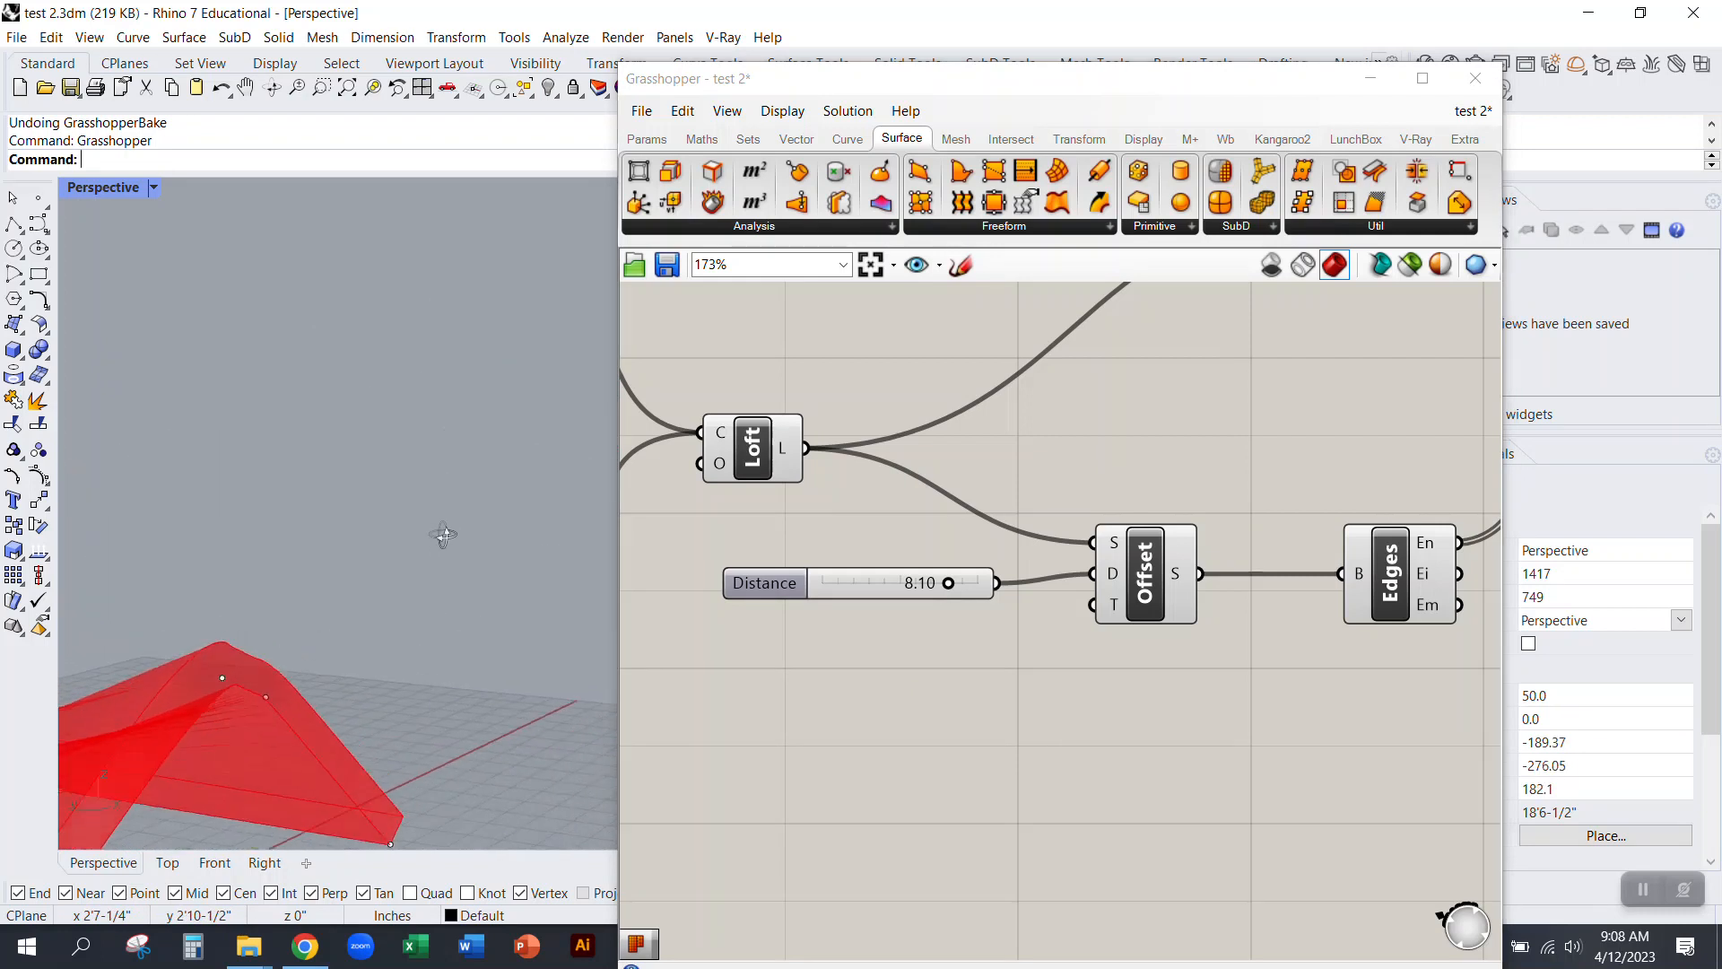
Step: Check the ruled sides by highlighting the Ruled Surface component, and add a Brep Join component beside it
scroll(448, 554, down, 6)
right_drag(1120, 705, 991, 619)
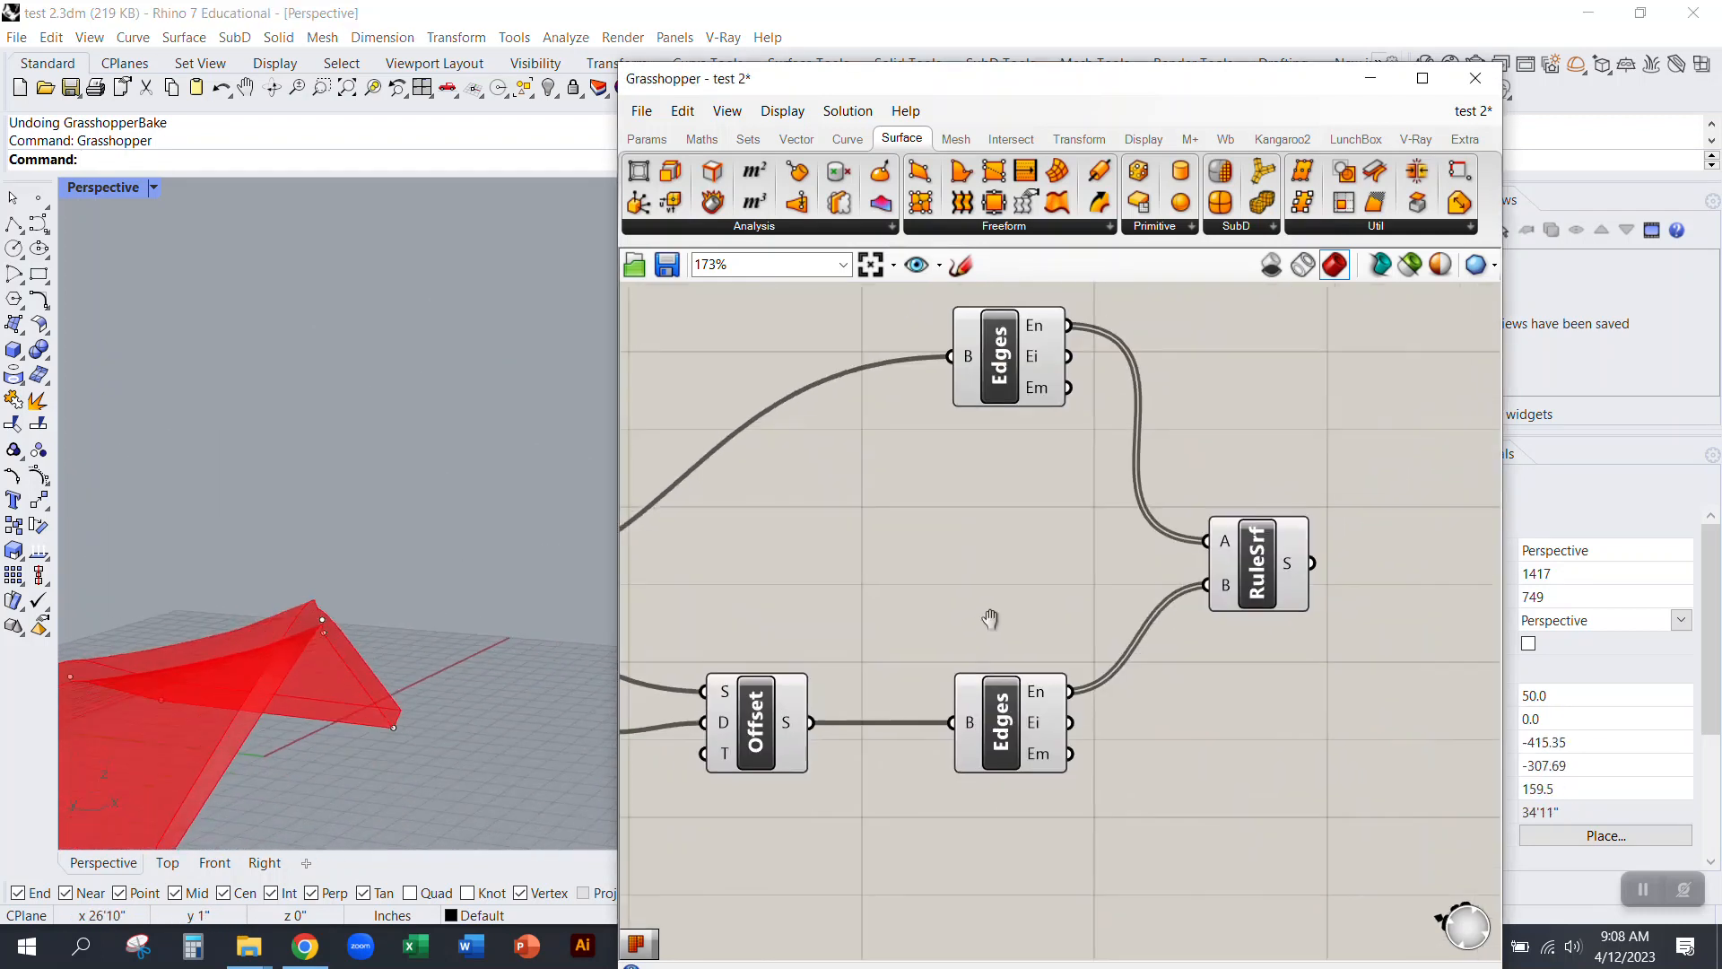
click(1256, 579)
scroll(1048, 529, down, 4)
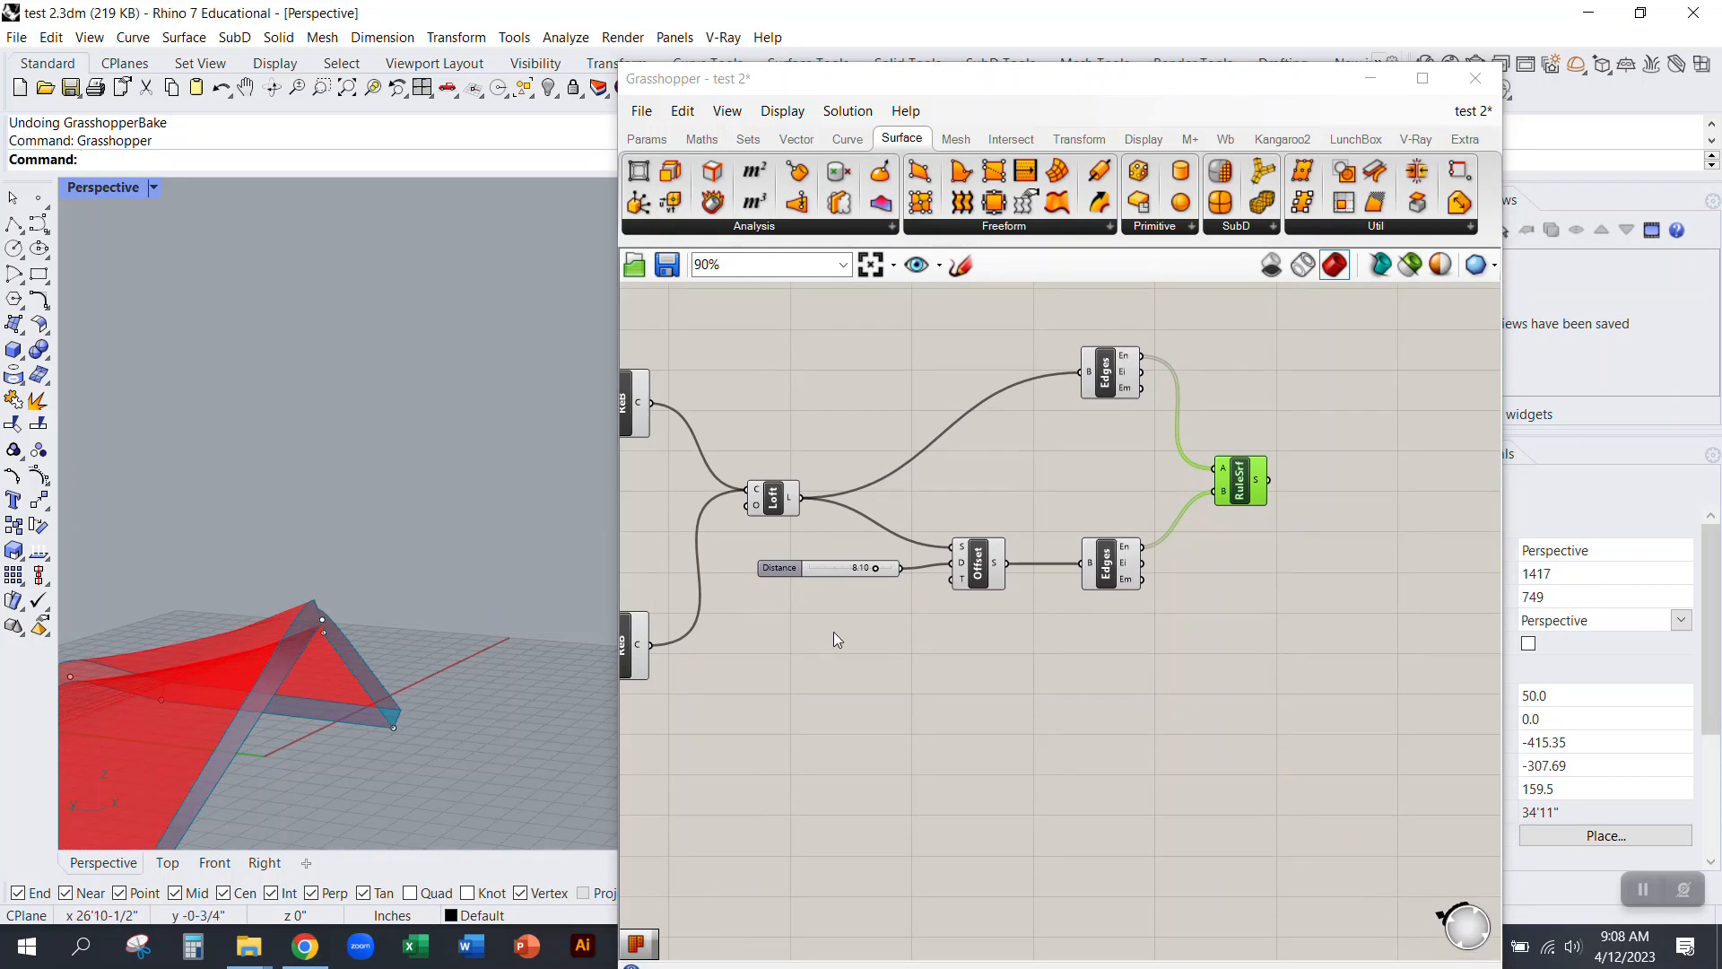
right_drag(707, 622, 839, 569)
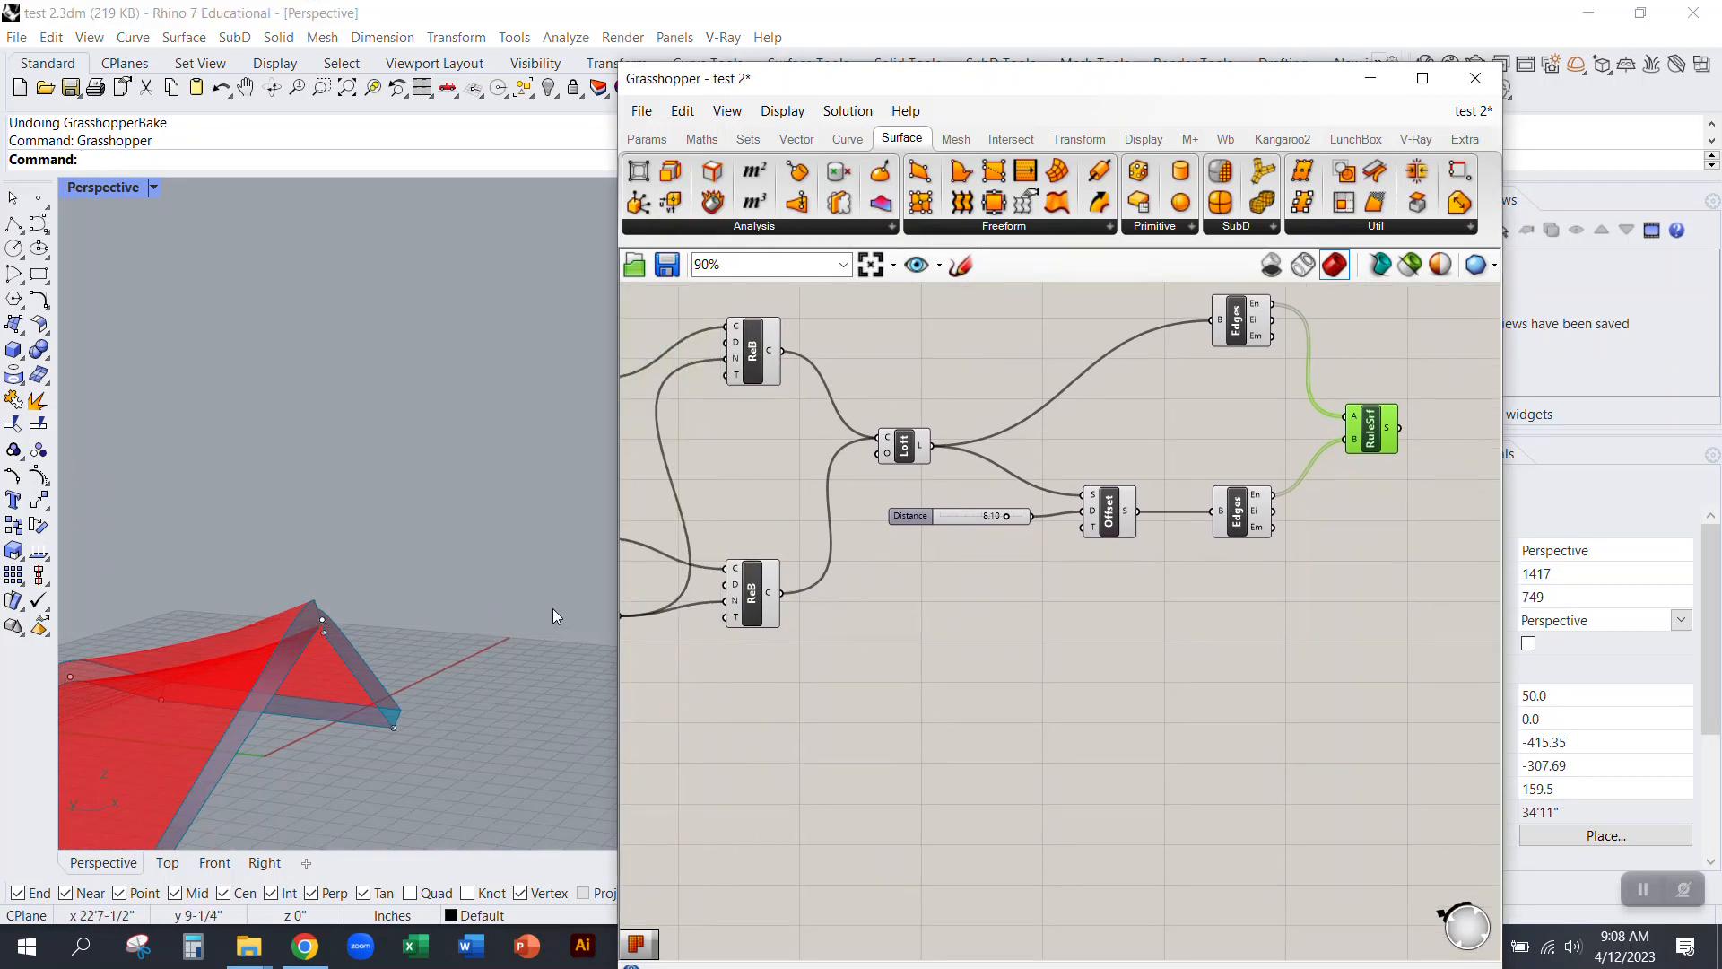
right_drag(992, 592, 751, 625)
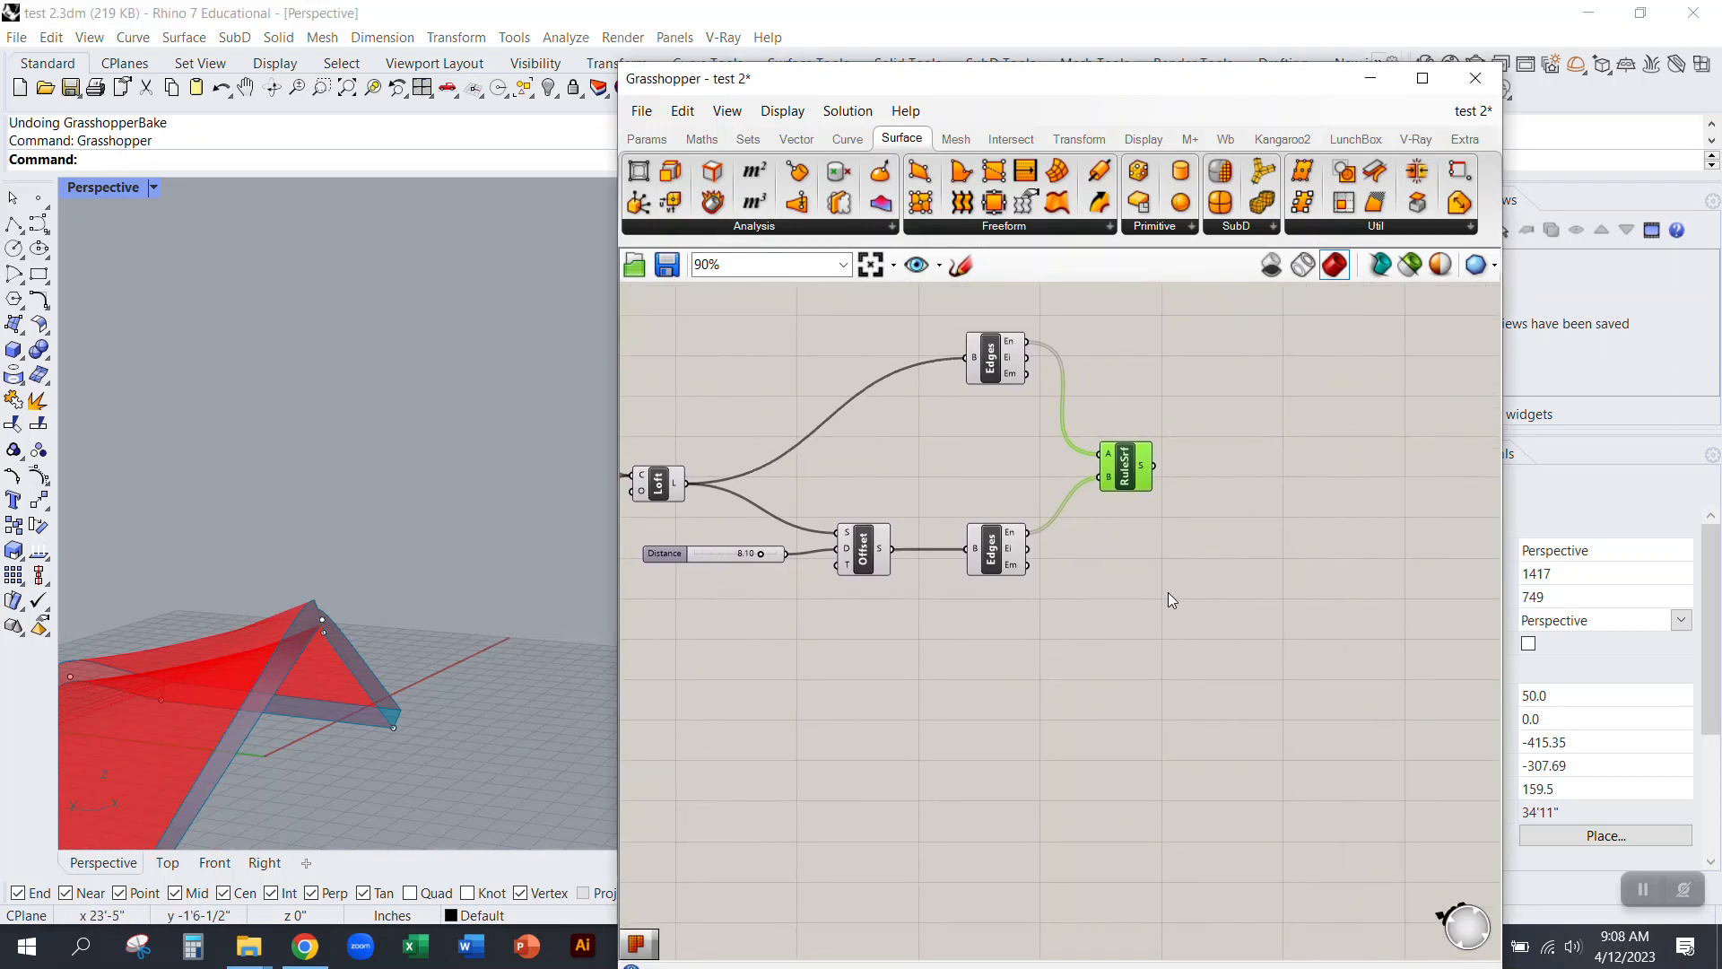
scroll(1179, 592, up, 3)
double_click(1181, 561)
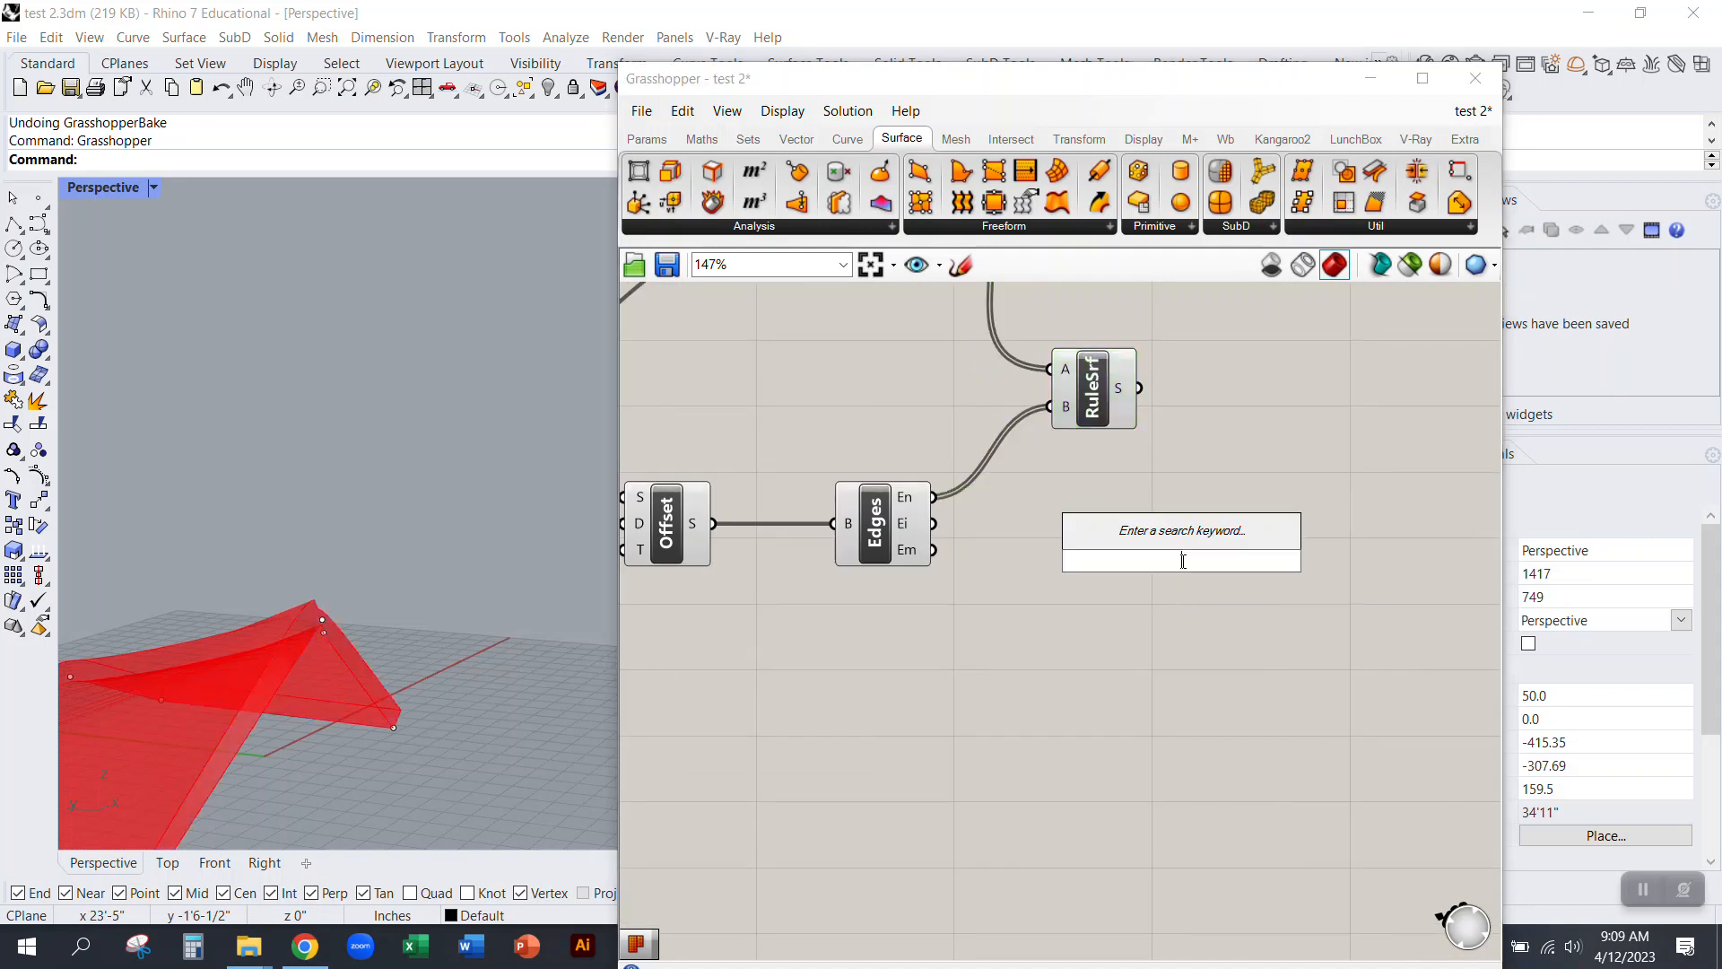
text(join)
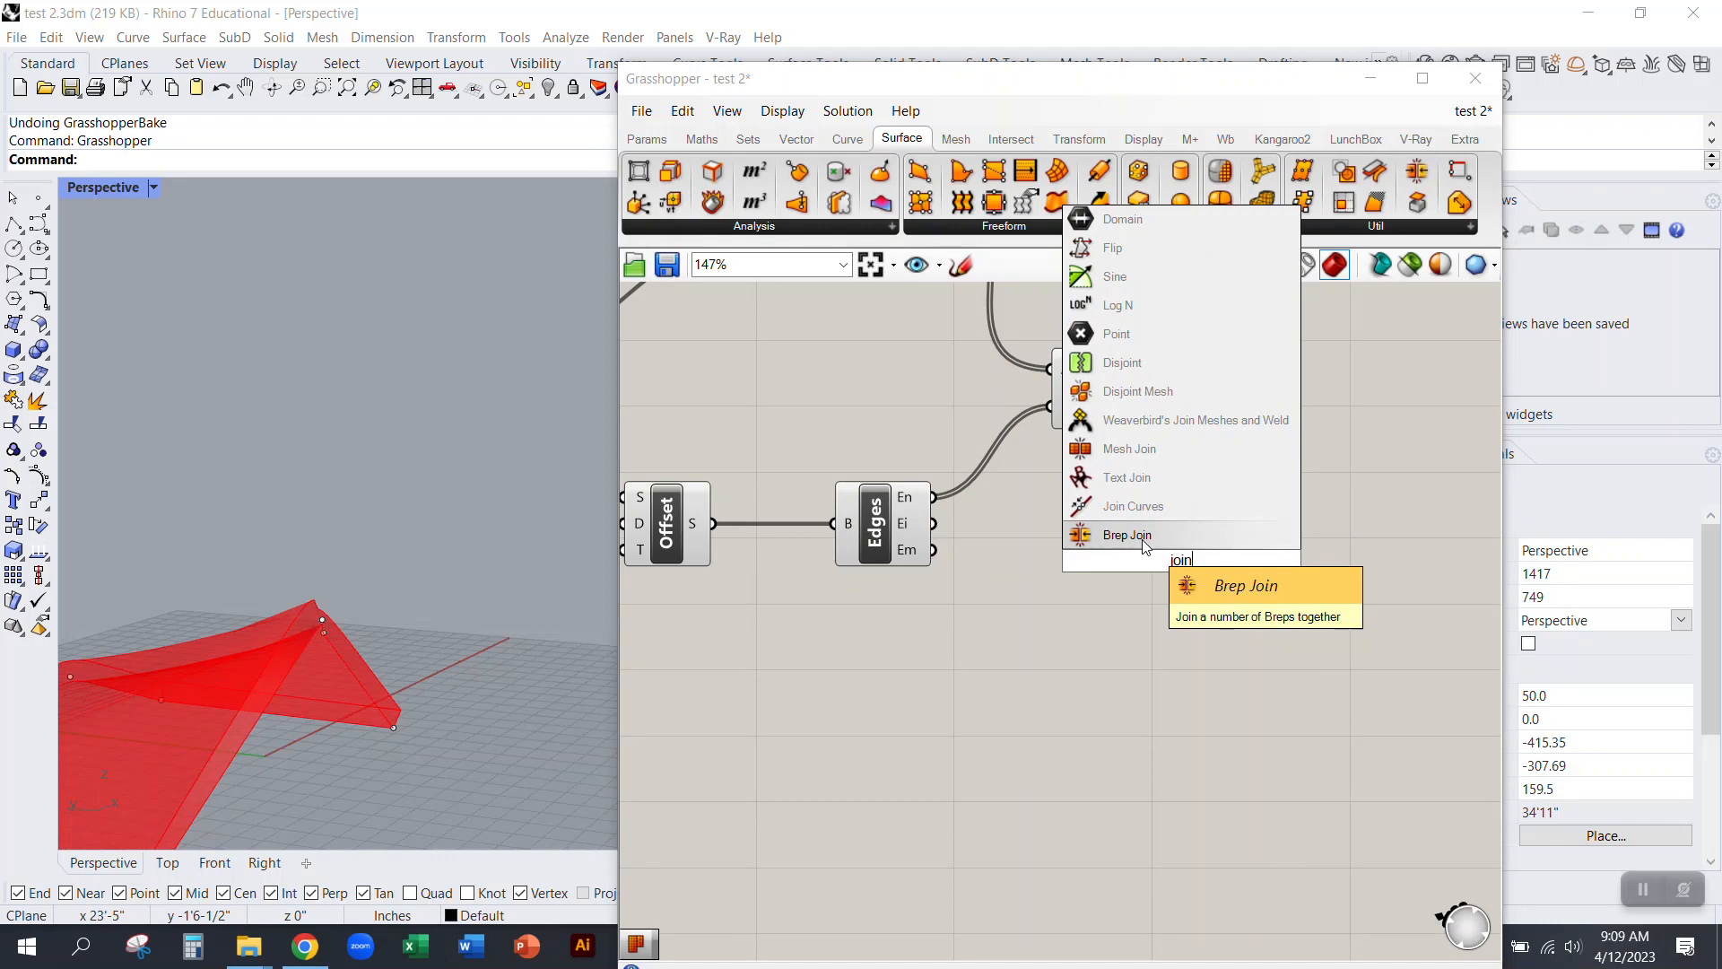
click(1145, 544)
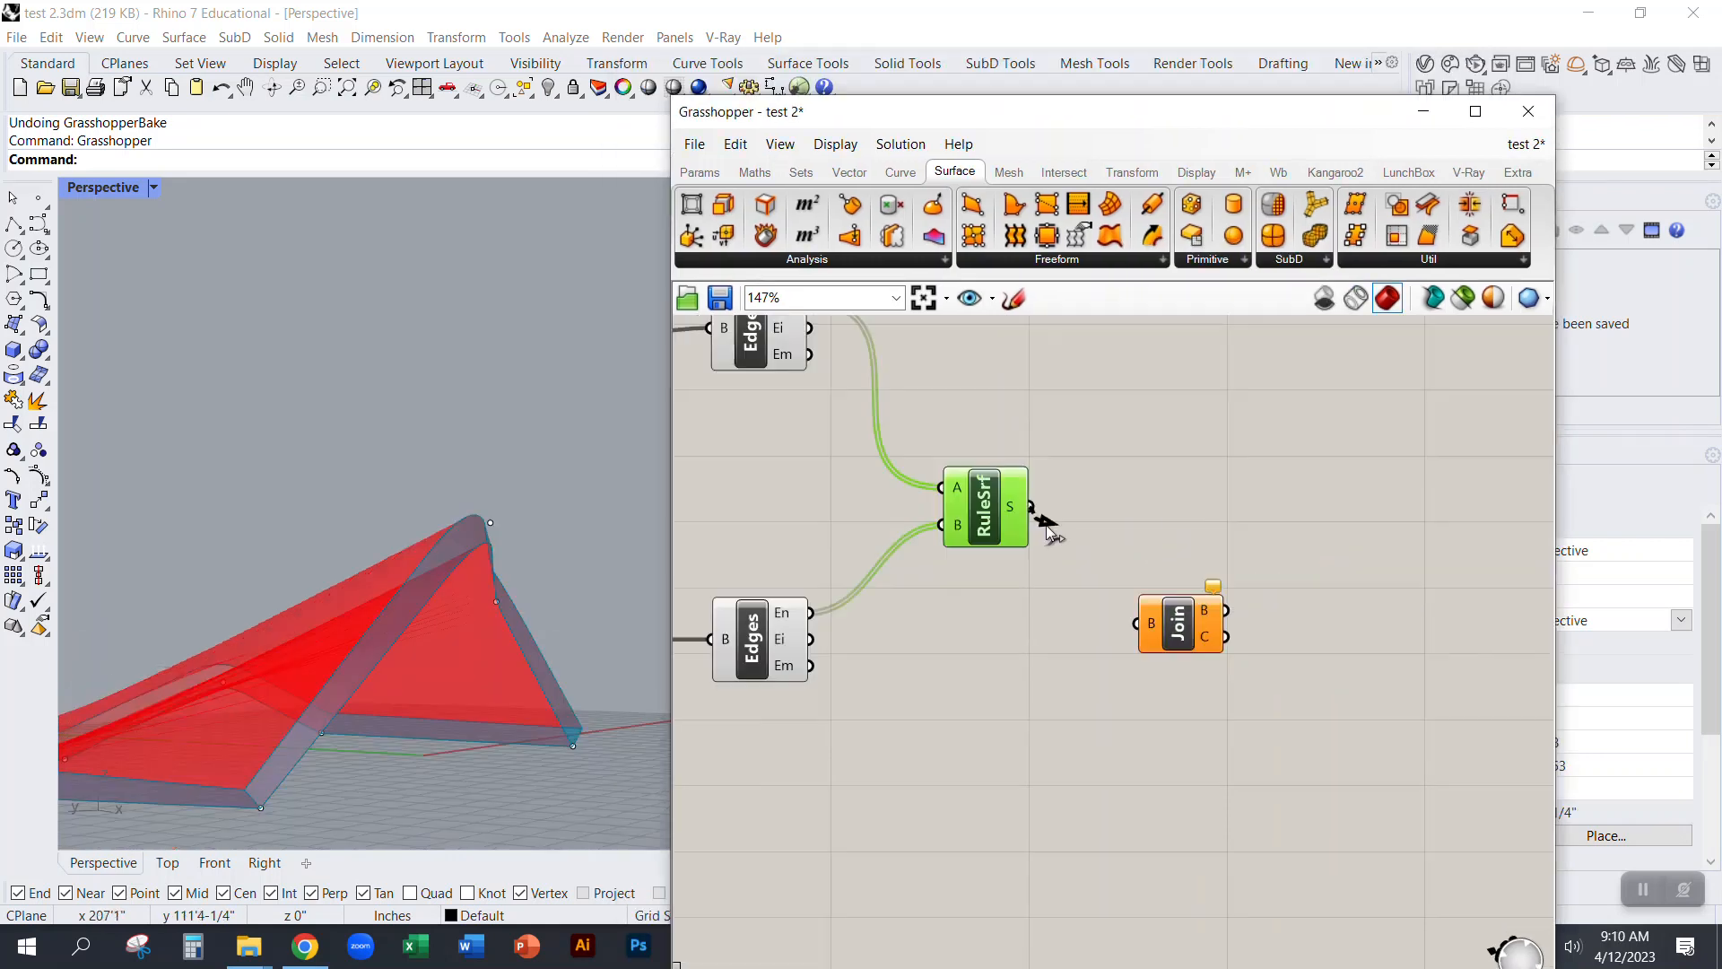
Step: Connect the Ruled Surface output S to input B of the Join component
drag(1032, 508, 1149, 644)
scroll(1157, 624, up, 4)
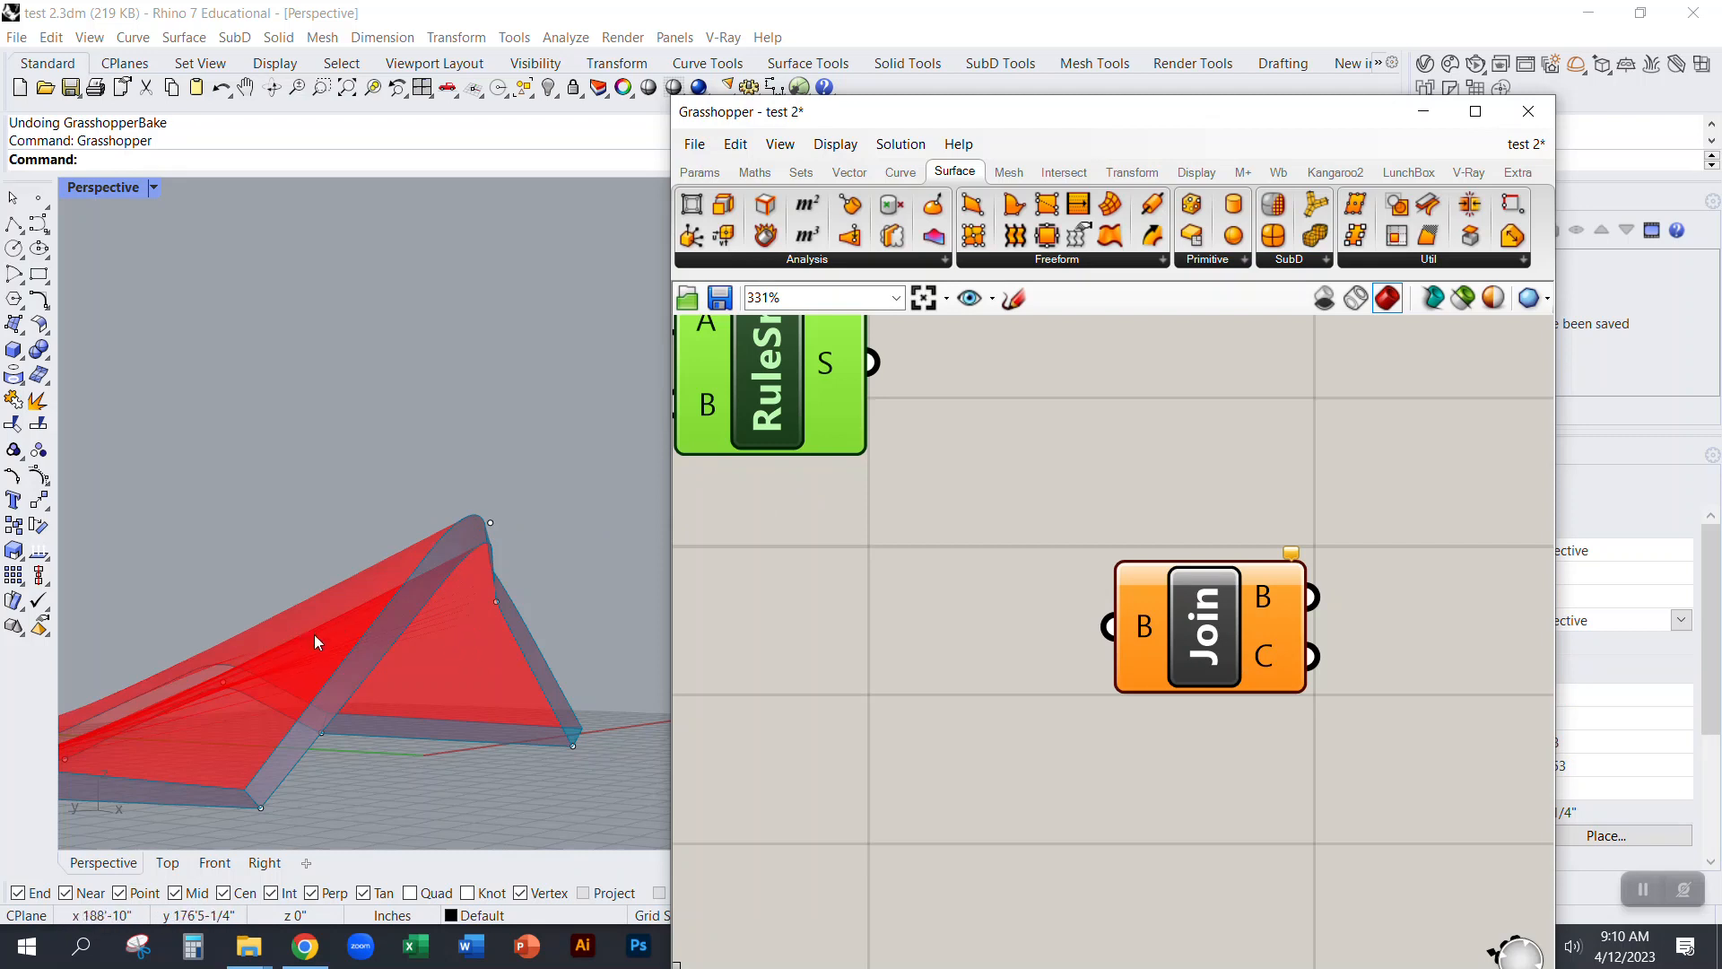
drag(1197, 620, 1235, 621)
click(1027, 651)
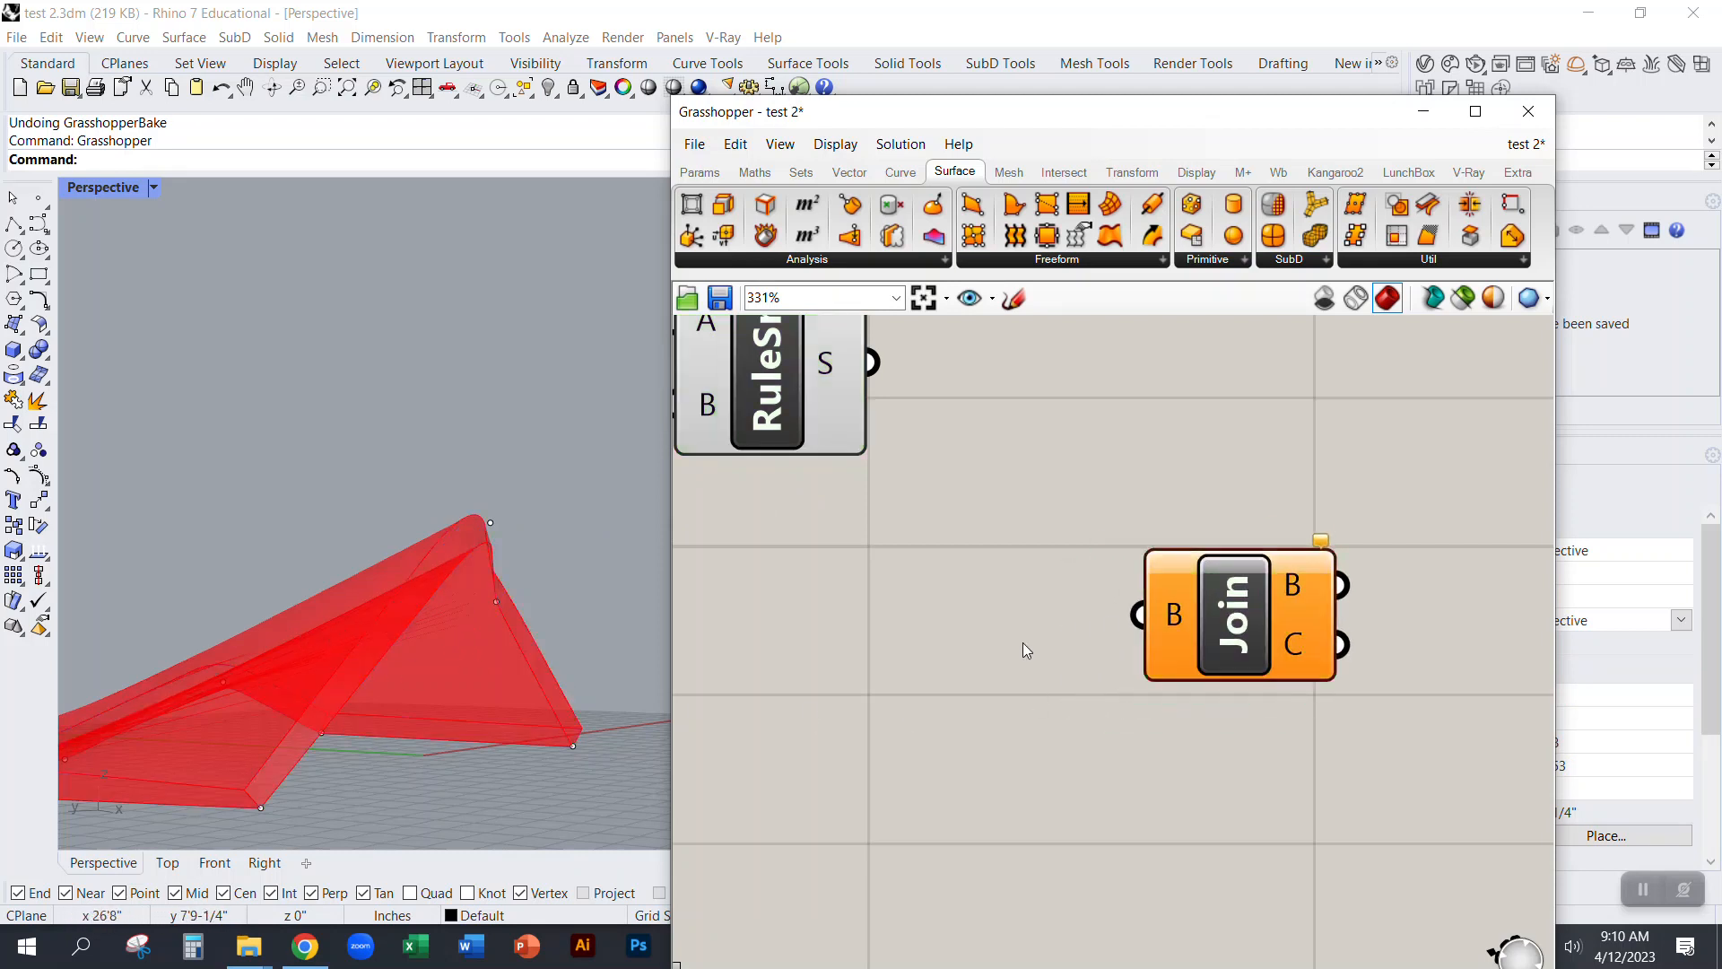
right_drag(886, 547, 890, 632)
drag(792, 467, 1132, 697)
scroll(1297, 563, down, 6)
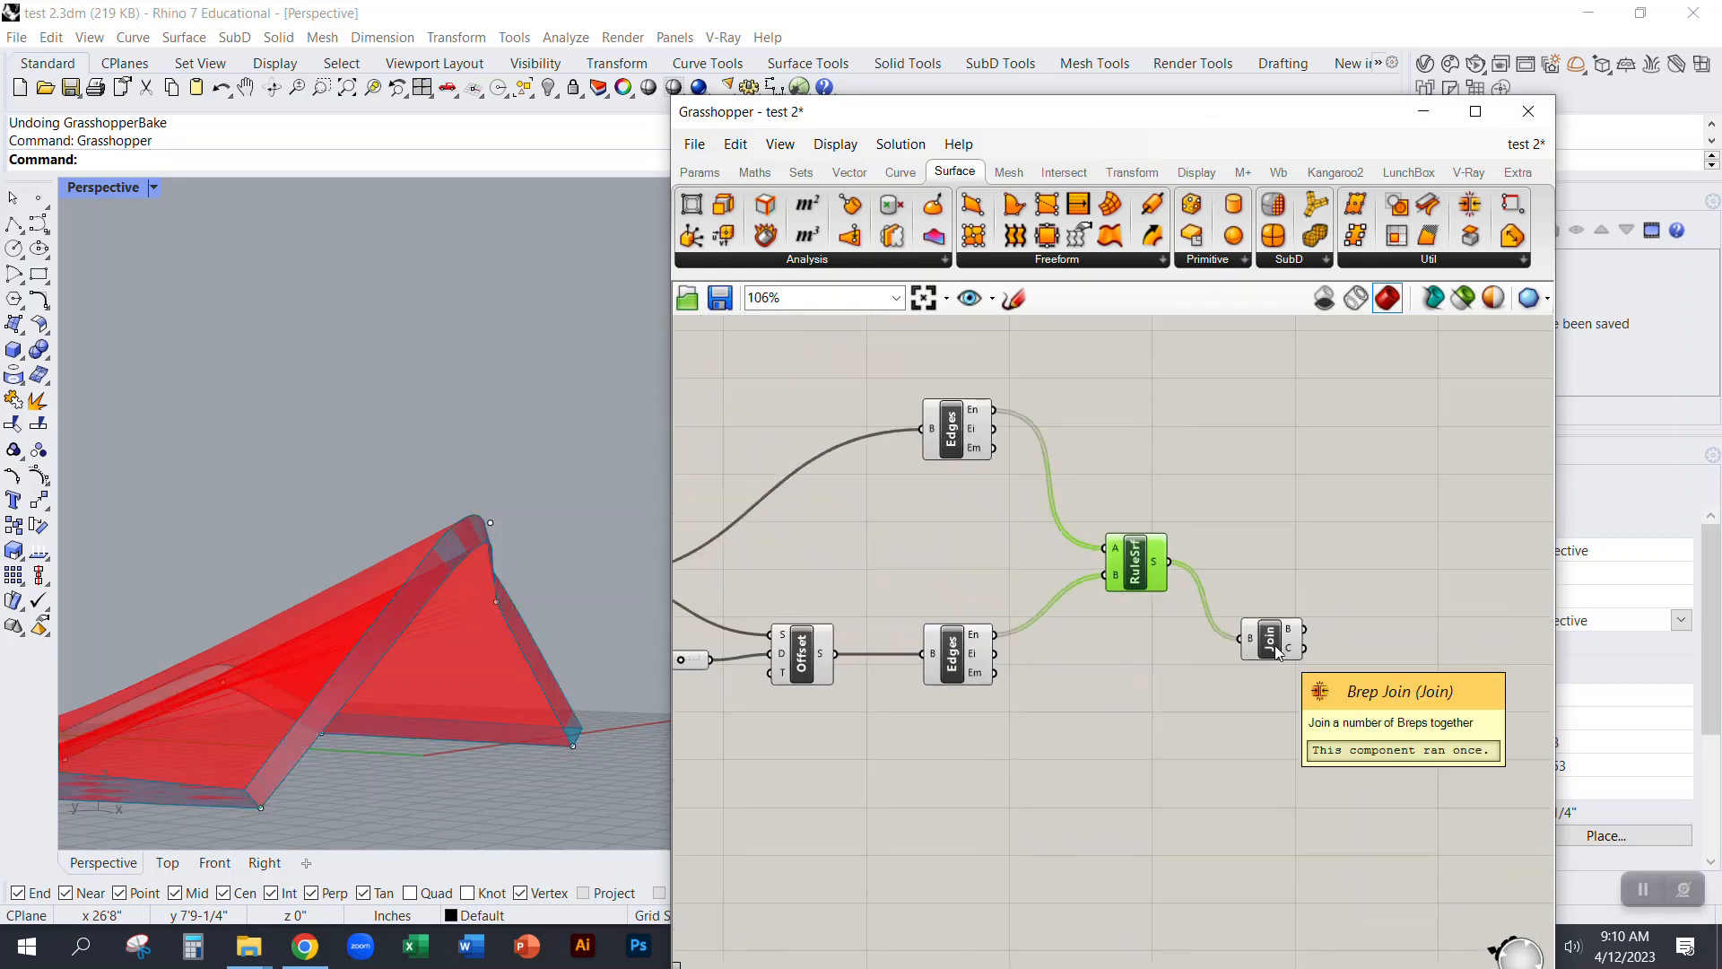
Step: Add the Offset surface and the Loft surface to Join's input B, and reposition the Join component
right_drag(1010, 671, 1121, 632)
drag(957, 619, 1405, 645)
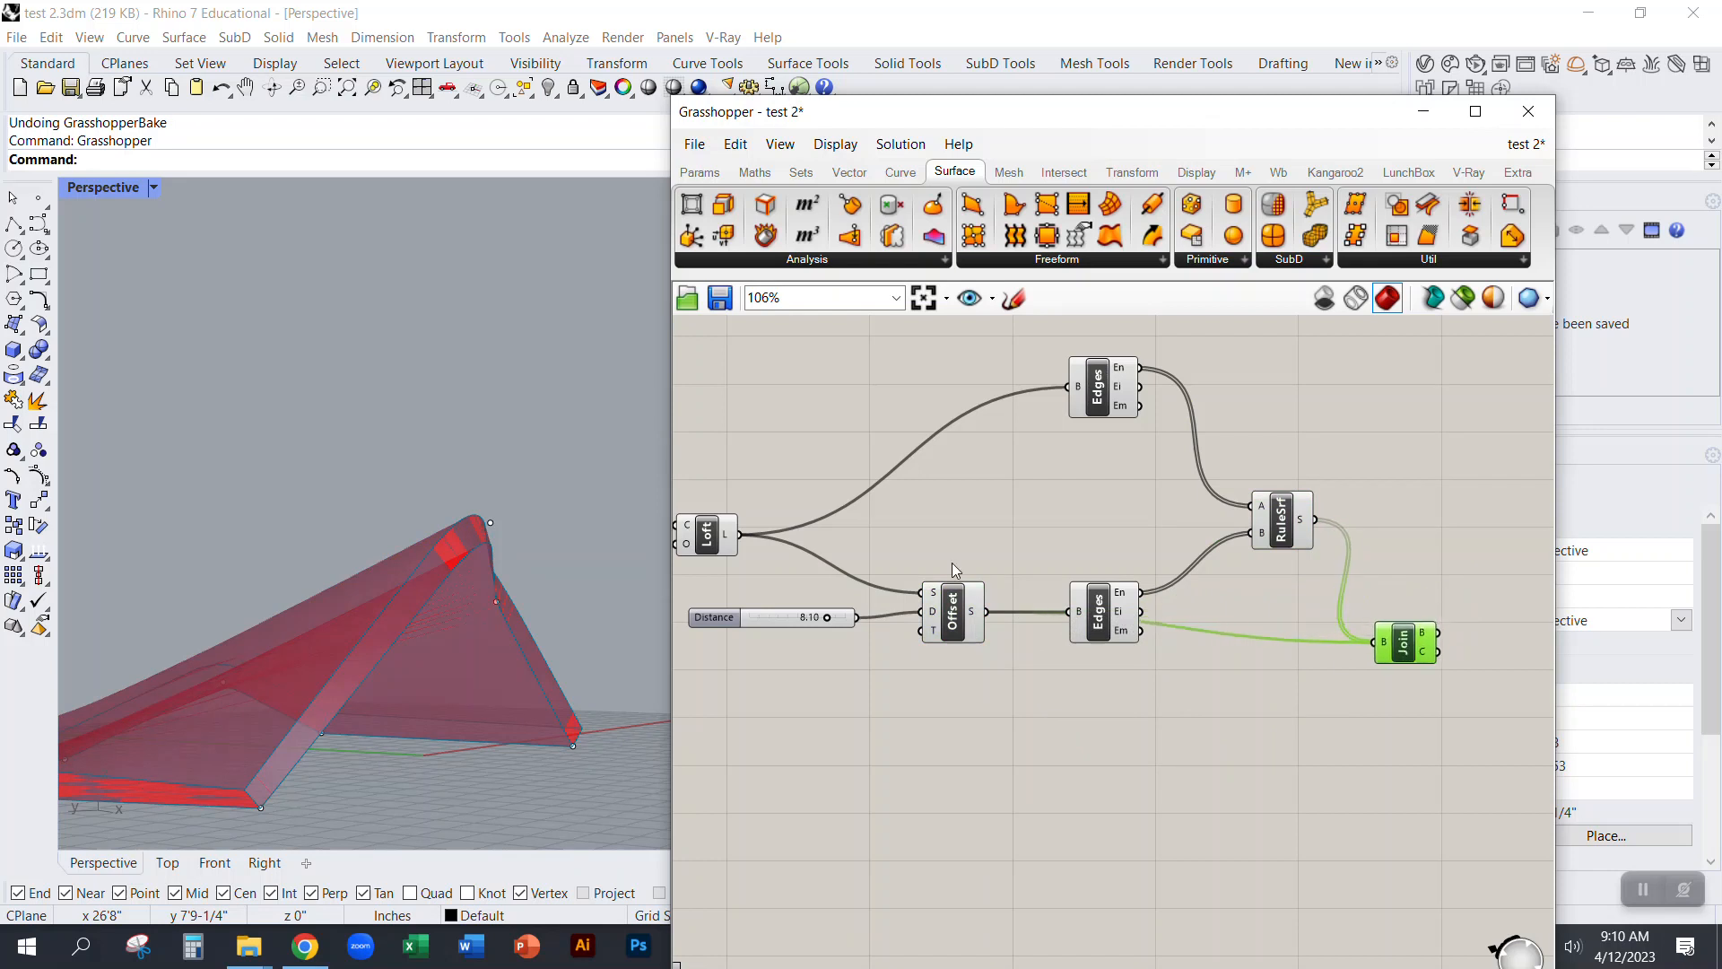
right_drag(833, 560, 897, 524)
drag(801, 498, 1462, 658)
right_drag(493, 595, 469, 661)
mouse_move(1468, 665)
mouse_down()
mouse_move(1482, 722)
mouse_move(1480, 668)
mouse_up()
scroll(1230, 632, up, 4)
drag(1231, 633, 1324, 568)
drag(1349, 581, 1353, 606)
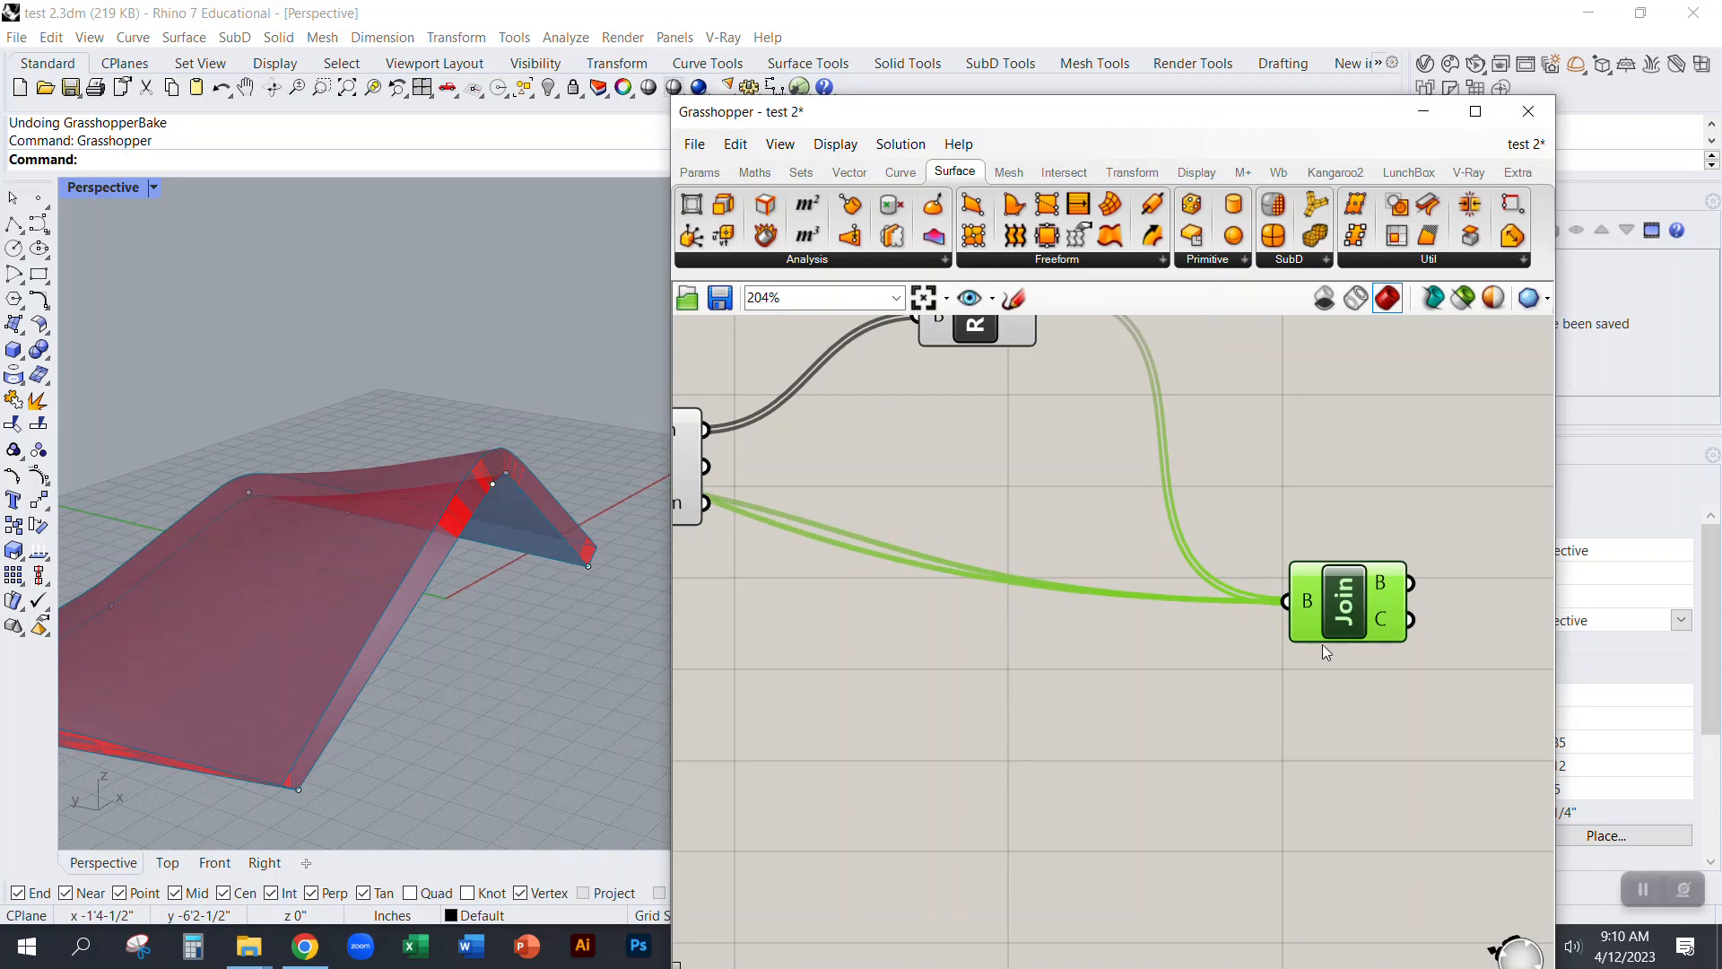
scroll(1200, 664, down, 8)
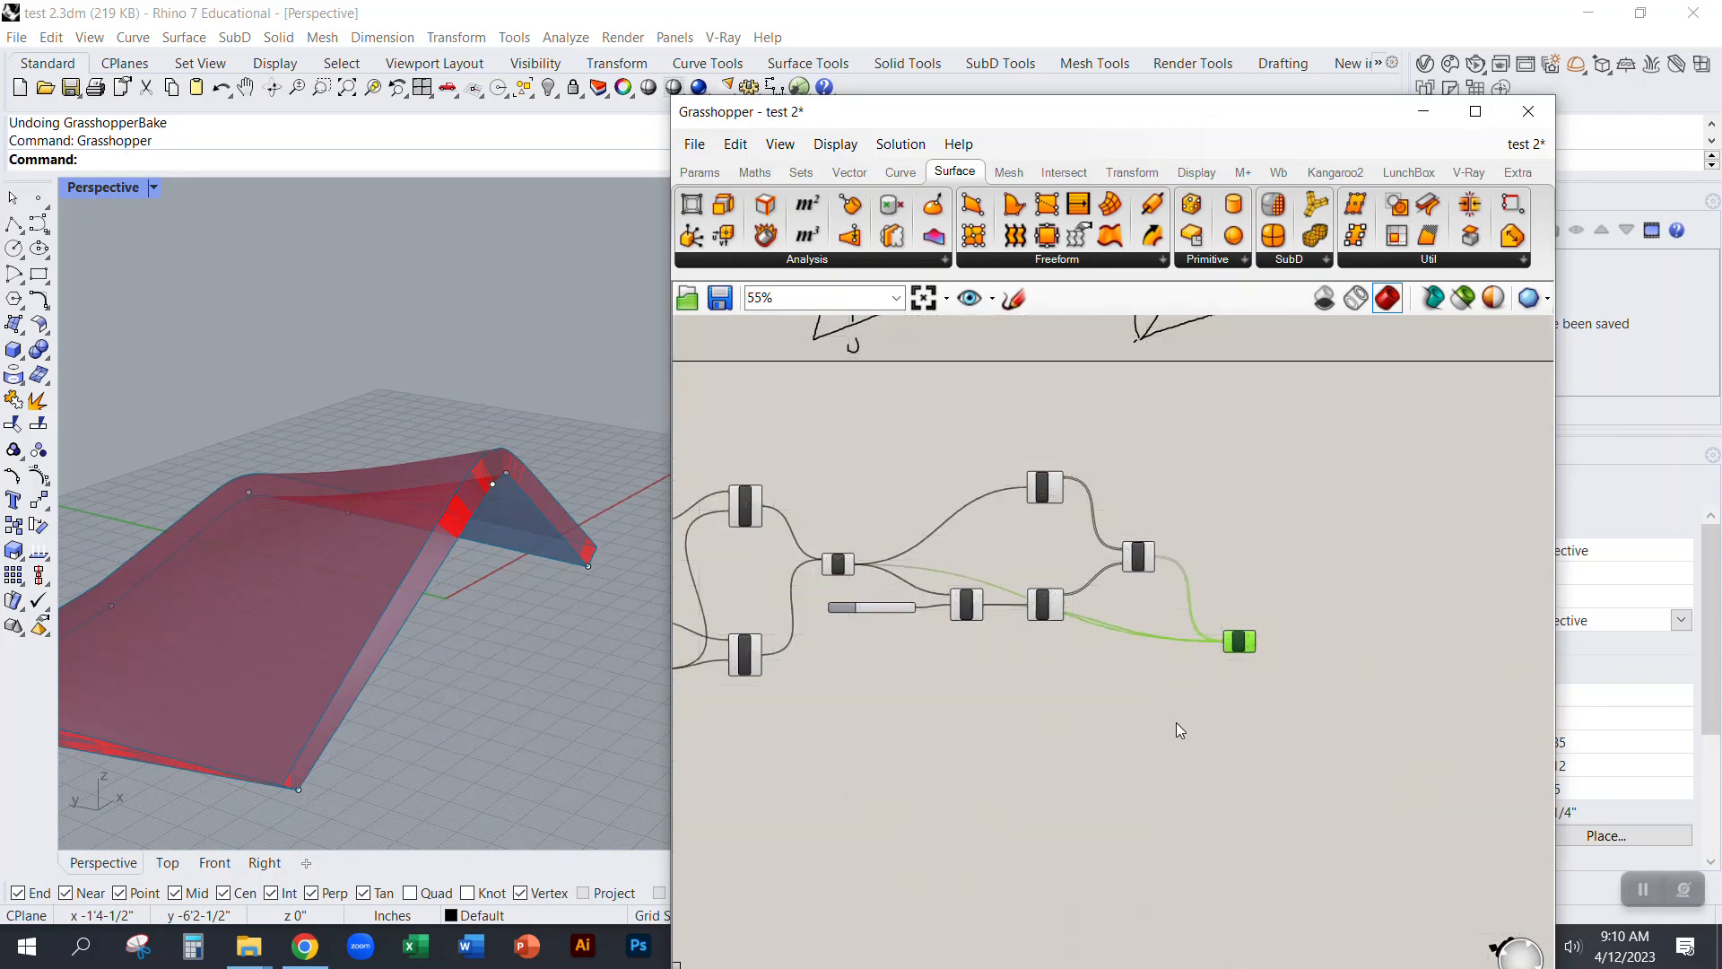
Step: Turn off the preview of all components before Join, and select the Join component to highlight its result
drag(1187, 729, 790, 507)
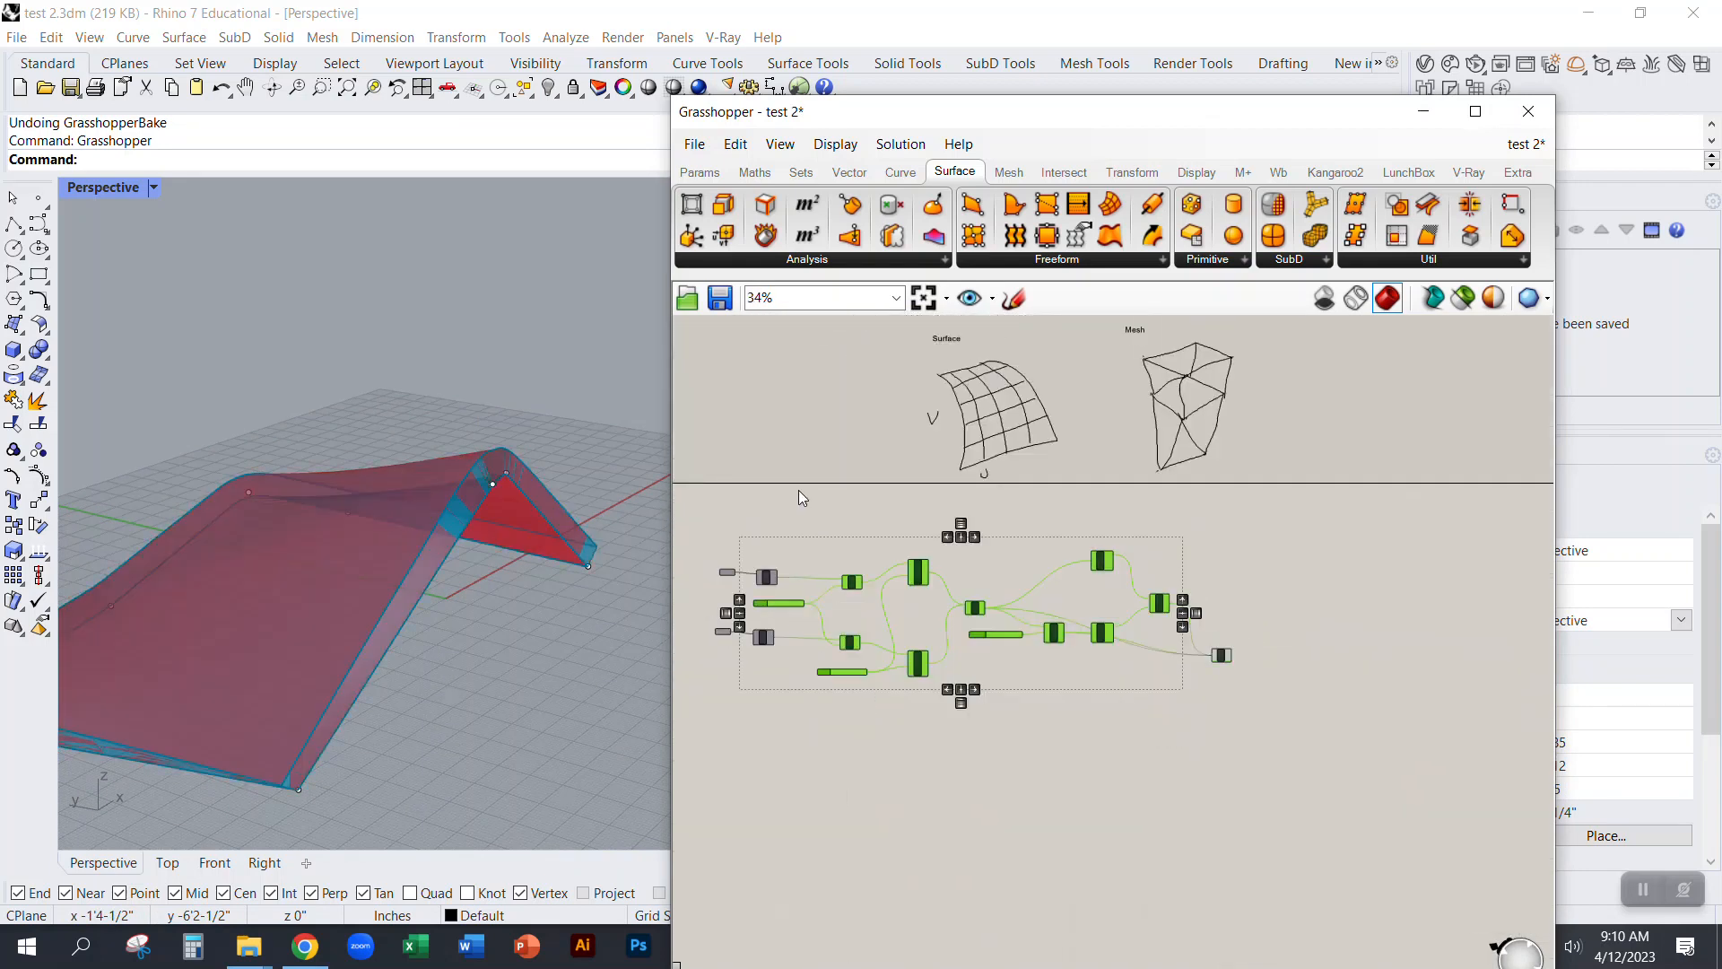
right_click(800, 491)
click(837, 527)
scroll(1222, 661, up, 6)
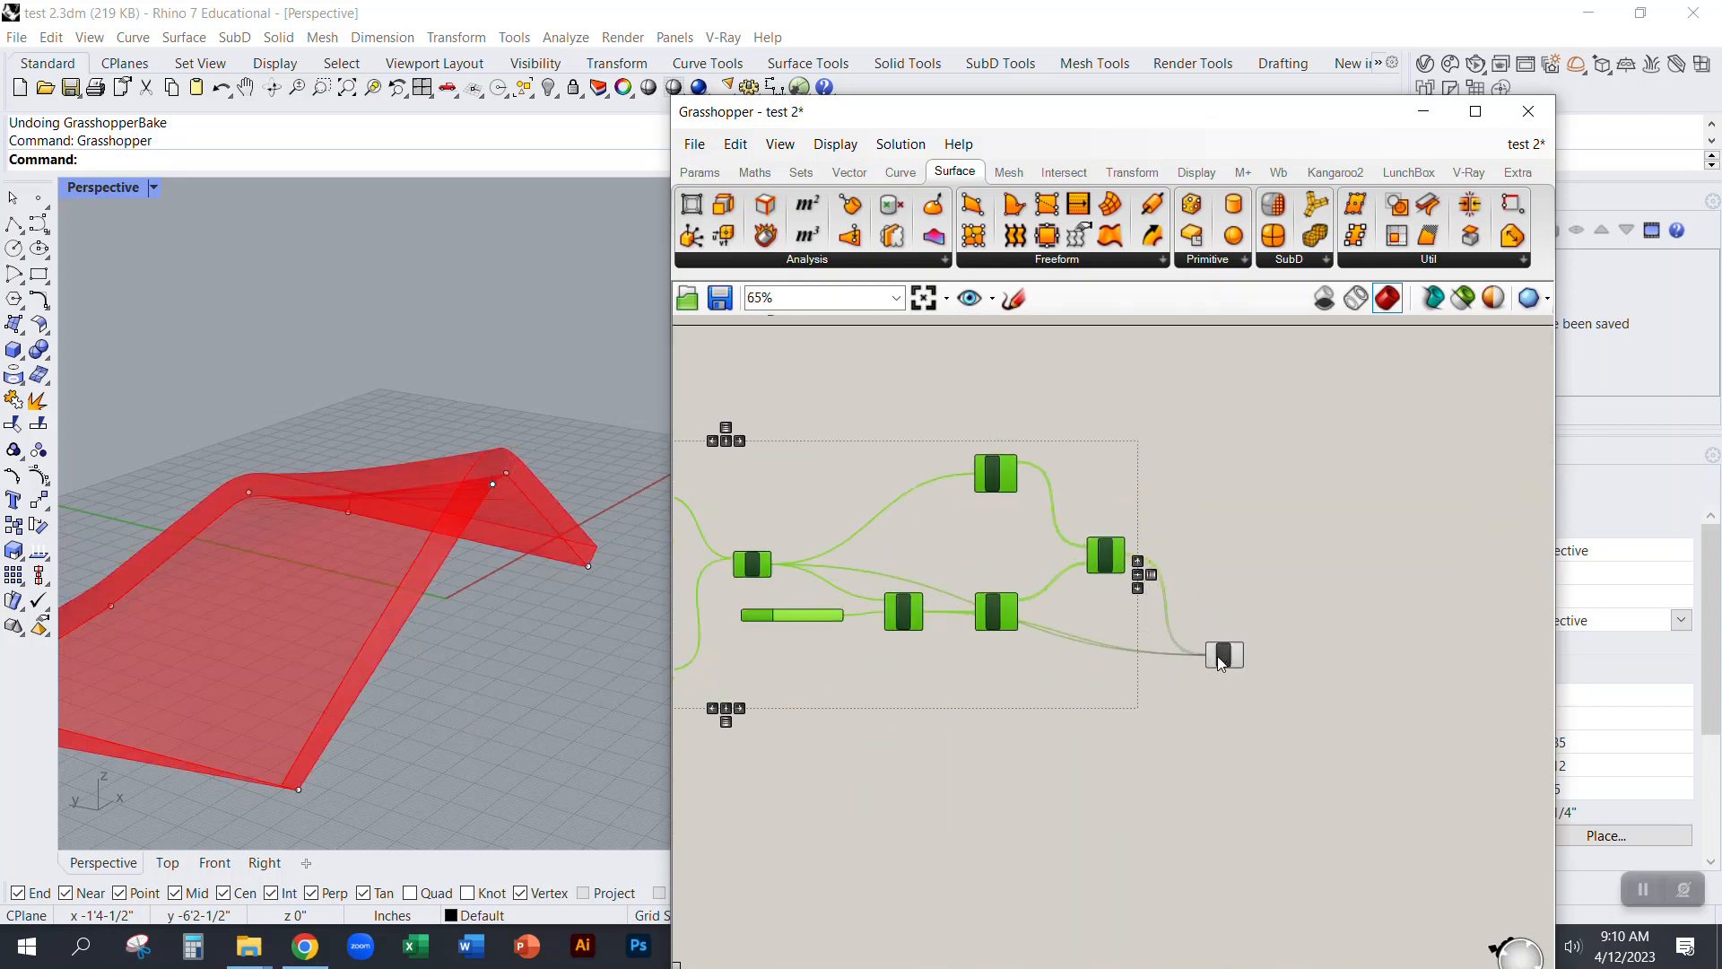
drag(1222, 639, 1249, 584)
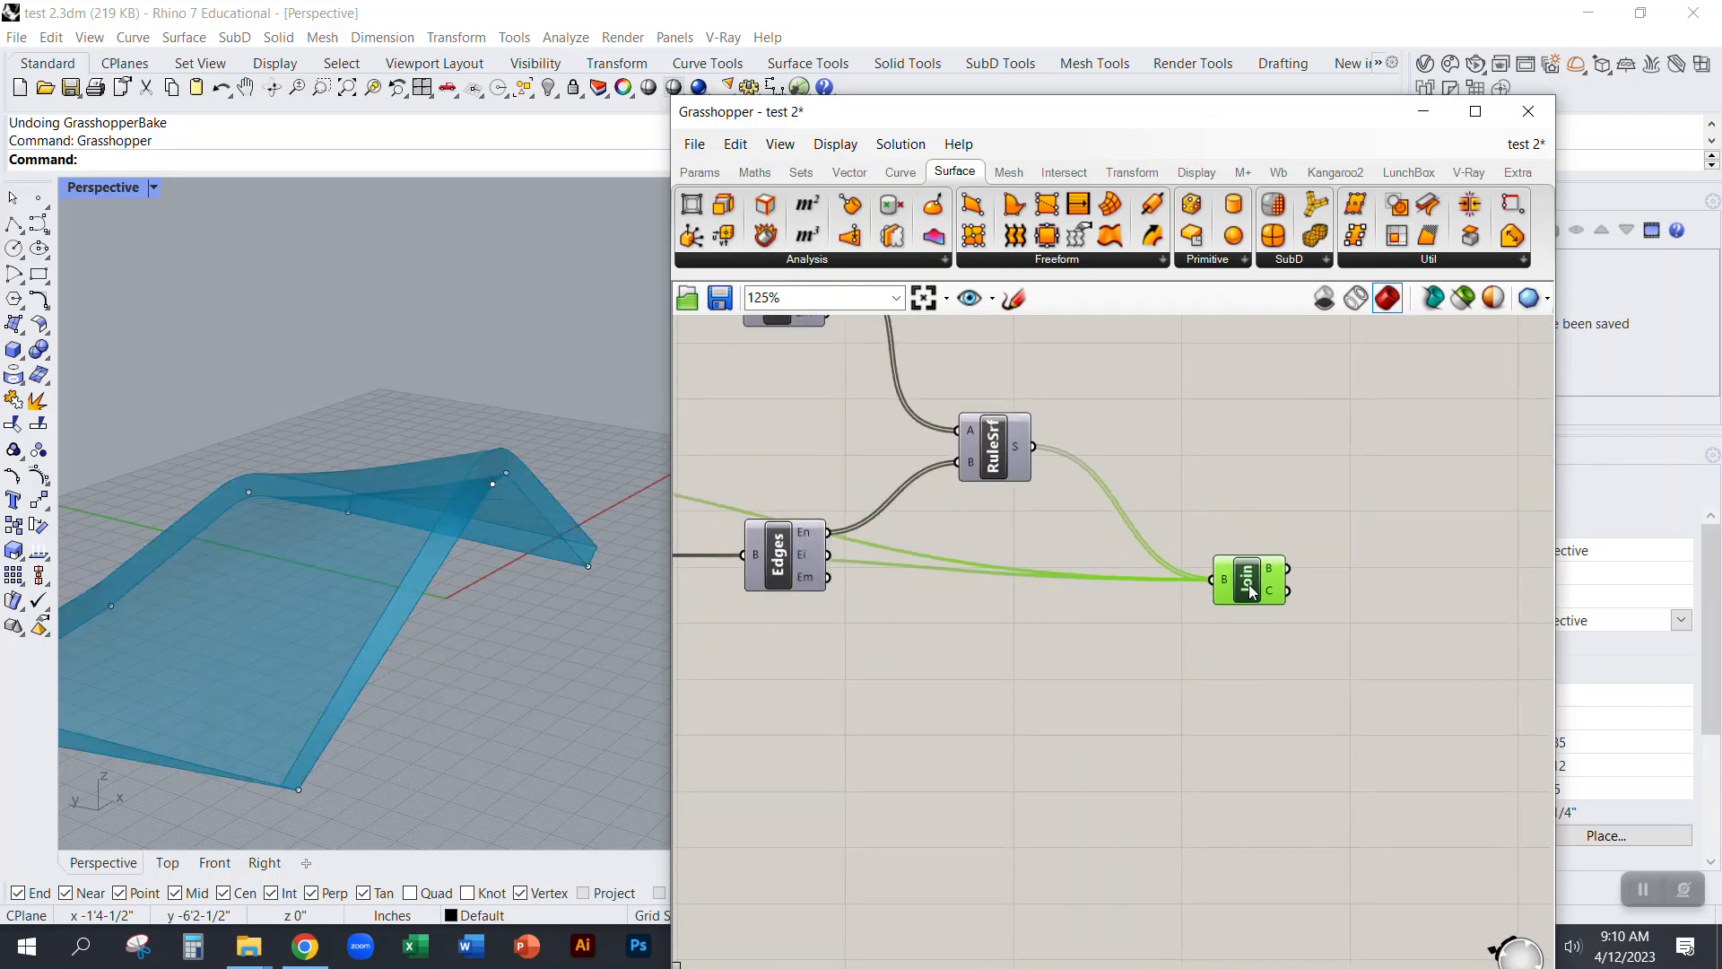
Step: Bake the Join result, select the baked pieces to check whether they are joined, and undo the bake
middle_click(1202, 678)
click(1243, 723)
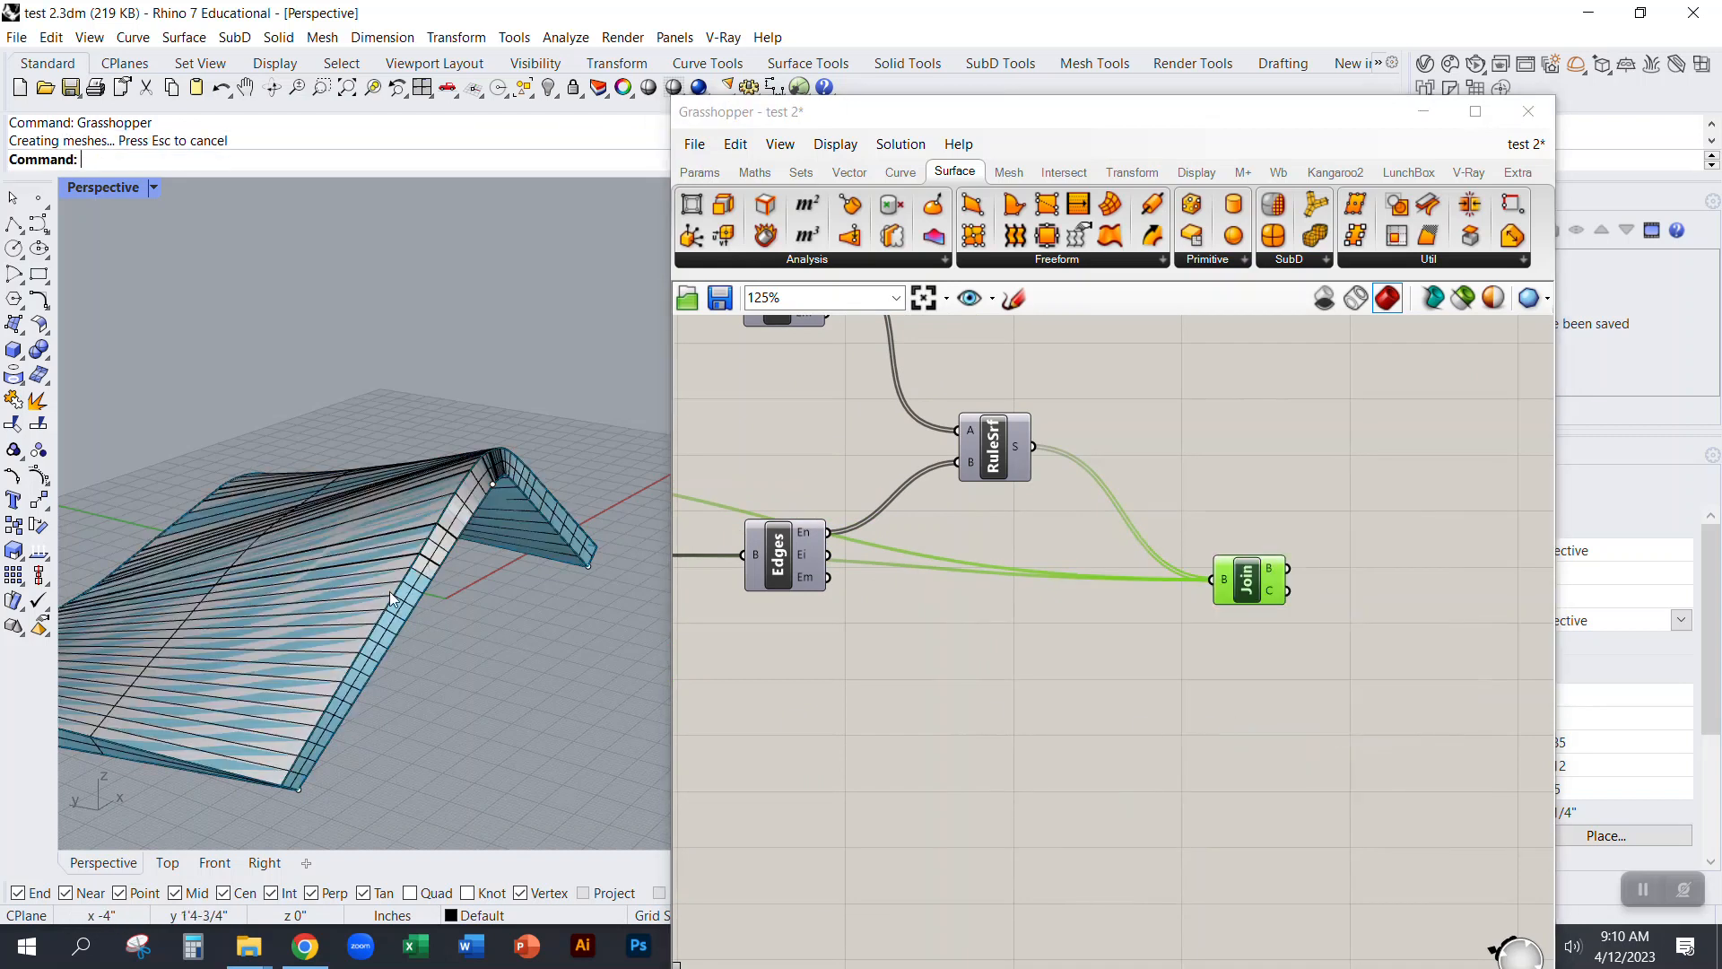
click(348, 585)
click(431, 653)
click(418, 608)
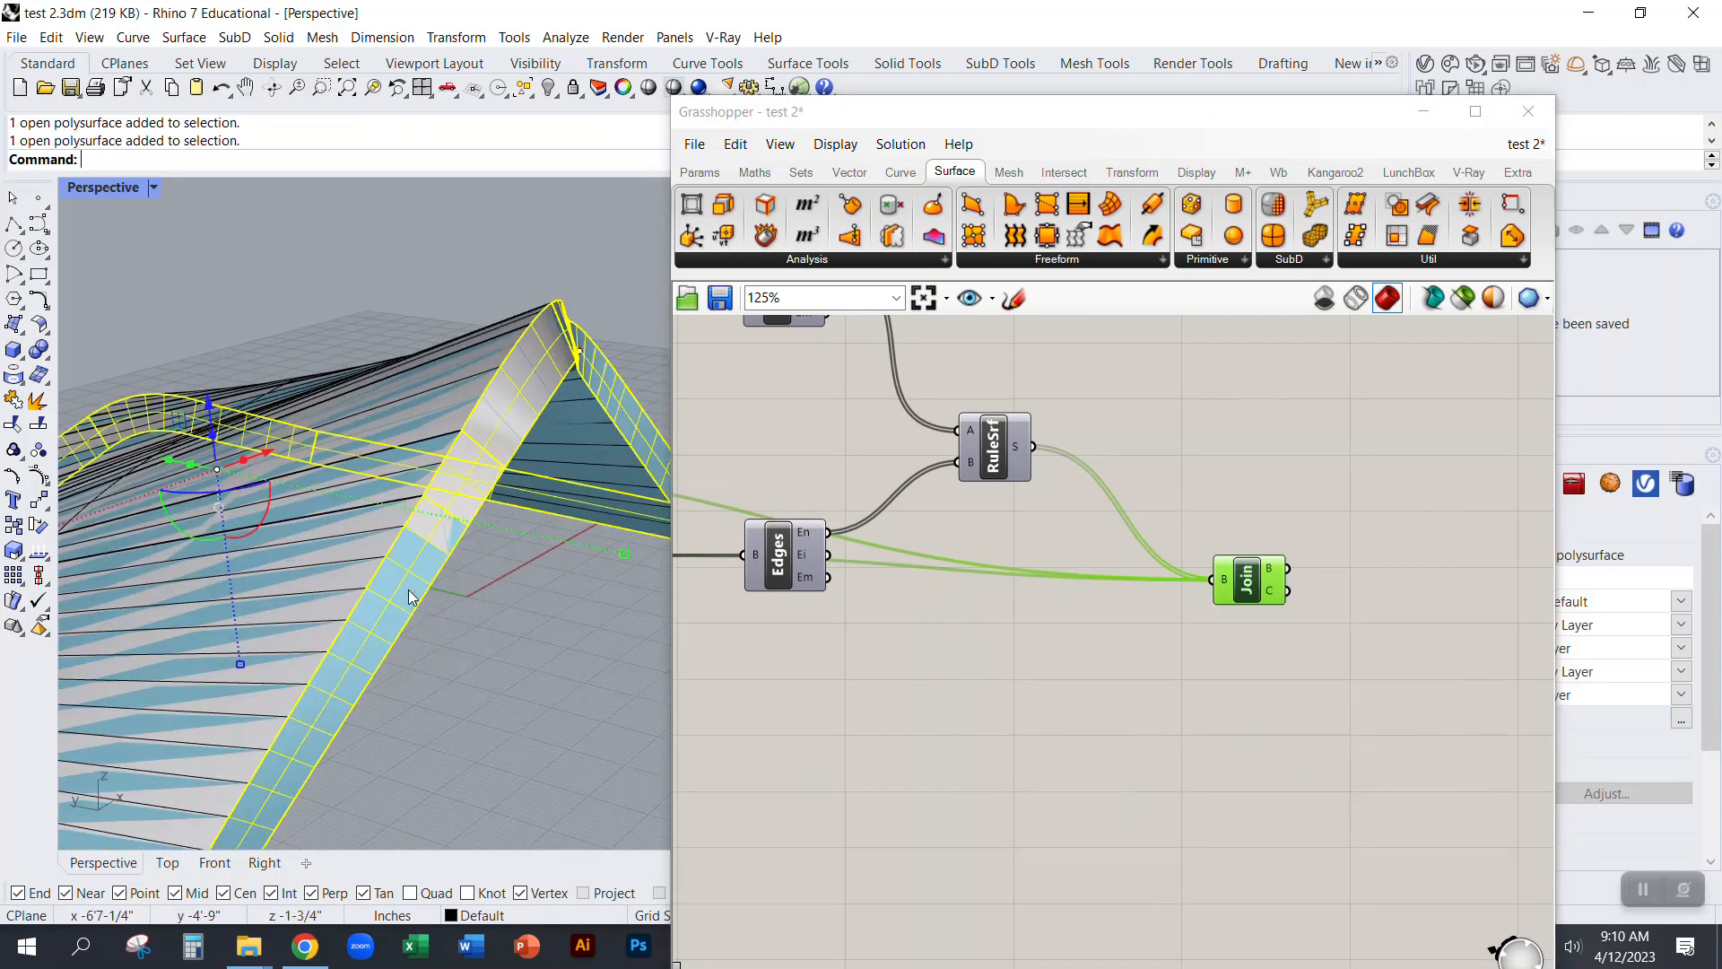
scroll(456, 574, up, 5)
key(ctrl+z)
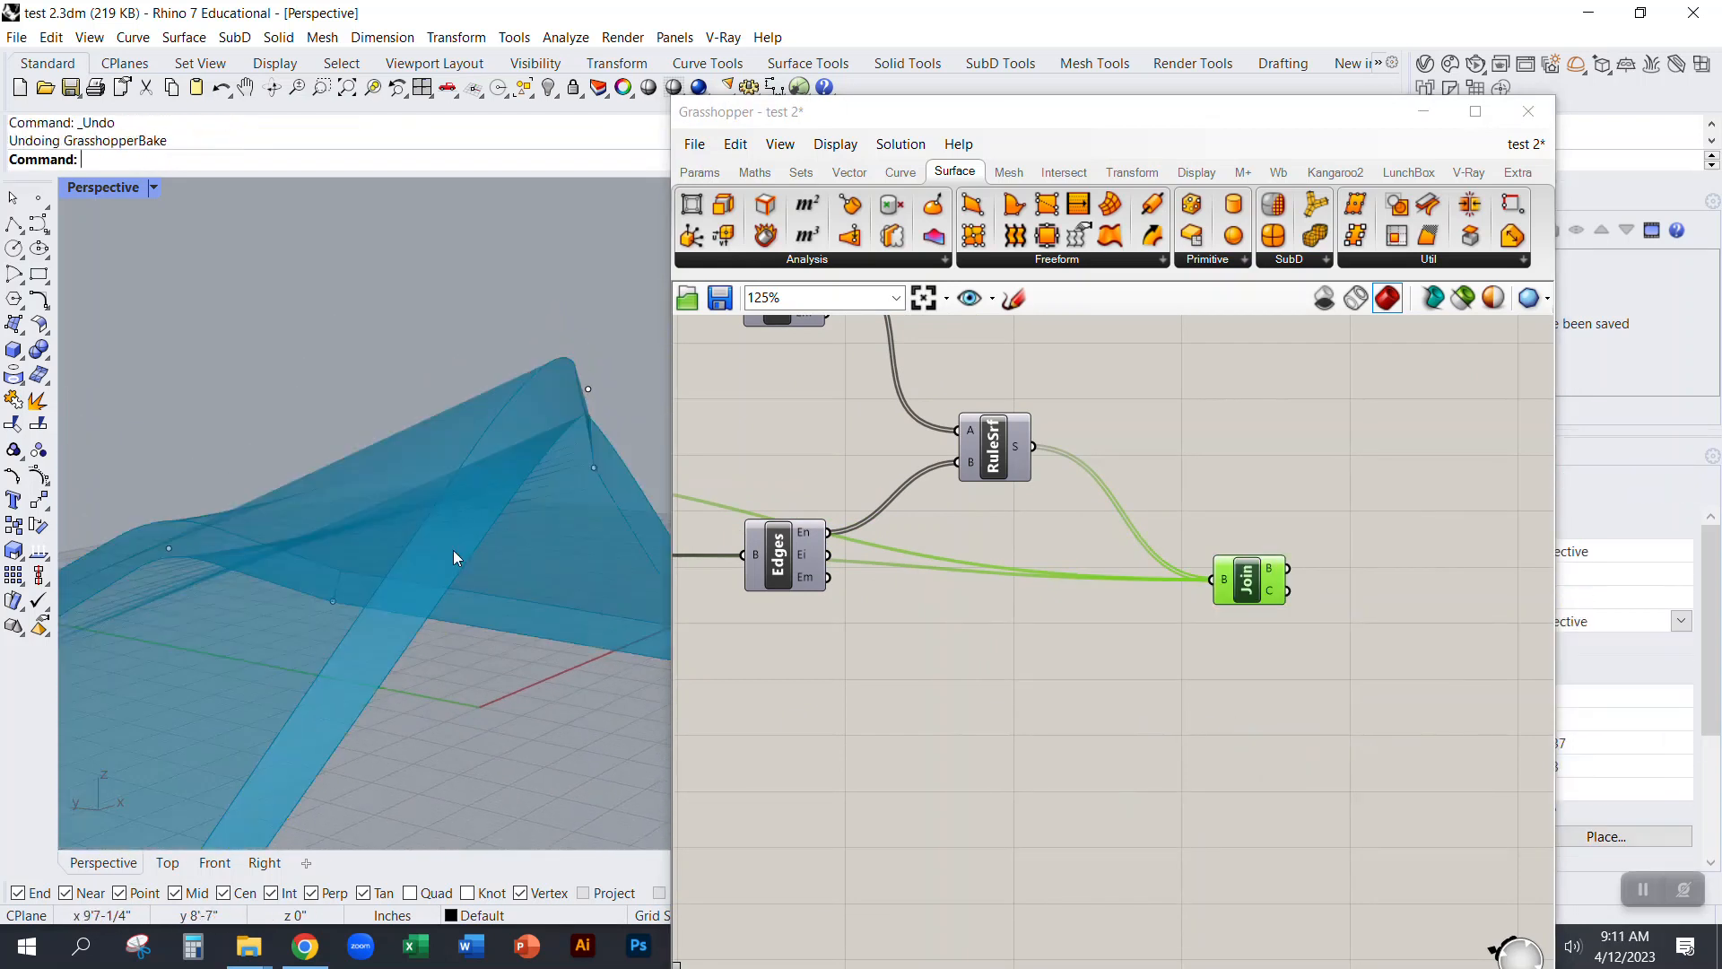
Step: Flatten input B of the Join component and reposition the component beside Ruled Surface
scroll(1234, 575, up, 3)
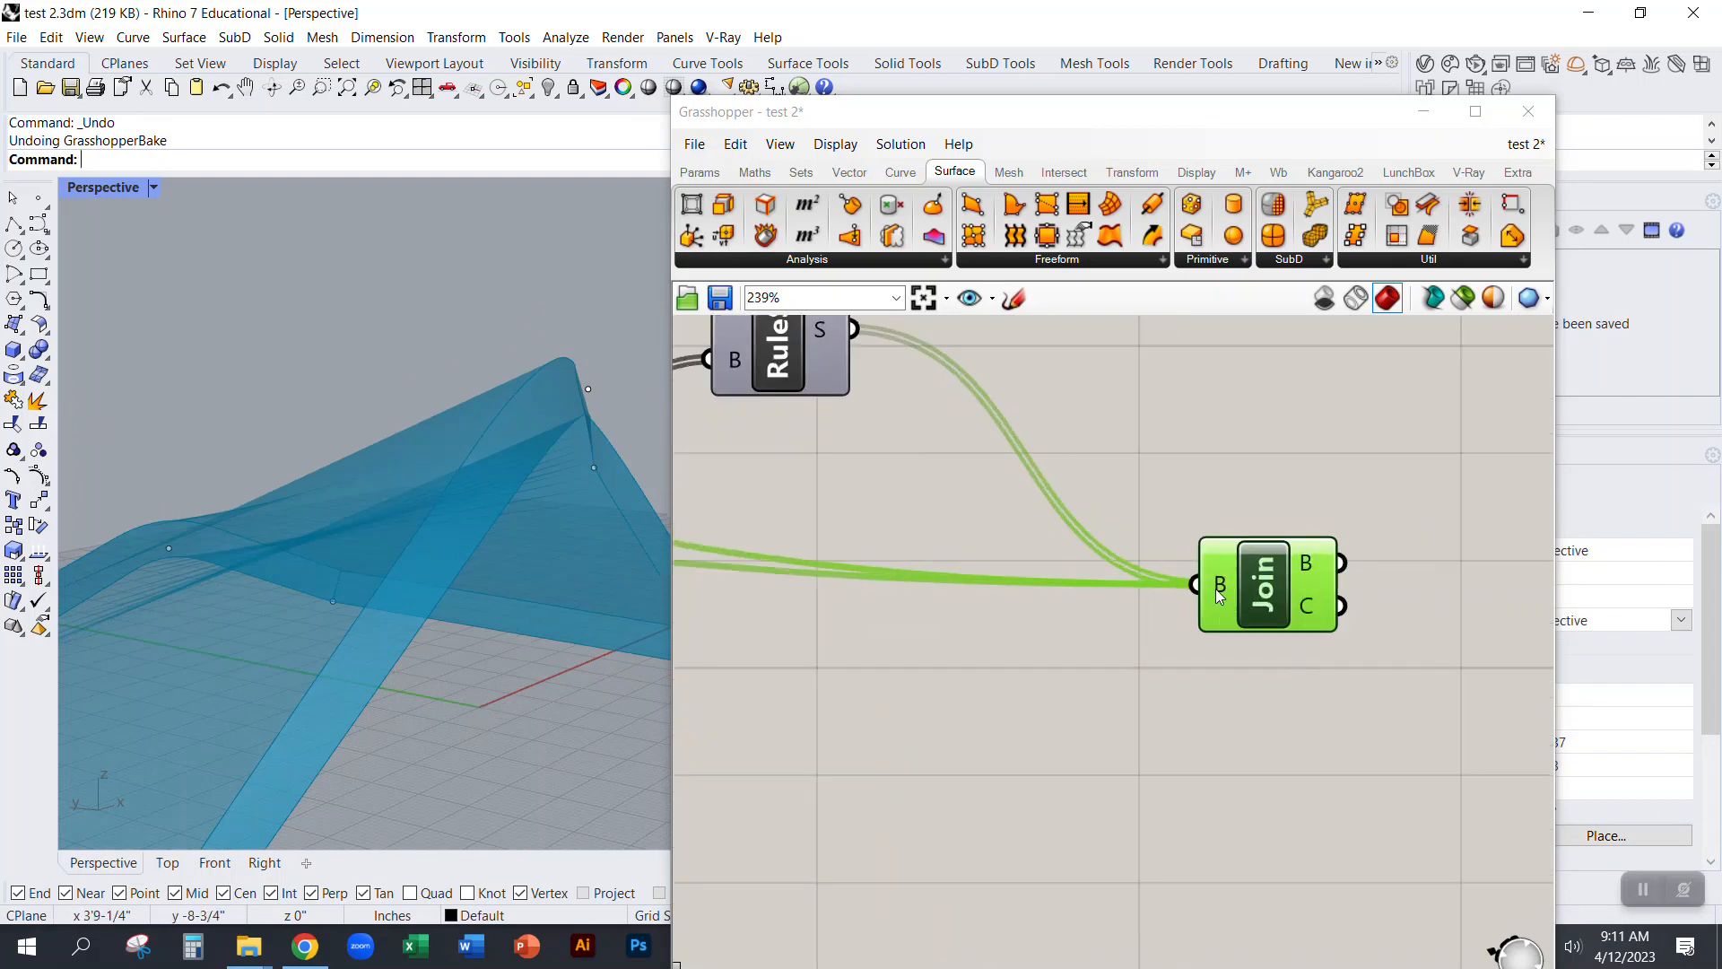
right_drag(1048, 659, 1108, 761)
scroll(1323, 724, up, 2)
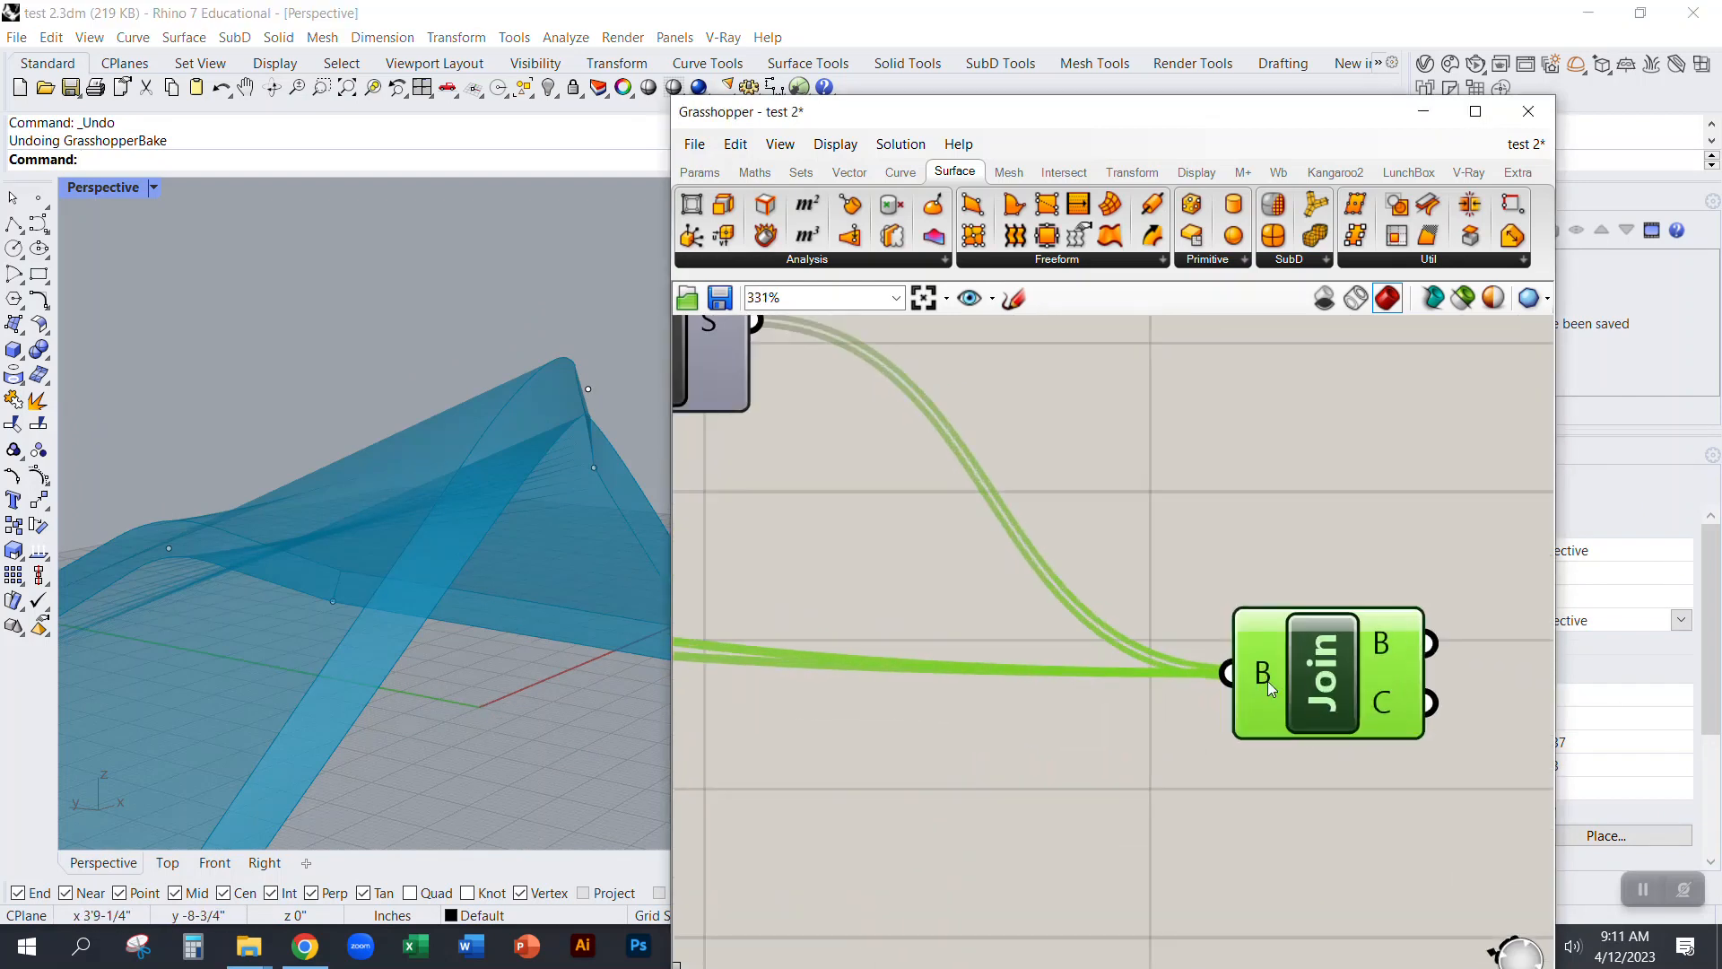
right_click(1257, 664)
click(1293, 687)
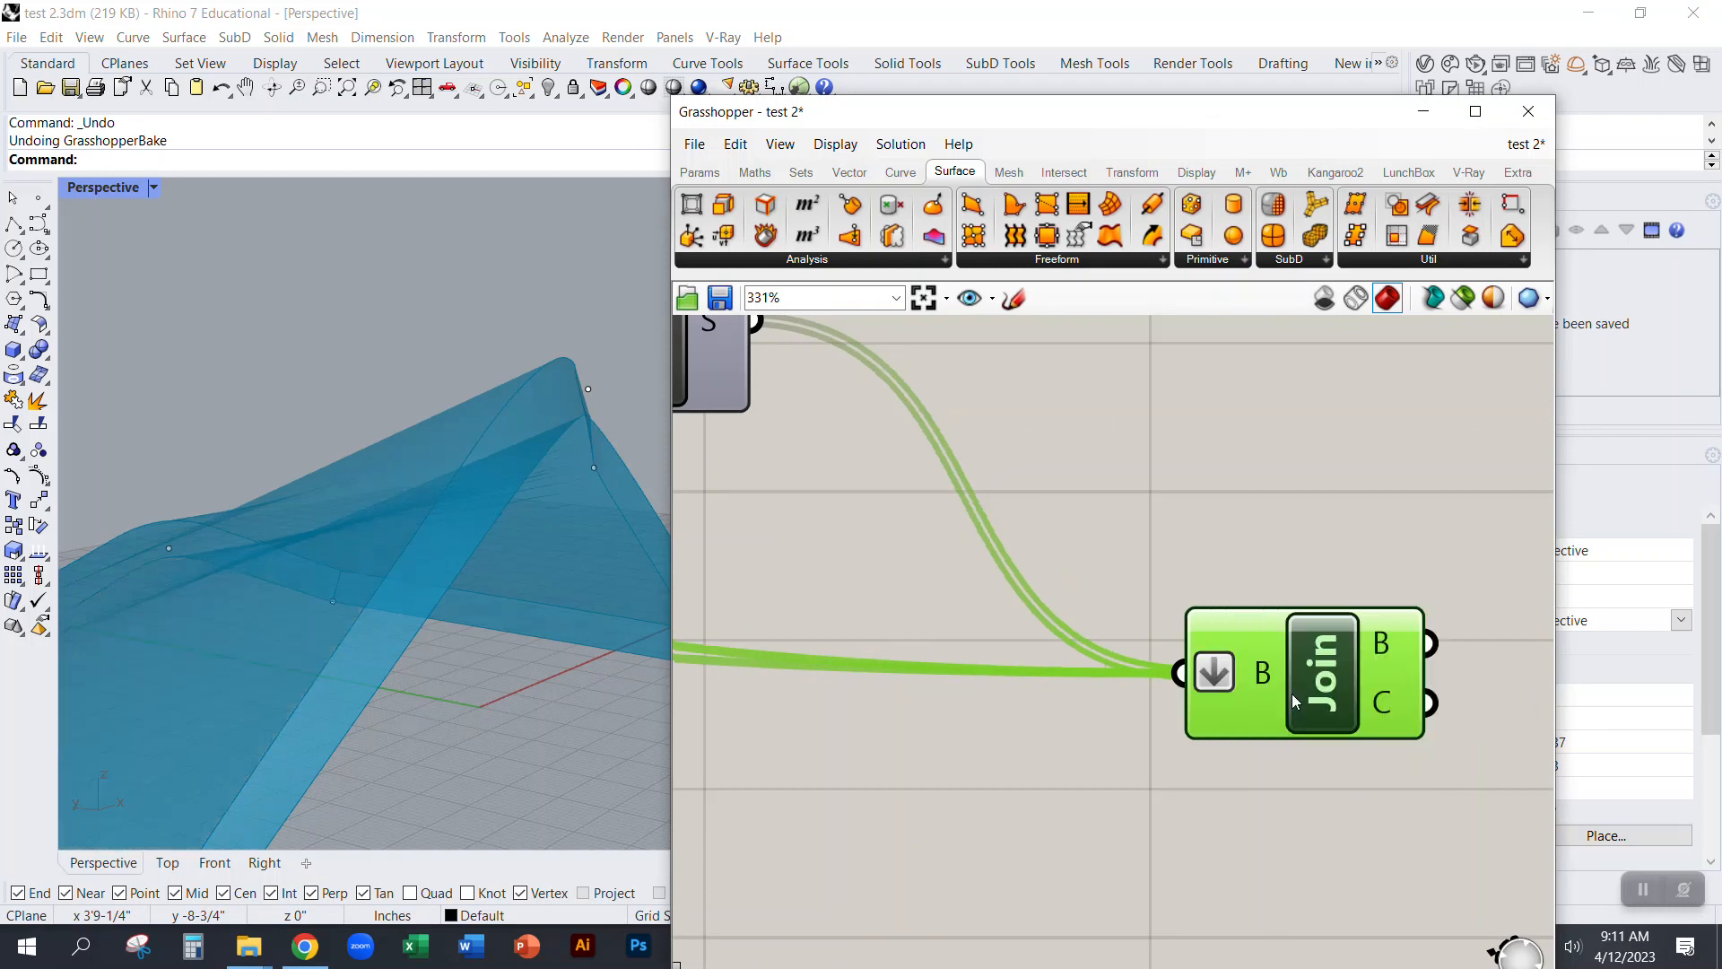
scroll(1112, 636, down, 2)
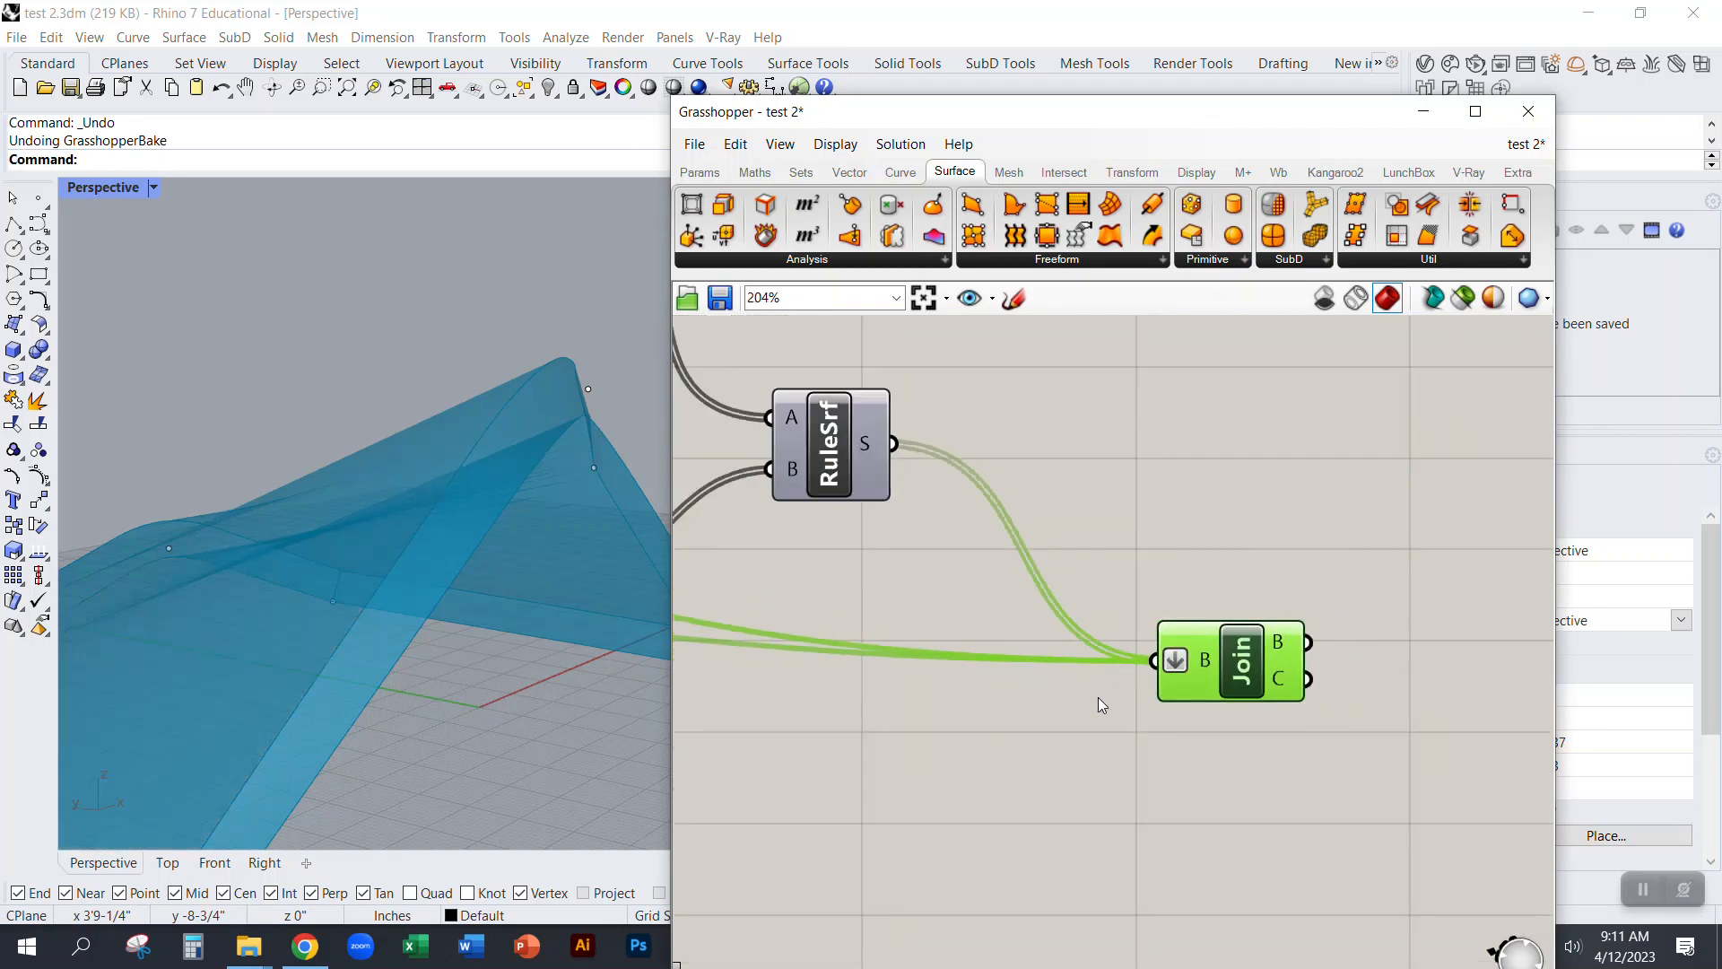
right_drag(1041, 733, 1178, 715)
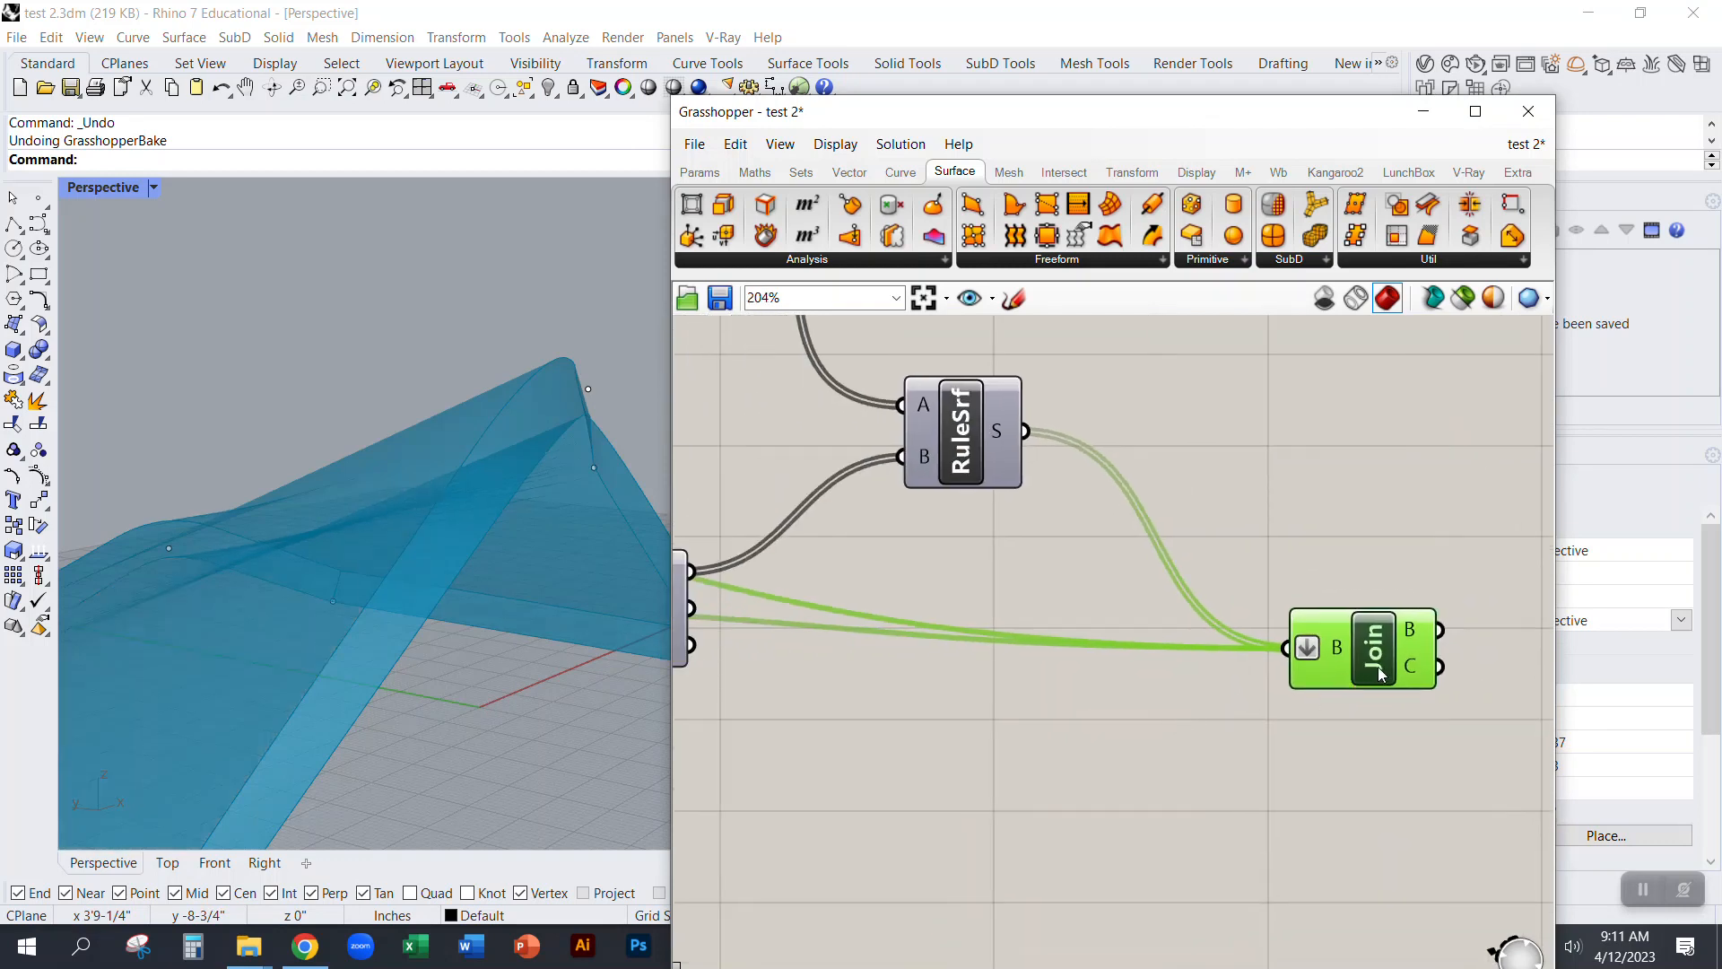
drag(1382, 674, 1384, 624)
scroll(1186, 527, down, 2)
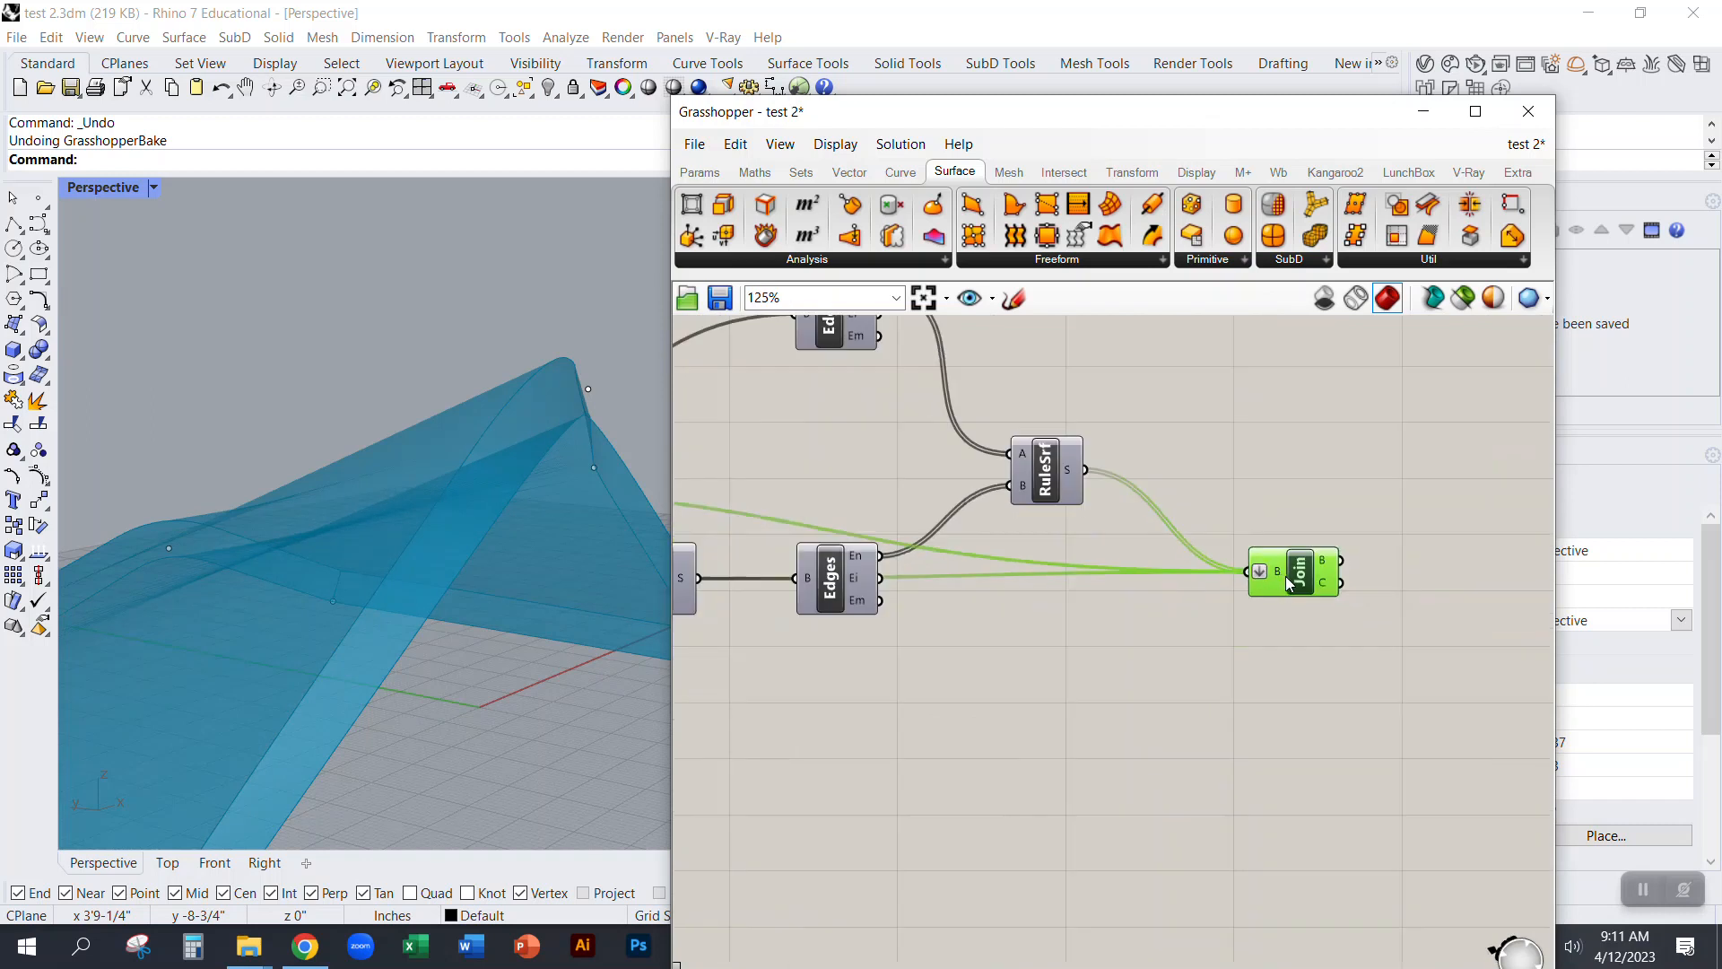
drag(1286, 578, 1292, 618)
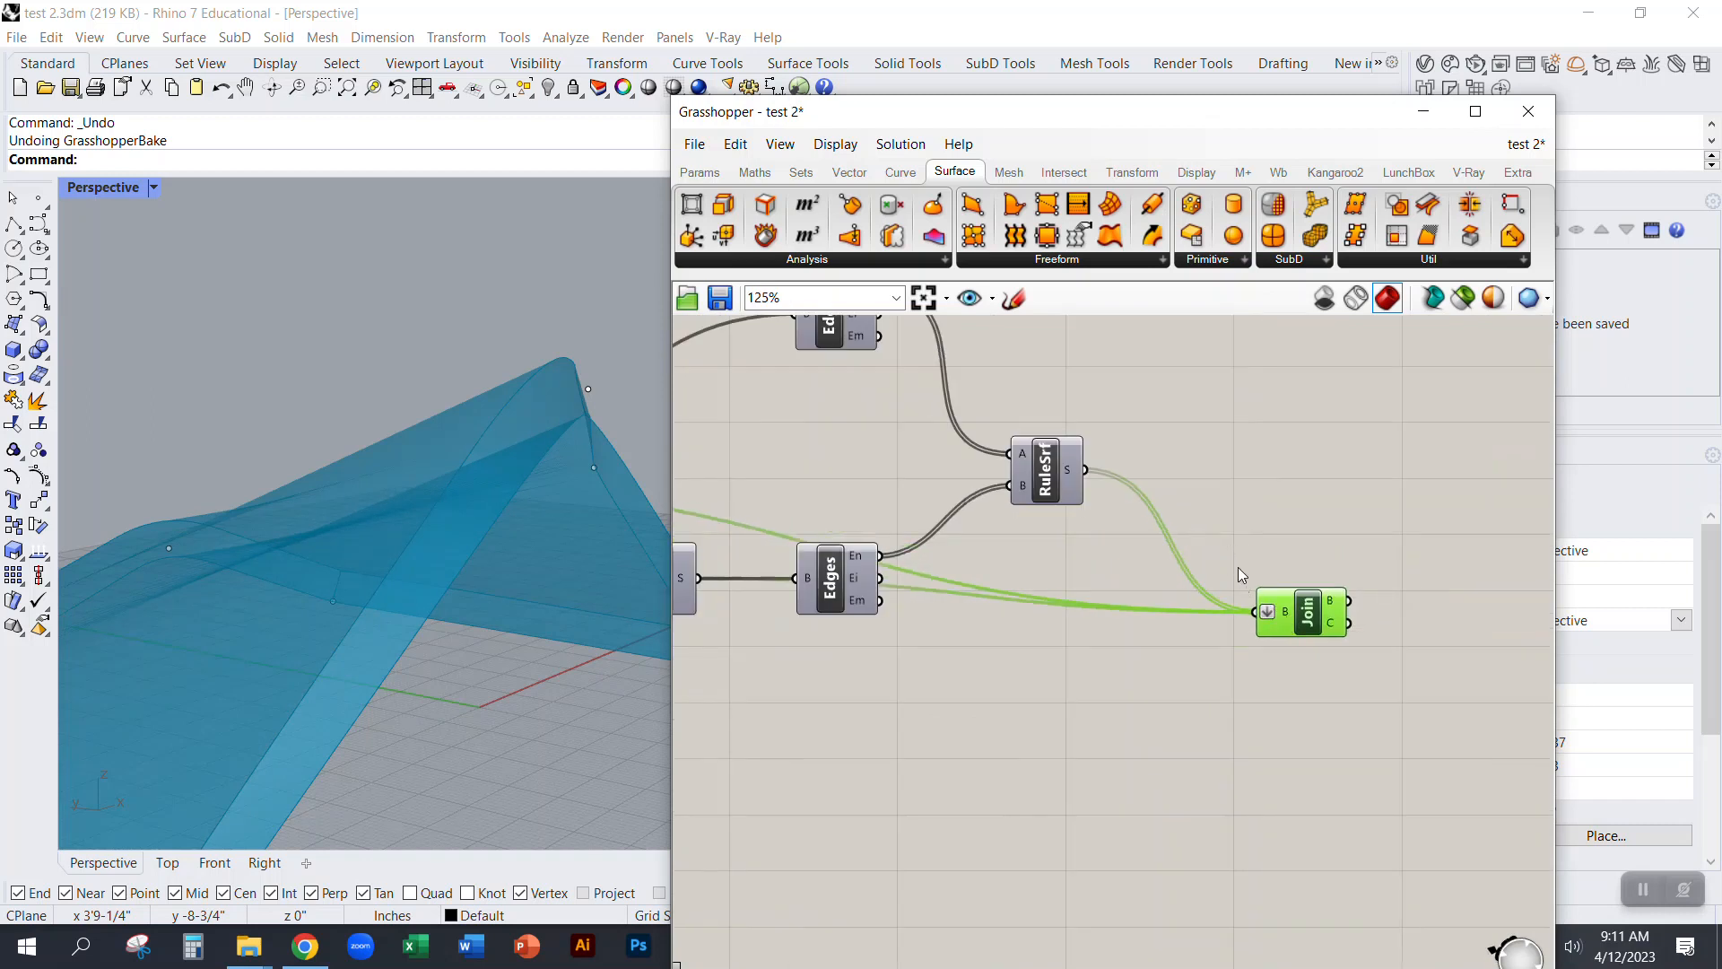
drag(1311, 610, 1305, 574)
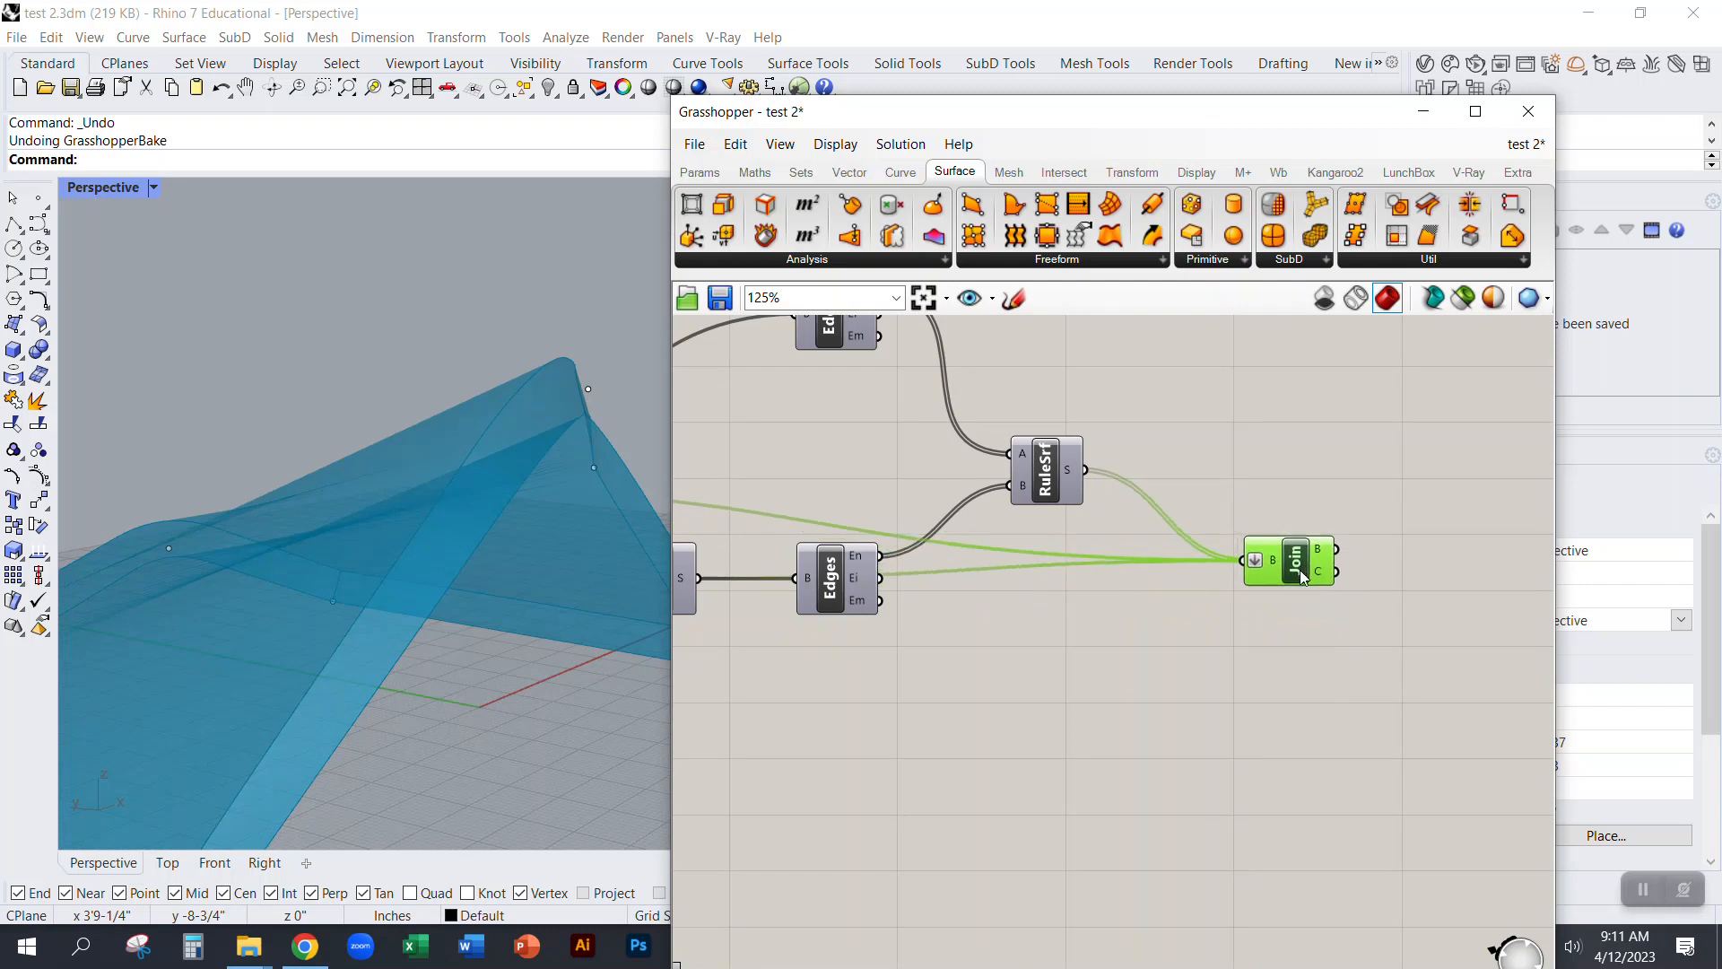
Step: Bake the flattened Join result and select the baked polysurface to check that it is one closed solid
middle_click(1295, 638)
click(1338, 684)
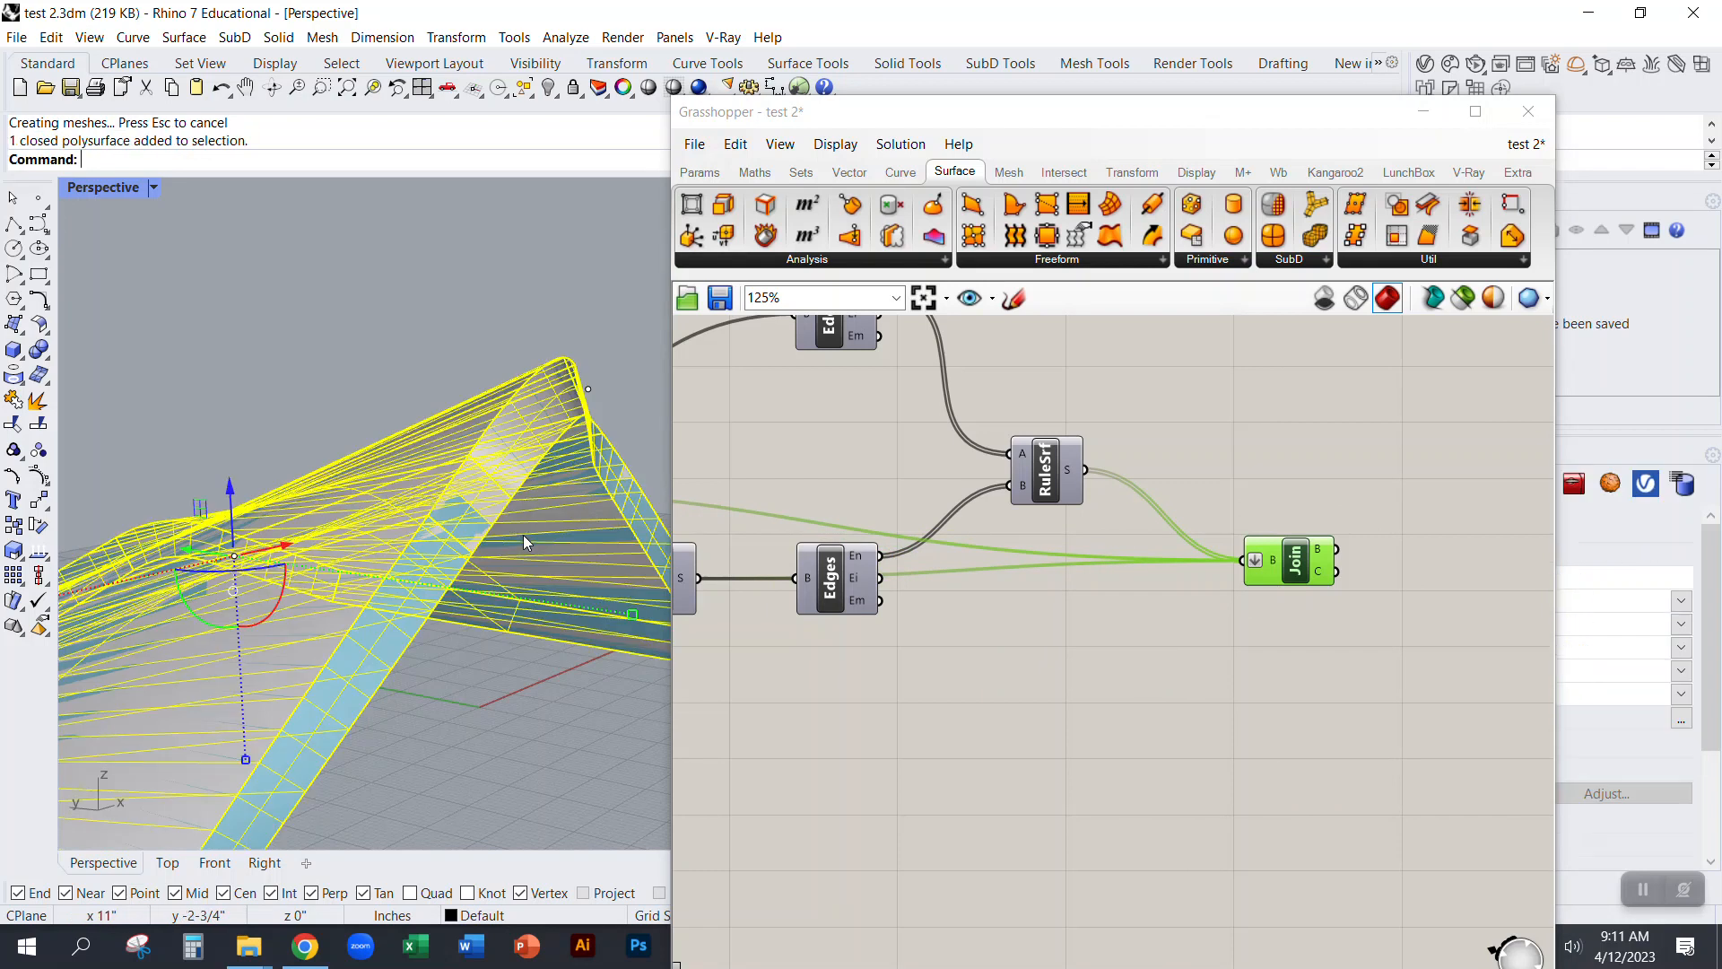
click(418, 387)
click(463, 459)
scroll(508, 524, down, 3)
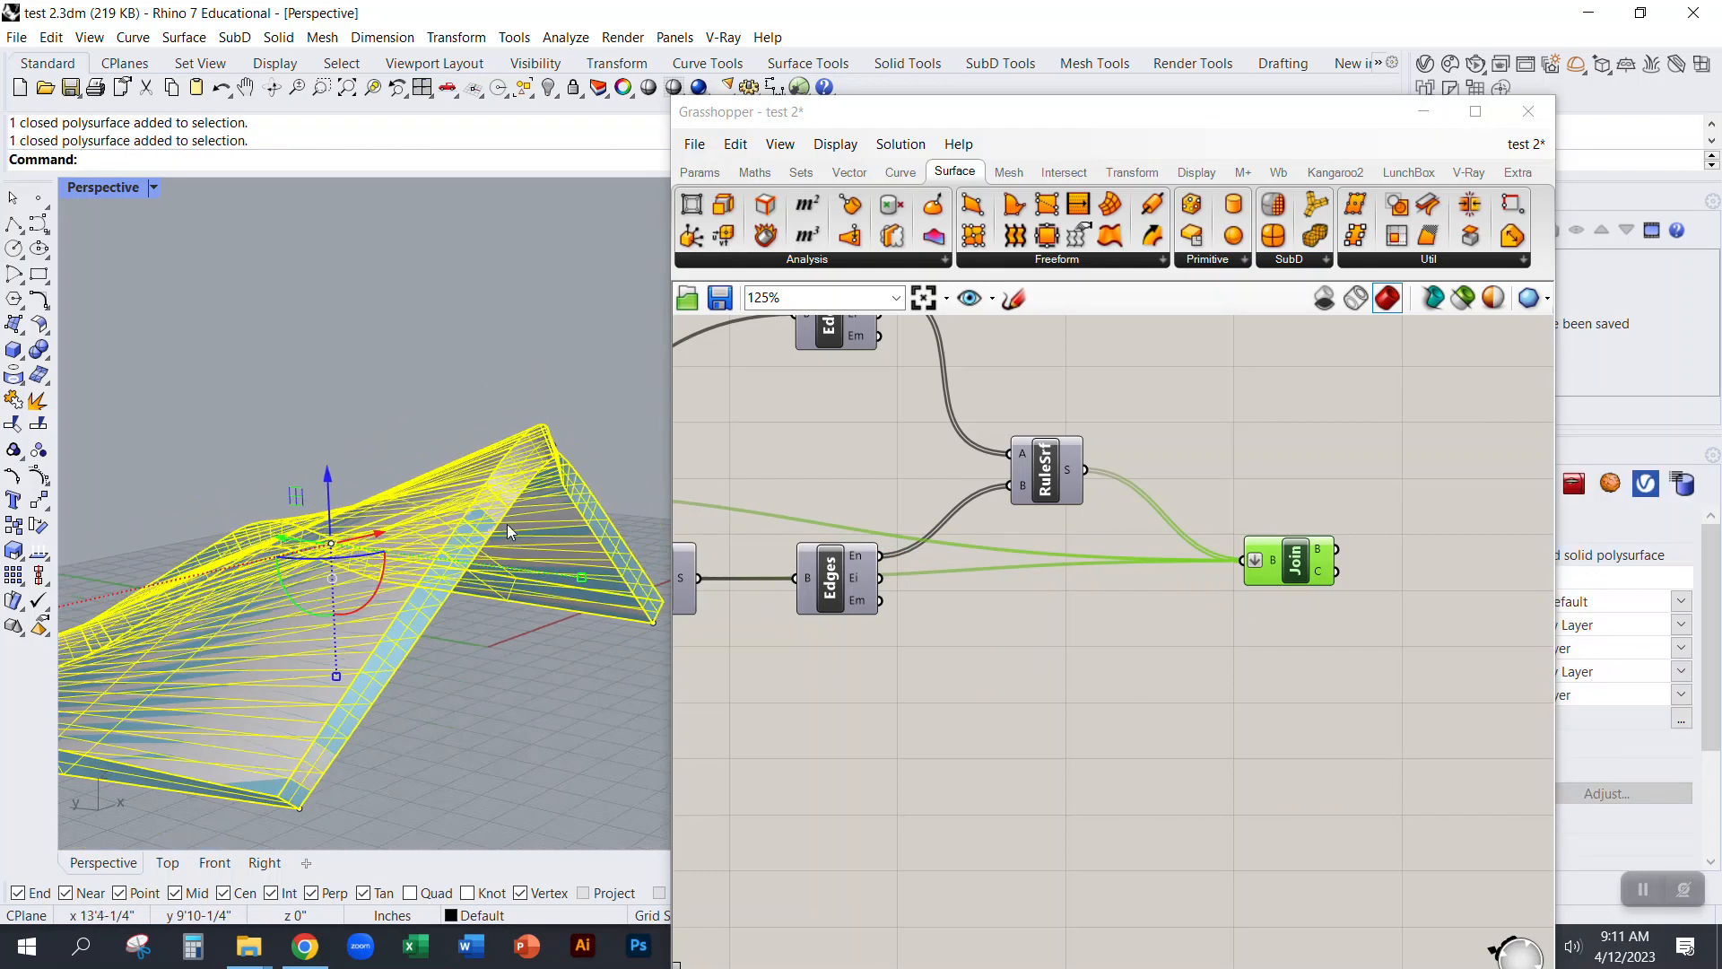
right_drag(508, 524, 454, 639)
scroll(492, 583, down, 4)
Step: Move the baked solid away from the Grasshopper preview to leave it beside the grid, and deselect it
click(506, 584)
right_drag(520, 584, 373, 540)
click(448, 608)
scroll(395, 578, down, 3)
drag(347, 556, 97, 523)
click(272, 427)
scroll(393, 540, down, 4)
scroll(158, 497, up, 2)
scroll(158, 497, up, 4)
right_drag(158, 497, 234, 605)
scroll(233, 605, down, 4)
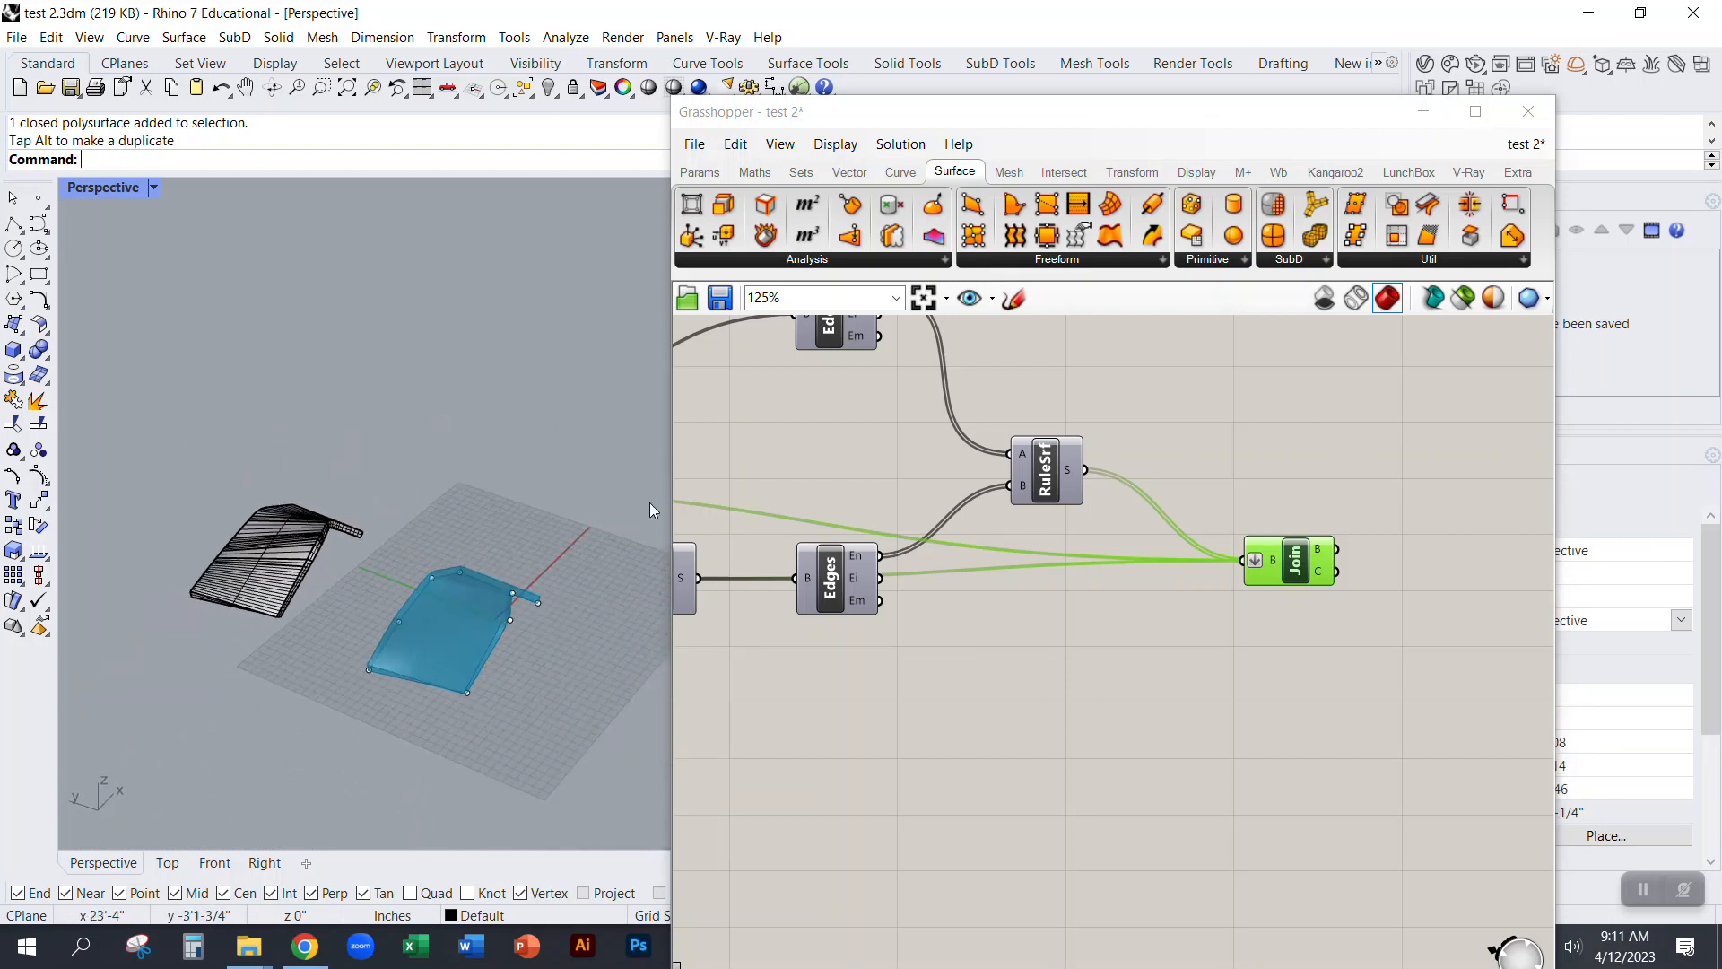
Step: Move the Grasshopper window aside and narrow it to enlarge the visible Rhino viewport
right_drag(848, 455, 1042, 497)
drag(1035, 111, 1226, 66)
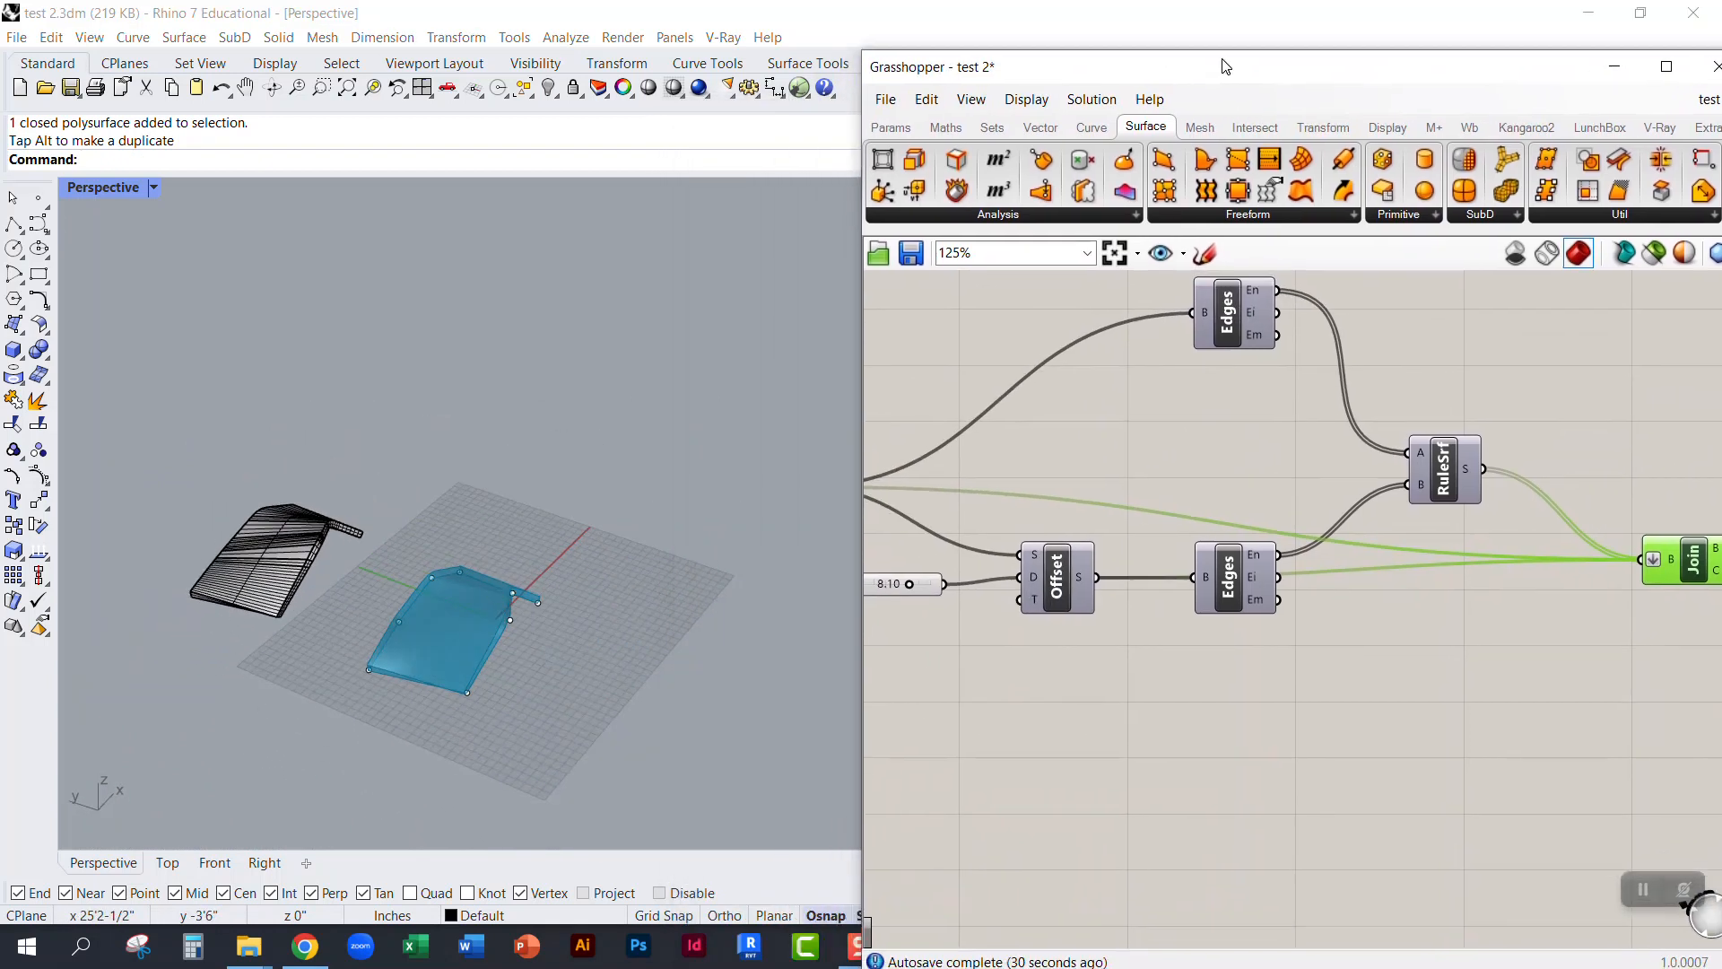
drag(861, 317, 1138, 317)
Step: Set the offset distance to 4.87
scroll(1564, 485, up, 3)
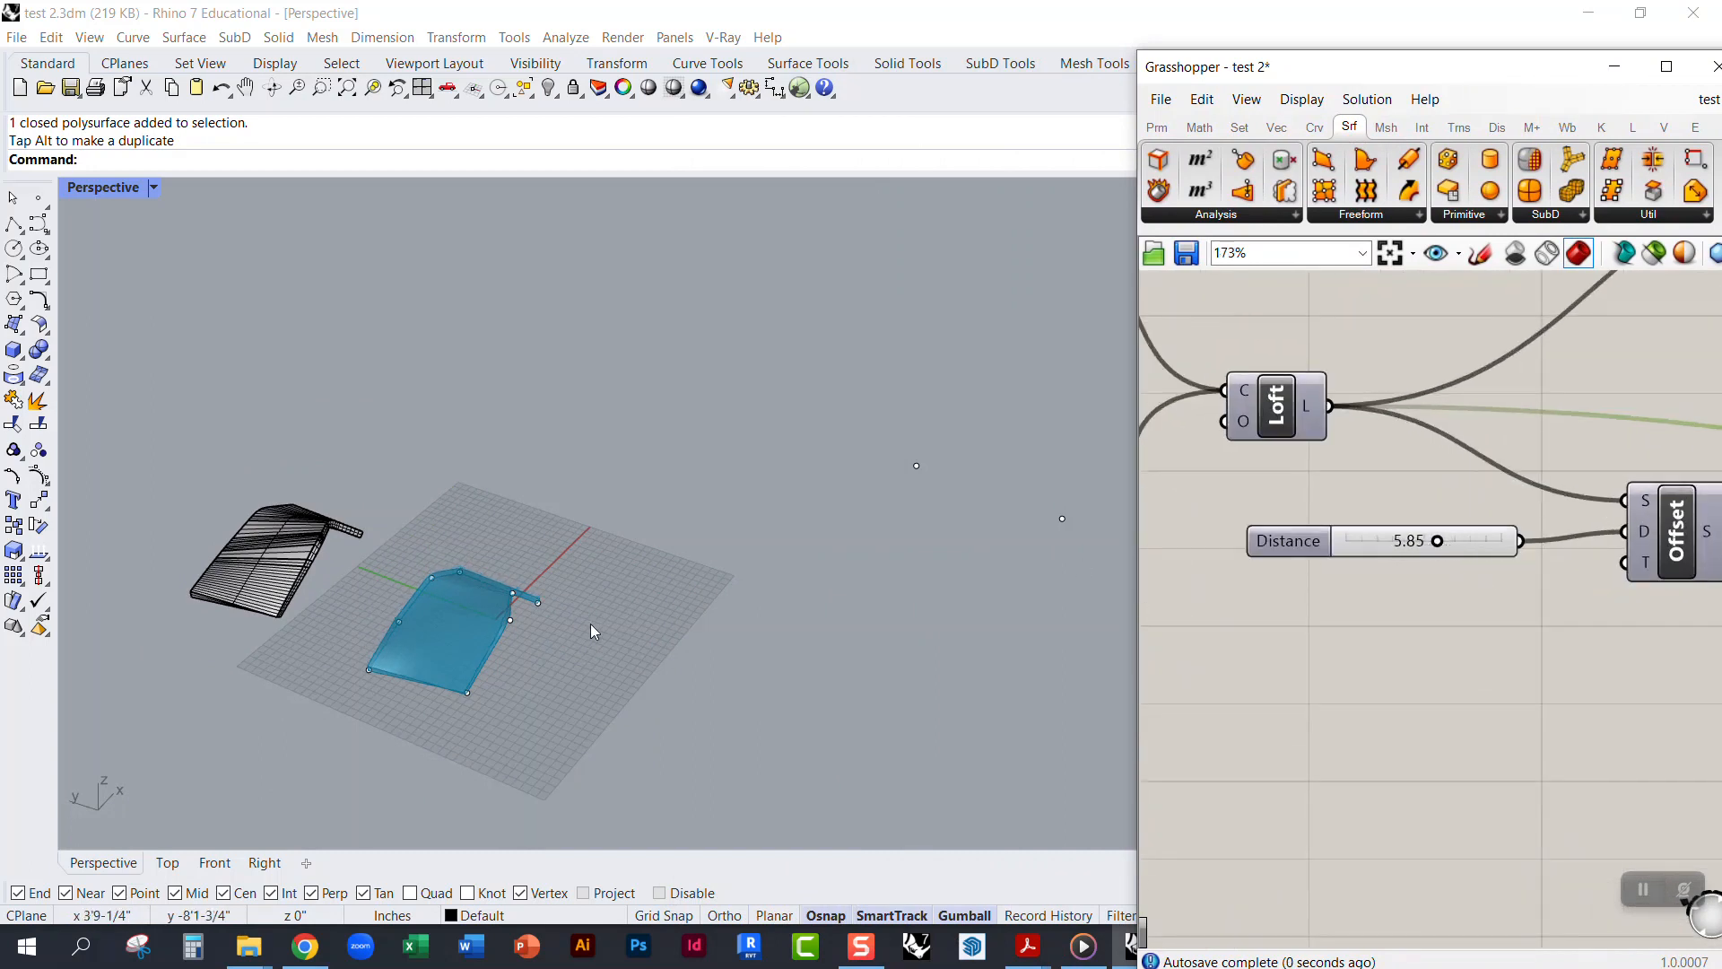
scroll(604, 631, up, 3)
mouse_move(1438, 543)
mouse_down()
mouse_move(1403, 543)
mouse_move(1422, 544)
mouse_up()
Step: Move control points along the shape's open front edge to reshape its curve, and inspect the updated solid from several angles
scroll(594, 652, up, 3)
right_drag(497, 606, 482, 639)
click(436, 499)
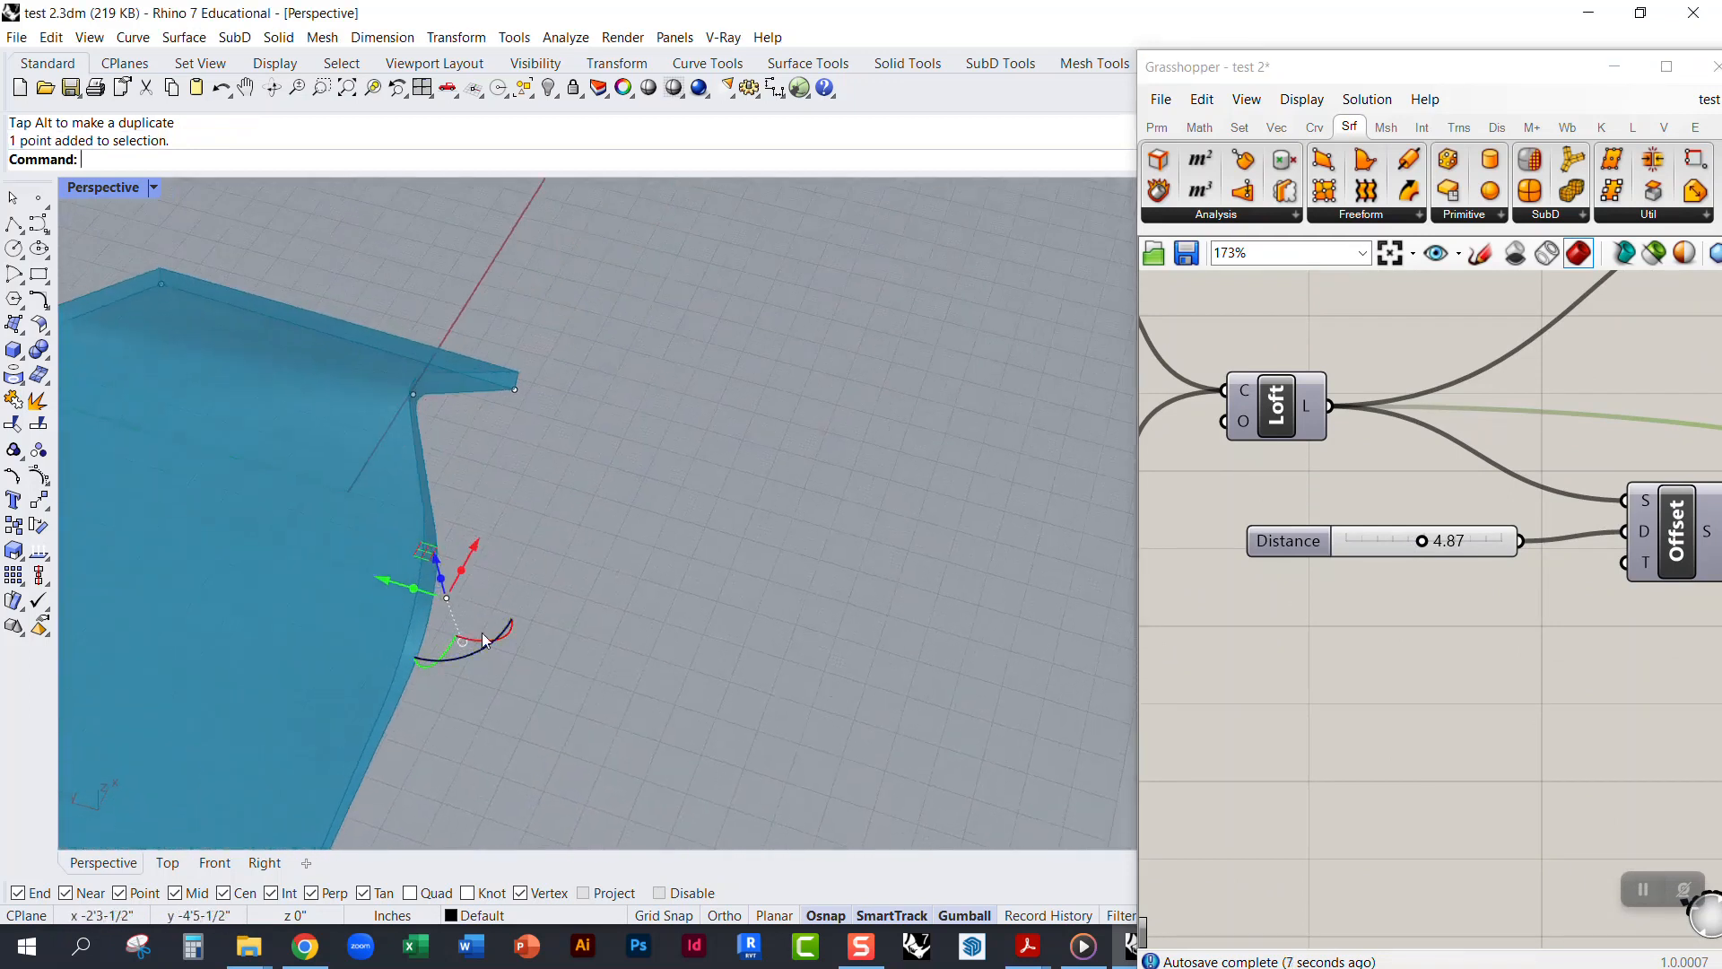
drag(389, 579, 216, 538)
right_drag(361, 630, 544, 464)
click(519, 431)
right_drag(451, 416, 420, 542)
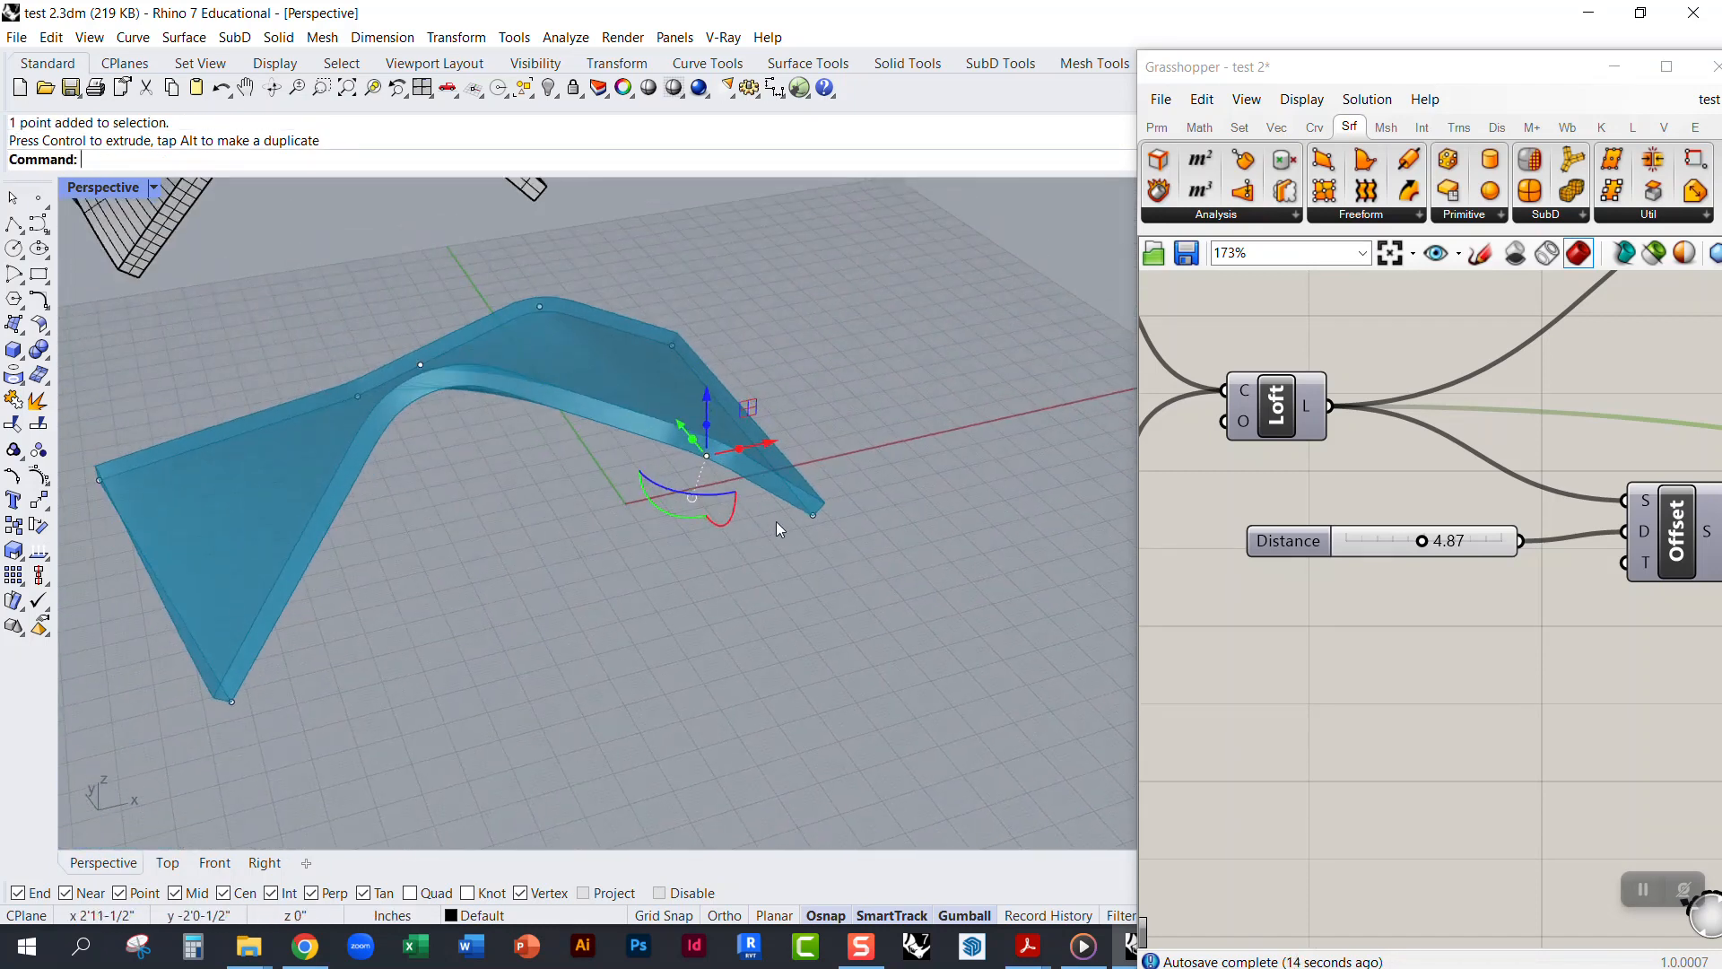
right_drag(821, 523, 311, 472)
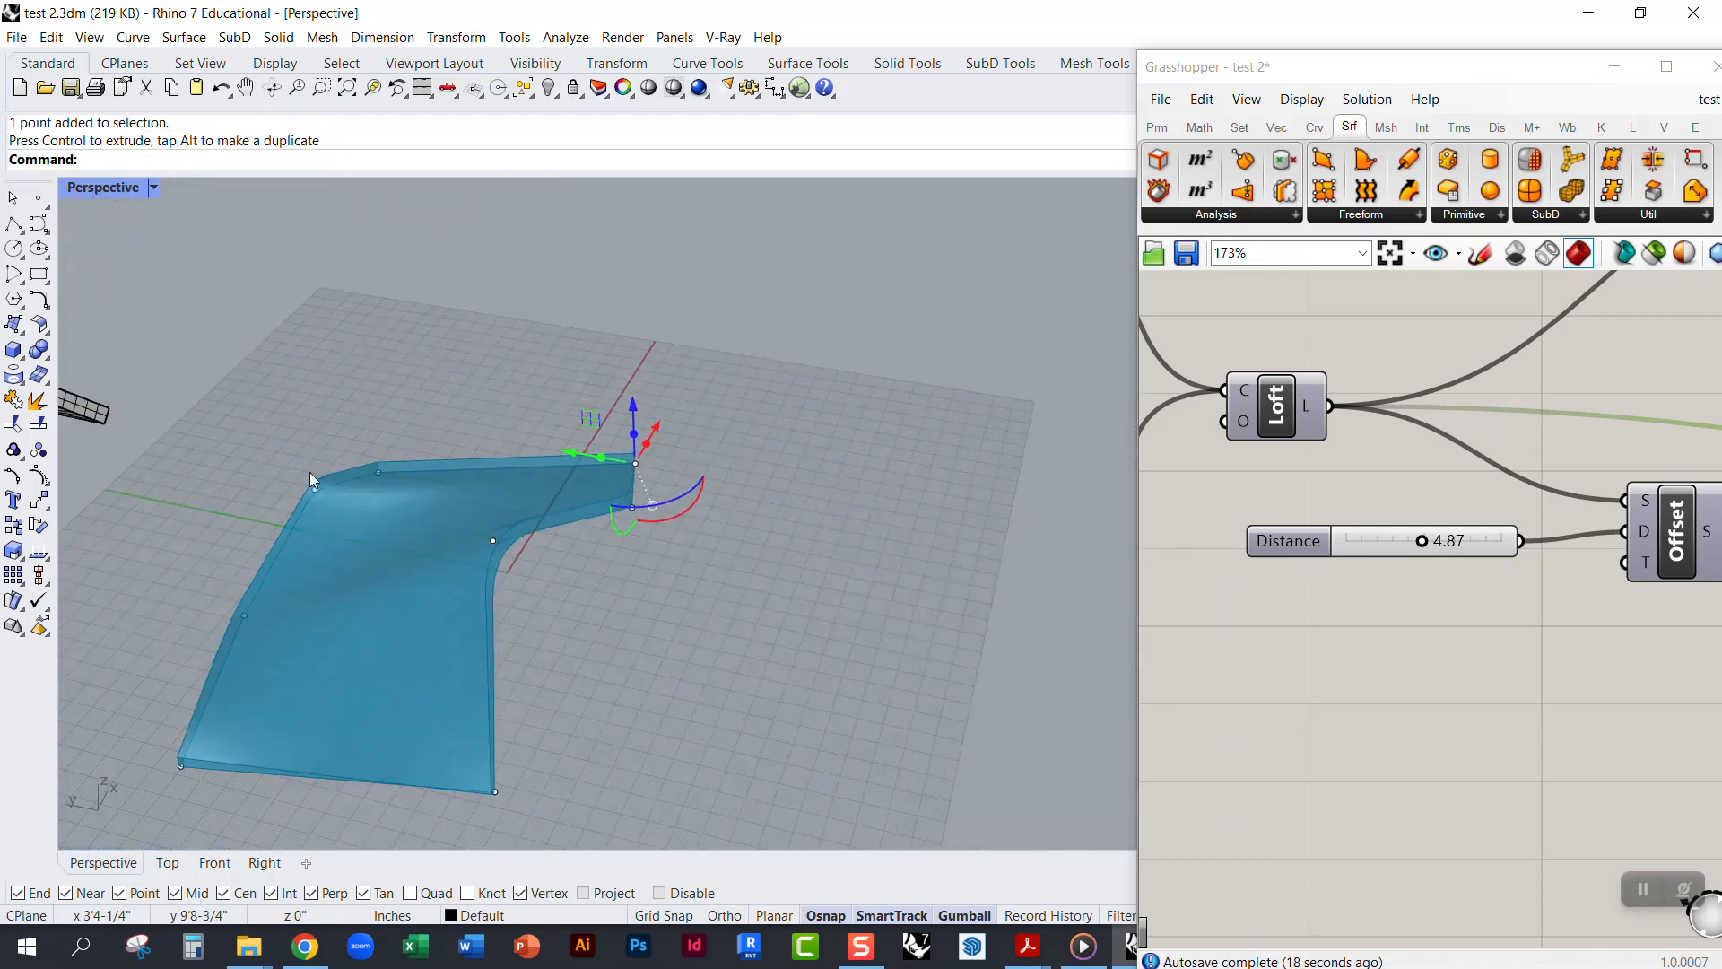
Step: Raise two control points along the shape's edge to give the preview a taller arched form
drag(340, 546, 341, 546)
drag(305, 443, 287, 342)
right_drag(309, 453, 253, 480)
drag(167, 489, 166, 441)
right_drag(368, 498, 361, 534)
right_drag(284, 657, 417, 674)
Step: Bake the output of the Join component into Rhino as a solid
right_drag(1495, 669, 1141, 680)
scroll(1274, 682, down, 4)
right_drag(1582, 653, 1266, 609)
scroll(1410, 565, up, 2)
scroll(1416, 547, up, 1)
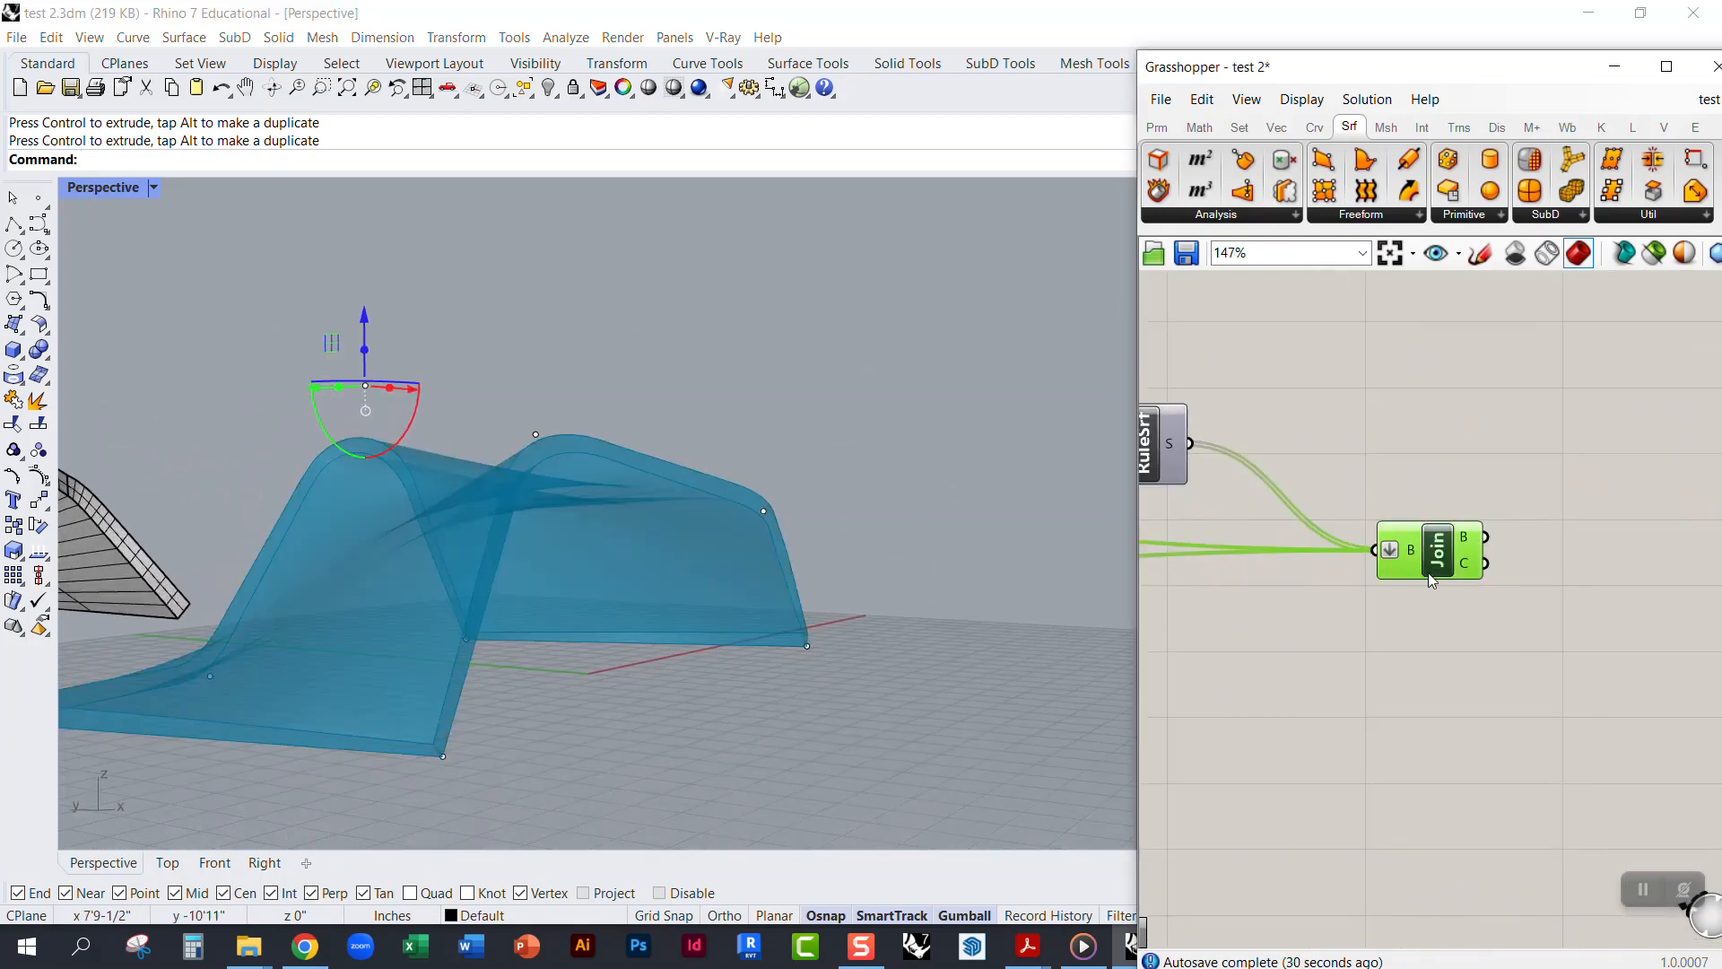
middle_click(1381, 631)
click(1423, 677)
right_drag(604, 576, 578, 657)
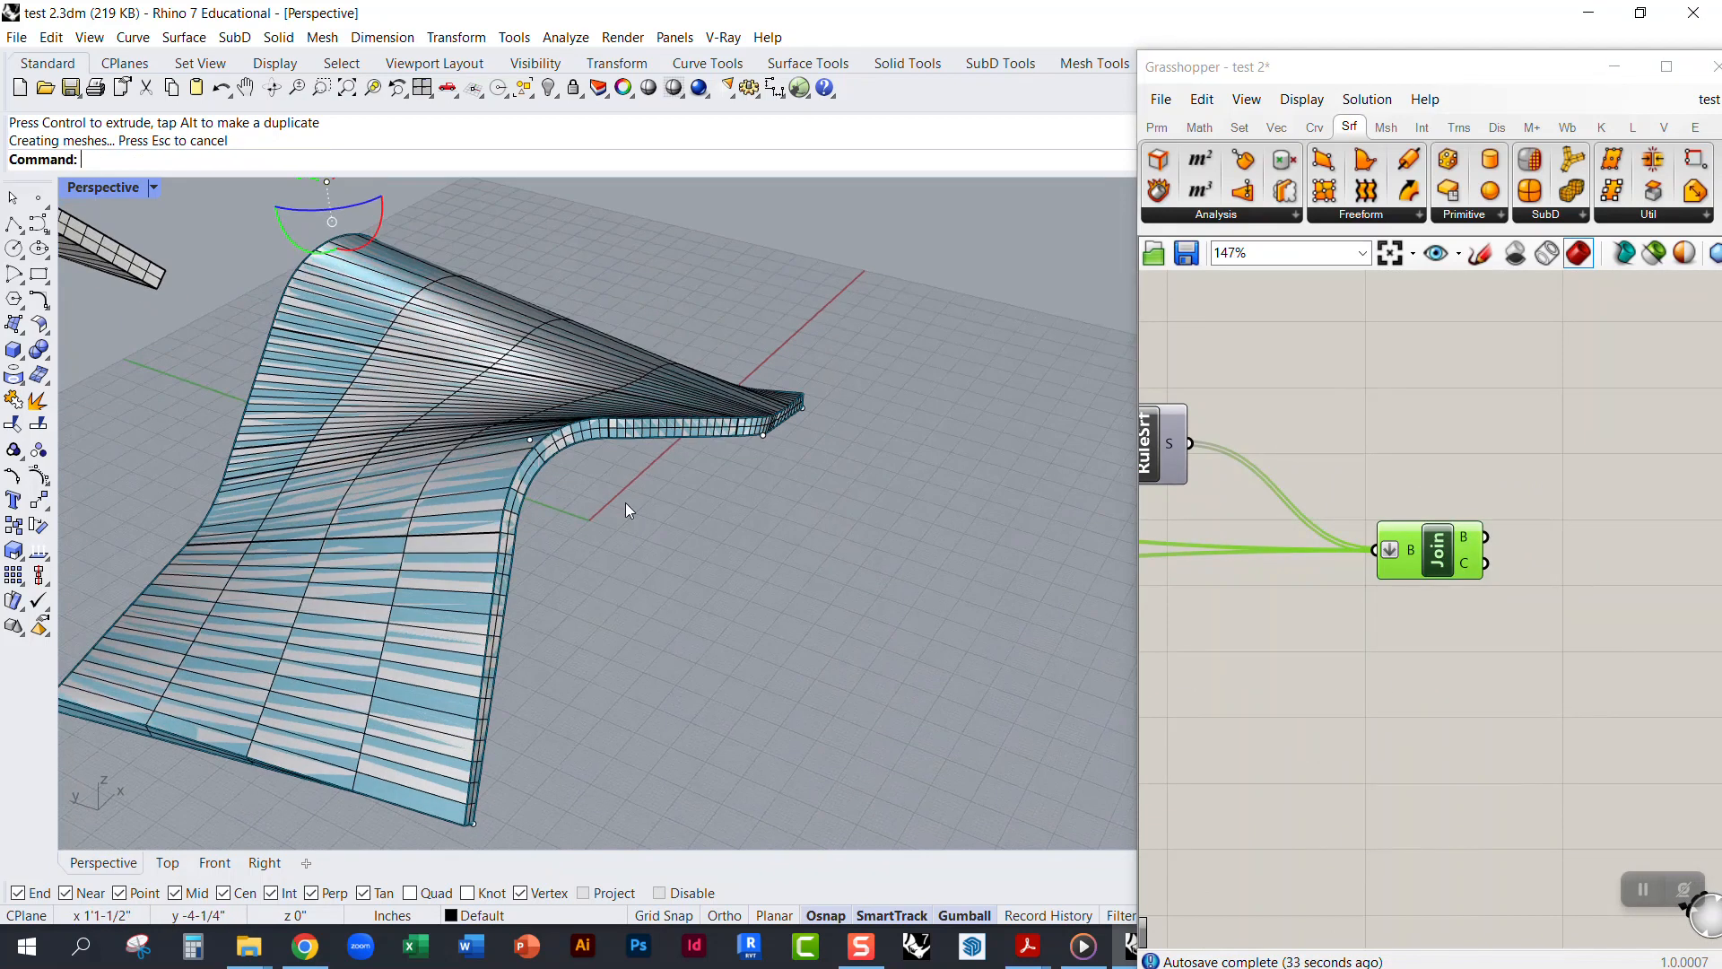
Step: Move the newly baked solid off the grid beside the earlier one, deselect it, and return to the preview shape
click(557, 415)
scroll(873, 539, down, 5)
drag(644, 466, 123, 317)
click(239, 573)
right_drag(238, 572, 339, 551)
scroll(460, 555, down, 8)
scroll(459, 554, up, 8)
scroll(339, 551, down, 3)
scroll(756, 574, up, 10)
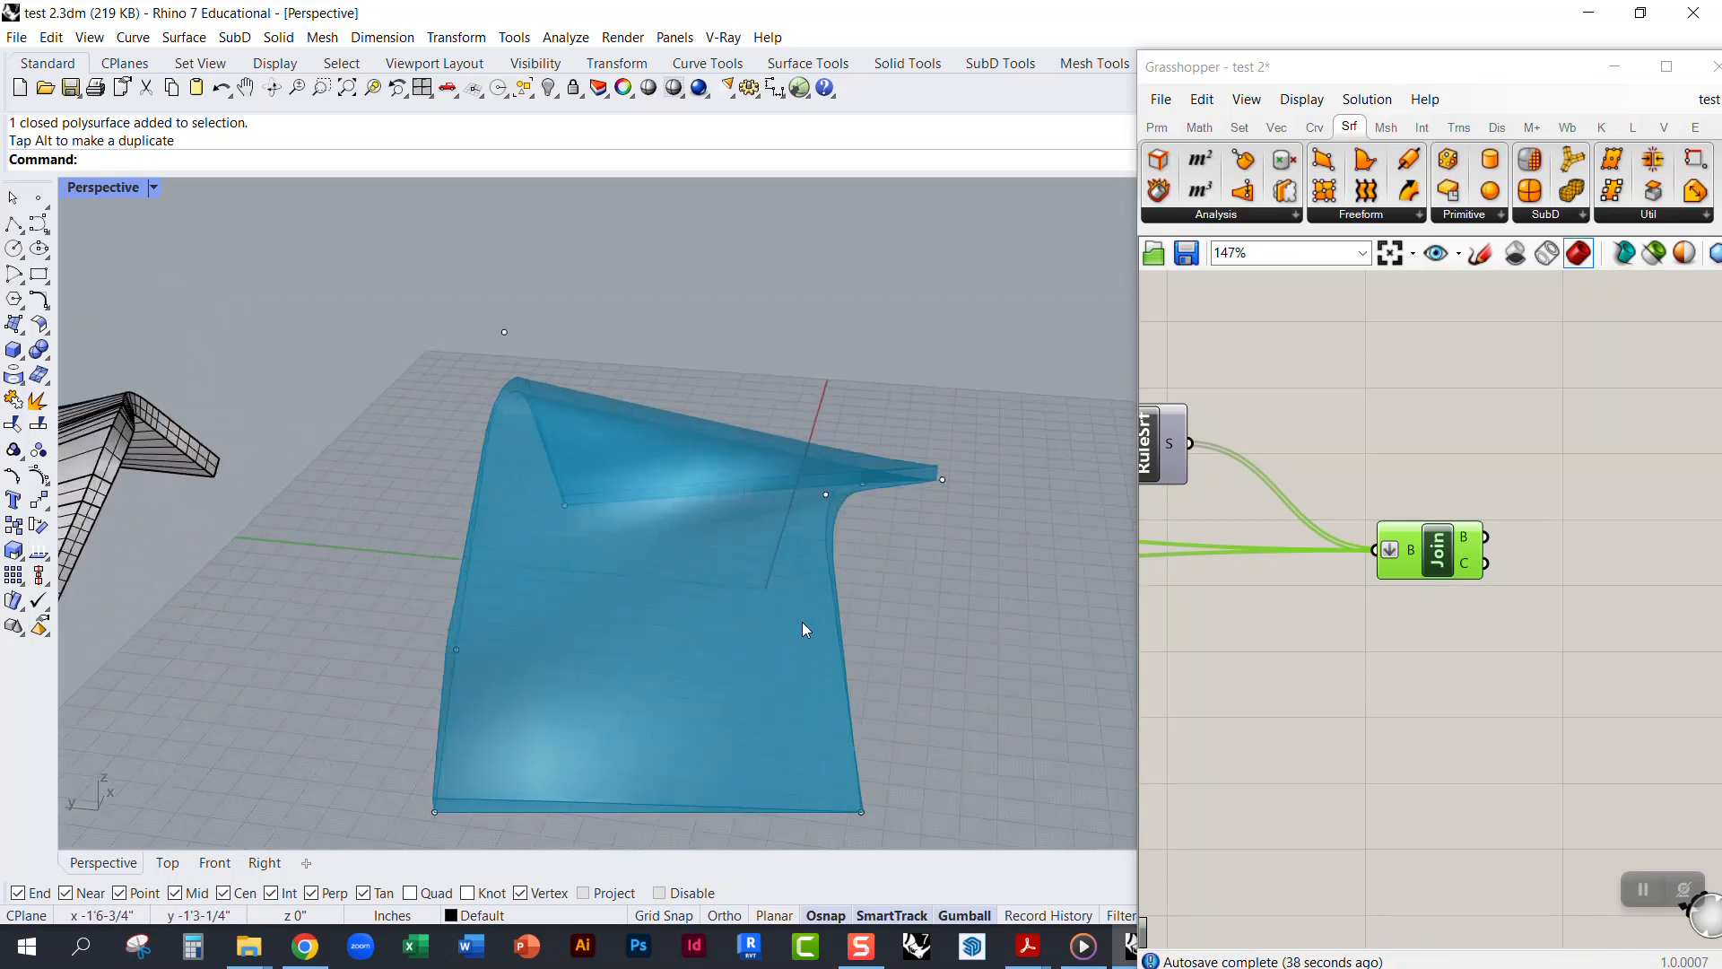
right_drag(806, 617, 666, 577)
right_drag(1295, 616, 1542, 641)
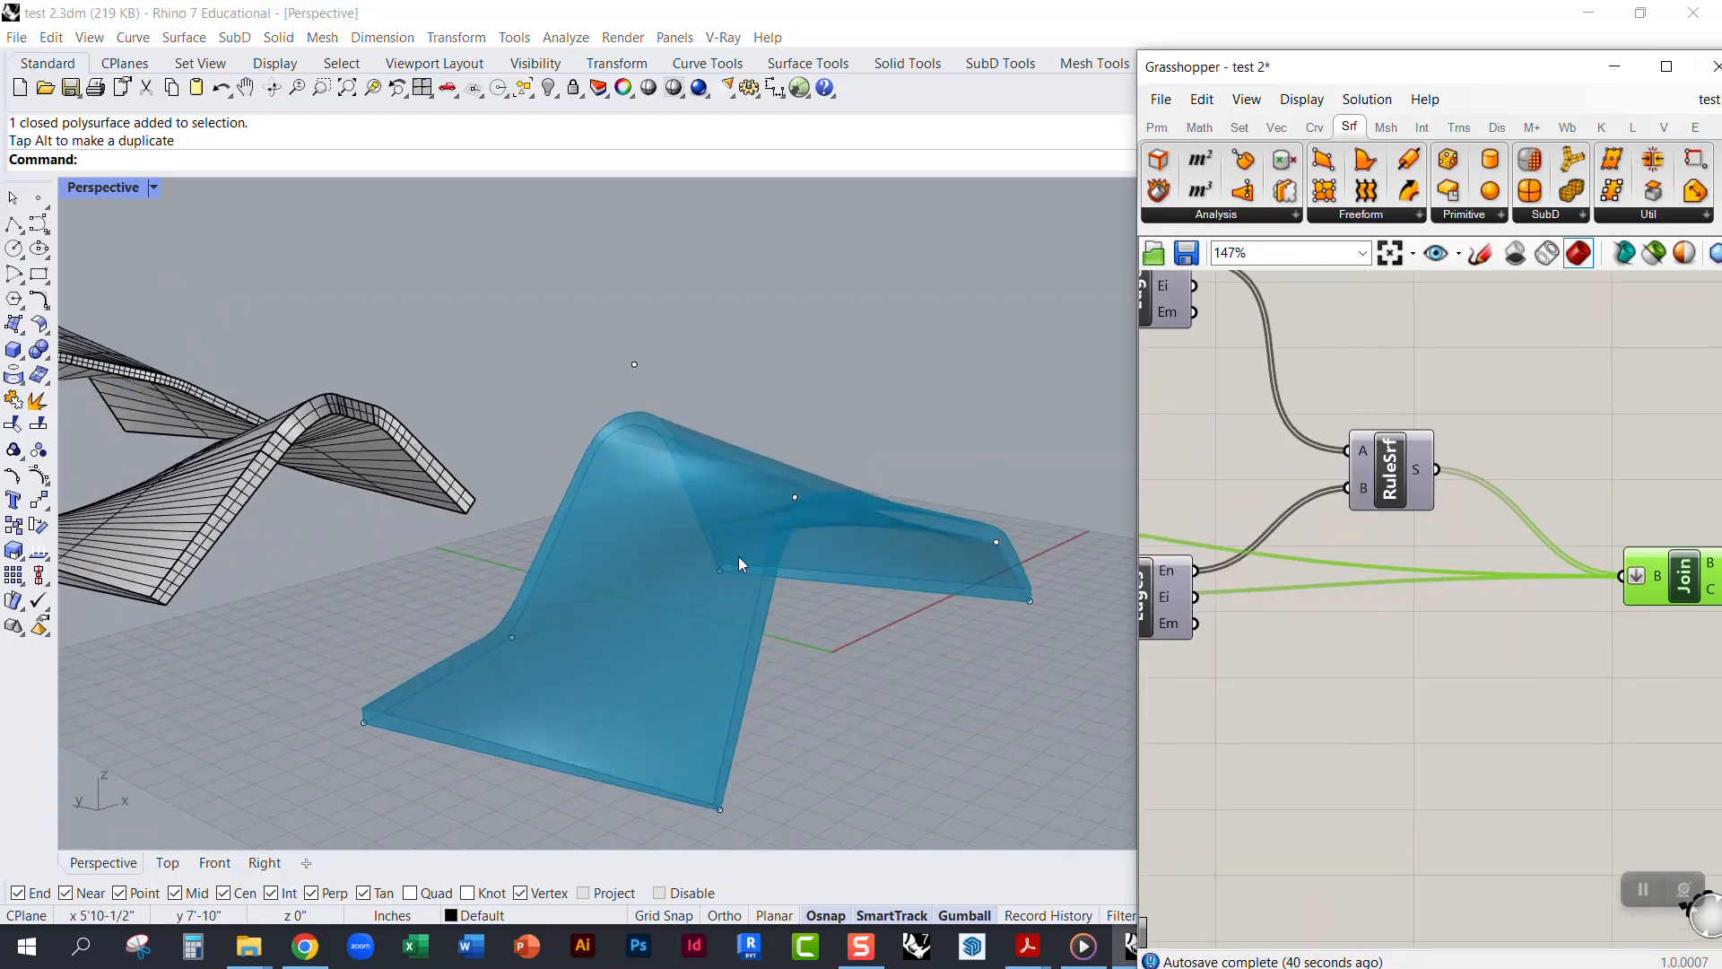
Step: Reshape the preview again by raising one edge control point and shifting another sideways
right_drag(758, 525, 503, 677)
click(420, 614)
drag(418, 541, 409, 418)
right_drag(453, 600, 610, 504)
right_drag(782, 704, 462, 392)
right_drag(408, 311, 246, 720)
right_drag(341, 806, 314, 628)
drag(272, 757, 362, 747)
right_drag(431, 704, 485, 556)
Step: Bake the reshaped joined solid and move the baked copy away from the preview, next to the earlier solids
right_drag(1575, 704, 1428, 682)
middle_click(1429, 682)
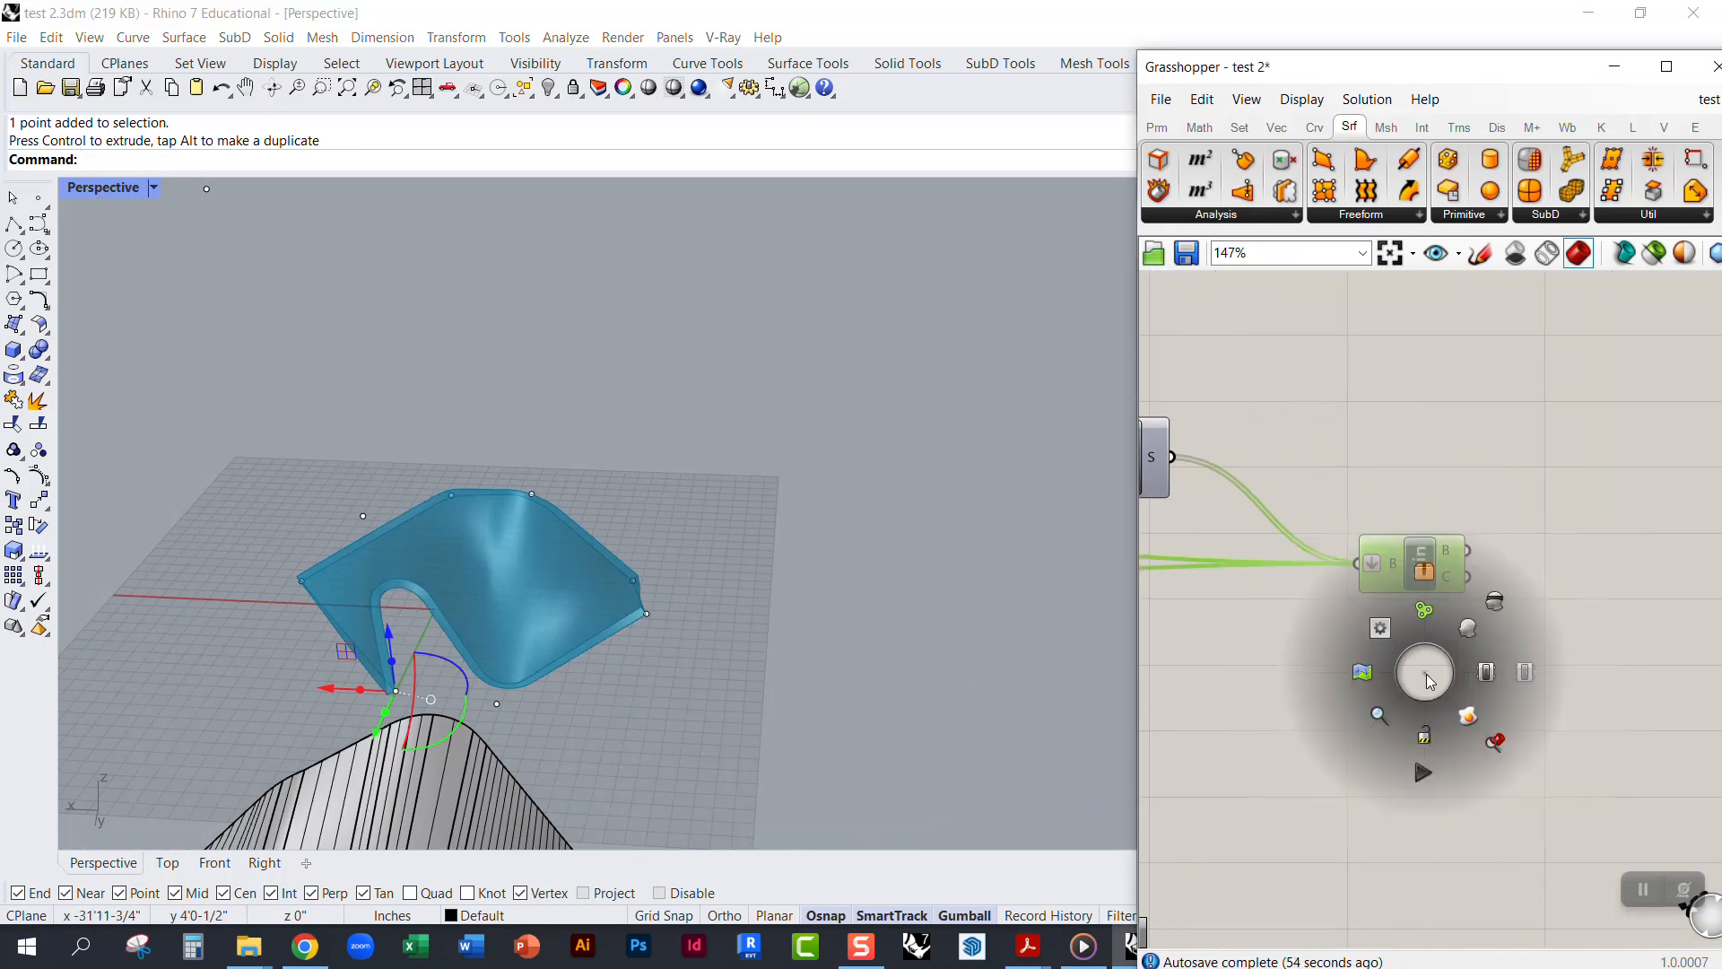
click(1466, 718)
click(561, 622)
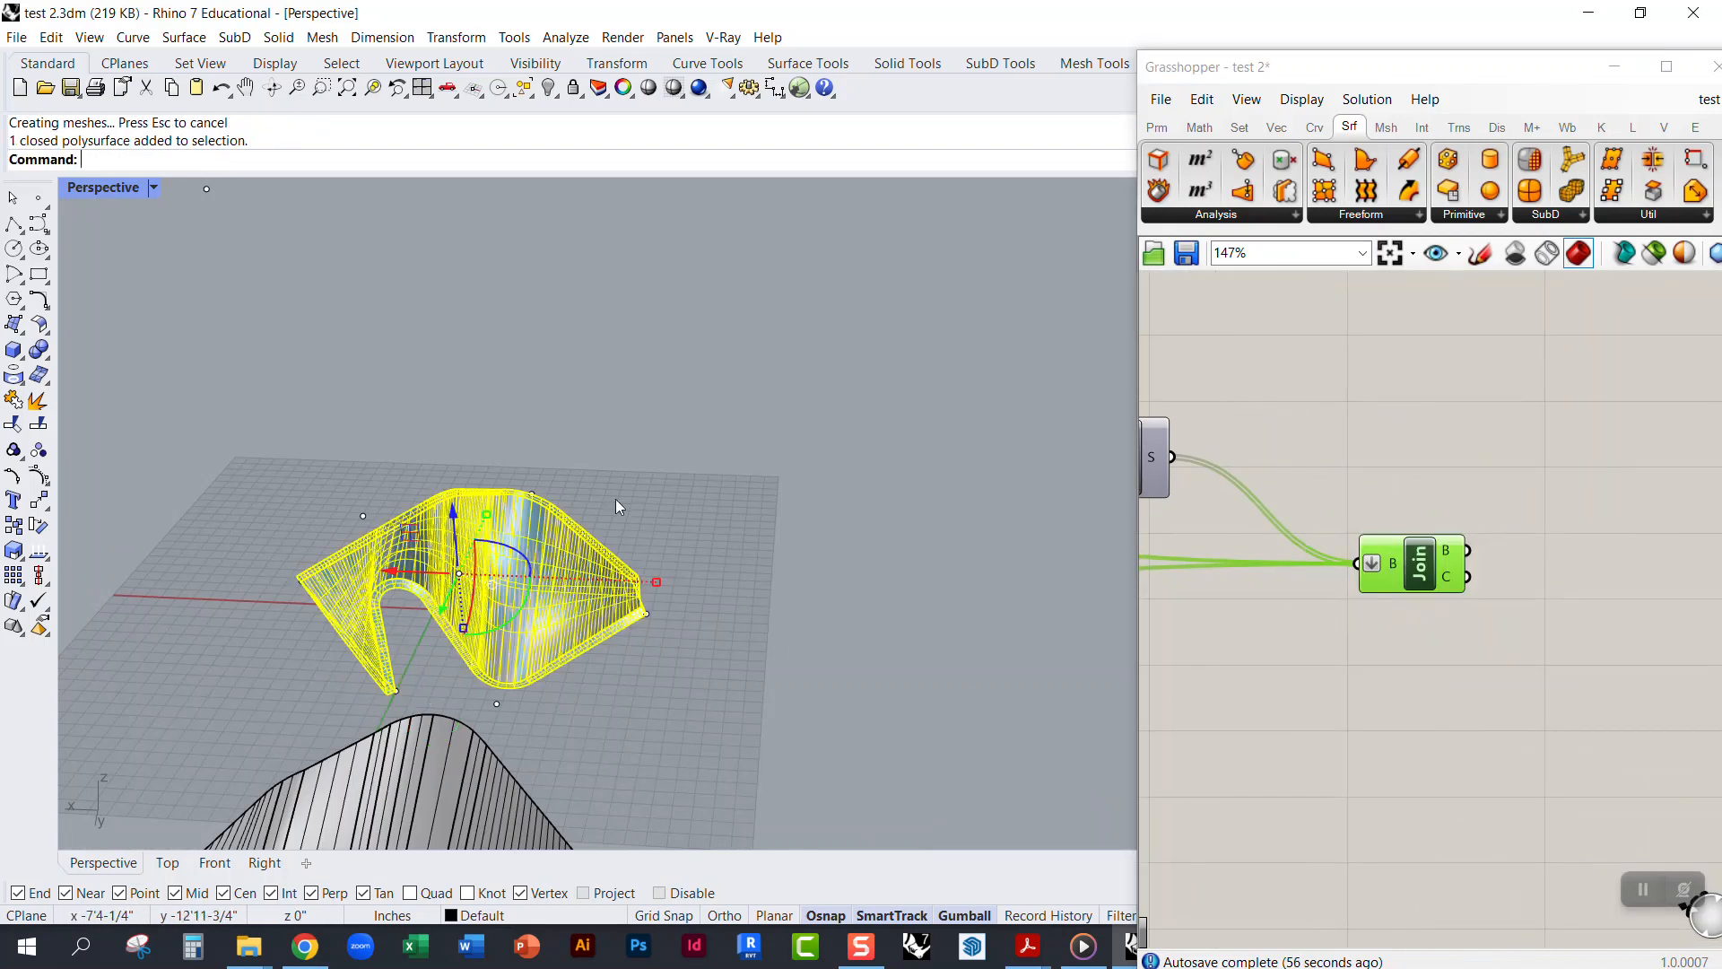
scroll(615, 498, down, 5)
drag(623, 441, 150, 476)
click(191, 361)
Step: Compare the three baked solids from several angles to examine how their curvature and thickness differ
scroll(255, 486, up, 7)
mouse_move(298, 516)
right_down()
mouse_move(317, 519)
mouse_move(239, 529)
mouse_move(197, 565)
right_up()
mouse_move(428, 470)
right_down()
mouse_move(277, 500)
mouse_move(246, 449)
mouse_move(807, 488)
mouse_move(895, 542)
mouse_move(894, 592)
right_up()
mouse_move(685, 507)
right_down()
mouse_move(626, 521)
mouse_move(664, 503)
mouse_move(709, 537)
mouse_move(837, 462)
right_up()
scroll(837, 462, up, 5)
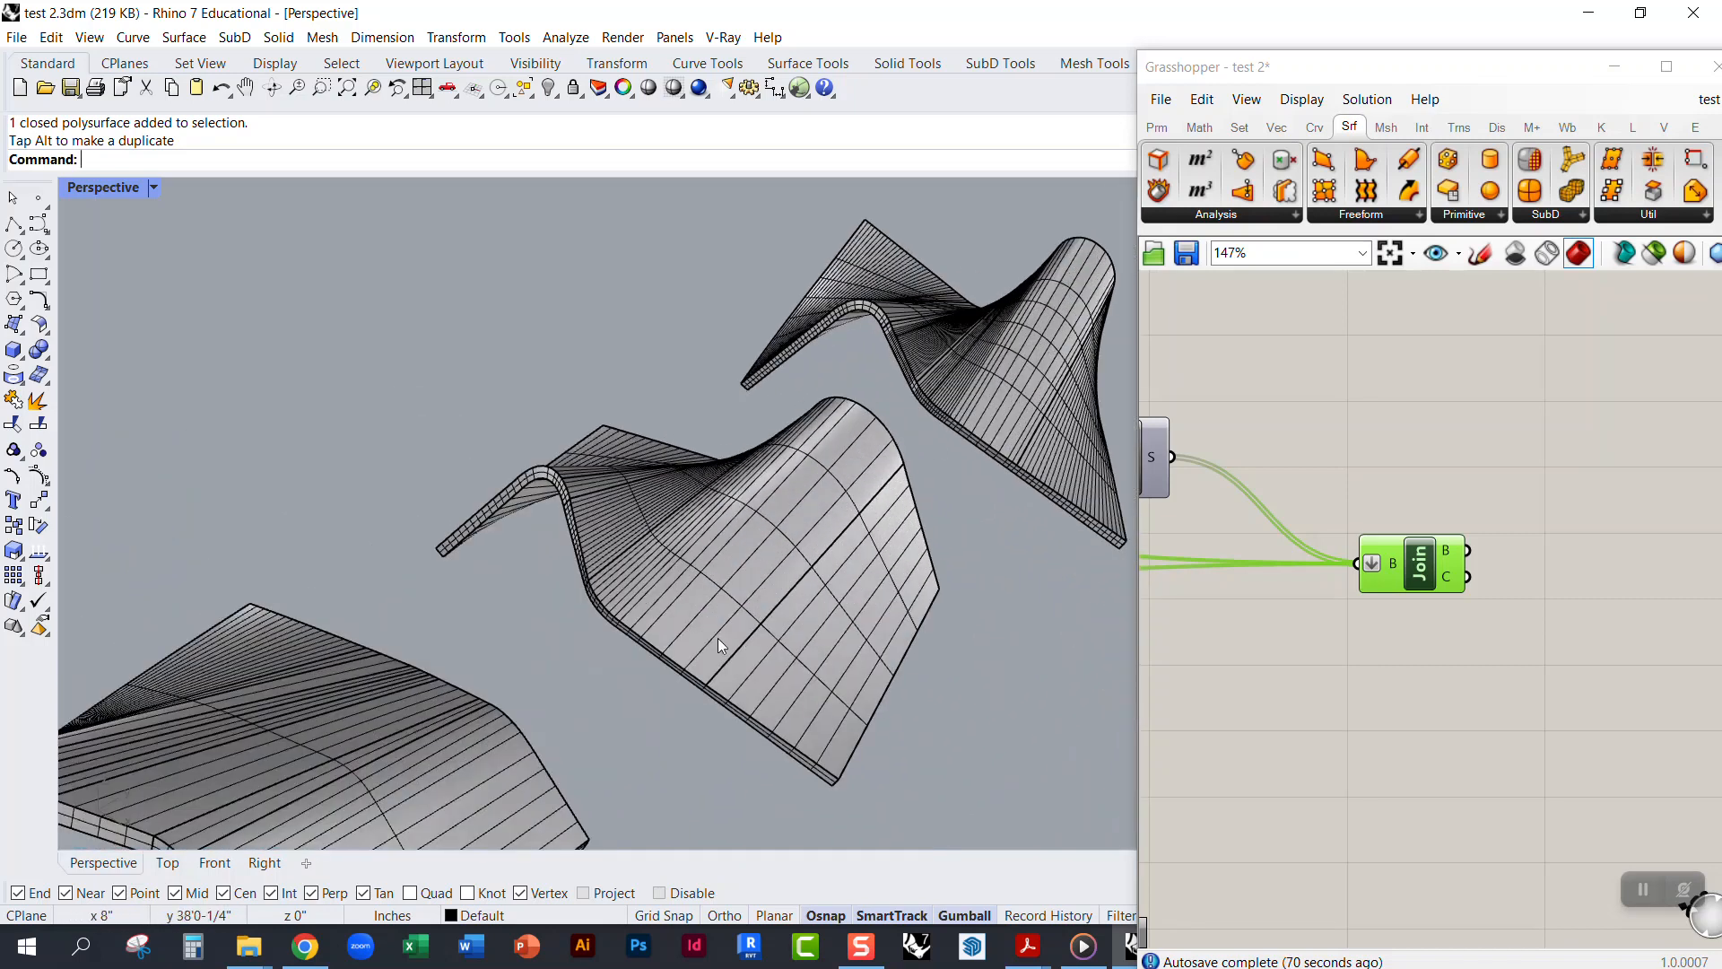
scroll(538, 604, down, 5)
right_drag(535, 614, 422, 587)
scroll(422, 587, down, 3)
scroll(626, 593, up, 4)
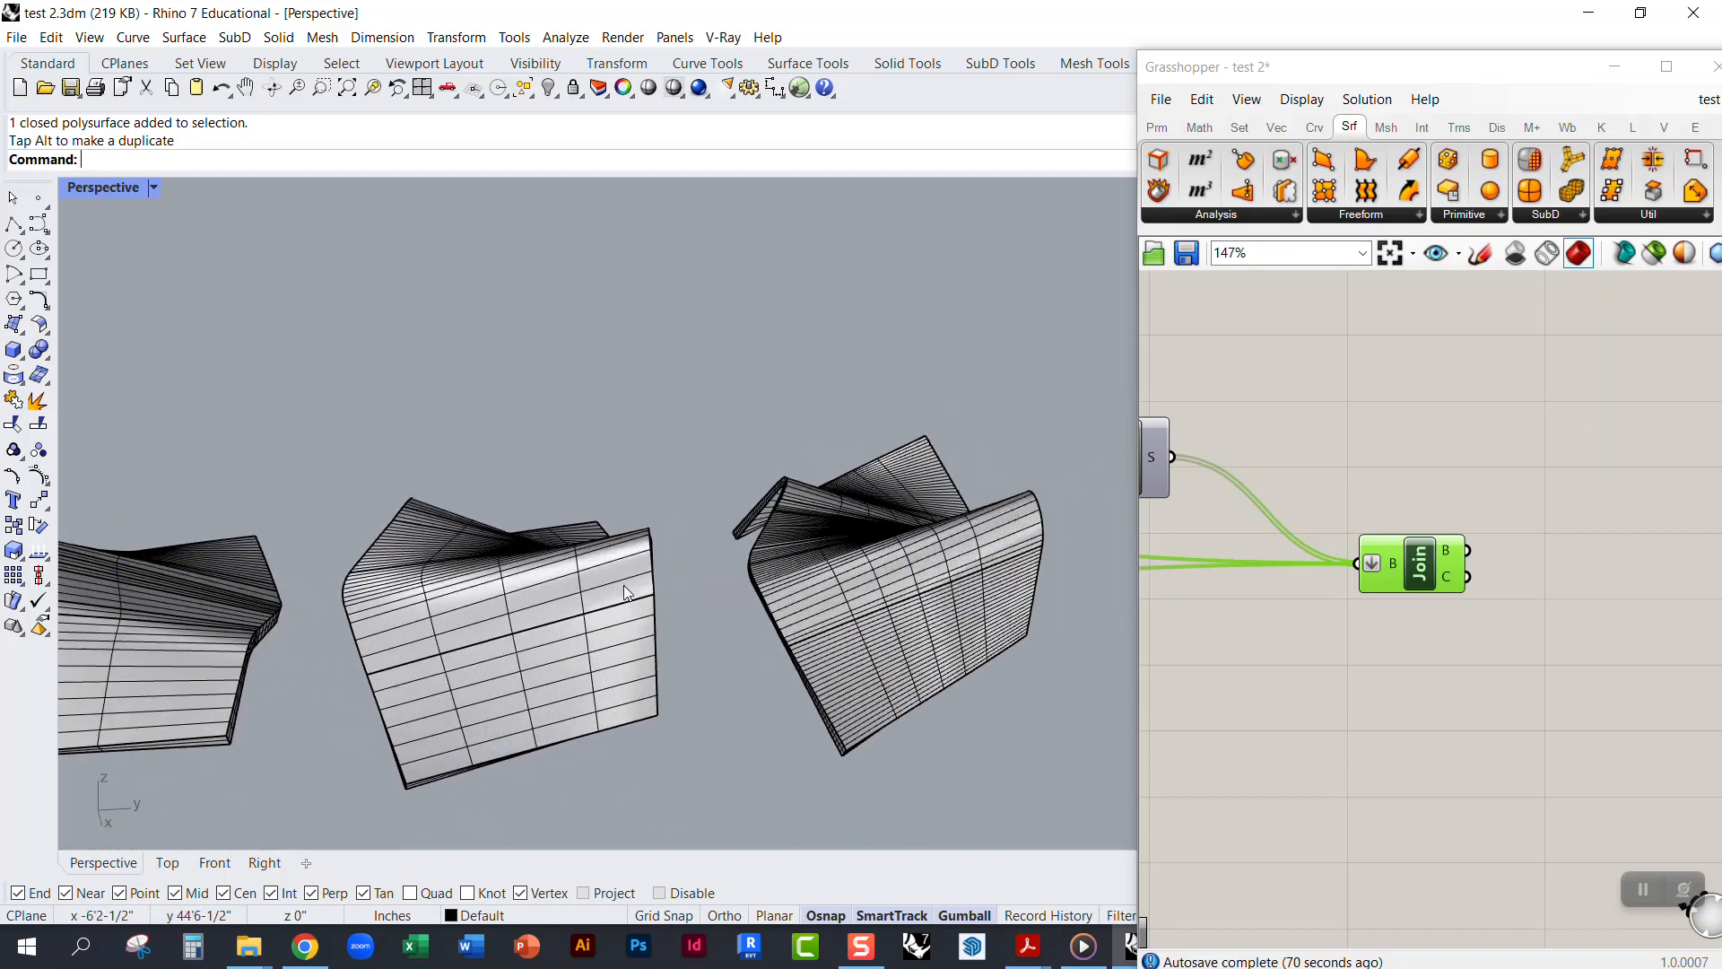
right_drag(931, 519, 595, 553)
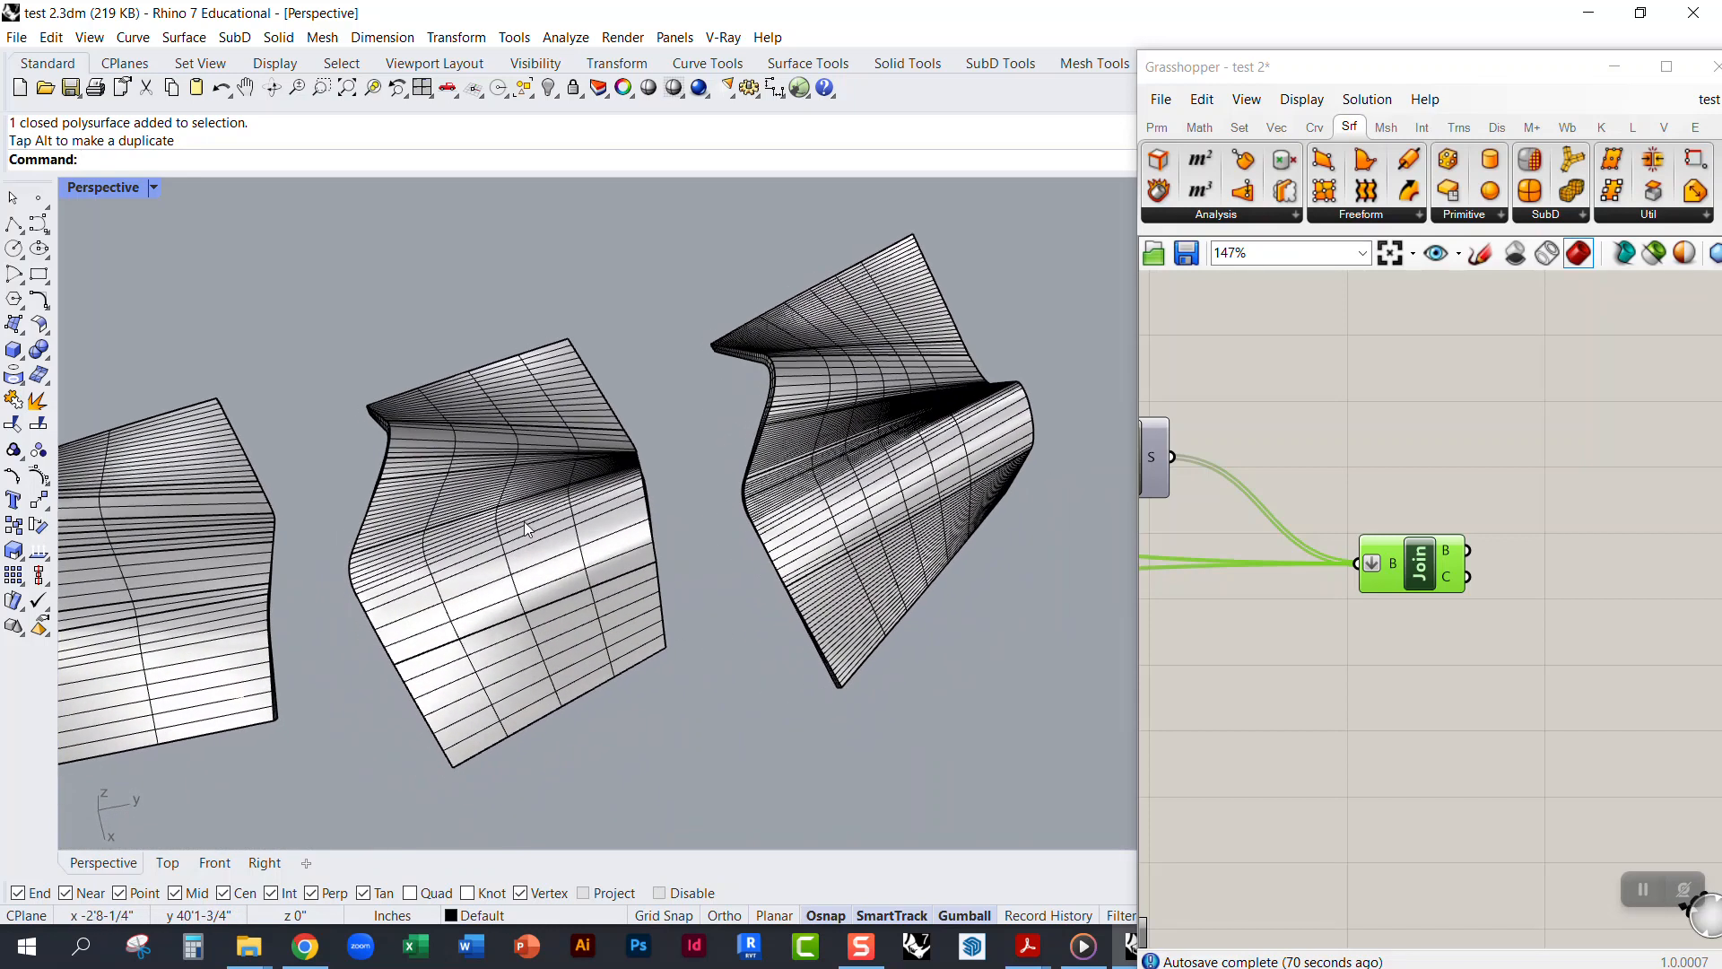
scroll(453, 529, down, 3)
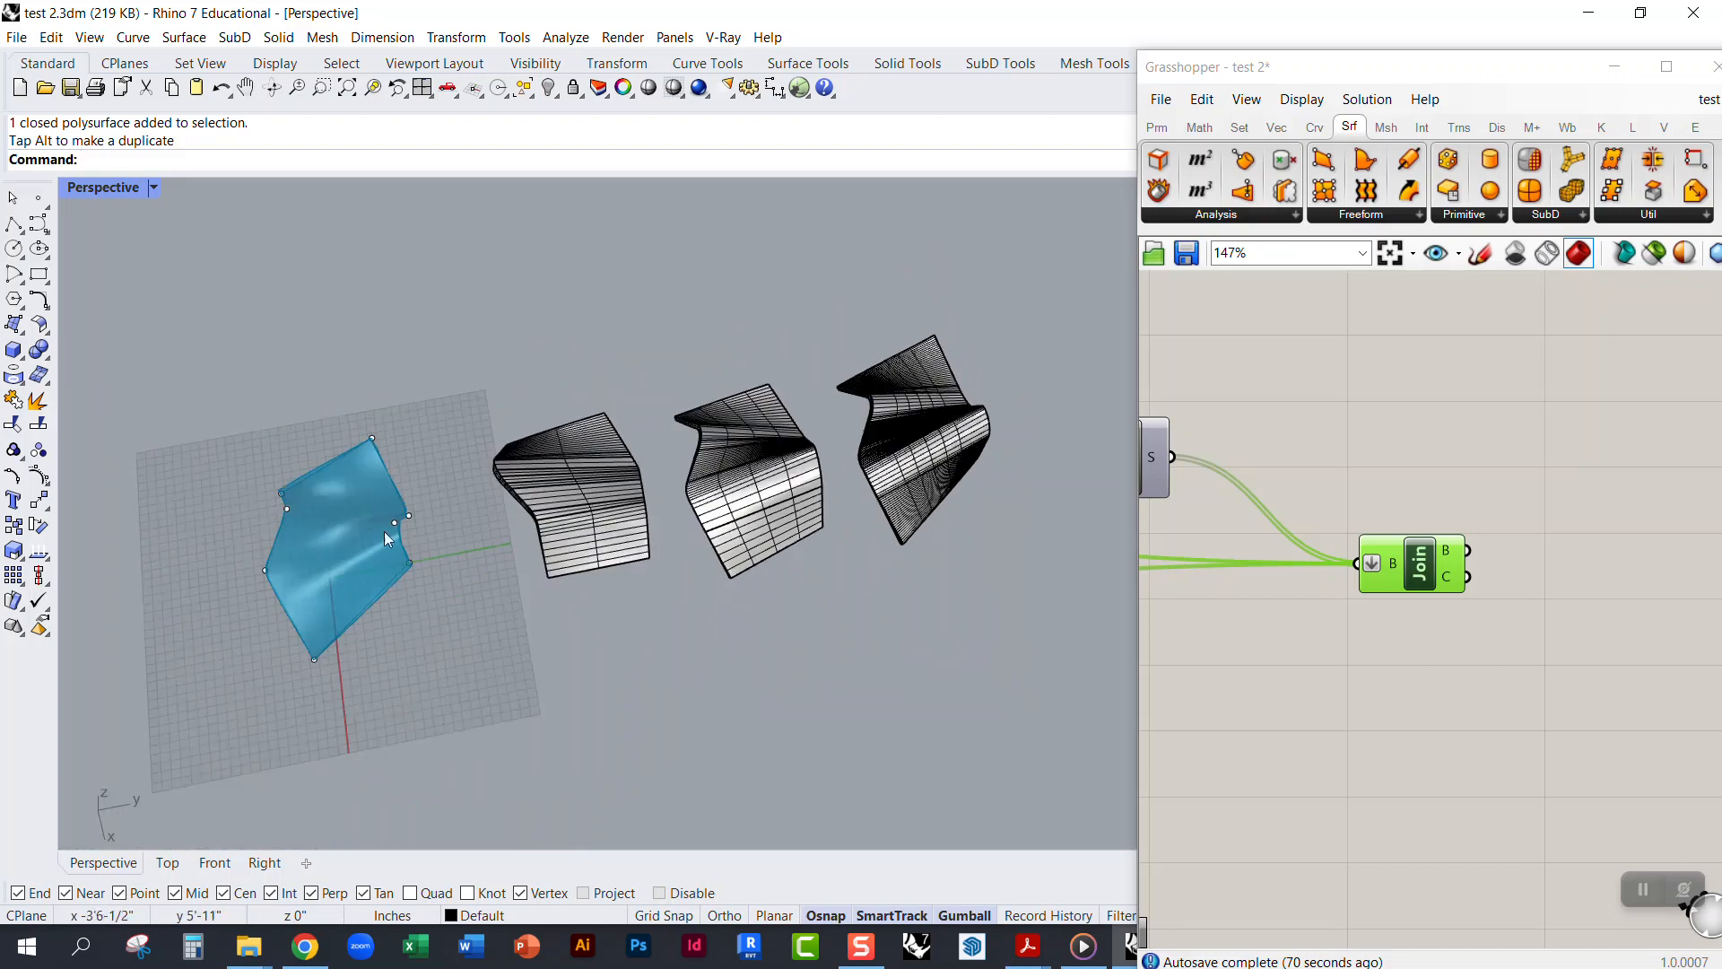
Step: Lower the high middle control point on the shape's edge and shift the adjacent bottom corner point sideways
scroll(293, 557, up, 3)
right_drag(293, 556, 260, 484)
scroll(331, 480, up, 2)
scroll(334, 481, down, 5)
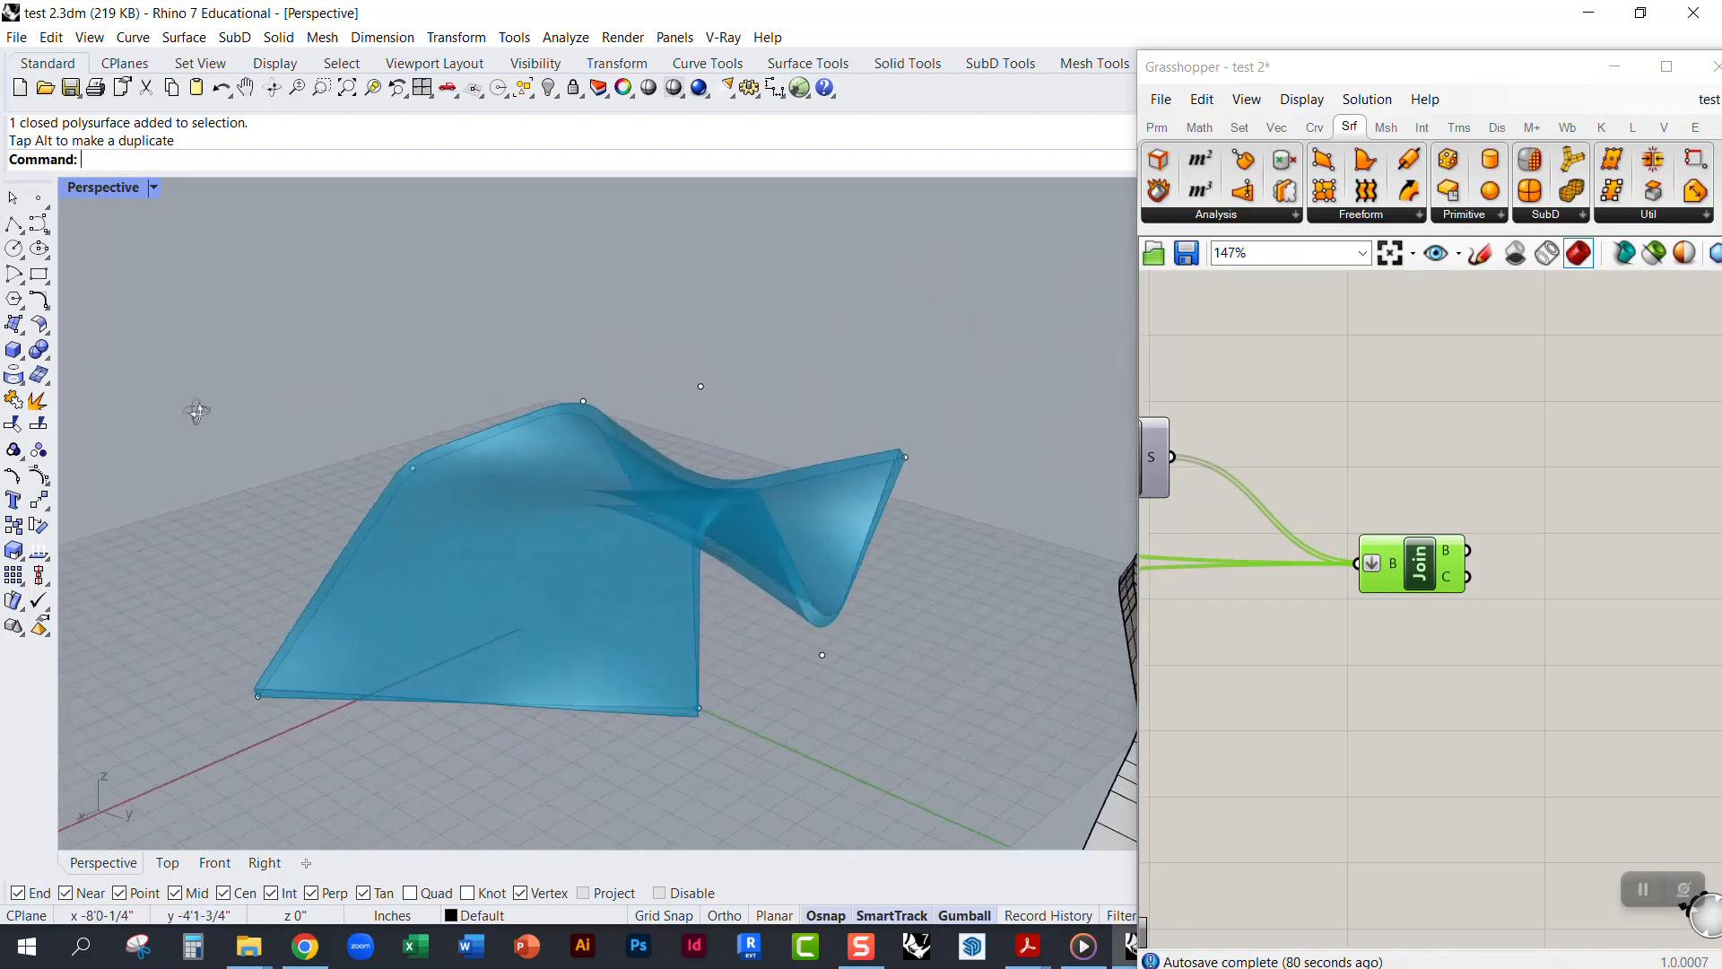
click(701, 392)
drag(707, 319, 740, 486)
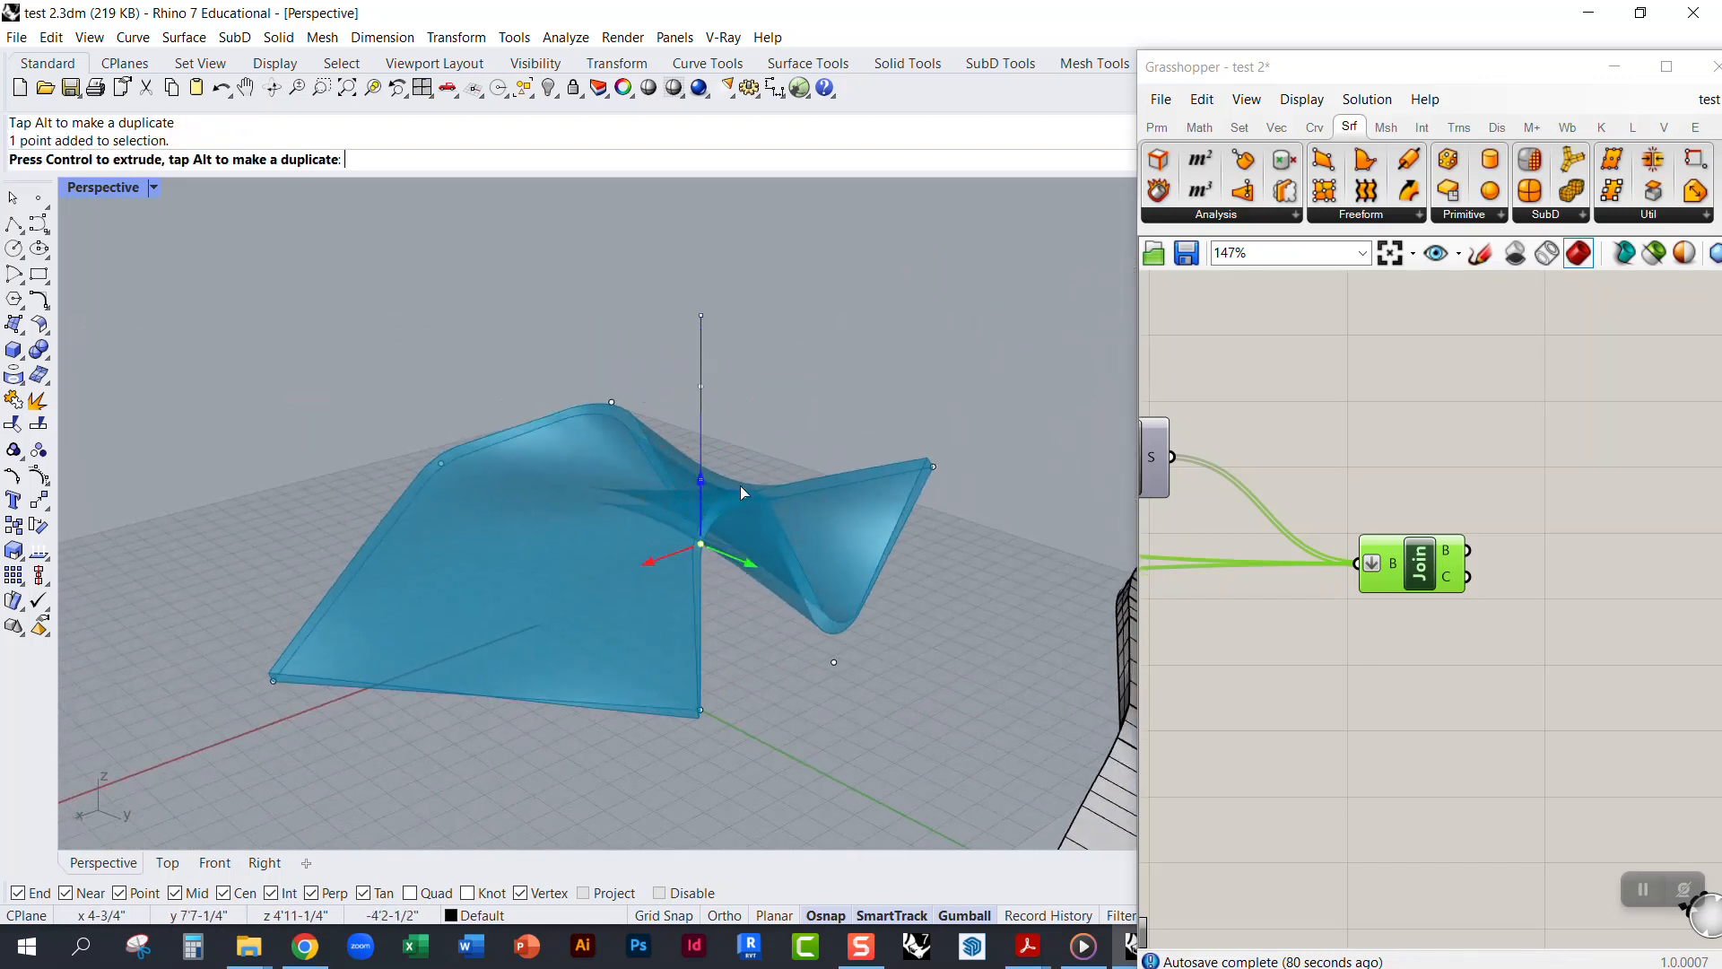
right_drag(741, 490, 556, 644)
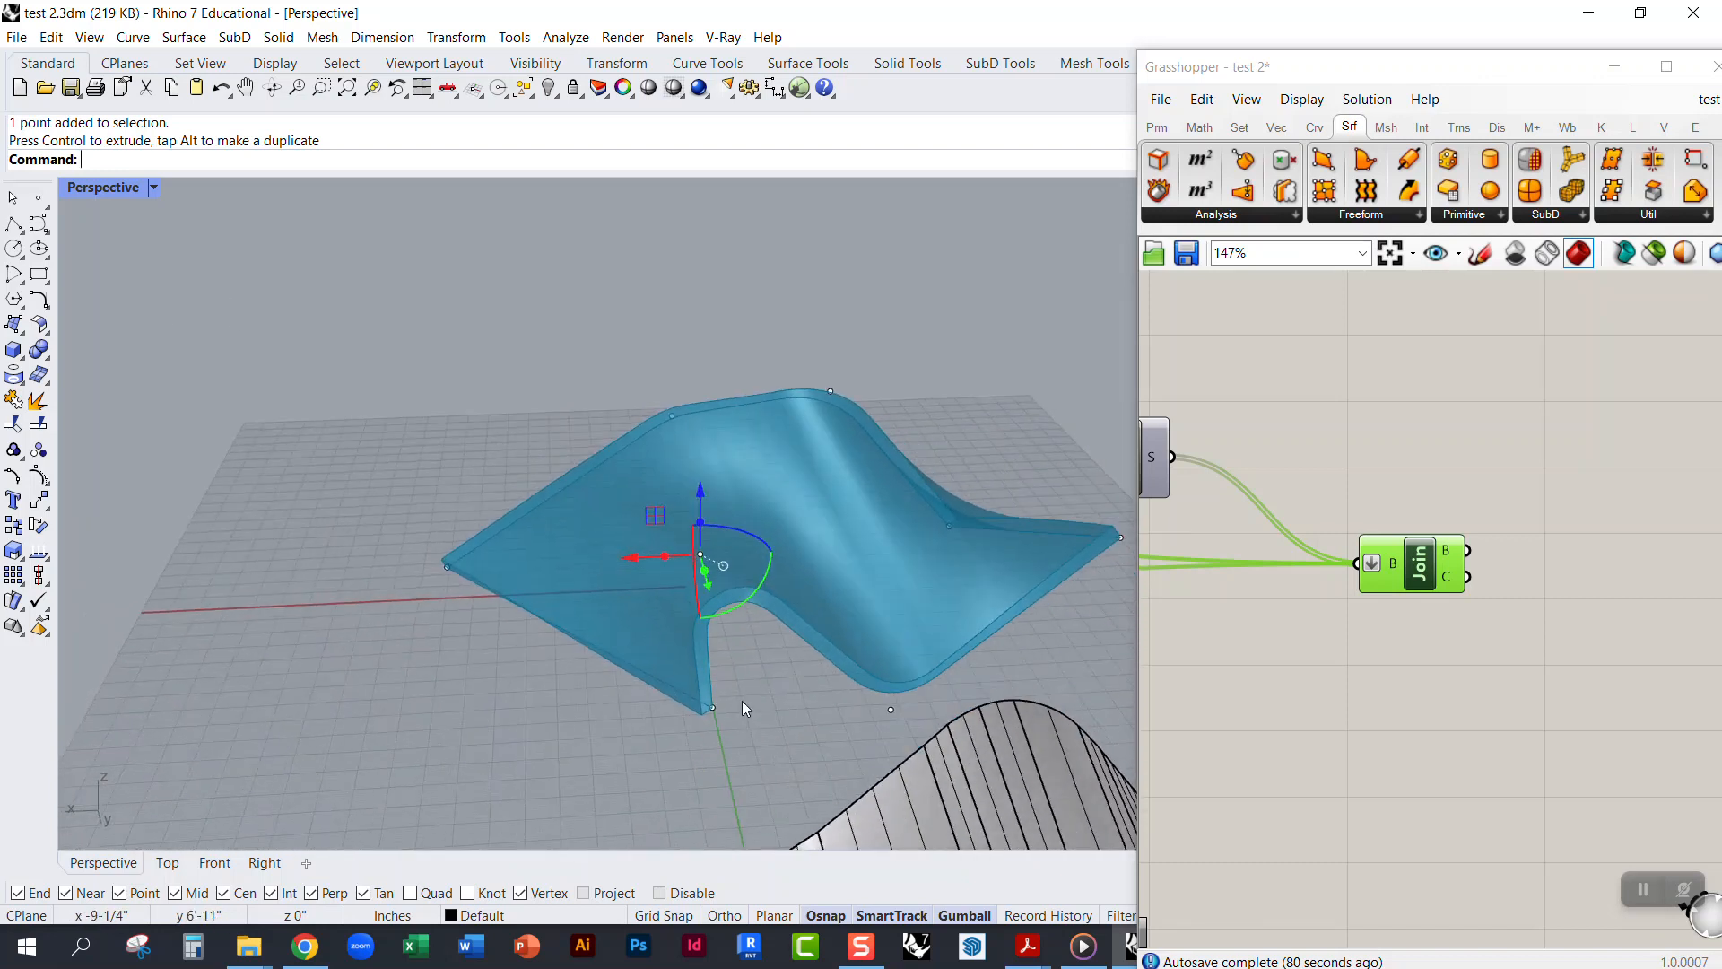
click(713, 707)
drag(644, 715, 592, 719)
click(365, 652)
right_drag(365, 653, 611, 532)
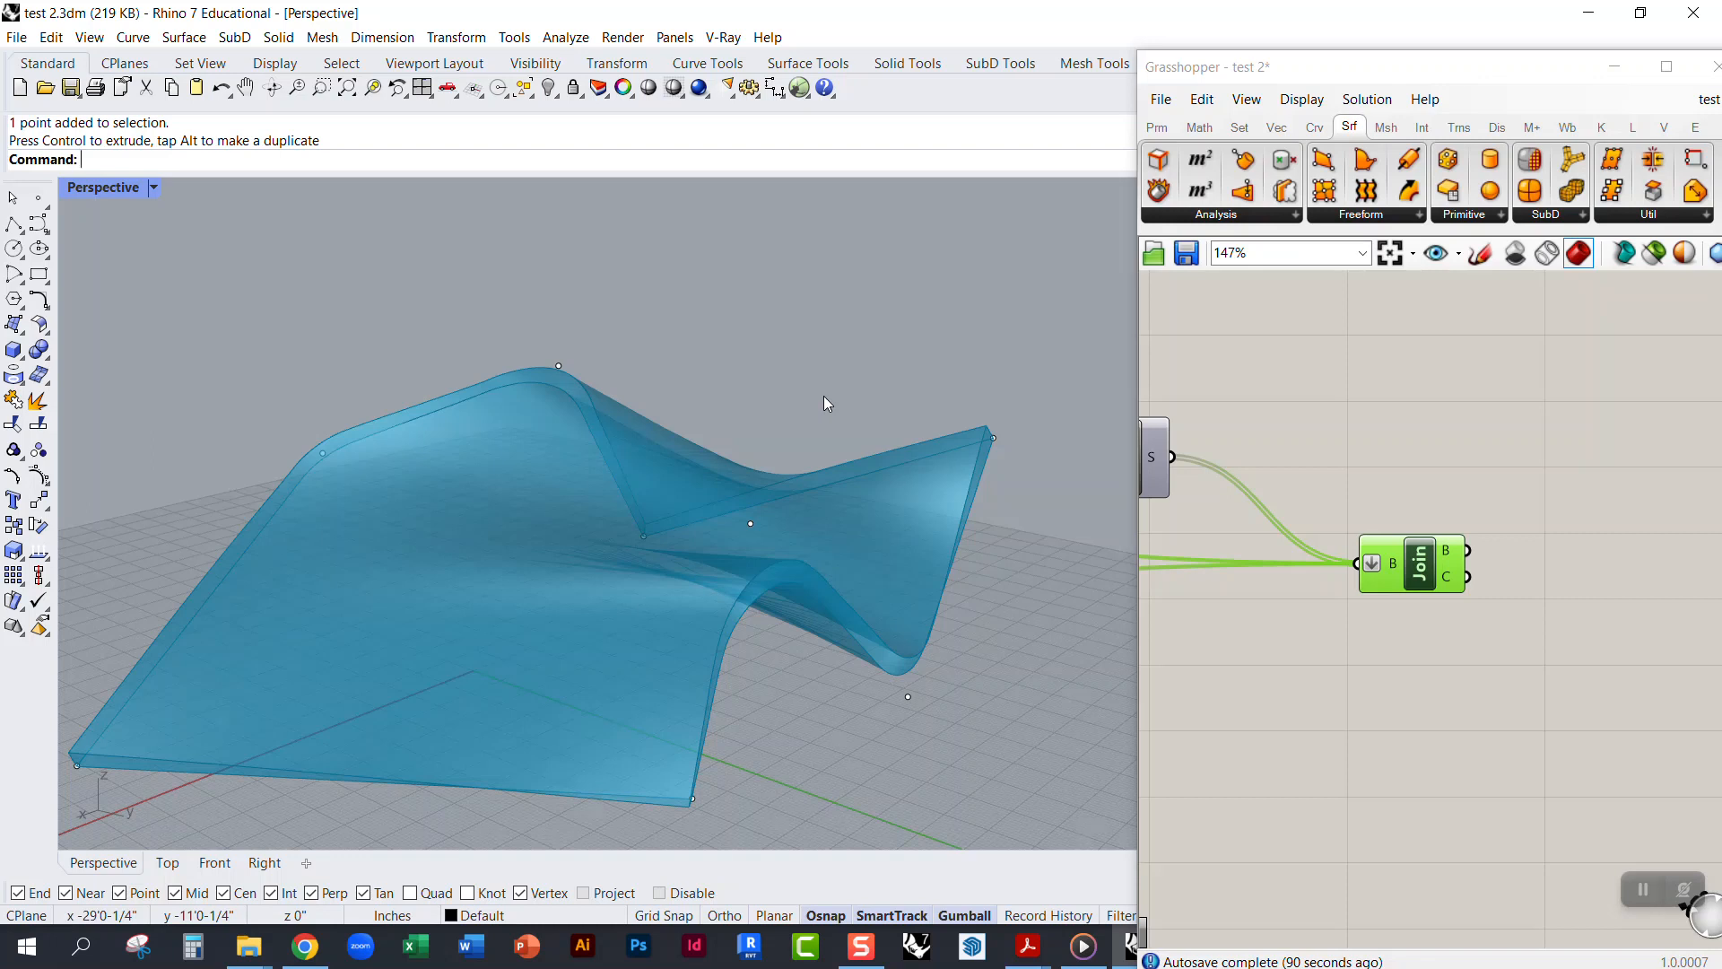
Step: Widen the Grasshopper window over the viewport and move the Join component below the ruled surface component
right_drag(1348, 585, 1560, 551)
drag(1638, 546, 1567, 593)
drag(1138, 348, 631, 354)
right_drag(831, 511, 1184, 539)
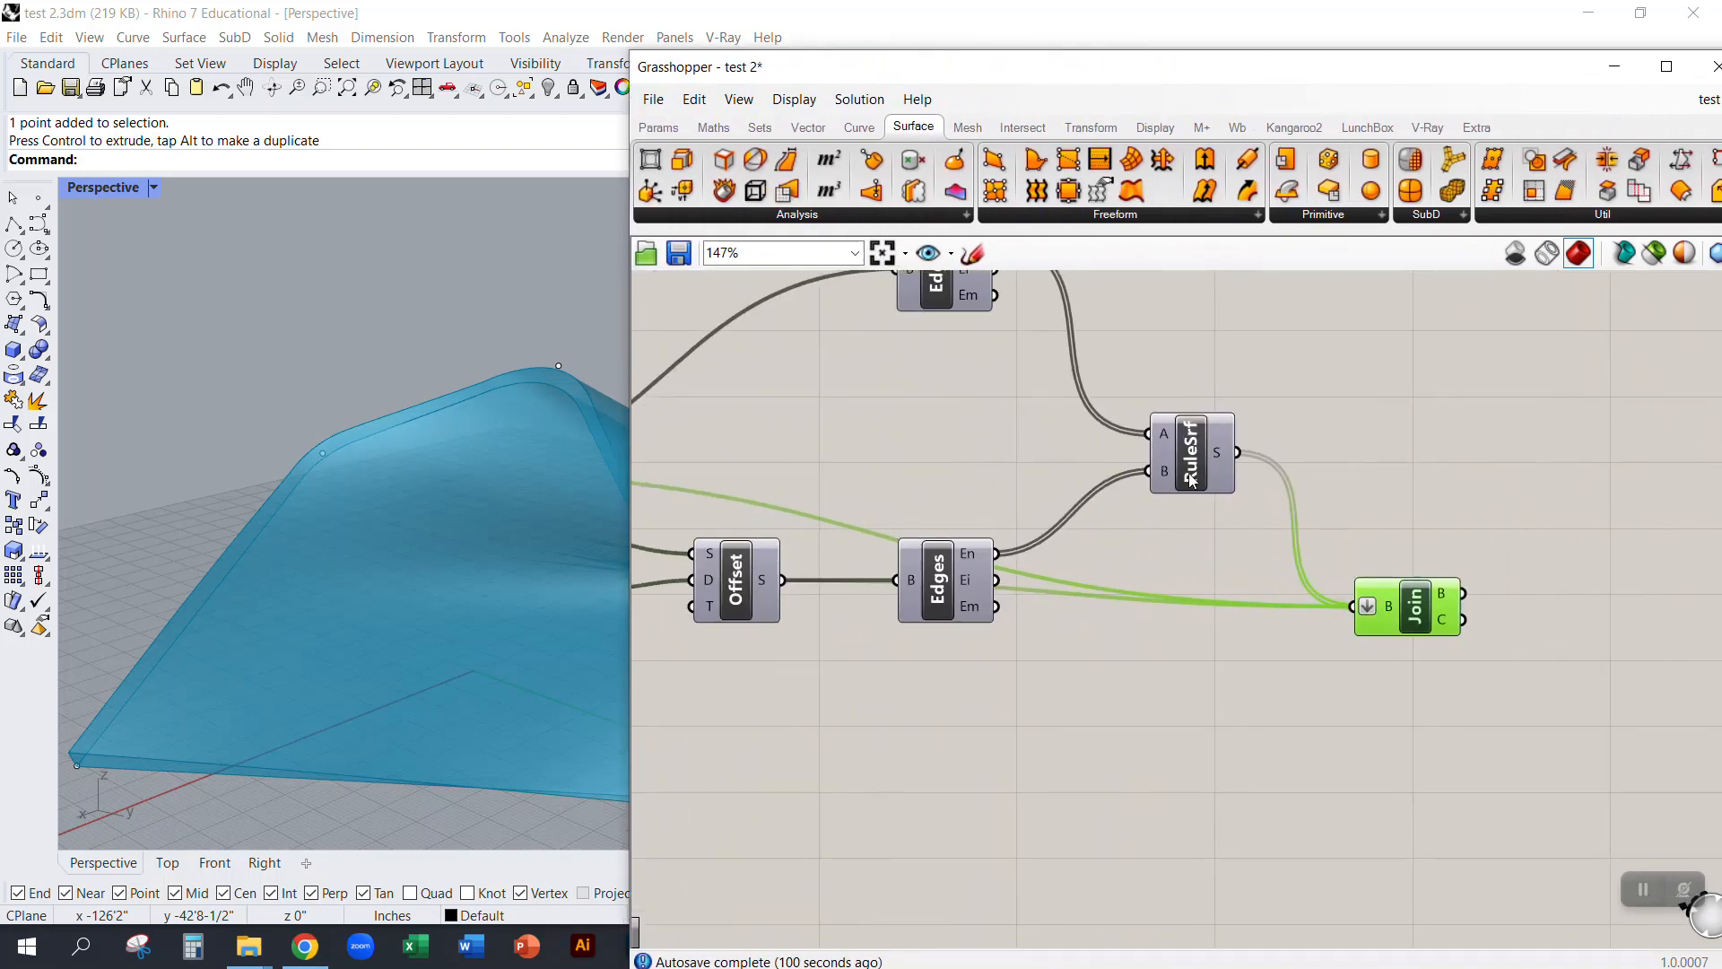
right_drag(1462, 367, 1373, 389)
right_drag(1016, 559, 1252, 427)
drag(1561, 502, 1554, 631)
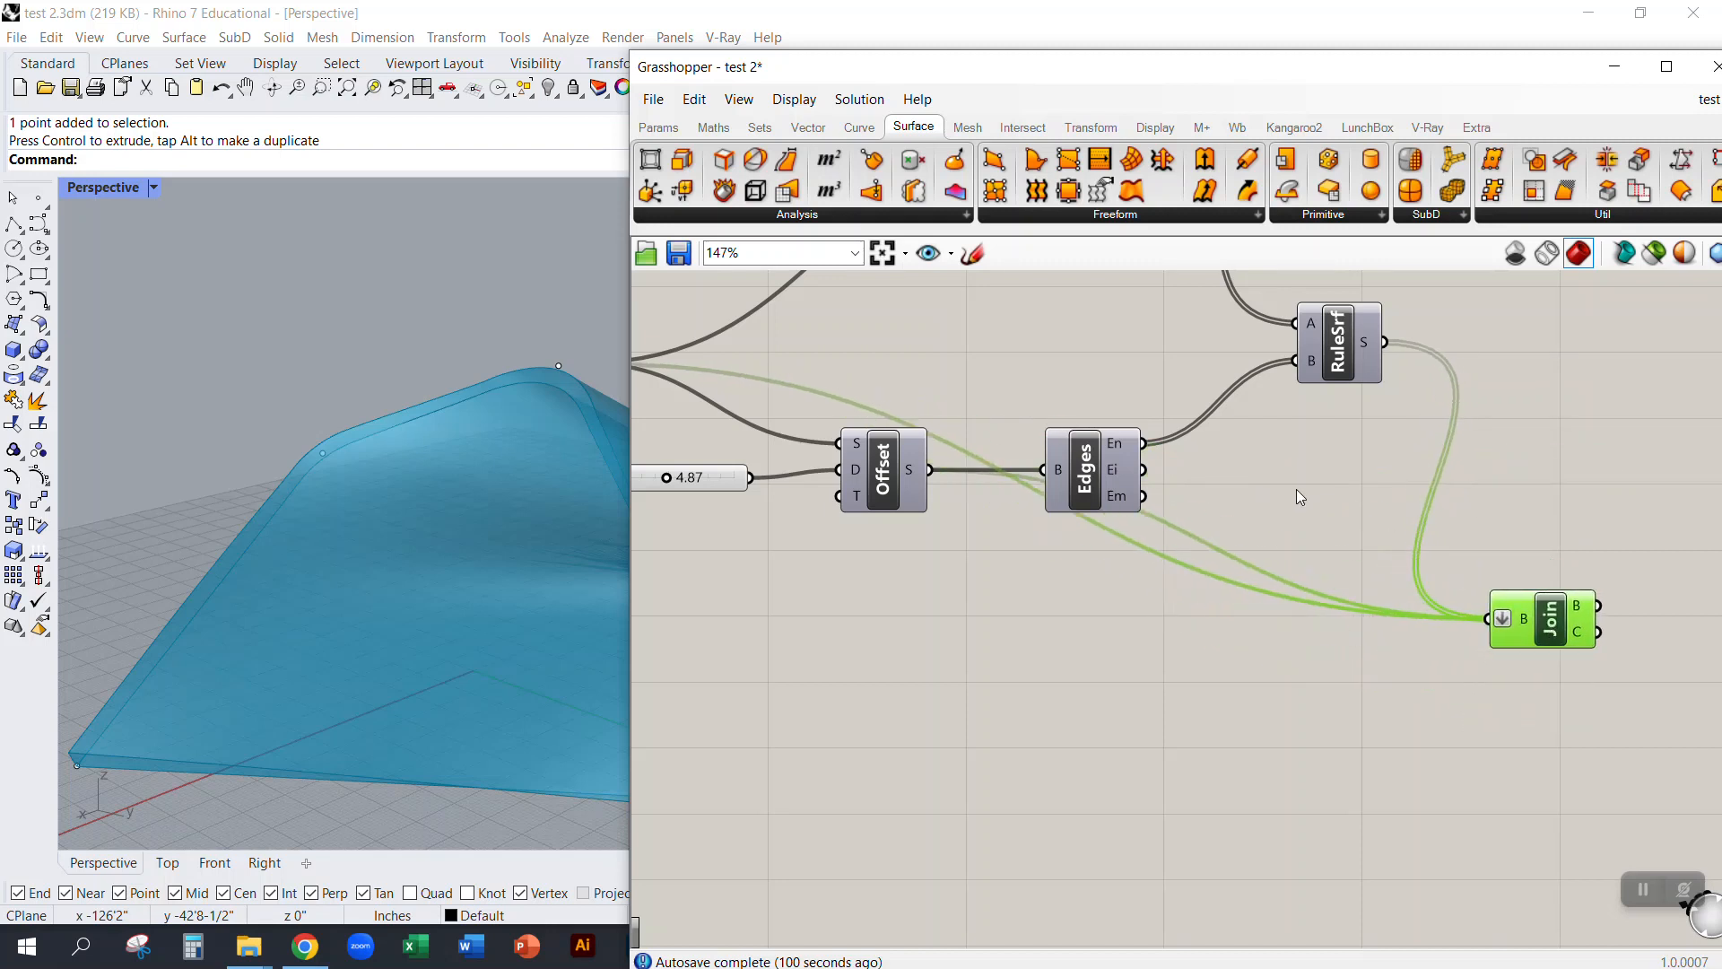
Step: Turn on the preview of the loft's and the offset's Edges components
right_drag(1296, 488, 1382, 696)
drag(1178, 379, 1150, 384)
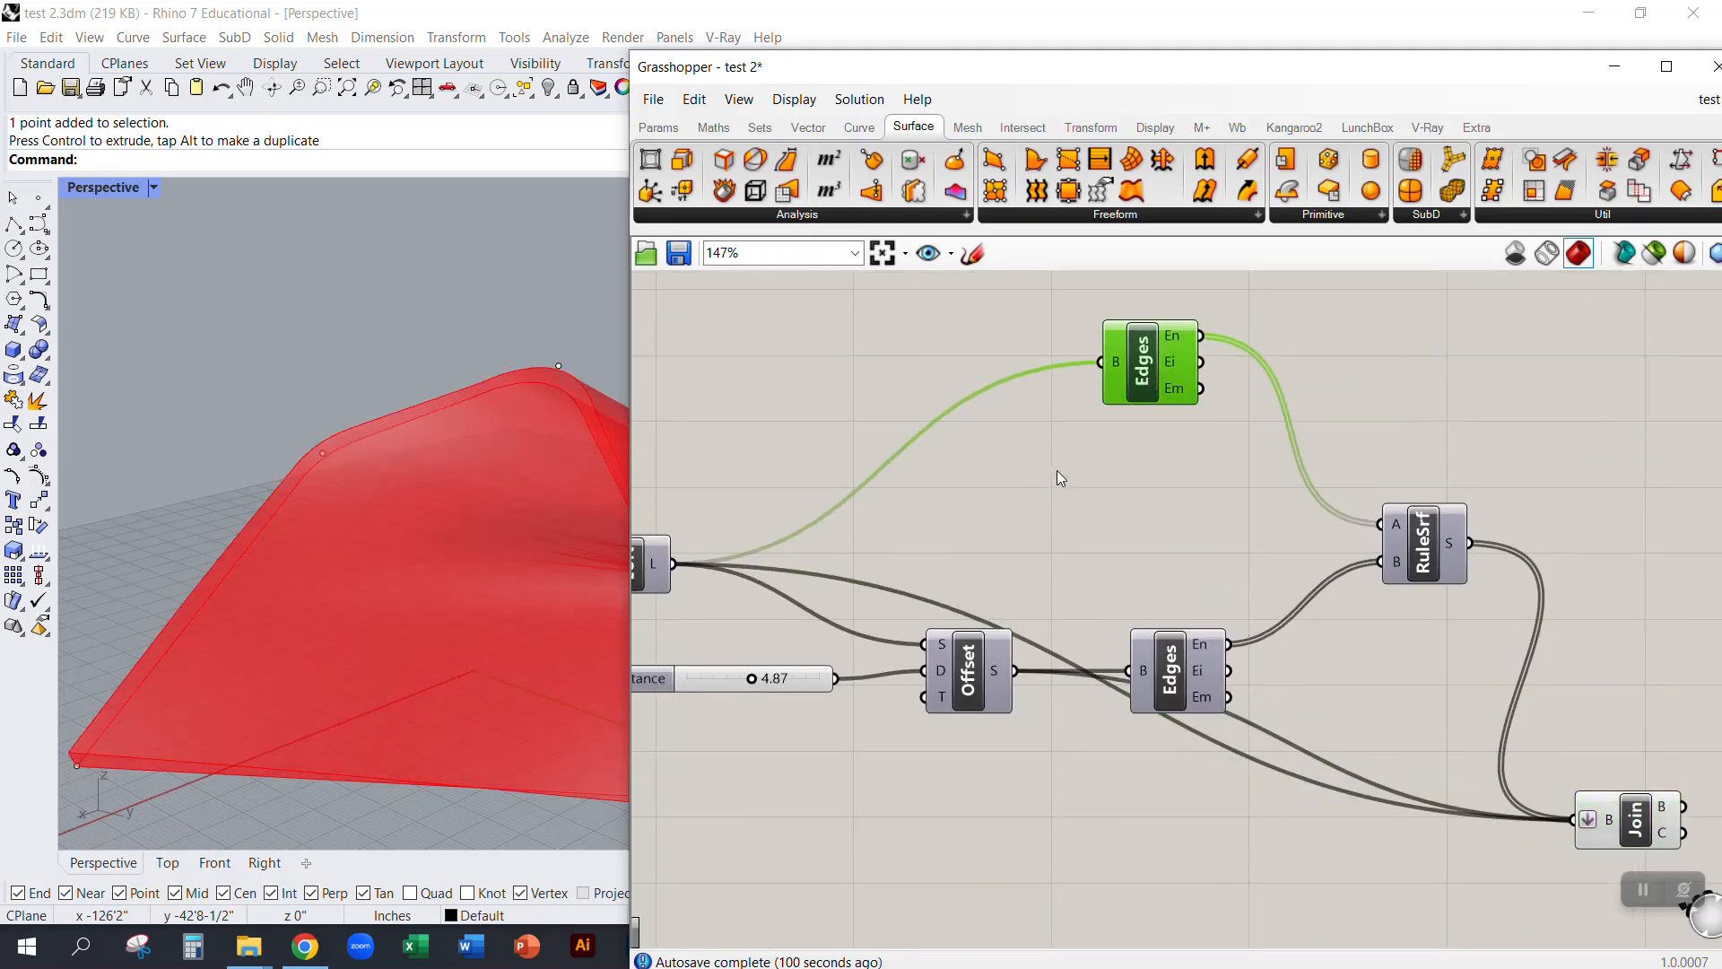
right_drag(454, 497, 606, 565)
scroll(611, 561, up, 6)
right_click(1132, 454)
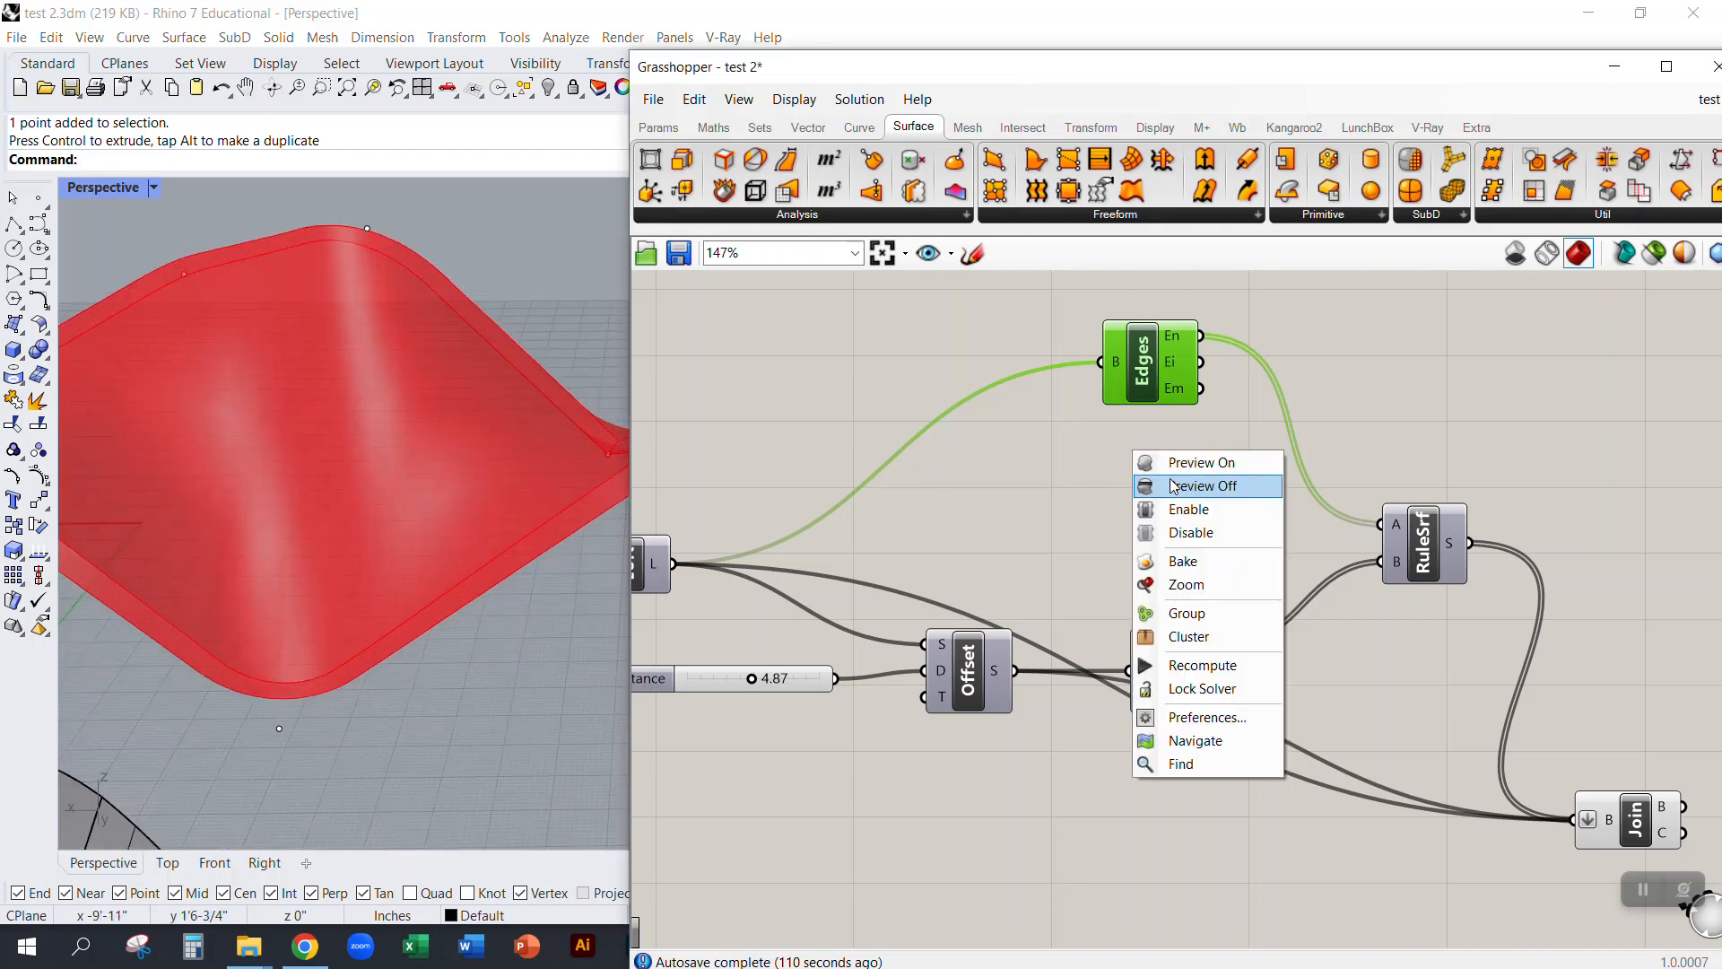
click(1170, 469)
click(1171, 645)
right_click(1146, 544)
click(1185, 551)
mouse_move(565, 513)
right_down()
mouse_move(466, 497)
mouse_move(574, 515)
right_up()
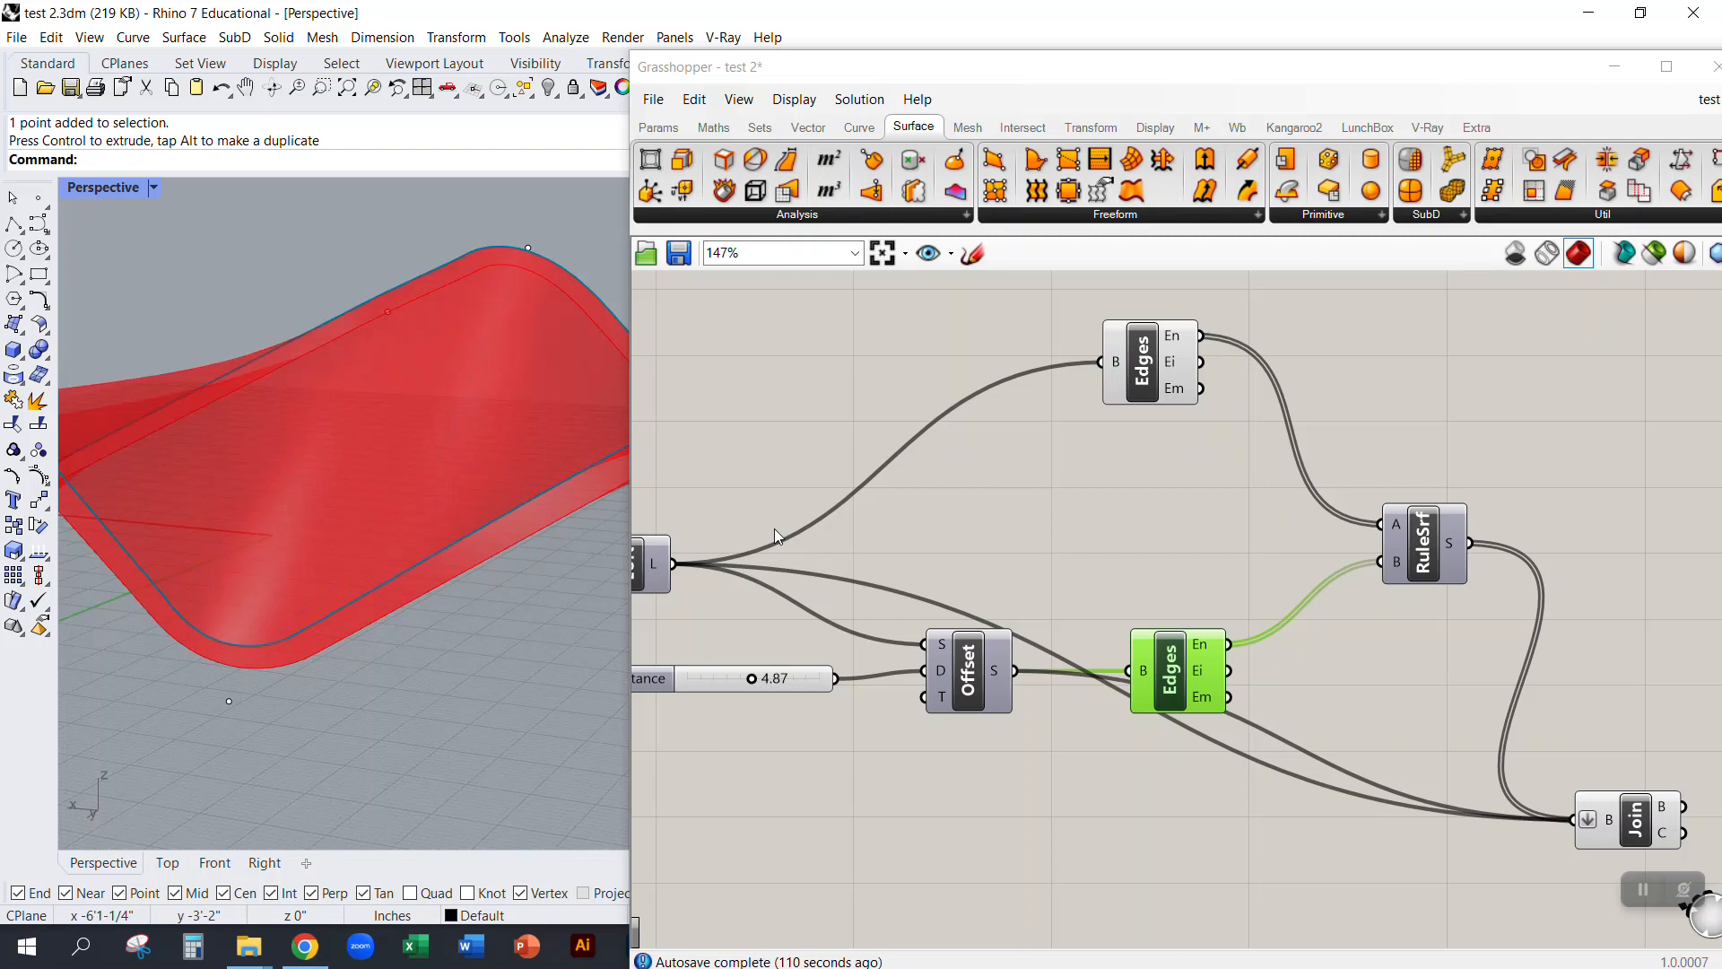
Step: Select both Edges components together and examine their highlighted edge curves in the viewport
click(1129, 397)
shift+click(1173, 672)
right_drag(430, 525, 384, 484)
scroll(484, 554, up, 3)
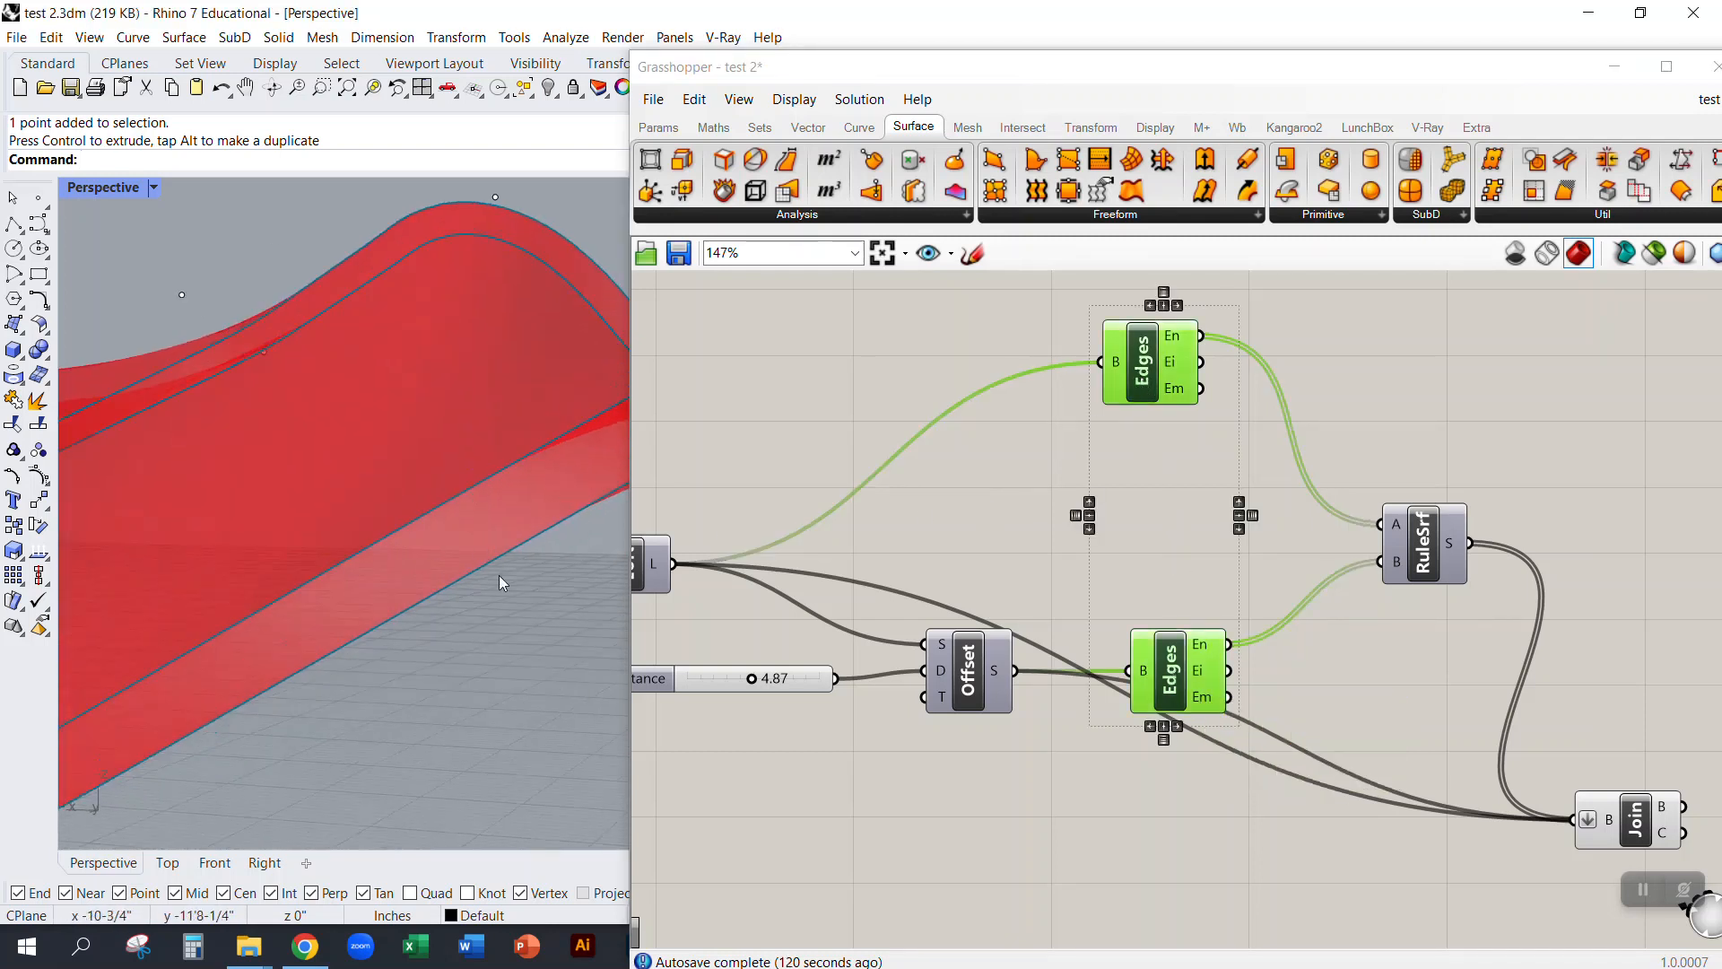
mouse_move(496, 580)
right_down()
mouse_move(368, 626)
mouse_move(412, 578)
mouse_move(462, 600)
mouse_move(502, 584)
right_up()
Step: Move the ruled surface component closer to the Edges components, turn on its preview, and inspect the side surfaces
drag(1408, 565, 1382, 594)
right_click(1412, 505)
click(1440, 508)
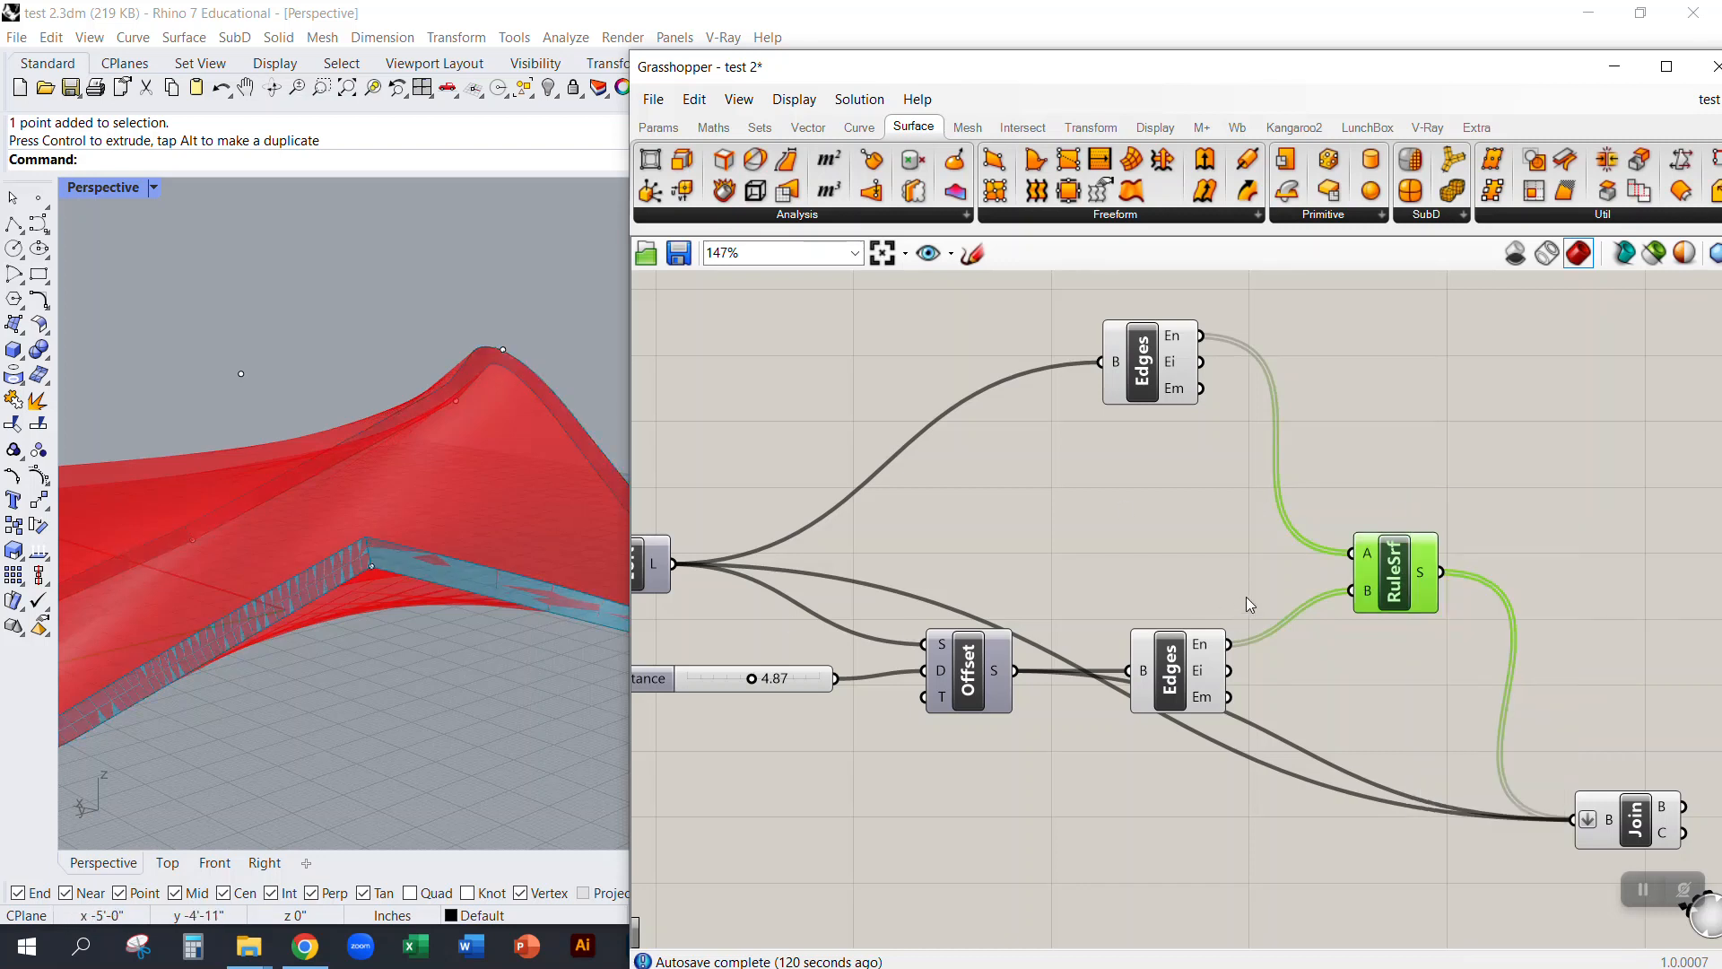
right_drag(341, 503, 400, 491)
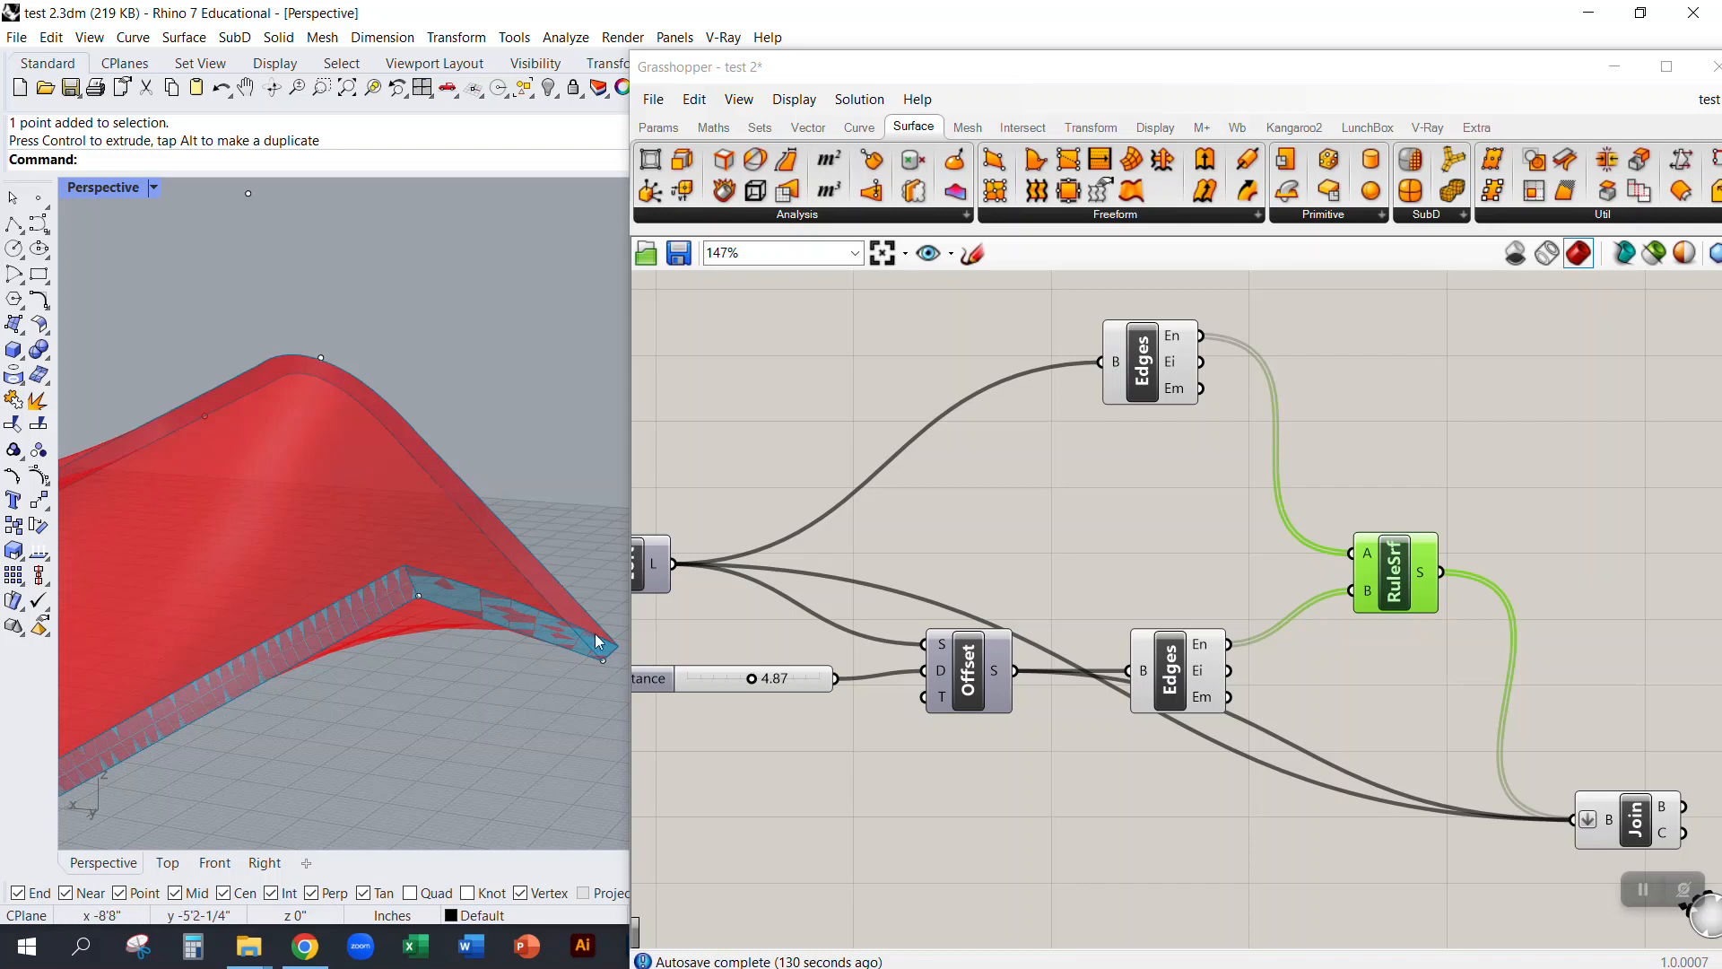
scroll(1018, 697, down, 2)
Step: Tidy the canvas by repositioning the Loft, Distance slider, Offset, ruled surface and Join components
drag(964, 496, 961, 520)
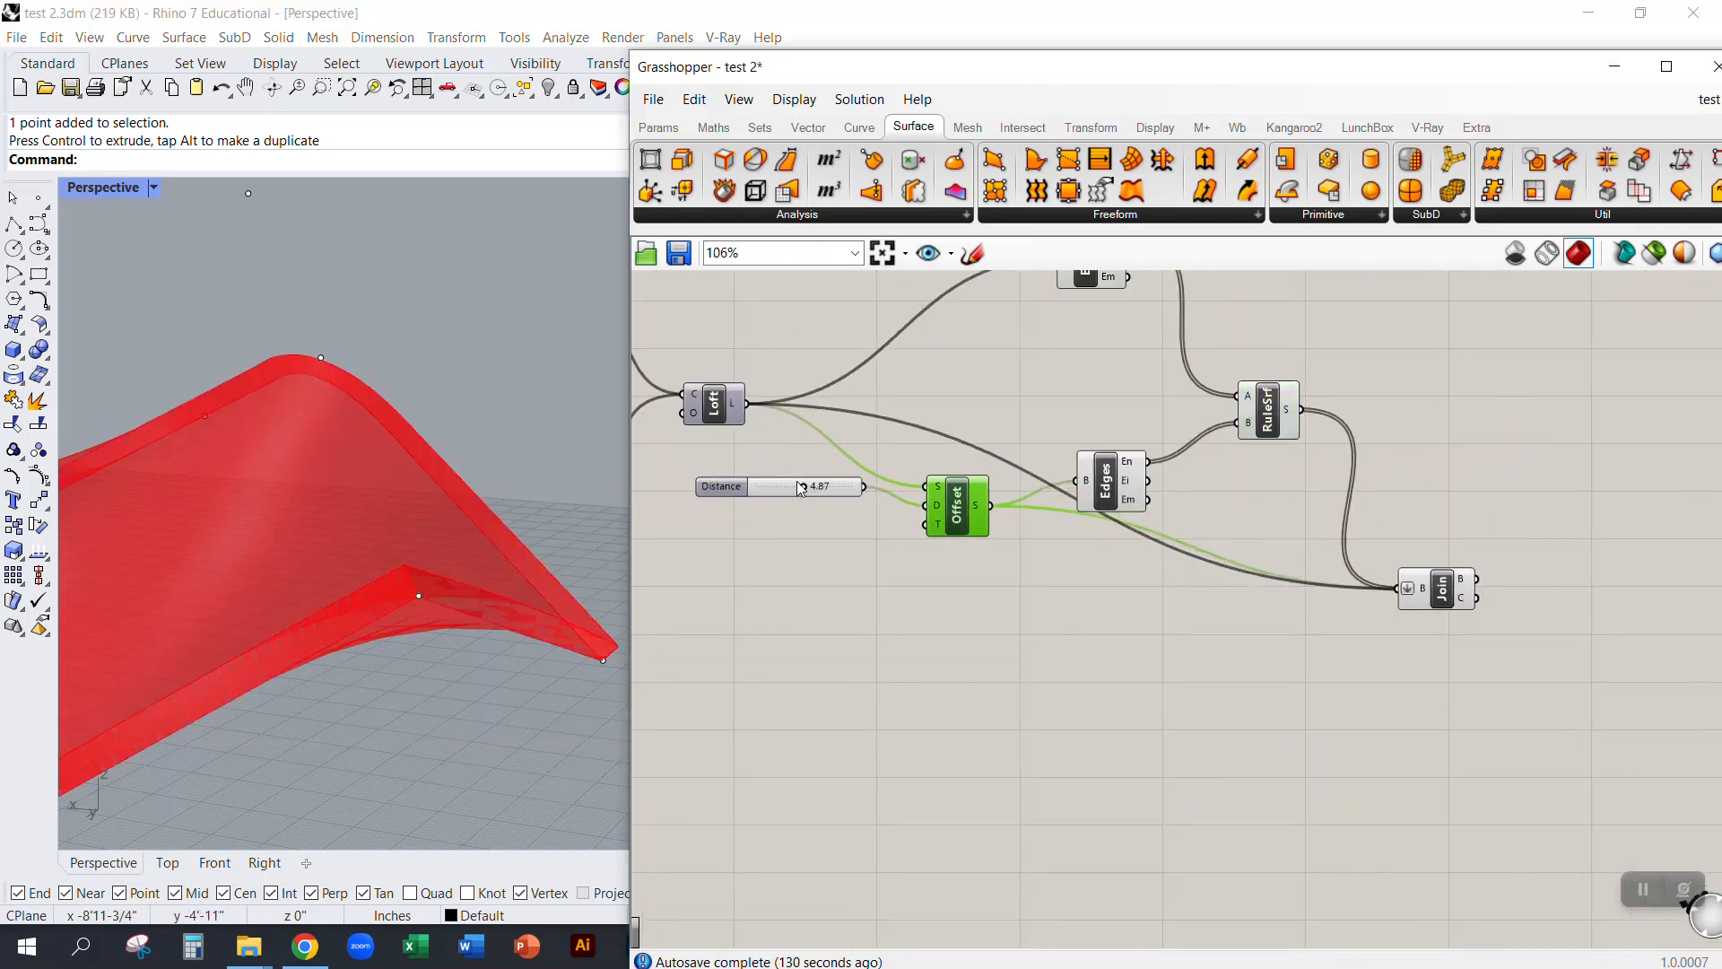
drag(771, 492, 749, 511)
drag(711, 411, 771, 392)
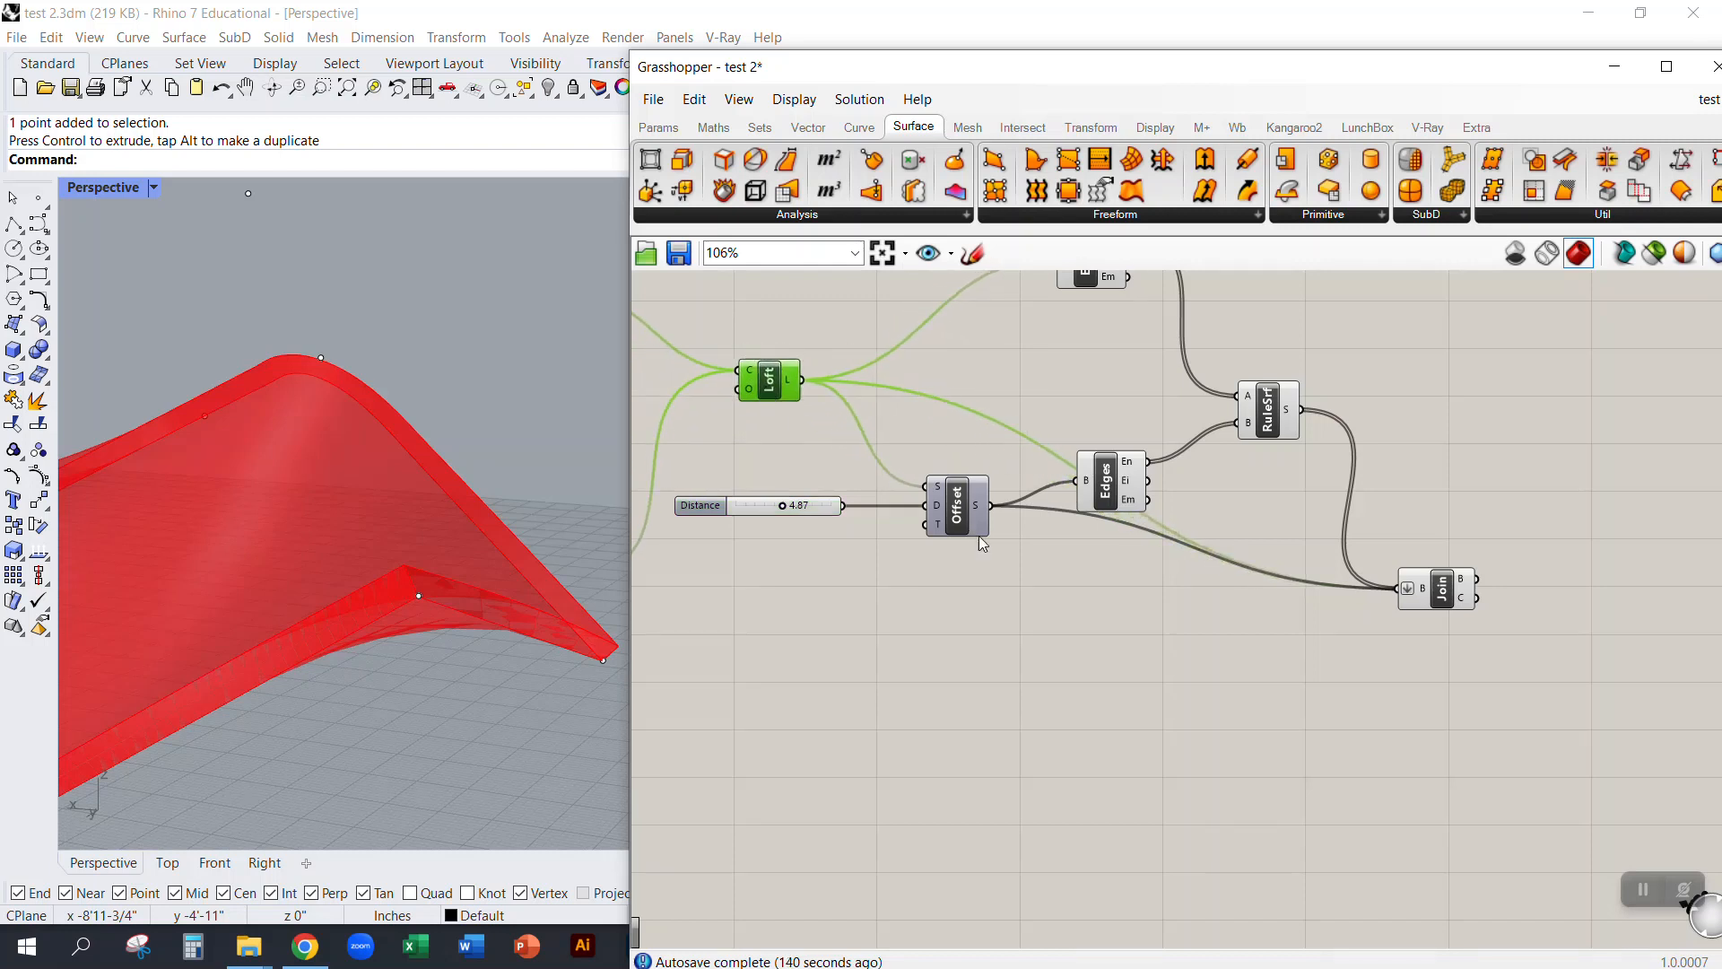
drag(954, 506, 966, 526)
drag(1256, 511, 1264, 501)
drag(1413, 697, 1383, 673)
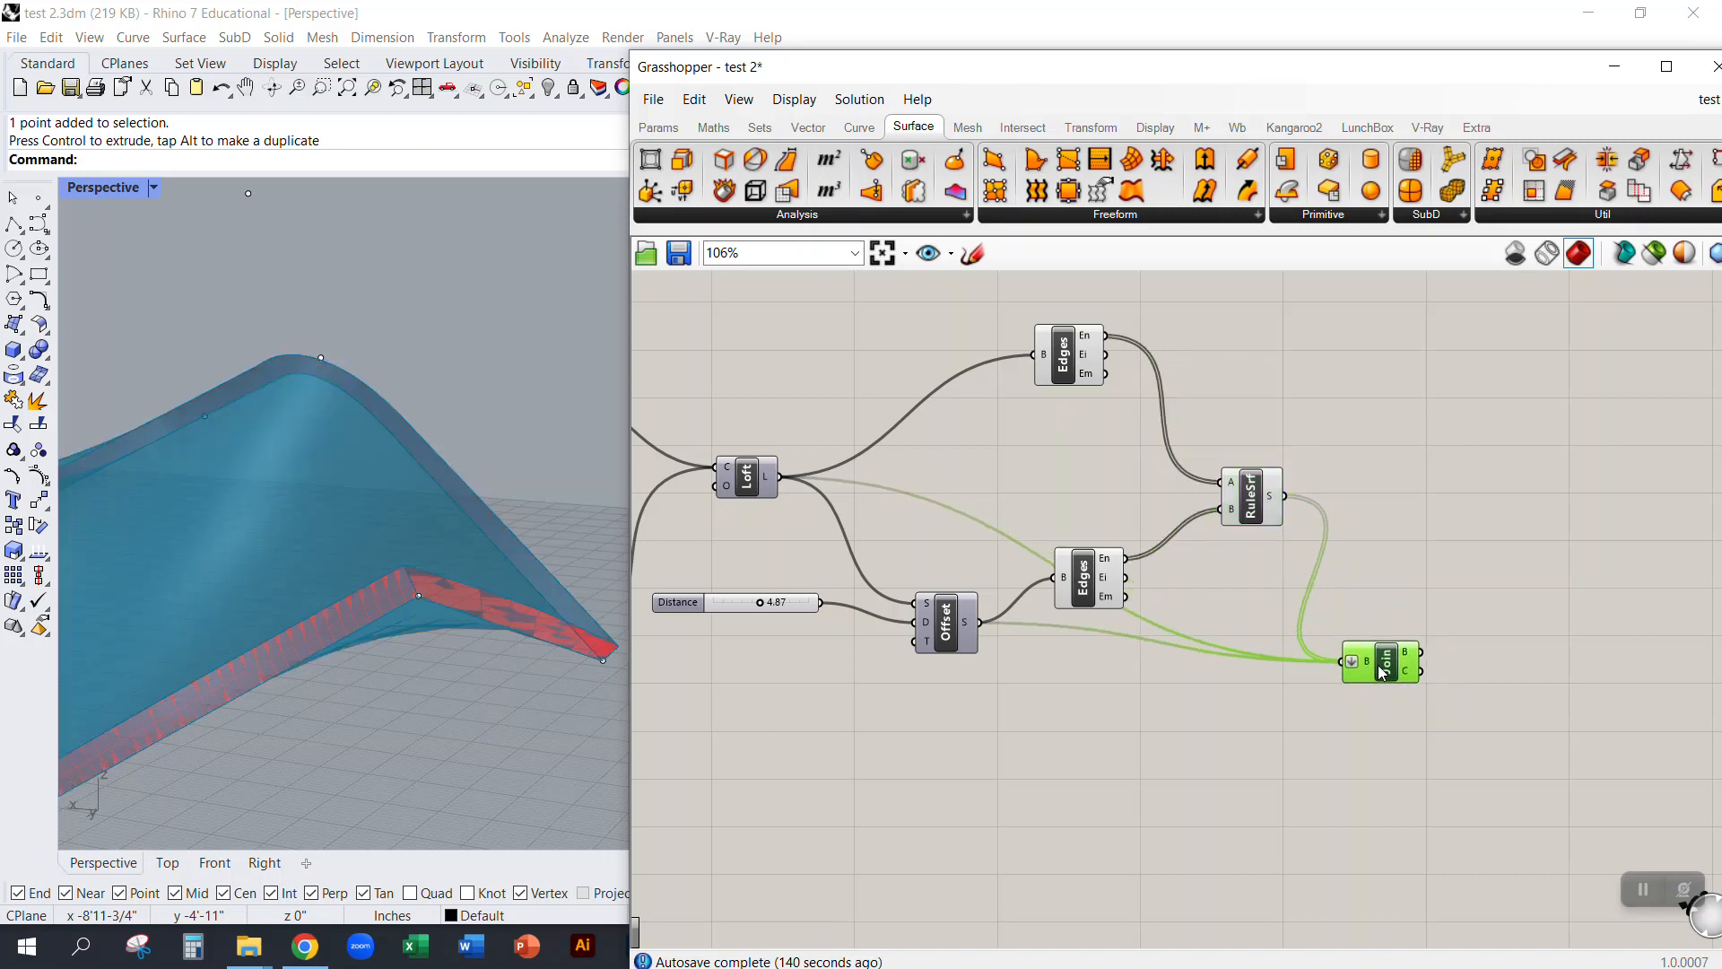
drag(1382, 673, 1365, 664)
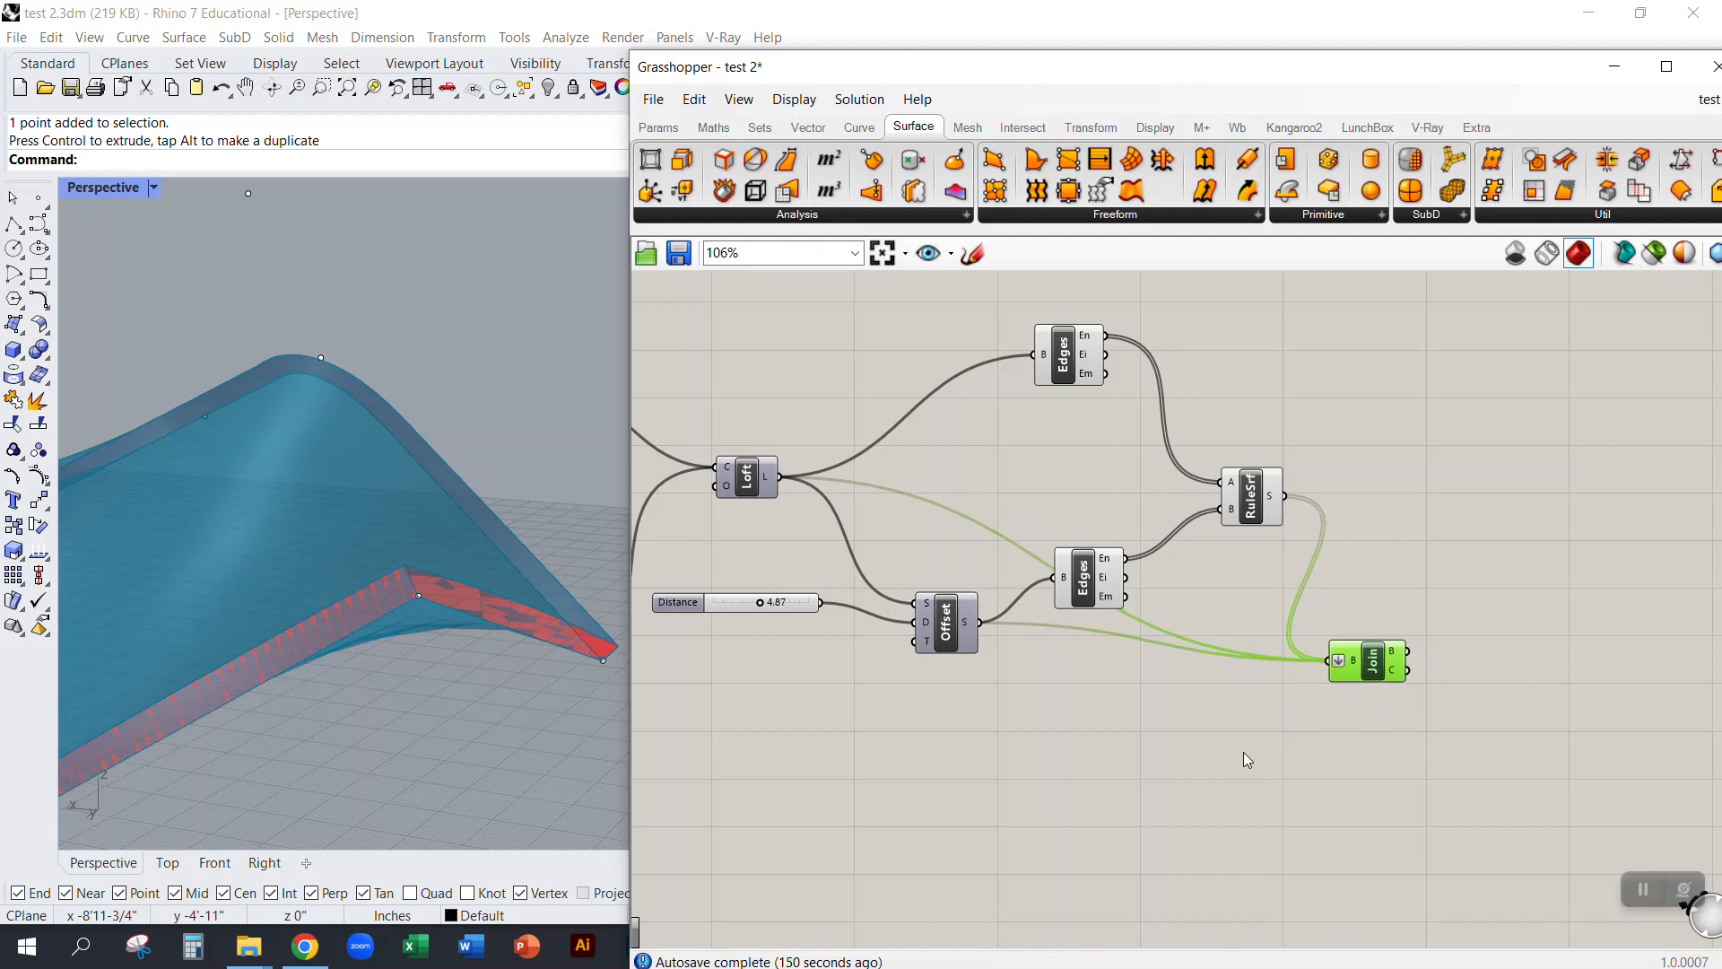
Step: Turn off the preview of the Edges and ruled surface components, leaving the Join preview on
click(1181, 681)
drag(1265, 746, 992, 329)
right_click(821, 347)
click(886, 380)
right_drag(768, 372, 1074, 452)
click(1074, 453)
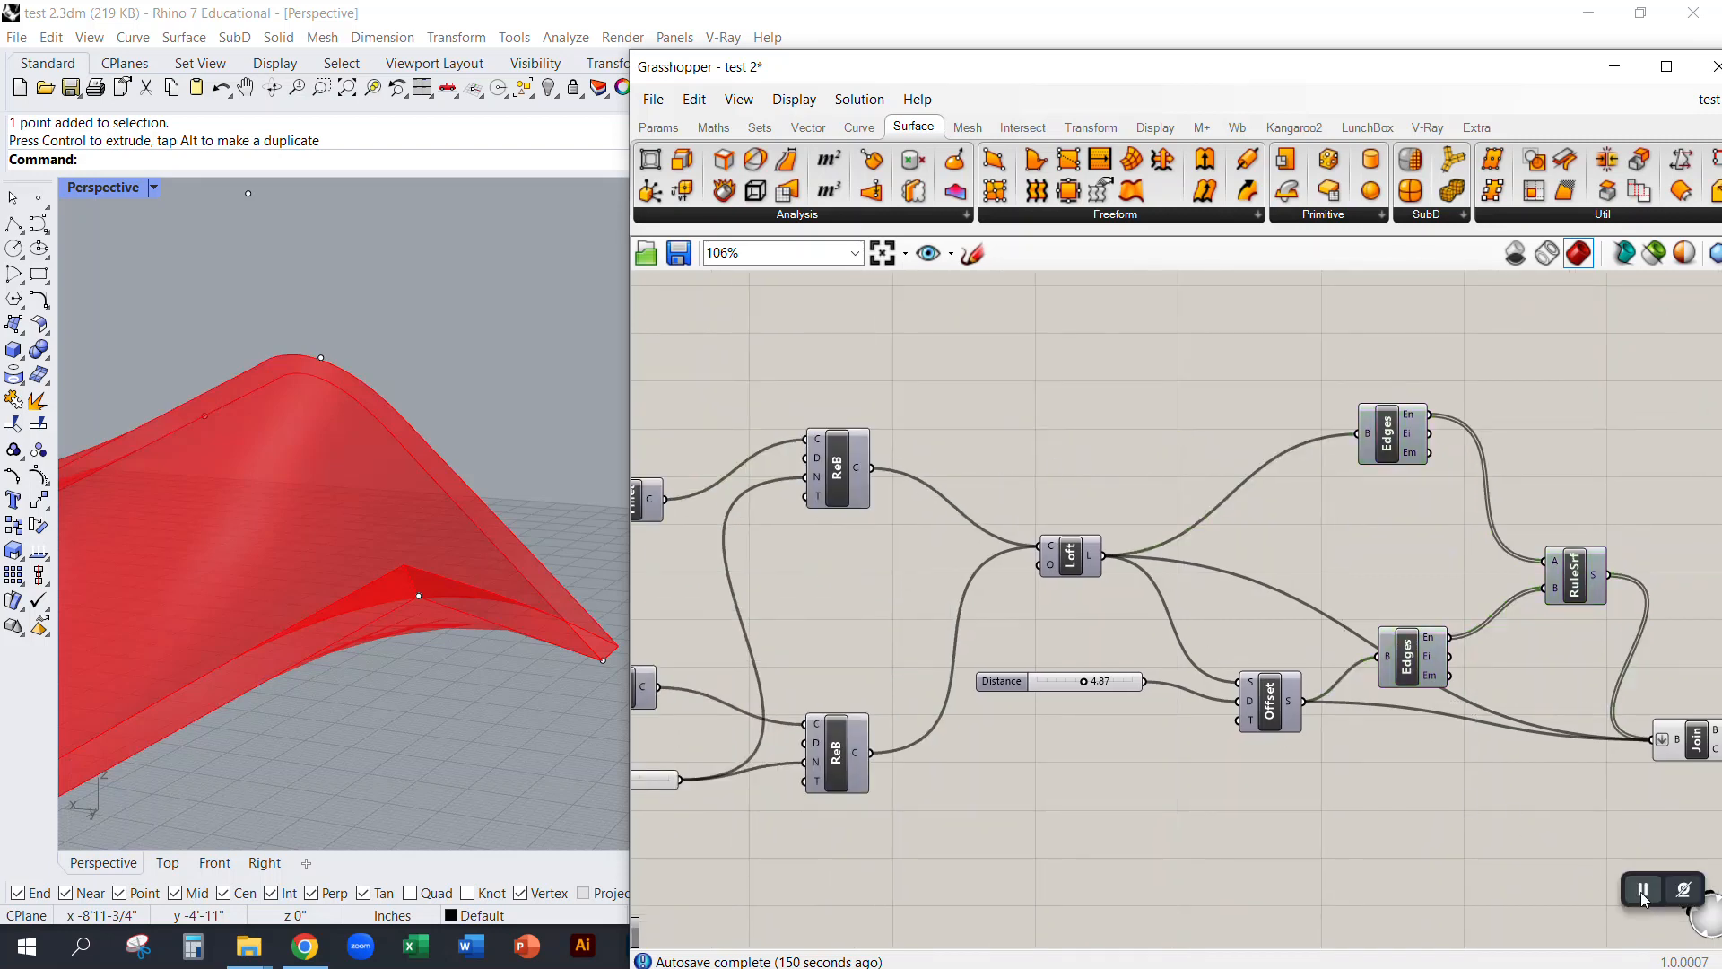
Step: Examine the upstream point, polyline, fillet and rebuild components alongside the model's control points
right_drag(567, 595, 517, 558)
right_drag(981, 597, 1295, 571)
scroll(1251, 566, down, 3)
scroll(830, 549, up, 4)
drag(827, 443, 817, 441)
right_drag(408, 503, 341, 604)
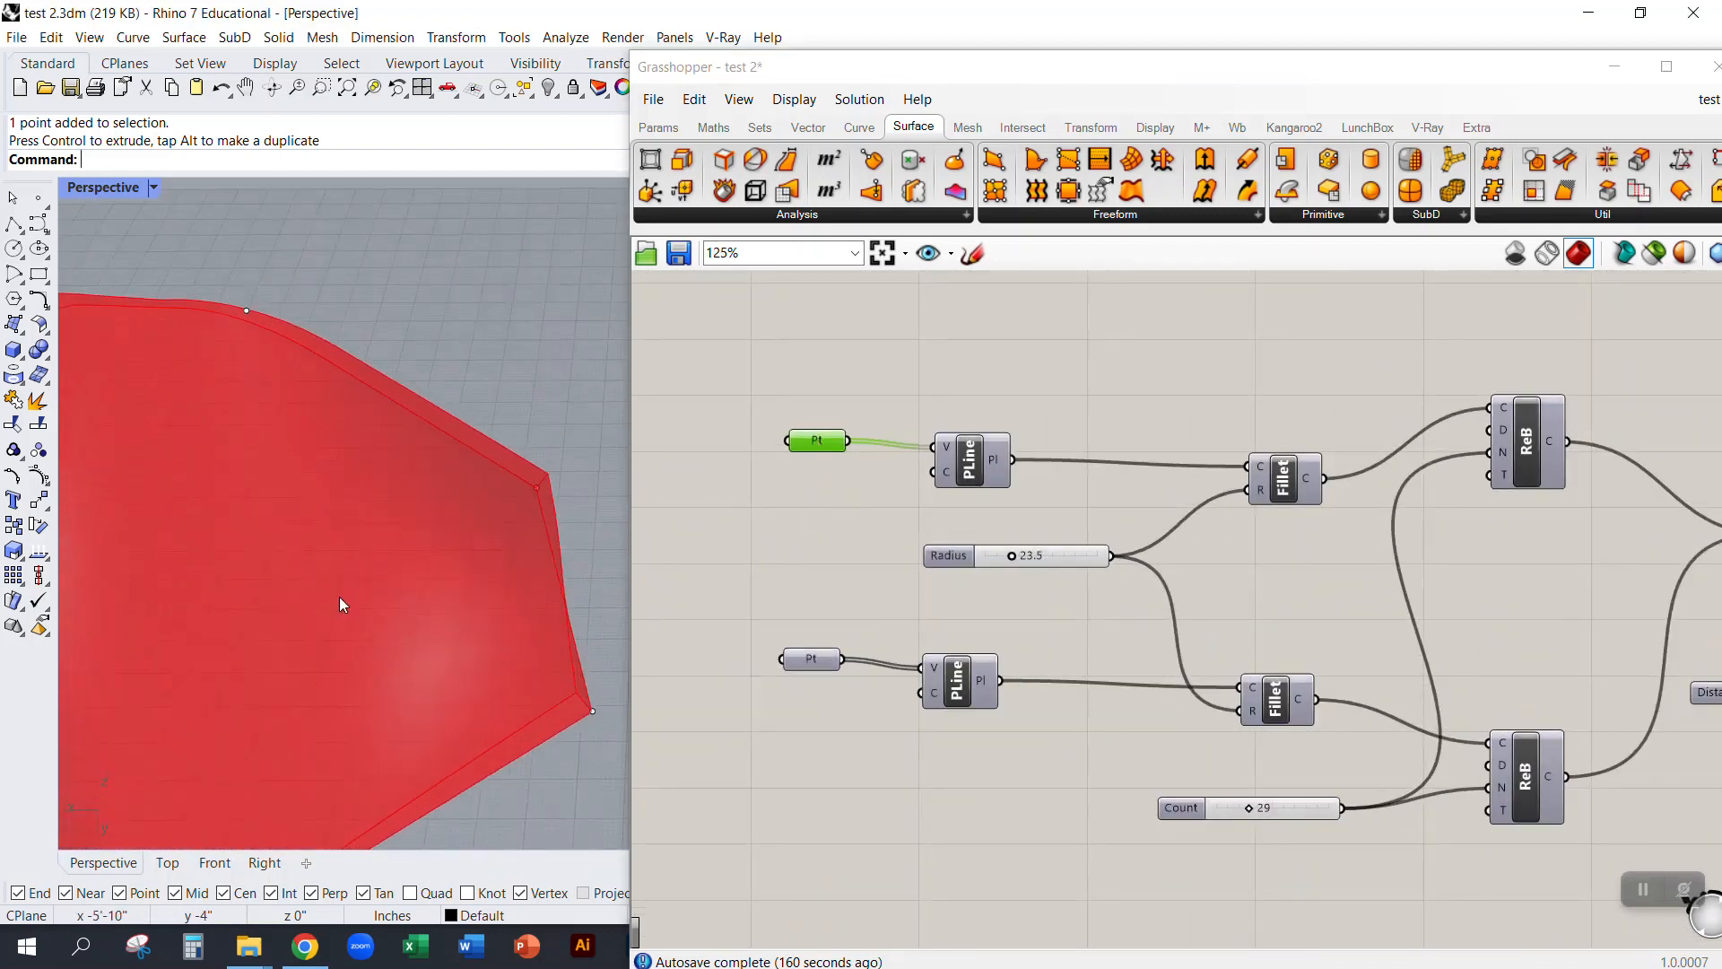
scroll(477, 594, down, 10)
right_drag(466, 597, 352, 547)
scroll(444, 546, up, 5)
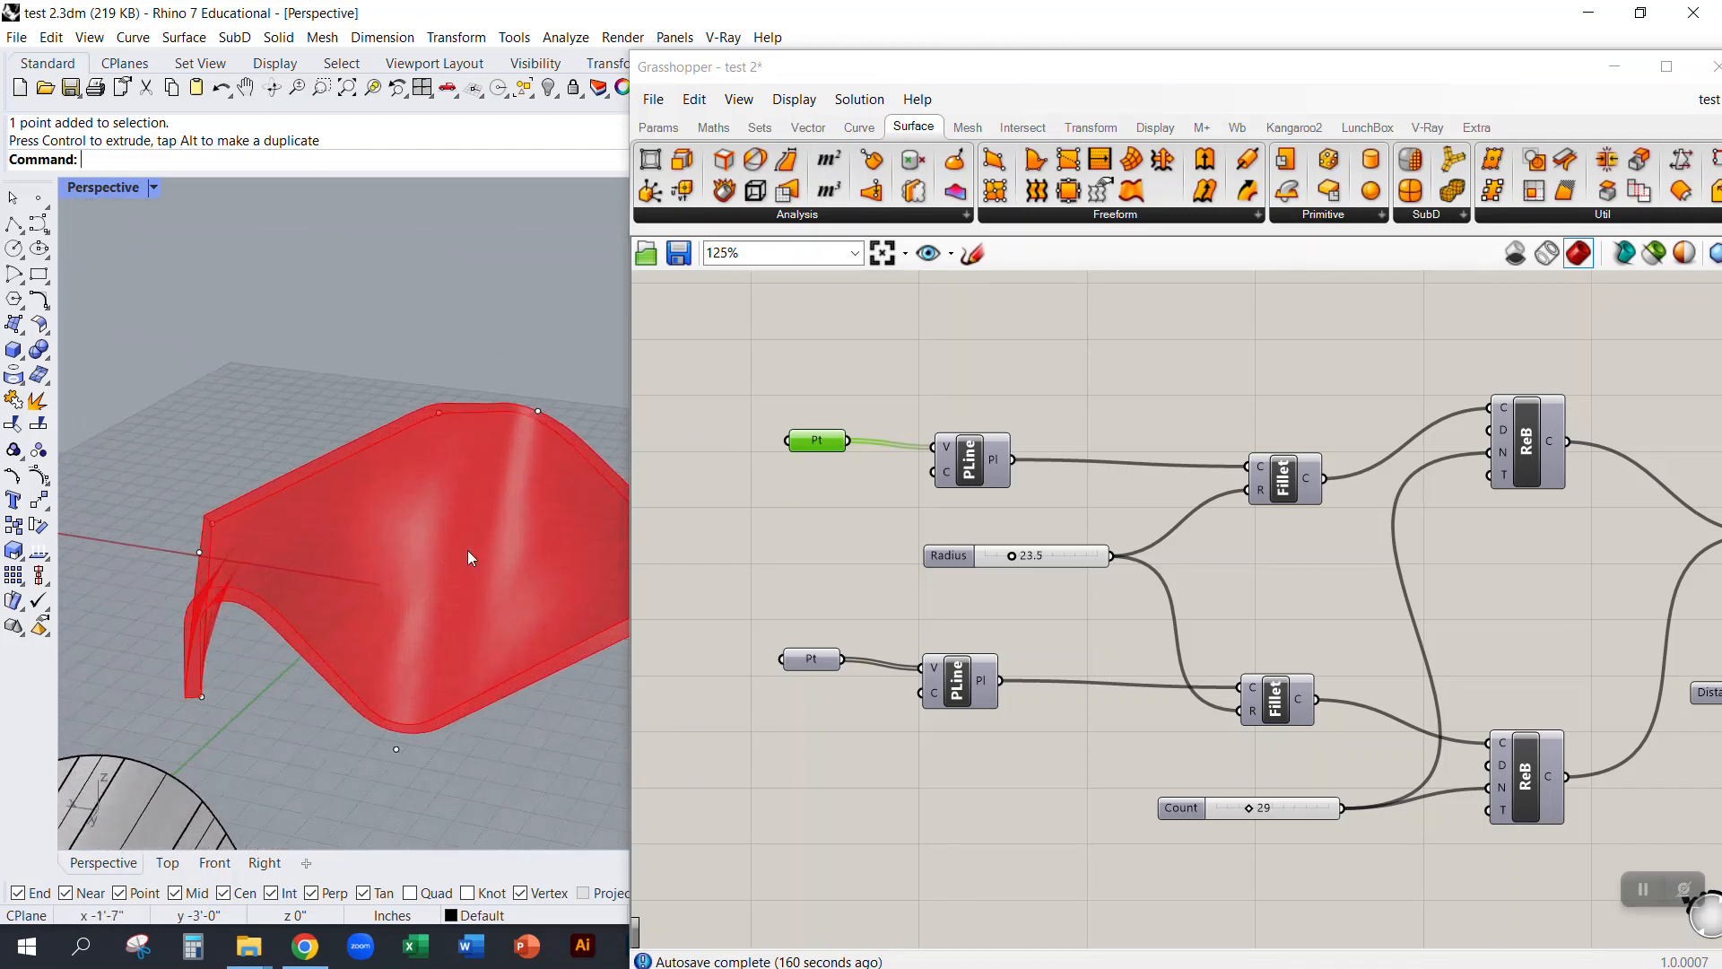
click(858, 587)
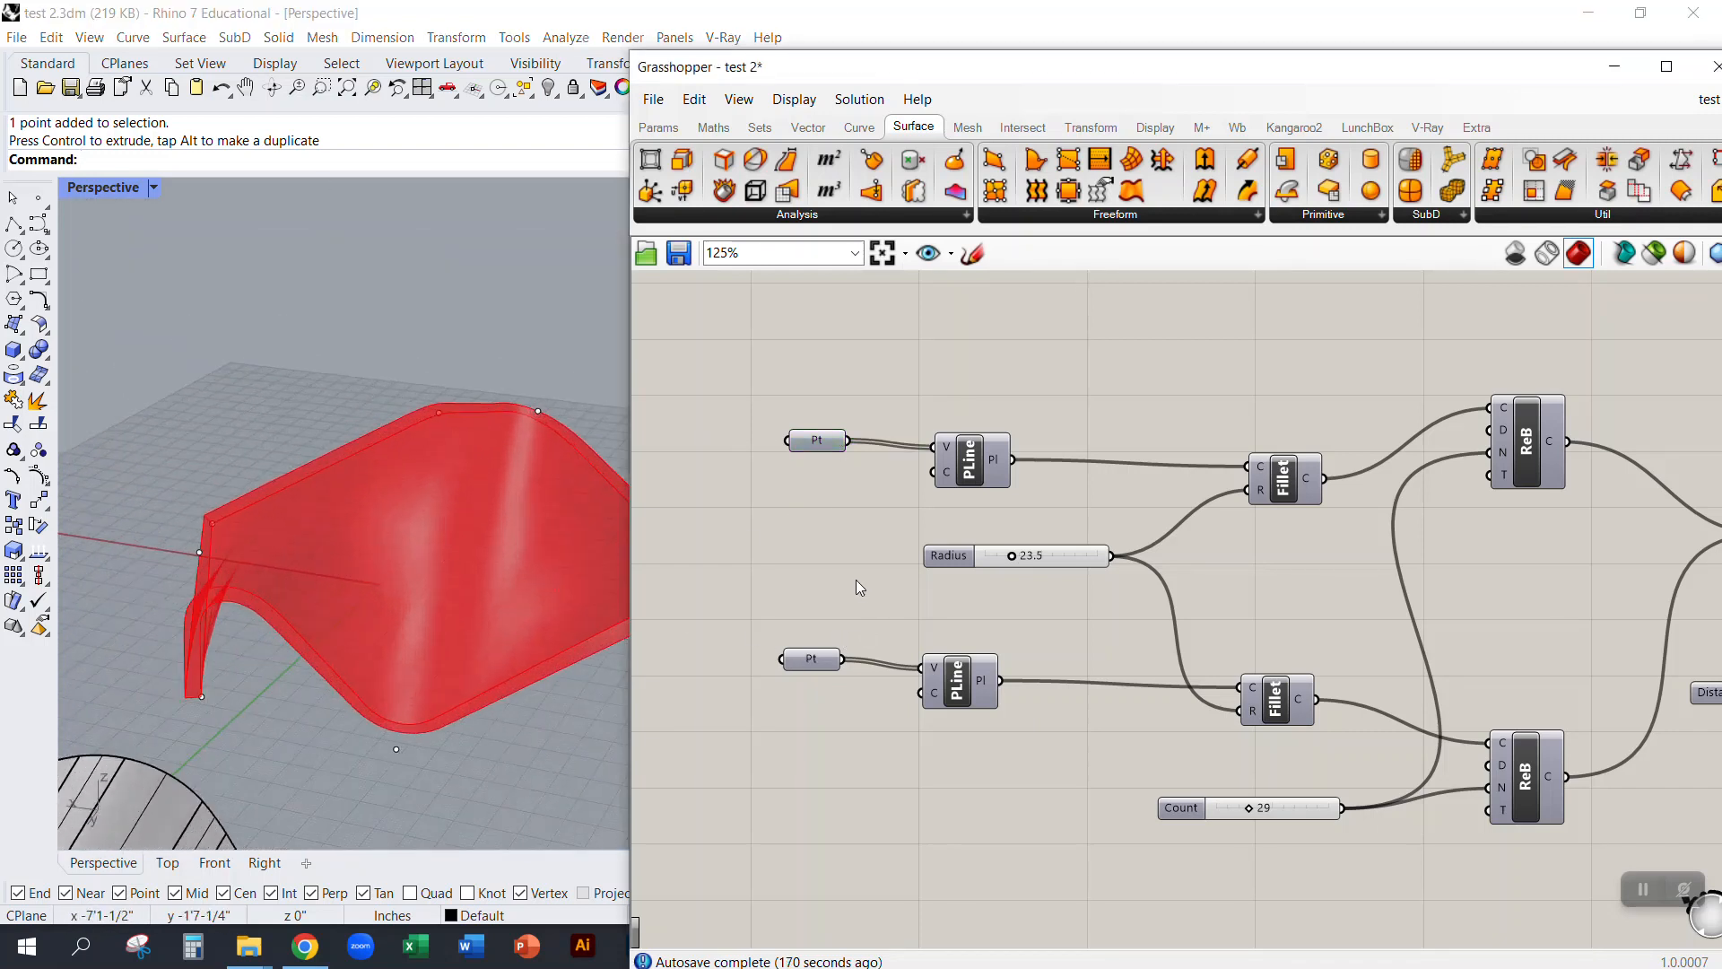
Step: Save the Grasshopper definition and the Rhino file
click(680, 252)
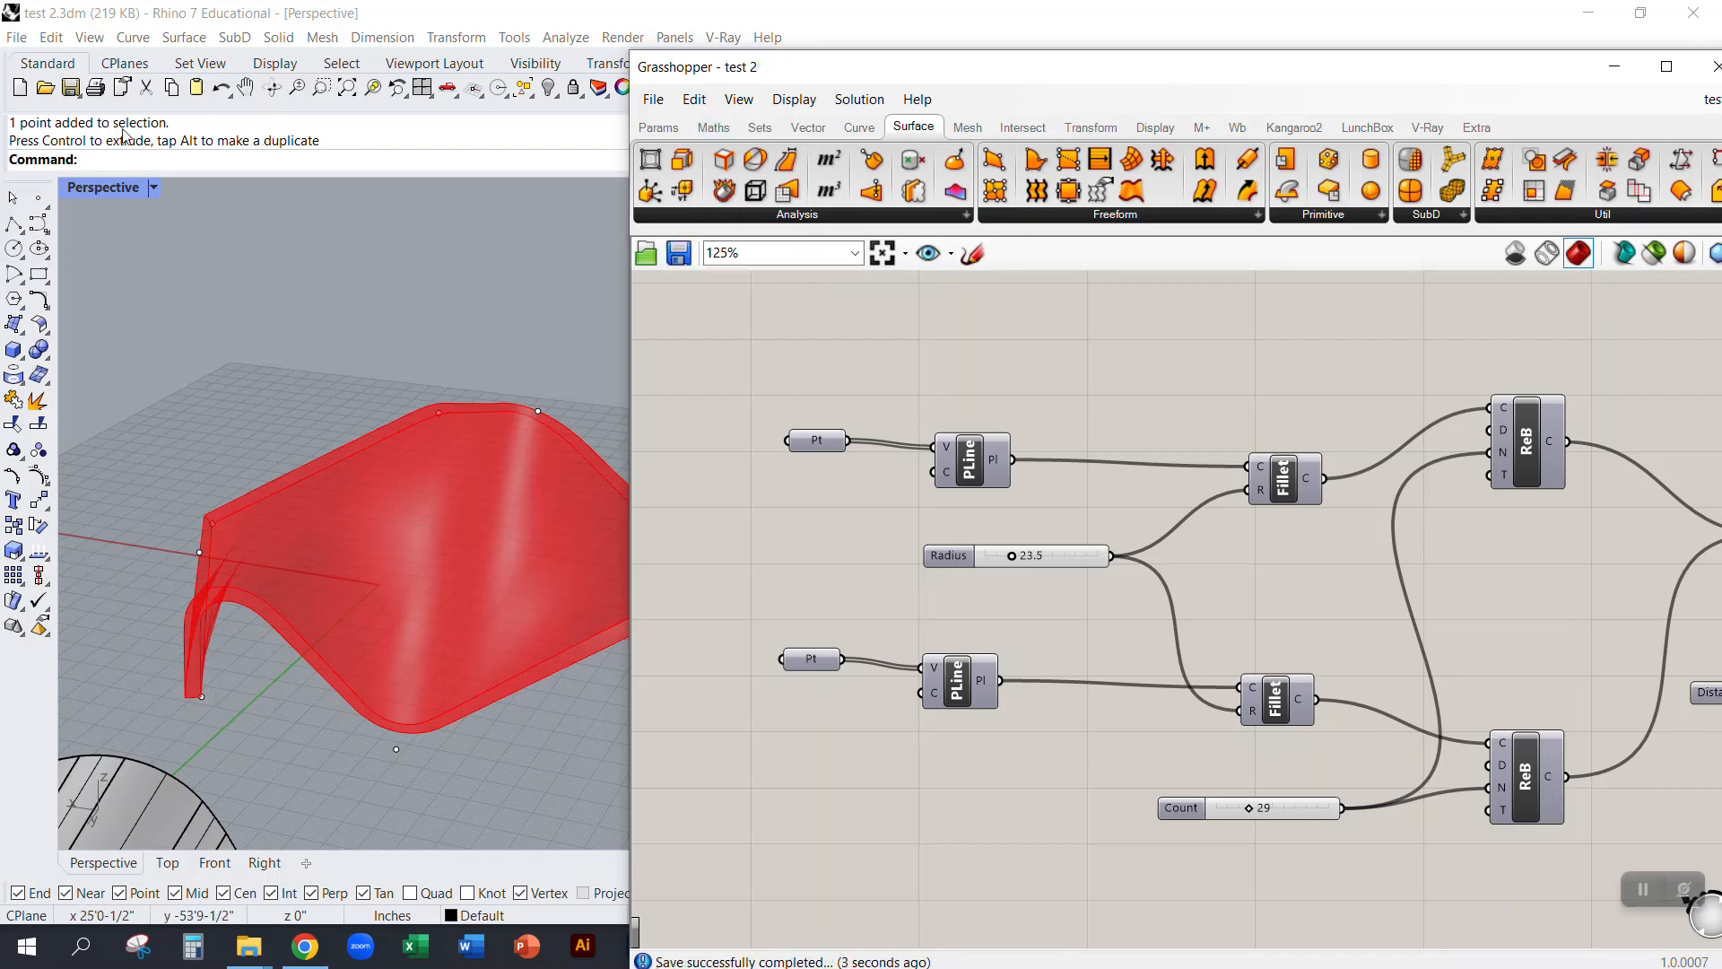
click(70, 87)
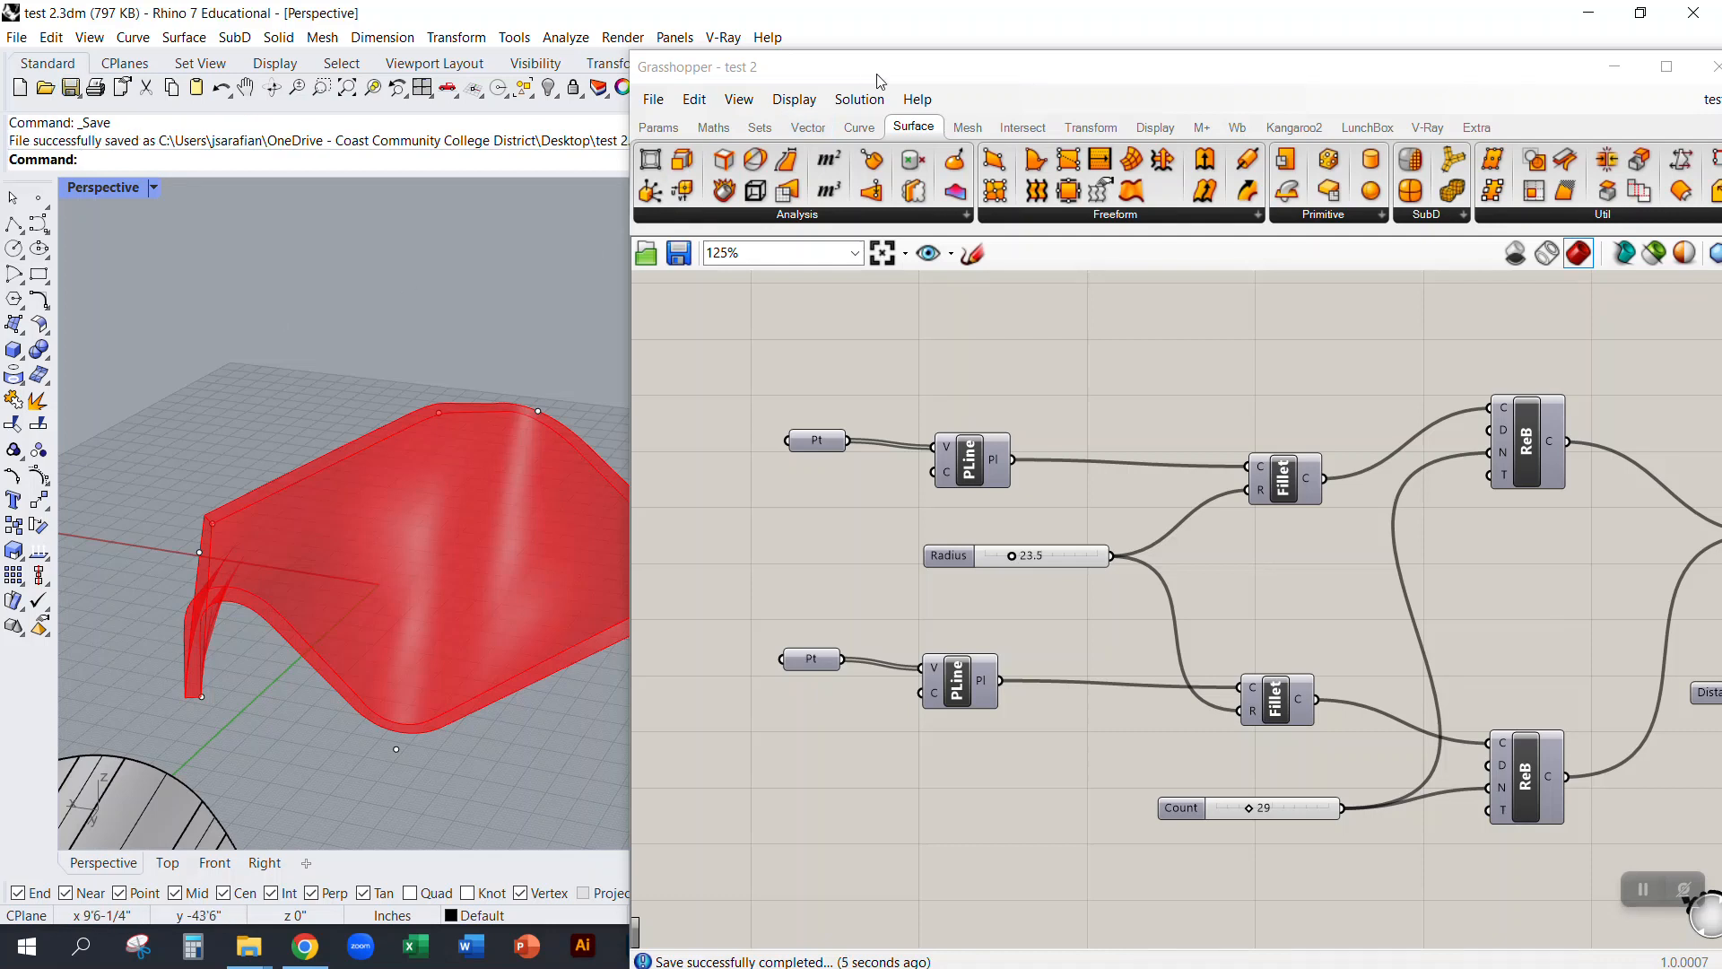
Step: Close the Grasshopper window and view the full Rhino scene with the baked solid and control points
drag(879, 81, 545, 141)
click(1385, 130)
right_drag(809, 354, 684, 475)
scroll(702, 475, down, 6)
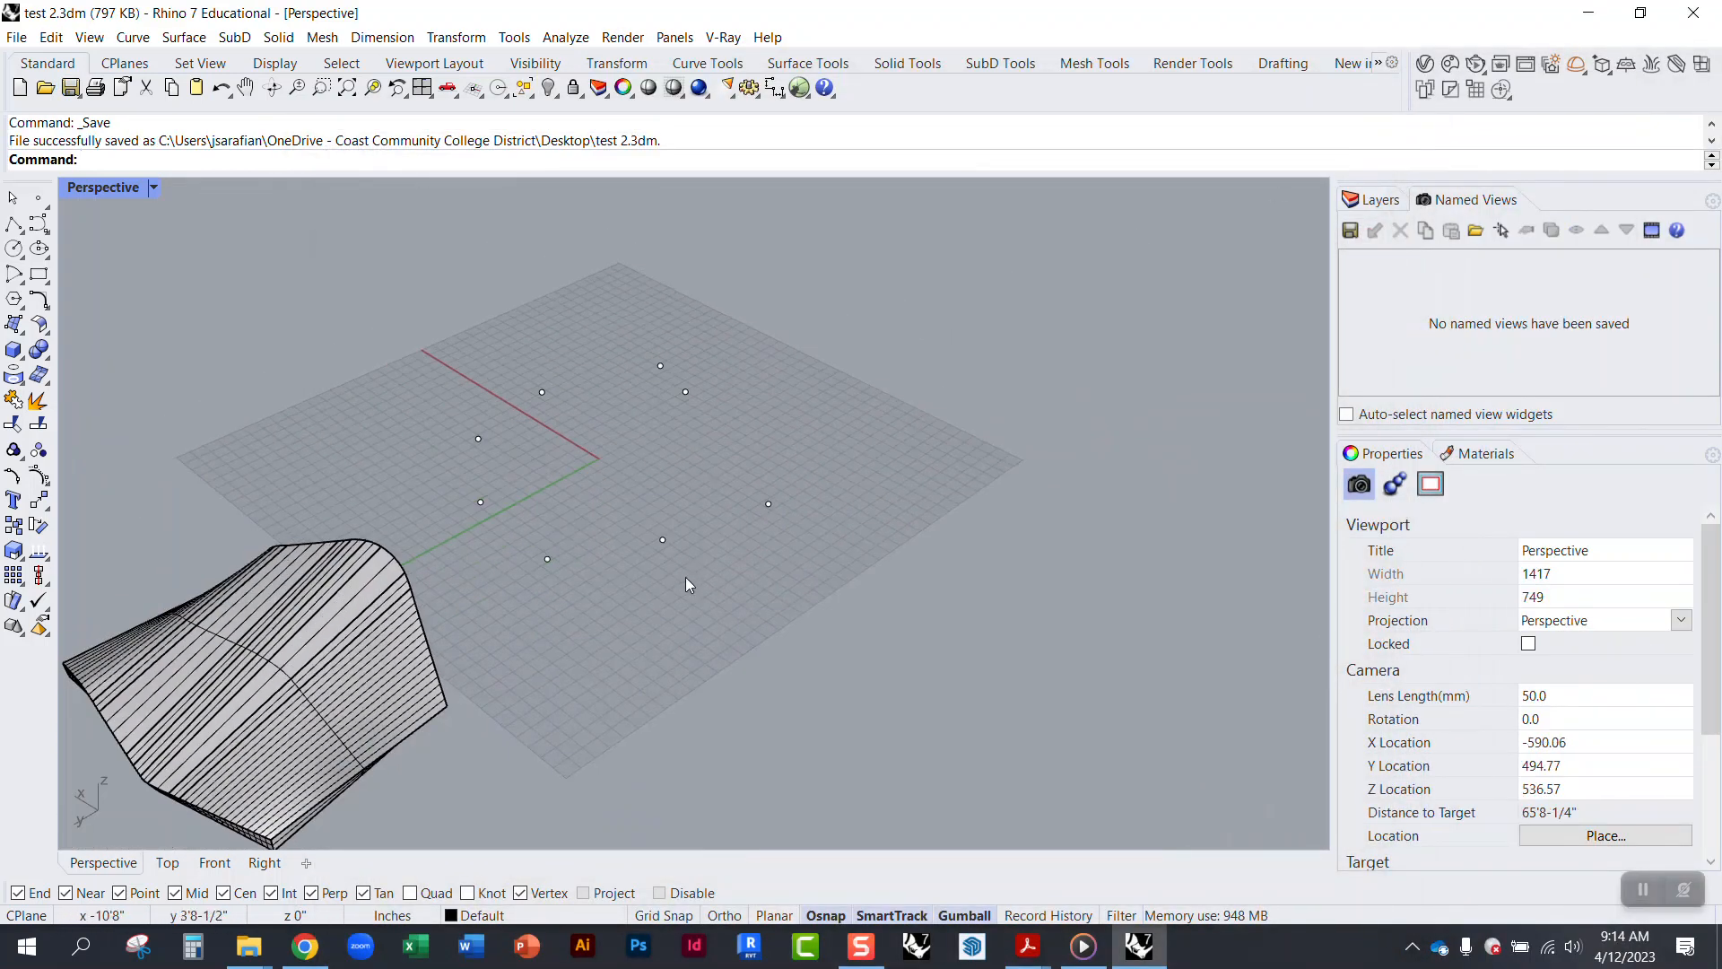
Step: Reopen Grasshopper with its Rhino command and move its window aside to uncover the baked solid
right_drag(685, 576, 639, 563)
text(G)
key(Return)
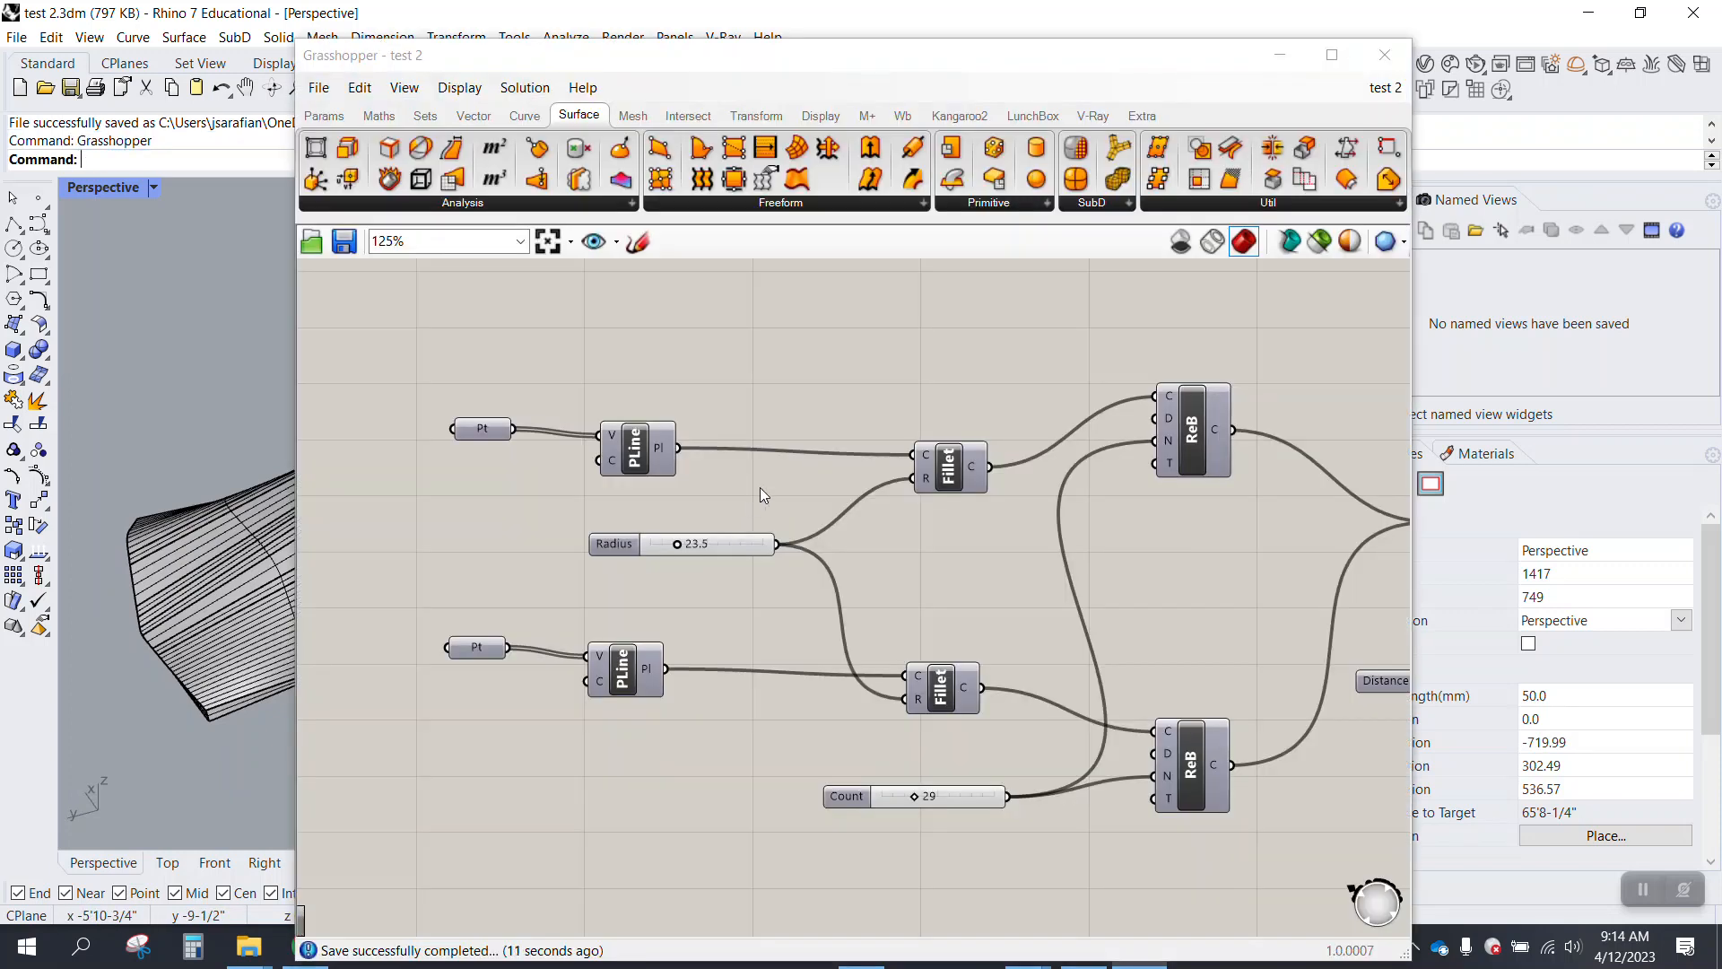
drag(713, 76, 1075, 104)
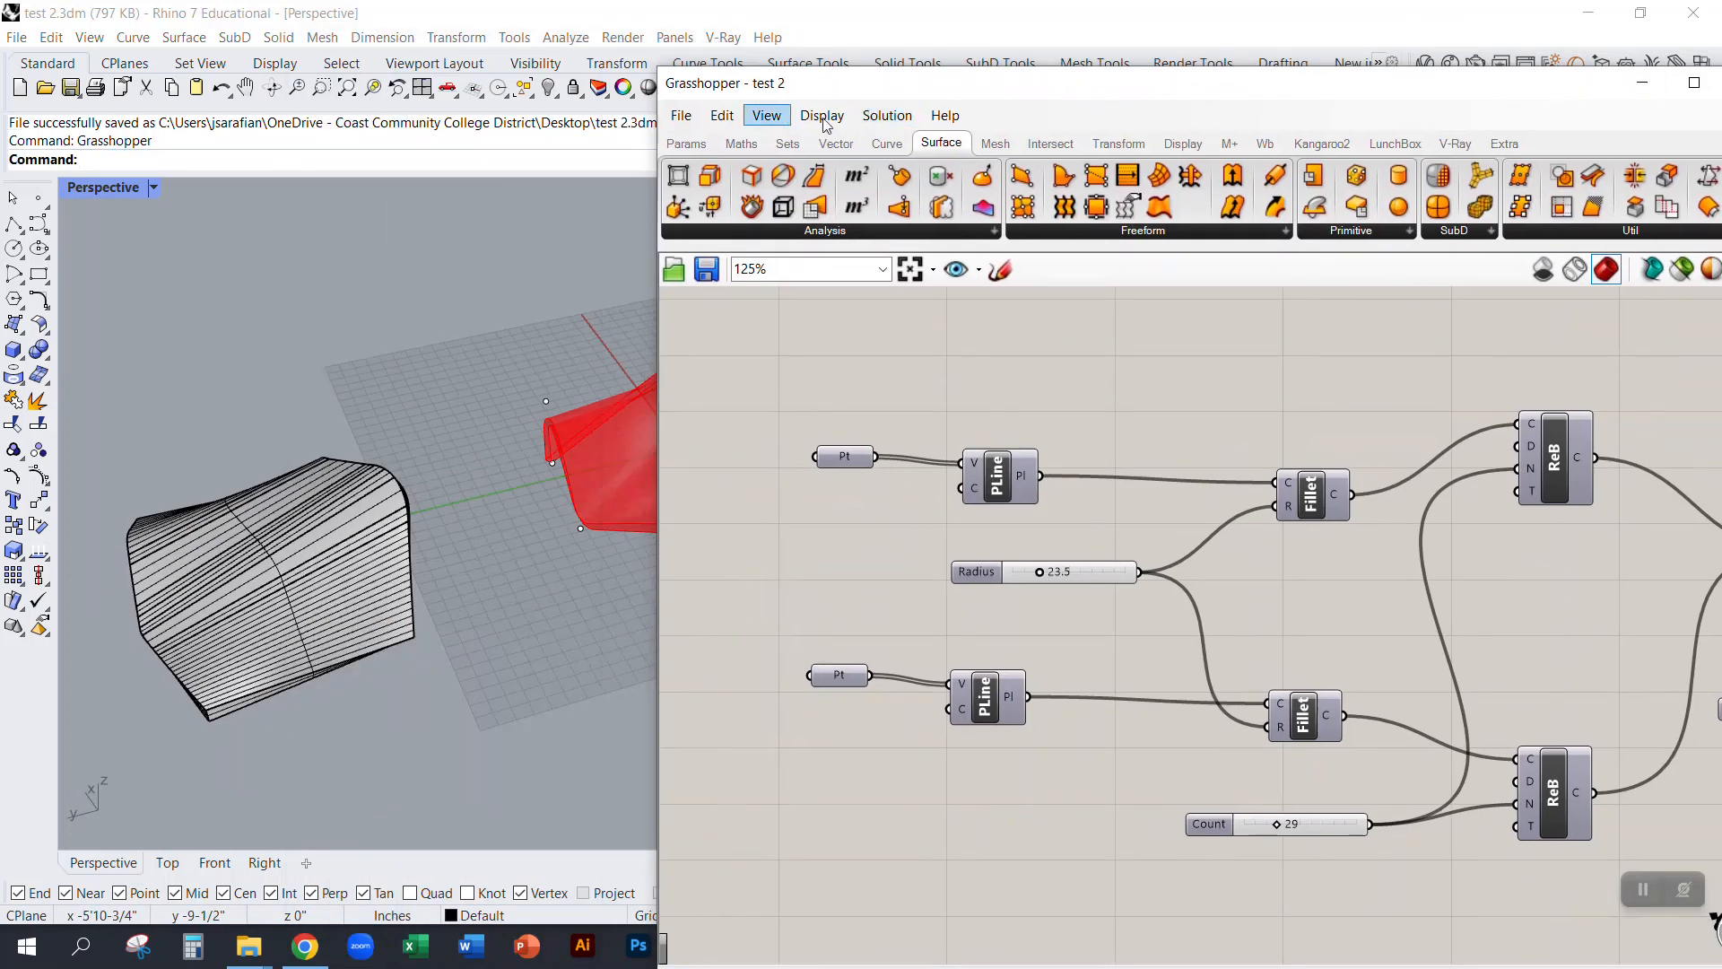
Step: Close the open test 2, Filleted Lofted Surface and Star Tutorial definitions, discarding the unsaved changes
drag(1270, 108, 1003, 73)
click(1481, 88)
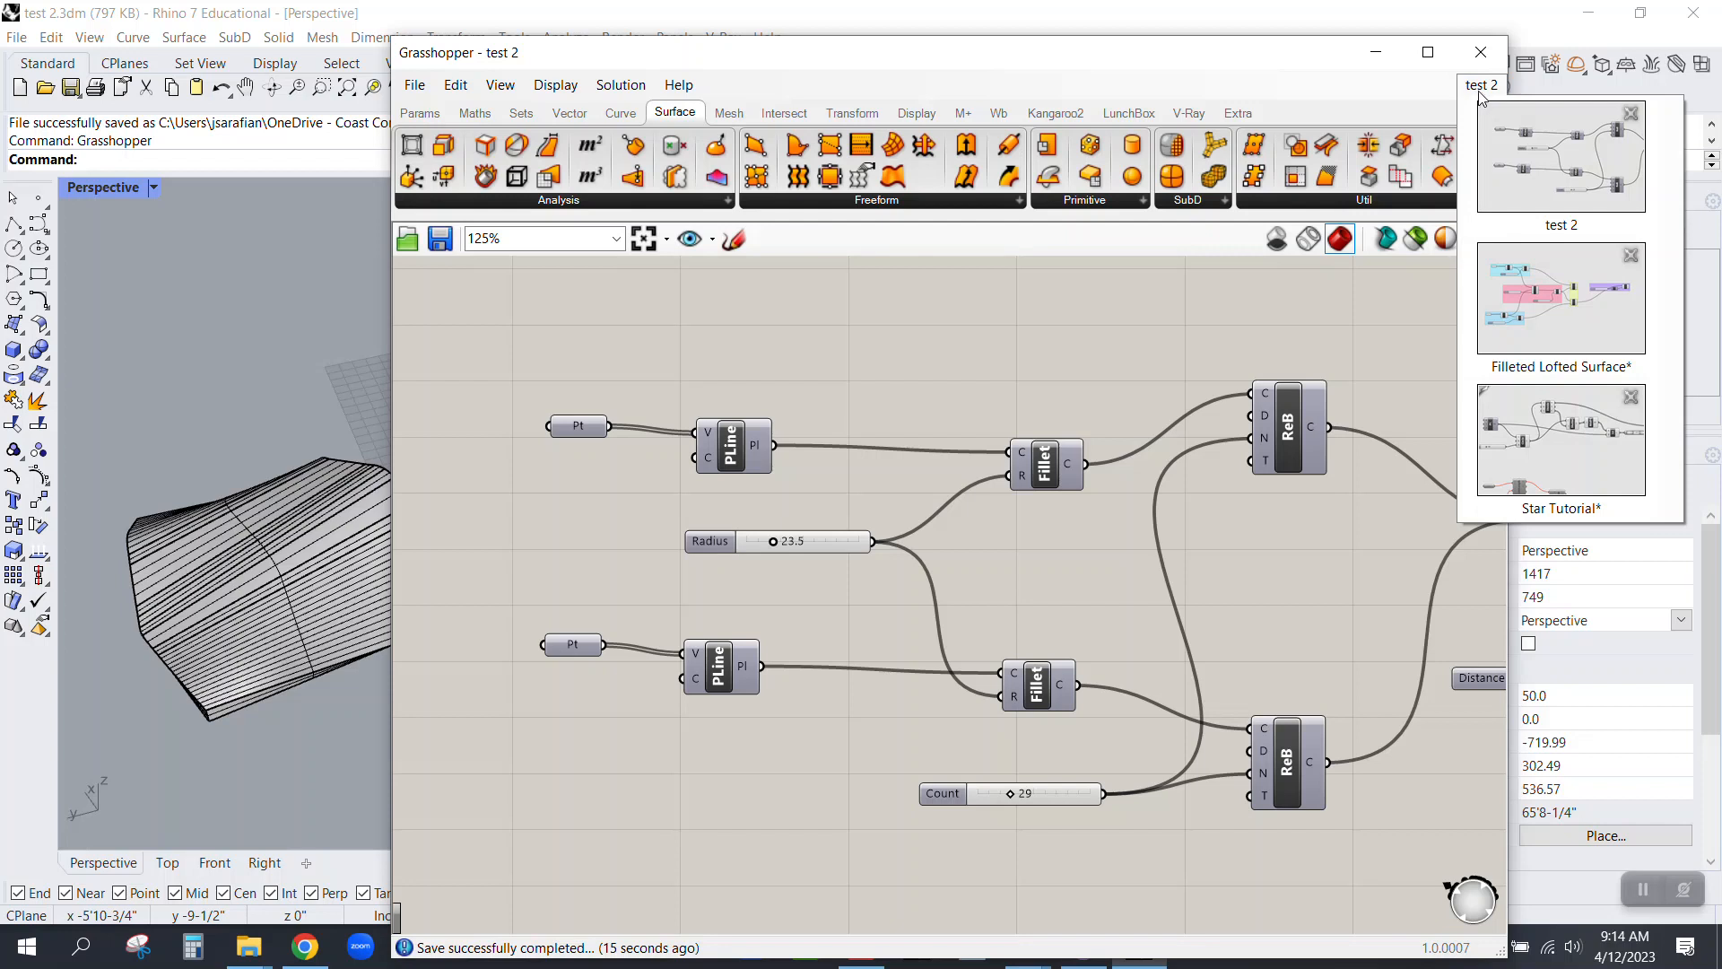
click(1631, 113)
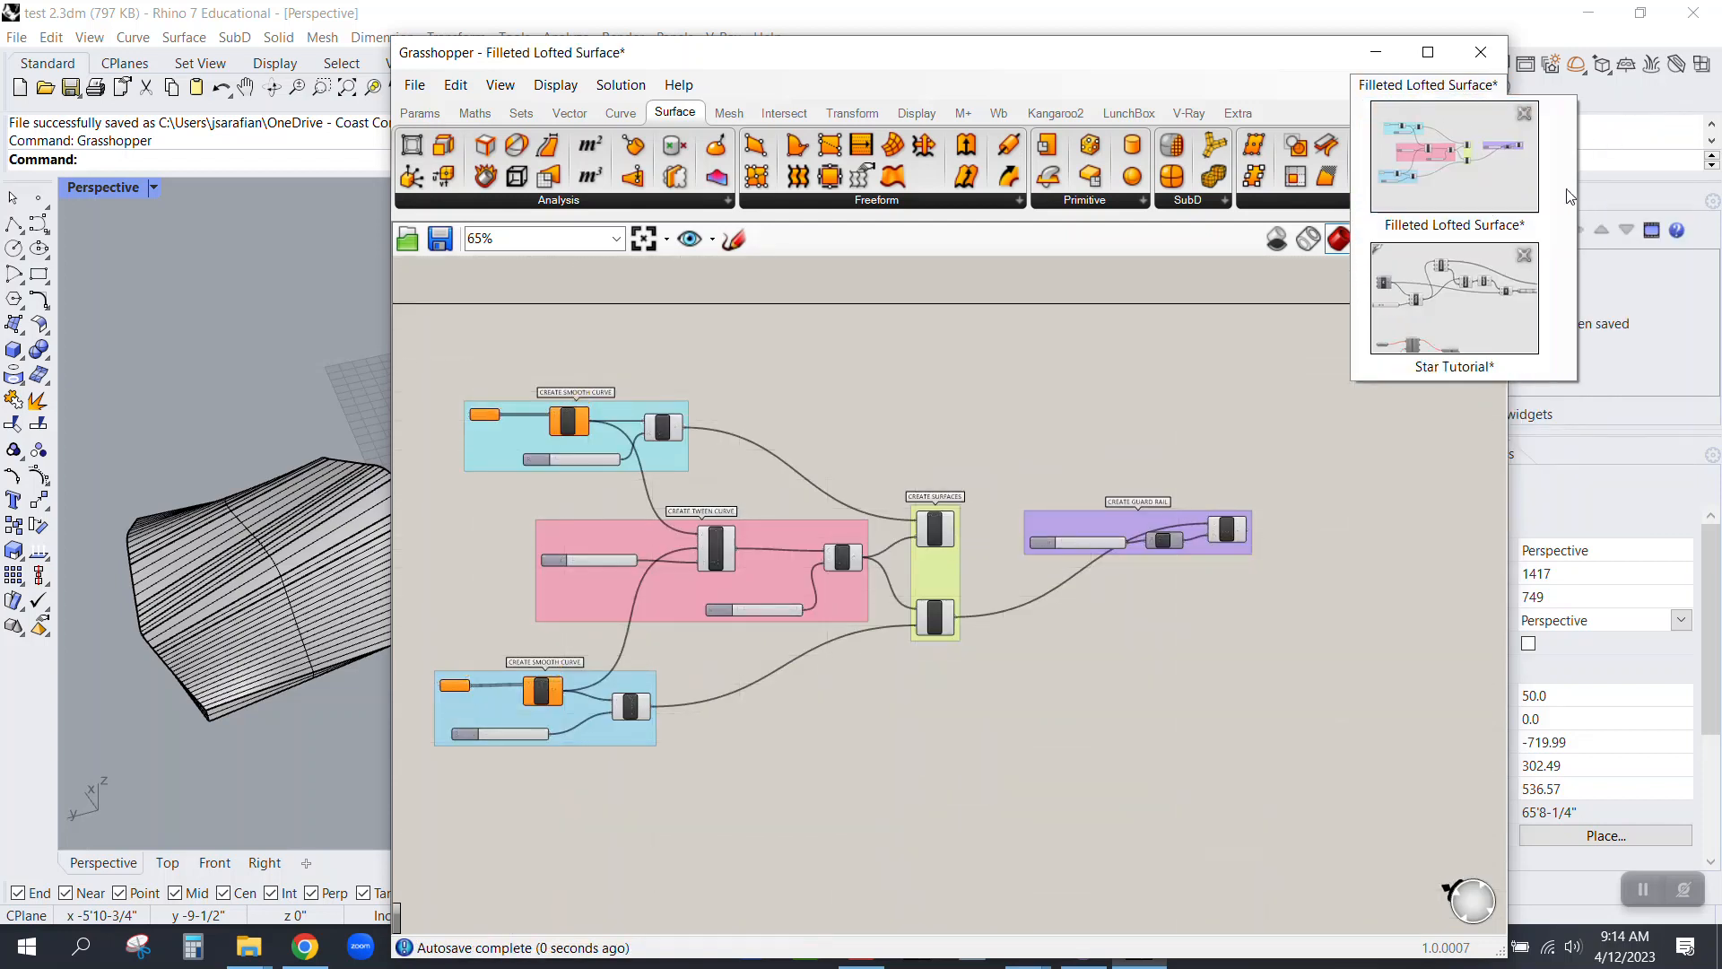
click(1536, 117)
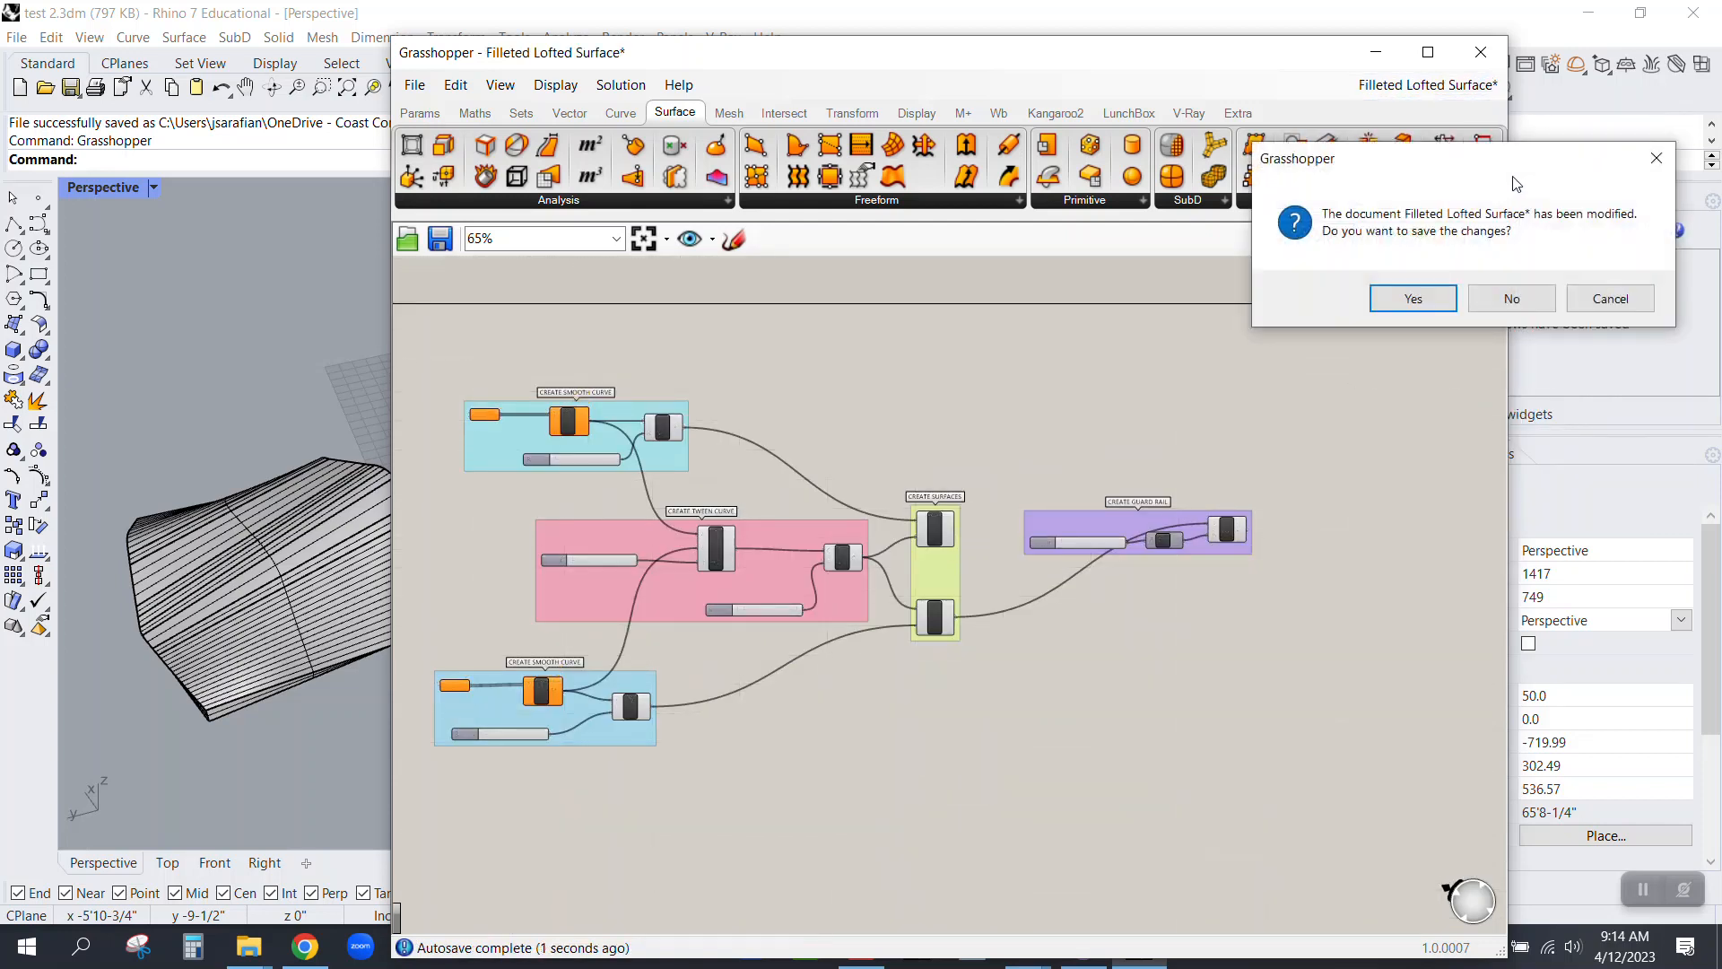
click(1494, 299)
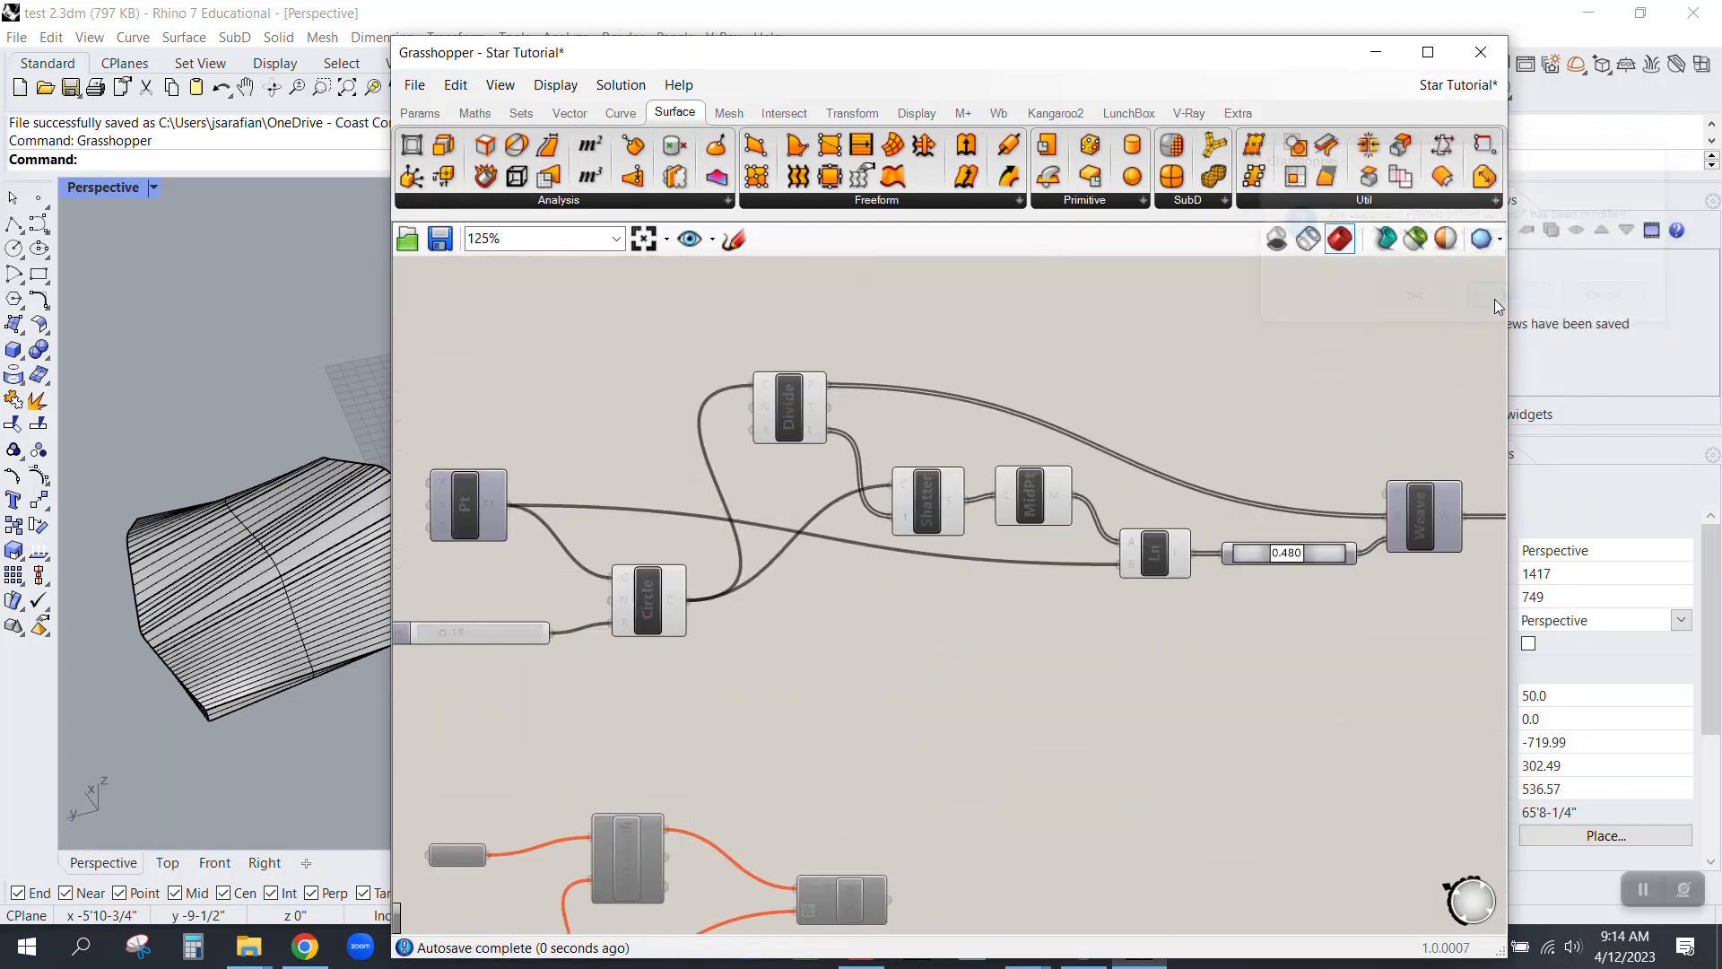
click(1458, 86)
click(1586, 115)
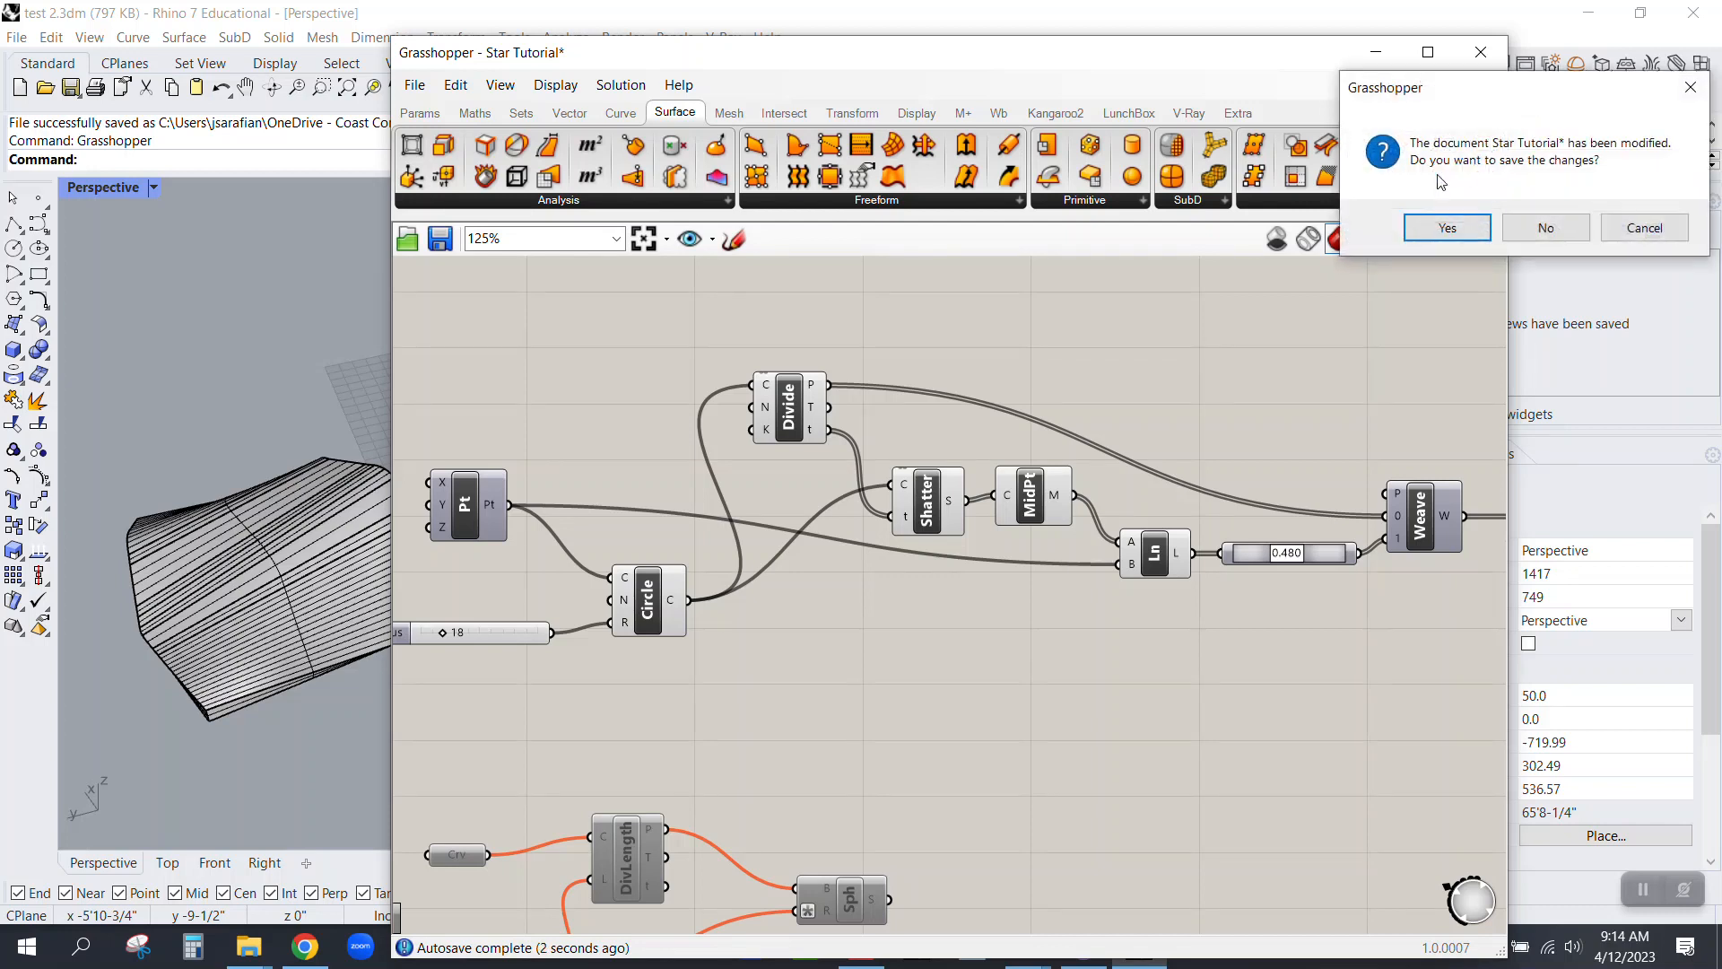
click(1547, 228)
Step: Move the Grasshopper window aside and examine the solid alongside the test 2 definition from its points to the Join component
drag(693, 56, 1051, 134)
right_drag(412, 506, 549, 456)
click(1136, 774)
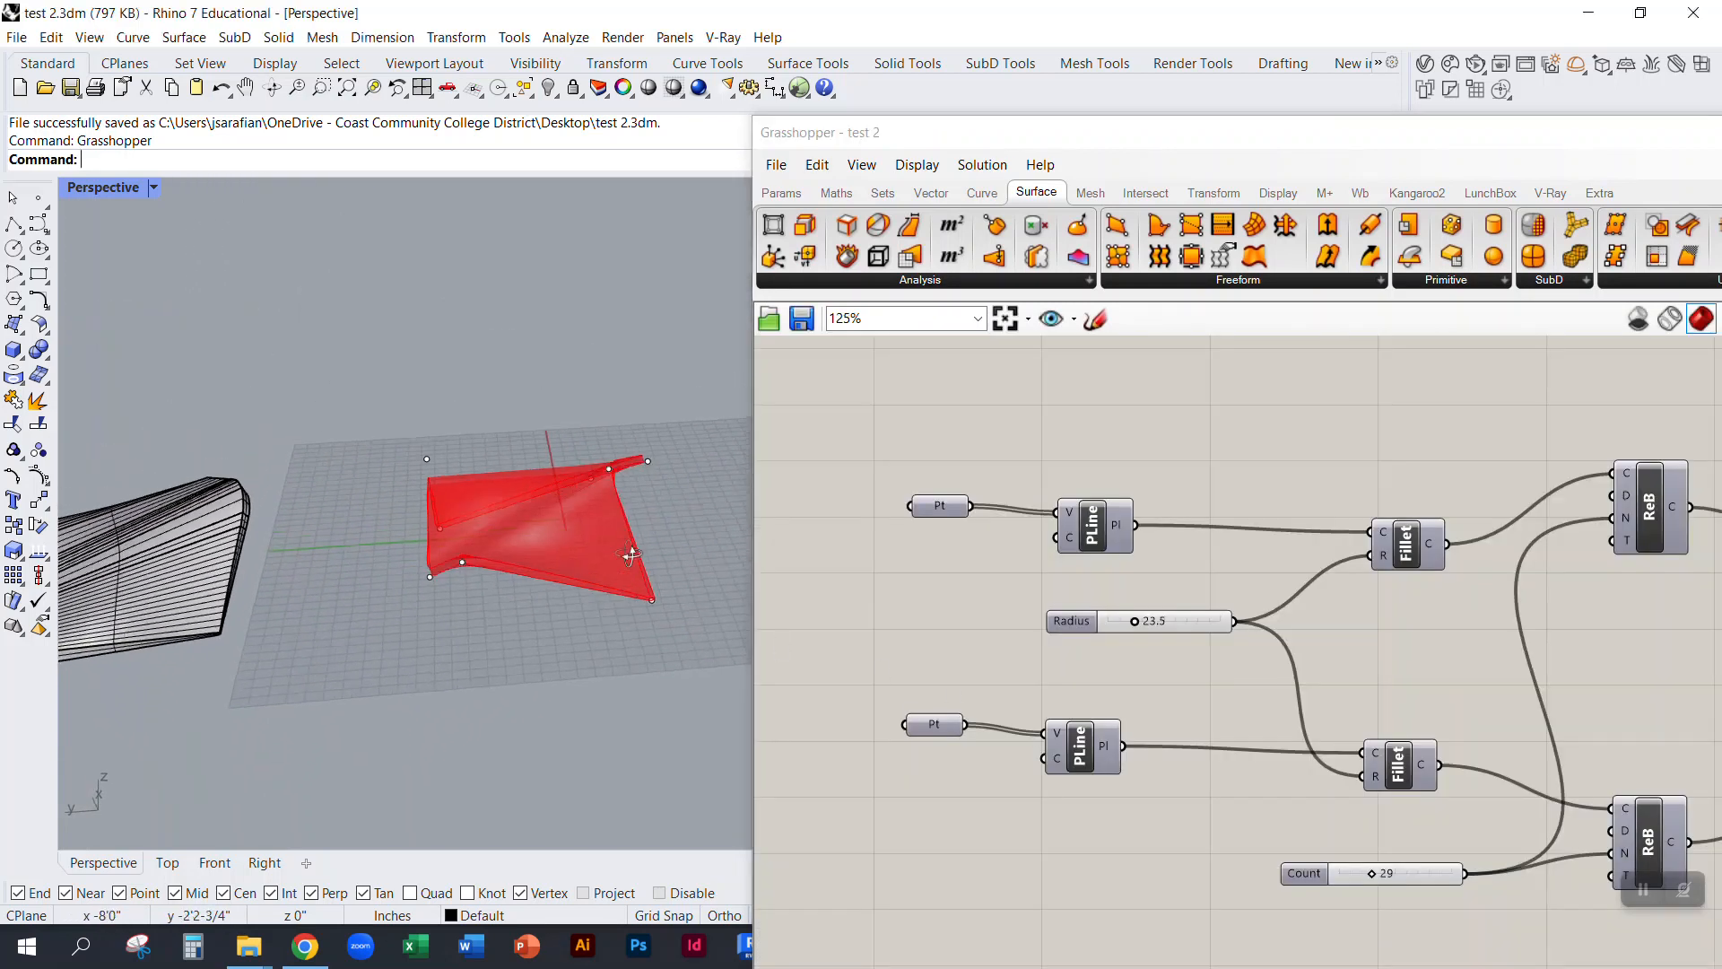
right_drag(1064, 531, 1042, 579)
right_drag(577, 565, 531, 610)
scroll(467, 585, up, 3)
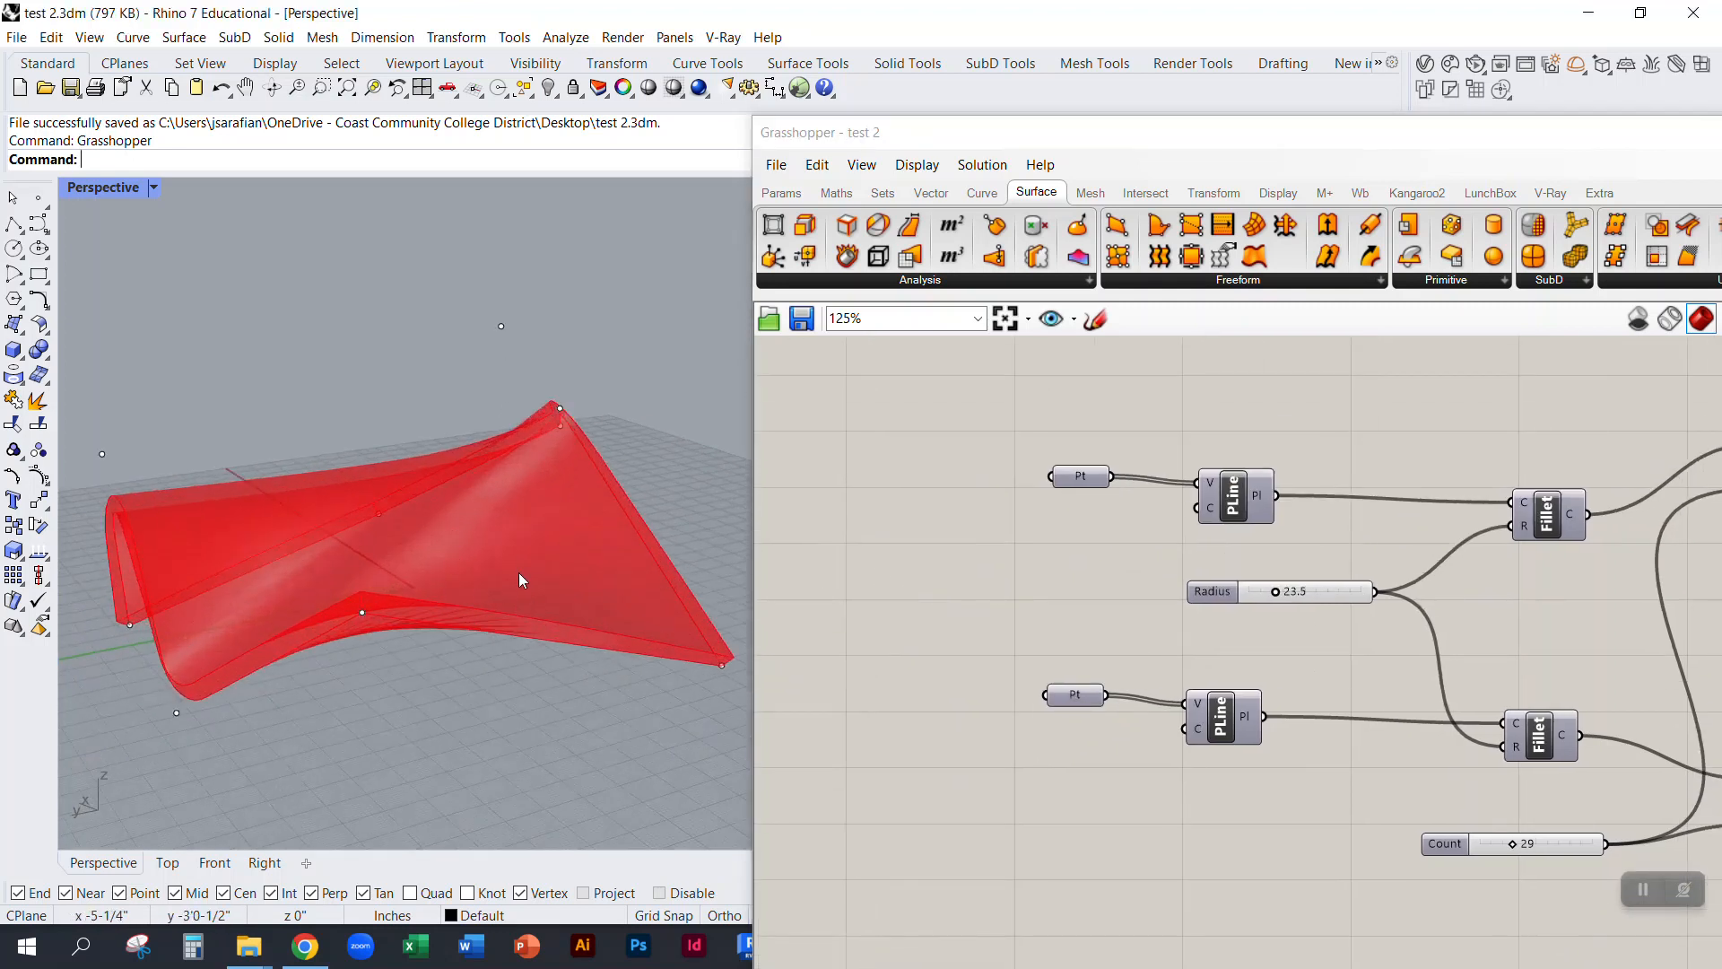
right_drag(1237, 542, 908, 534)
right_drag(1346, 563, 868, 530)
scroll(373, 627, up, 3)
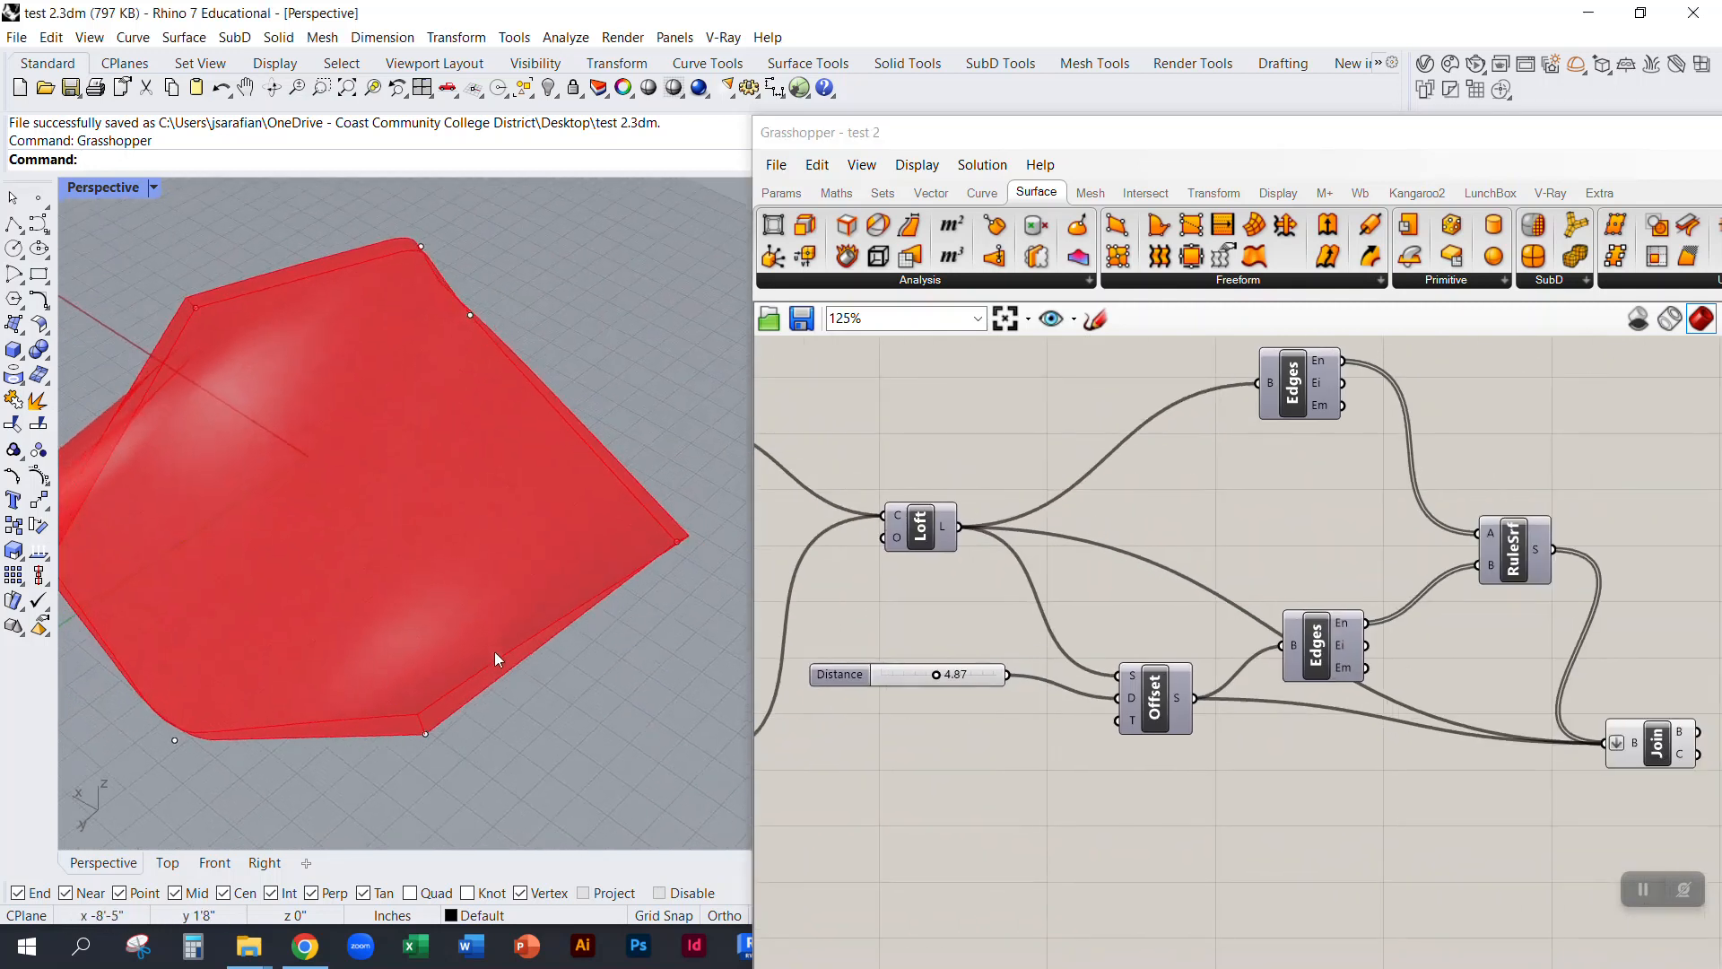
right_drag(477, 654, 444, 471)
scroll(444, 472, down, 3)
Step: Shift two of the solid's control points in Rhino, reposition the Join component, and clear the selection
drag(443, 402, 386, 391)
right_drag(386, 392, 583, 439)
right_drag(1308, 583, 1004, 501)
drag(1360, 669, 1413, 608)
click(1241, 561)
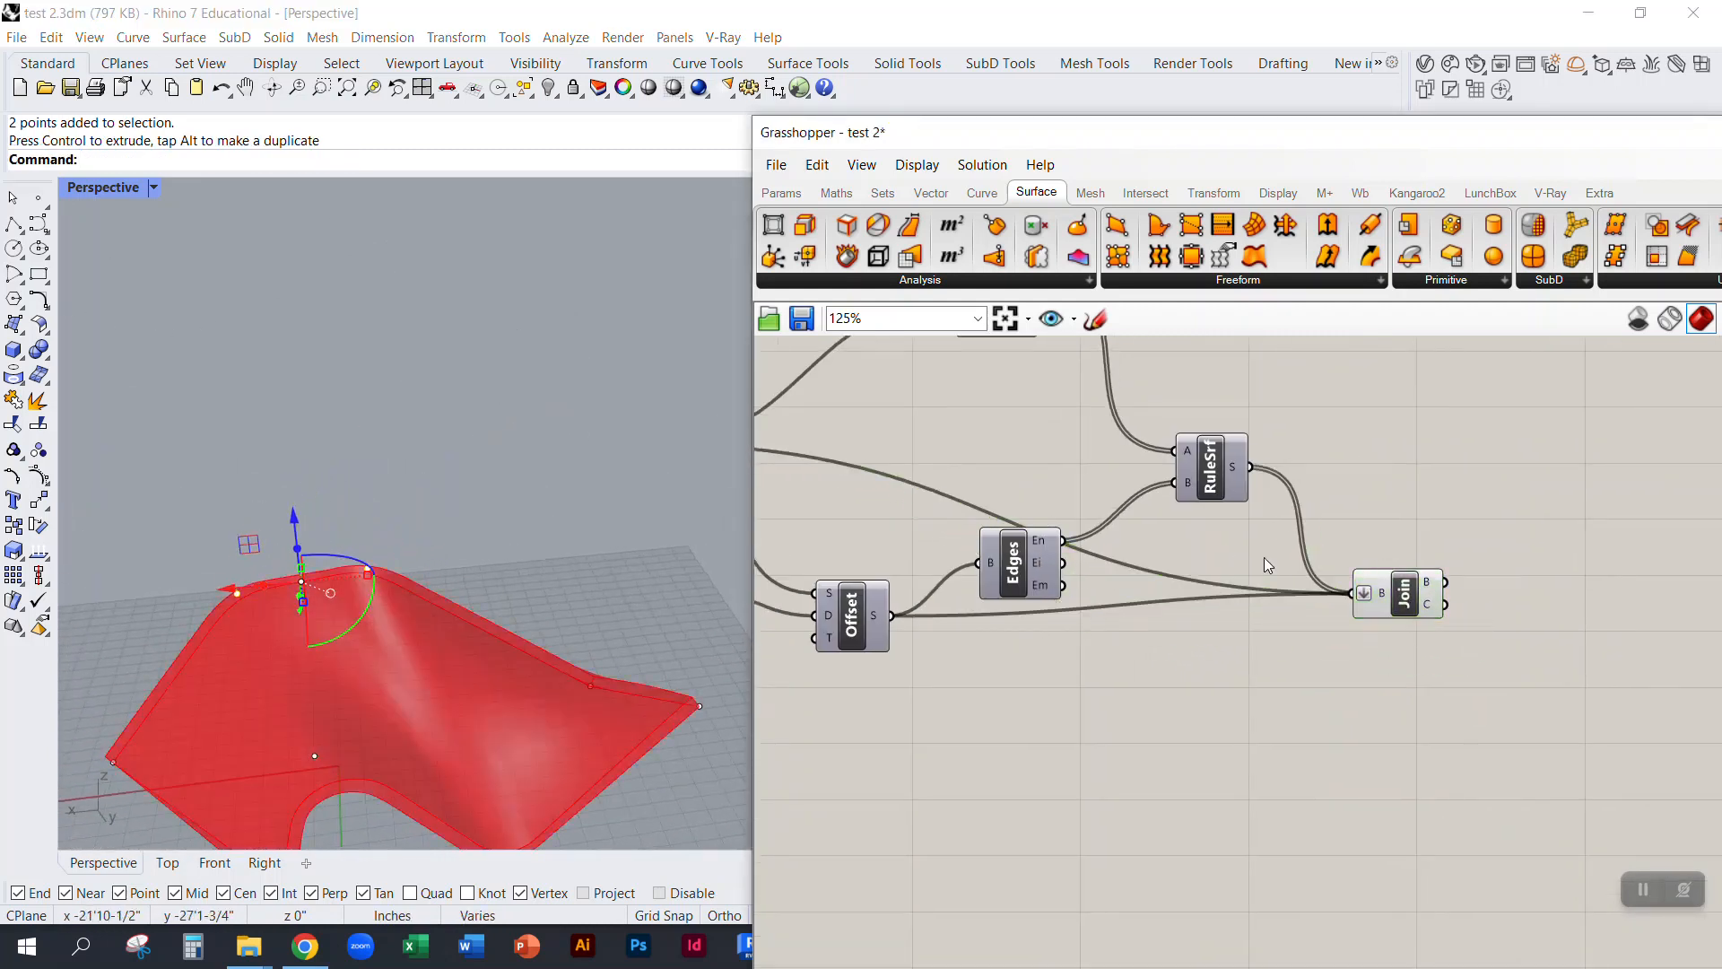
right_drag(463, 638, 315, 557)
key(Escape)
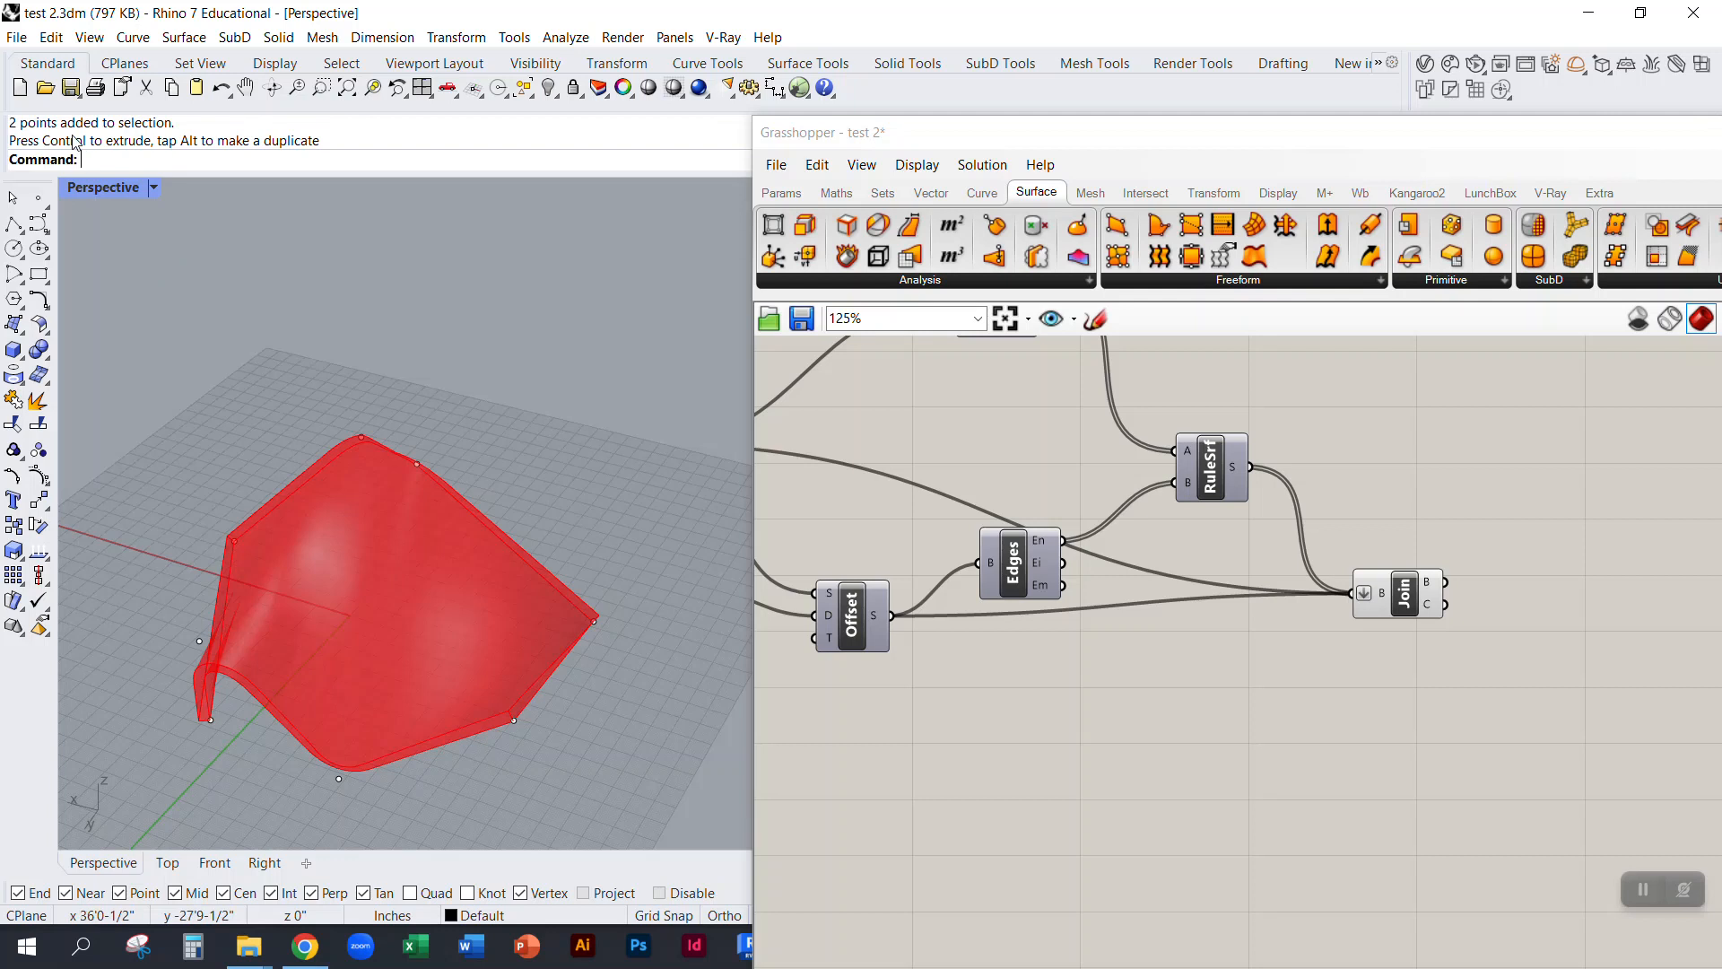
Step: Start a new Rhino file from the Objects - Feet template, saving the changes to test 2
click(20, 88)
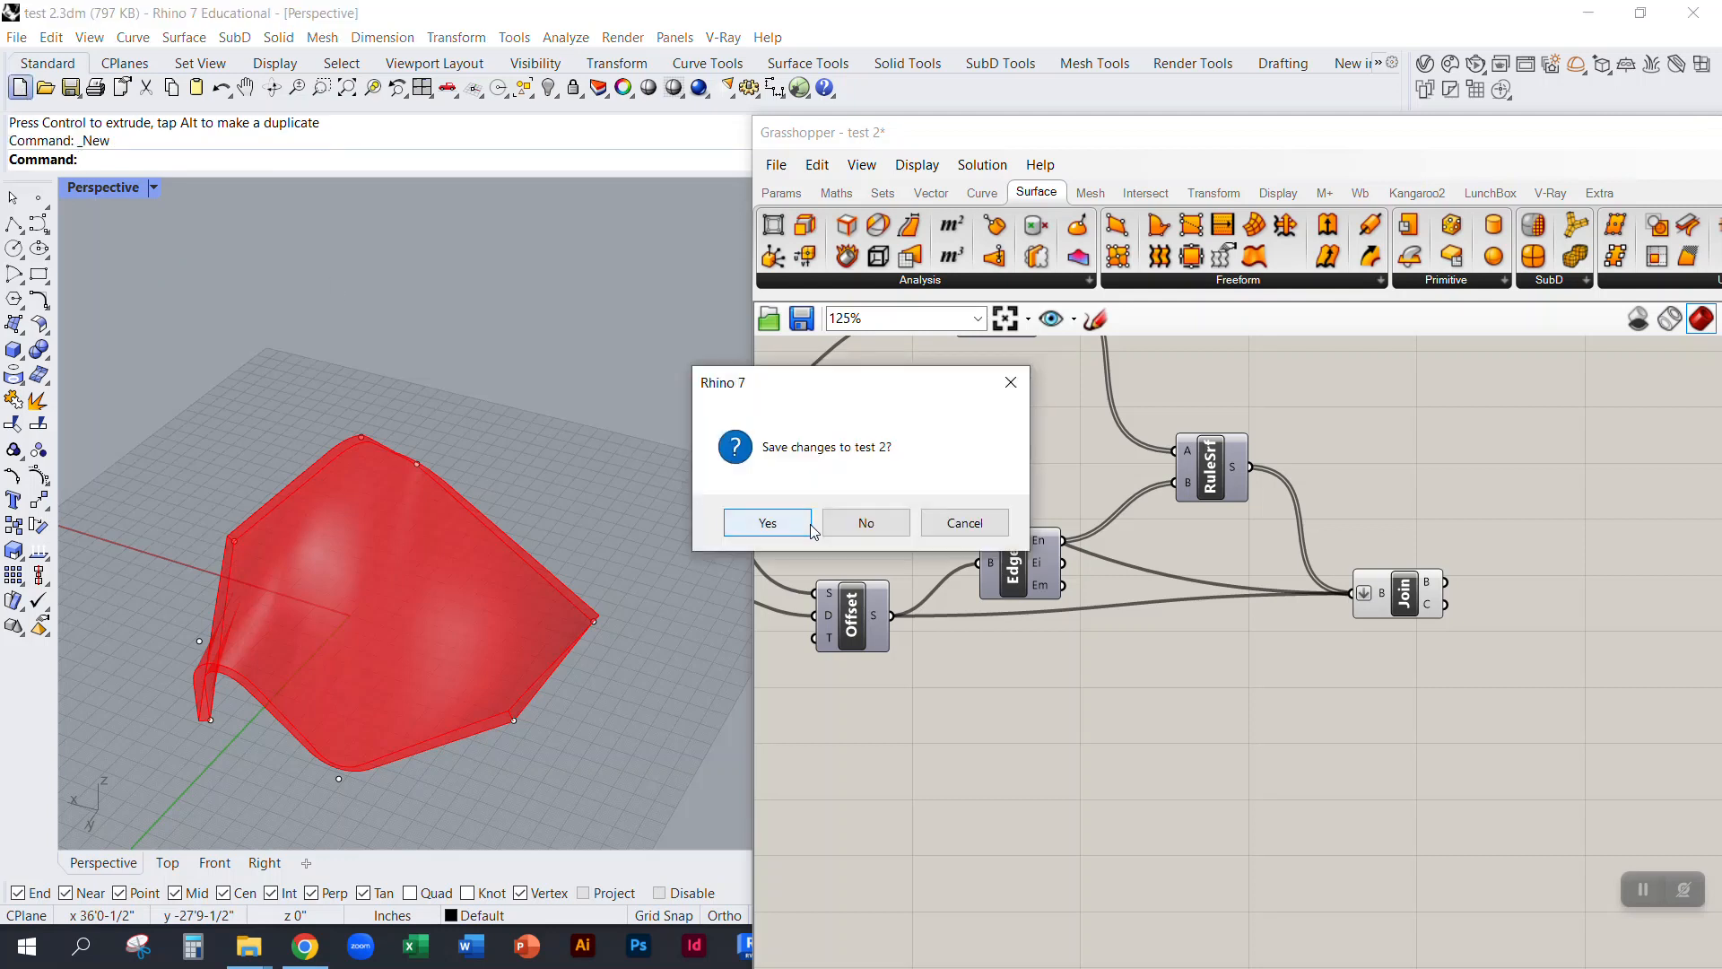
click(773, 520)
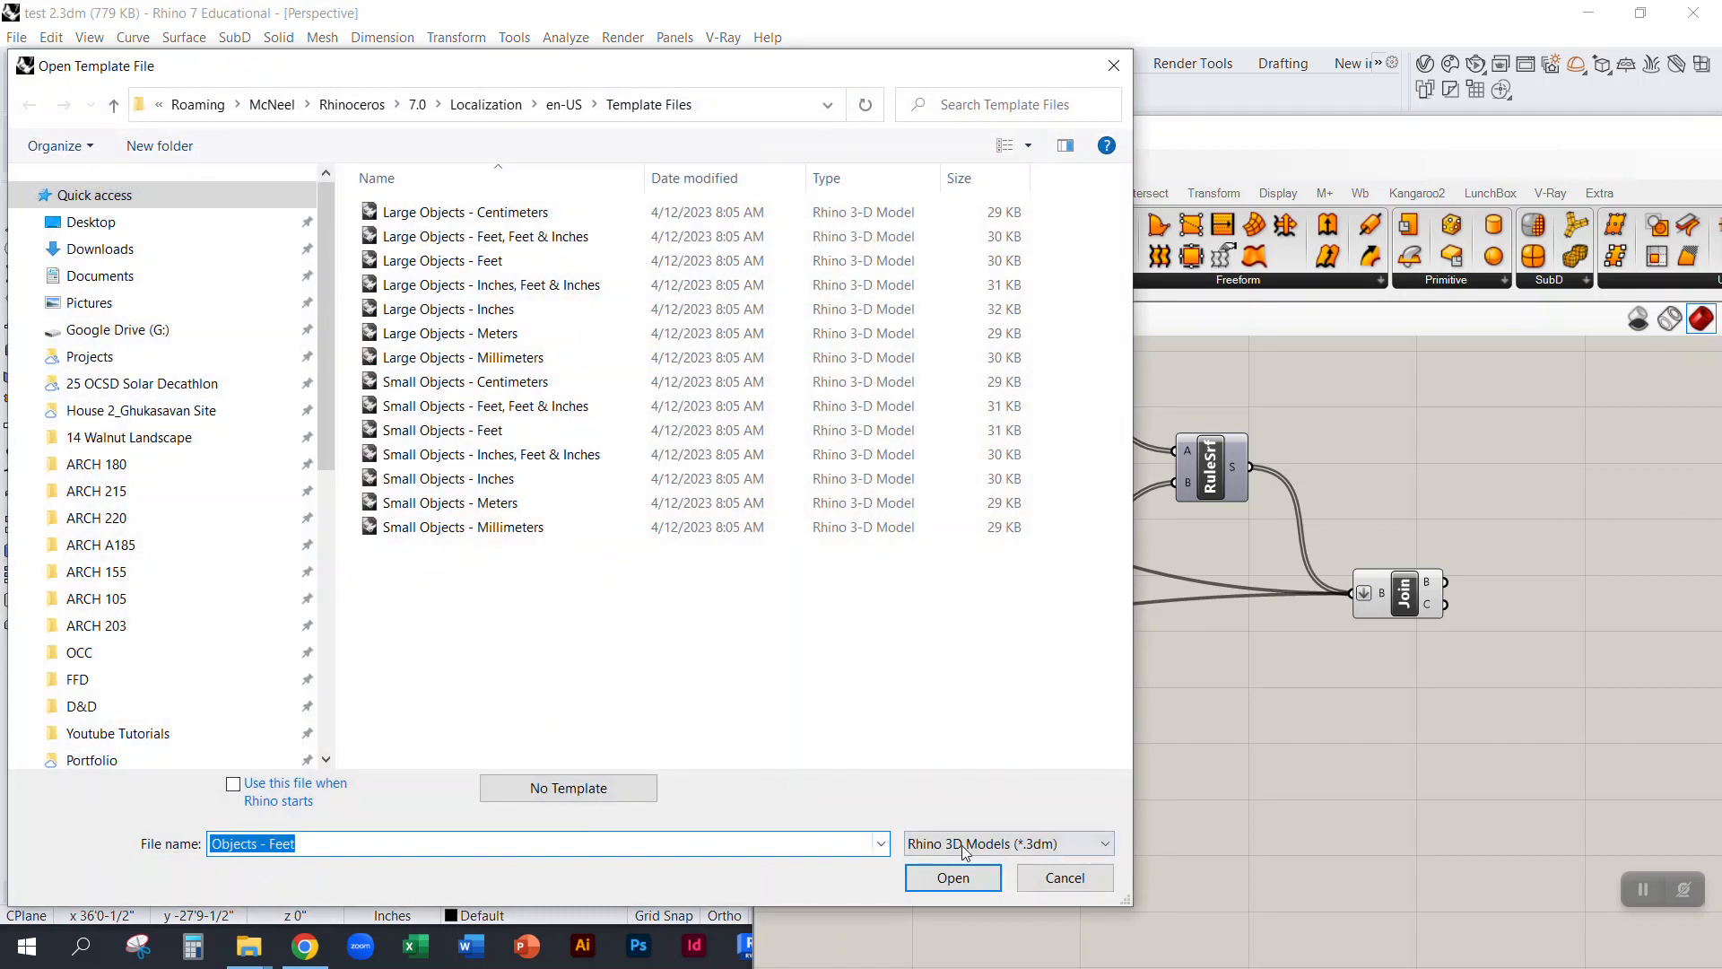
click(965, 880)
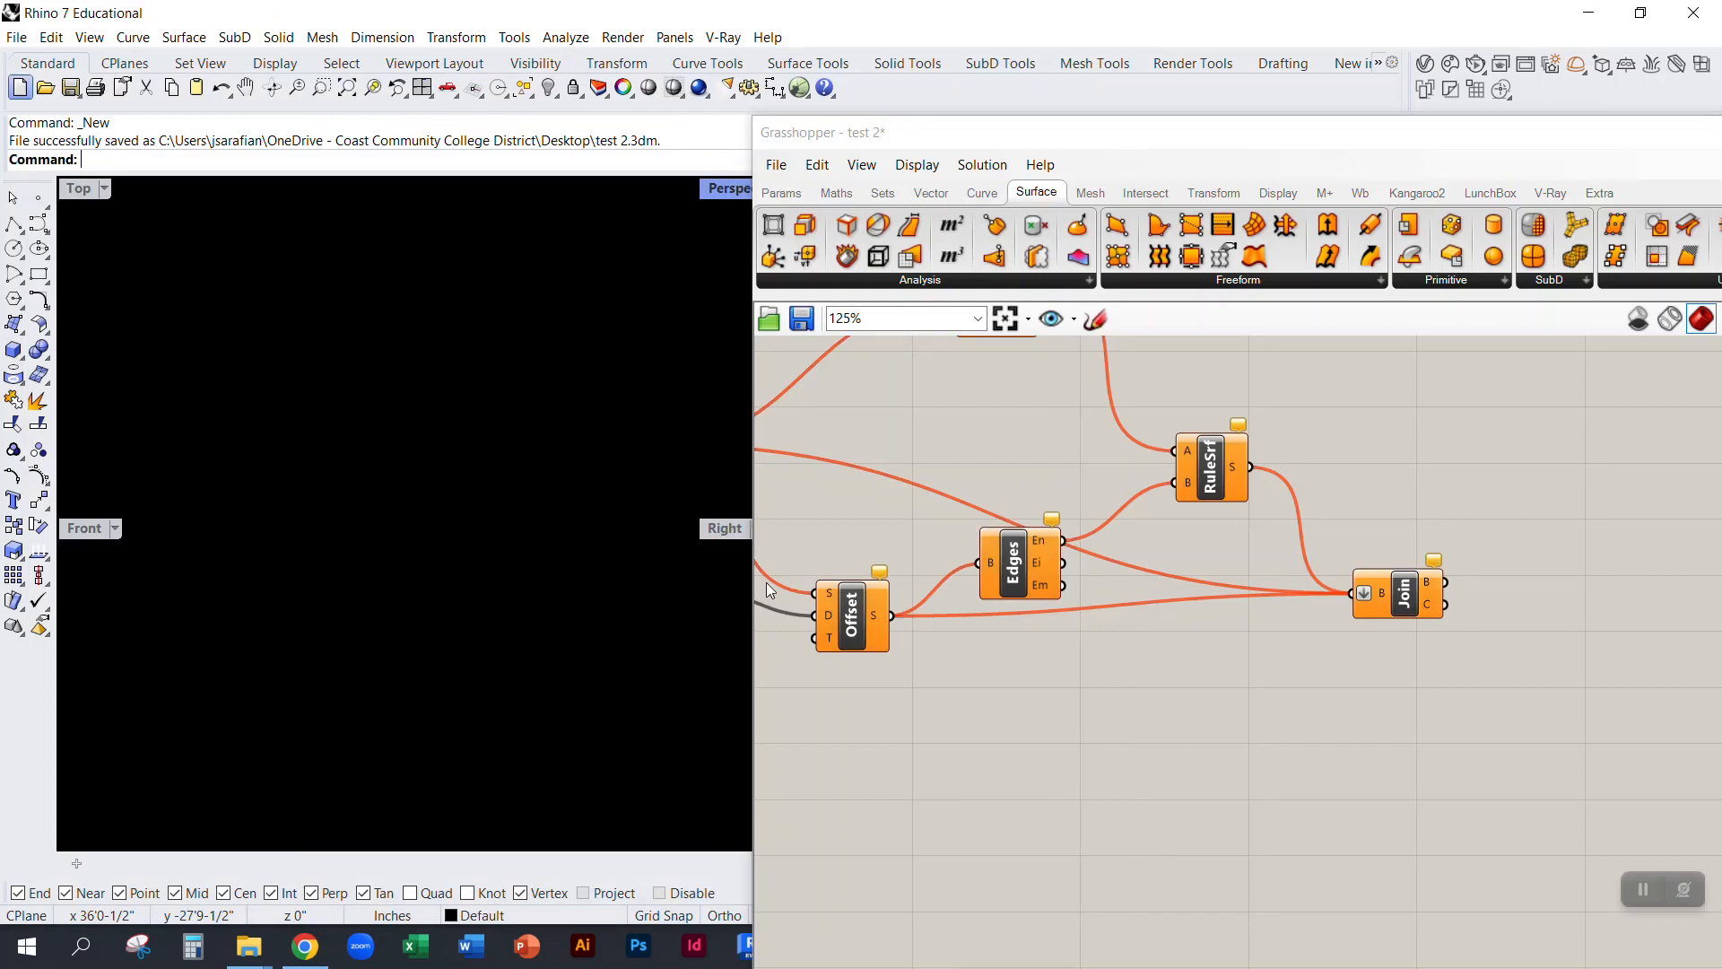
Step: Maximize the Perspective viewport and locate the two Pt parameters that have lost their referenced points
right_drag(897, 531, 1220, 589)
scroll(1405, 639, down, 3)
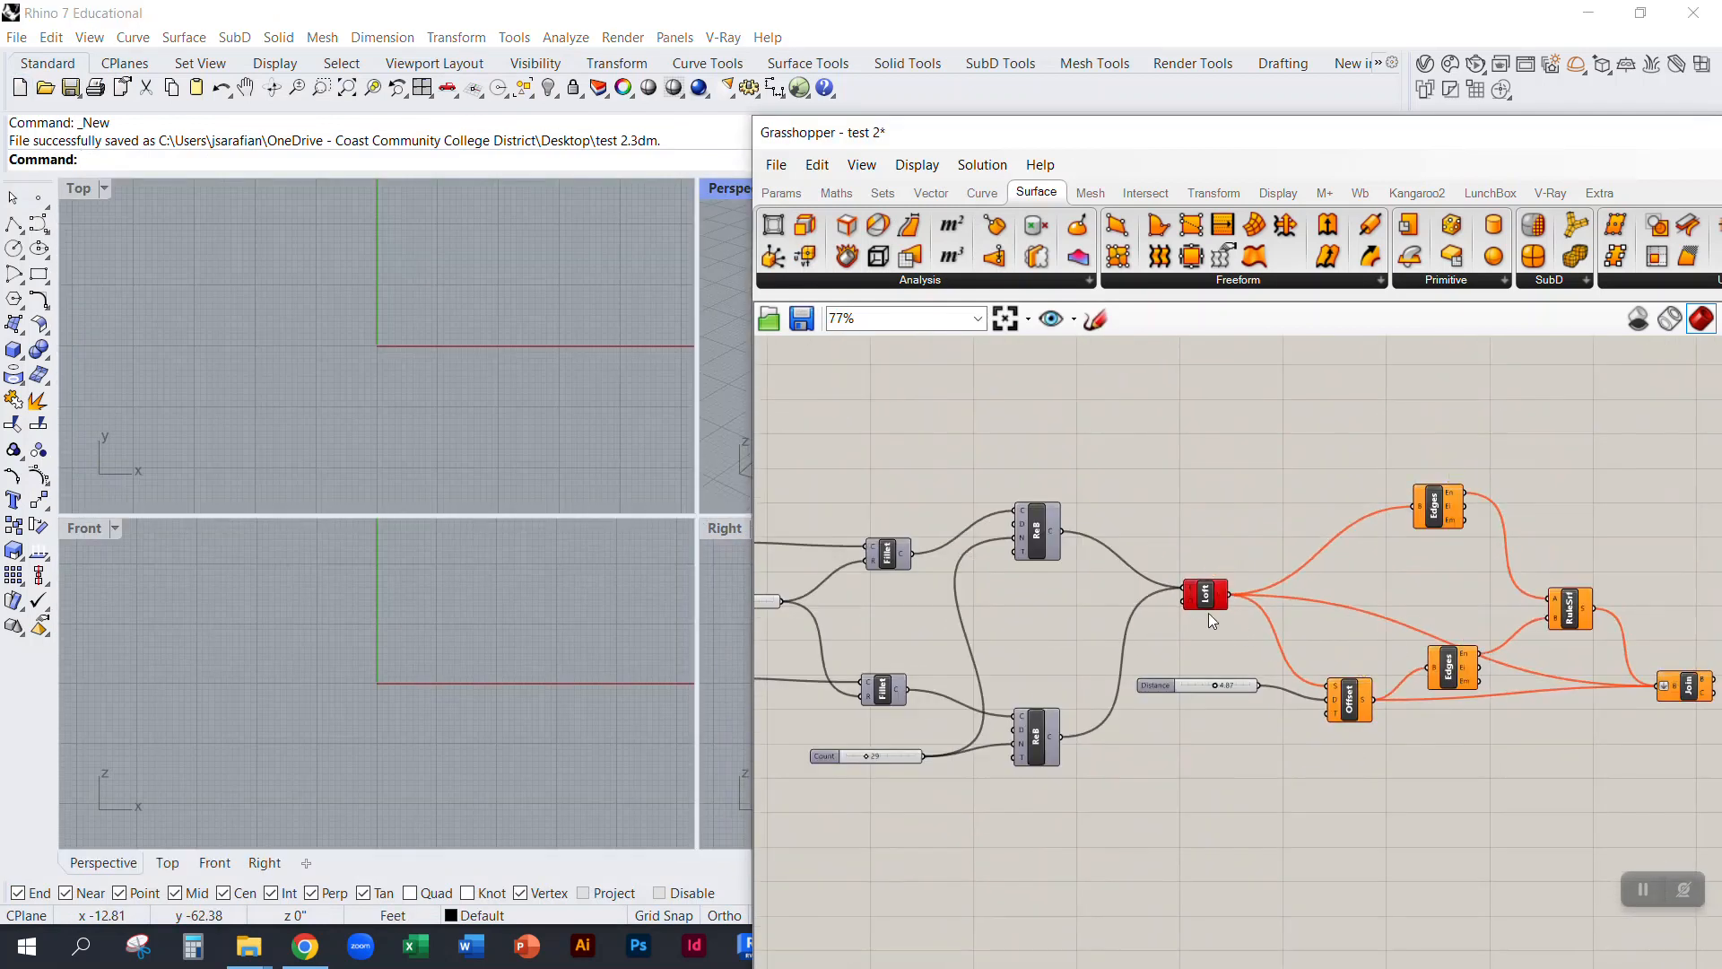
right_drag(1059, 620, 1438, 595)
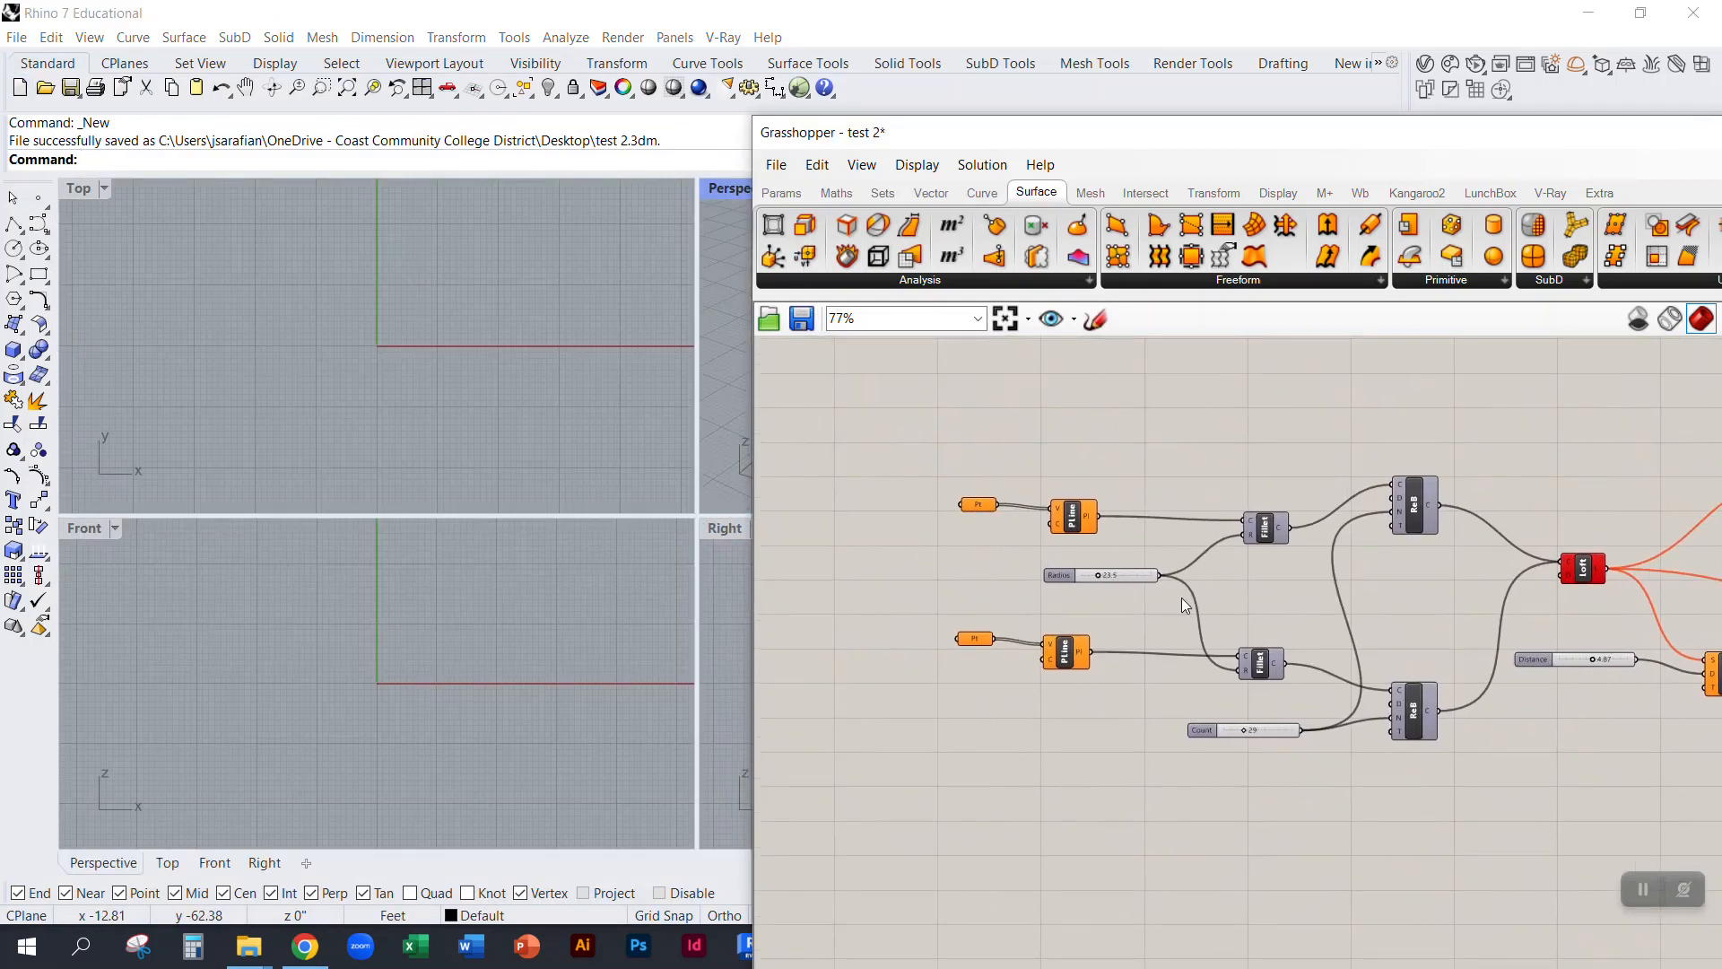
double_click(716, 192)
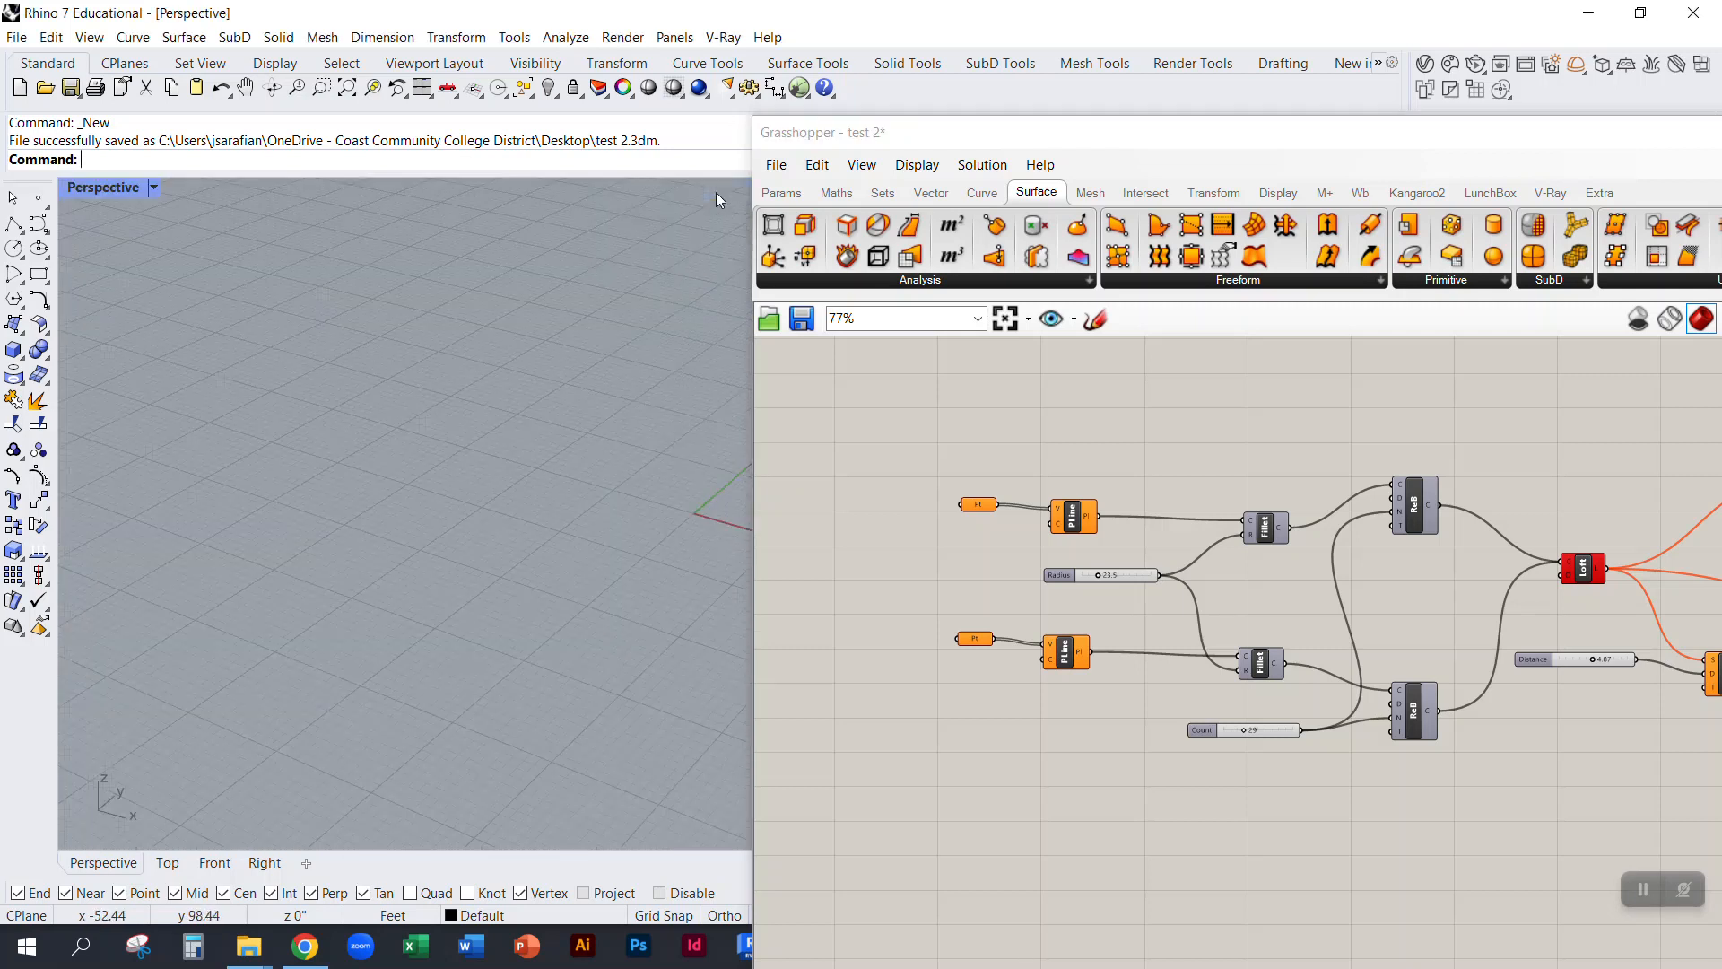
scroll(935, 496, up, 4)
click(987, 501)
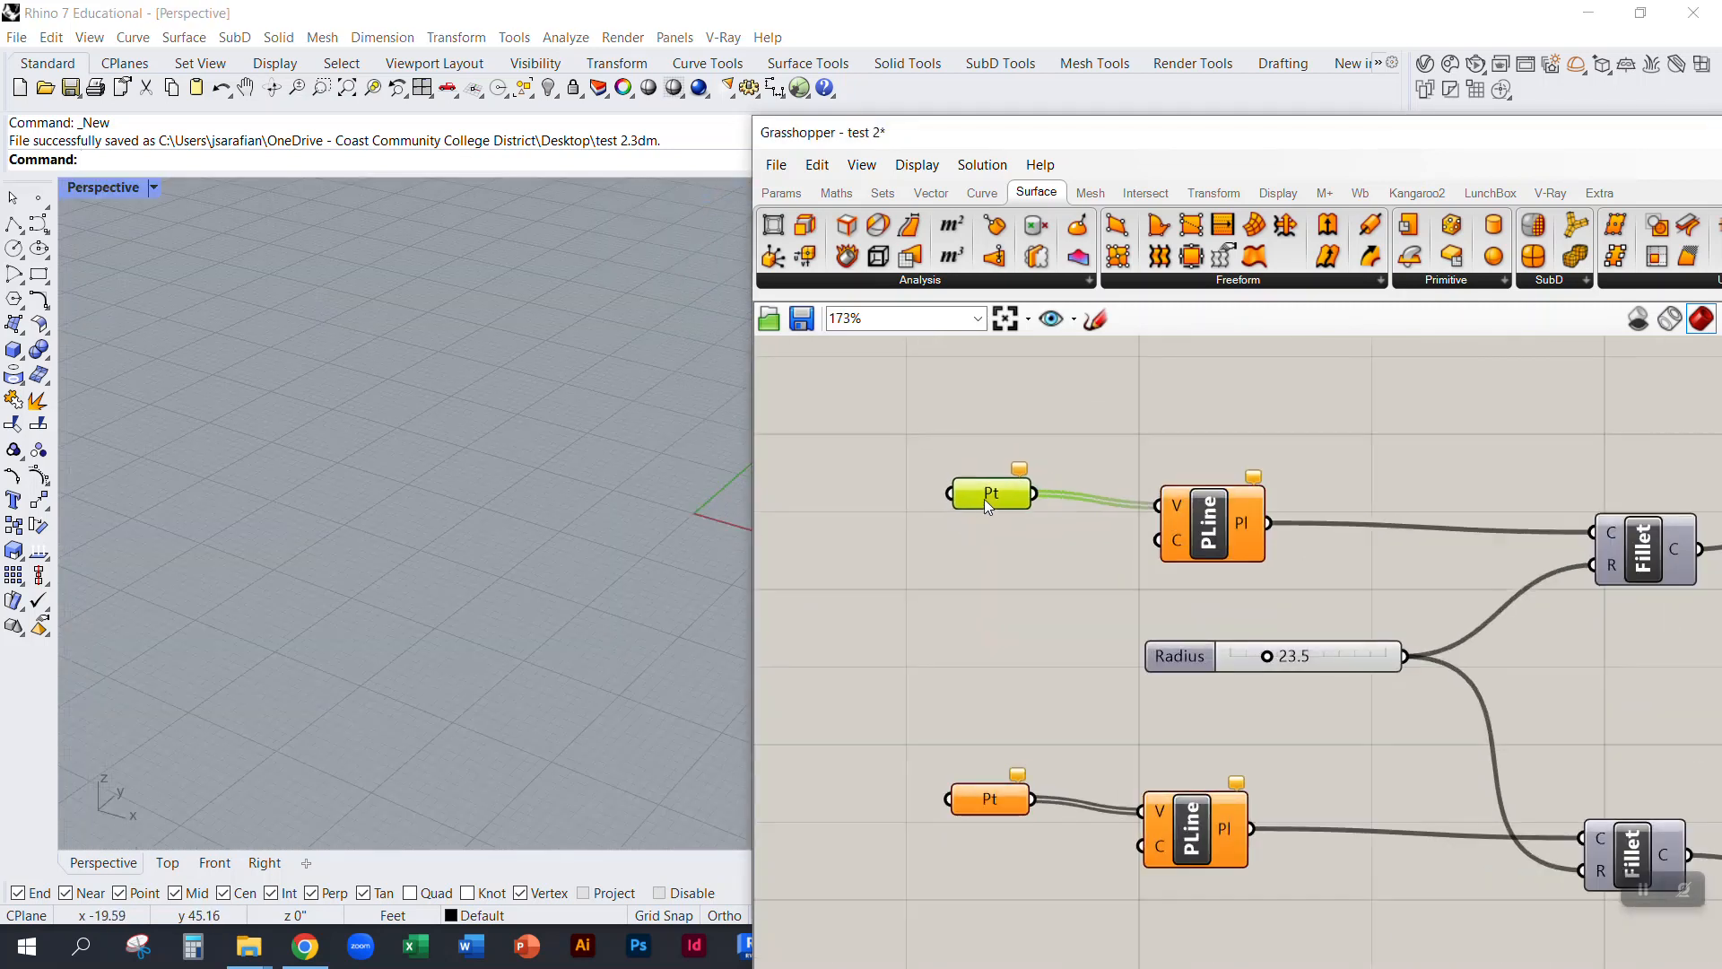
drag(963, 816, 983, 828)
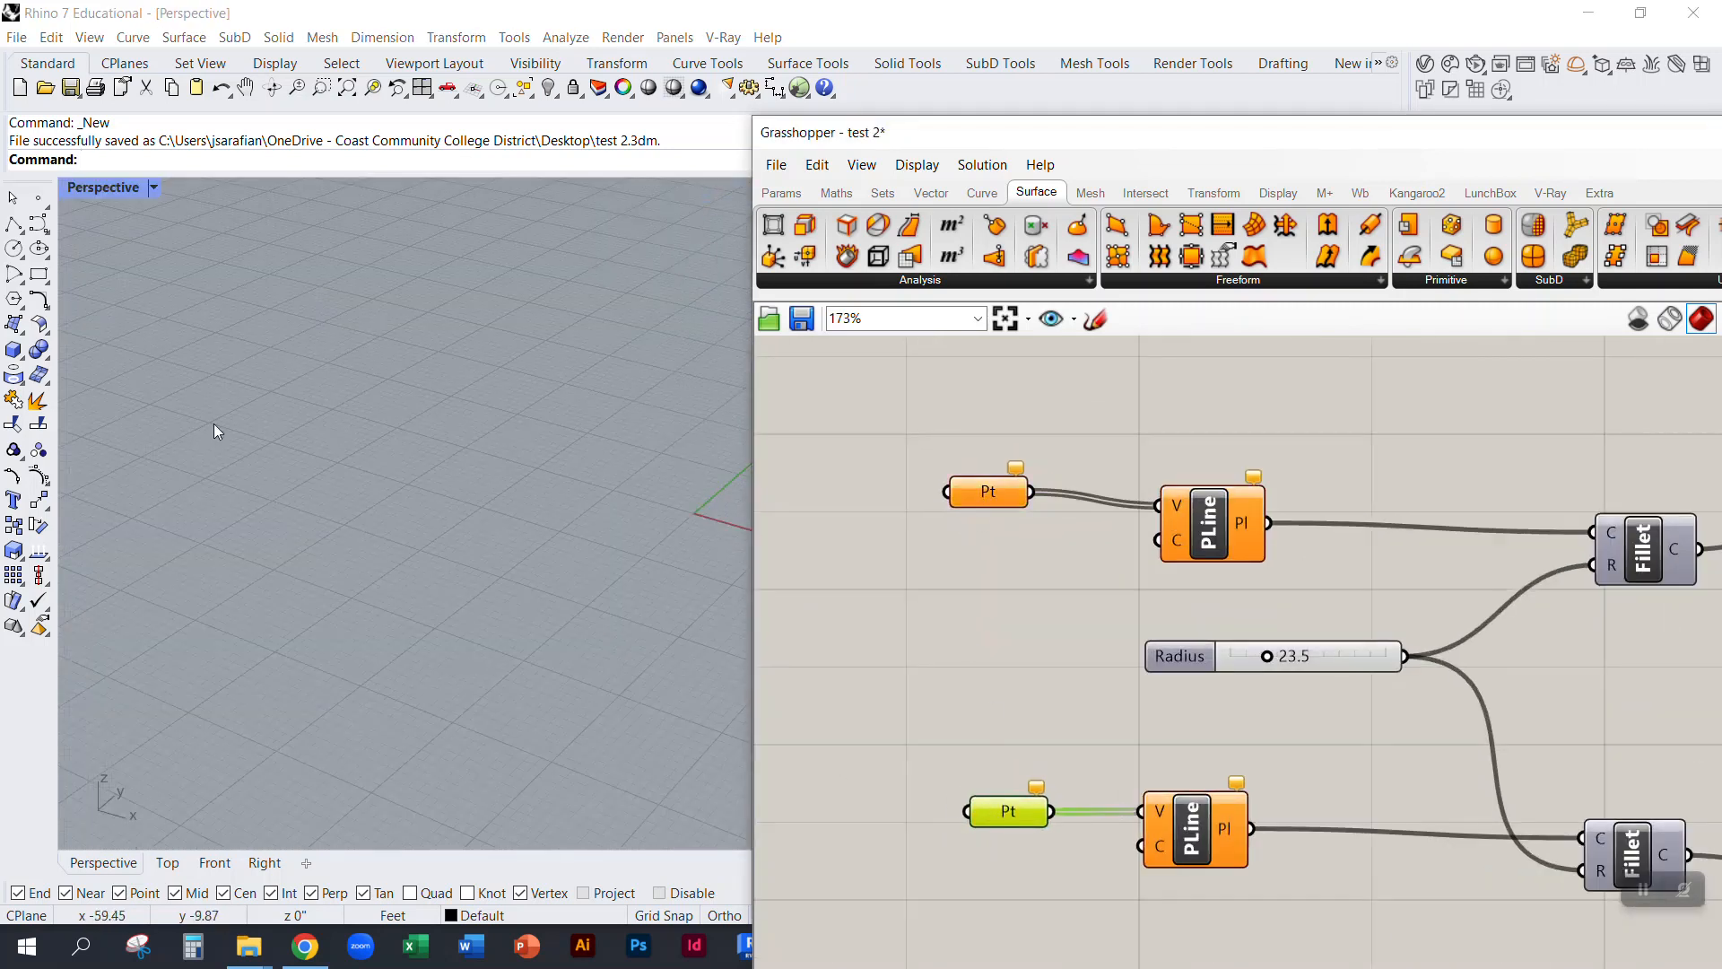
Step: Place four points on the ground plane as the first row, using the Point command
right_drag(362, 570, 430, 452)
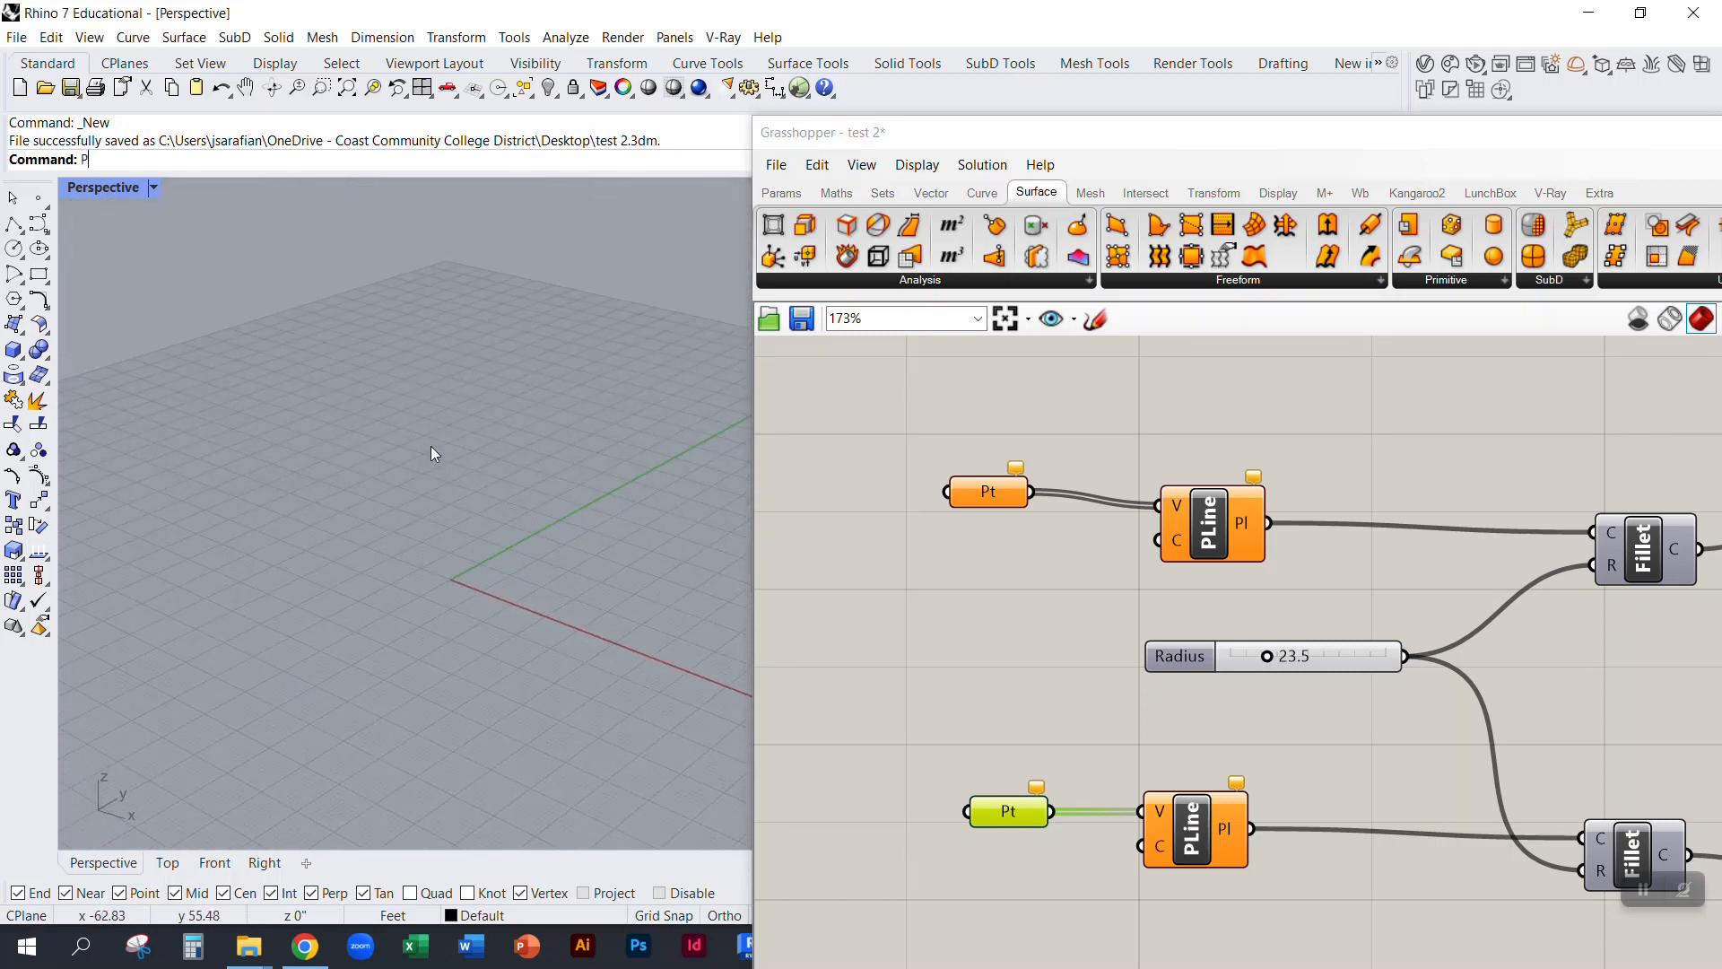
key(Return)
click(204, 555)
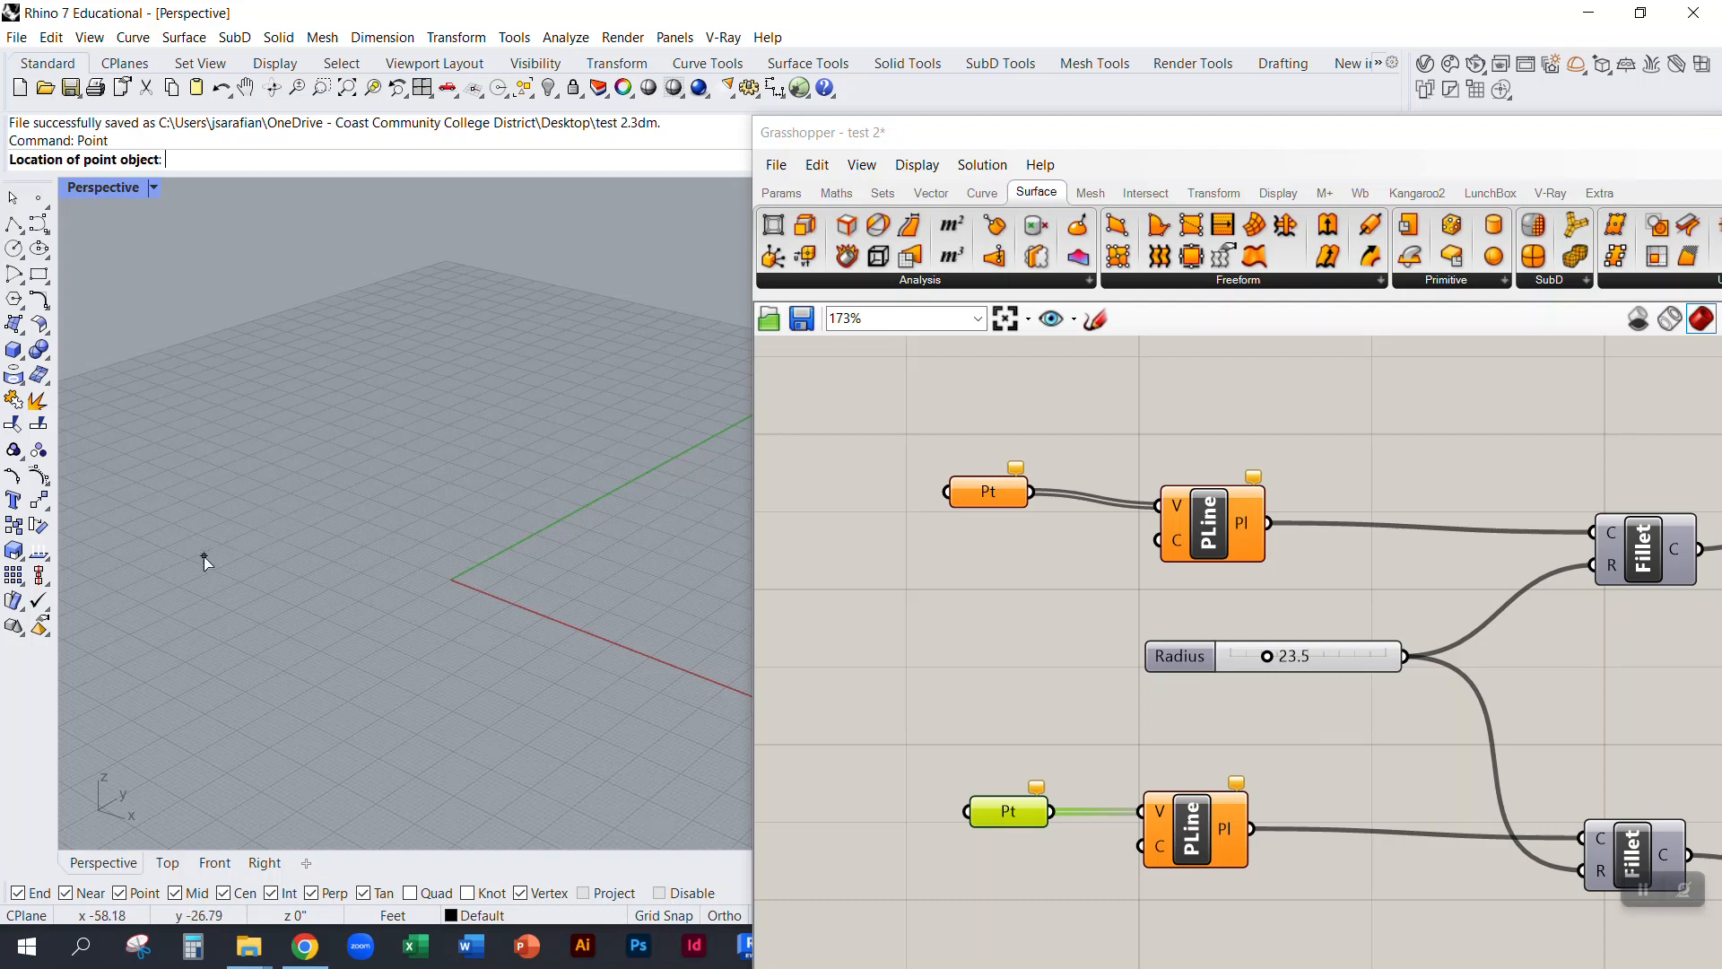
key(Return)
click(254, 456)
key(Return)
click(407, 456)
key(Return)
click(465, 373)
Step: Place four more points as a second row nearer the origin and shift its third point closer to the second
key(Return)
click(384, 657)
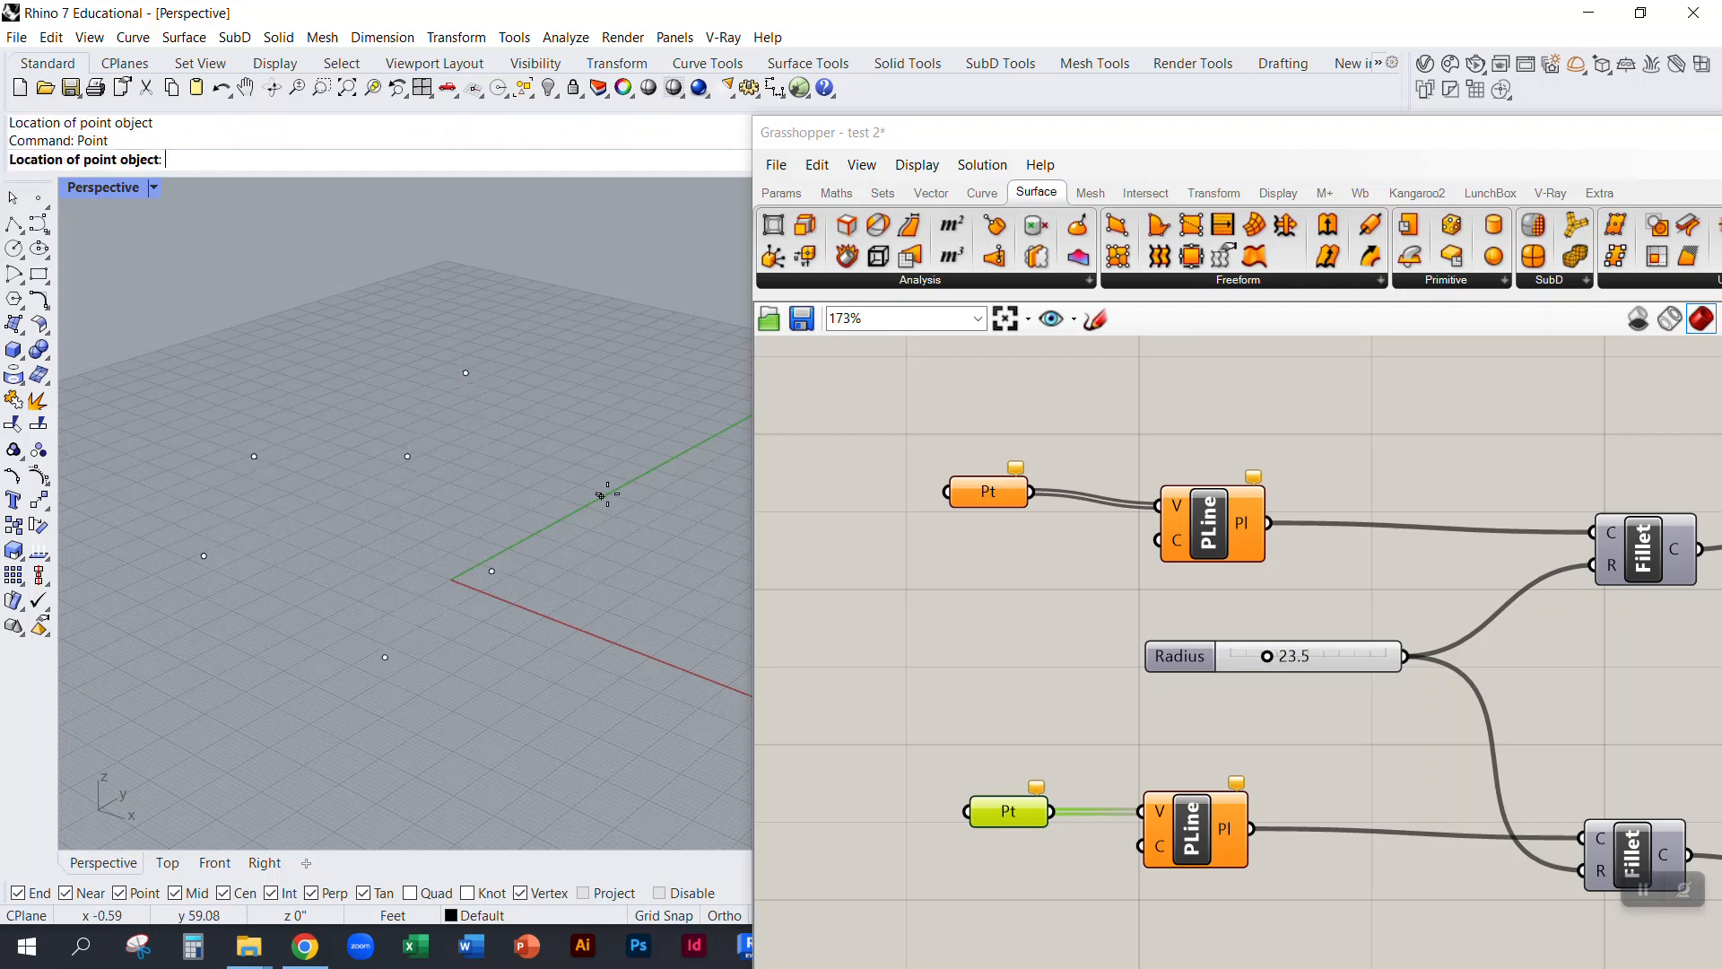
key(Return)
click(696, 551)
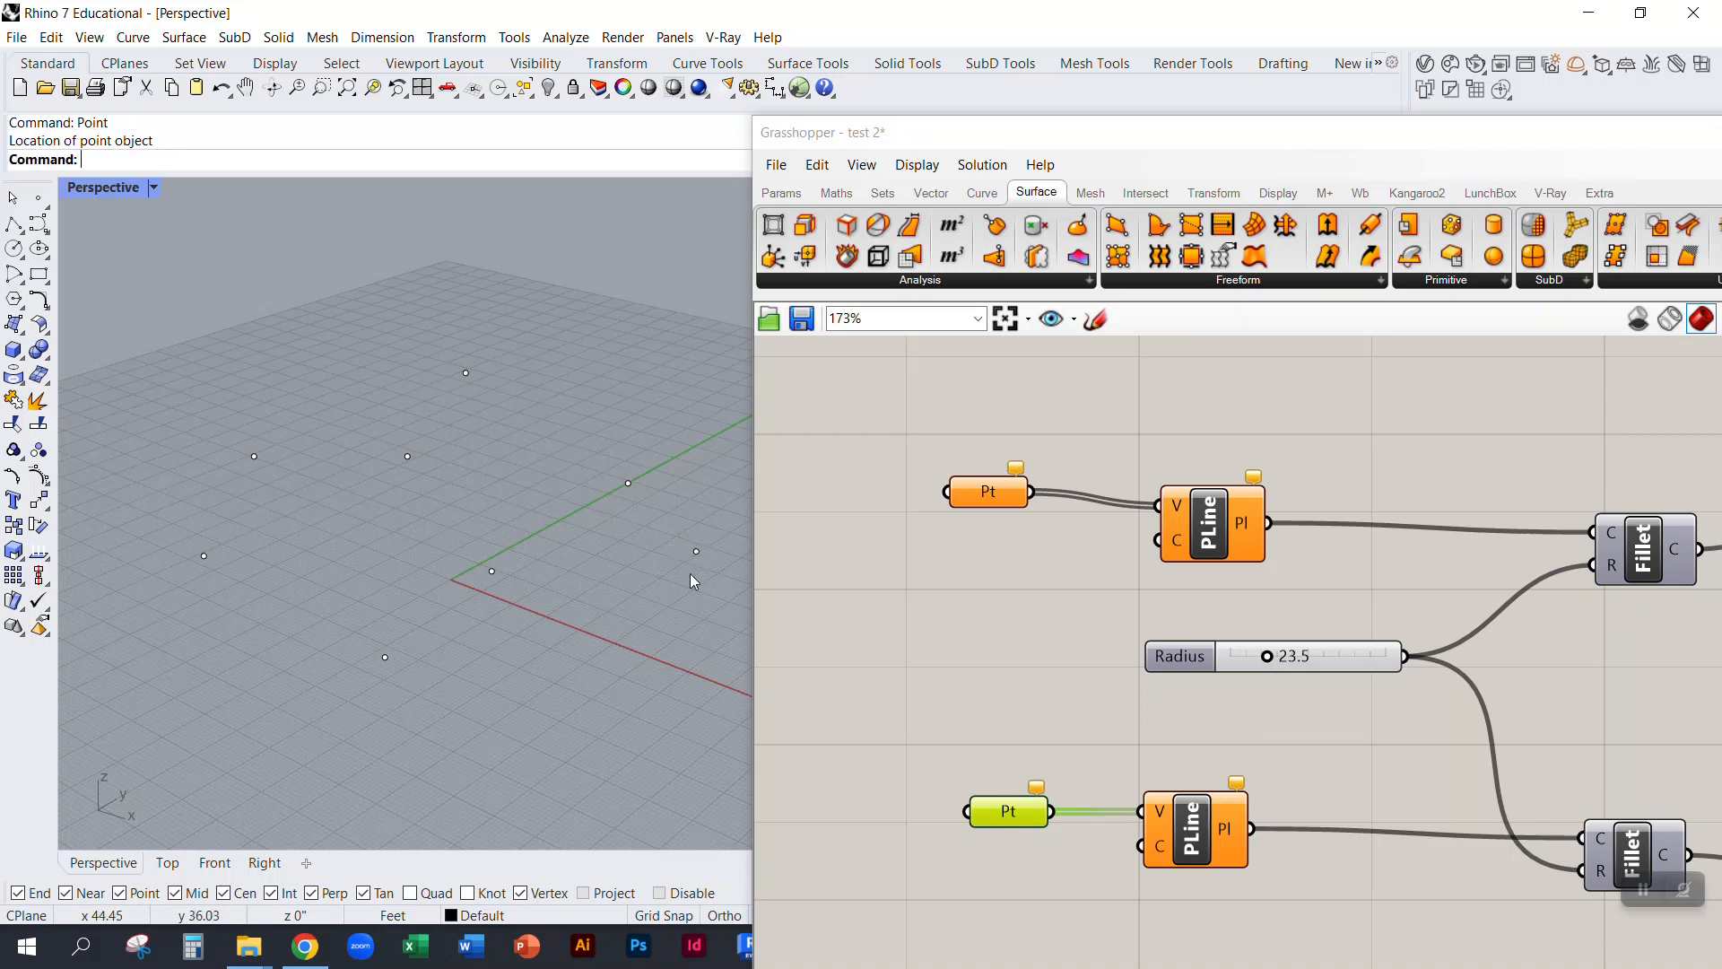
click(628, 484)
drag(671, 465, 636, 507)
click(609, 393)
Step: Reference the four points of the first row, in order, in the upper Pt parameter as multiple points
click(968, 503)
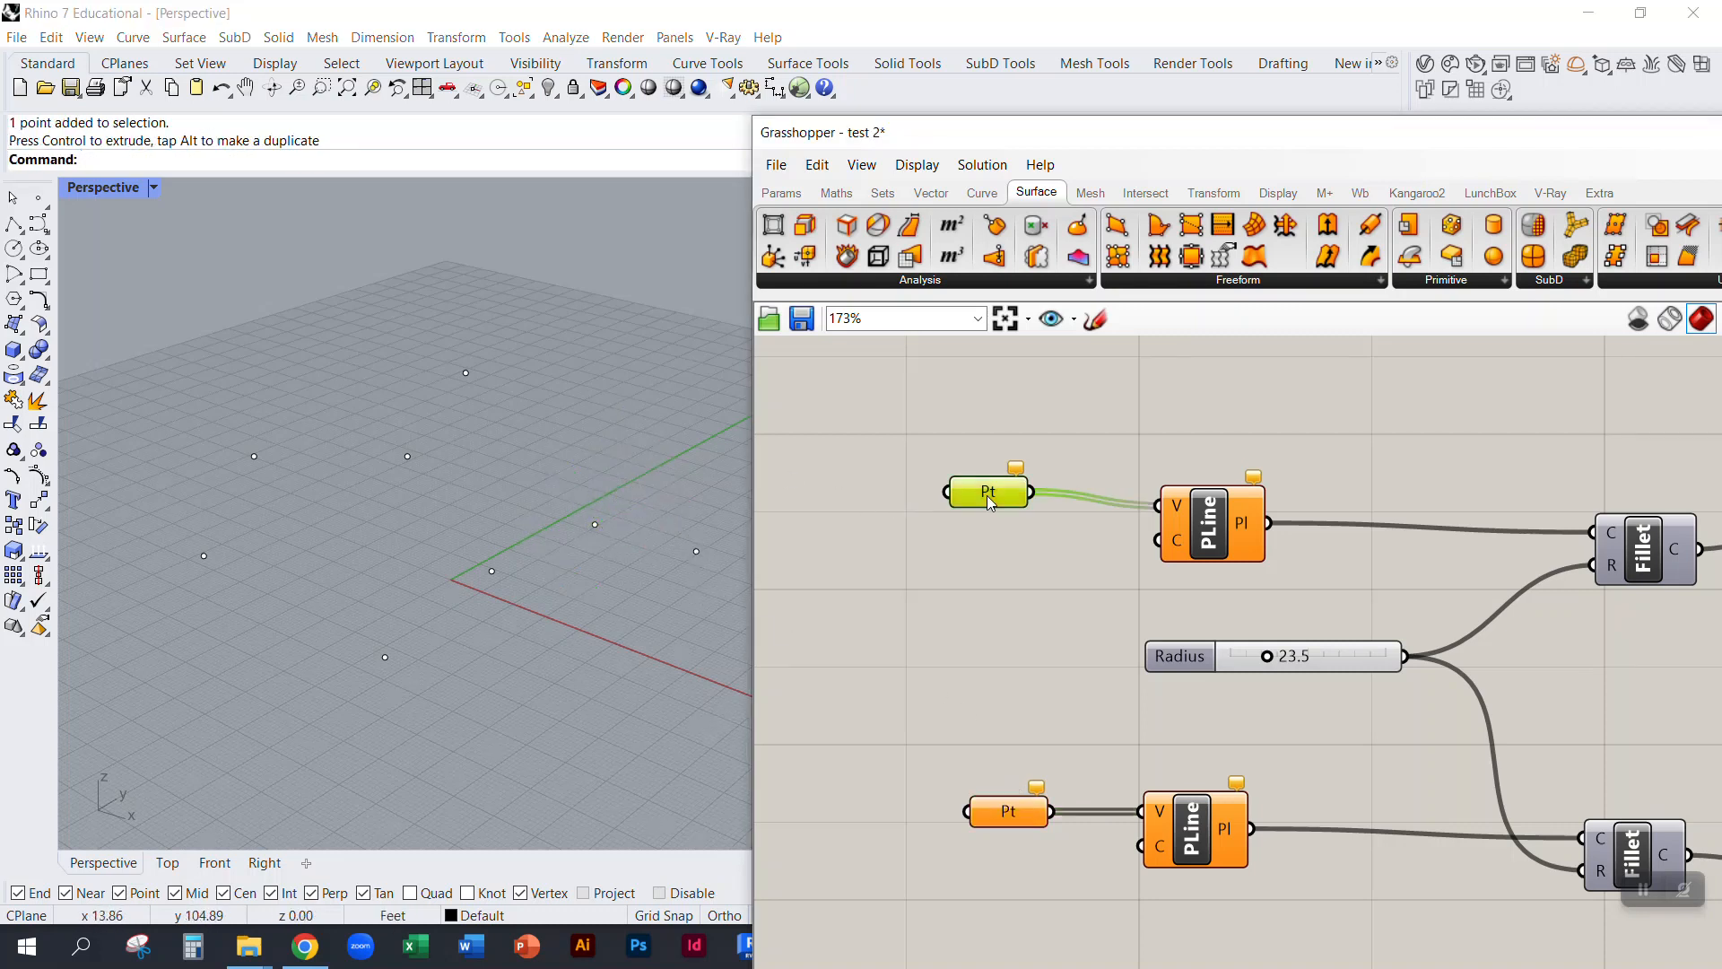
right_click(987, 494)
click(1092, 783)
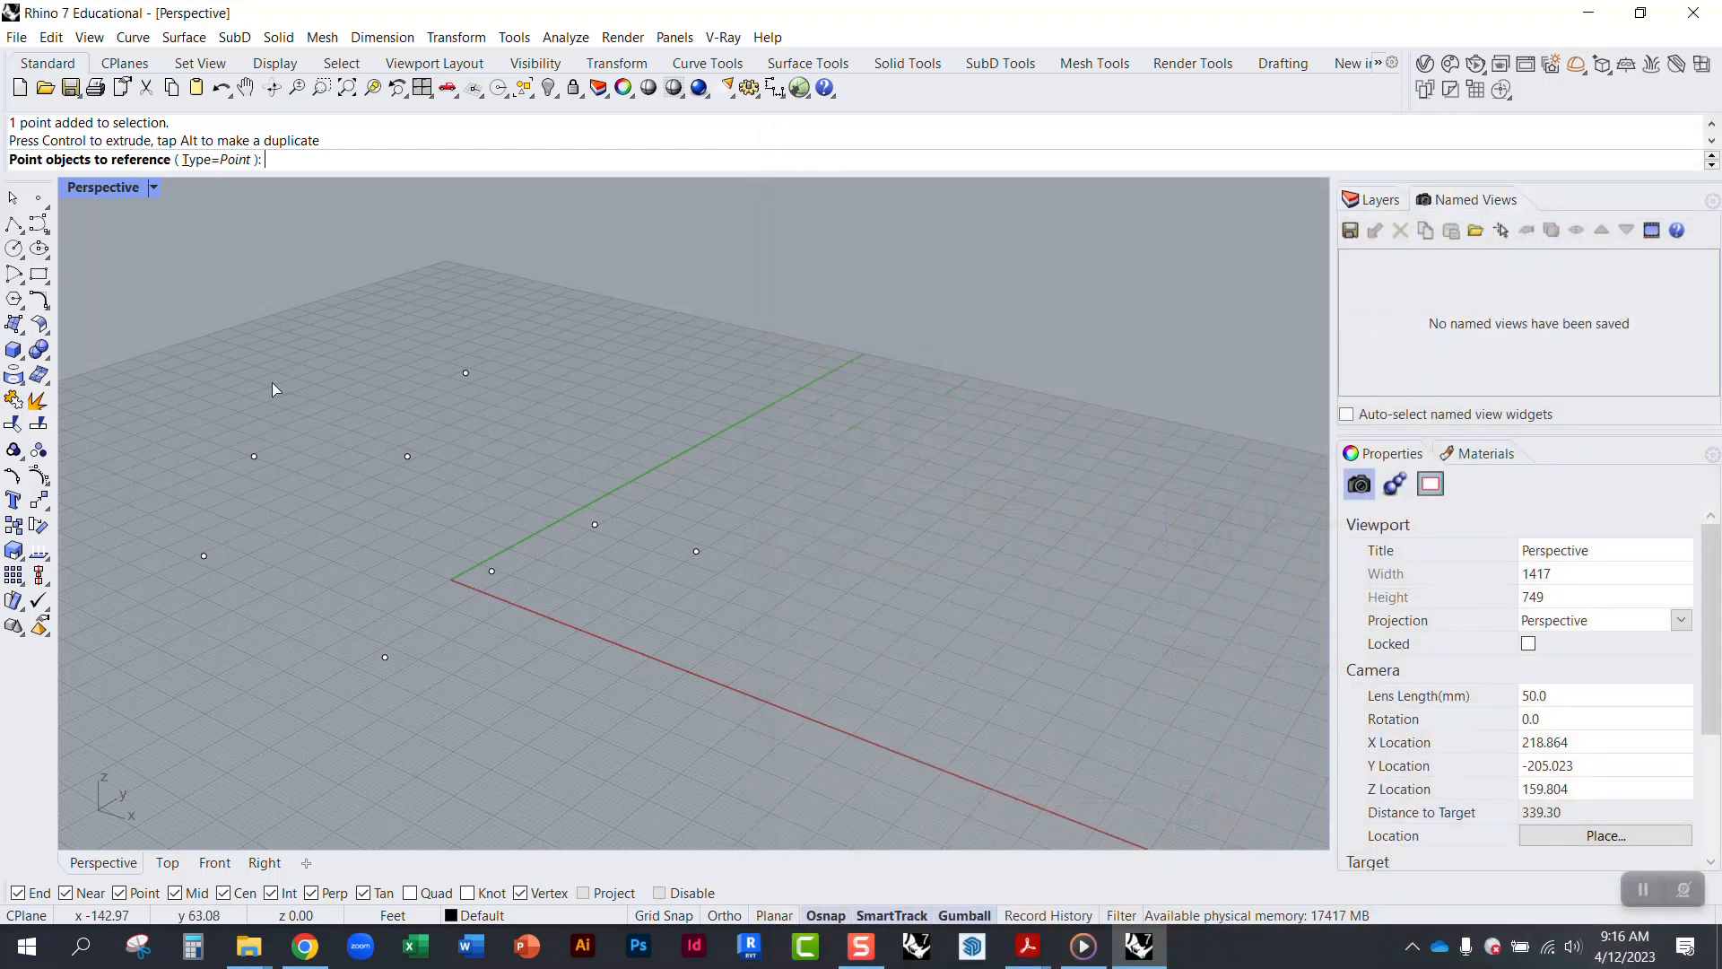
click(204, 554)
click(254, 456)
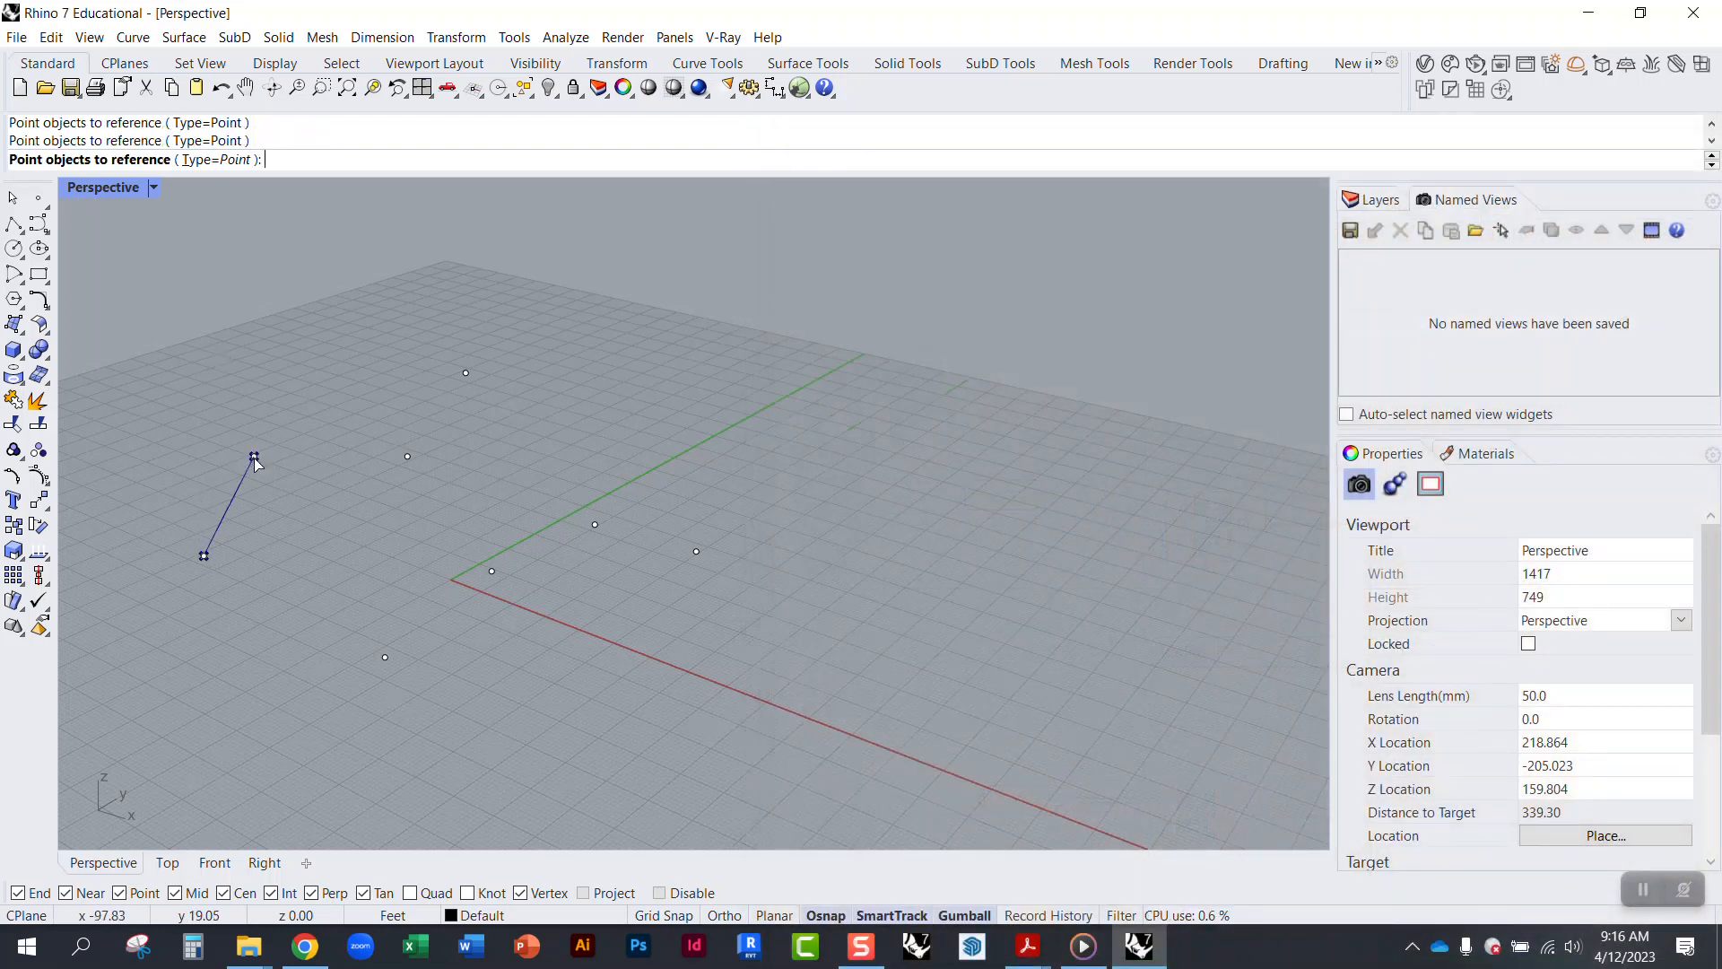
click(408, 456)
click(465, 372)
key(Return)
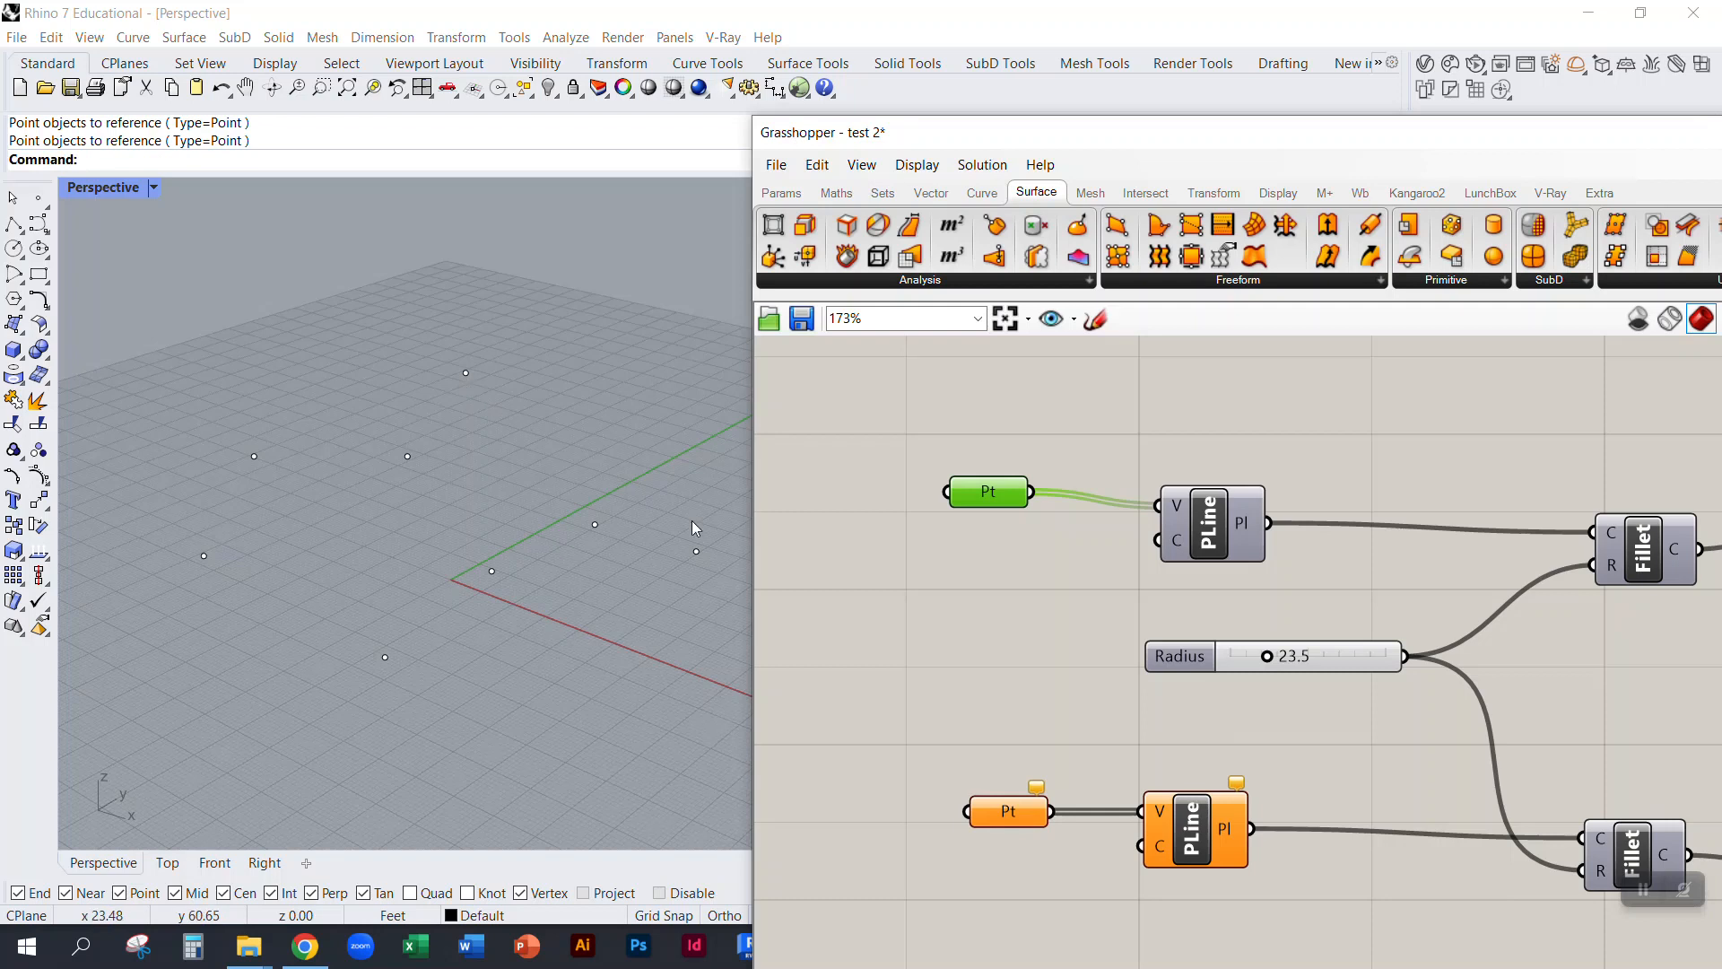
Step: Reference the four points of the second row, in order, in the lower Pt parameter as multiple points
click(994, 812)
right_click(994, 813)
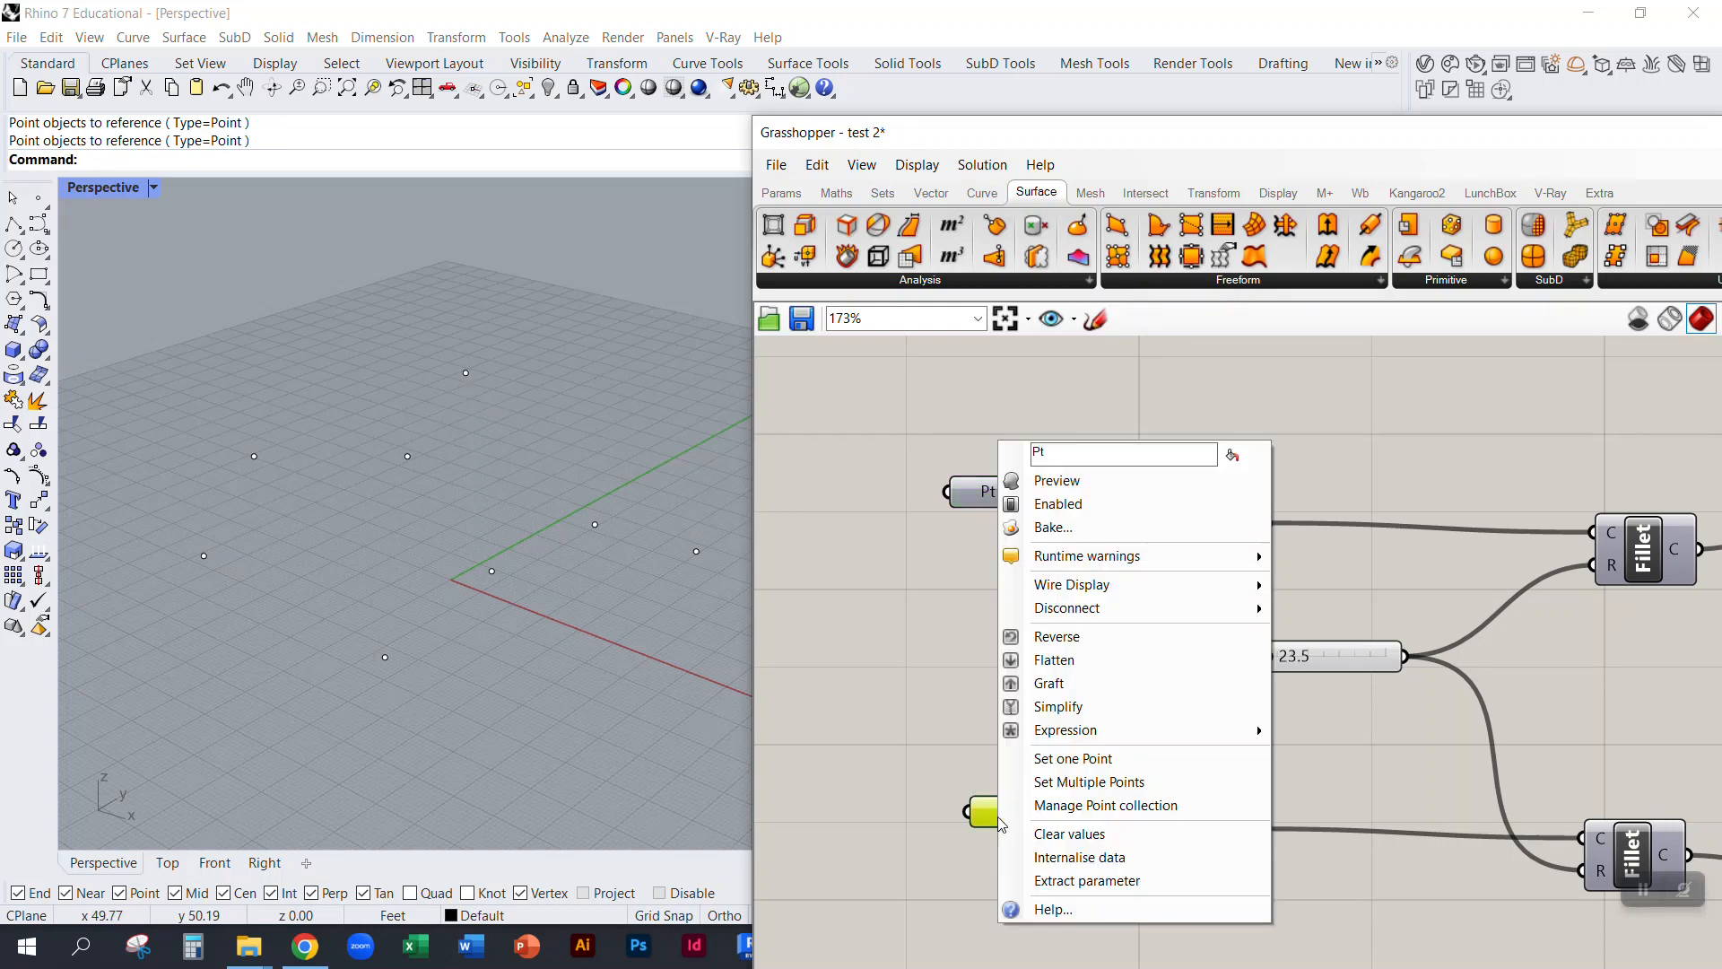
click(1061, 782)
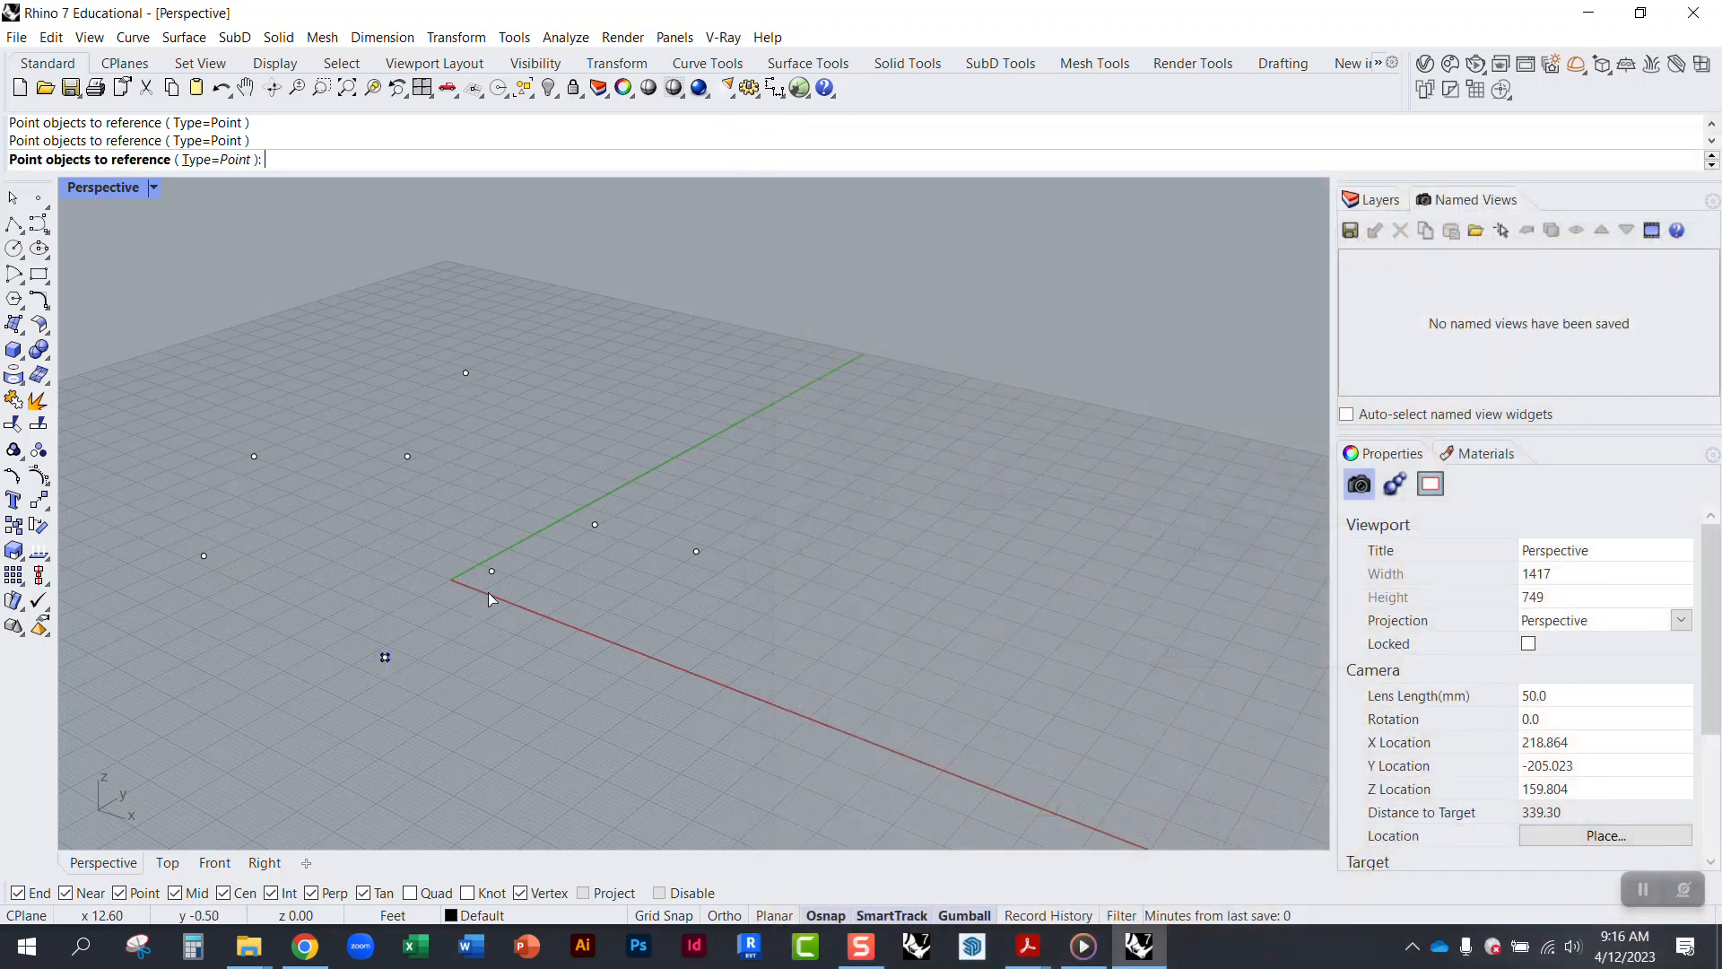
click(595, 525)
click(696, 551)
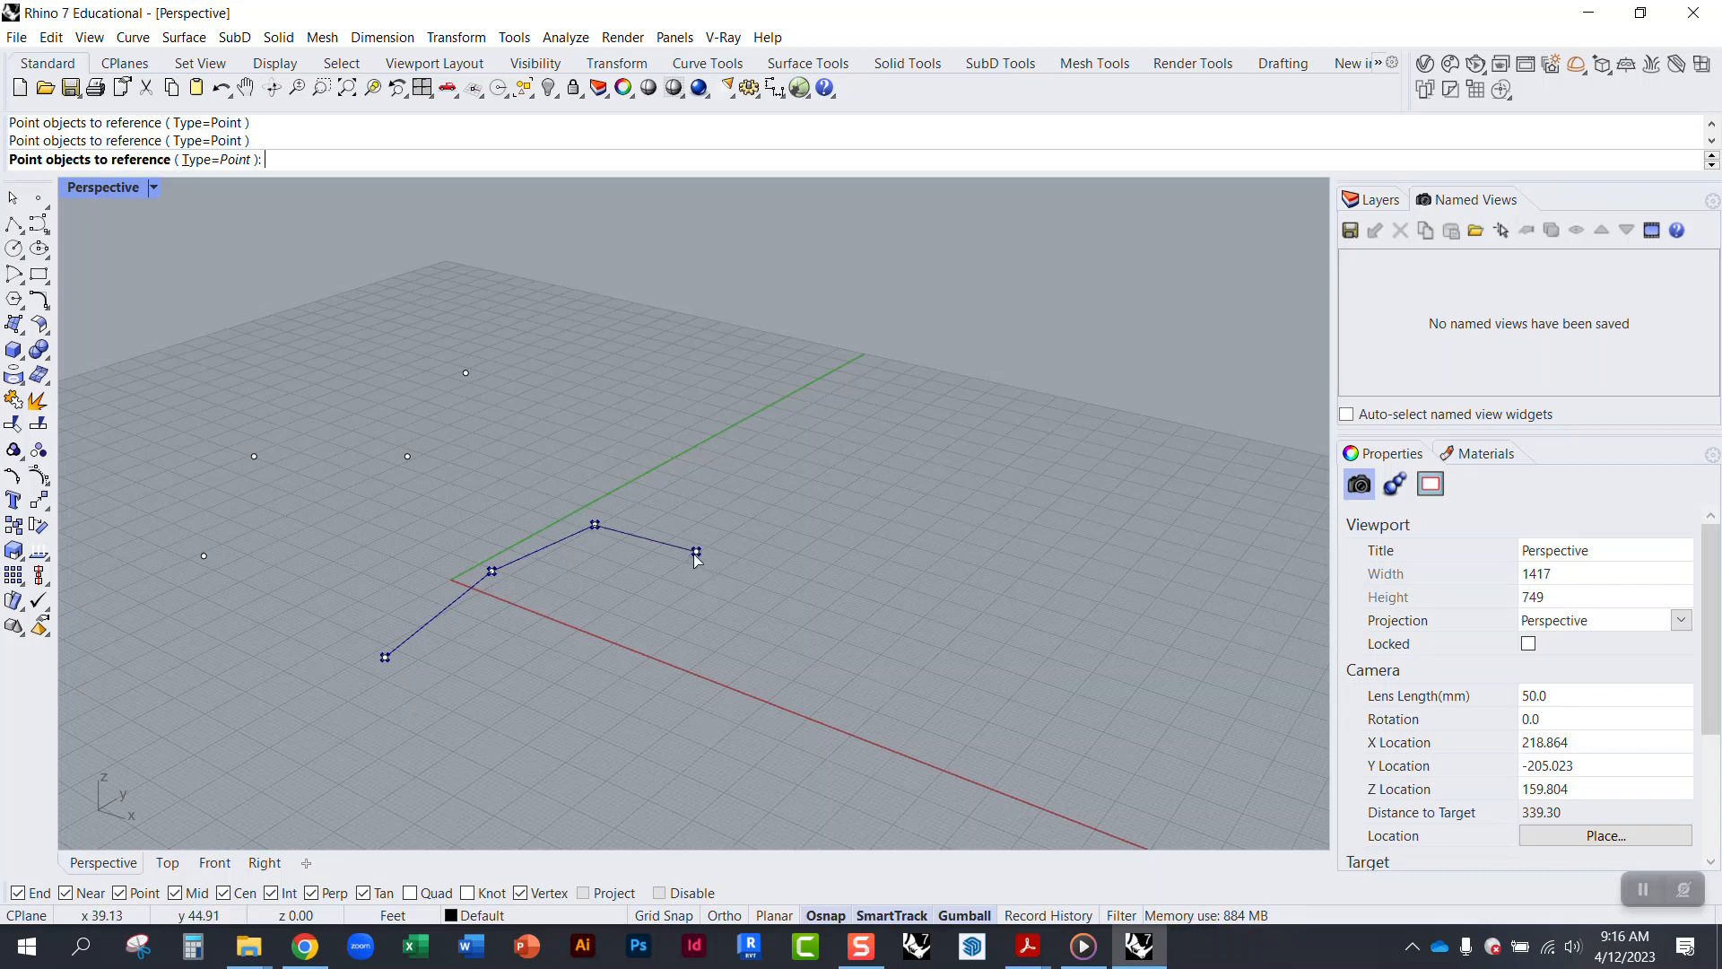
key(Return)
Step: Raise the end points of both rows to lift one end of the solid, and clear the selection
drag(633, 456, 720, 595)
drag(696, 492, 659, 362)
right_drag(535, 542, 574, 488)
drag(623, 438, 433, 373)
right_drag(602, 590, 408, 414)
scroll(577, 515, up, 6)
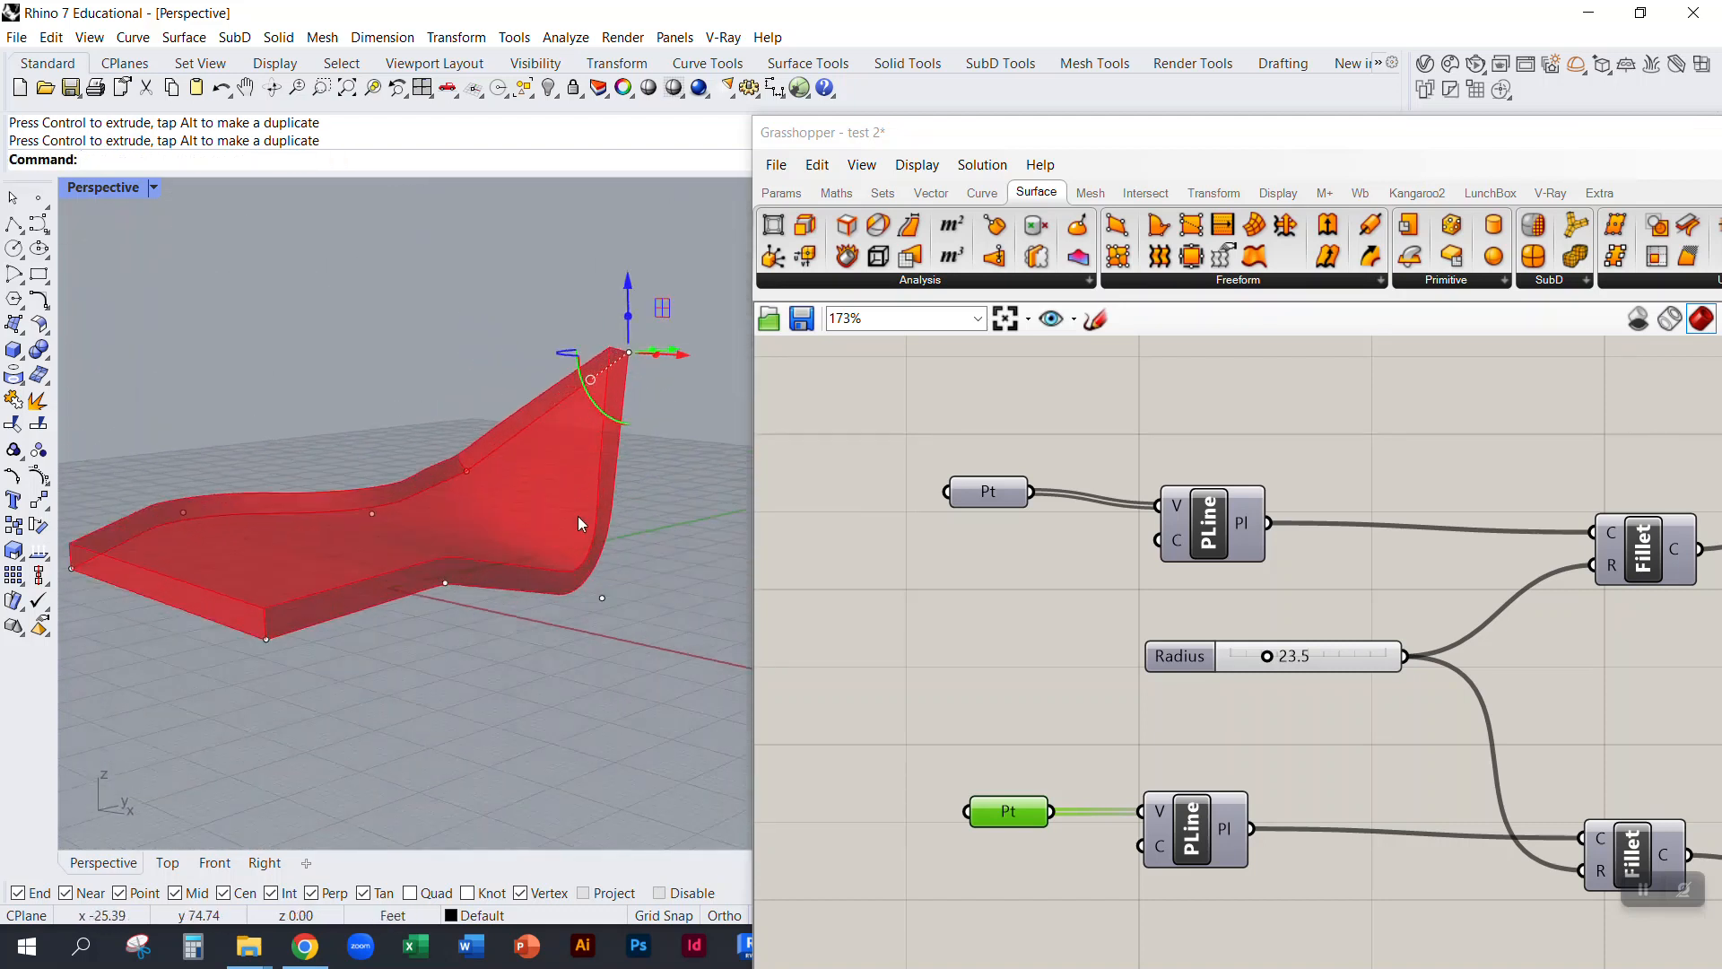
click(461, 351)
Step: Examine the regenerated solid alongside the definition, from the polylines through the fillets and loft to the ruled surfaces
scroll(1013, 613, down, 5)
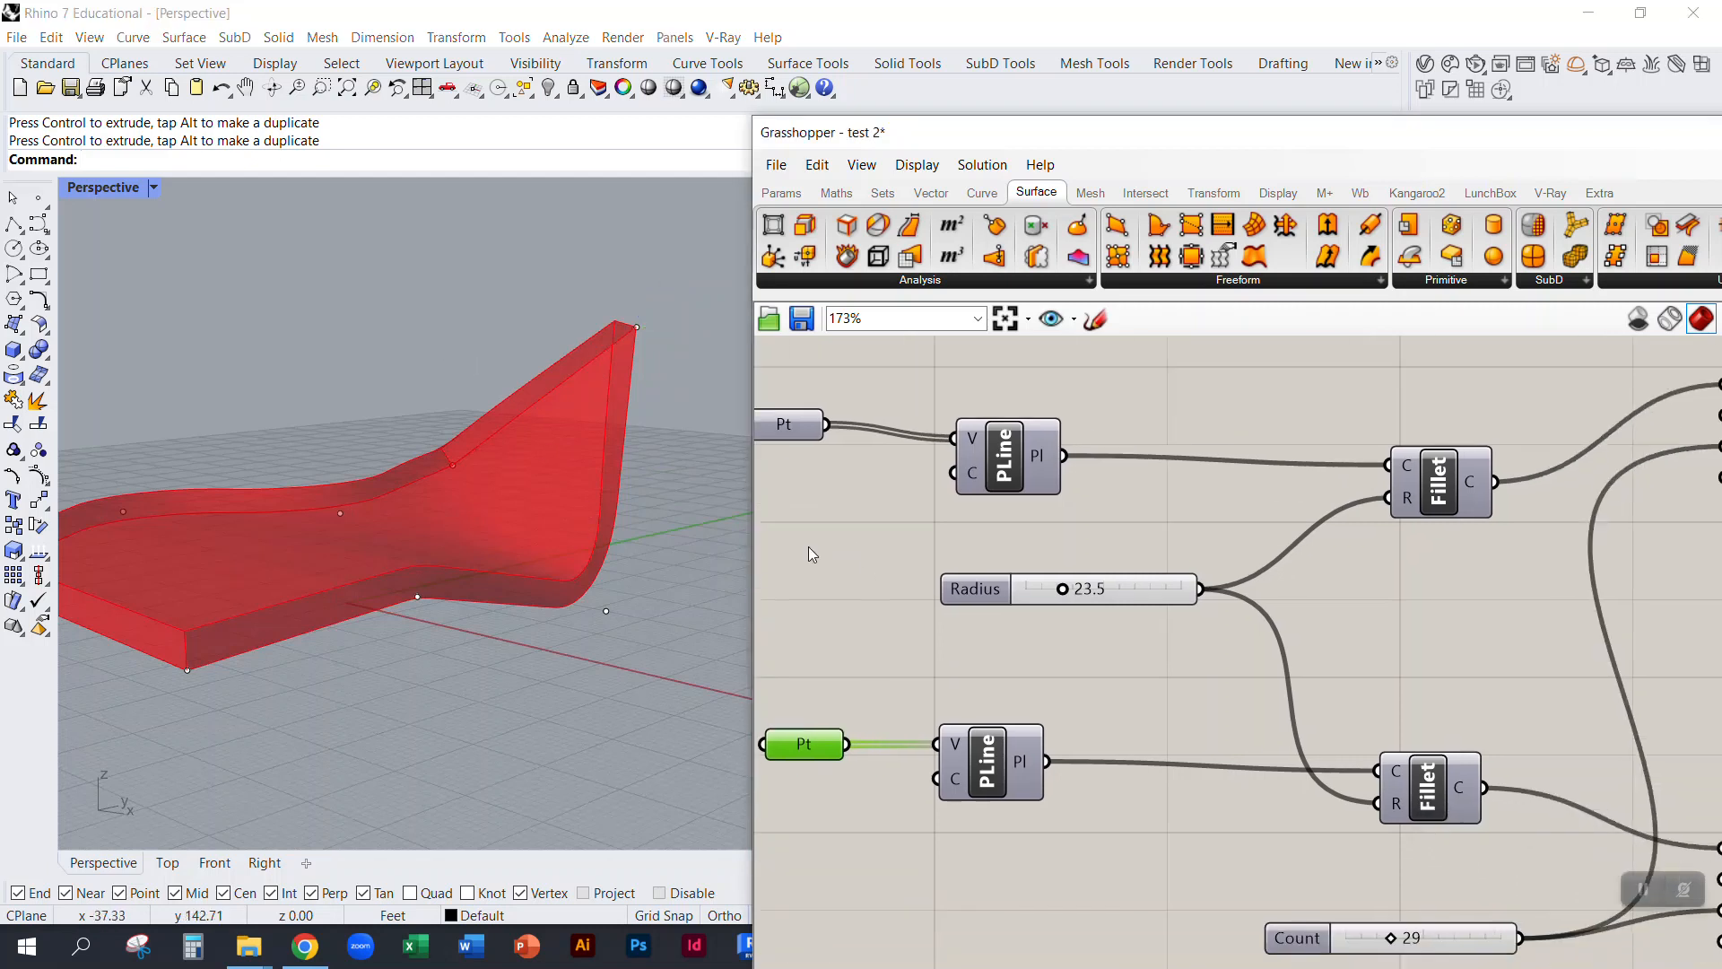
right_drag(1194, 654, 1119, 632)
mouse_move(549, 607)
right_down()
mouse_move(564, 634)
mouse_move(524, 615)
right_up()
click(825, 454)
right_drag(788, 432, 1014, 422)
right_drag(208, 348, 466, 494)
scroll(470, 502, down, 5)
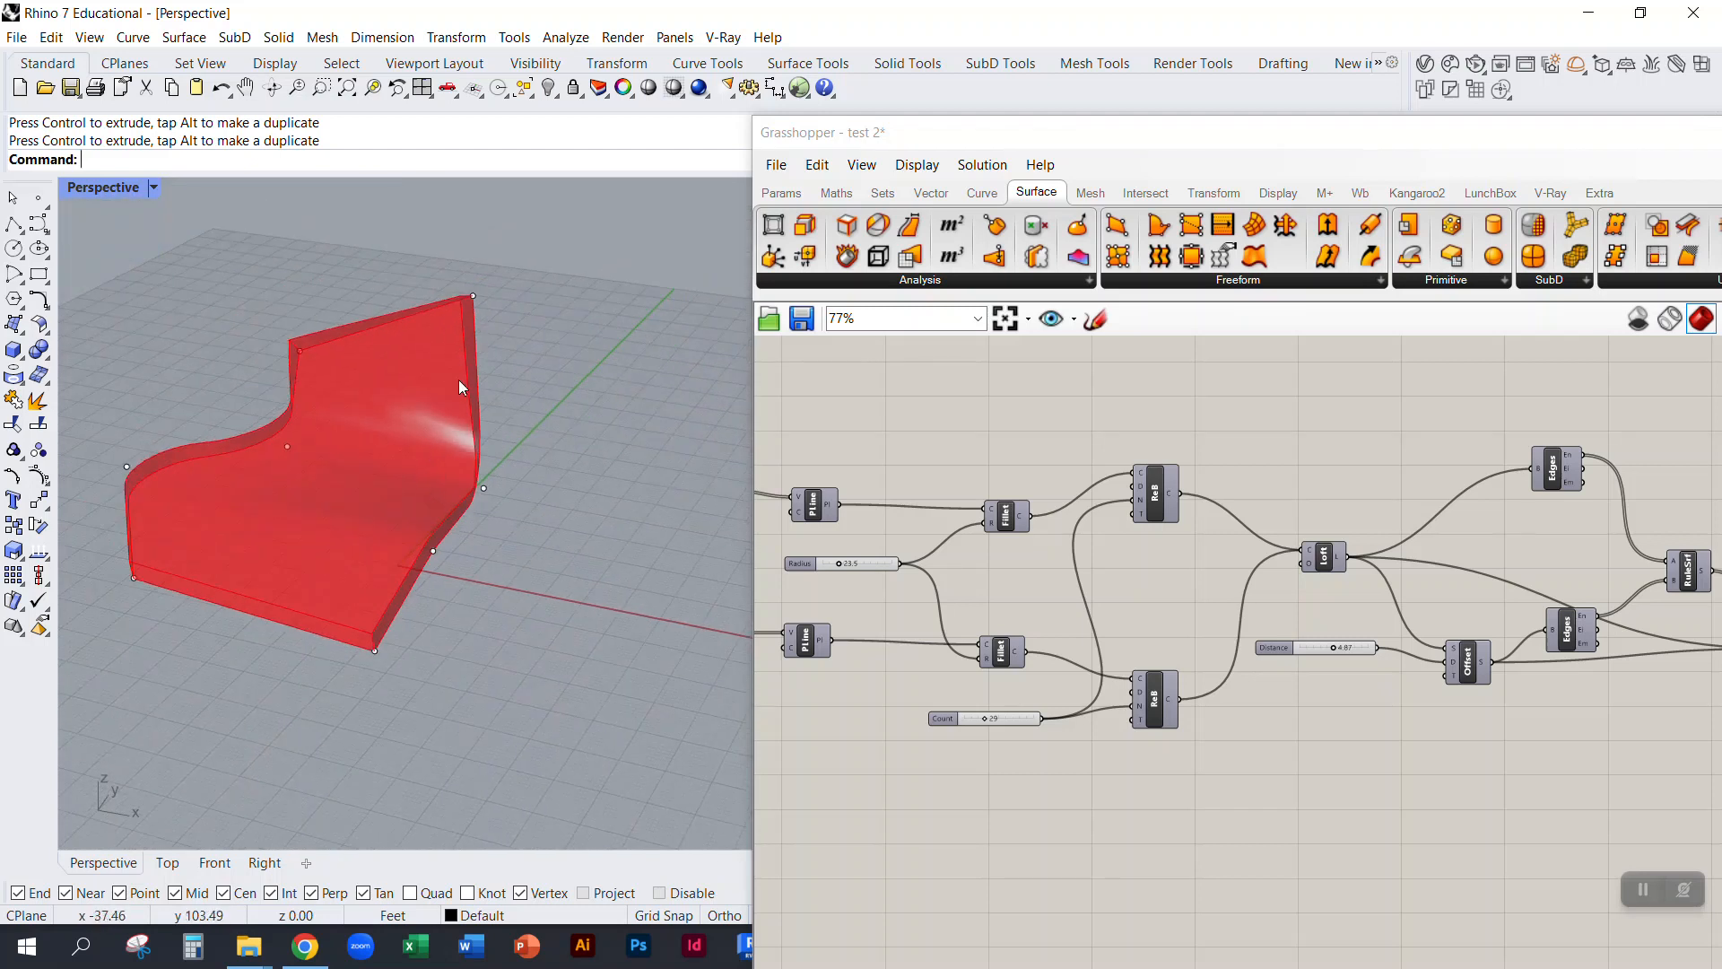
Step: Move the solid's raised corner point along the Y axis and inspect the reshaped end
click(481, 294)
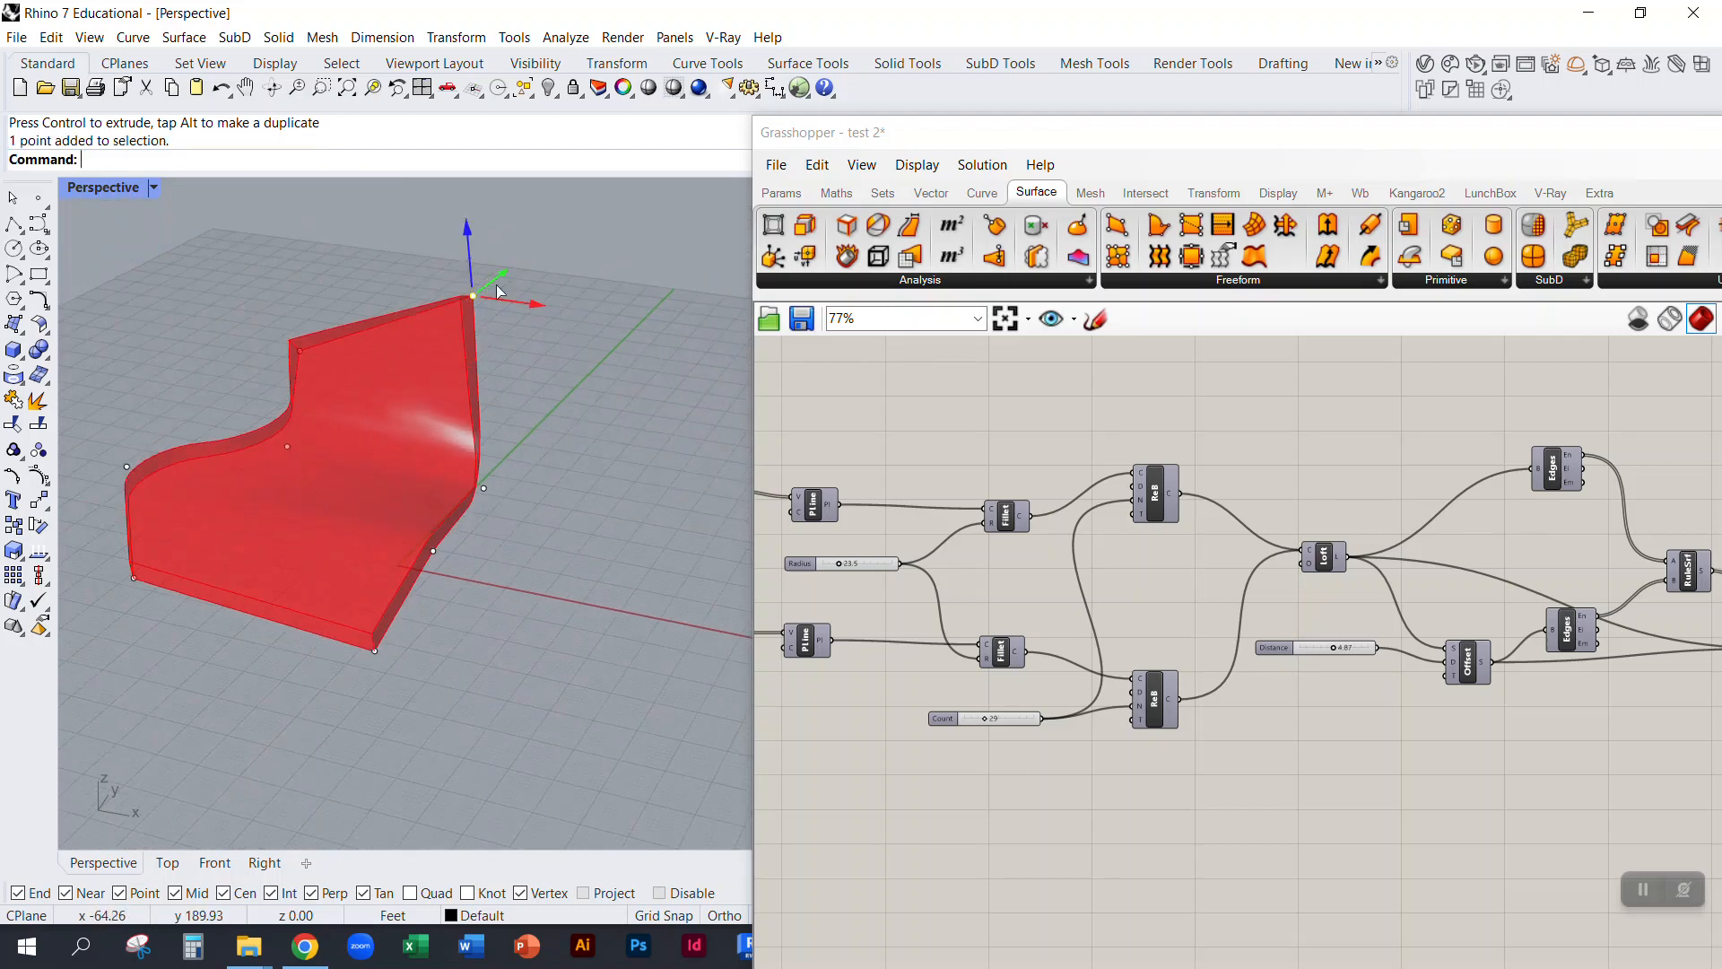
drag(503, 285, 558, 411)
right_drag(930, 529, 1266, 509)
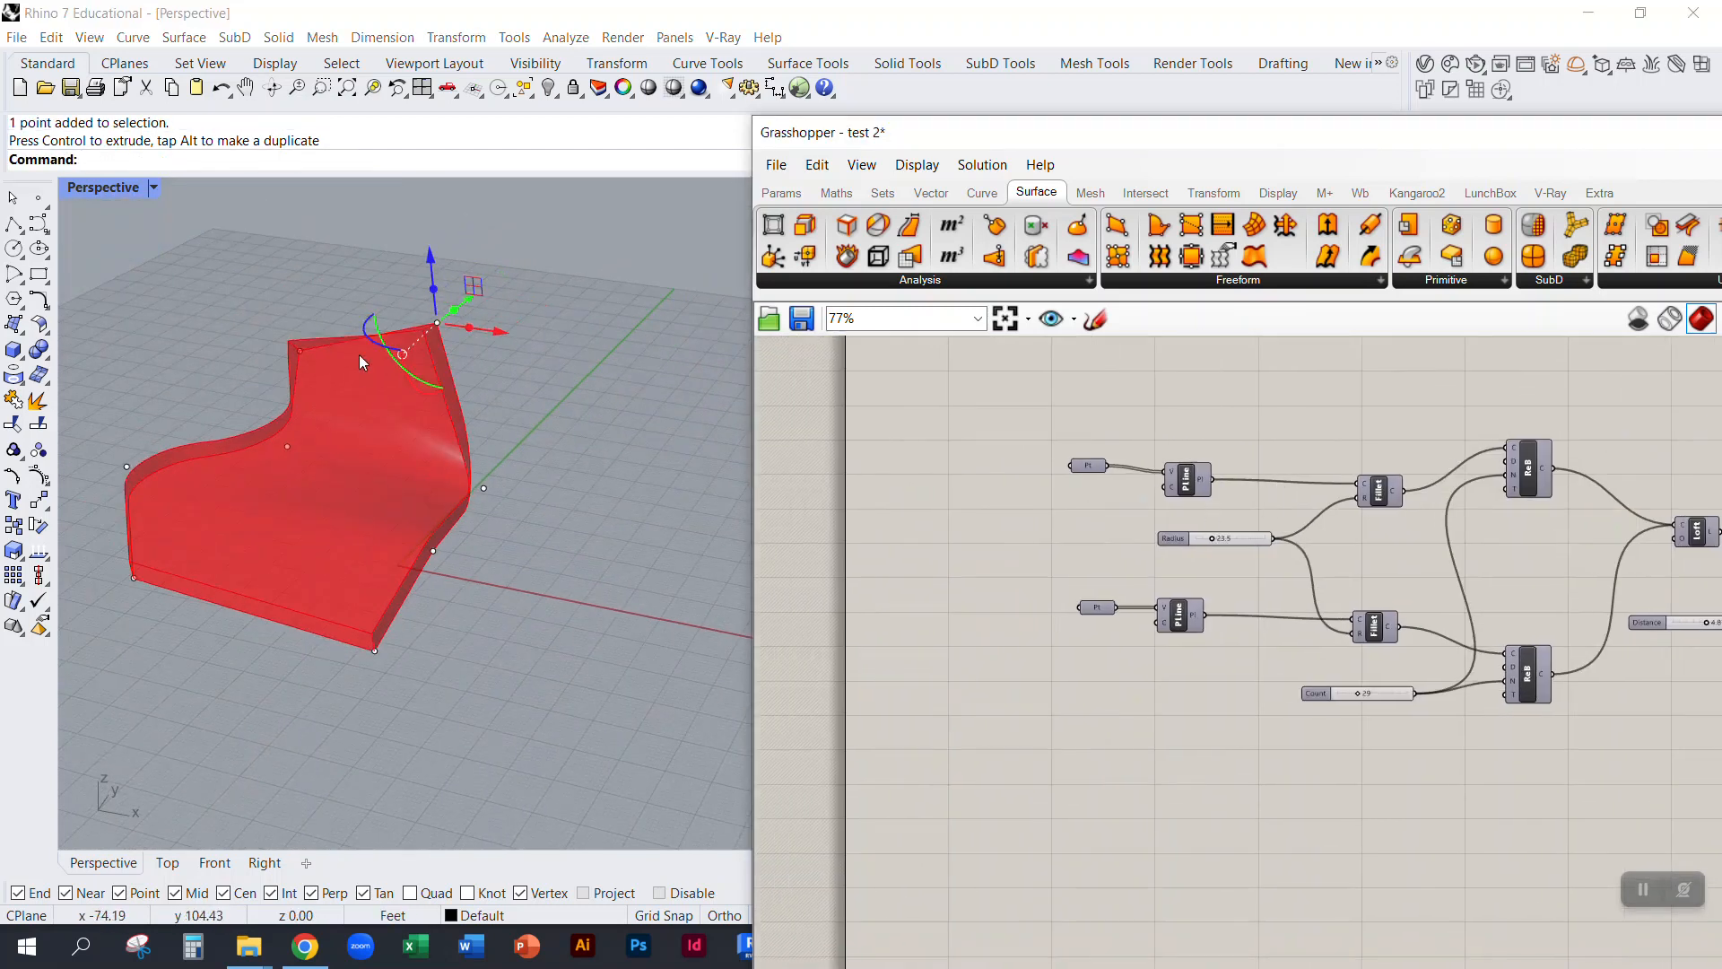
click(278, 330)
scroll(299, 431, up, 4)
right_drag(298, 450, 486, 427)
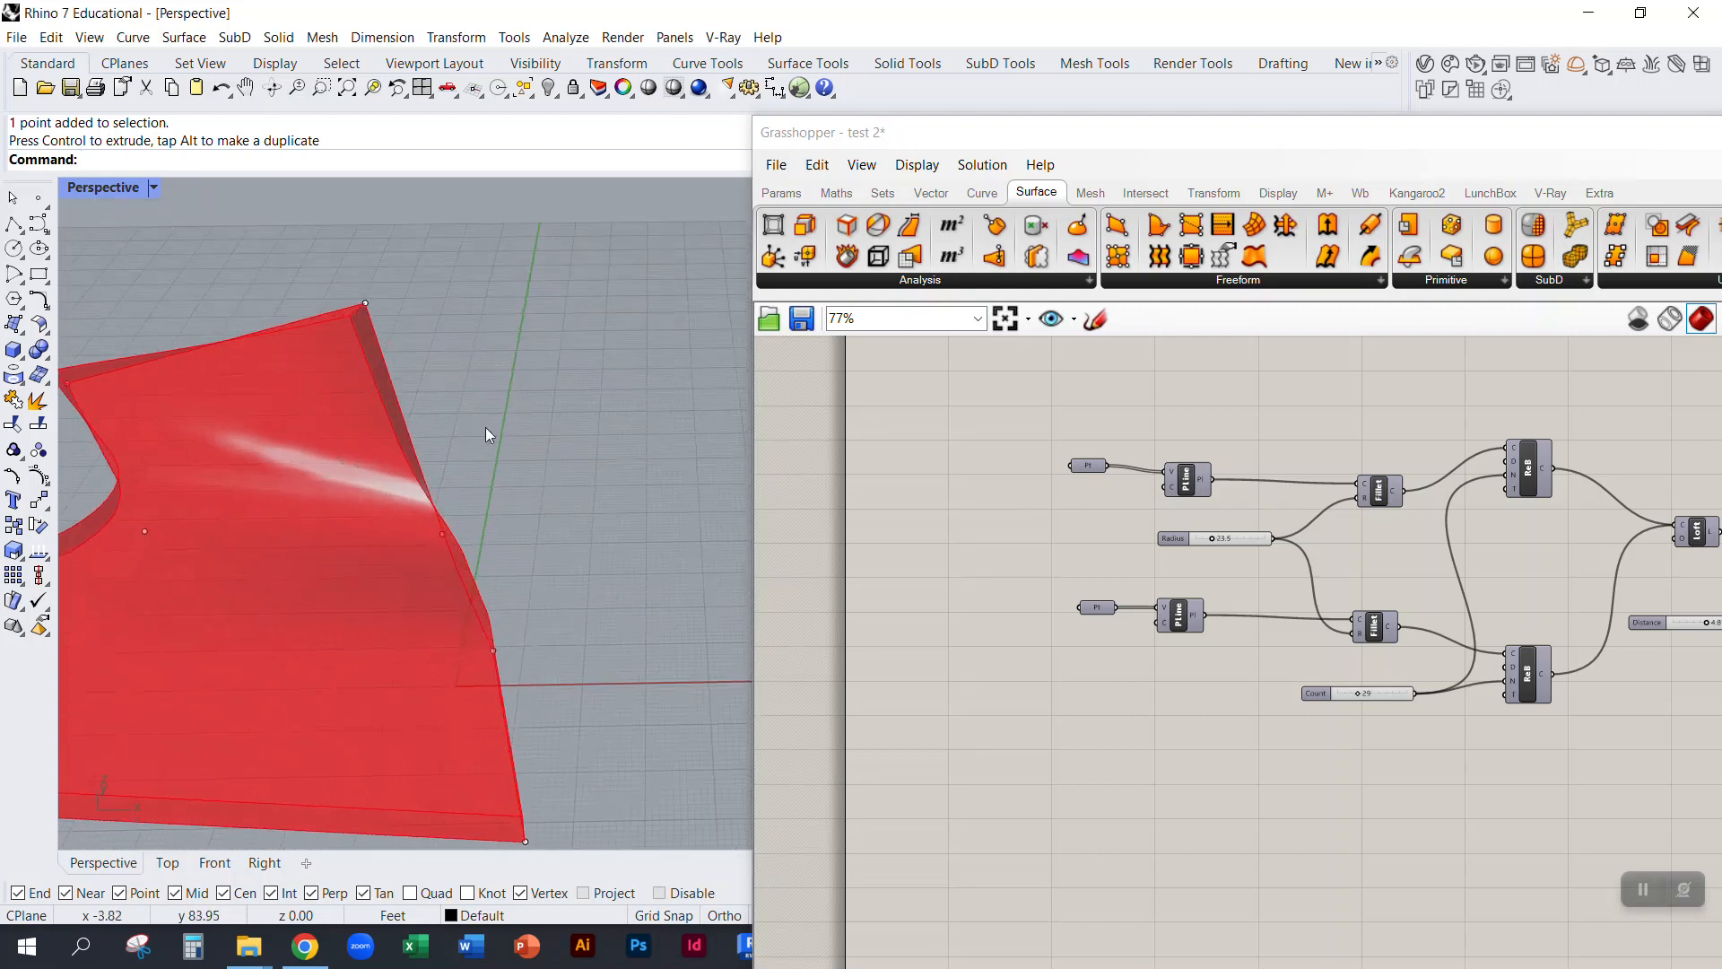
Step: Internalise the point data in both the upper and lower Pt parameters
scroll(293, 499, down, 3)
scroll(1090, 475, up, 4)
click(1089, 467)
right_click(1091, 469)
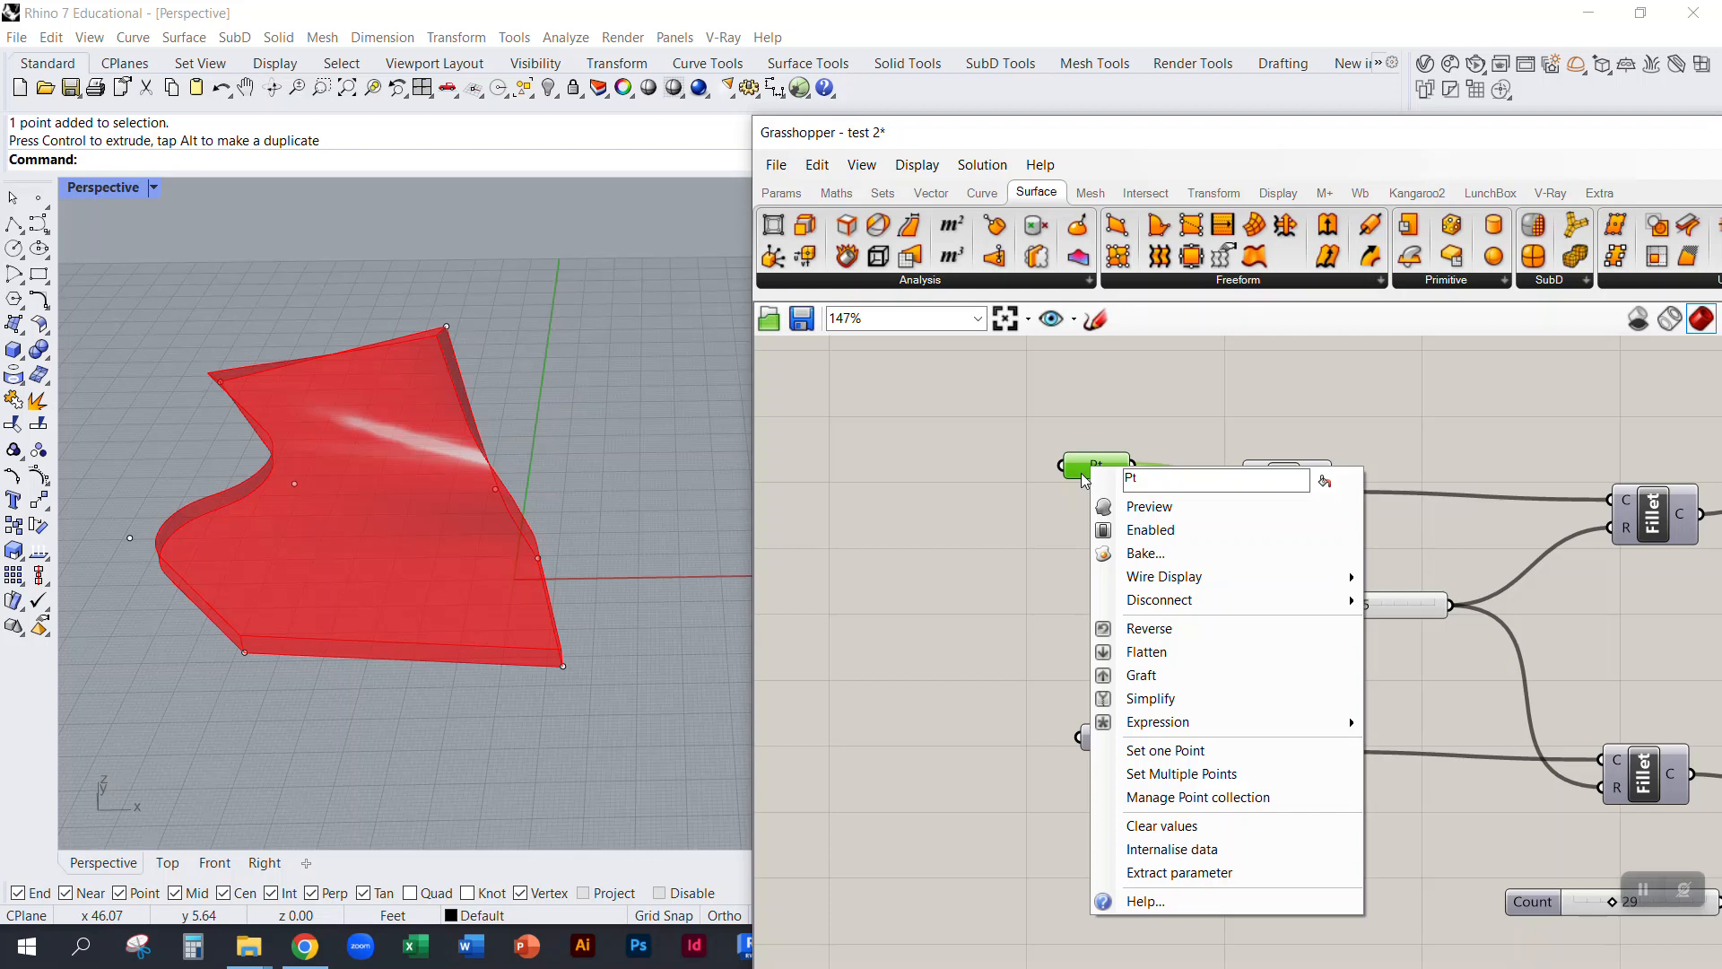
click(1172, 849)
click(1098, 740)
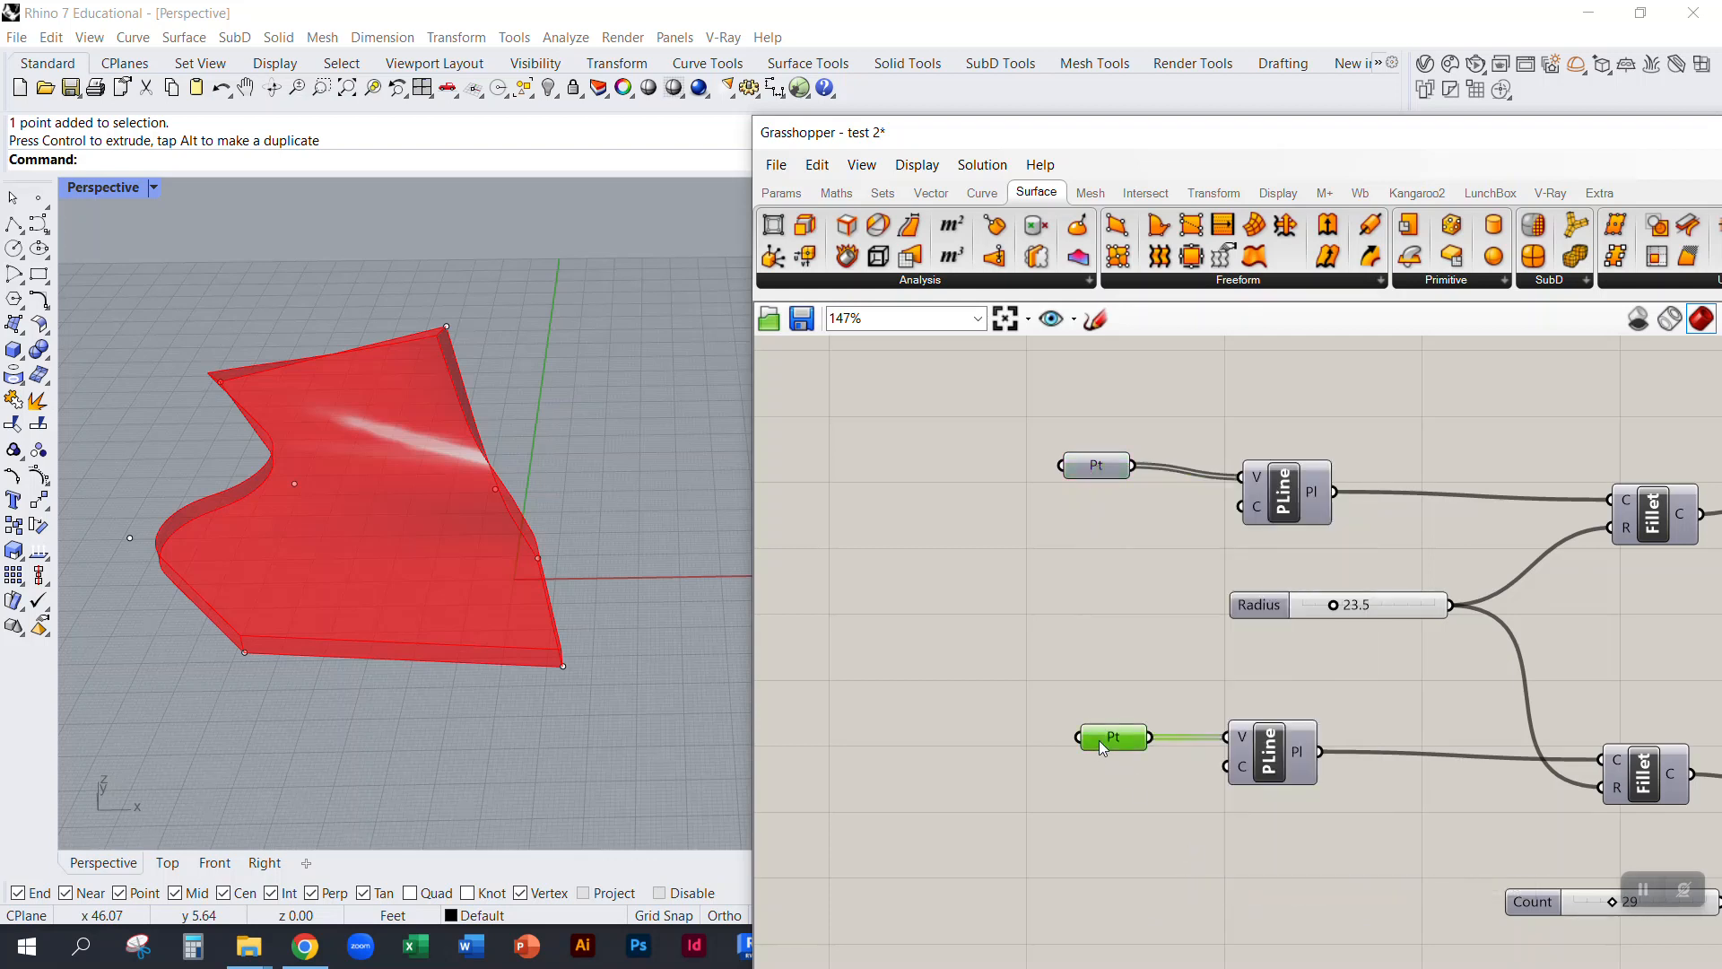
right_click(1098, 740)
click(1181, 858)
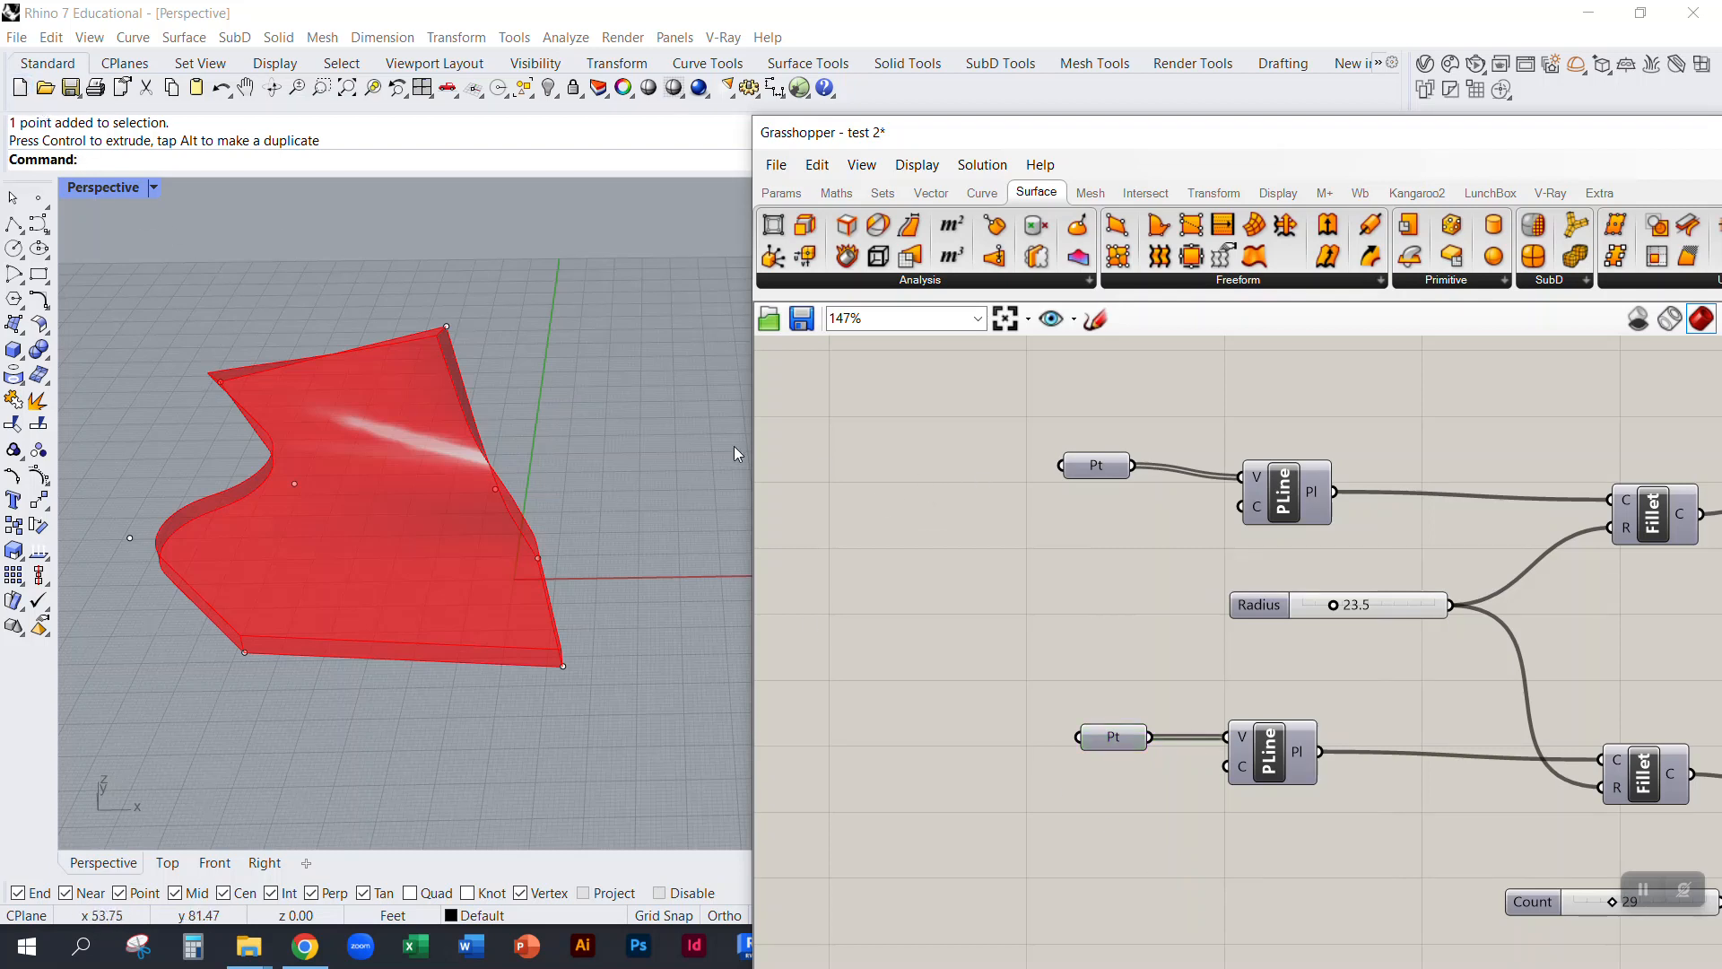
Step: Line up the two Pt parameters vertically in front of their PLine components and clear the selection
click(1094, 468)
drag(1094, 467, 1092, 472)
drag(1109, 737, 1092, 729)
click(1014, 693)
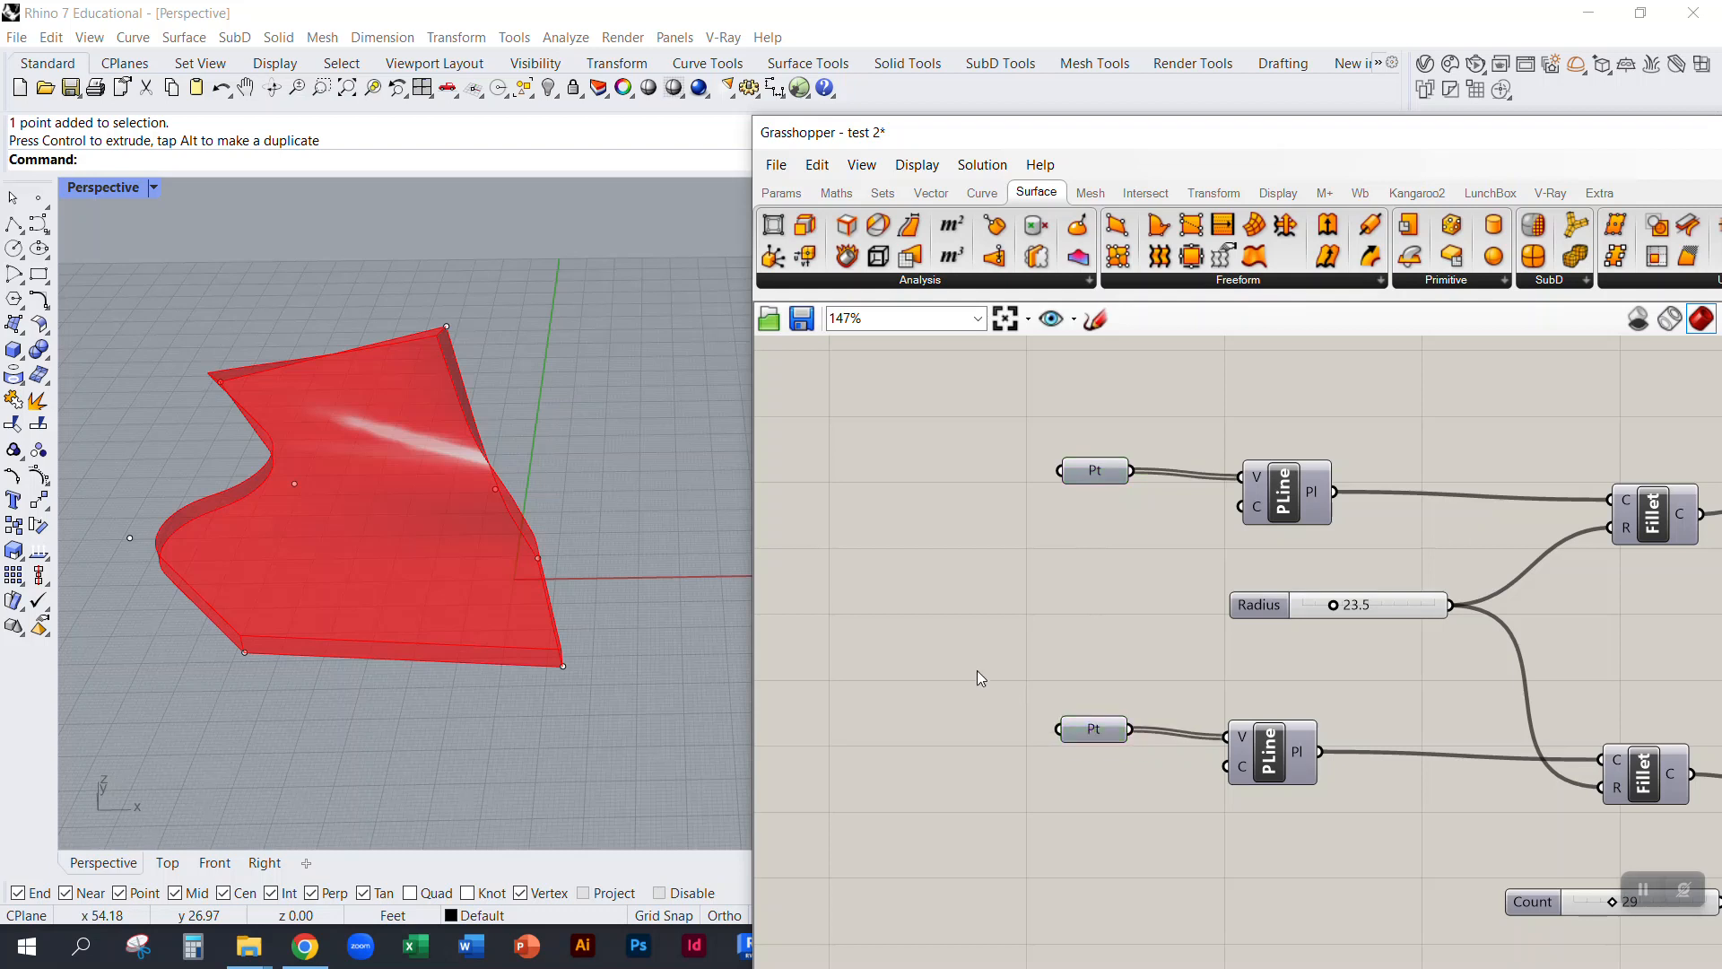
Step: Start a new Rhino file from the Objects - Feet template, discarding the current changes, and maximize the Perspective viewport
click(19, 90)
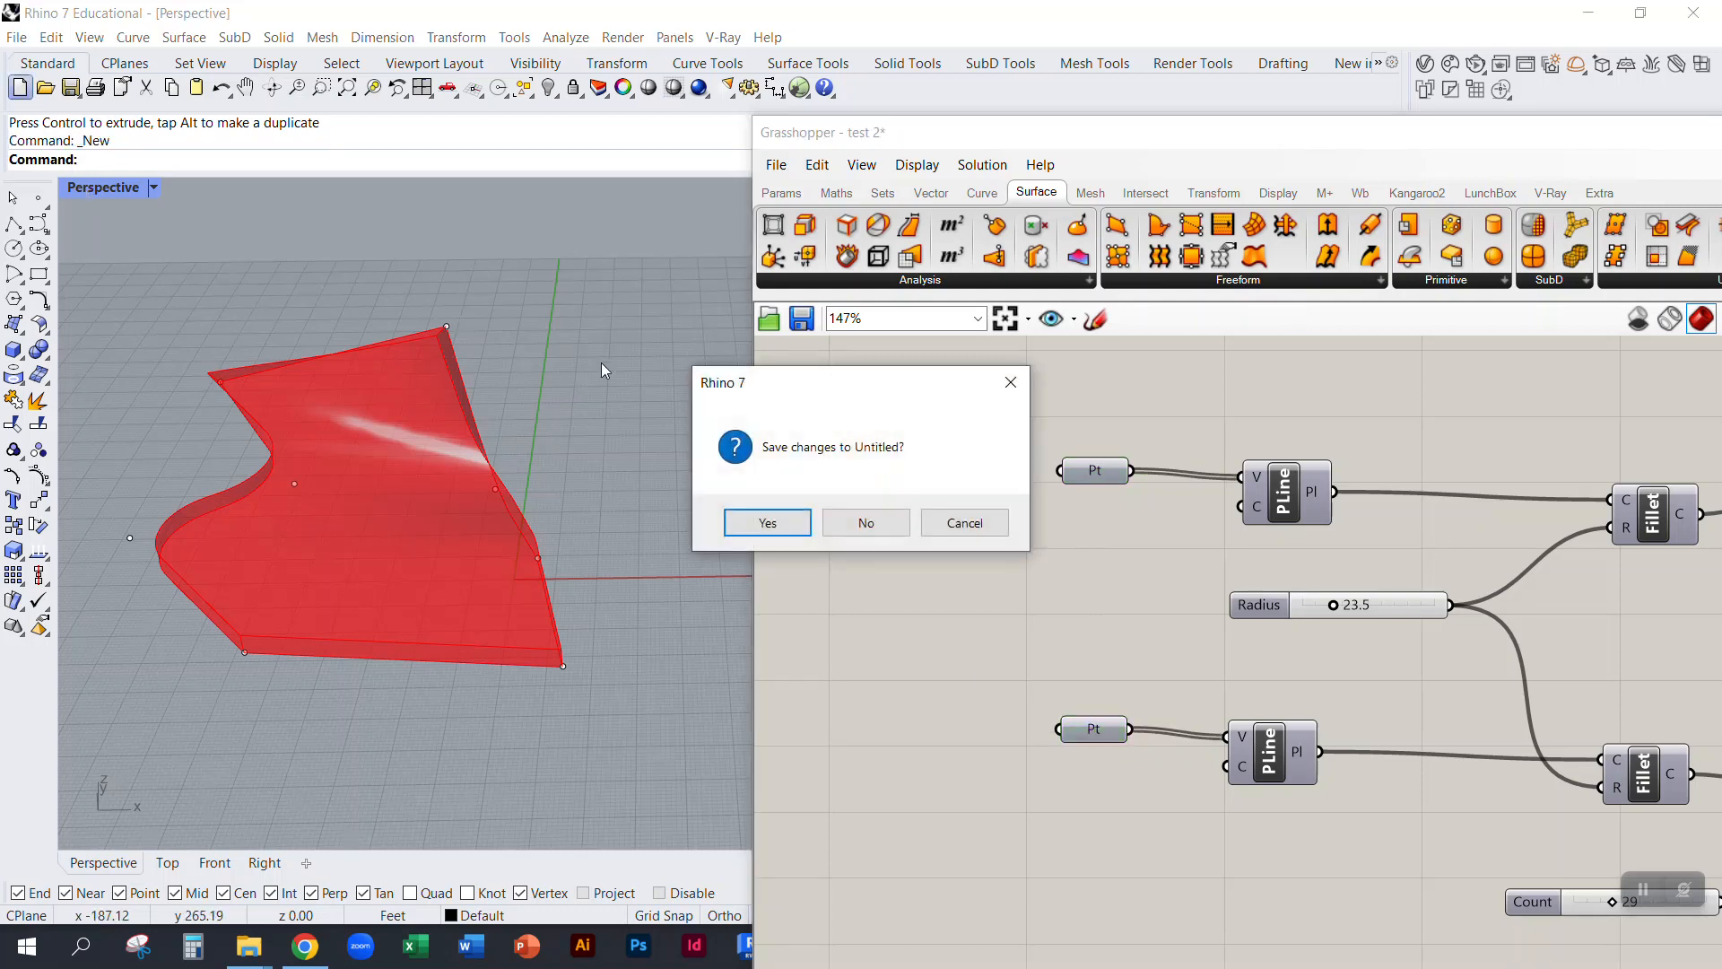
click(858, 528)
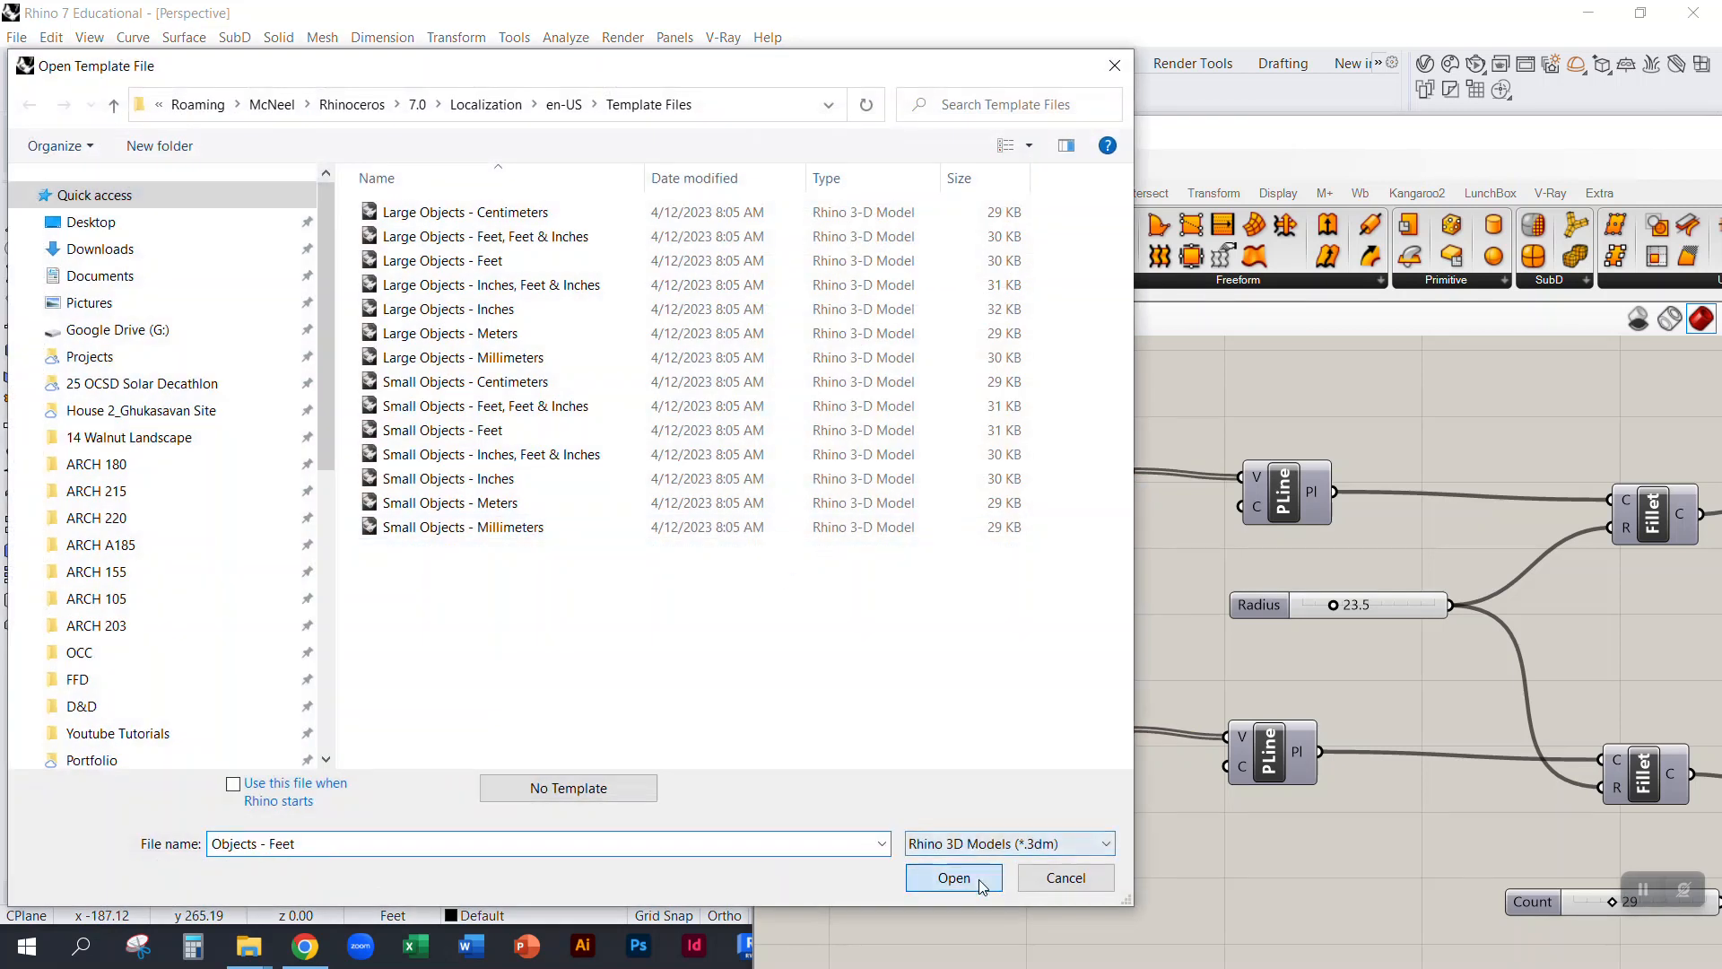
click(978, 879)
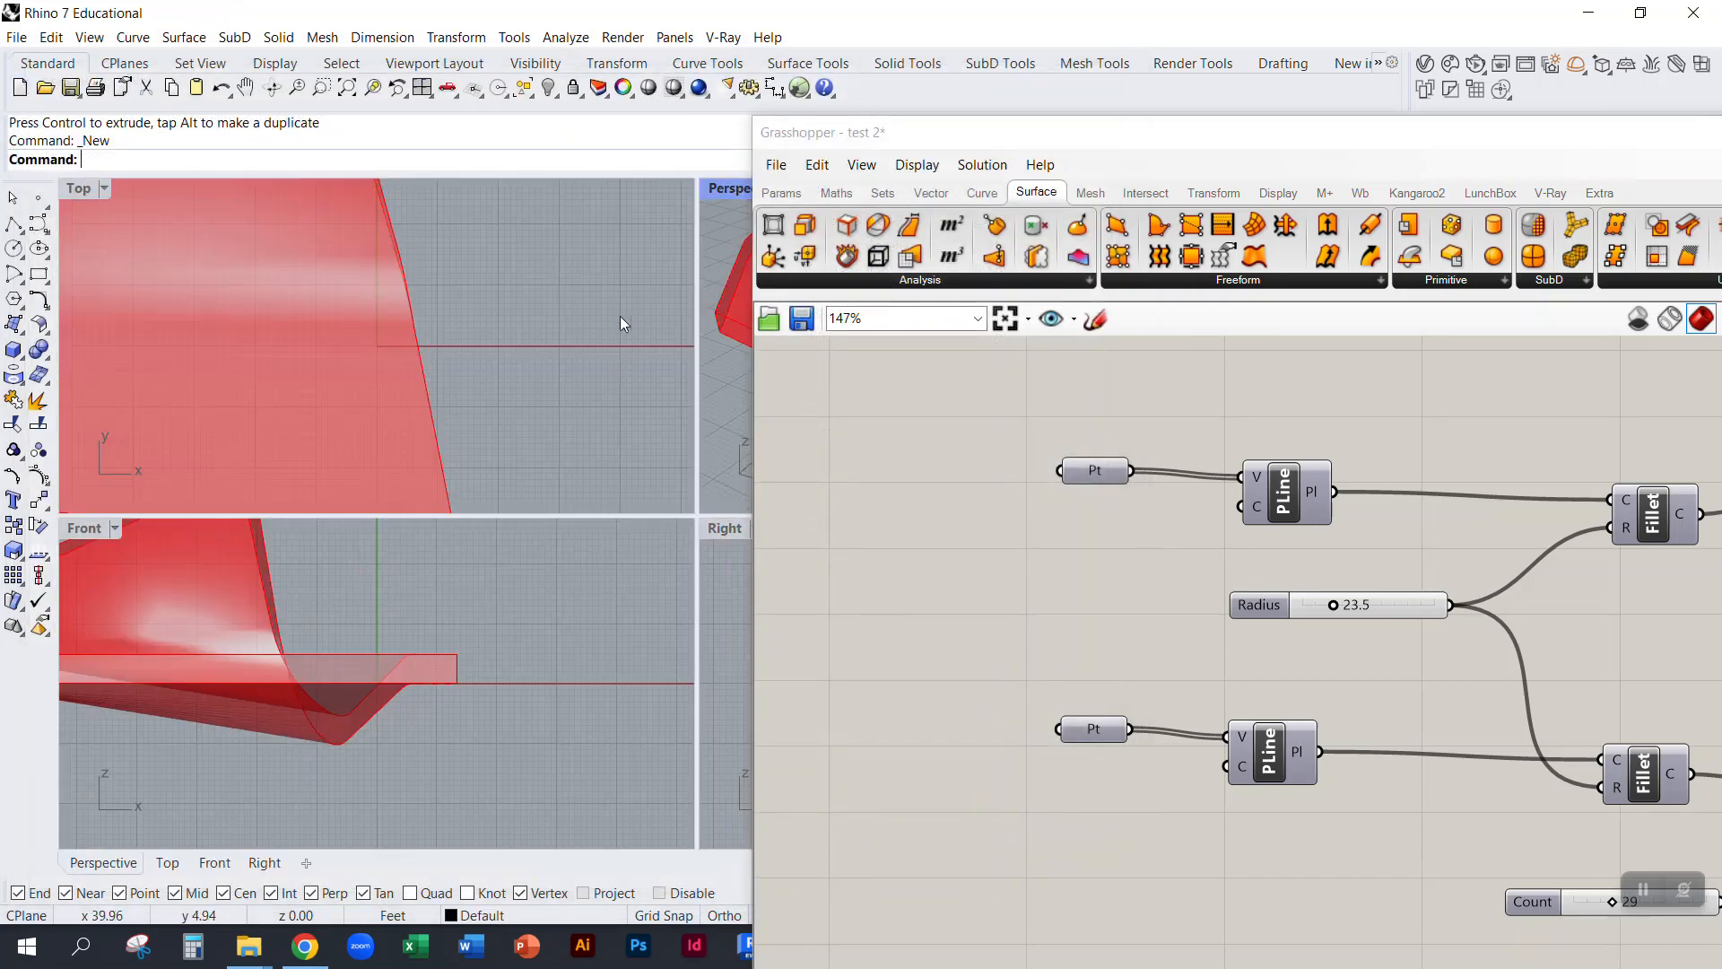
double_click(712, 187)
scroll(919, 572, down, 5)
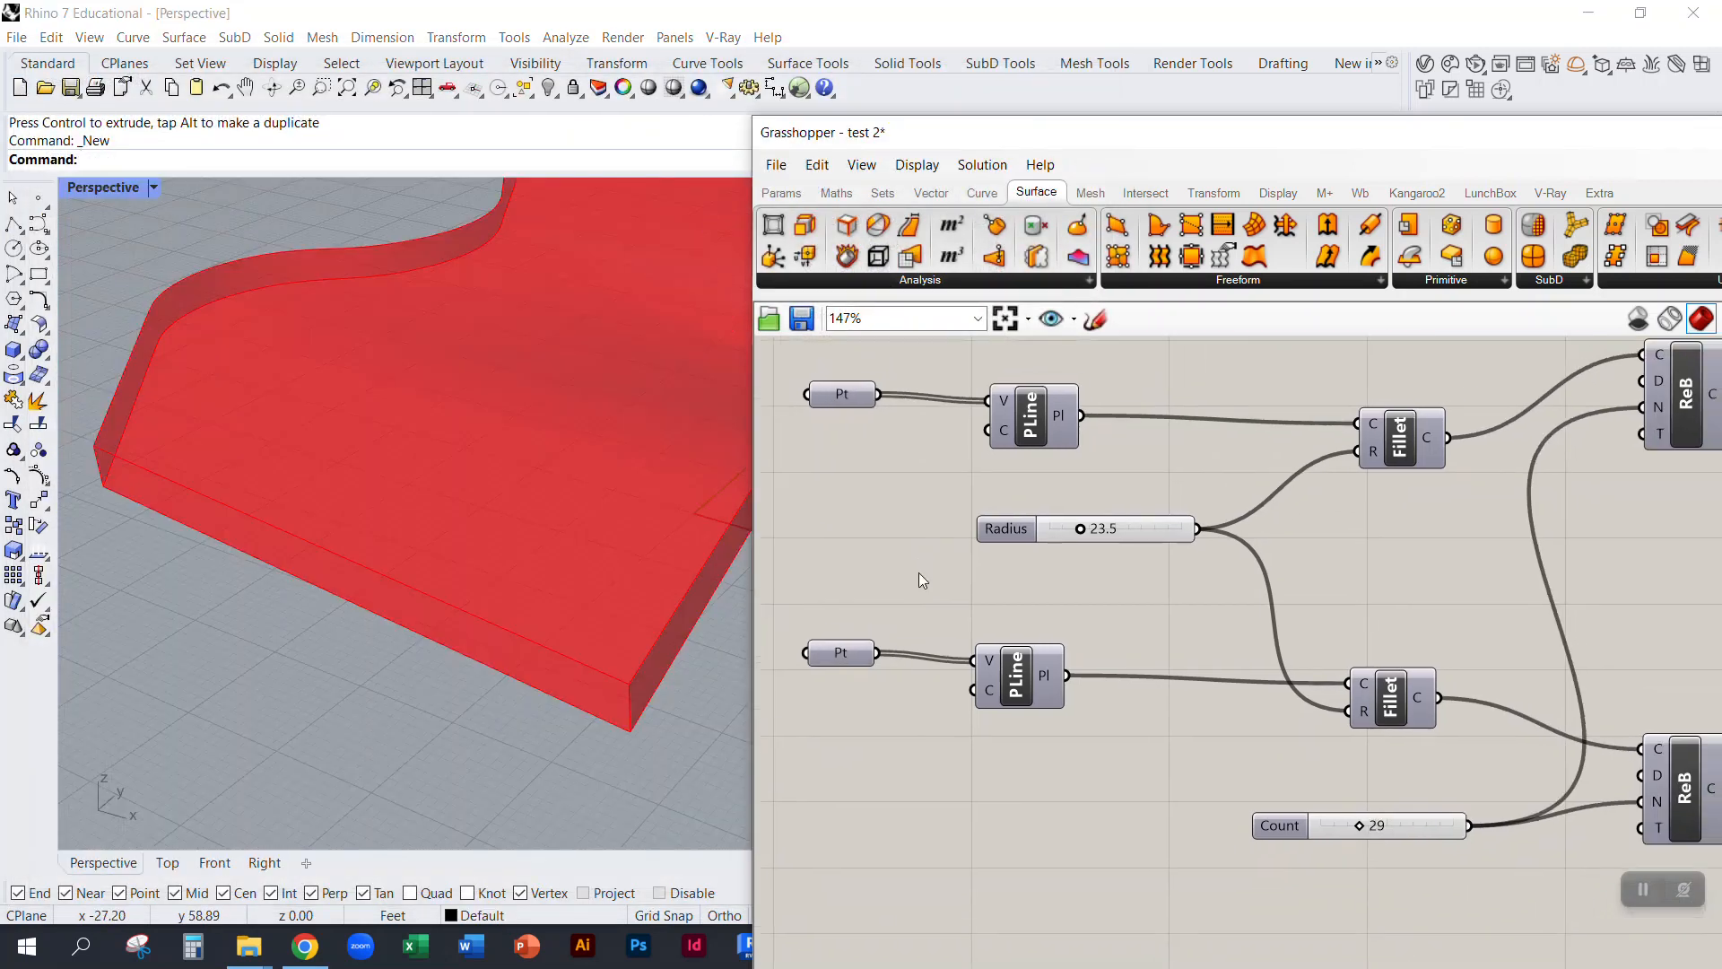
Step: Turn on the preview of both Pt parameters so their internalised points show in the viewport
scroll(917, 574, up, 4)
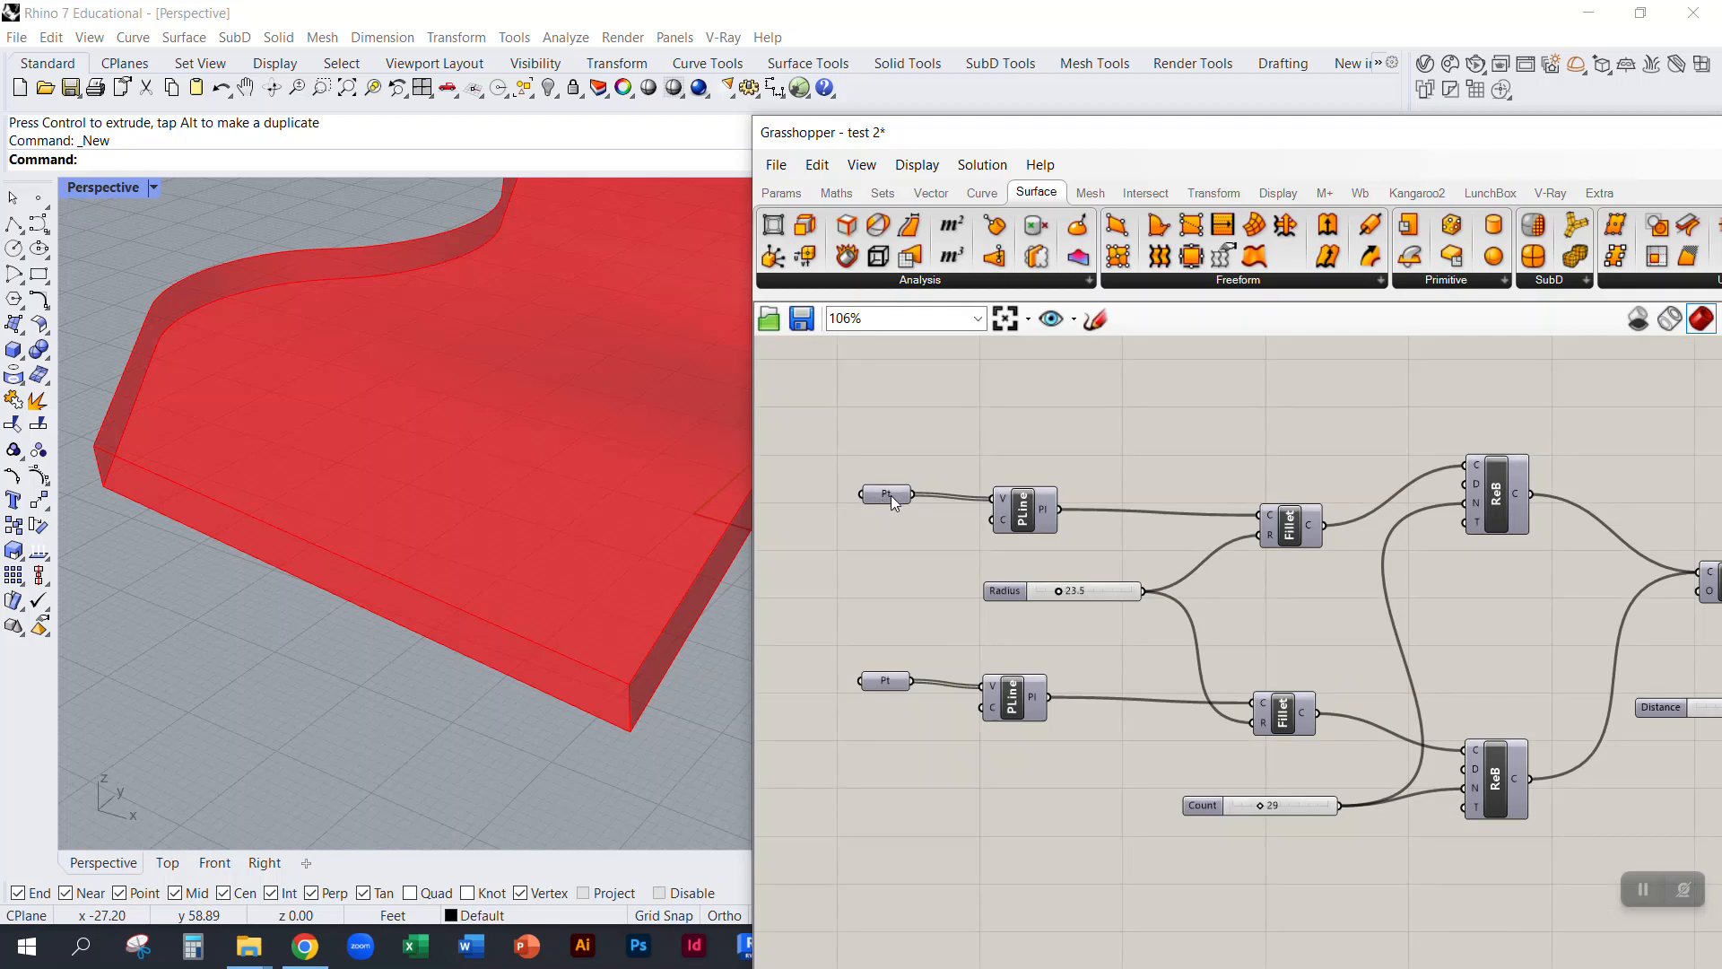
click(894, 500)
right_click(866, 448)
click(897, 460)
scroll(461, 596, down, 3)
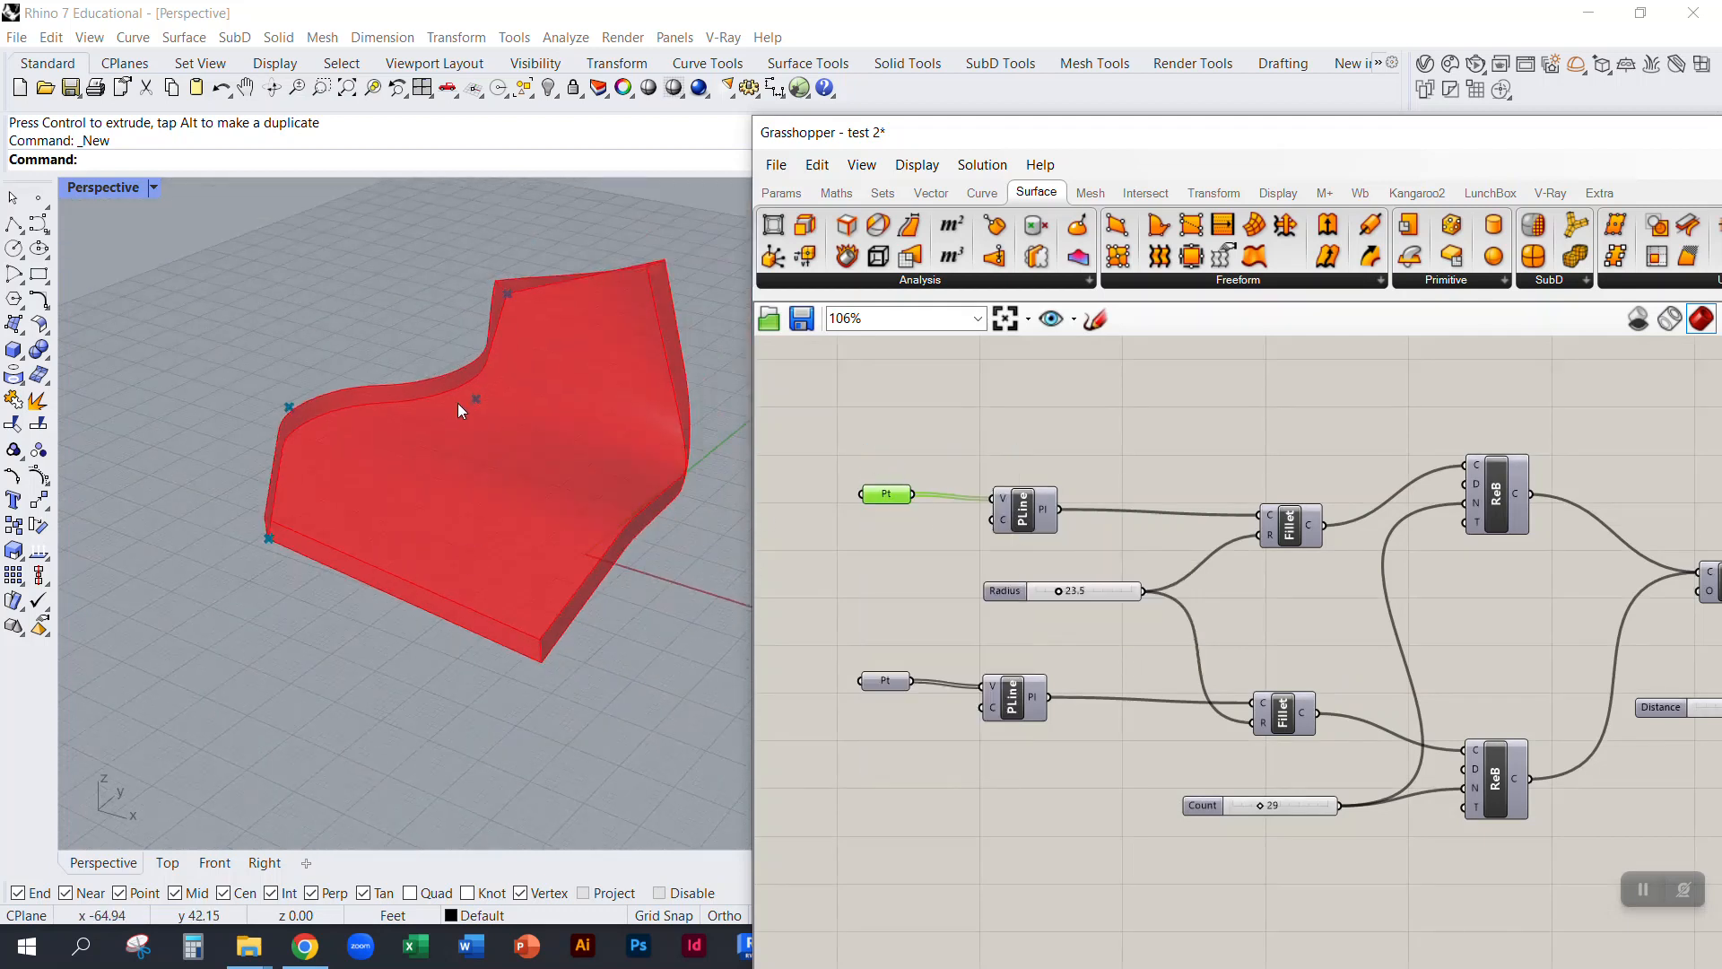
click(883, 682)
right_click(874, 610)
click(902, 610)
right_click(873, 588)
click(883, 595)
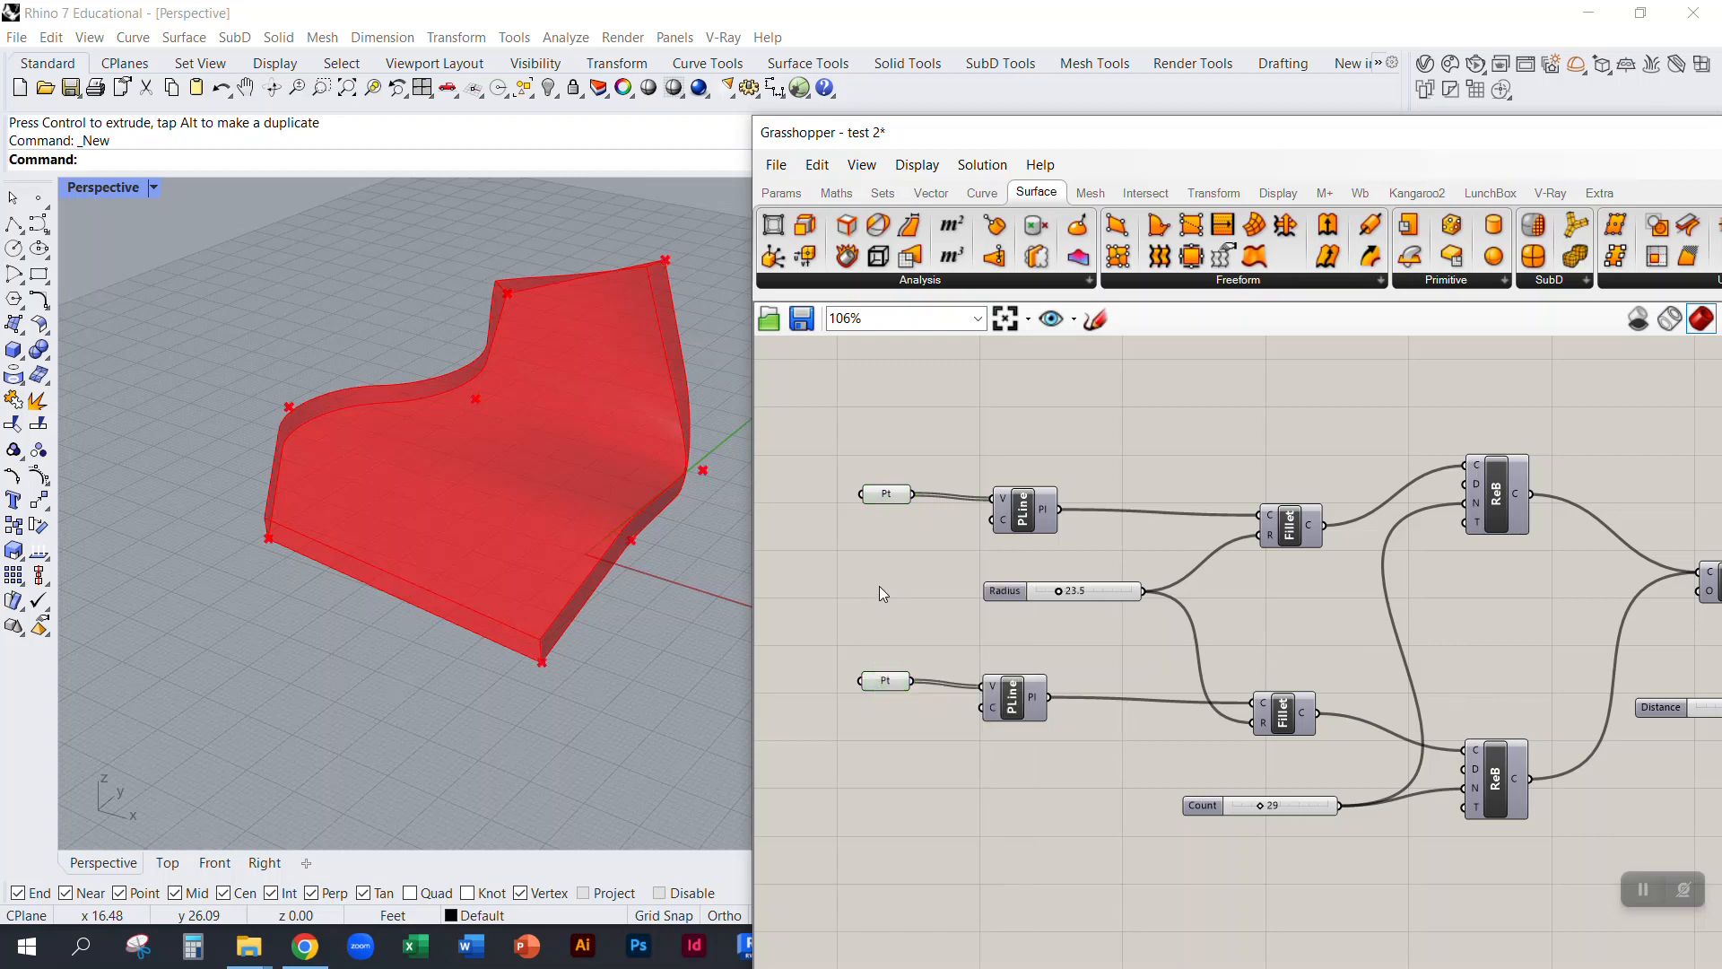
Step: Reshape the upper Pt parameter's row by raising its third point about 17.55 ft and shifting its middle points
scroll(723, 488, up, 3)
right_drag(694, 516, 654, 468)
drag(895, 498, 904, 506)
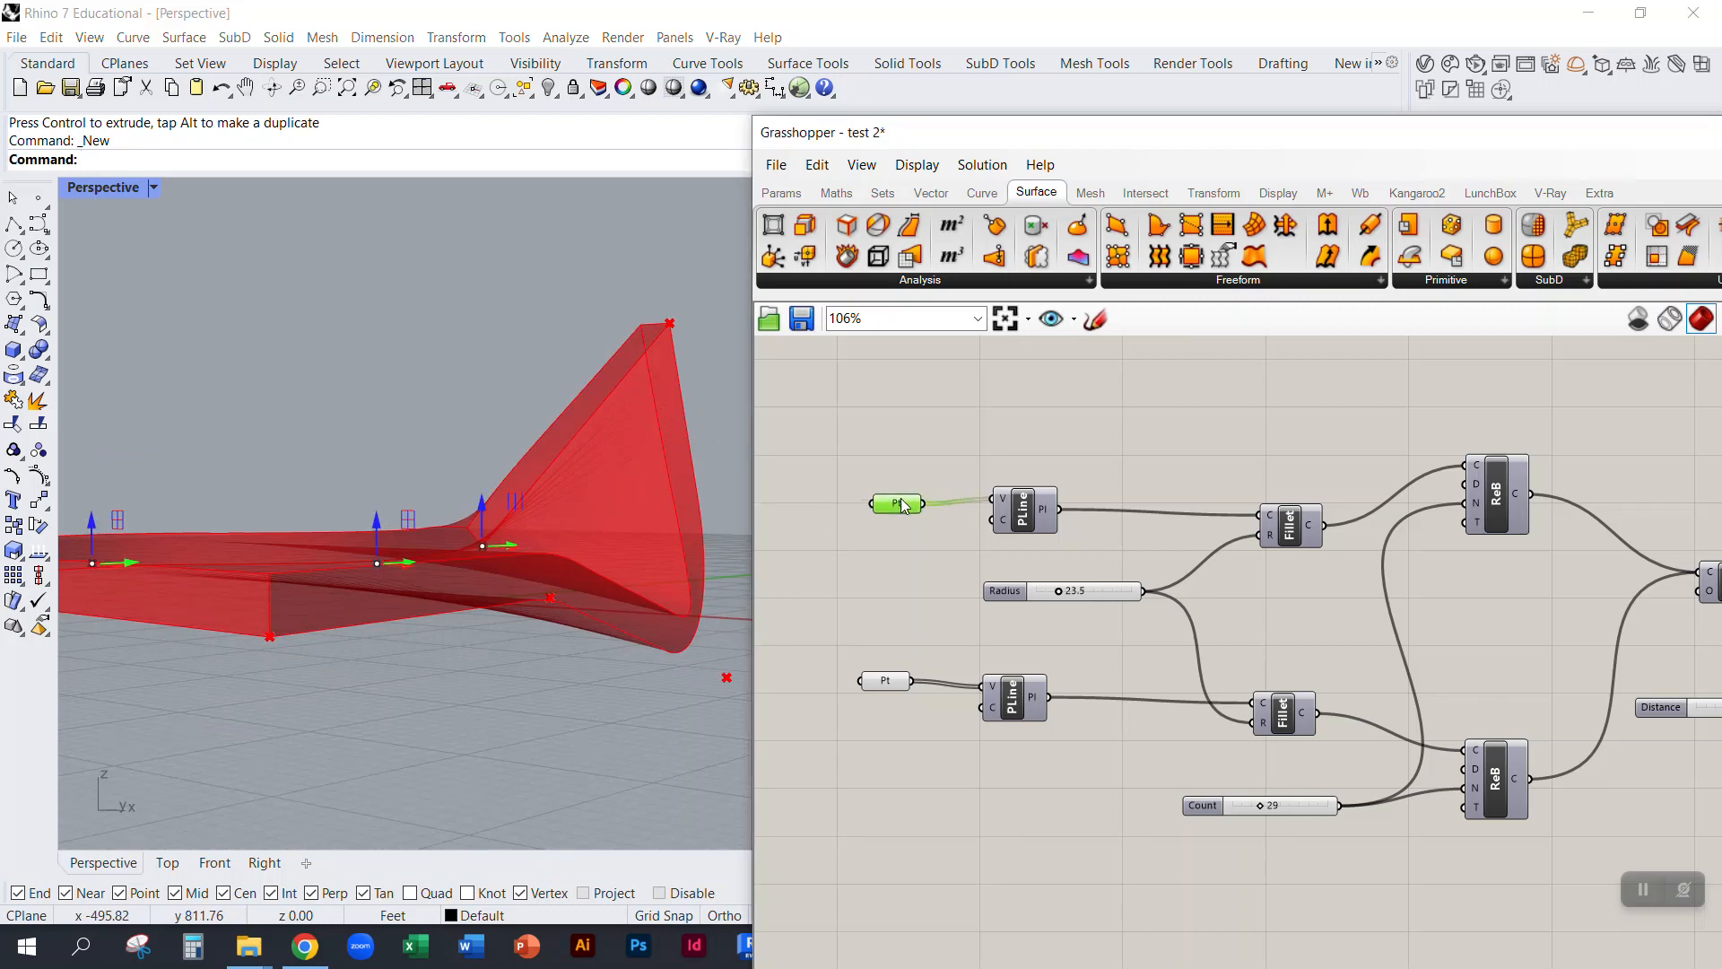
right_drag(727, 619, 500, 554)
drag(436, 535, 404, 487)
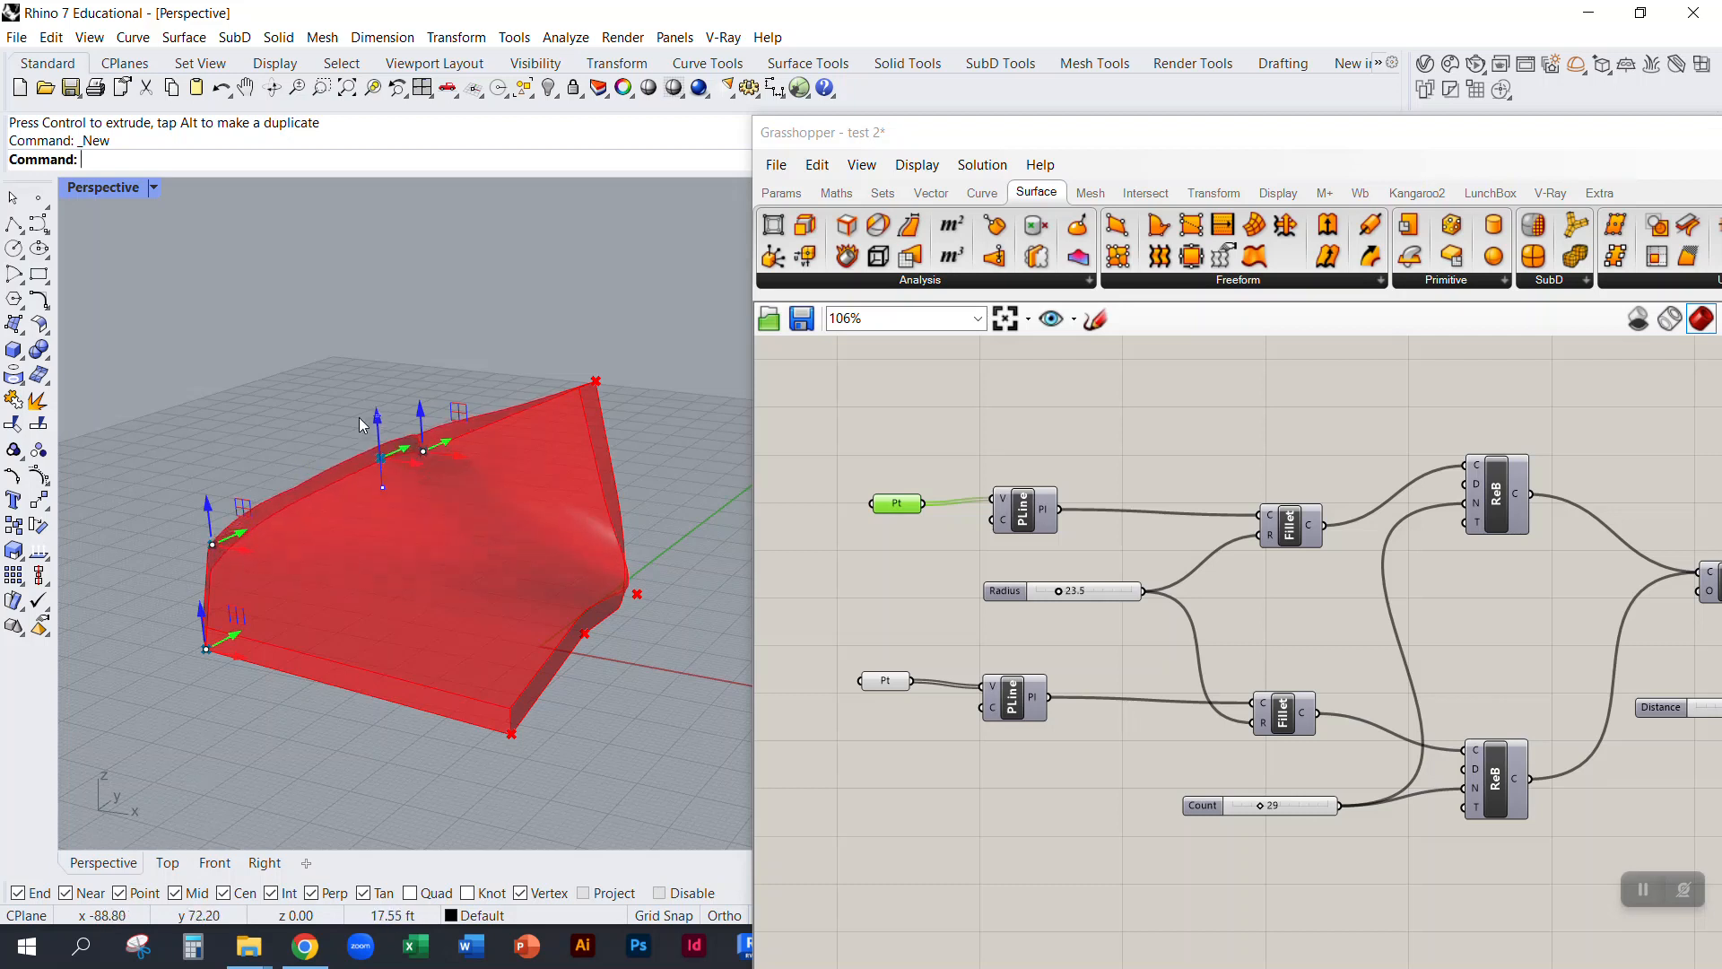
scroll(408, 434, up, 2)
scroll(367, 481, down, 5)
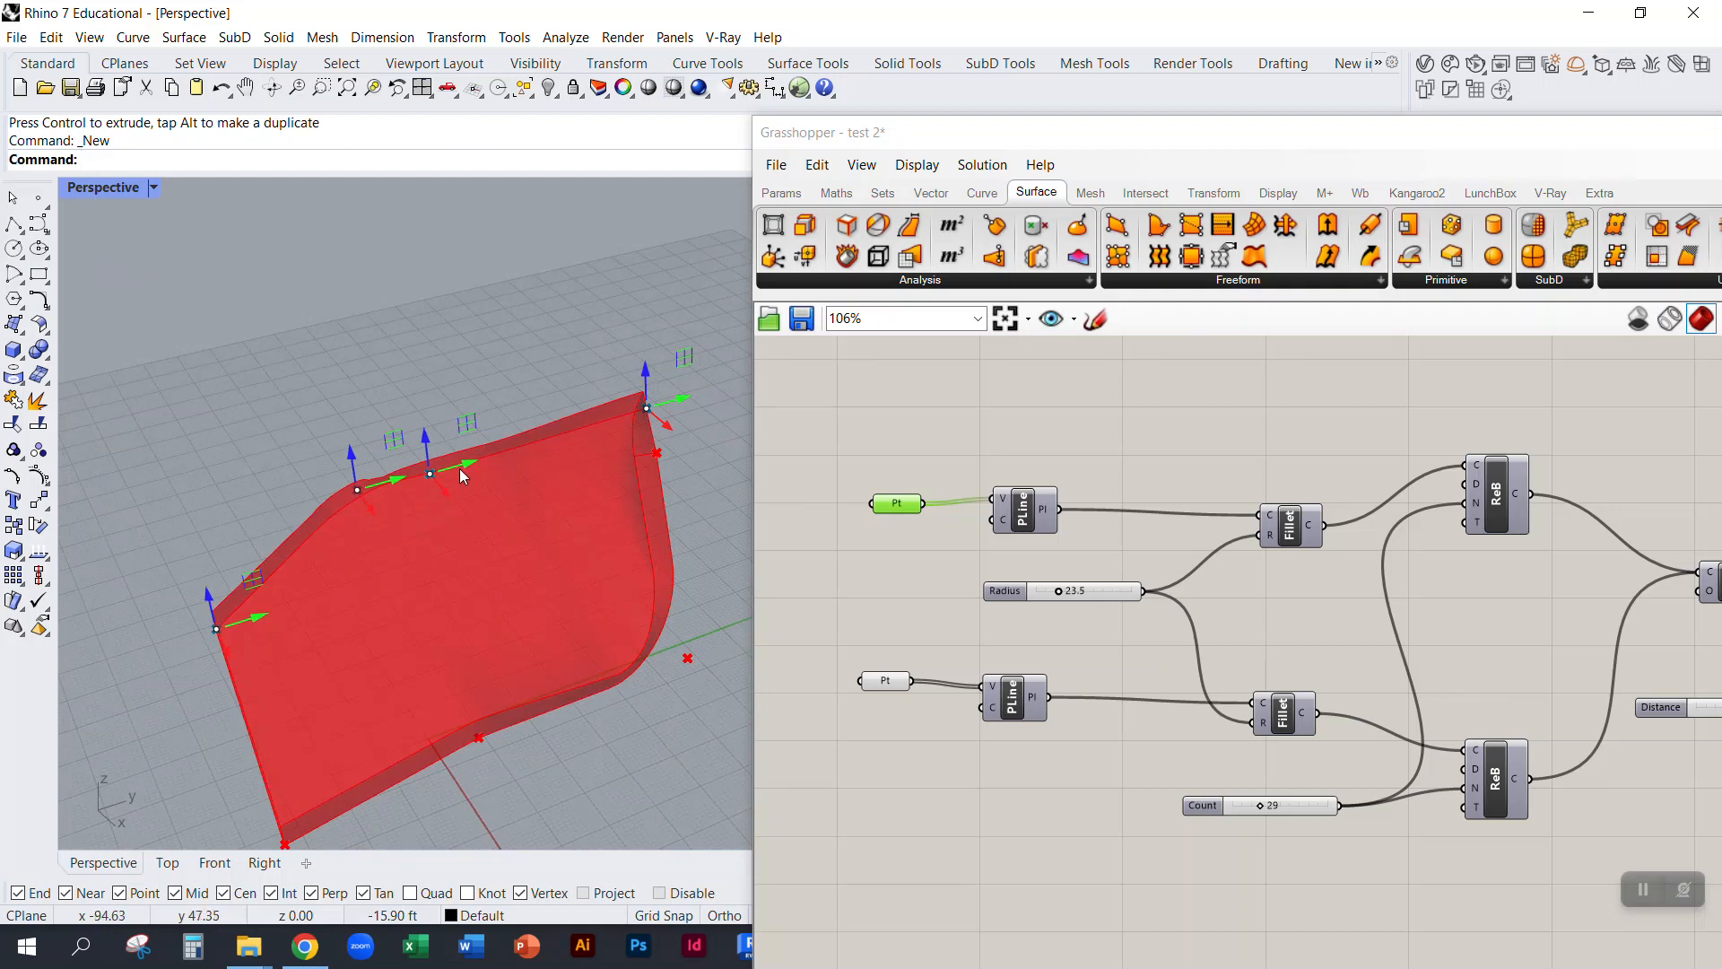
mouse_move(540, 461)
right_down()
mouse_move(552, 422)
mouse_move(564, 516)
mouse_move(513, 454)
right_up()
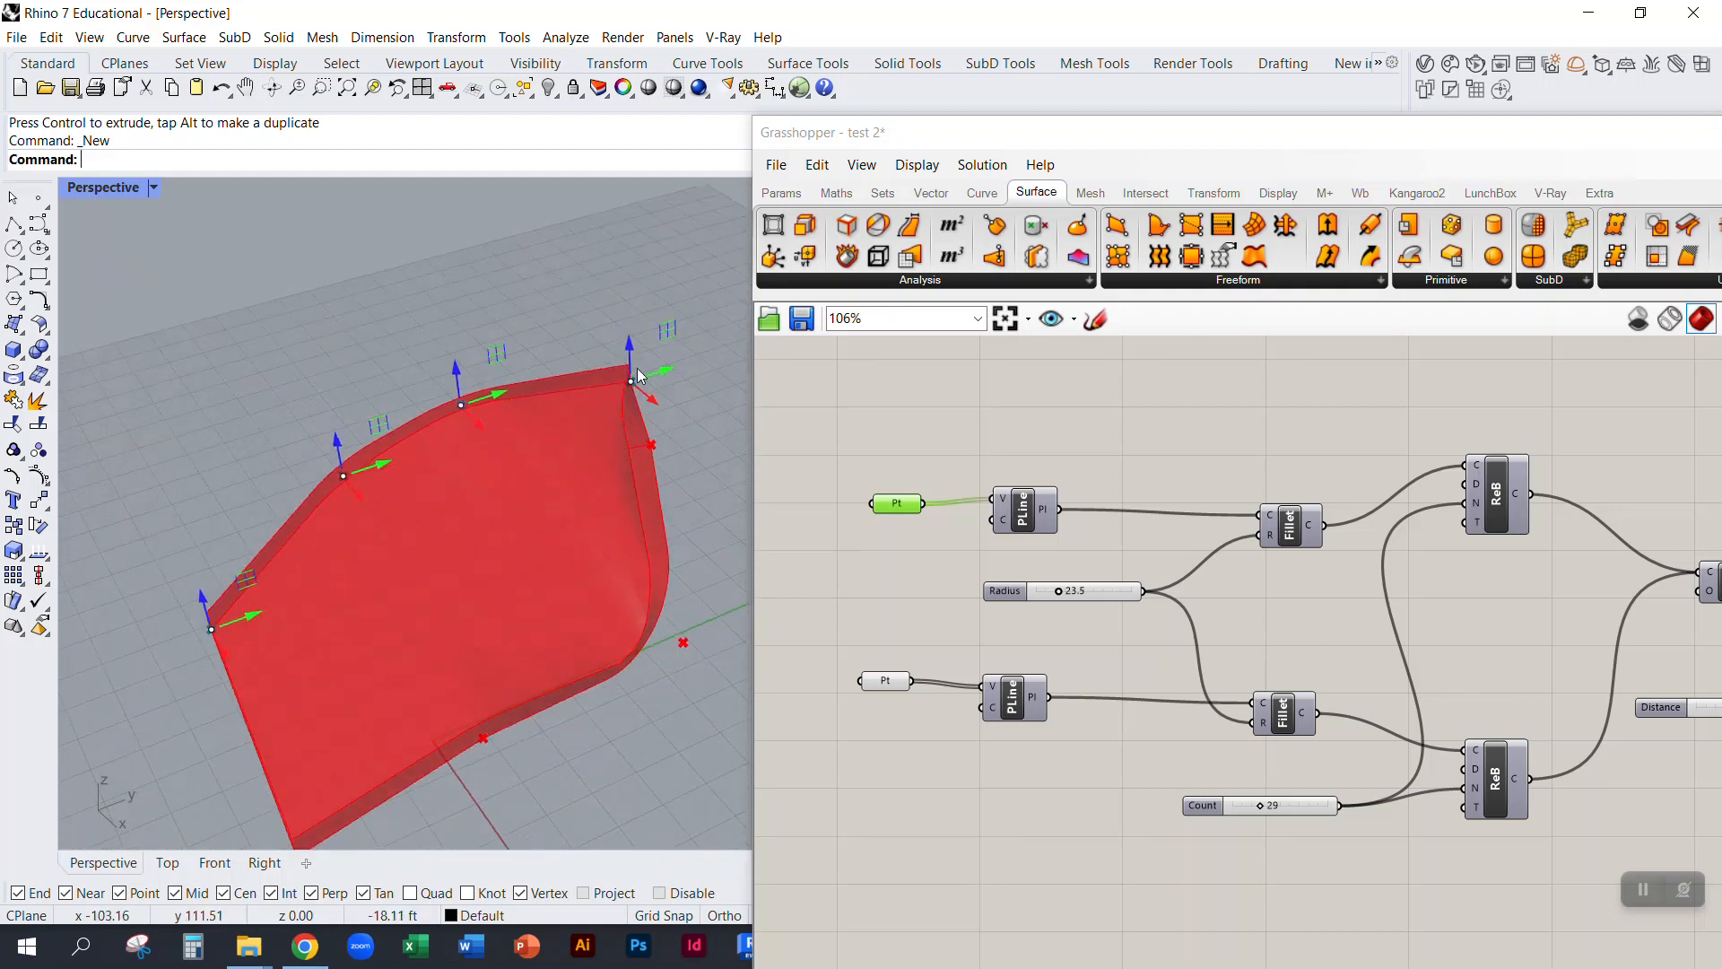
Step: Lower the last point of the upper Pt parameter's row by about 21.94 ft and deselect the parameter
drag(629, 345, 642, 418)
right_drag(671, 440, 485, 570)
click(836, 567)
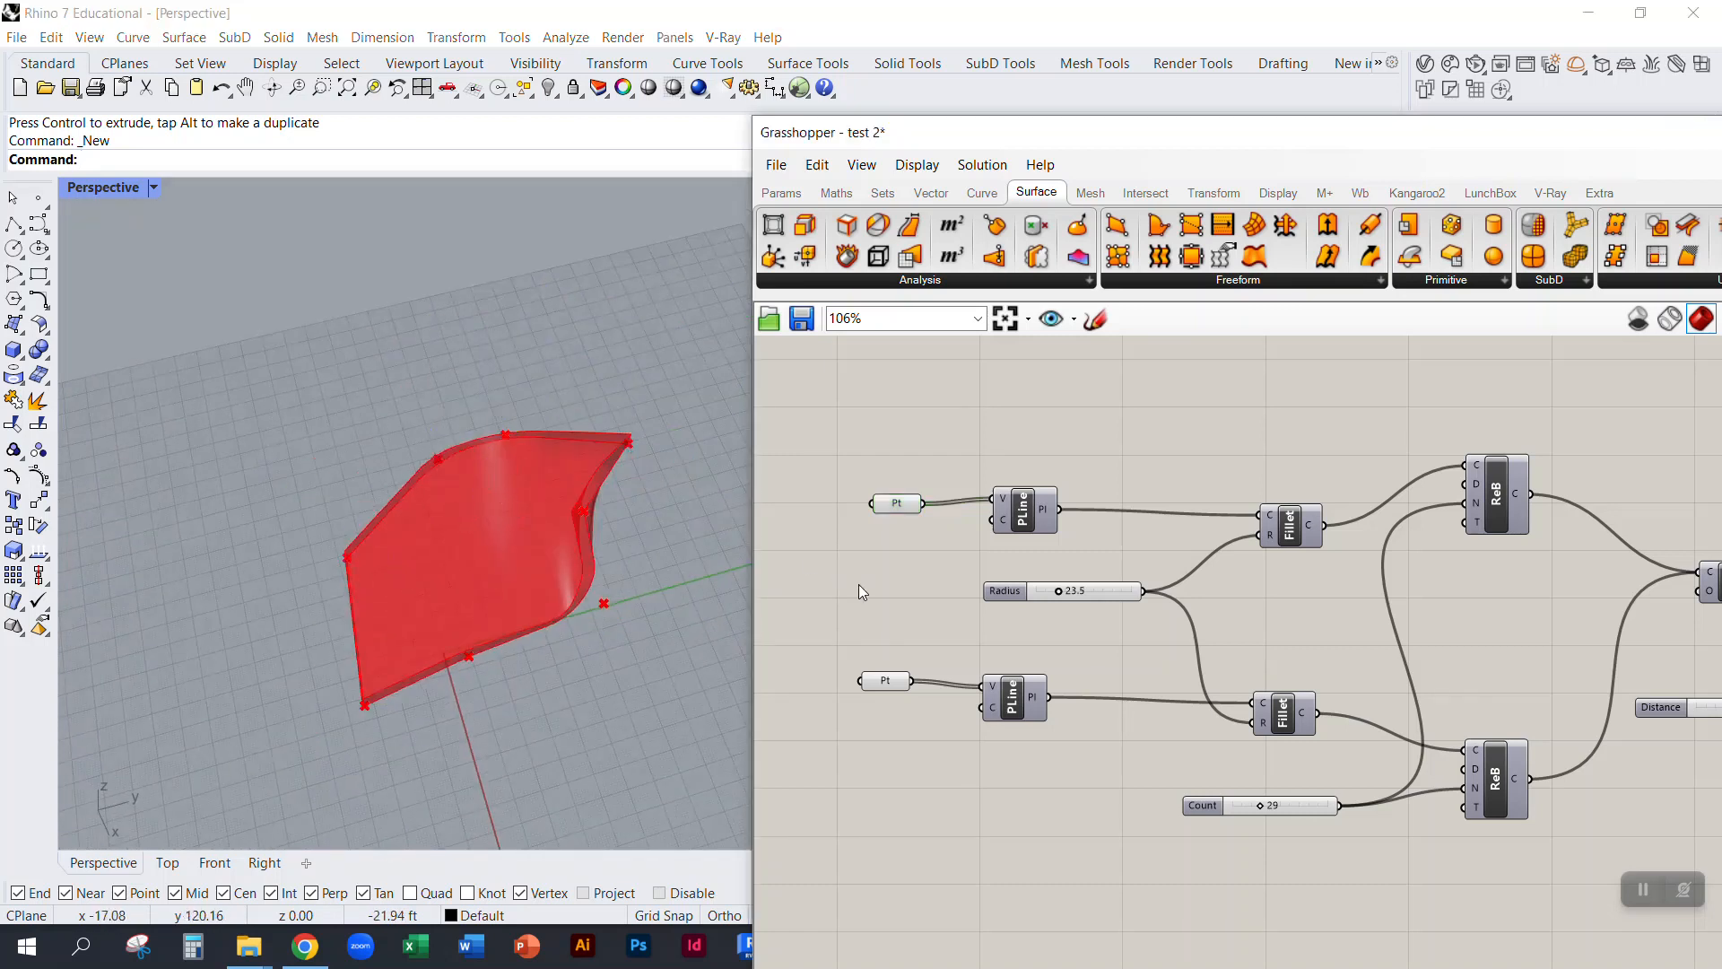
Step: Move the third point of the lower Pt parameter's row about 22.27 ft along the X axis
click(888, 681)
click(665, 628)
drag(626, 602, 594, 690)
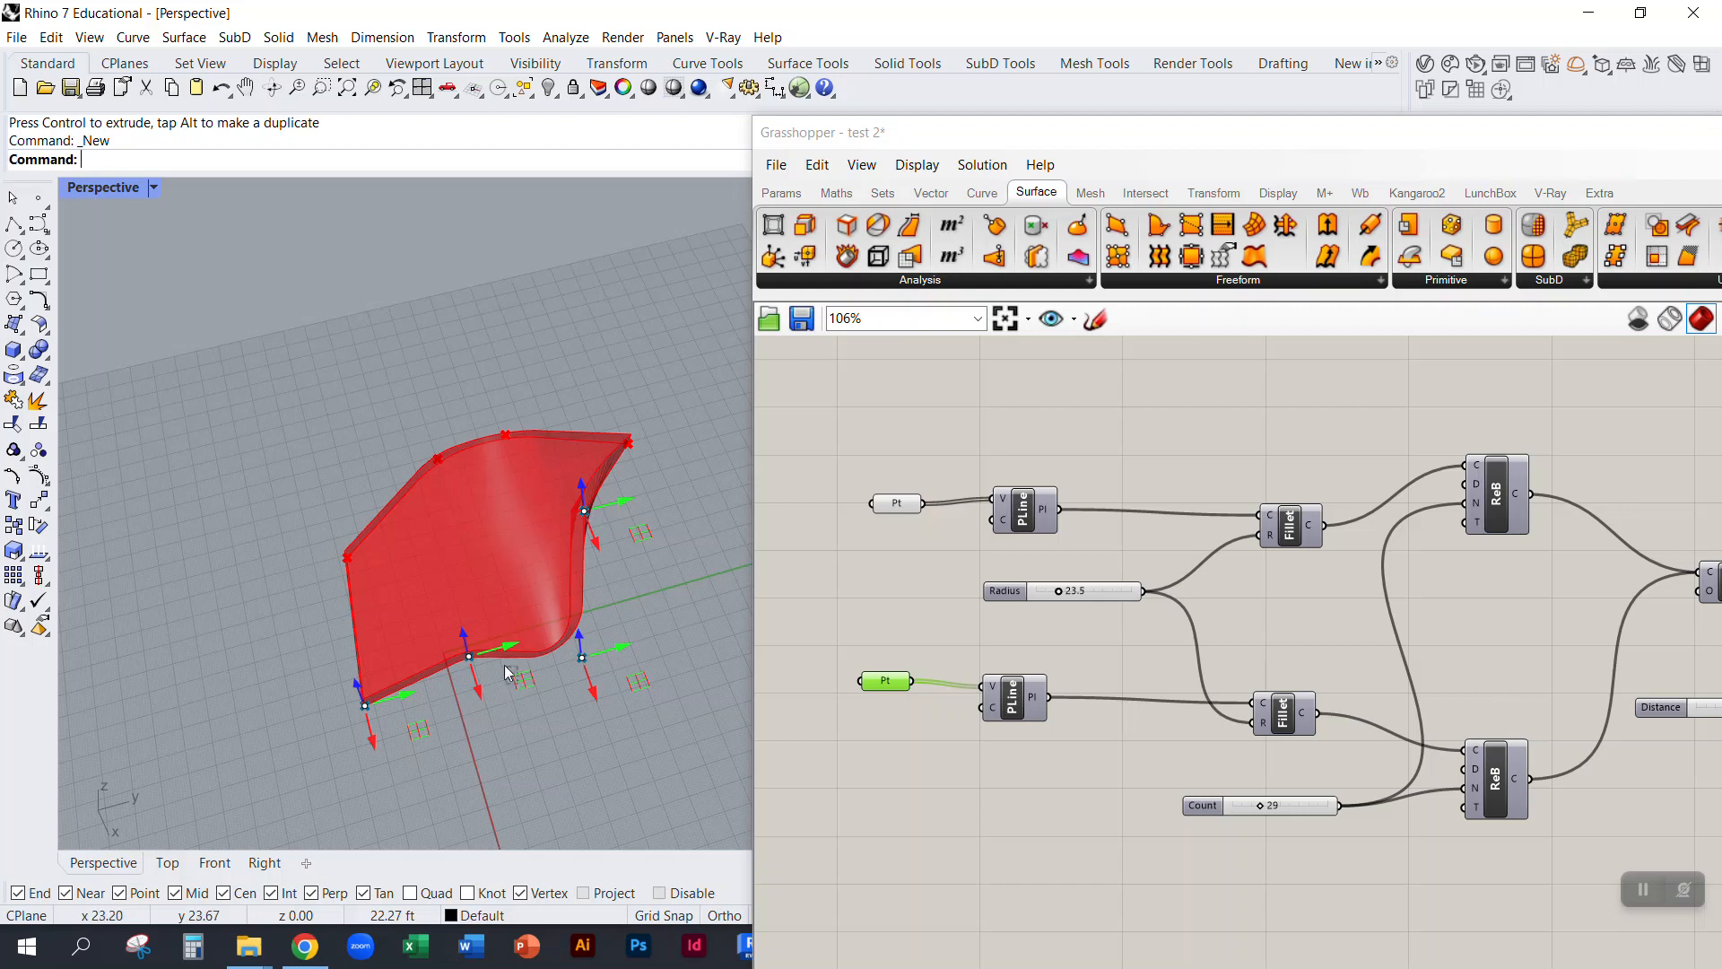
right_drag(480, 686, 507, 616)
Step: Raise the lower row's second point about 35.51 ft and slide its end corner point about 29.42 ft along the Y axis
drag(468, 679, 456, 587)
scroll(461, 708, up, 2)
right_drag(461, 709, 299, 527)
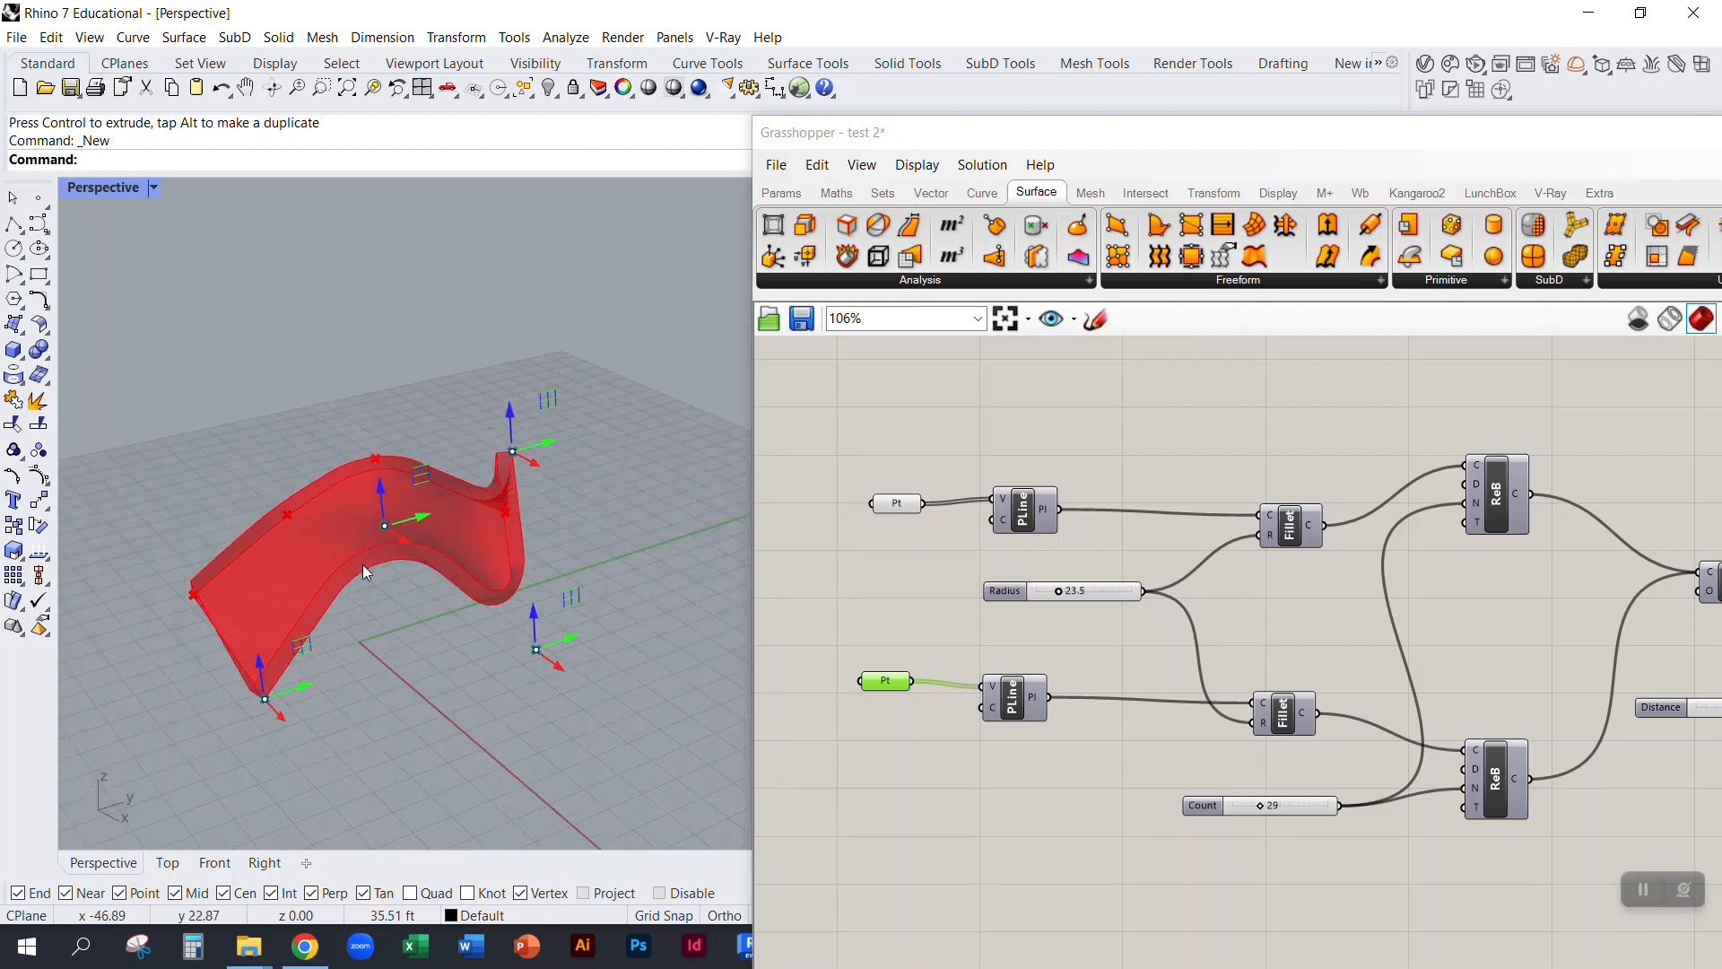
right_drag(292, 699, 397, 680)
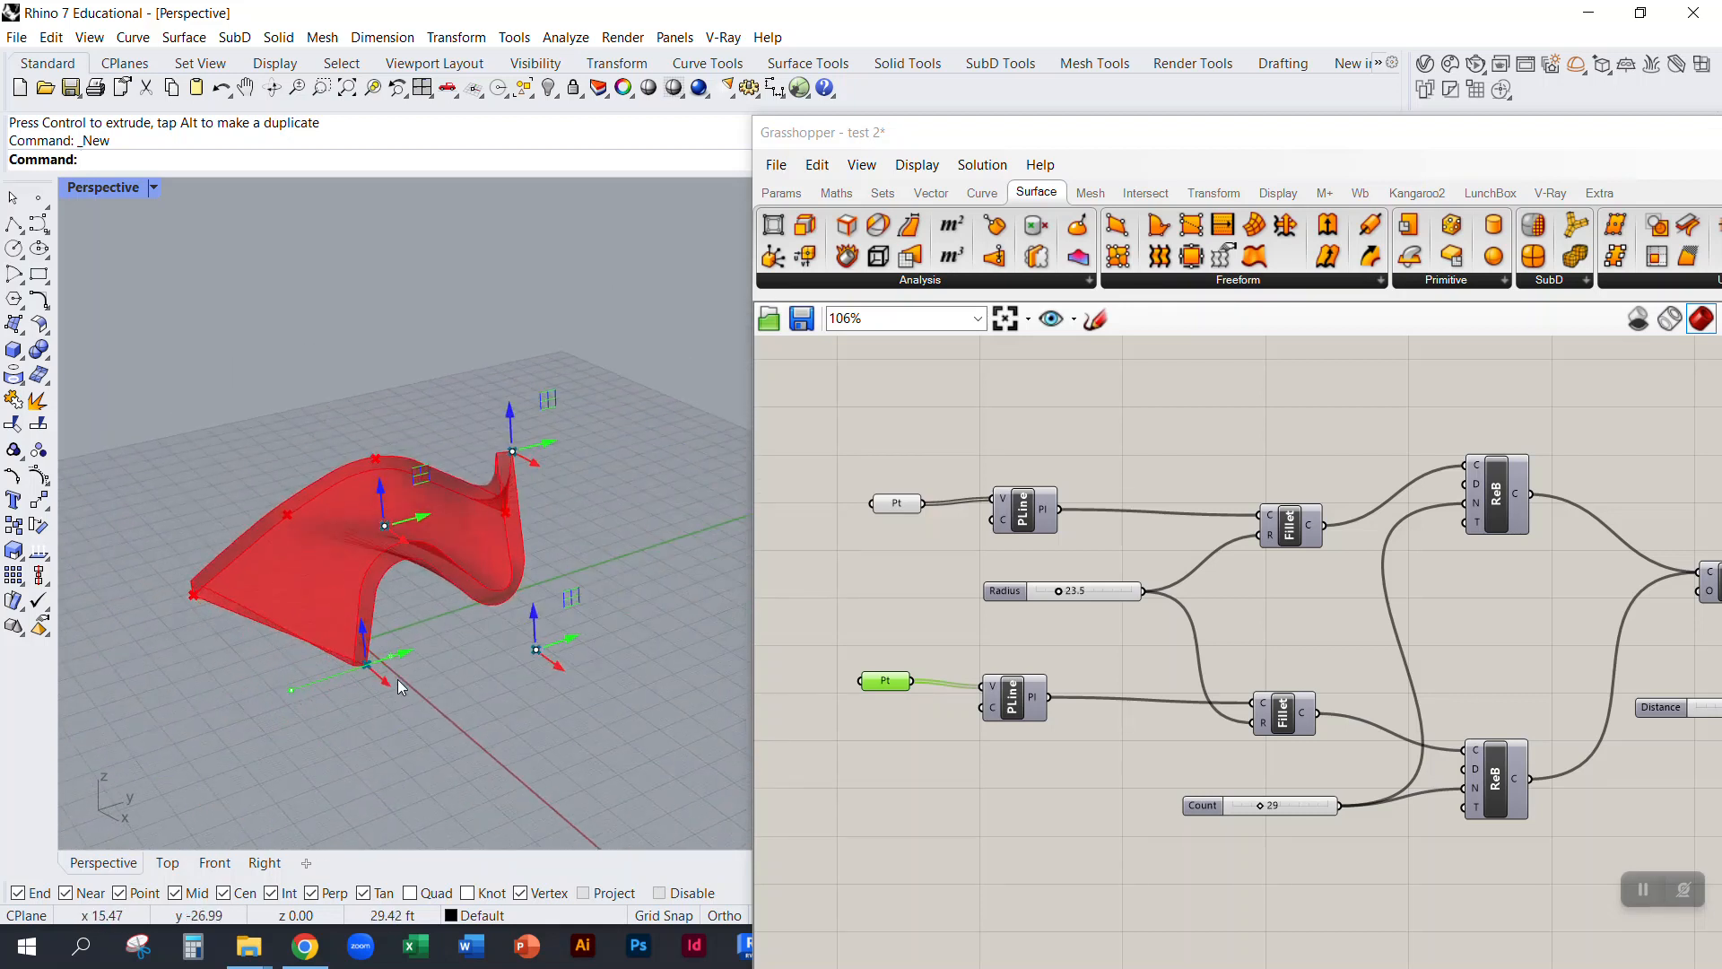
right_drag(321, 603, 555, 503)
Step: Select the upper Pt parameter and place a new point object in Rhino beyond the end of its row
drag(898, 506, 866, 509)
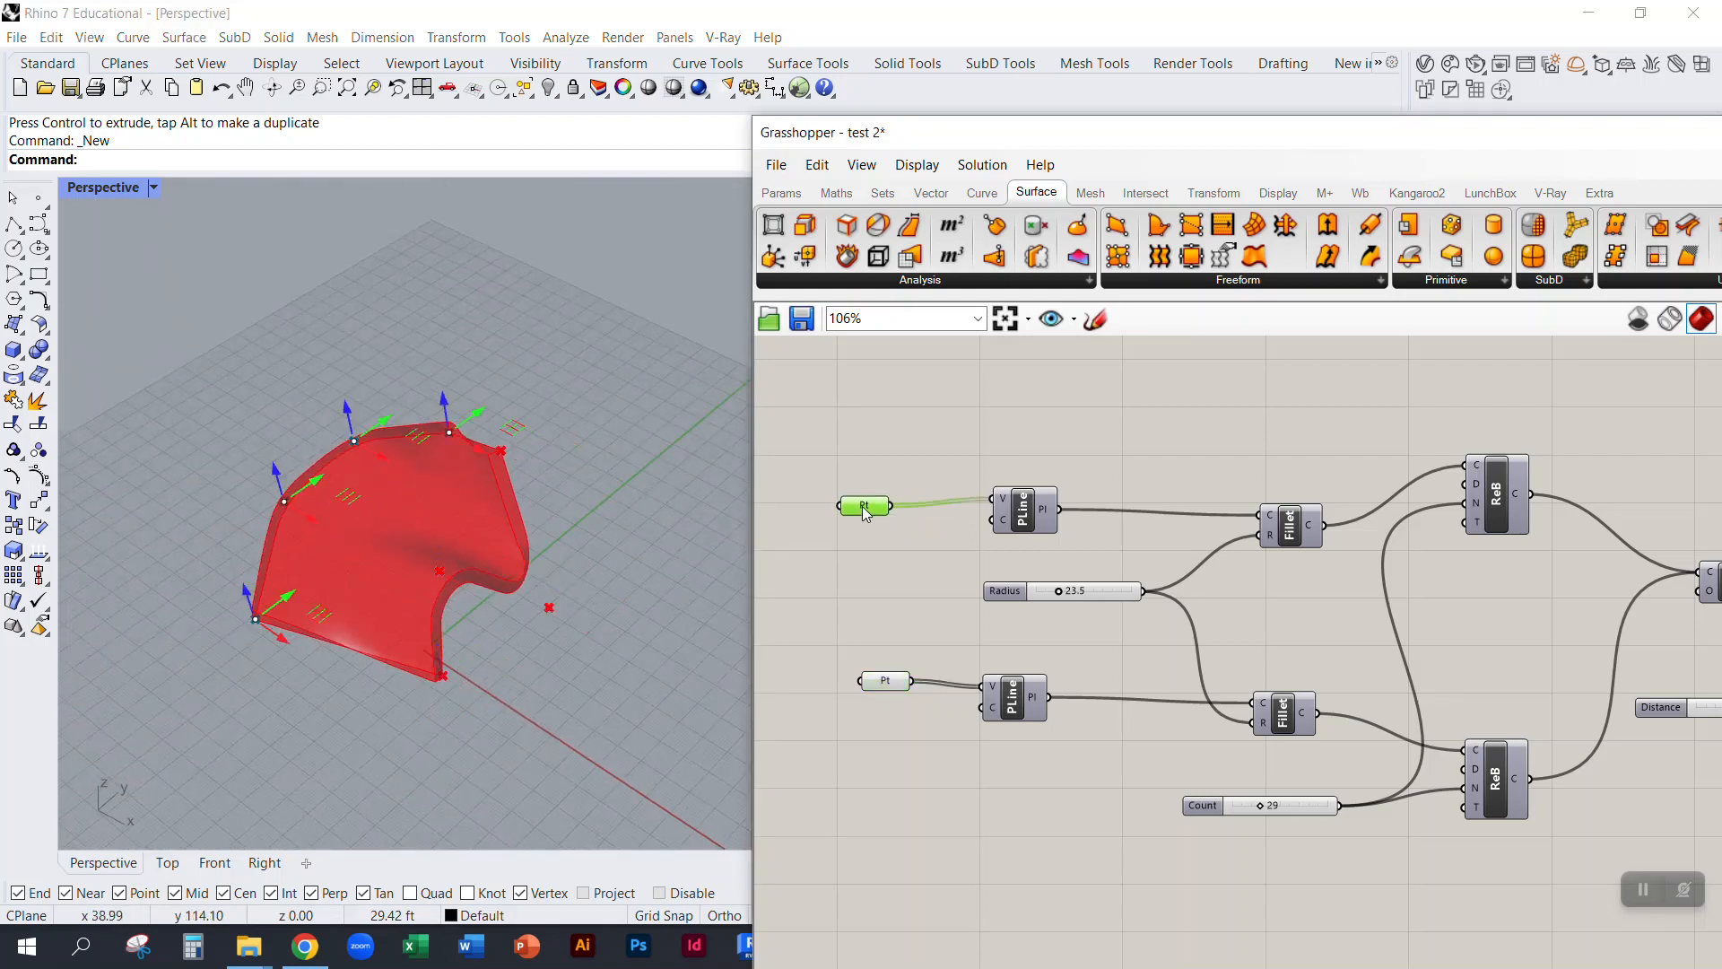
right_drag(482, 481, 509, 518)
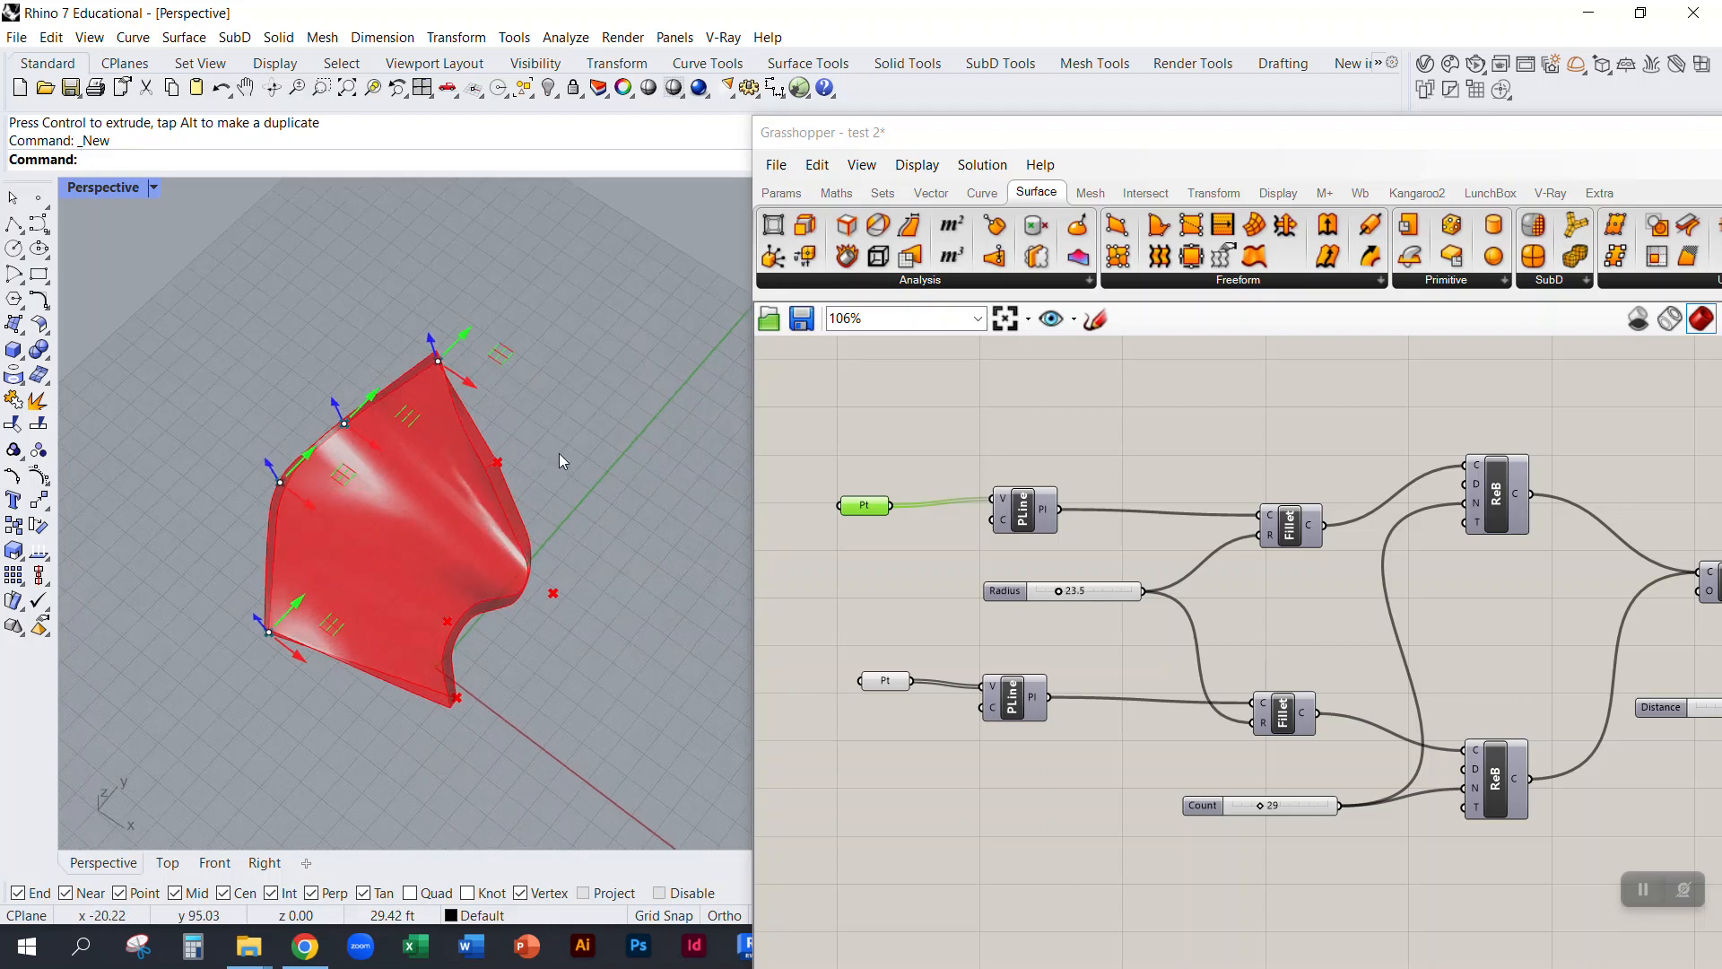
text(Point)
key(Return)
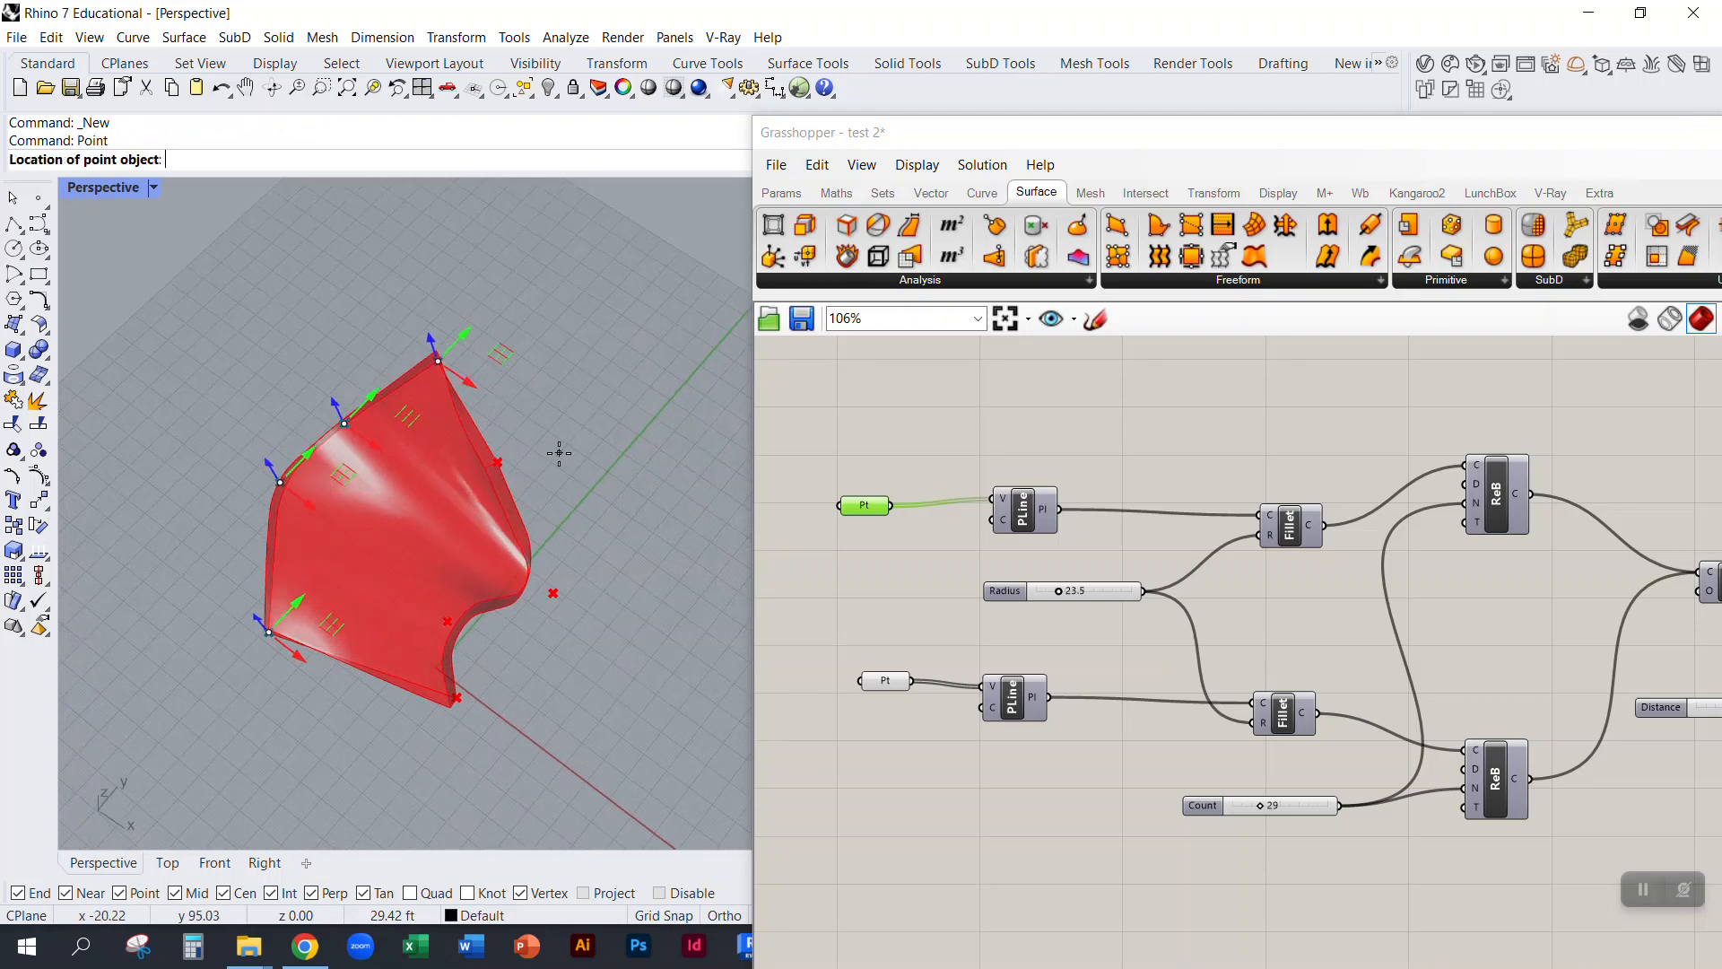
click(554, 347)
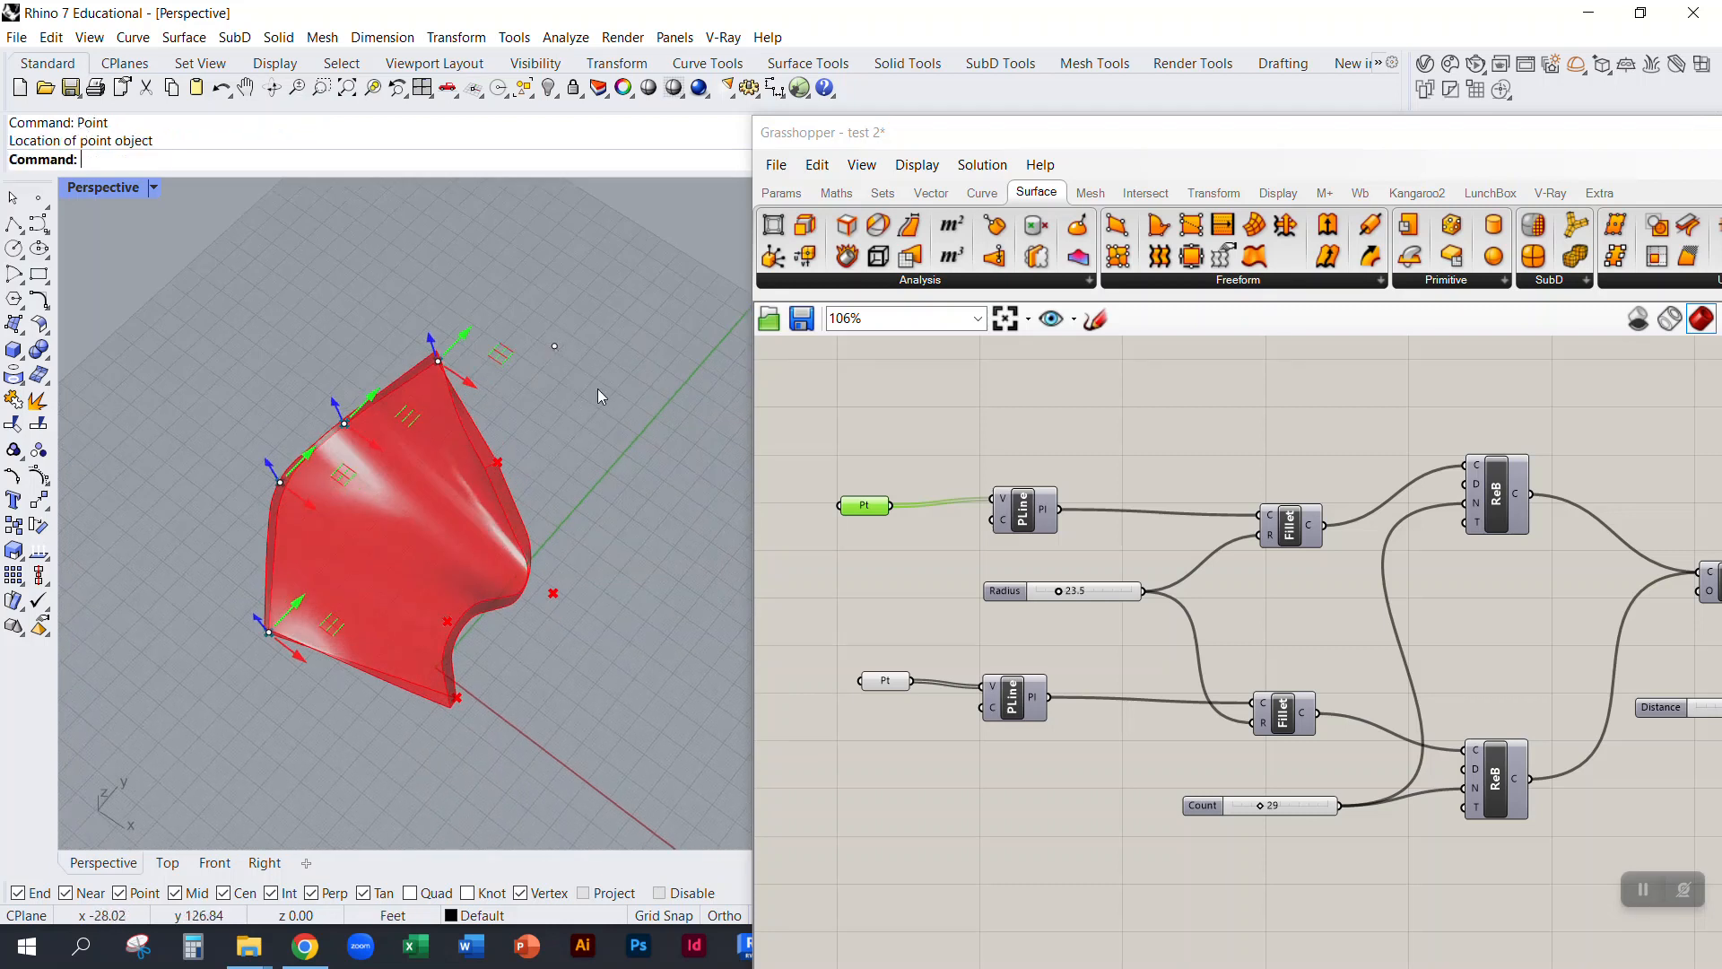
Step: Try to add the new point to the upper Pt parameter through its point collection manager
right_click(859, 514)
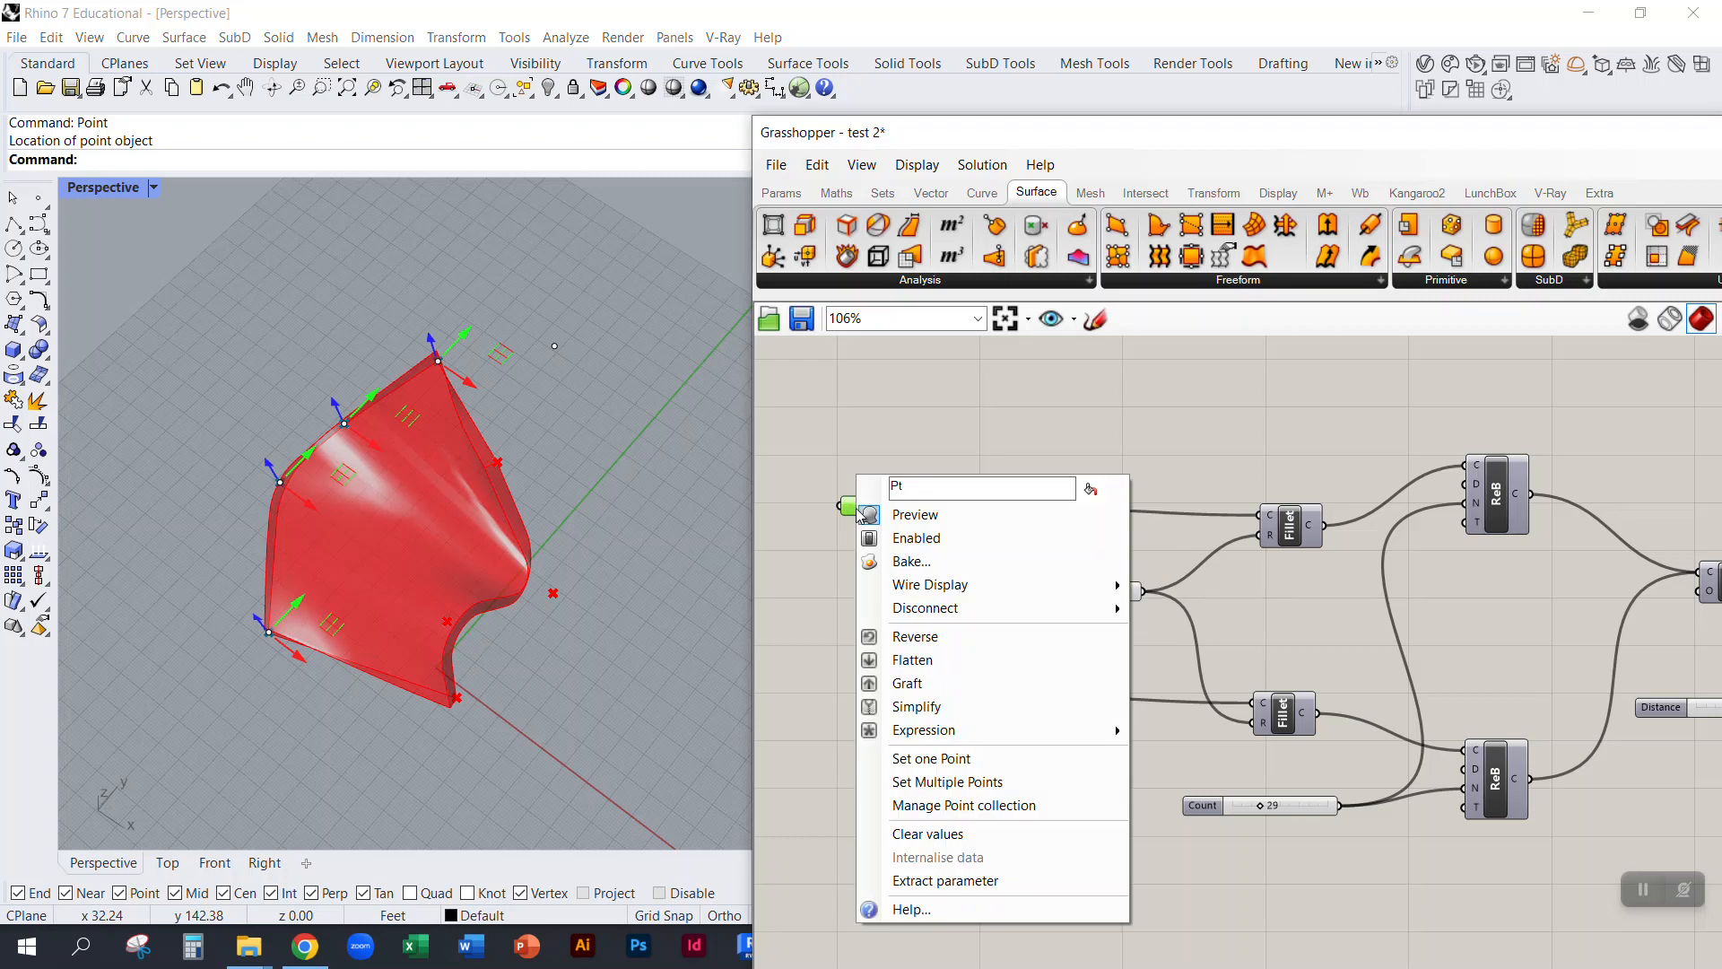
click(939, 806)
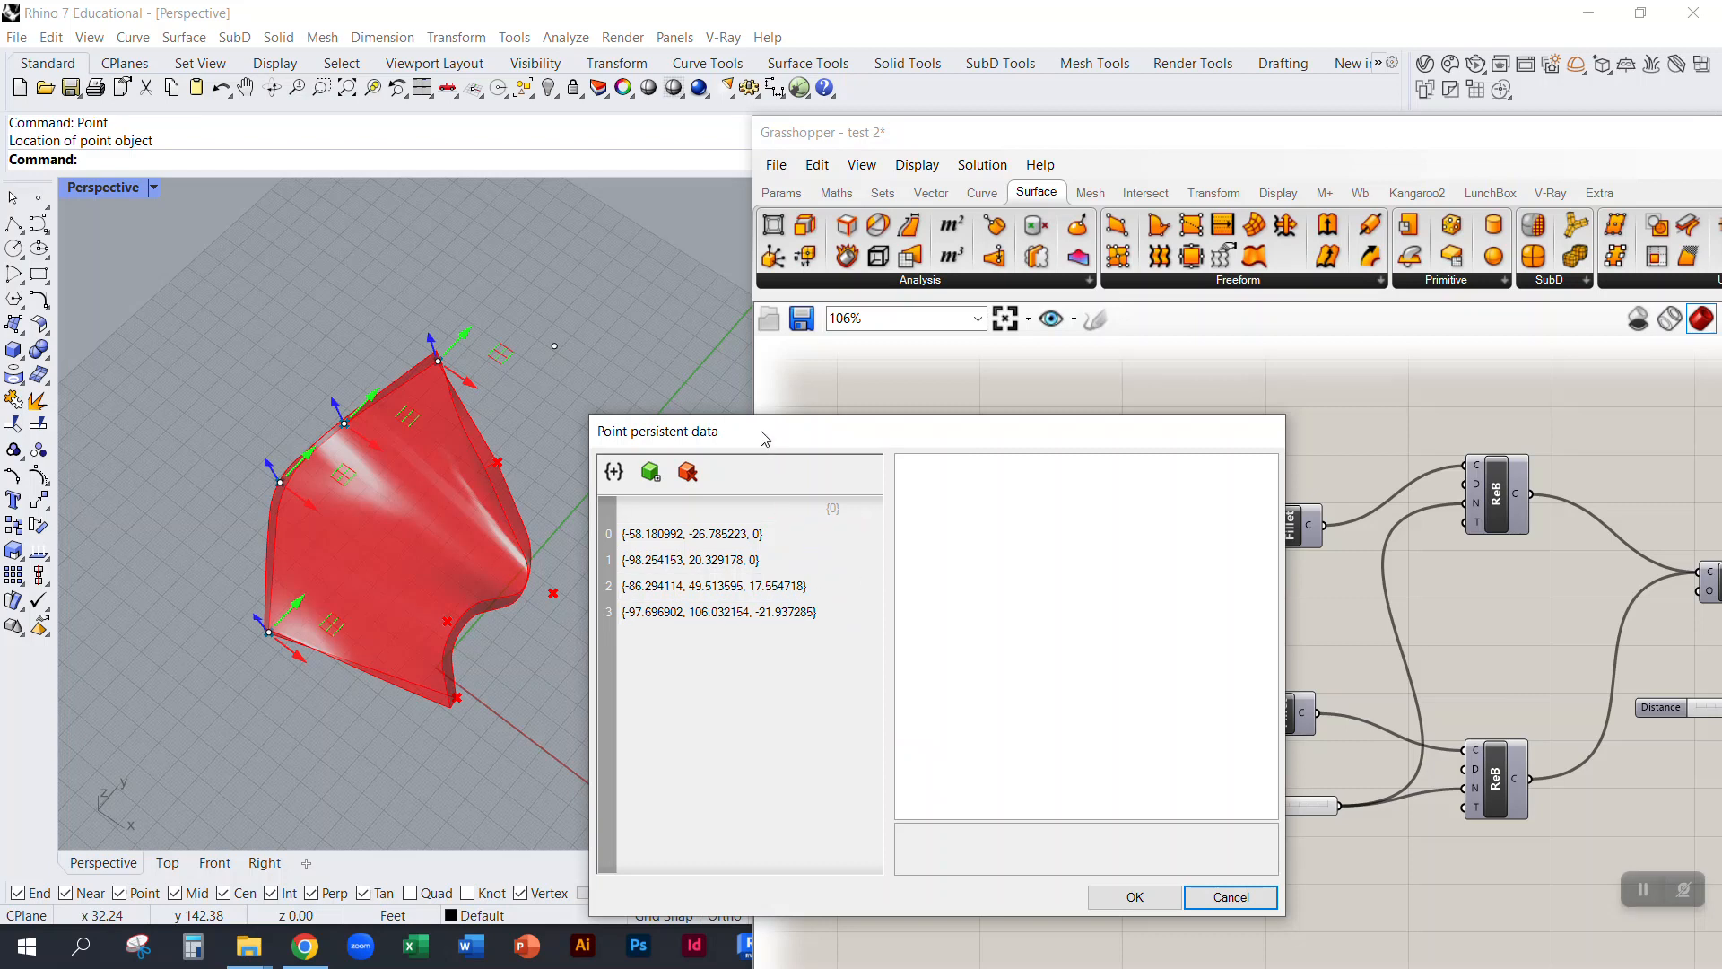
drag(764, 438, 1009, 288)
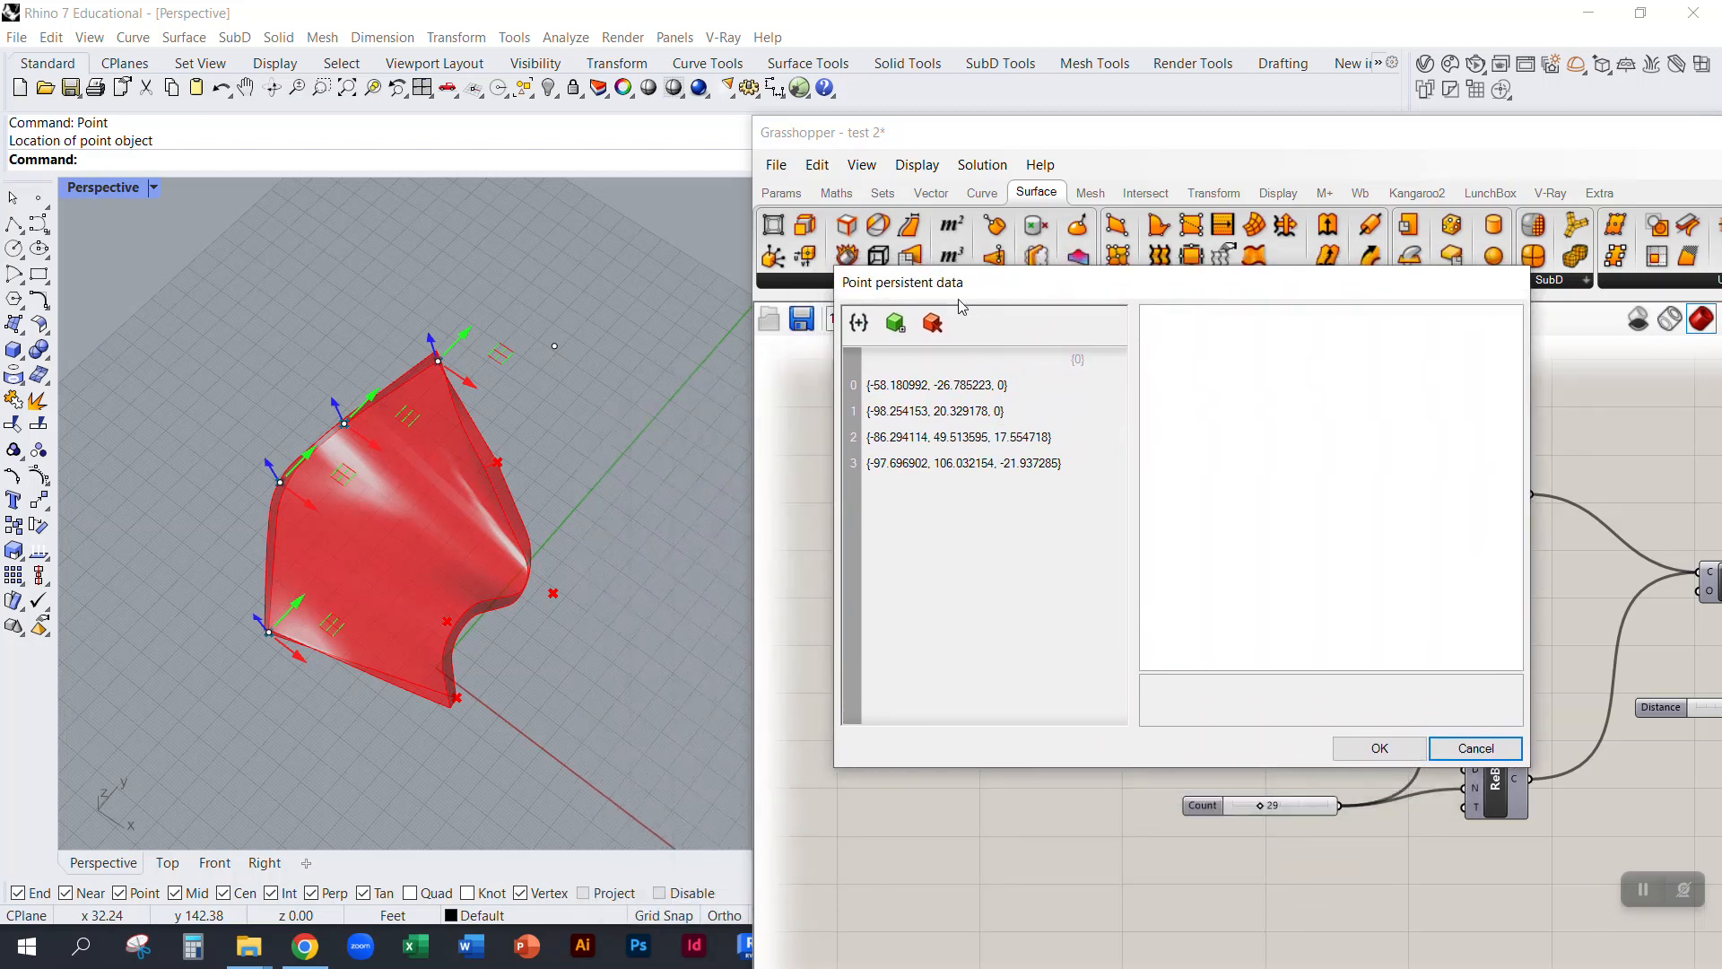
click(895, 325)
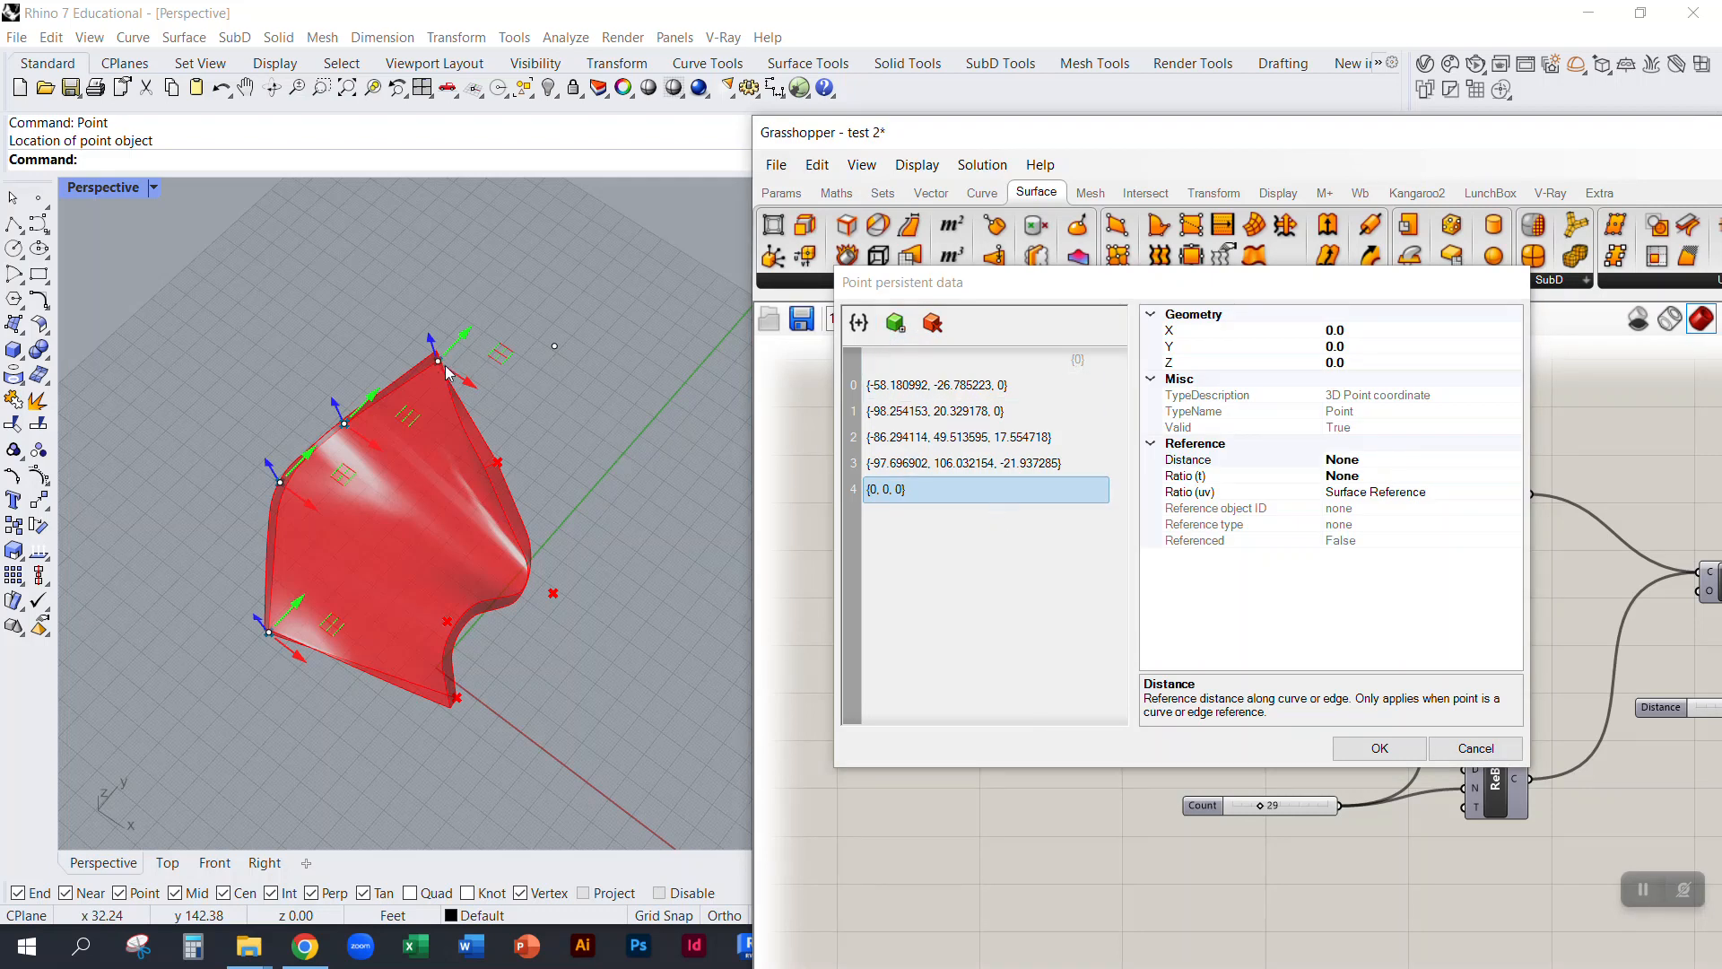
click(611, 431)
right_drag(644, 543, 653, 505)
click(558, 386)
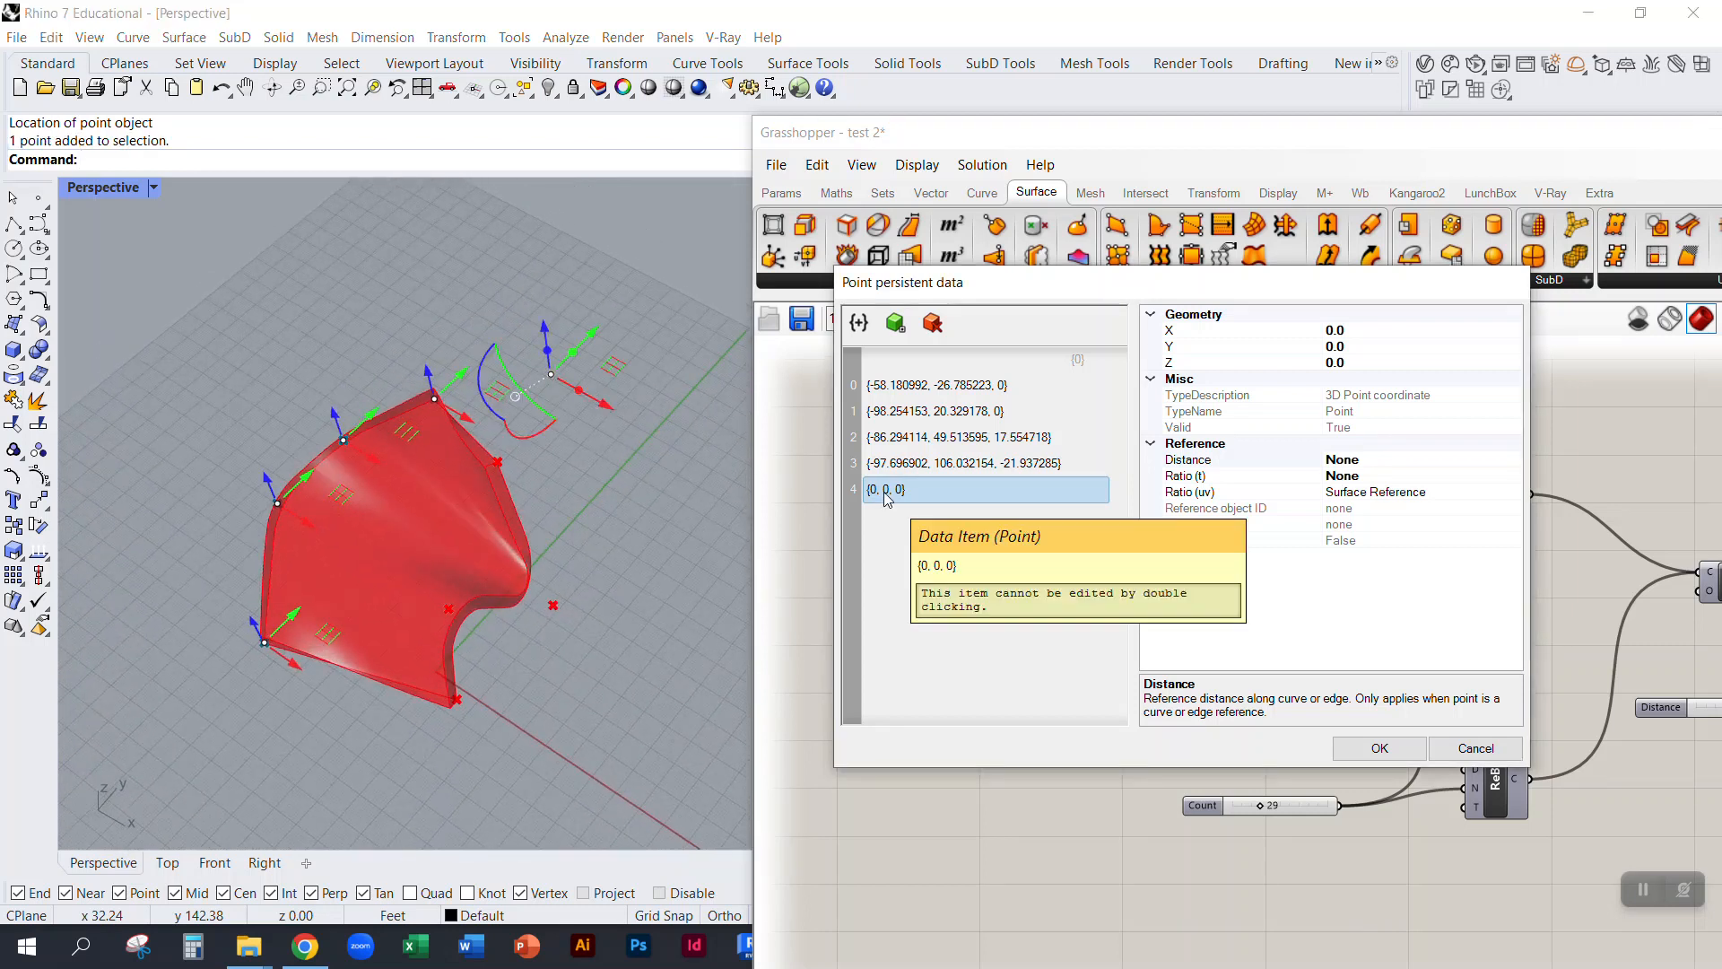
click(895, 324)
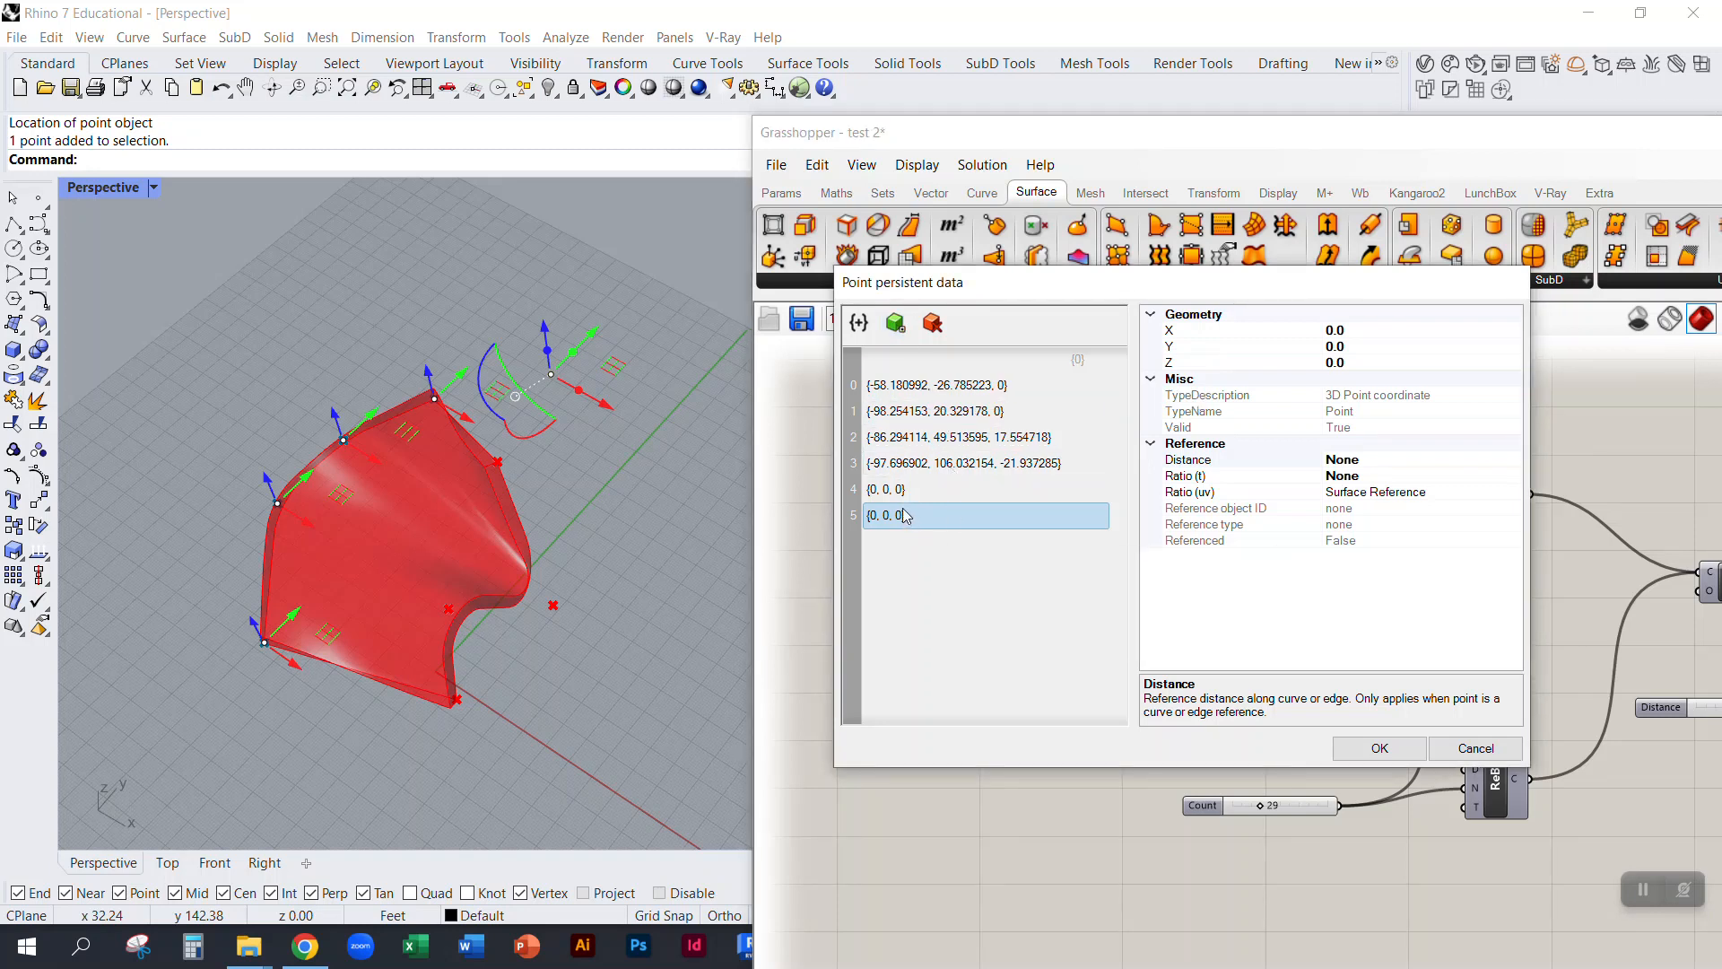
click(1464, 752)
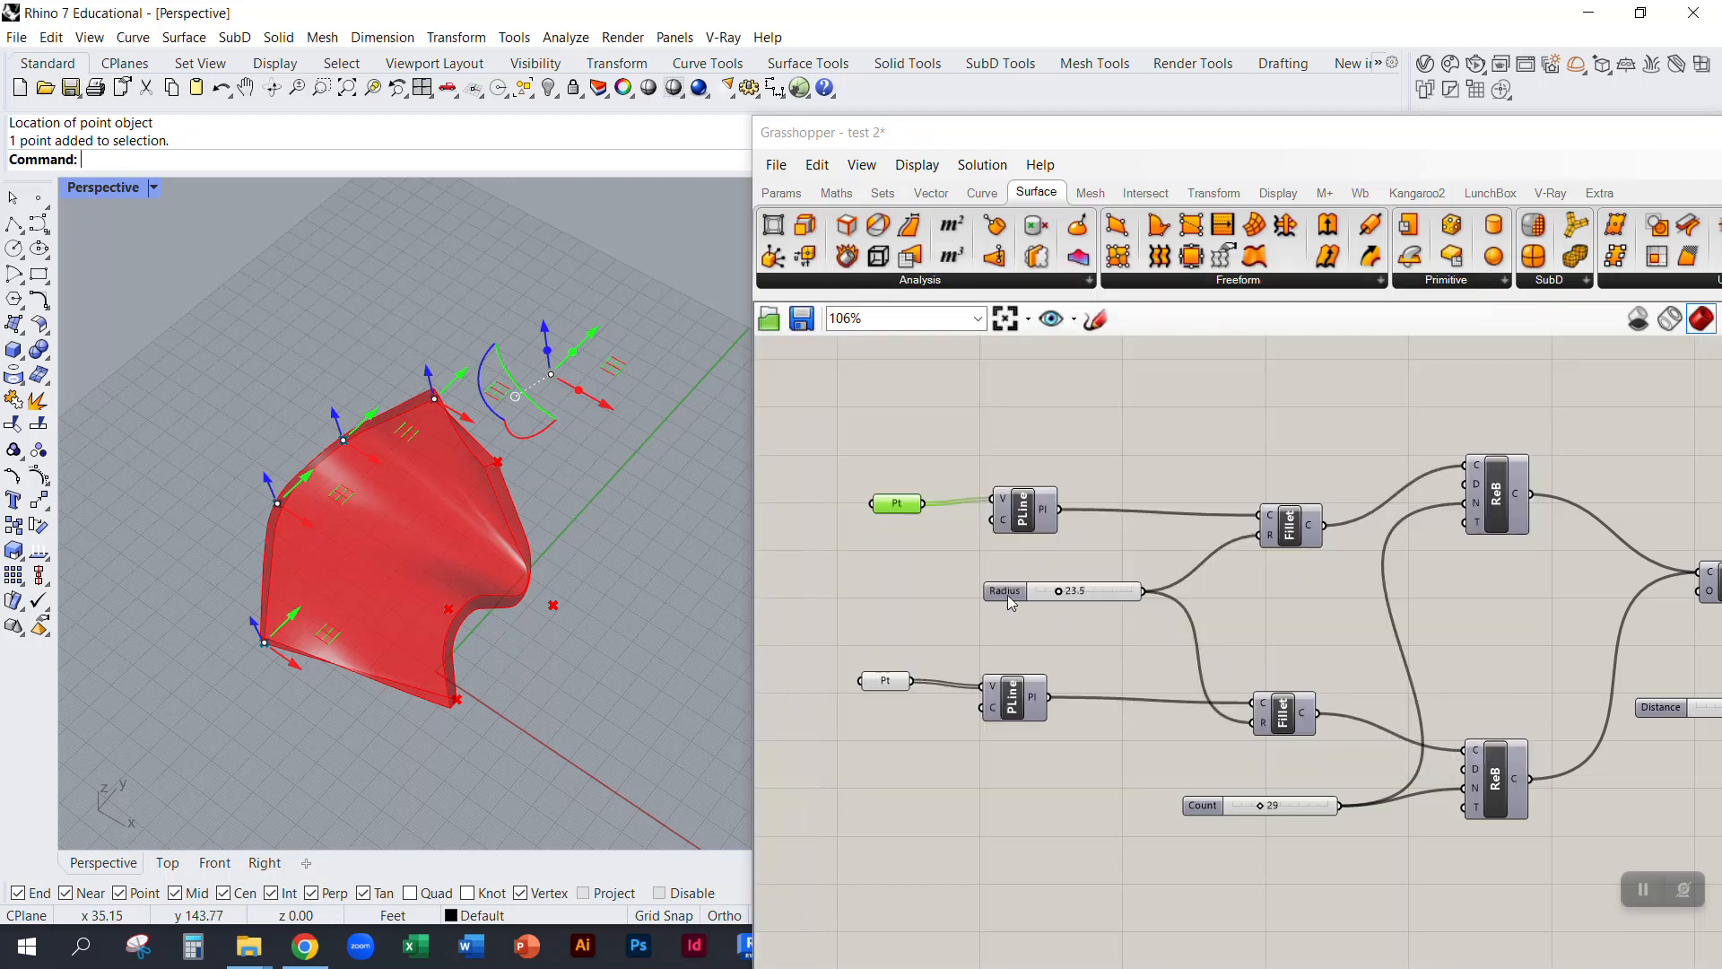
Step: Deselect the new point object and bake the upper Pt parameter's points into the Rhino file
drag(597, 402, 588, 394)
right_drag(576, 500, 395, 389)
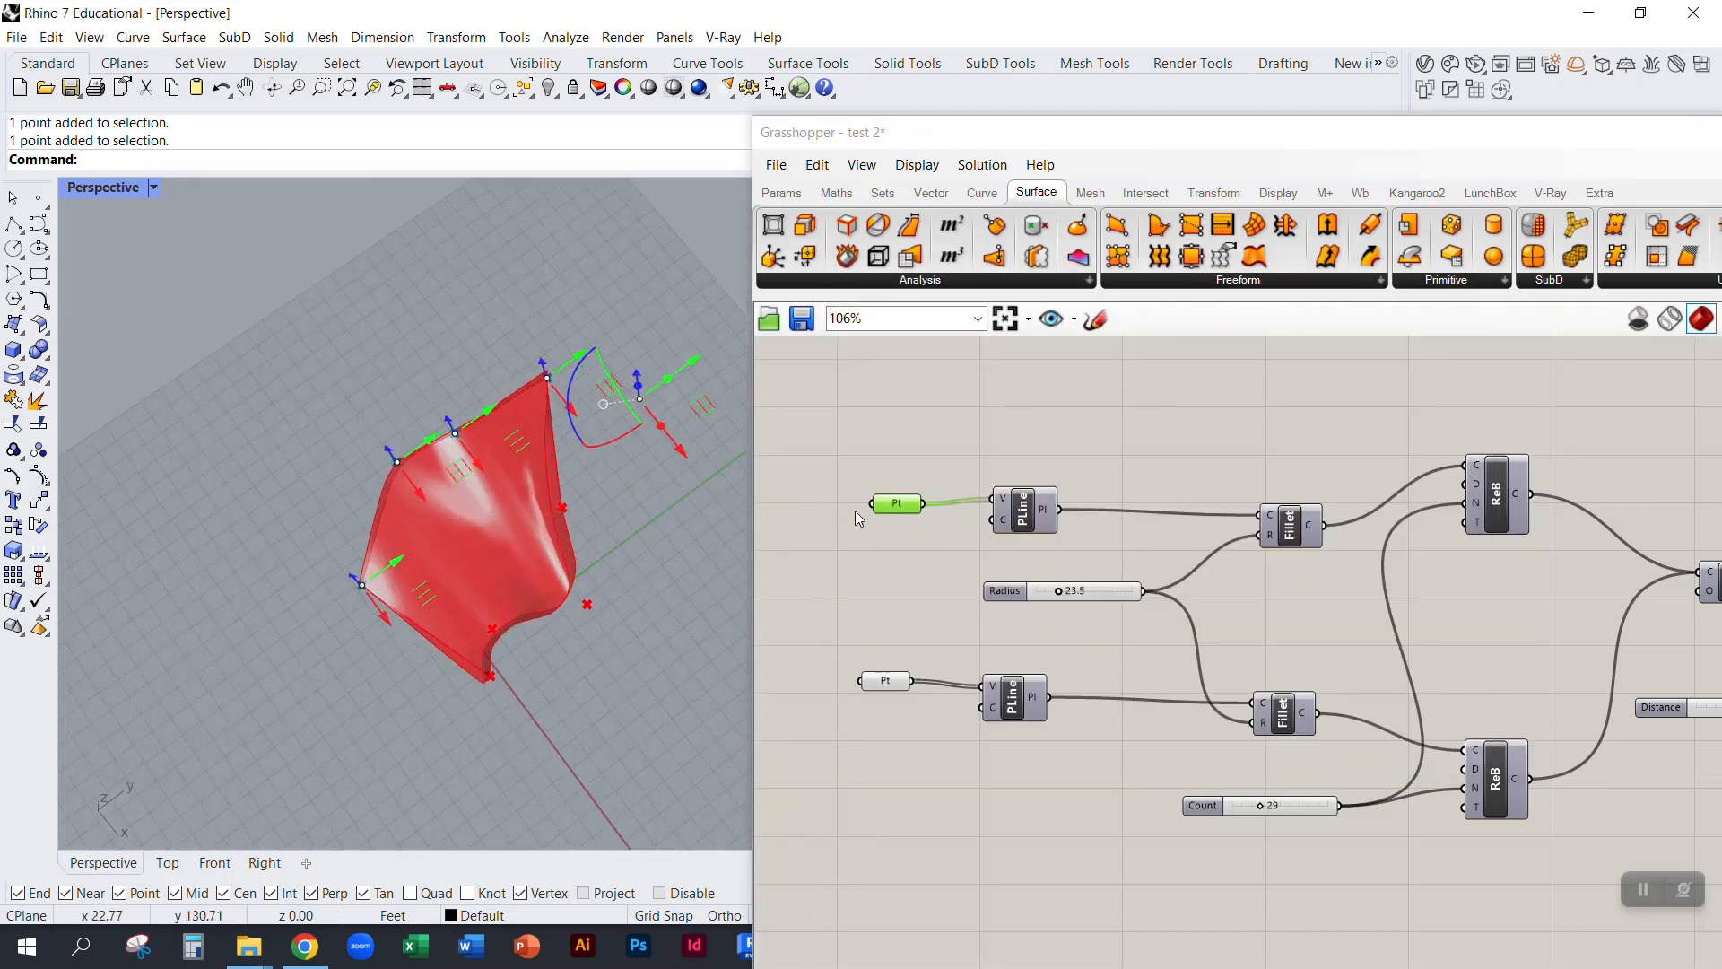
right_drag(523, 499, 544, 455)
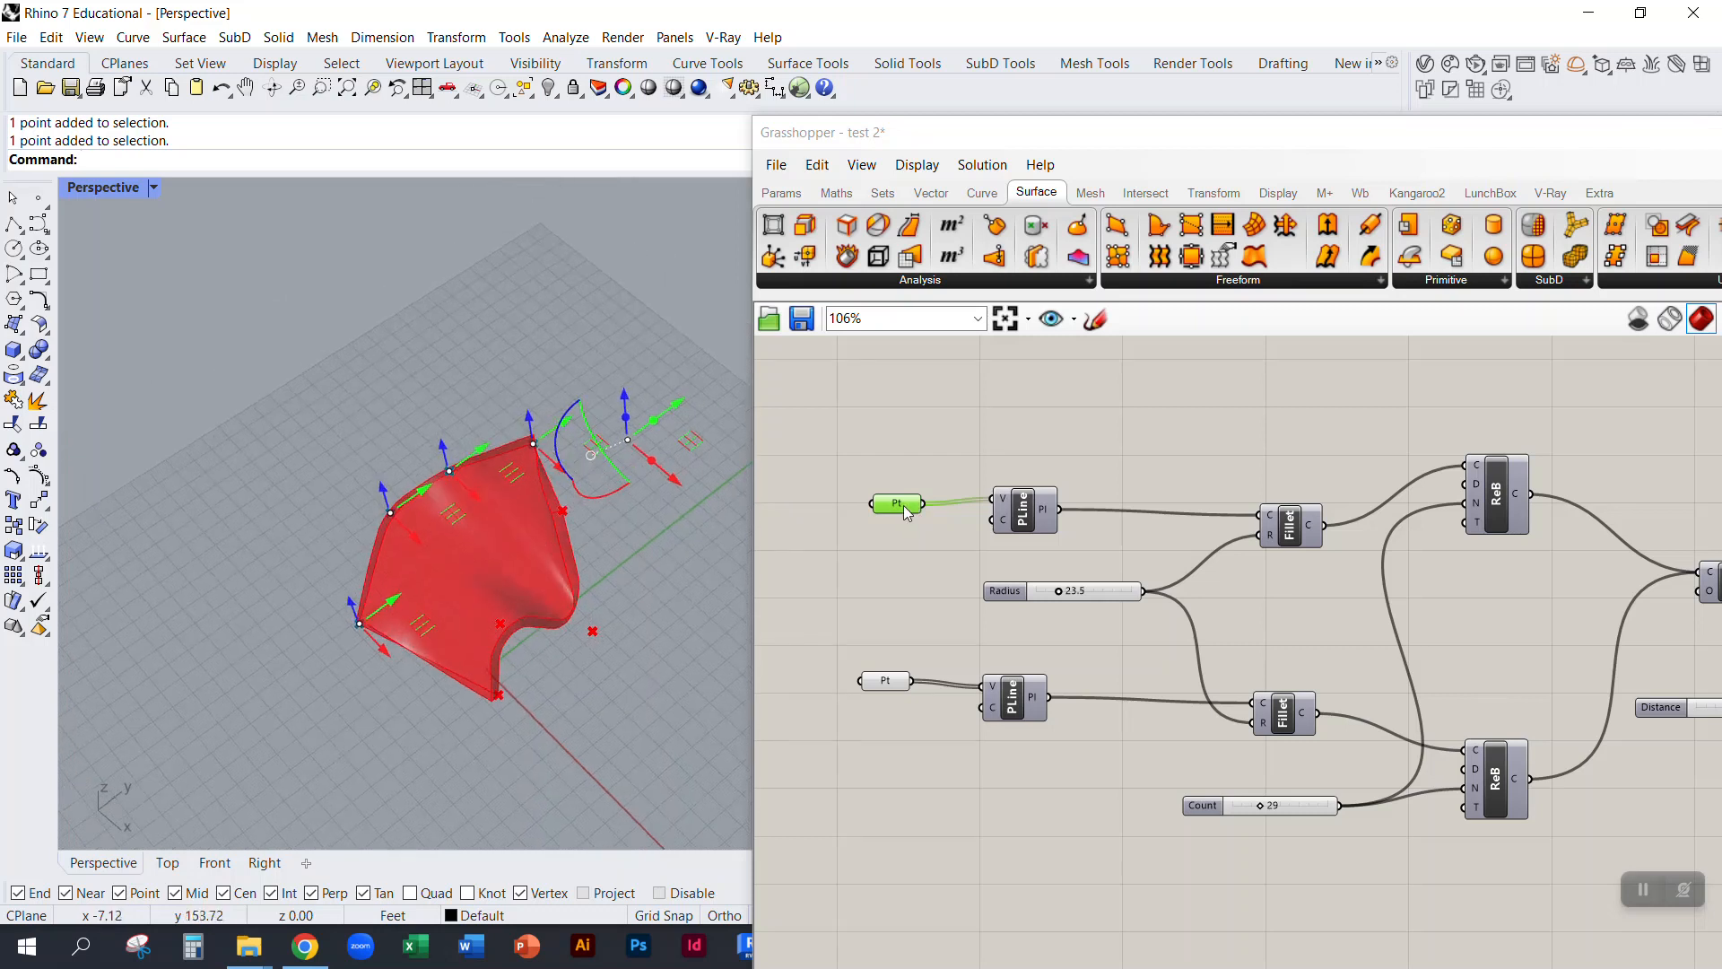
click(700, 505)
click(895, 509)
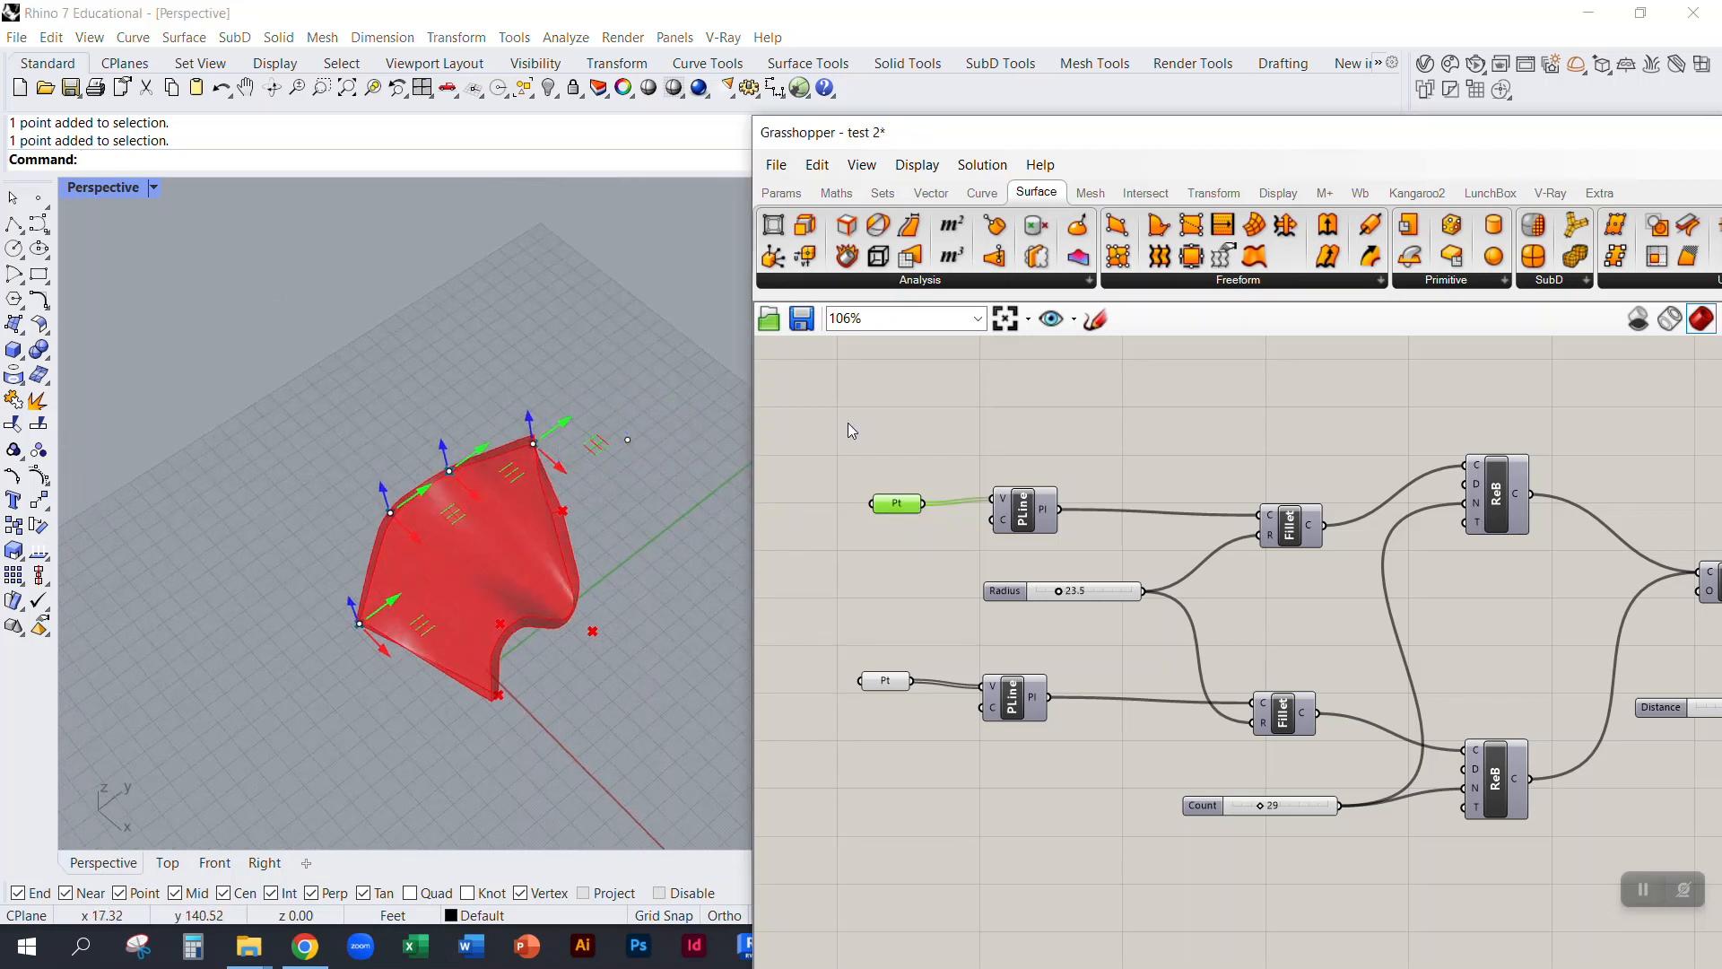
middle_click(881, 443)
click(923, 483)
Step: Try to set multiple points on the upper Pt parameter by picking coordinates at the baked row and the new point
right_drag(581, 474, 516, 525)
right_drag(427, 292, 320, 285)
drag(291, 254, 622, 422)
right_click(892, 504)
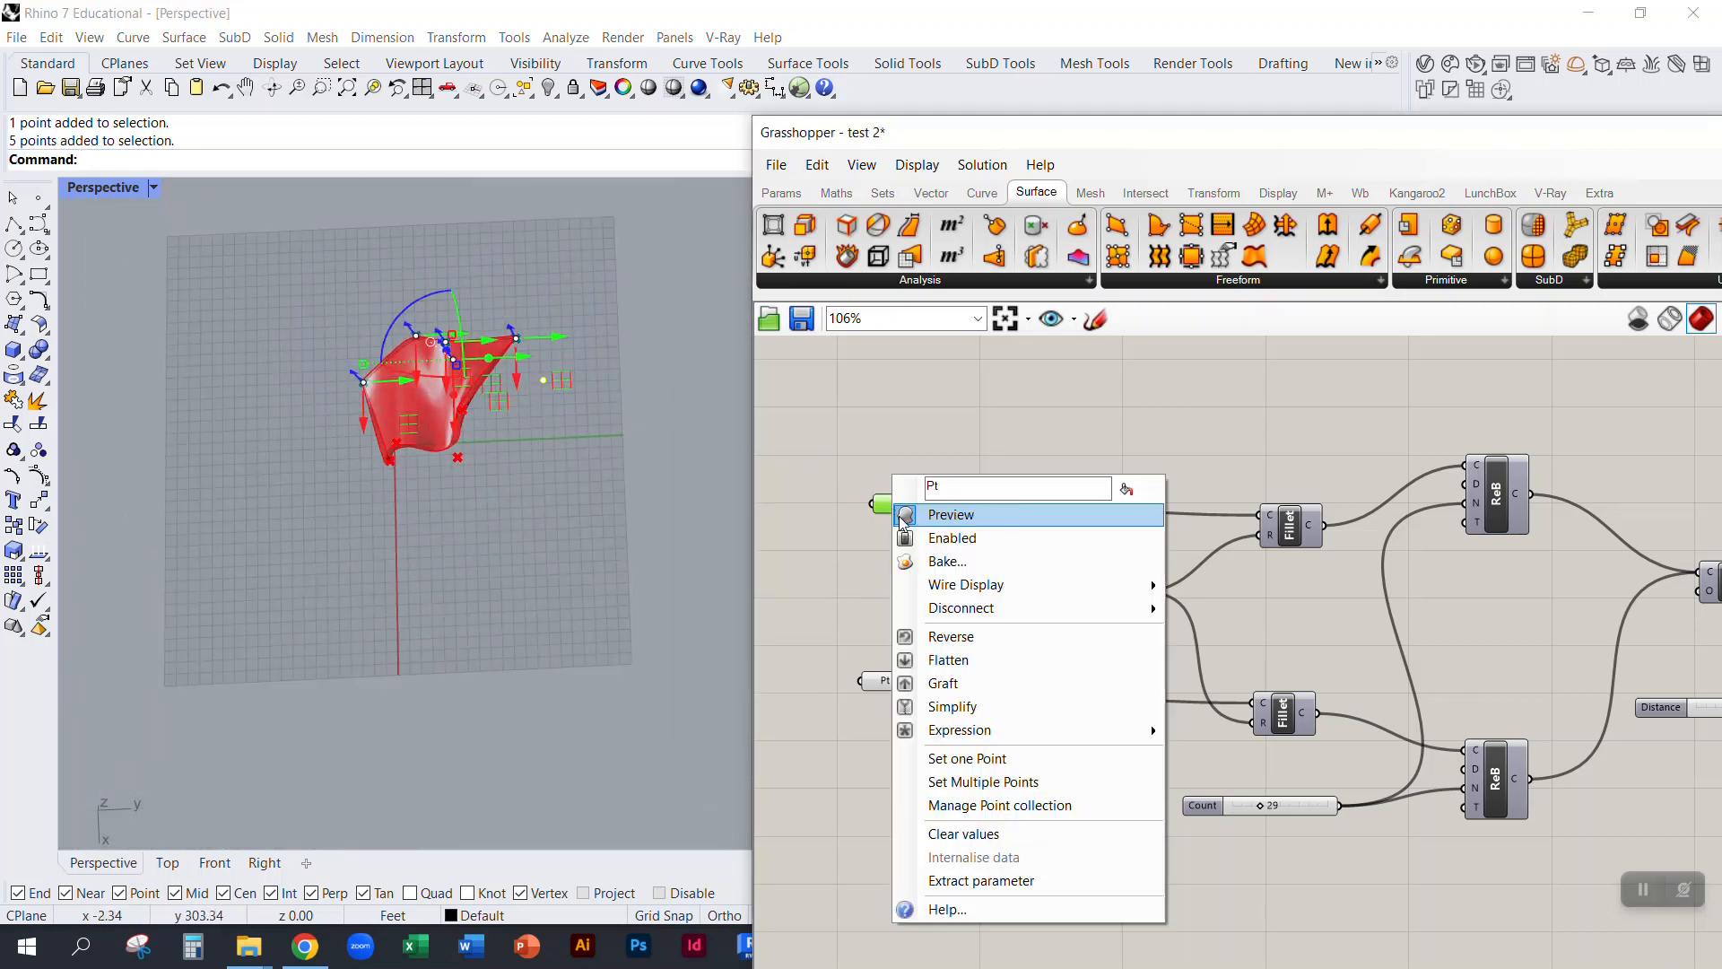
click(975, 783)
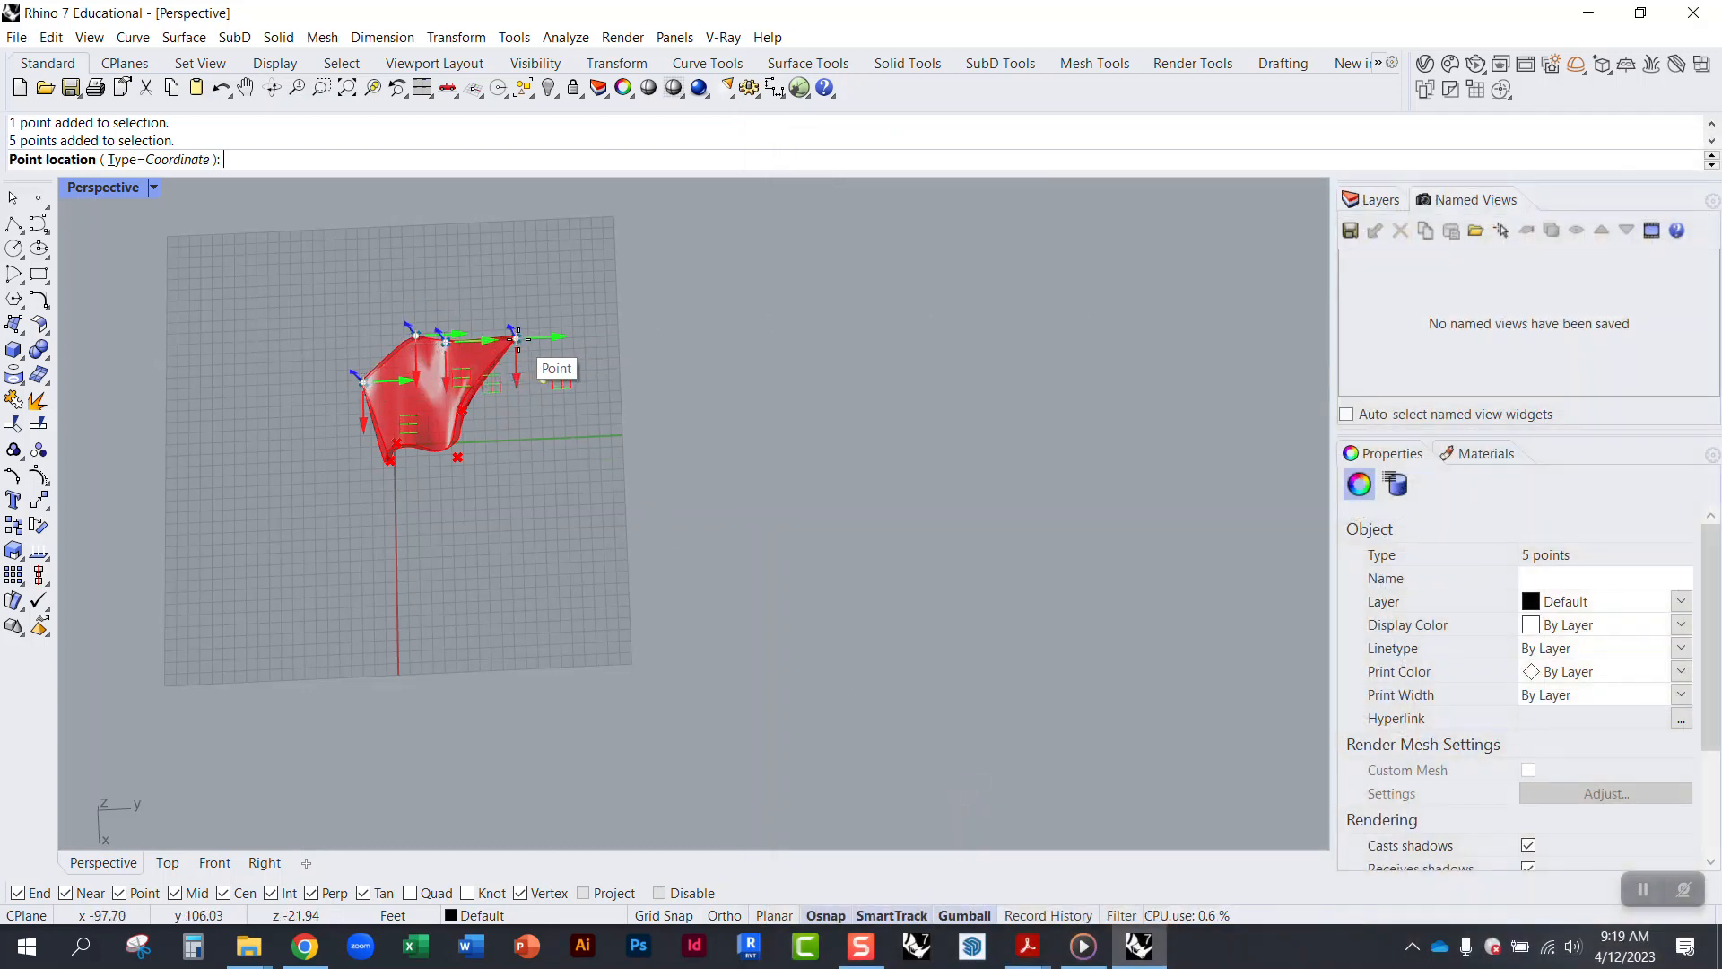
click(544, 380)
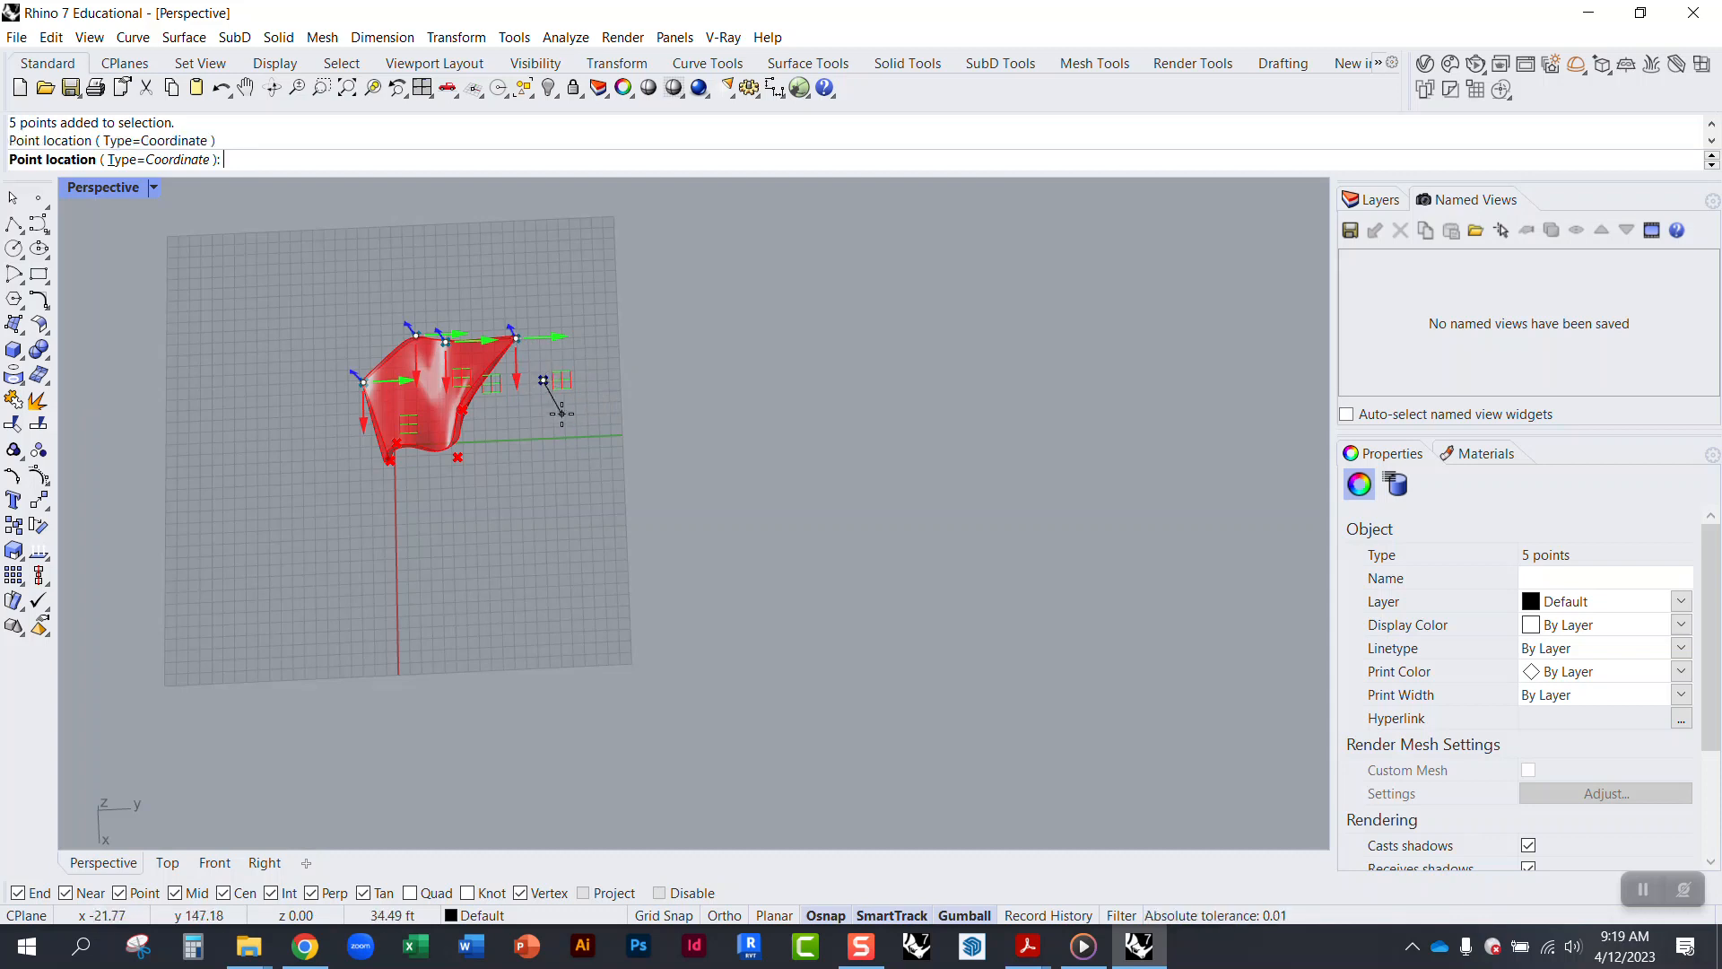
key(Return)
scroll(446, 329, up, 7)
click(635, 434)
Step: Clear the values stored in the upper Pt parameter and deselect its baked points in Rhino
right_click(898, 505)
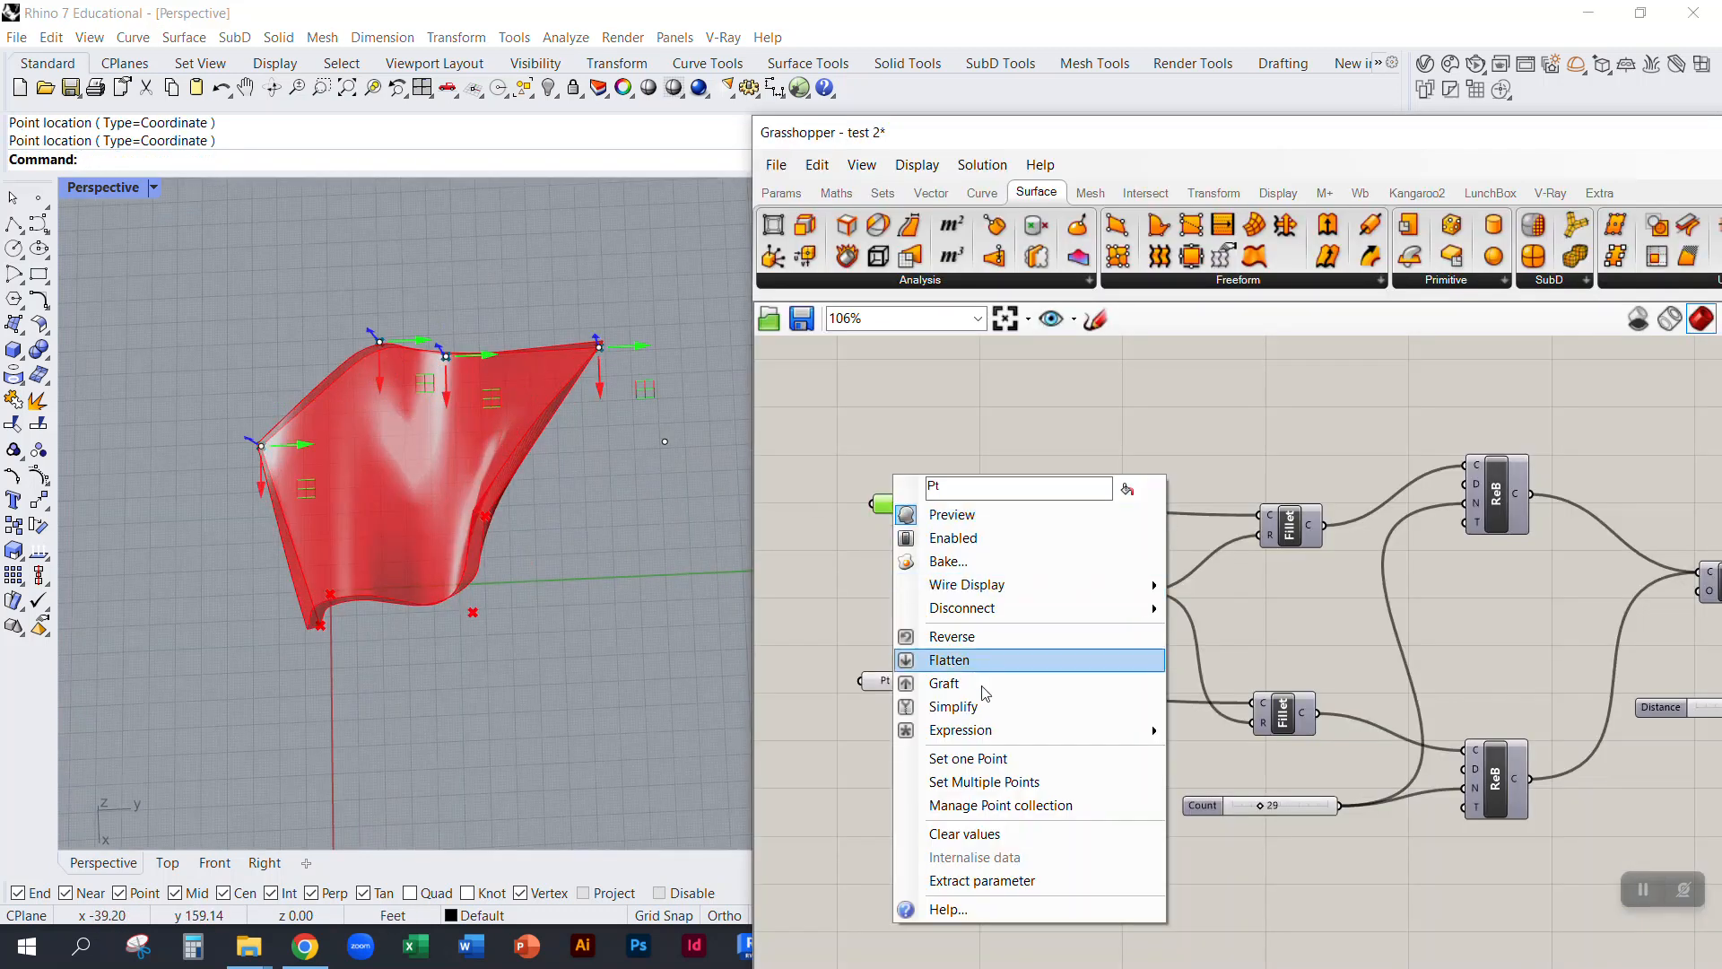
click(1005, 838)
drag(547, 489, 225, 305)
click(476, 447)
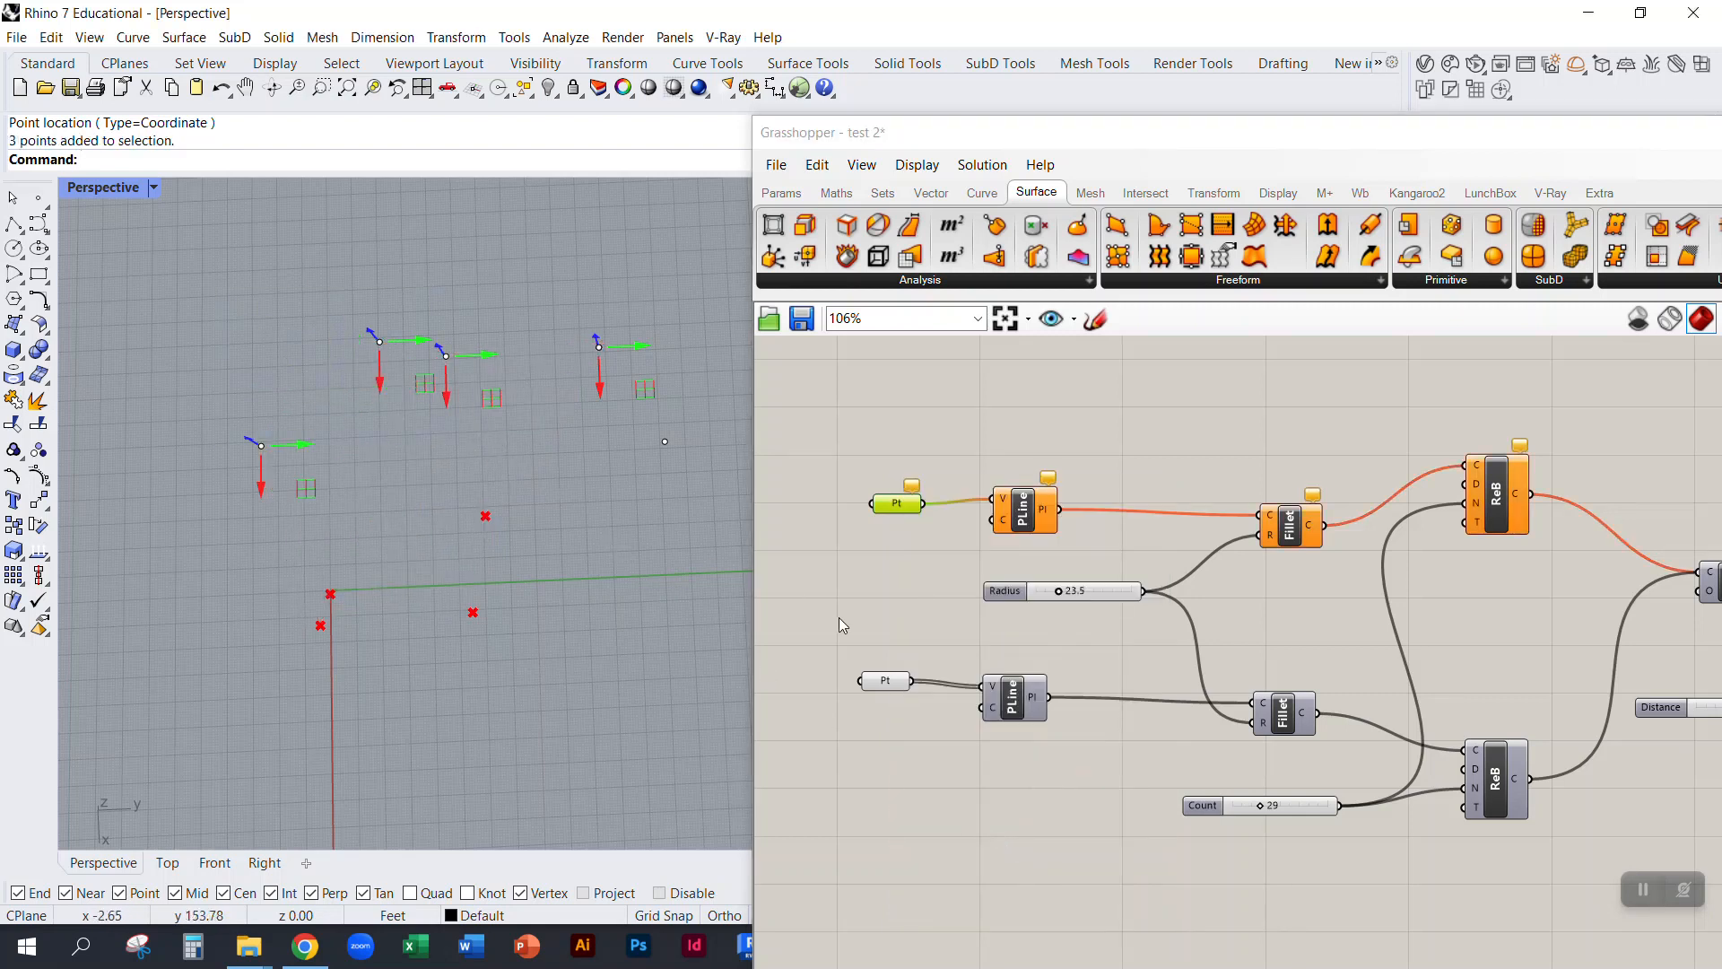
right_drag(579, 493, 642, 460)
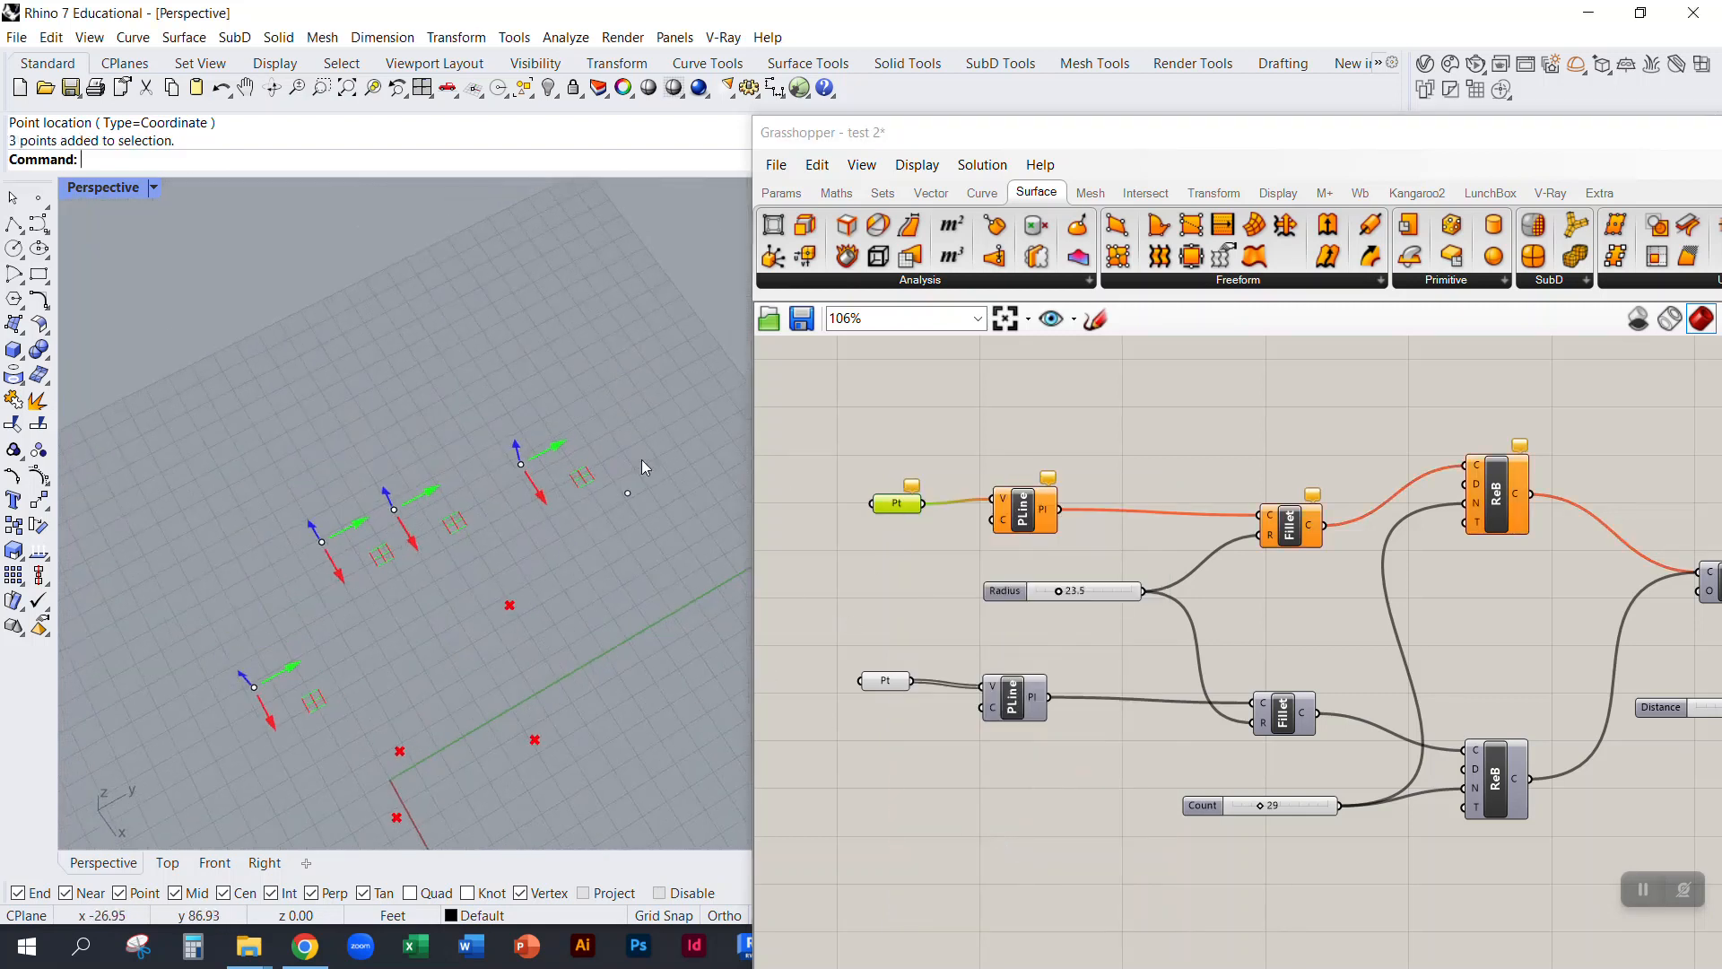
click(405, 529)
right_drag(545, 499, 334, 480)
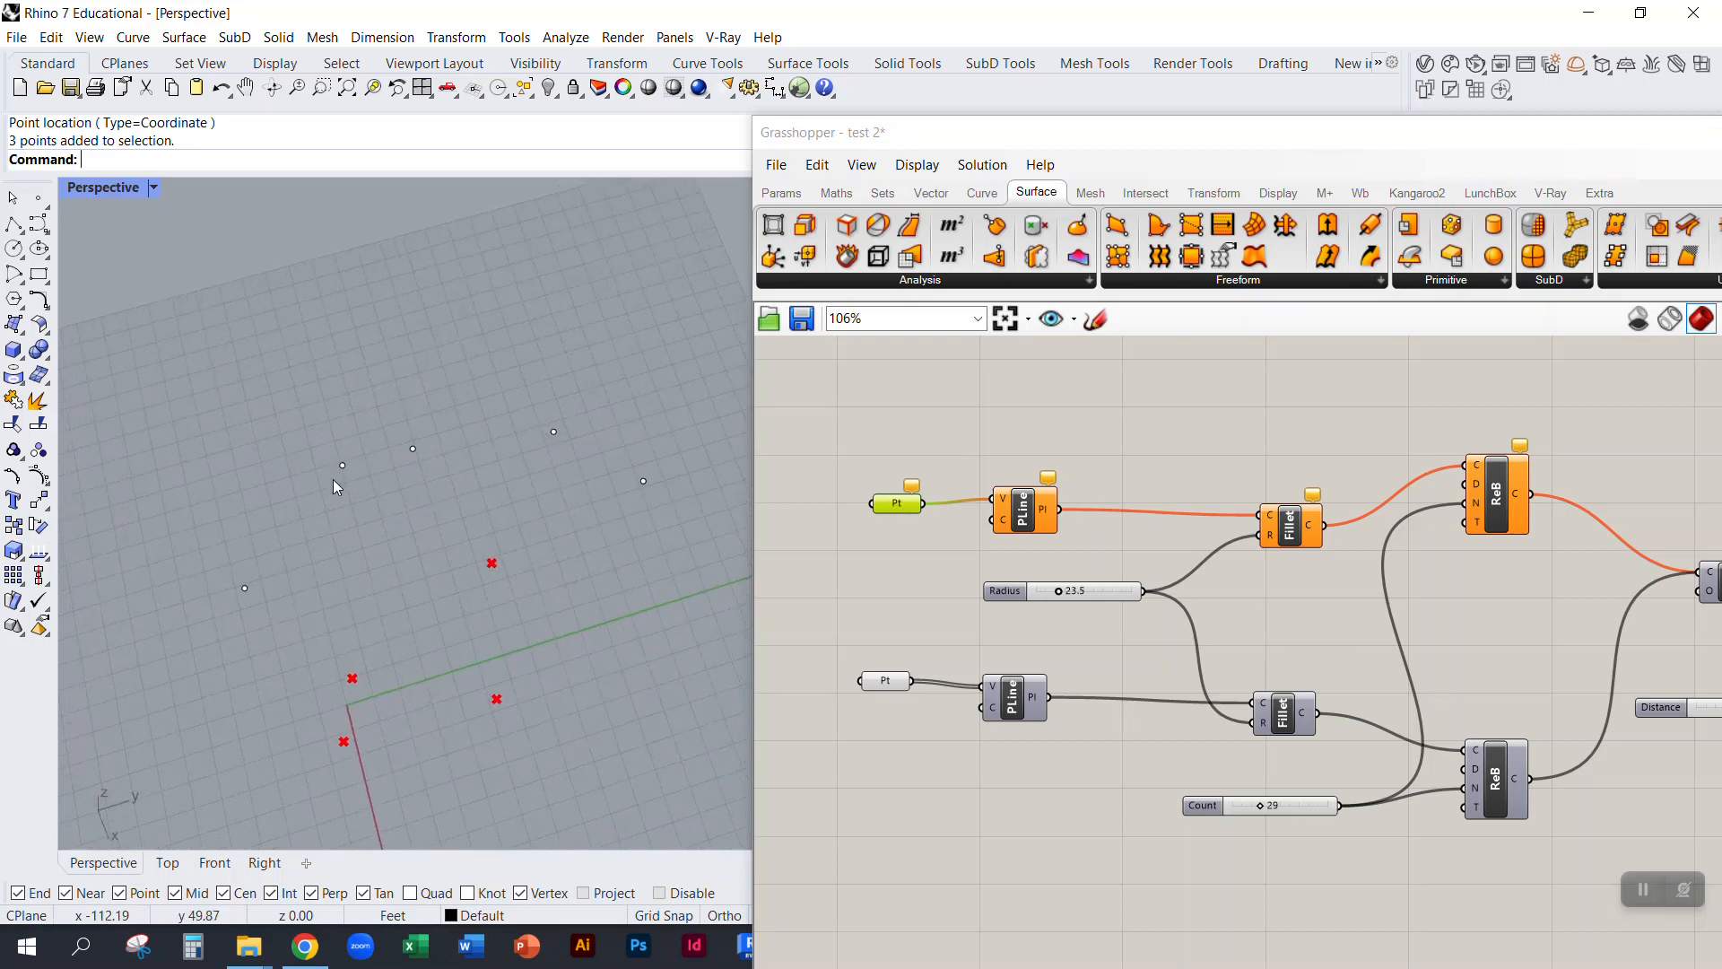
Step: Set the upper Pt parameter to reference the five Rhino points, picked in order from the row's near end to the new far point
right_click(888, 505)
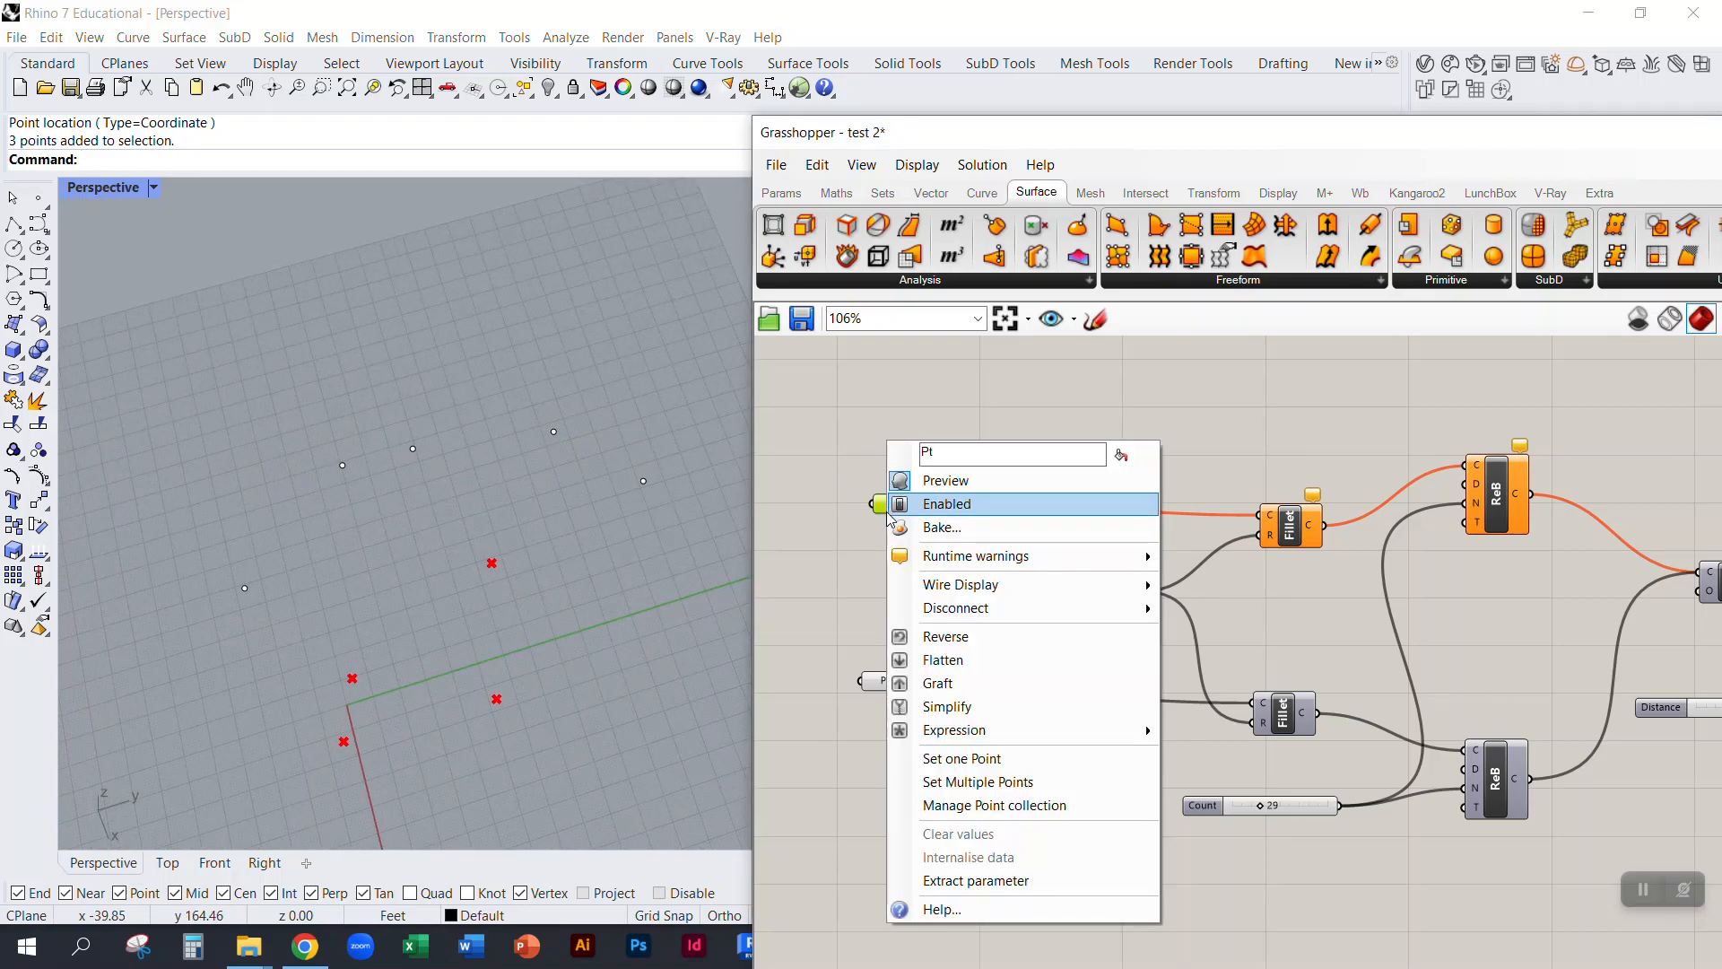
click(964, 783)
click(244, 588)
click(343, 465)
click(412, 449)
click(554, 433)
click(643, 481)
key(Return)
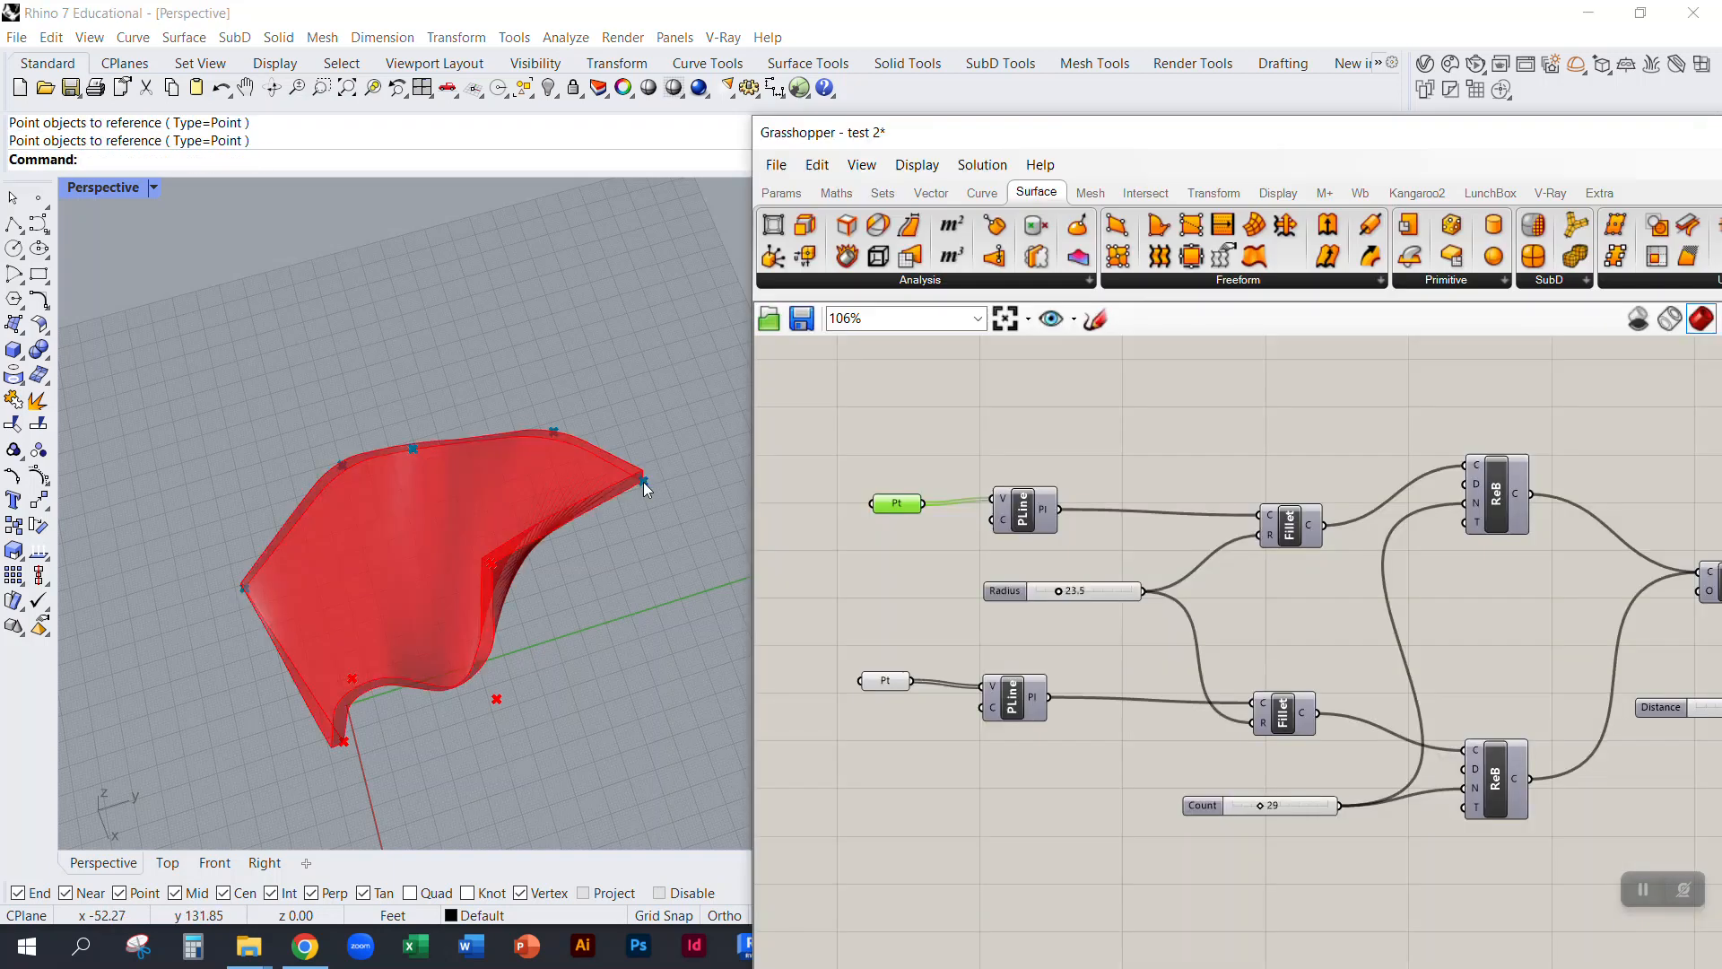
Step: Reposition the upper row's fourth point in Rhino to reshape the referenced loft
right_drag(491, 603, 612, 504)
click(630, 489)
drag(894, 510, 881, 507)
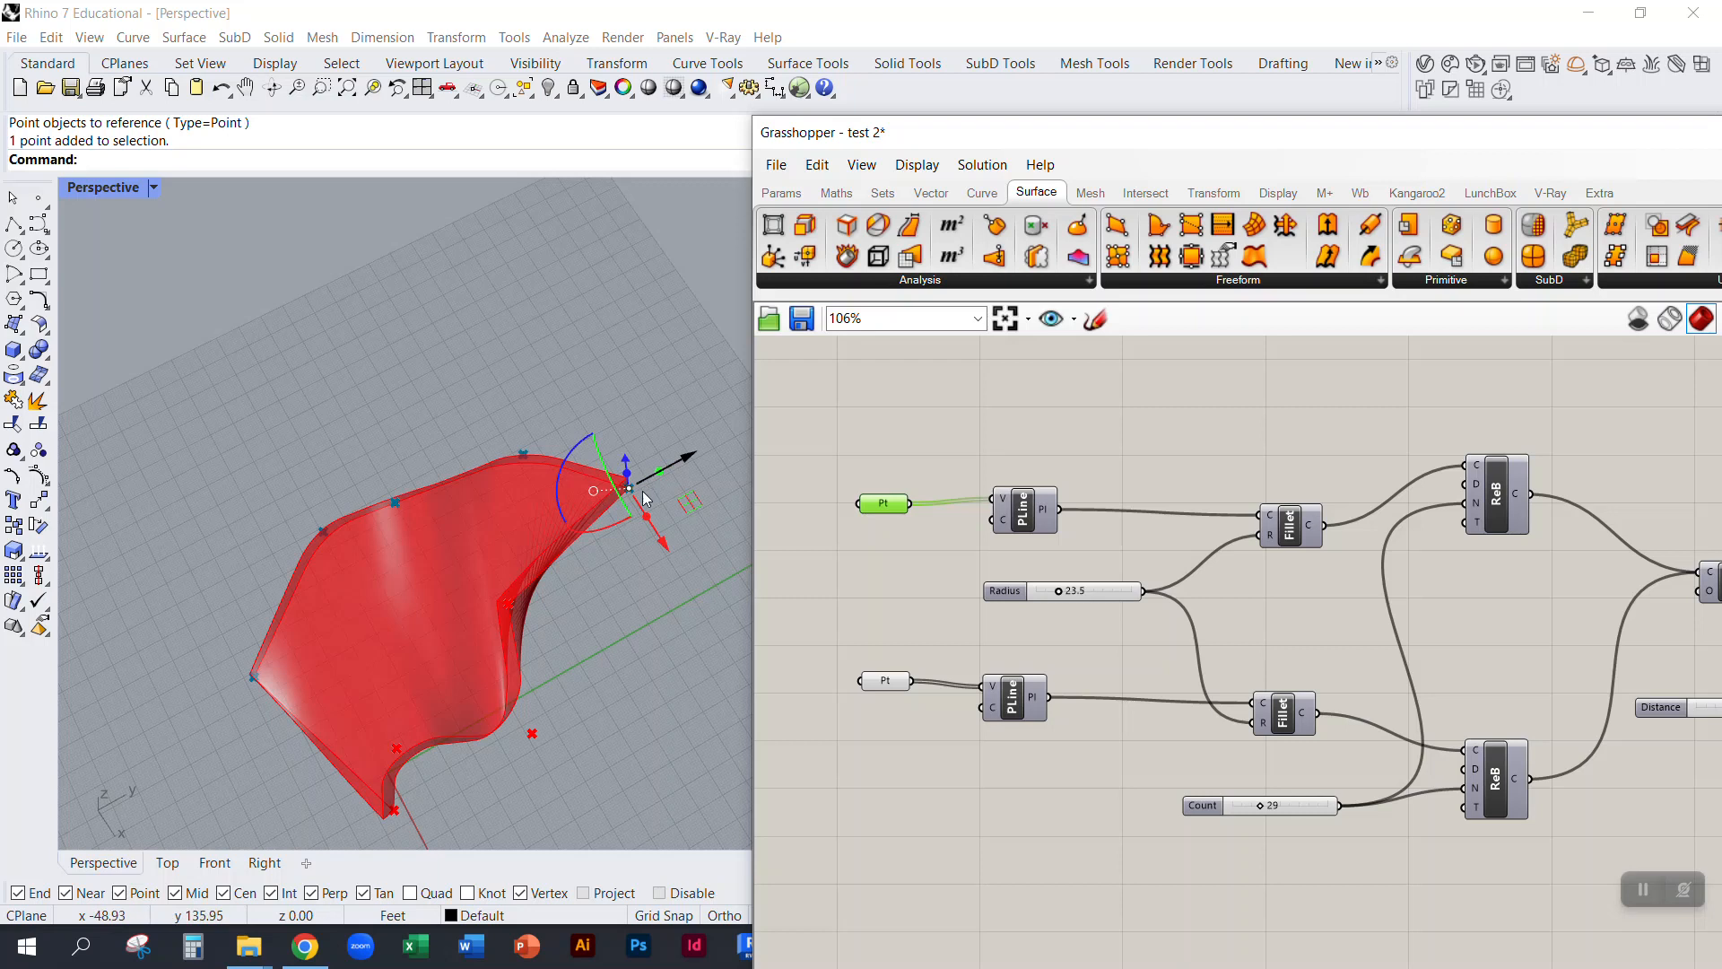
click(636, 460)
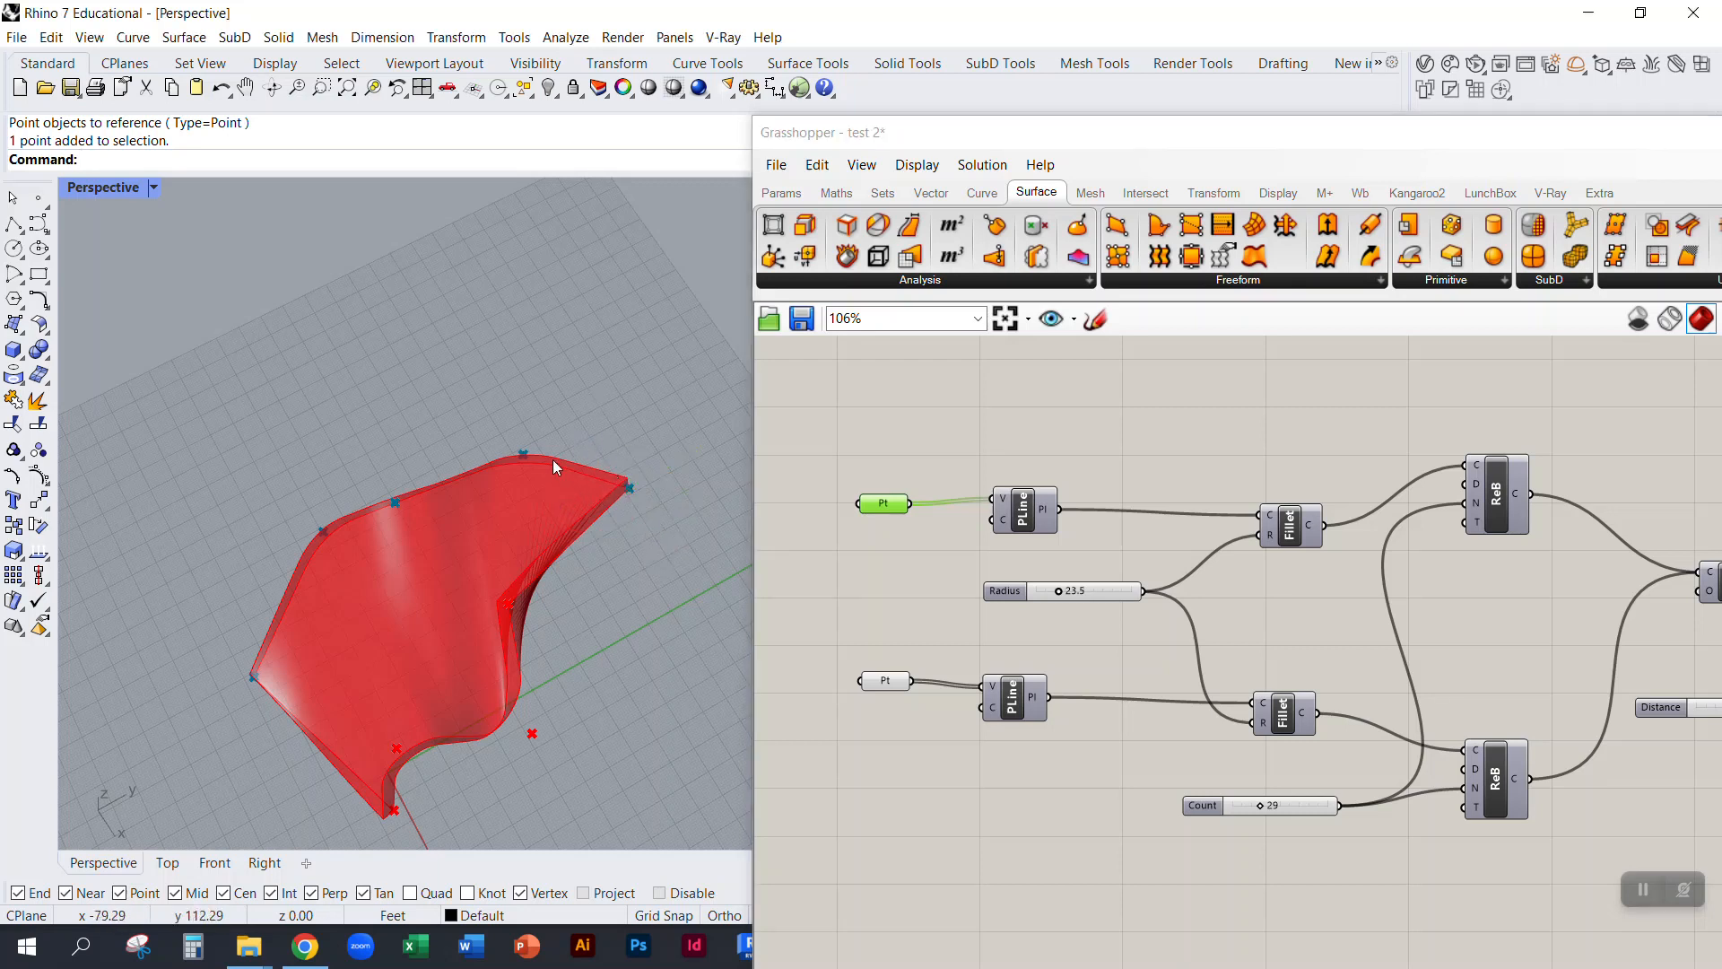
click(524, 455)
drag(584, 475, 564, 526)
mouse_move(551, 542)
right_down()
mouse_move(531, 544)
mouse_move(592, 404)
mouse_move(539, 544)
right_up()
drag(565, 491, 545, 513)
click(584, 659)
Step: Deselect the upper Pt parameter and save the changes to the Grasshopper definition "test 2"
right_drag(584, 659, 580, 453)
click(917, 558)
click(801, 319)
right_drag(665, 477, 605, 605)
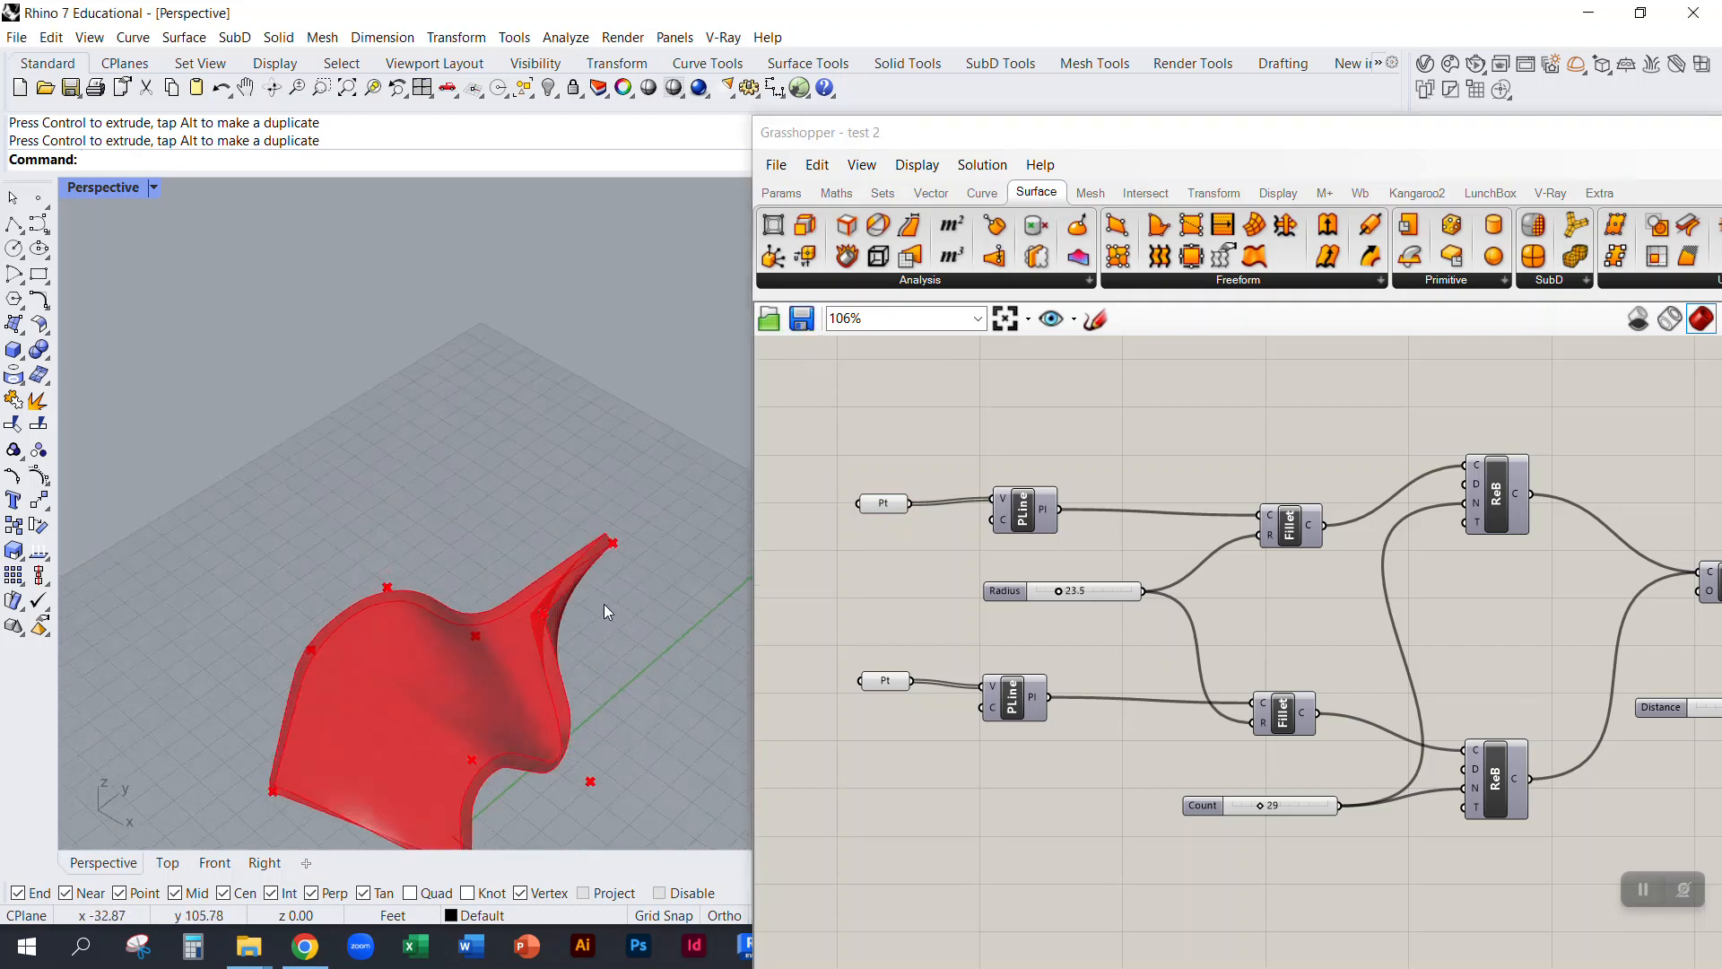
right_drag(356, 493, 467, 539)
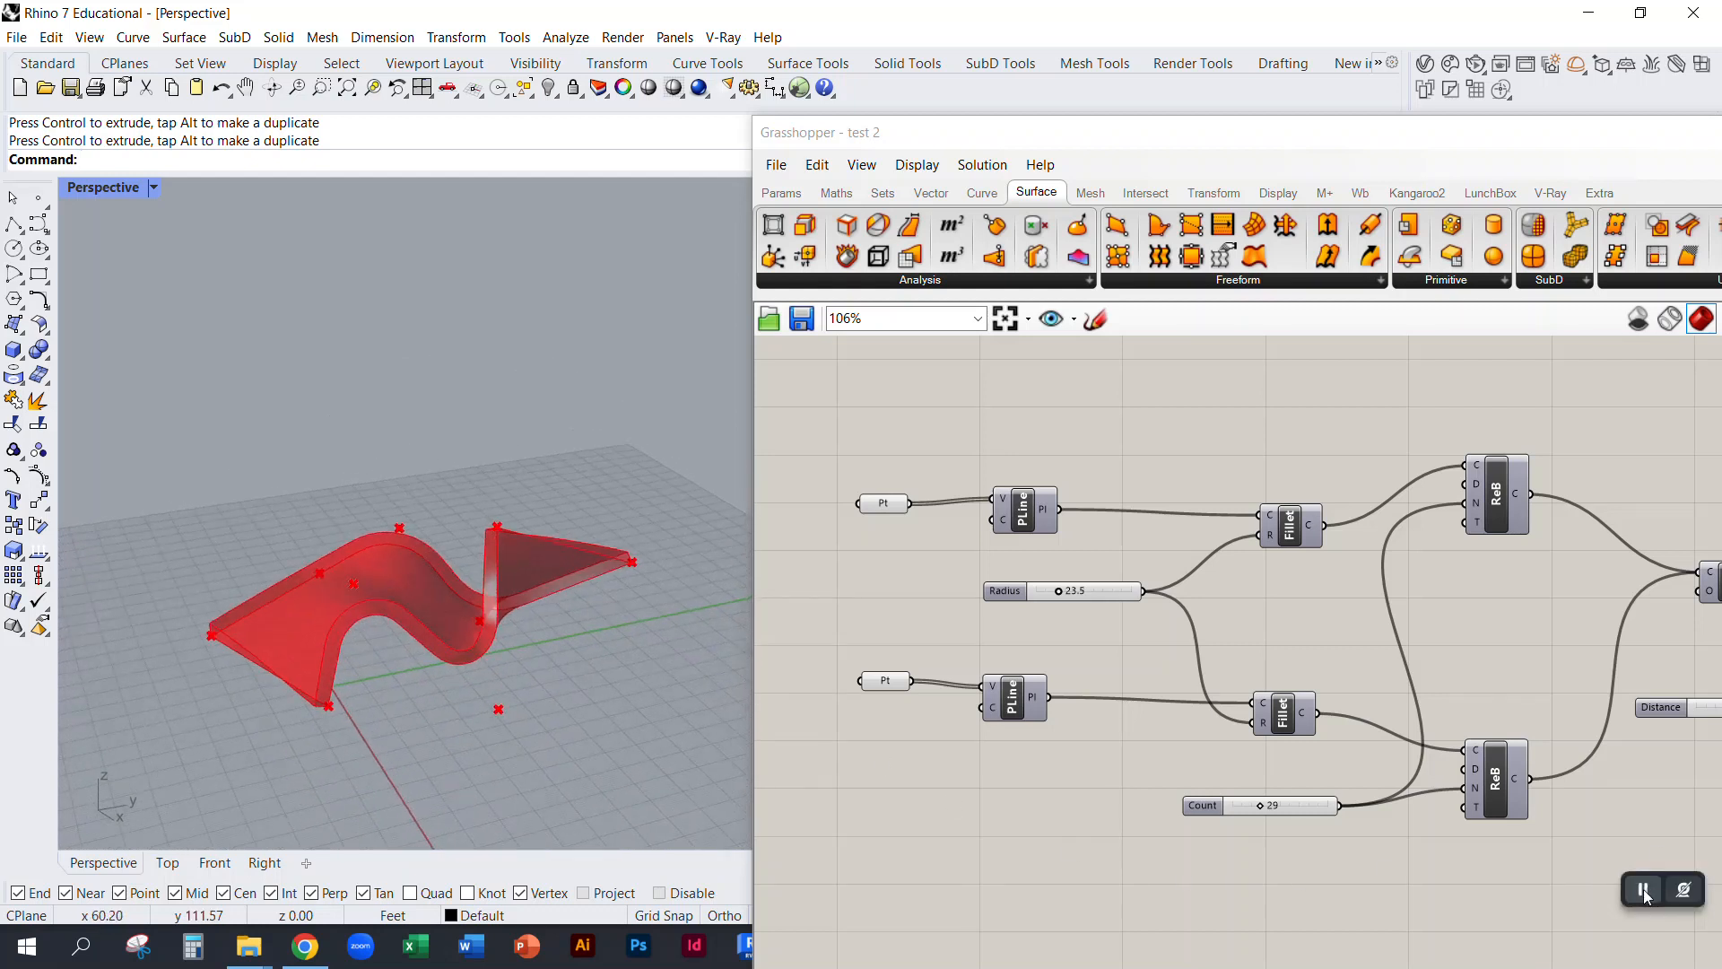